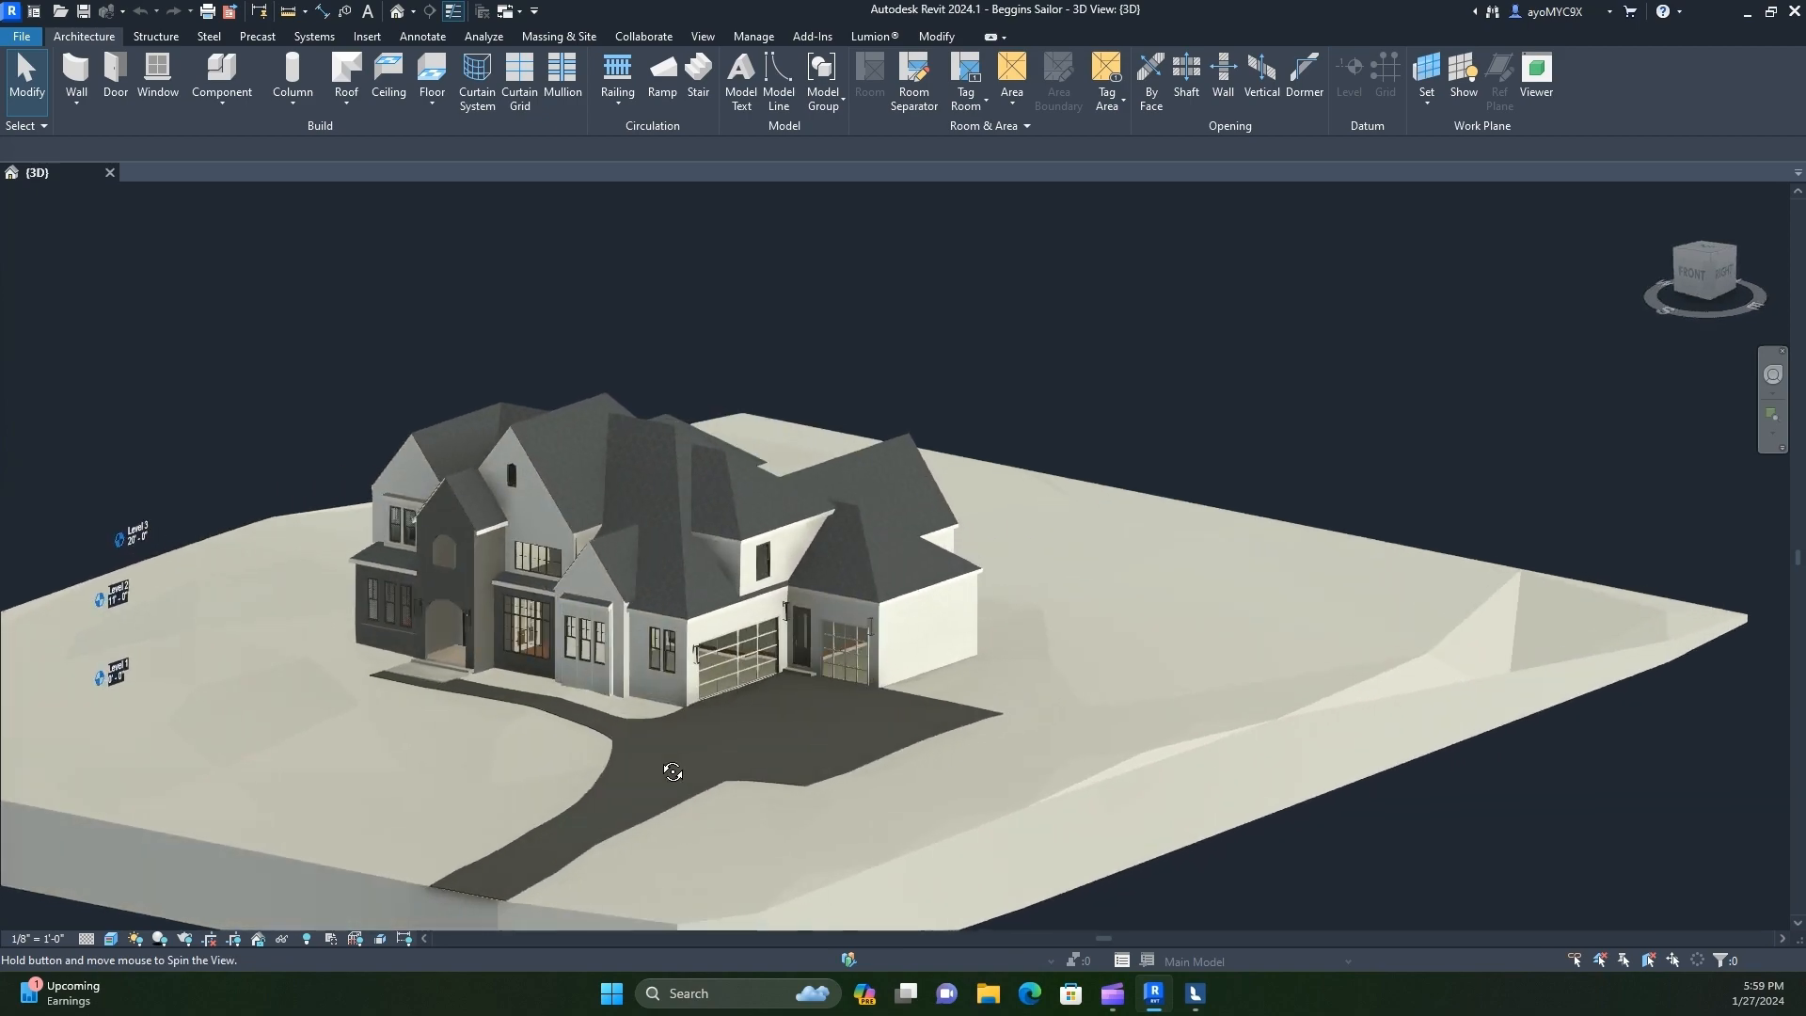
Examine the house model's exterior and site from the front, back and sides in the 3D view
scroll(737, 731, up, 4)
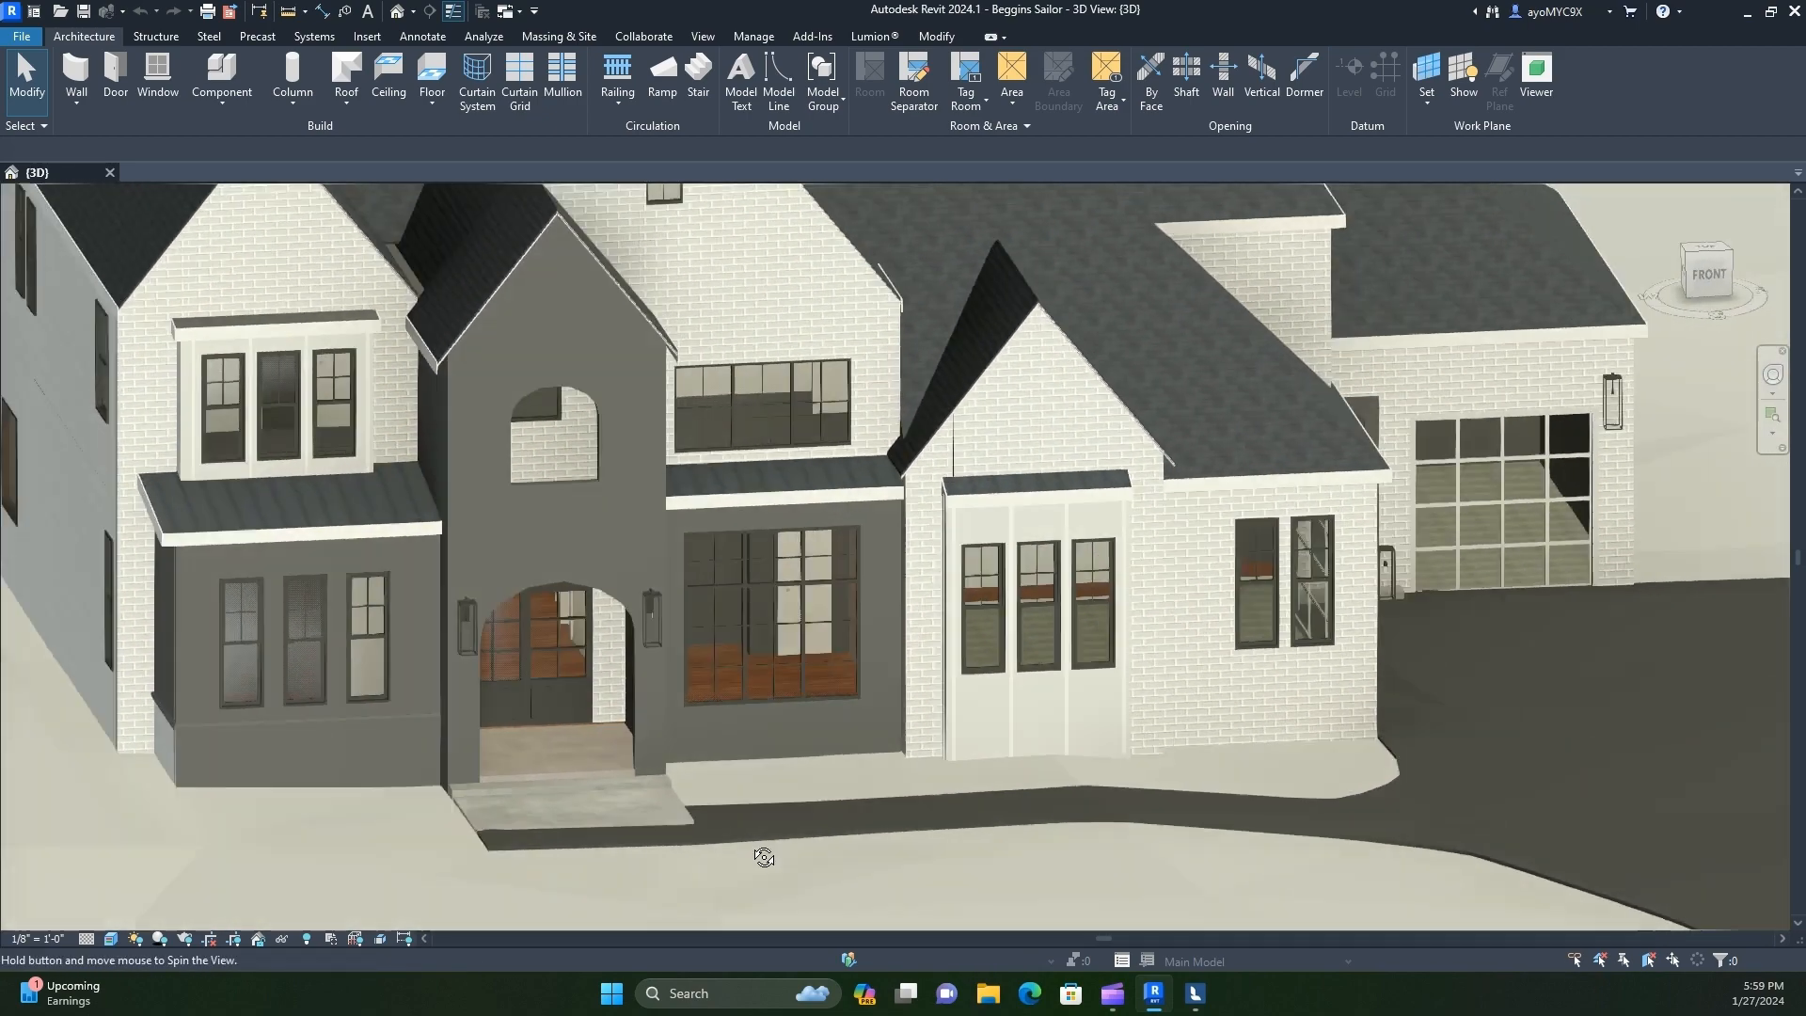
scroll(714, 783, down, 3)
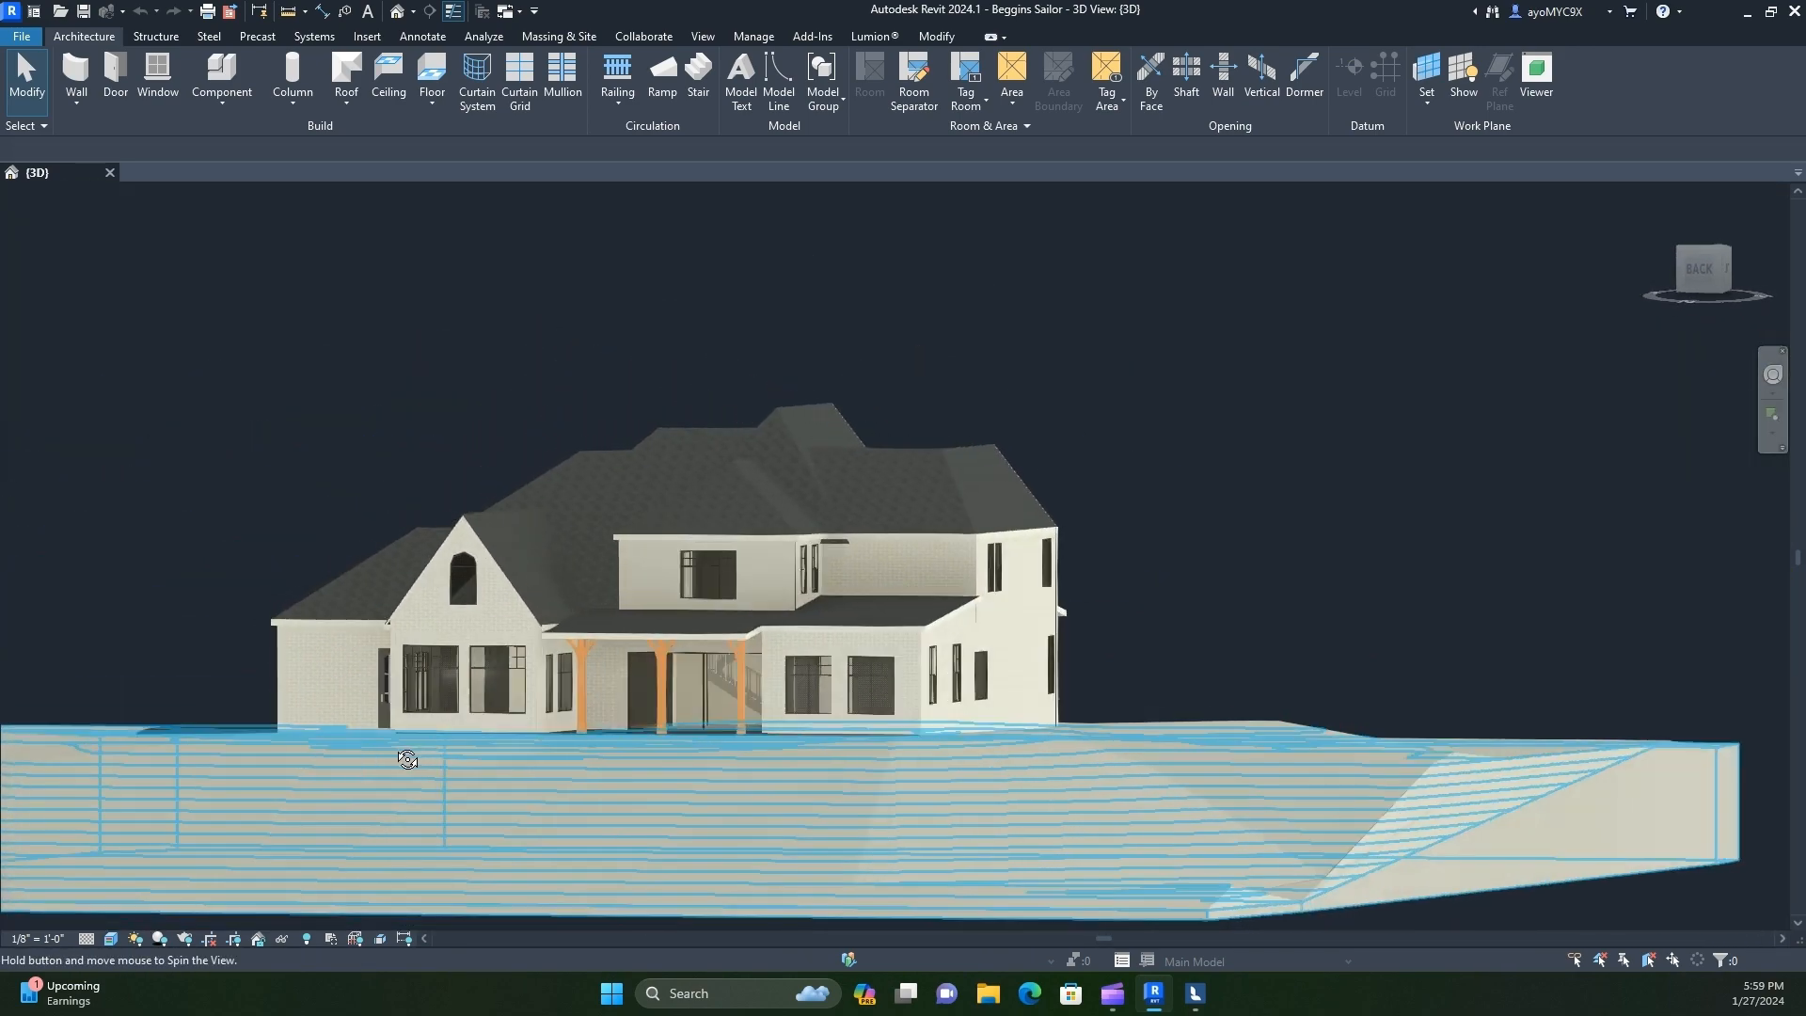
scroll(1035, 526, up, 3)
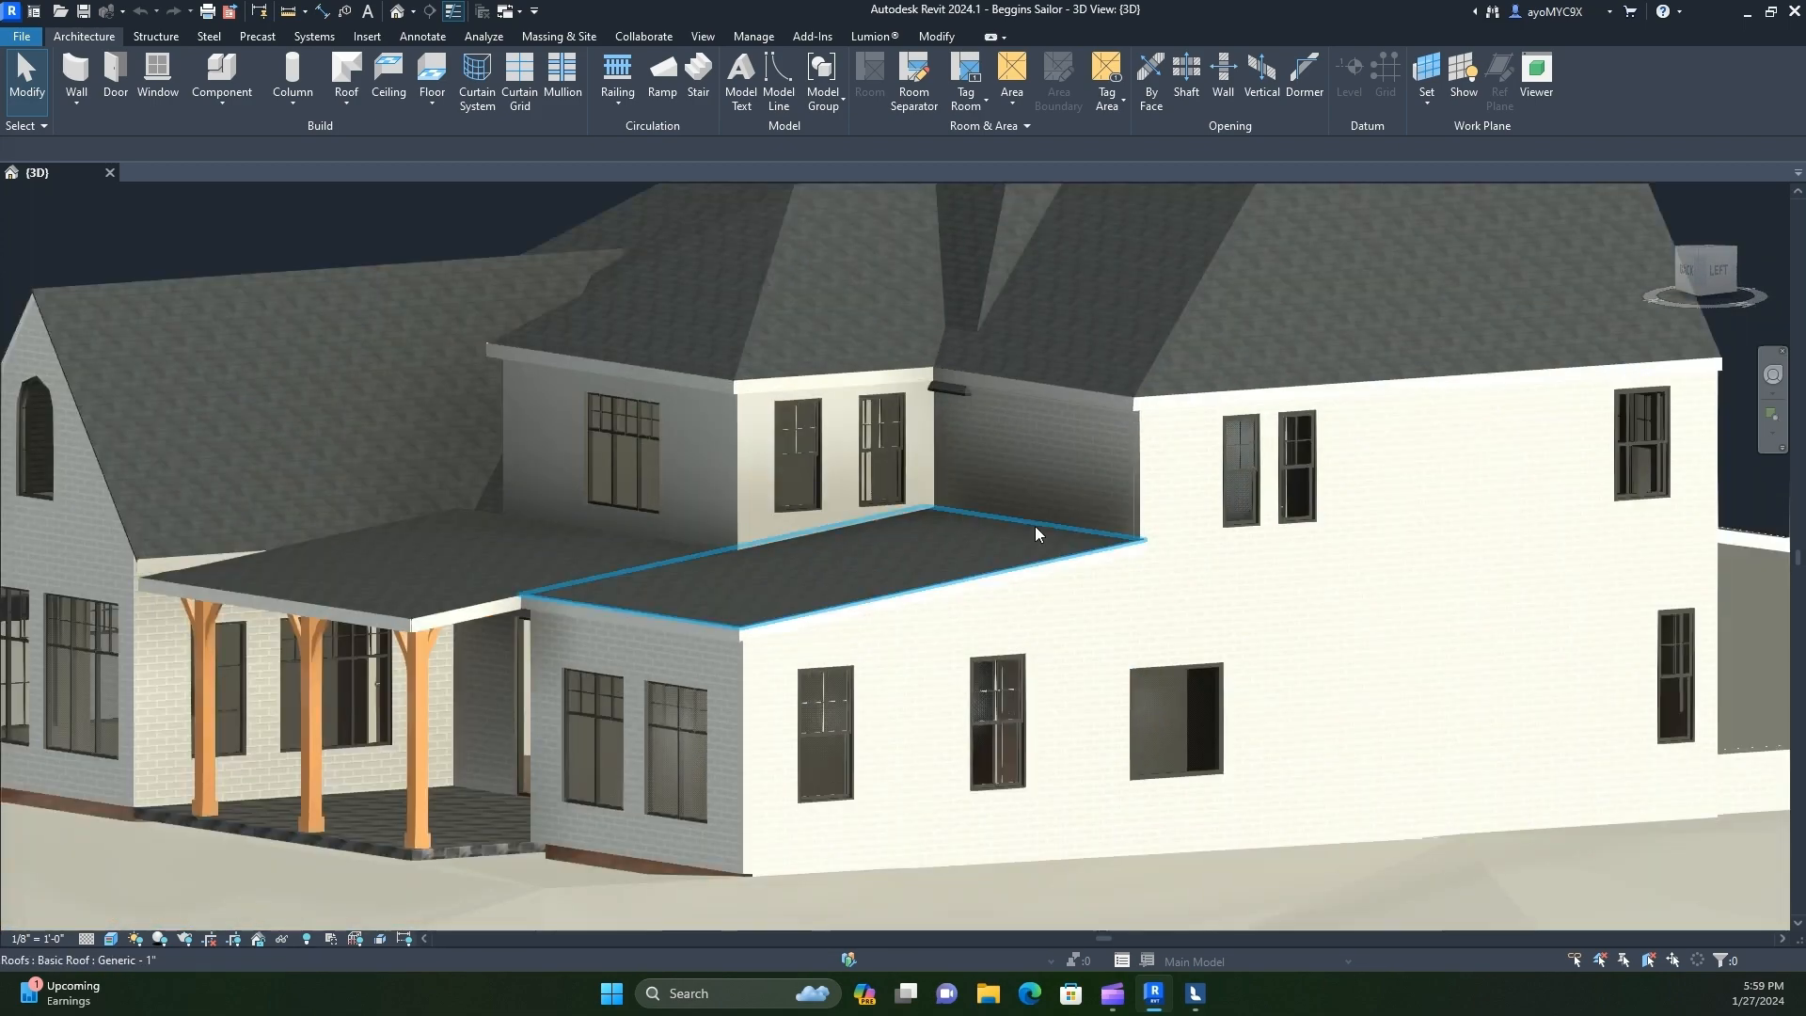
scroll(696, 668, up, 3)
scroll(651, 653, up, 3)
scroll(638, 659, down, 4)
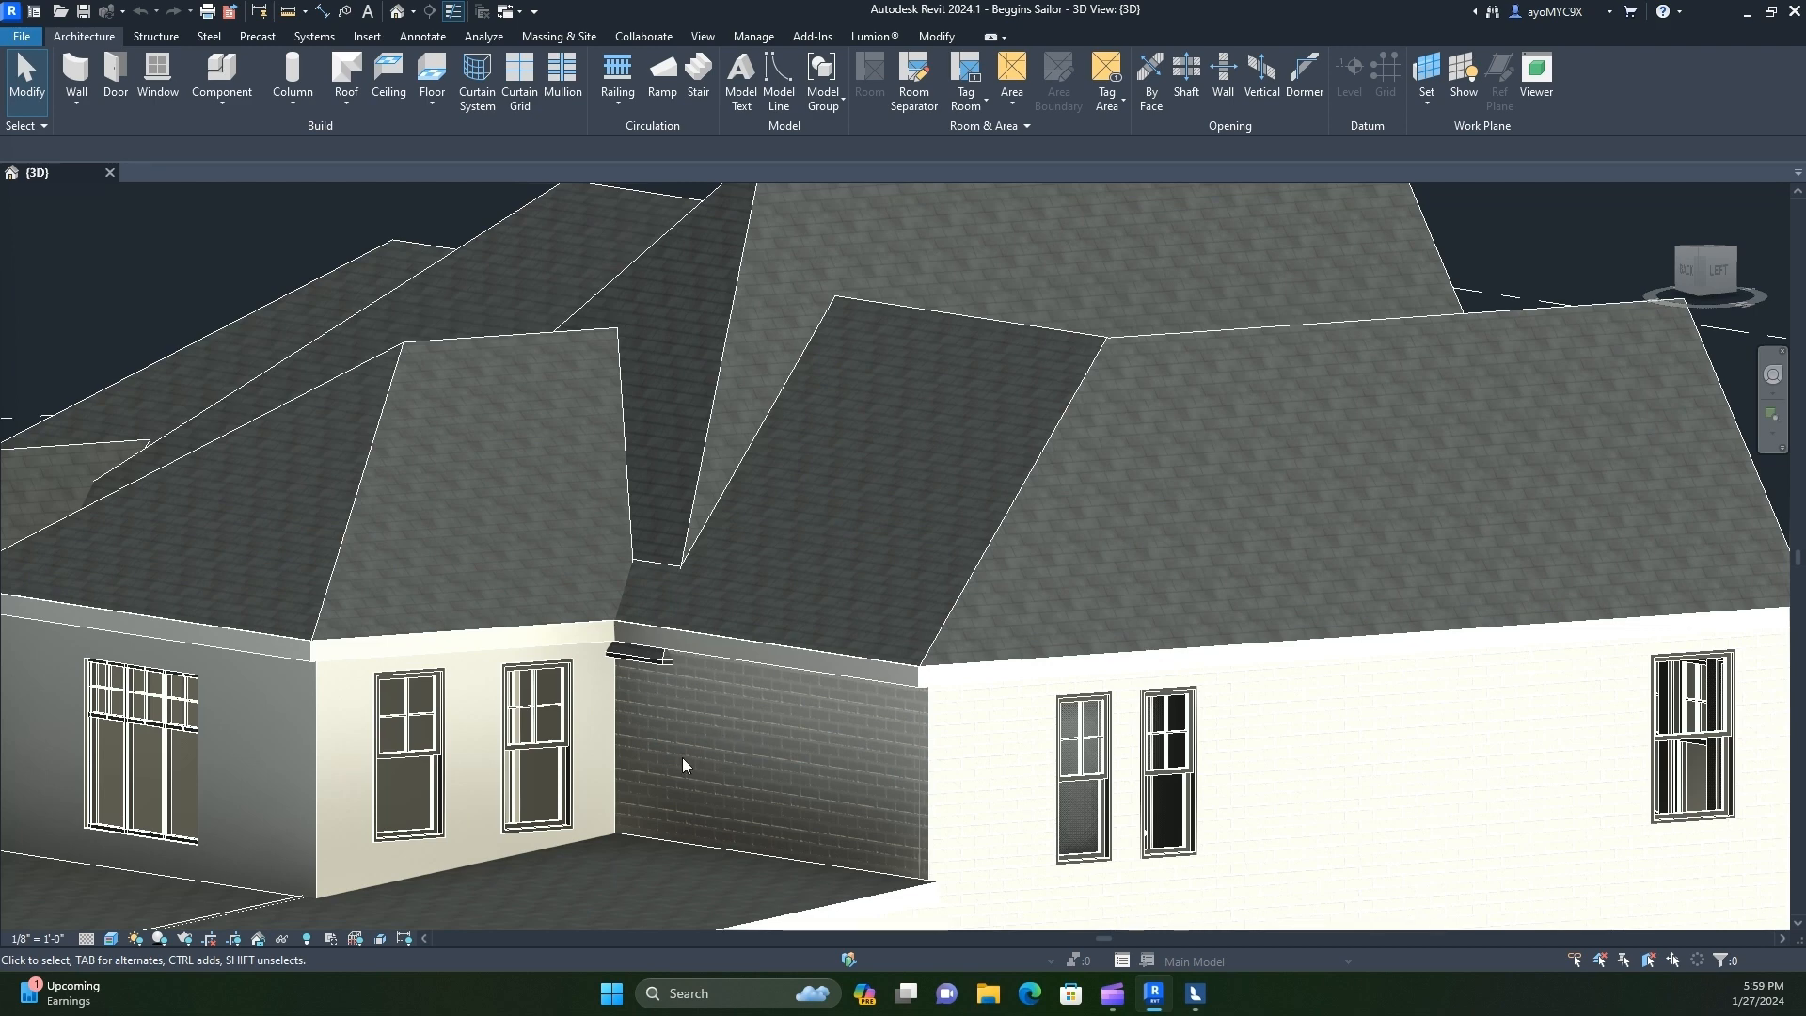
scroll(677, 753, down, 5)
shift+middle_drag(689, 761, 861, 864)
scroll(789, 524, down, 1)
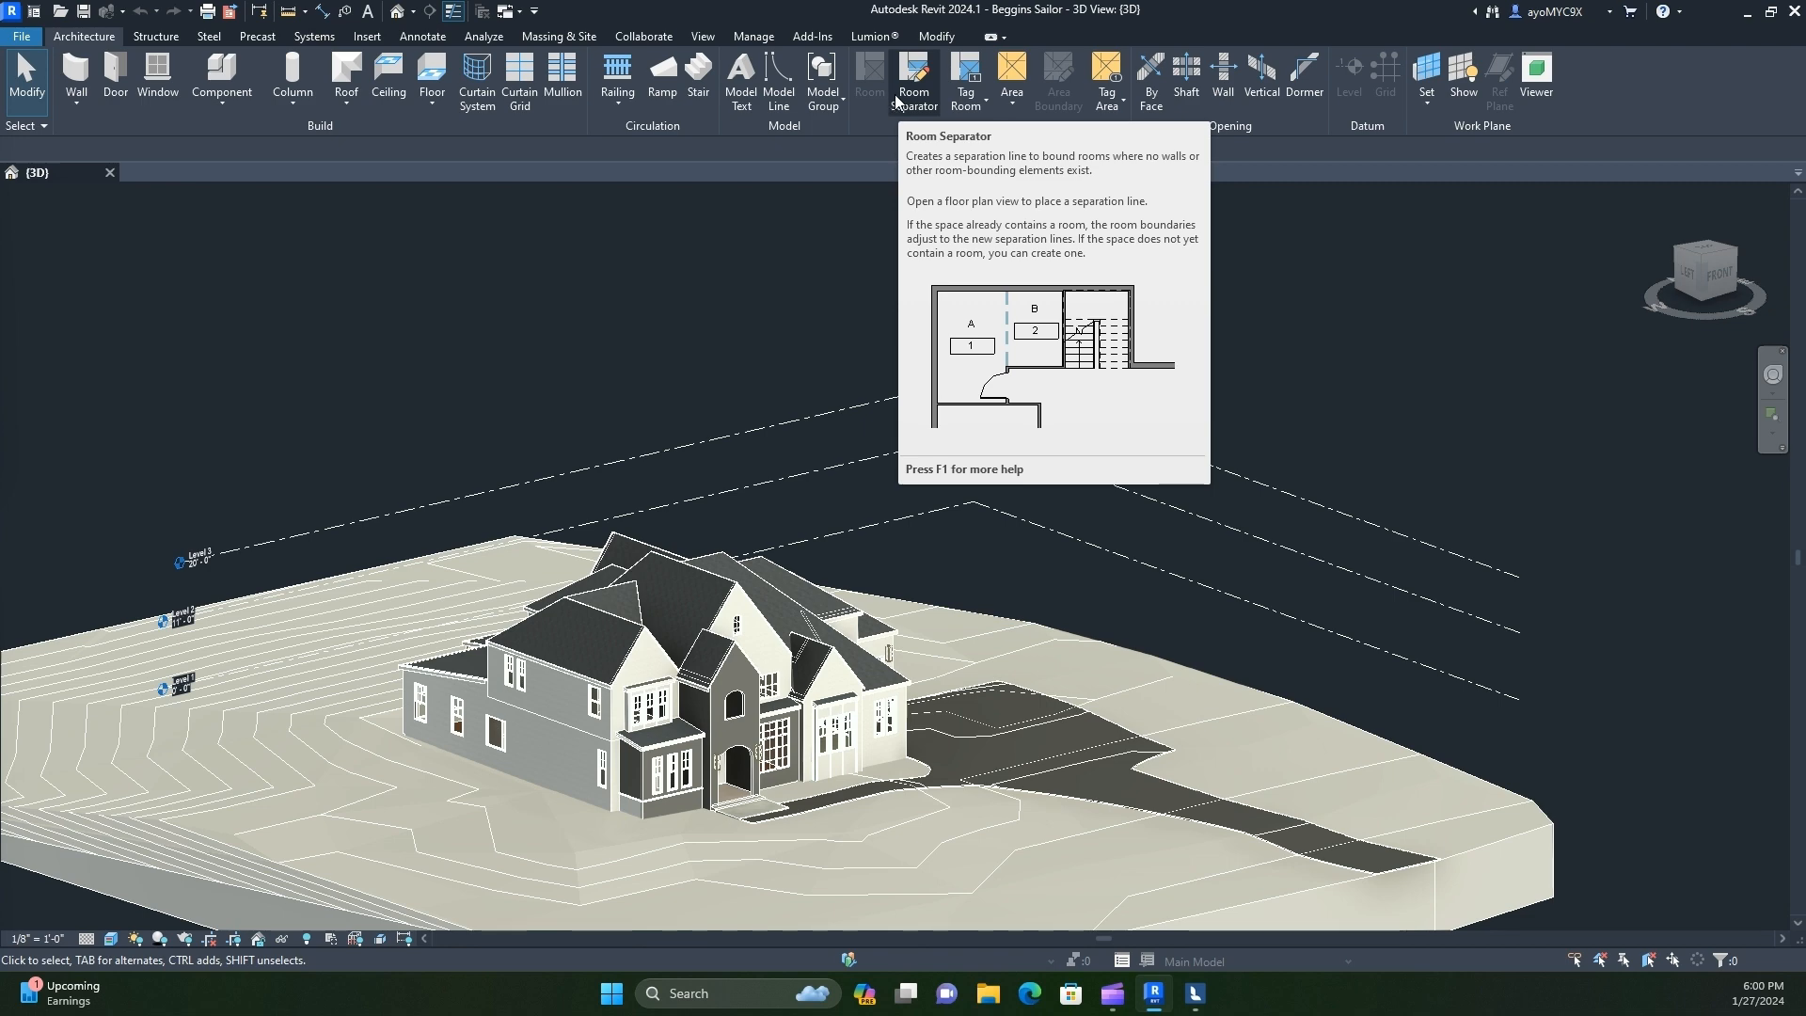
scroll(850, 198, down, 1)
shift+middle_drag(1105, 596, 830, 696)
scroll(660, 748, up, 1)
shift+middle_drag(660, 747, 815, 688)
scroll(899, 728, up, 2)
Start Lumion LiveSync for the house's 3D view and switch to a maximized Lumion window
click(873, 37)
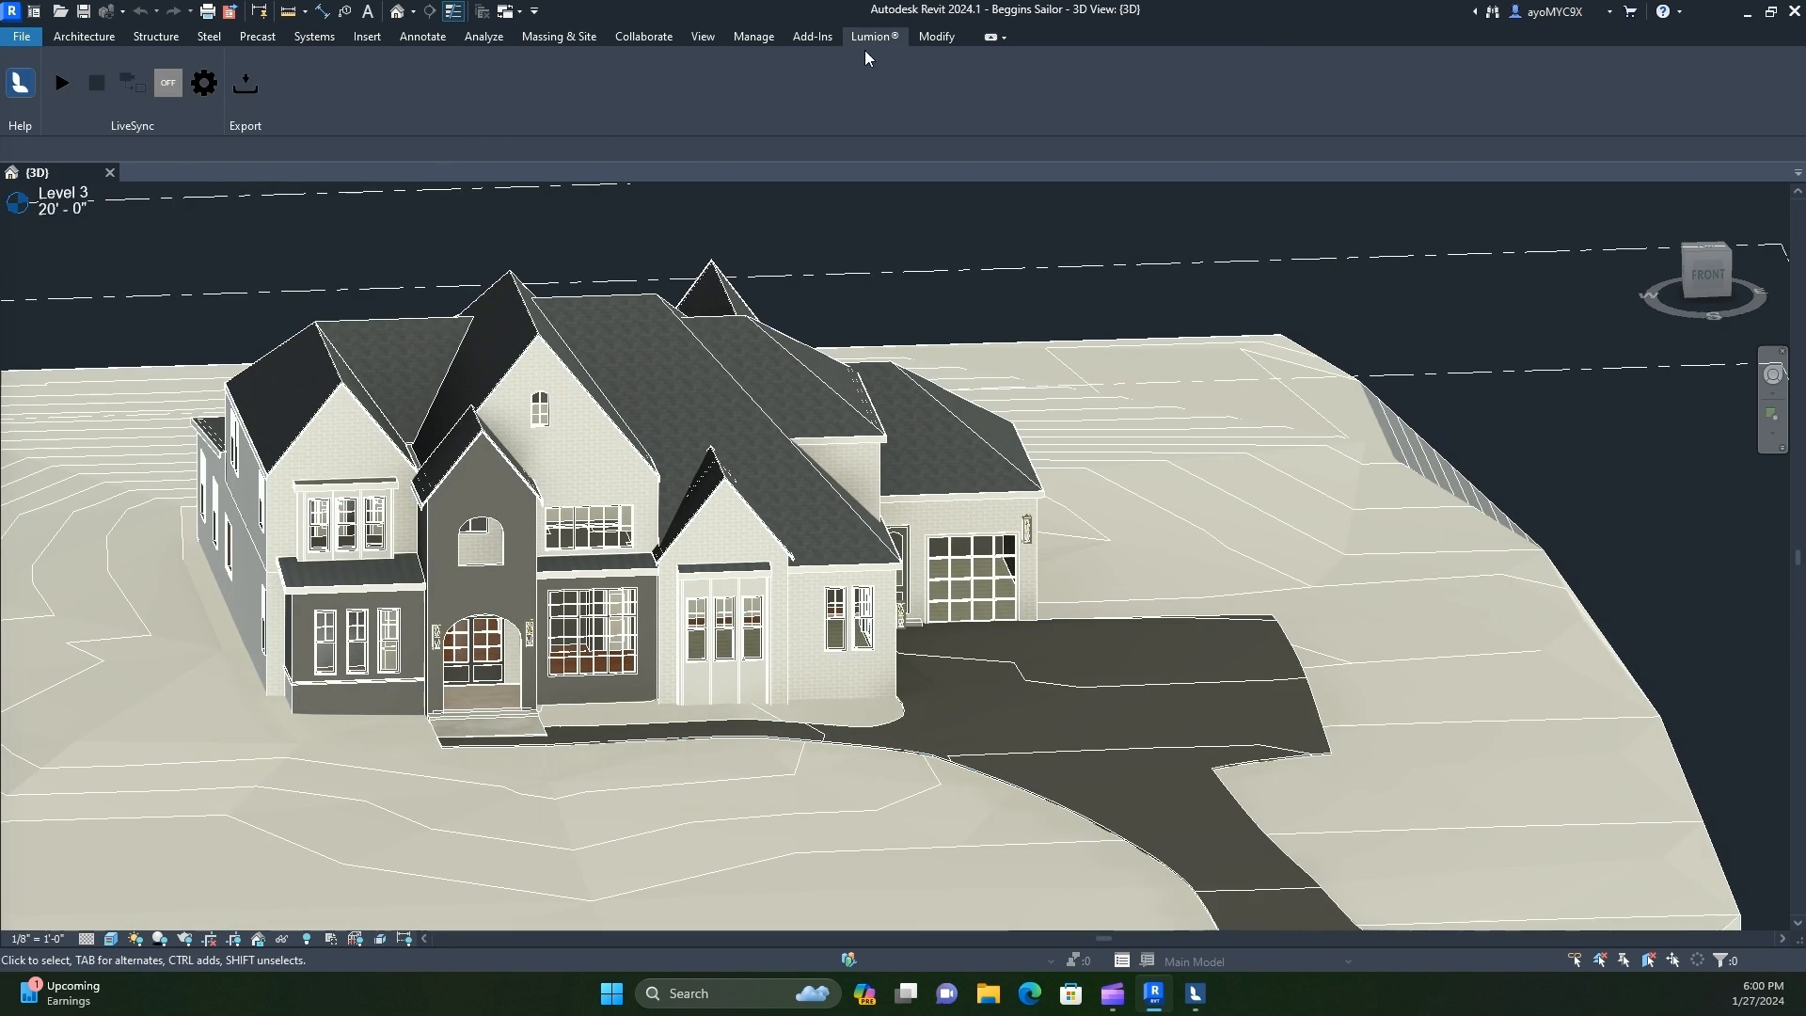
click(63, 84)
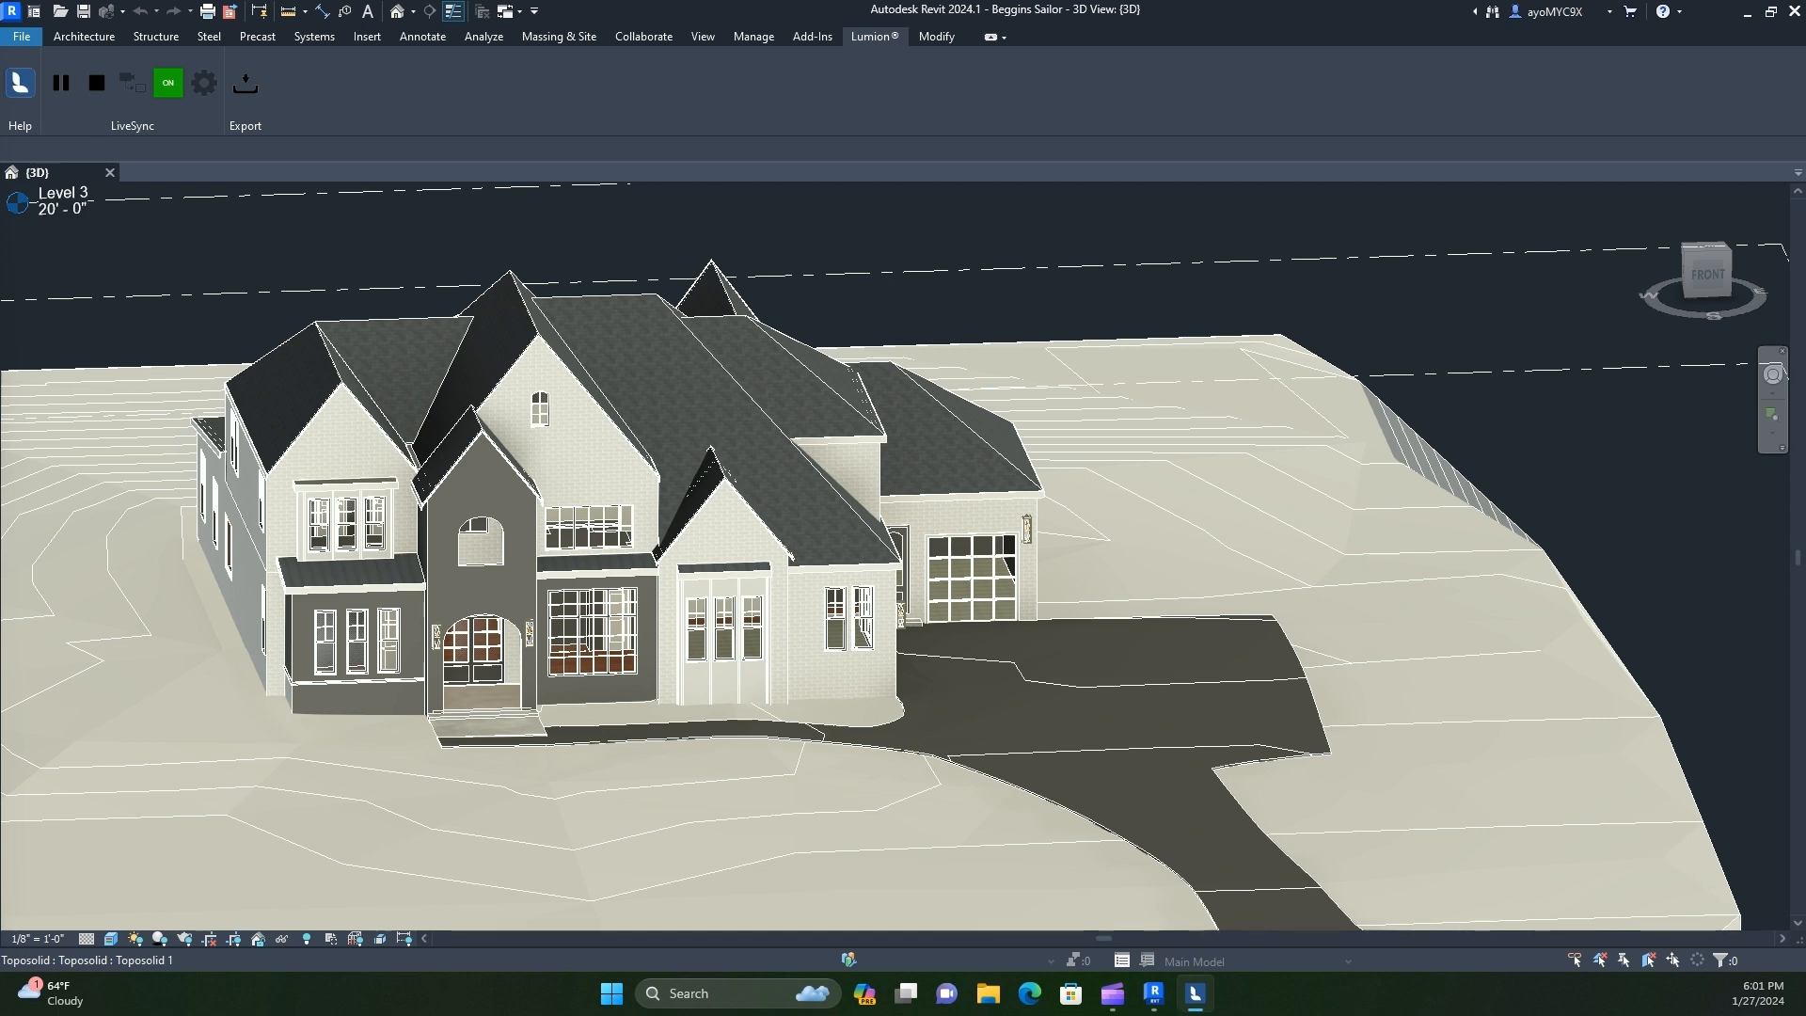
drag(0, 45, 1210, 47)
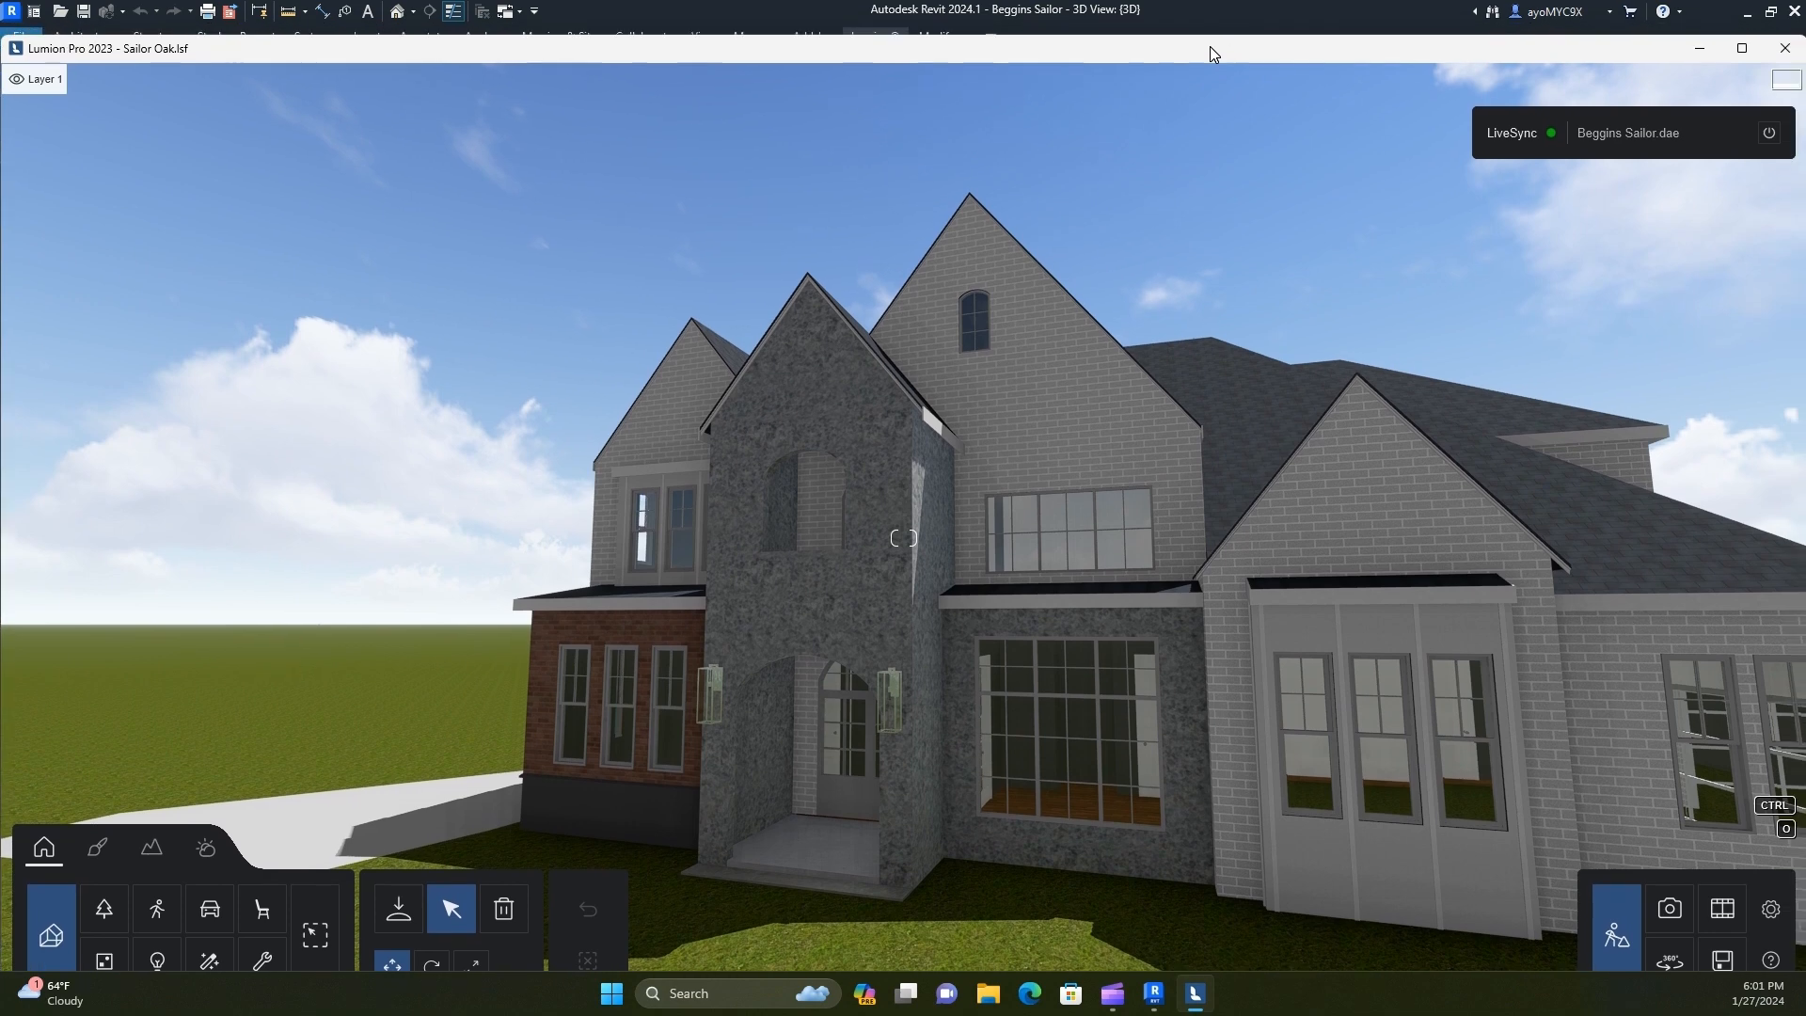
double_click(1211, 49)
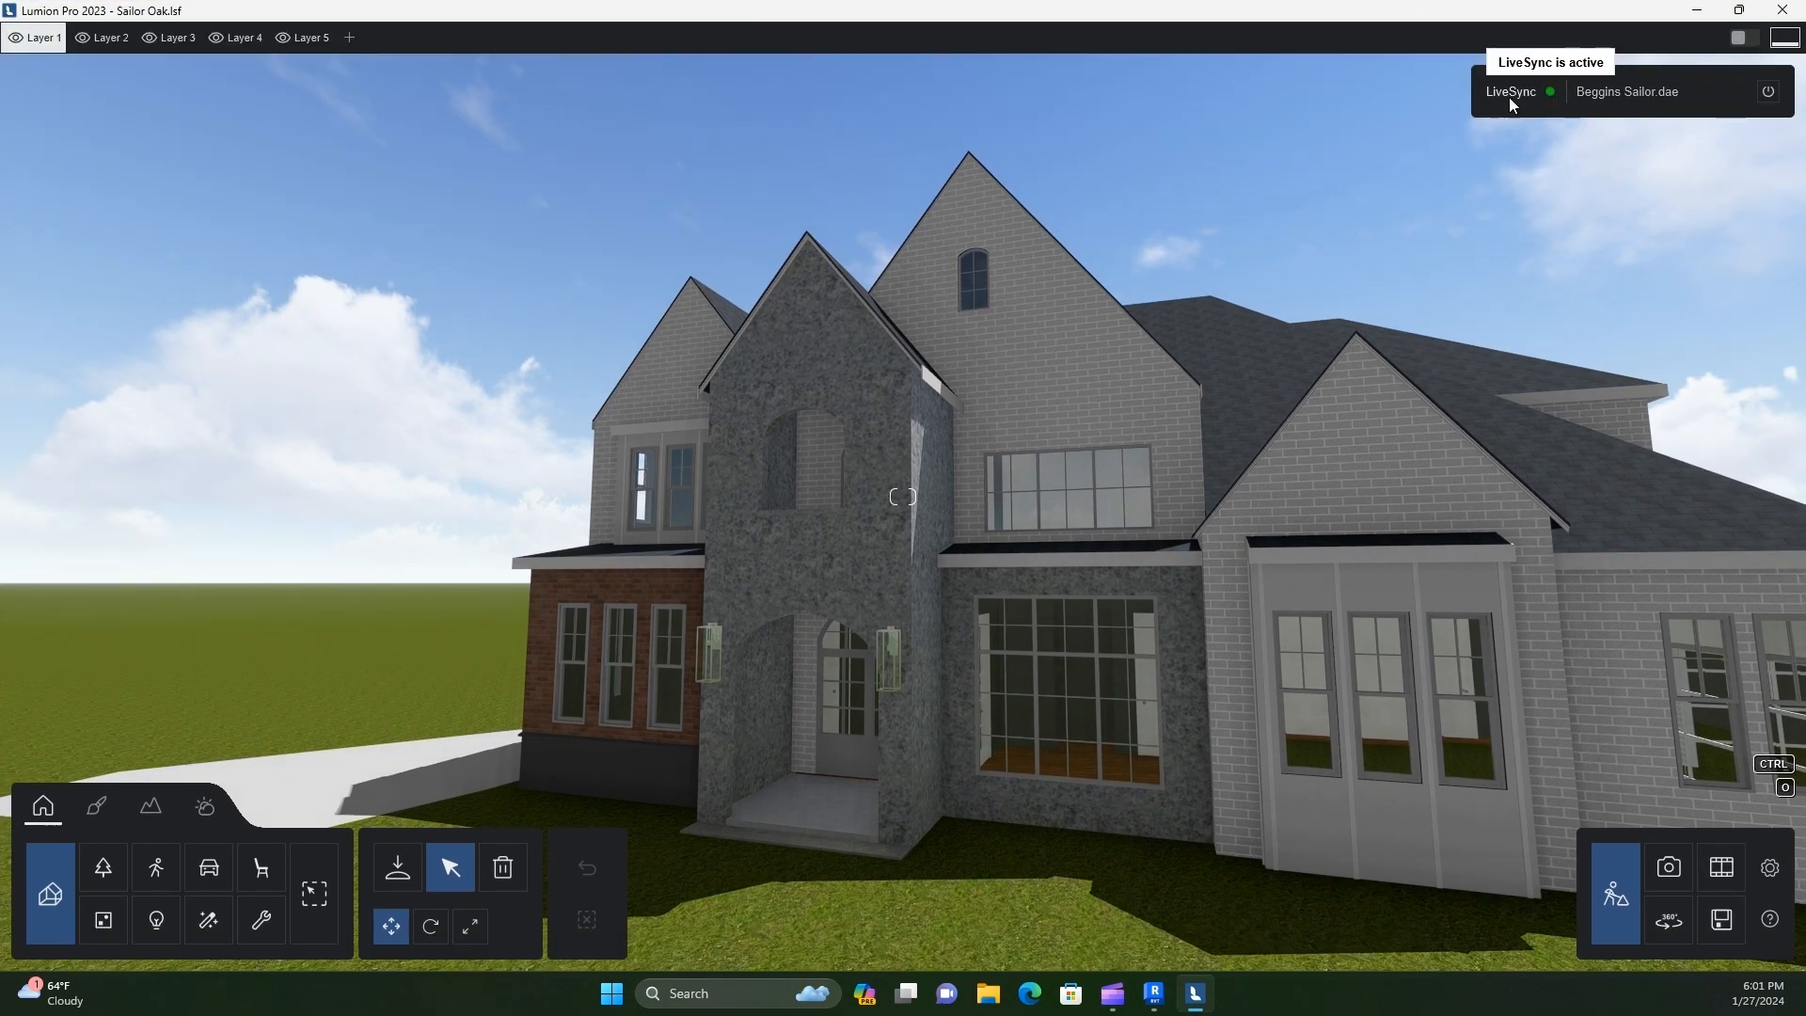
Switch back to Revit and close it, leaving the synced house in Lumion
scroll(1109, 772, down, 3)
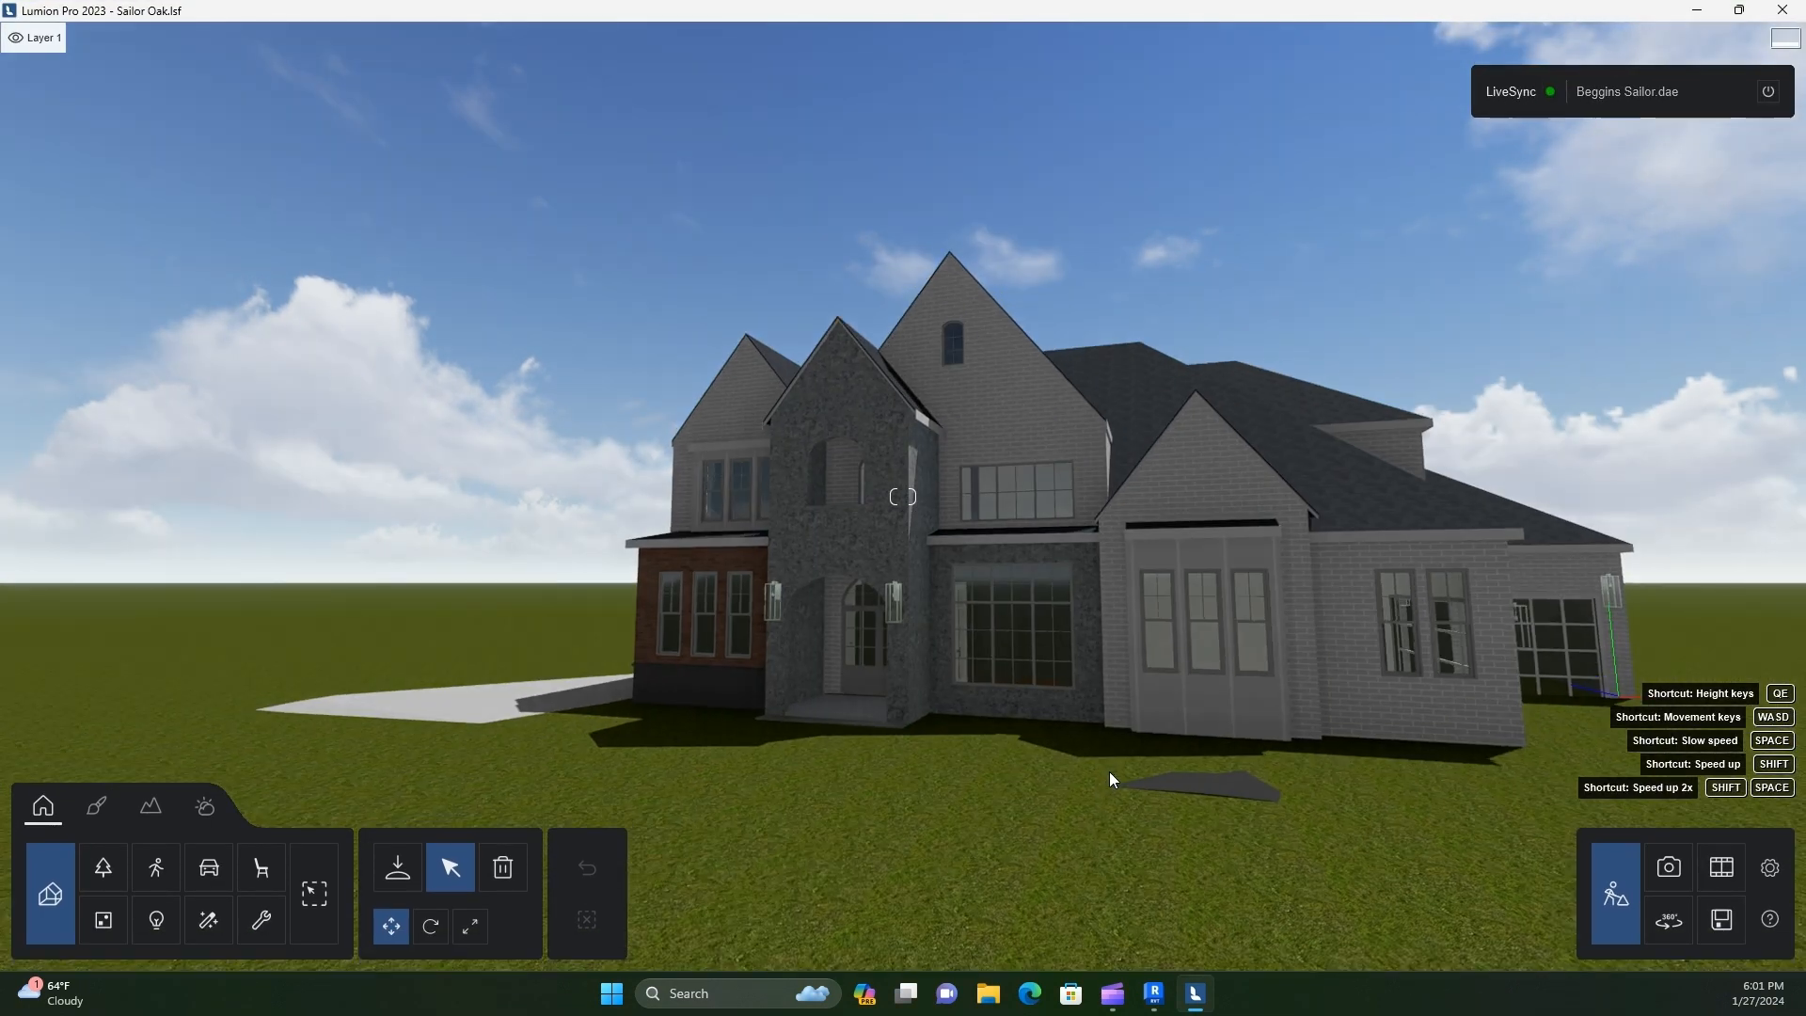
click(1156, 995)
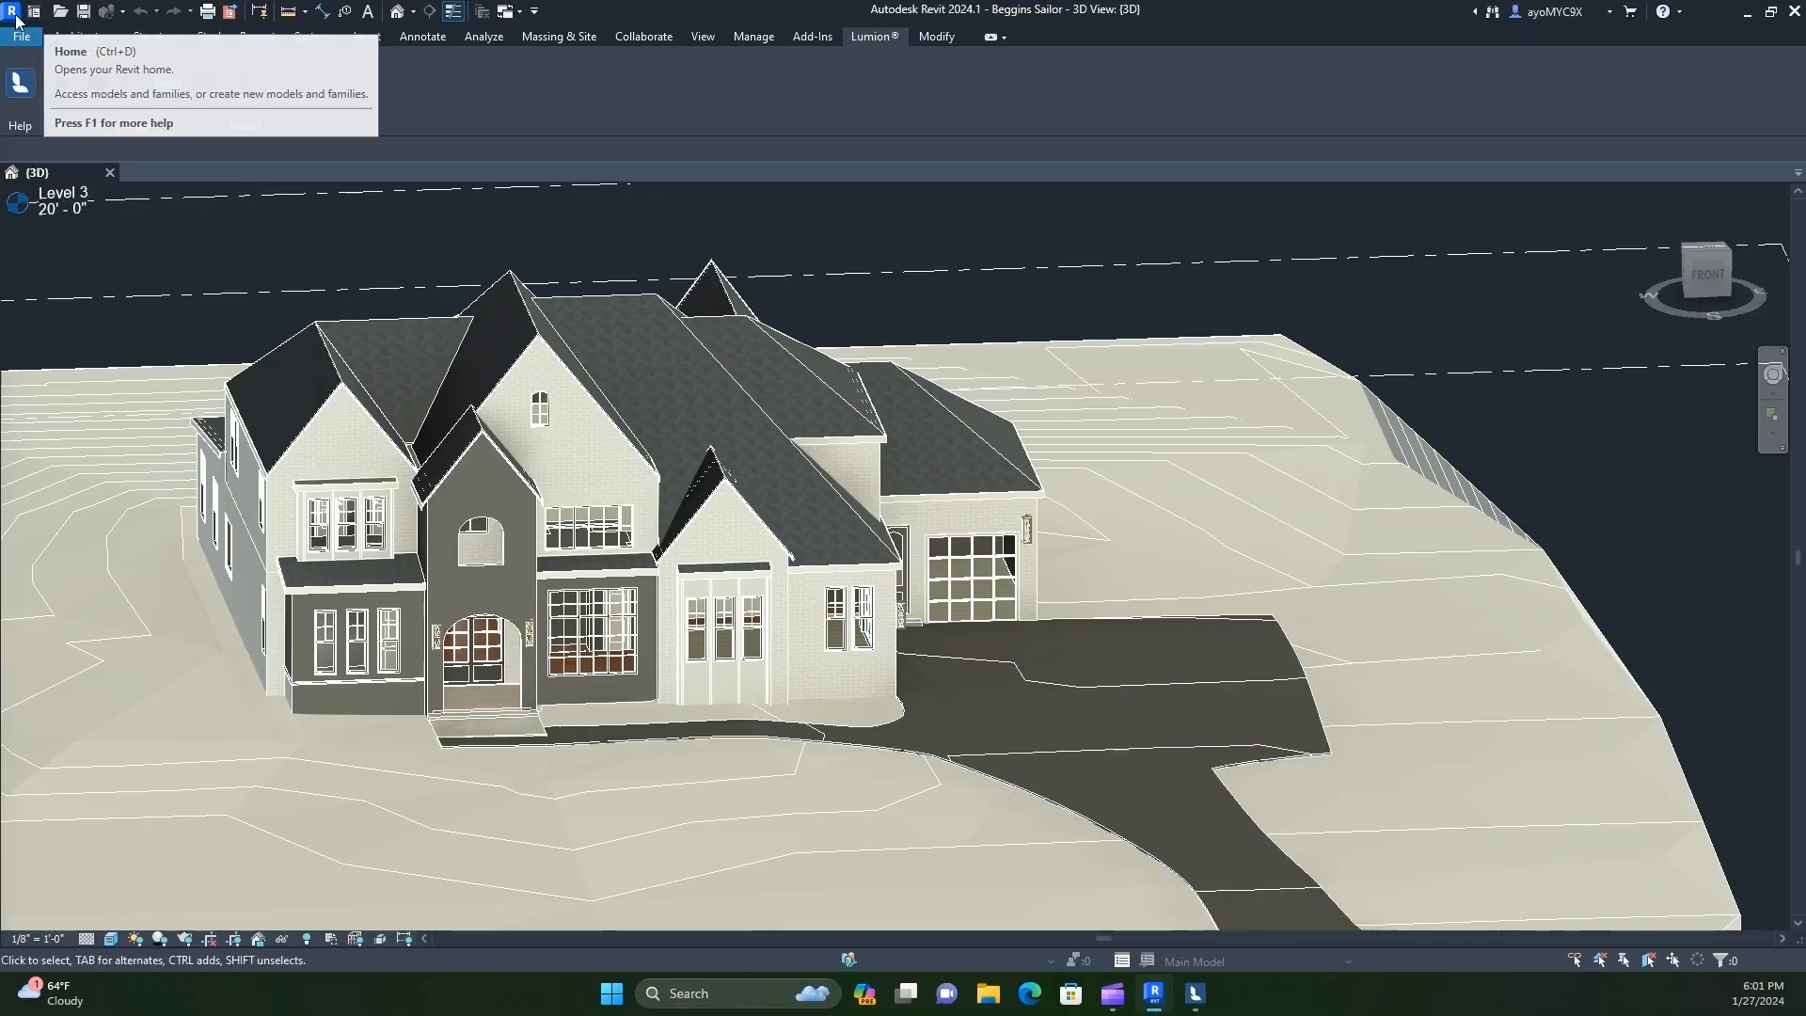
click(1794, 13)
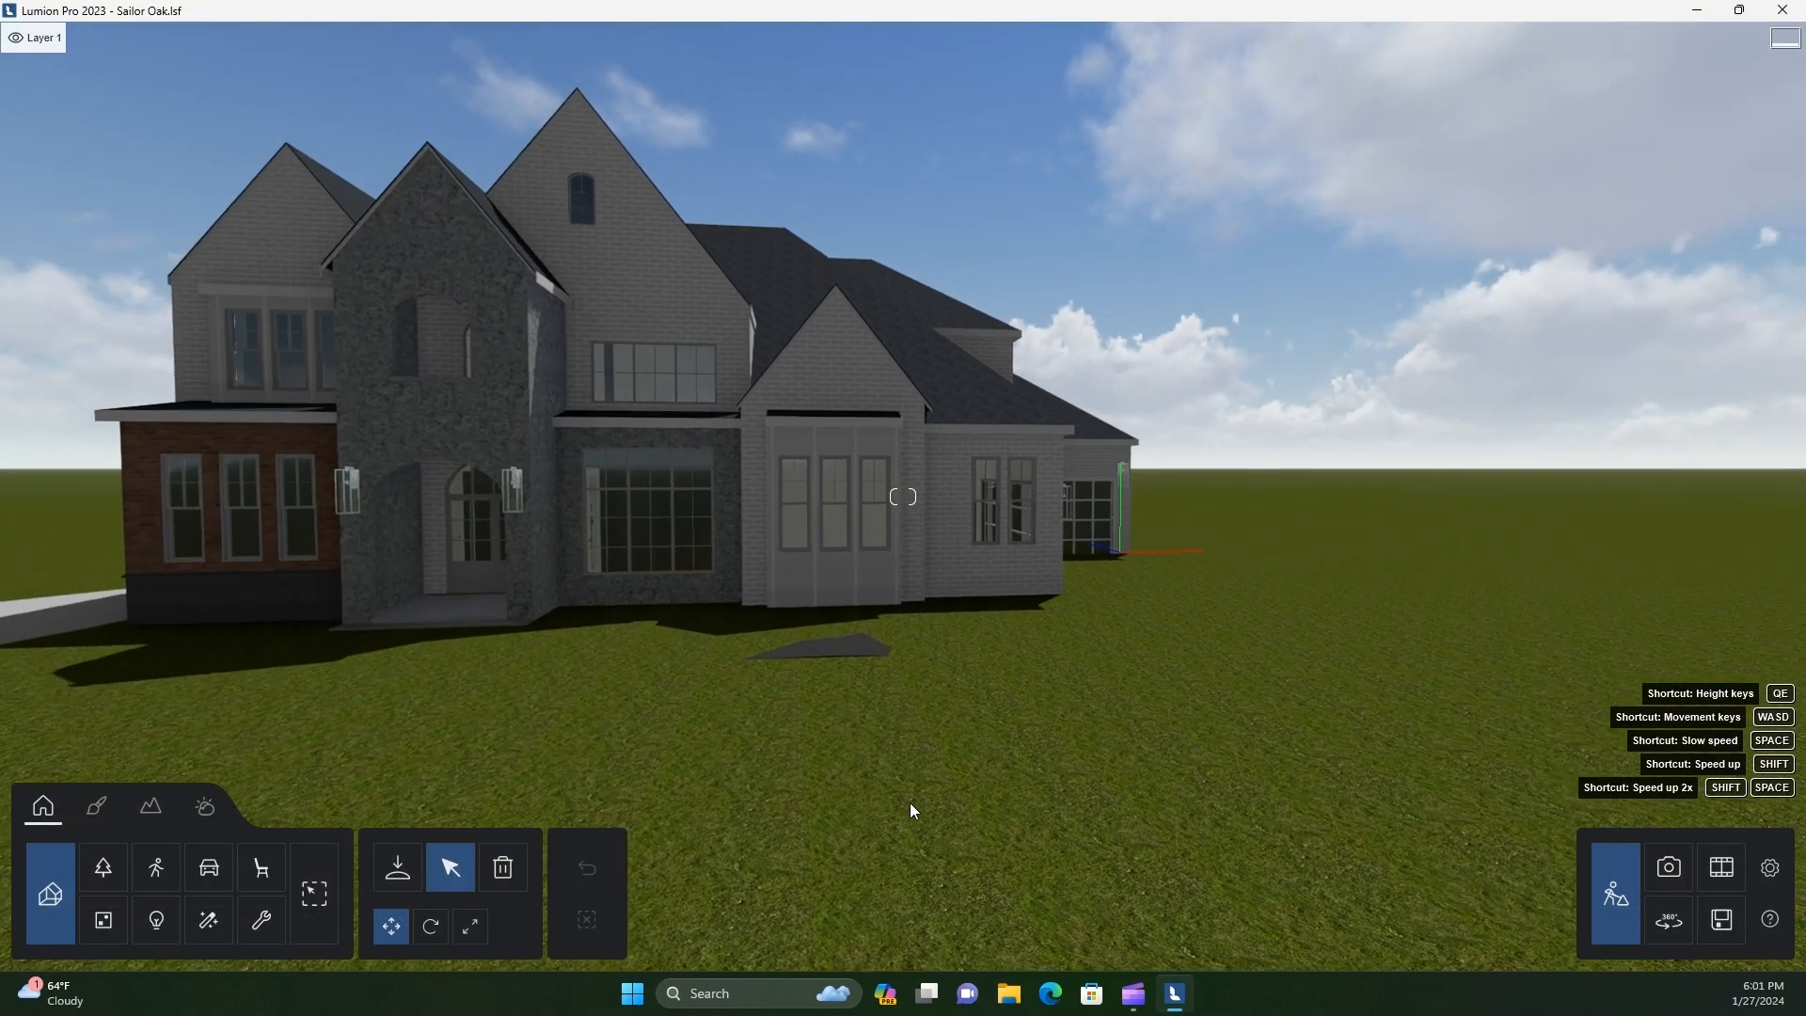
Examine from the garage side and from above how the house and its driveway sit against the grass
key(s)
right_drag(910, 803, 897, 760)
key(d)
key(s)
key(q)
key(s)
key(d)
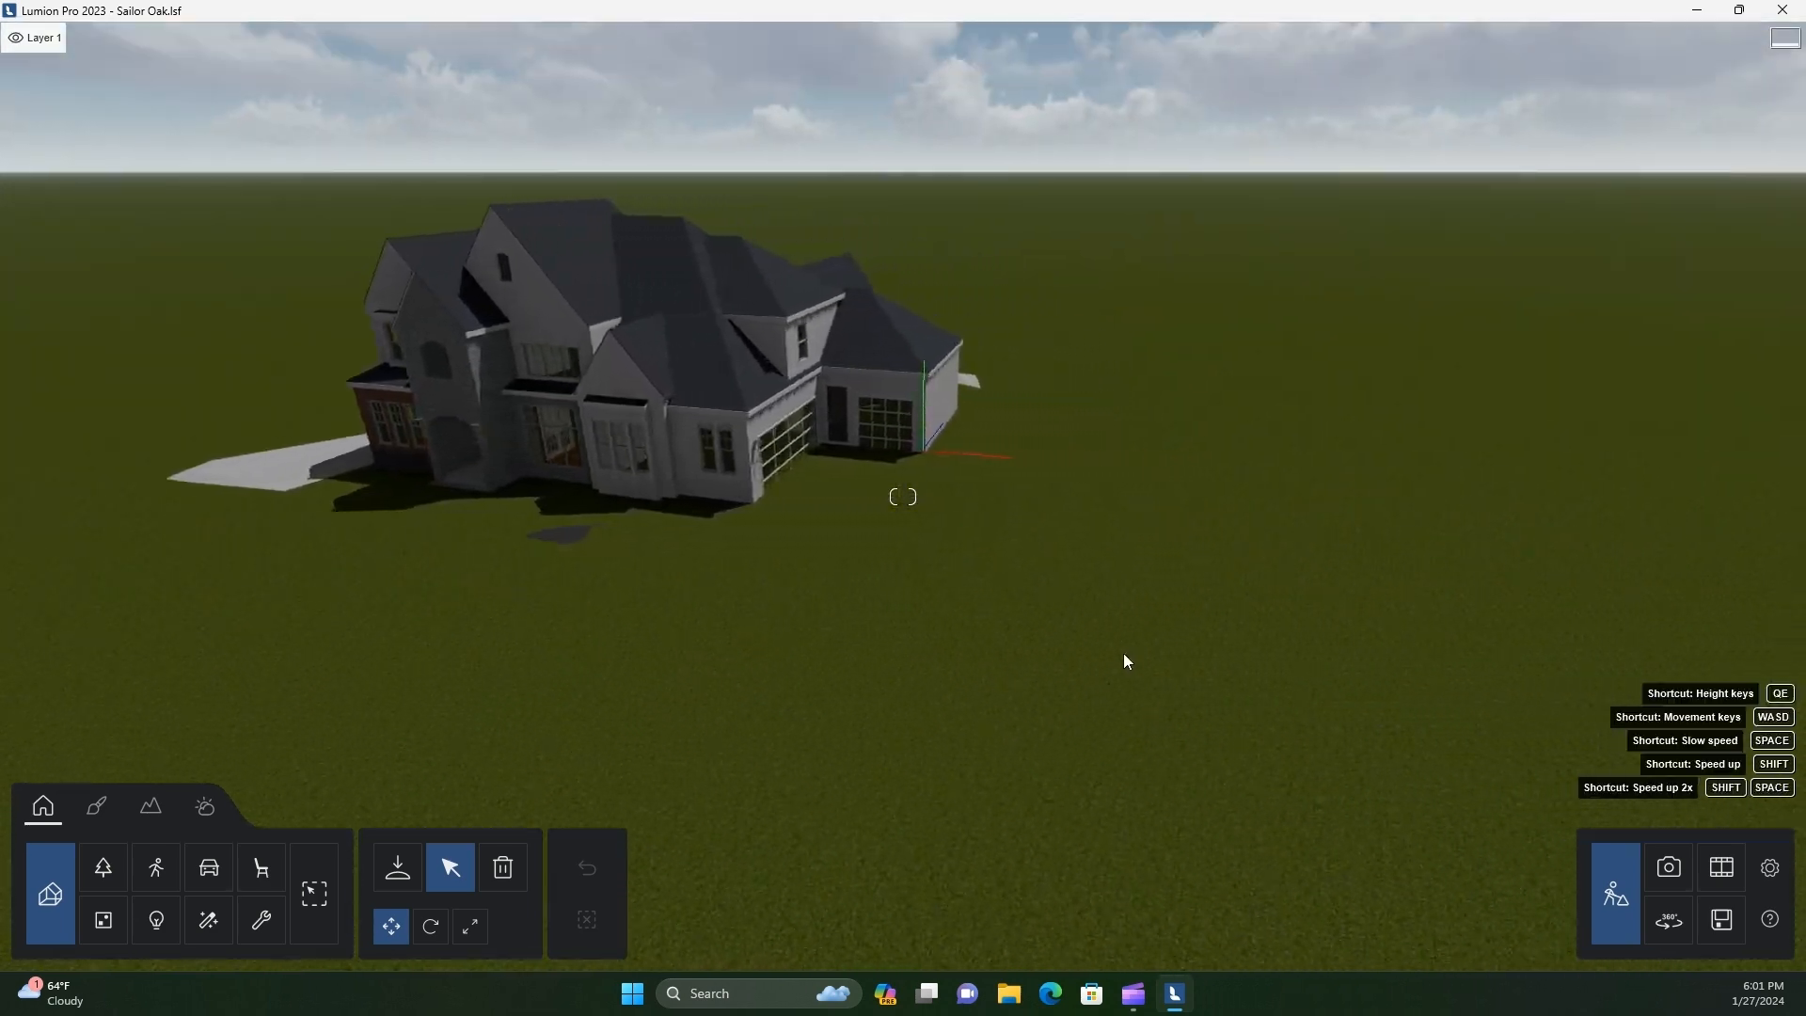
right_drag(1123, 653, 1121, 656)
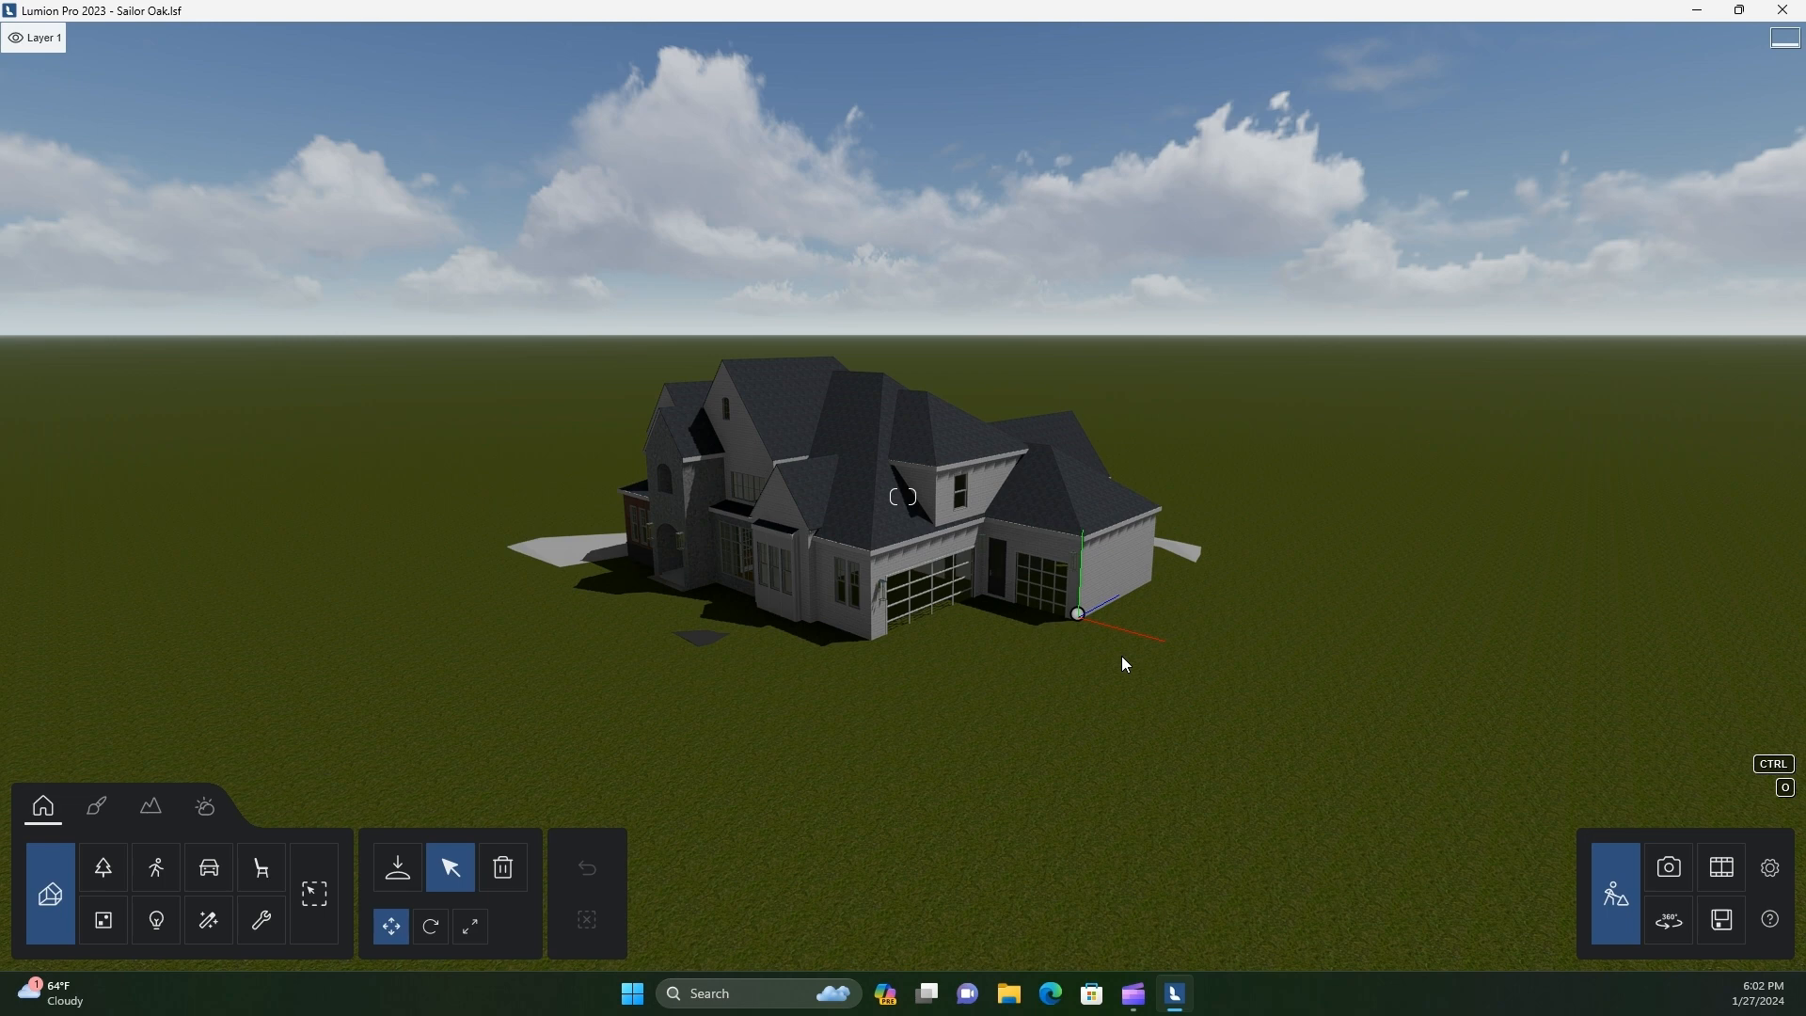
scroll(1006, 733, down, 2)
right_drag(993, 754, 1008, 764)
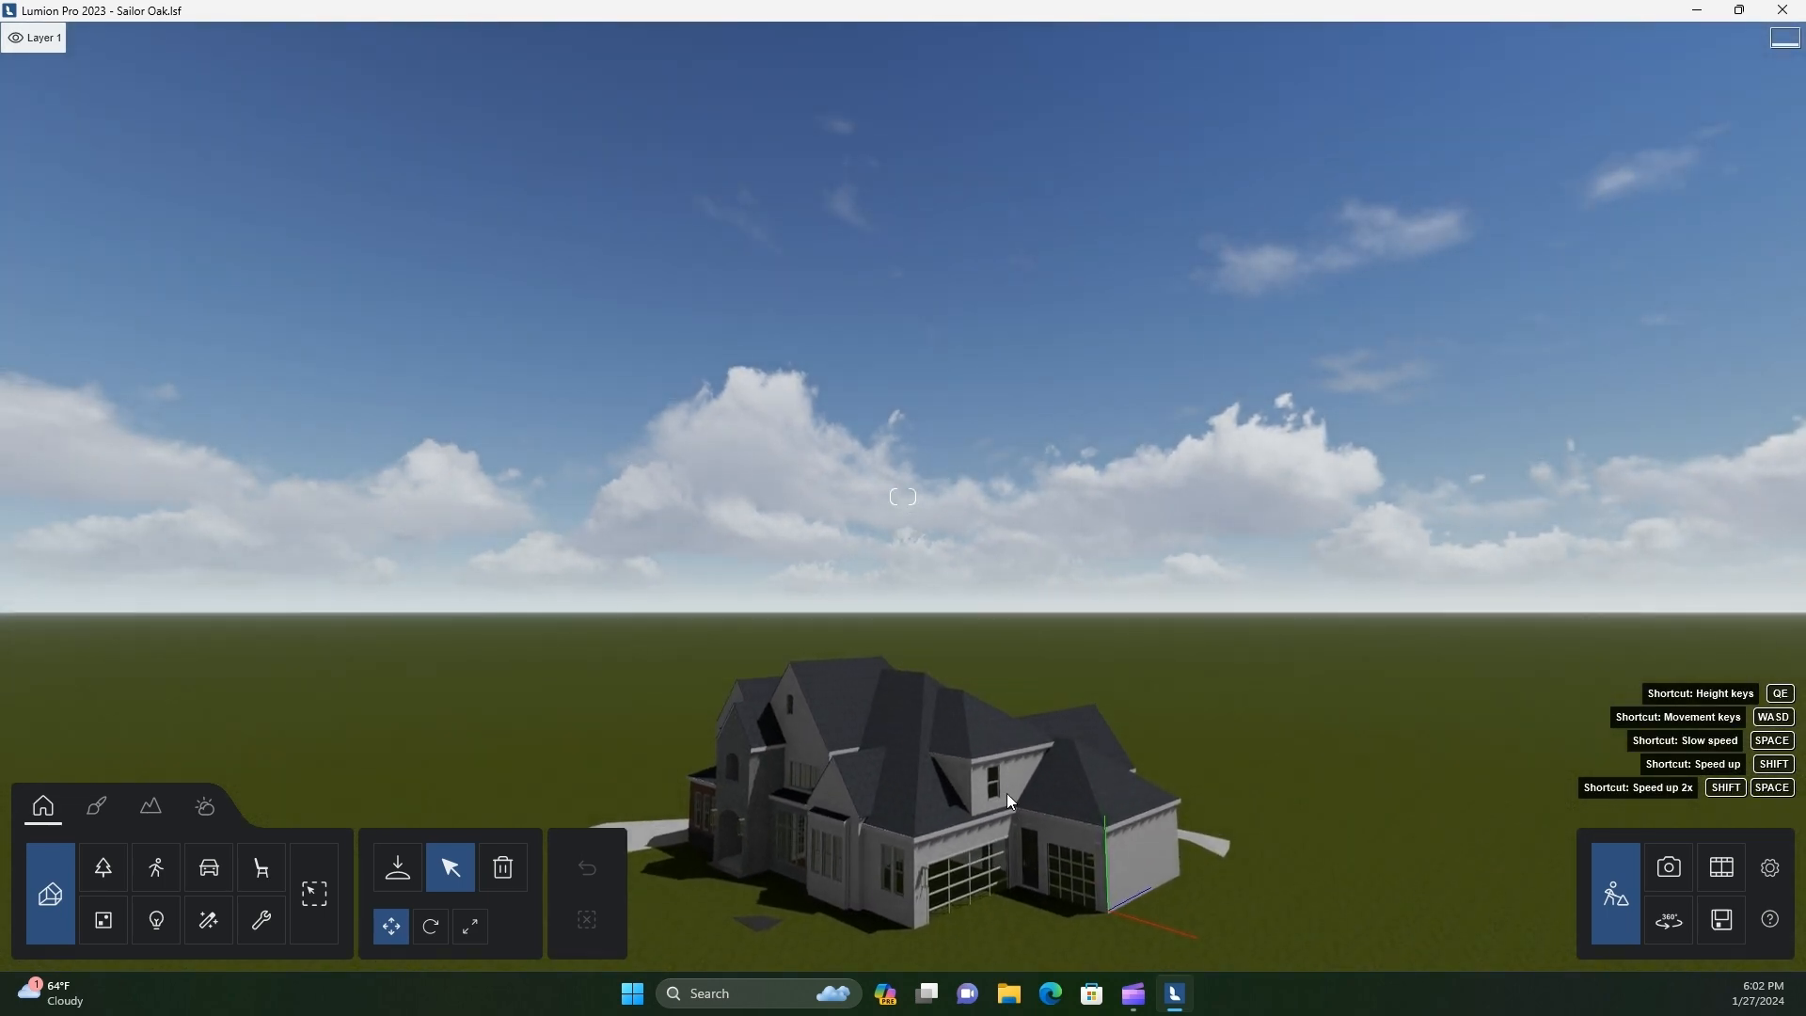
key(e)
key(w)
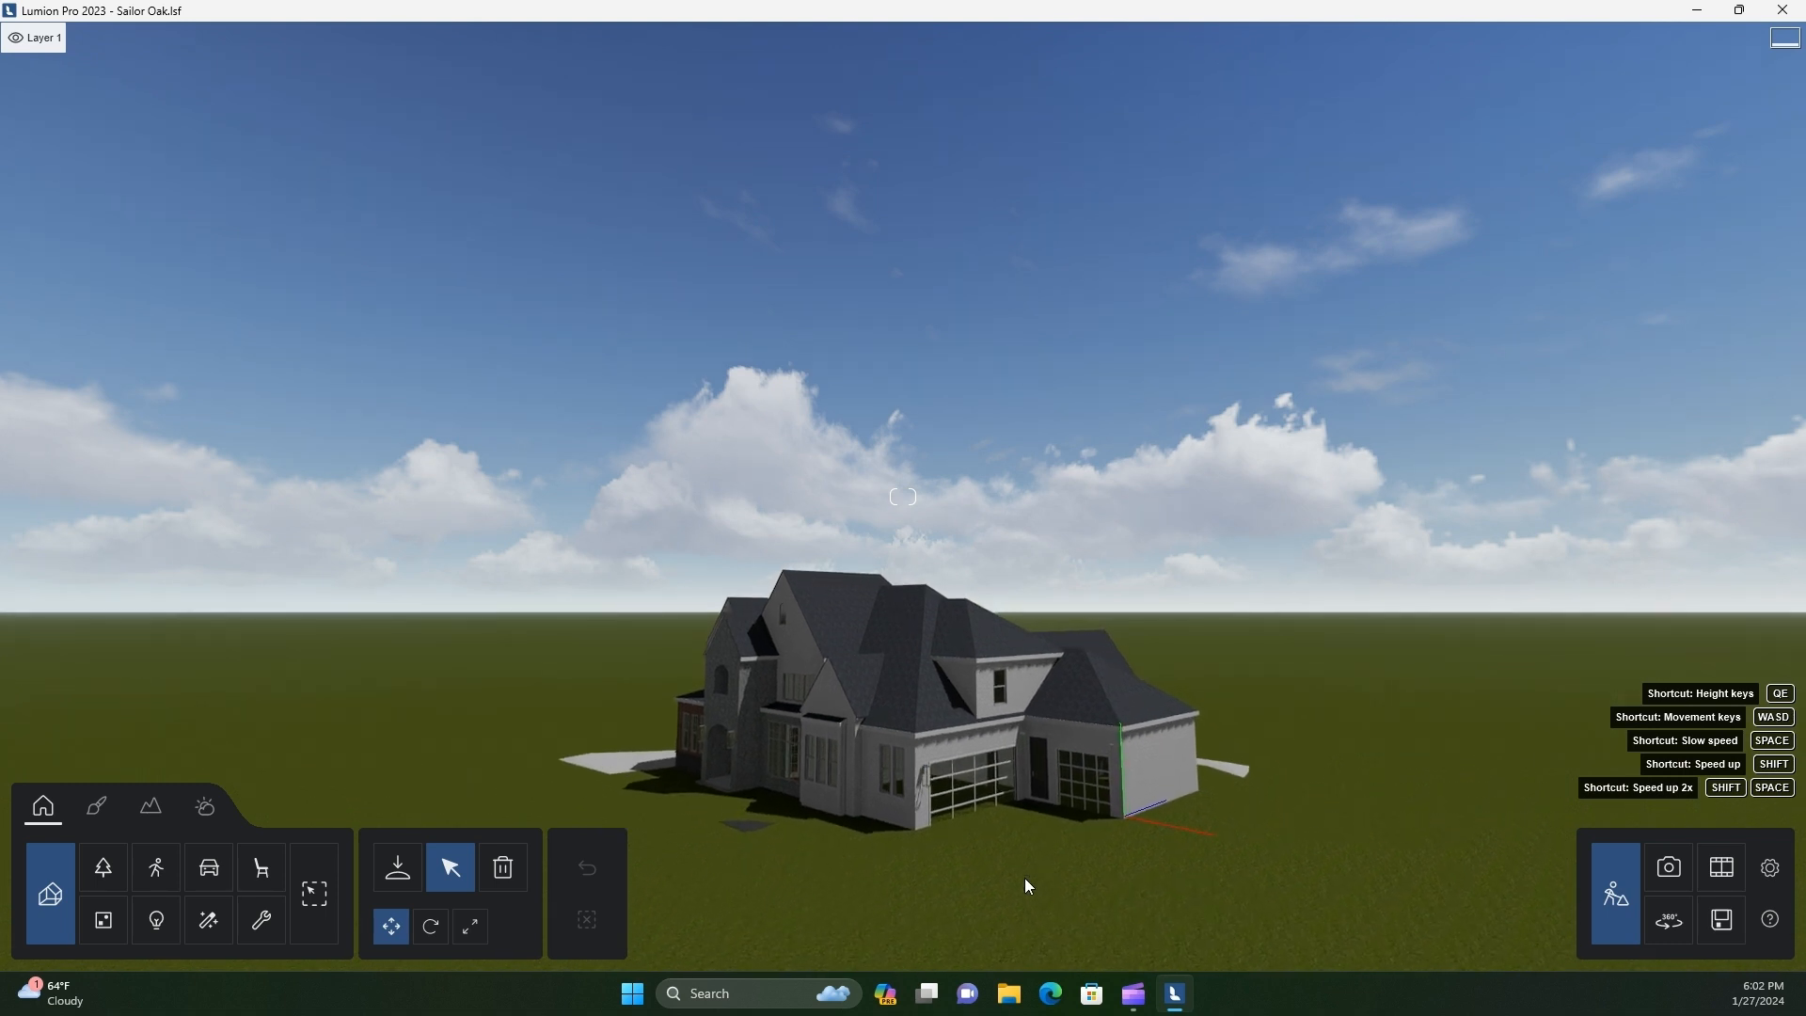
key(e)
key(d)
right_drag(1091, 875, 1006, 806)
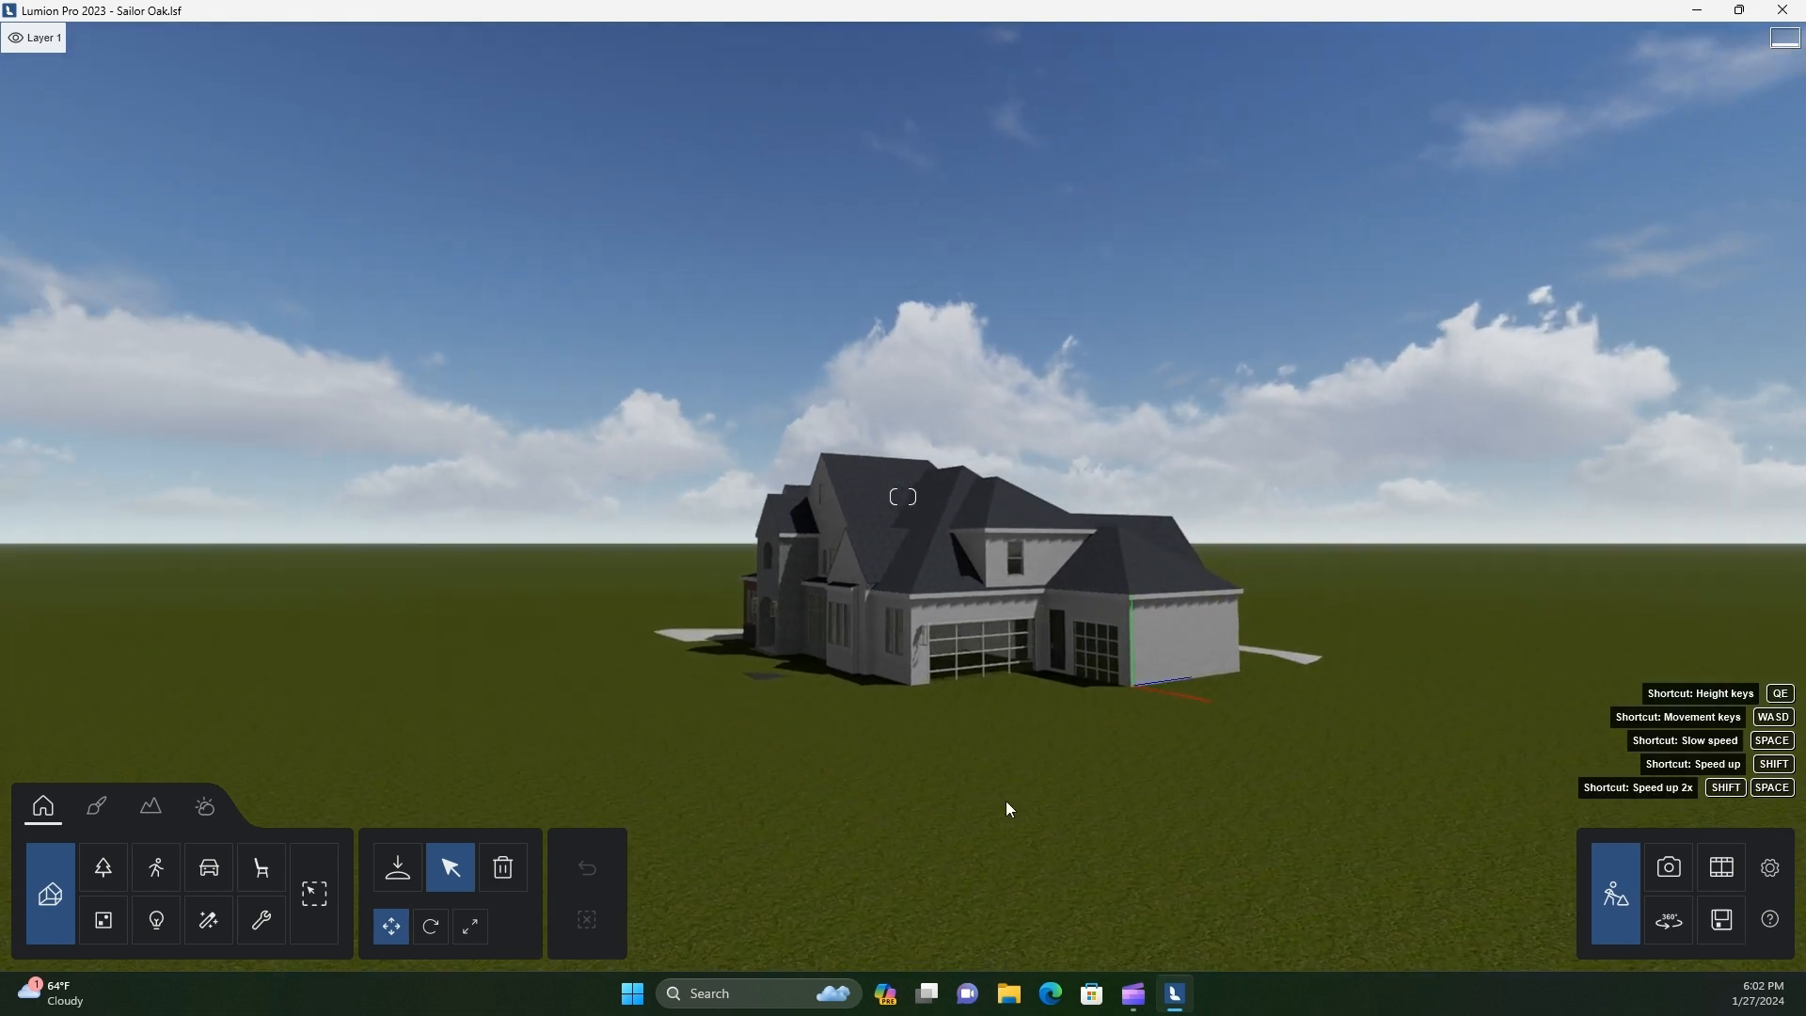
Raise the house model above the grass to a Y position of about 1.35 m
click(1130, 664)
key(w)
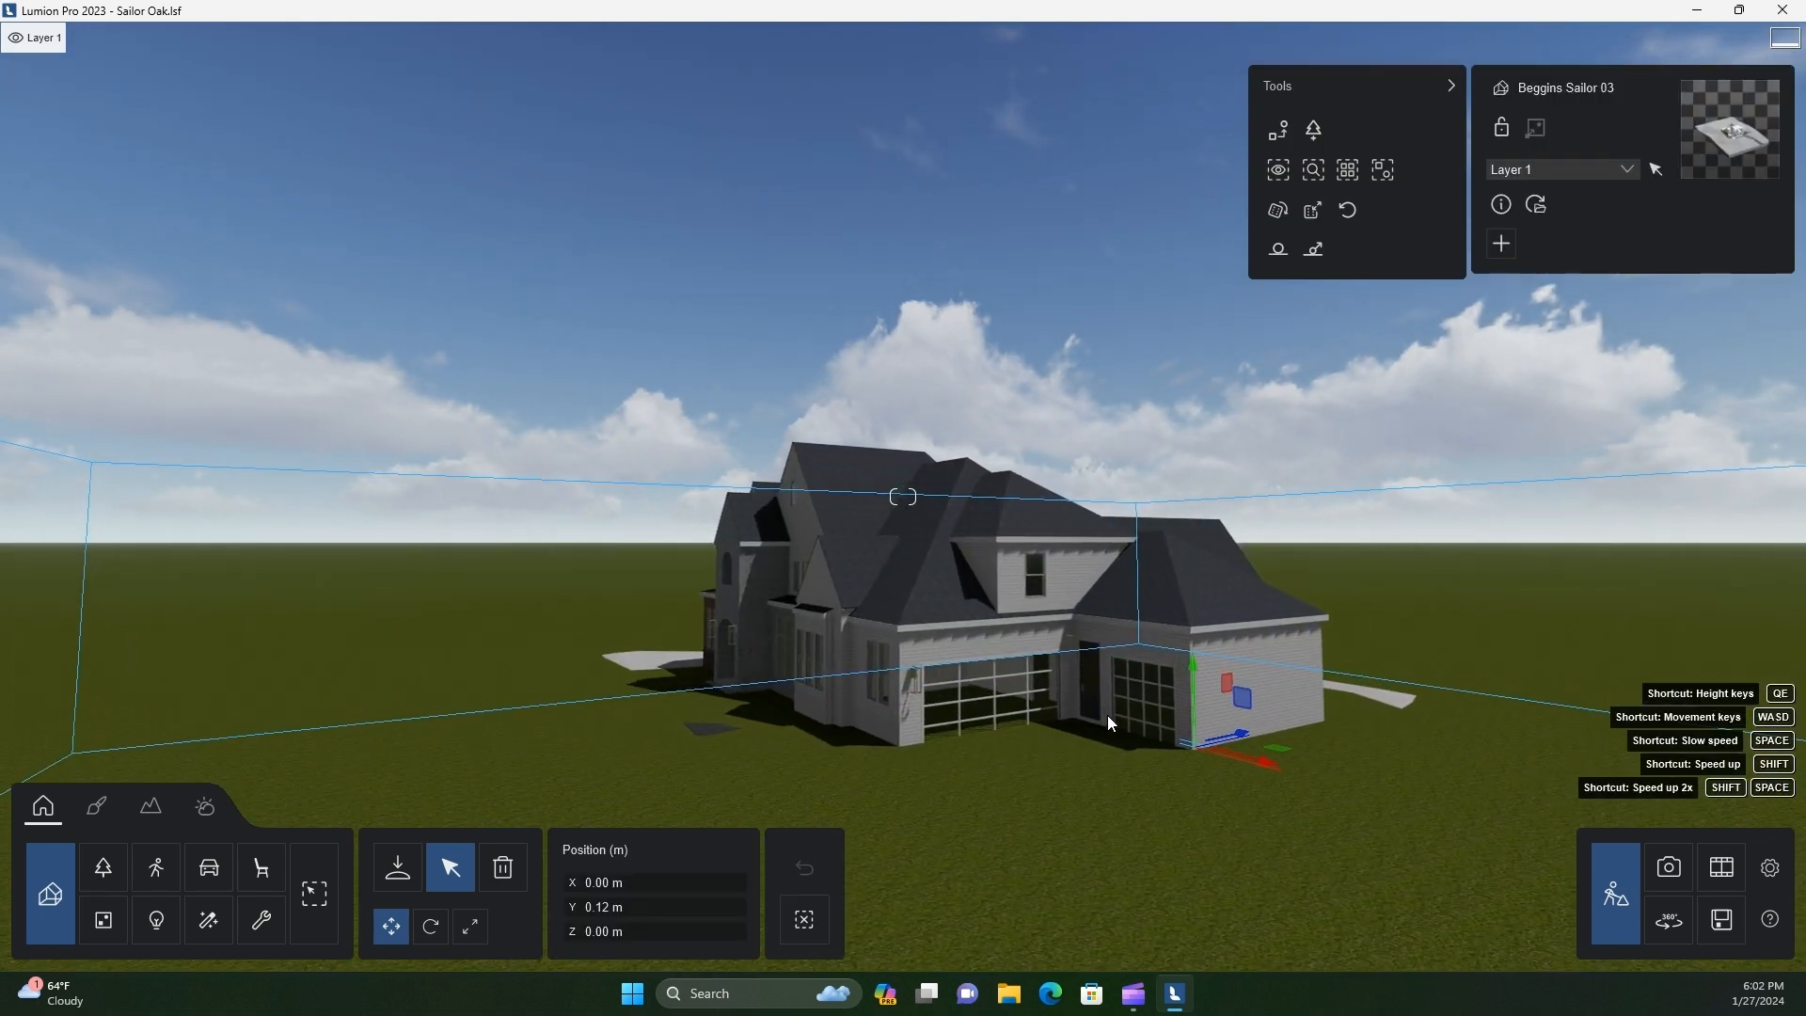
key(d)
right_drag(1108, 715, 1072, 700)
drag(1077, 707, 1041, 662)
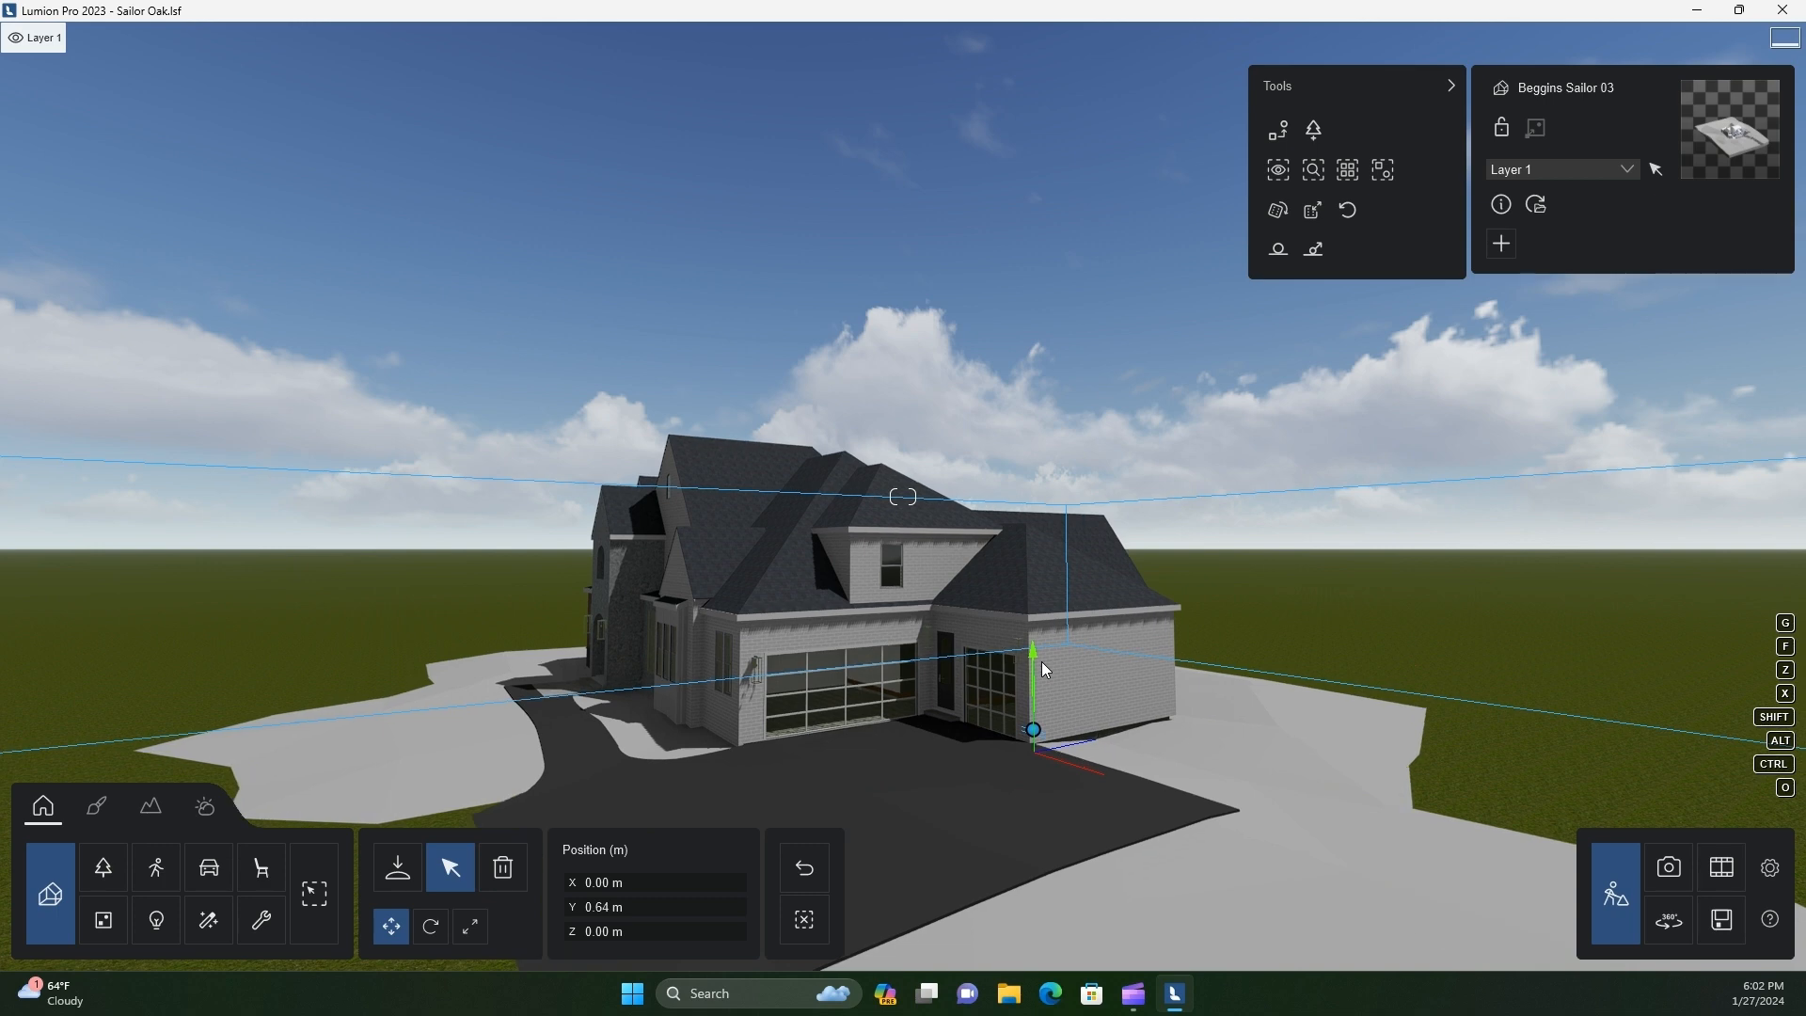
right_drag(1036, 687, 1138, 781)
key(s)
drag(1126, 502, 1132, 487)
key(w)
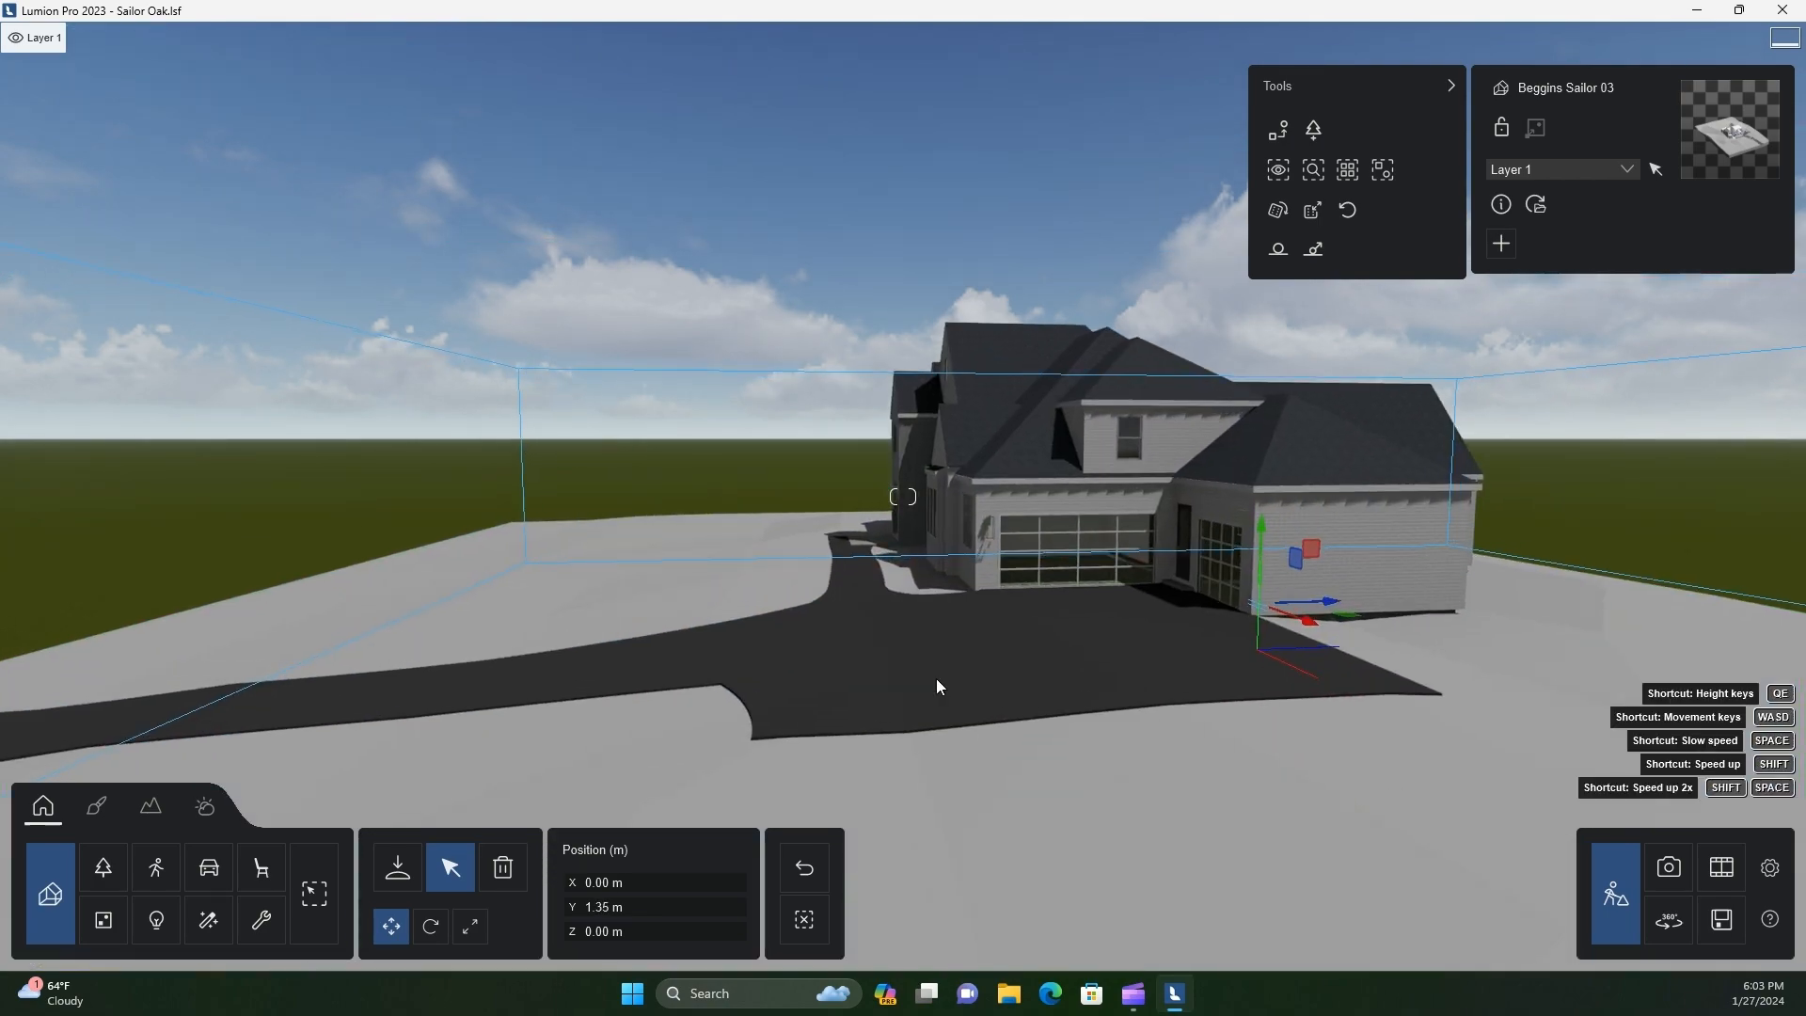
Inspect the house's front entrance, brick facade and garage side up close
key(a)
right_drag(985, 726, 709, 816)
key(w)
key(a)
key(s)
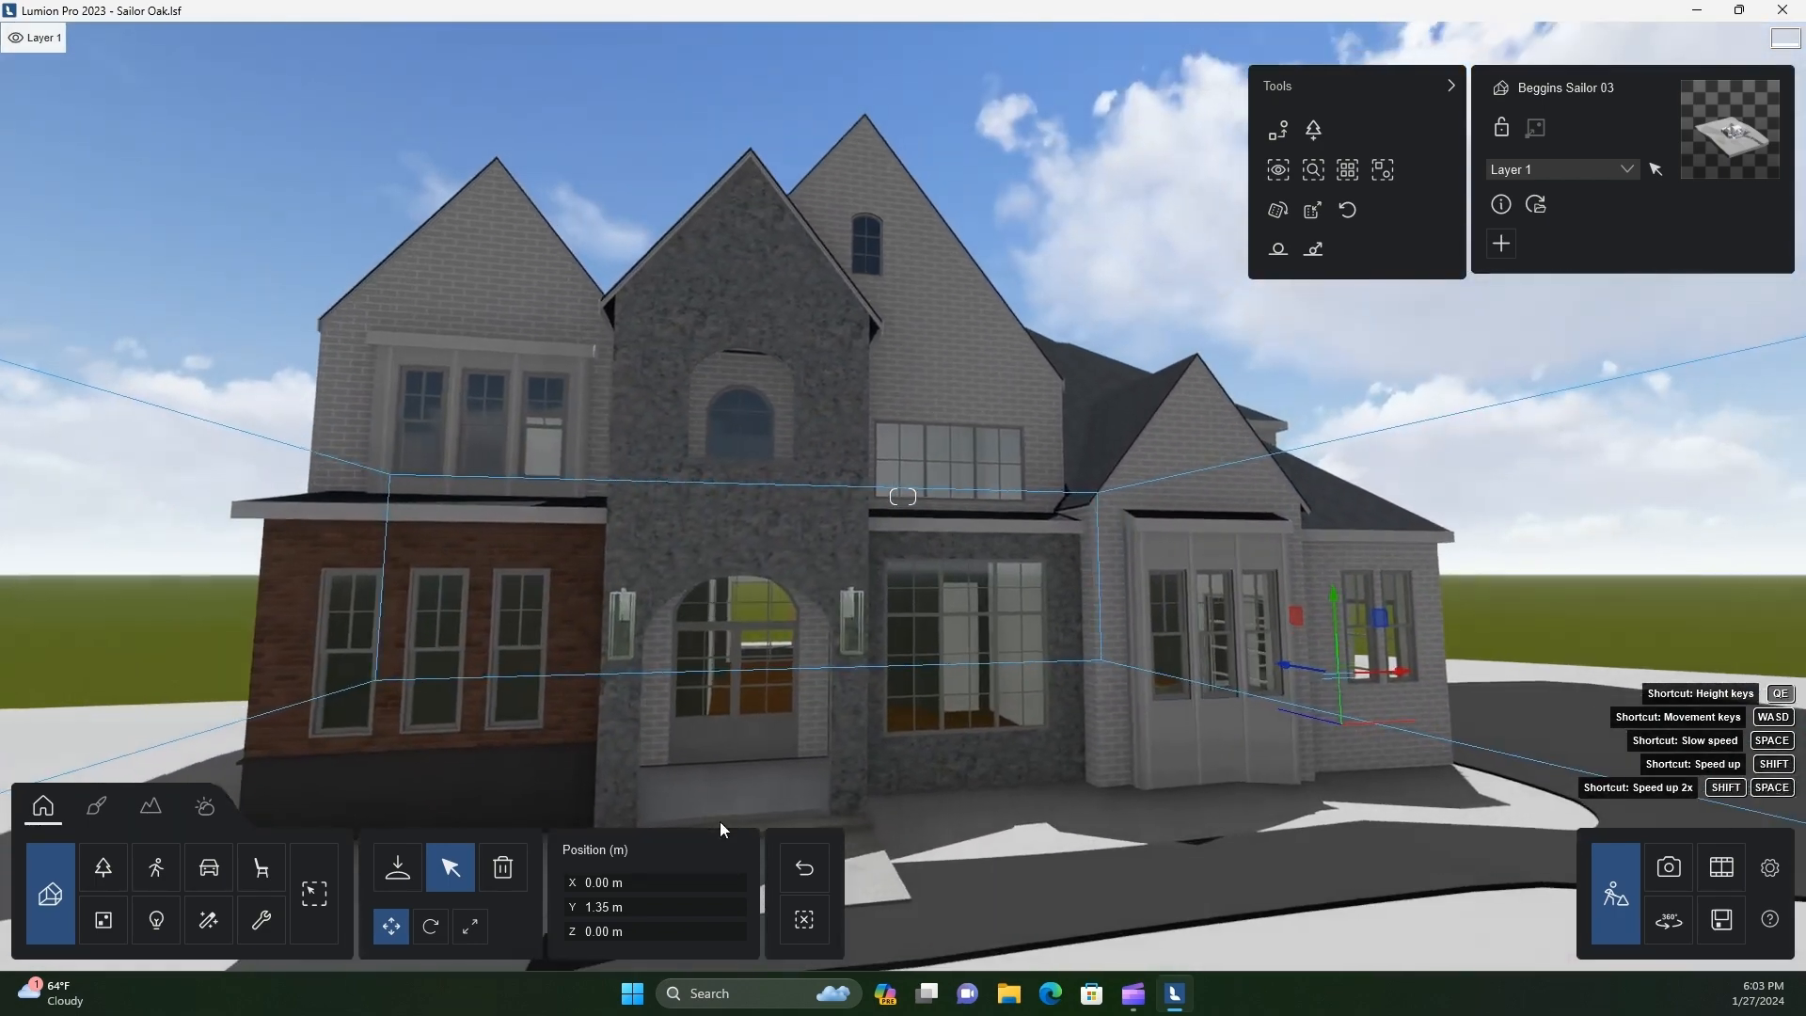
key(d)
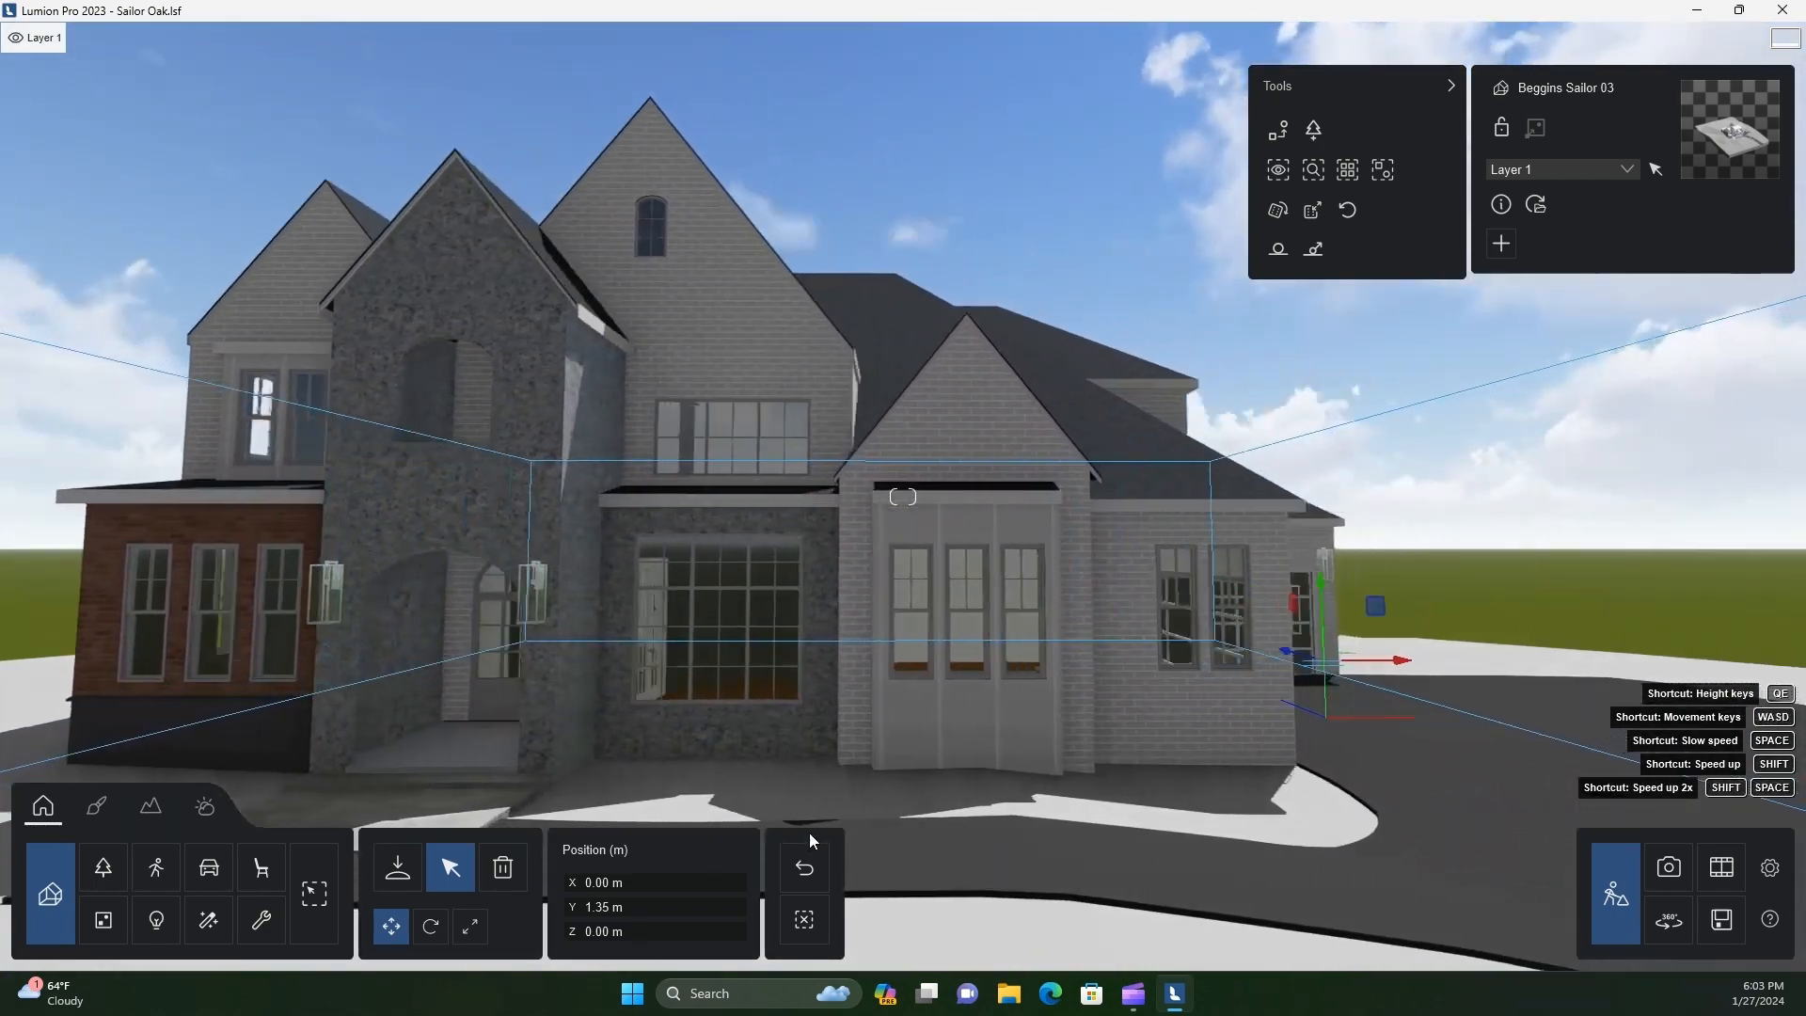
right_drag(917, 834, 869, 803)
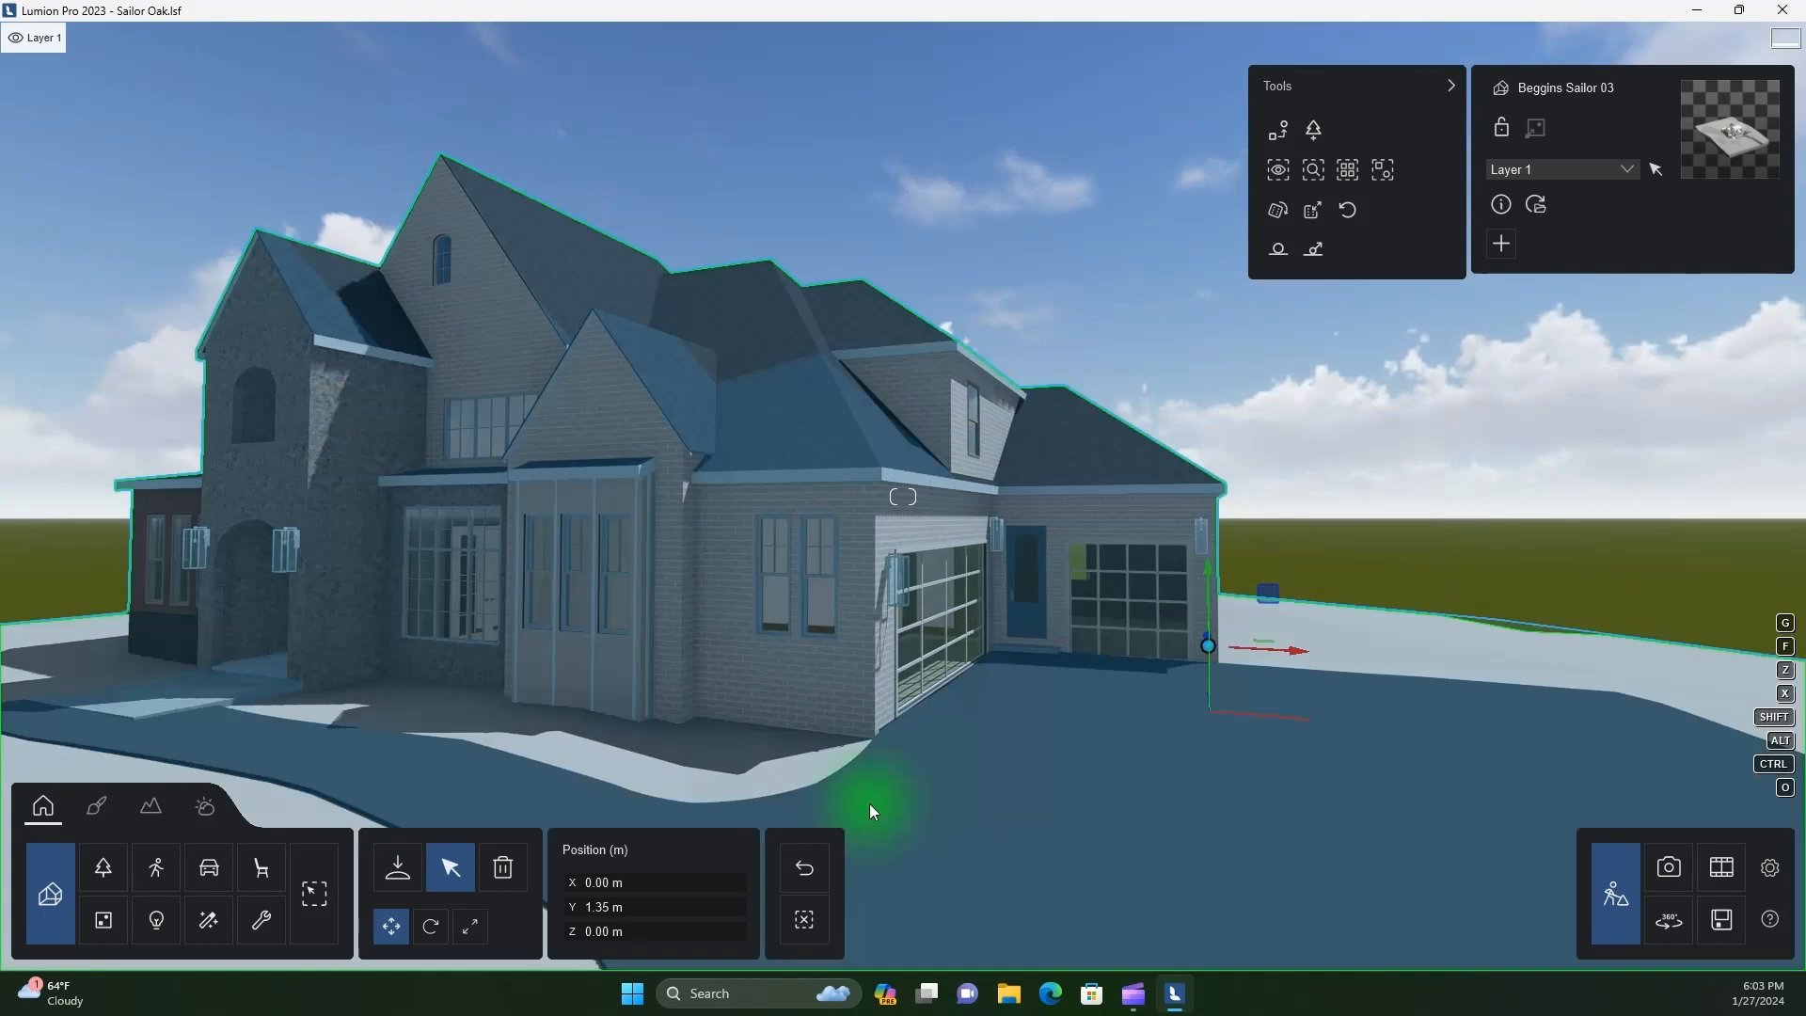
Edit the Bricks 1 wall material and load the albedo image from the FACADES > BRICKS > Painted Bricks1 folder as its texture
click(96, 806)
click(828, 681)
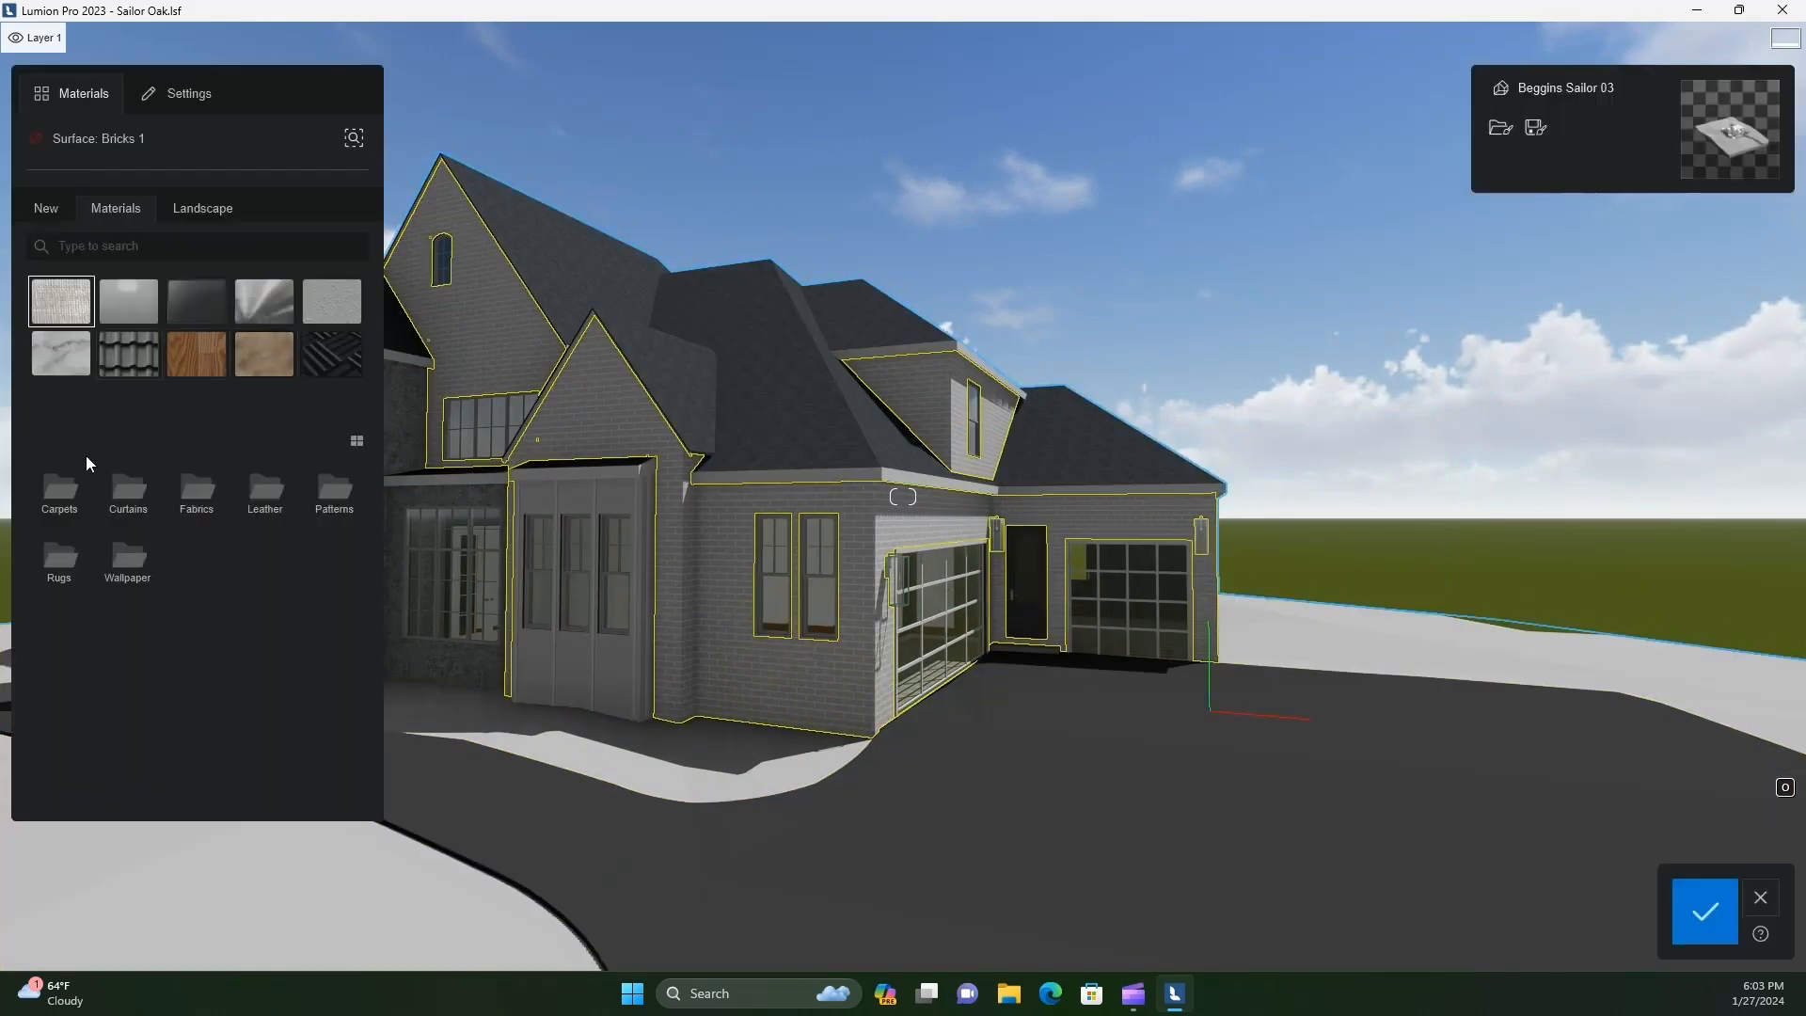
click(709, 610)
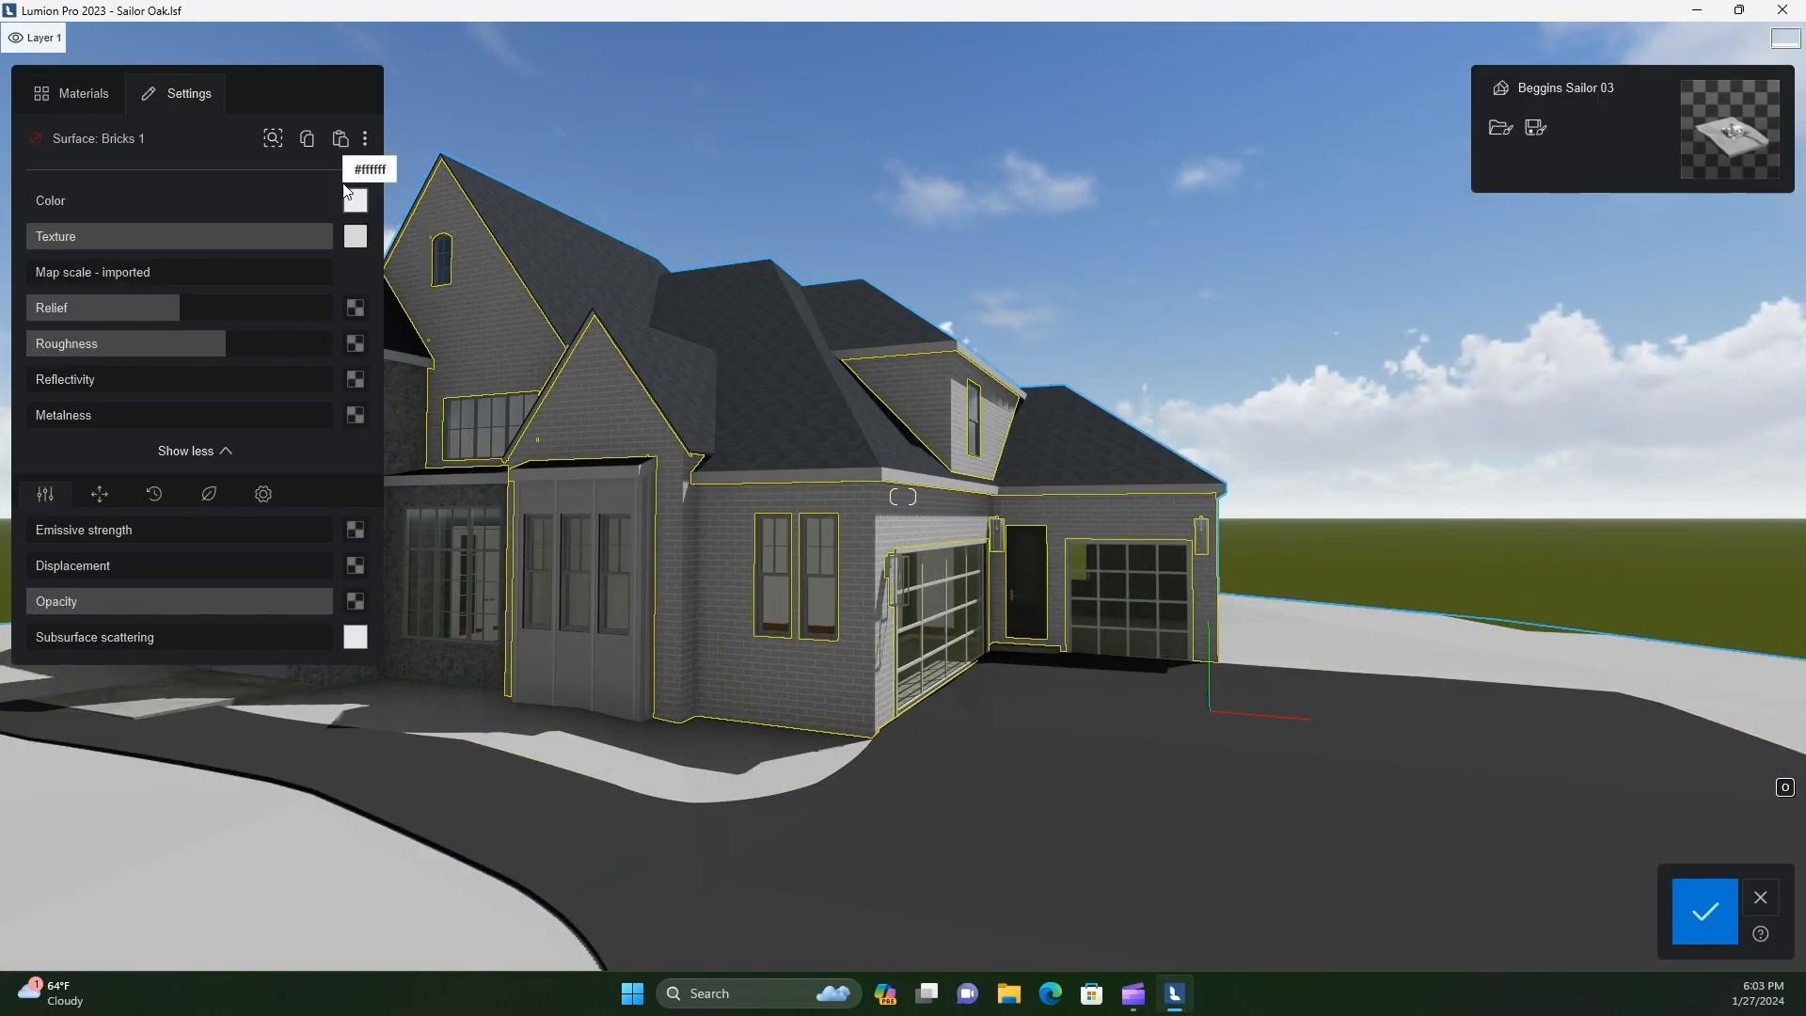
click(356, 241)
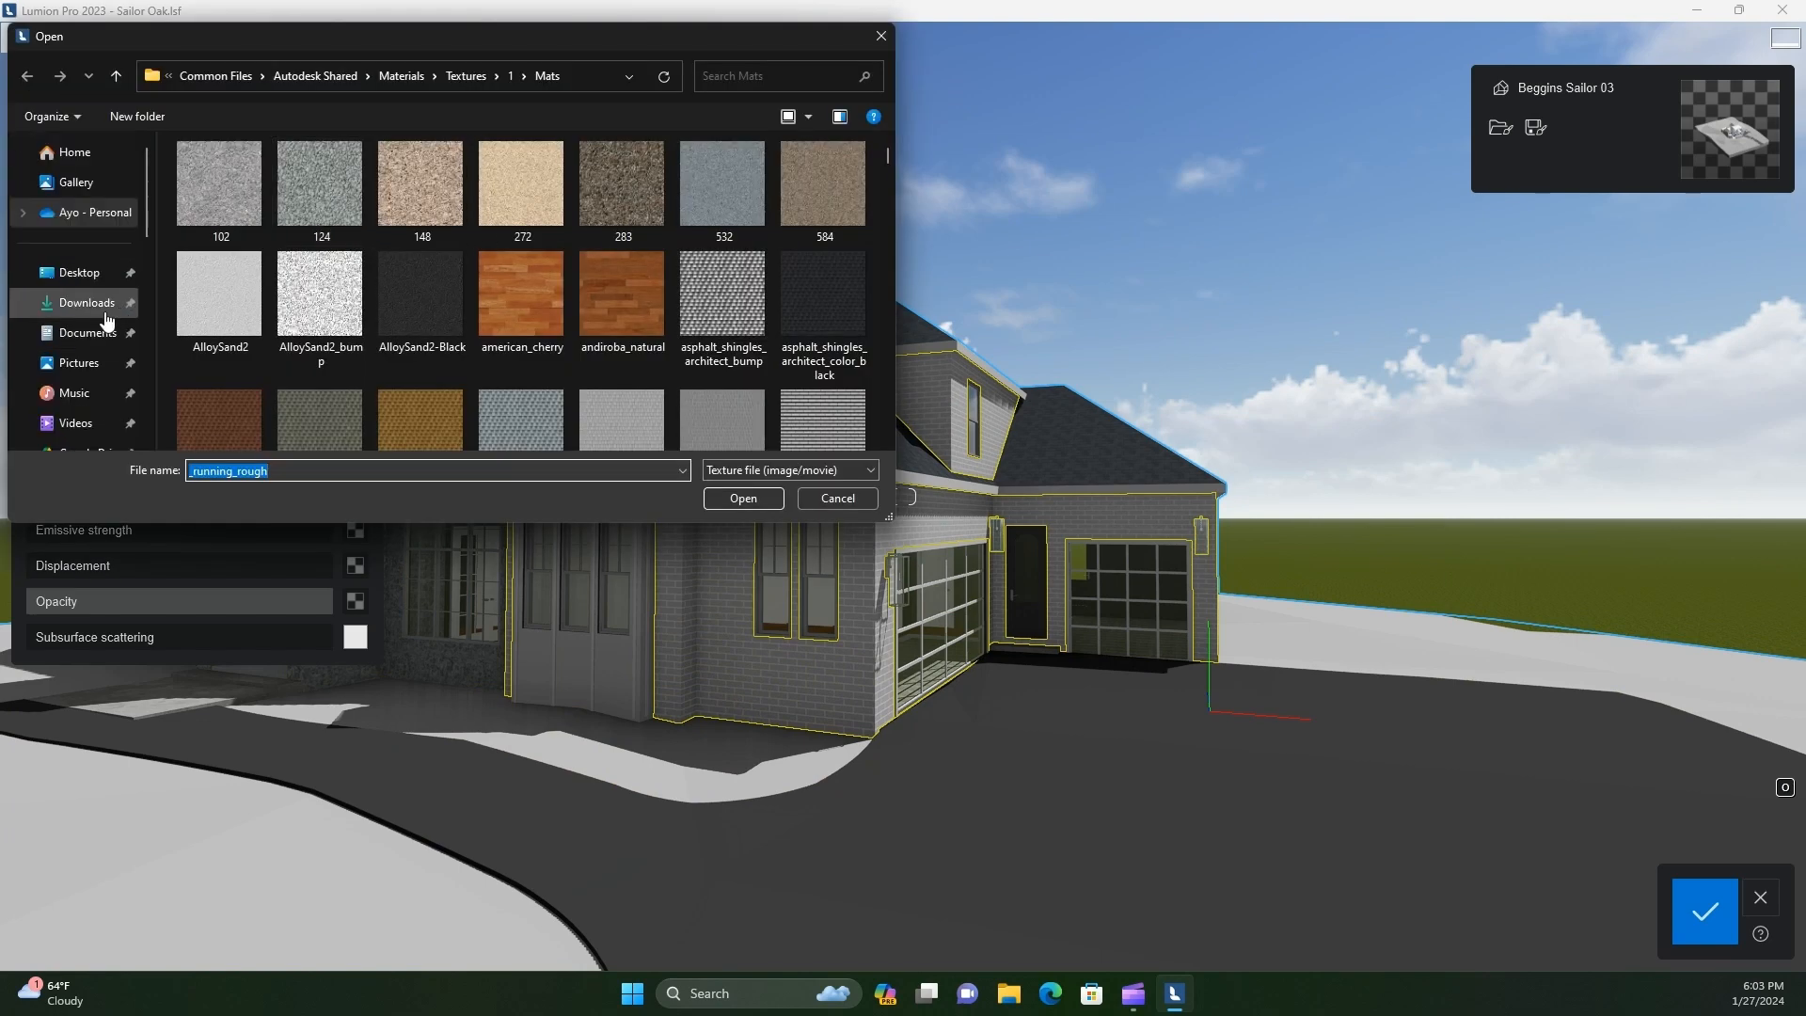
click(93, 338)
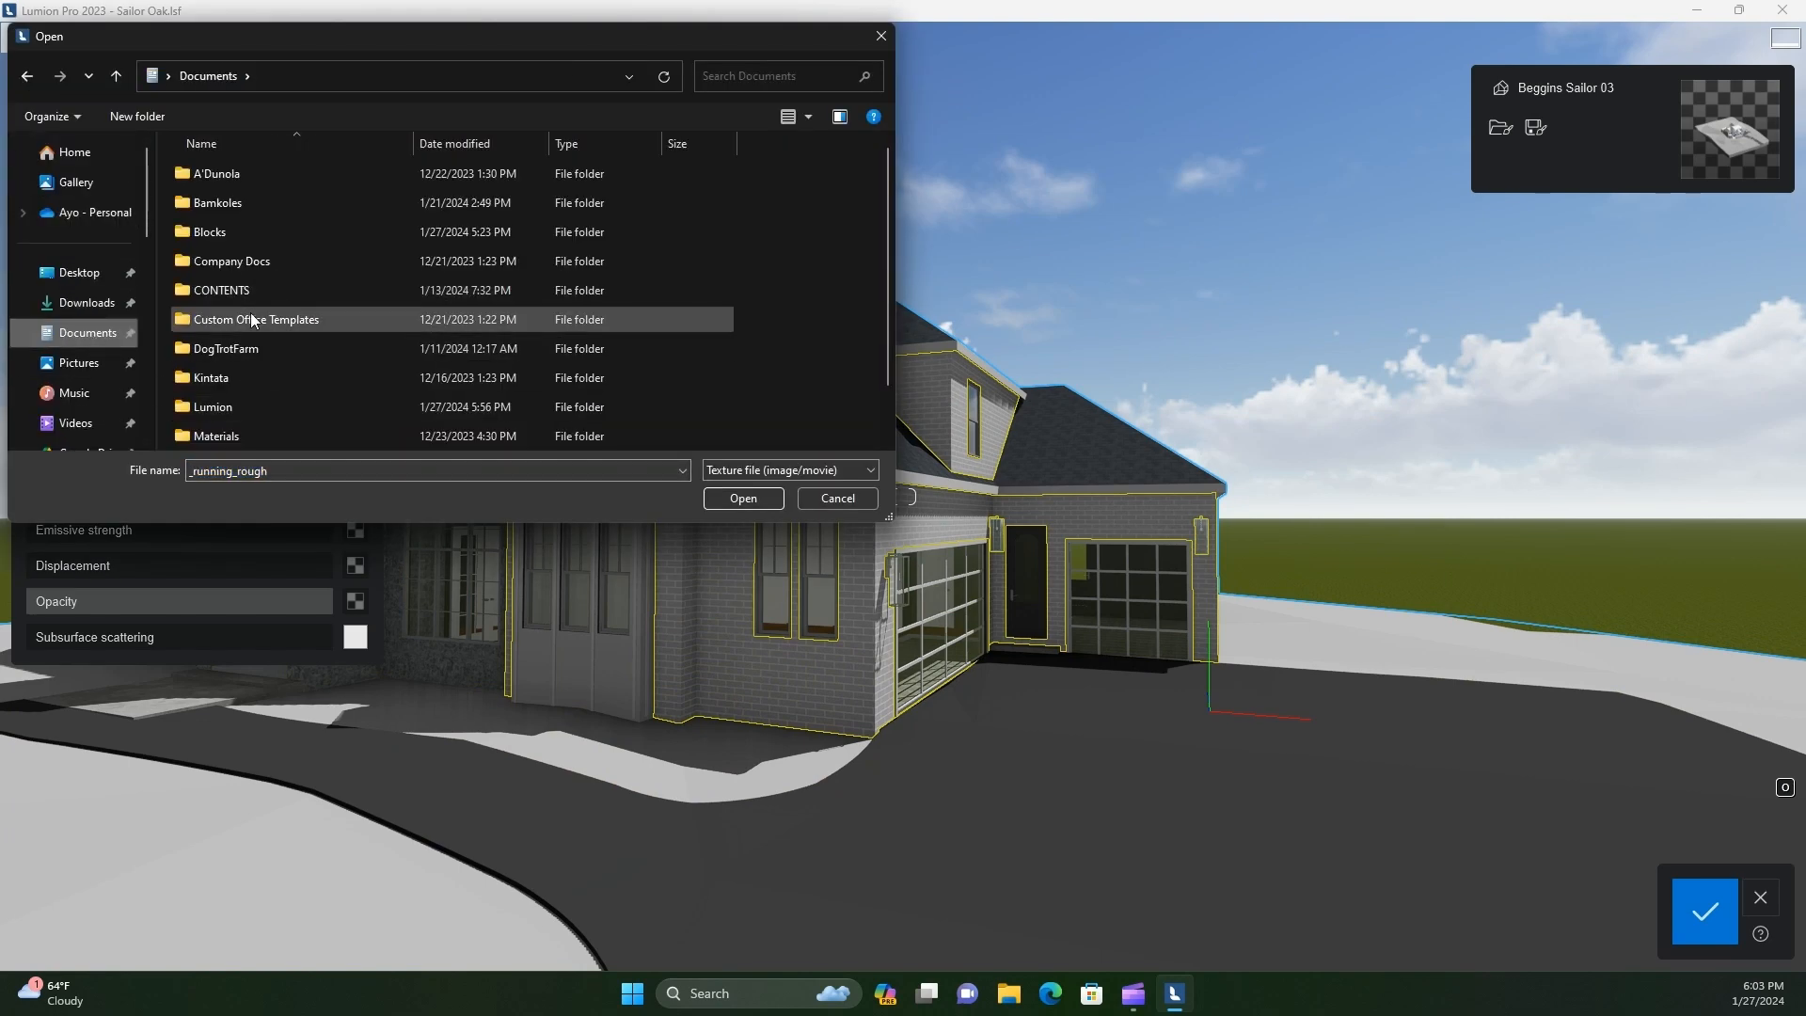
double_click(237, 235)
double_click(245, 235)
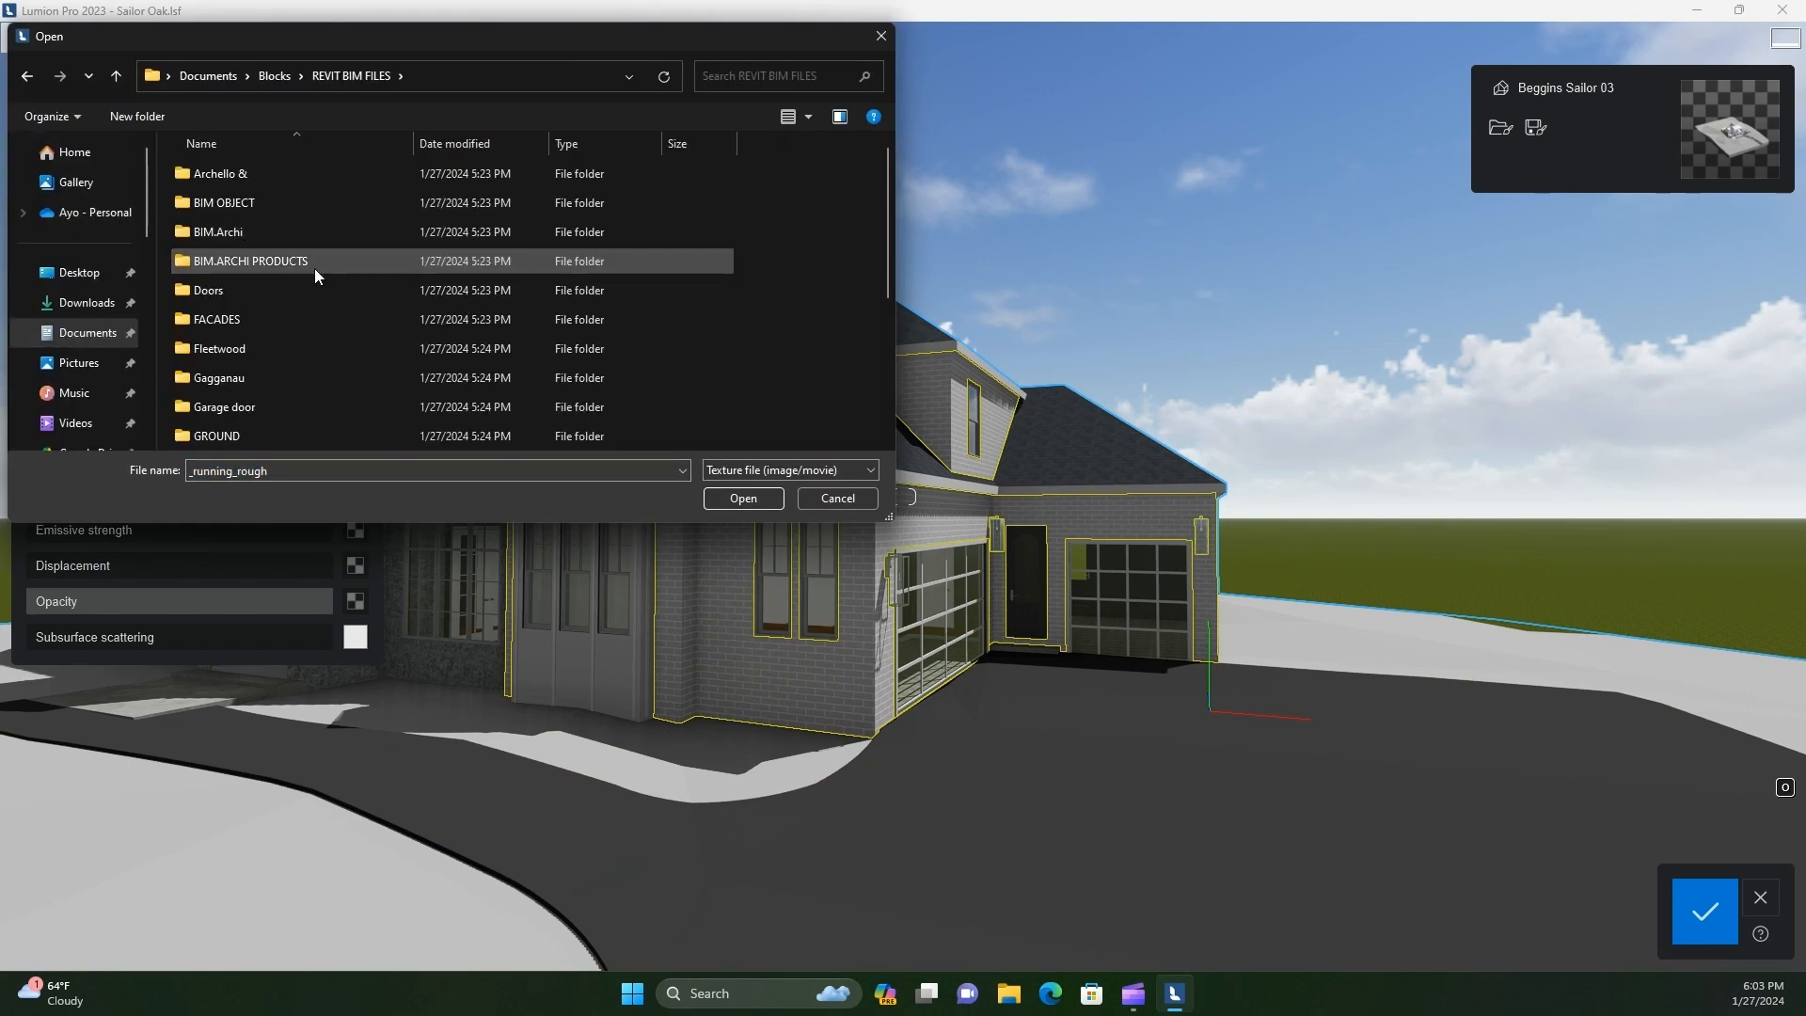
double_click(282, 232)
double_click(231, 175)
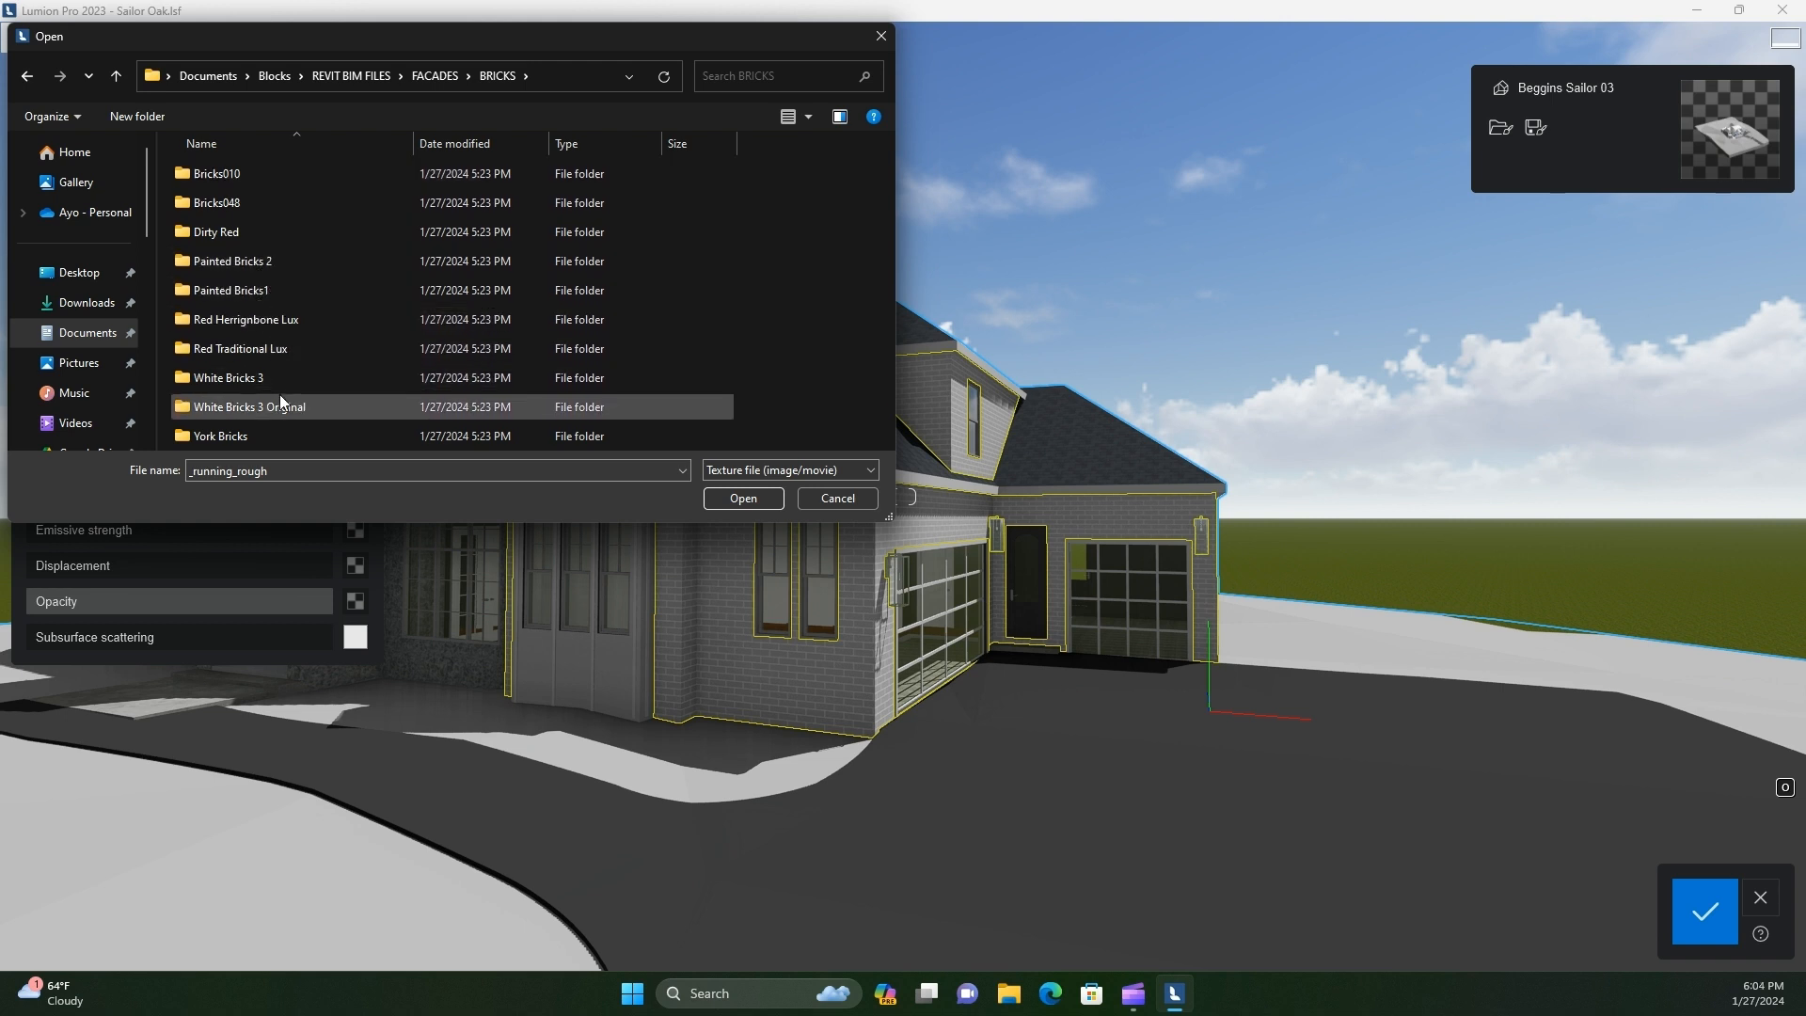
double_click(256, 291)
double_click(326, 193)
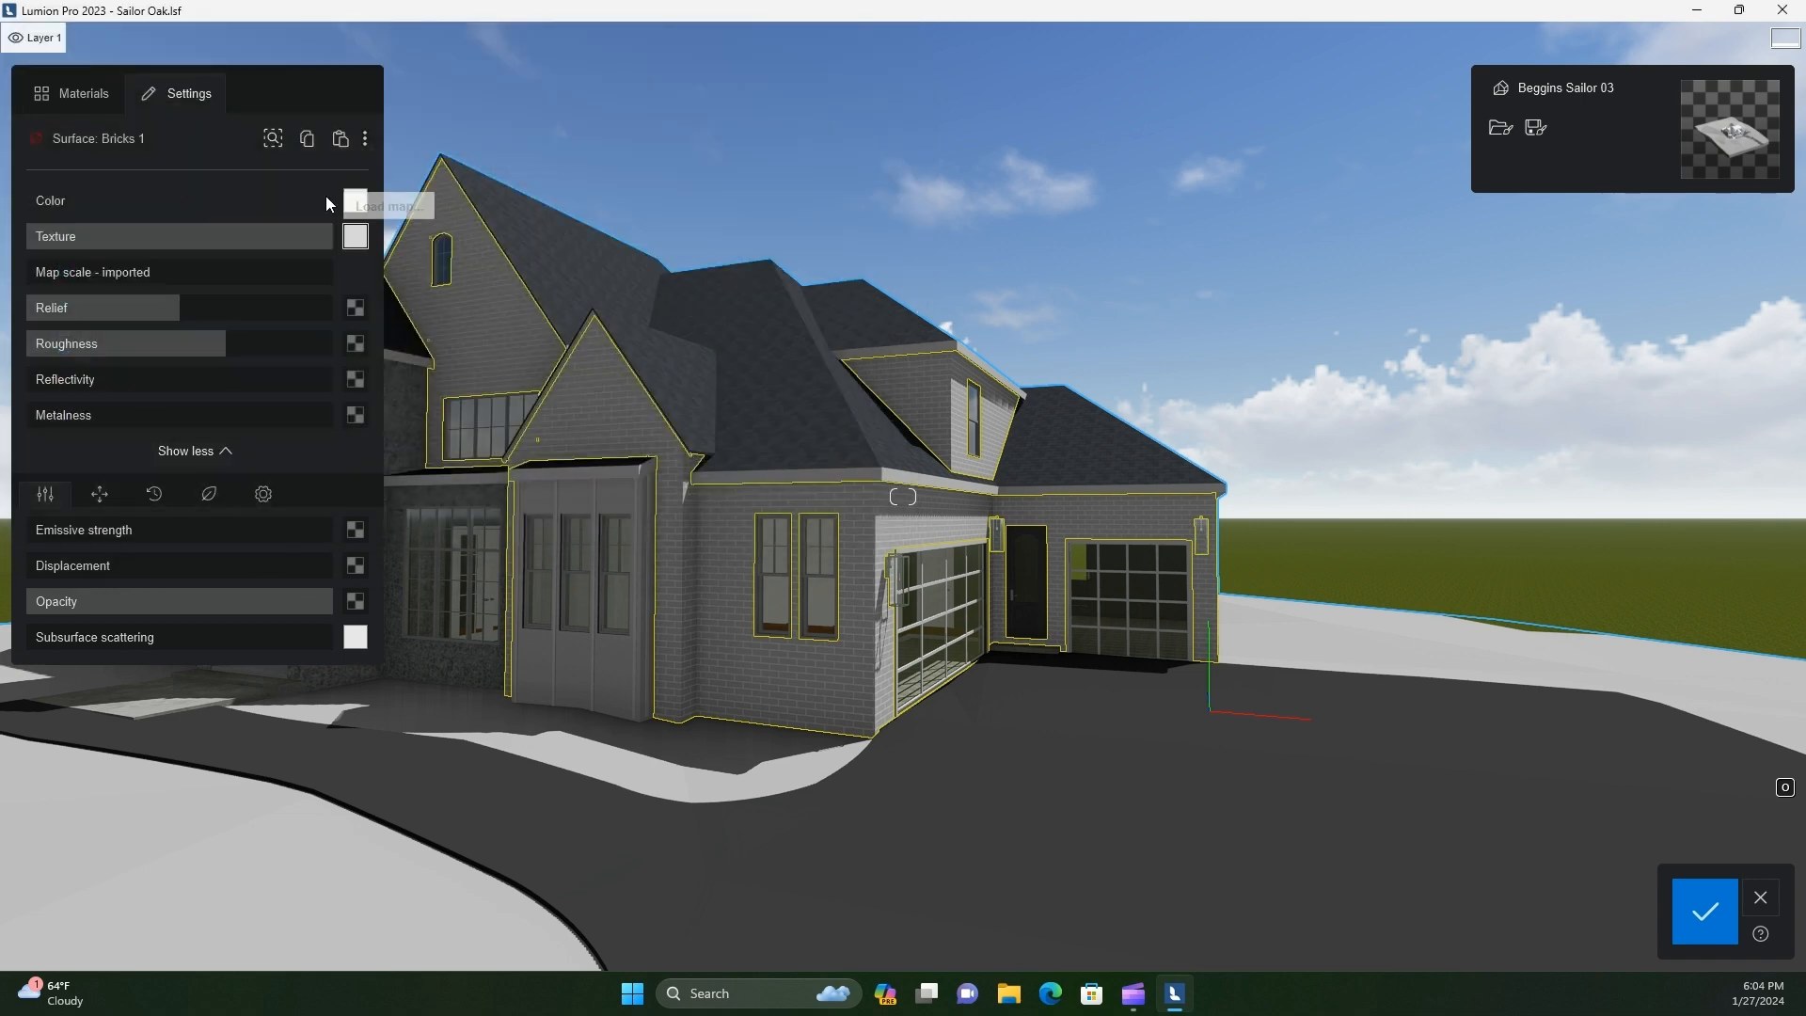
Load the tj1lfhjn_8K_Normal image as the relief map of the Bricks 1 material
click(354, 308)
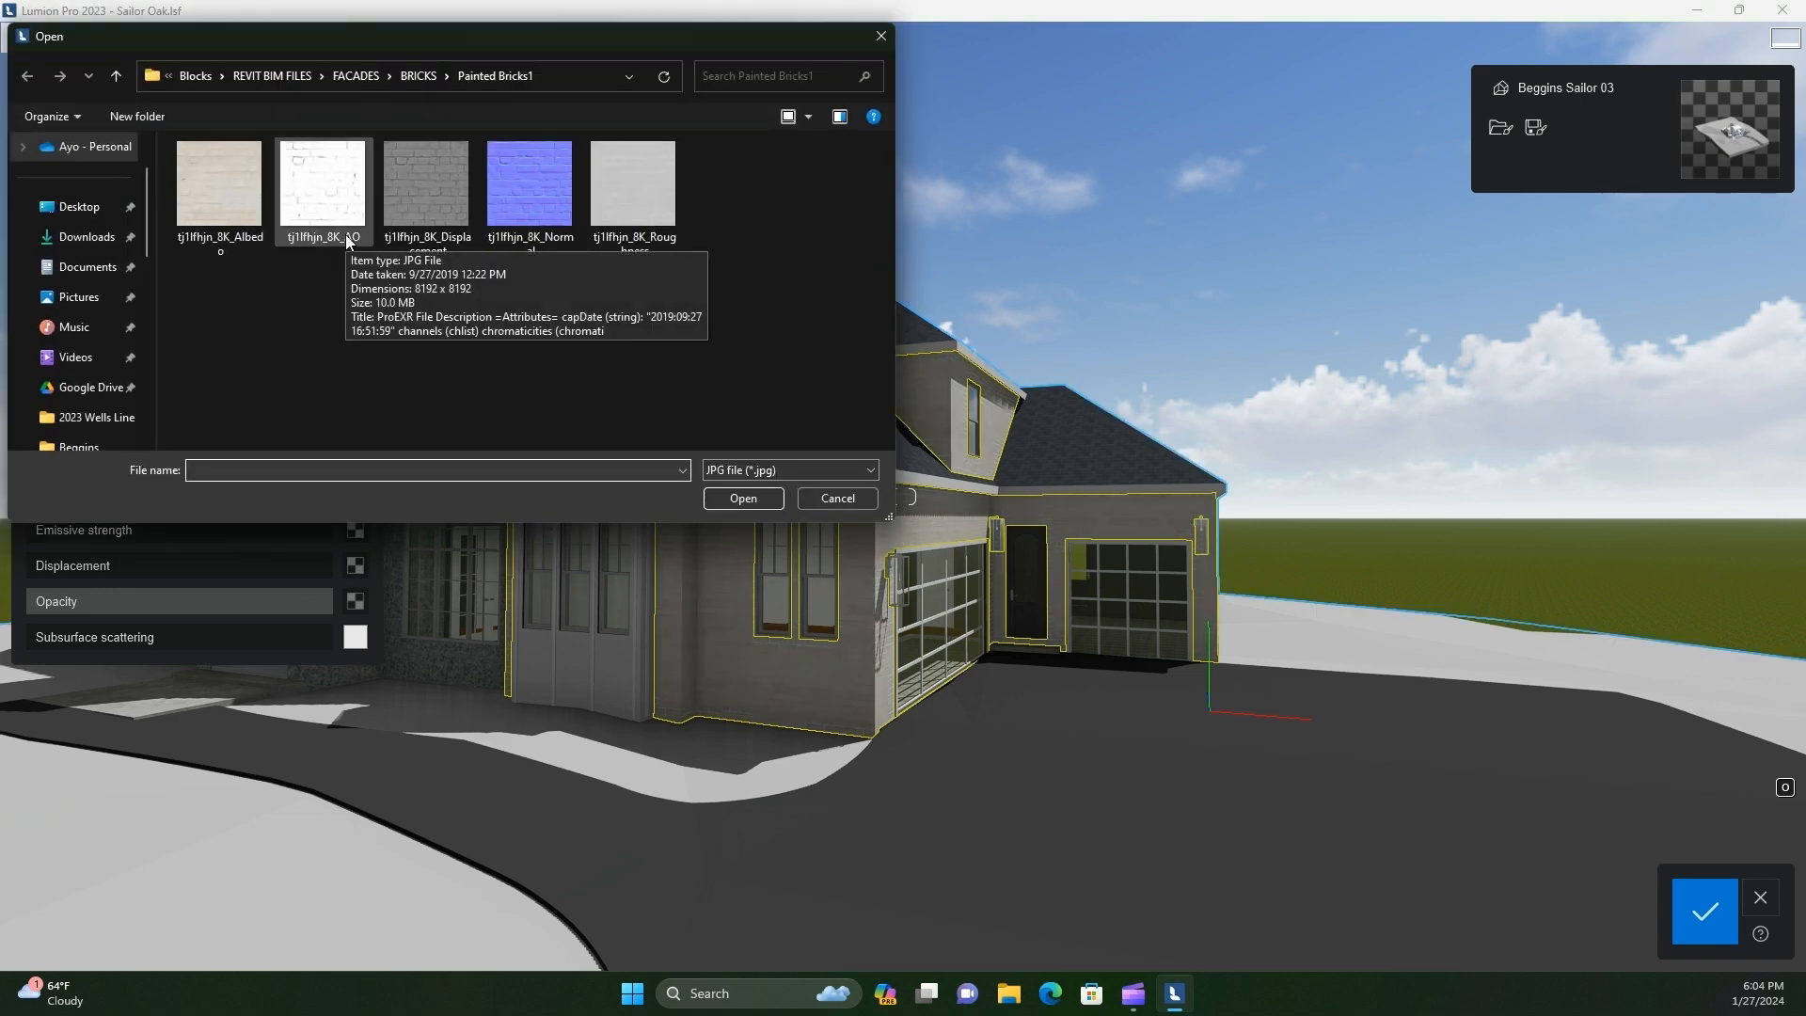
double_click(524, 195)
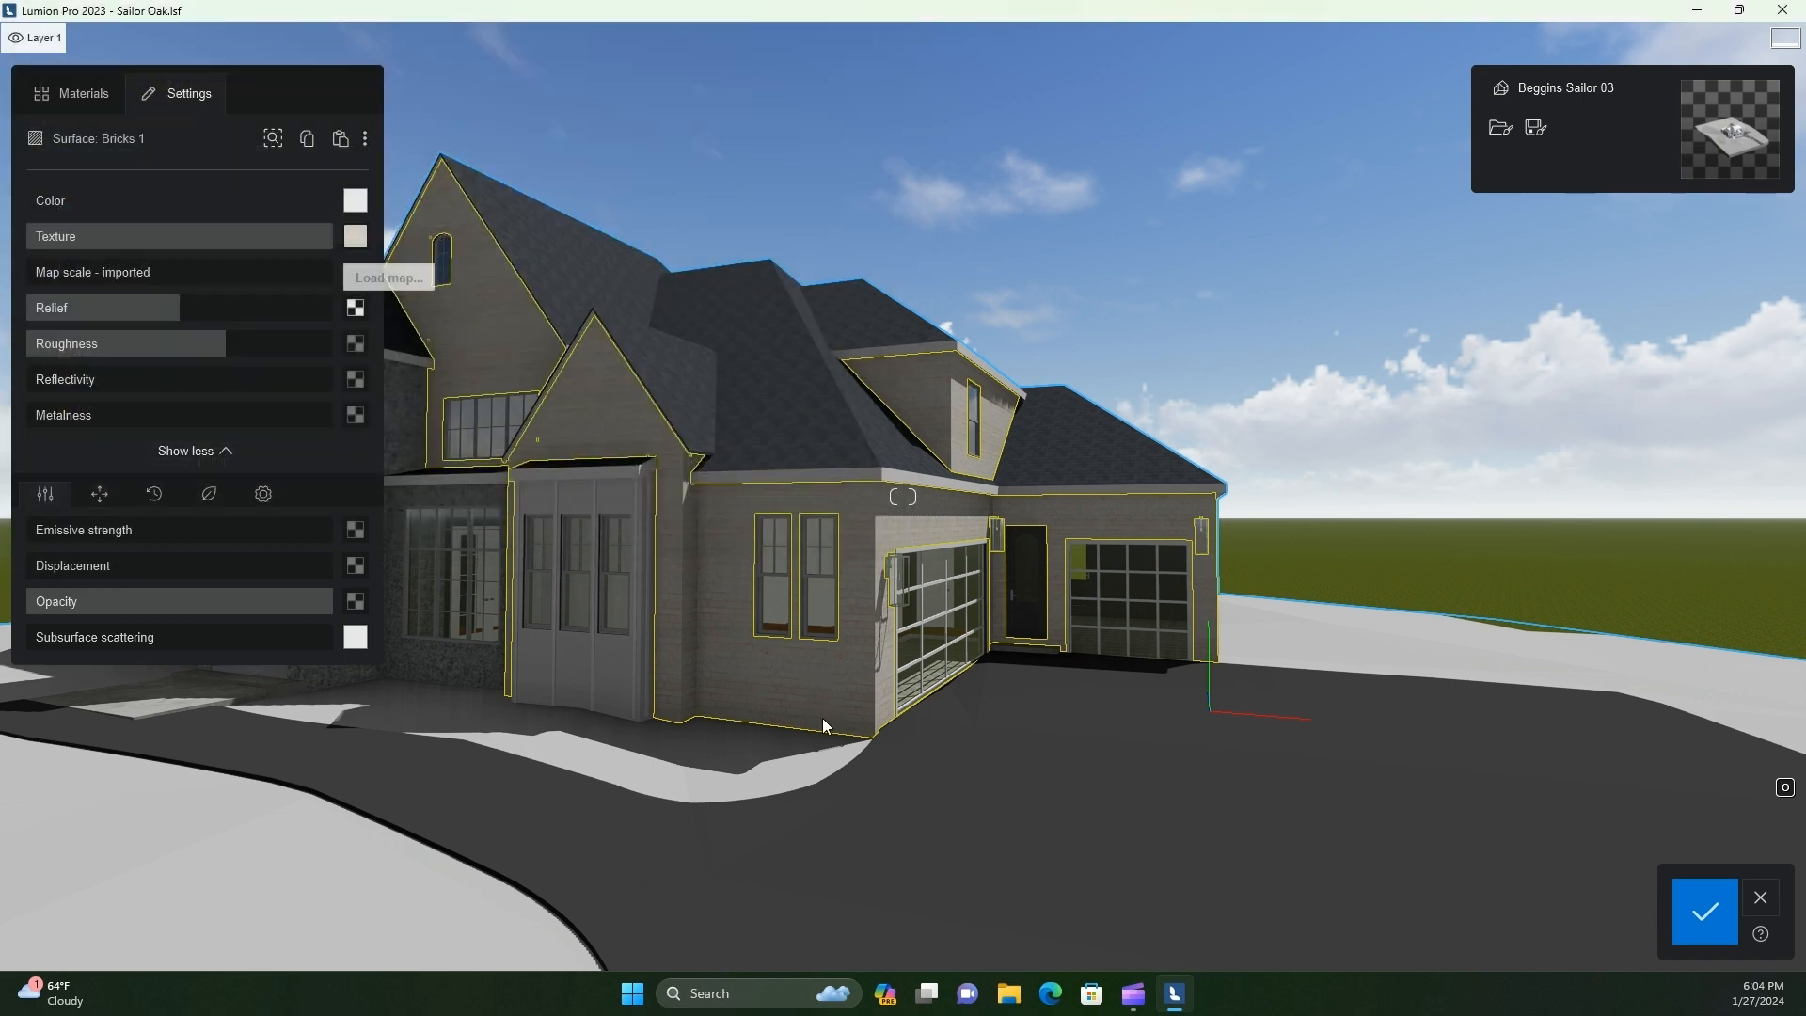
scroll(755, 709, up, 5)
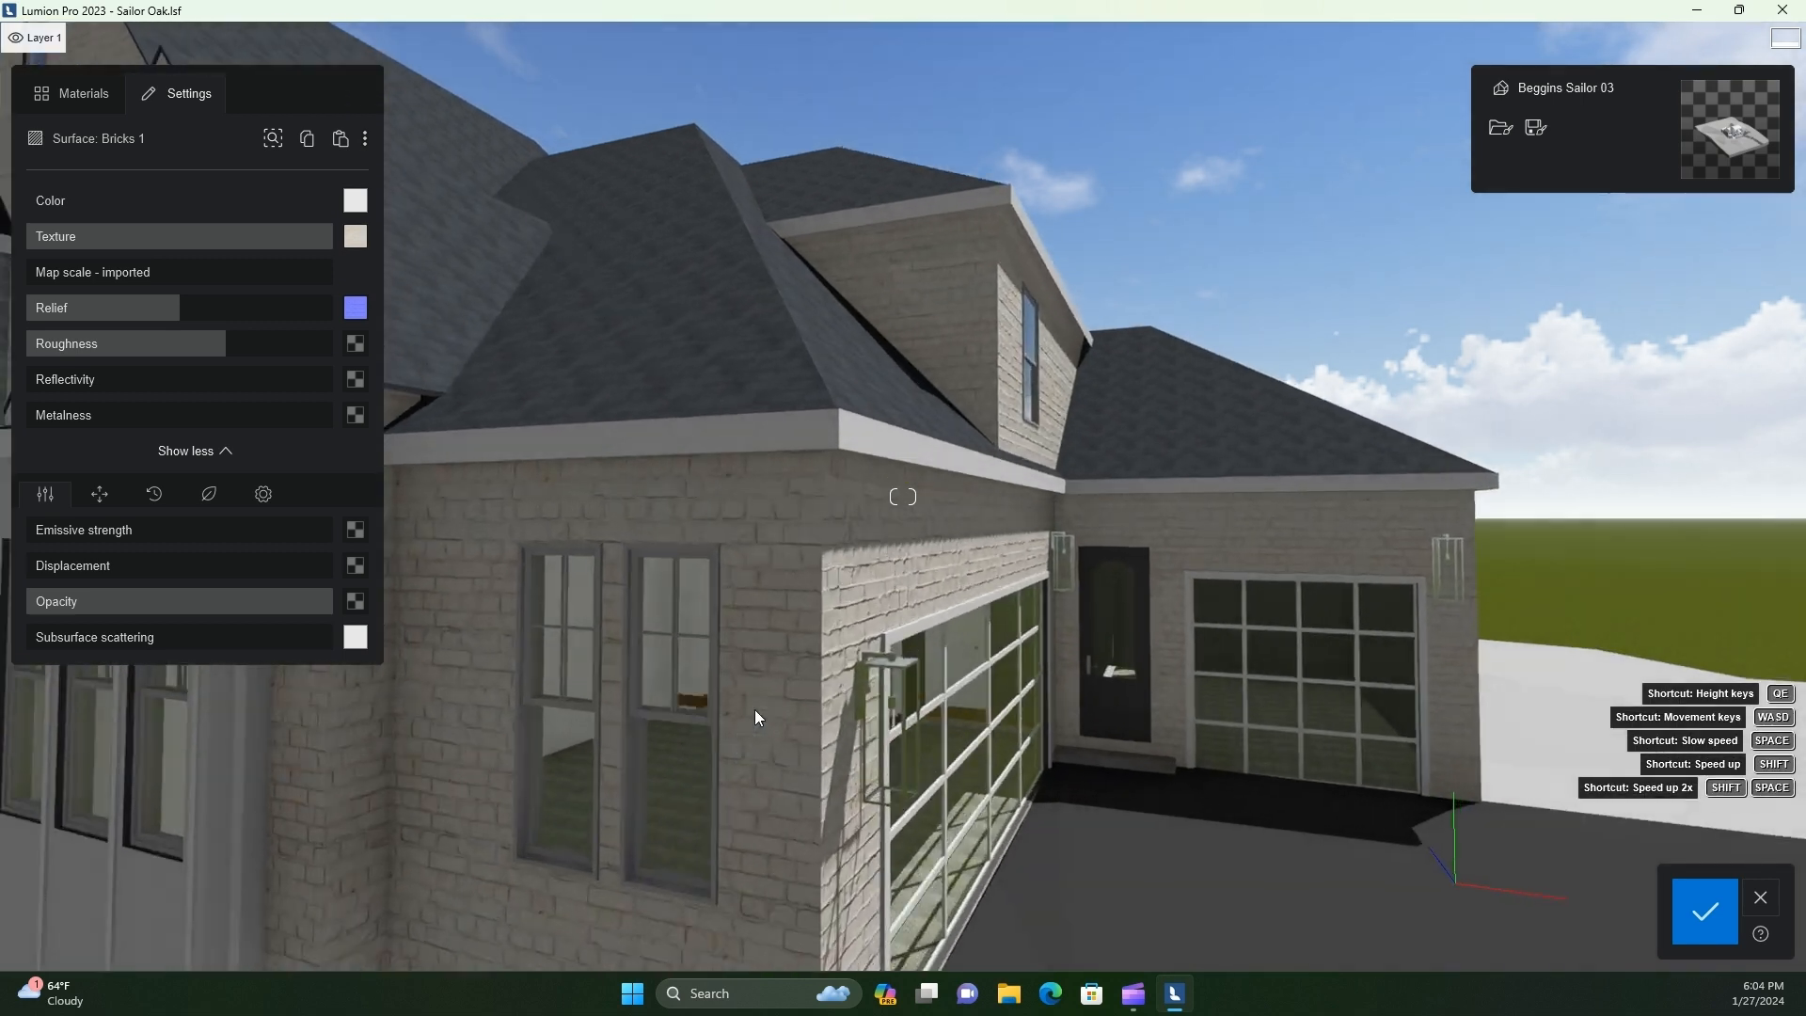
Replace the Bricks 1 texture with the white tj1lfhjn_8K_AO image from the Painted Bricks1 folder
click(354, 235)
double_click(297, 169)
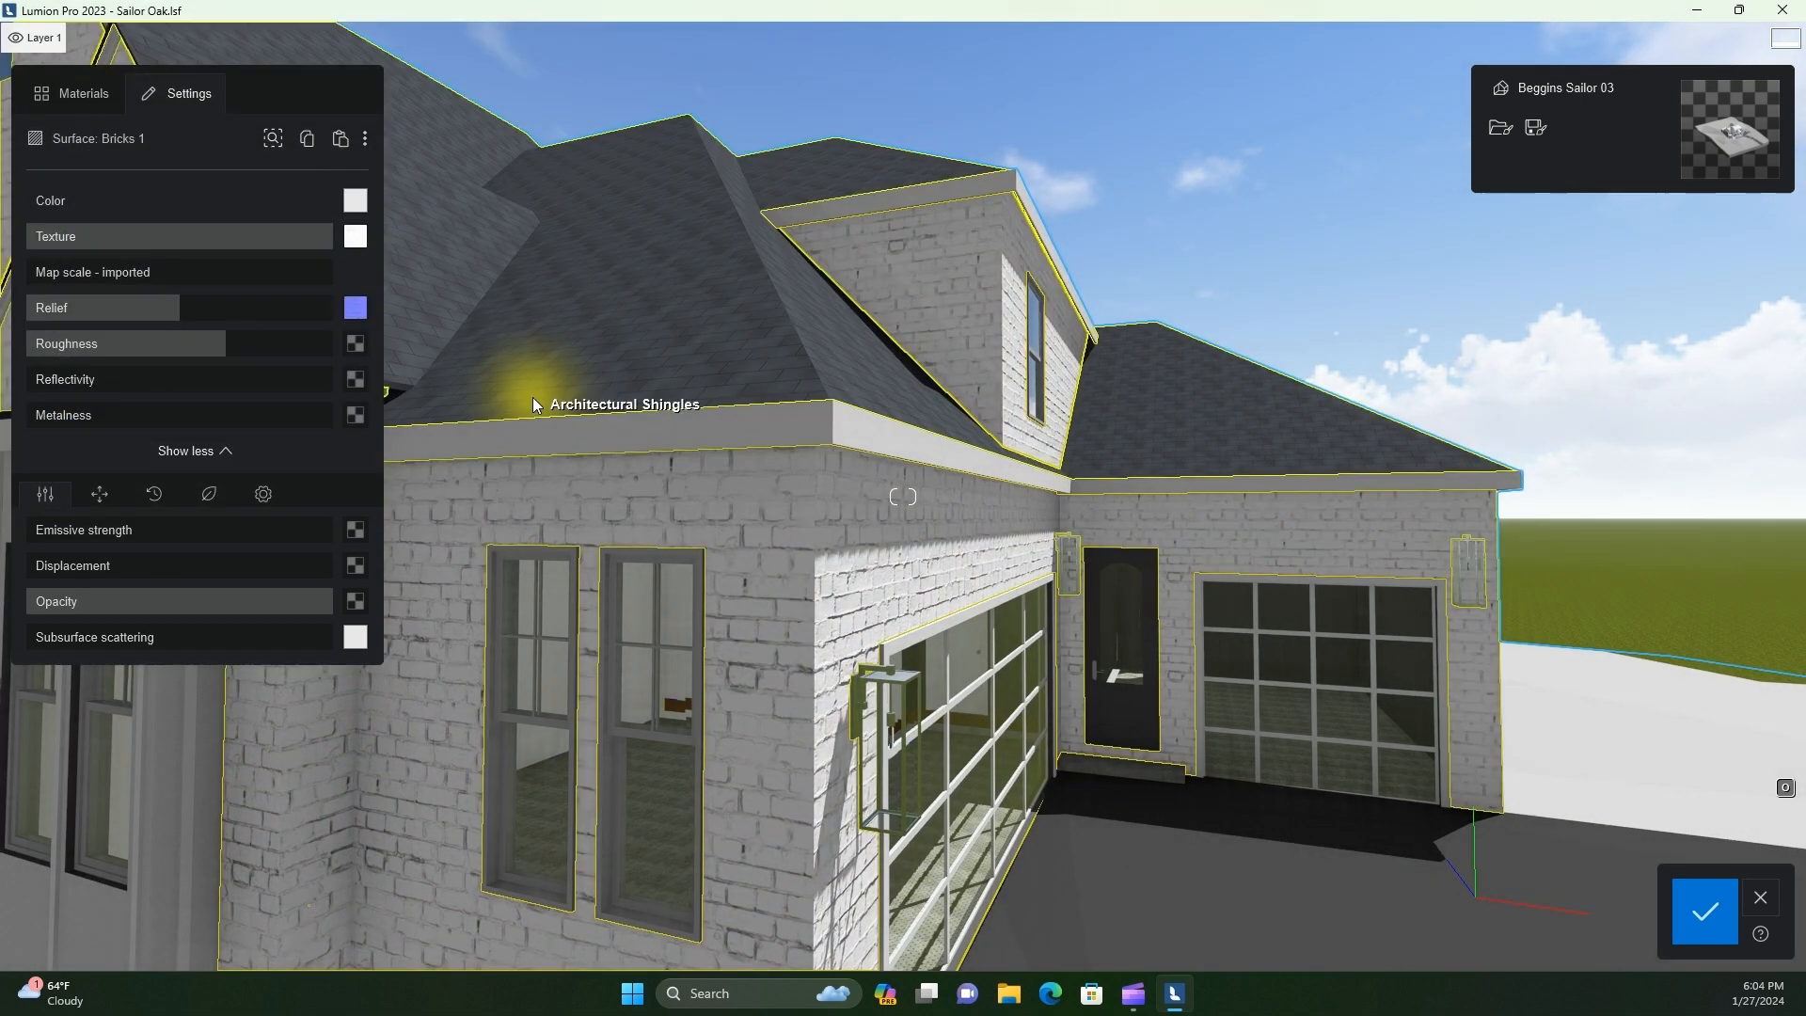
scroll(670, 615, down, 5)
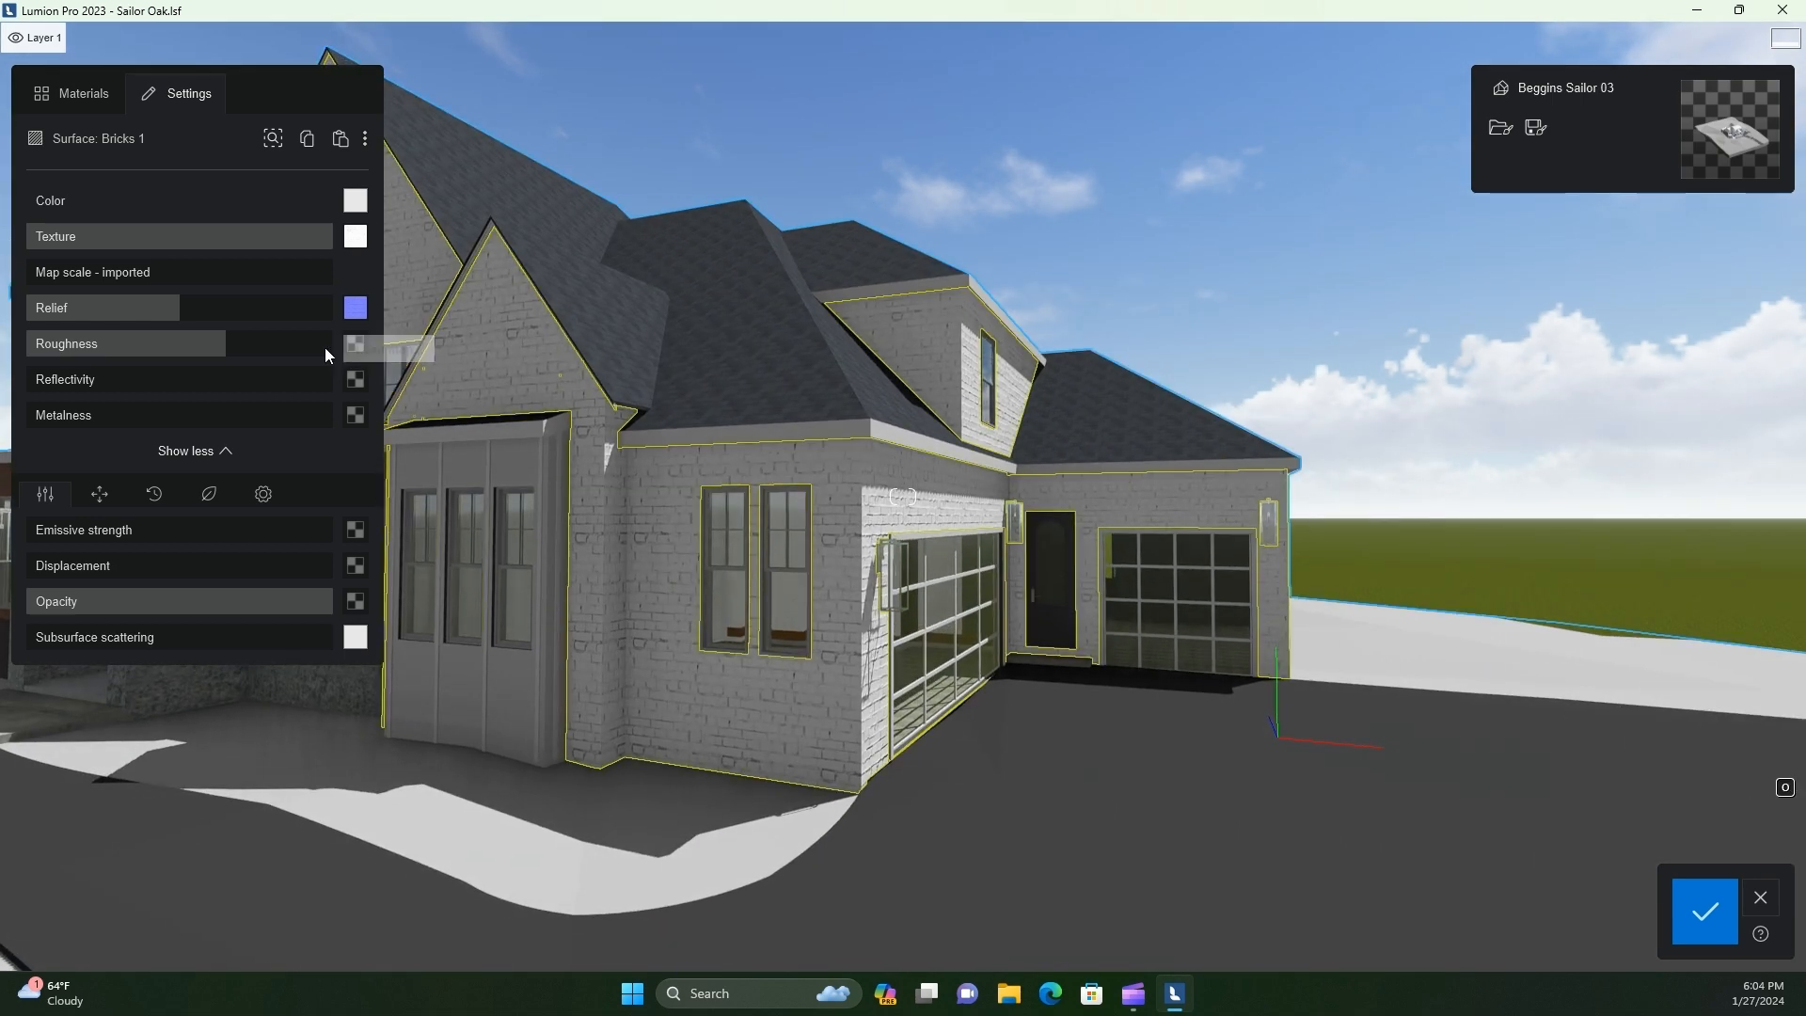
Load image maps for the roughness and displacement of the Bricks 1 material
click(356, 343)
double_click(632, 192)
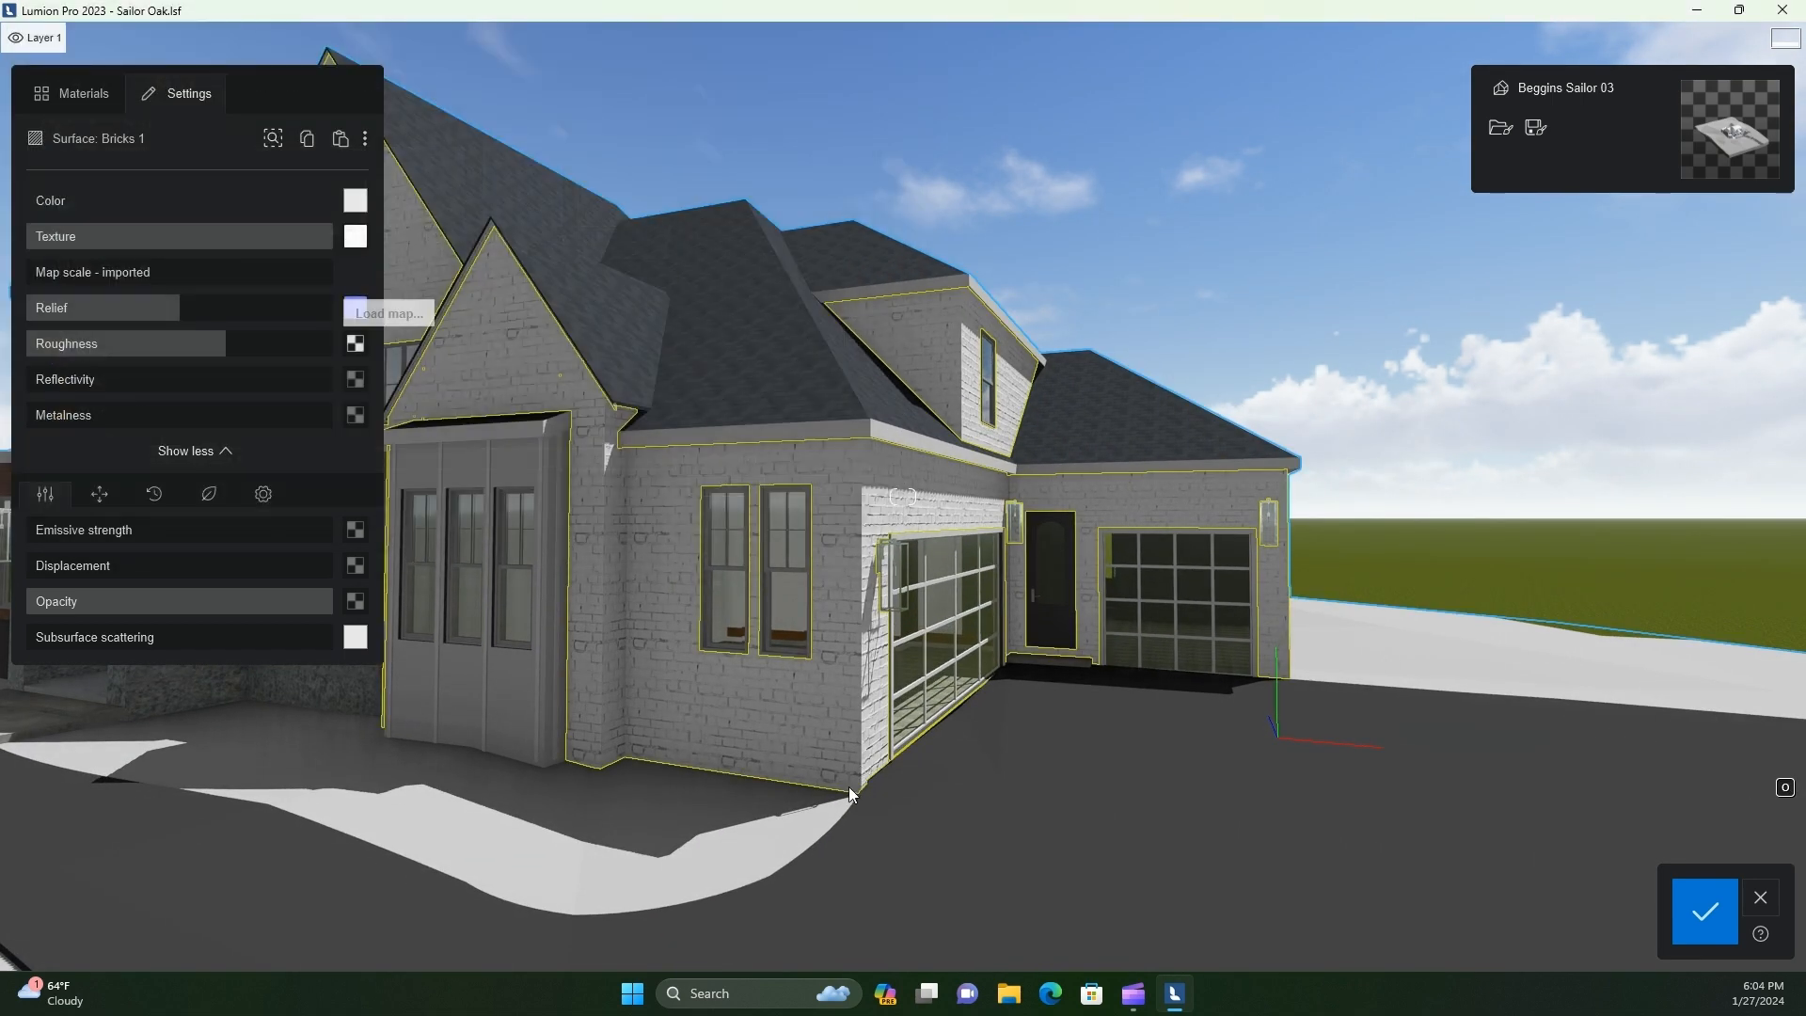
scroll(846, 788, up, 5)
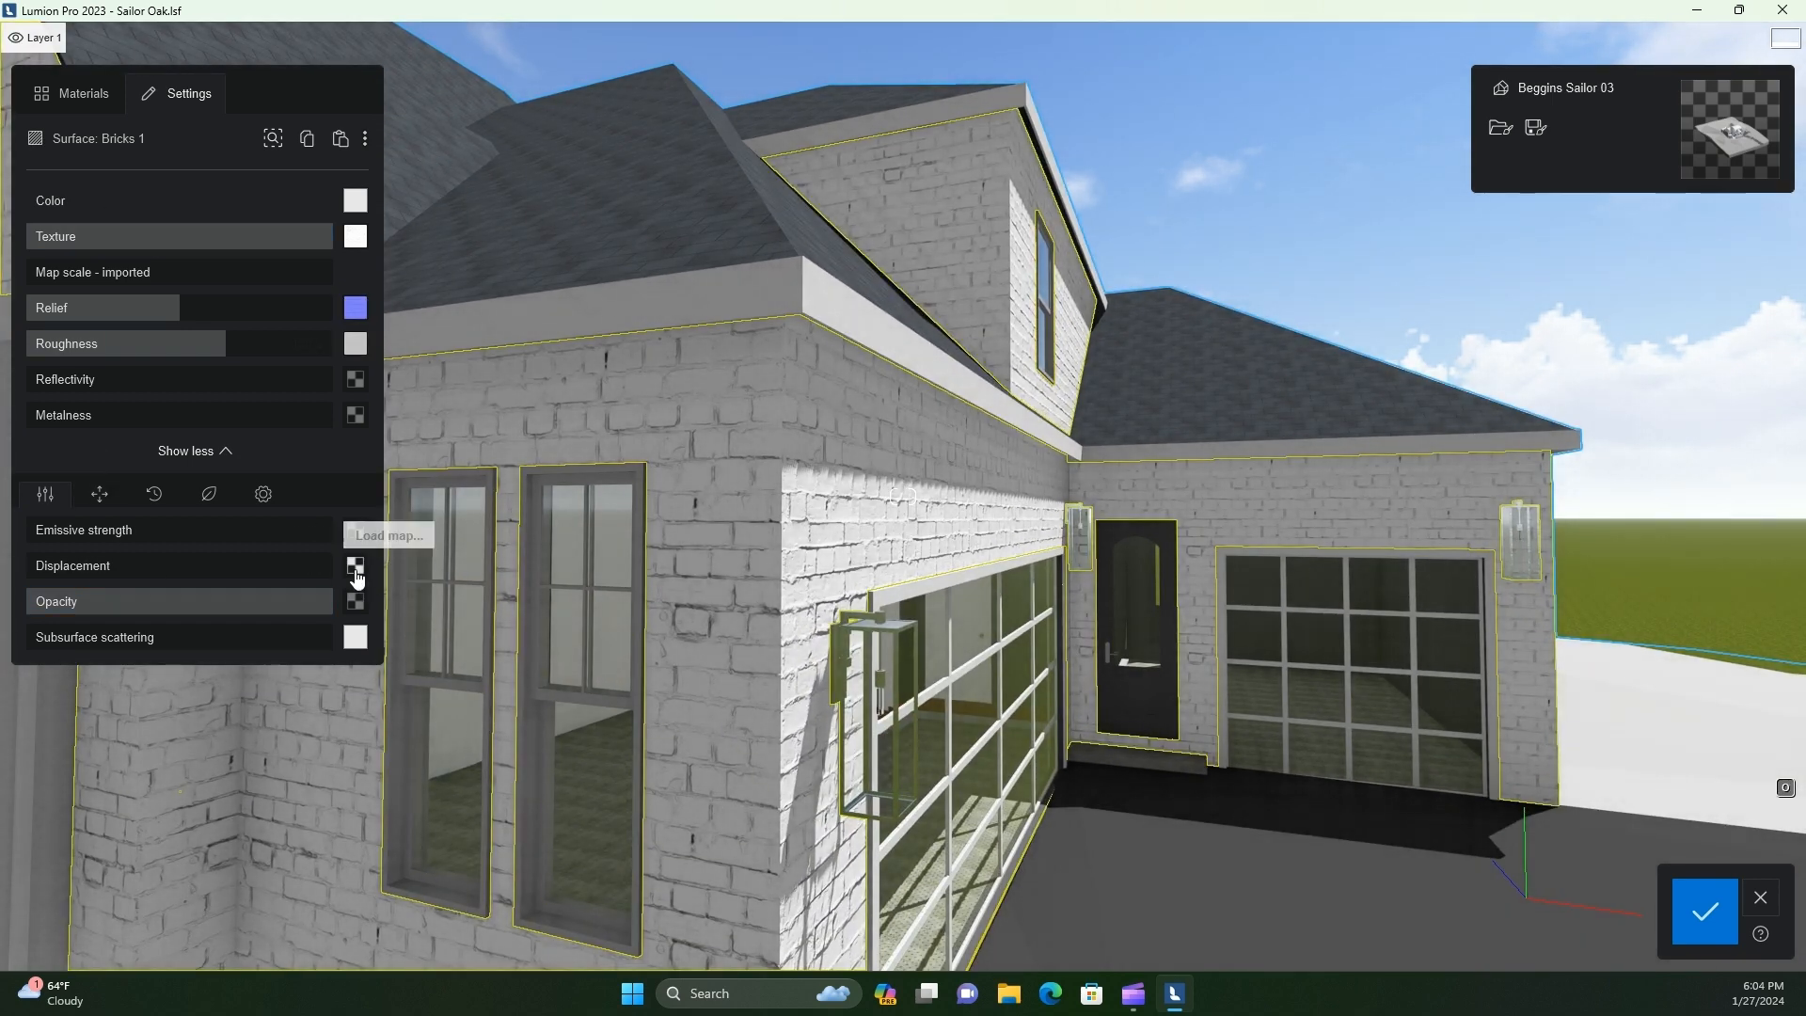
click(355, 567)
double_click(429, 202)
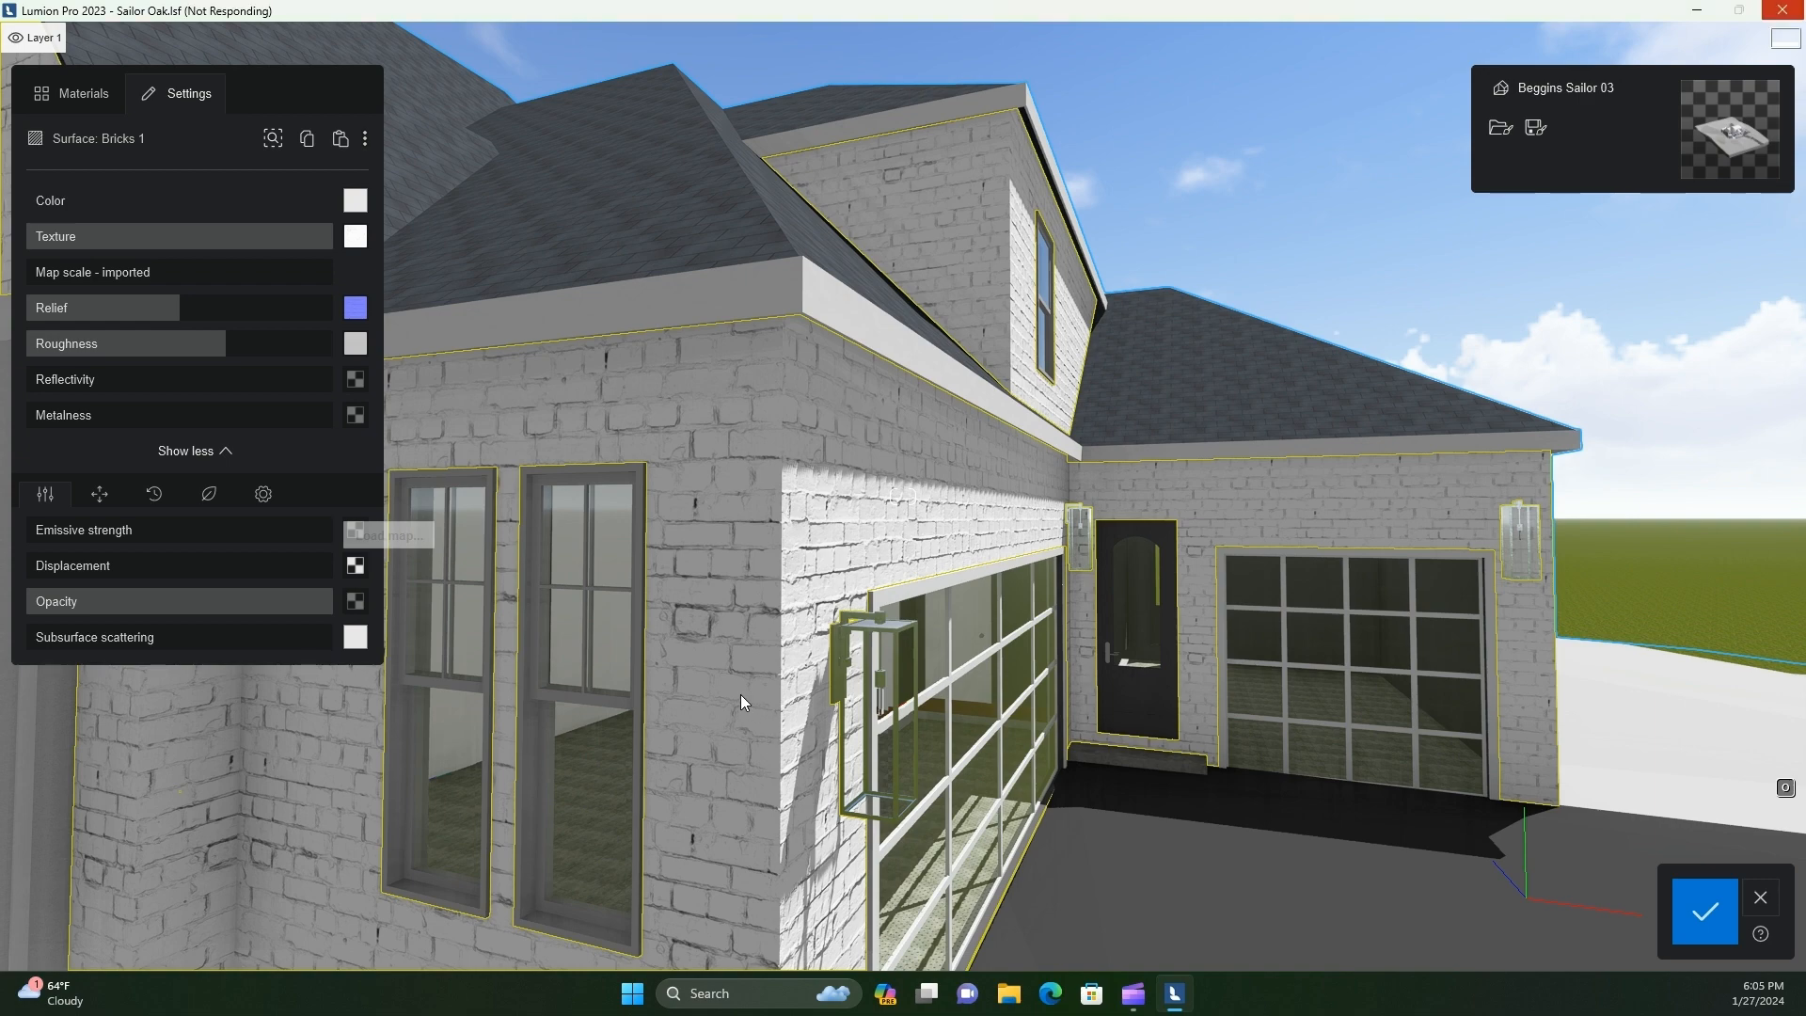
Set the Bricks 1 displacement to about 7% and lower the material's roughness
scroll(737, 697, down, 5)
right_drag(736, 697, 730, 696)
key(w)
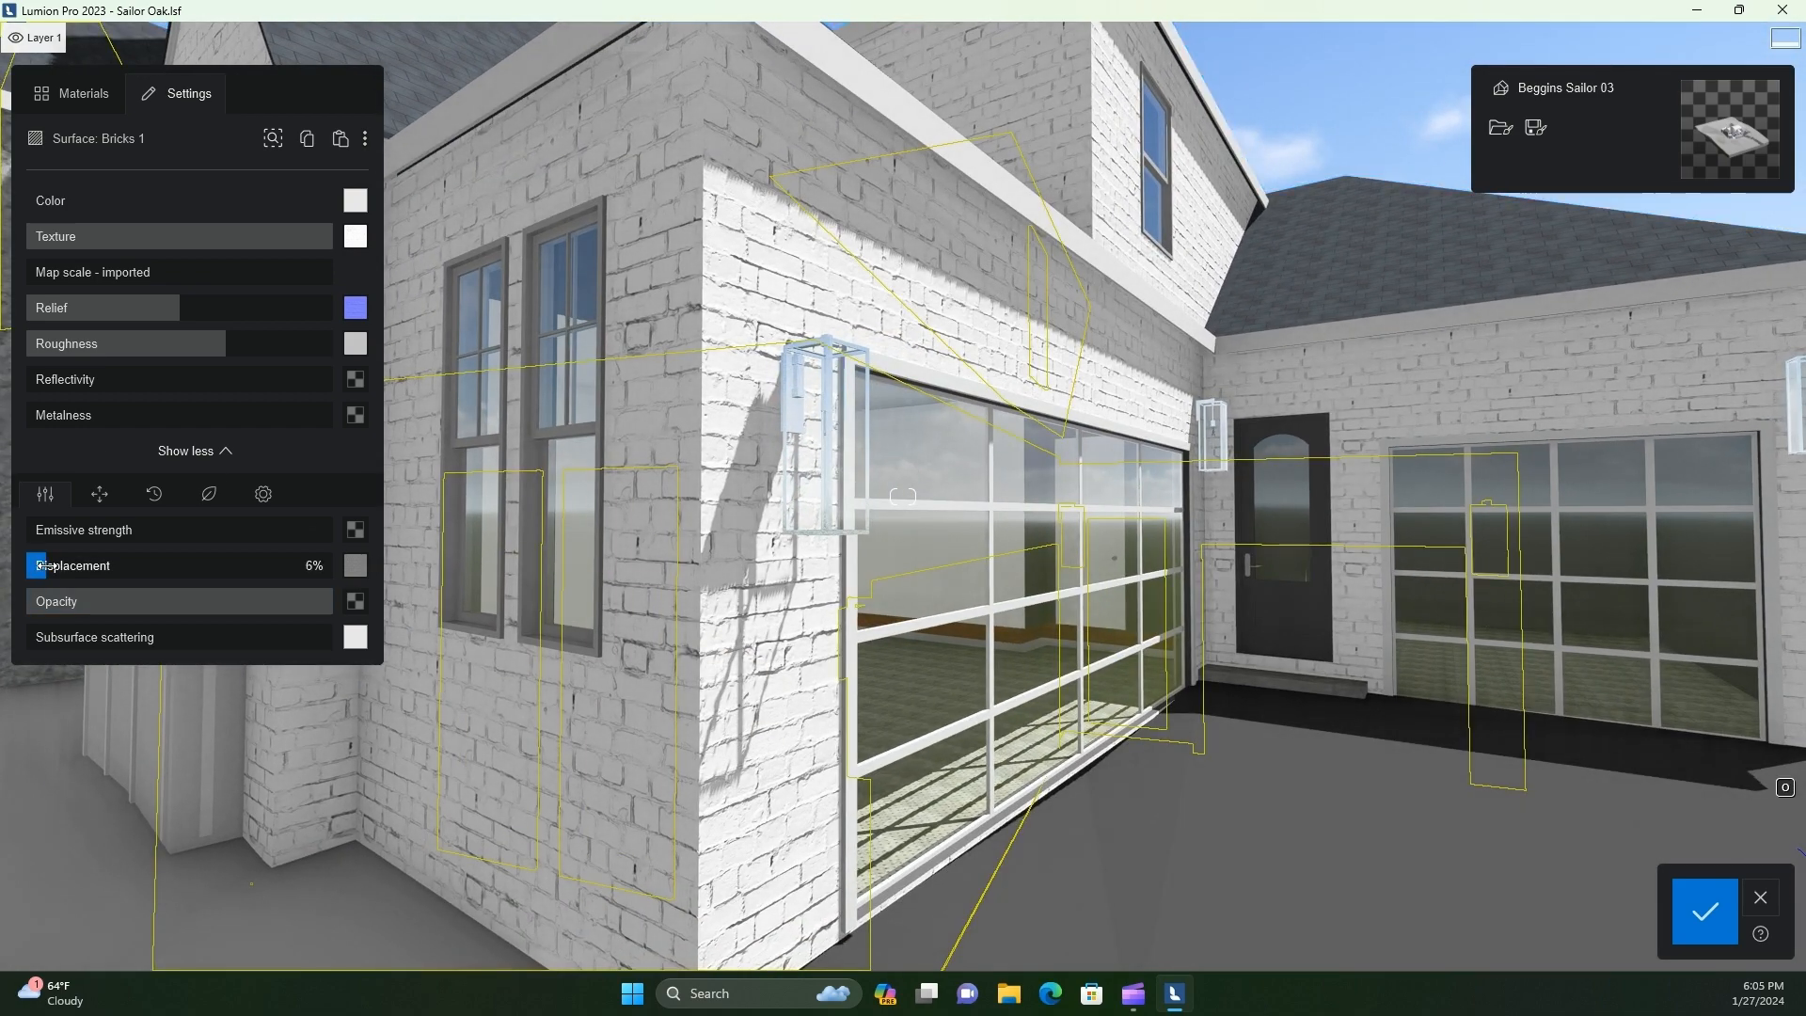
drag(62, 566, 47, 565)
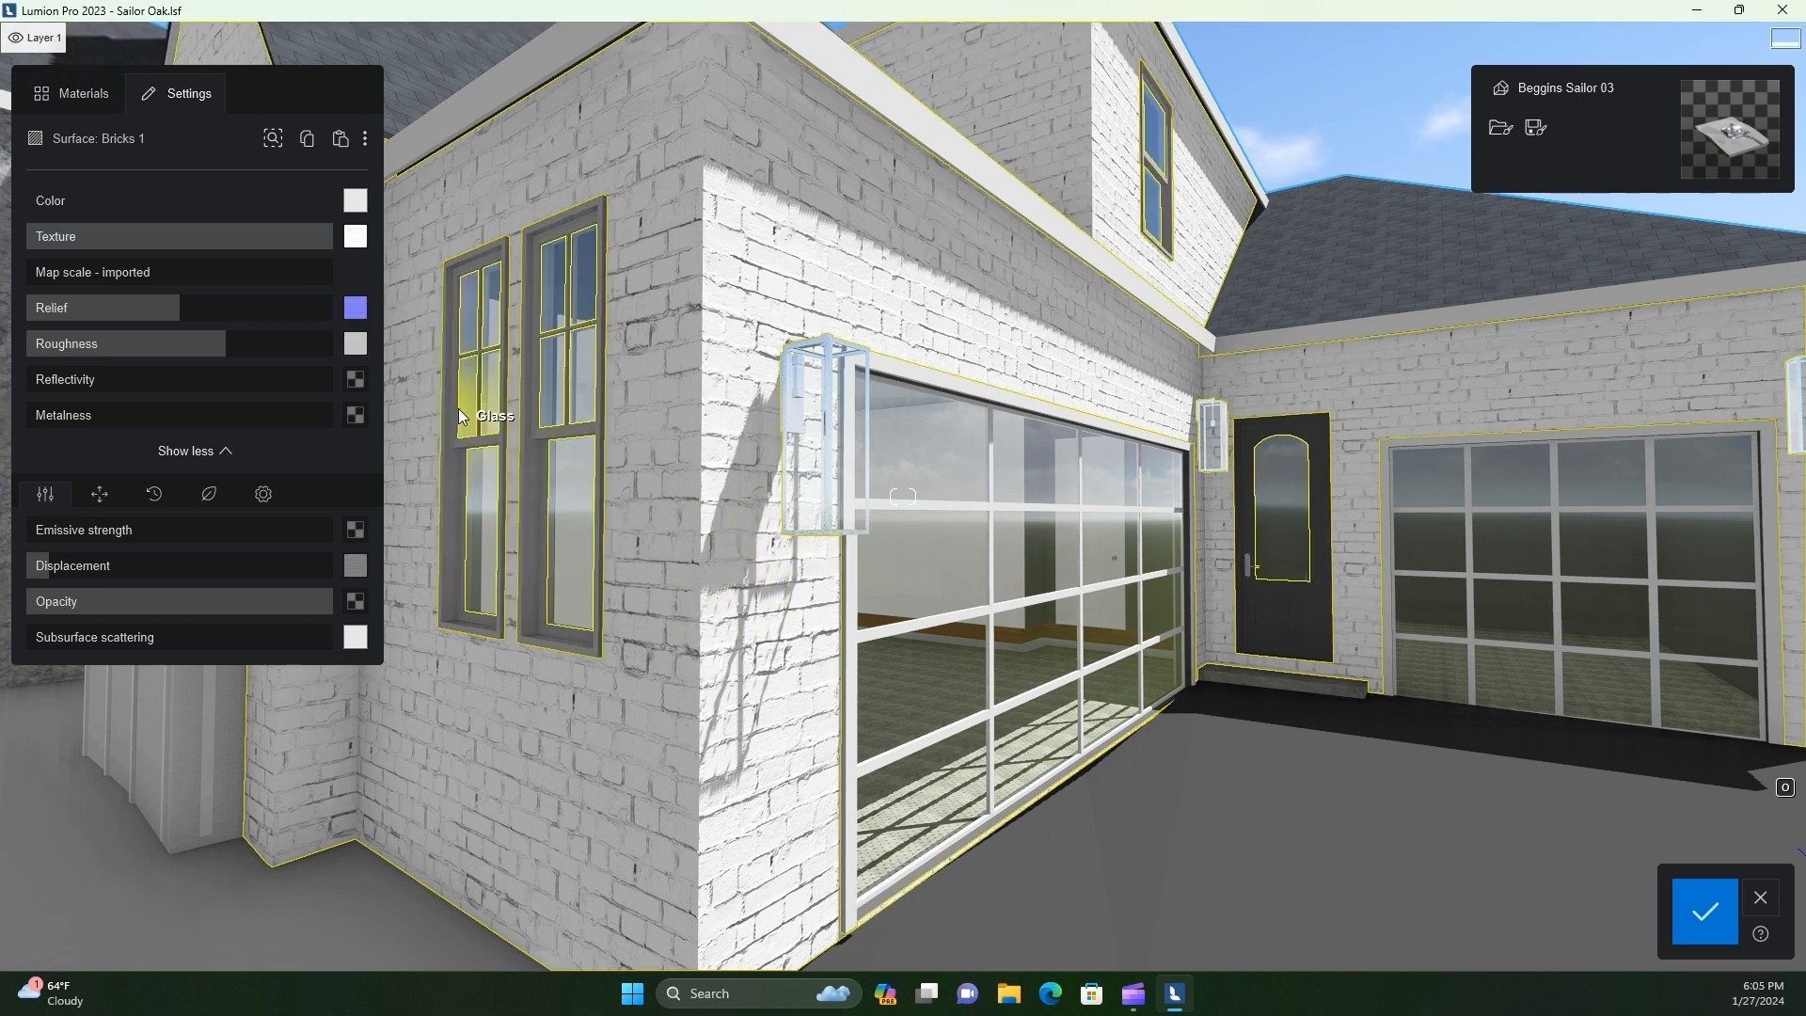
mouse_move(353, 243)
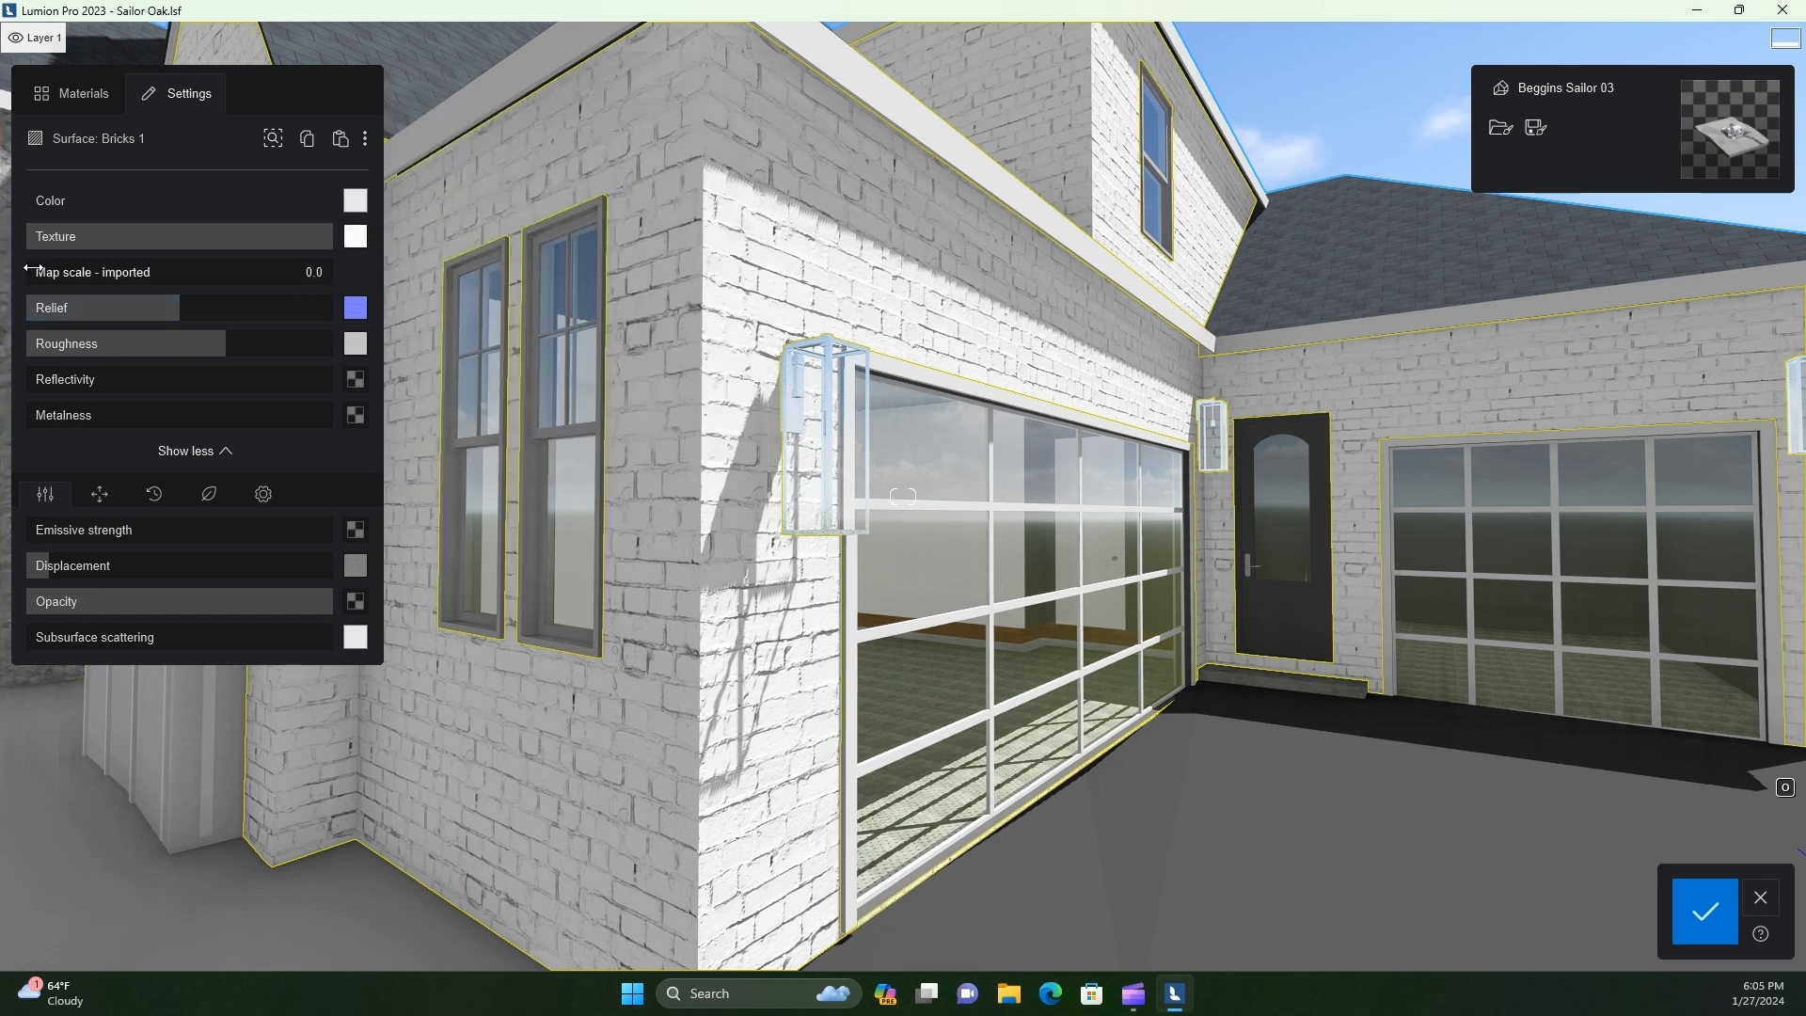
drag(136, 344, 174, 346)
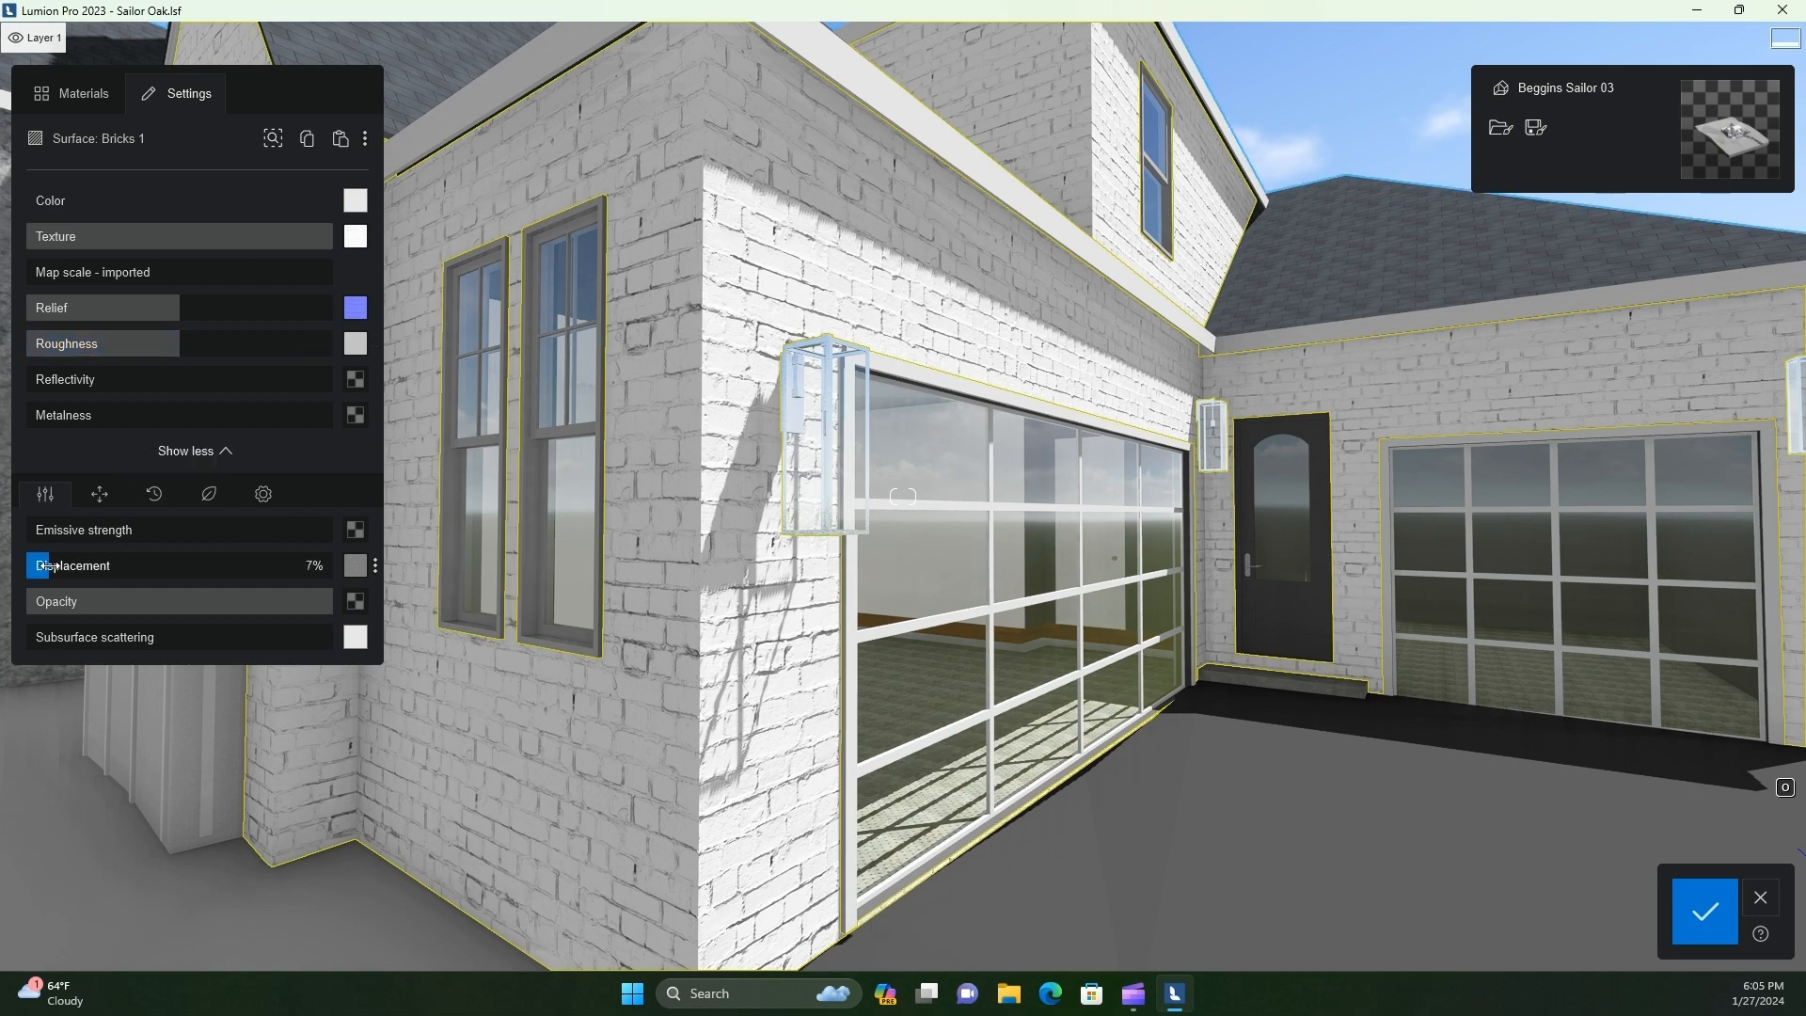
Add slight edge softening to the Bricks 1 material and reduce its relief and roughness, checking the wall corner beside the garage door
click(264, 495)
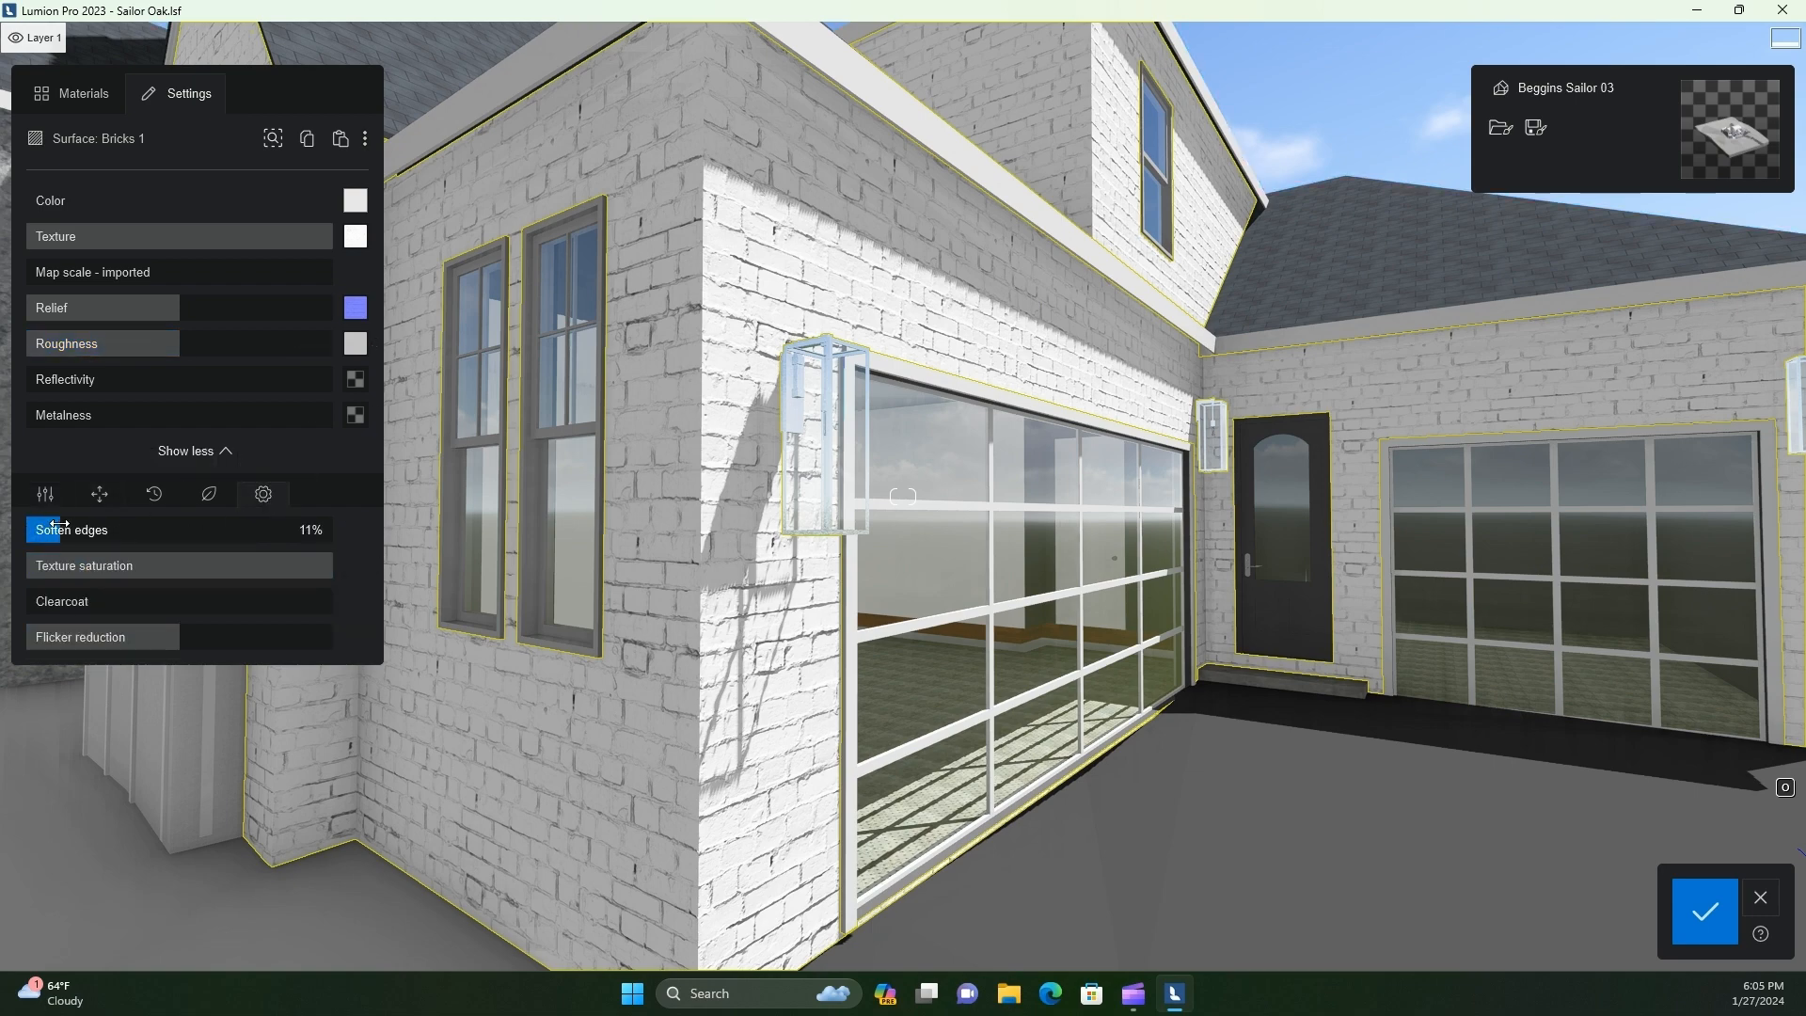
drag(59, 524, 57, 525)
scroll(551, 529, up, 3)
right_drag(551, 528, 504, 613)
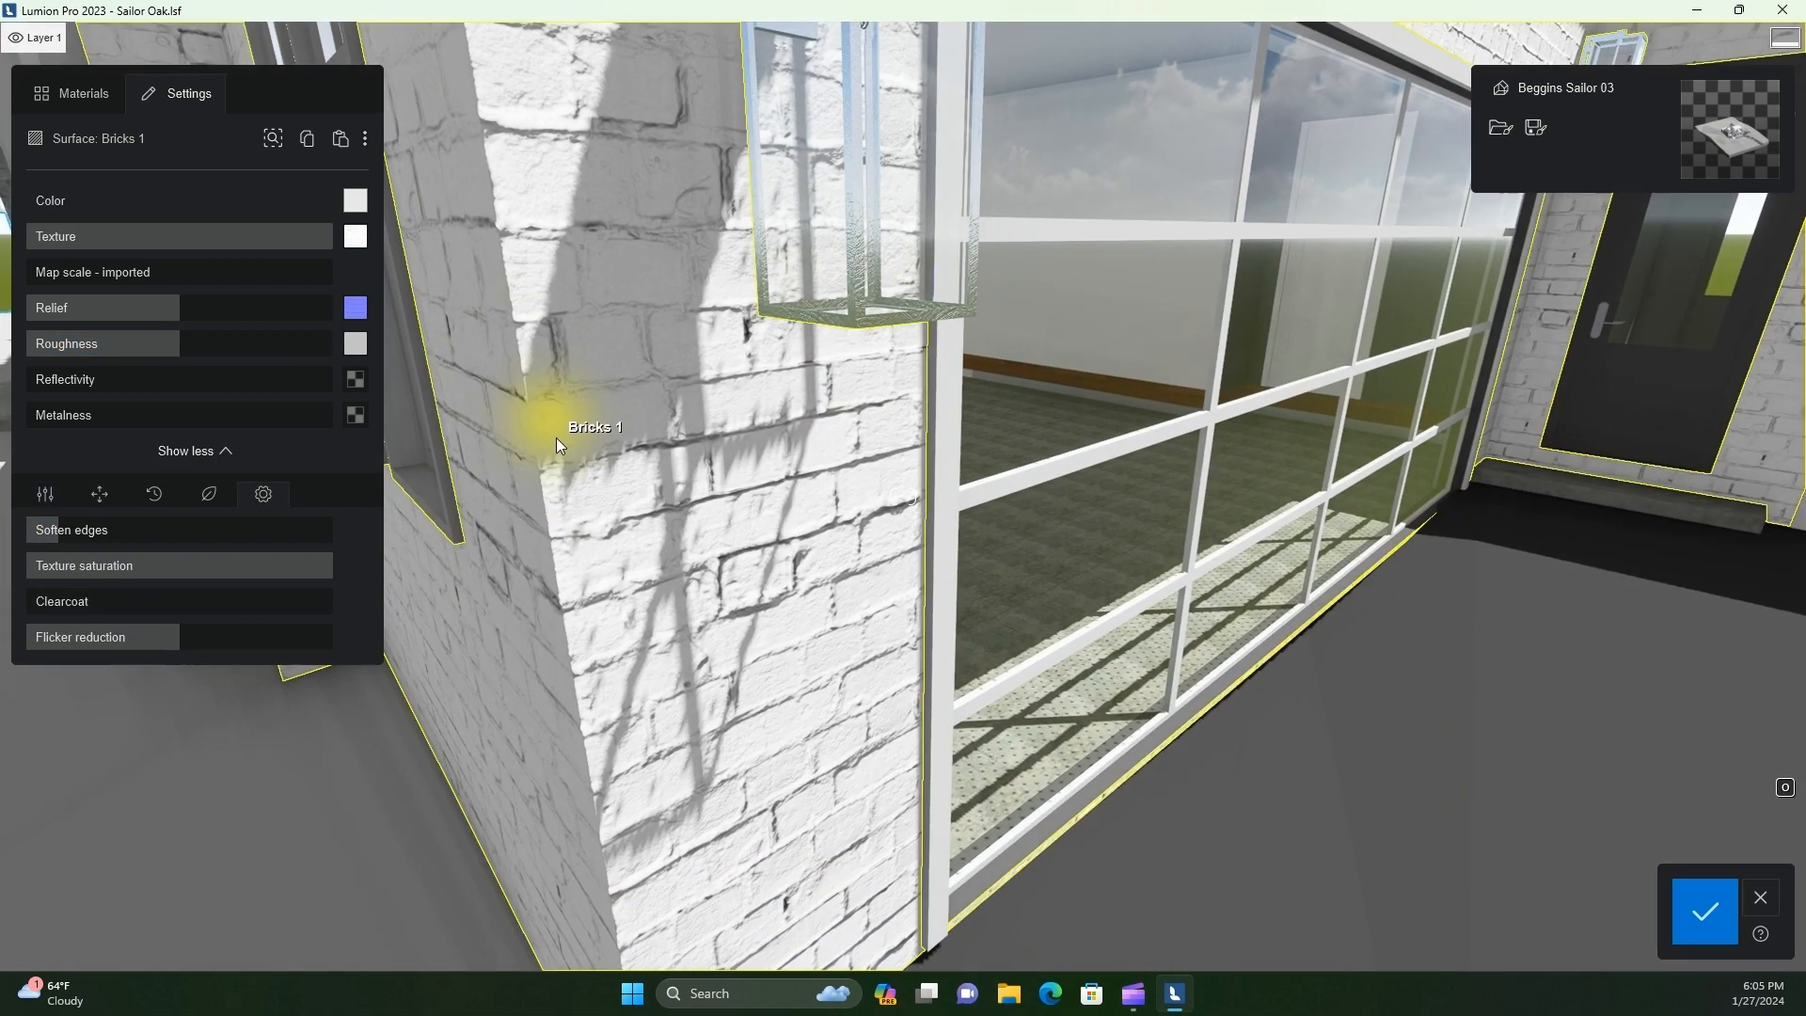
right_drag(556, 438, 568, 229)
mouse_move(56, 530)
mouse_down()
mouse_move(97, 528)
mouse_move(75, 531)
mouse_up()
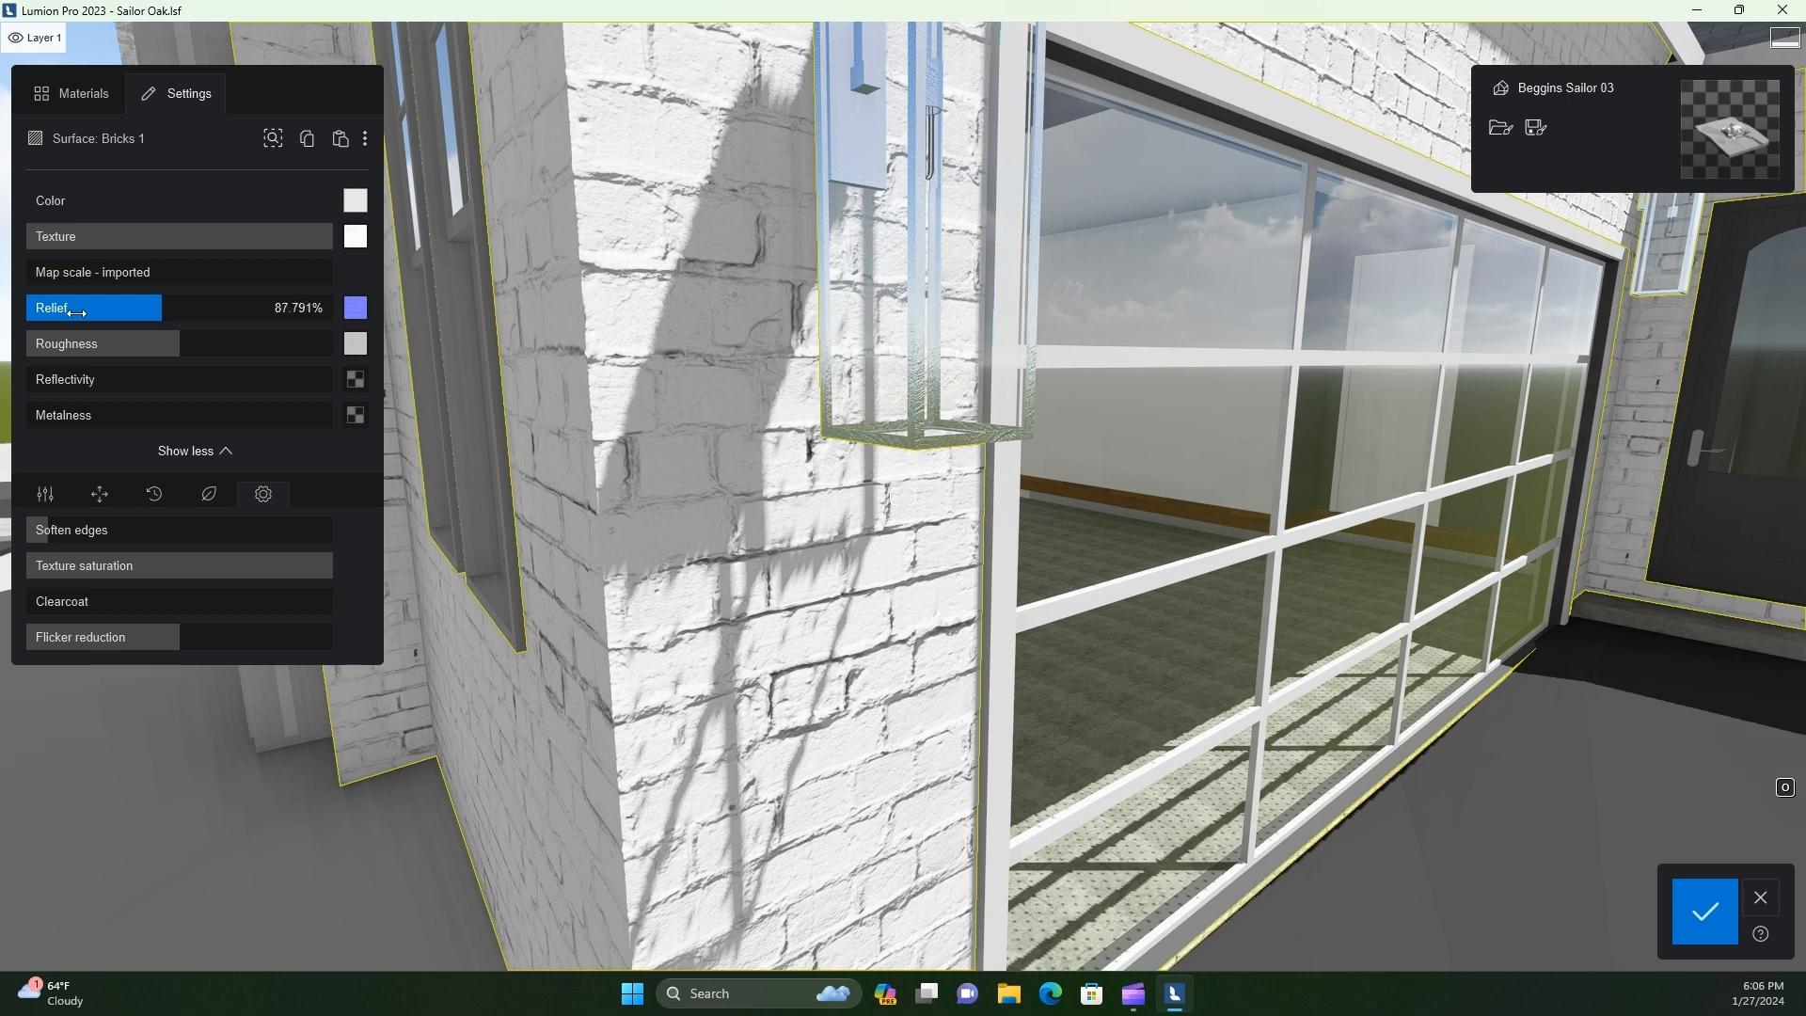
drag(76, 311, 23, 347)
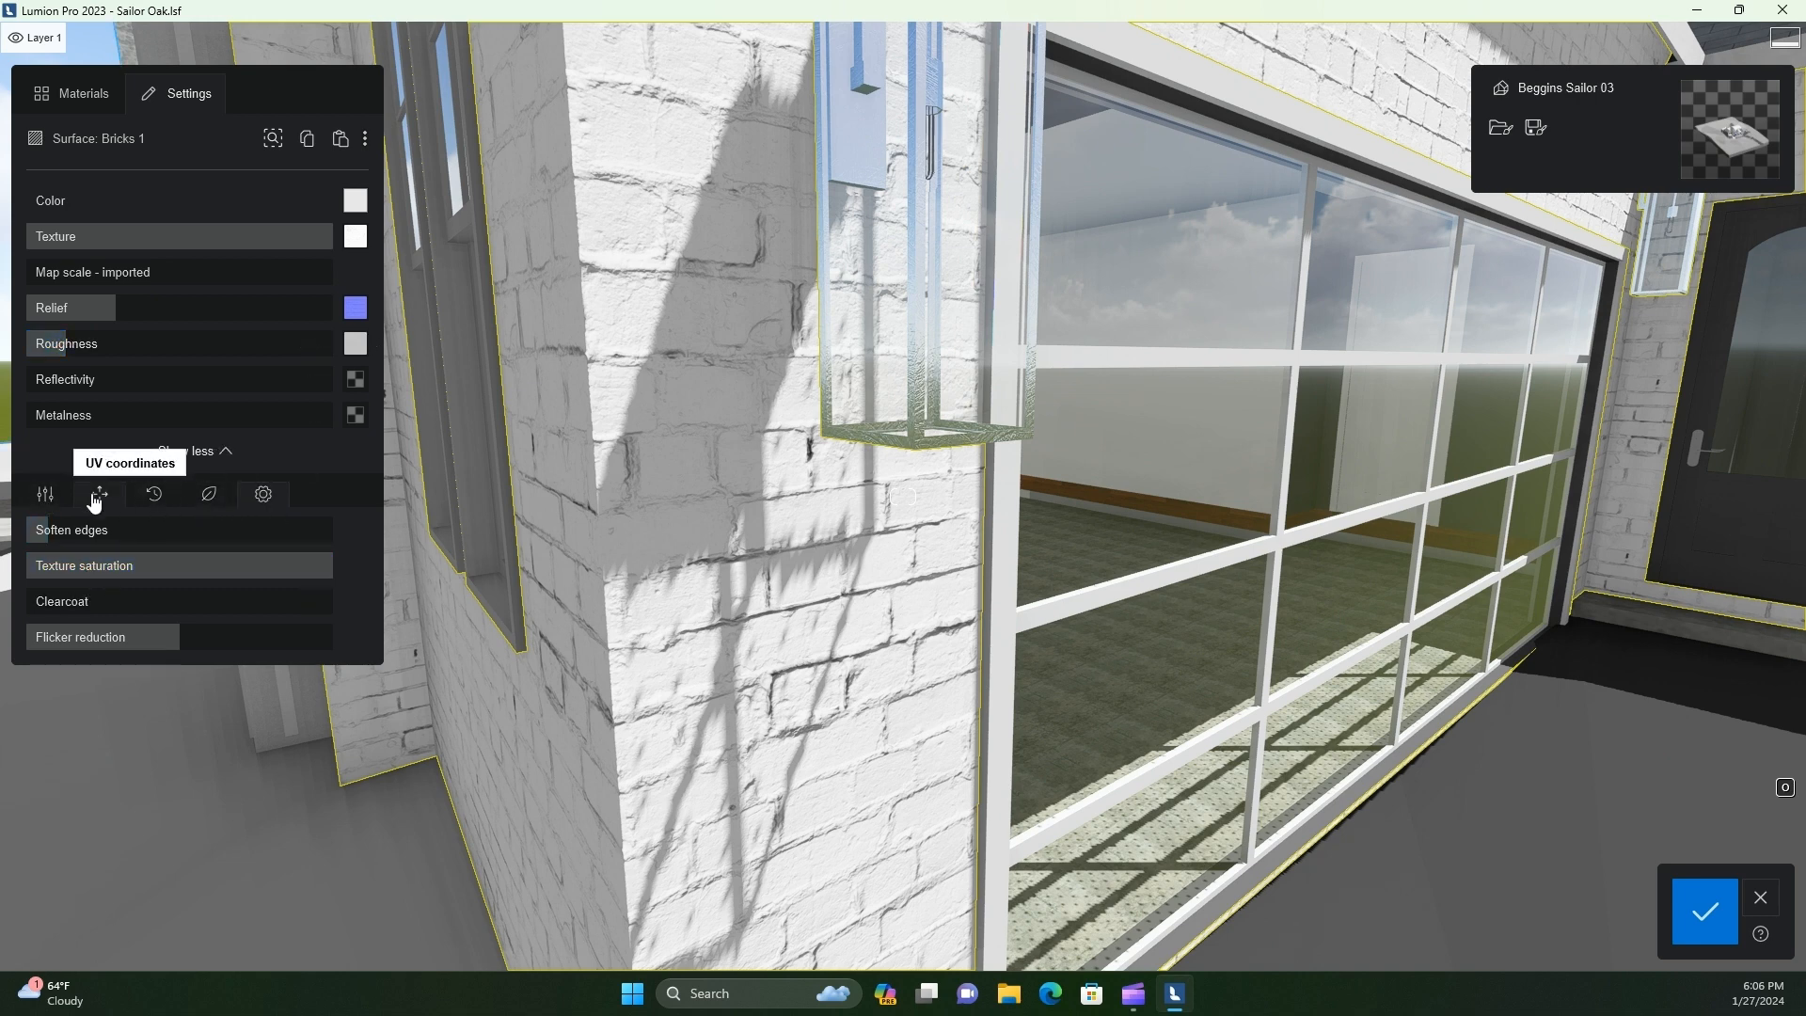
click(45, 494)
click(209, 498)
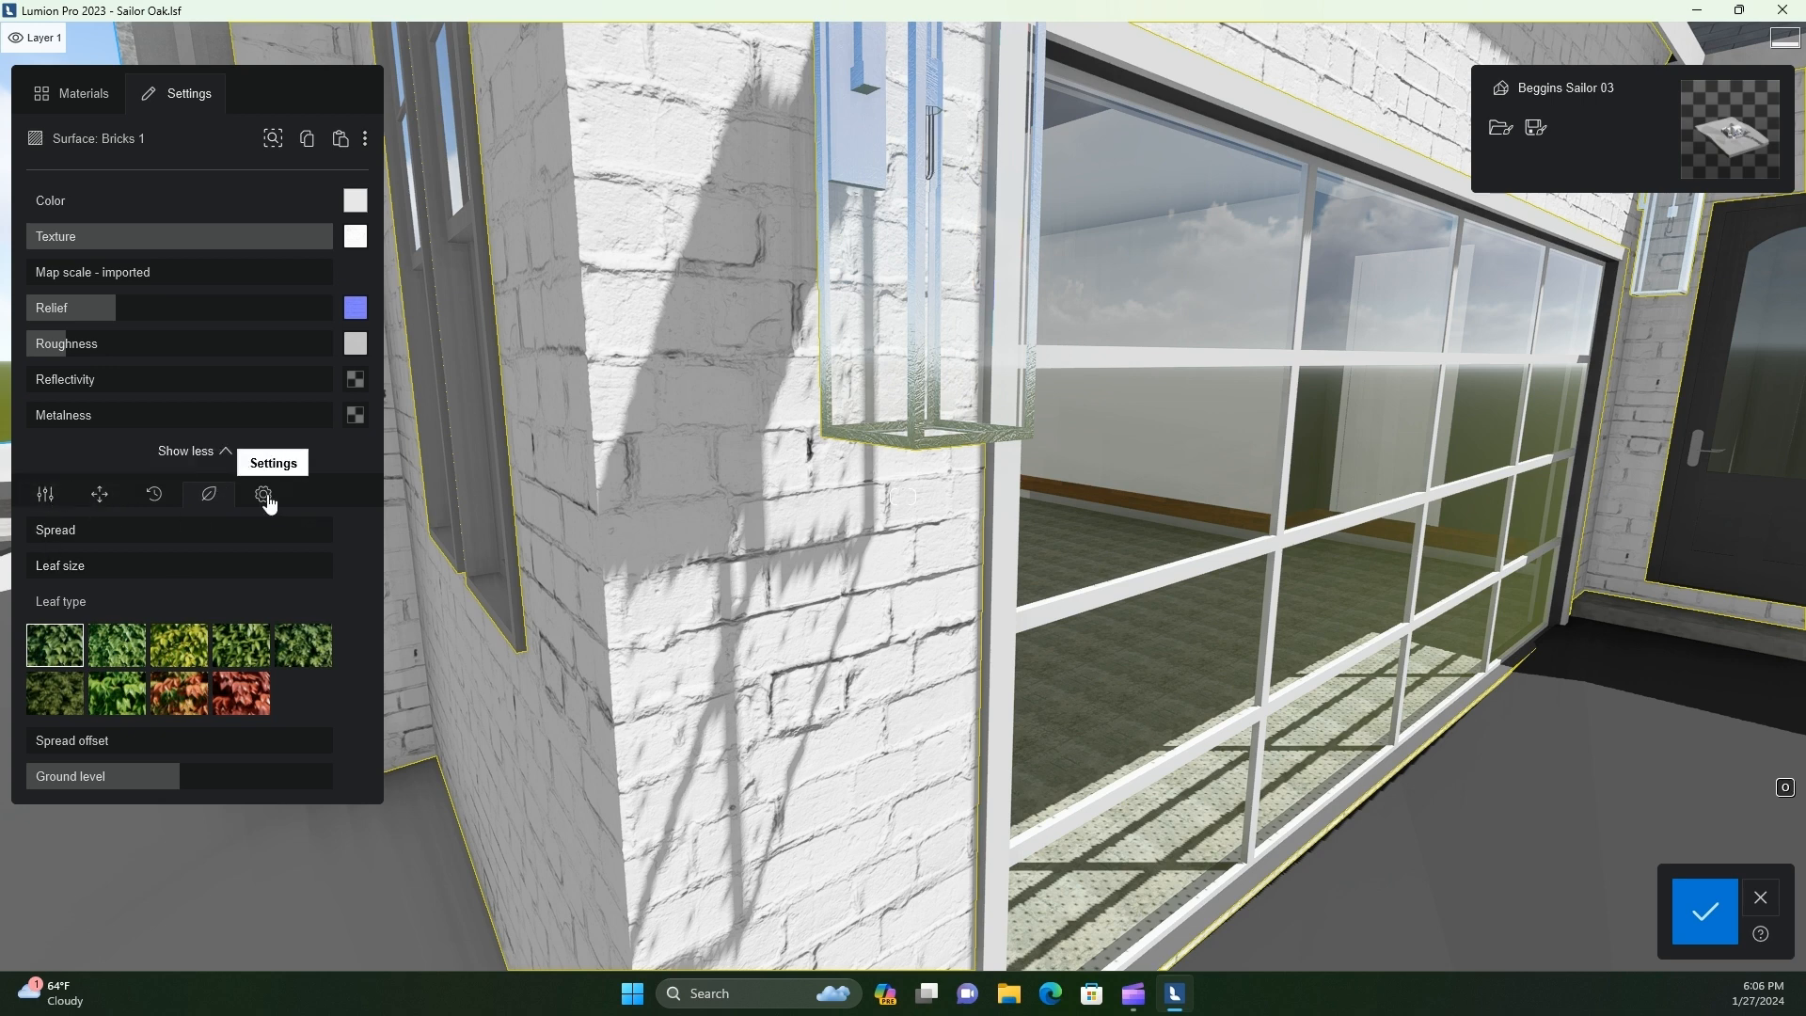
click(45, 499)
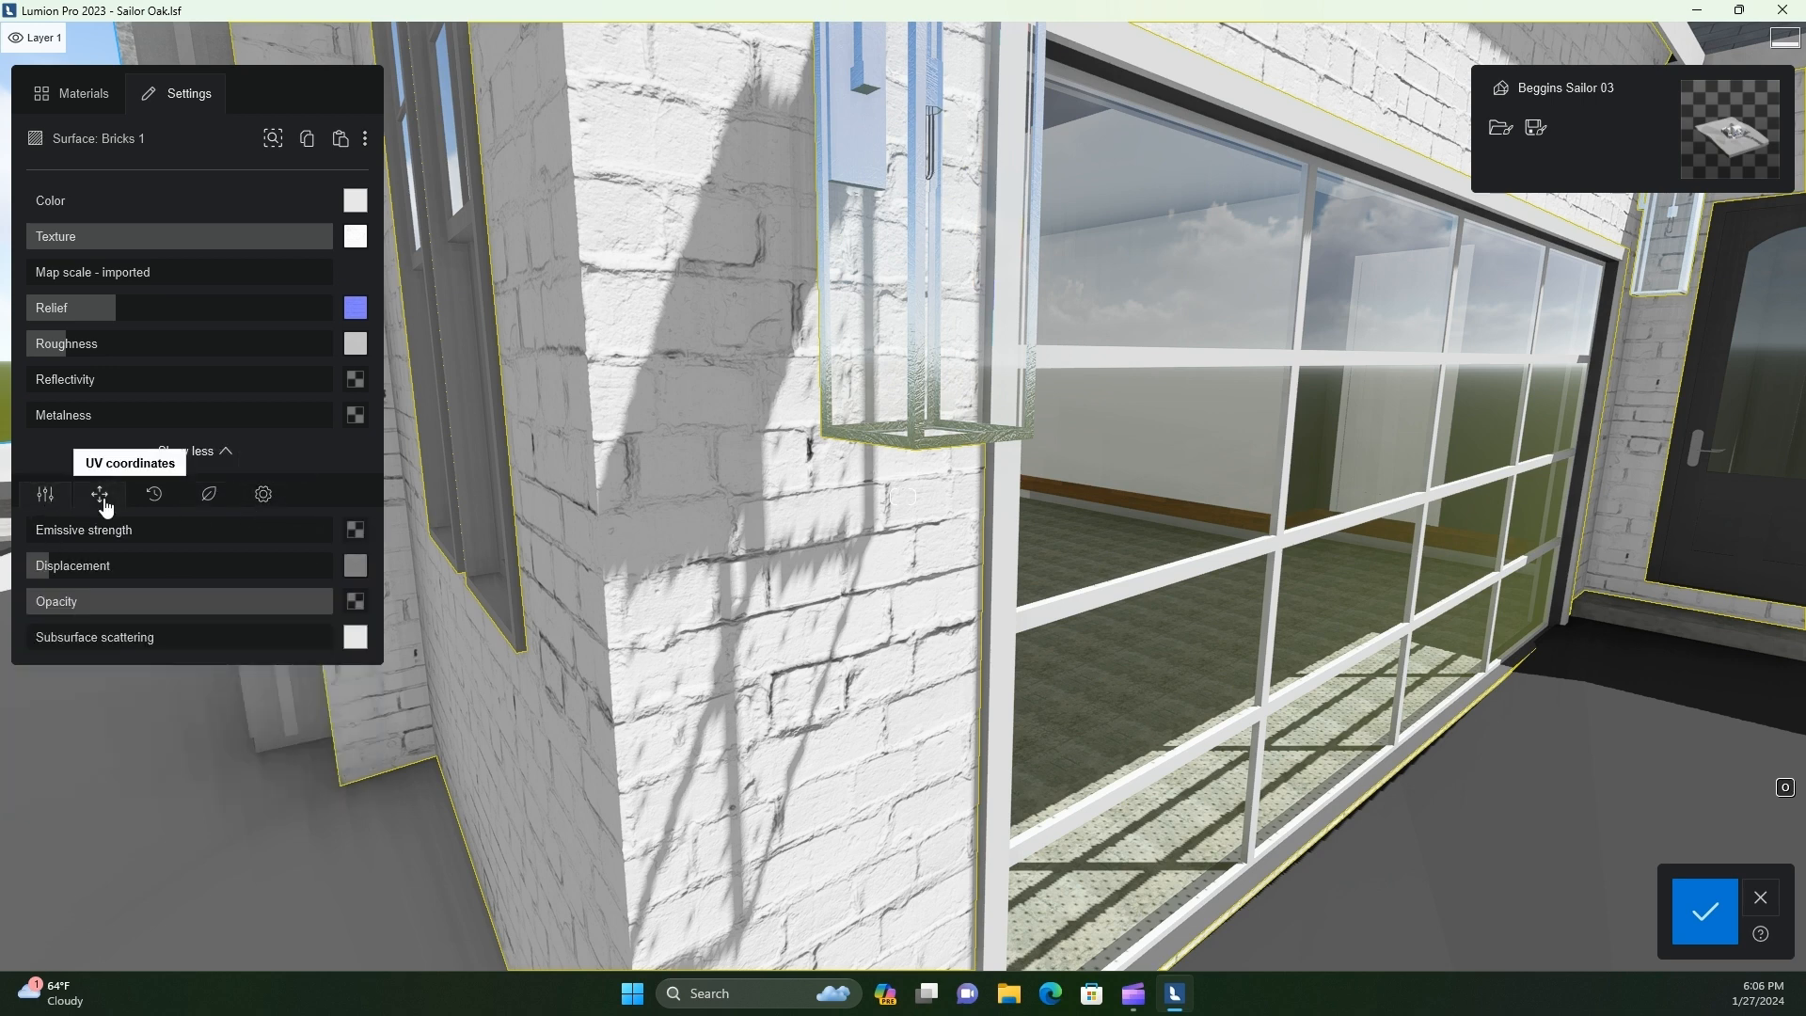
click(262, 498)
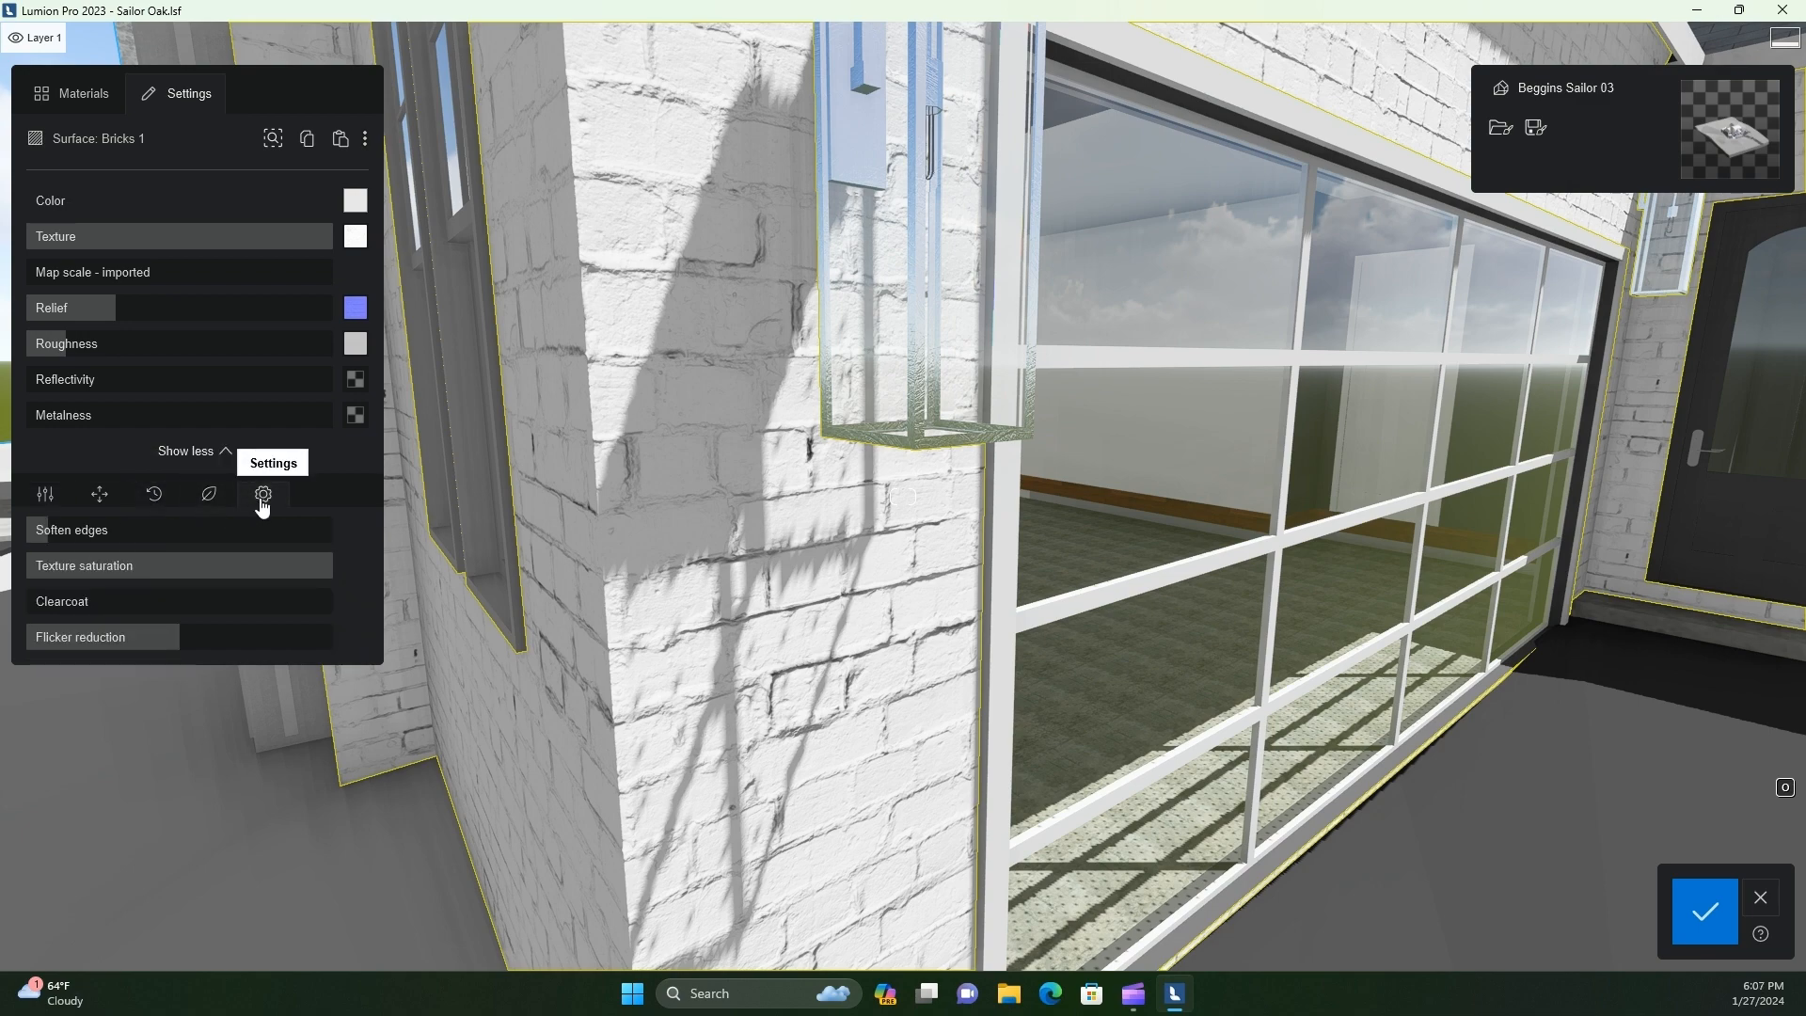
Give the Bricks 1 walls a very slight stone weathering and save the material changes
key(s)
right_drag(707, 602, 748, 739)
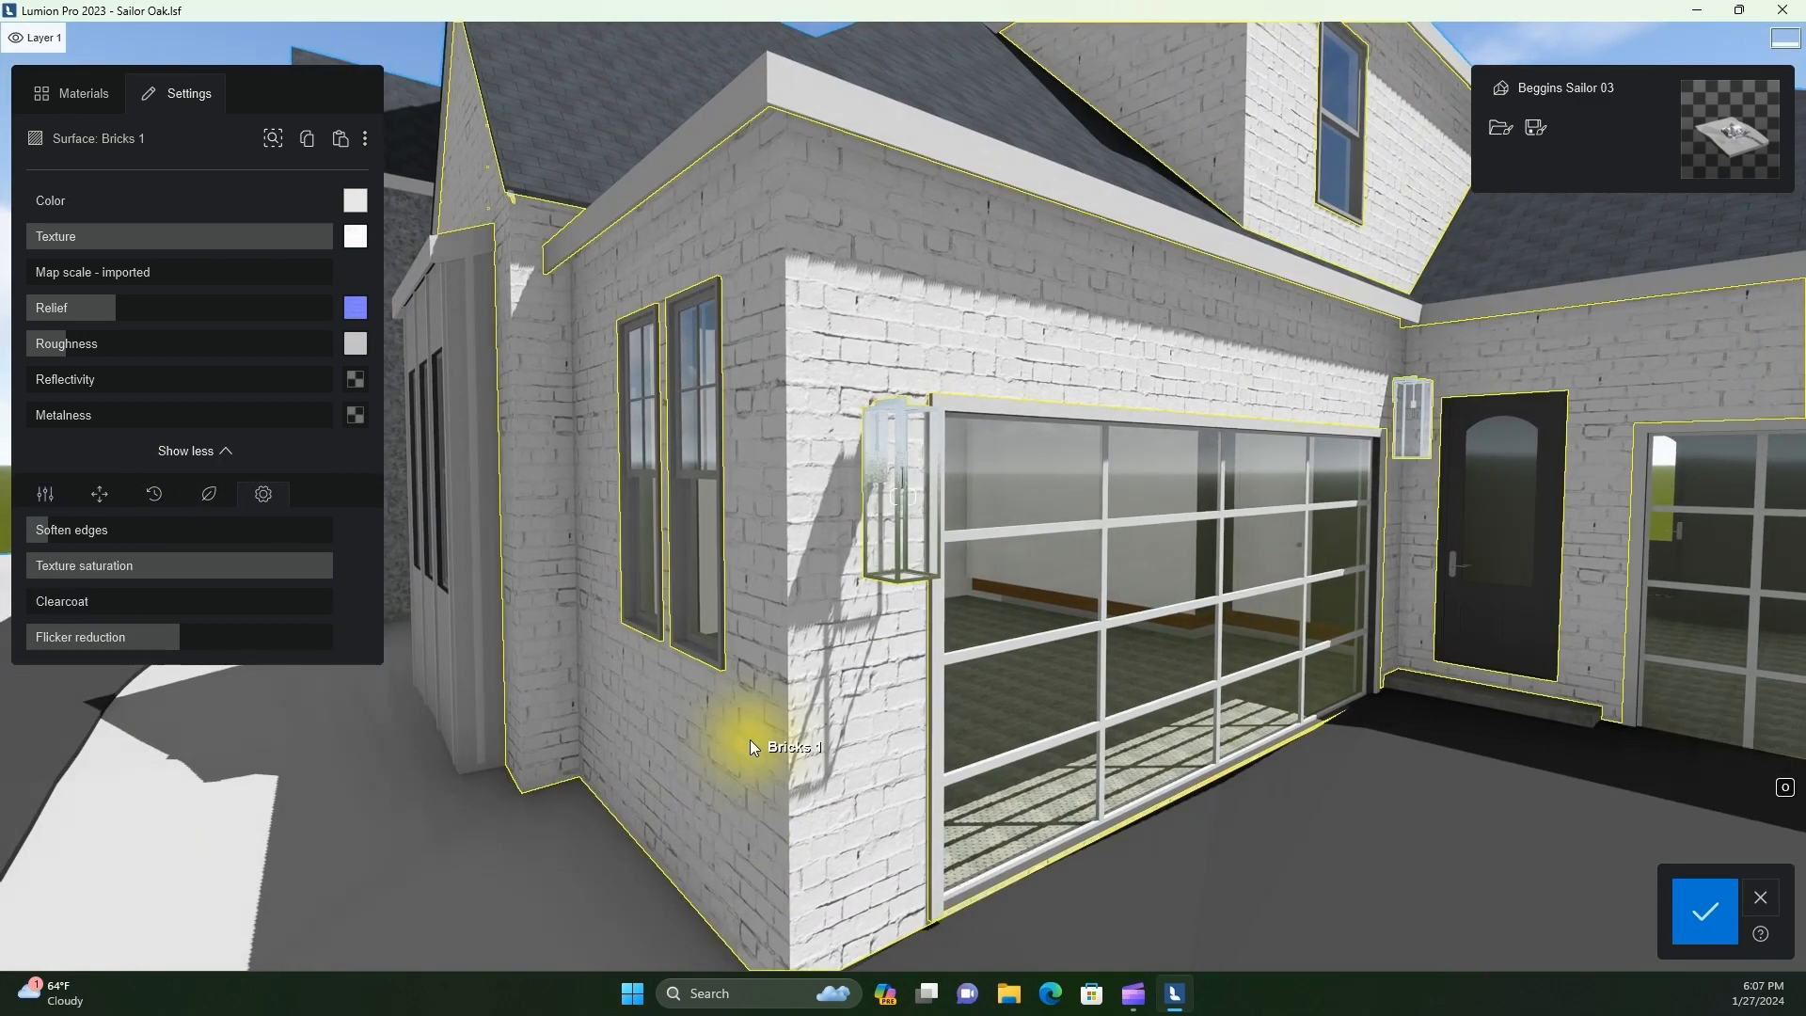
click(211, 493)
click(155, 493)
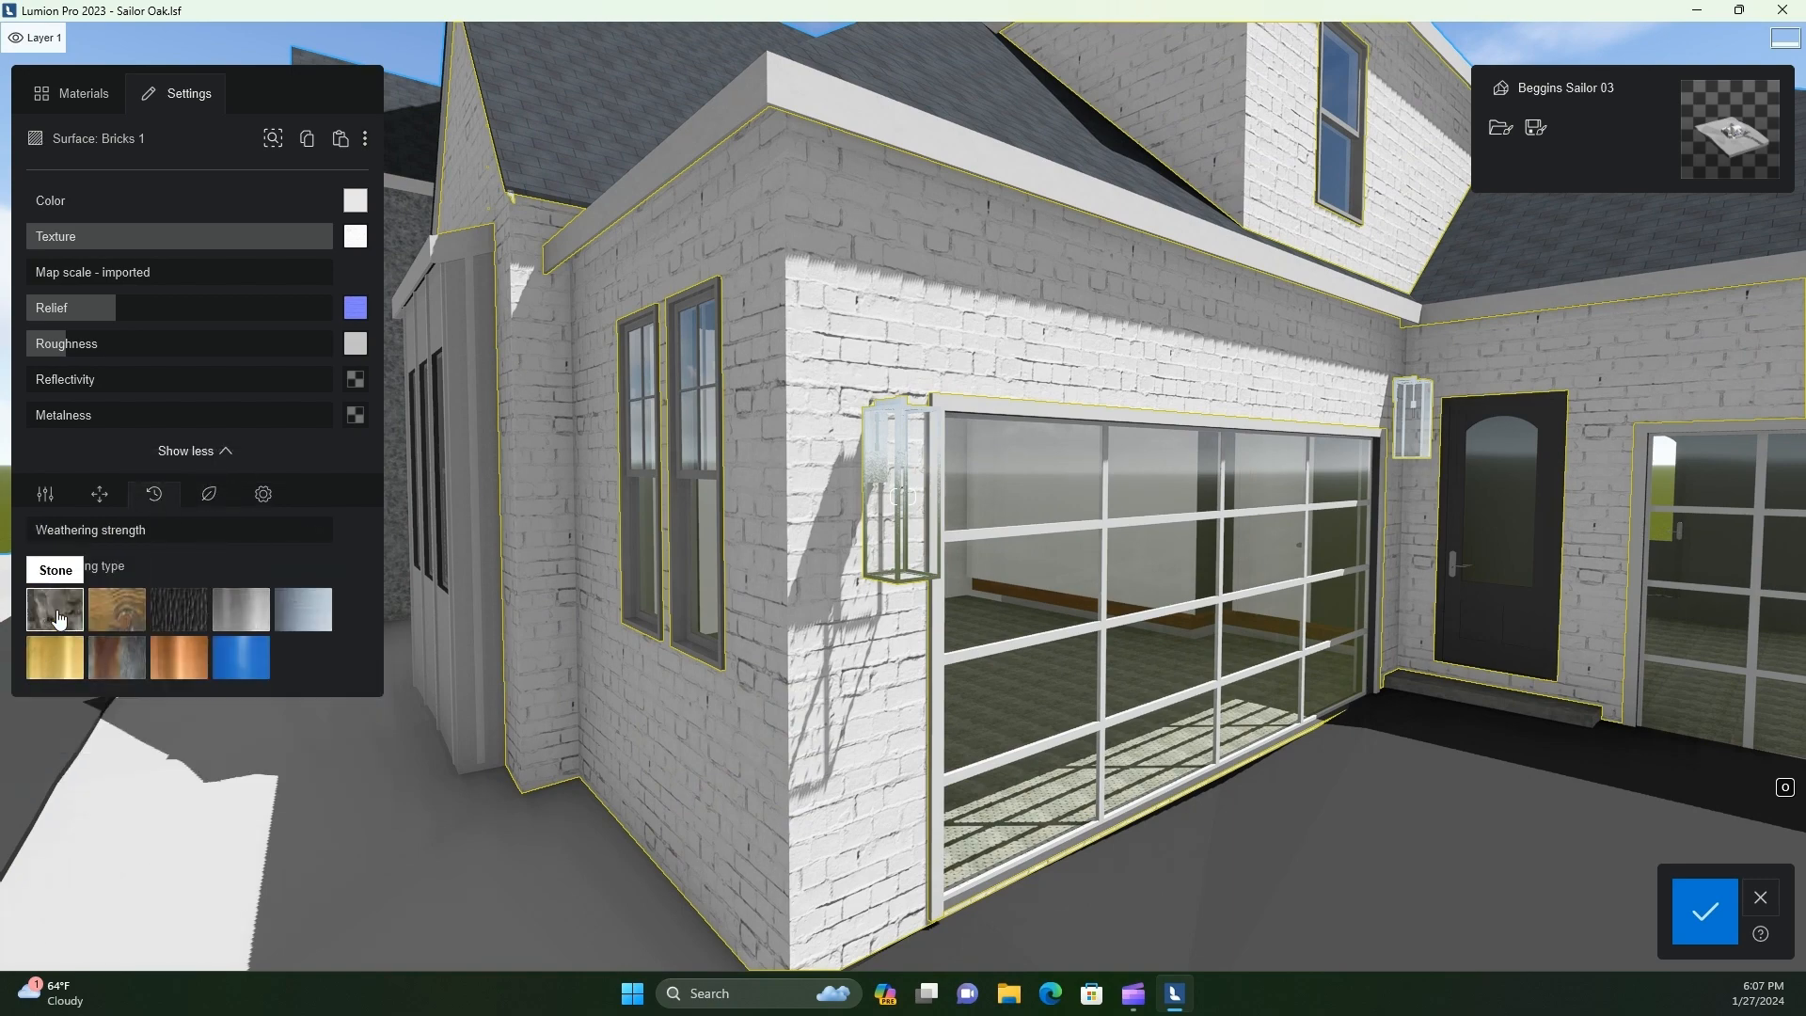
scroll(856, 595, up, 3)
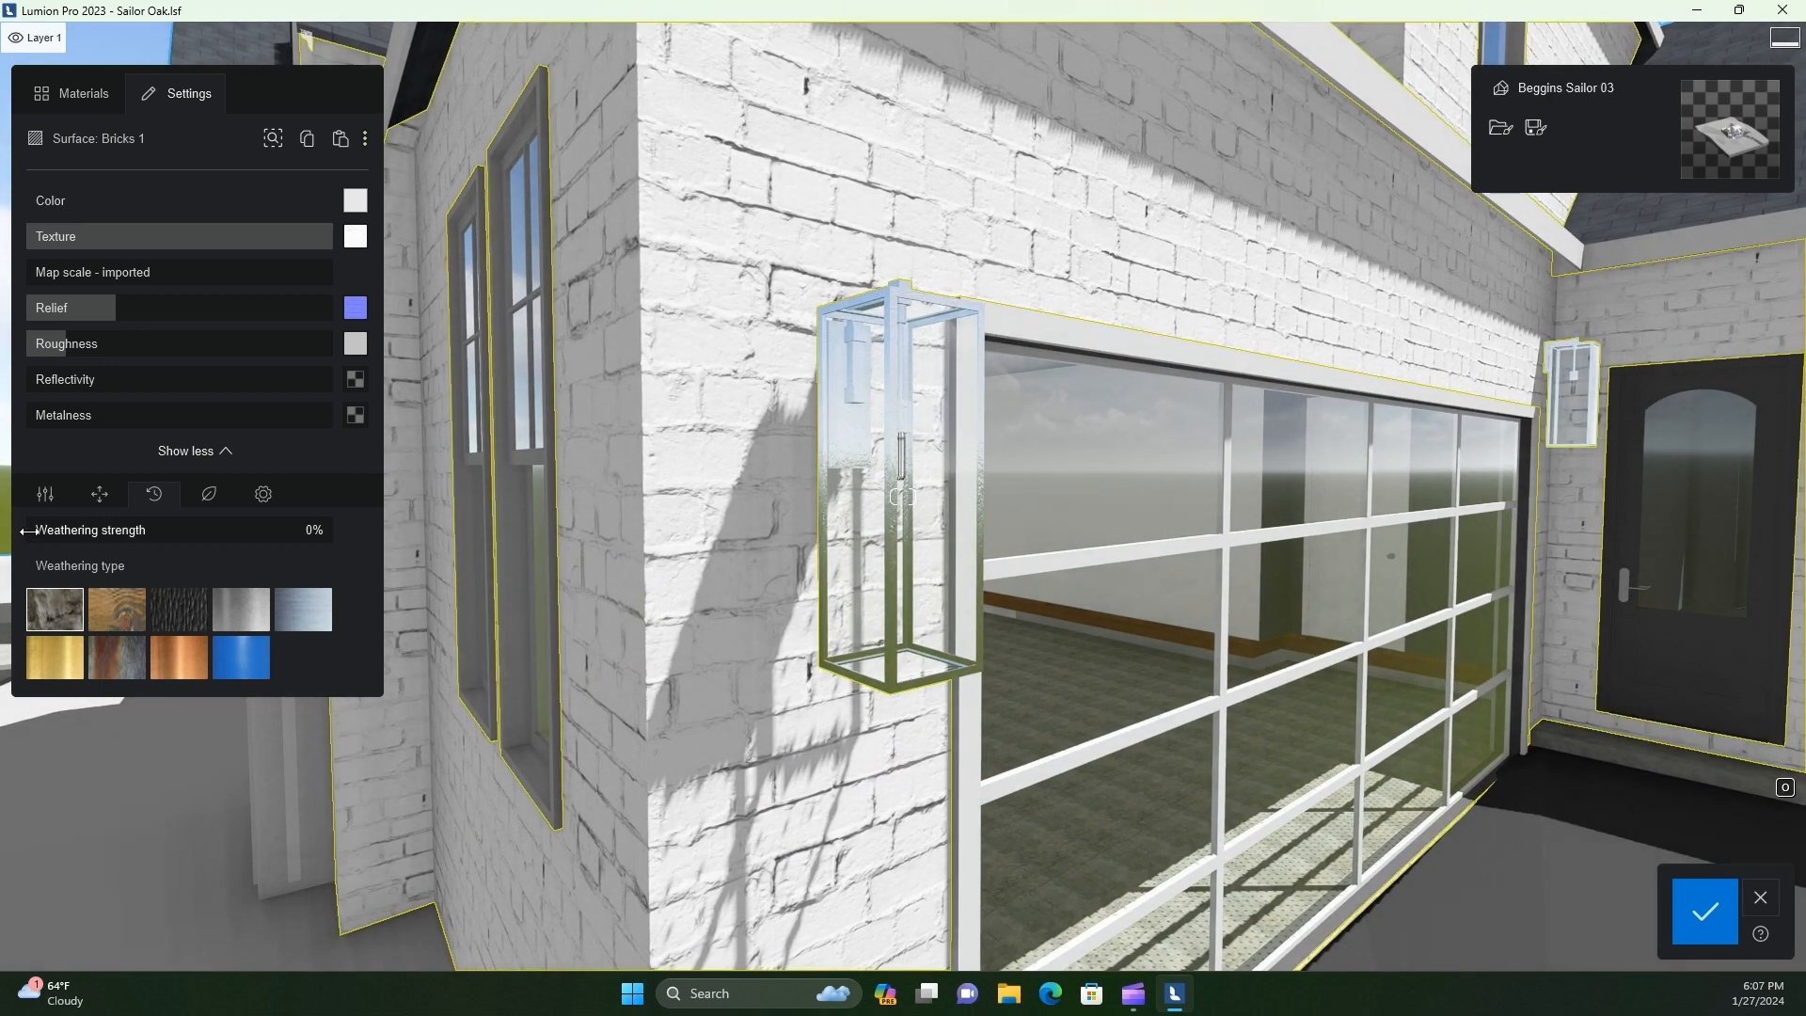
mouse_move(62, 531)
mouse_down()
mouse_move(109, 530)
mouse_move(60, 532)
mouse_up()
drag(62, 532, 37, 532)
scroll(498, 651, down, 5)
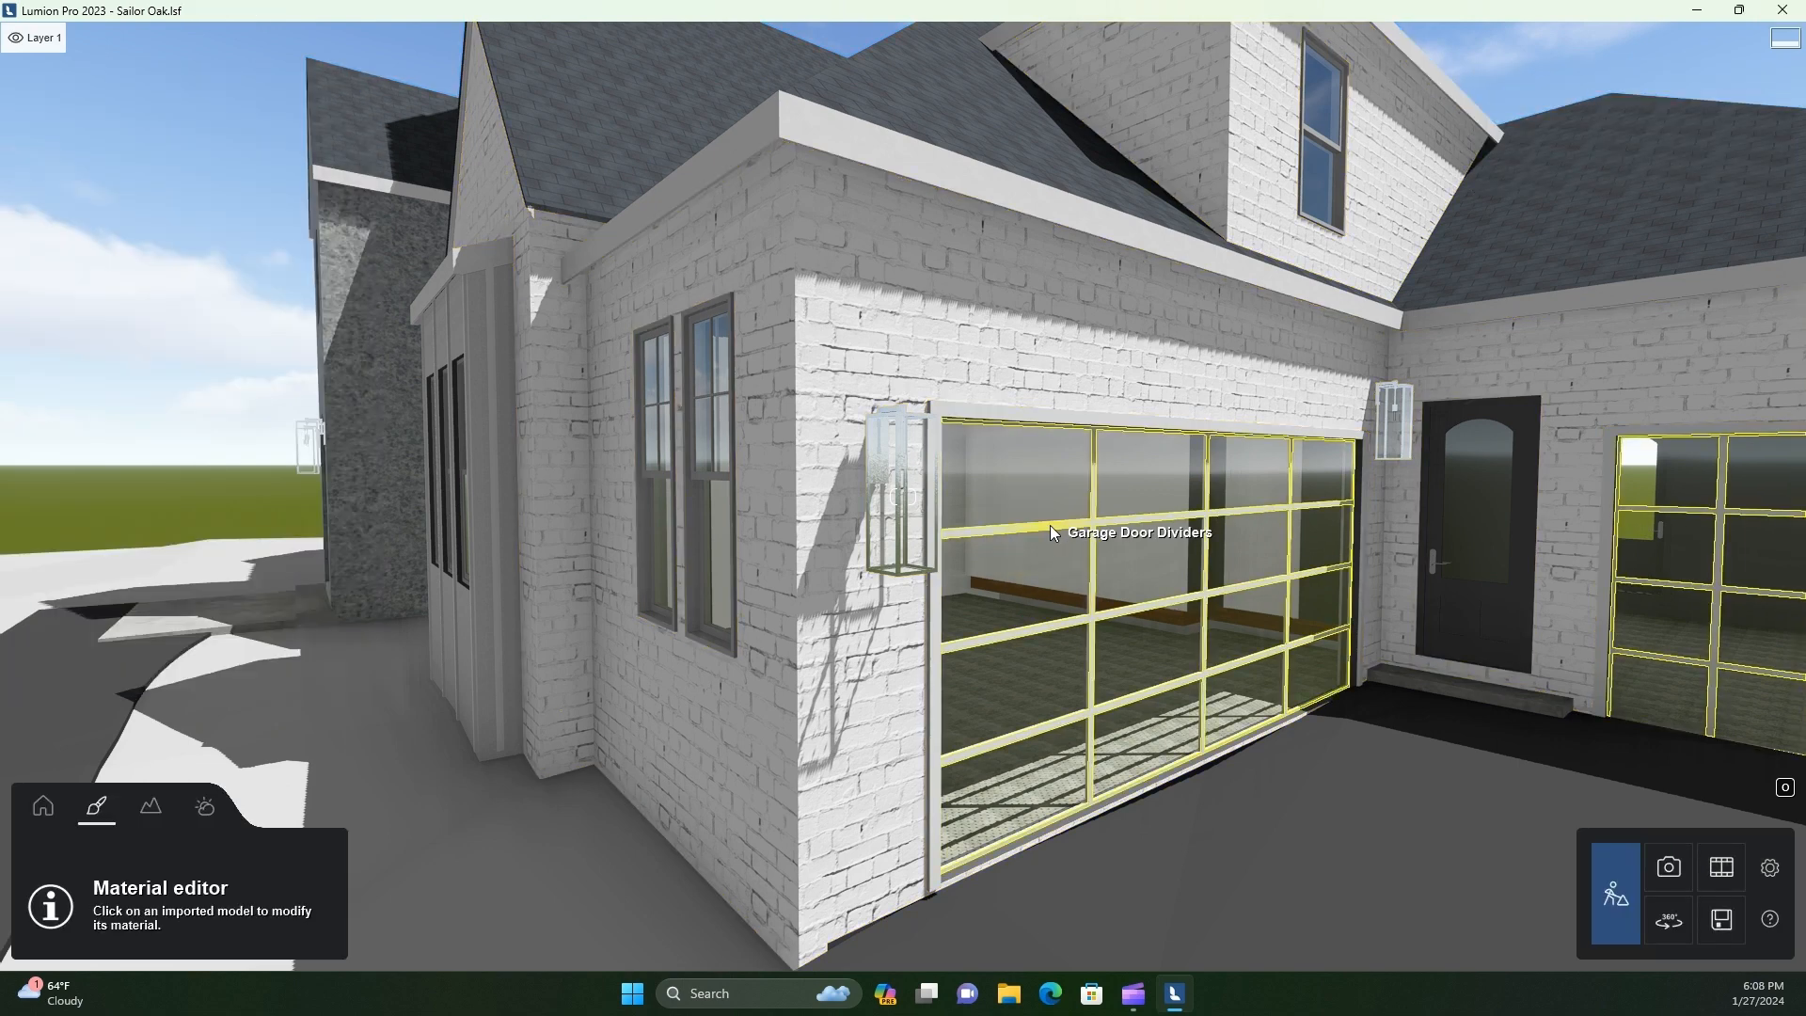
Apply a black metal material from the library to the Garage Door Dividers surface
click(1051, 527)
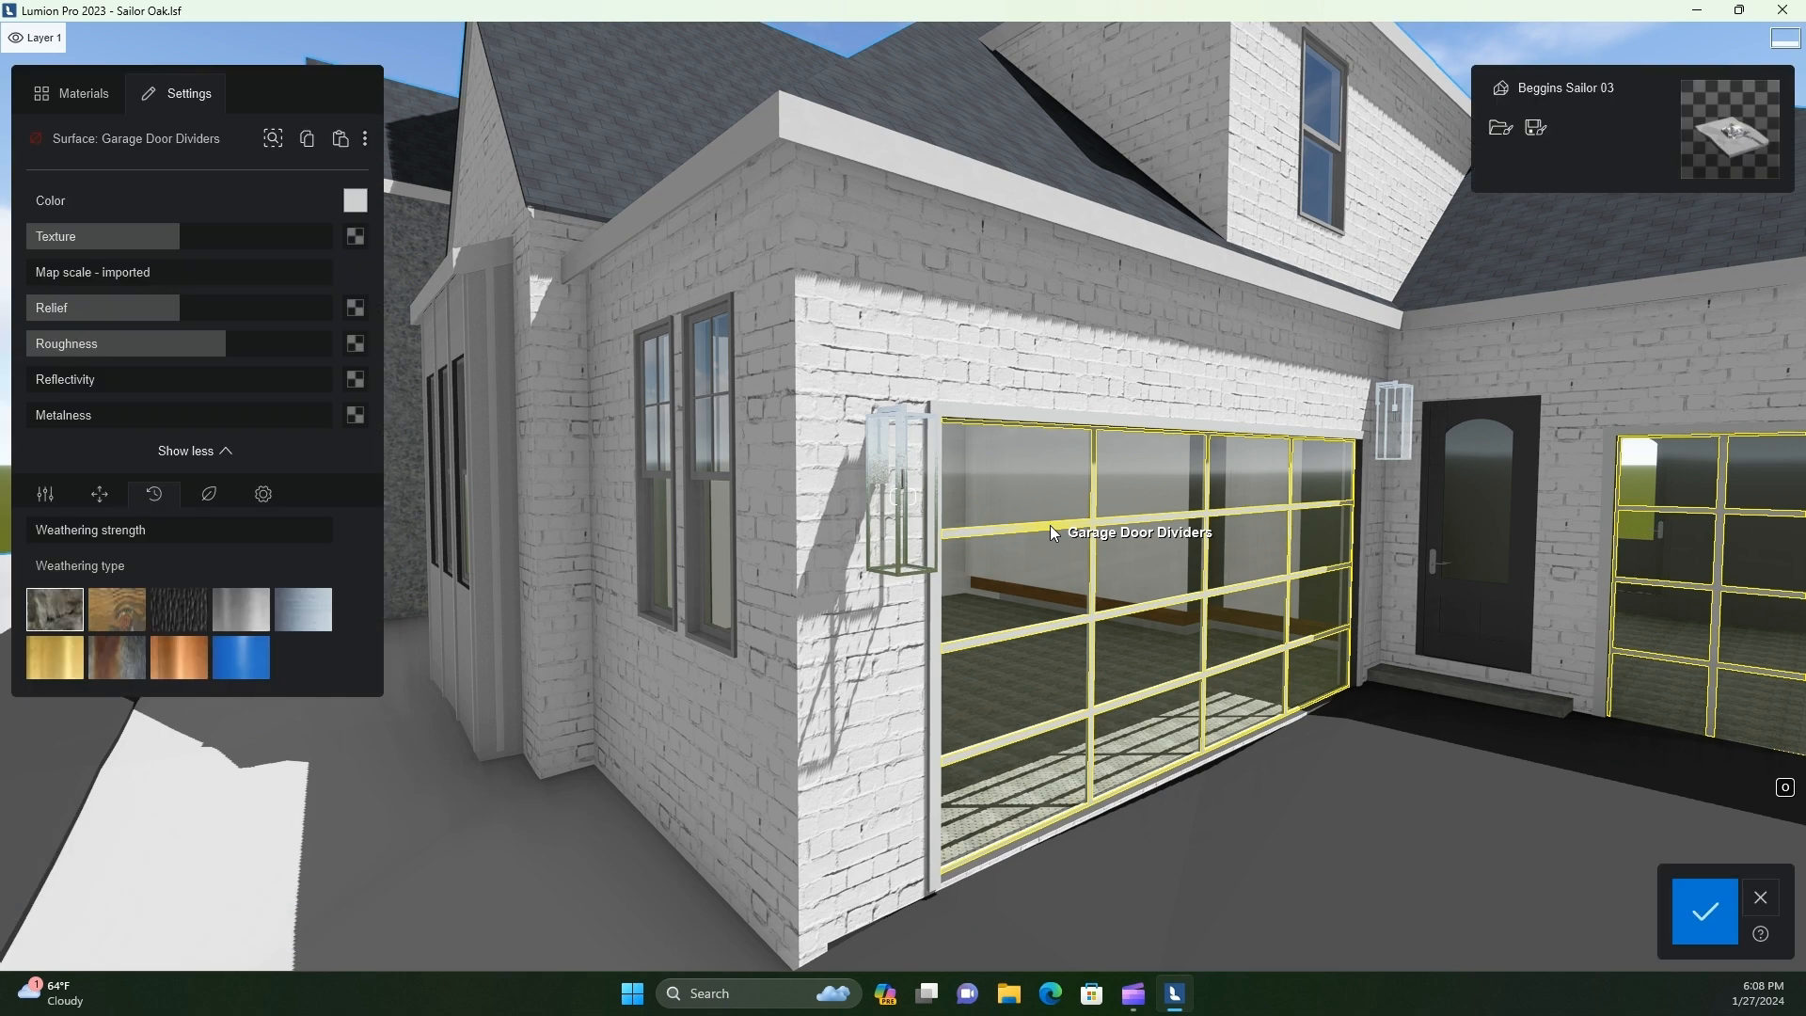
click(75, 93)
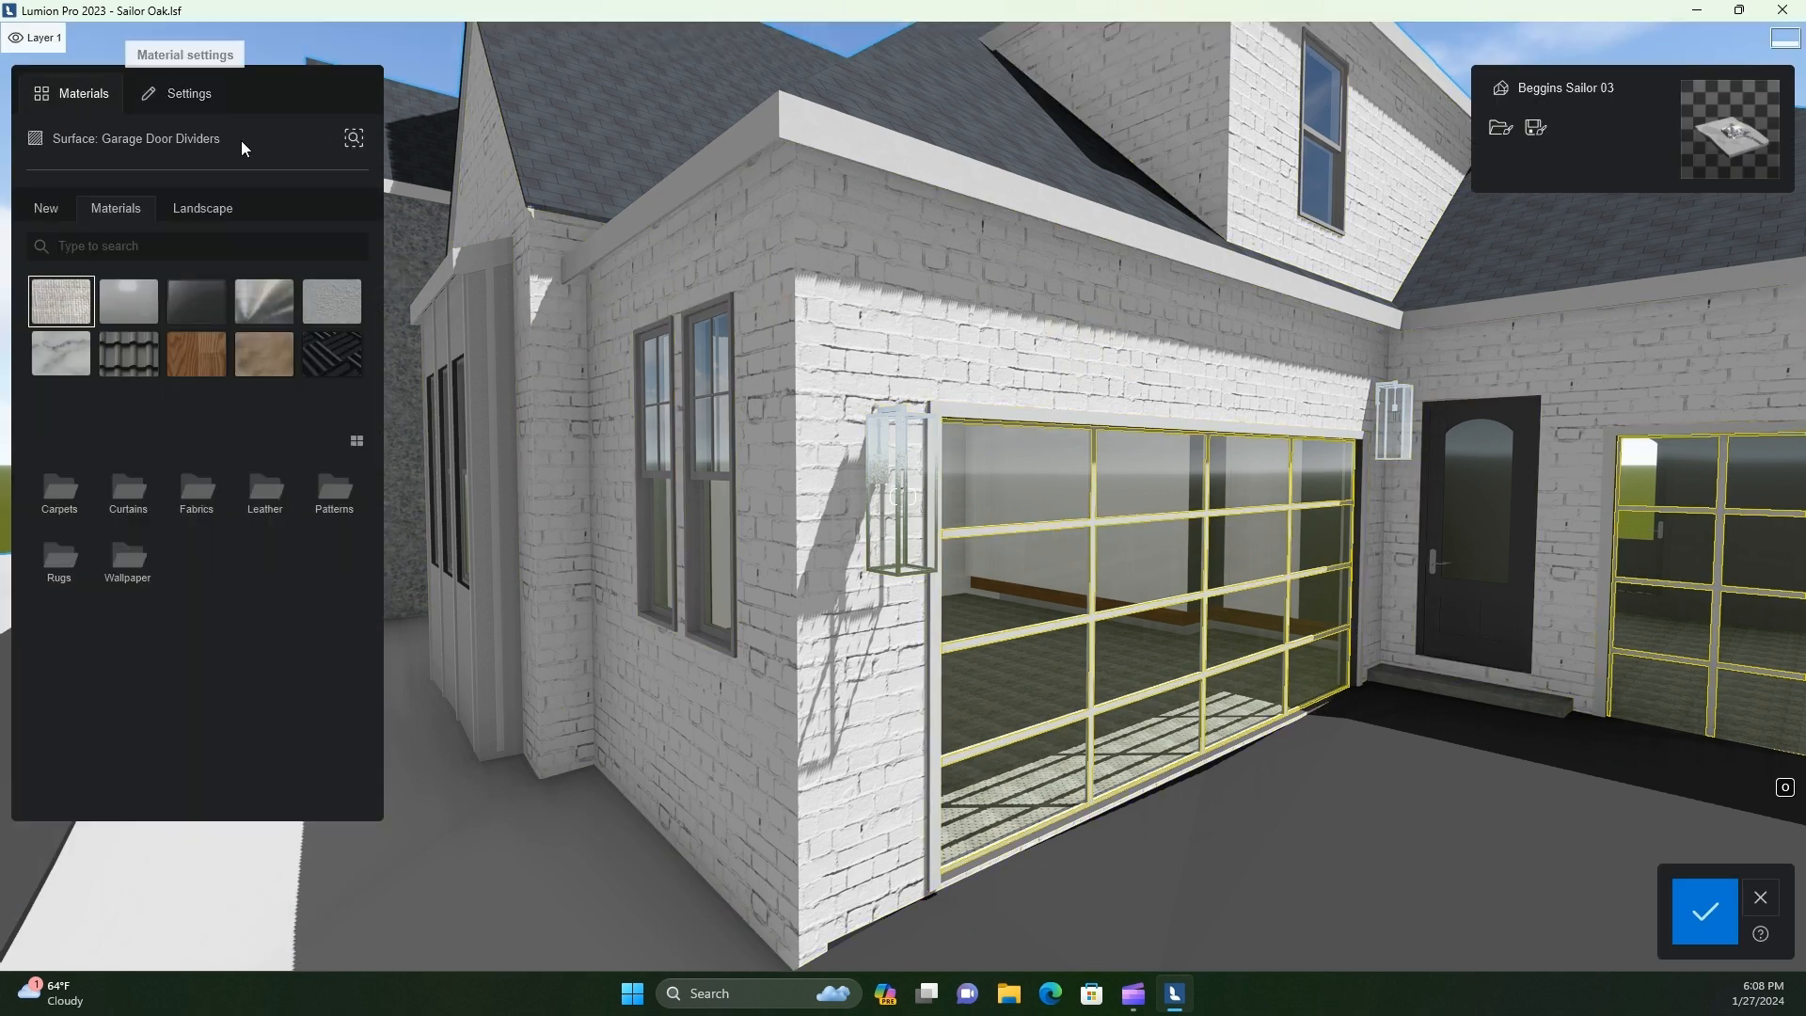
click(264, 301)
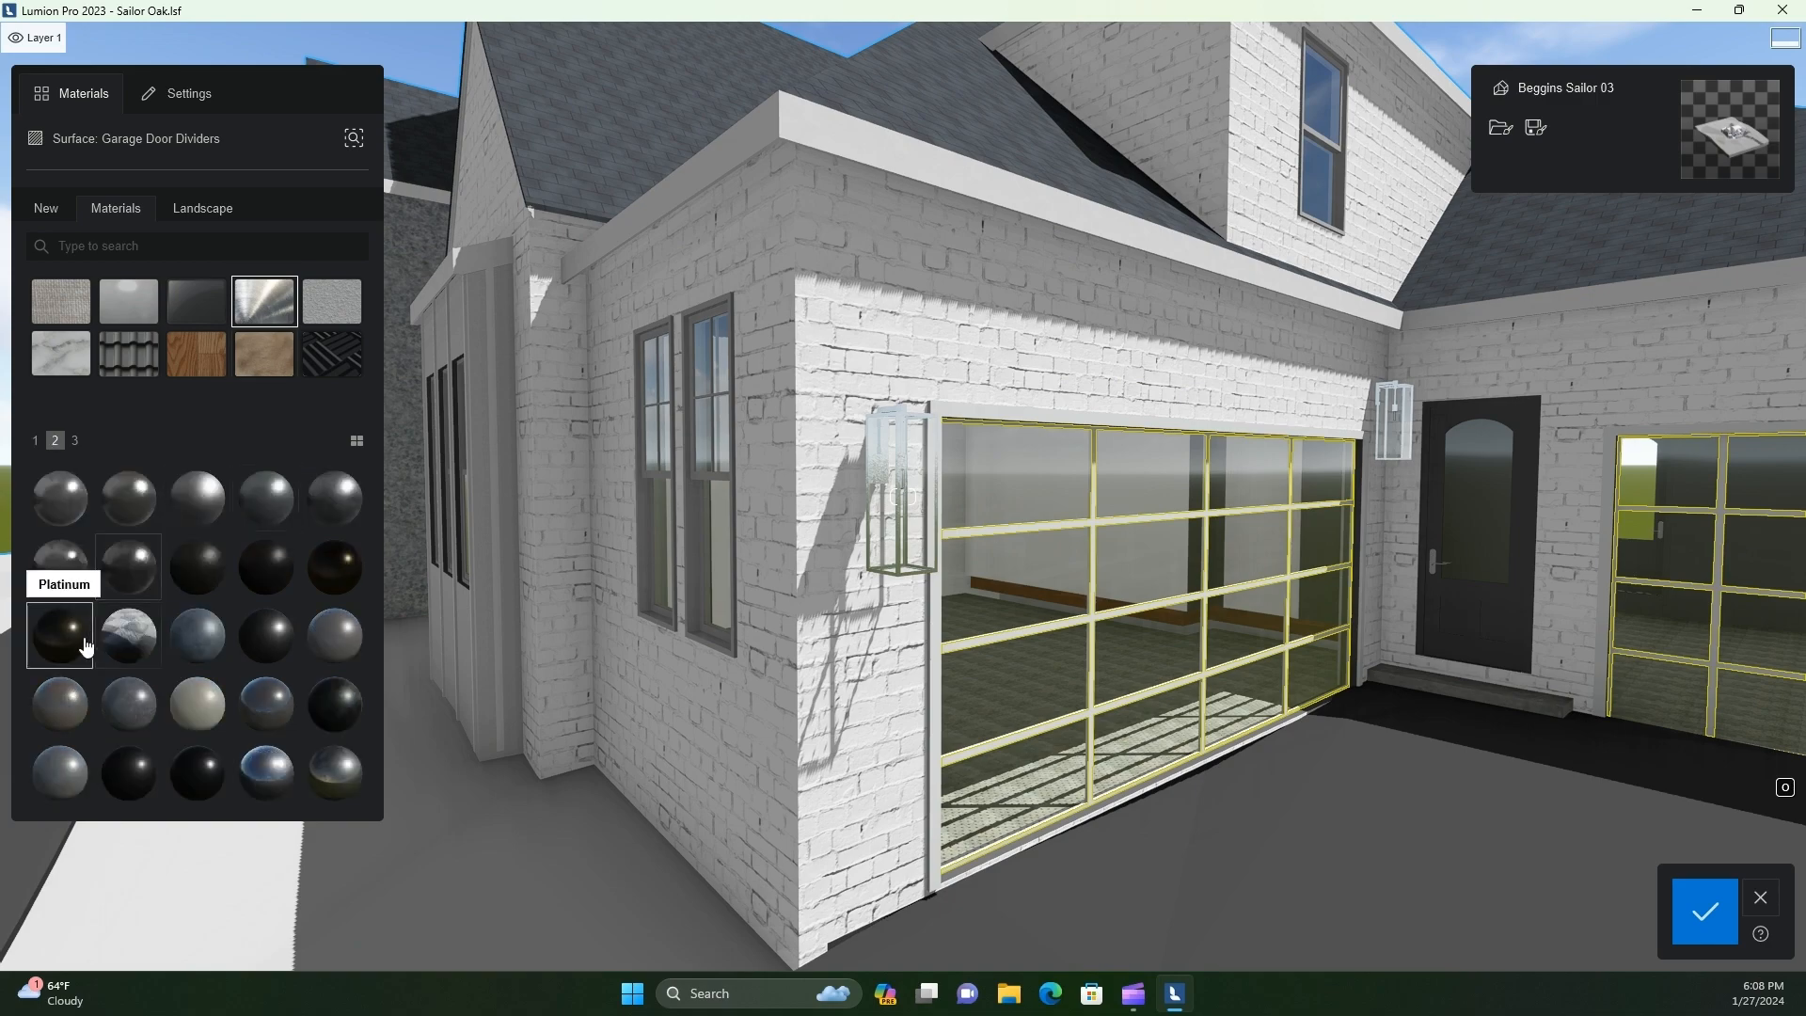
click(272, 585)
key(s)
key(d)
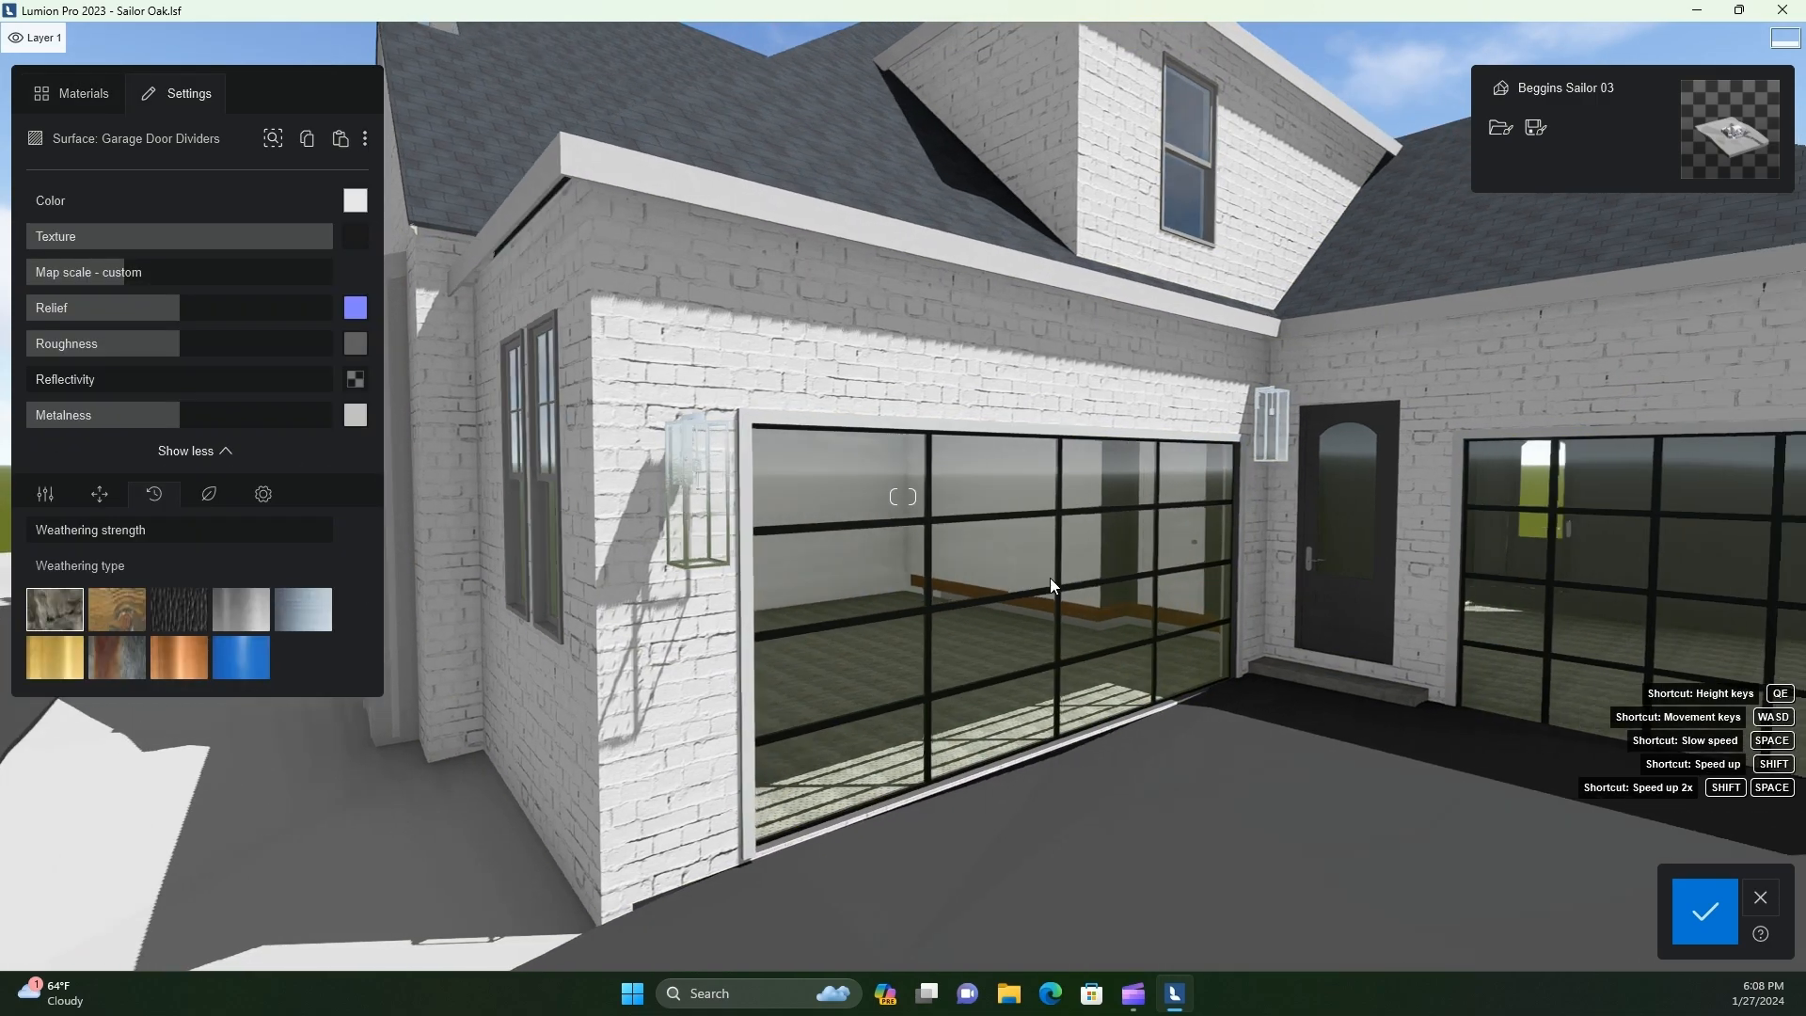
Reduce the map scale and relief of the Garage Door Dividers metal so its surface looks smoother up close
key(w)
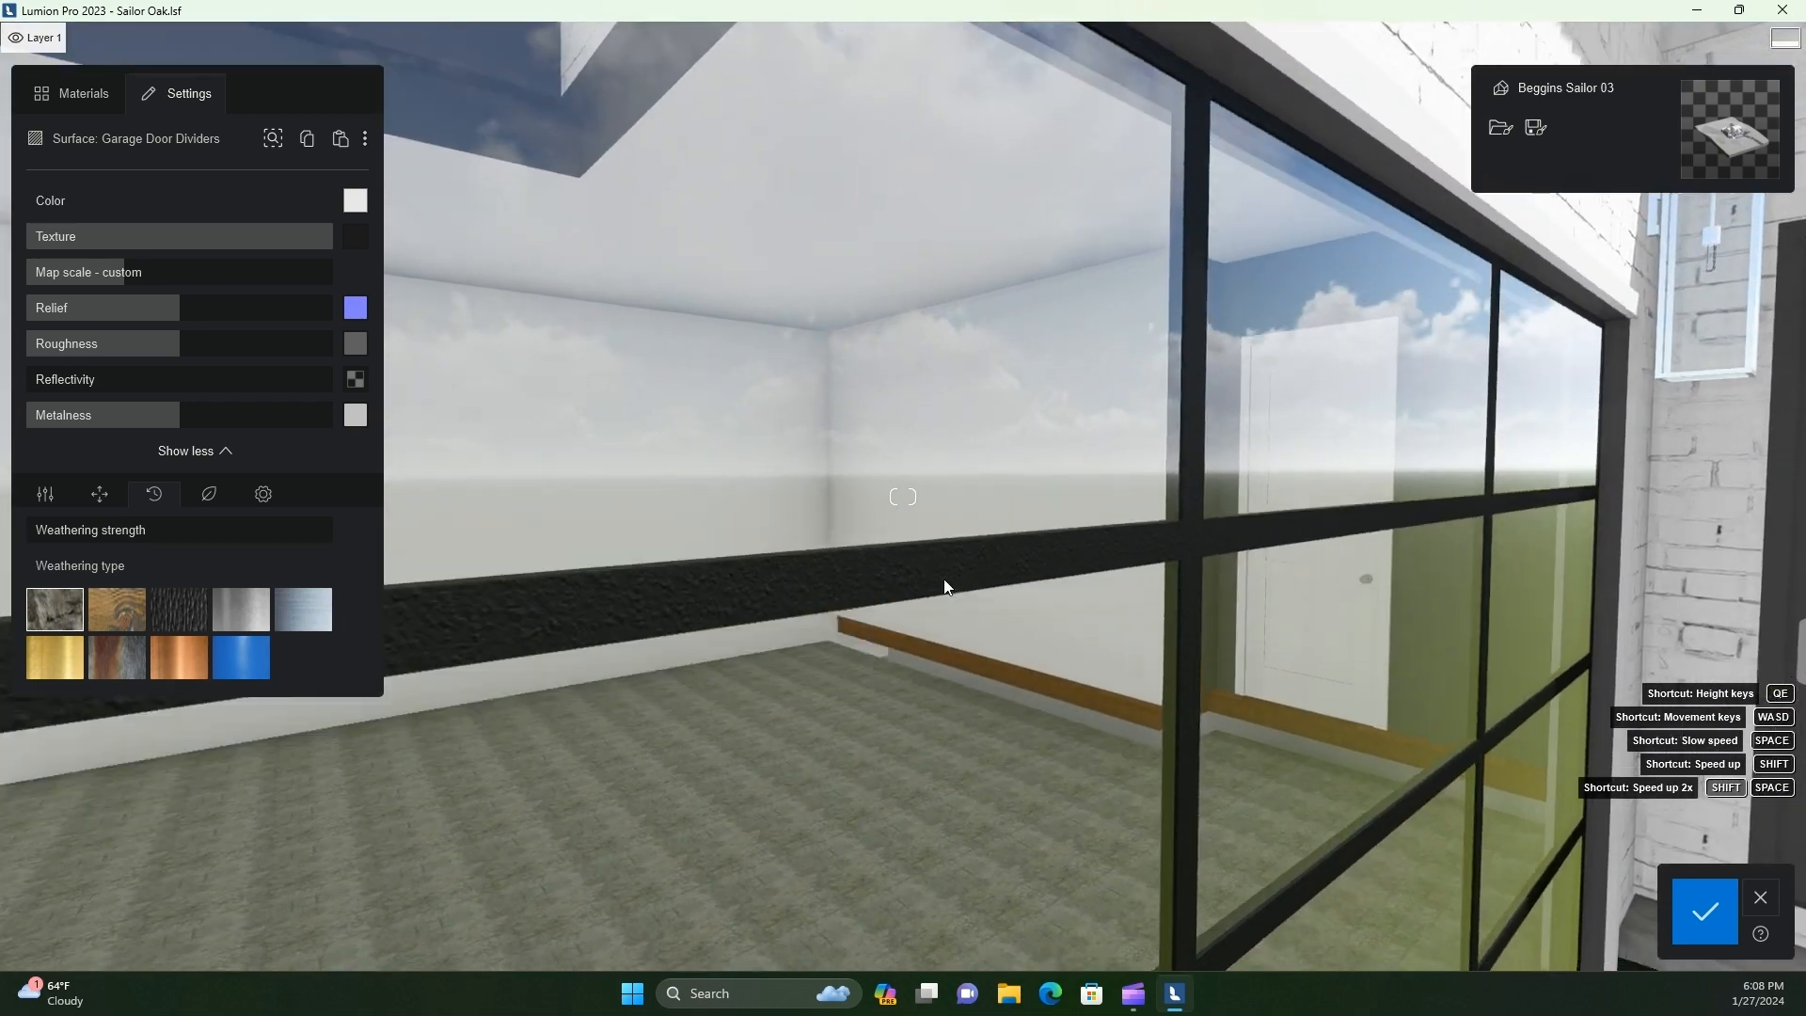
key(e)
right_drag(945, 579, 950, 579)
key(d)
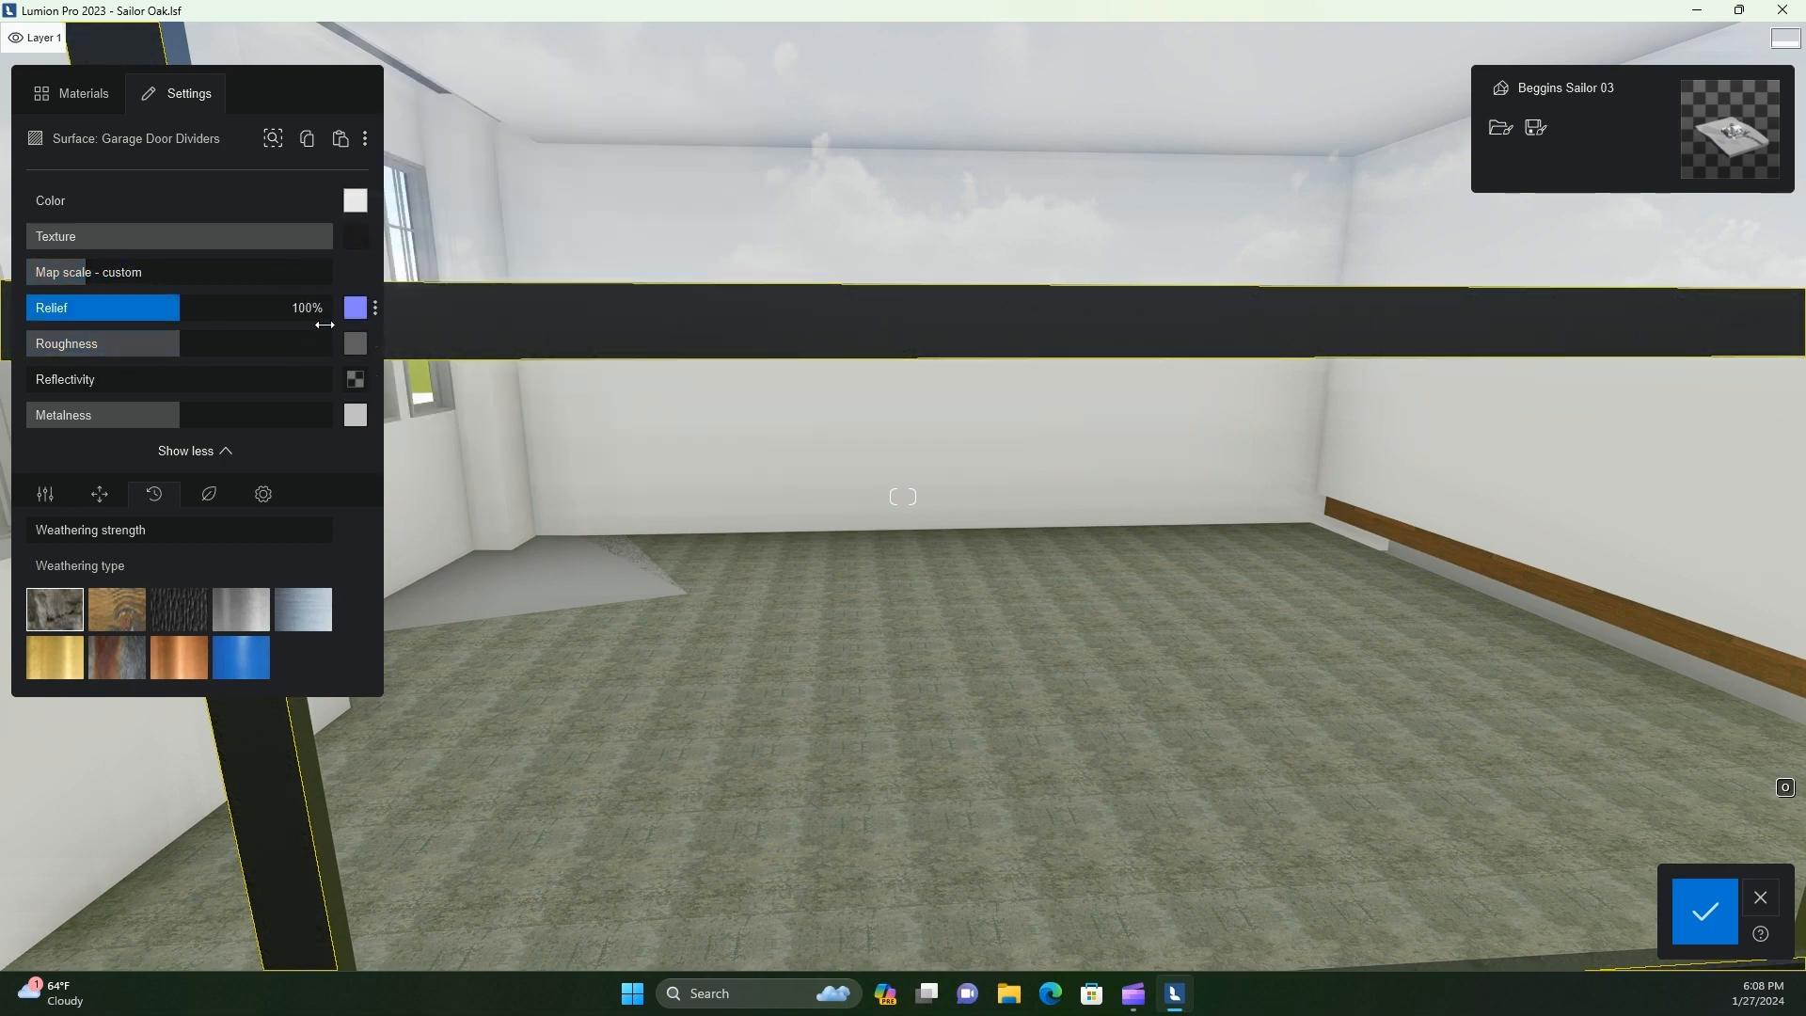
key(w)
key(s)
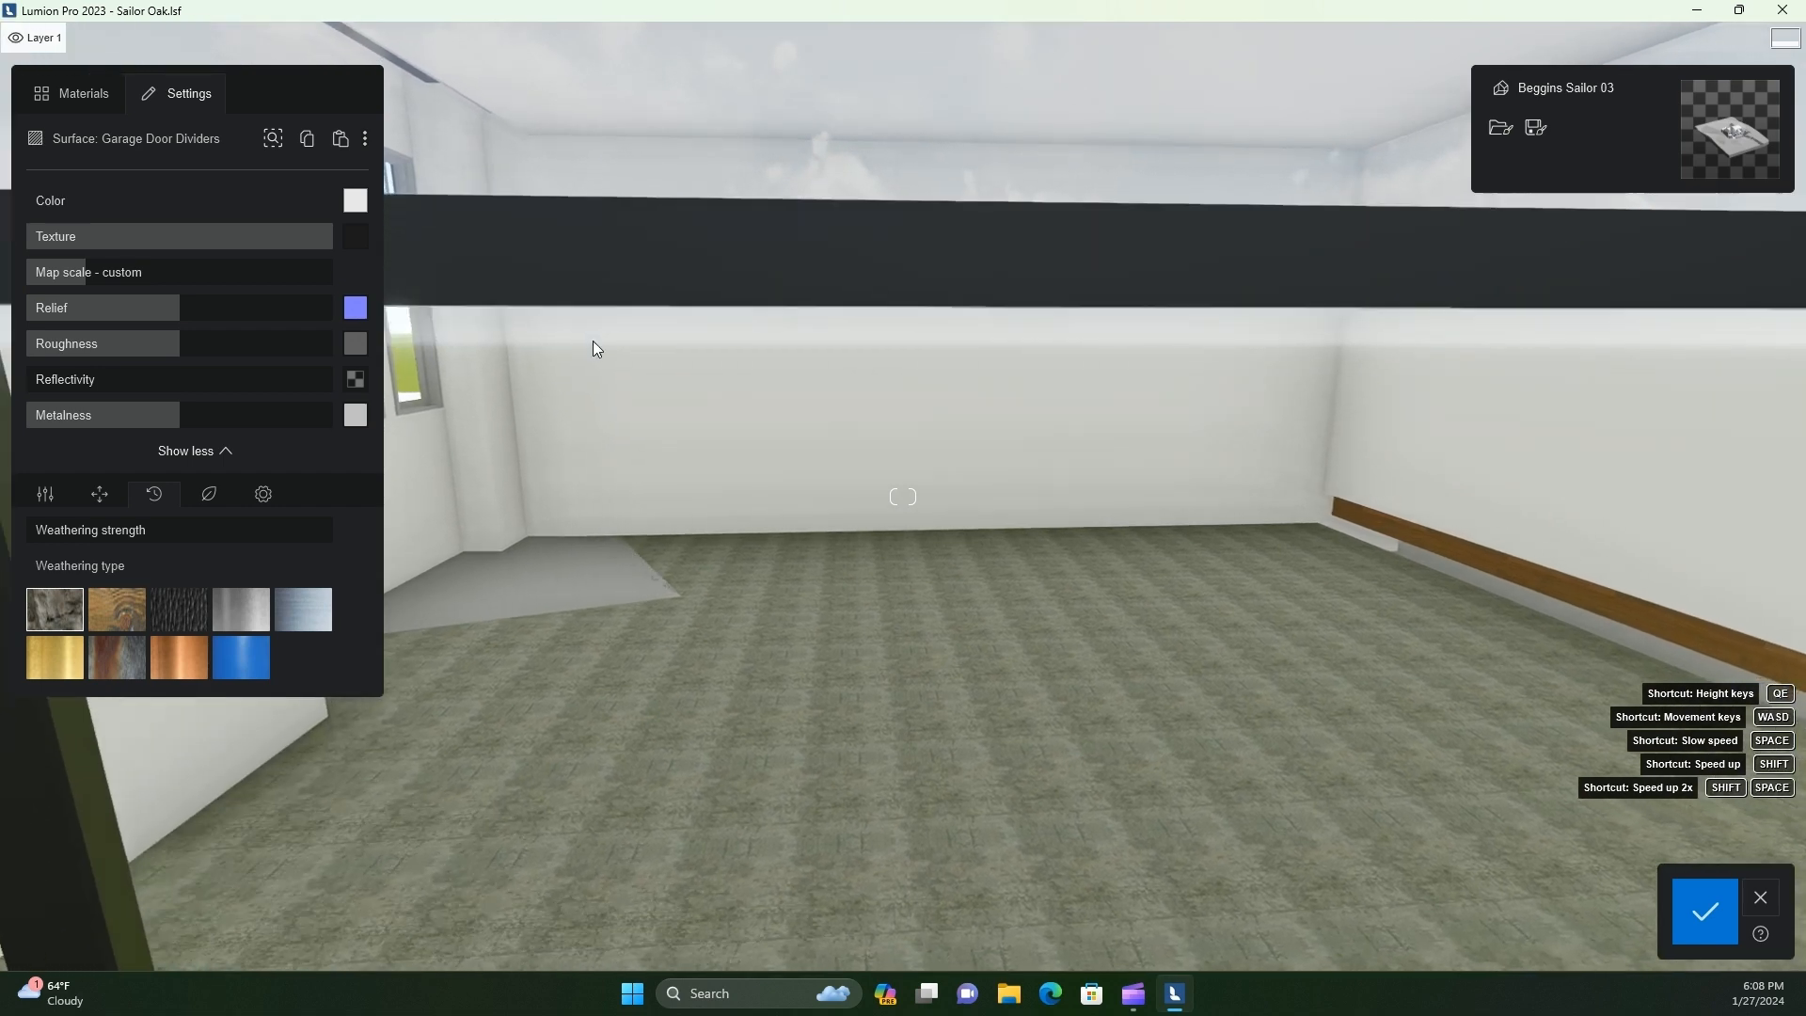
drag(176, 308, 167, 308)
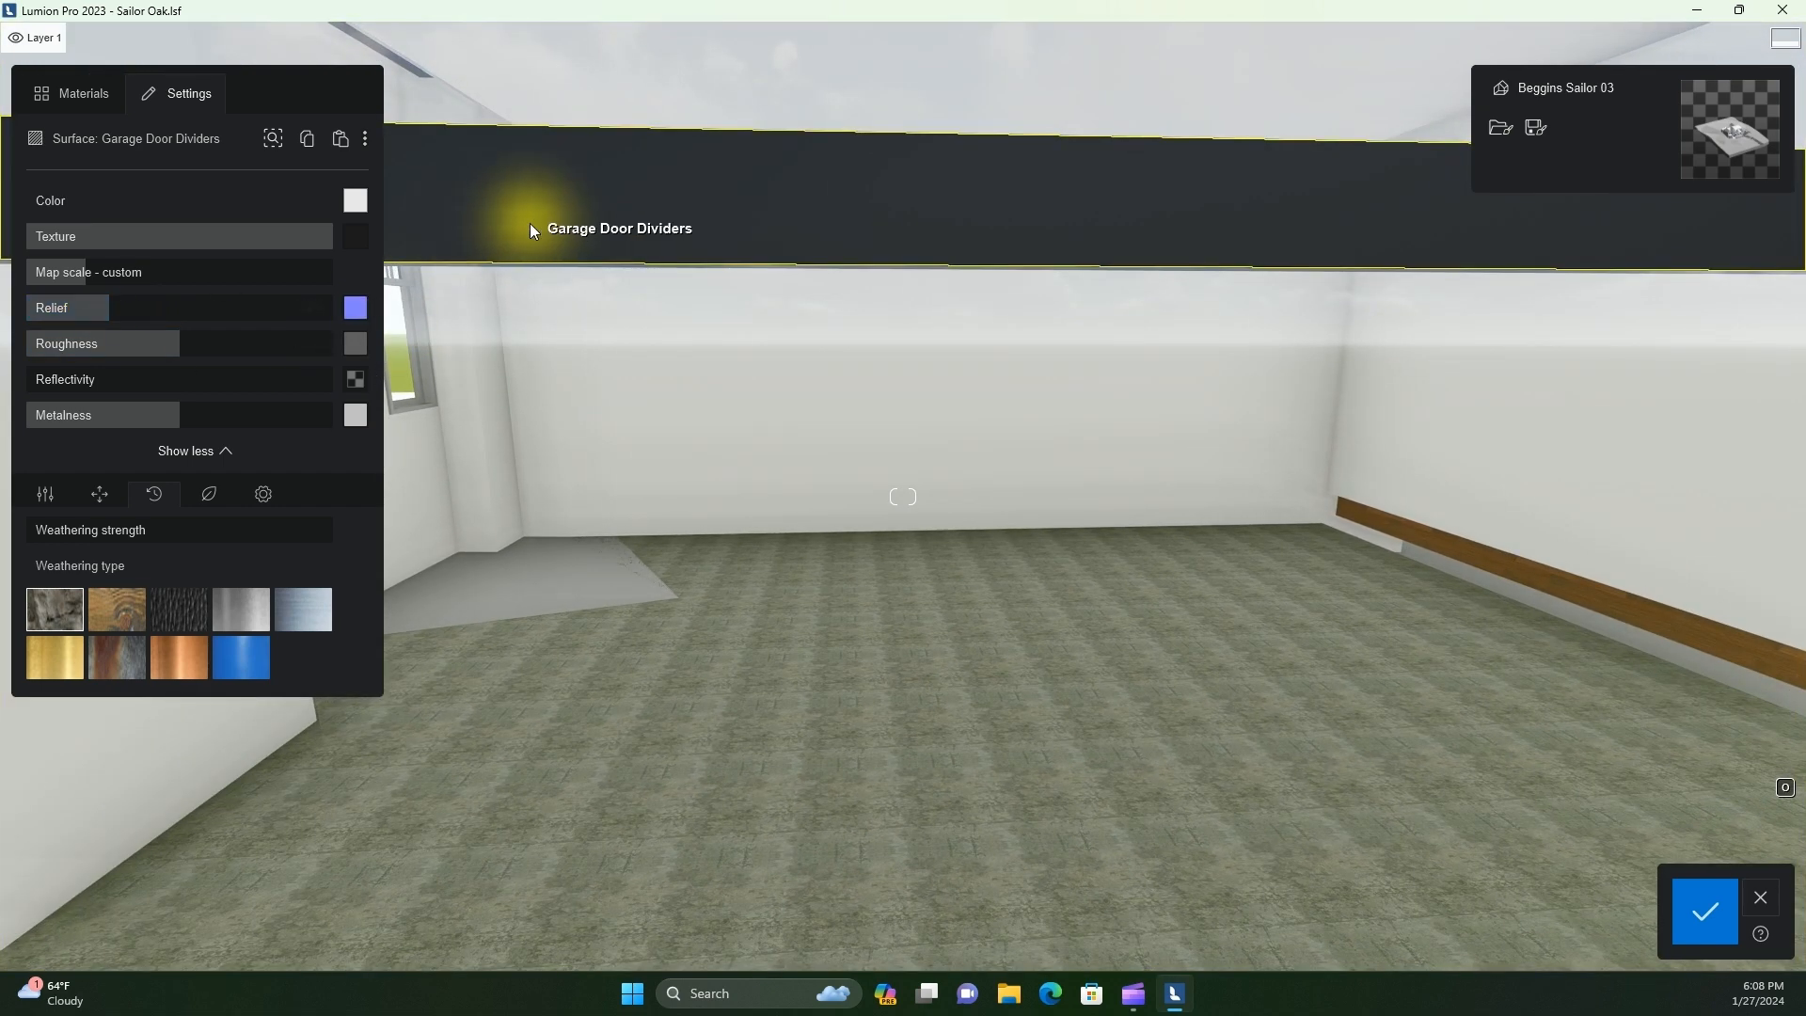
Inspect the garage door dividers up close from inside and outside the garage
key(s)
right_drag(664, 346, 655, 342)
key(w)
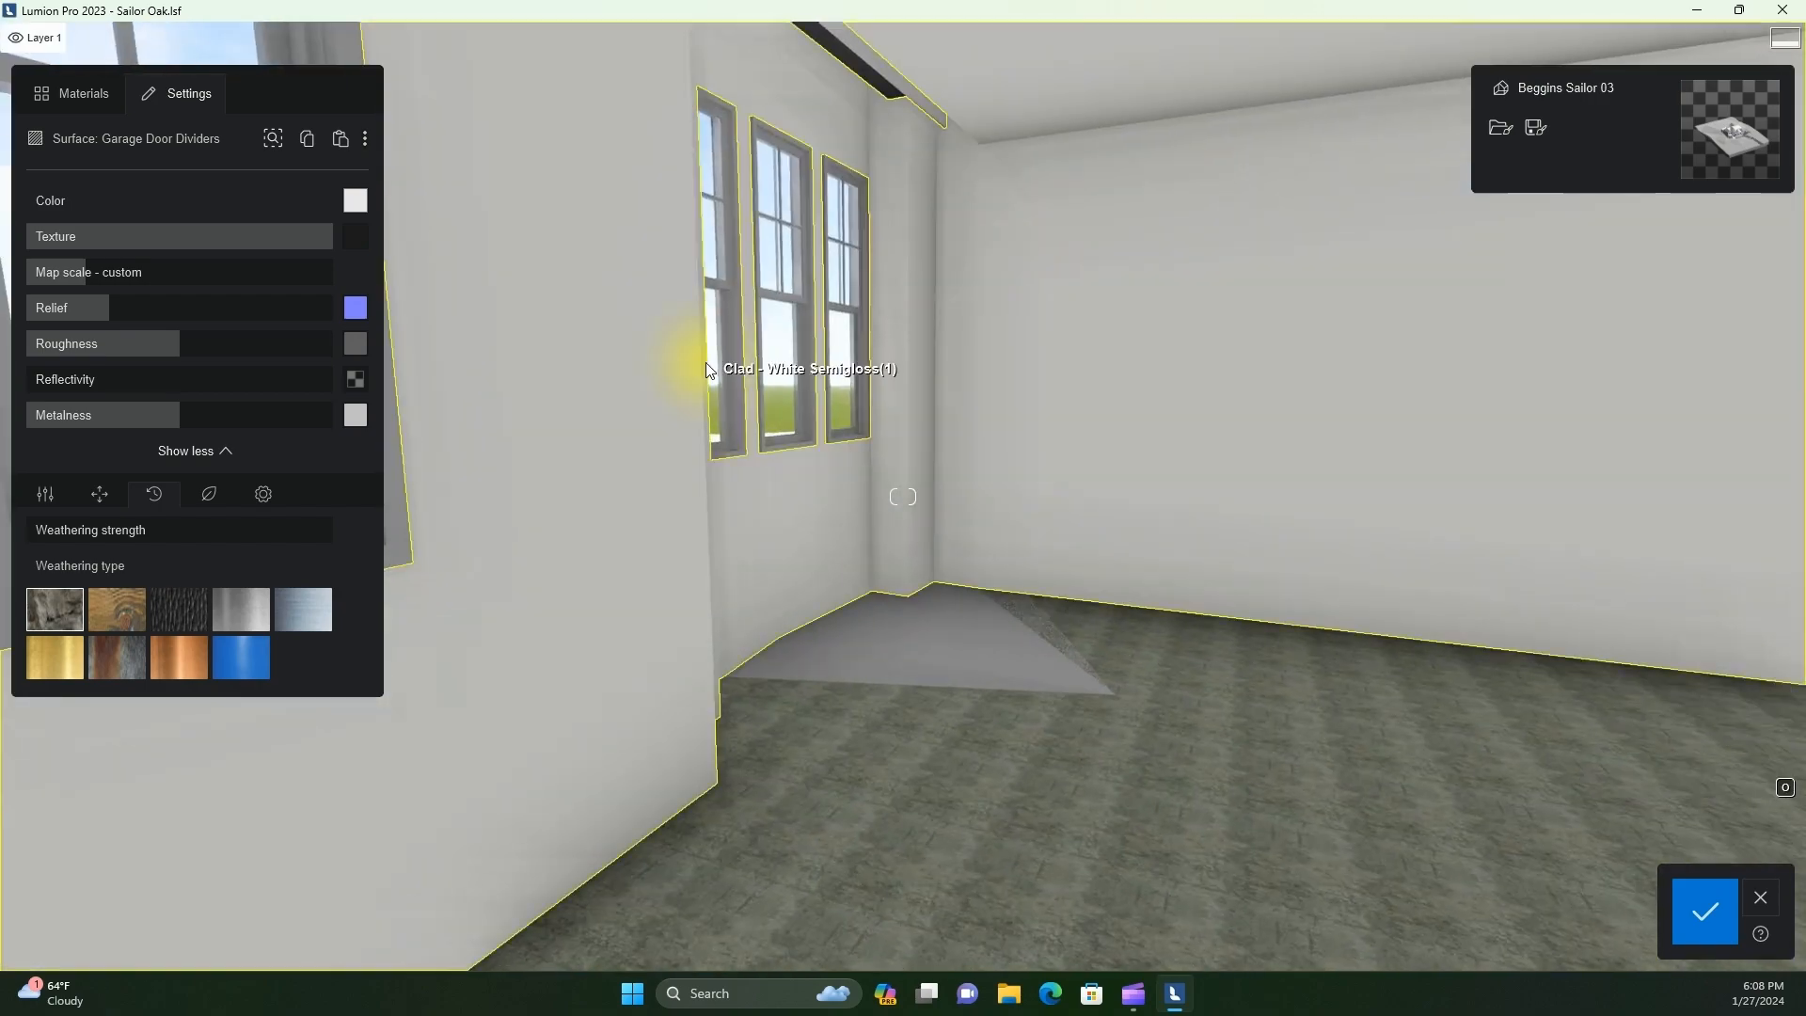
key(s)
key(w)
key(s)
right_drag(827, 419, 952, 436)
key(s)
key(w)
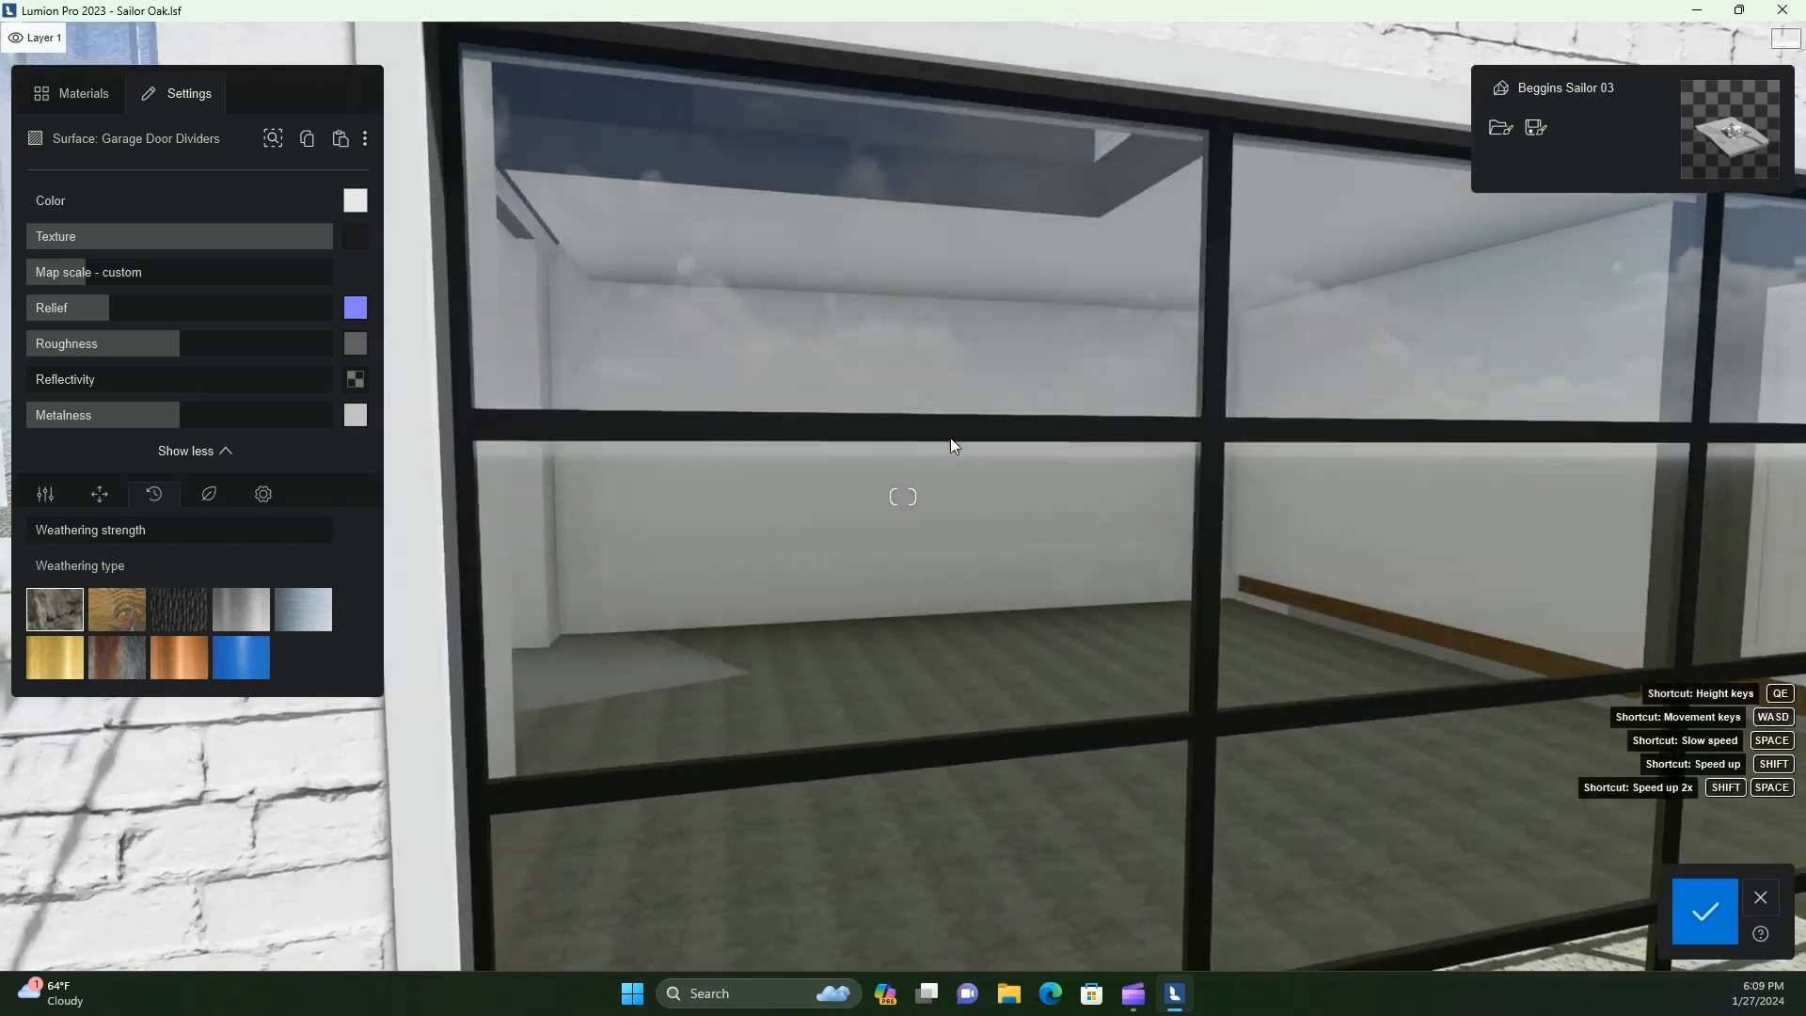
key(w)
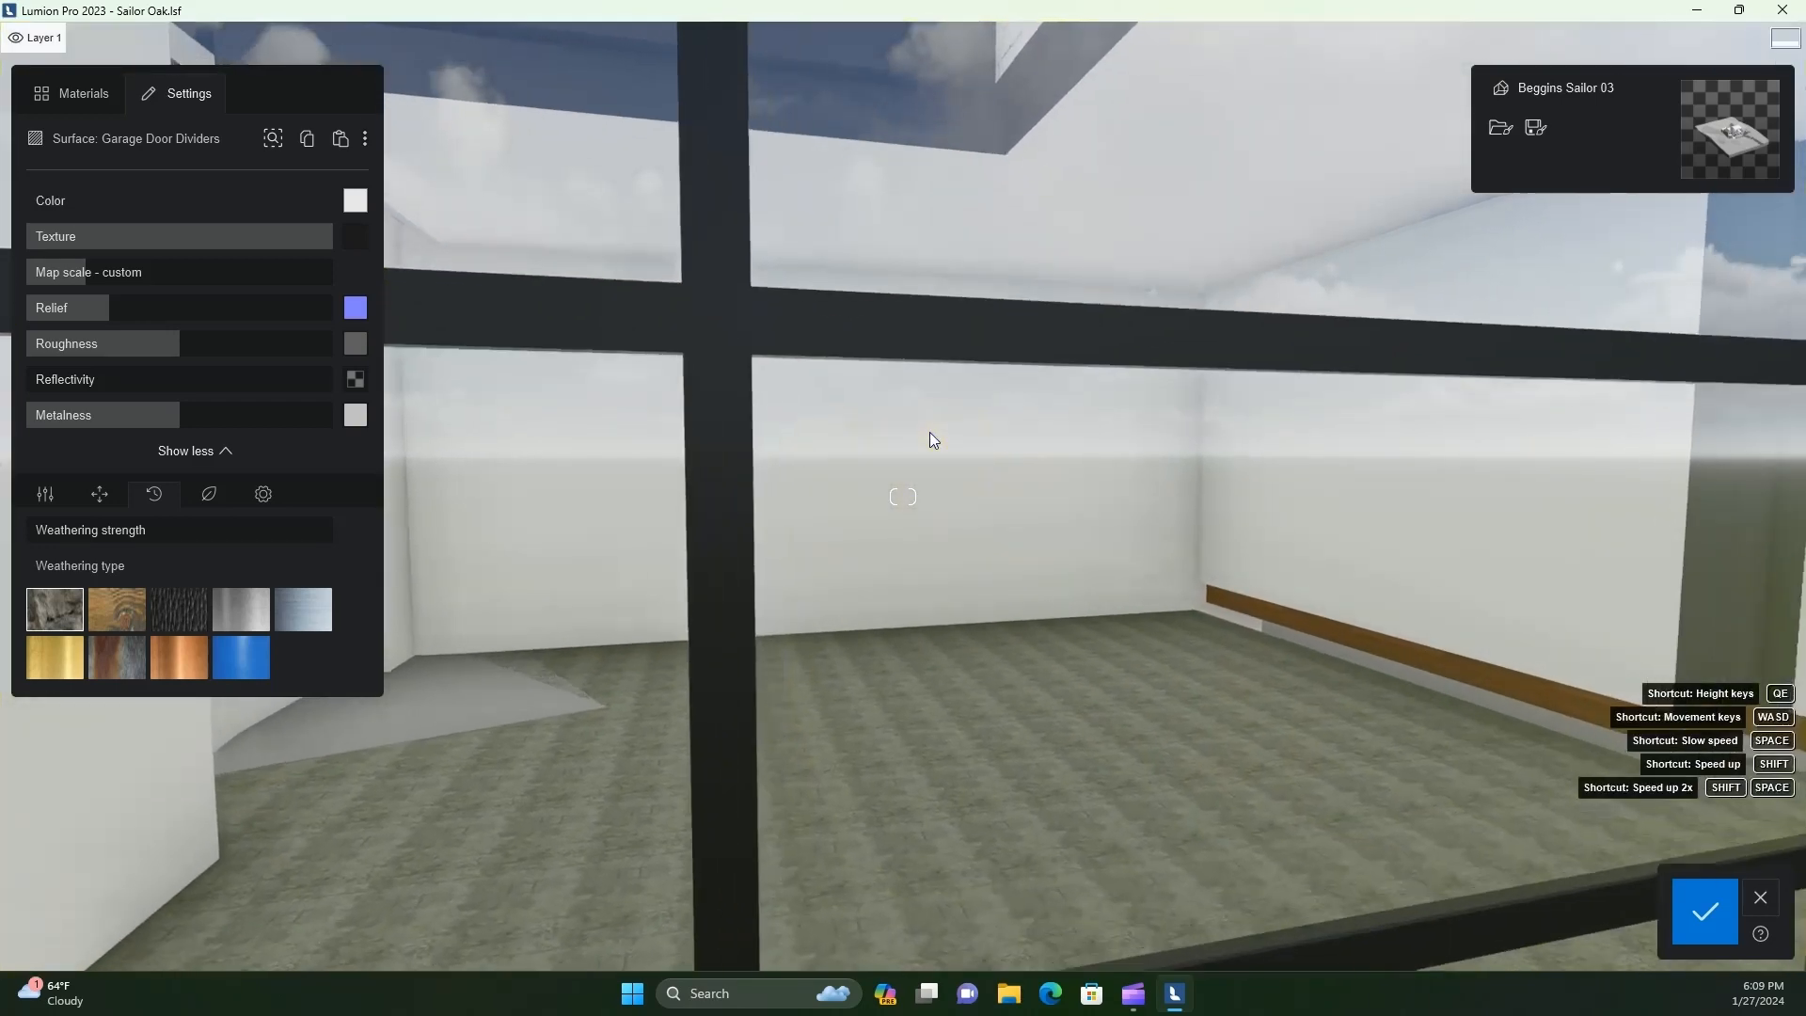
Set the roughness of the Garage Door Dividers material to 24%, leaving its edge softening at 0%
click(263, 494)
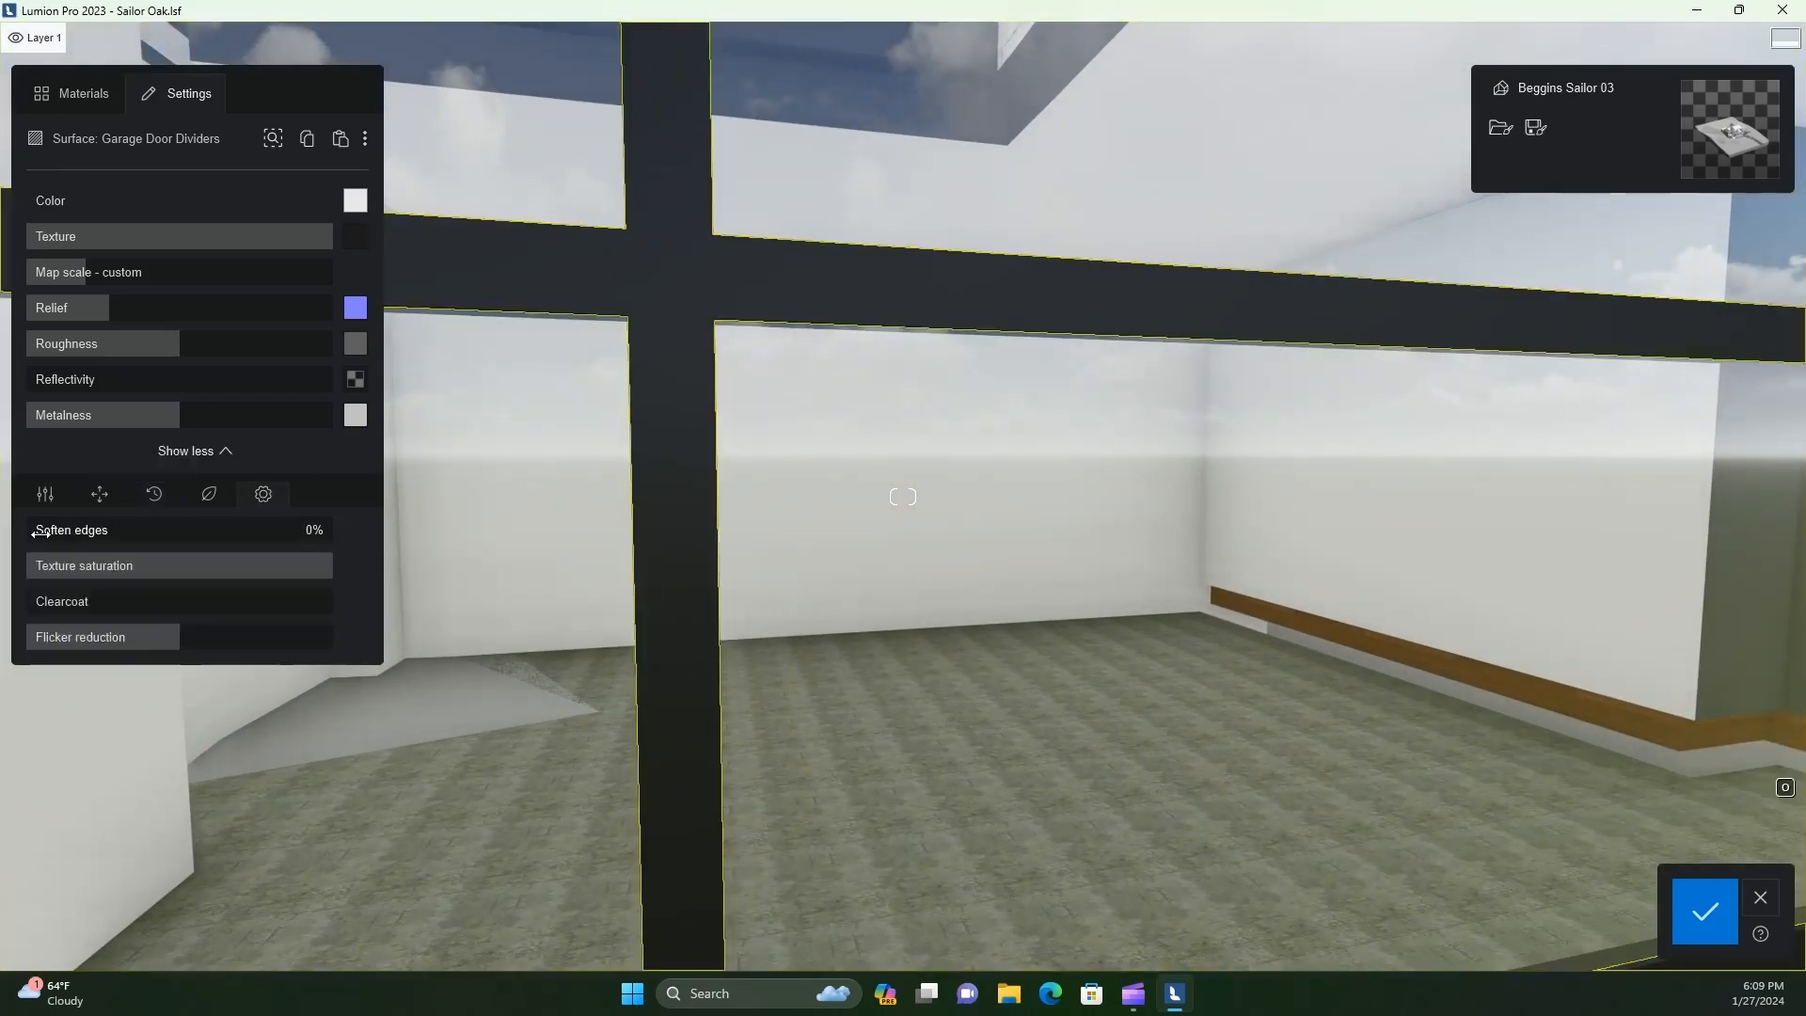
click(40, 532)
mouse_move(37, 532)
mouse_down()
mouse_move(19, 553)
mouse_move(8, 533)
mouse_up()
mouse_move(178, 411)
mouse_down()
mouse_move(19, 433)
mouse_move(178, 422)
mouse_up()
drag(181, 349, 63, 348)
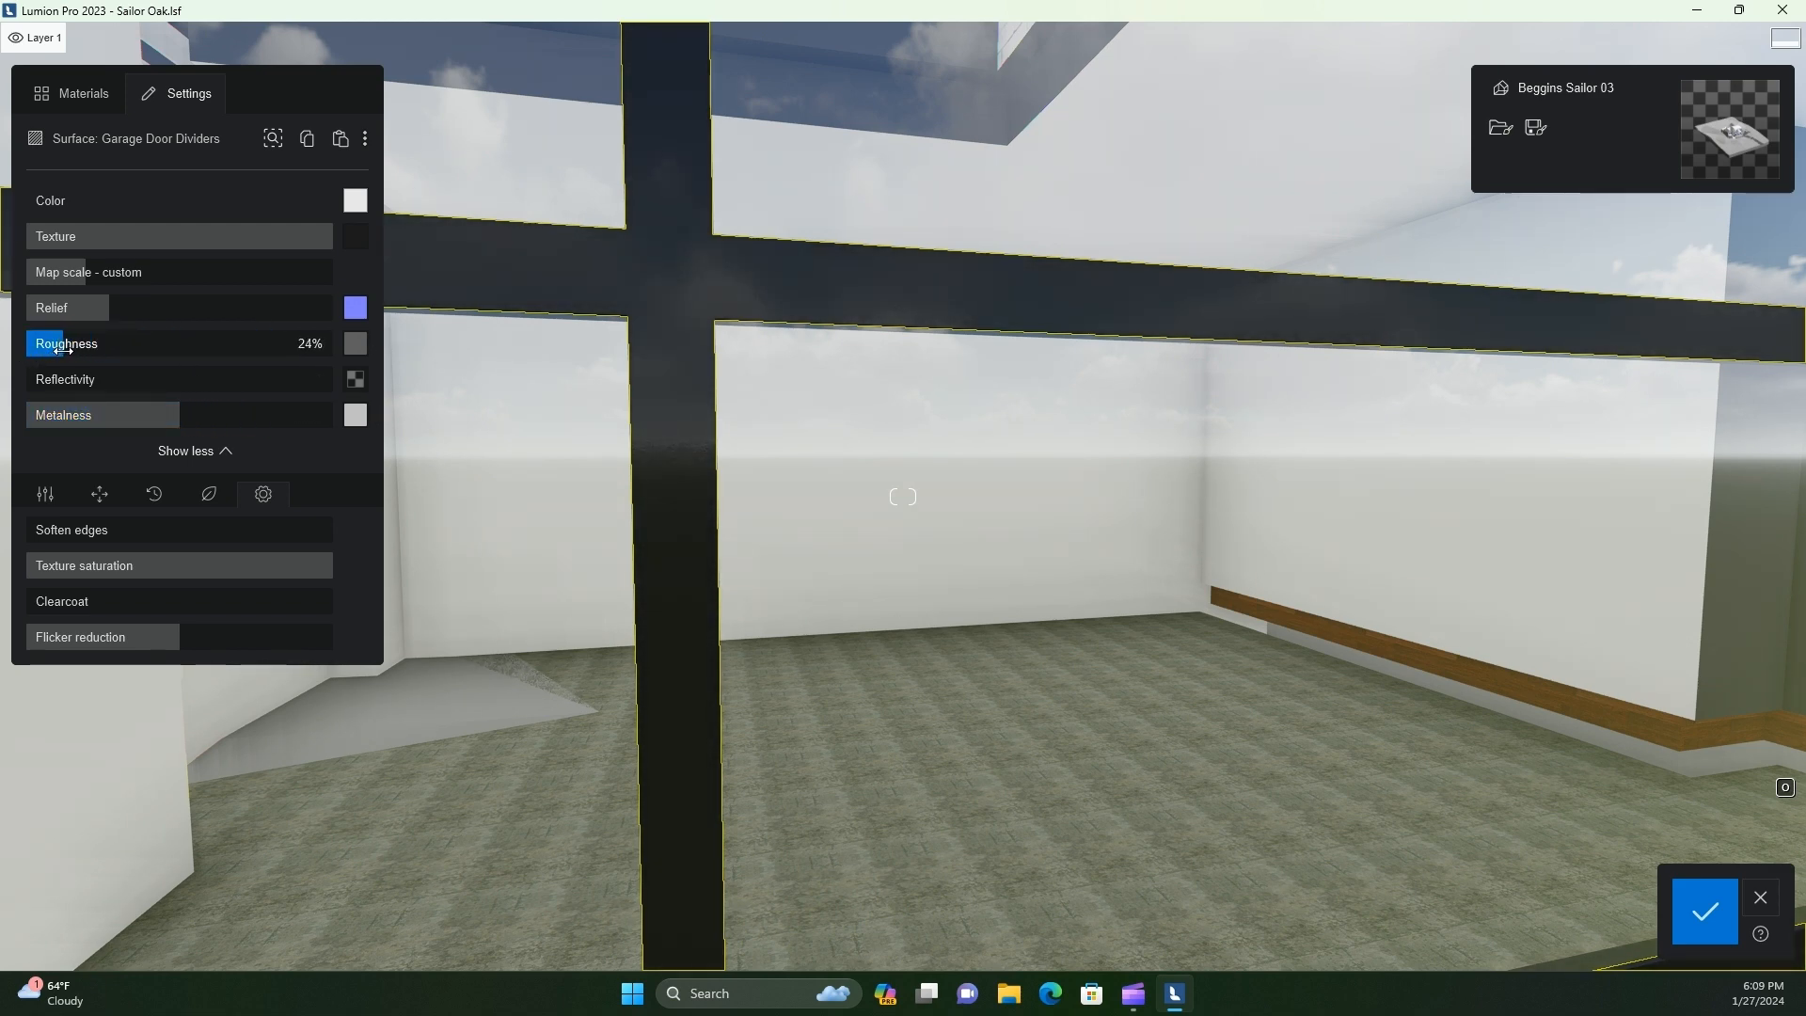
Select the Garage Door Glass surface and apply Glass Panels 003 from the library's Glass panels folder
key(s)
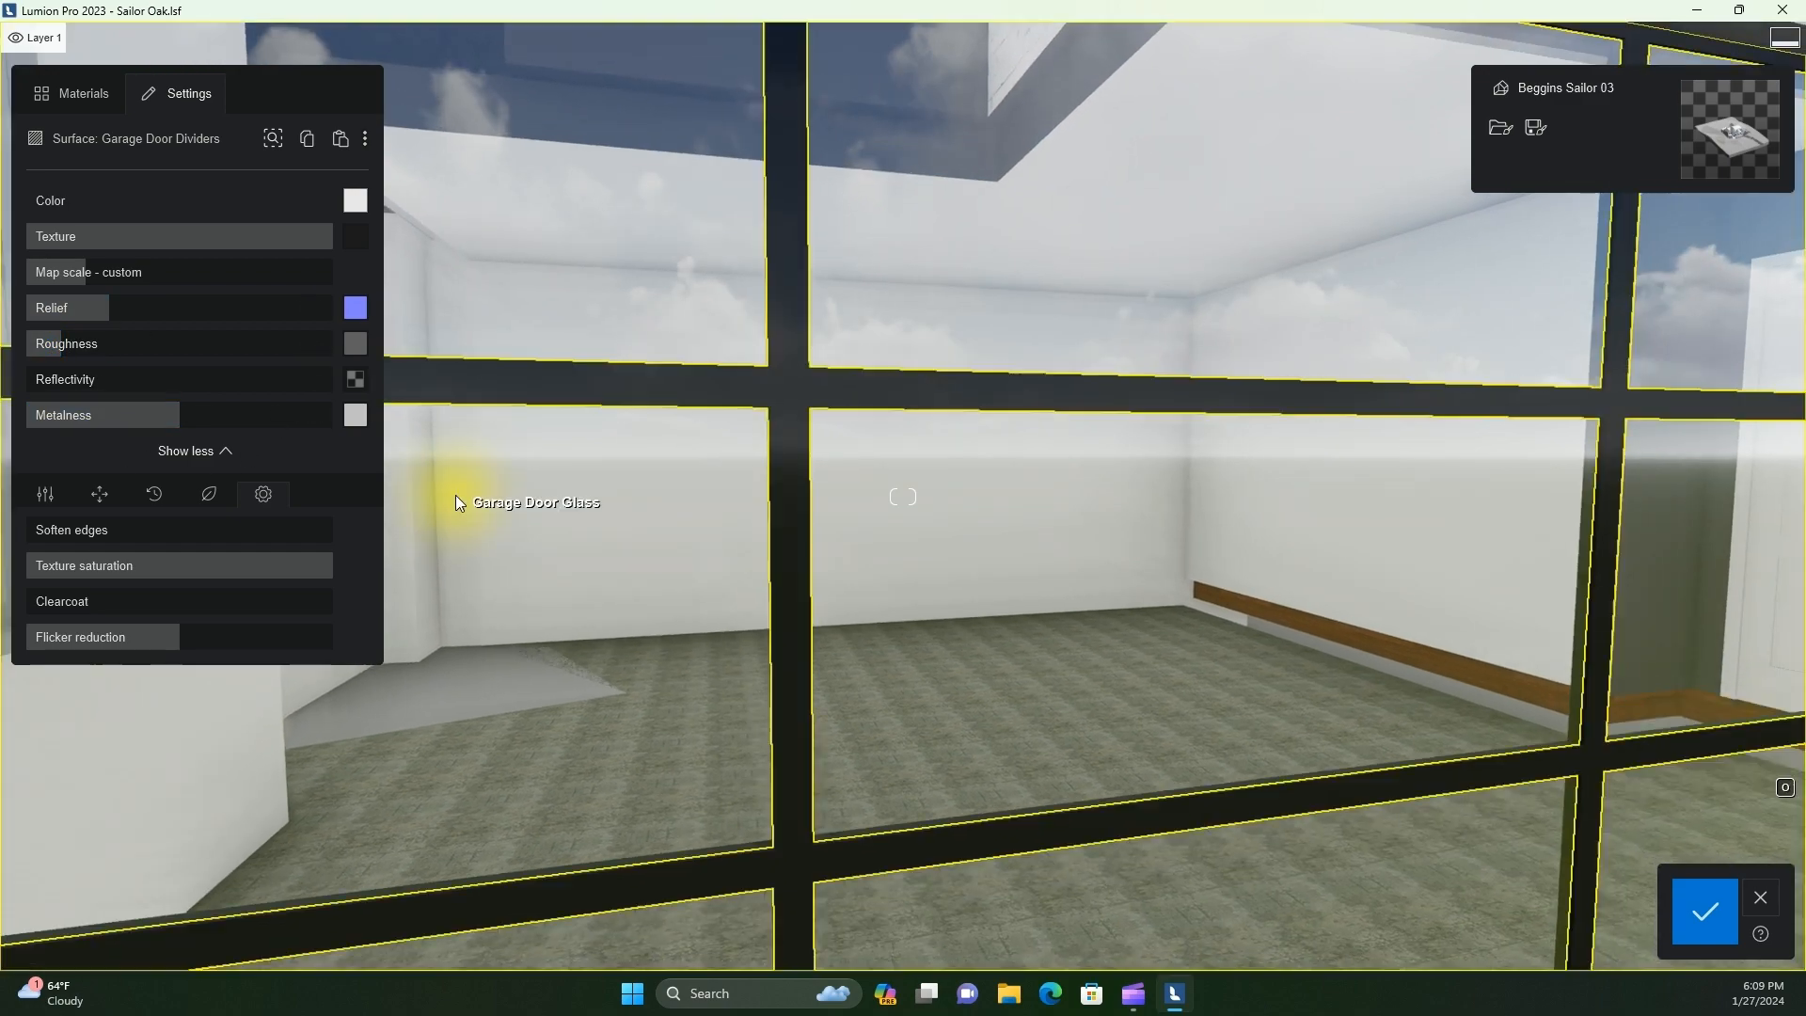
key(s)
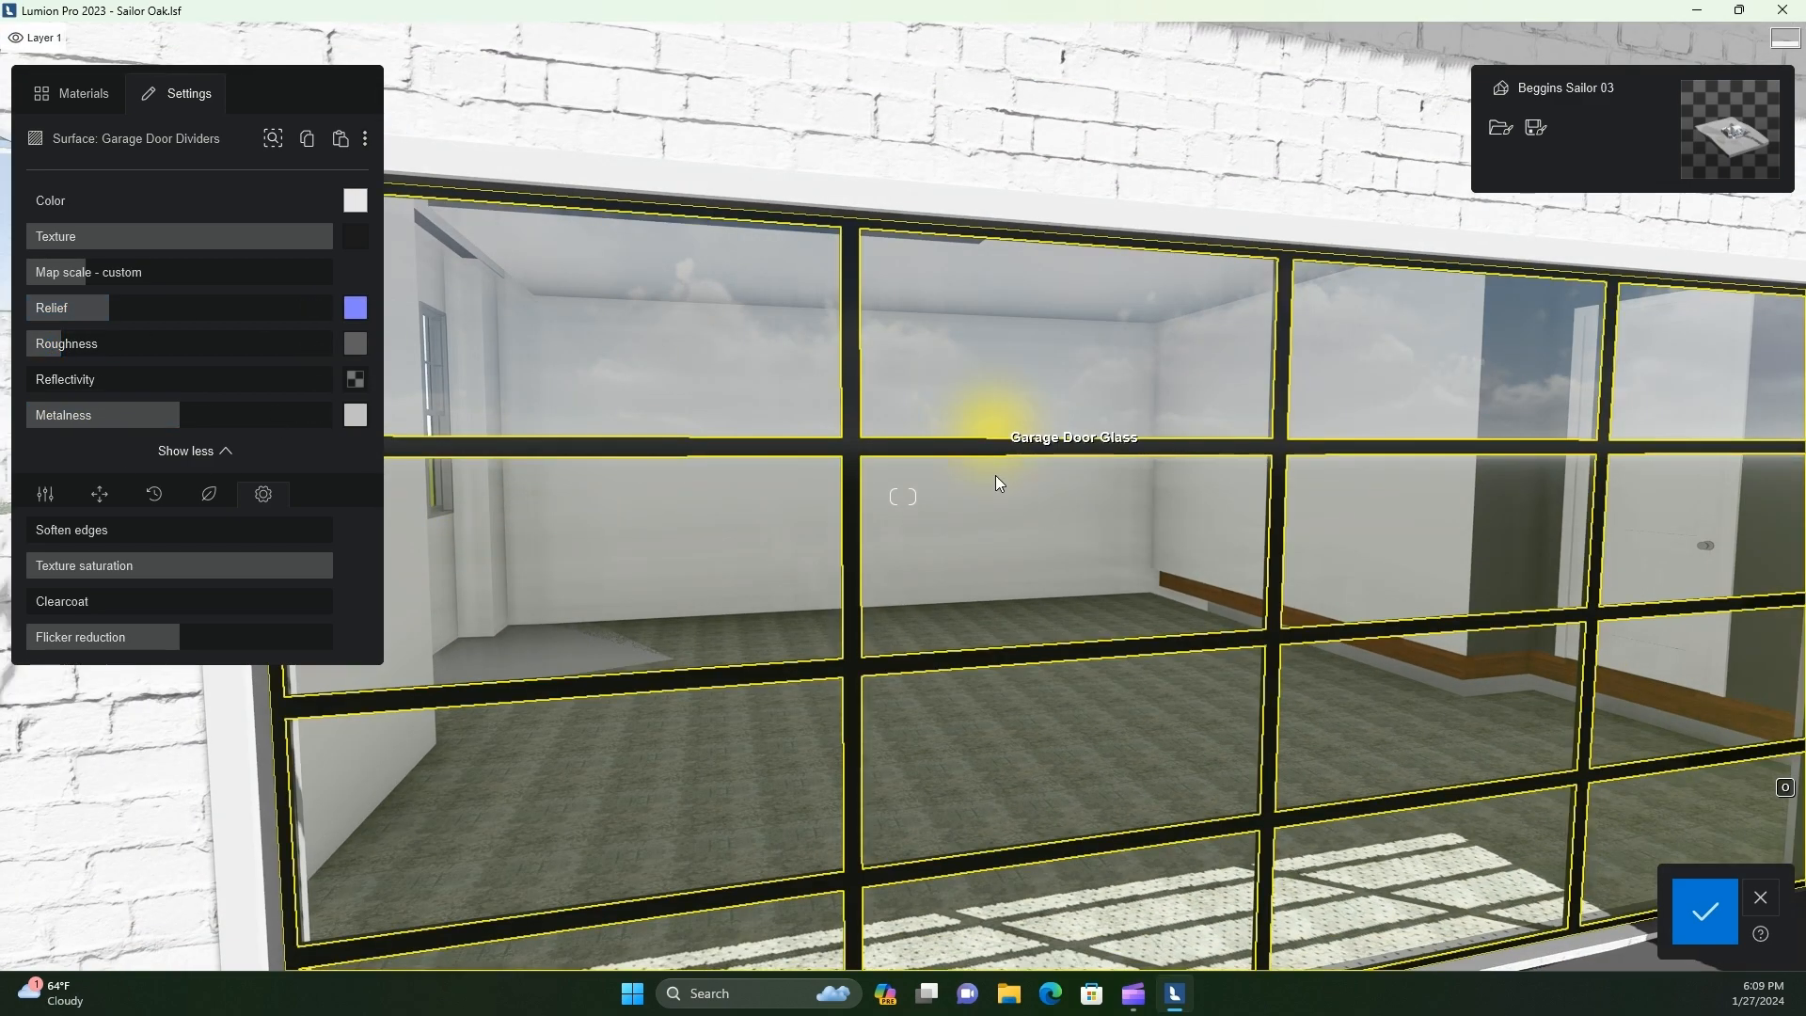
click(1018, 532)
click(72, 94)
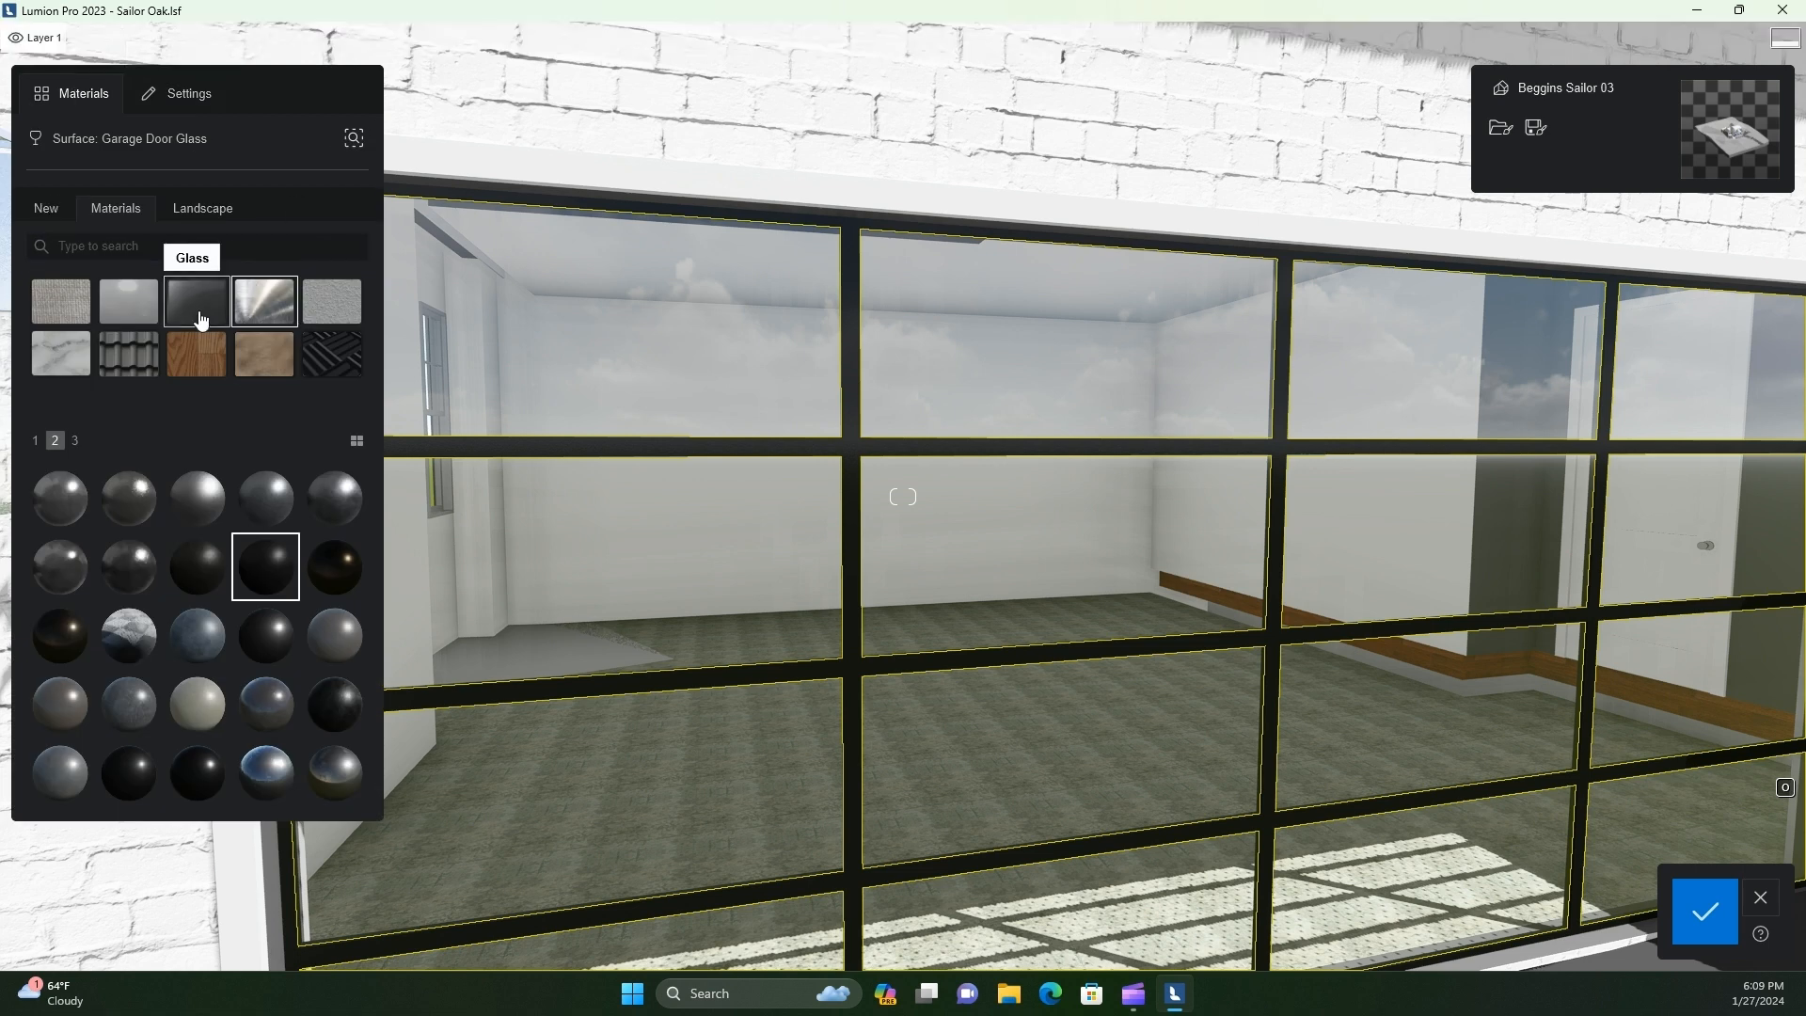
click(270, 489)
click(59, 496)
click(128, 489)
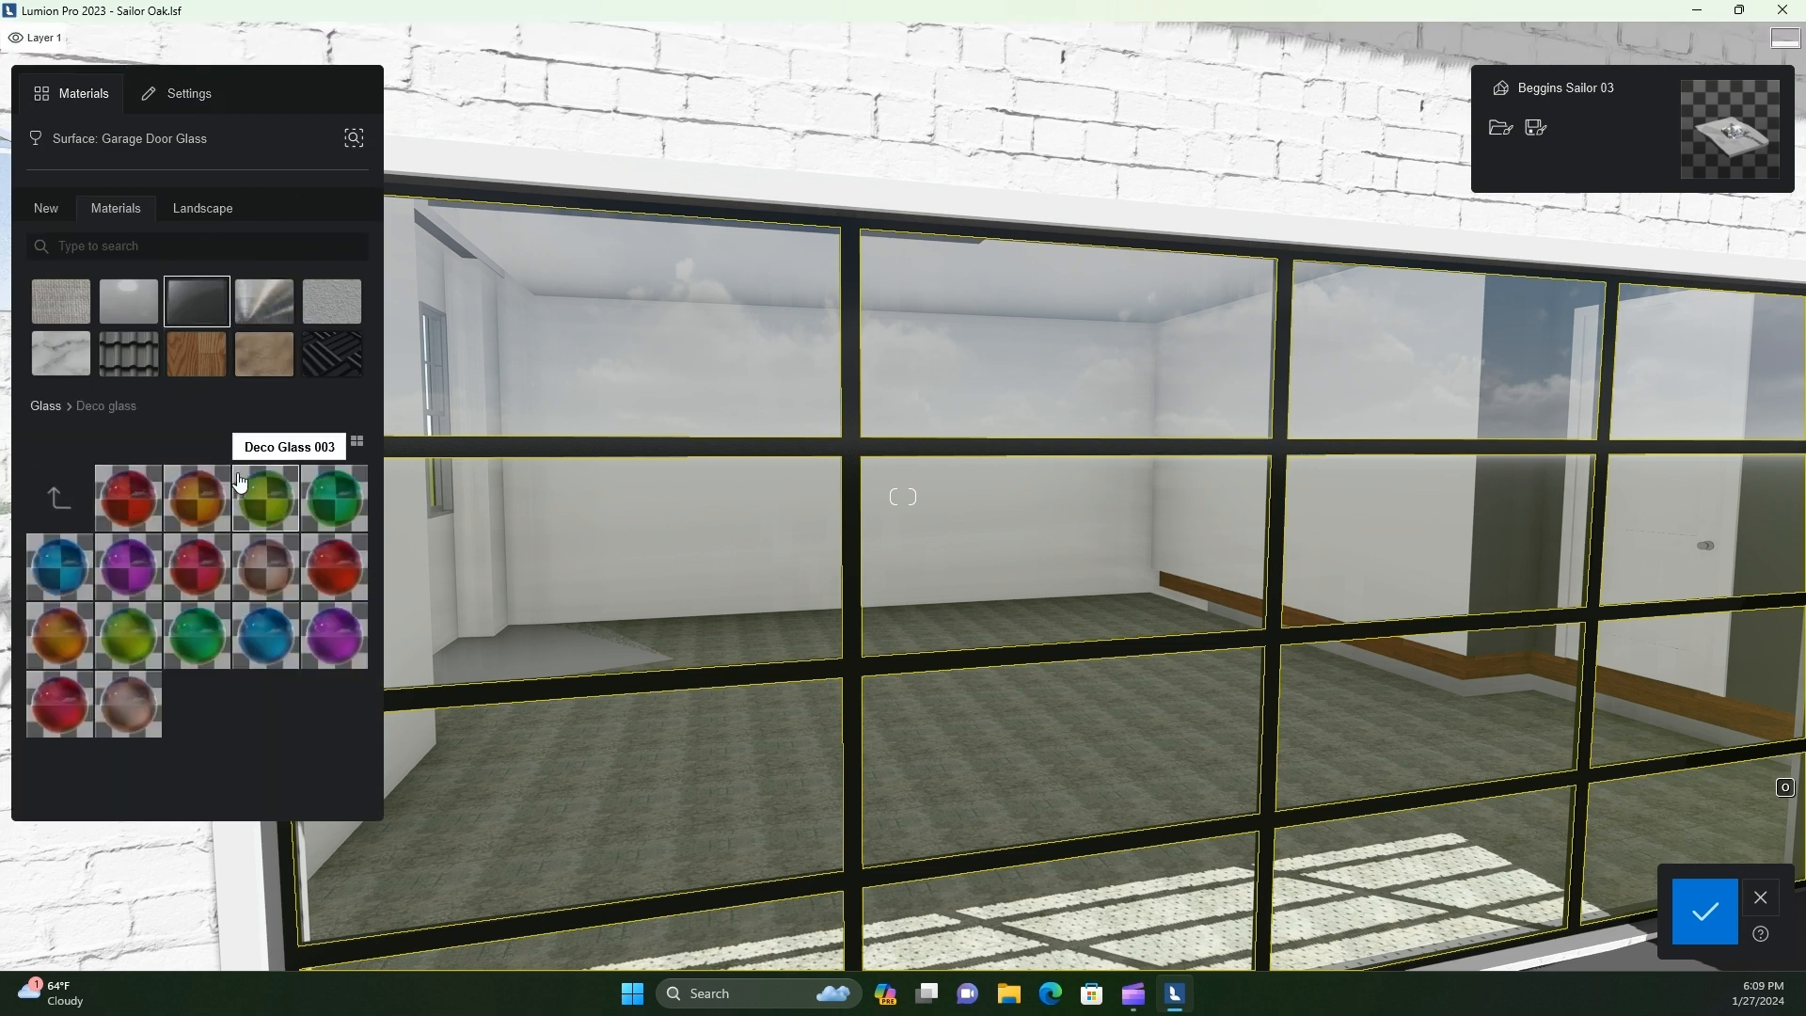
click(58, 497)
click(200, 499)
click(263, 520)
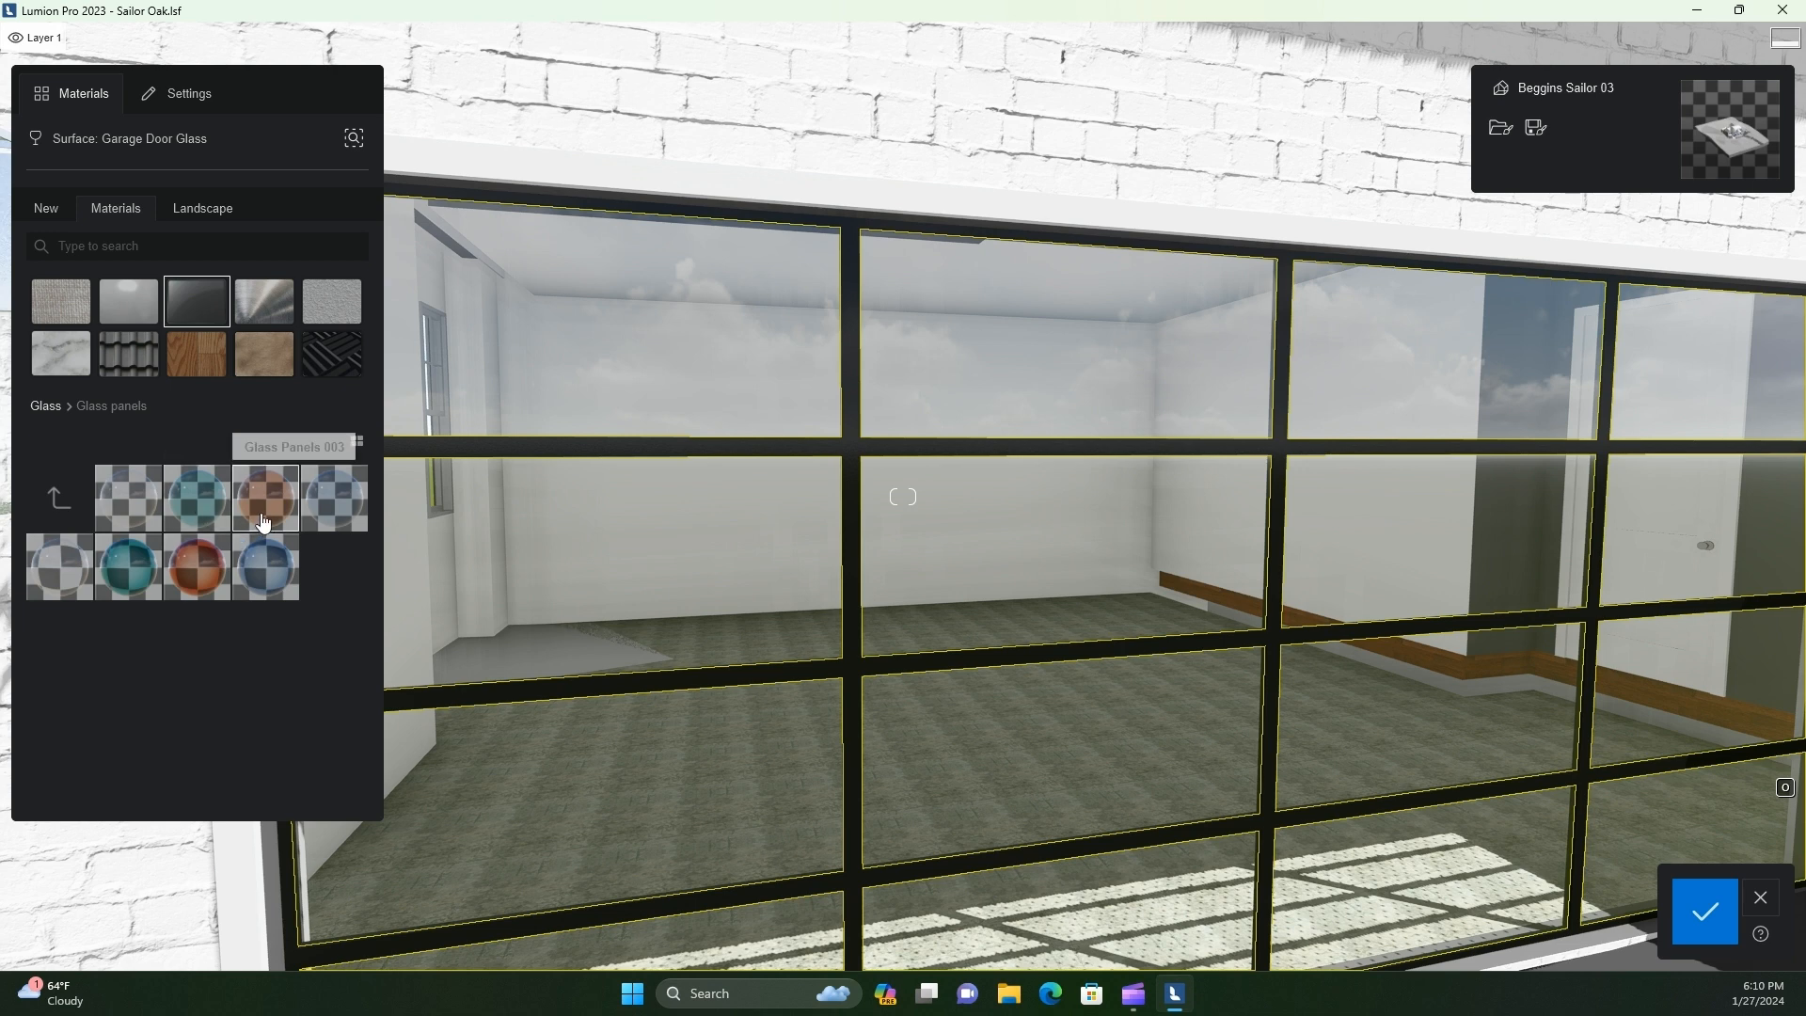
Try several Deco glass materials, including Deco Glass 002, on the Garage Door Glass surface
click(58, 497)
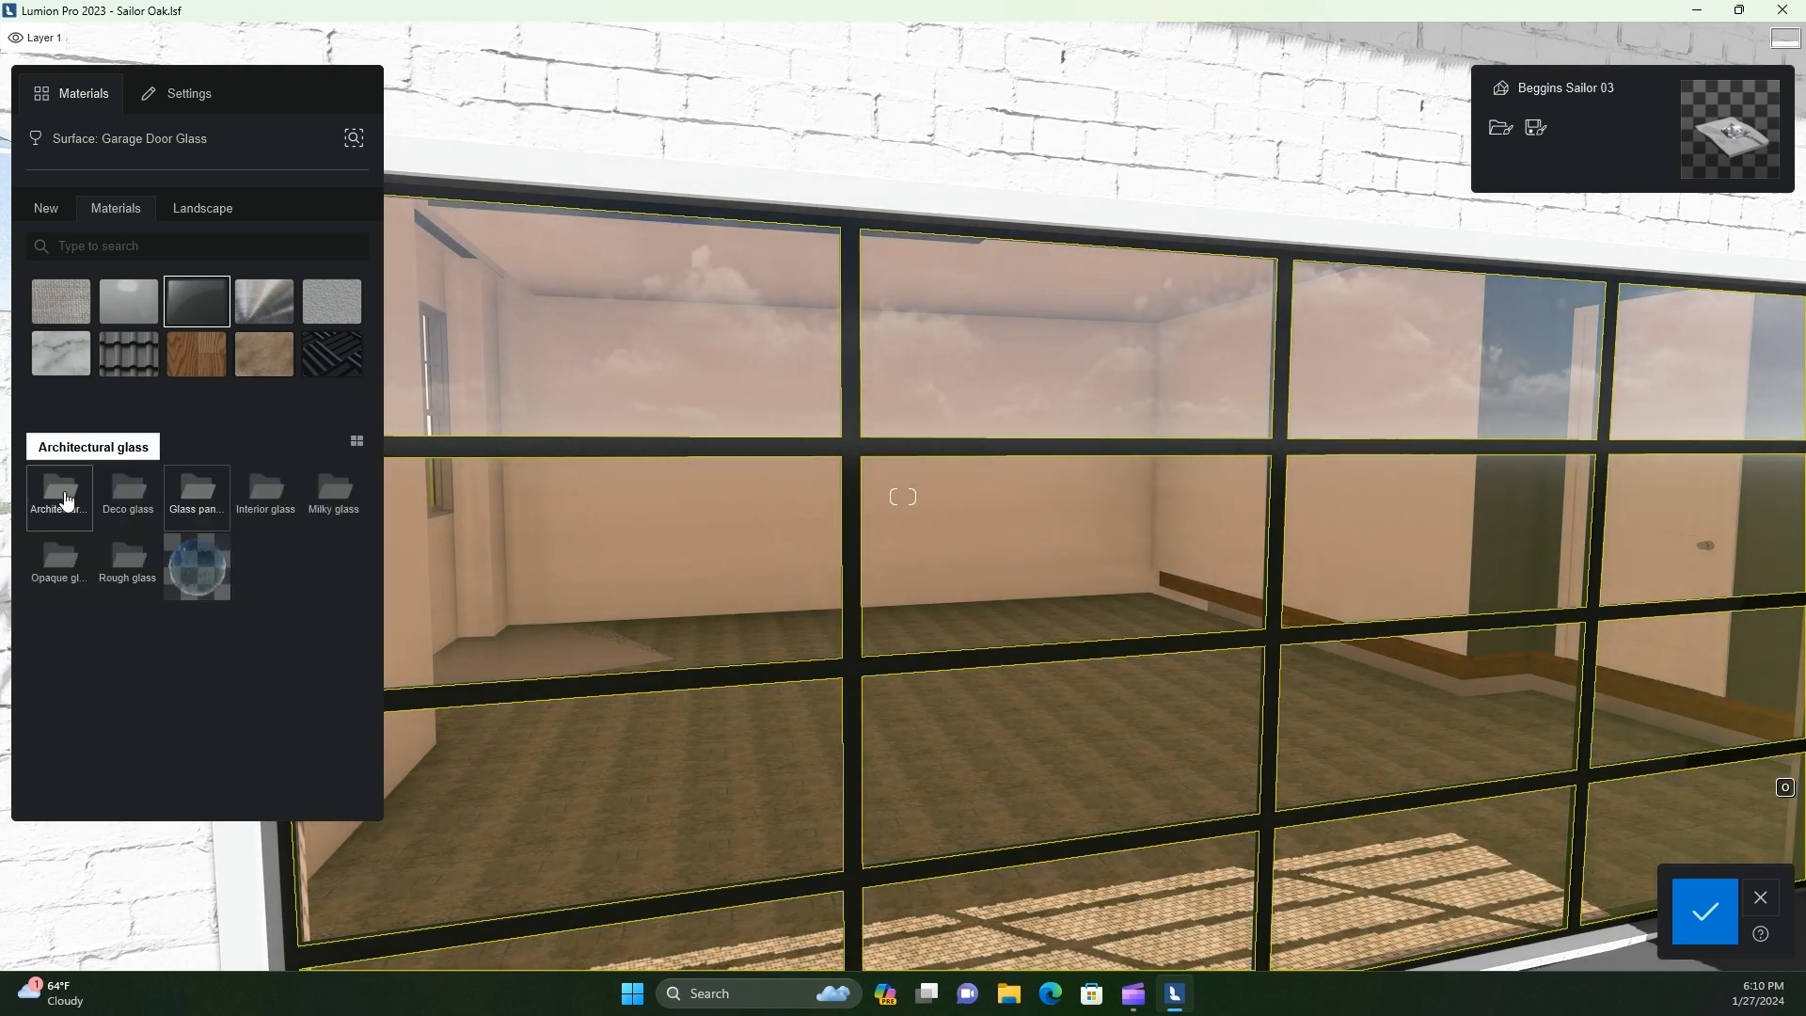
click(188, 508)
click(59, 497)
click(128, 494)
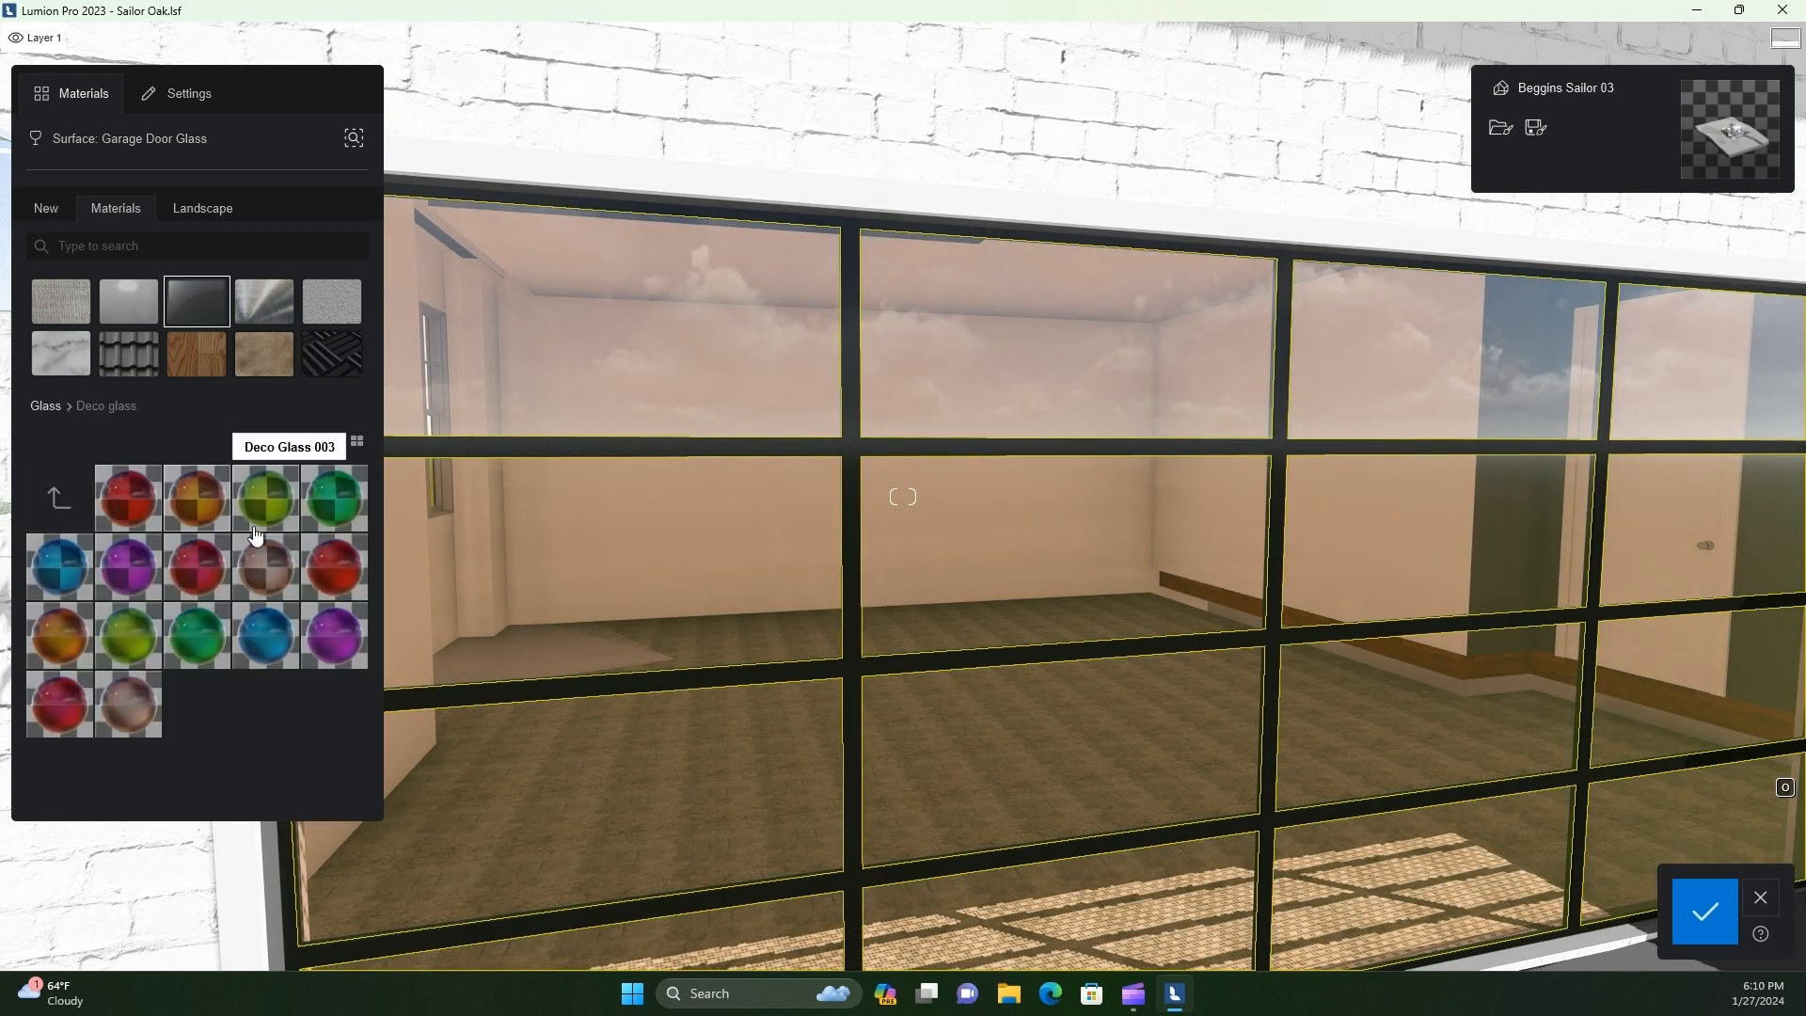
click(197, 503)
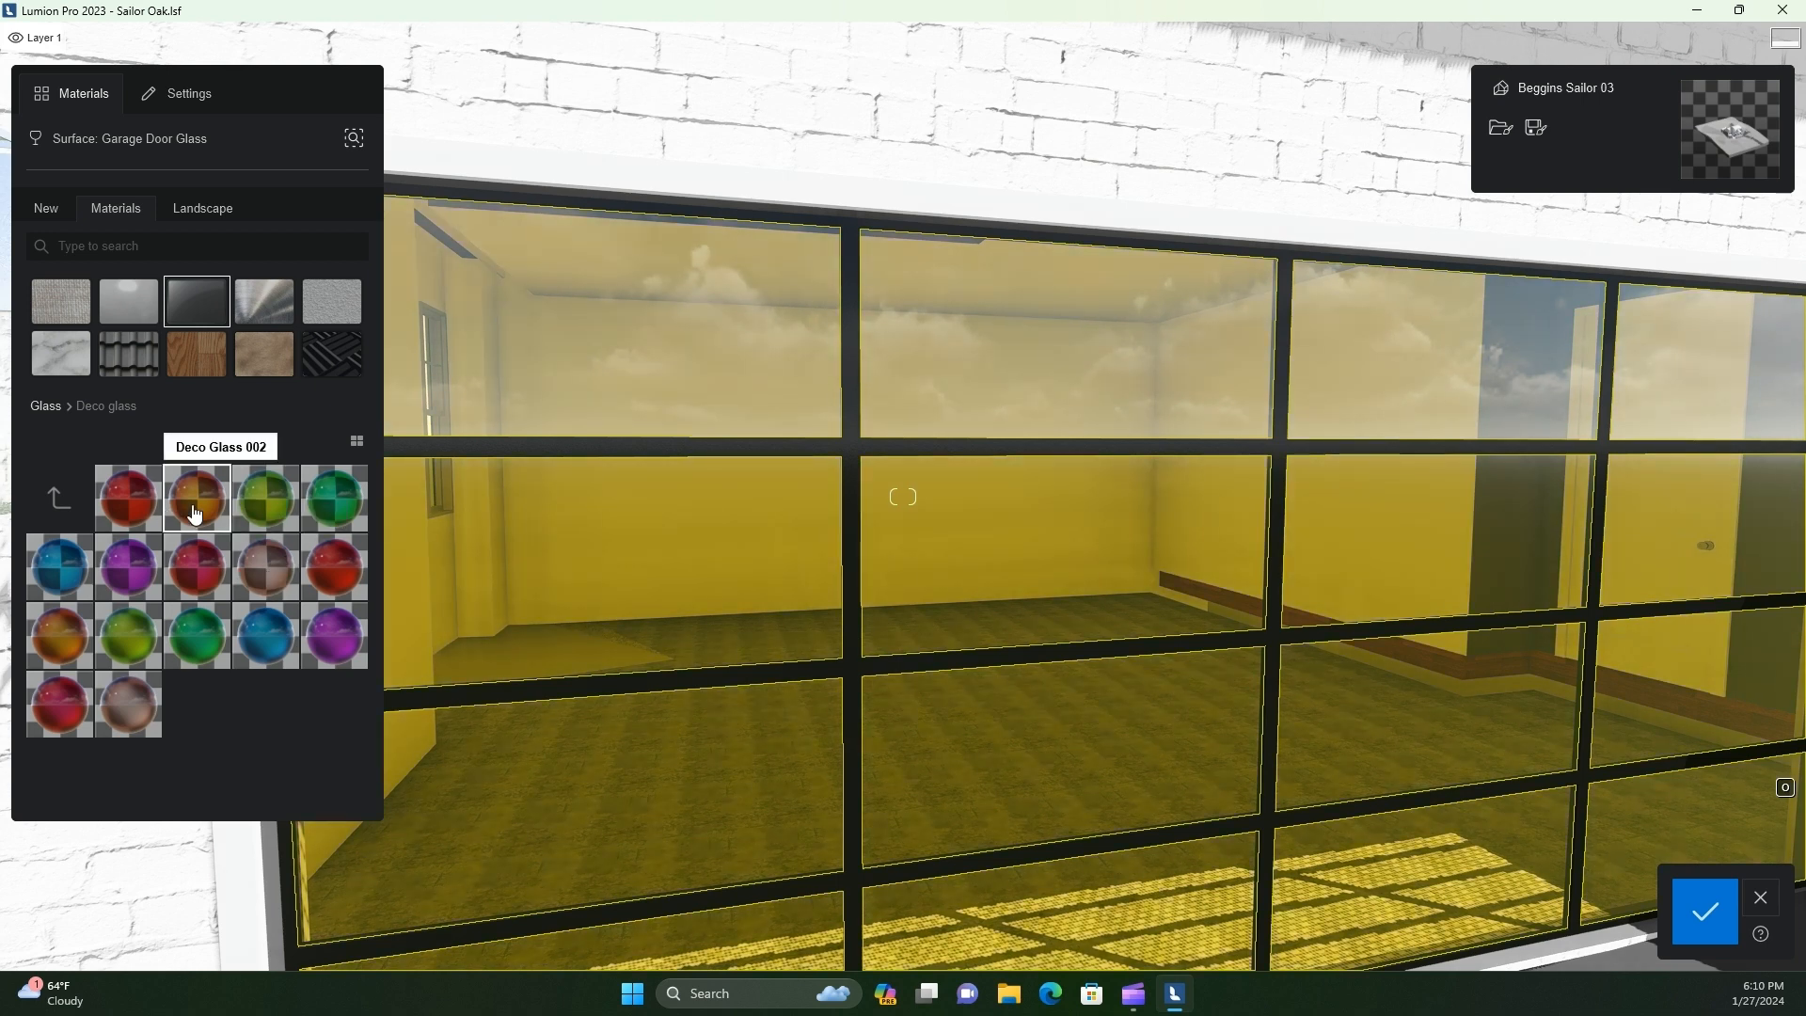
click(128, 518)
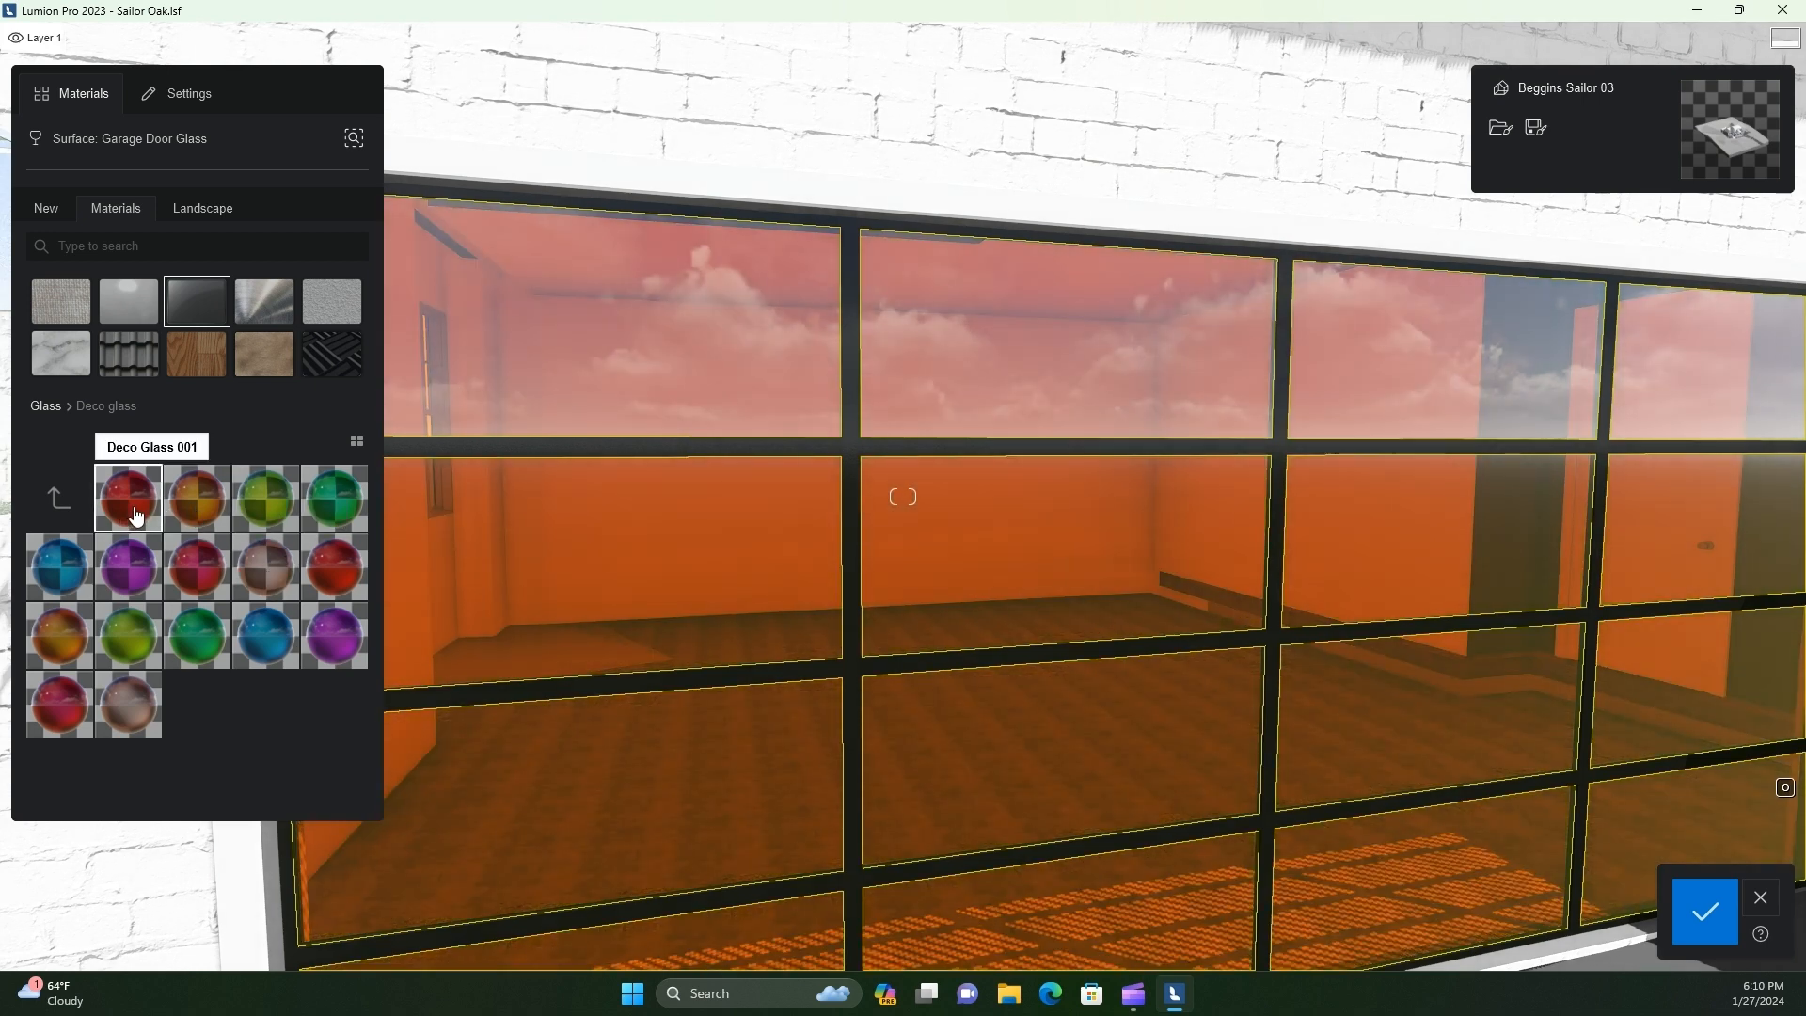
click(271, 575)
click(128, 703)
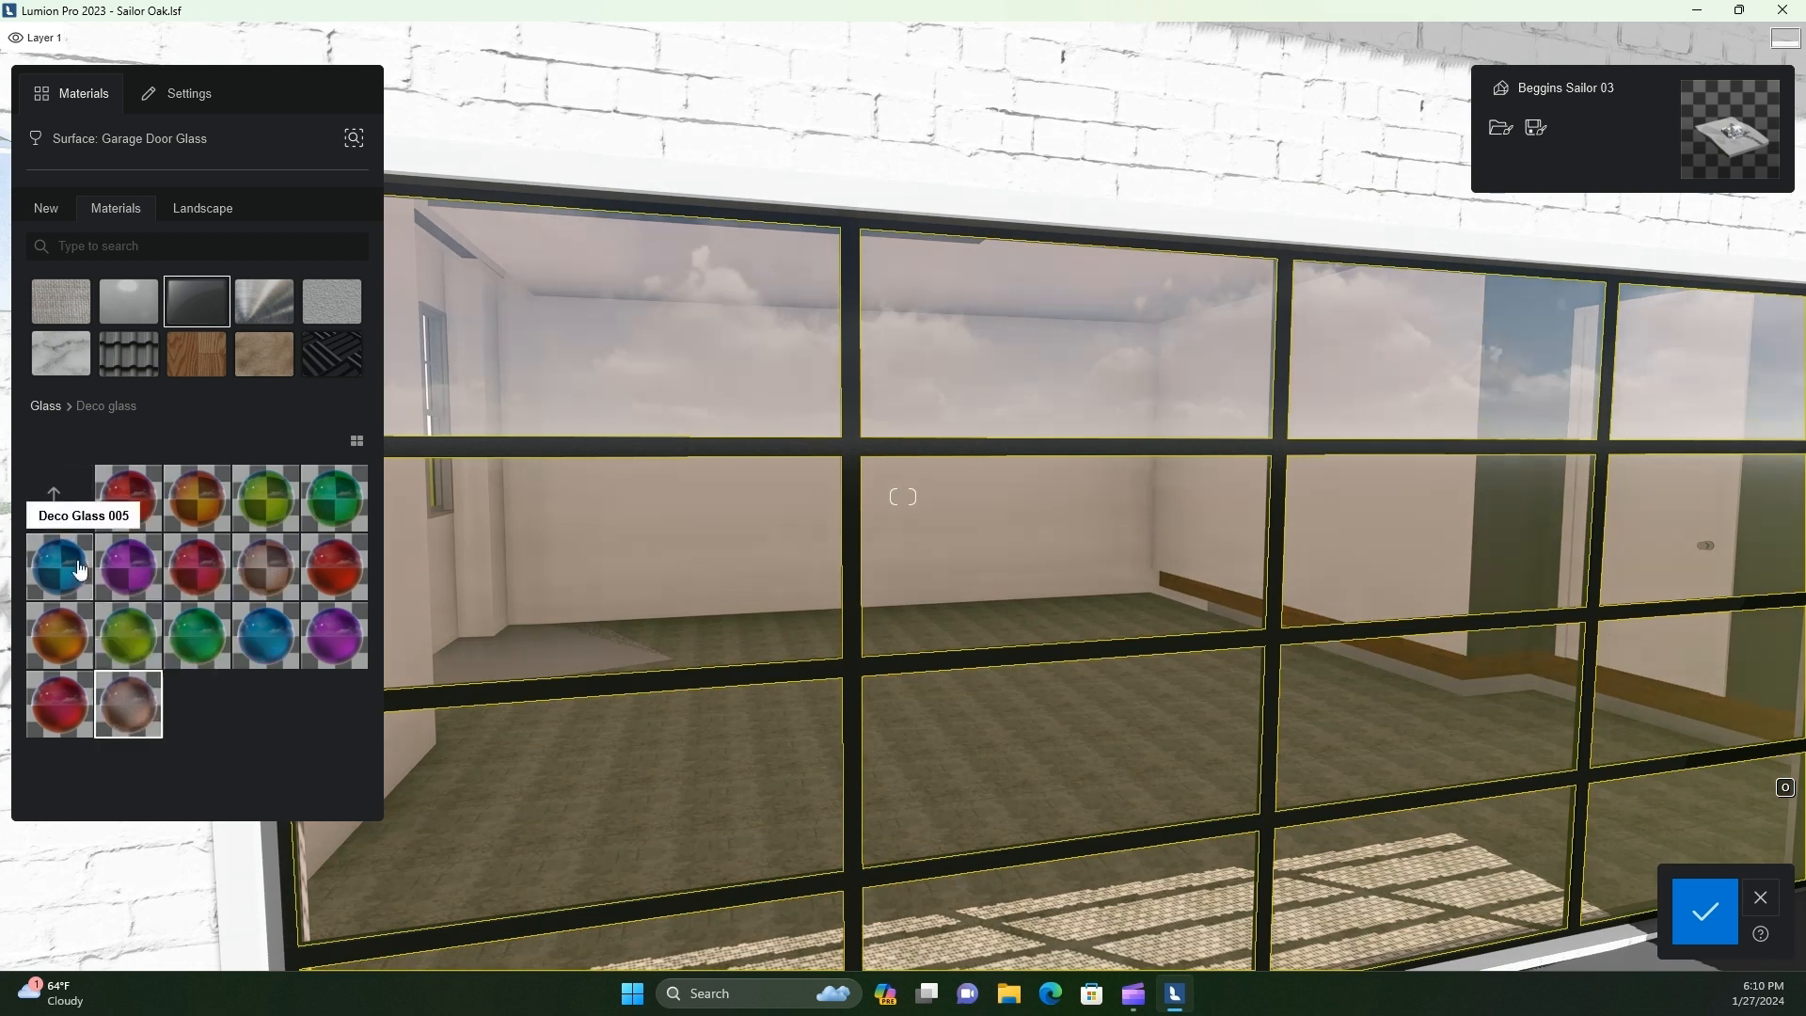
Try Glass Panels Volume 003 on the garage door glass and switch it back to Glass Panels 003
click(50, 501)
click(132, 503)
click(207, 564)
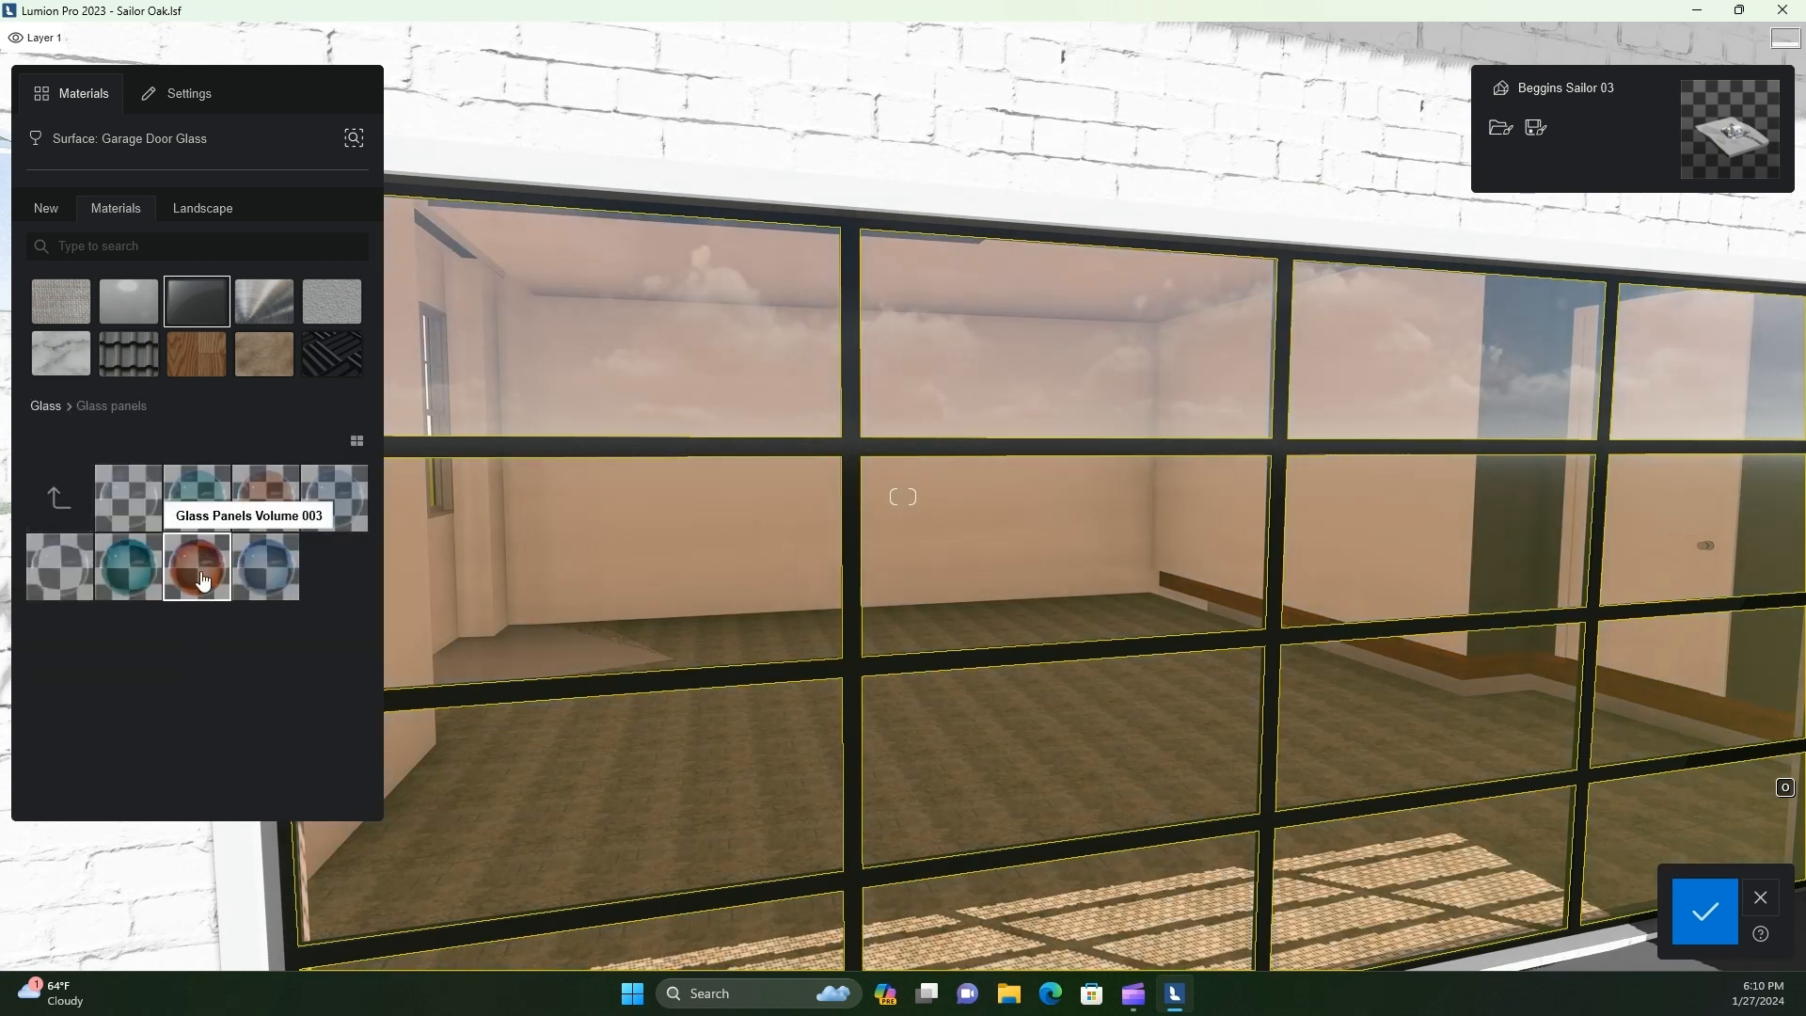
click(277, 522)
Examine the tinted garage door glass from a distance and from close to the side door
scroll(596, 631, down, 5)
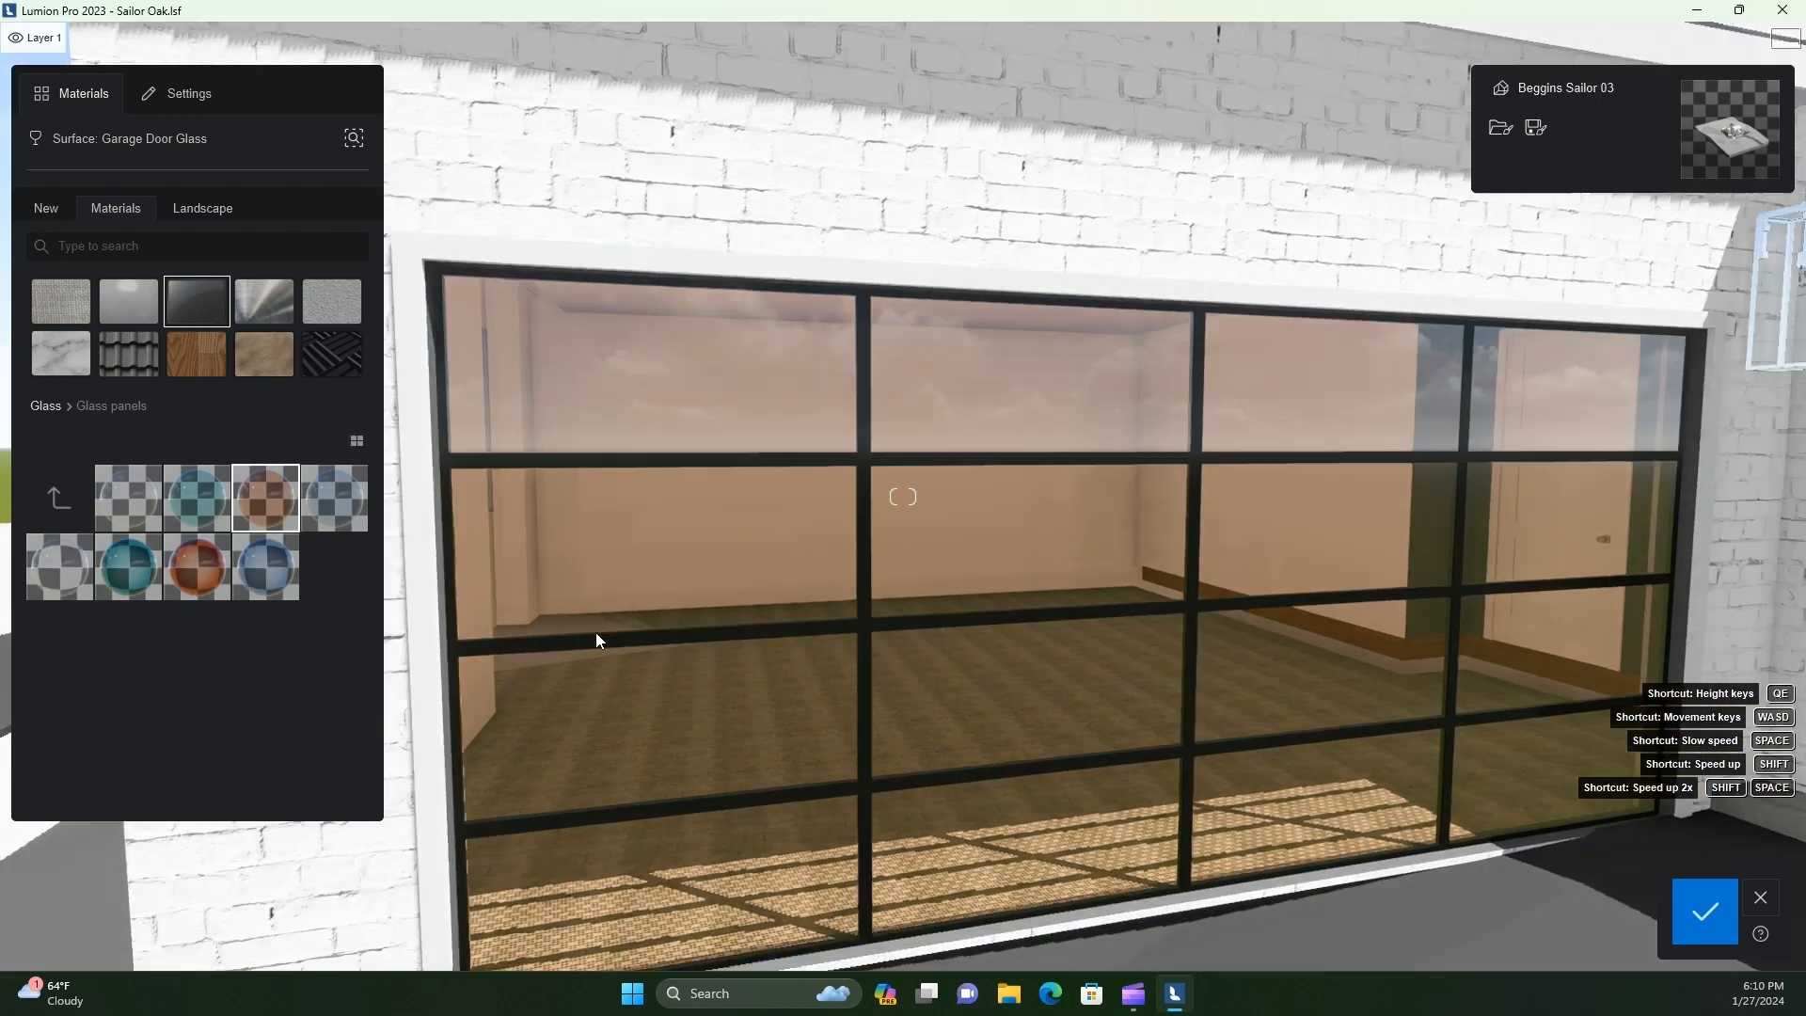
middle_drag(596, 631, 596, 638)
scroll(595, 647, down, 3)
scroll(596, 651, down, 3)
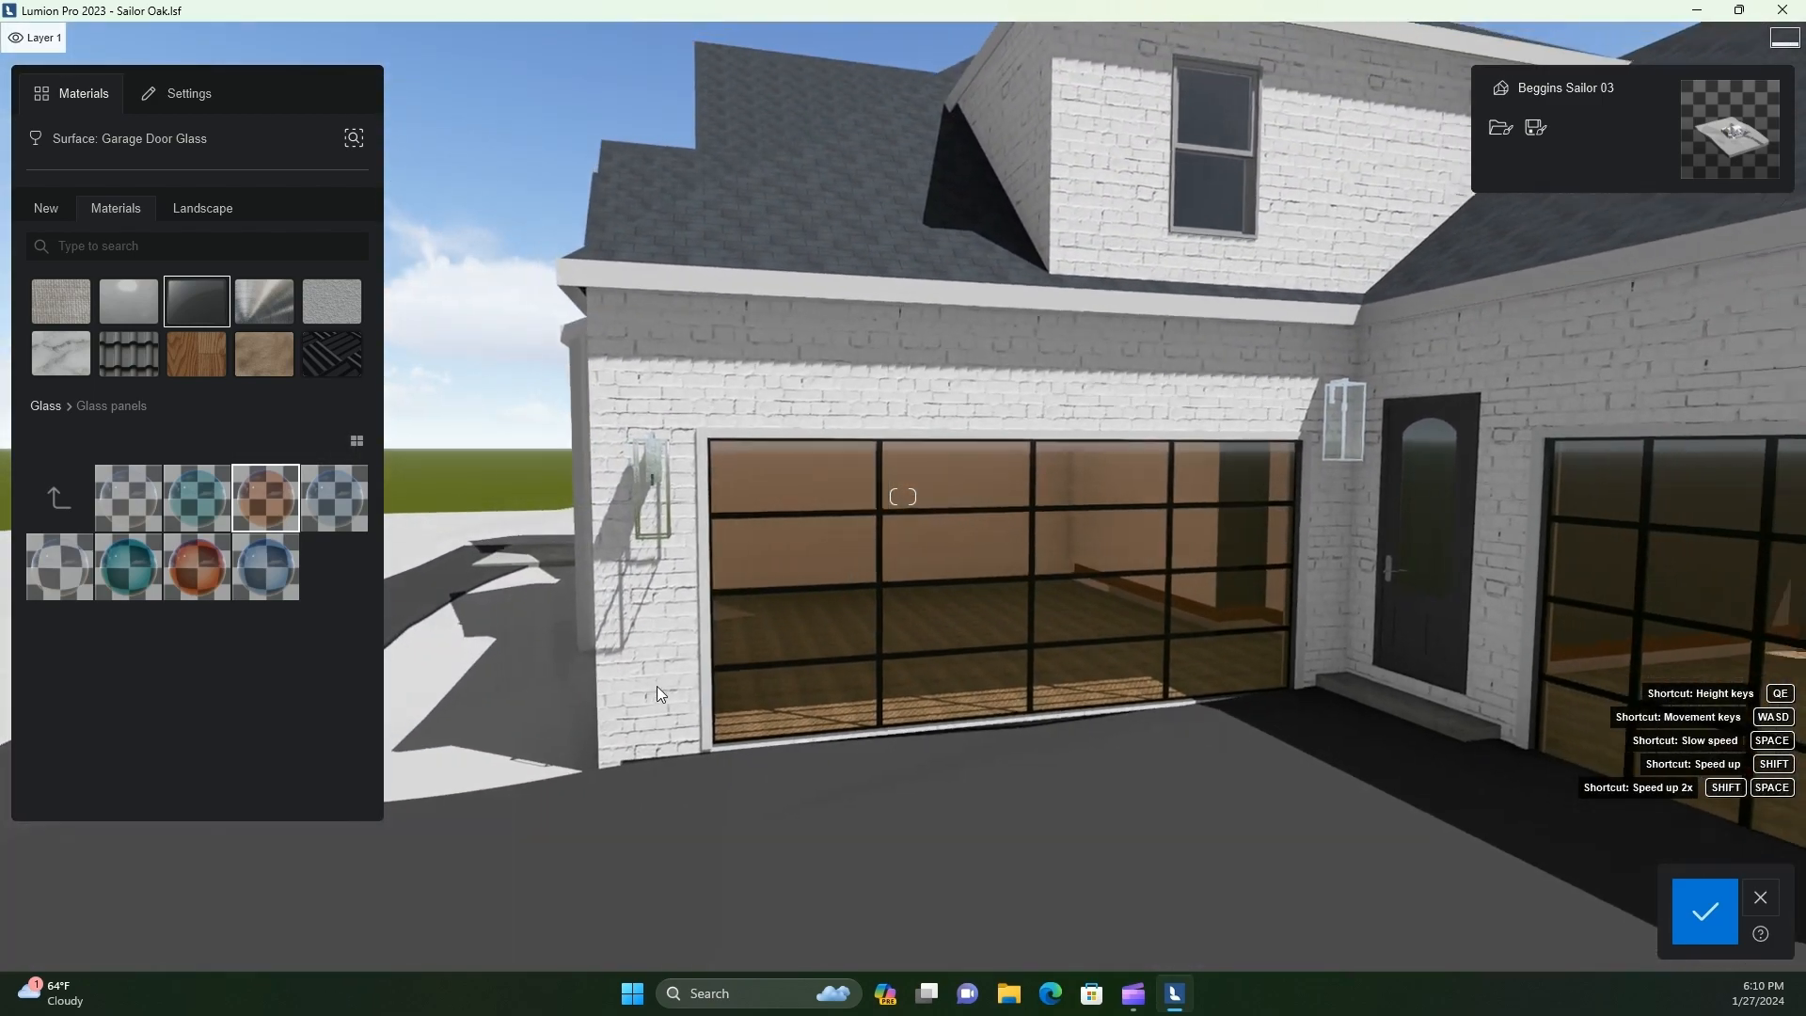
mouse_move(656, 686)
right_down()
mouse_move(713, 771)
mouse_move(658, 705)
right_up()
scroll(698, 770, up, 2)
scroll(713, 771, up, 2)
scroll(713, 756, up, 5)
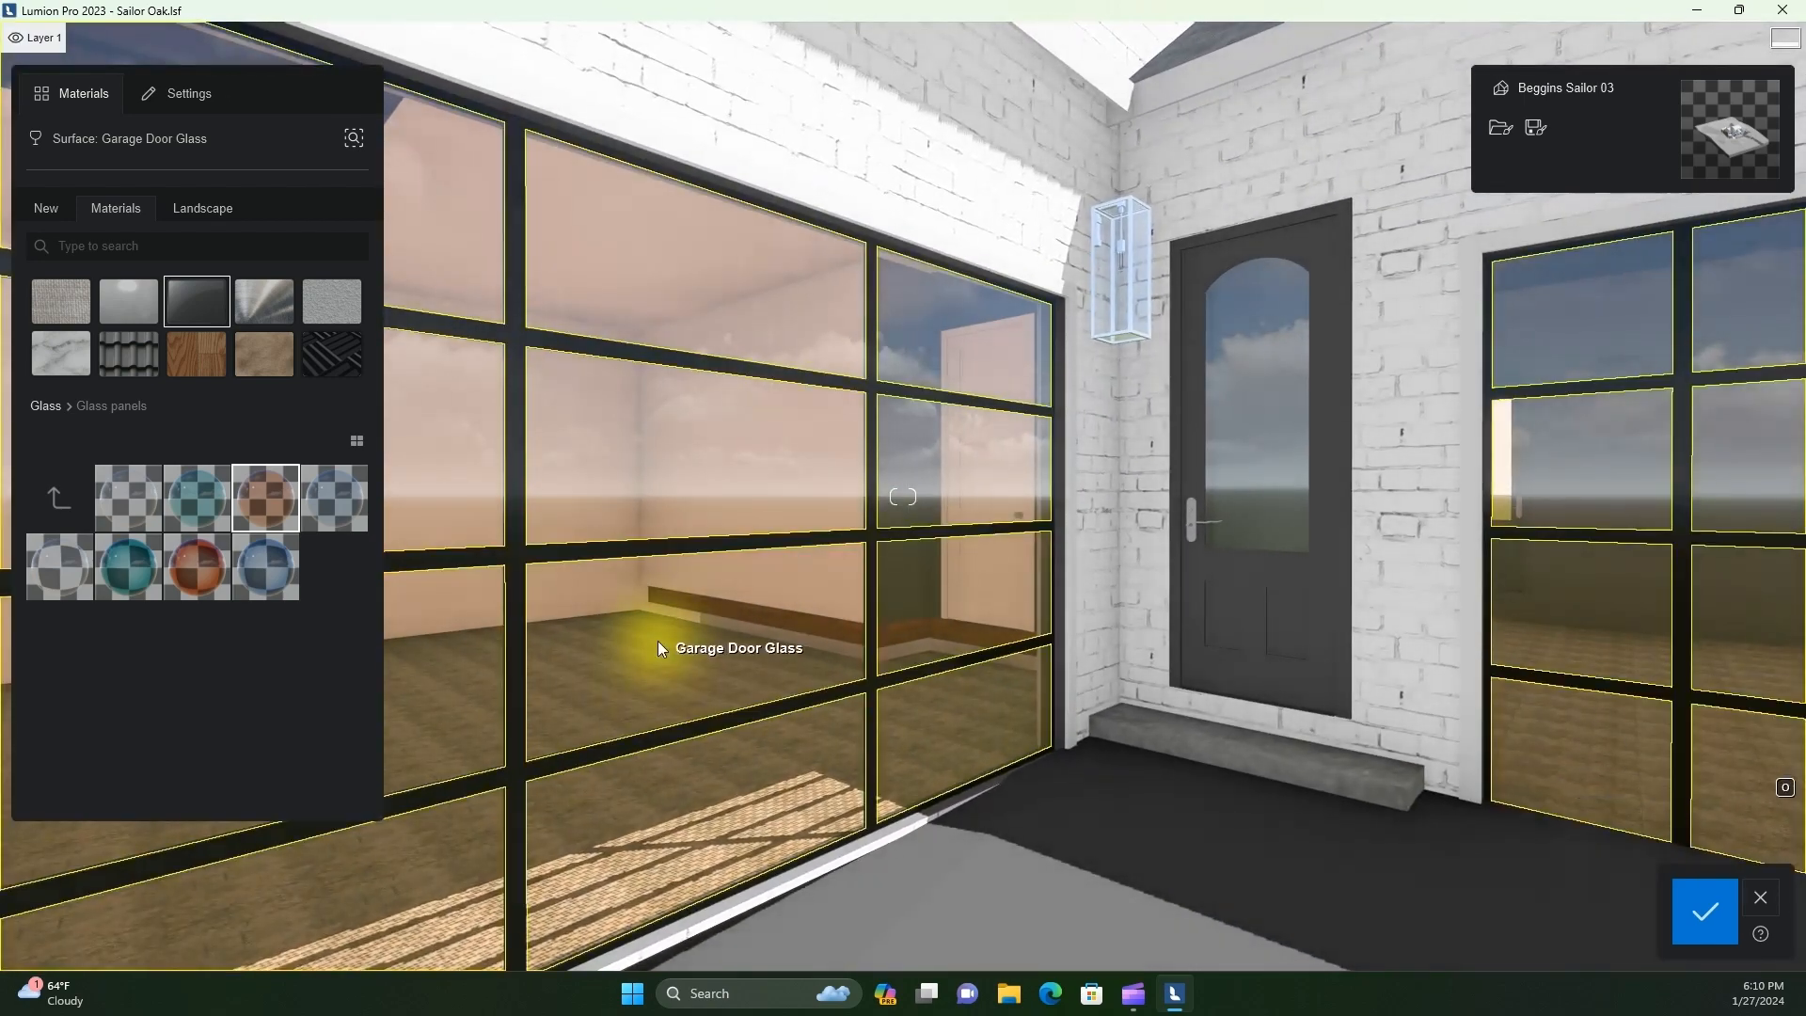
Copy the Bricks 1 wall material and paste it onto the concrete step below the side door
right_drag(1080, 721, 1013, 714)
key(w)
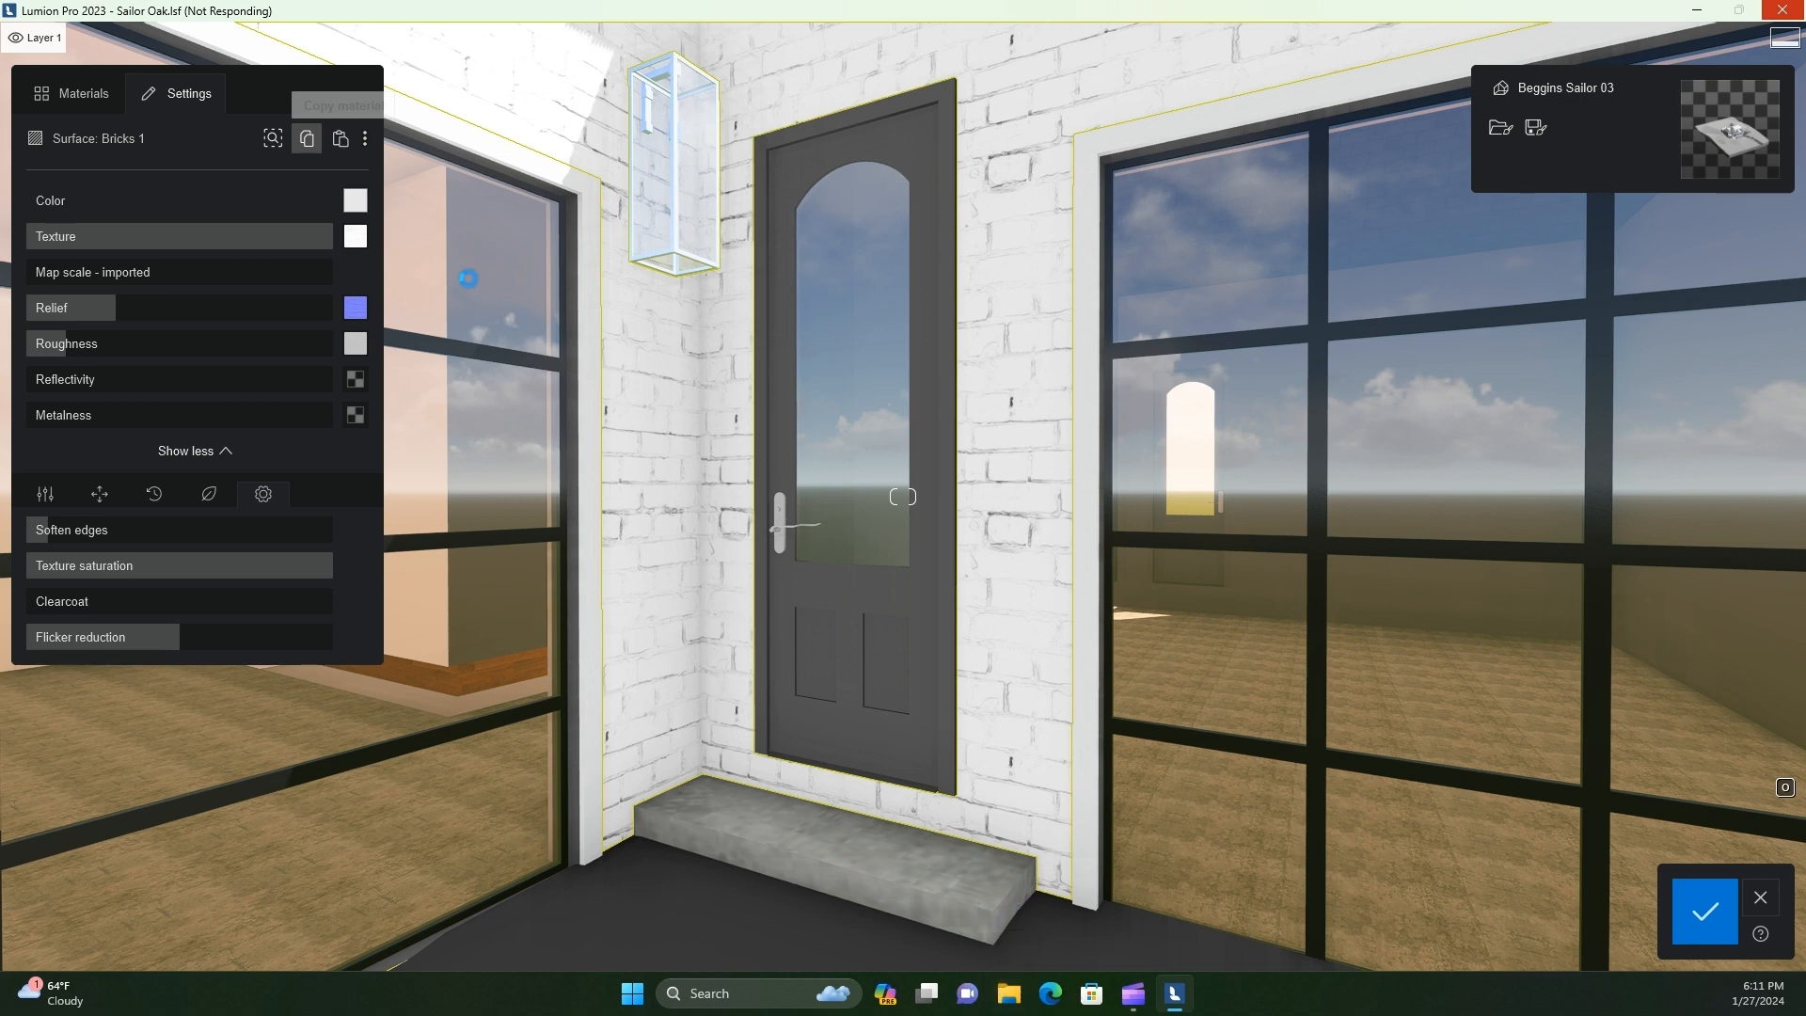
click(961, 918)
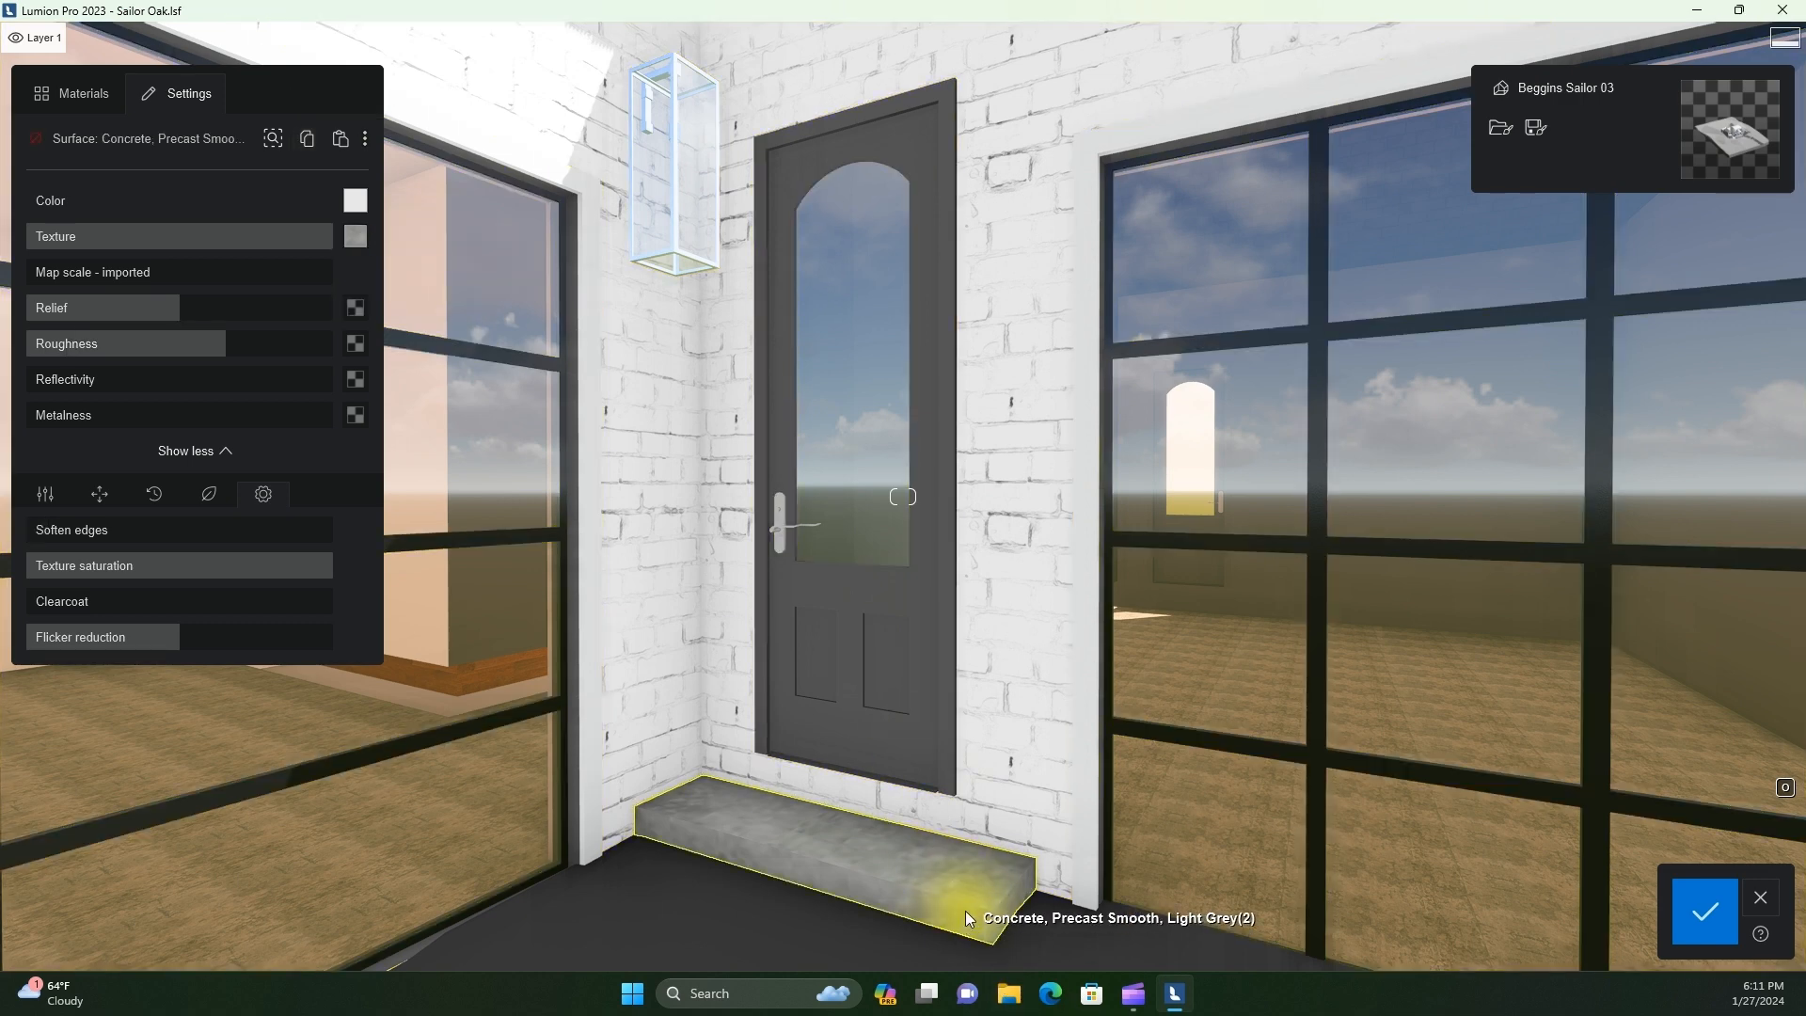
click(340, 139)
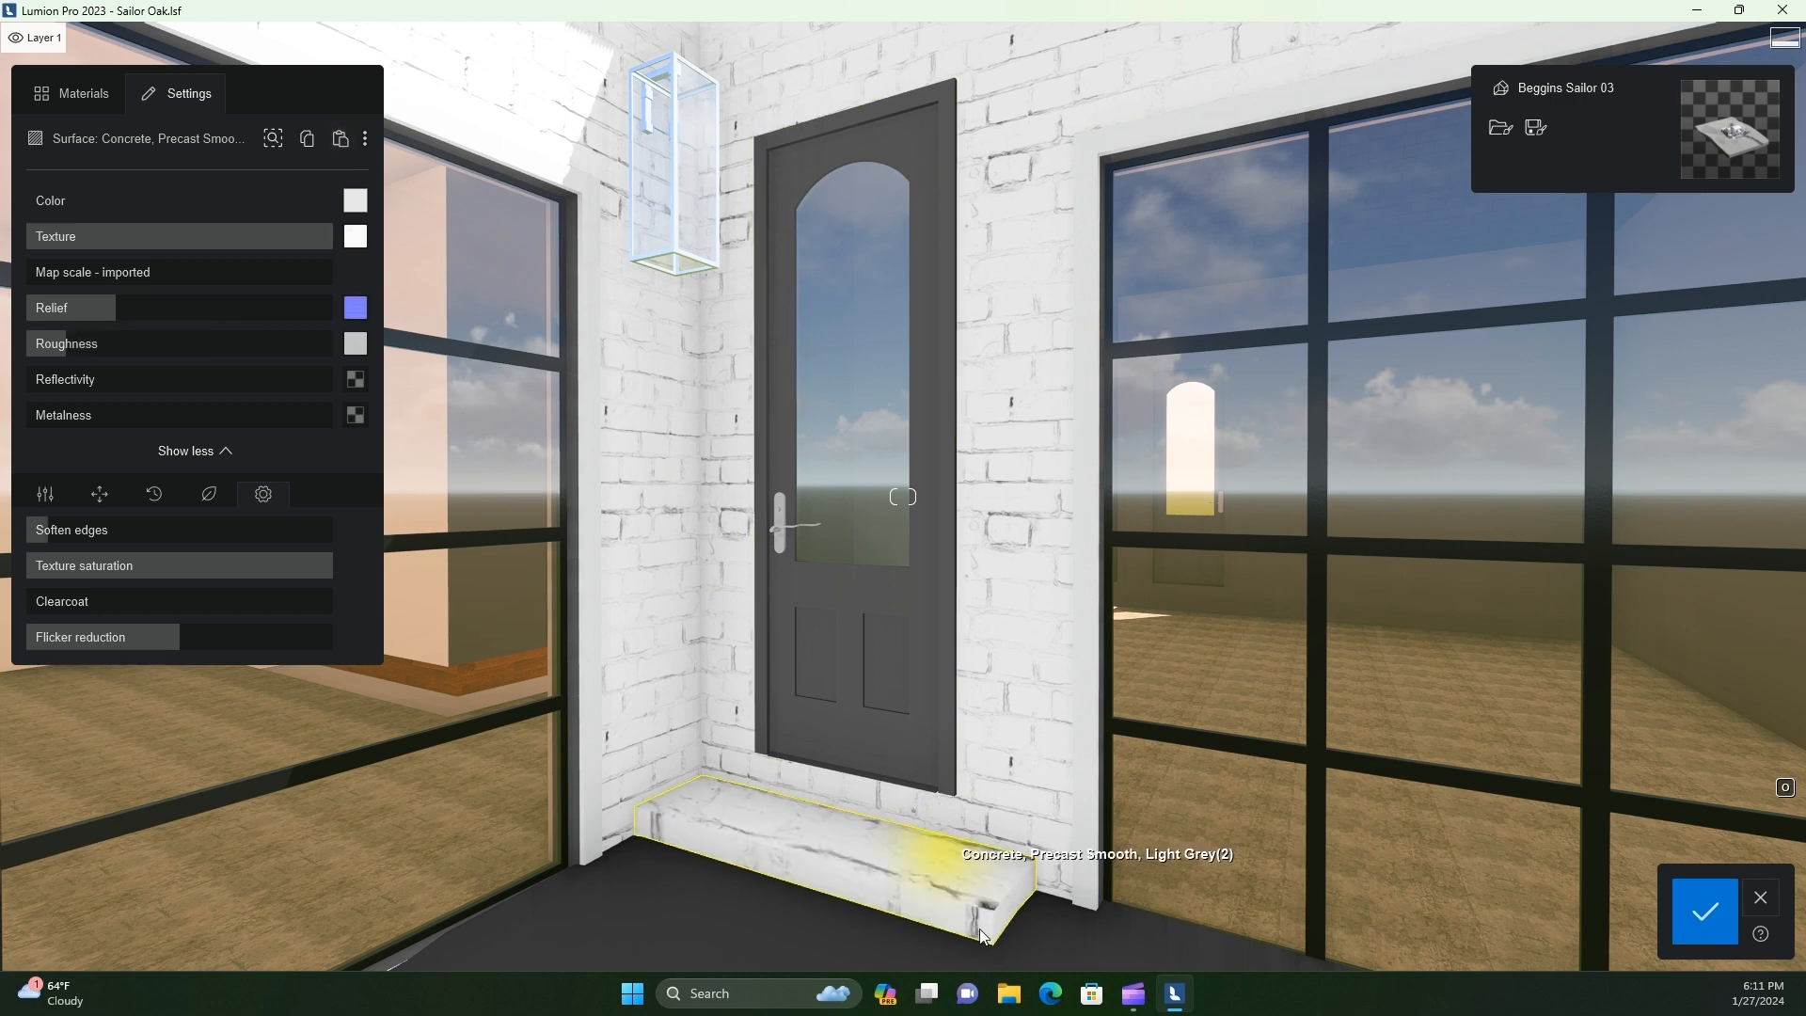
Set the step's brick map scale to about 0.74 m and rotate its texture by increasing the Heading value
drag(42, 272, 71, 319)
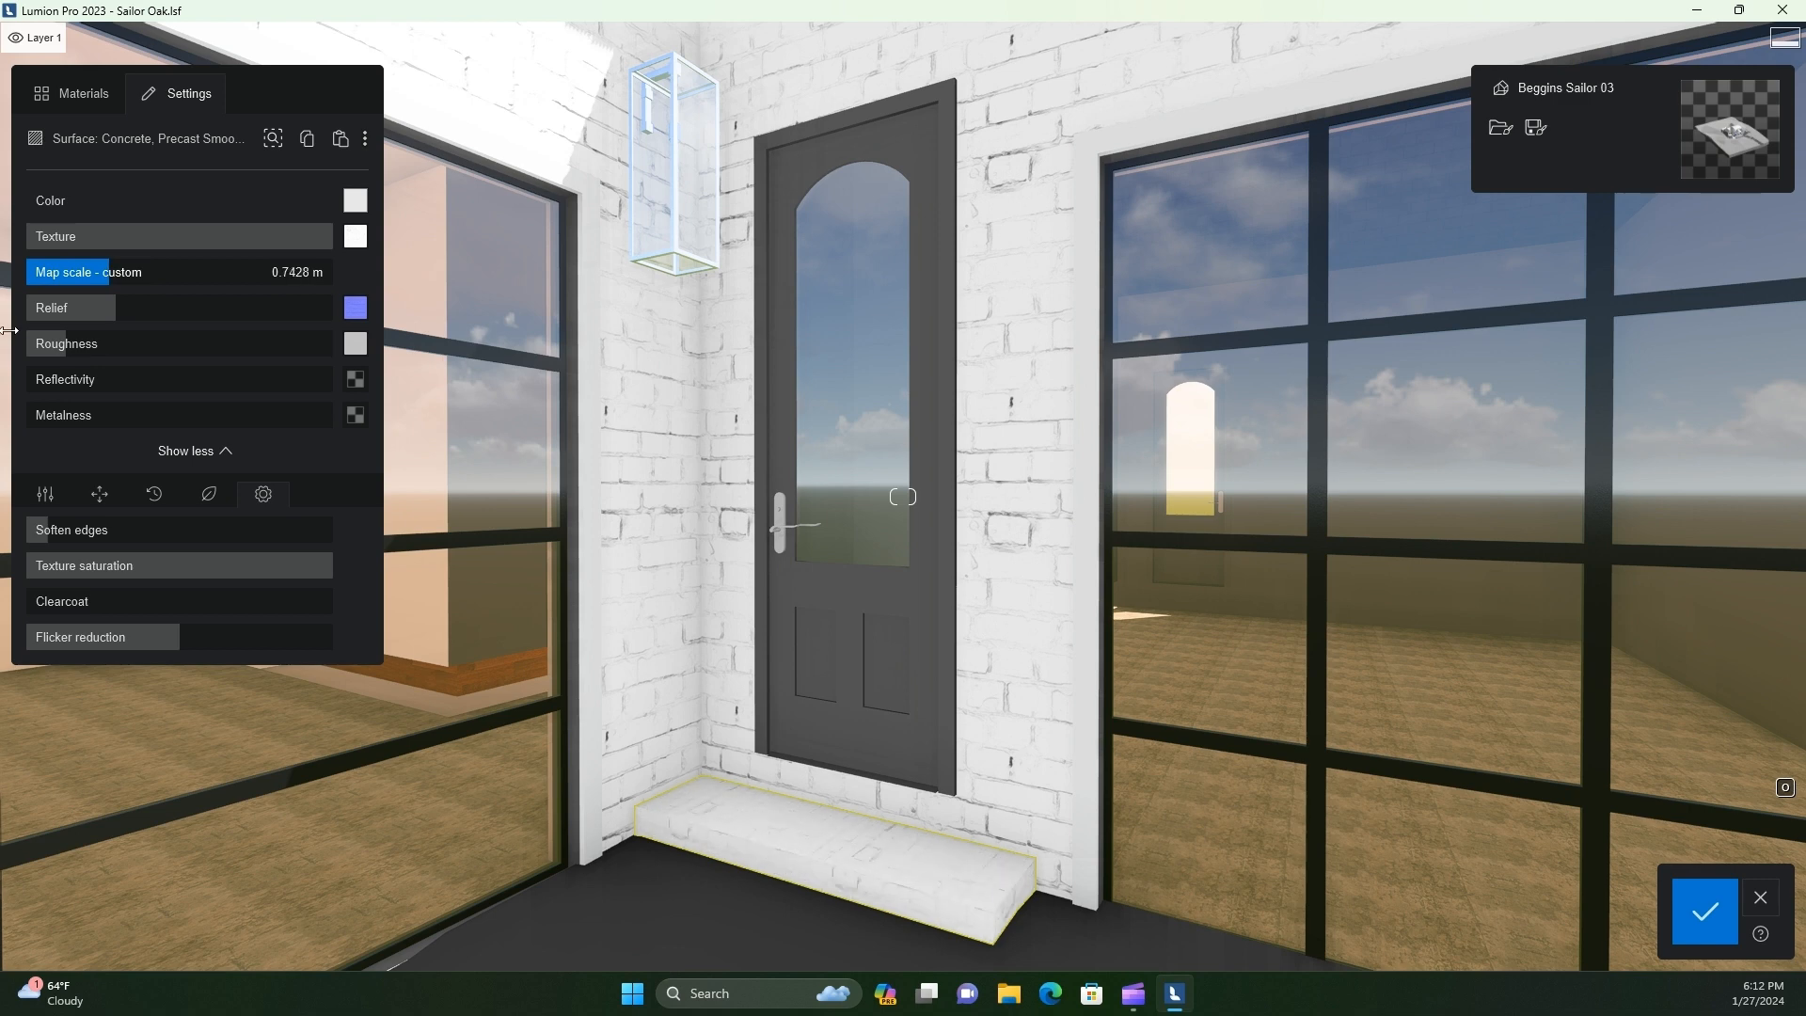
drag(13, 330, 9, 329)
drag(388, 302, 432, 315)
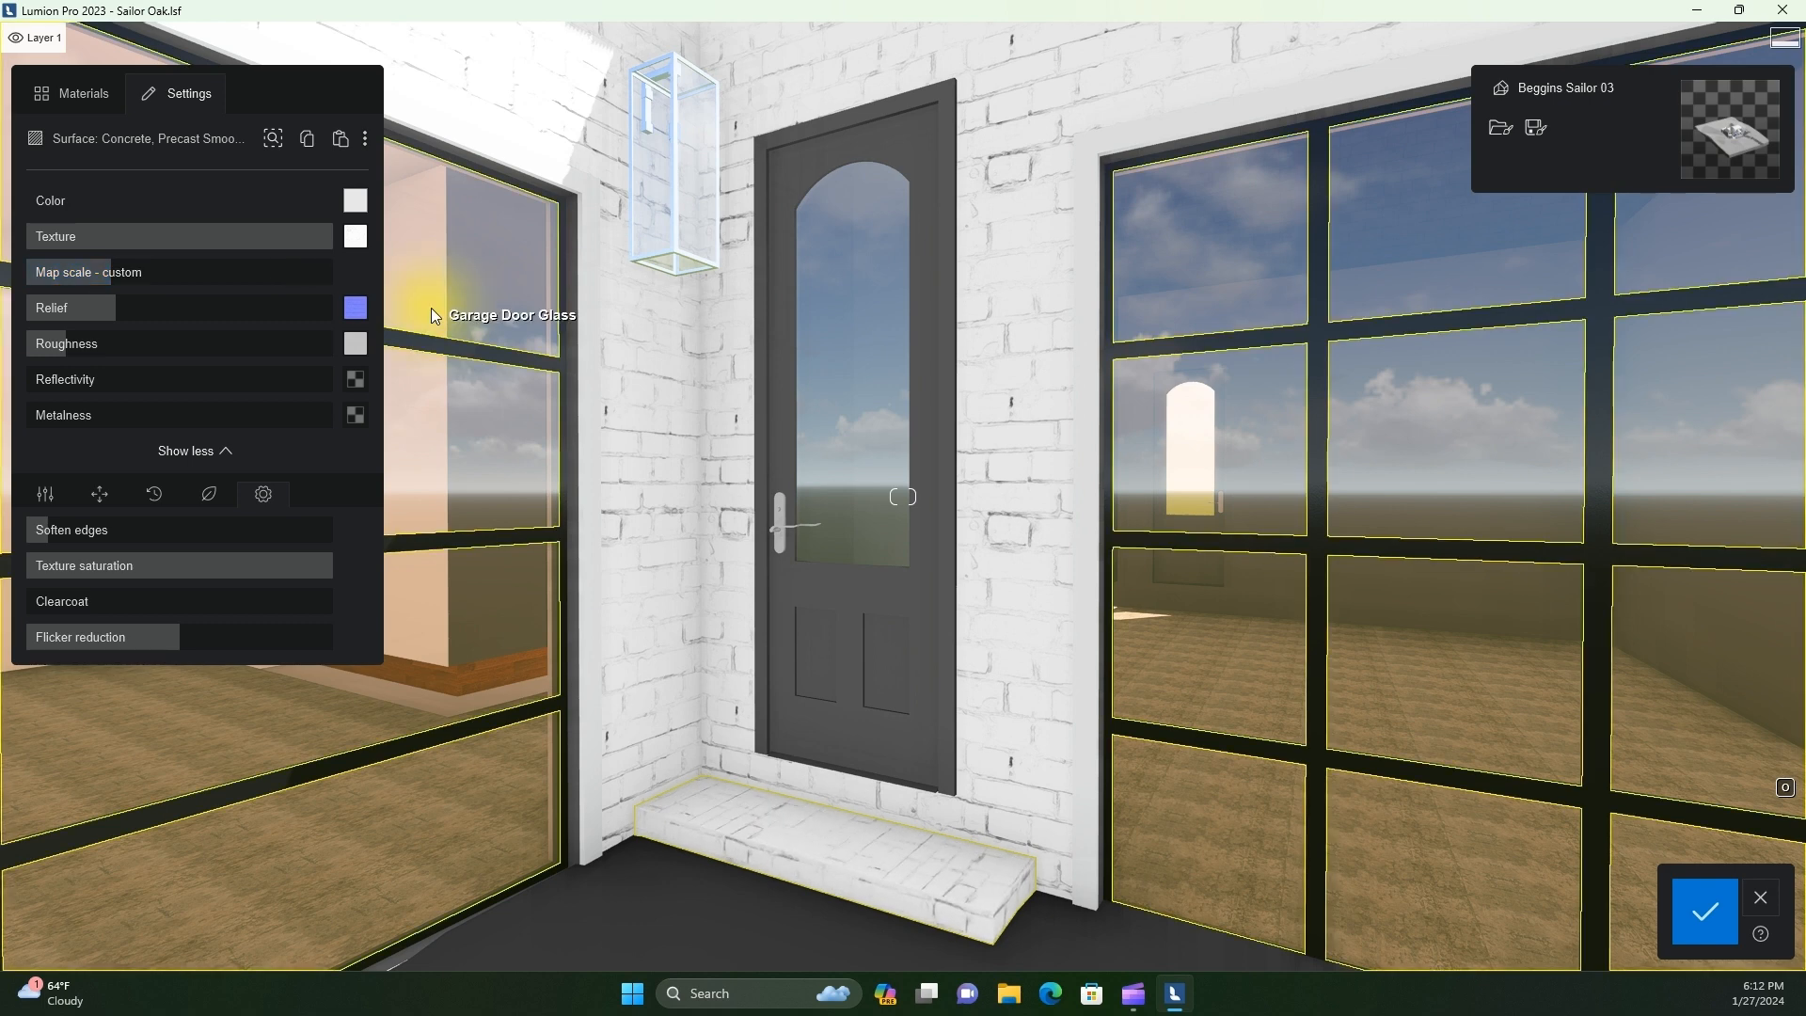
scroll(43, 499, down, 2)
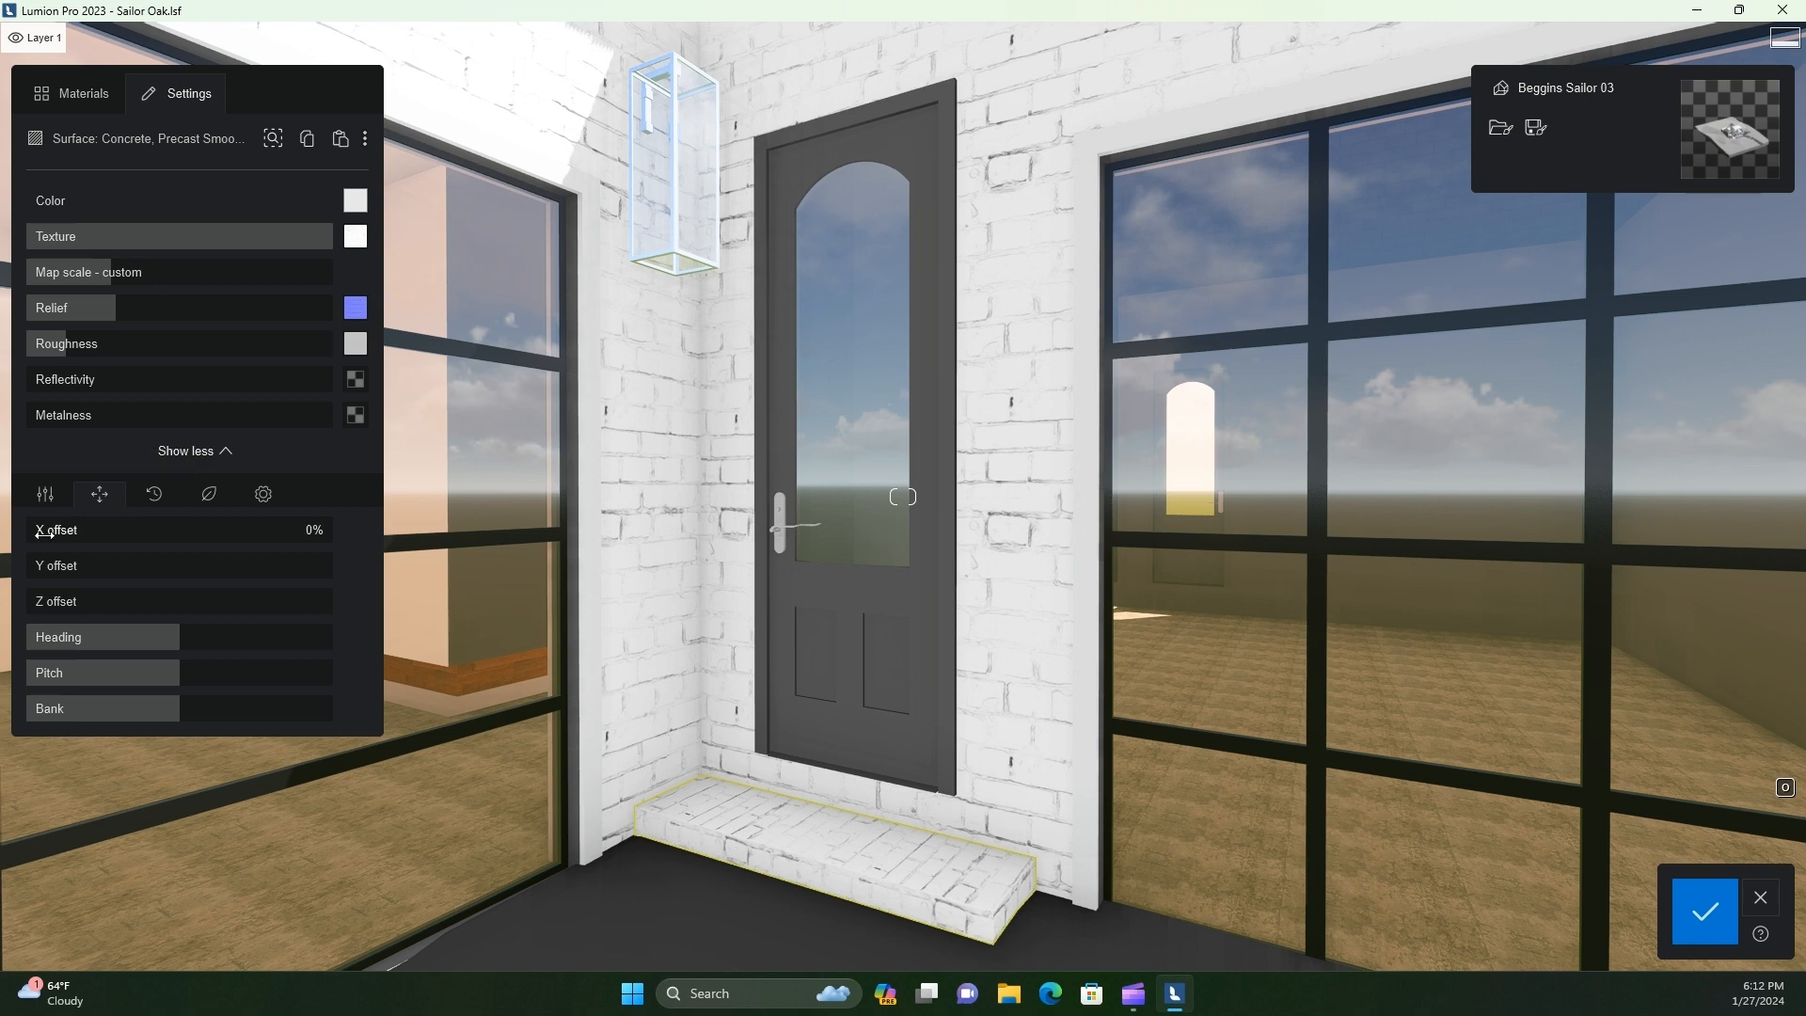
drag(179, 628, 257, 634)
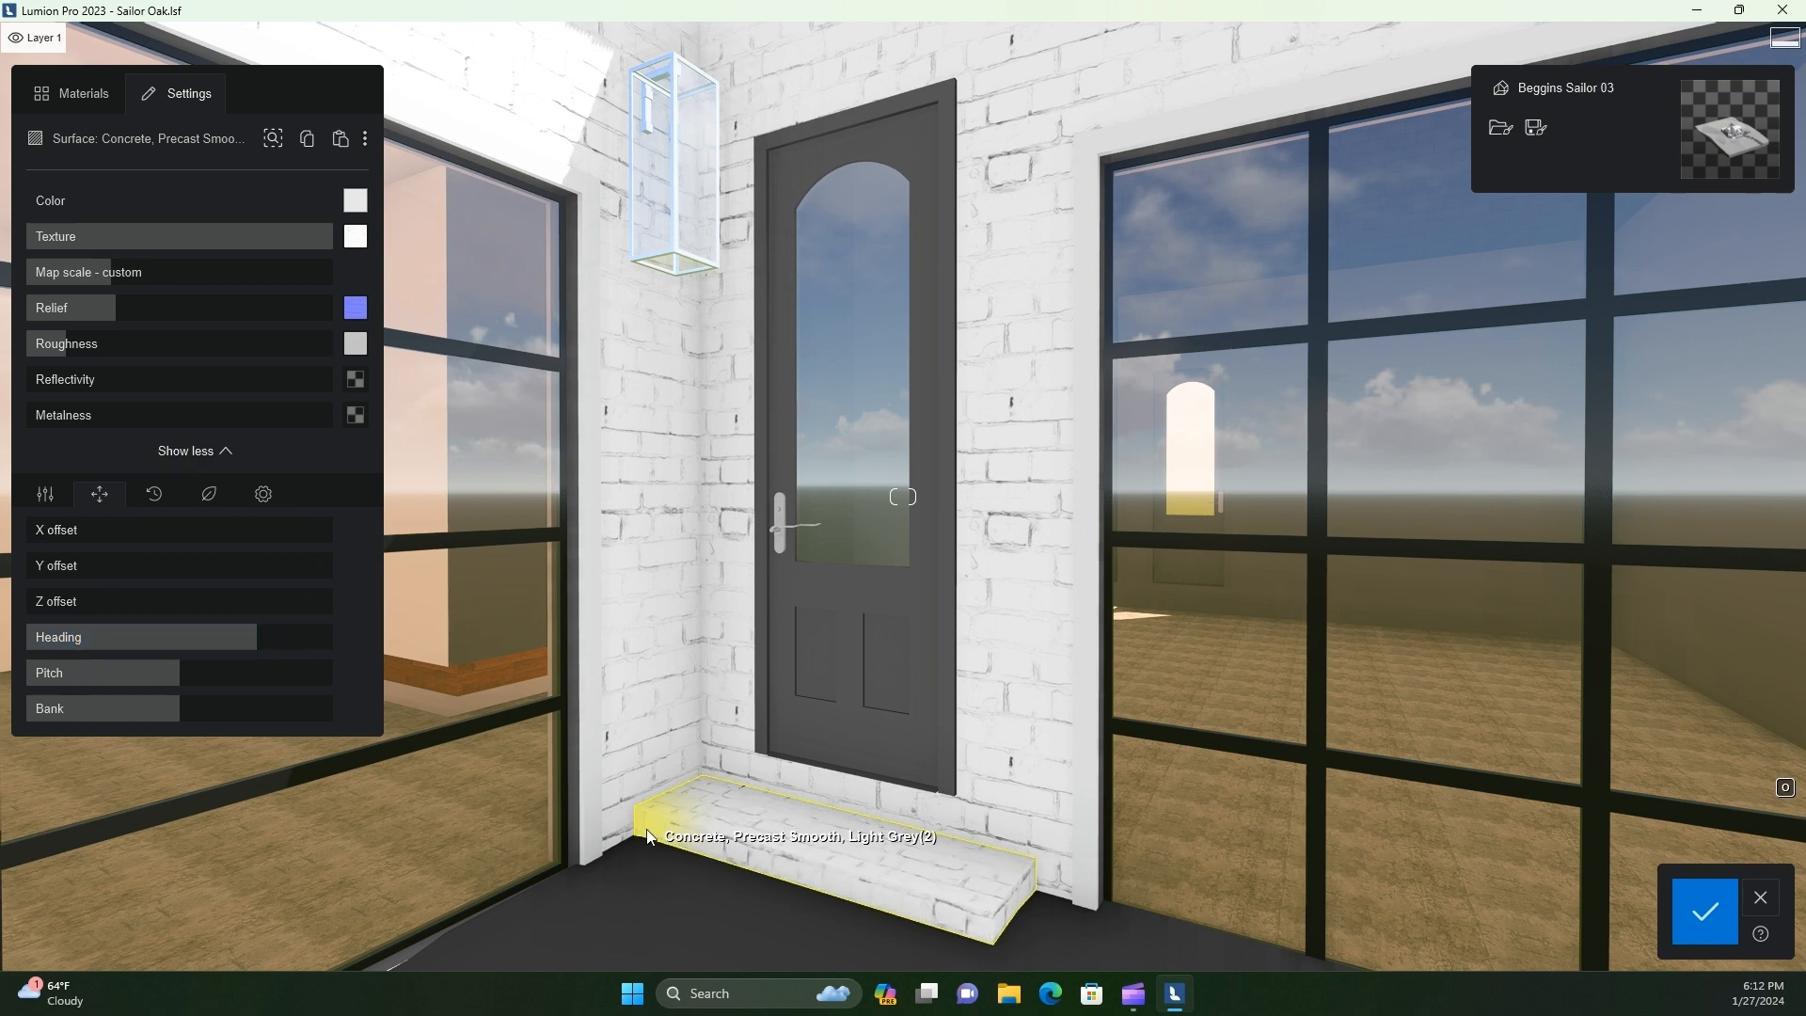
scroll(707, 884, down, 2)
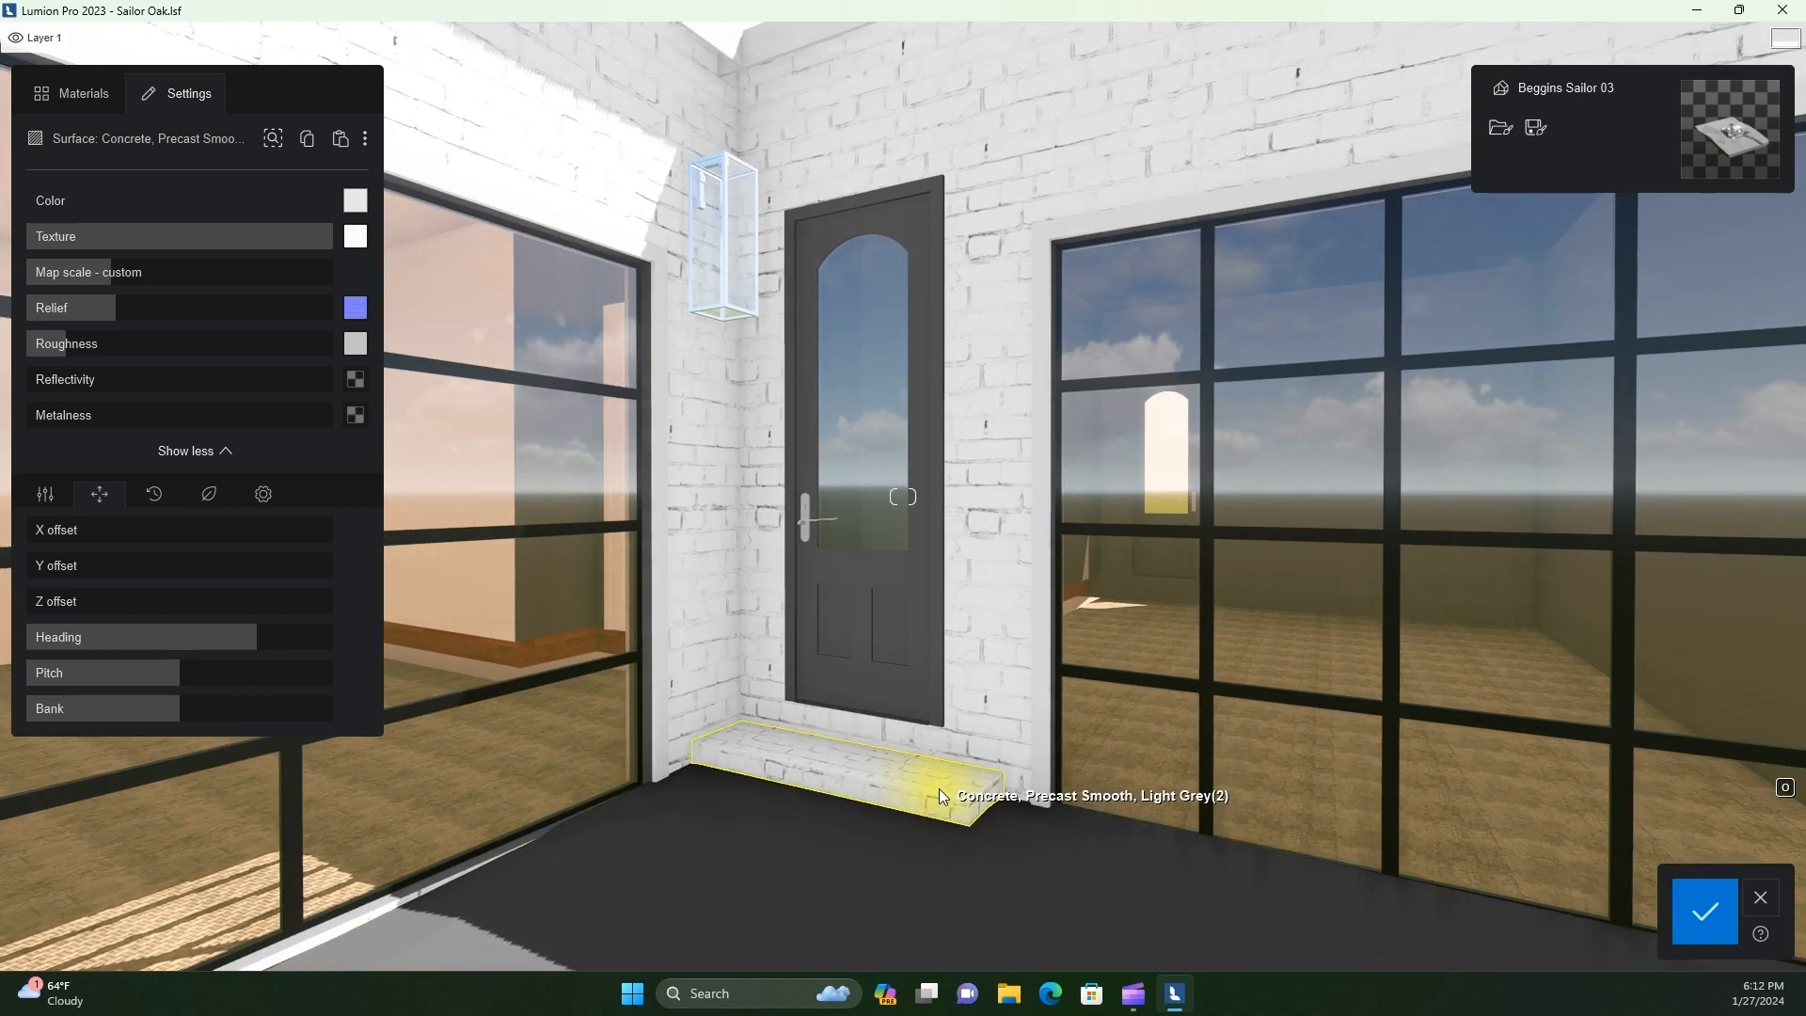
Select the side door's Clad - Grey Semigloss surface and open the file selection for its texture
click(893, 620)
click(71, 93)
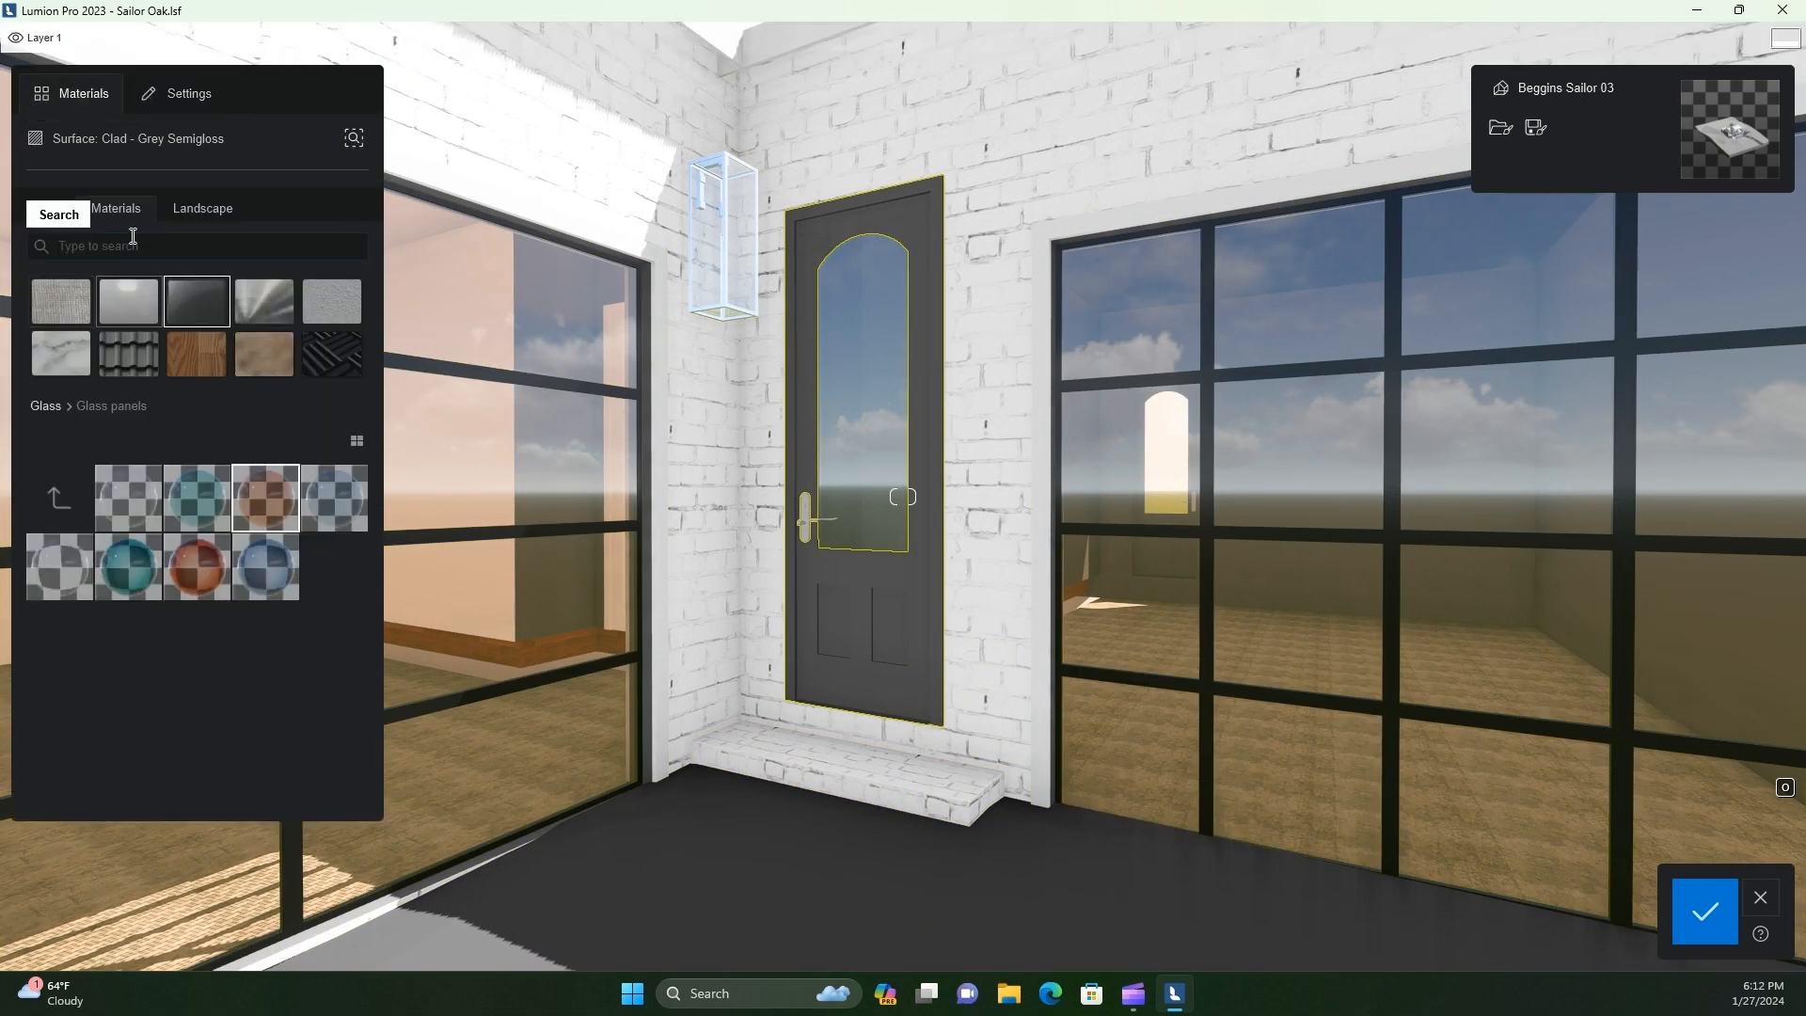
click(883, 657)
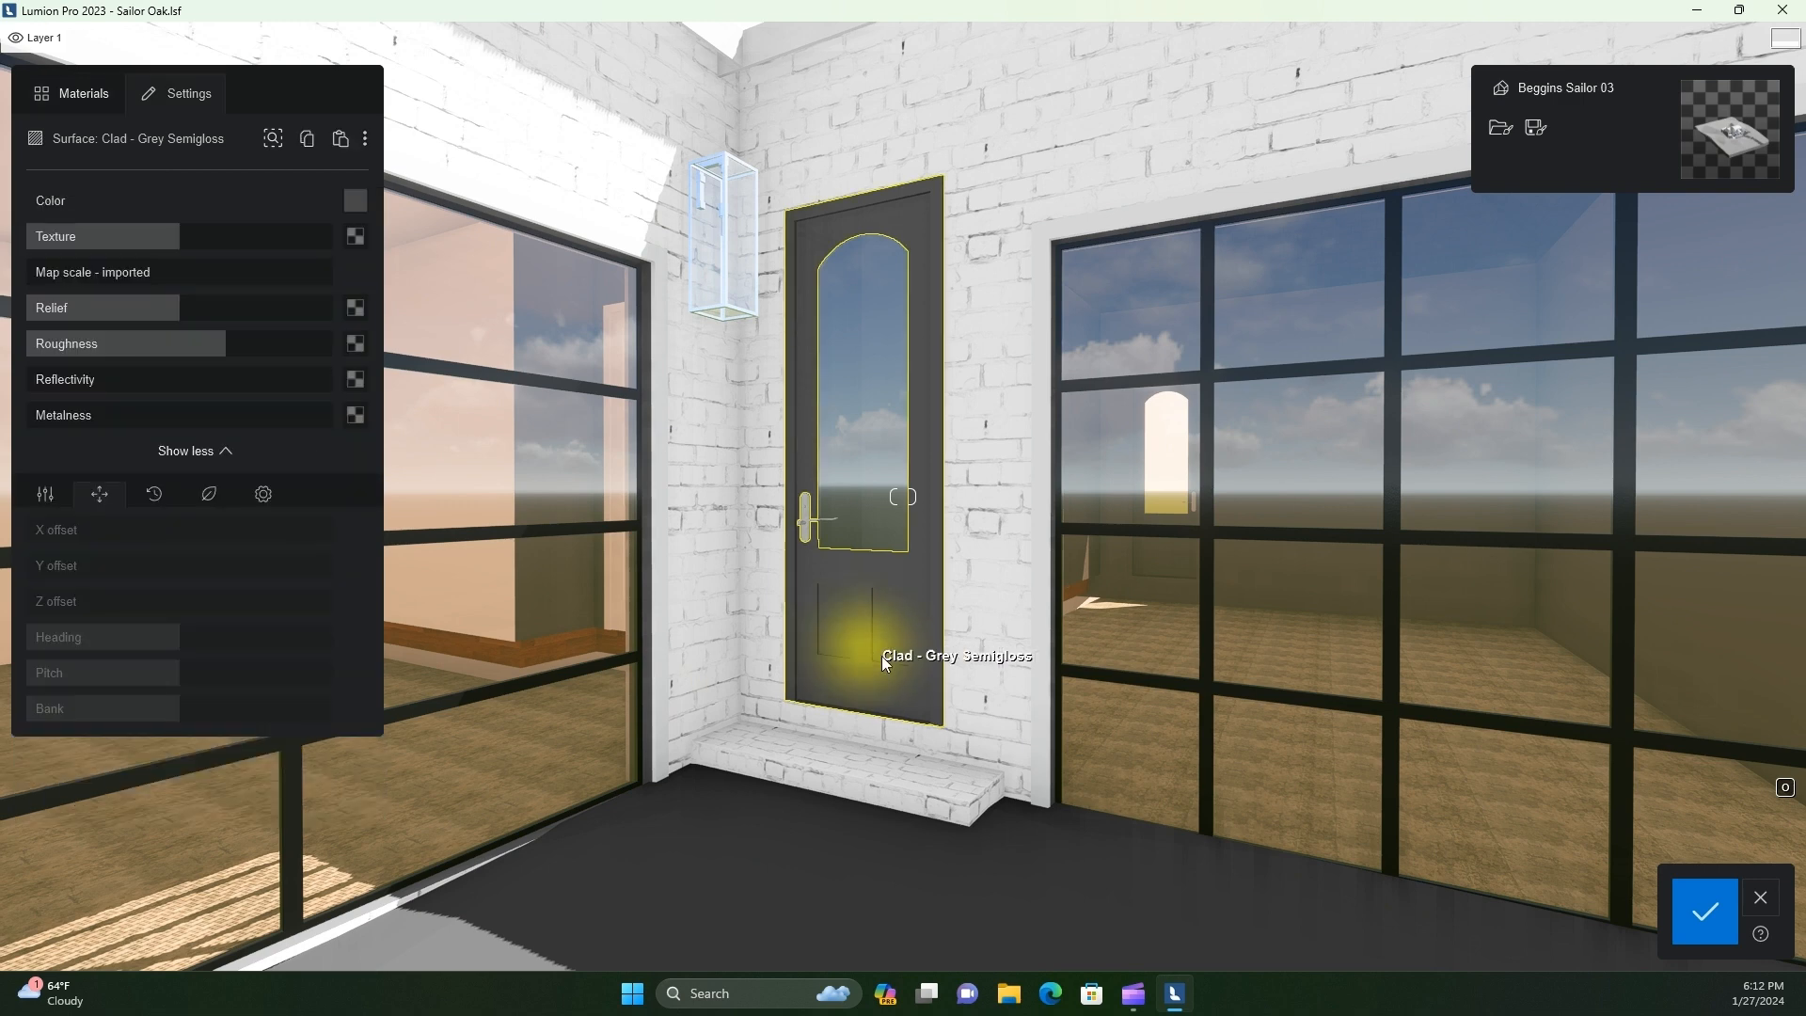
click(356, 233)
Look through the FACADES texture folders, including both WOOD PLANKS panel sets, for a wood suited to the door
click(346, 75)
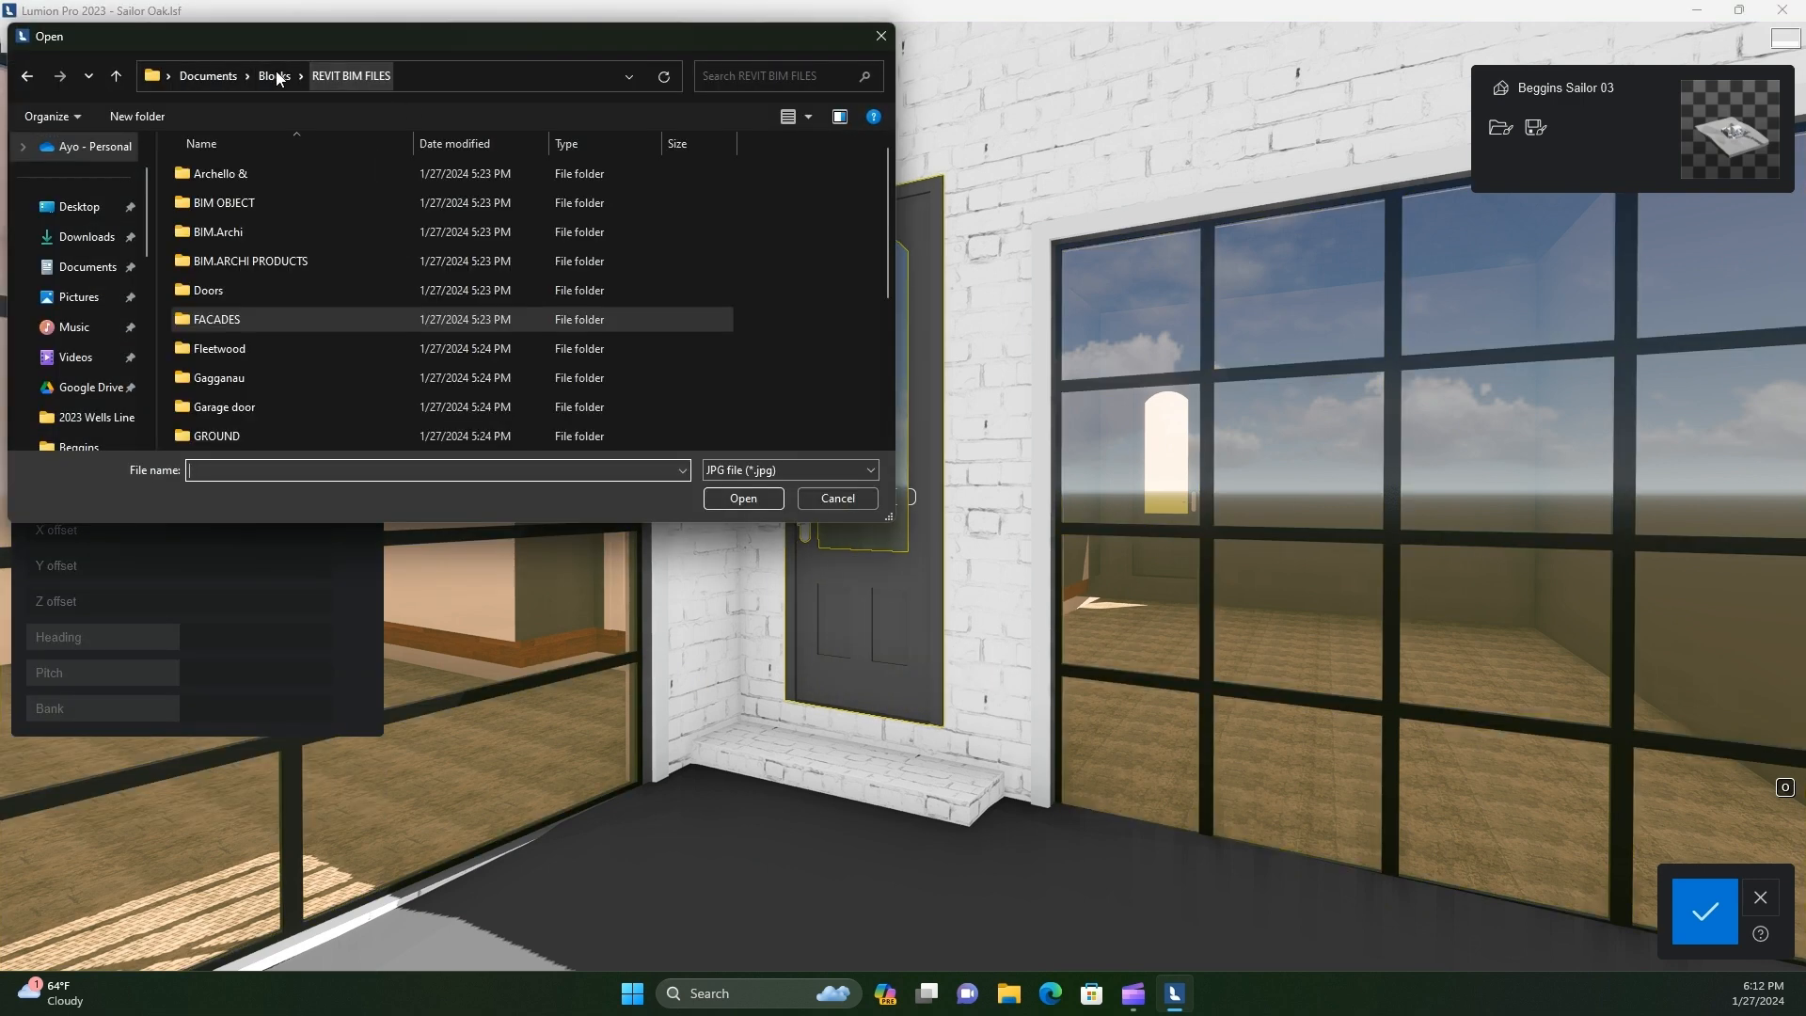
scroll(233, 326, down, 3)
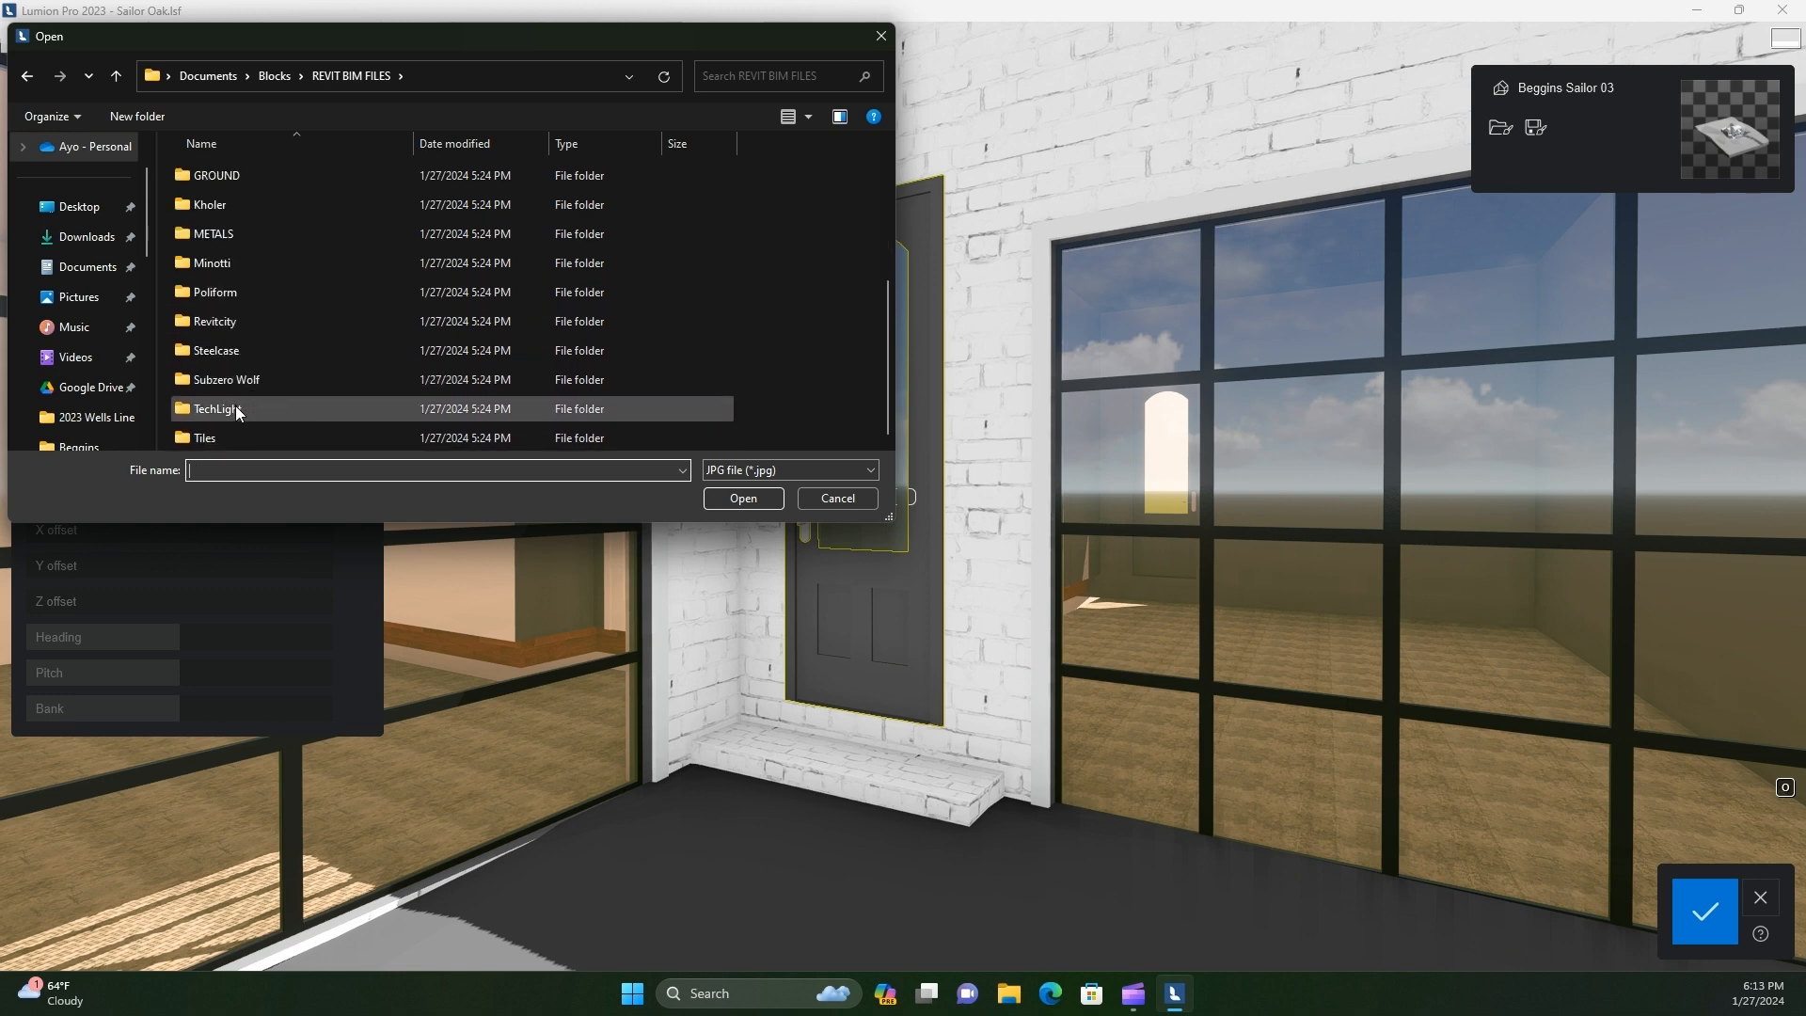
scroll(233, 283, up, 3)
double_click(218, 317)
double_click(226, 299)
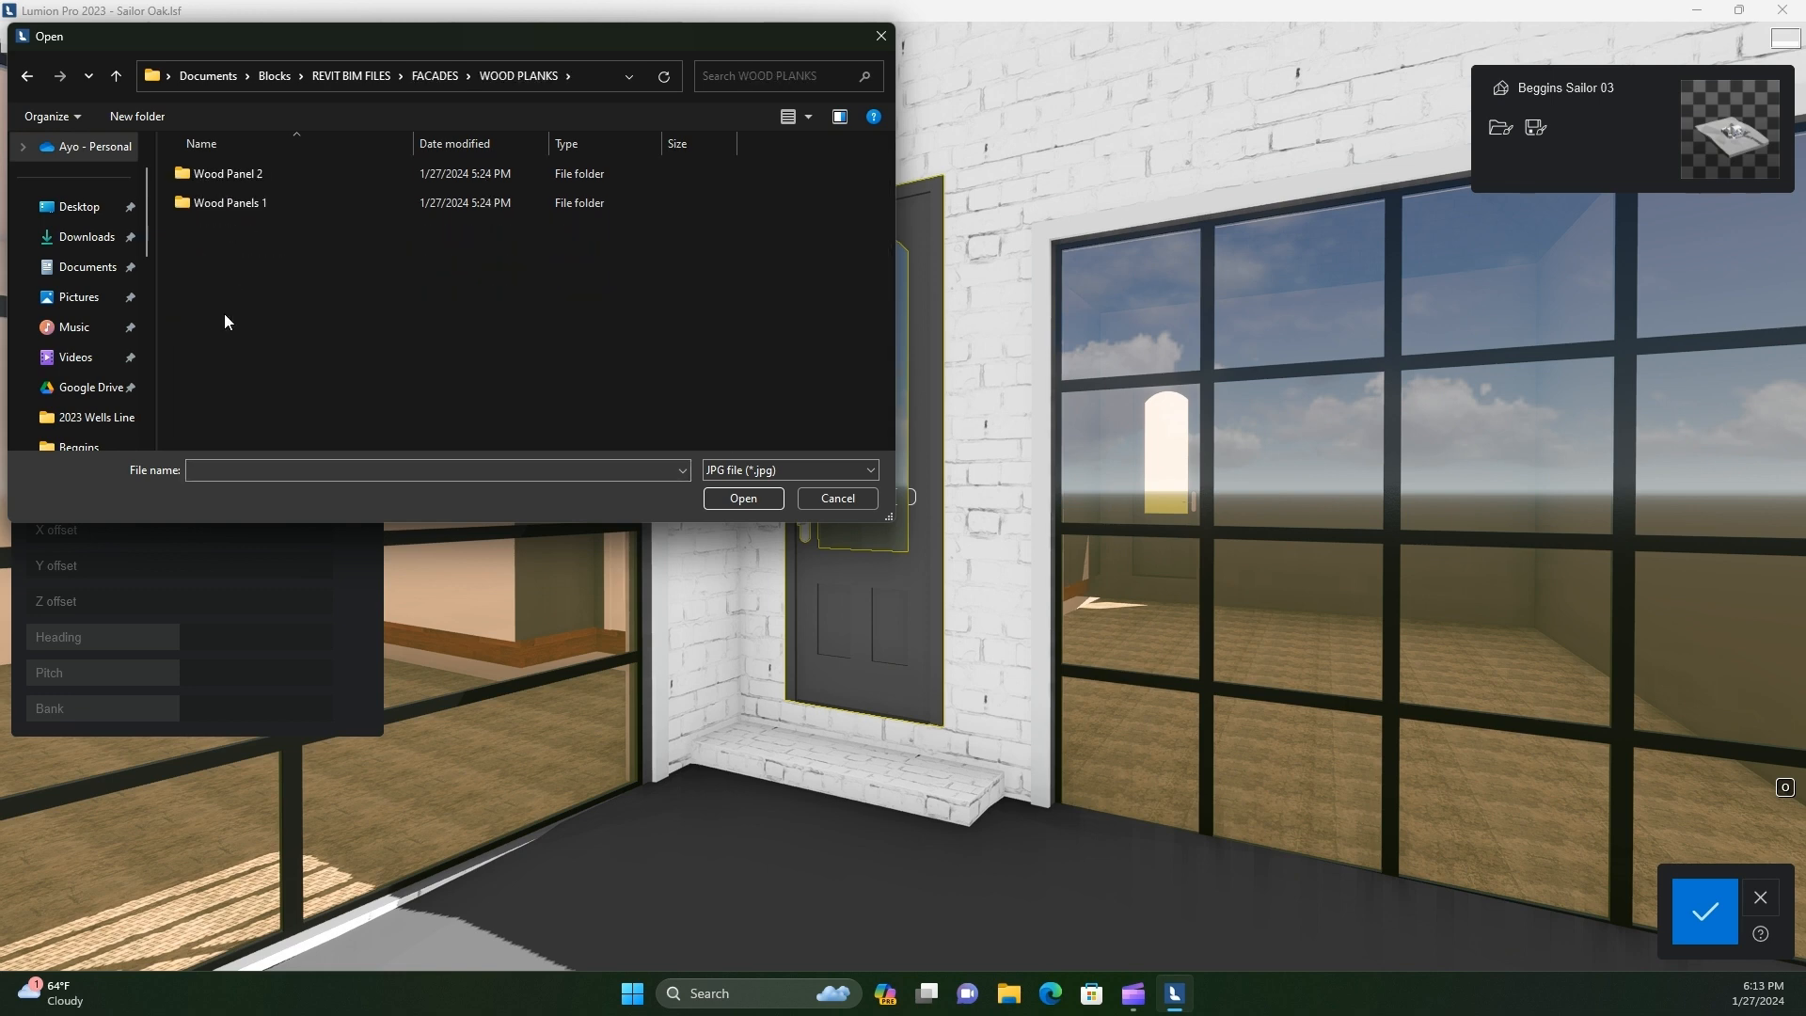
double_click(231, 202)
click(26, 75)
double_click(217, 177)
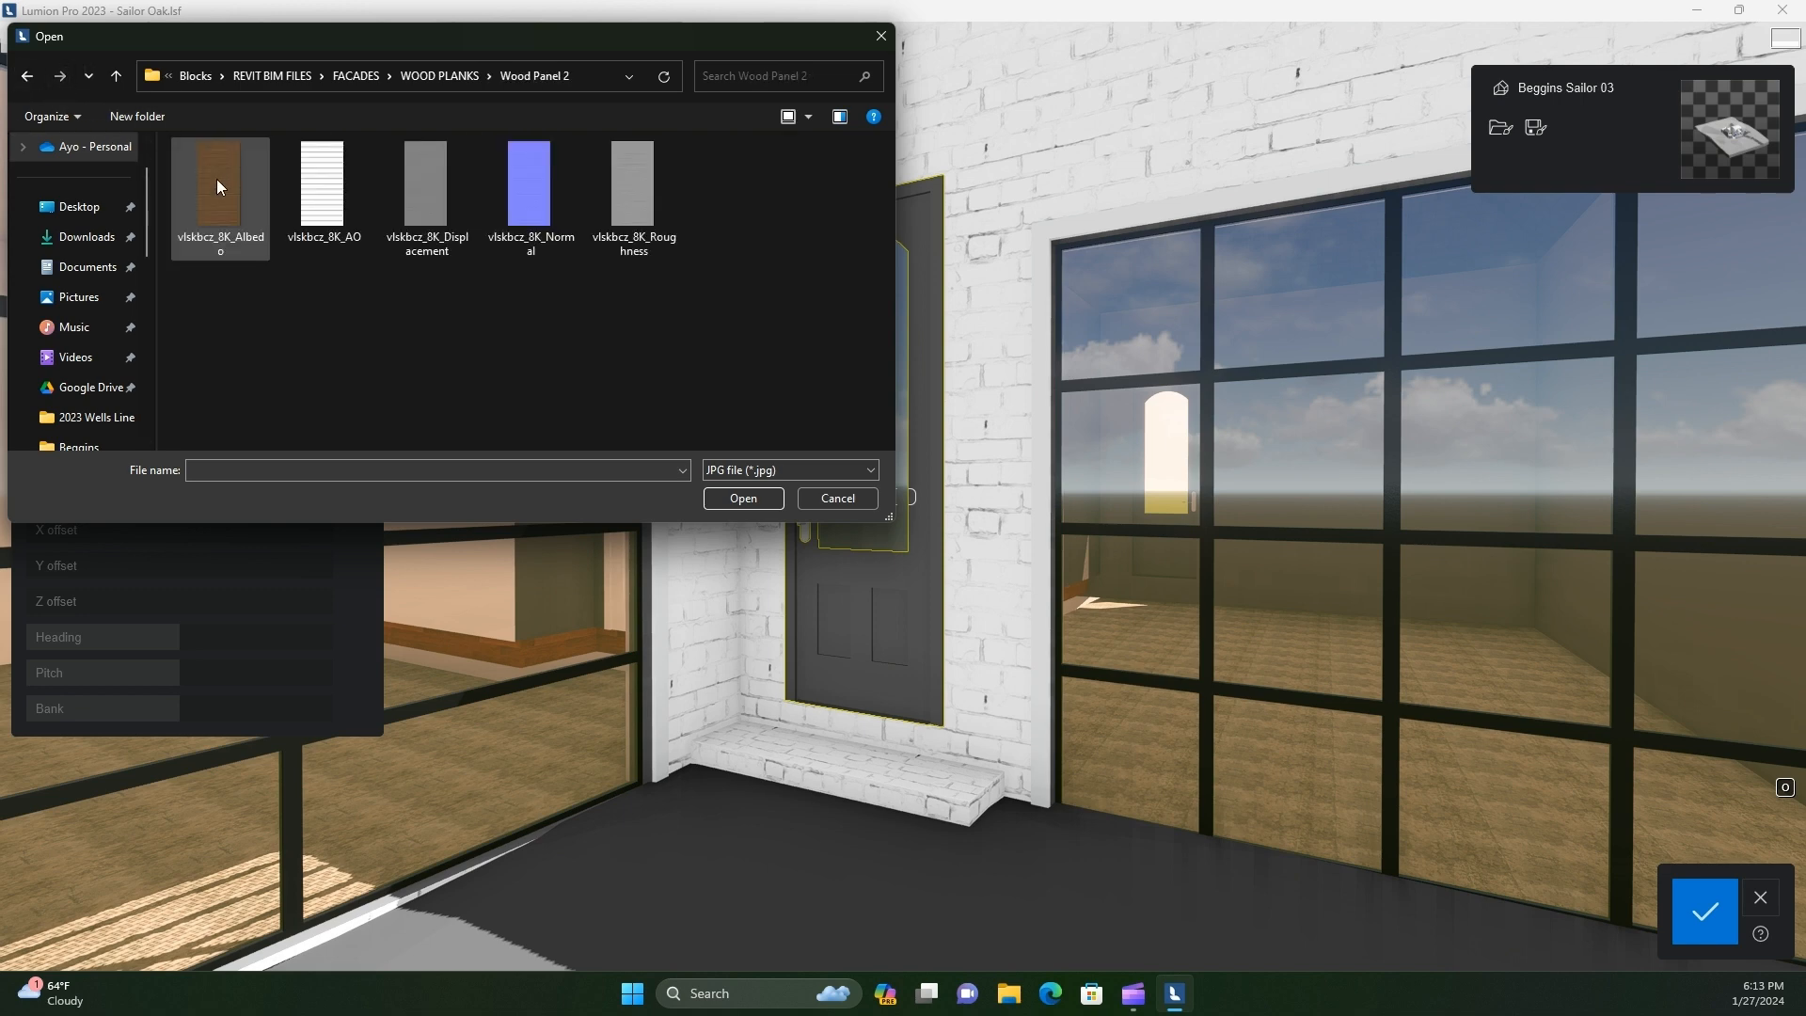
click(26, 75)
click(27, 75)
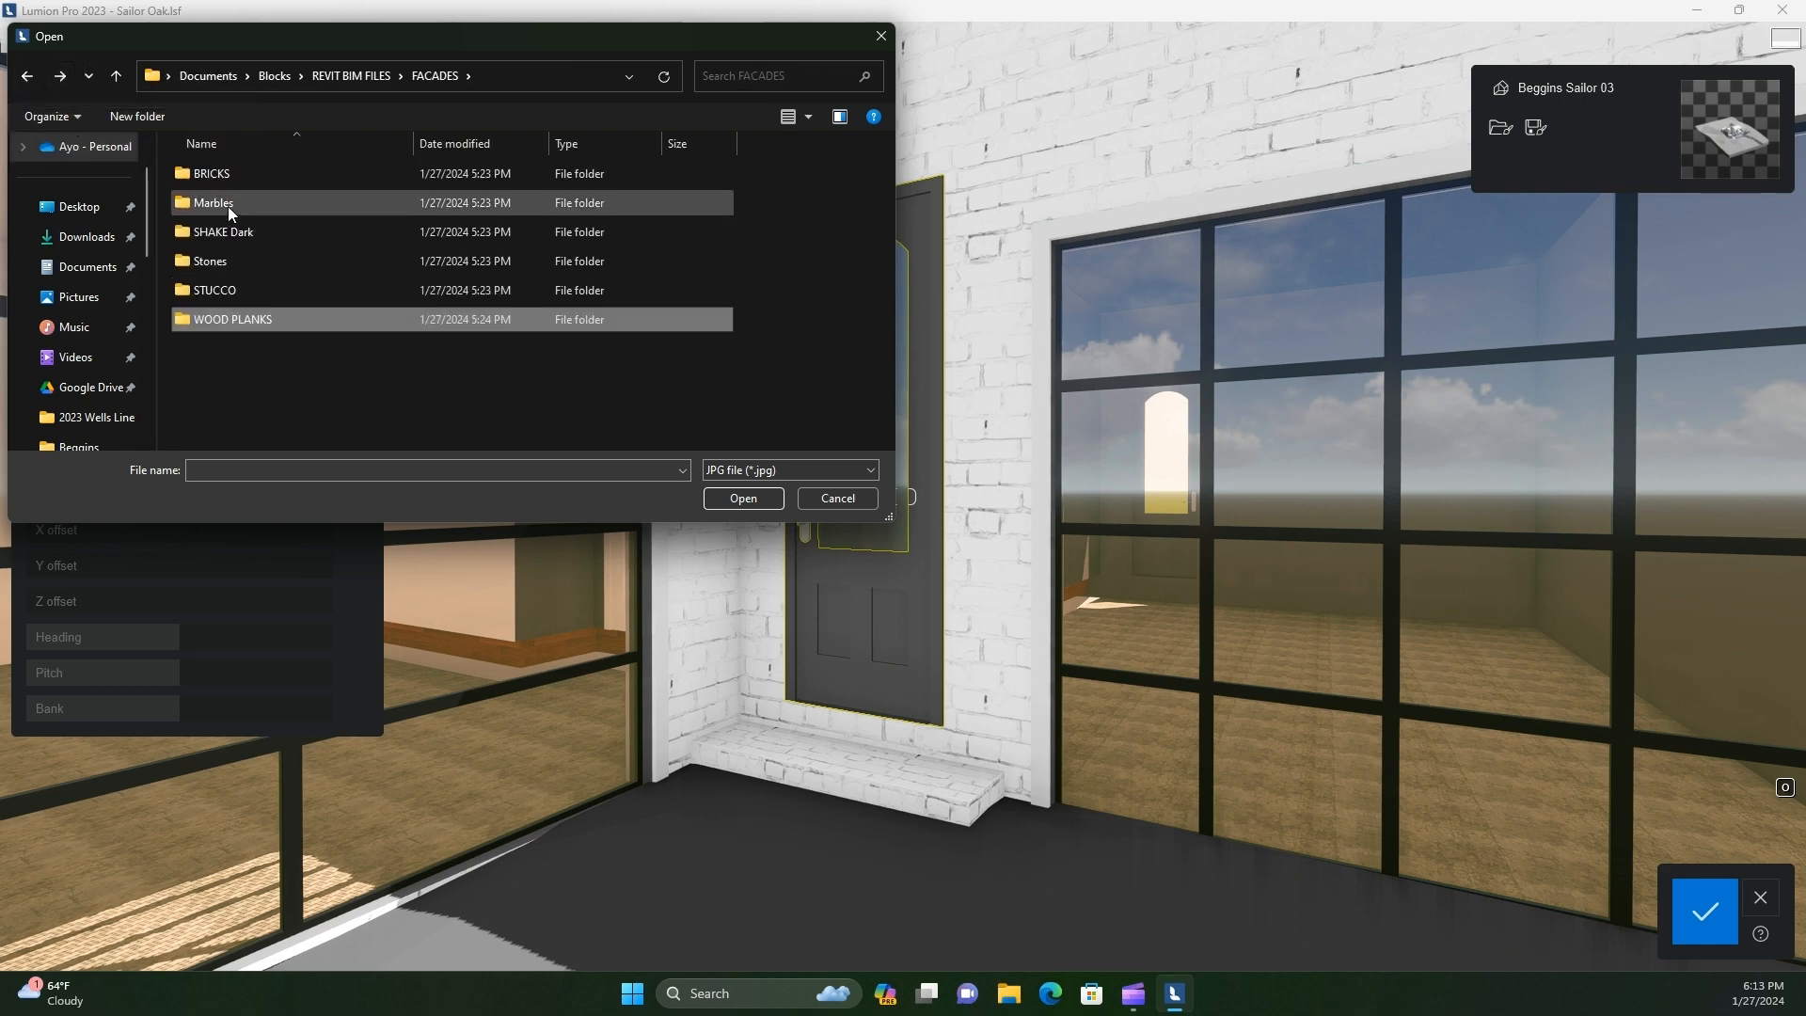
click(28, 84)
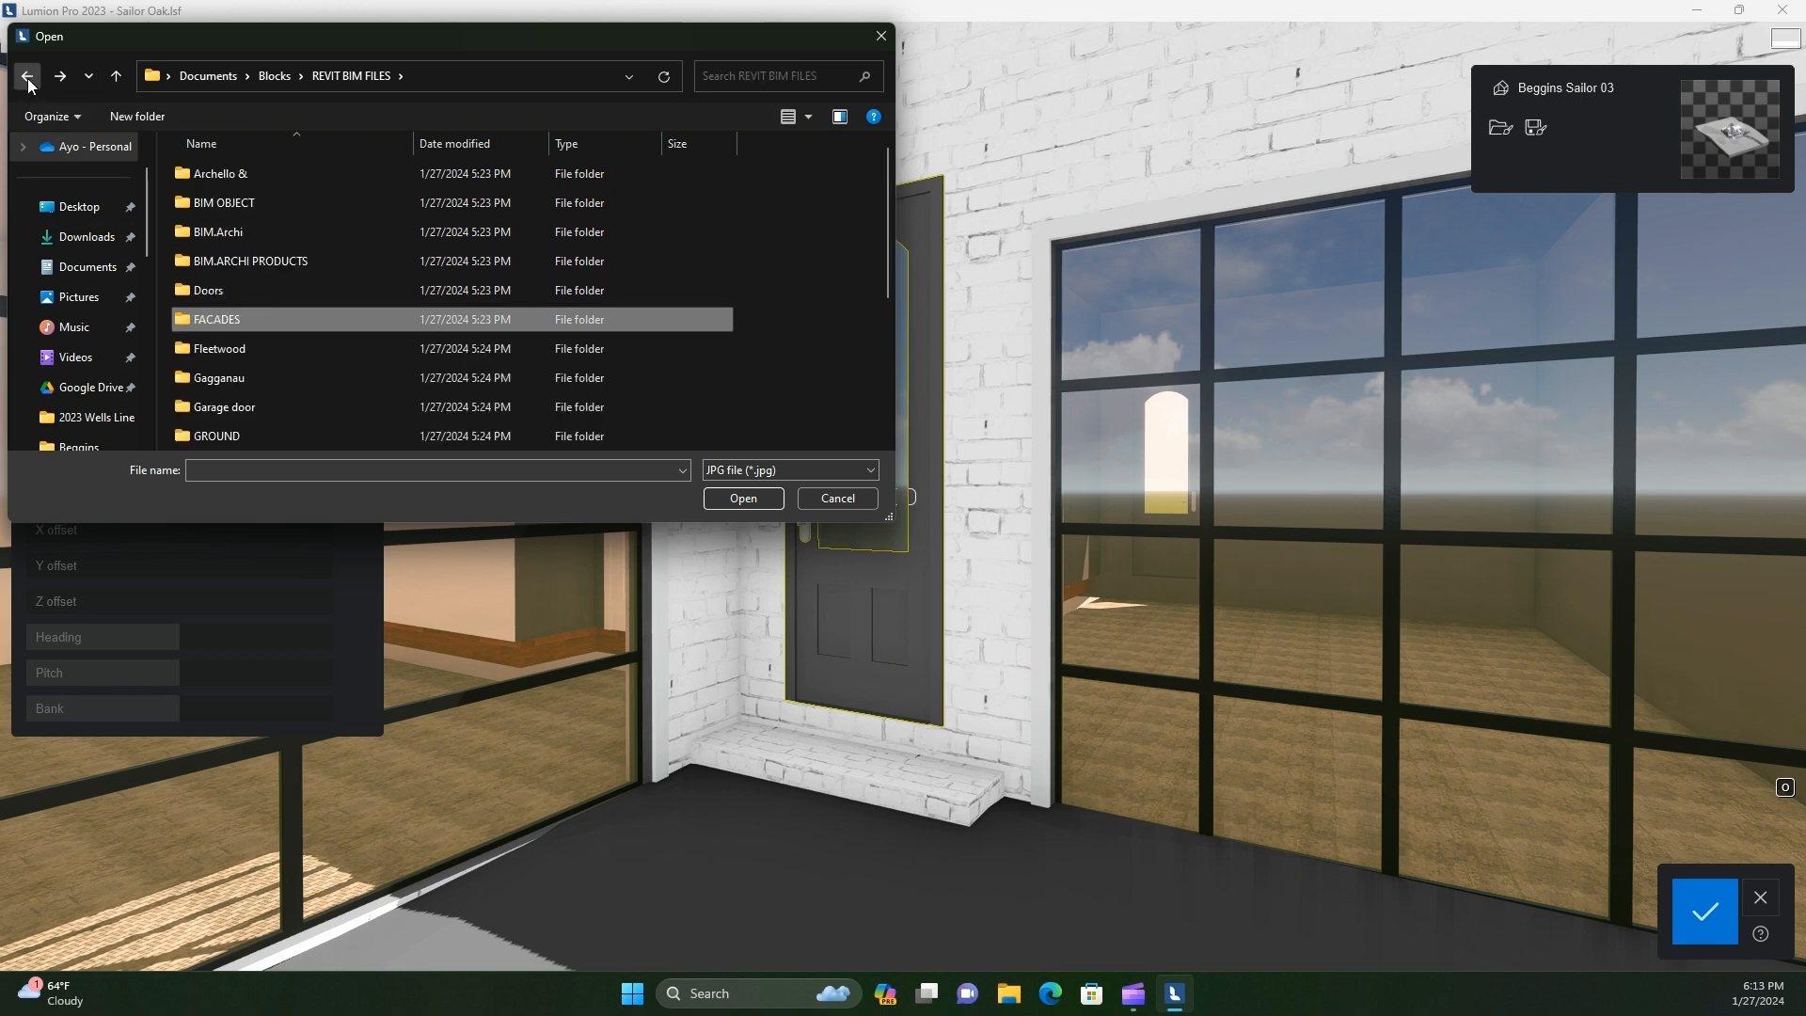
click(27, 84)
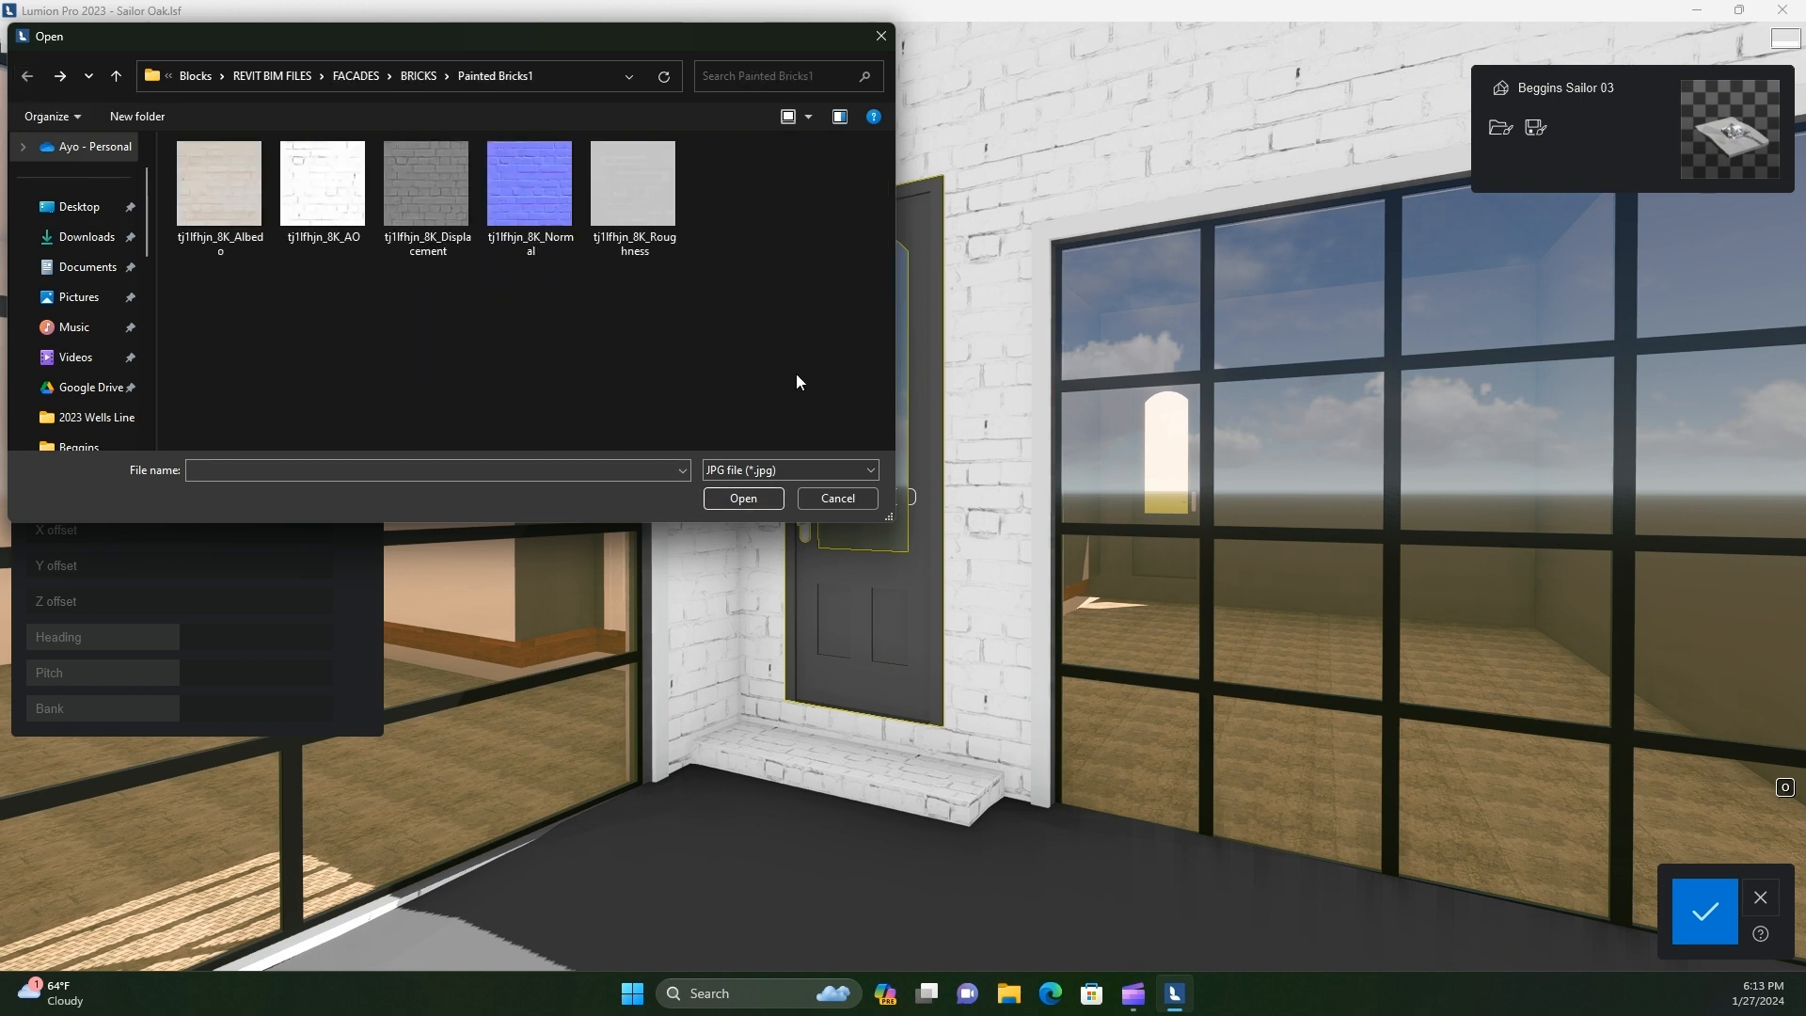
click(363, 75)
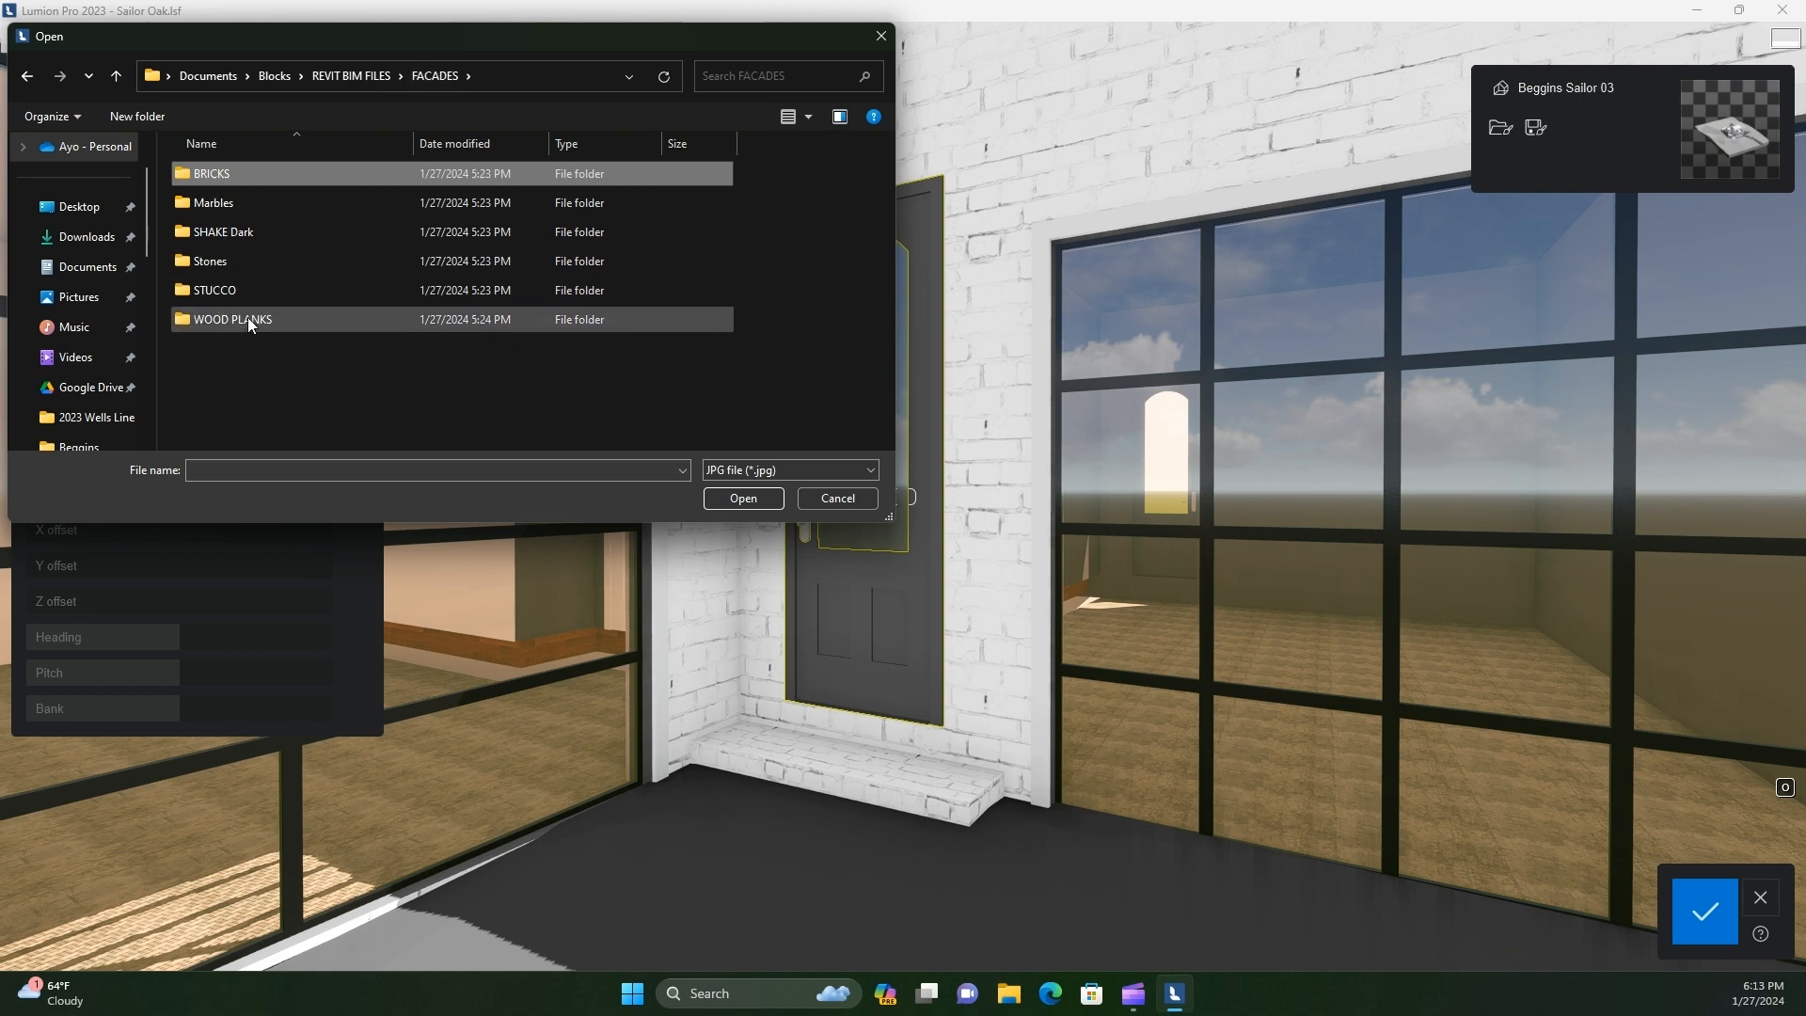
click(30, 83)
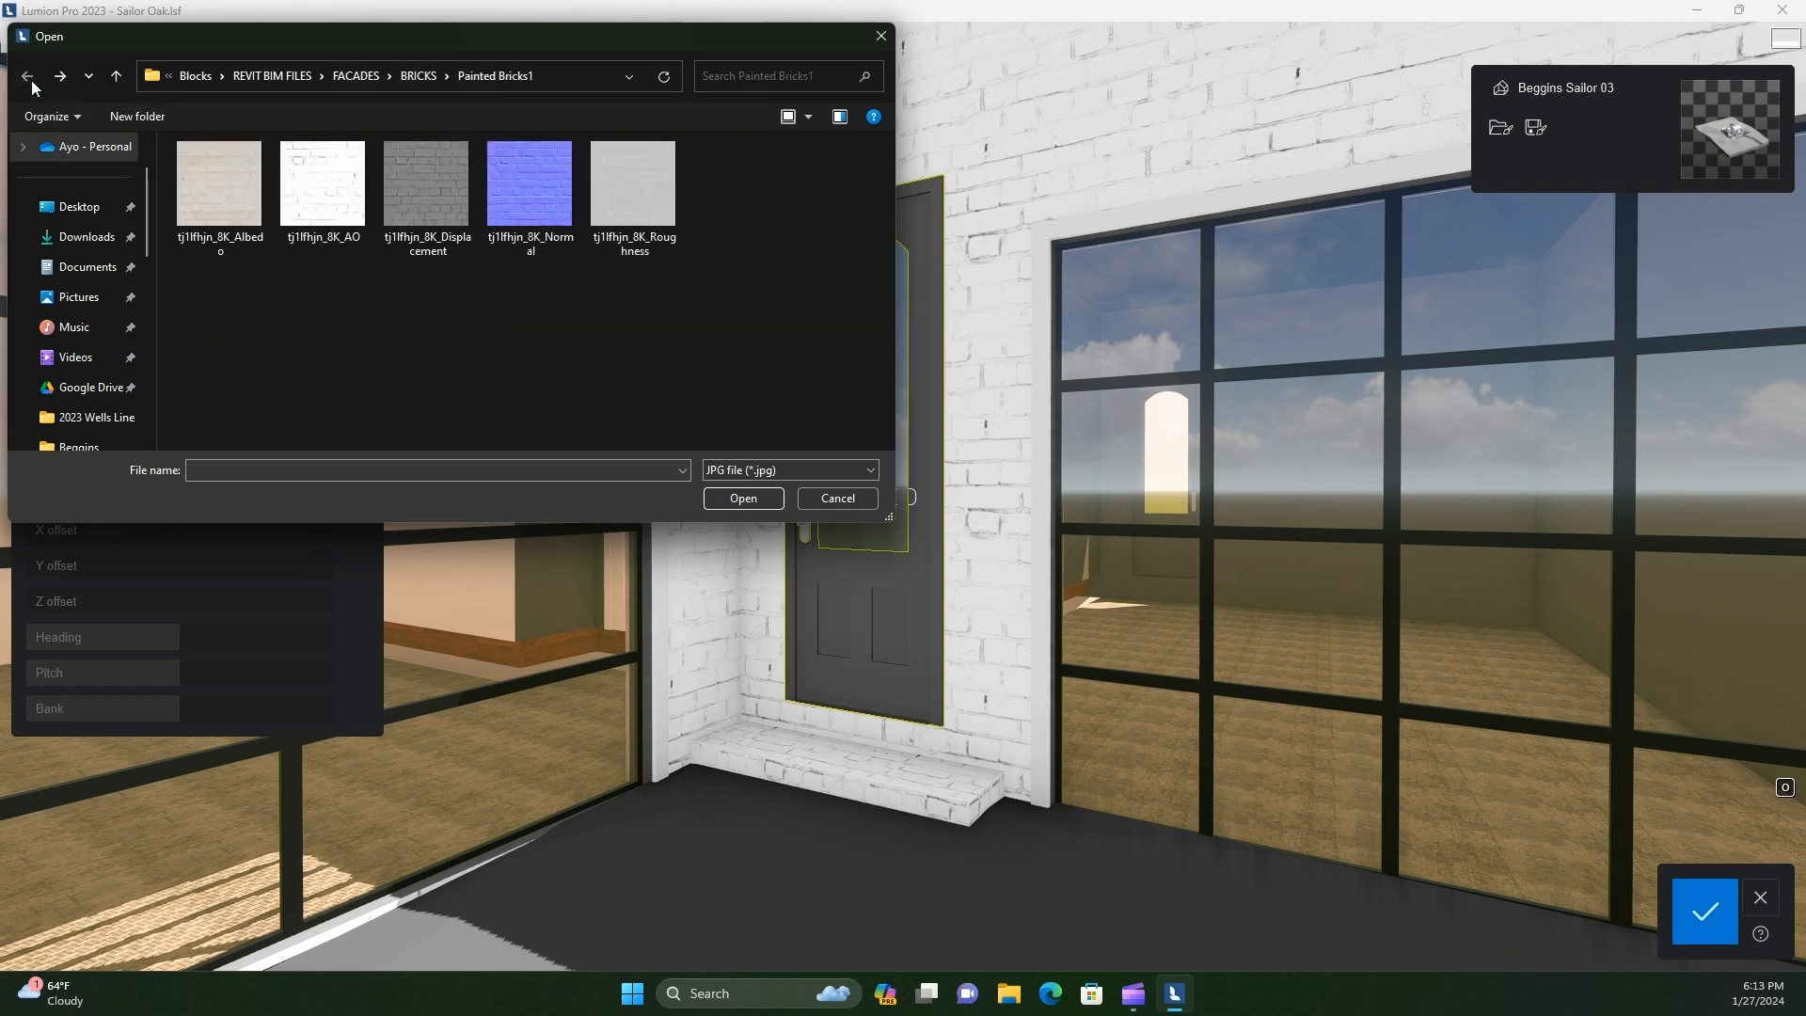
Load the Elm Yellow Wood image from the REVIT BIM FILES > Poliform > WOOD folder as the side door's texture
click(272, 77)
scroll(230, 399, down, 3)
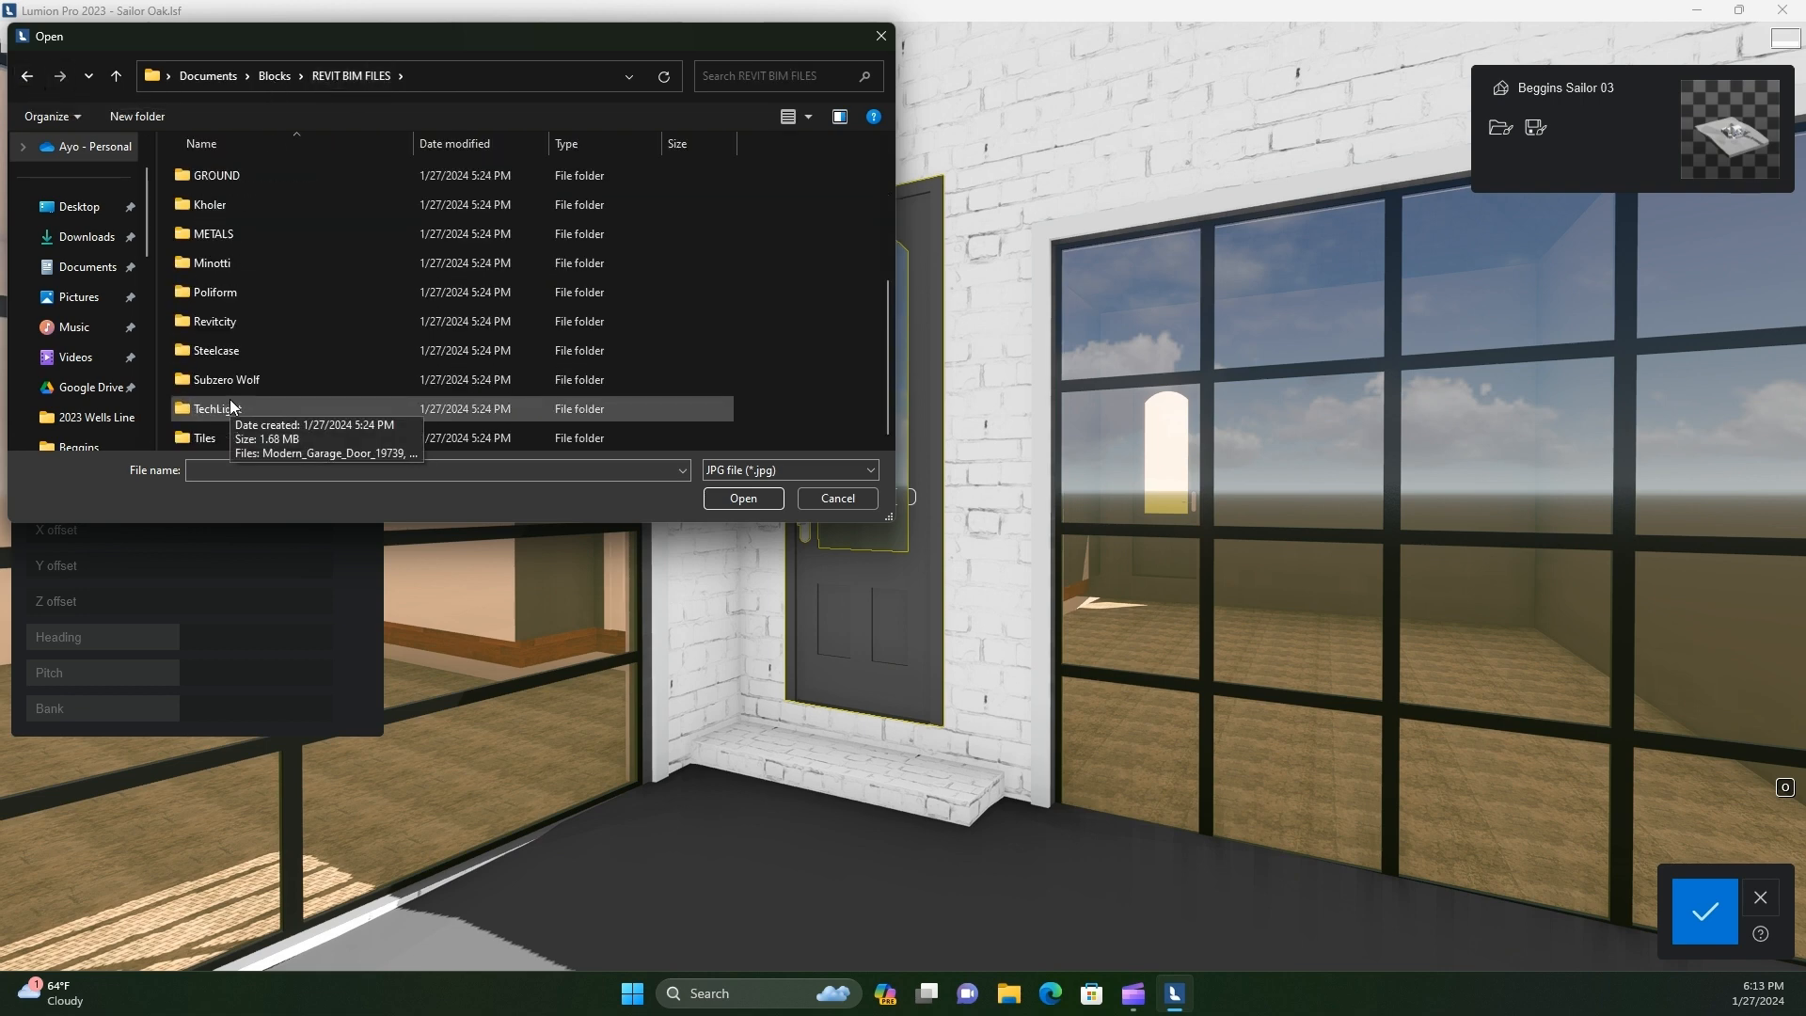
double_click(235, 293)
double_click(211, 203)
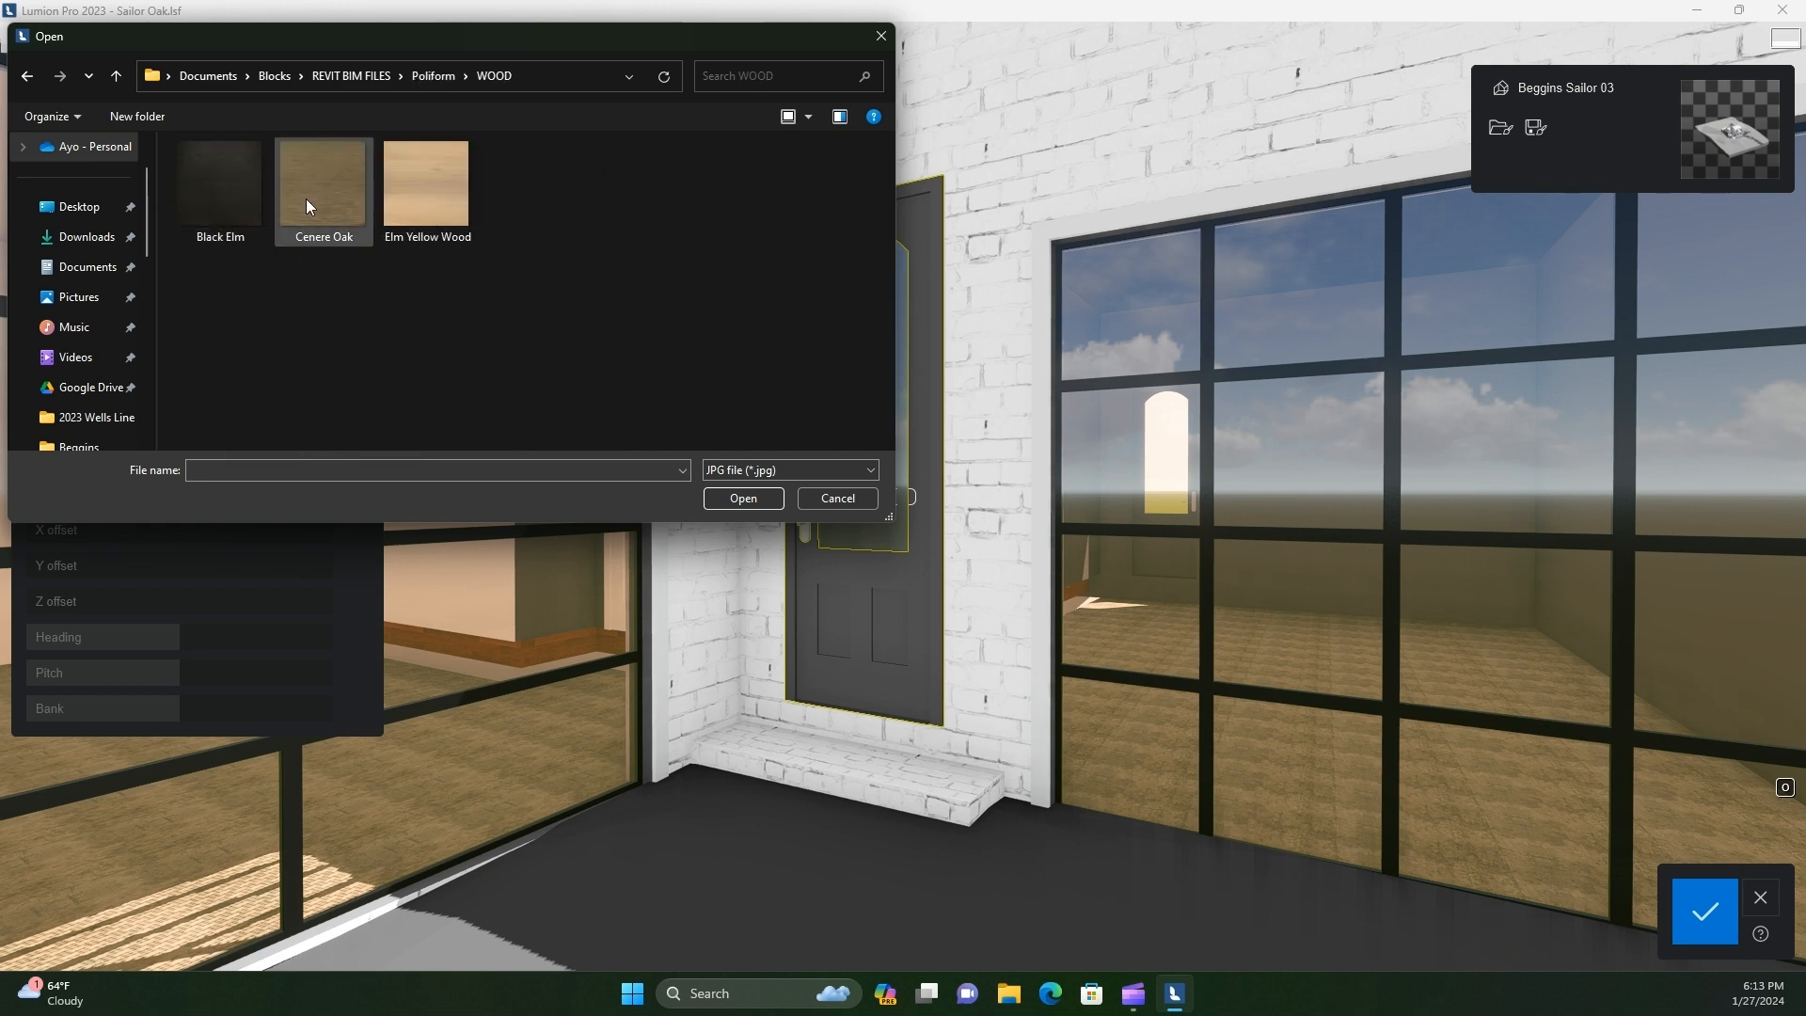
double_click(442, 199)
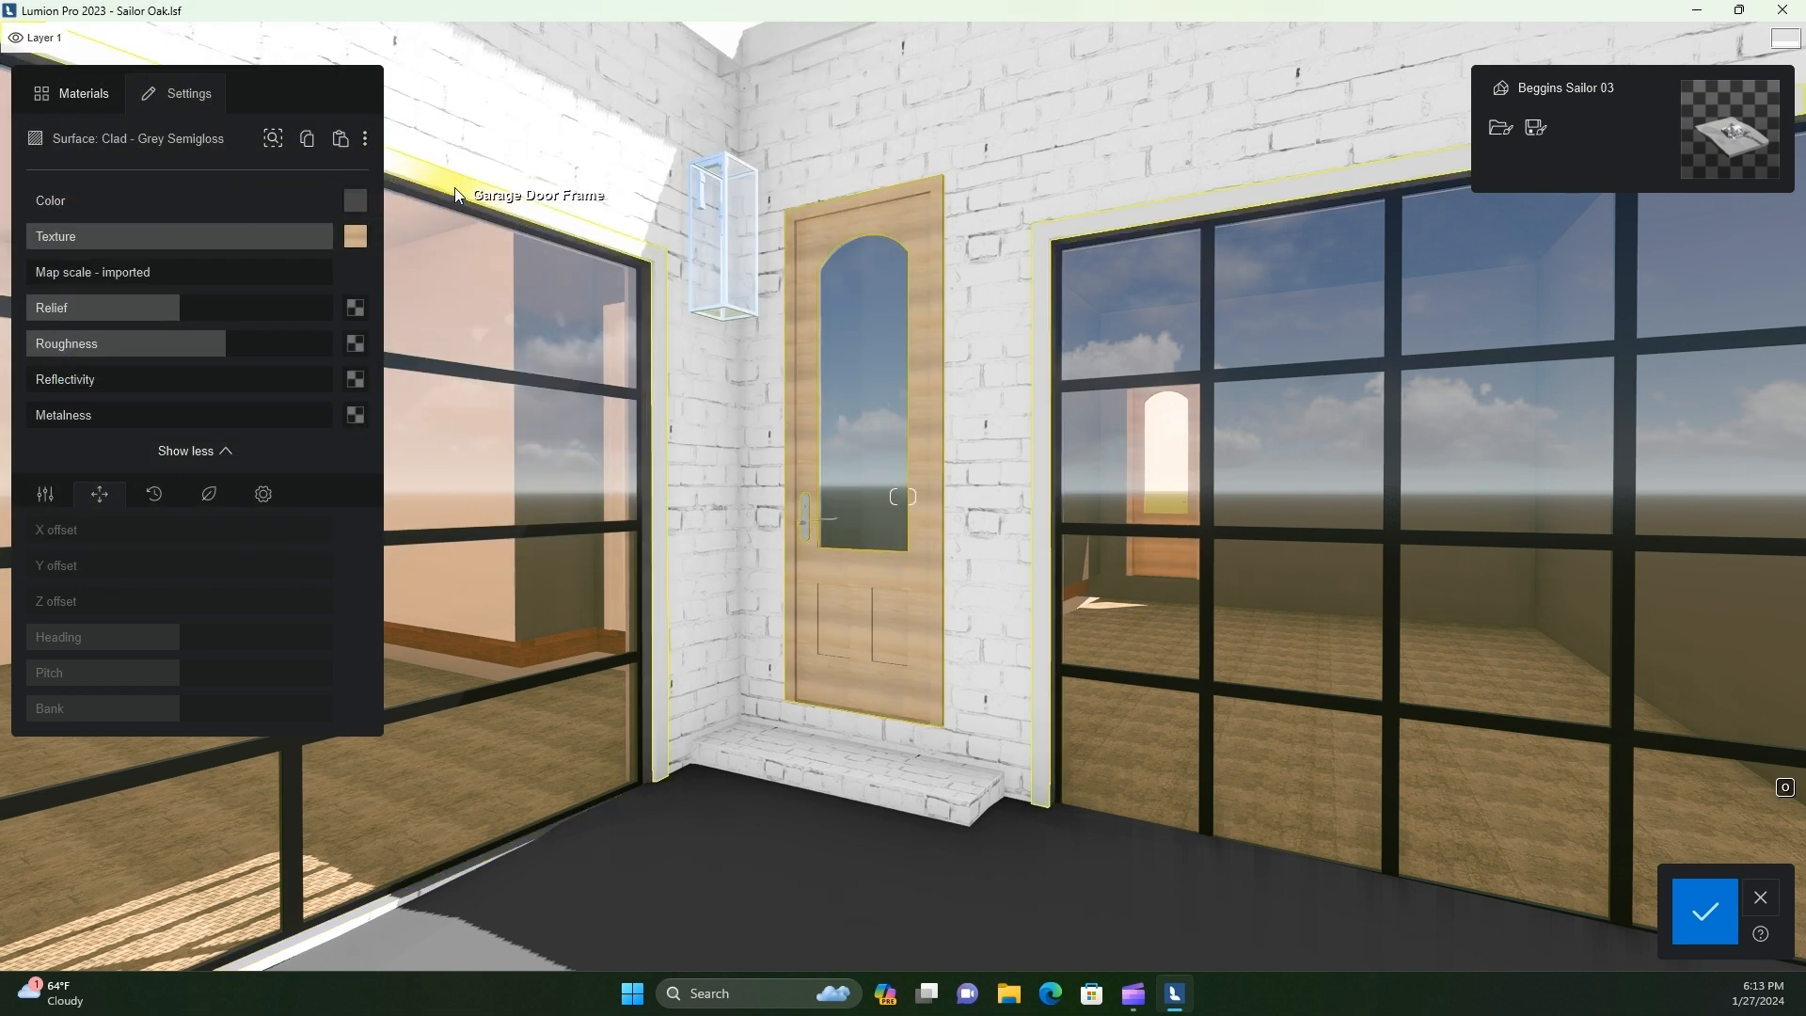
Load the Elm Yellow Wood image as both the relief map and the roughness map of the side door
click(356, 307)
double_click(438, 206)
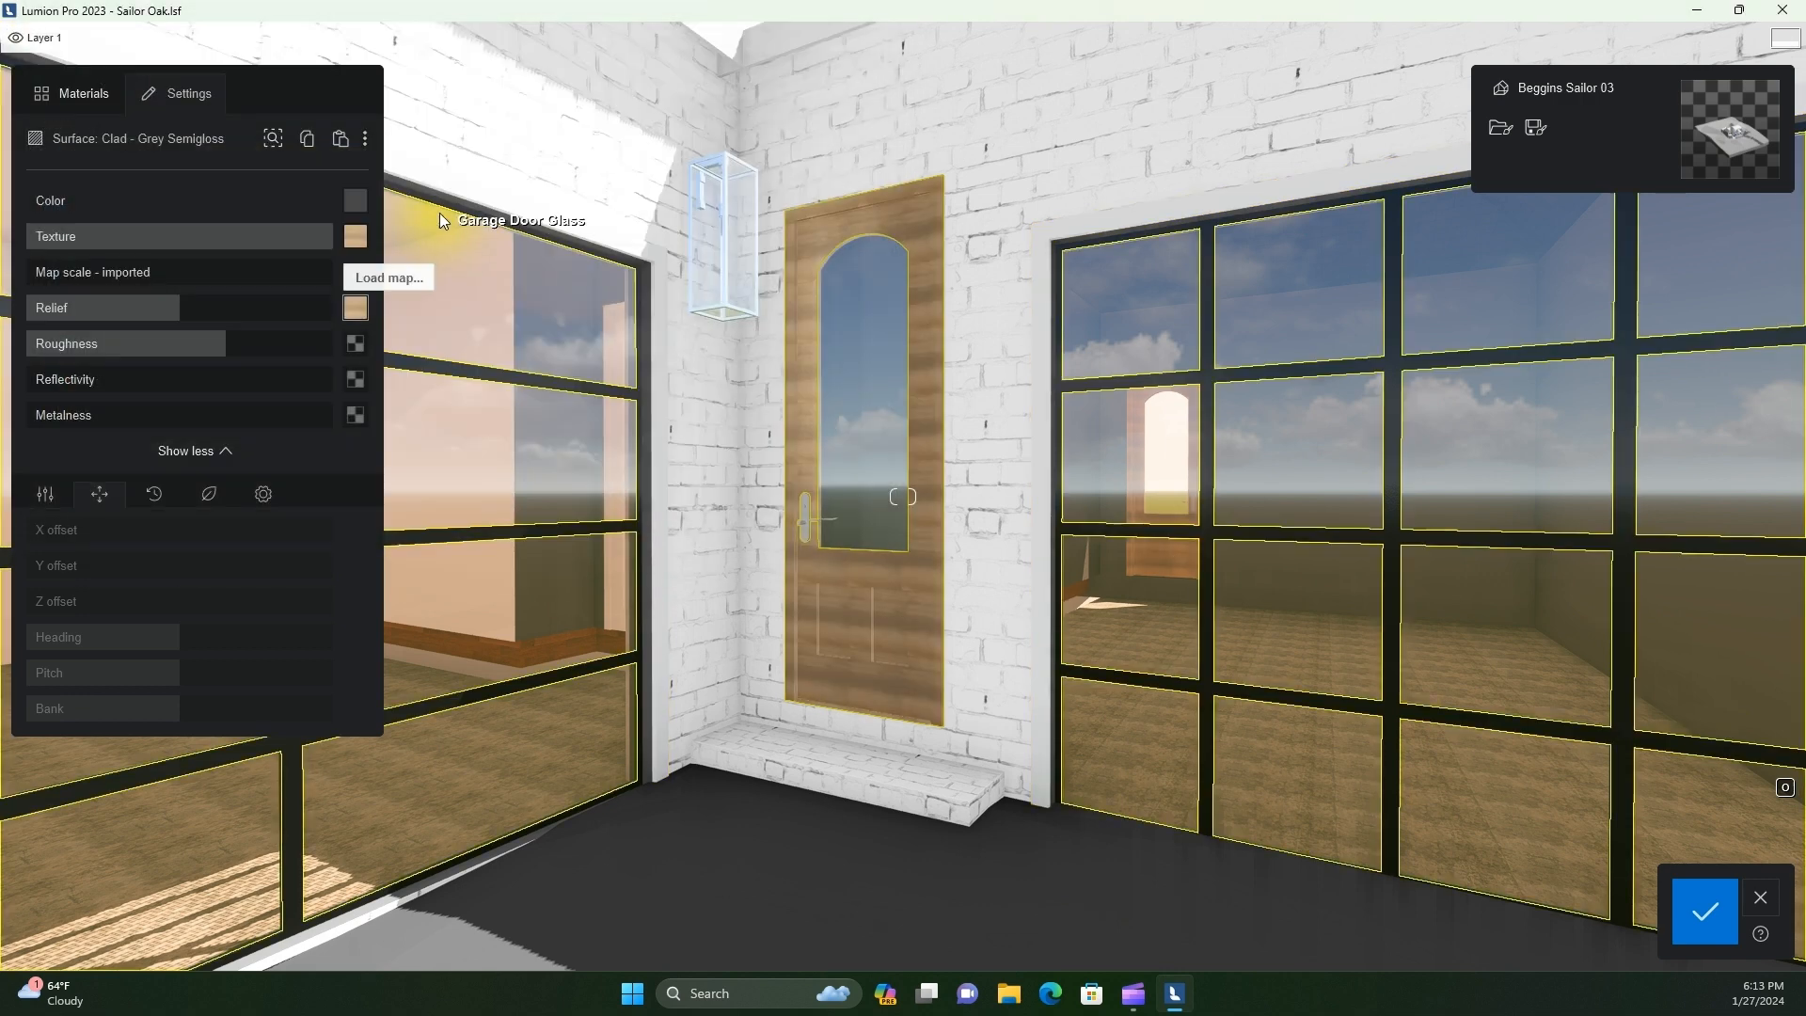
click(355, 344)
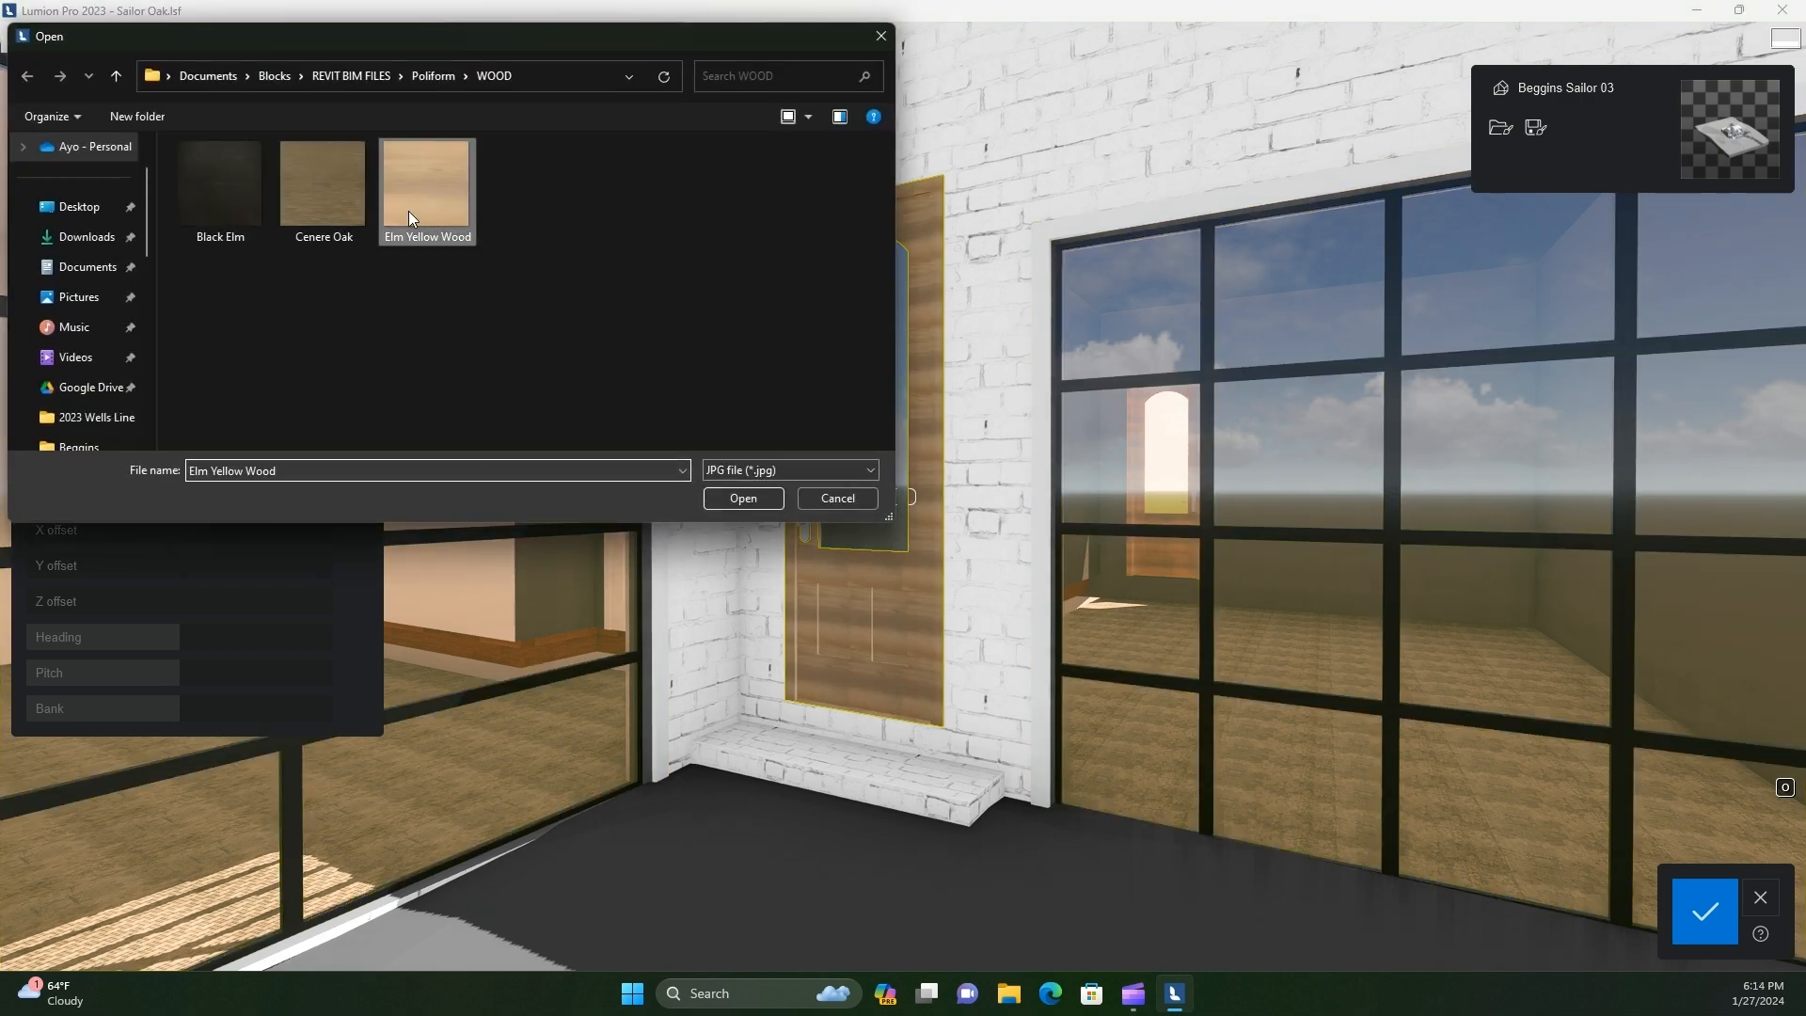
double_click(409, 209)
Lower the roughness and relief strength of the side door's wood material
scroll(837, 698, up, 5)
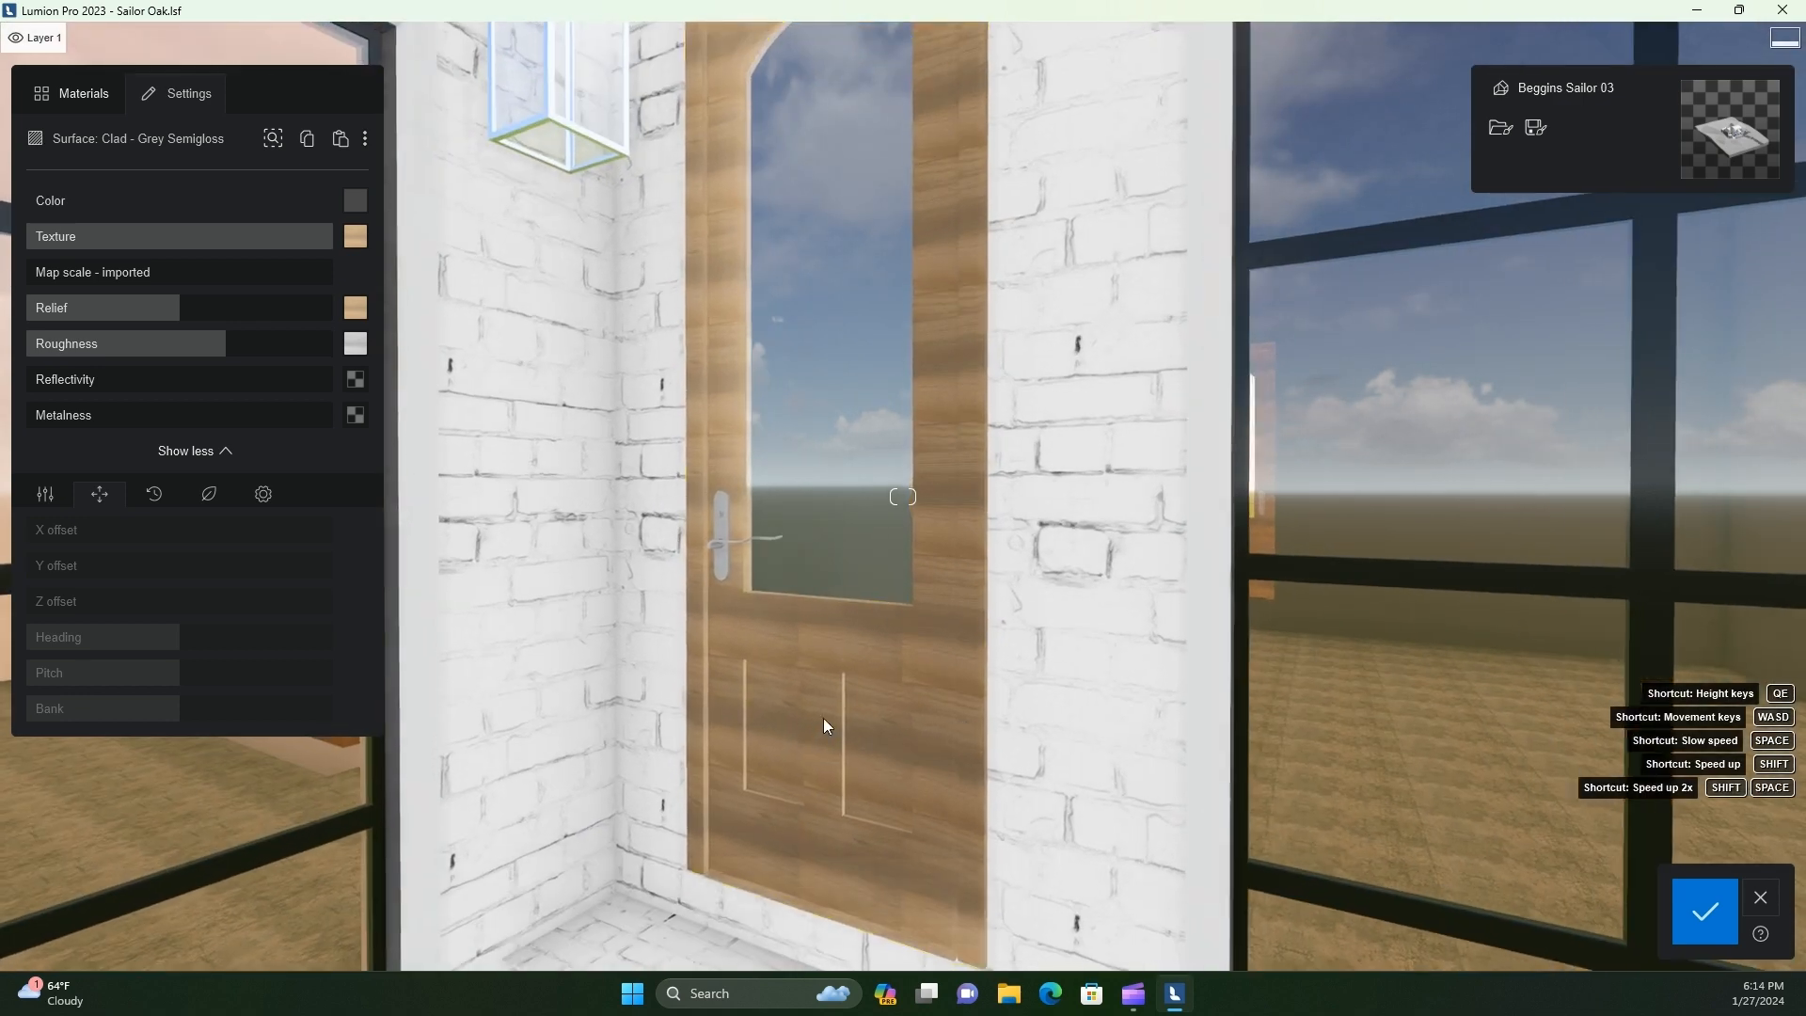
key(a)
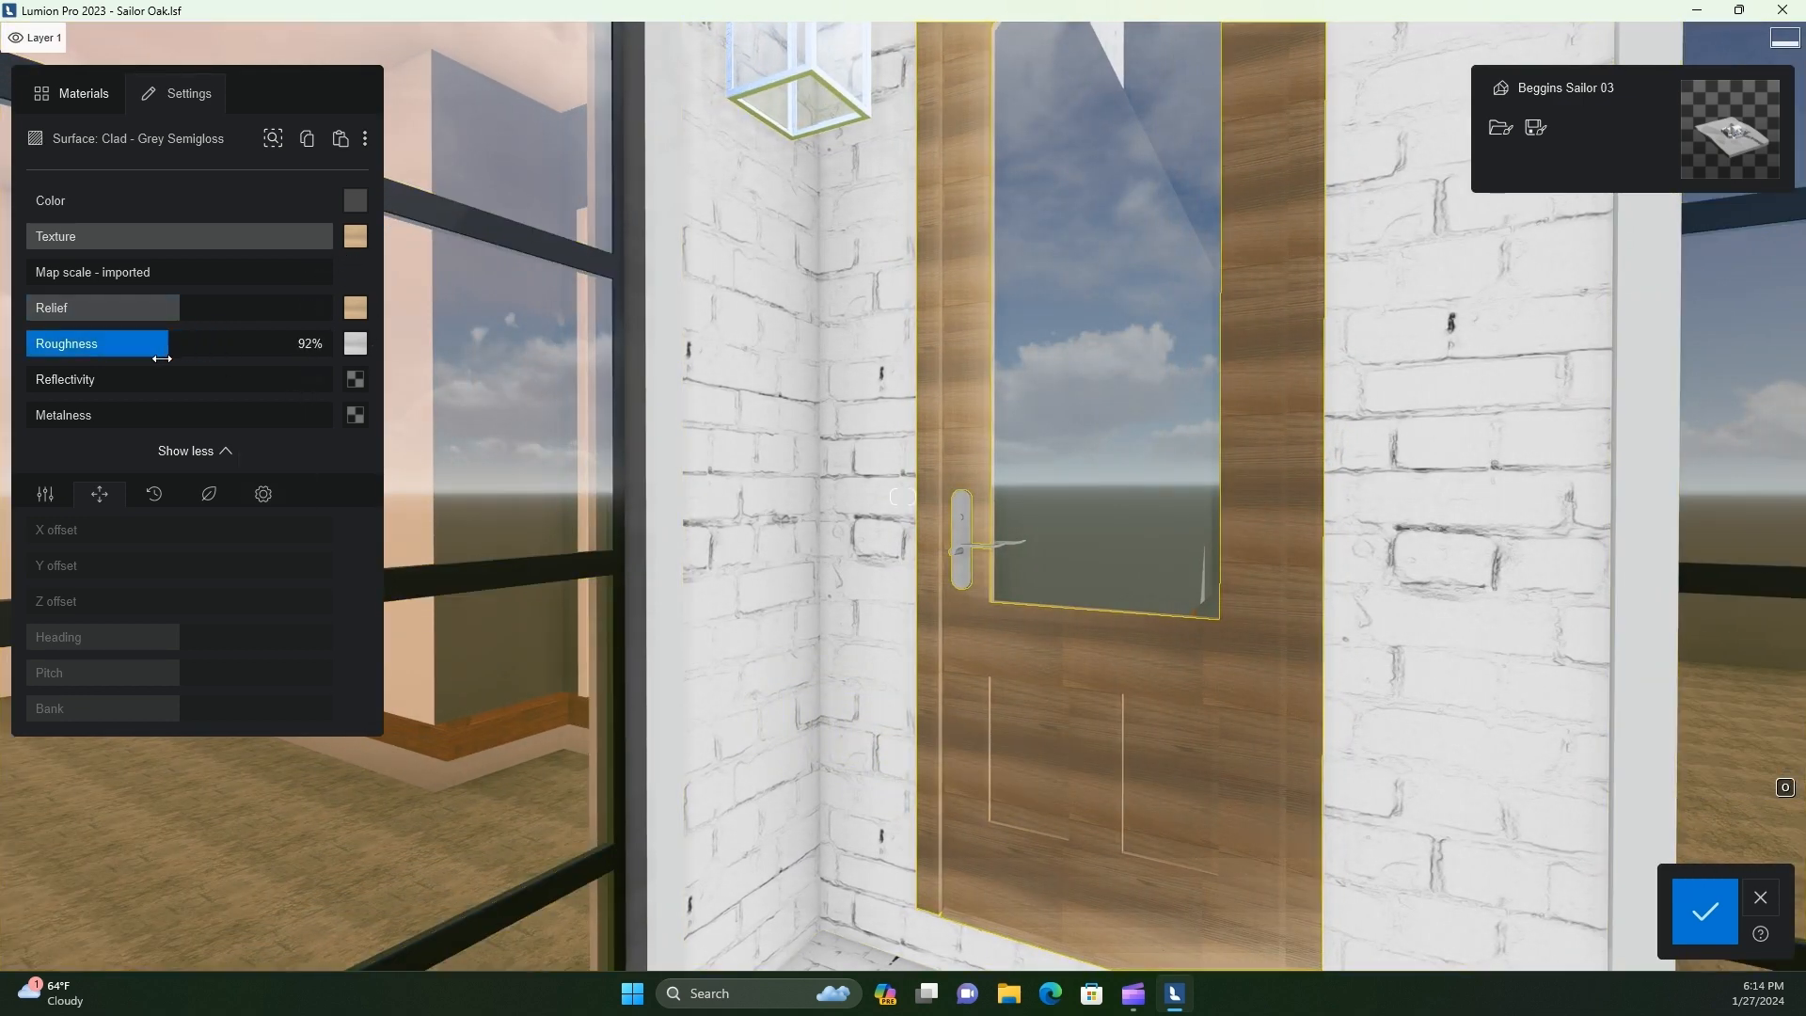
mouse_move(162, 359)
mouse_down()
mouse_move(104, 358)
mouse_move(179, 356)
mouse_up()
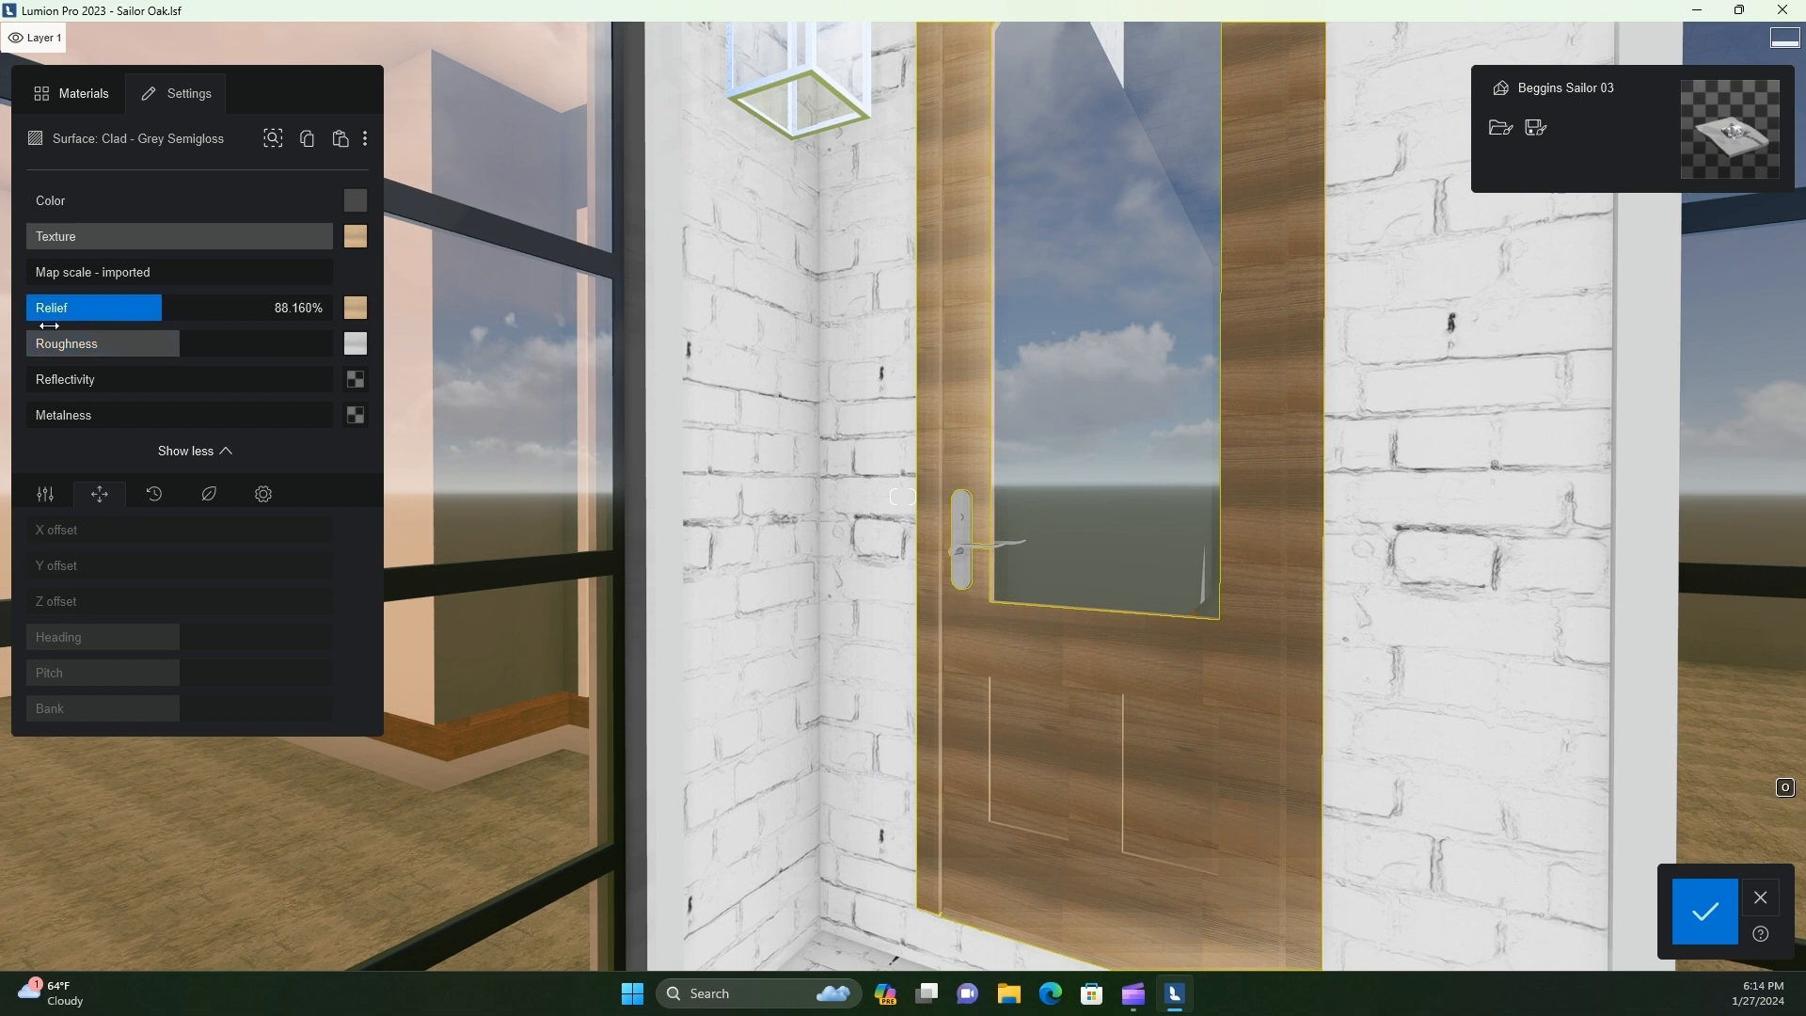
Give the door's wood a custom map scale and increase its Pitch so the grain runs vertically
click(38, 272)
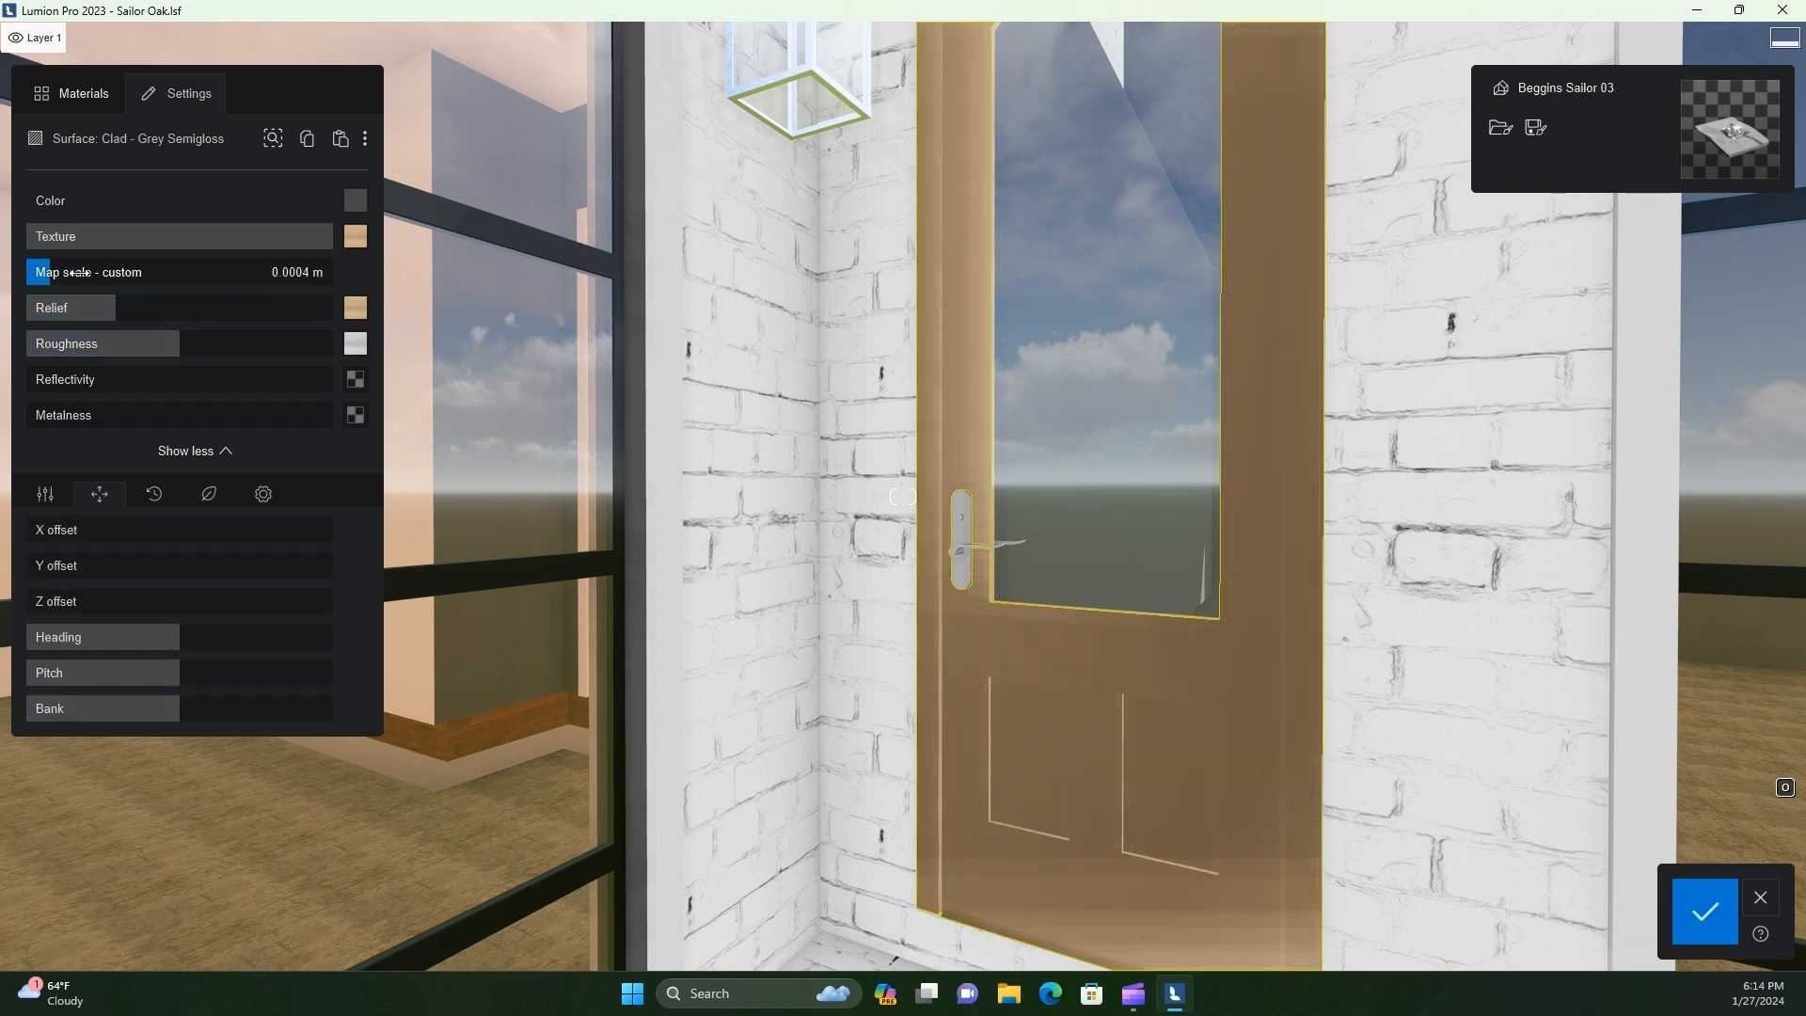
drag(166, 279, 414, 331)
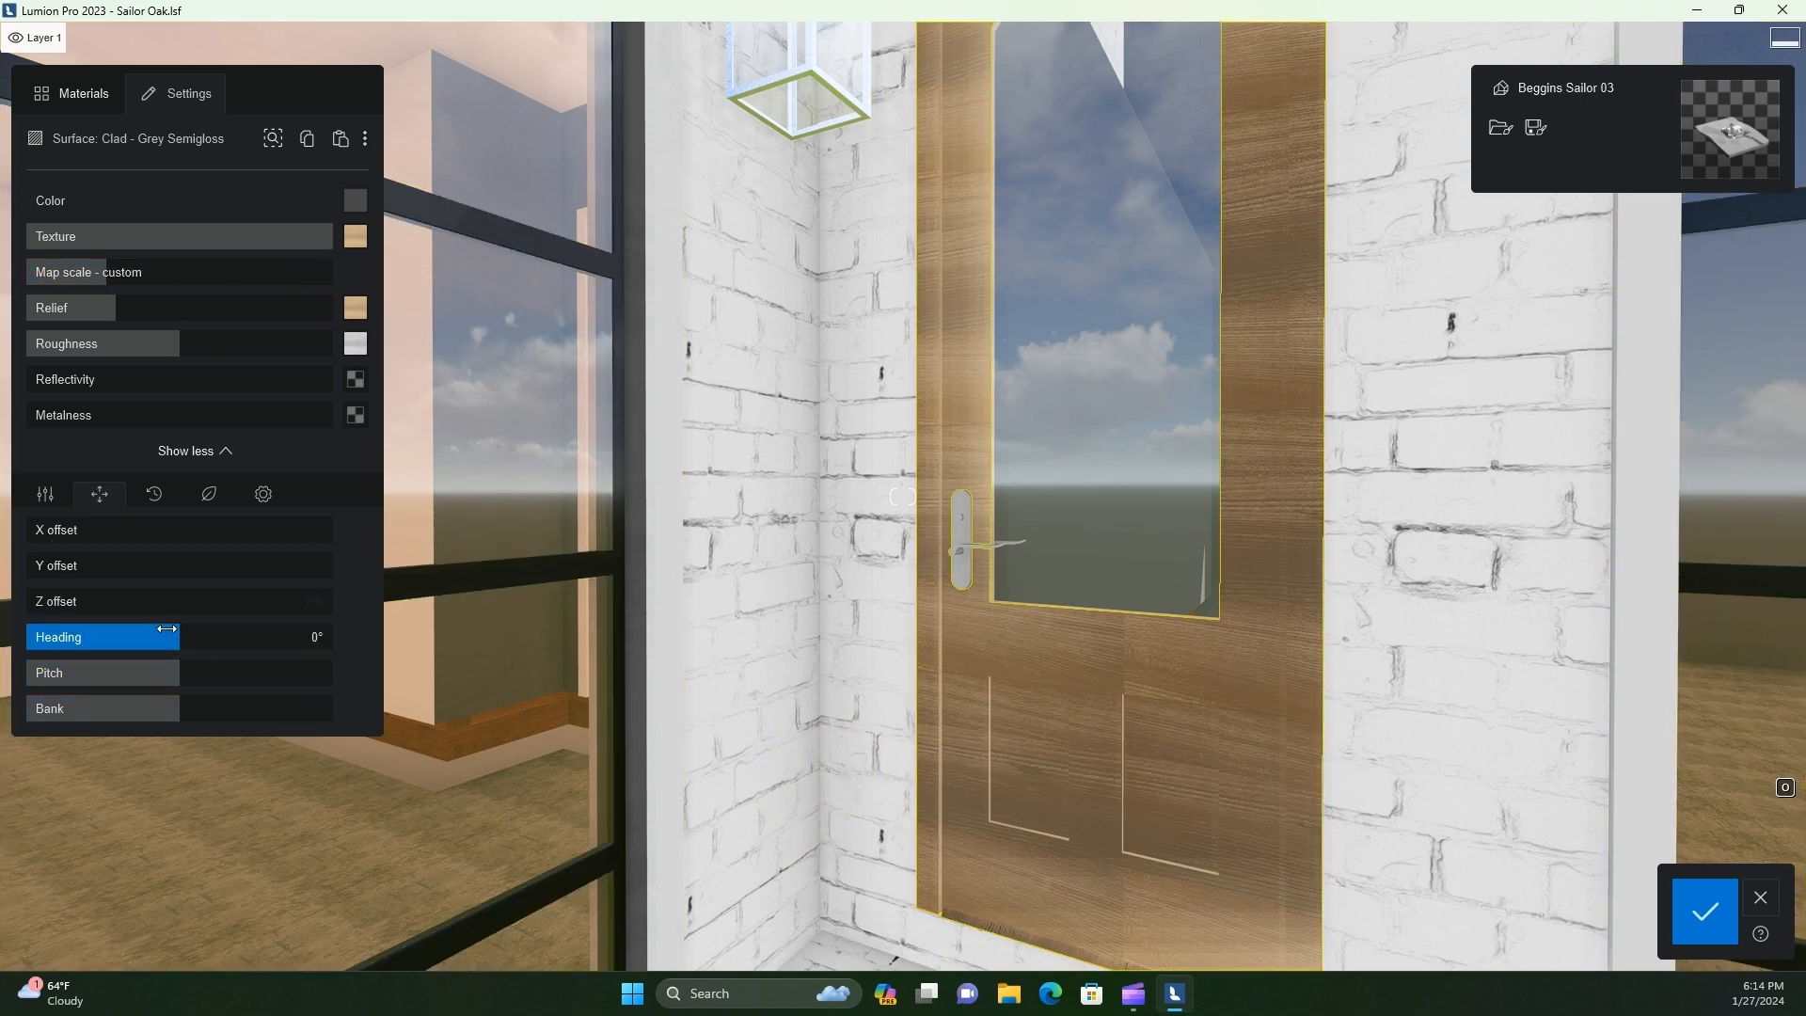
drag(175, 637, 64, 674)
scroll(1013, 828, up, 4)
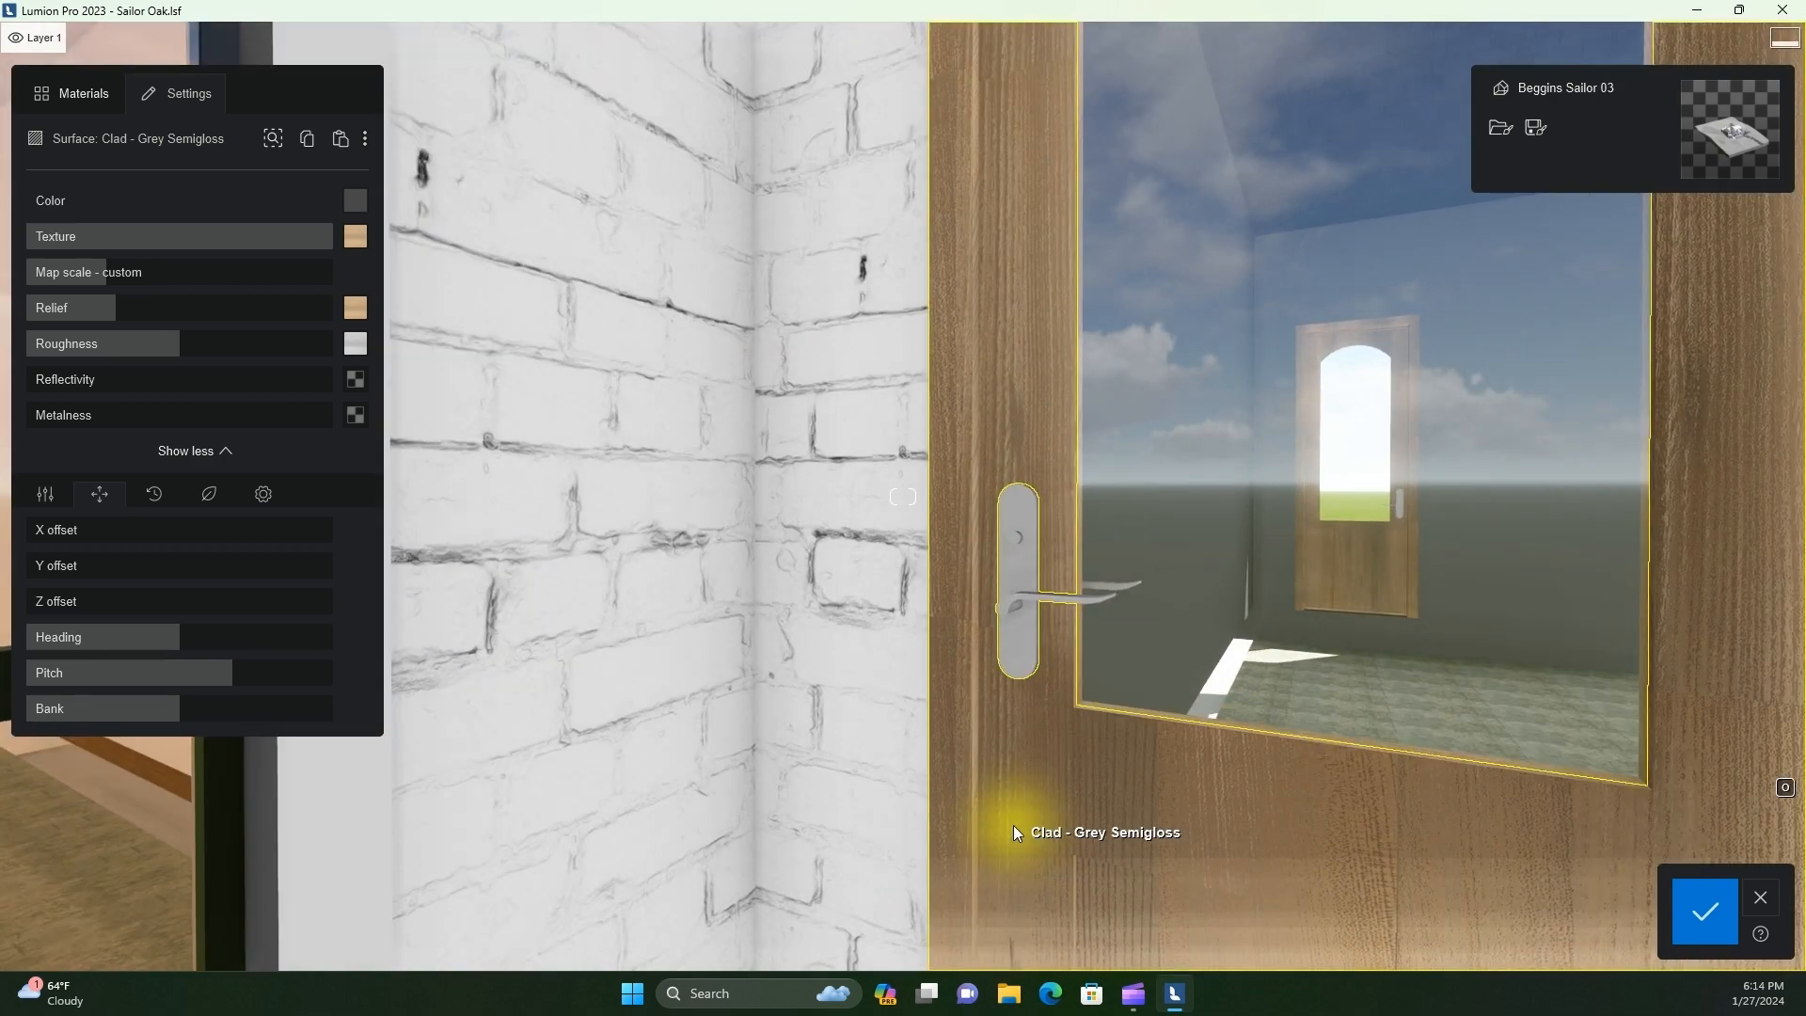
scroll(1013, 826, down, 5)
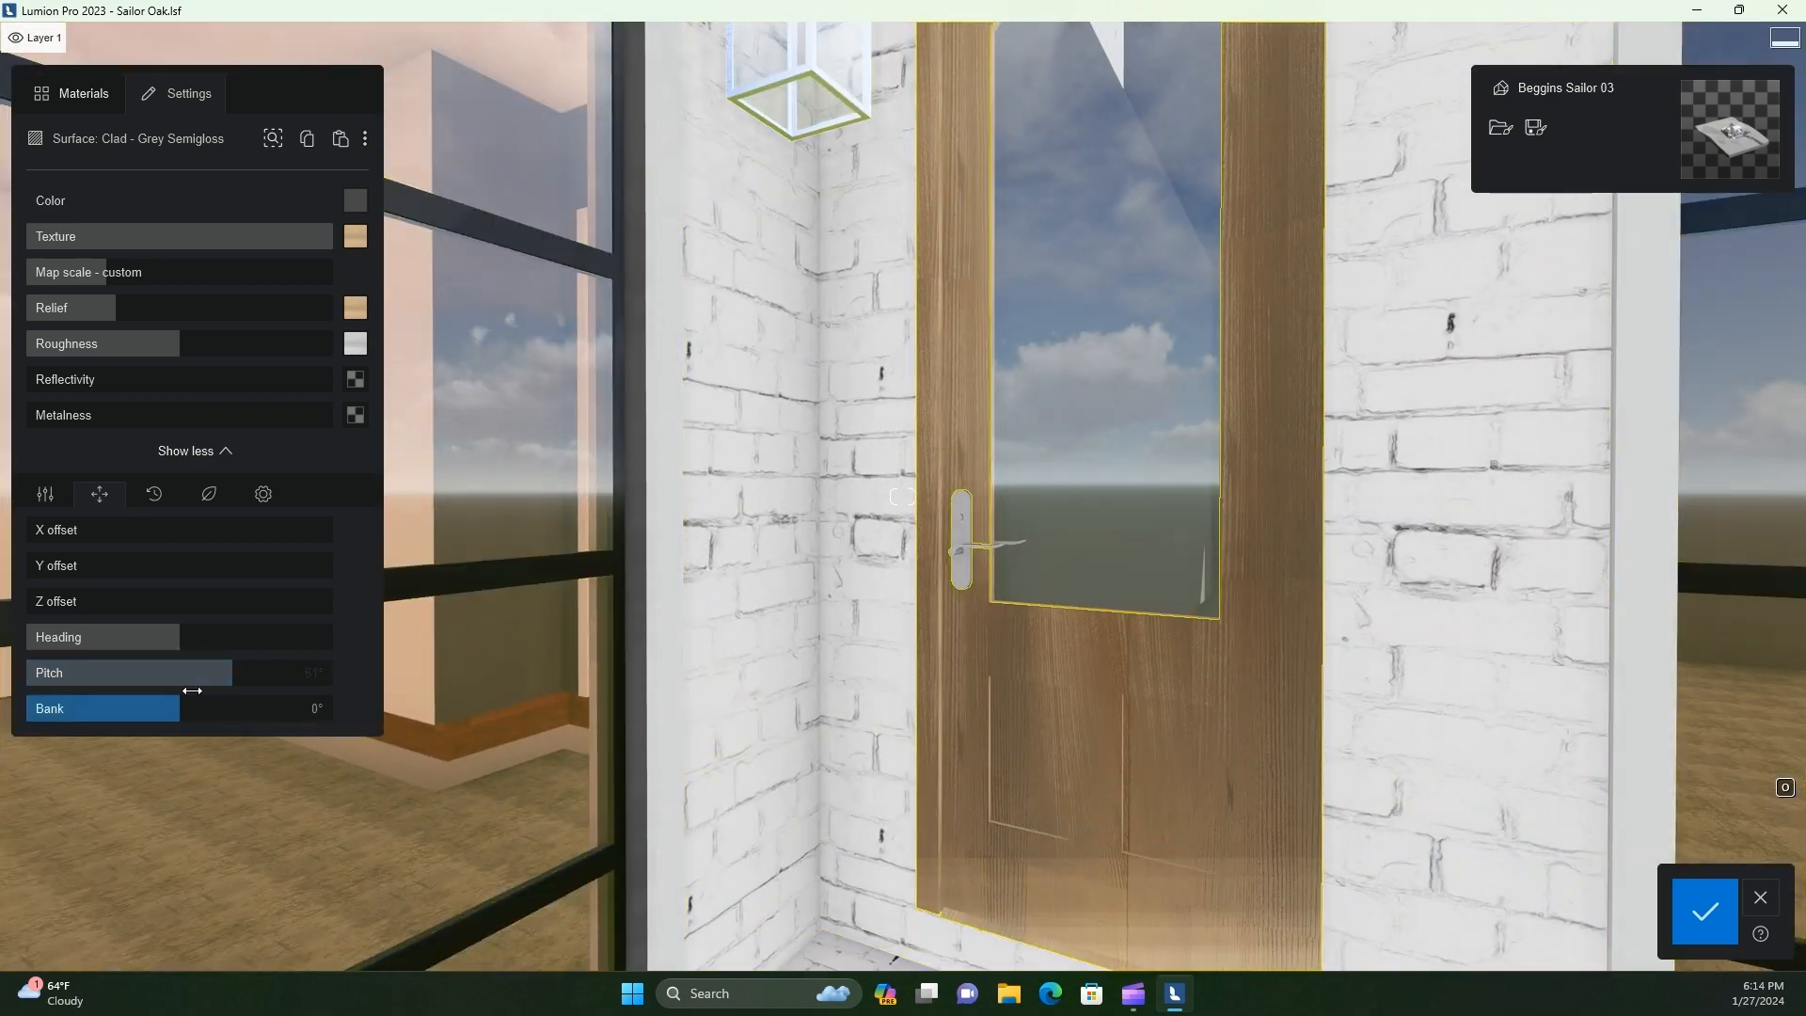
Try other Bank angles for the door's wood texture and reset the Bank to 0
mouse_move(190, 707)
mouse_down()
mouse_move(120, 724)
mouse_move(353, 730)
mouse_move(189, 731)
mouse_up()
double_click(317, 711)
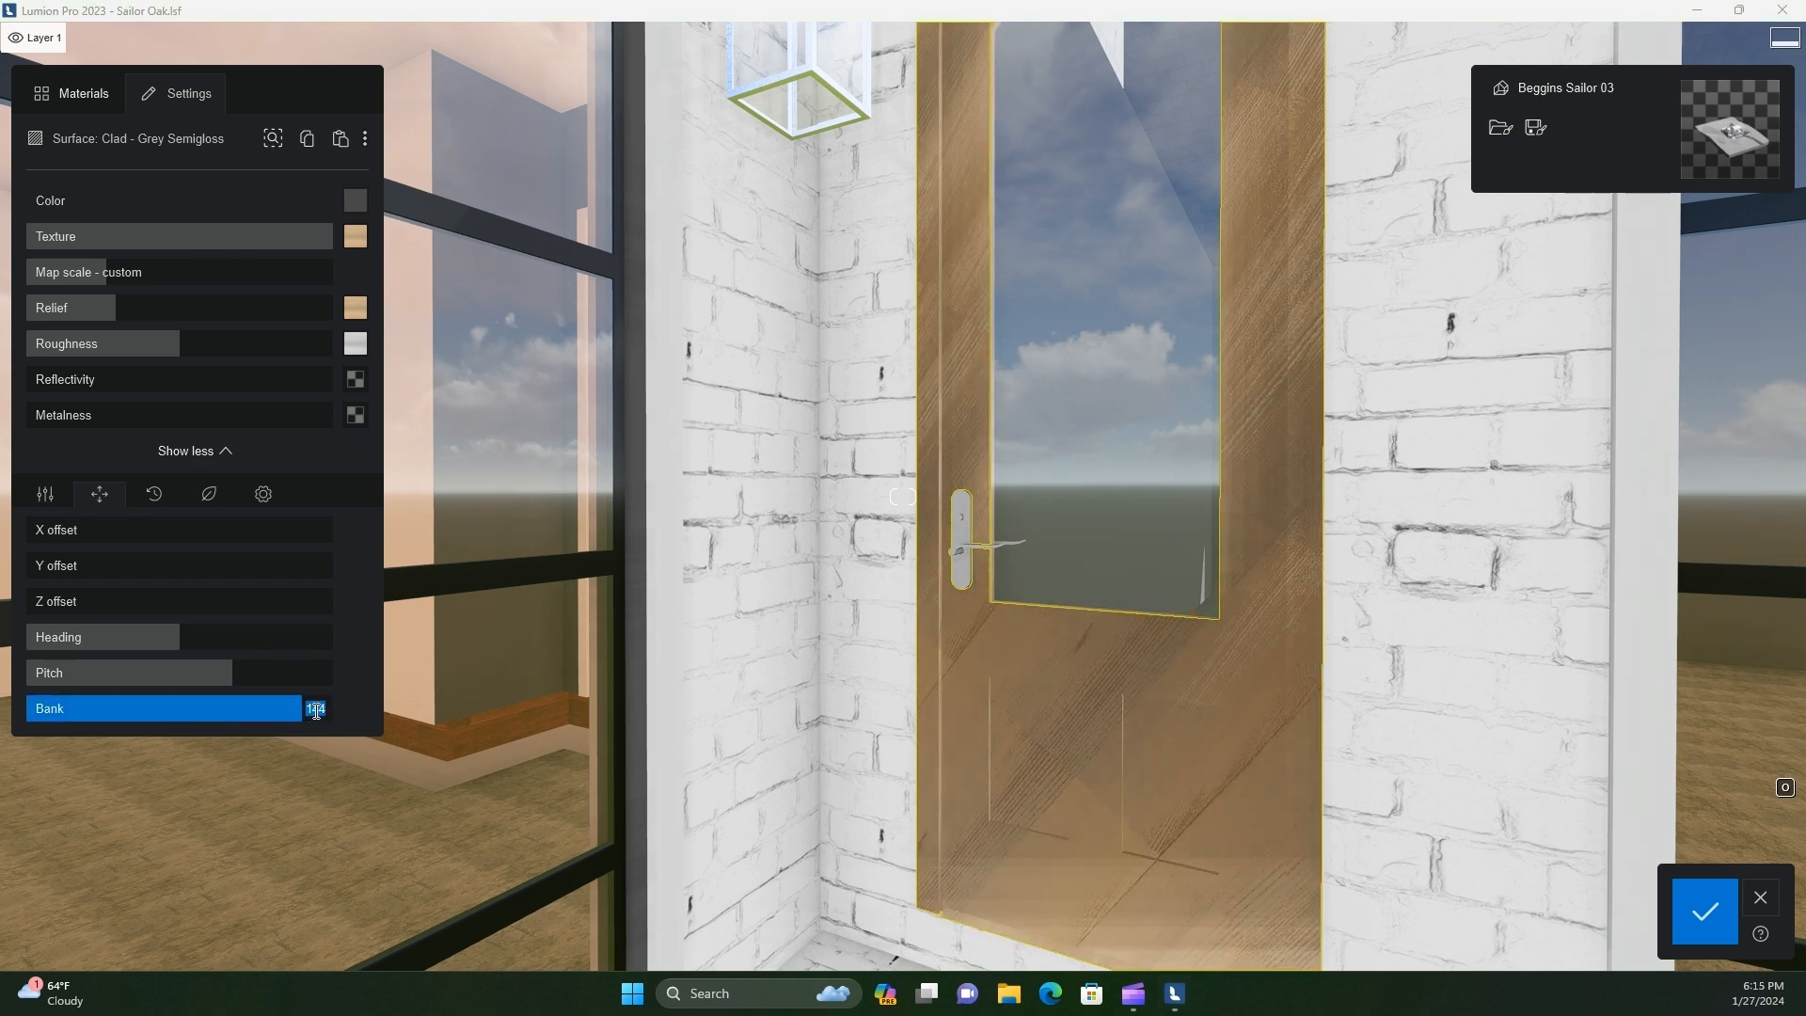
text(0)
key(Return)
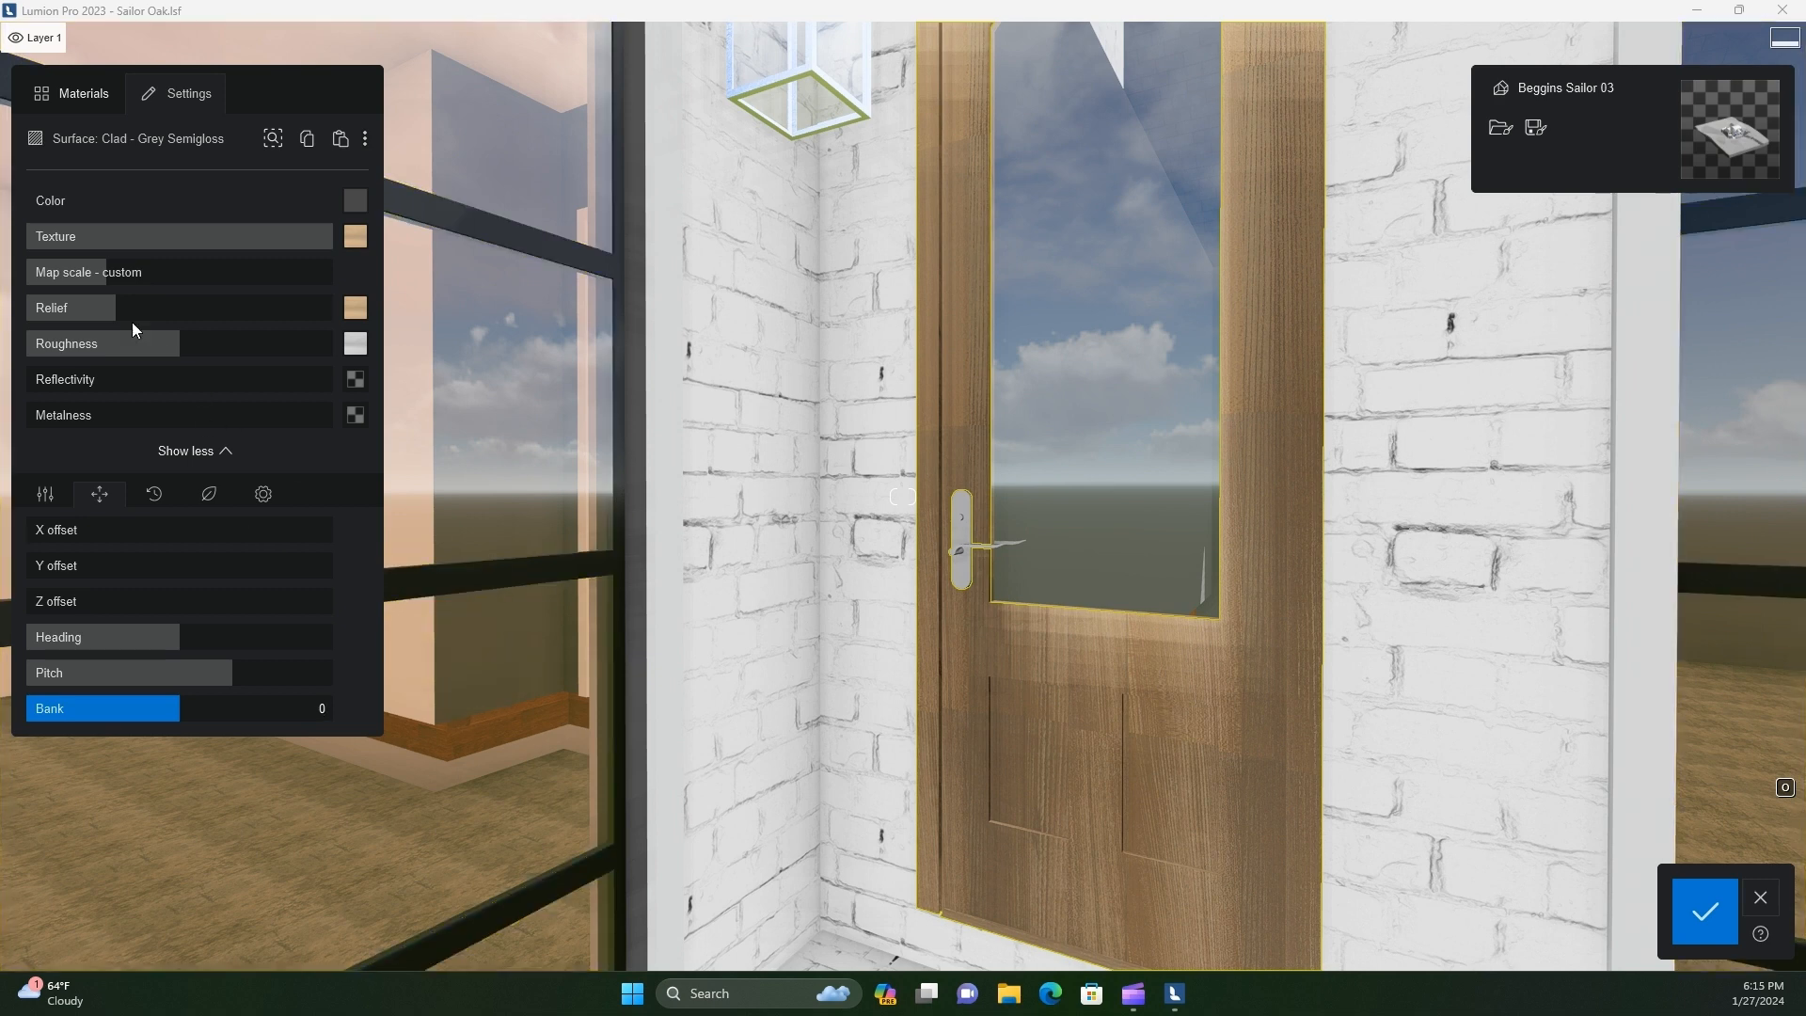
Reduce the door's relief slightly and add a small amount of weathering with the Wood weathering type
click(113, 308)
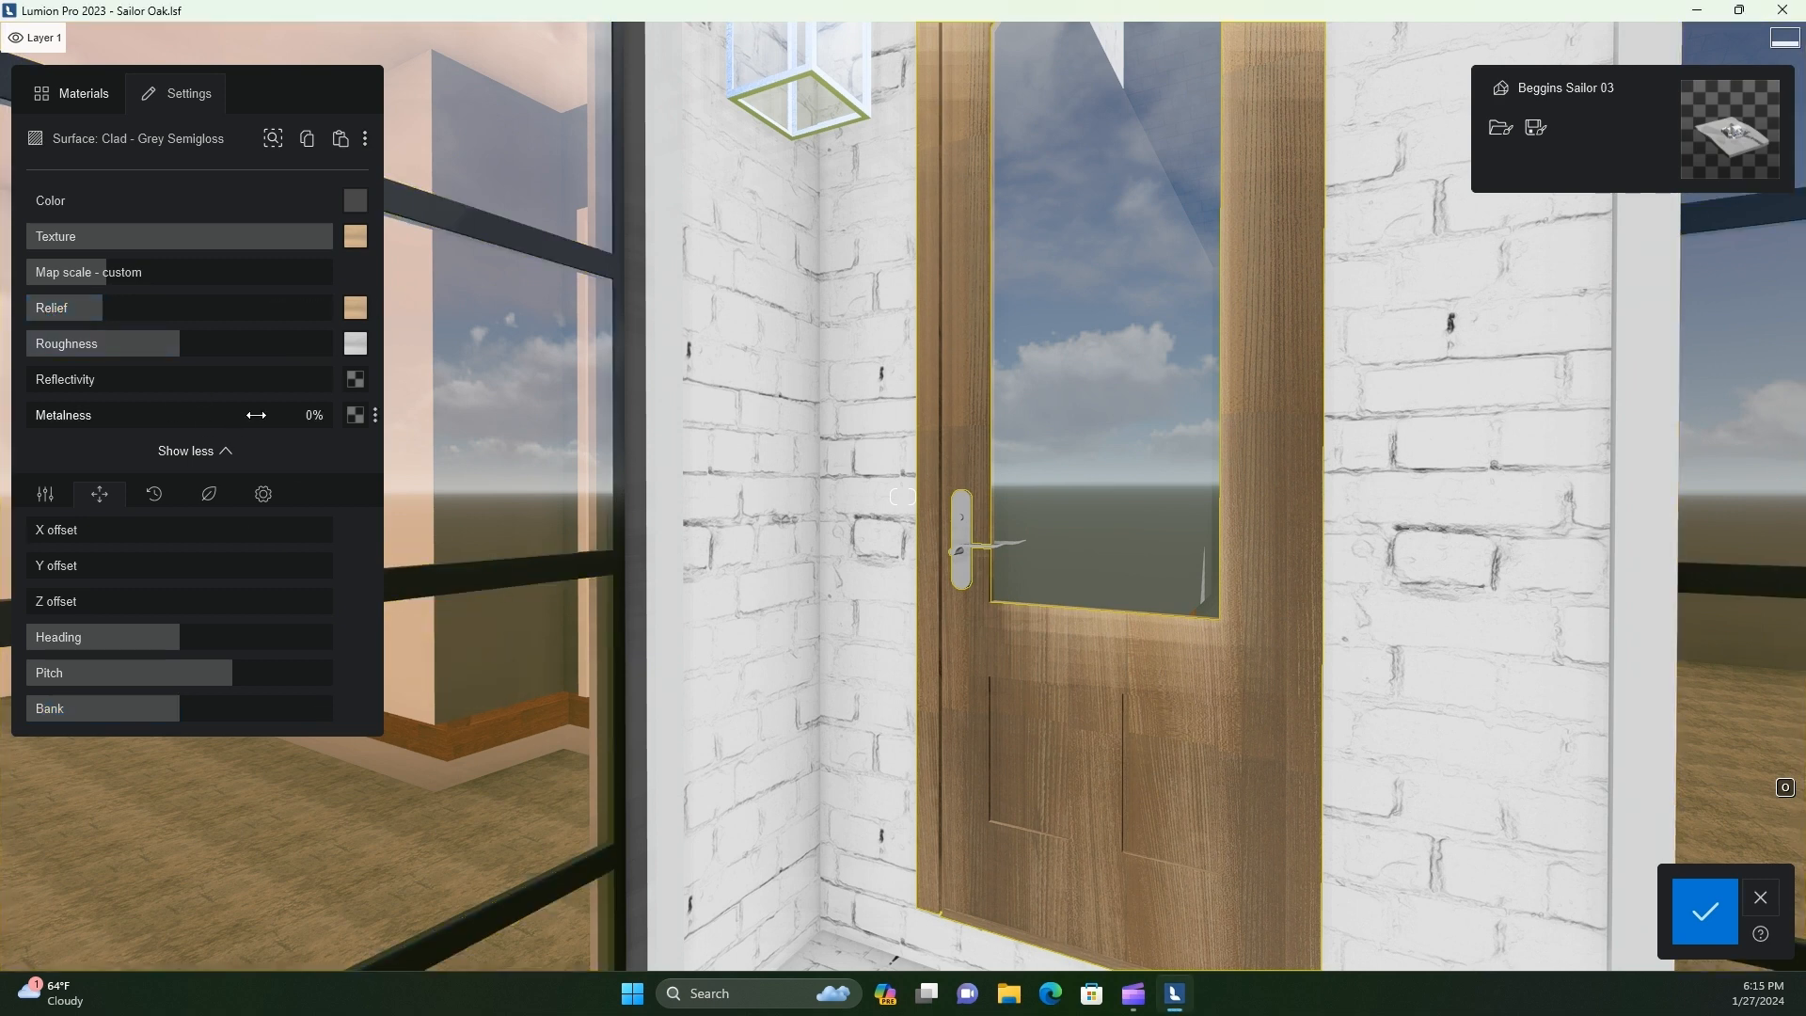
click(264, 493)
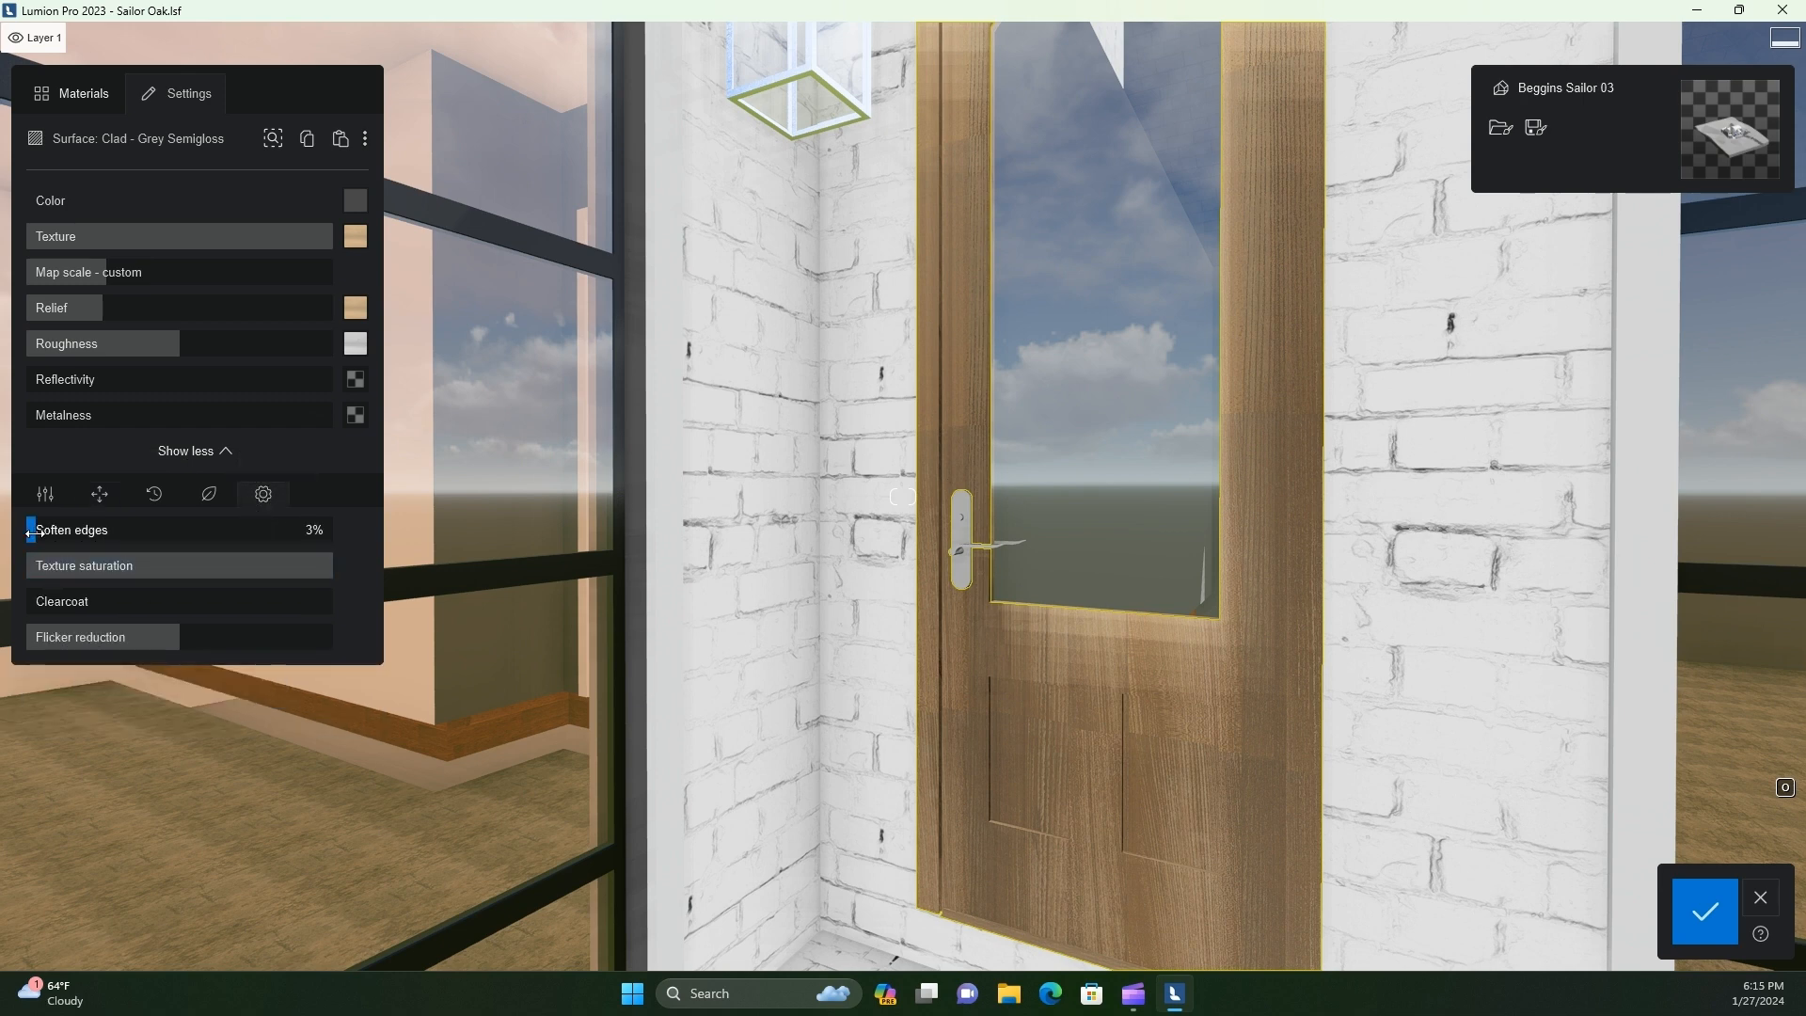
click(208, 494)
click(150, 500)
click(117, 610)
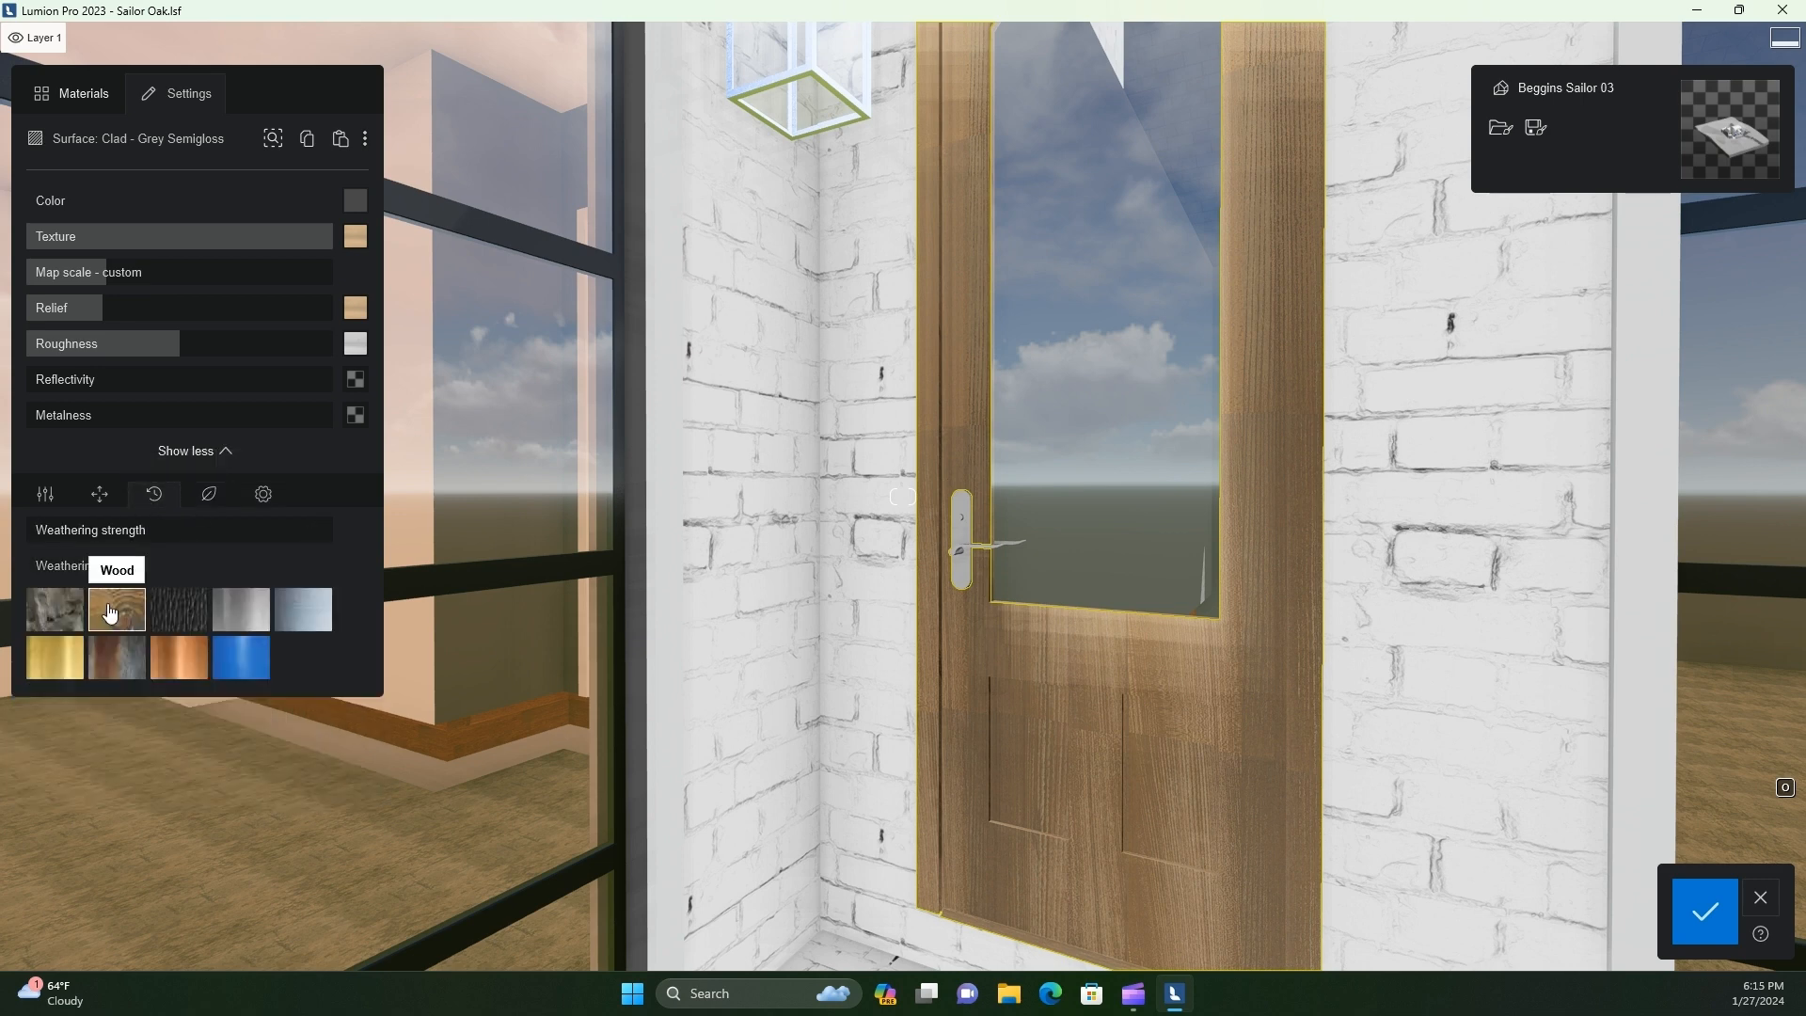
drag(507, 548, 159, 559)
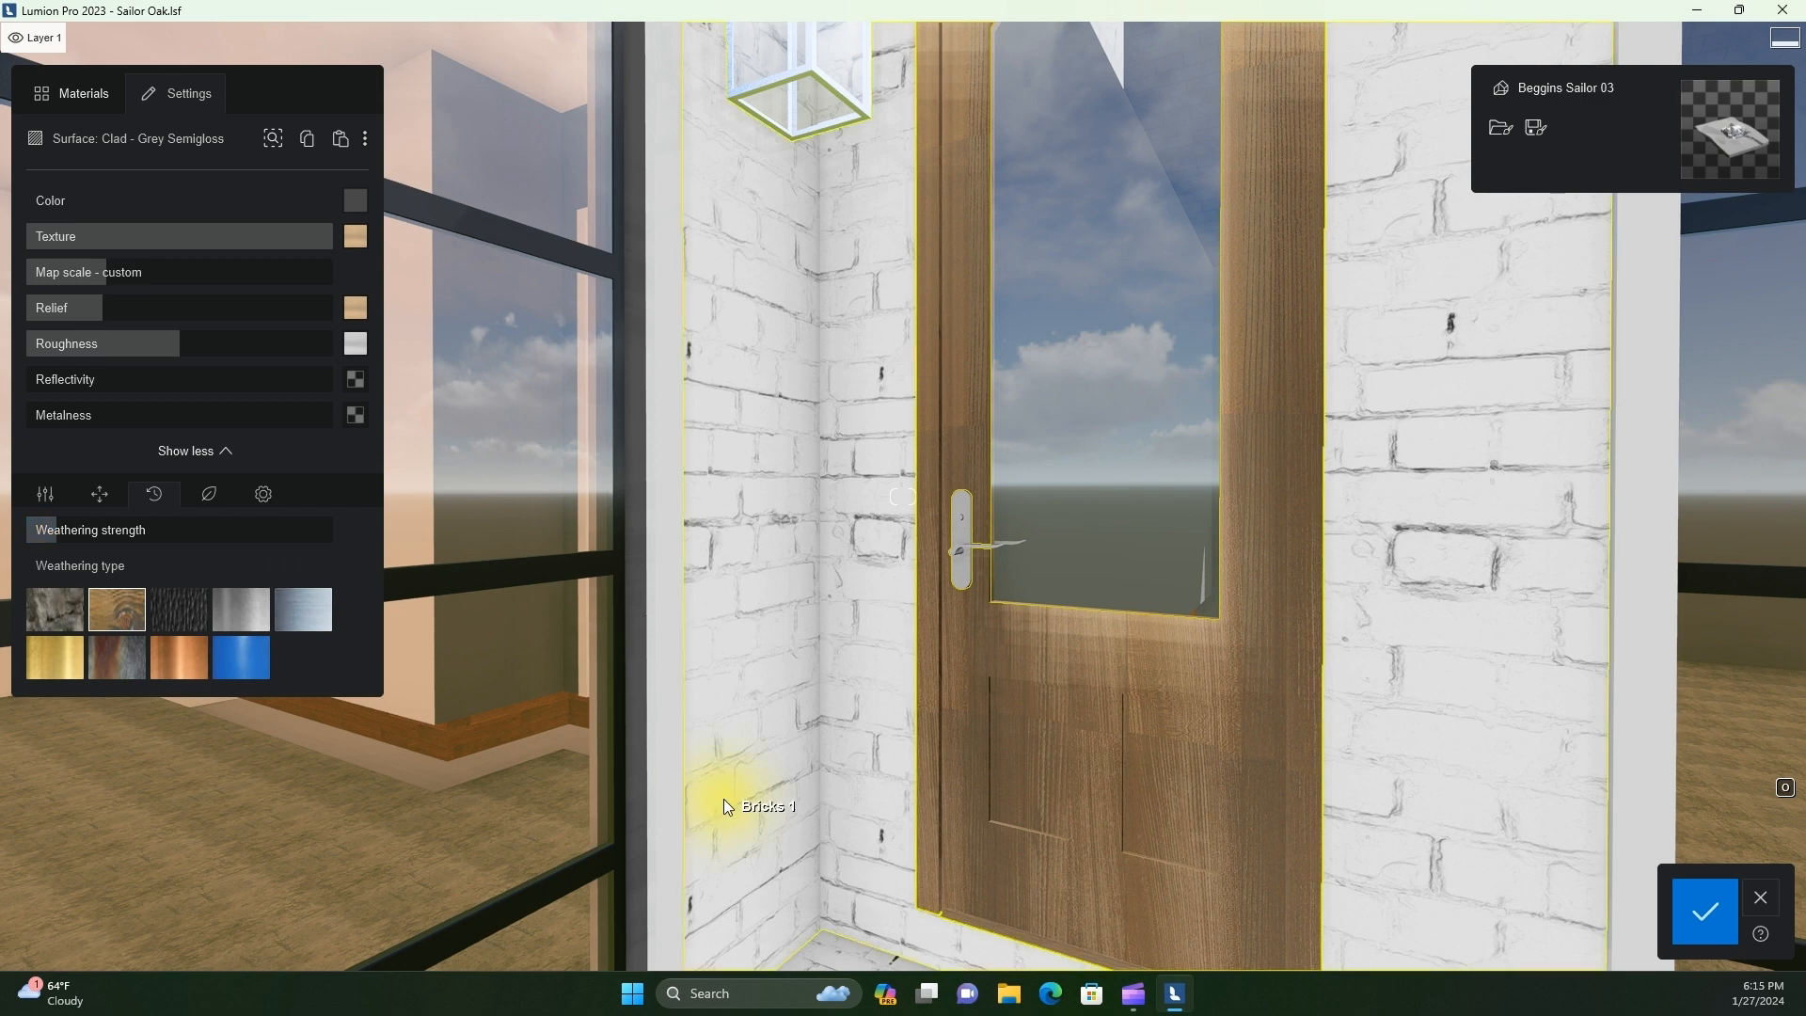
Change the door's base color to light grey and reduce the texture strength to tone down the wood
click(356, 201)
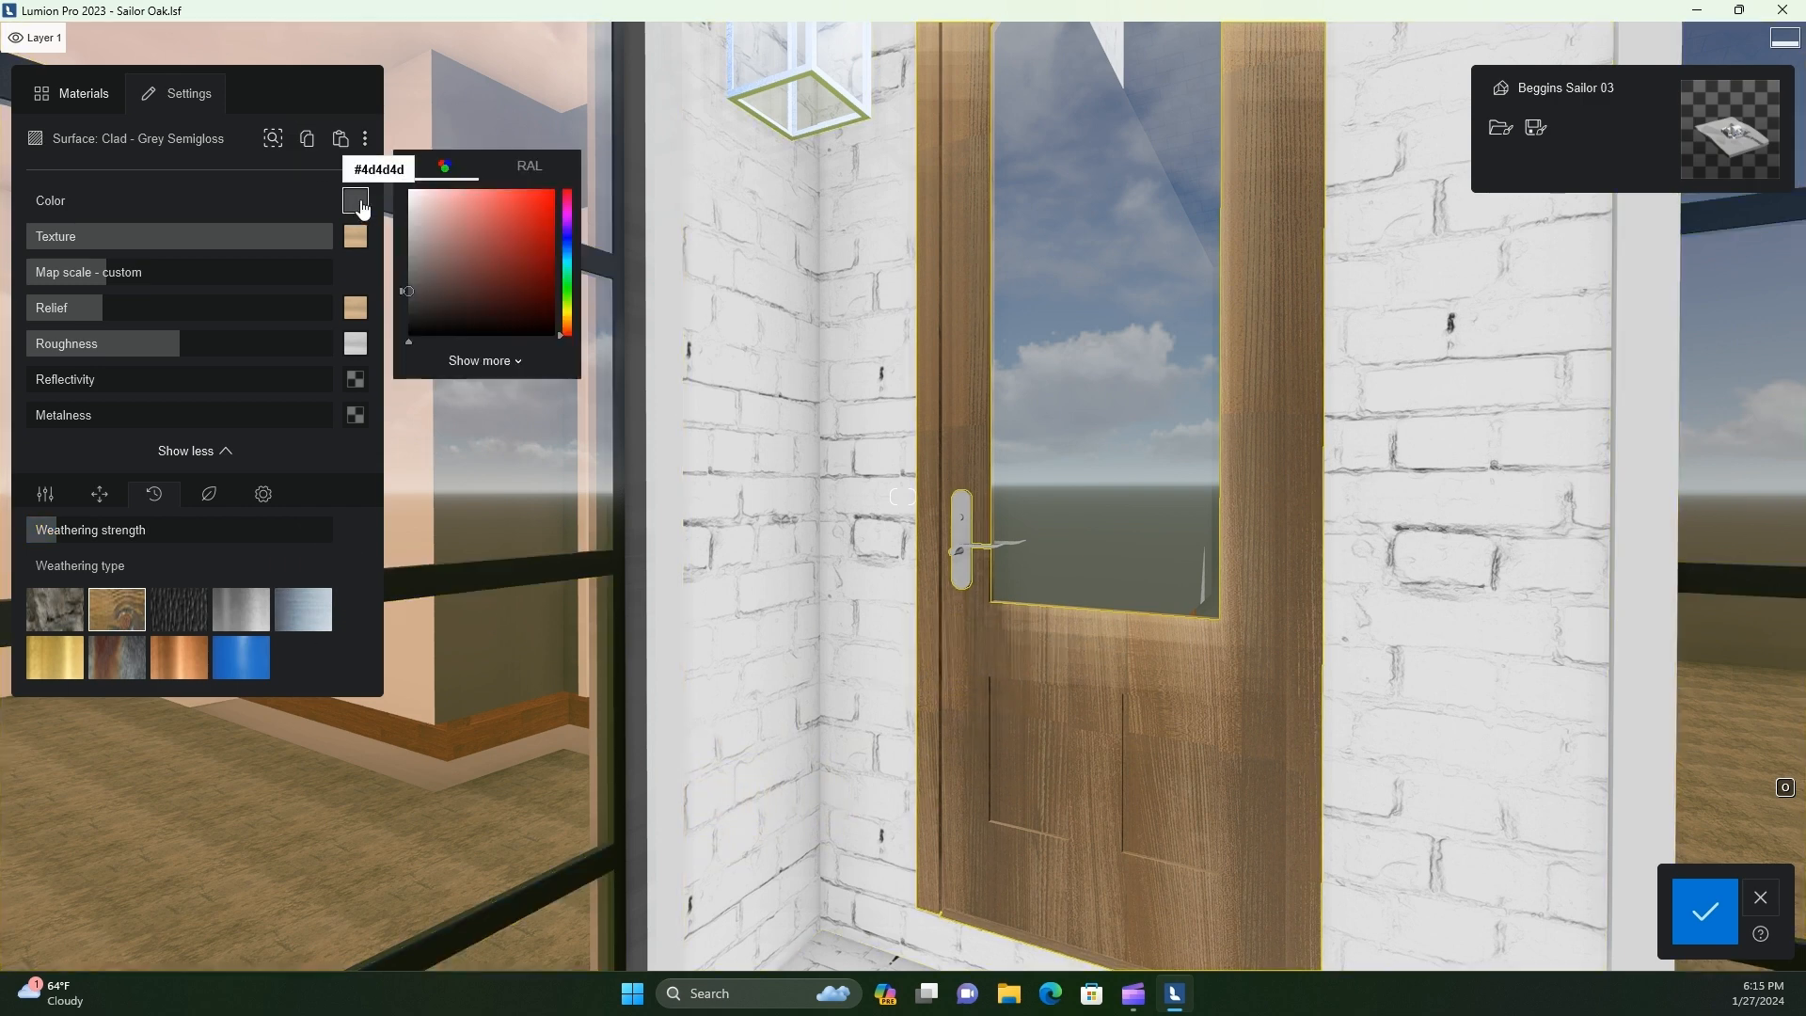
drag(327, 240, 242, 236)
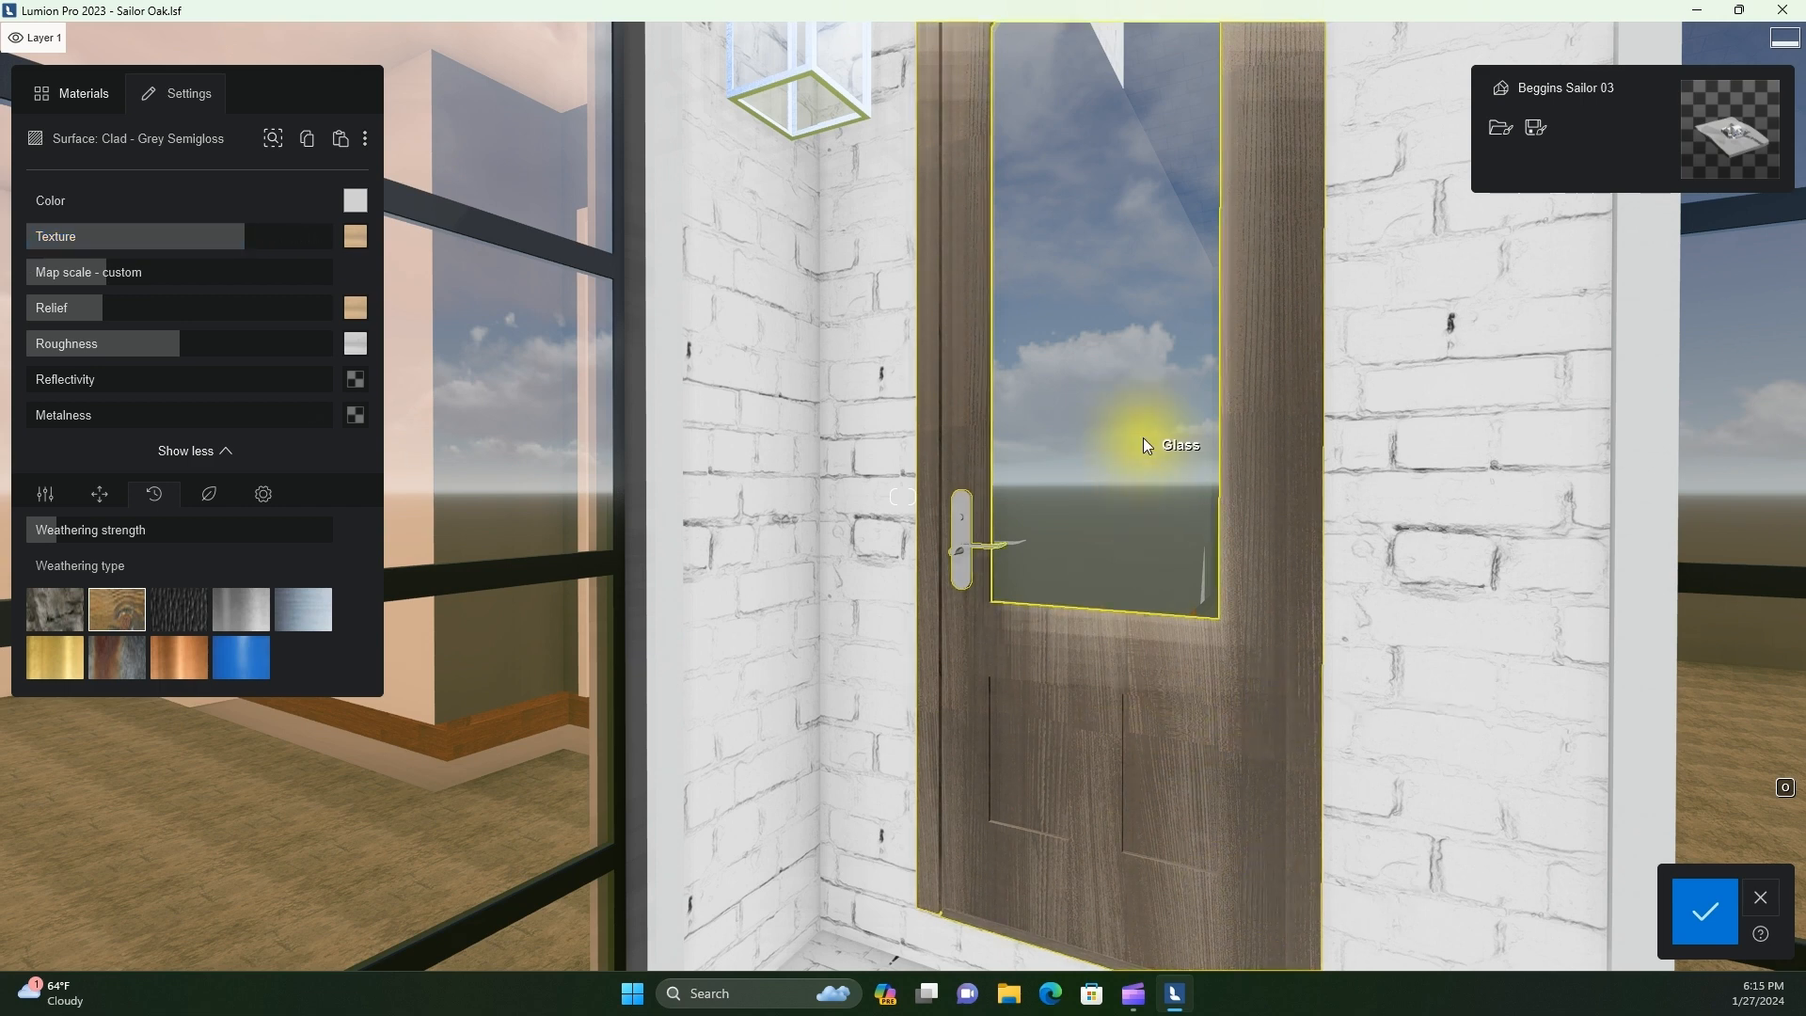
Apply the dark brown glass from the Interior glass collection to the side door's glass pane
click(1127, 478)
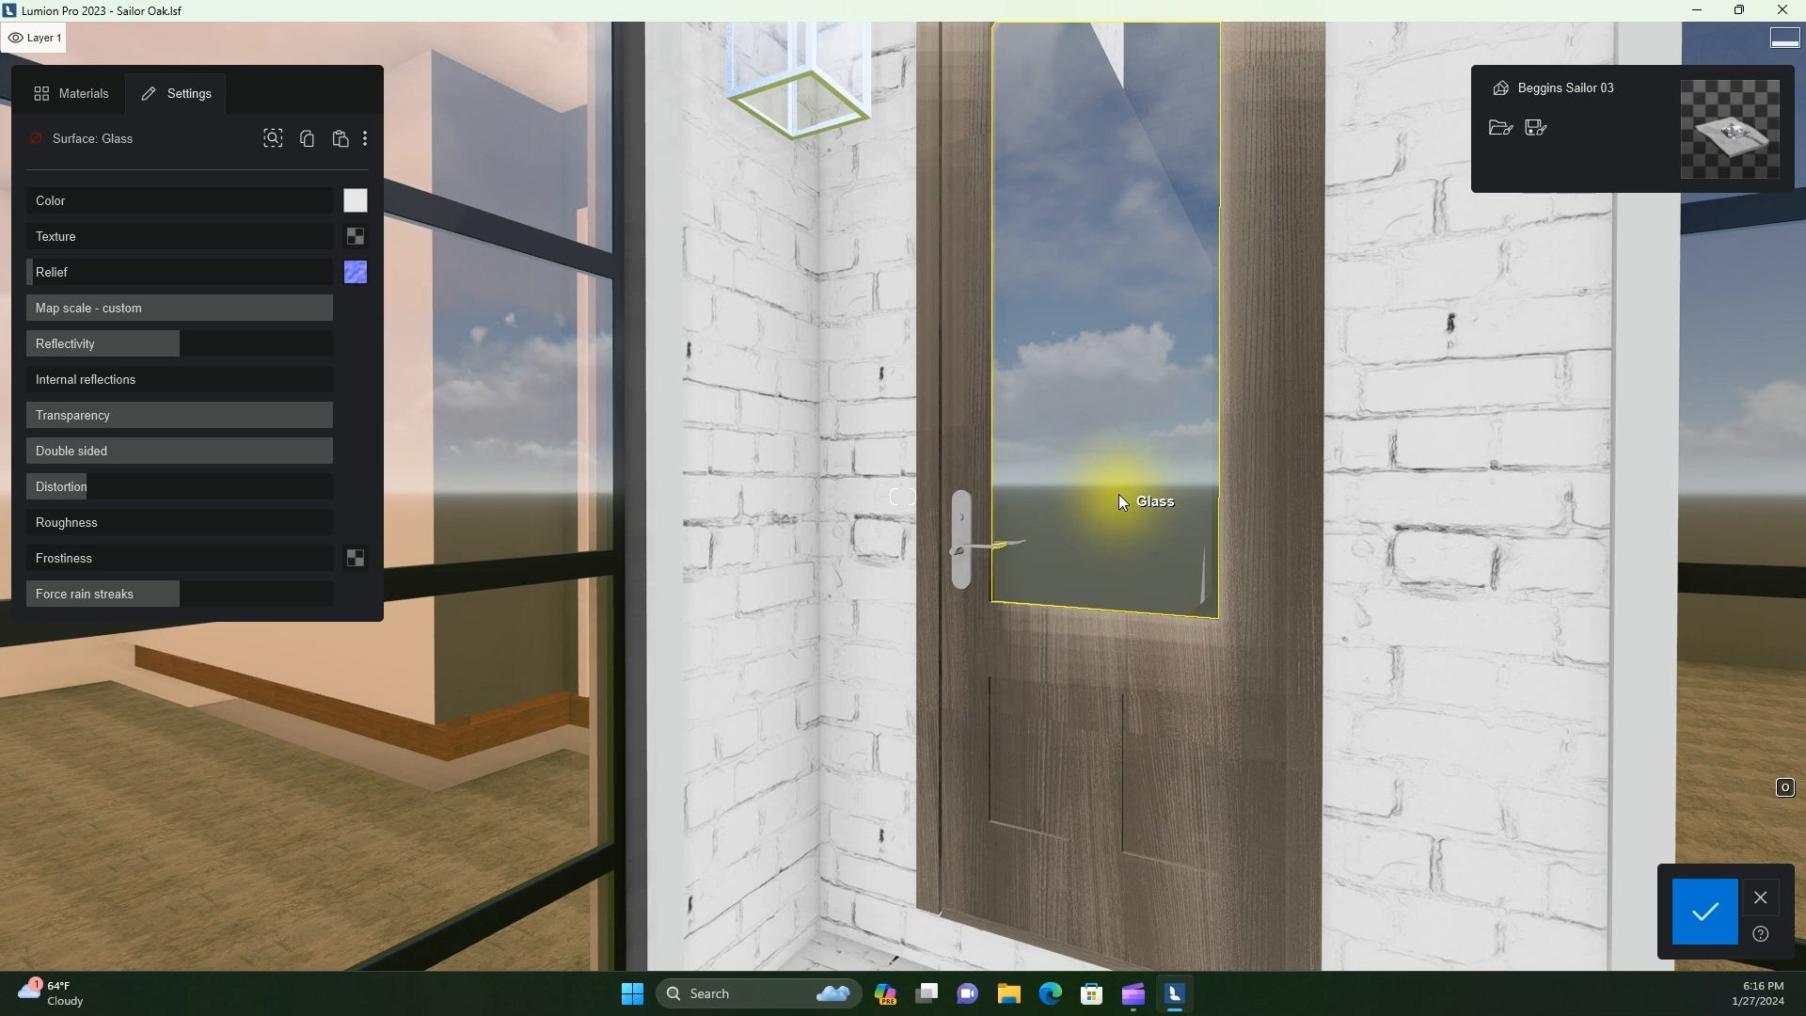
click(71, 93)
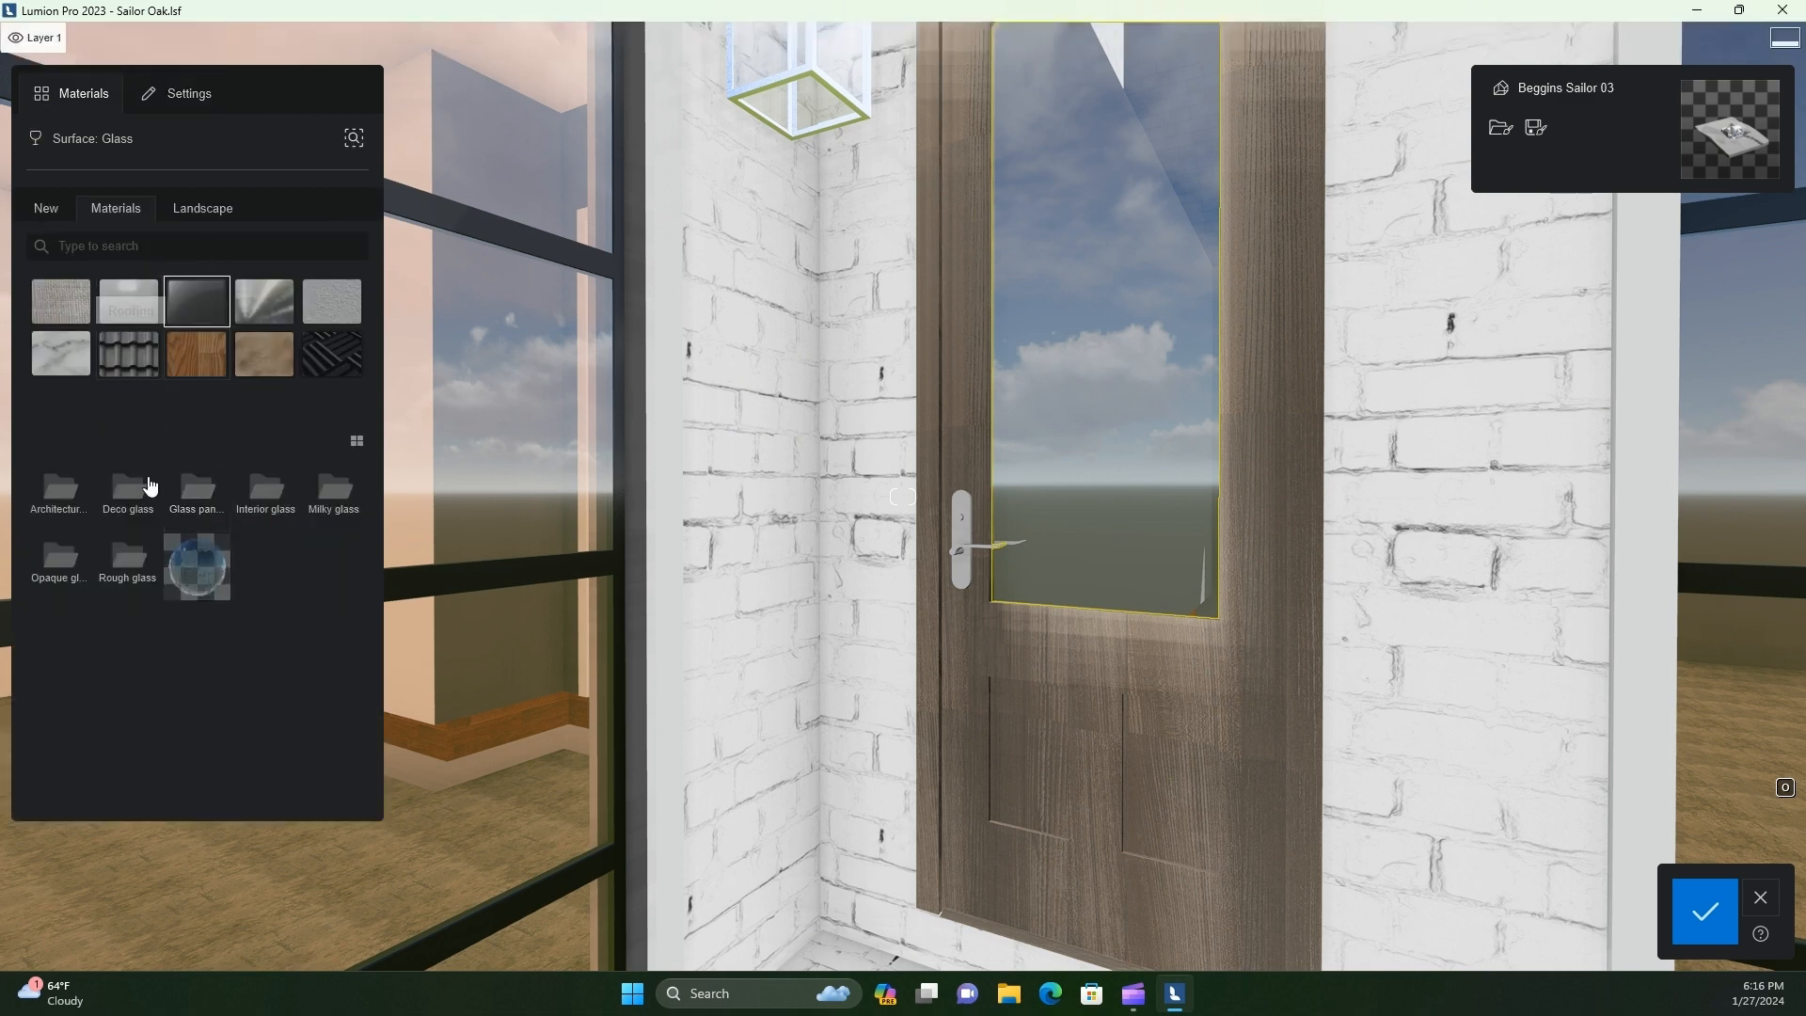
click(125, 503)
click(59, 501)
click(59, 498)
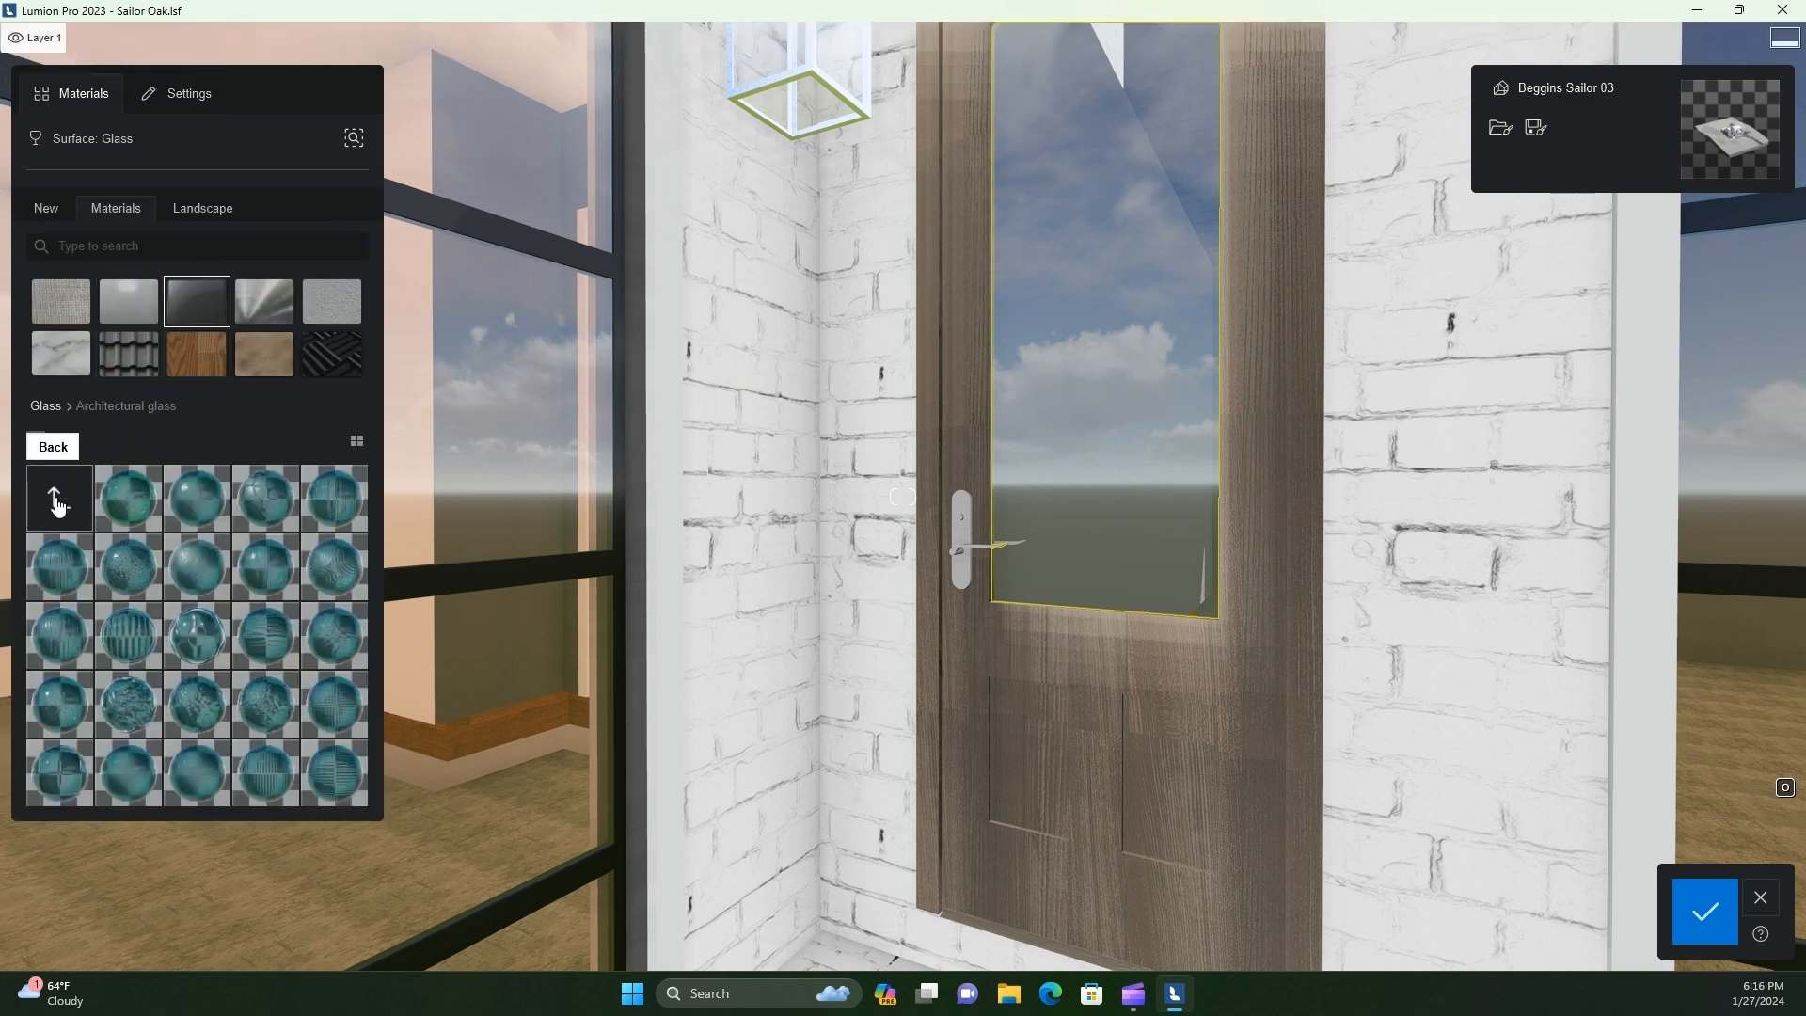
click(56, 506)
click(265, 501)
click(270, 582)
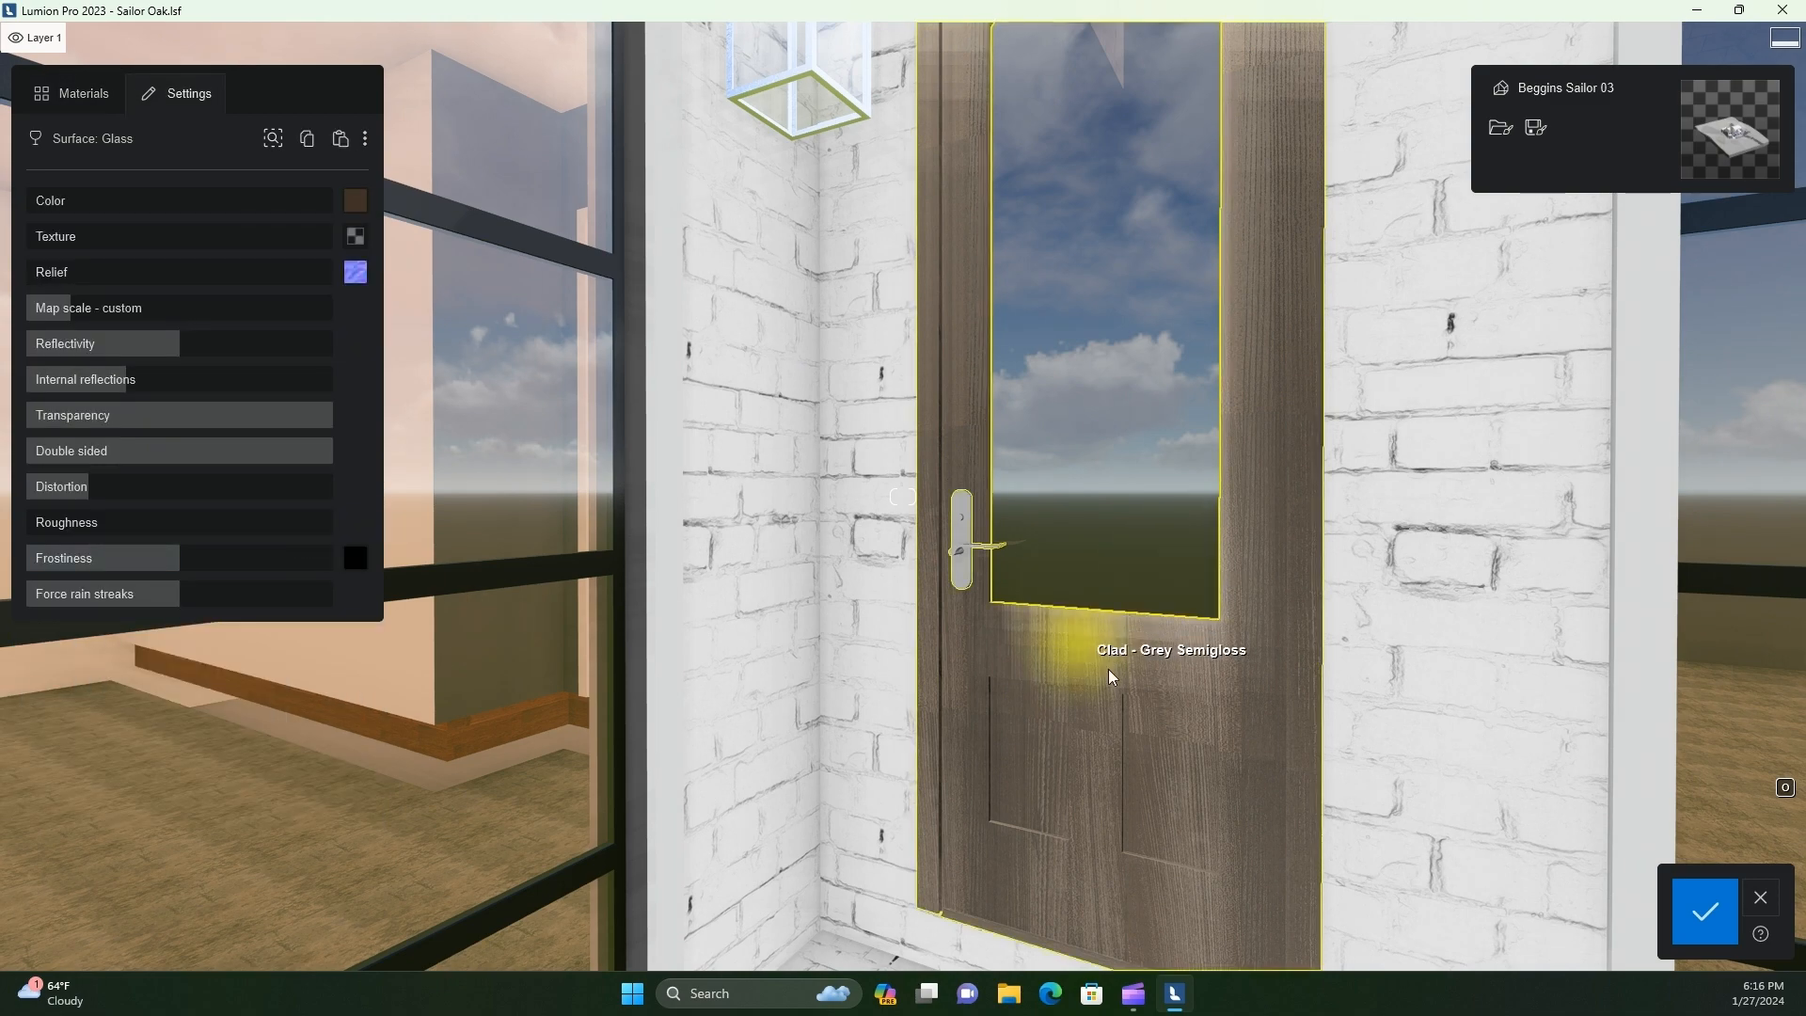
Lighten the door glass color to a pale warm grey and lower its transparency slightly
key(q)
key(s)
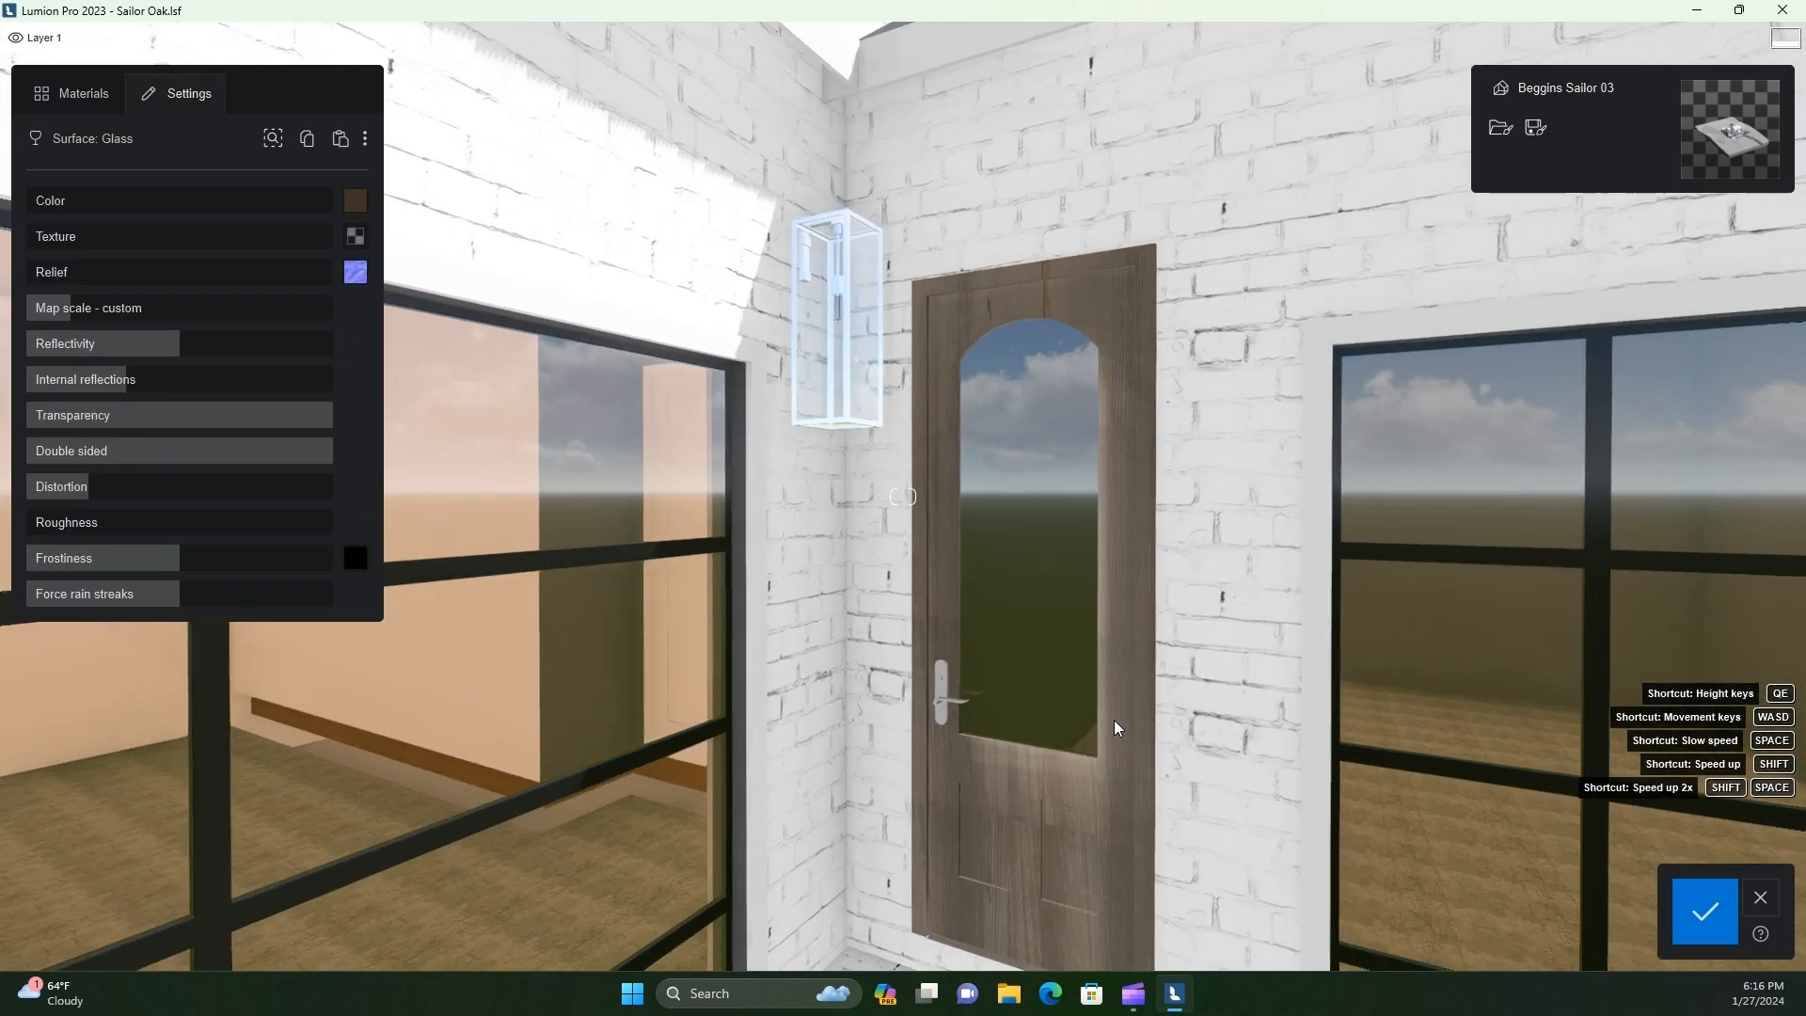
click(355, 200)
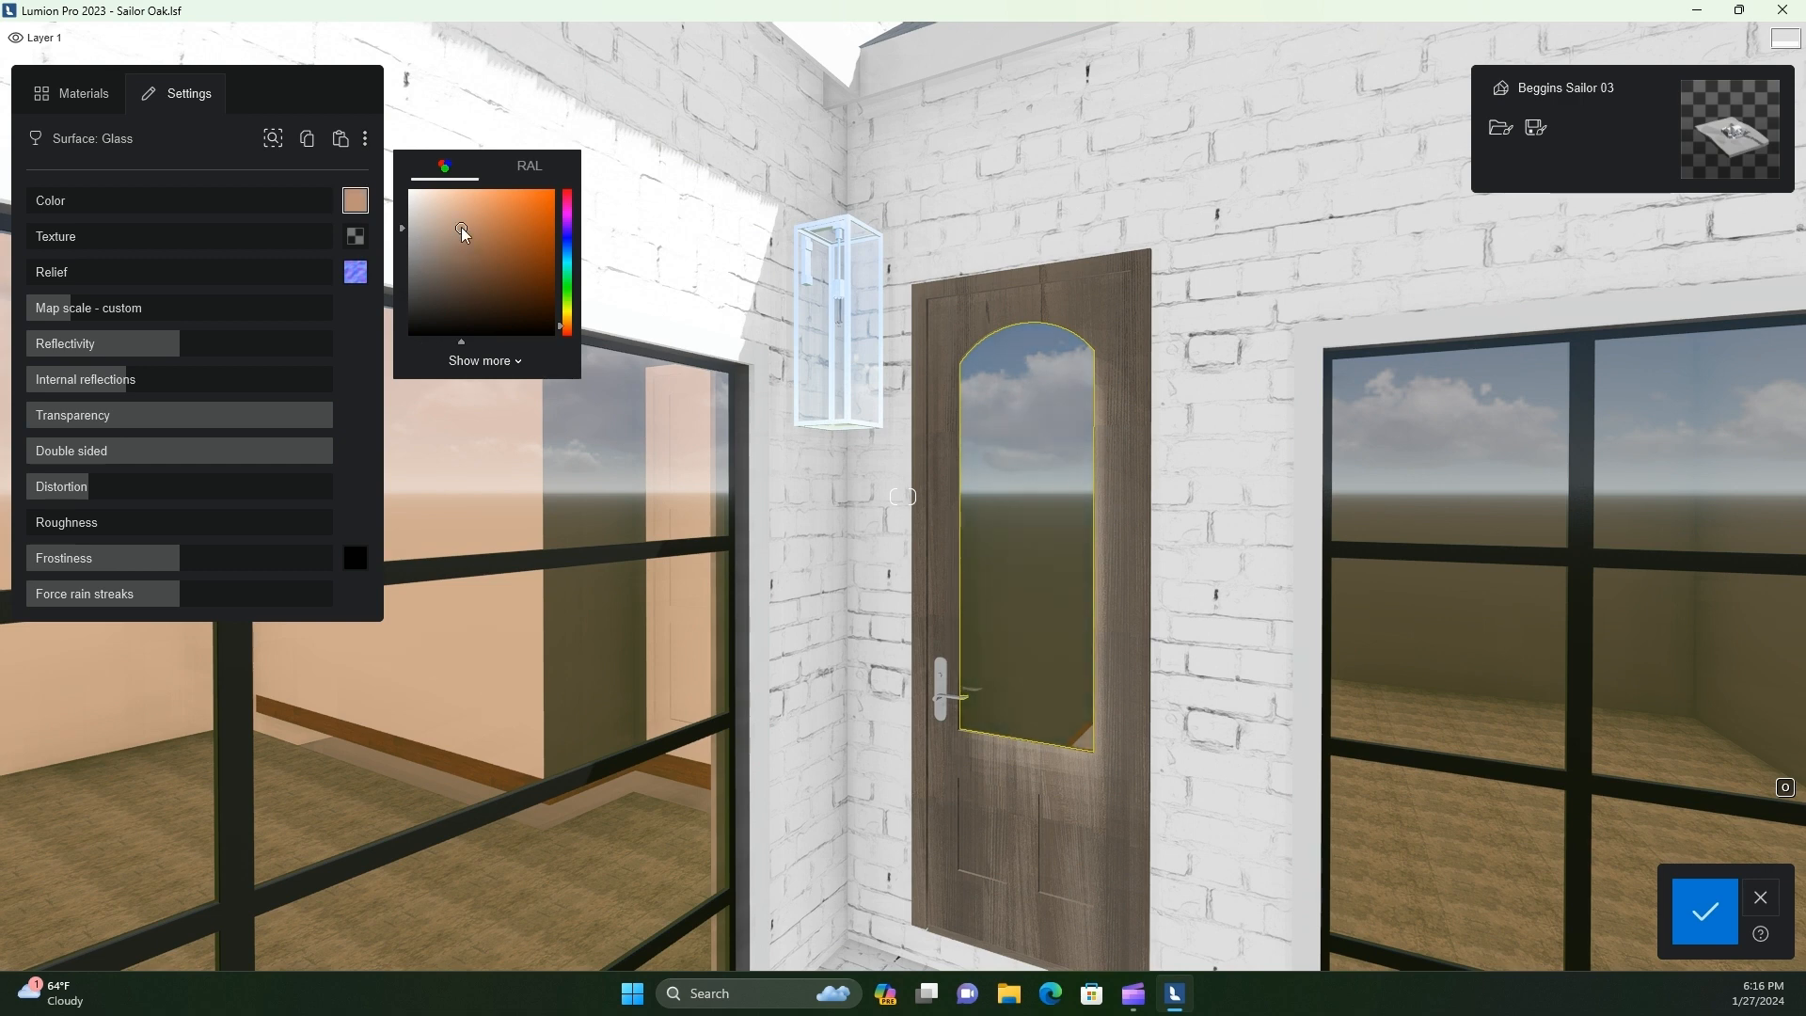
mouse_move(456, 272)
mouse_down()
mouse_move(415, 213)
mouse_move(425, 228)
mouse_up()
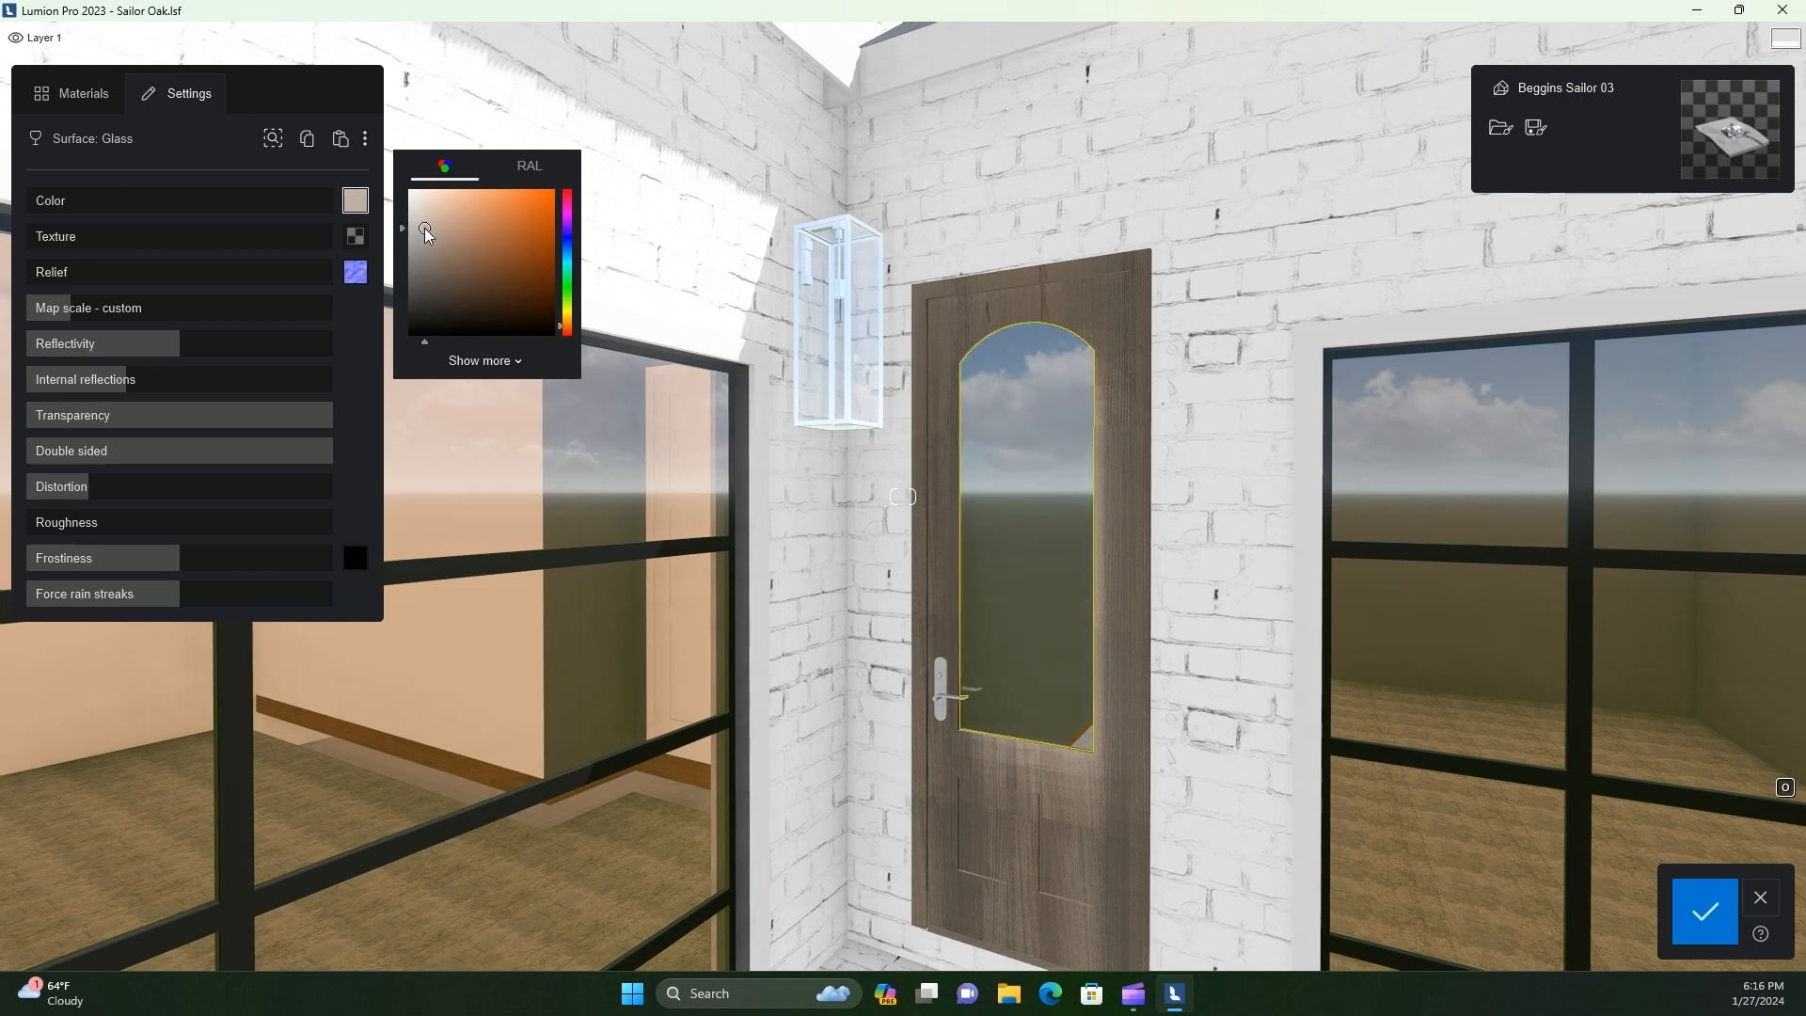
drag(332, 414, 314, 414)
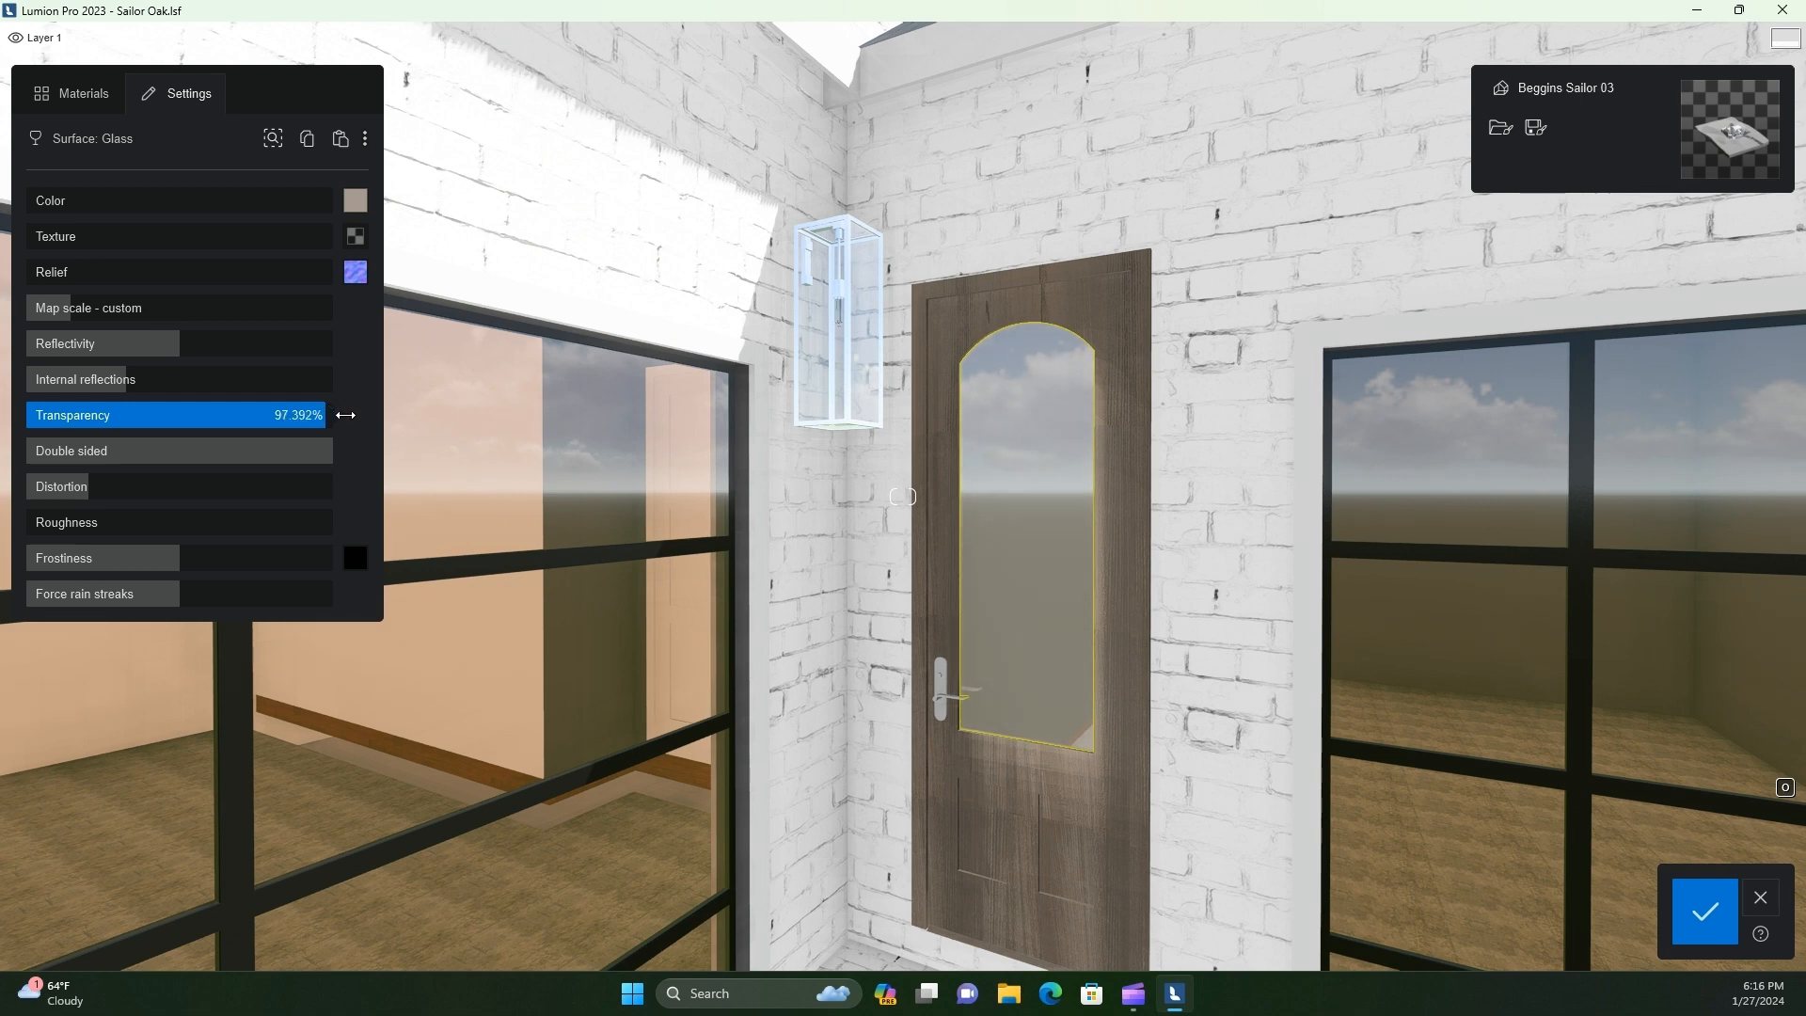
Apply a blue-grey metal from the second page of the Metals library to the side door's Aluminum handle
click(939, 698)
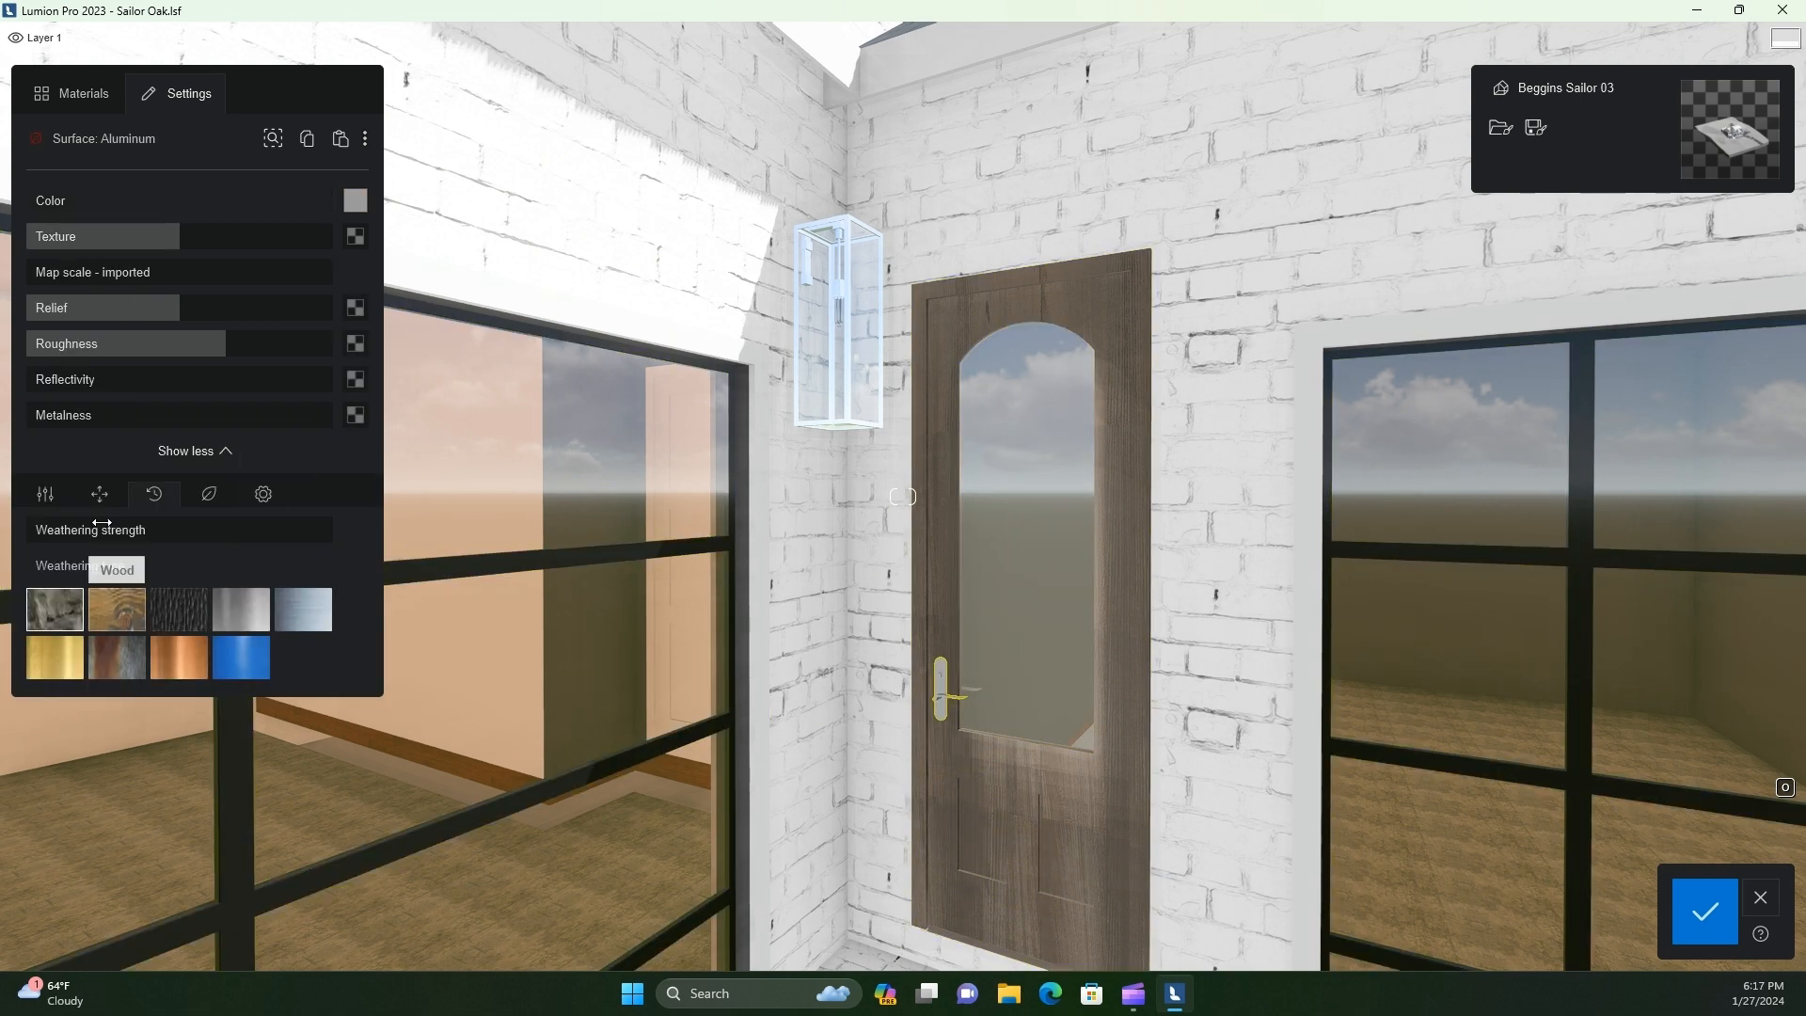
click(73, 94)
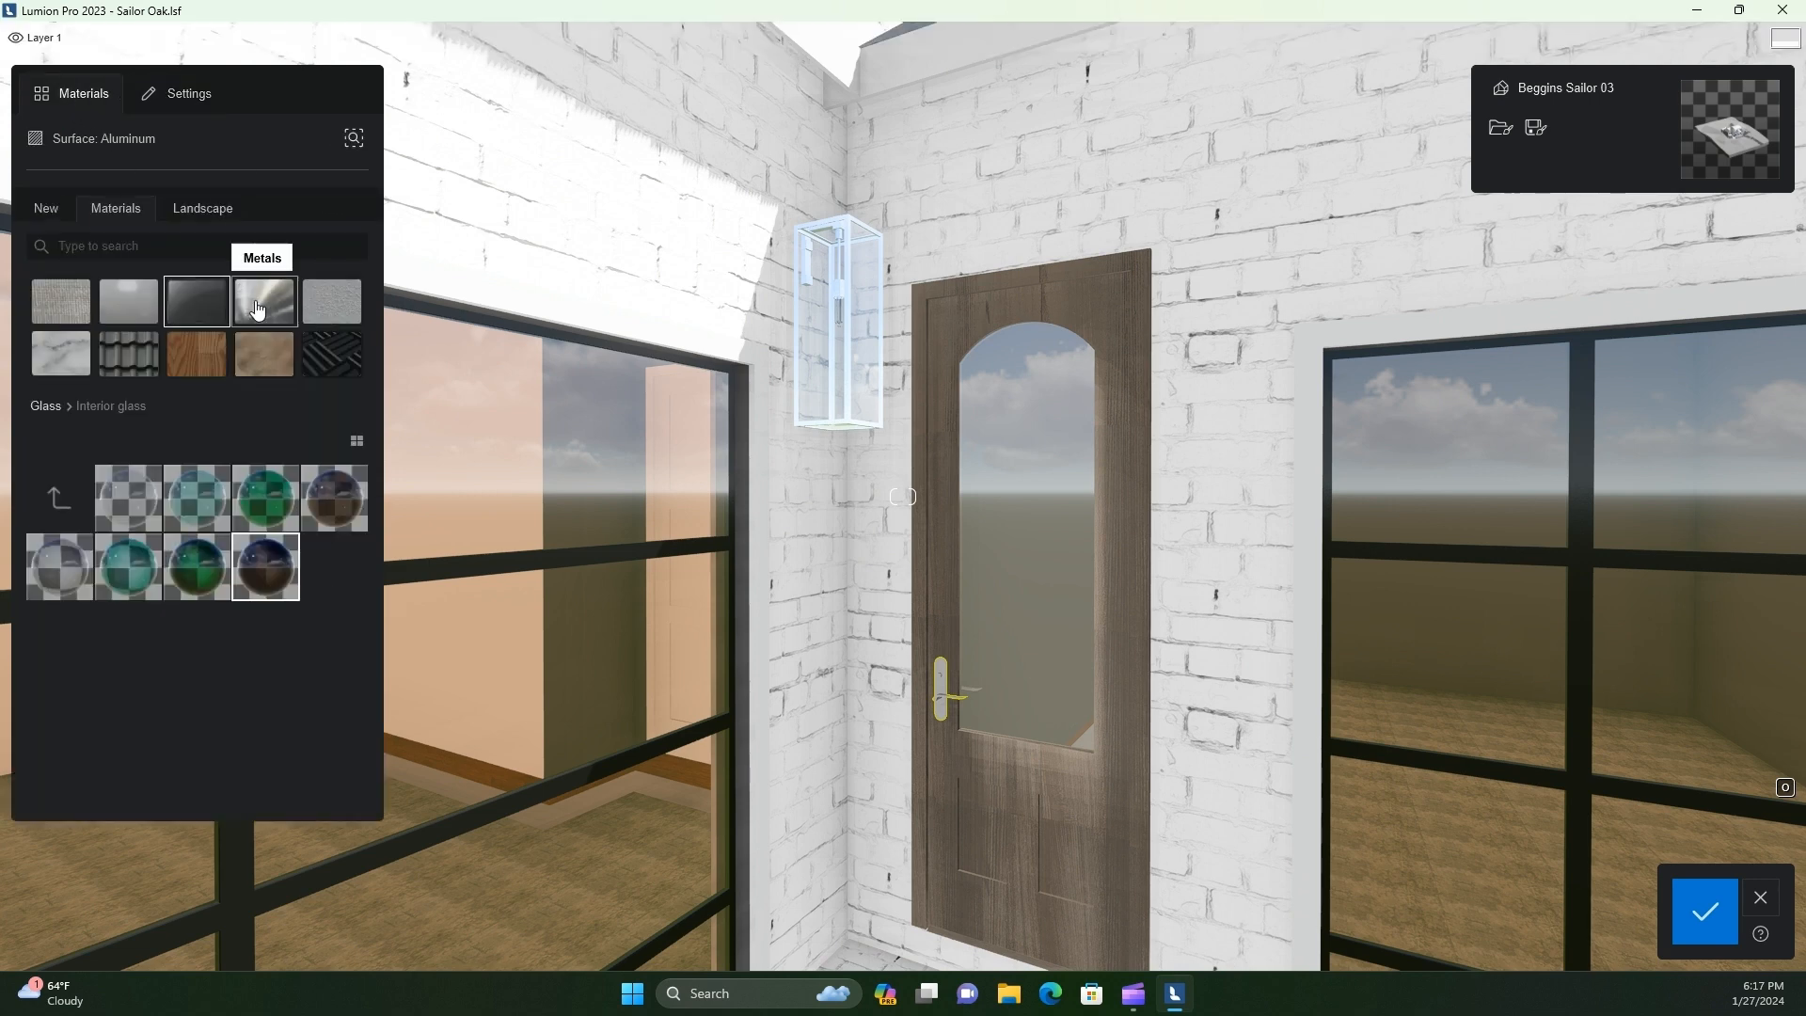
click(257, 309)
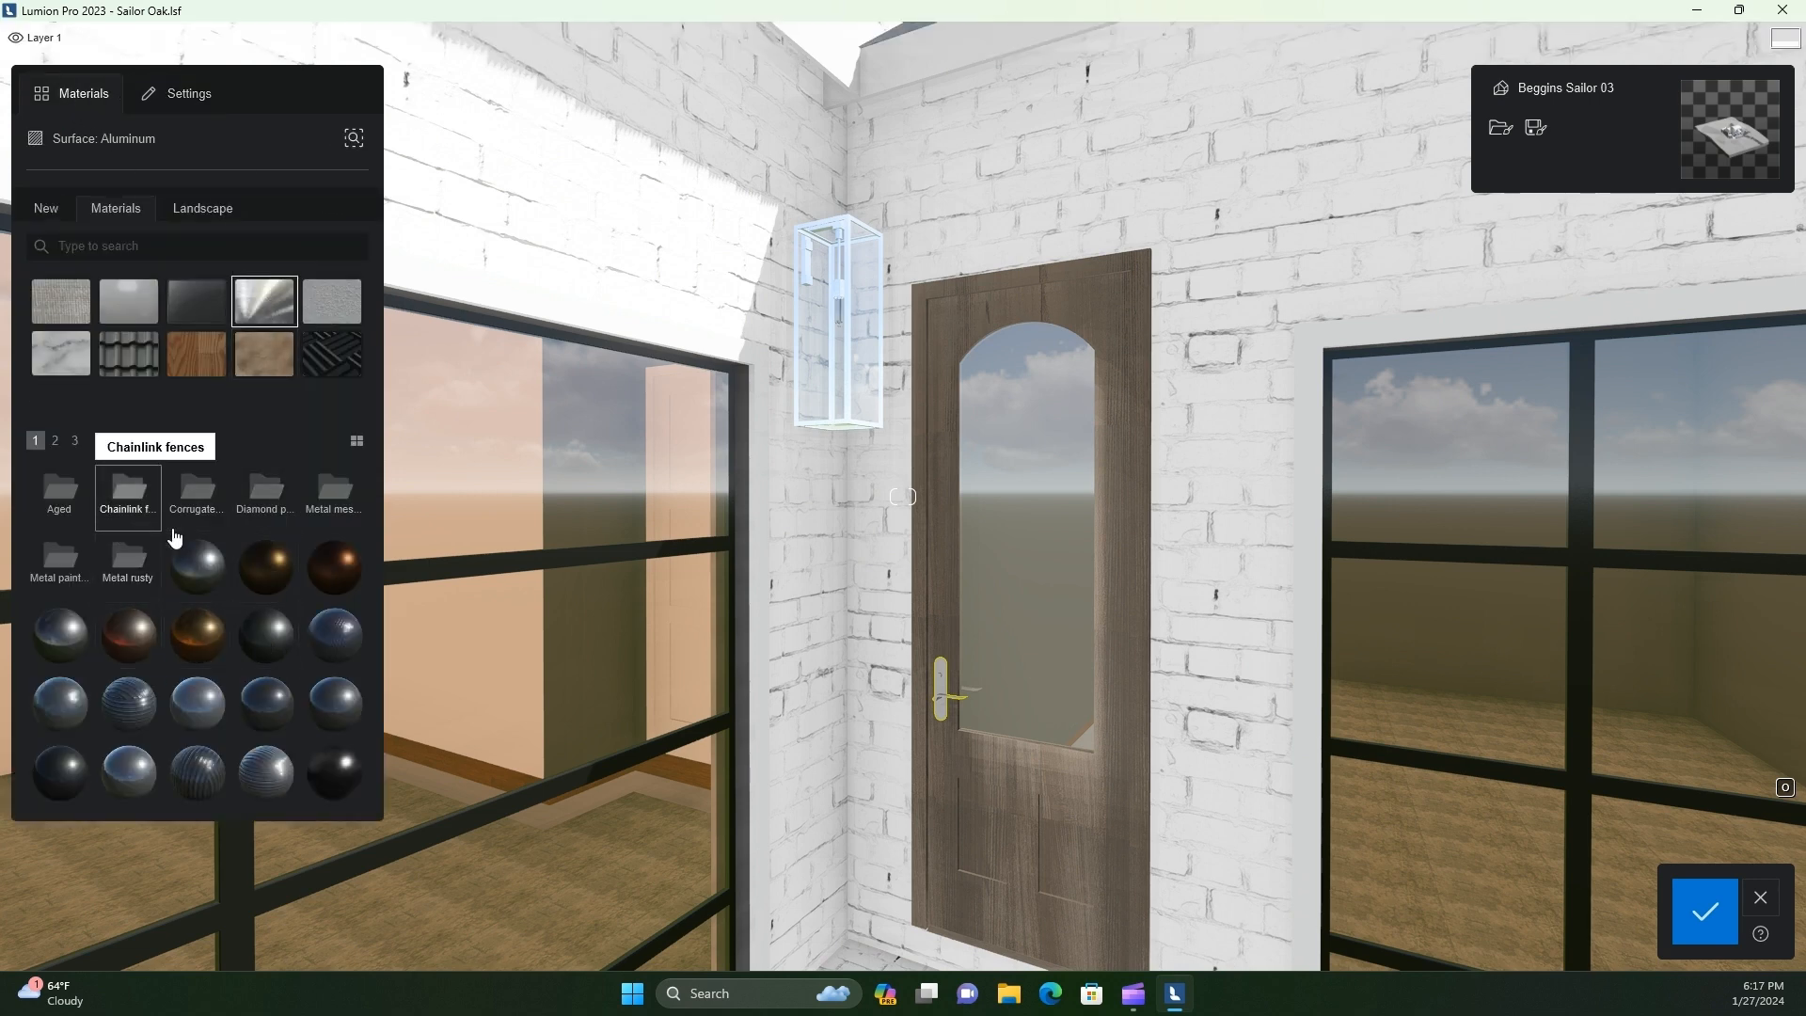
click(53, 442)
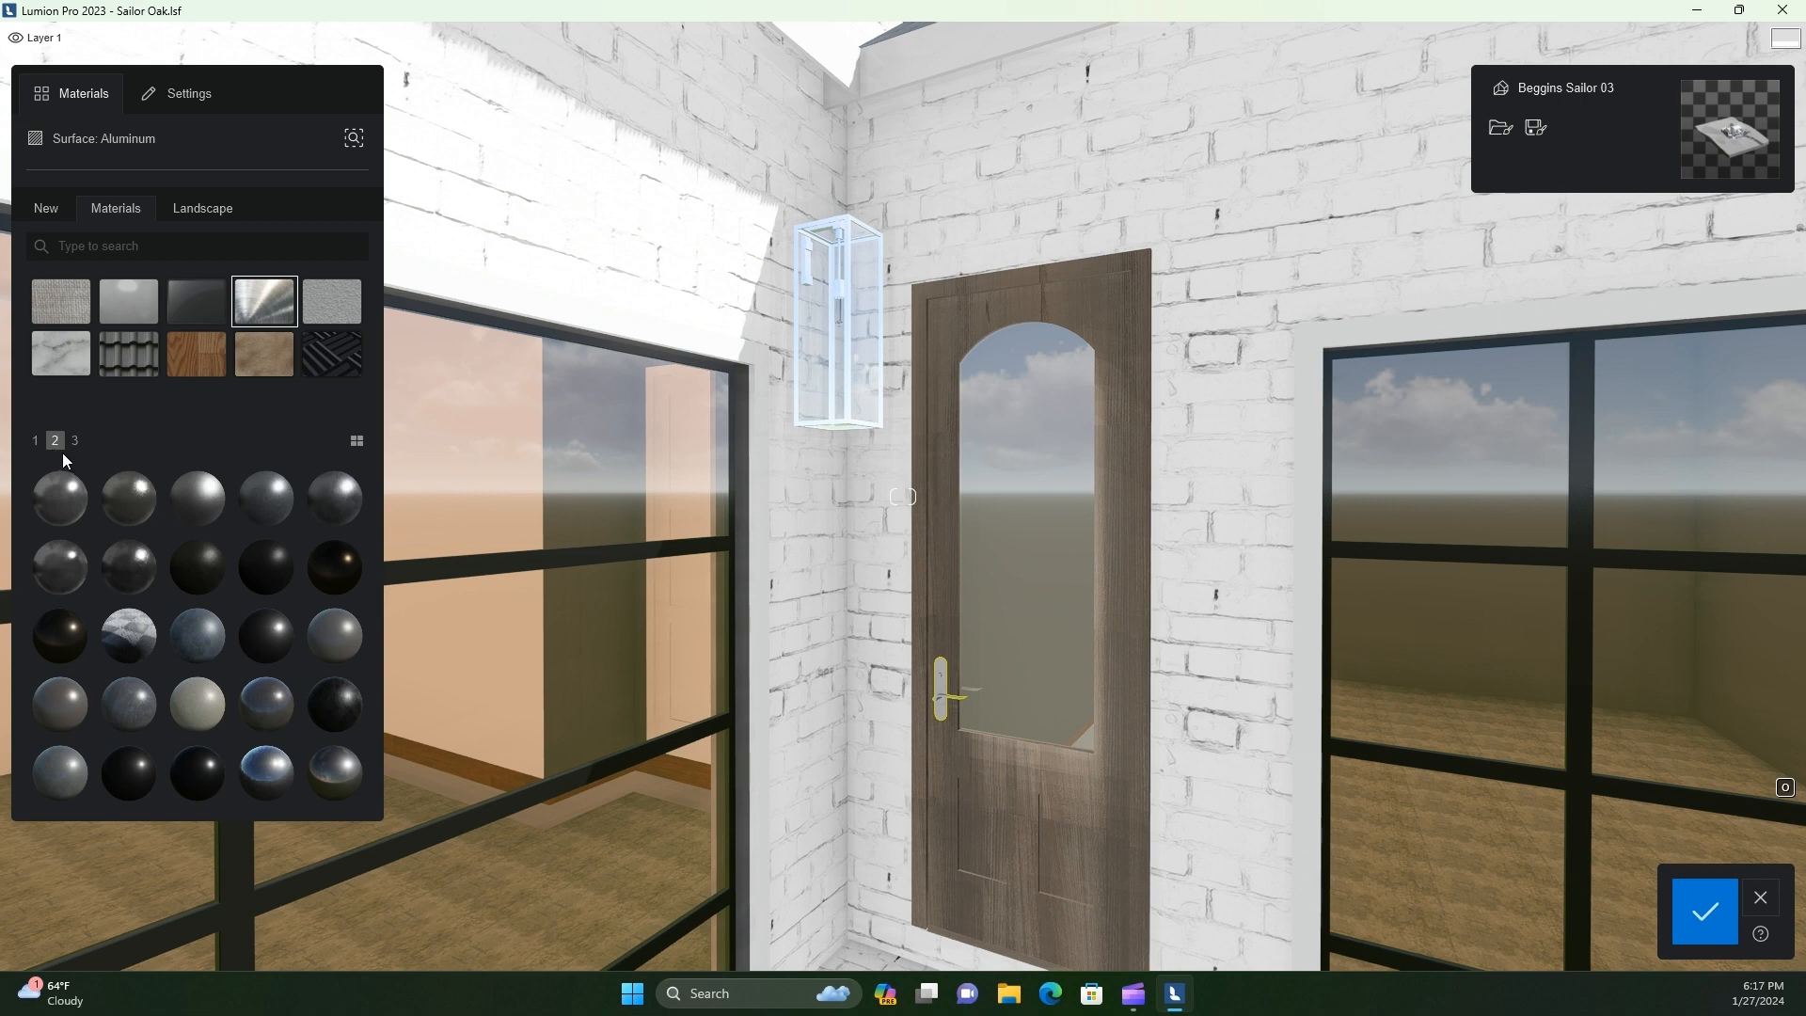
click(75, 449)
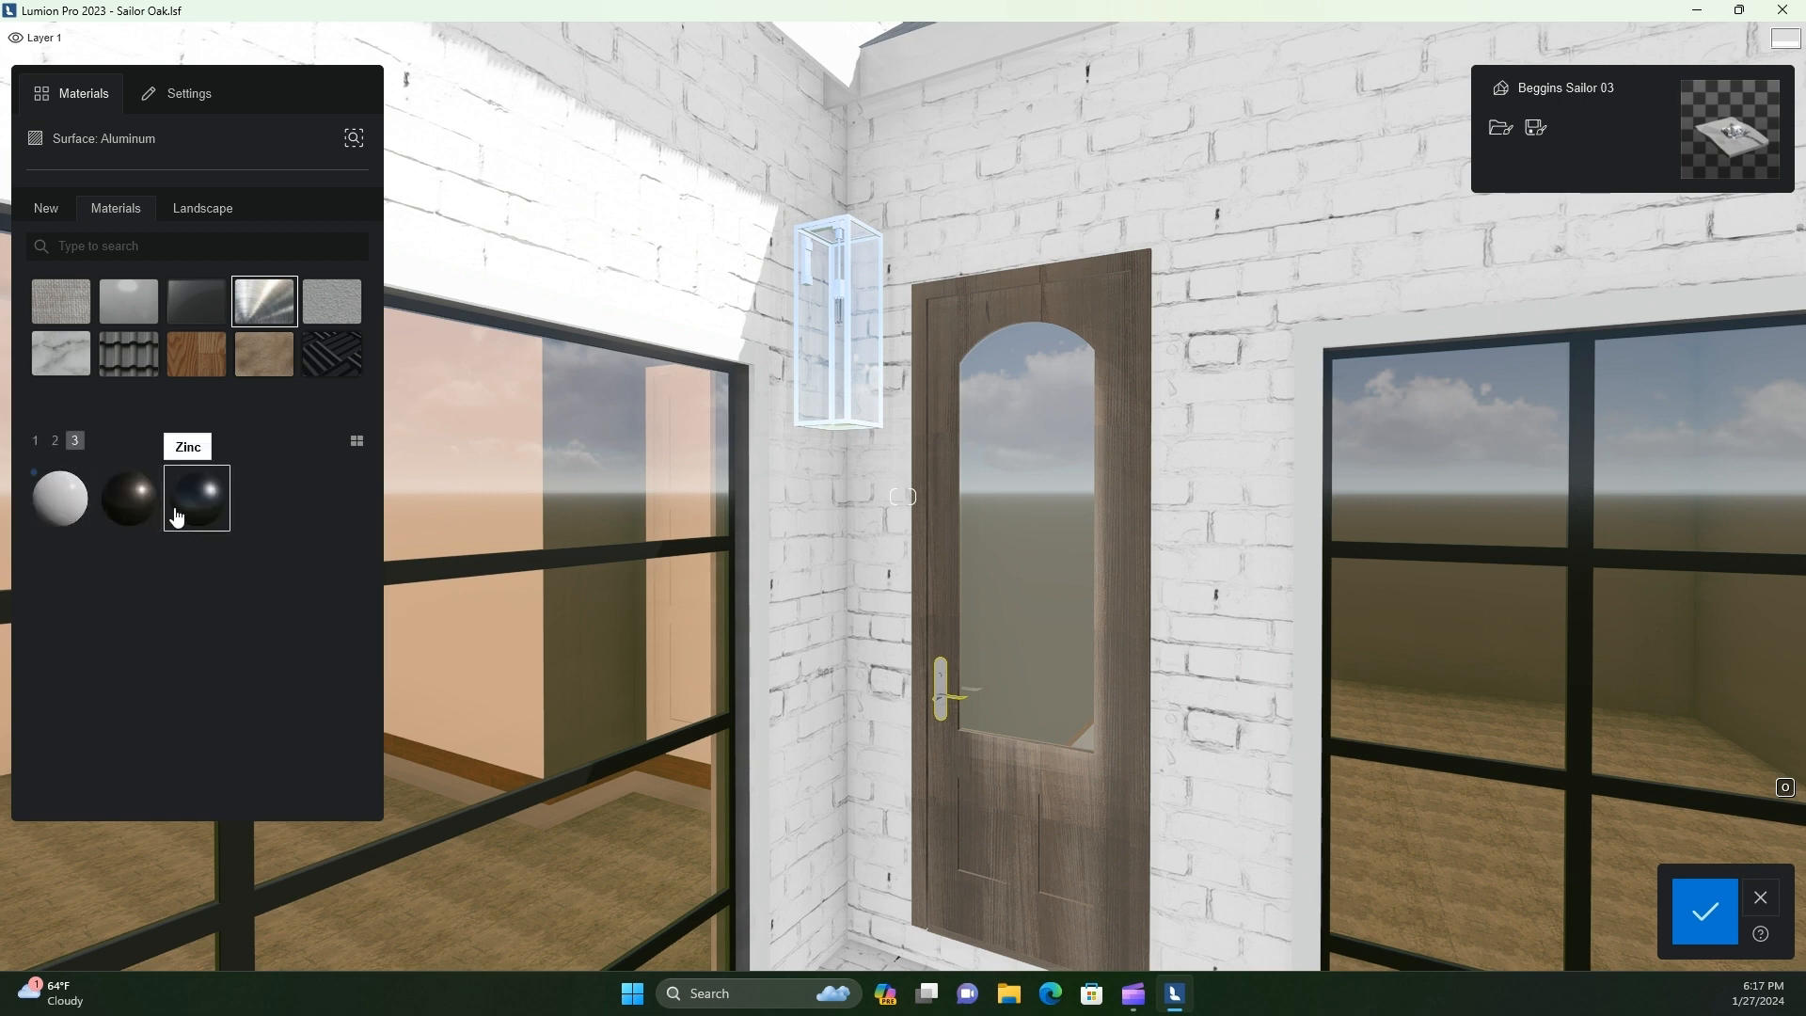
click(57, 447)
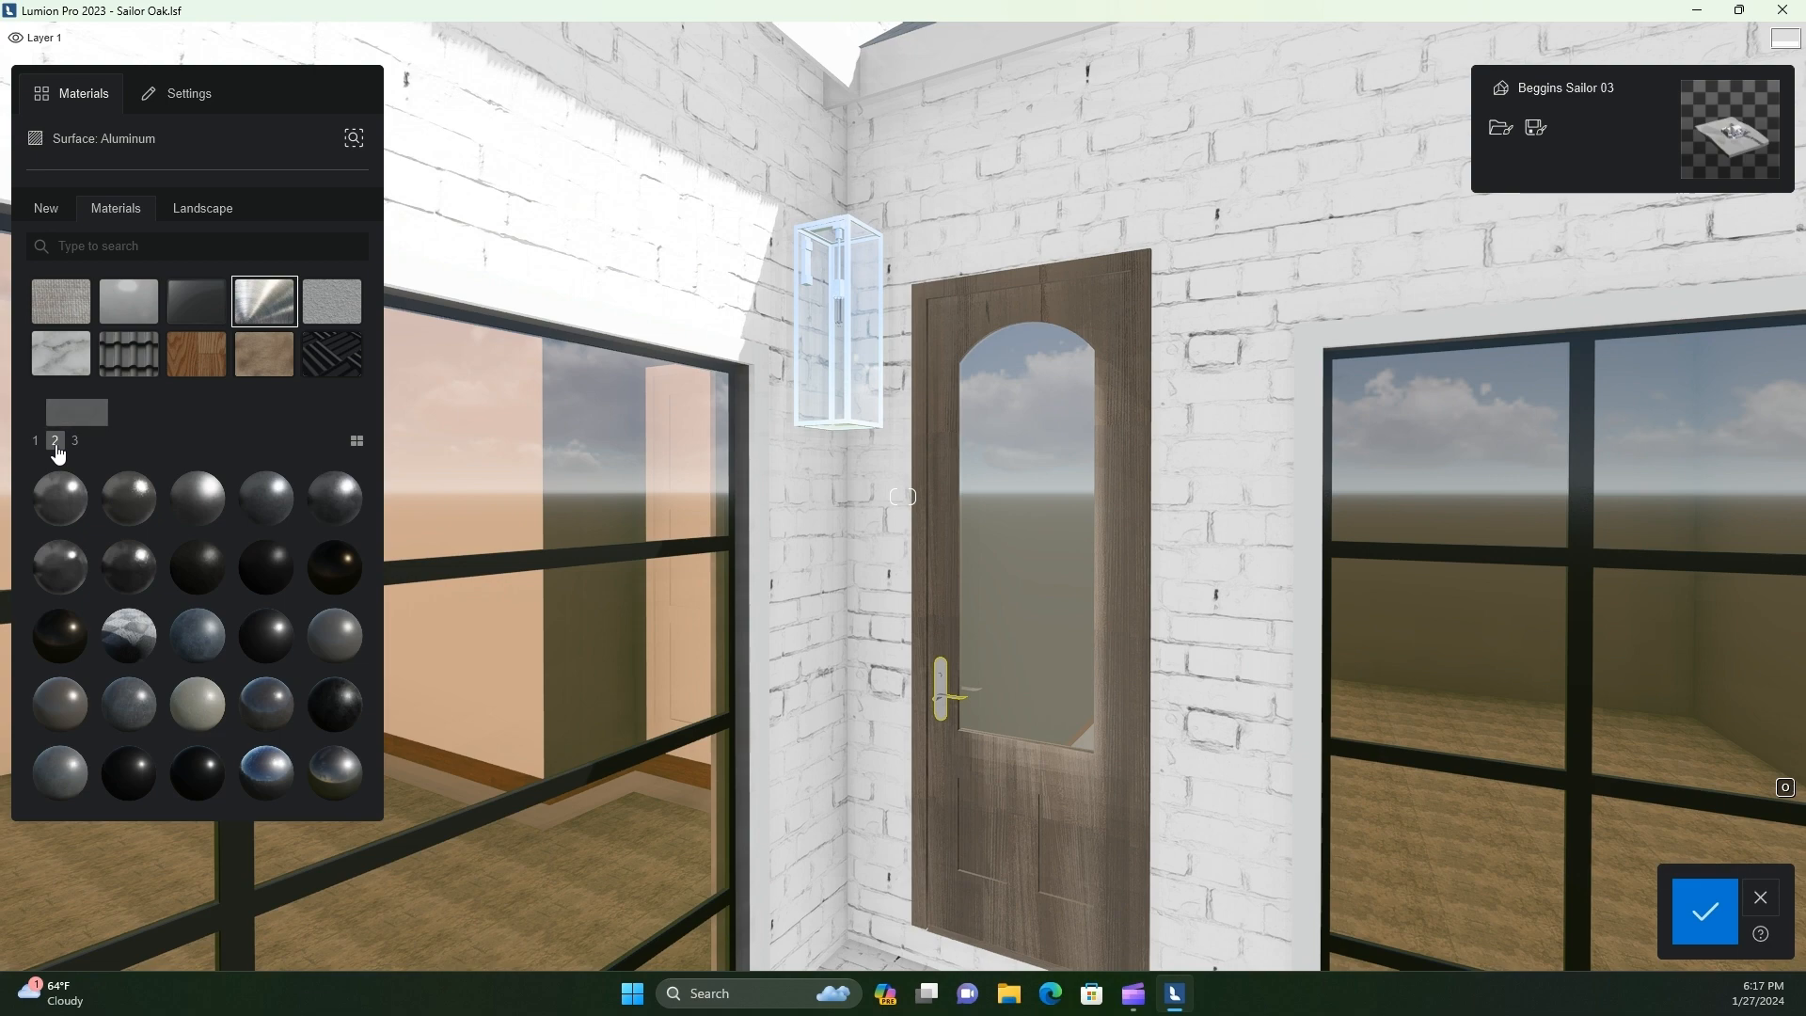
click(208, 655)
scroll(979, 773, up, 3)
key(w)
key(e)
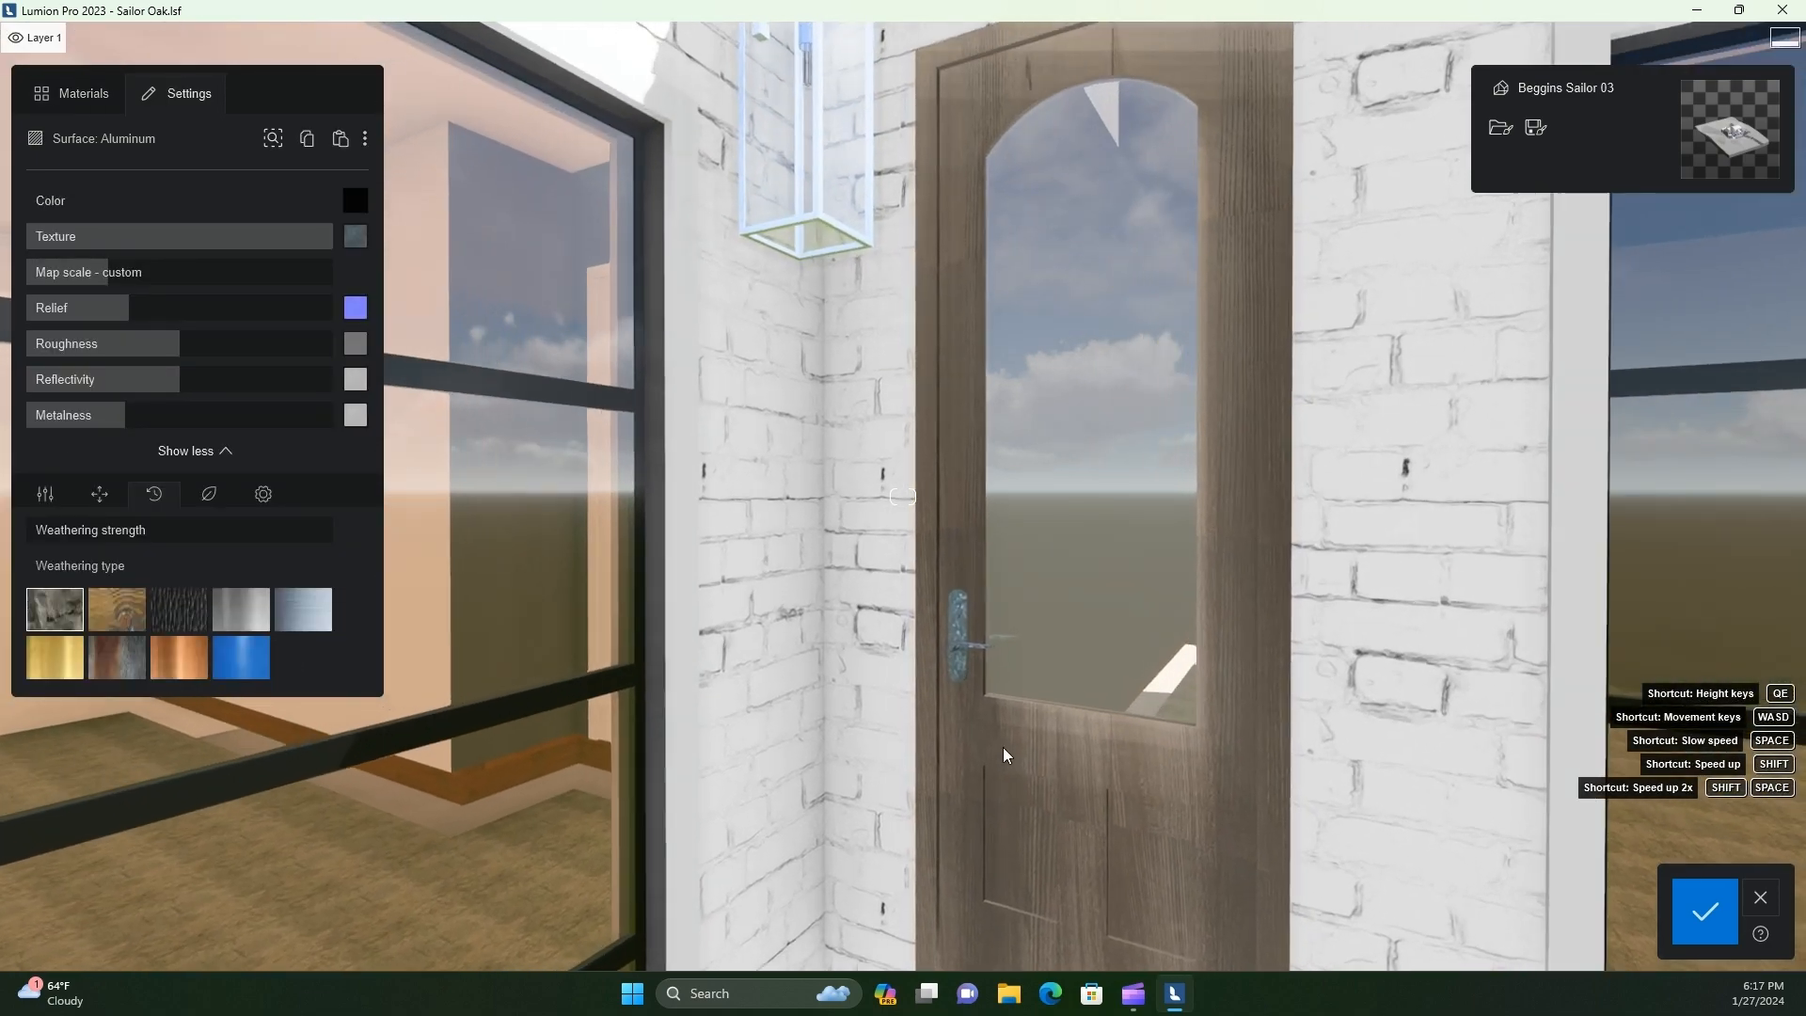
Reduce the map scale of the side door handle's Aluminum material to below 0.0098 m
key(d)
key(e)
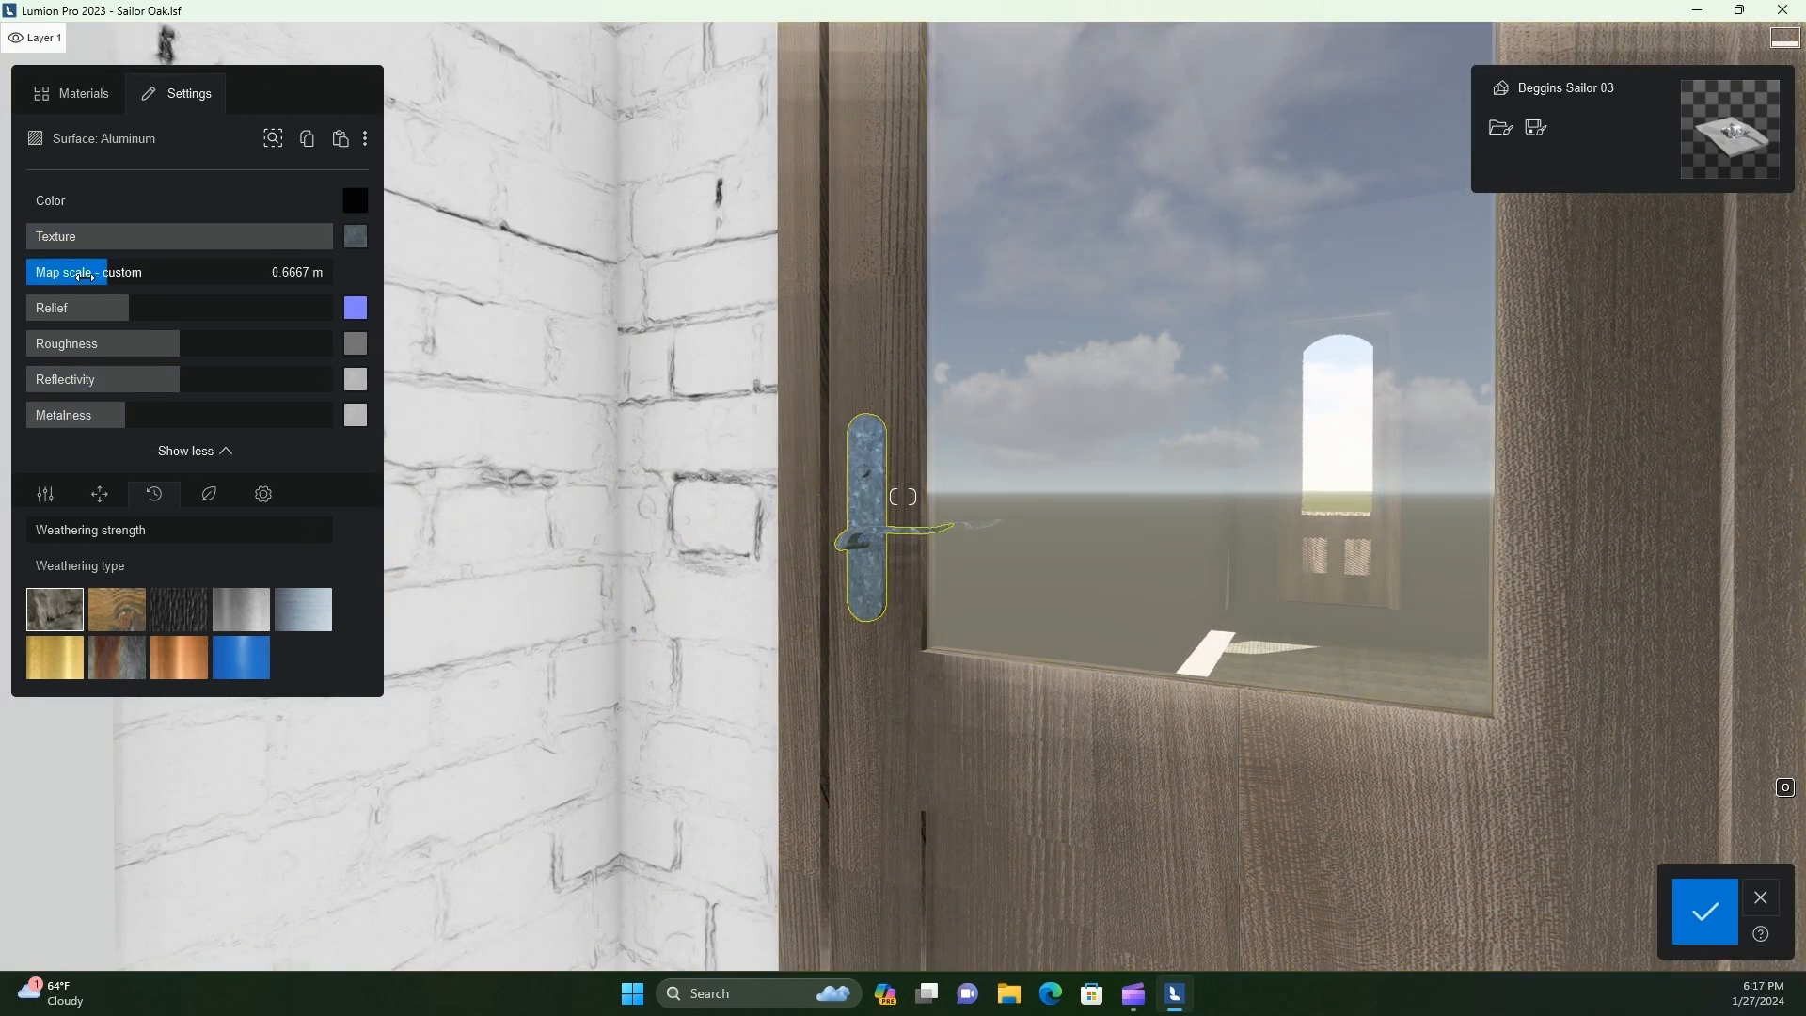
drag(85, 276, 16, 329)
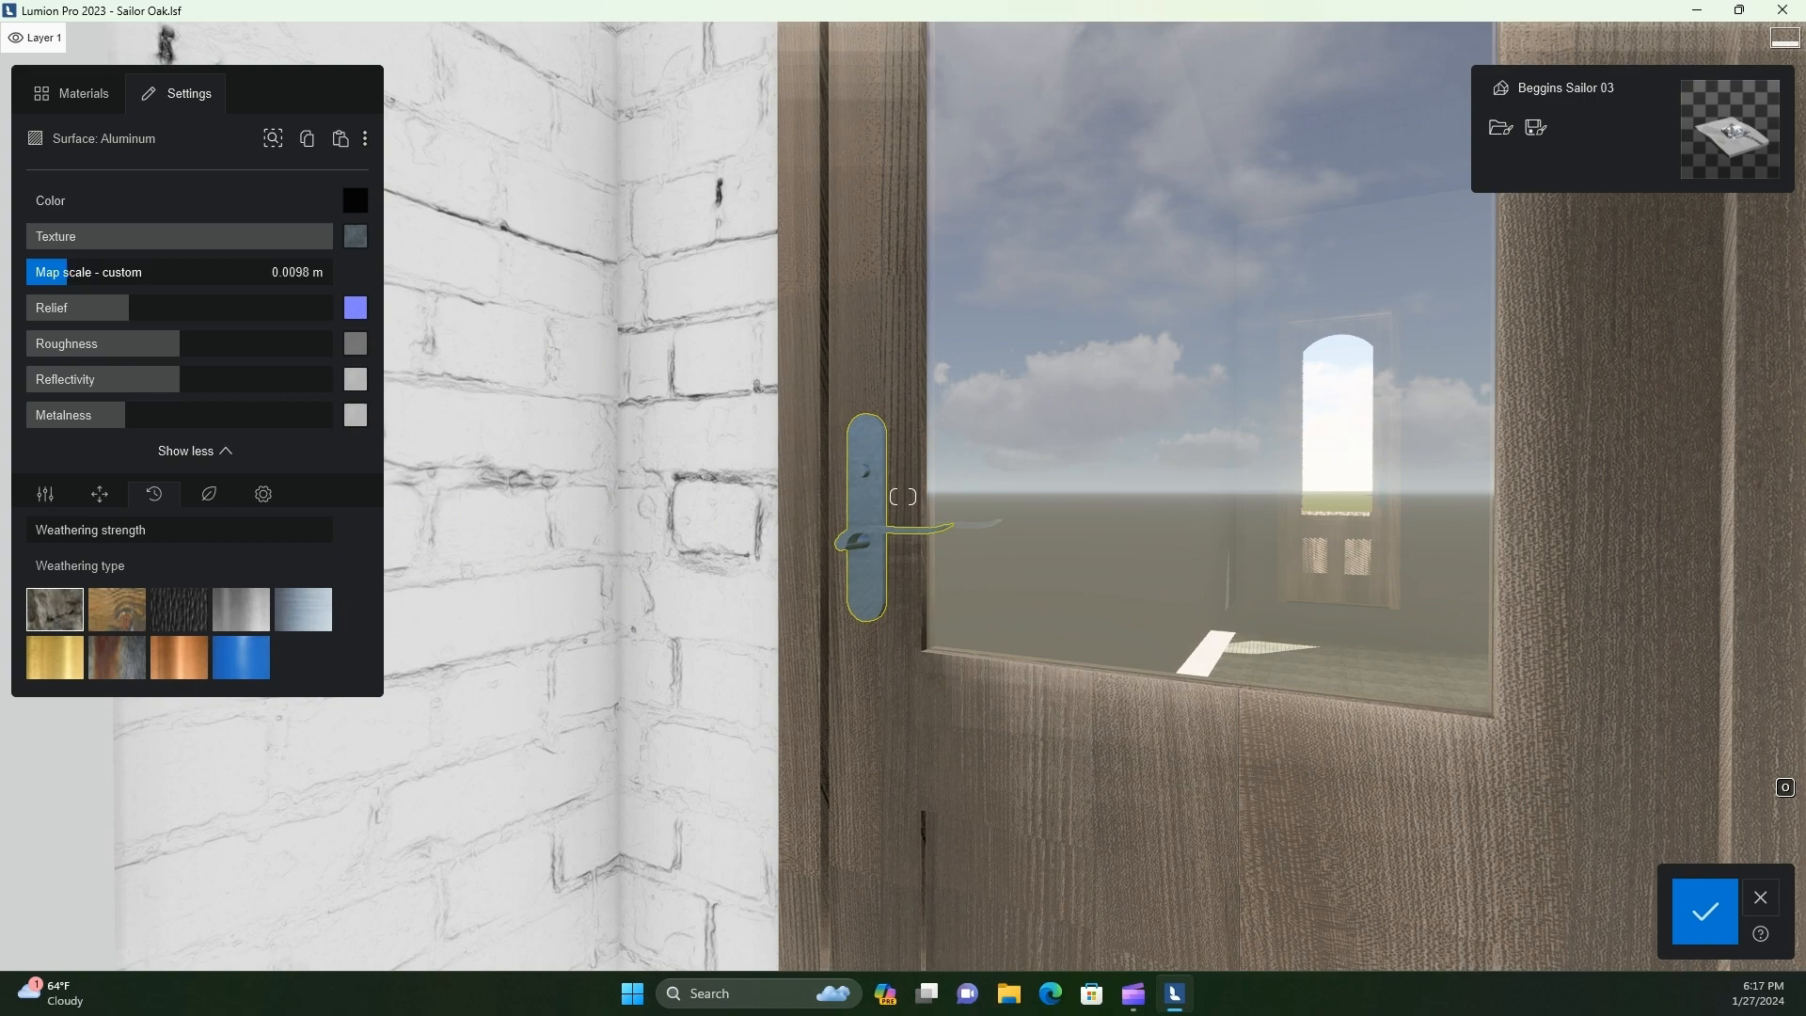
drag(67, 273, 68, 273)
key(w)
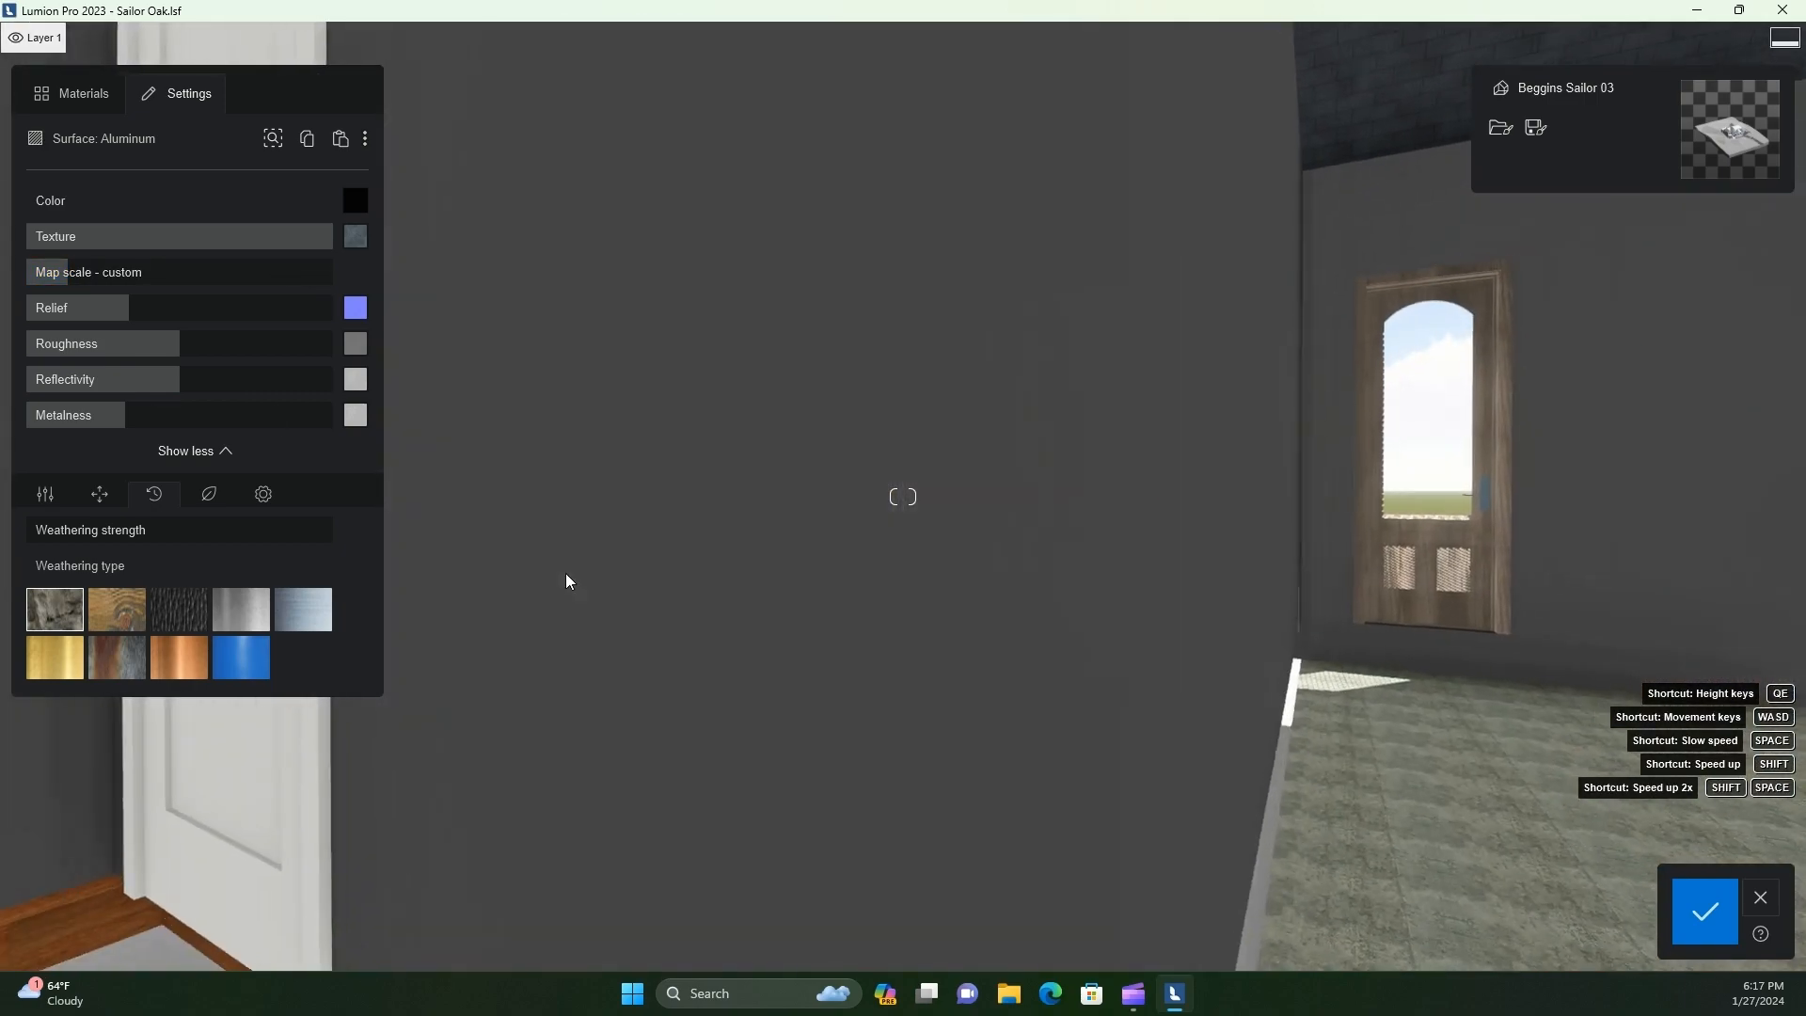
key(s)
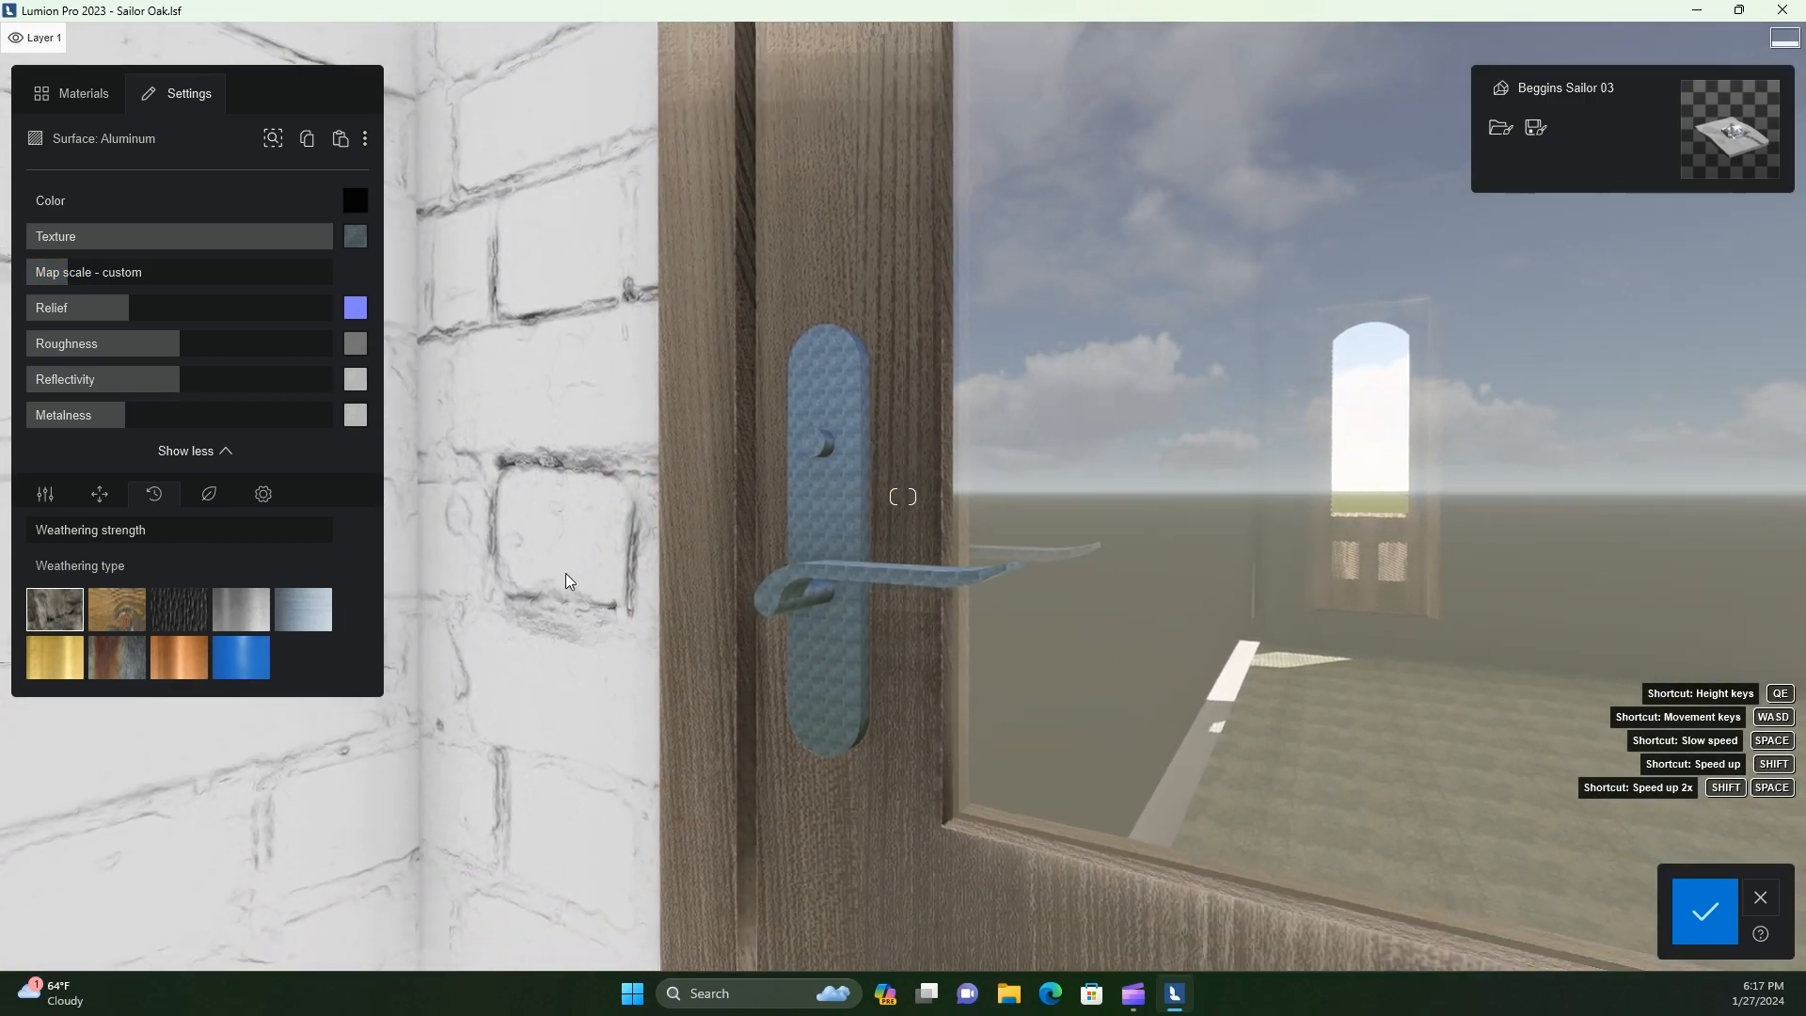
key(s)
right_drag(564, 594, 570, 590)
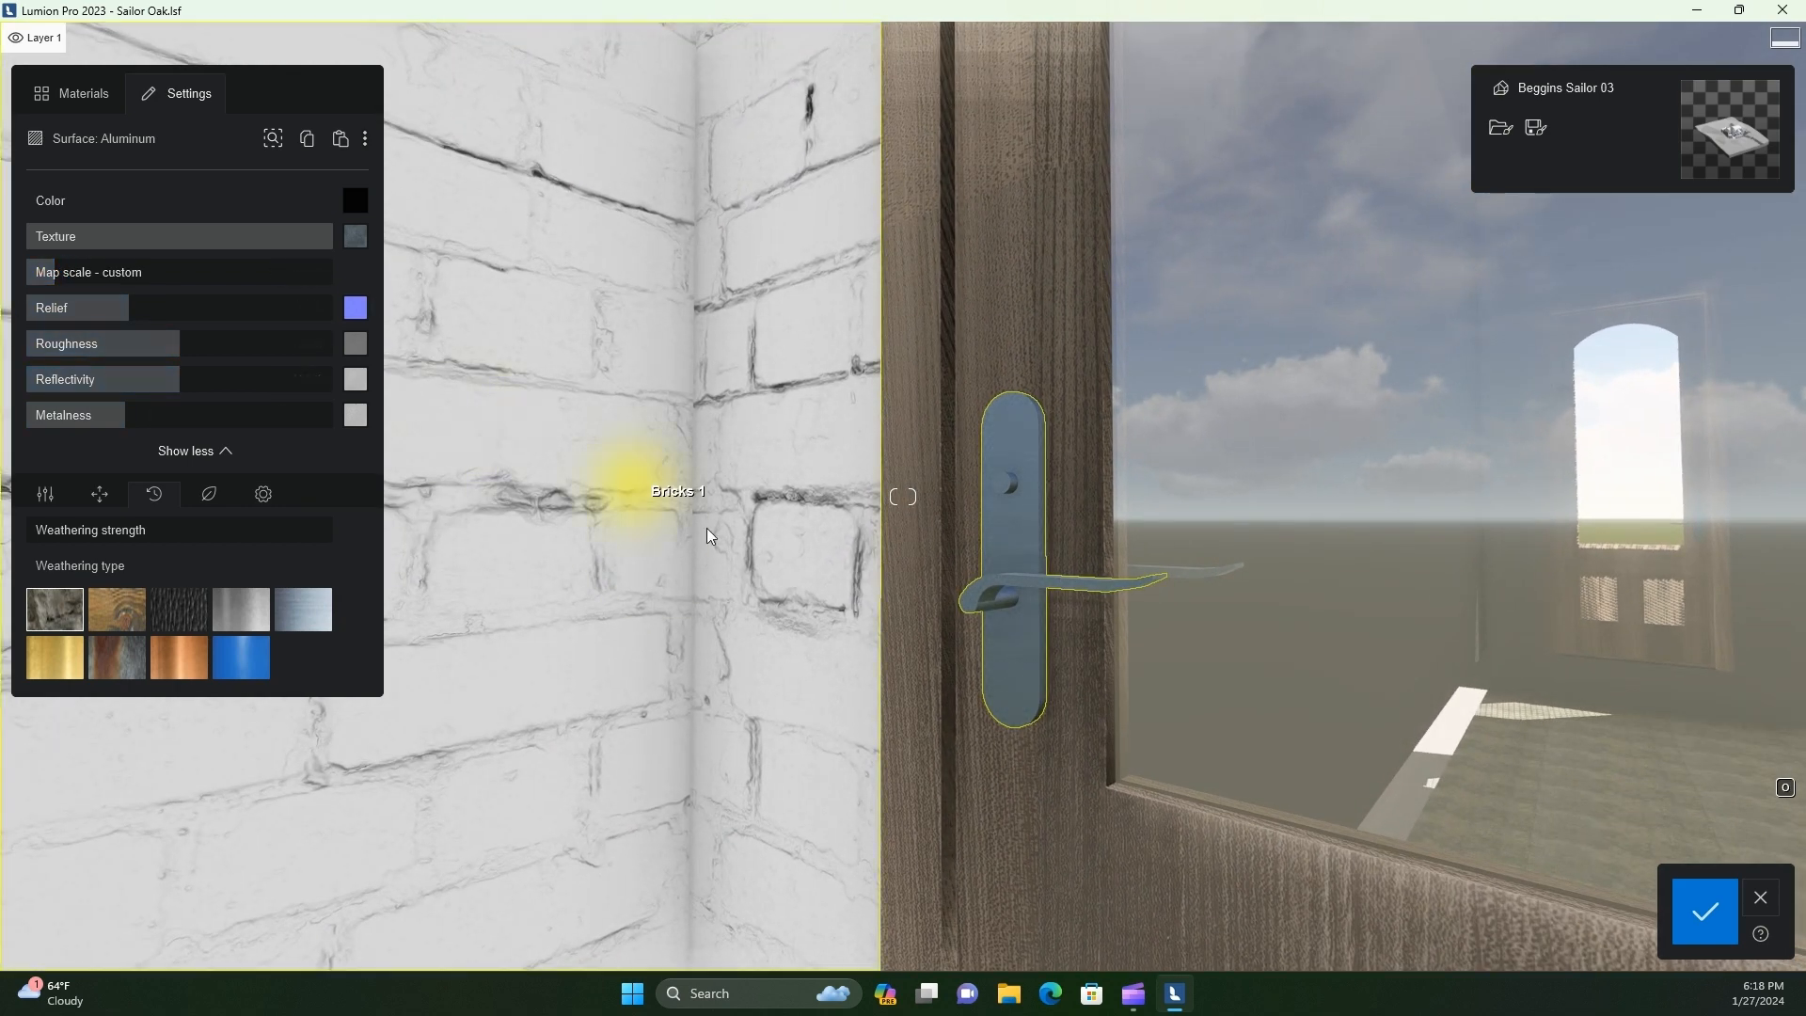
Lower the handle metal's texture strength, cut its reflectivity to nearly zero, and set metalness to 100% and roughness to 74%
click(264, 494)
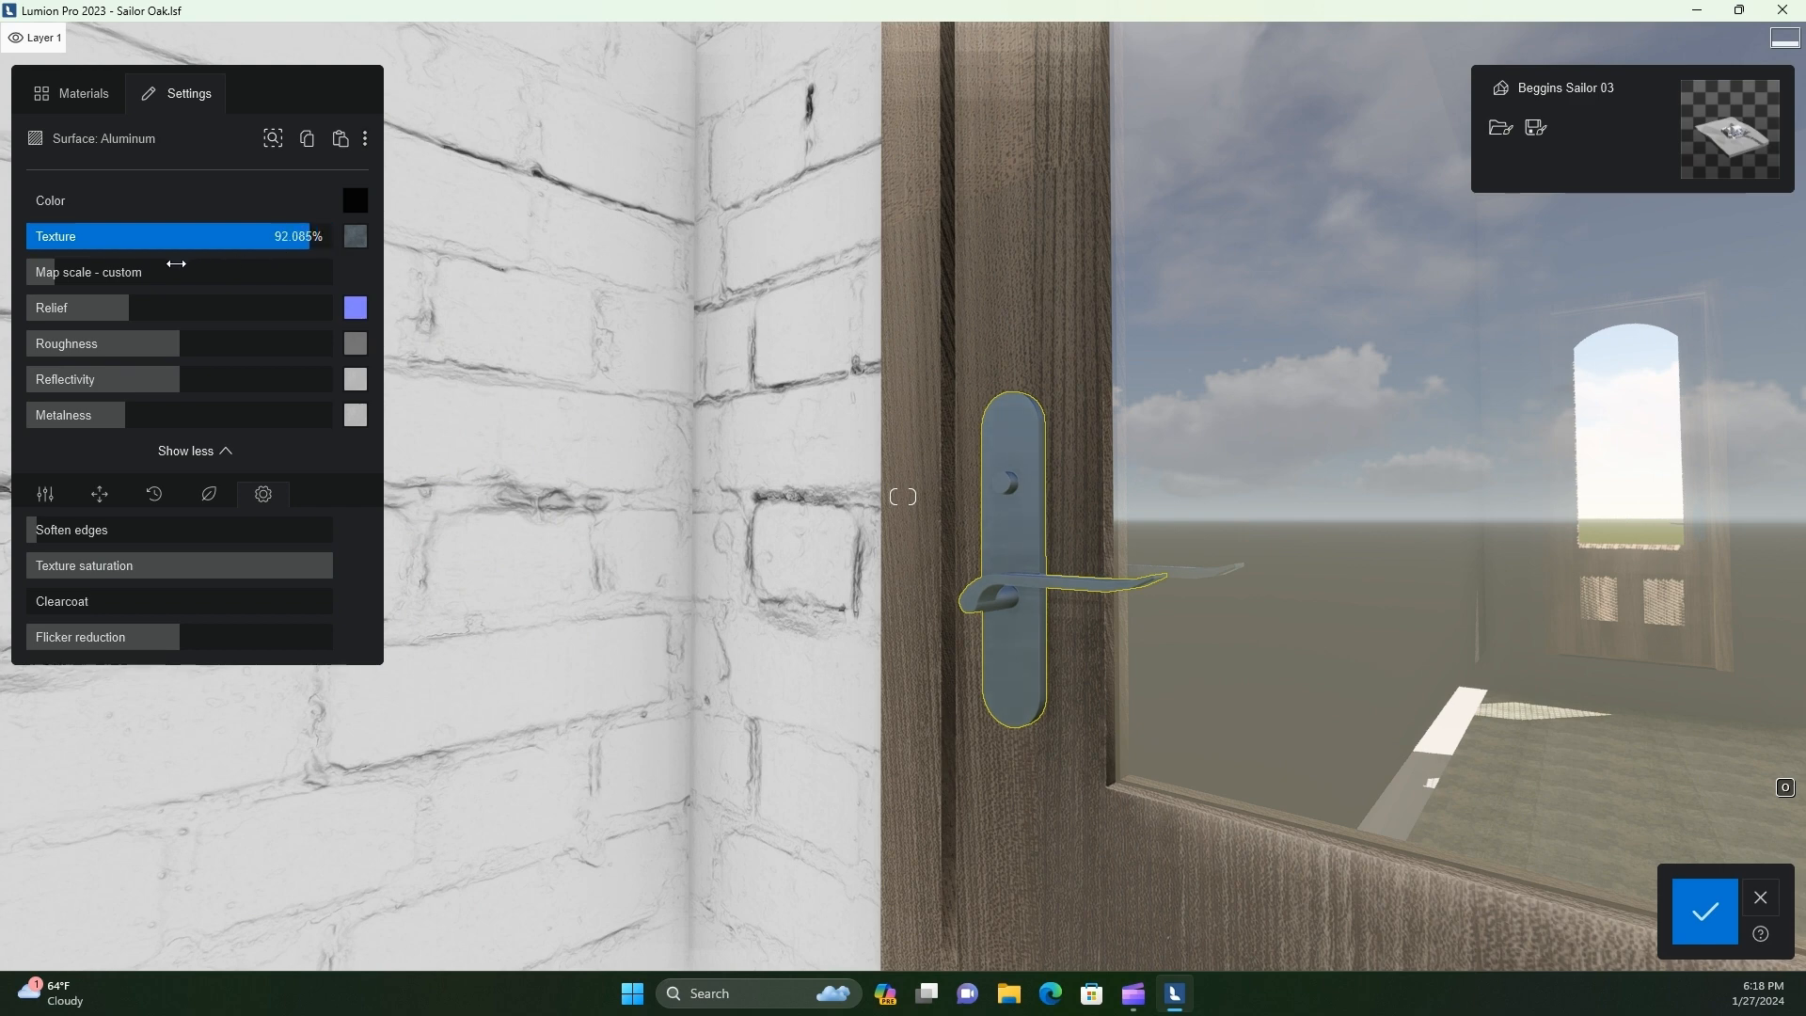
drag(253, 236, 242, 237)
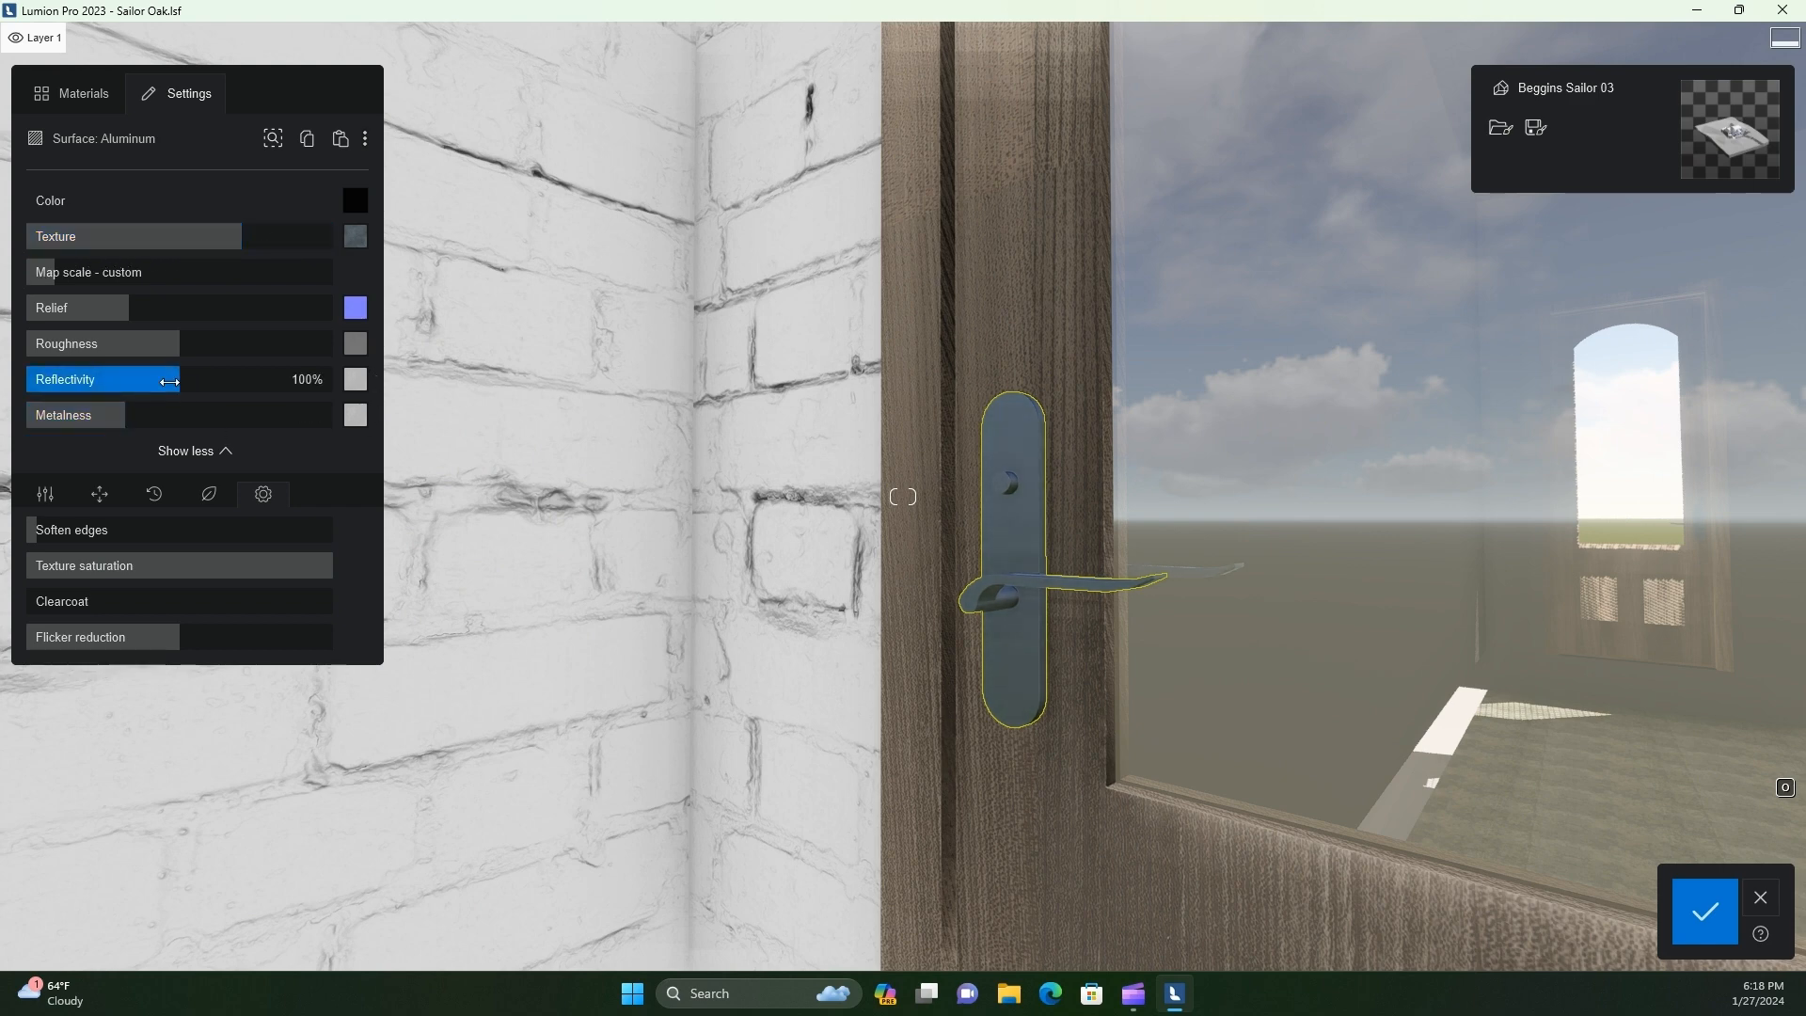
drag(113, 381, 70, 386)
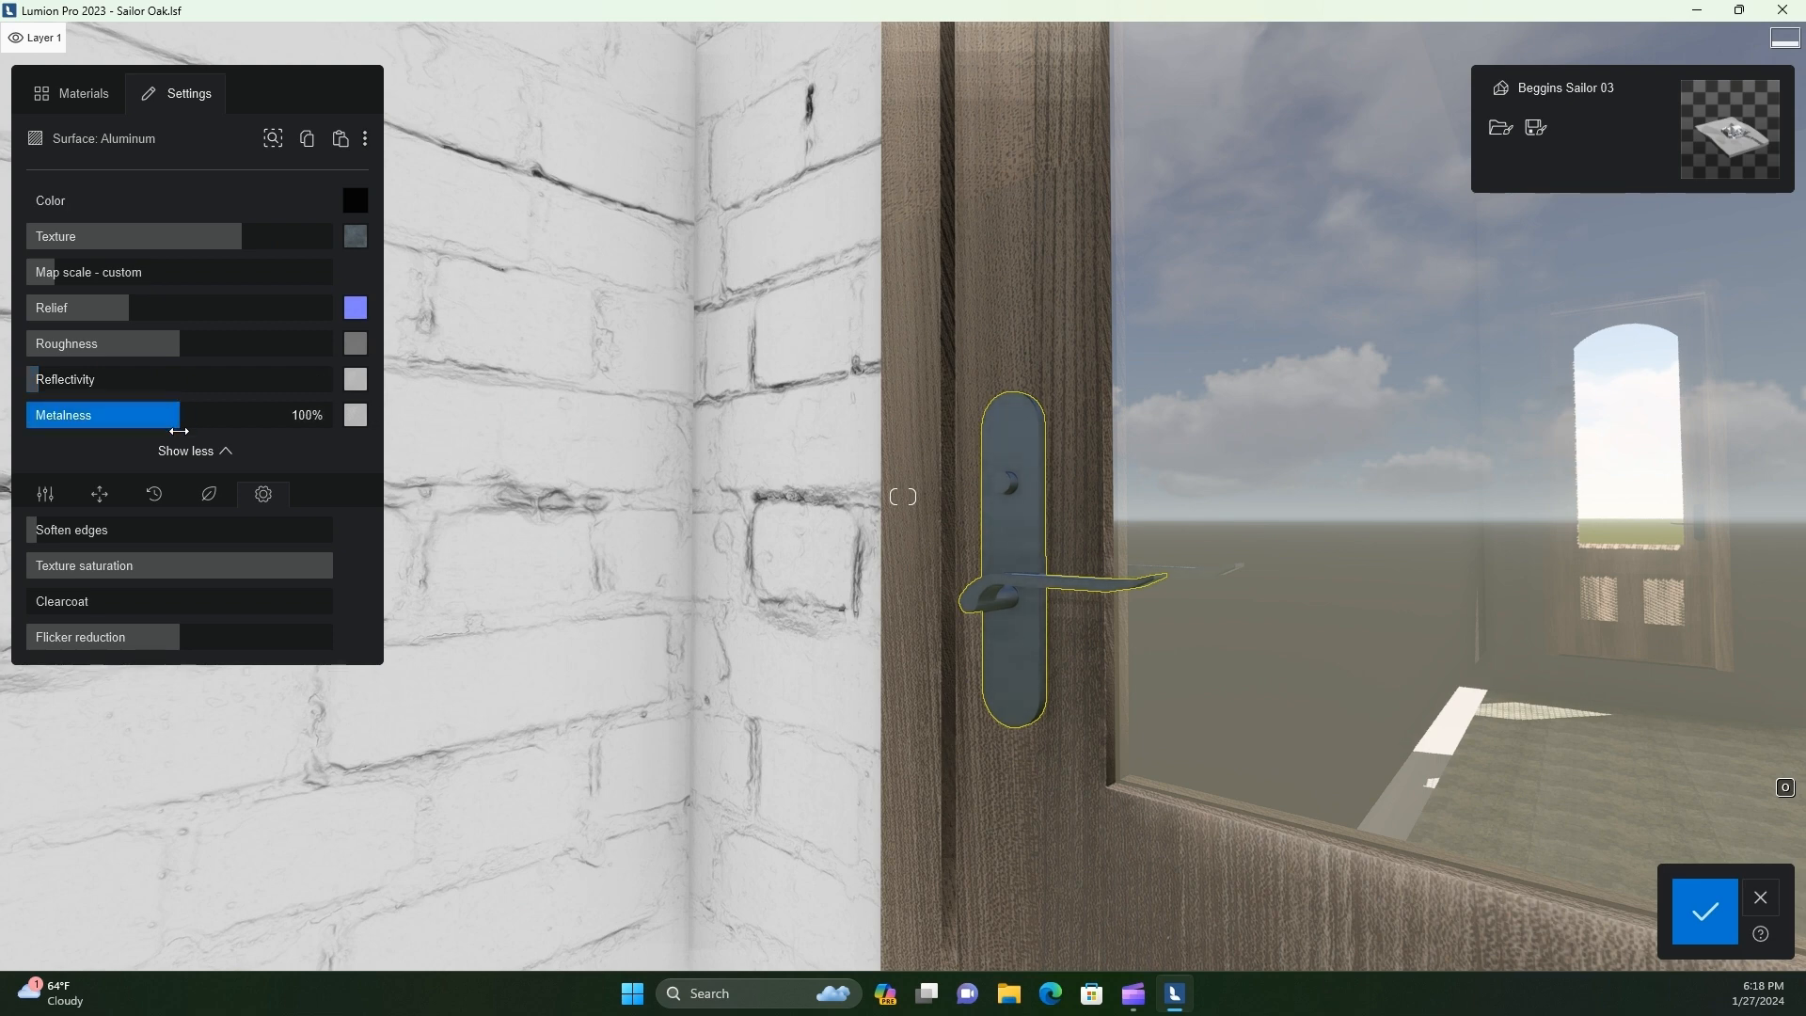
mouse_move(182, 344)
mouse_down()
mouse_move(89, 345)
mouse_move(215, 339)
mouse_move(38, 344)
mouse_move(157, 338)
mouse_up()
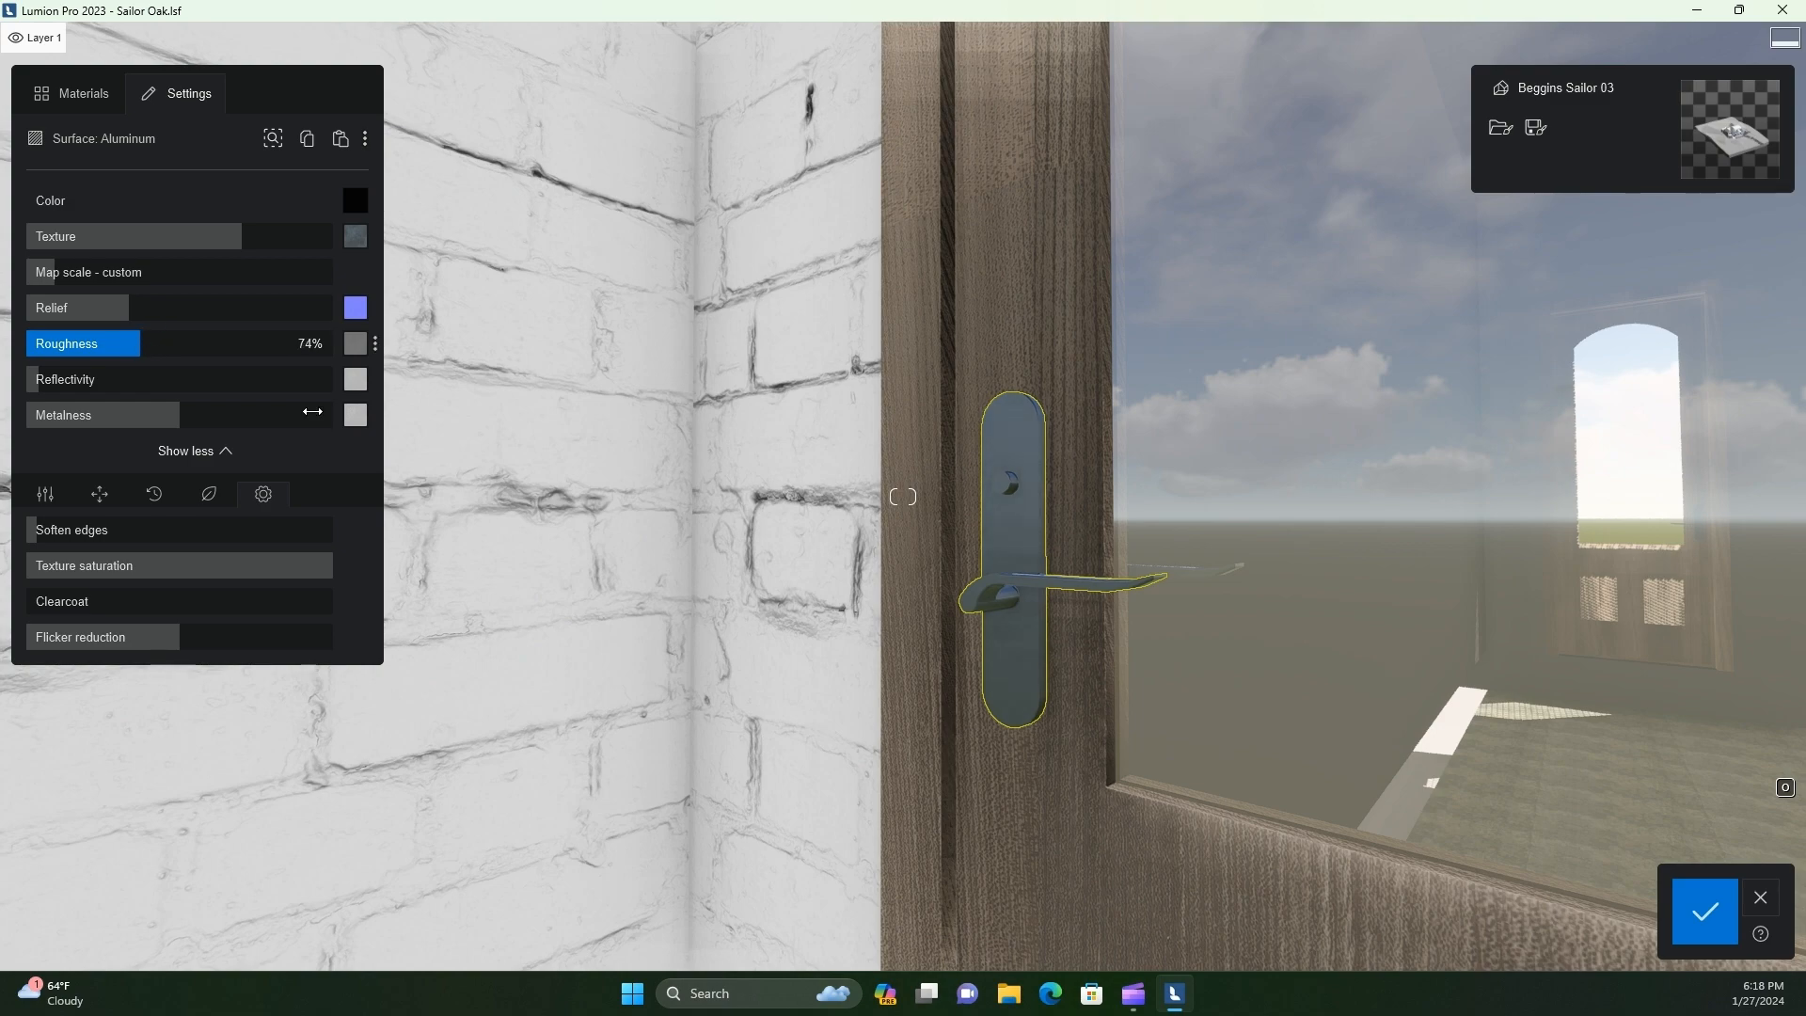
Darken the side door's Clad - Grey Semigloss base color to near-black and lower its texture strength to about 52%
key(s)
key(q)
key(a)
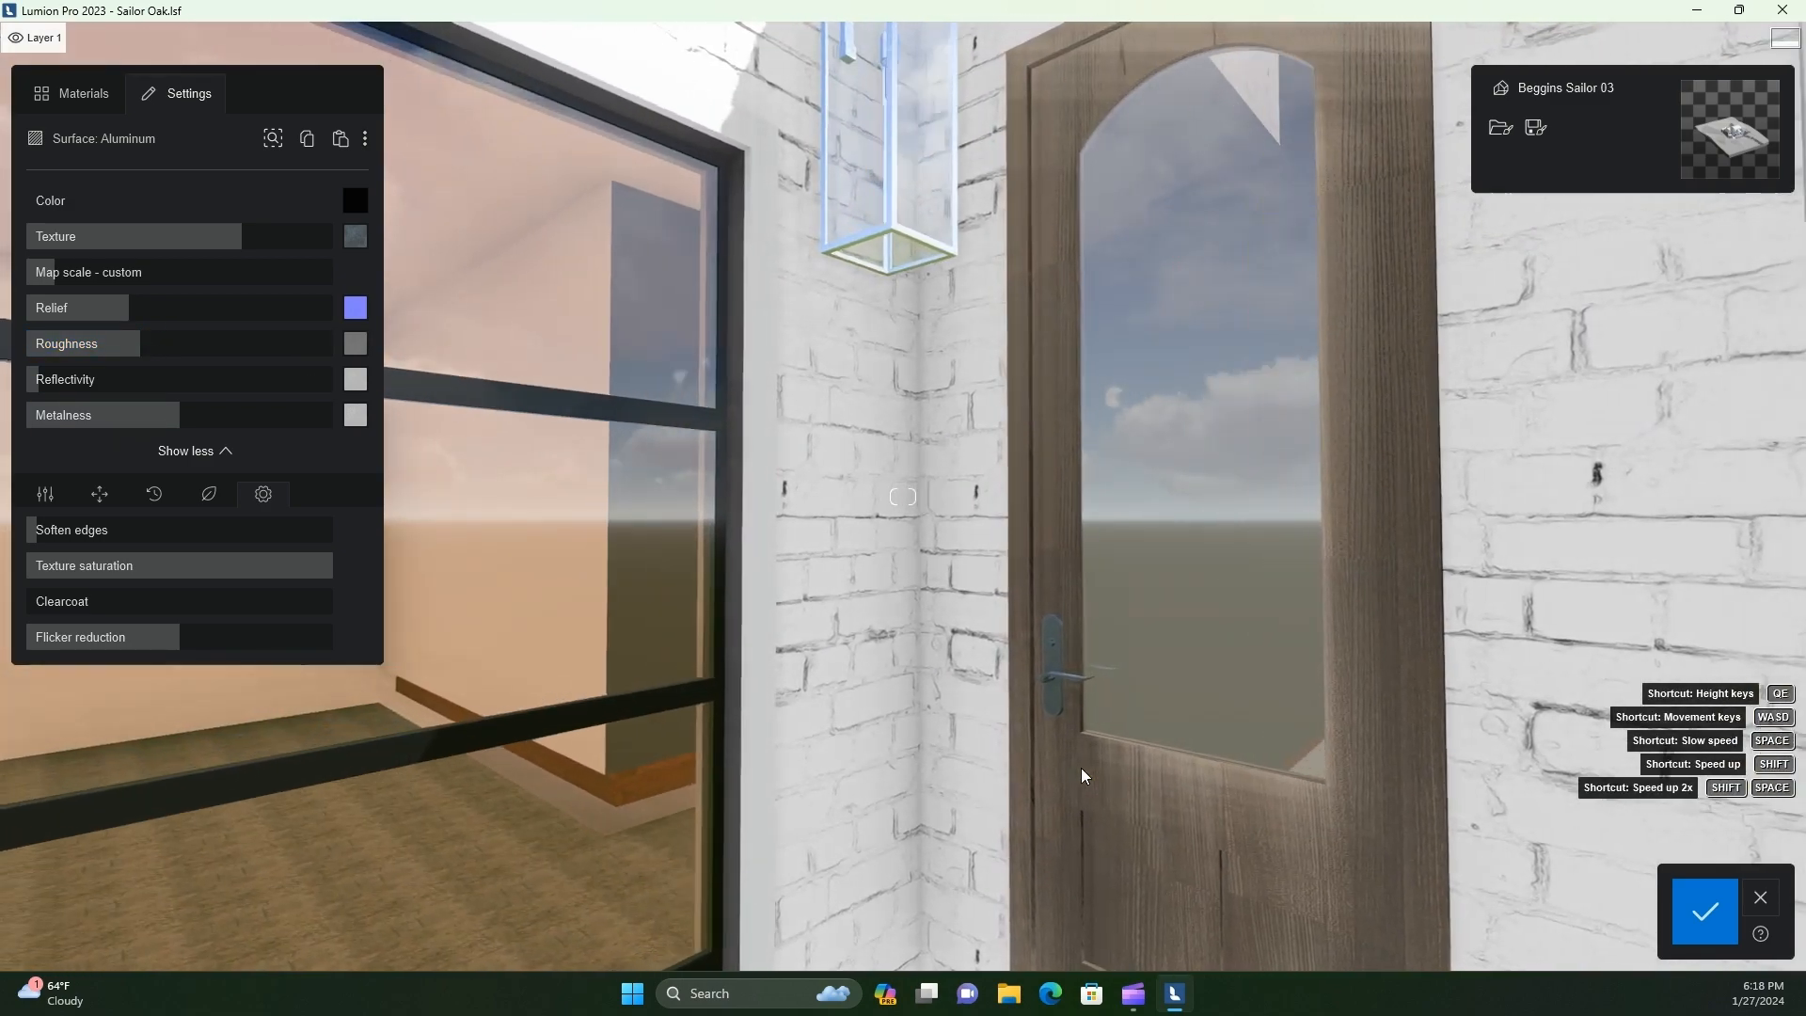
key(s)
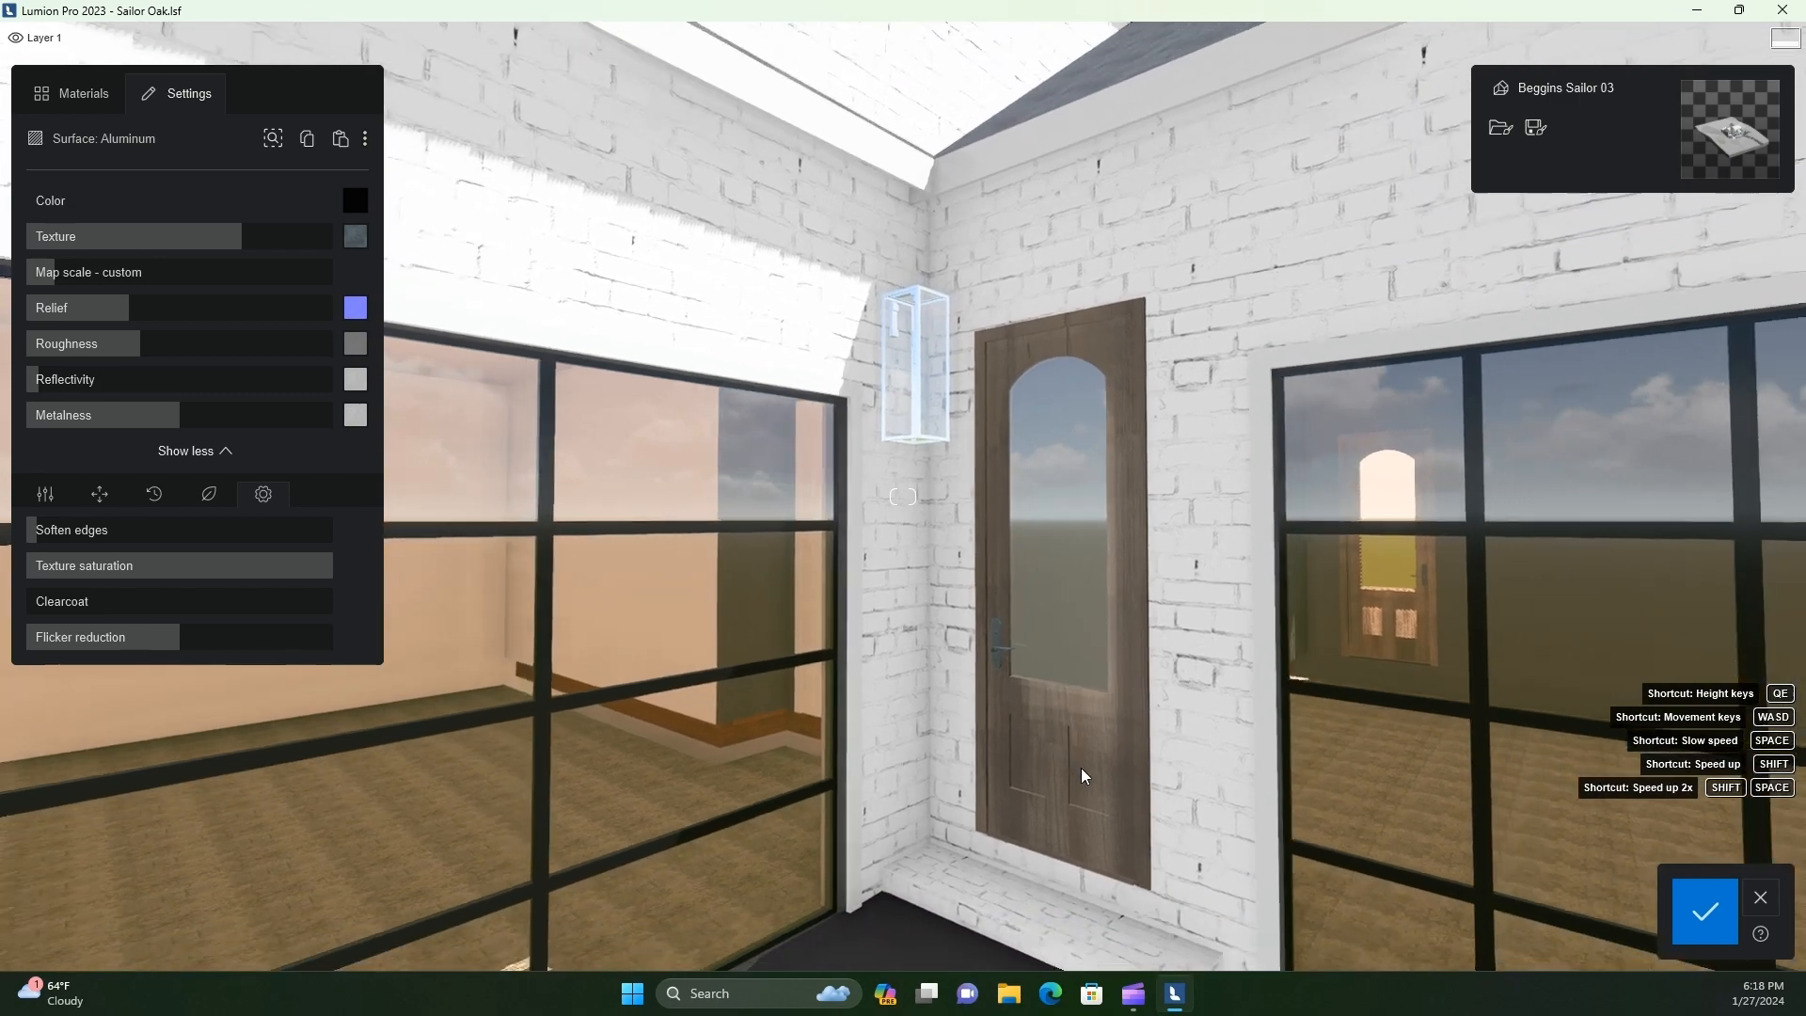
key(s)
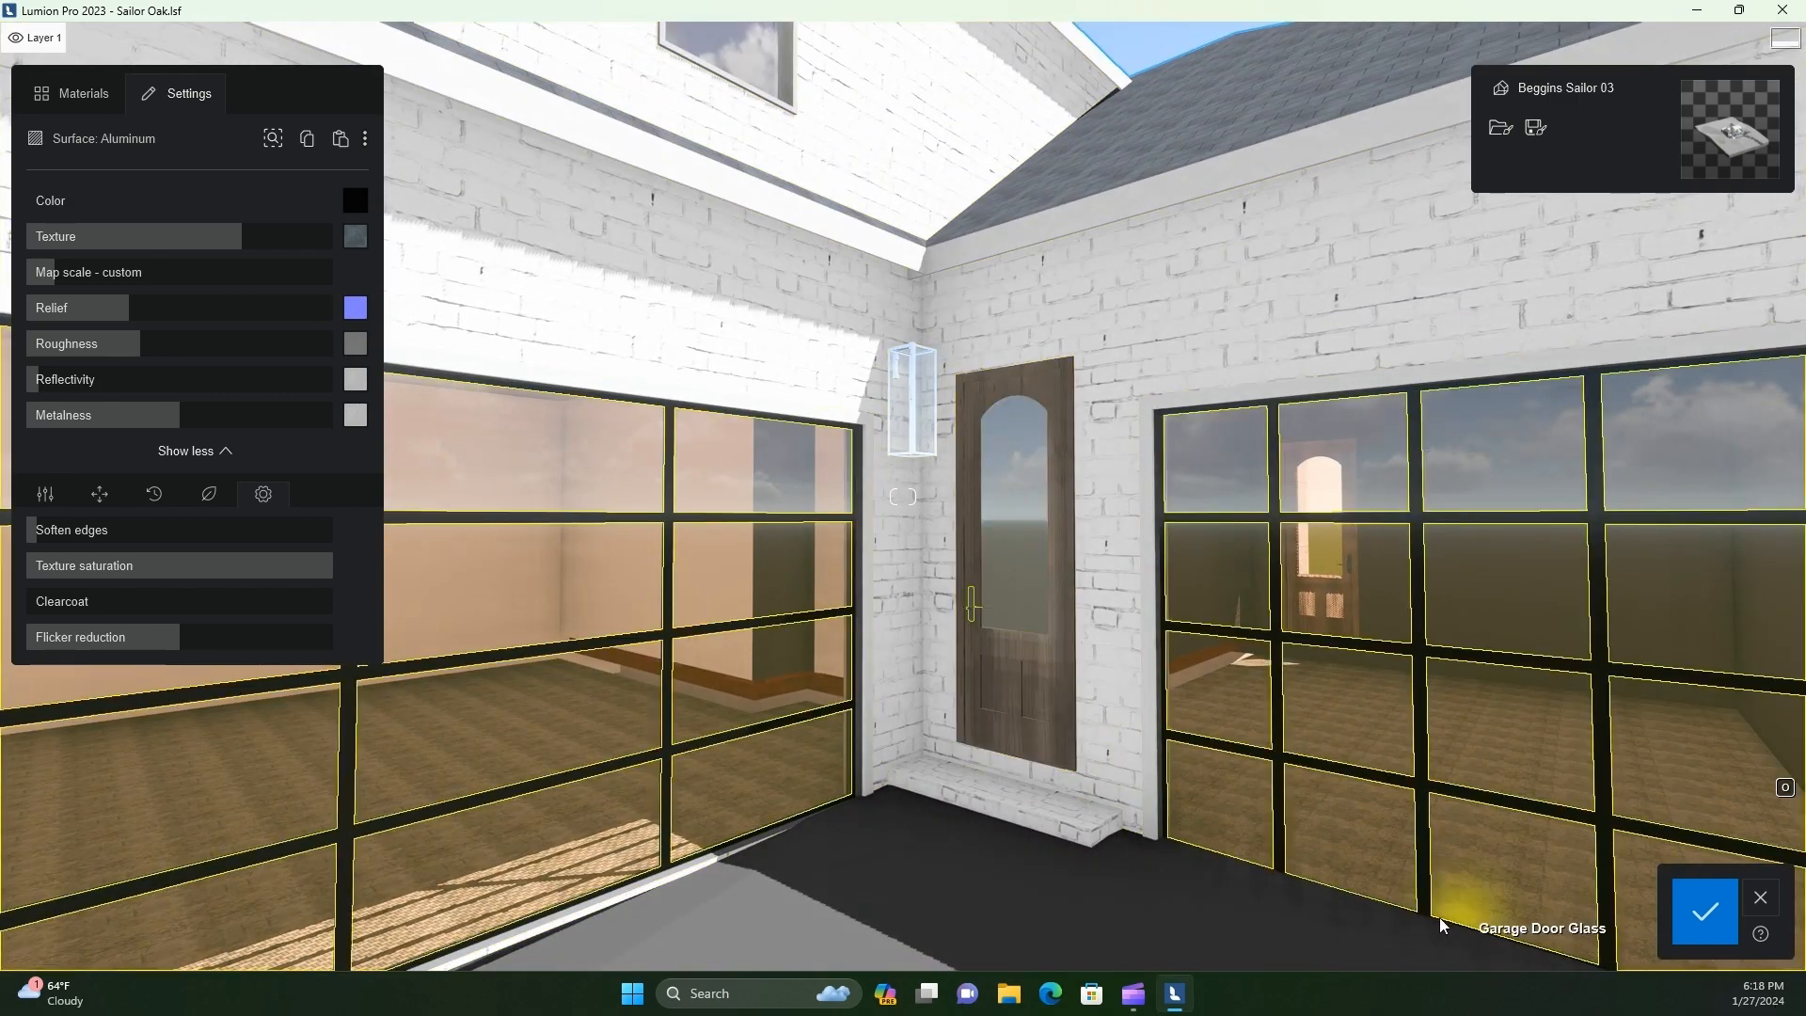
click(734, 670)
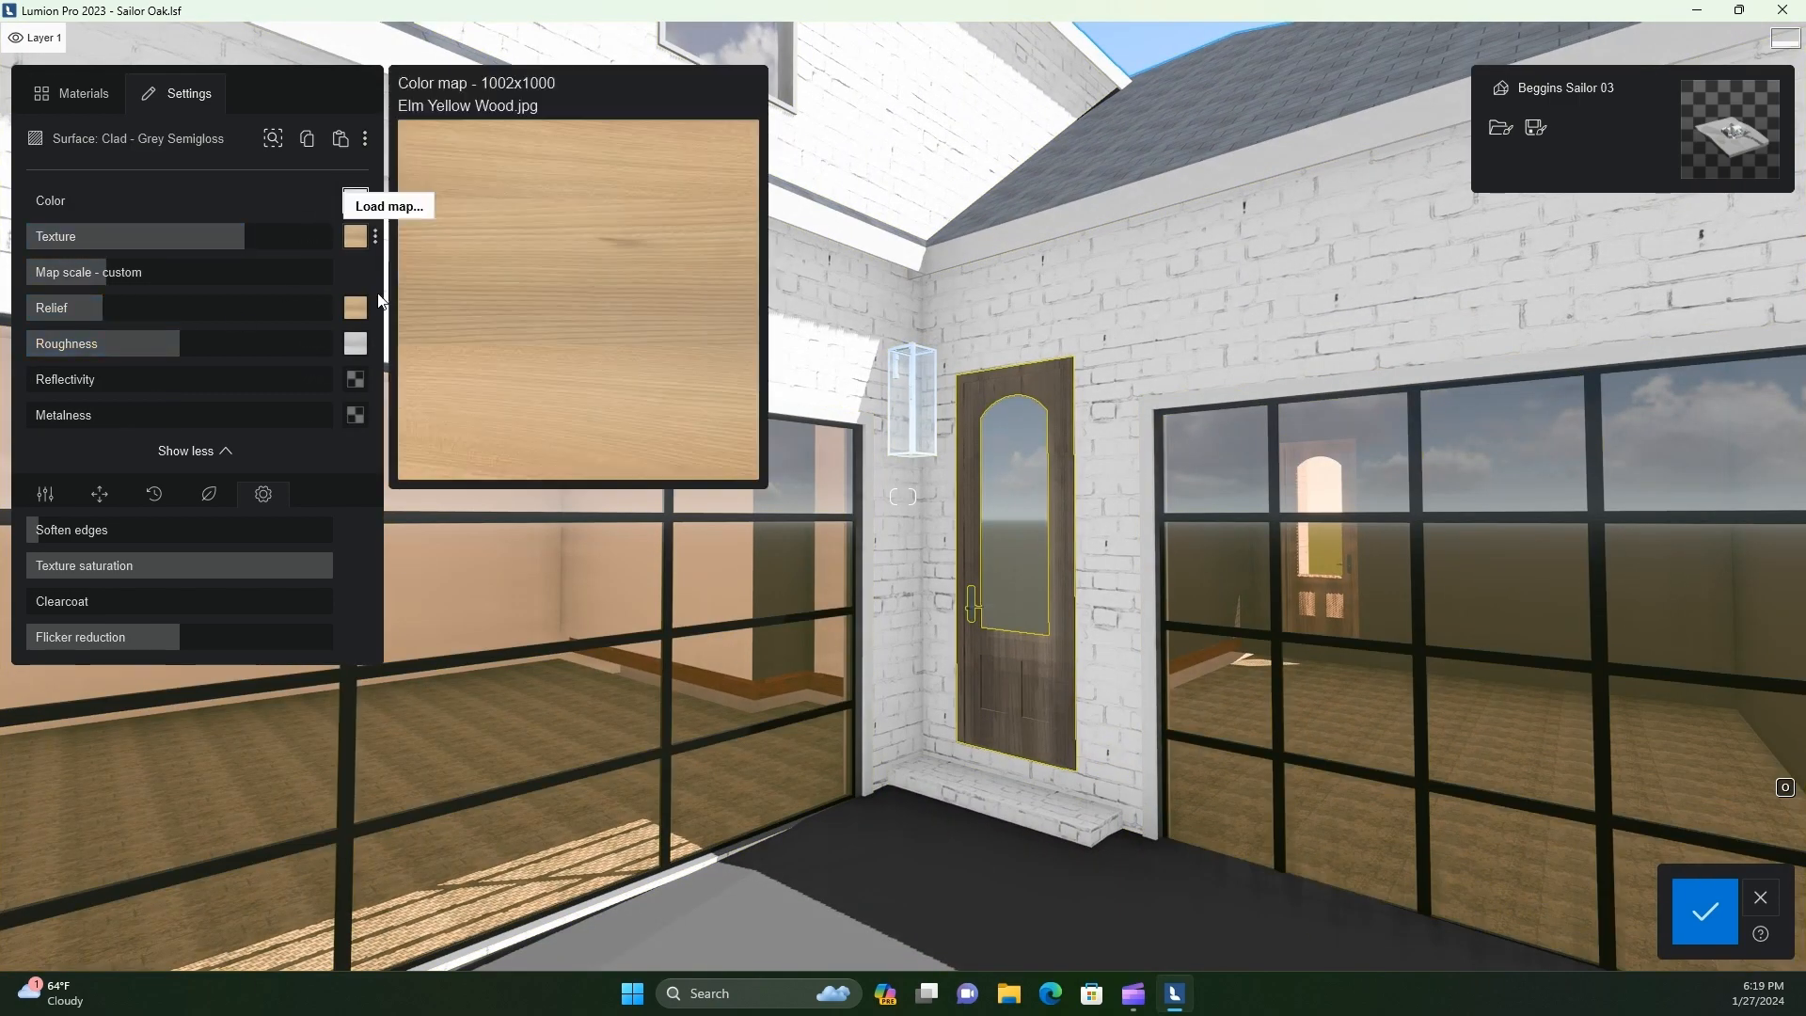
click(356, 200)
drag(407, 268, 410, 353)
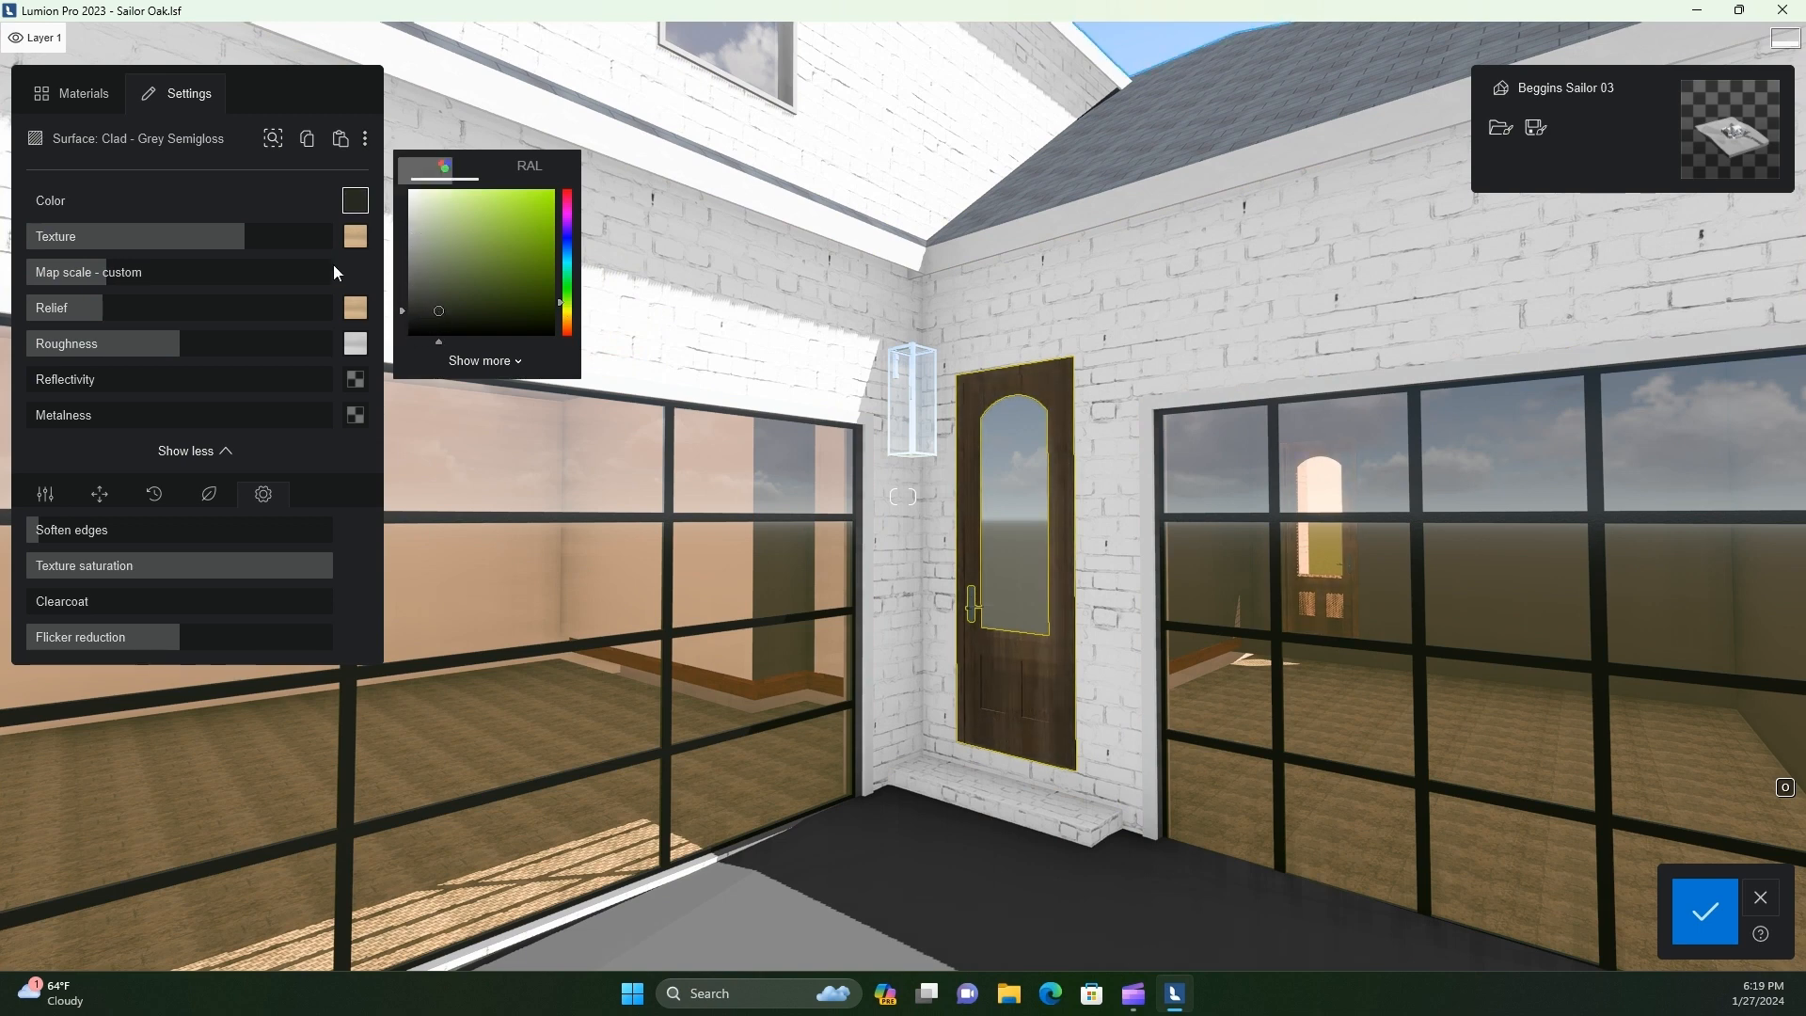
drag(128, 257, 85, 257)
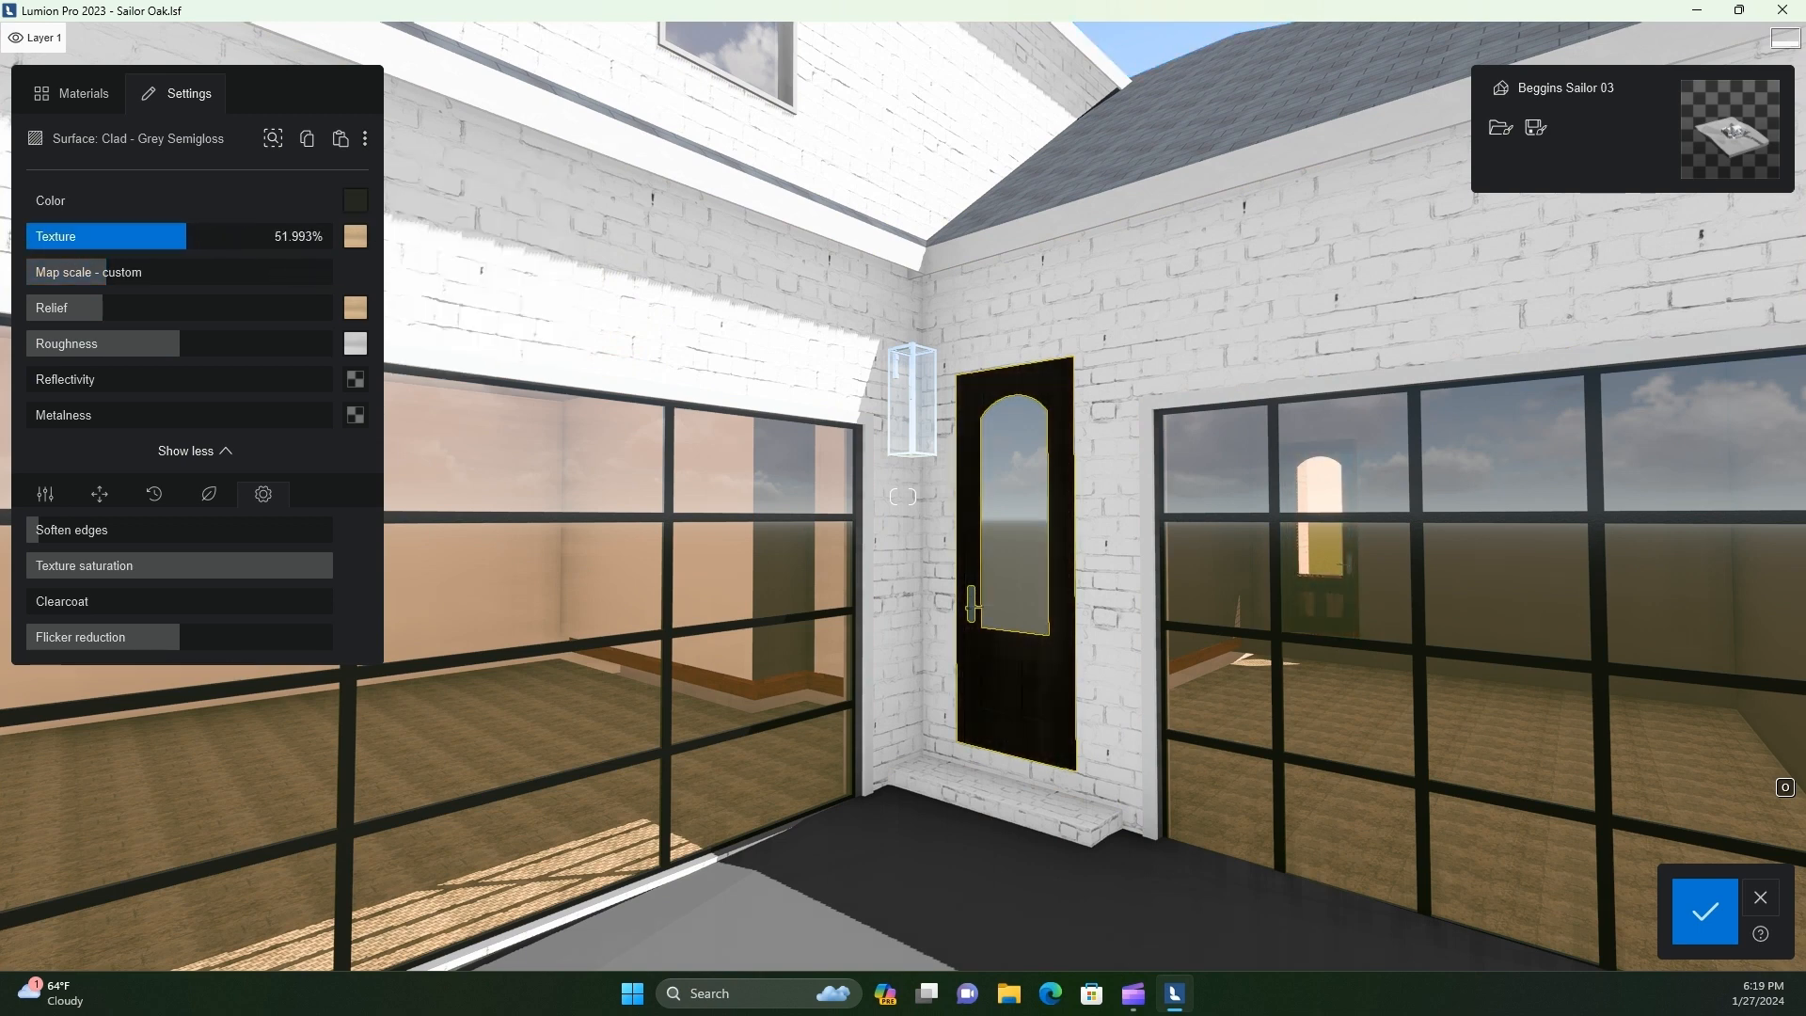
key(w)
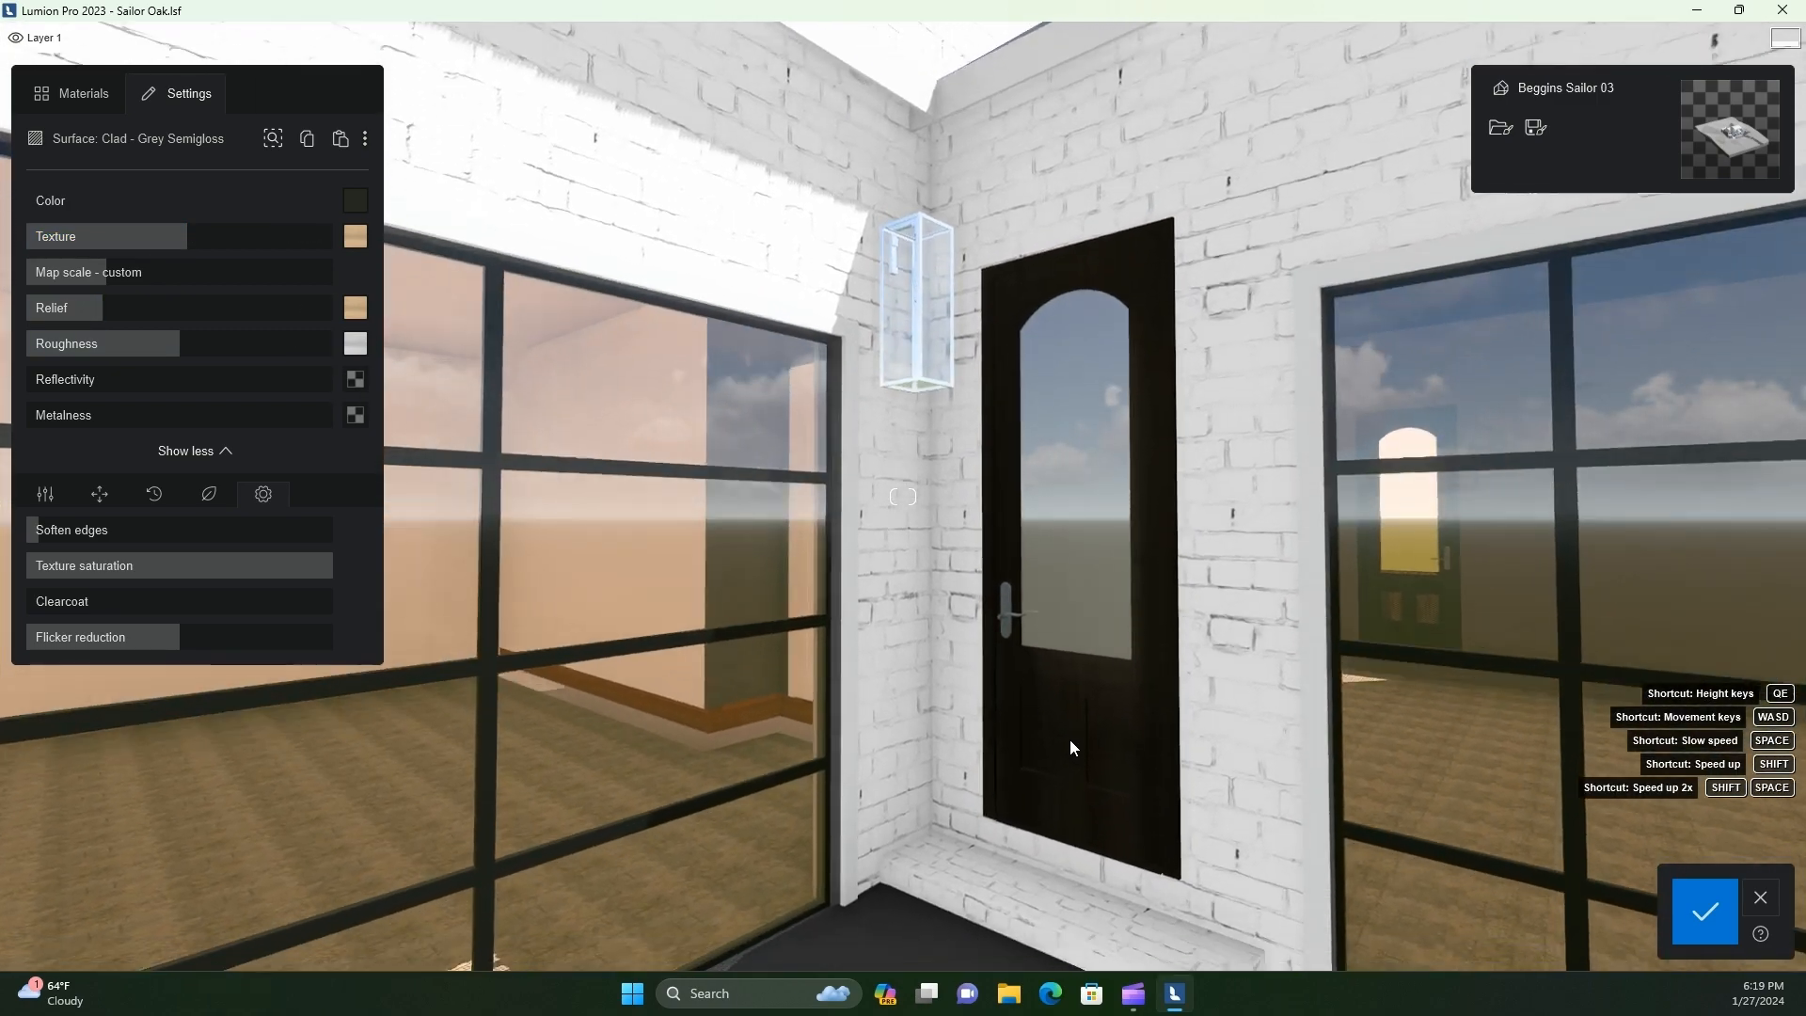
key(w)
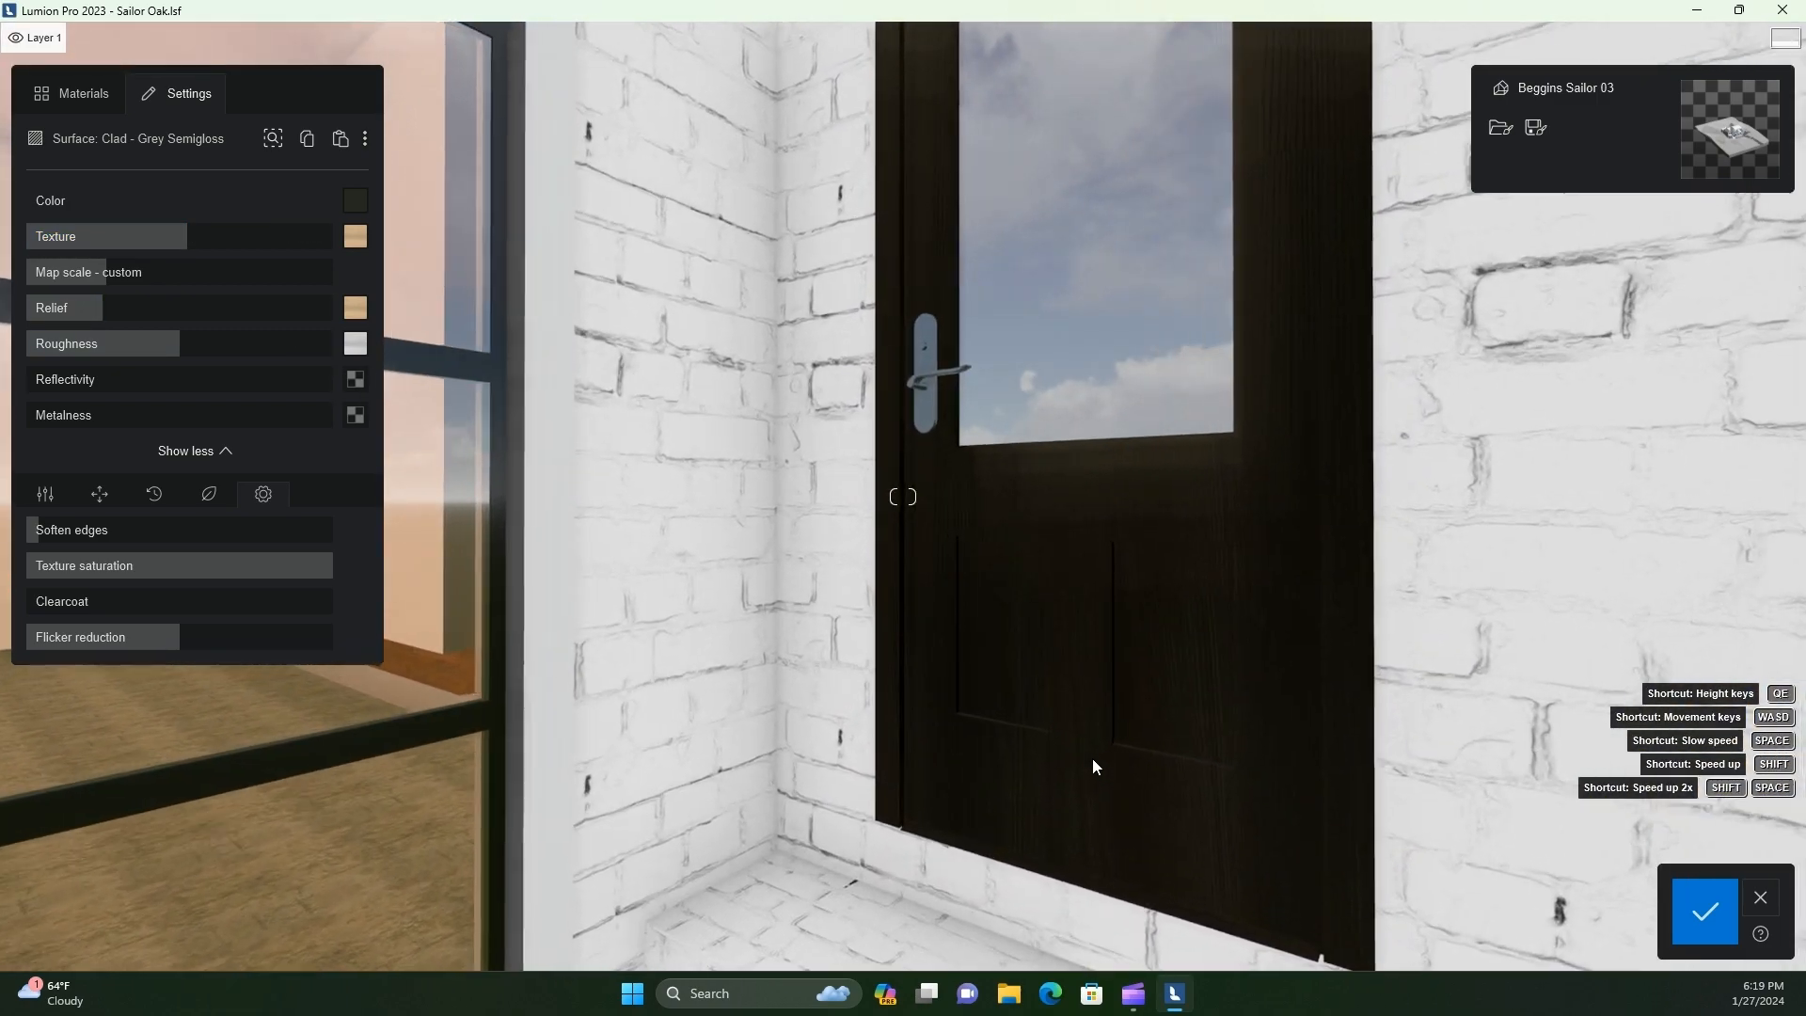
key(s)
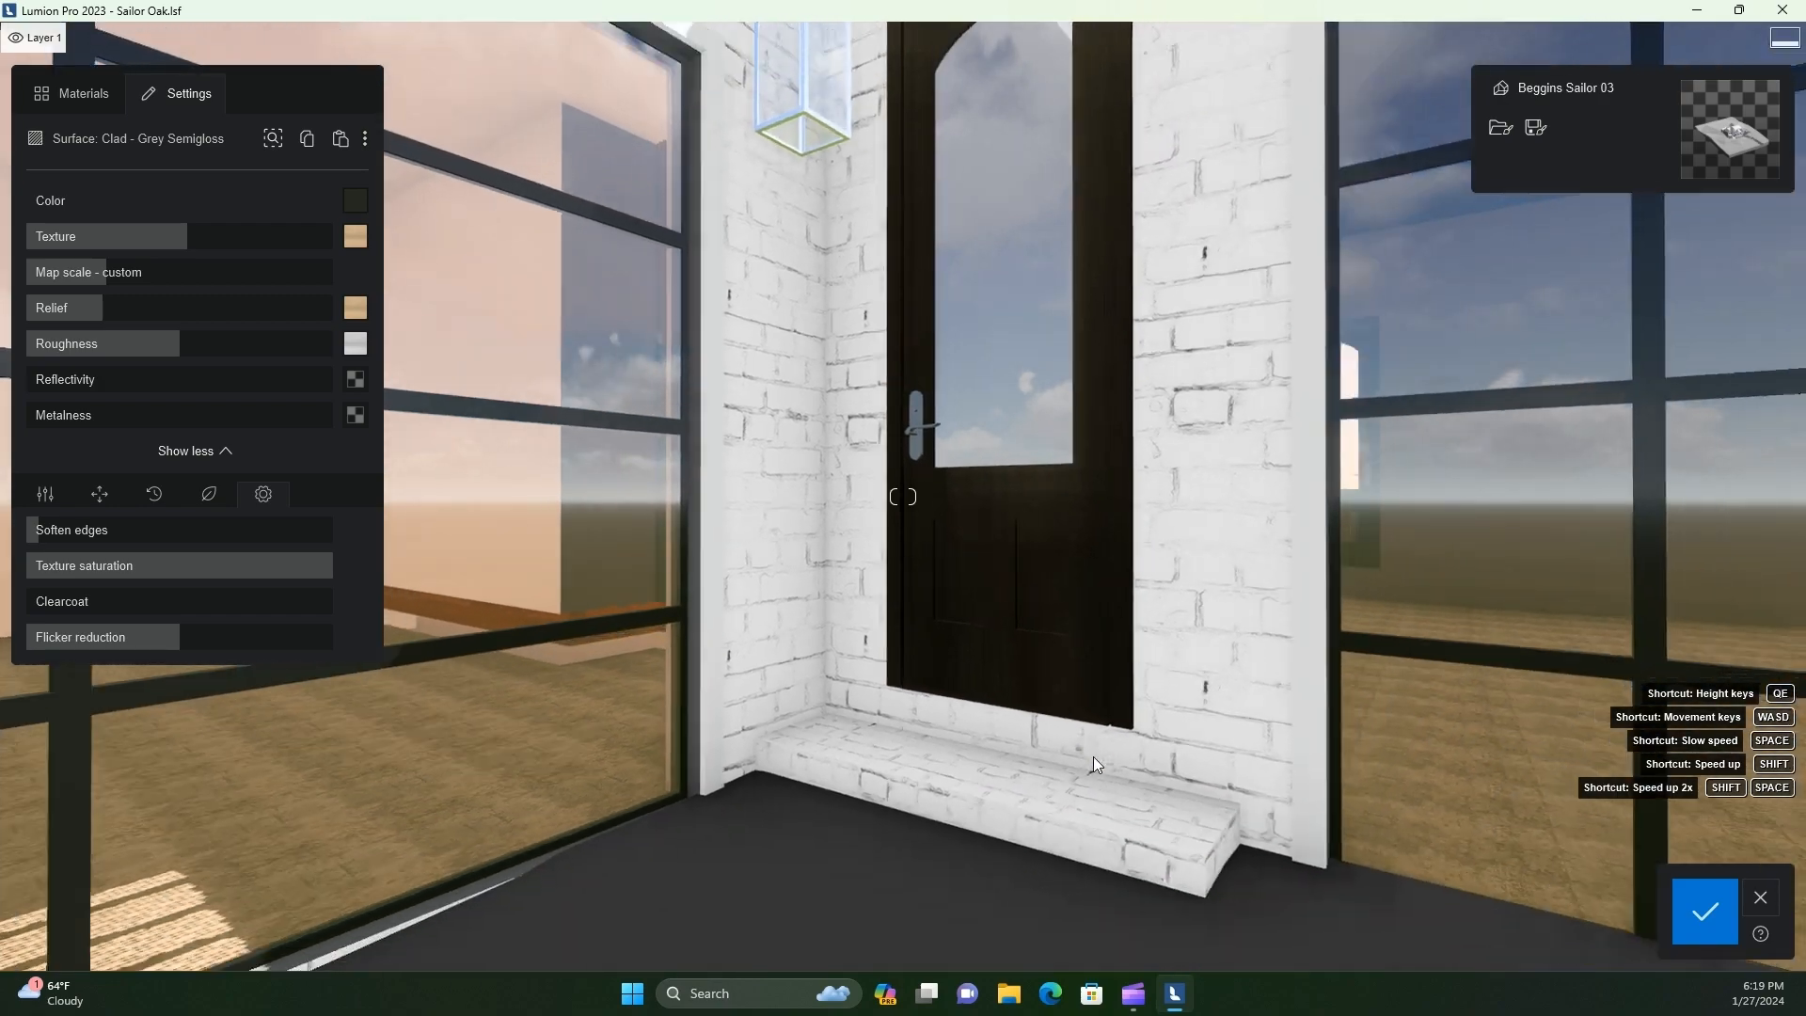
Copy the black Garage Door Dividers material onto the metal frame of the wall lantern beside the door
key(s)
key(q)
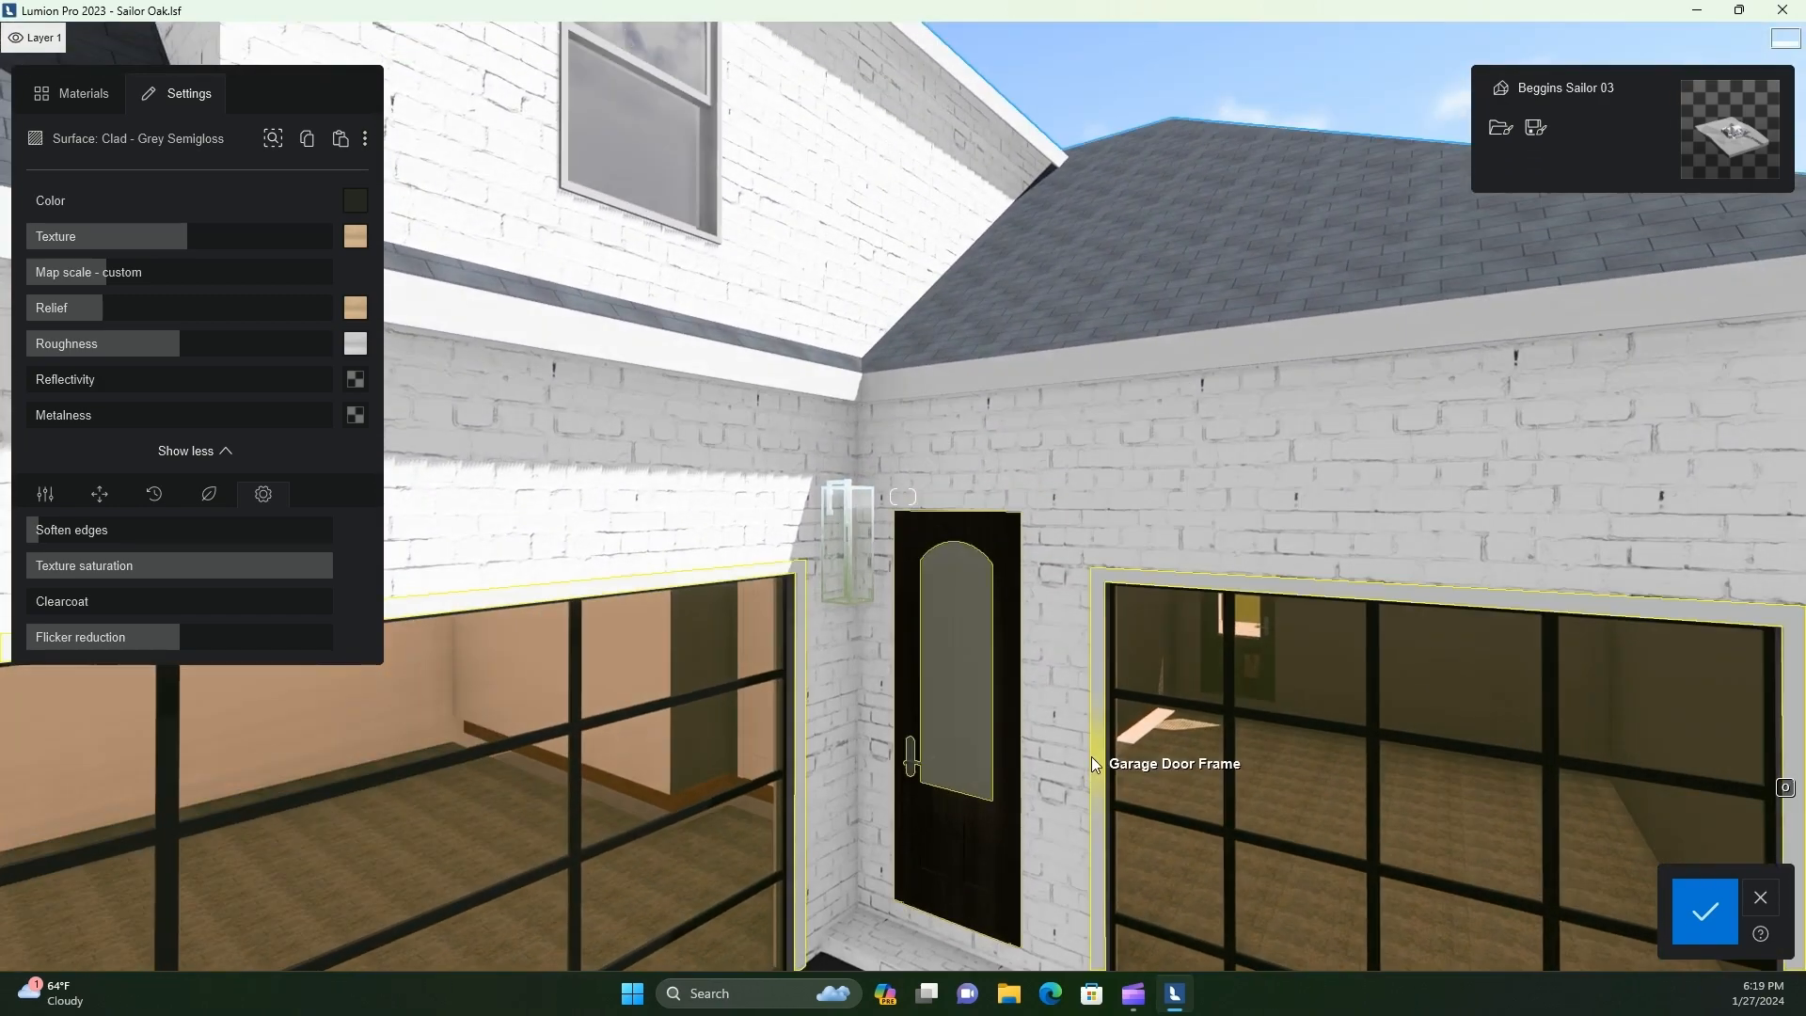
key(w)
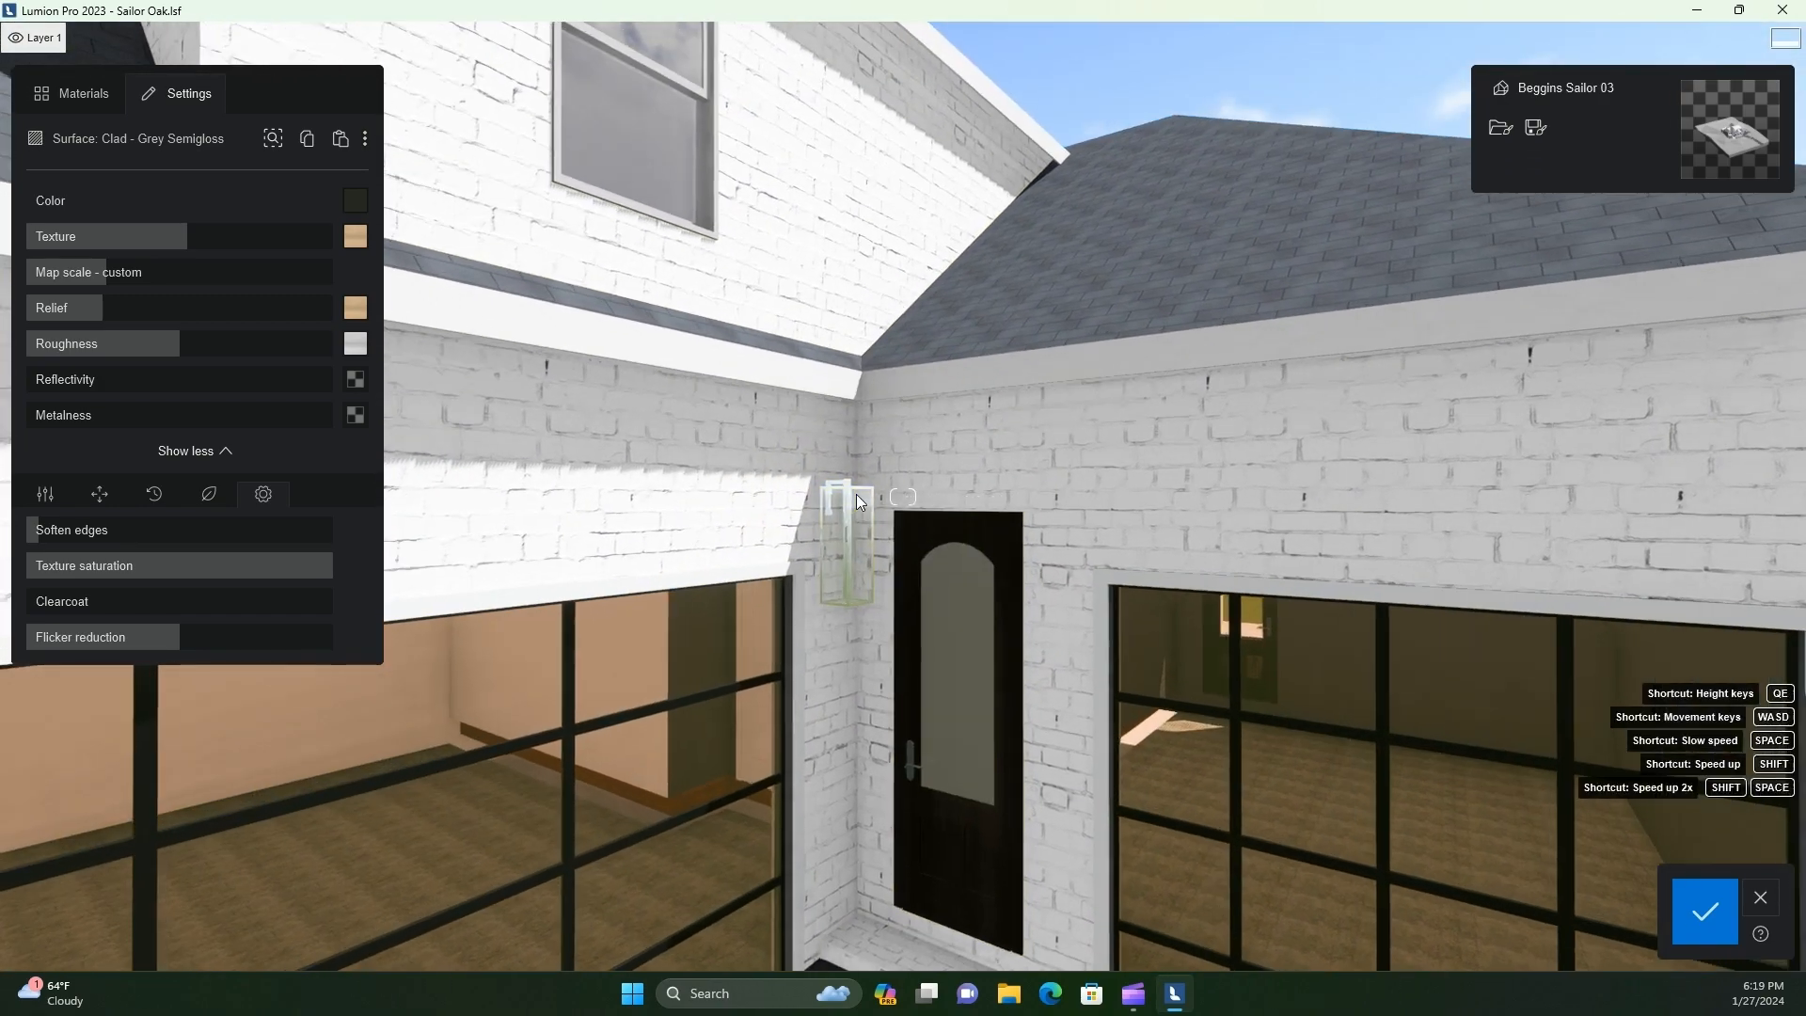
key(w)
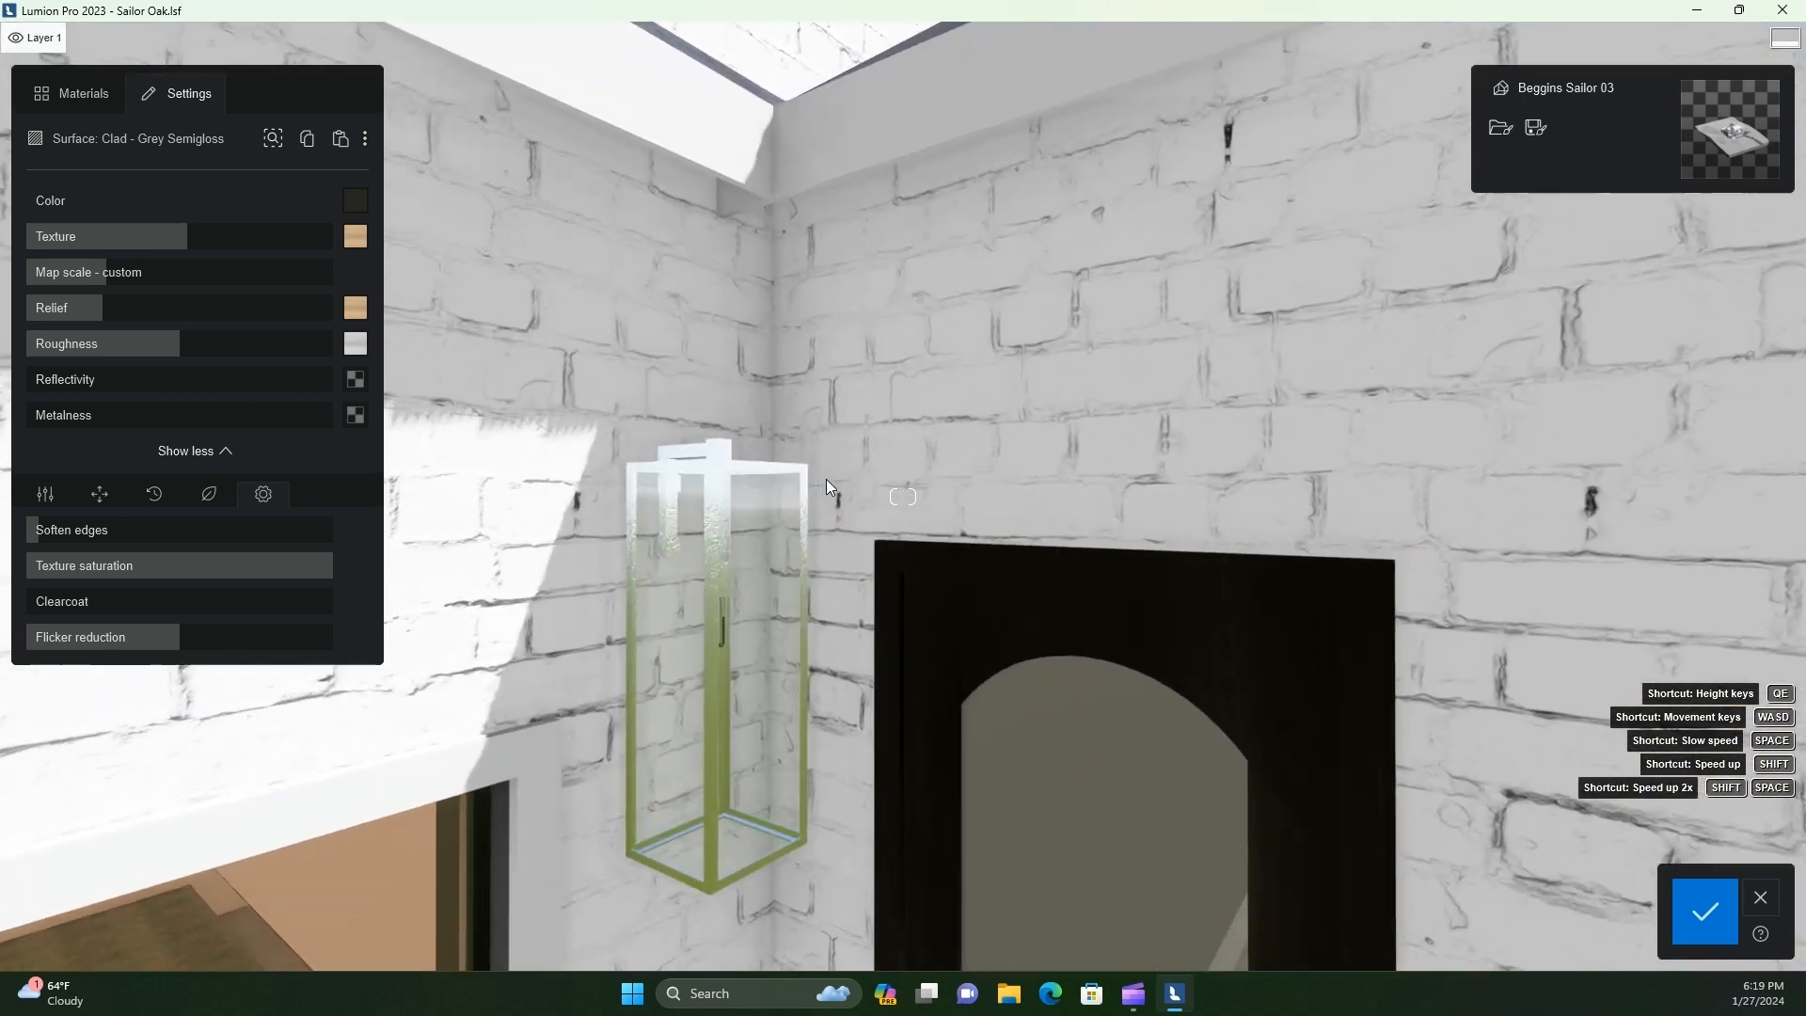
click(483, 854)
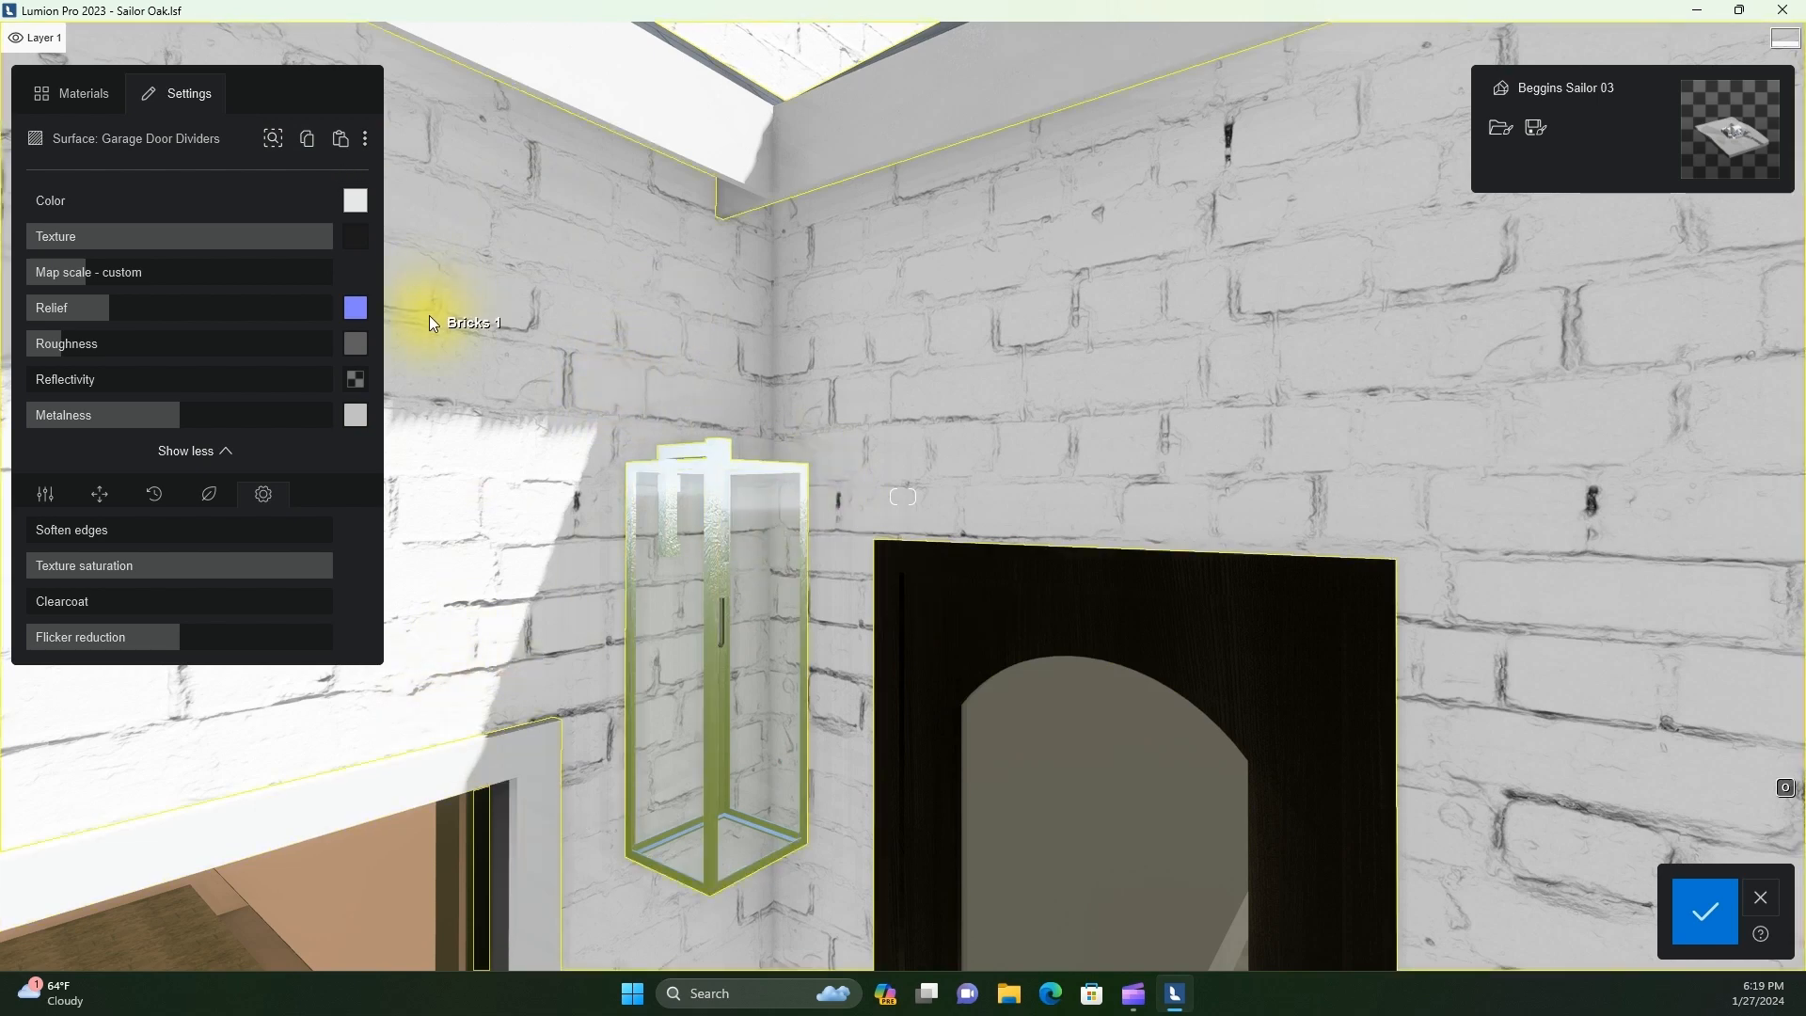
click(709, 466)
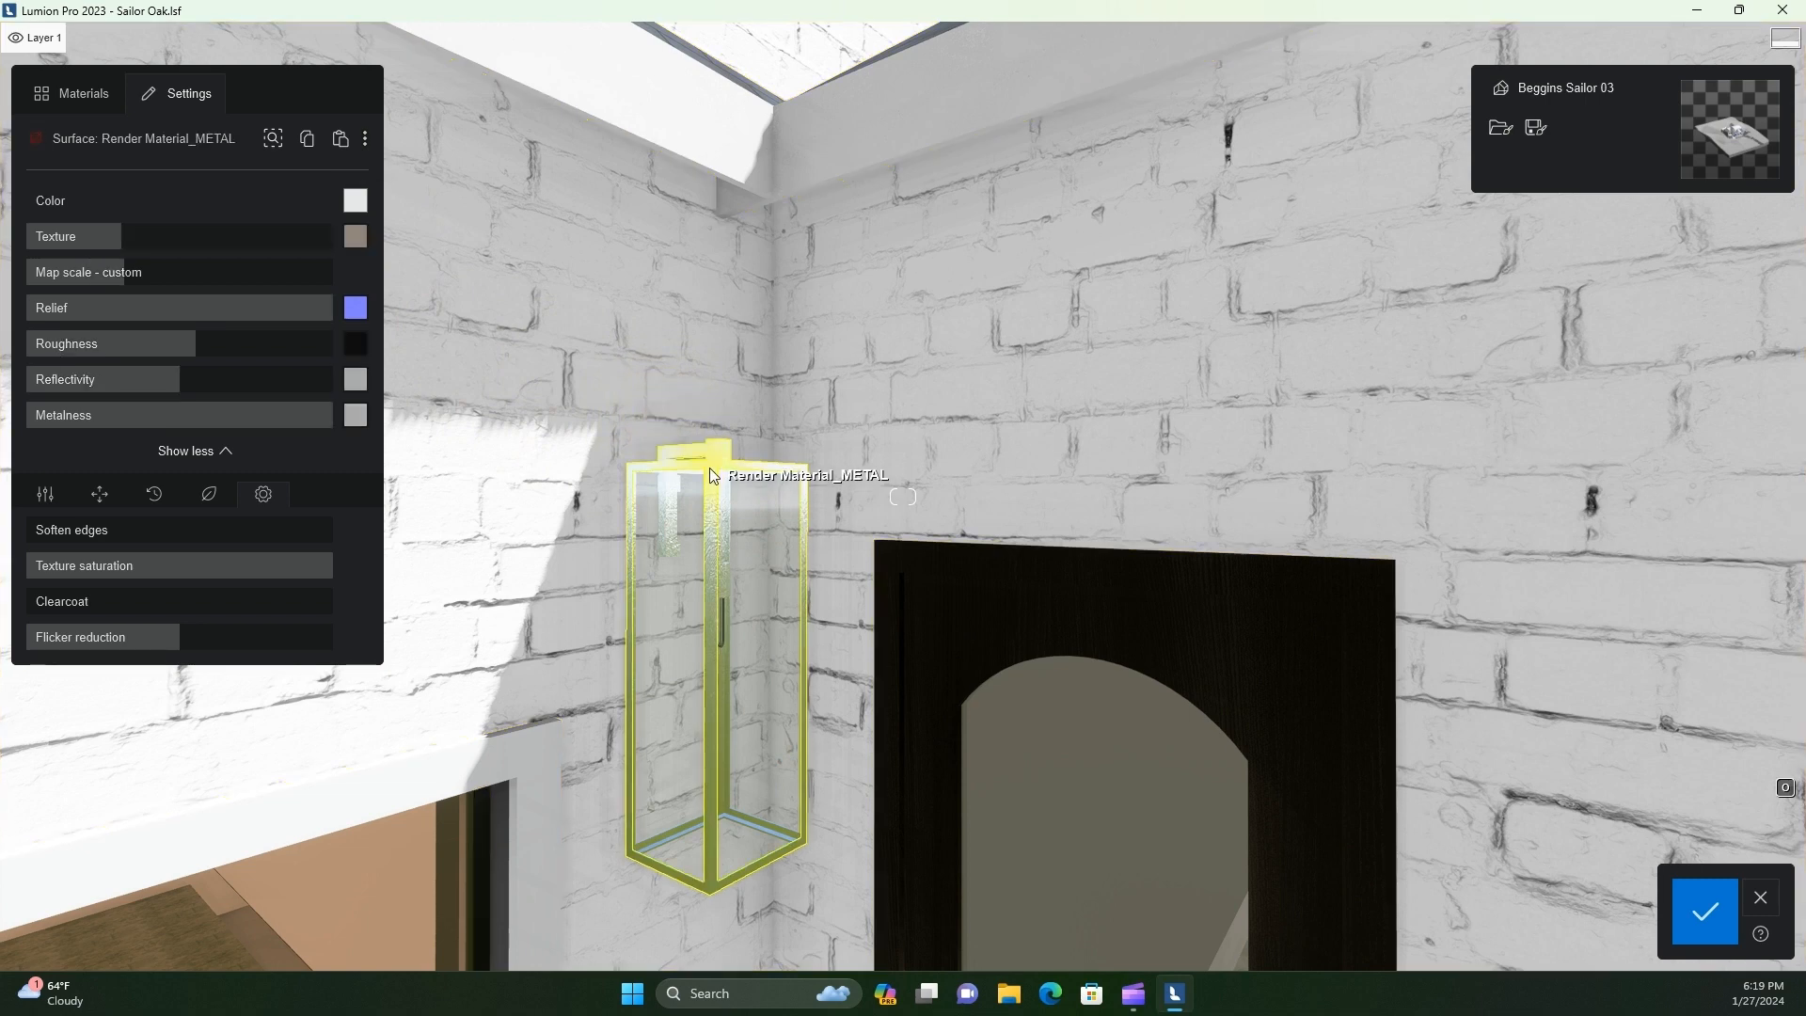
click(341, 138)
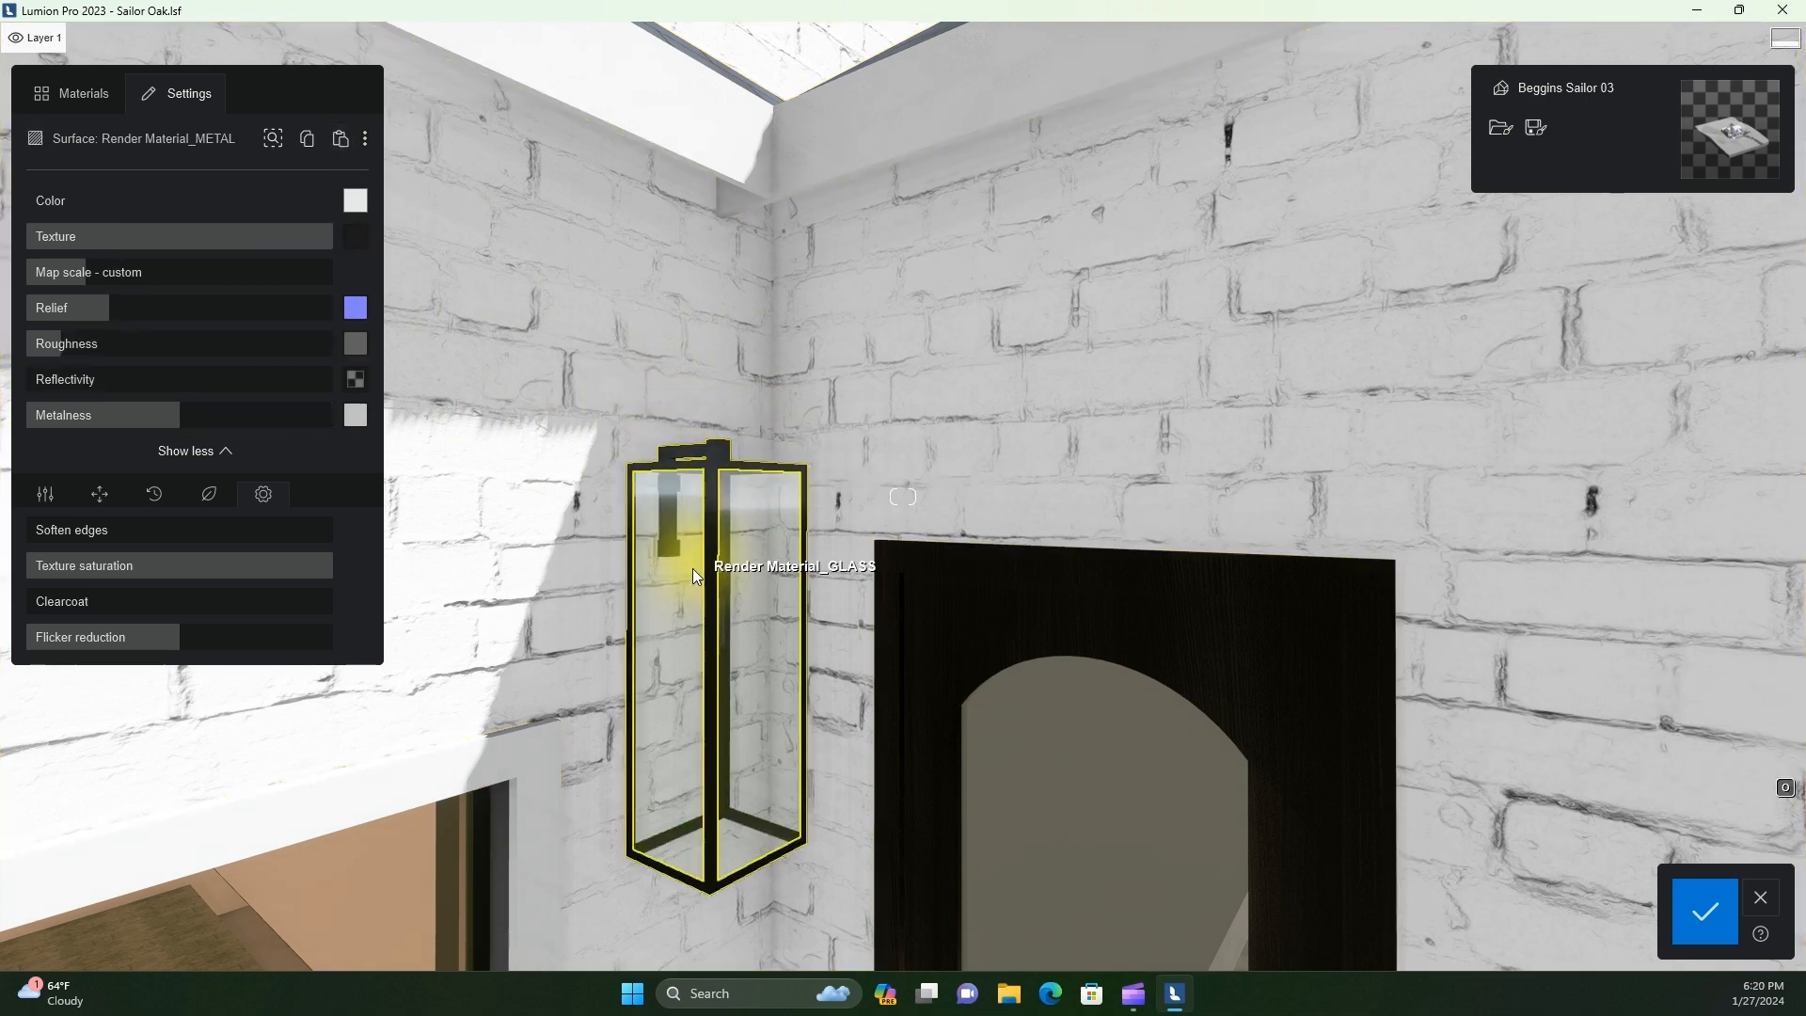
Apply a clear glass from the Glass panels collection to the wall lantern's Render Material_GLASS surface
click(749, 676)
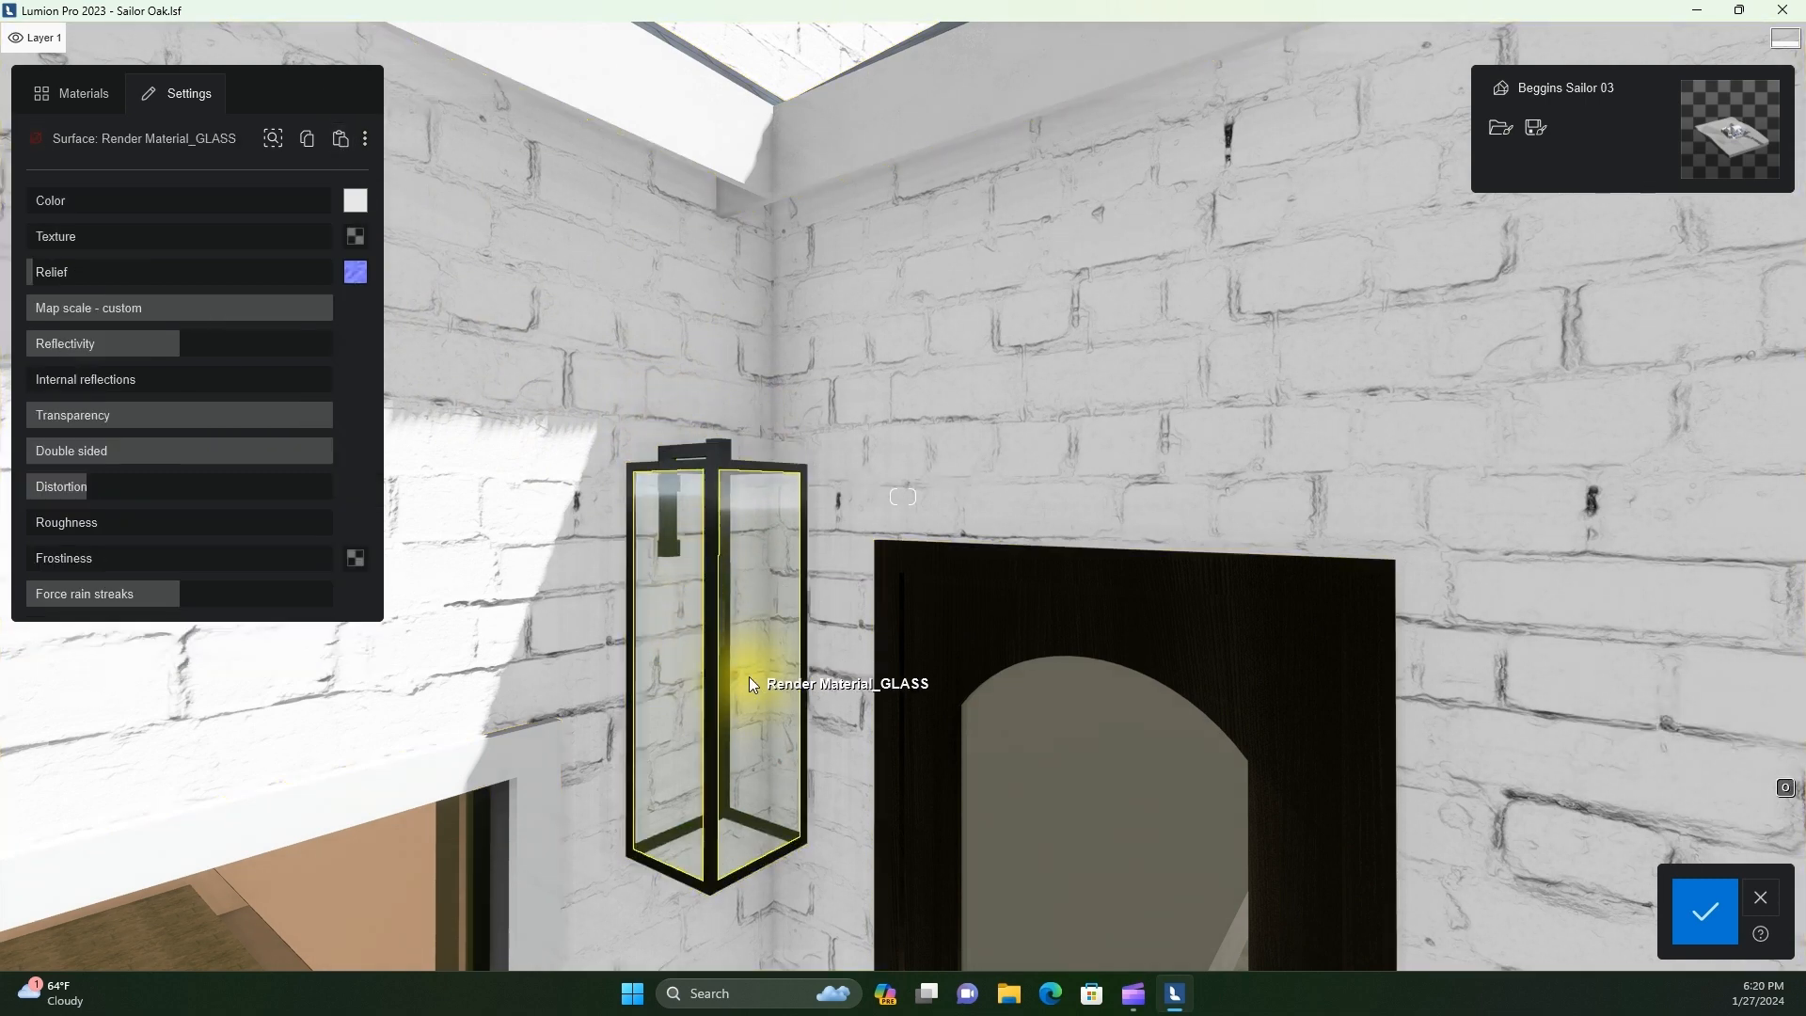
key(d)
mouse_move(741, 798)
right_down()
mouse_move(764, 800)
mouse_move(718, 797)
right_up()
key(e)
key(w)
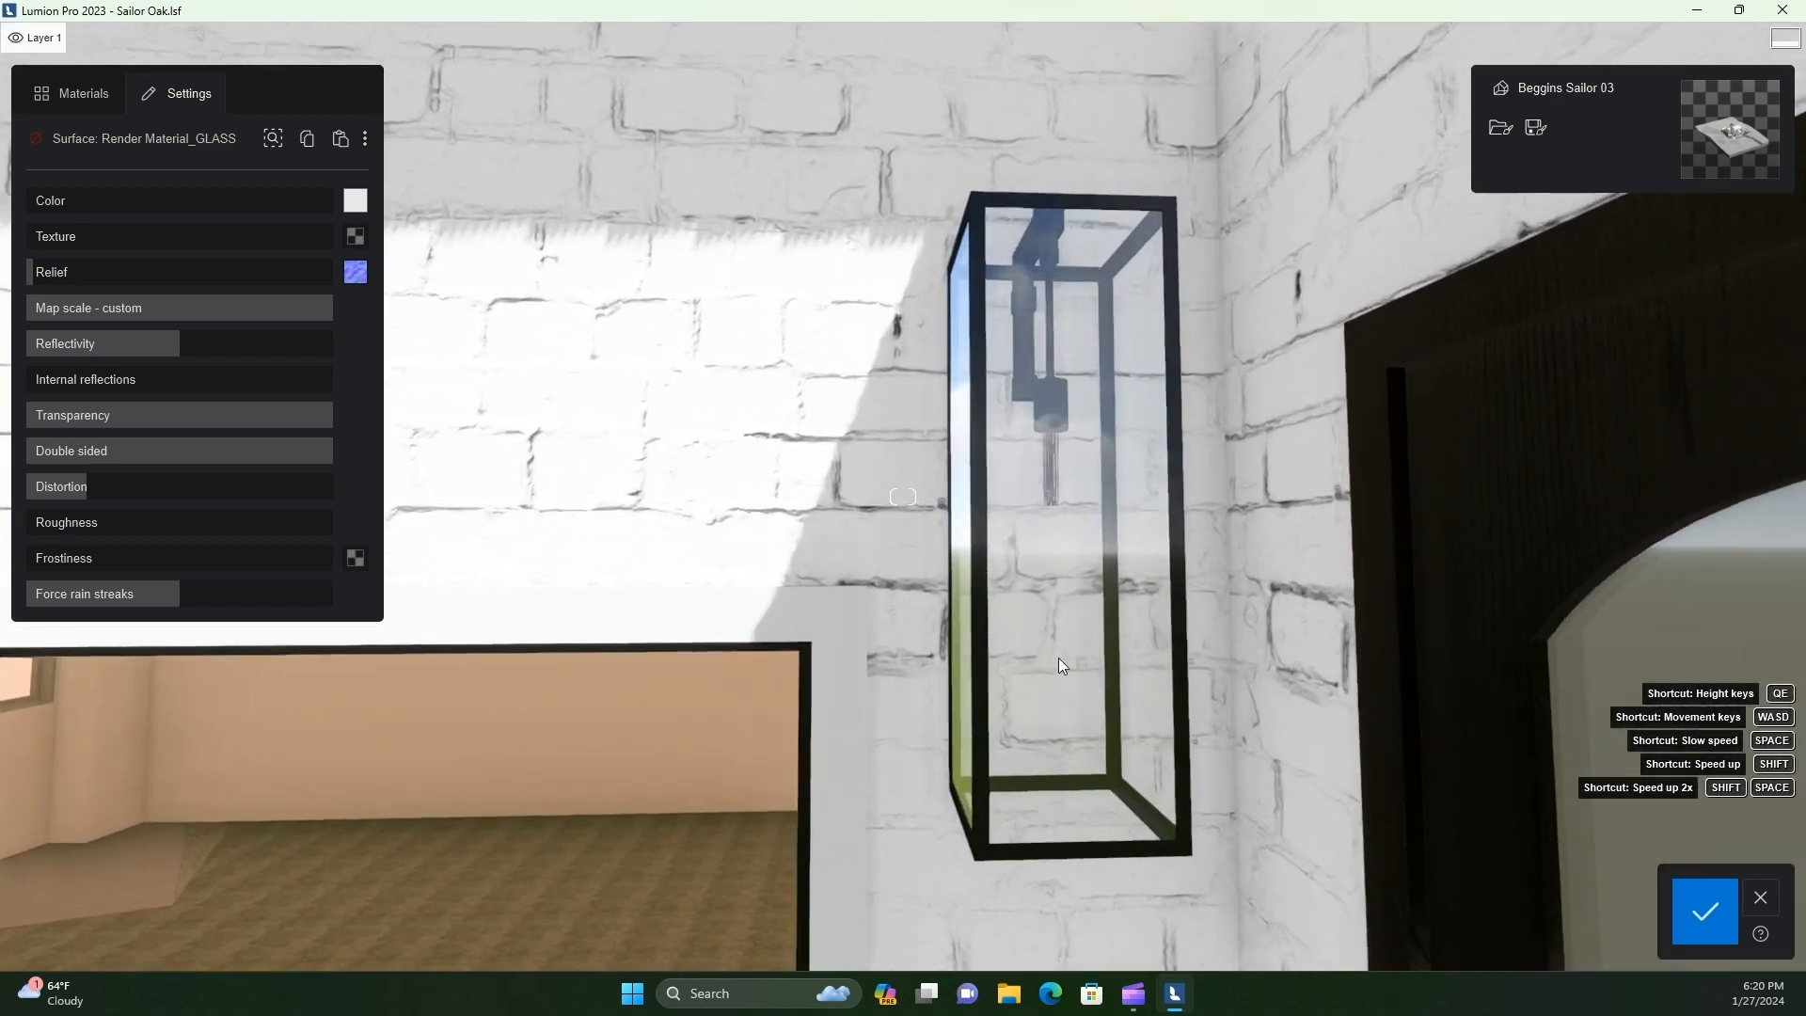
key(d)
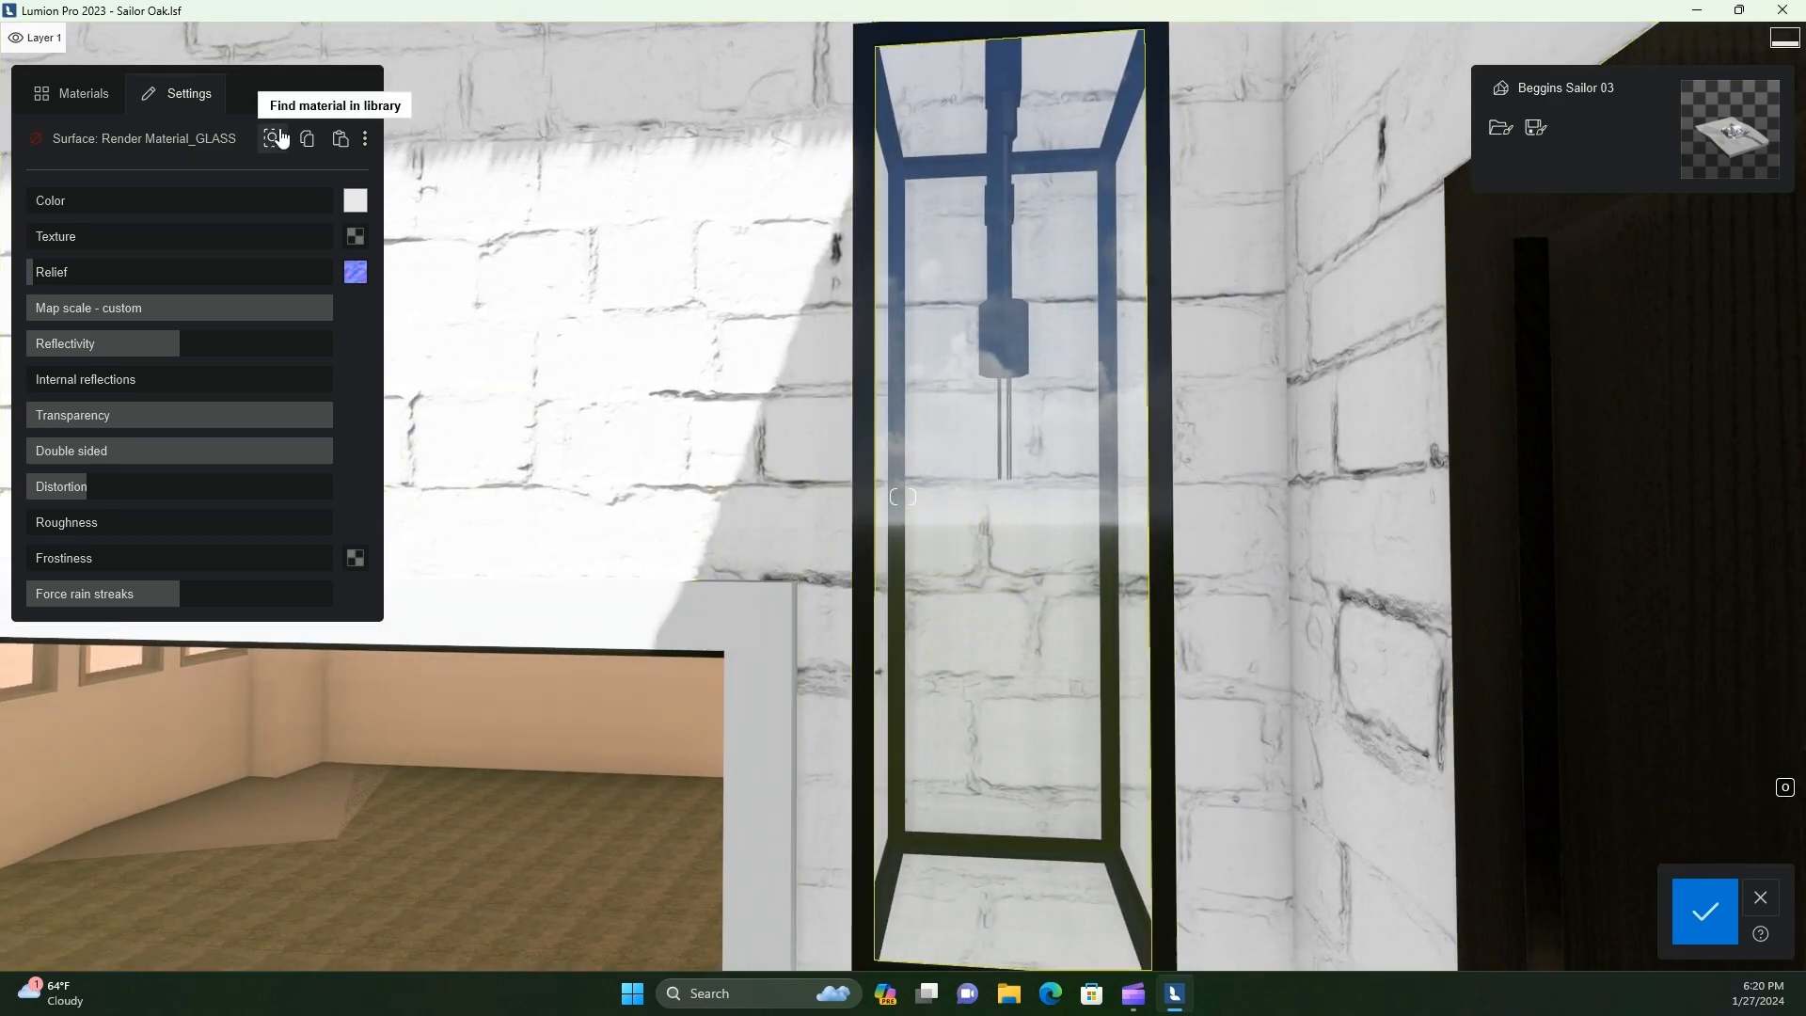
click(86, 104)
click(200, 301)
click(128, 502)
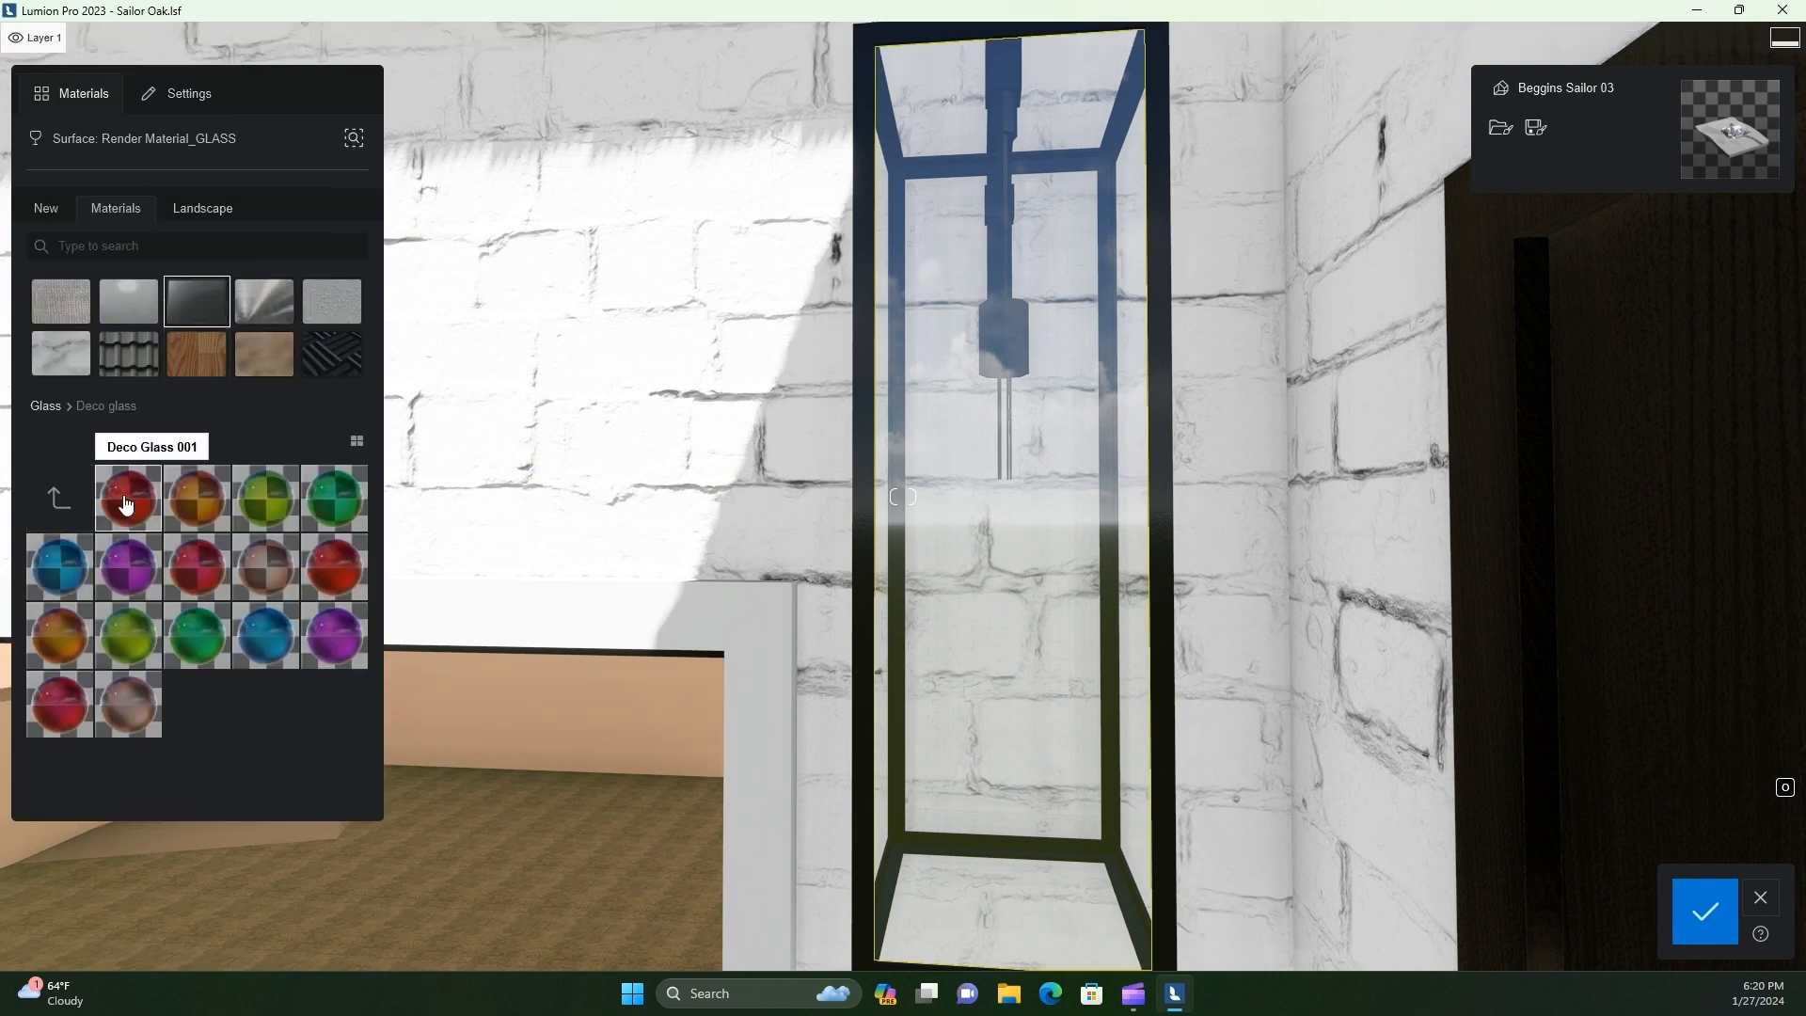
click(64, 503)
click(212, 509)
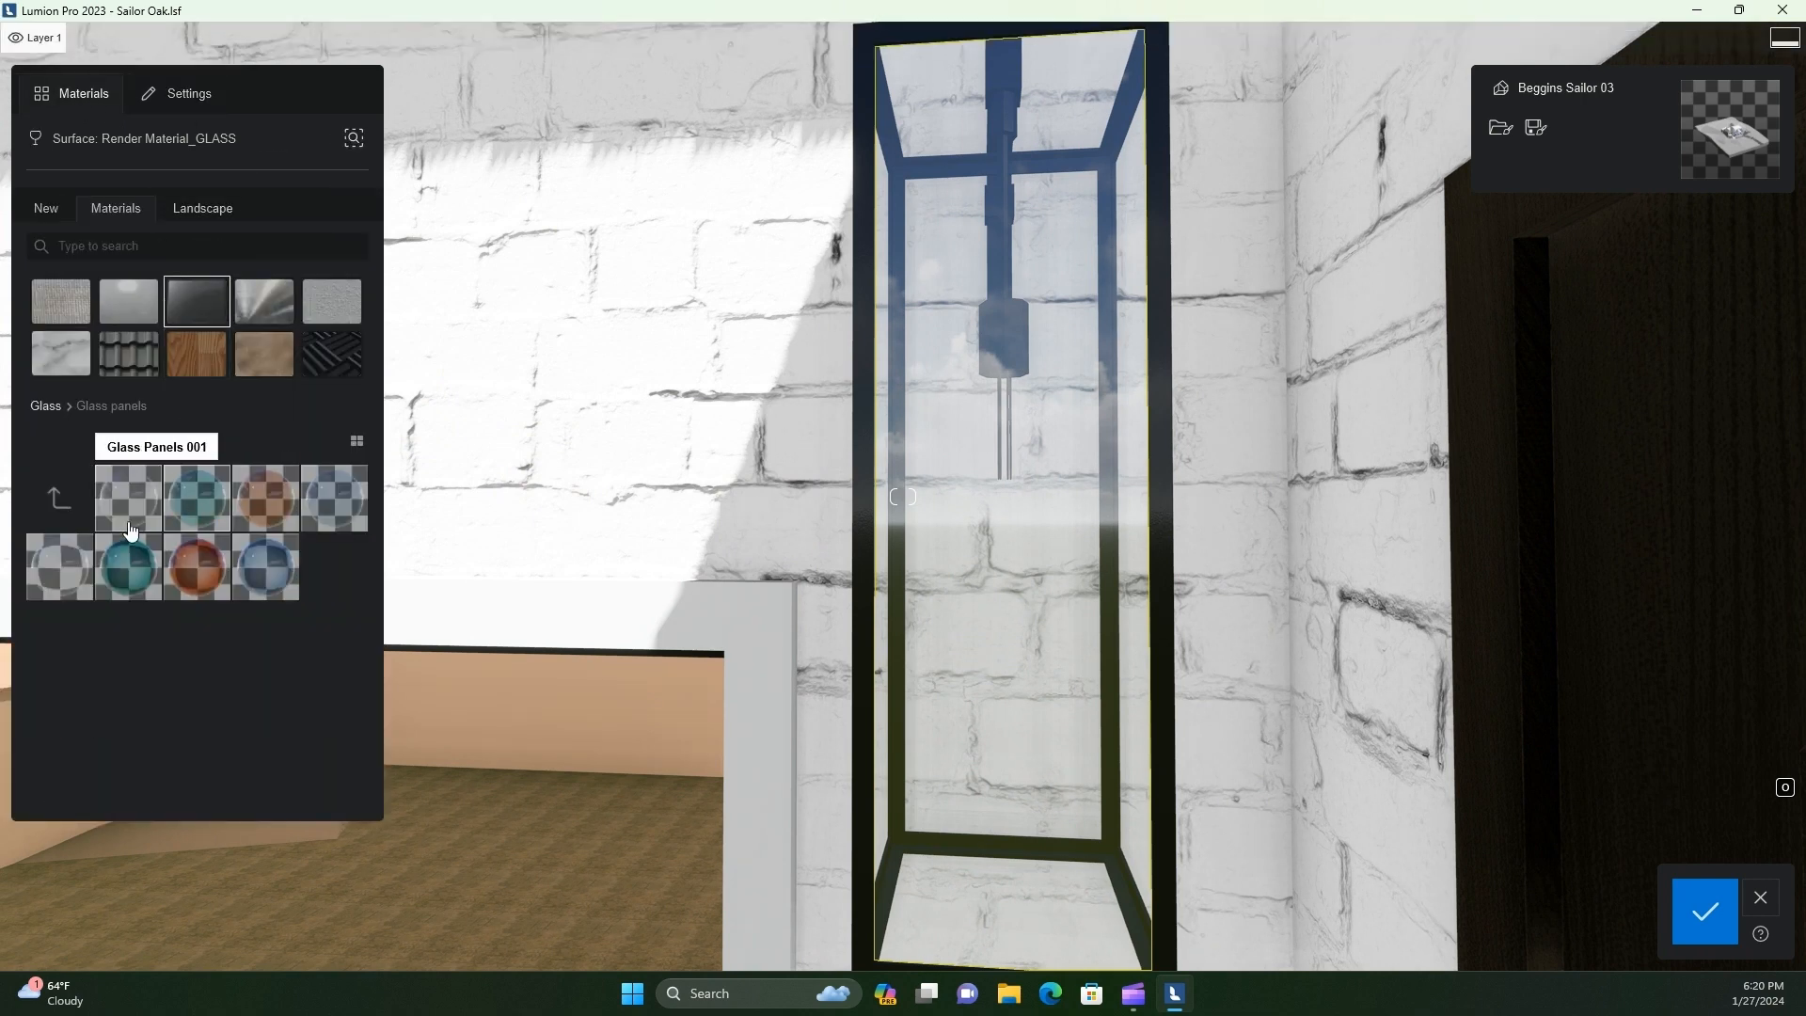
click(128, 569)
Examine the bulb and filaments inside the wall lantern up close
key(w)
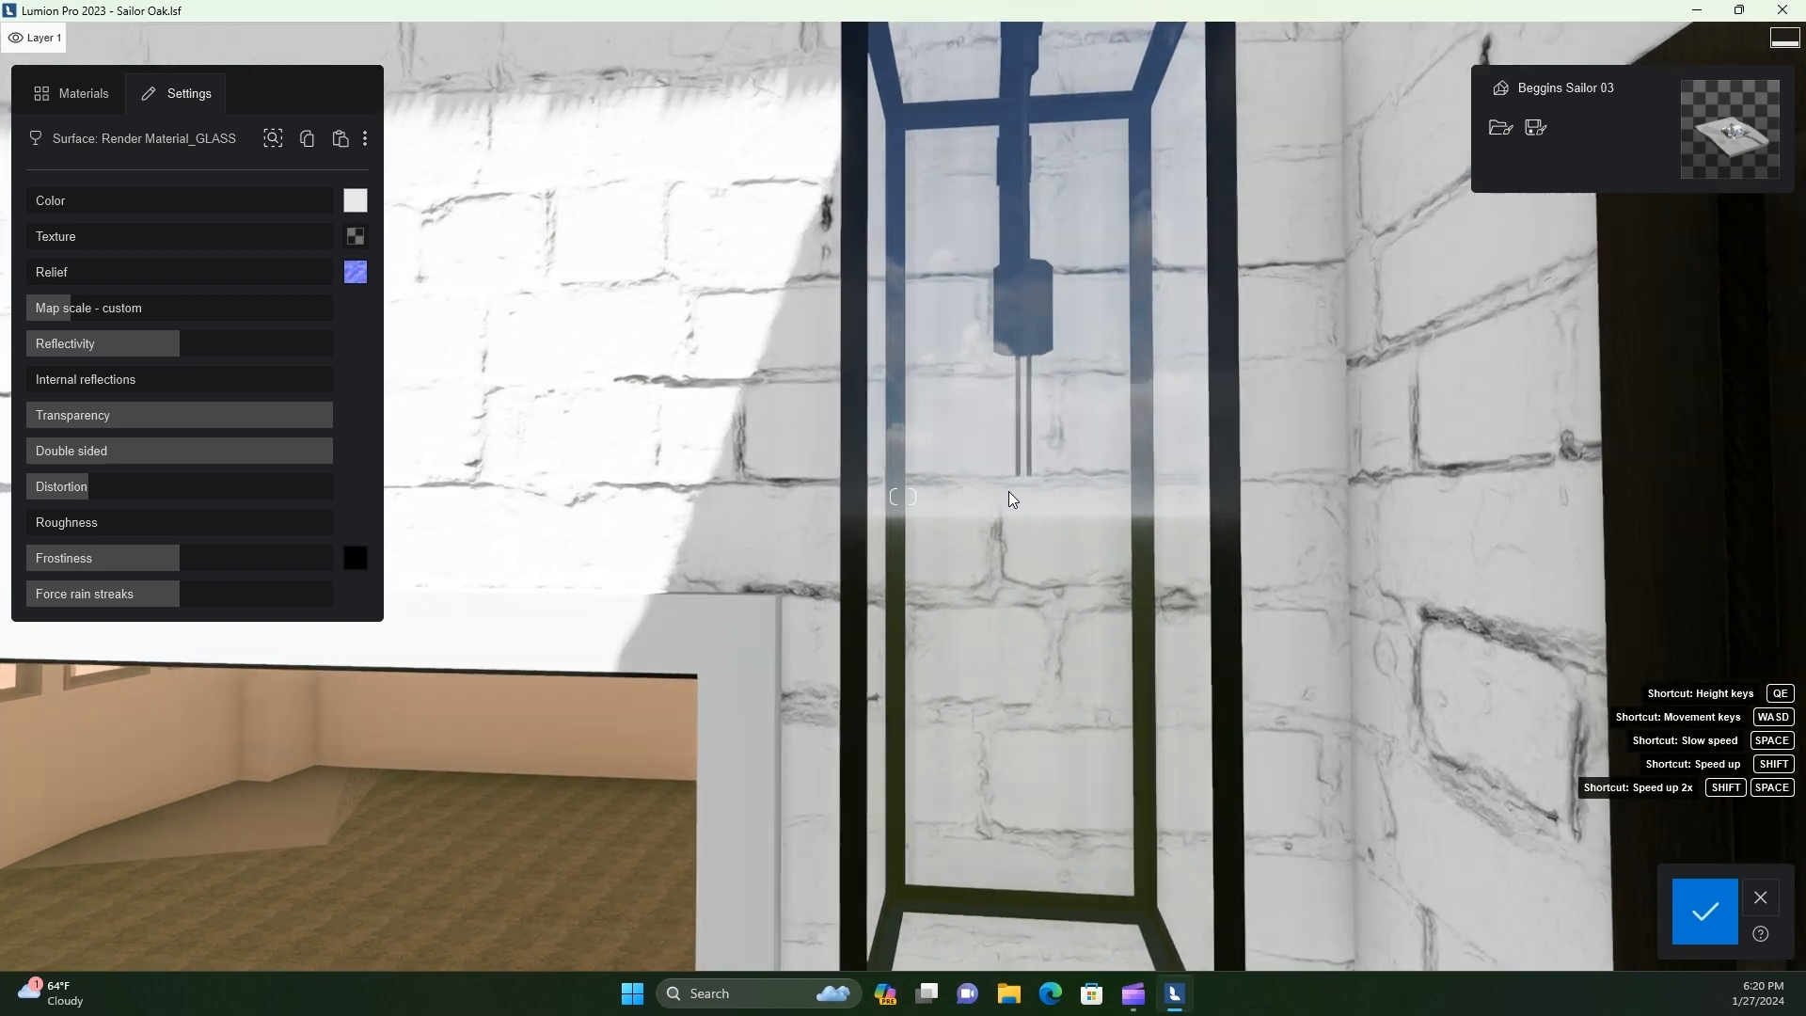
key(d)
key(a)
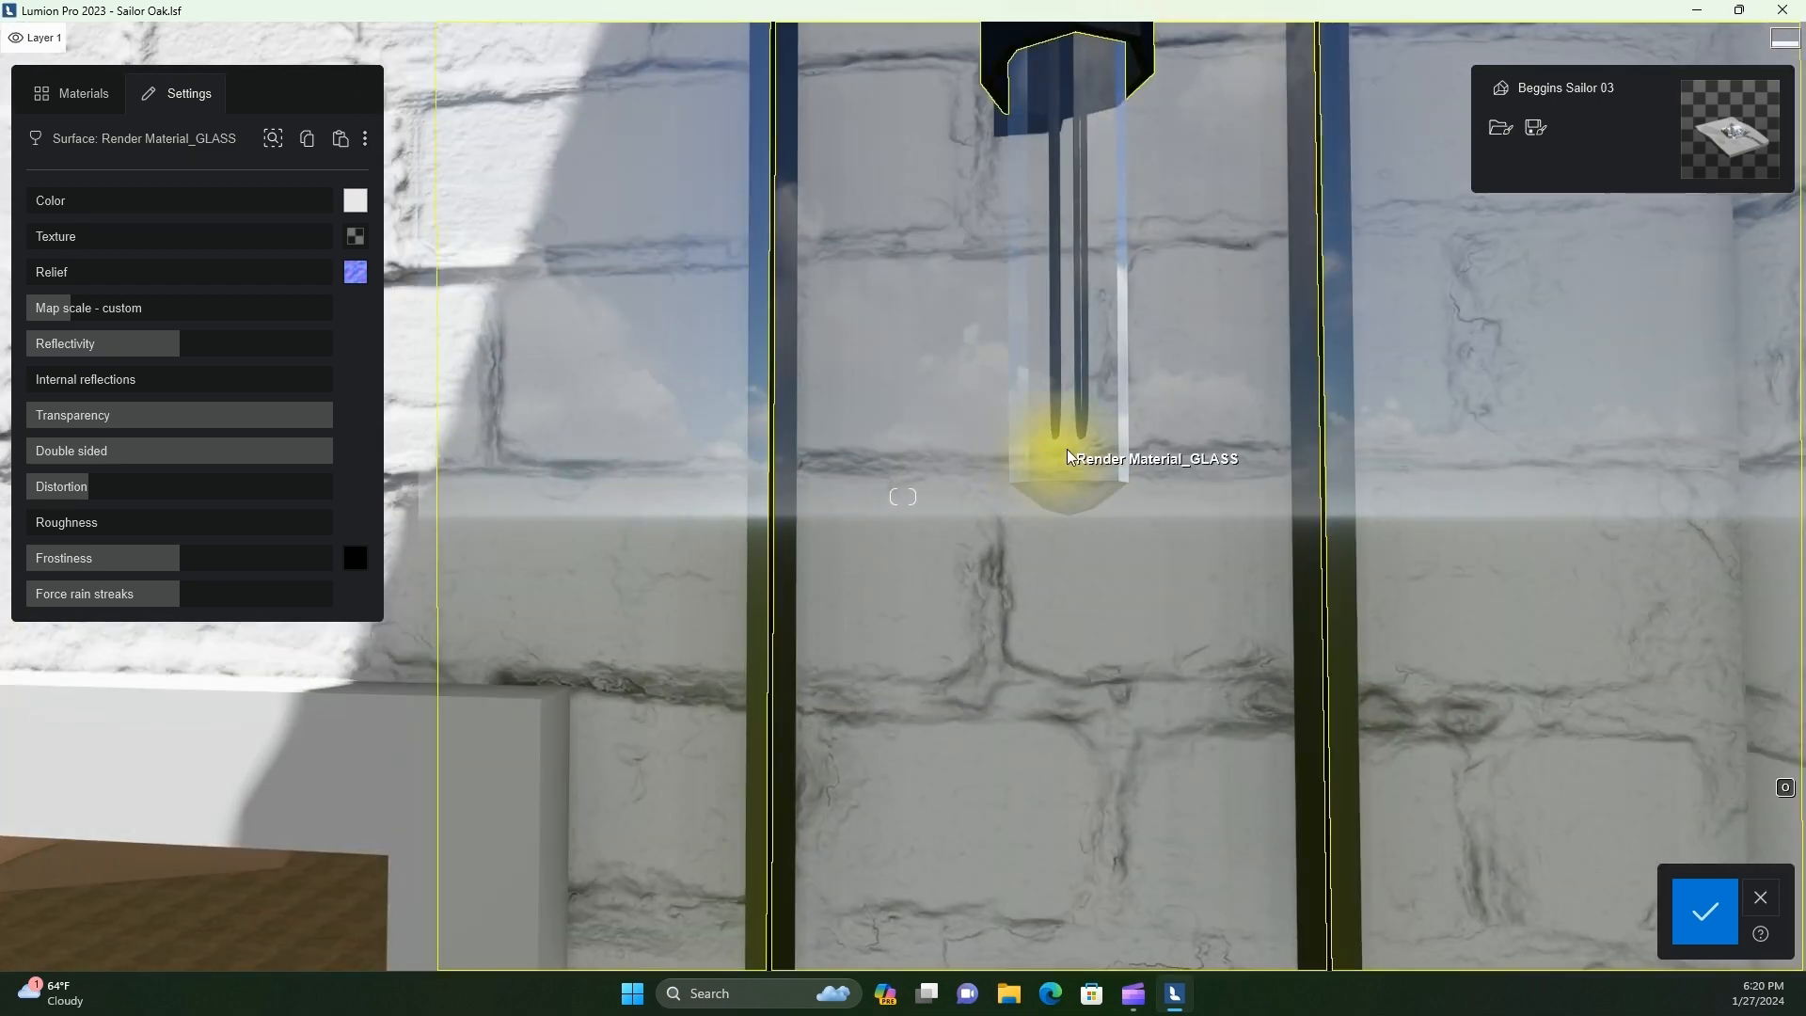
right_drag(1090, 301, 1091, 298)
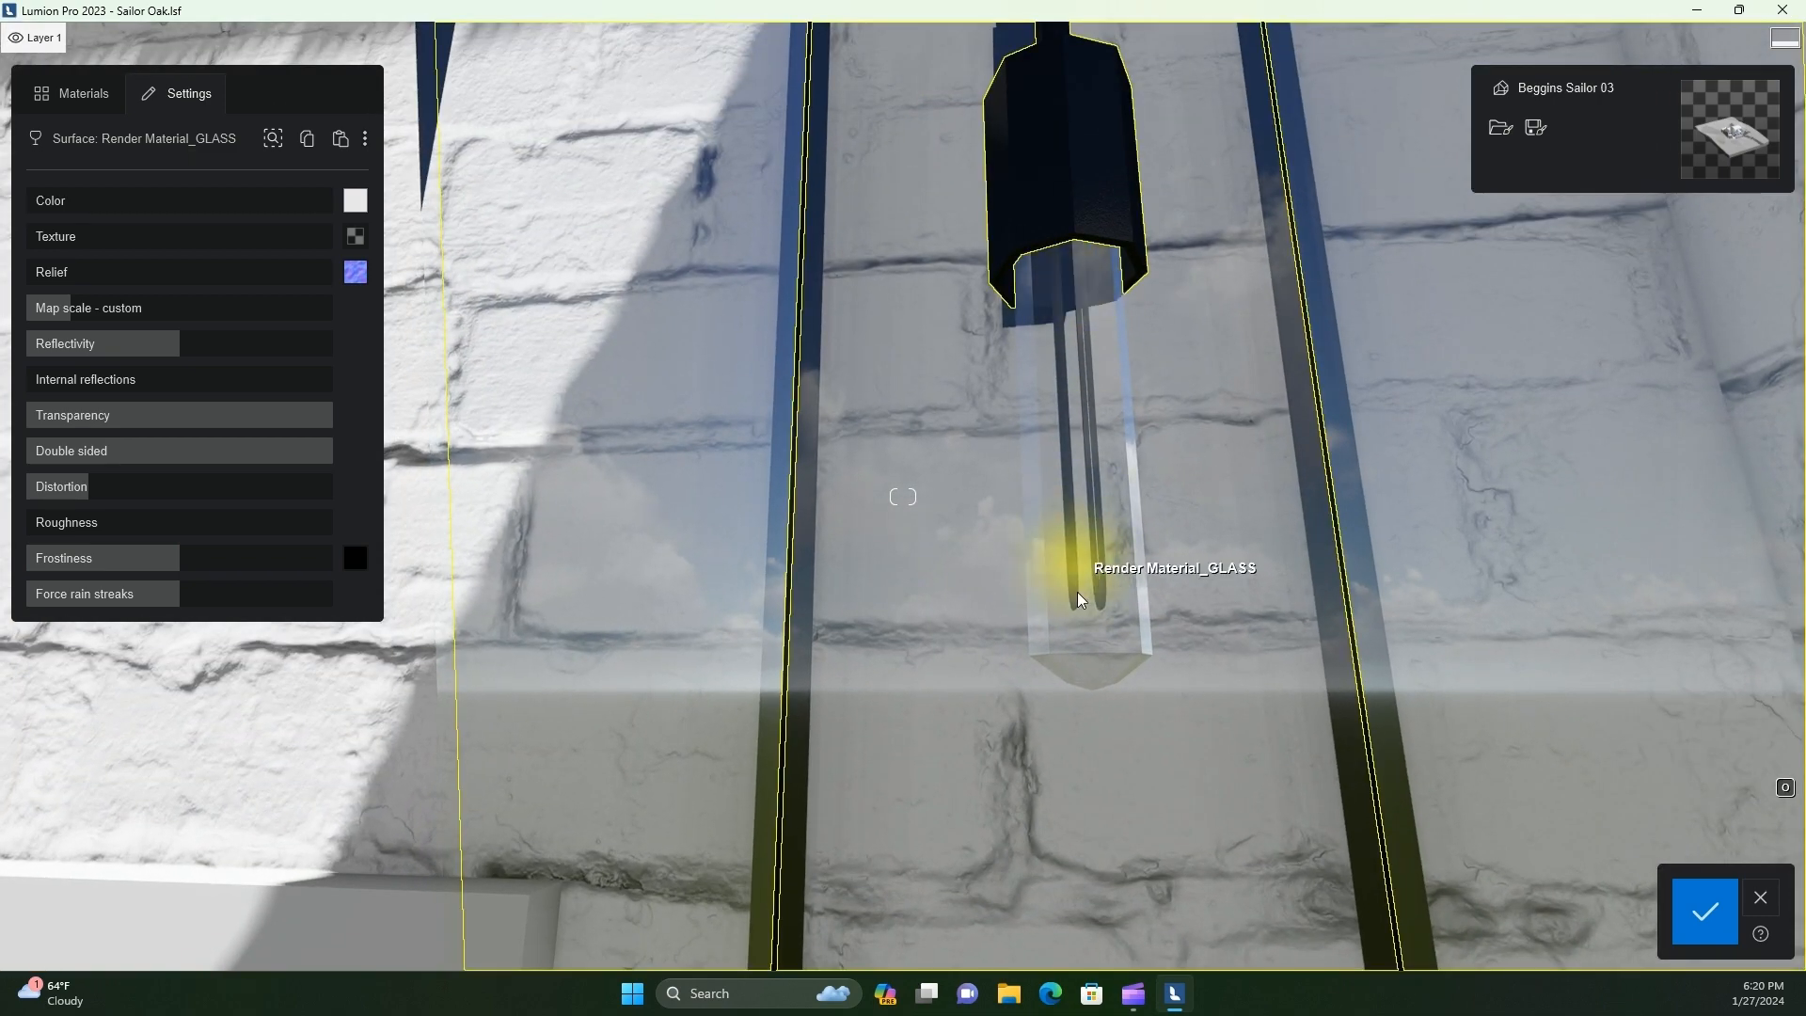
key(w)
key(d)
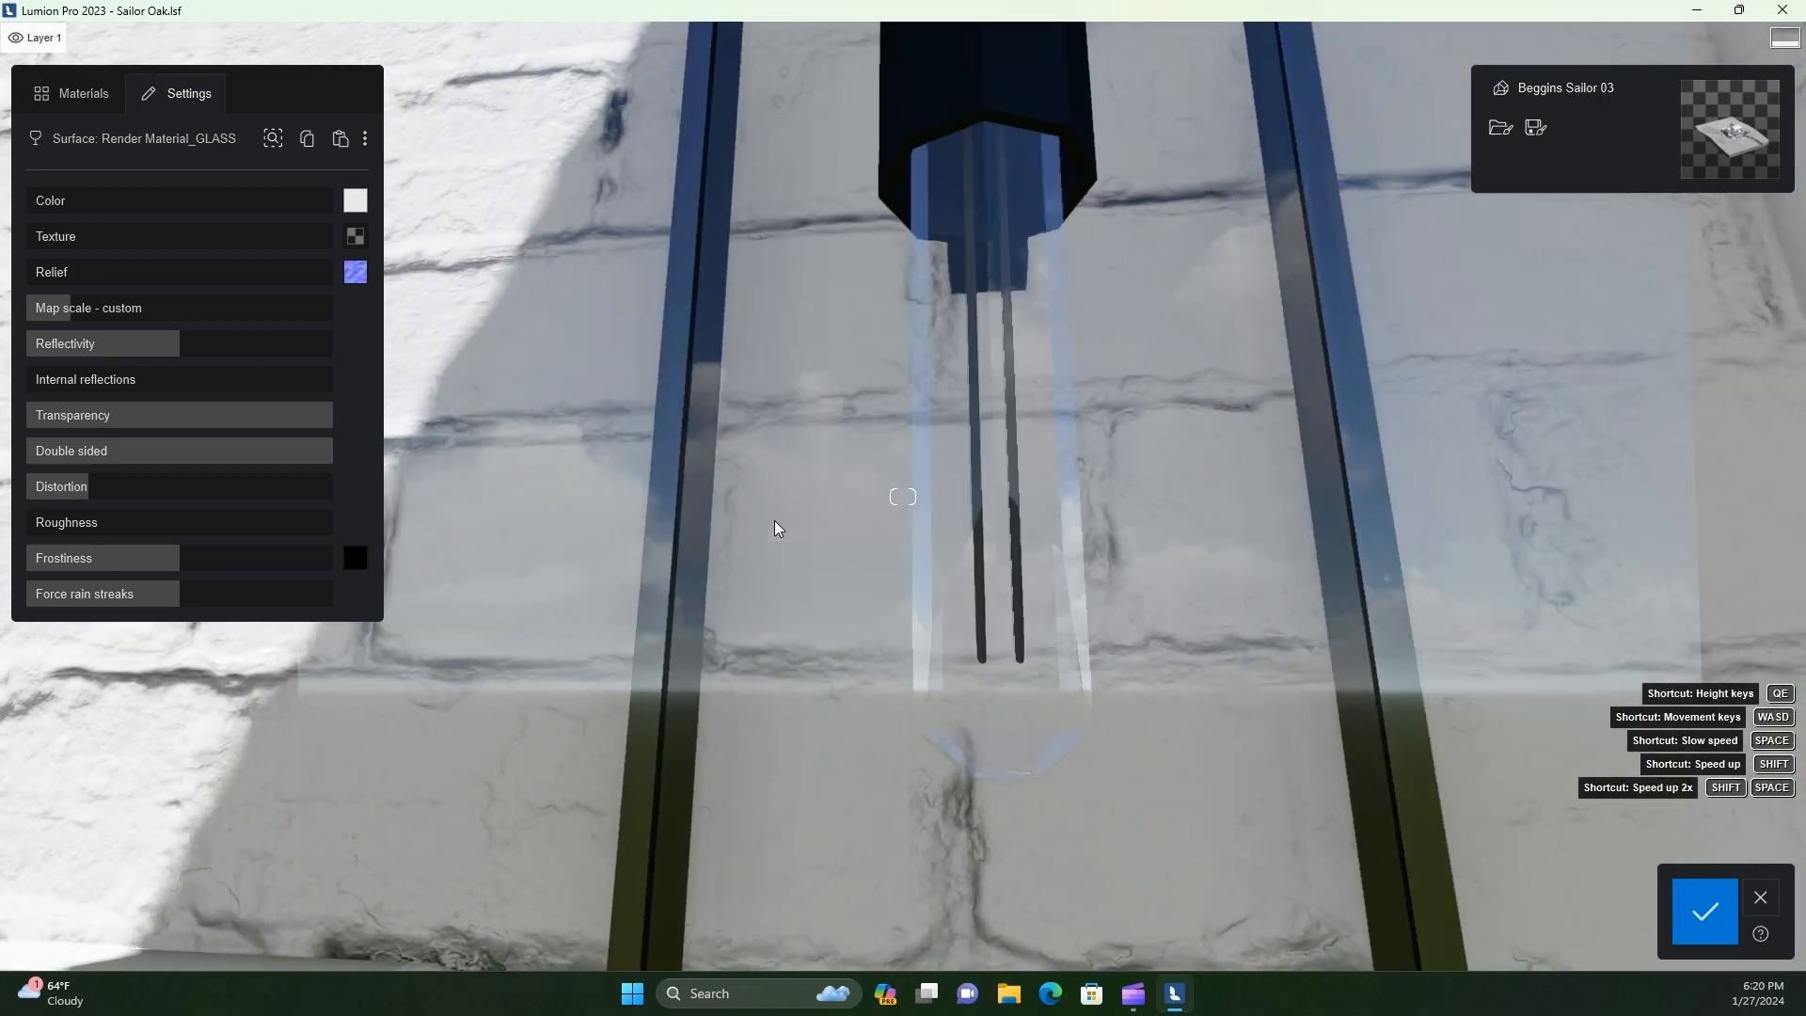
key(w)
key(s)
key(d)
right_drag(1087, 431, 1086, 428)
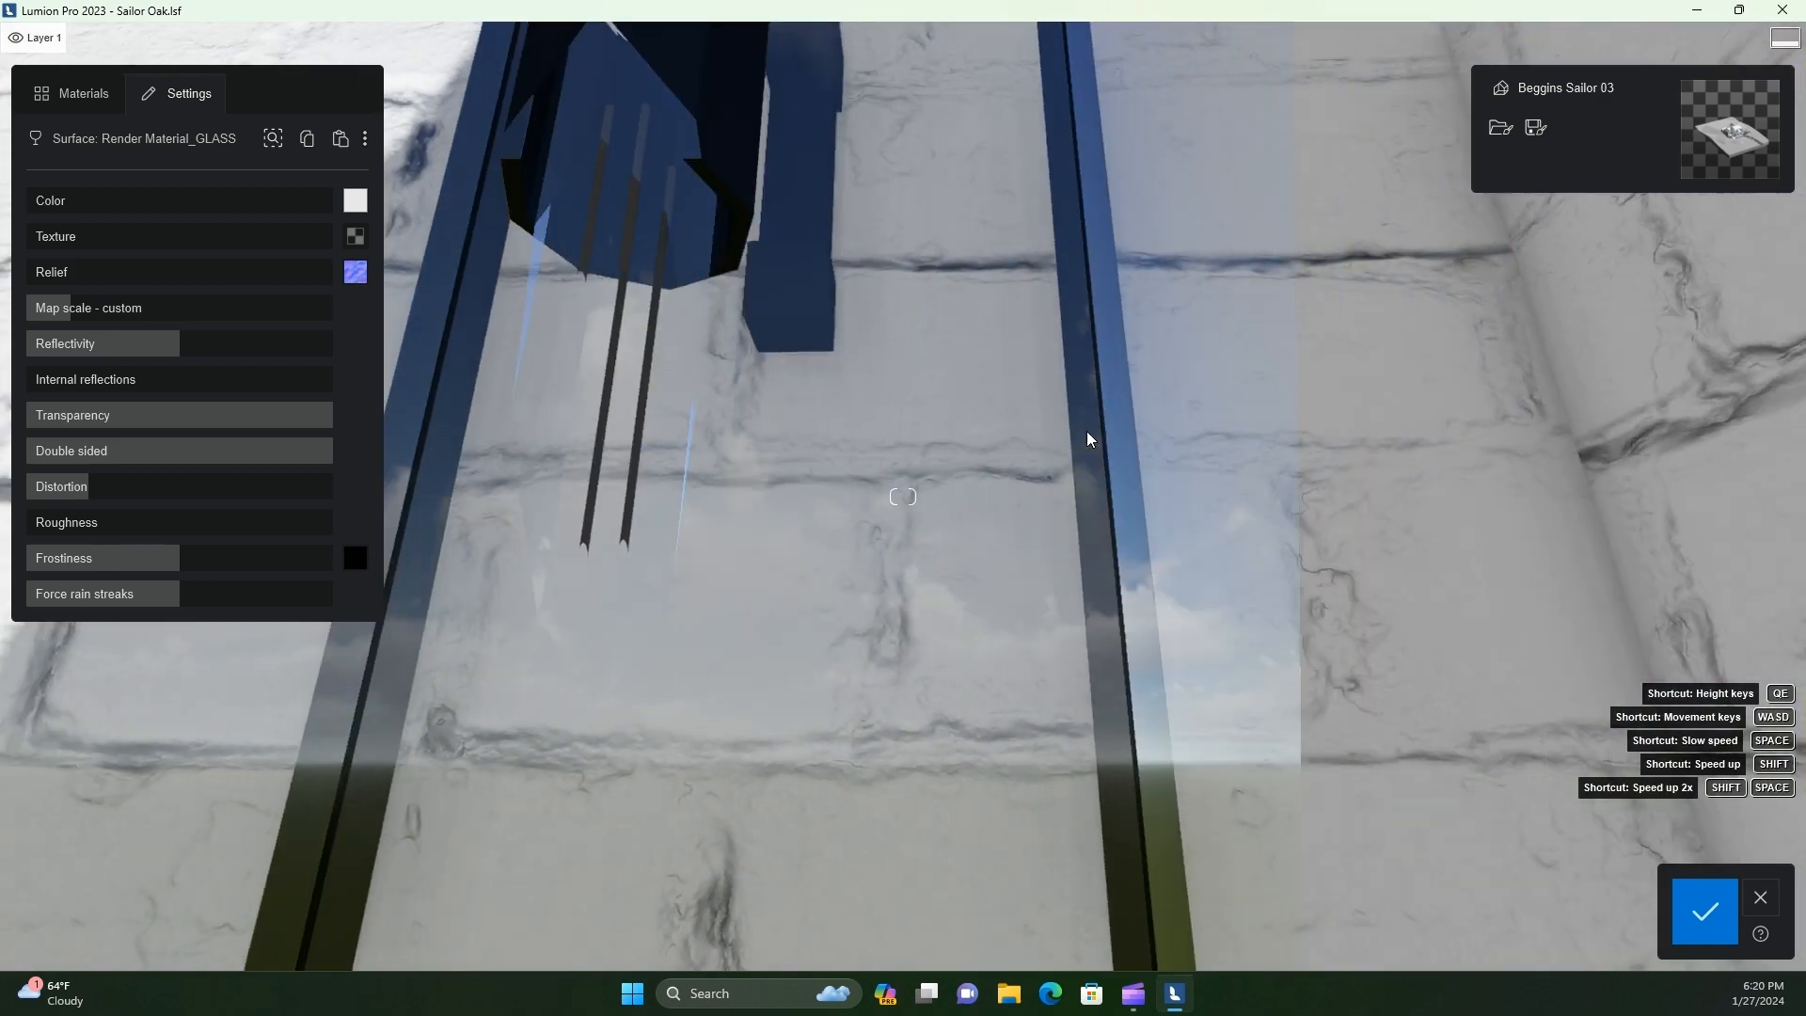
key(s)
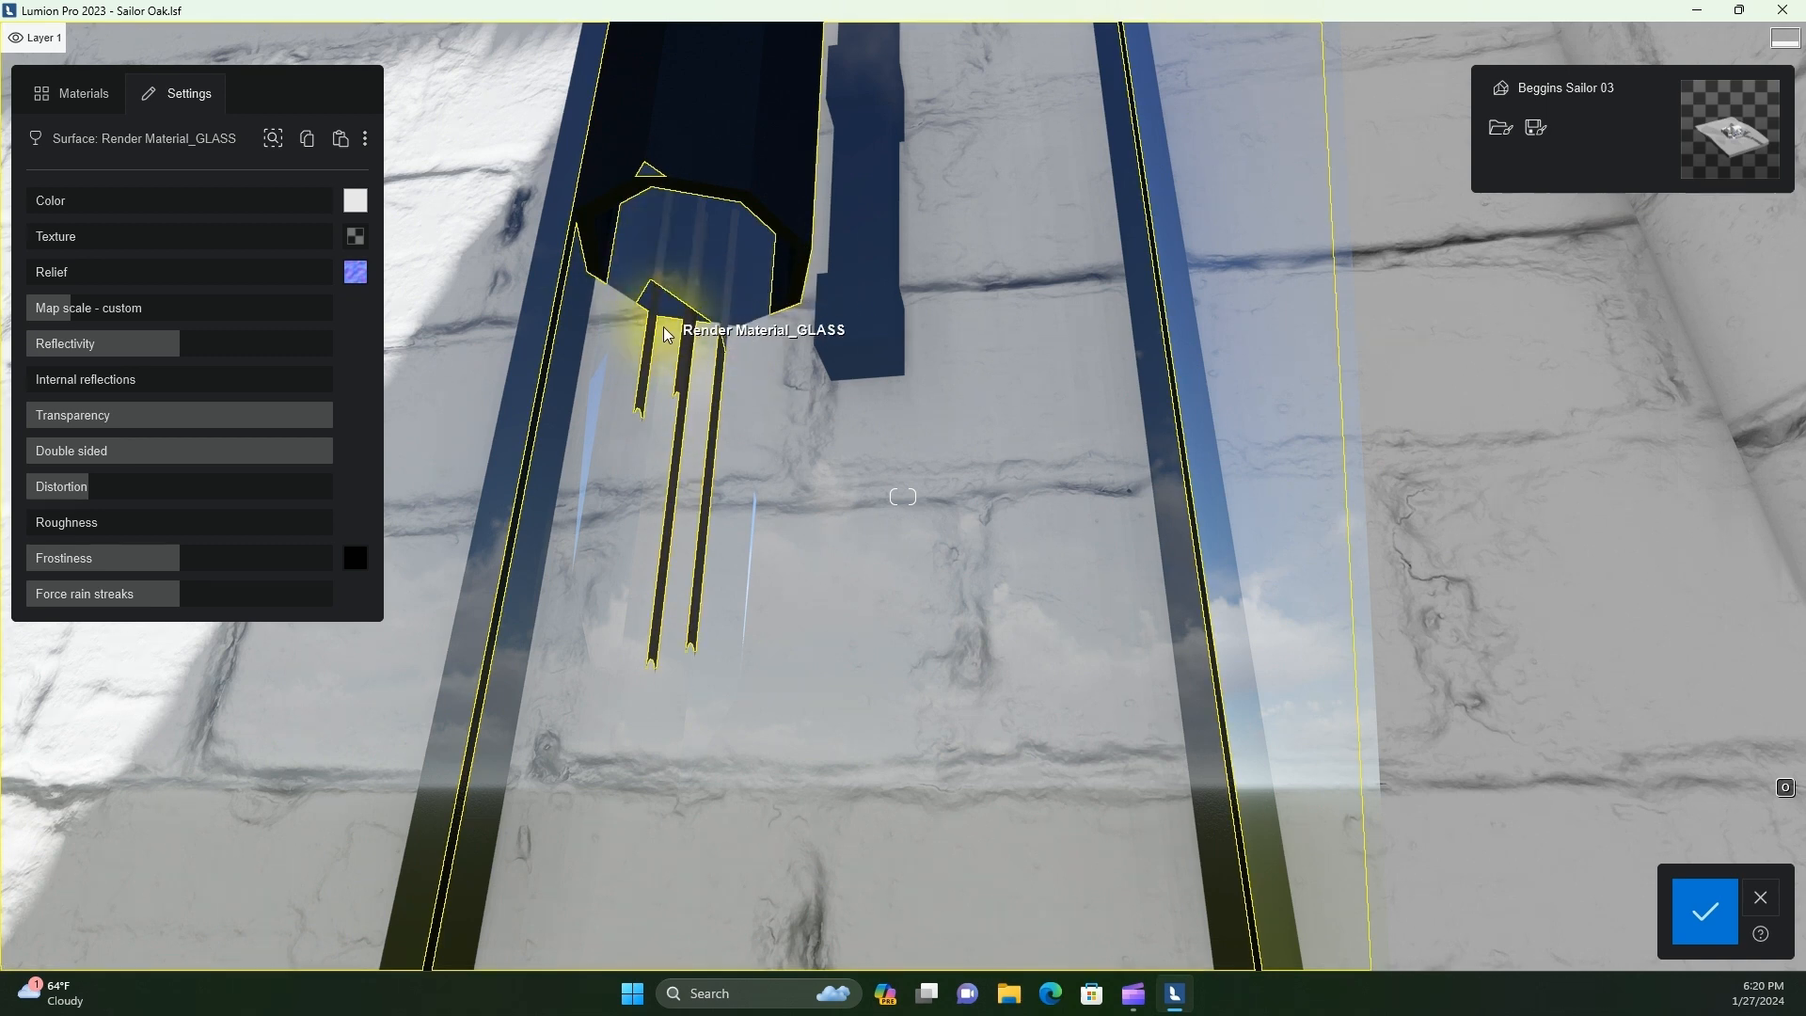
Raise the emissive strength of the lantern bulb's Render Material_ALU filaments to the maximum and set their color to white
click(691, 362)
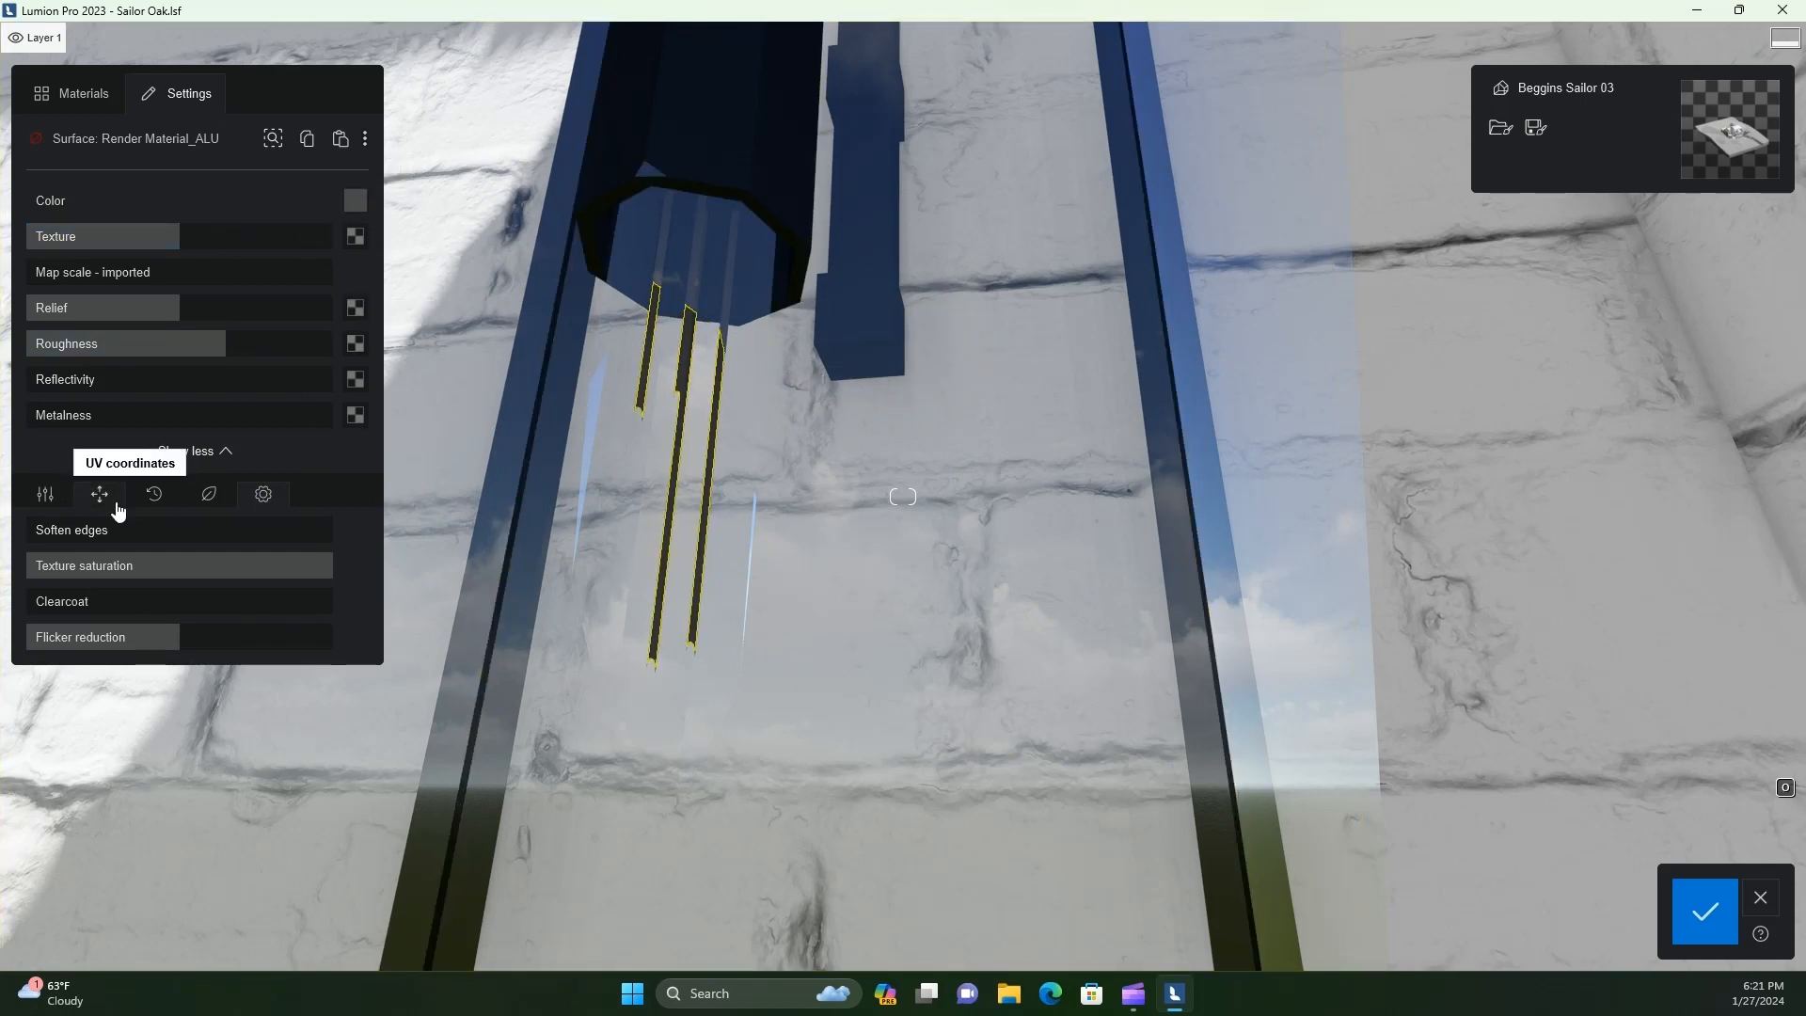
click(49, 506)
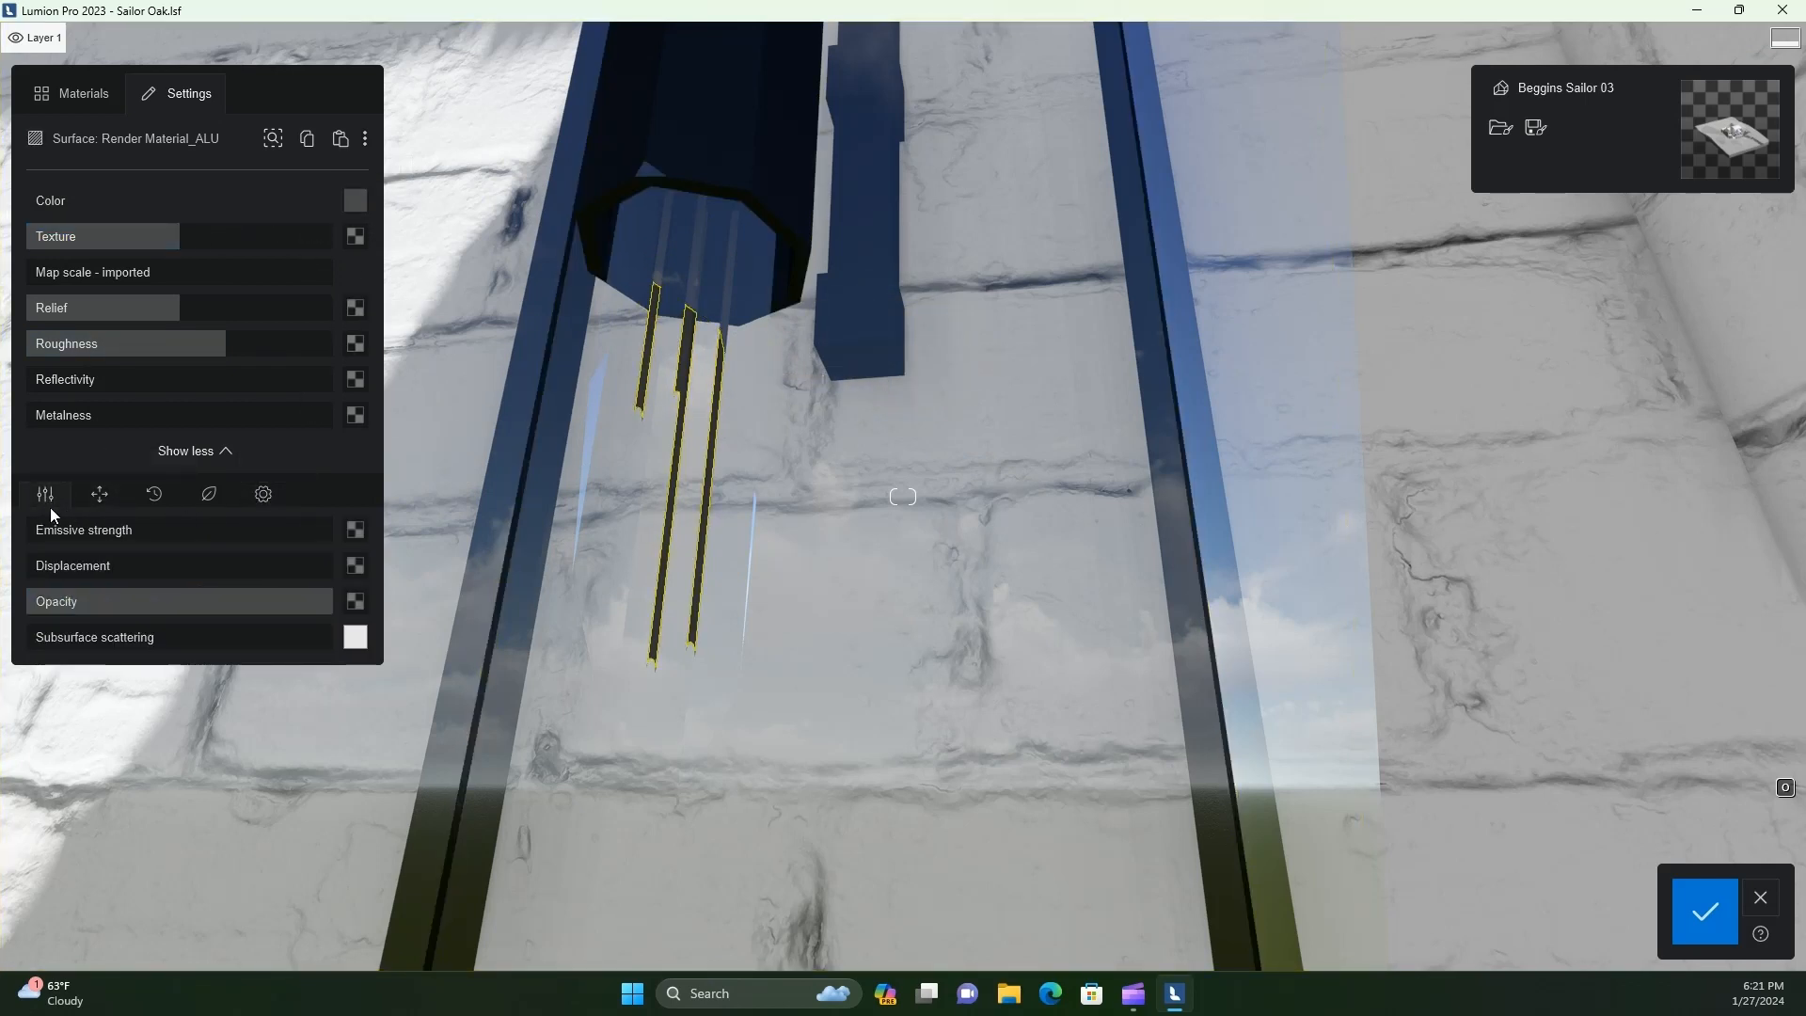
drag(143, 524, 406, 489)
right_drag(877, 523, 878, 523)
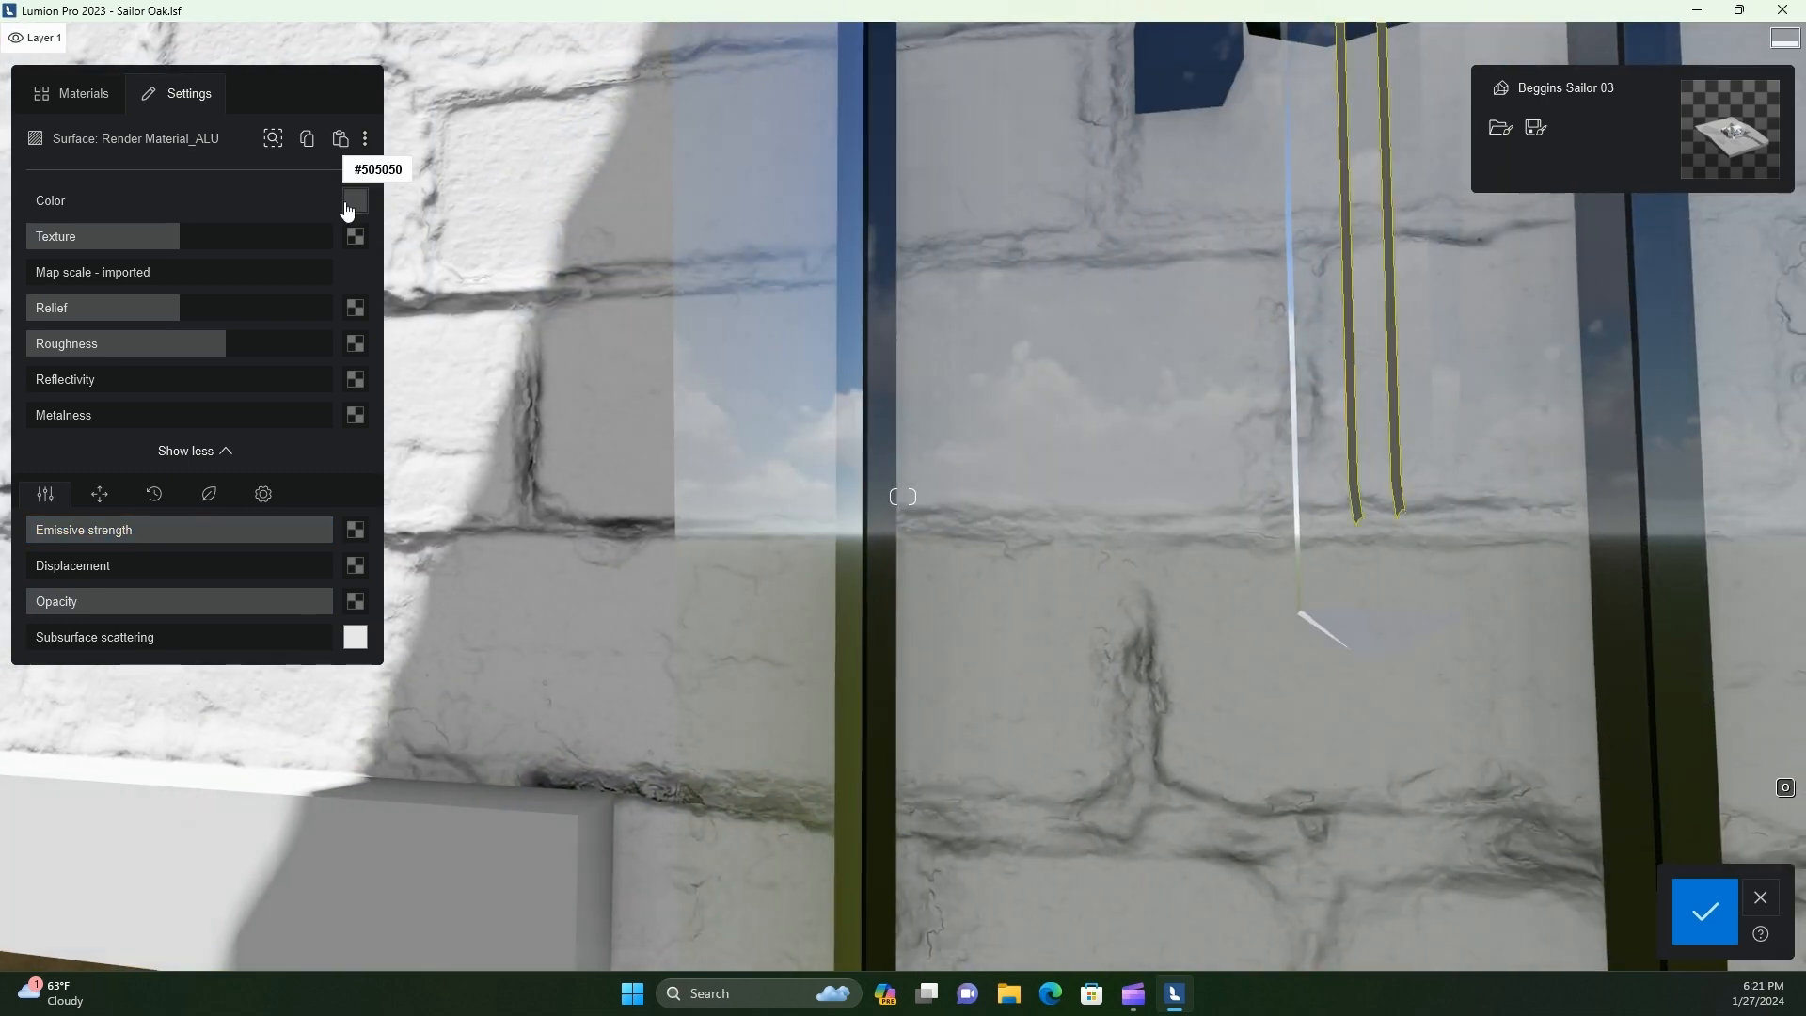
click(355, 200)
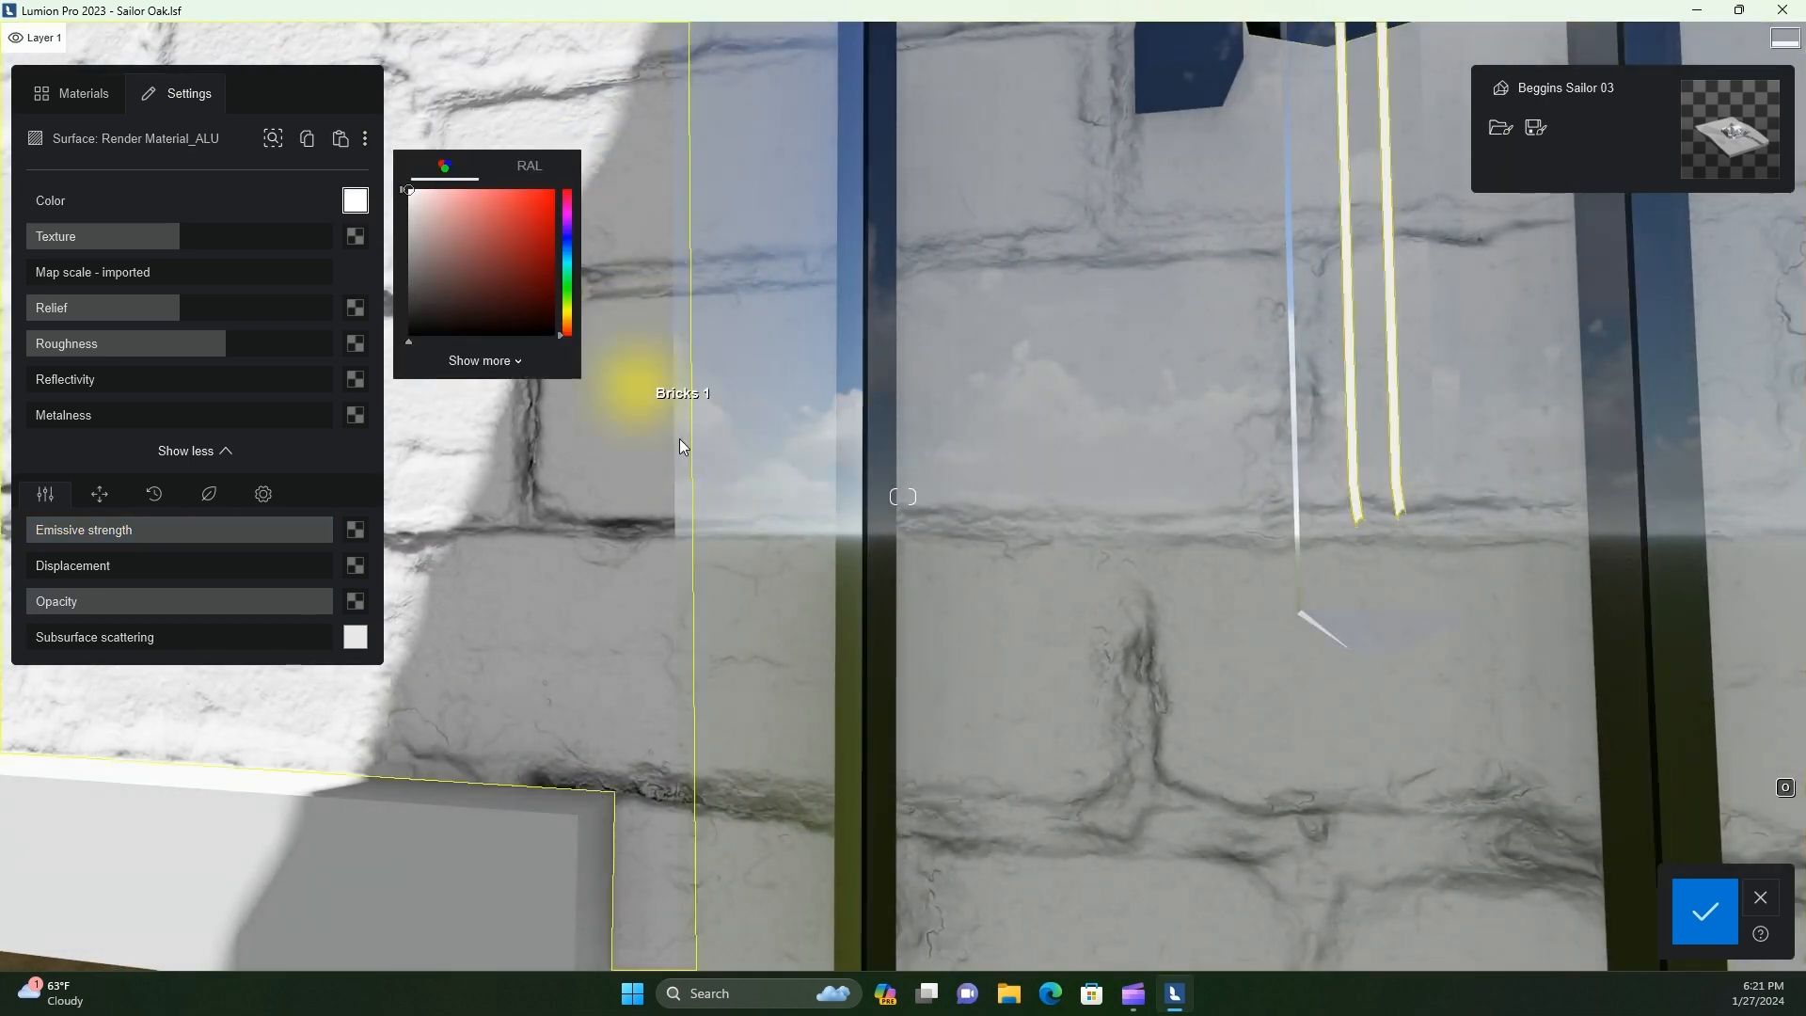
scroll(1223, 607, down, 3)
scroll(1056, 546, down, 5)
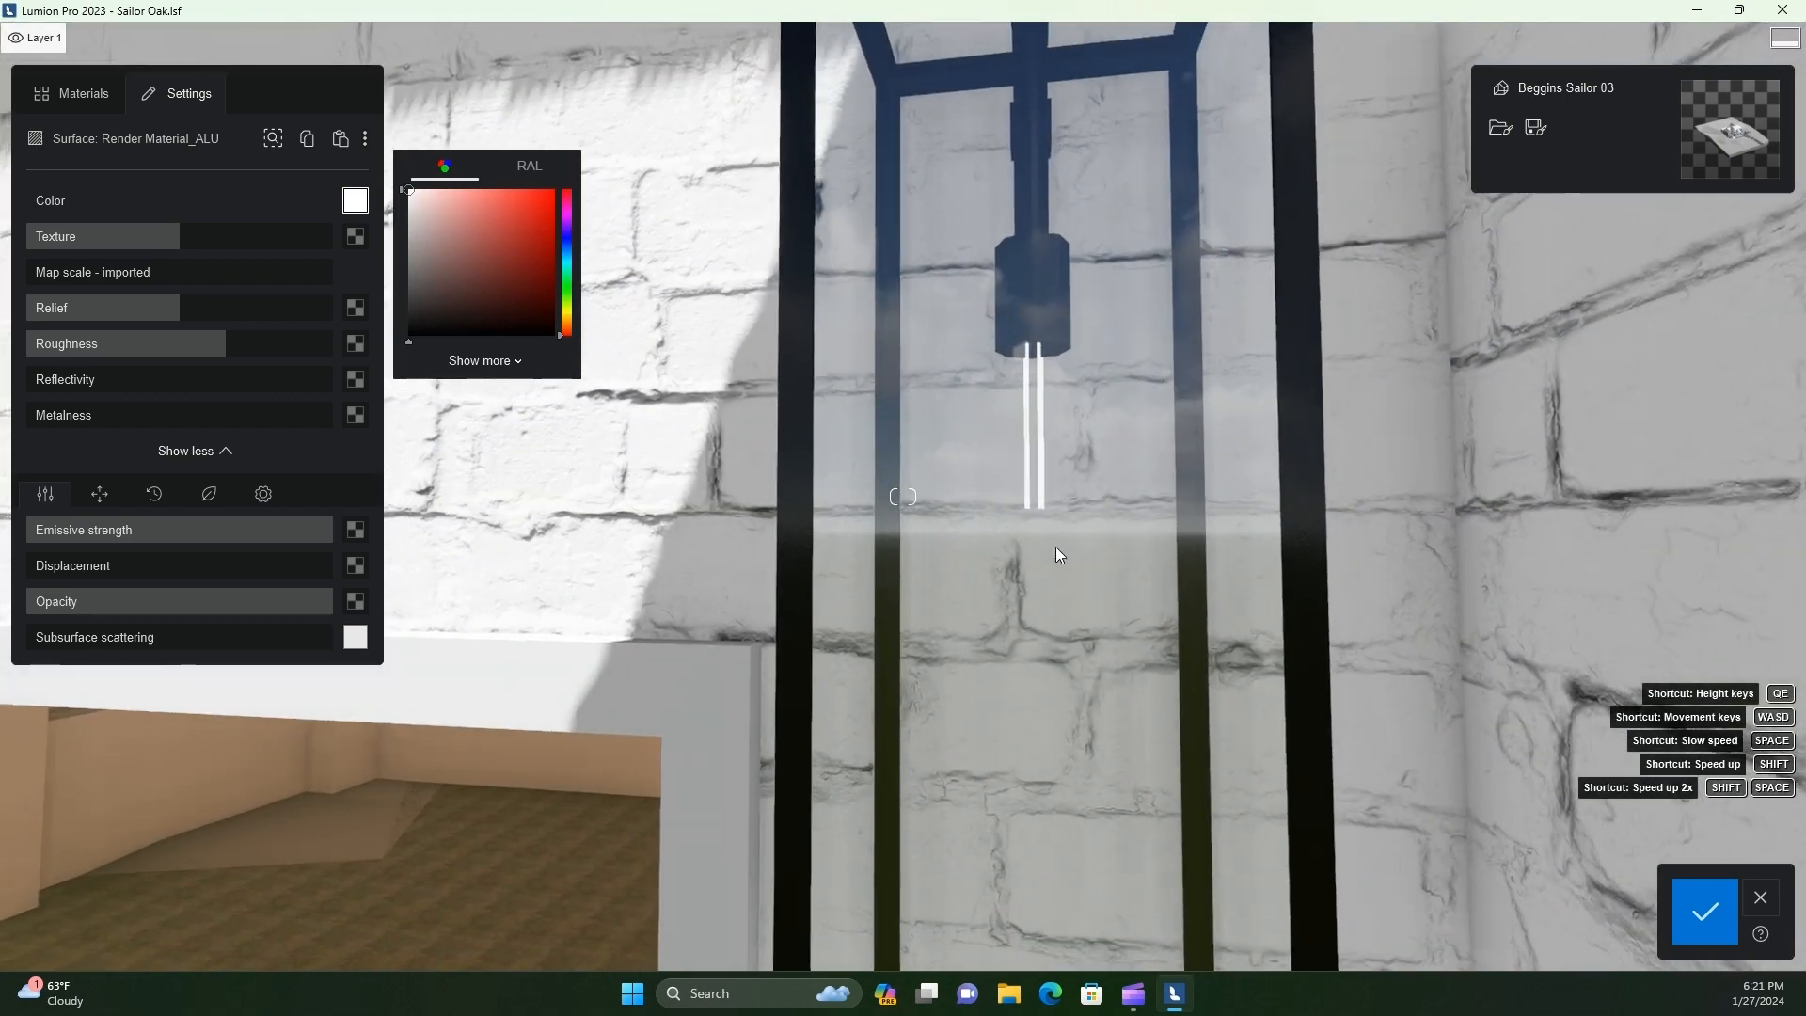
scroll(1009, 674, down, 2)
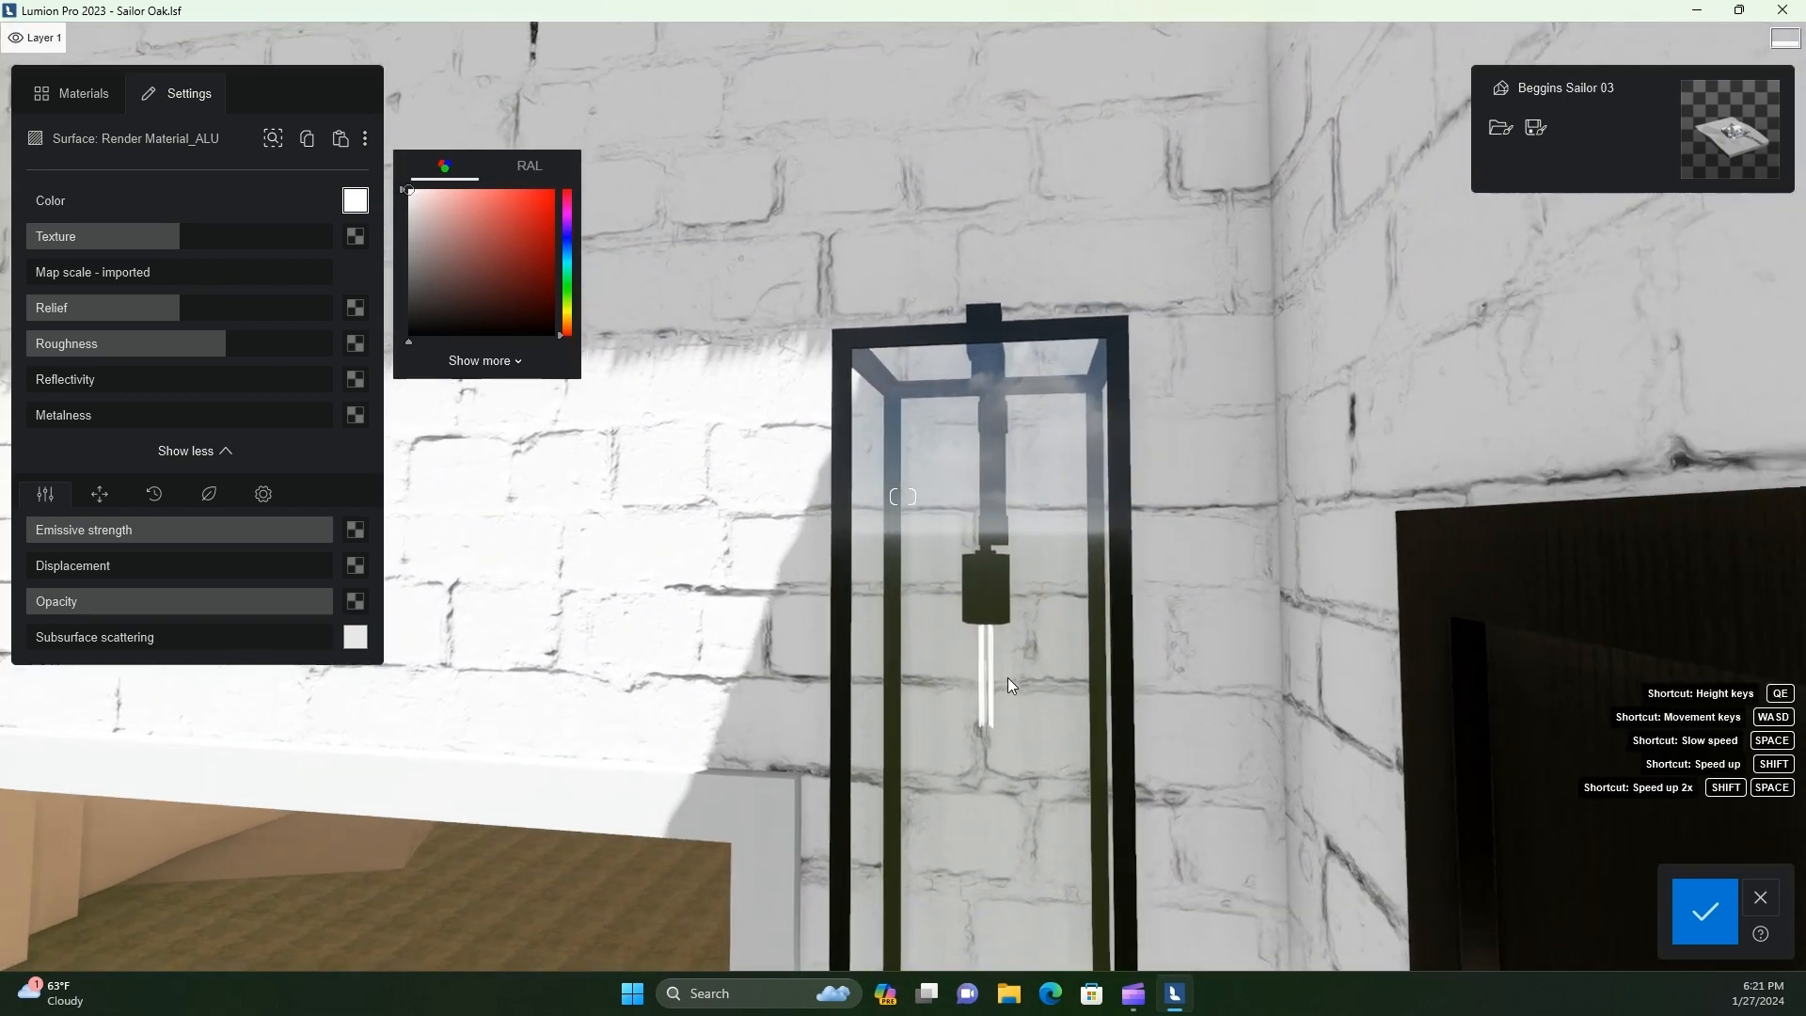
Apply the Plastic Glossy 008 material to the Gypsum Facia surface along the roof edge
right_drag(1002, 685, 961, 792)
key(s)
key(a)
key(s)
key(a)
key(s)
key(a)
key(a)
key(q)
key(w)
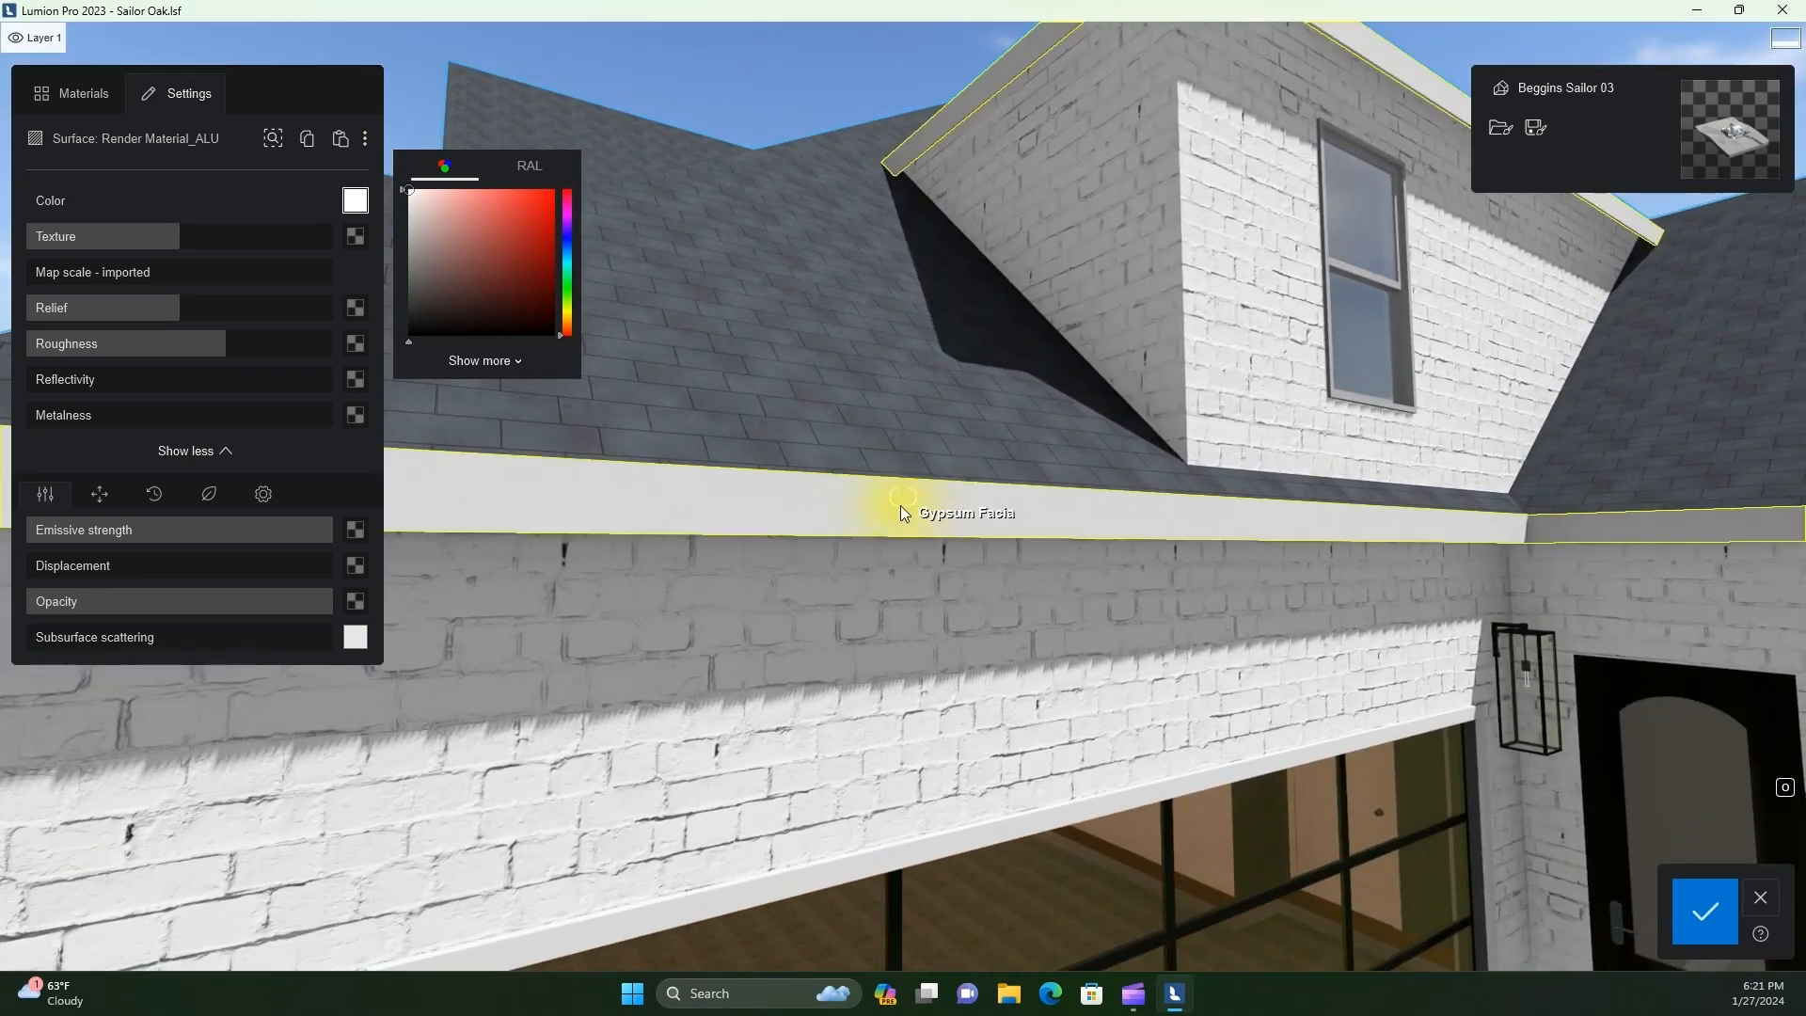
click(900, 505)
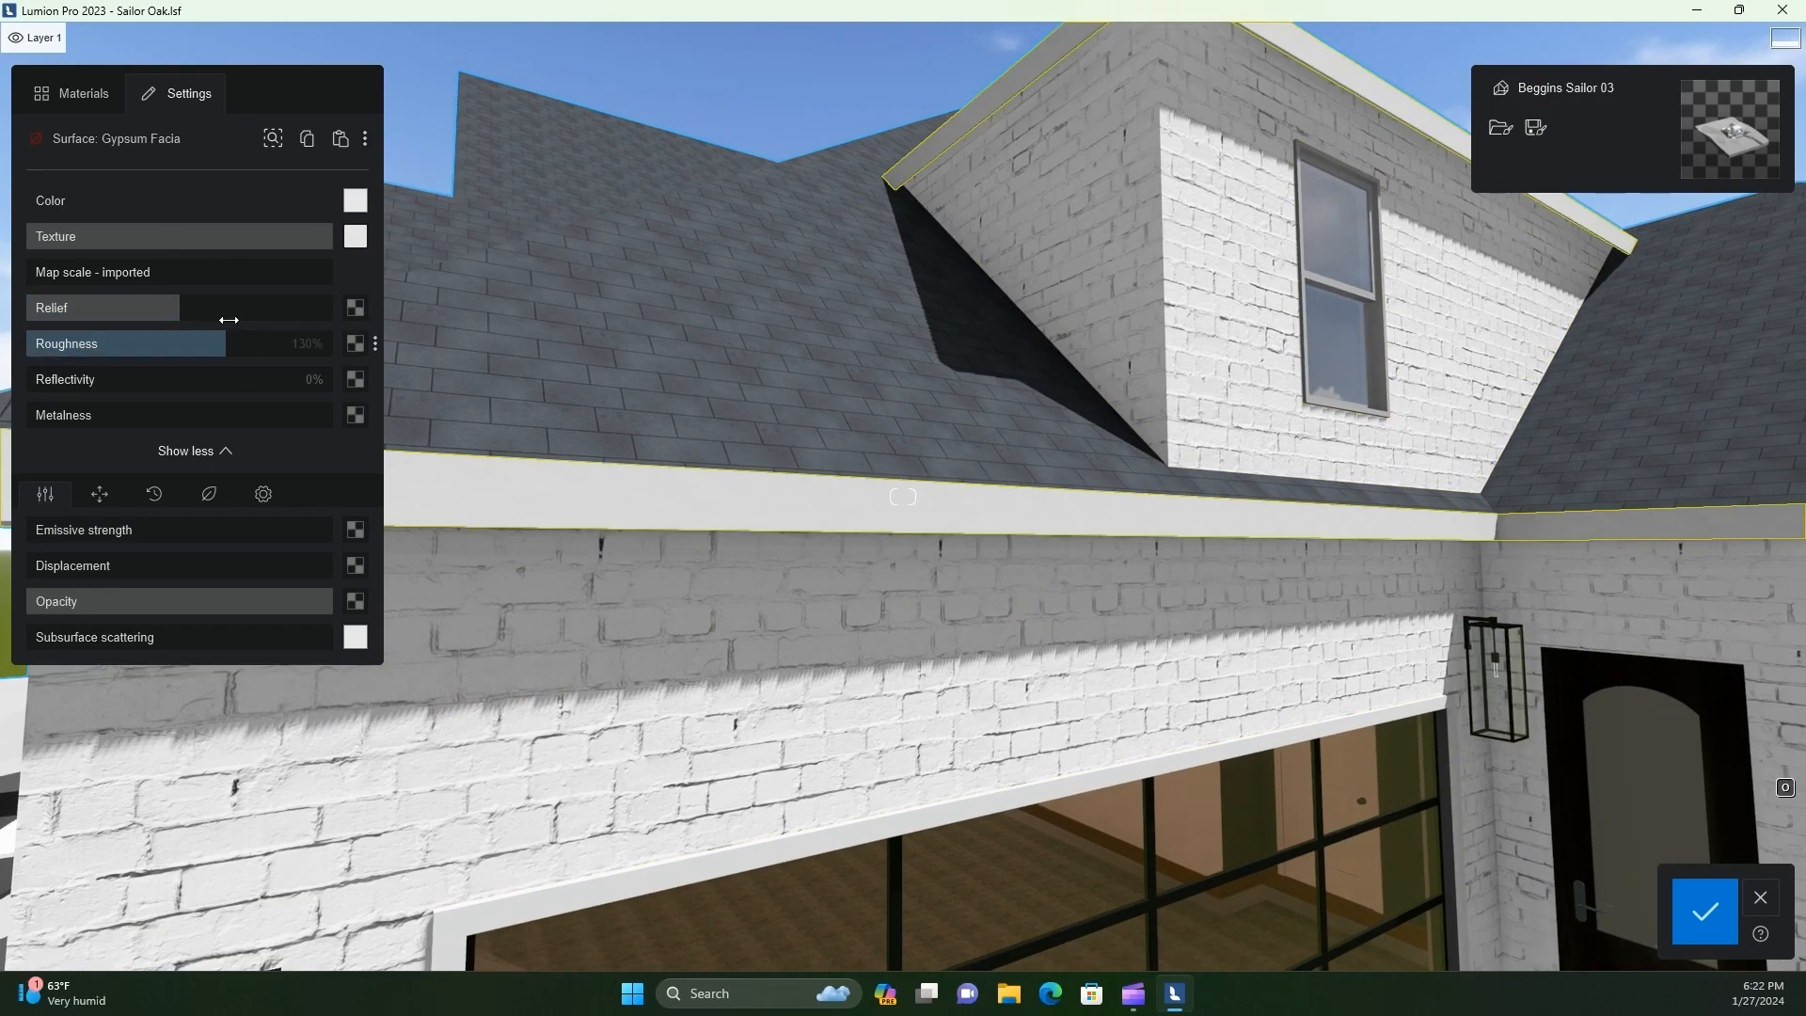
click(75, 91)
click(148, 315)
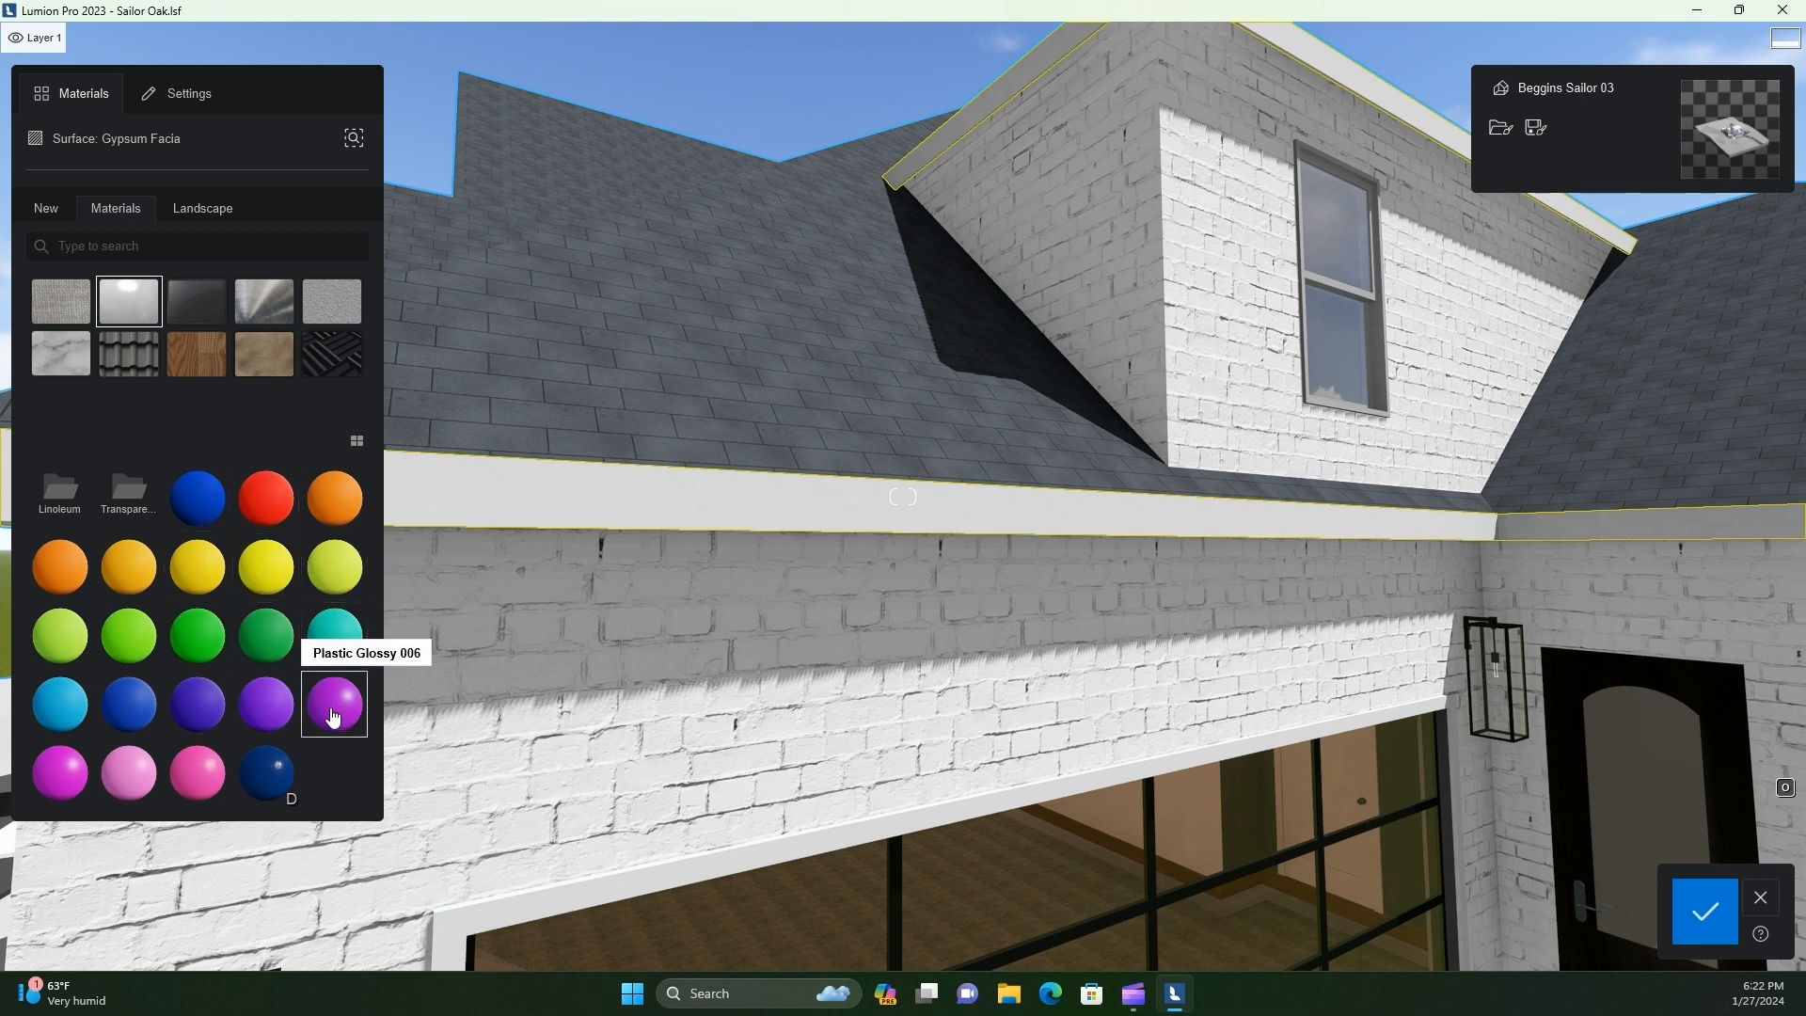
click(153, 775)
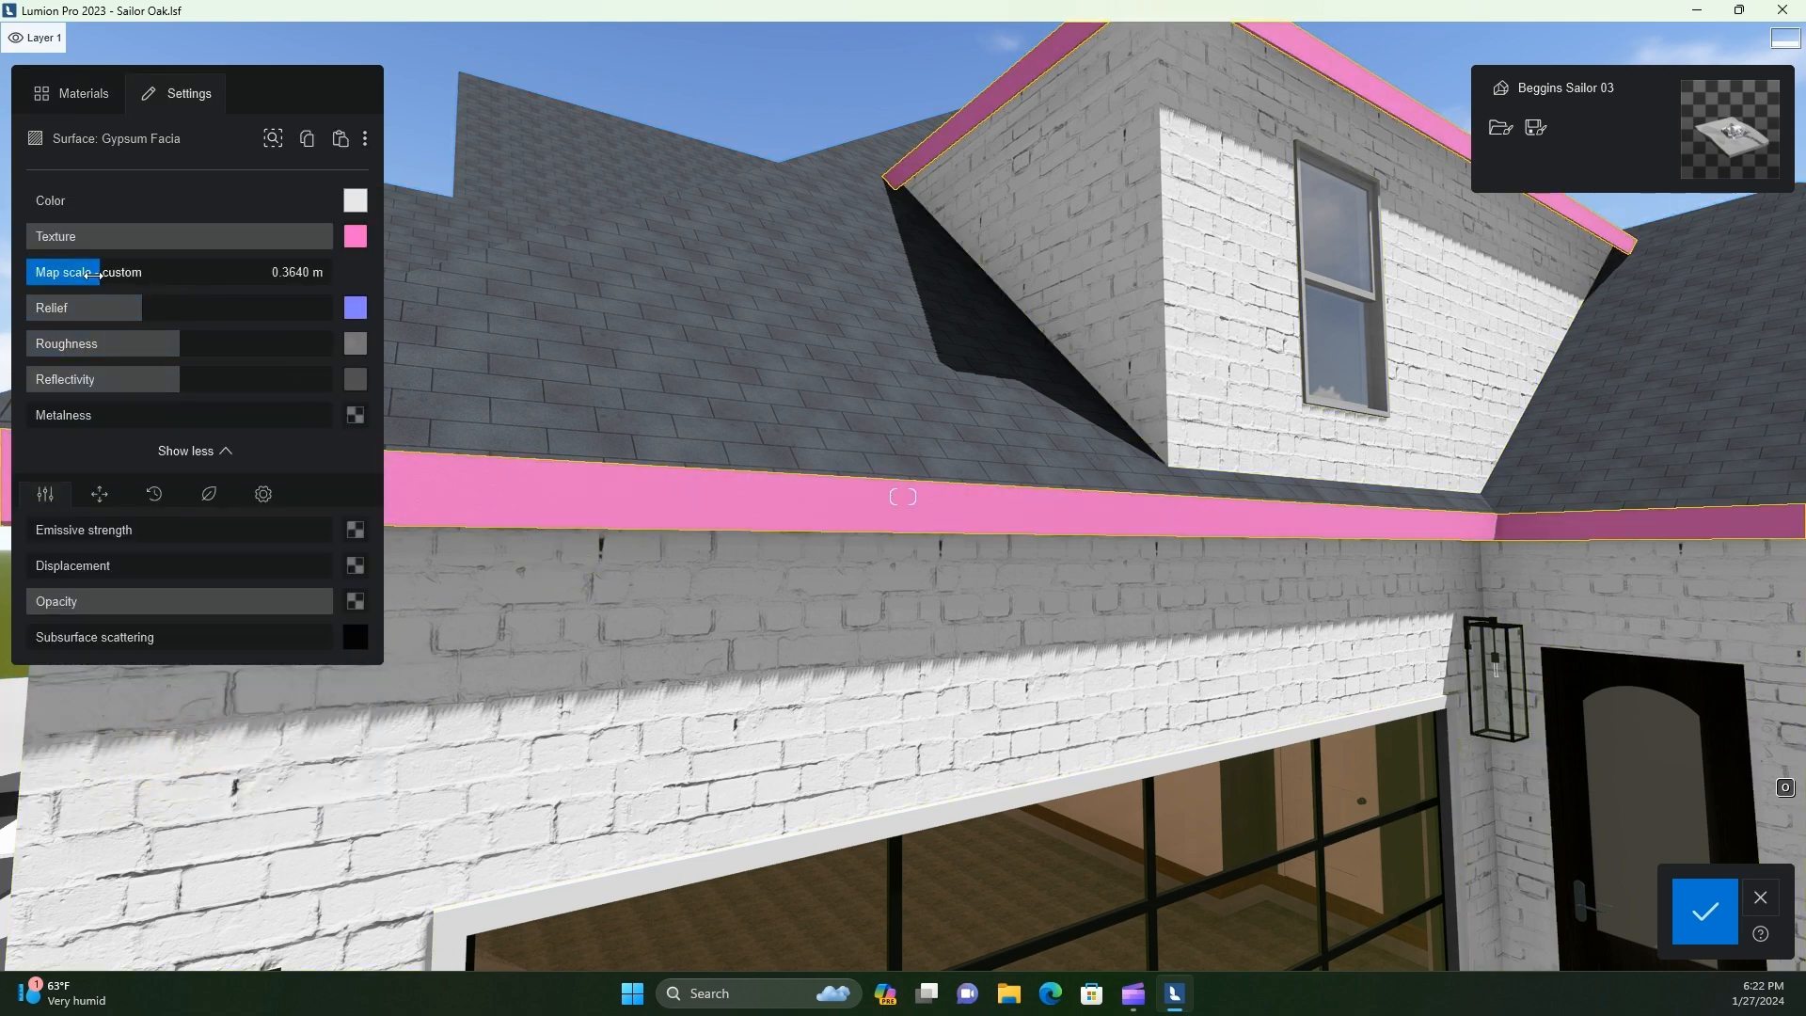
Reduce the map scale of the fascia's plastic material and check its surface up close
drag(61, 273, 50, 273)
key(w)
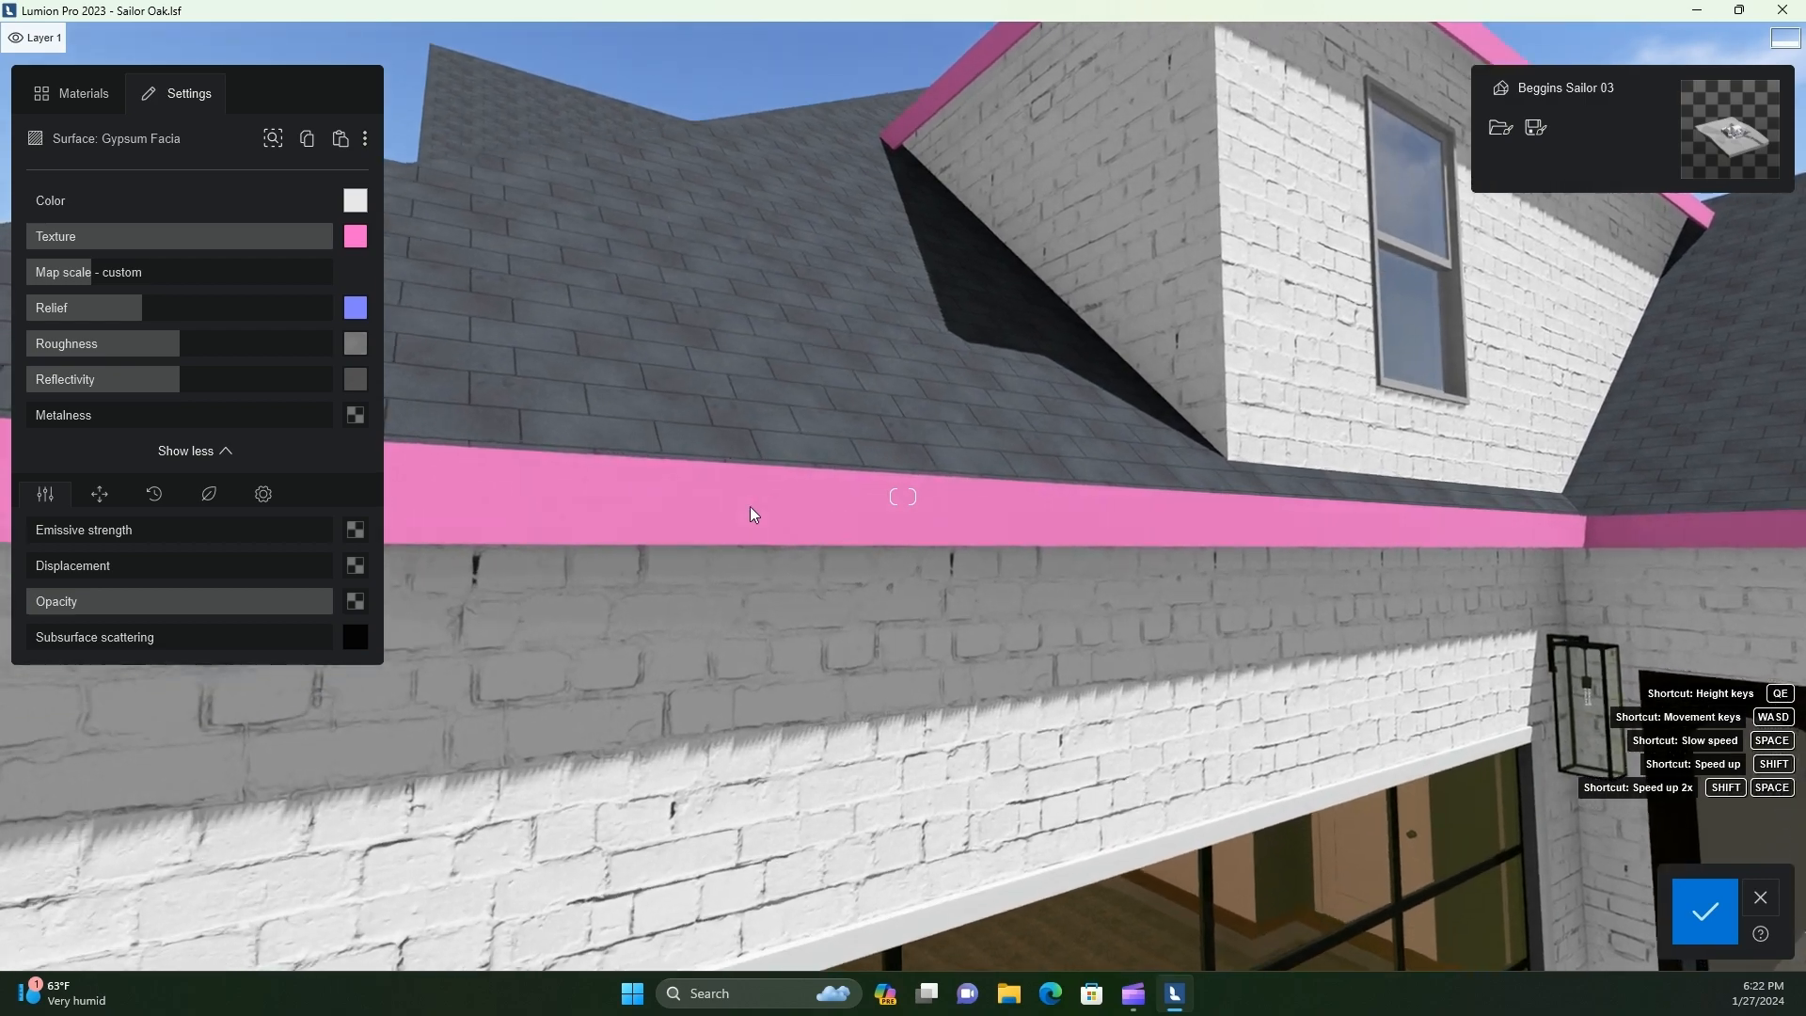
key(w)
key(a)
key(d)
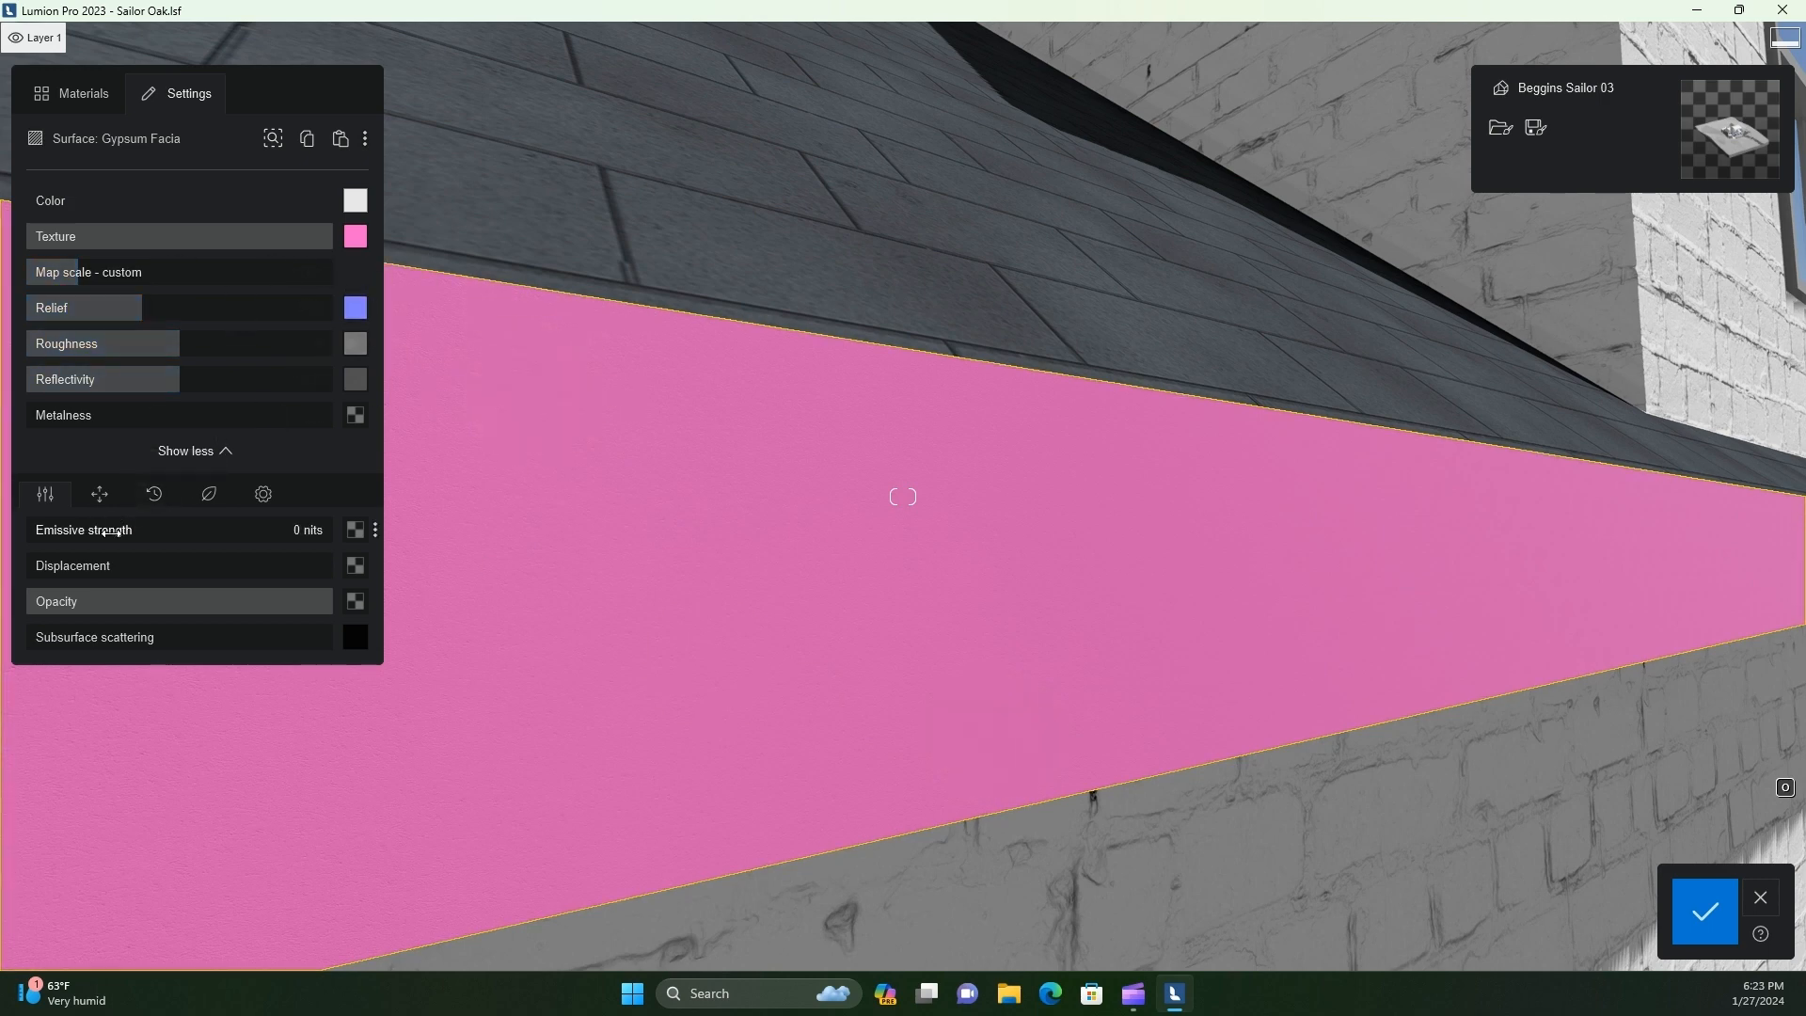
Give the fascia a light grey color, lower its texture strength to about 40% and slightly soften its edges
click(355, 201)
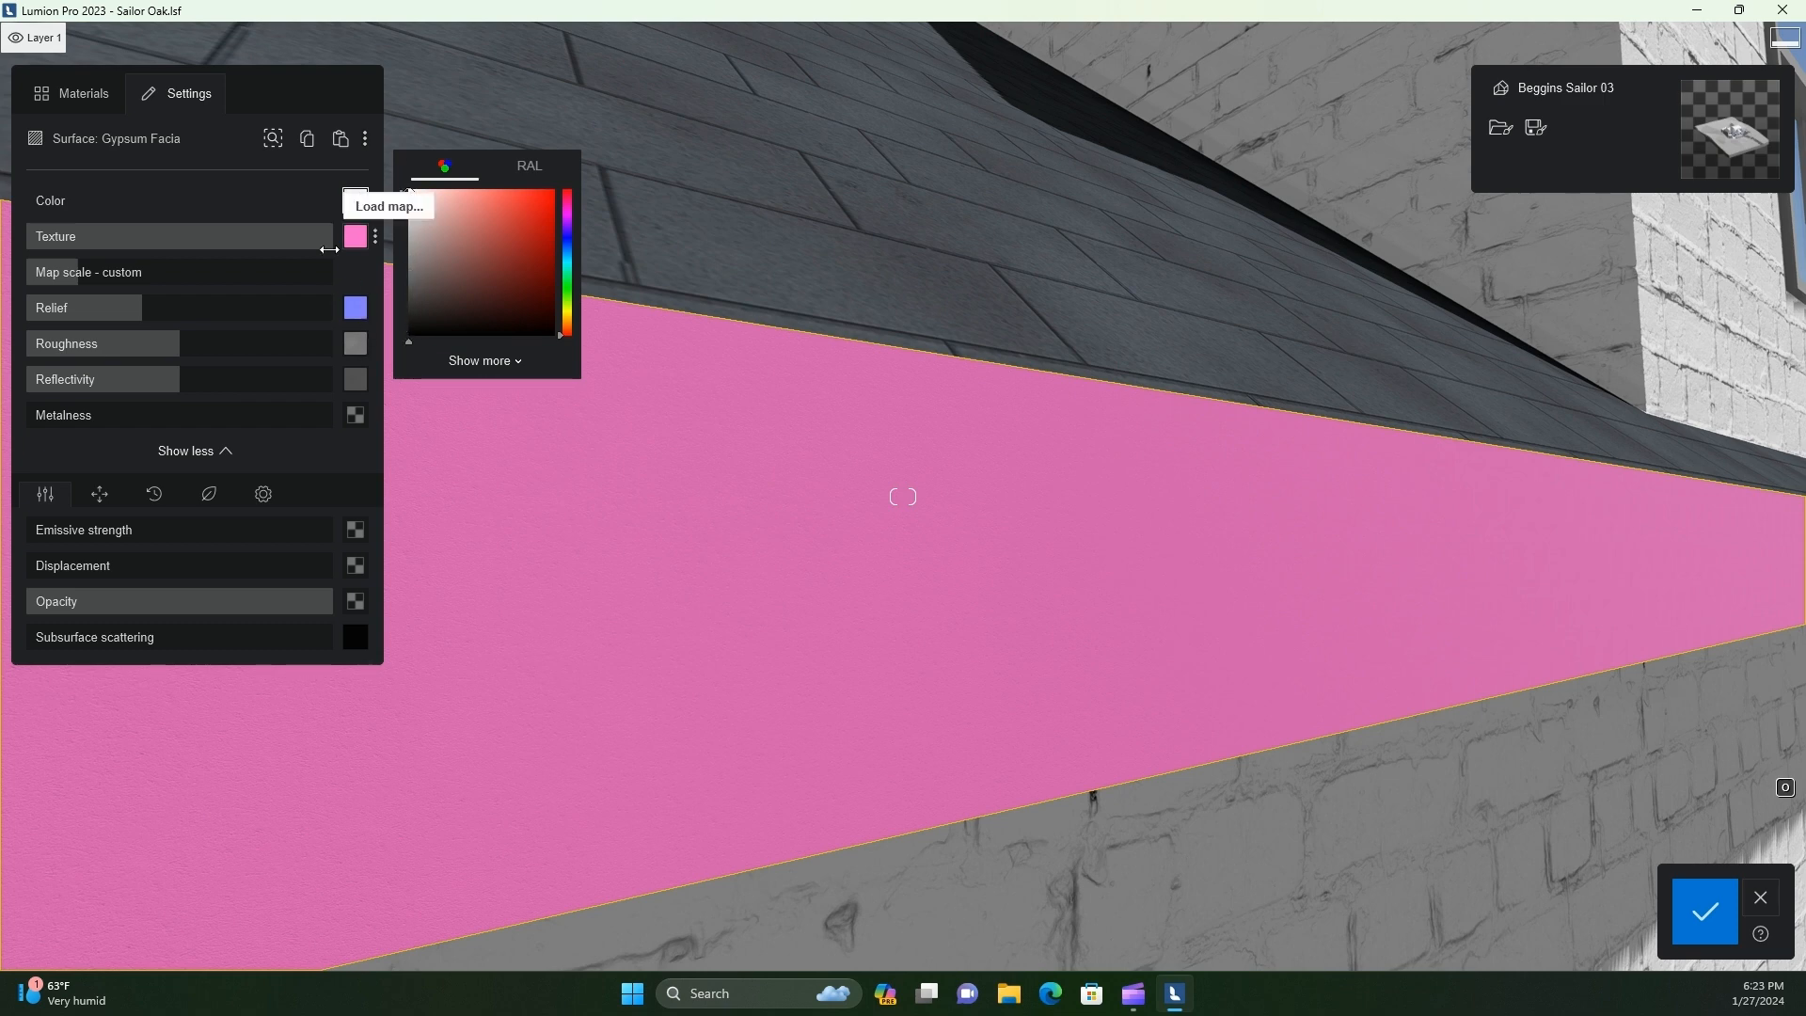
drag(330, 249, 293, 241)
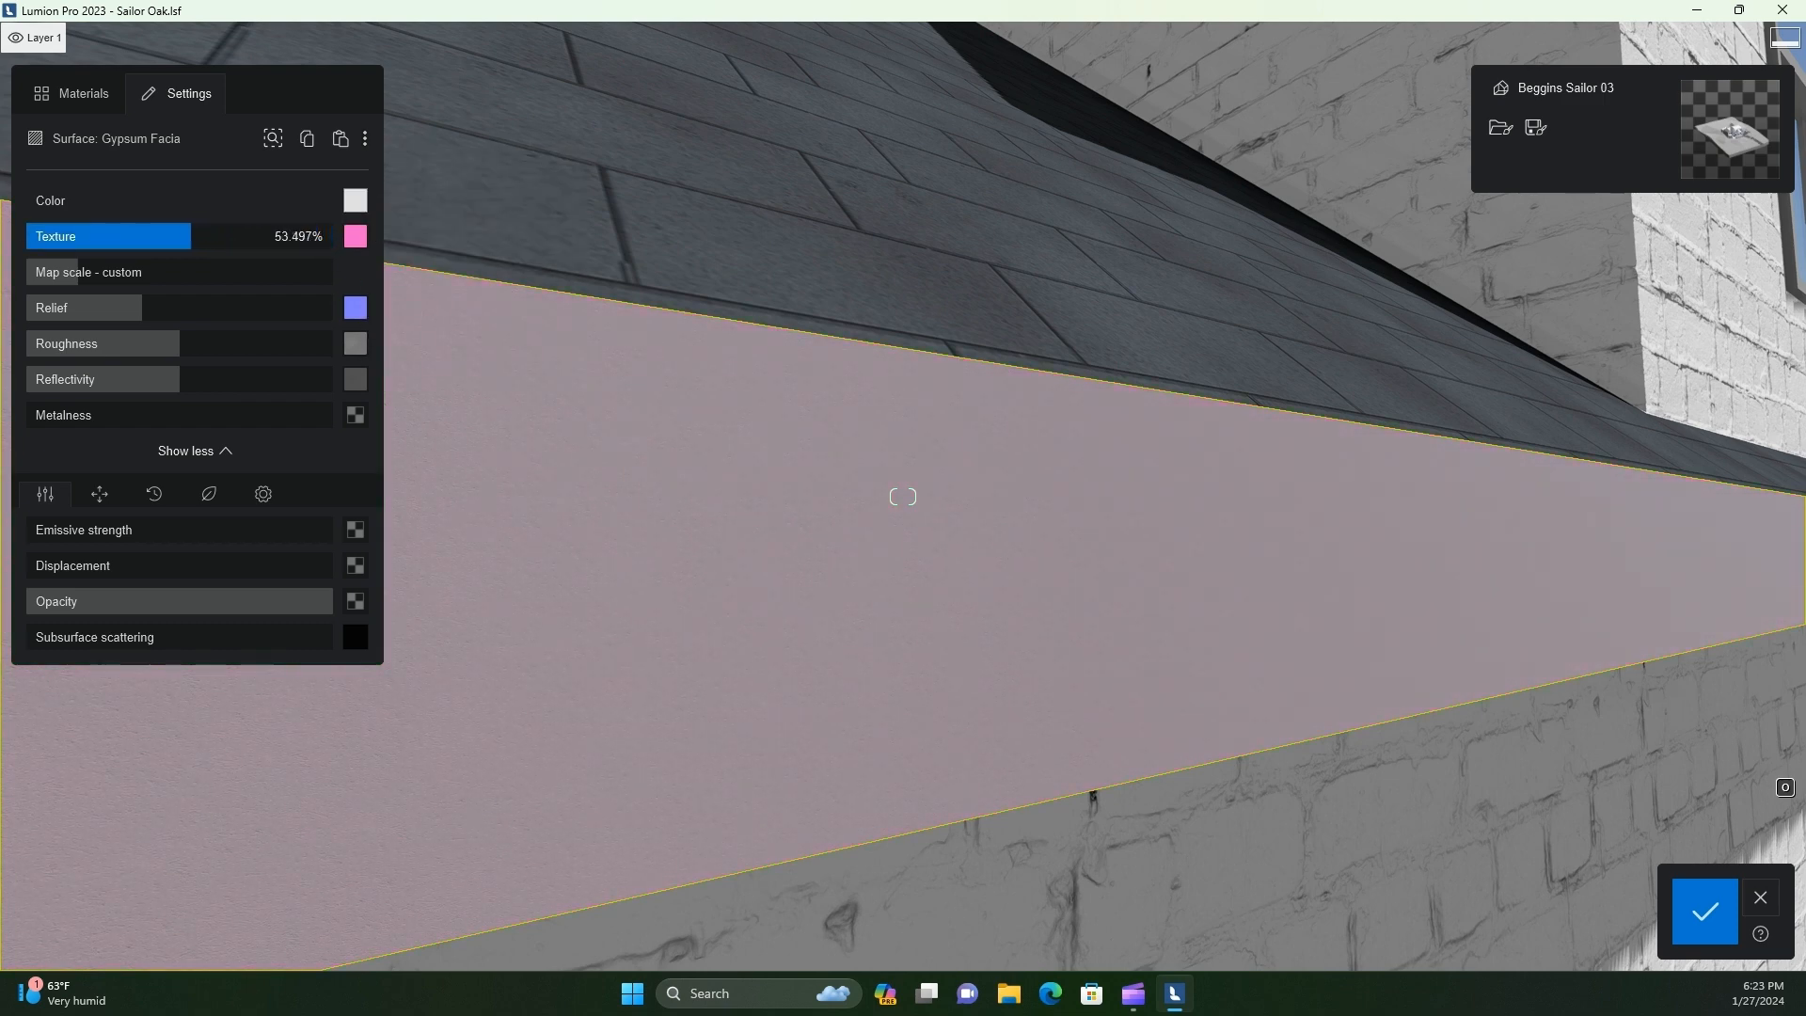
drag(172, 236, 148, 236)
scroll(1316, 878, down, 5)
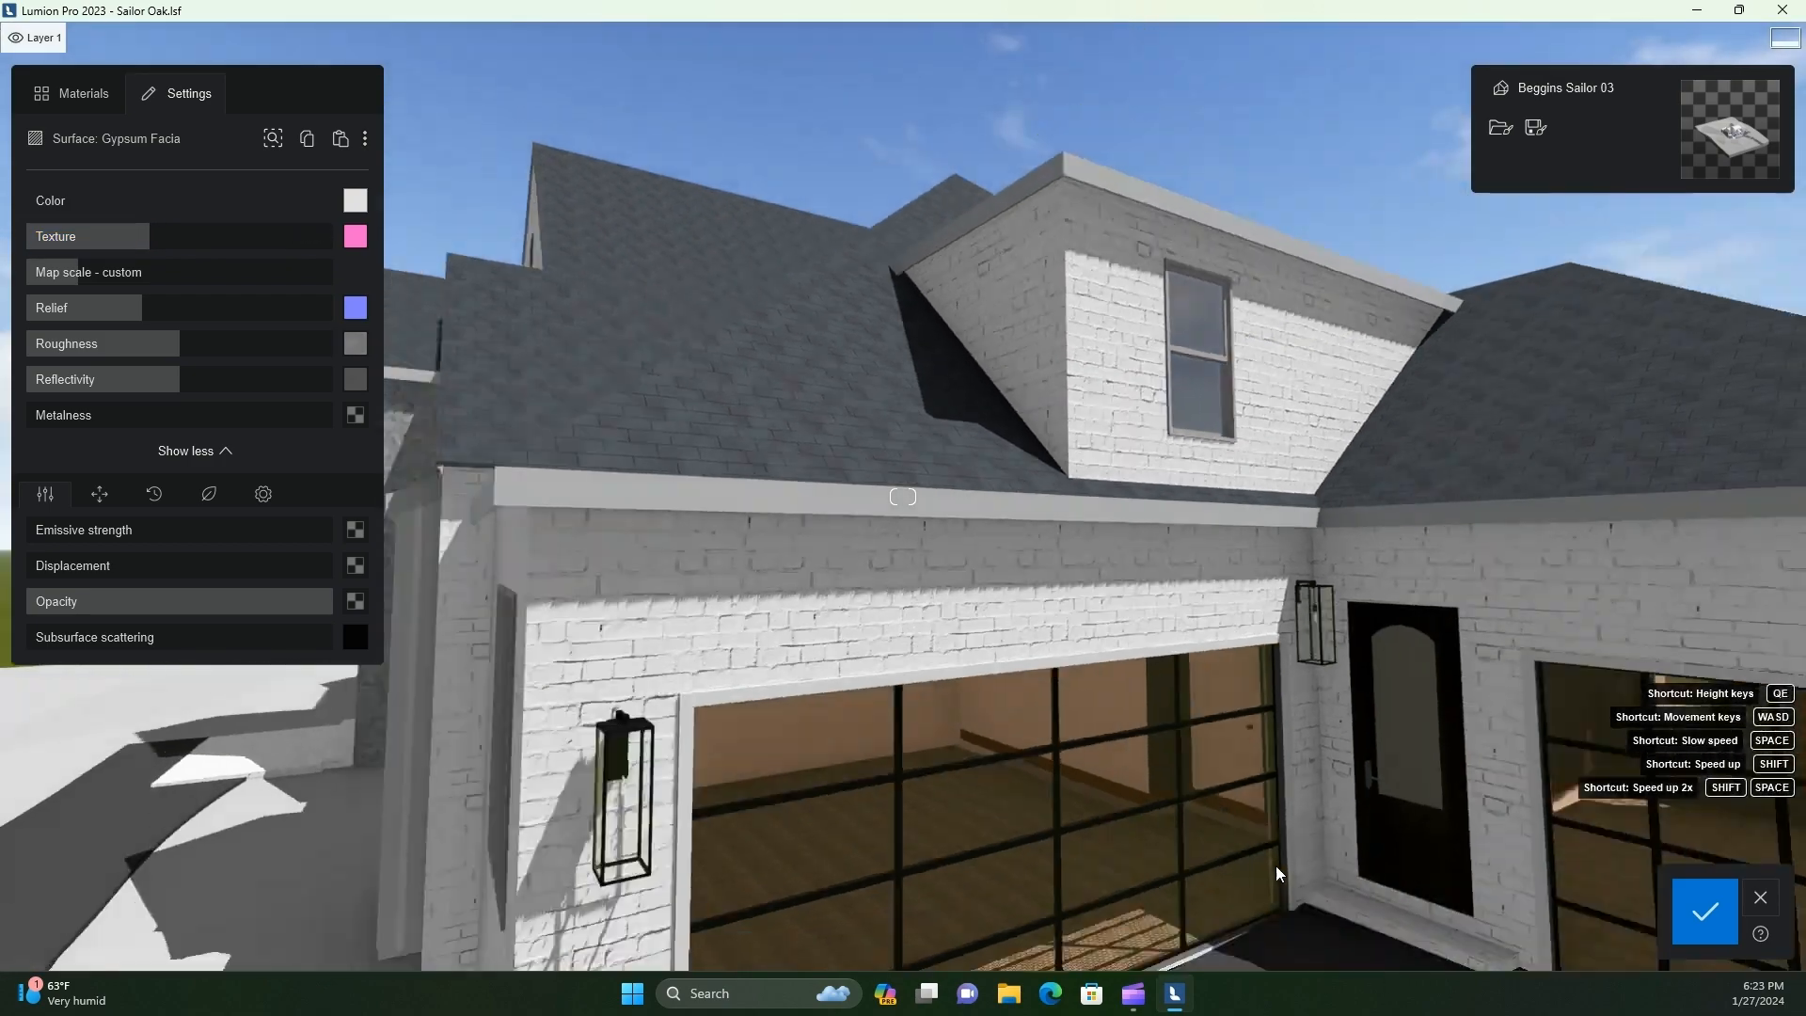
click(264, 494)
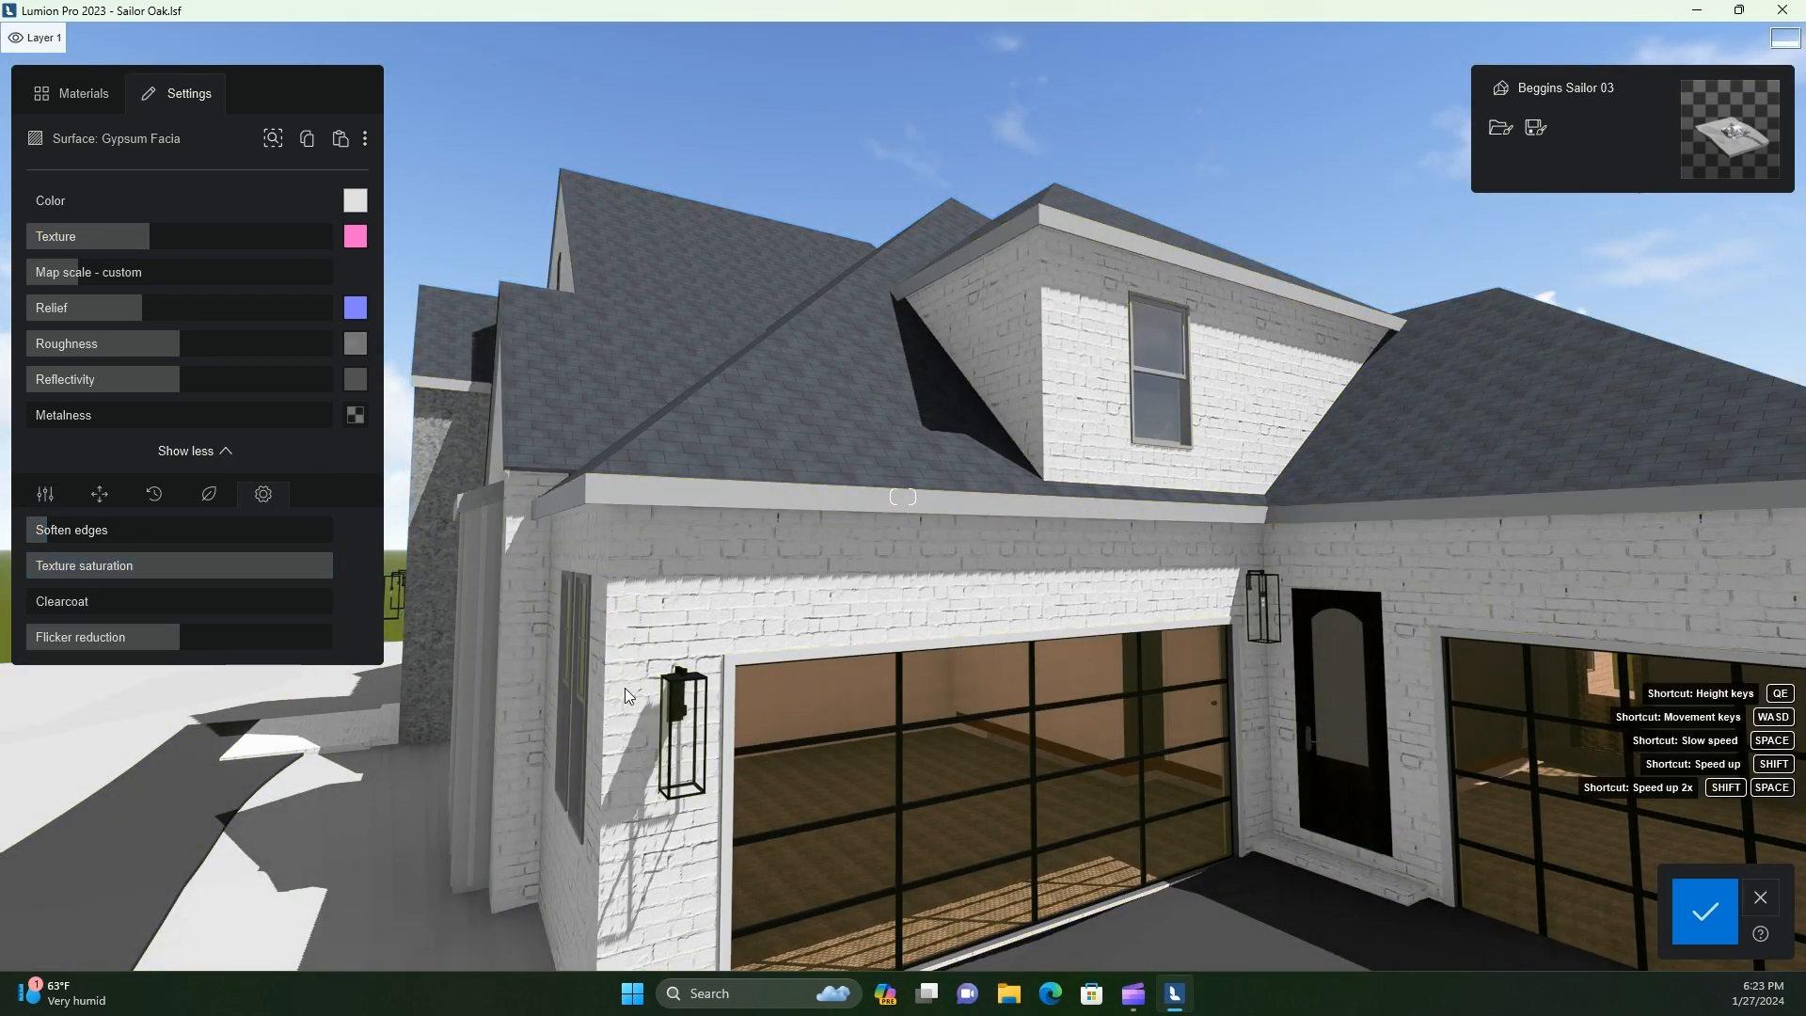
Paste the copied black divider material onto the Aluminum dark frames of the windows around the corner from the garage
key(a)
key(e)
key(e)
key(a)
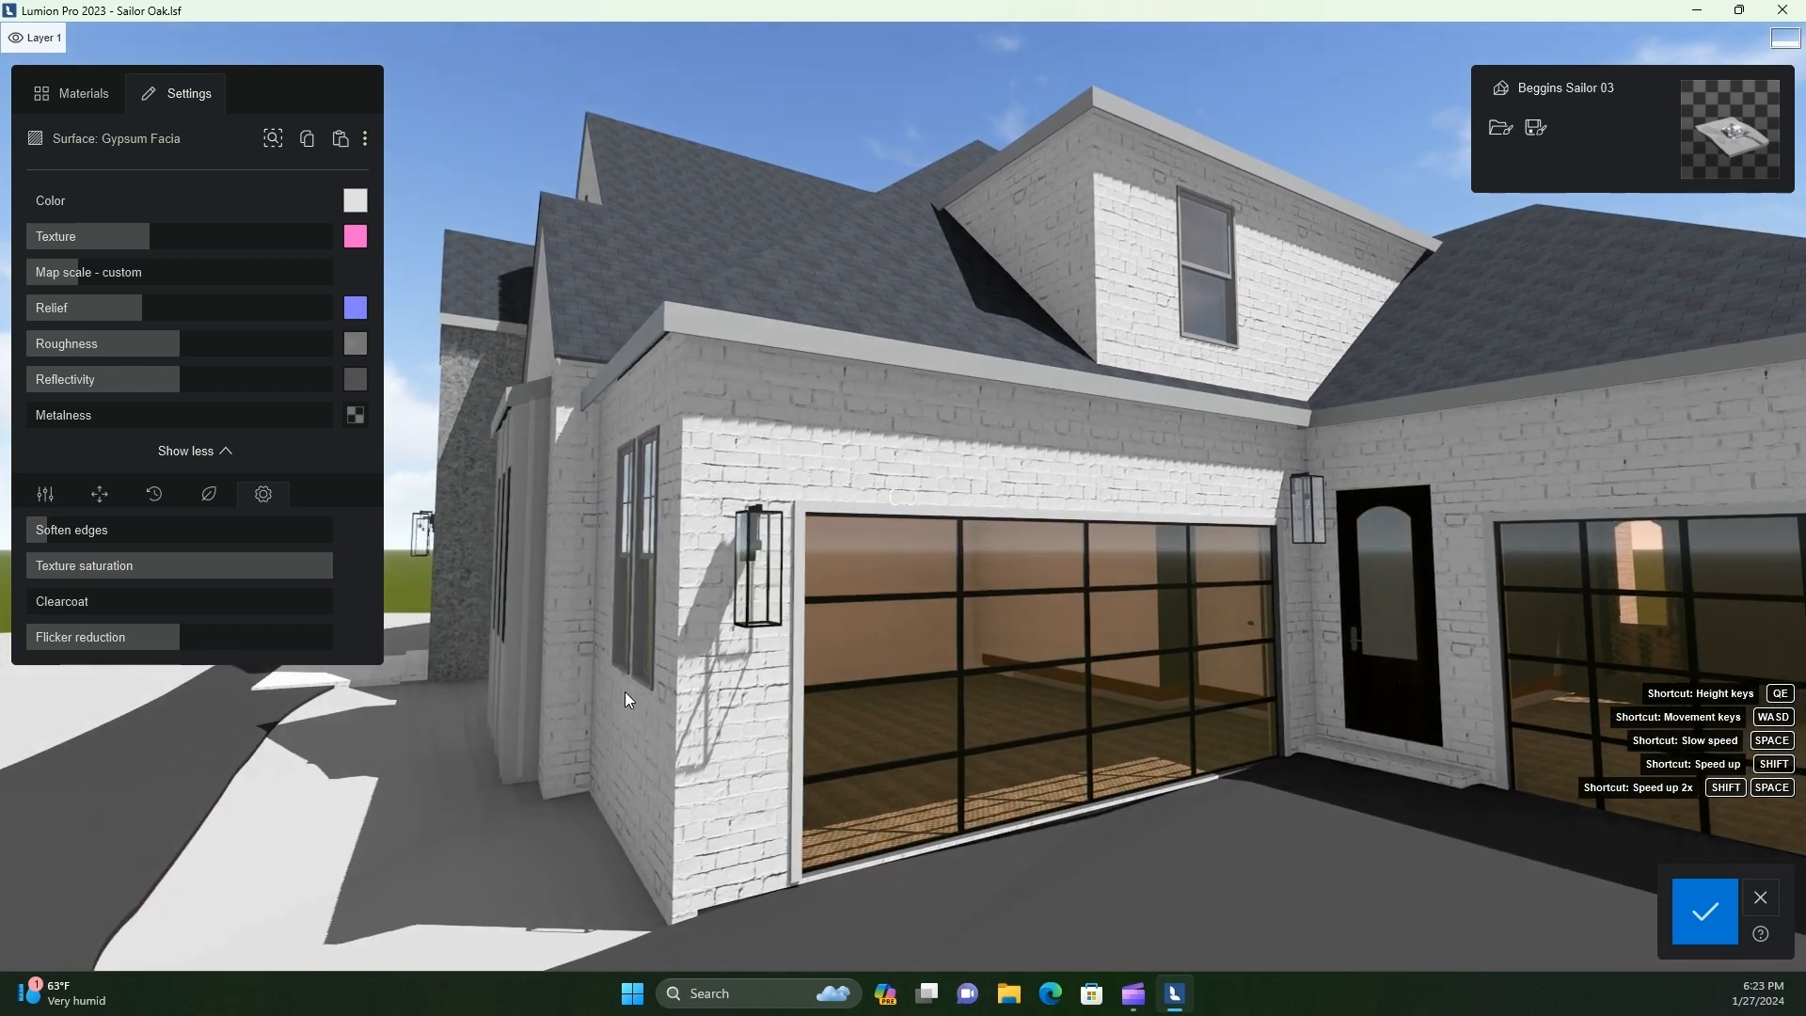
right_drag(624, 691, 627, 713)
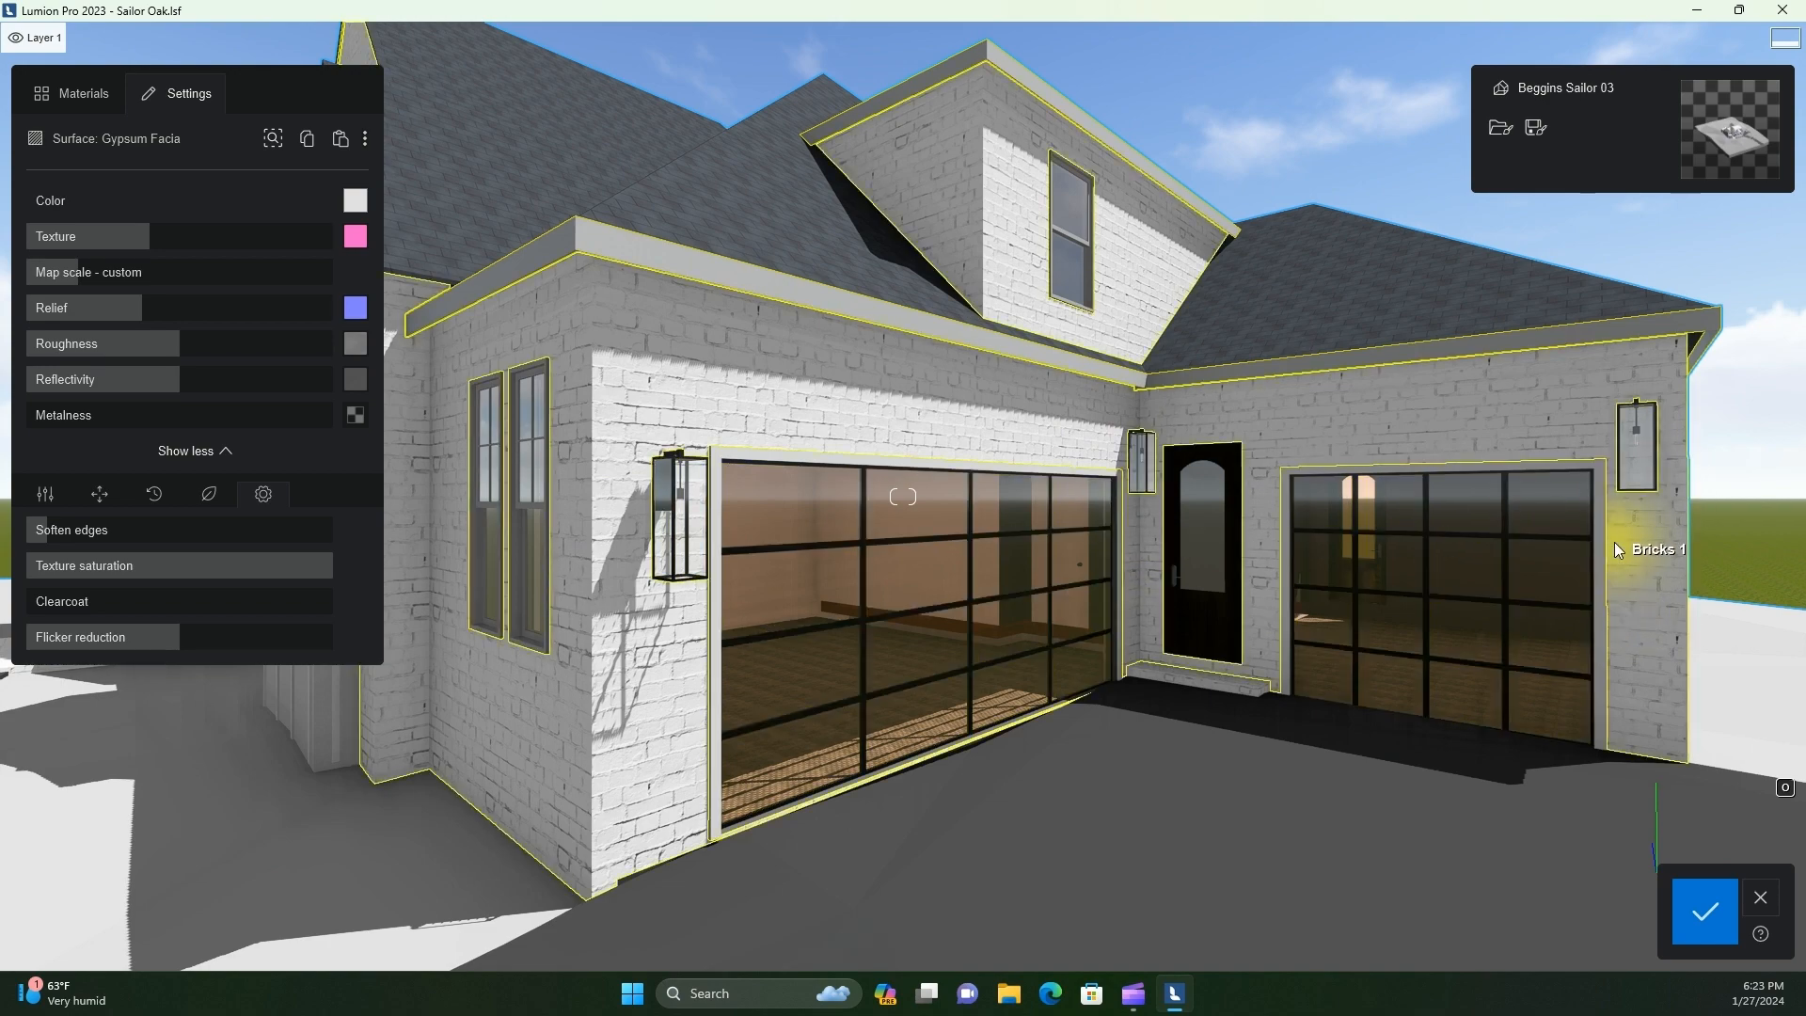
key(a)
right_drag(574, 522, 894, 613)
key(w)
key(a)
key(w)
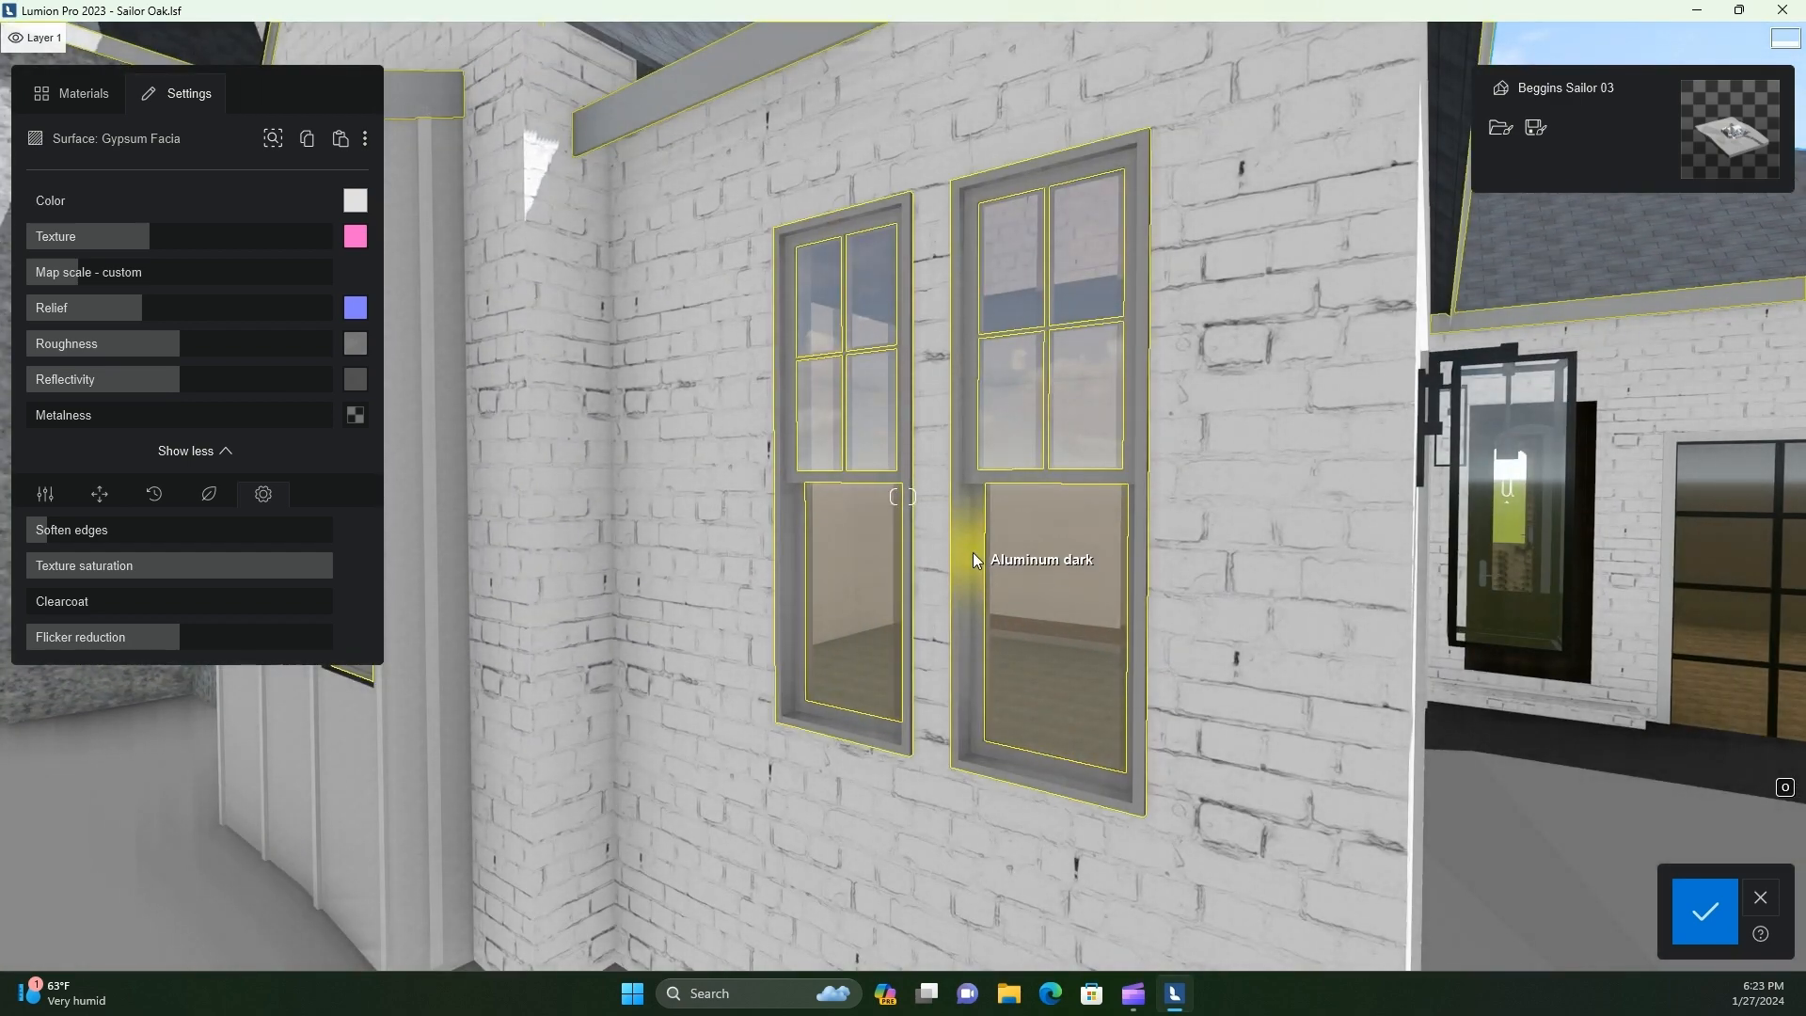
click(969, 592)
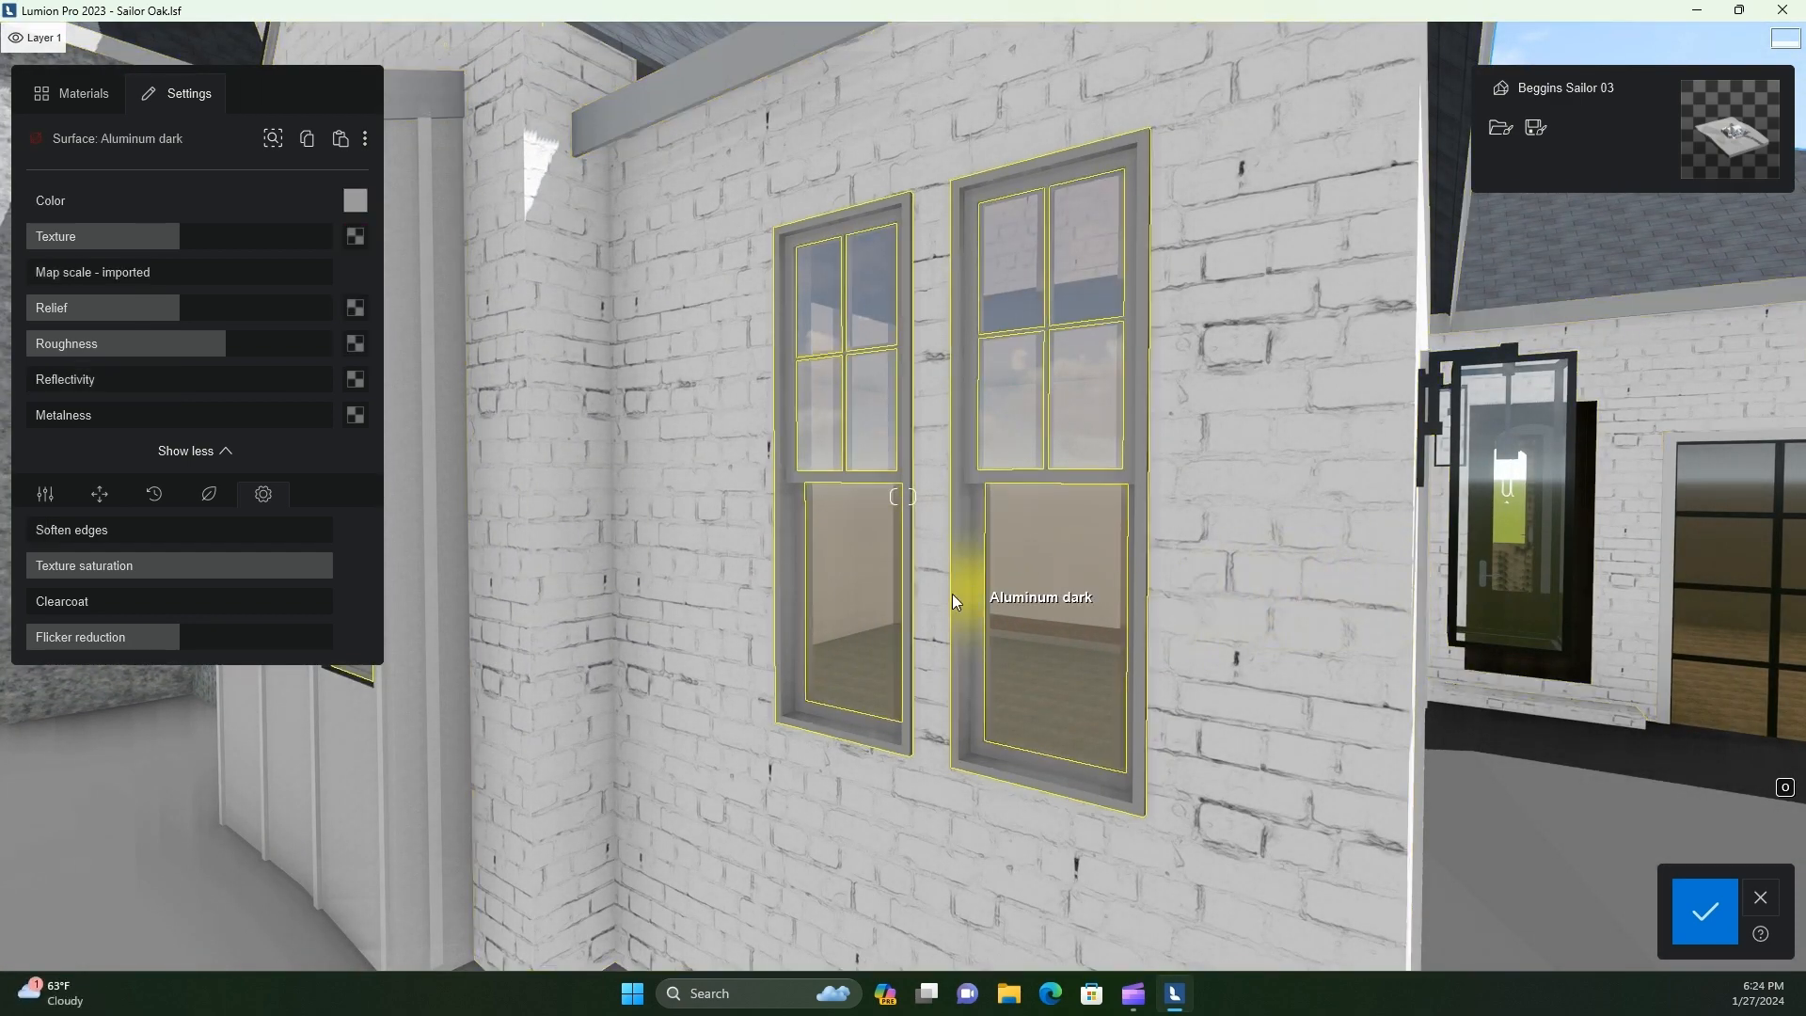
click(341, 141)
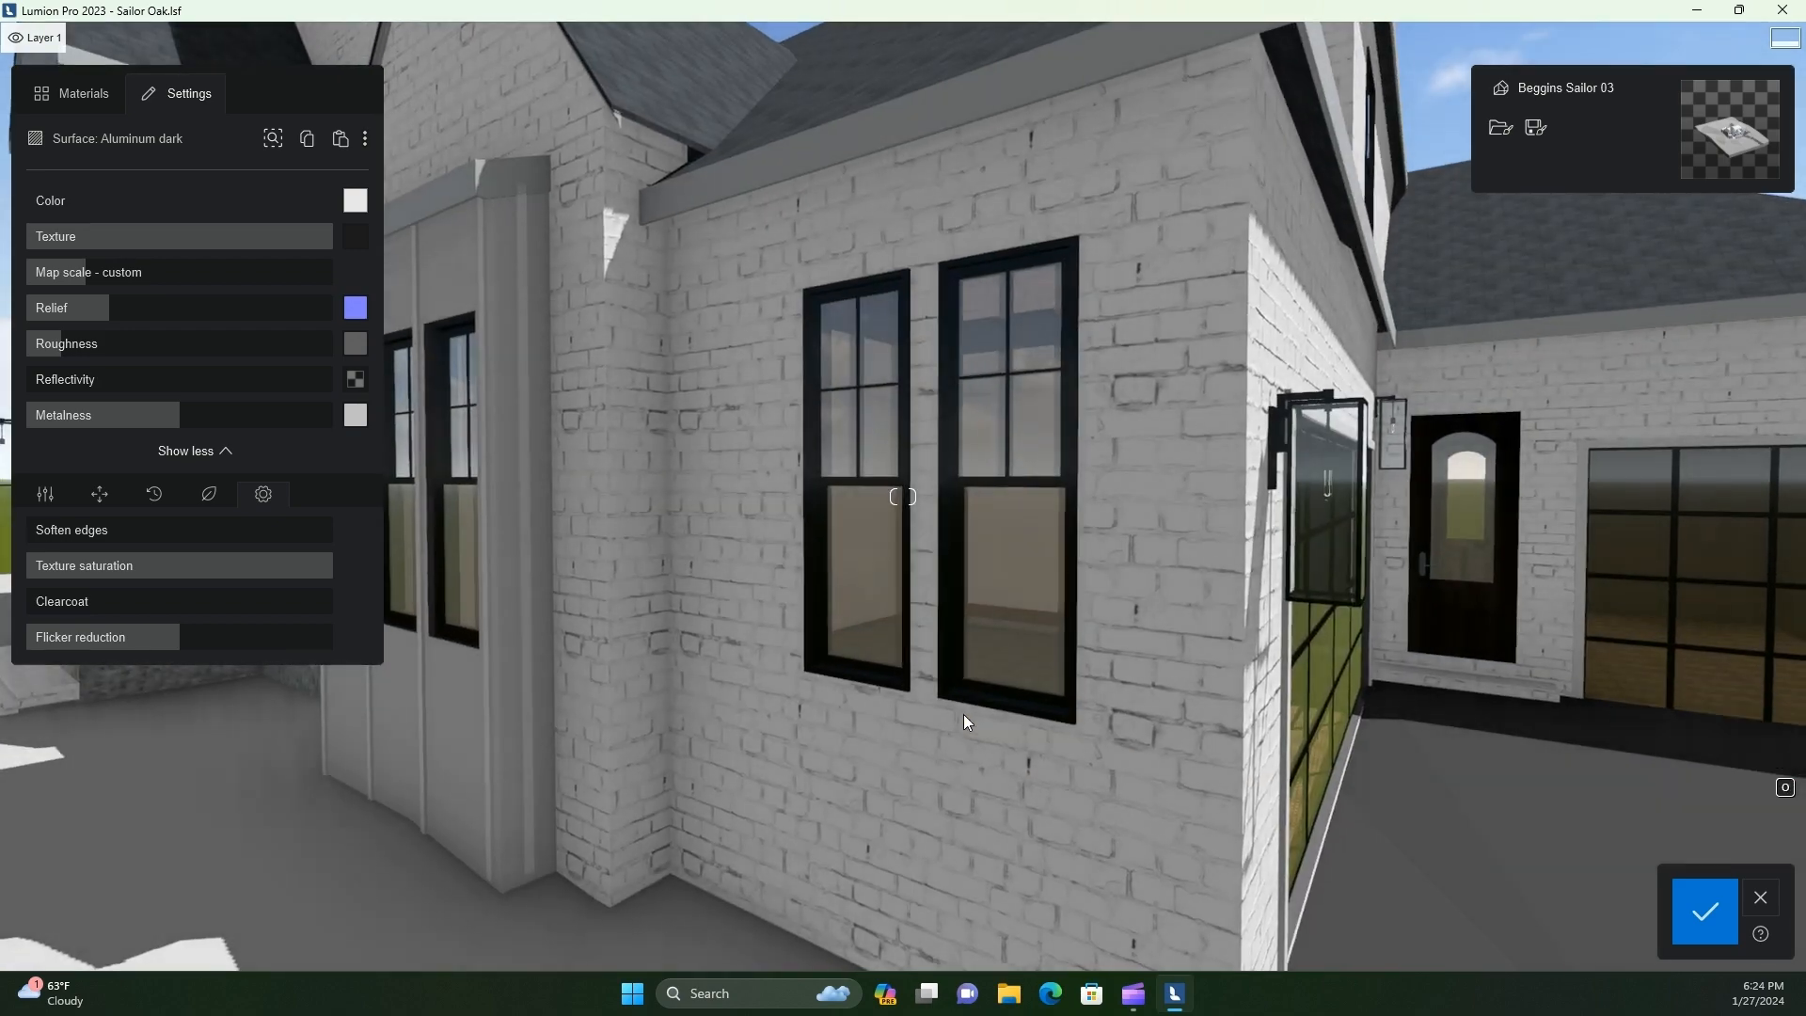
Paste the same black material onto the Aluminum dark(1) frames of the large front windows
key(a)
right_drag(963, 714, 921, 709)
key(q)
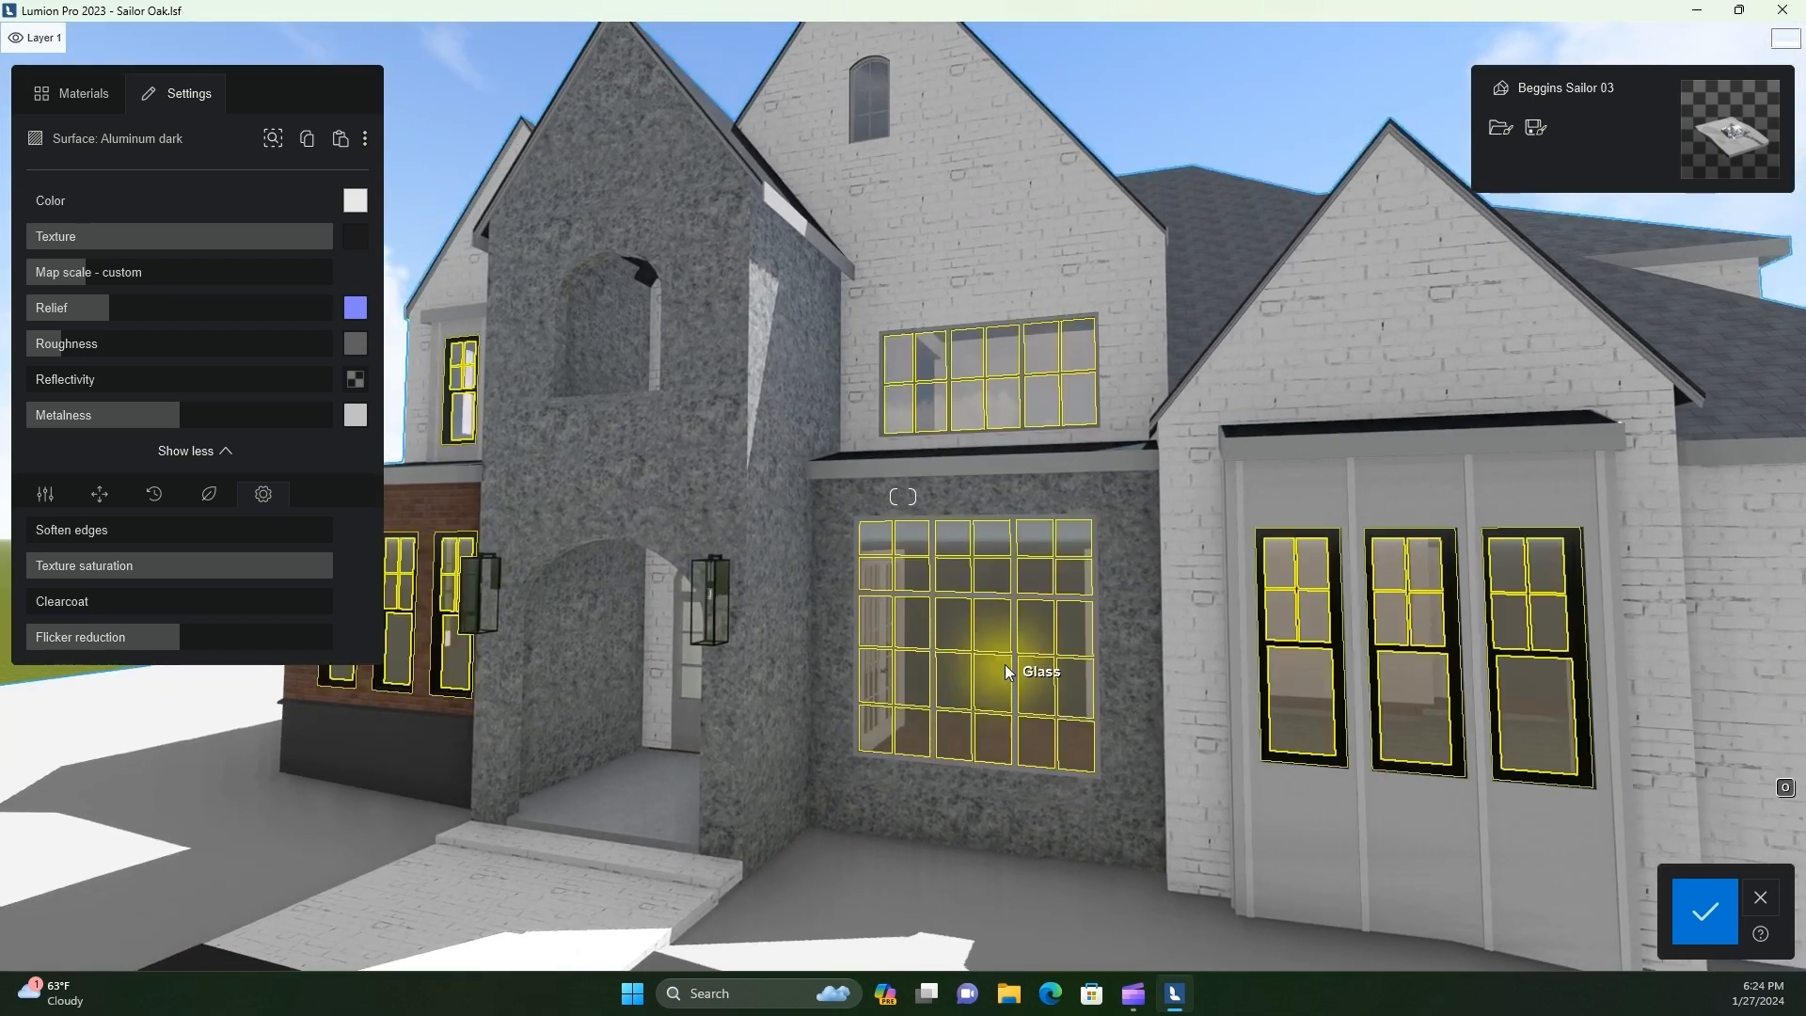
click(1005, 665)
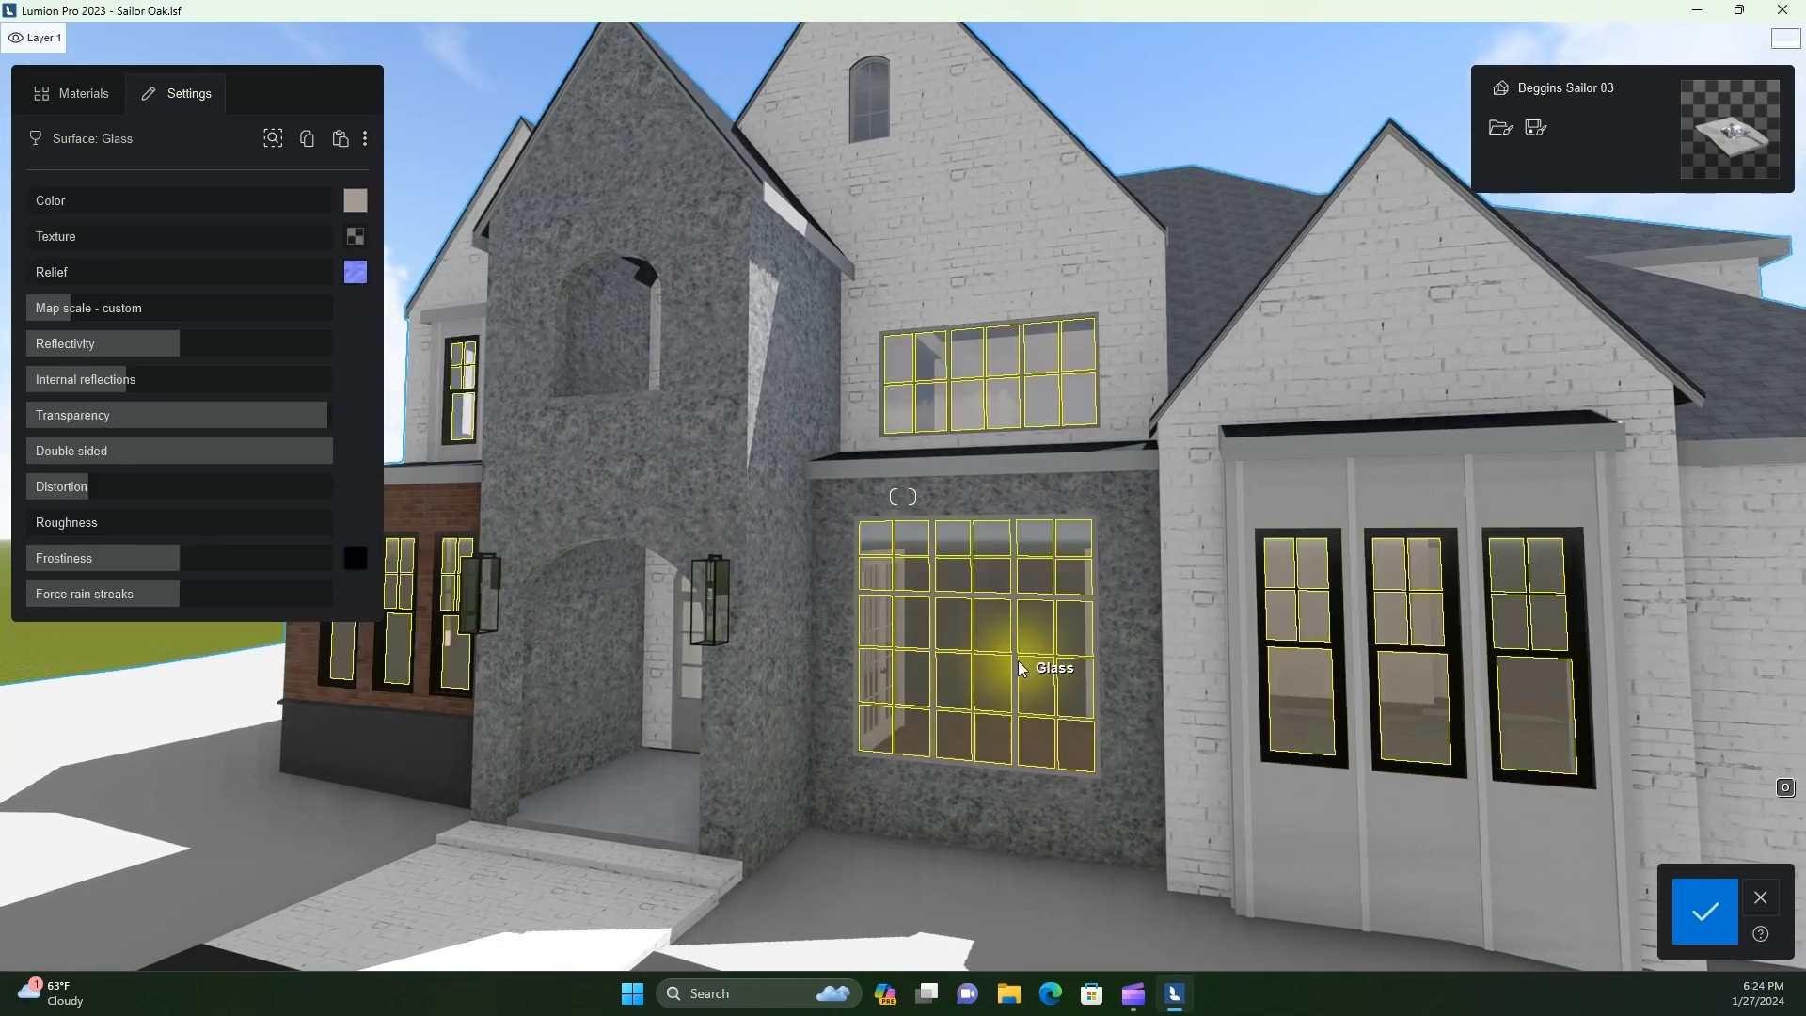
click(1015, 595)
click(340, 139)
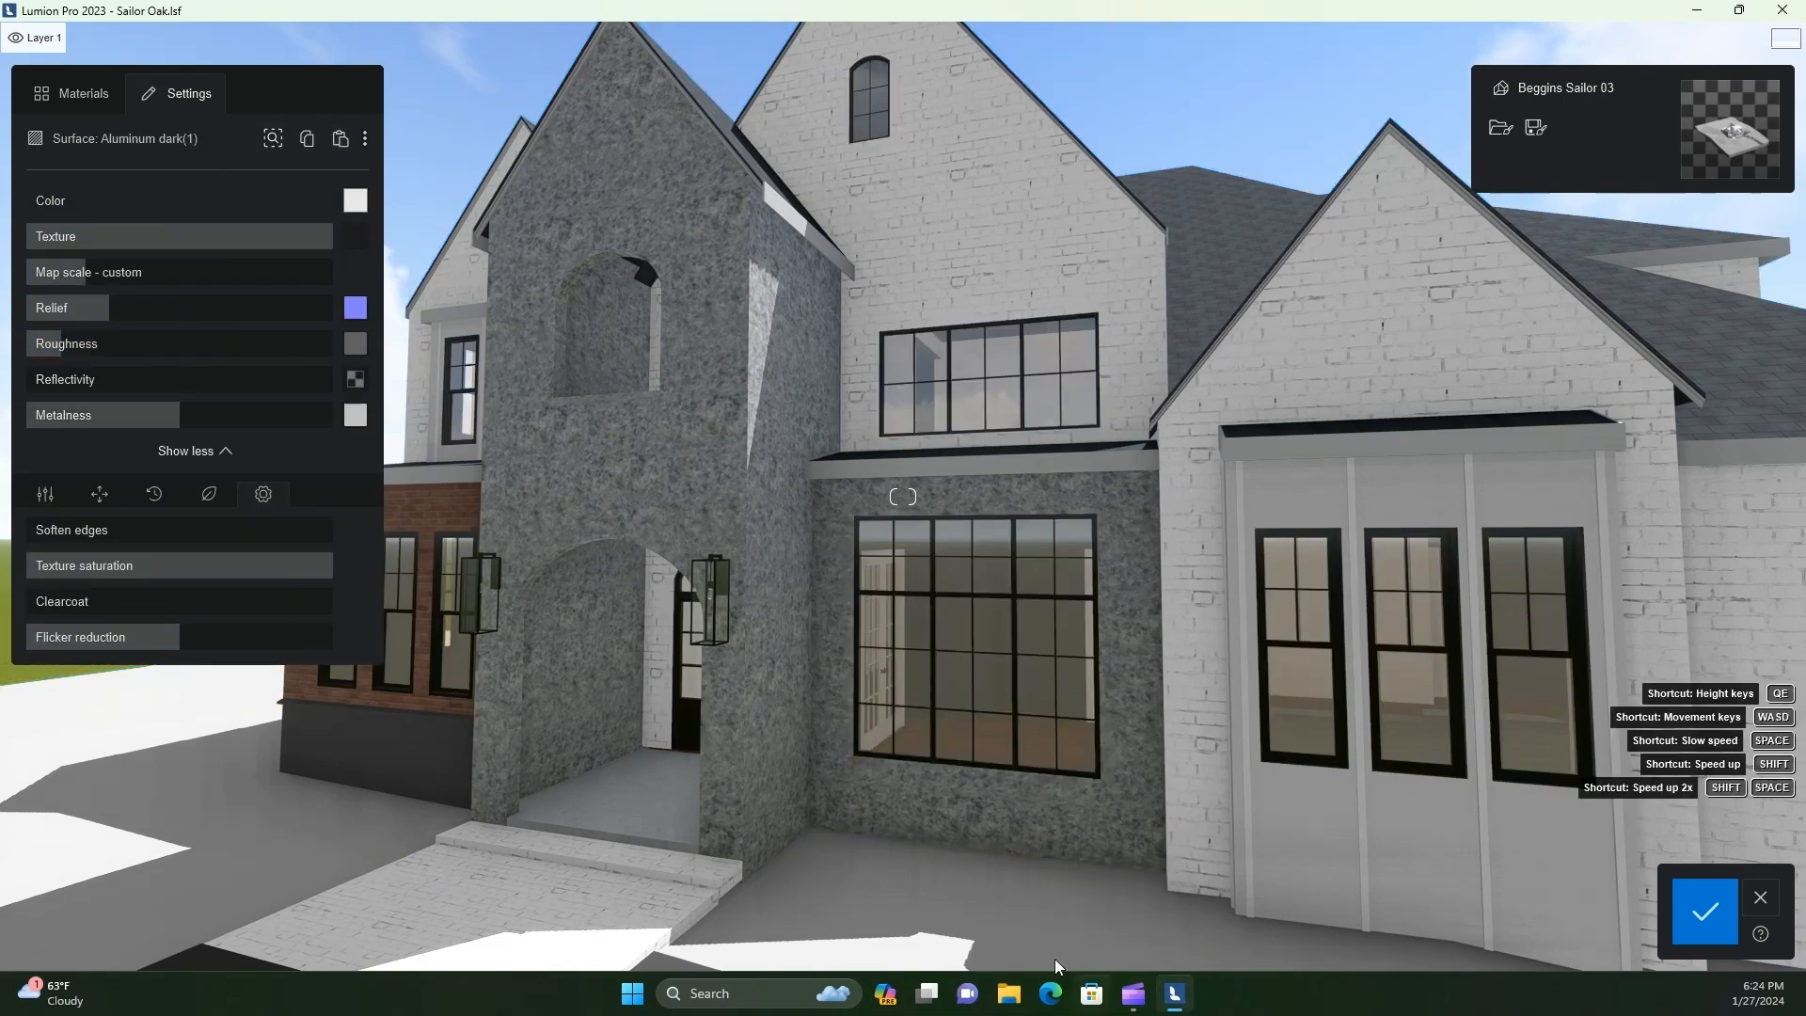
Replace the windows' Glass surface material with Glass Panels 004 from the Glass panels collection
key(w)
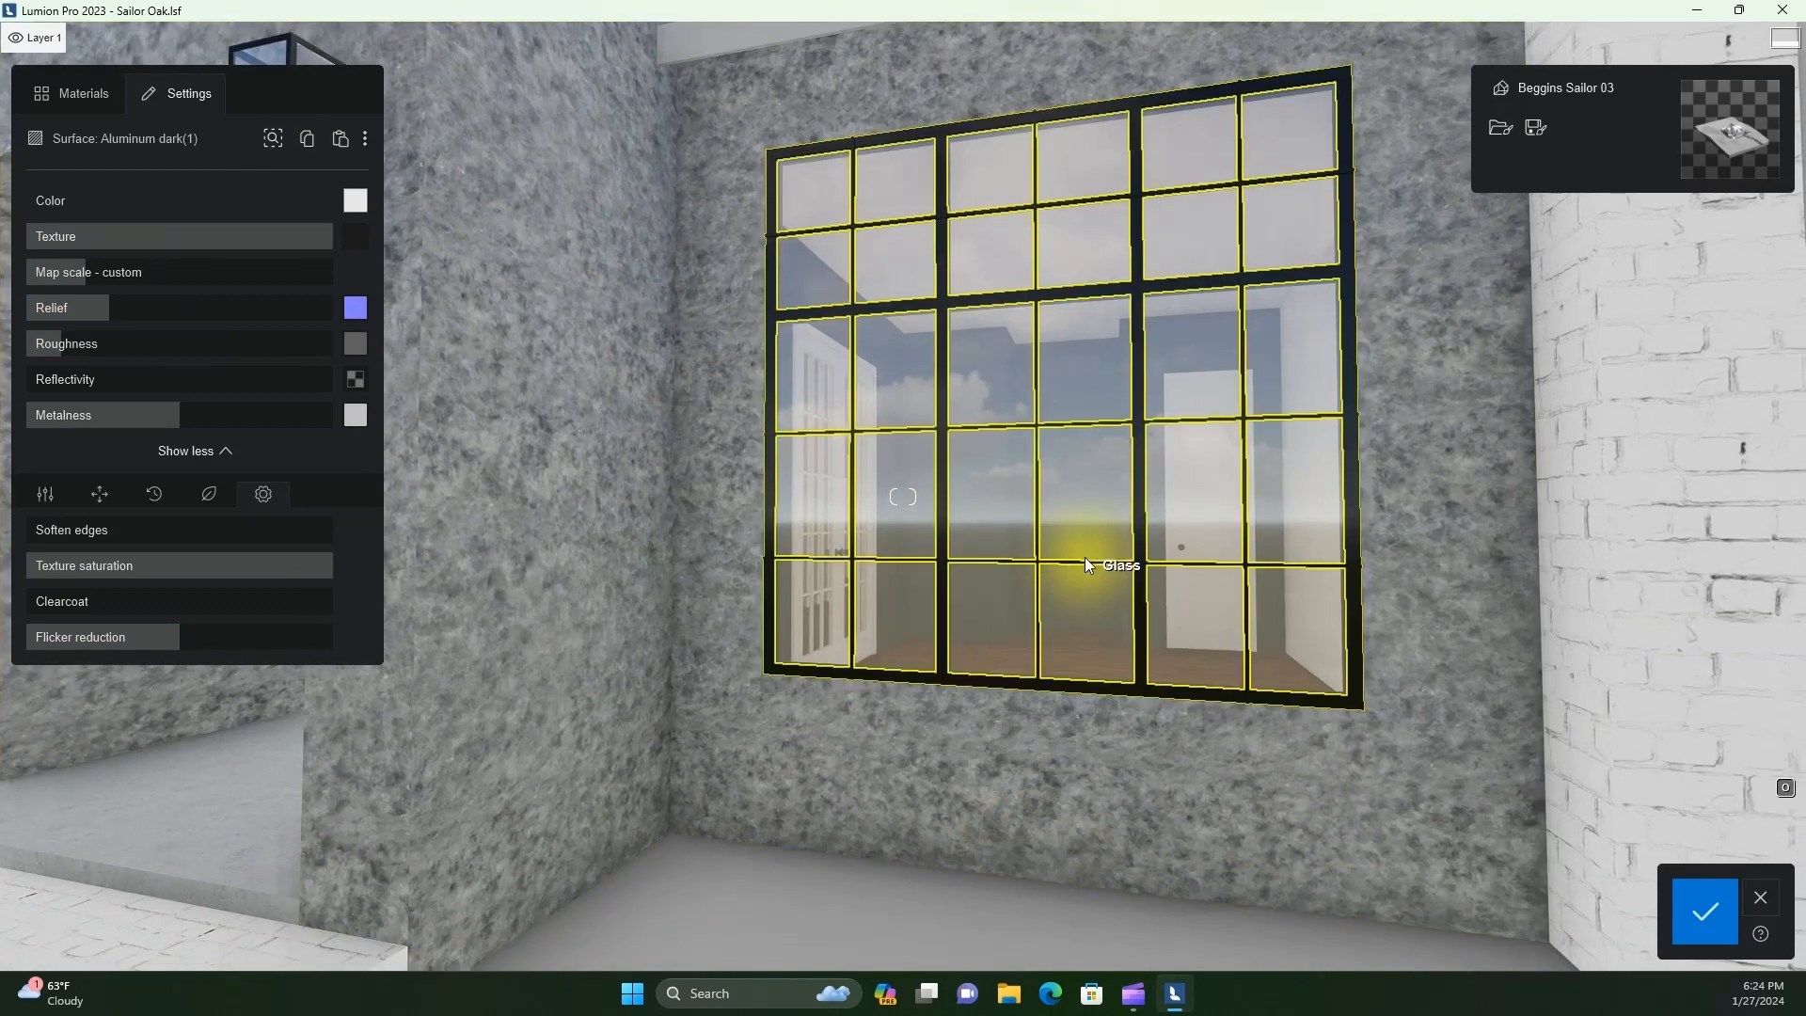
click(1086, 555)
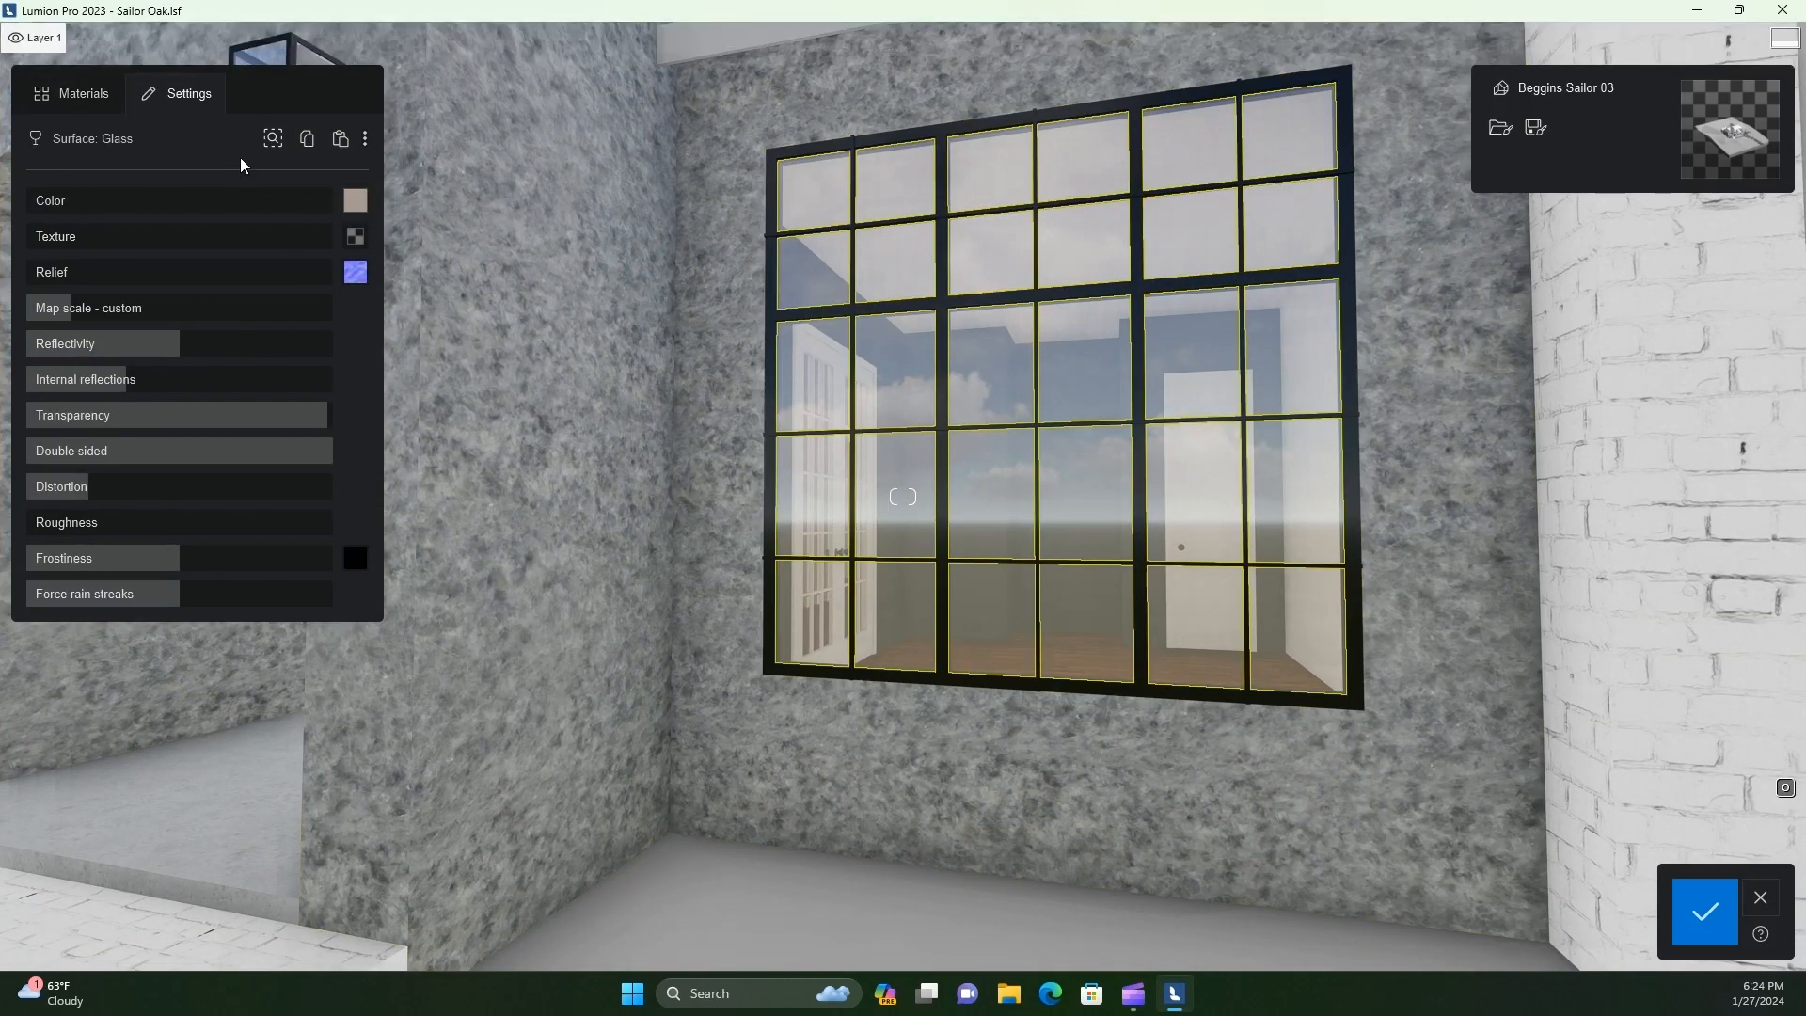
click(73, 94)
click(196, 301)
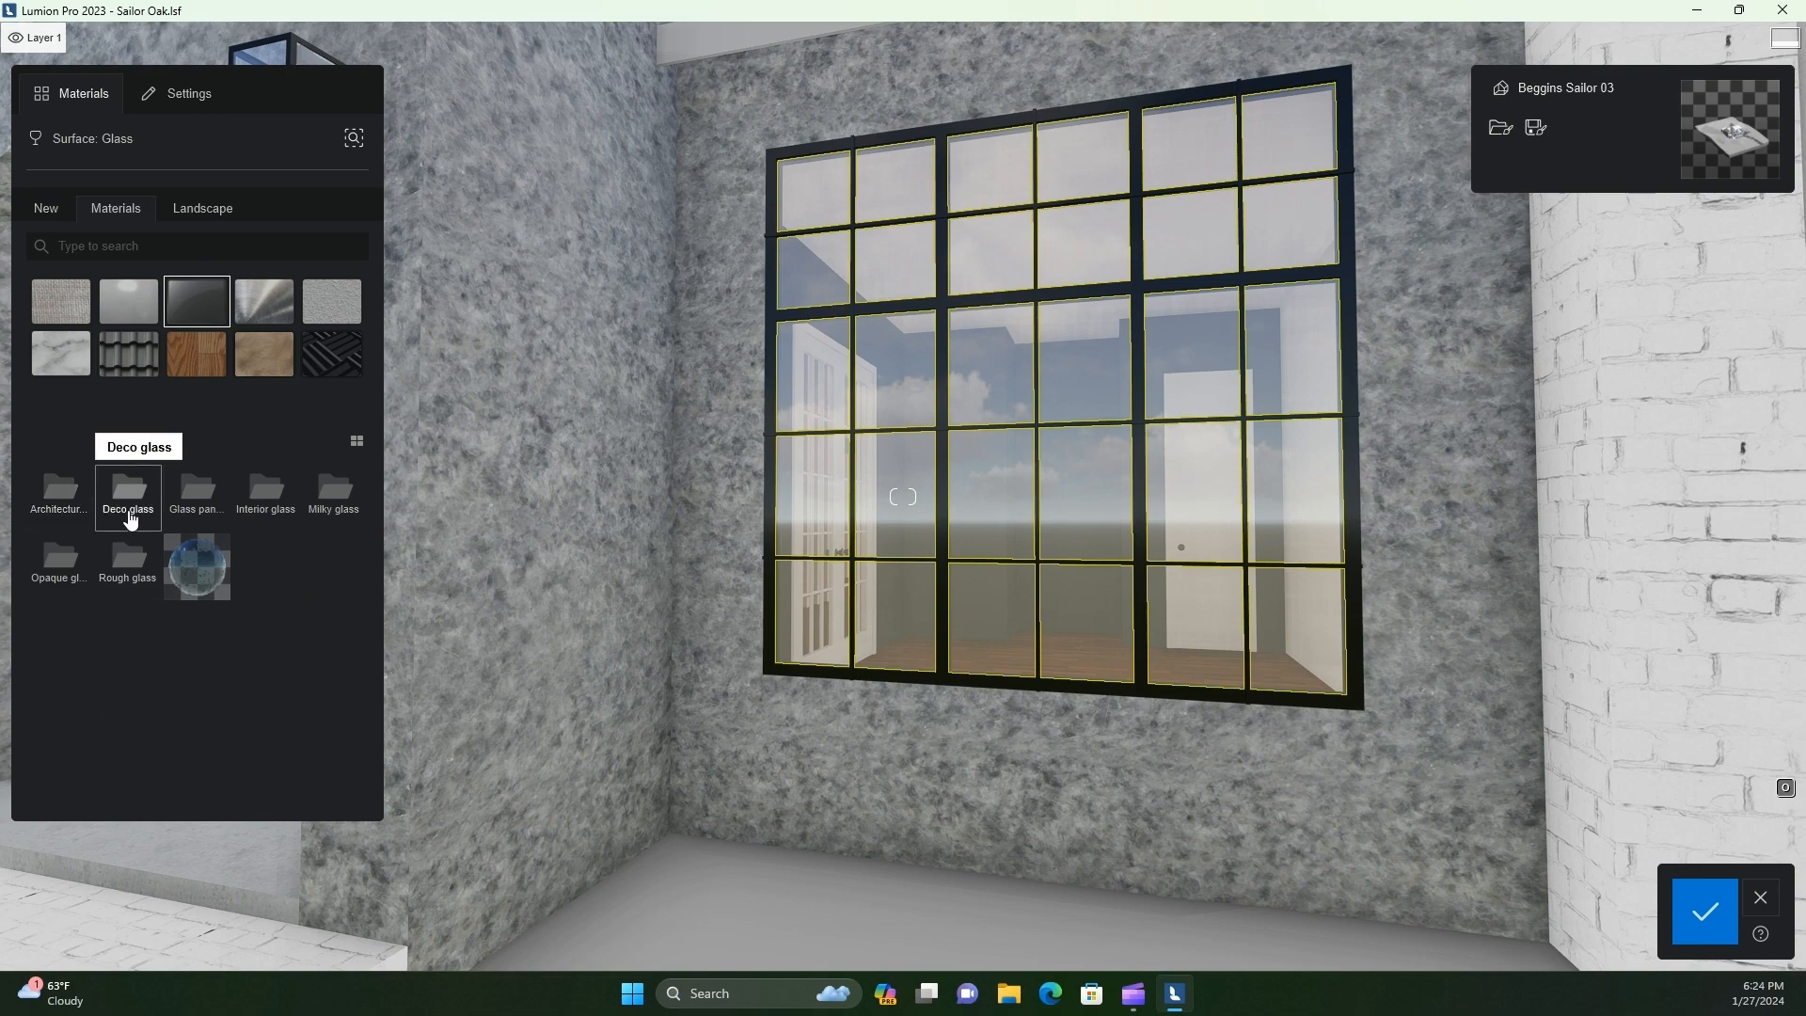
click(130, 498)
click(59, 497)
click(197, 493)
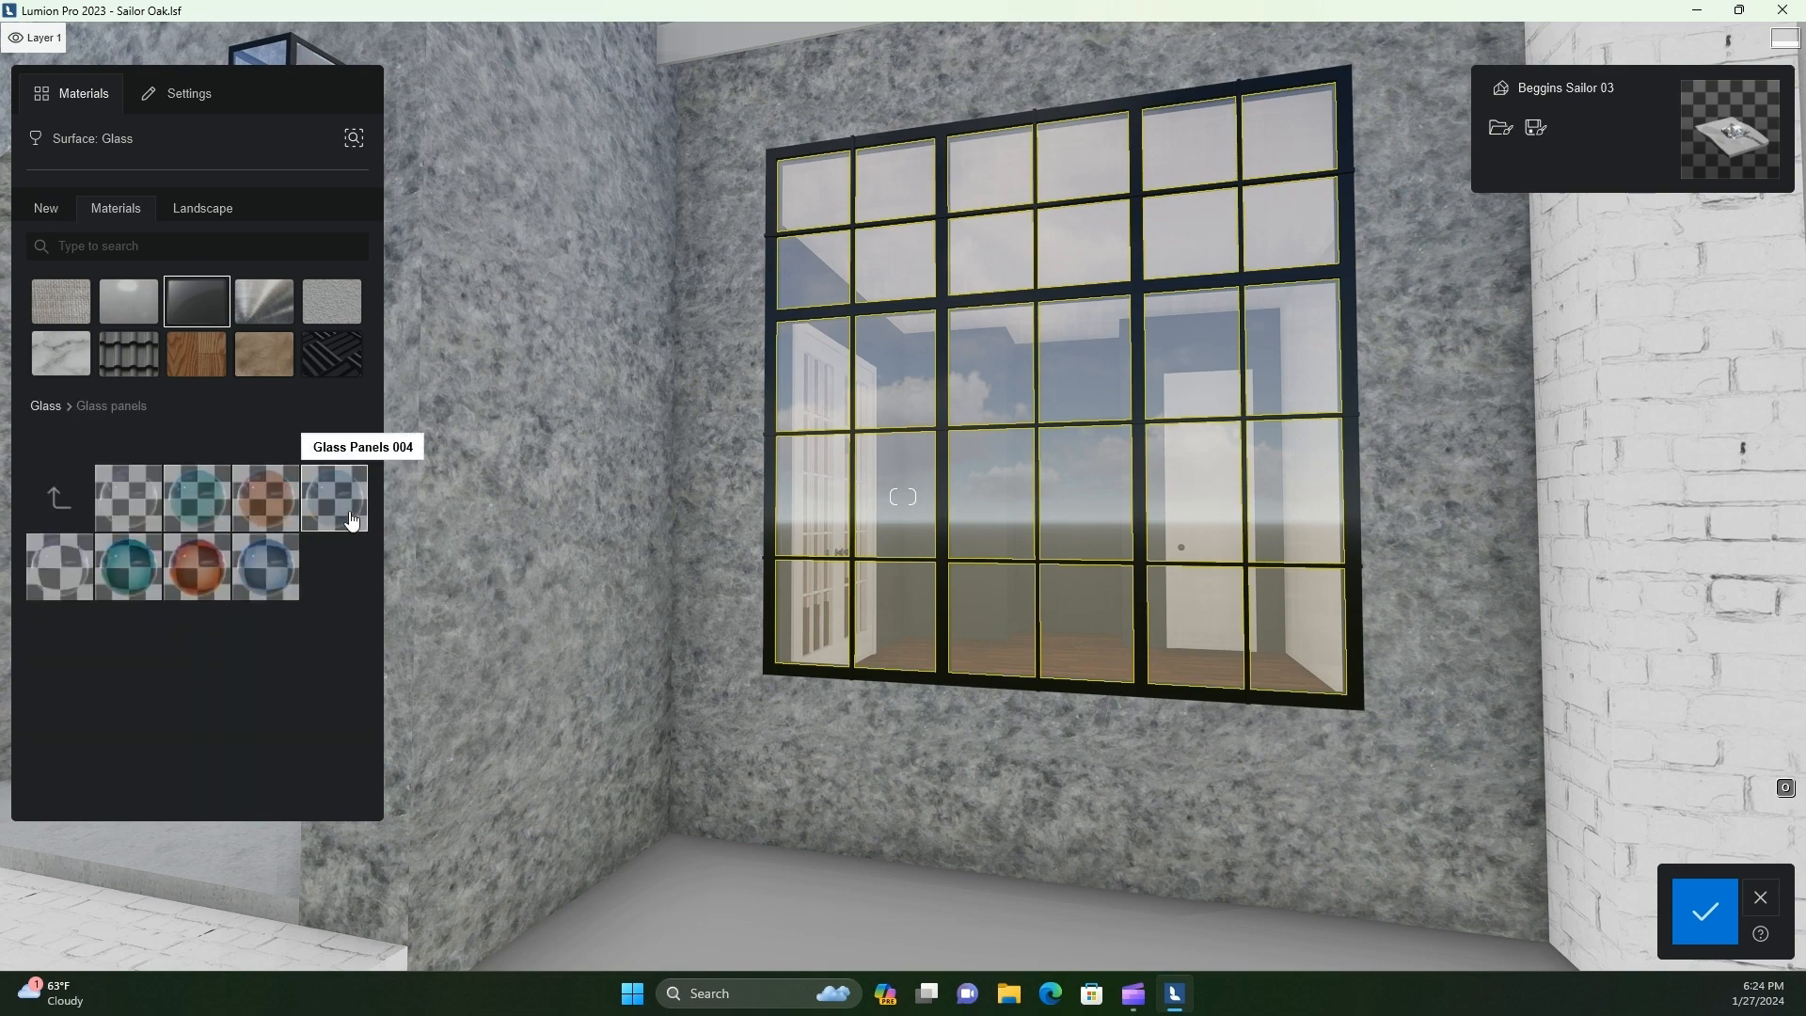
click(200, 568)
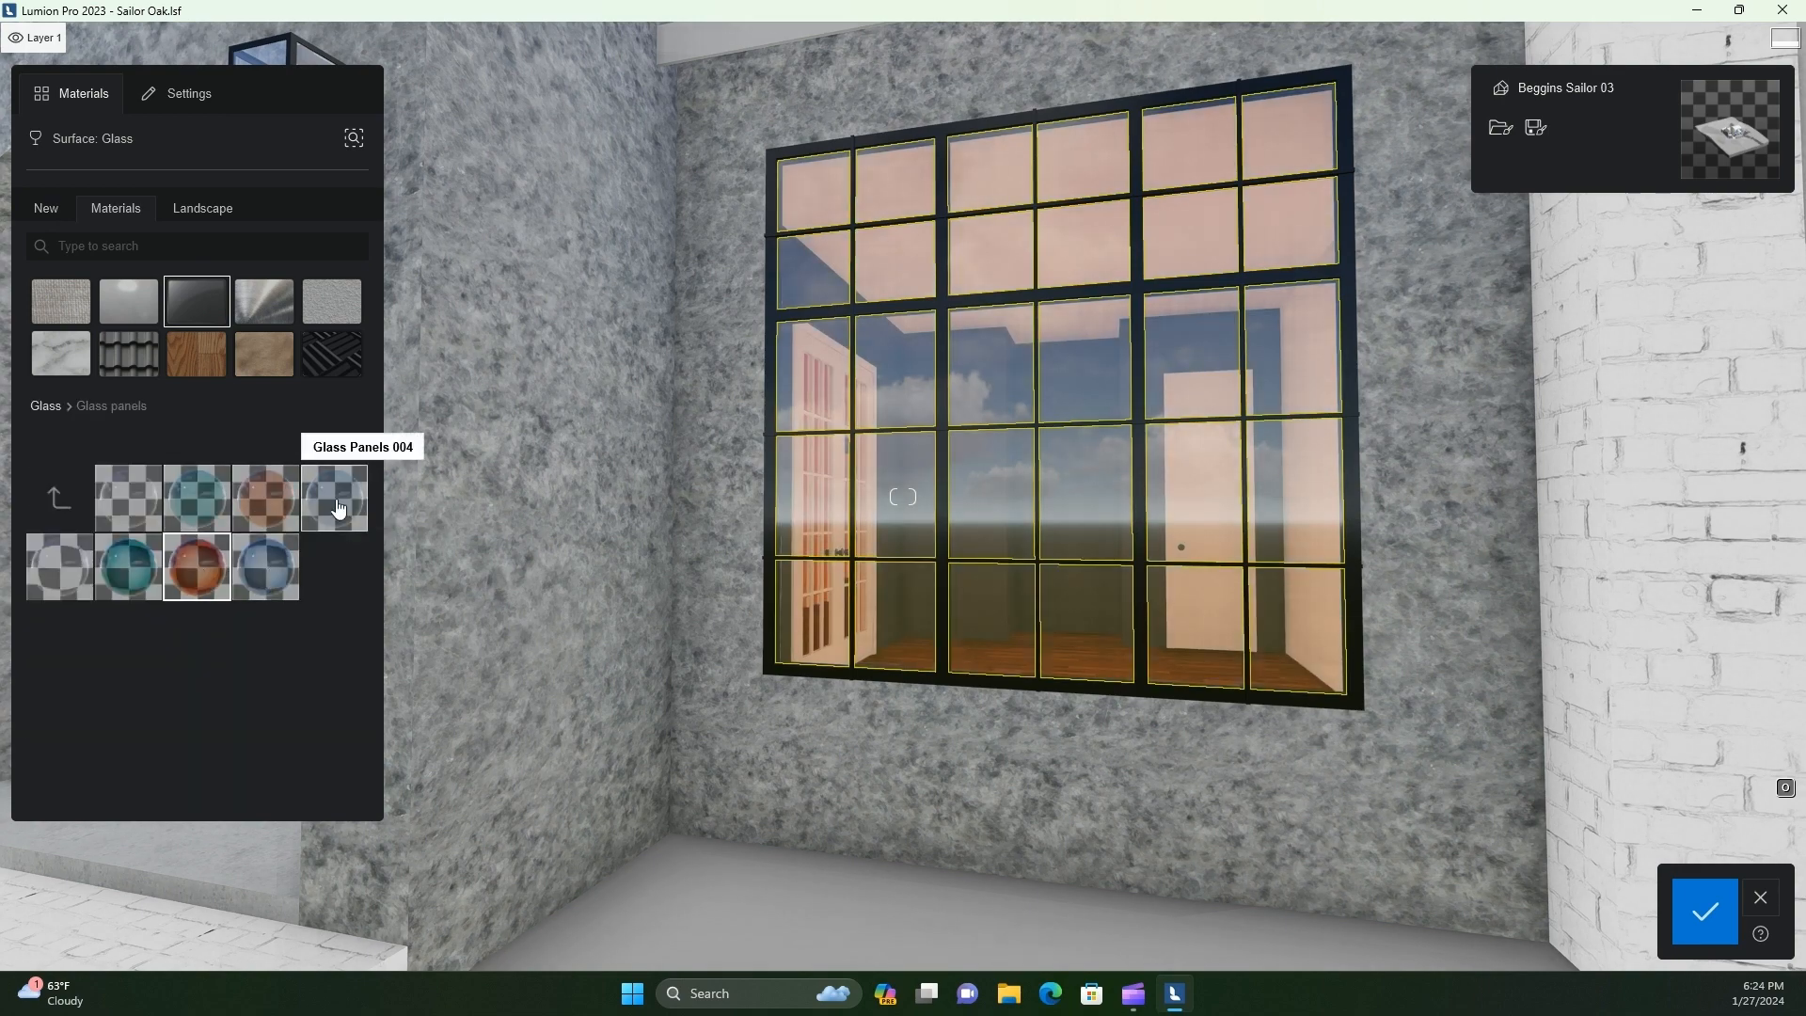
click(332, 509)
Examine the new window glass and black frames across the front facade from farther back
key(alt+space)
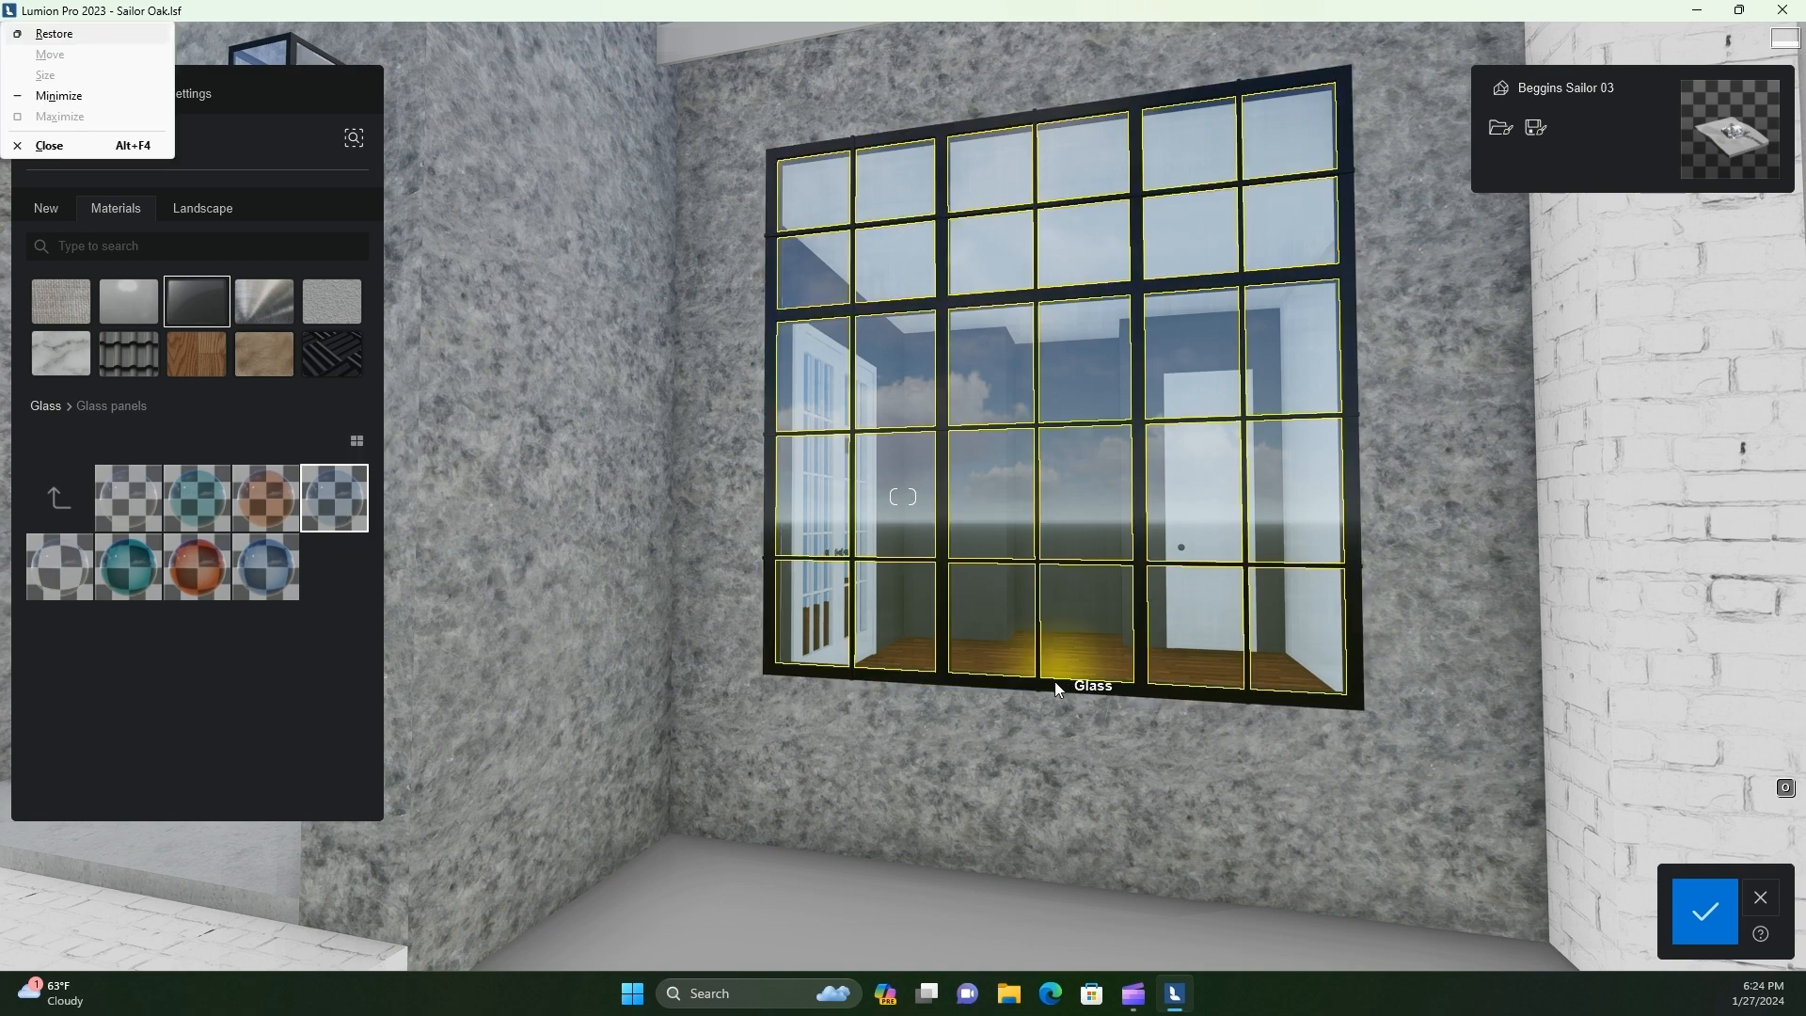
key(Escape)
key(alt+space)
key(Escape)
key(s)
key(w)
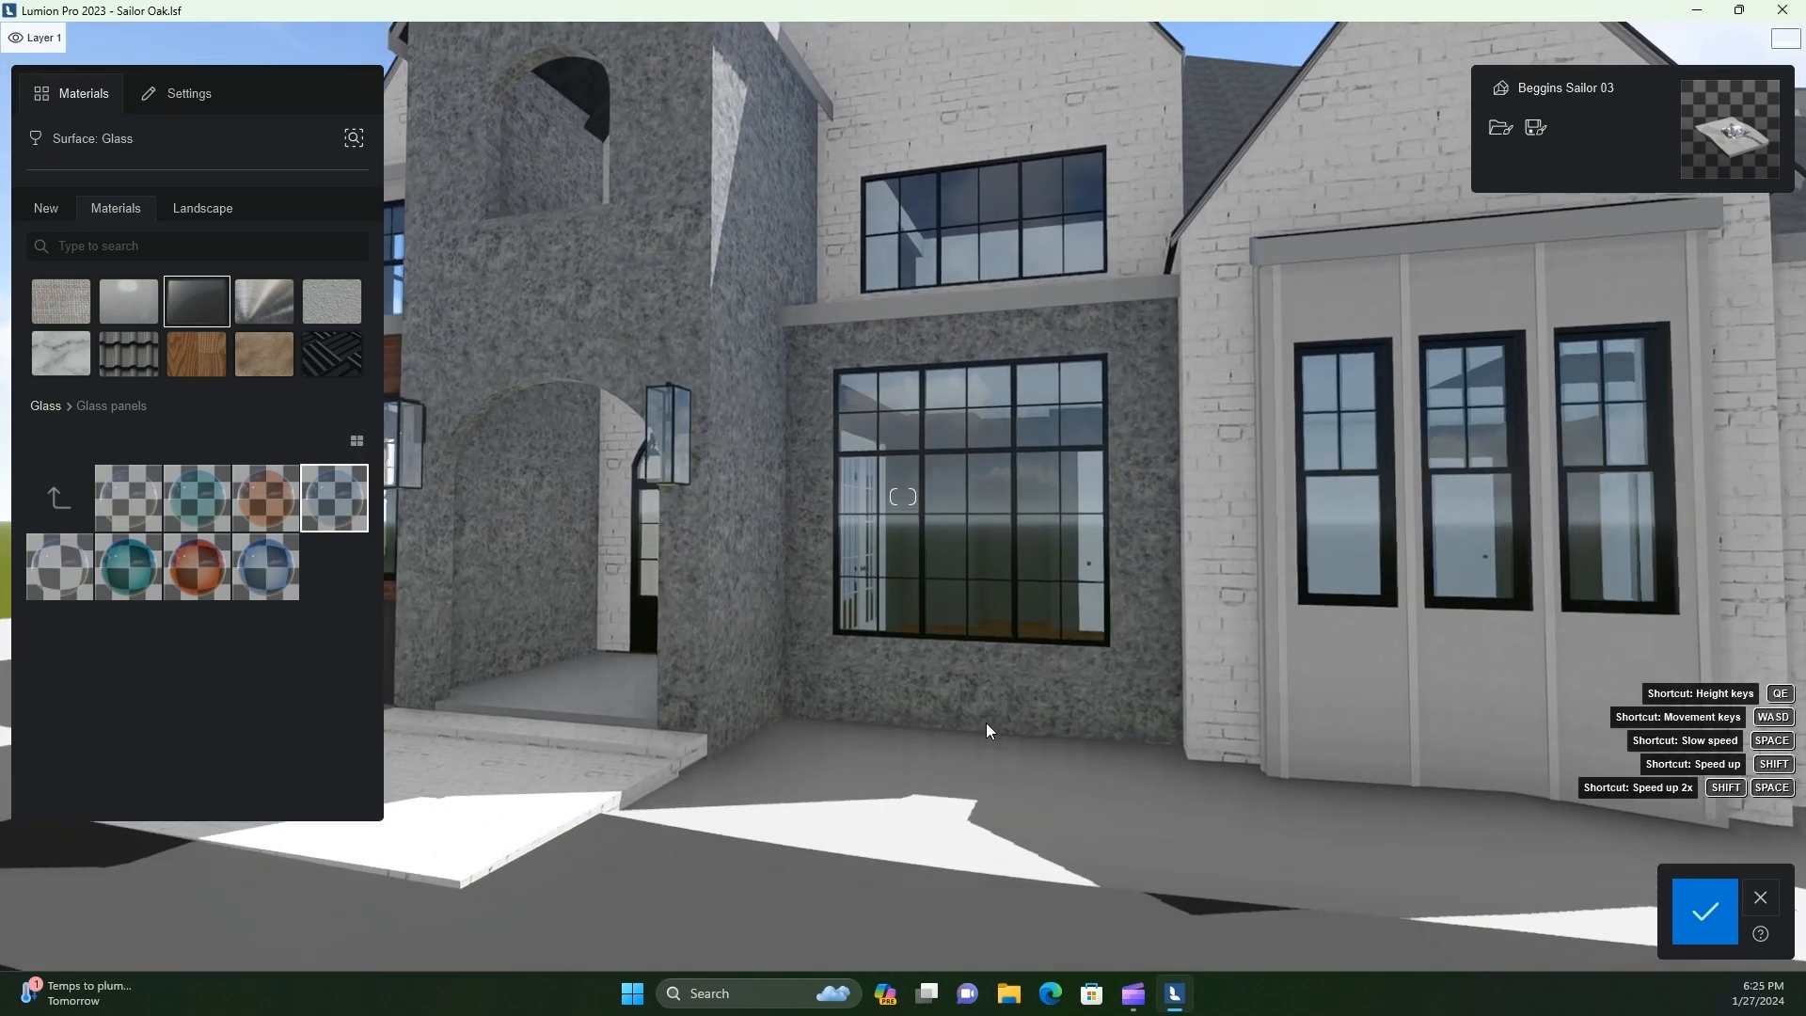
key(s)
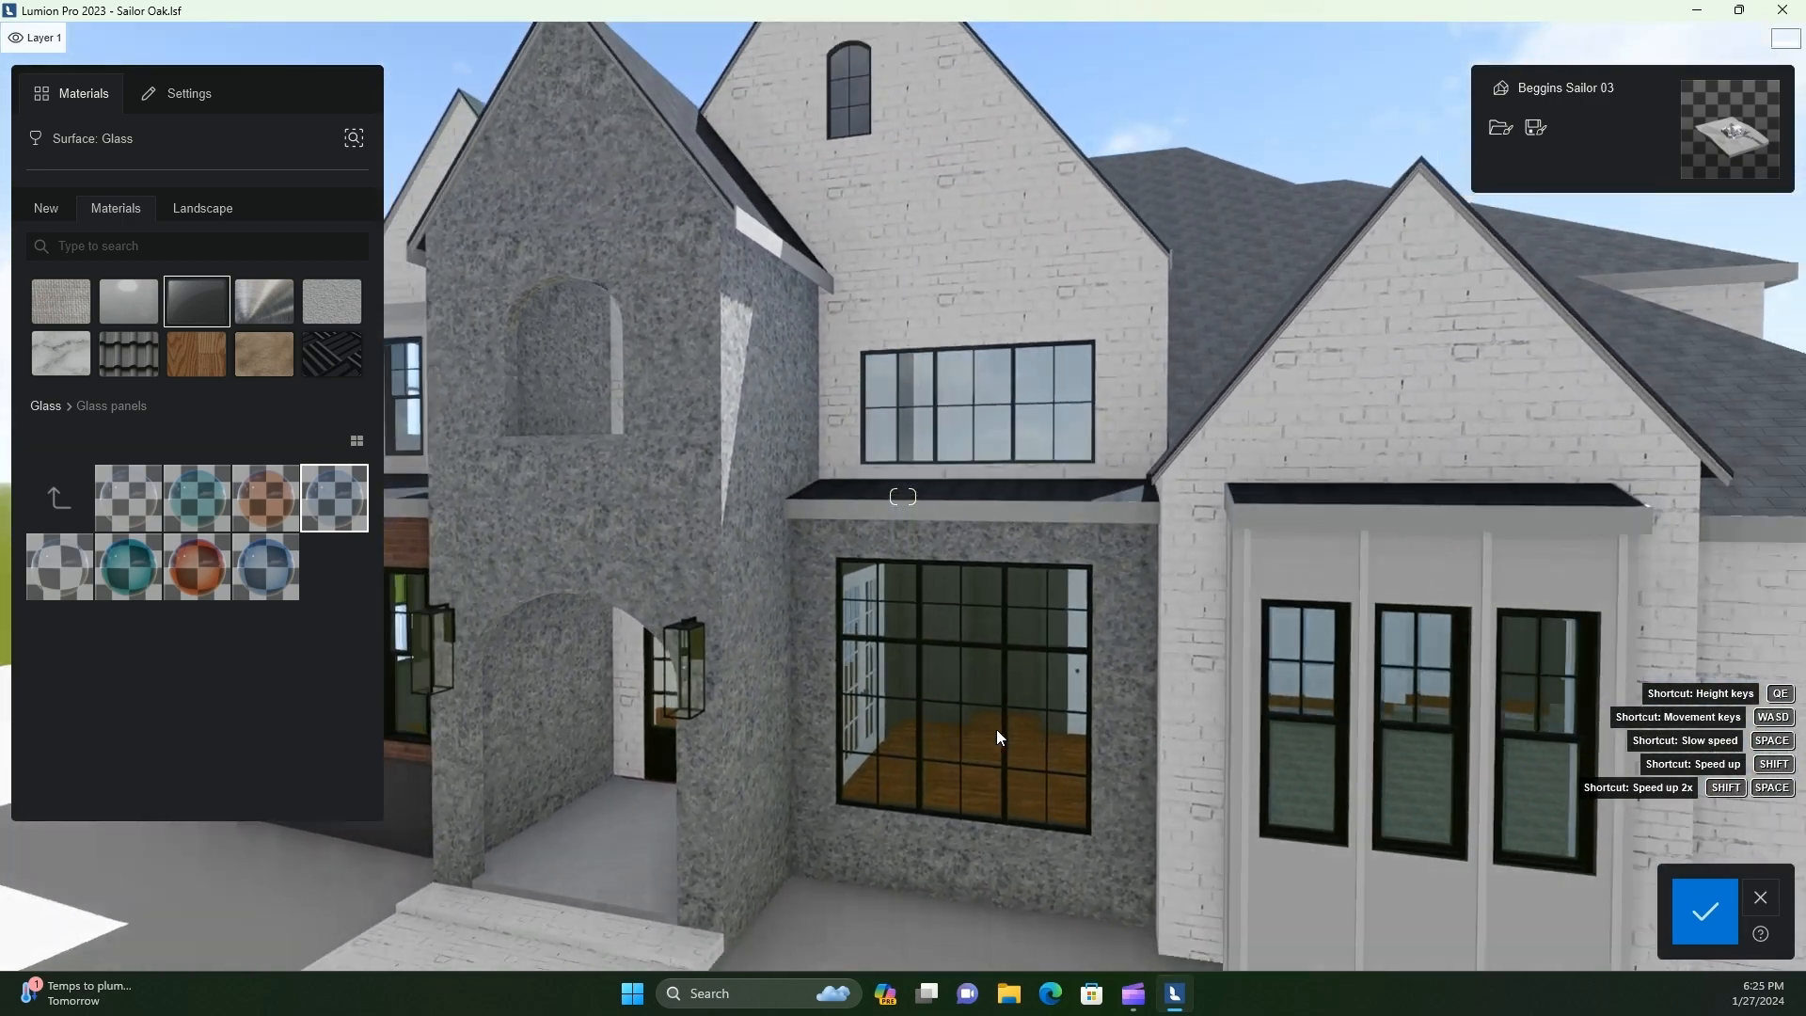
key(d)
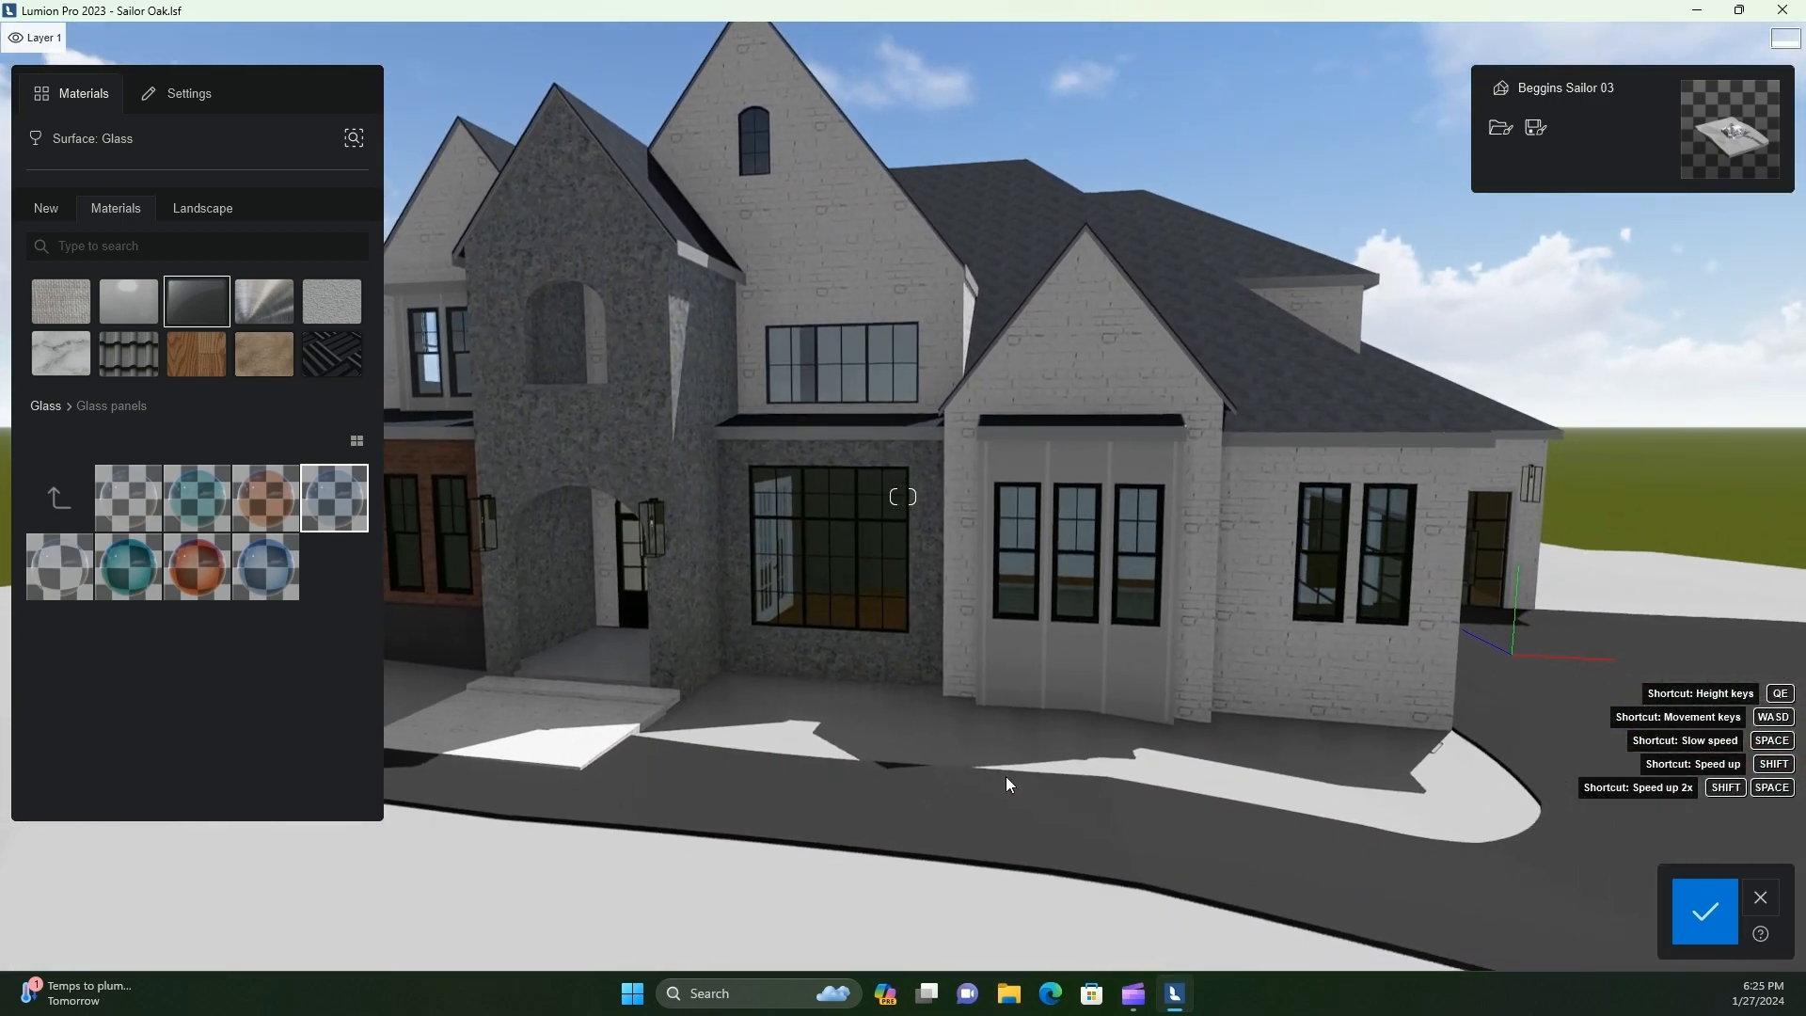
Replace the Driveway 01 surface material with a light grey slab-patterned concrete from the Stone Concrete collection
click(946, 852)
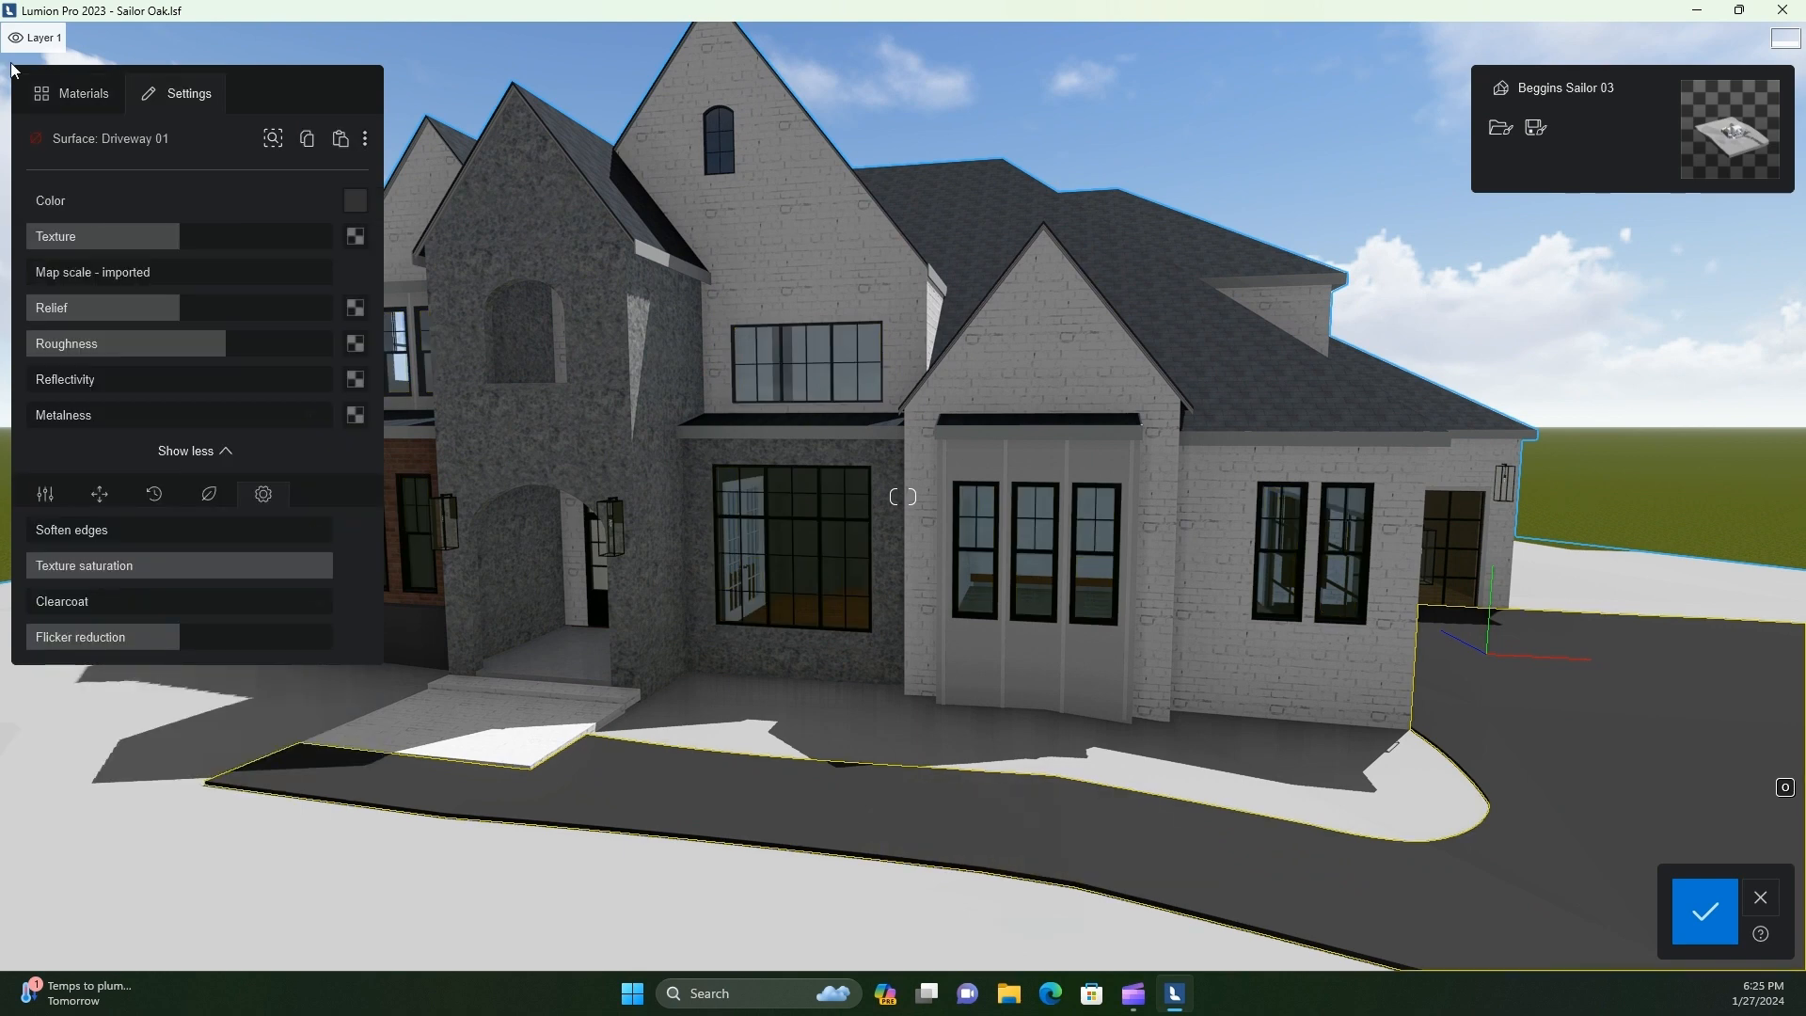
click(77, 93)
click(339, 298)
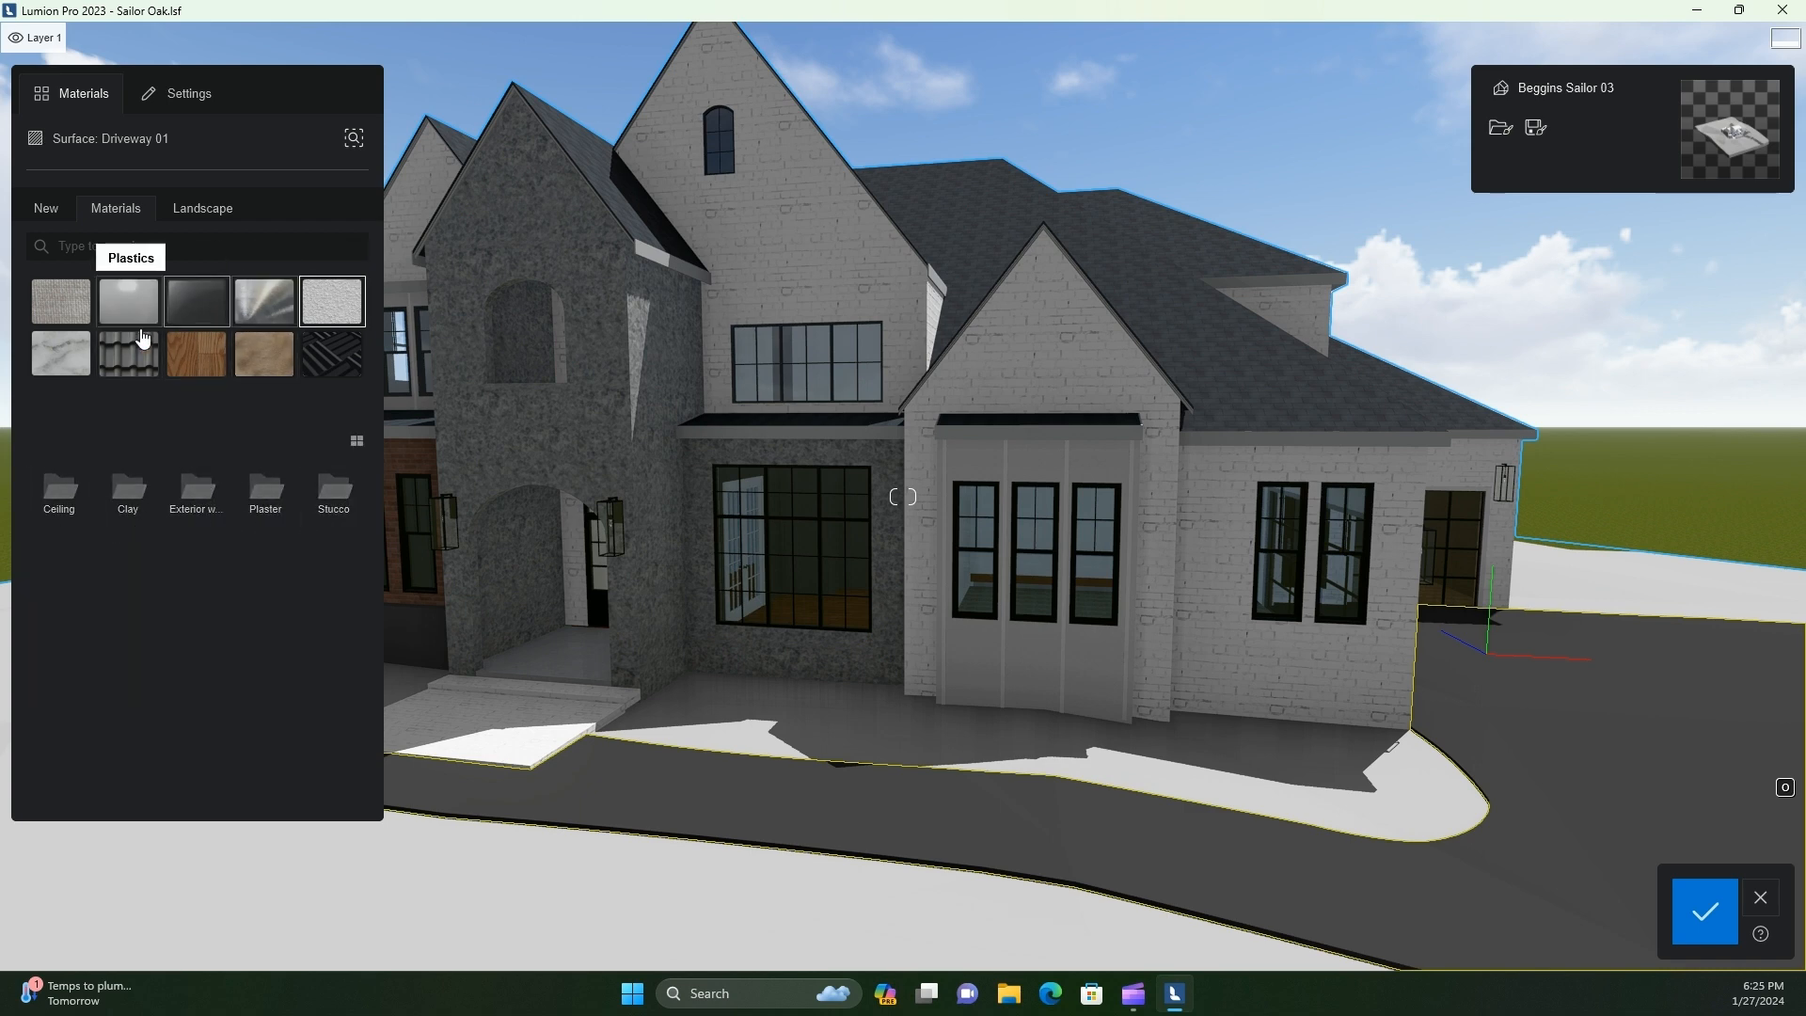
click(42, 363)
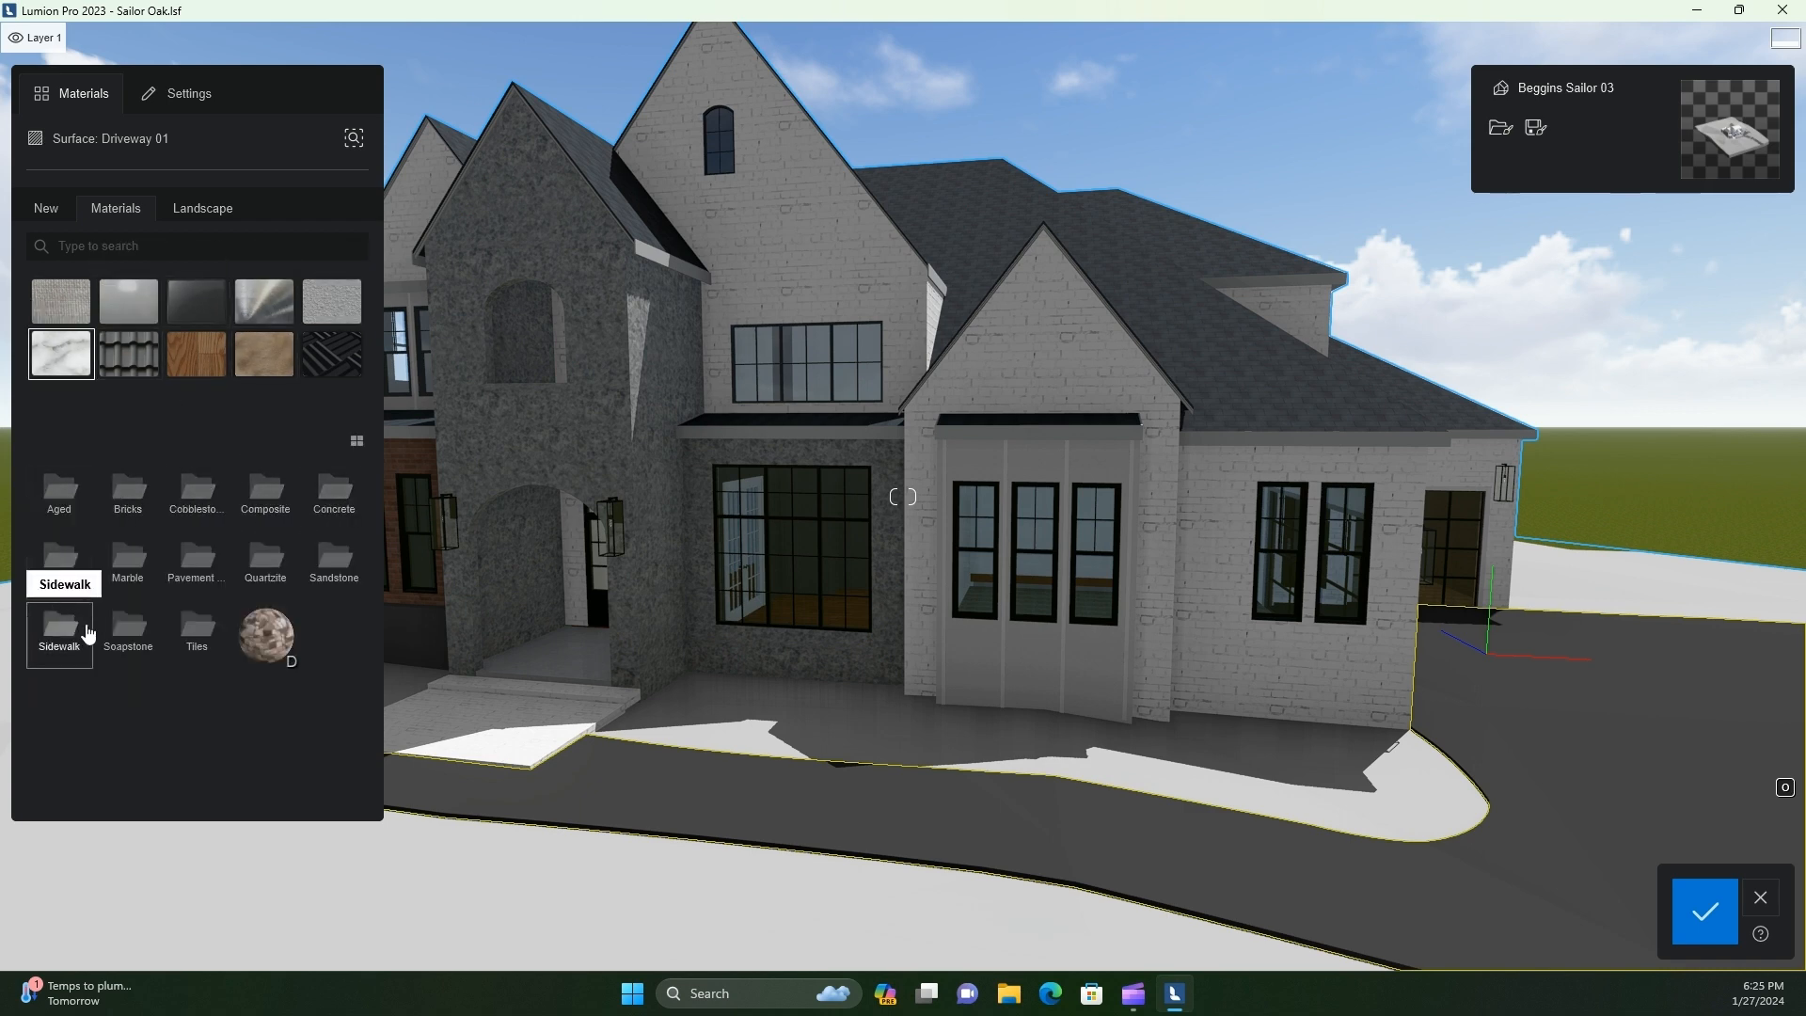
click(316, 508)
click(329, 625)
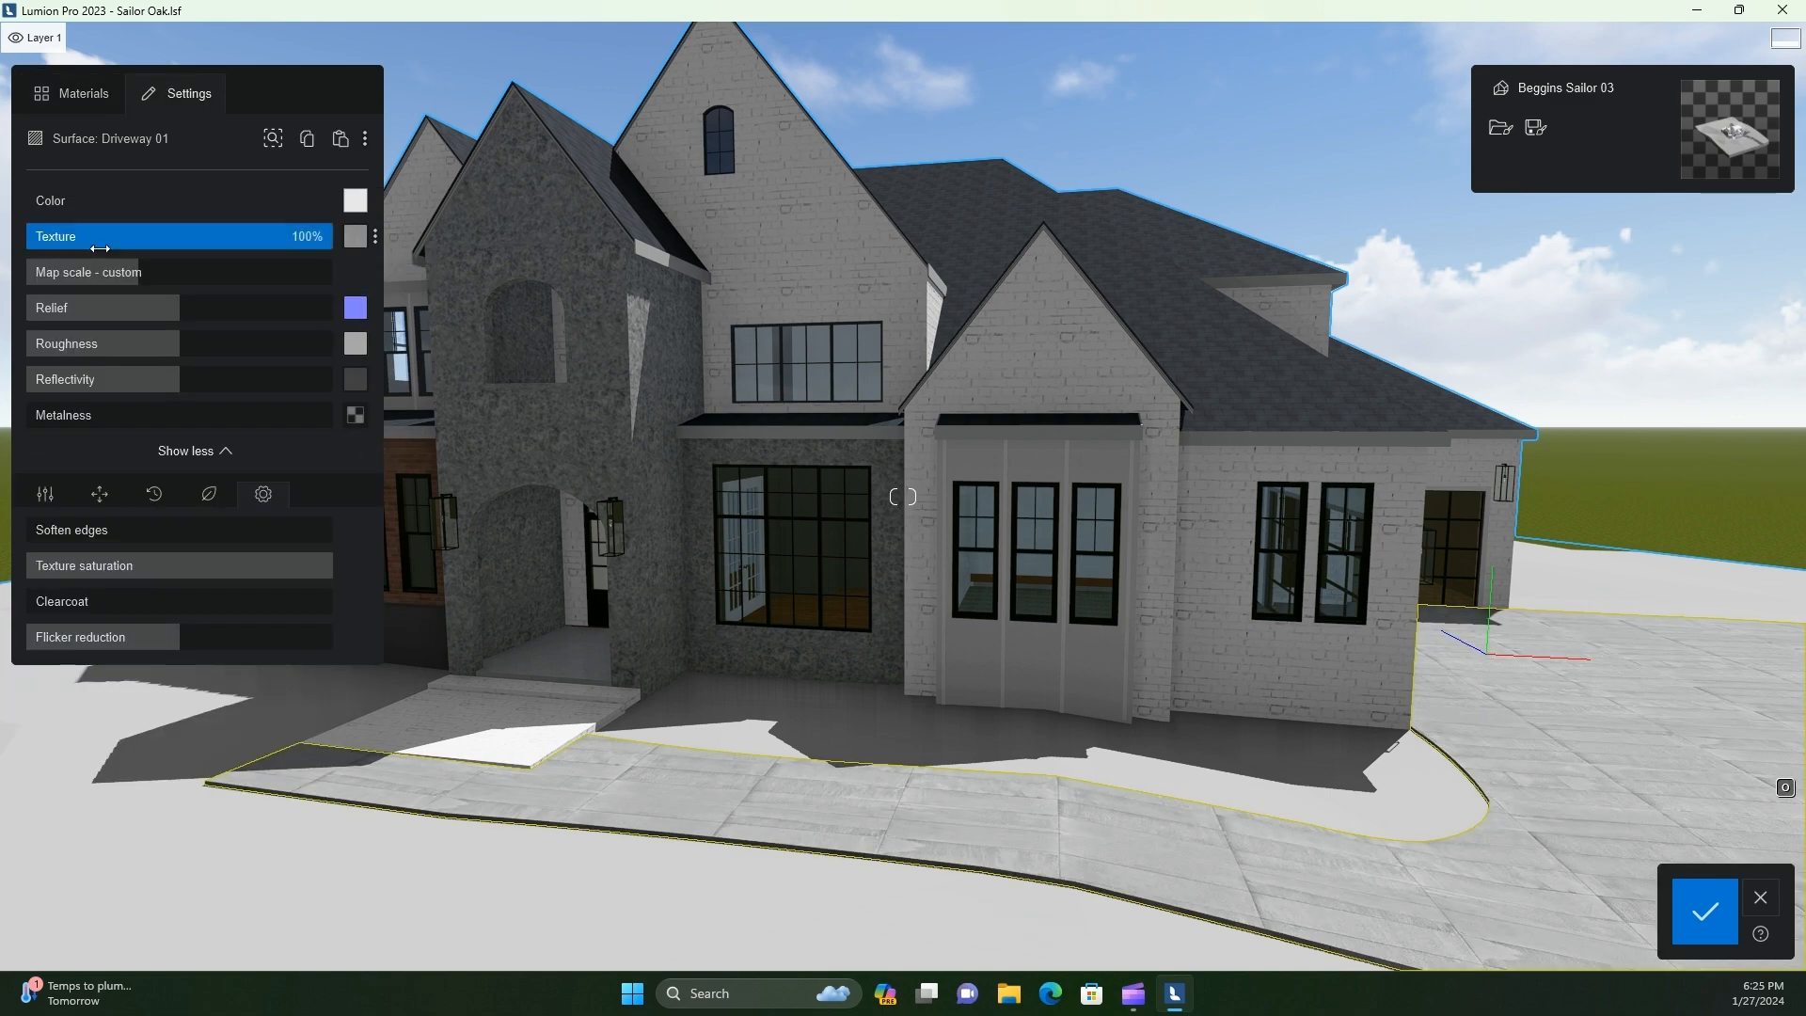
scroll(867, 841, up, 1)
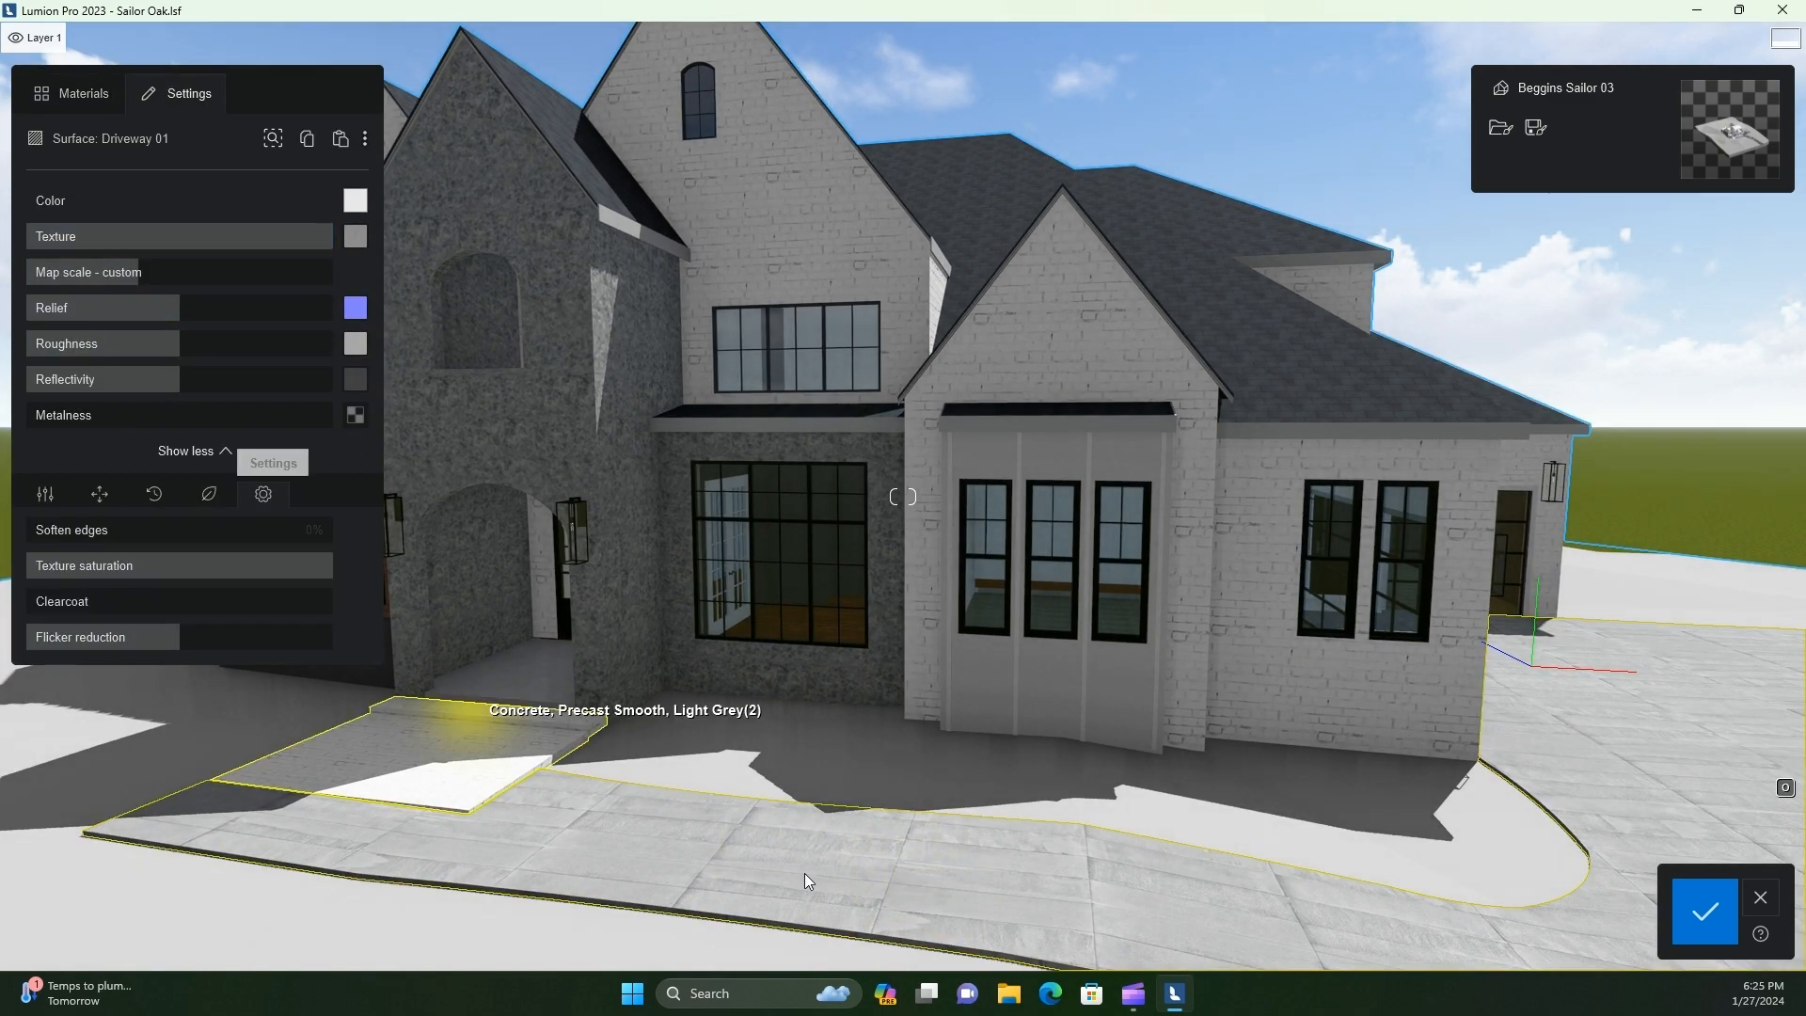
right_drag(804, 873, 1002, 664)
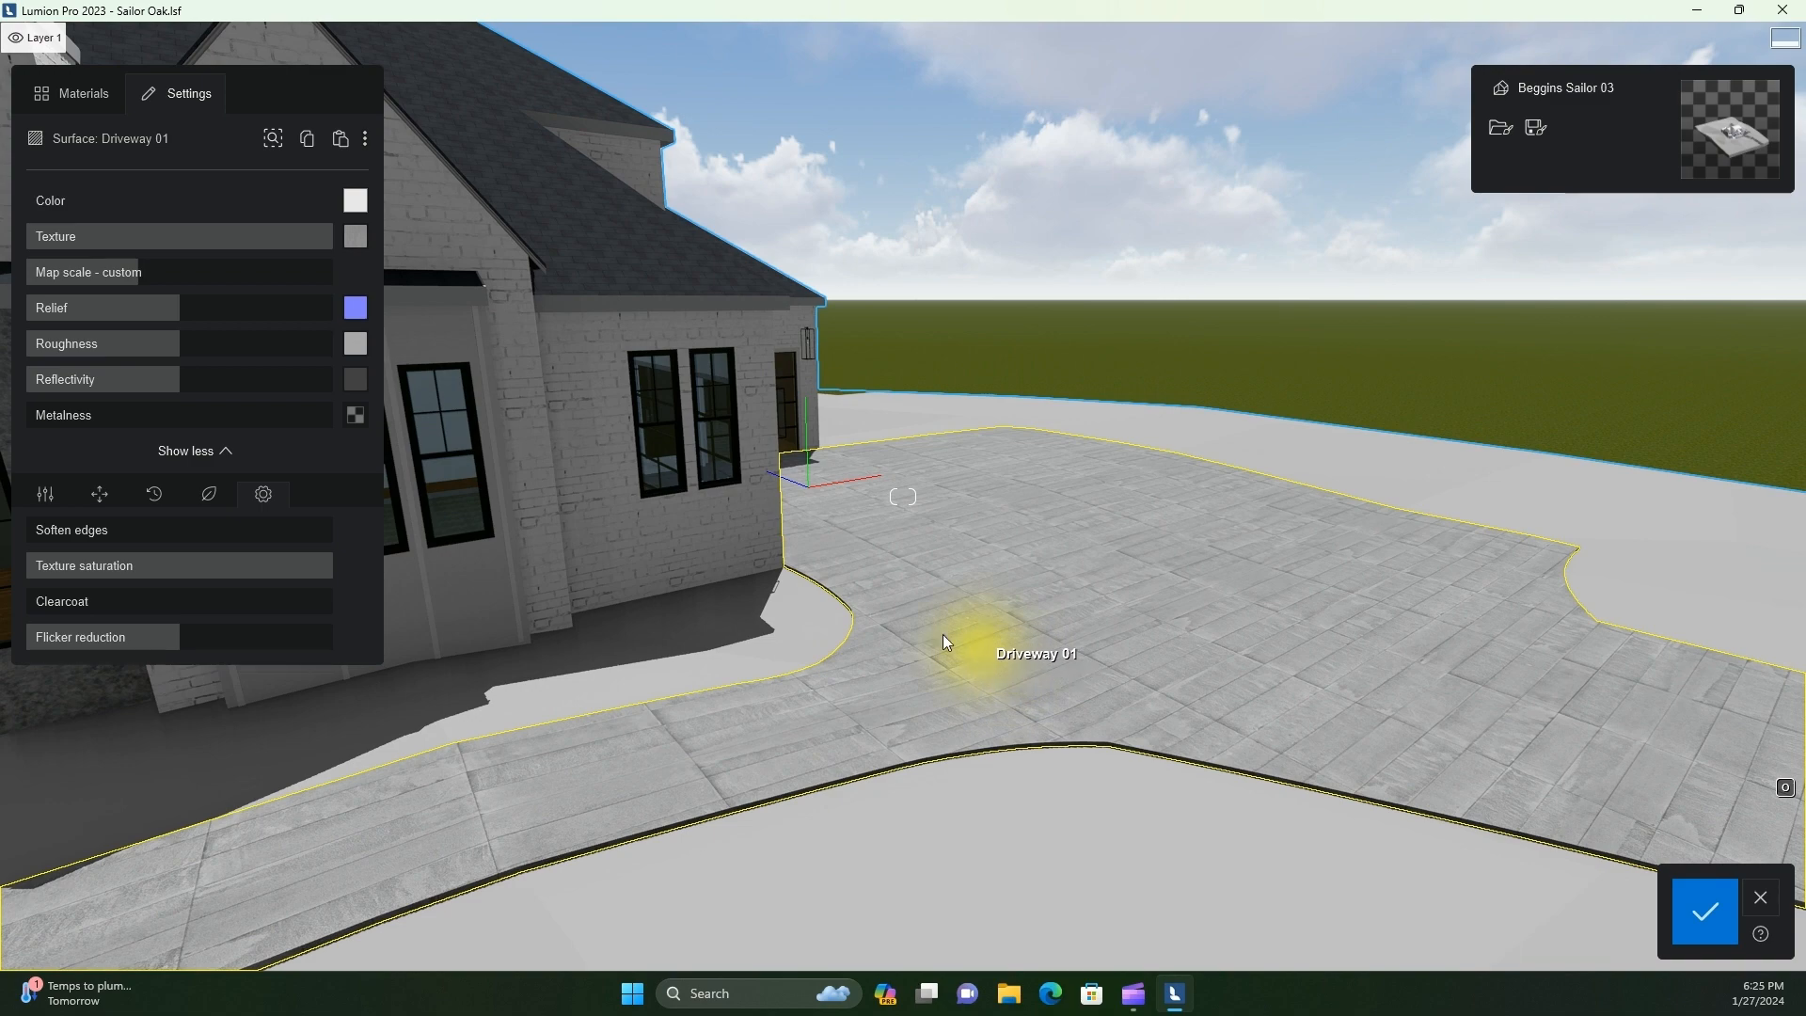
Try several smoother light grey concretes on the driveway, including Concrete 013 1024
click(73, 93)
click(341, 580)
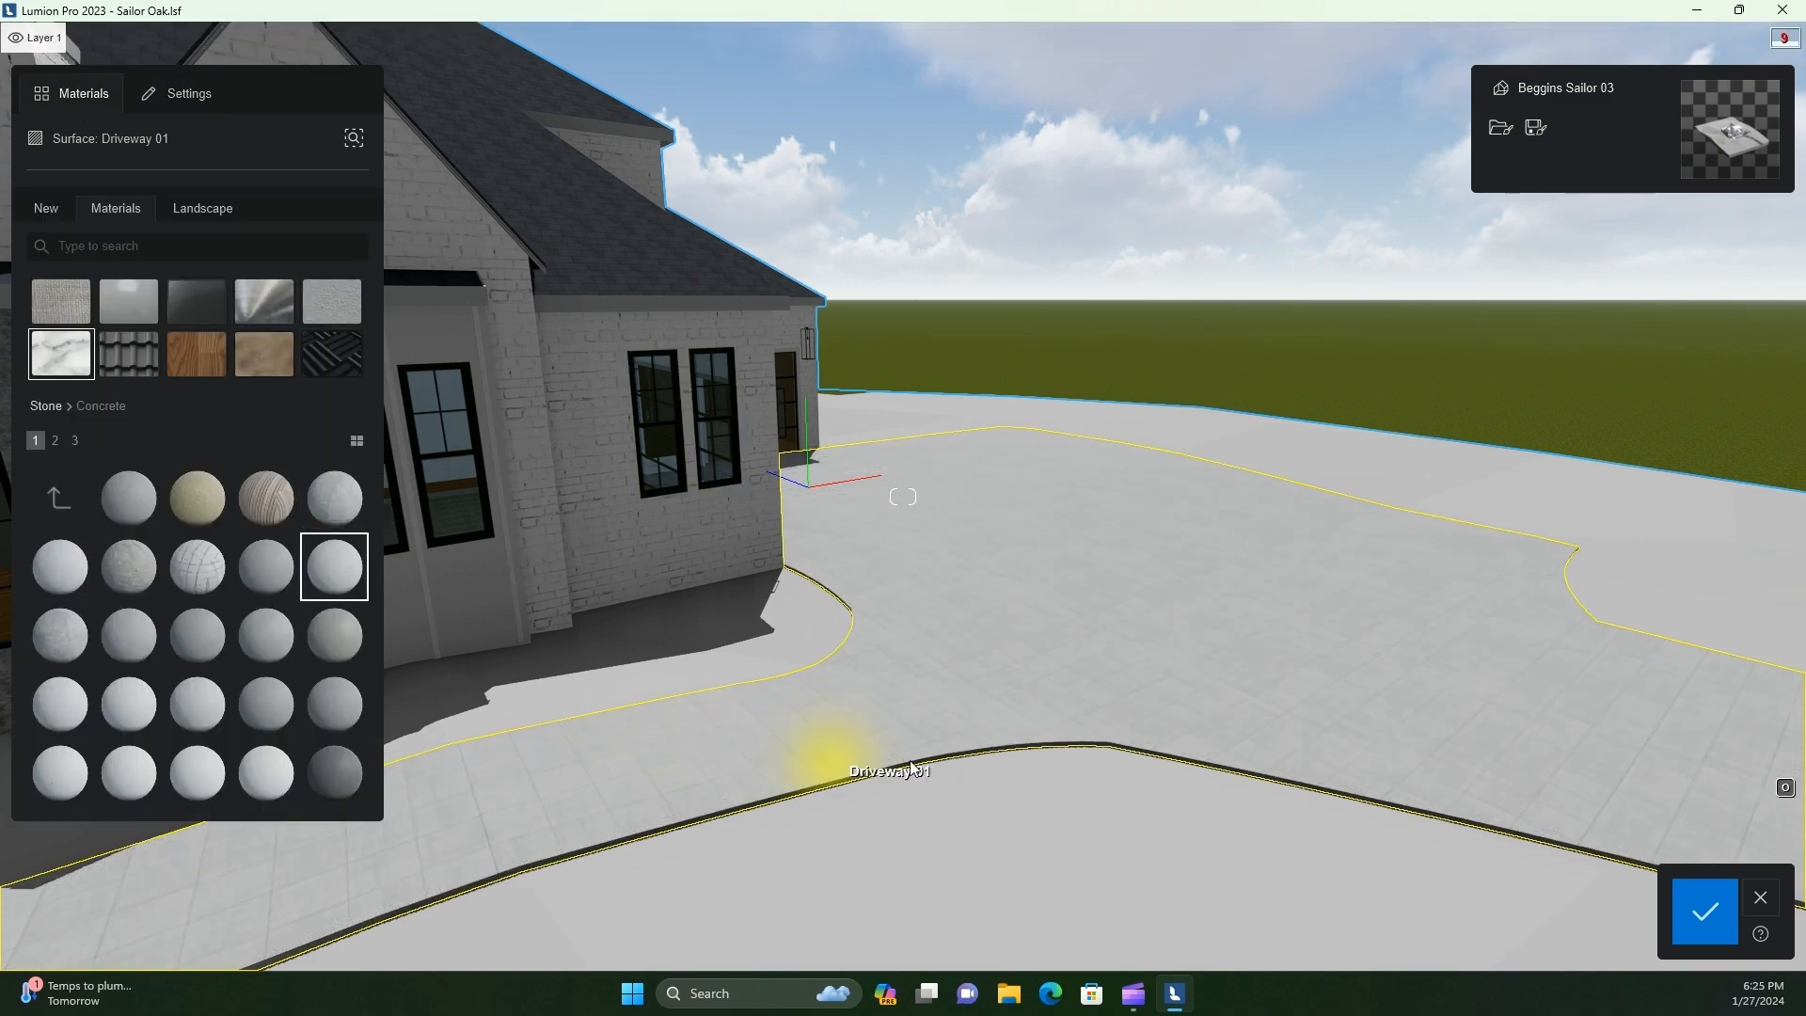
key(w)
right_drag(969, 719, 990, 757)
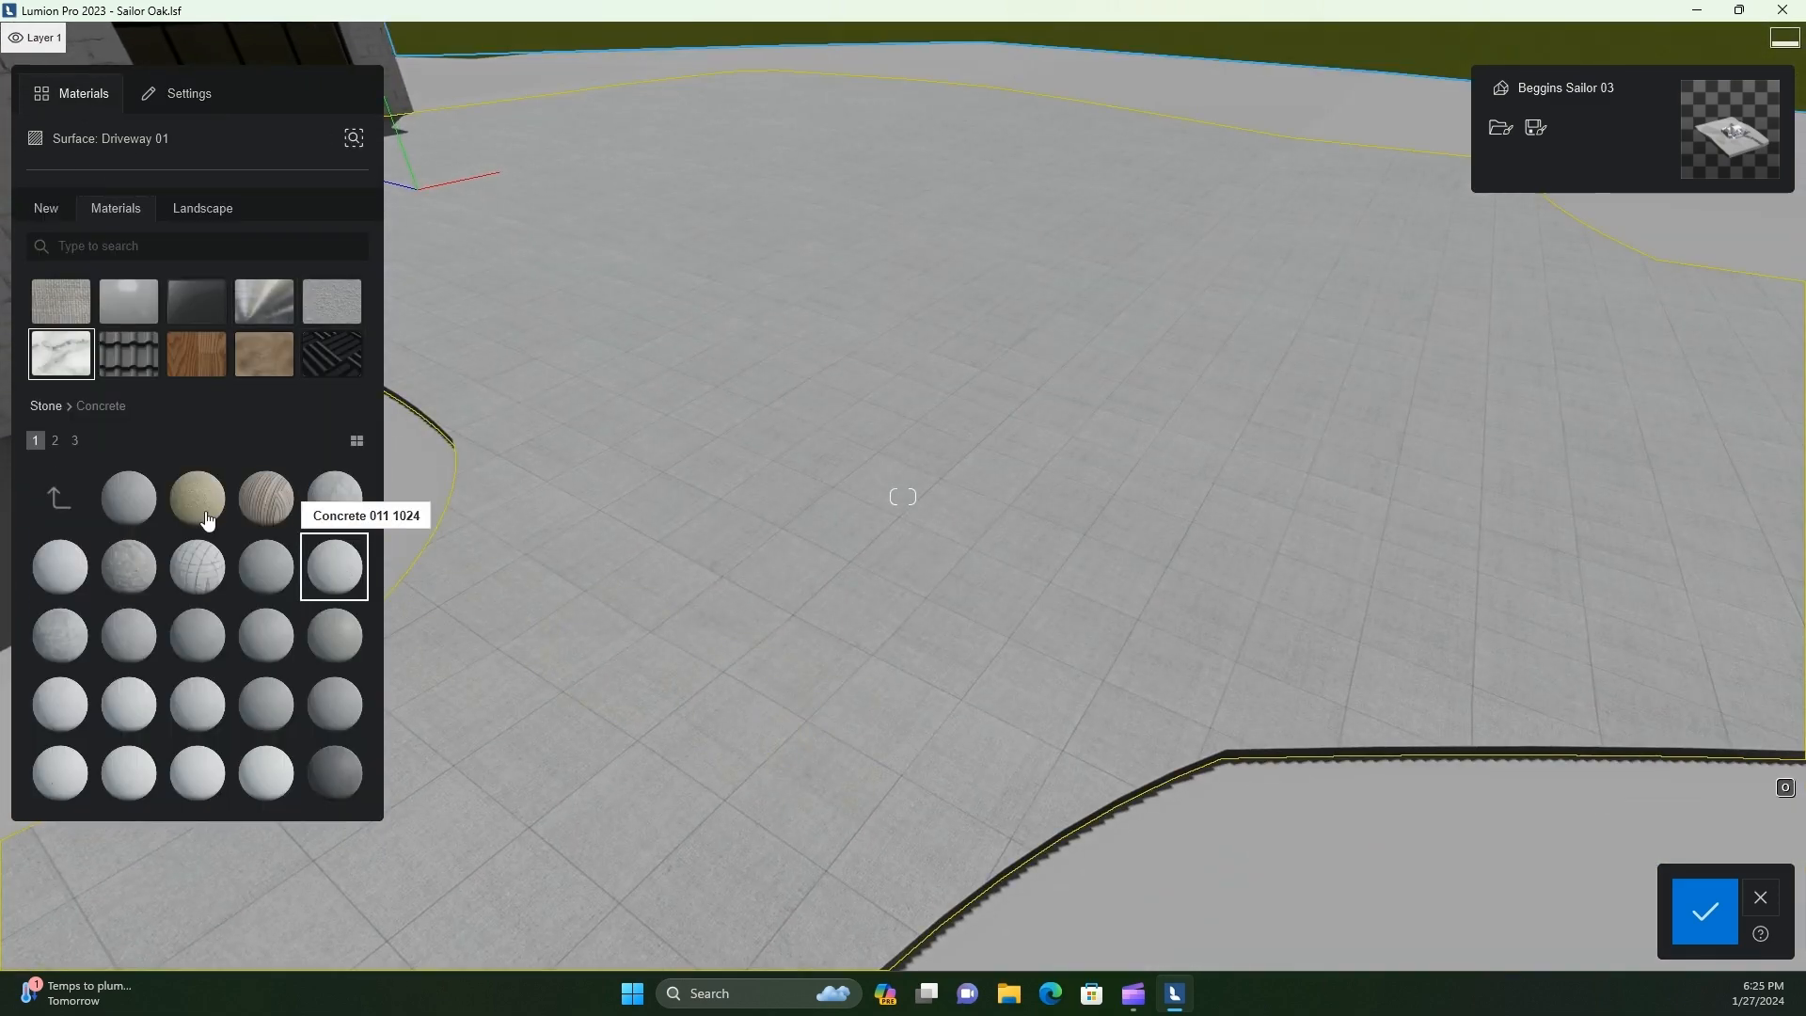
click(128, 643)
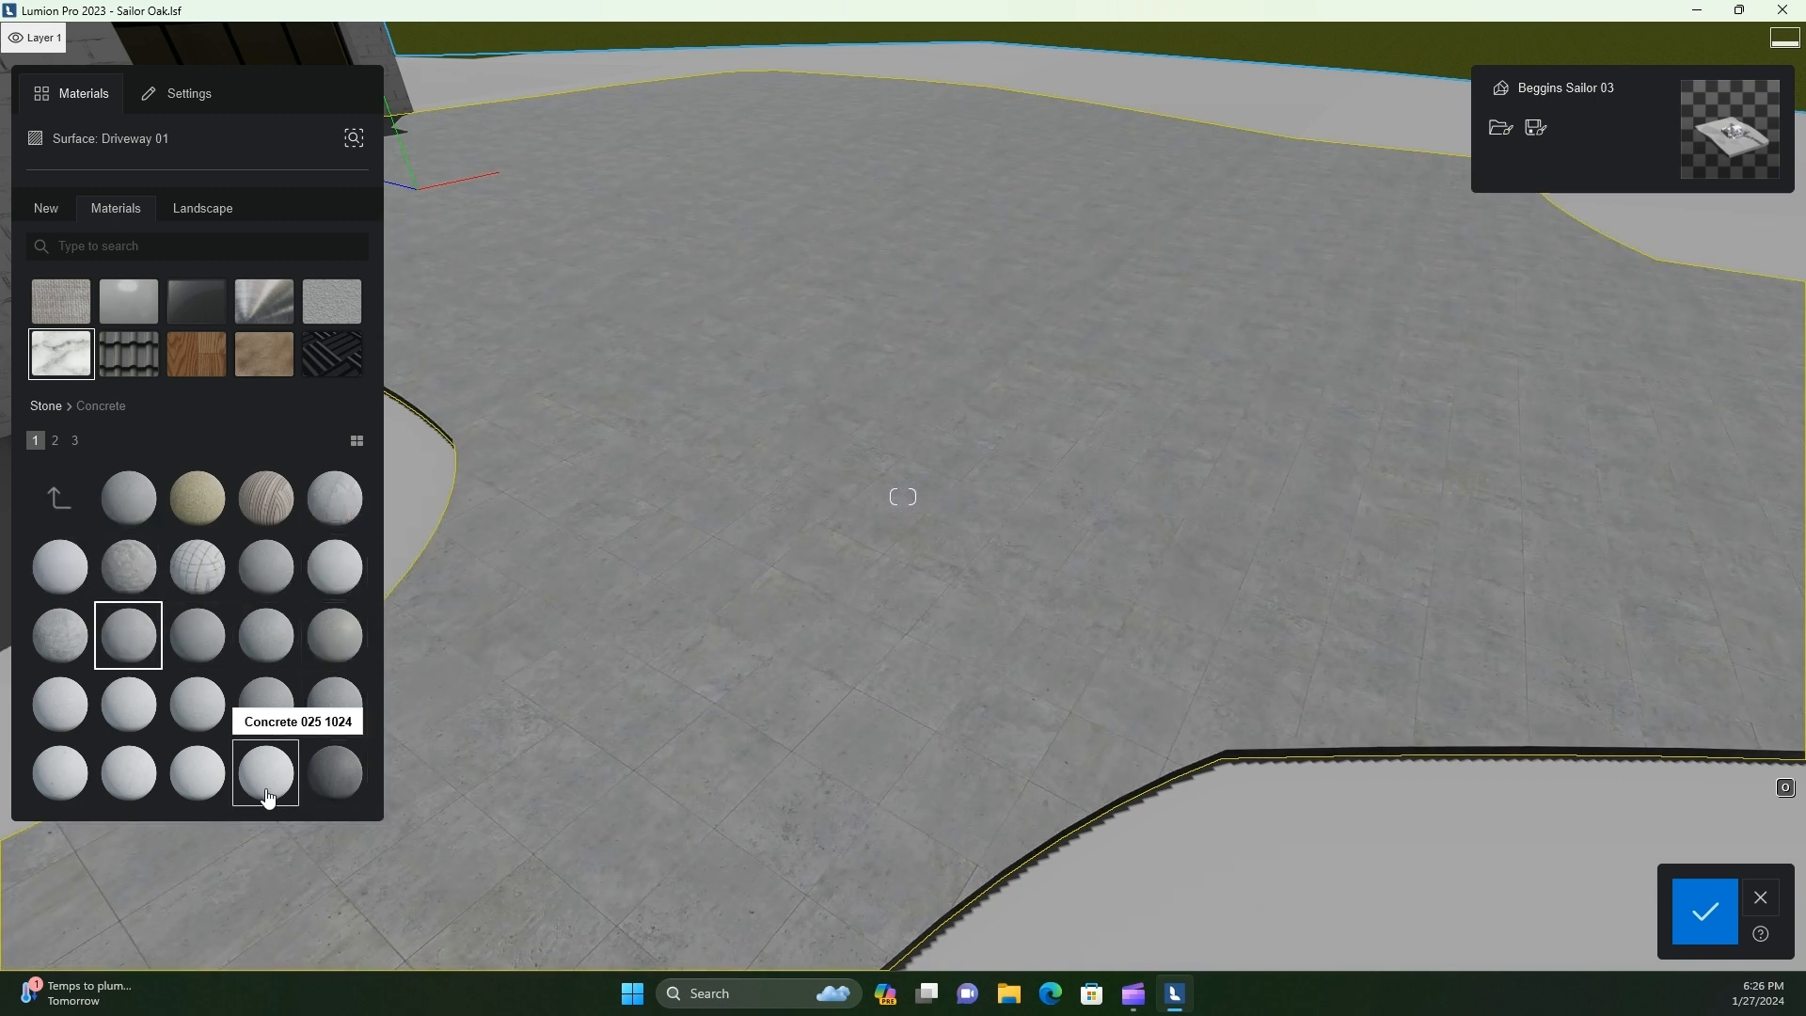
Try the dark grey Concrete 027 1024 and its dark neighbour on the driveway
click(54, 442)
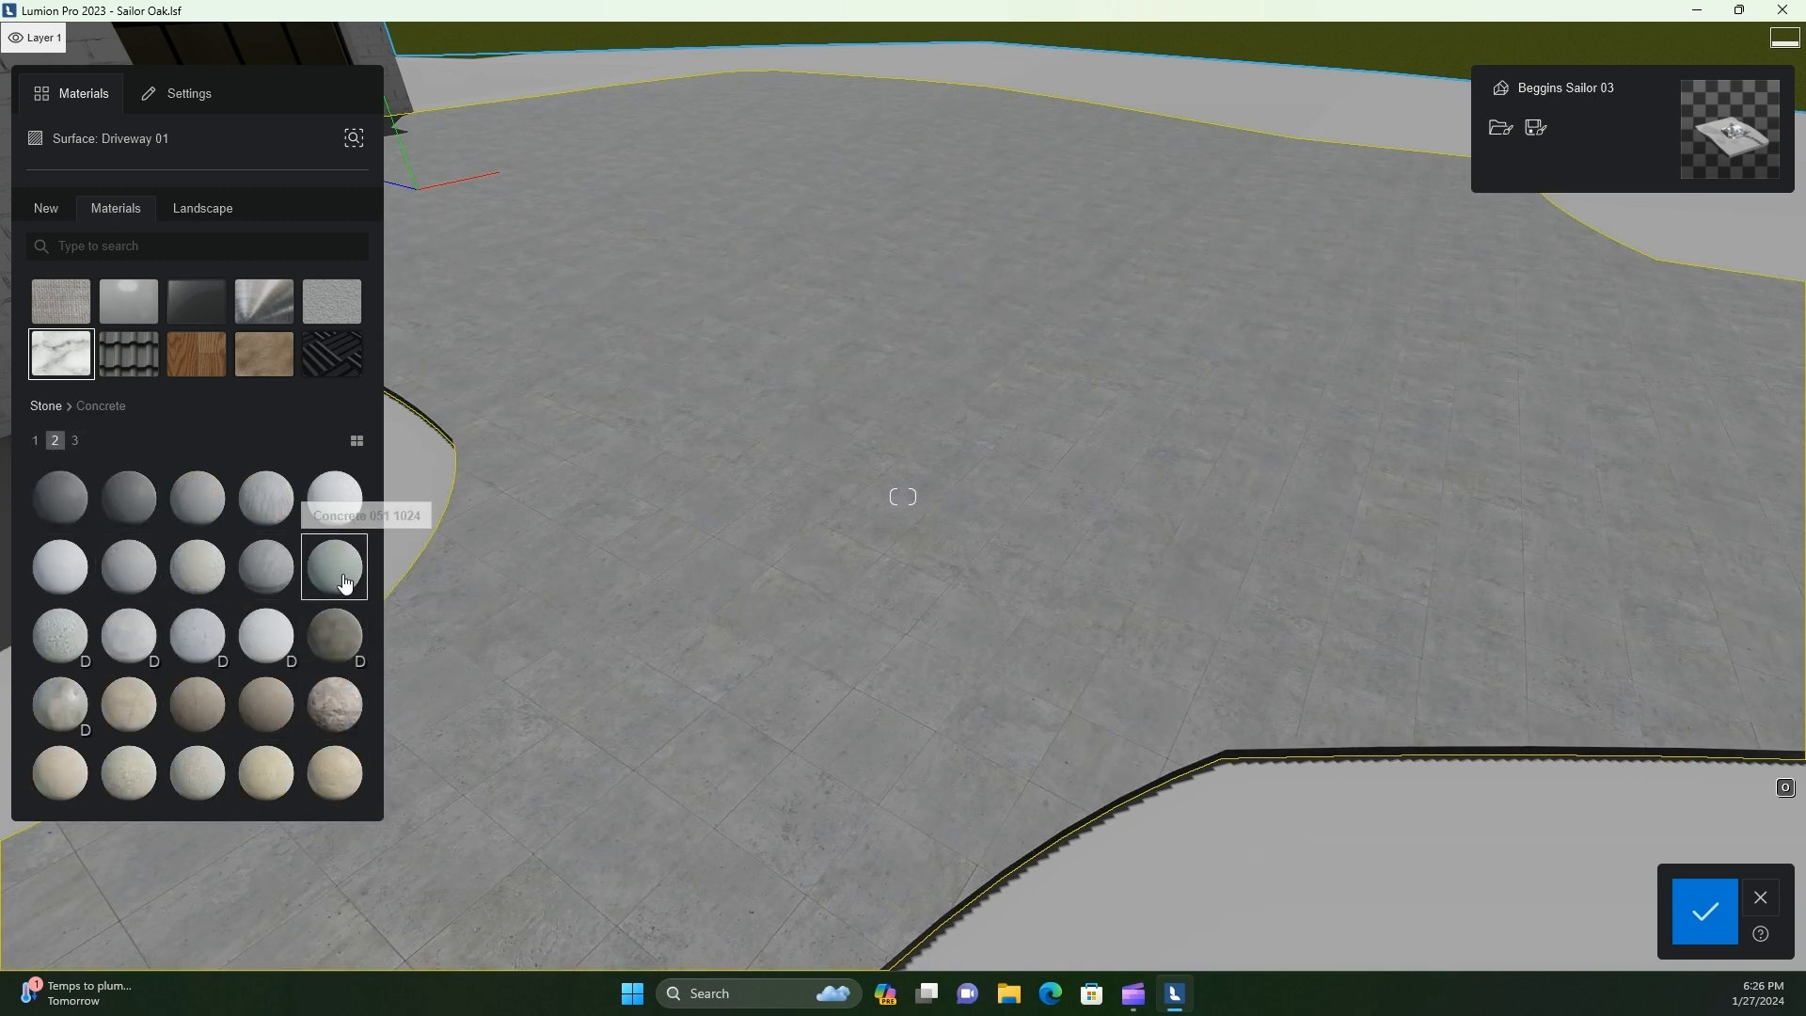
click(139, 518)
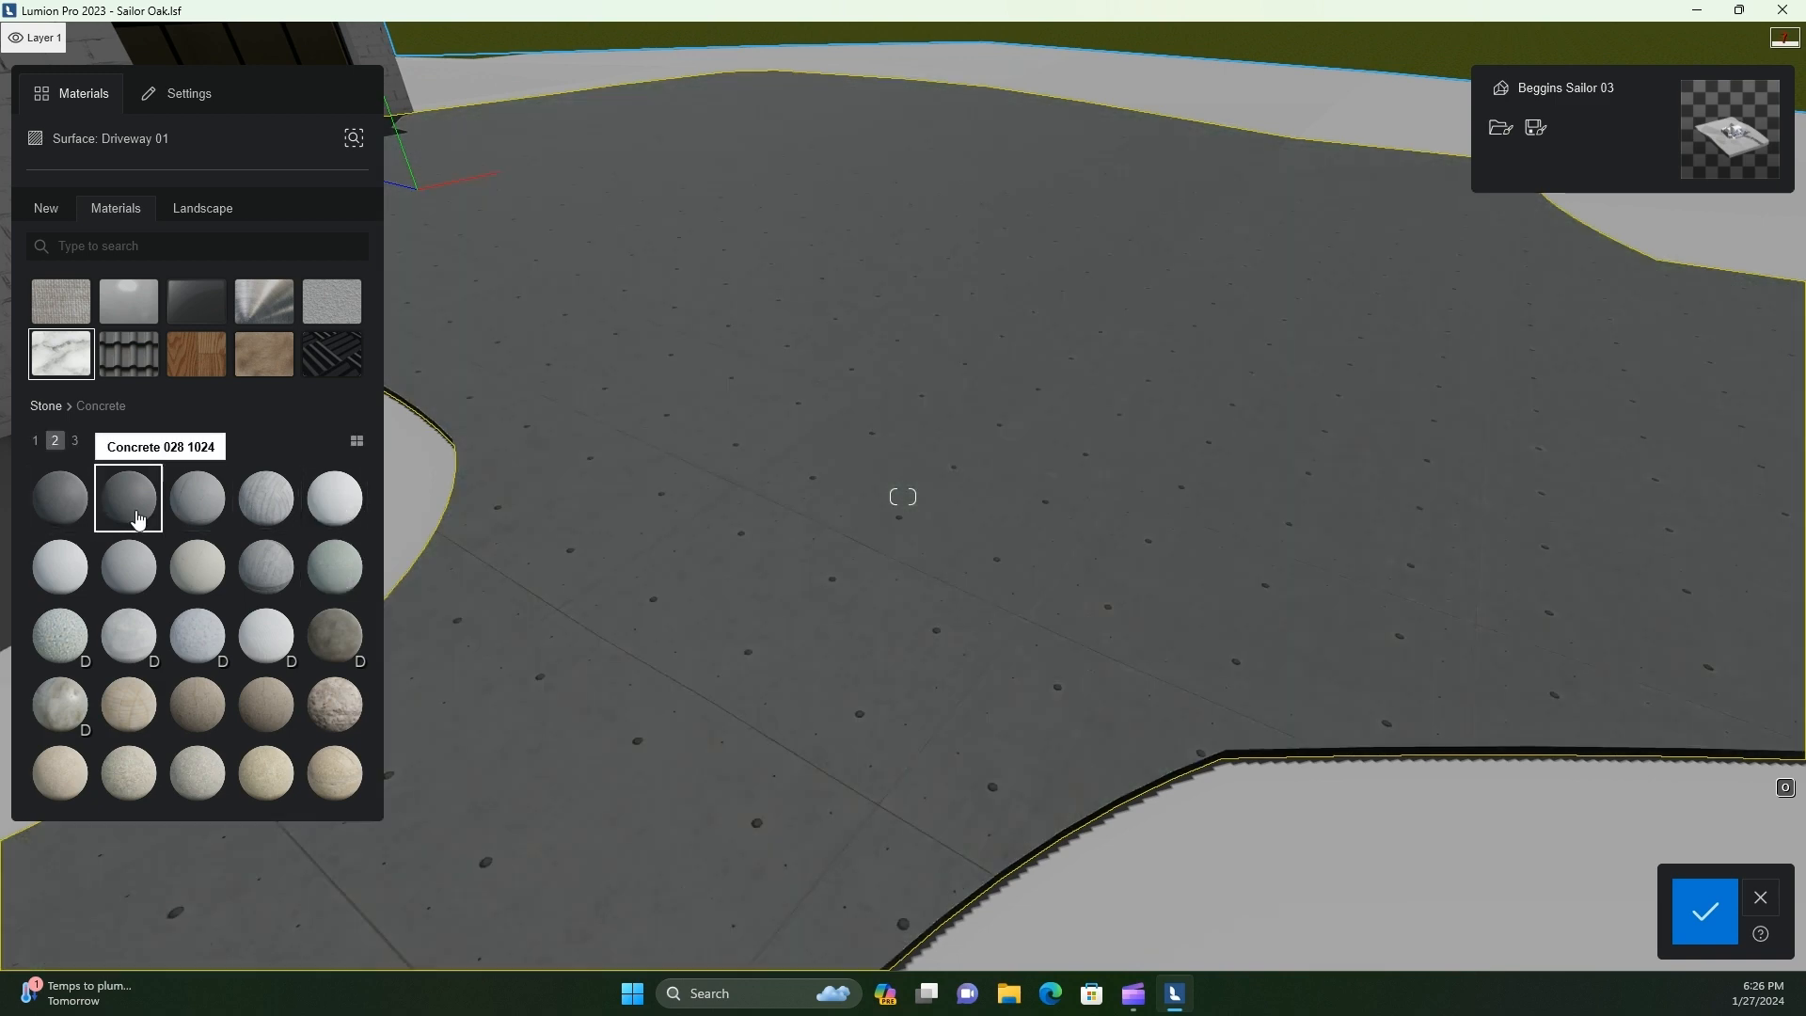
click(72, 518)
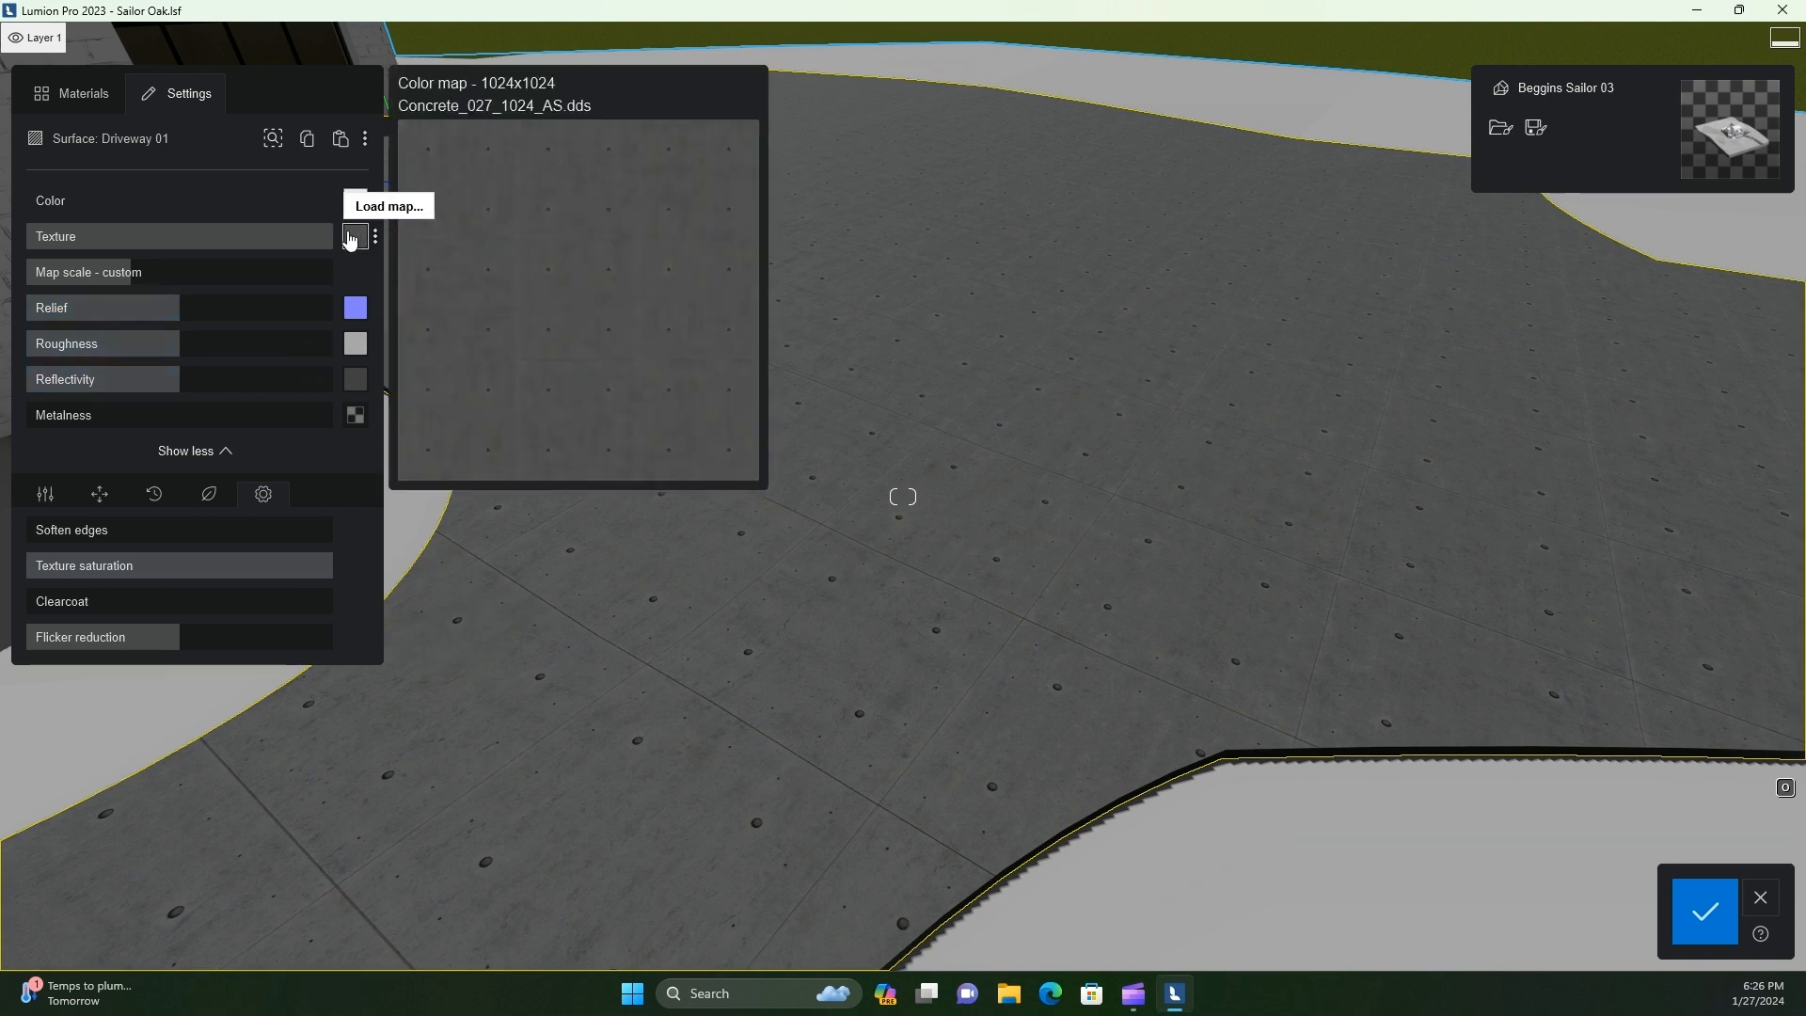
click(71, 94)
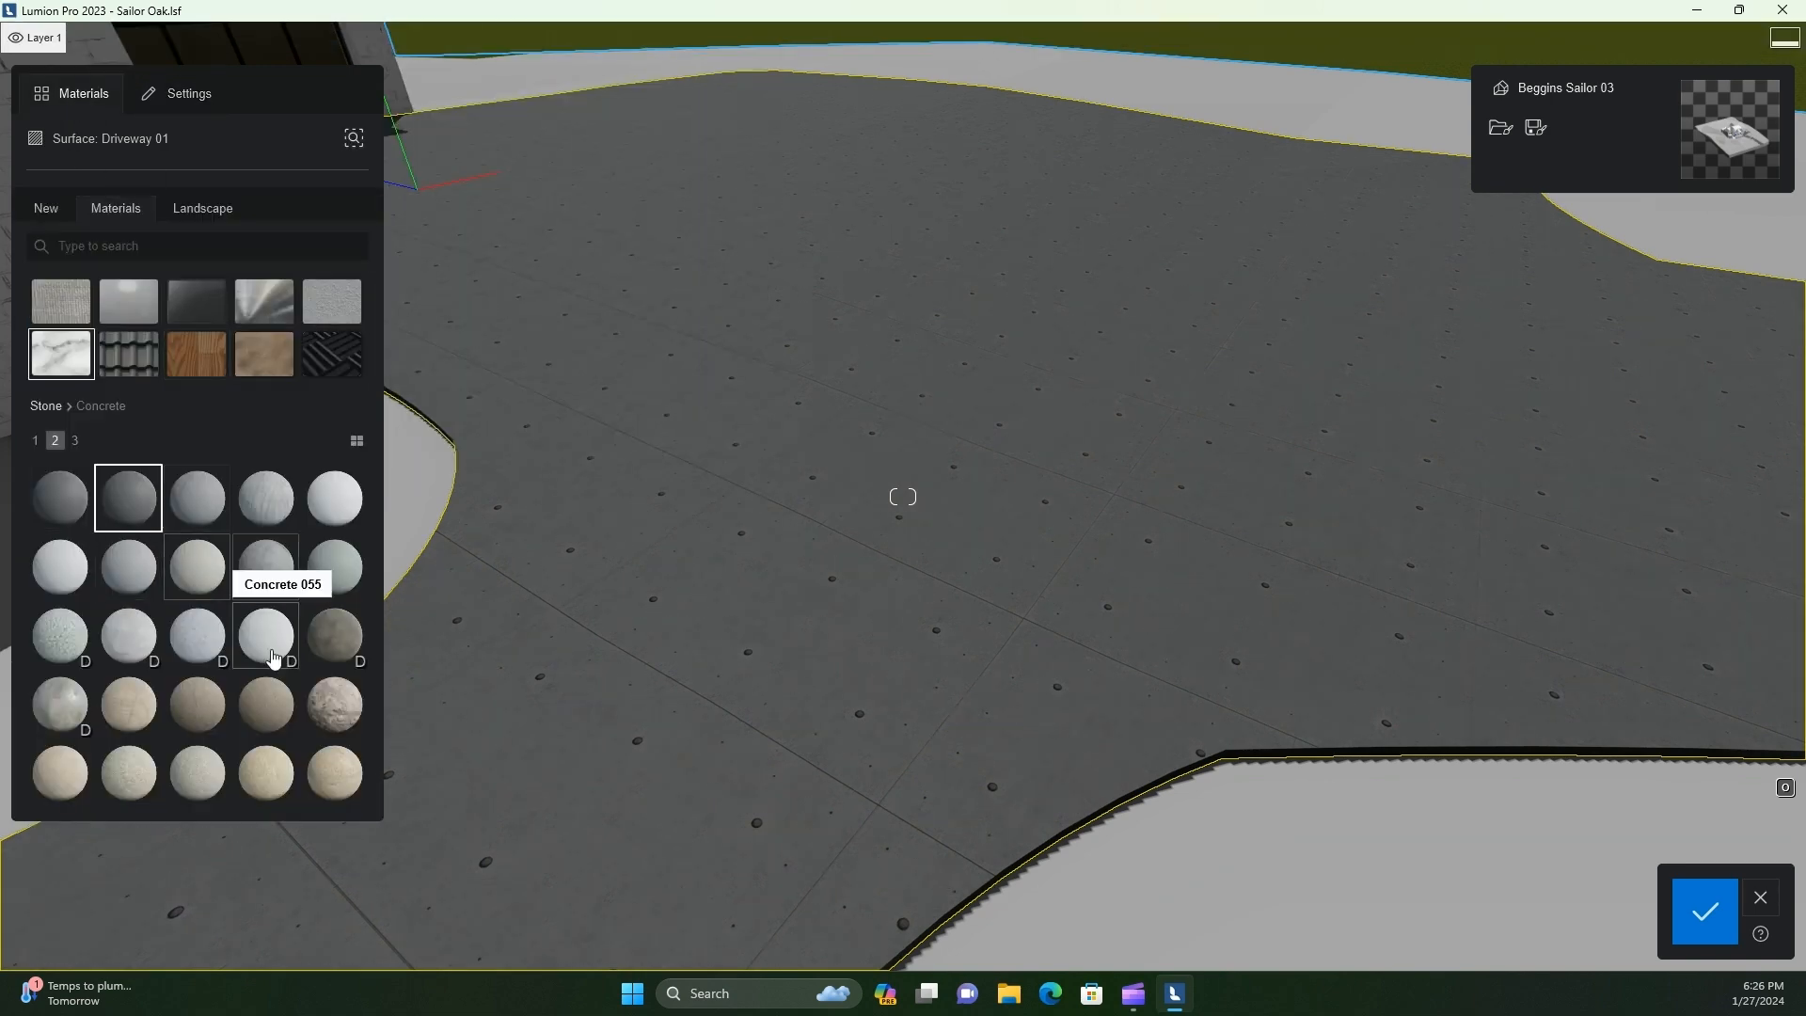
click(78, 443)
click(37, 443)
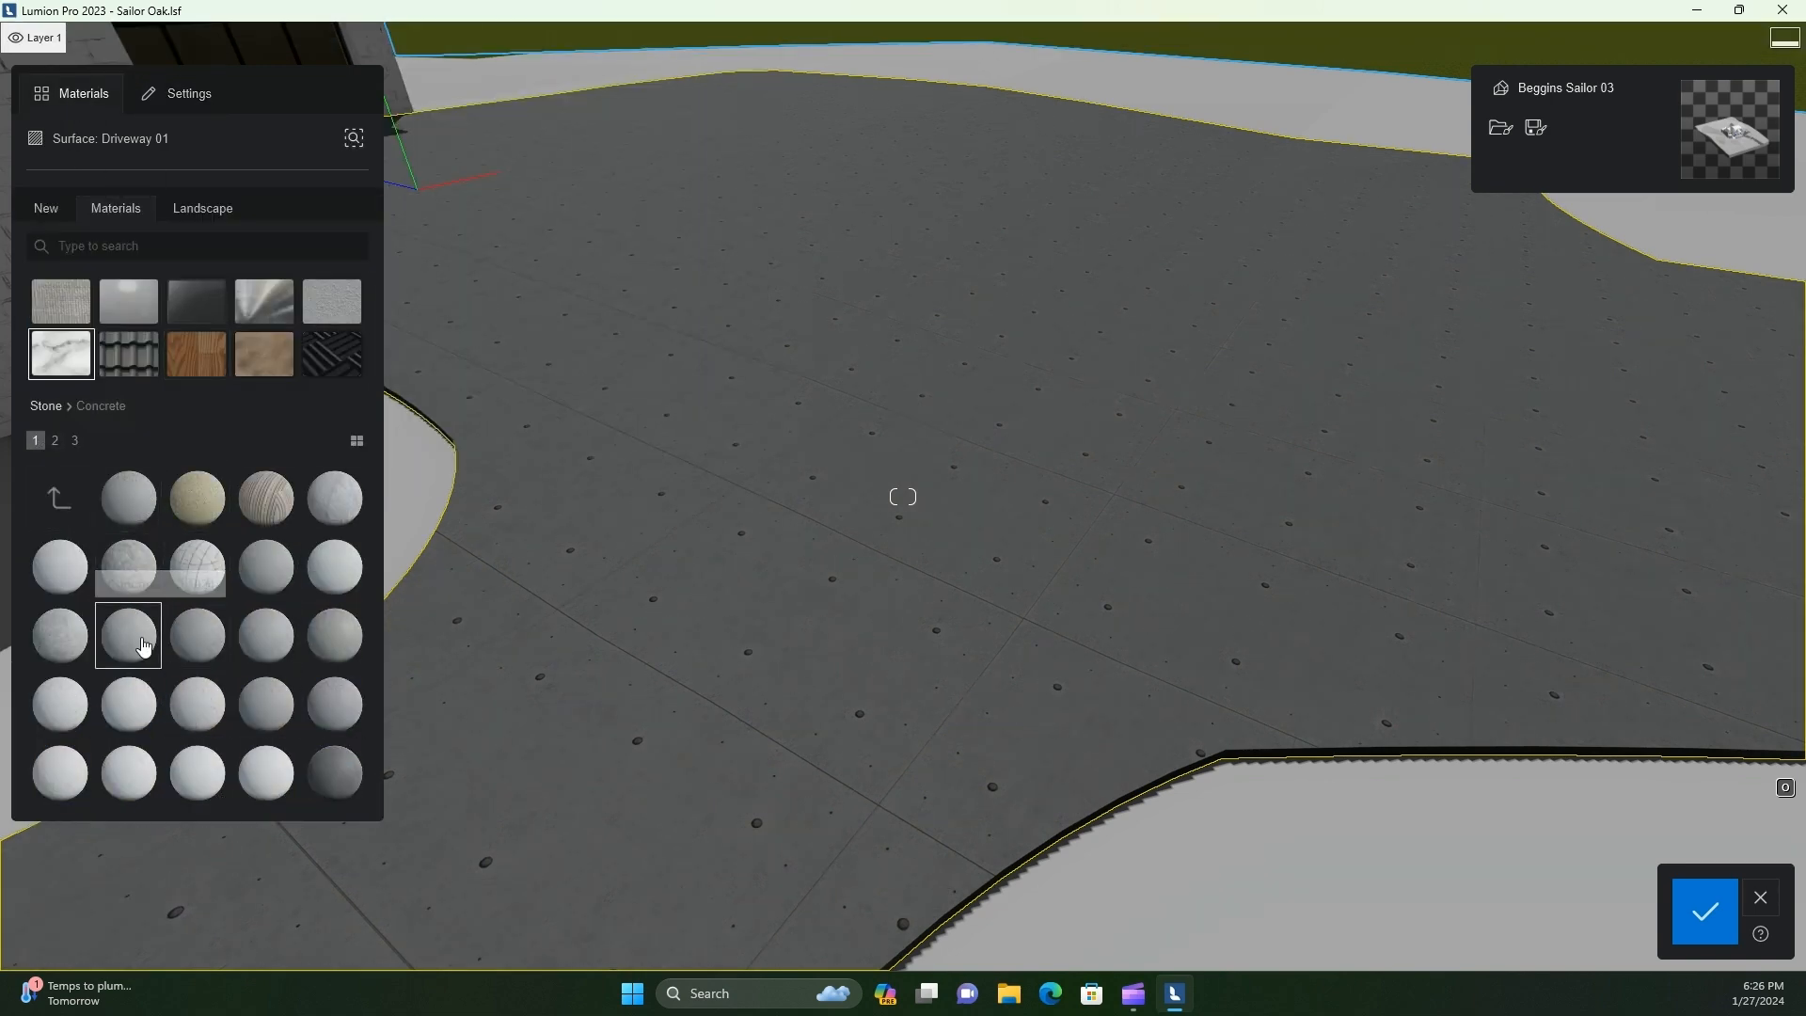
Compare Concrete 013 1024 and Concrete 019 1024 on the driveway, and apply the brushed mid-grey concrete between Concrete 019 and 021
click(146, 646)
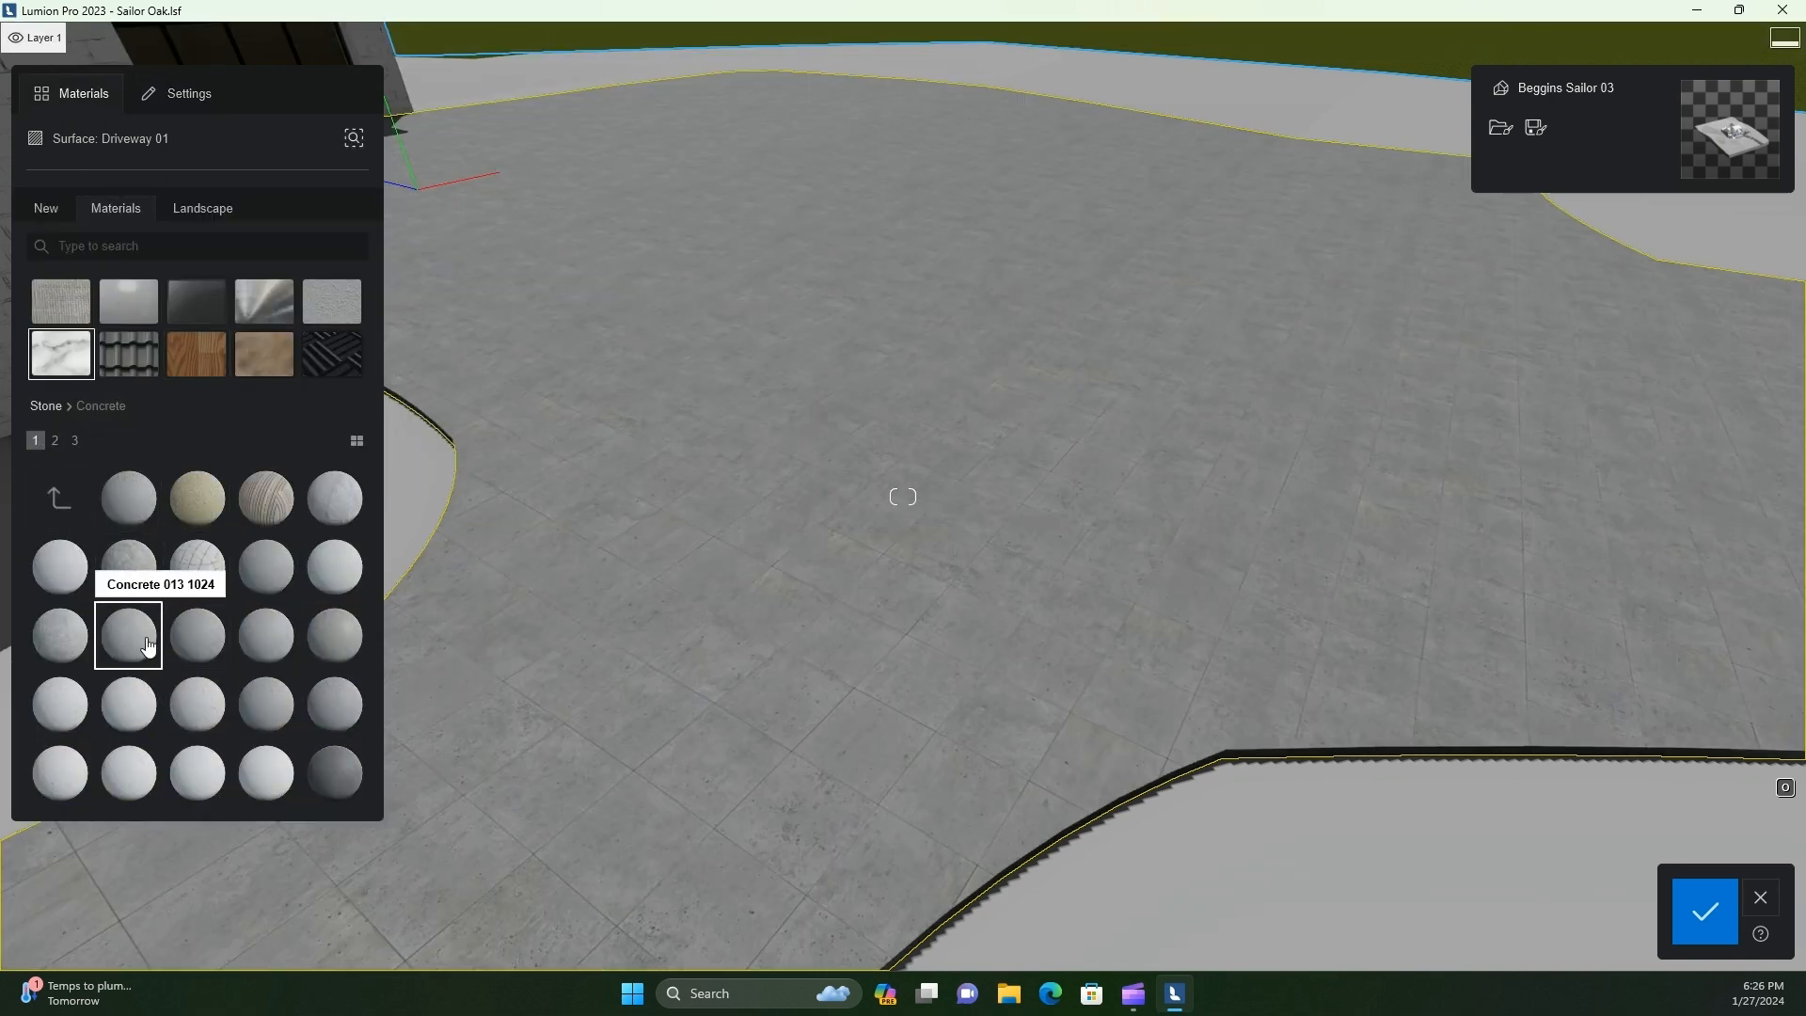
click(341, 724)
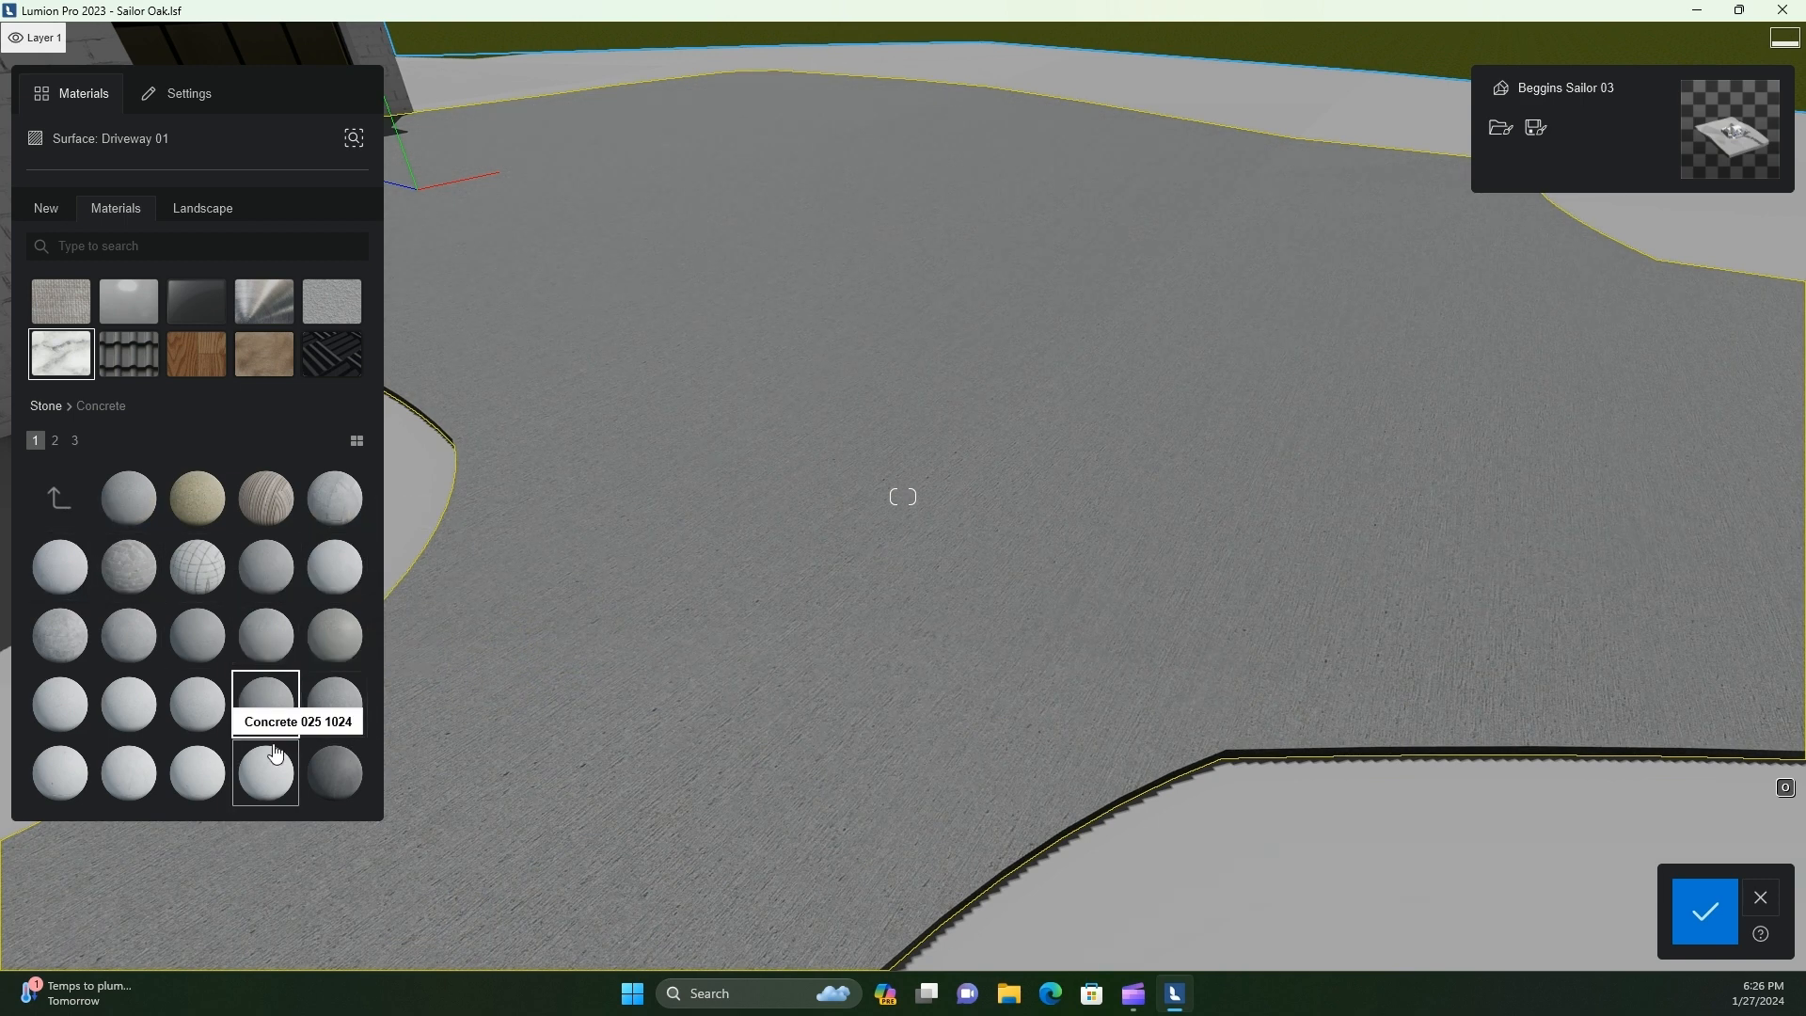
scroll(564, 753, up, 3)
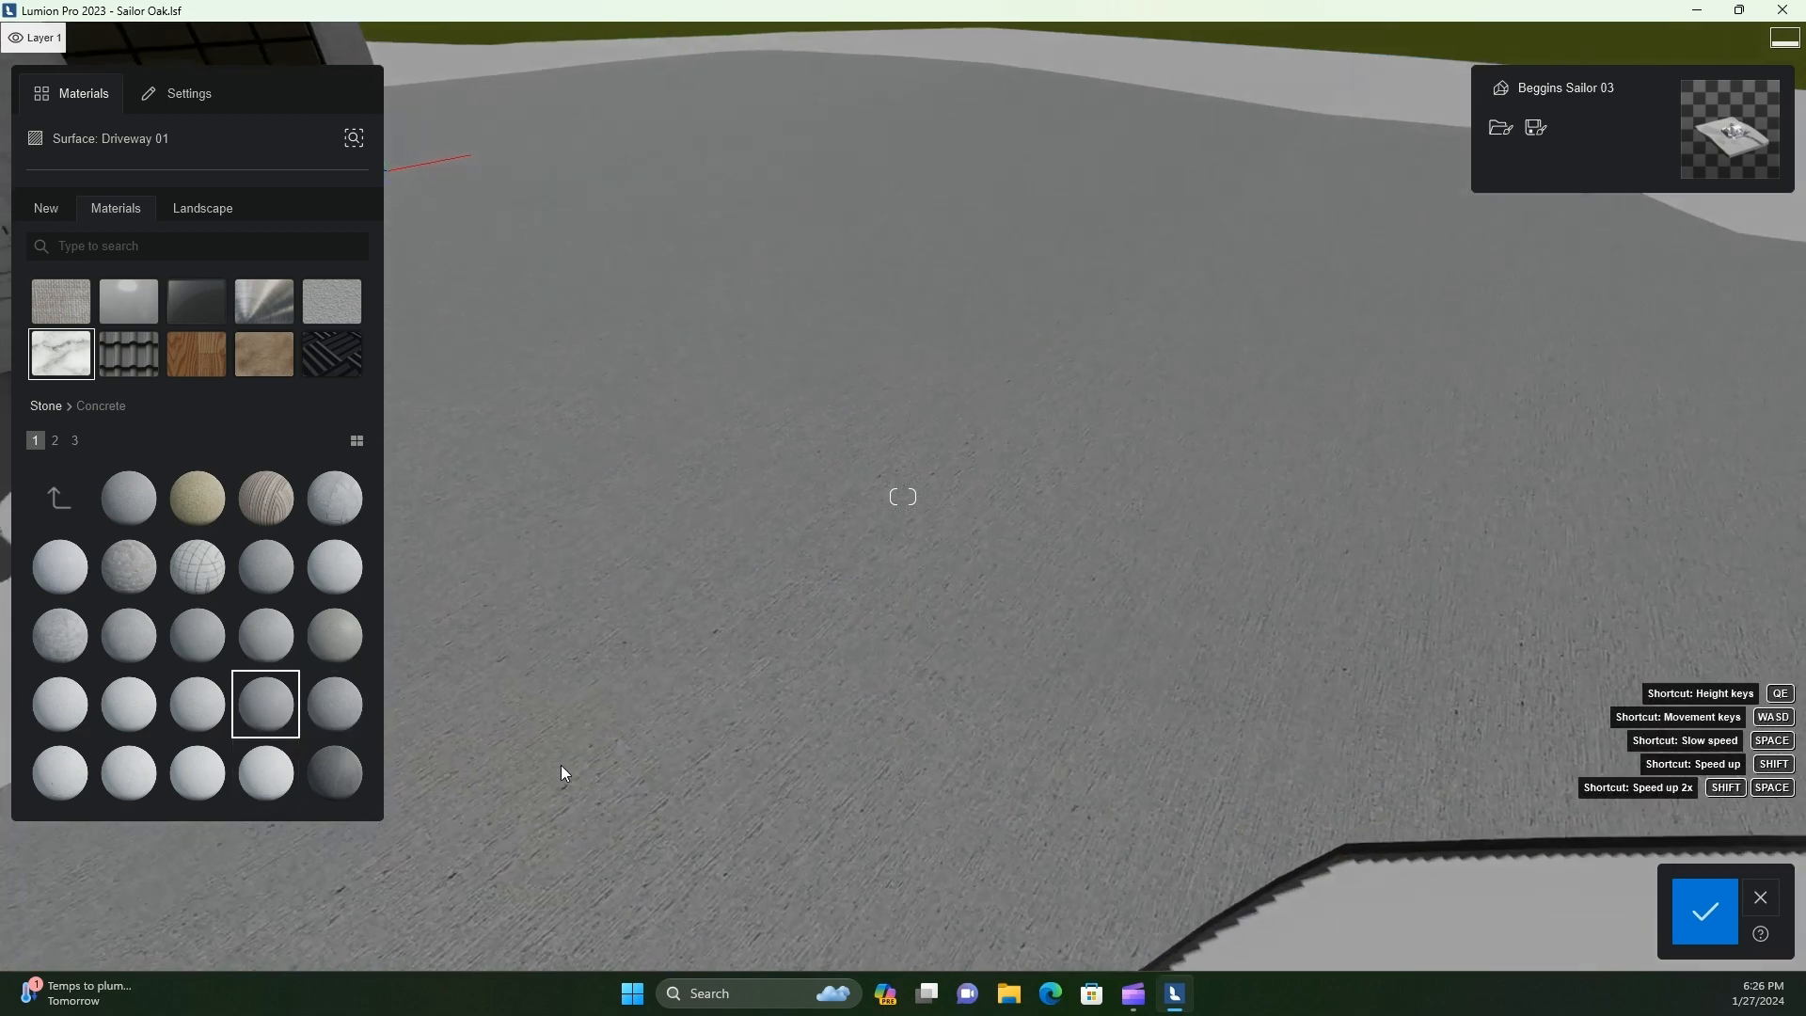
click(203, 715)
scroll(743, 718, down, 5)
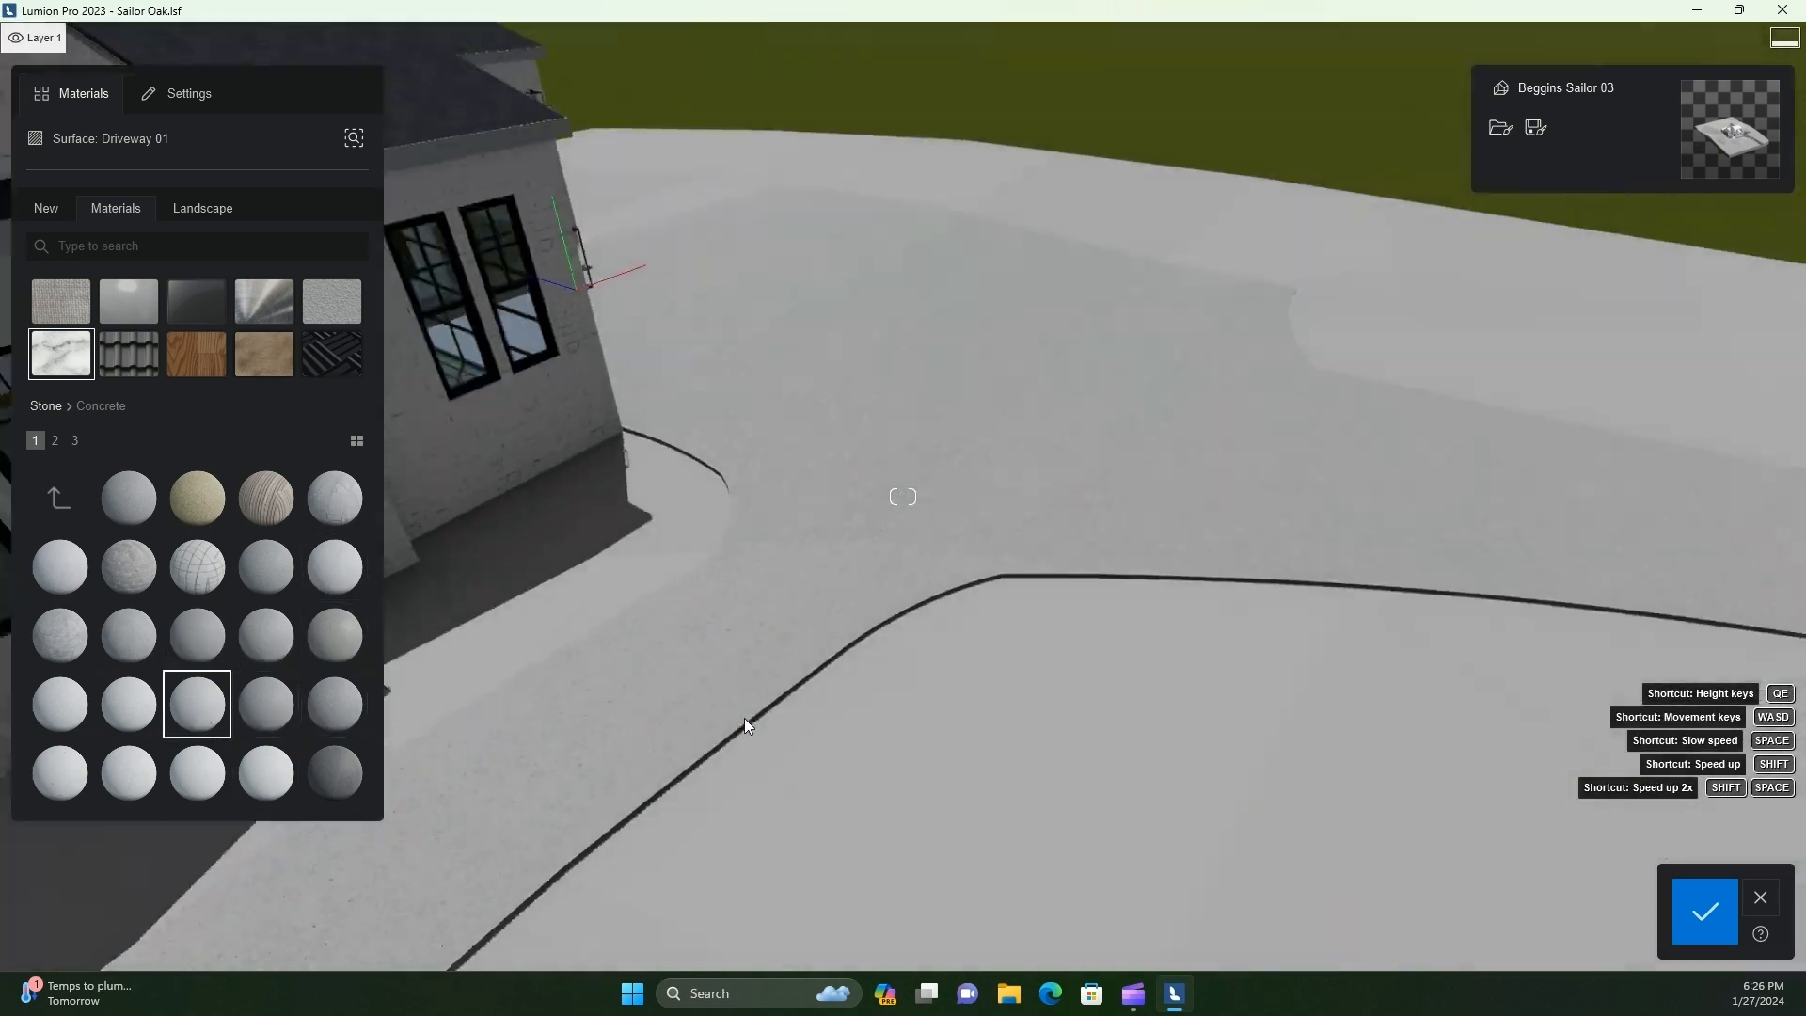
click(287, 718)
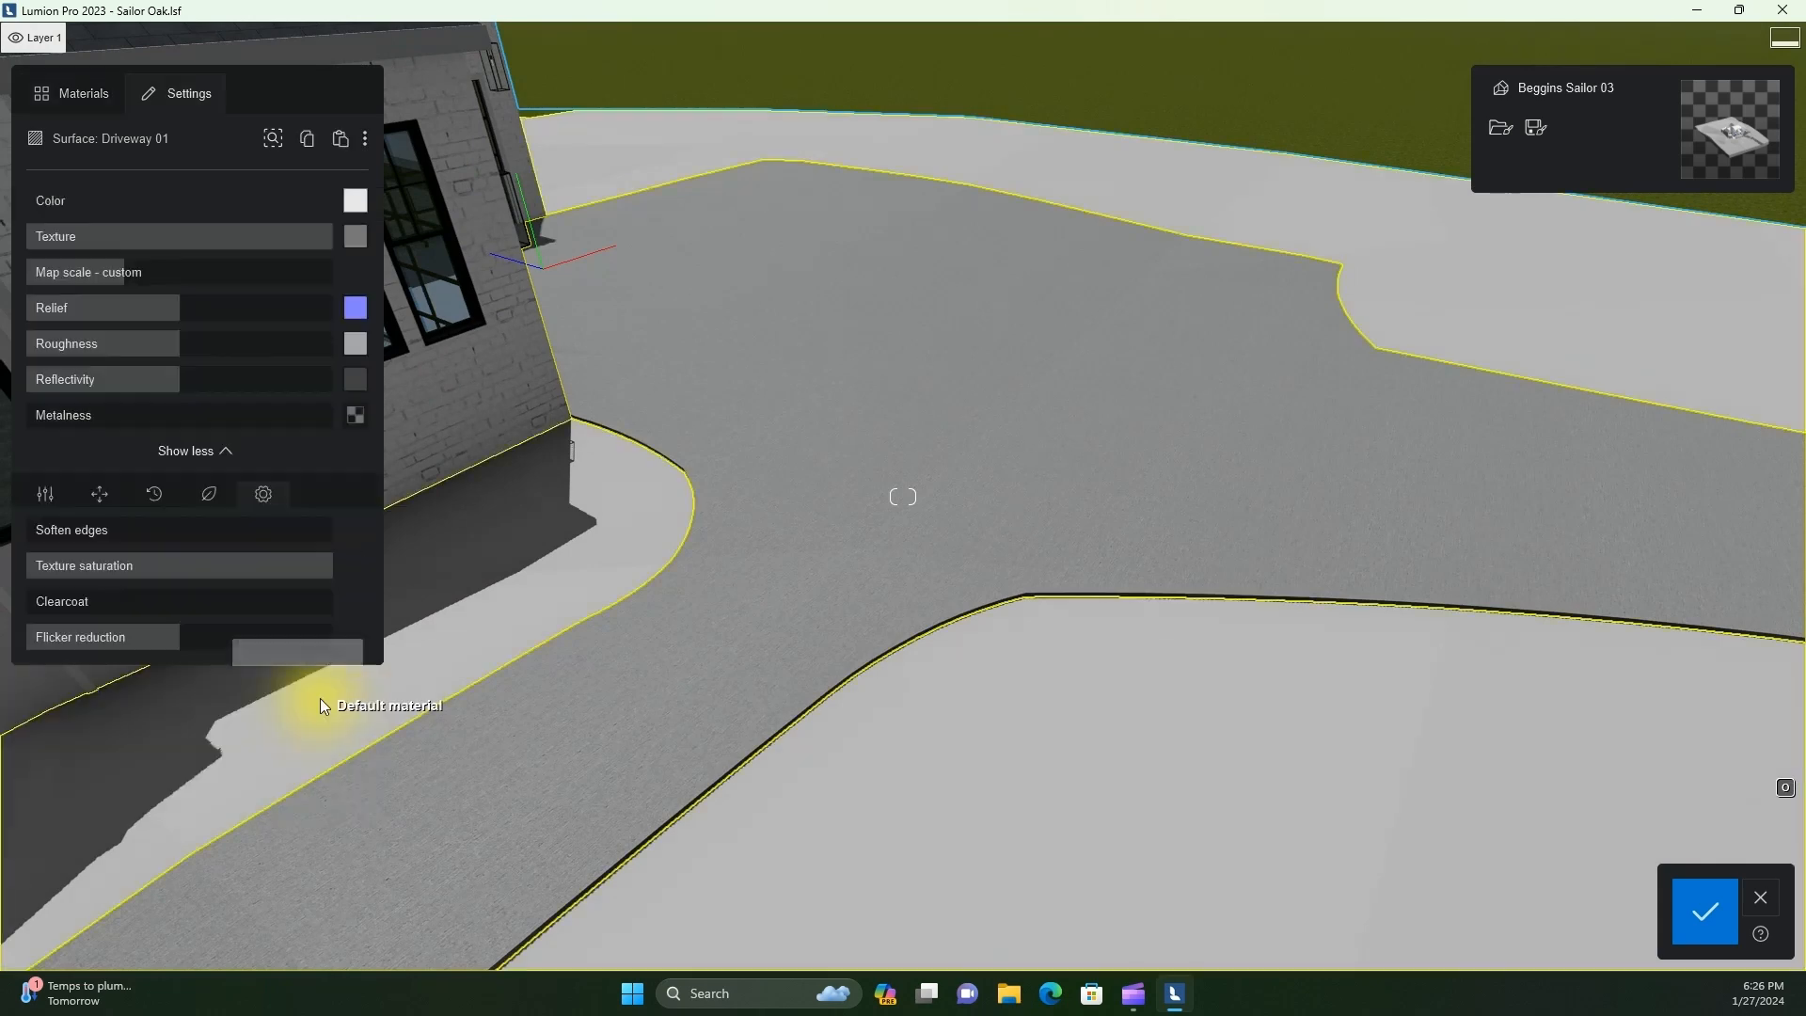
key(w)
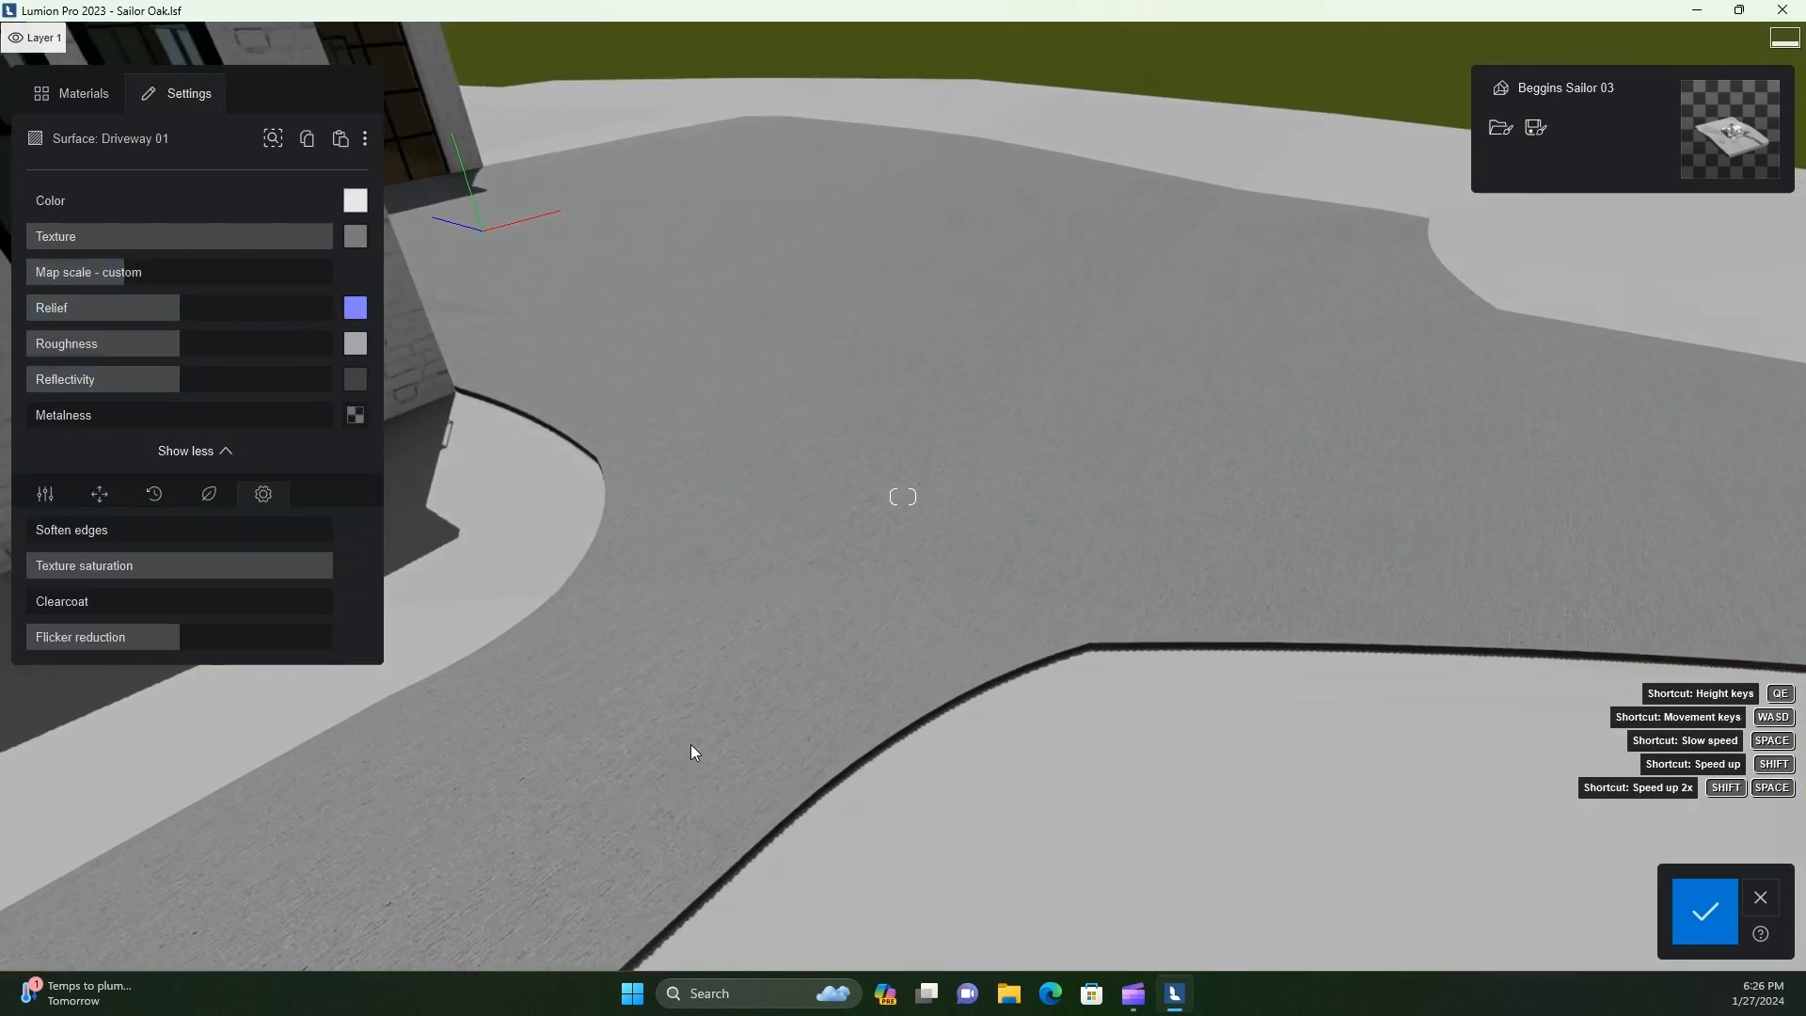
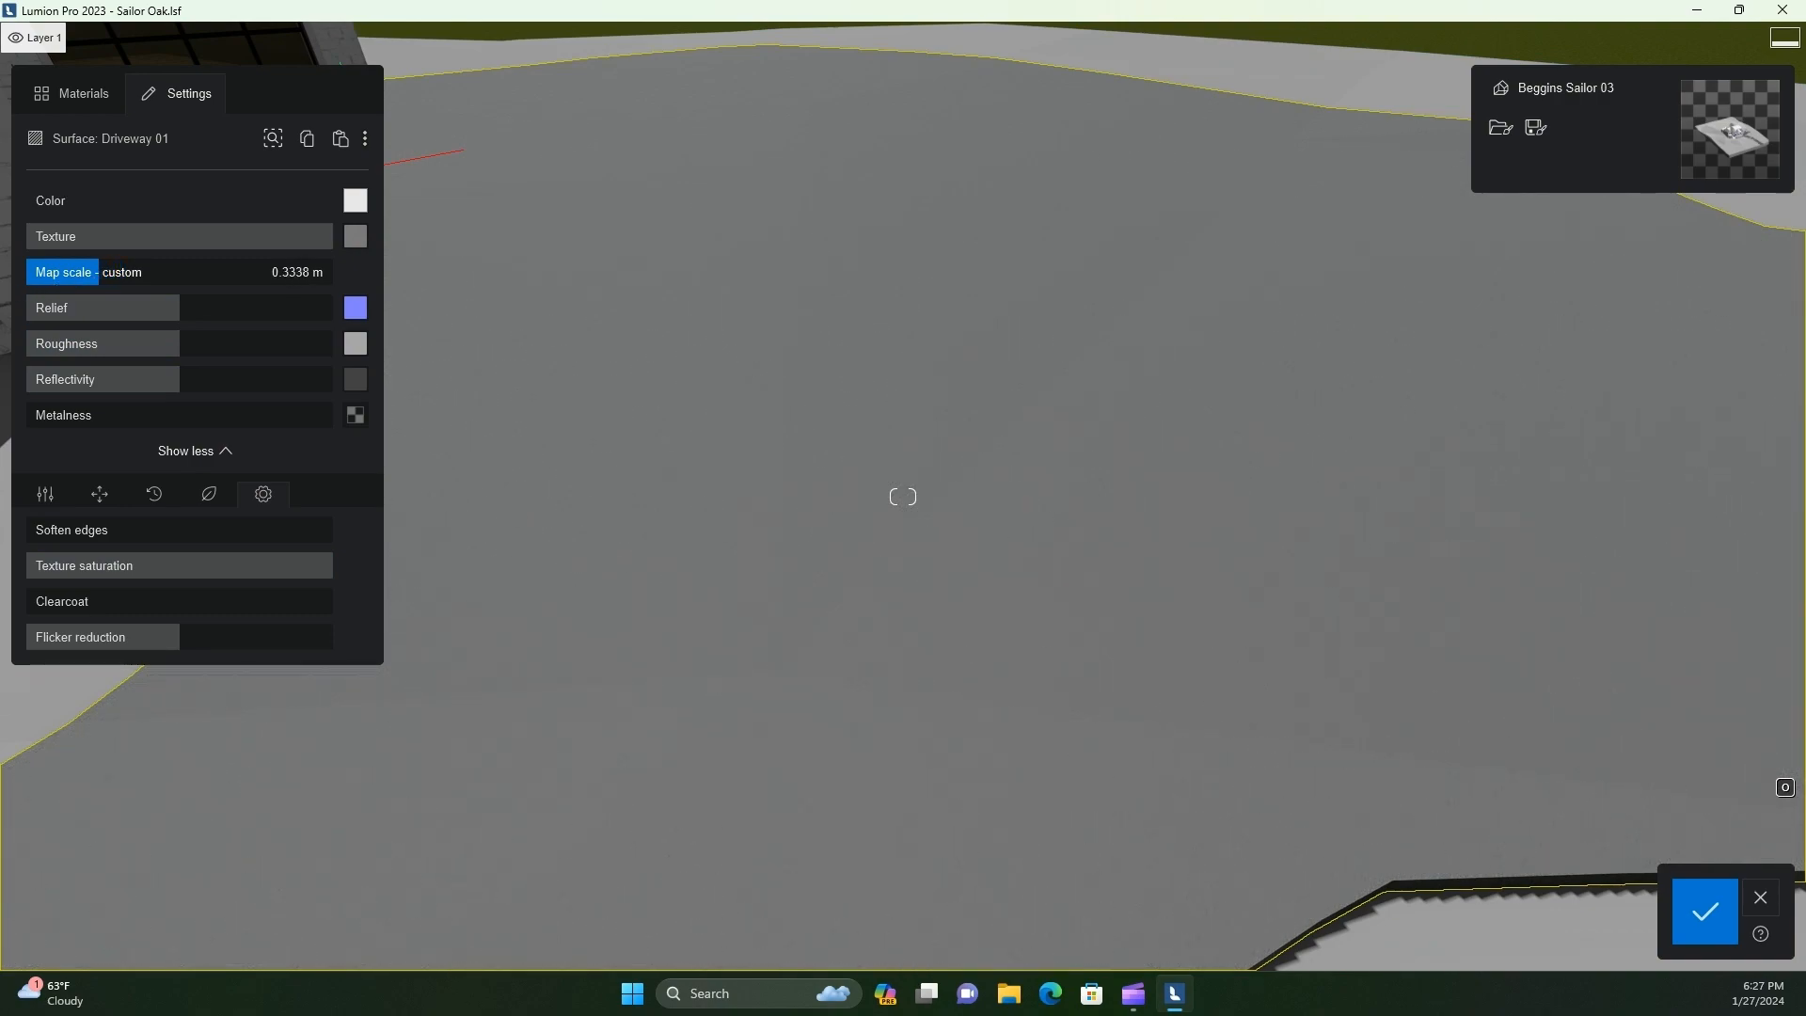
Cover the Default material ground around the driveway with a striped row grass from the Landscape collection
key(s)
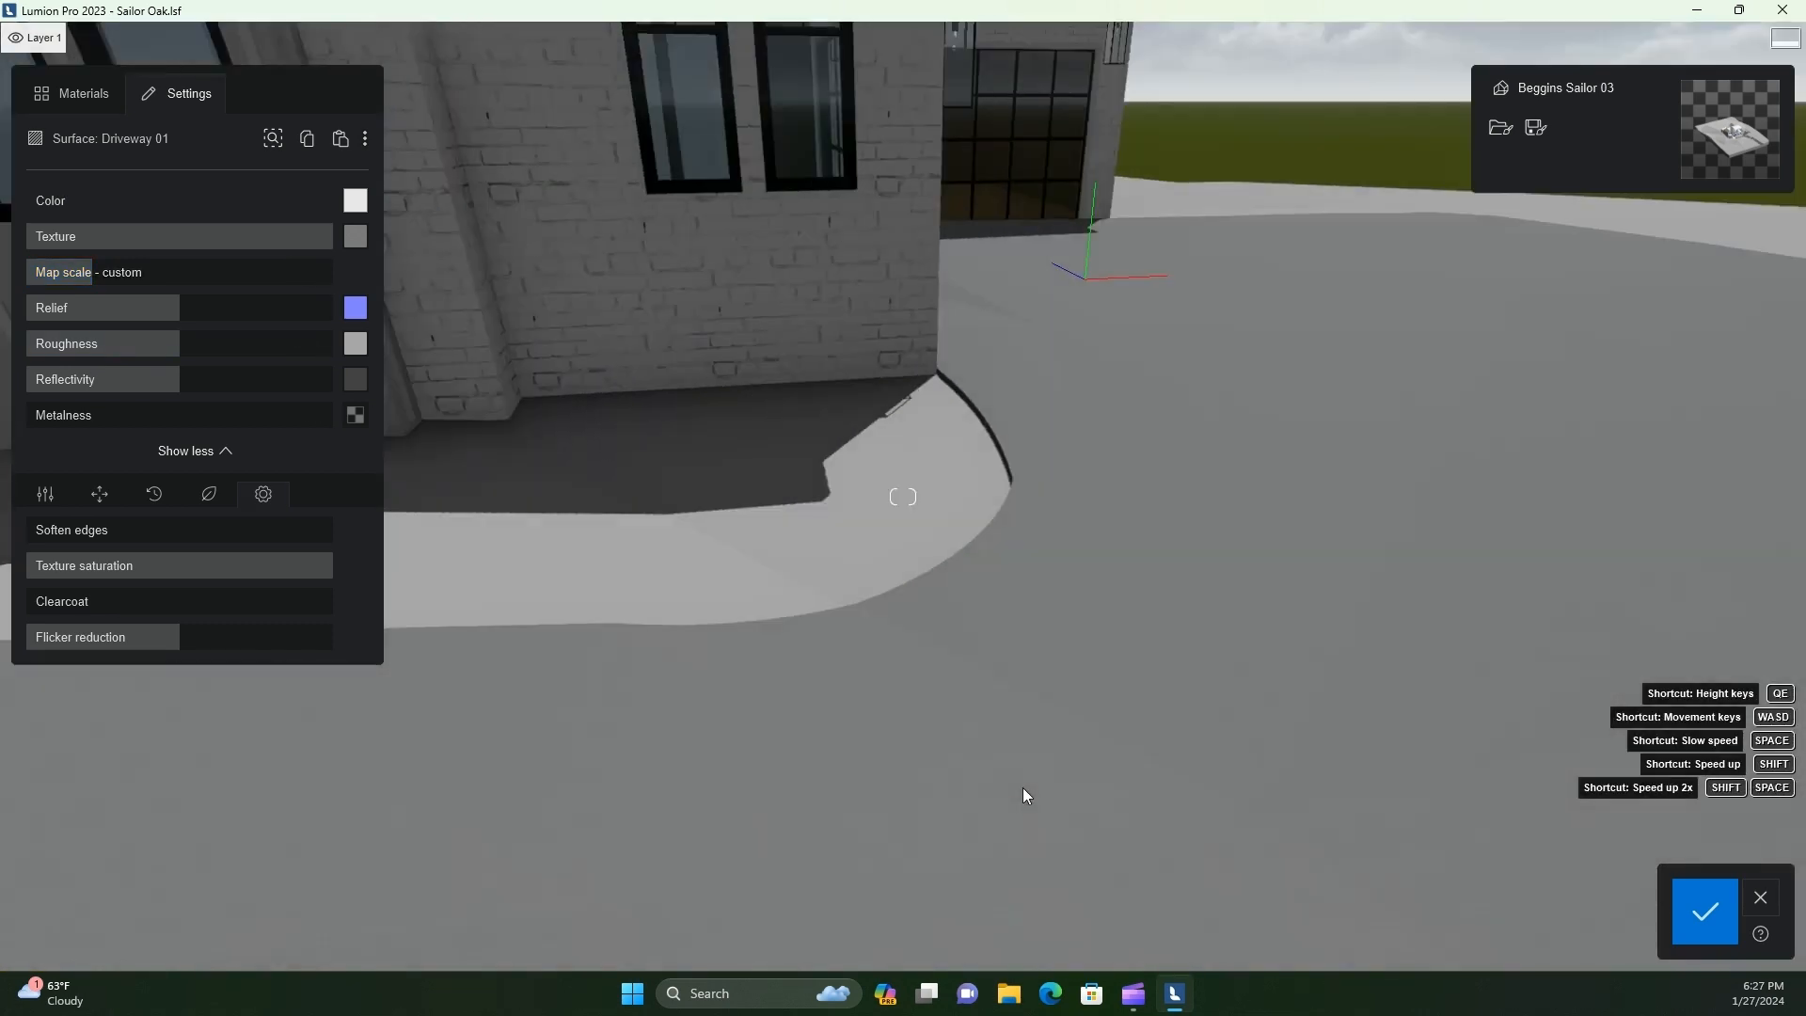
key(s)
right_drag(1023, 787, 725, 725)
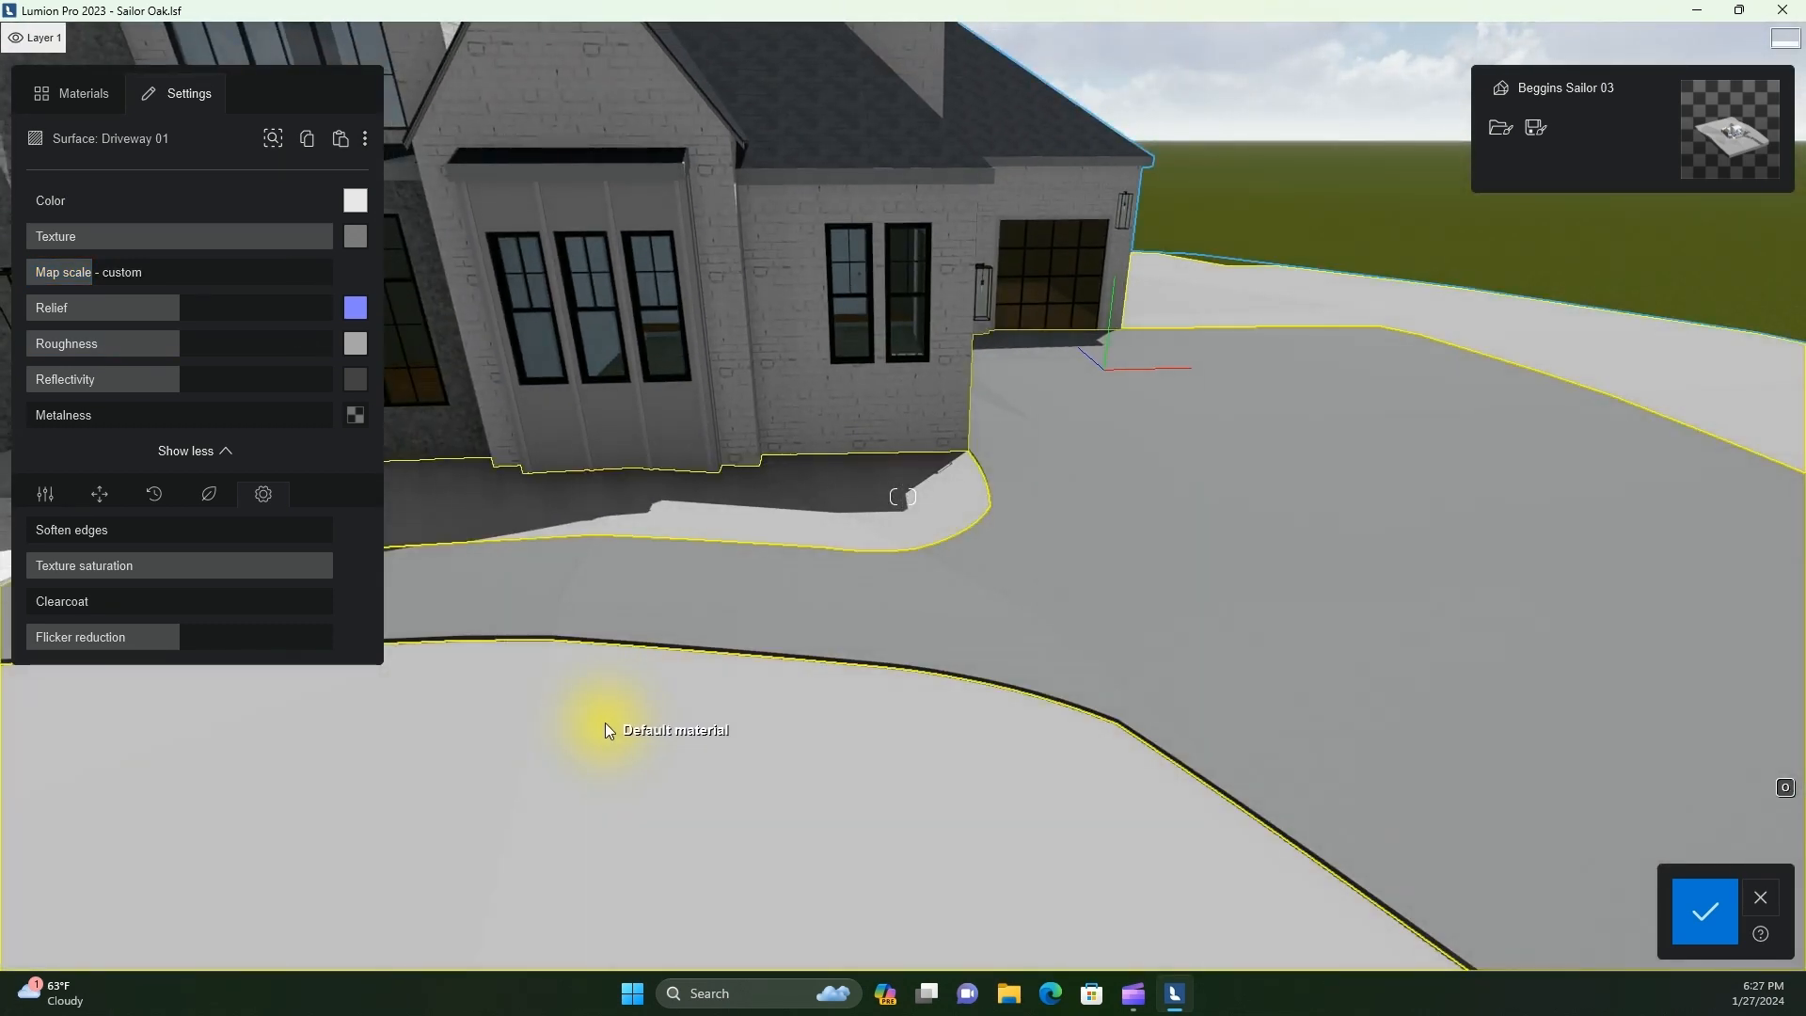
click(608, 730)
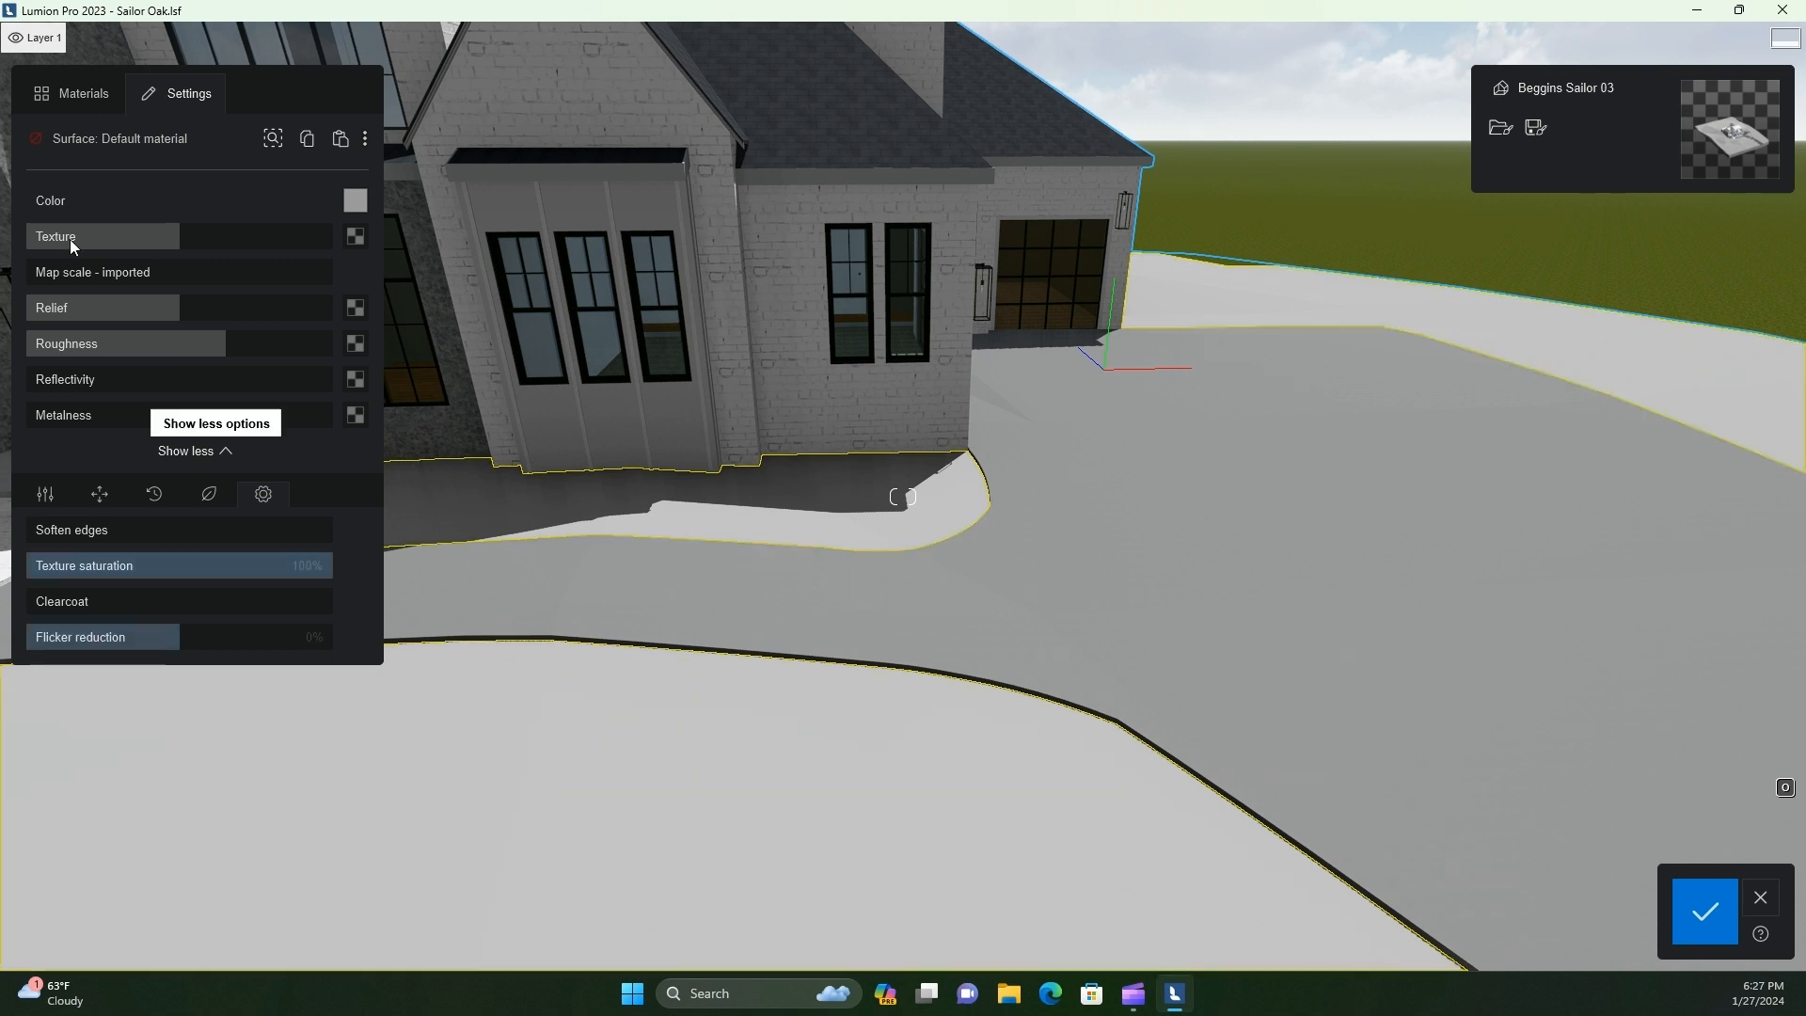
click(74, 93)
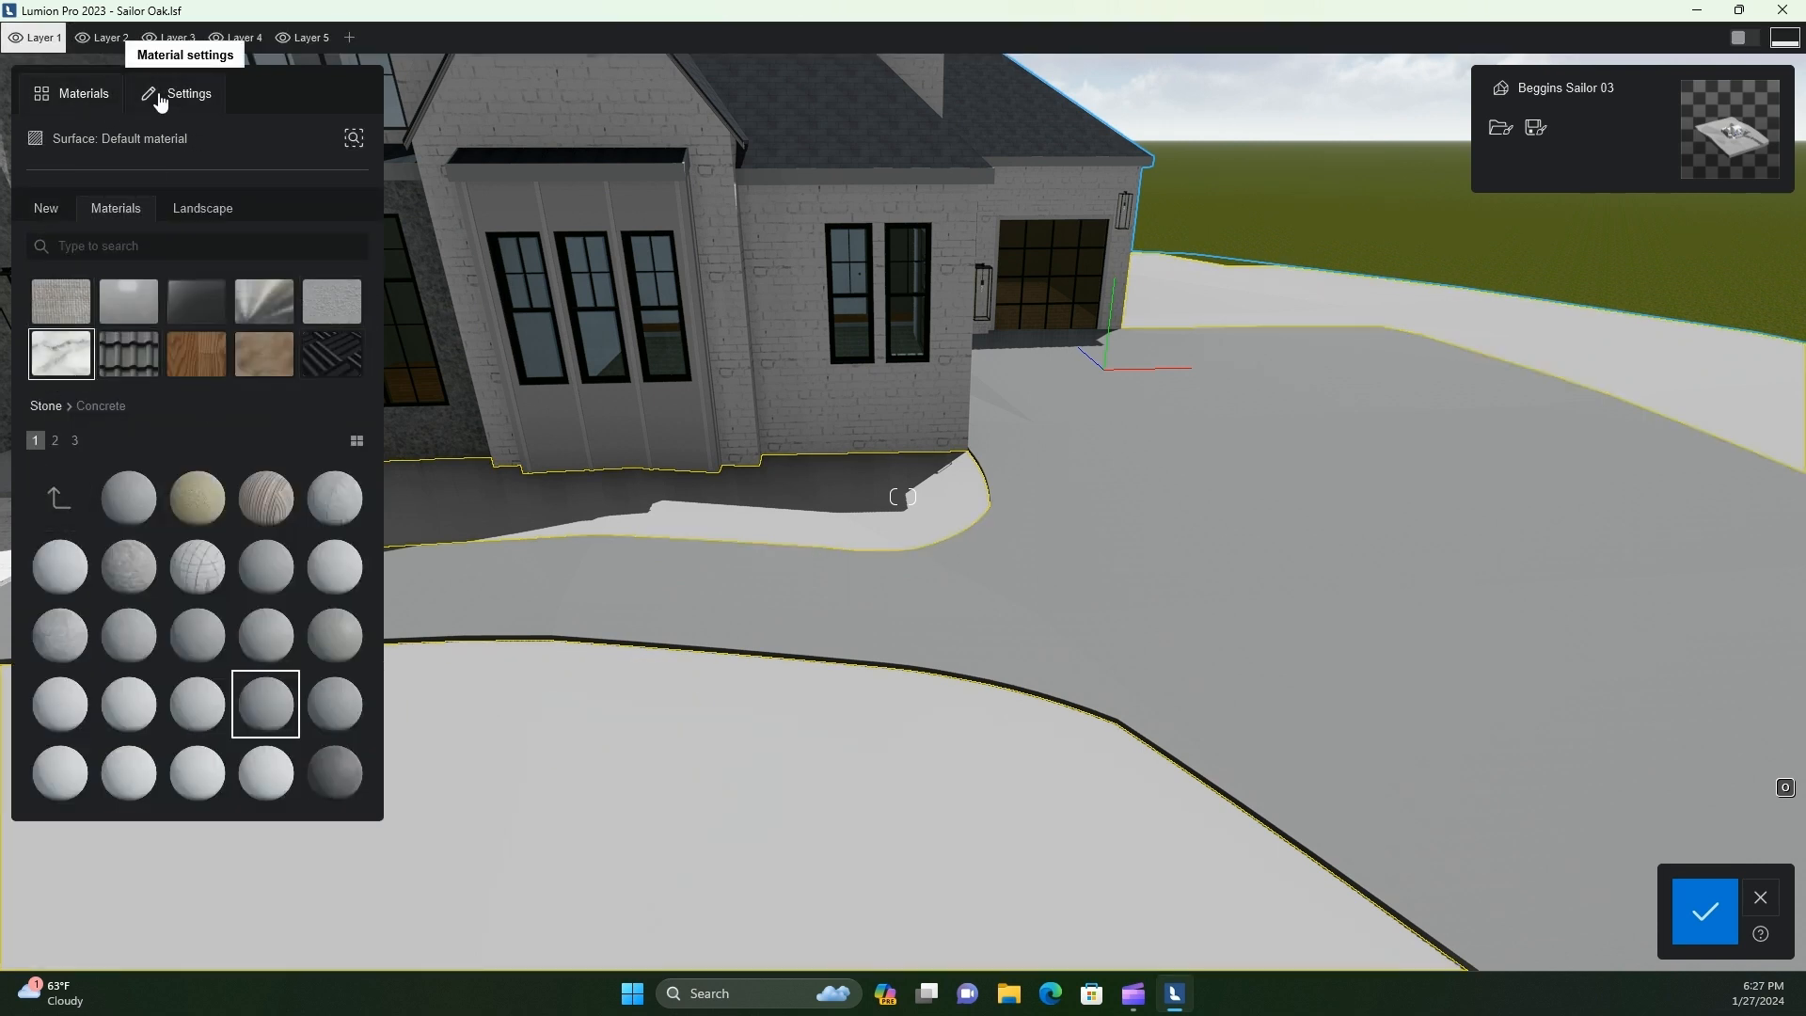
click(49, 211)
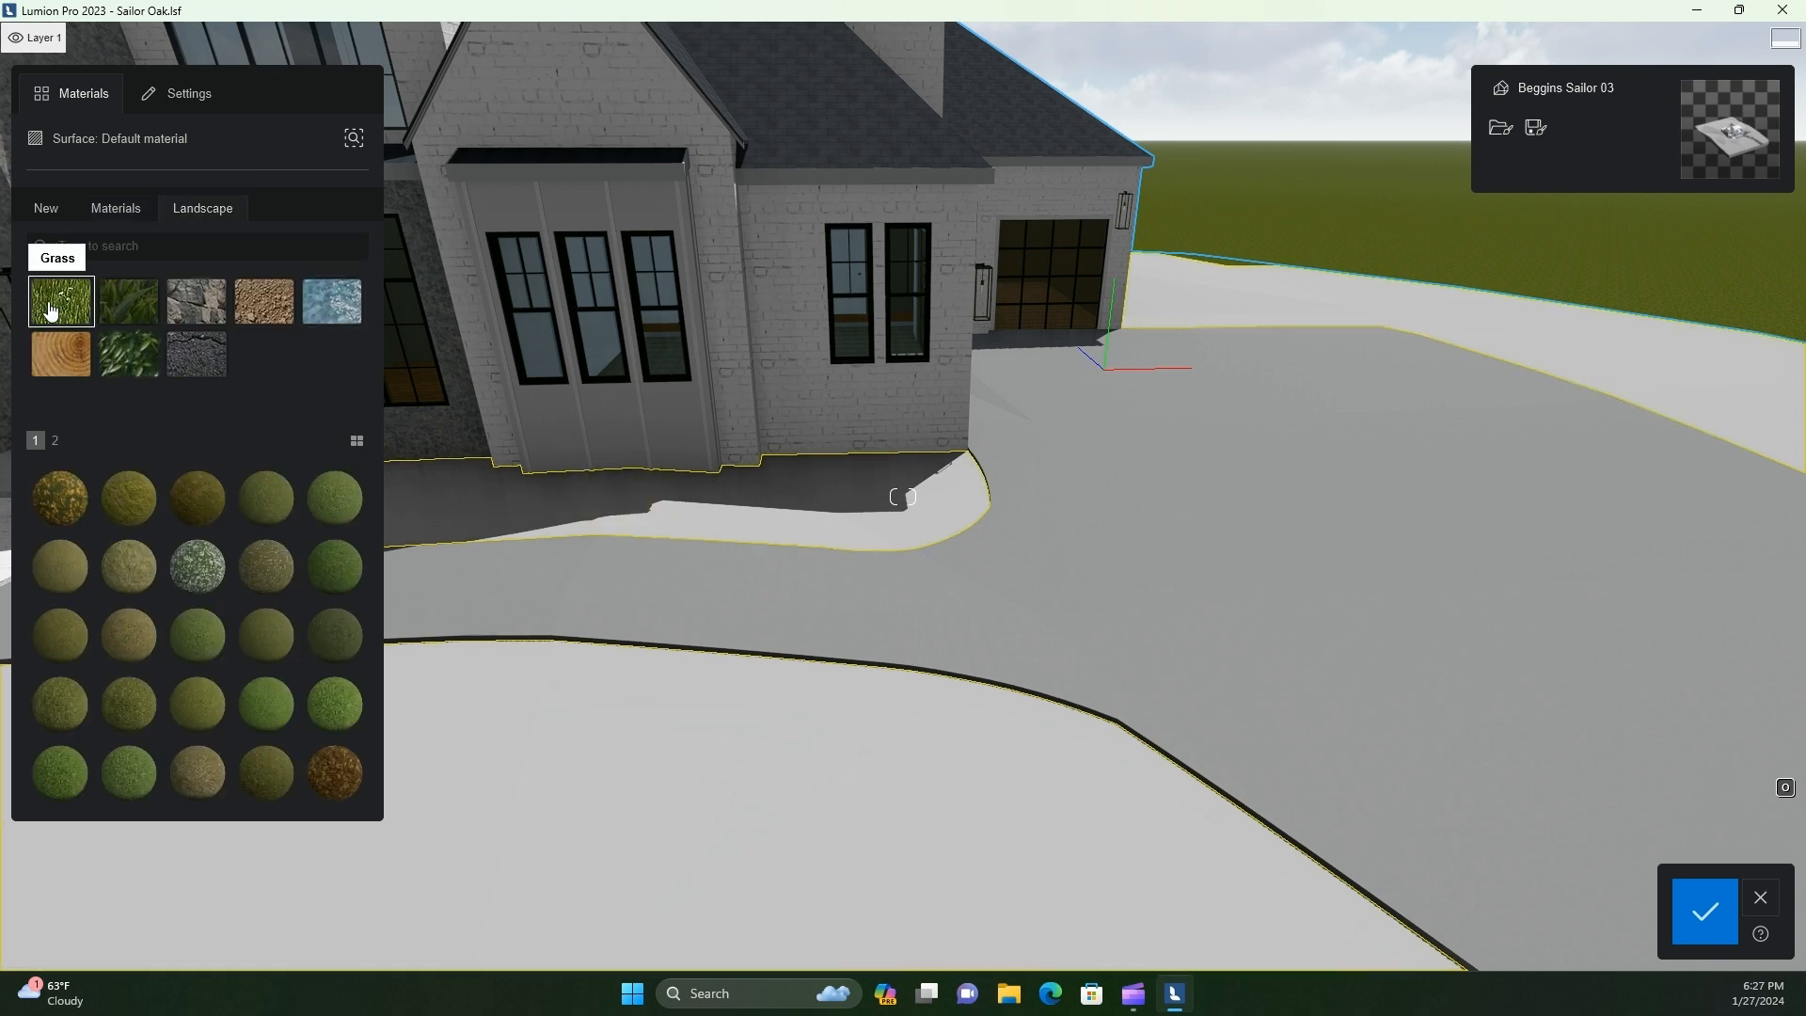
click(129, 312)
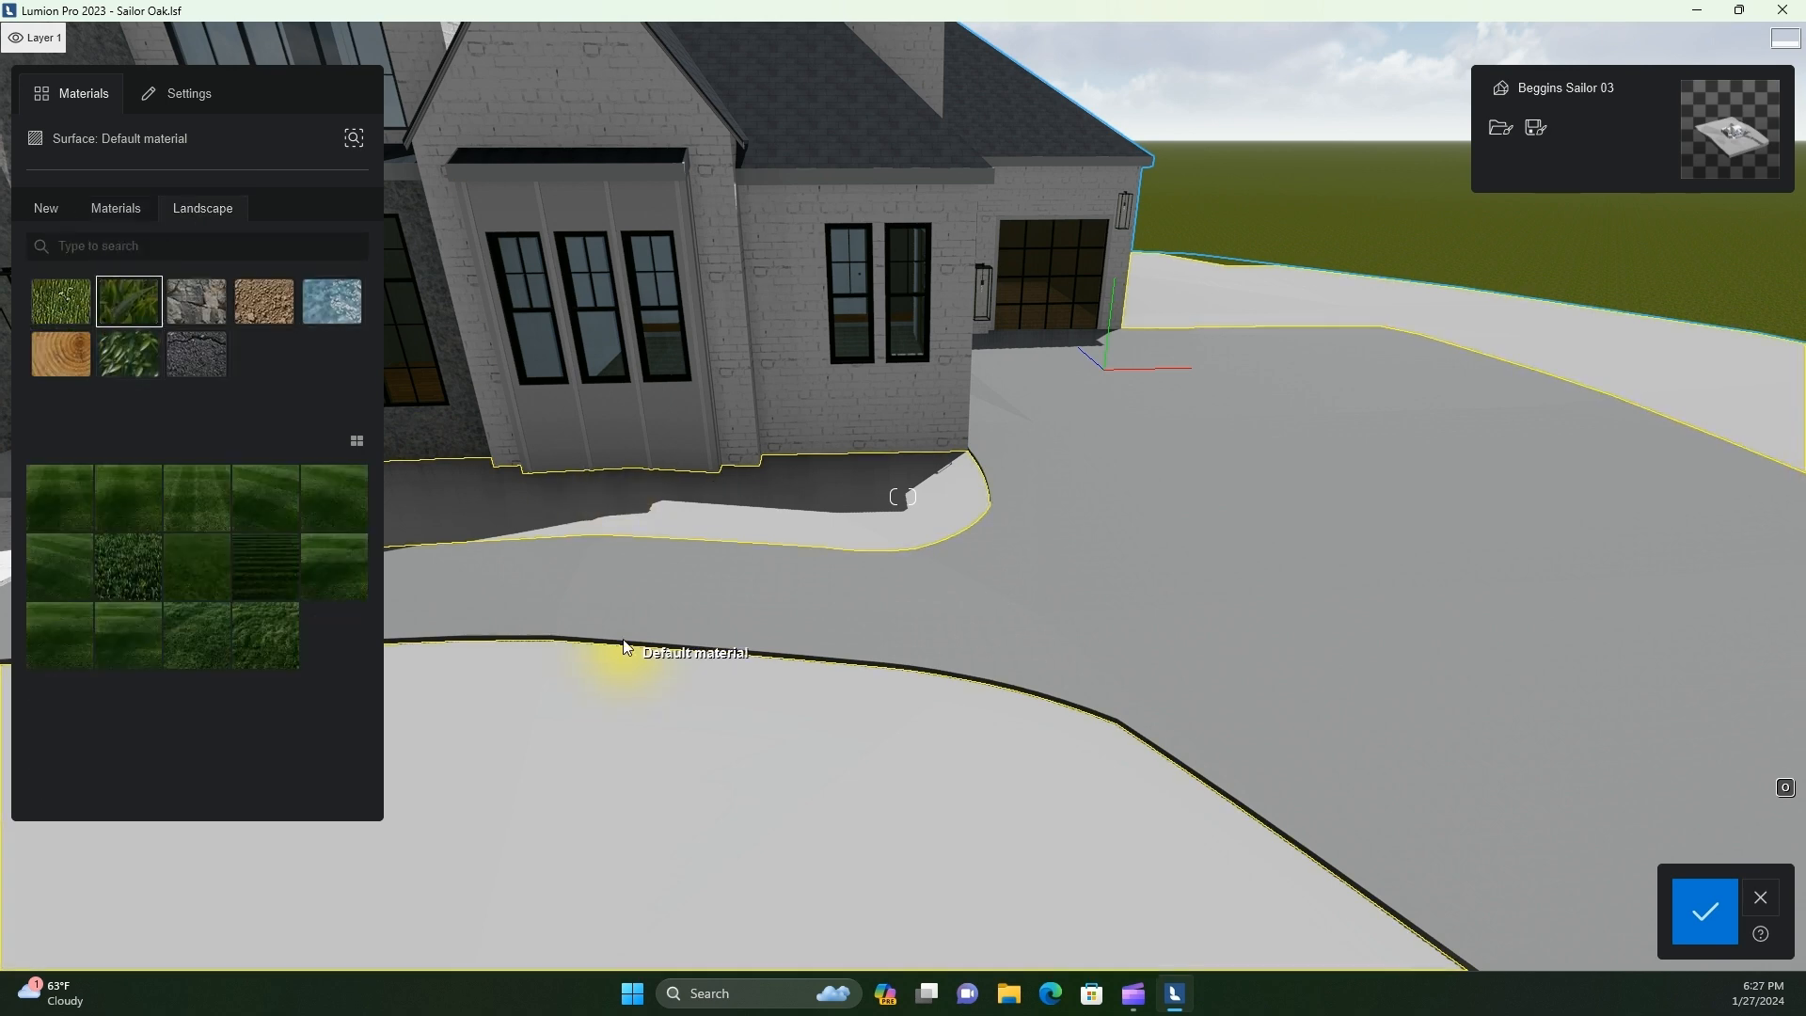
click(76, 576)
scroll(707, 730, down, 2)
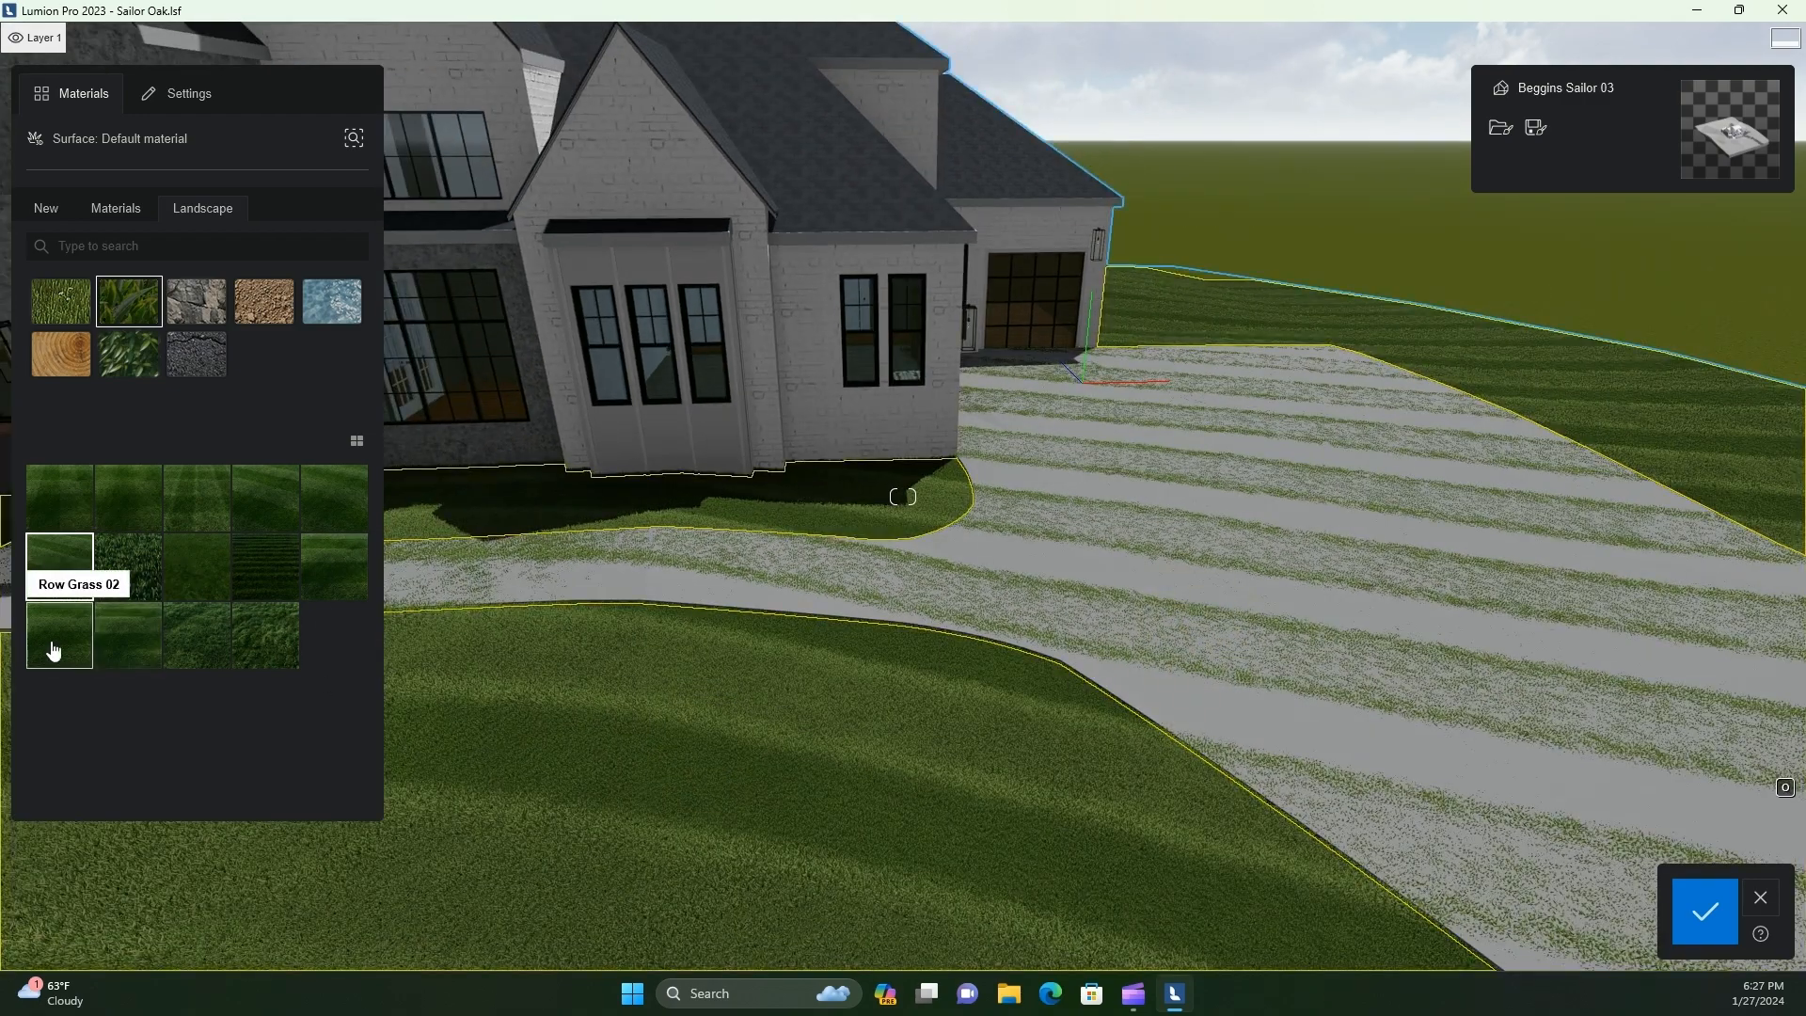
click(53, 651)
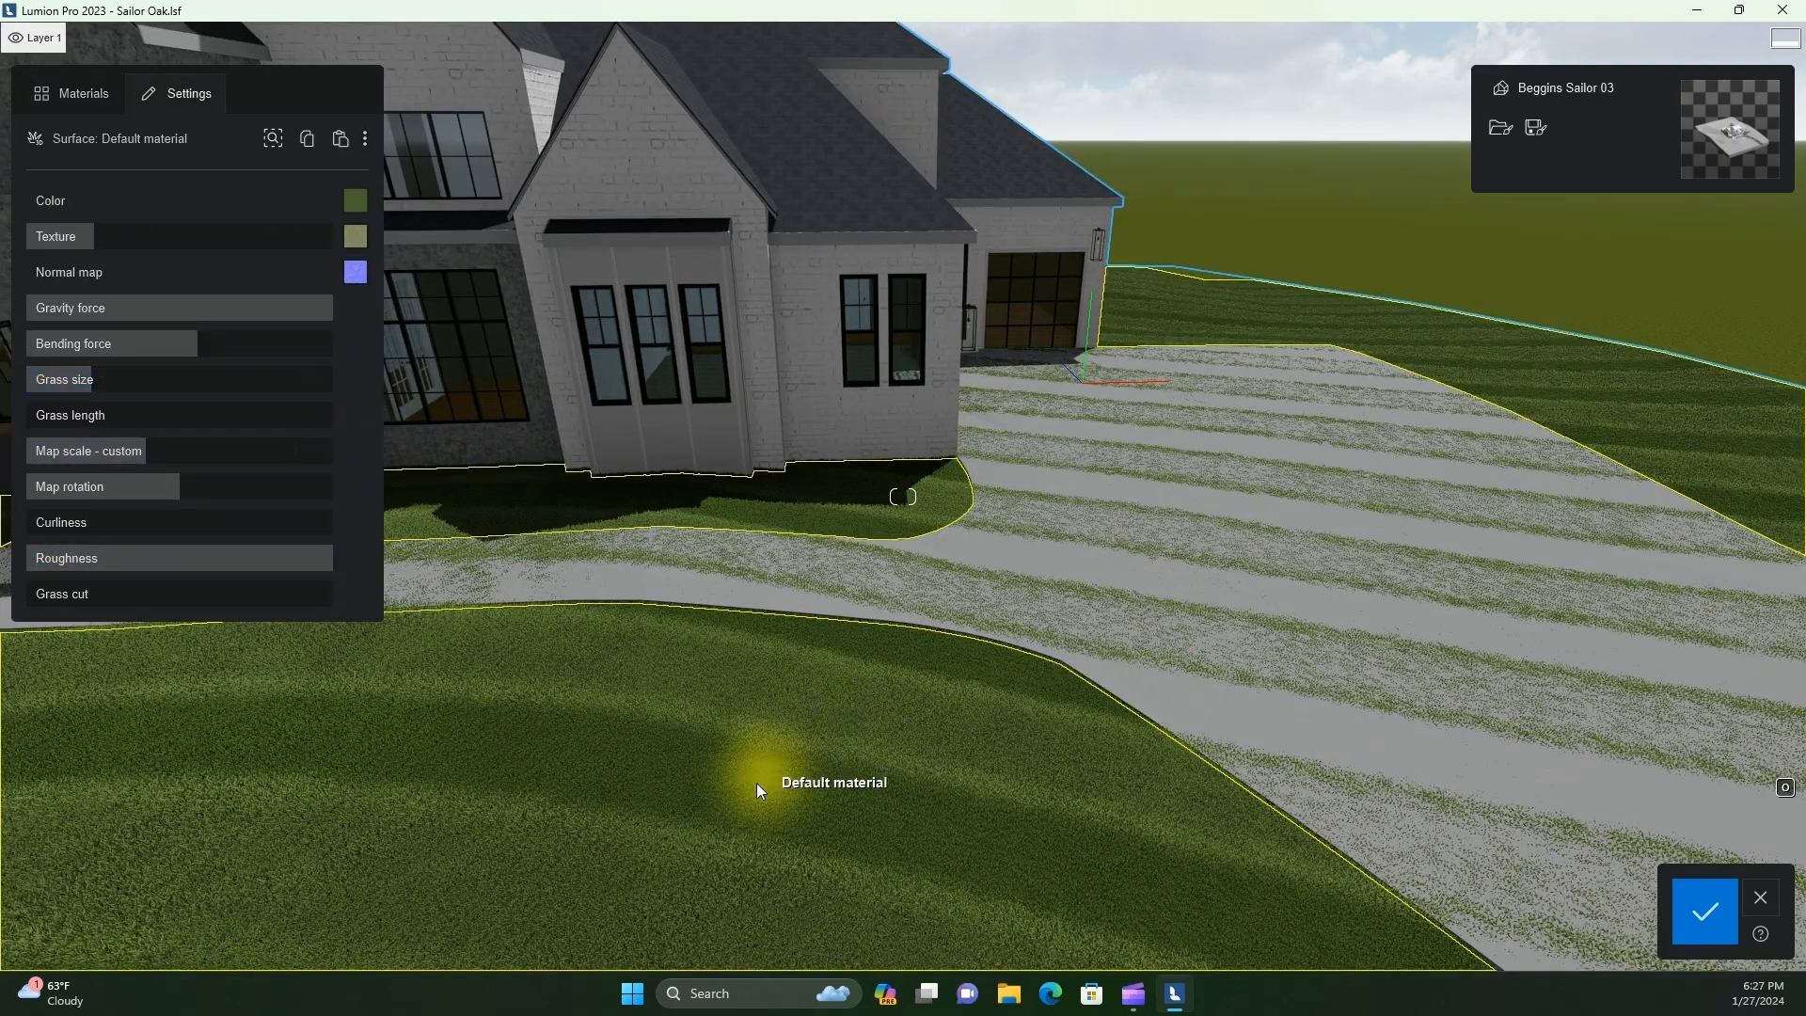
Reduce the grass size of the ground material until no blades poke through the driveway
right_drag(756, 782, 350, 665)
scroll(350, 665, up, 2)
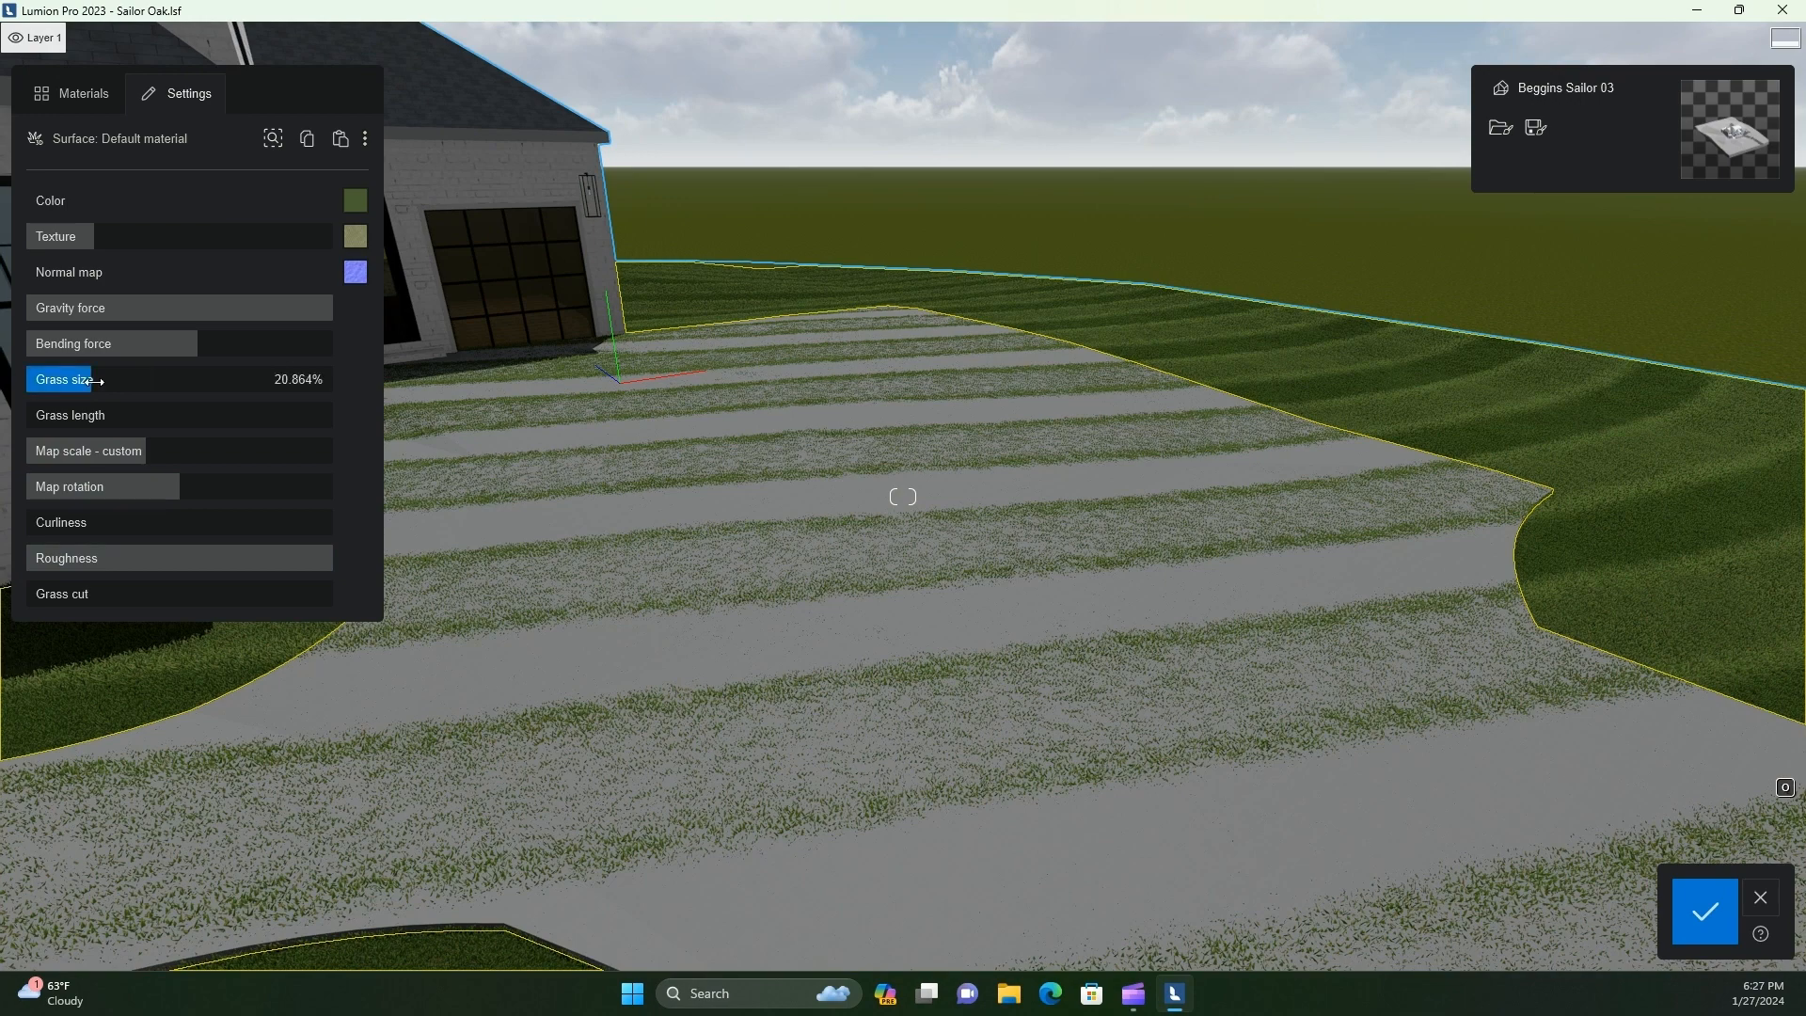
drag(83, 379, 54, 379)
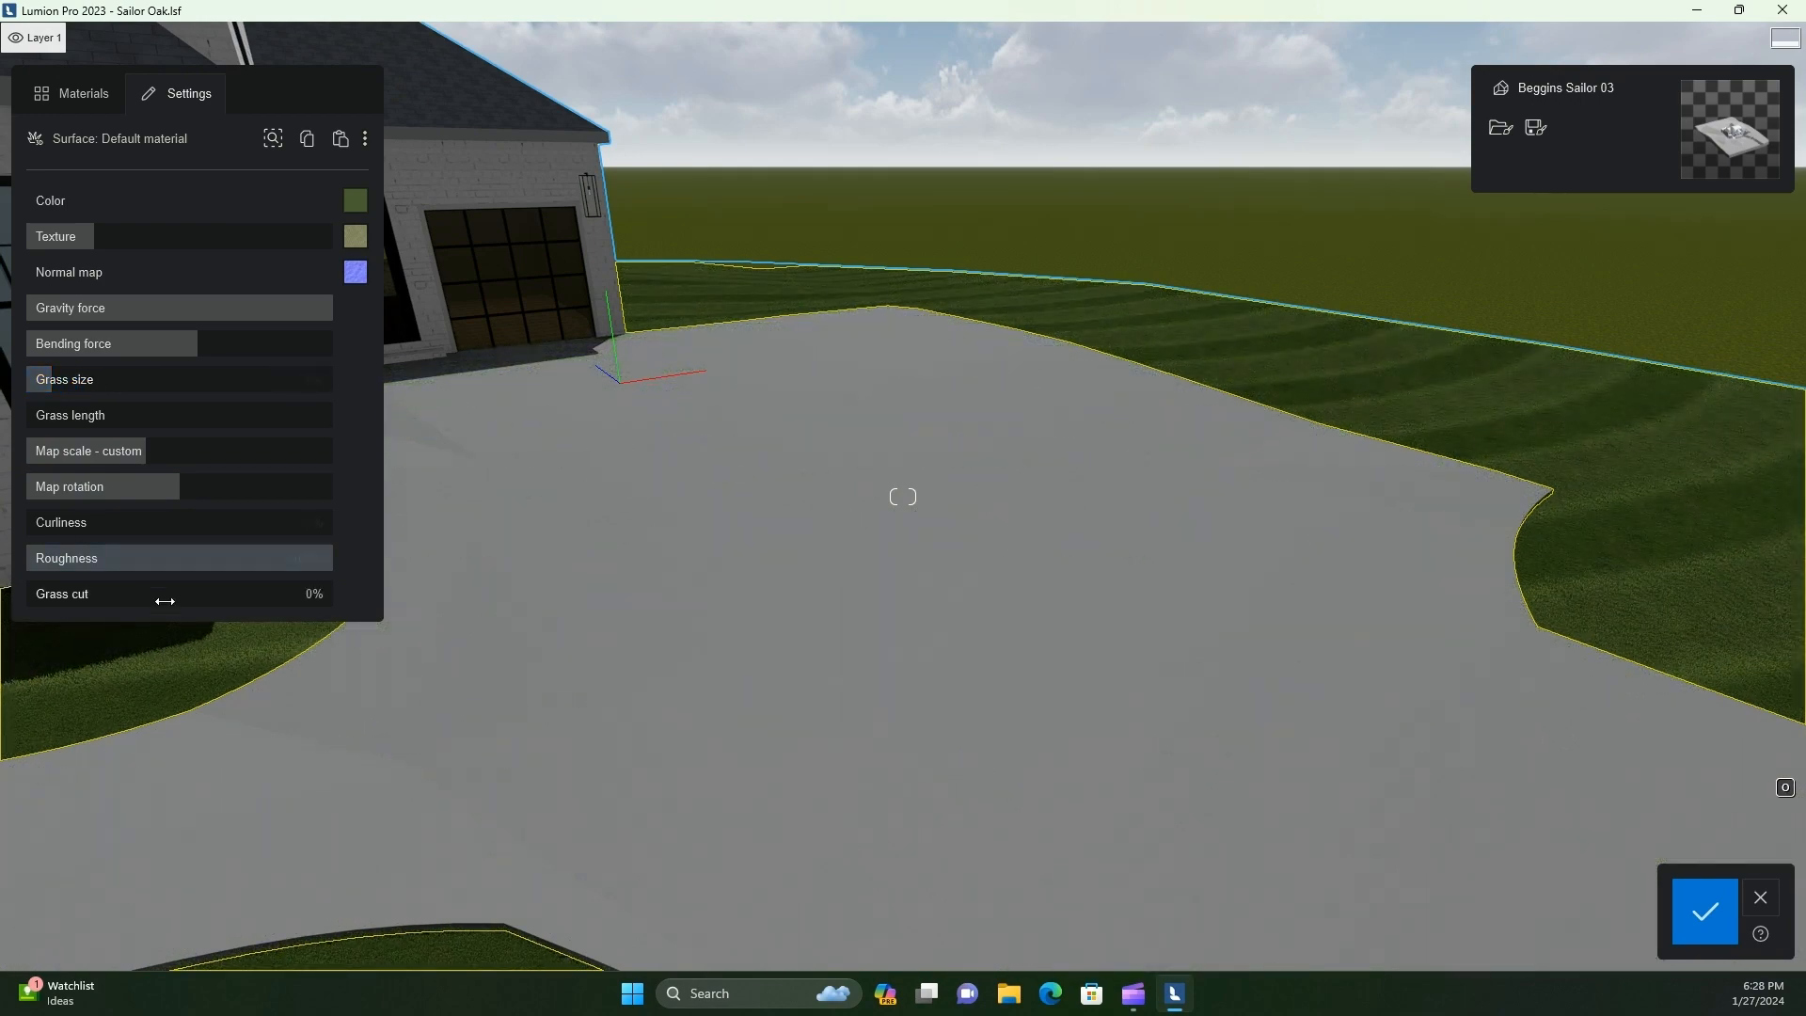
Increase the map scale of the ground's grass material to spread its mowing stripes wider
right_drag(386, 731, 388, 729)
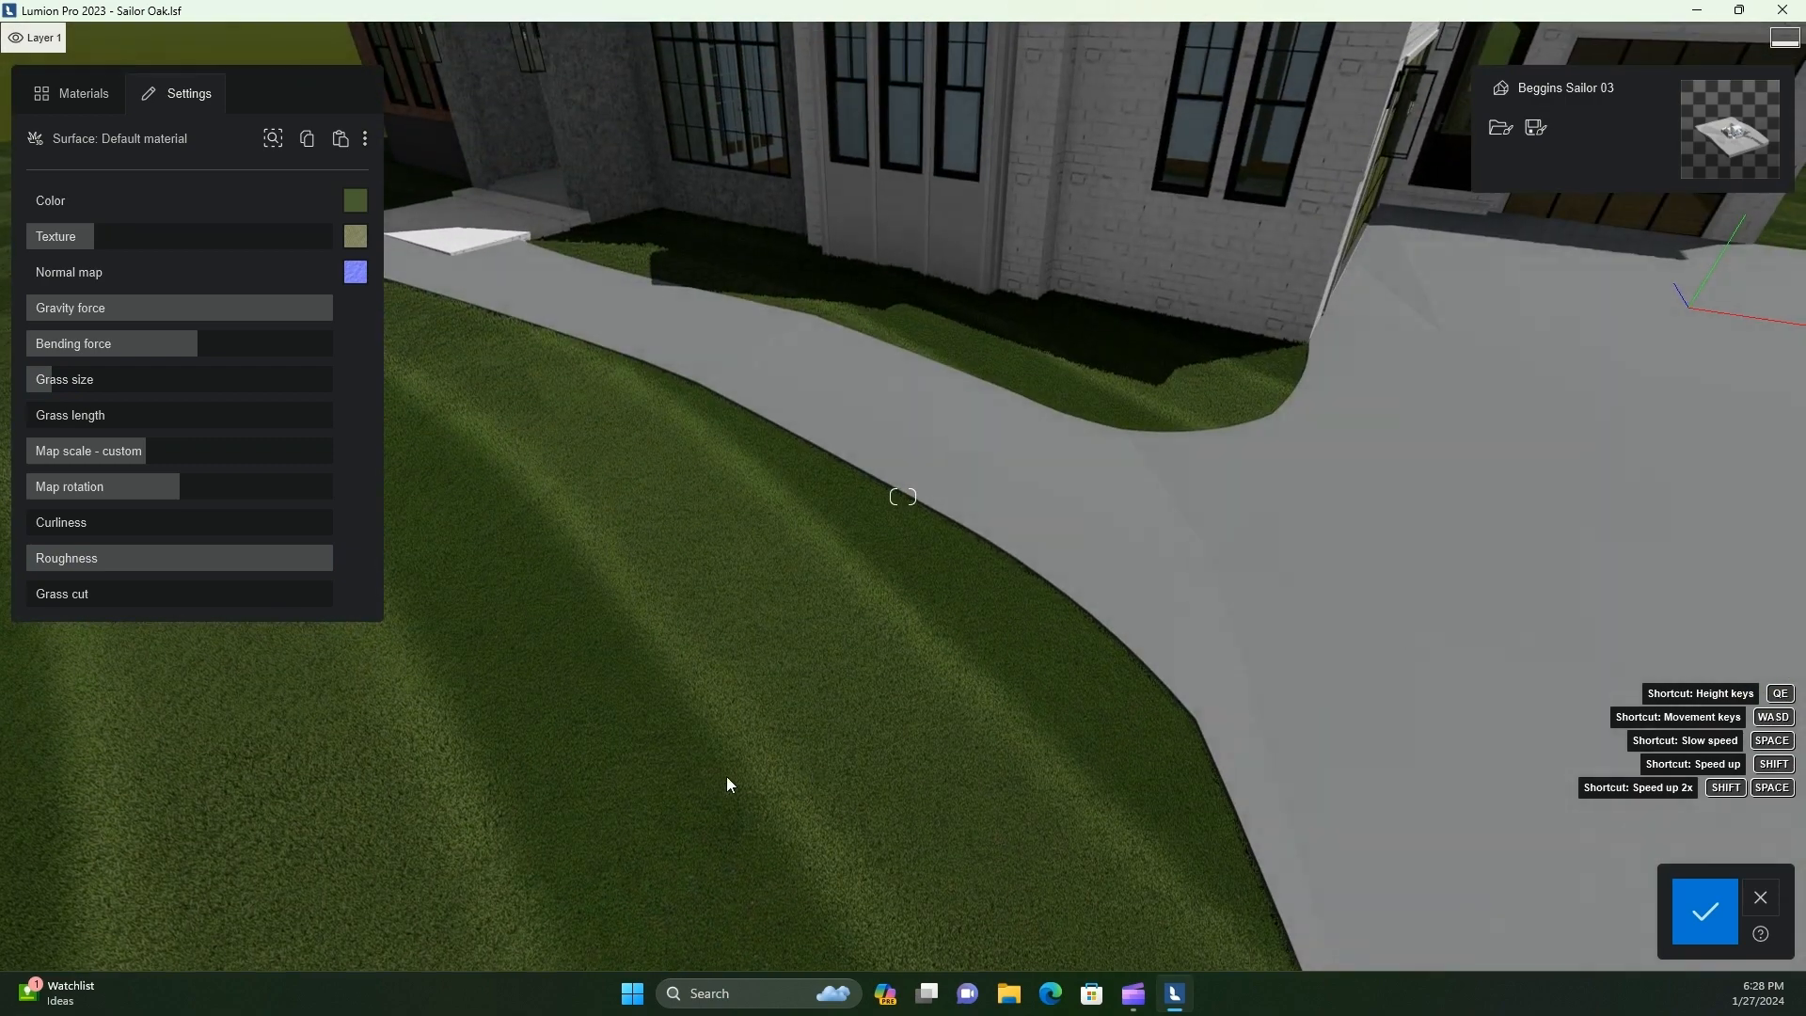
scroll(726, 804, up, 2)
scroll(720, 809, down, 4)
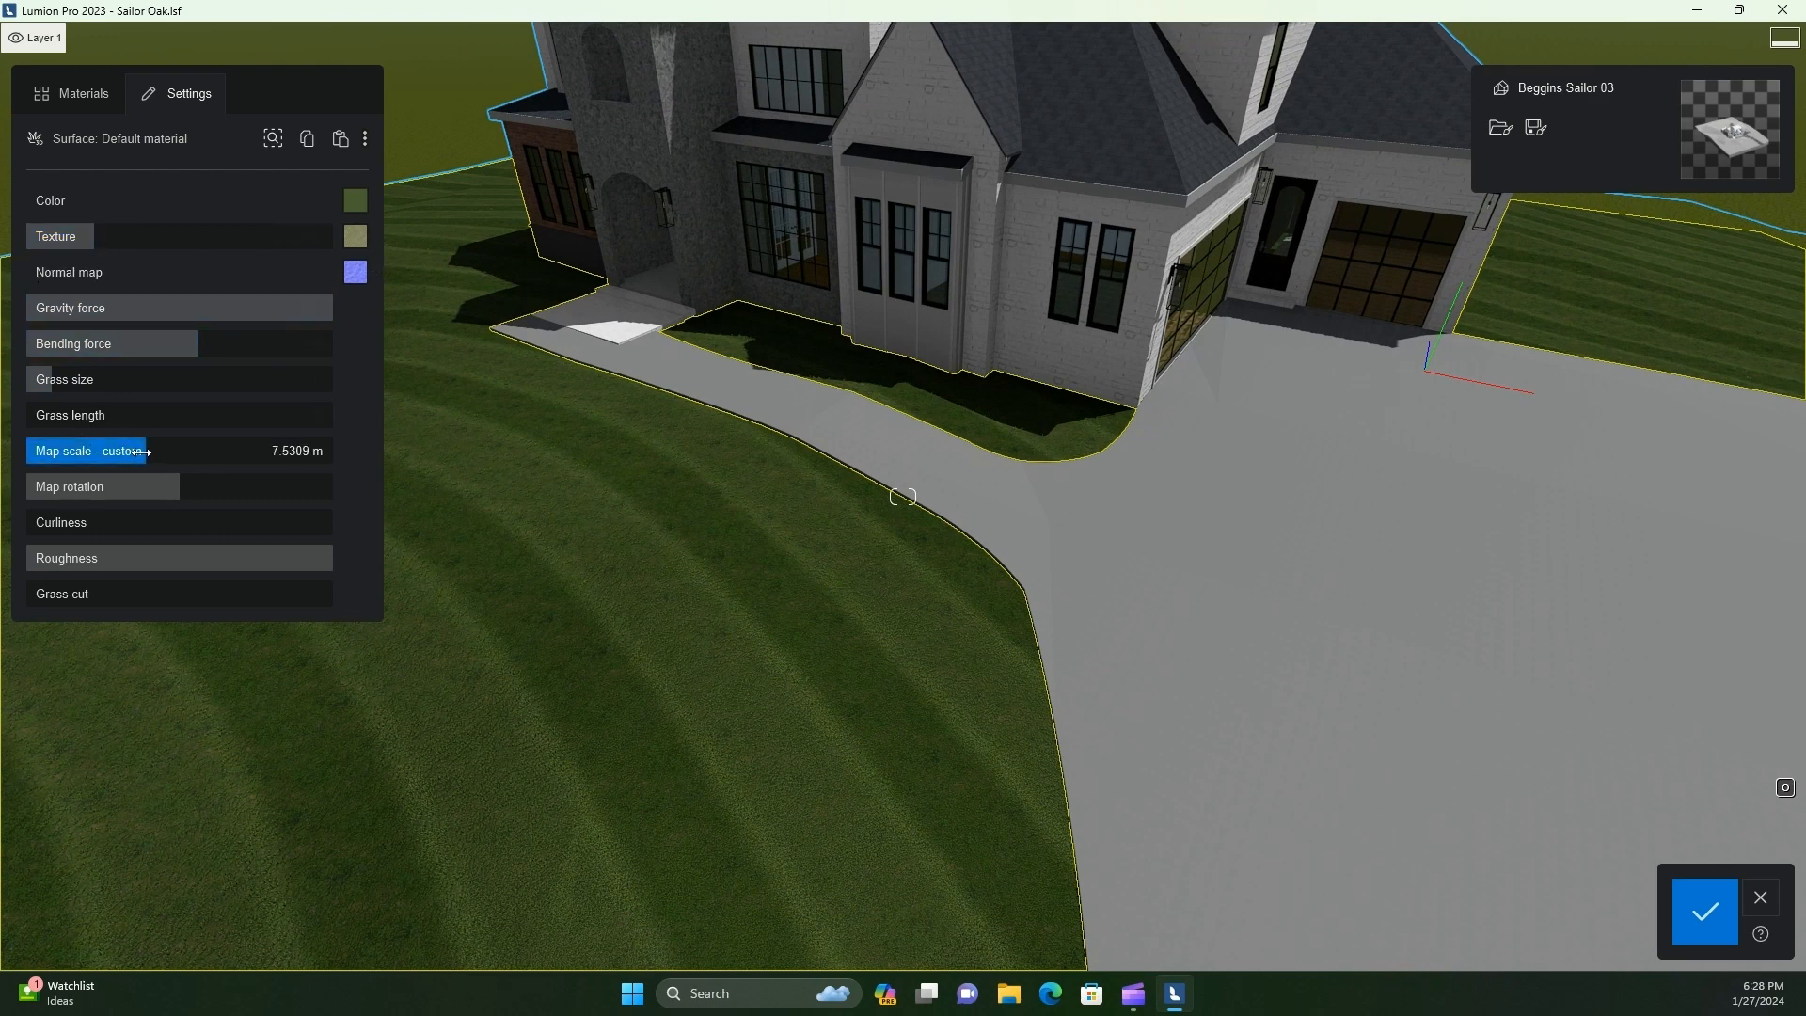
drag(141, 452, 232, 452)
scroll(504, 643, up, 3)
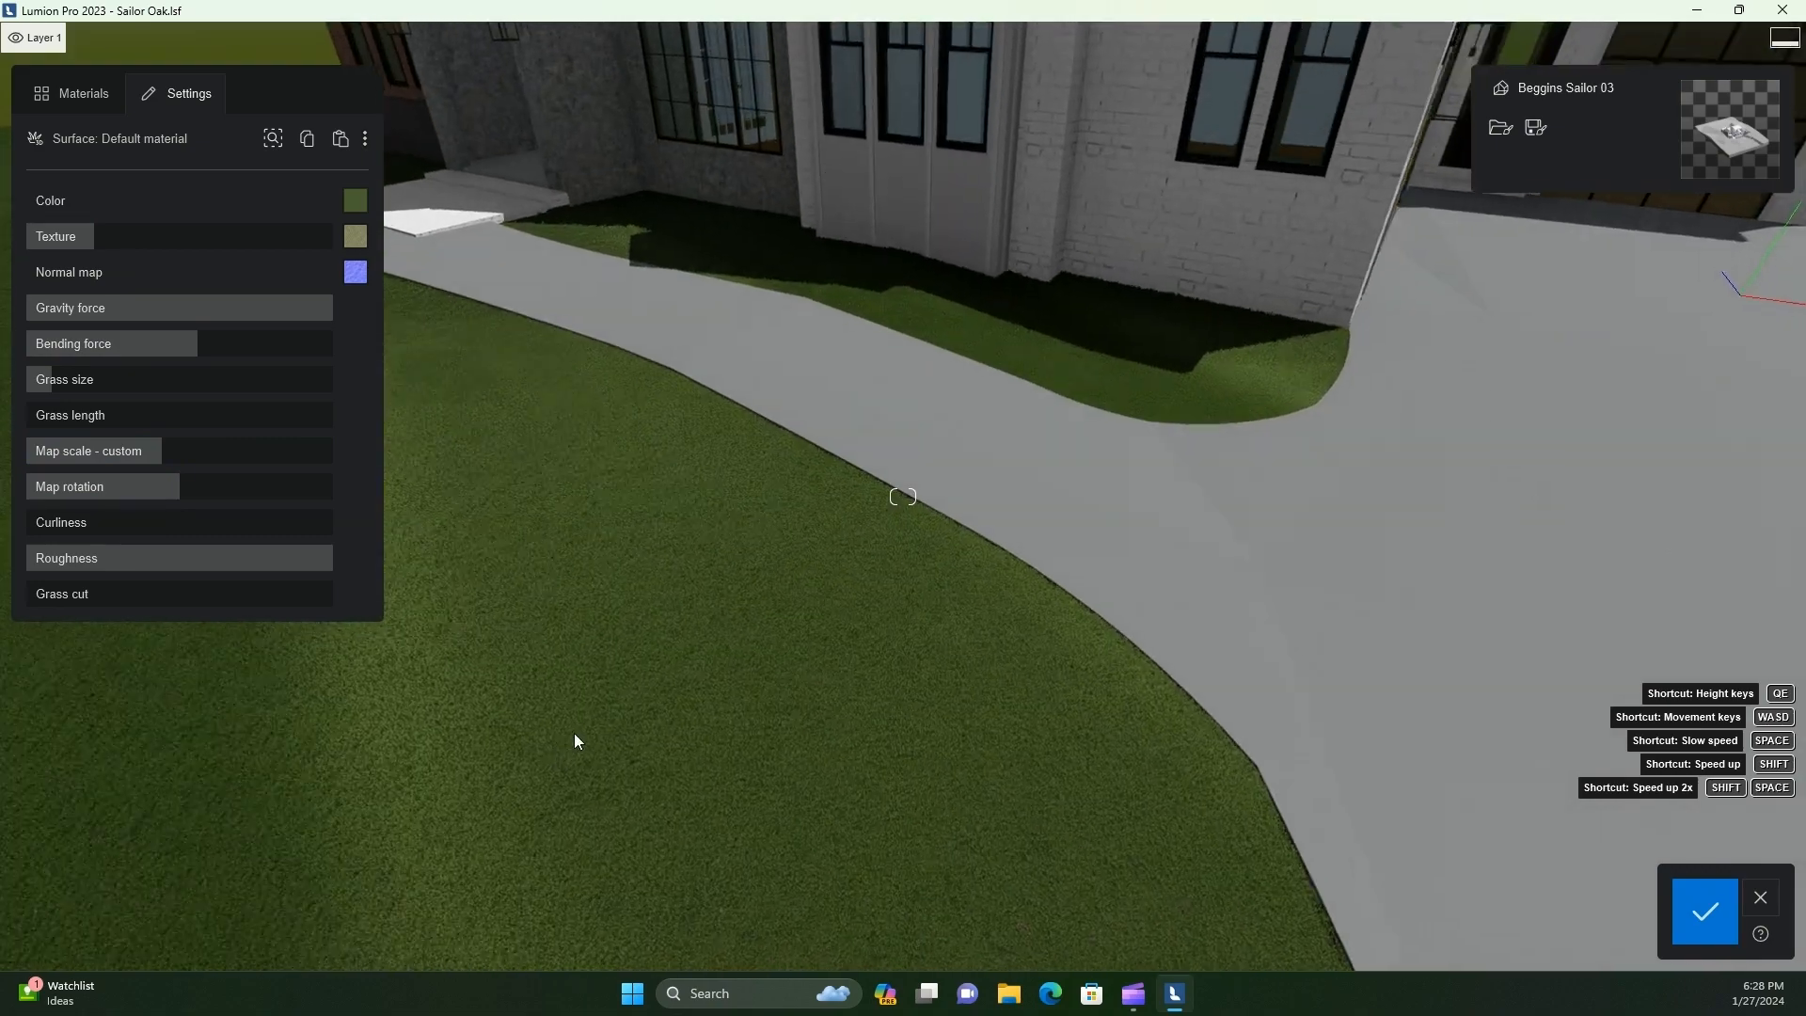
Examine the applied materials along the house front, from the driveway and garage side to the stone entrance
right_drag(573, 734, 550, 780)
key(a)
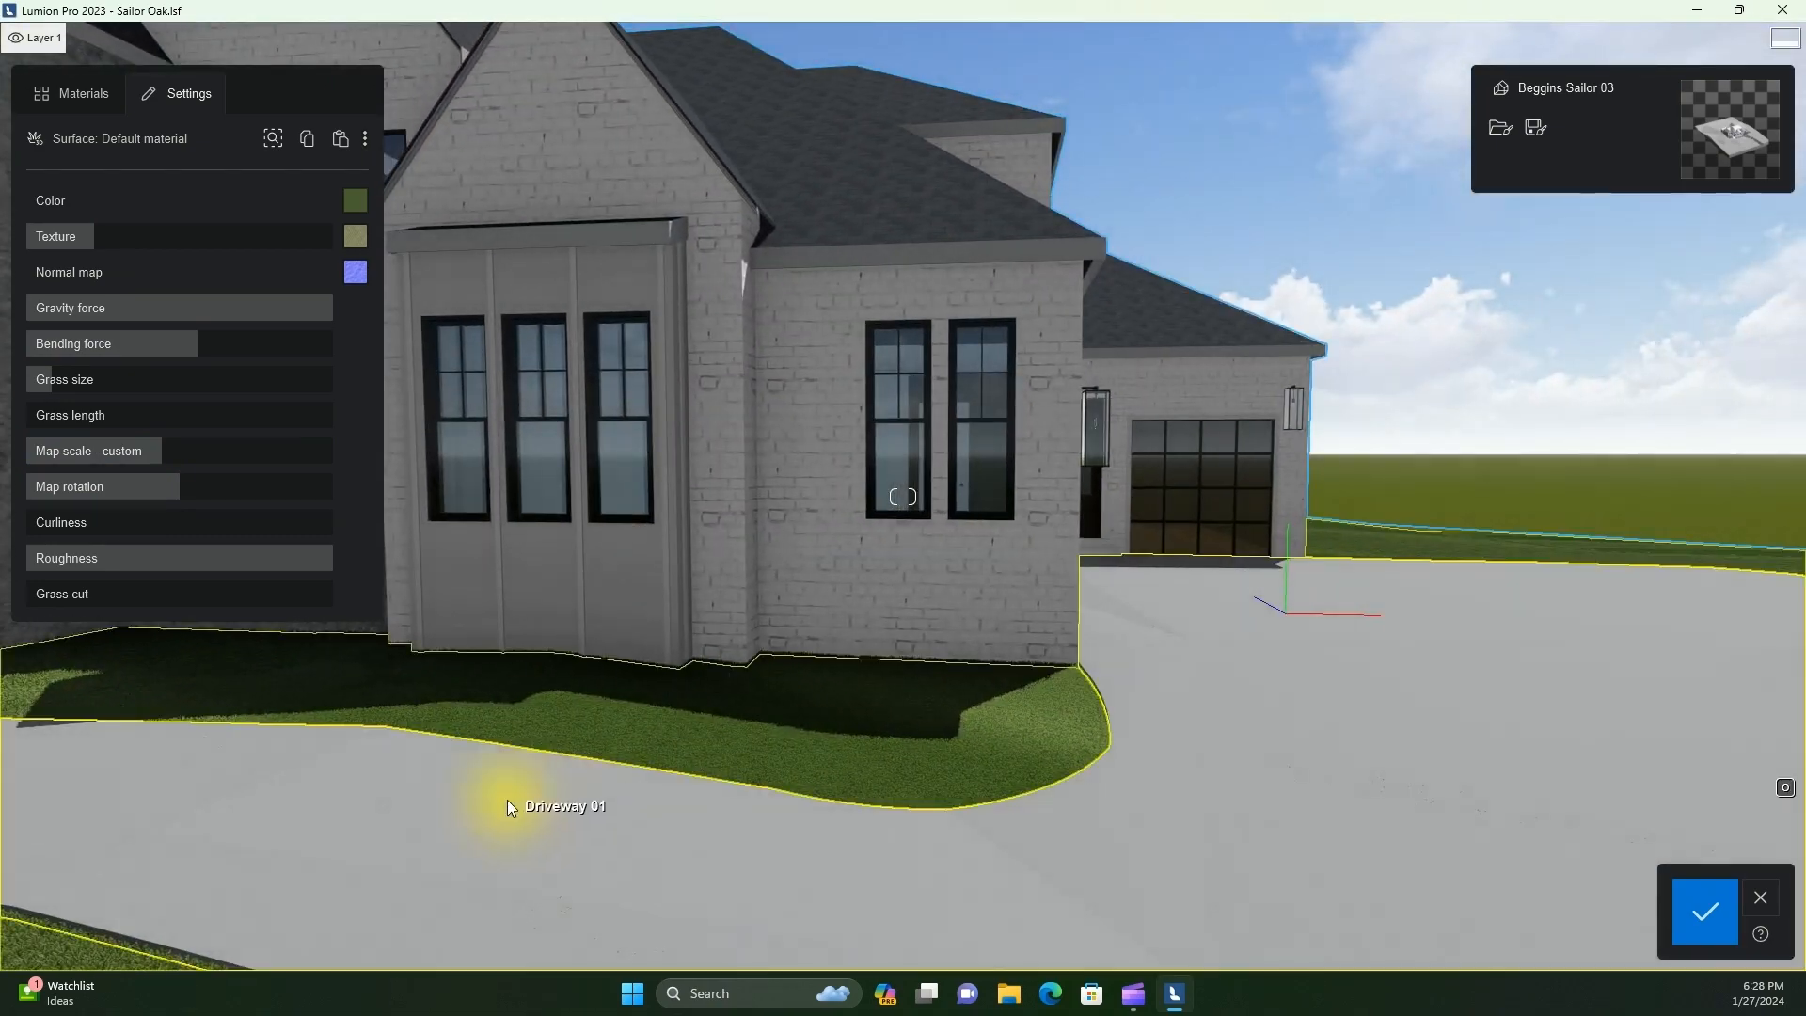
key(a)
key(shift+a)
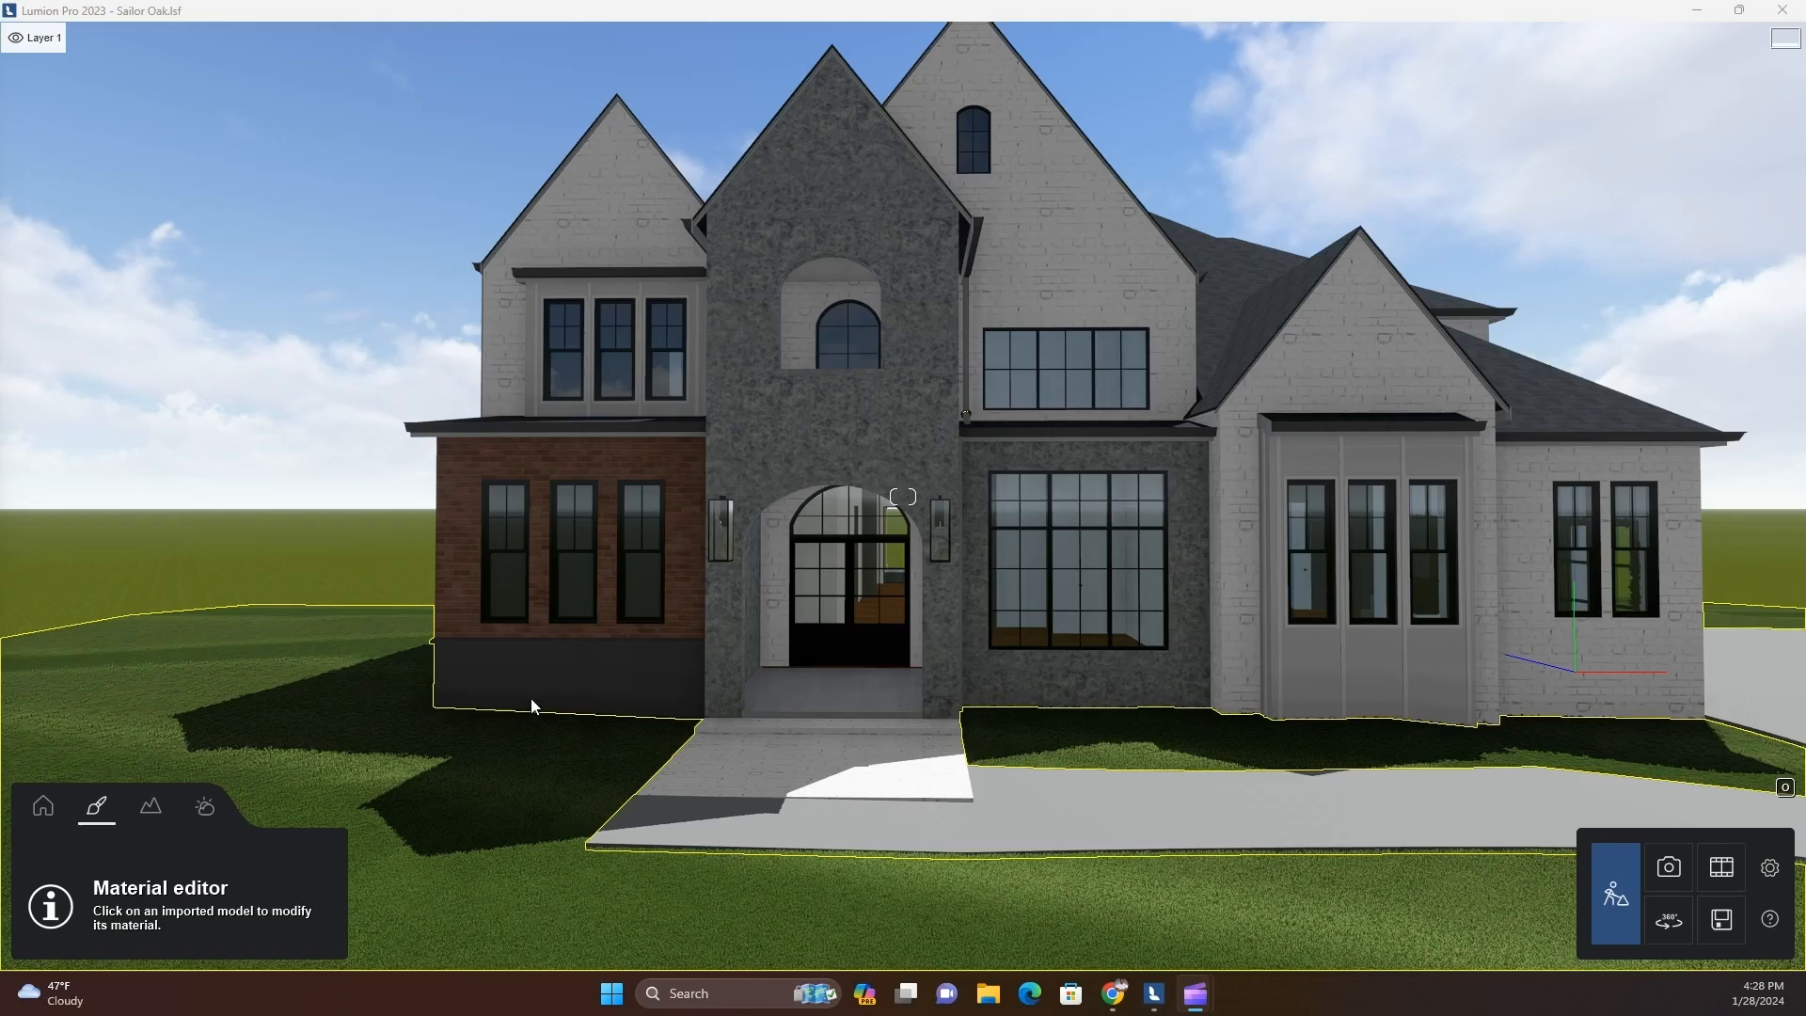
click(813, 641)
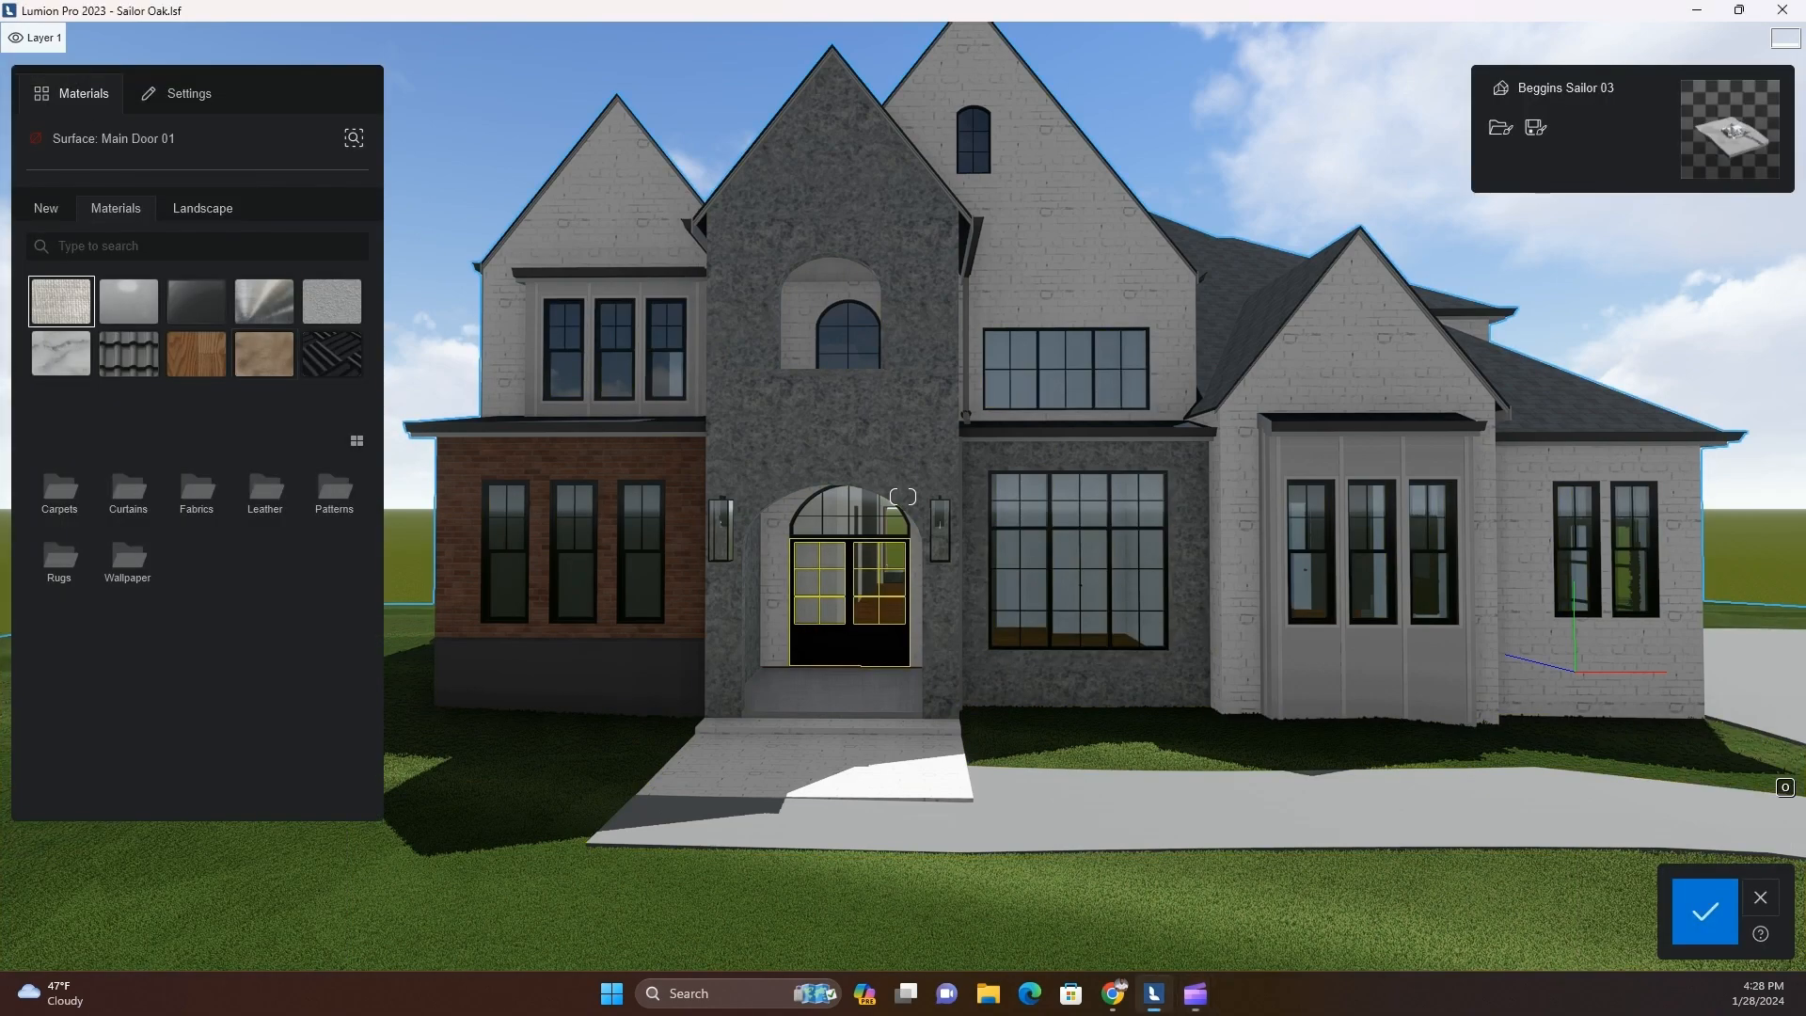
key(s)
key(w)
key(d)
key(s)
key(a)
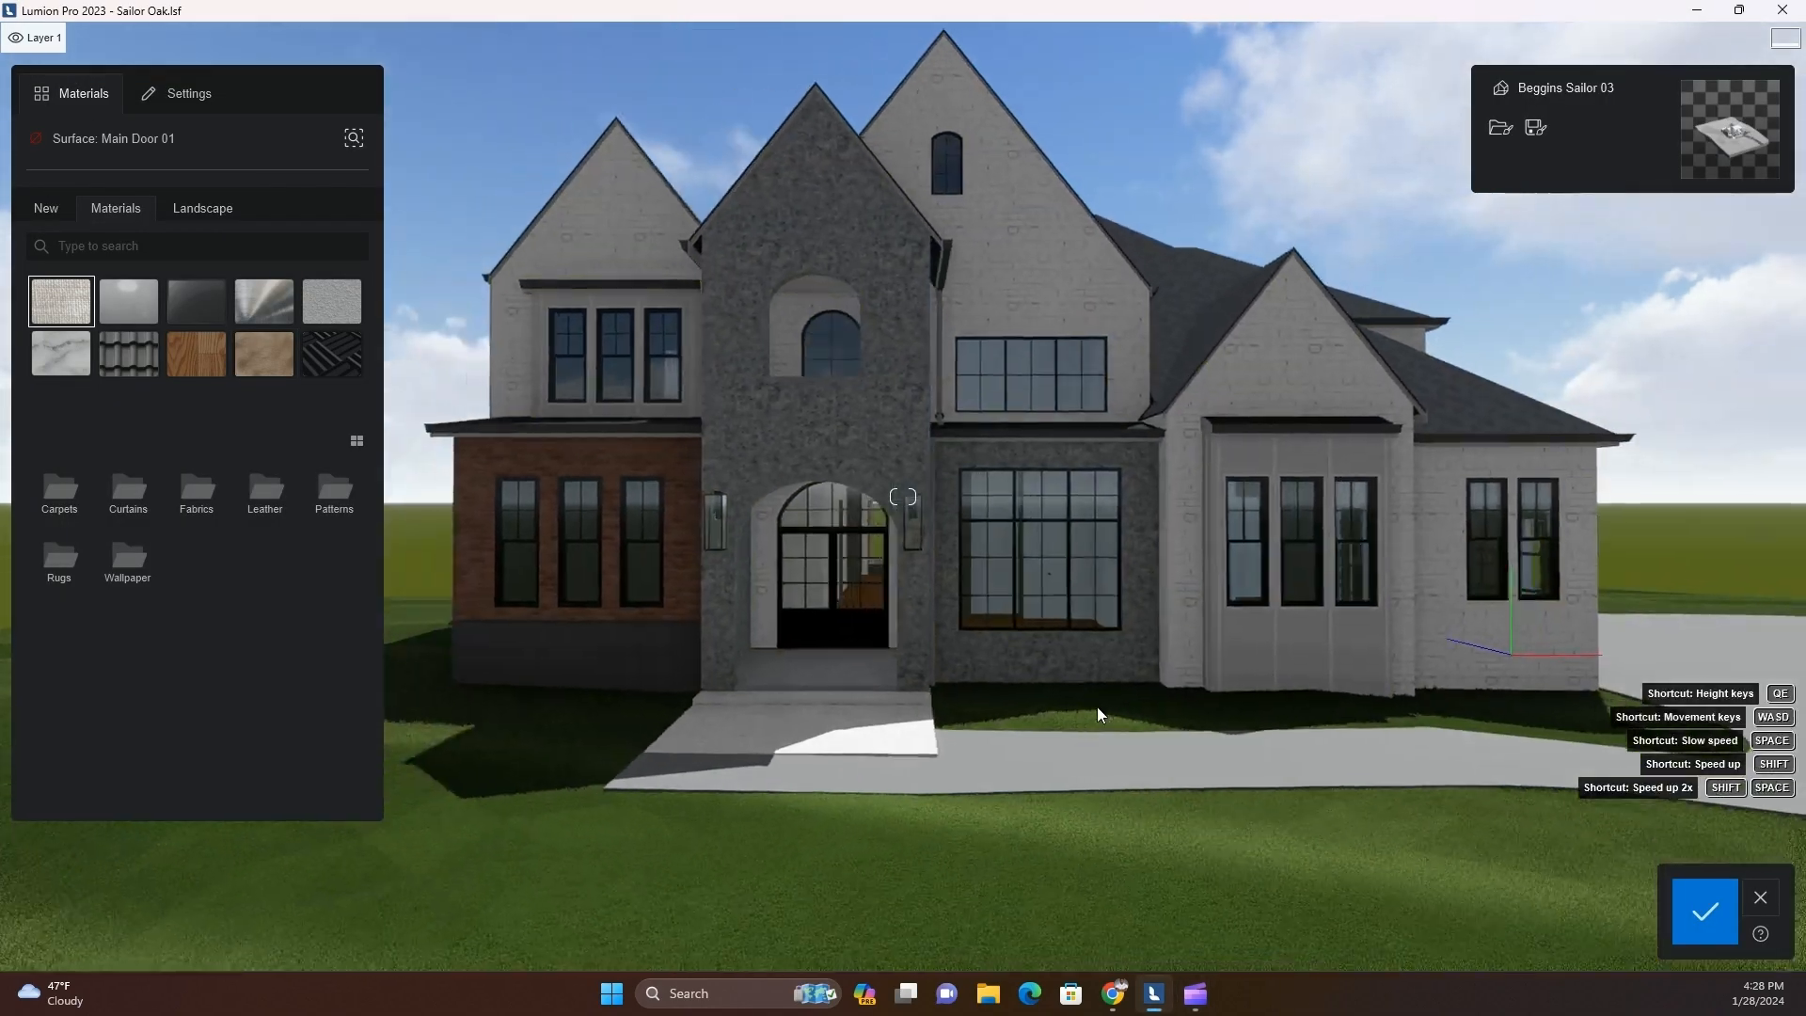
key(s)
key(w)
key(d)
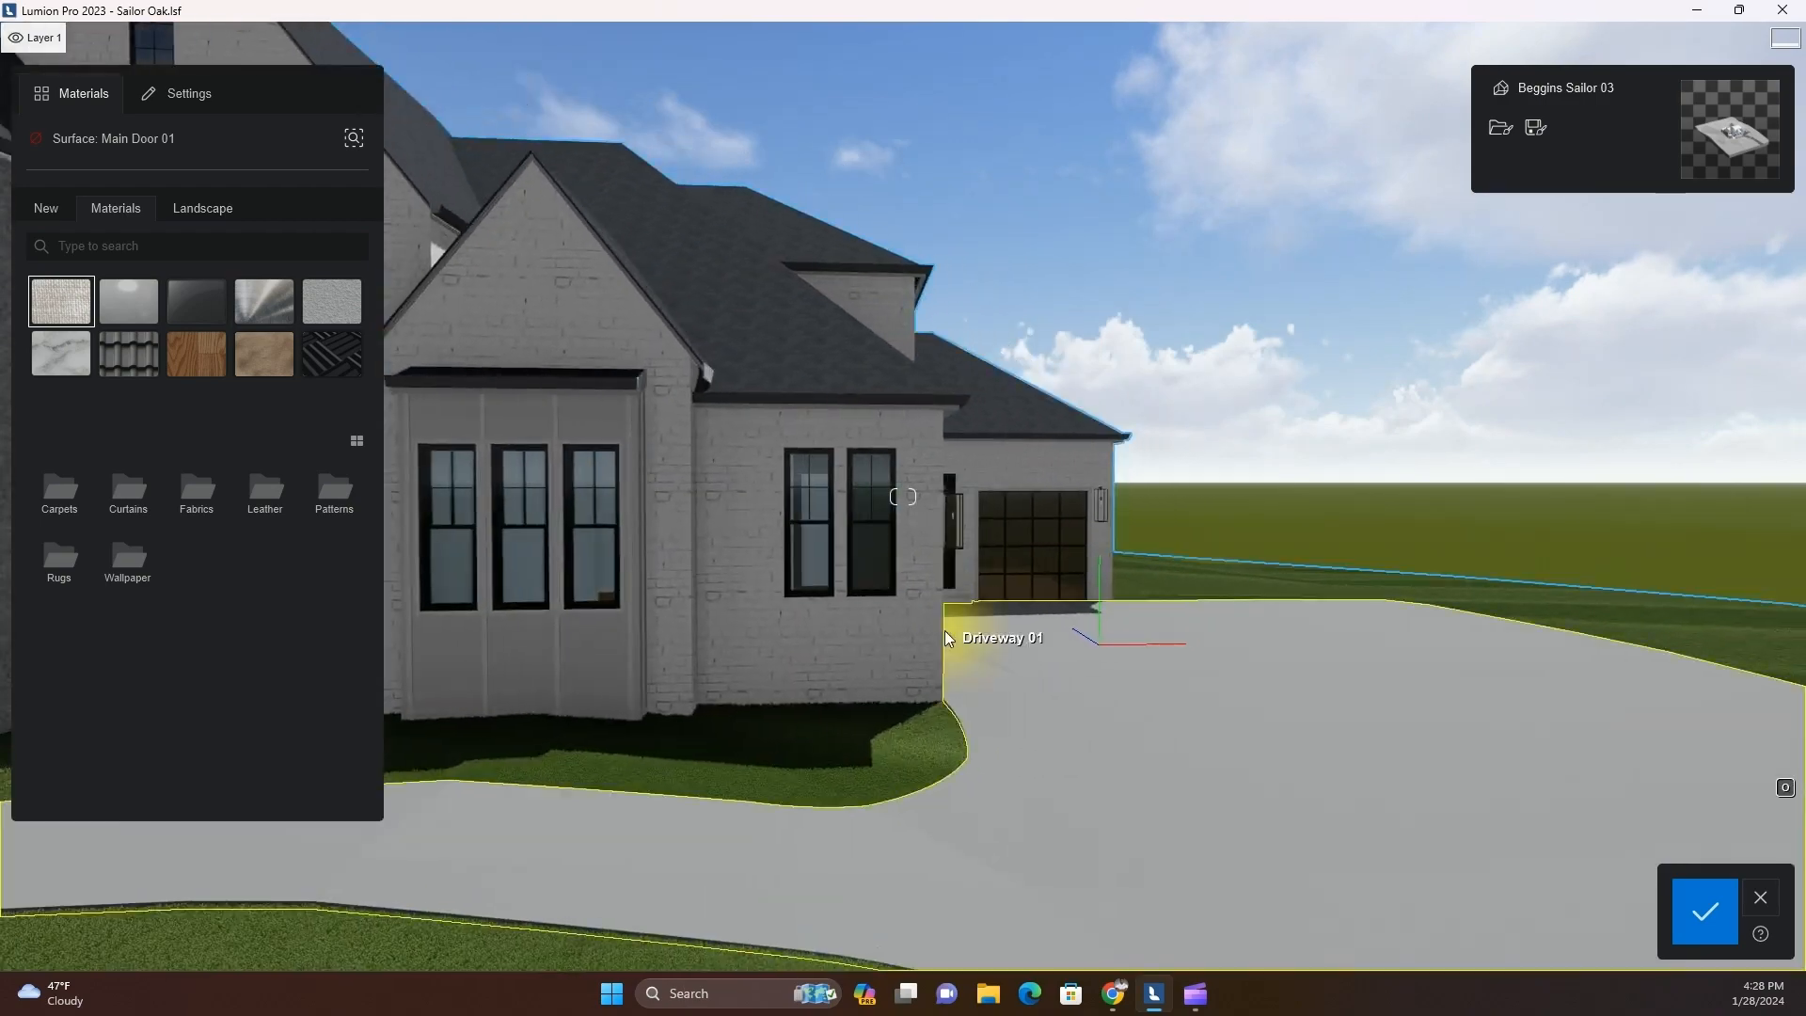
key(d)
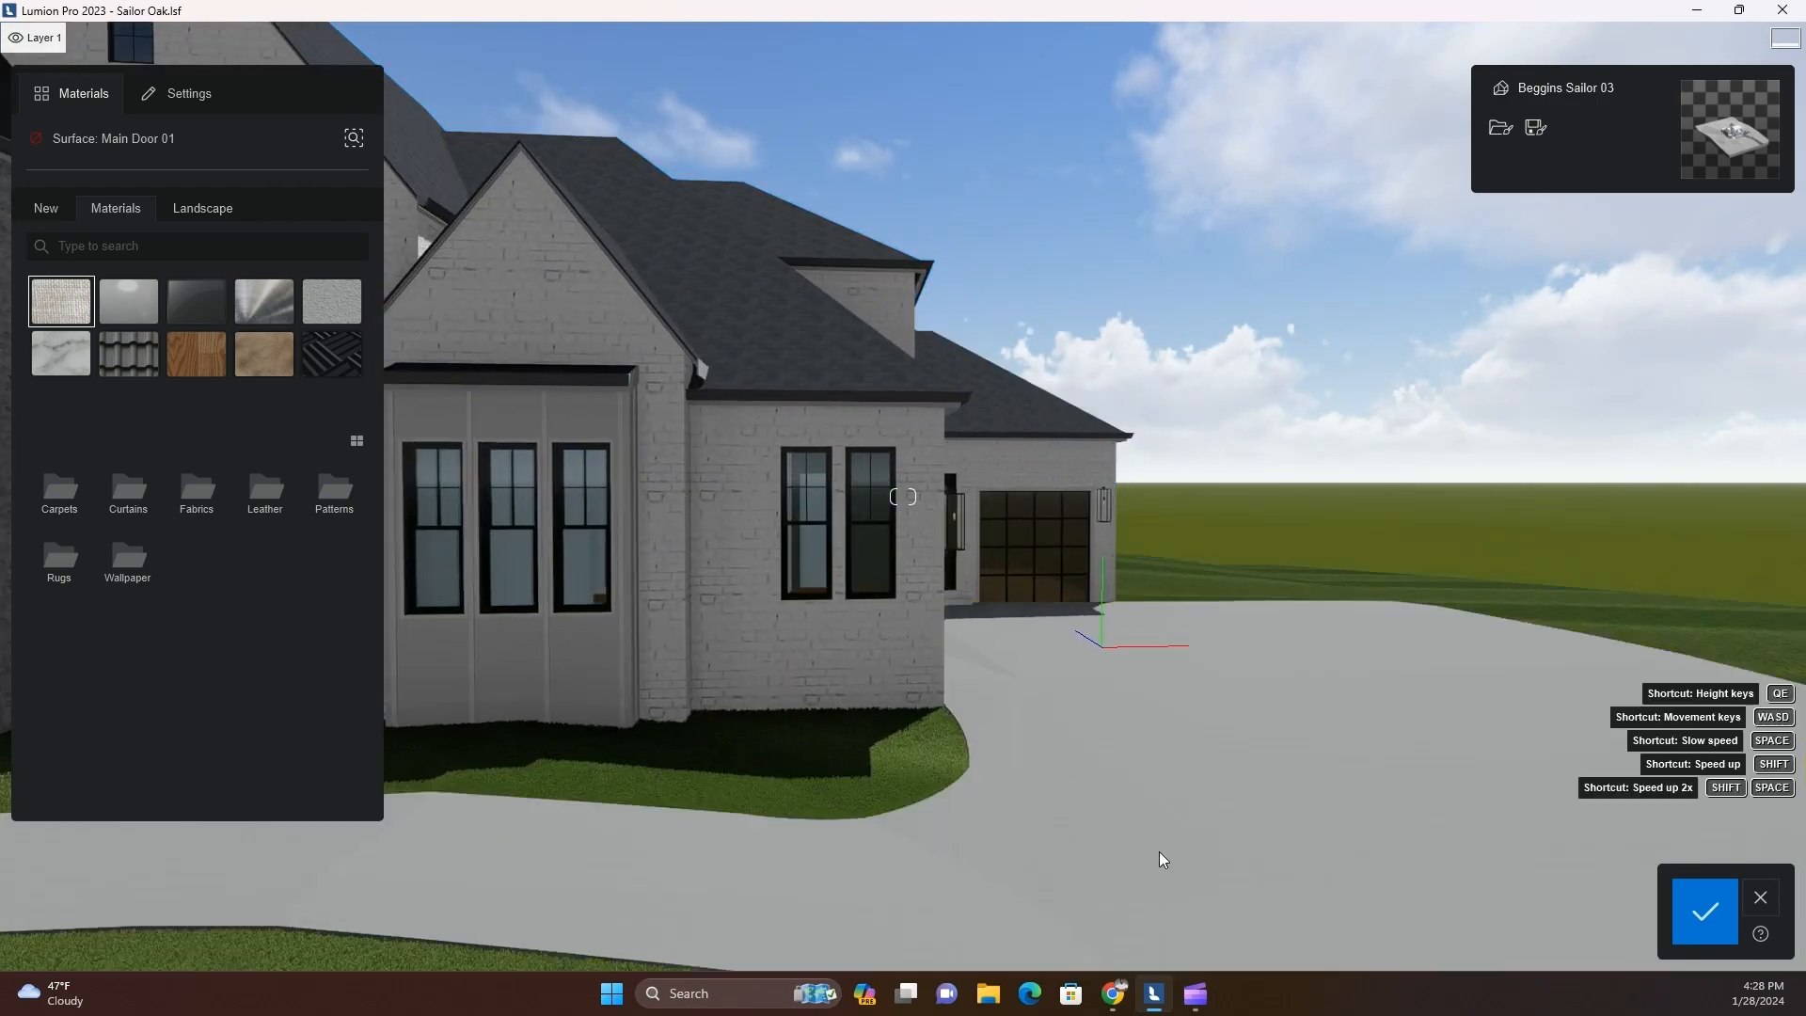
key(s)
right_drag(1070, 871, 1069, 872)
key(w)
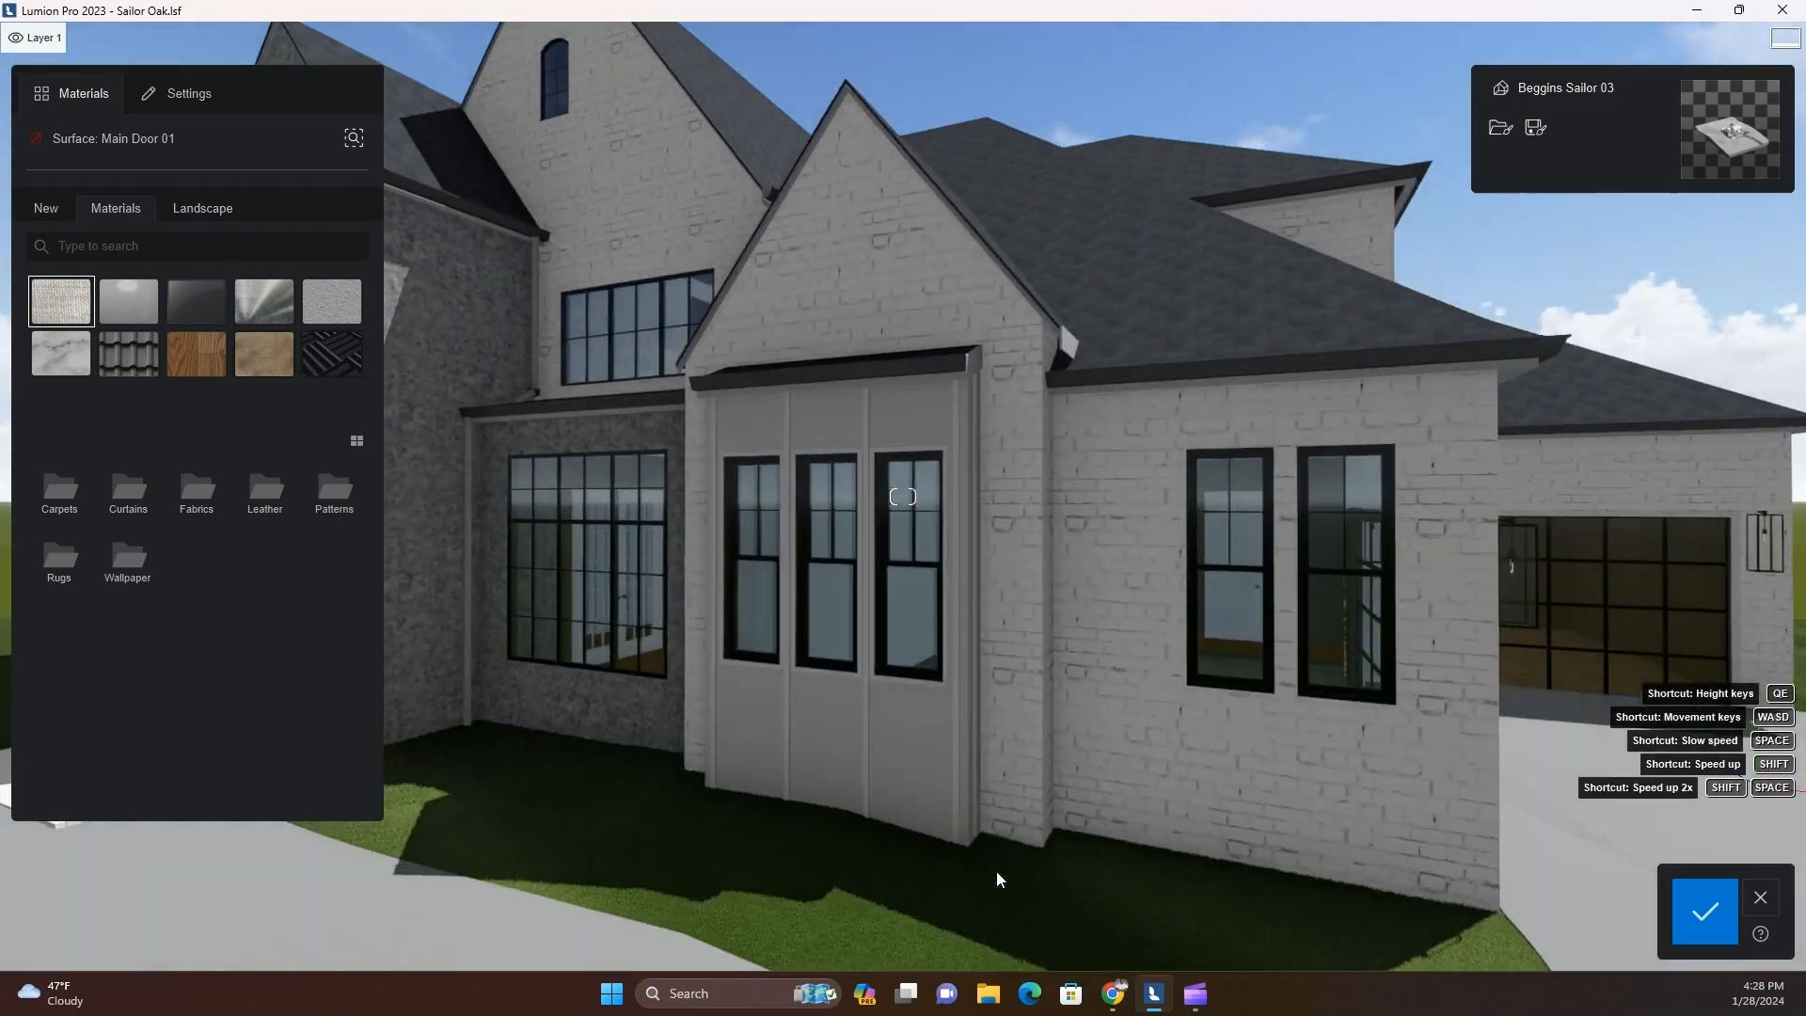
key(a)
key(d)
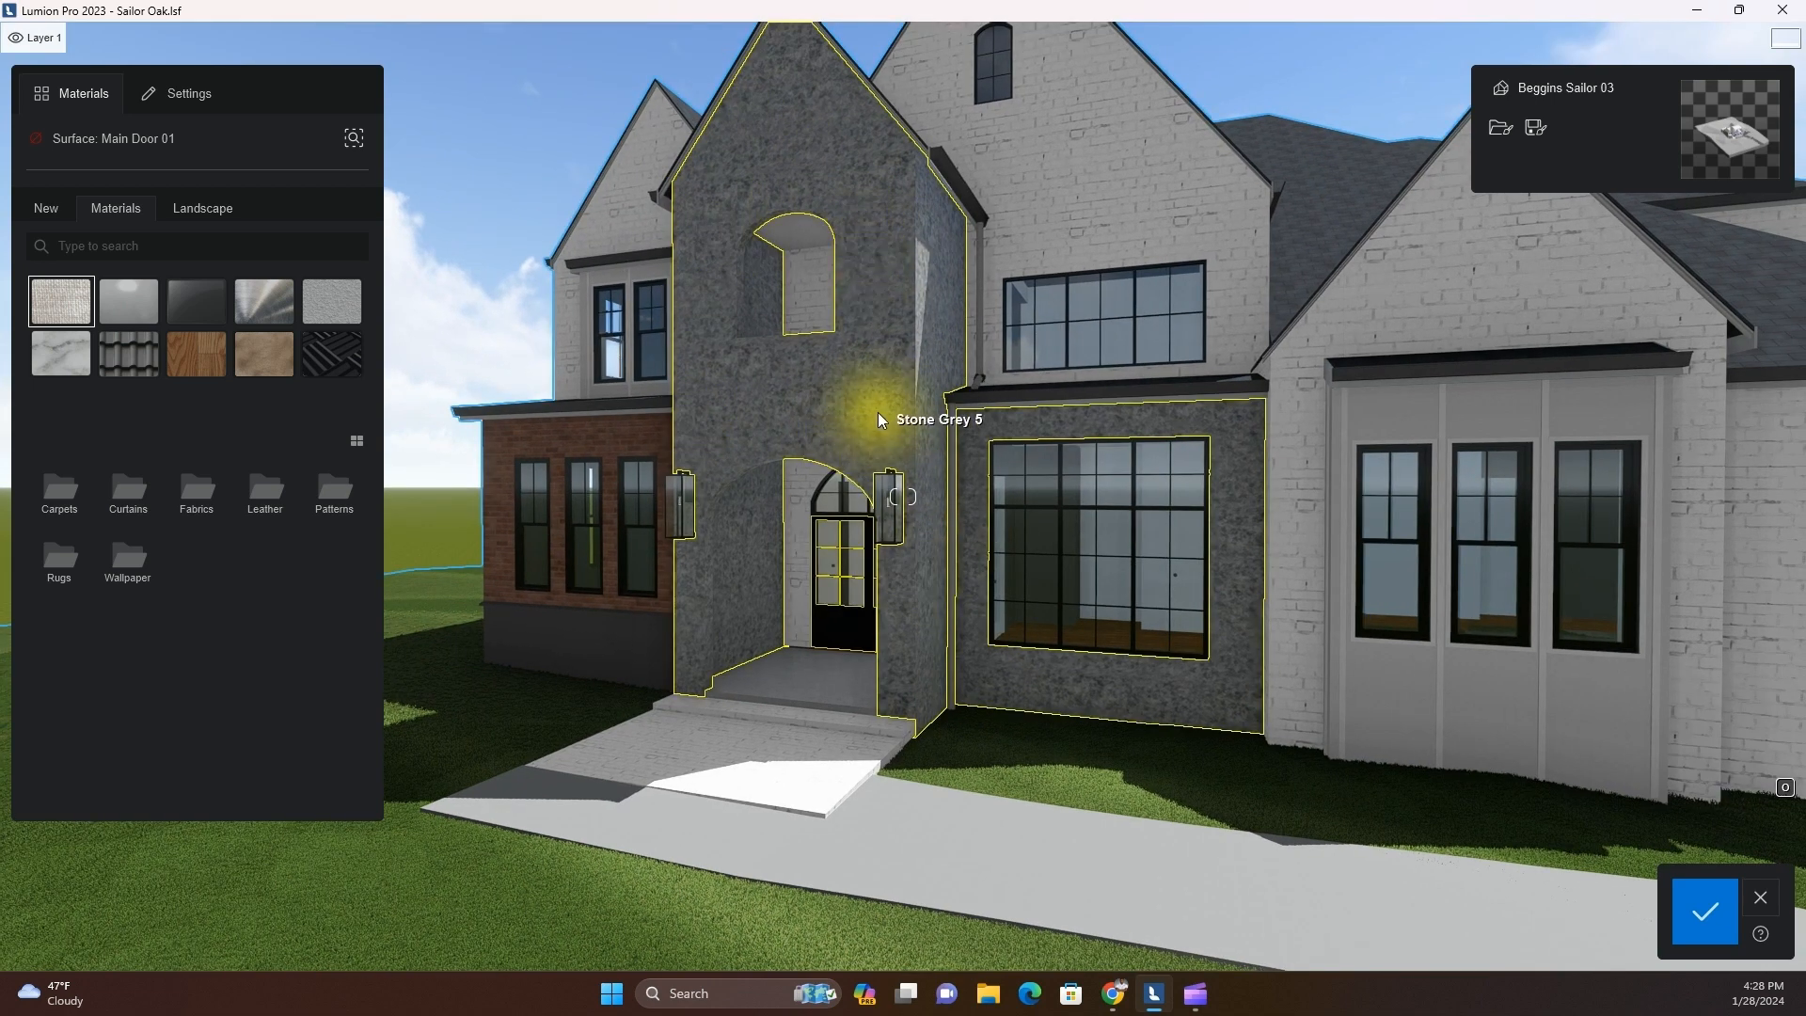
Start replacing the texture map of the Stone Grey 5 facade surface and browse to the Materials folder in Documents
click(880, 416)
click(356, 241)
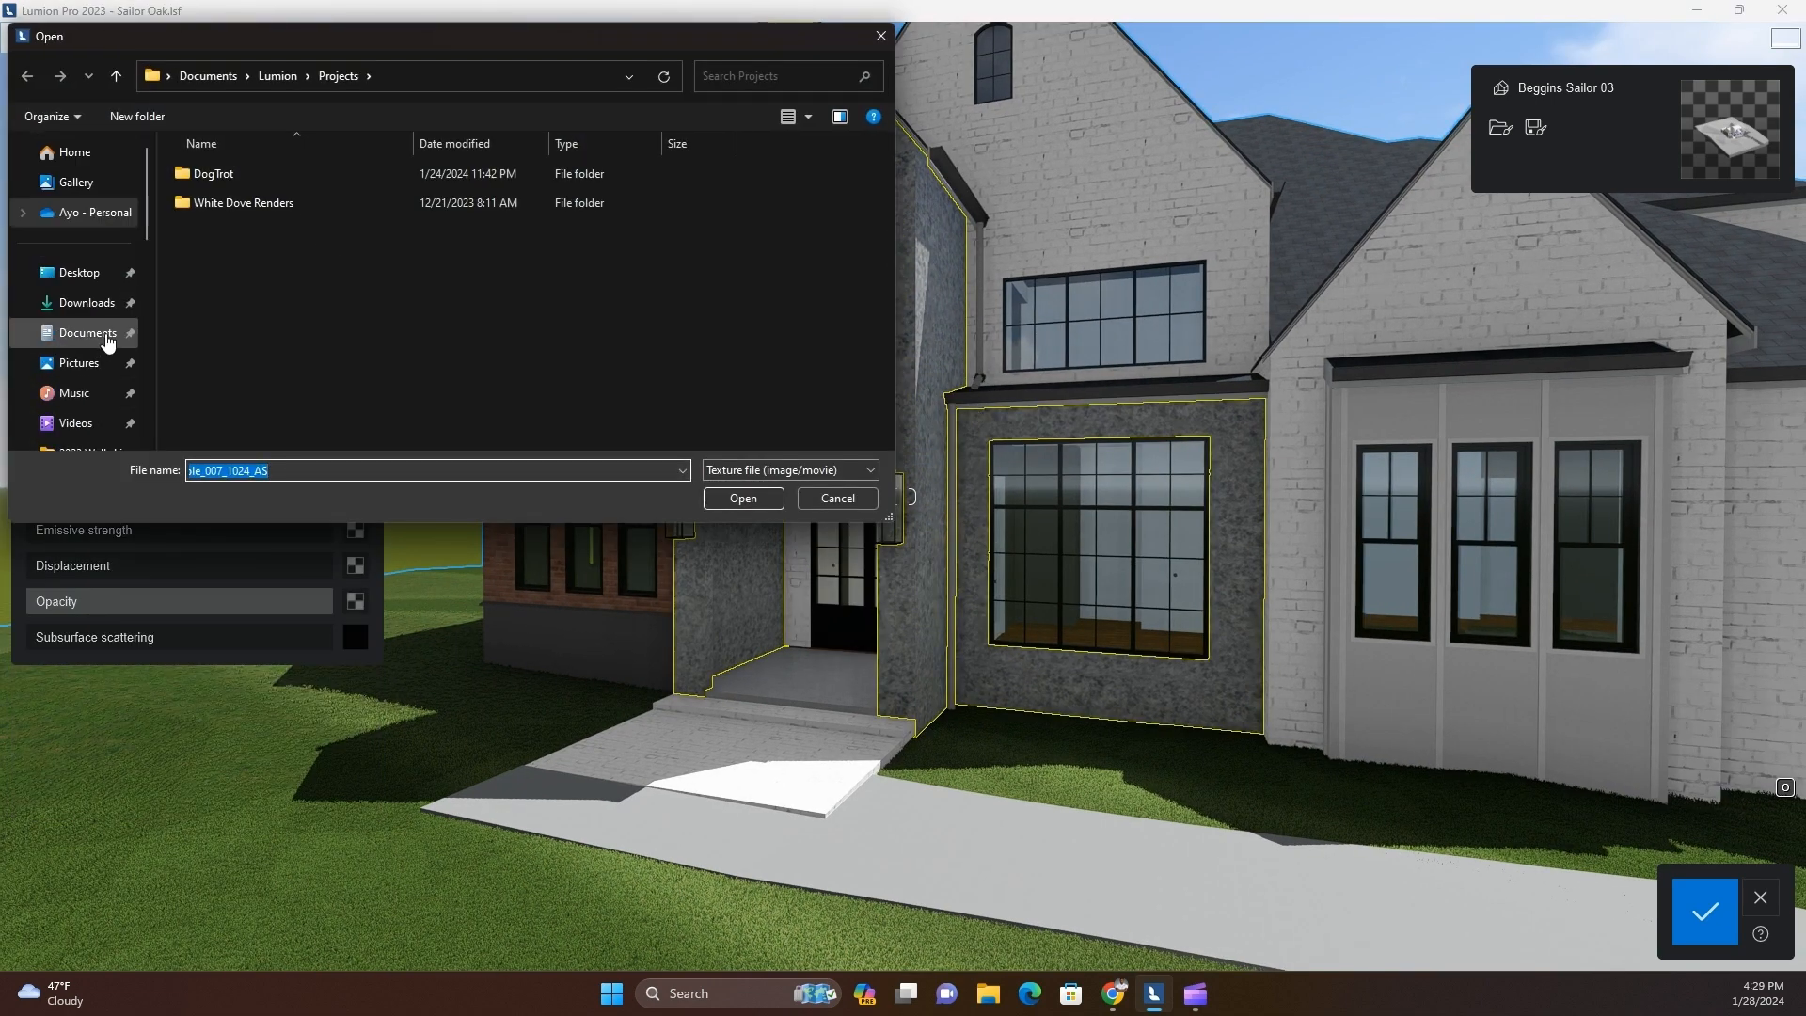
click(88, 333)
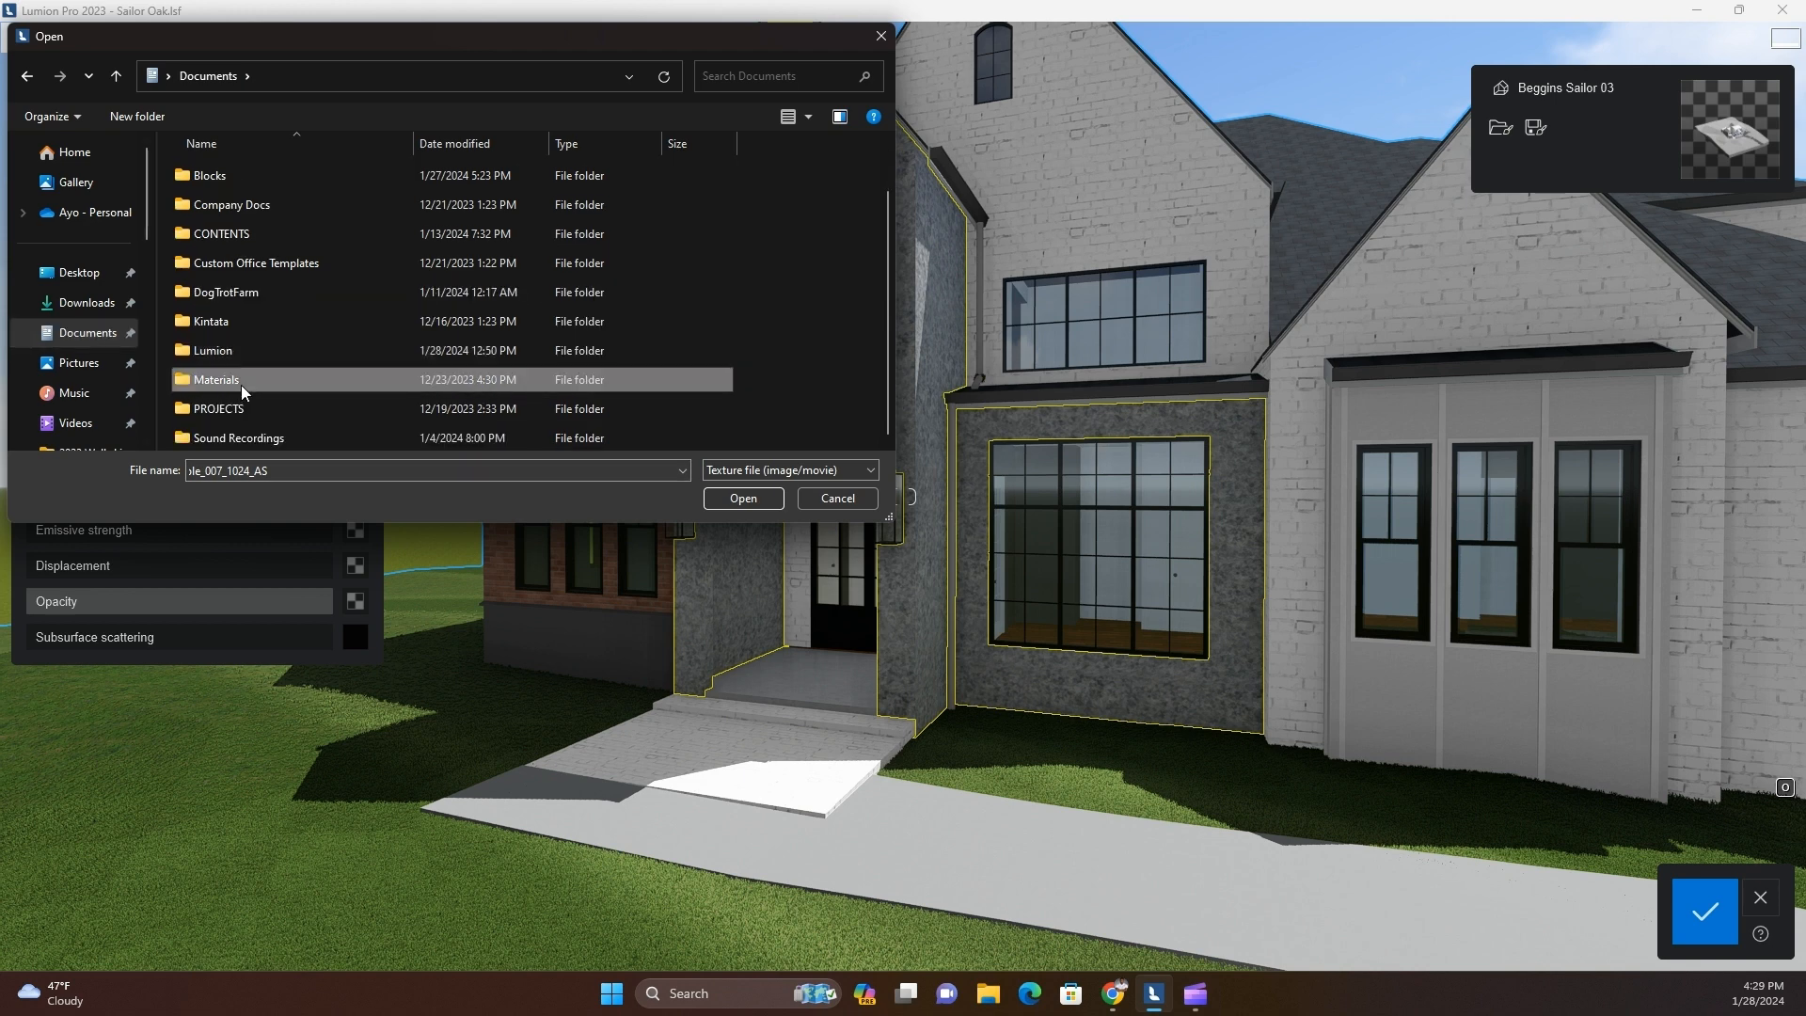
double_click(241, 381)
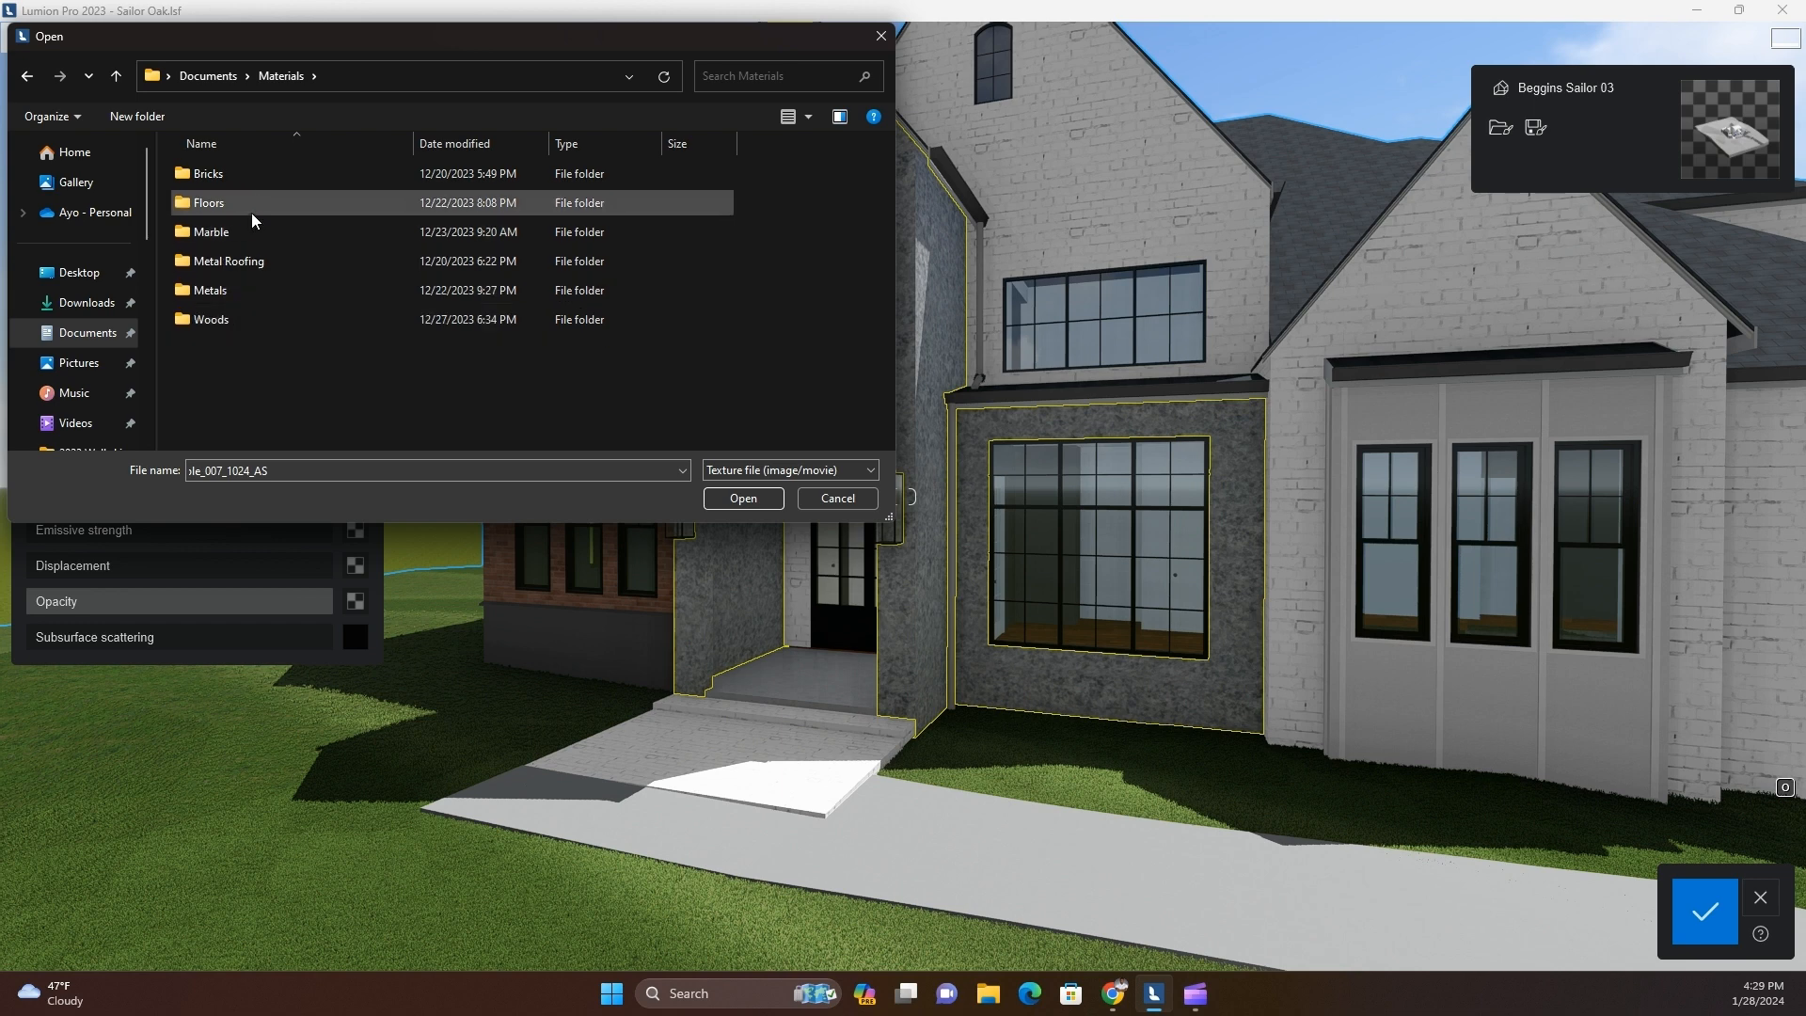
Look through the Documents folders, including Bamkoles and Materials, for a stone texture
click(220, 76)
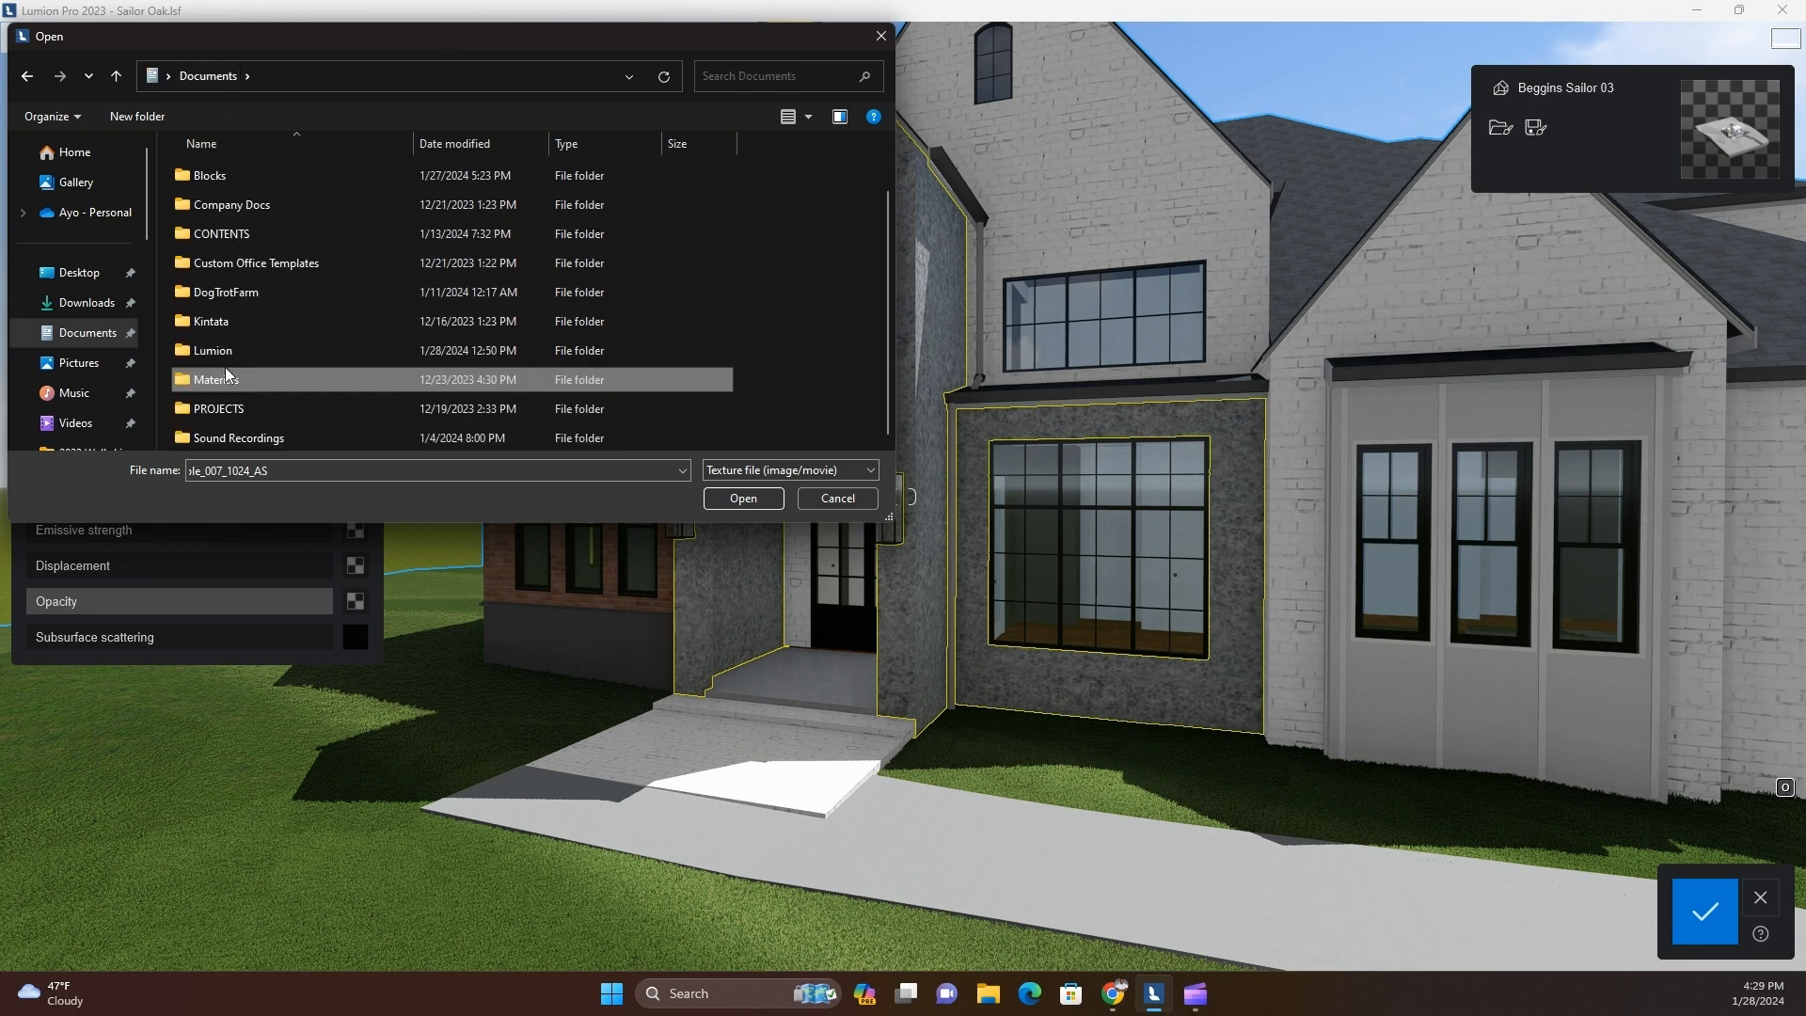
click(94, 341)
scroll(230, 288, up, 1)
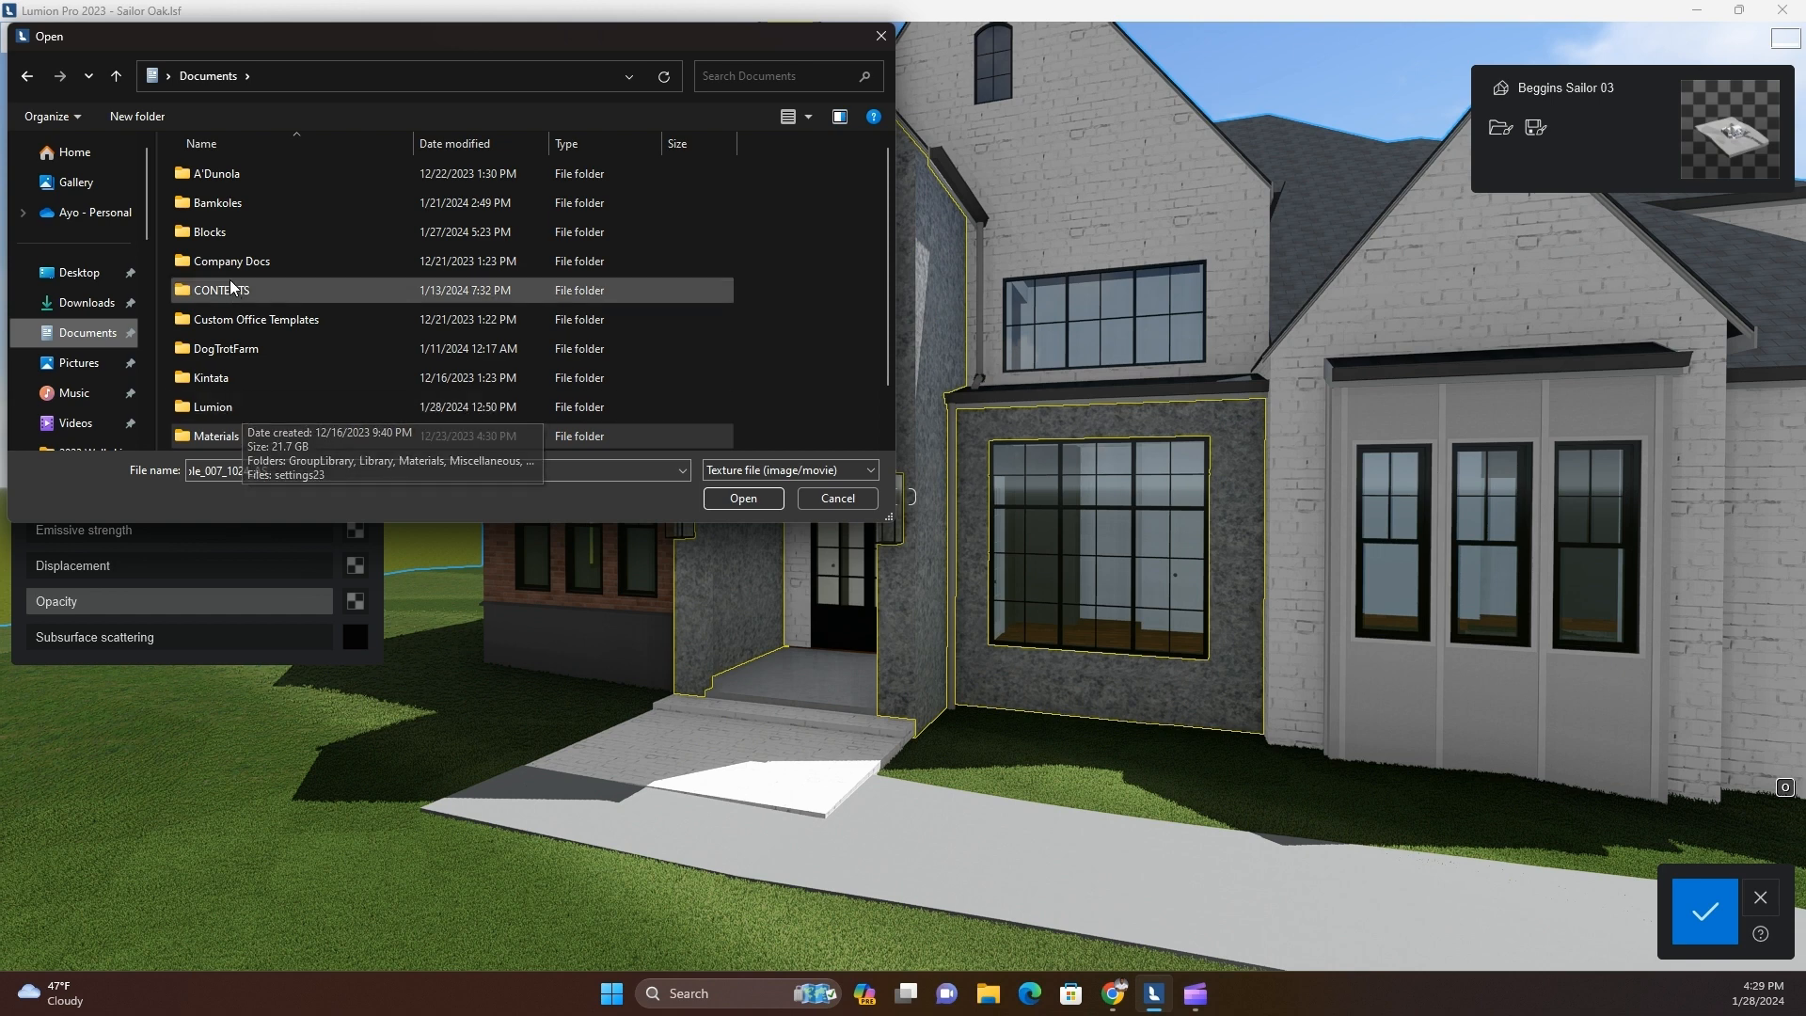
double_click(234, 198)
click(29, 78)
scroll(254, 391, down, 1)
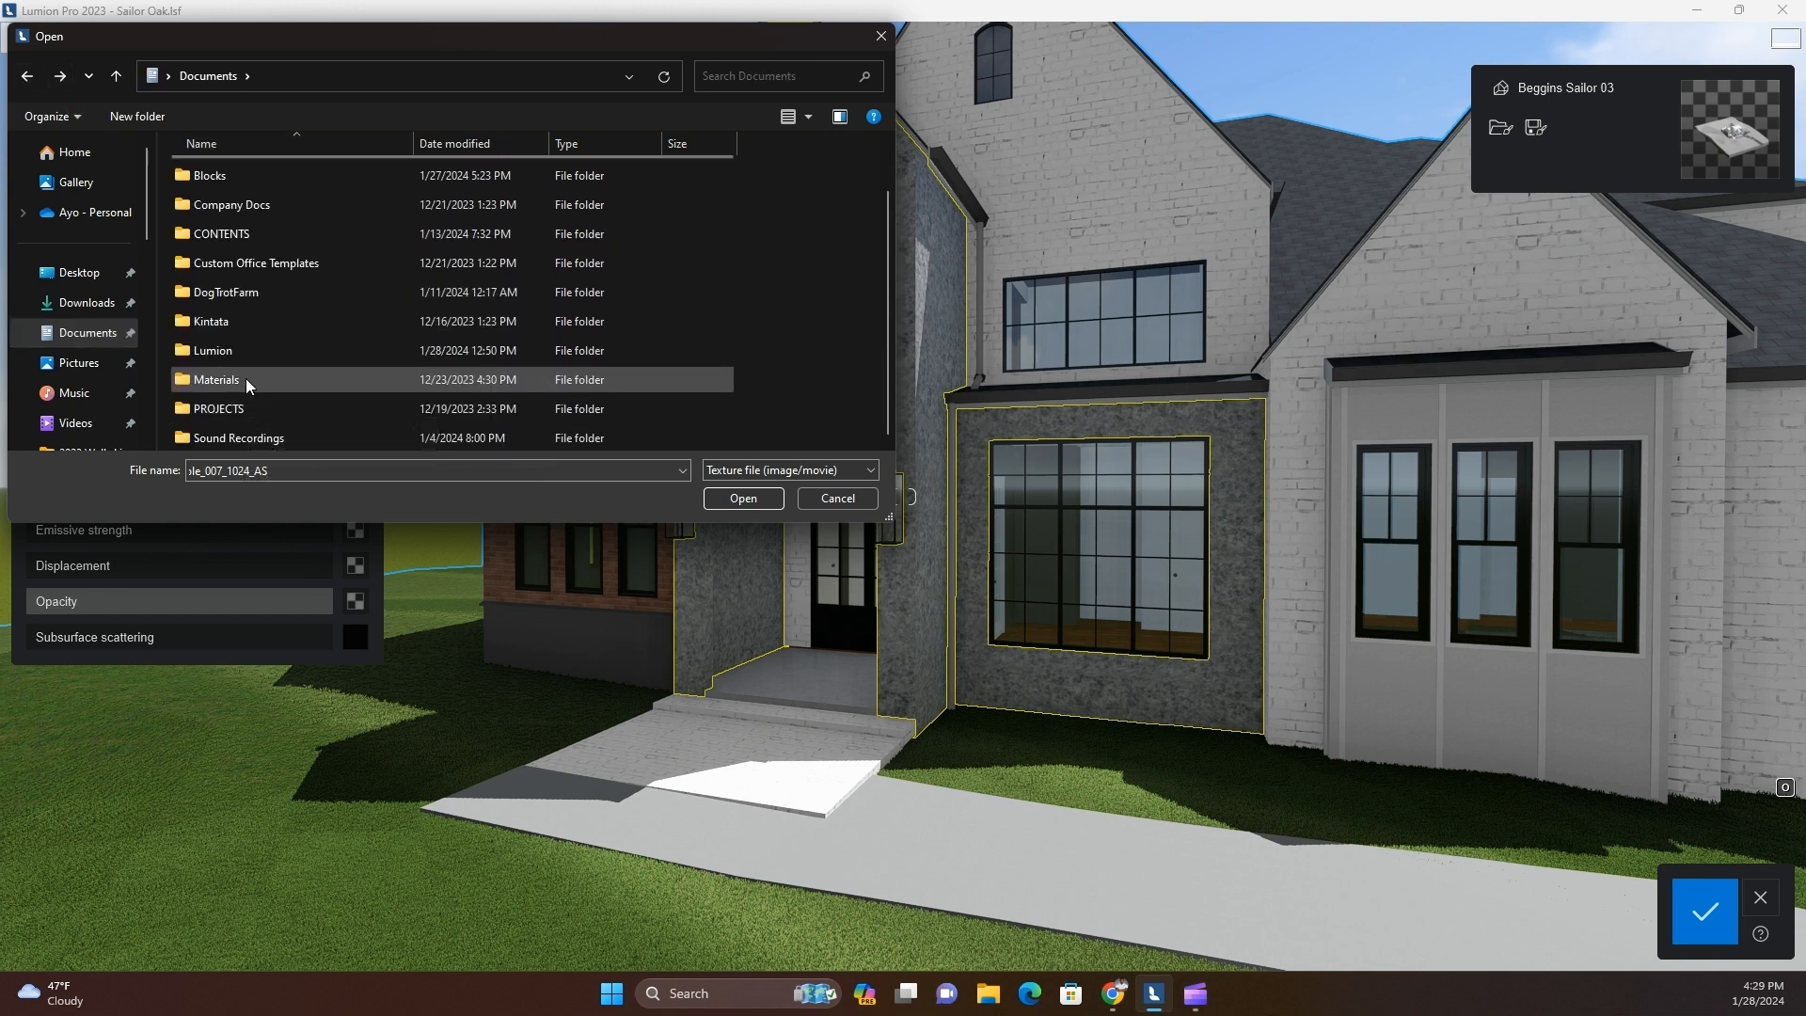
double_click(217, 379)
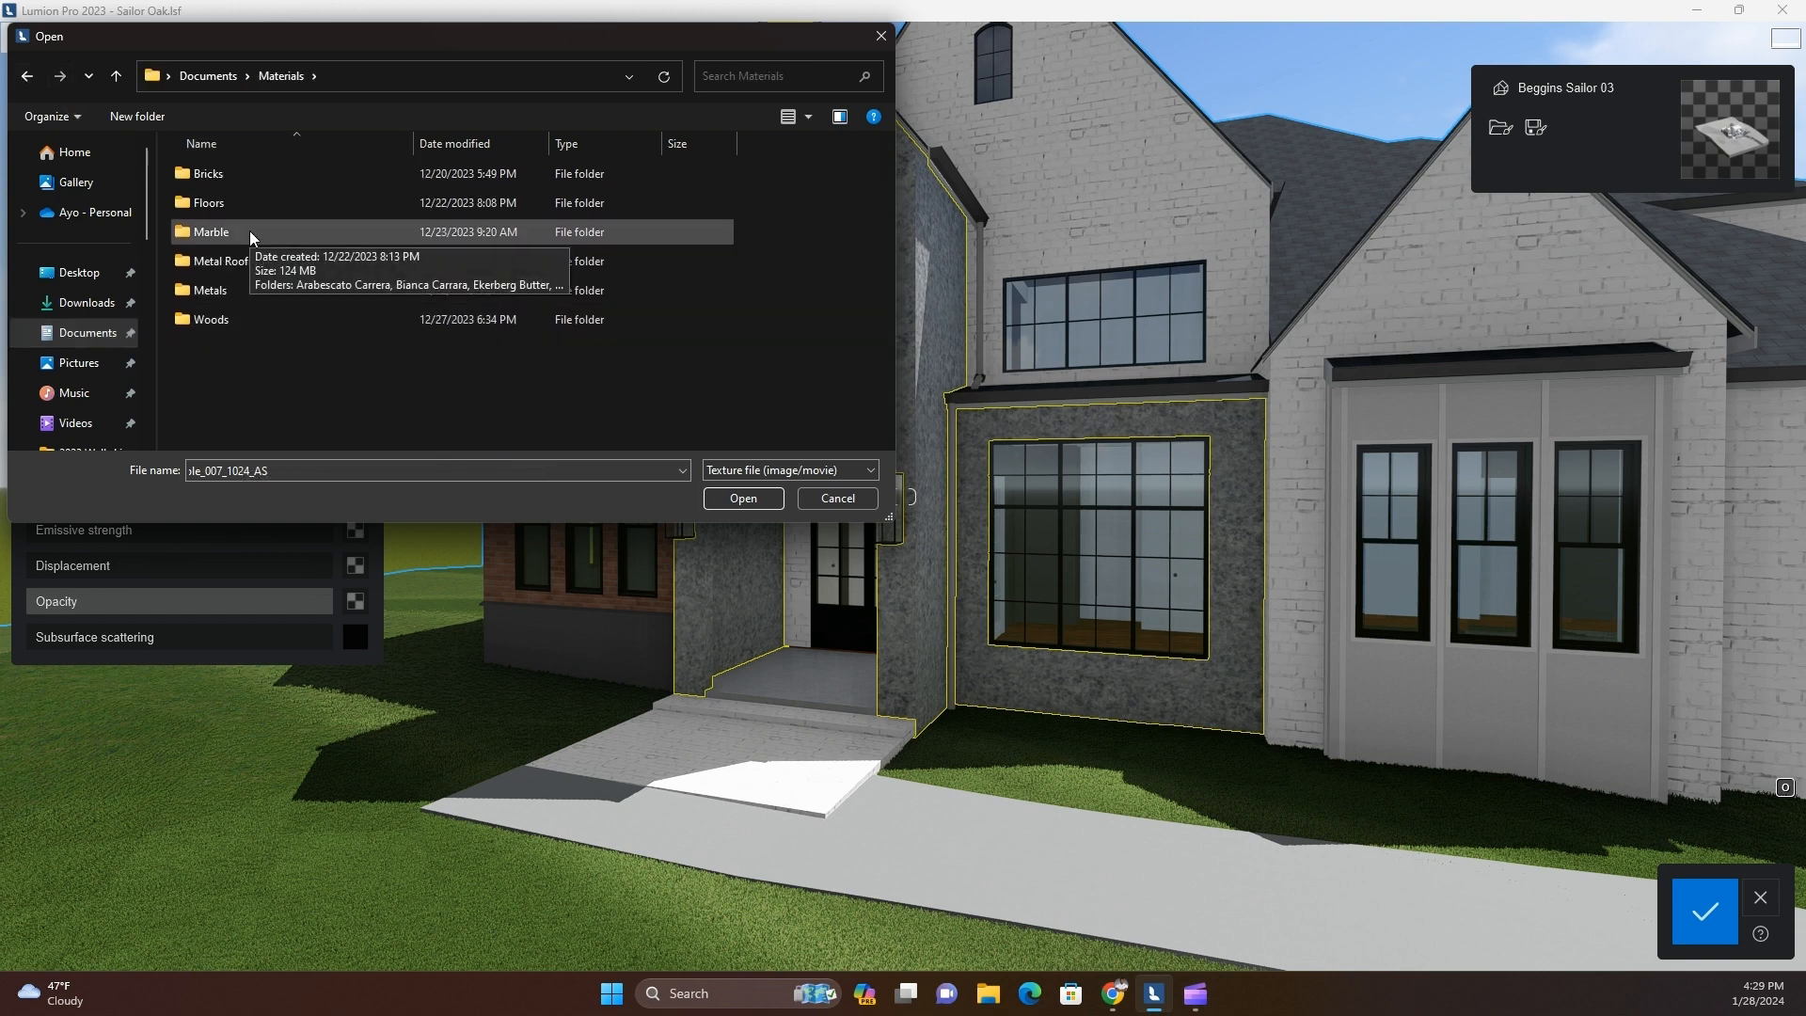
Browse the Elements (D:) drive to the Stones folder under BAMKOLES, DSNGR, REVIT BIM FILES and FACADES
scroll(127, 387, down, 8)
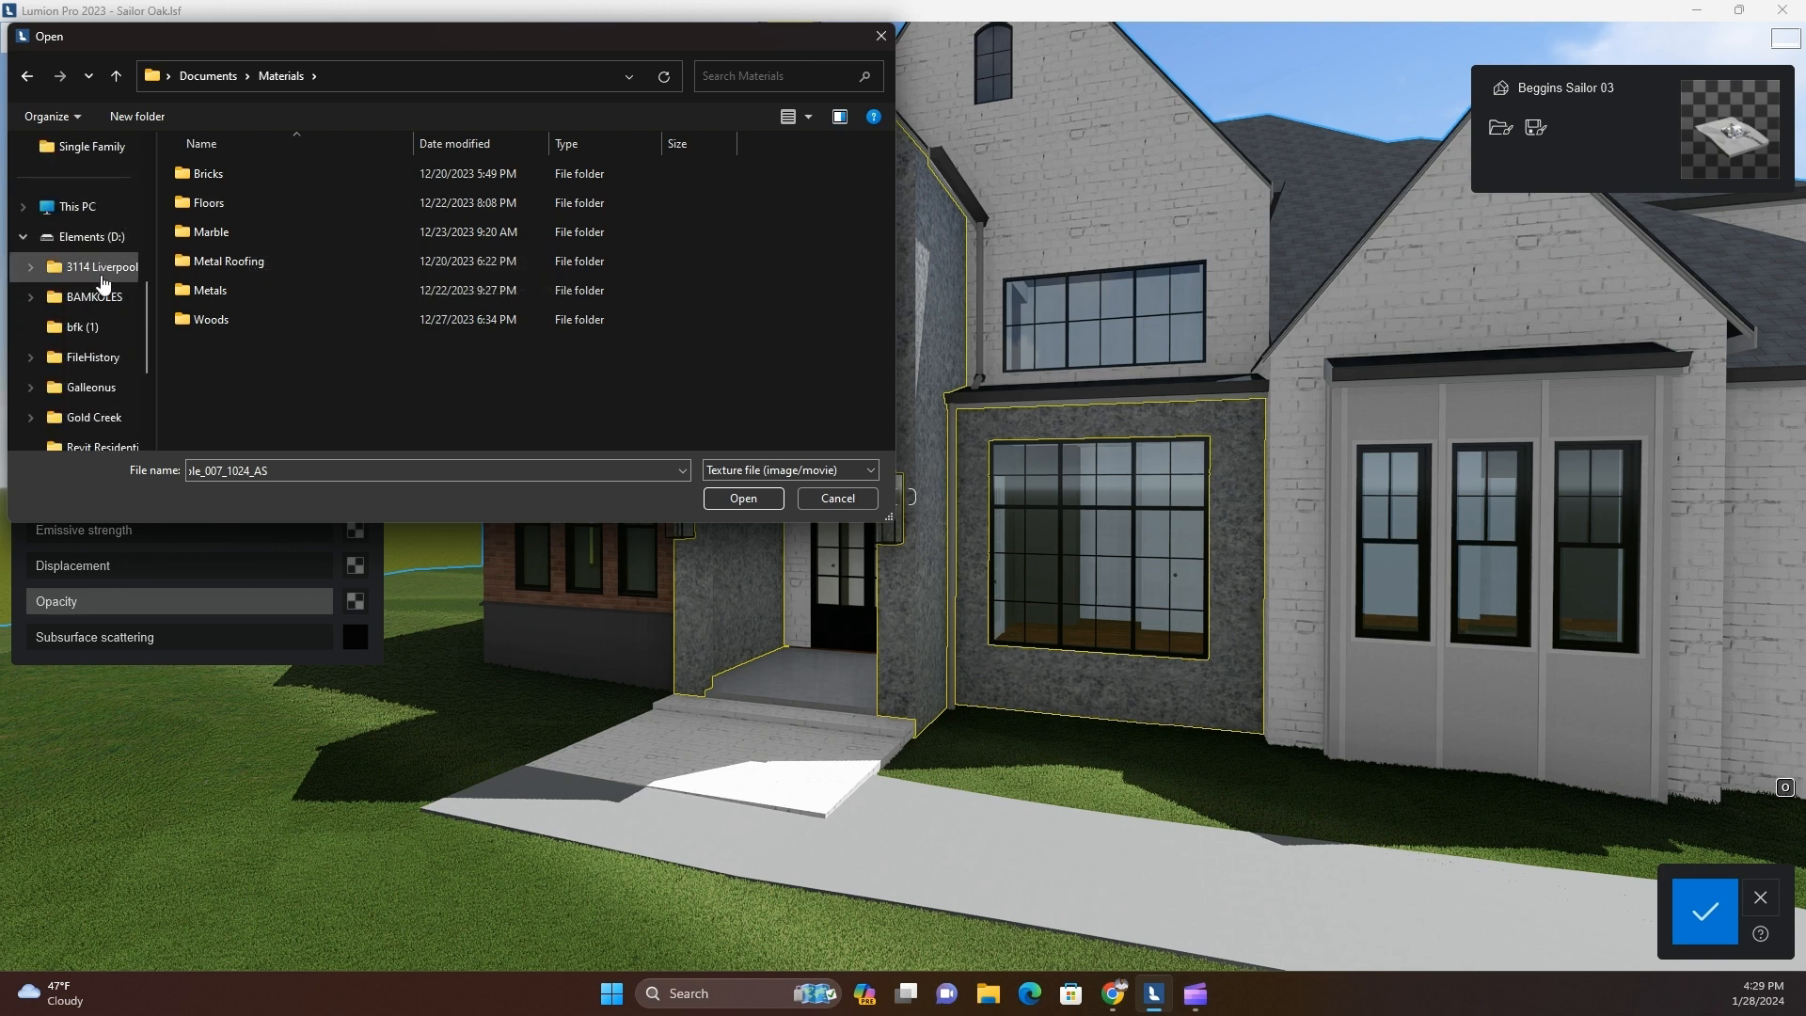
click(94, 296)
double_click(183, 348)
double_click(258, 261)
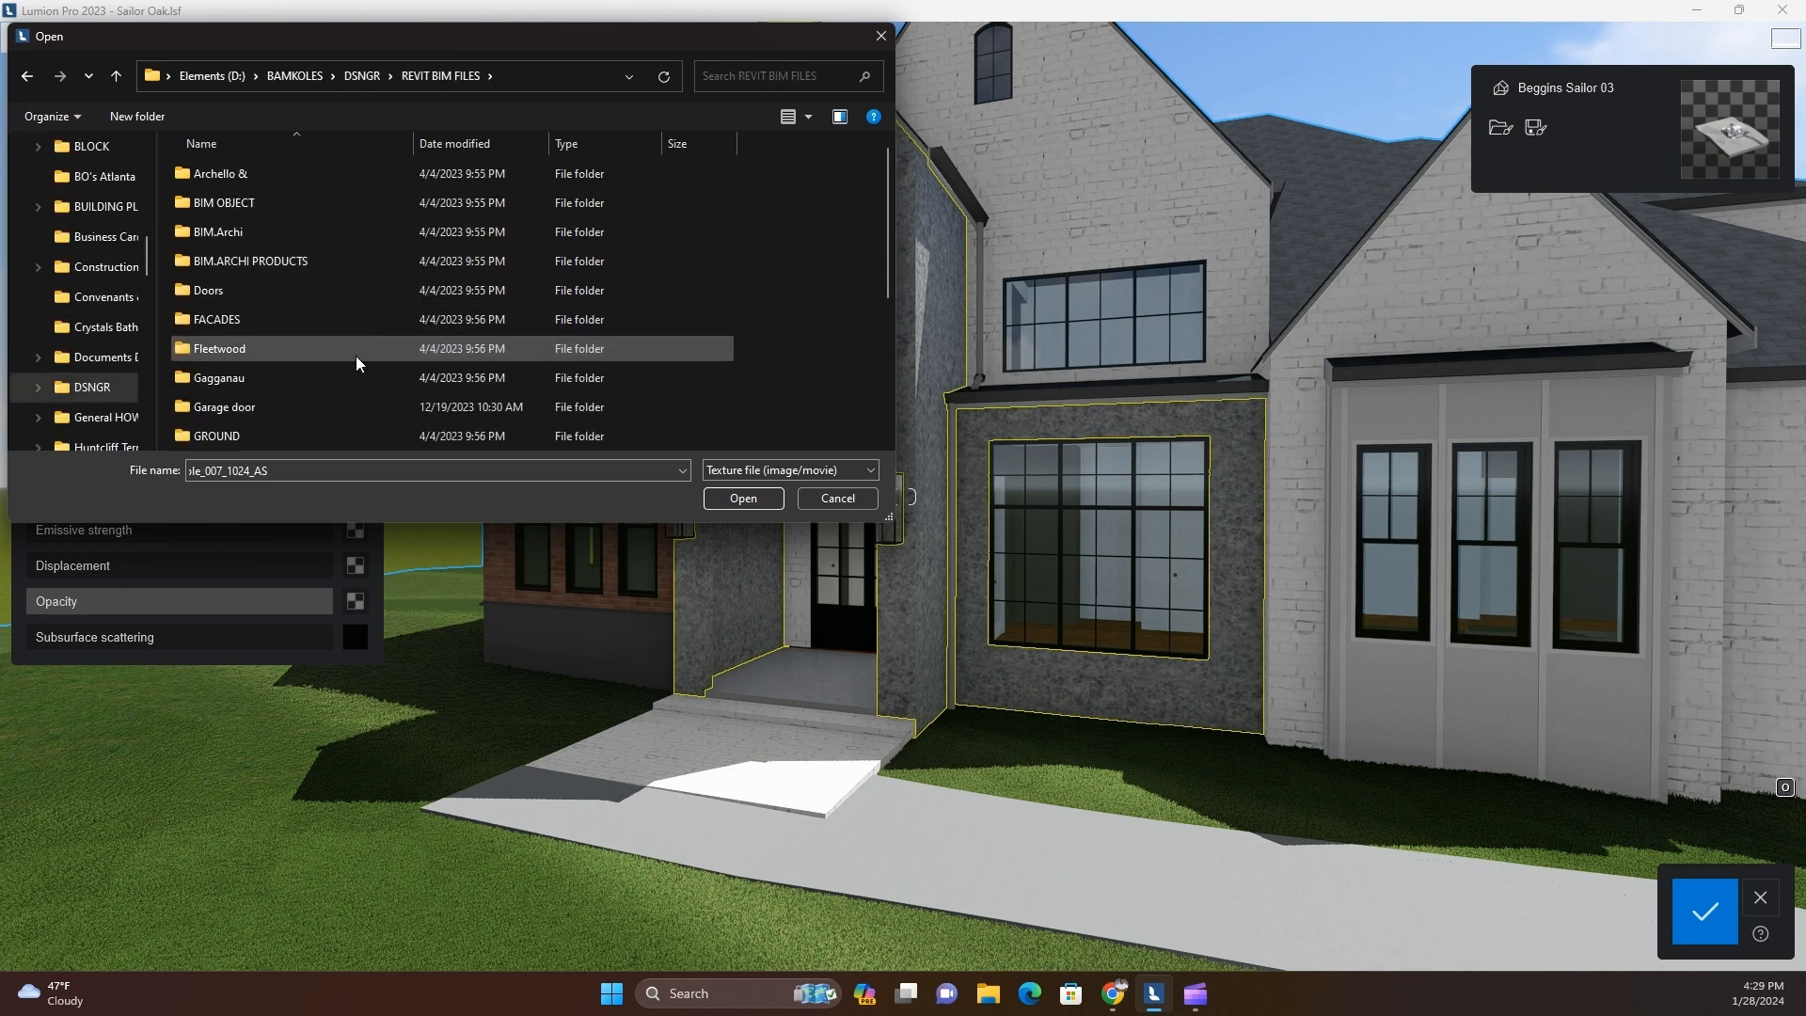
double_click(286, 319)
double_click(324, 233)
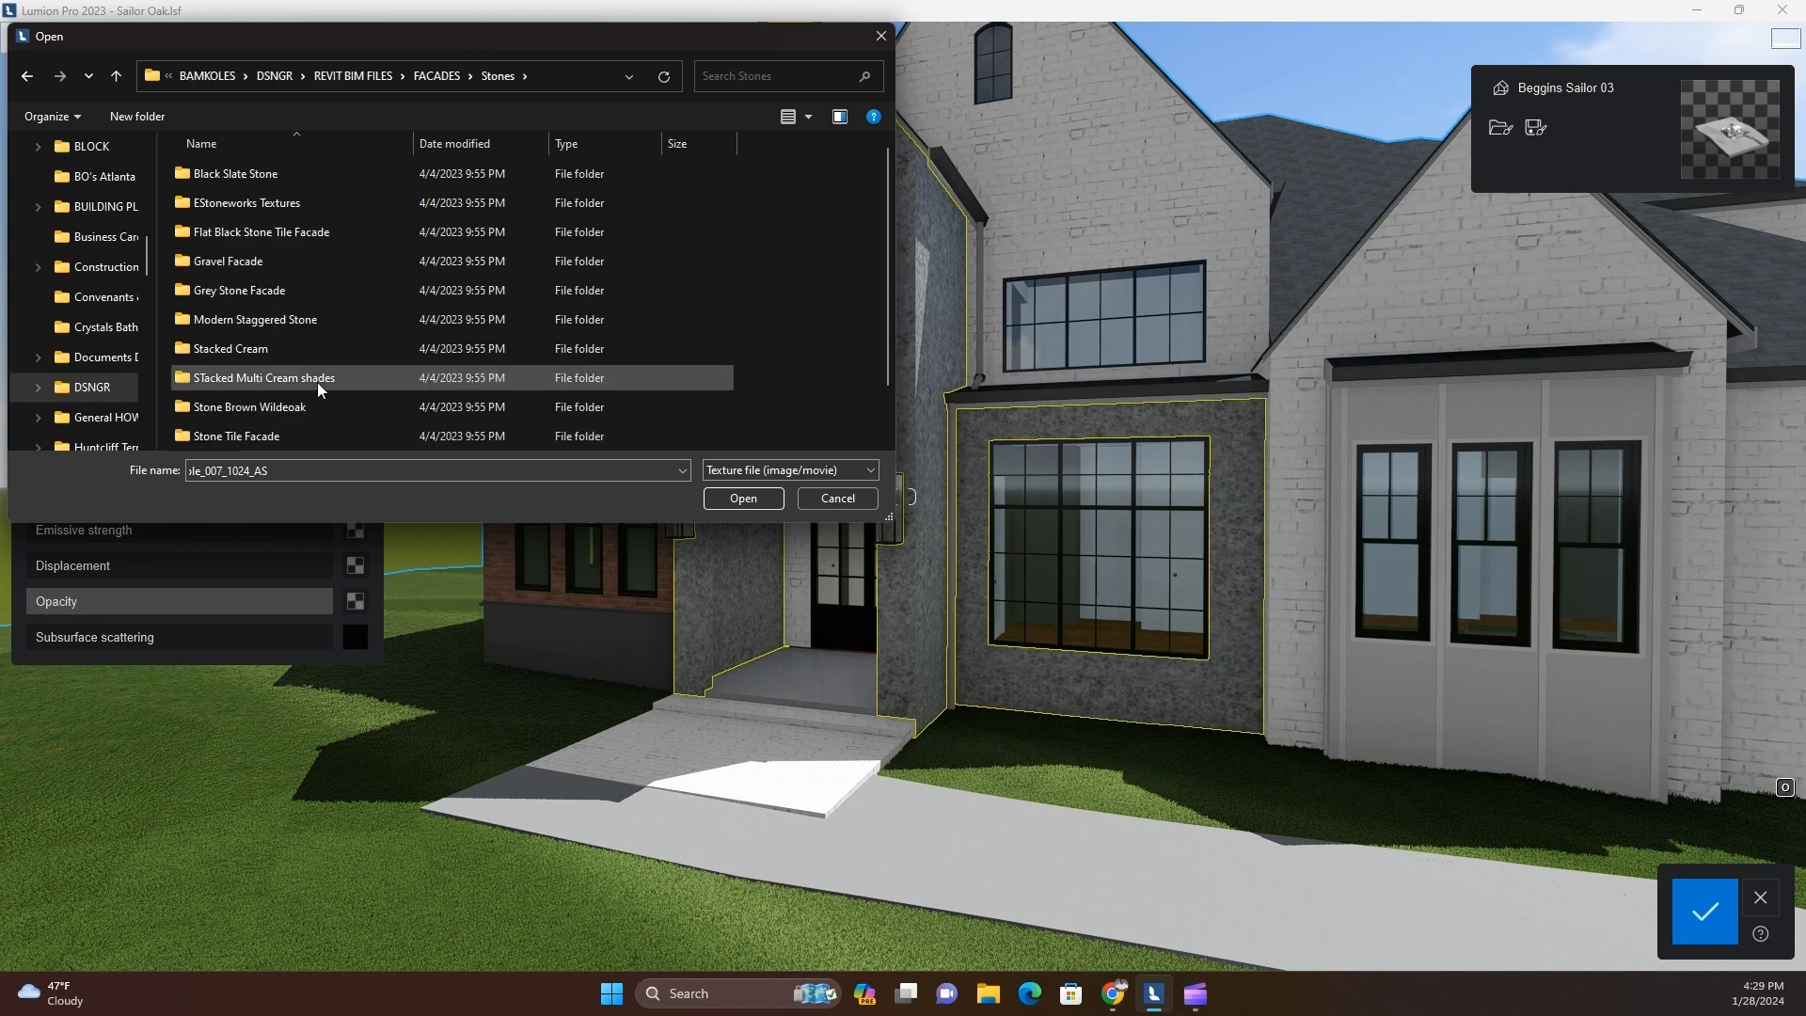
Check the texture images in the Stone Tile Facade and Stone Brown Wildeoak folders
scroll(295, 375, down, 1)
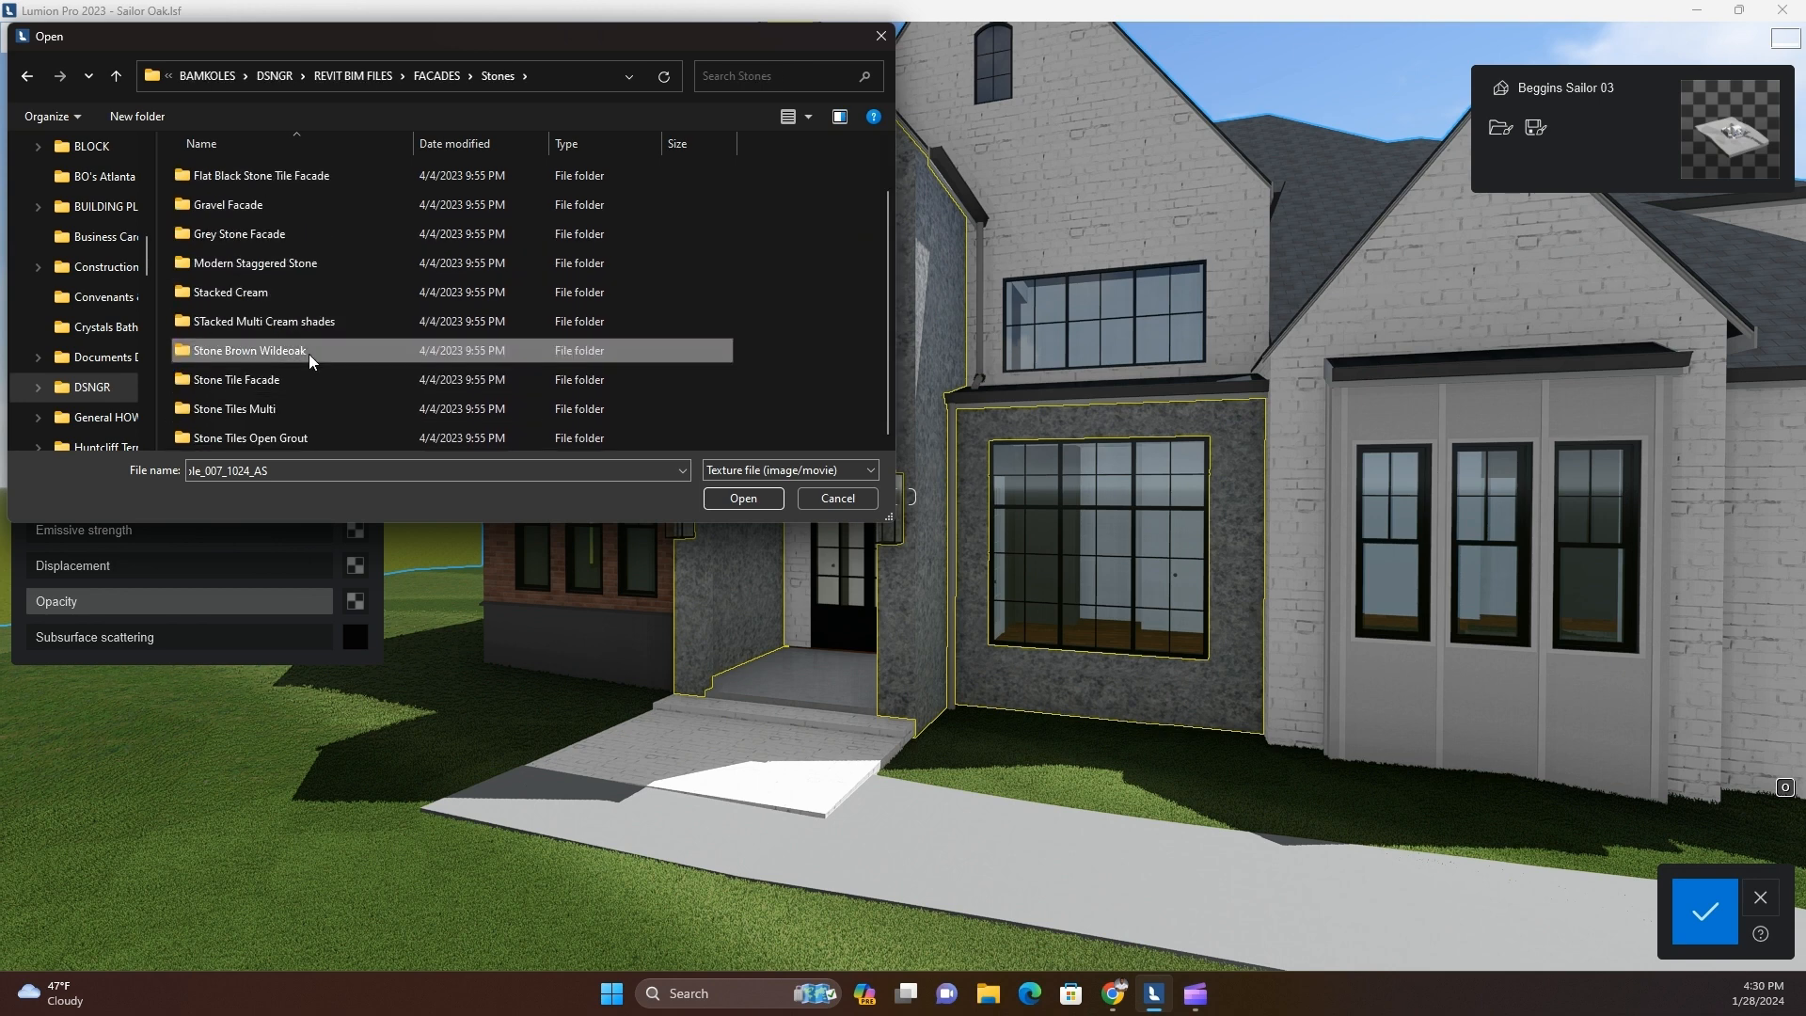
double_click(297, 377)
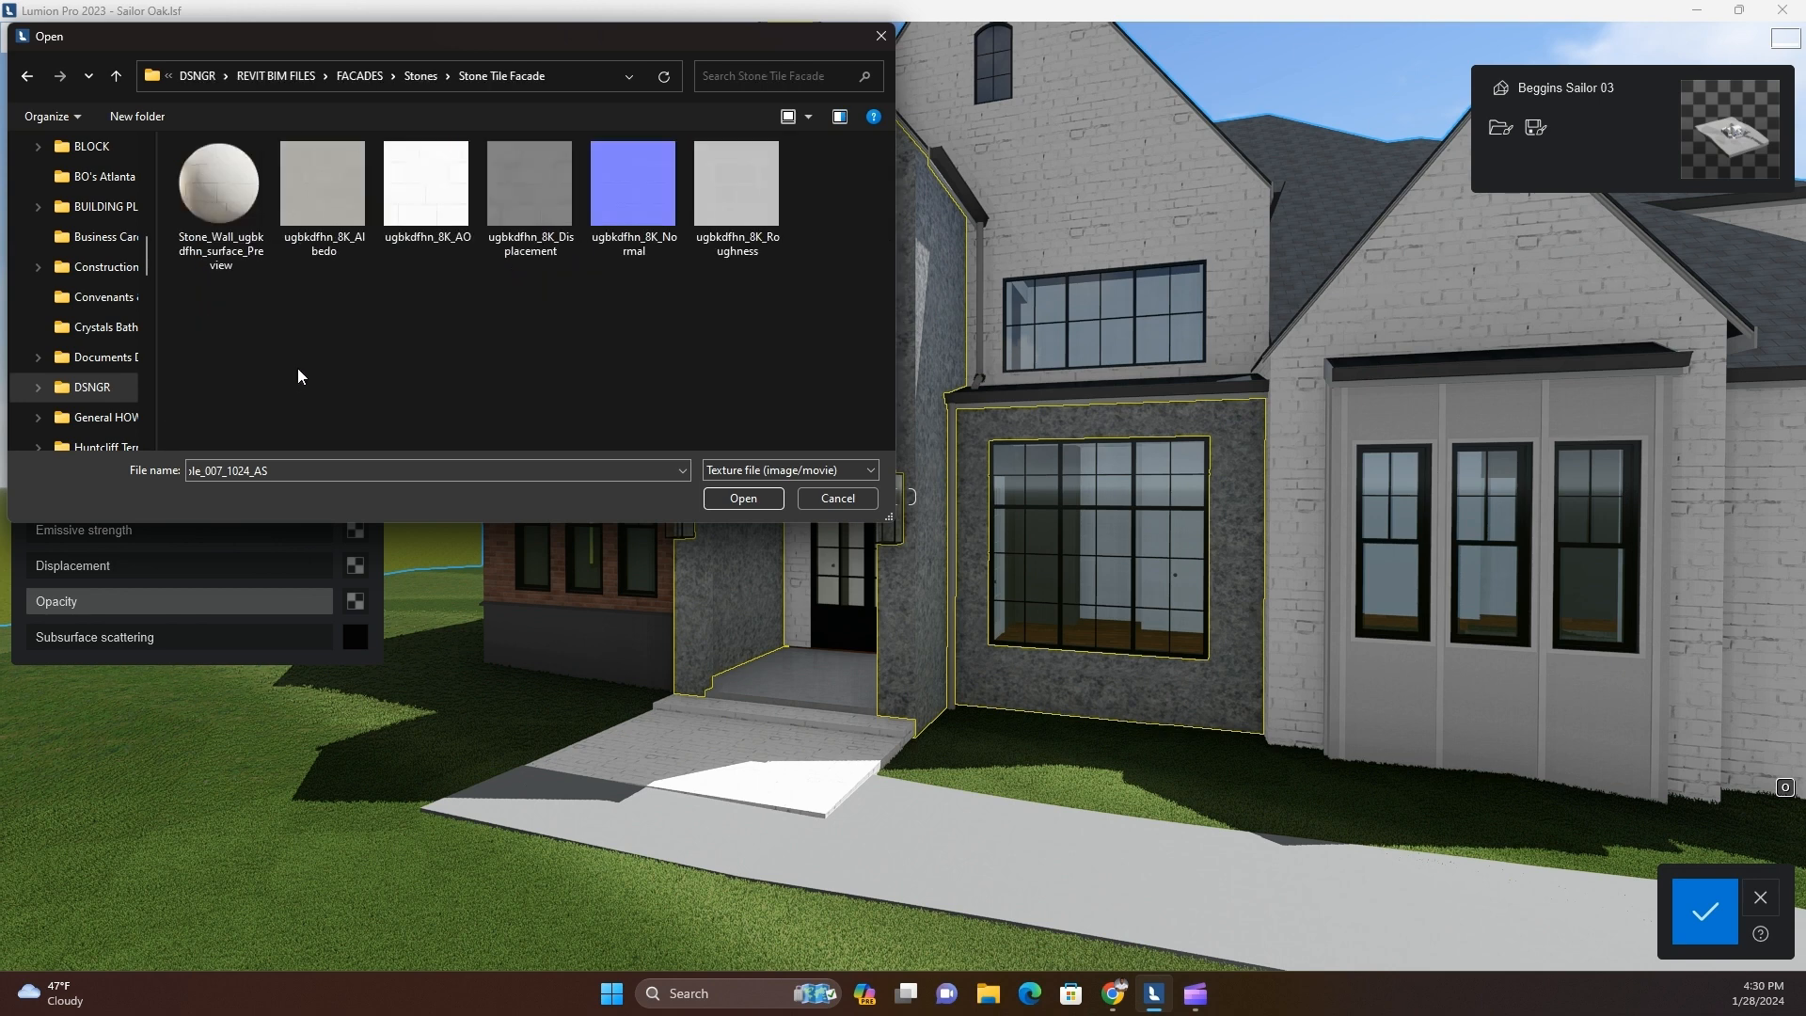
click(27, 75)
double_click(257, 402)
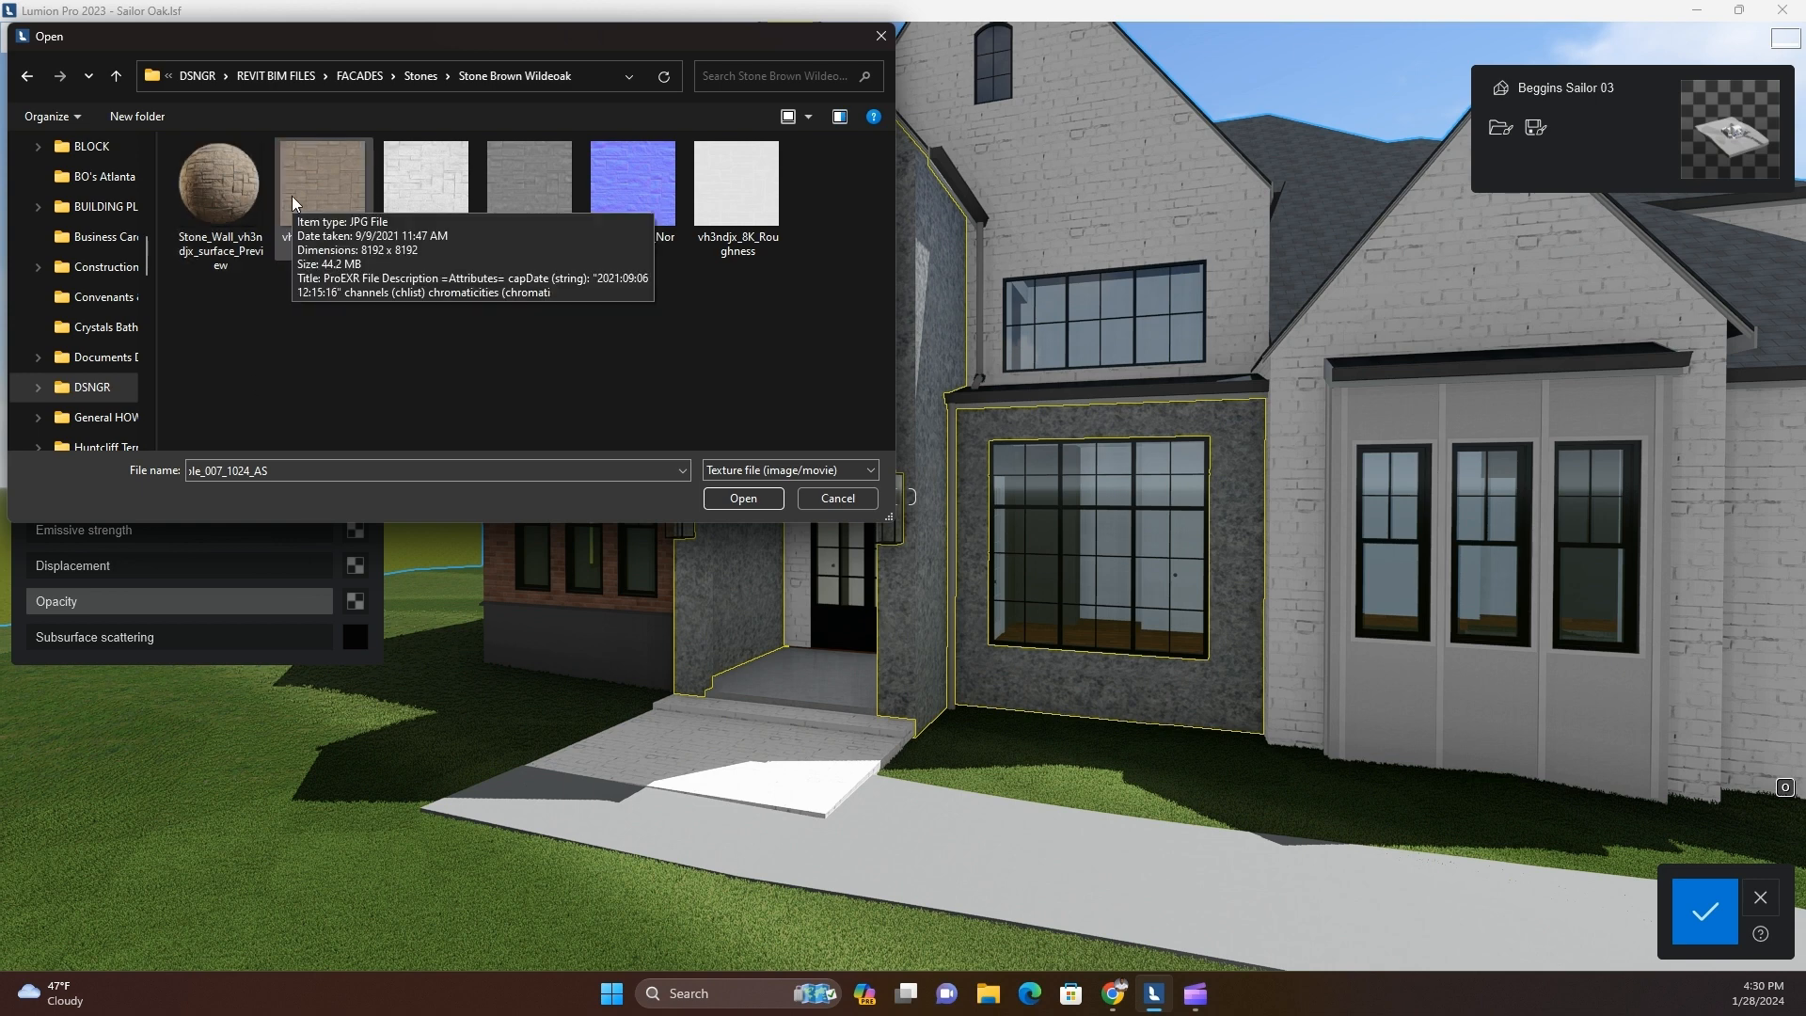
click(30, 81)
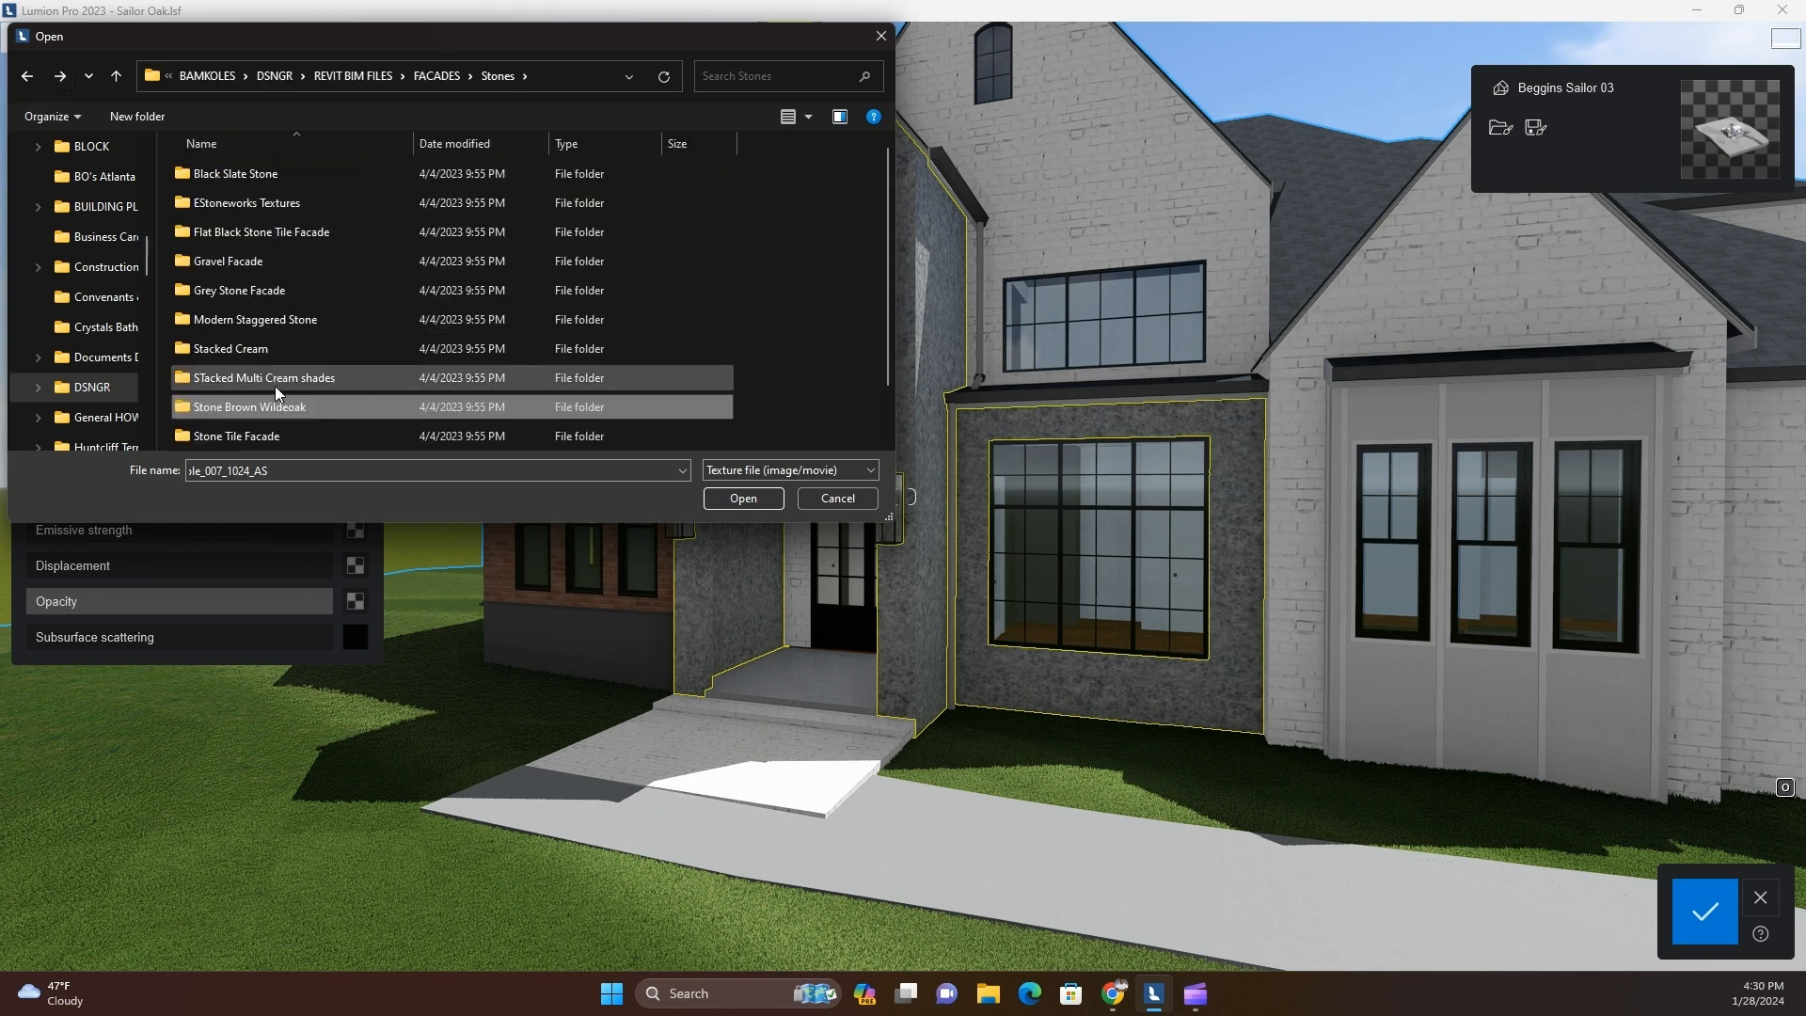
Try ugbkdfhn_8K_Albedo from the Stone Tile Facade folder as the texture of the Stone Grey 5 surface
double_click(268, 434)
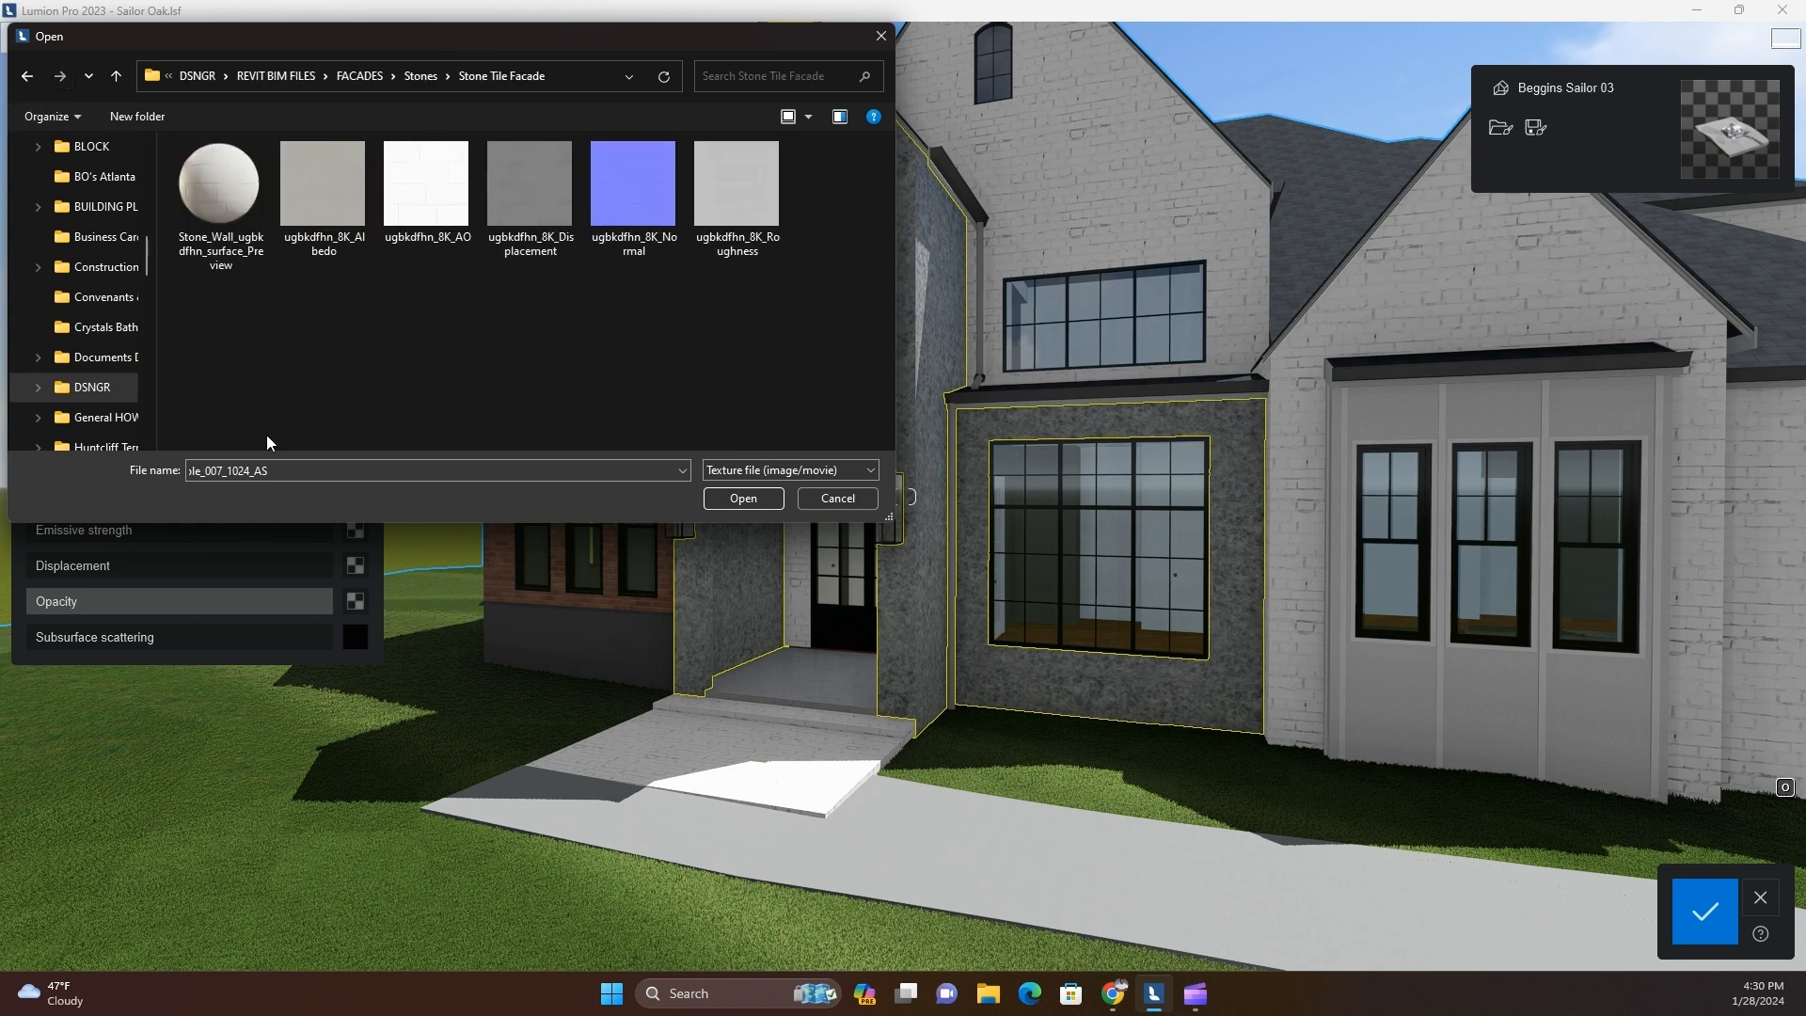
double_click(341, 192)
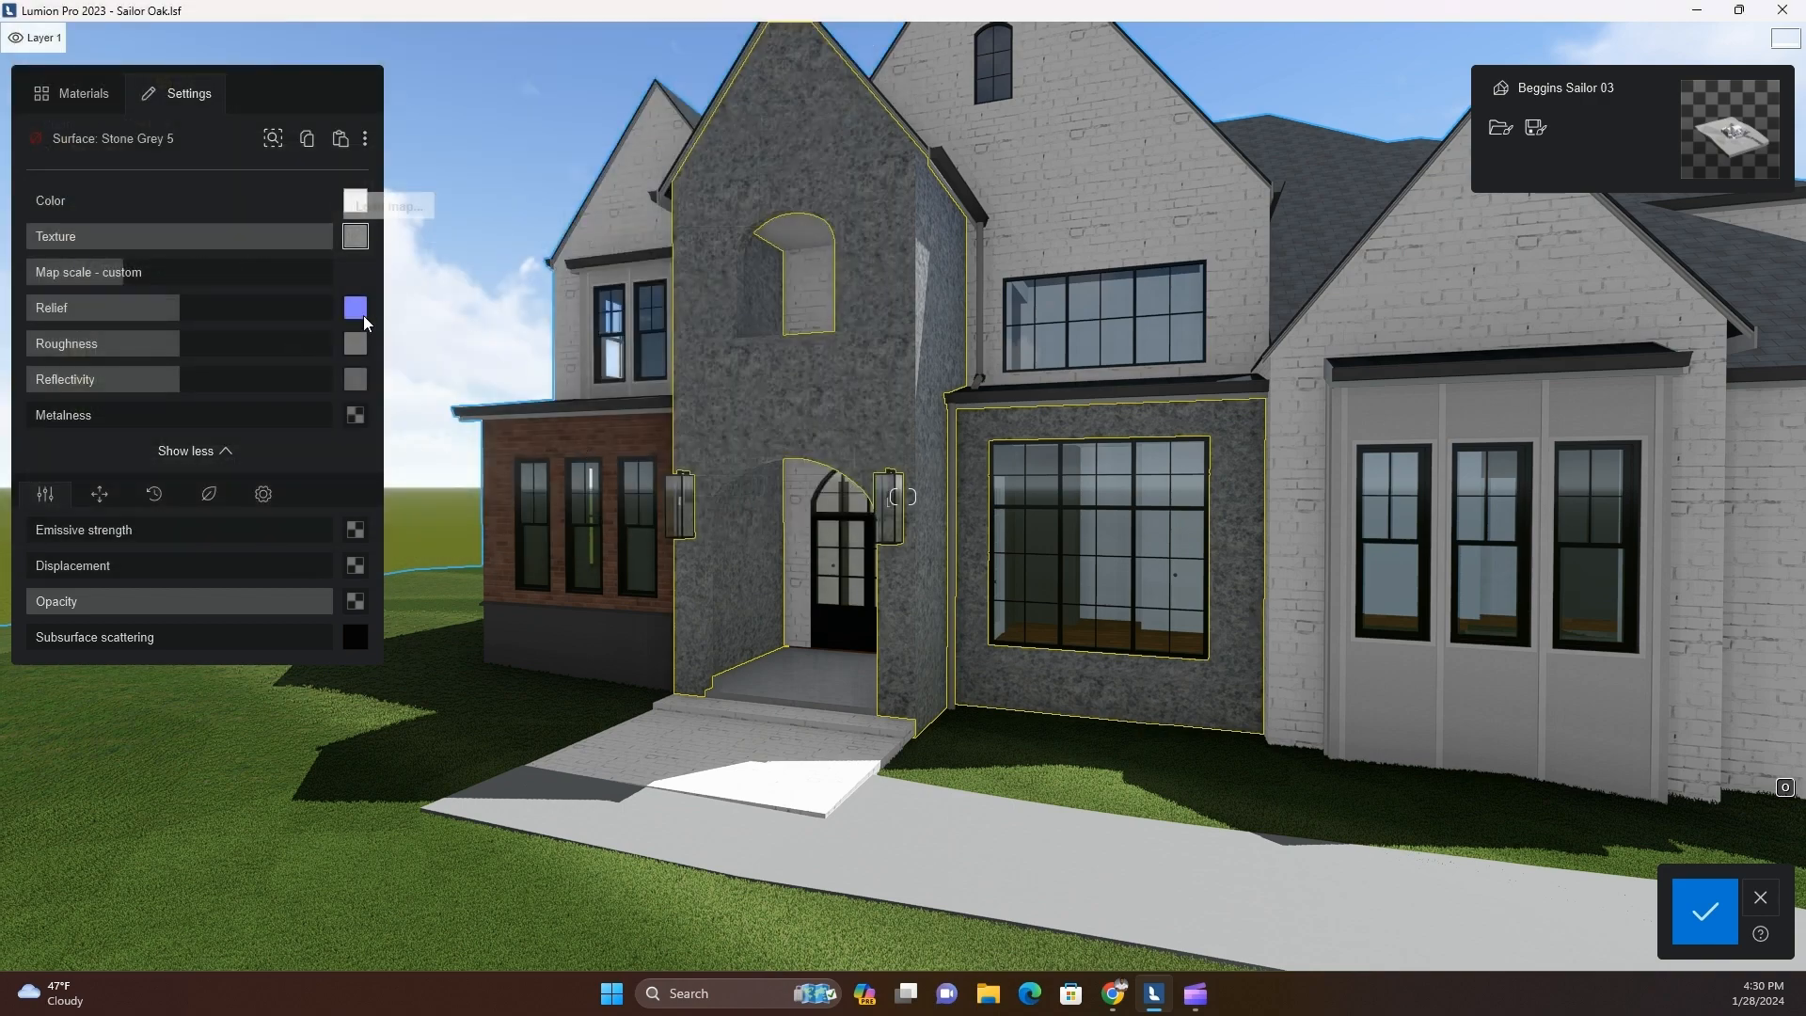
scroll(760, 403, up, 5)
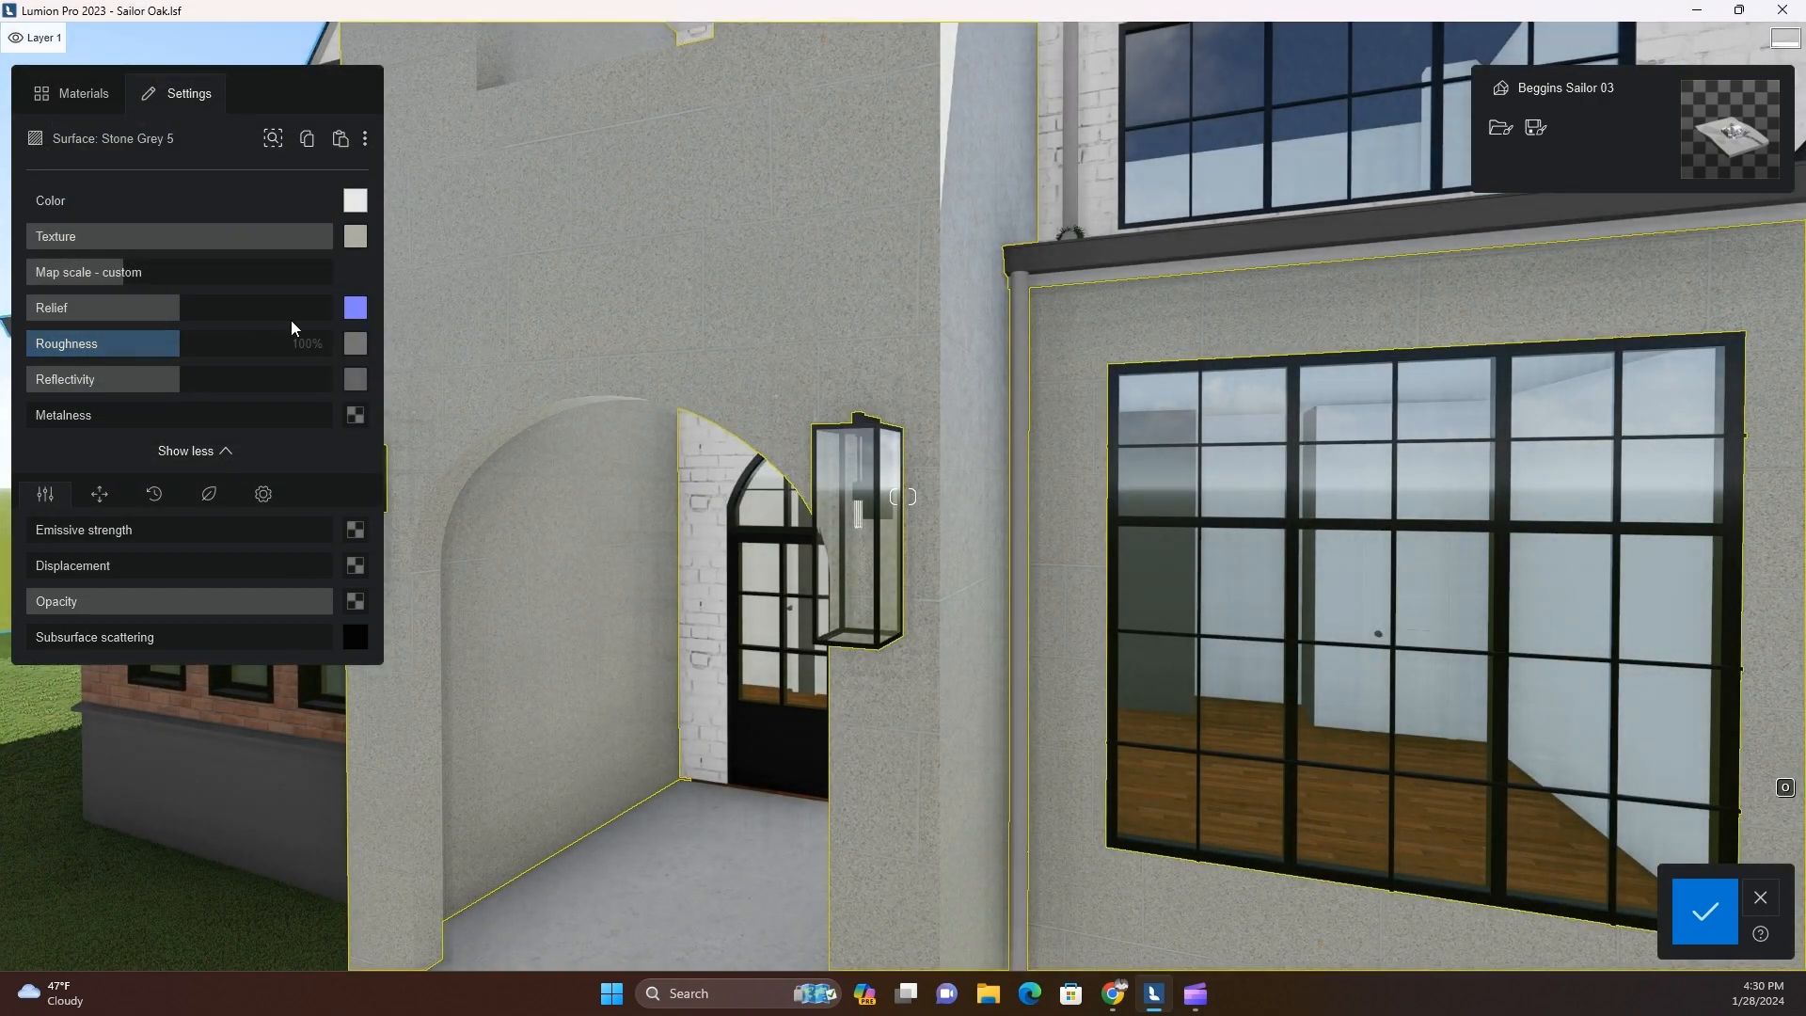
Try vh3ndjx_8K_Normal from the Stone Brown Wildeoak folder as the surface's relief map and check the facade up close
click(356, 307)
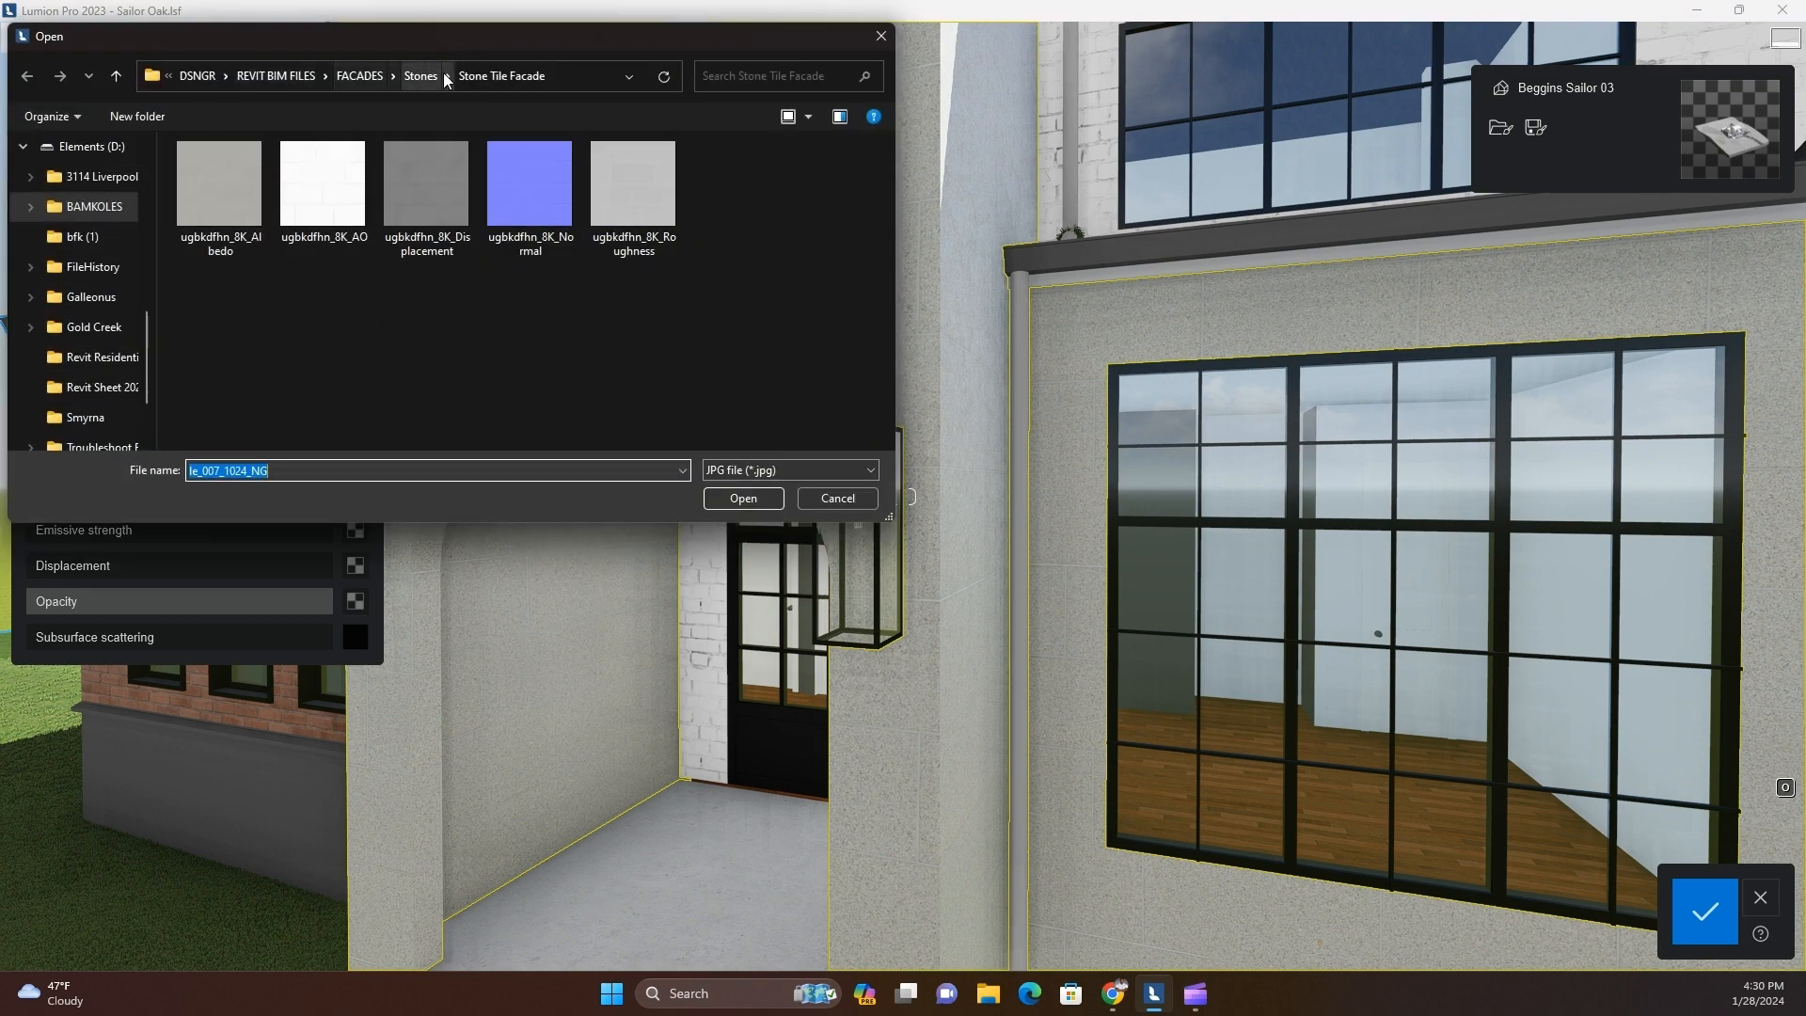
click(438, 76)
scroll(262, 409, down, 1)
double_click(280, 352)
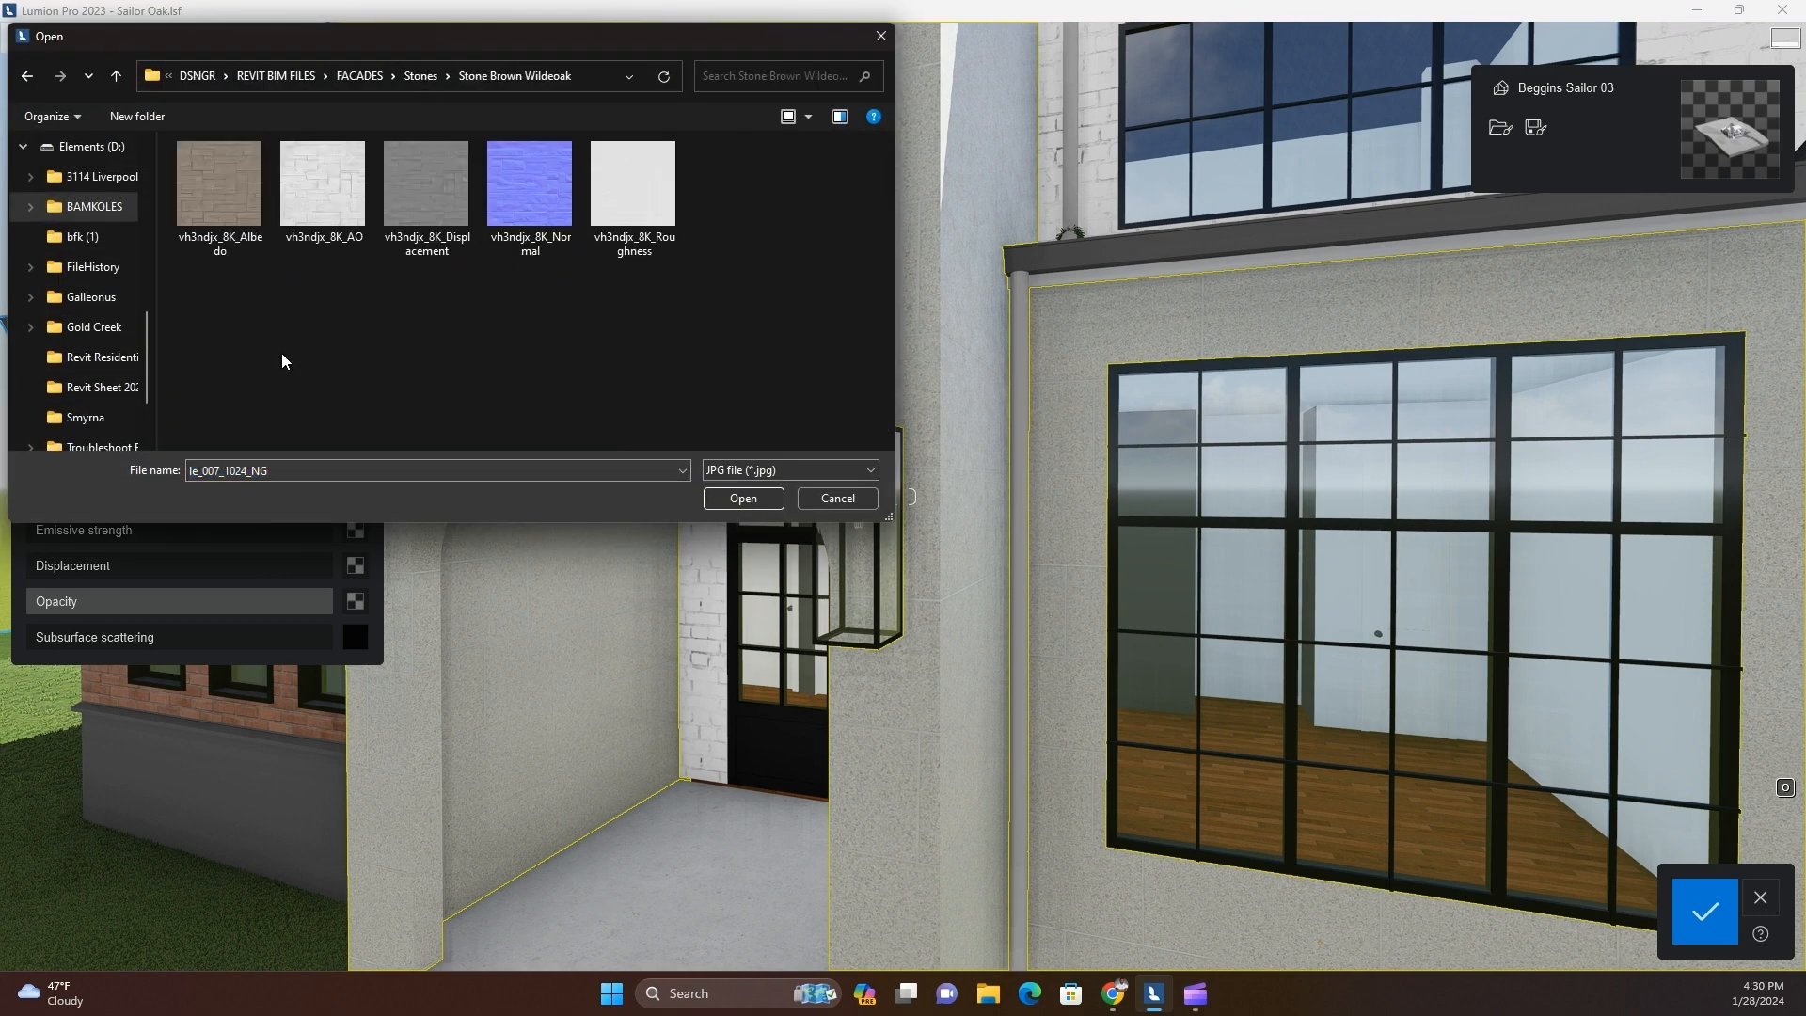
double_click(538, 190)
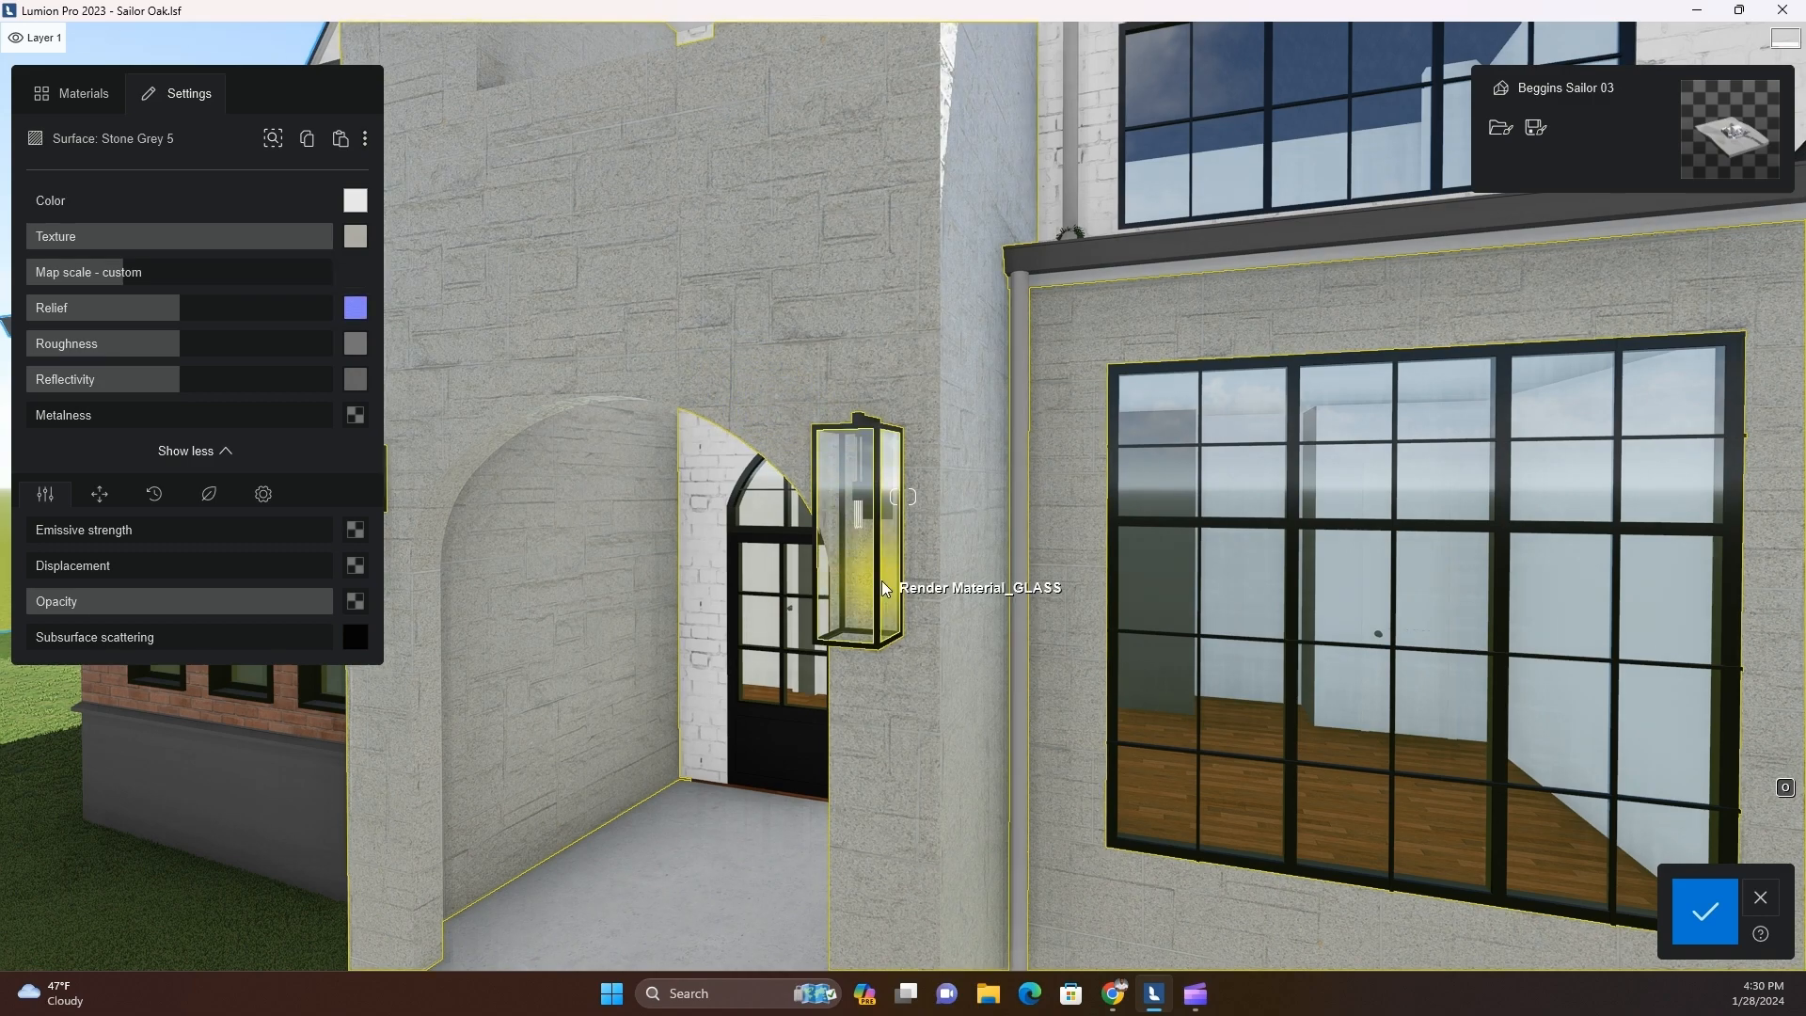
scroll(878, 587, up, 3)
scroll(878, 587, down, 3)
Tint the facade surface a dark brownish grey and lower its texture strength to 64%
click(355, 200)
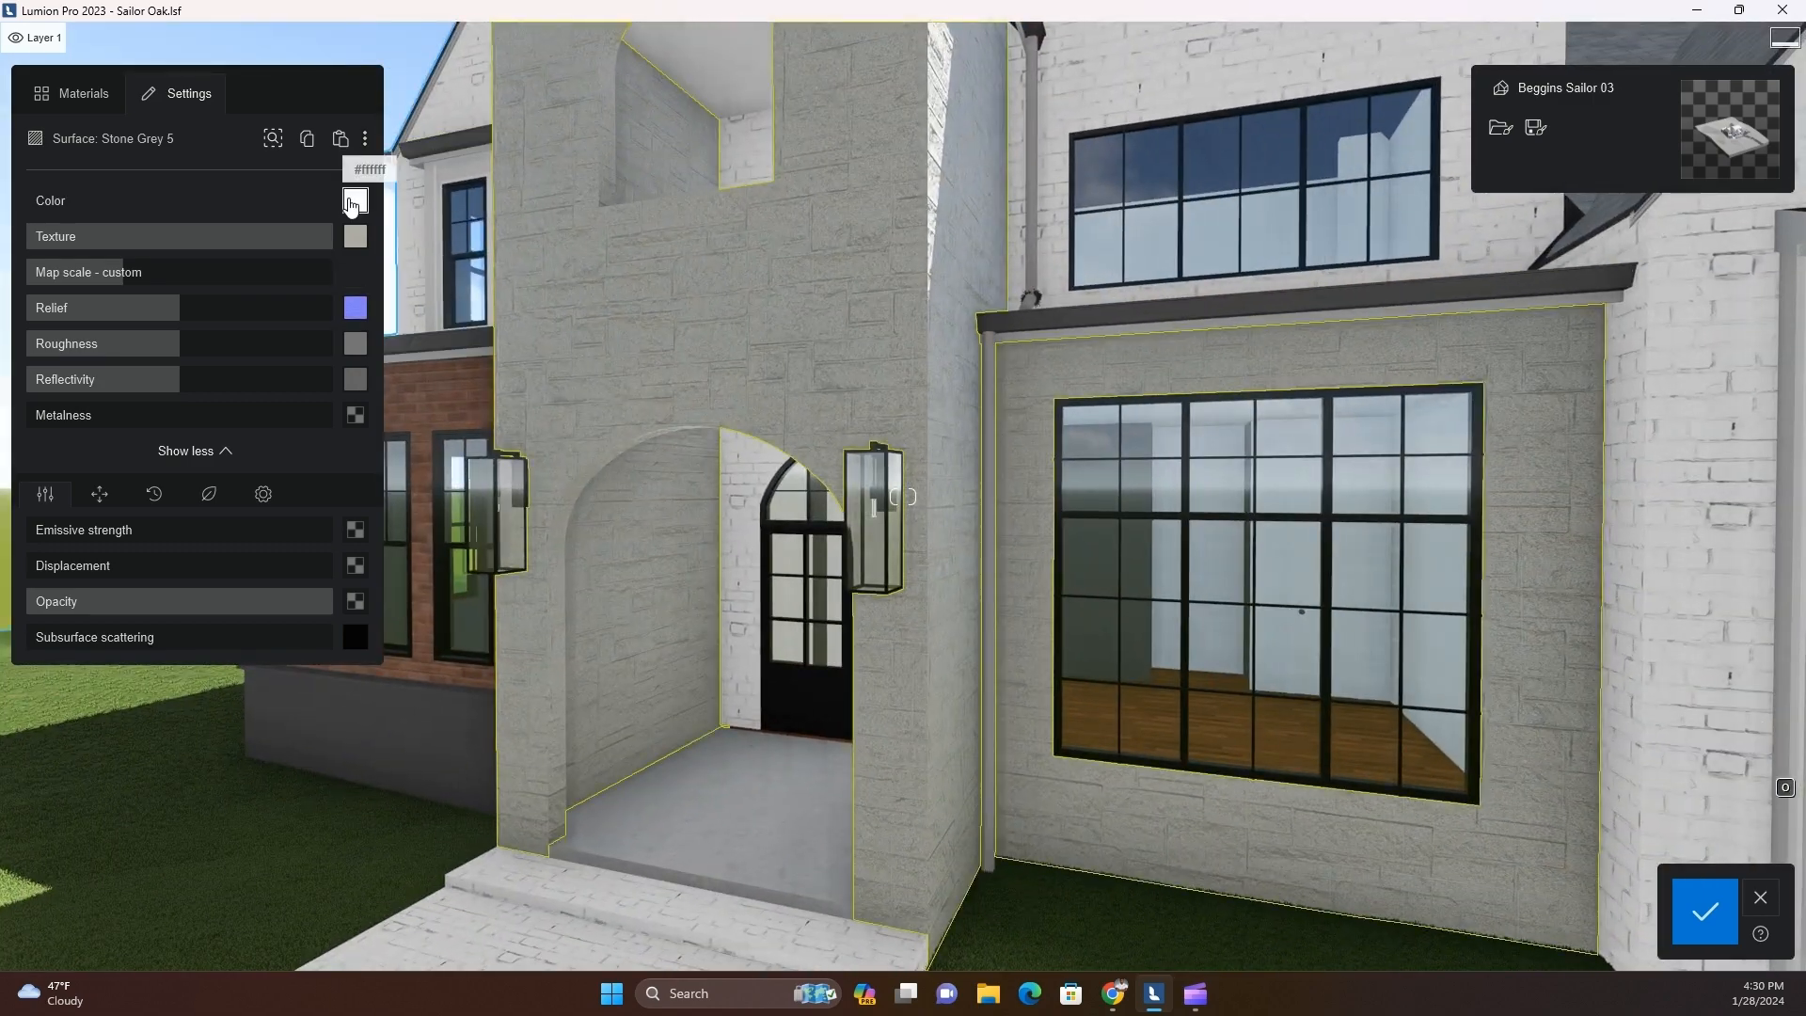
click(415, 293)
drag(434, 282, 432, 274)
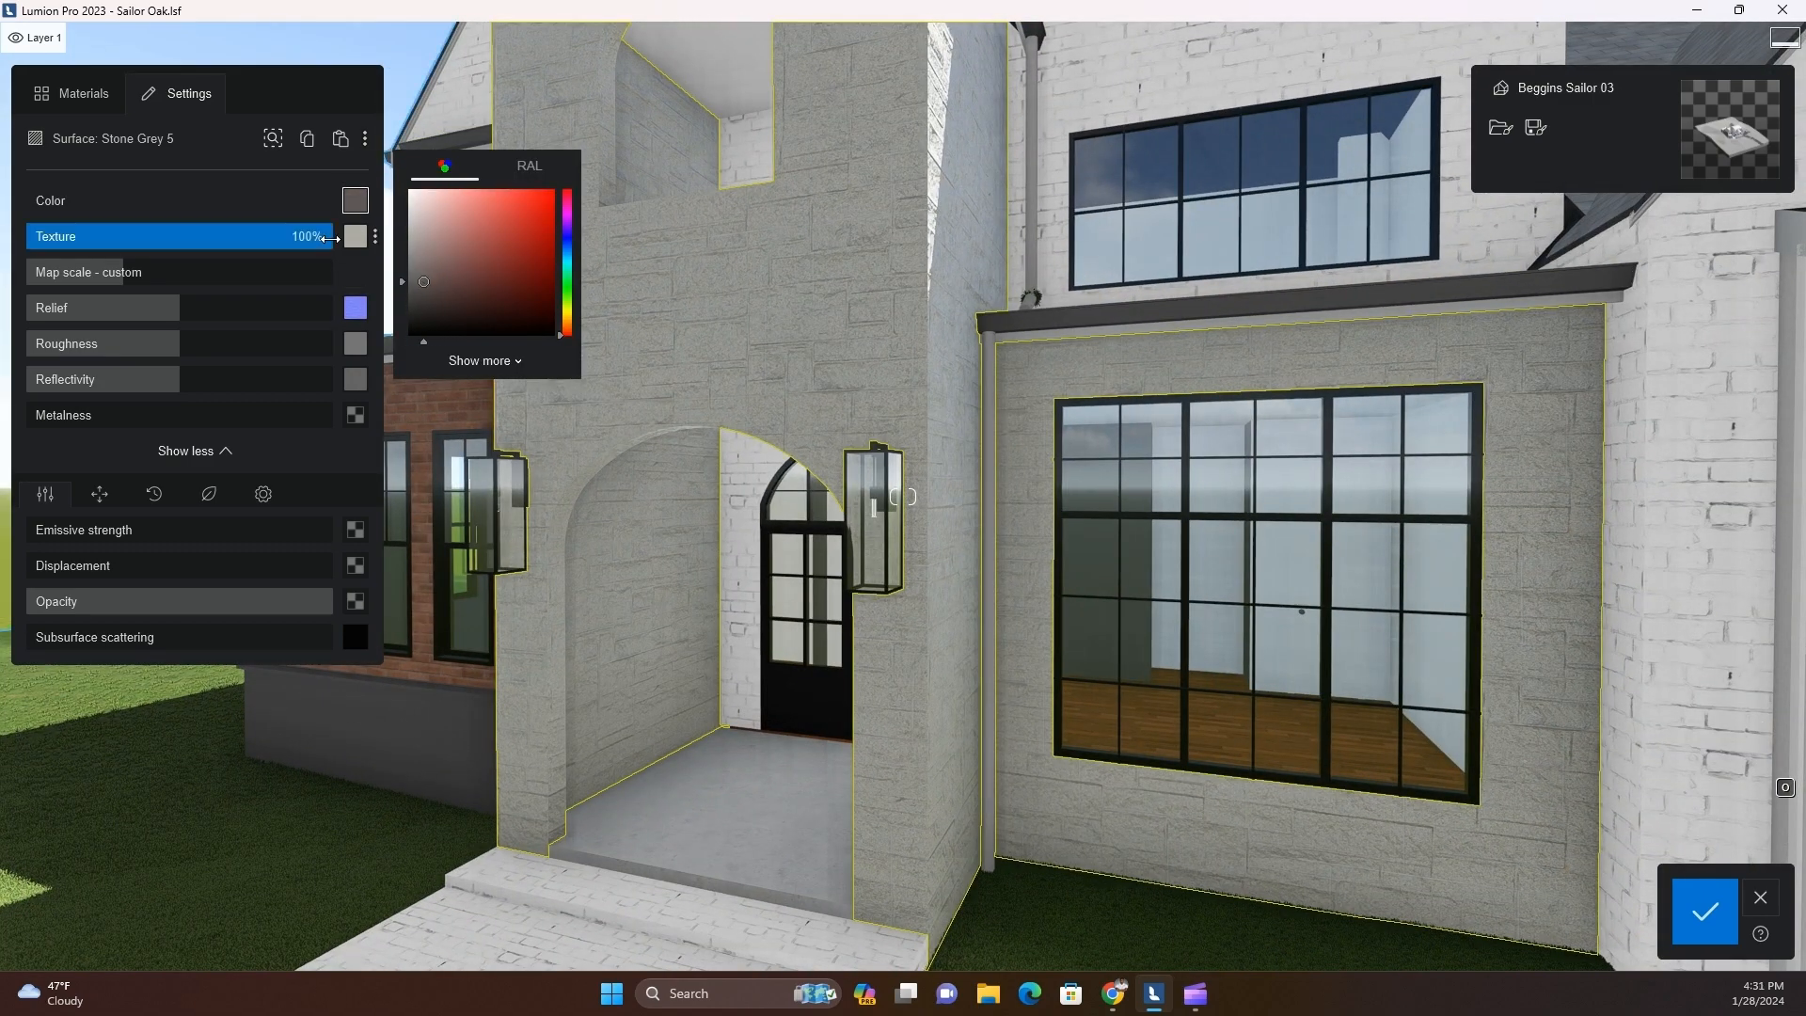
drag(330, 241, 224, 245)
scroll(1030, 615, down, 3)
scroll(1030, 622, up, 5)
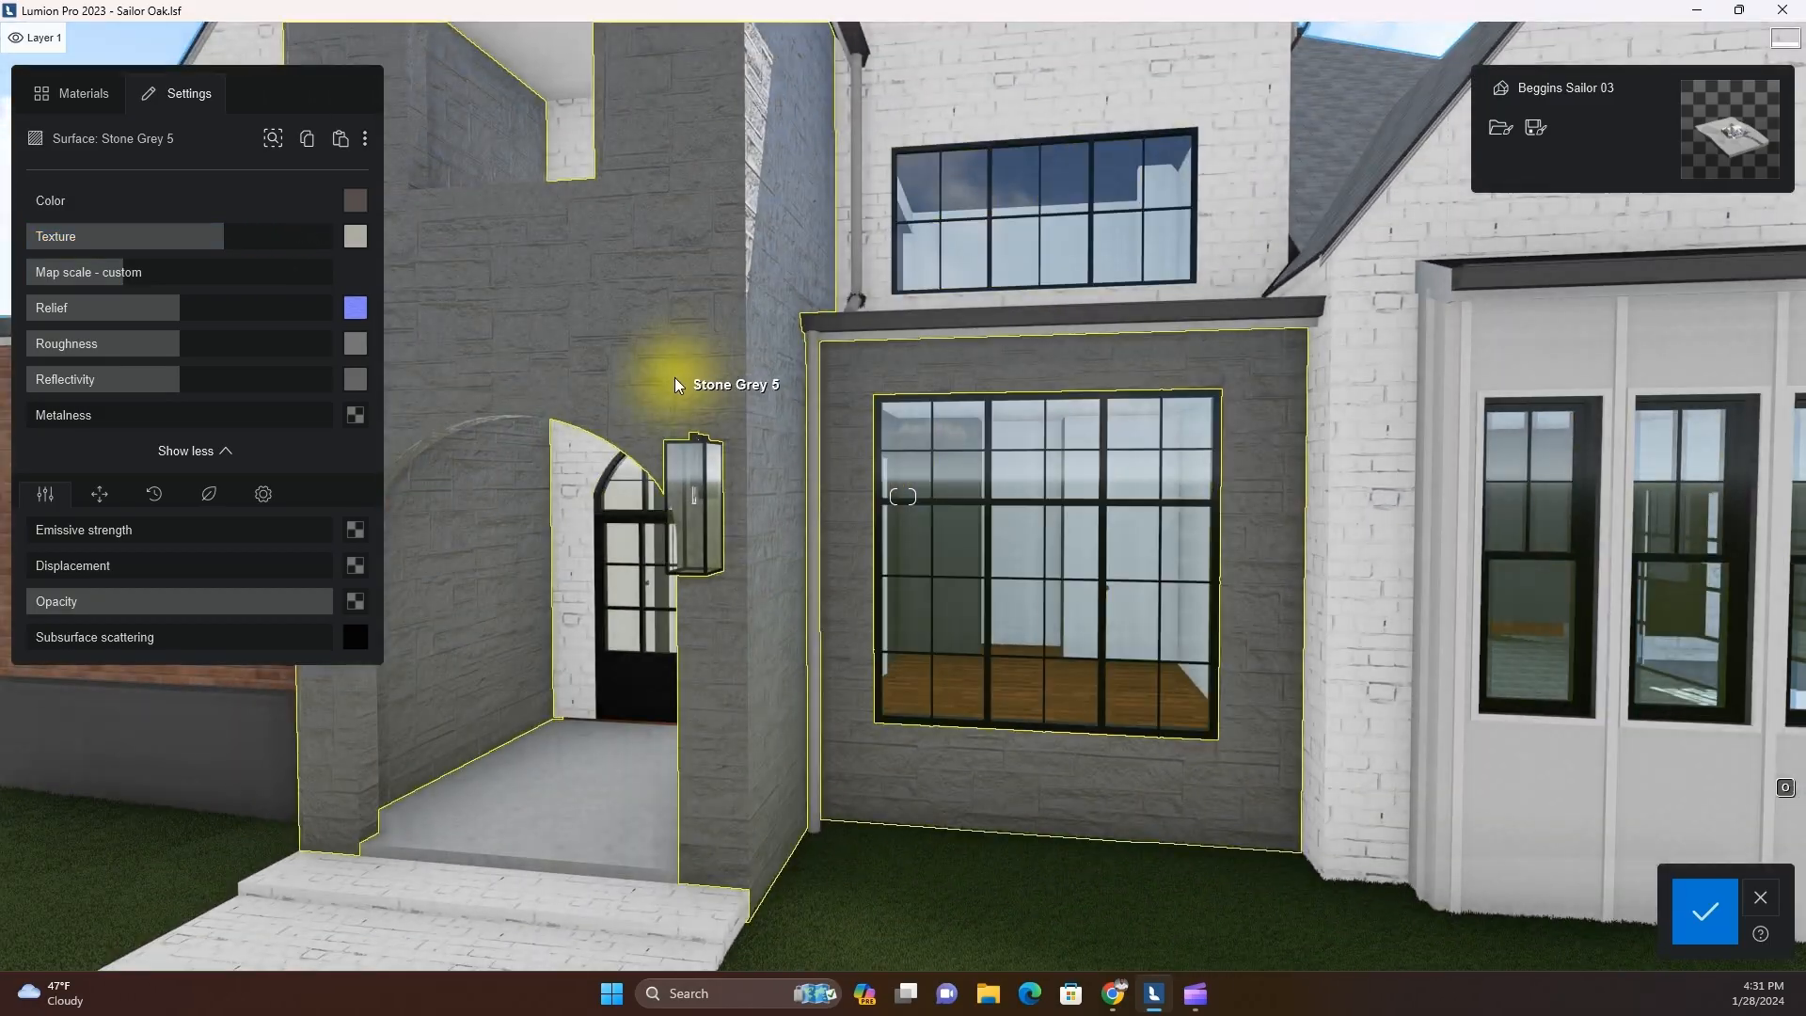
scroll(659, 410, up, 3)
Start replacing the texture map and check the Stone Tile Facade, Stone Brown Wildeoak, Stone Tiles Multi and STacked Multi Cream shades folders
click(354, 241)
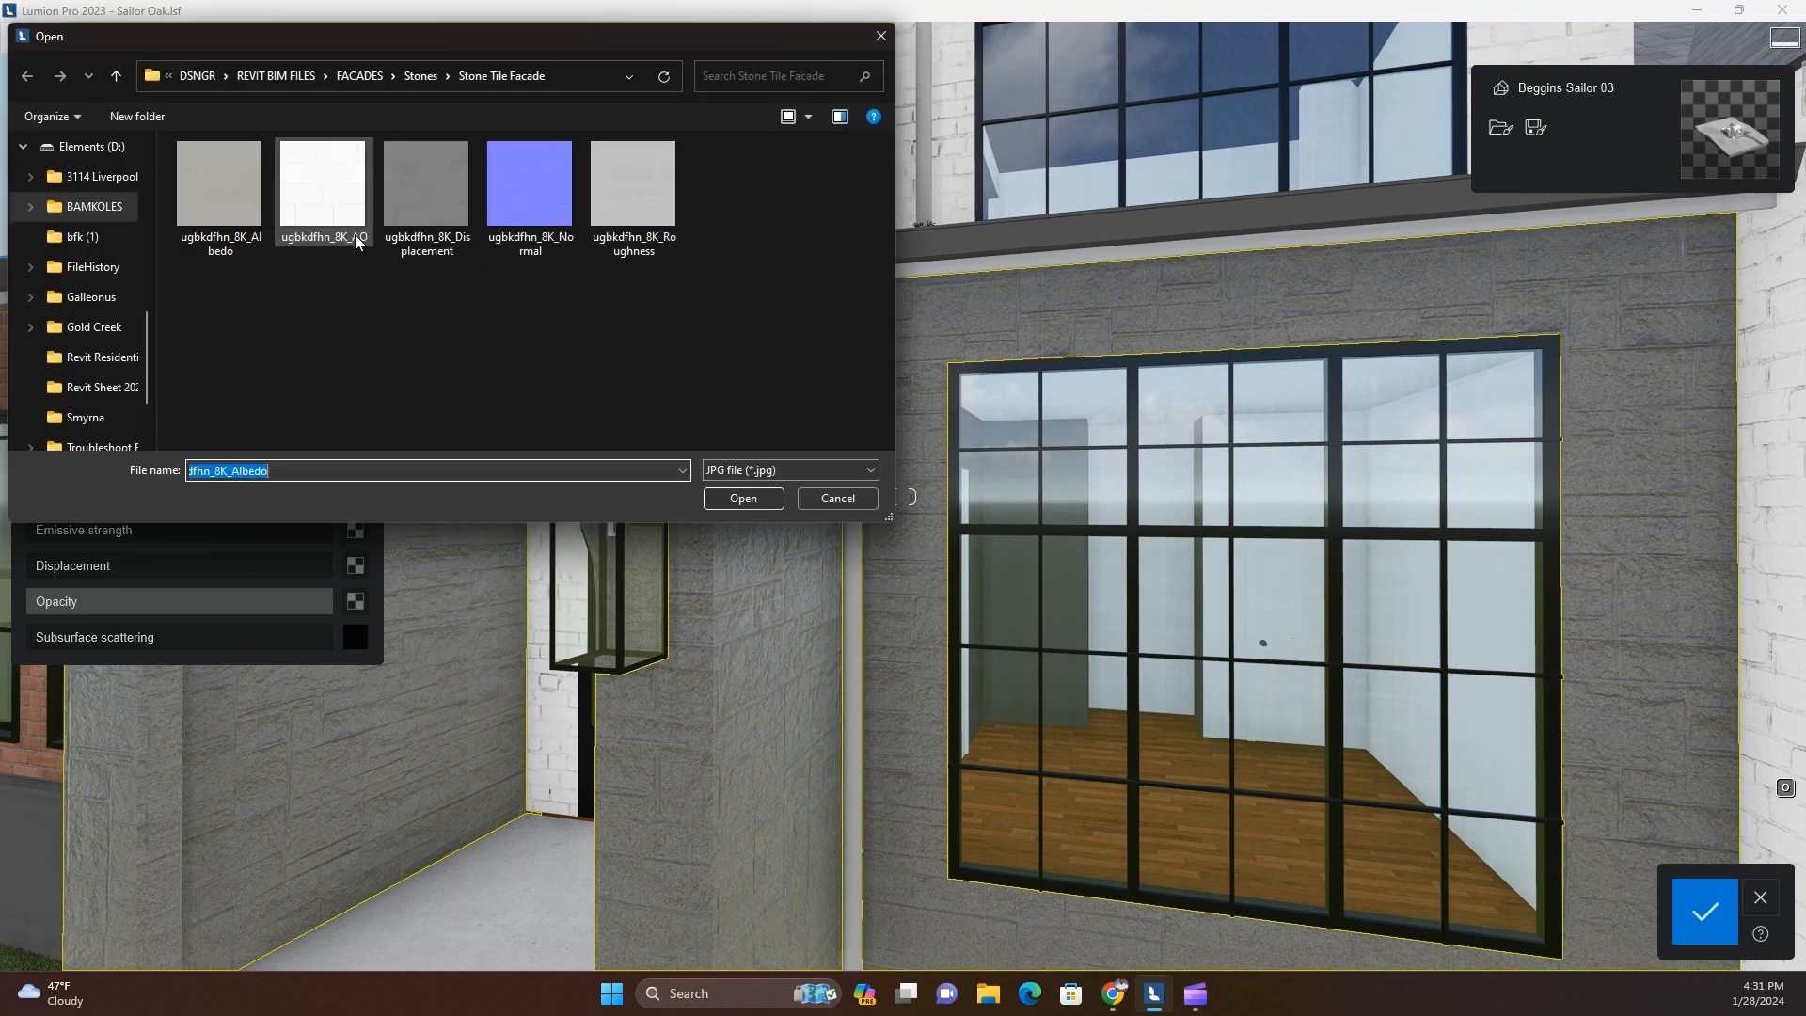
click(431, 68)
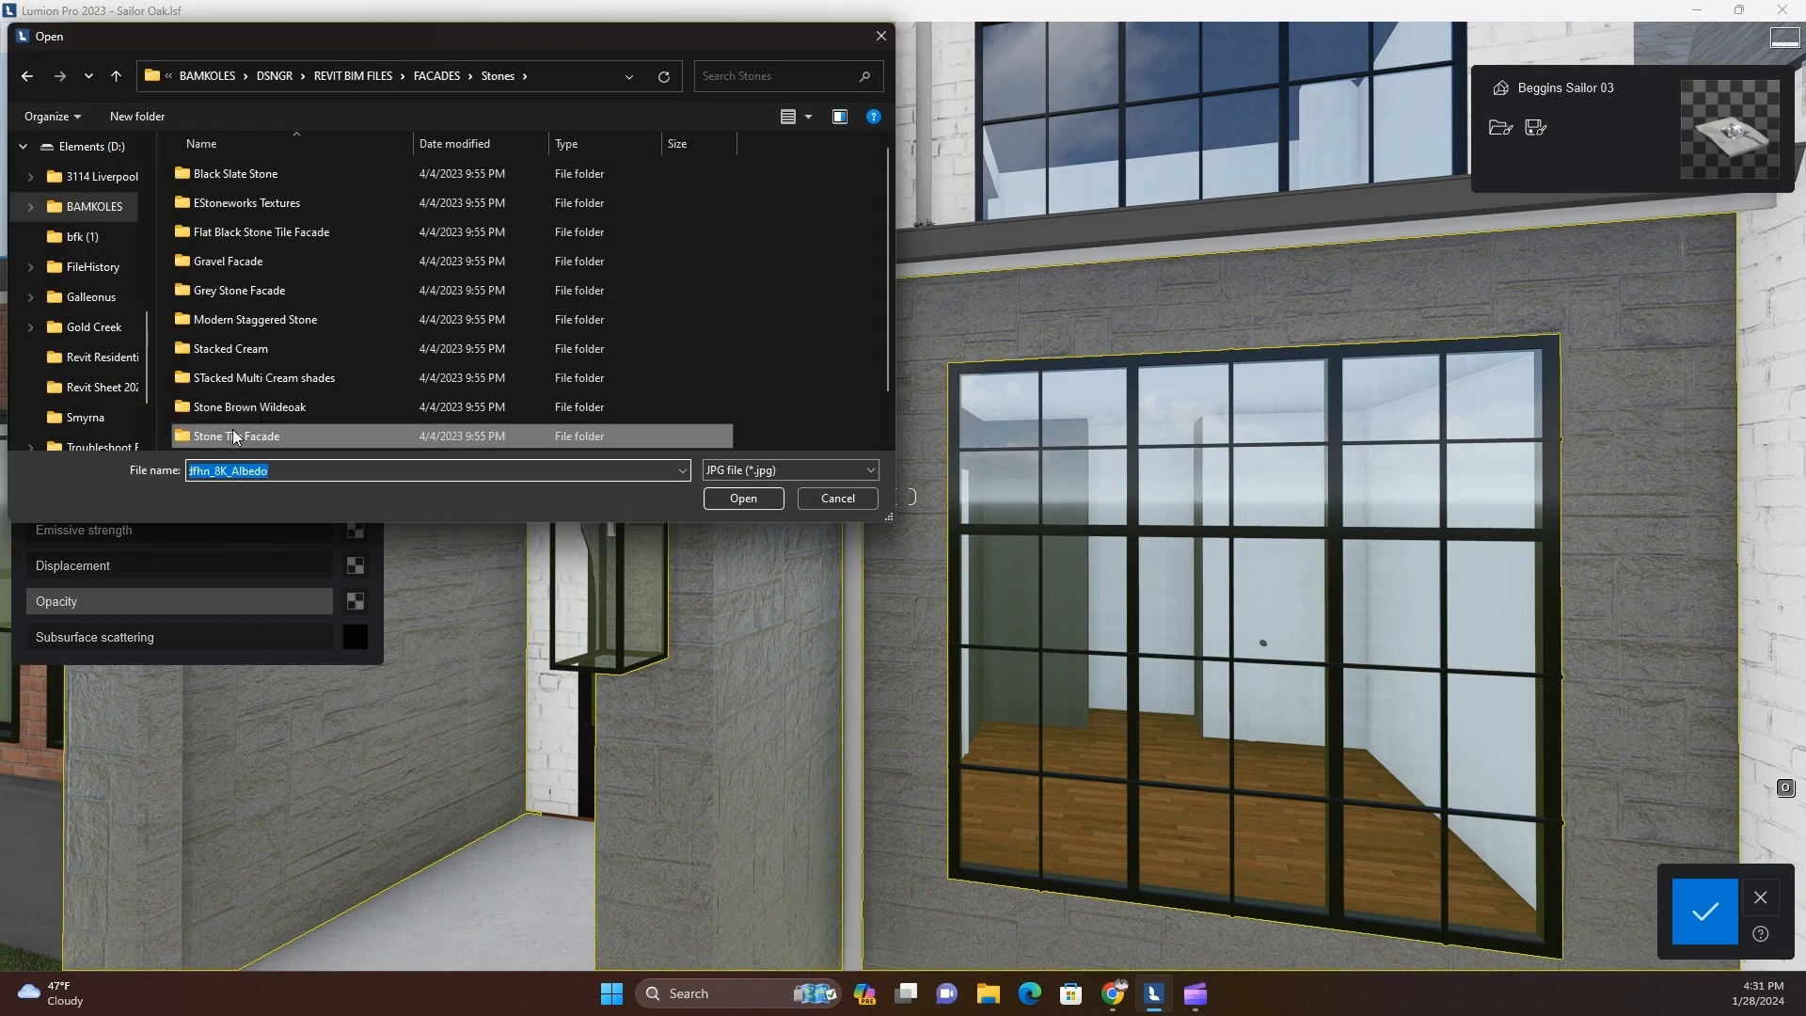
double_click(250, 407)
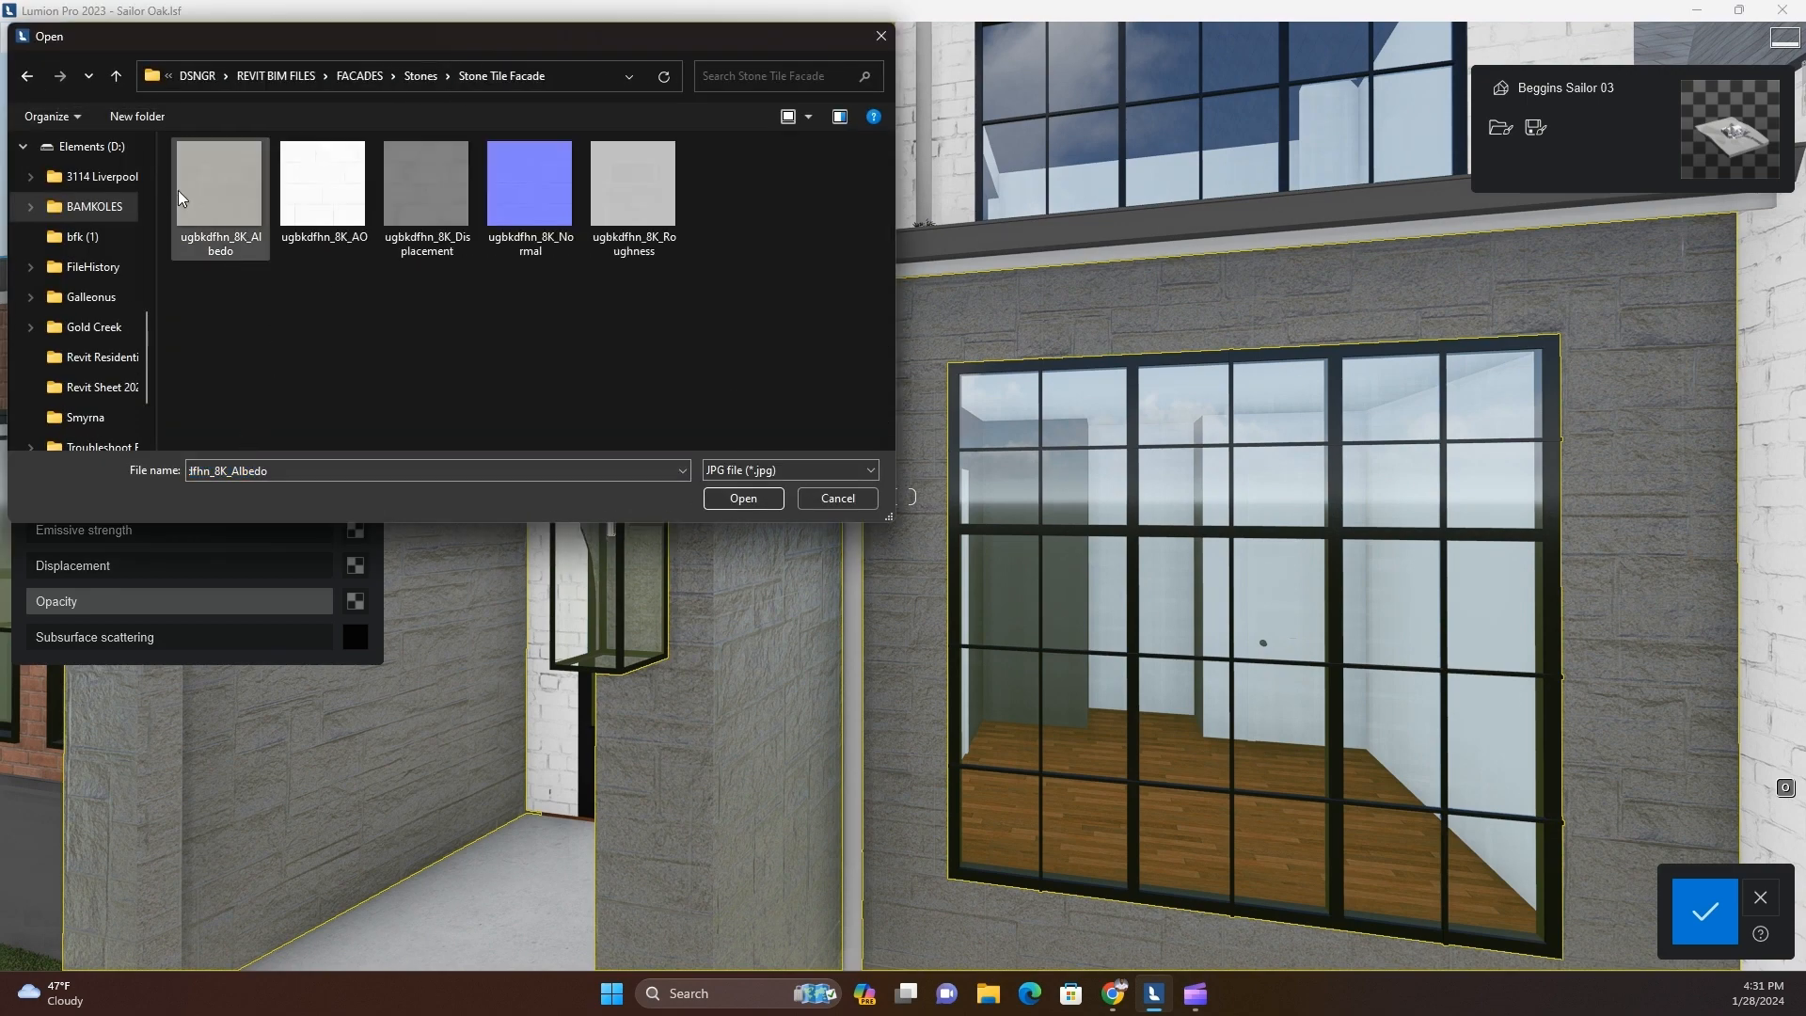
click(27, 76)
double_click(242, 405)
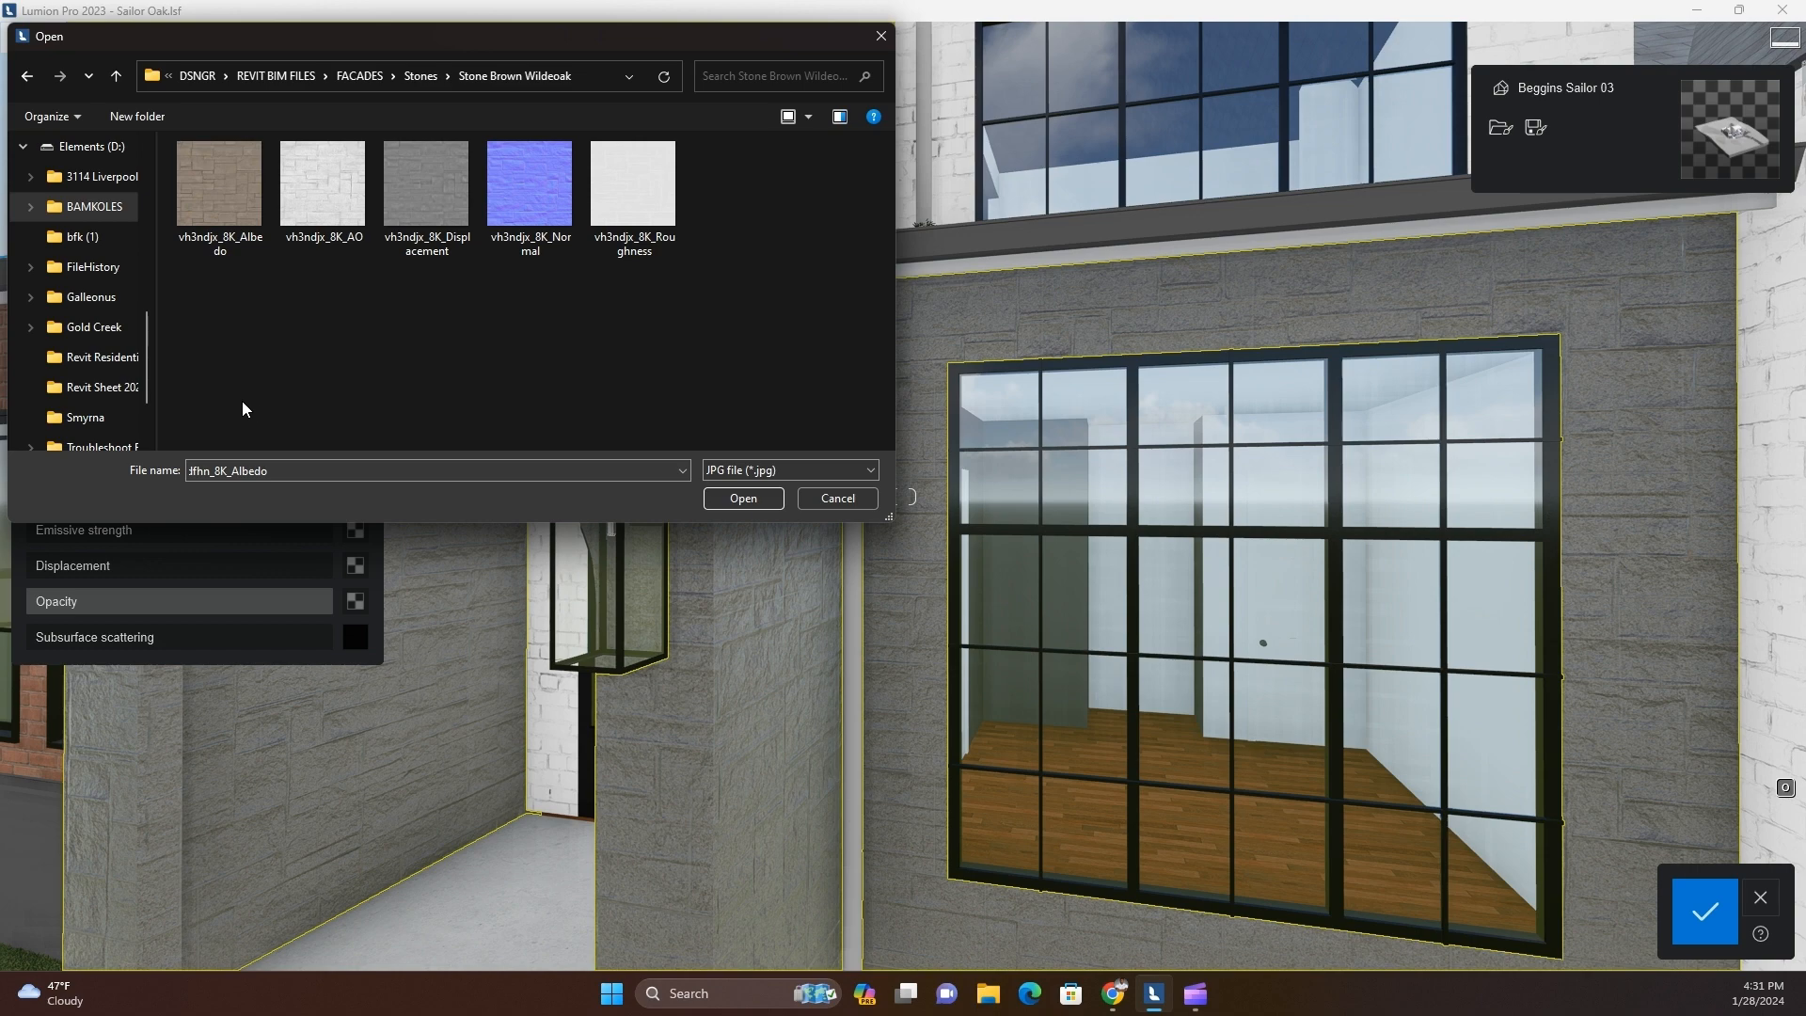
click(27, 76)
double_click(295, 414)
click(27, 76)
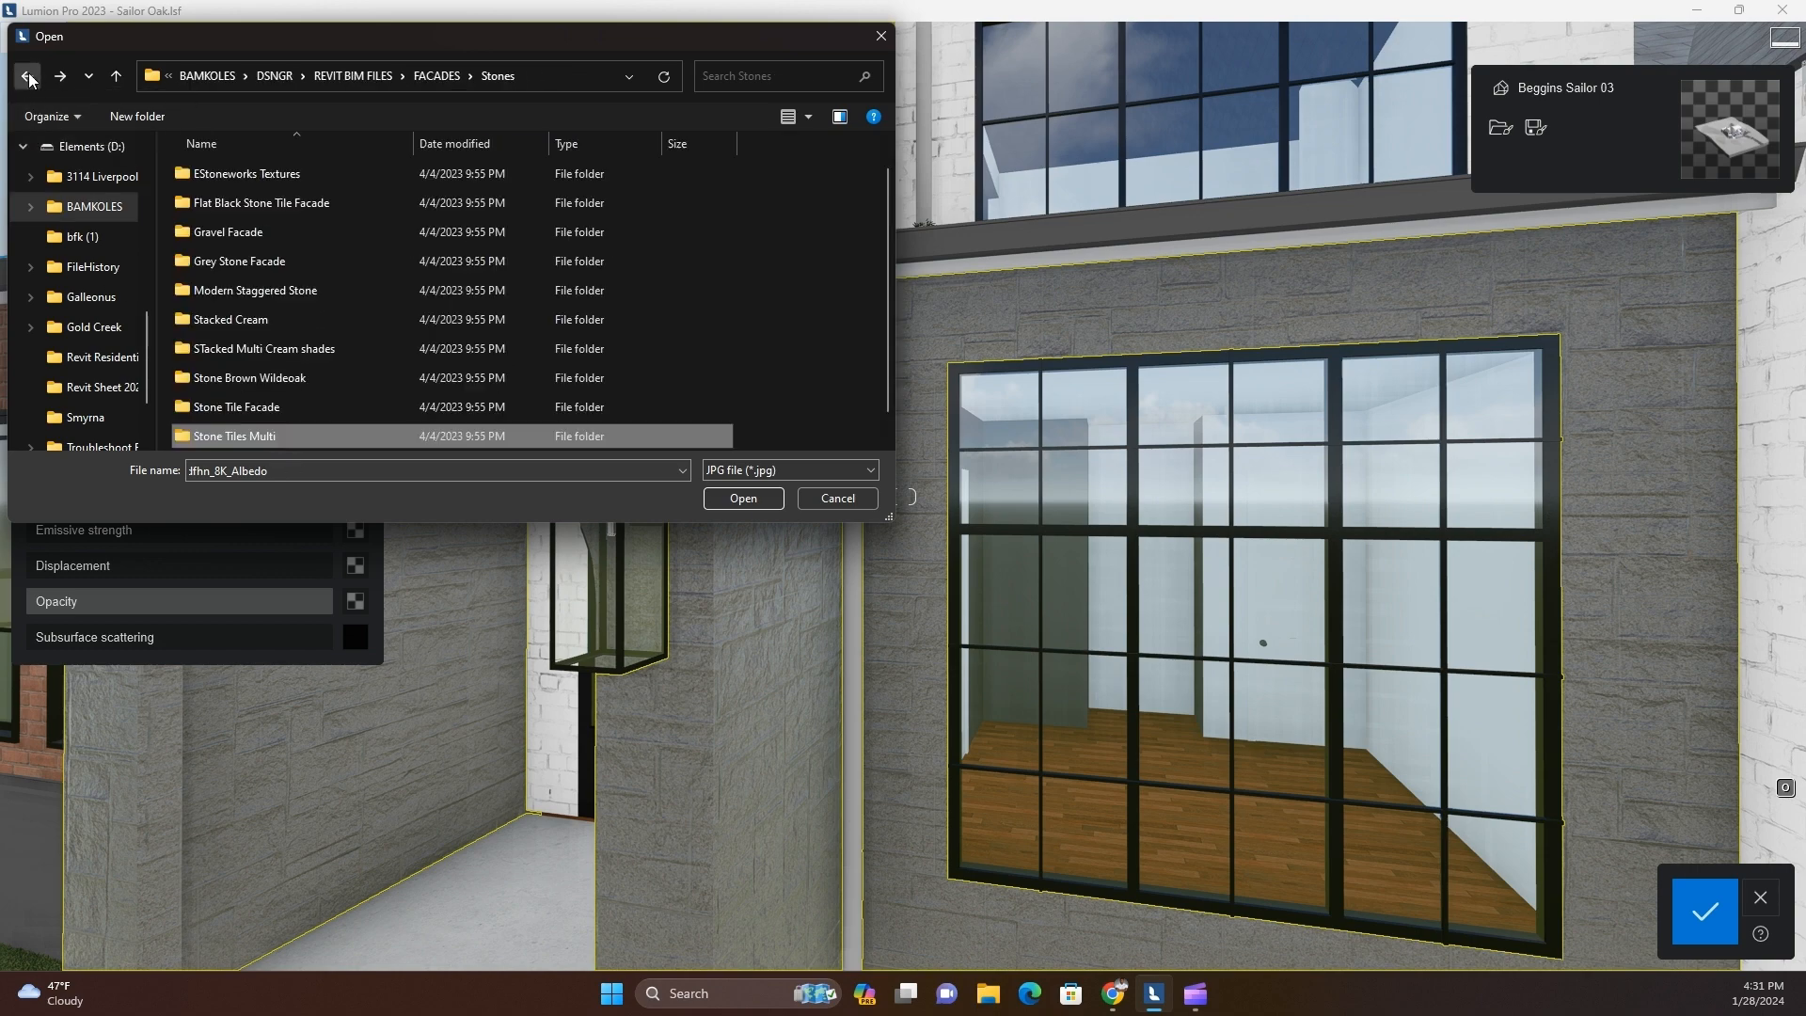
double_click(315, 321)
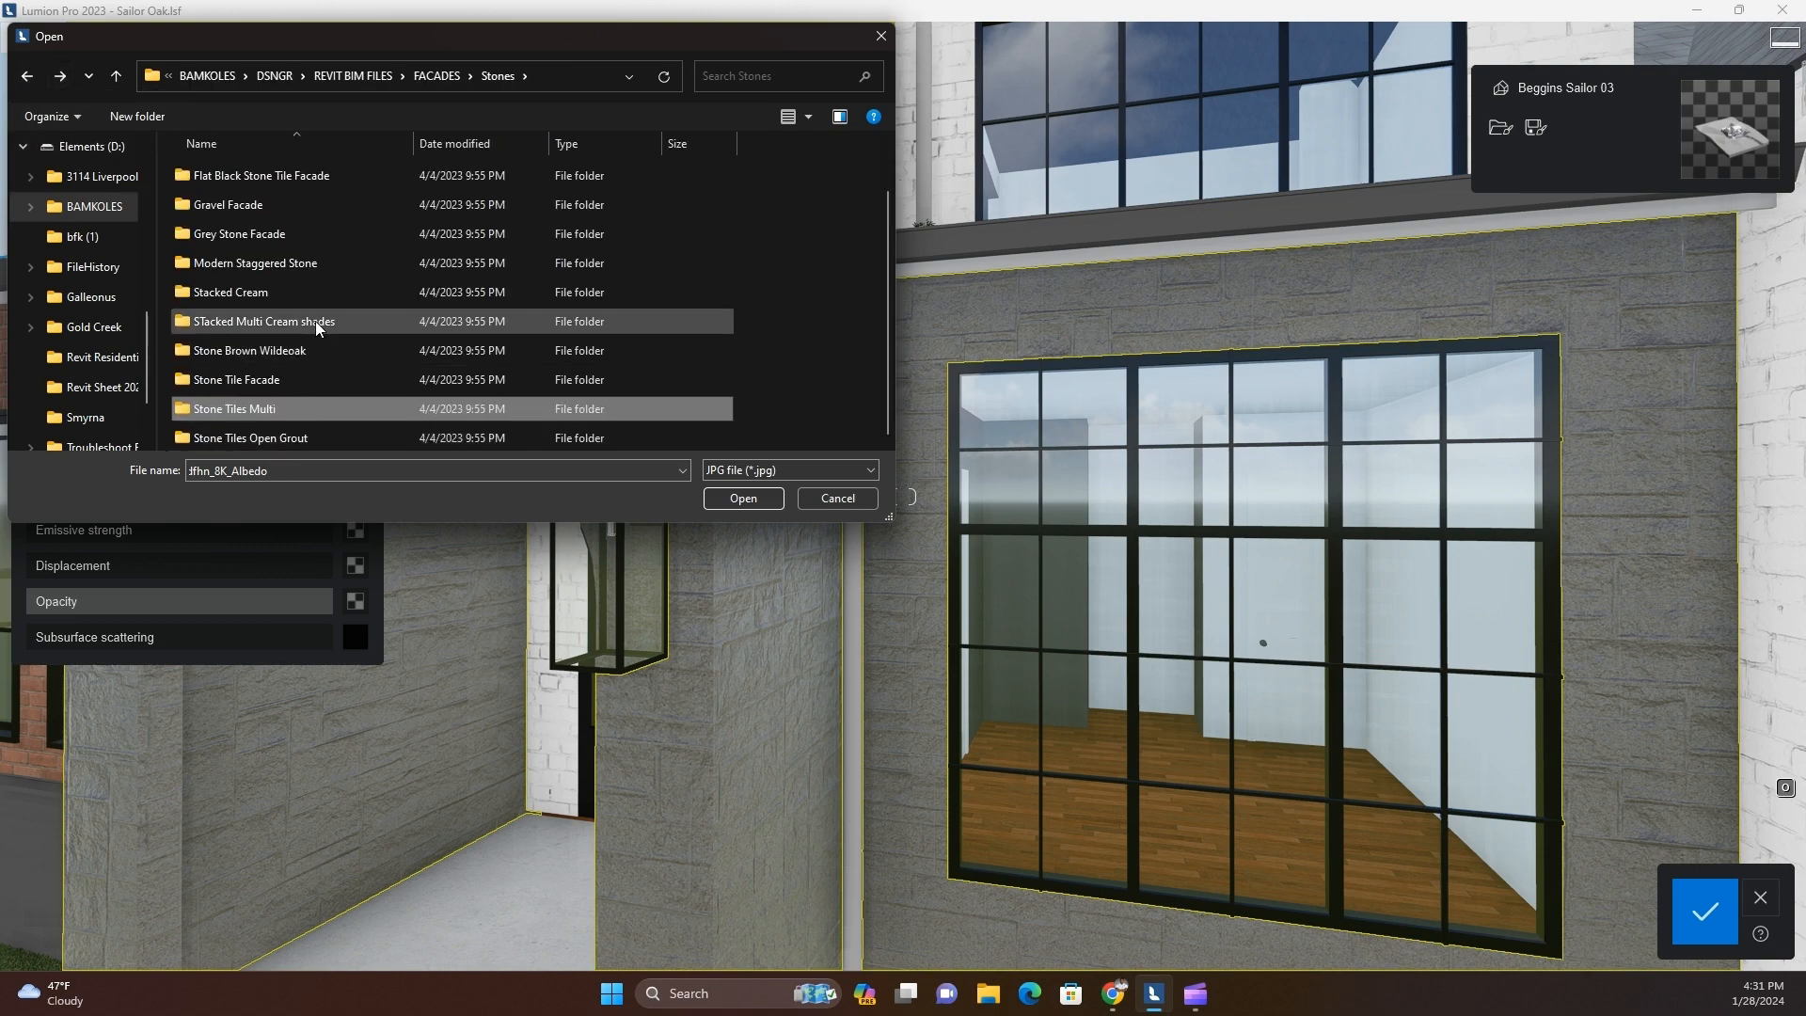
click(28, 76)
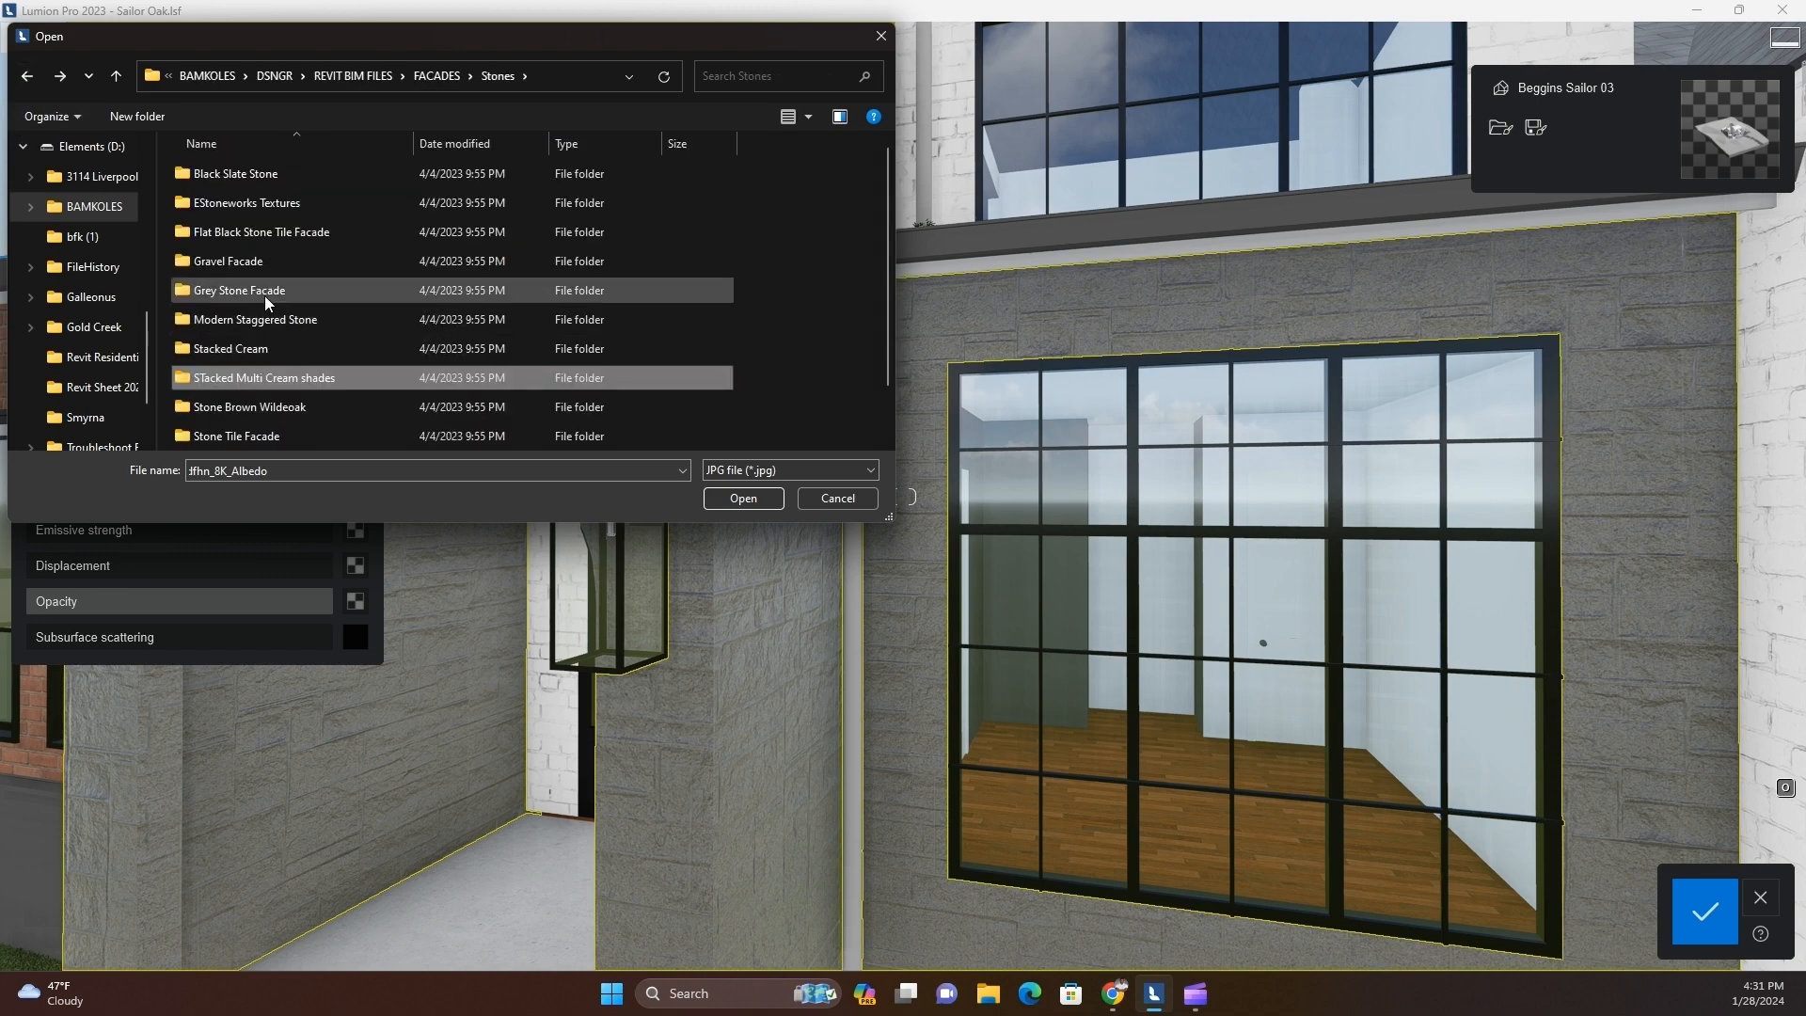
Compare the images in the Stone Tiles Open Grout, Stone Brown Wildeoak, STacked Multi Cream shades and Stacked Cream folders
scroll(273, 233, down, 1)
double_click(273, 437)
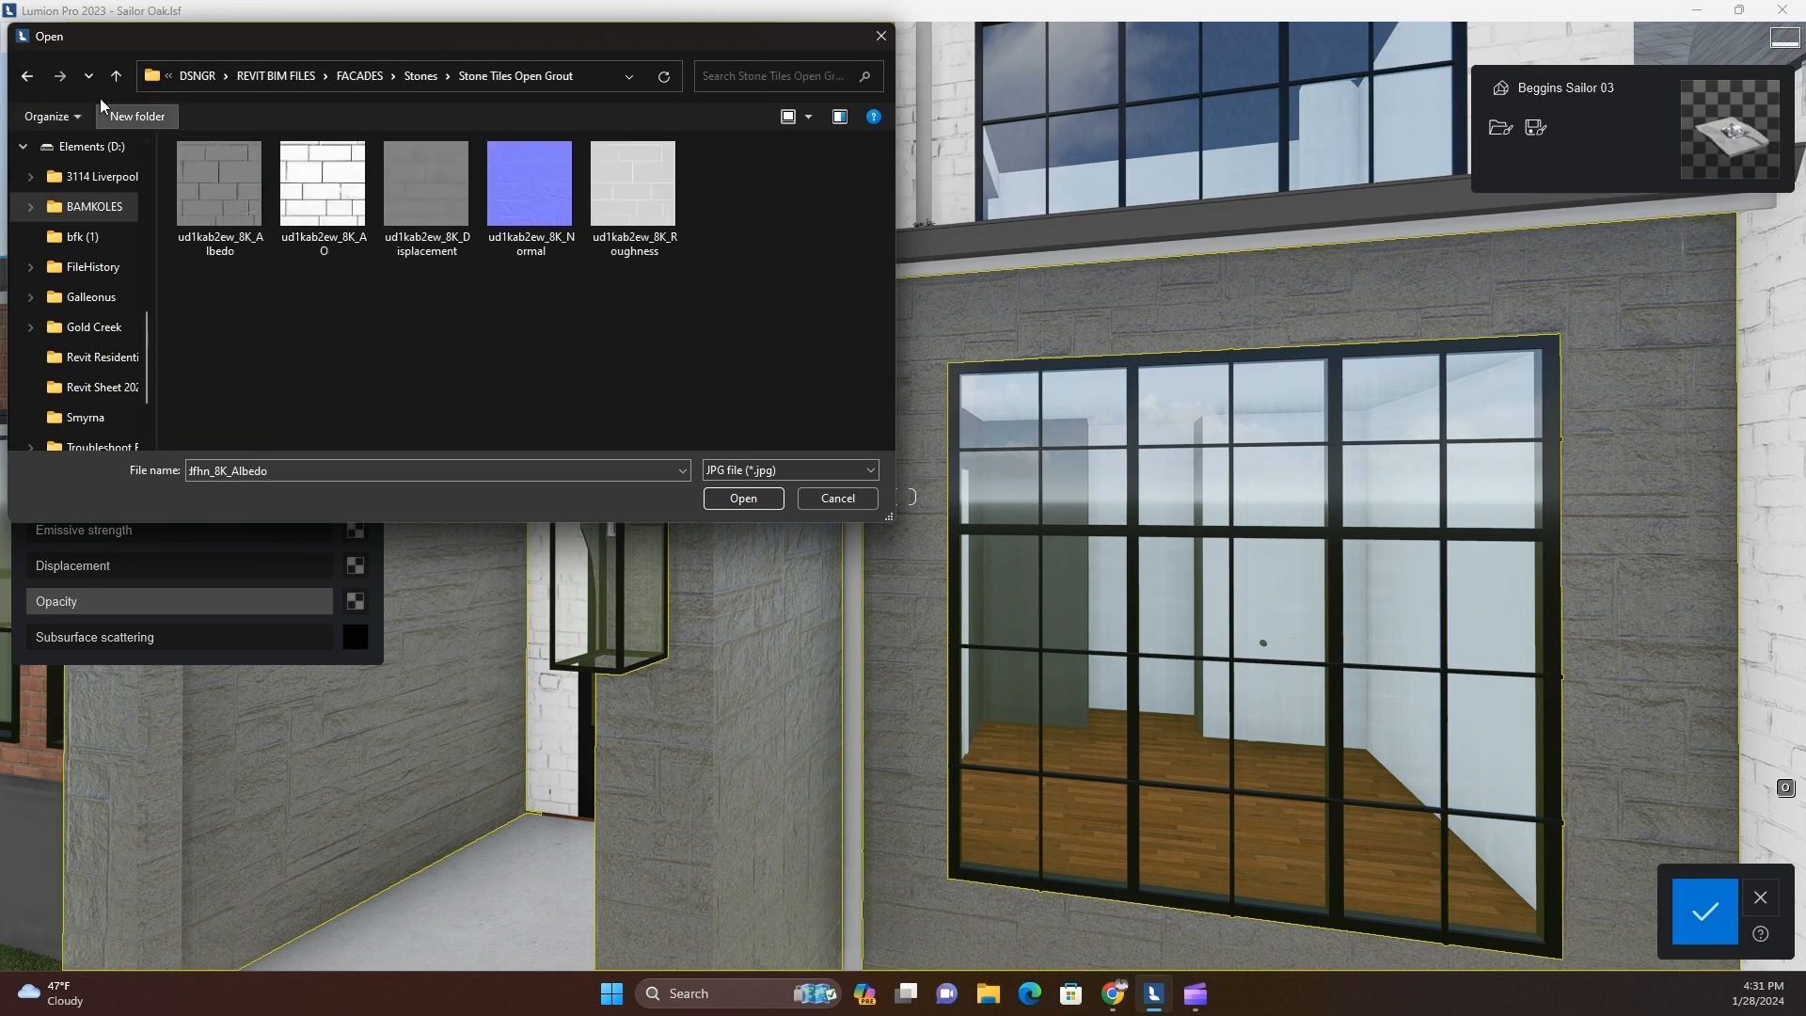
click(27, 76)
double_click(237, 379)
click(27, 76)
double_click(250, 349)
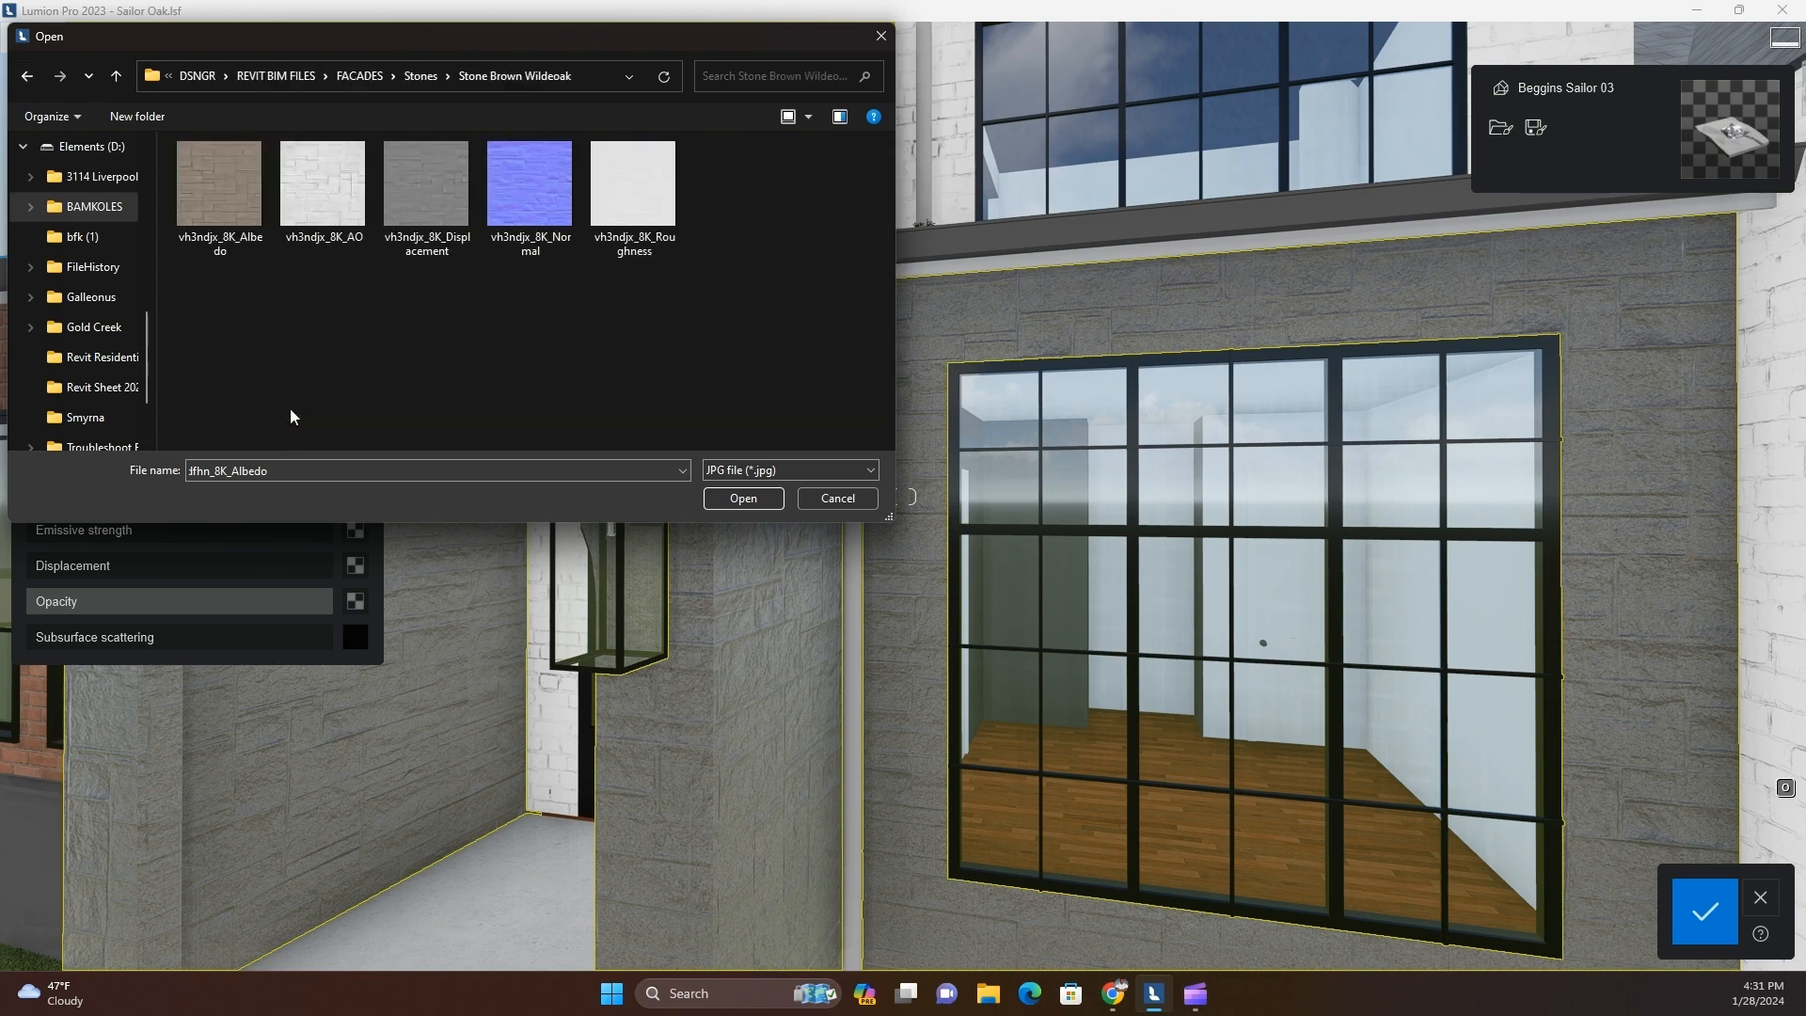
click(29, 75)
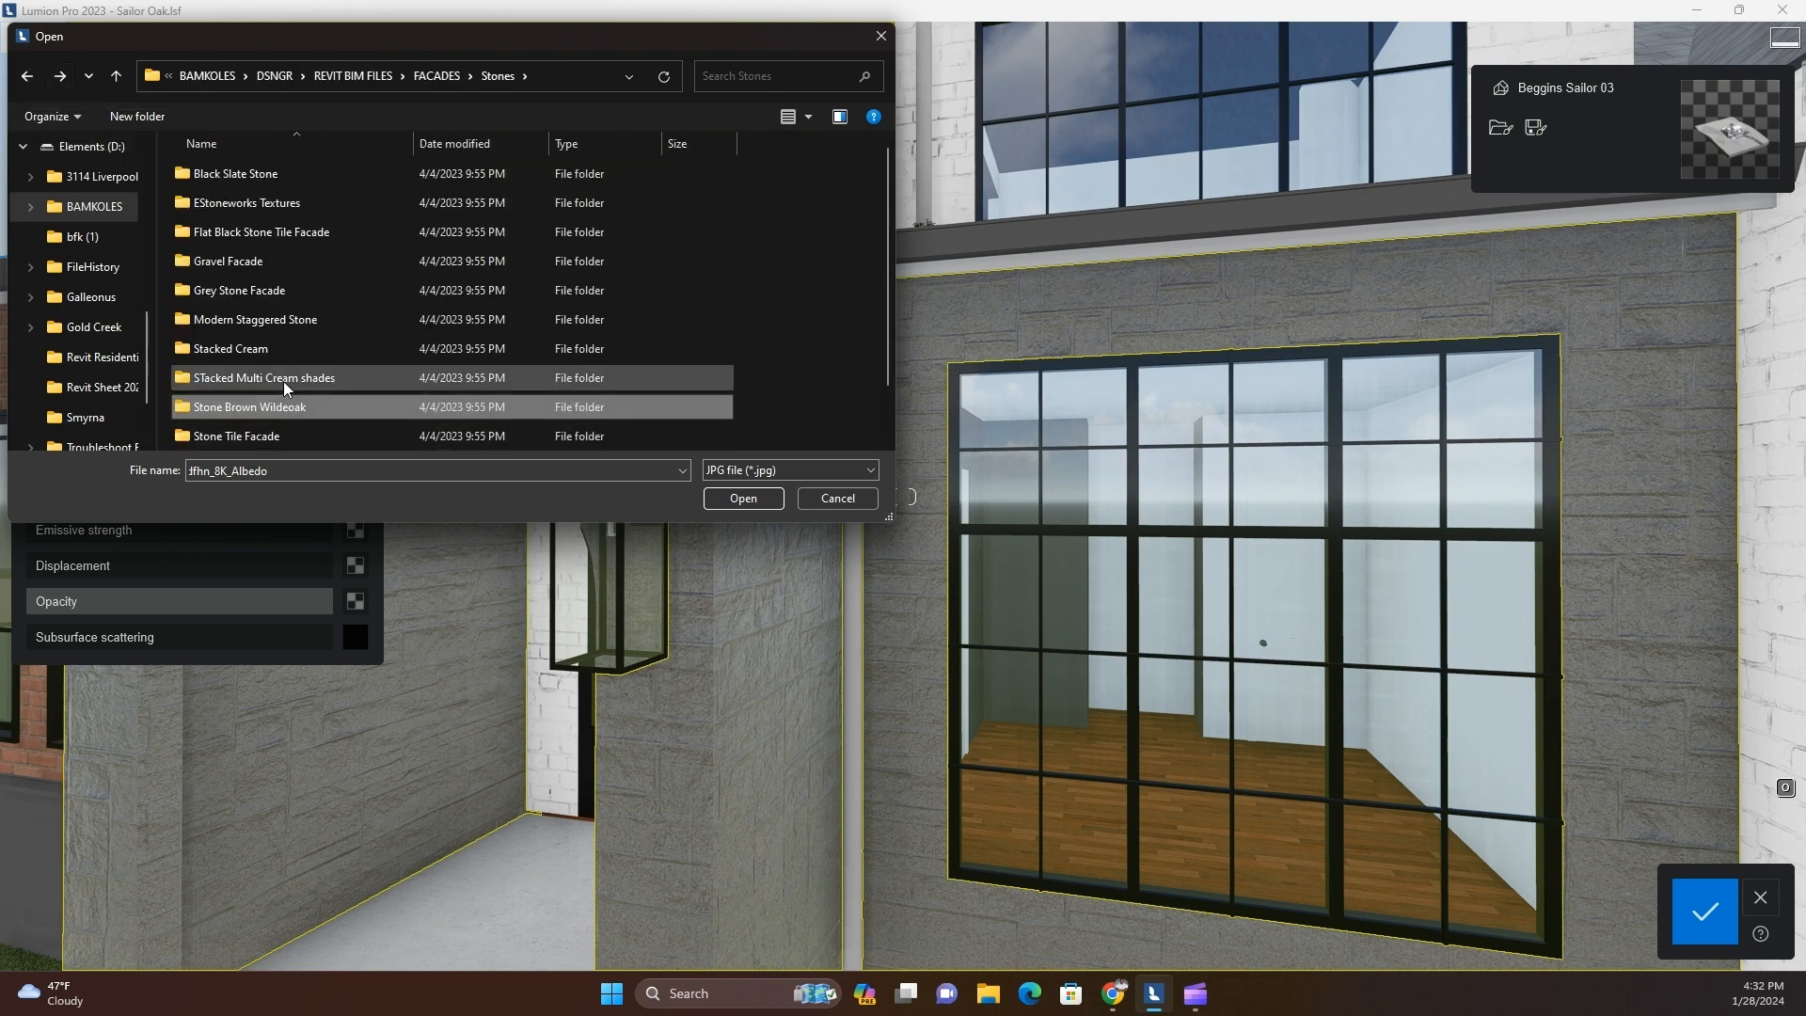
double_click(284, 380)
click(27, 77)
double_click(263, 348)
click(27, 76)
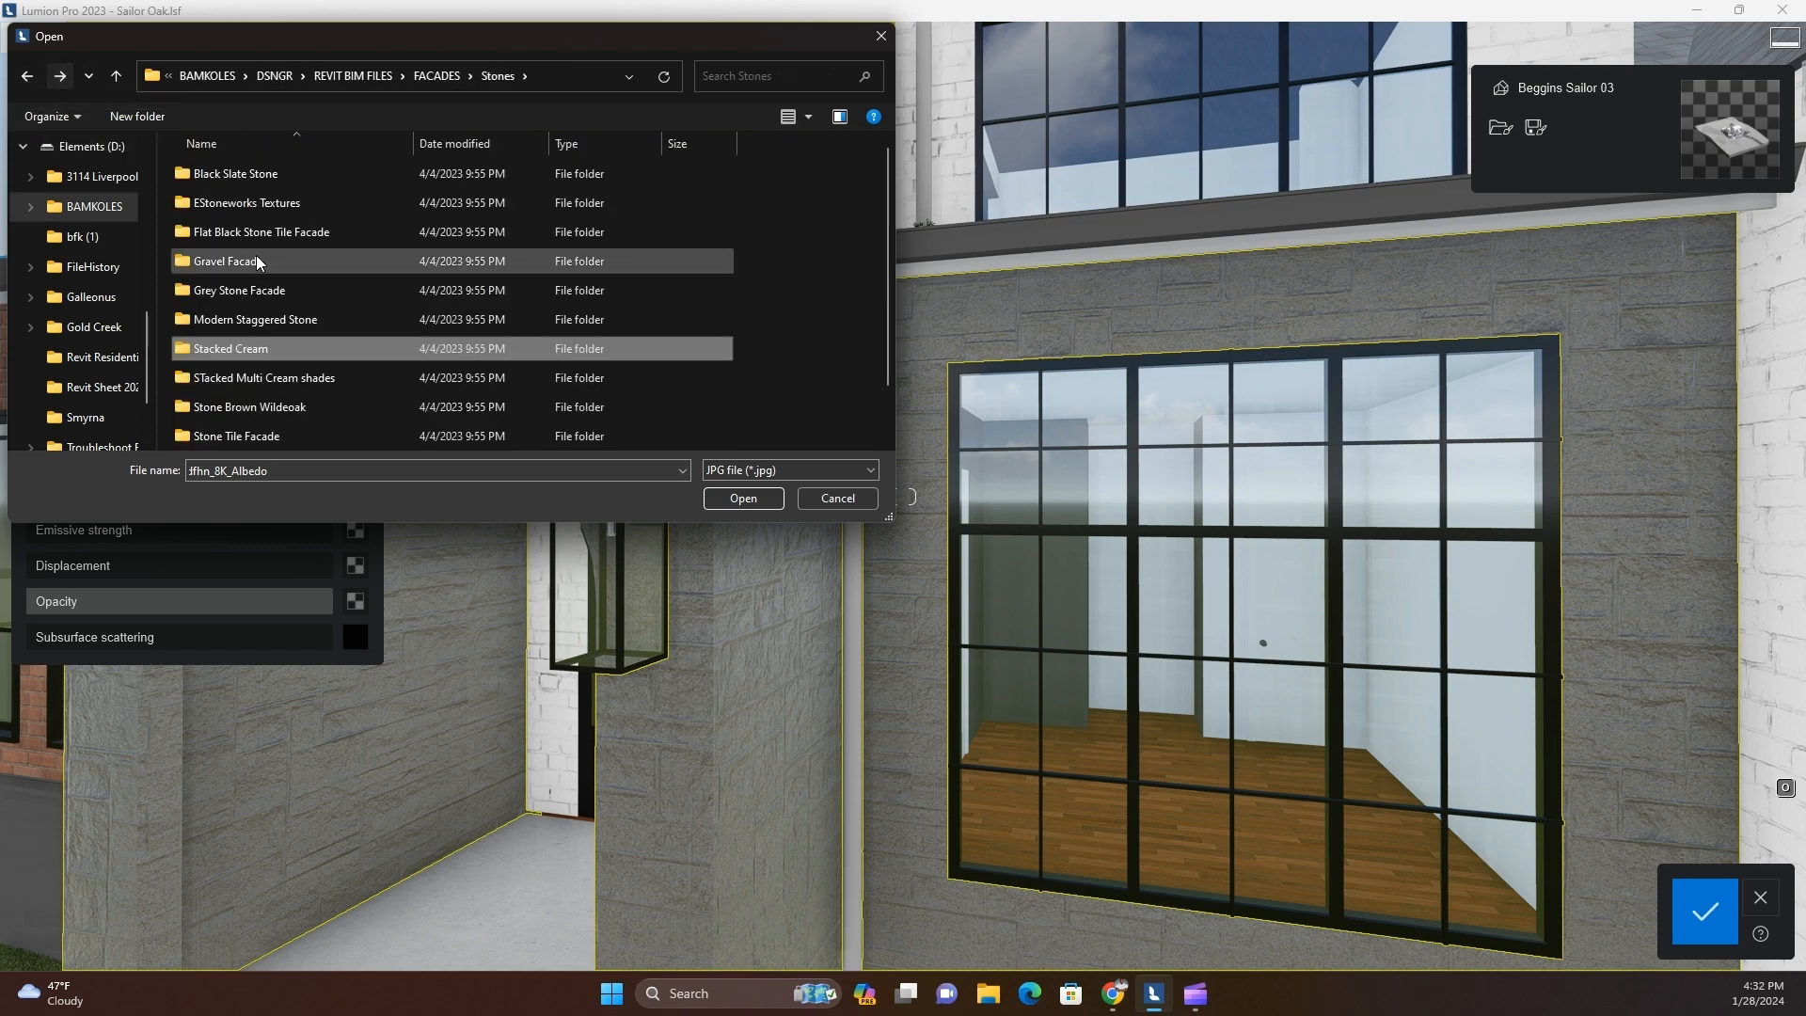
Load the albedo image from the Modern Staggered Stone folder as the facade surface's texture
double_click(268, 313)
double_click(224, 179)
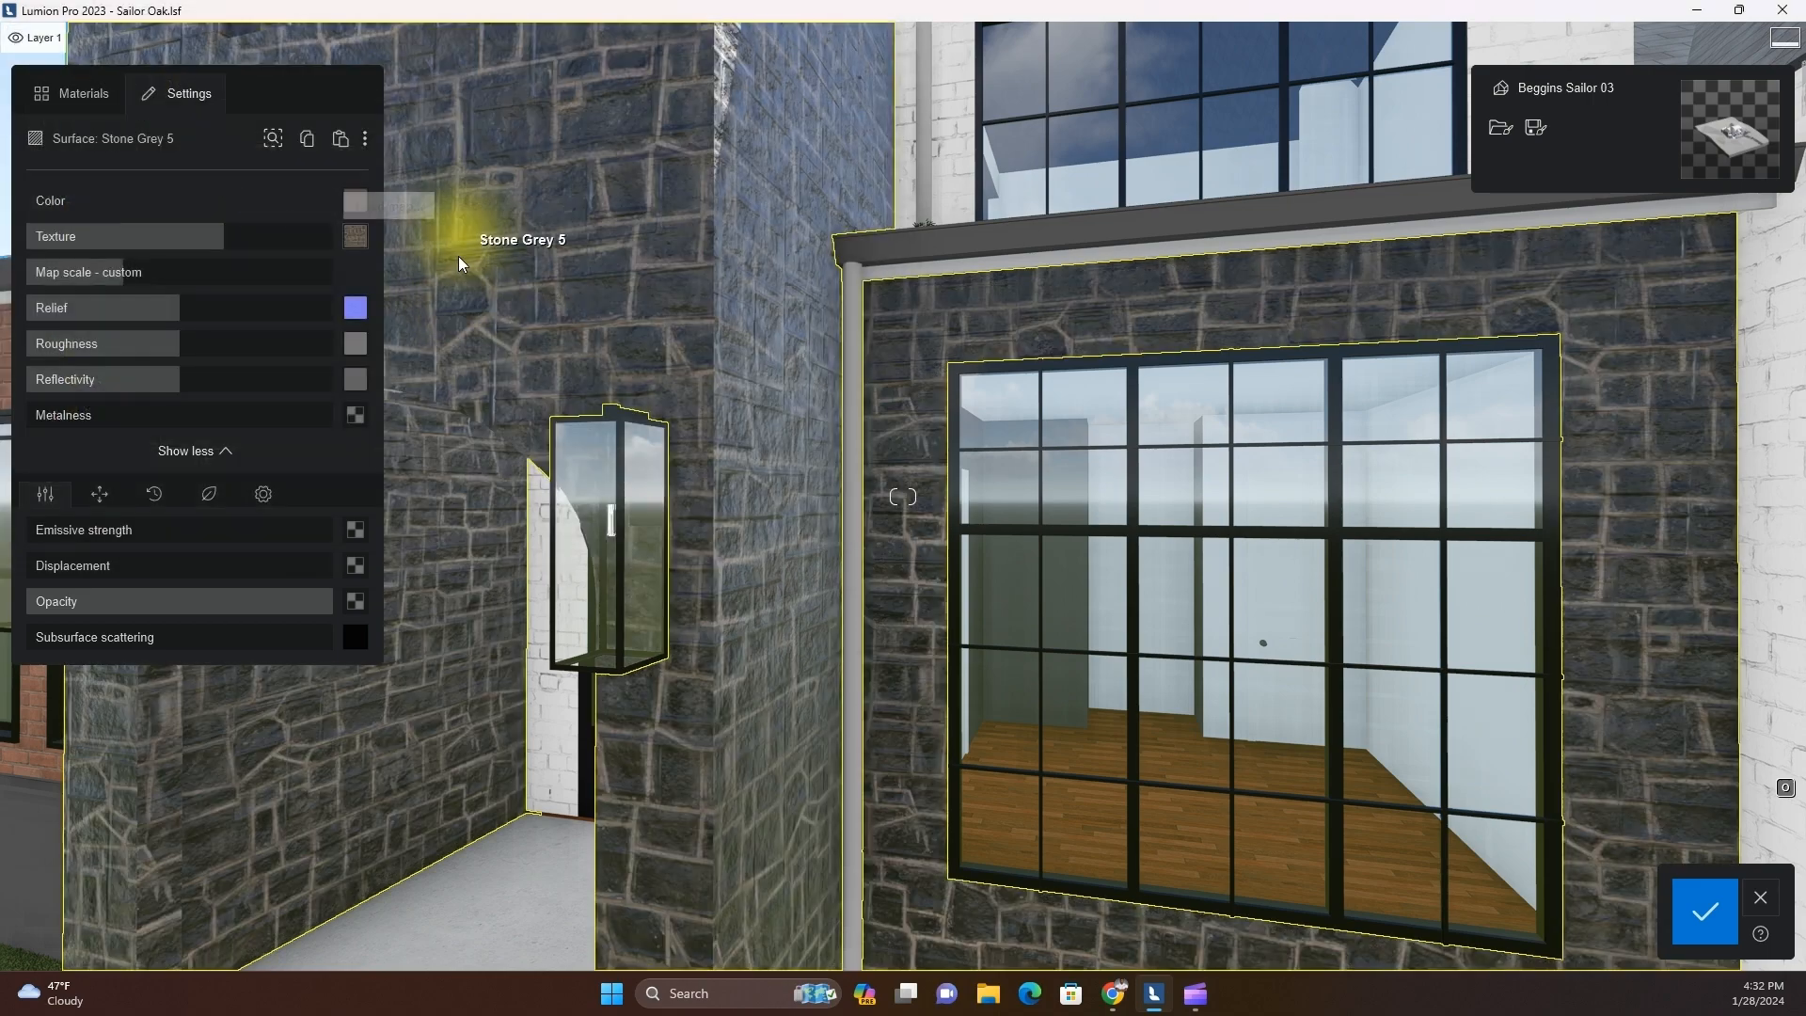
scroll(540, 498, down, 2)
Lower the stone surface's reflectivity to zero and raise its texture strength to 100%
drag(117, 379, 42, 378)
scroll(617, 581, down, 5)
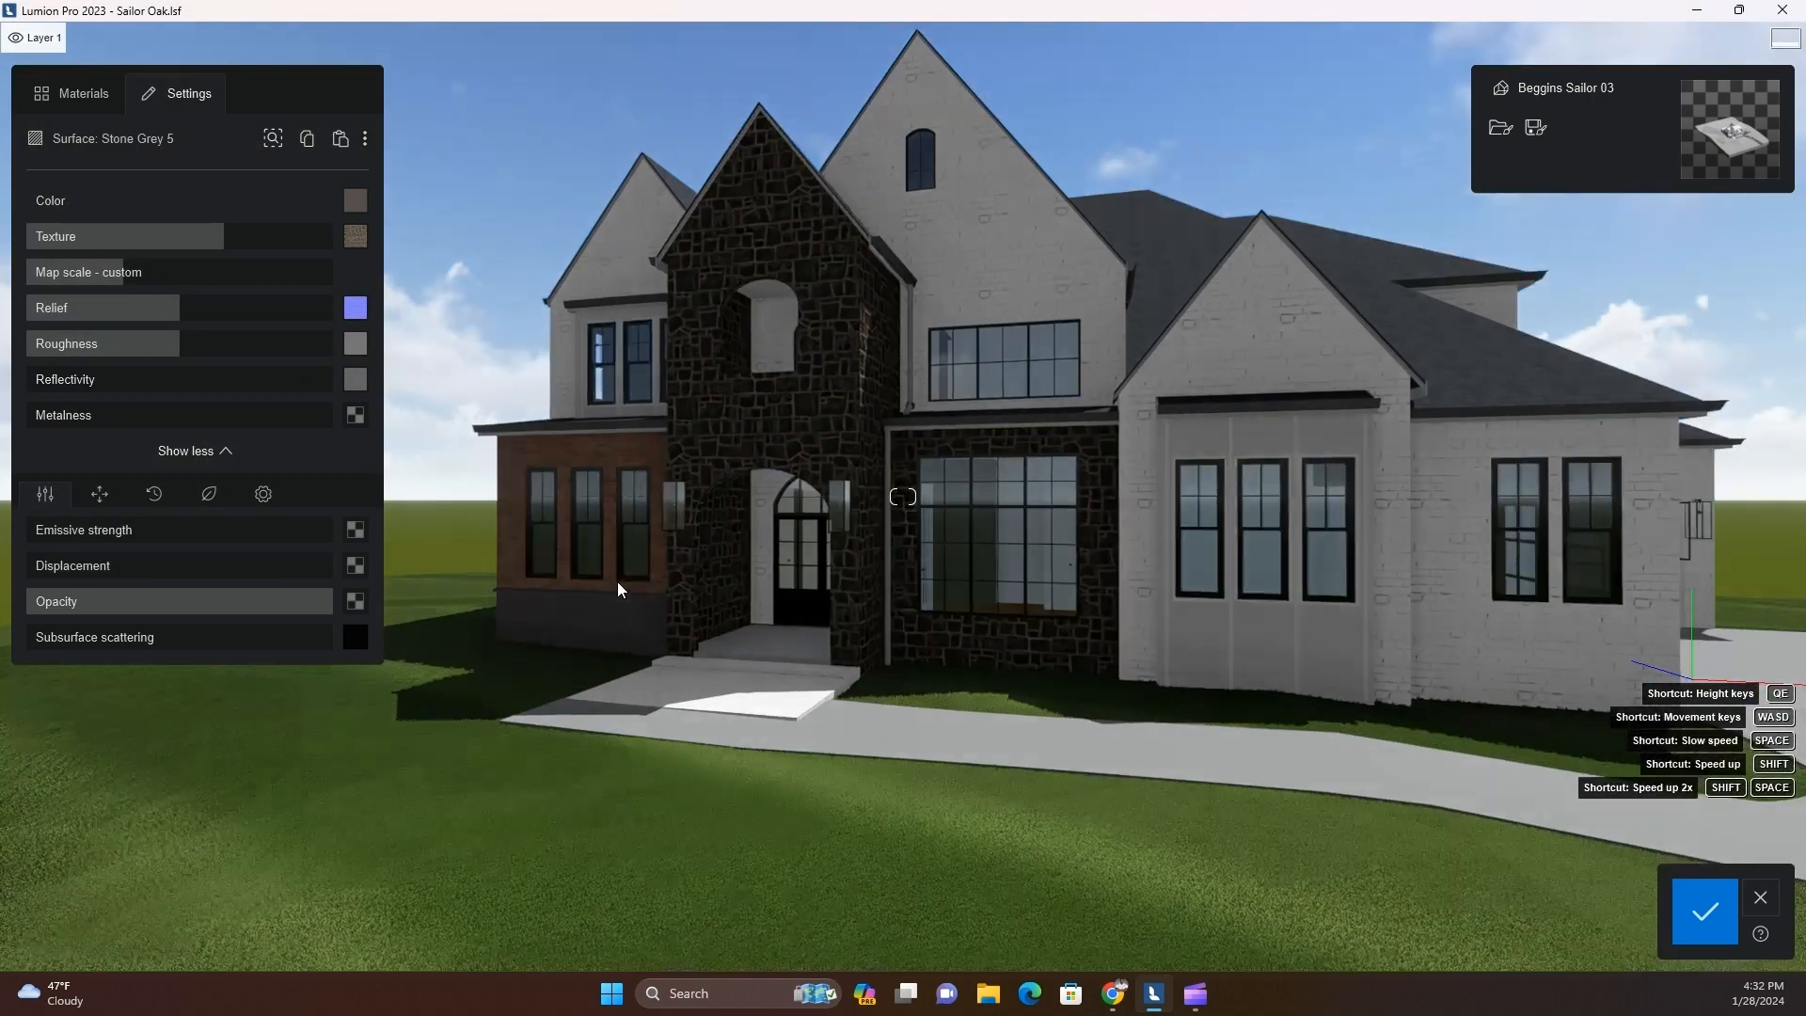
scroll(950, 634, up, 5)
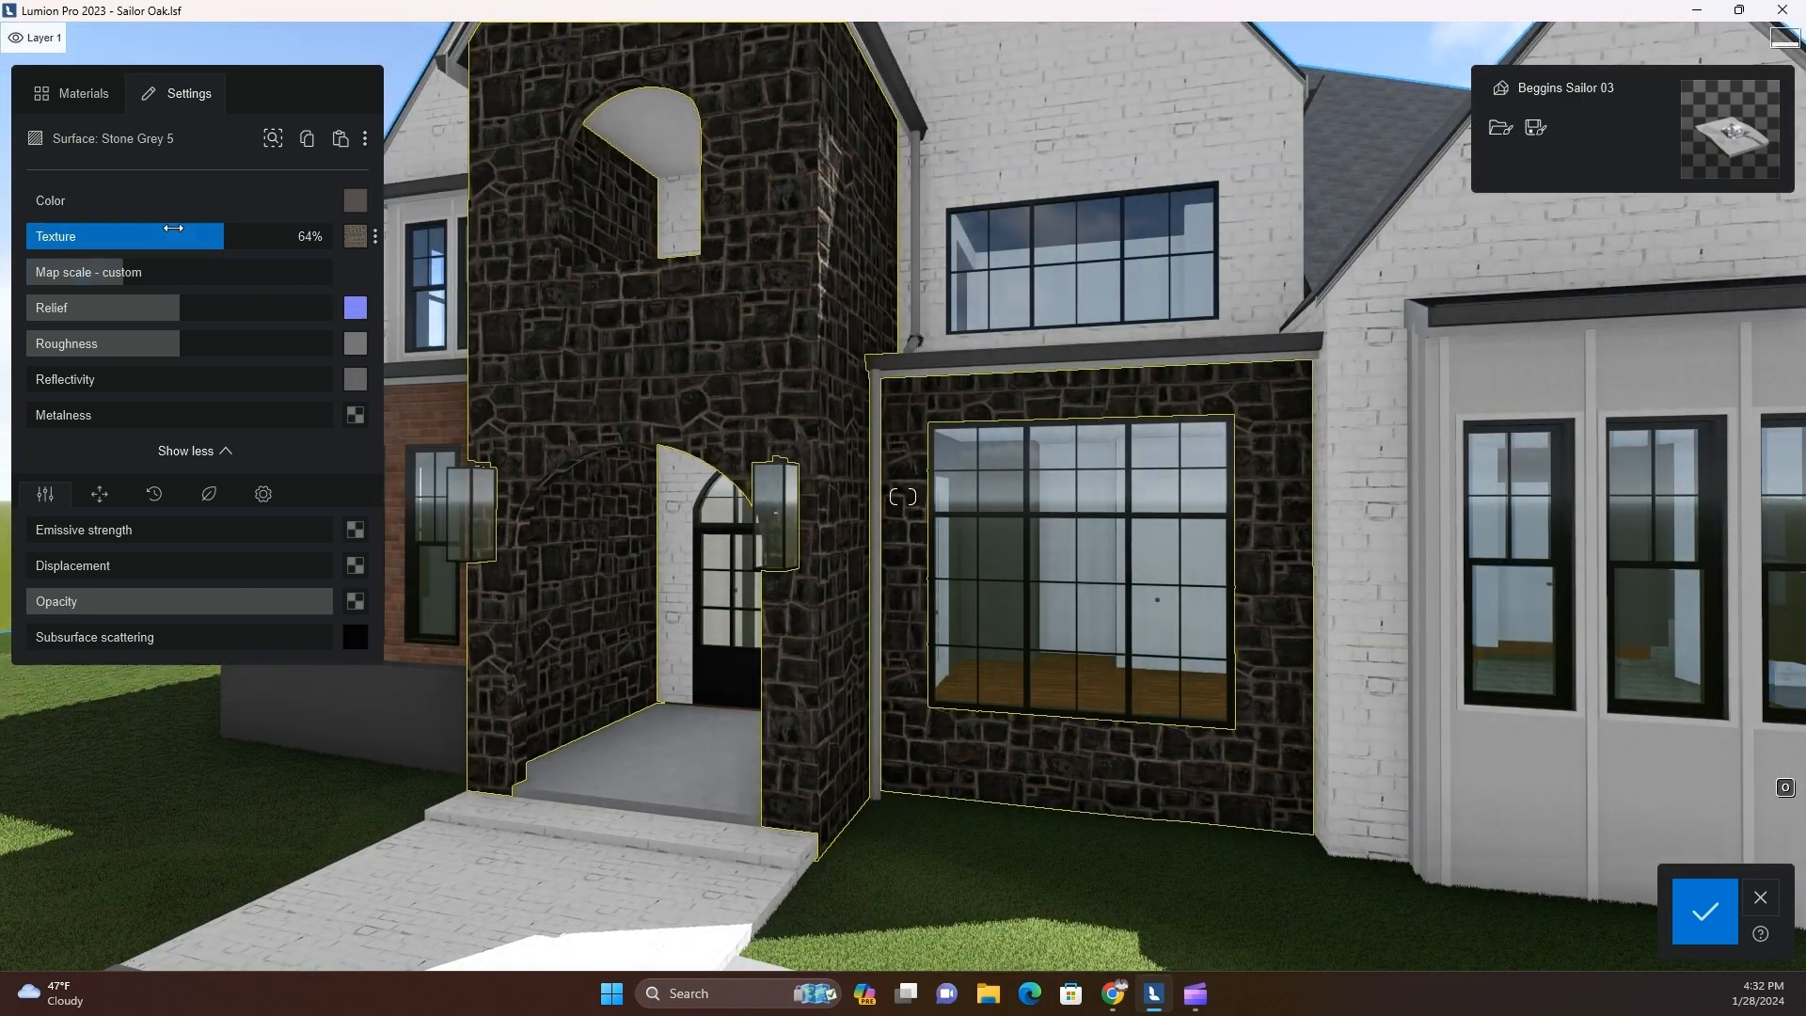
drag(175, 233, 375, 254)
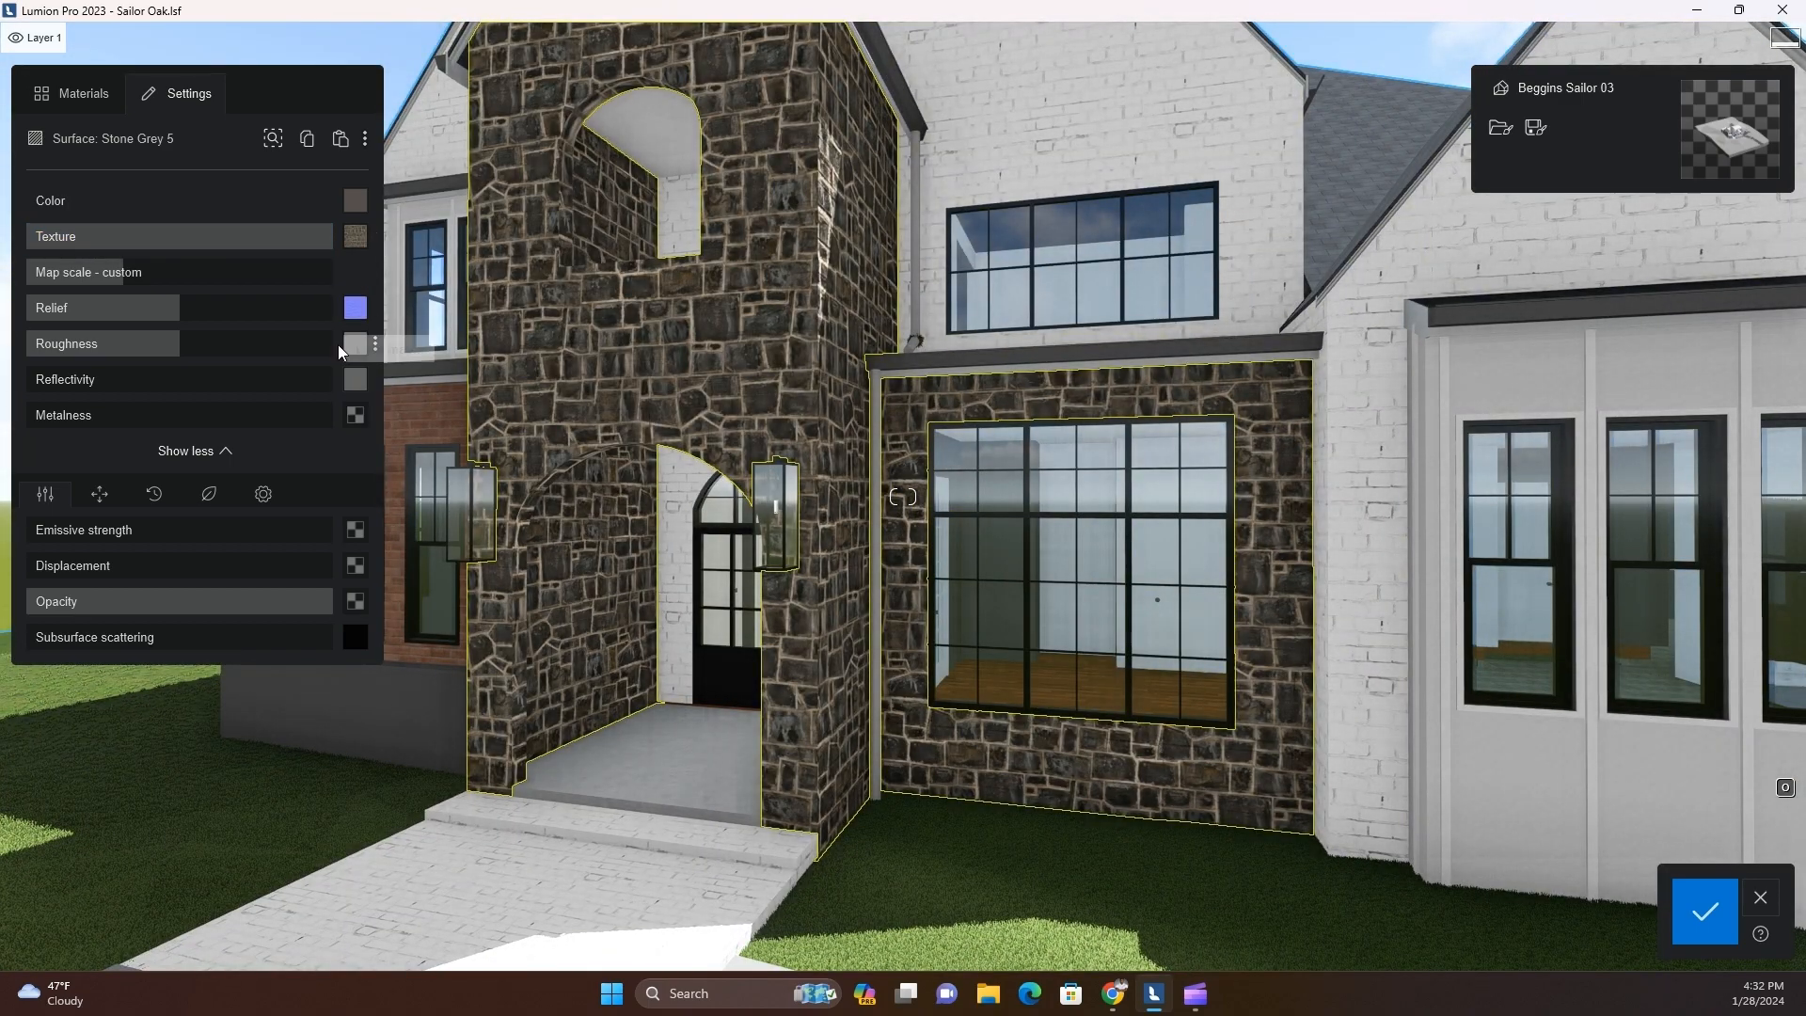
Load the normal image from the Modern Staggered Stone folder as the relief map and the matching roughness image as the roughness map
click(356, 308)
click(422, 77)
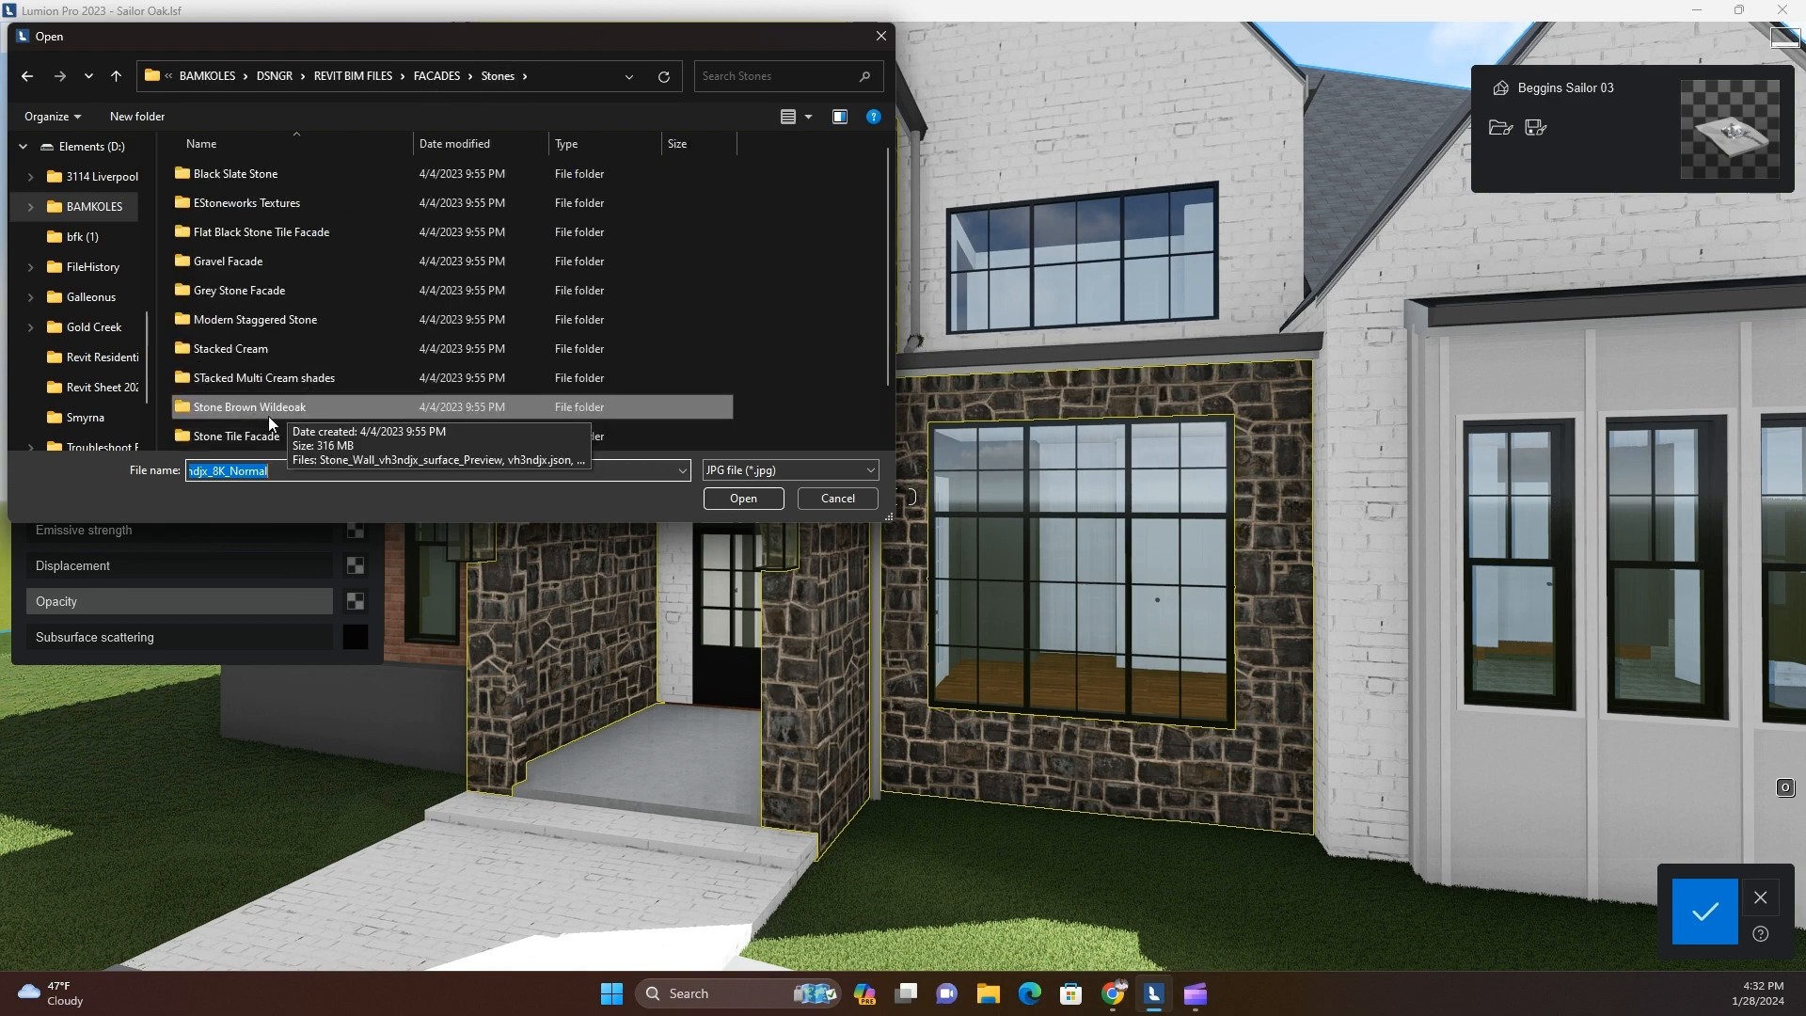
double_click(292, 318)
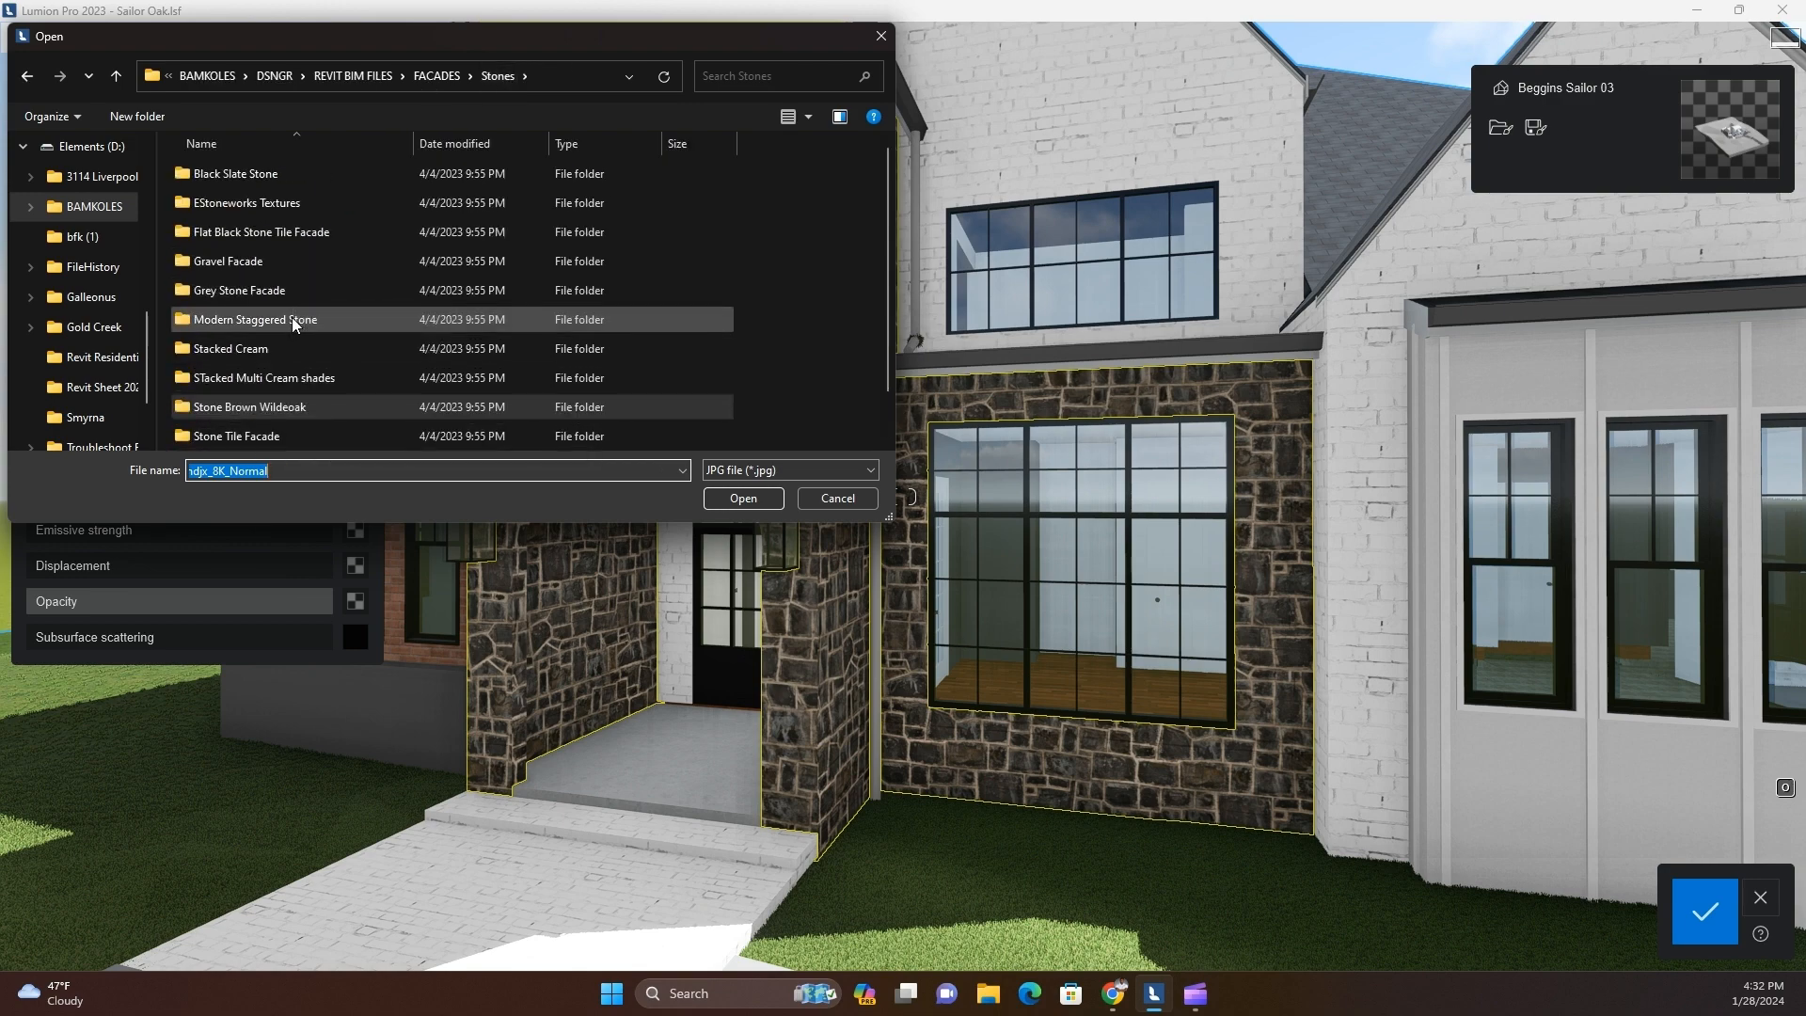
double_click(529, 216)
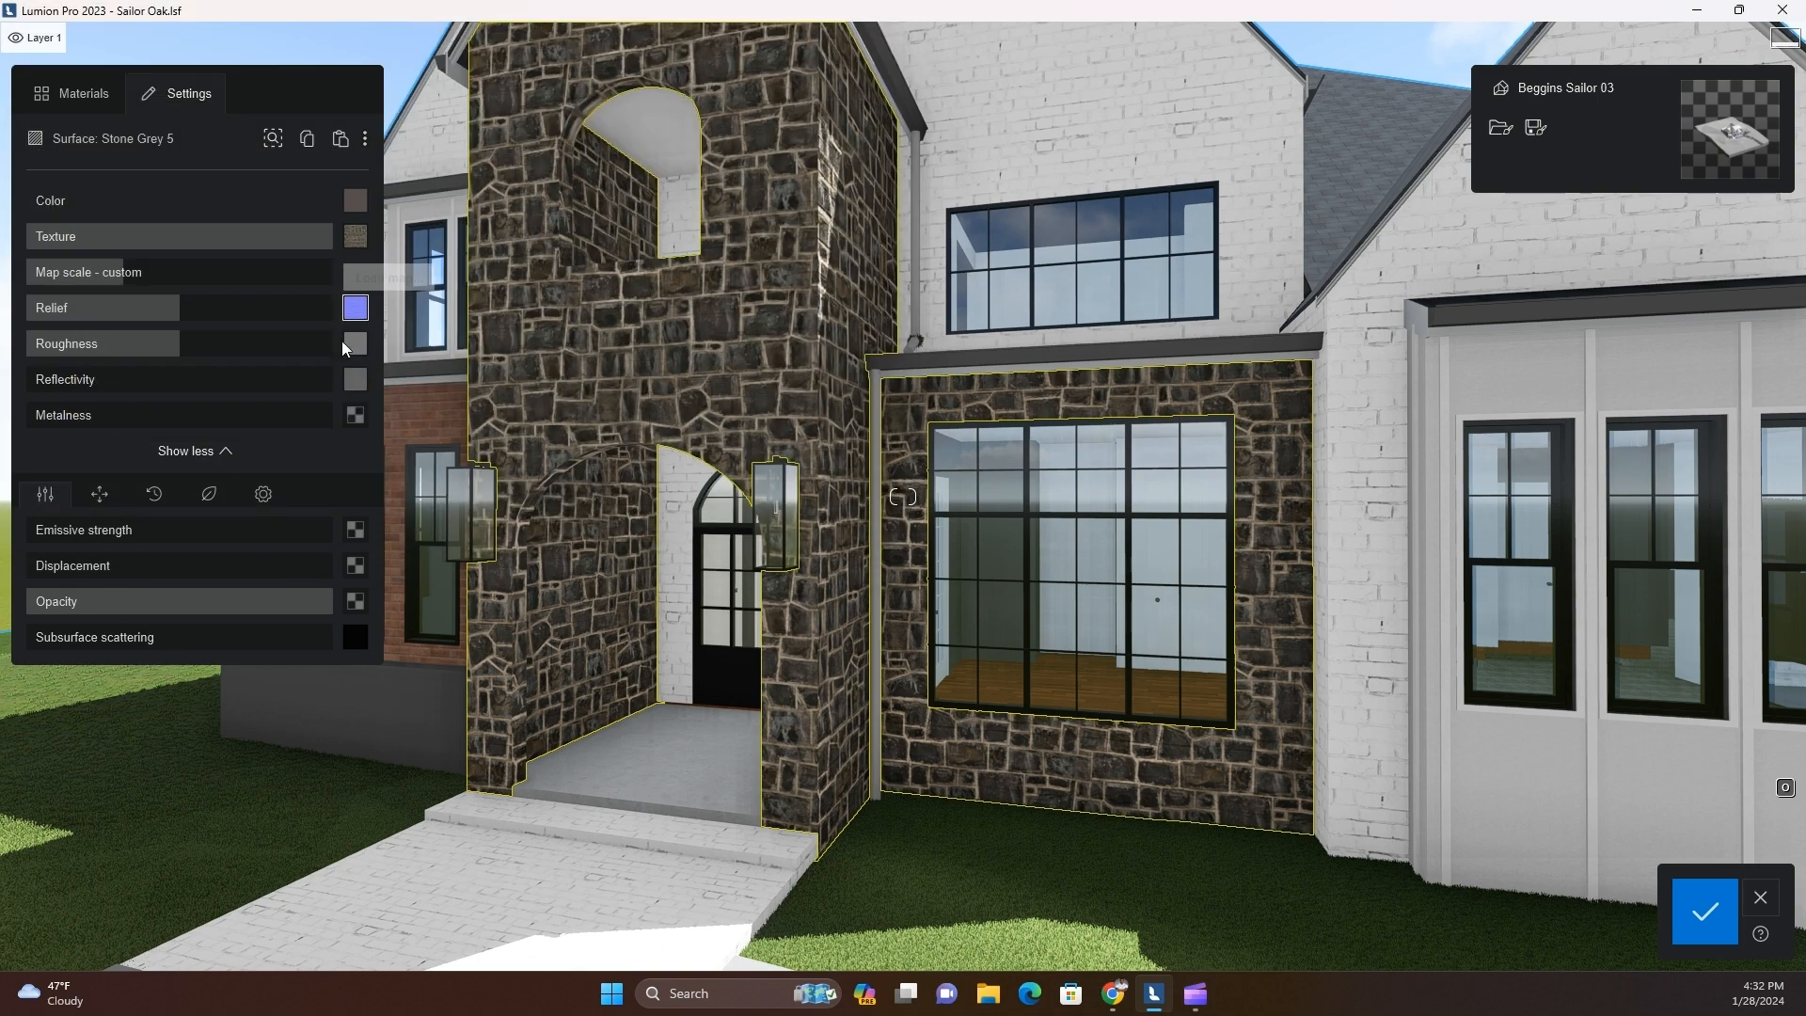
click(355, 380)
double_click(634, 195)
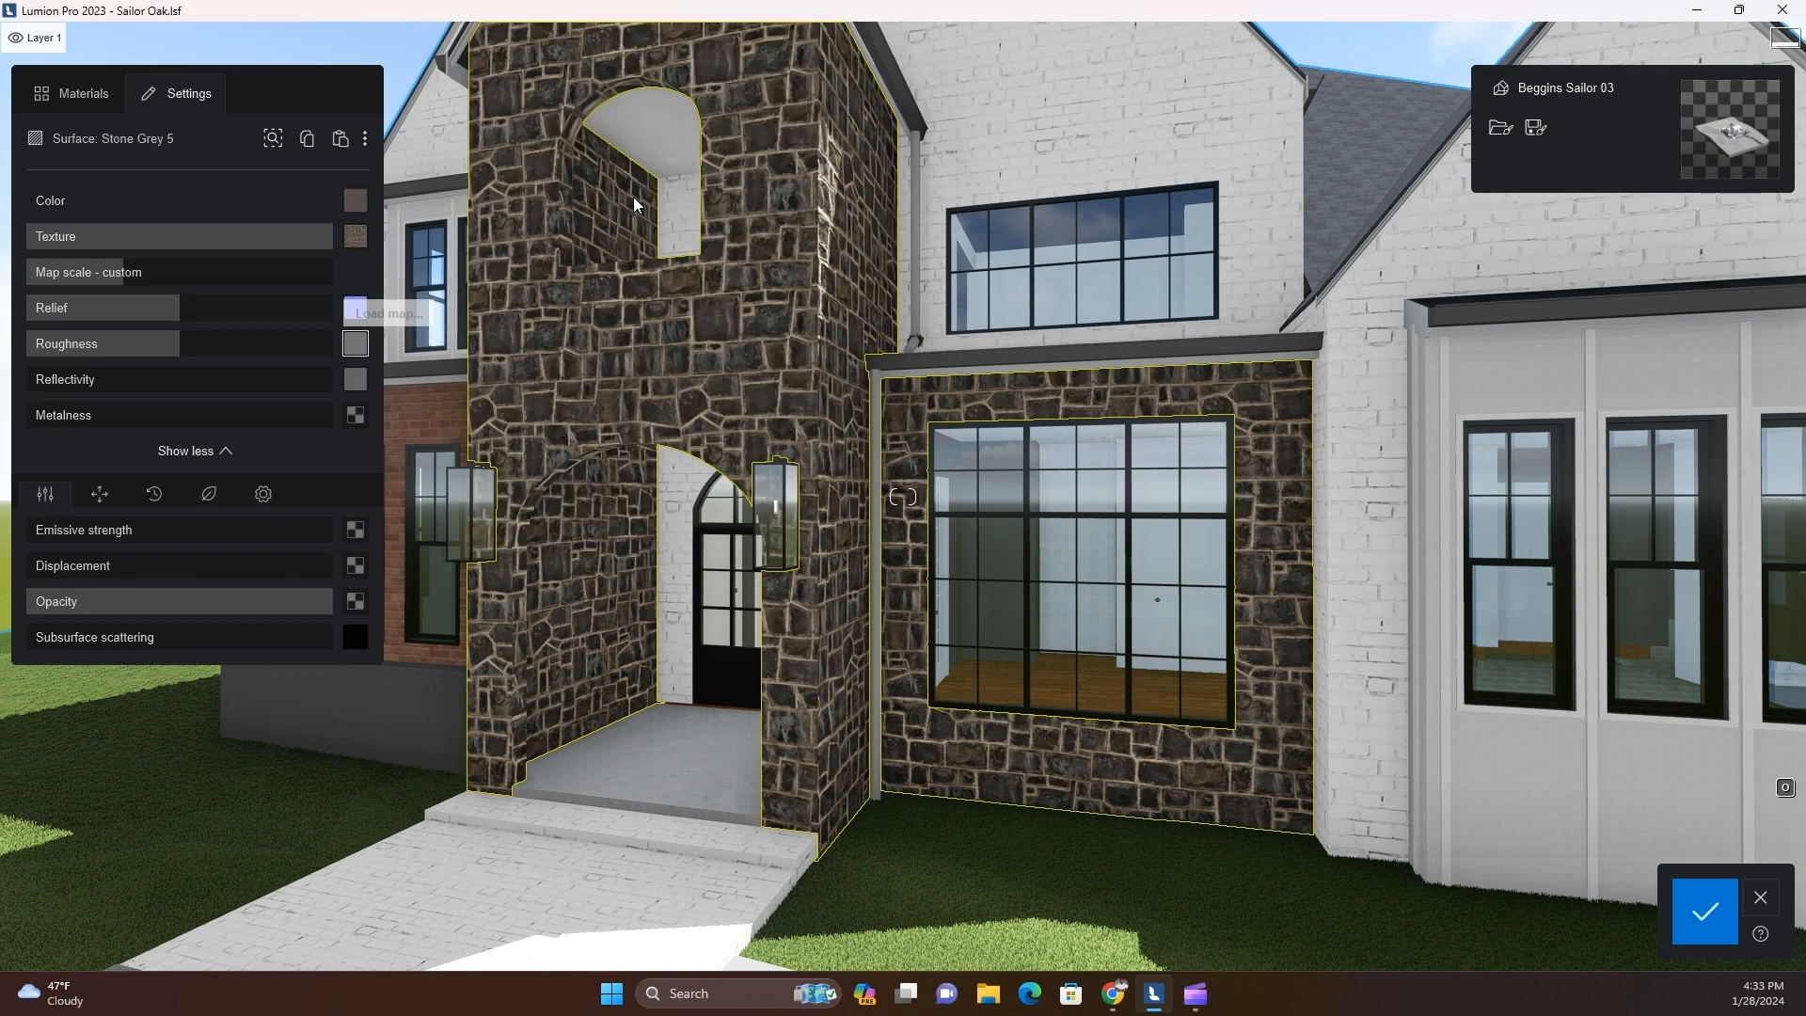
Load the matching displacement image for the stone surface and set its displacement to 11%
click(358, 561)
double_click(438, 201)
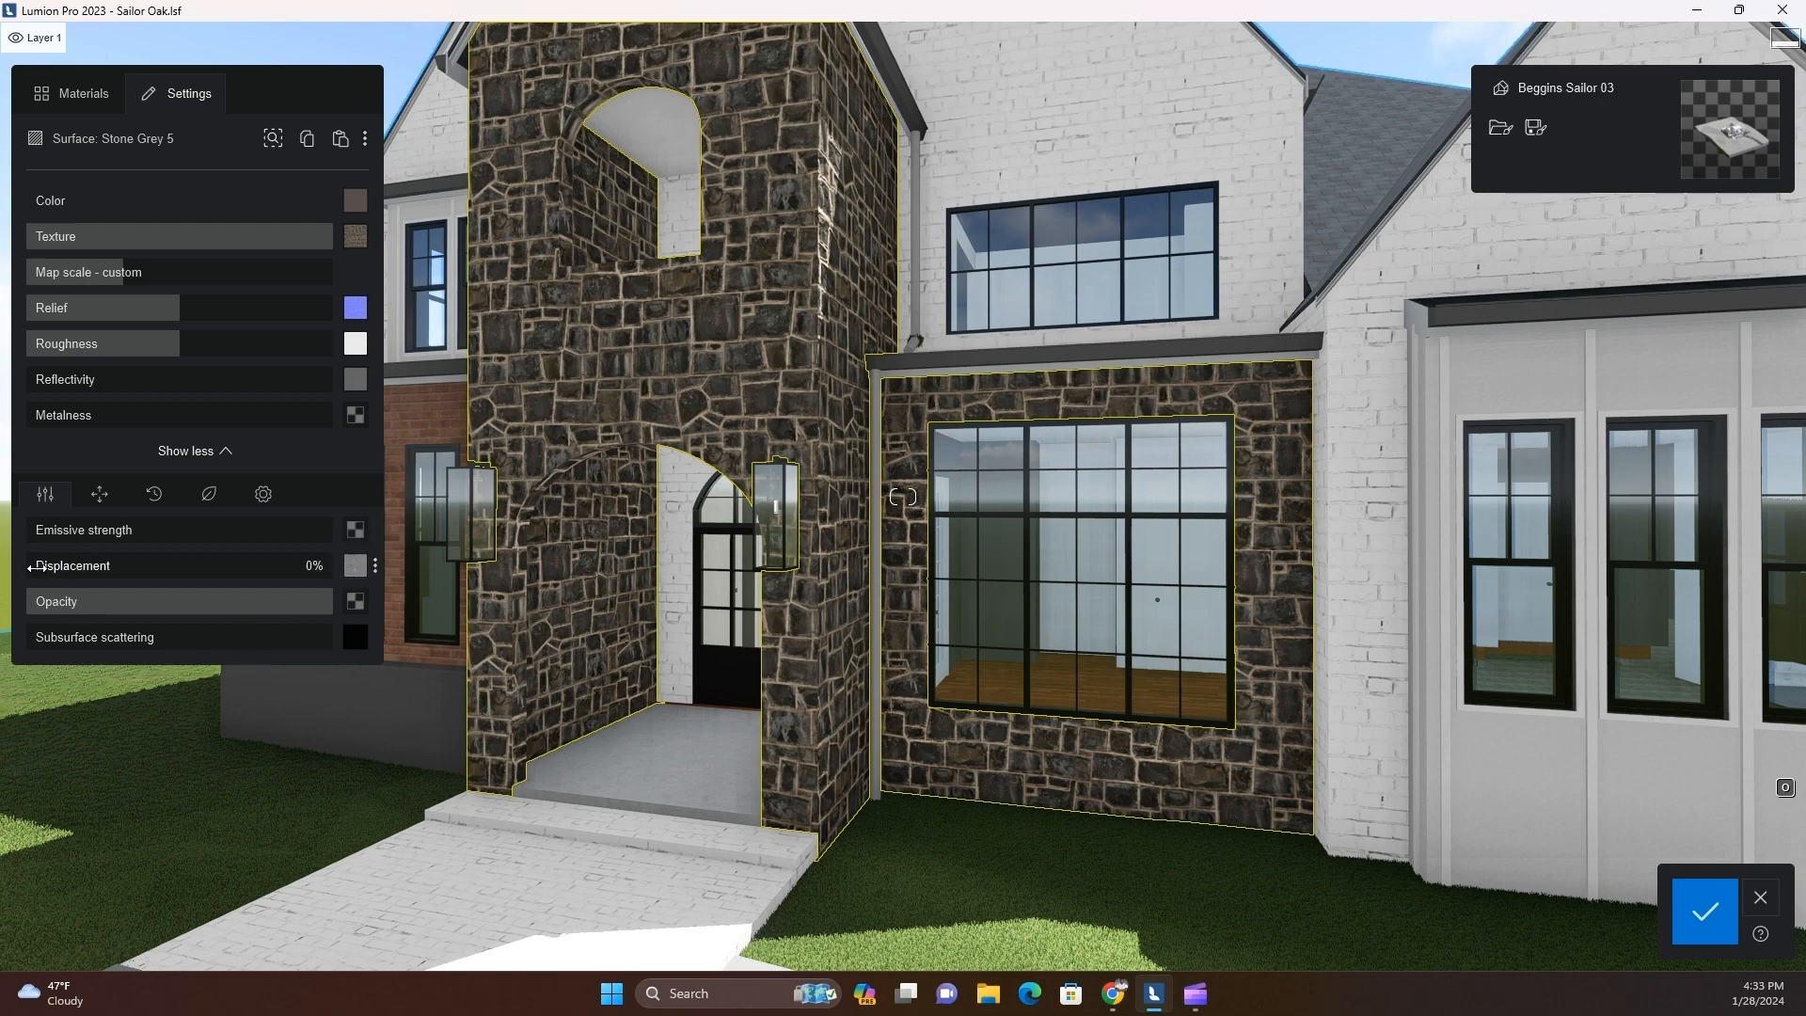
scroll(690, 436, up, 3)
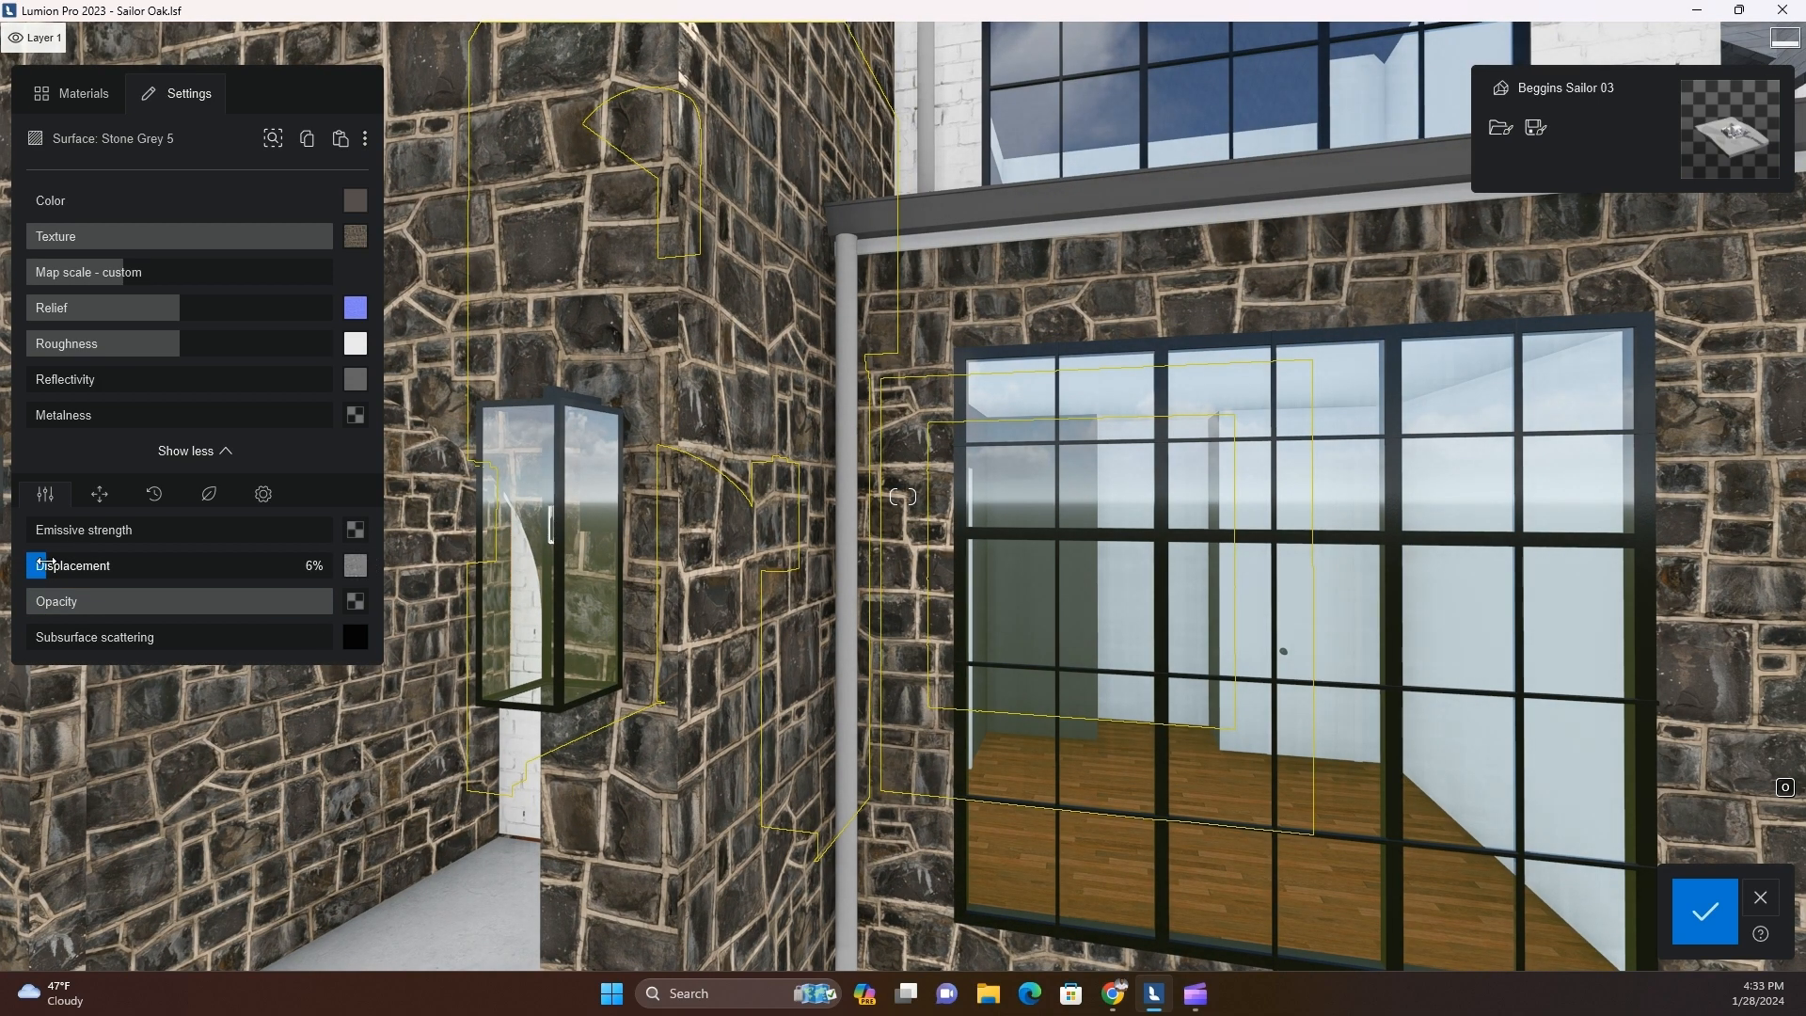
mouse_move(63, 560)
mouse_down()
mouse_move(188, 568)
mouse_move(42, 578)
mouse_move(69, 574)
mouse_up()
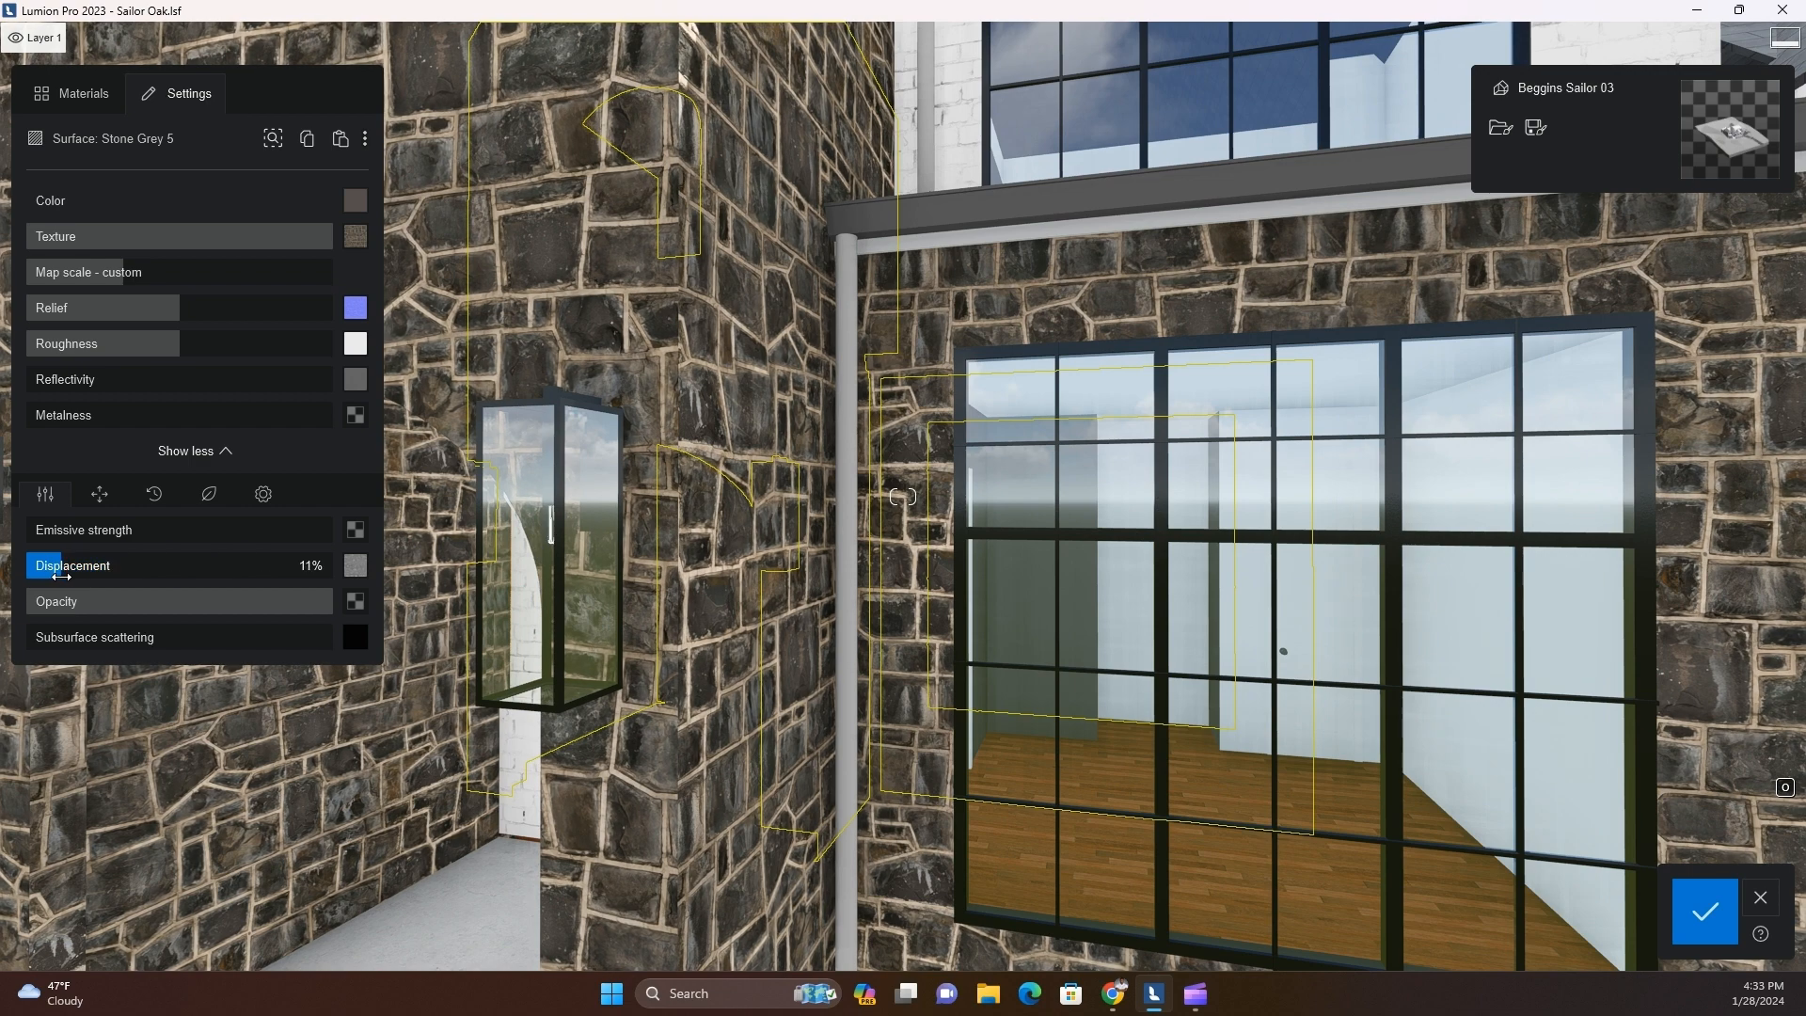
Test different roughness strengths on the stone, return roughness to 100%, and set the relief strength to 53%
click(264, 493)
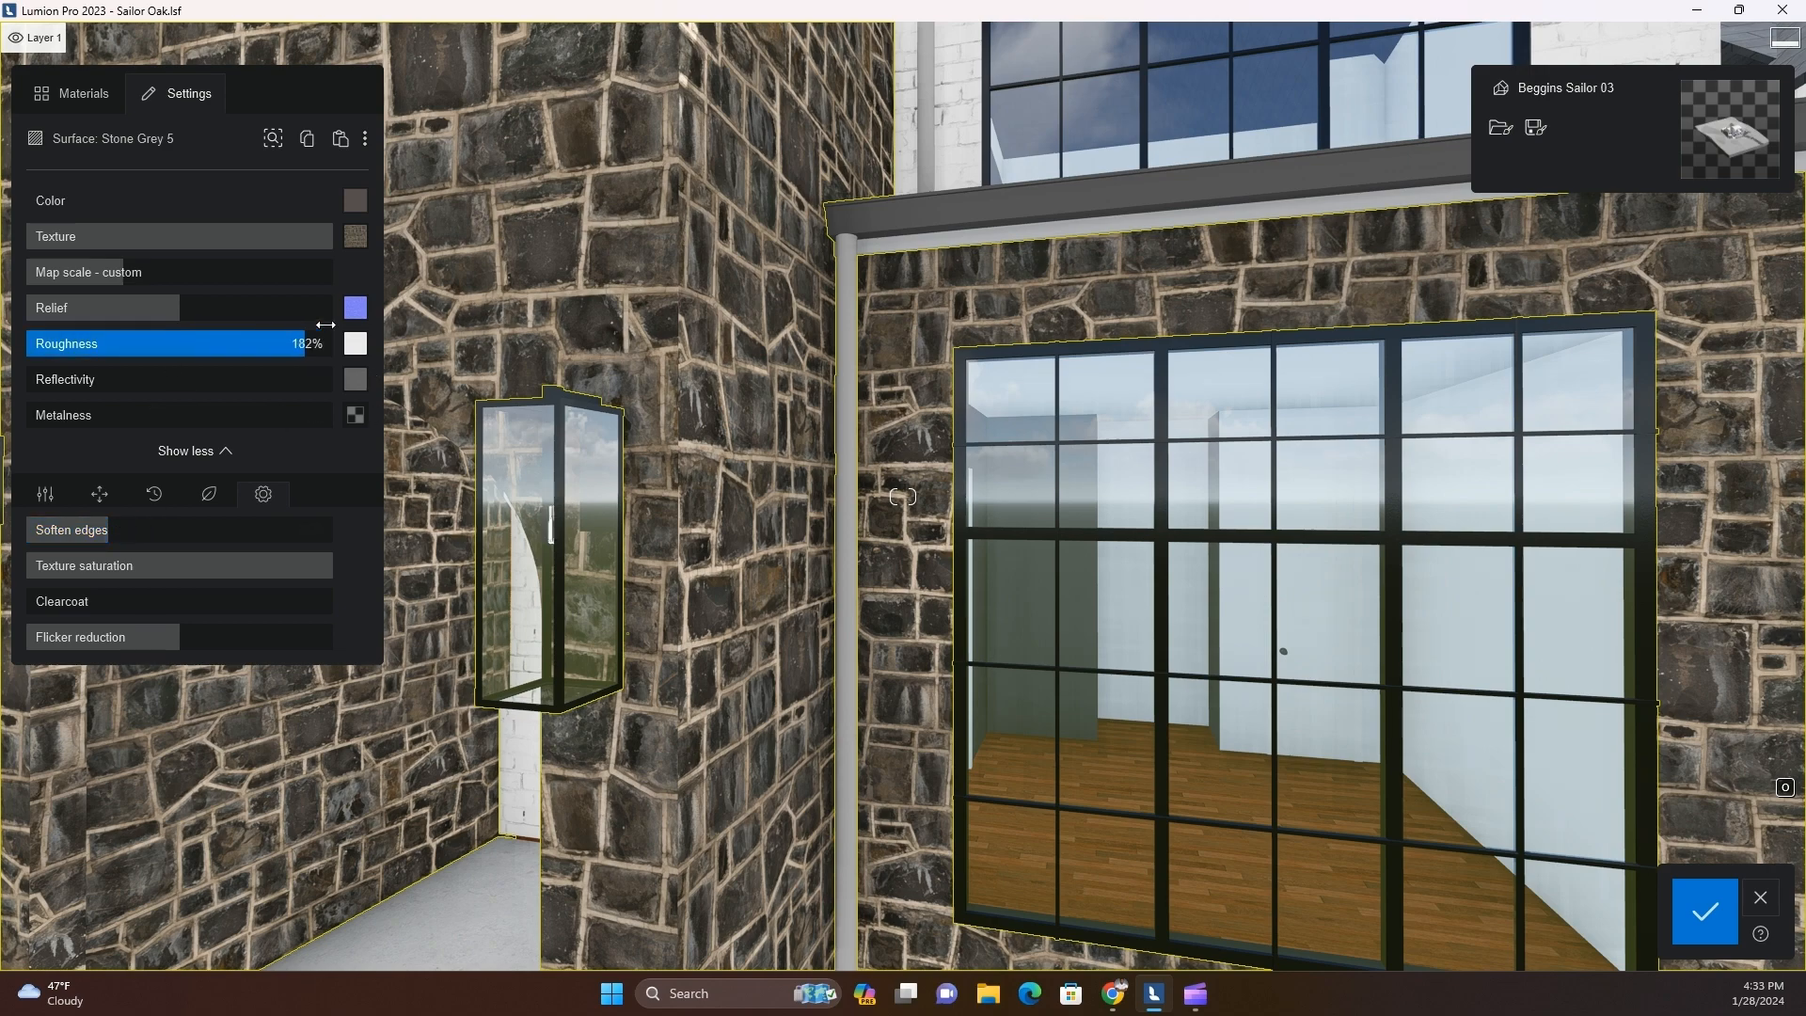
drag(325, 324, 149, 346)
scroll(617, 673, down, 5)
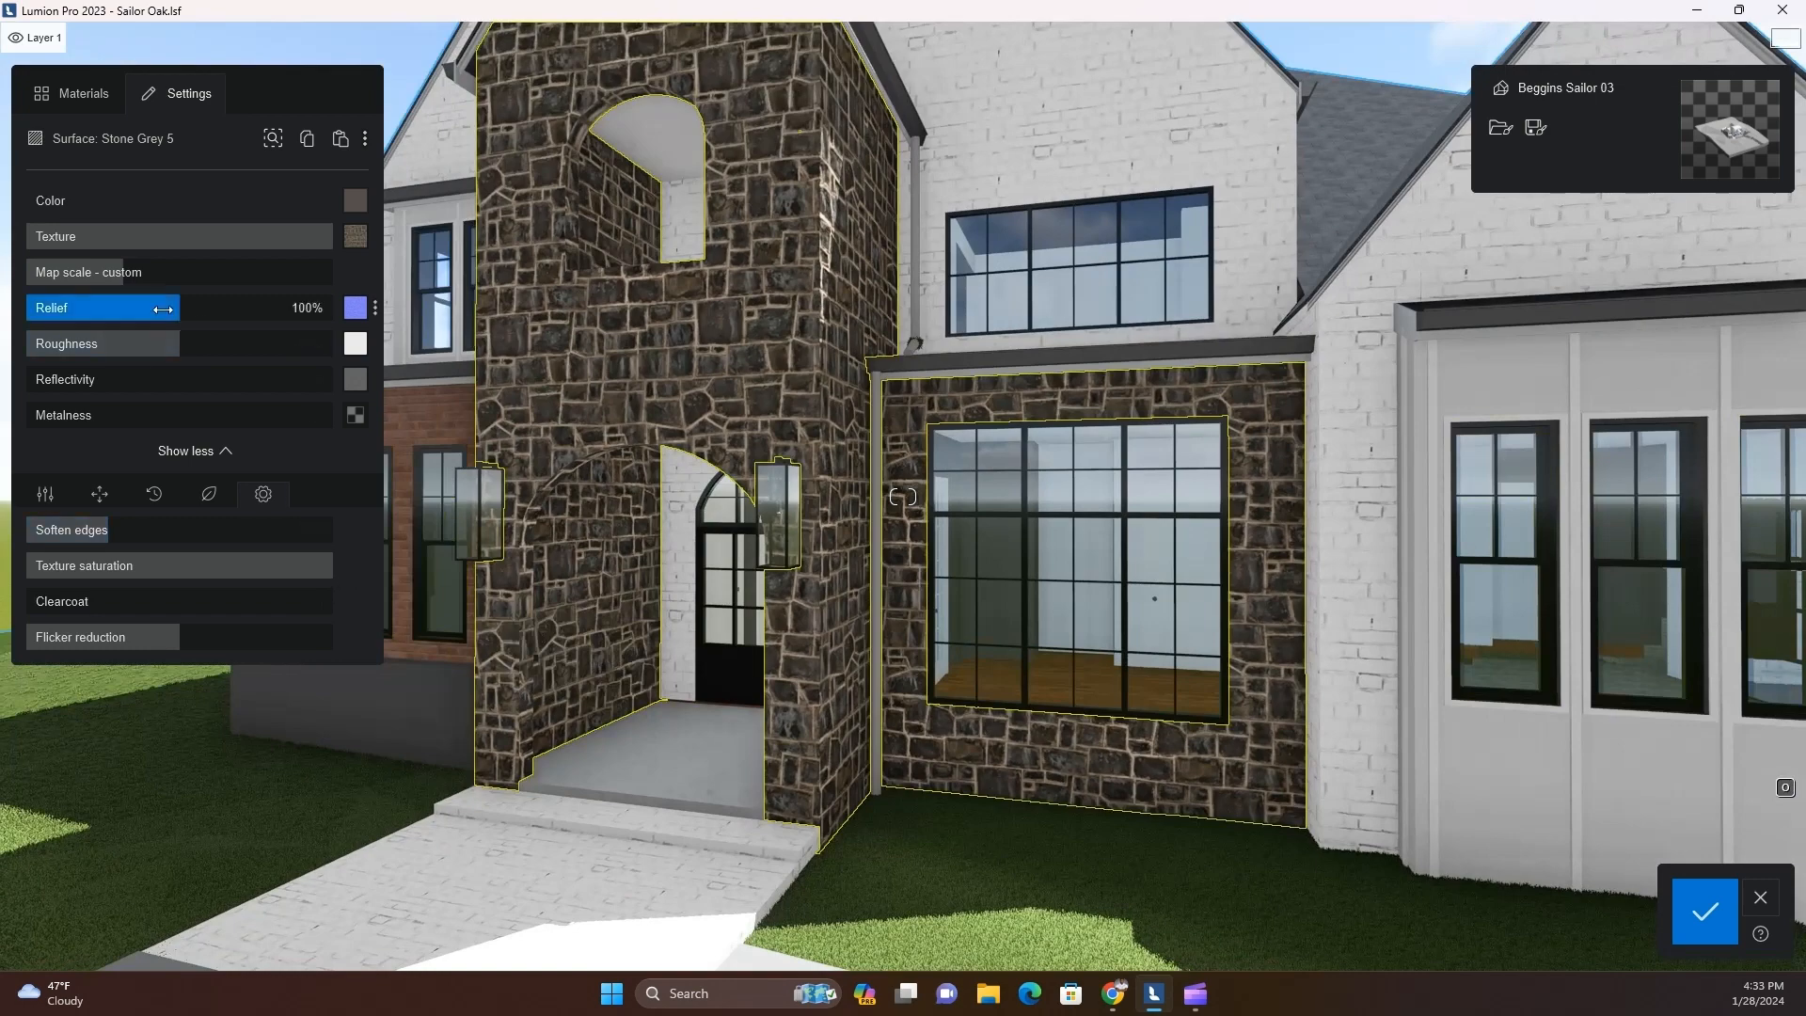
scroll(534, 347, up, 5)
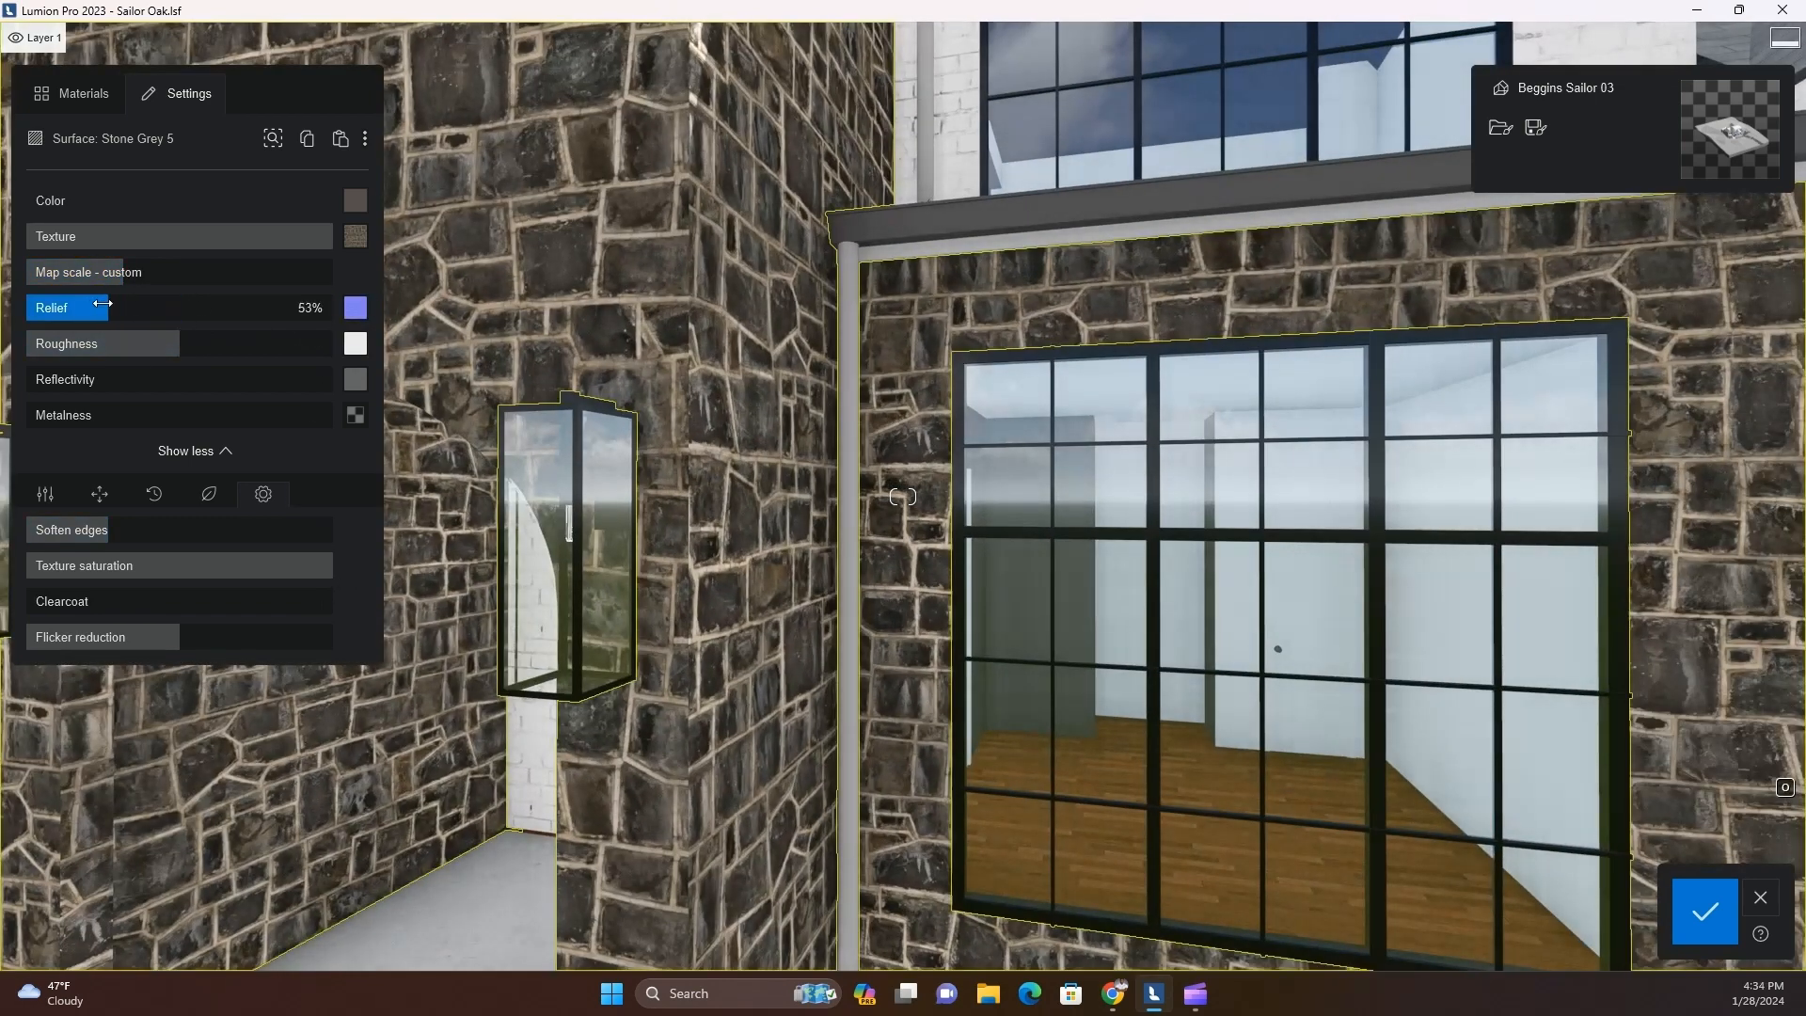
drag(62, 309, 280, 292)
click(45, 494)
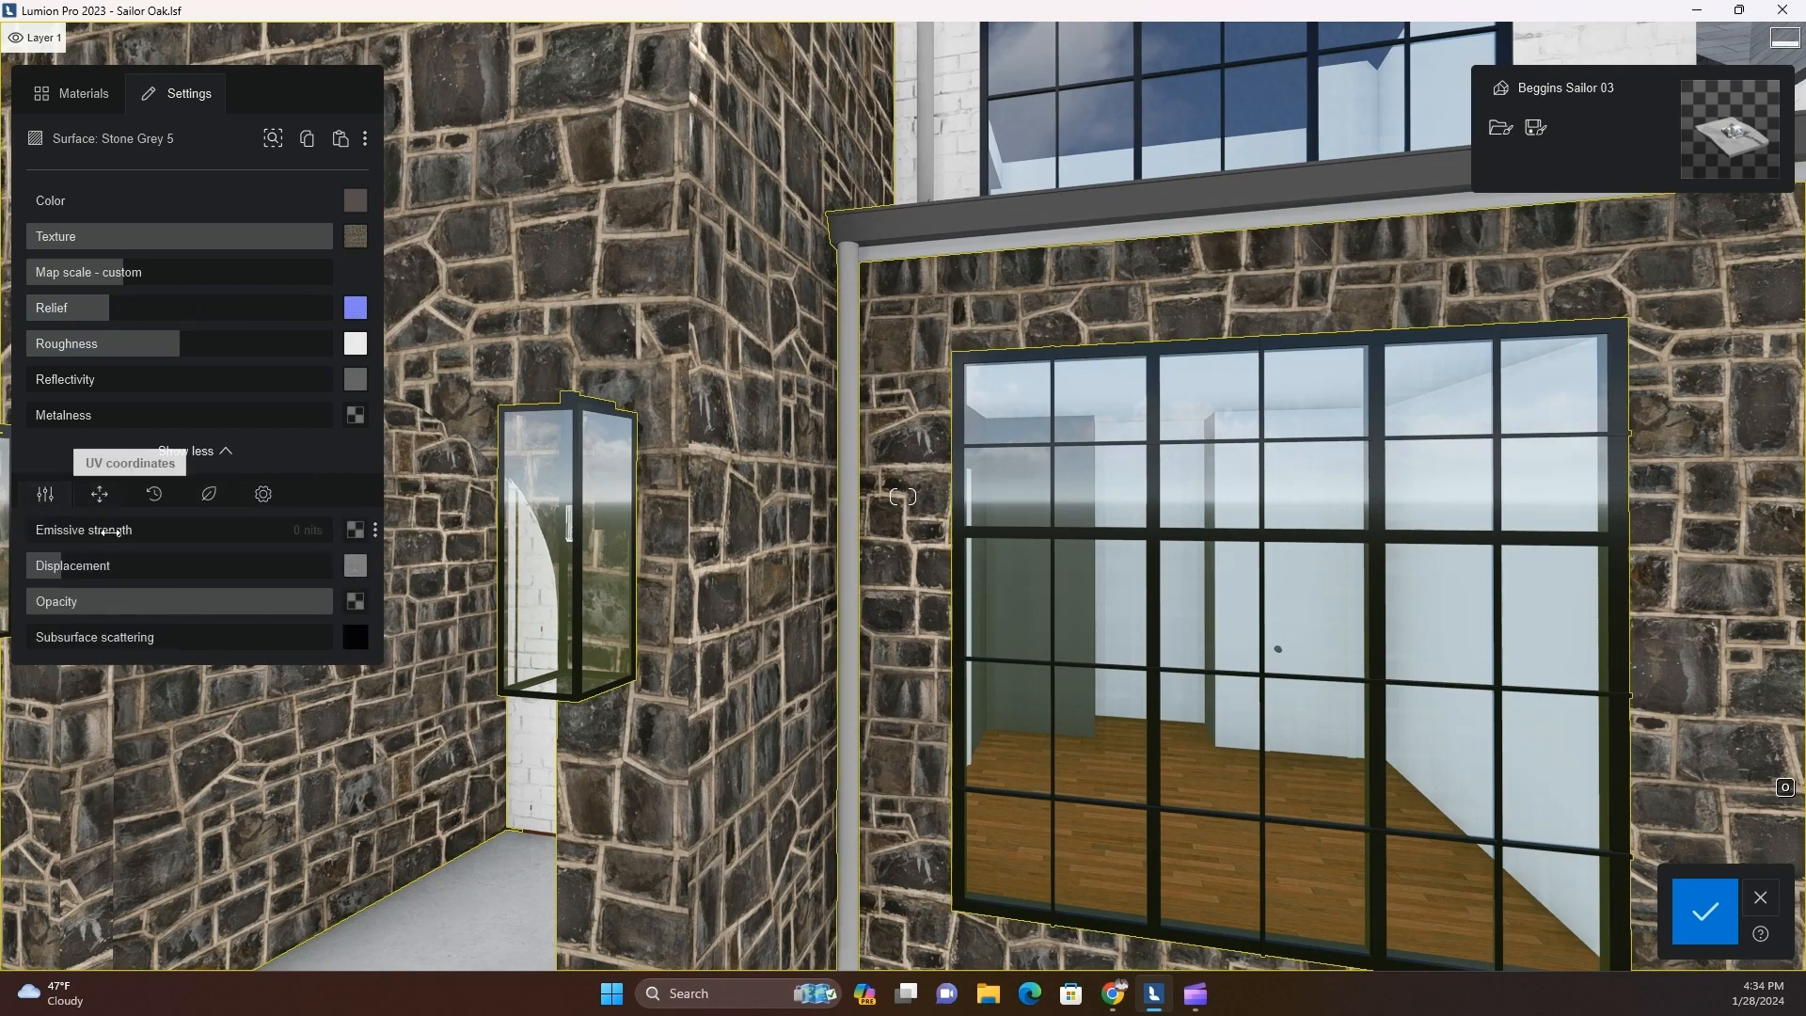
Add a slight amount of weathering to the dark stone facade and save the material changes
click(153, 499)
mouse_move(28, 528)
mouse_down()
mouse_move(148, 527)
mouse_move(63, 527)
mouse_up()
key(s)
right_drag(410, 688, 465, 677)
key(s)
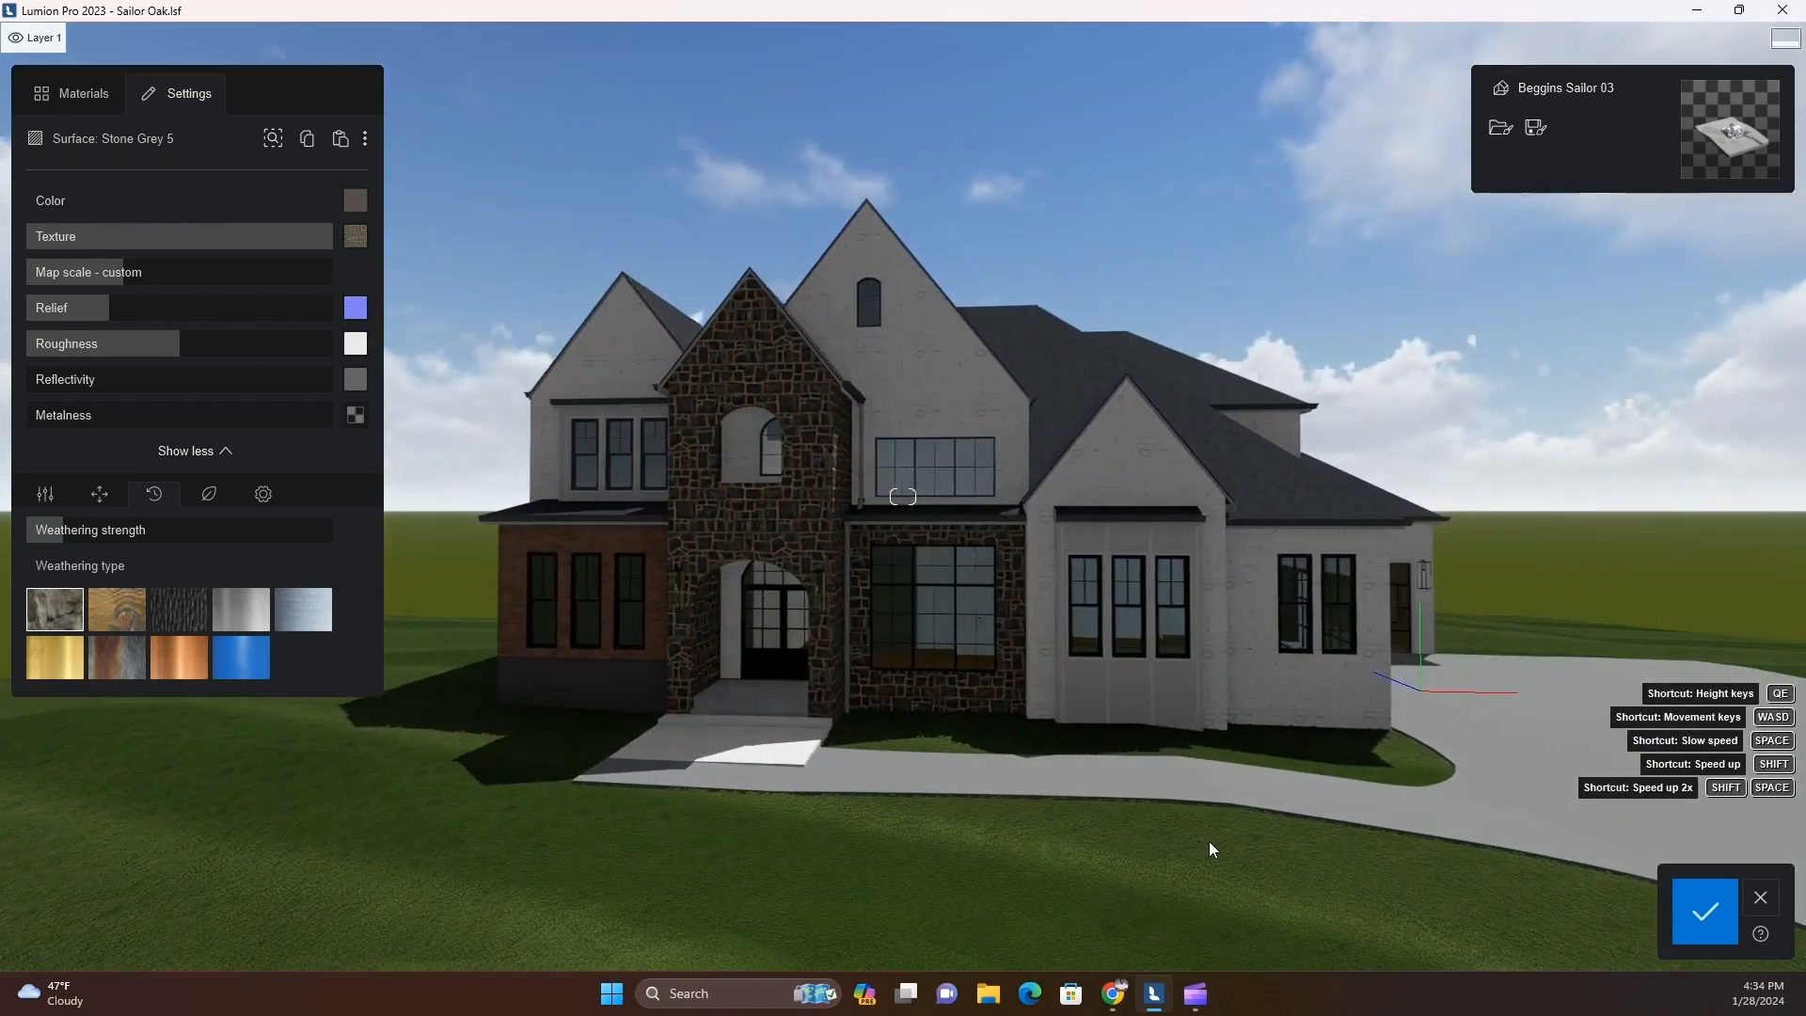
key(d)
right_drag(1209, 843, 1207, 842)
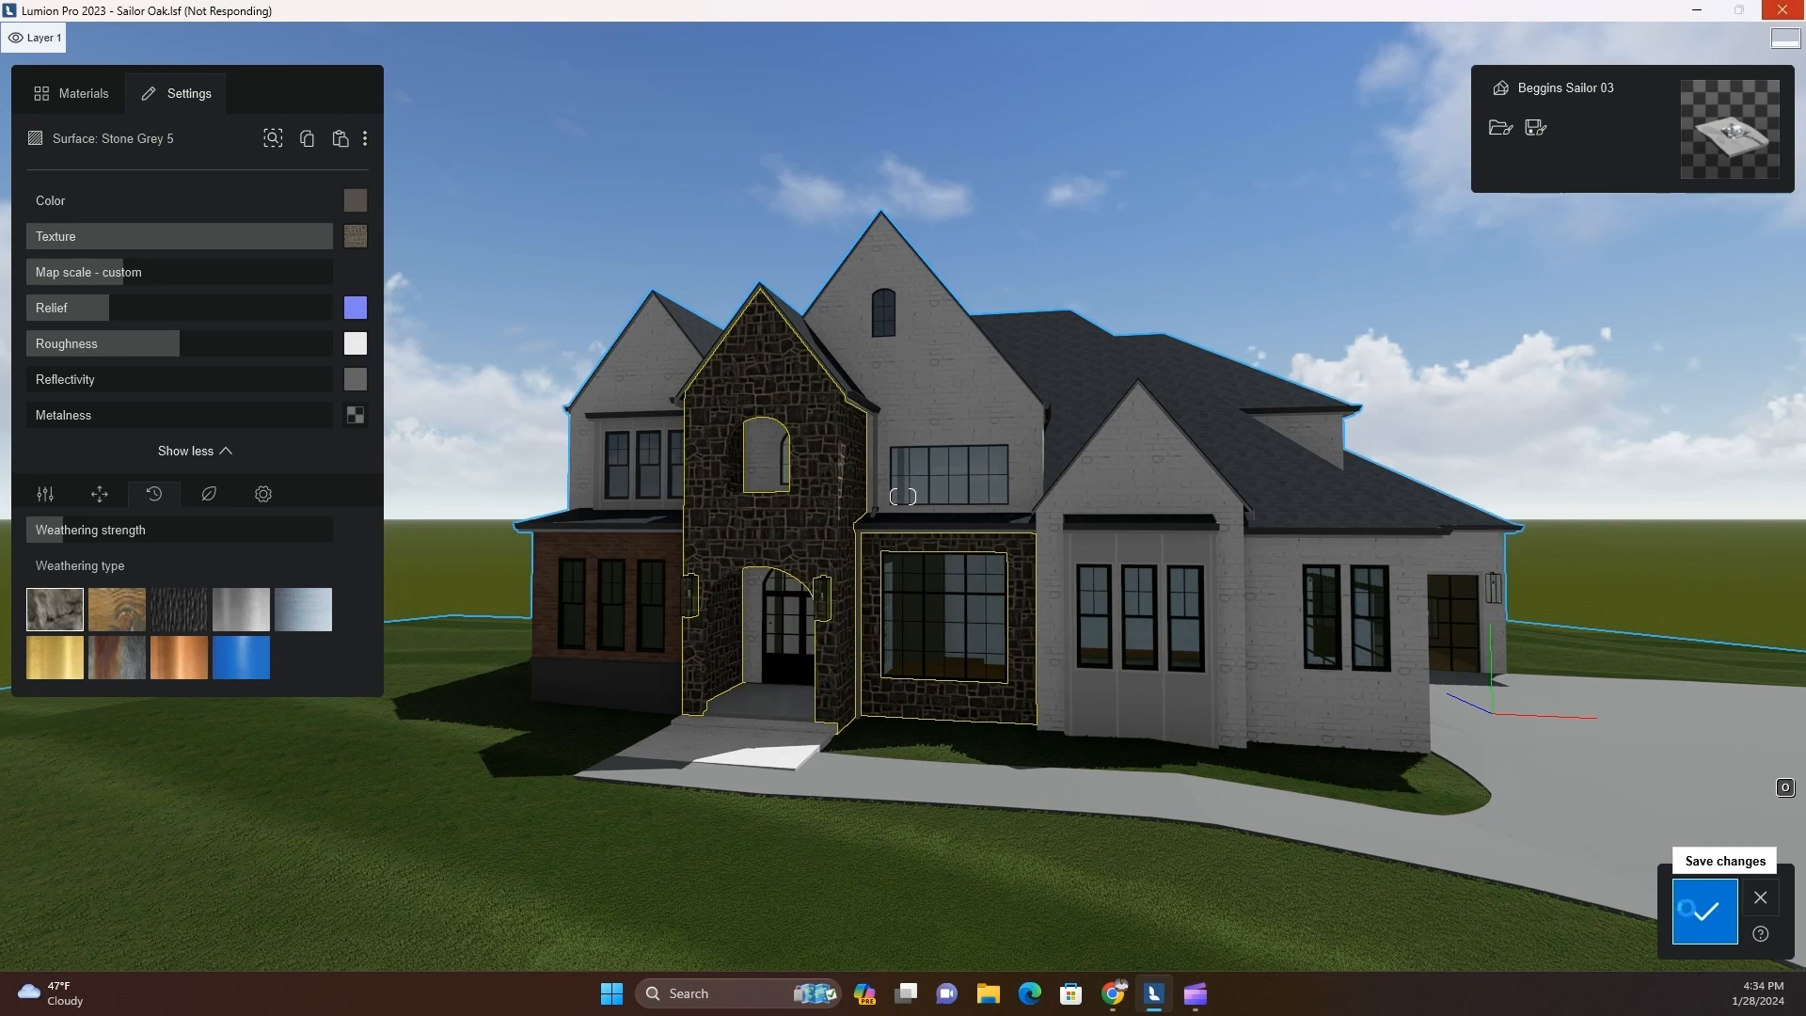
click(1686, 909)
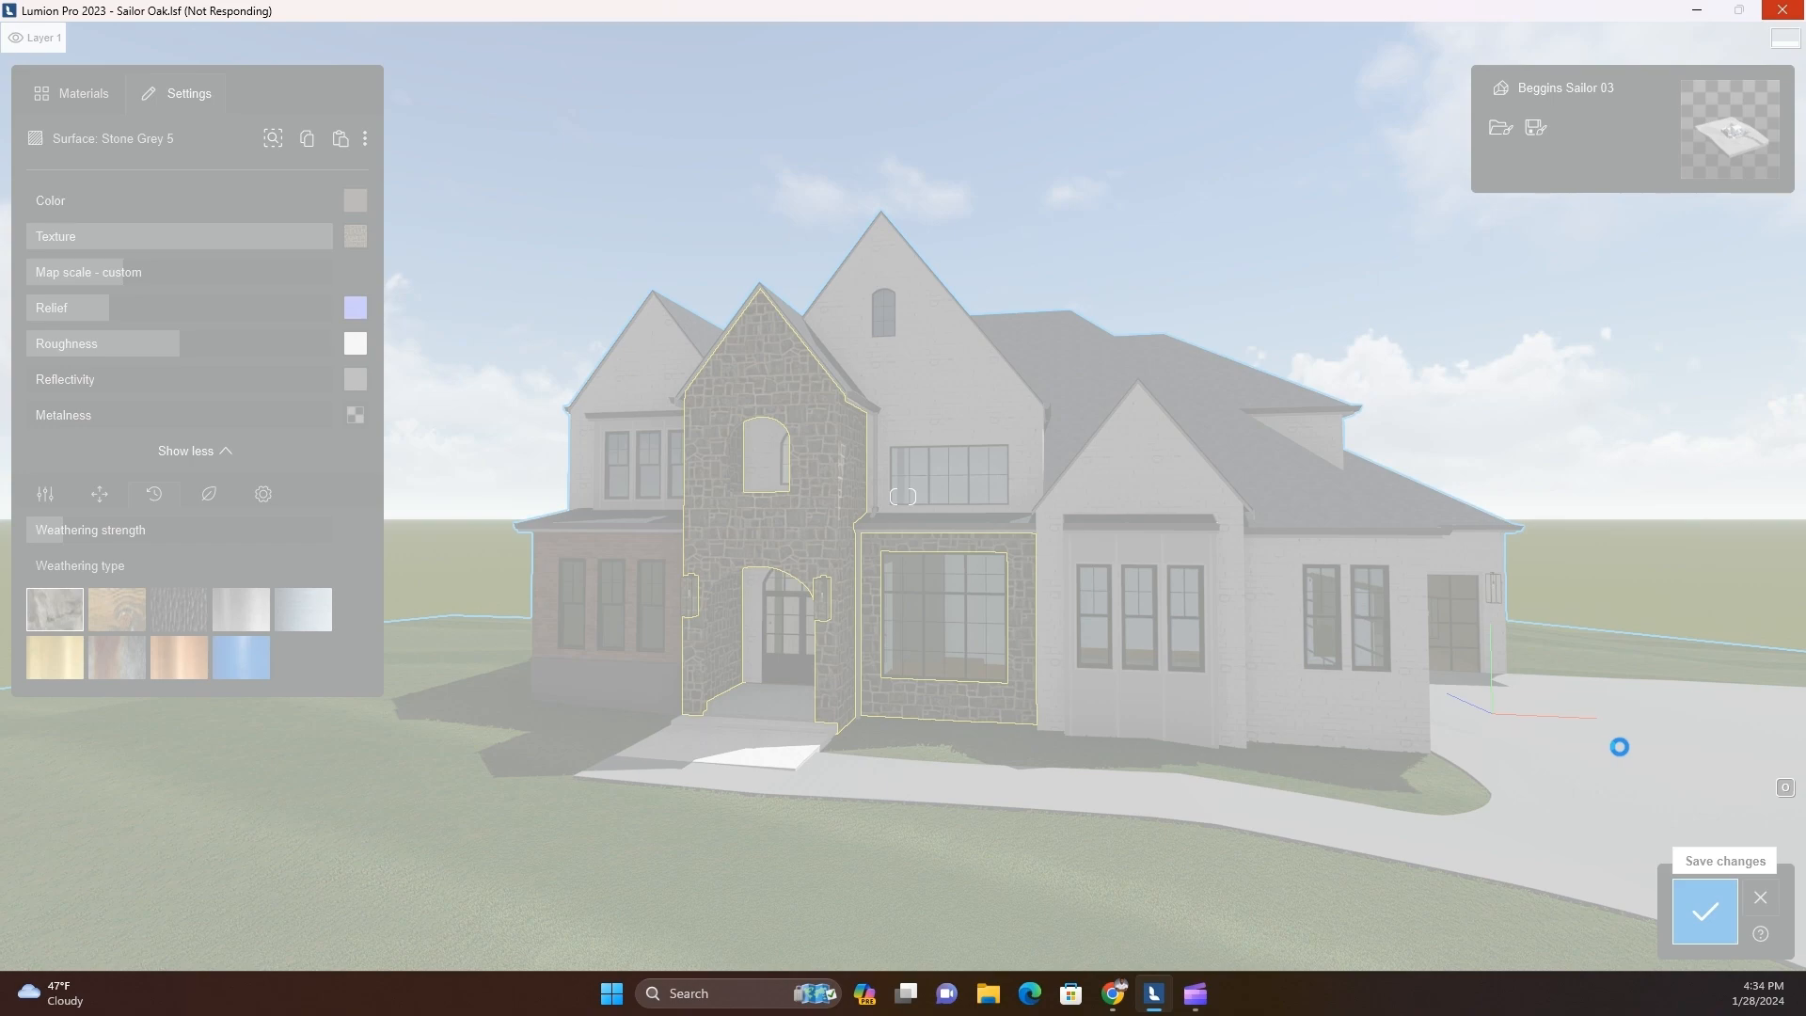
scroll(886, 697, down, 5)
scroll(894, 687, up, 10)
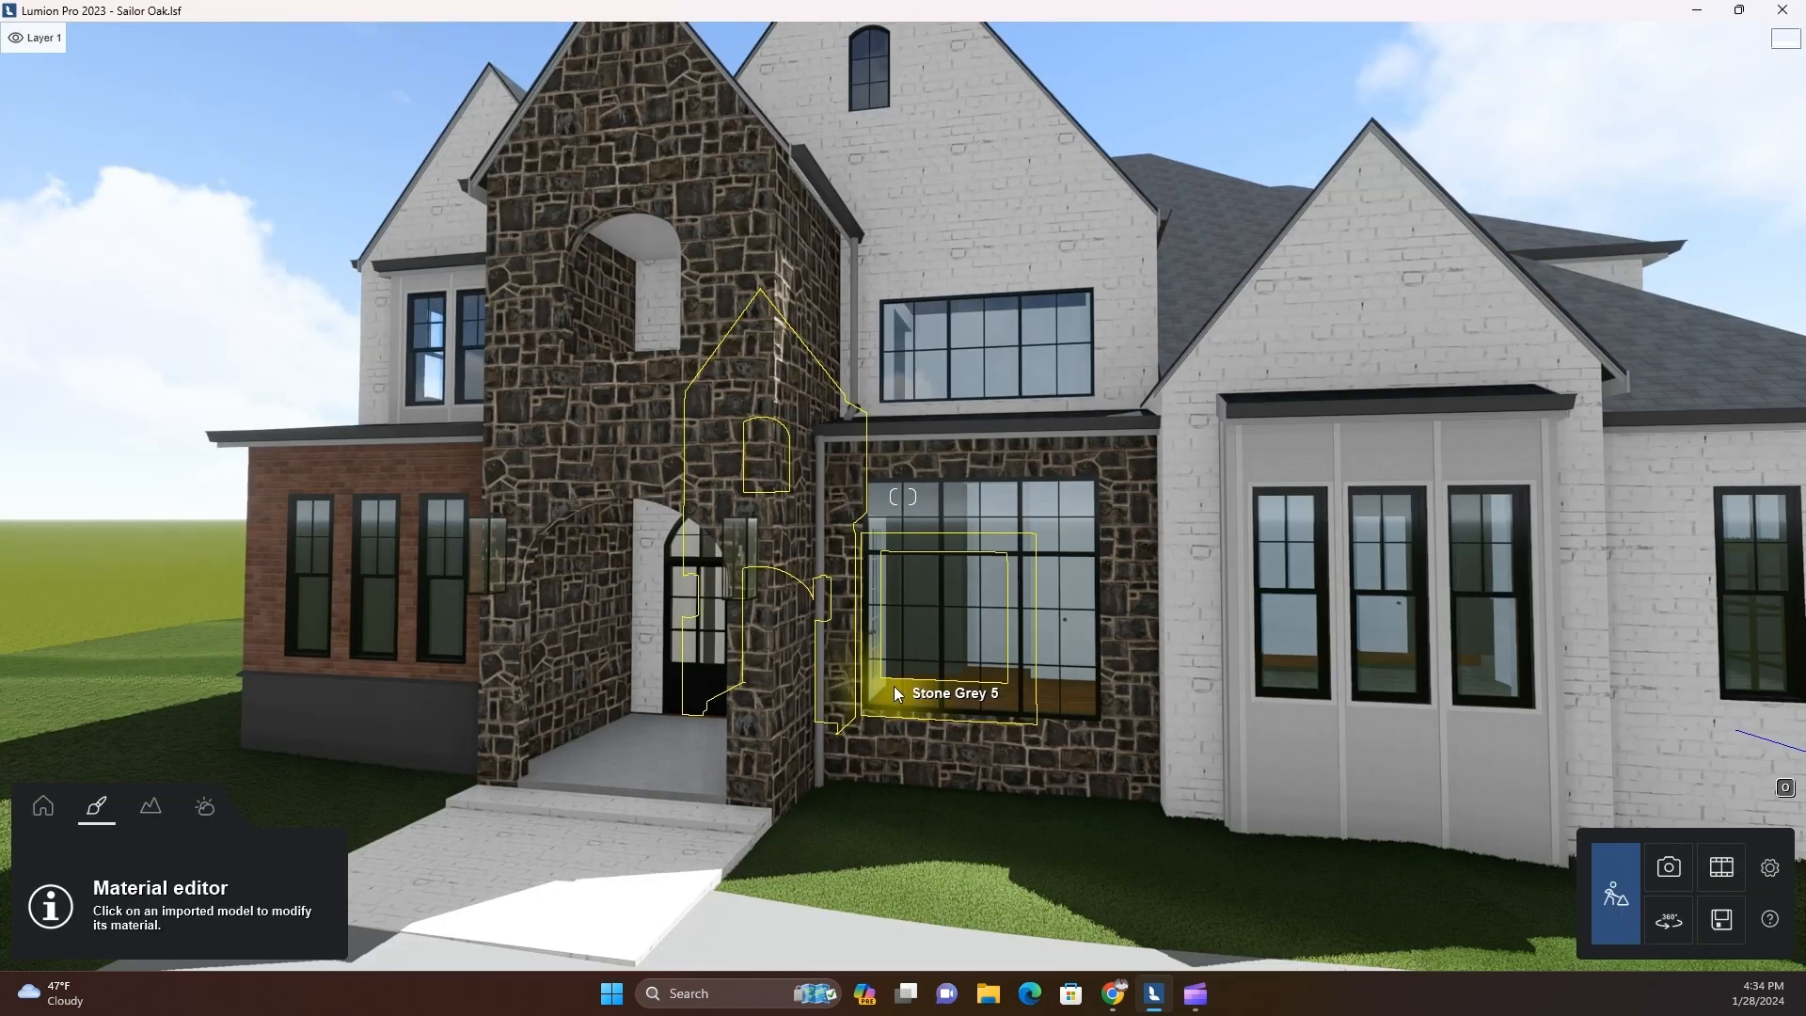
right_drag(894, 686, 910, 770)
key(a)
key(d)
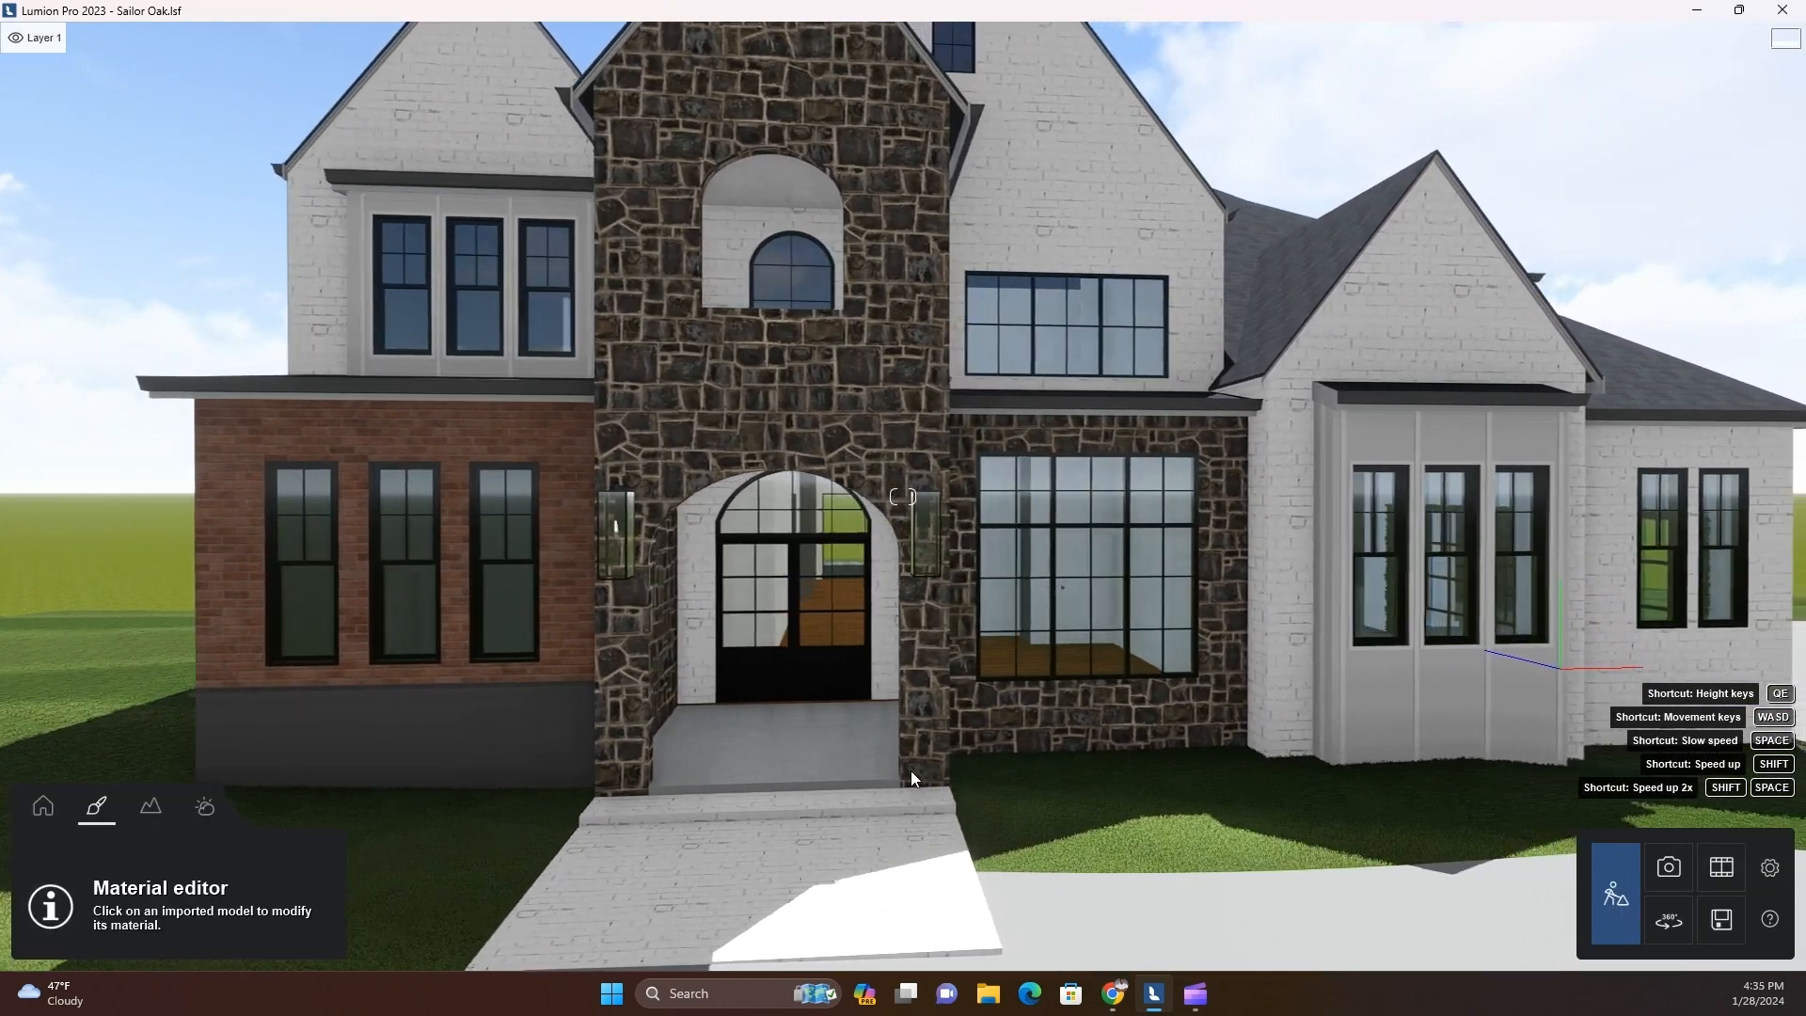
scroll(910, 770, down, 3)
click(685, 722)
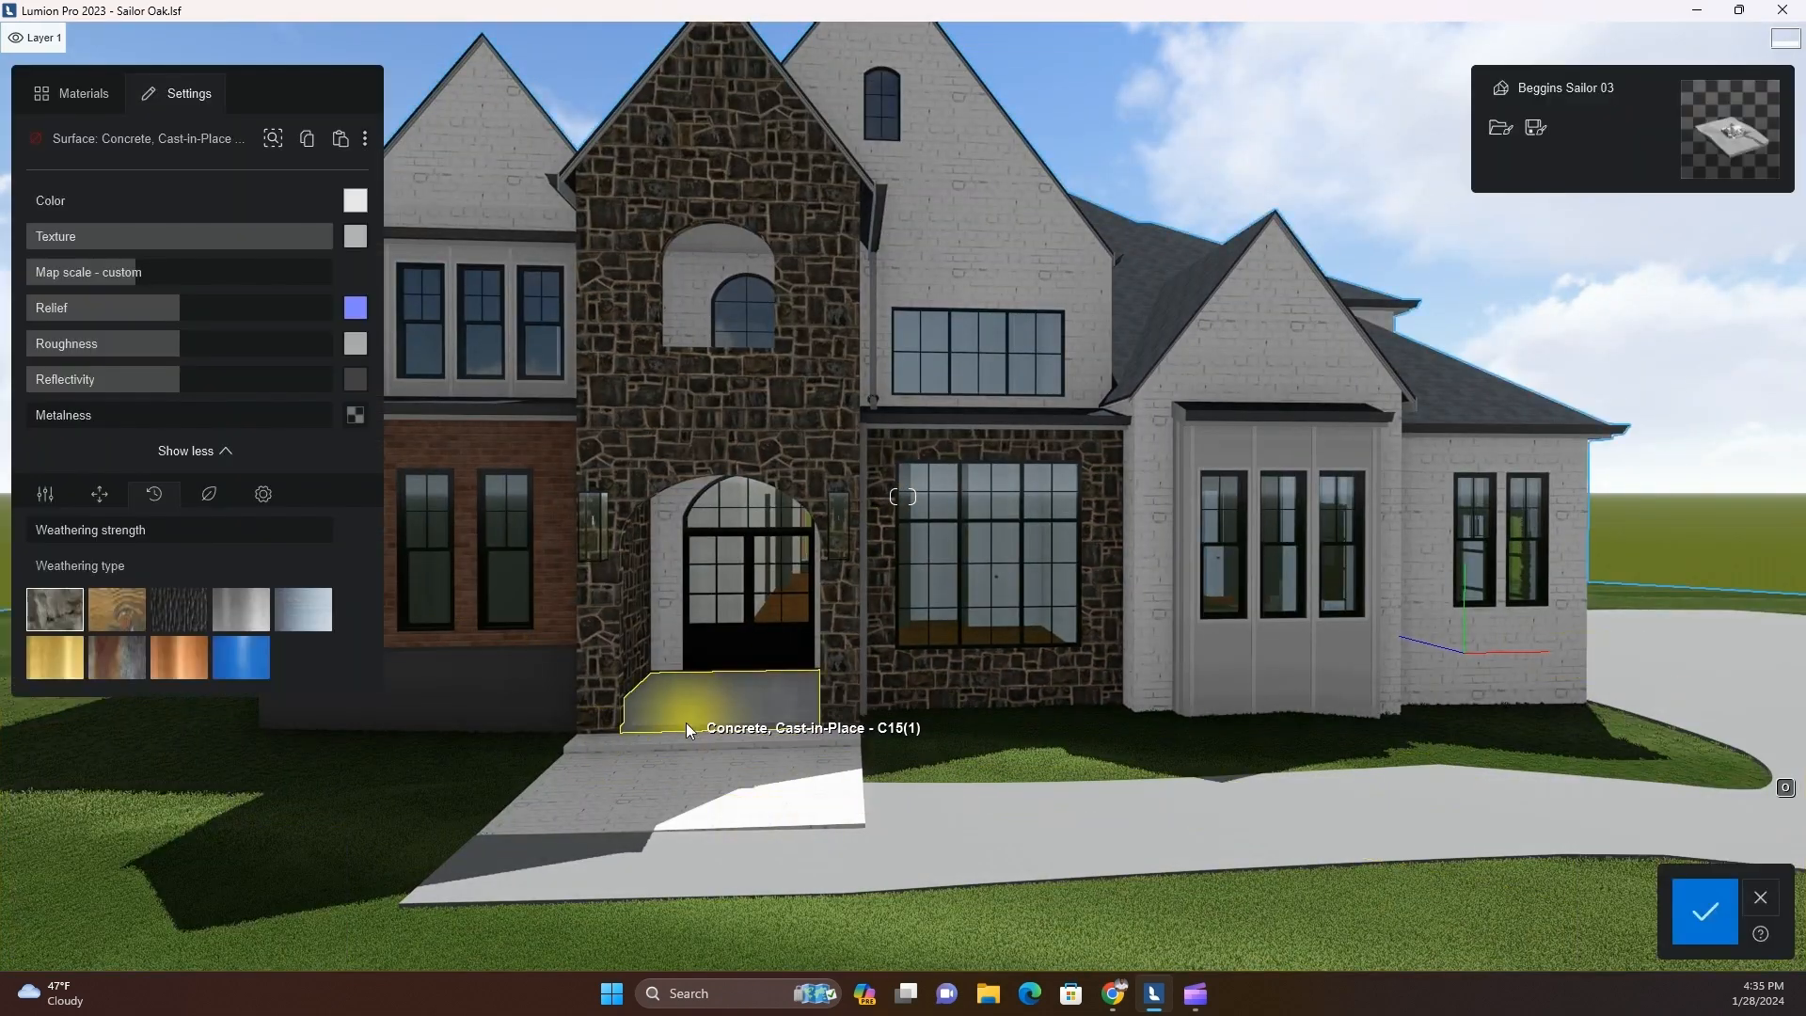
click(1705, 911)
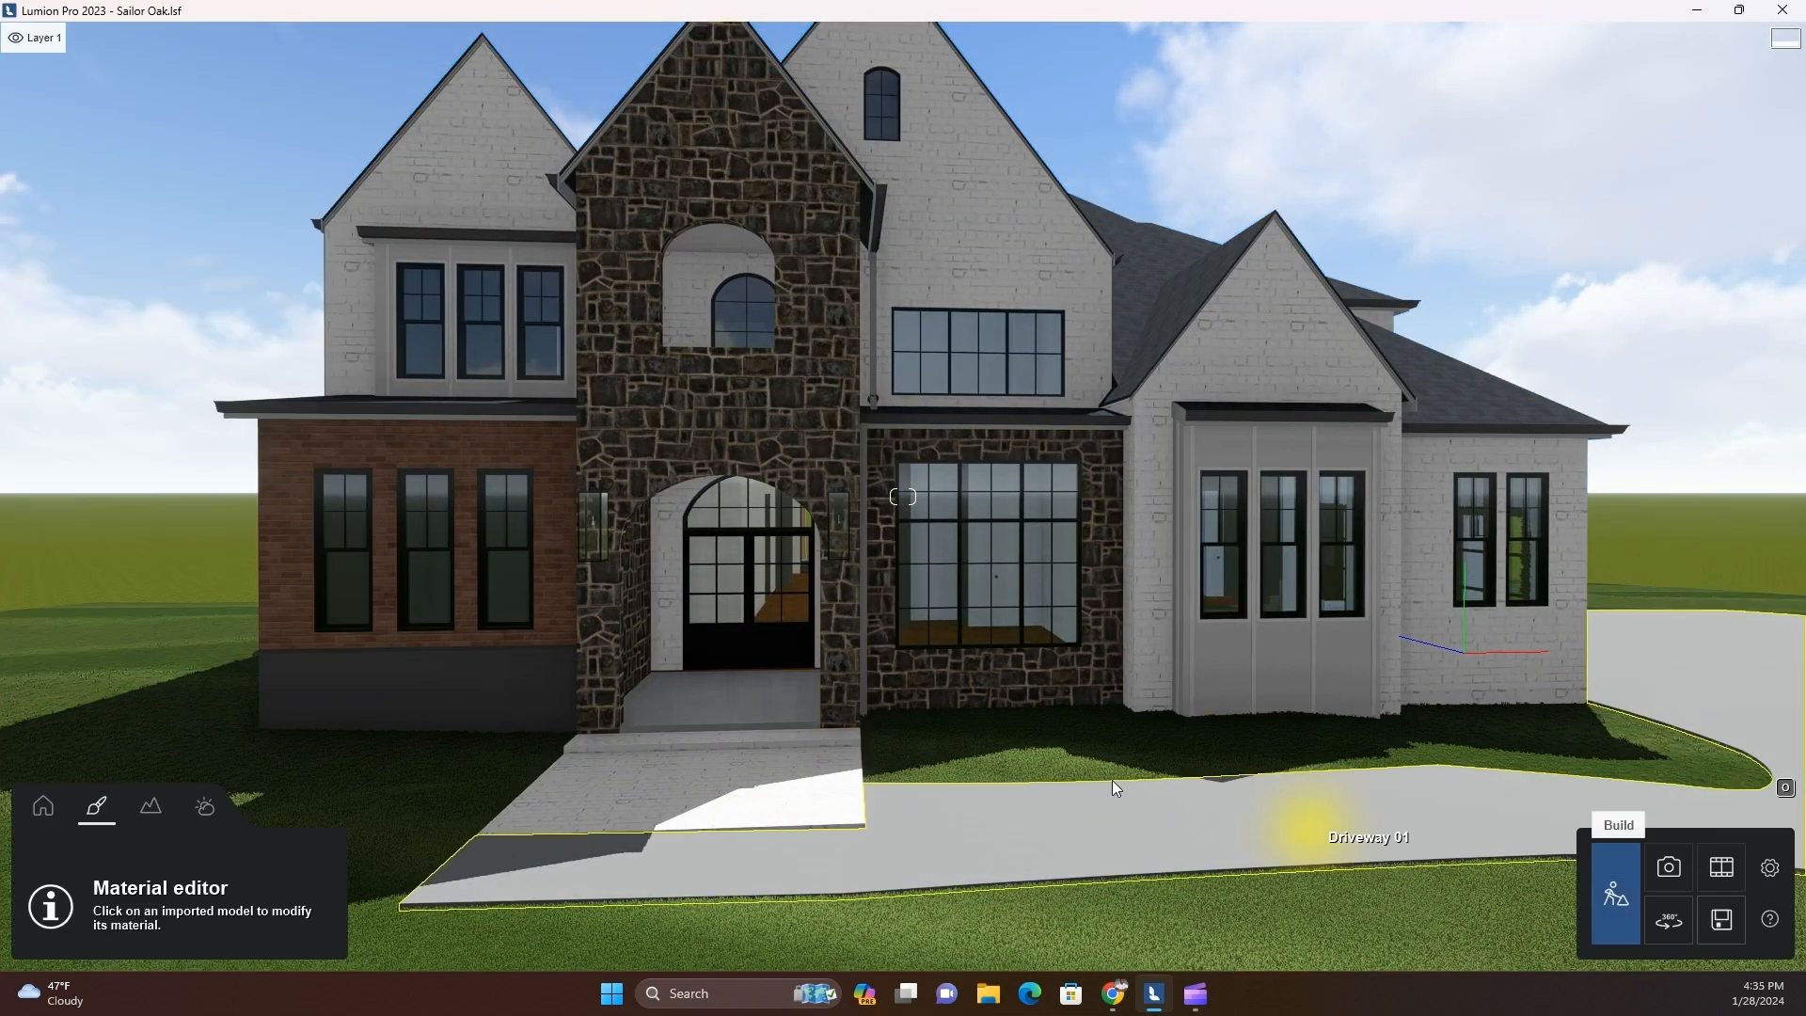
Change the sun's direction and height so that sunlight falls on the front facade
click(205, 806)
drag(258, 863, 101, 960)
drag(197, 909, 207, 925)
scroll(551, 742, up, 3)
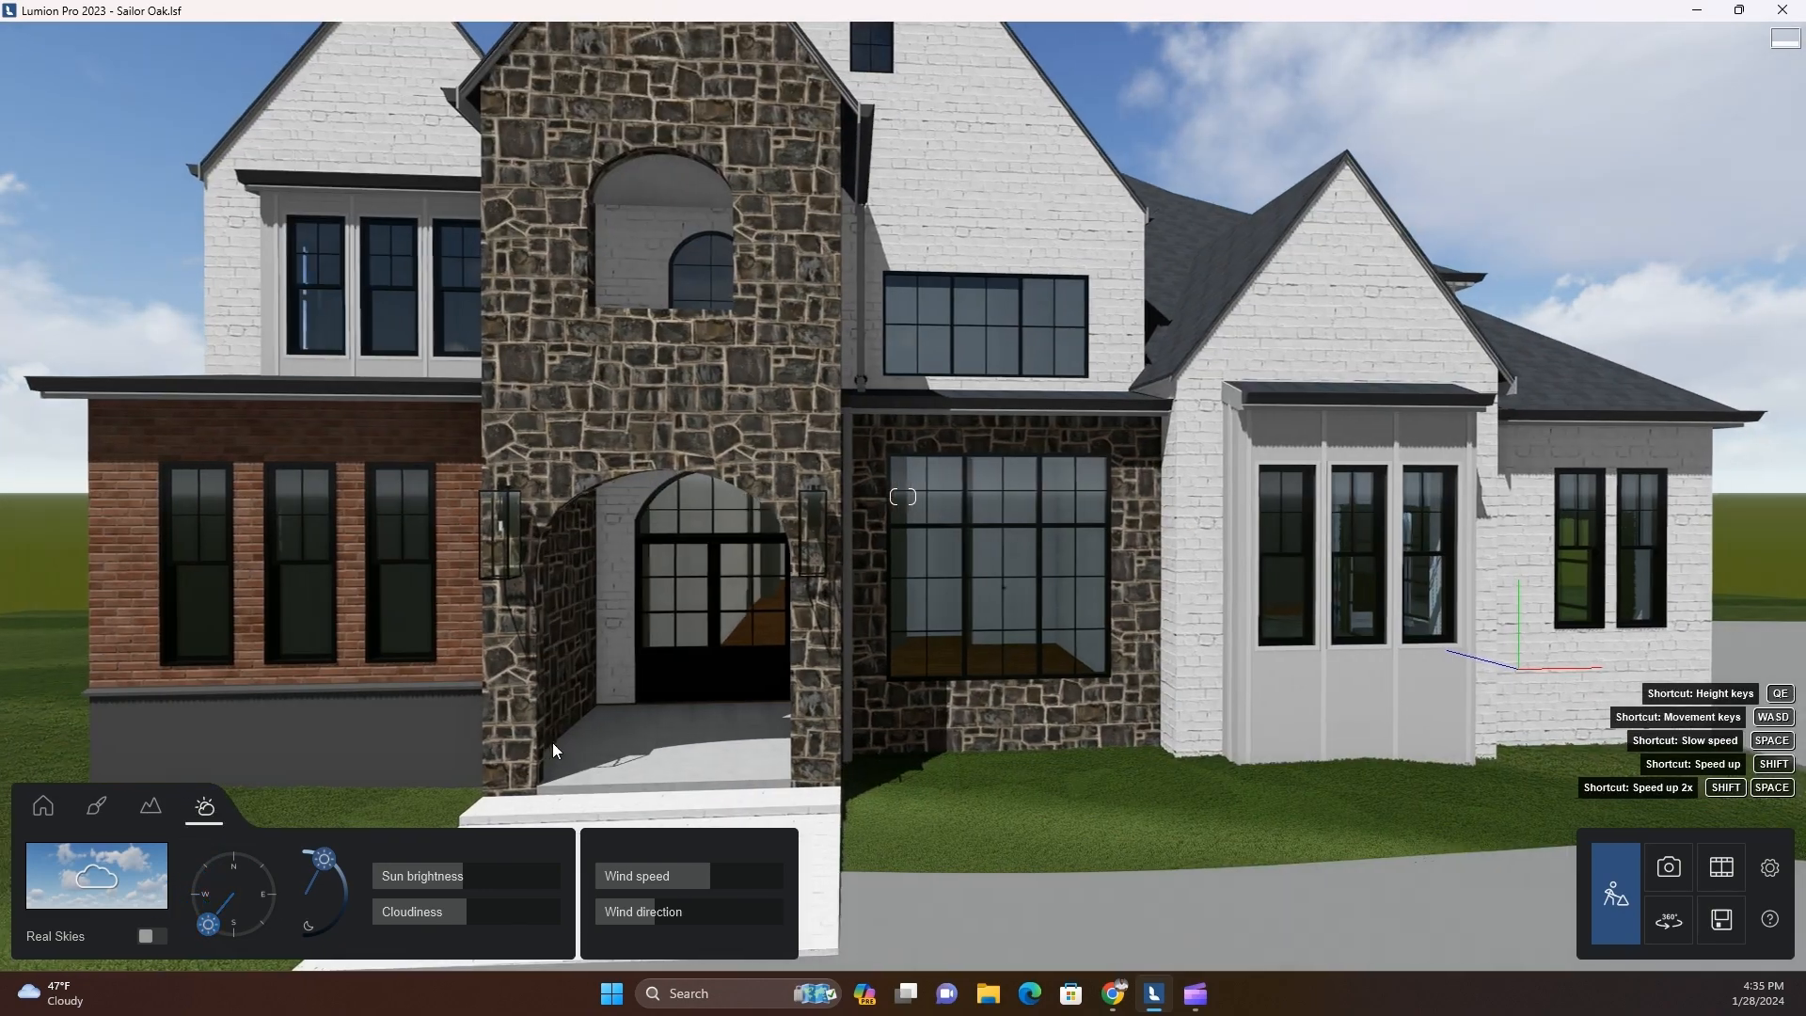
right_drag(551, 743, 576, 749)
Select the front porch floor for material editing and browse the Sidewalk and Pavement stones materials in the Stone library
click(96, 806)
click(711, 713)
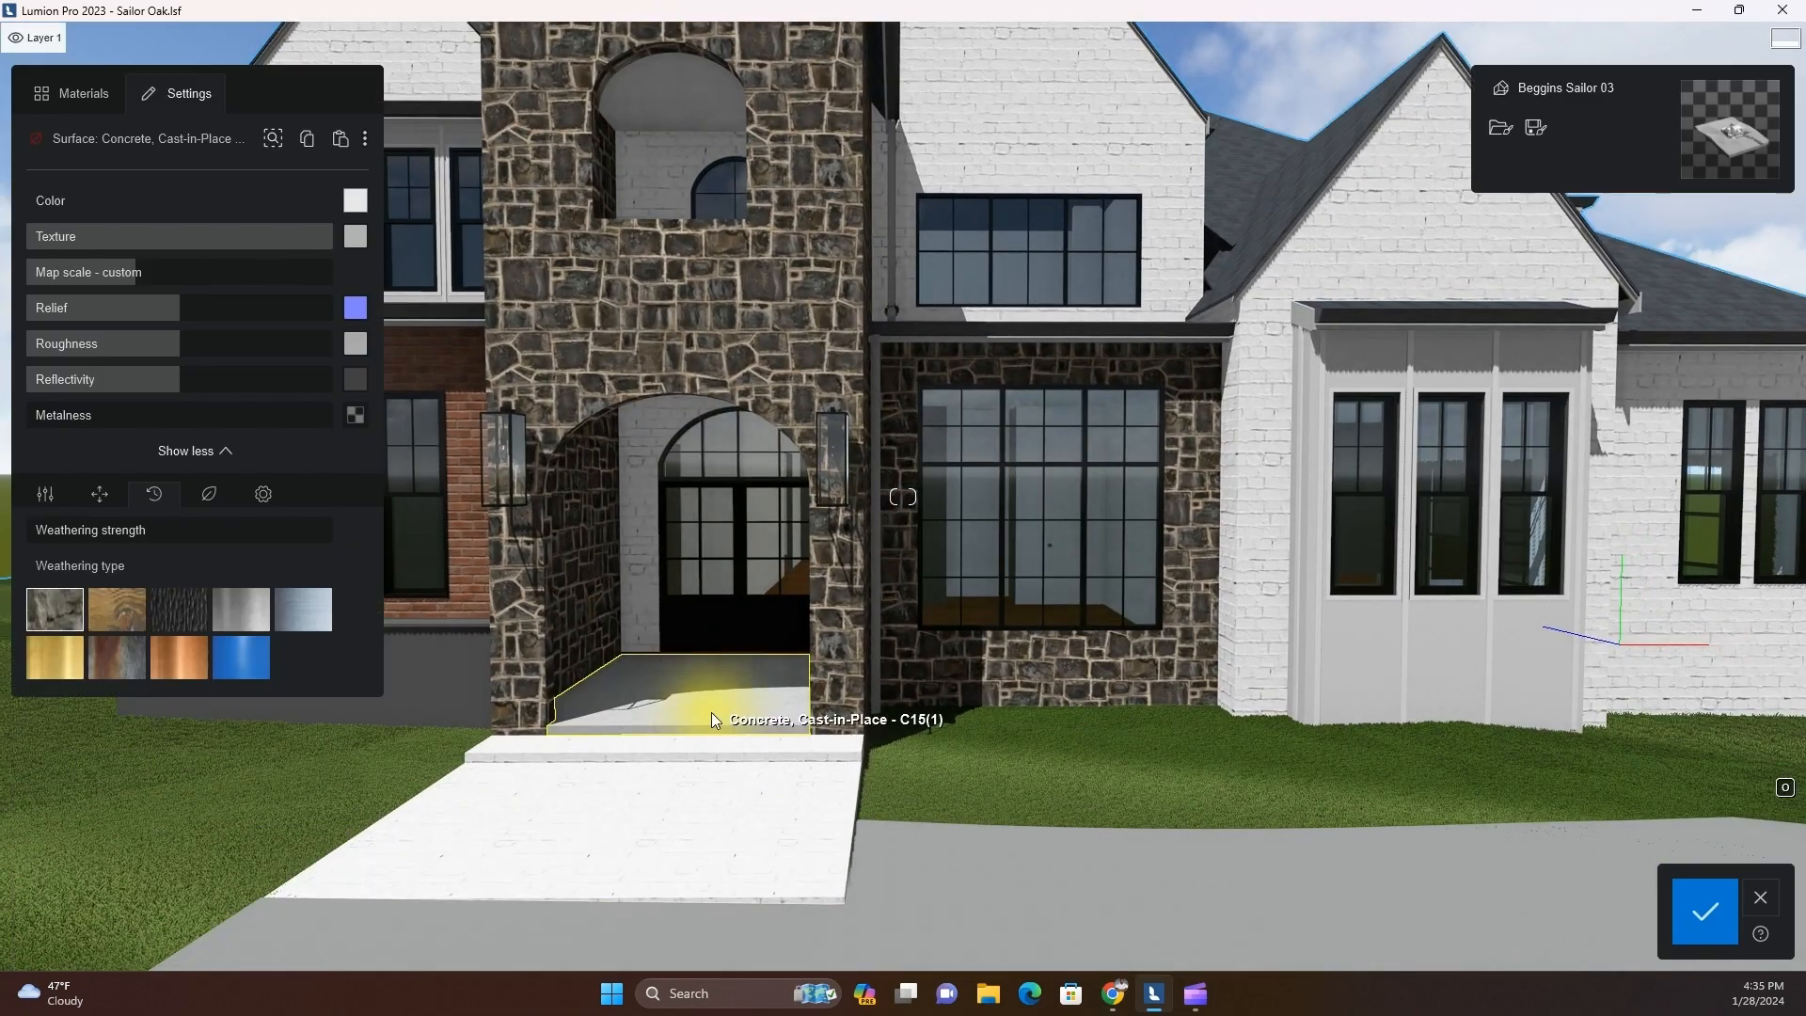
click(81, 94)
click(60, 354)
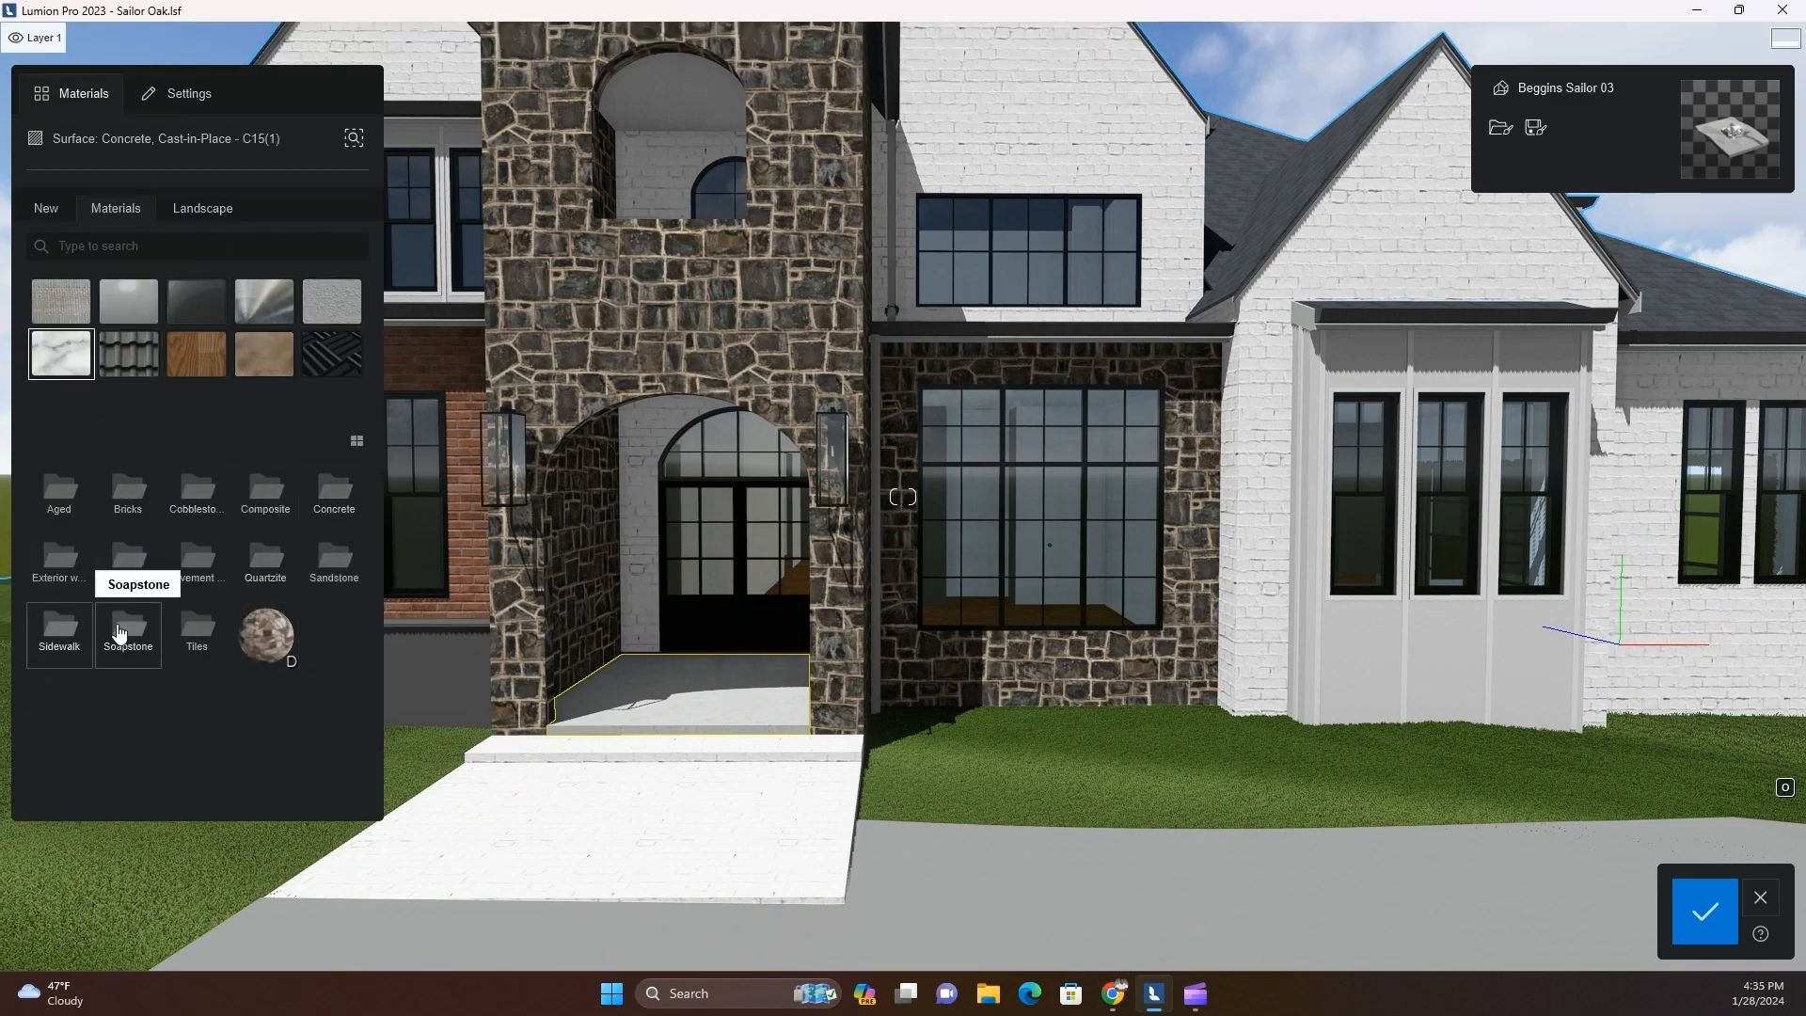
click(73, 643)
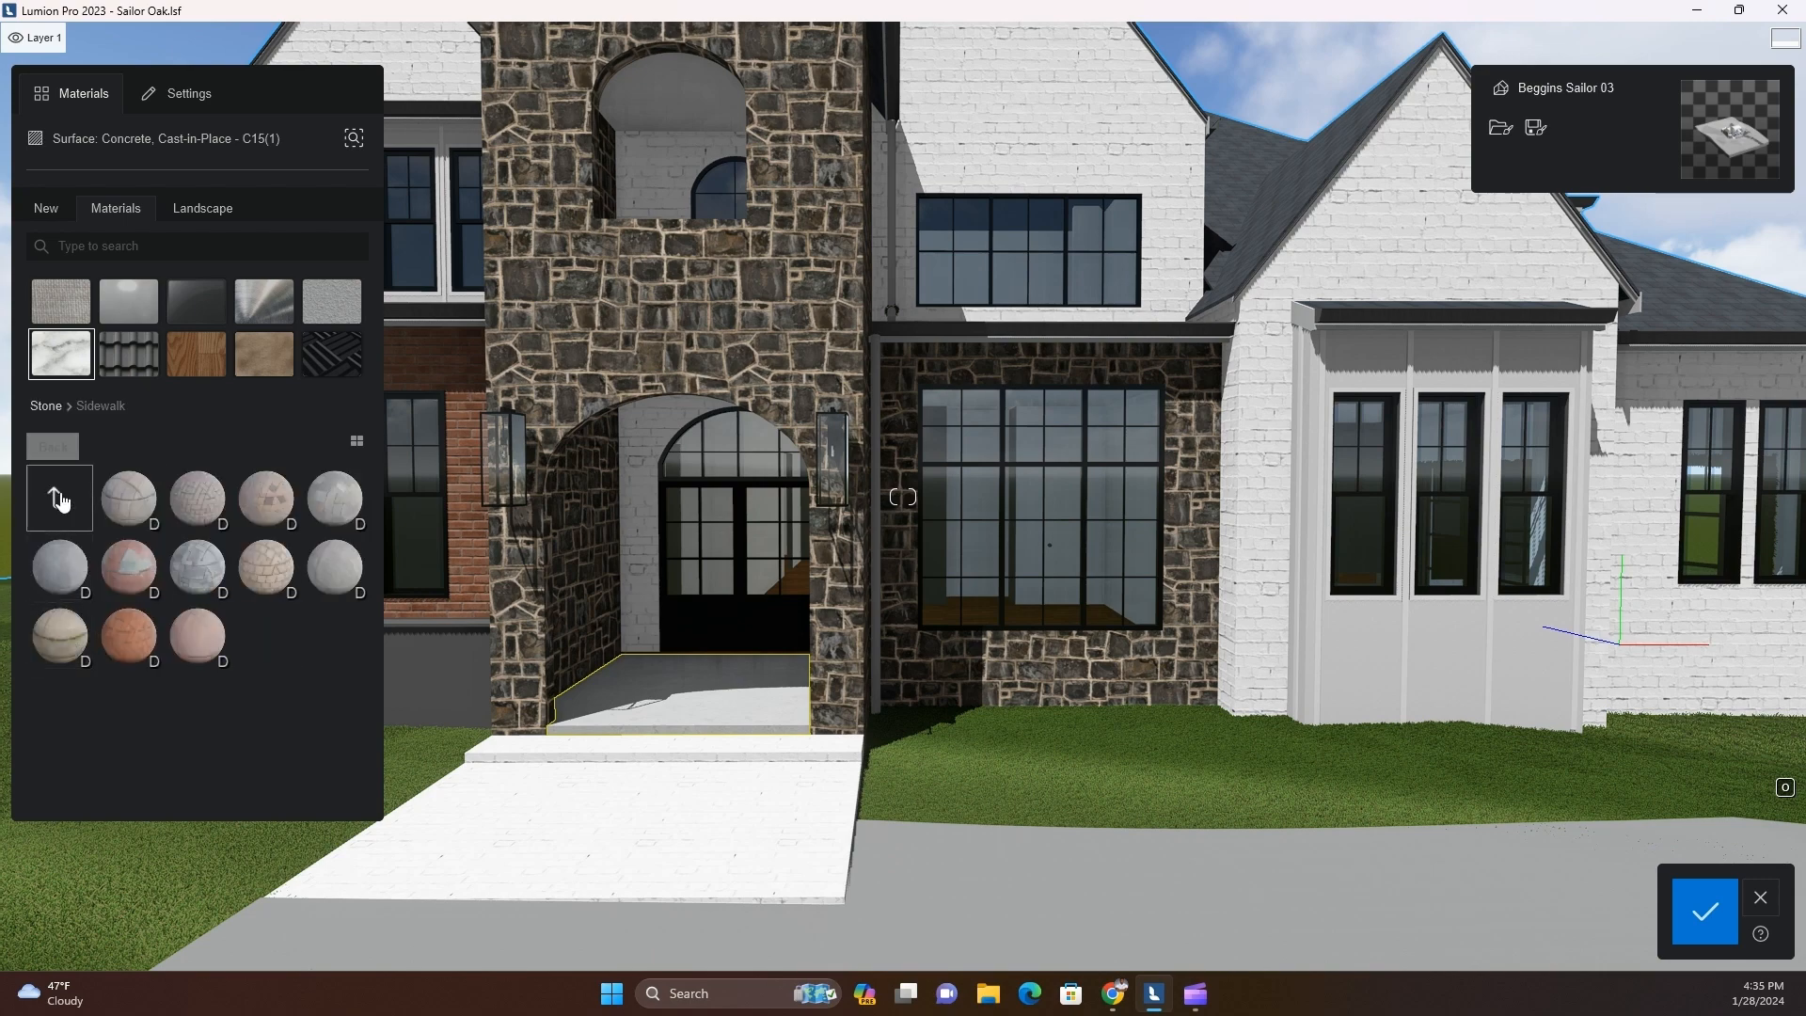
click(61, 501)
click(193, 557)
scroll(243, 620, down, 1)
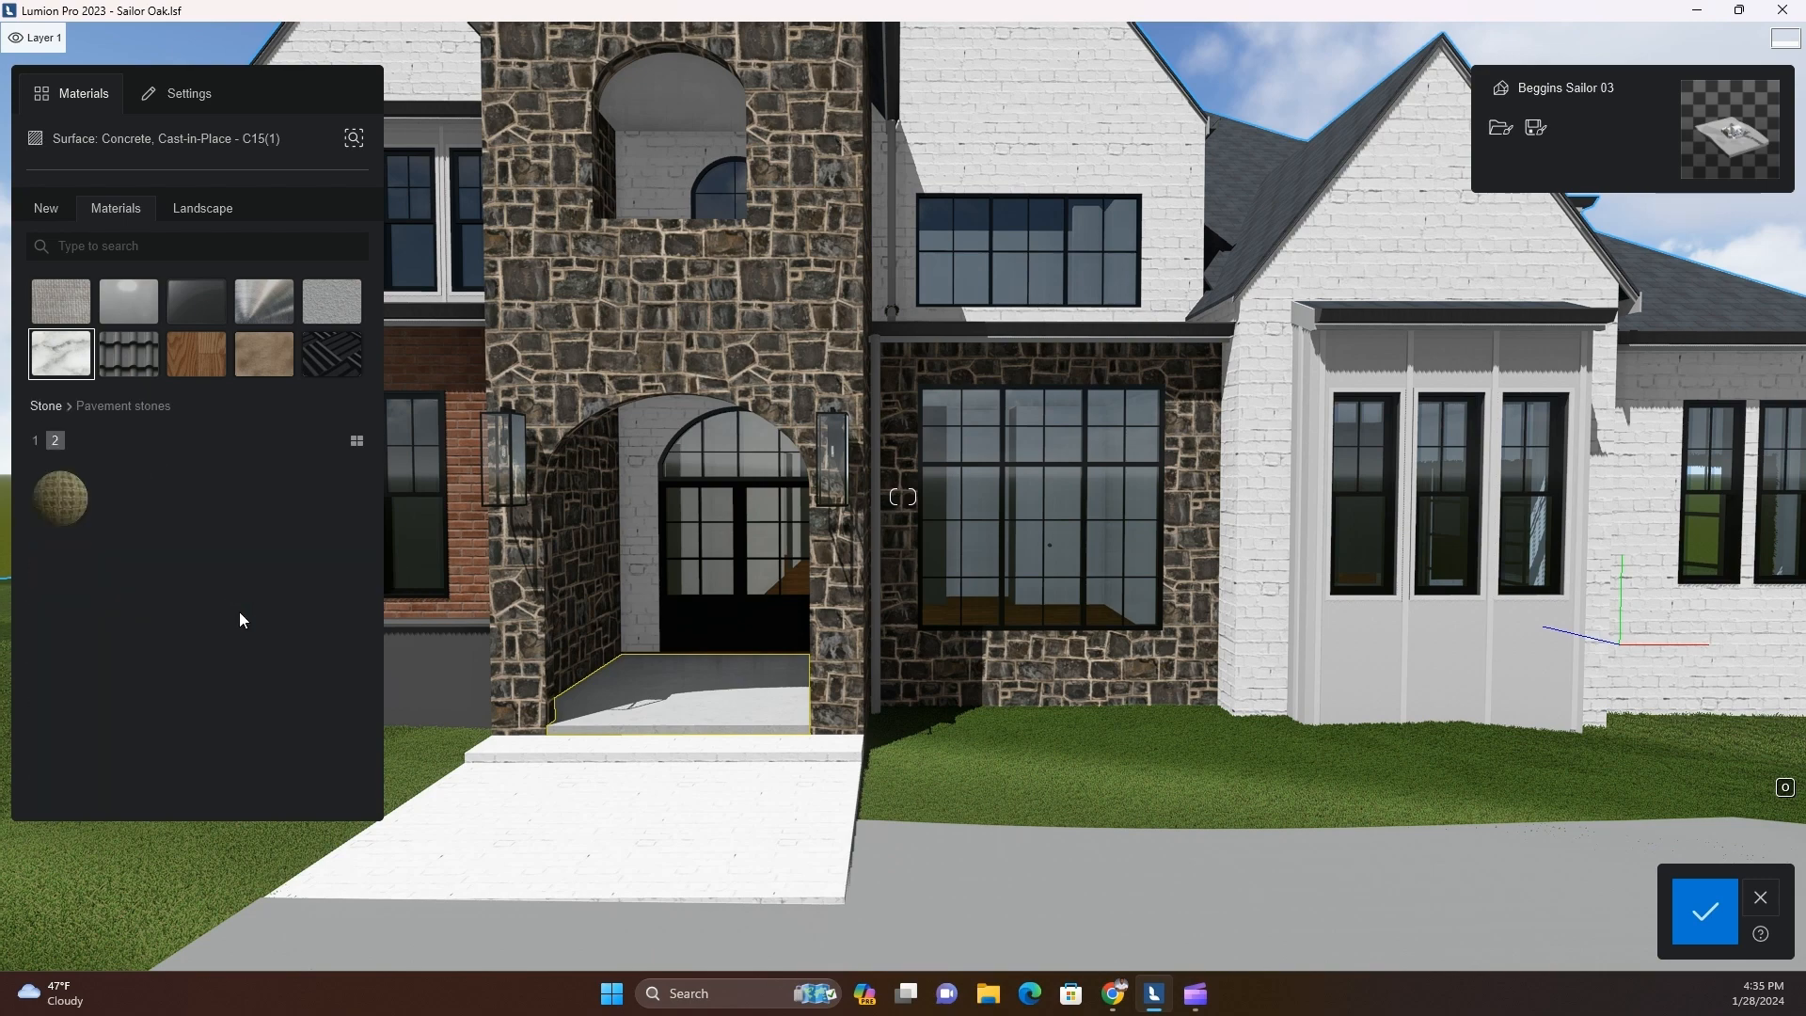
scroll(242, 620, up, 1)
Apply a medium-grey concrete from the second page of the Stone library's Concrete materials to the porch floor
click(58, 496)
click(302, 494)
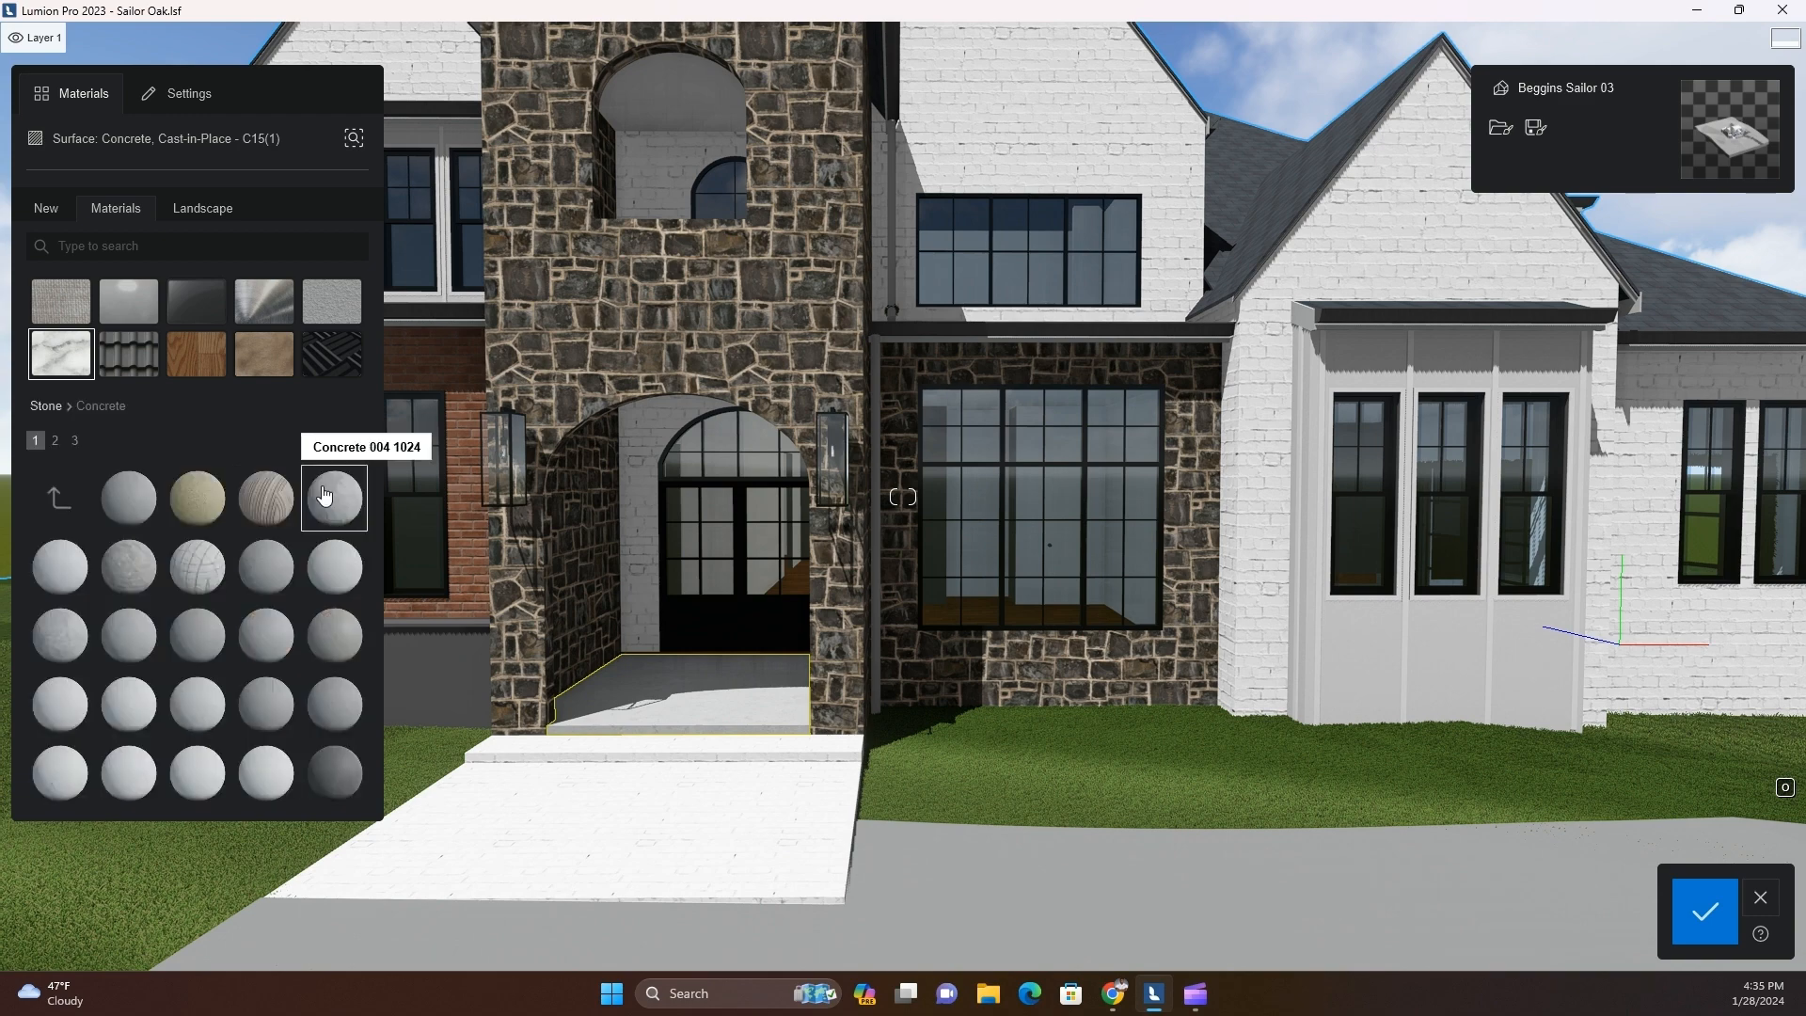
click(57, 442)
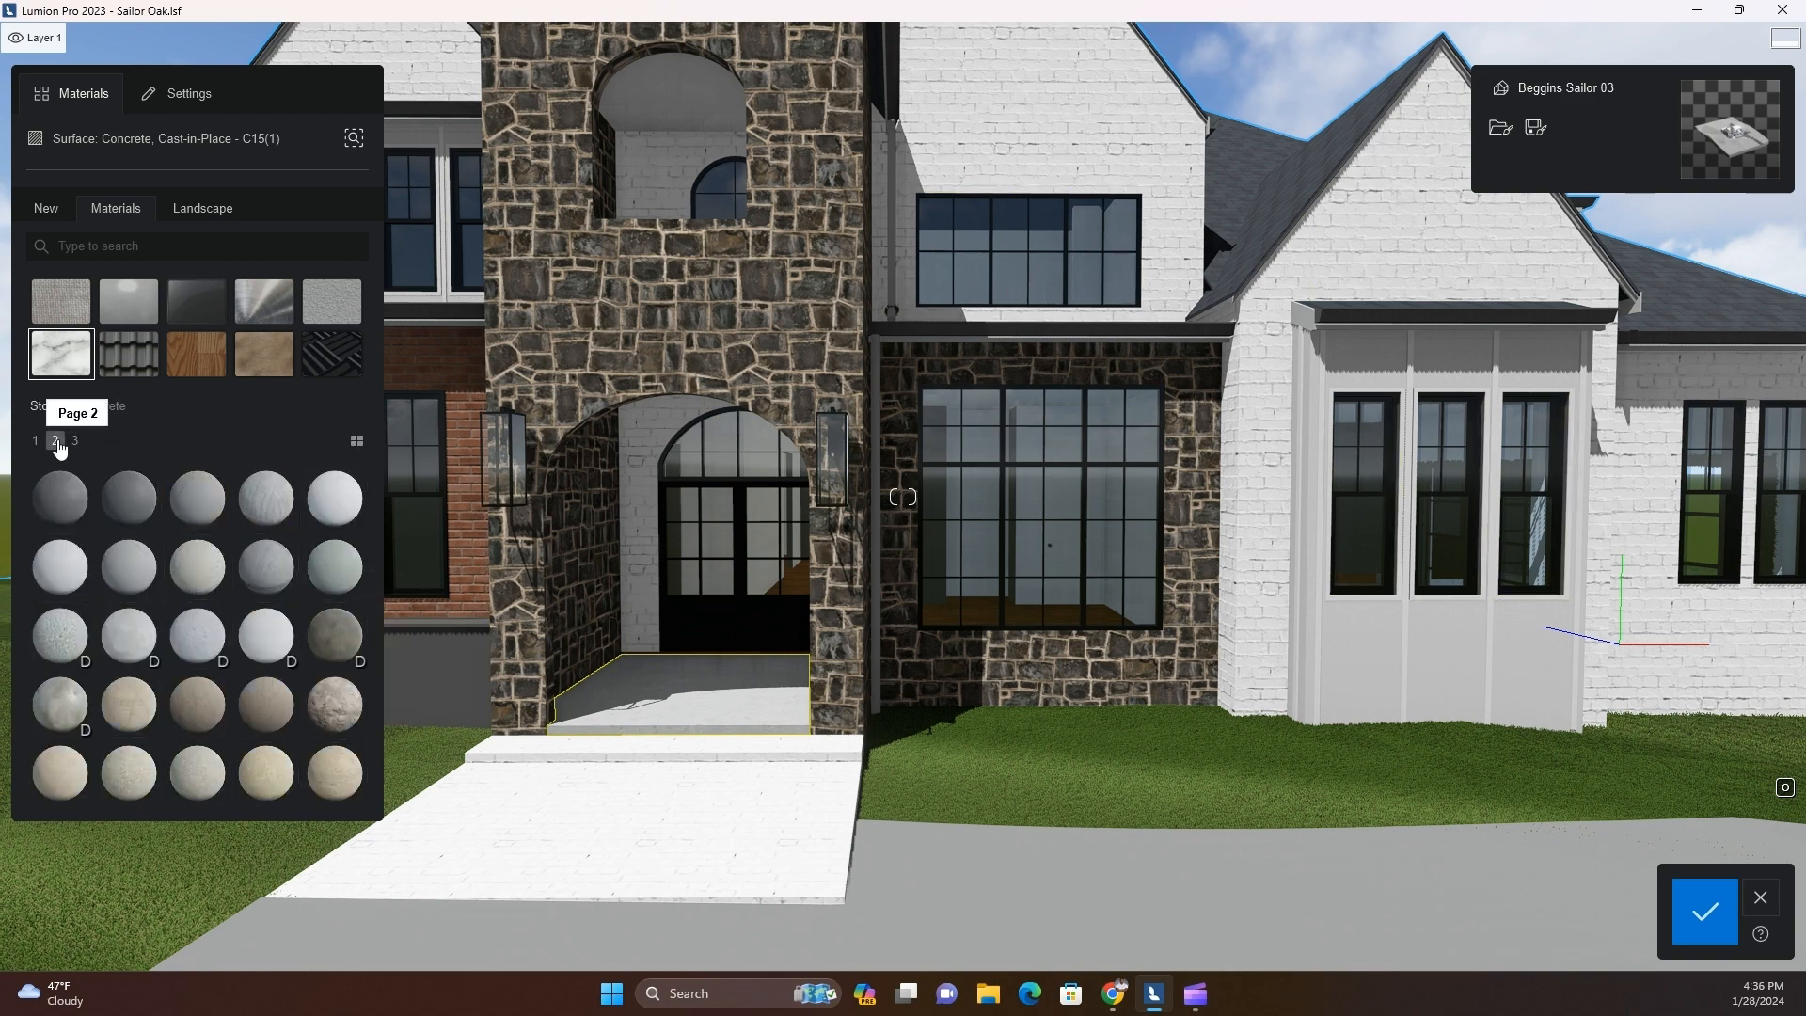
click(197, 498)
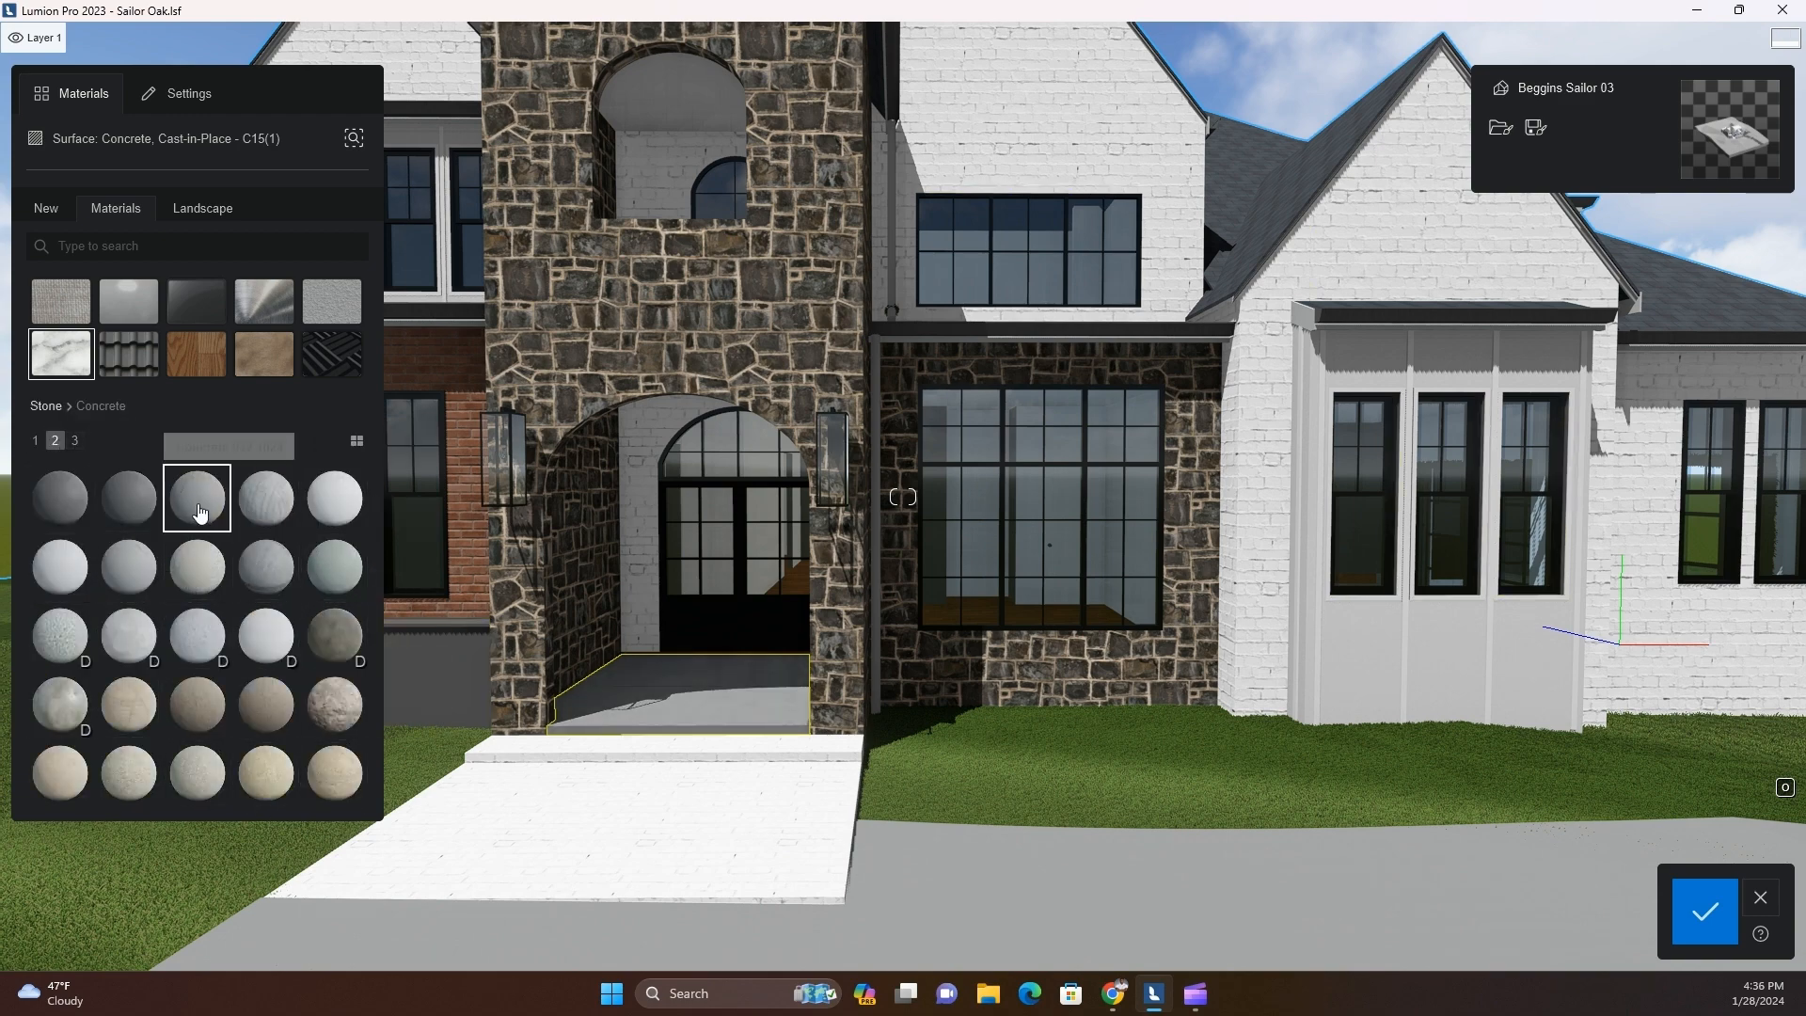
Reduce the map scale of the porch floor's concrete so that one joint runs down the middle of the slab
scroll(666, 752, up, 3)
key(w)
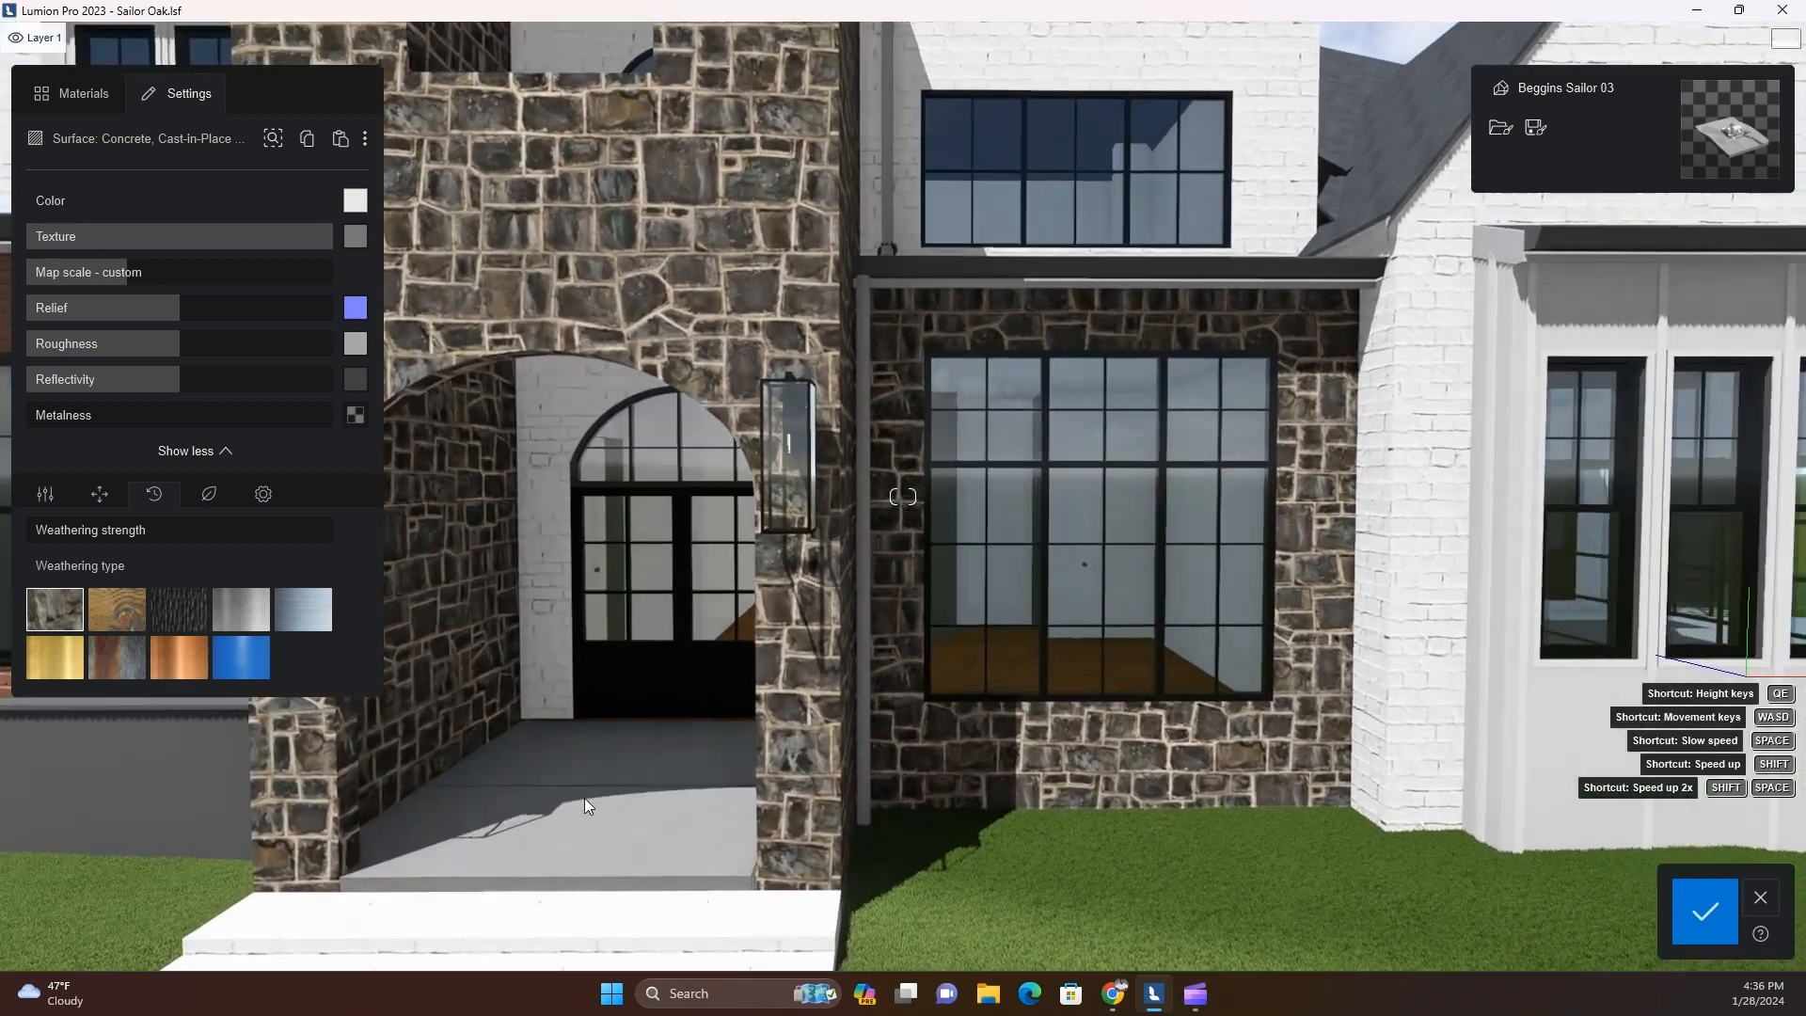
key(a)
key(w)
right_drag(743, 914, 953, 764)
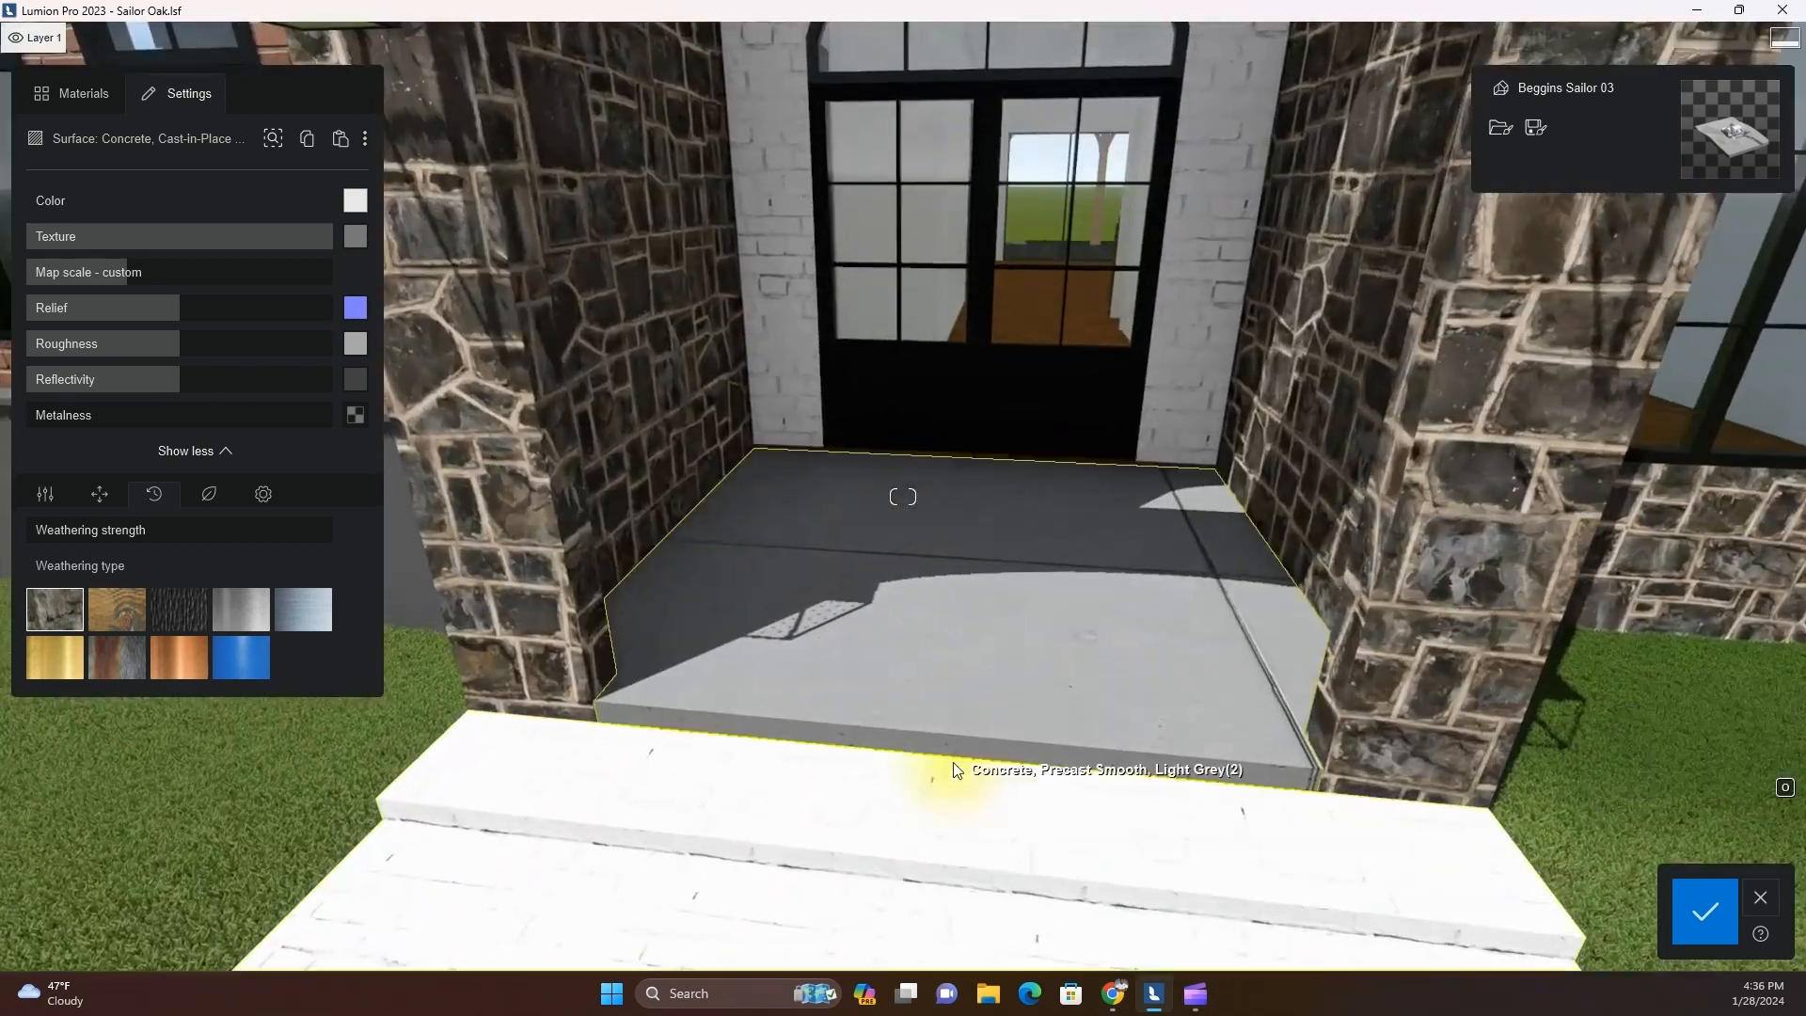
drag(184, 273, 67, 292)
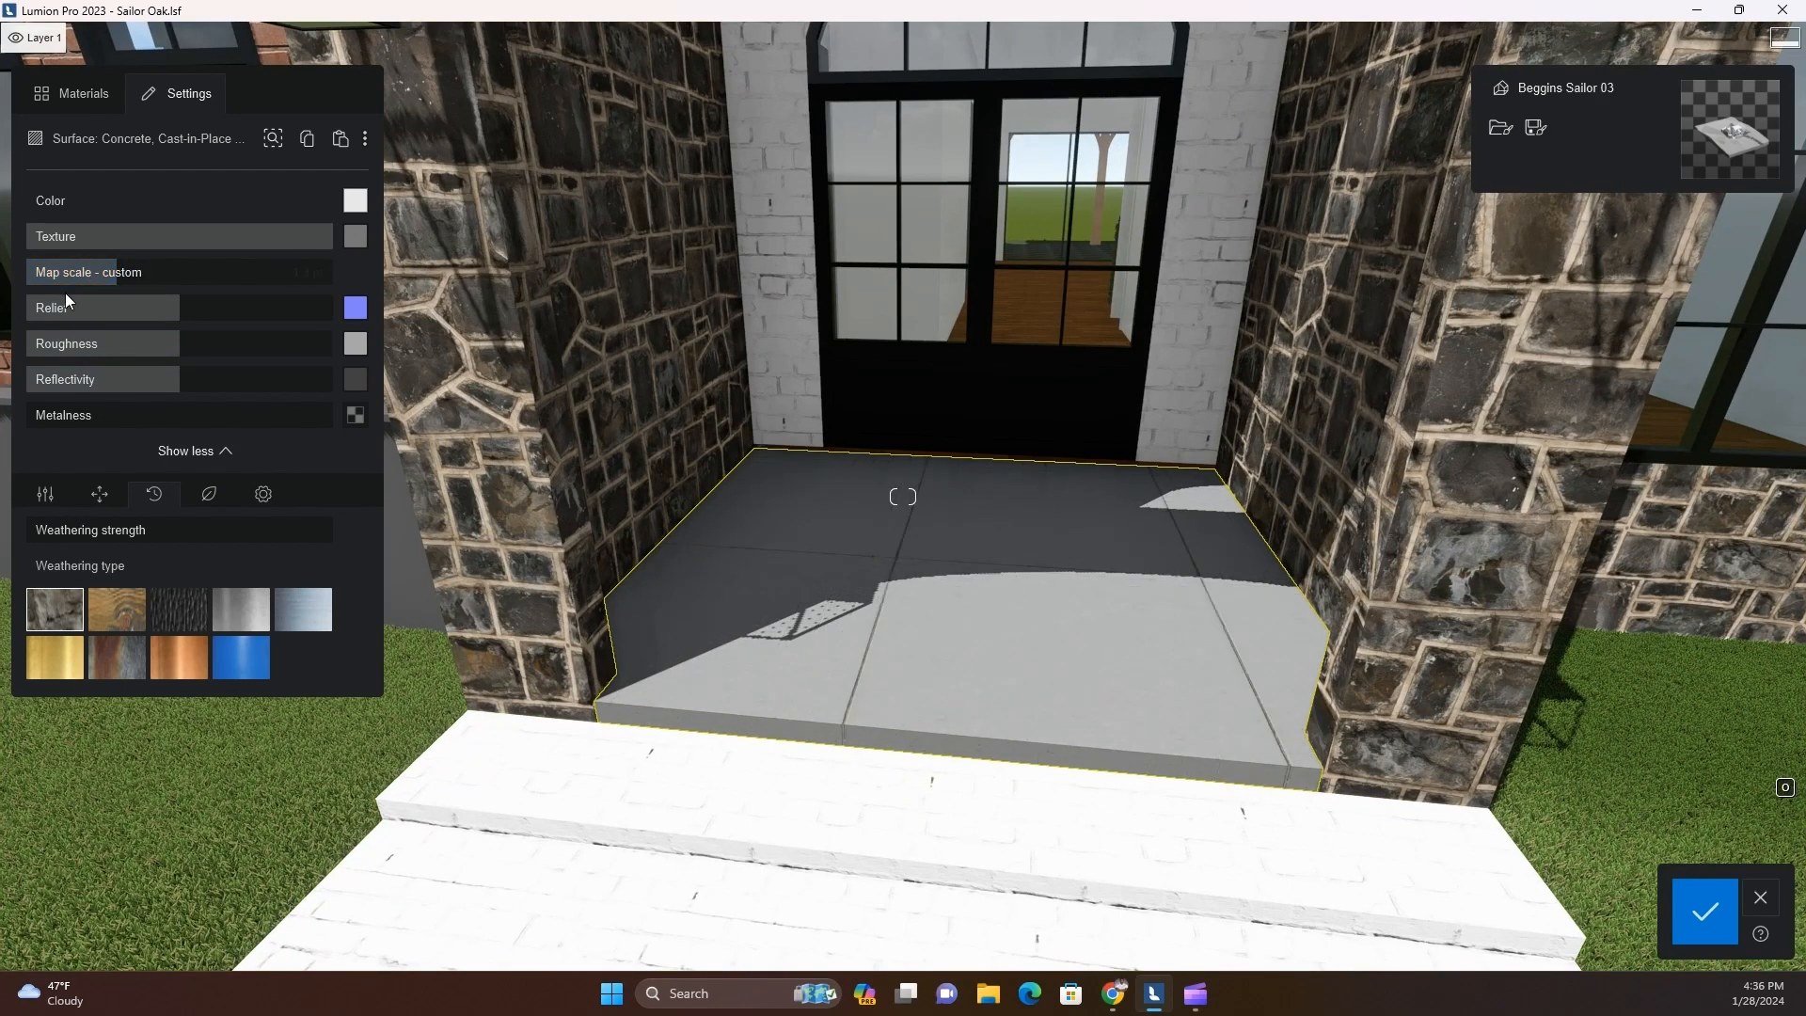
drag(119, 273, 106, 274)
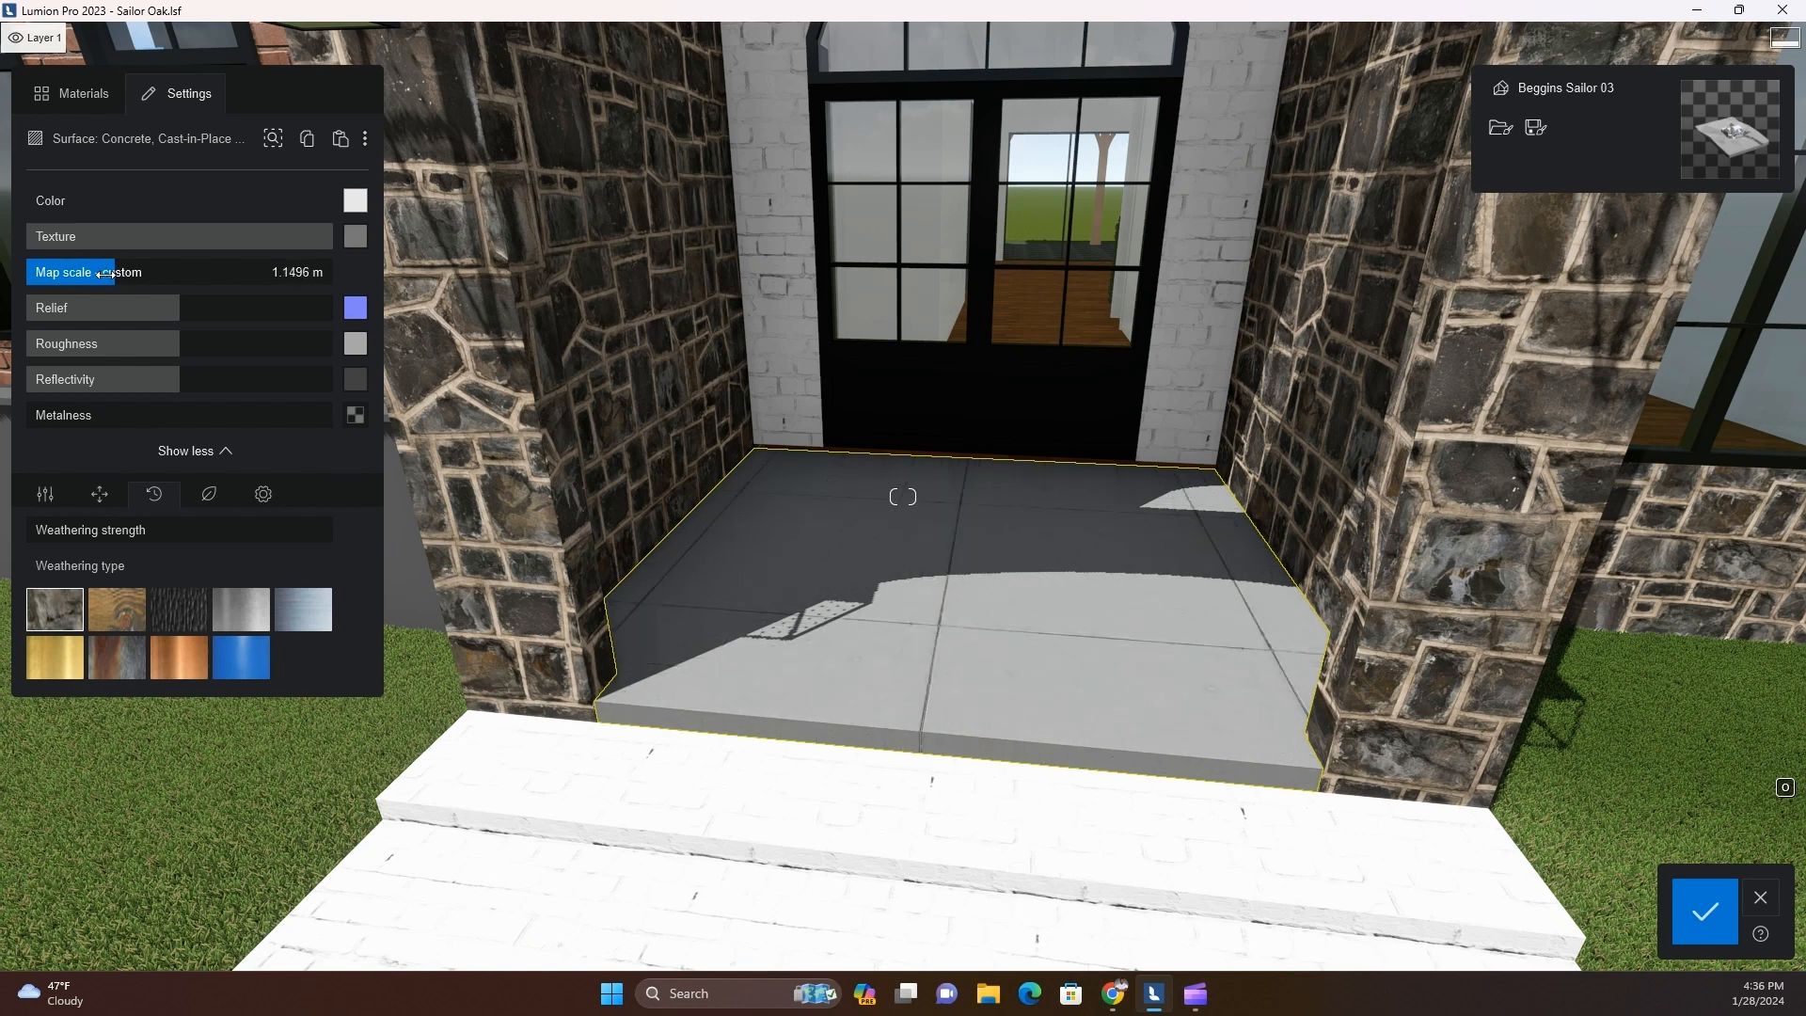
drag(105, 274, 108, 274)
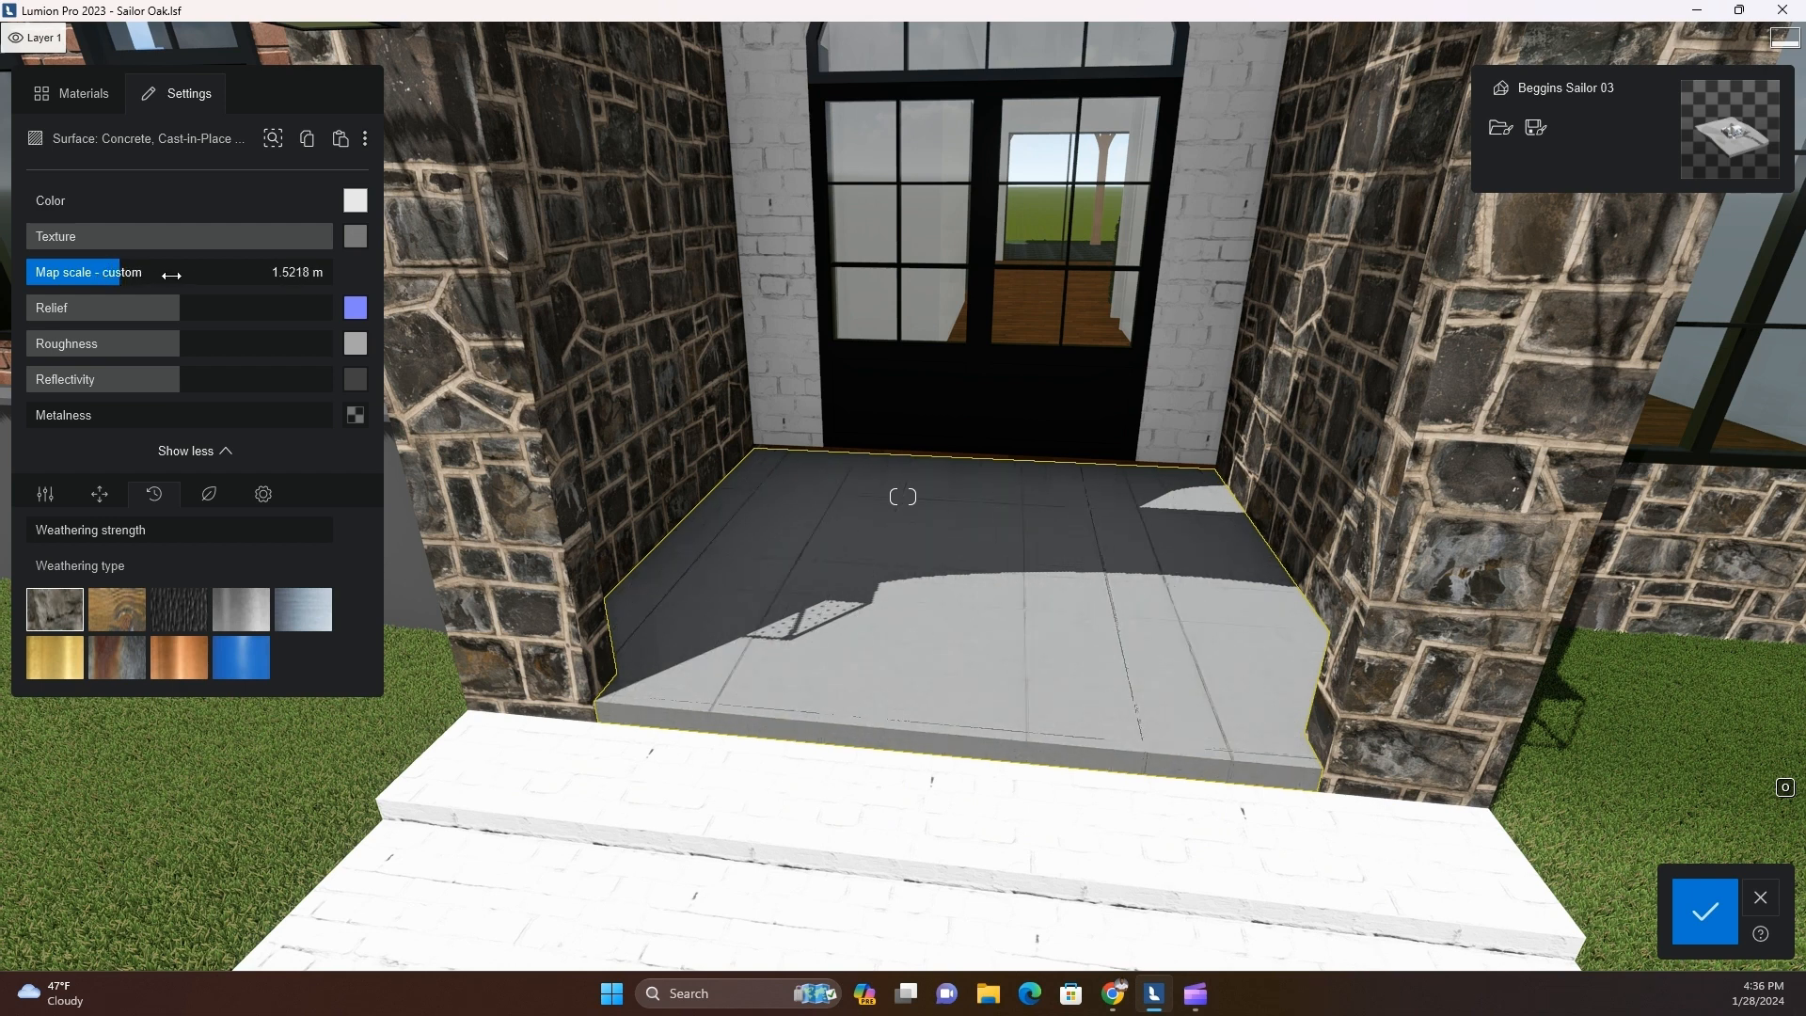
drag(166, 275, 164, 274)
Lower the roughness of the porch floor's concrete to roughly half its full strength
key(s)
right_drag(922, 793, 972, 827)
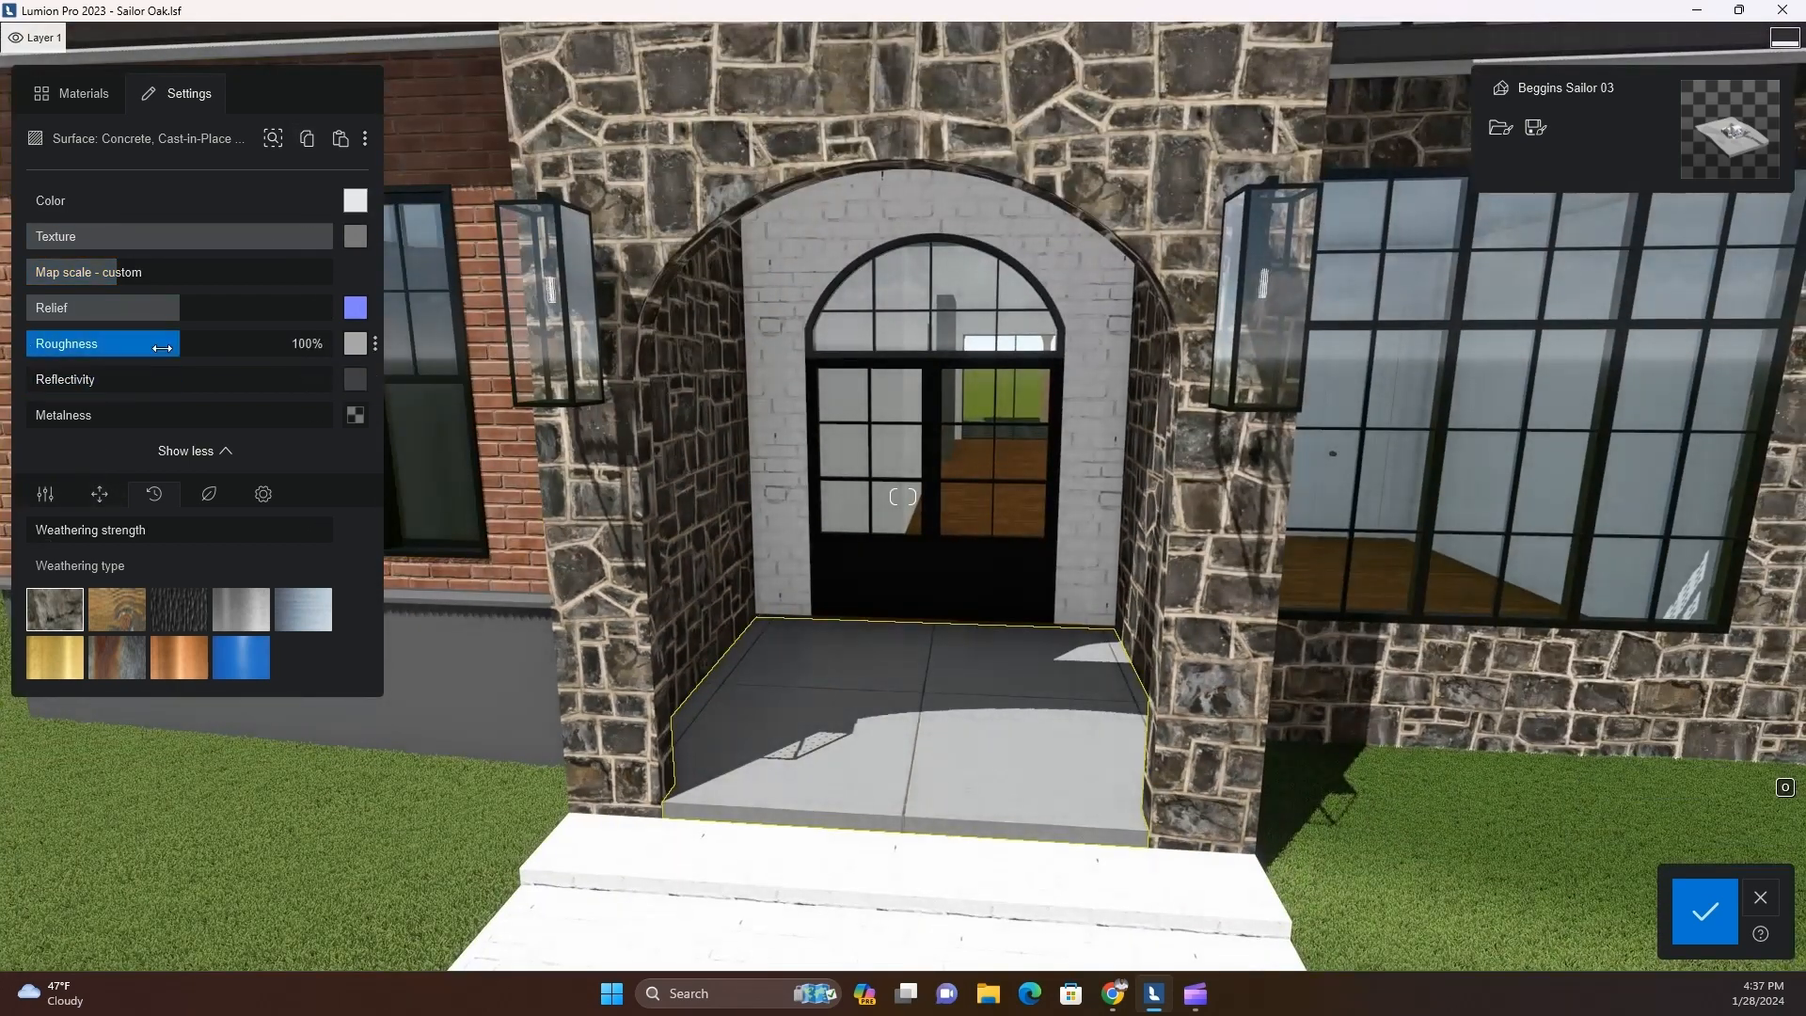
drag(128, 350, 108, 346)
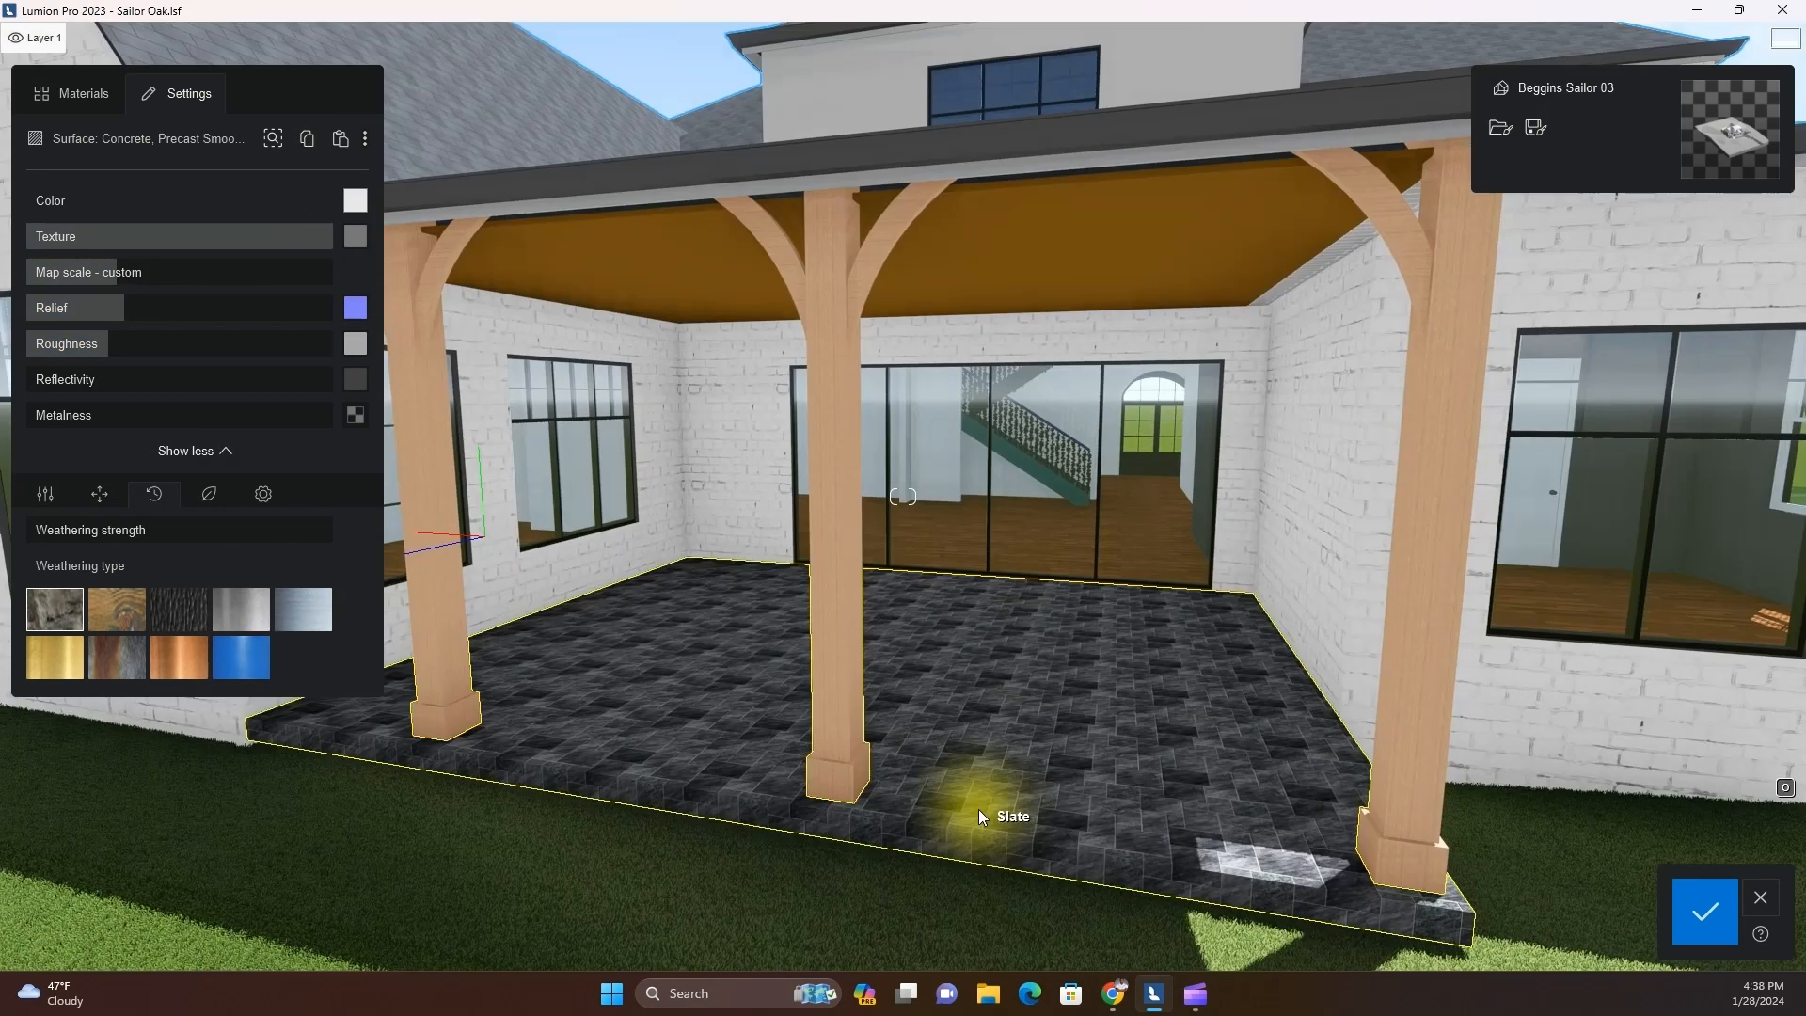
Select the slate floor of the covered rear patio and switch it to a custom map scale with large slabs
click(978, 809)
mouse_move(354, 243)
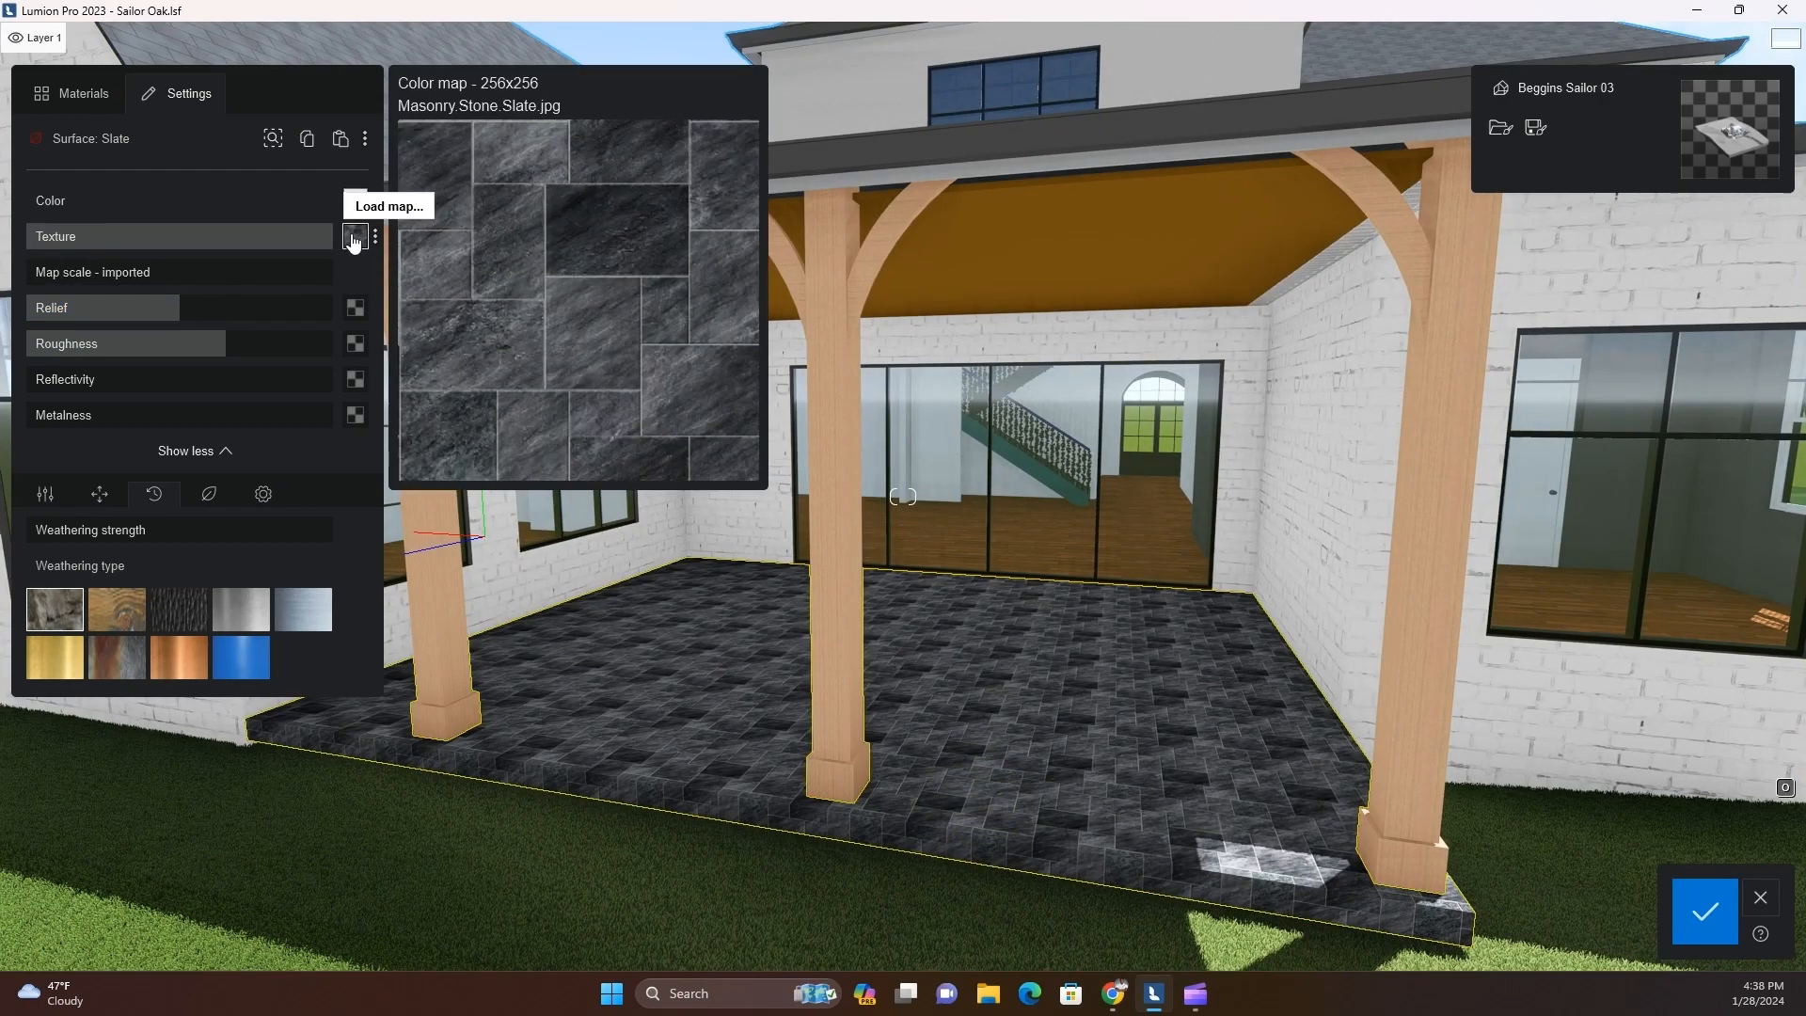
right_drag(520, 726, 527, 731)
scroll(527, 730, up, 4)
scroll(585, 578, down, 1)
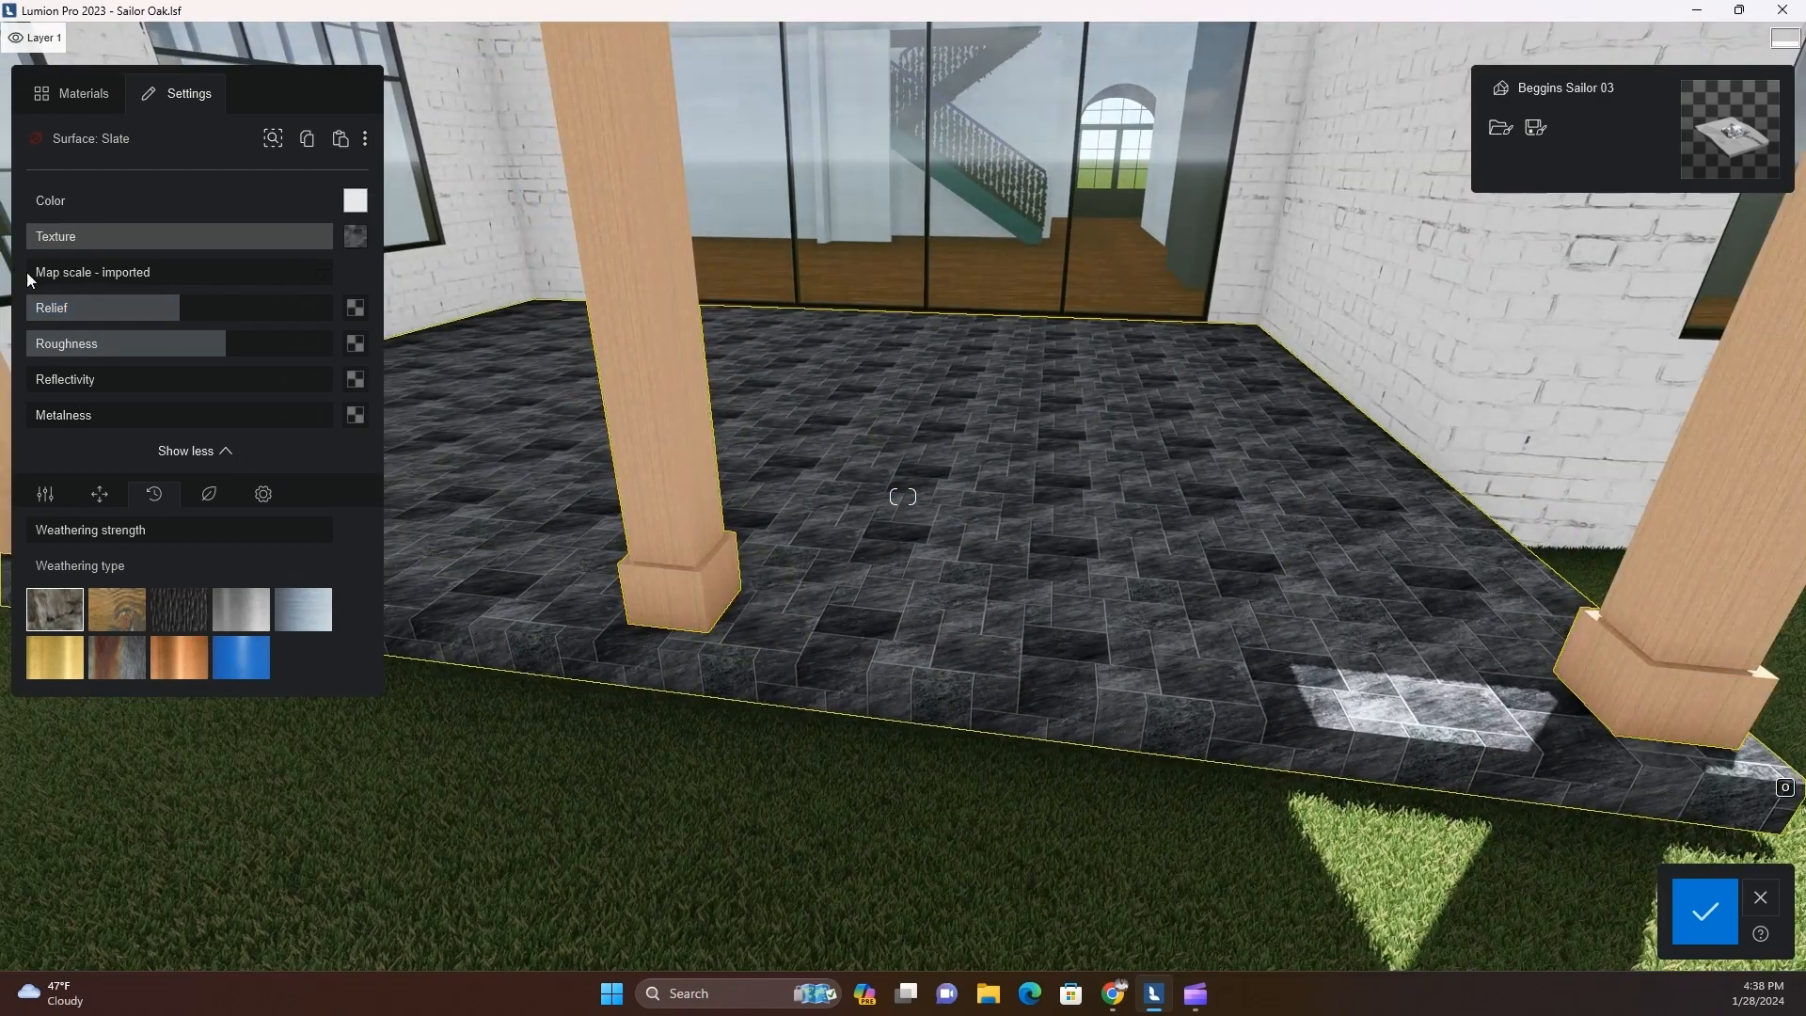
click(30, 275)
drag(73, 273, 349, 315)
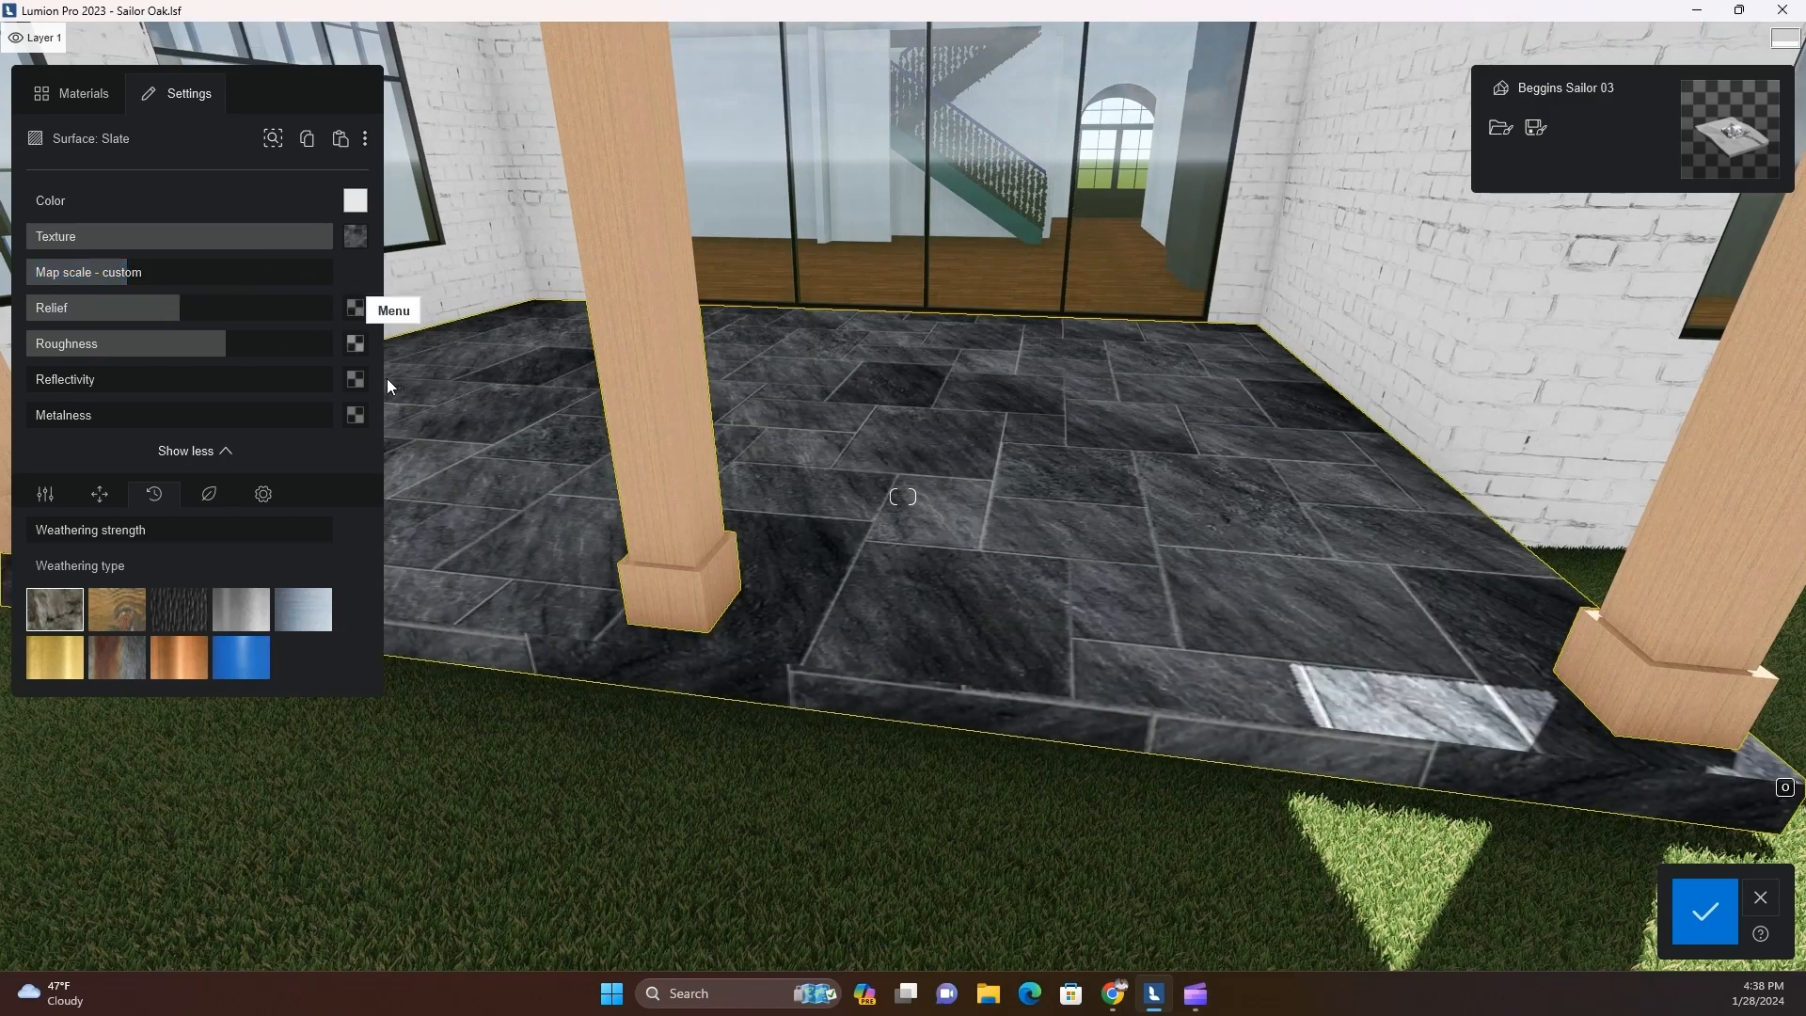
scroll(600, 612, down, 4)
right_drag(603, 612, 619, 730)
key(w)
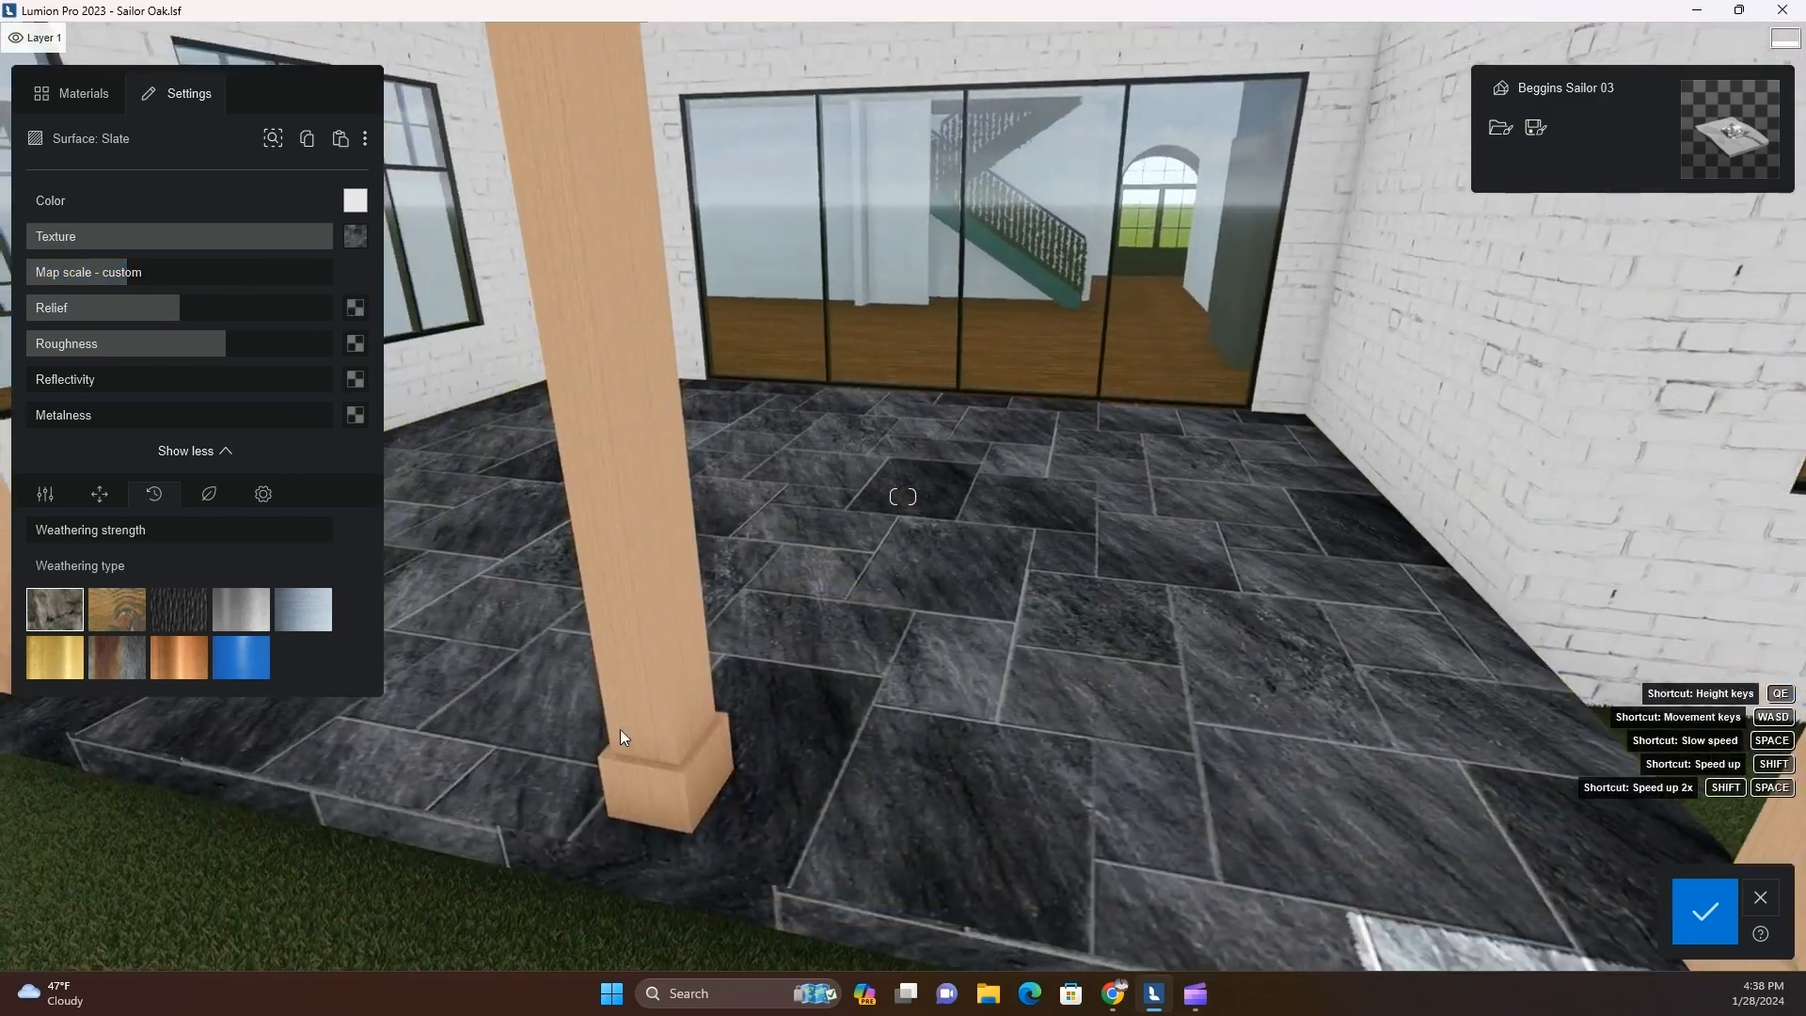
click(375, 236)
click(363, 237)
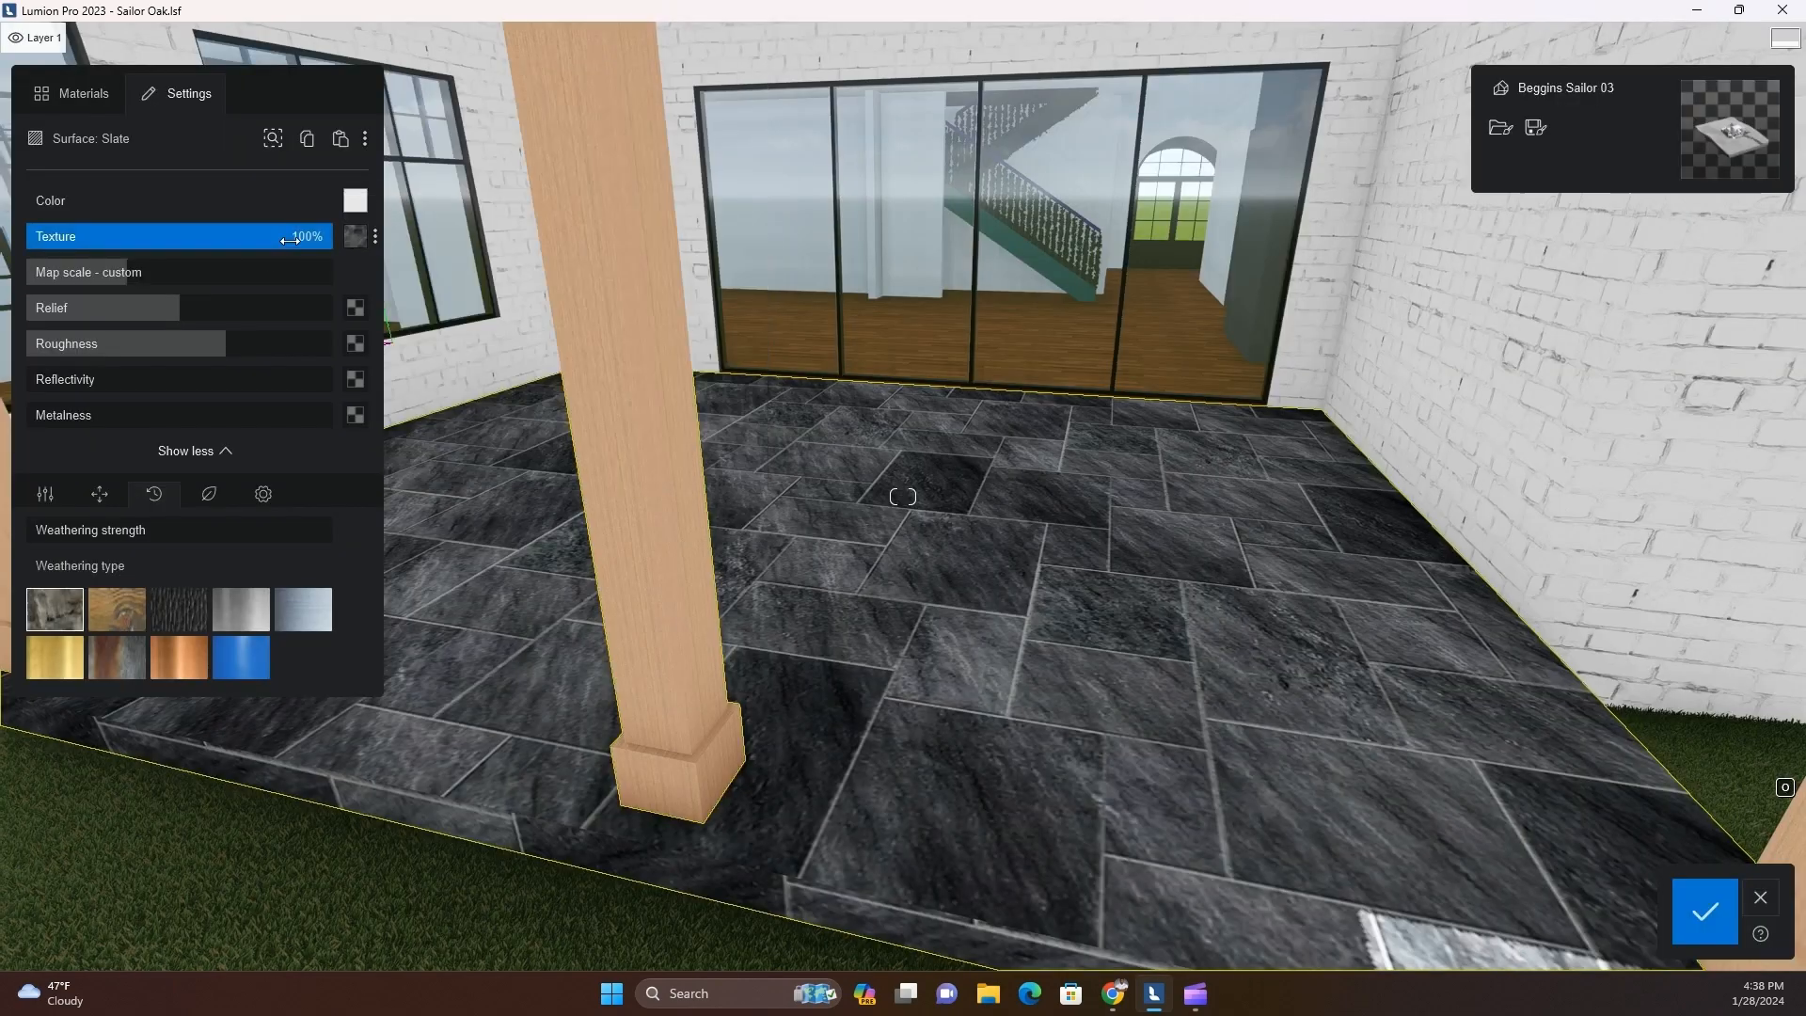
mouse_move(357, 242)
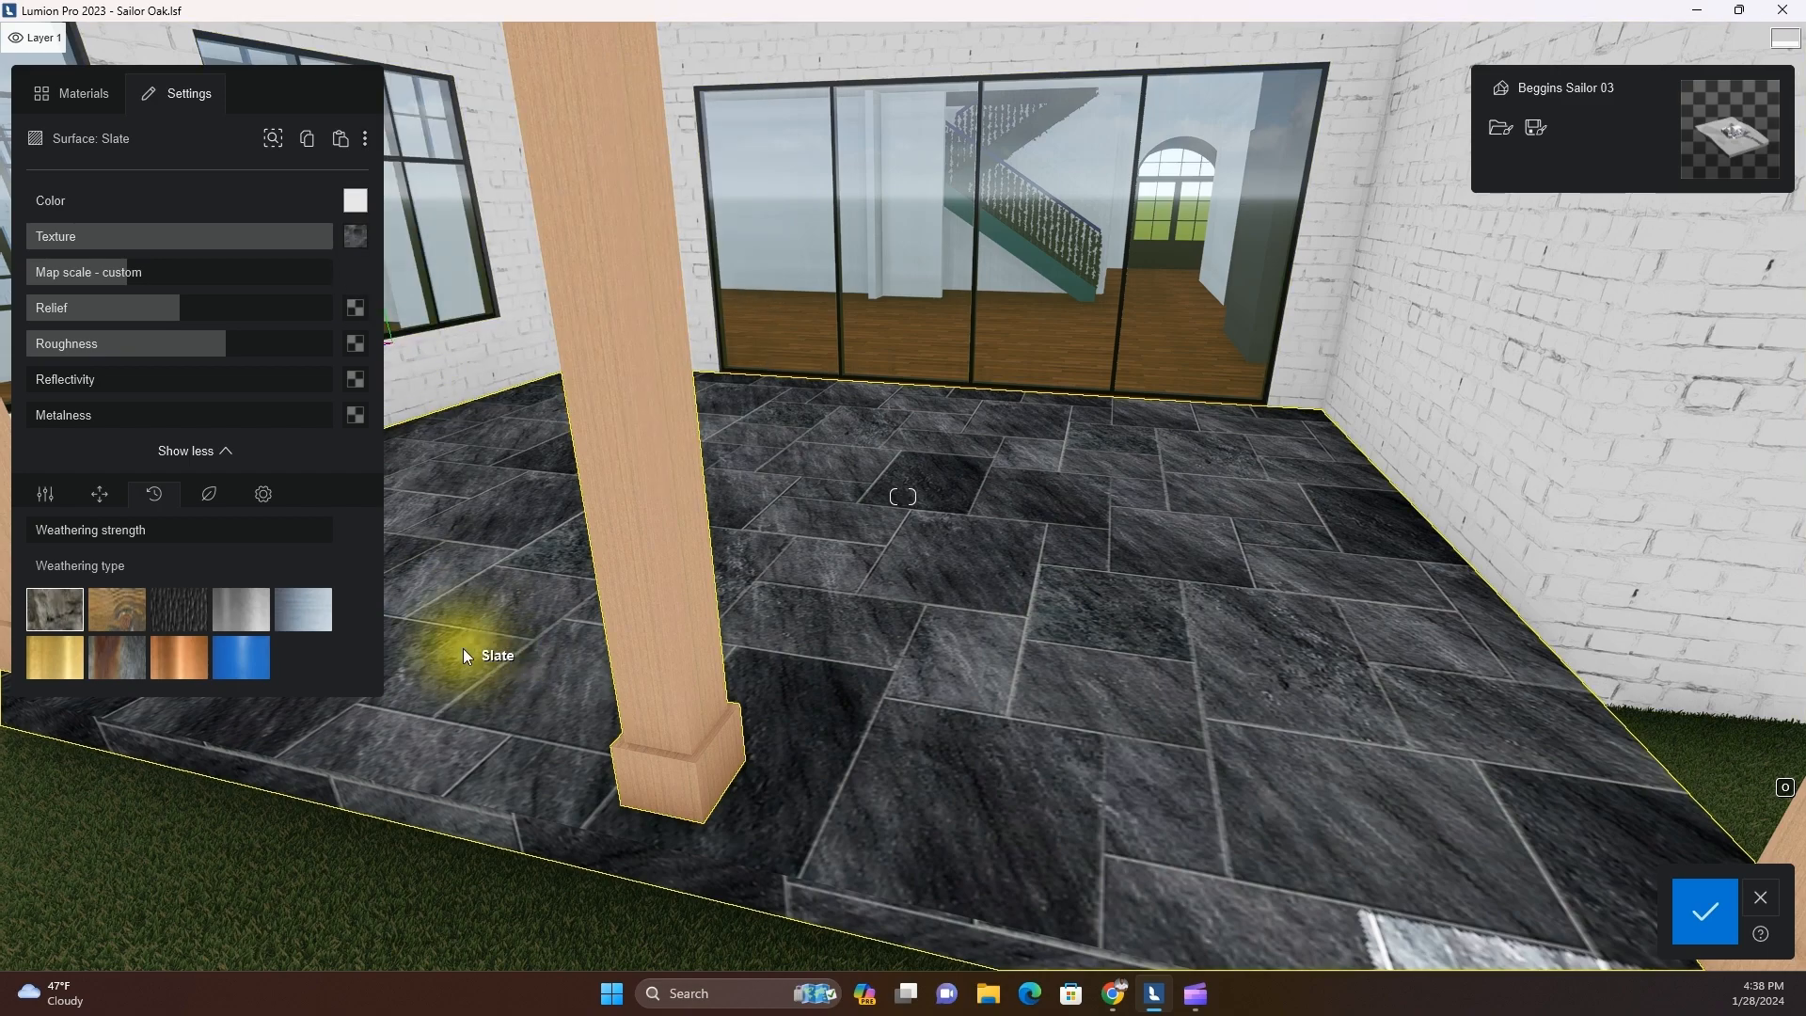
Copy the slate material from the rear patio floor
scroll(463, 647, down, 3)
right_drag(505, 669, 593, 672)
key(s)
key(d)
mouse_move(358, 224)
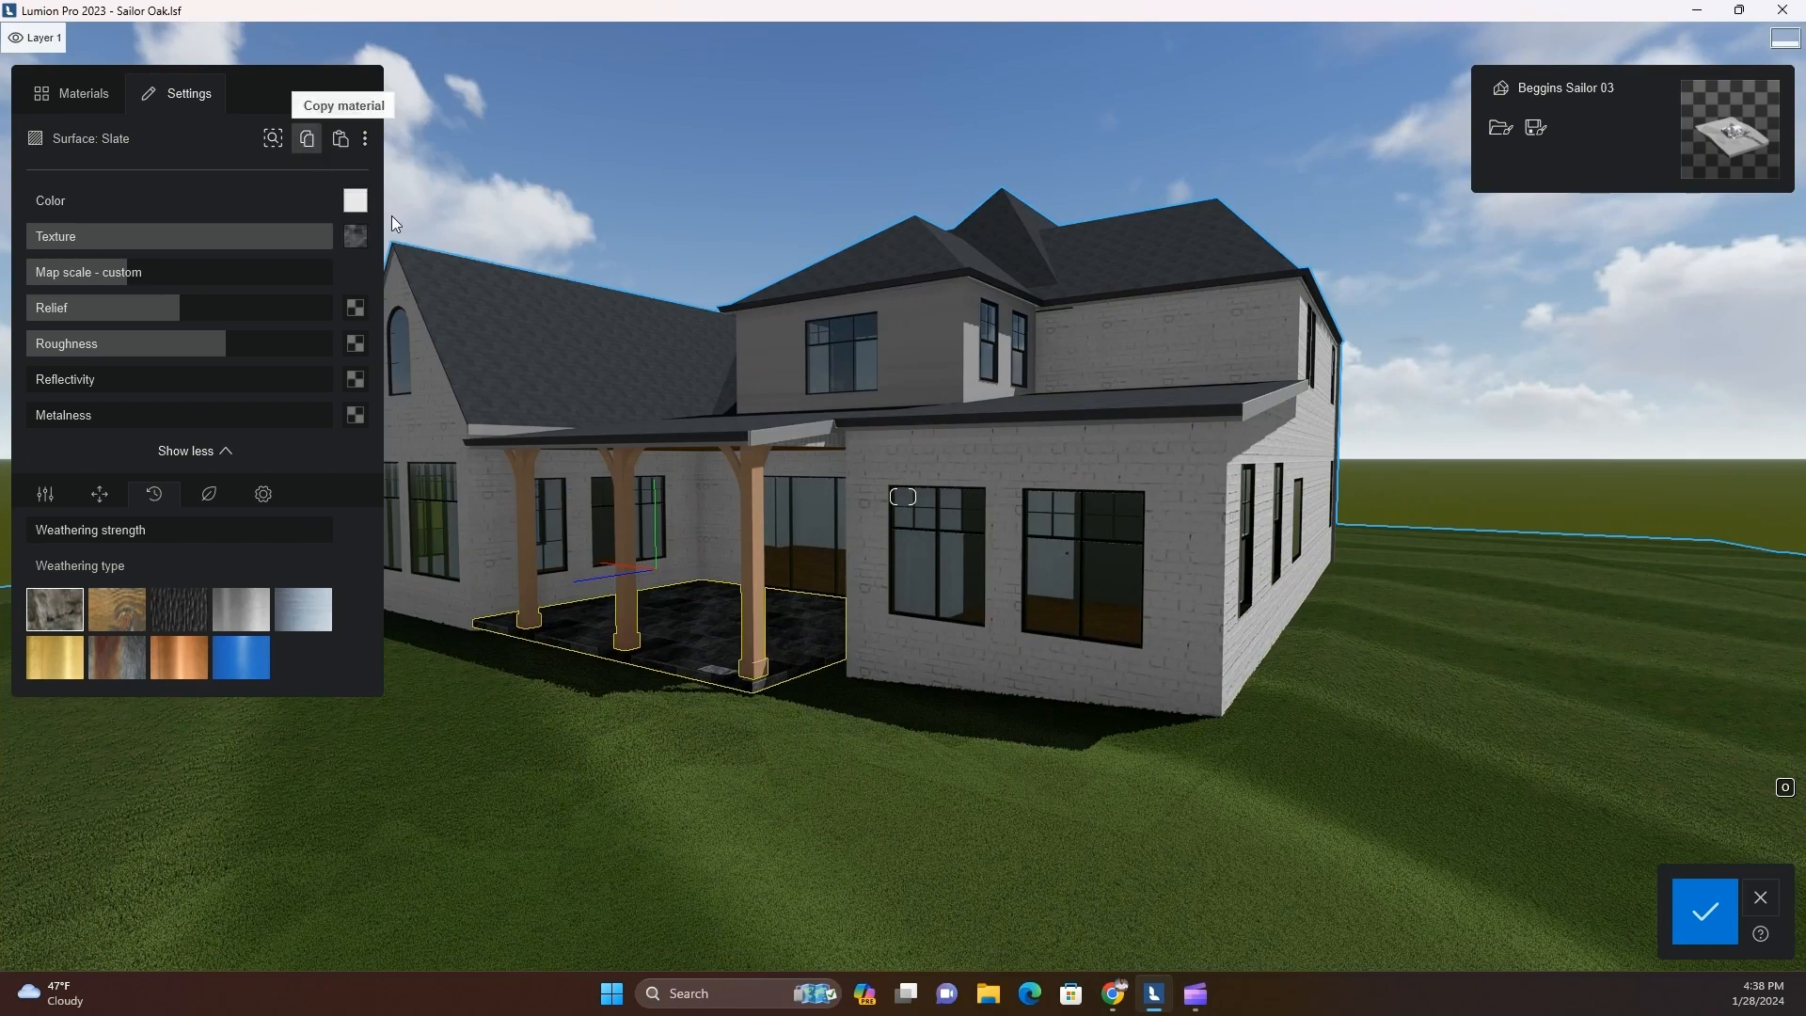
Select the concrete floor of the front porch and paste the copied slate material onto it
key(d)
right_drag(926, 616, 1052, 724)
key(d)
key(w)
click(1097, 664)
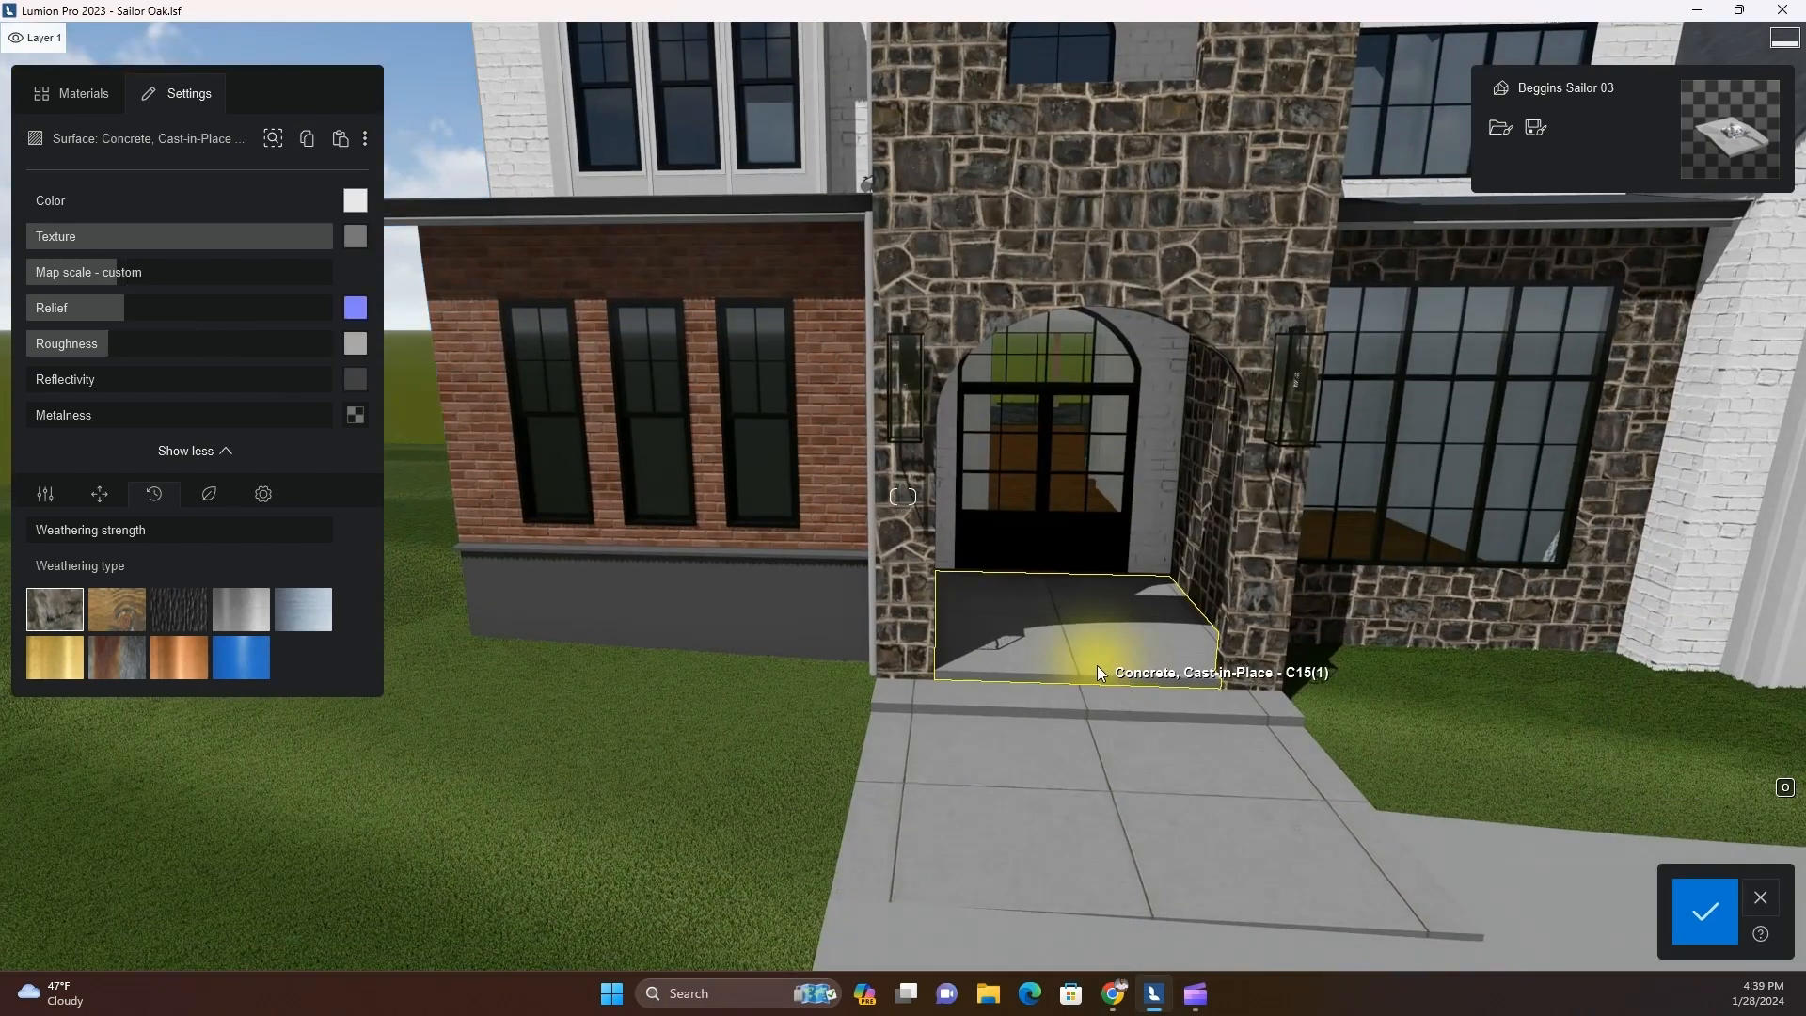
click(340, 138)
scroll(1031, 708, down, 4)
scroll(1031, 707, up, 5)
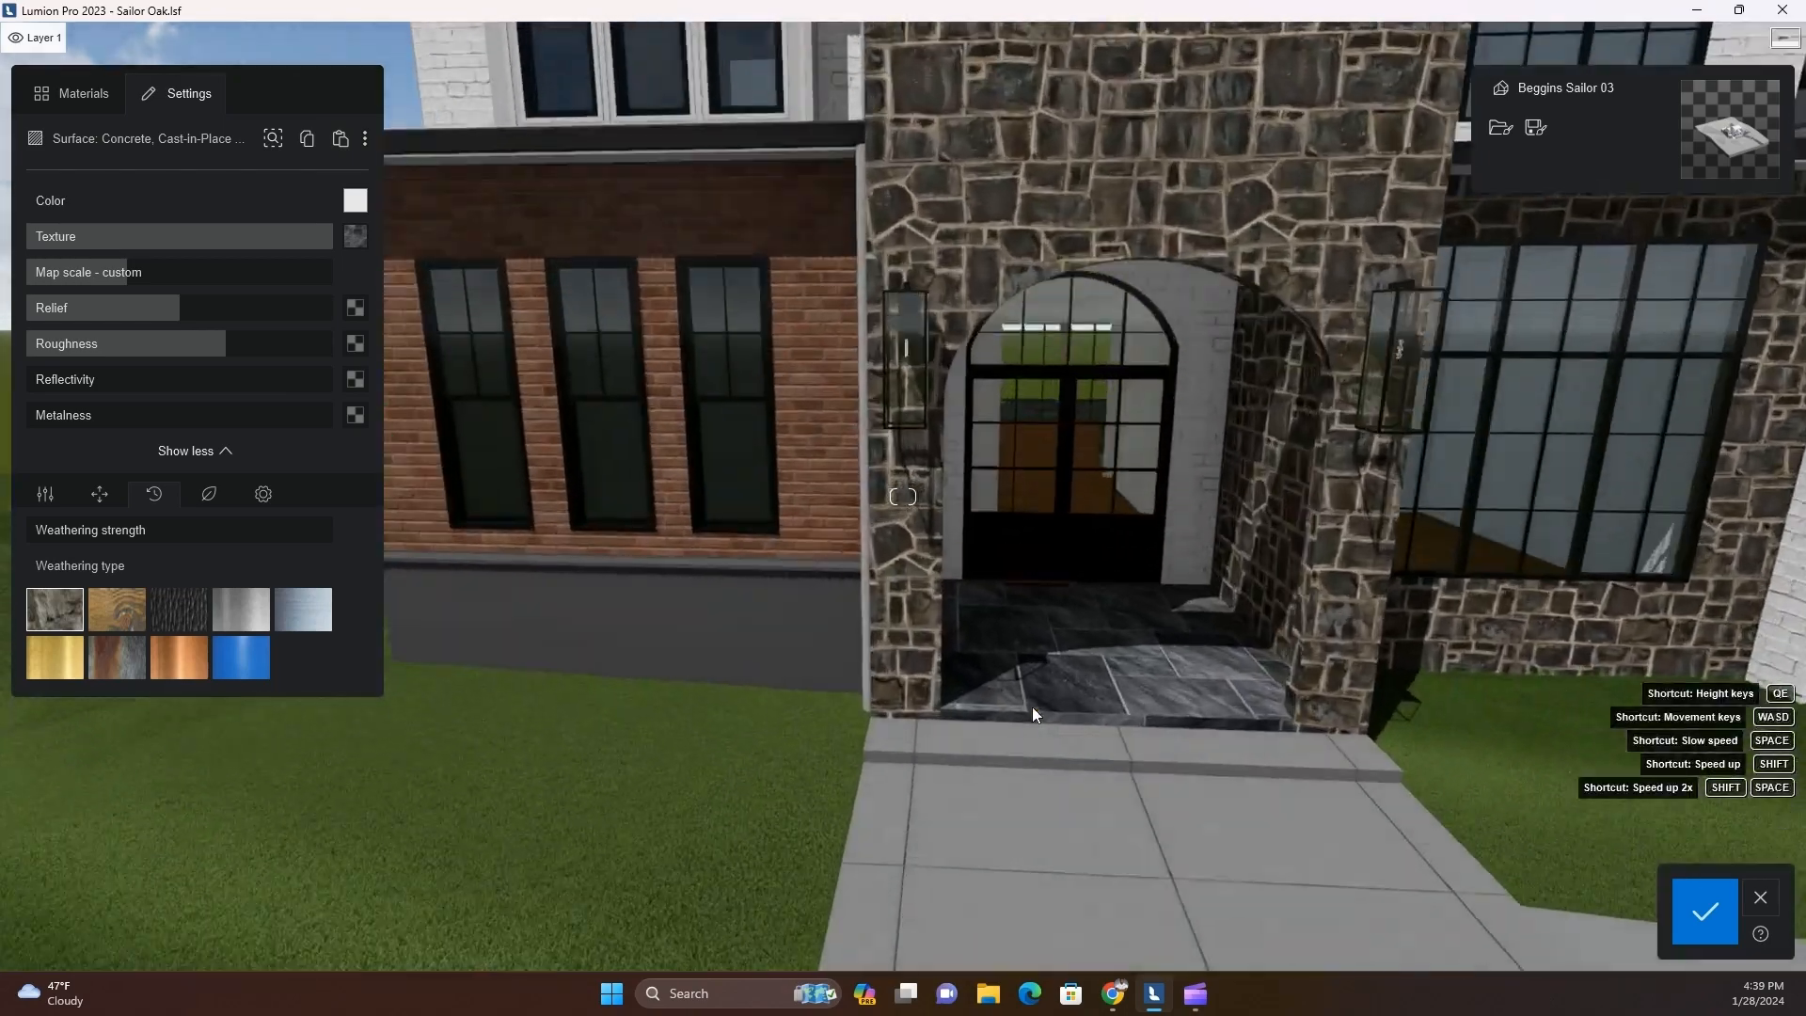
scroll(1030, 707, down, 3)
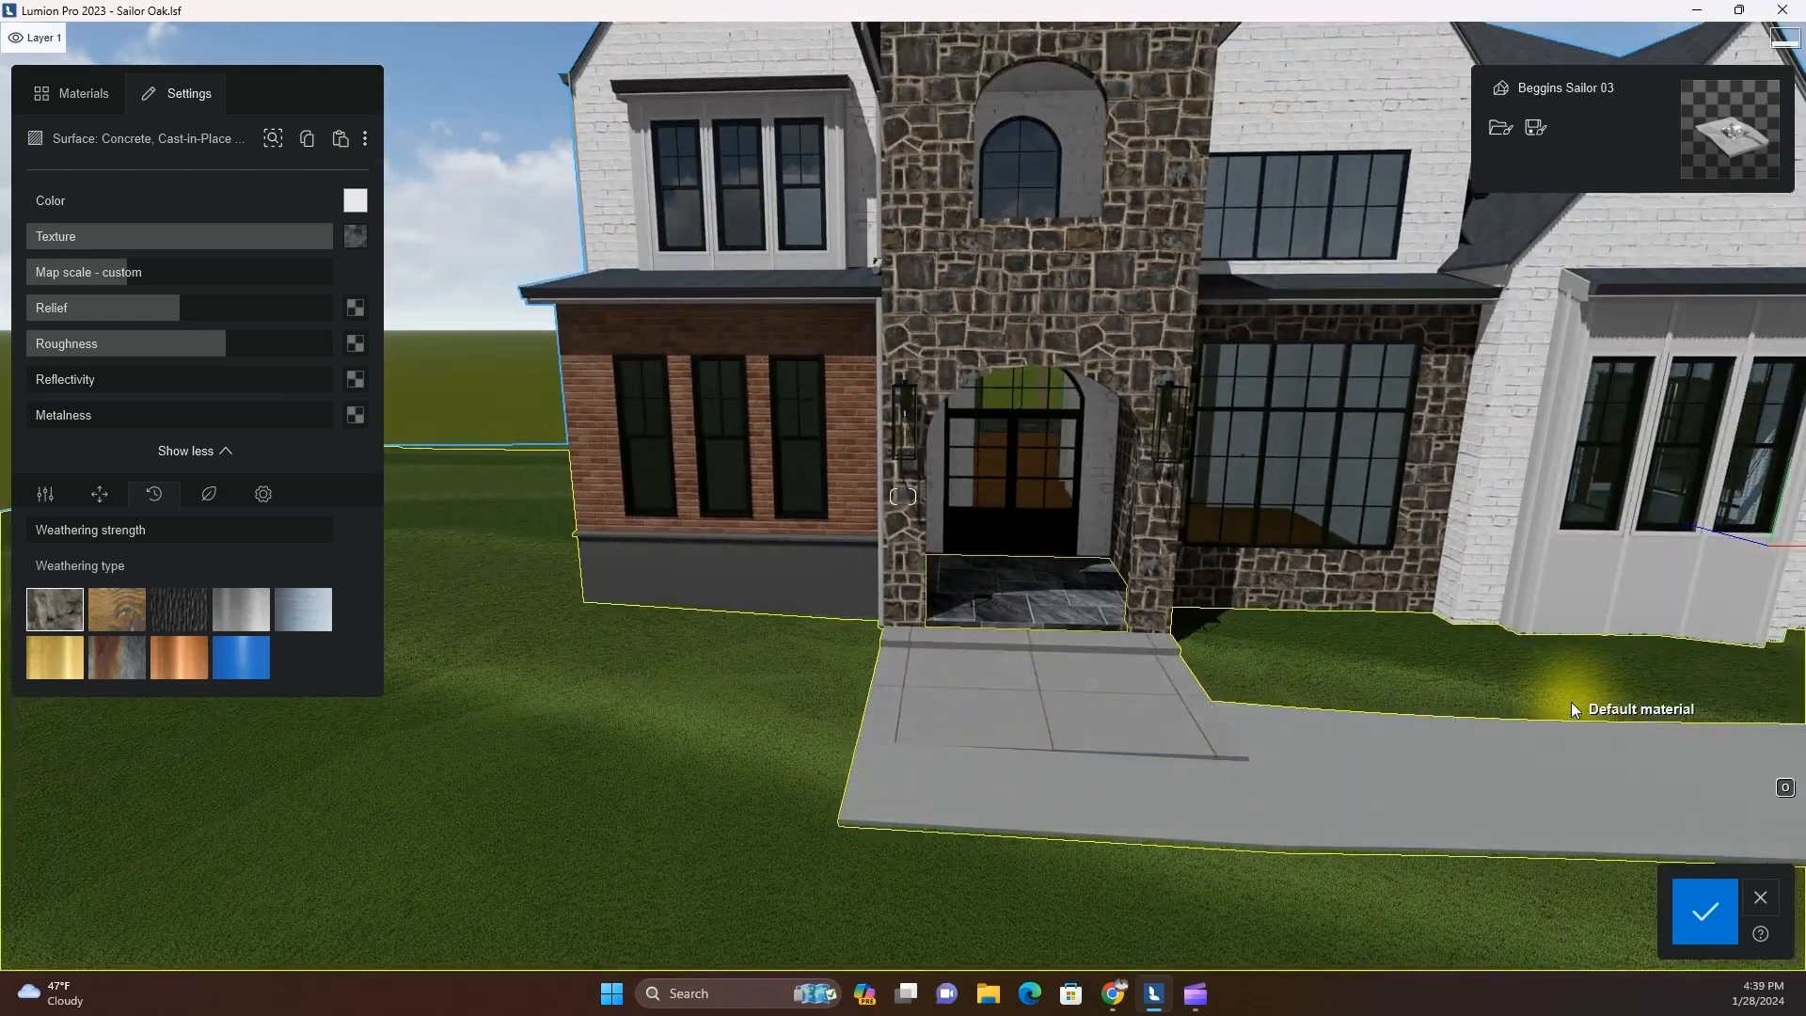
Paste the copied slate material onto the light grey precast concrete walkway and step in front of the porch
scroll(1571, 703, up, 3)
scroll(894, 669, up, 2)
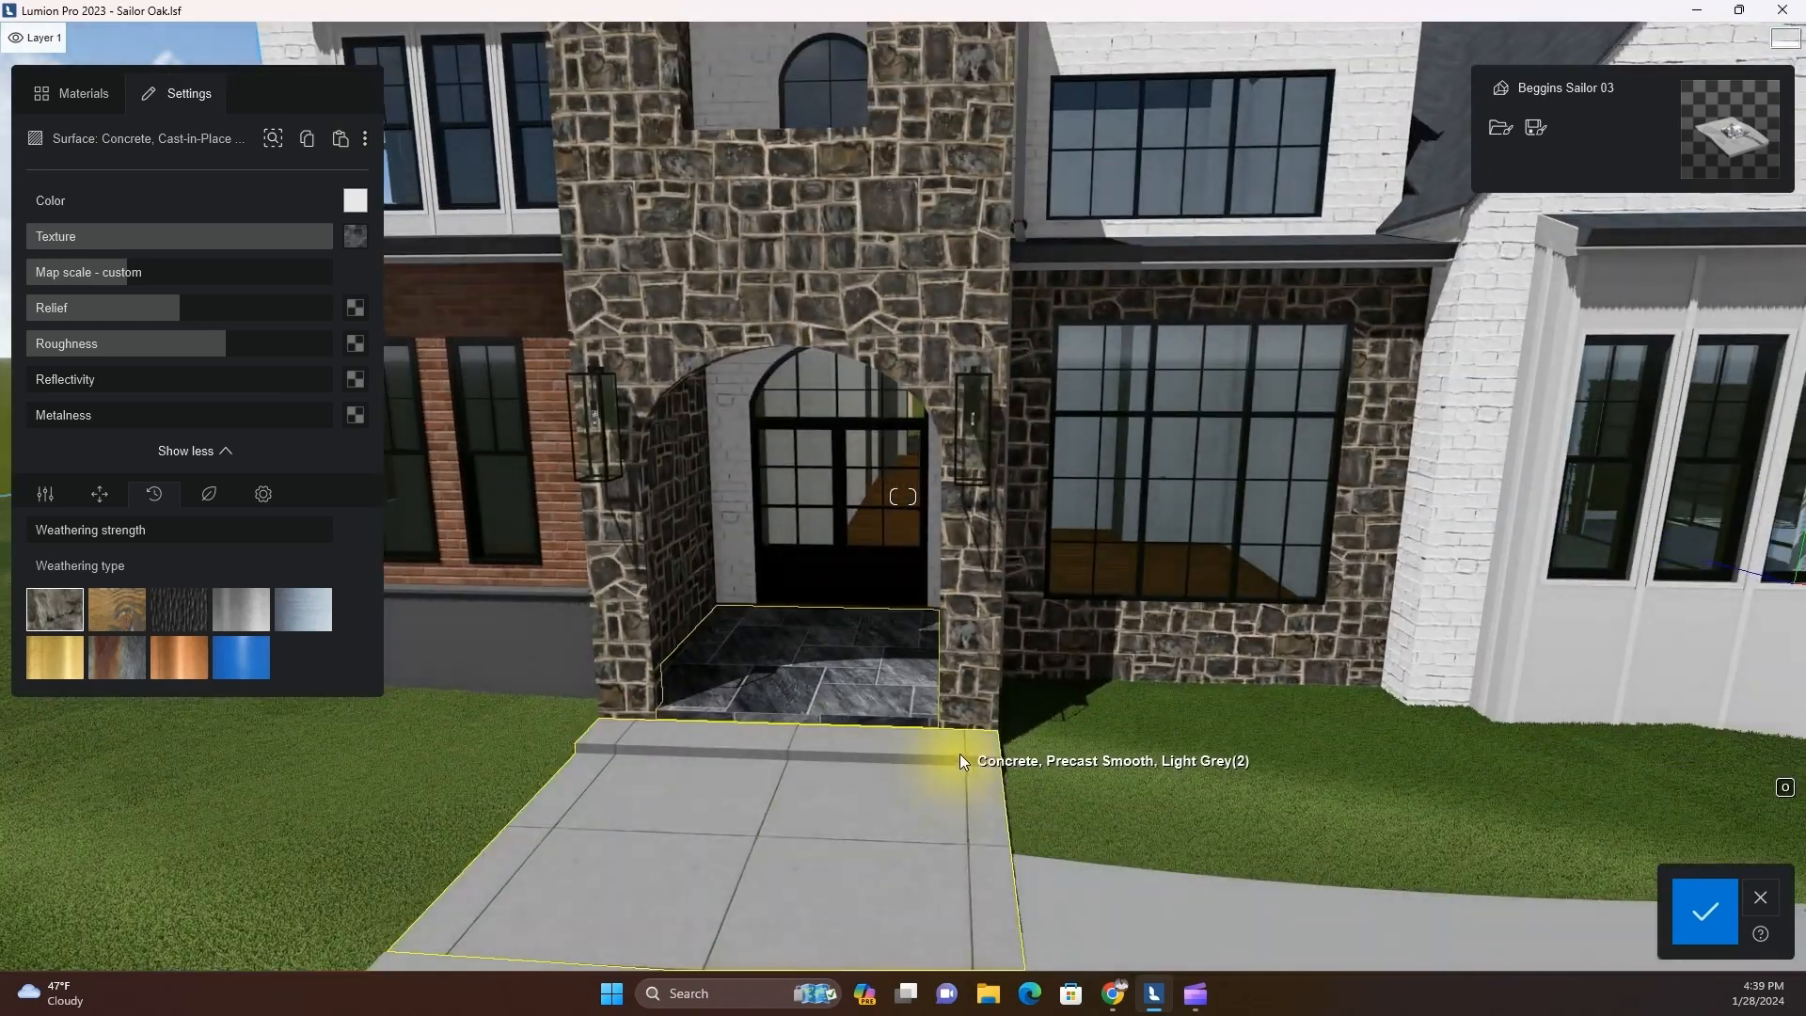
click(906, 811)
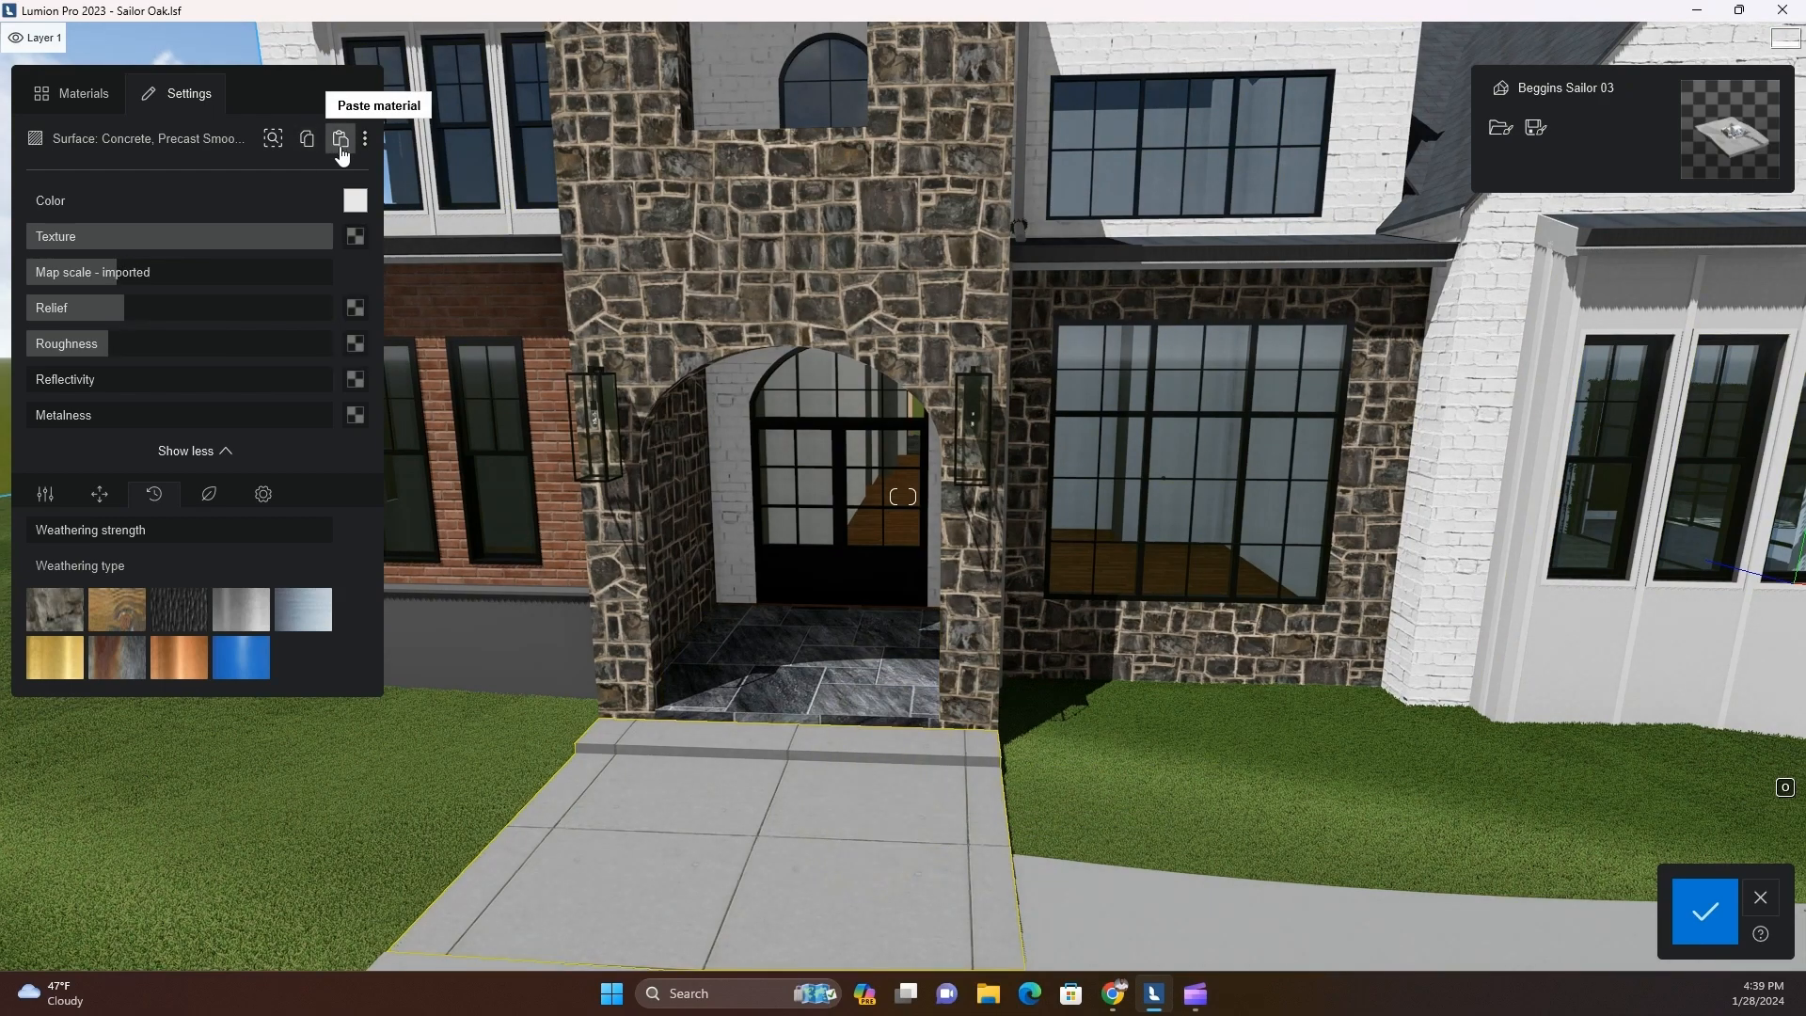
click(341, 139)
scroll(975, 781, down, 5)
key(d)
right_drag(975, 781, 951, 670)
key(w)
key(a)
key(w)
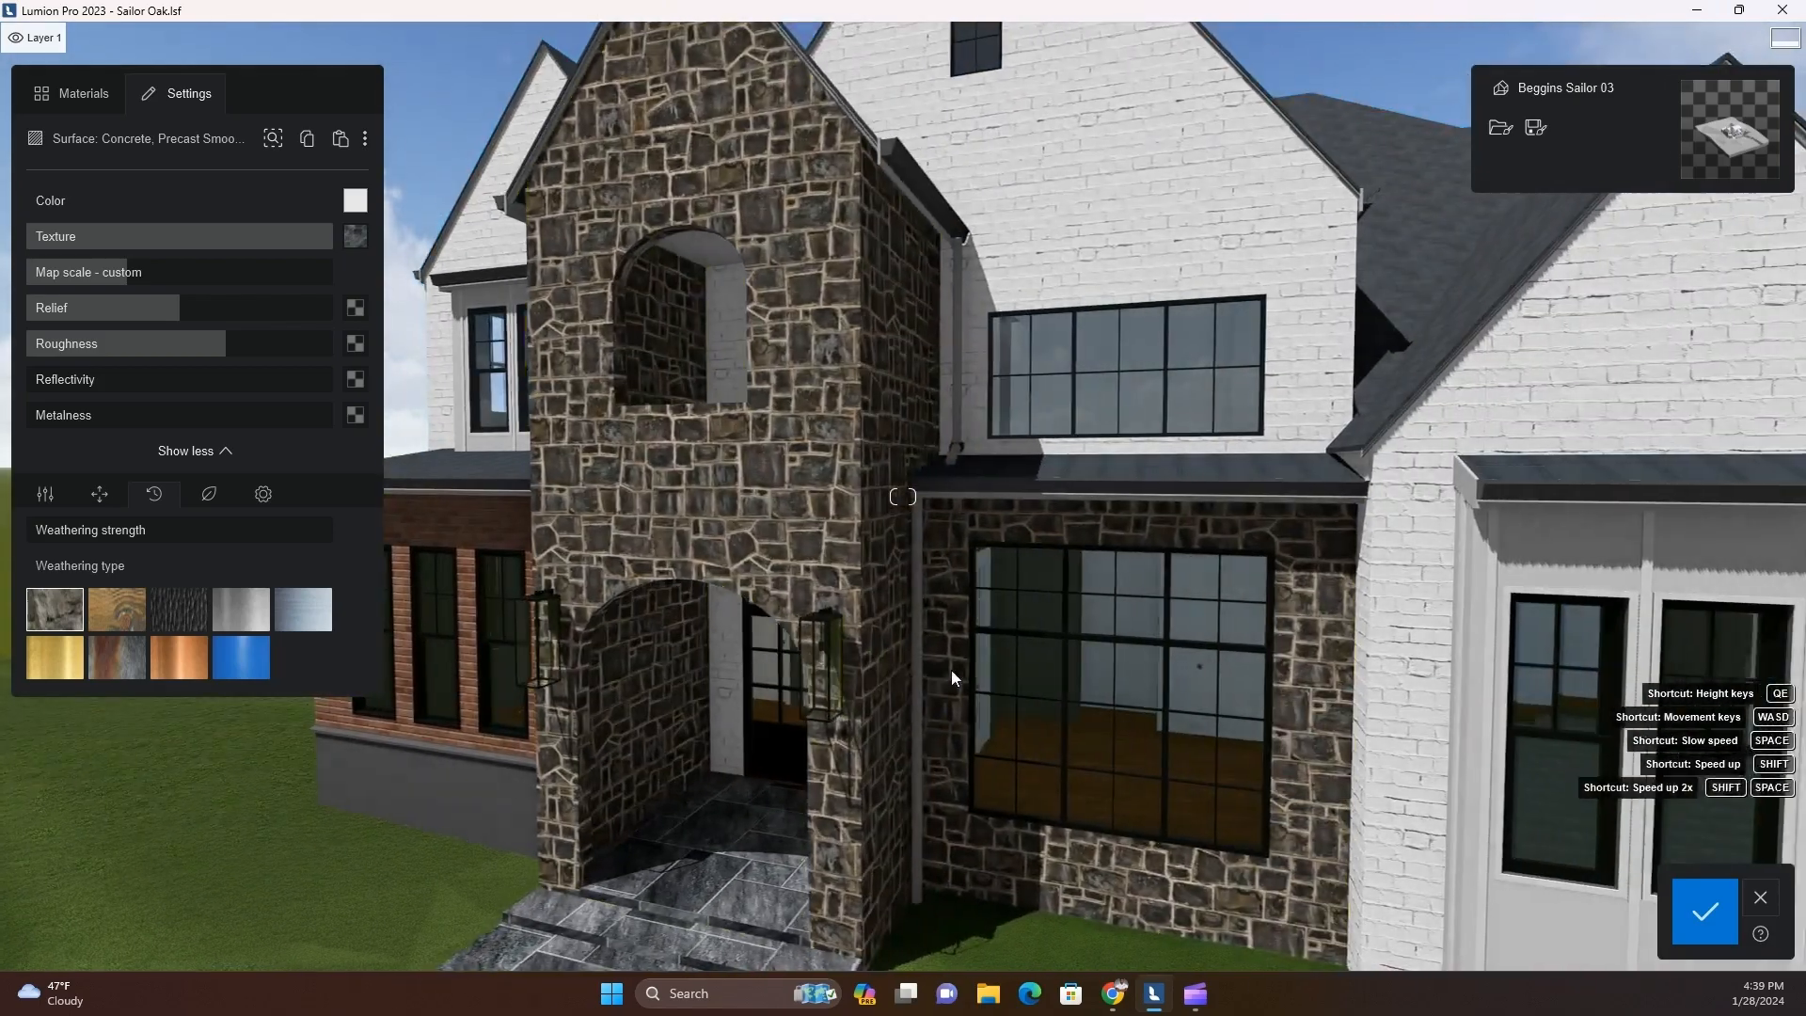
Select the black double front door inside the arched porch to view its material settings
key(q)
key(e)
key(a)
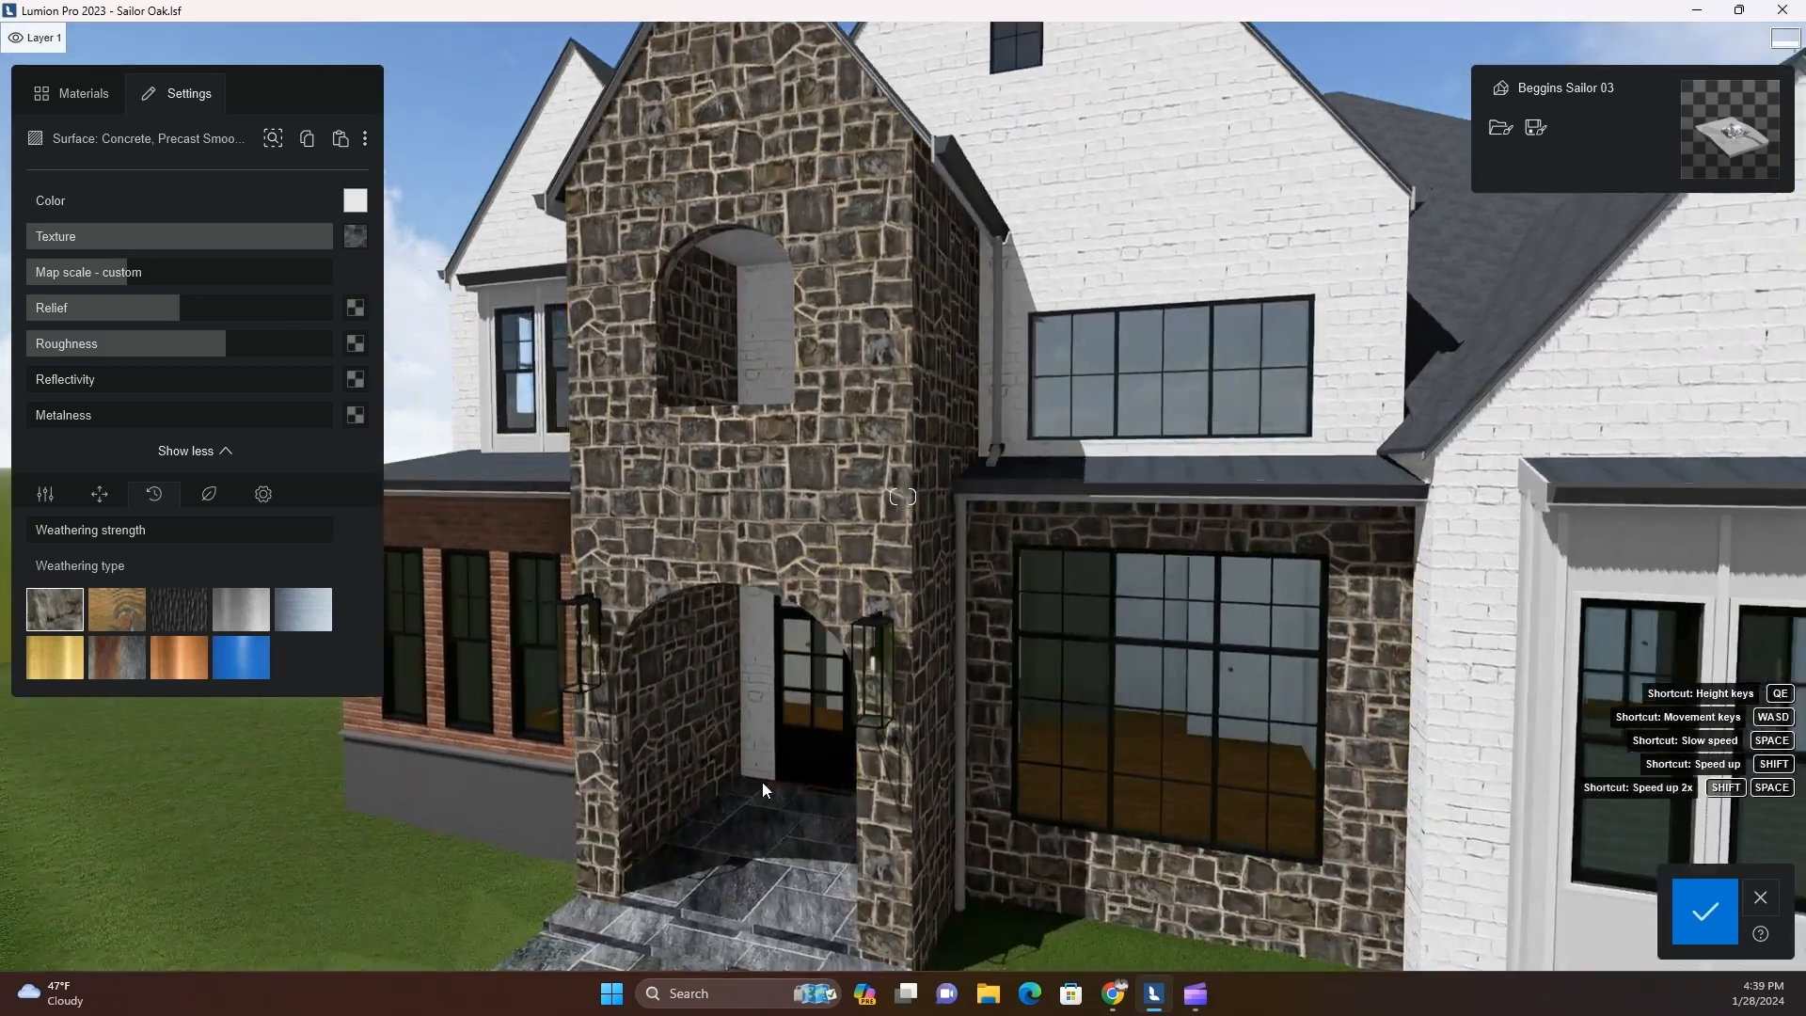
key(a)
mouse_move(763, 783)
right_down()
mouse_move(866, 760)
mouse_move(797, 795)
right_up()
key(w)
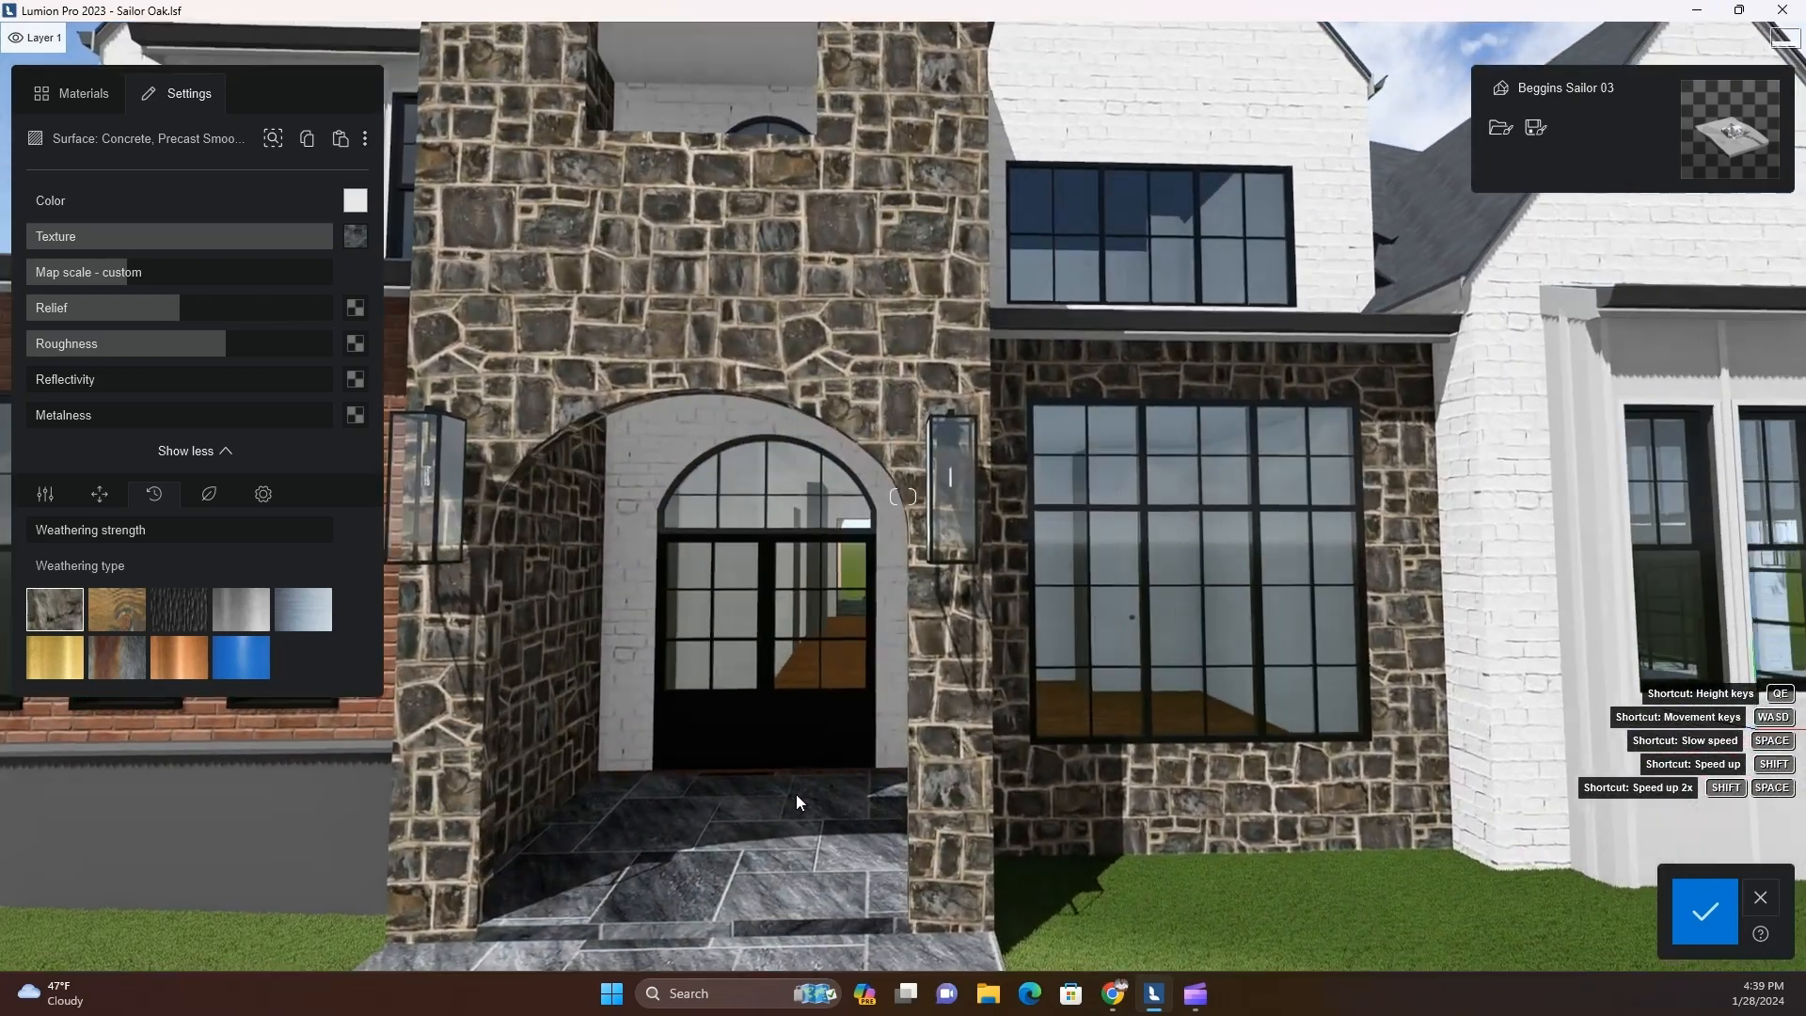
key(w)
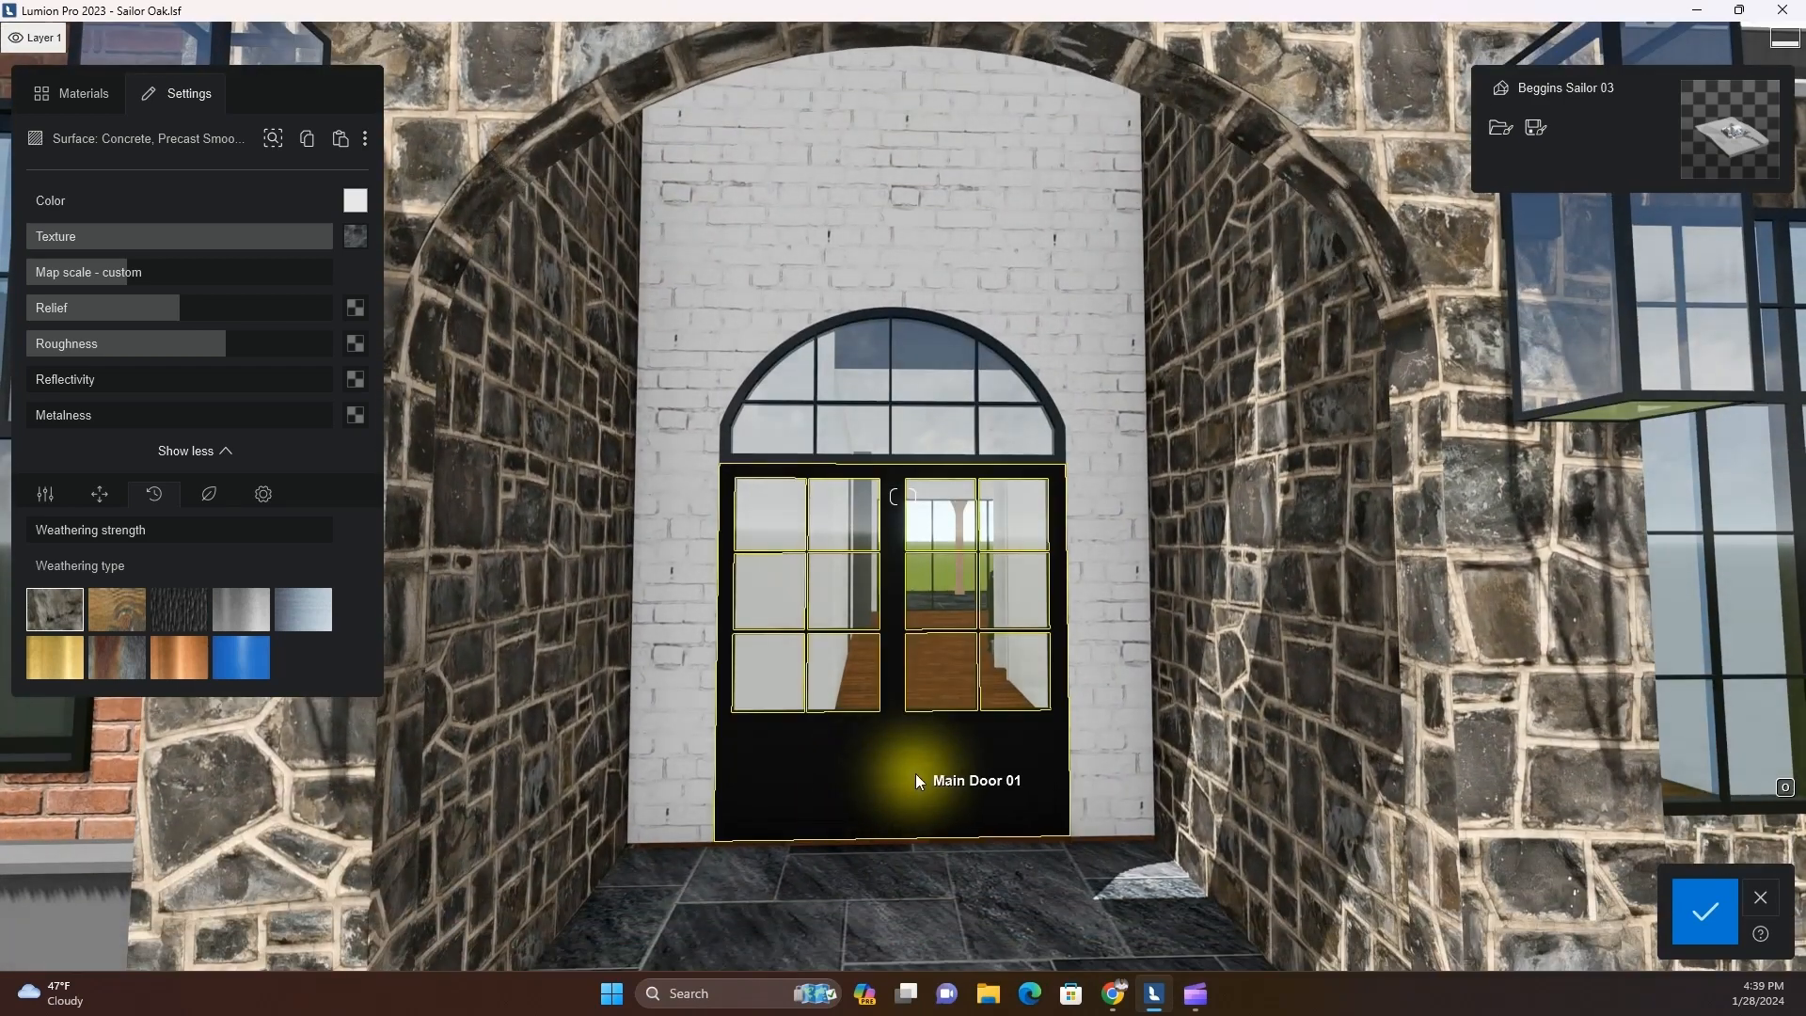
click(915, 775)
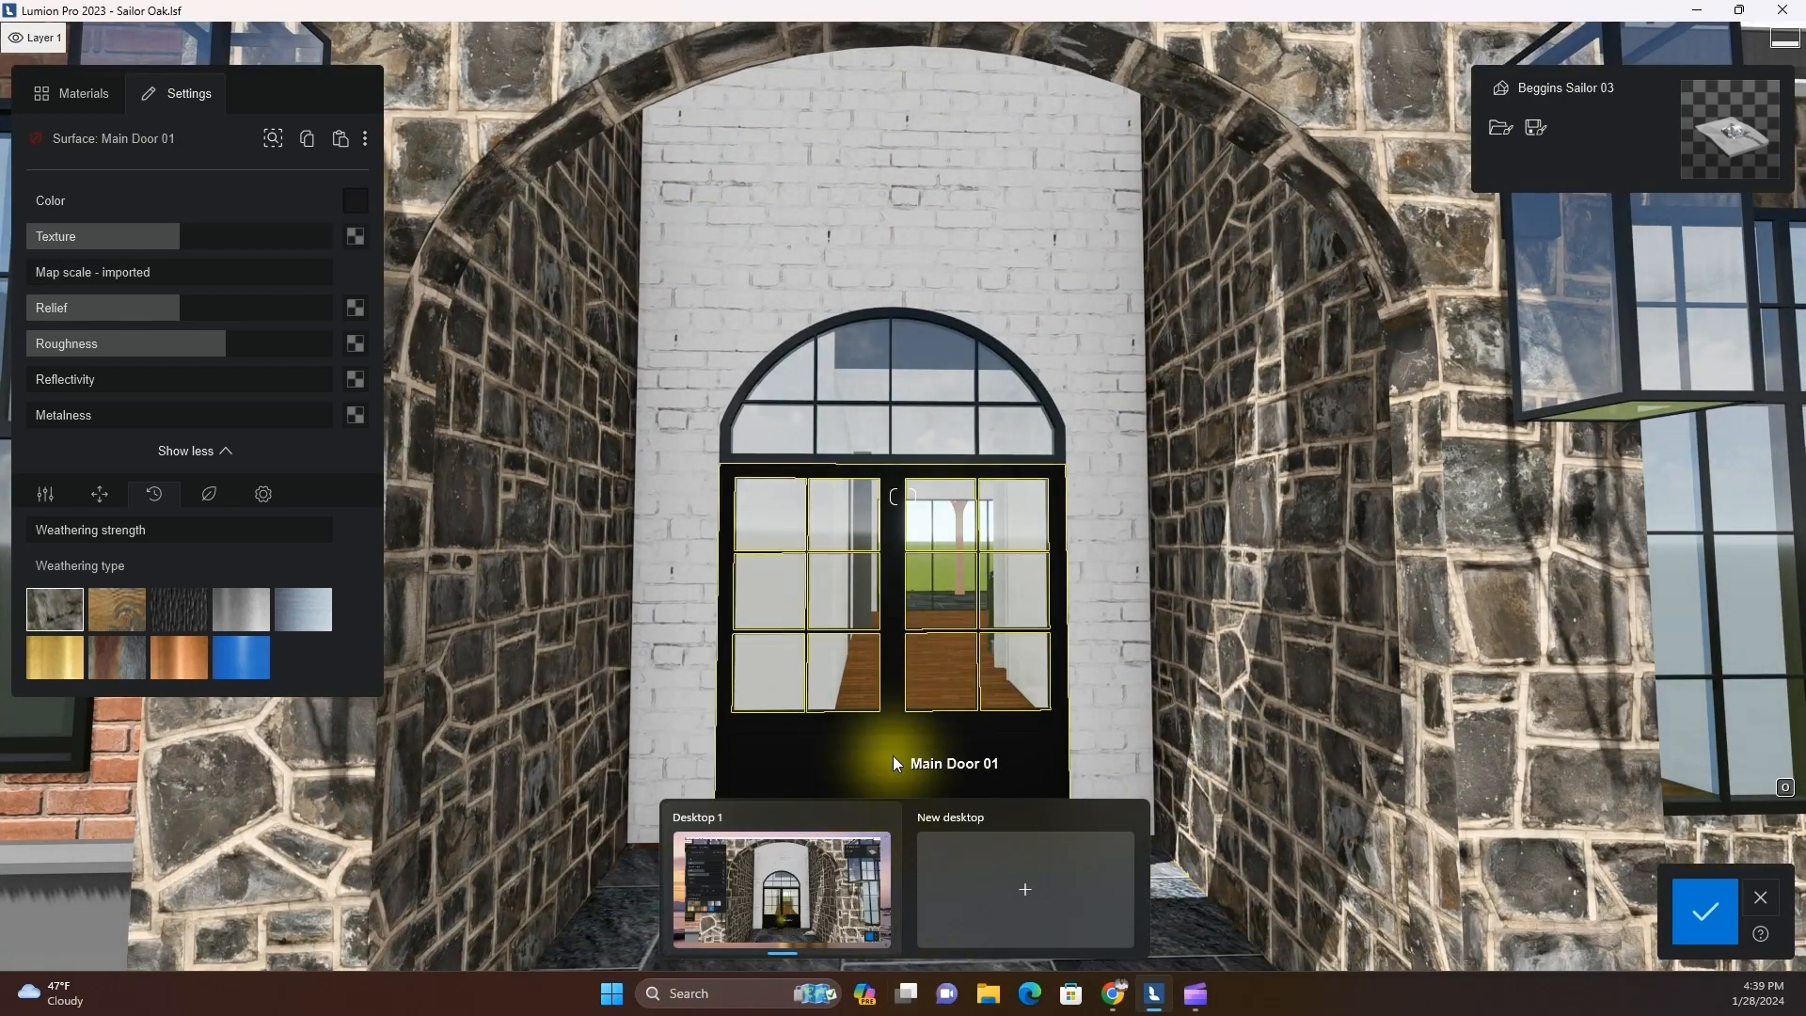
Copy the dark Clad - Grey Semigloss material from the door between the two garage doors
key(s)
key(d)
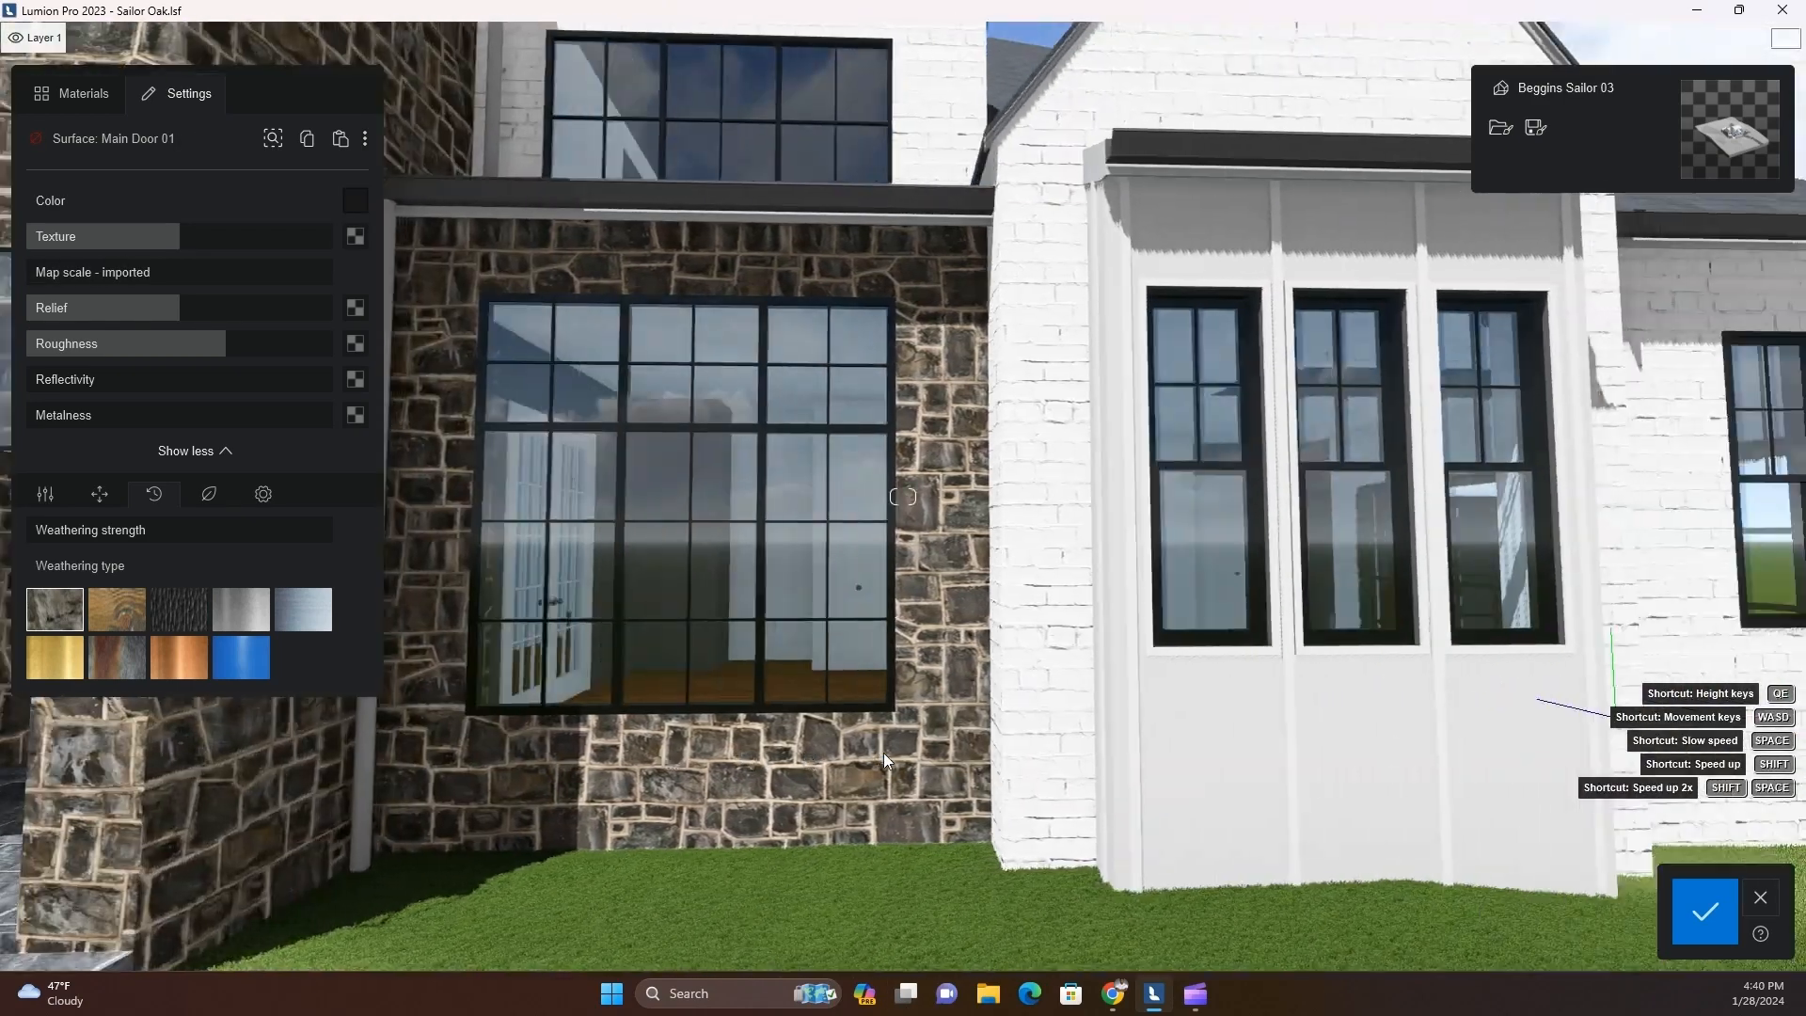
key(d)
right_drag(1125, 775, 978, 743)
click(951, 618)
click(306, 136)
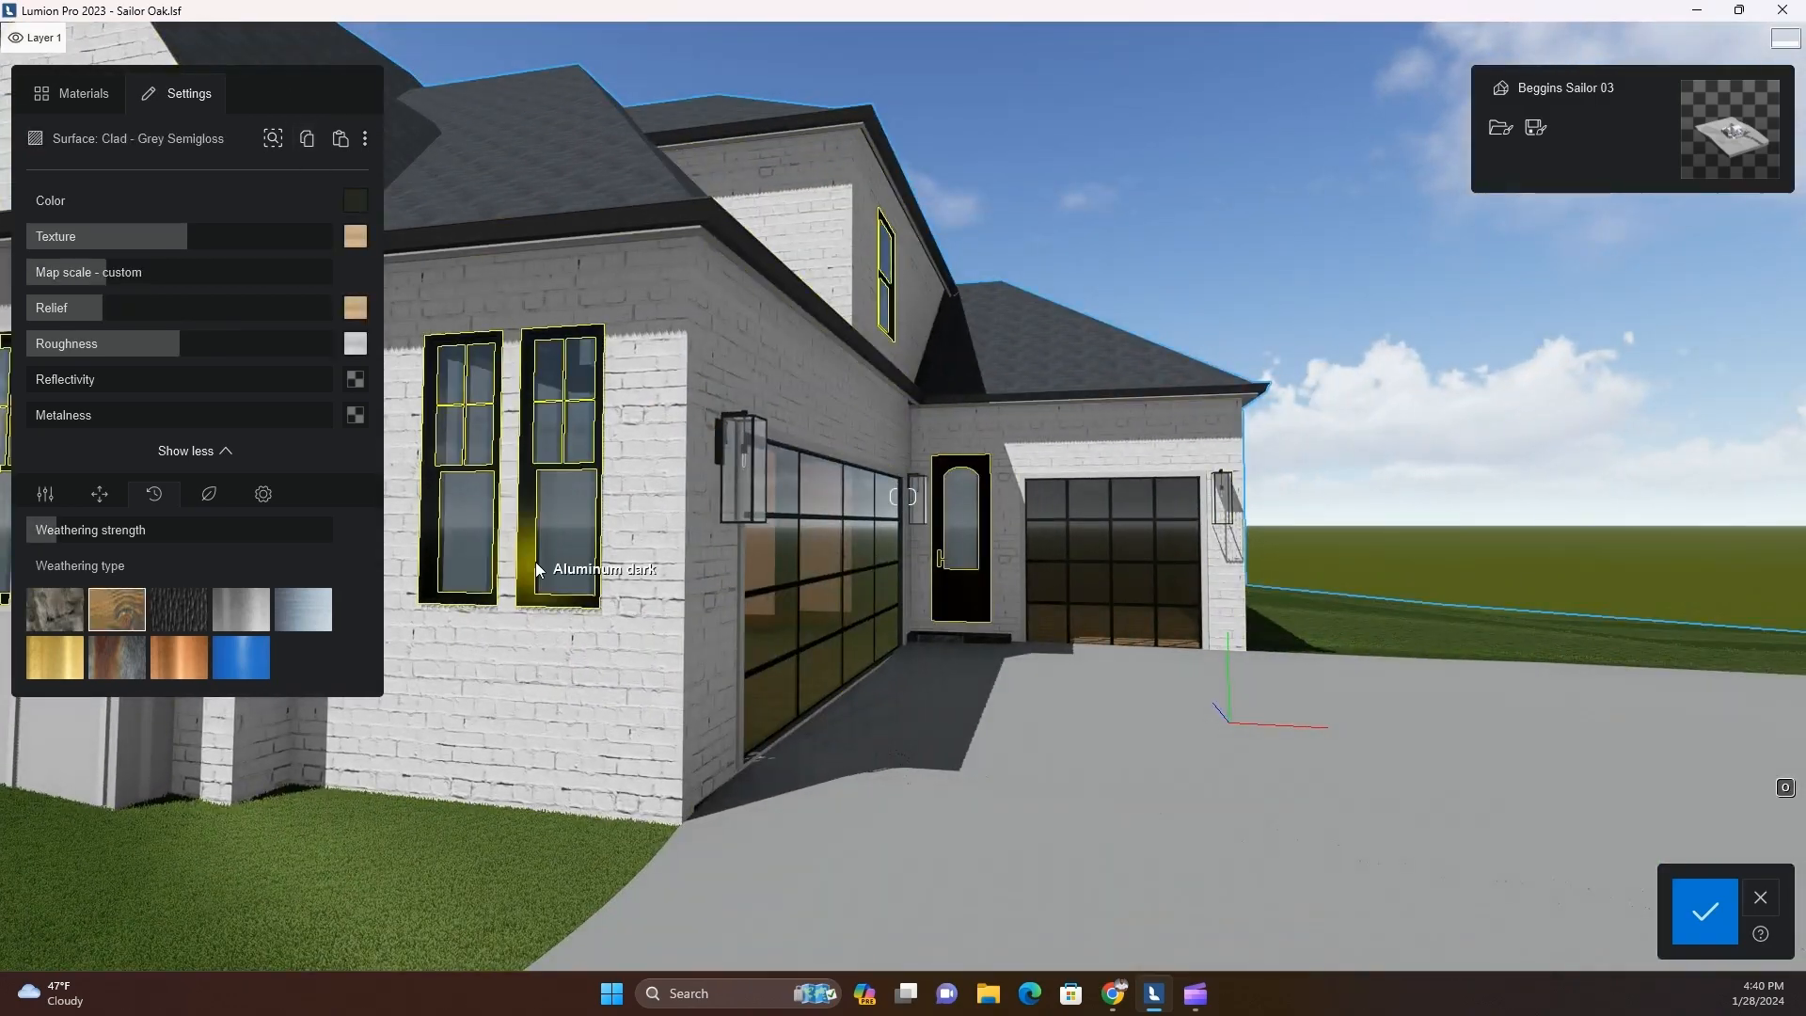
Select the double front door under the stone arch and paste the copied dark clad material onto it
key(a)
right_drag(538, 561, 425, 567)
key(w)
click(786, 683)
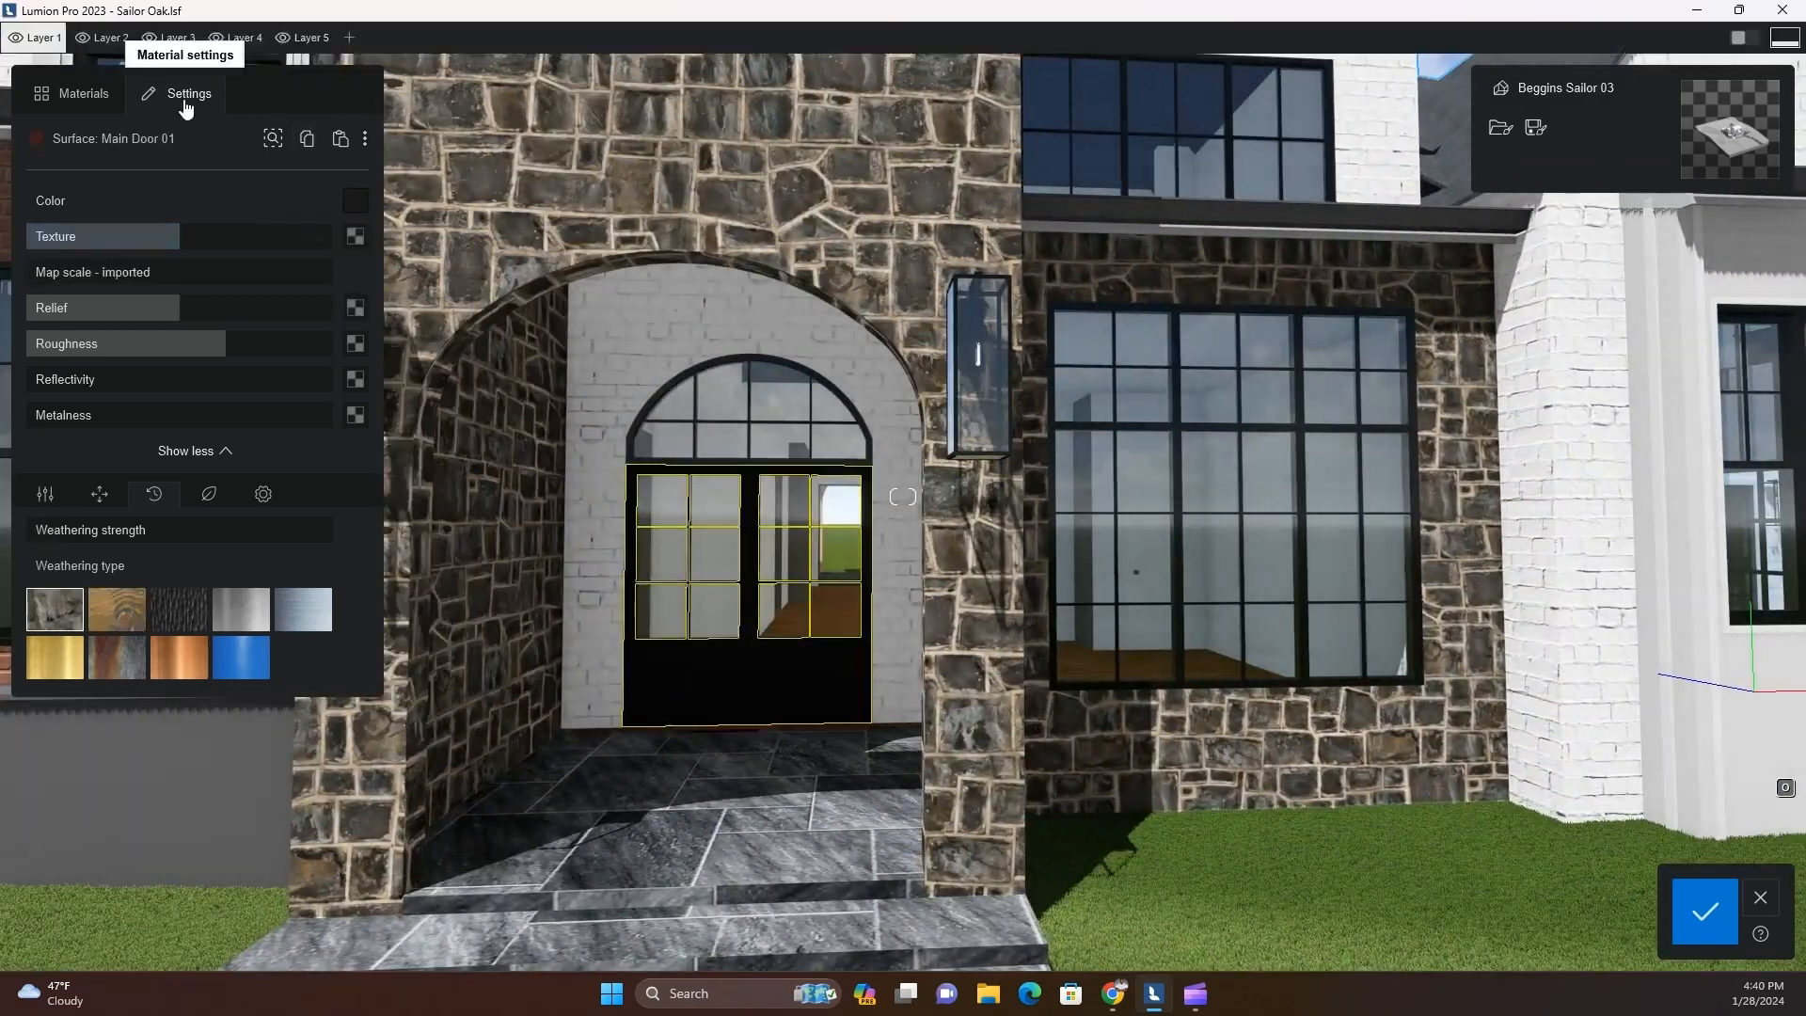
click(341, 138)
Select the clear glazing of the front door and its arched transom and tint it dark grey-brown
key(w)
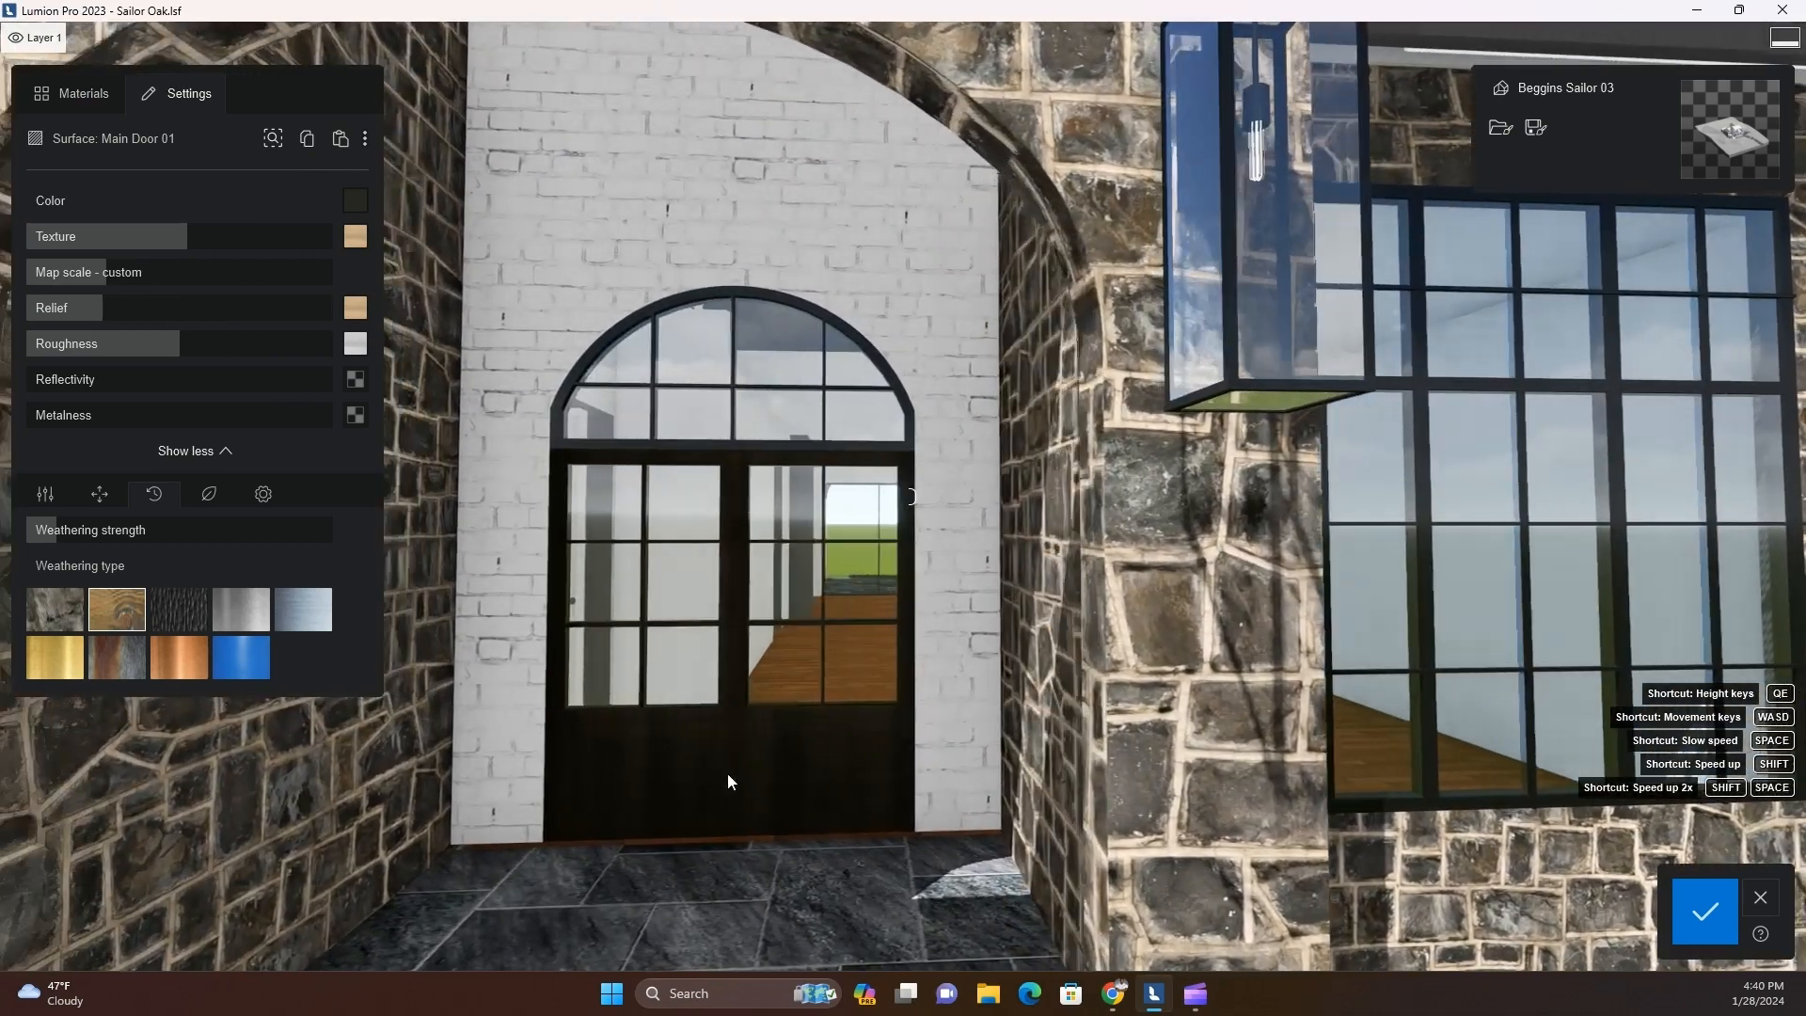
key(a)
right_drag(727, 775, 820, 792)
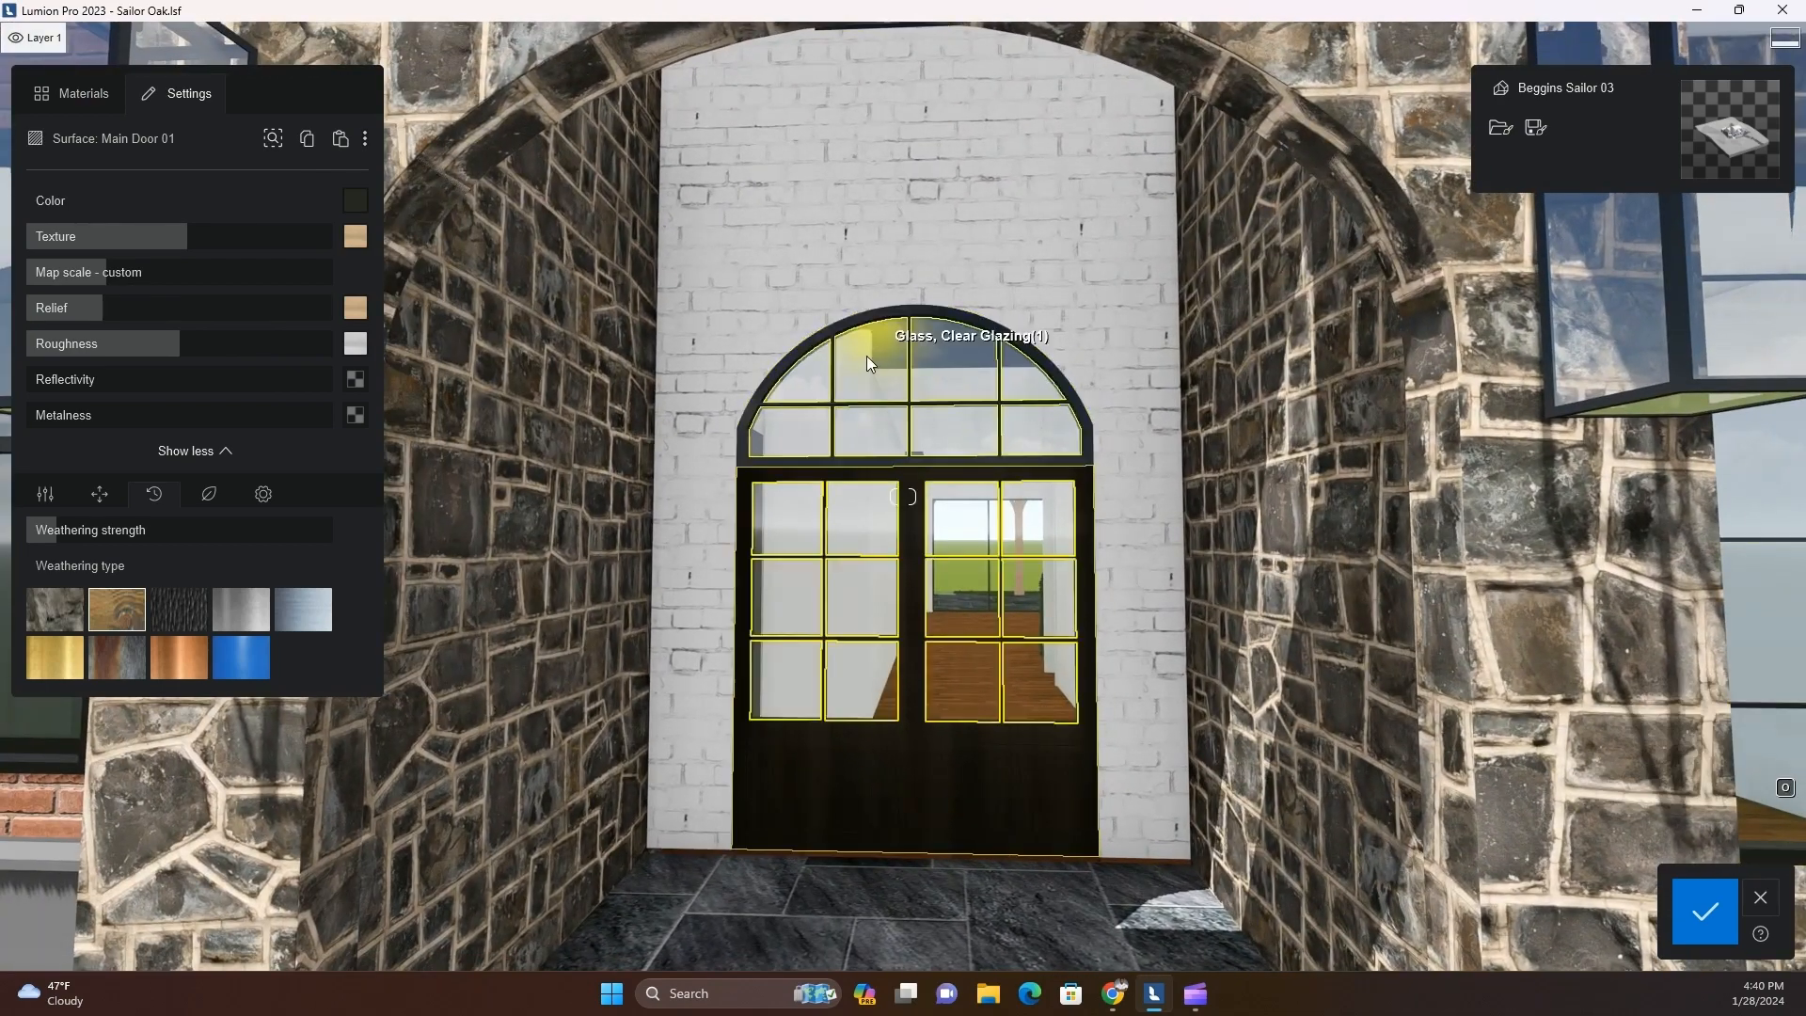
click(958, 698)
key(w)
click(355, 200)
mouse_move(425, 250)
mouse_down()
mouse_move(467, 314)
mouse_move(445, 313)
mouse_up()
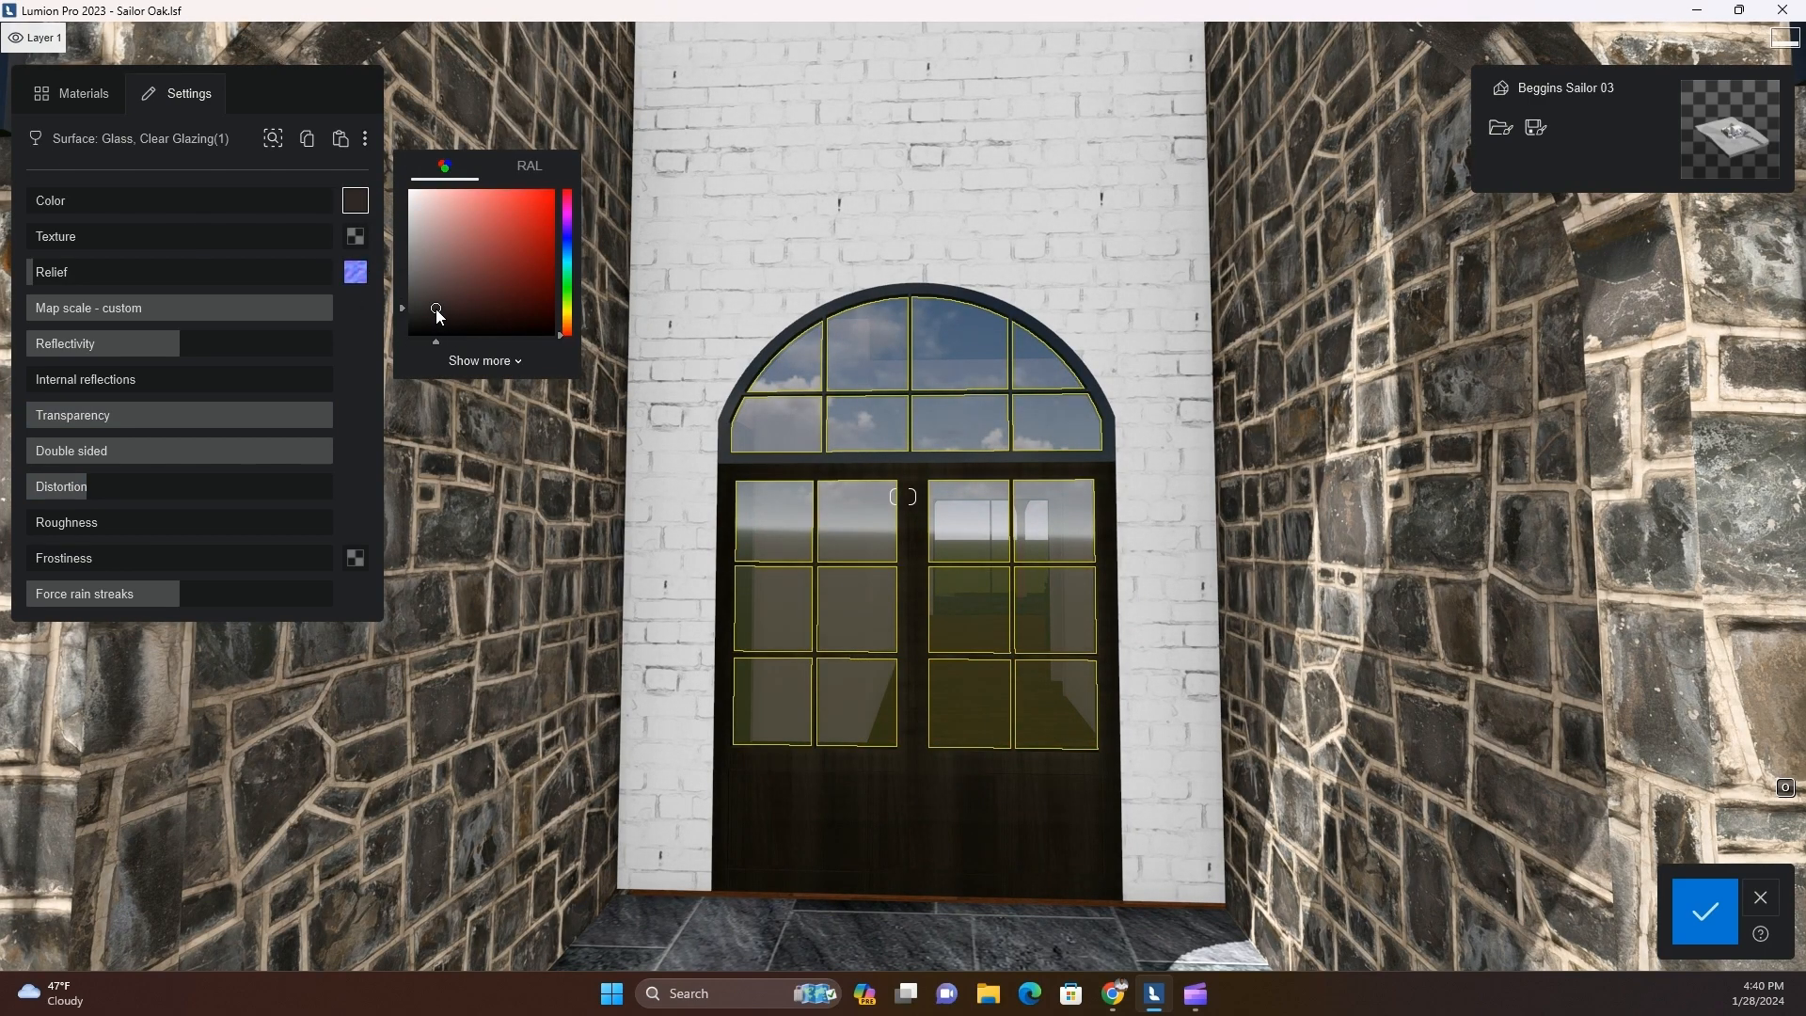
key(s)
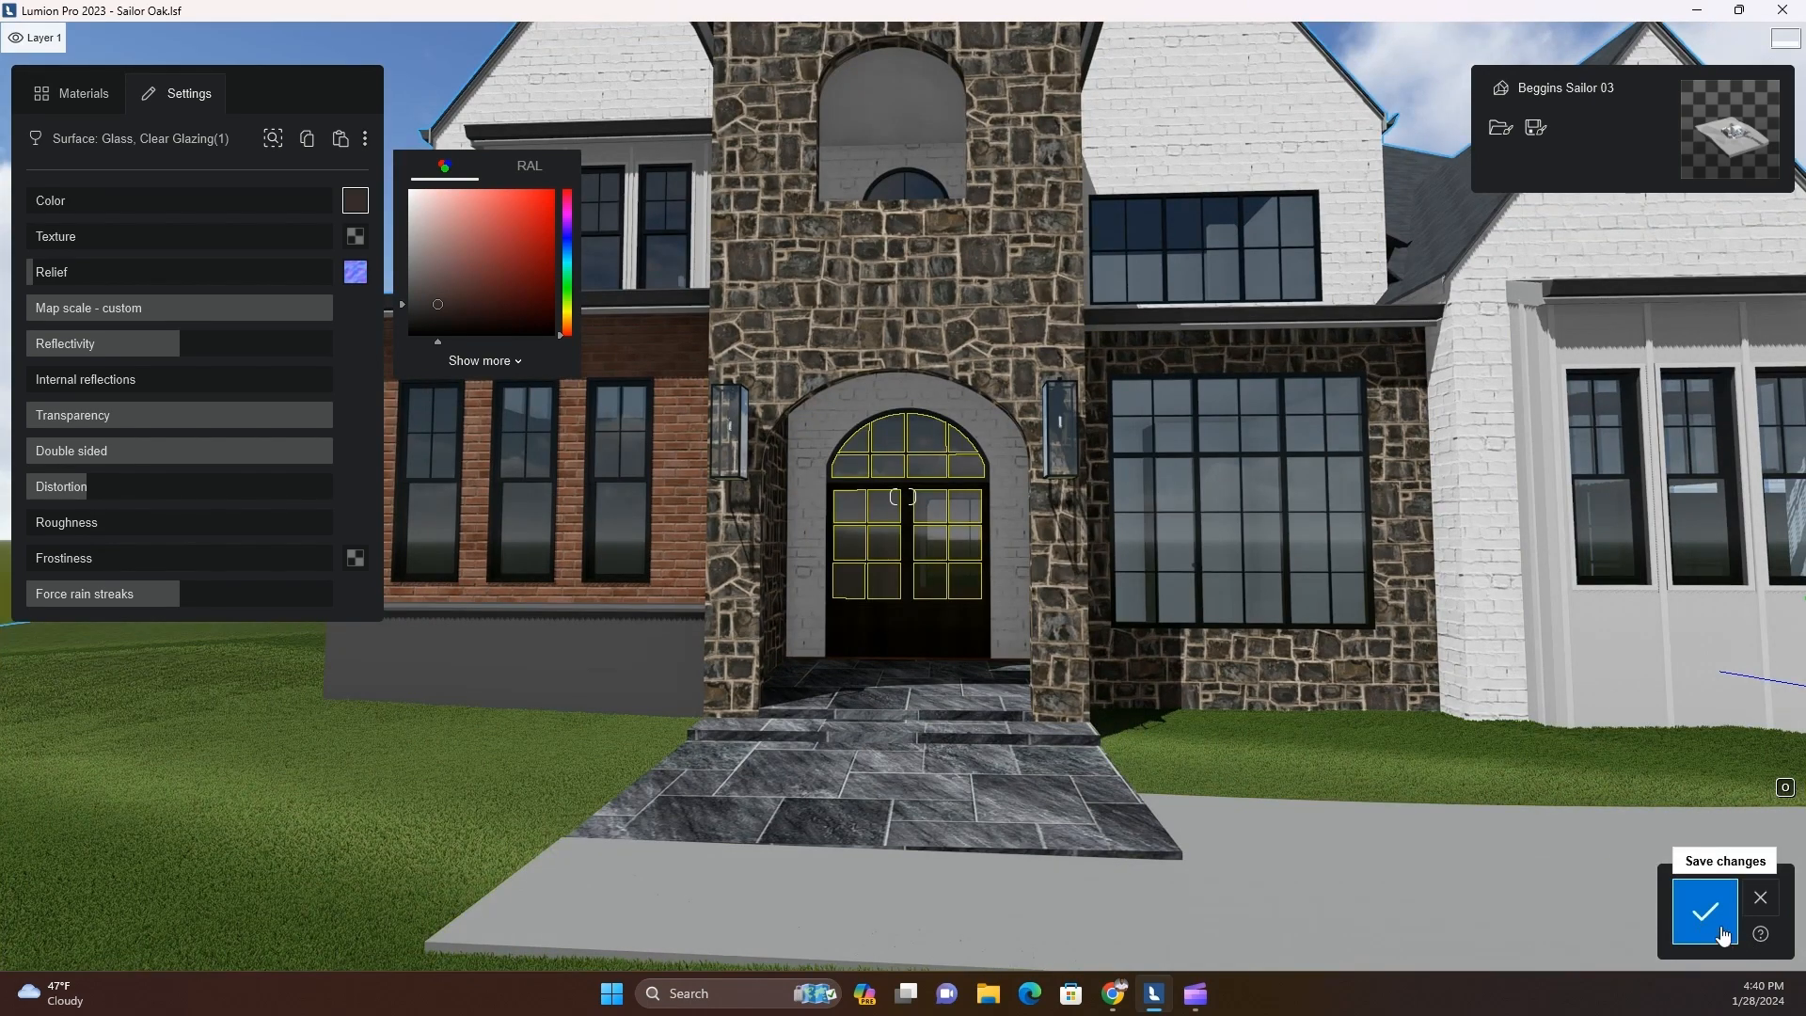
Copy the facade stone and paste it onto the plain grey base wall below the red brick
click(1724, 934)
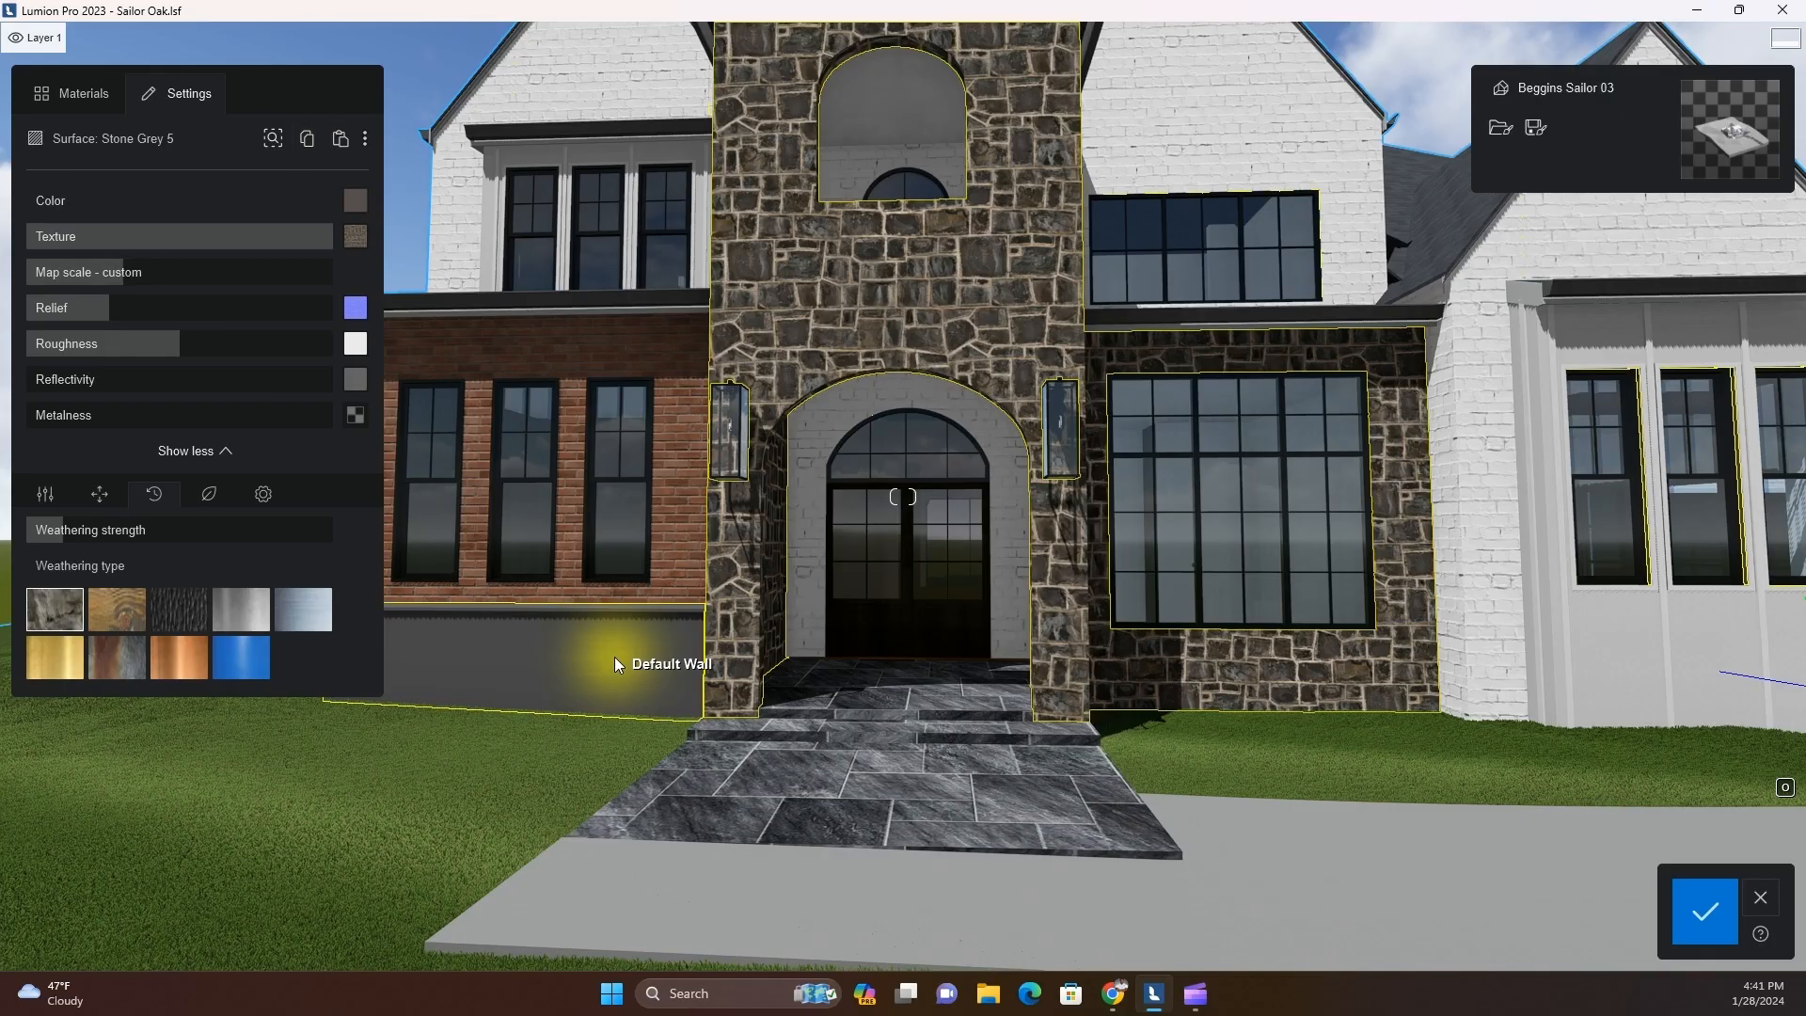
click(615, 656)
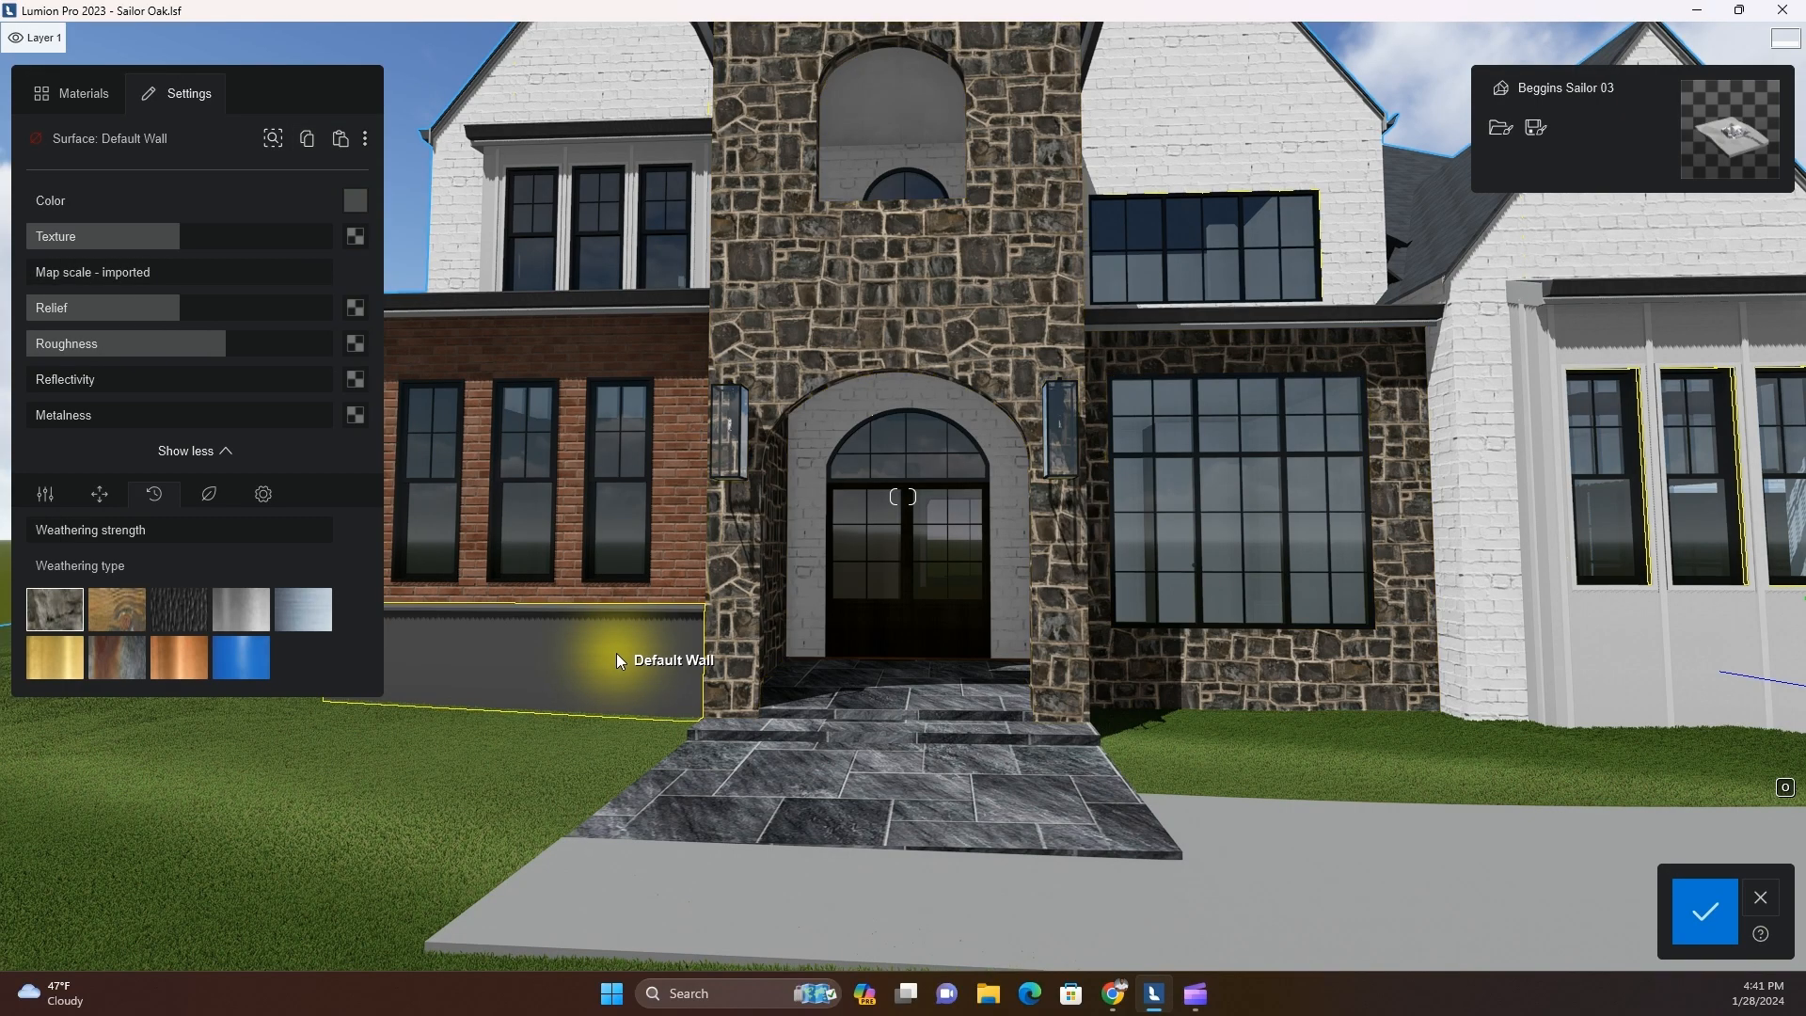
click(344, 144)
Copy the white painted brick from the main wall and paste it onto the red brick wall around the three ground-floor windows
key(a)
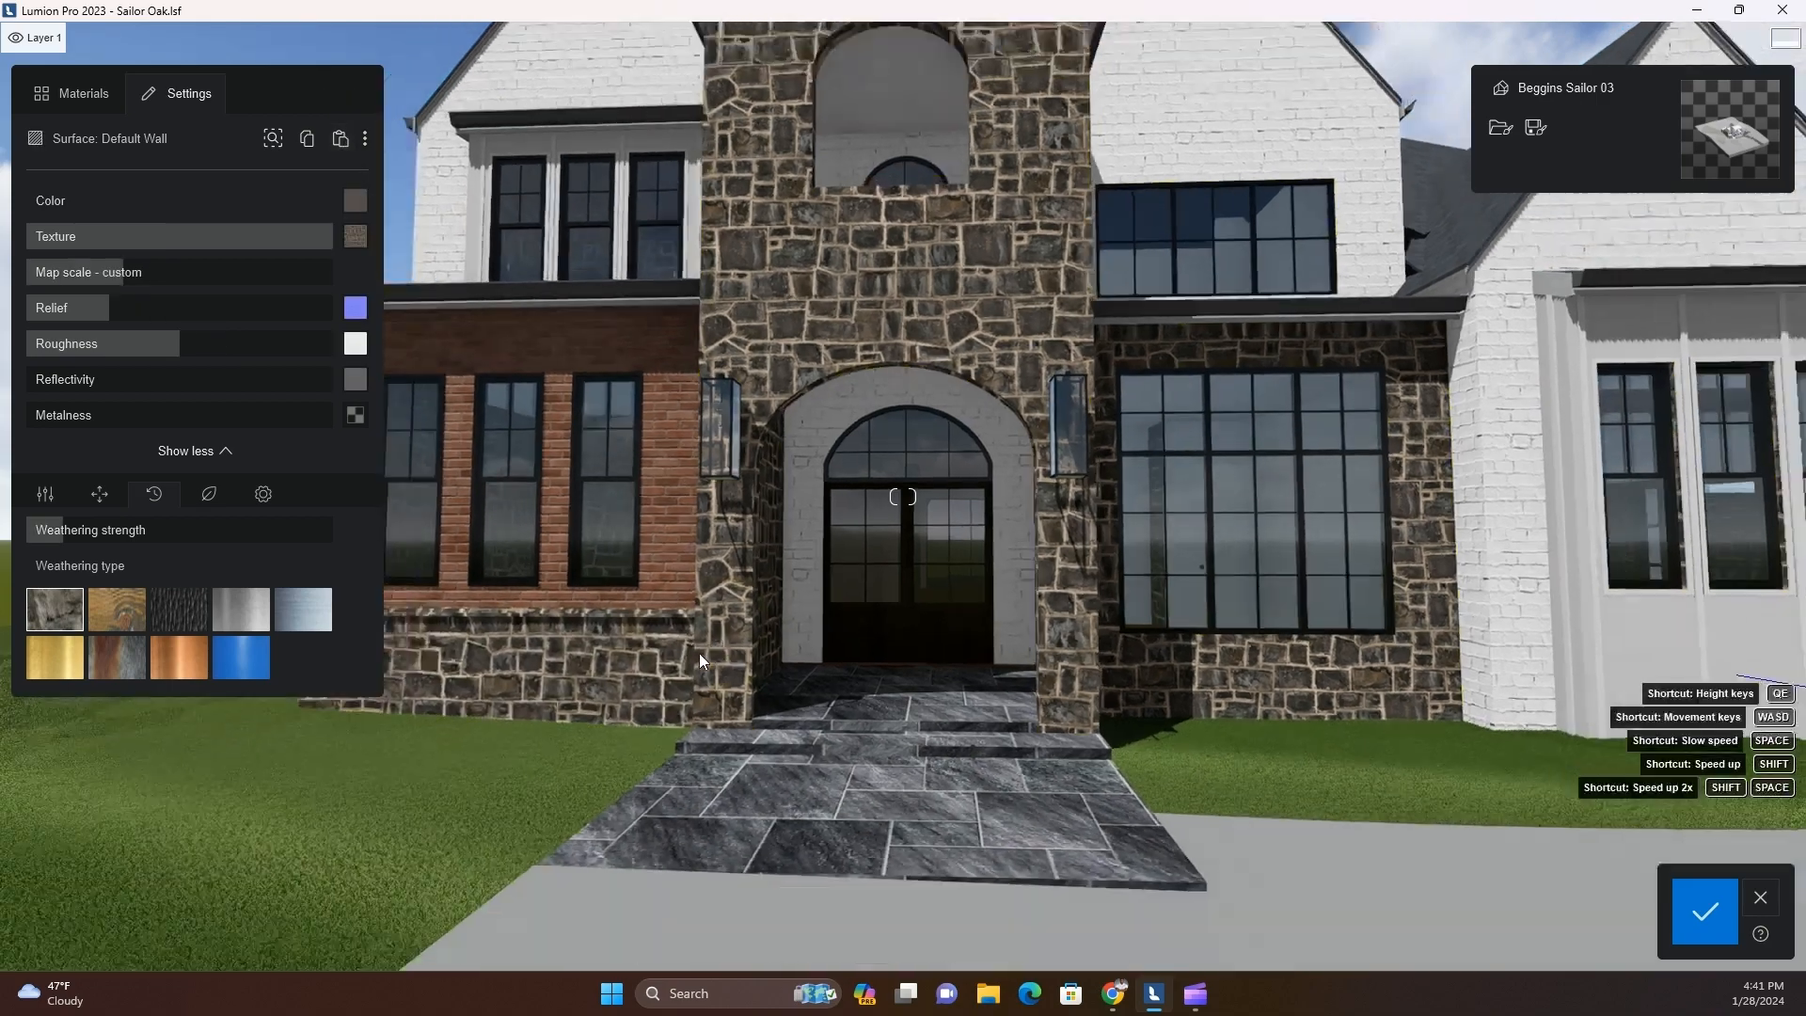
key(s)
key(d)
key(s)
right_drag(776, 649, 839, 666)
key(a)
key(w)
key(d)
key(d)
key(s)
key(a)
key(w)
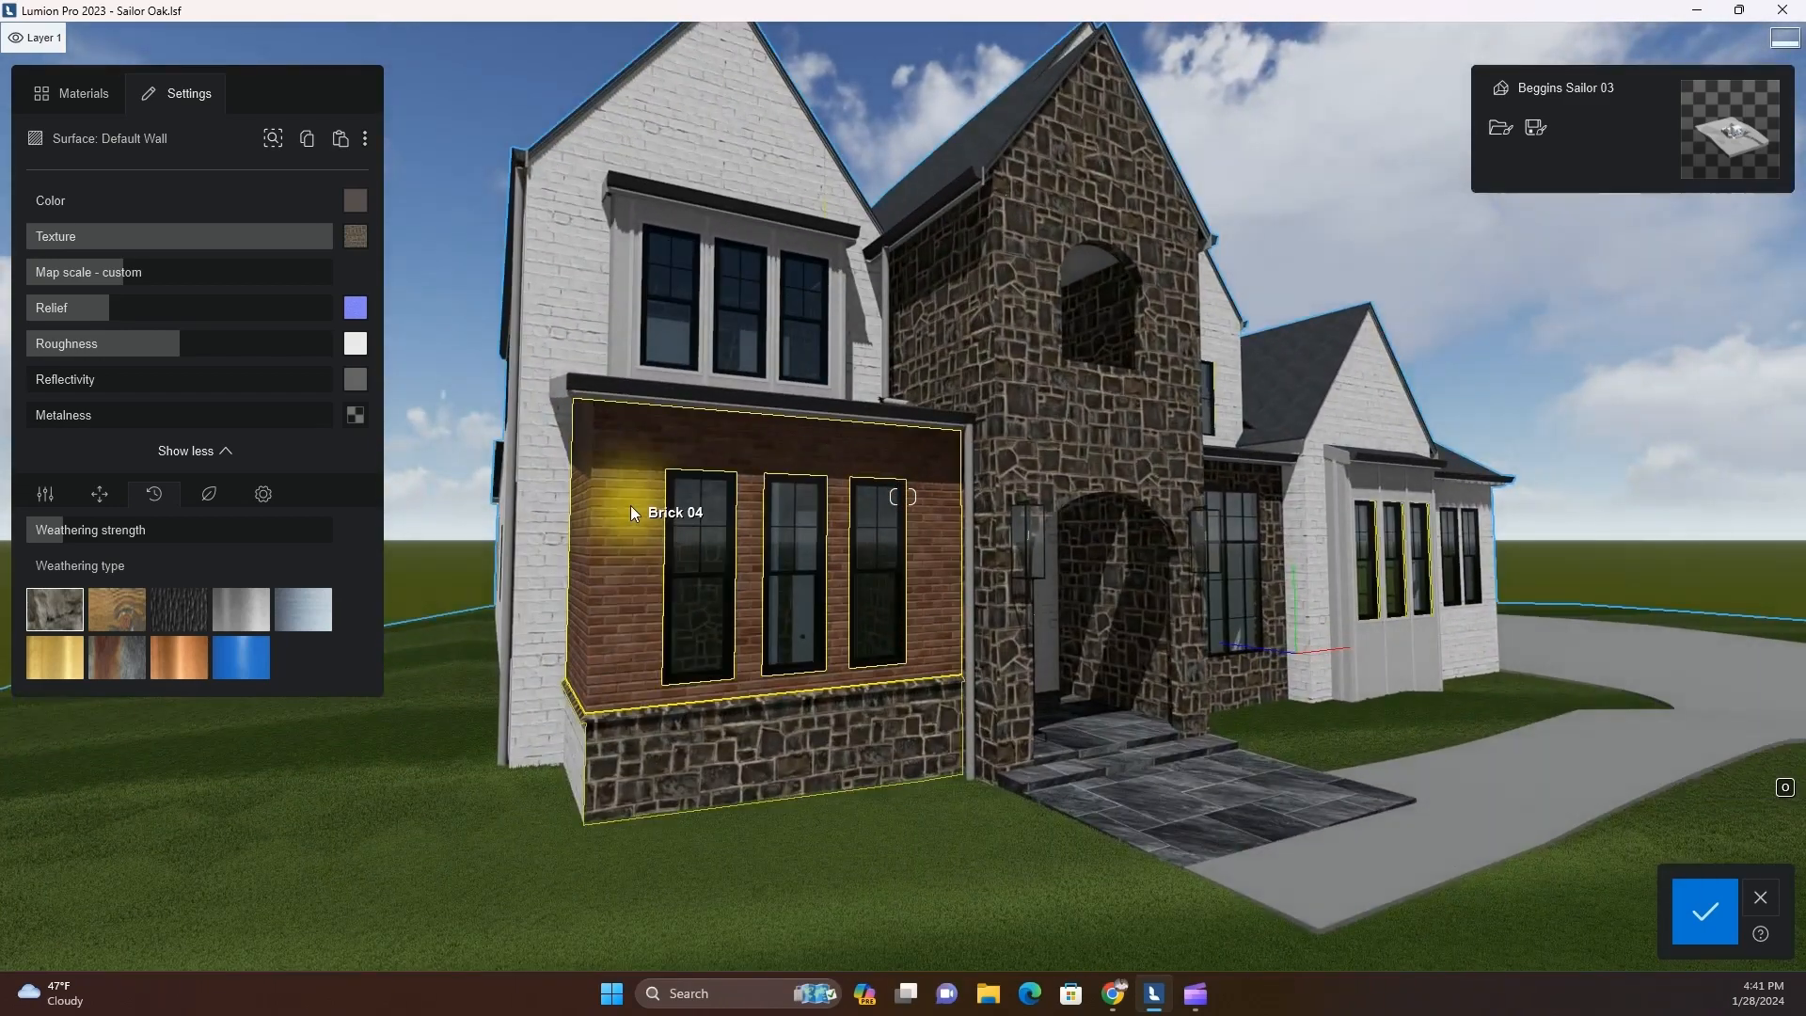
click(564, 612)
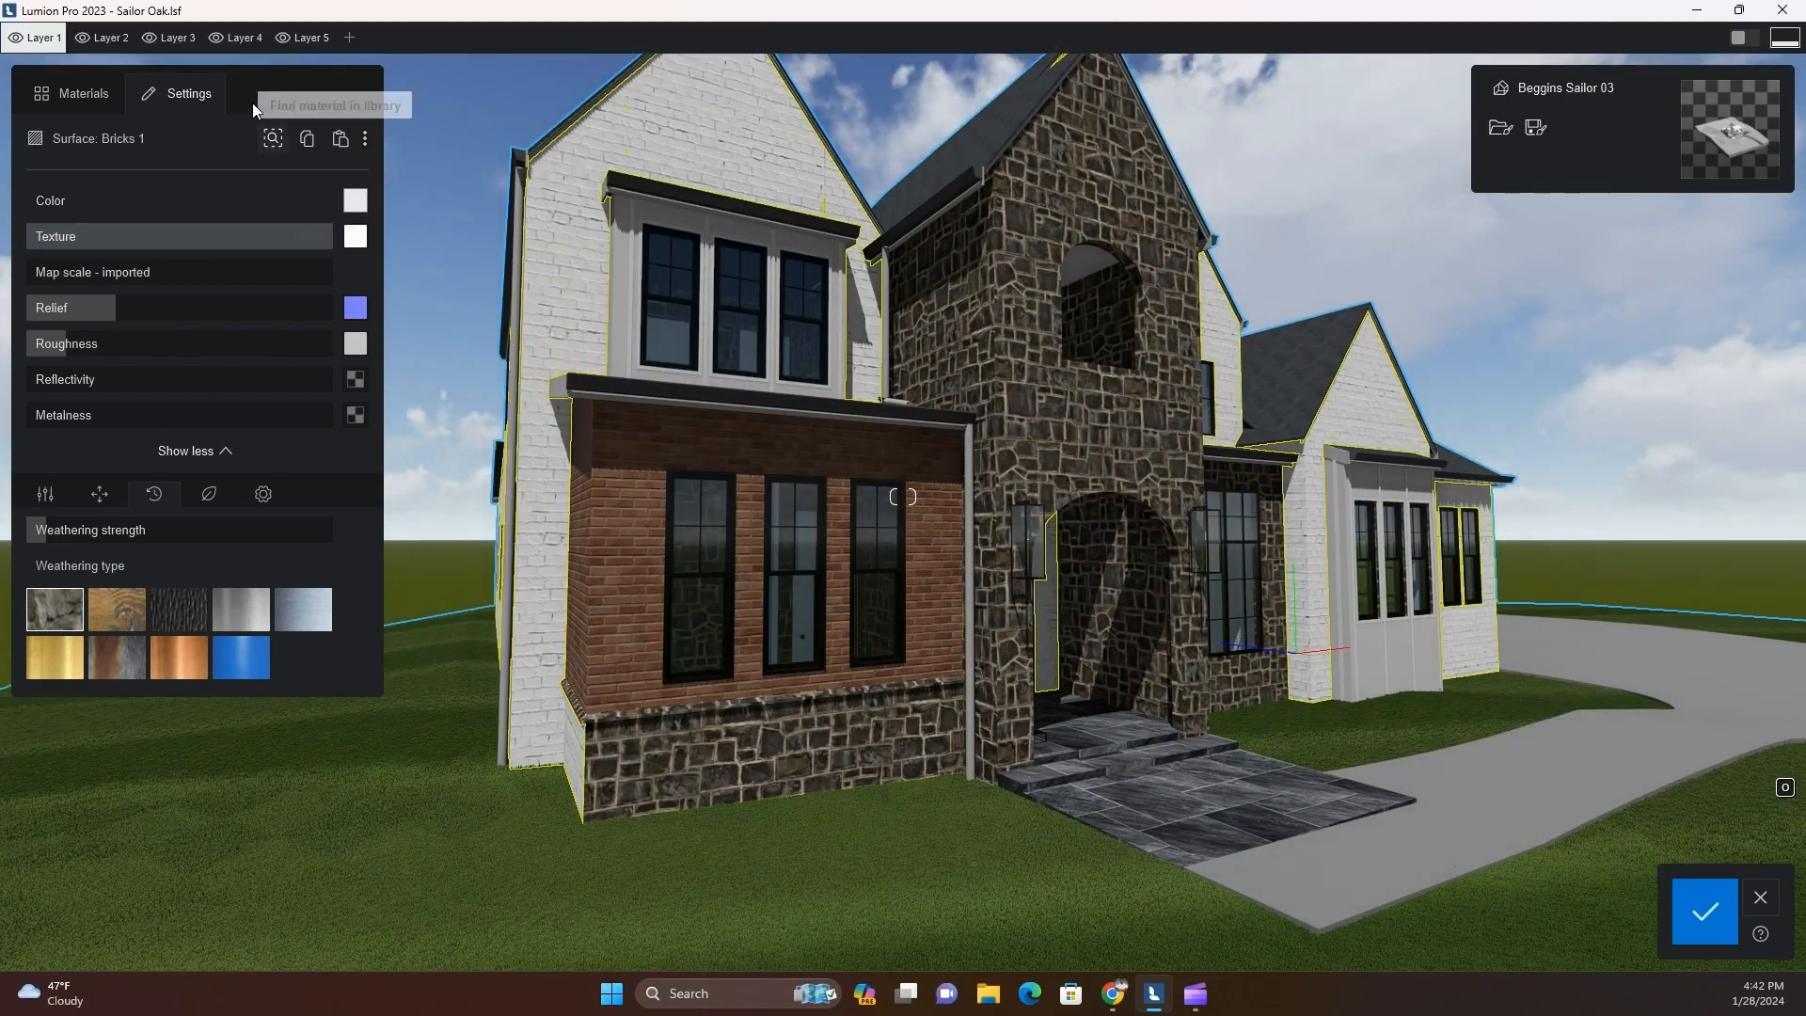
click(605, 474)
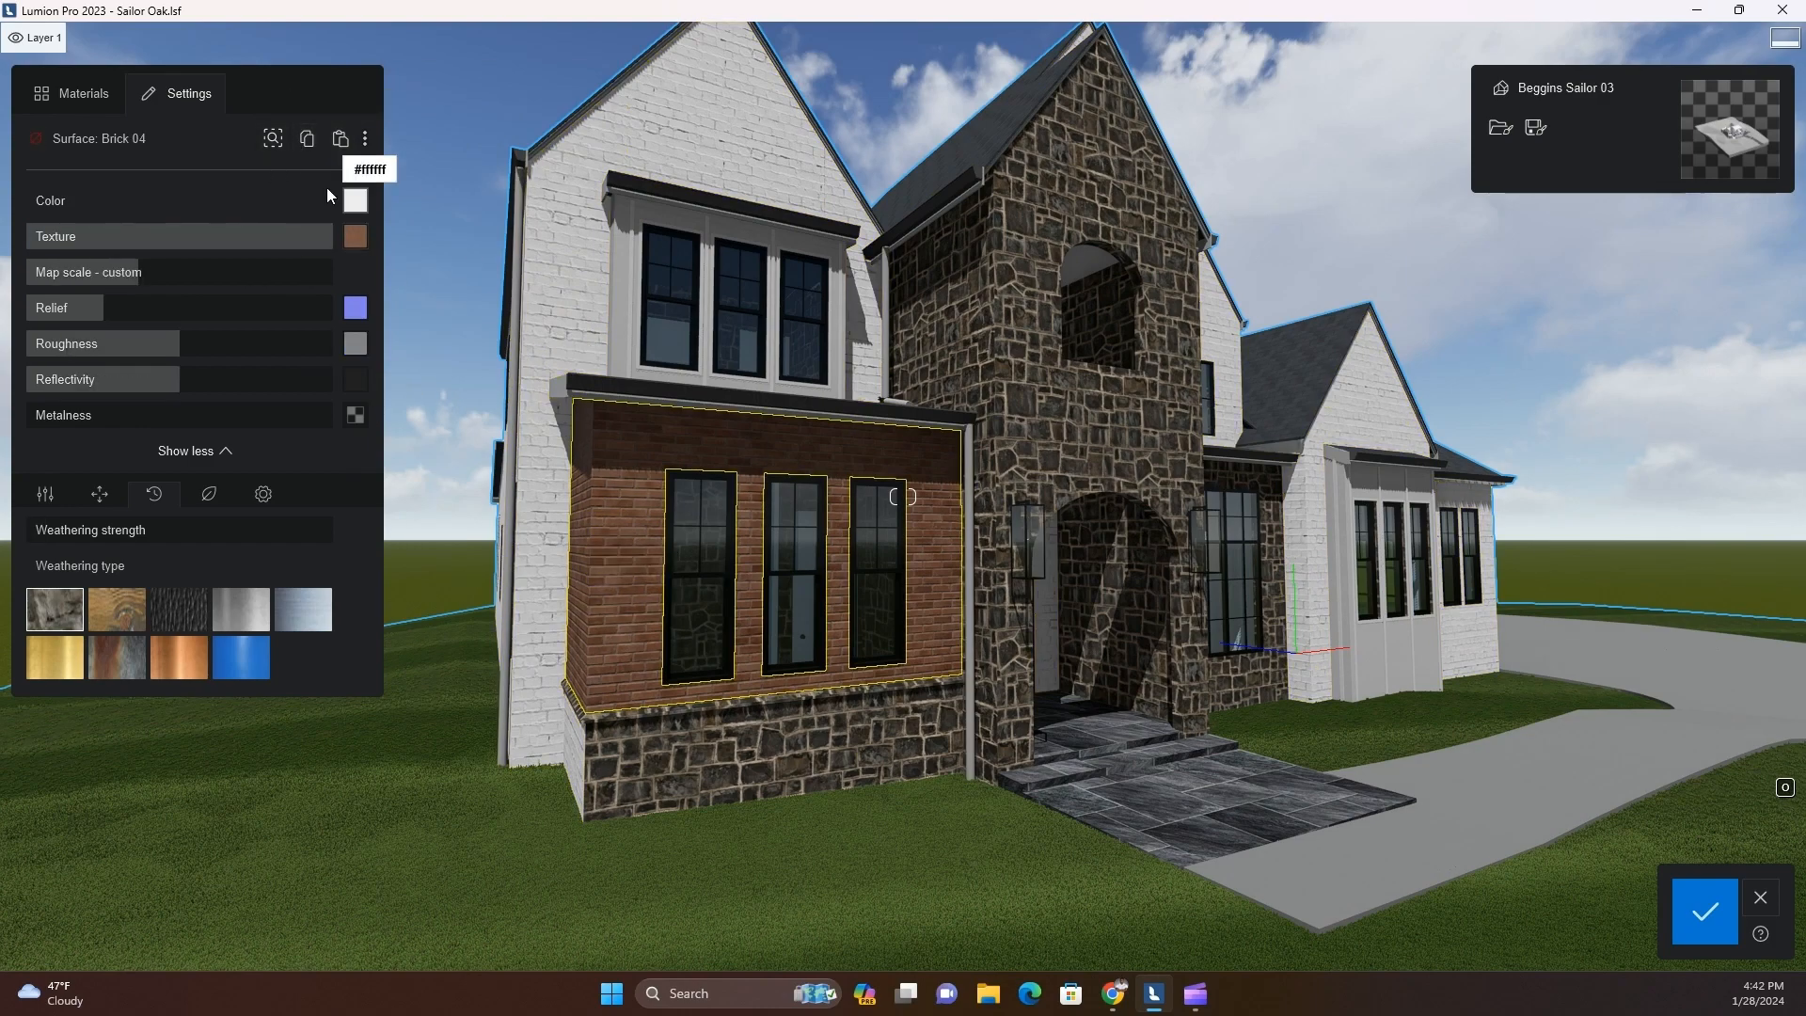
click(340, 147)
Set the painted brick on the ground-floor bay wall to a custom map scale of about 0.9 m
key(w)
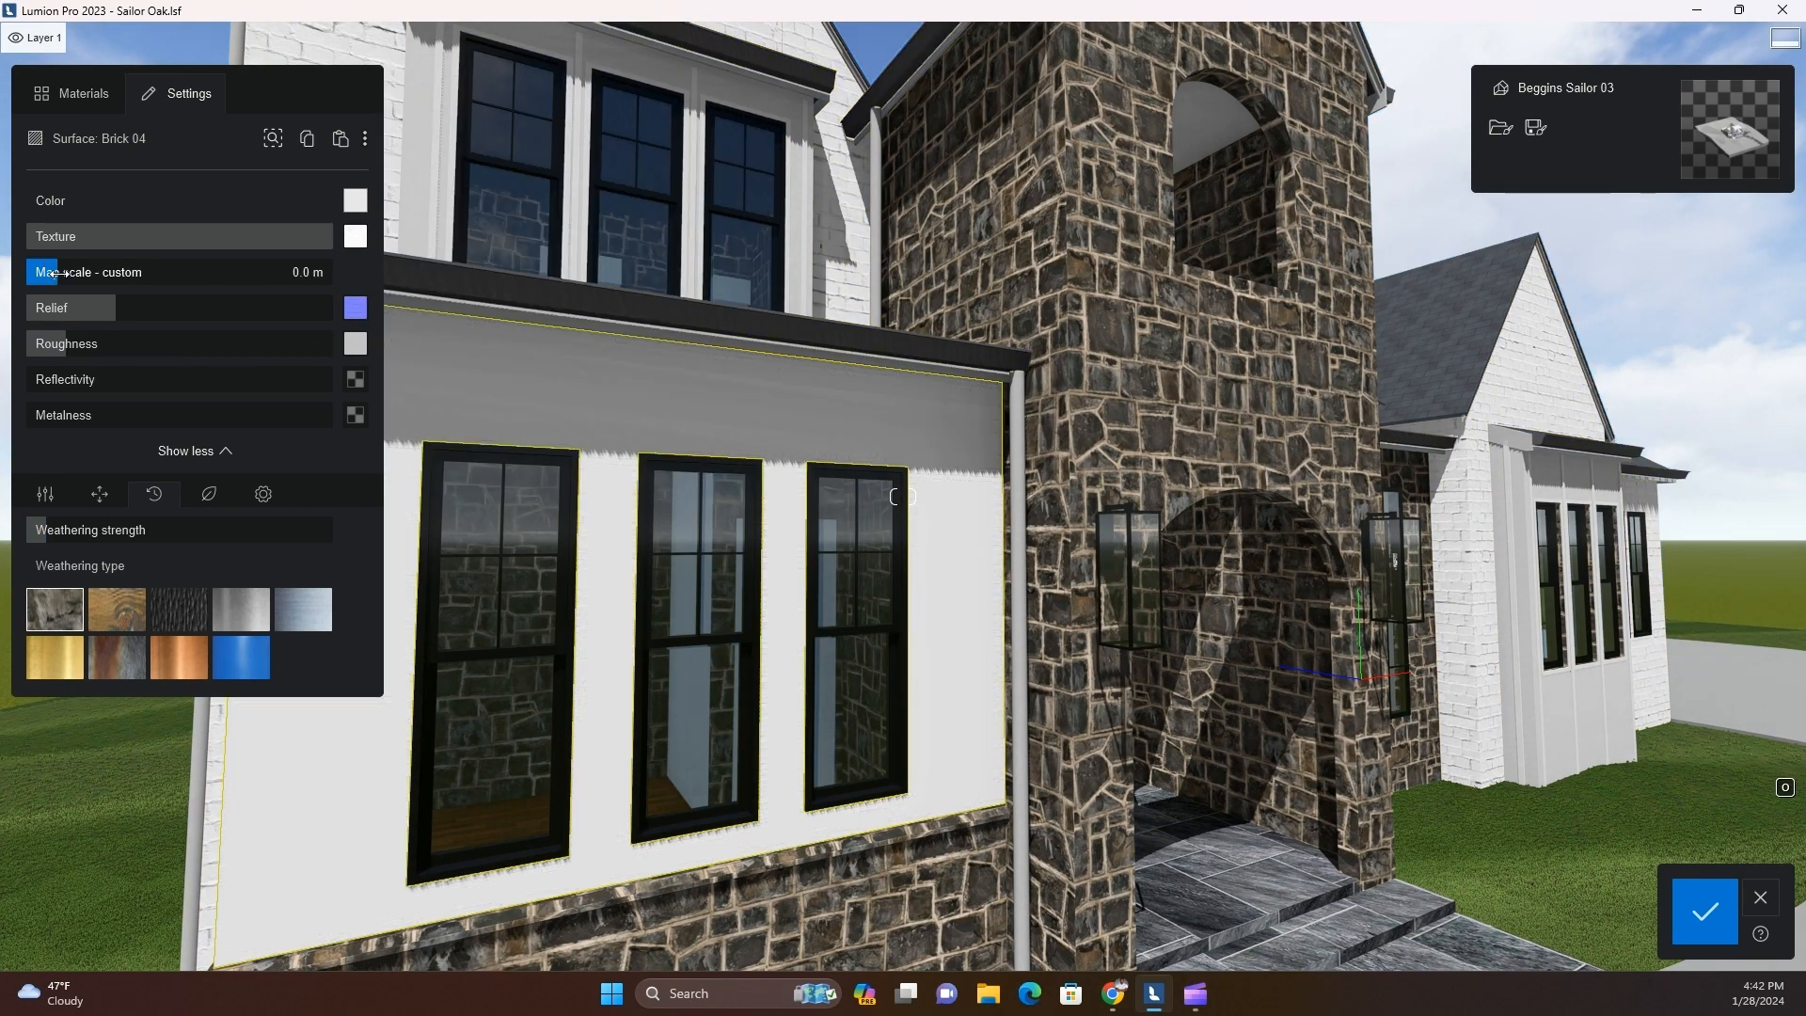
drag(350, 301, 357, 308)
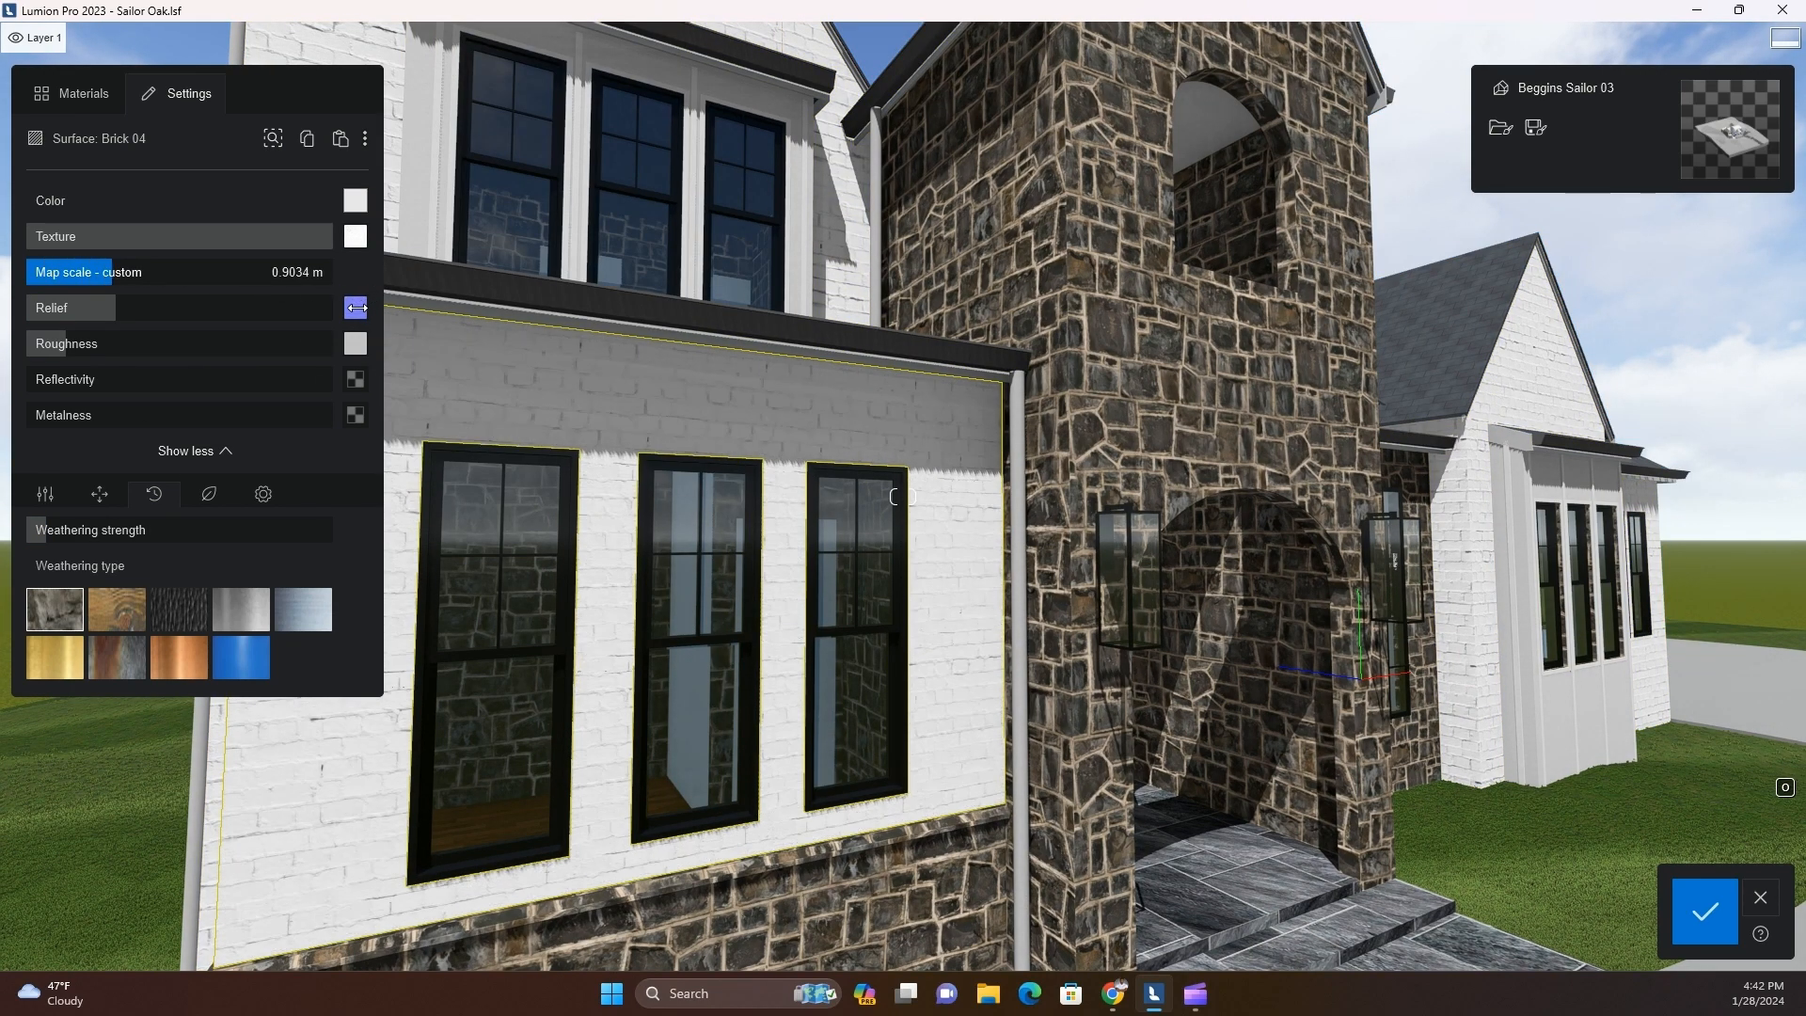
key(s)
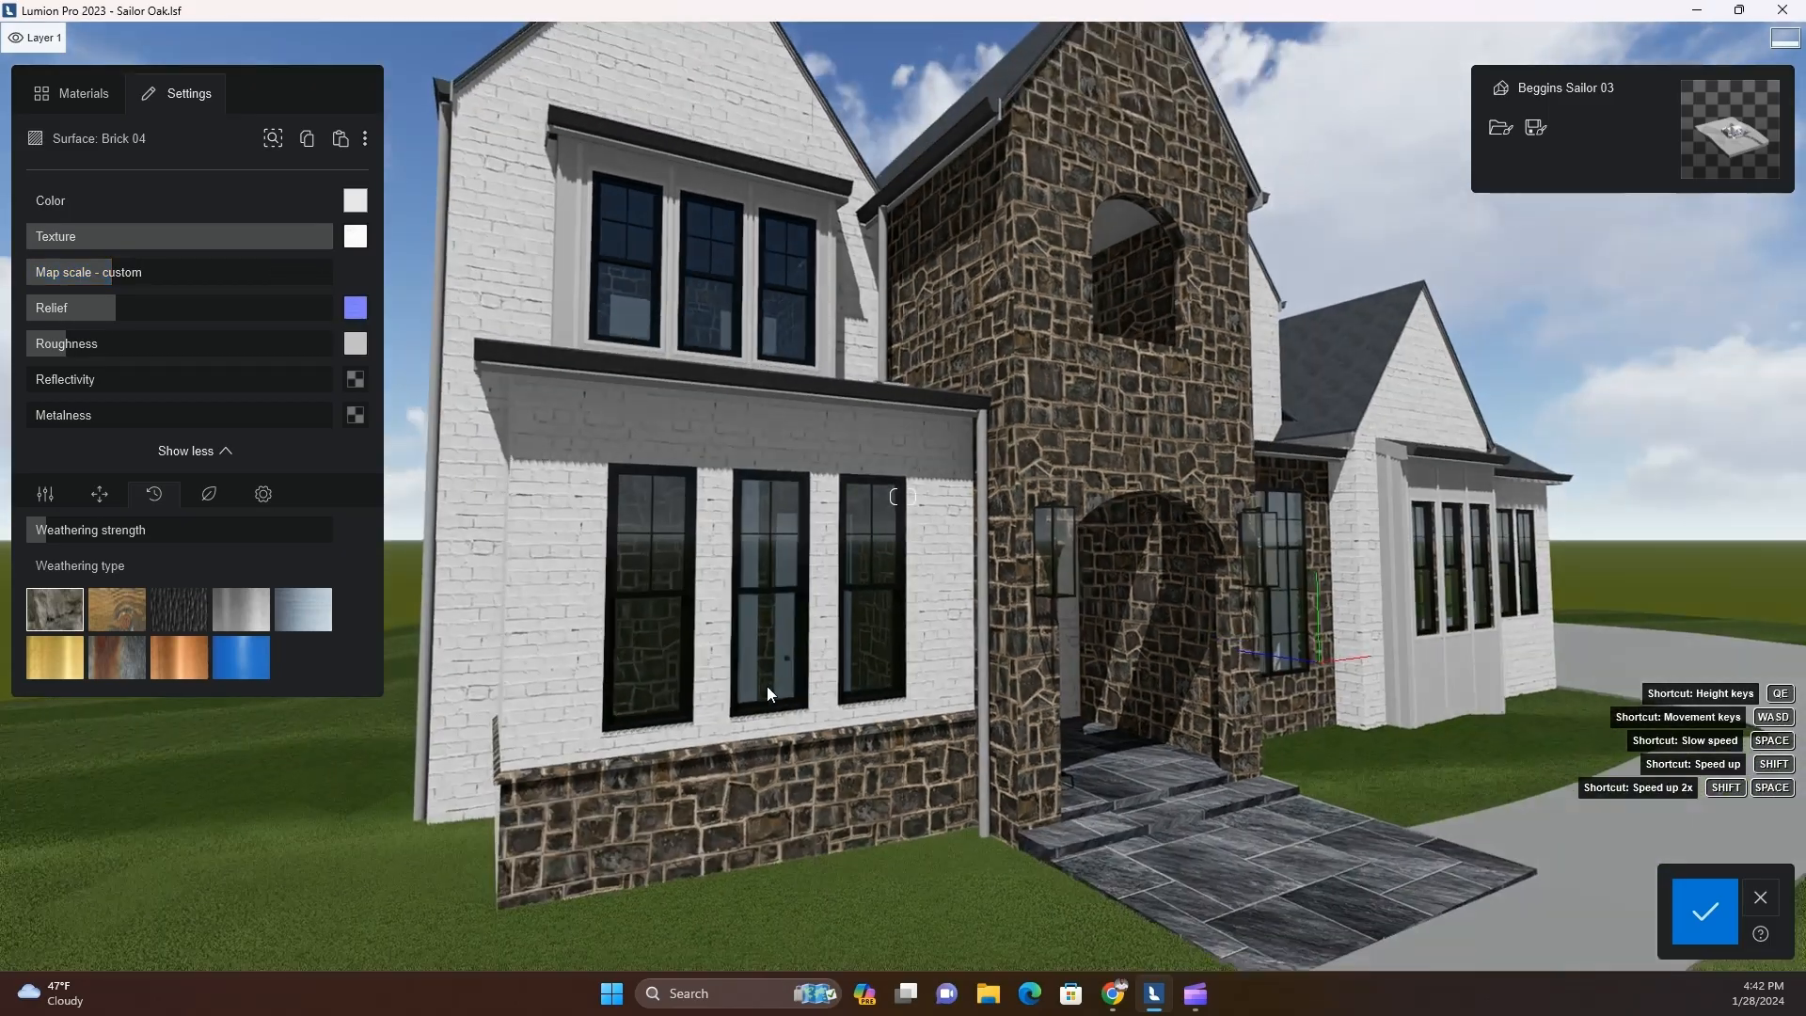
Select the stainless steel downspouts beside the stone entry tower and apply a black metal from the material library
key(d)
key(s)
key(d)
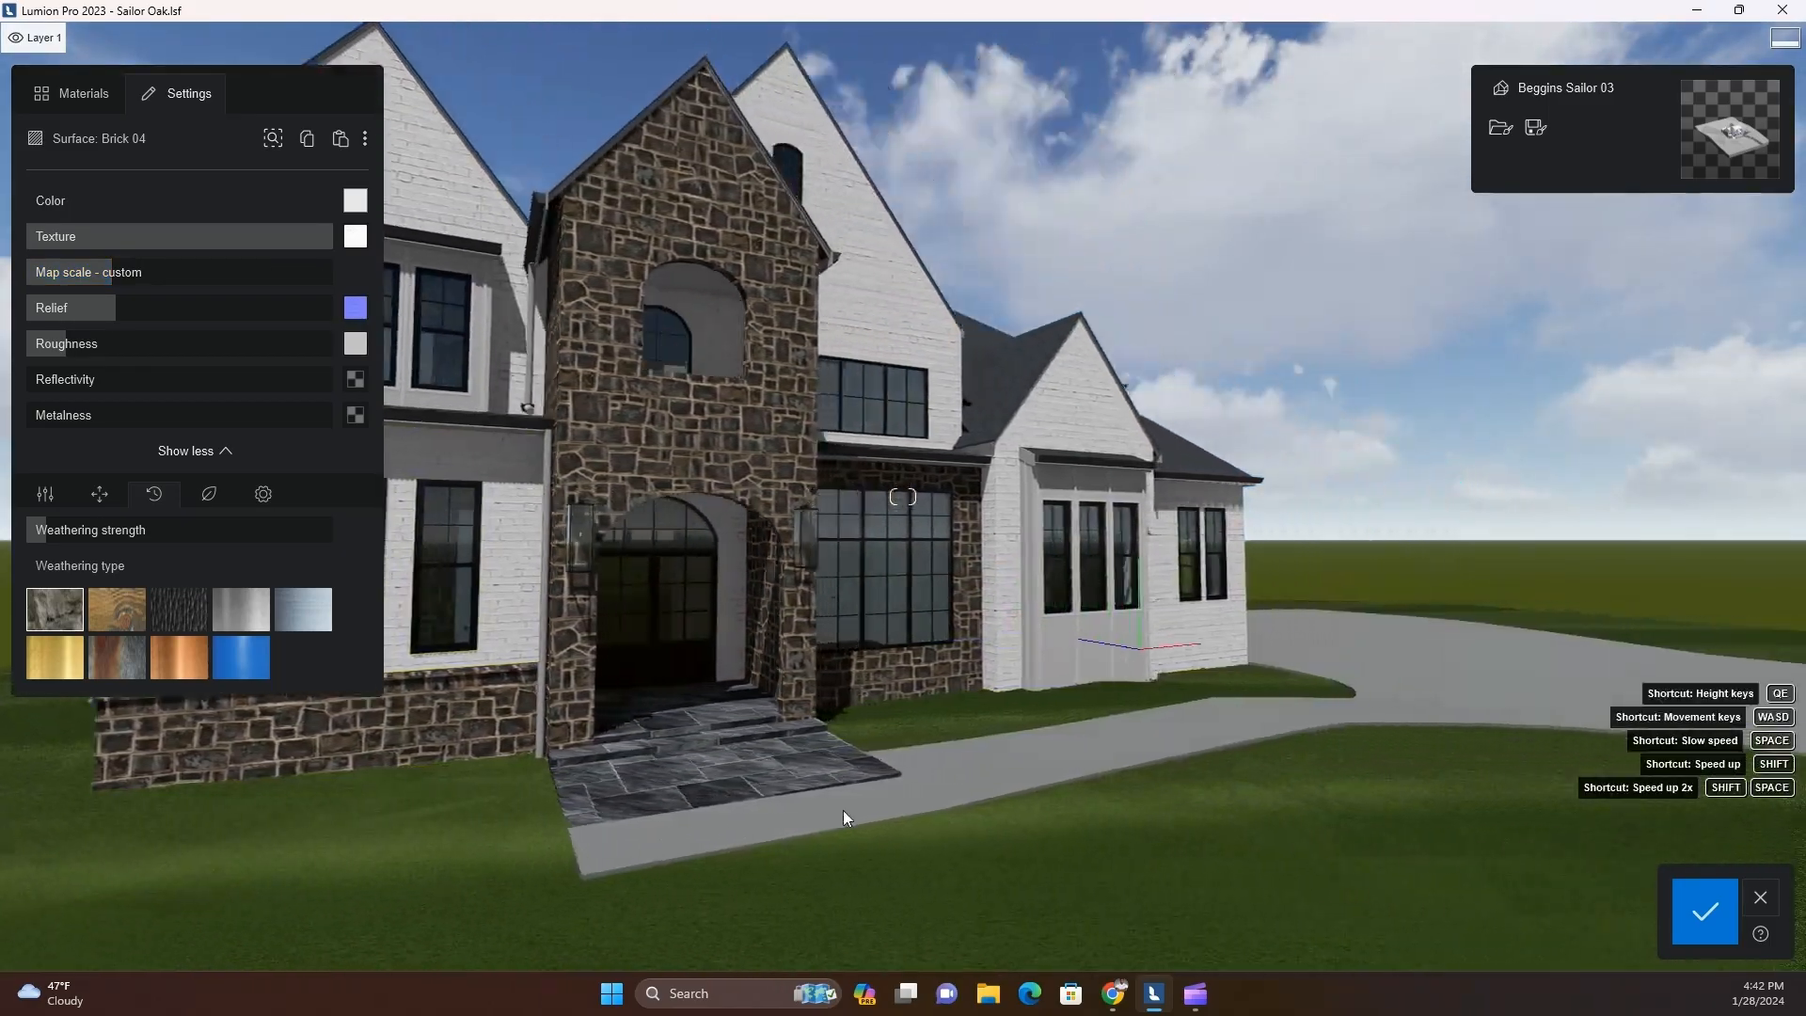
right_drag(842, 810, 901, 588)
key(w)
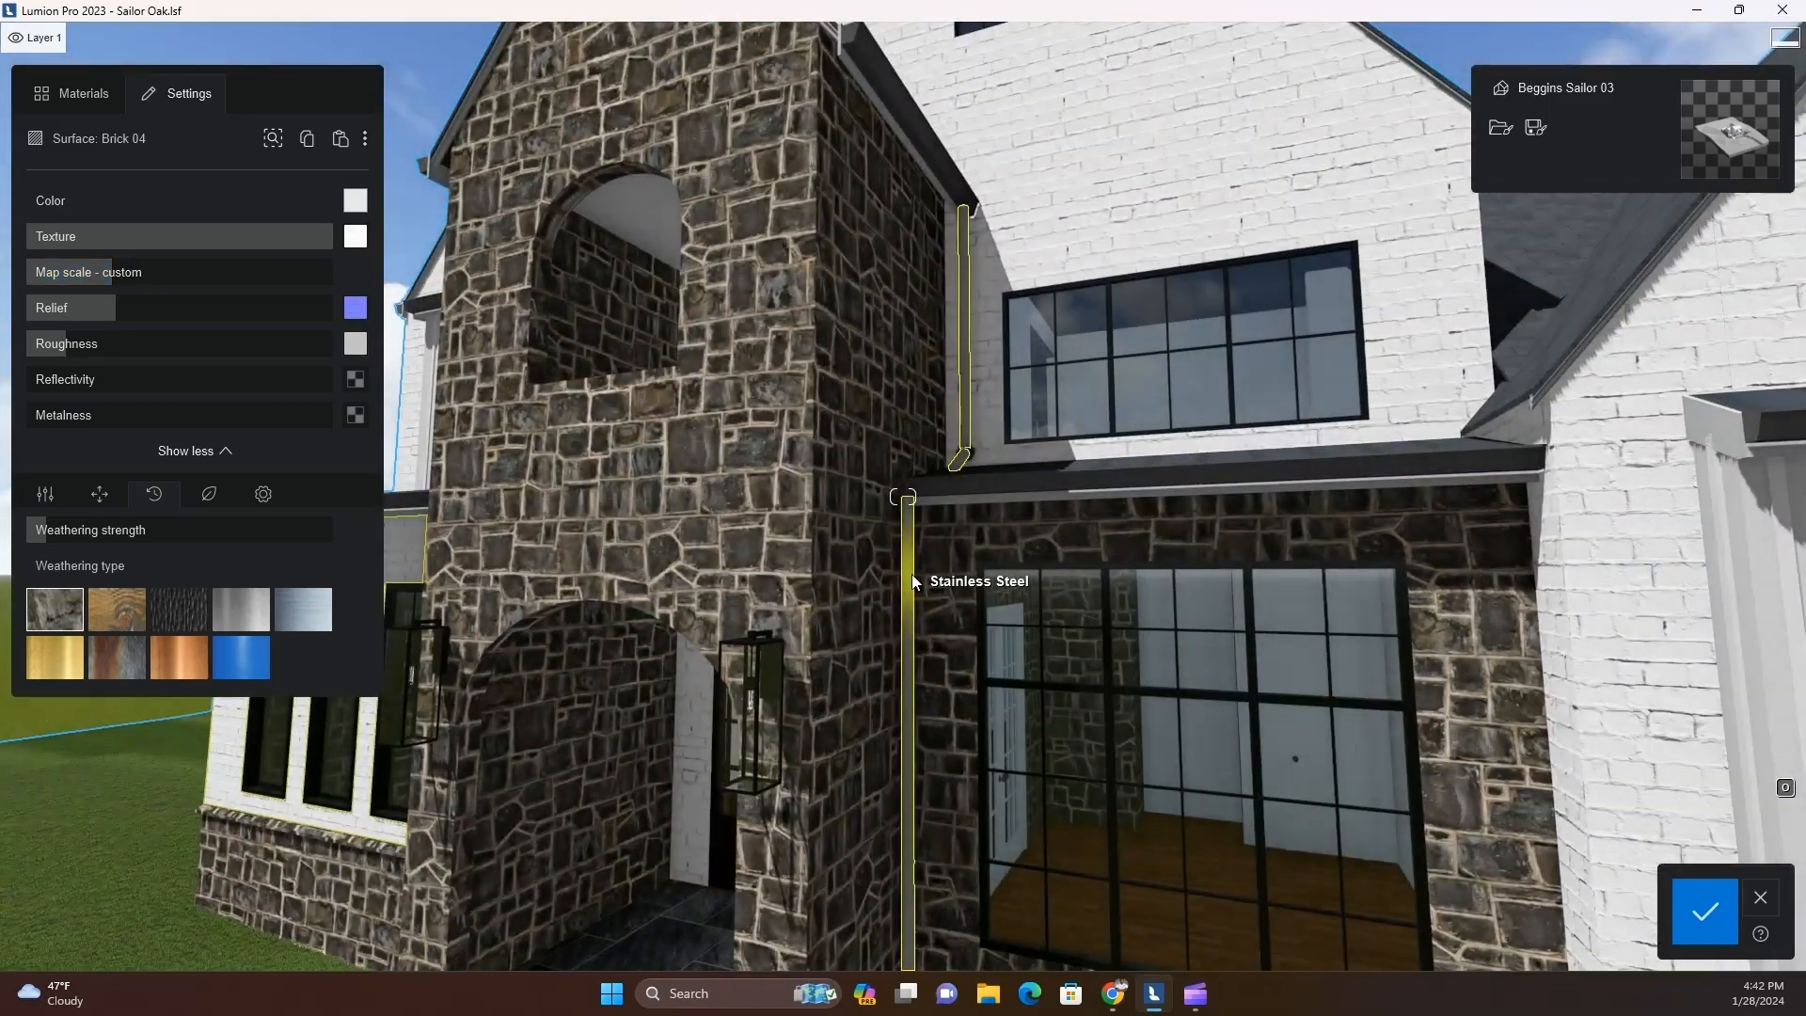
click(905, 602)
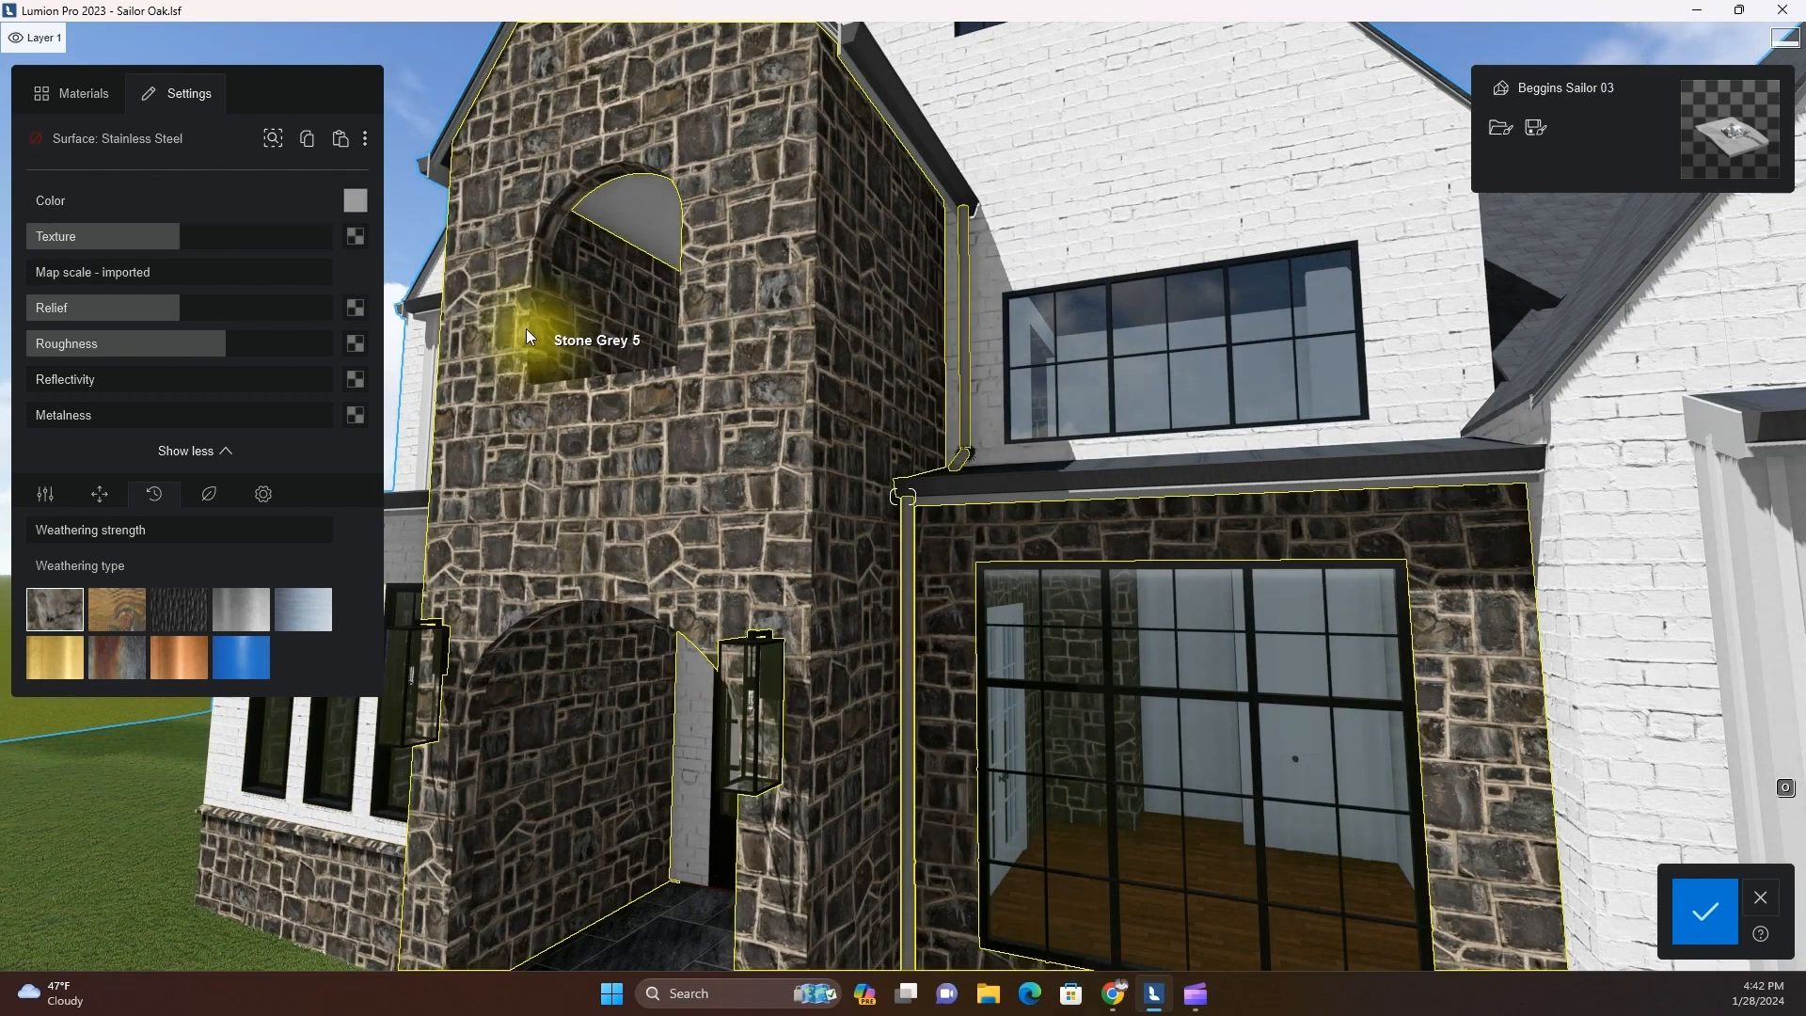
click(83, 93)
click(55, 440)
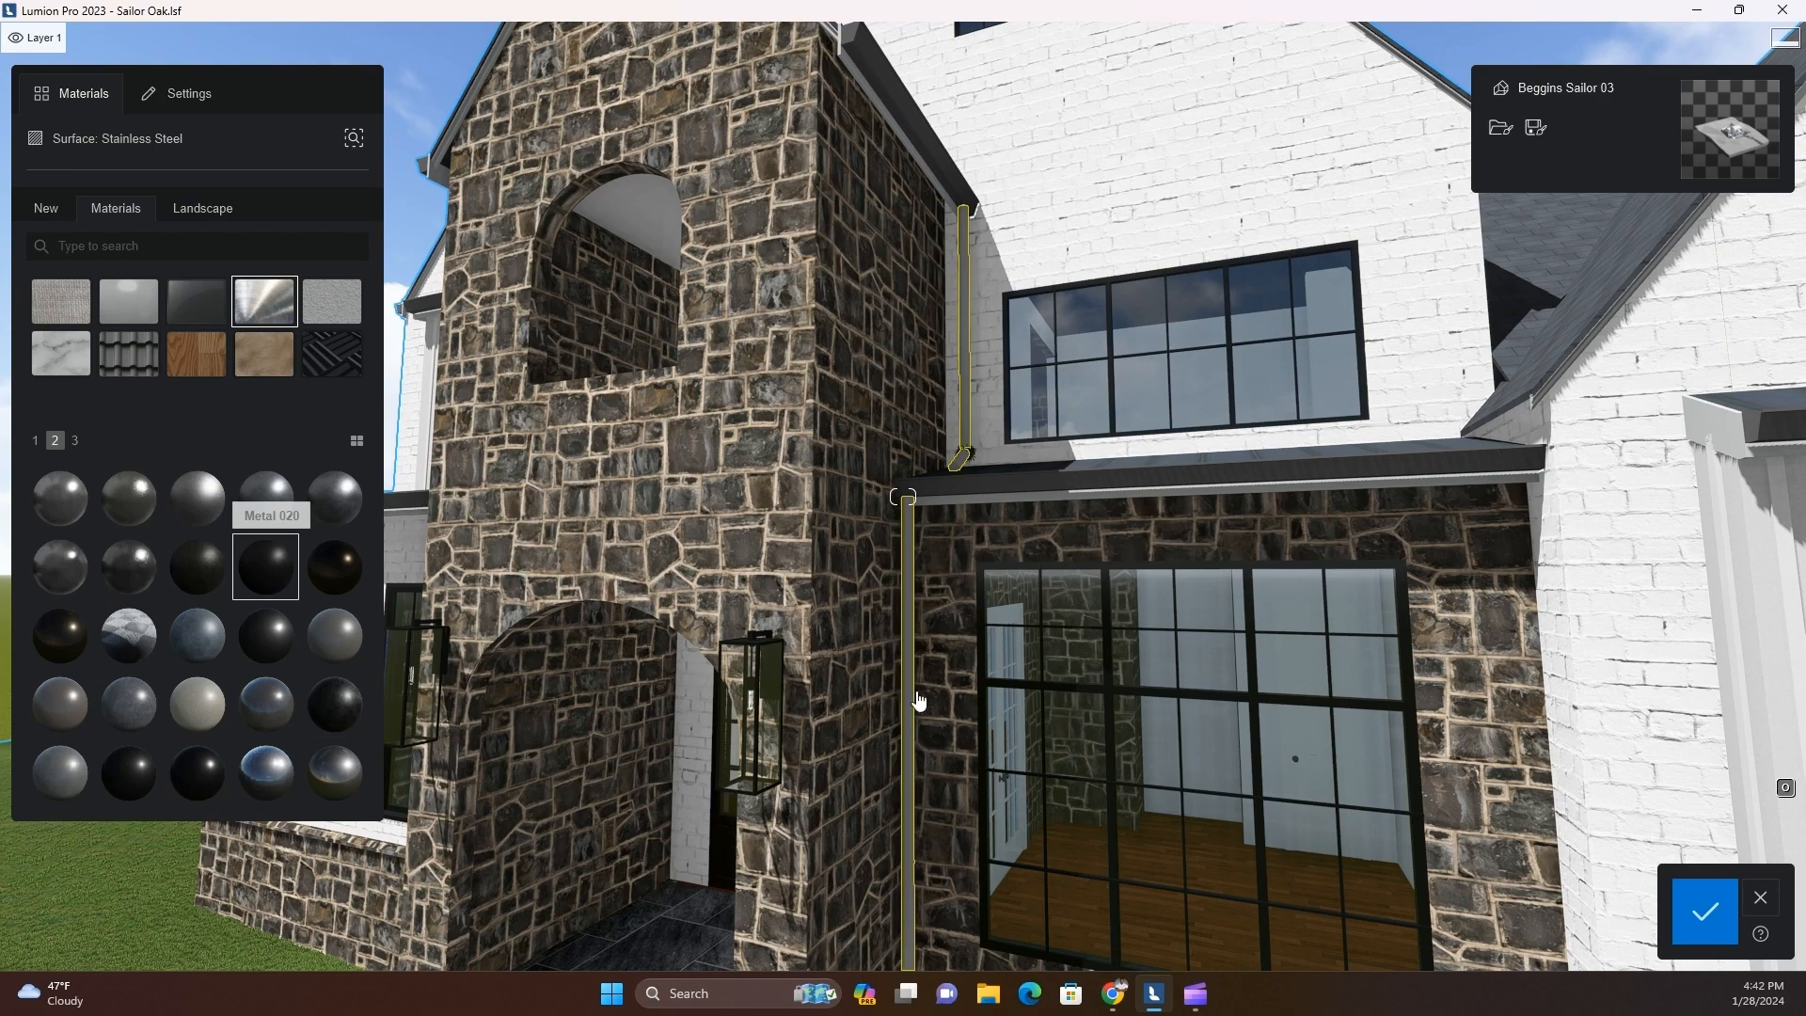
Copy the black metal from the downspout and paste it onto the grey gutter above the large front window
key(w)
right_drag(931, 686, 699, 705)
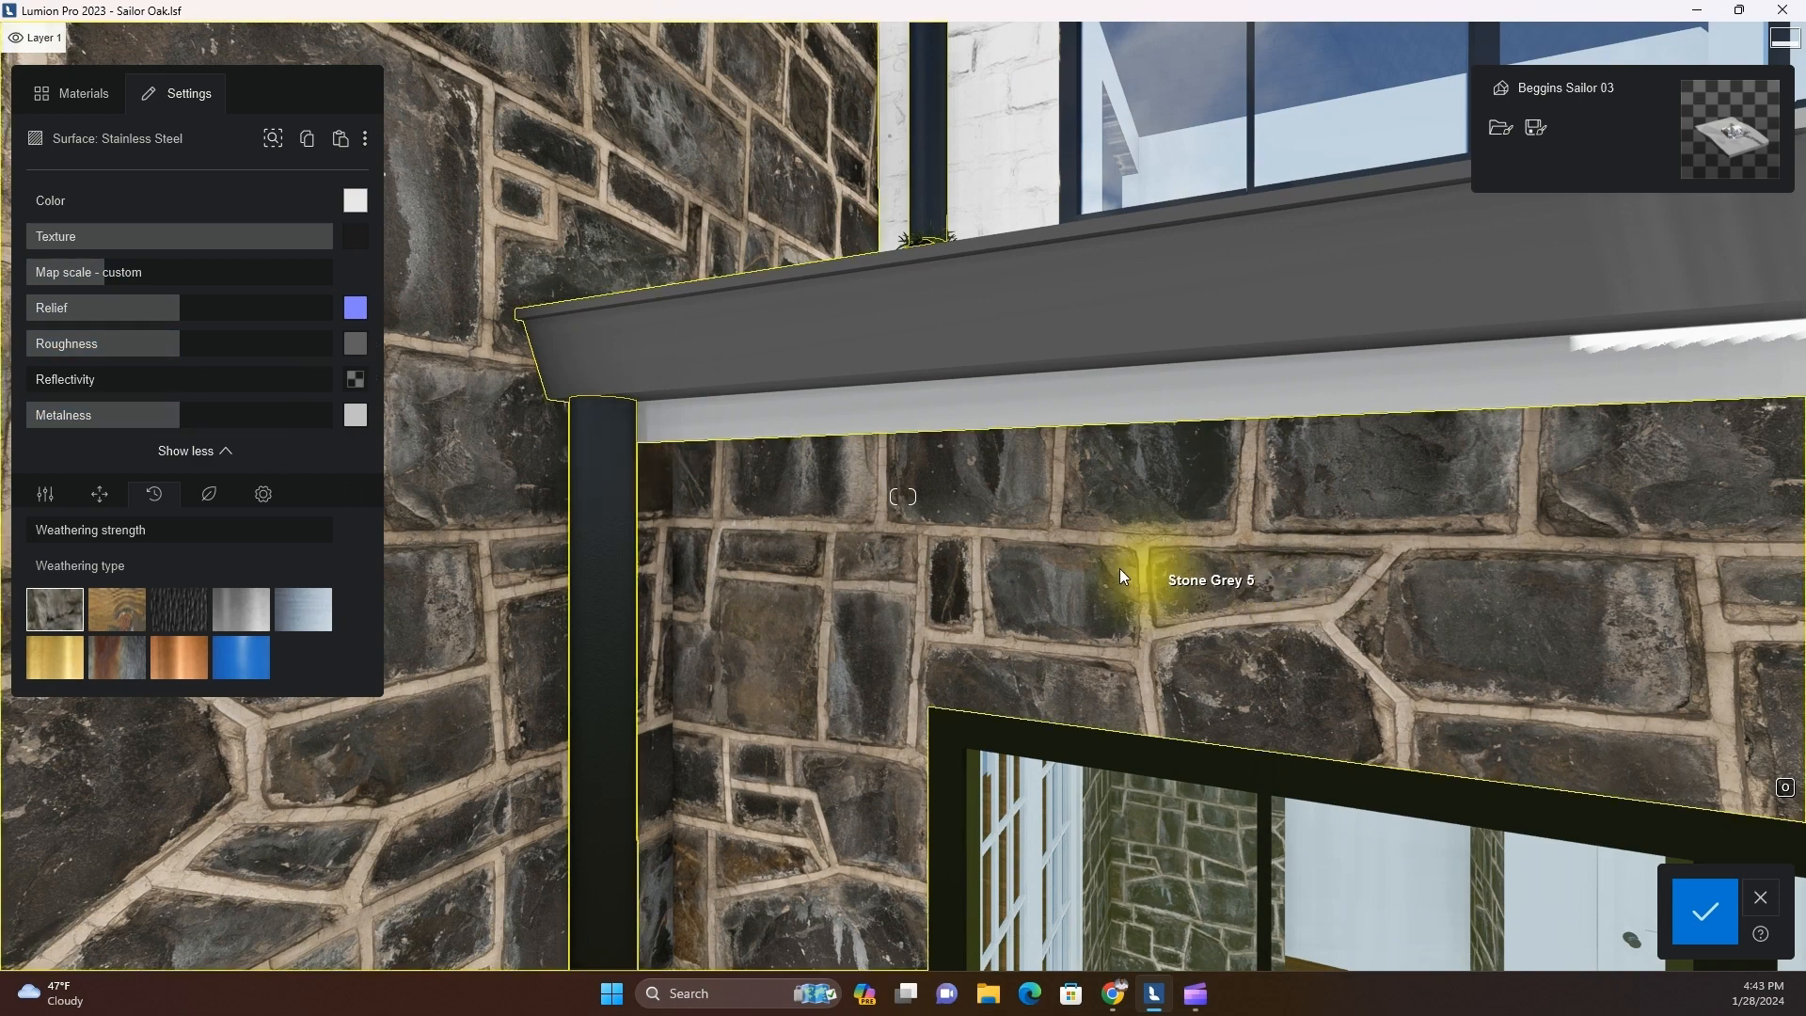
click(830, 344)
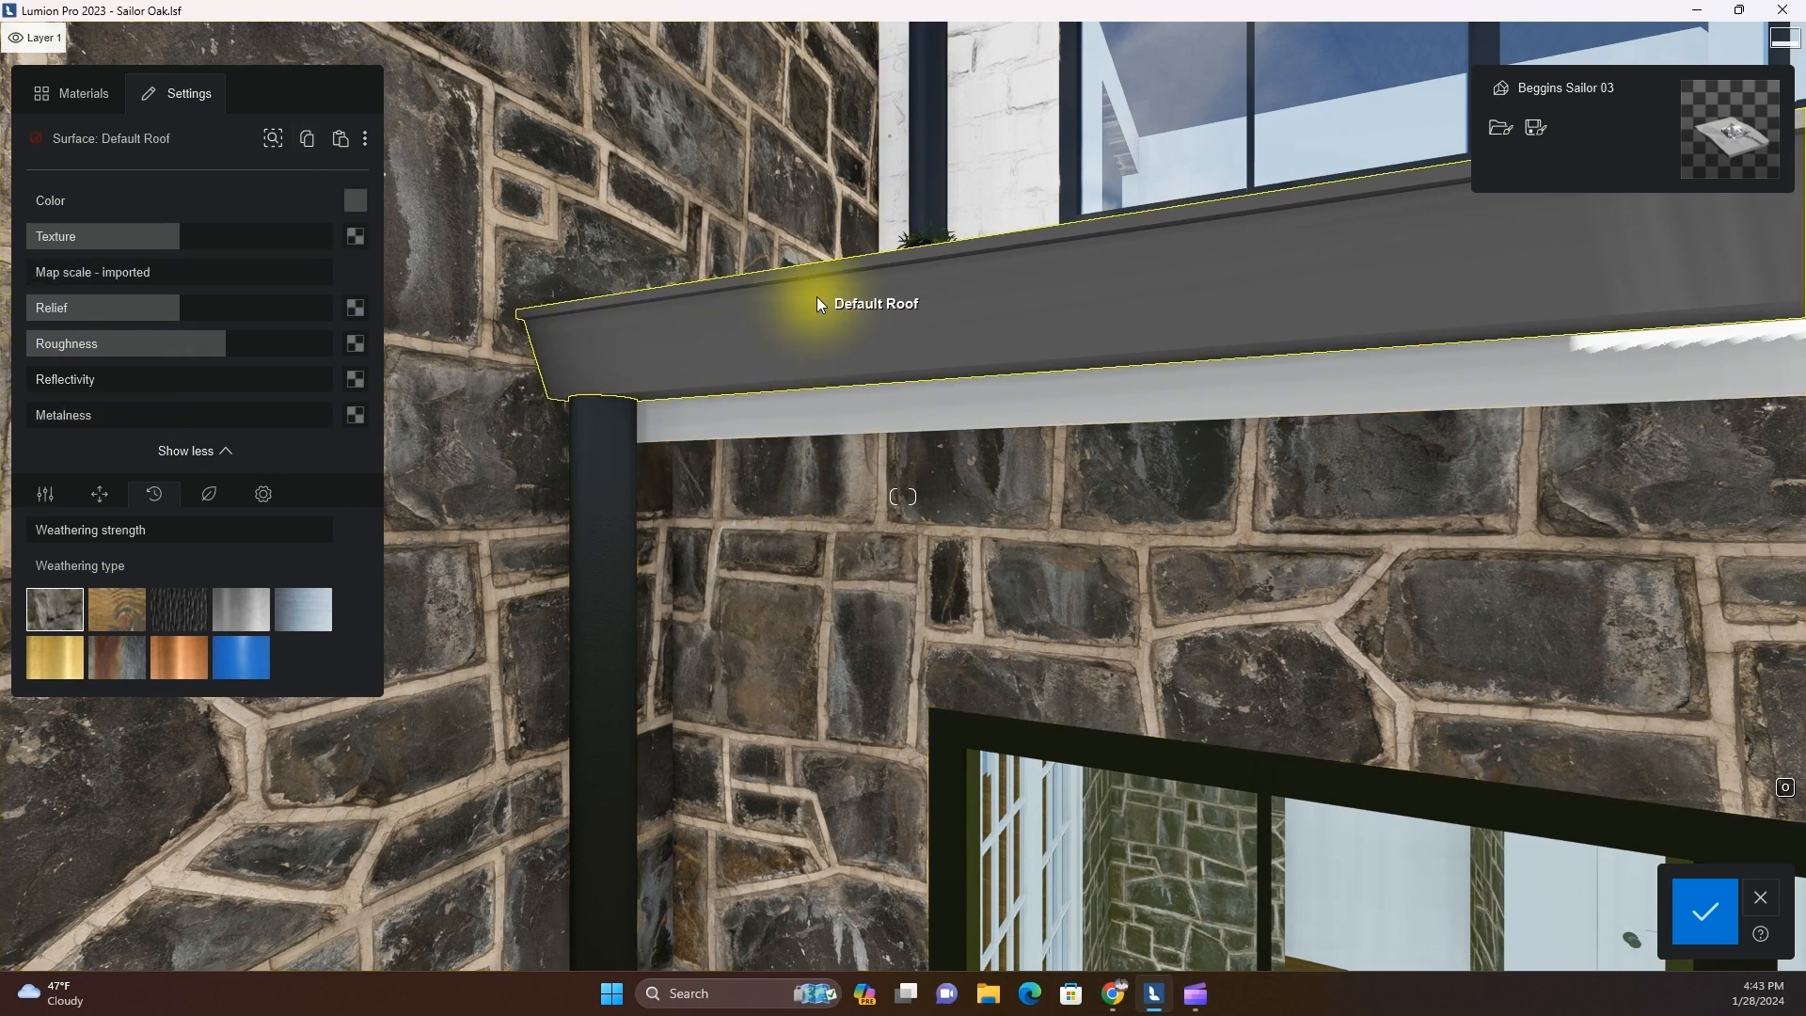
click(341, 139)
key(s)
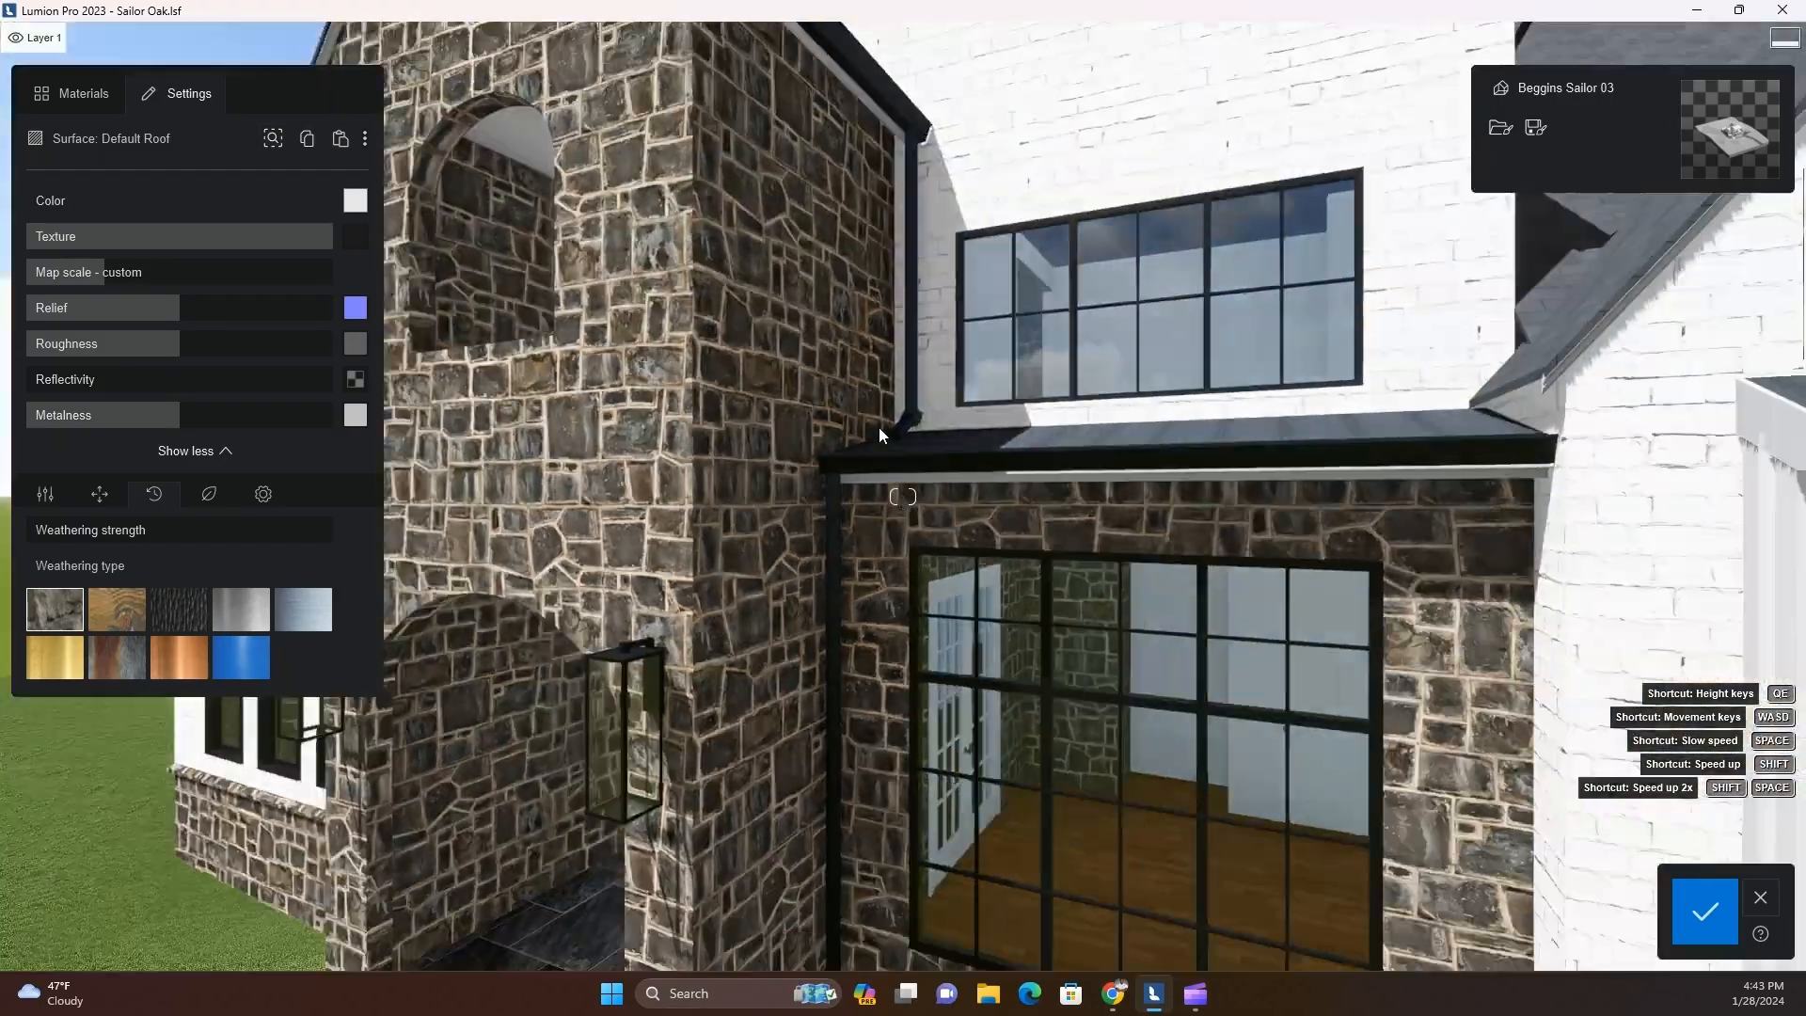
Select the standing seam roof above the large front window, customise its map scale and surface finish, and rotate the texture heading
key(w)
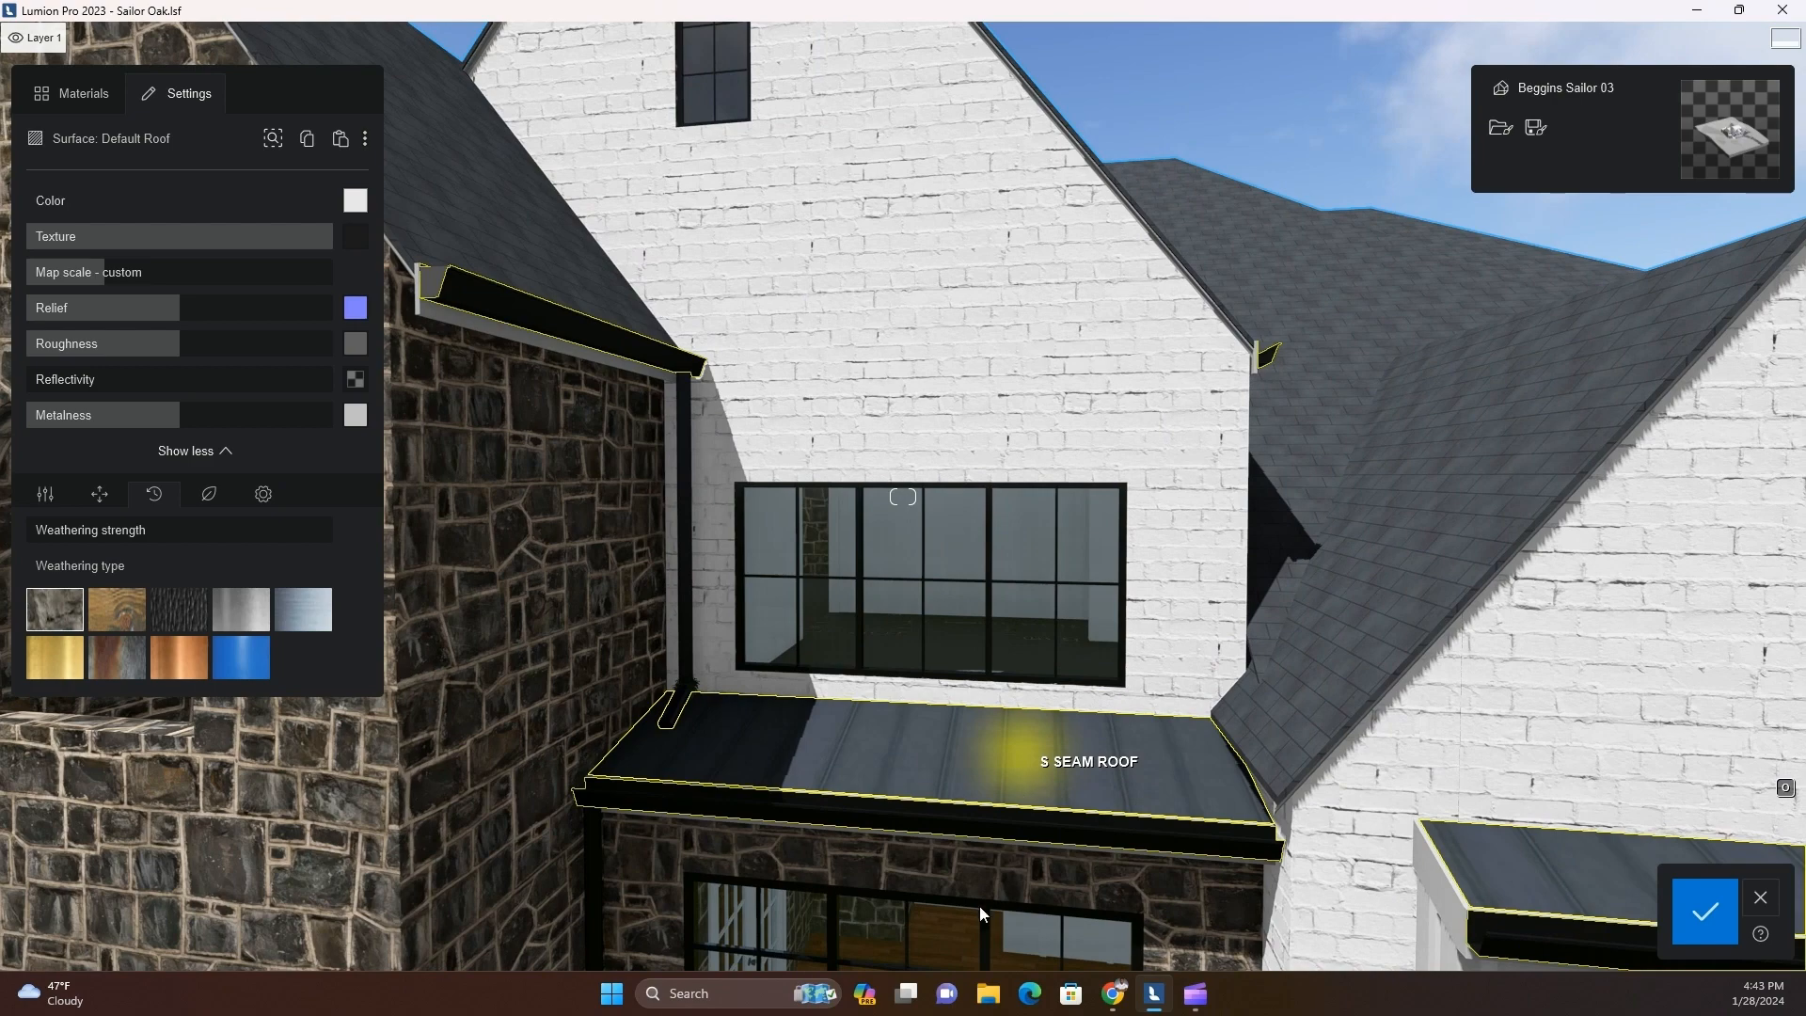
click(1020, 757)
scroll(916, 822, up, 2)
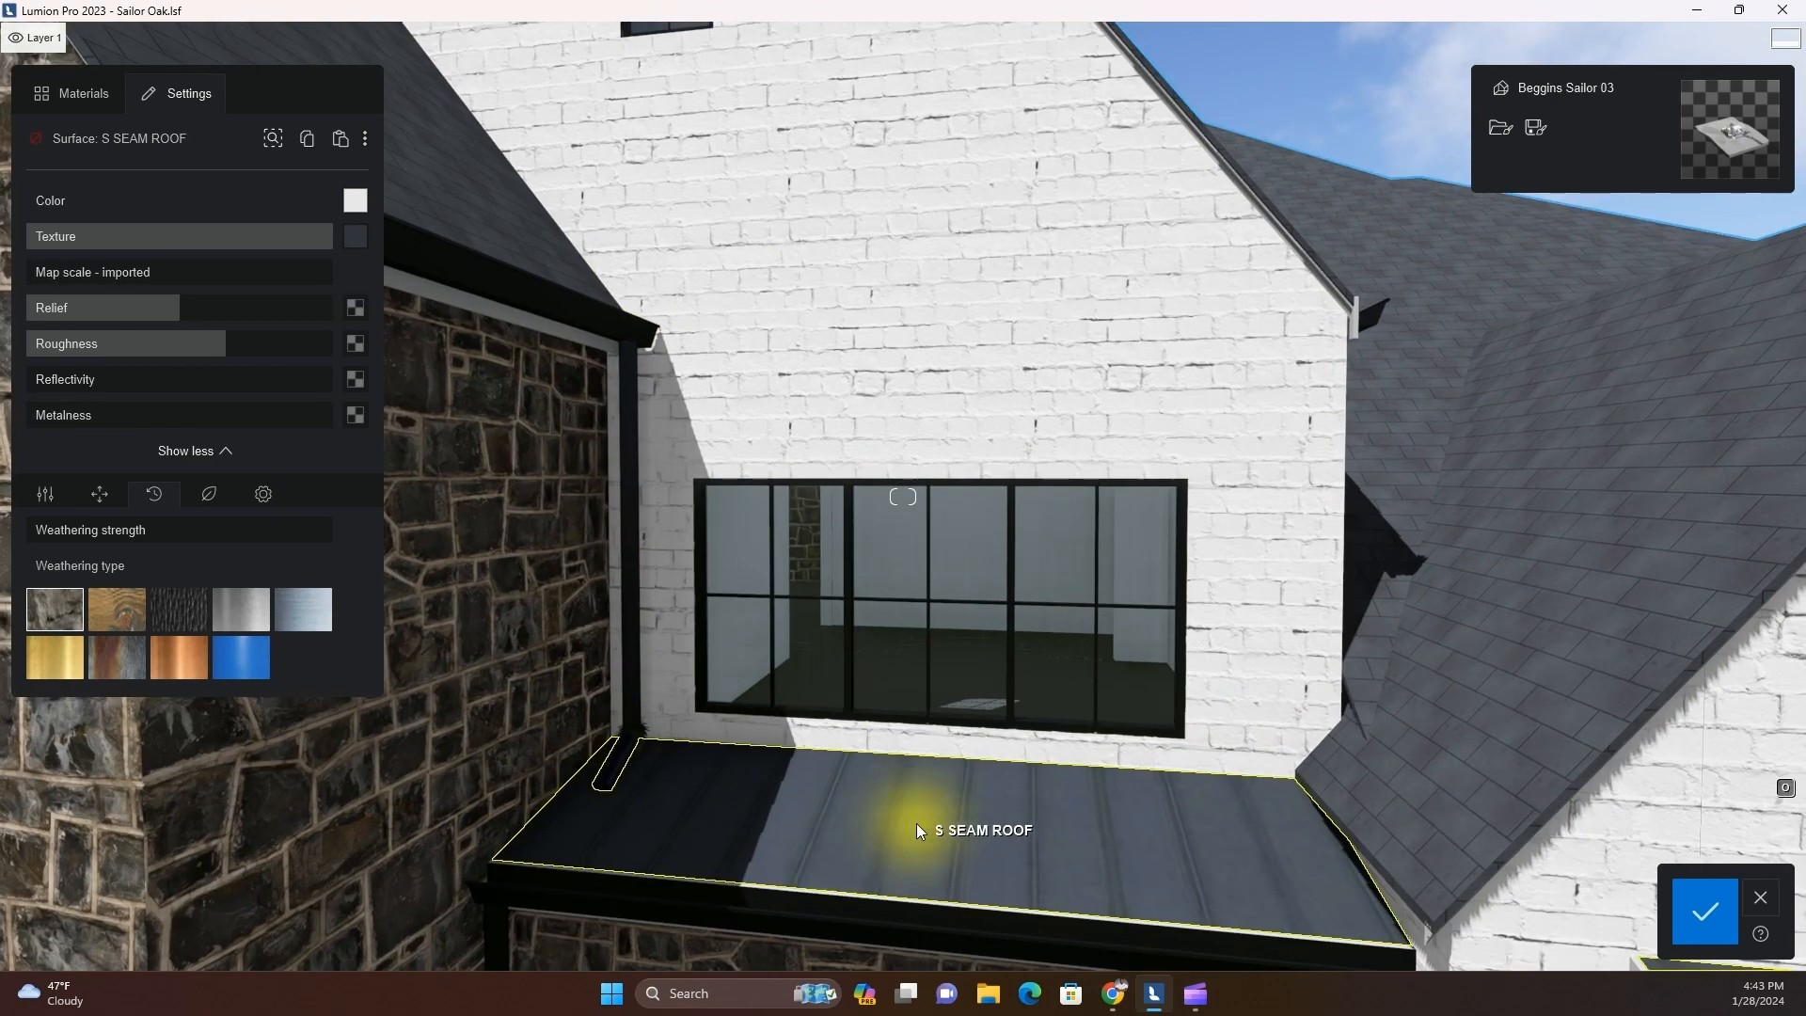
drag(29, 385, 104, 385)
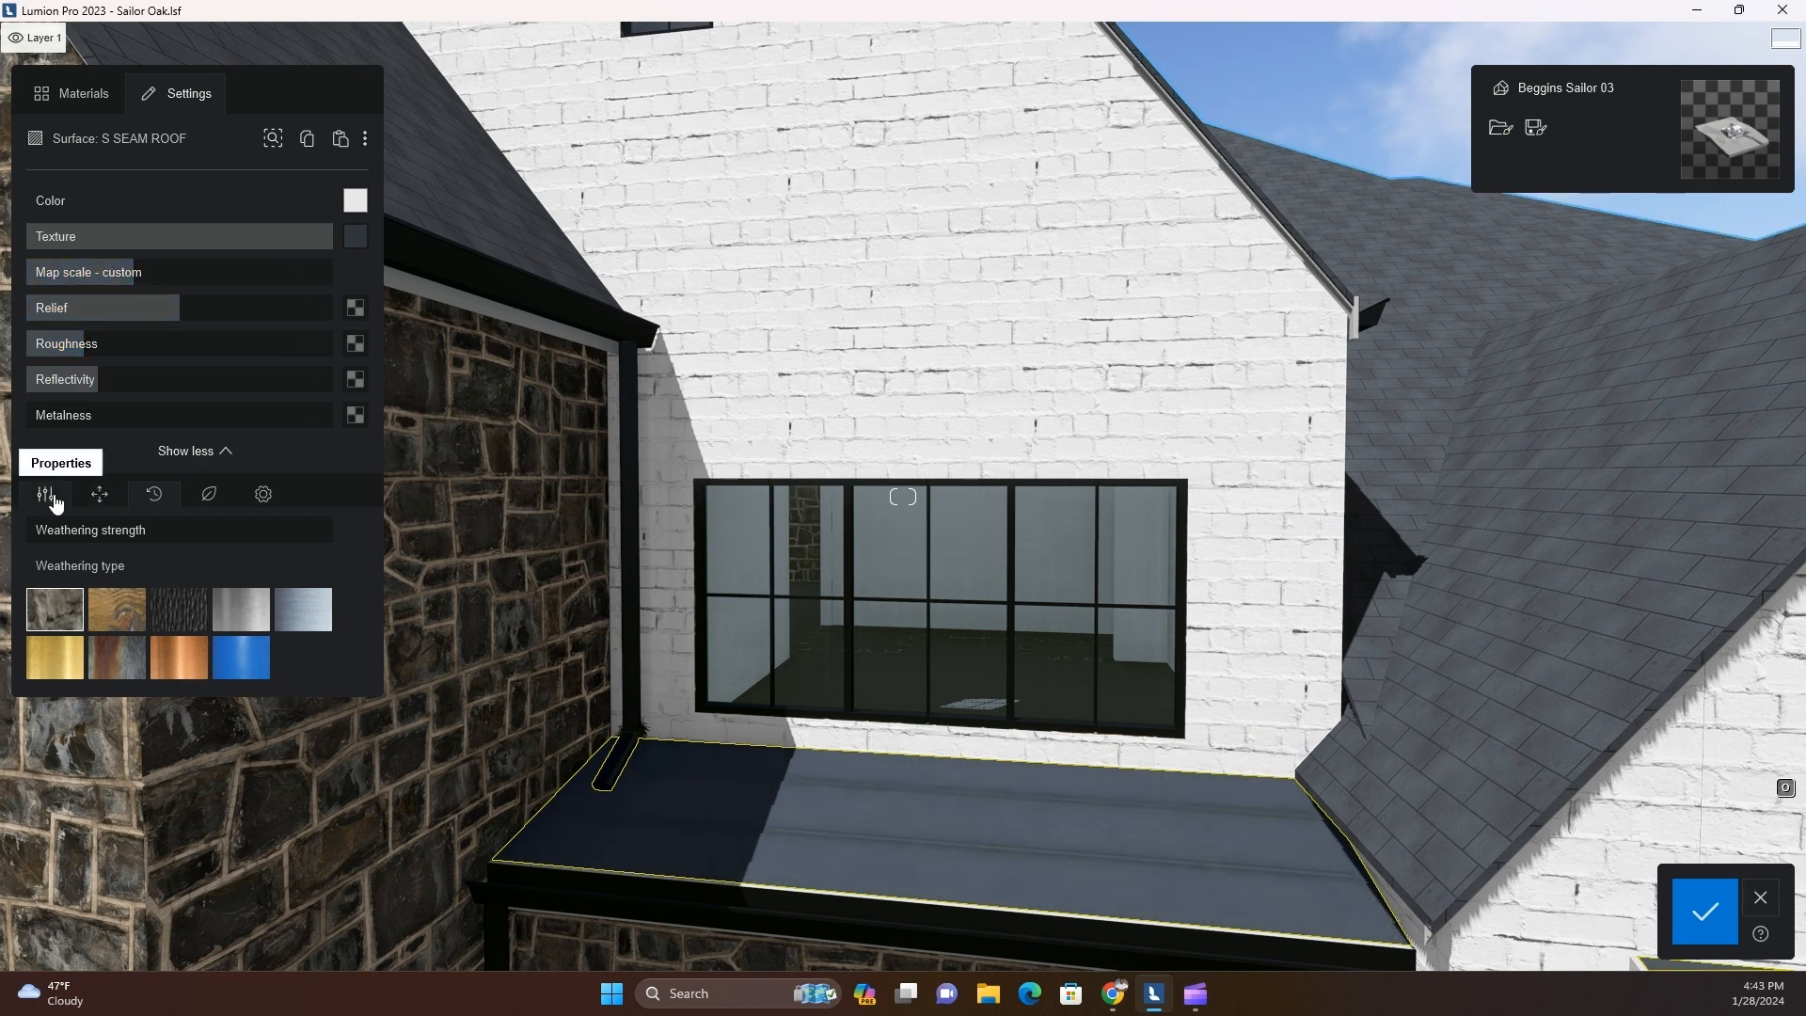
click(99, 496)
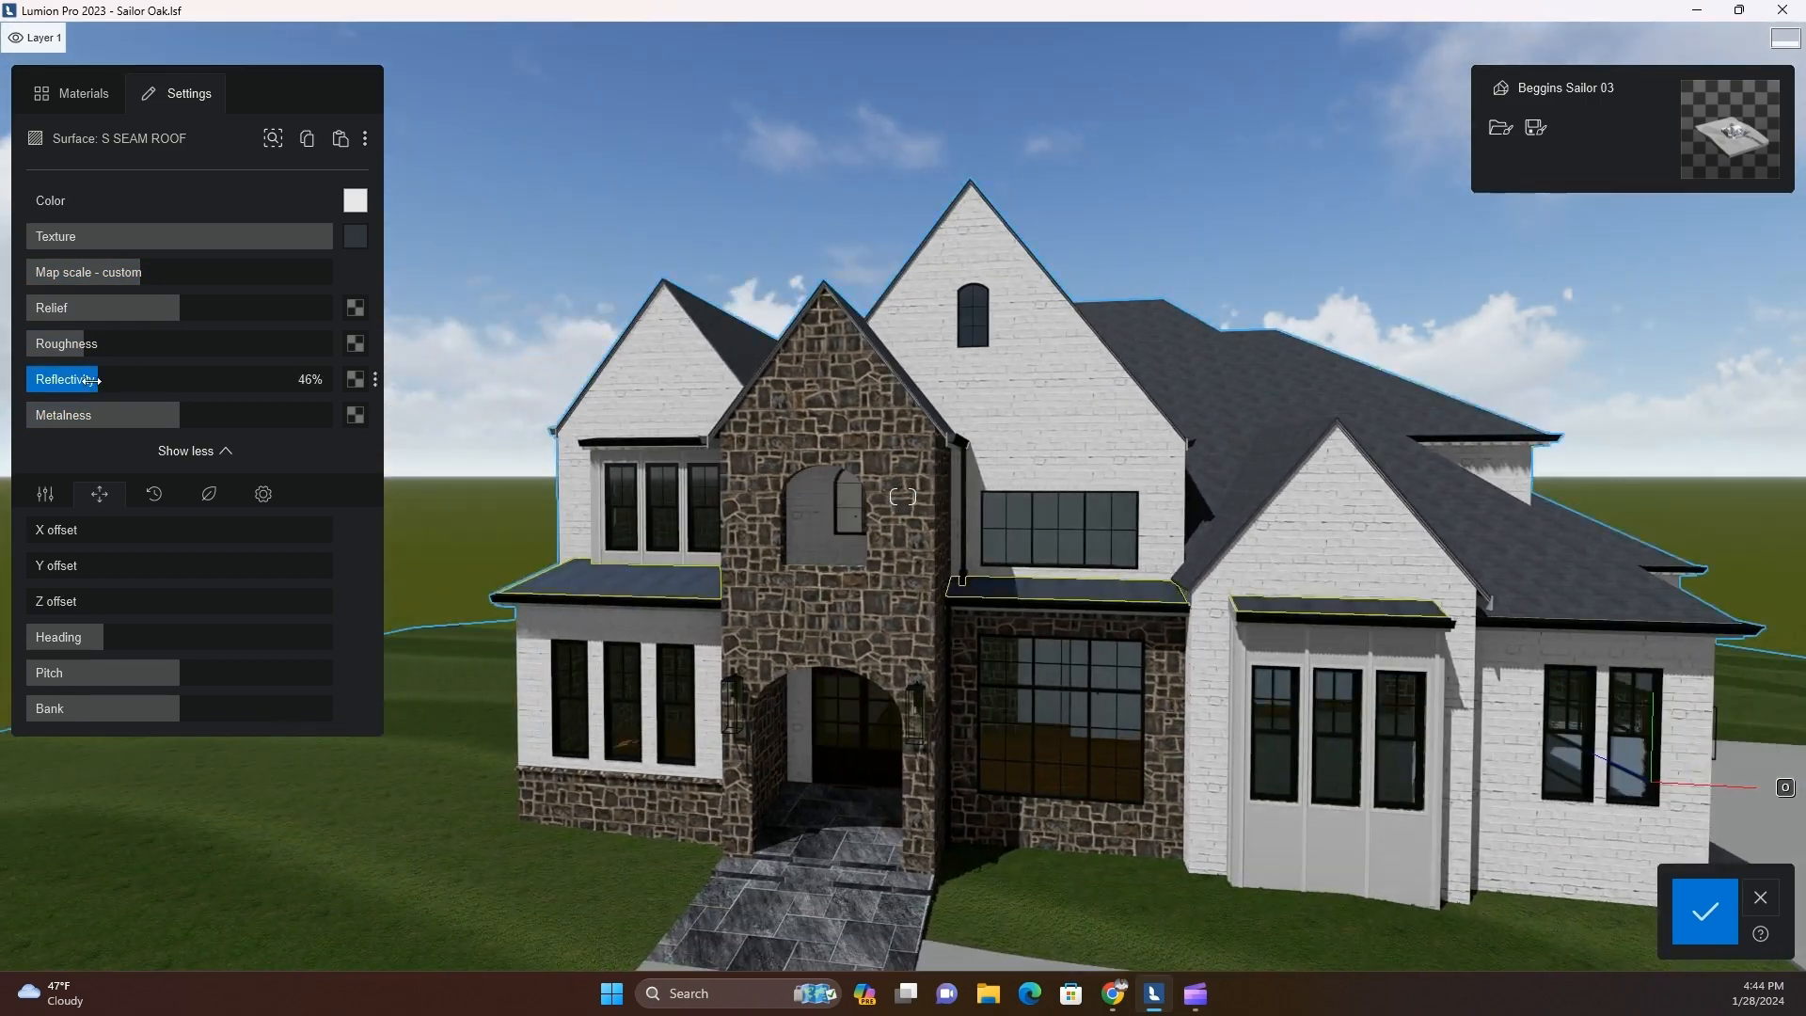
Lower the standing seam roof's reflectivity to near zero and recolour it black with a reduced texture strength
drag(94, 381, 52, 384)
click(356, 200)
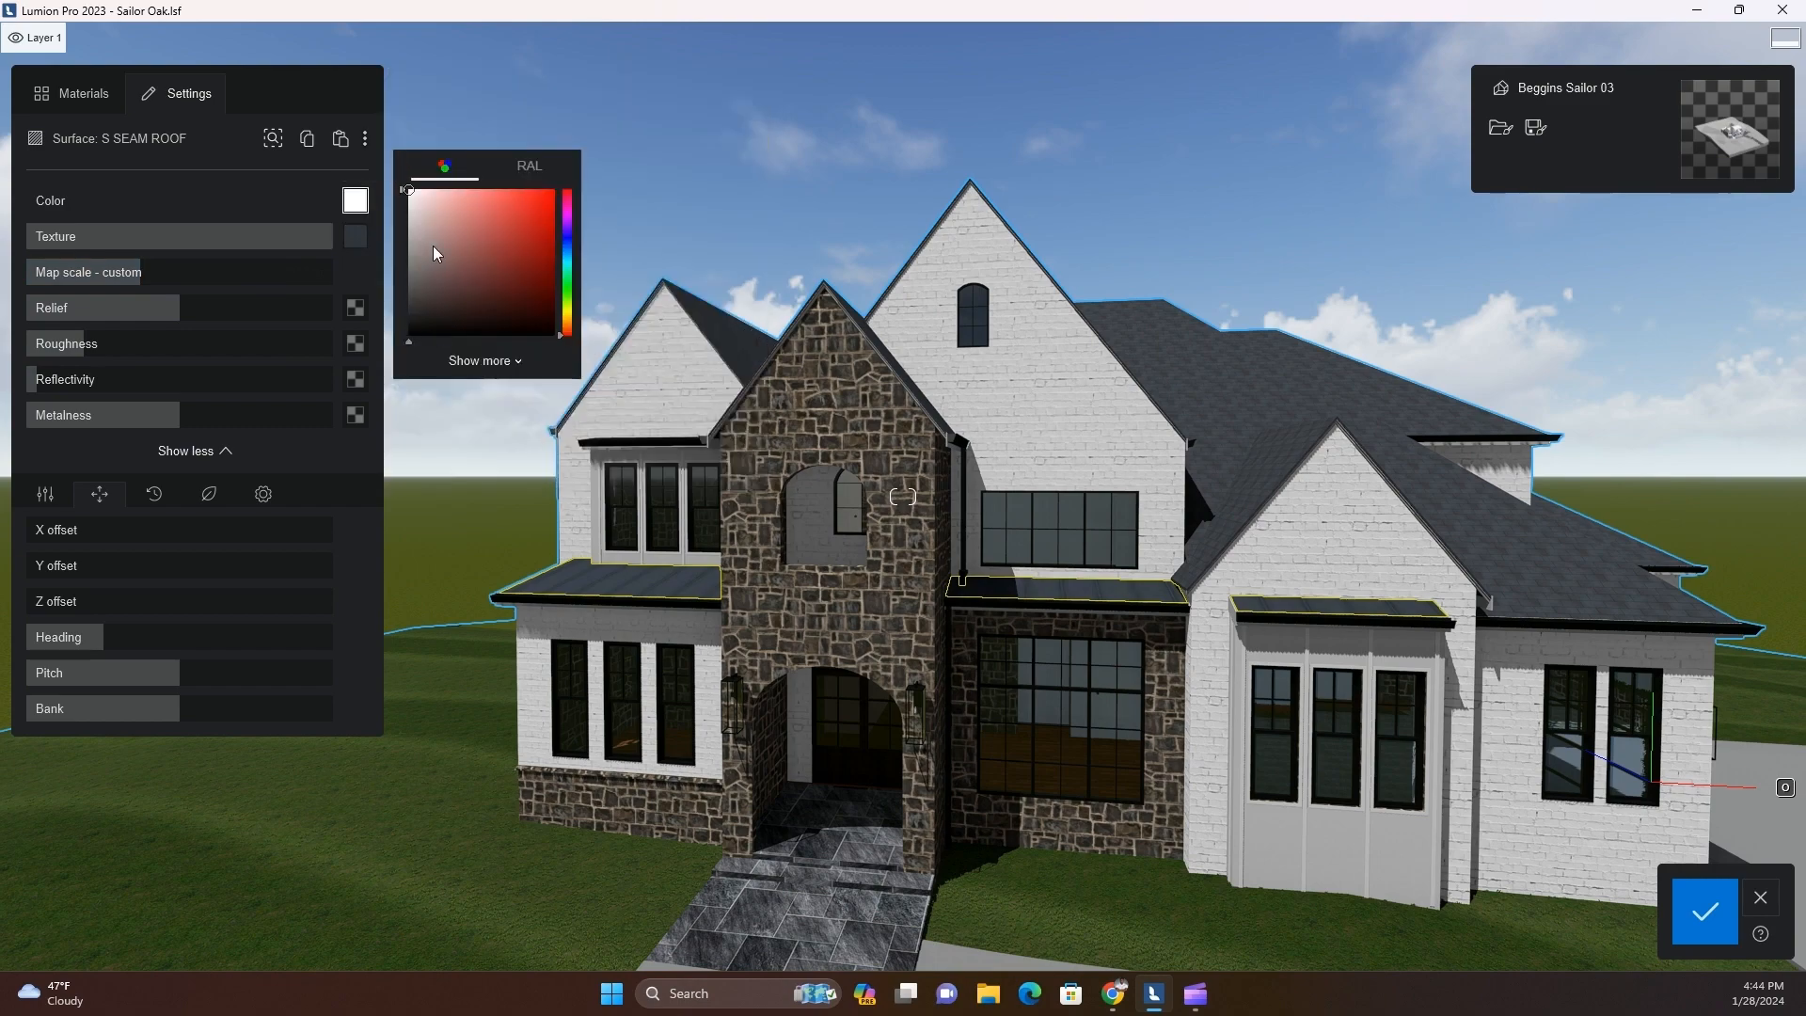
drag(323, 247, 221, 236)
Select the stucco panels around the front bay window and apply a green plastic from the material library
scroll(1078, 625, up, 5)
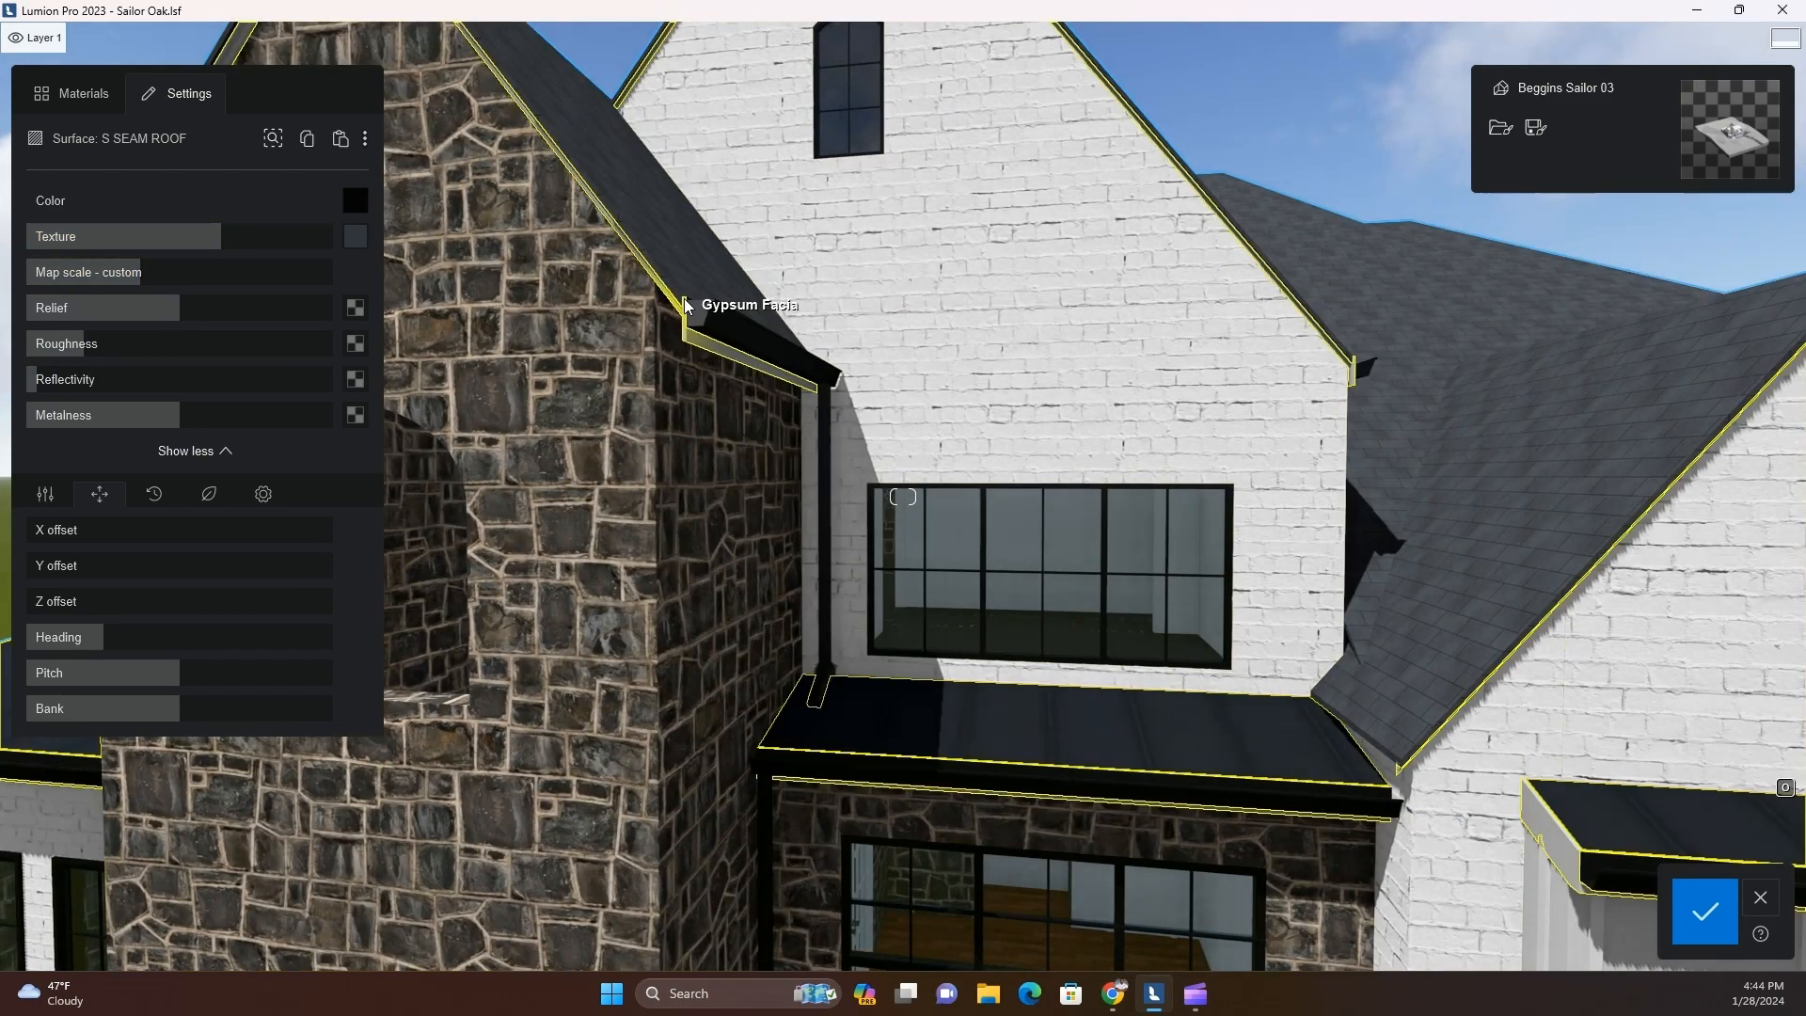
scroll(976, 654, down, 5)
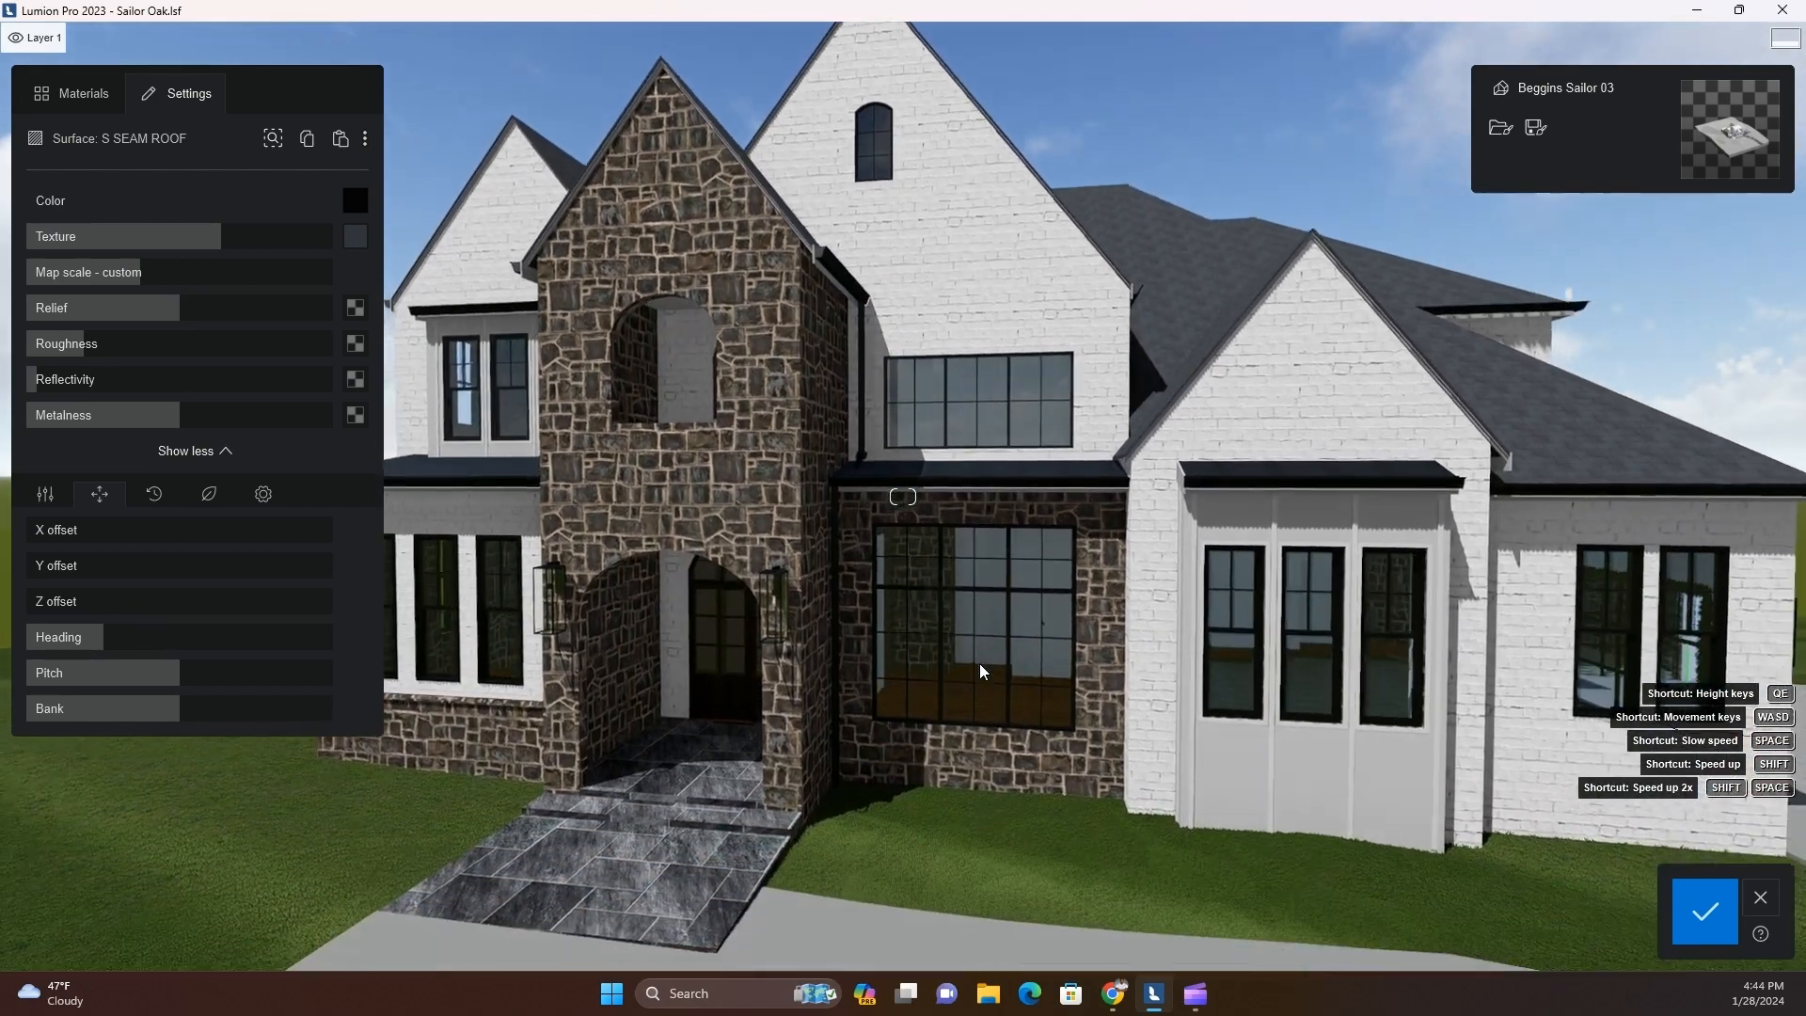
right_drag(979, 664, 1109, 732)
key(d)
click(1101, 729)
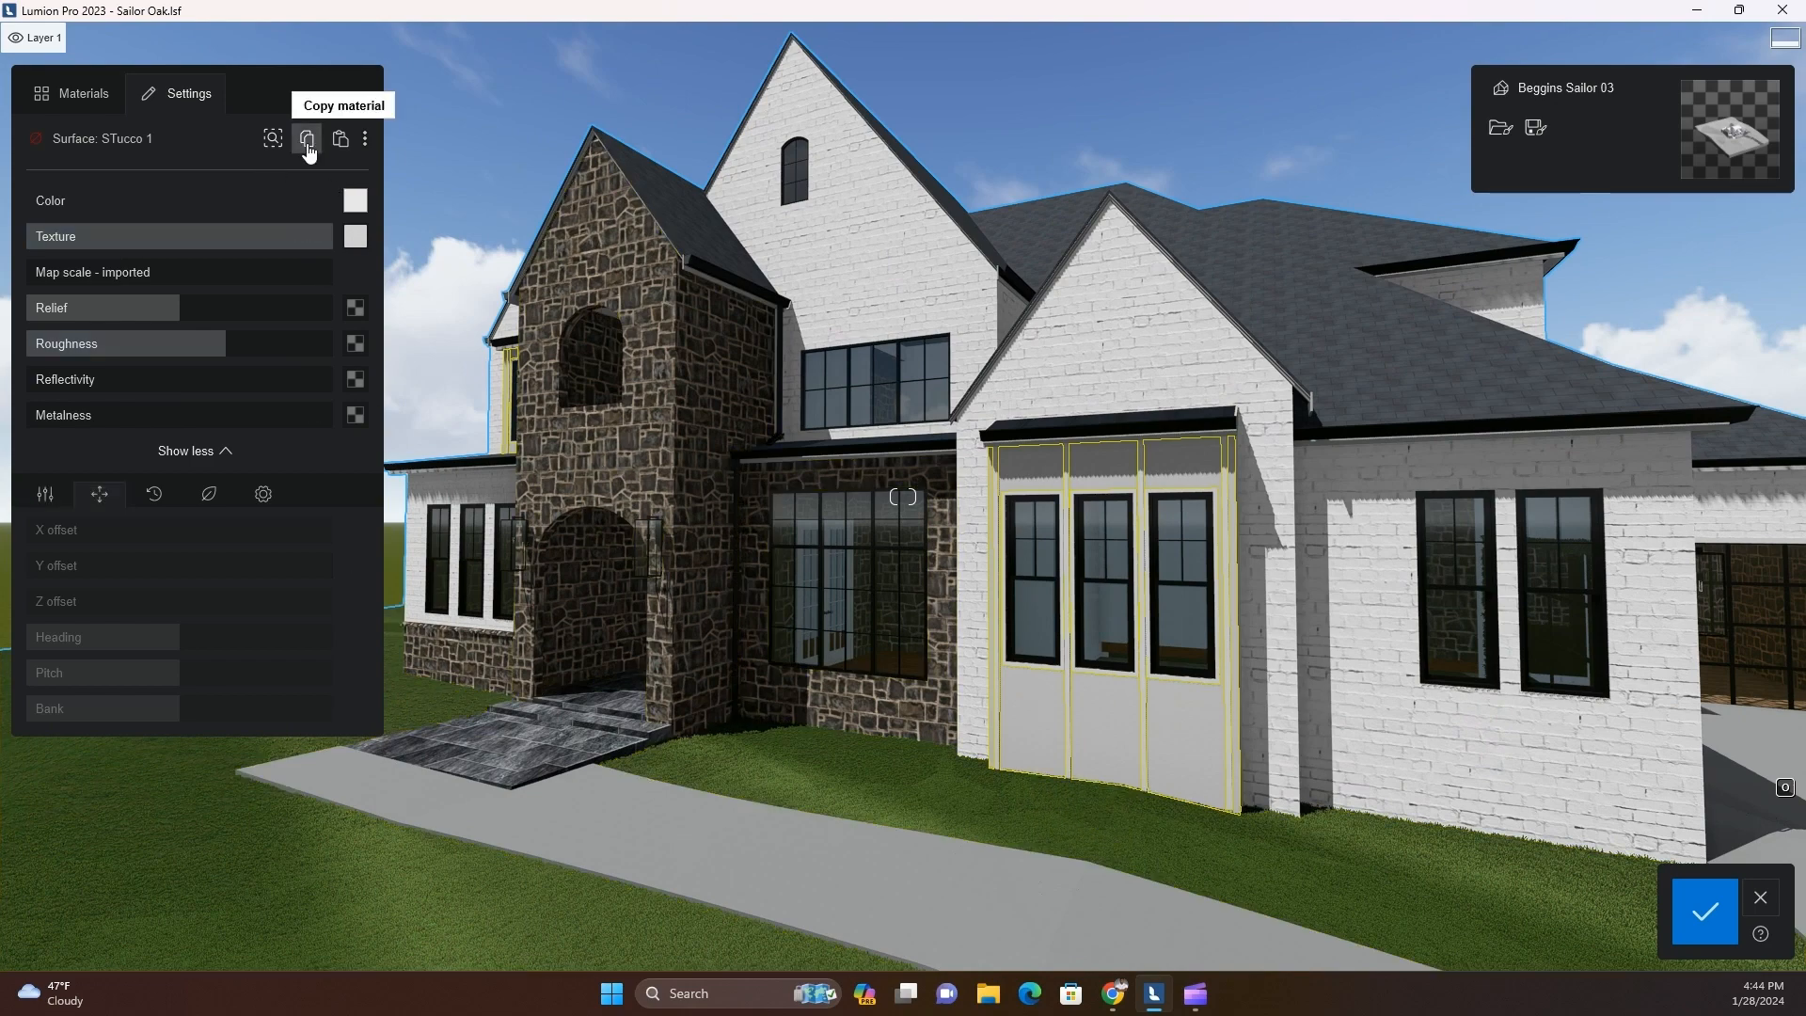
click(70, 93)
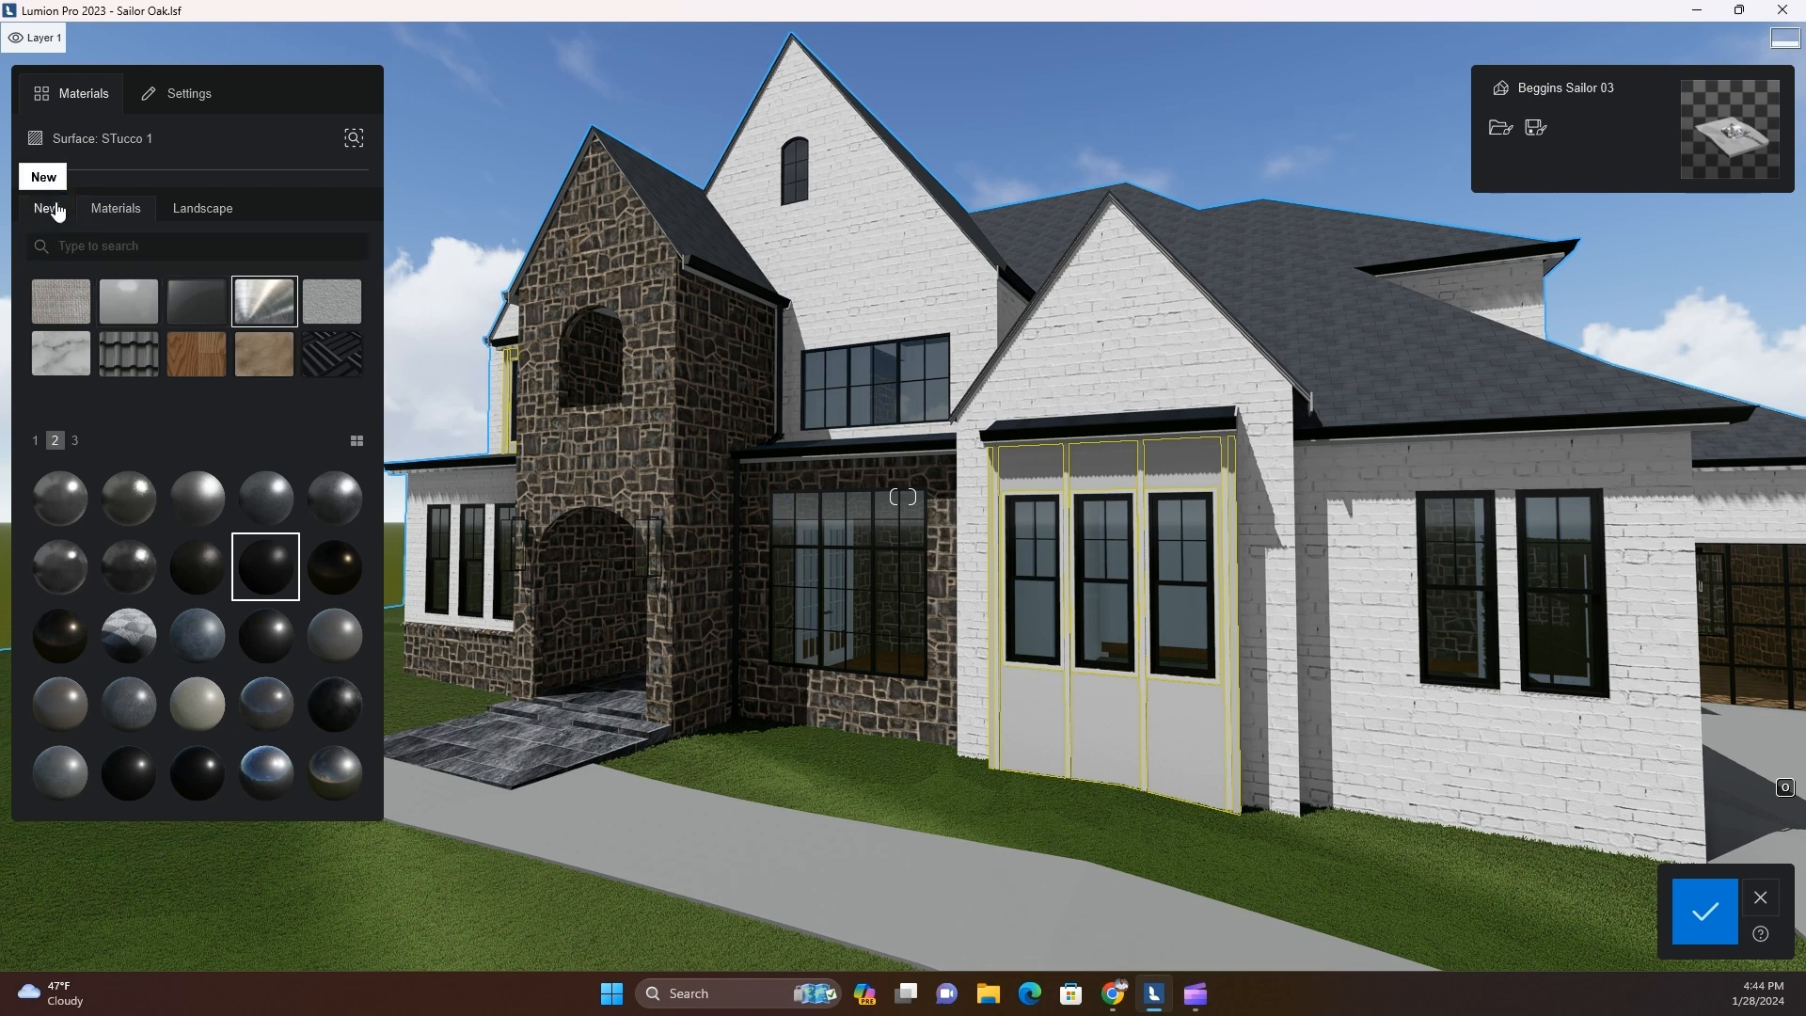
click(125, 307)
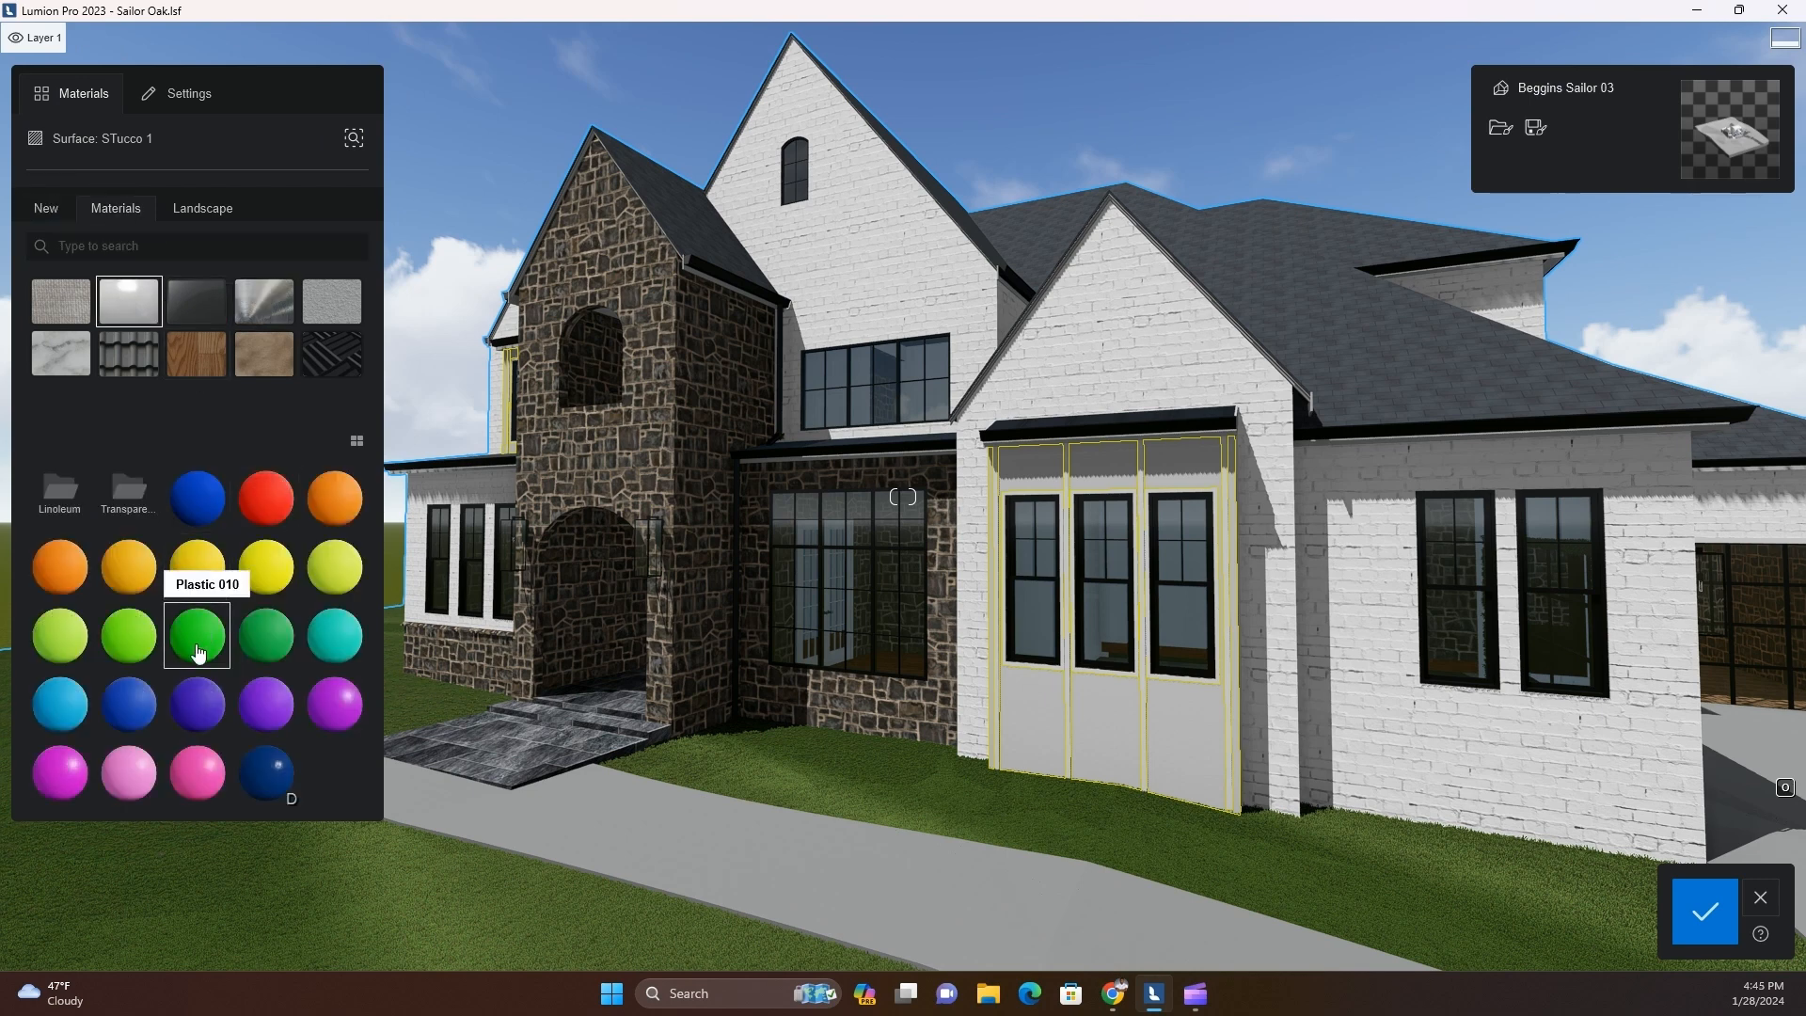
click(334, 314)
click(196, 498)
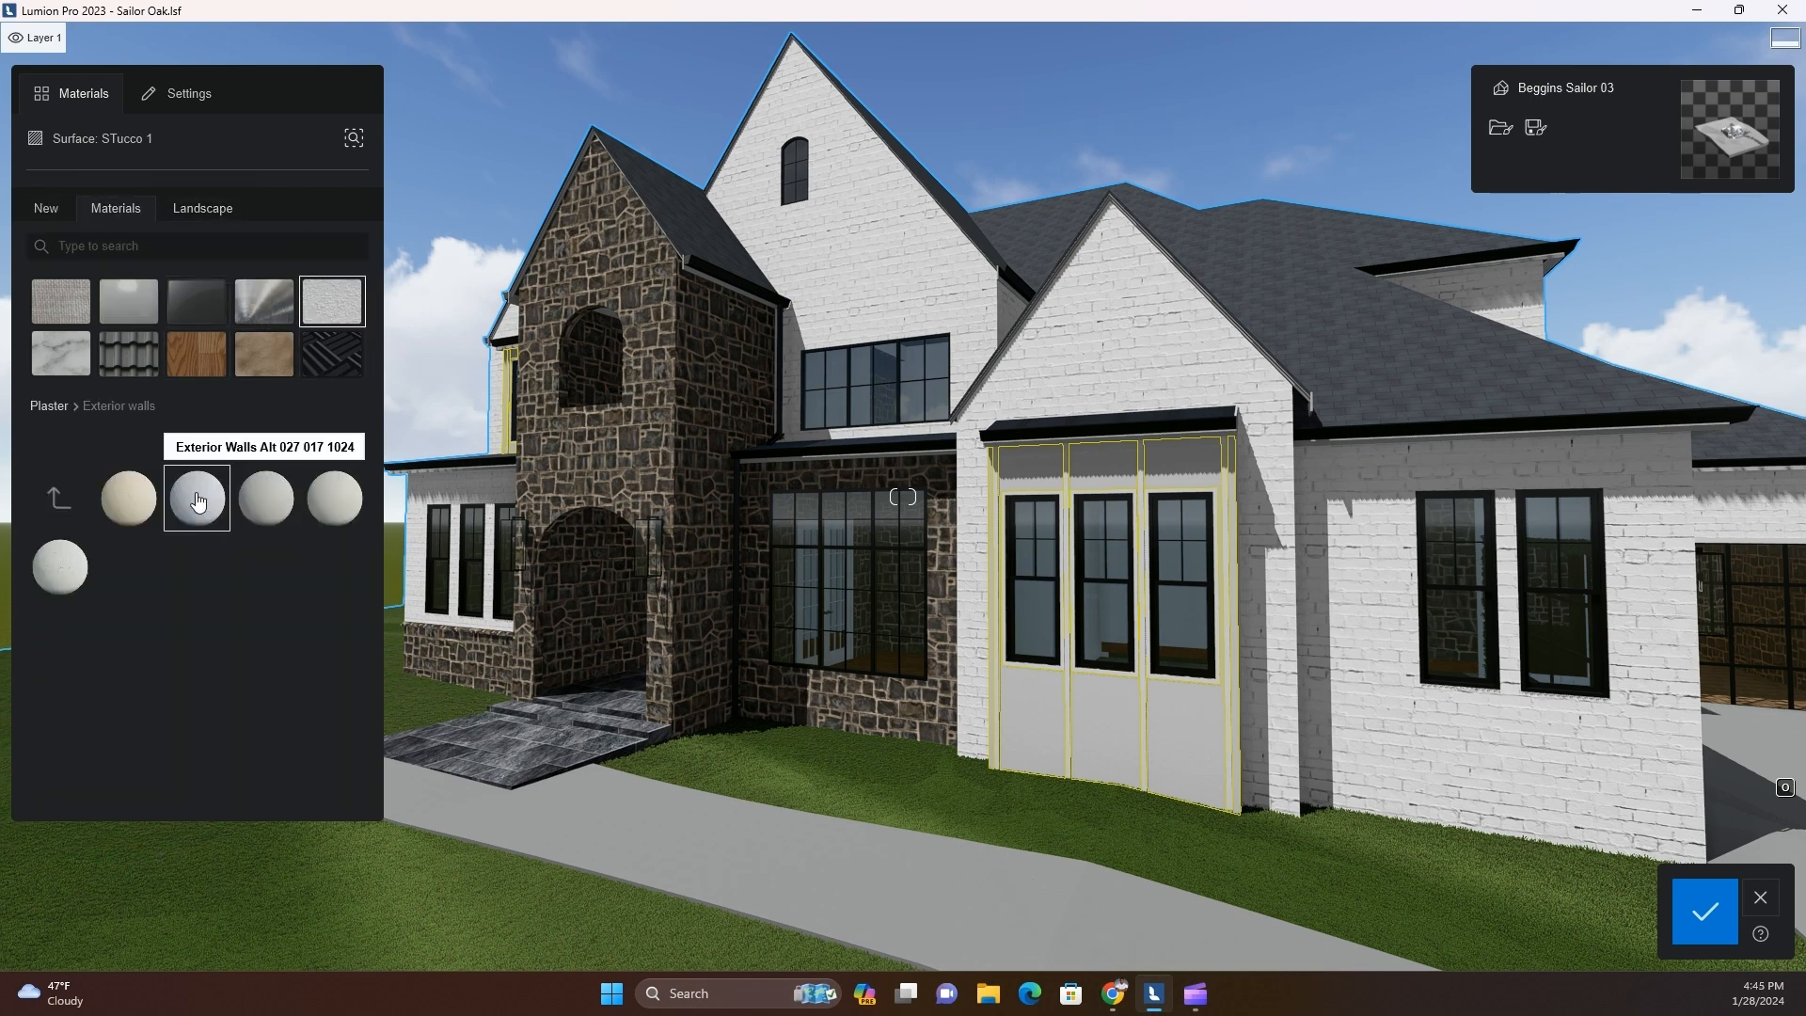
click(128, 300)
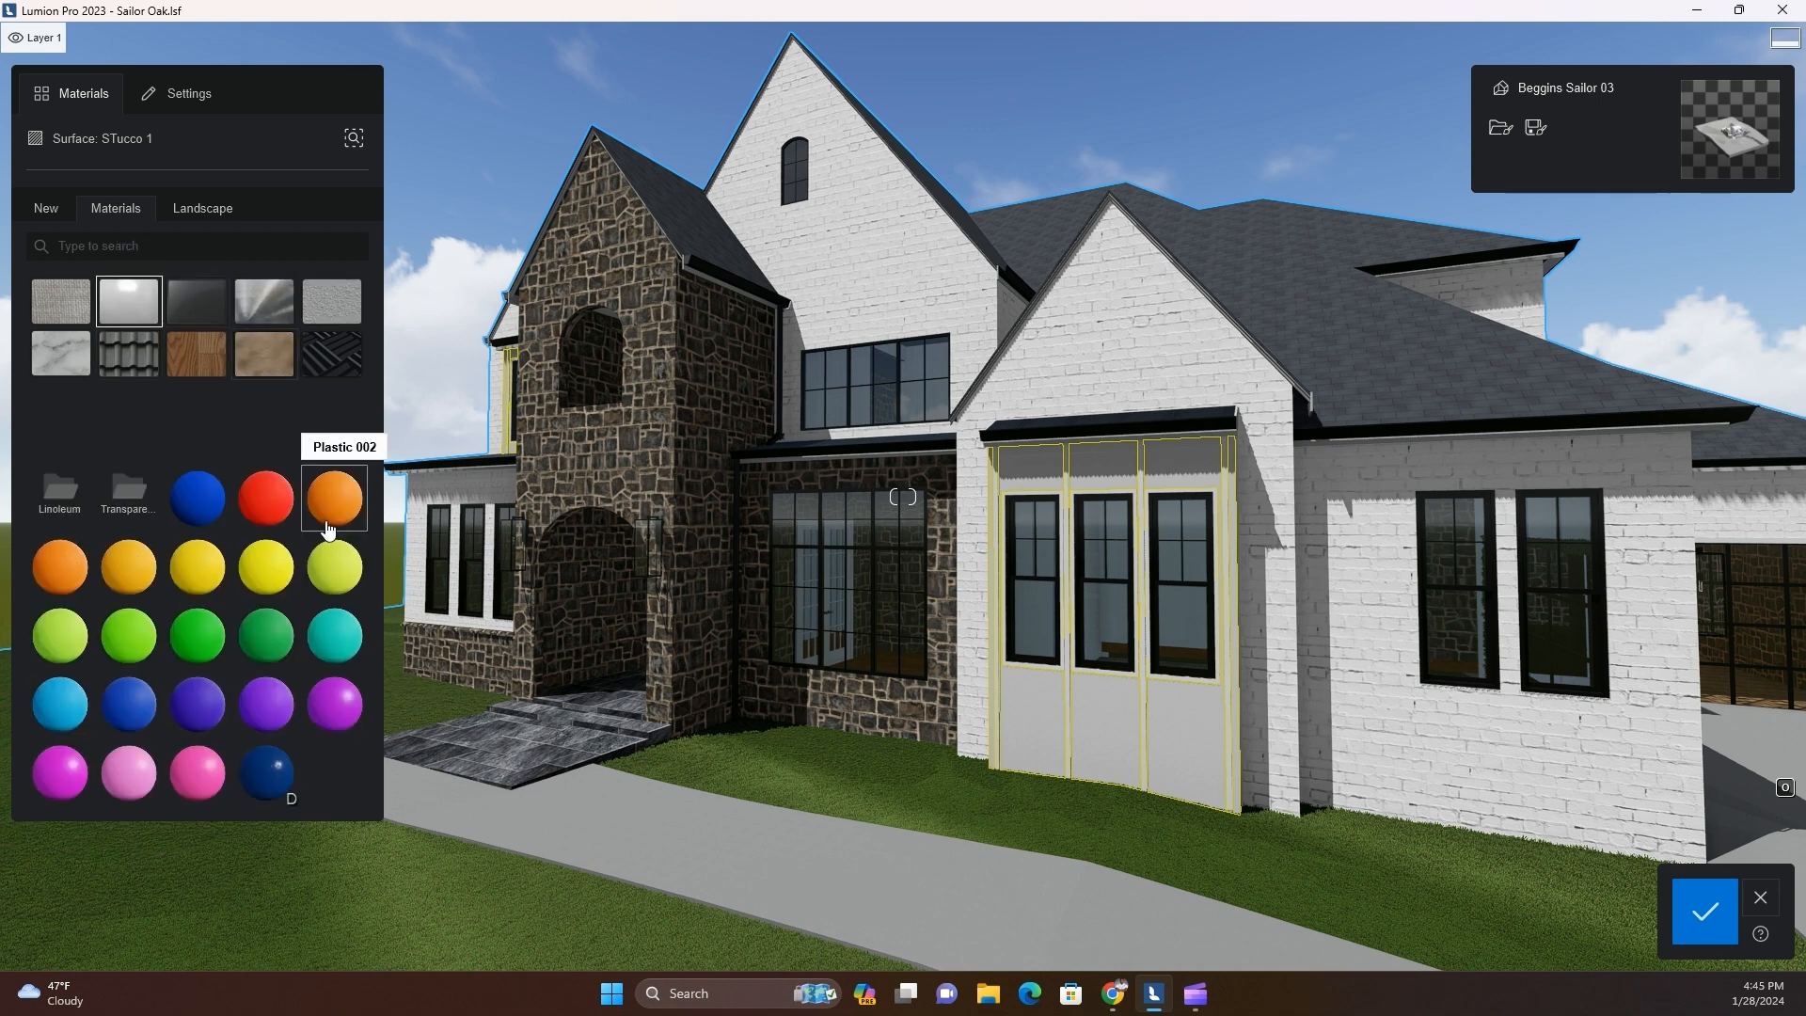
click(275, 642)
Try a near-black colour with reduced texture strength on the bay window's stucco panels
click(356, 205)
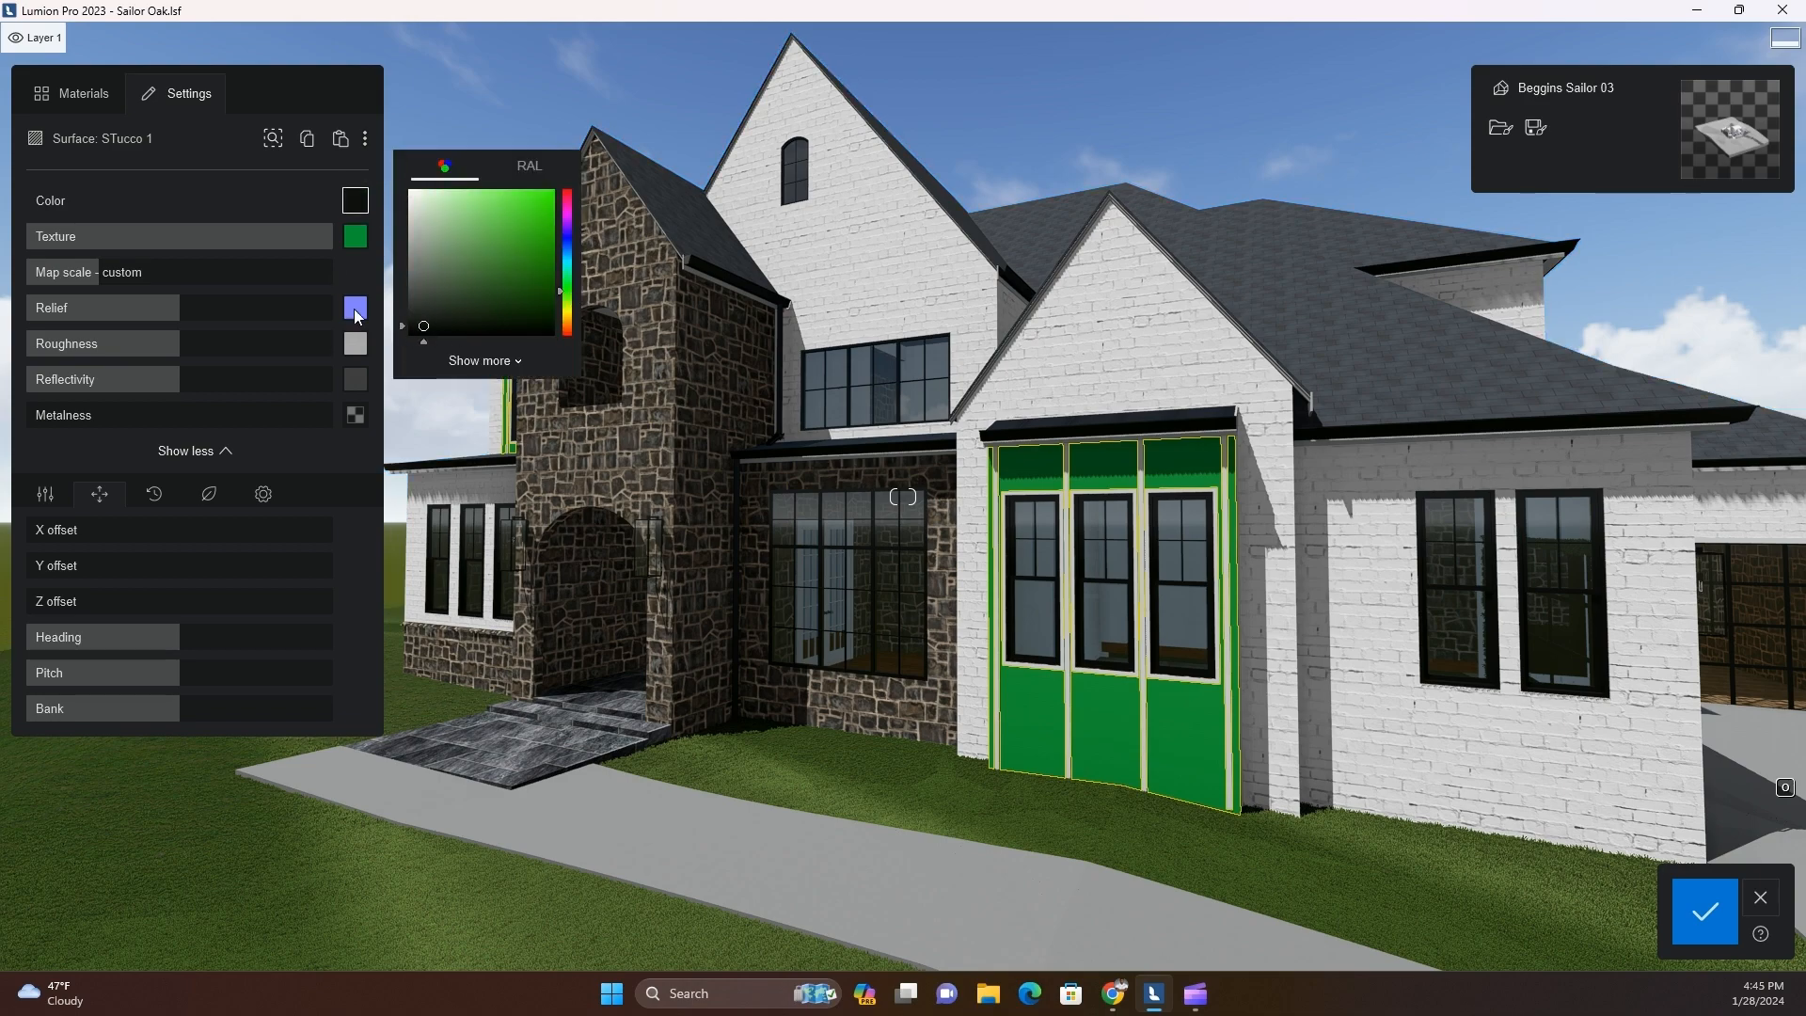
drag(322, 241, 189, 282)
scroll(1168, 742, down, 3)
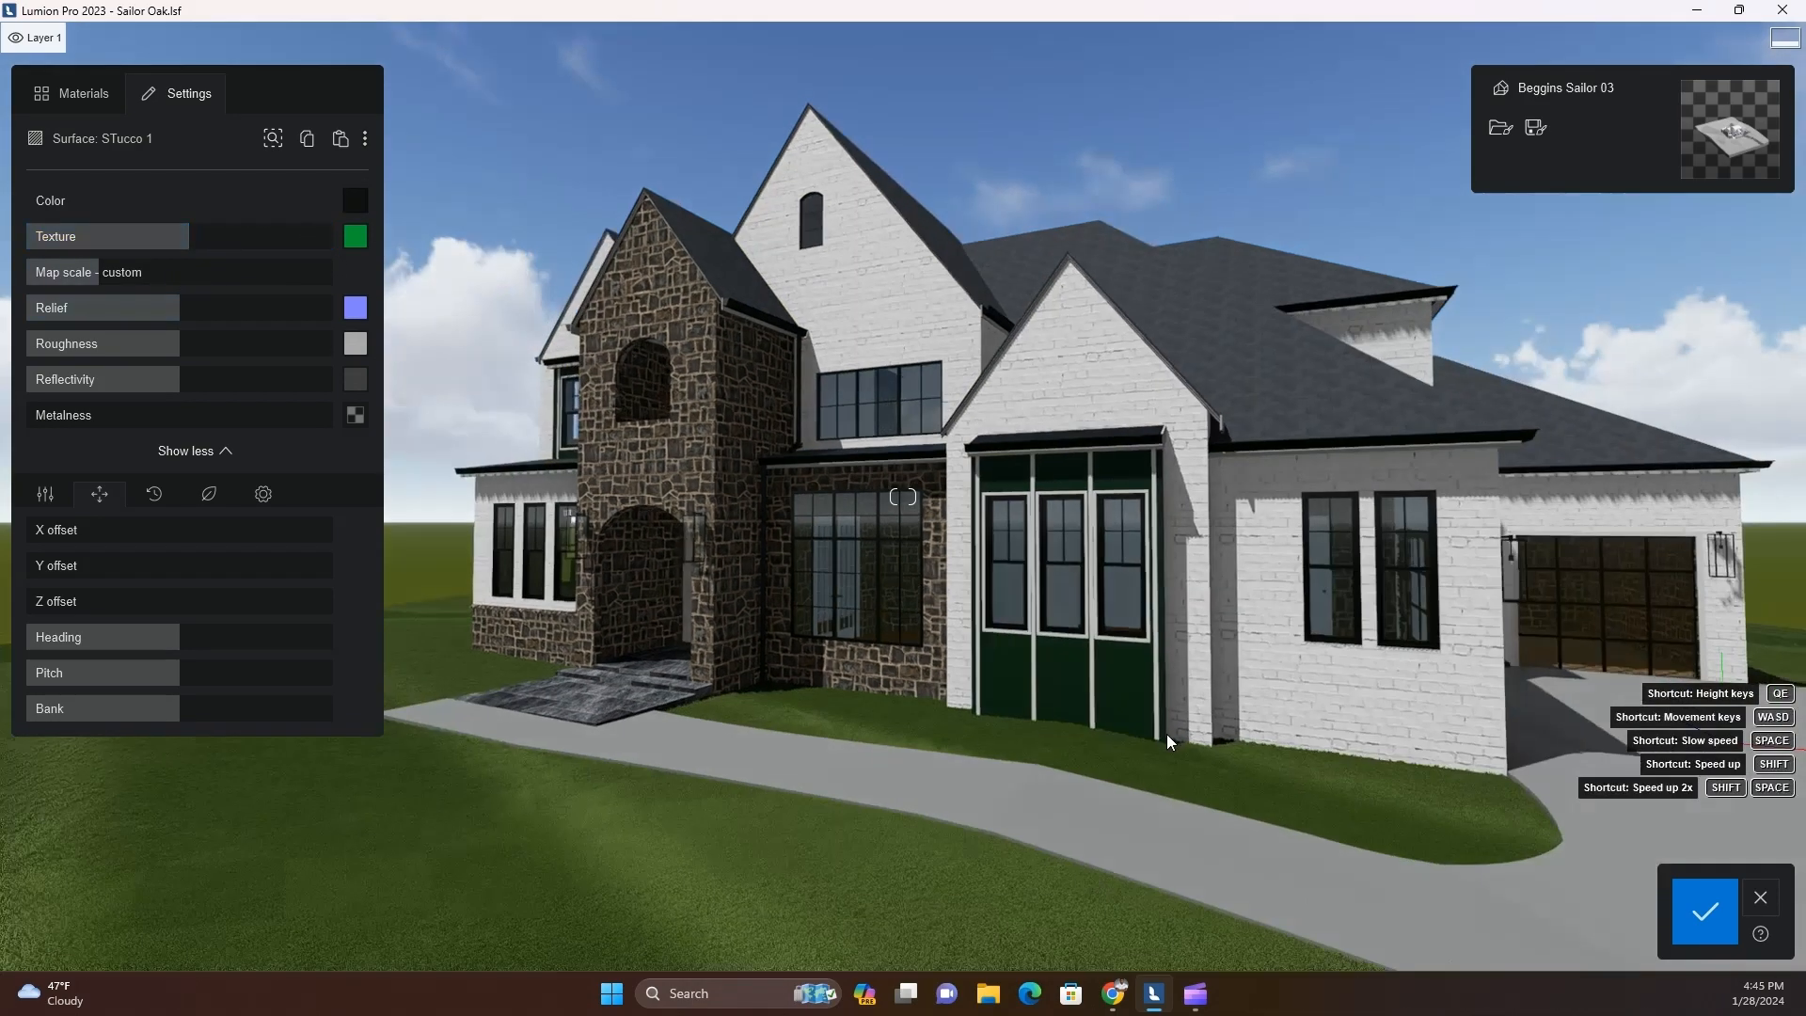
scroll(1169, 742, up, 5)
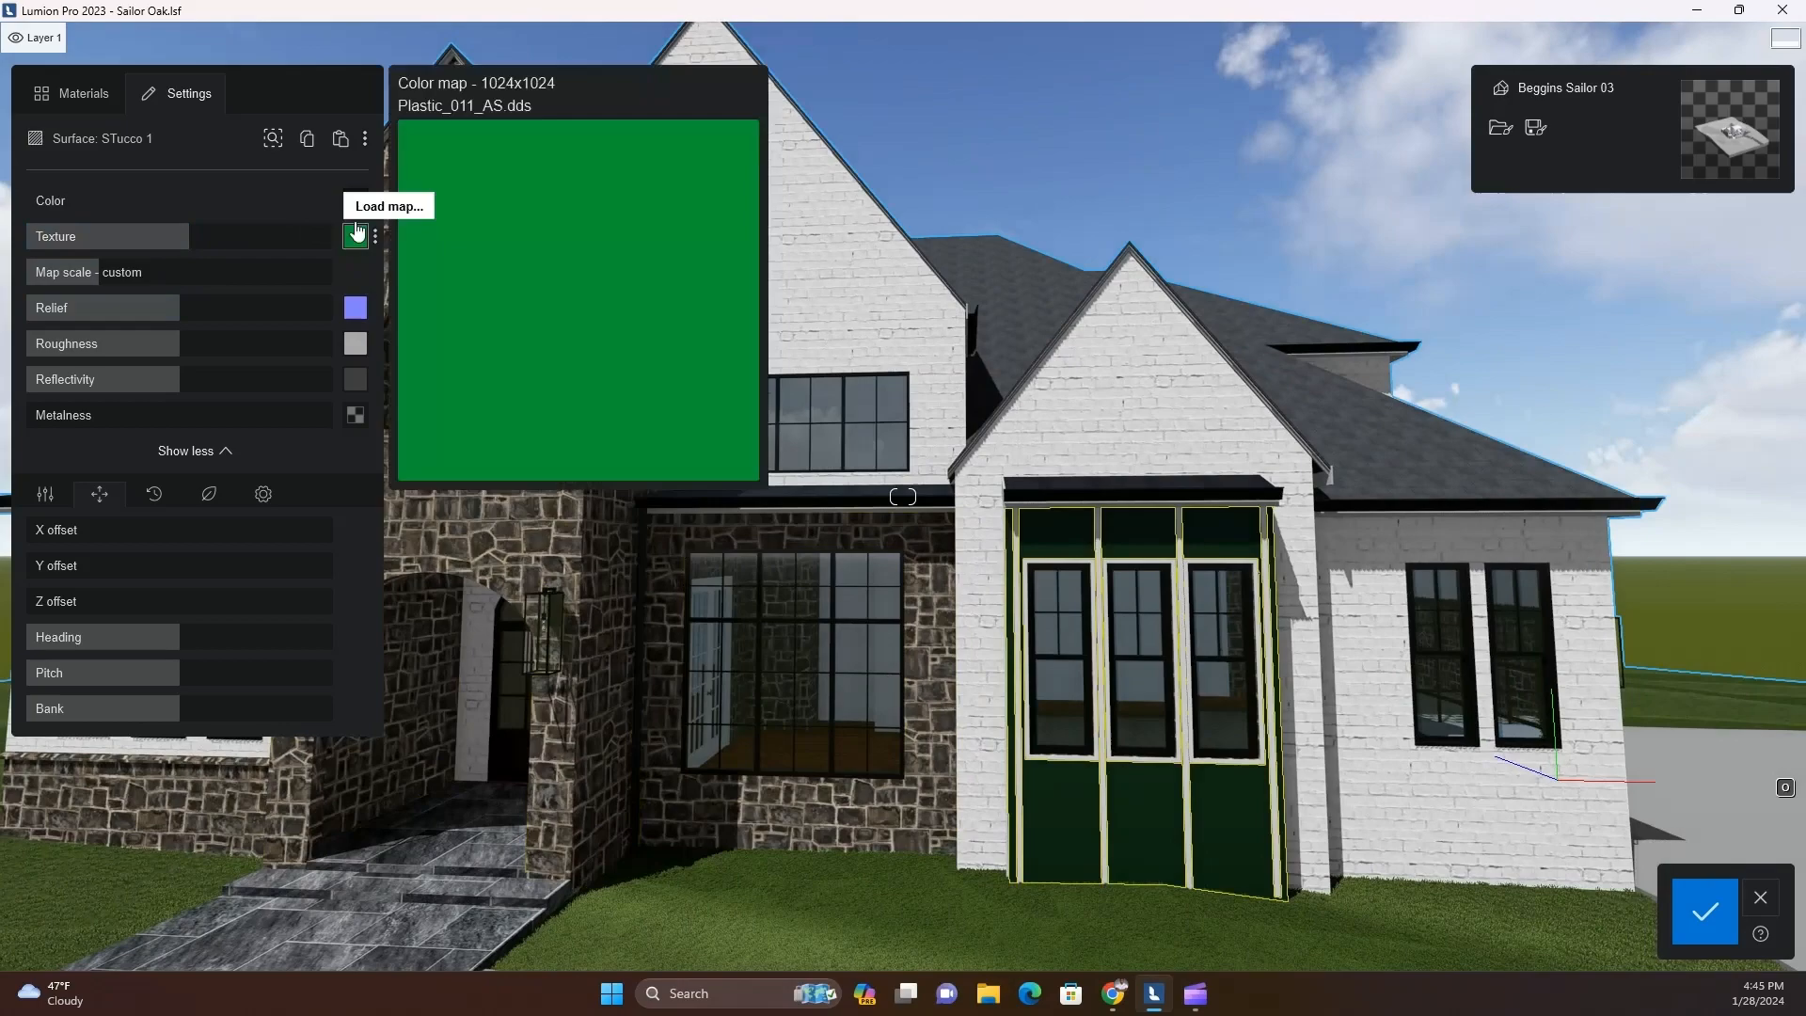
click(356, 201)
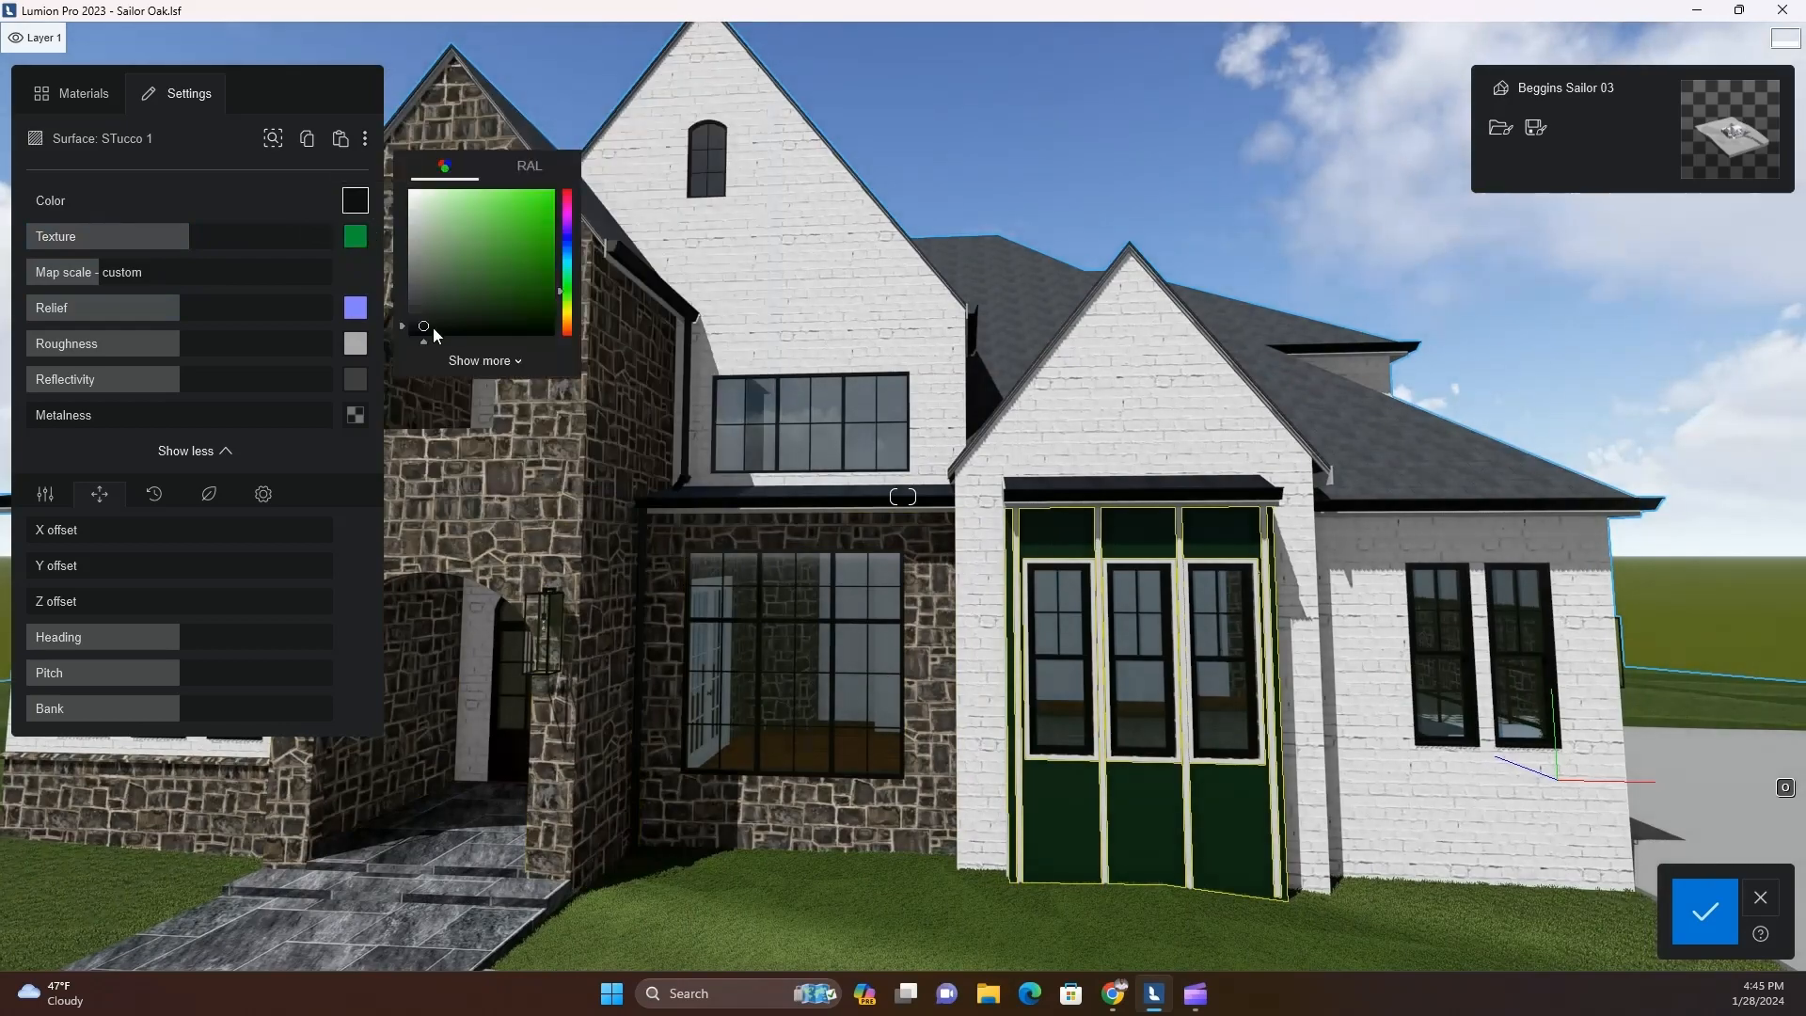
drag(191, 242, 160, 254)
key(s)
key(d)
right_drag(871, 743, 733, 727)
key(w)
key(a)
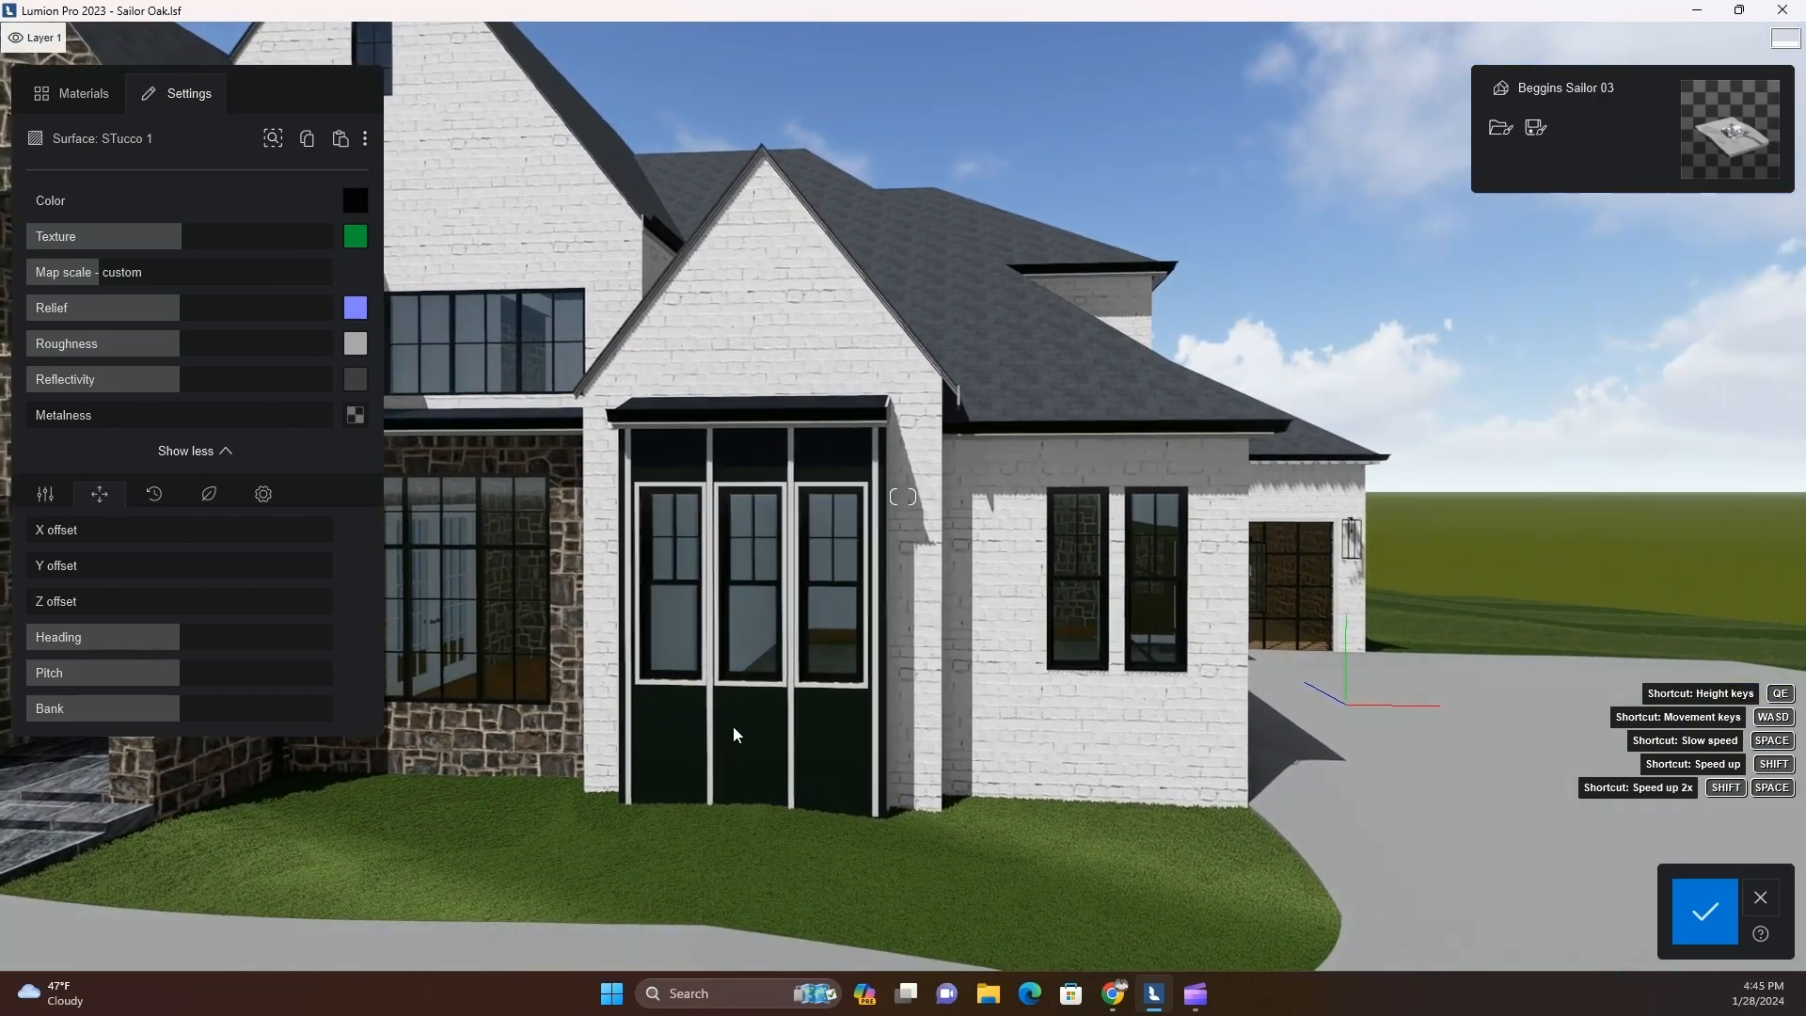
Recolour the bay window's stucco panels near white, cut texture strength to 42%, reduce the map scale and slightly soften the edges
click(354, 200)
click(408, 190)
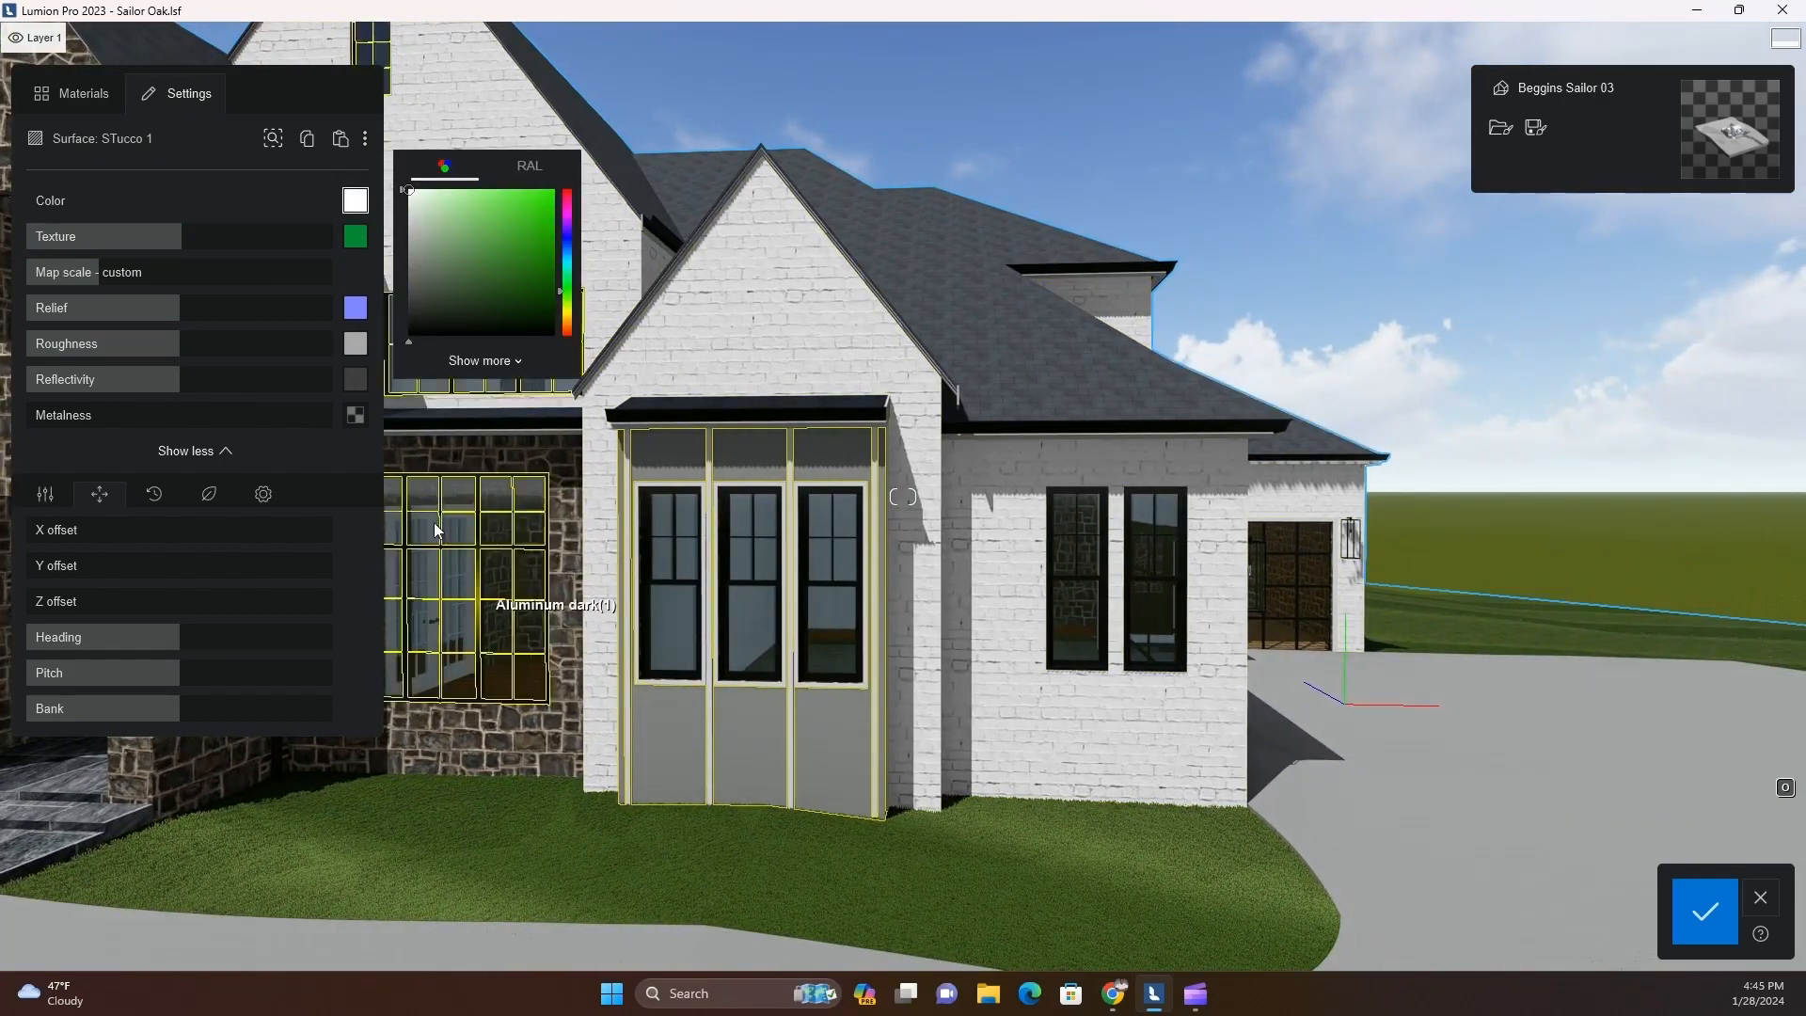
drag(195, 241, 153, 252)
key(w)
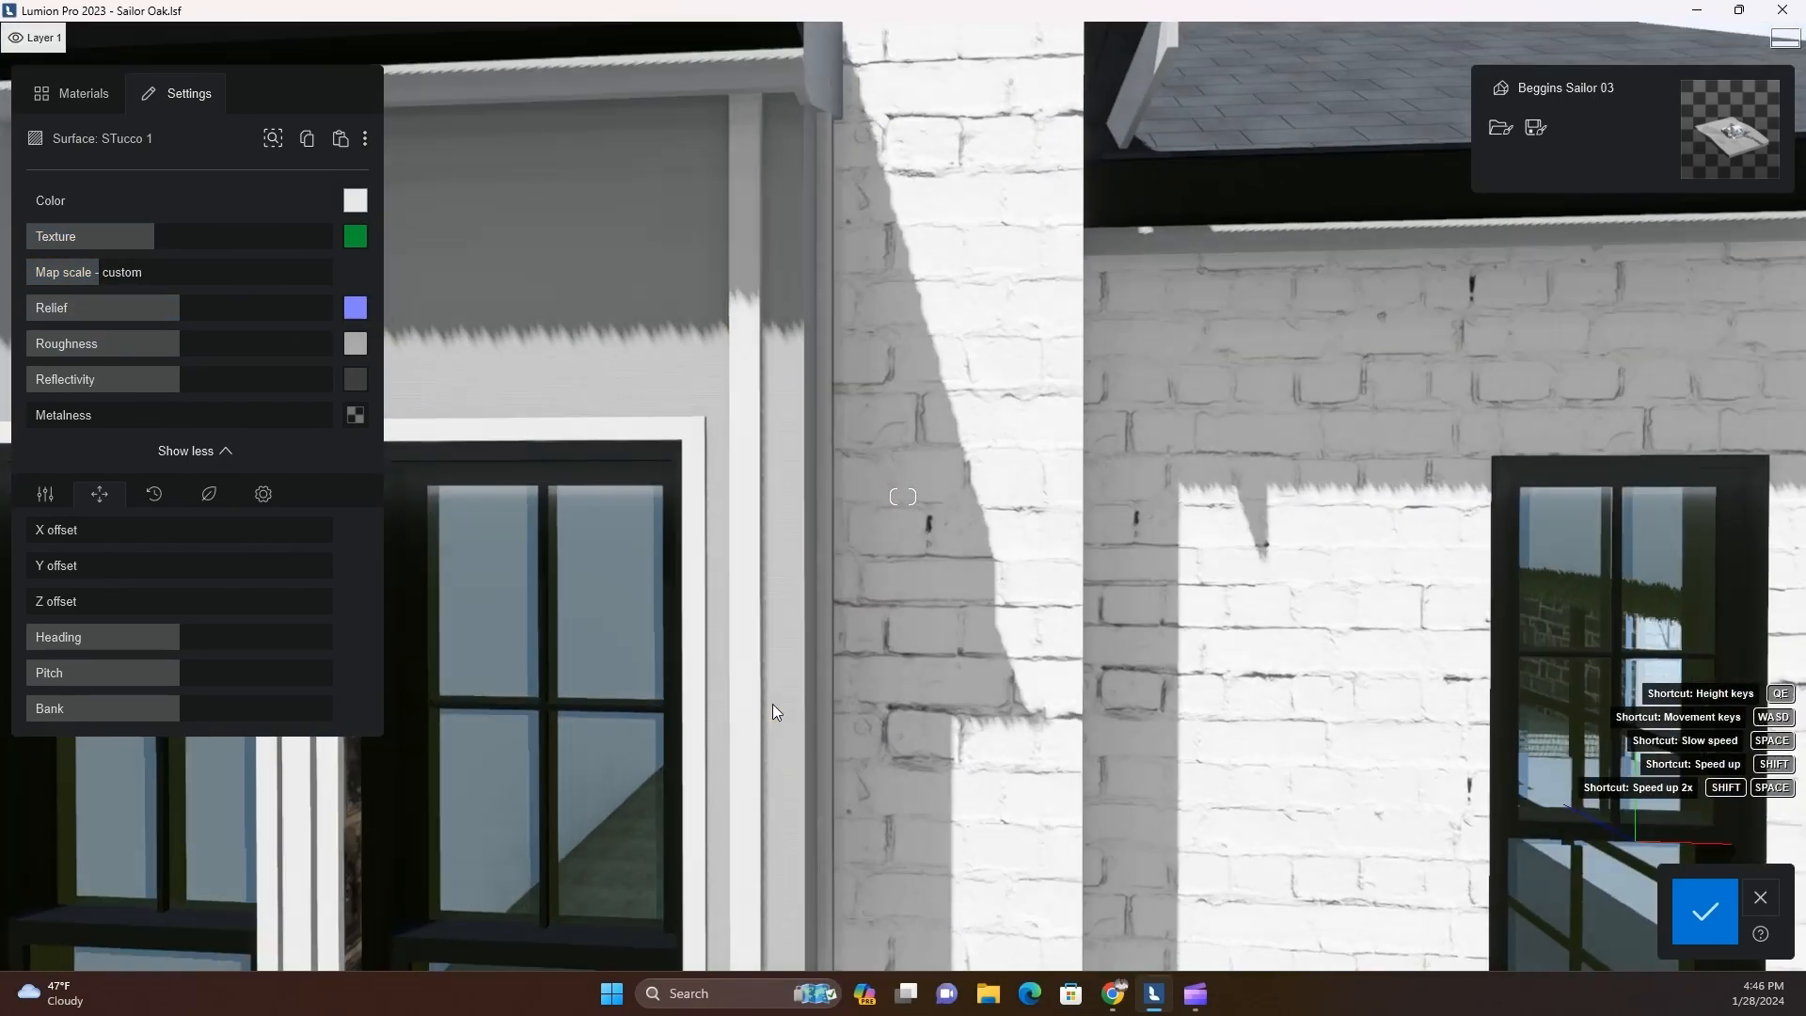
key(w)
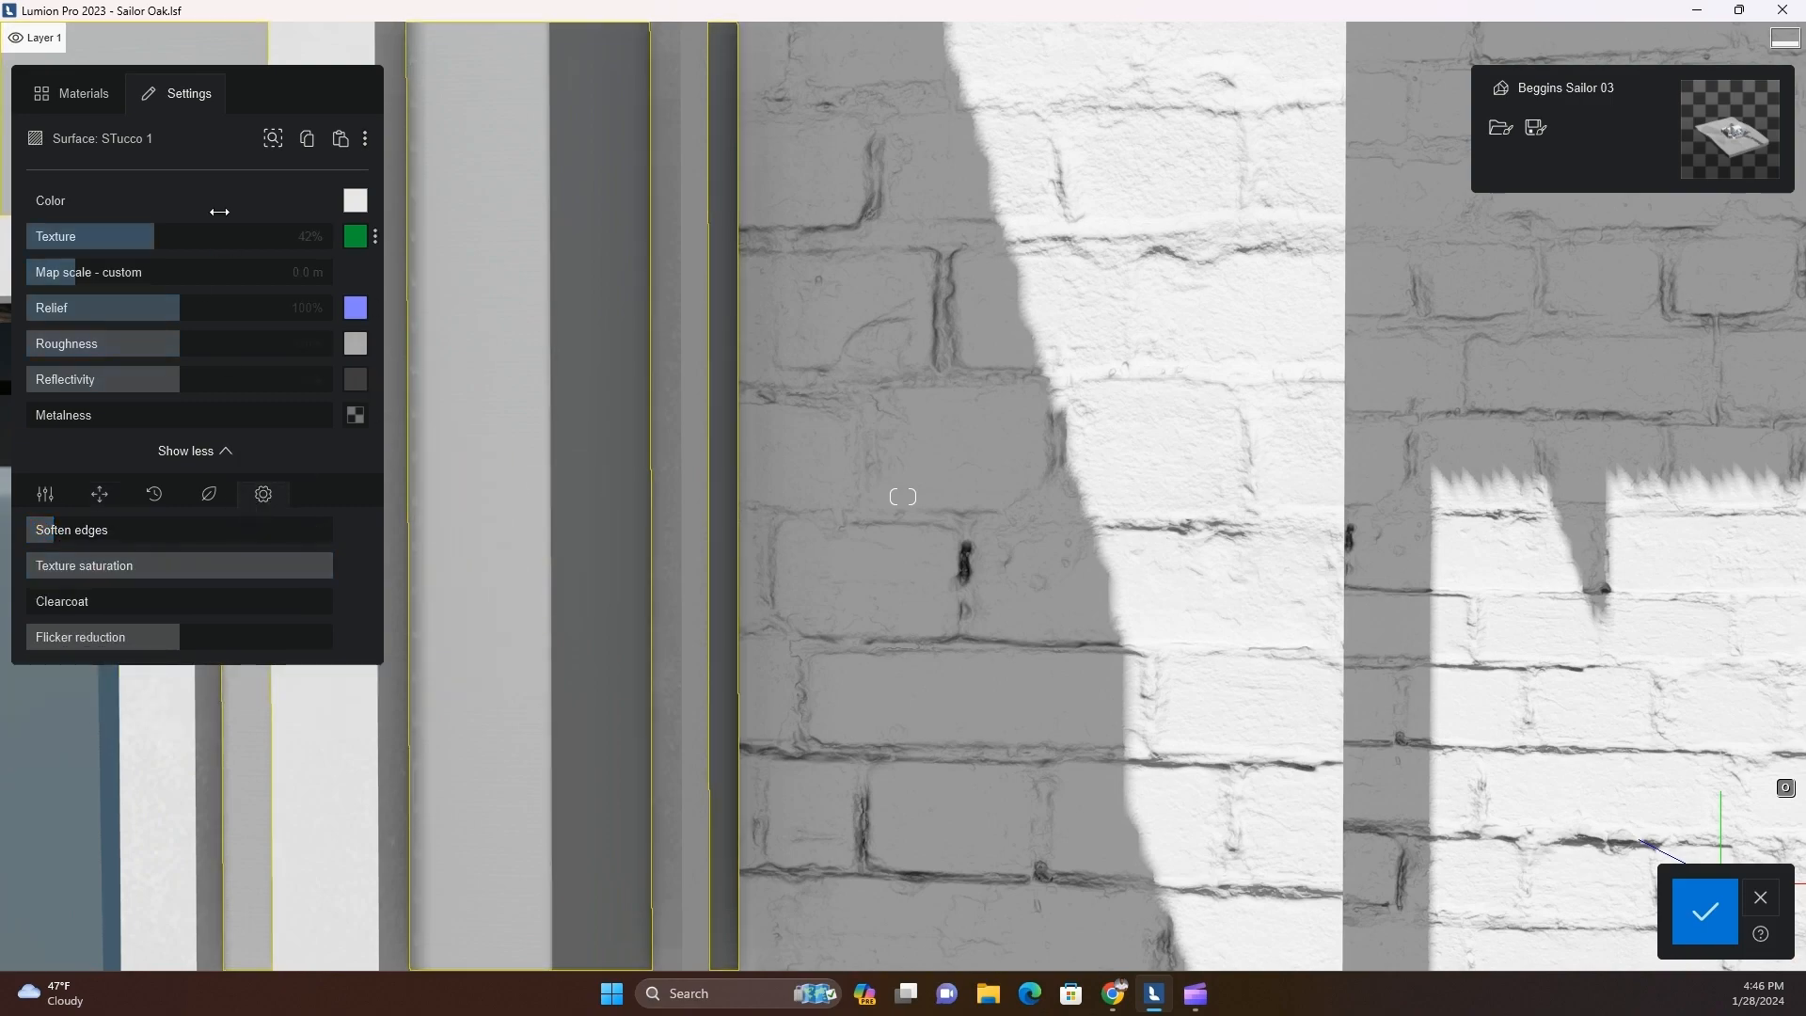
key(s)
key(s)
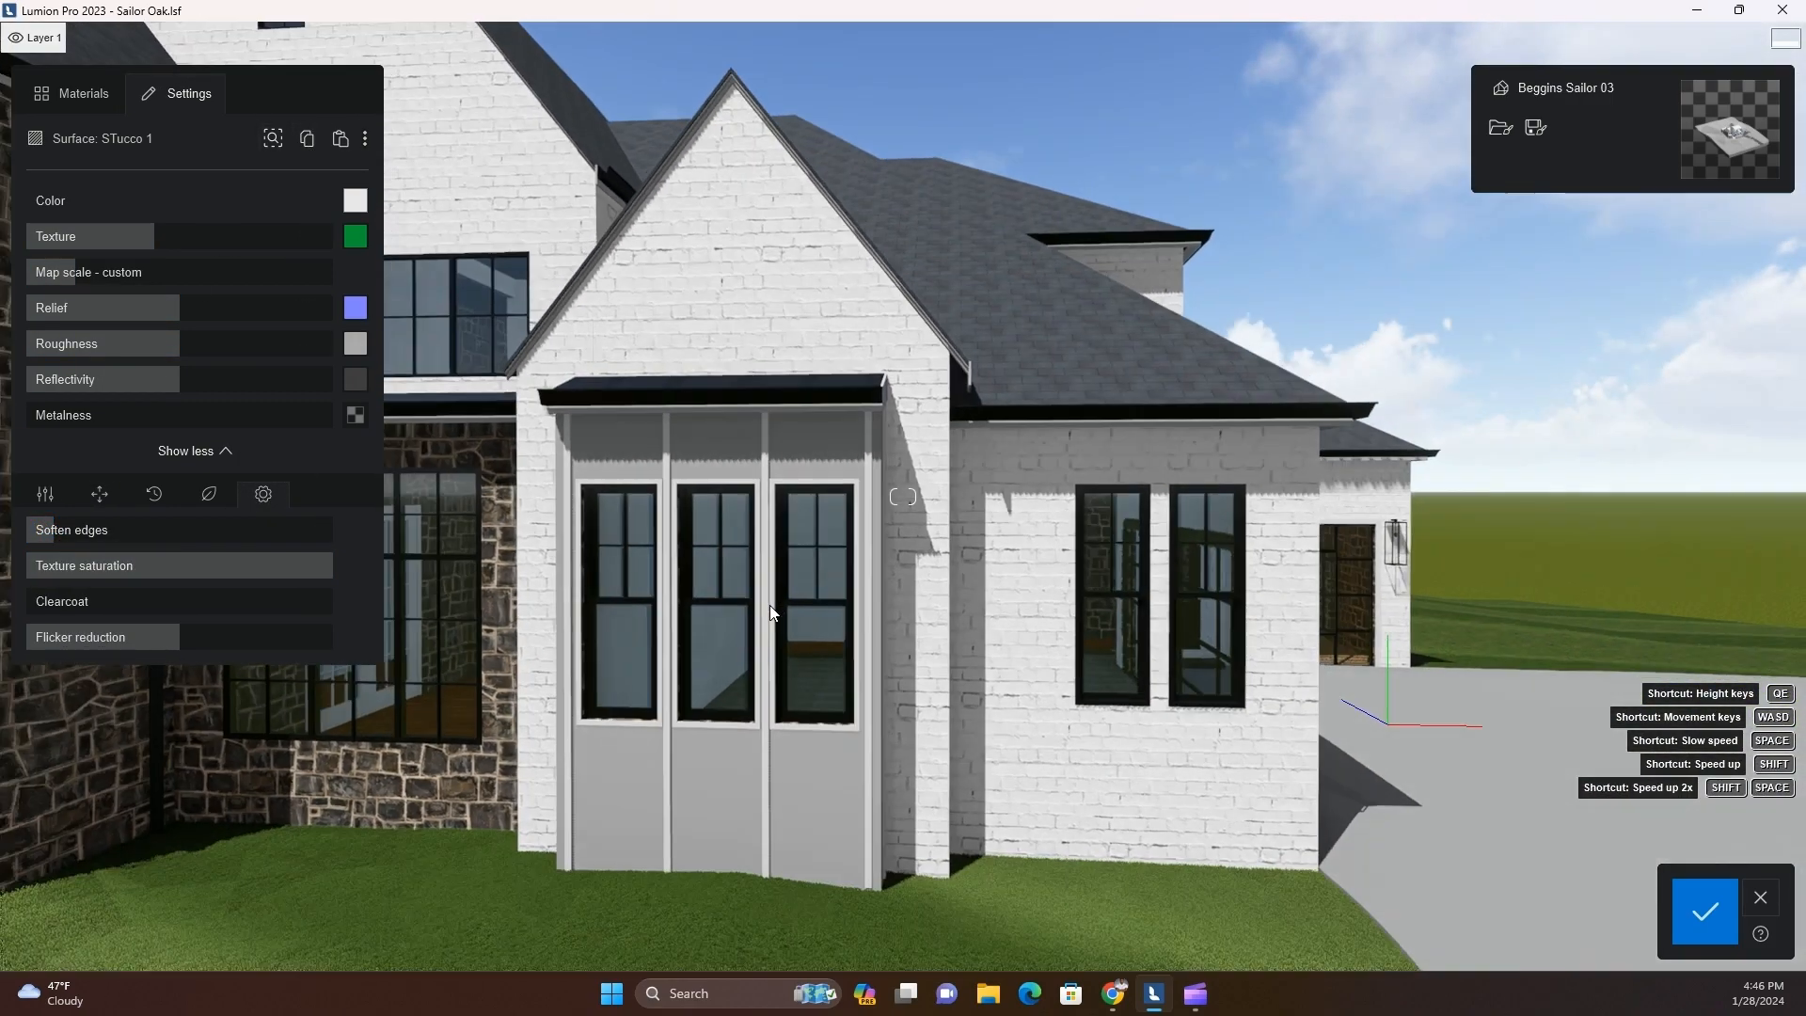
Examine the applied materials around the front, side and rear of the house
key(a)
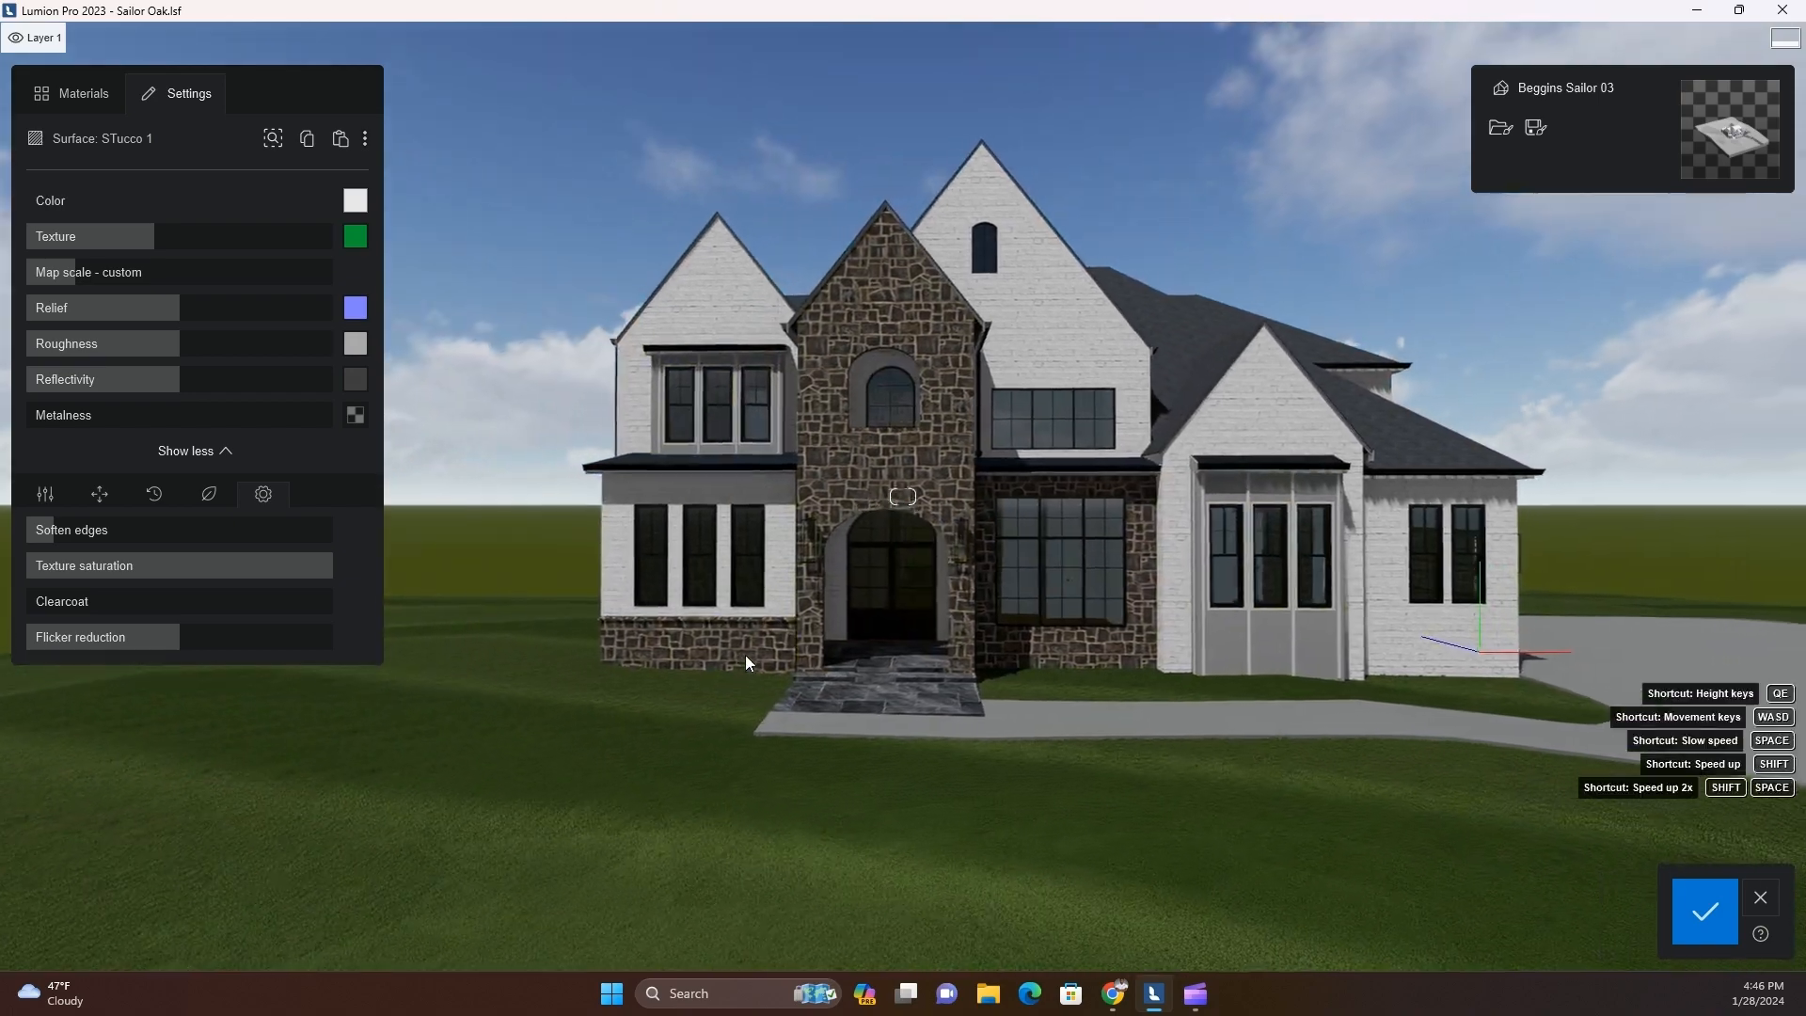
key(d)
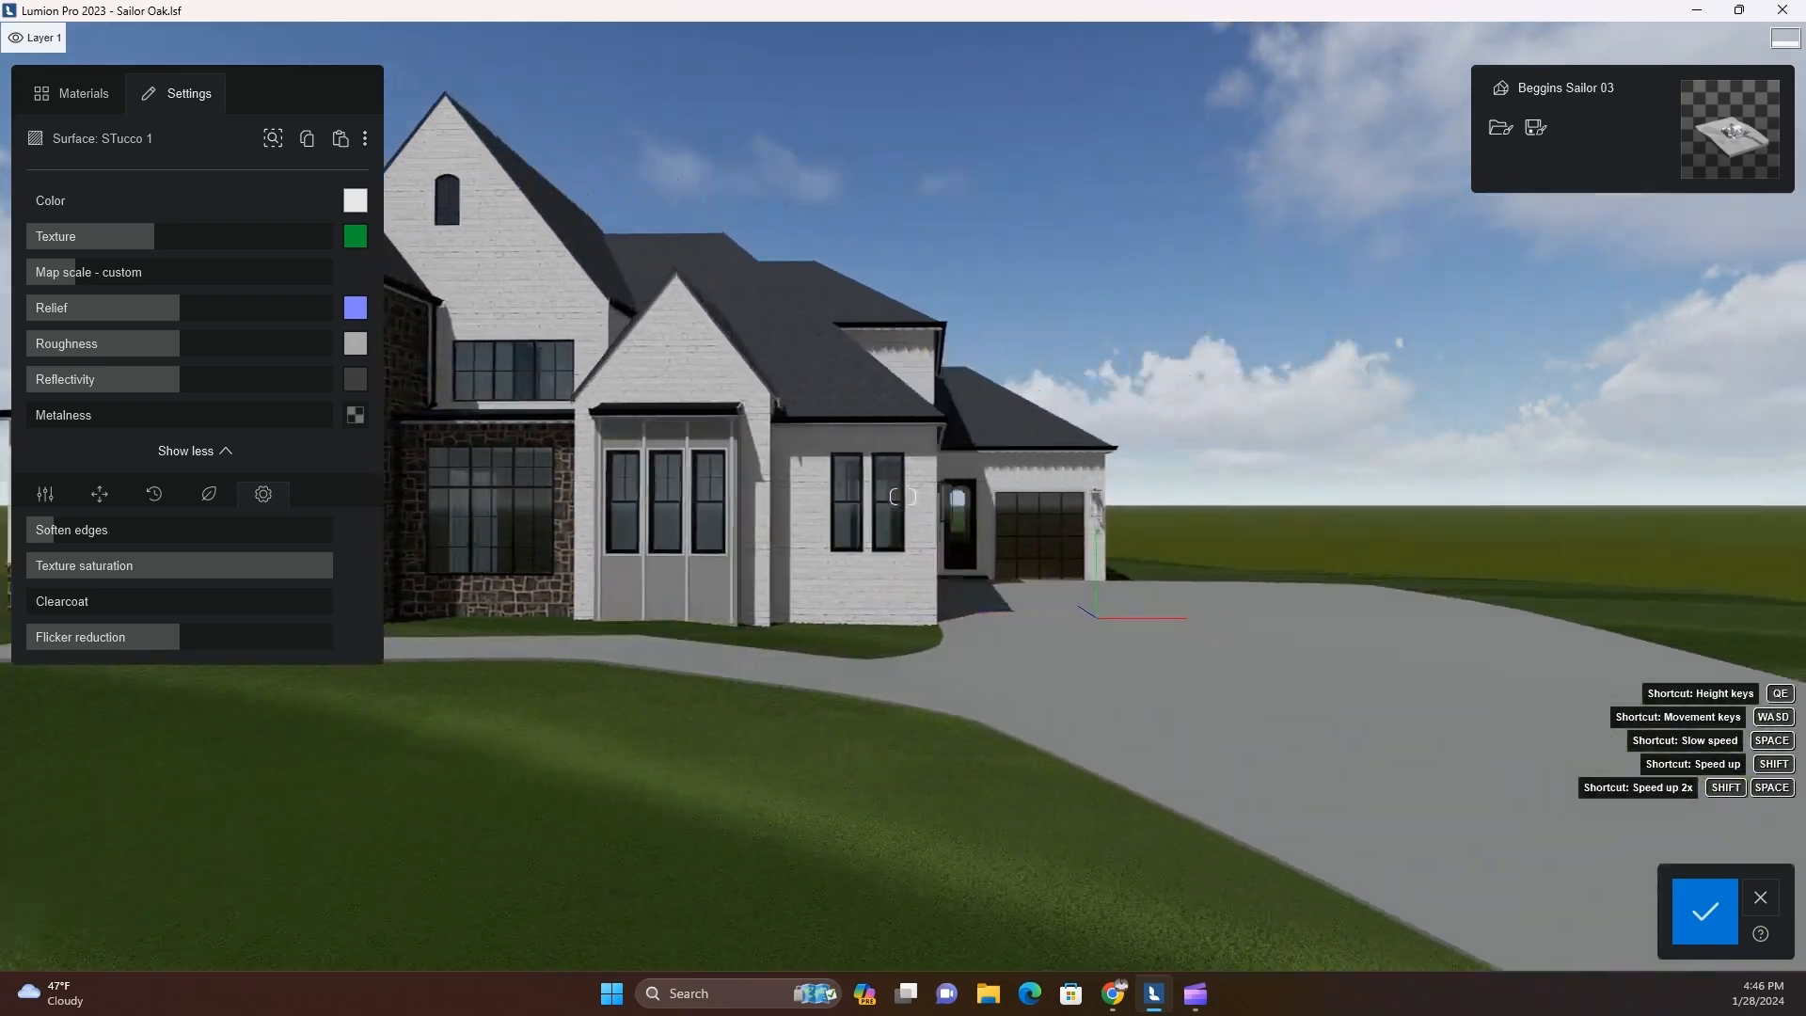
right_drag(736, 657, 544, 602)
key(w)
key(w)
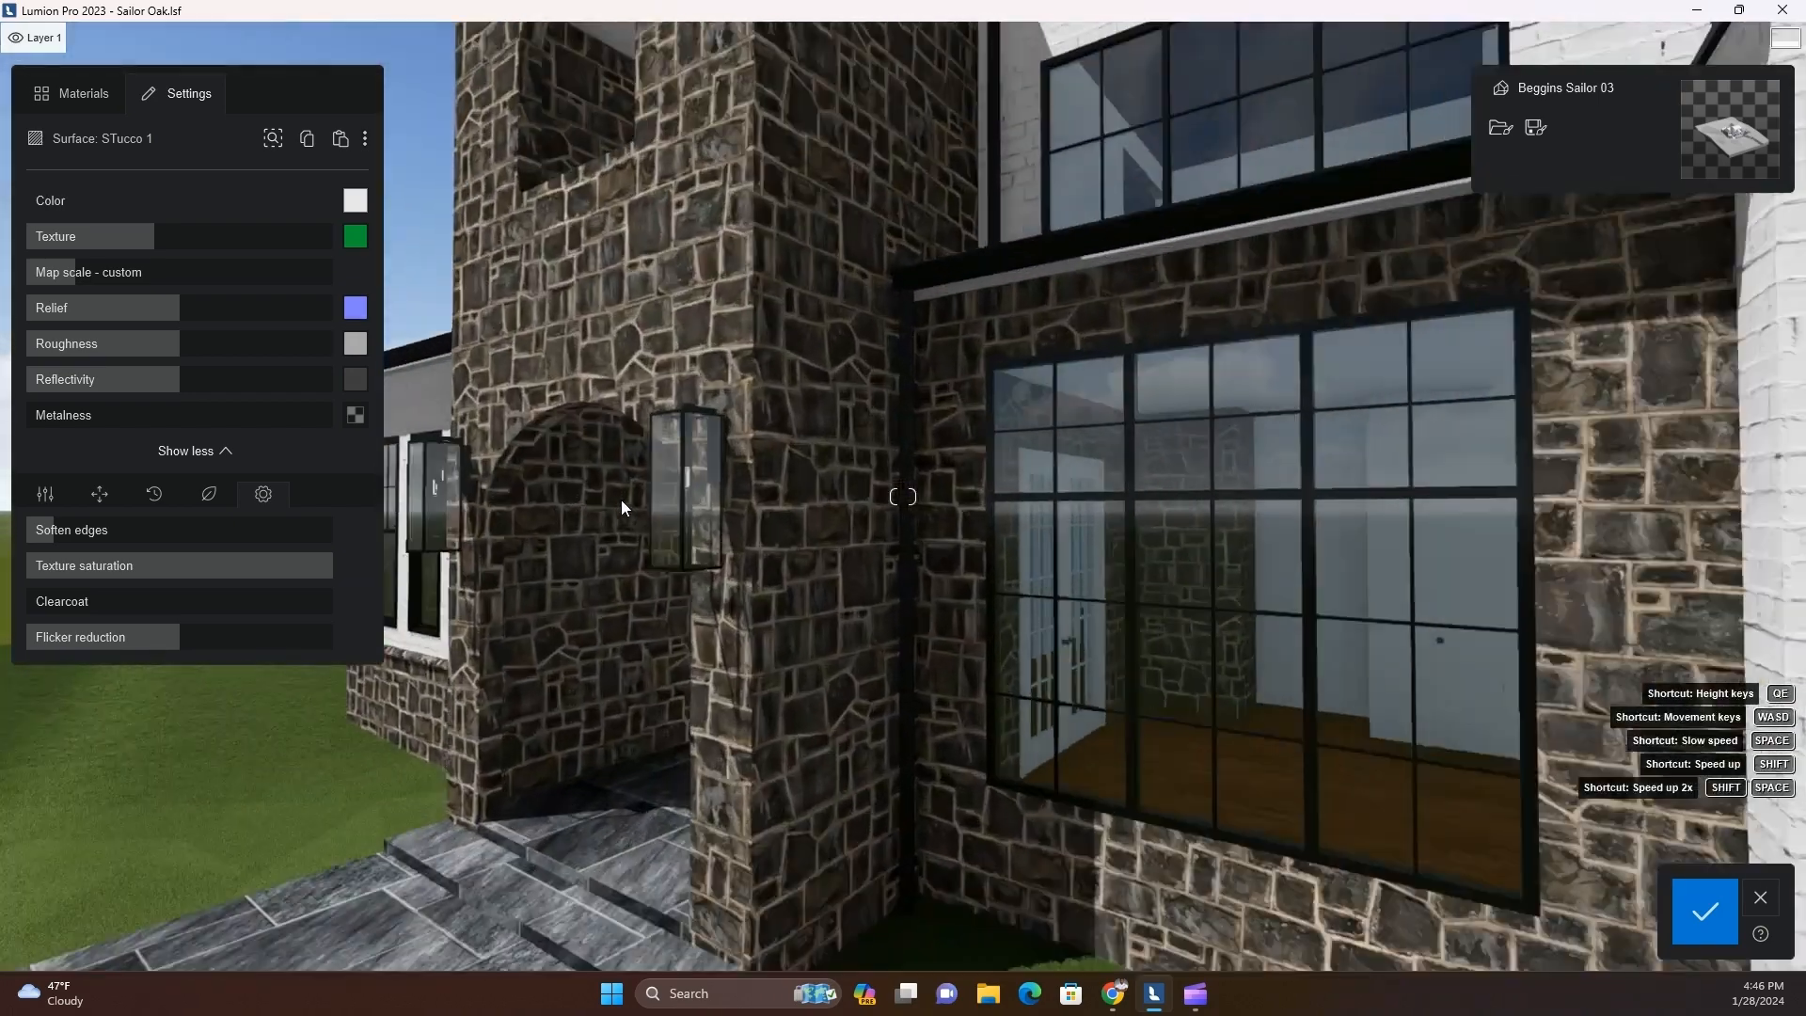
key(s)
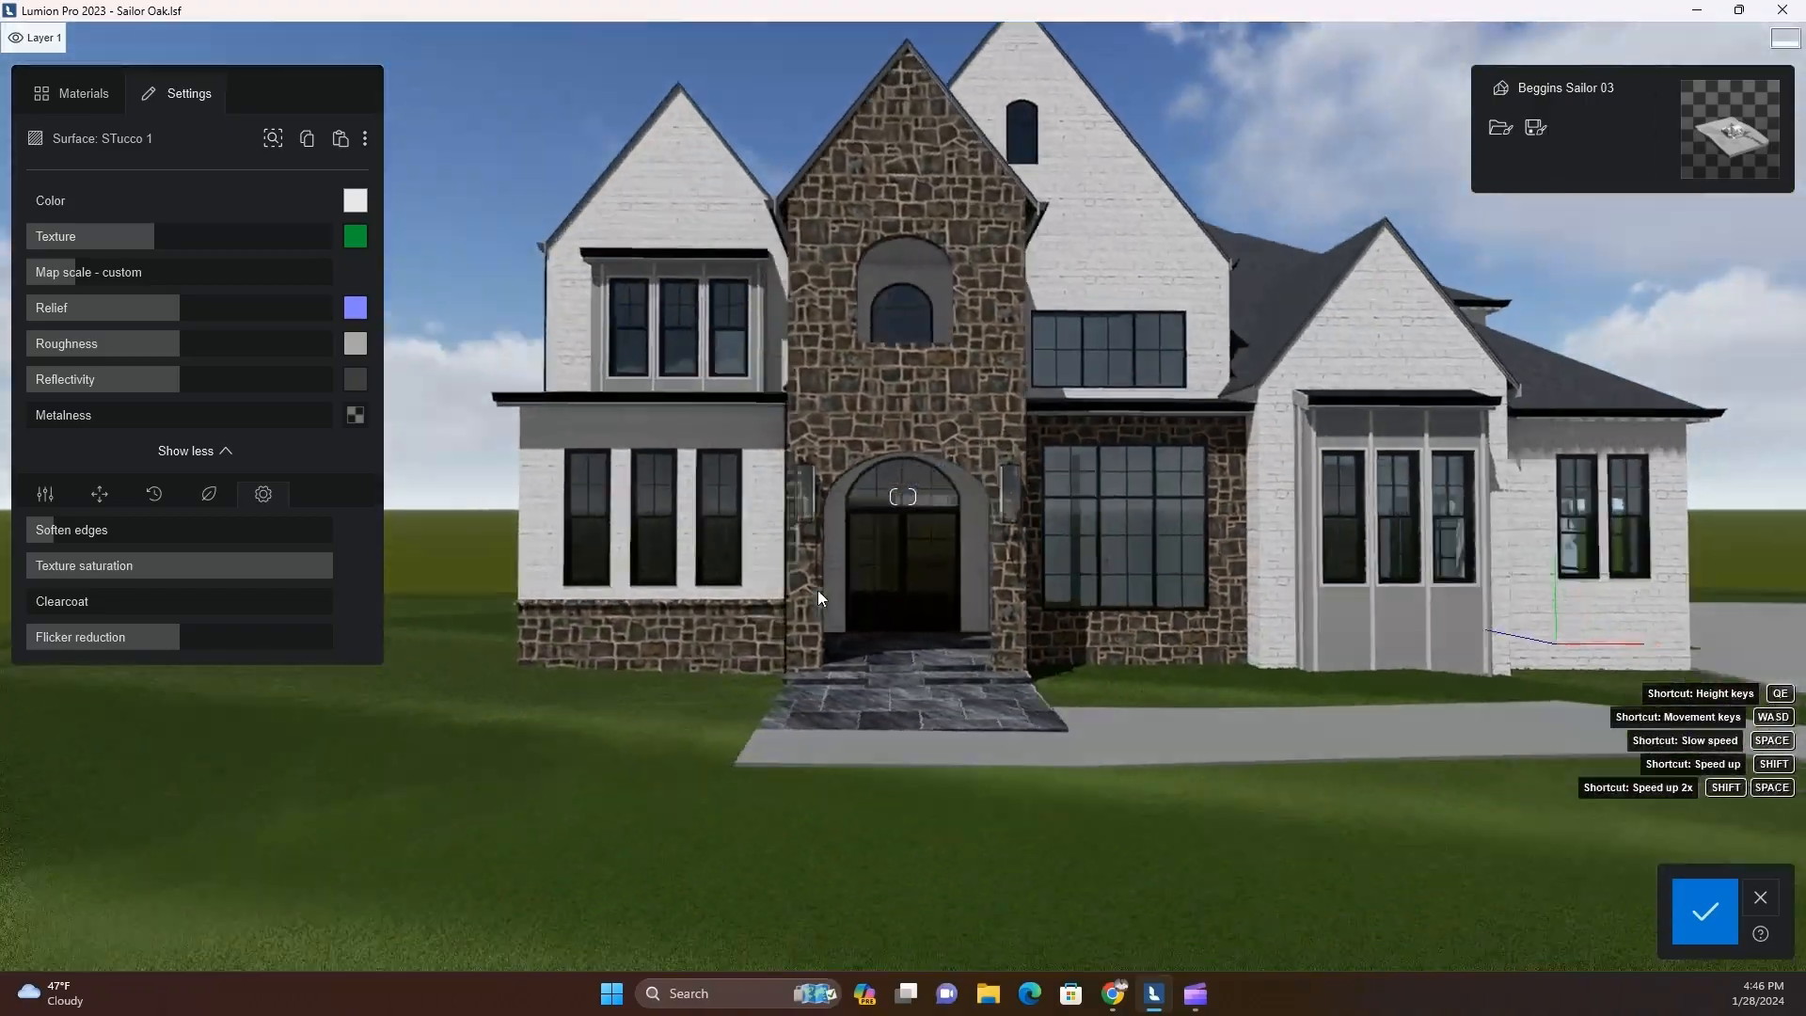
key(a)
mouse_move(817, 590)
right_down()
mouse_move(789, 639)
mouse_move(815, 597)
right_up()
key(s)
key(w)
key(a)
right_drag(865, 689, 863, 689)
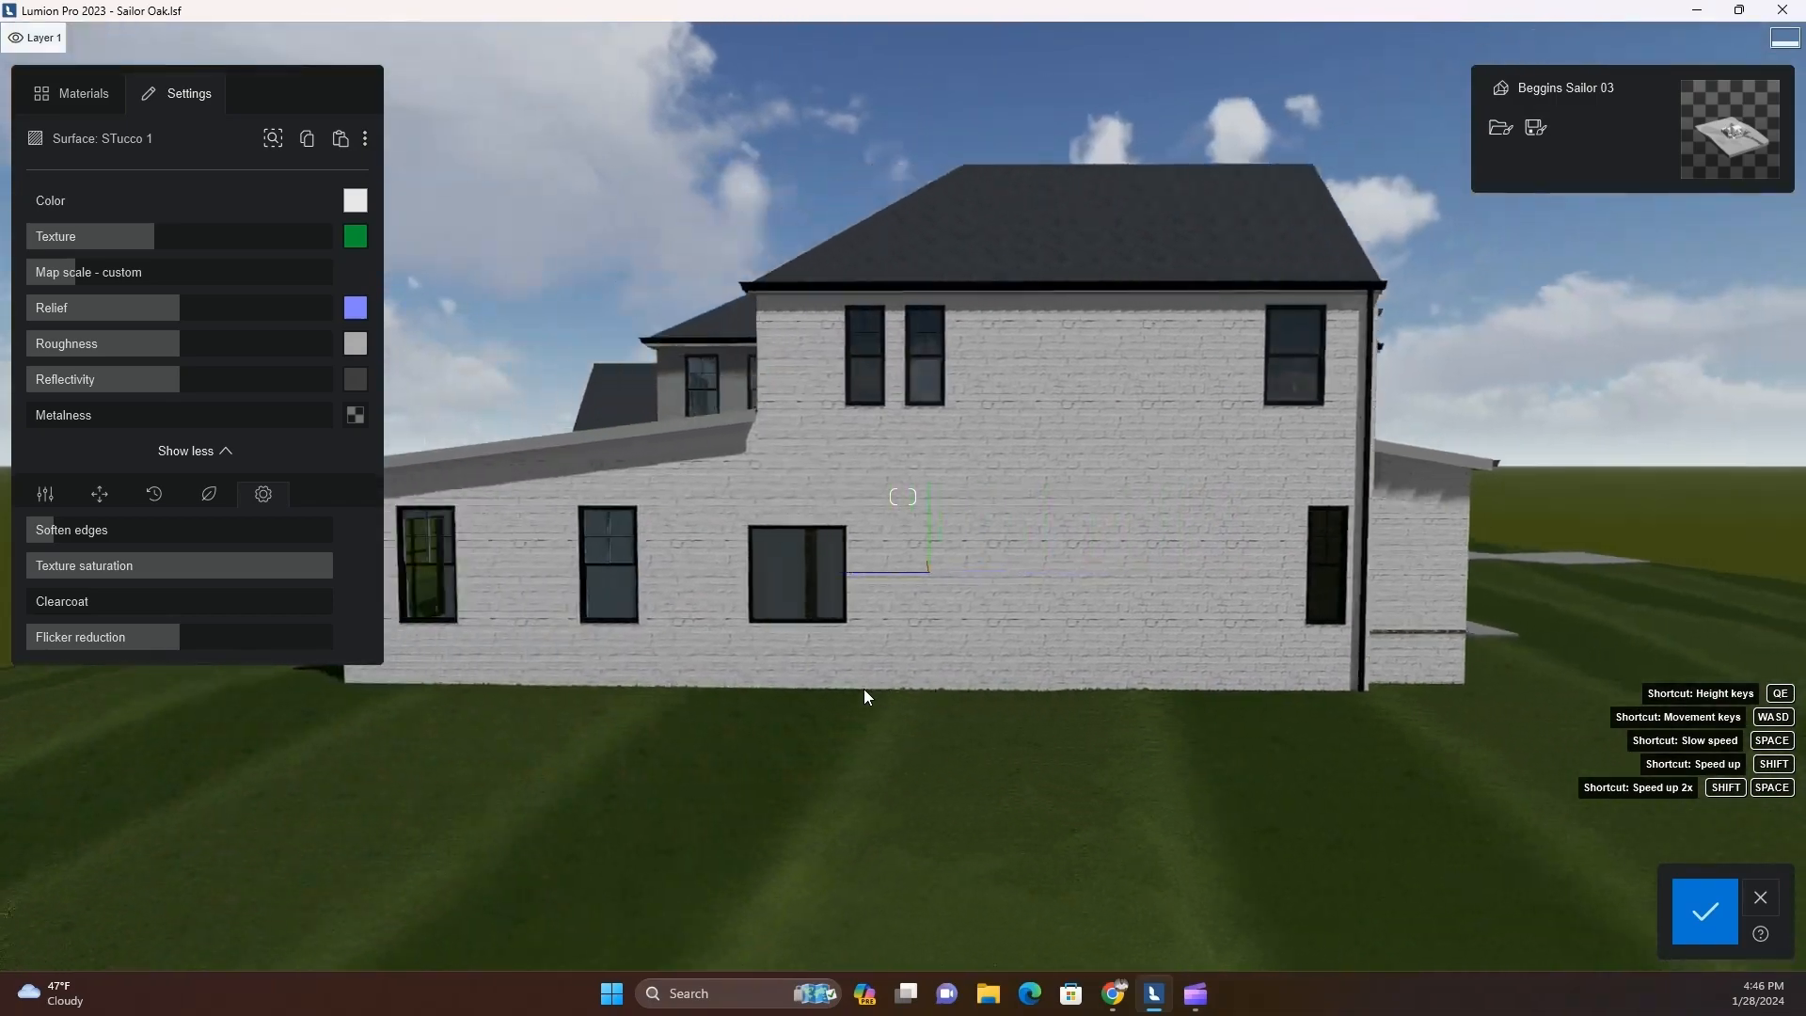
right_drag(684, 731, 498, 802)
key(a)
key(d)
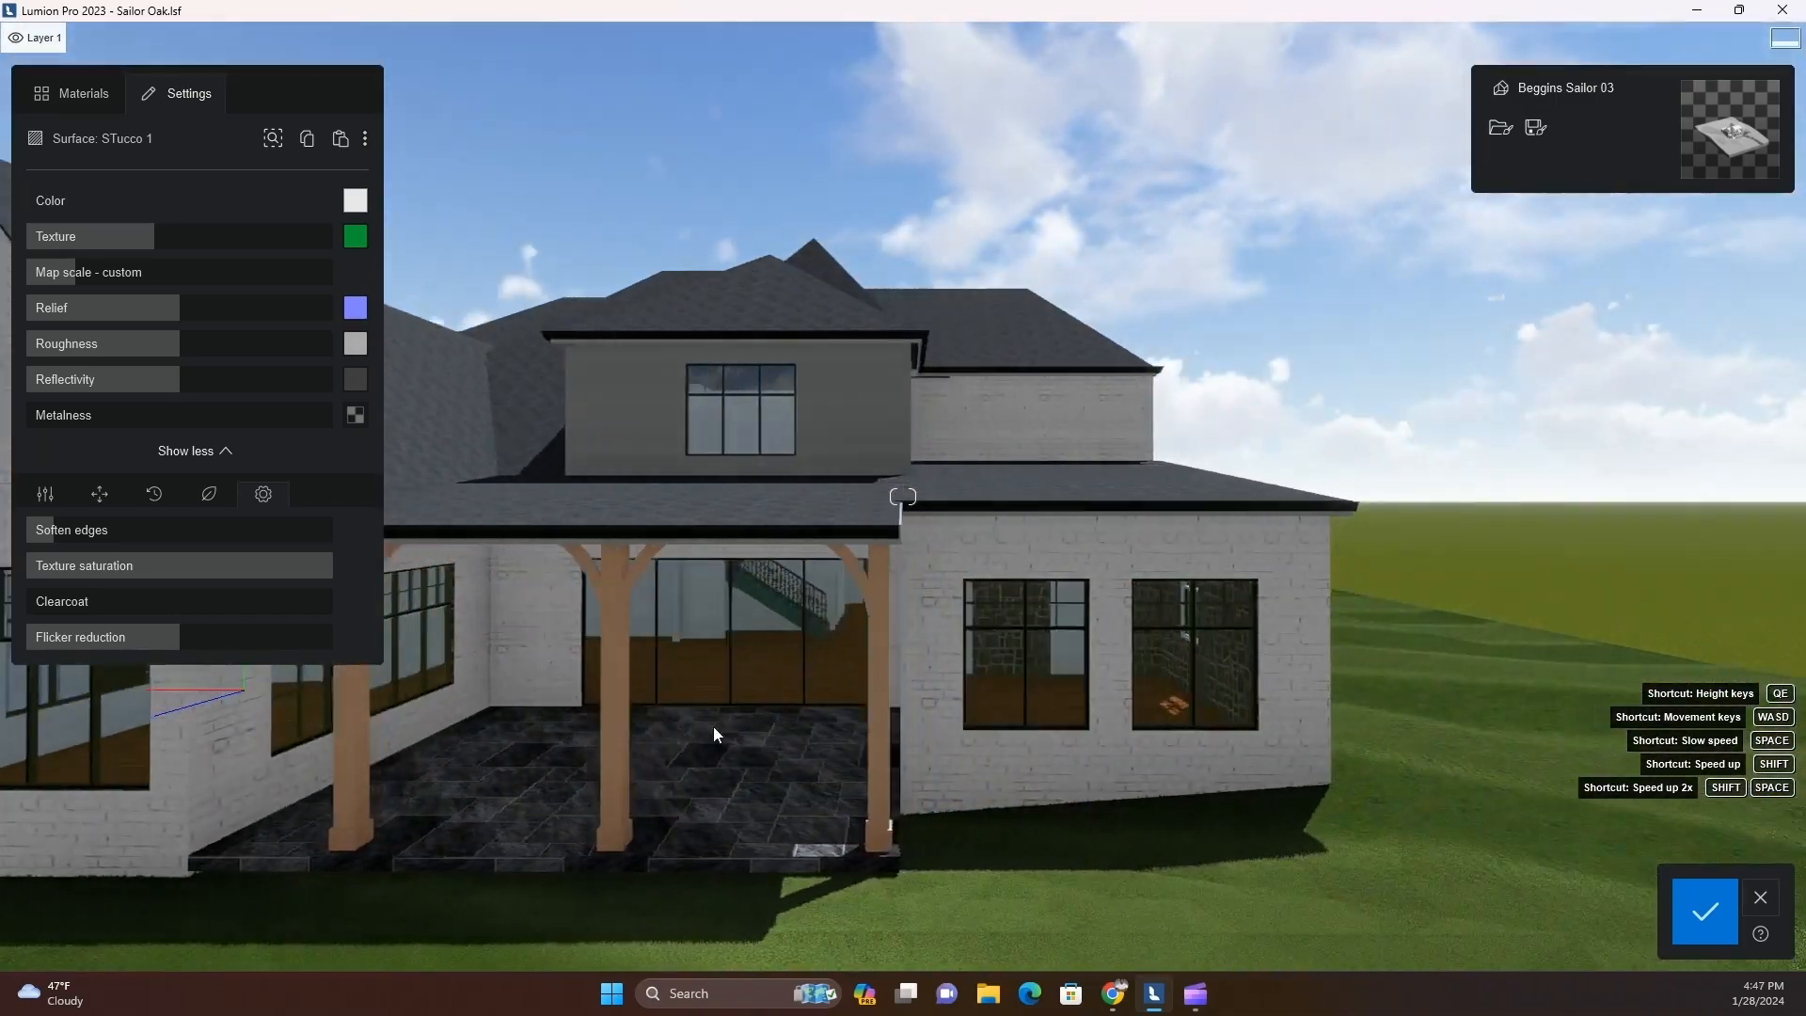
Copy the bay window's stucco material and paste it onto the wall of the rear dormer
right_drag(712, 726, 1159, 644)
key(d)
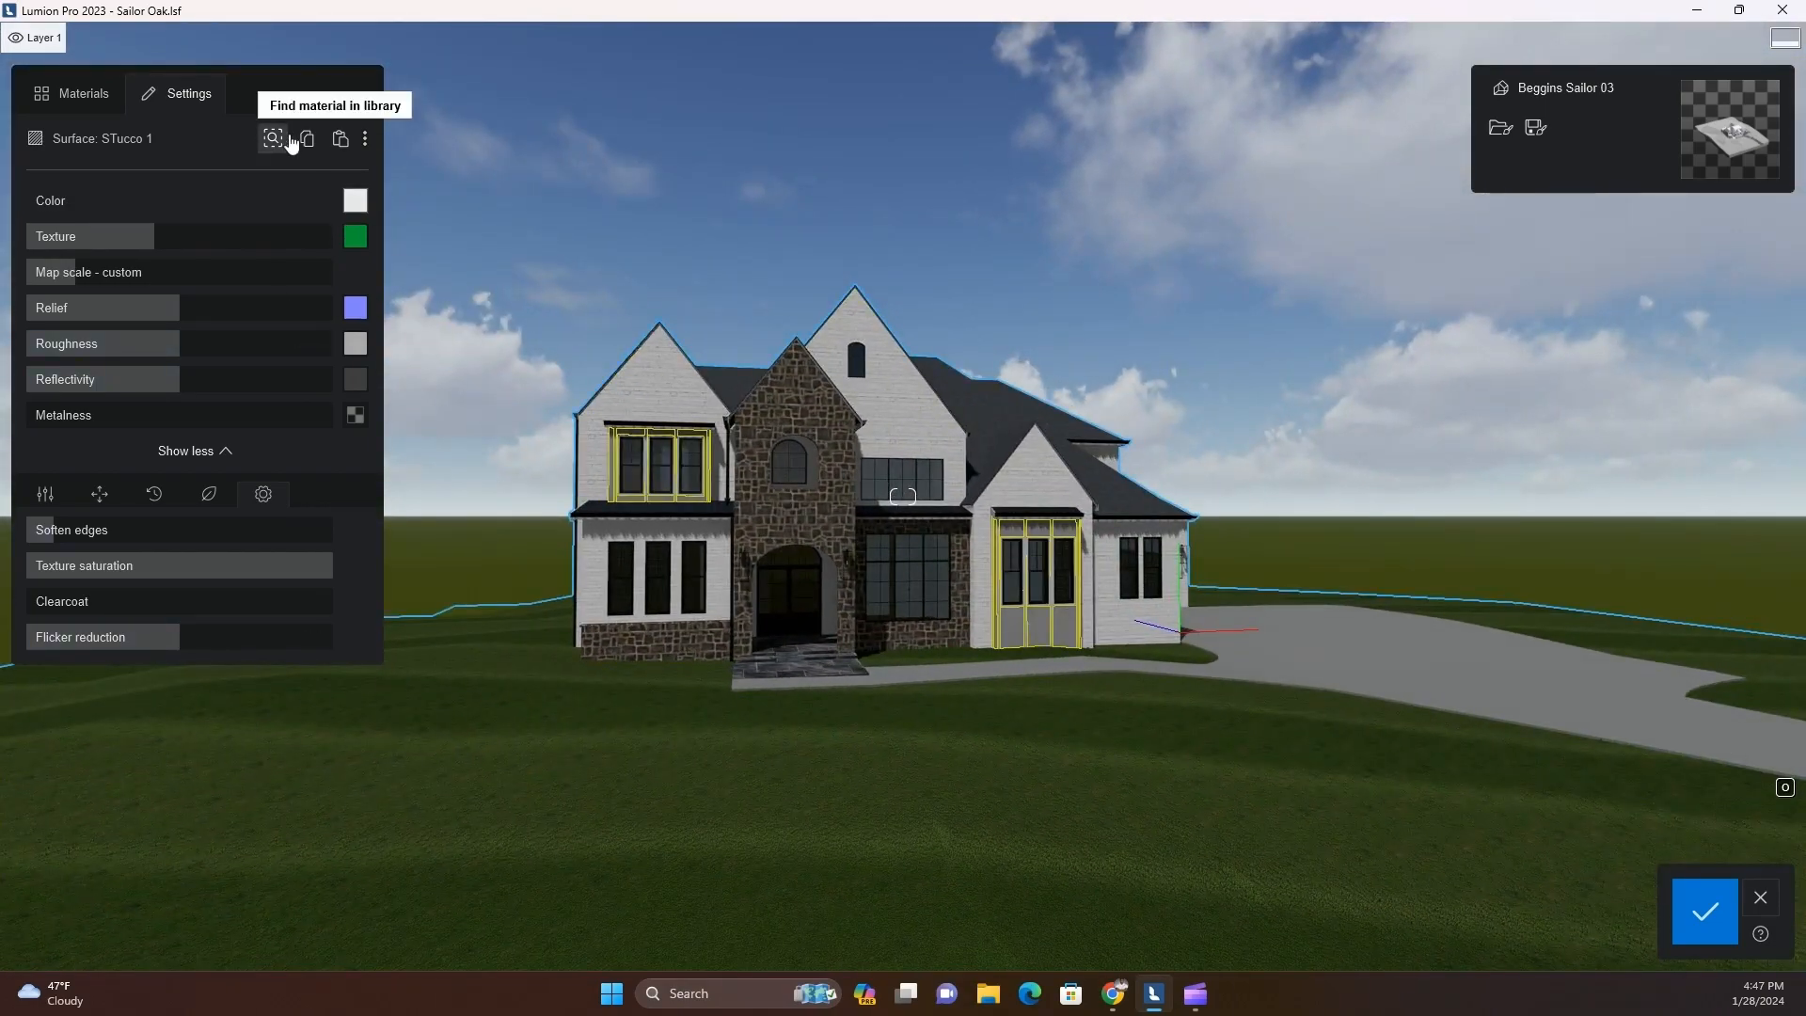
key(a)
right_drag(533, 637, 634, 622)
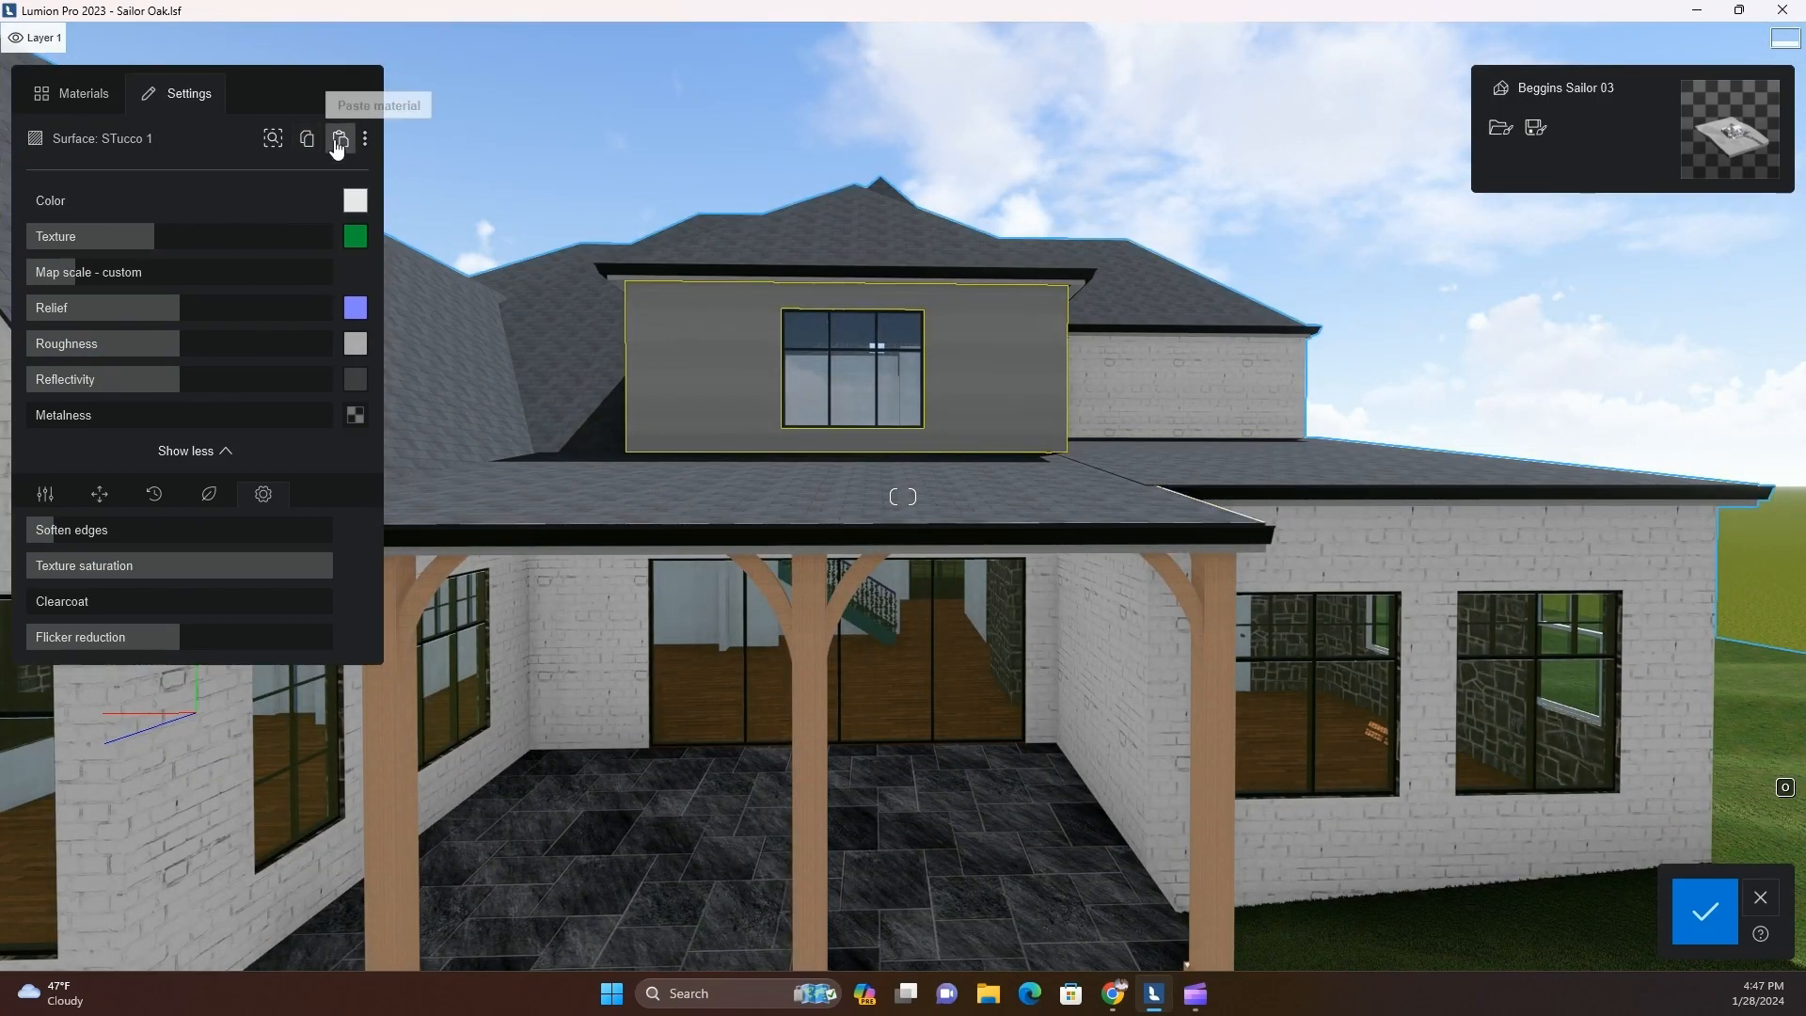
Return to the front of the house, save the material changes and open Photo mode
key(d)
right_drag(585, 592, 374, 639)
key(a)
key(a)
key(a)
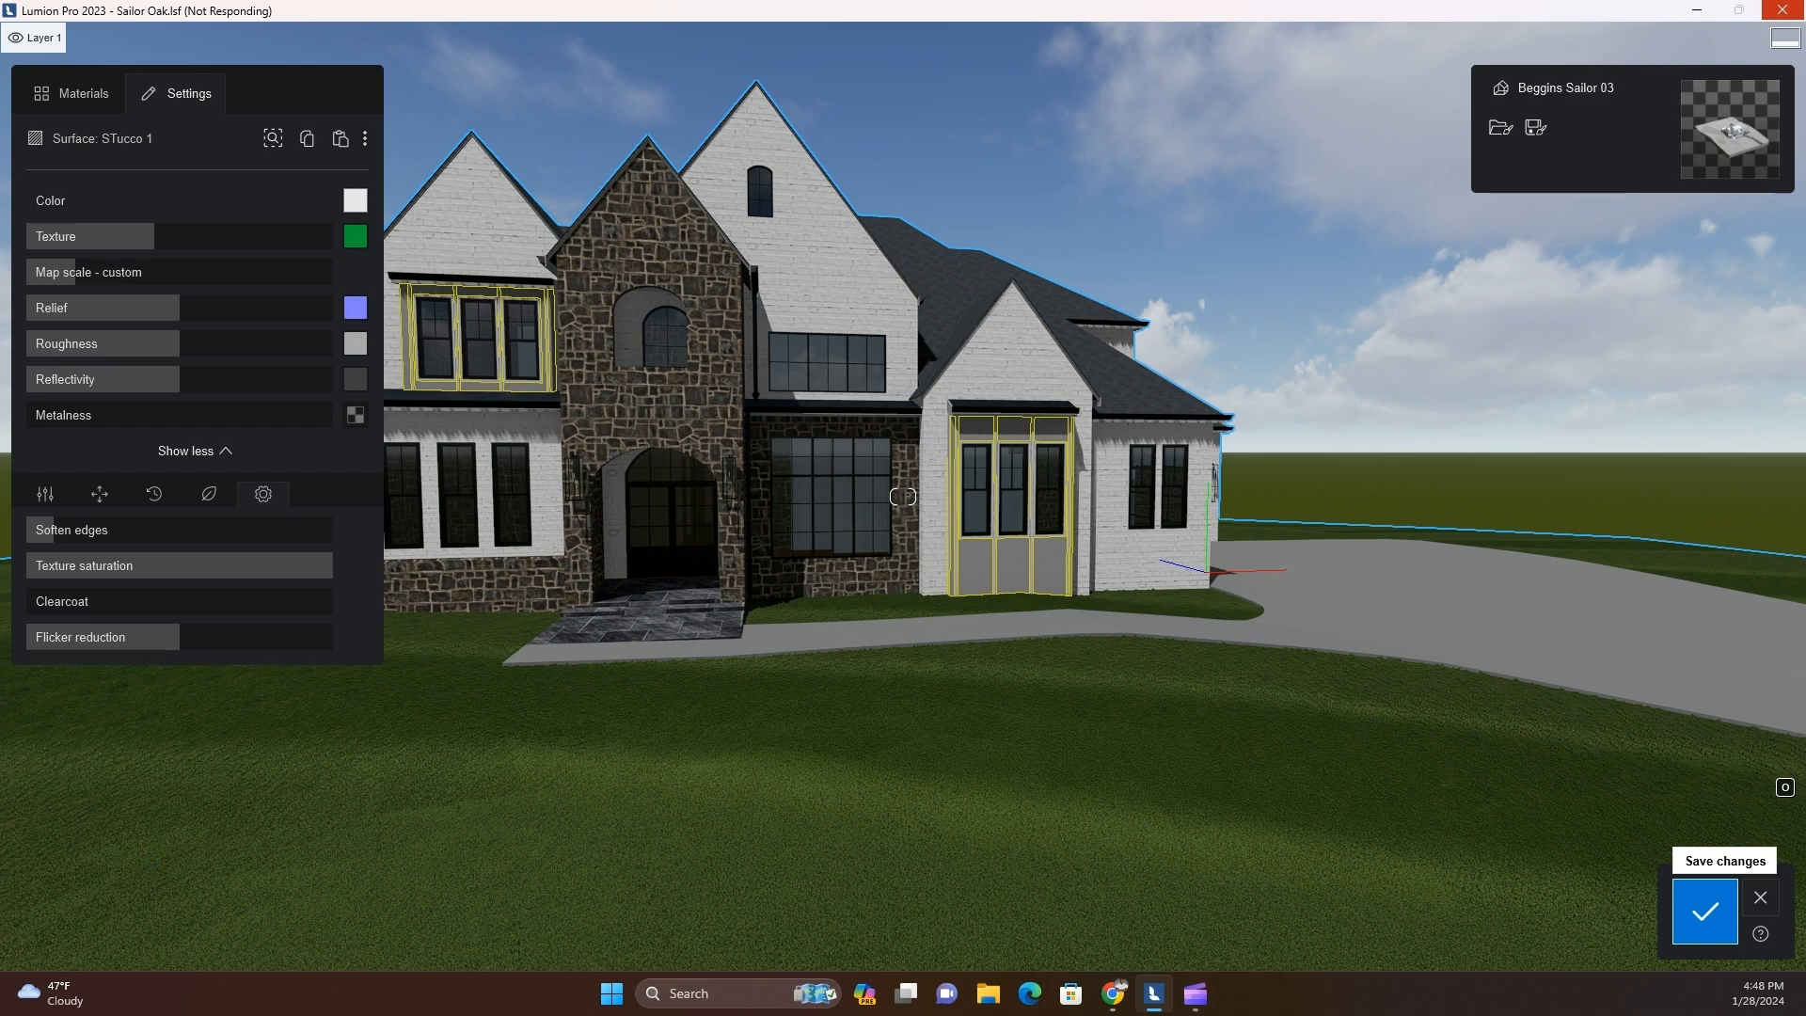
click(1666, 864)
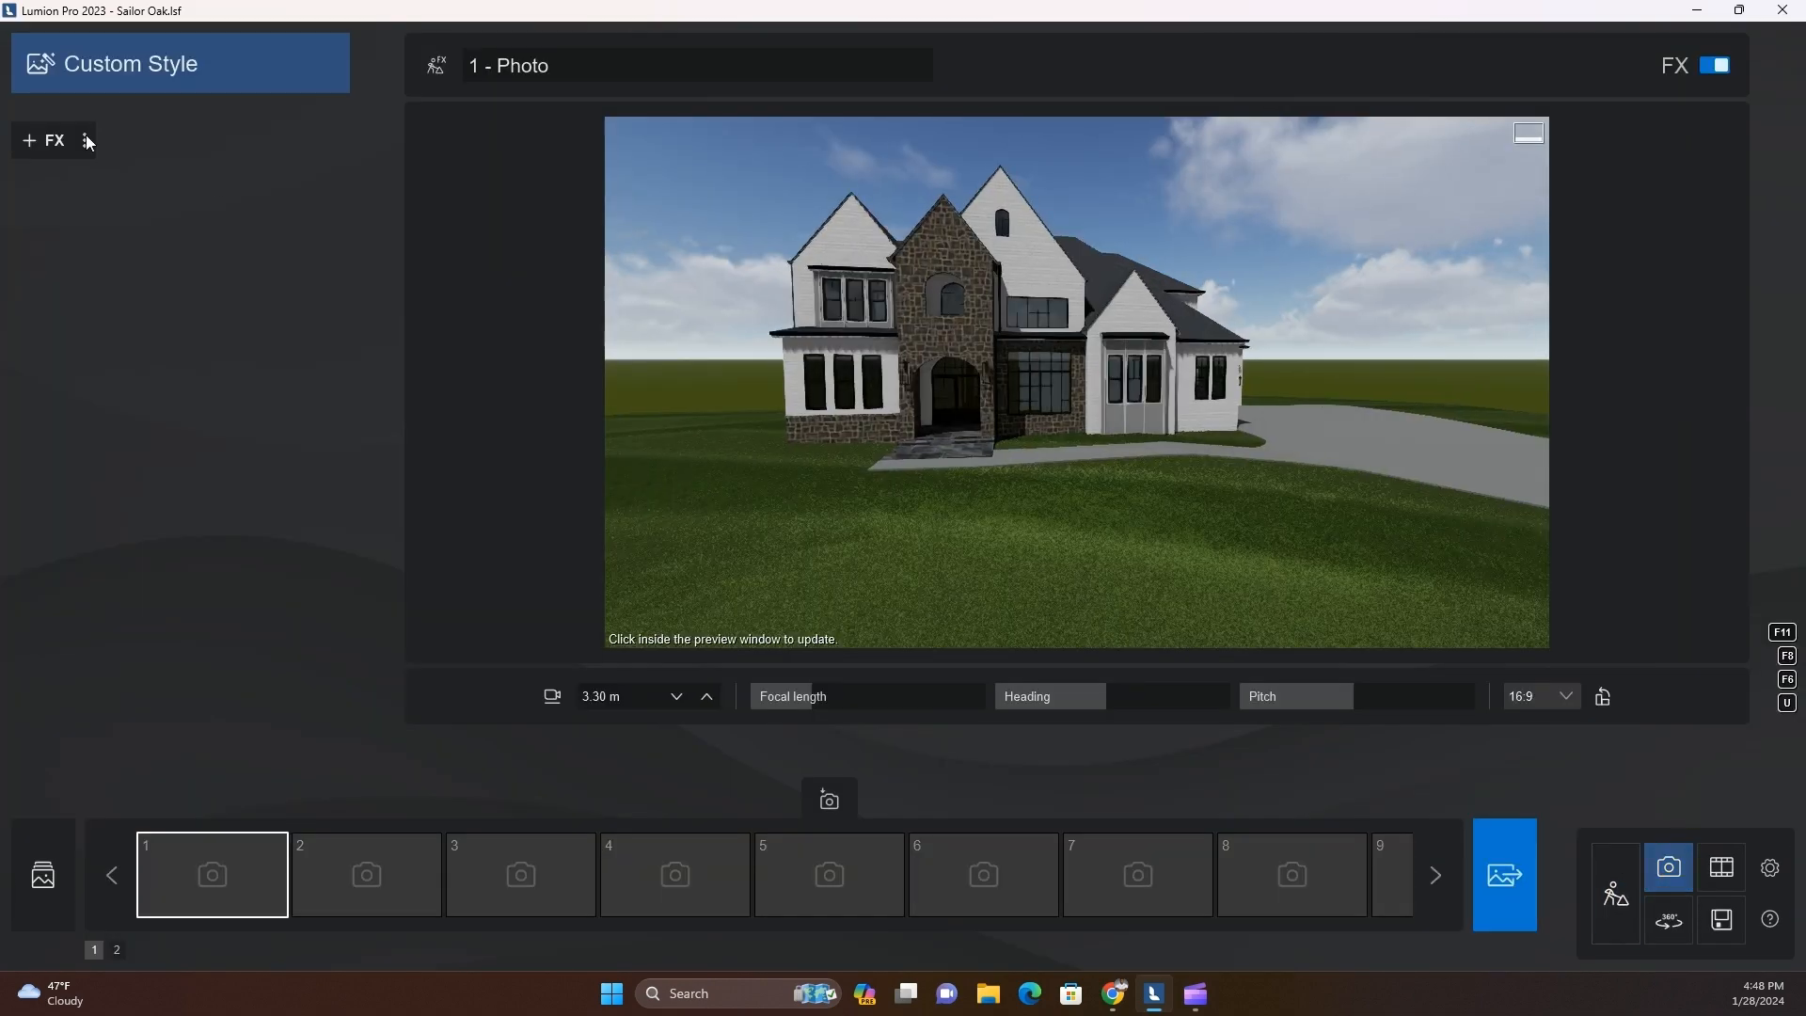
Apply the Realistic style to the first photo and add a 2-Point perspective effect
click(112, 64)
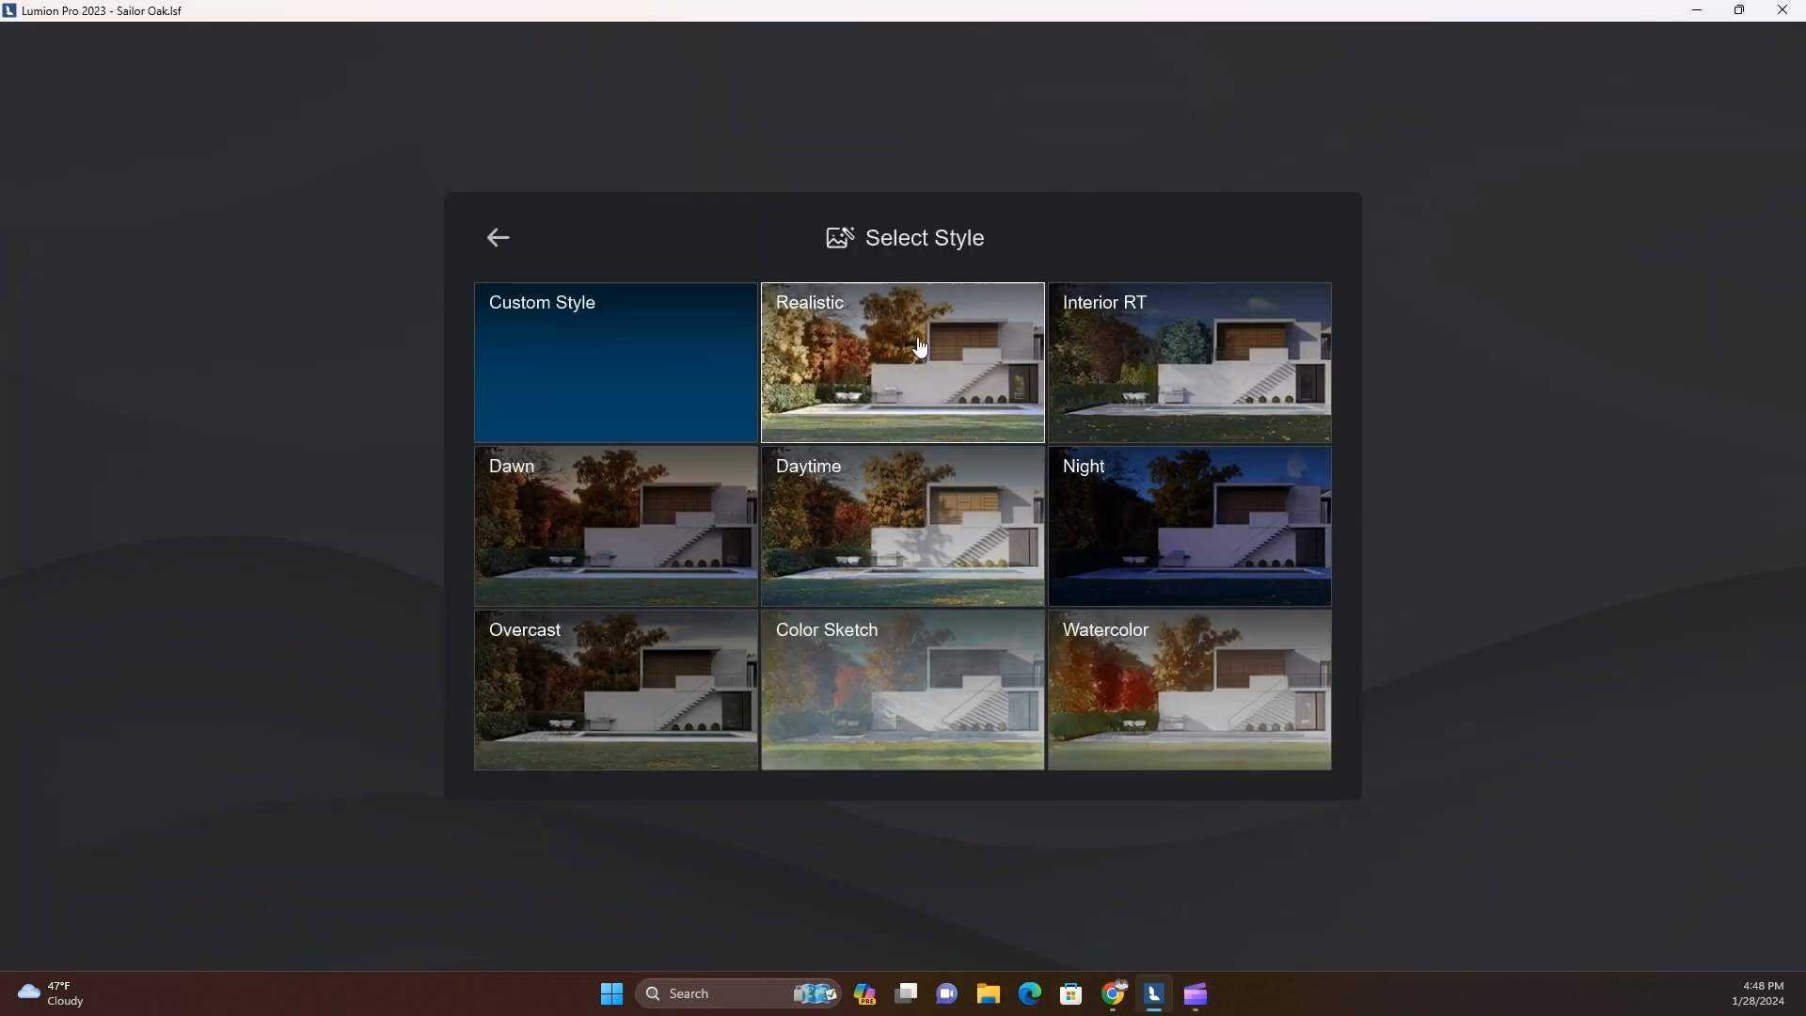
click(919, 347)
click(30, 141)
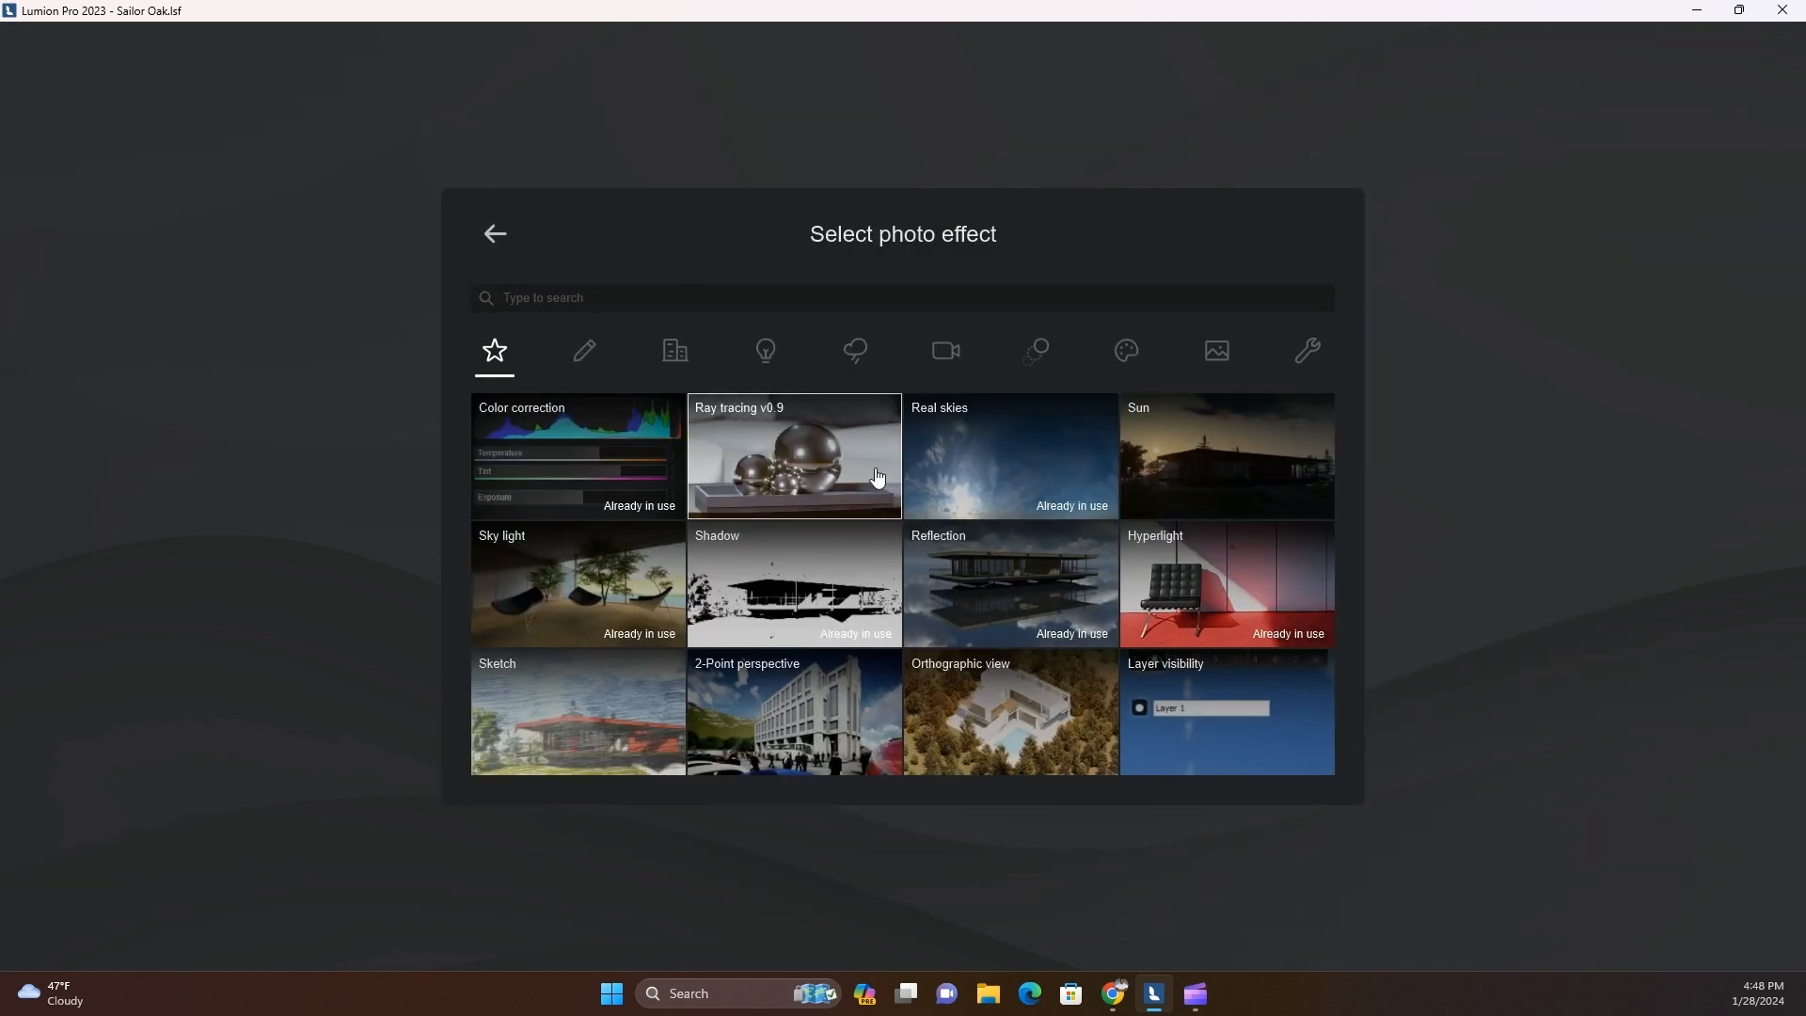
click(795, 712)
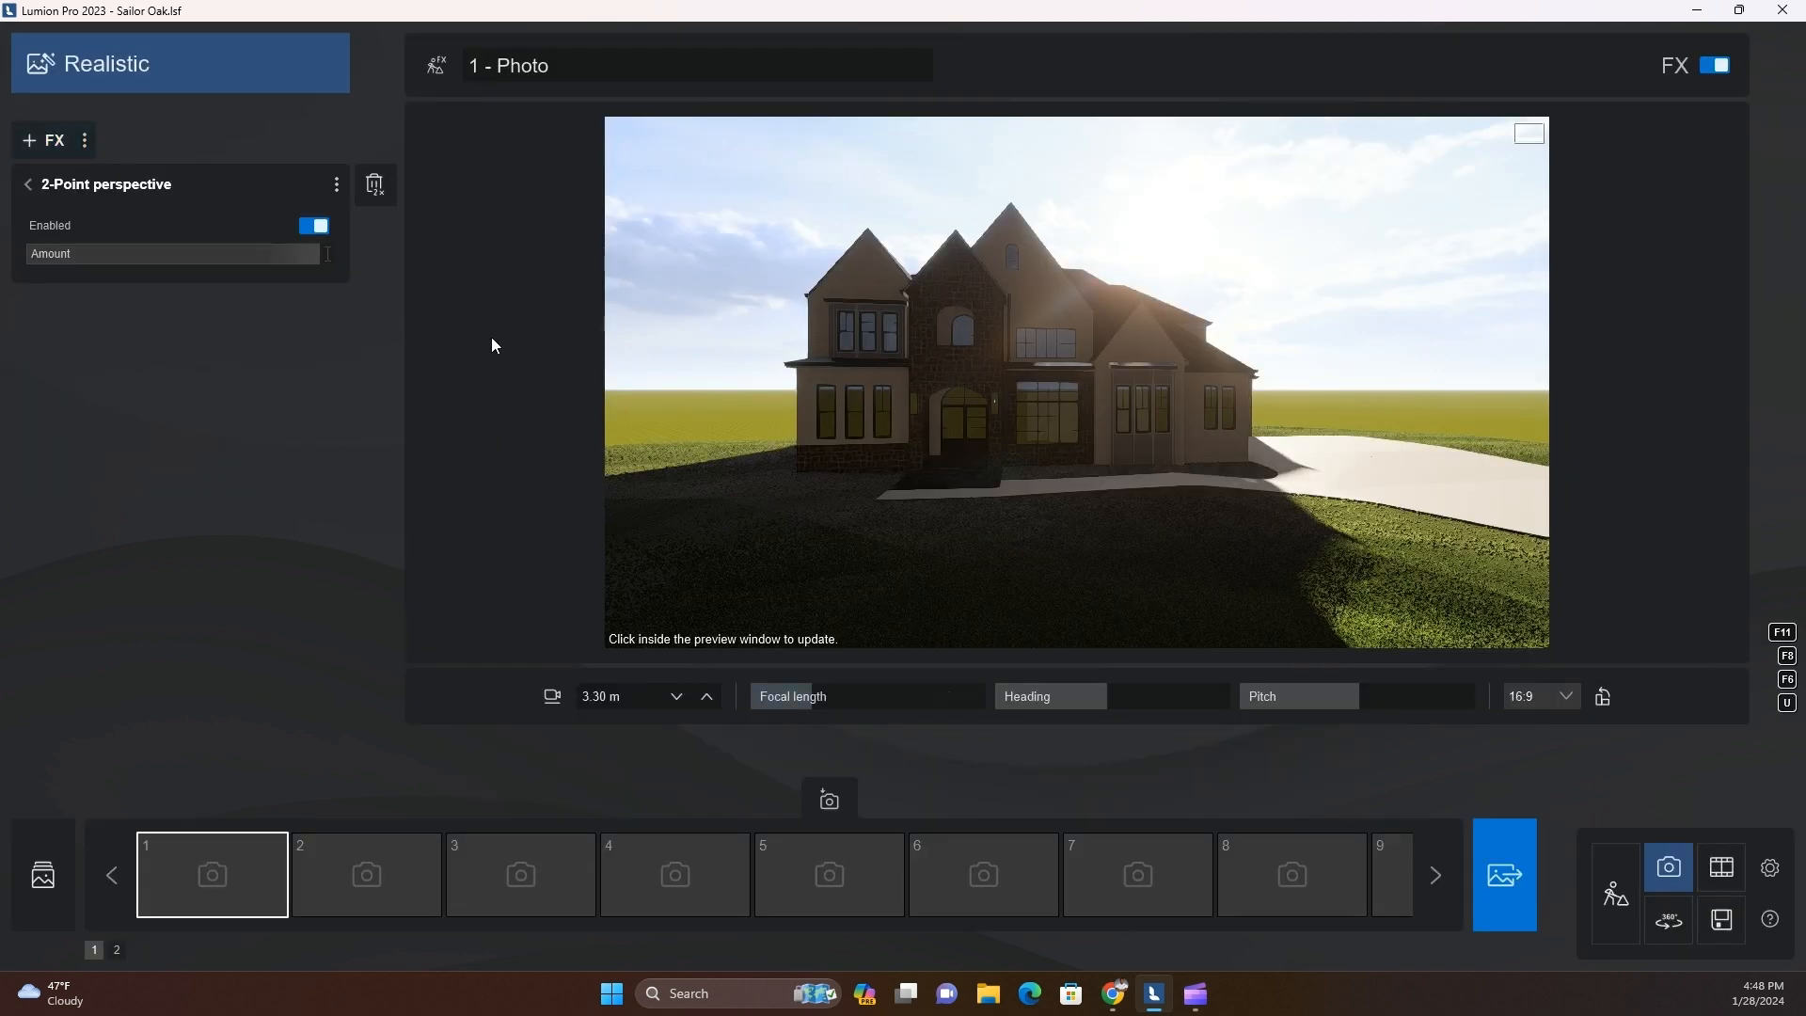
click(32, 187)
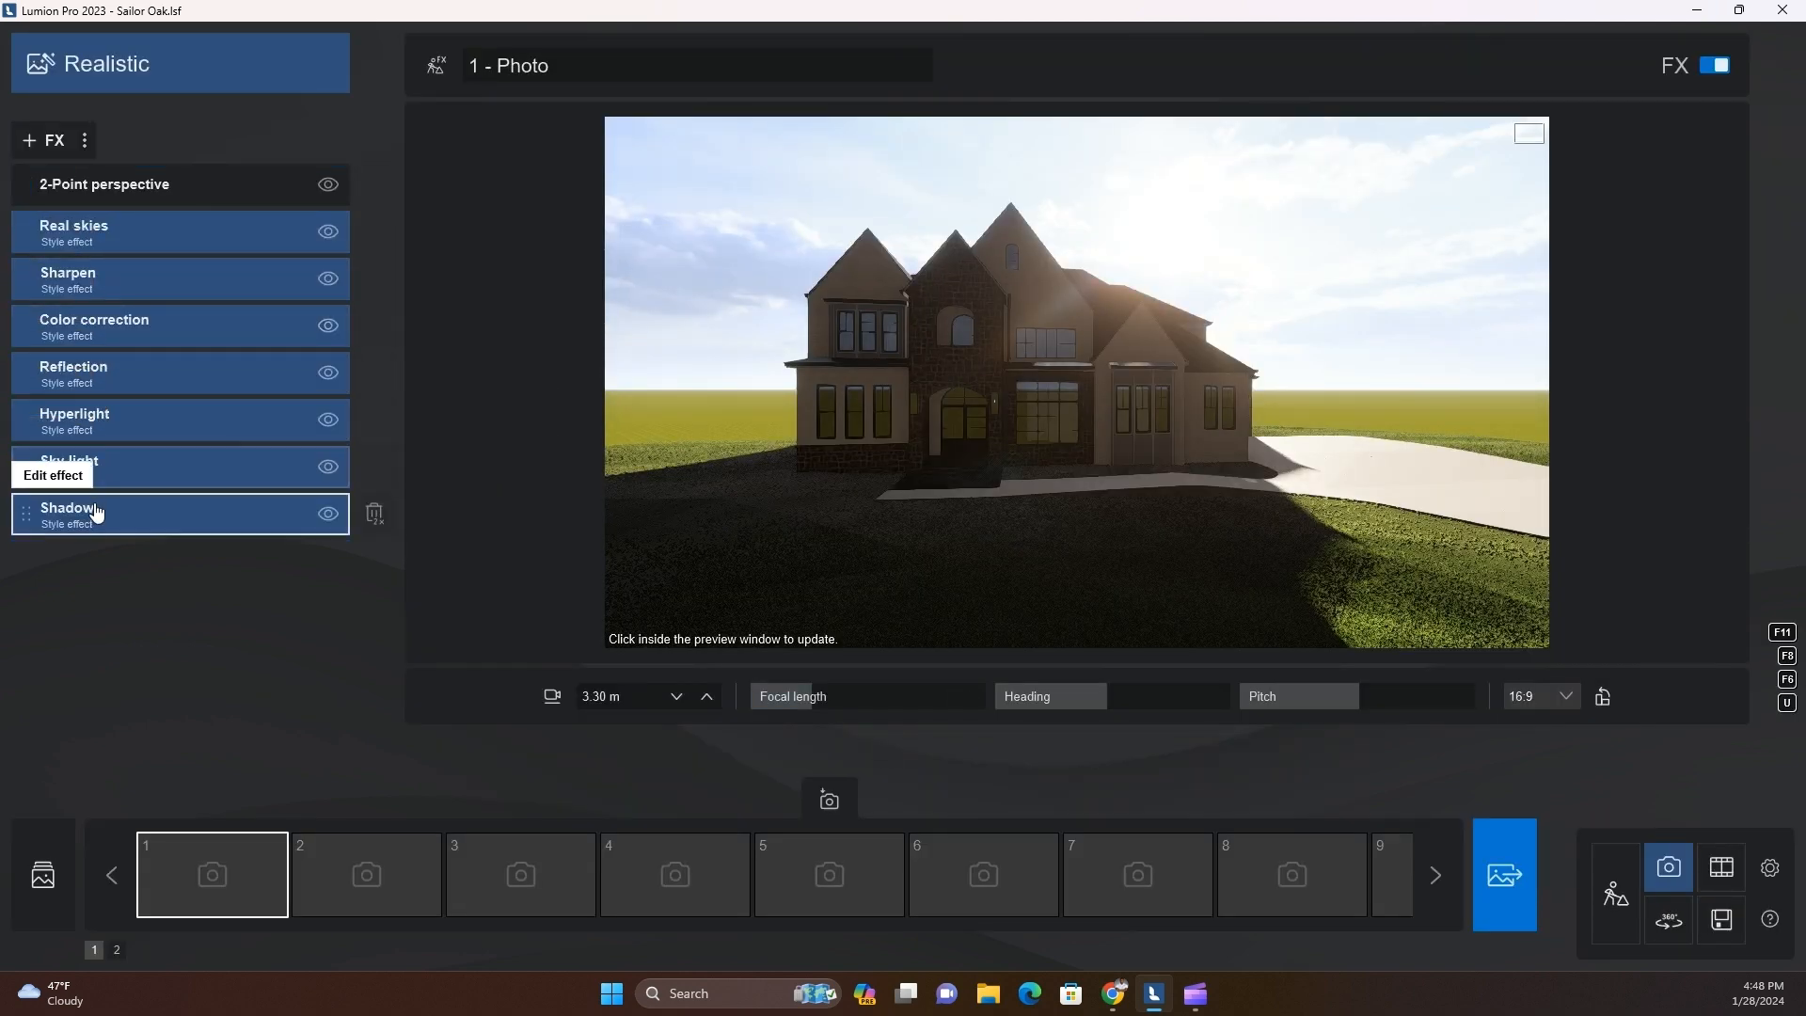
Rotate the Real skies heading so the sun lights the front facade
click(92, 234)
drag(175, 298, 303, 325)
right_drag(995, 540, 1078, 538)
scroll(1005, 535, up, 3)
Frame the house front in the photo preview from a camera height of about 4.98 m and check the materials
key(a)
key(s)
key(s)
key(d)
key(w)
key(w)
key(s)
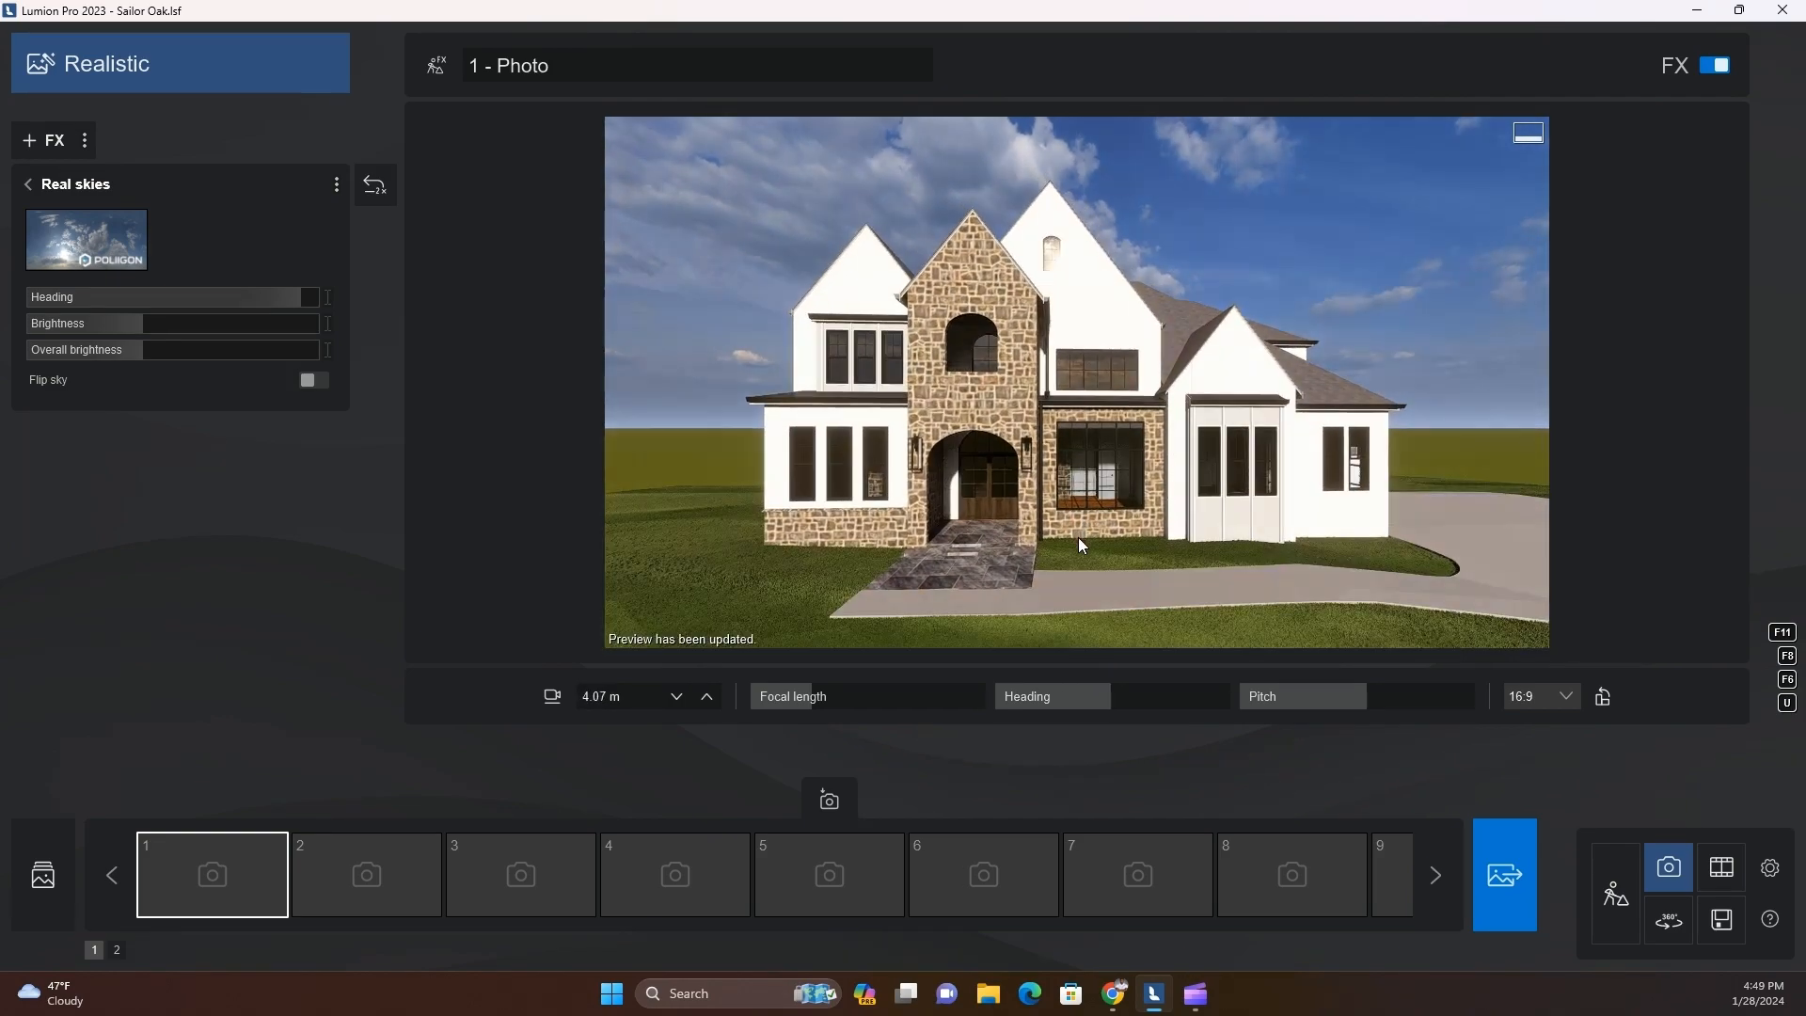
key(q)
key(e)
key(a)
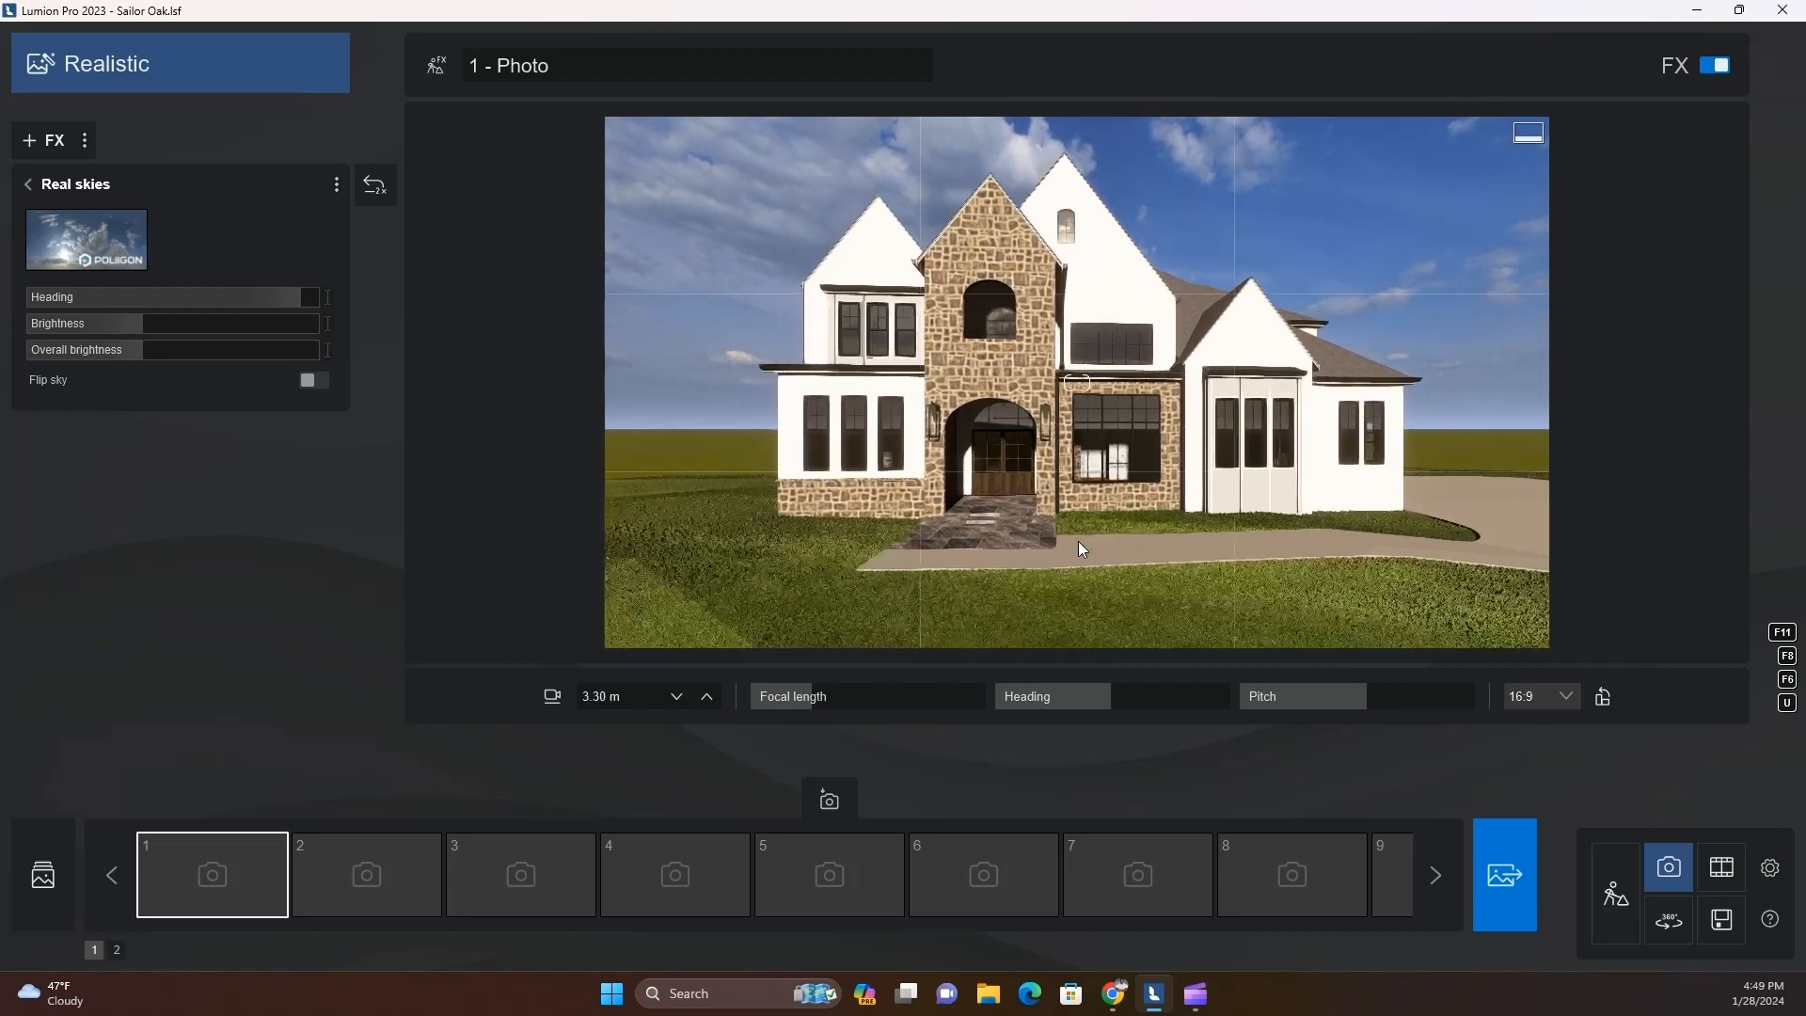
key(d)
right_drag(1076, 540, 1148, 549)
key(d)
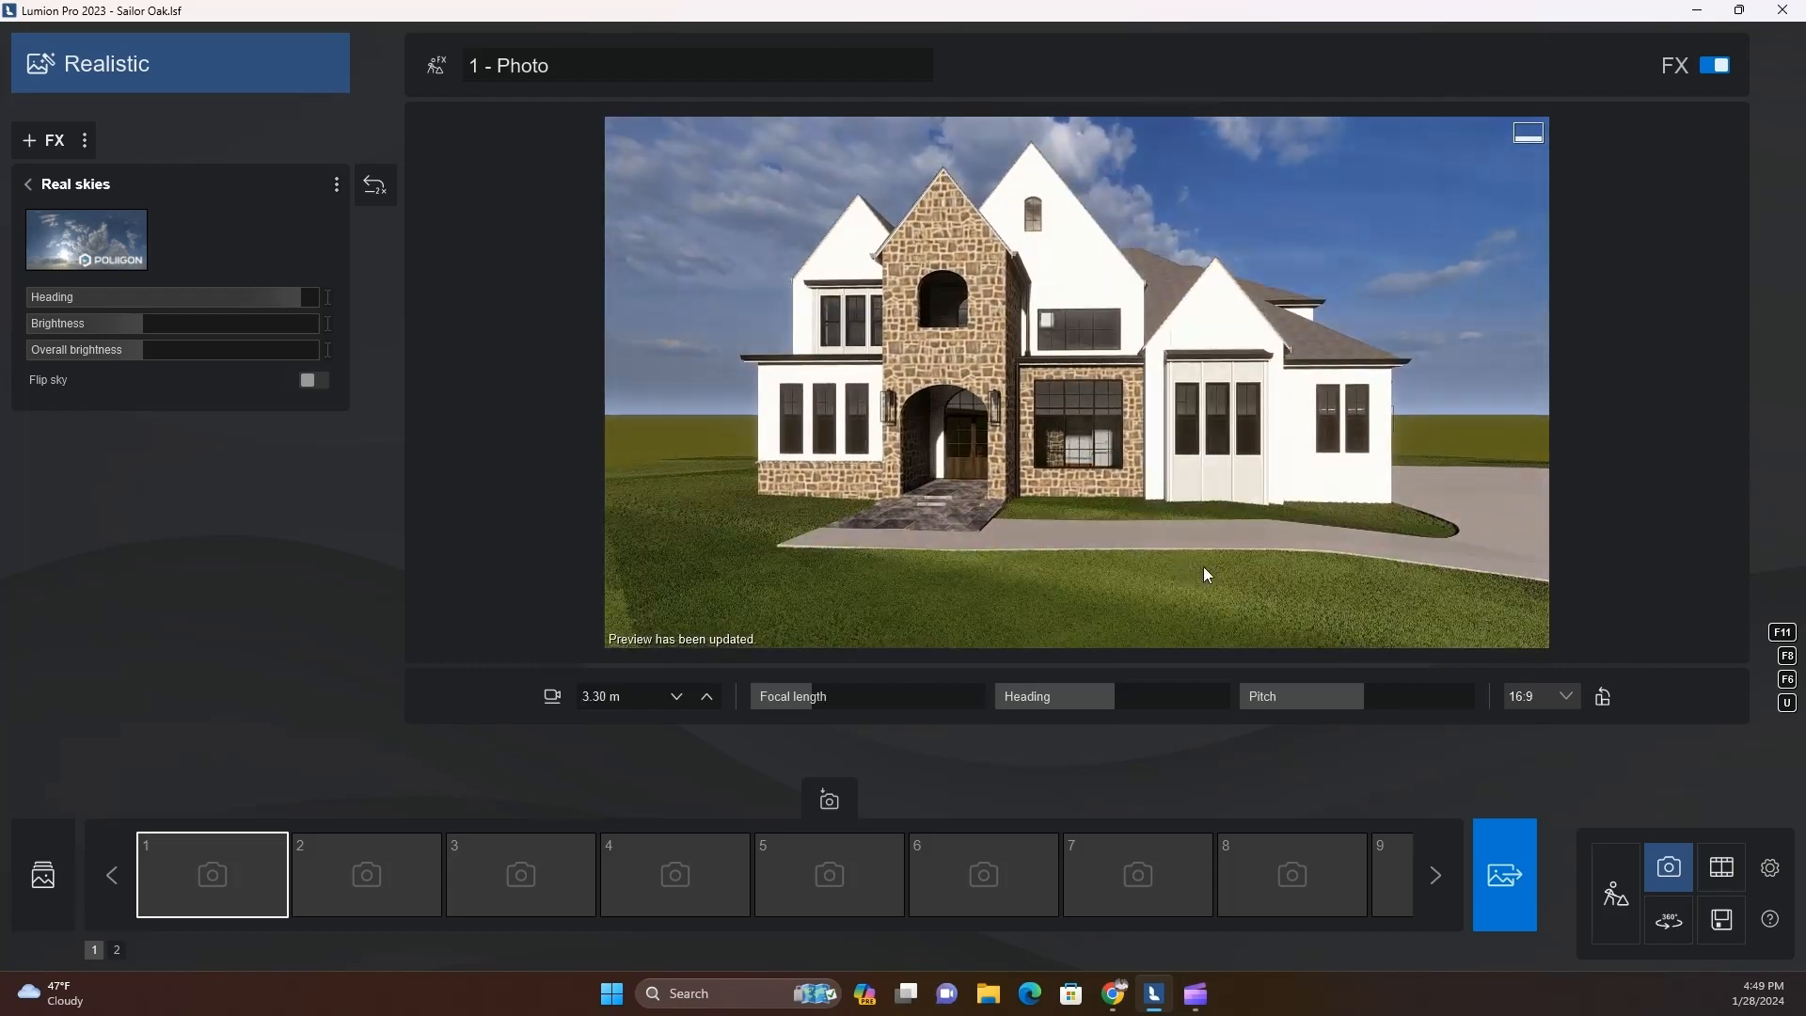
key(q)
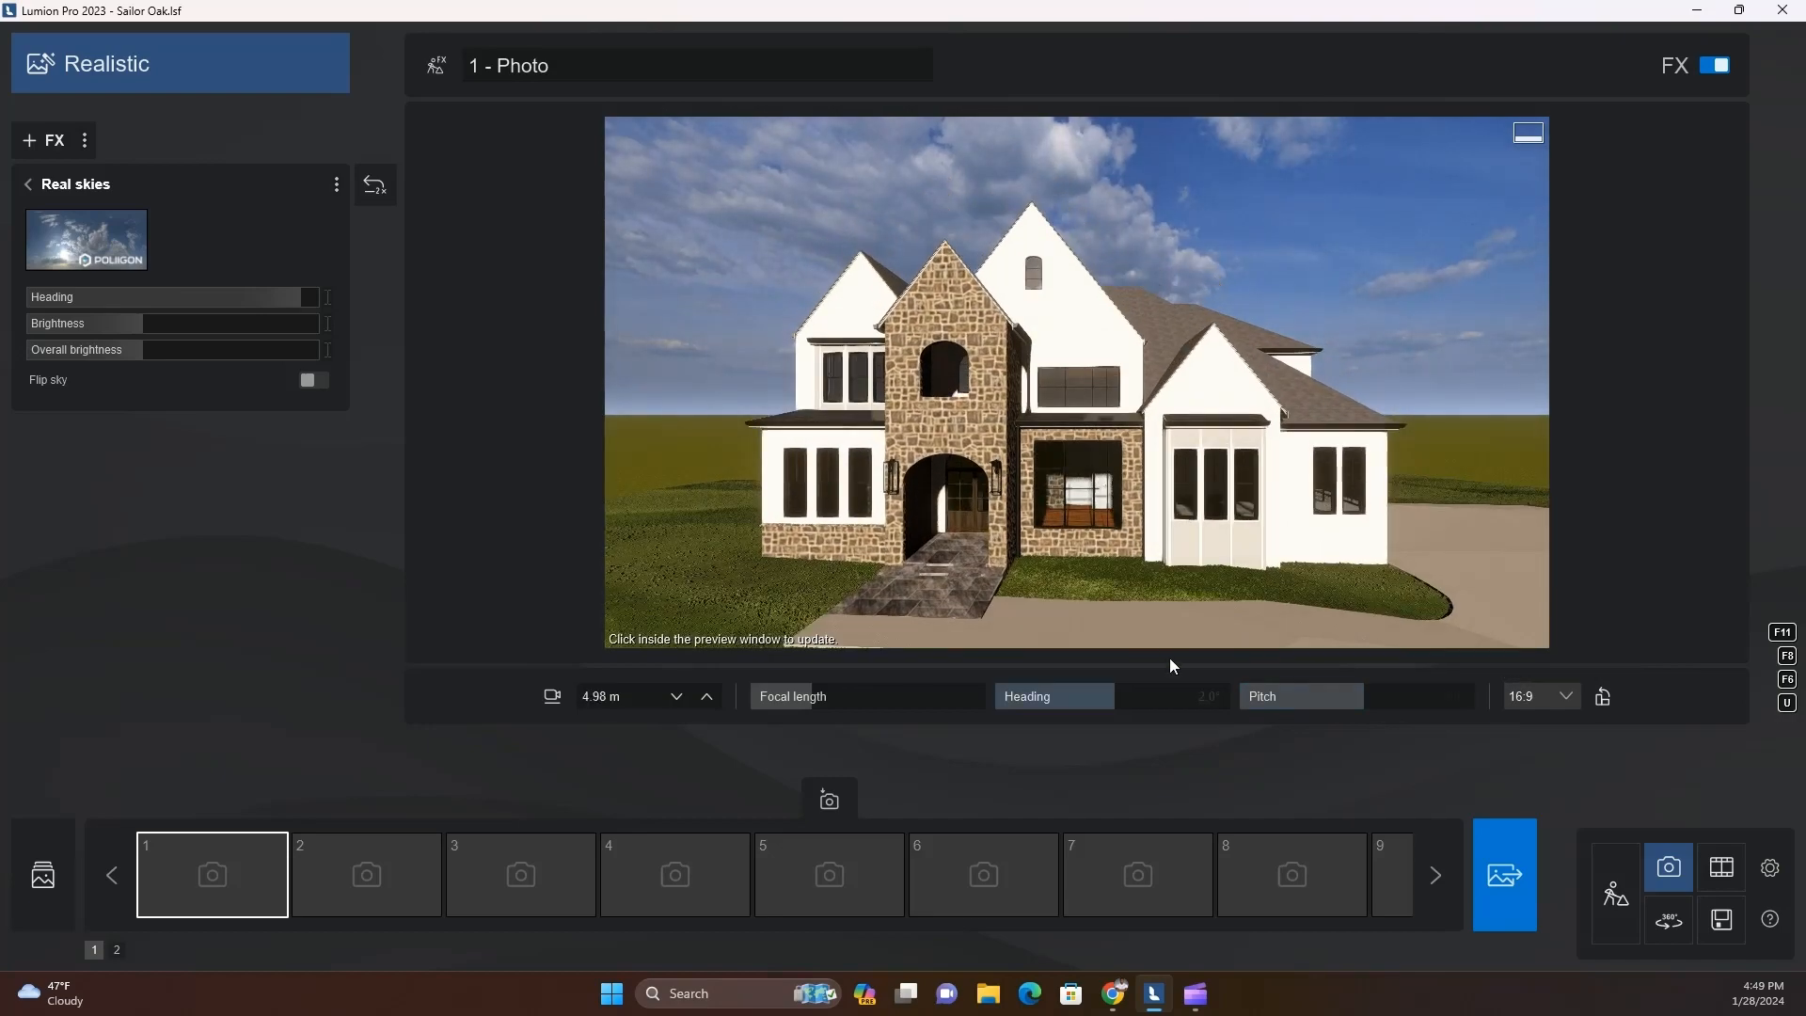
Return to Build mode, select the main roof's architectural shingles and lower their roughness
click(1616, 903)
key(w)
key(q)
right_drag(1117, 497, 951, 643)
click(952, 644)
drag(177, 345, 133, 355)
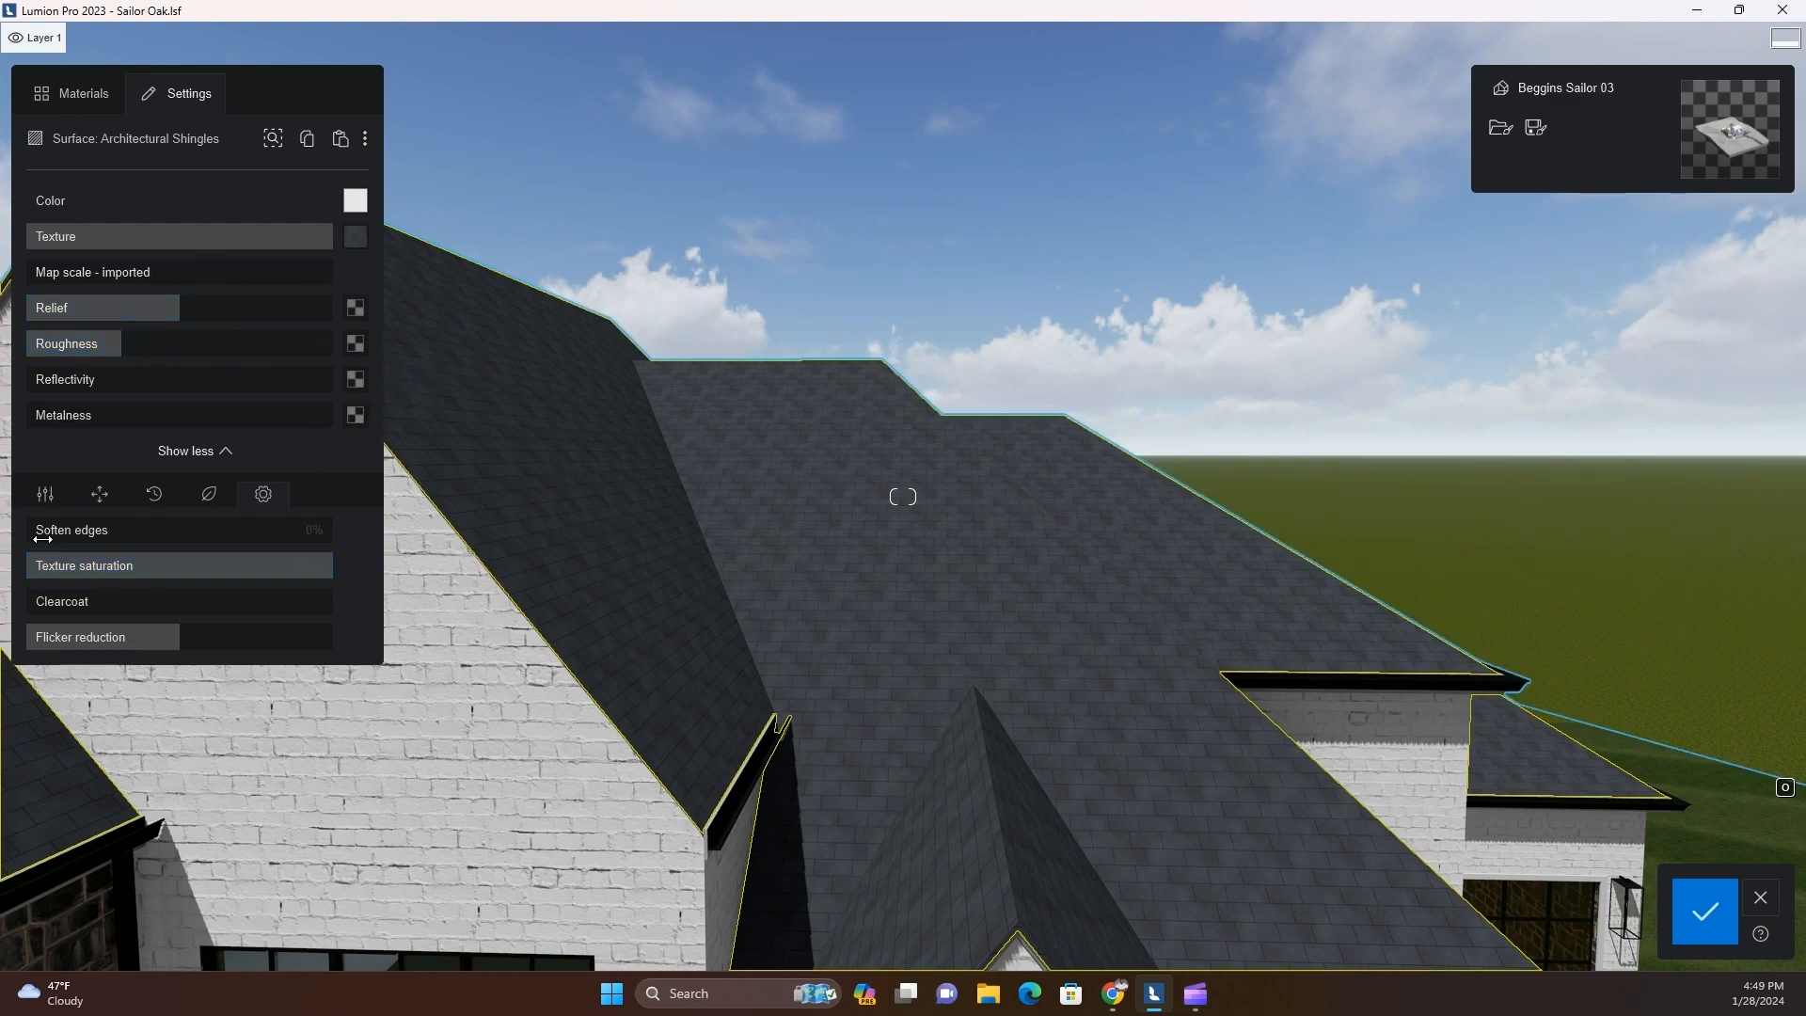
Select the stone facade around the entry tower and soften its edges
key(s)
key(q)
key(e)
key(a)
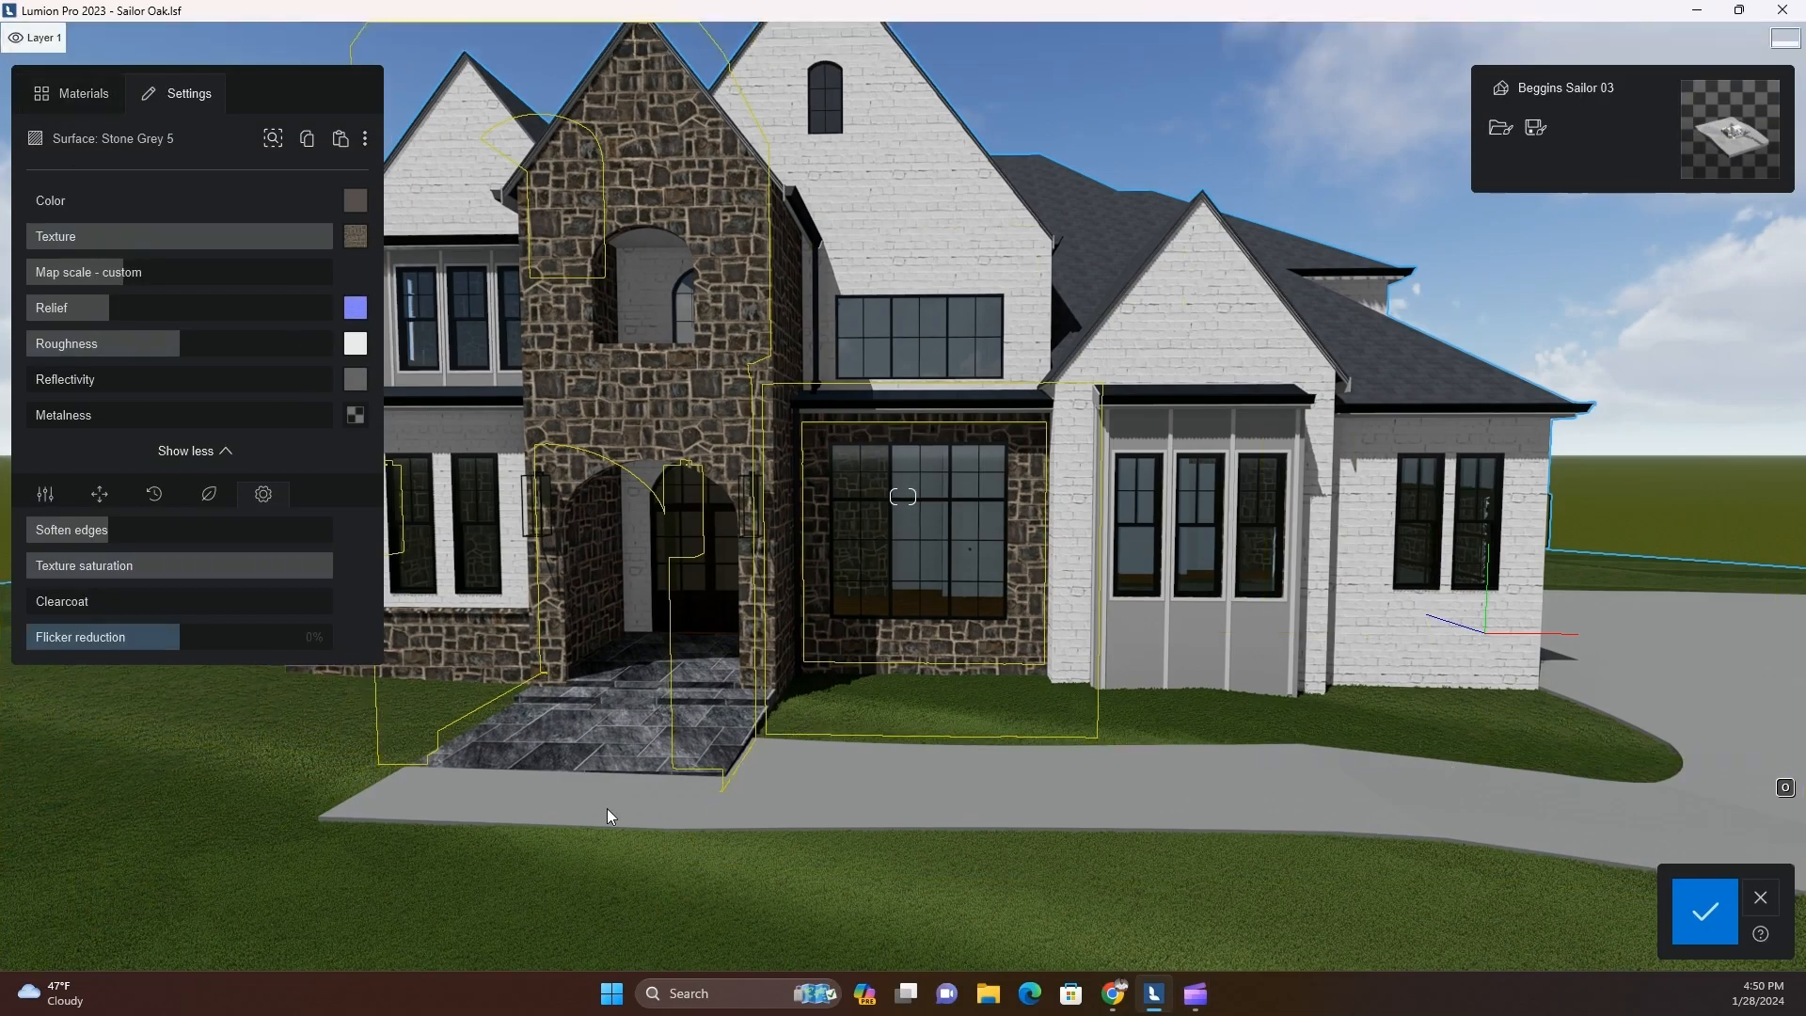
Leave the material editor and switch to placing nature objects
click(1768, 898)
click(152, 810)
click(43, 808)
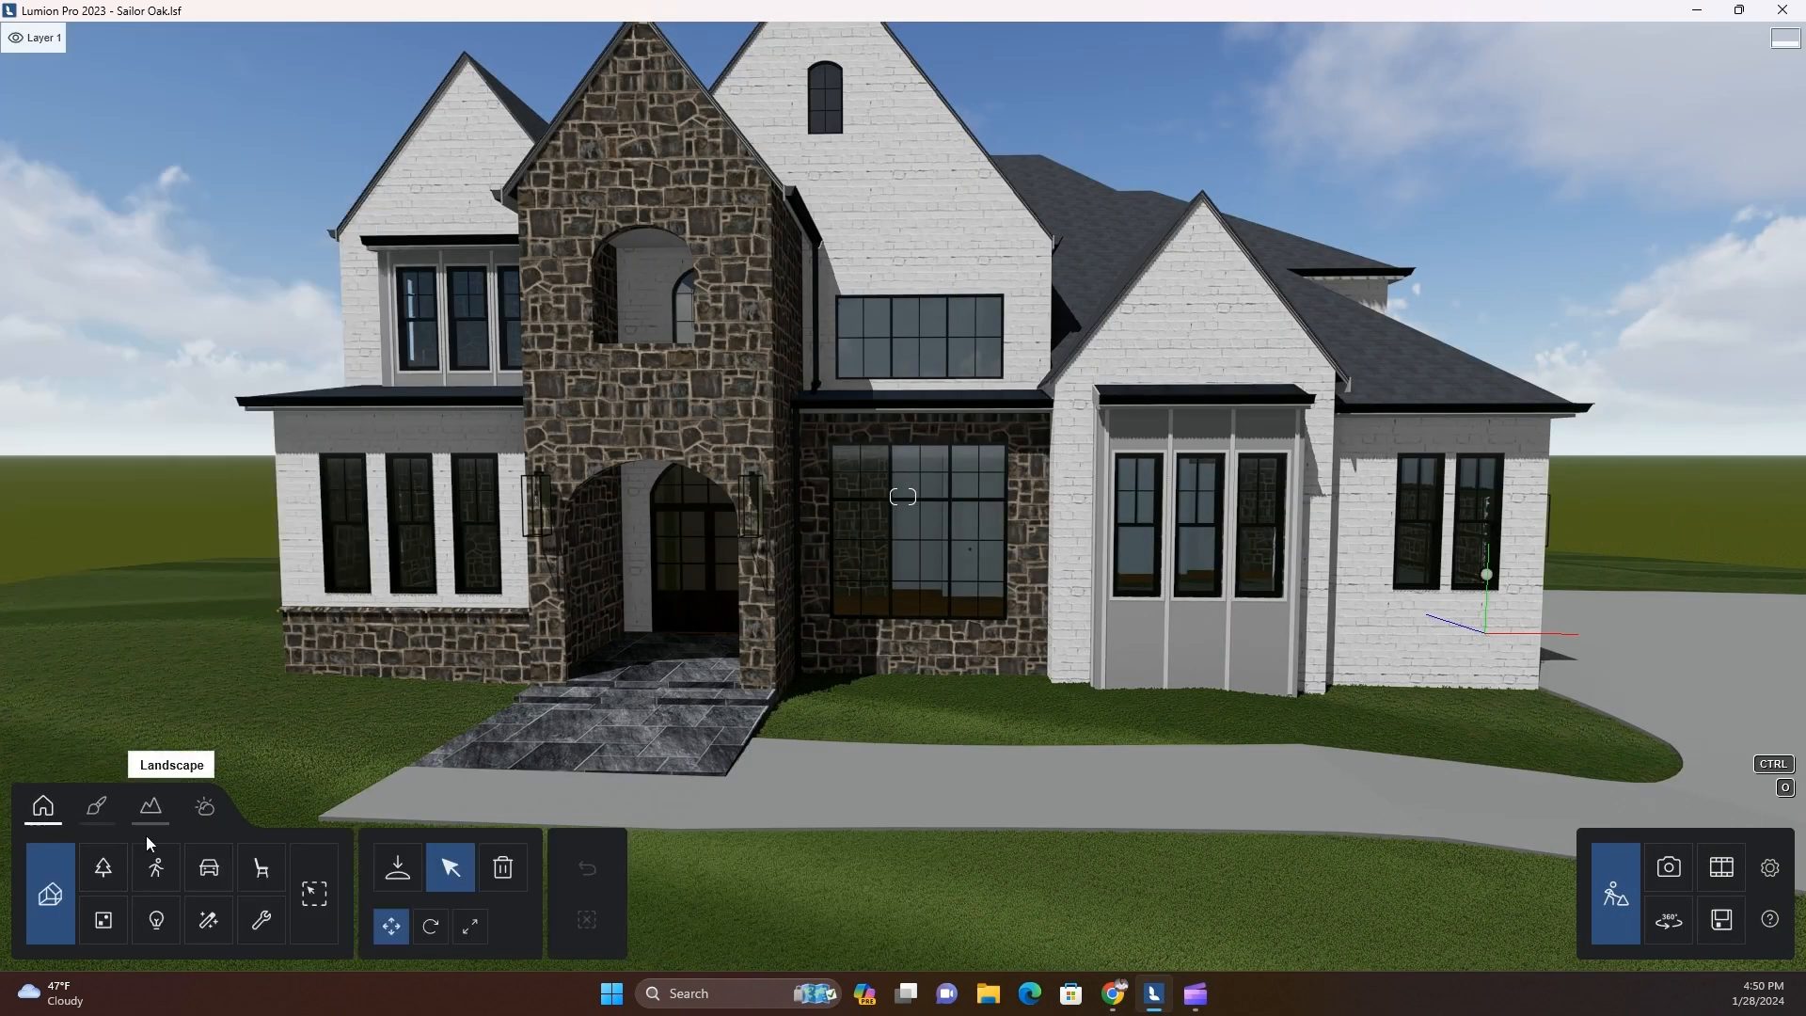
click(396, 874)
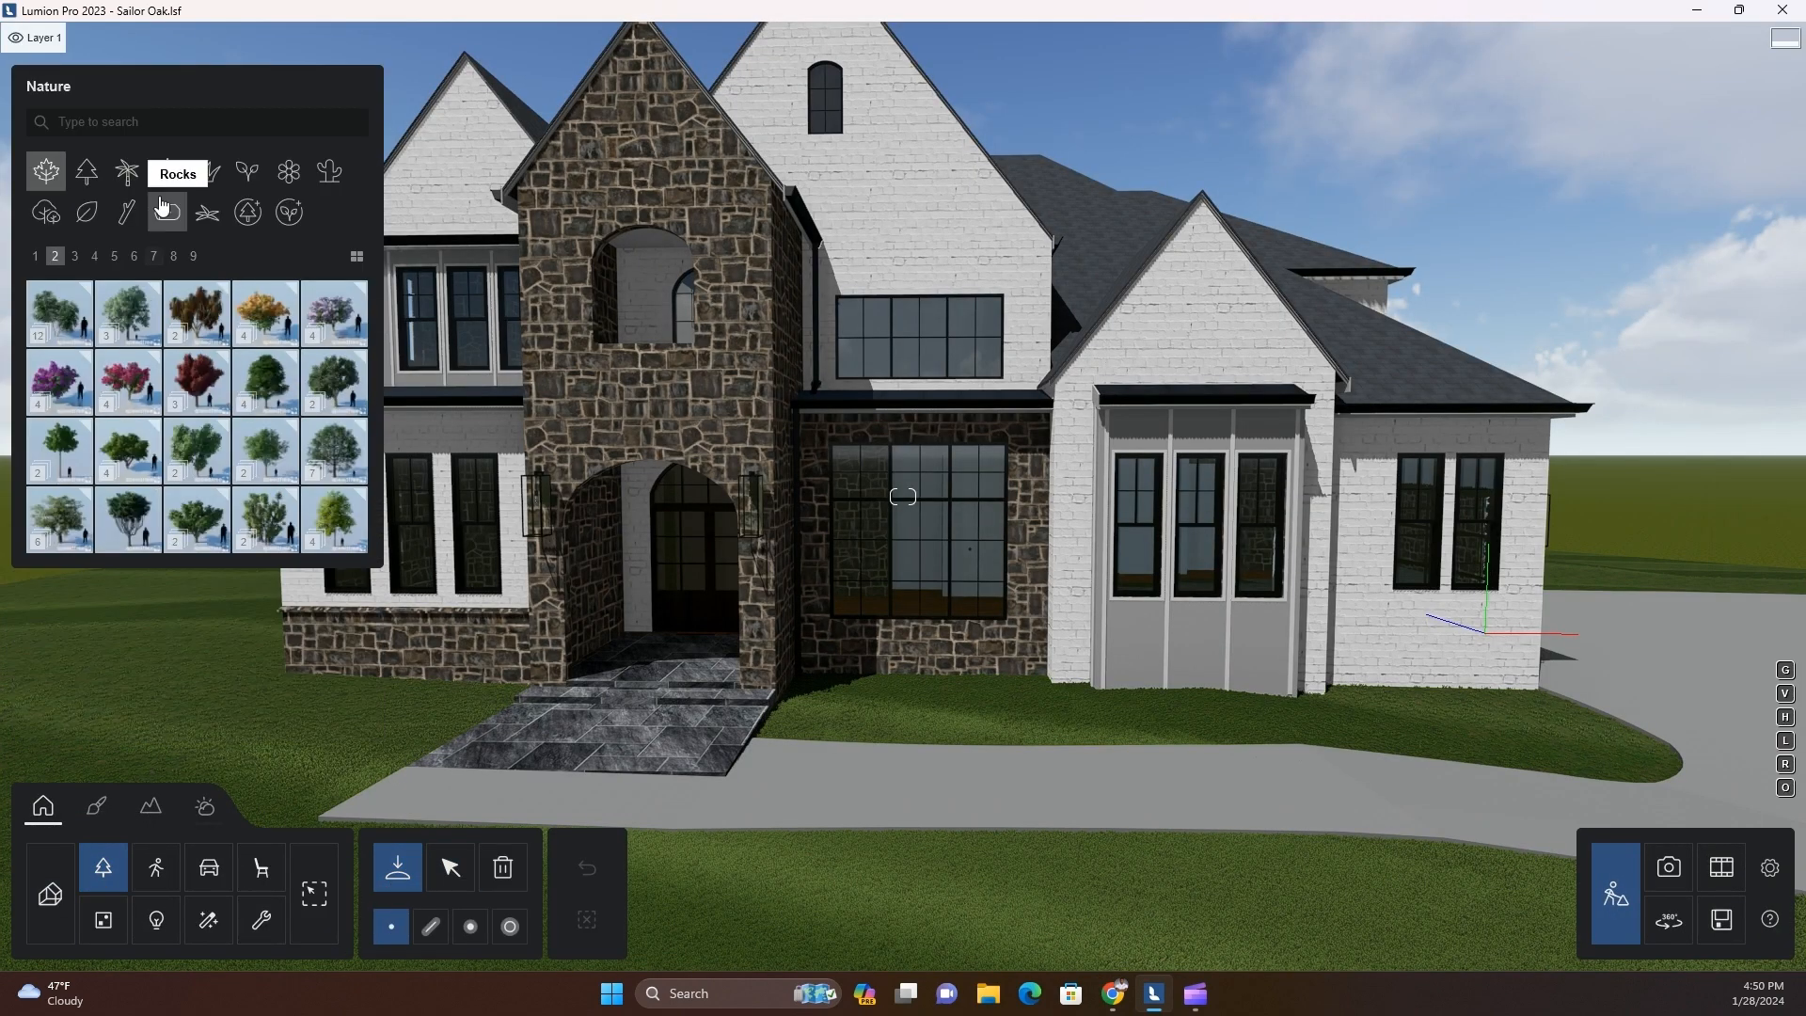
Browse the Plants and Fine-detail plants collections for shrubs suited to the front of the house
click(259, 182)
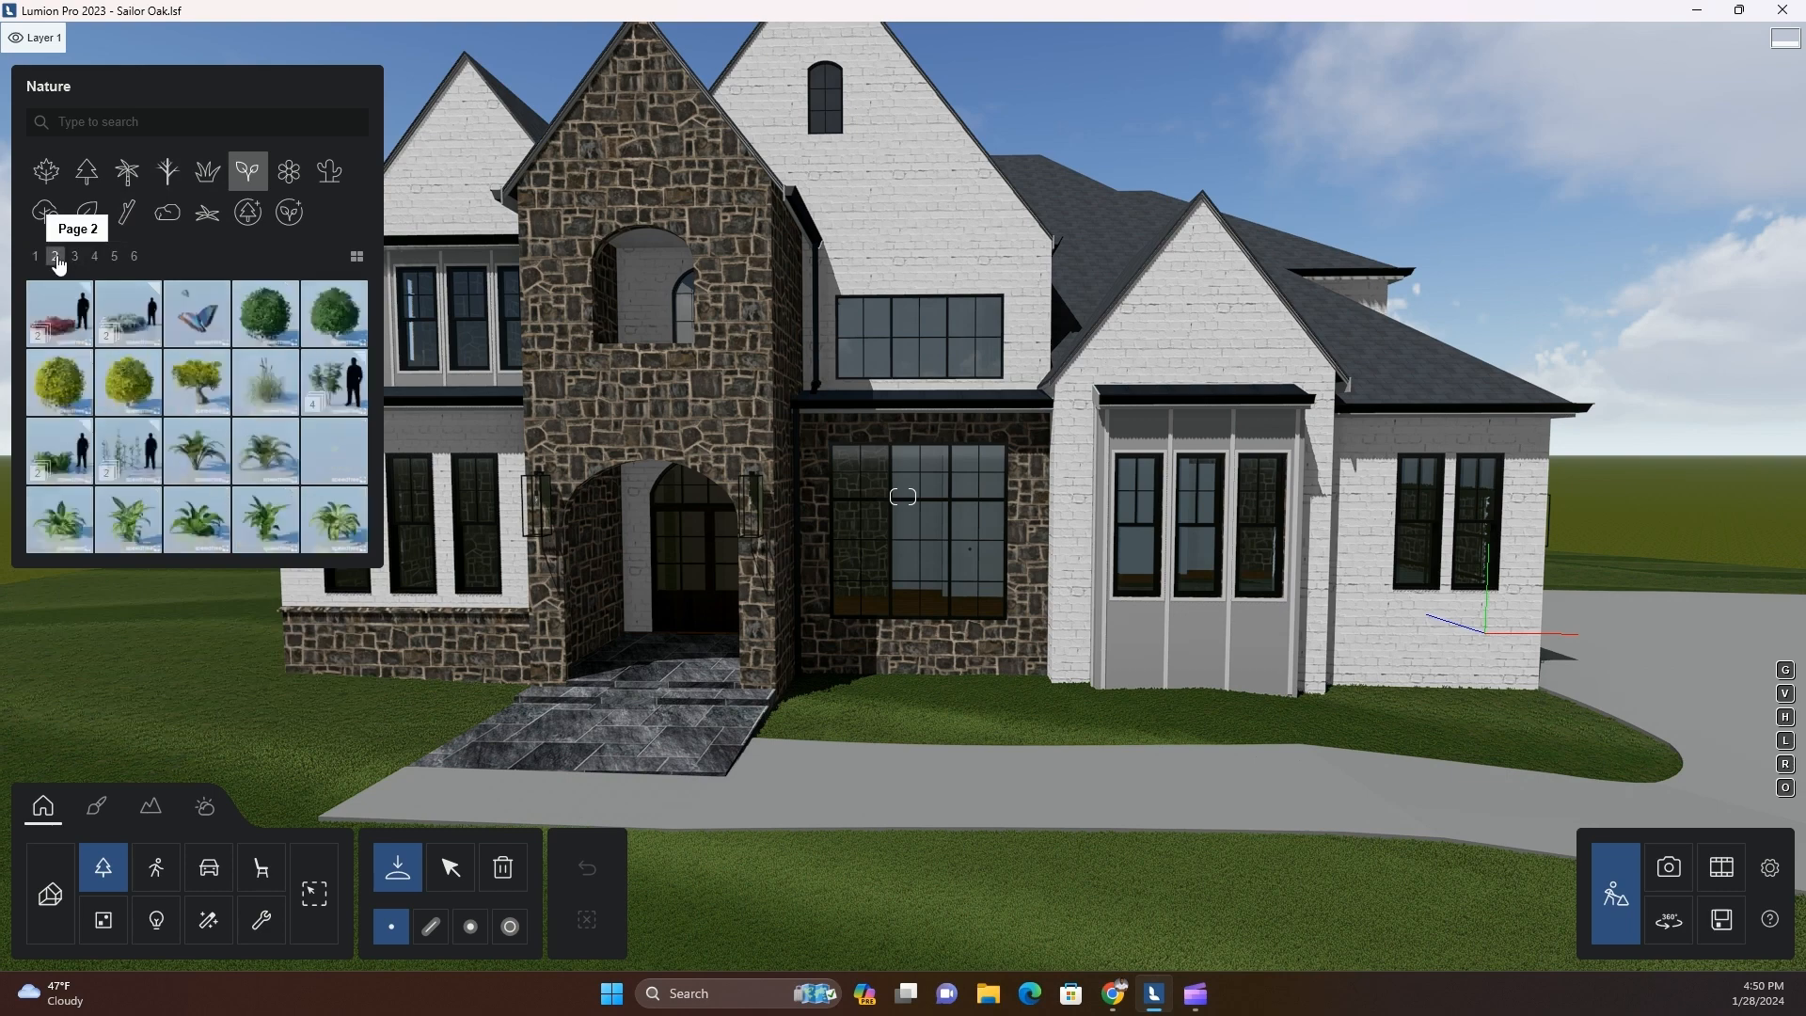
click(252, 216)
click(286, 218)
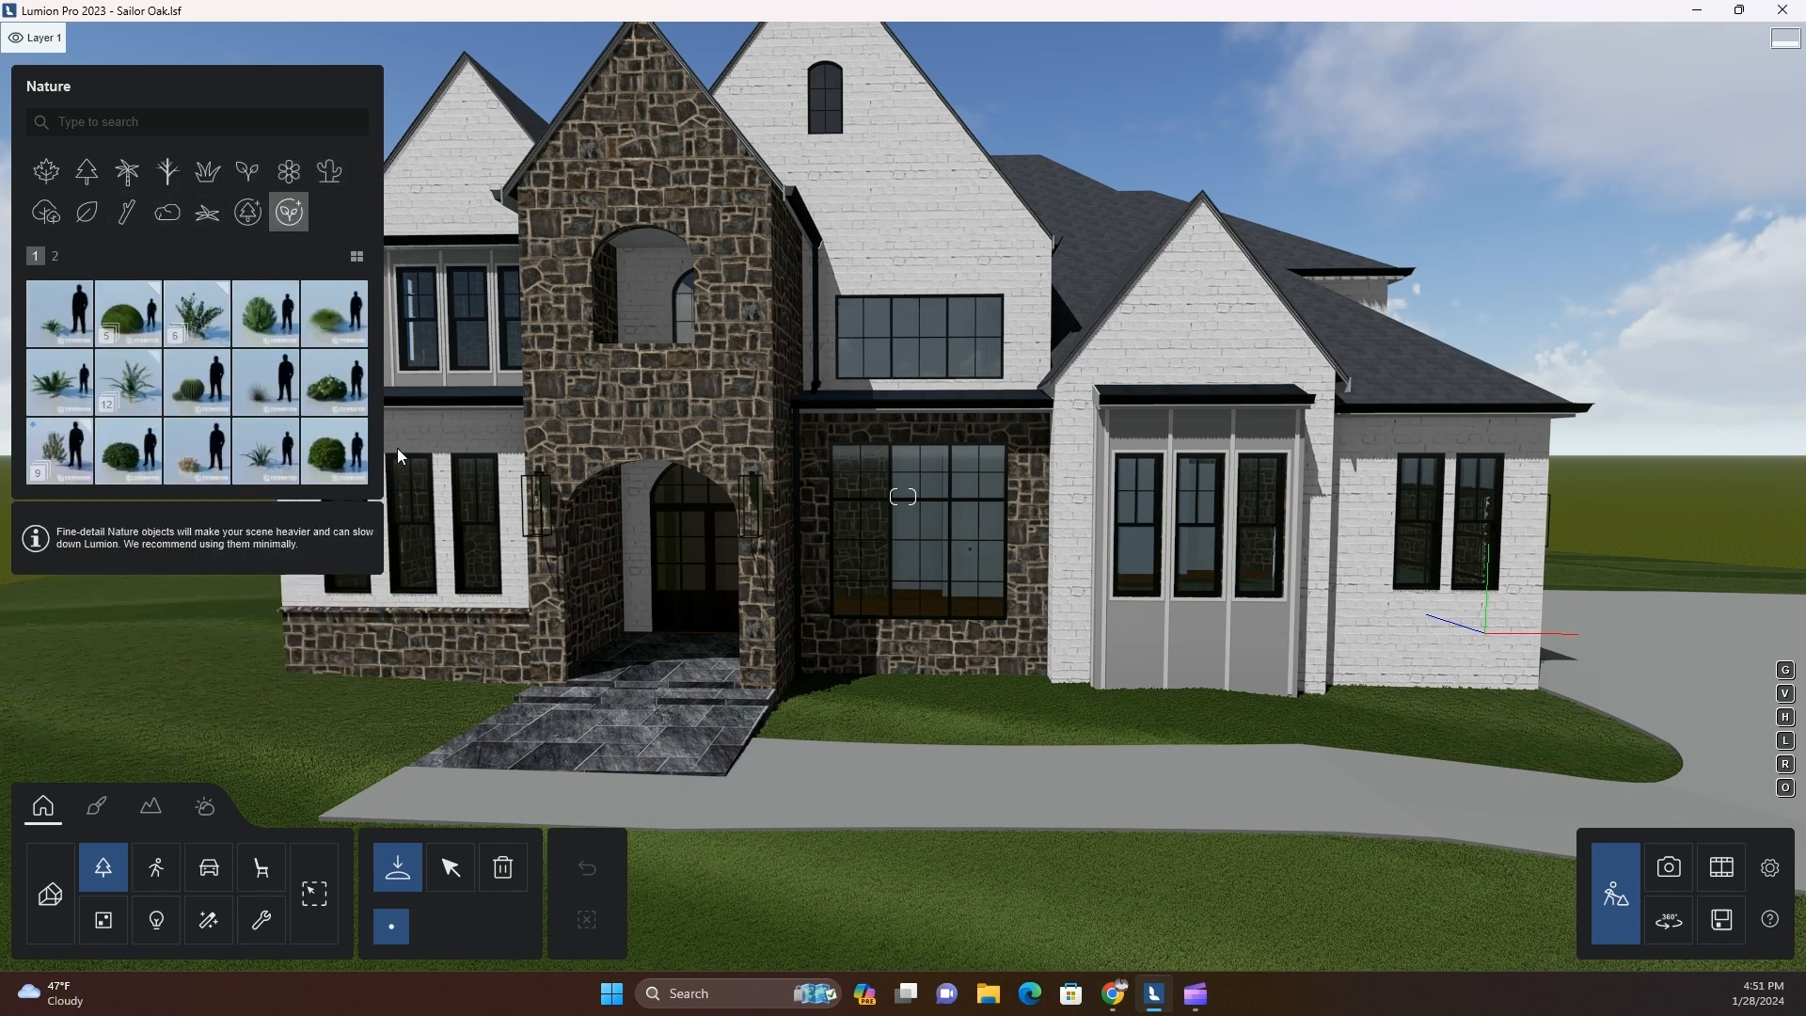
click(54, 258)
click(47, 319)
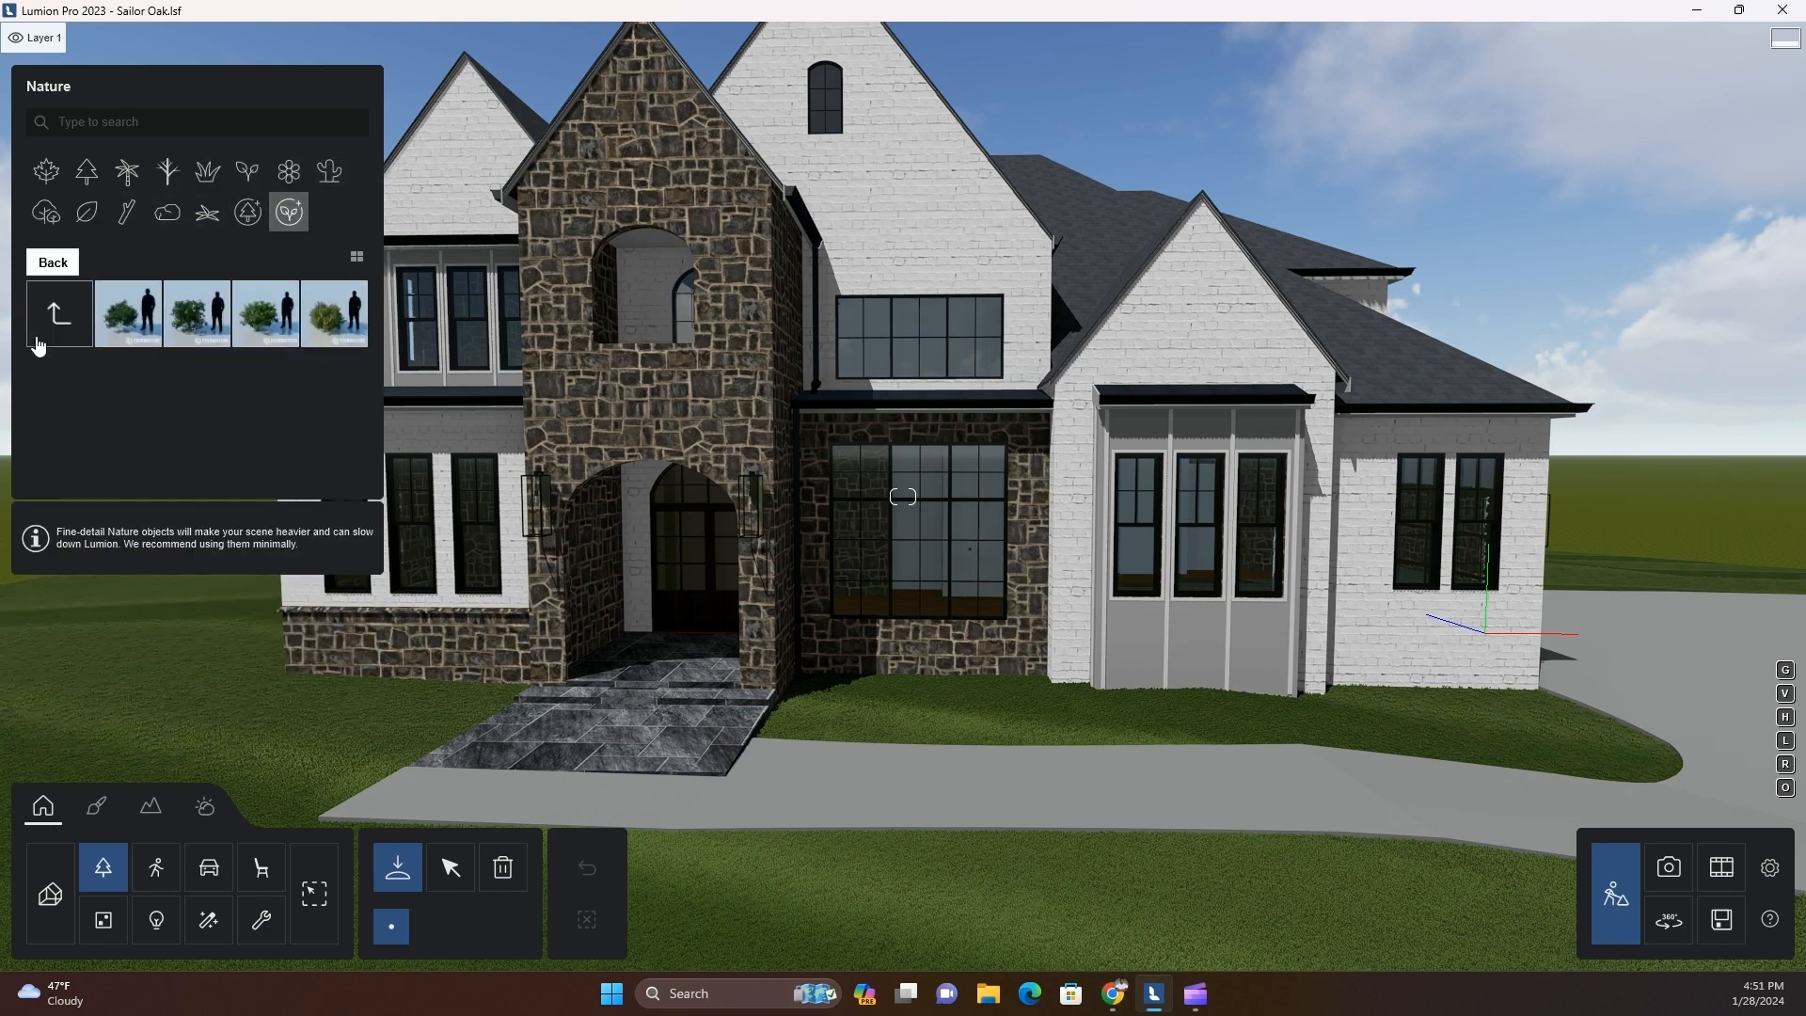
click(333, 301)
click(59, 313)
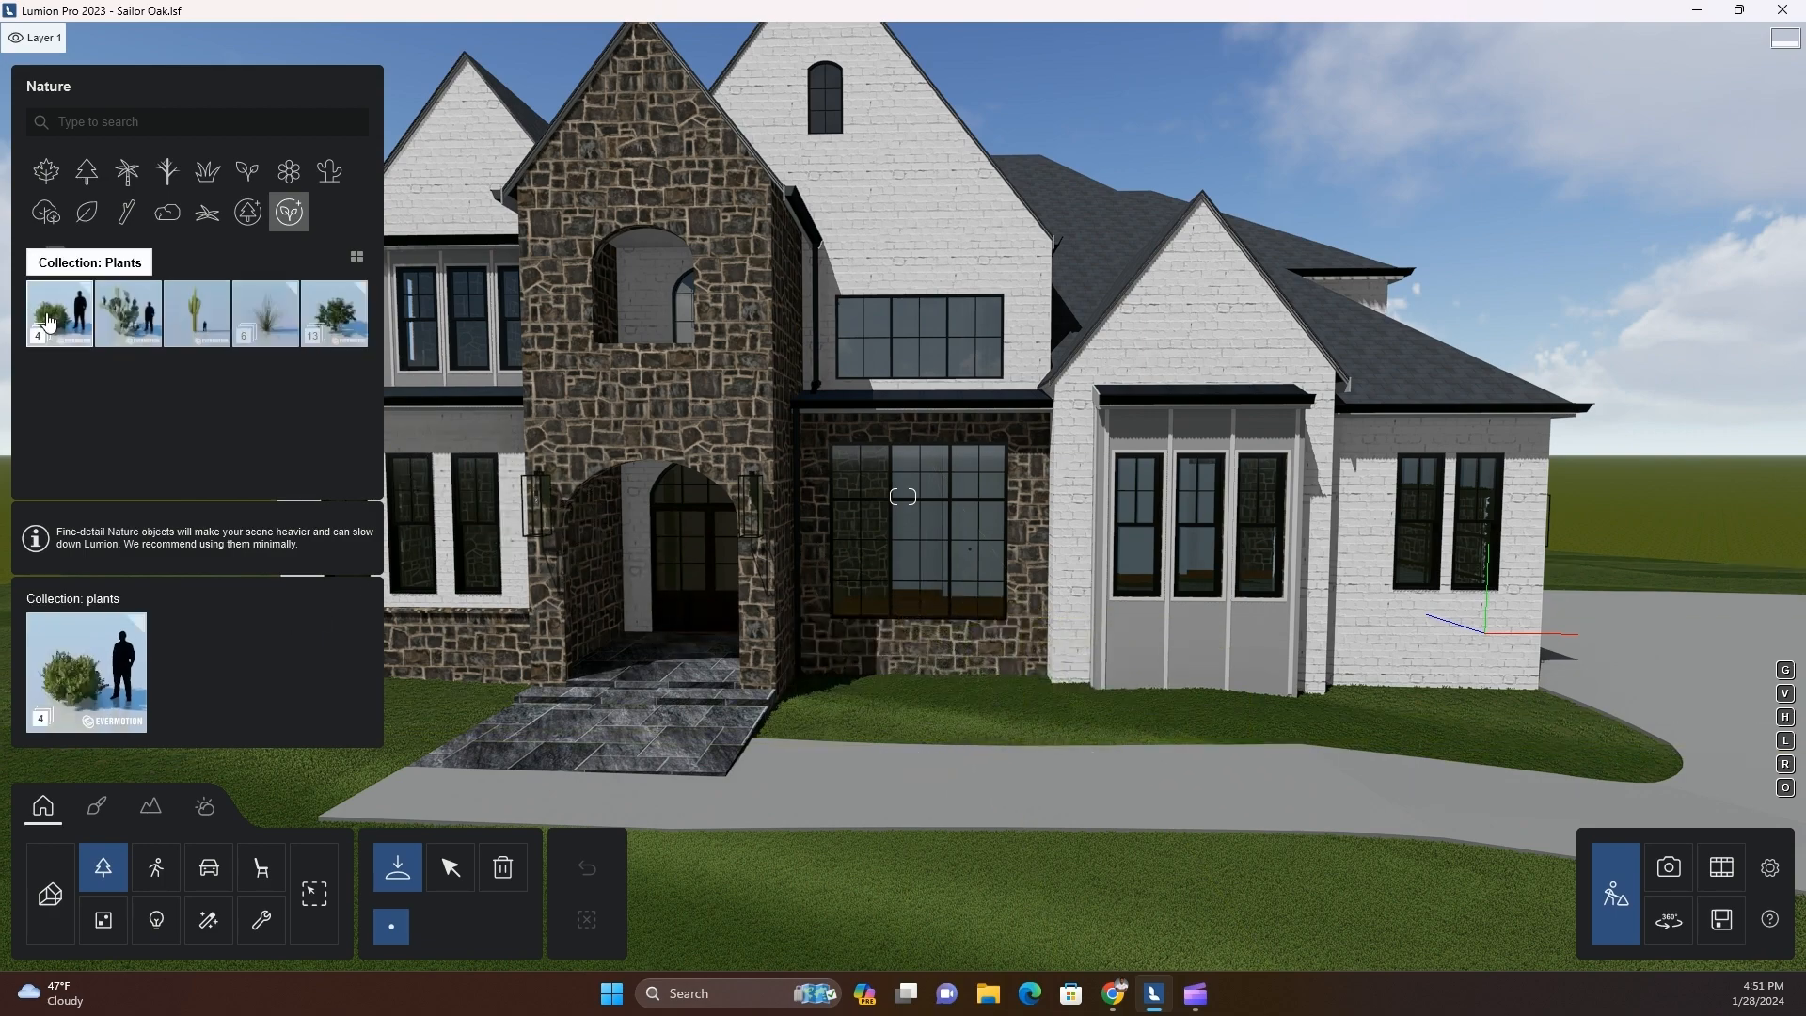
click(40, 259)
click(128, 451)
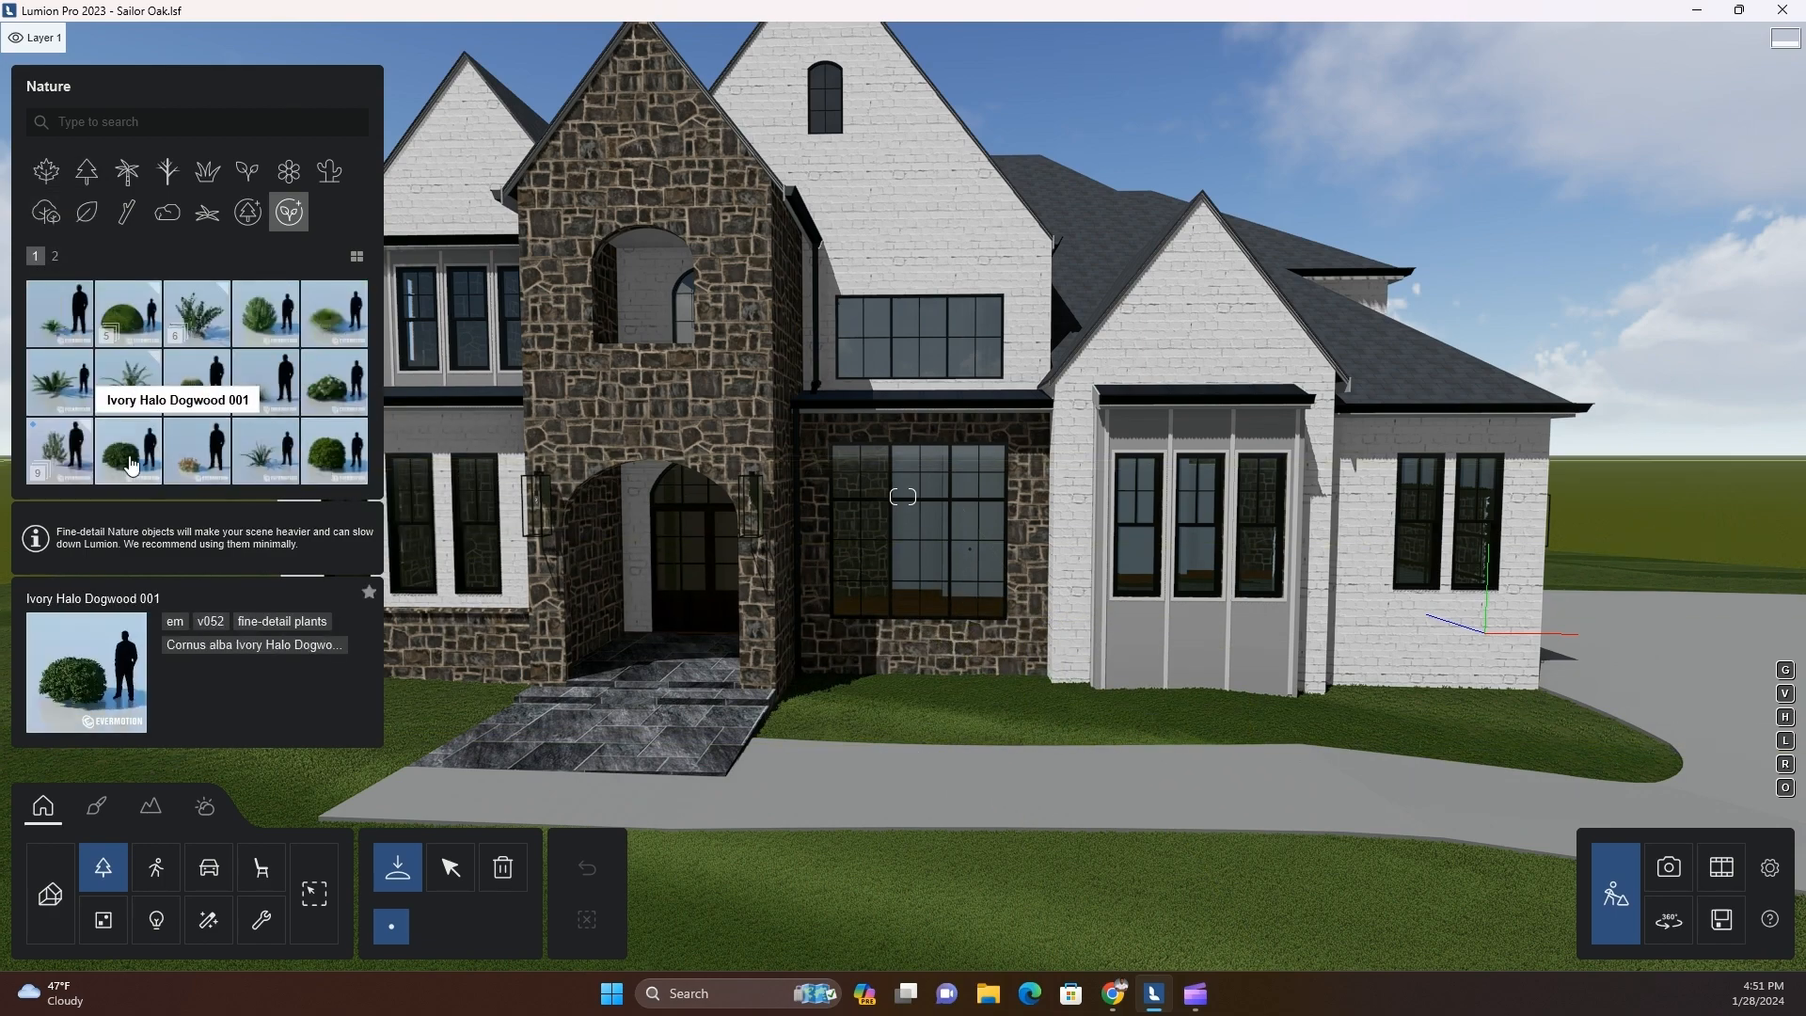
Preview the Buxus 002 boxwood on the lawn between the entry walk and the stone-framed window
key(w)
right_drag(890, 769, 811, 660)
click(247, 170)
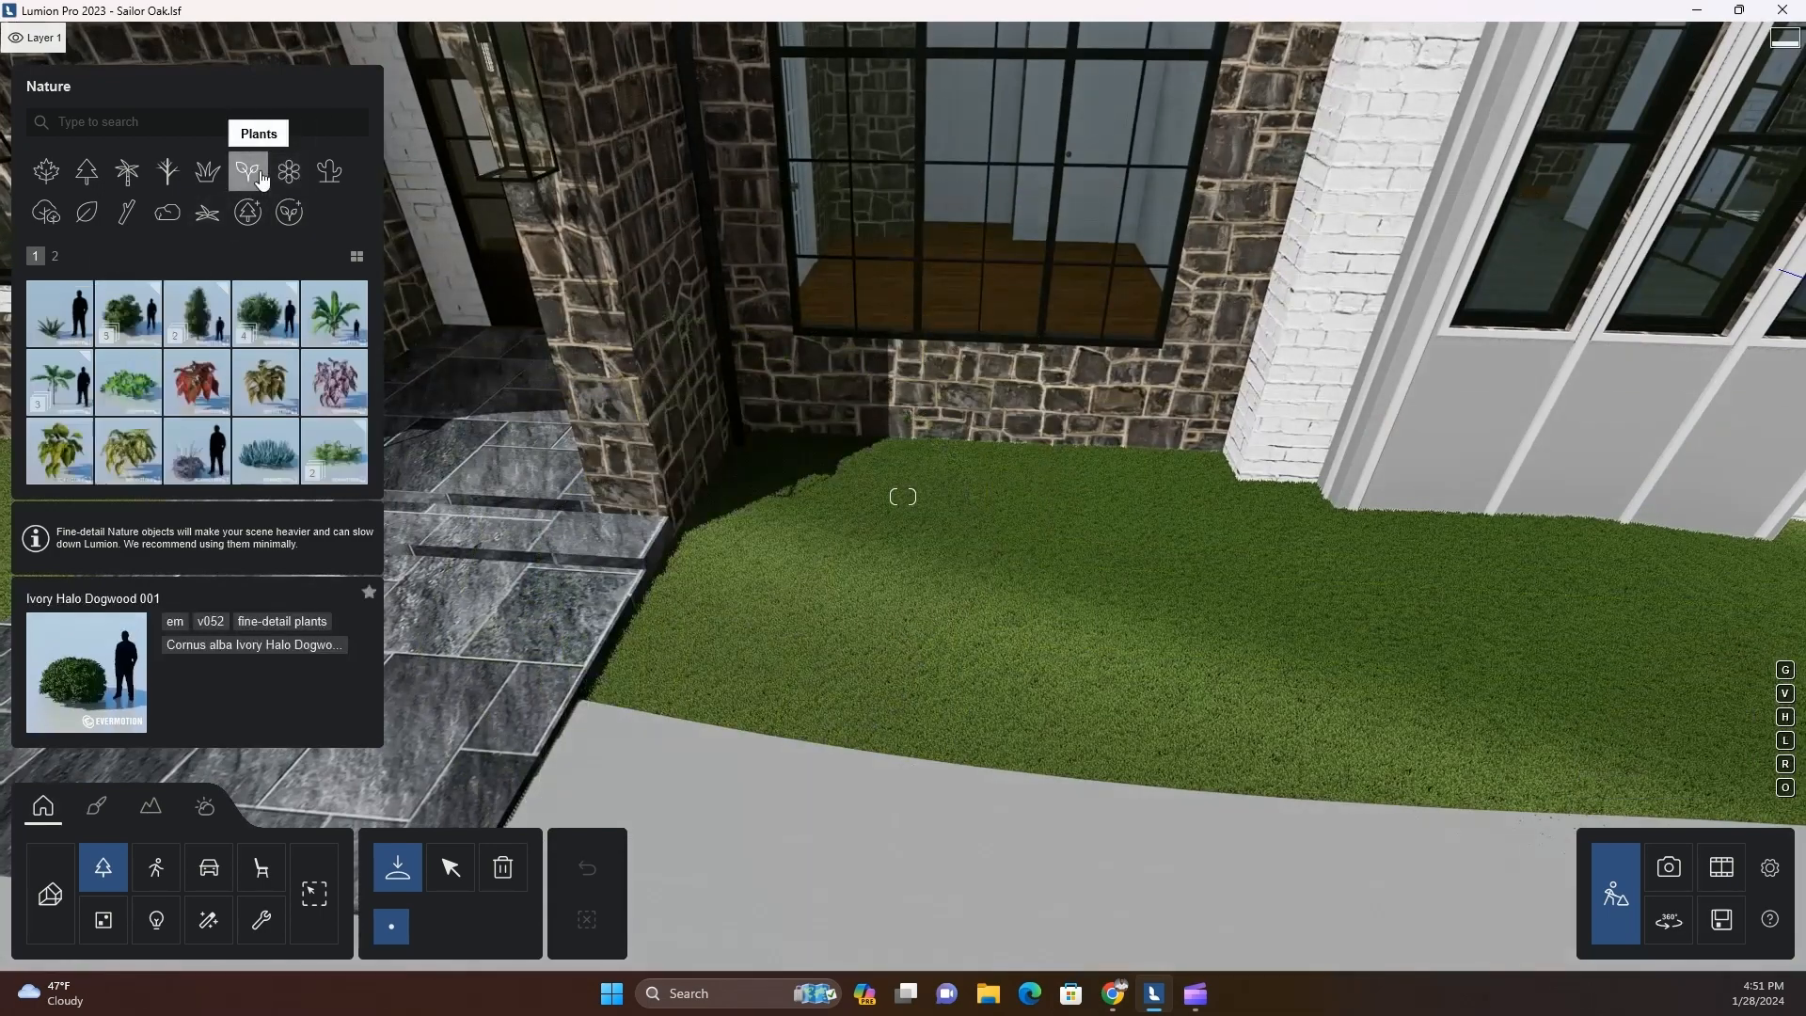
click(56, 257)
click(334, 313)
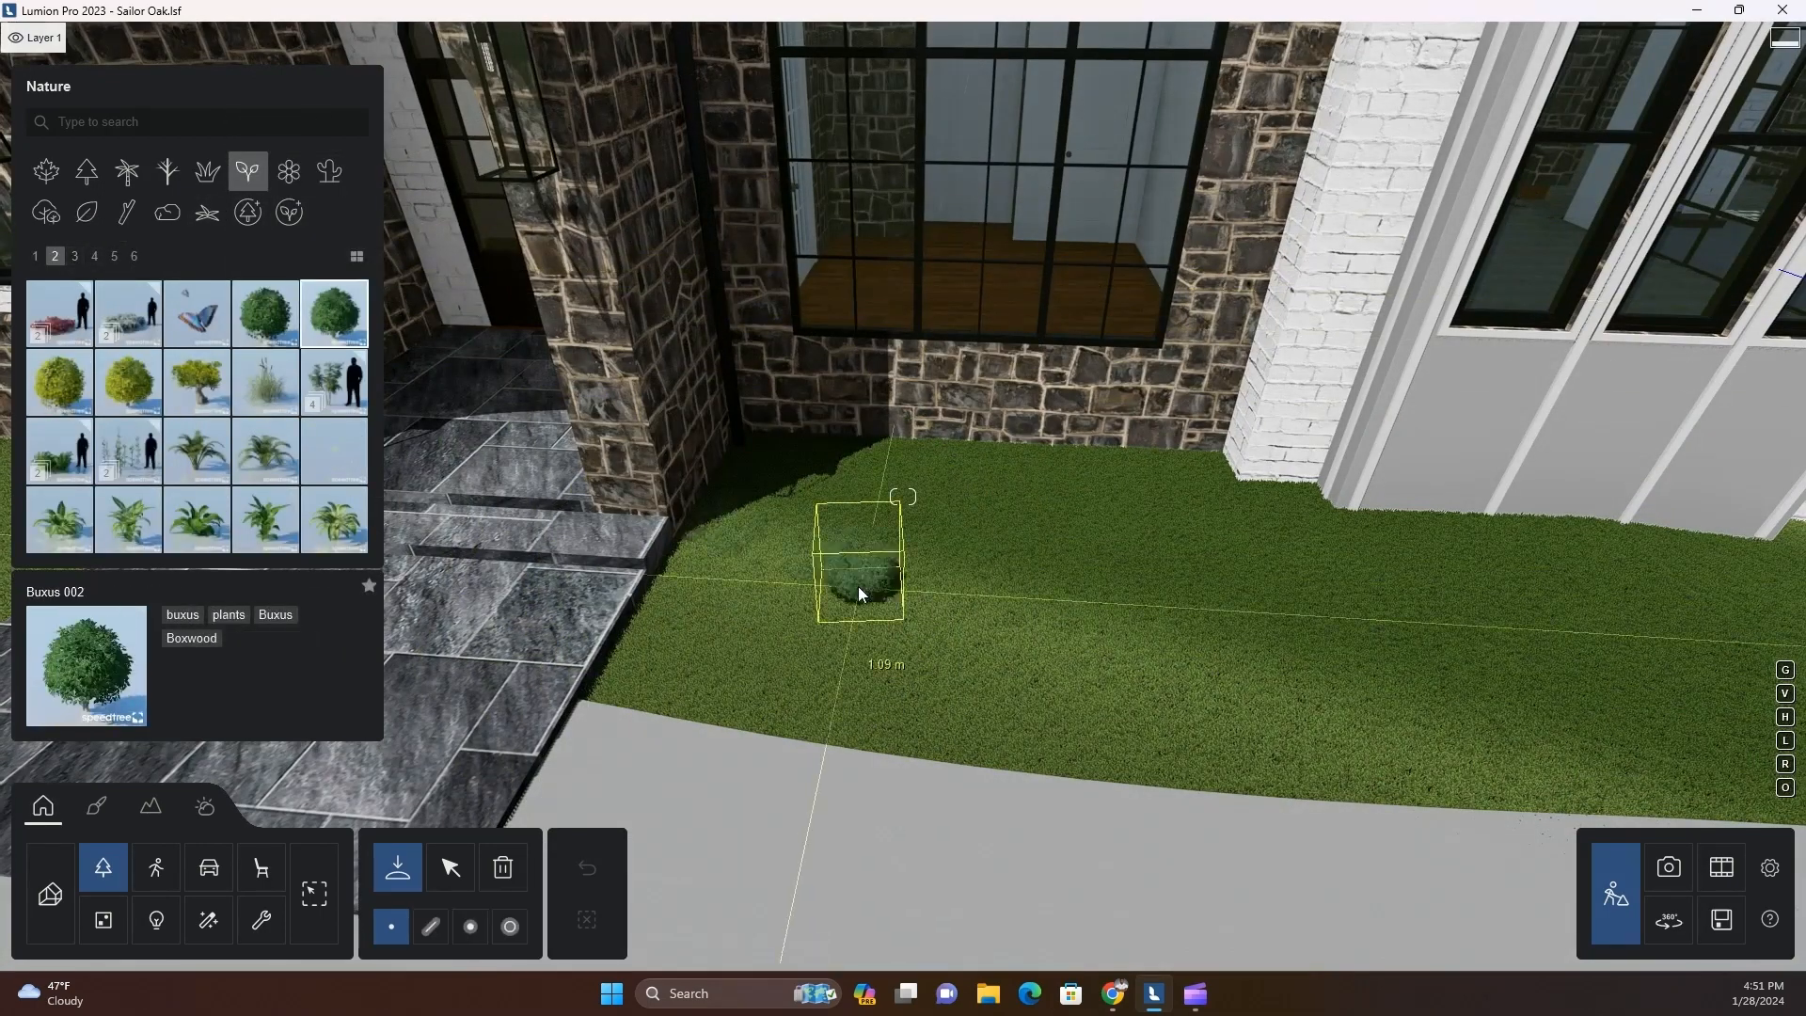
key(w)
key(s)
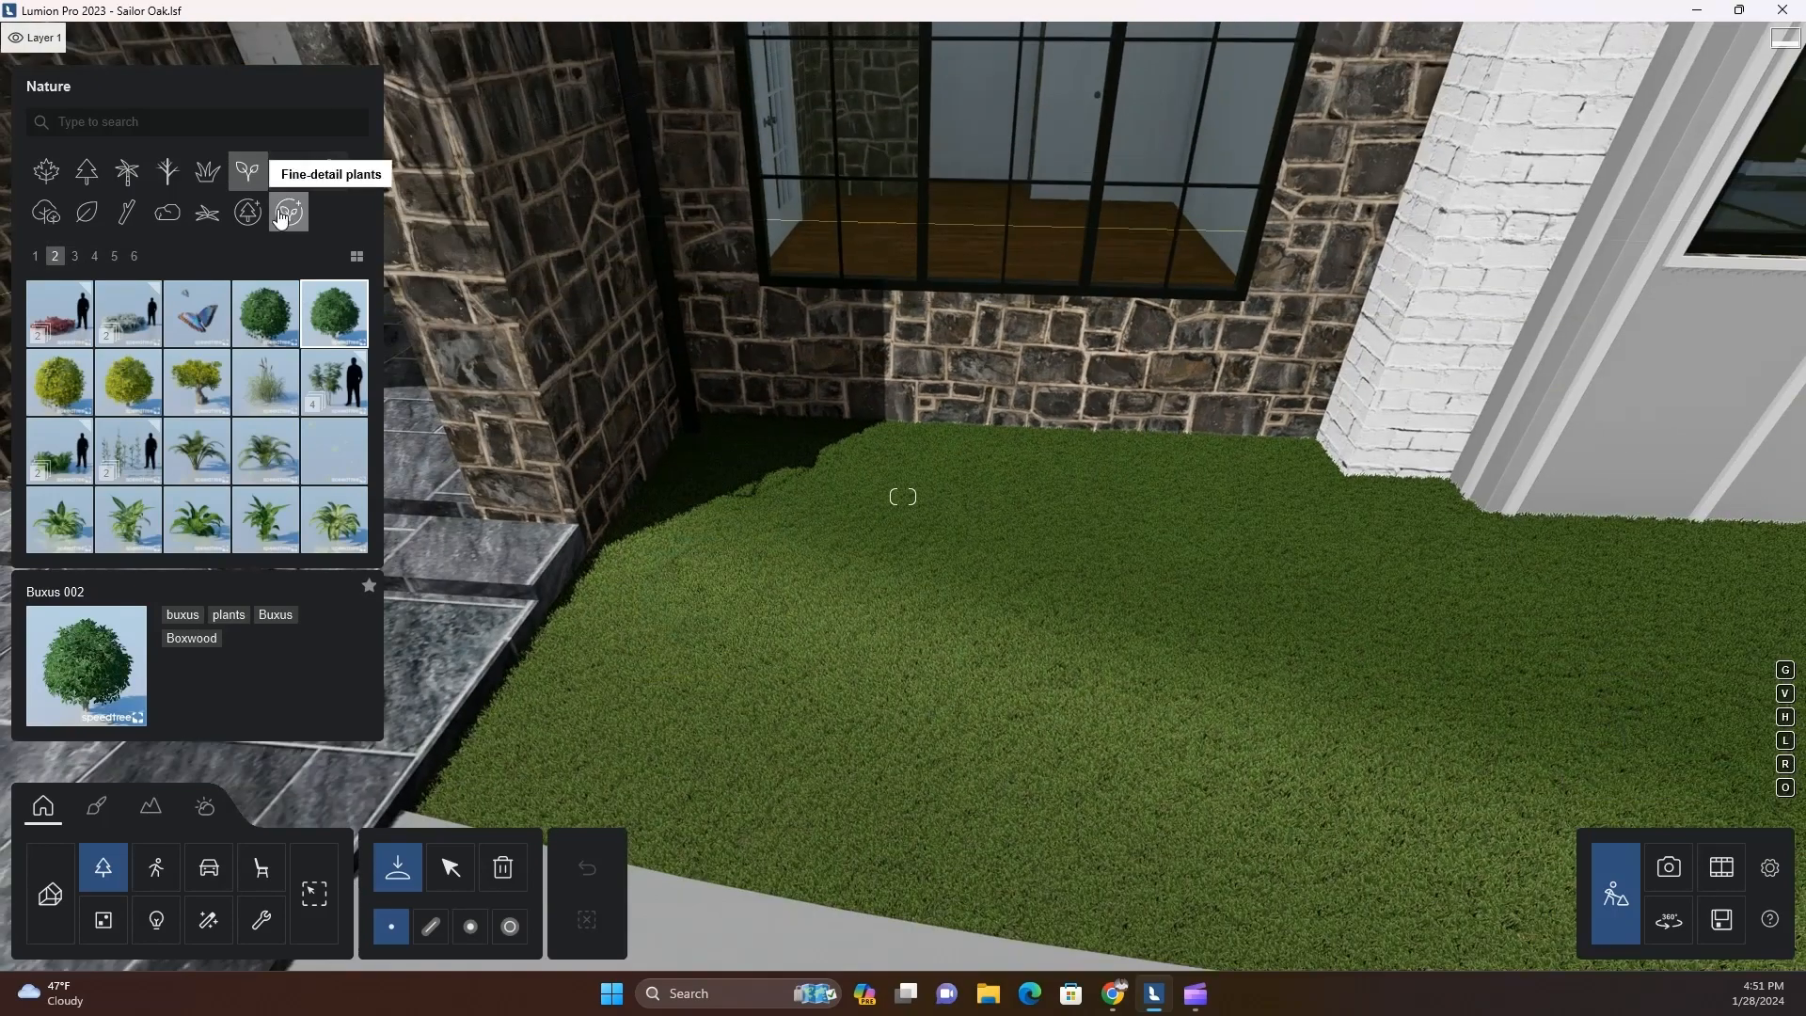
Preview the fine-detail shrubs Plant 005 and Plant 004 on the lawn beside the entry walk
click(281, 218)
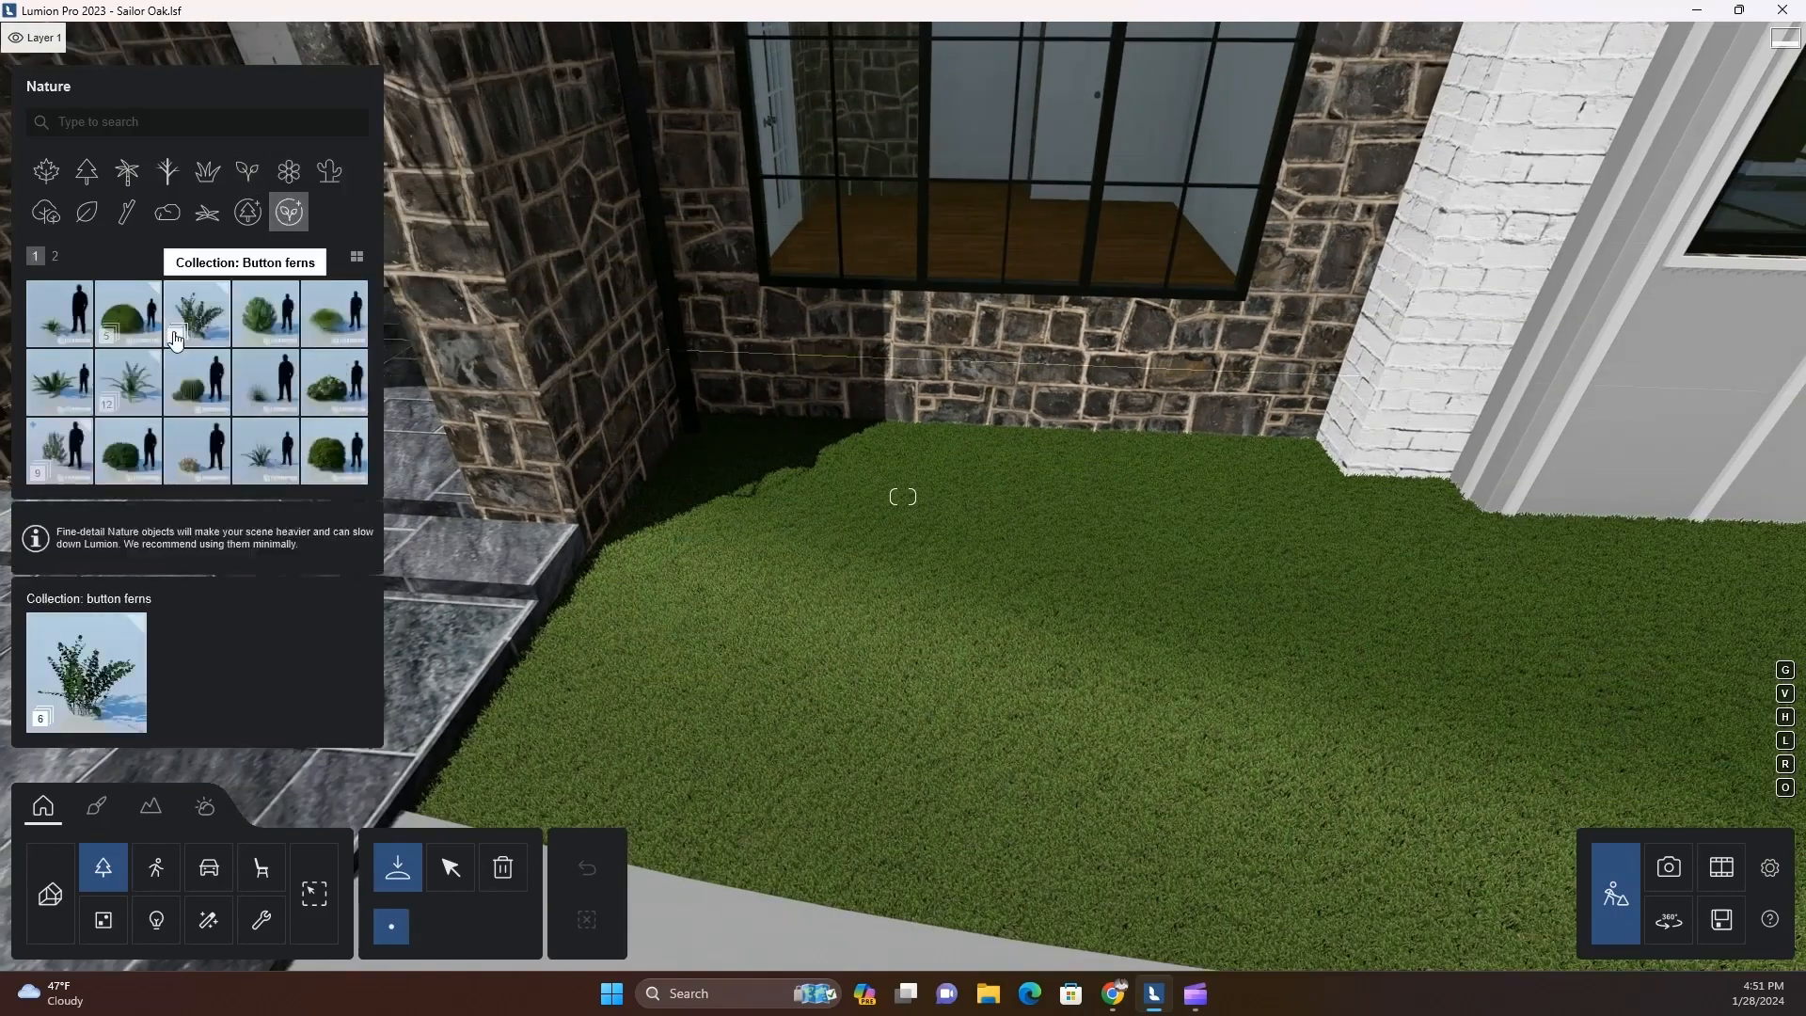
click(55, 255)
click(59, 314)
click(334, 313)
key(s)
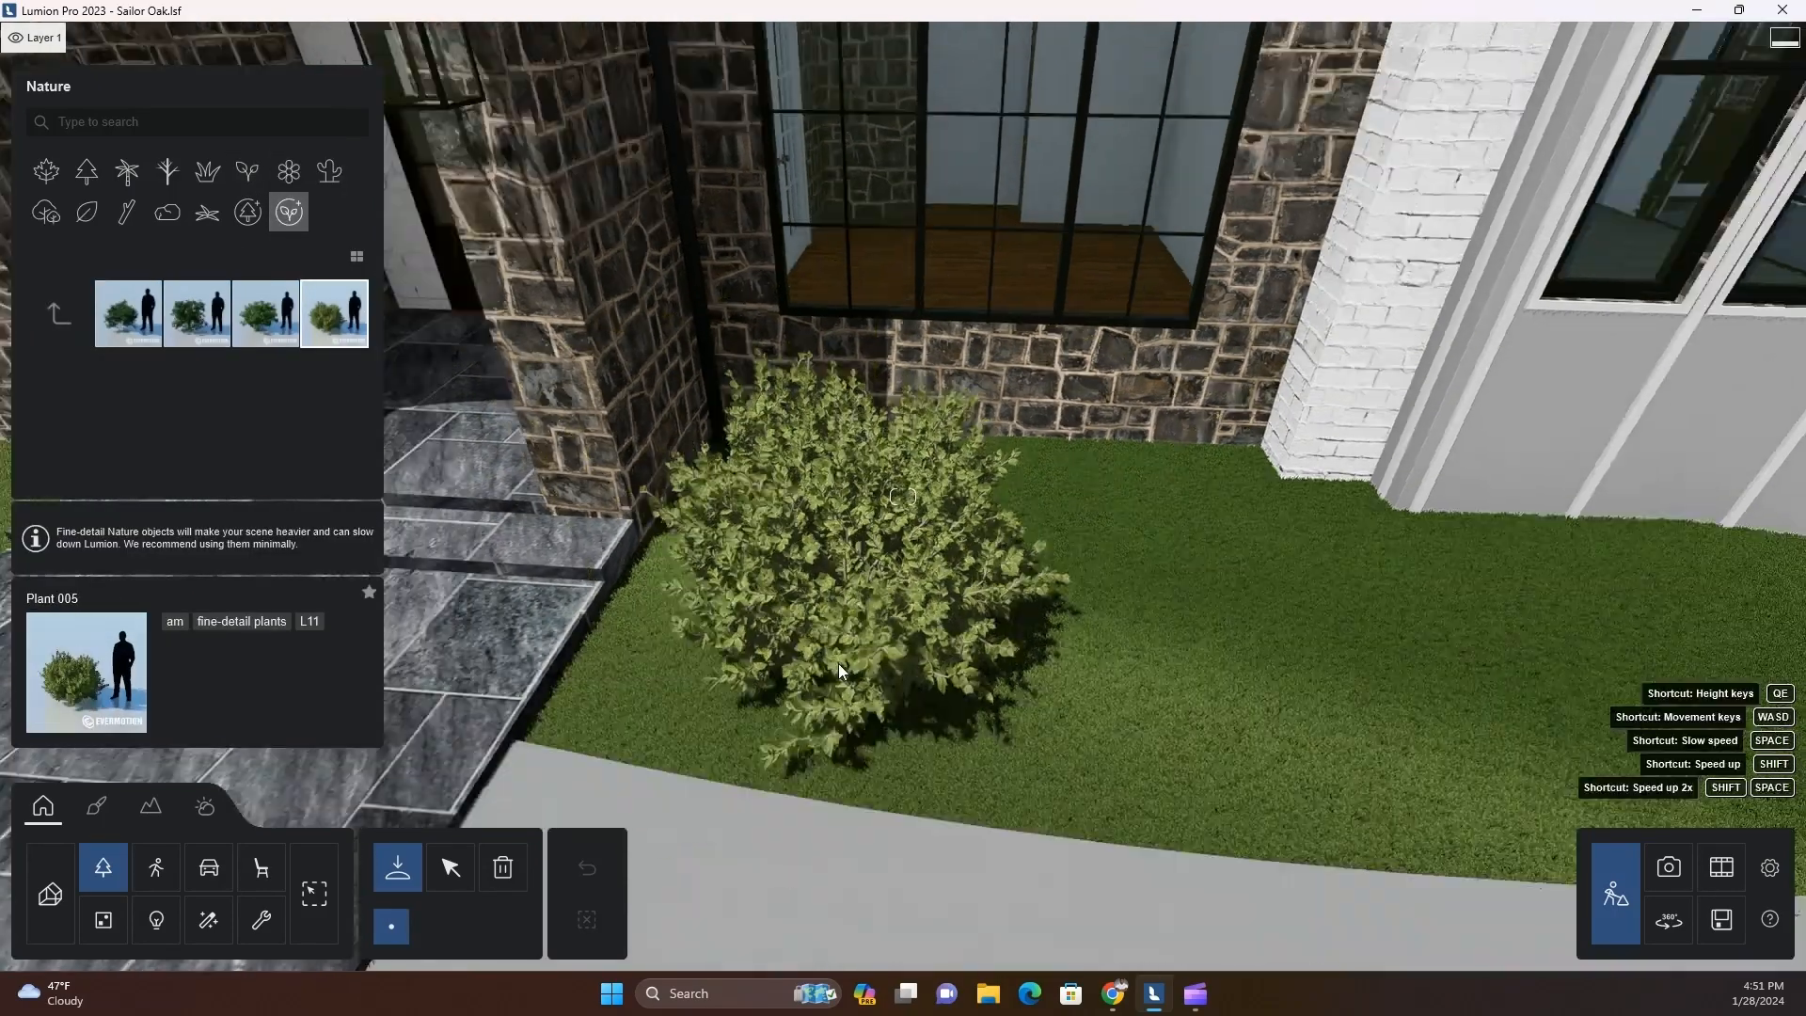
key(w)
click(266, 315)
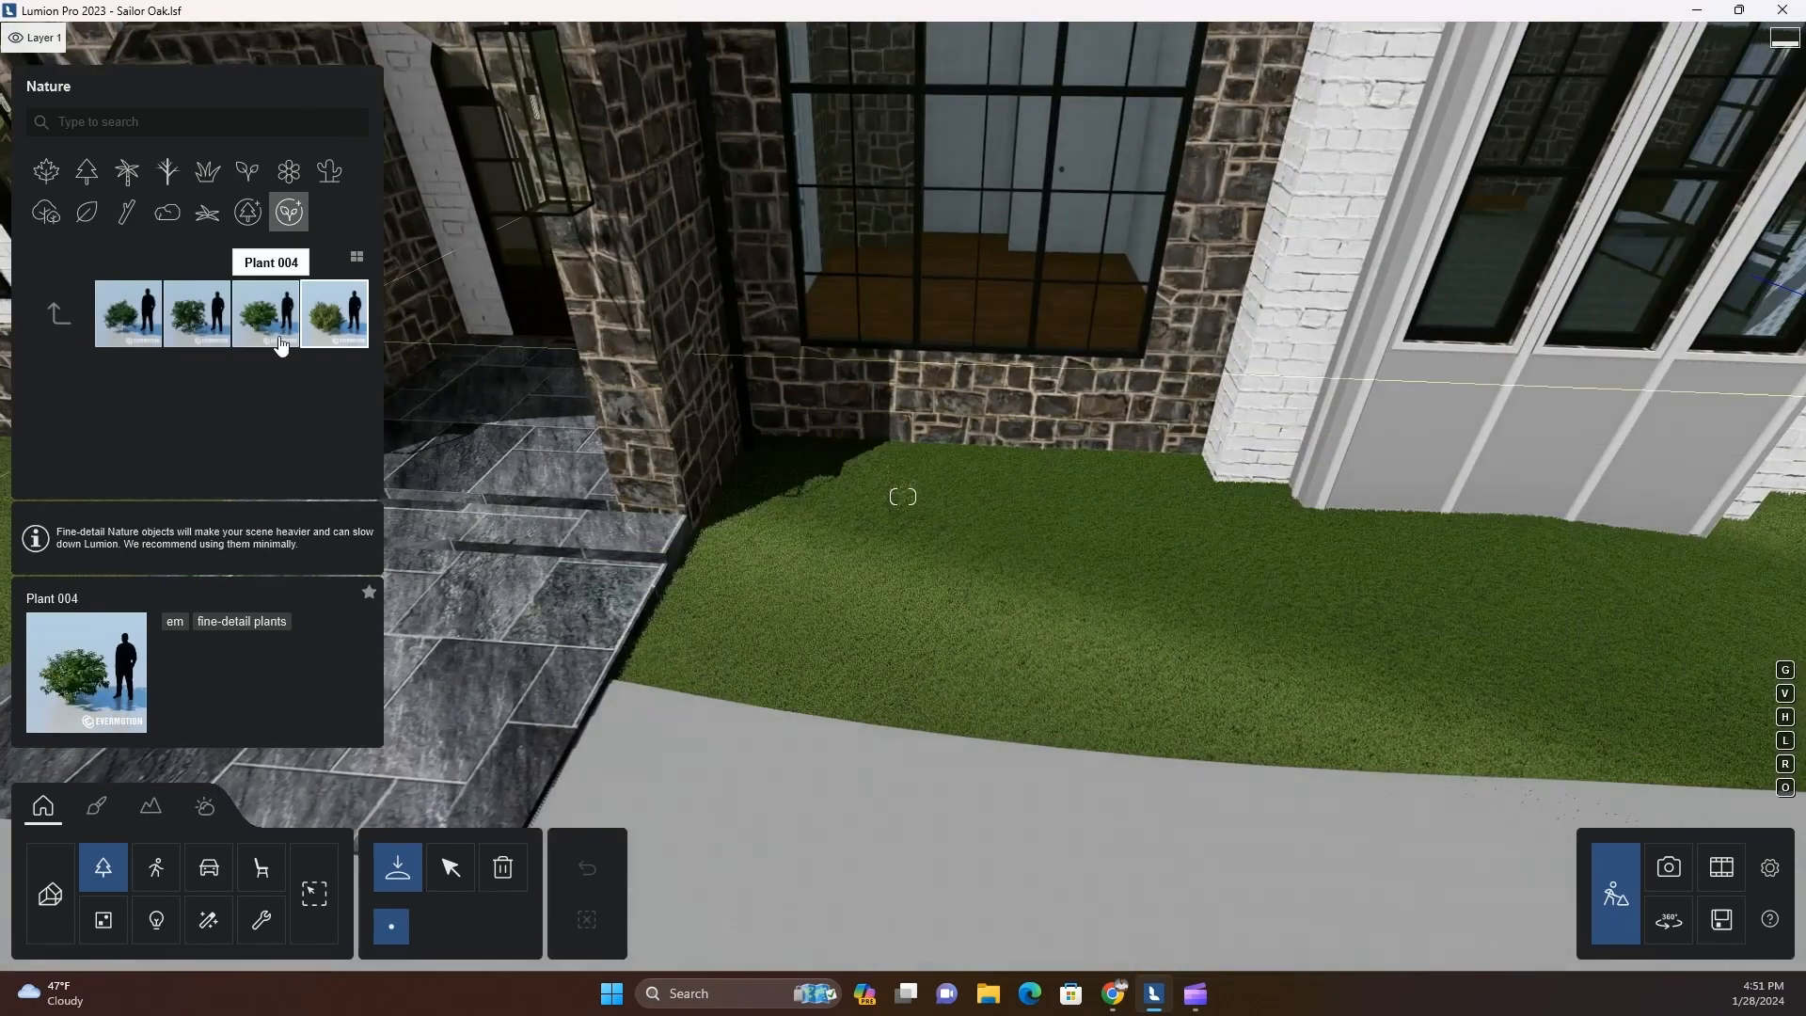
key(s)
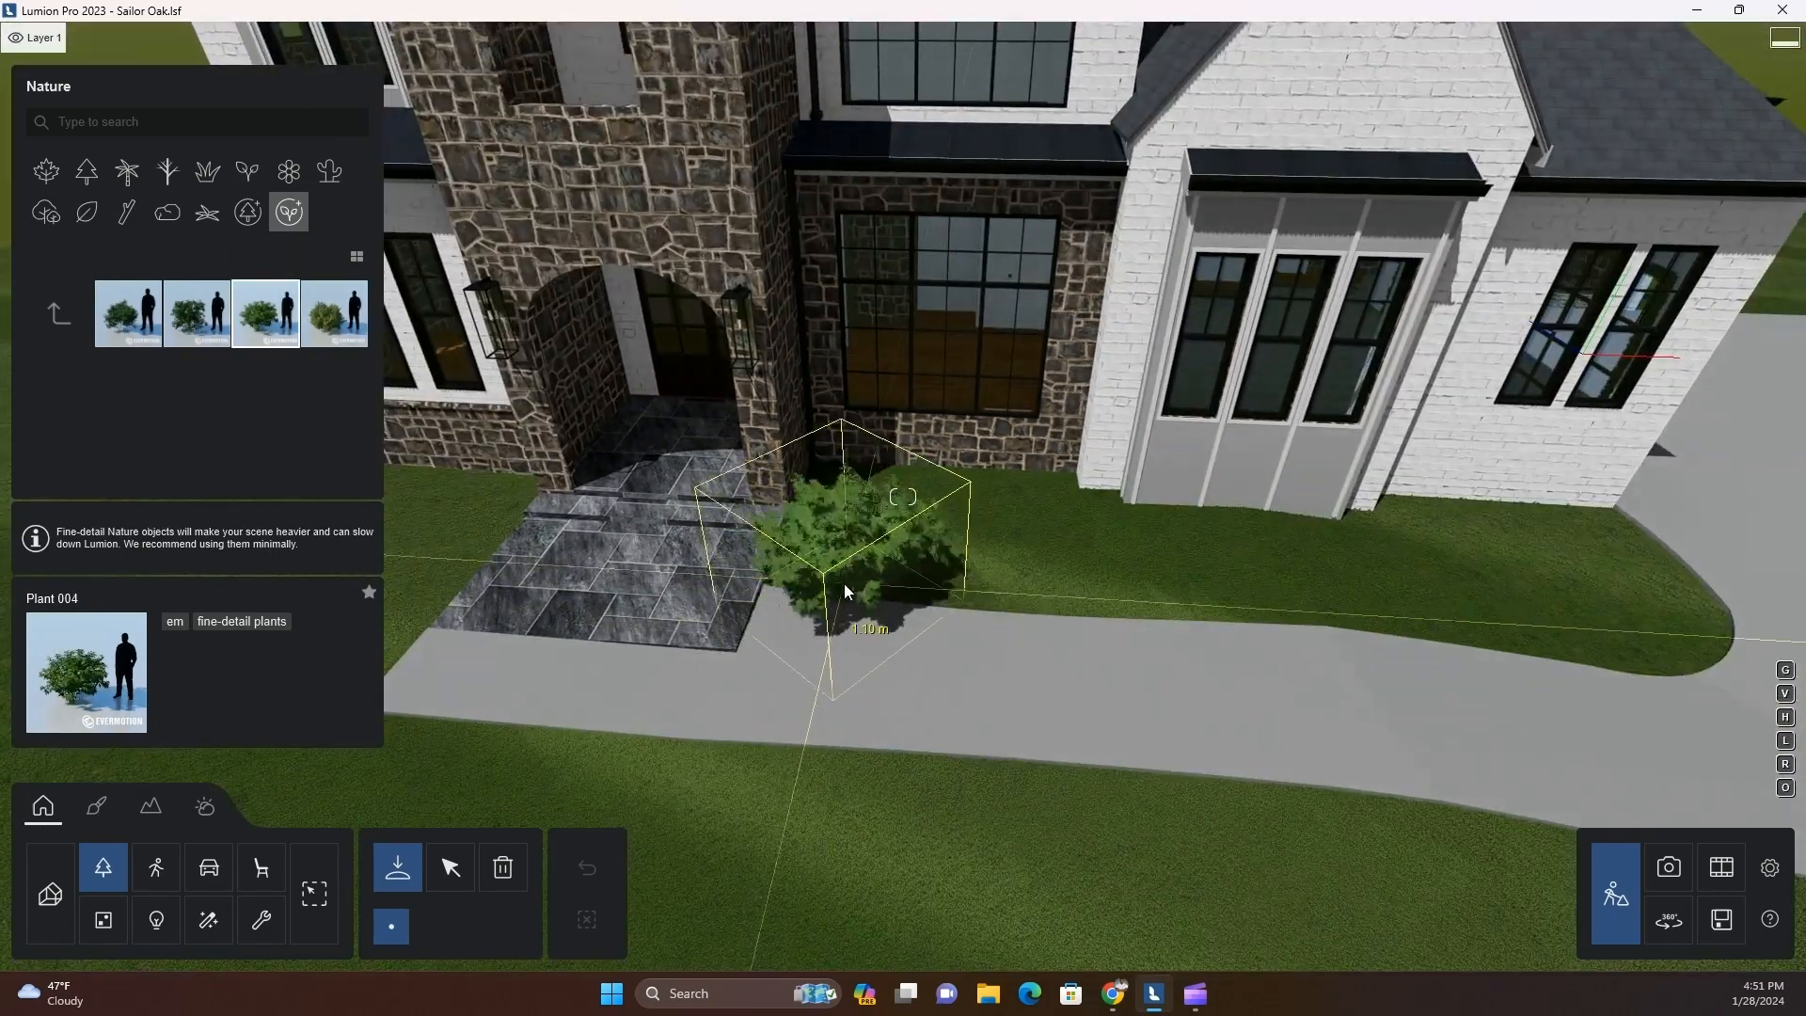
Place a fine-detail Dragon Tree 001 on the lawn in front of the bay with three windows
click(59, 313)
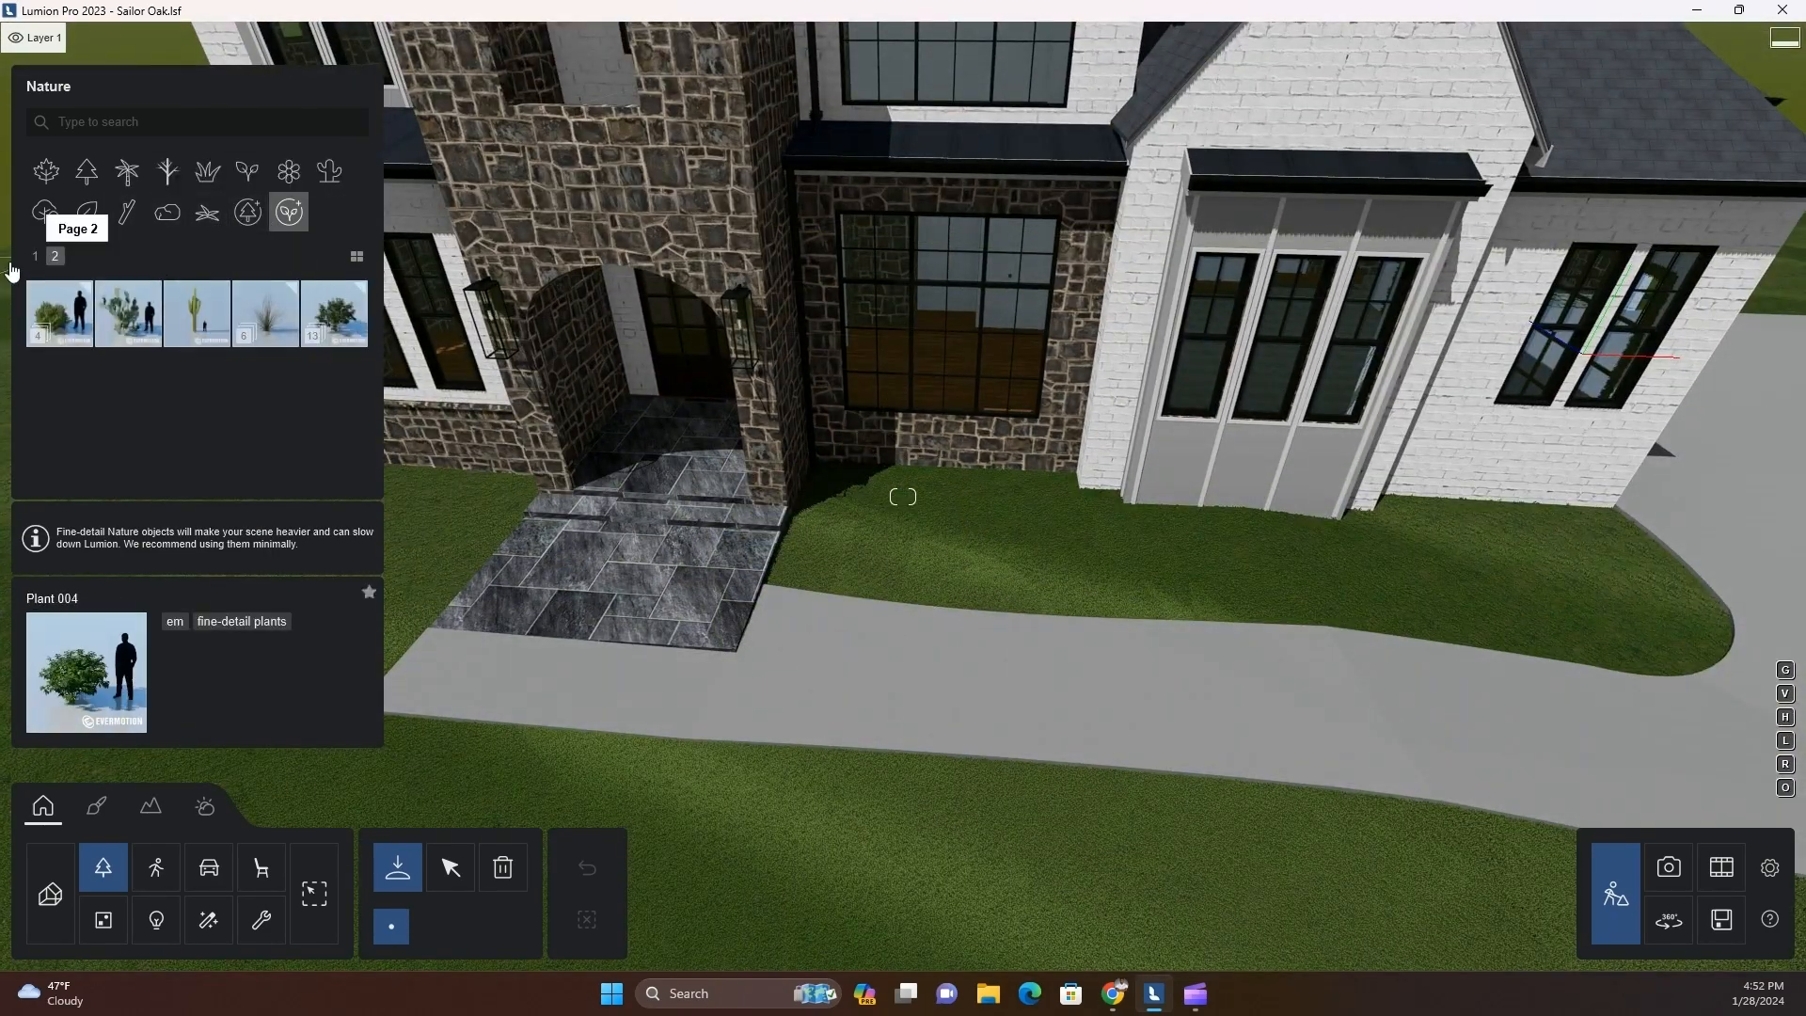
click(52, 455)
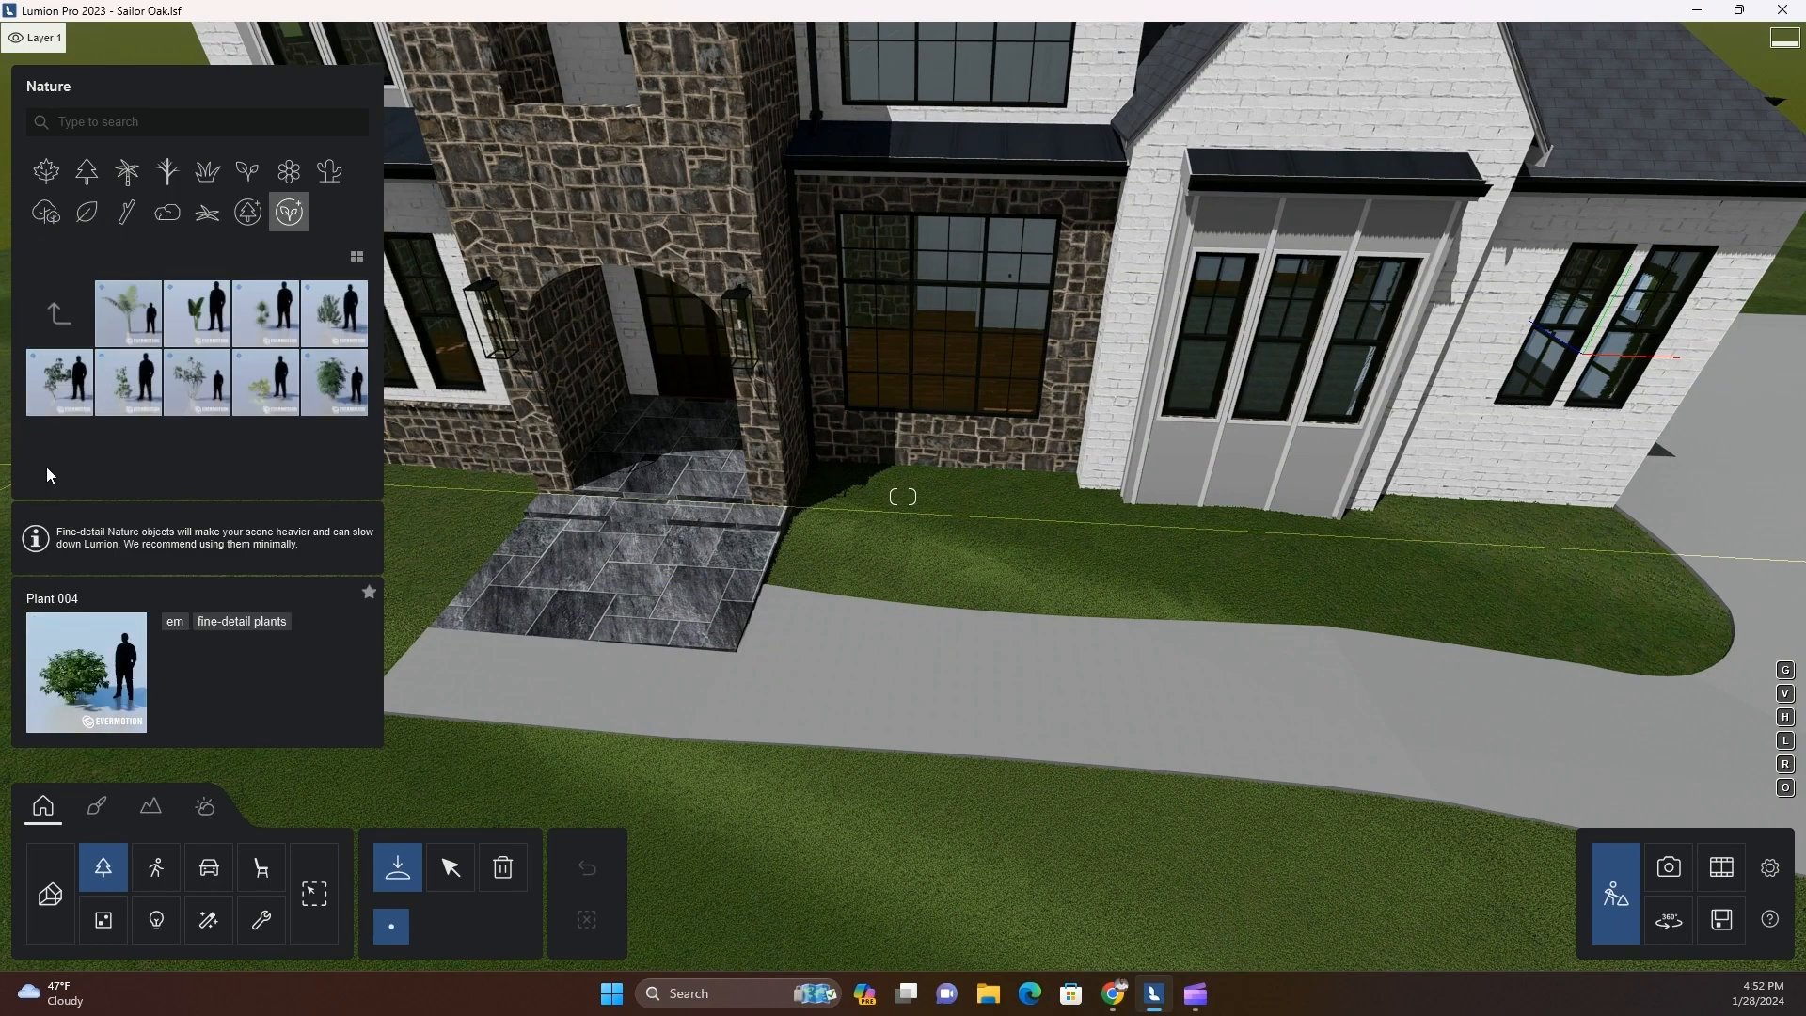
click(266, 315)
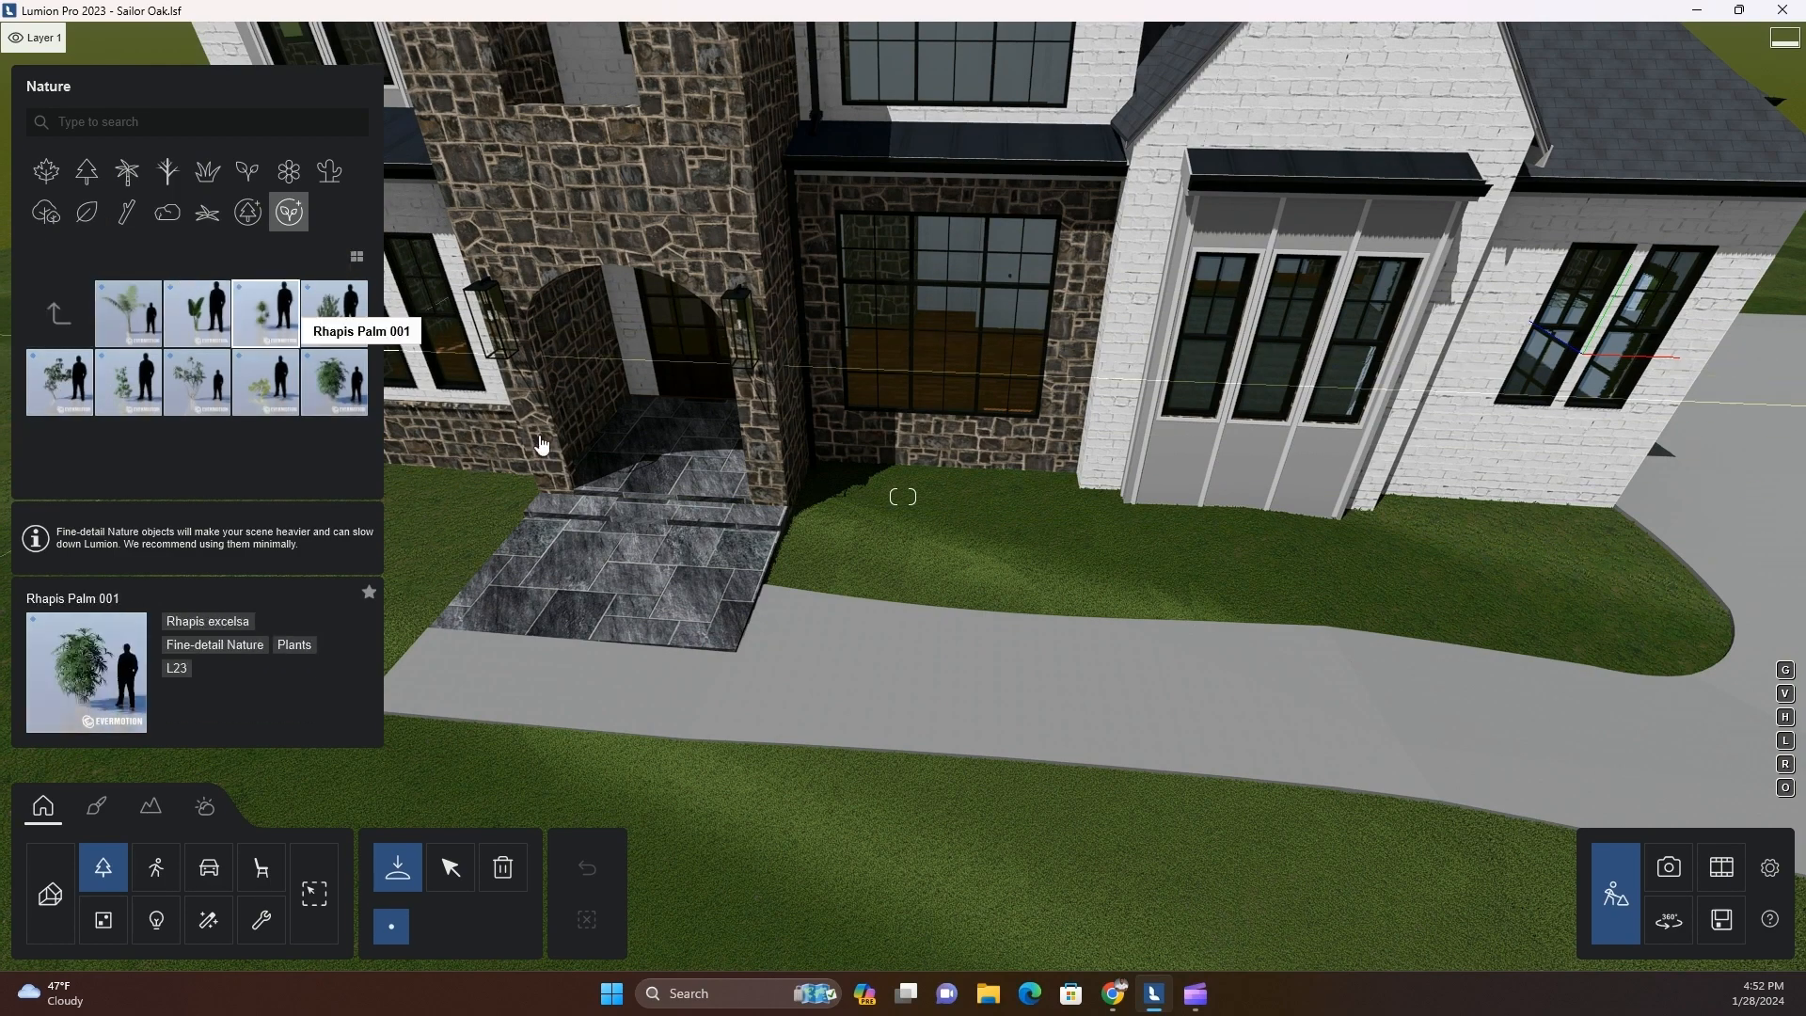
key(w)
scroll(1010, 620, down, 3)
click(1352, 551)
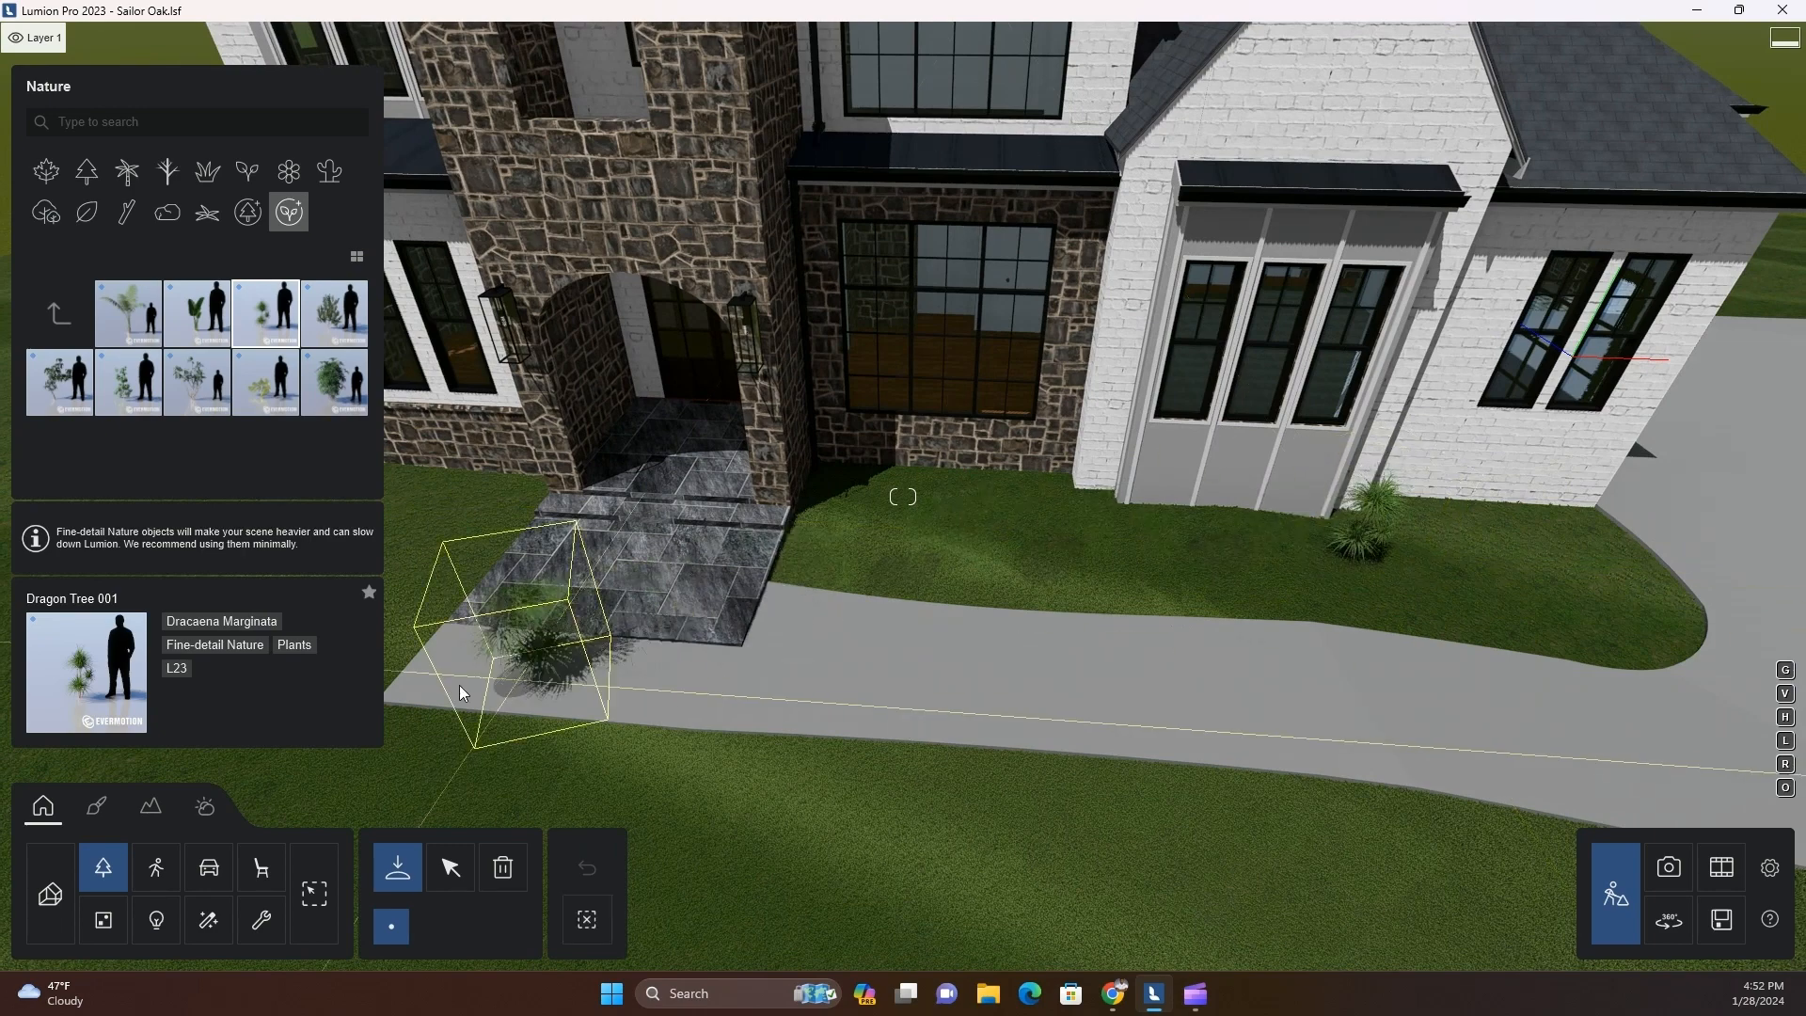
Place a Buxus 002 boxwood on the lawn at the corner of the entry walk and slightly enlarge it
click(244, 174)
click(55, 257)
click(265, 313)
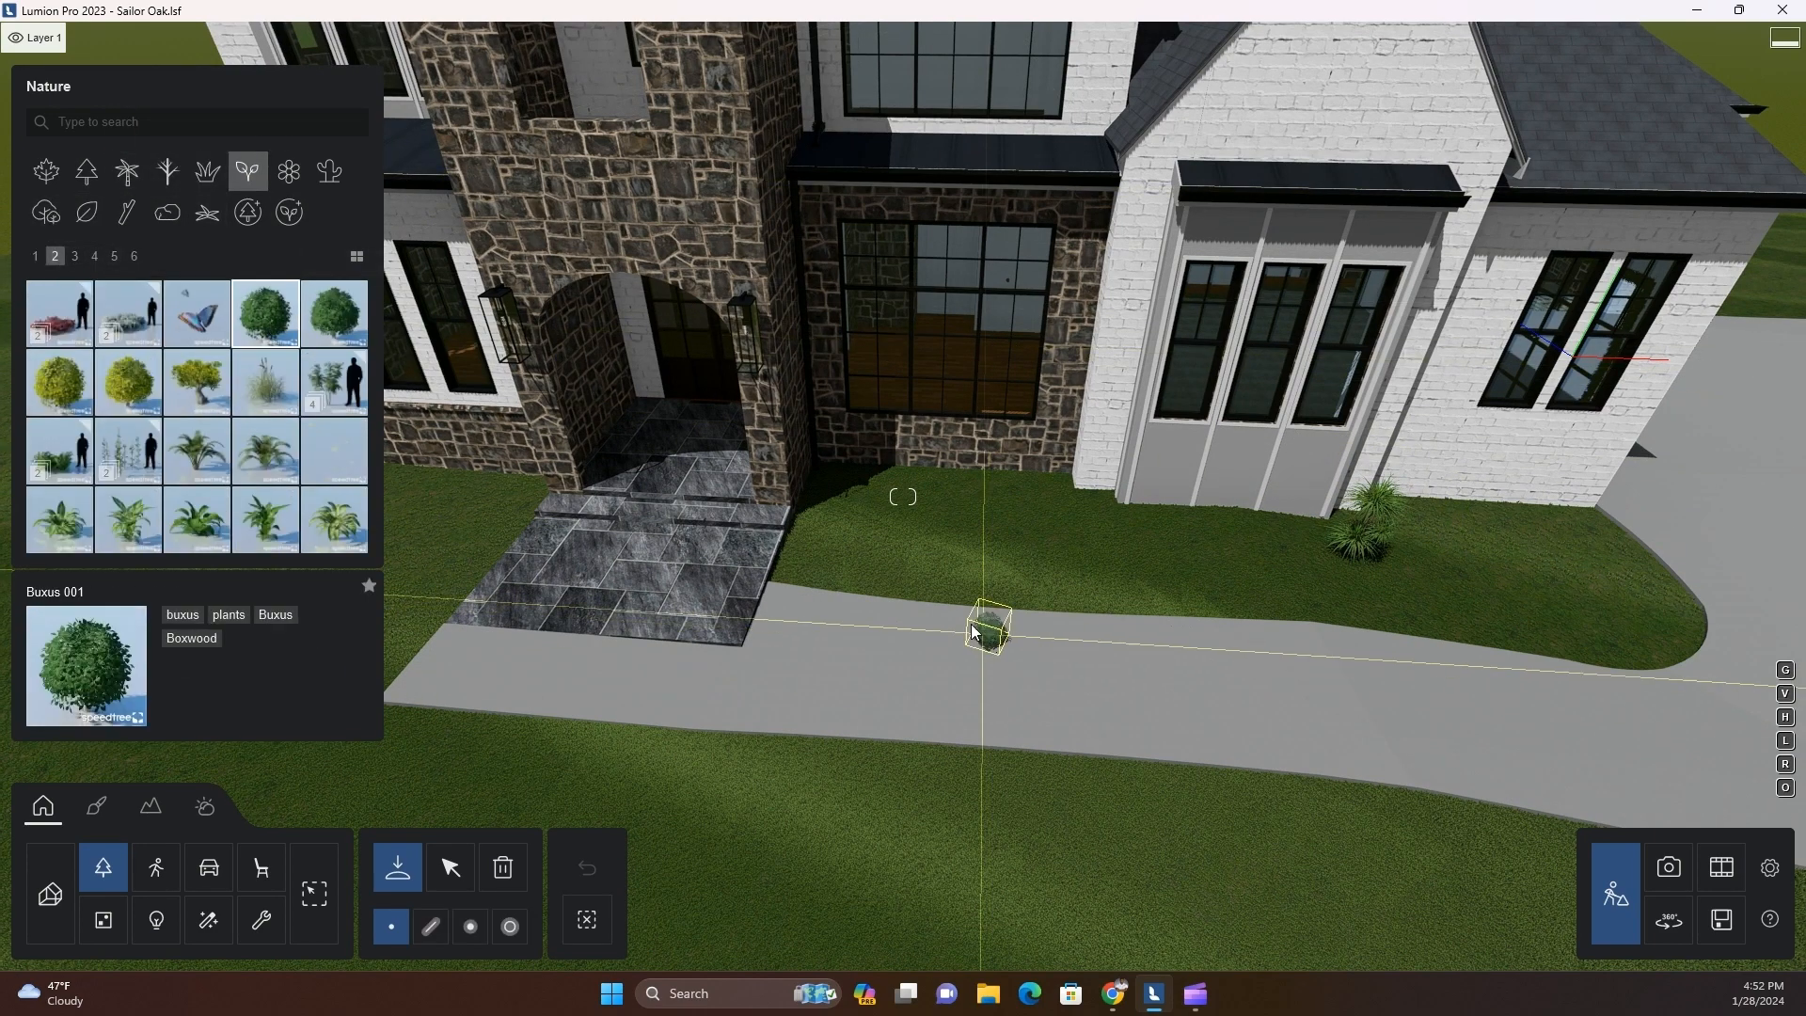
click(334, 329)
scroll(858, 557, up, 5)
scroll(555, 671, down, 3)
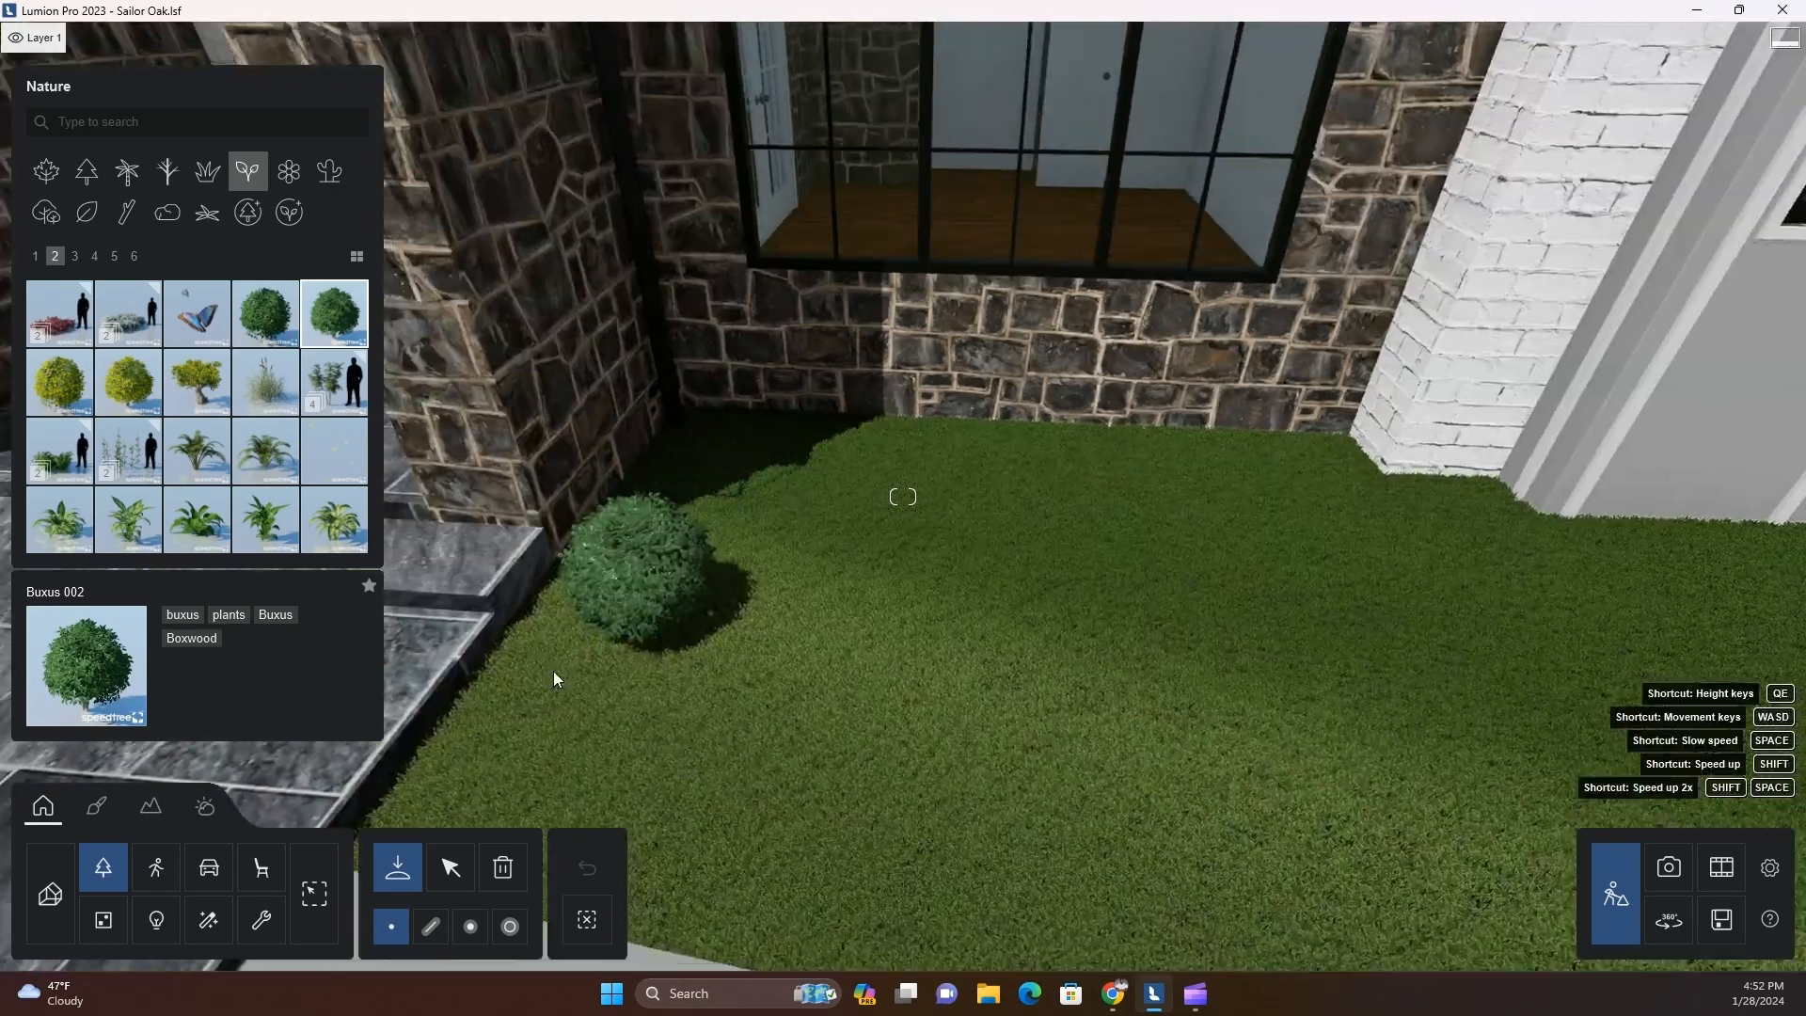
click(713, 645)
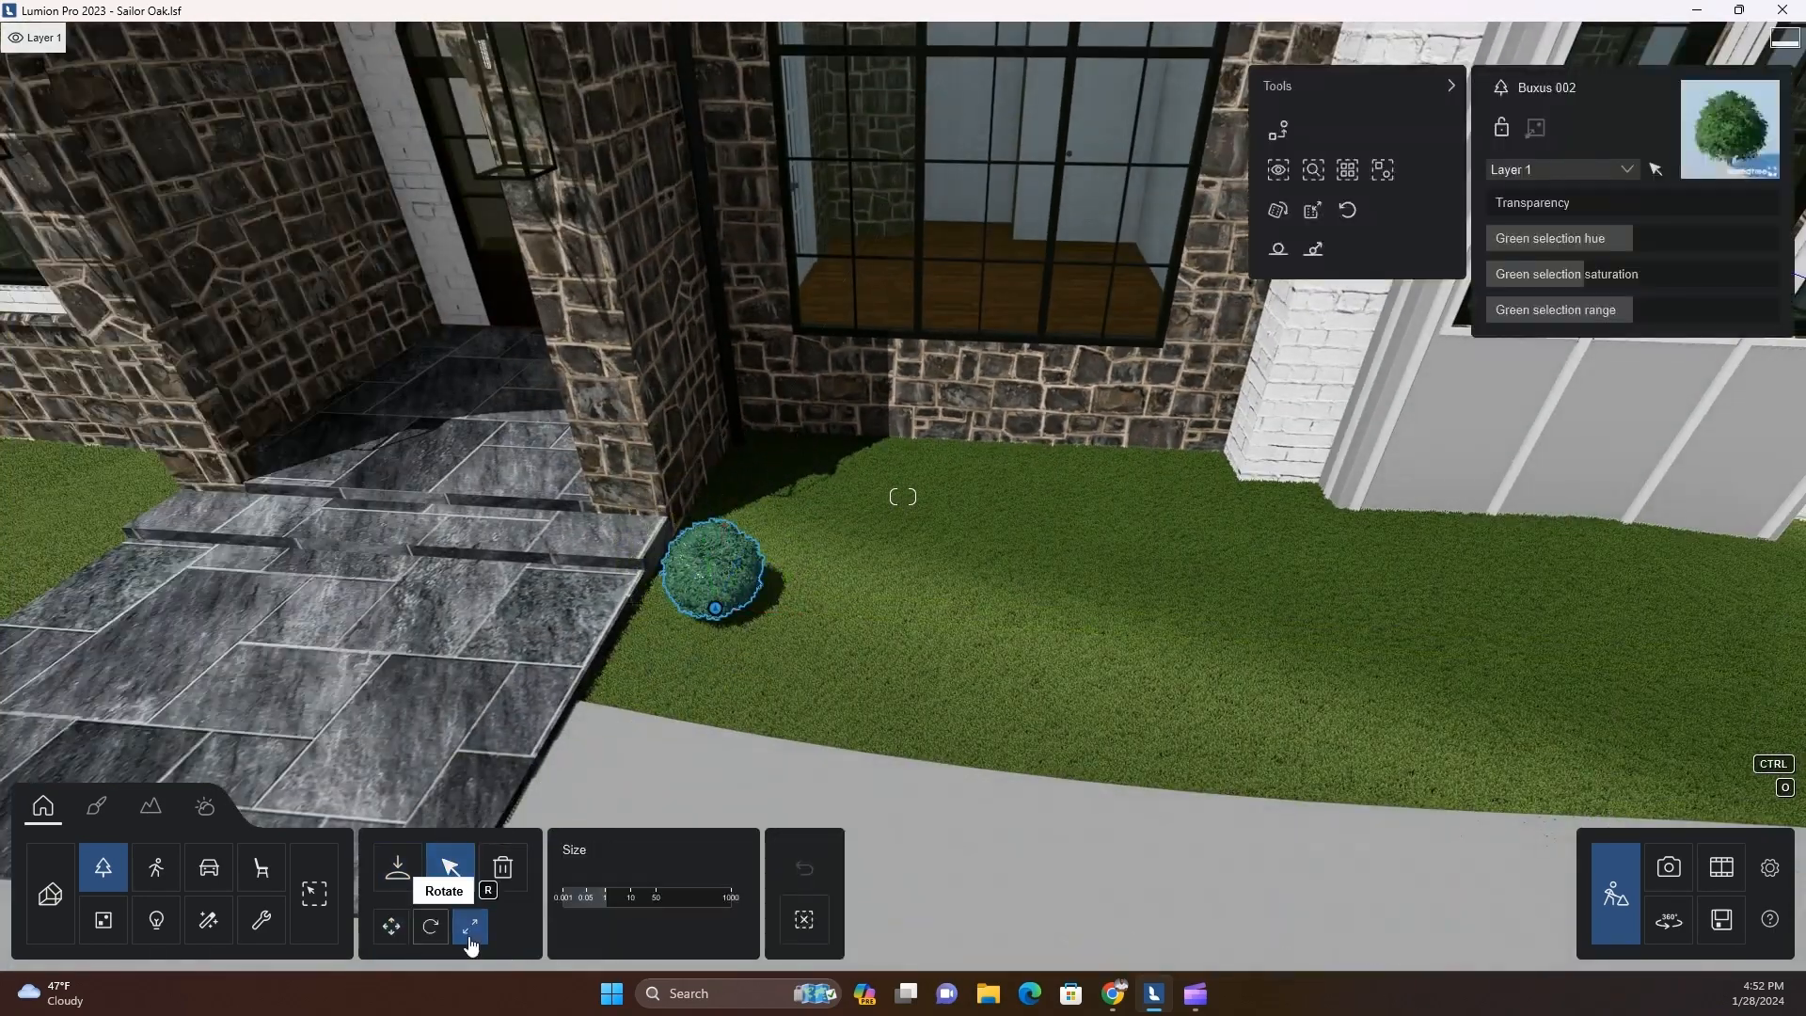
drag(605, 897, 611, 897)
scroll(365, 651, down, 5)
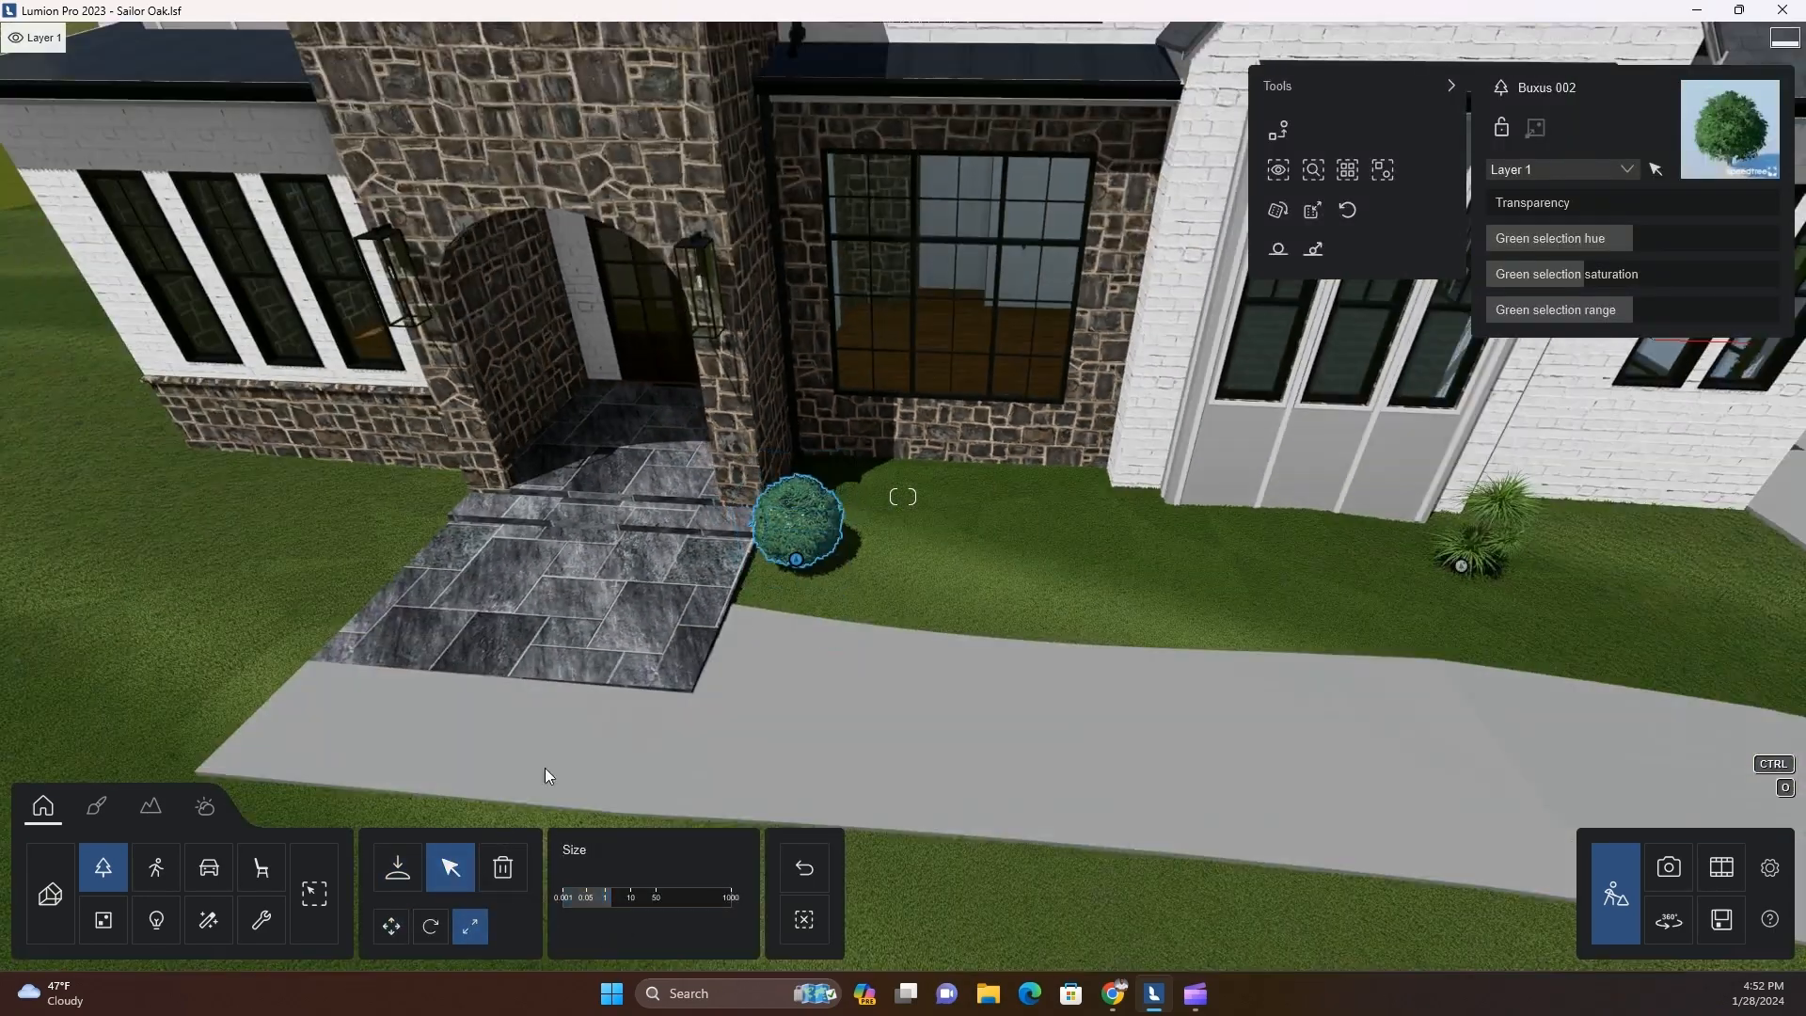
Copy the boxwood into a curved row of six along the lawn below the large stone-framed window
alt+drag(811, 579, 1047, 619)
alt+drag(1047, 619, 1136, 547)
scroll(1055, 629, down, 2)
scroll(1055, 629, down, 5)
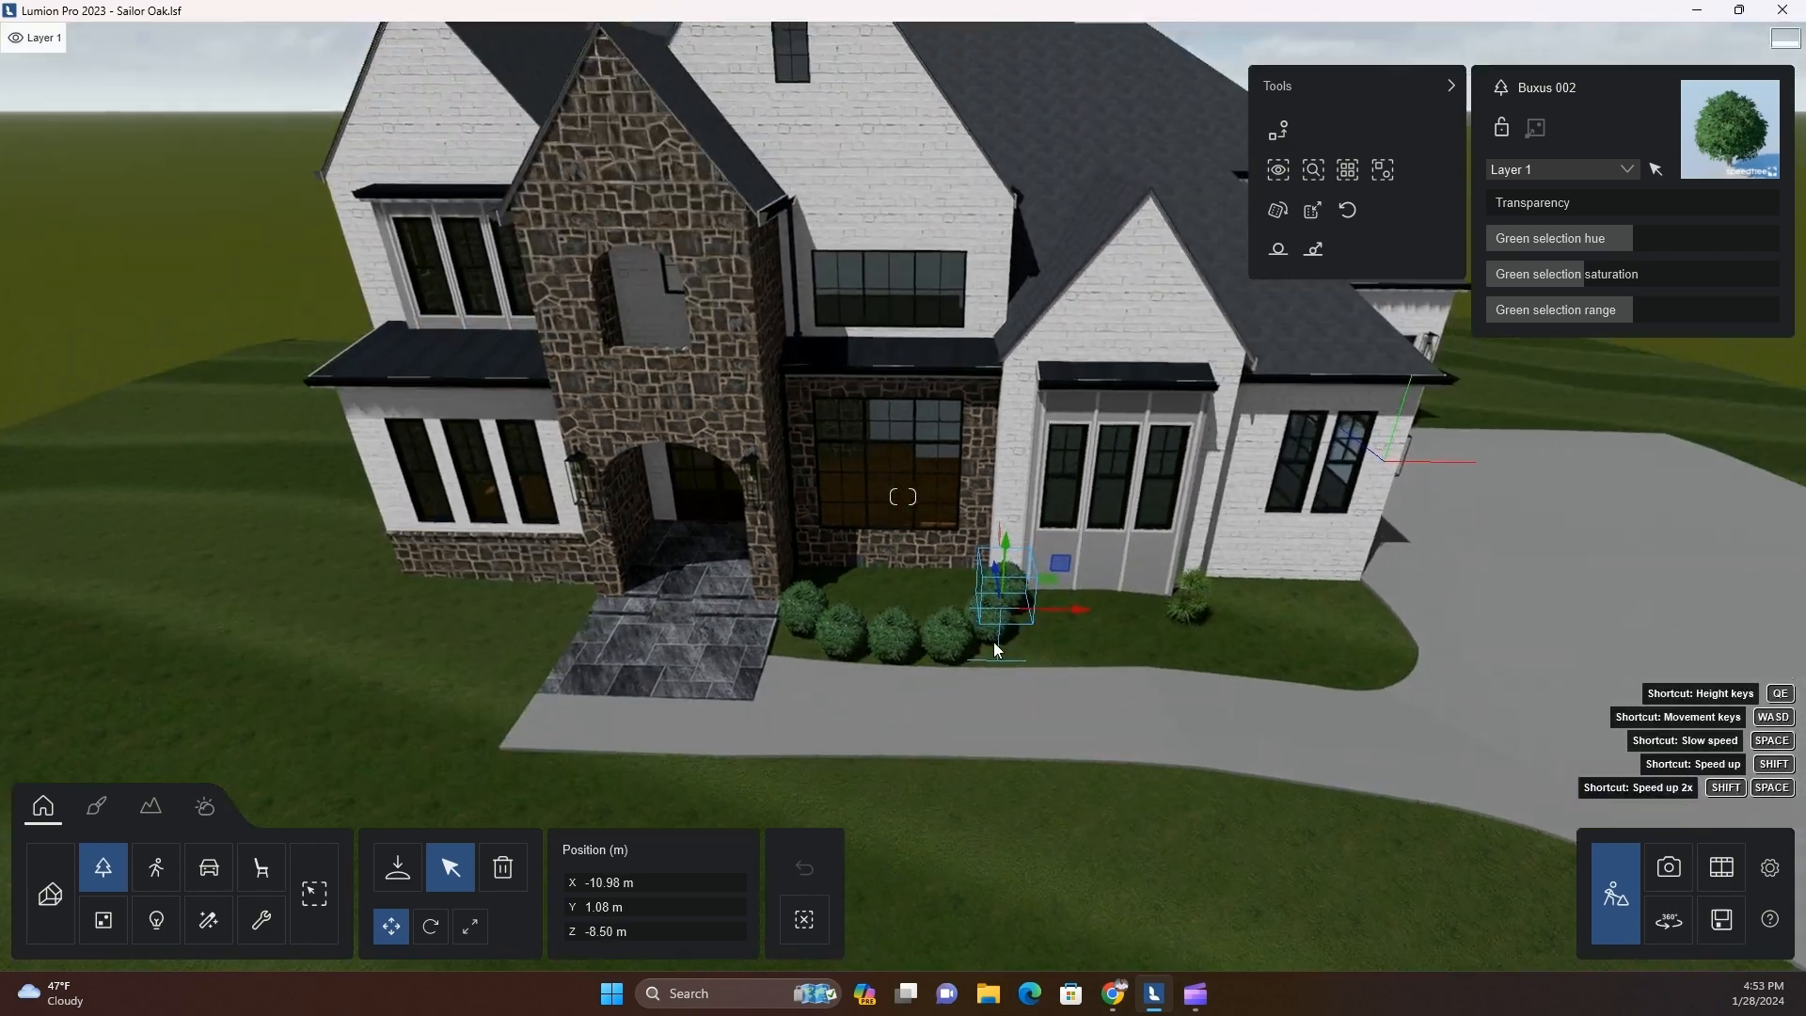
Copy a boxwood to the lawn left of the entry and delete the extra shrub there
alt+drag(995, 628, 416, 673)
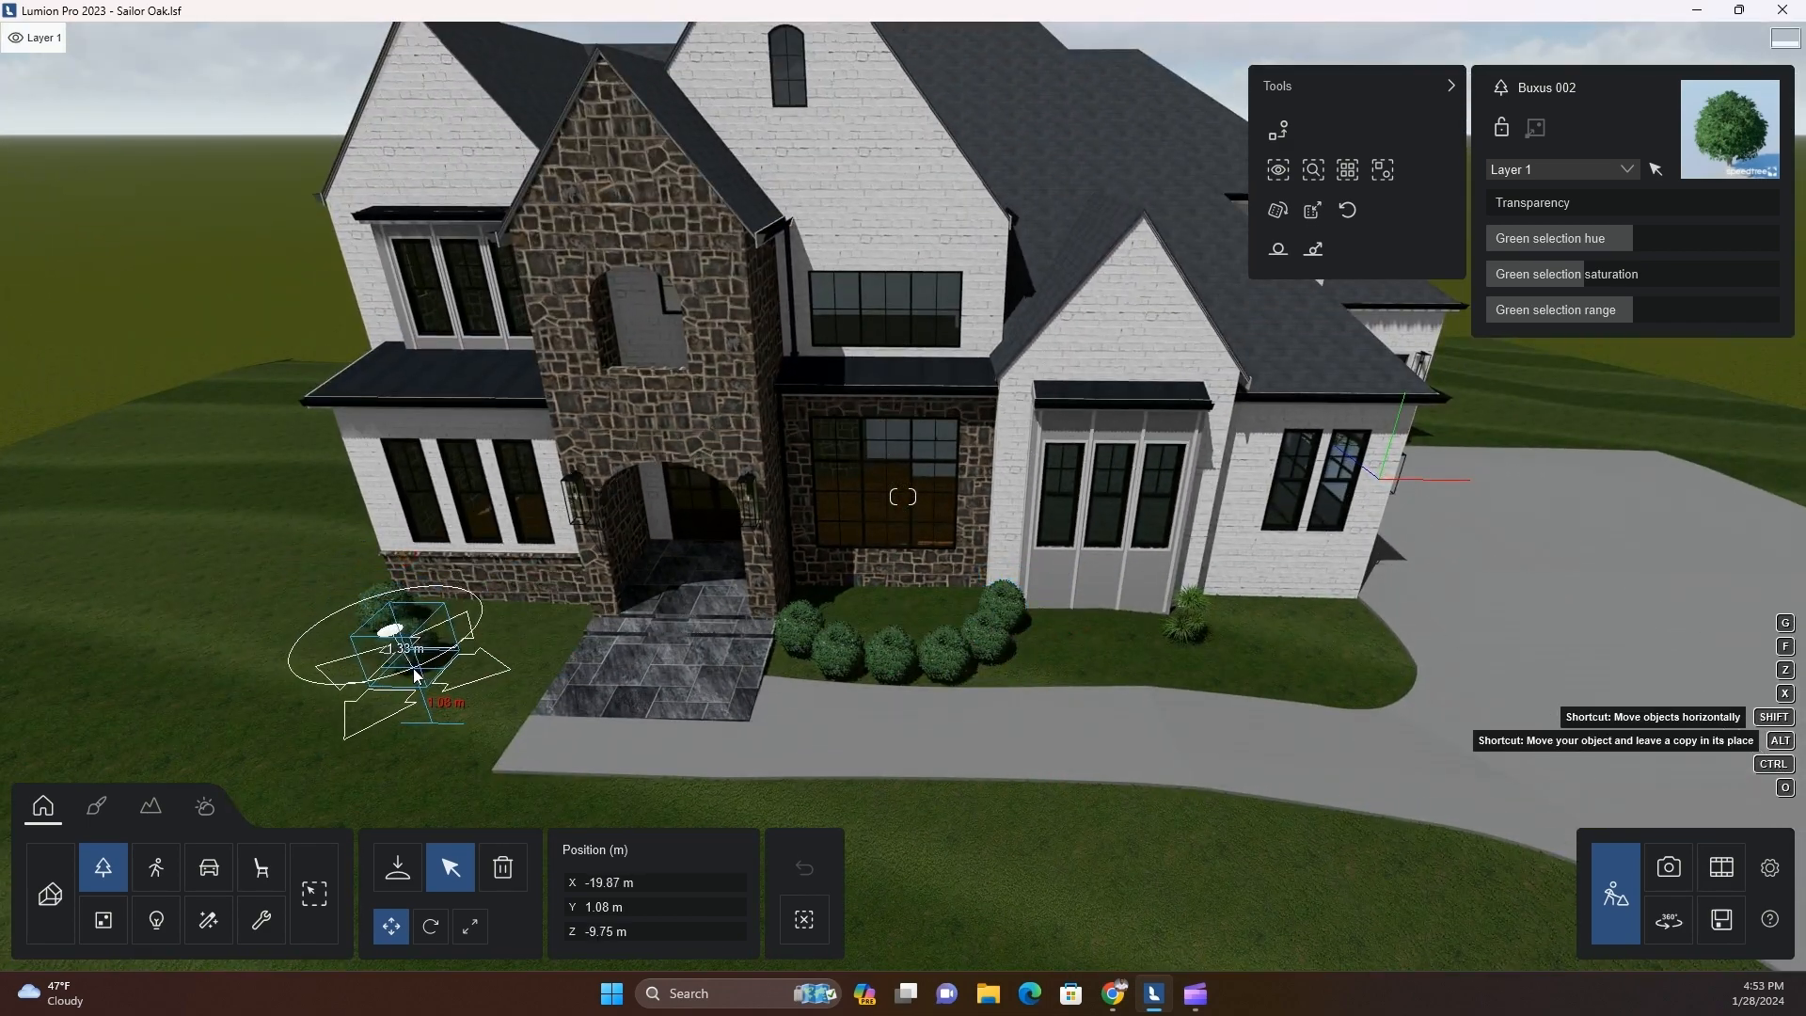
scroll(437, 664, up, 5)
click(503, 866)
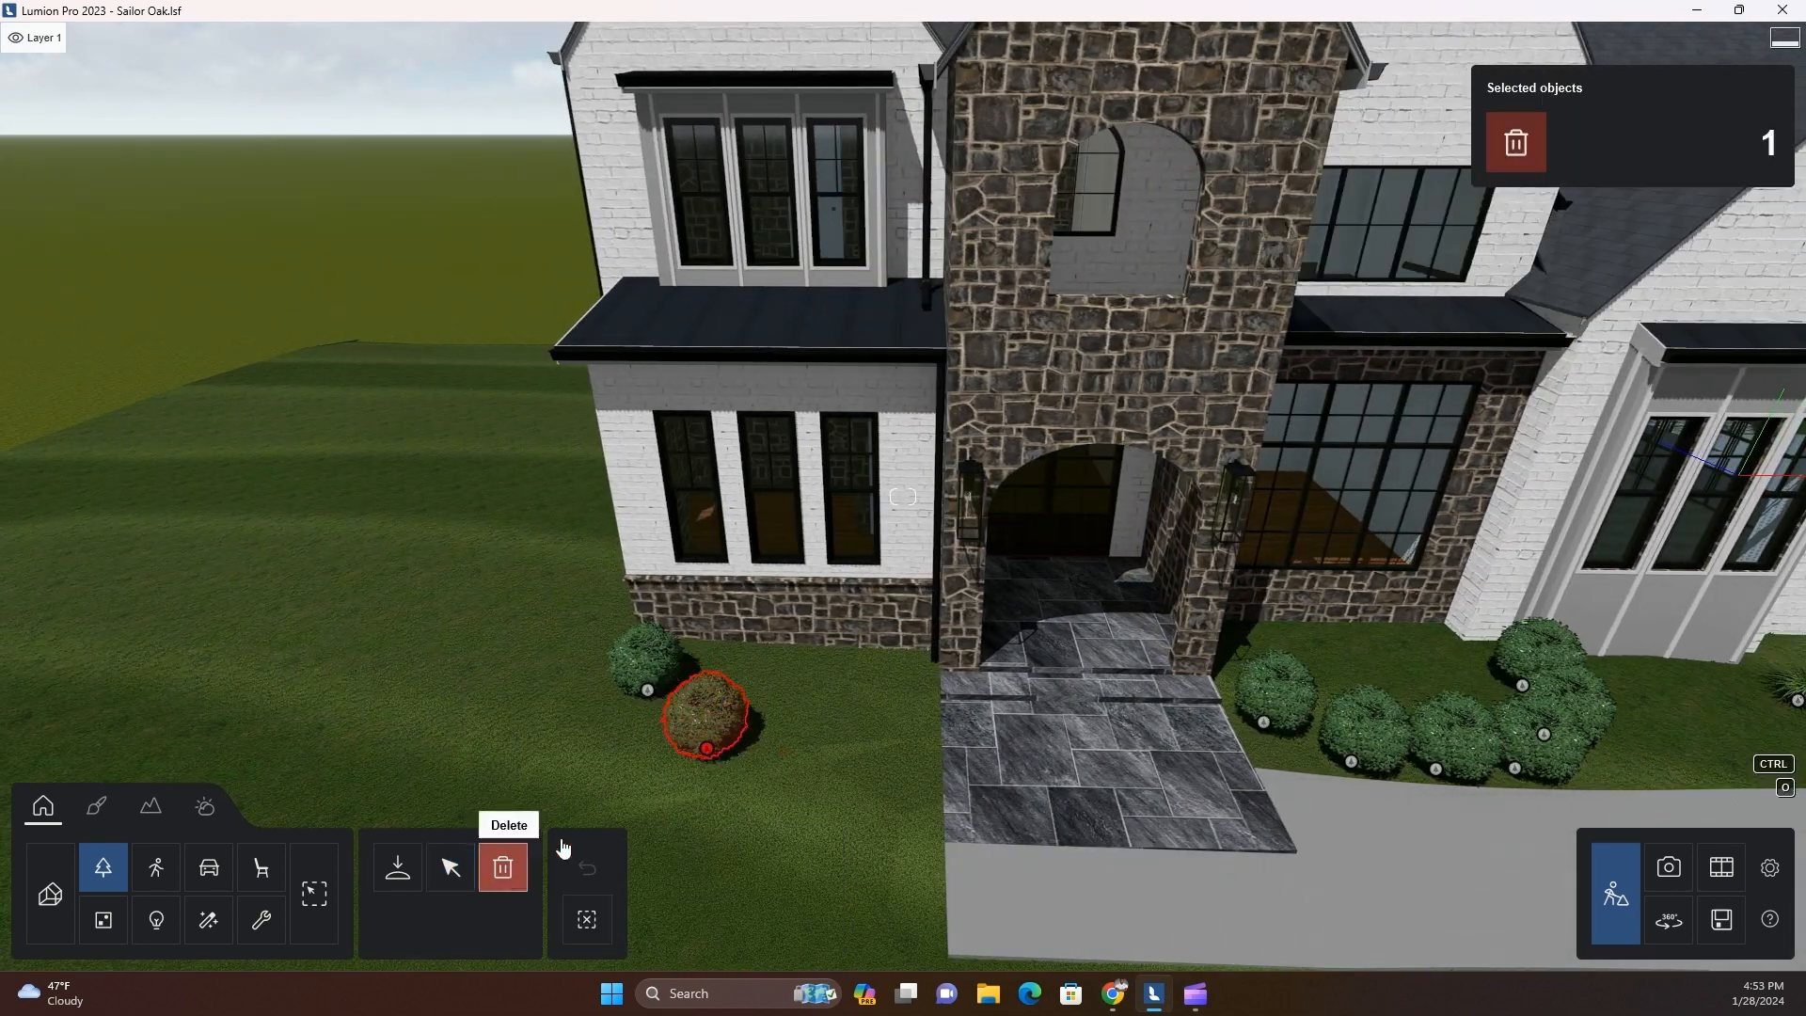
Copy the remaining boxwood left of the entry into a row along the facade up to the entry walk
click(450, 866)
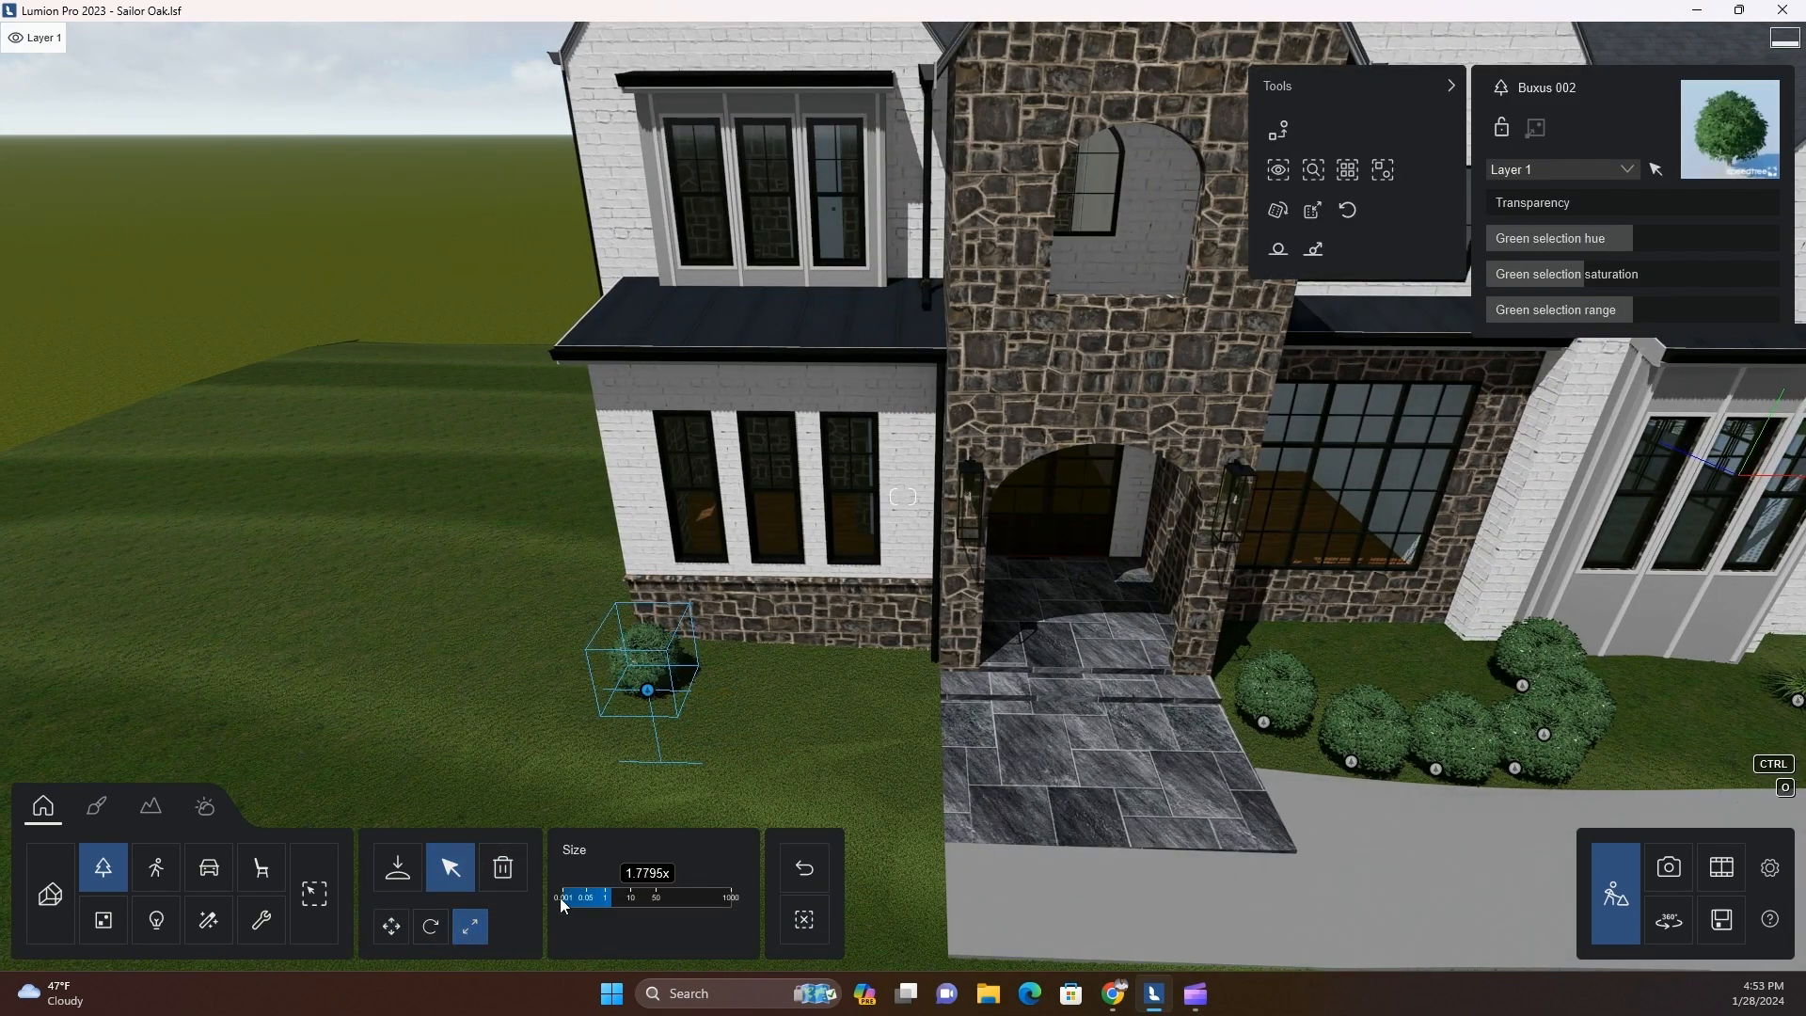
click(391, 926)
drag(647, 689, 910, 722)
Lower the boxwoods in the row right of the entry slightly so they sit in the ground
key(w)
key(d)
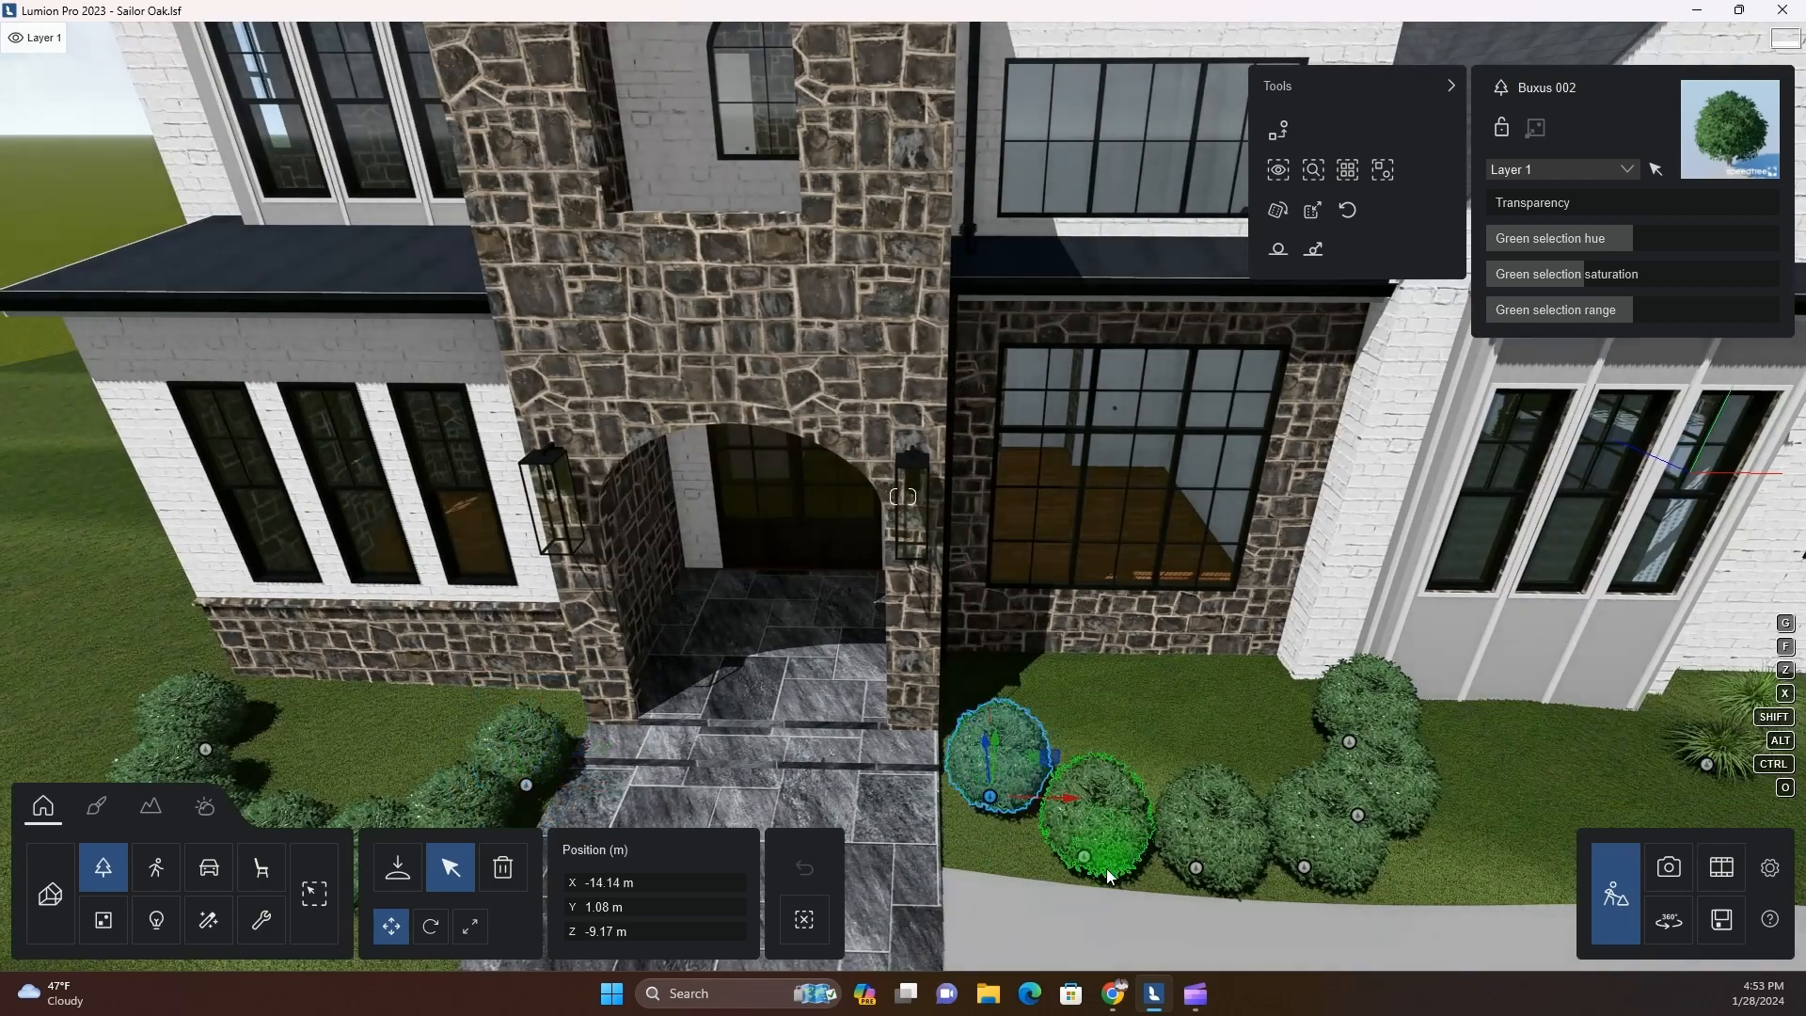
key(s)
right_drag(1100, 871, 1090, 677)
drag(1096, 591, 1092, 604)
click(1203, 687)
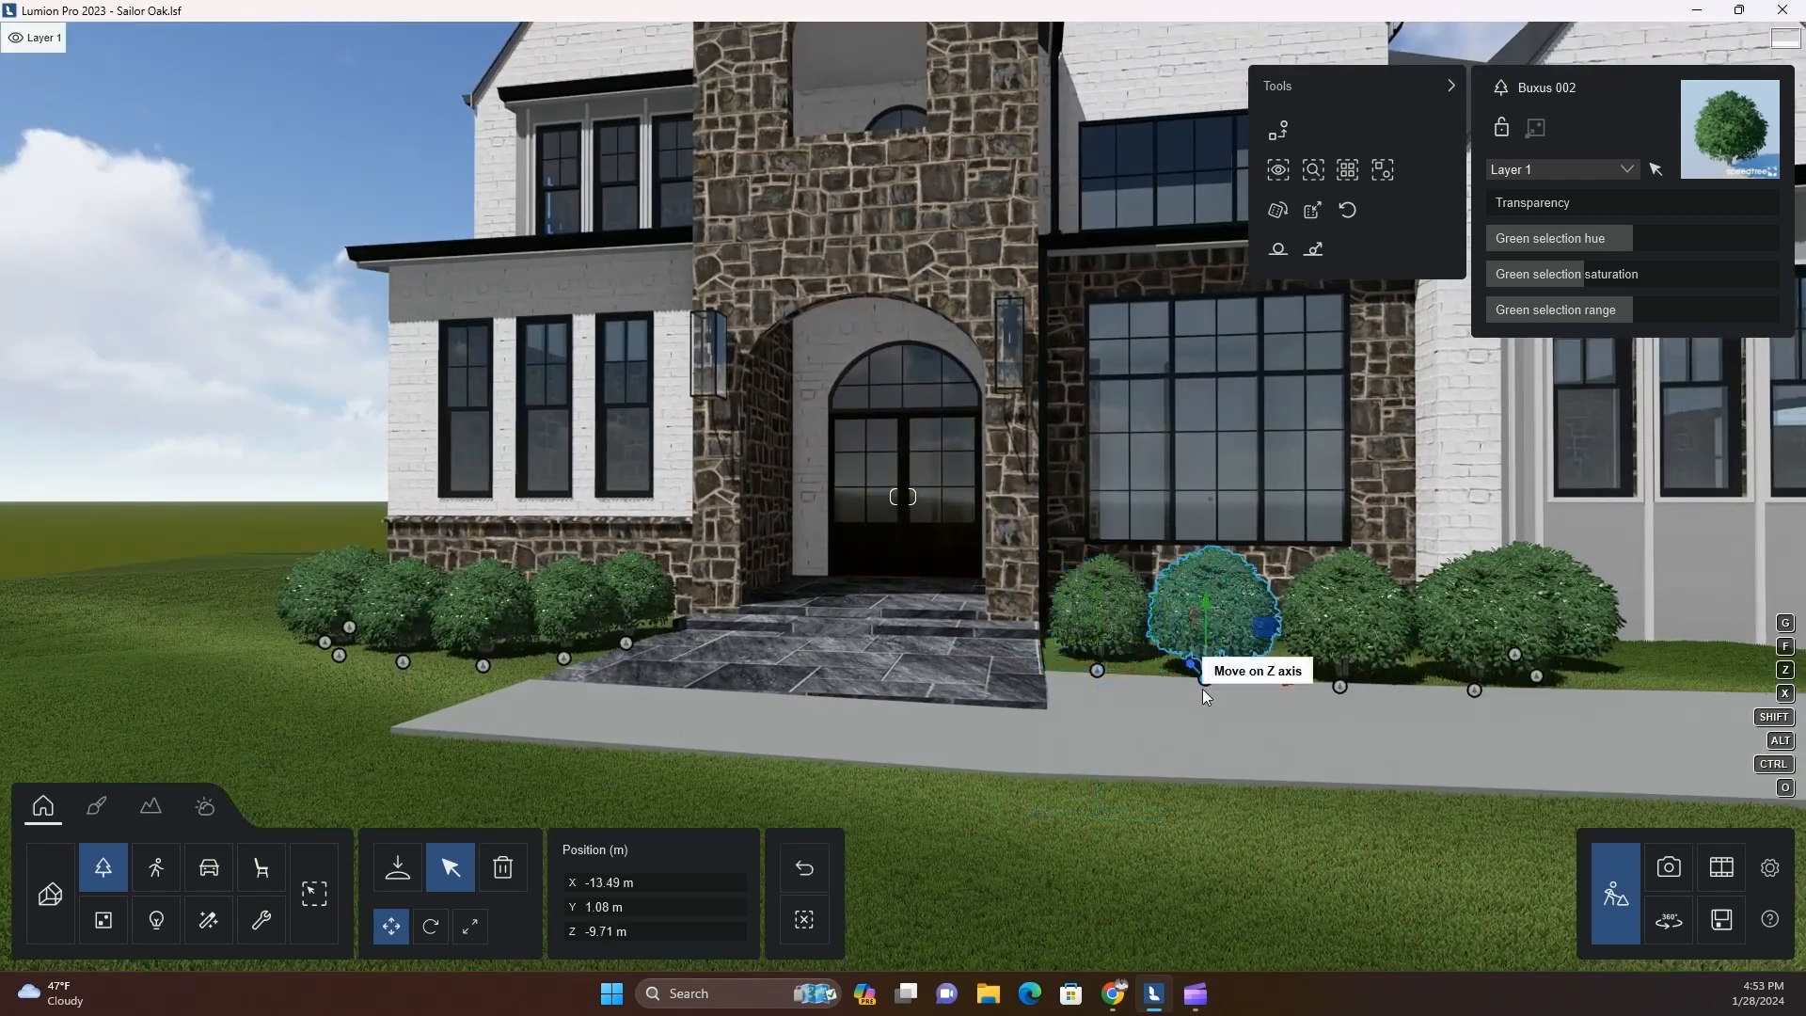
drag(1205, 603, 1202, 618)
click(1339, 687)
ctrl+click(1473, 690)
ctrl+click(1537, 676)
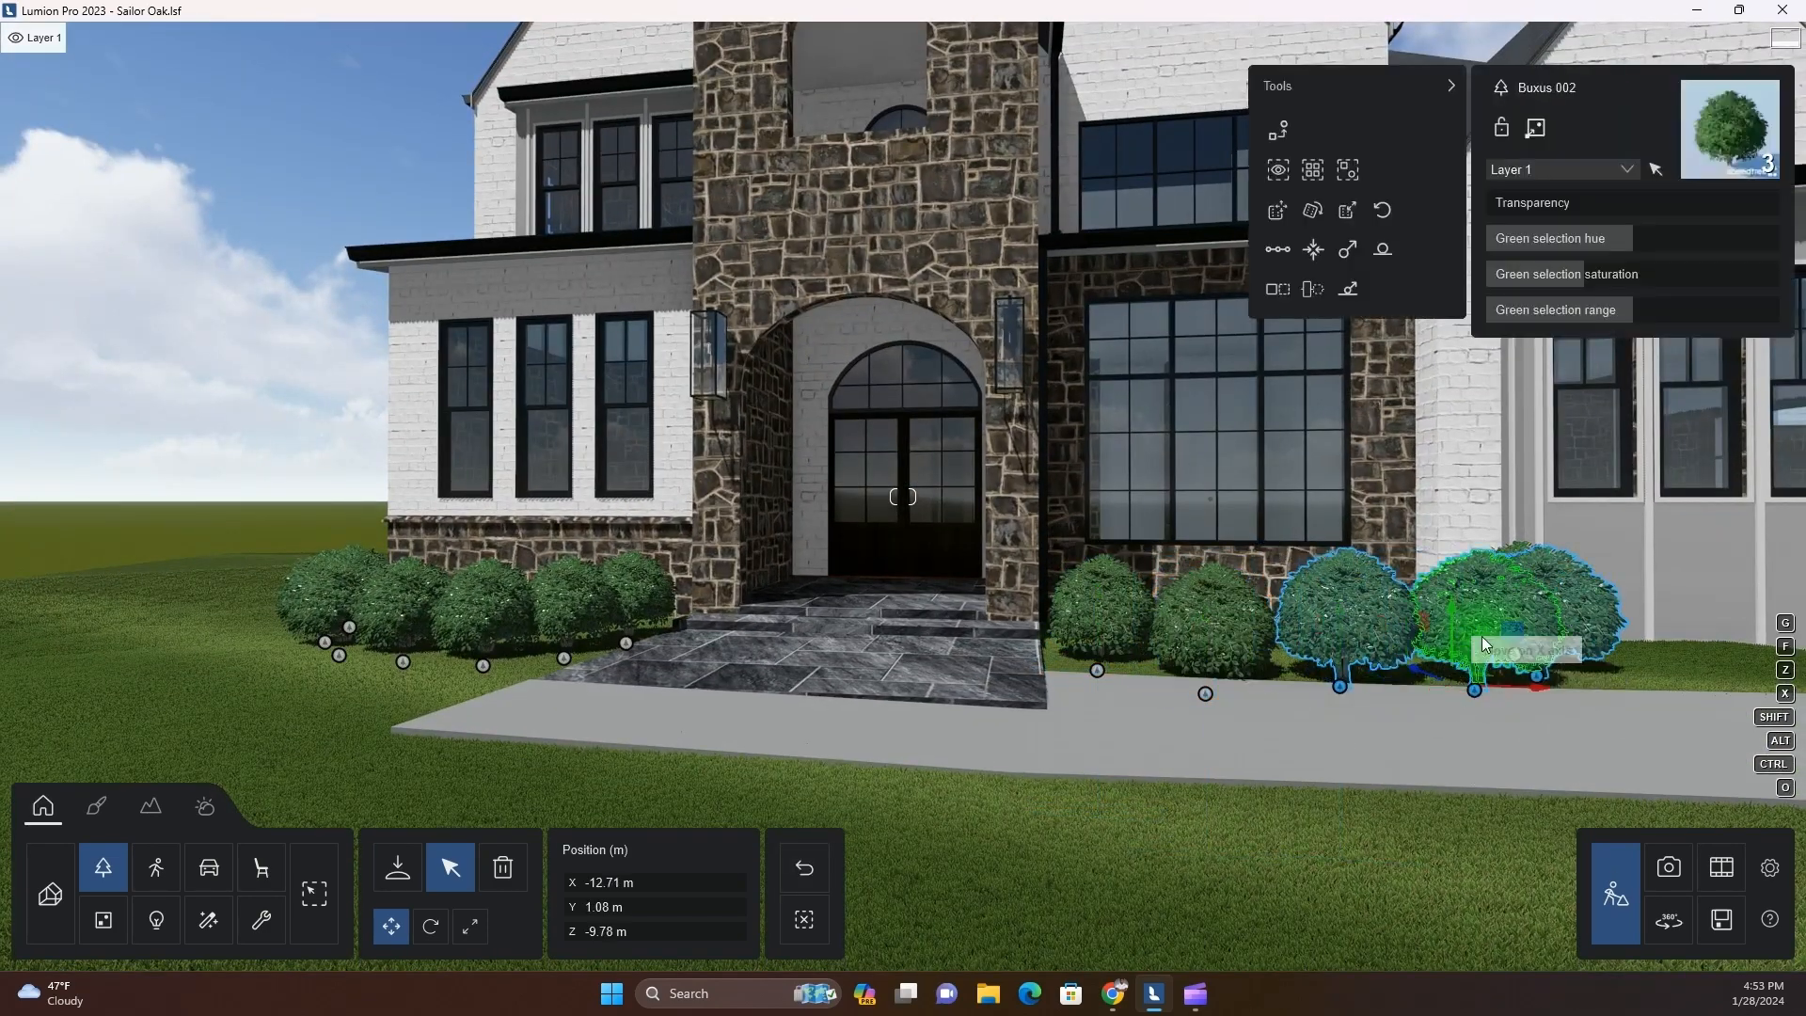
drag(1451, 605, 1453, 619)
Select the four boxwoods nearest the walk in the row left of the entry and lower them slightly
click(626, 643)
ctrl+click(564, 658)
ctrl+click(484, 666)
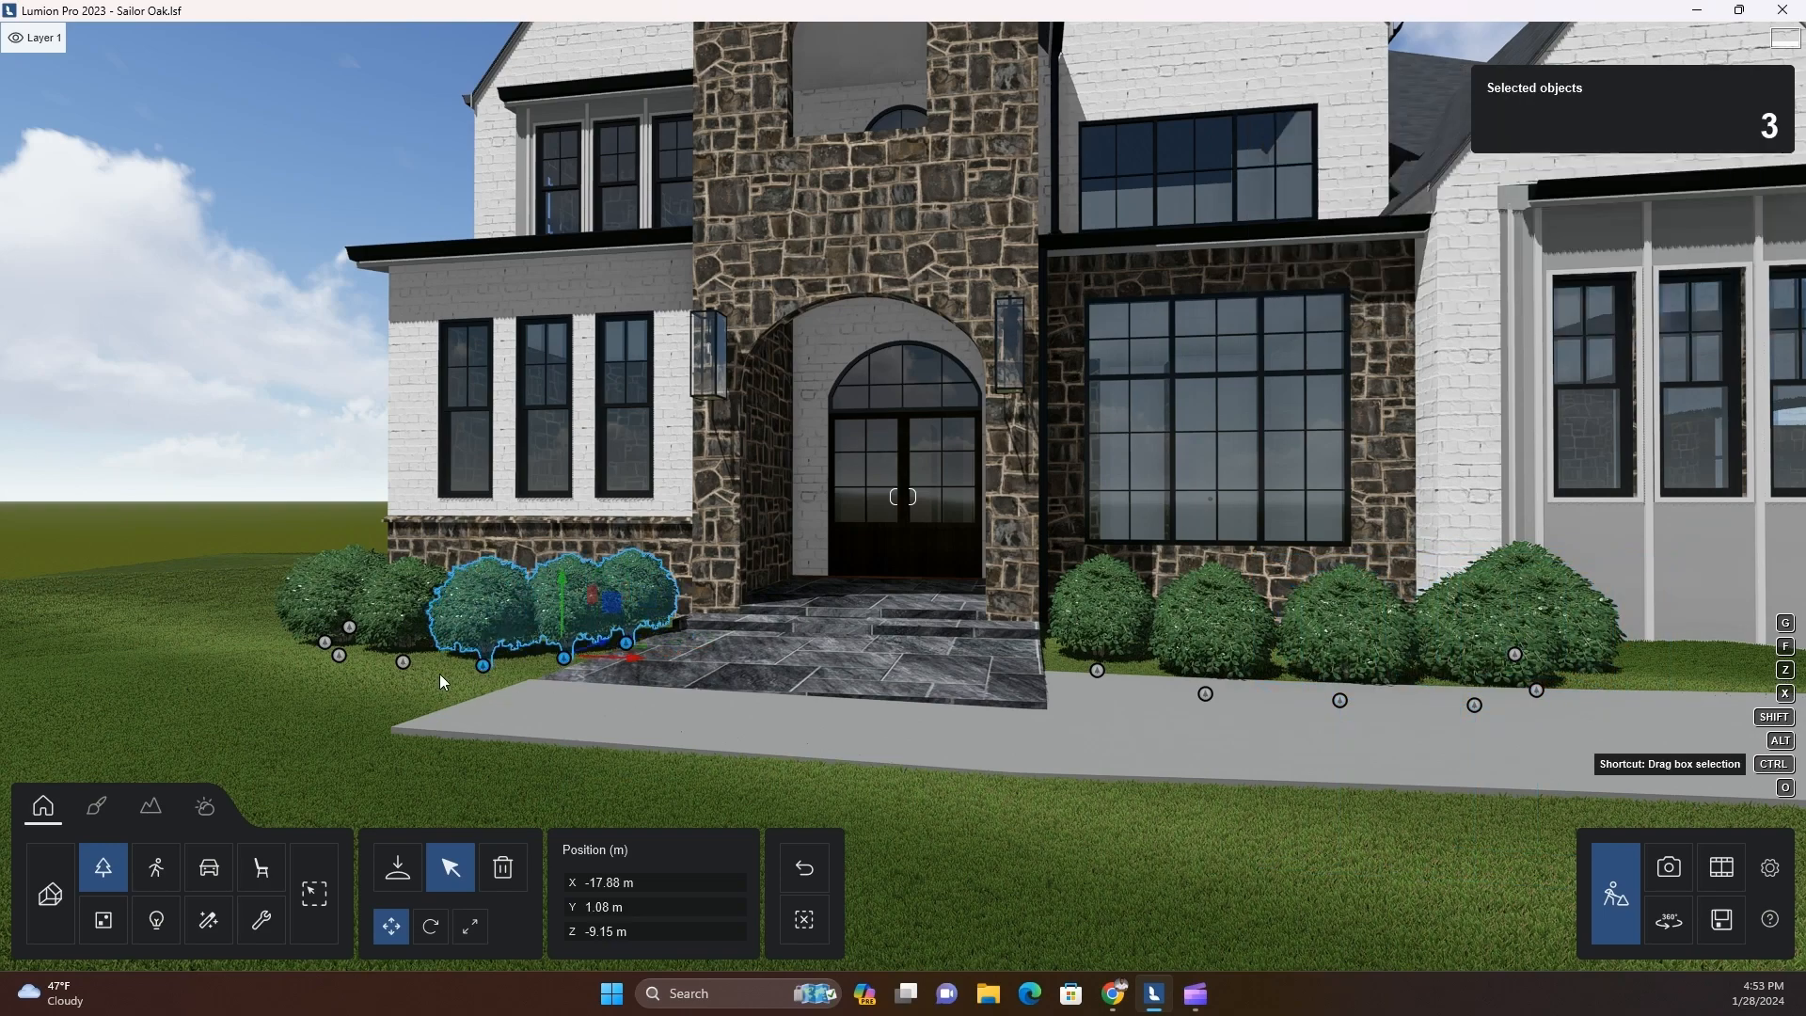
ctrl+click(418, 675)
ctrl+click(403, 663)
ctrl+click(484, 666)
ctrl+click(565, 659)
ctrl+click(627, 643)
drag(530, 596, 532, 606)
Switch to Photo mode and frame the whole landscaped house front from a camera height of about 3.21 m
click(1668, 864)
scroll(960, 574, down, 10)
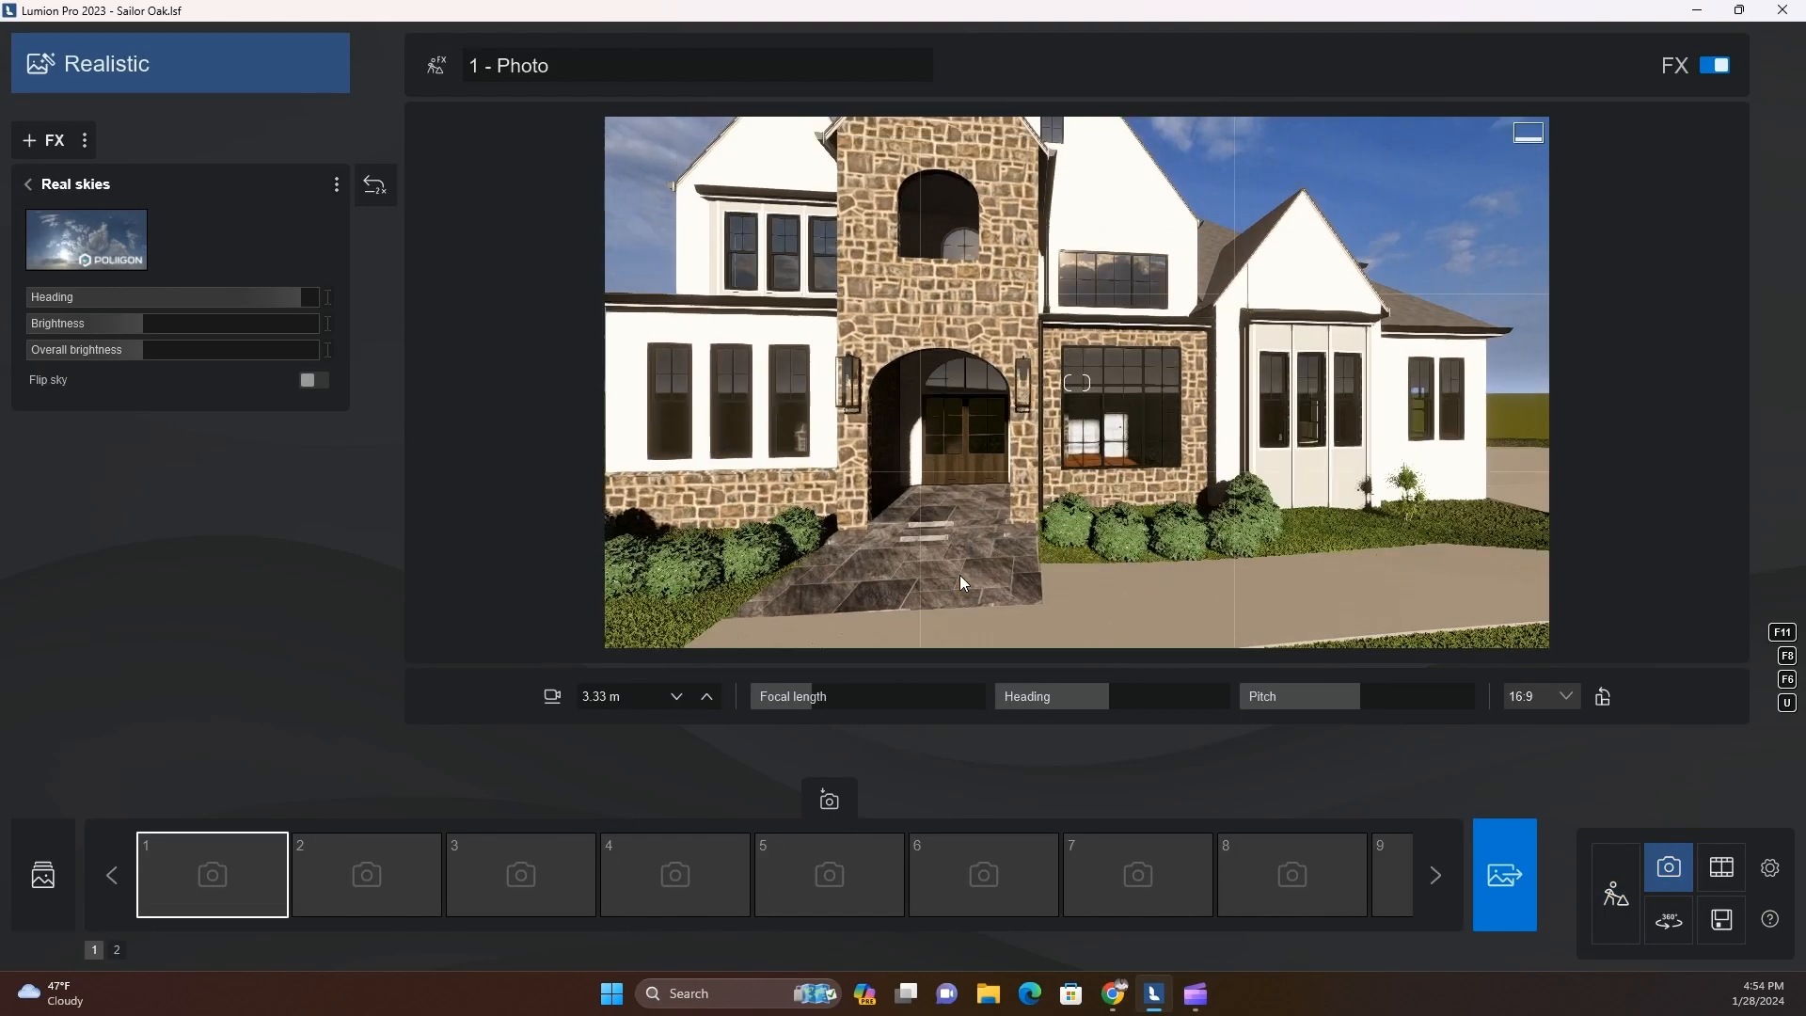
key(q)
key(d)
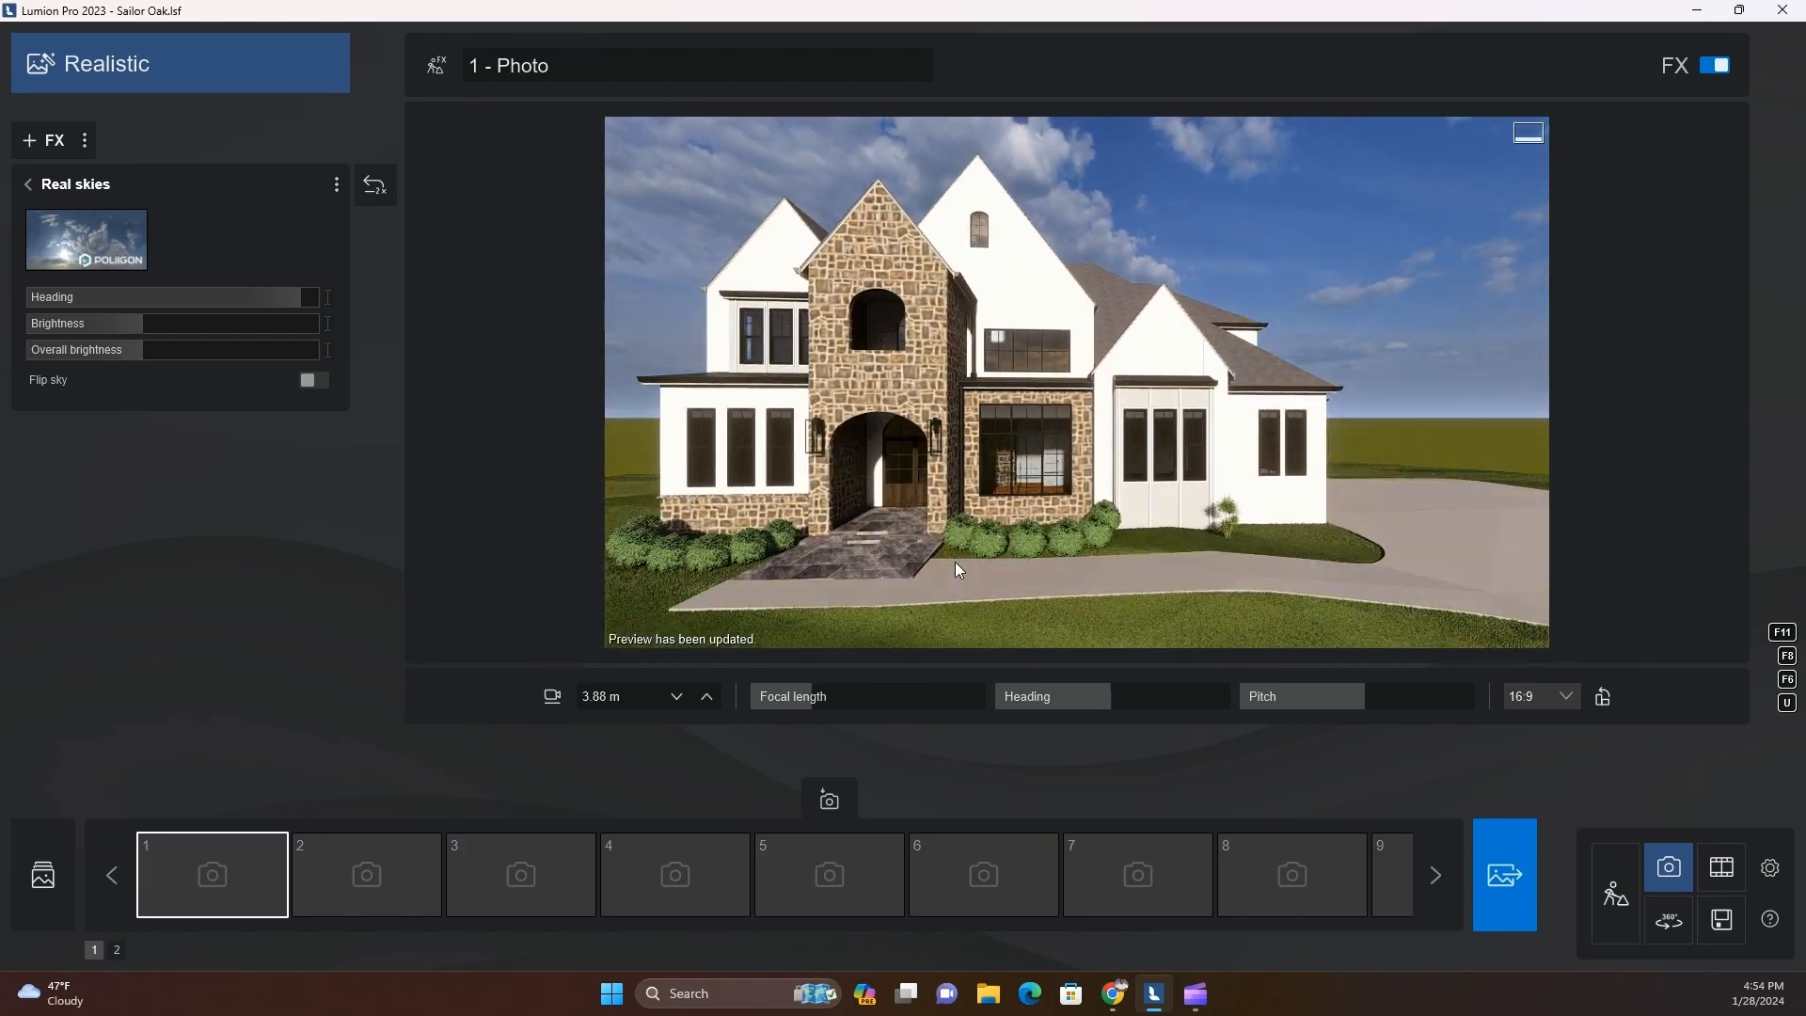
key(q)
key(a)
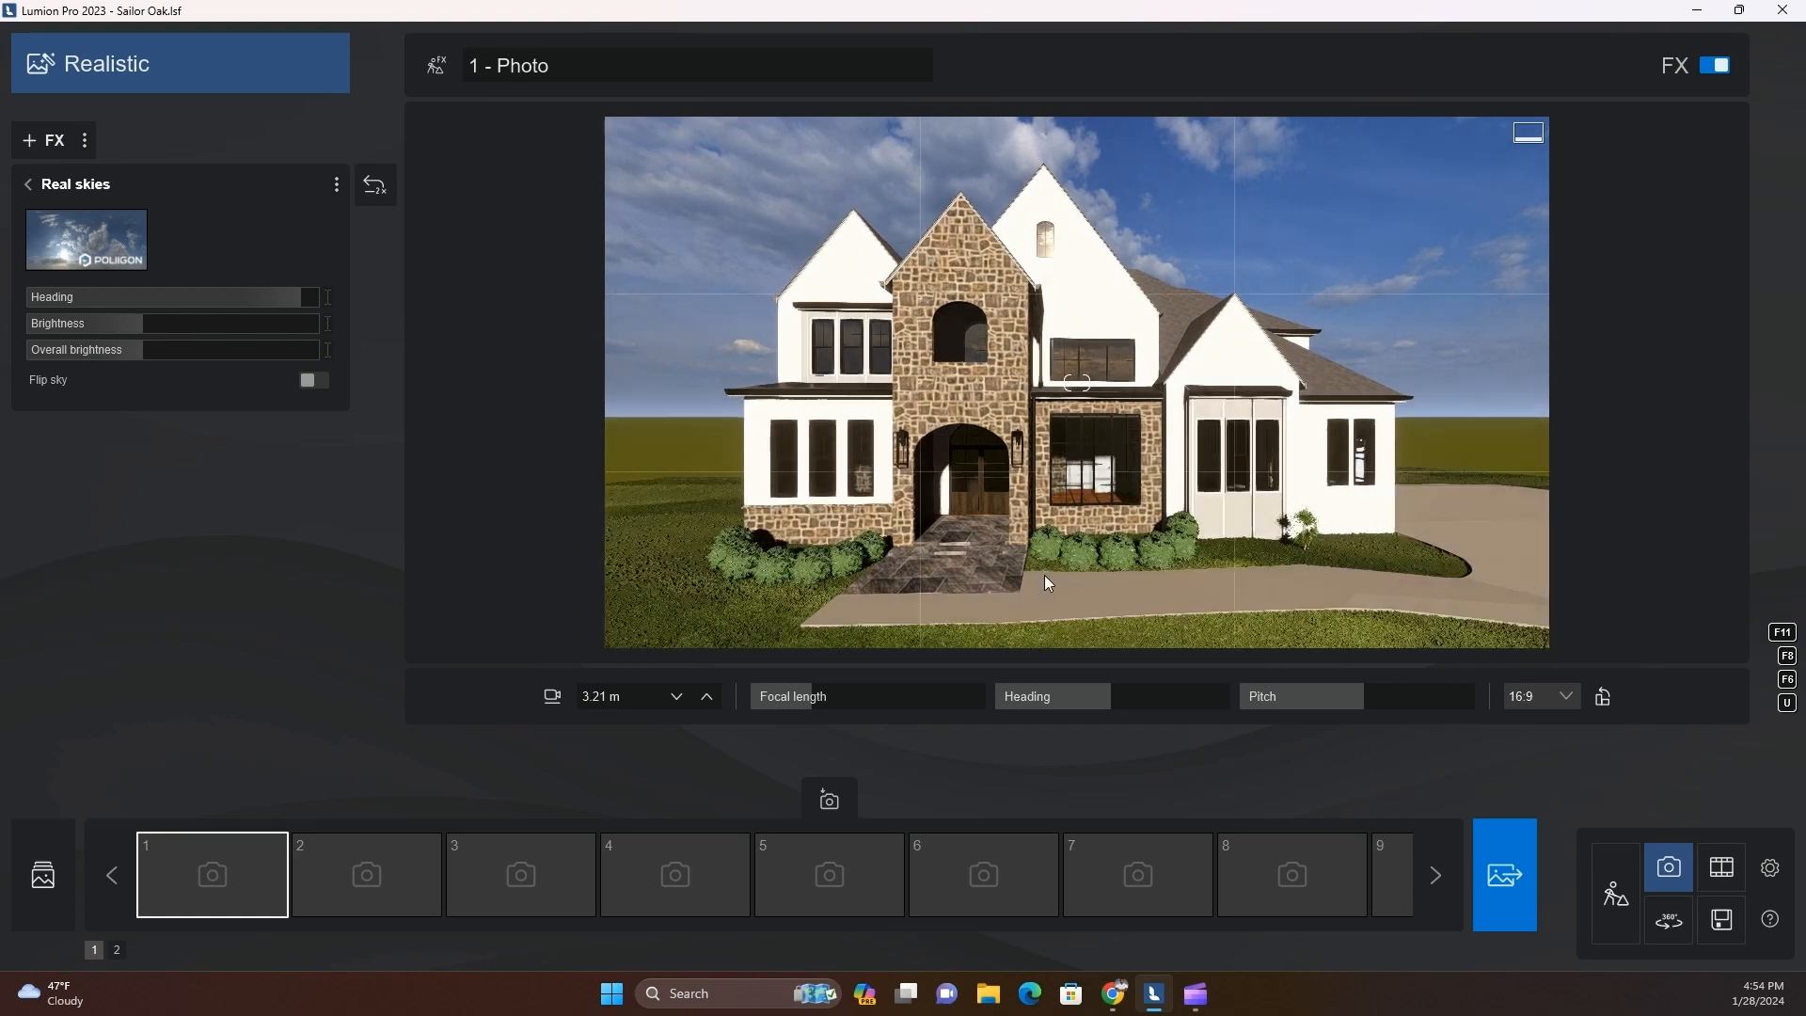
Replace the Real skies image with a sunset sky and rotate its heading to about 73.8°
click(87, 240)
click(1055, 266)
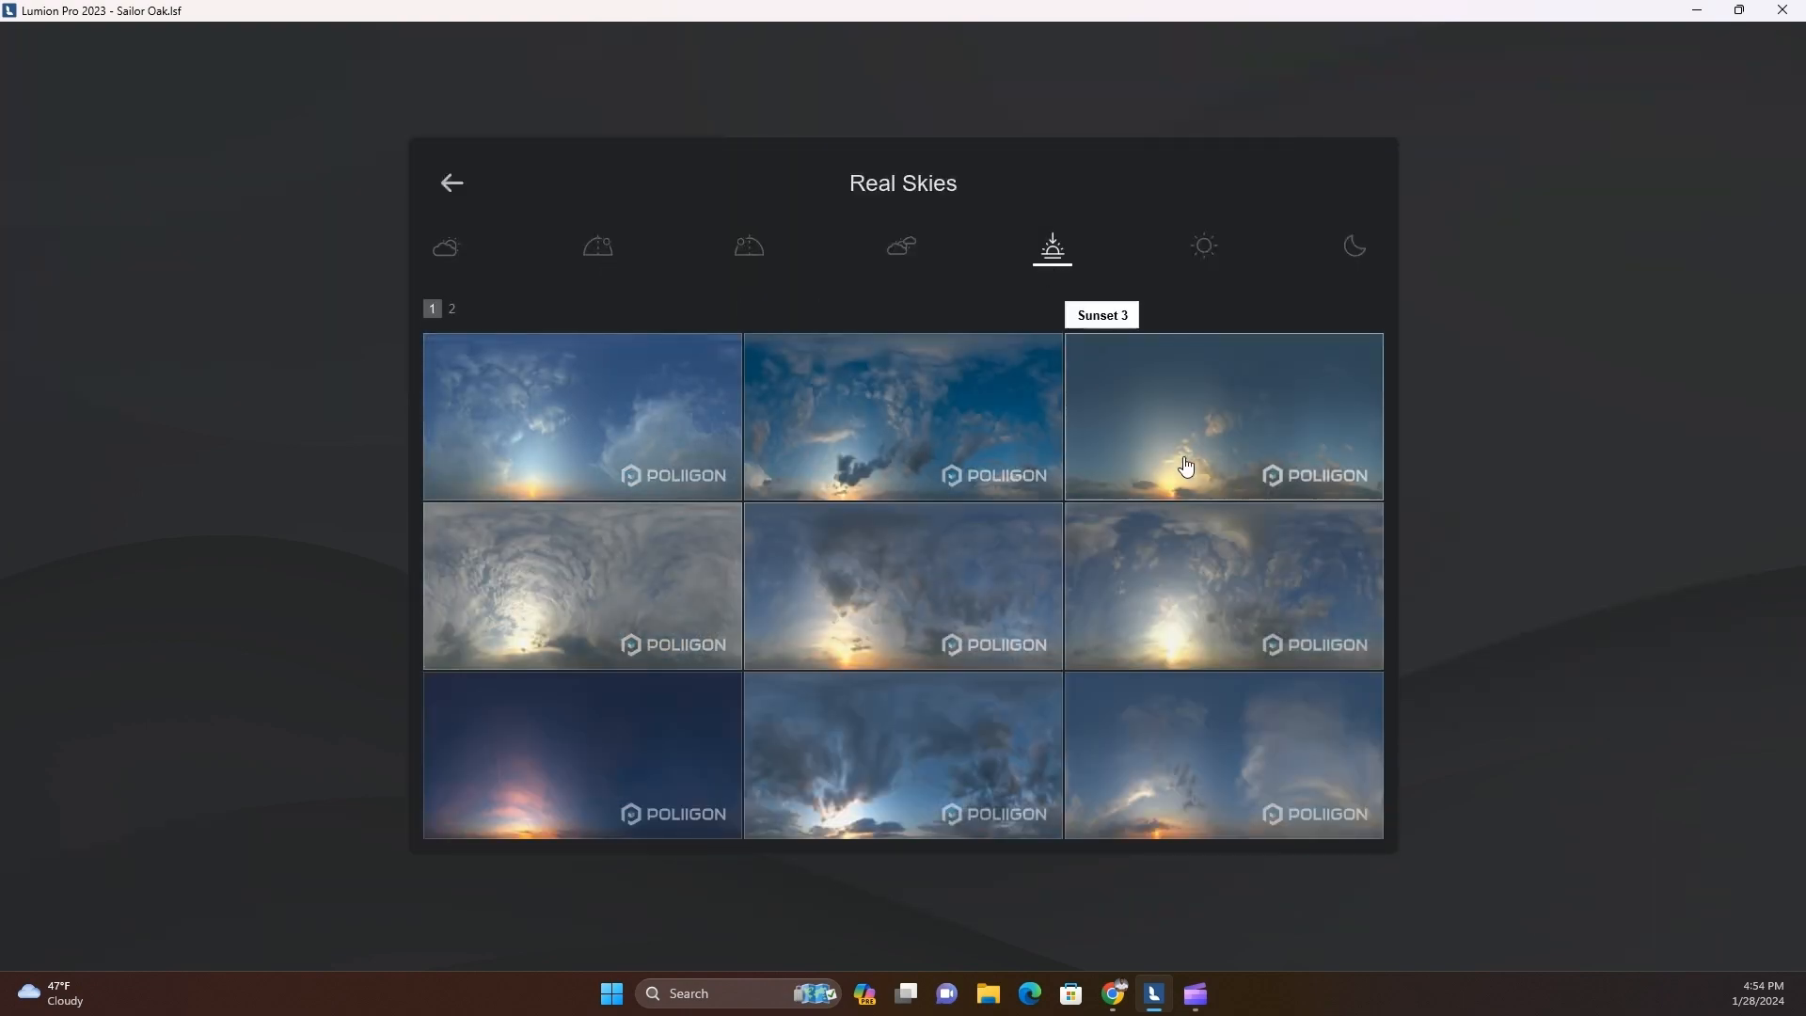
click(1041, 562)
drag(286, 297, 234, 301)
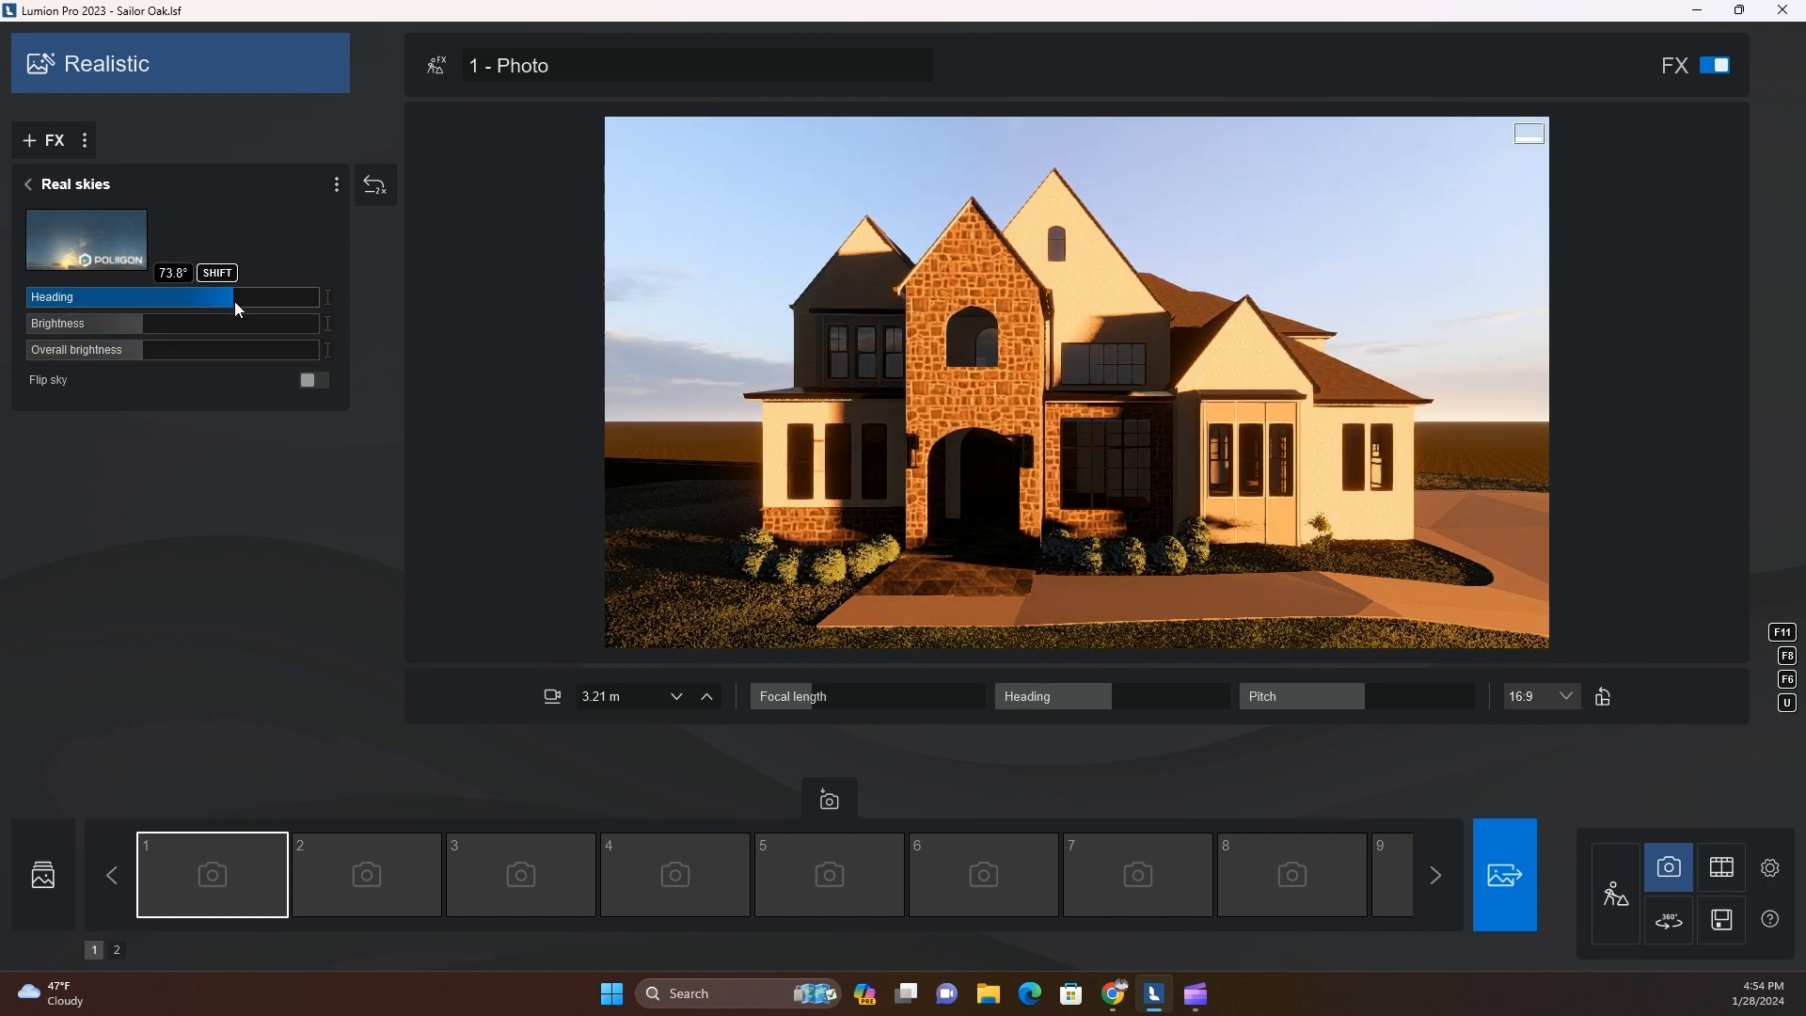
Return to Build mode and place a fine-detail Ghost Gum 001 tree on the lawn left of the house
click(1615, 894)
click(398, 868)
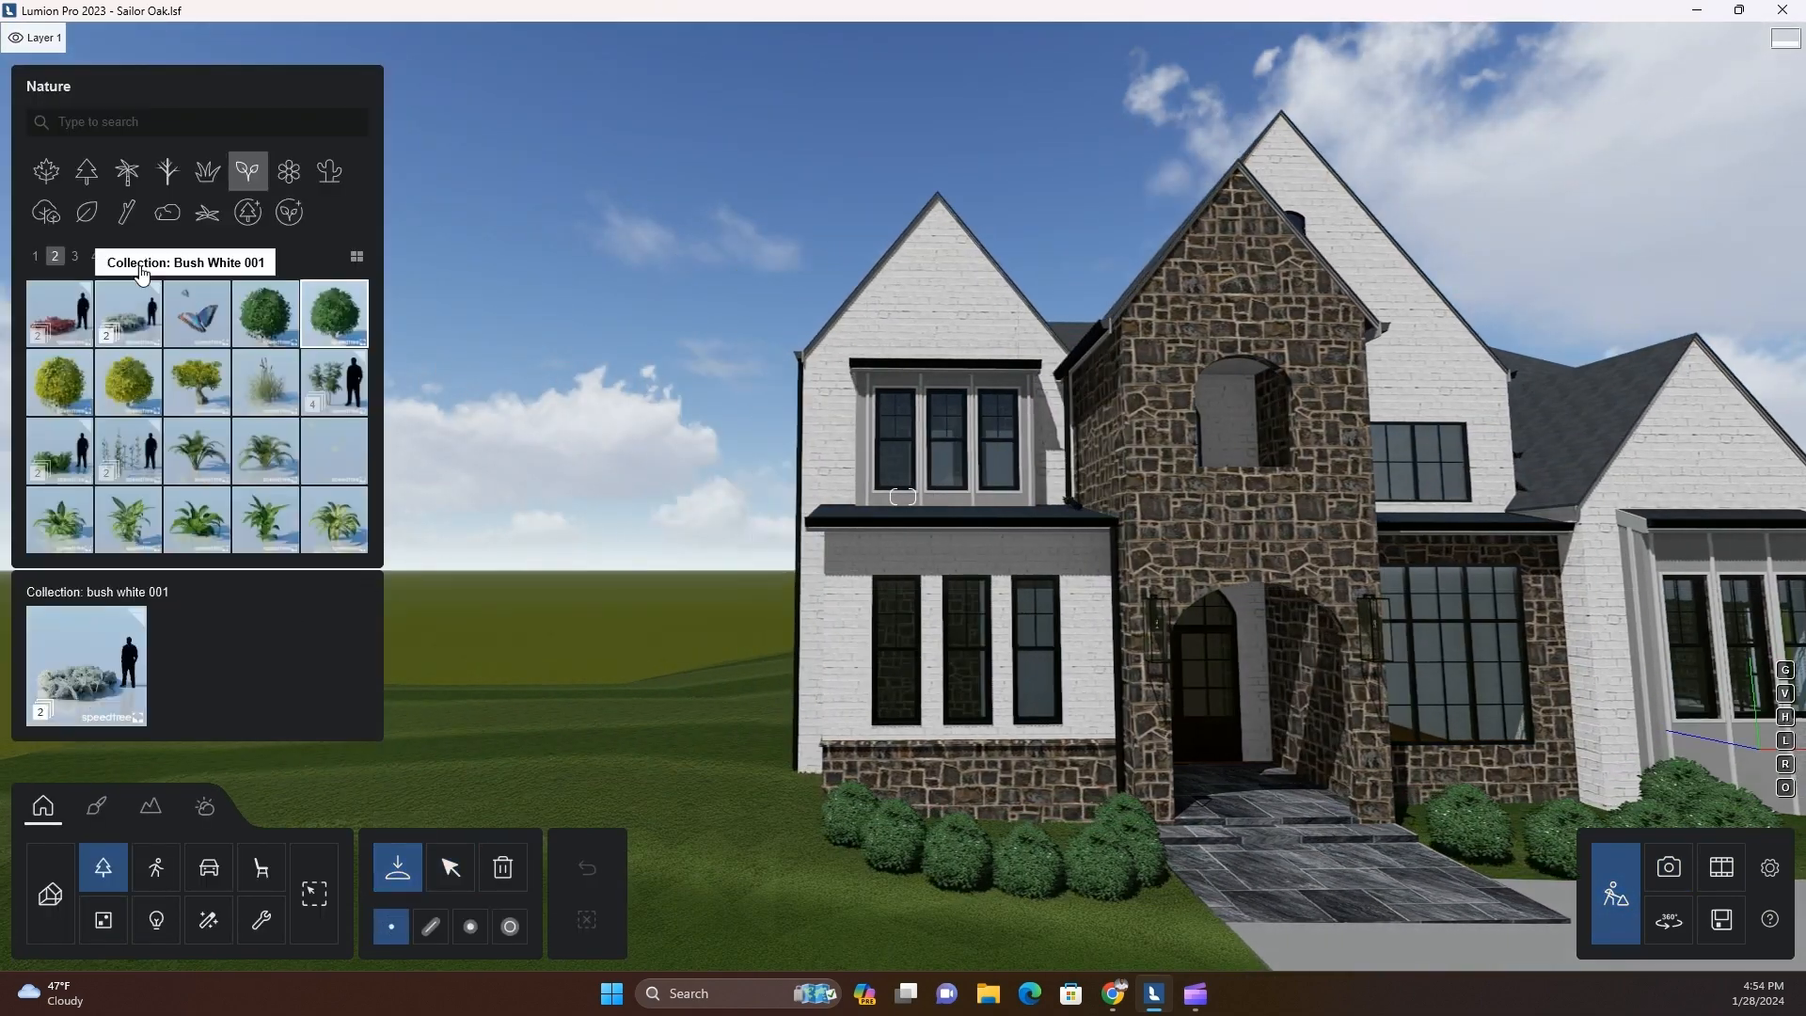
click(248, 218)
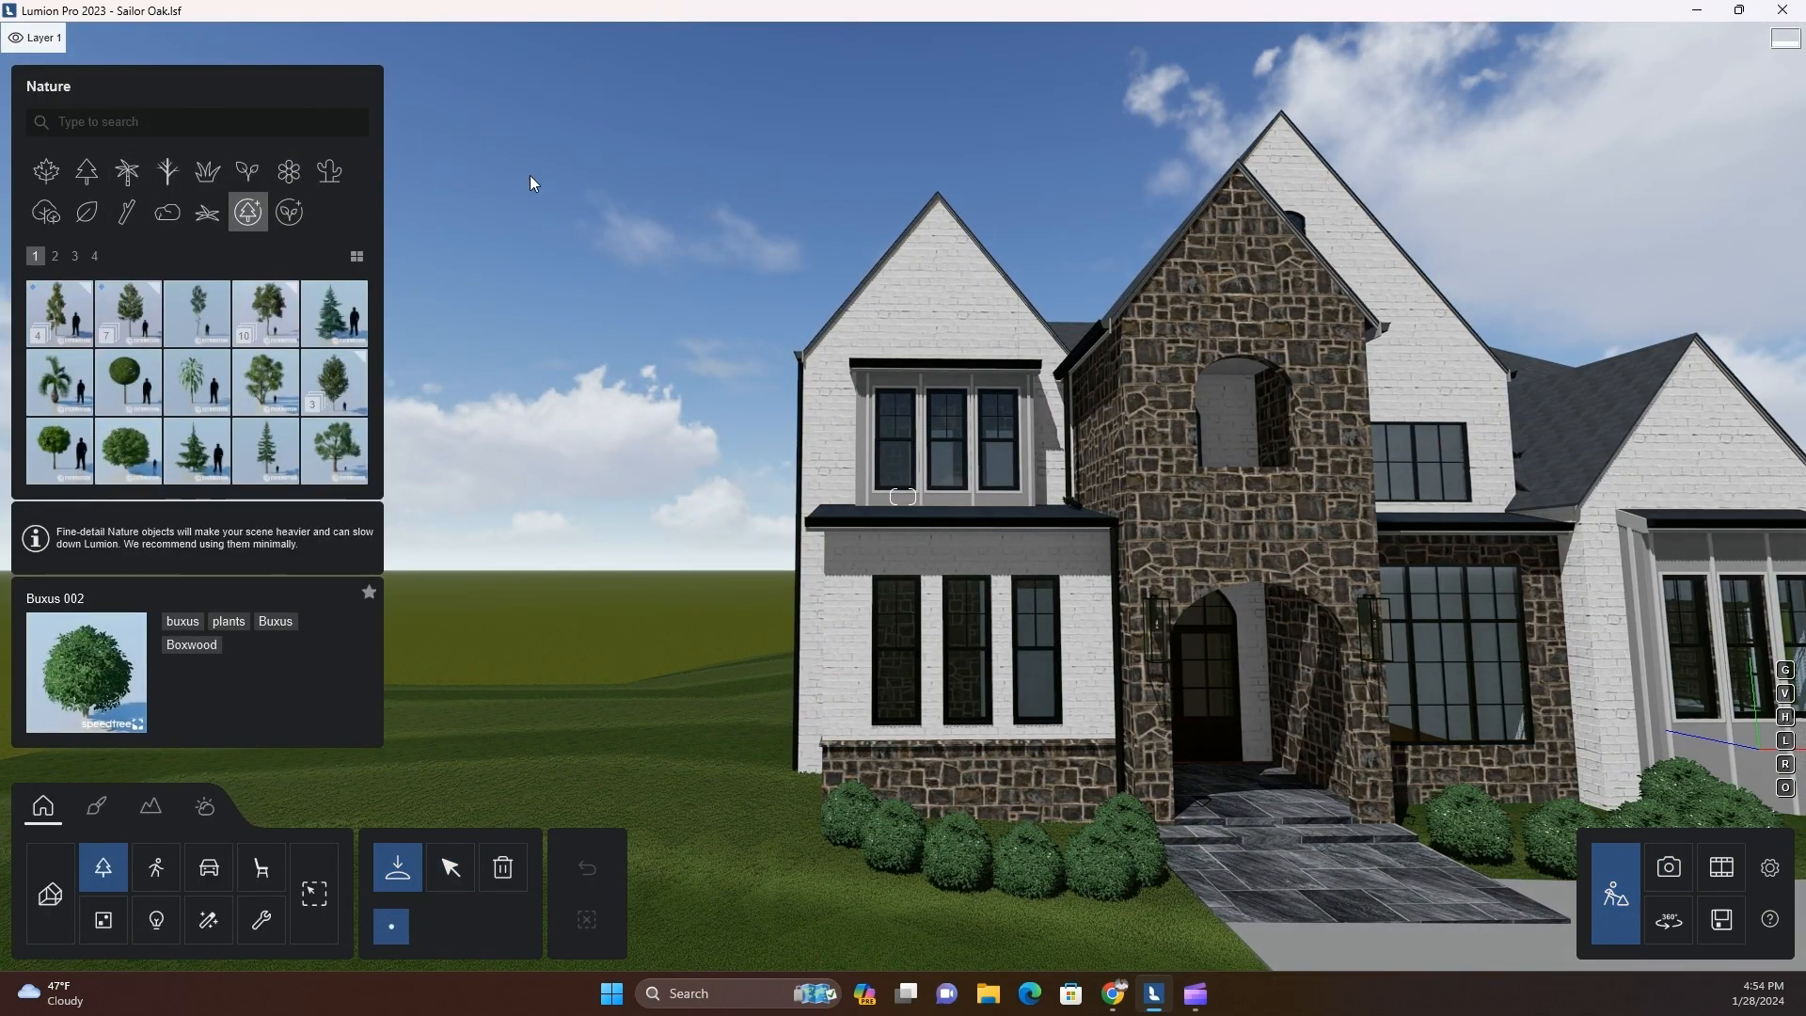
click(56, 256)
click(60, 381)
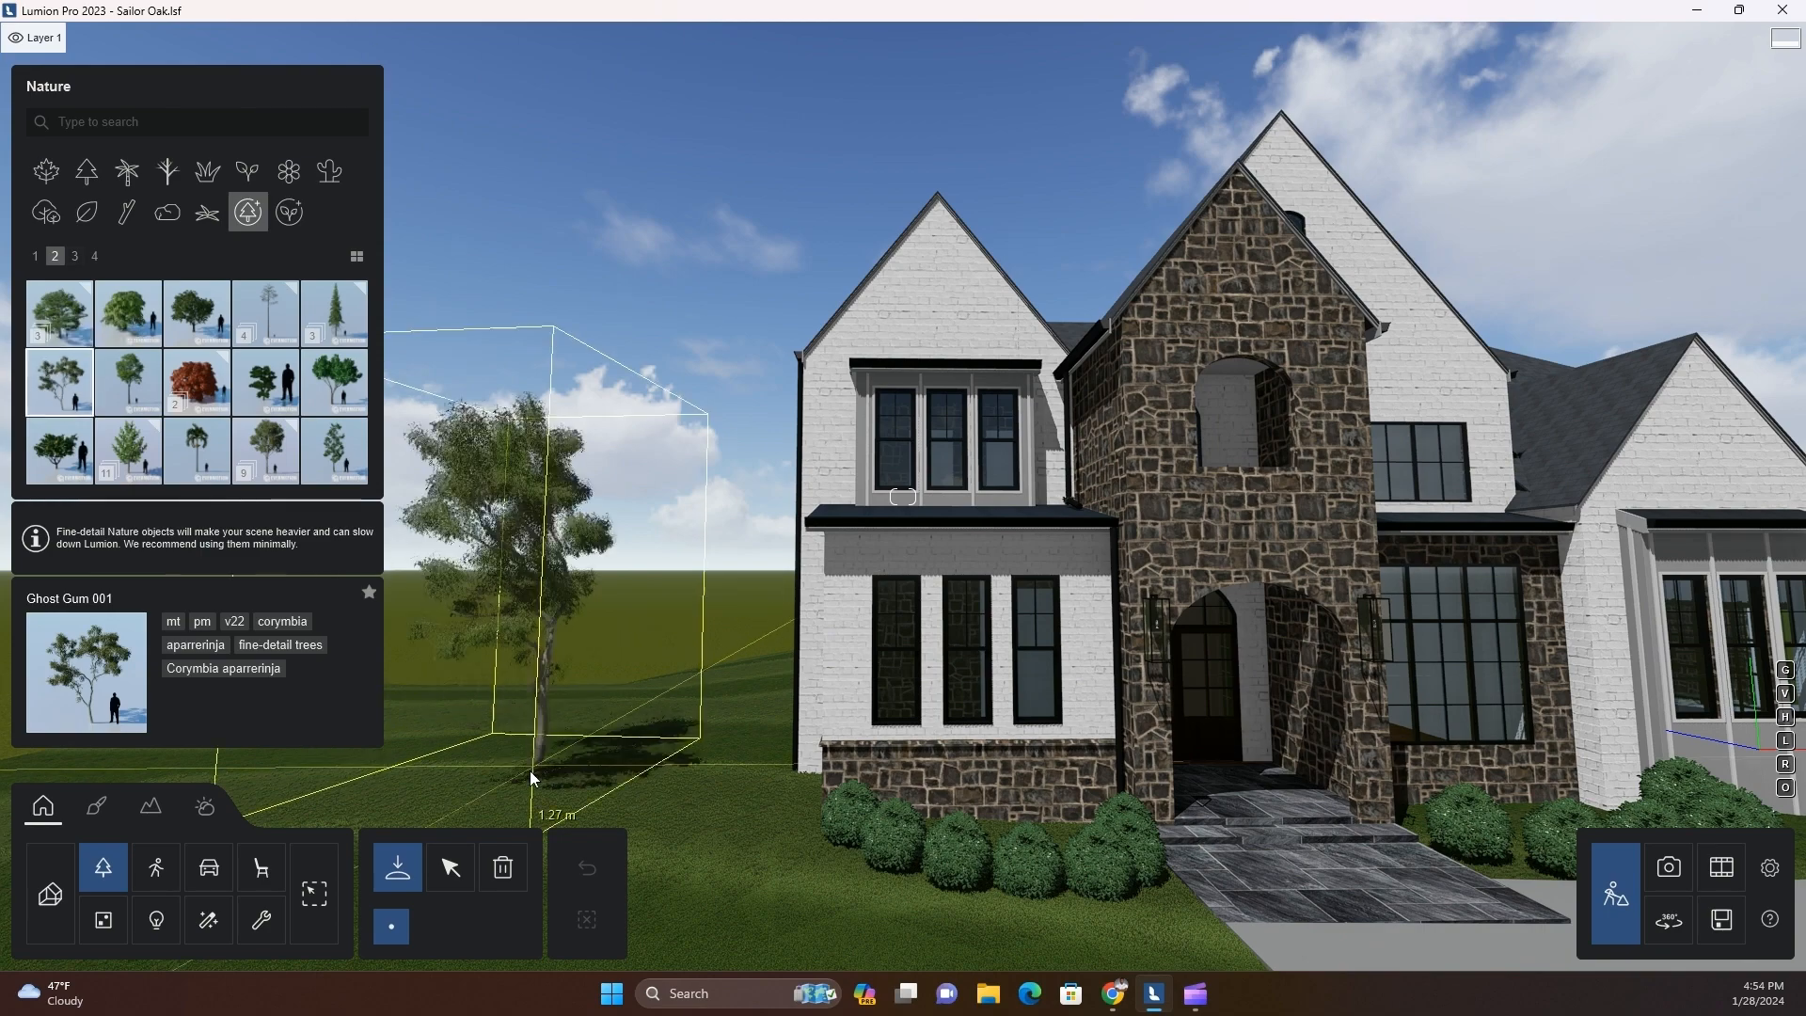
click(478, 711)
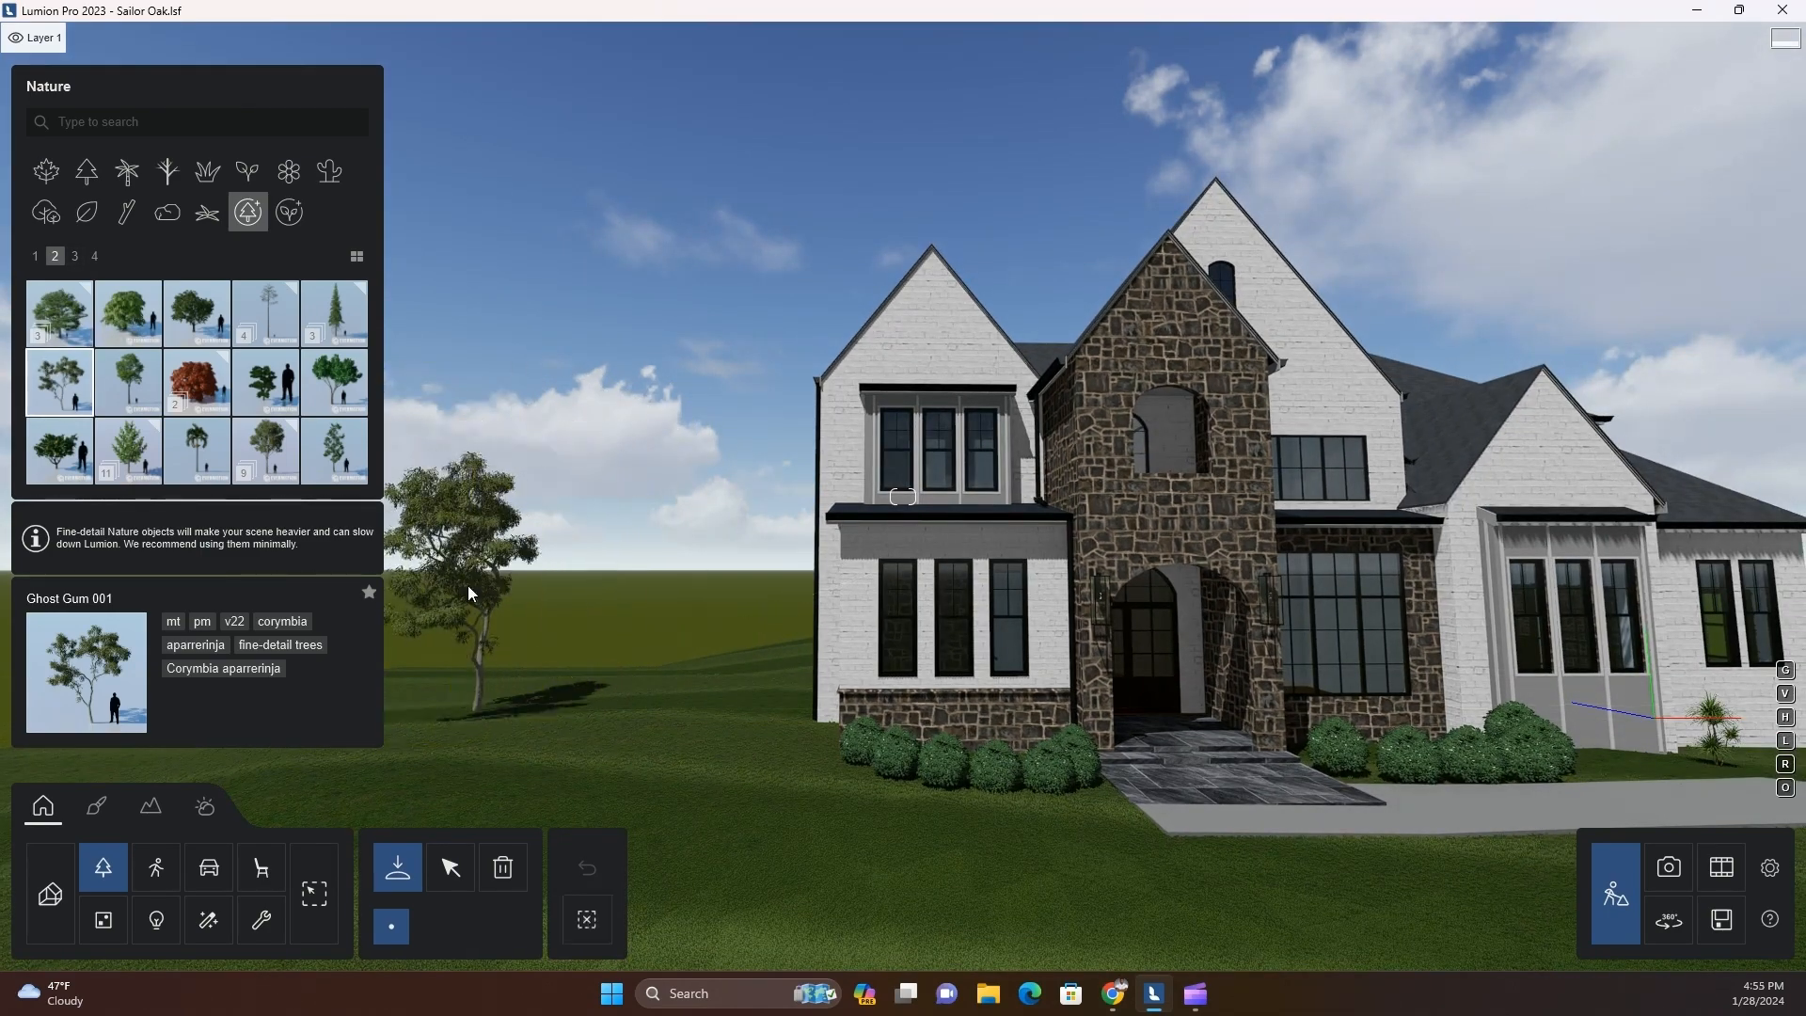
Place a second Ghost Gum 001 beyond the driveway right of the house and enlarge the Ghost Gums
key(s)
key(d)
click(1582, 630)
key(q)
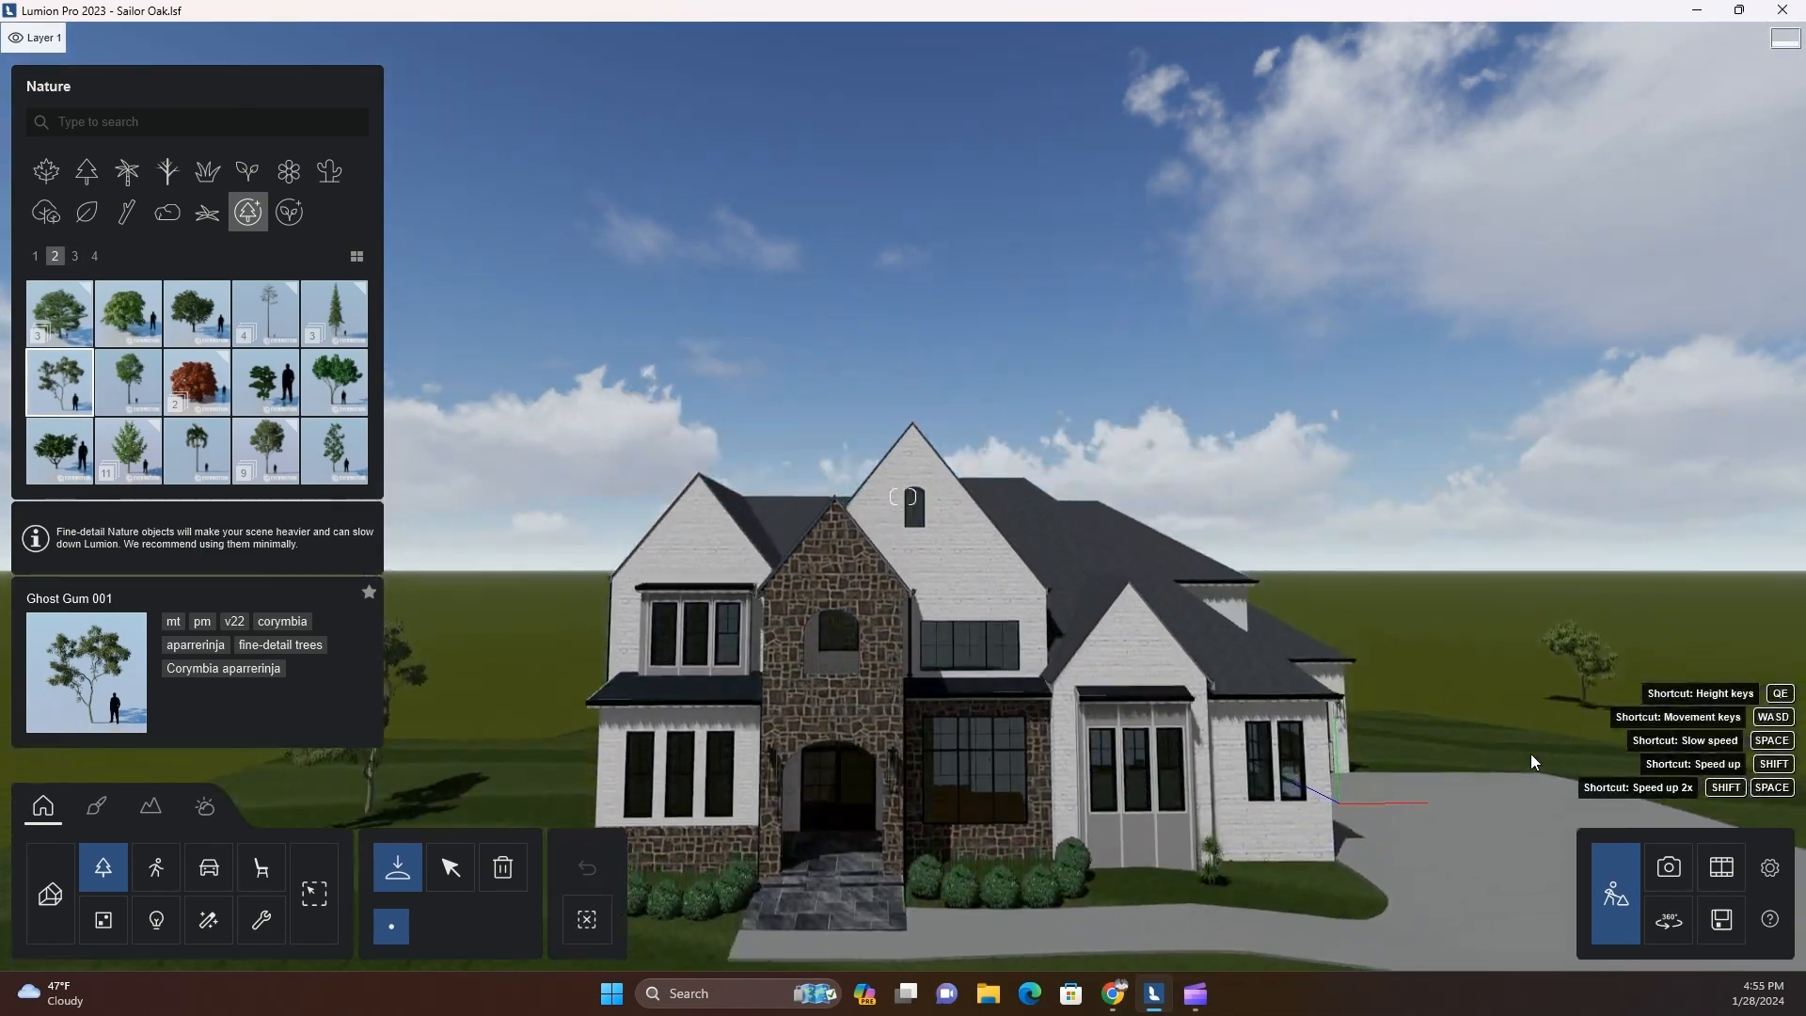
click(452, 866)
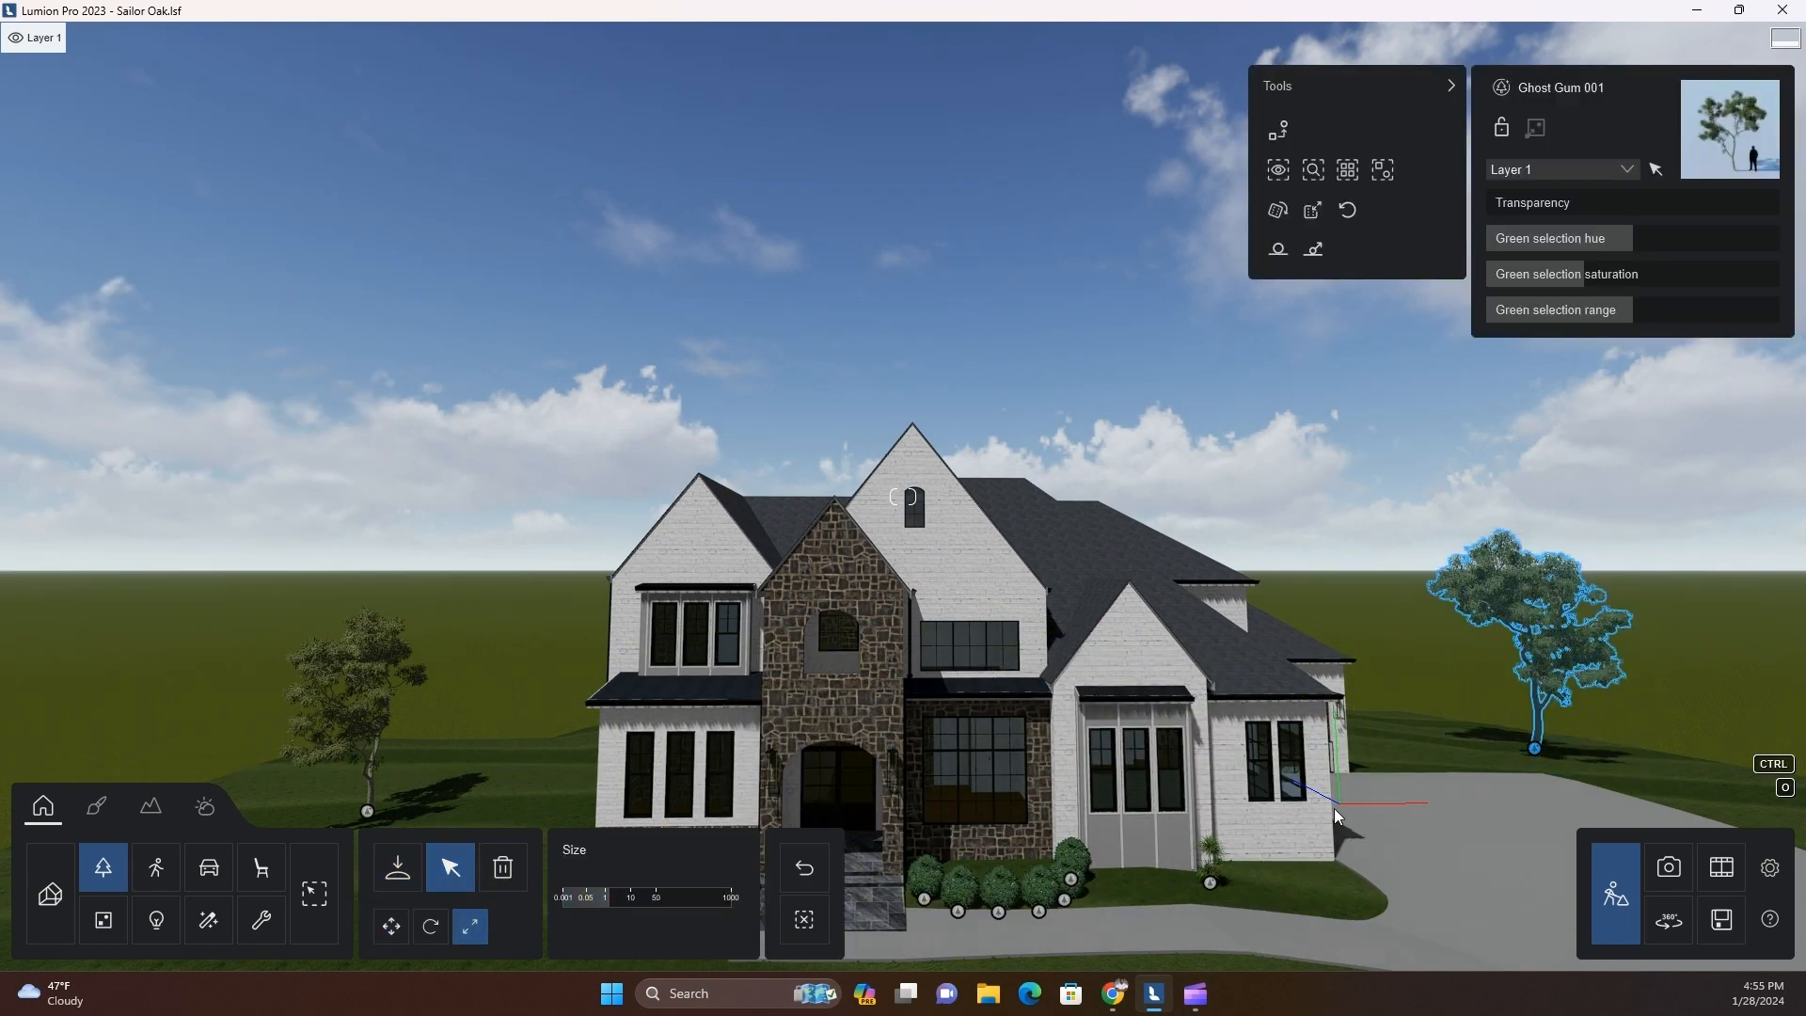
Place fine-detail European beech 001 trees behind the left and right sides of the house
click(398, 866)
click(58, 331)
scroll(565, 745, down, 2)
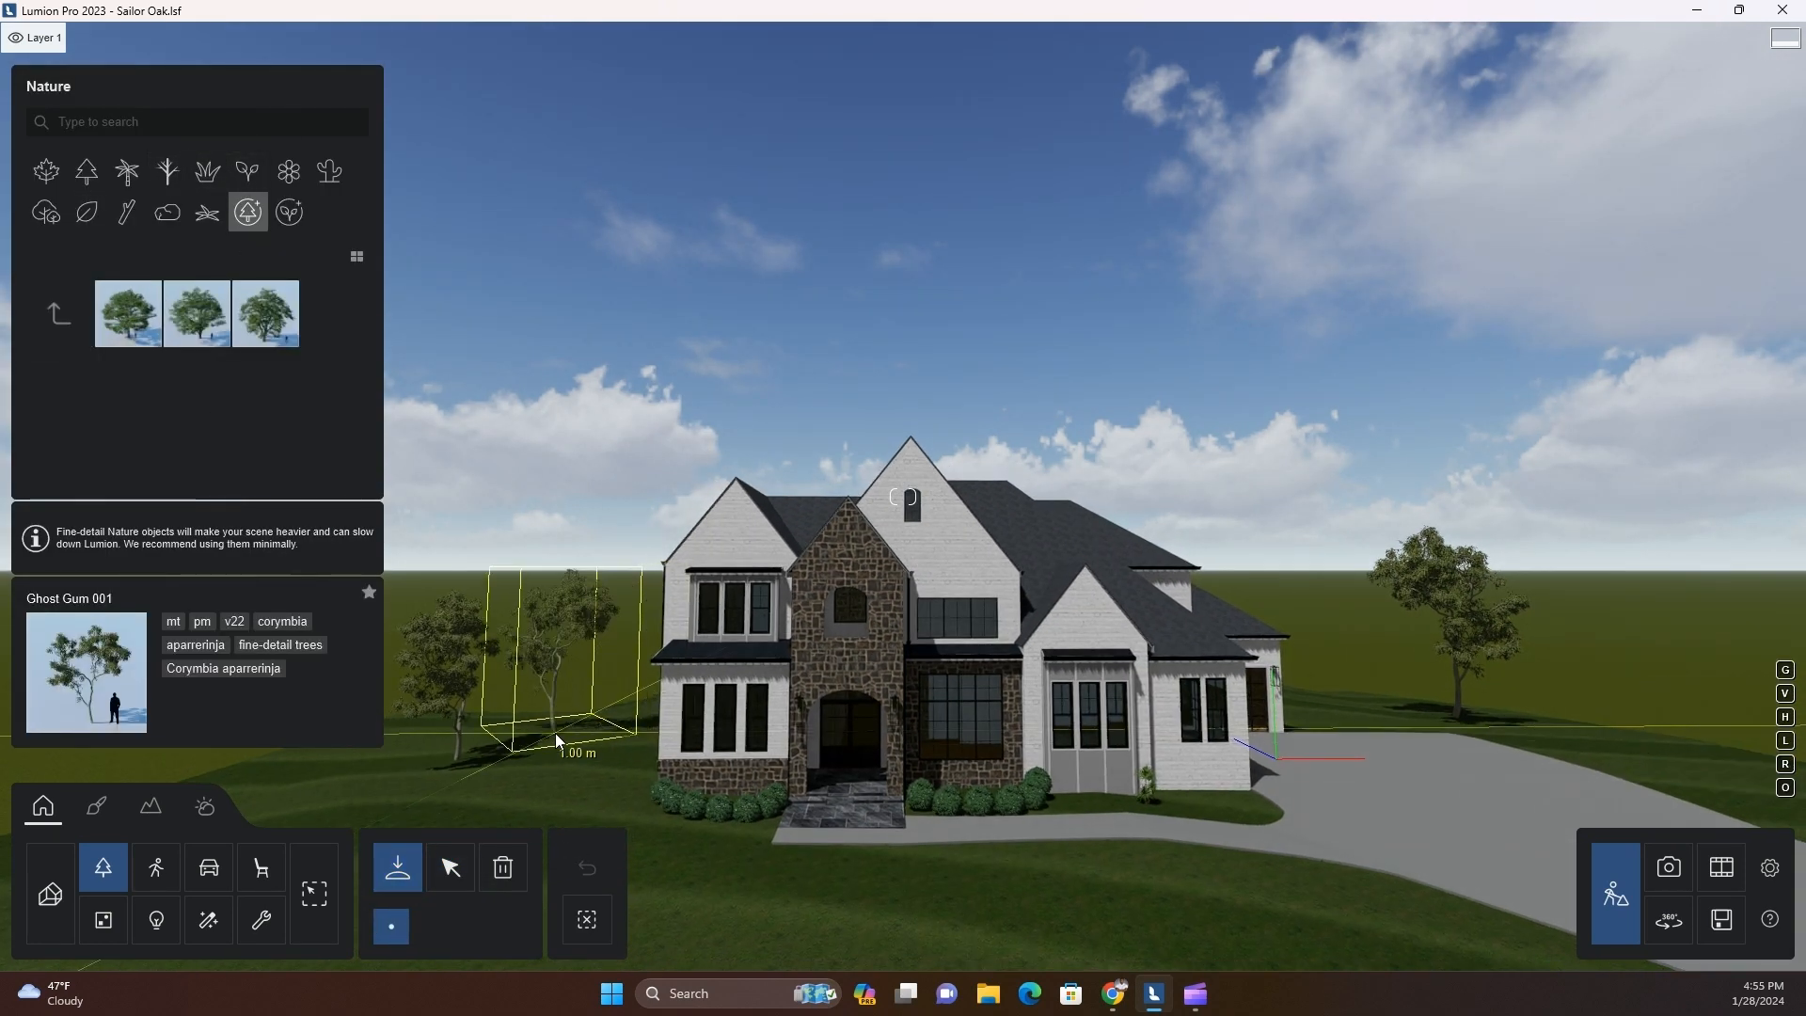
click(142, 344)
click(544, 711)
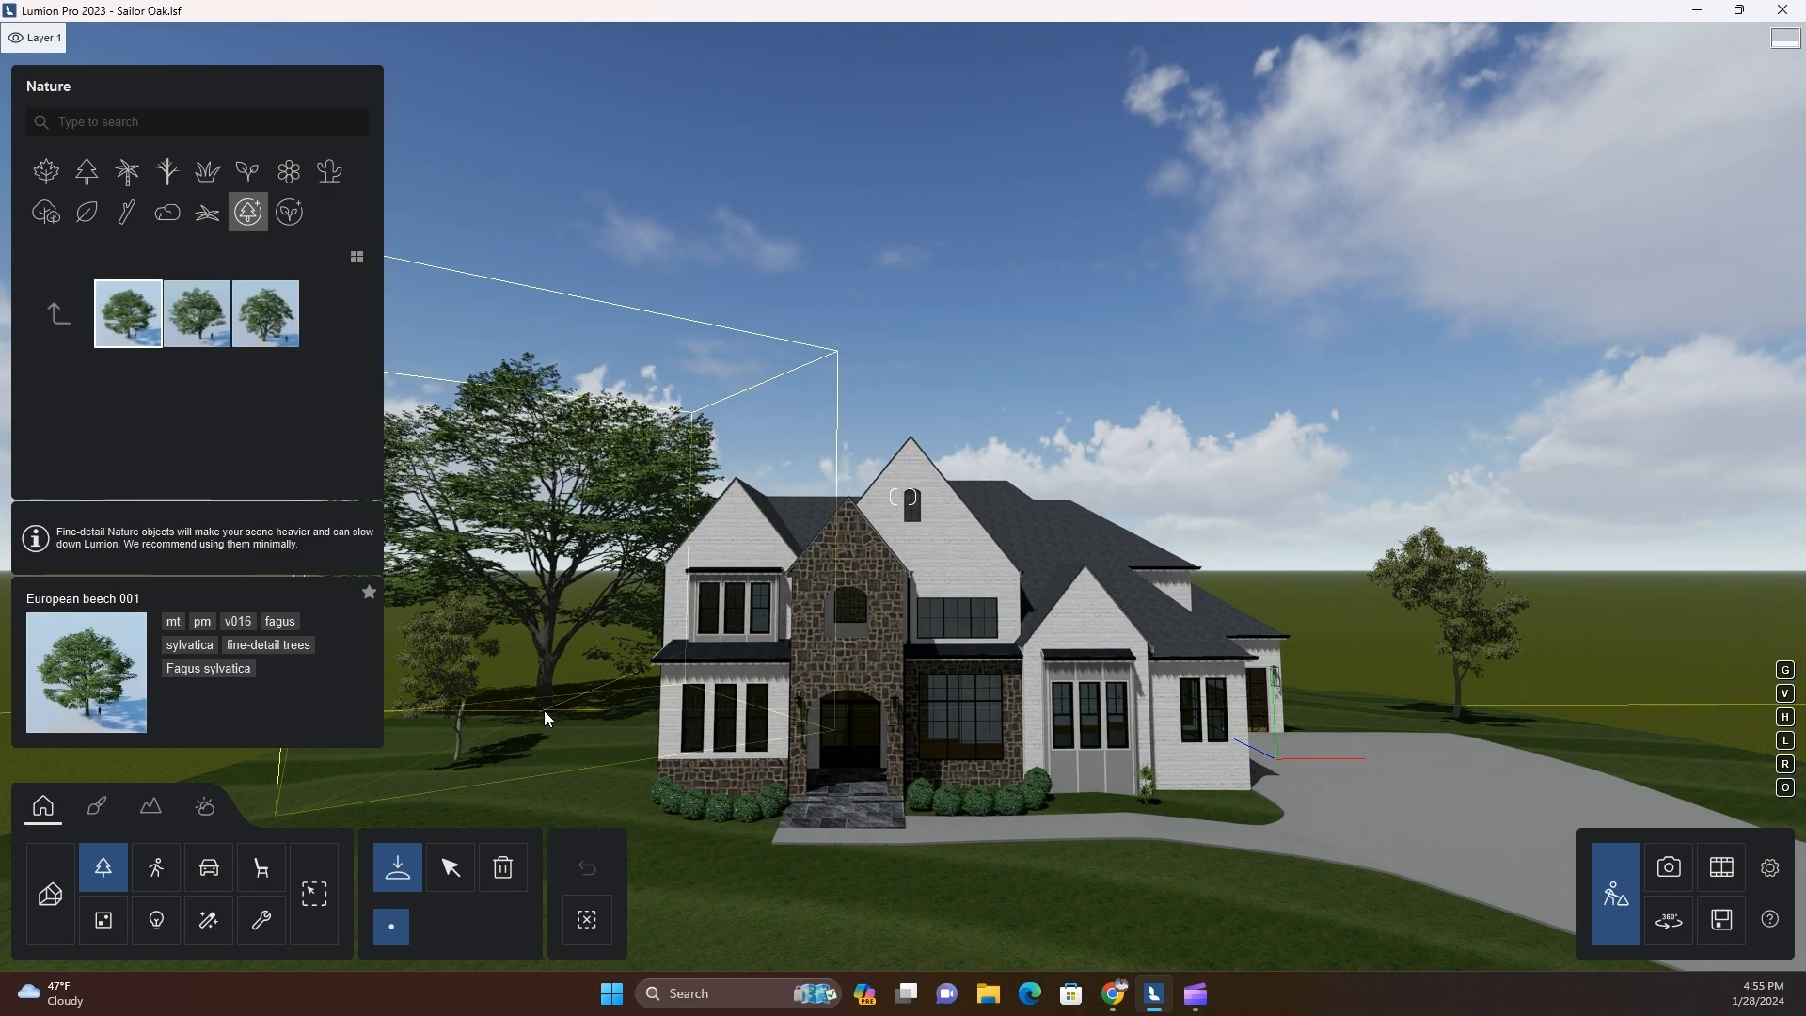
key(d)
scroll(1051, 673, up, 2)
click(1194, 689)
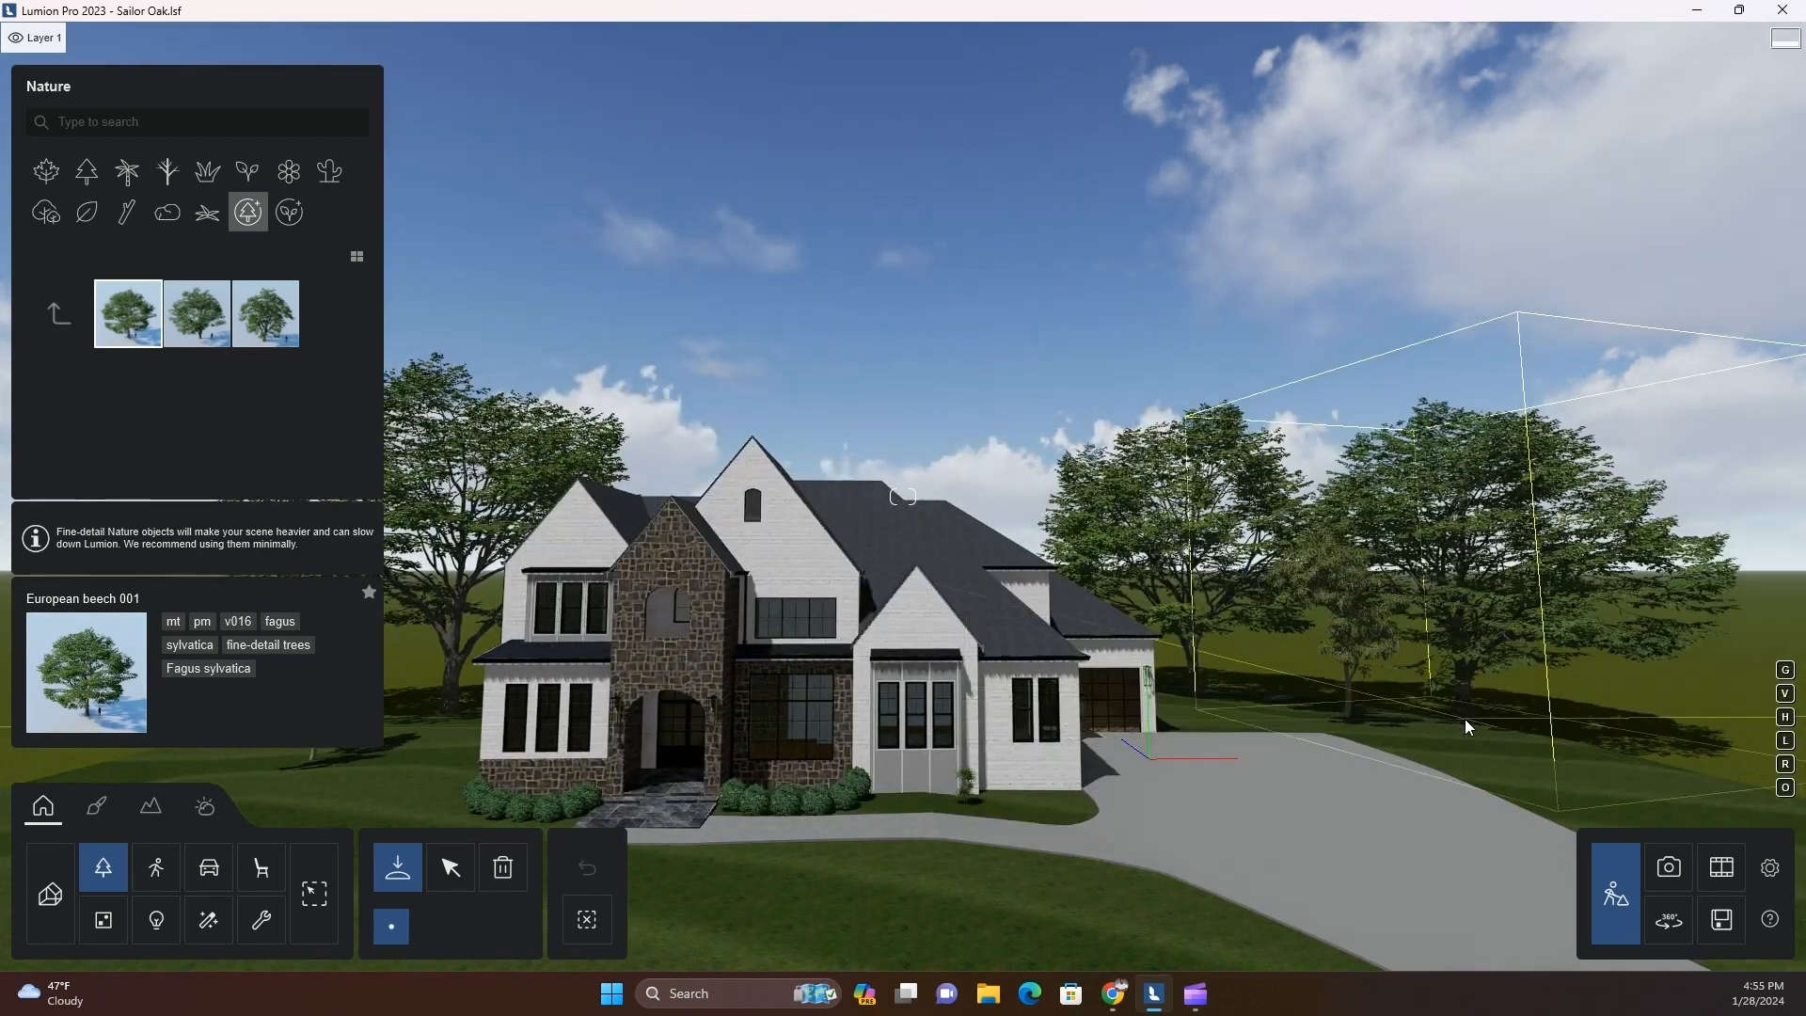
Browse the pages of the broadleaf tree library for a different large background tree
click(57, 313)
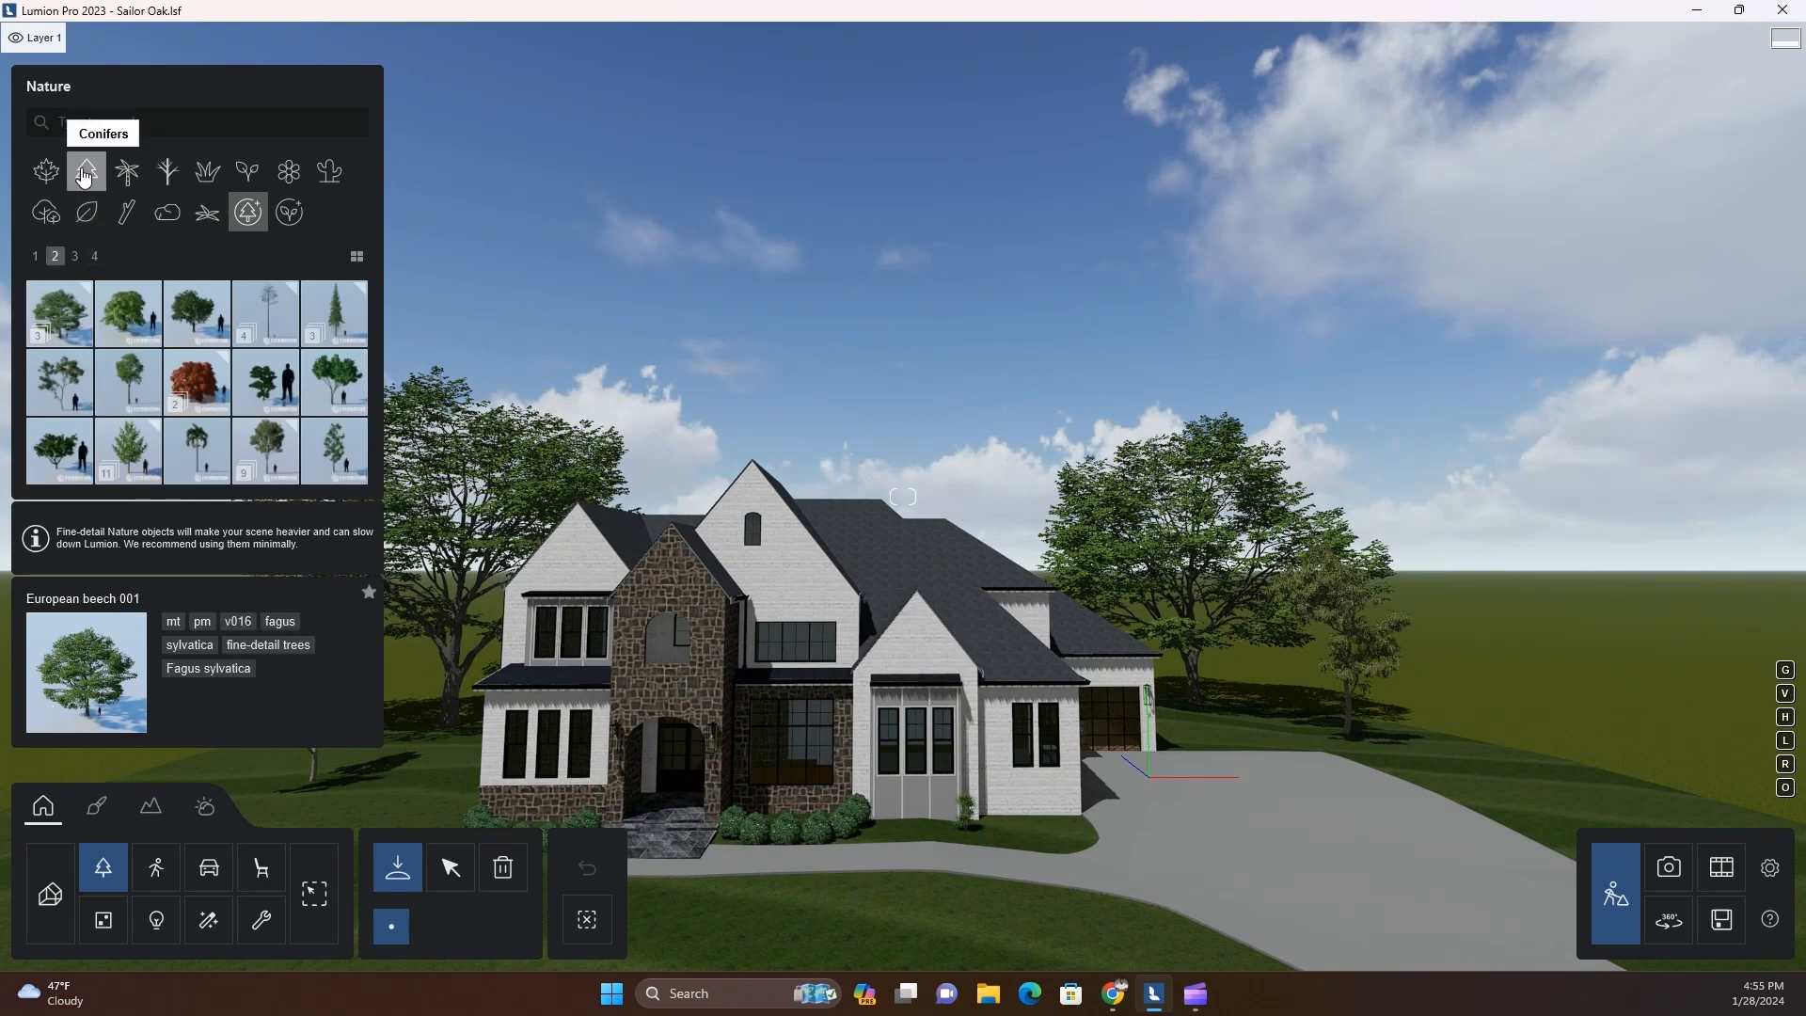
click(45, 170)
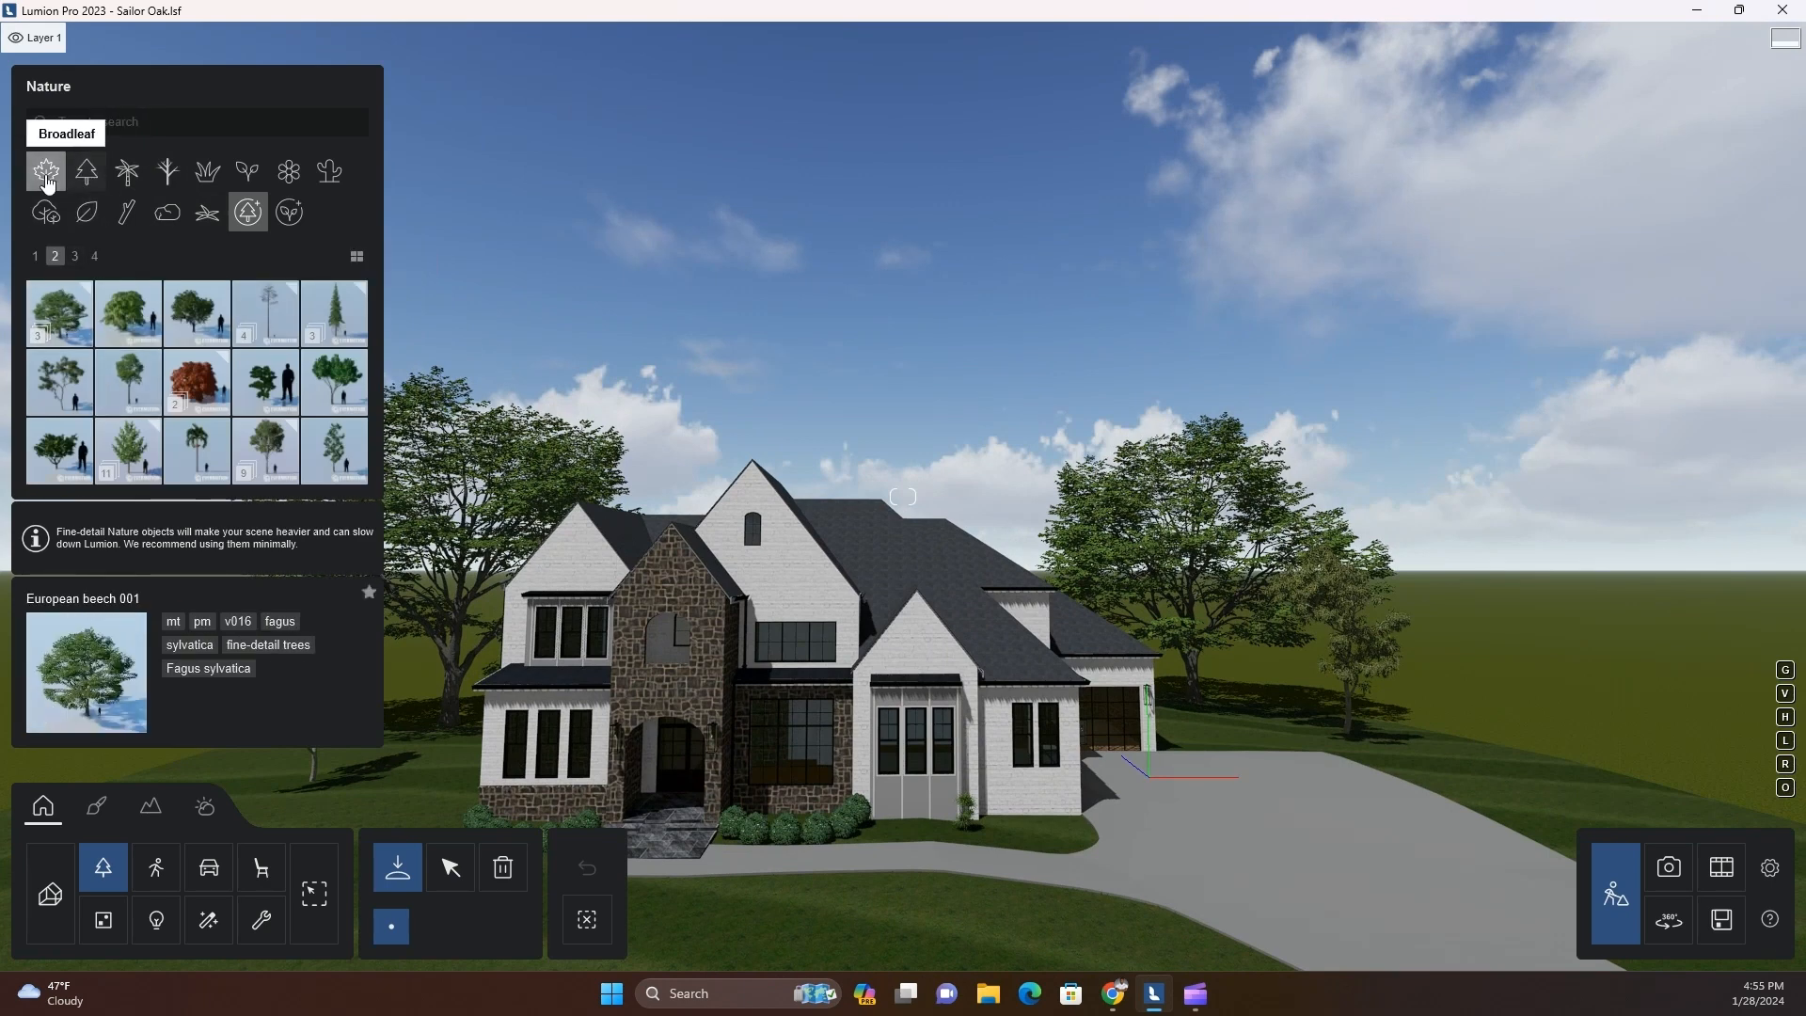
click(92, 259)
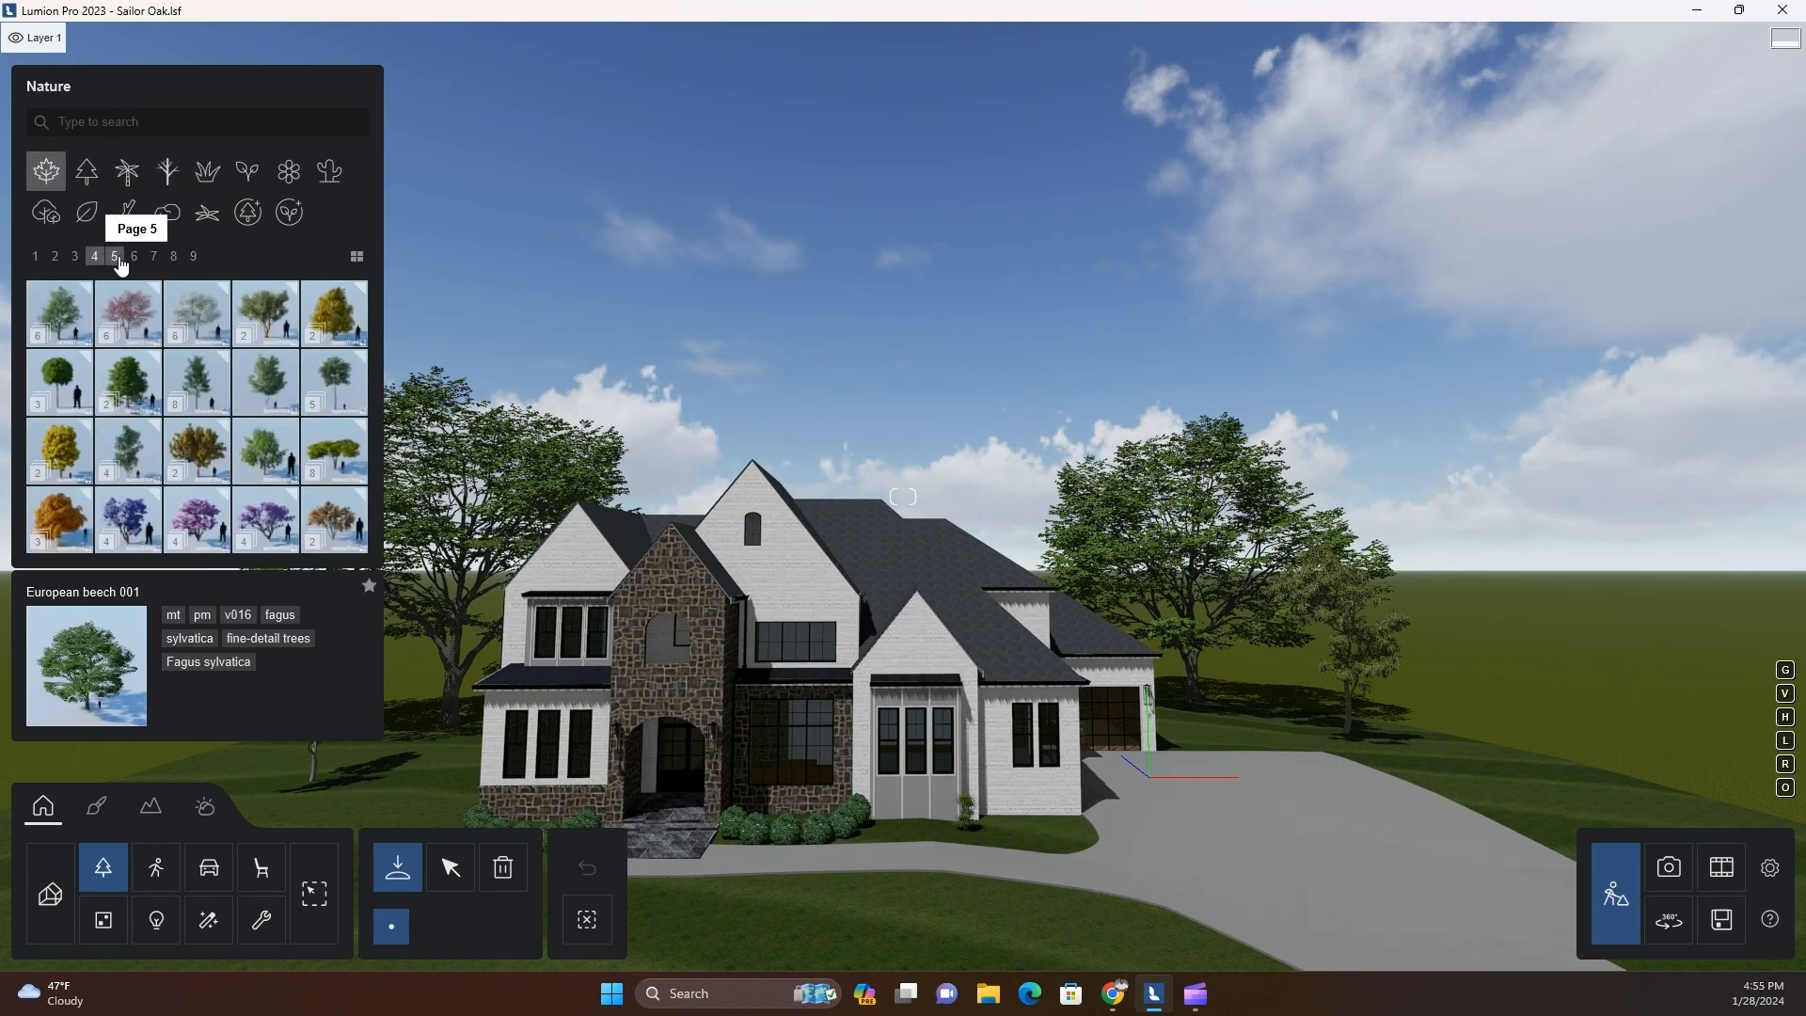
click(76, 260)
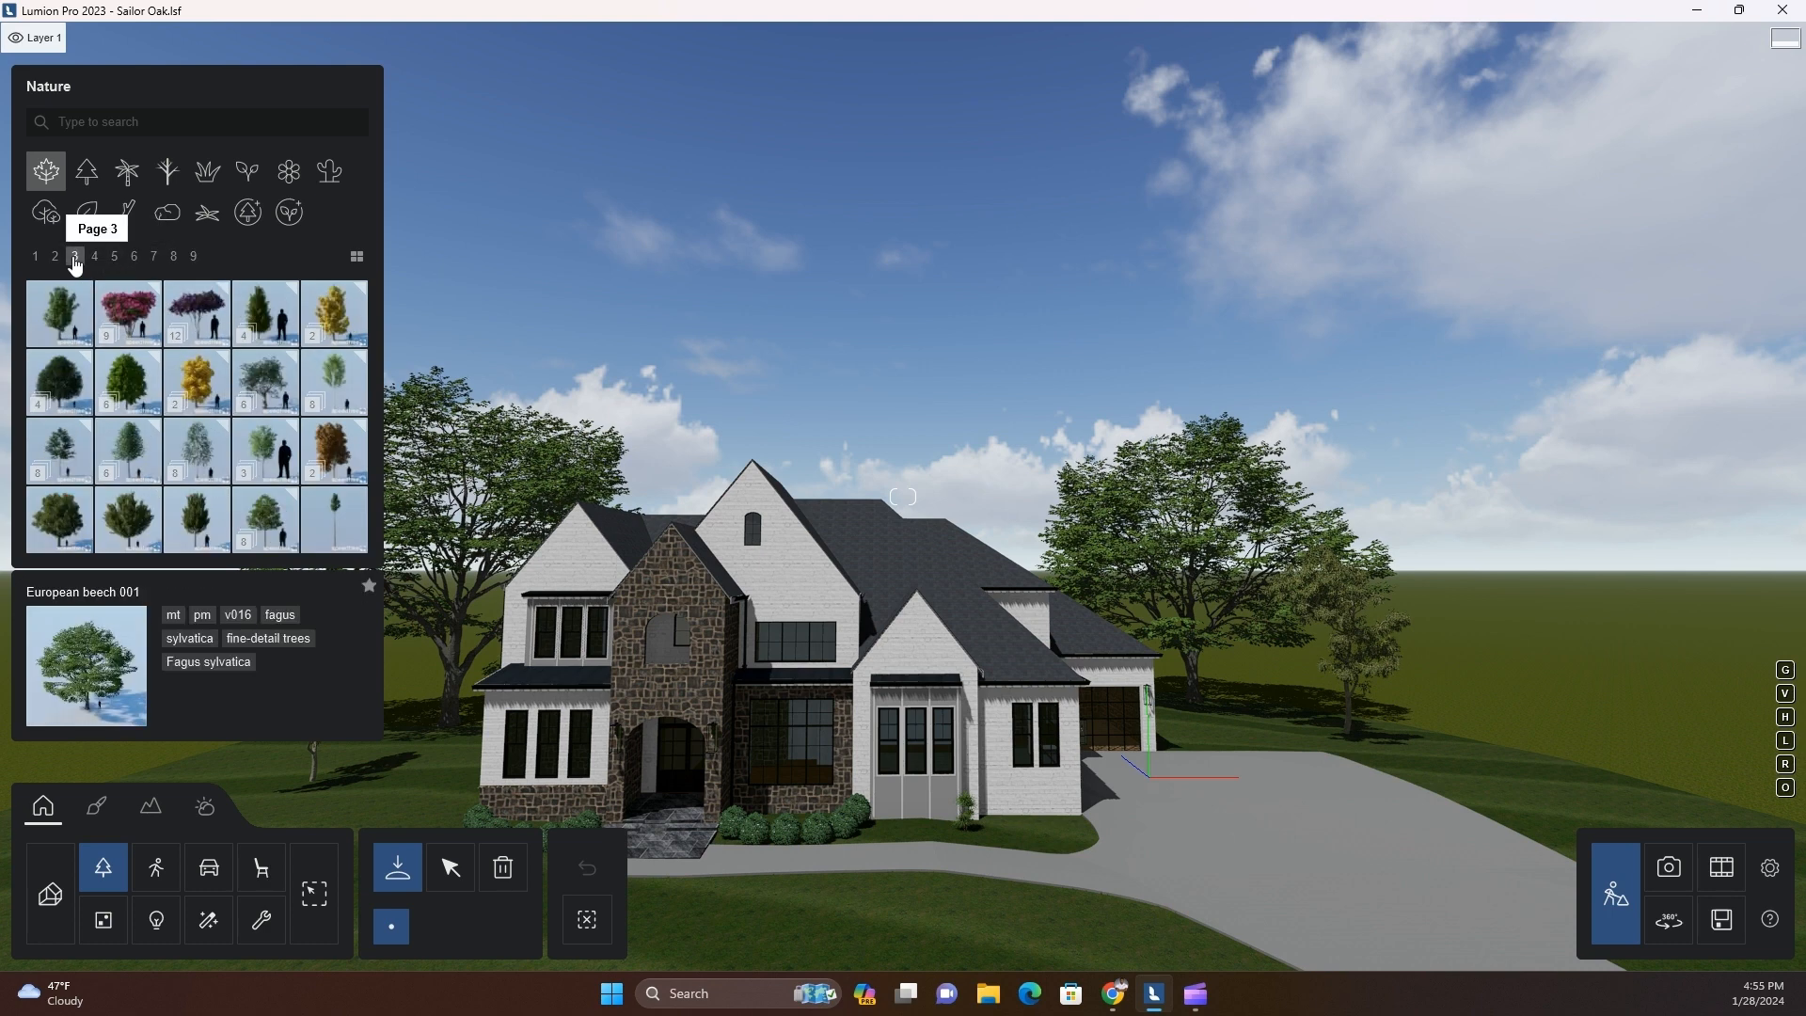
click(115, 257)
click(137, 257)
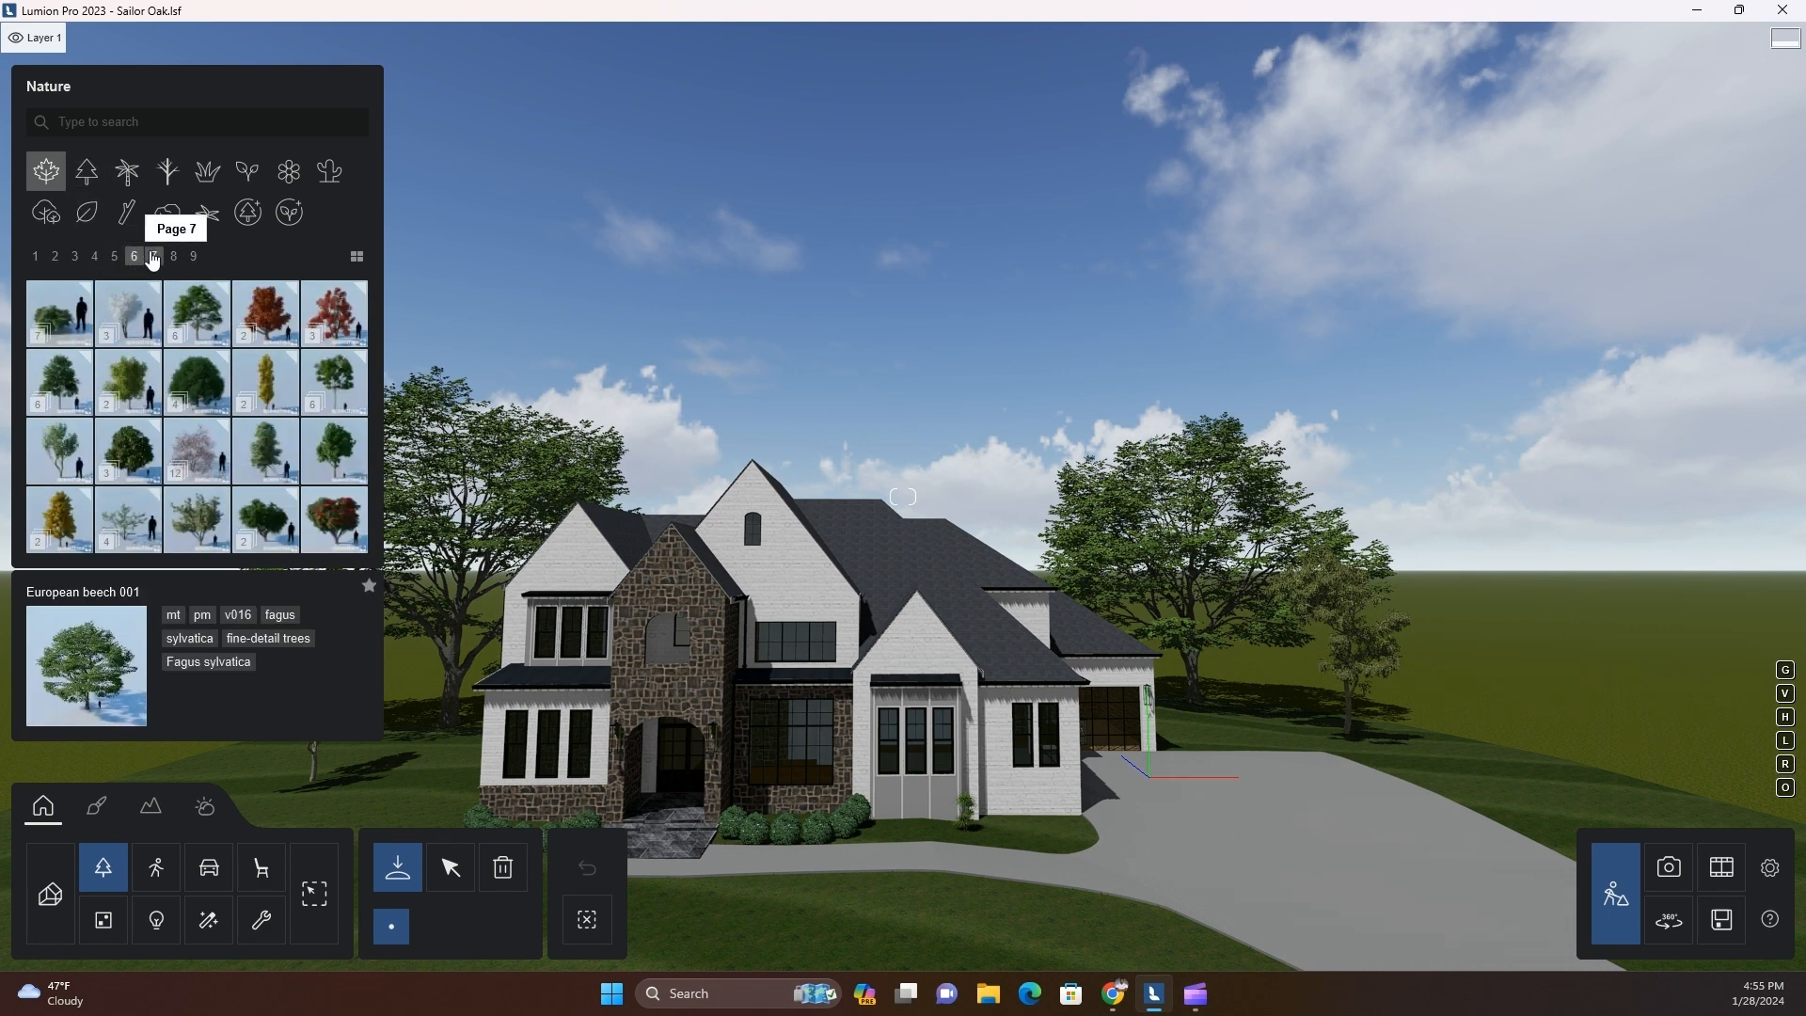
click(155, 258)
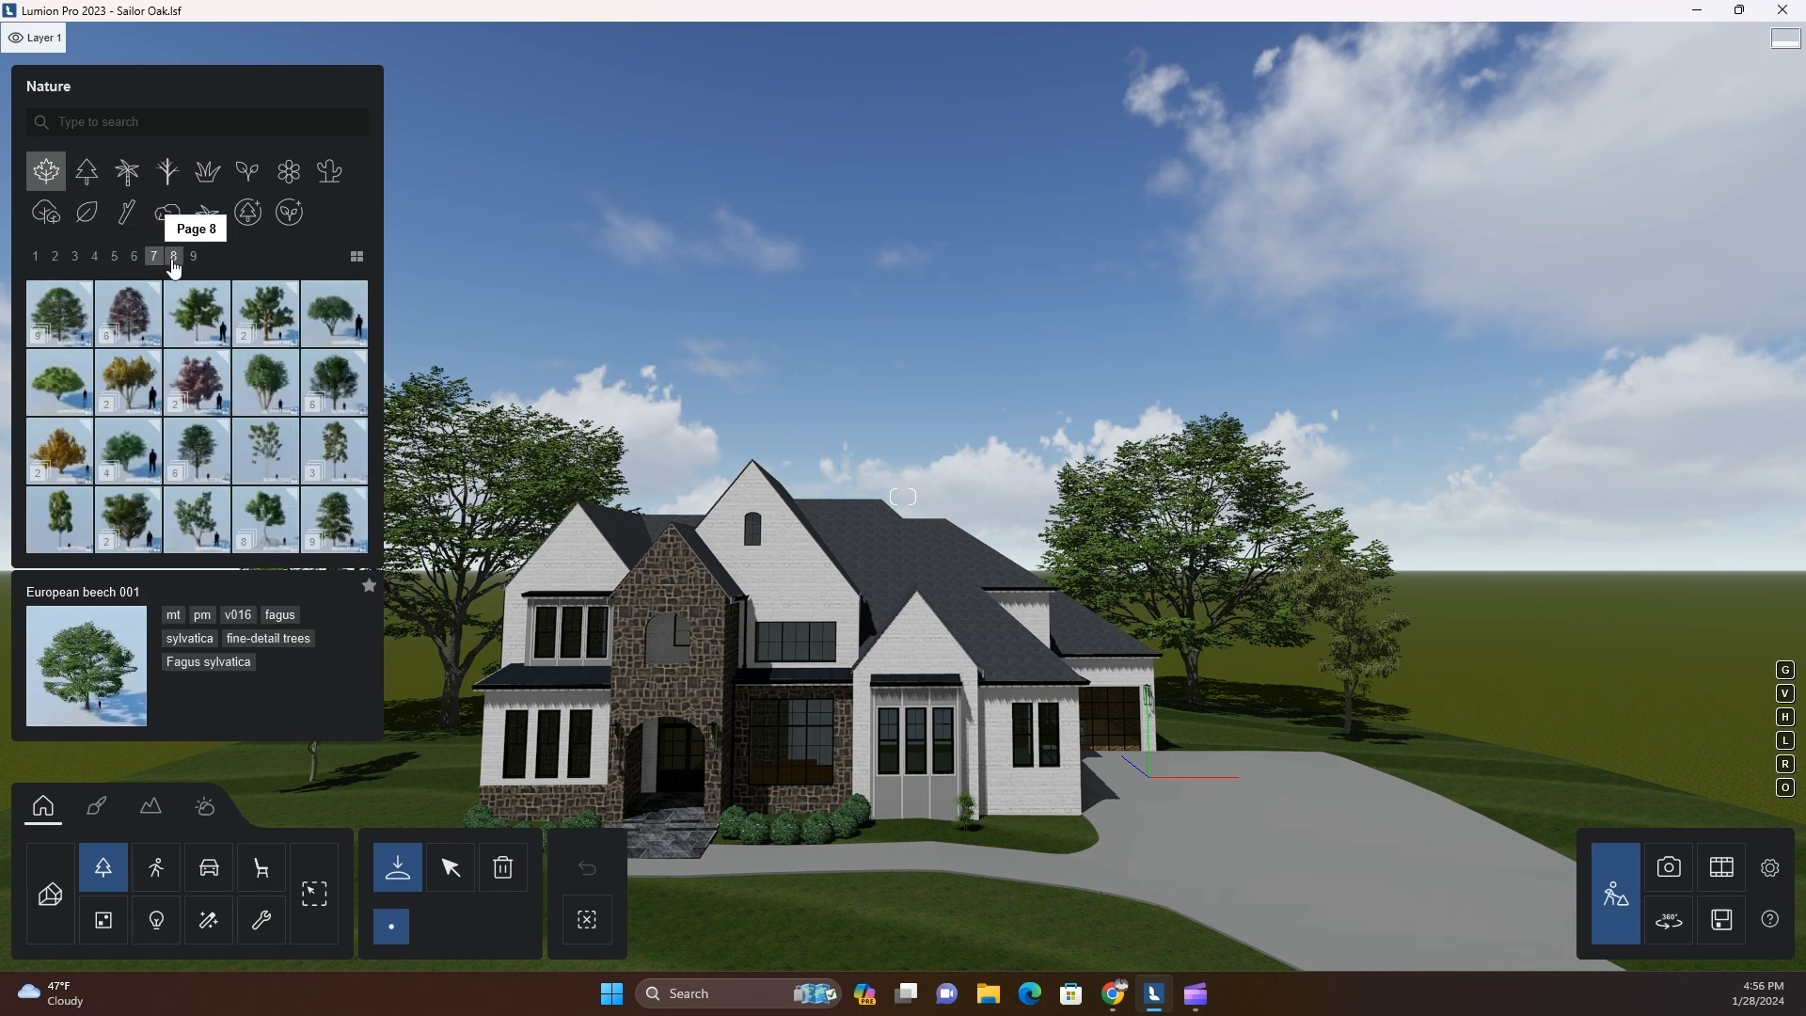
click(174, 257)
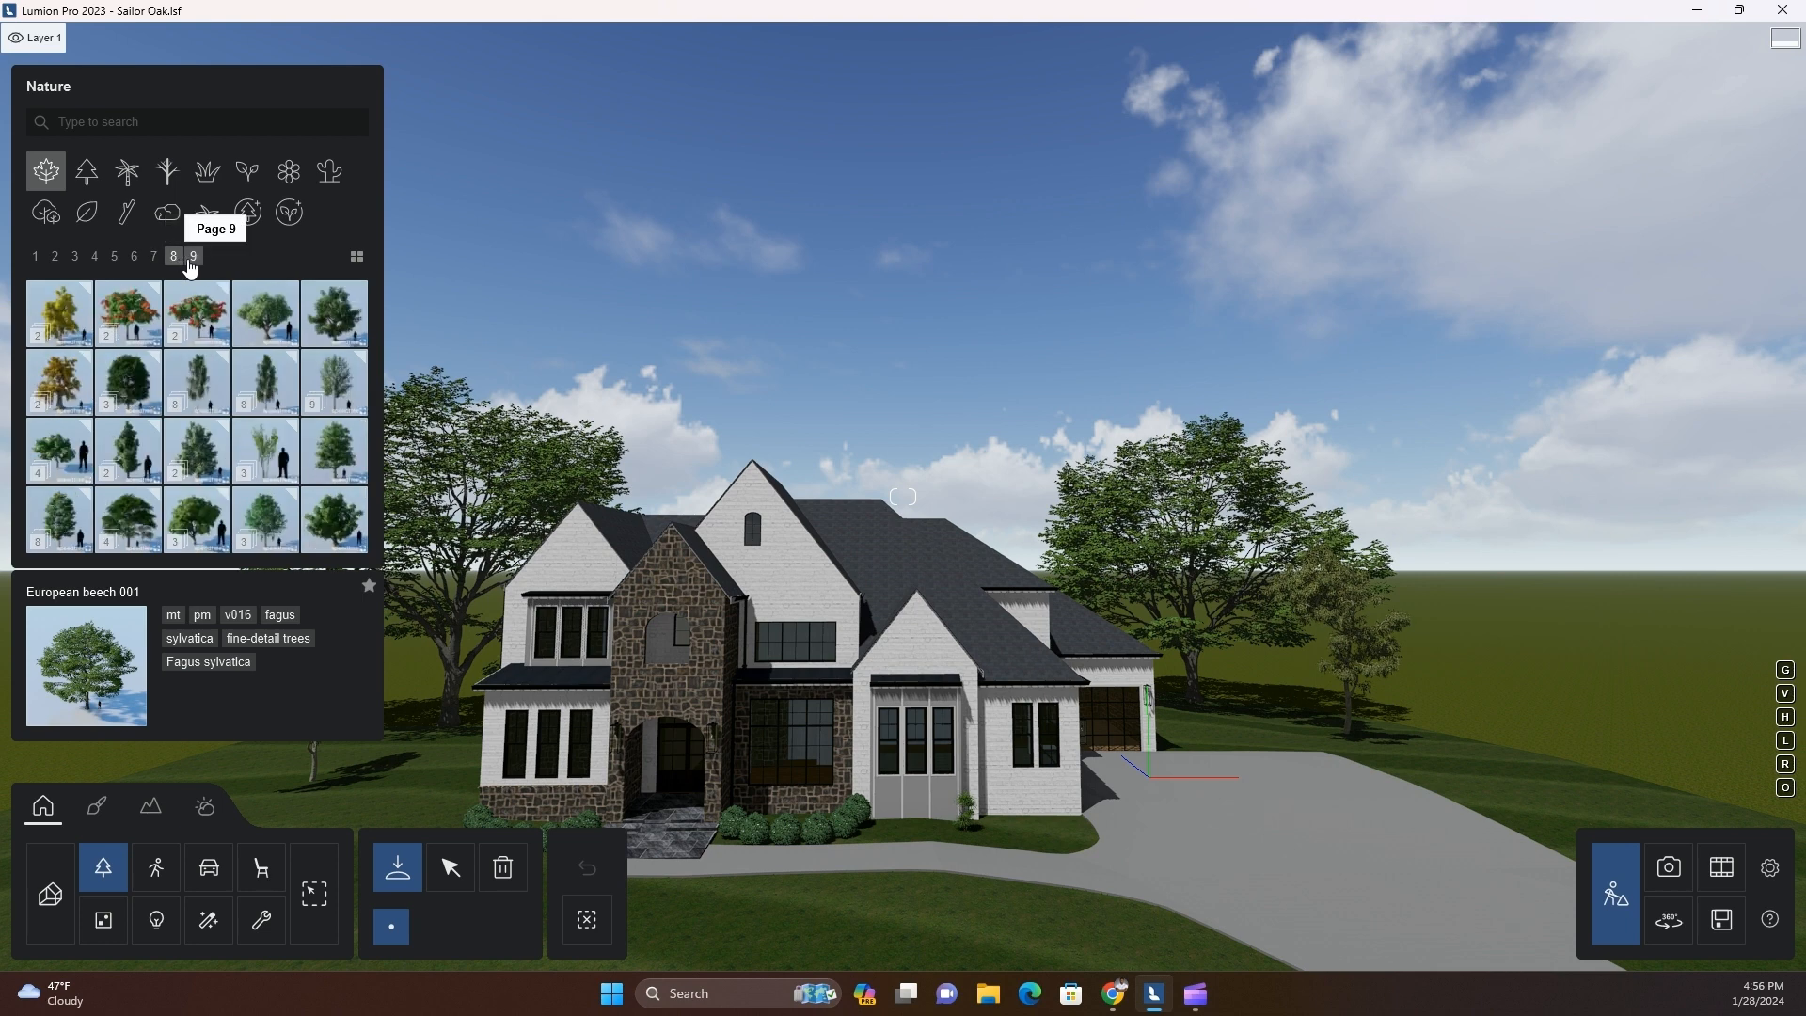
click(191, 261)
click(75, 258)
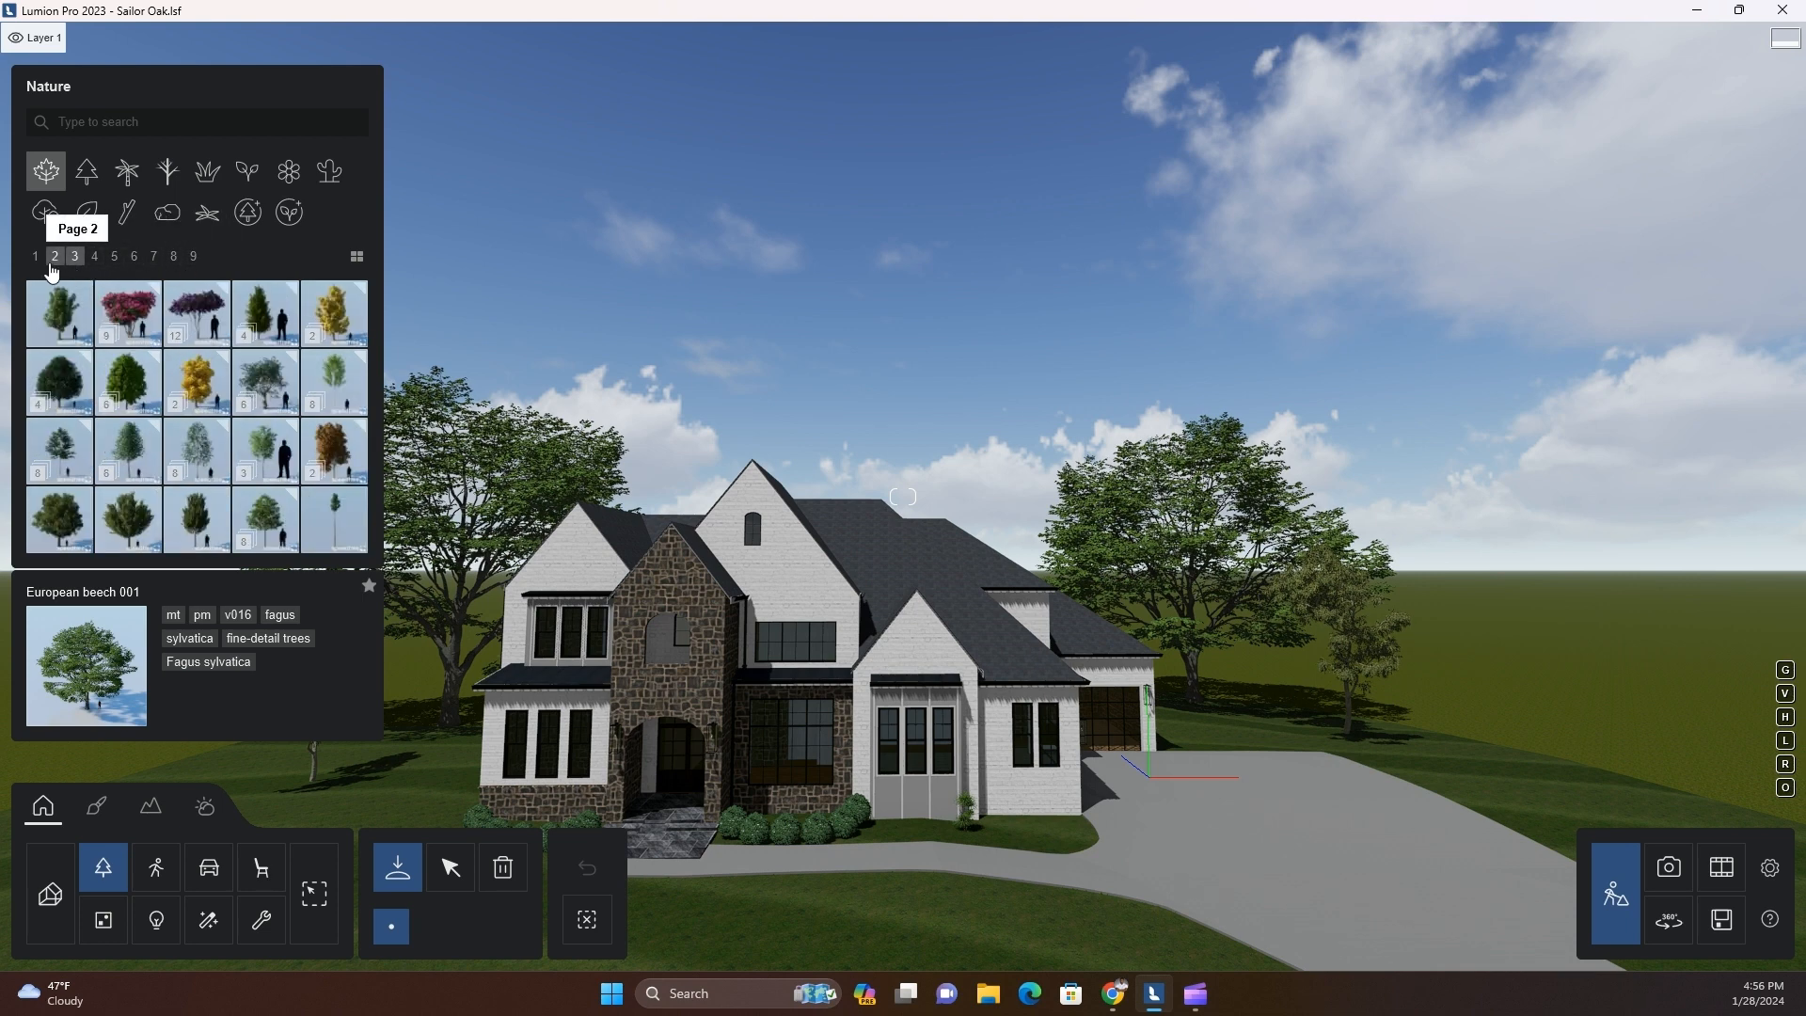
click(56, 260)
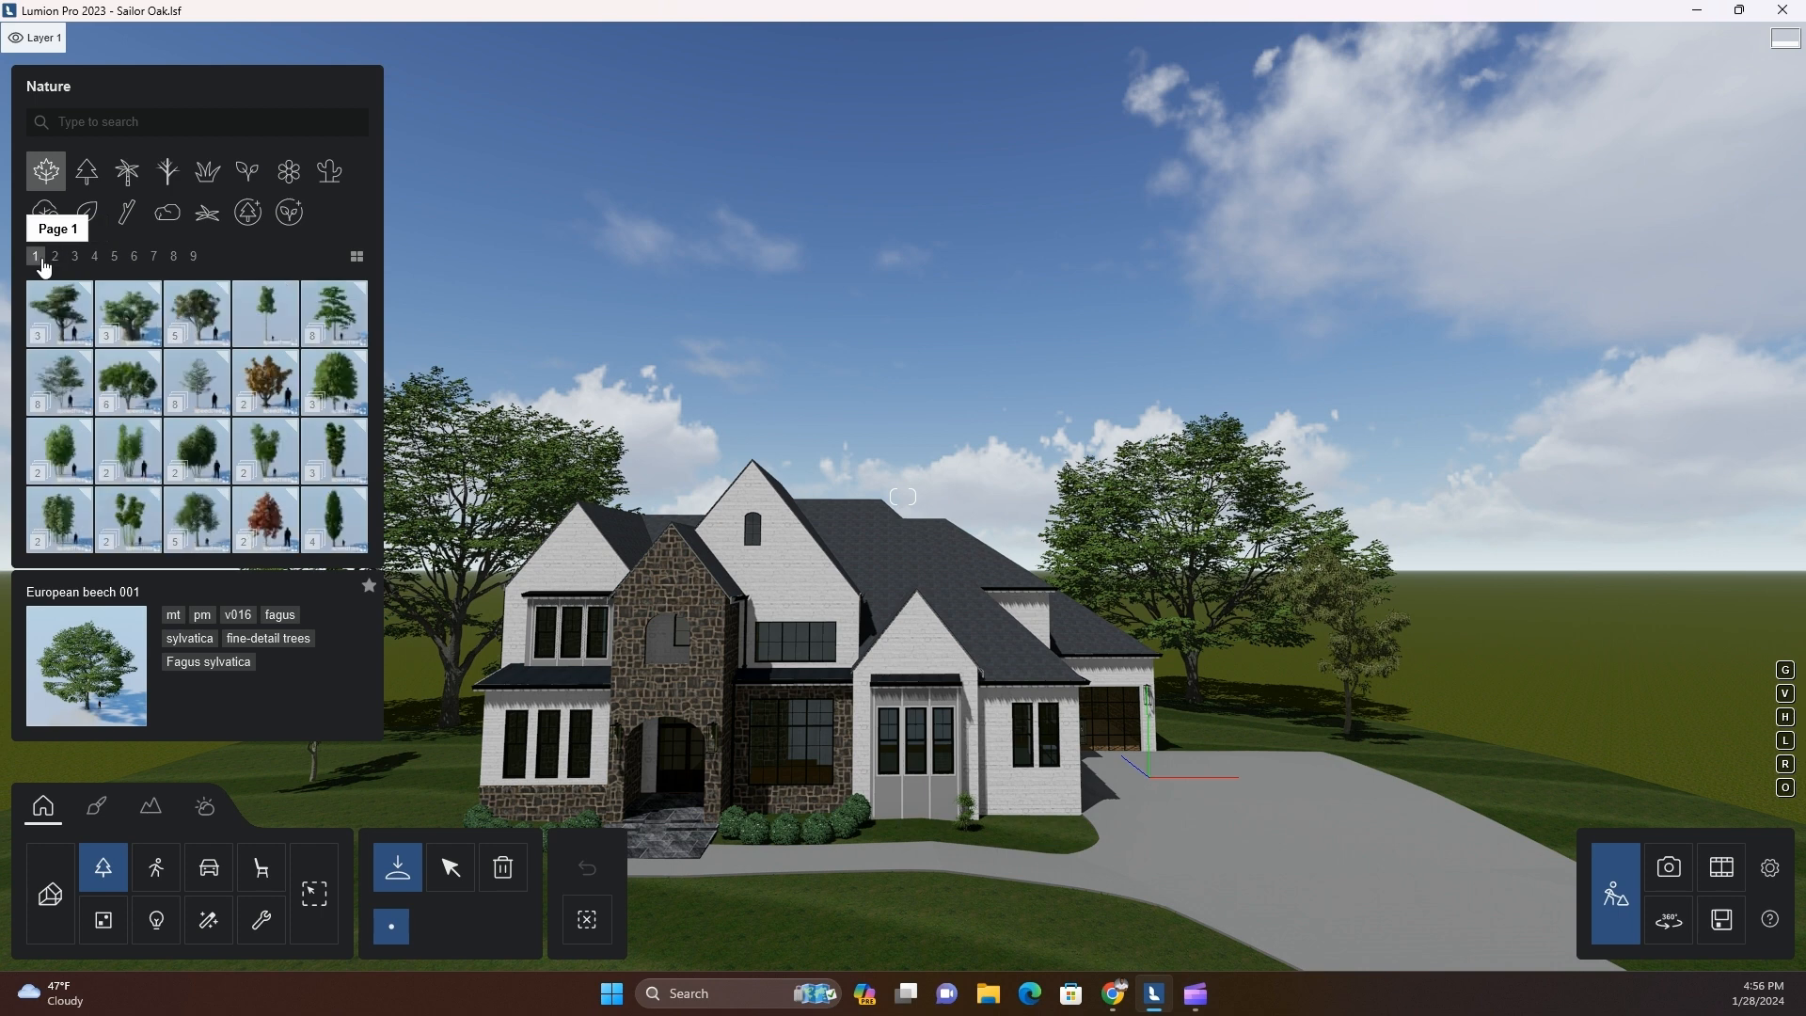
click(57, 316)
click(53, 328)
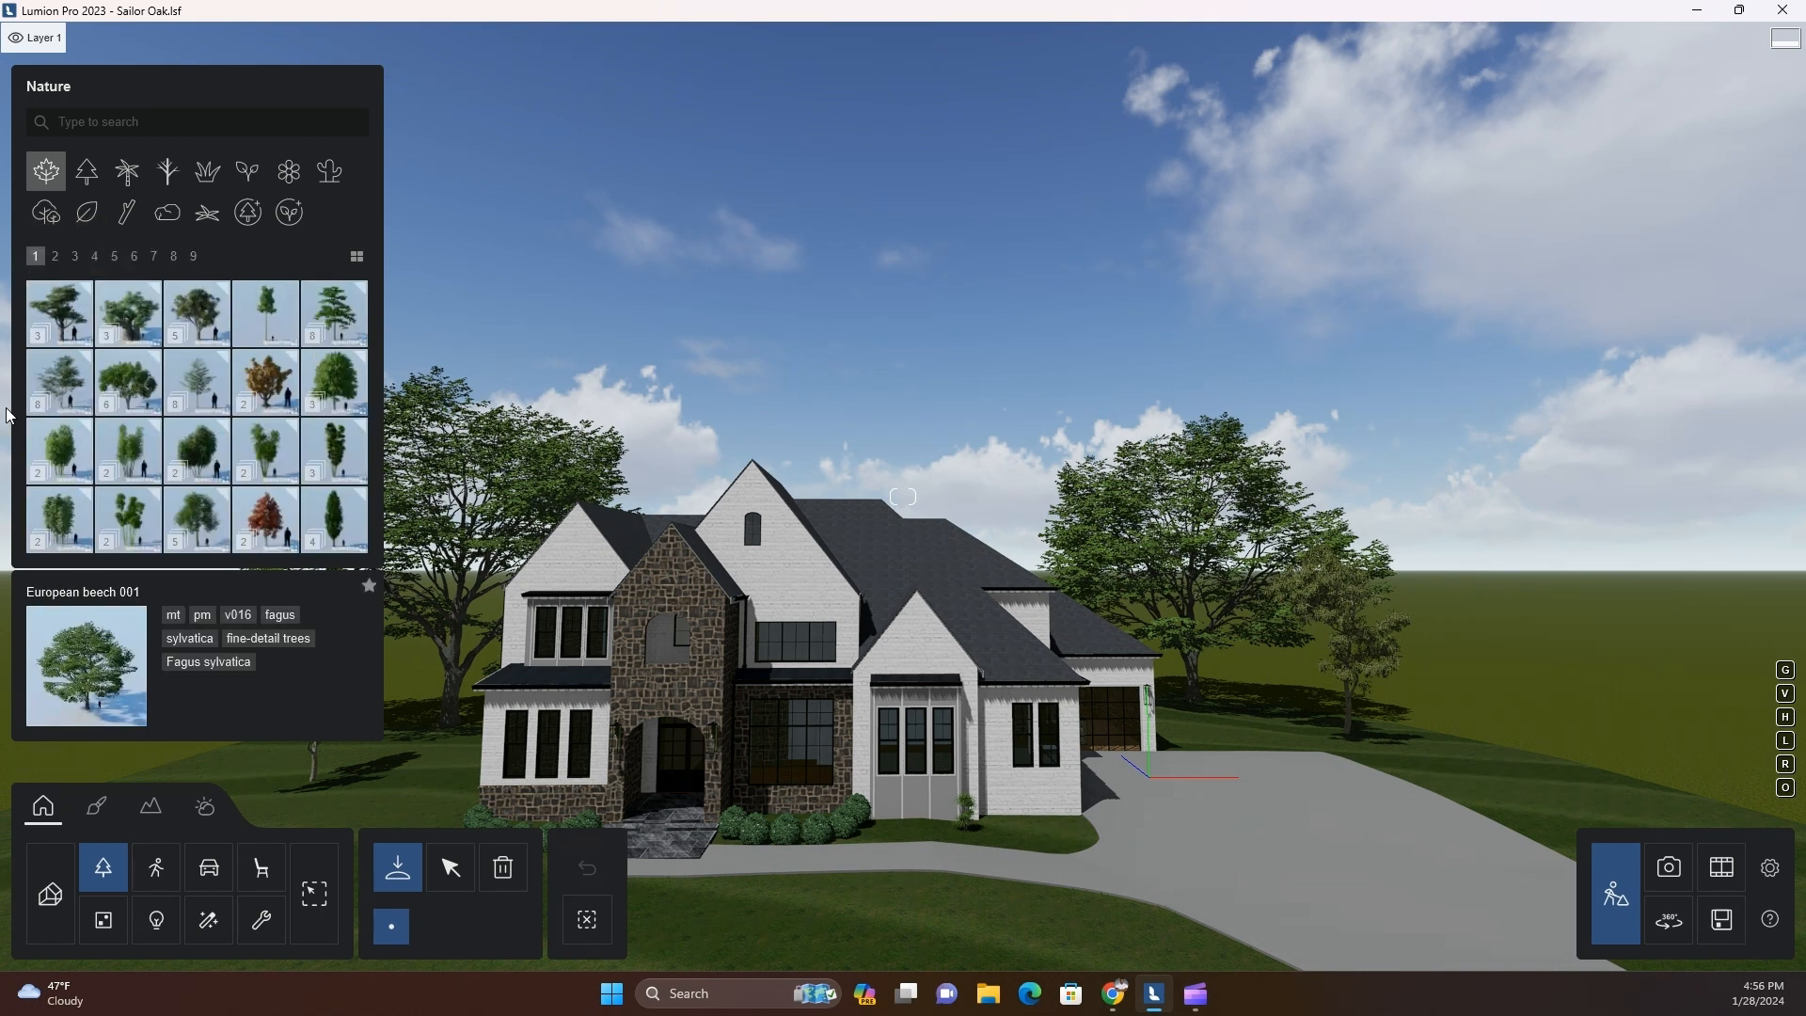
Place an AmericanElm2 L RT tree on the ground behind the middle of the house
click(128, 441)
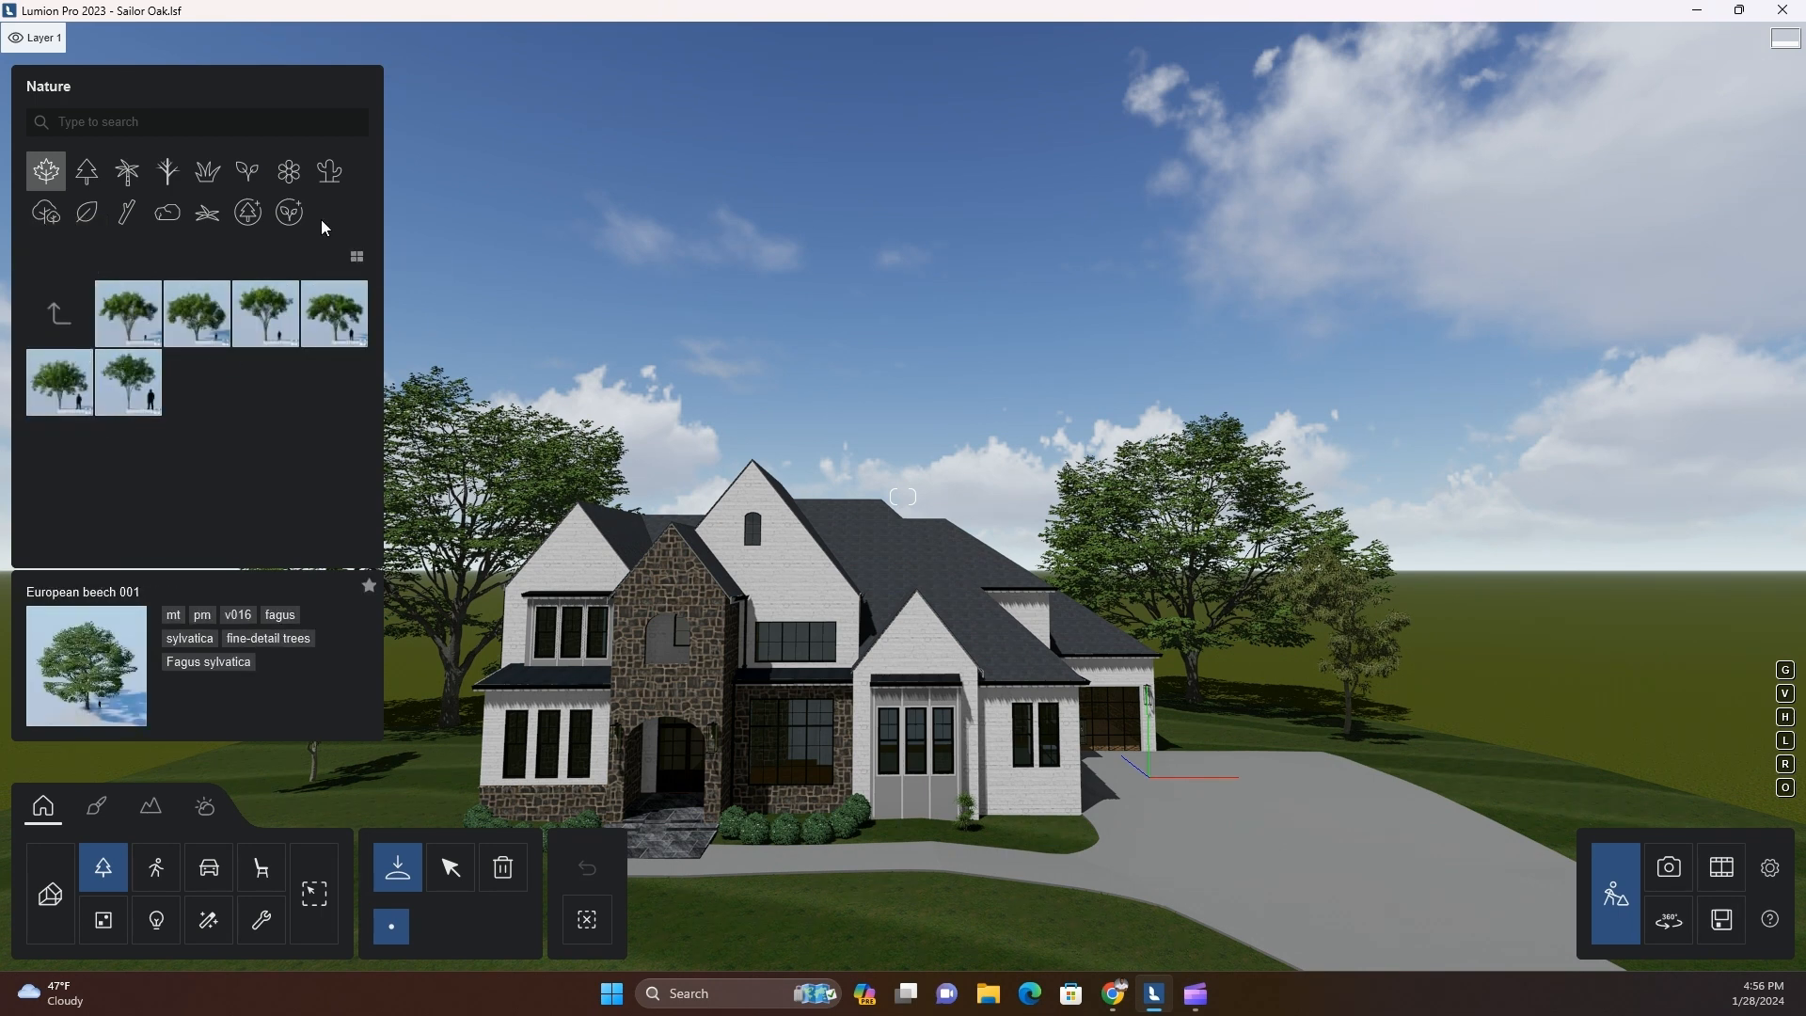
click(138, 325)
right_drag(437, 713, 437, 713)
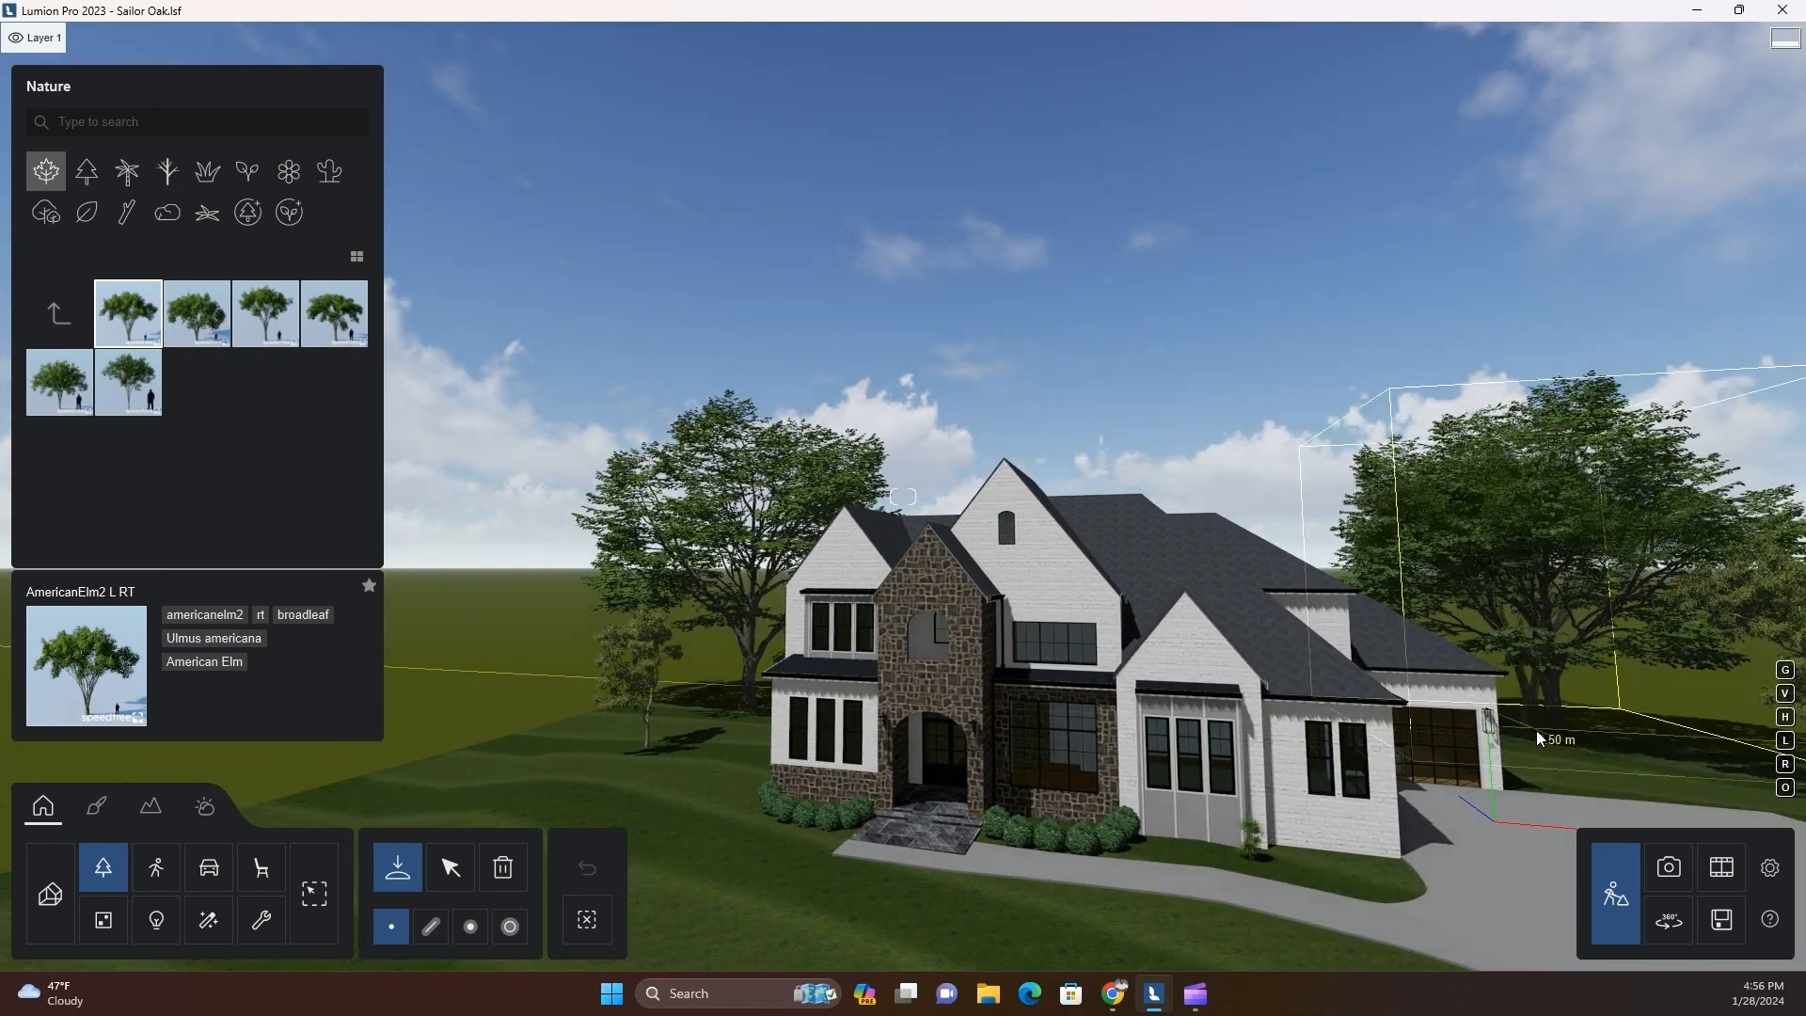
key(q)
right_drag(1409, 777, 1304, 752)
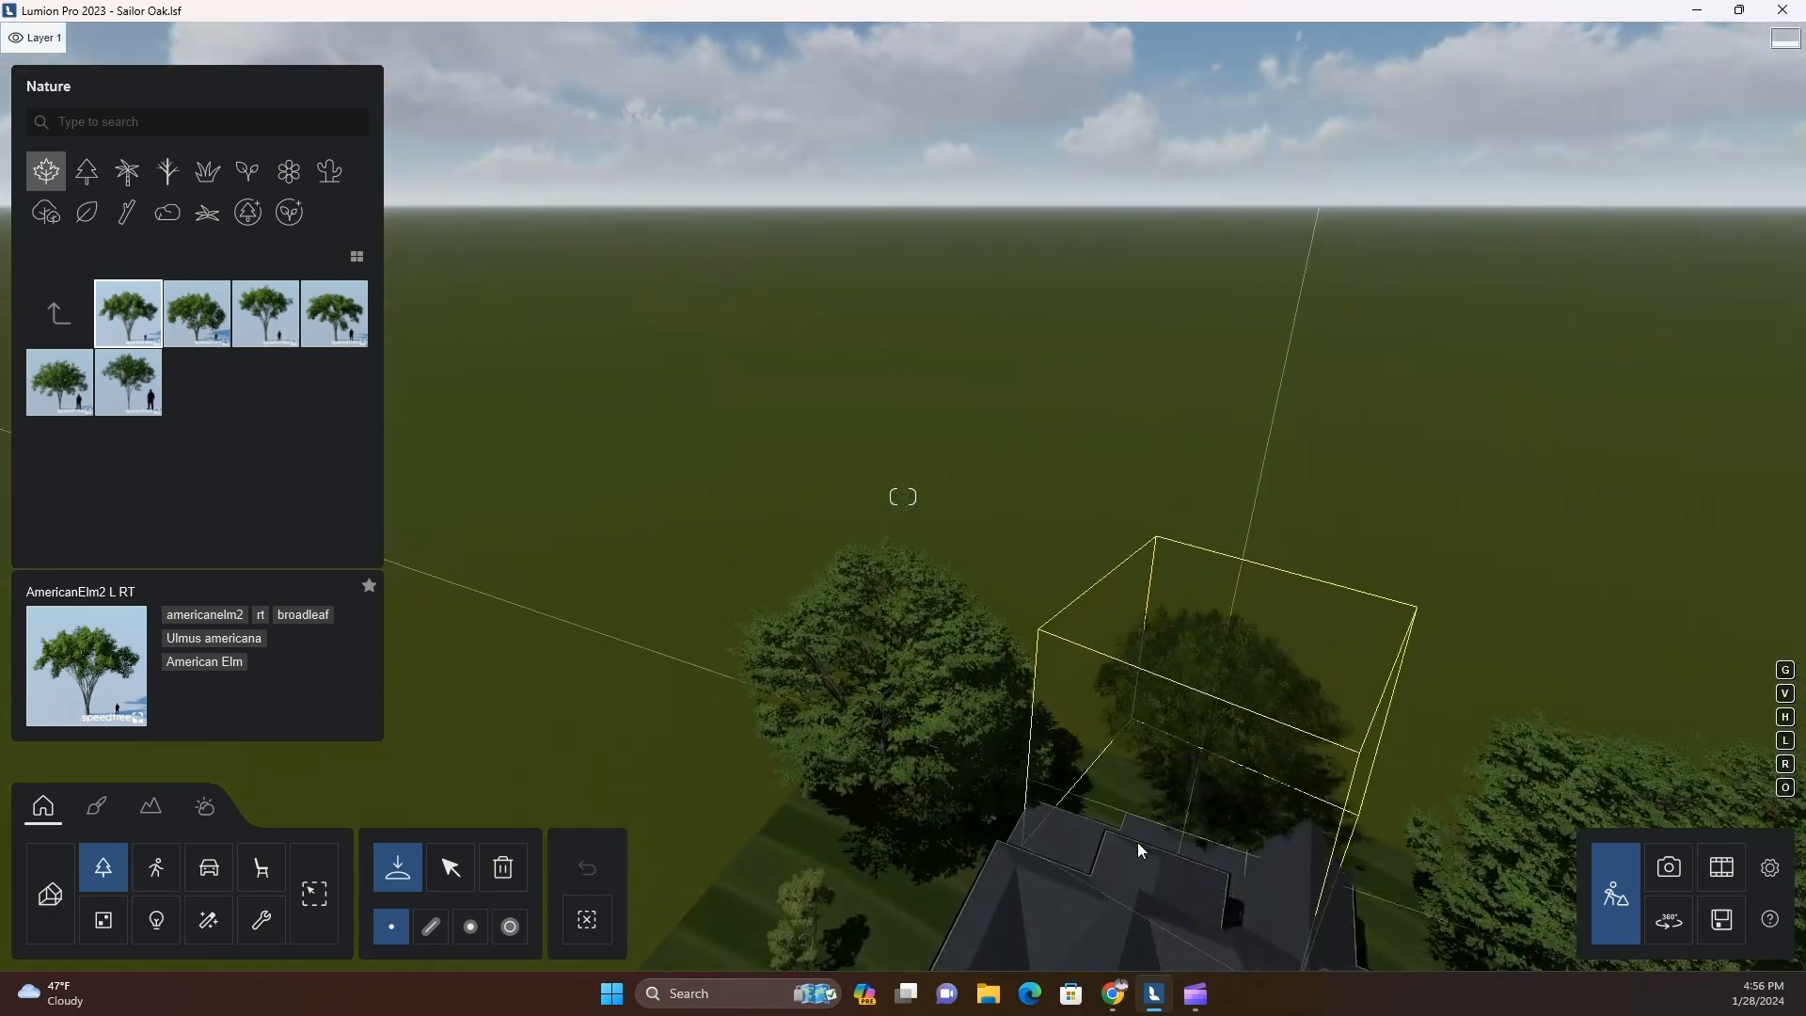
Select the American elm behind the house and scale it up to about 1.25x
click(453, 870)
key(s)
right_drag(938, 910, 926, 915)
key(e)
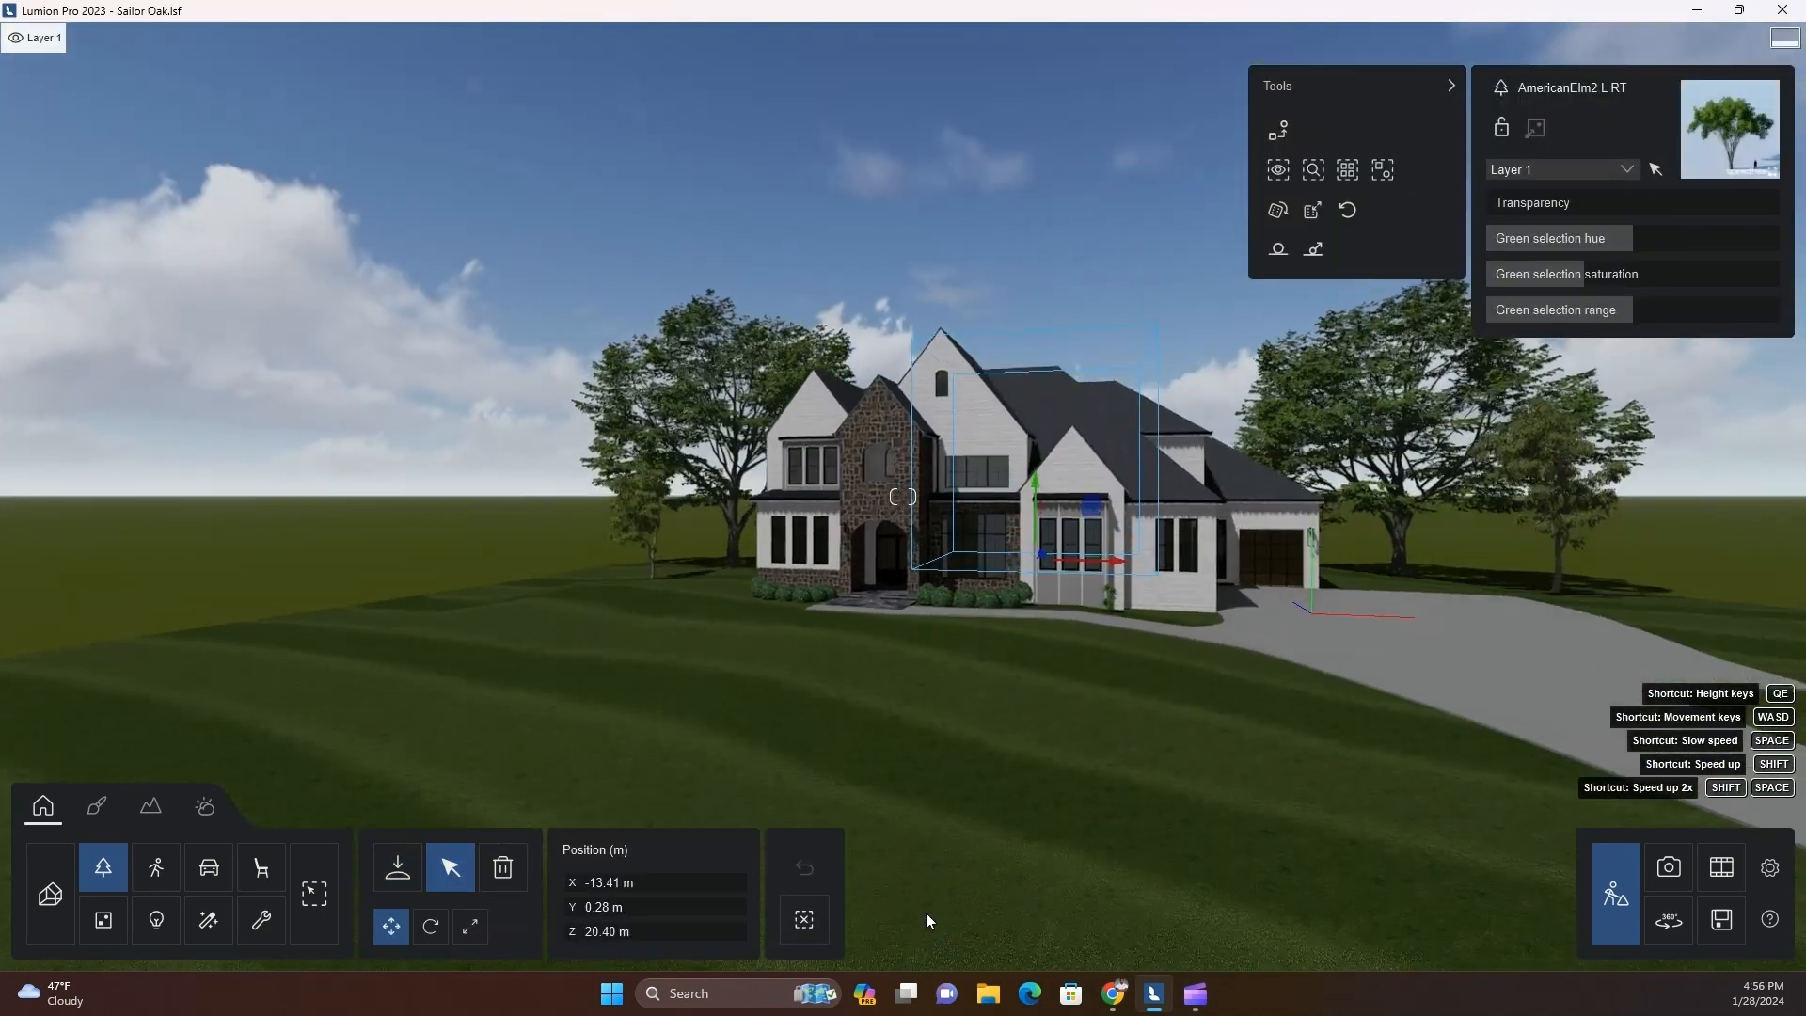
click(473, 927)
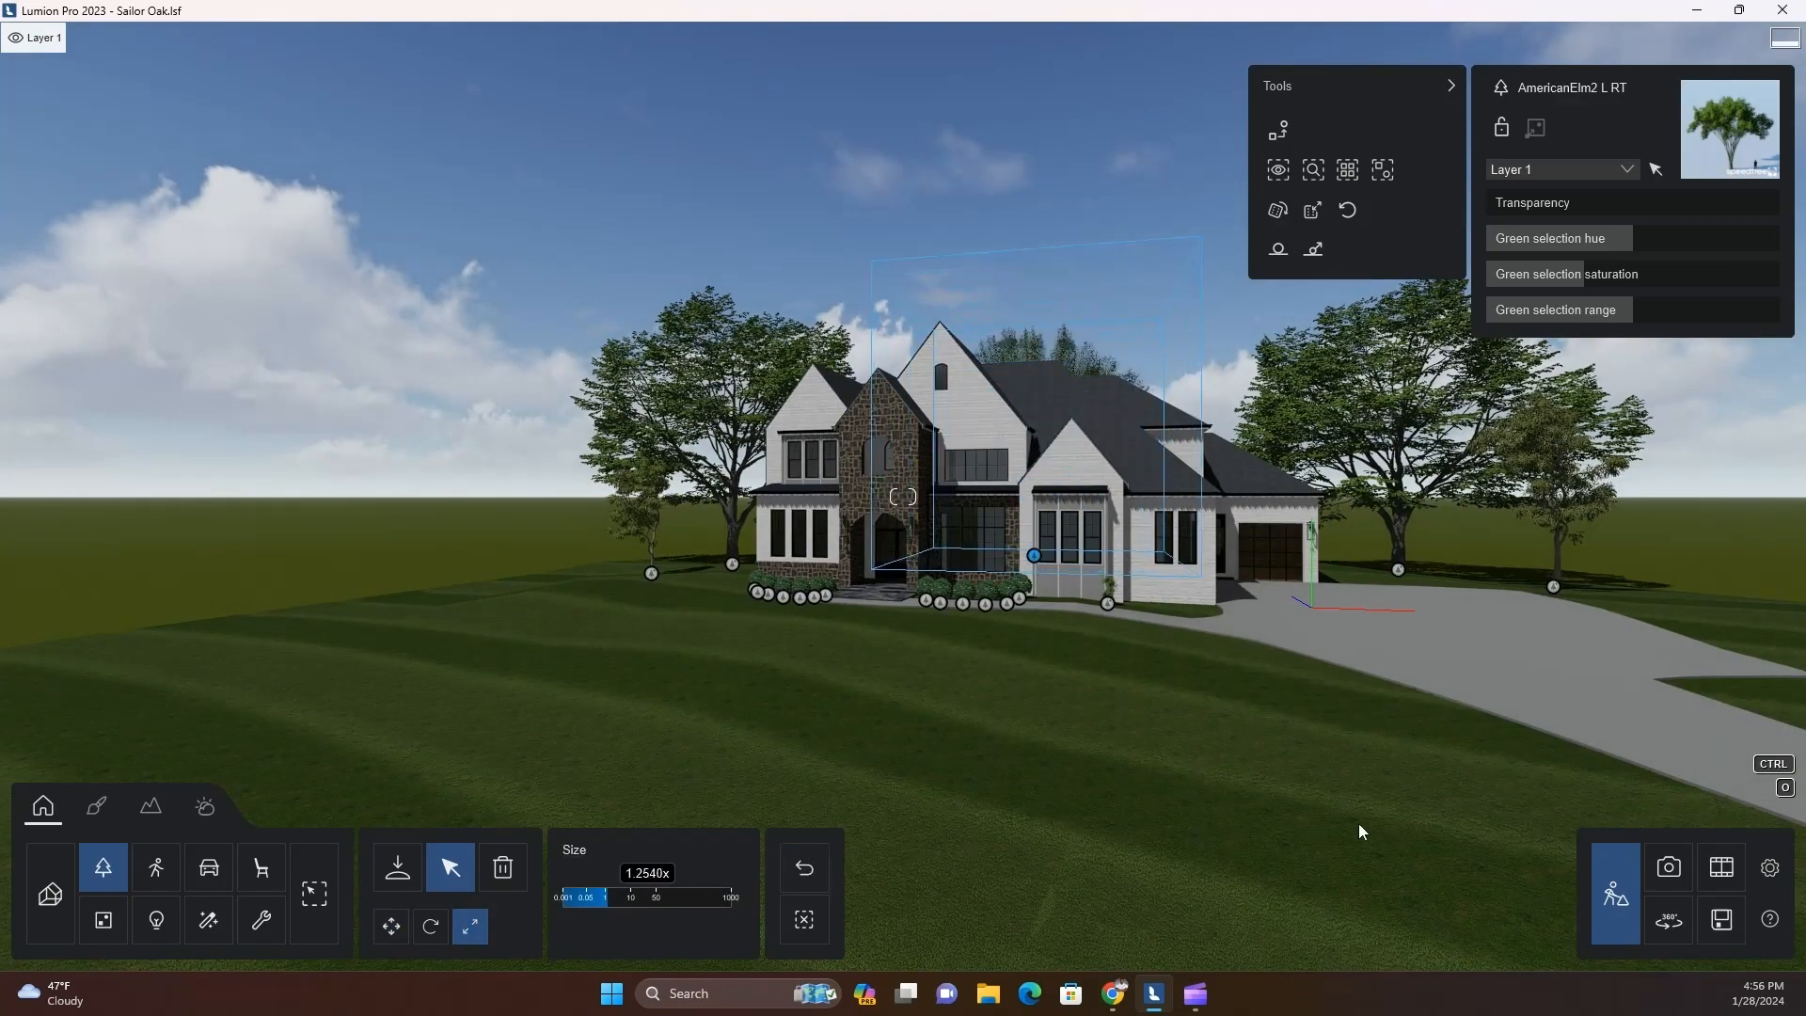
Switch to Photo mode and reframe the house front with its surrounding trees from a camera height of about 3.60 m
click(1668, 866)
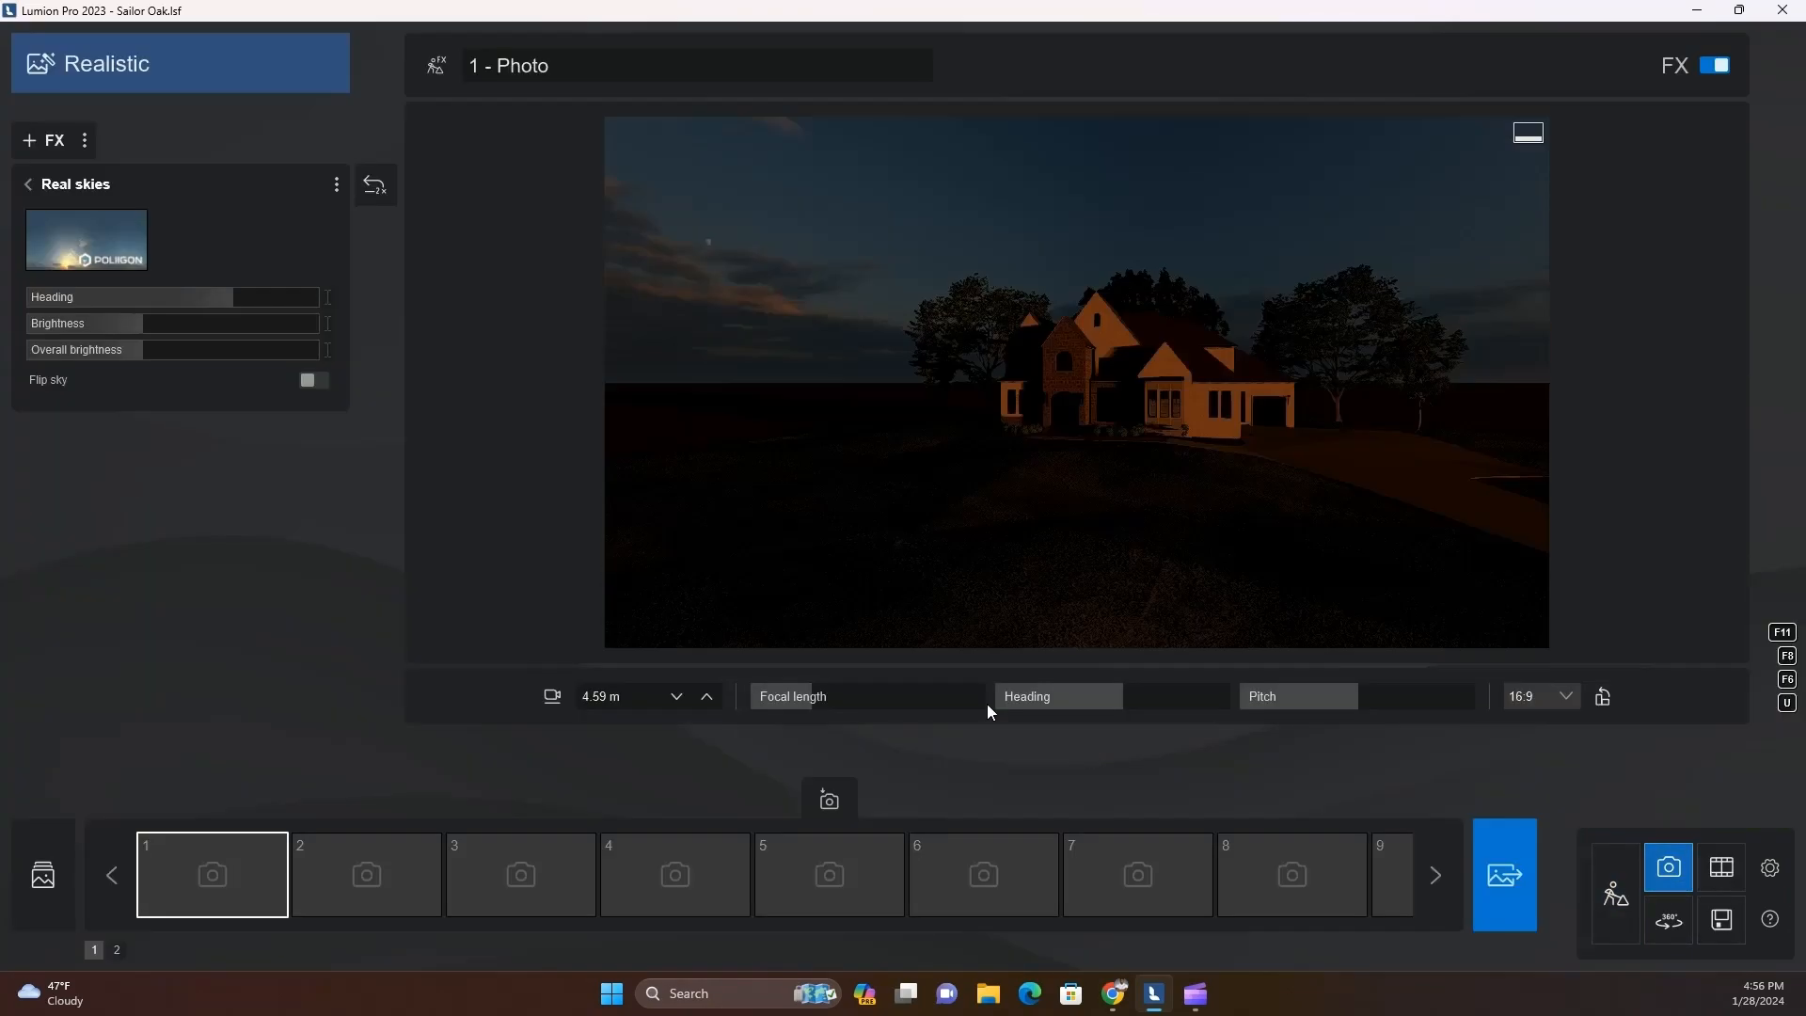
right_drag(921, 593, 891, 558)
key(w)
key(a)
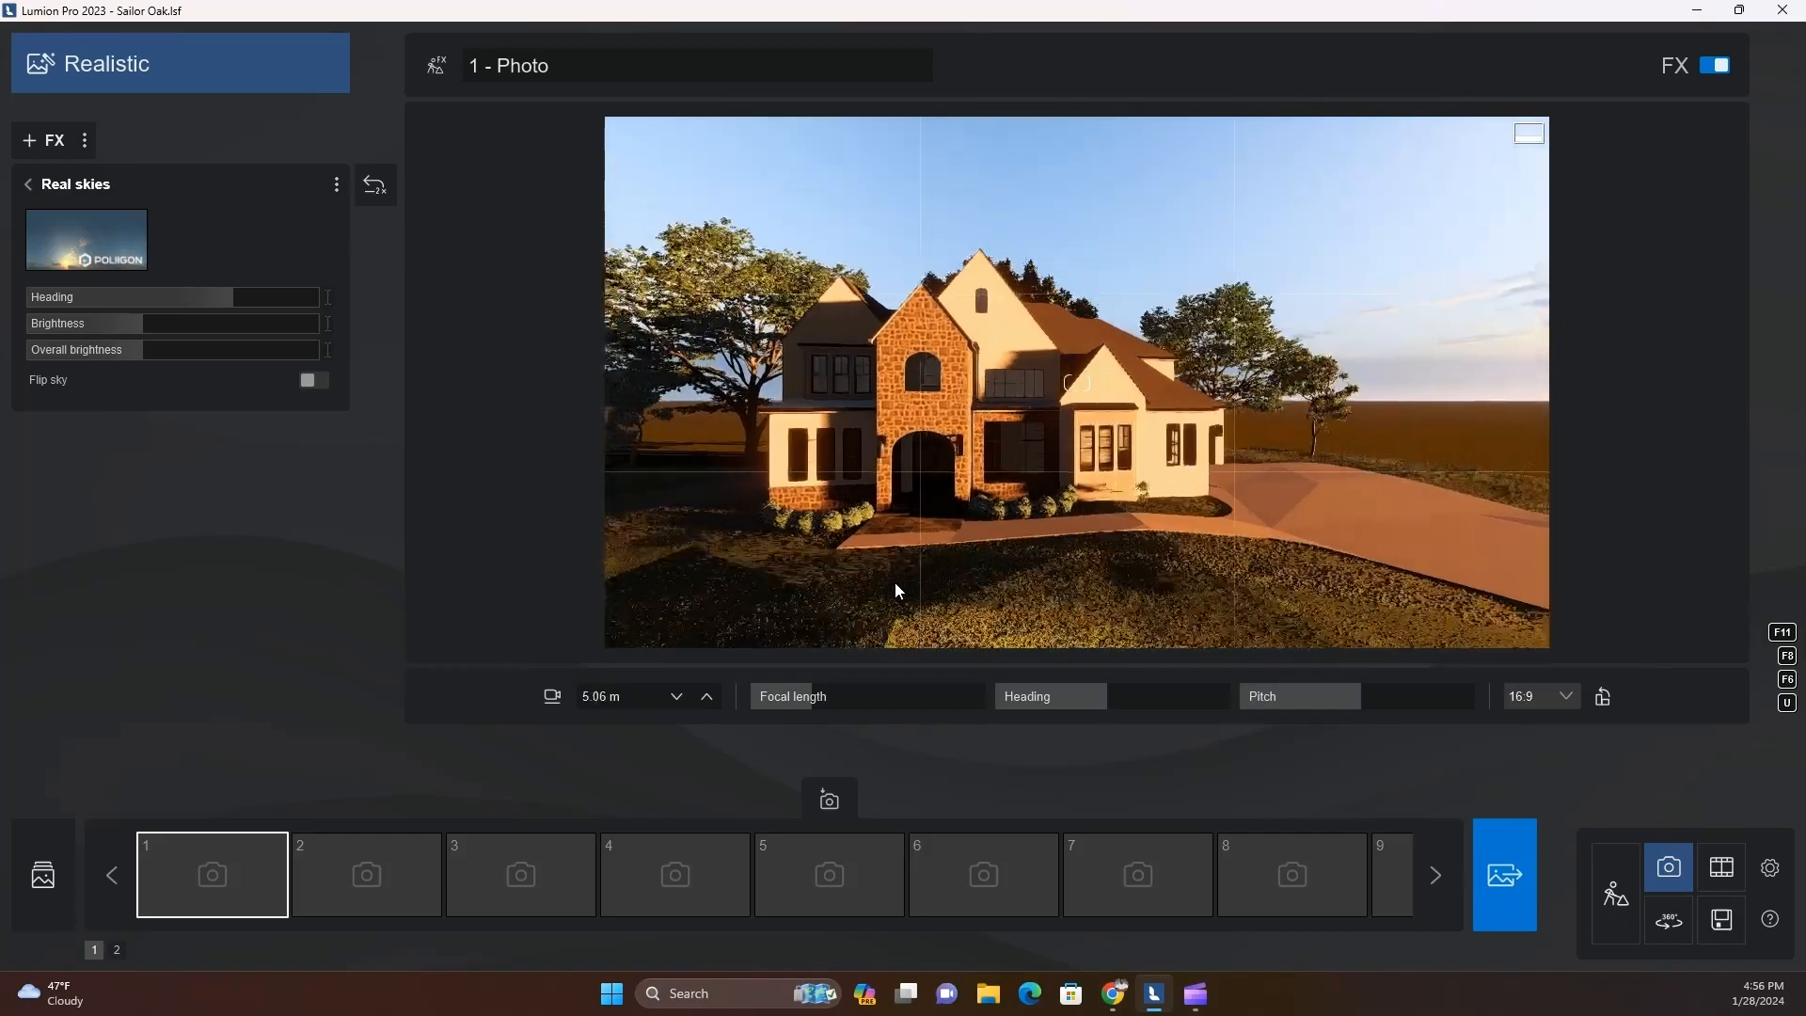
key(e)
key(w)
mouse_move(985, 583)
right_down()
mouse_move(936, 593)
mouse_move(978, 589)
right_up()
key(s)
click(978, 588)
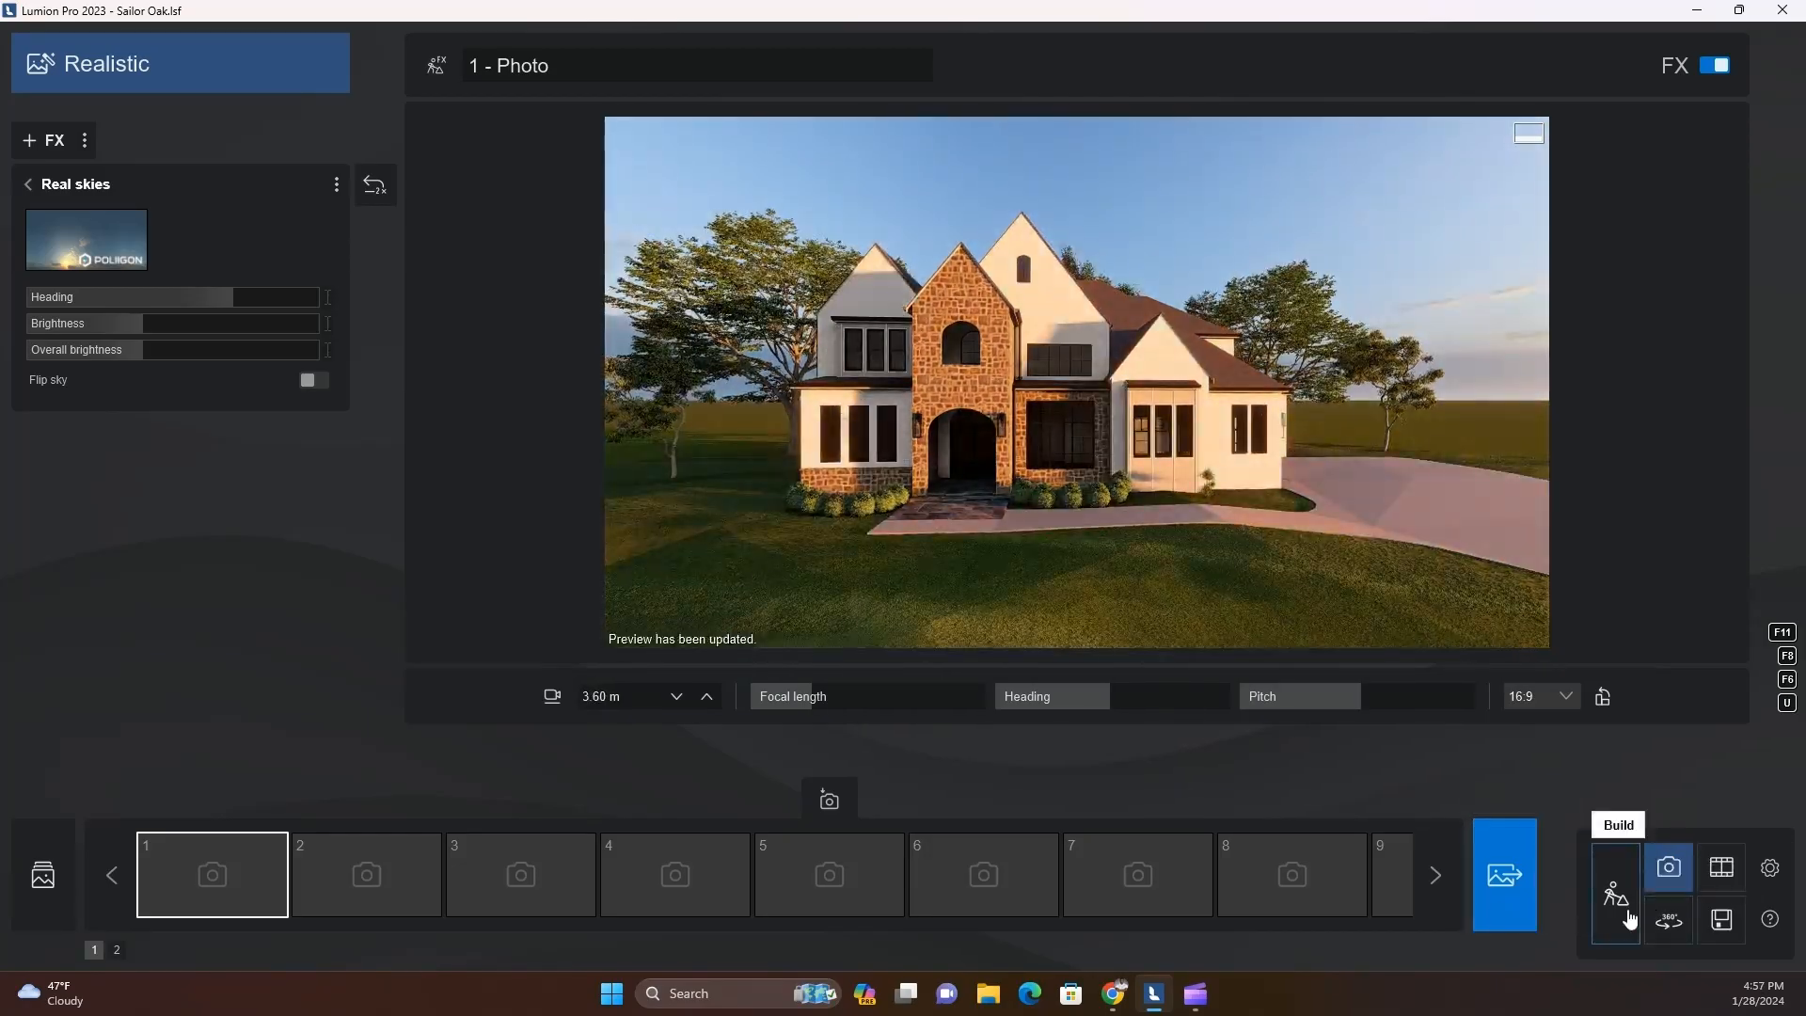
Return to Build mode, enlarge the American elm further and reposition it behind the roof
click(1616, 893)
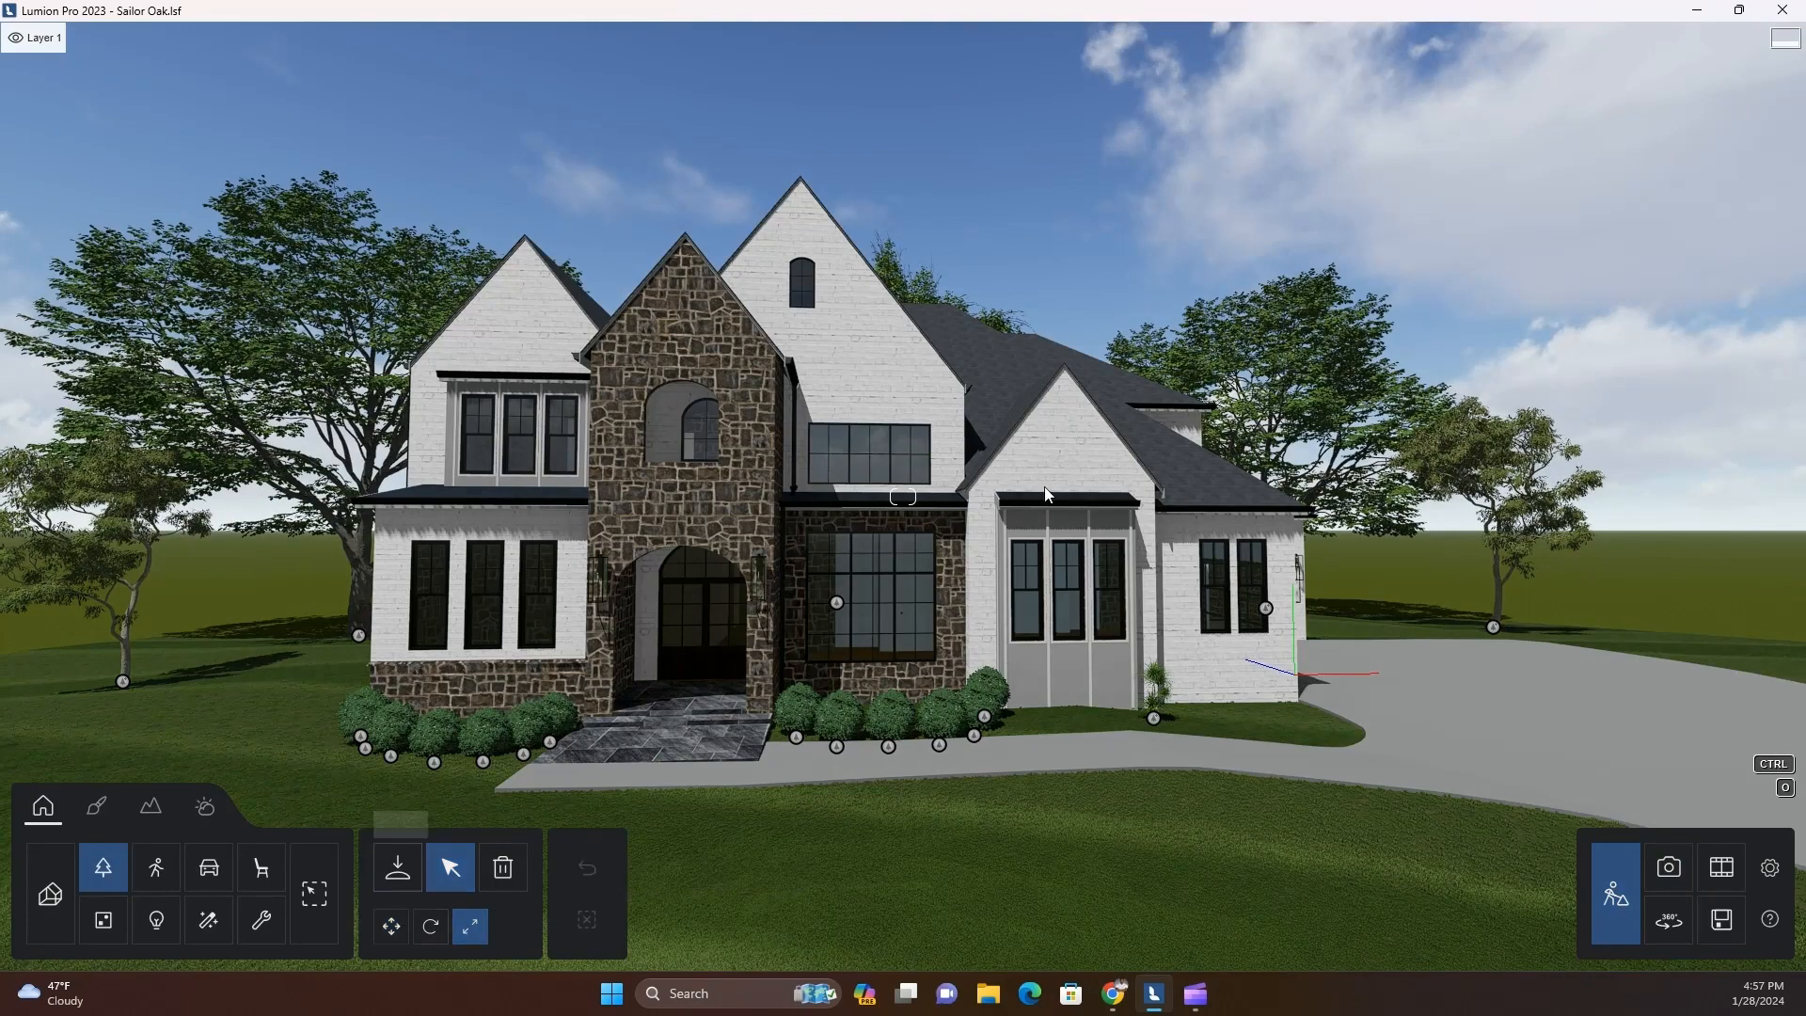
click(920, 298)
shift+drag(607, 901, 1076, 863)
key(q)
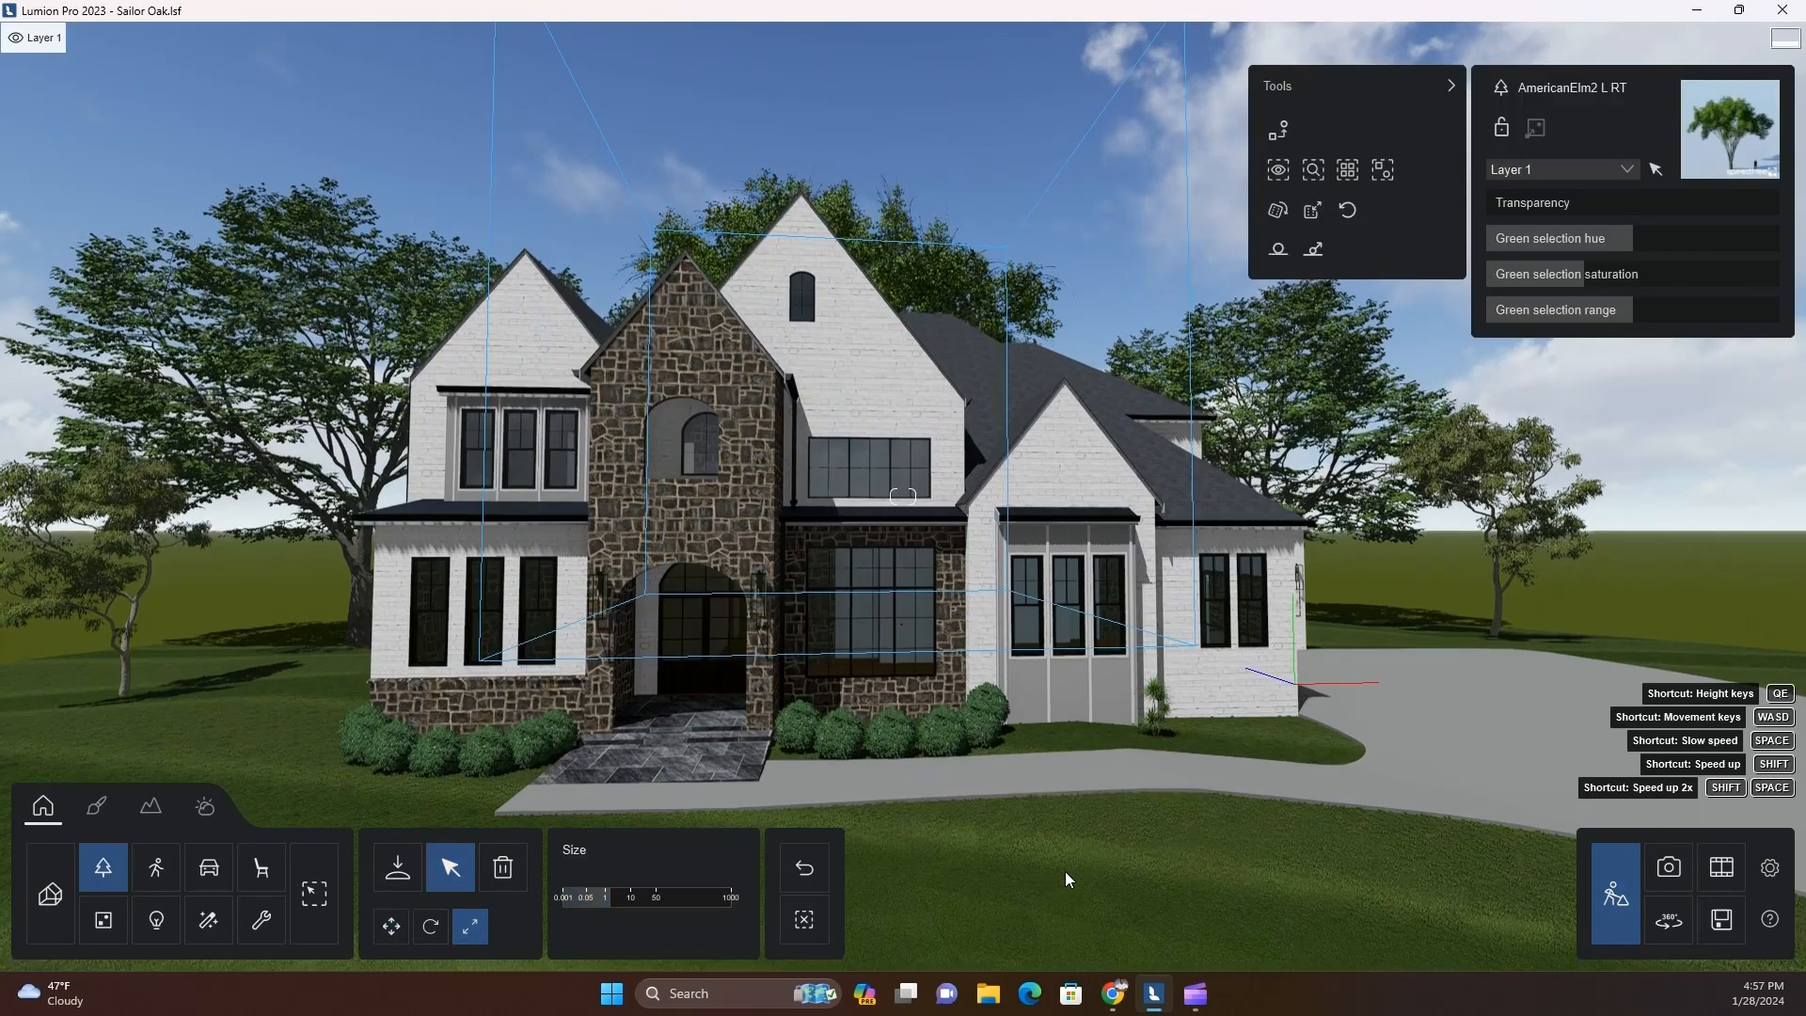
click(392, 926)
right_drag(866, 724, 809, 743)
key(d)
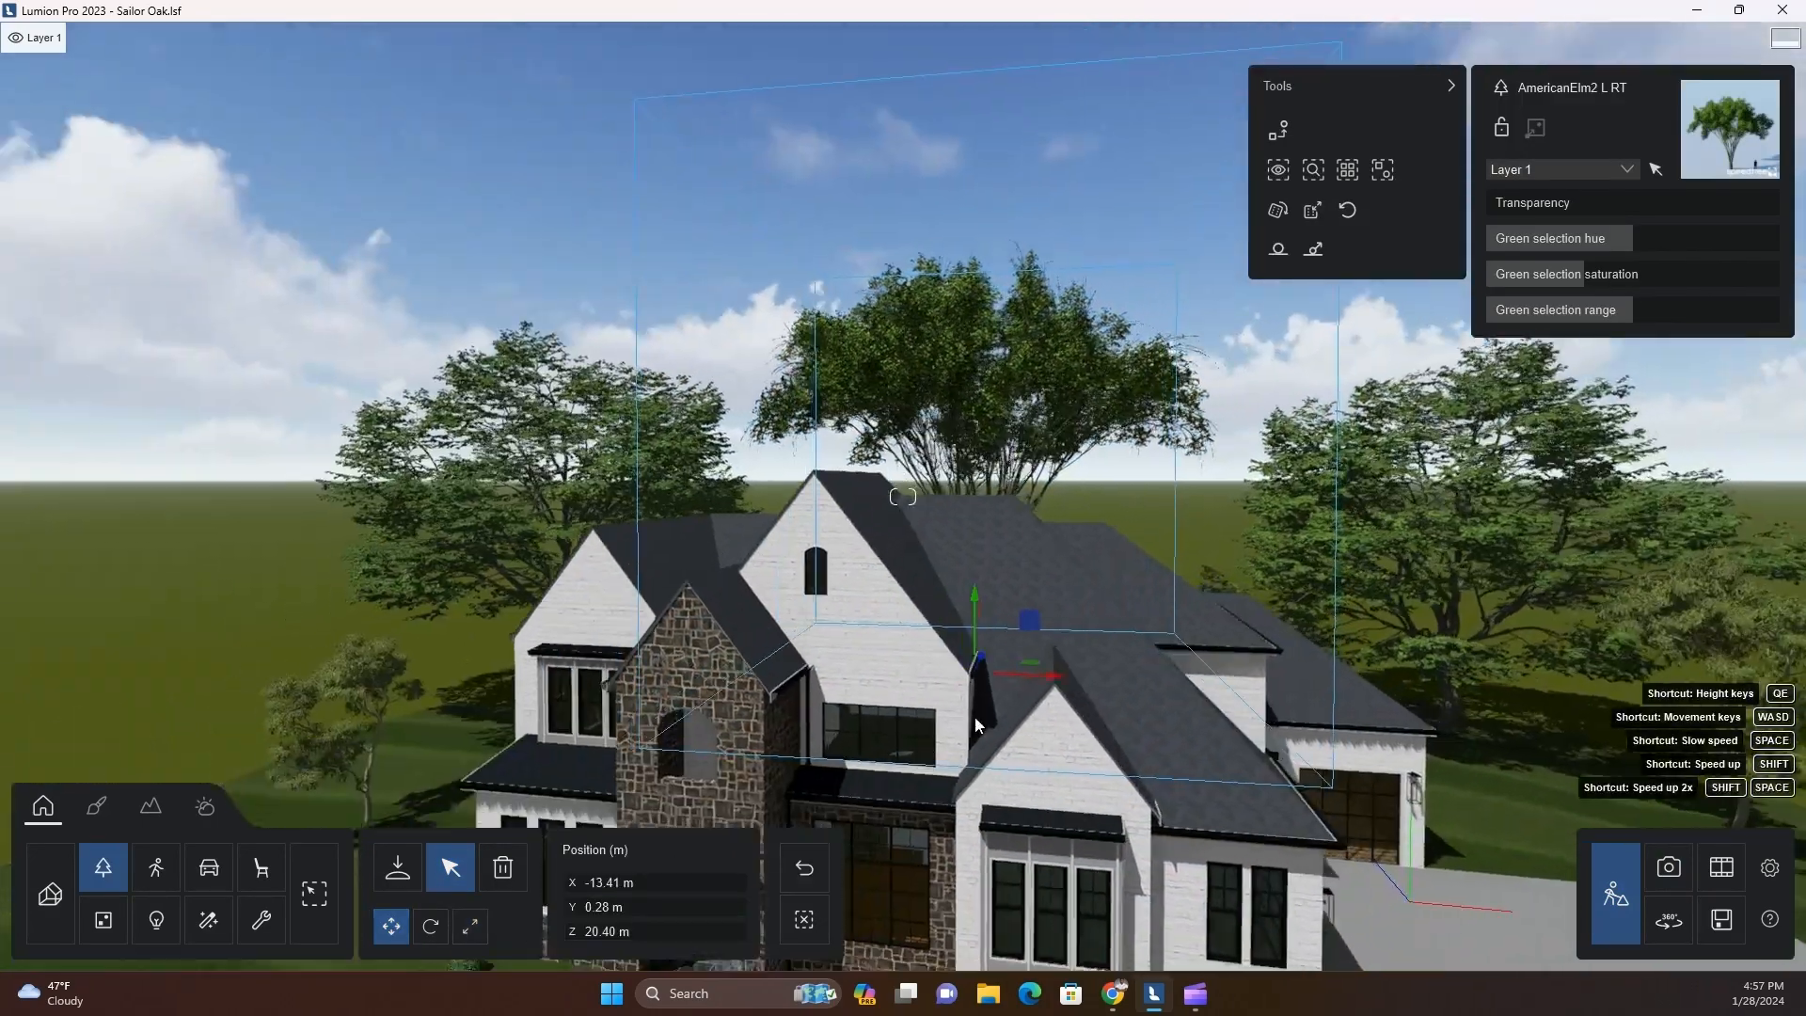
drag(967, 666, 985, 628)
Browse the broadleaf tree collections for another background tree and open the PinOak collection
click(398, 866)
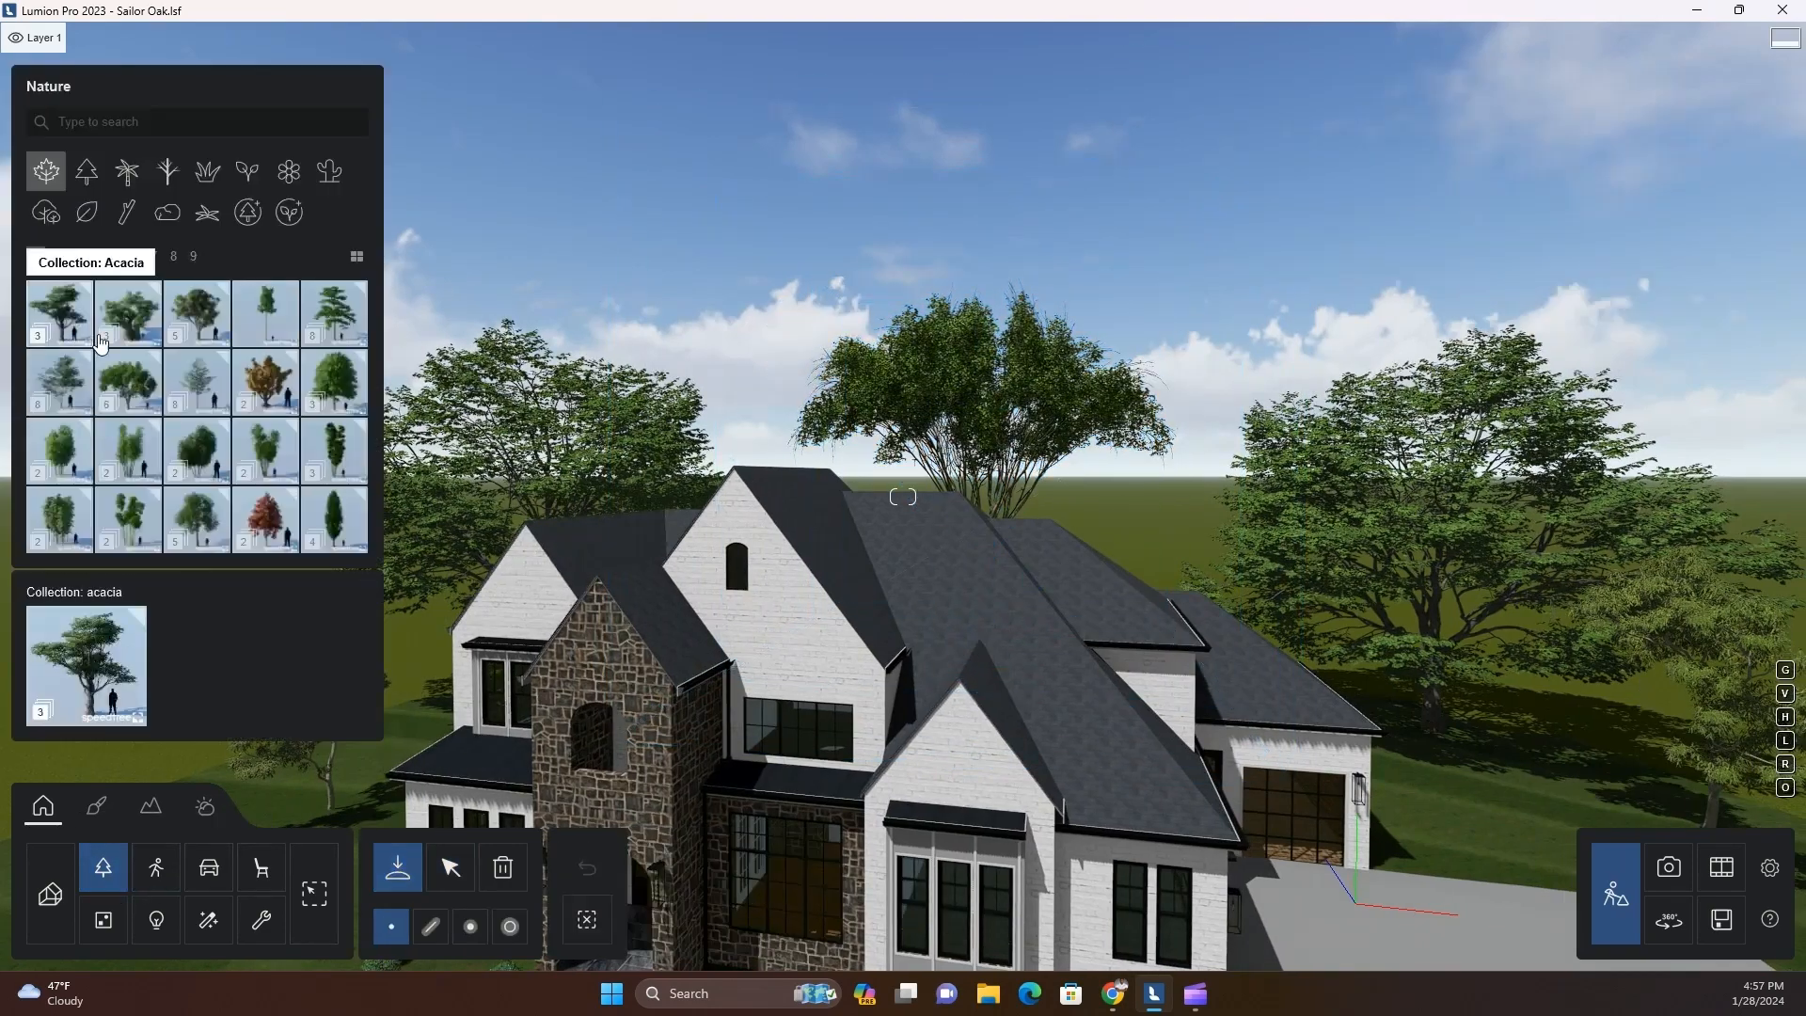
click(56, 258)
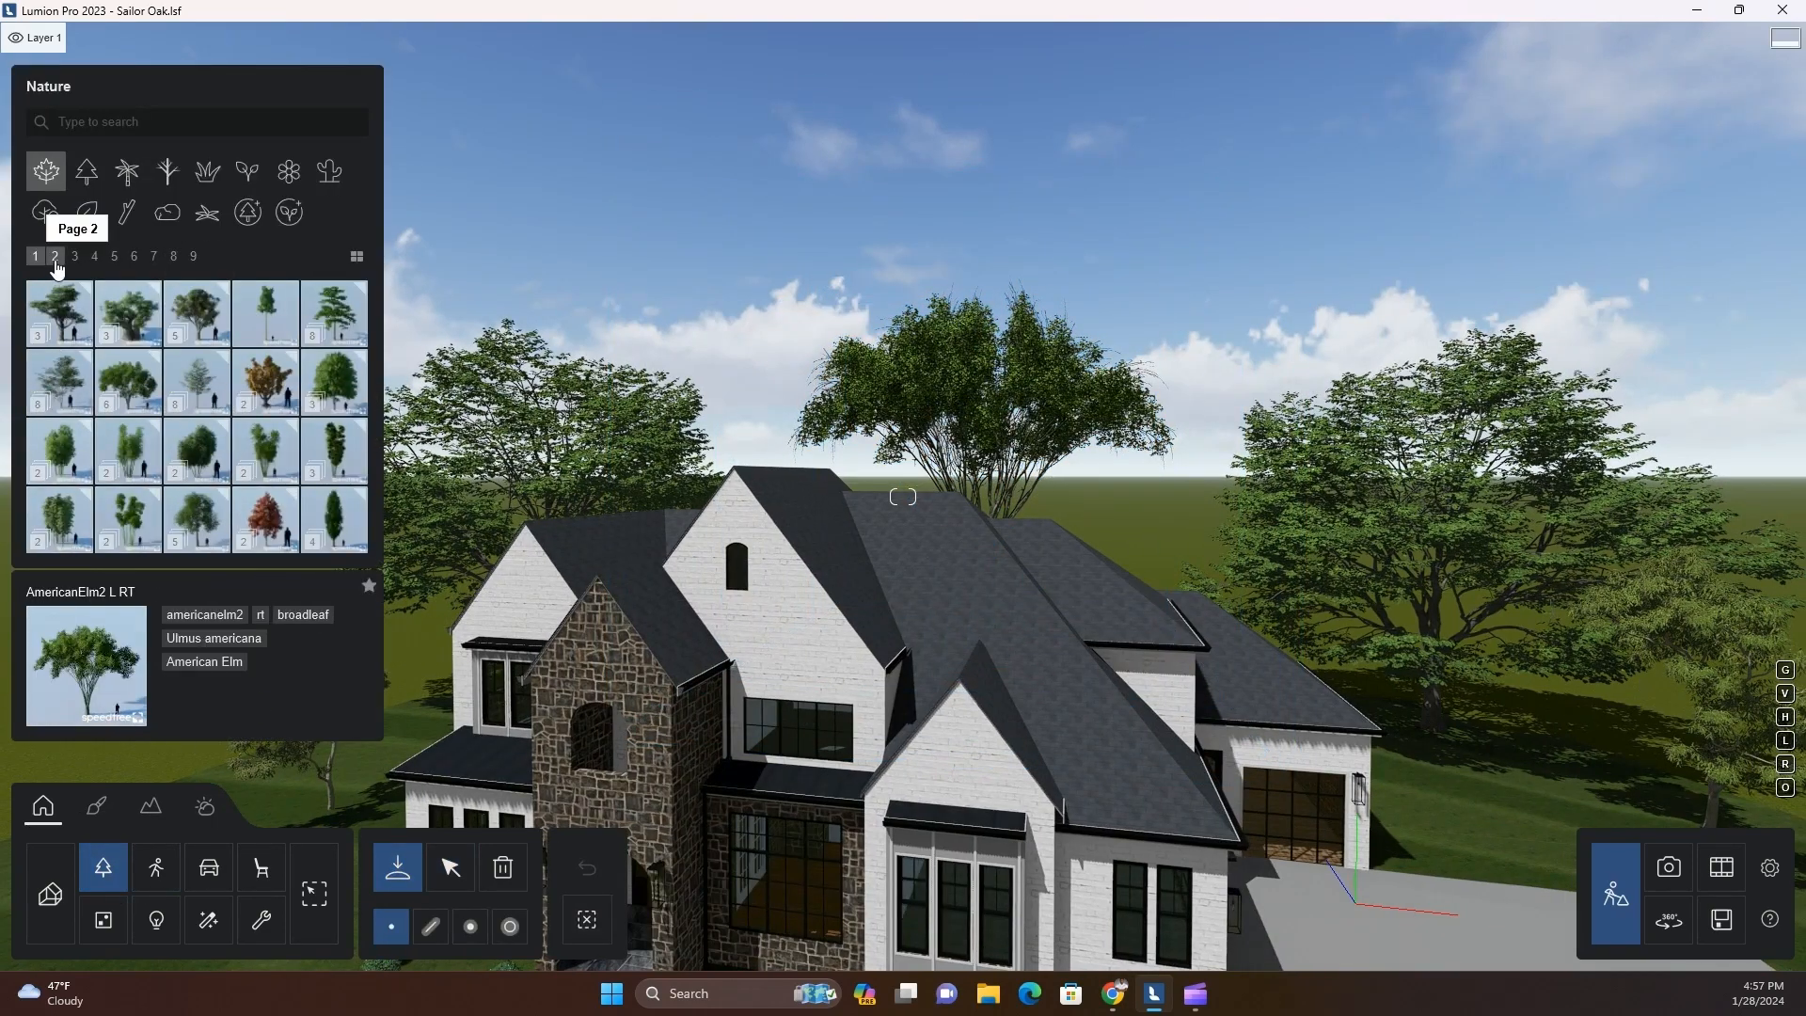
click(333, 478)
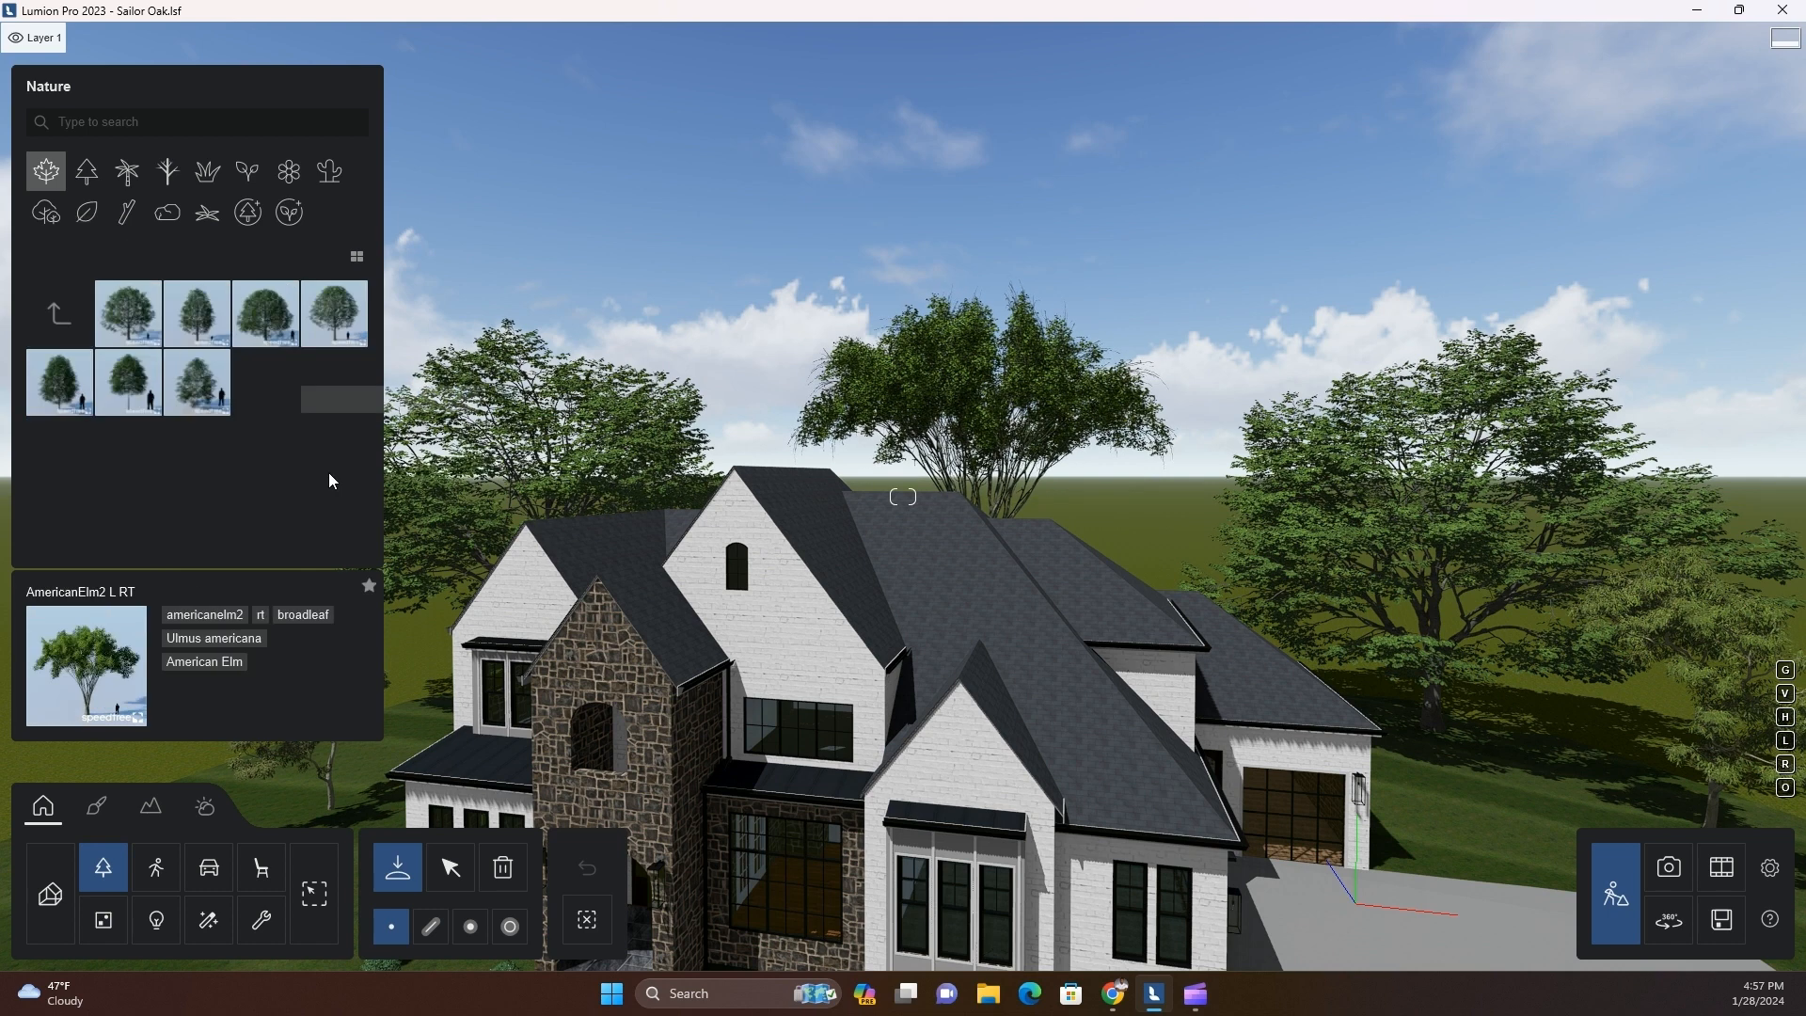
click(54, 319)
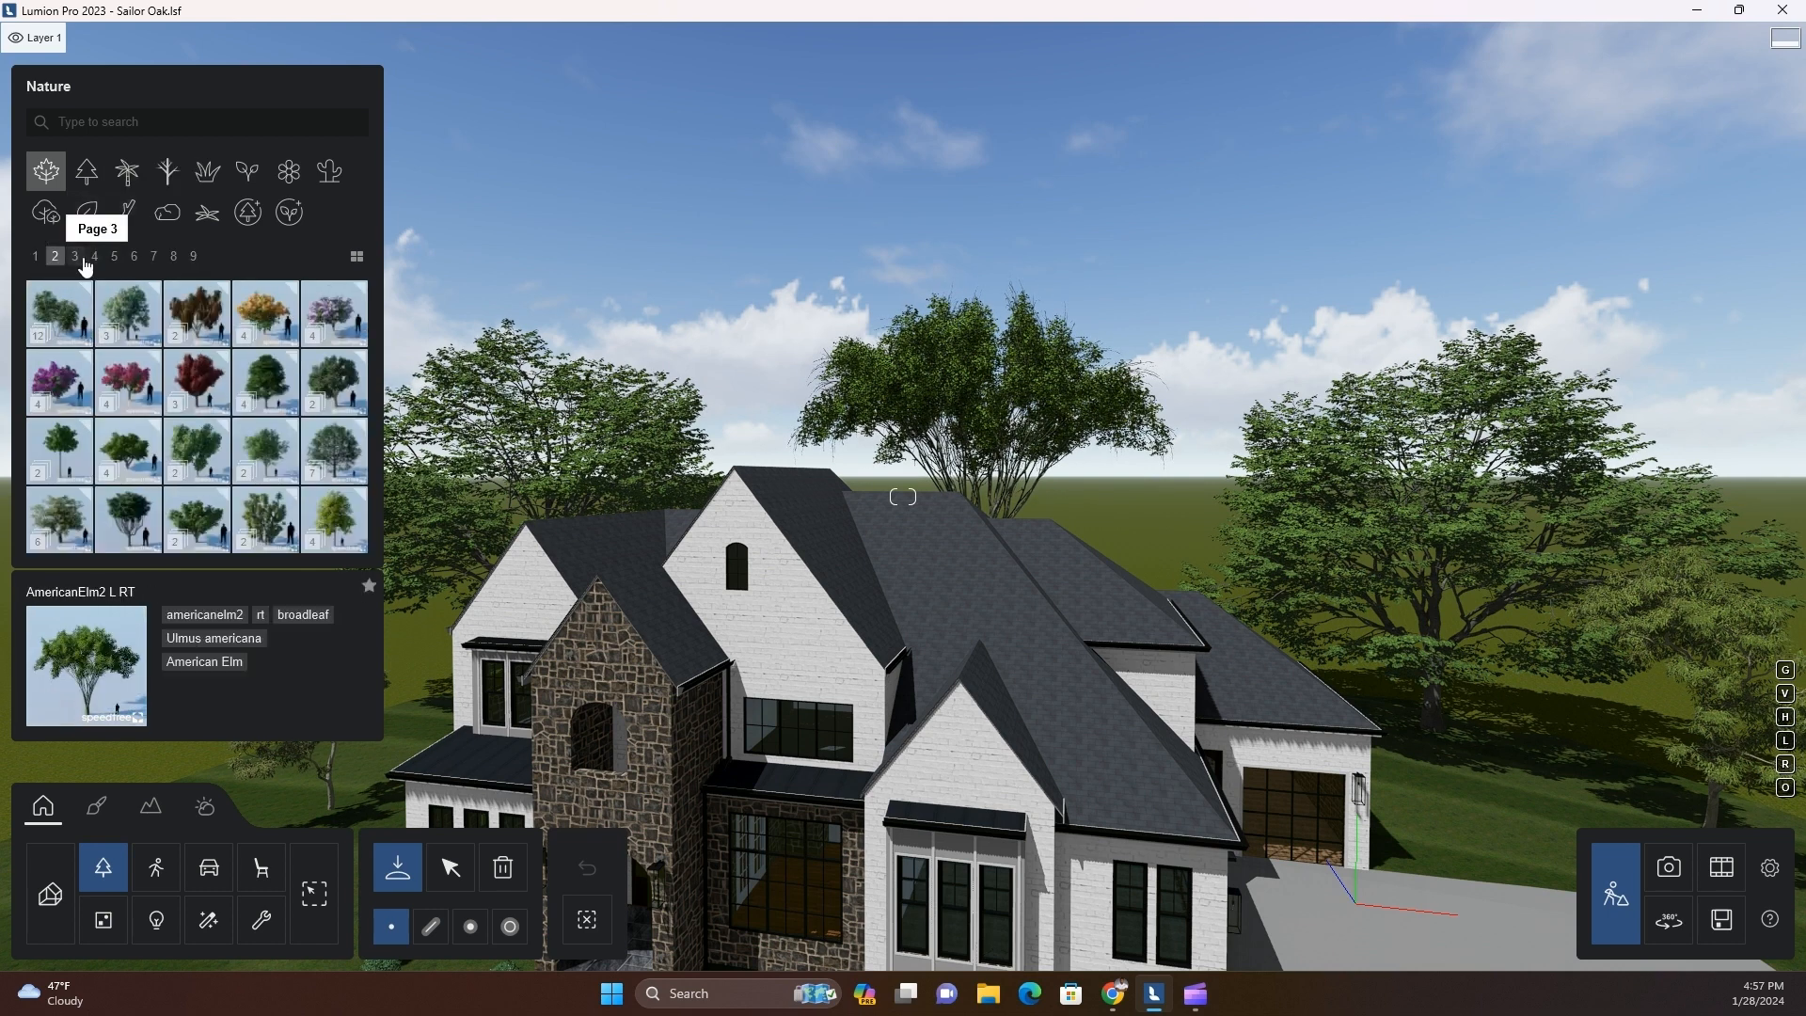
click(96, 256)
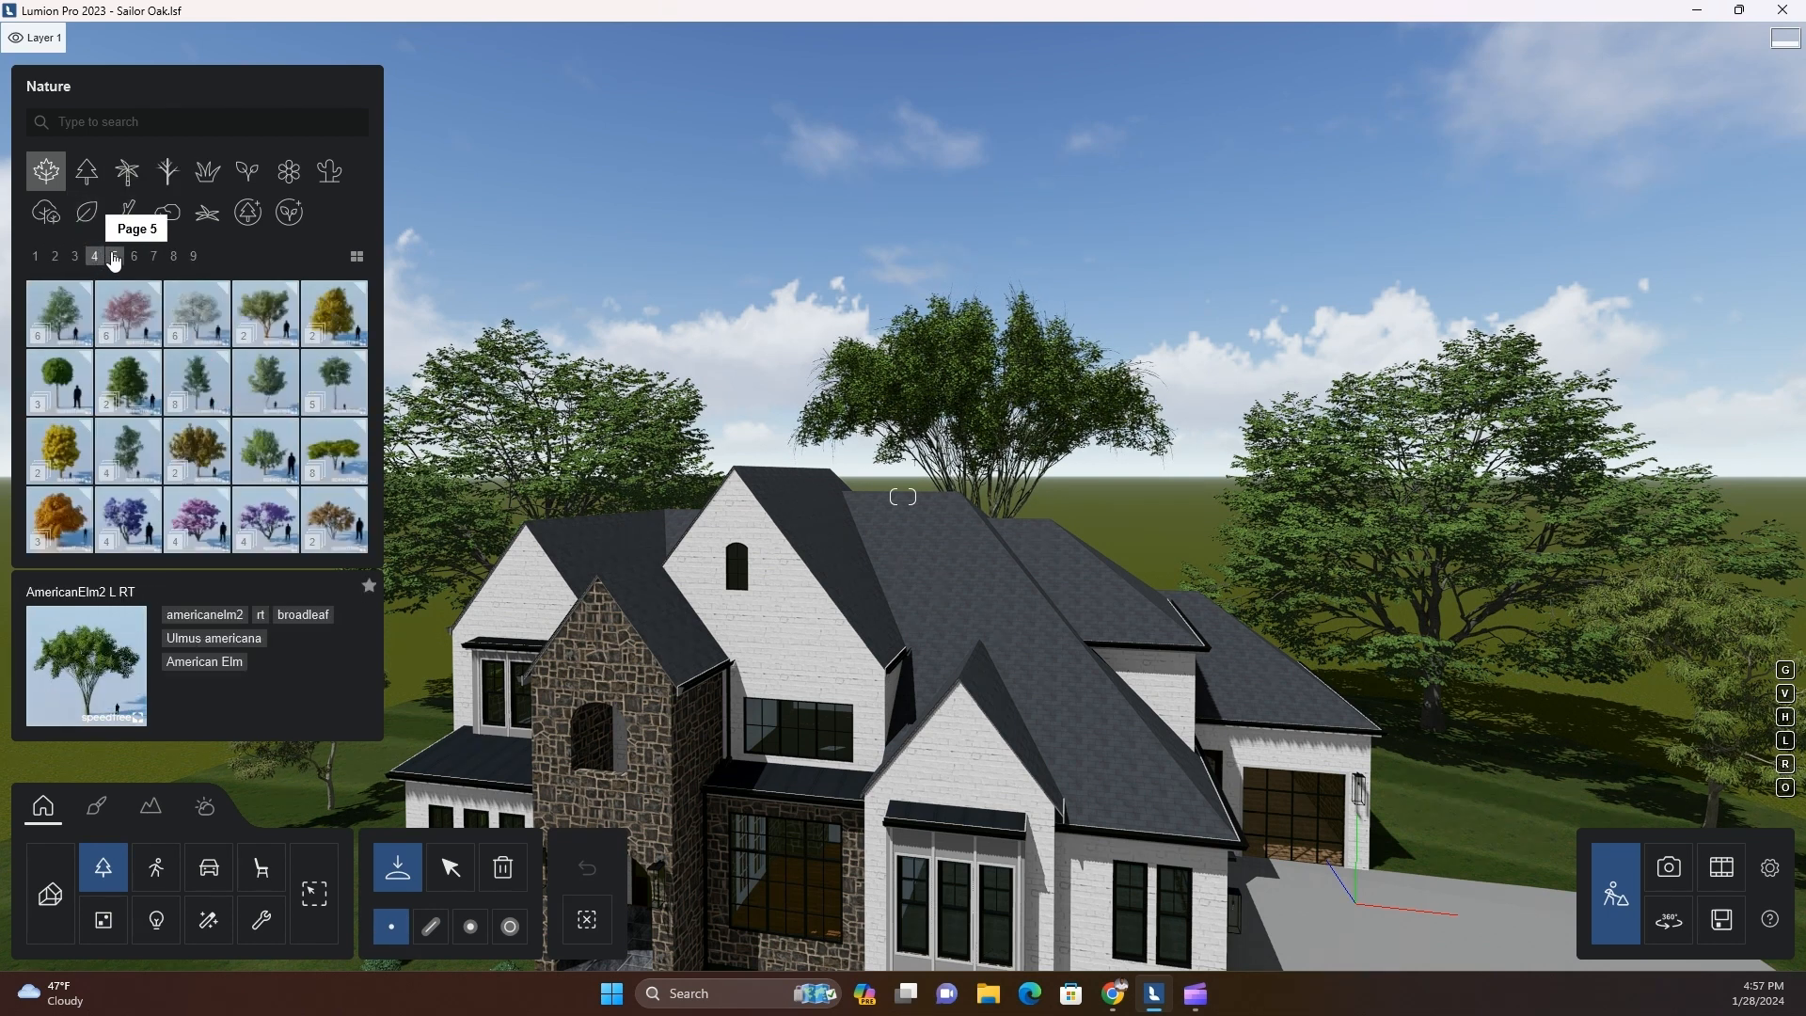
click(115, 258)
click(51, 480)
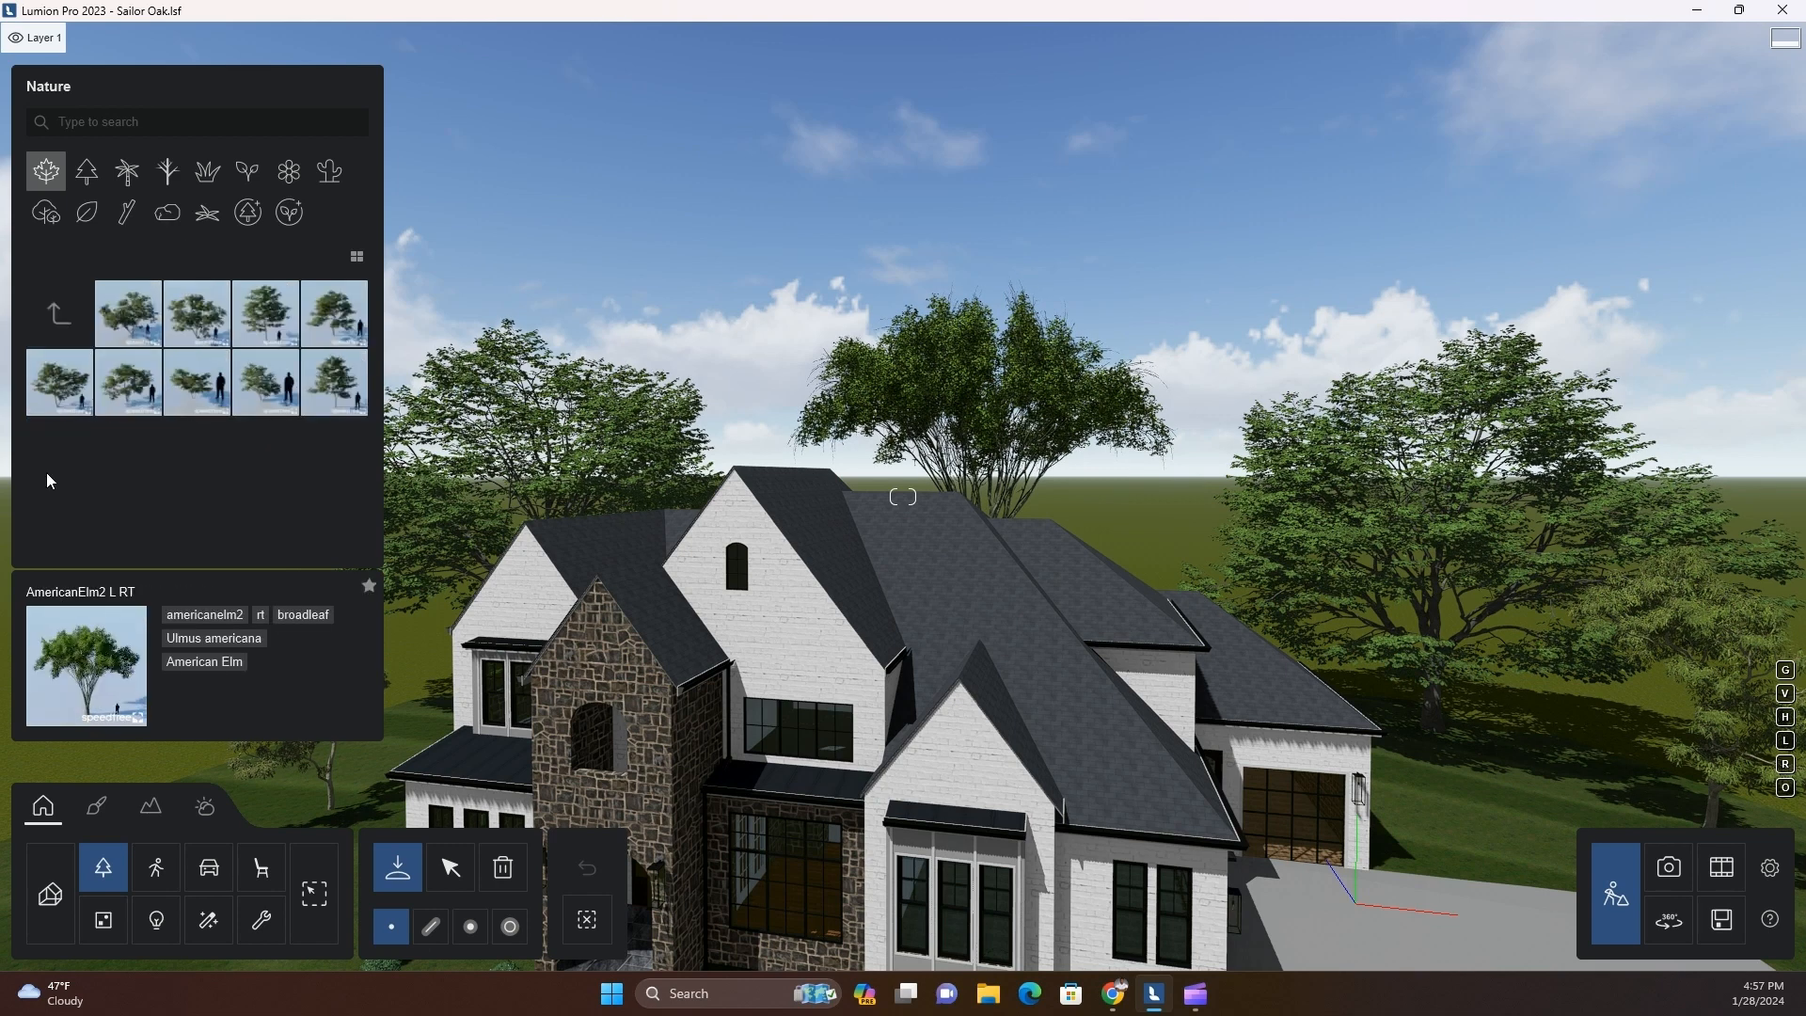
click(53, 320)
click(134, 257)
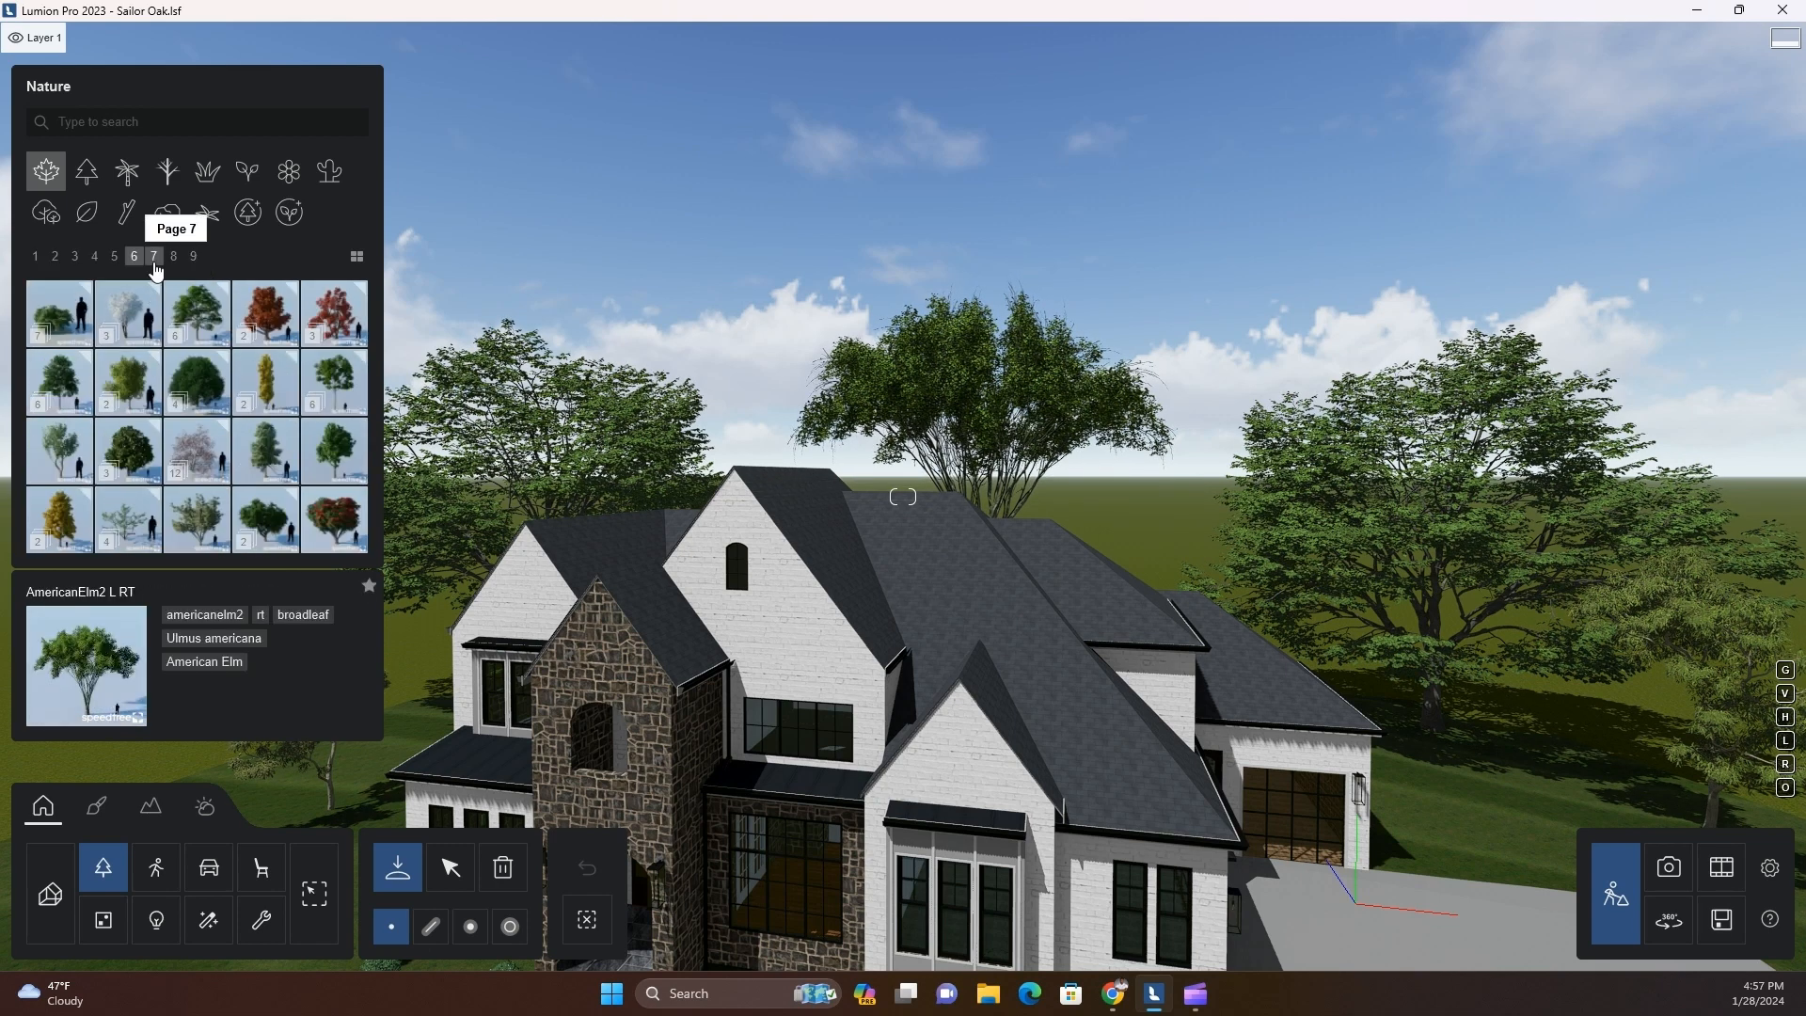
click(154, 258)
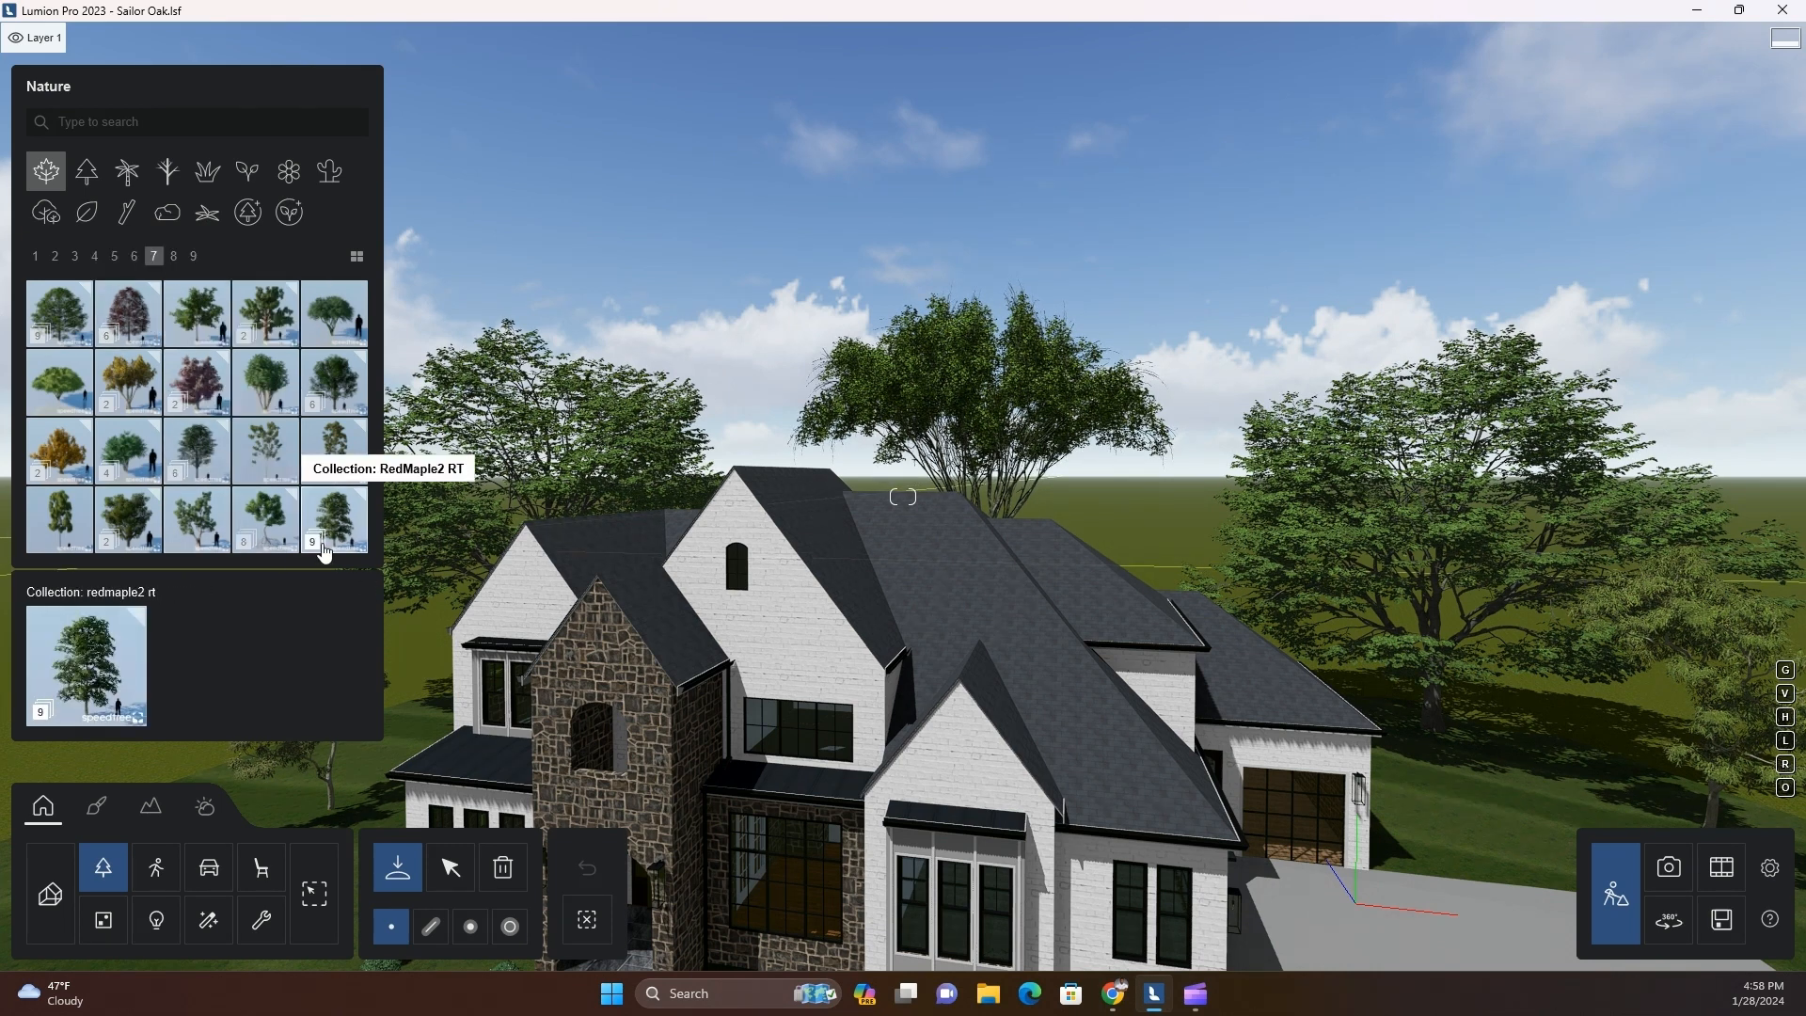
click(175, 258)
click(159, 260)
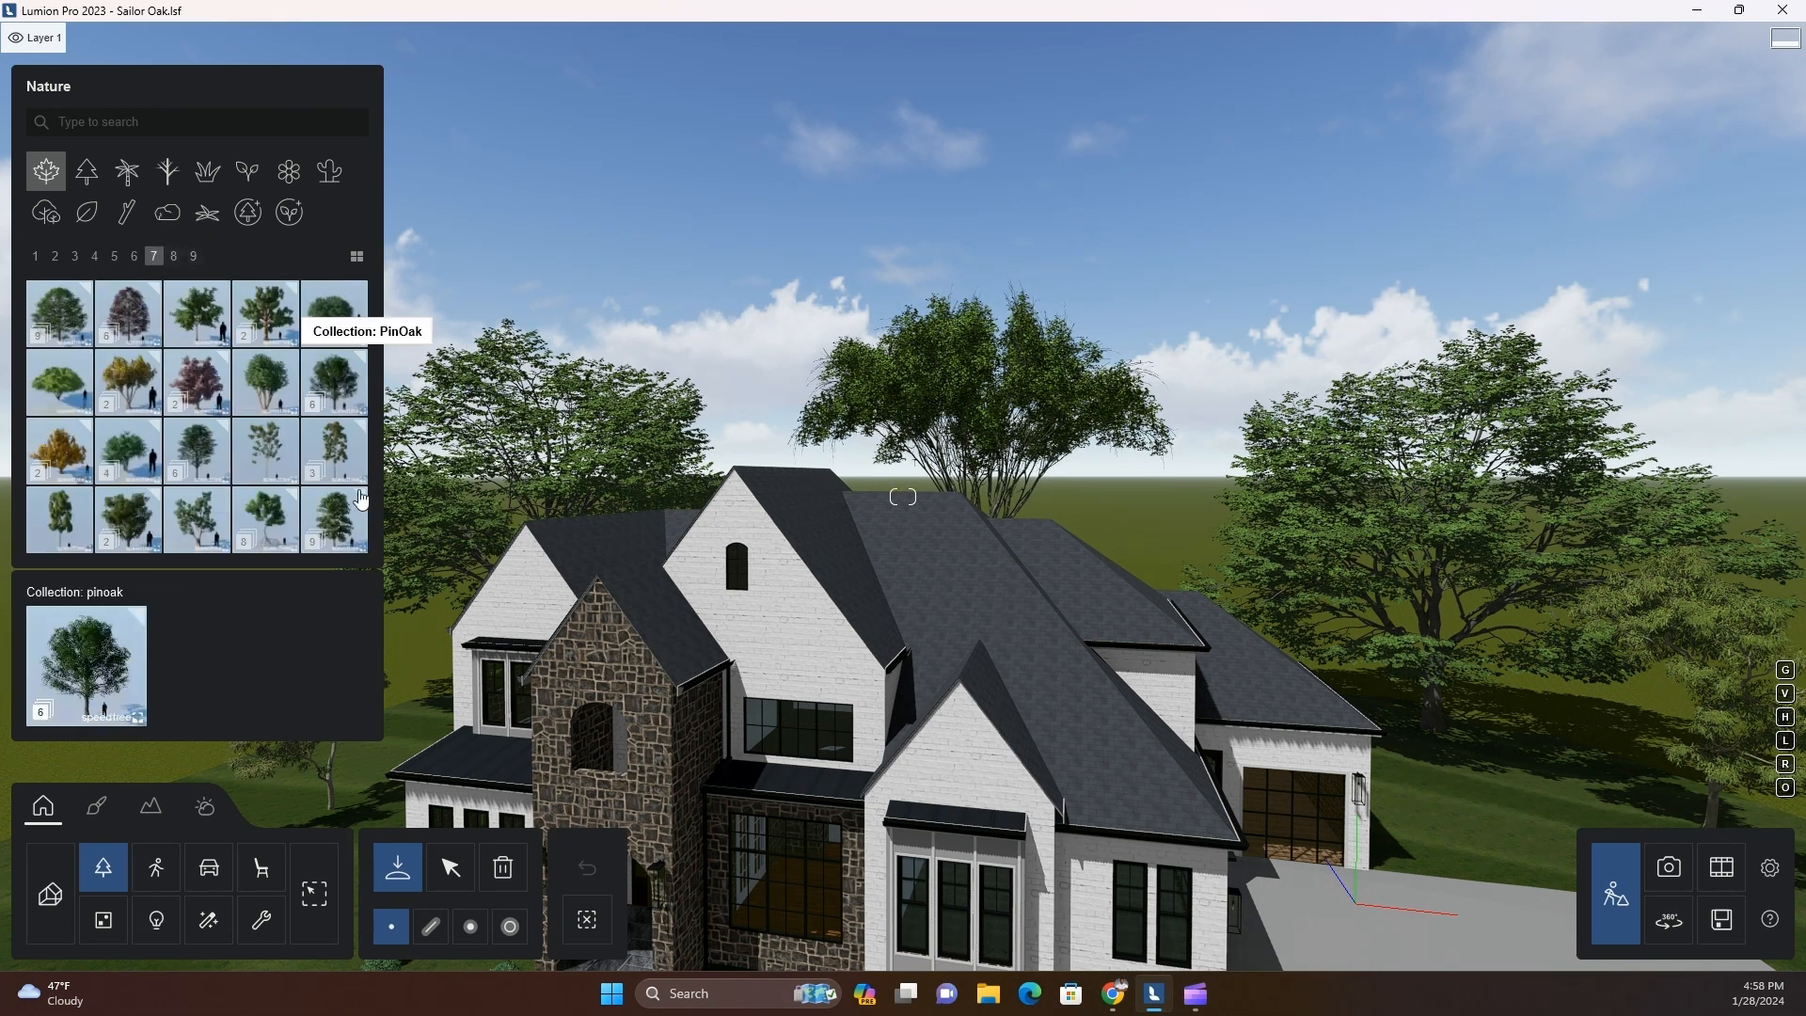
click(316, 417)
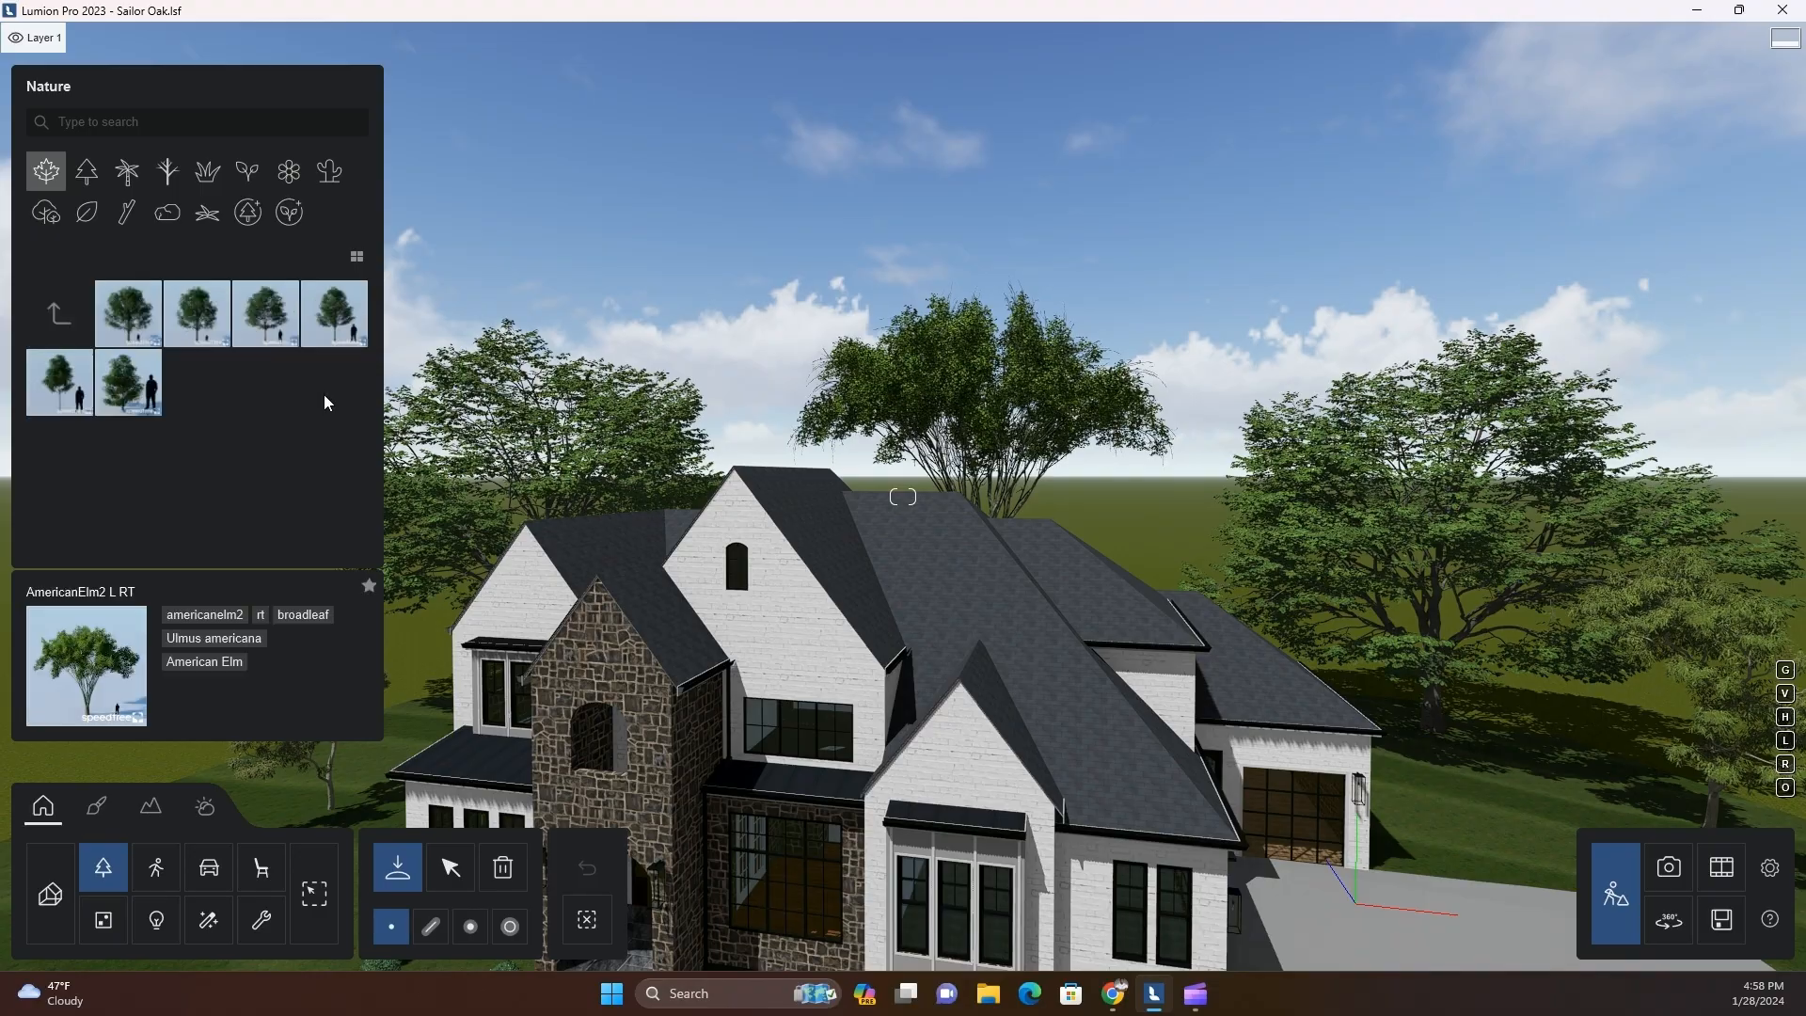
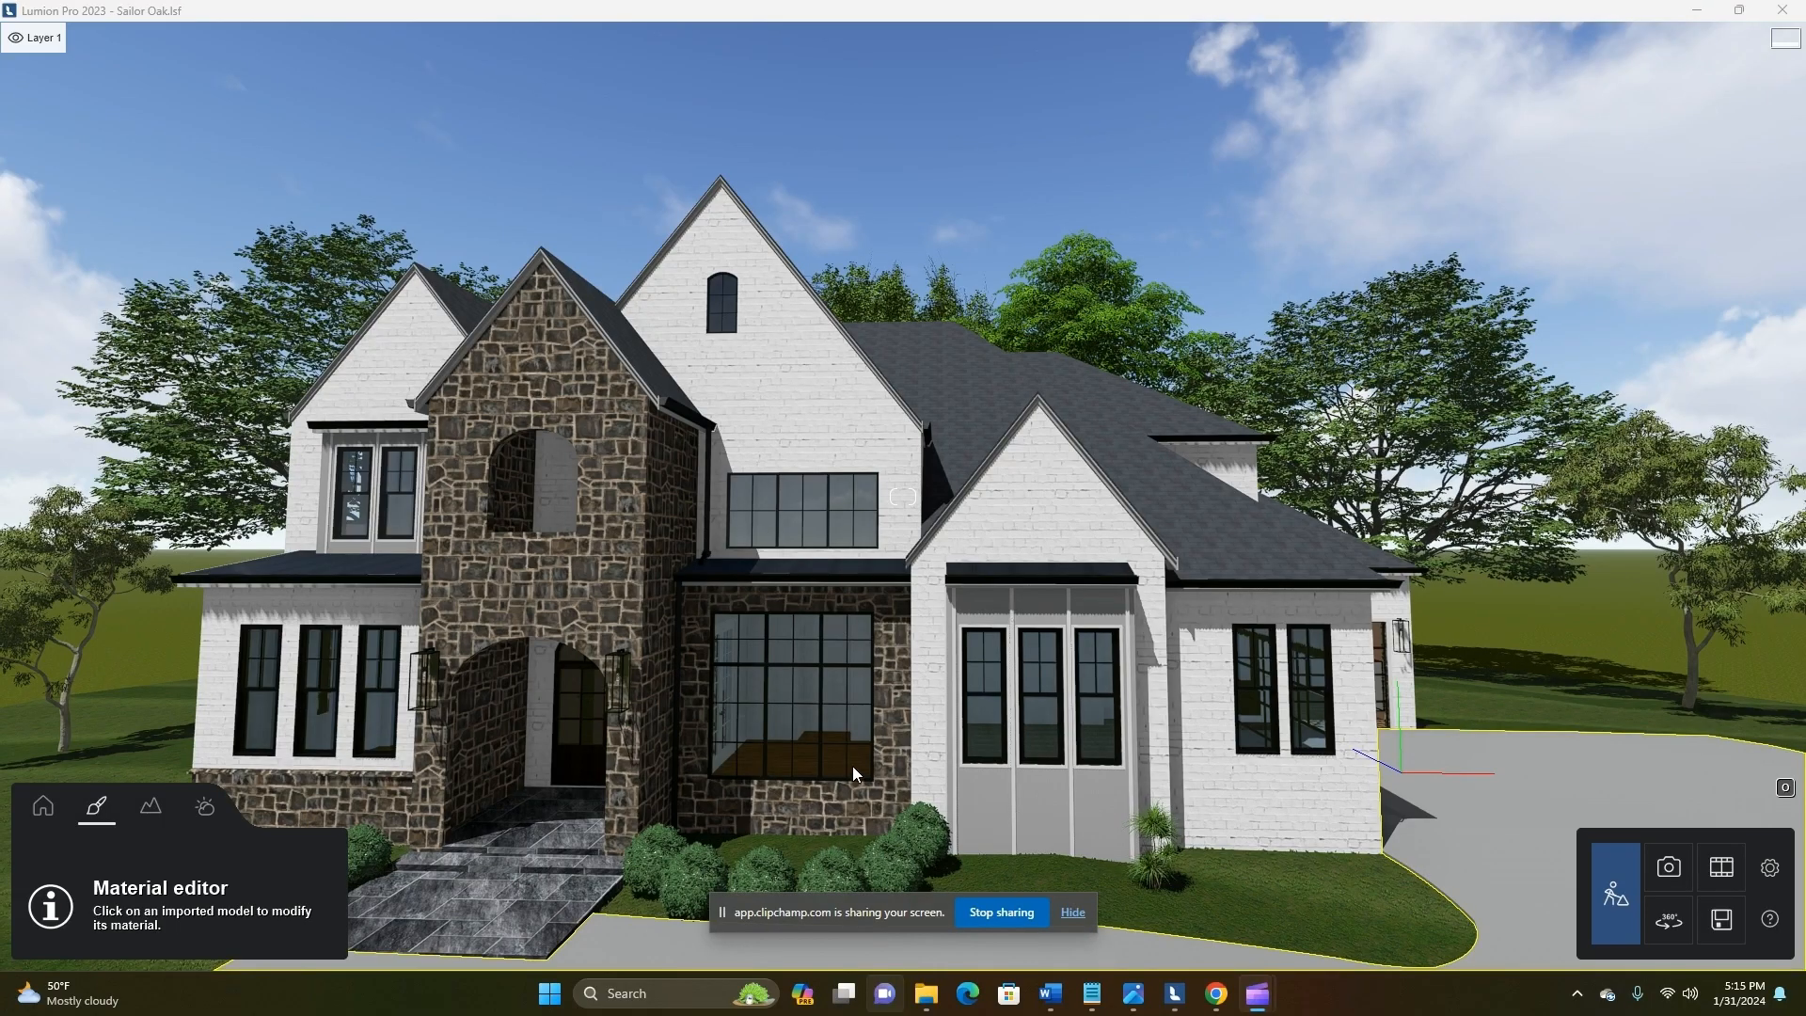
Examine the stone and brick facades of the house front from several distances and angles
click(838, 787)
key(a)
key(e)
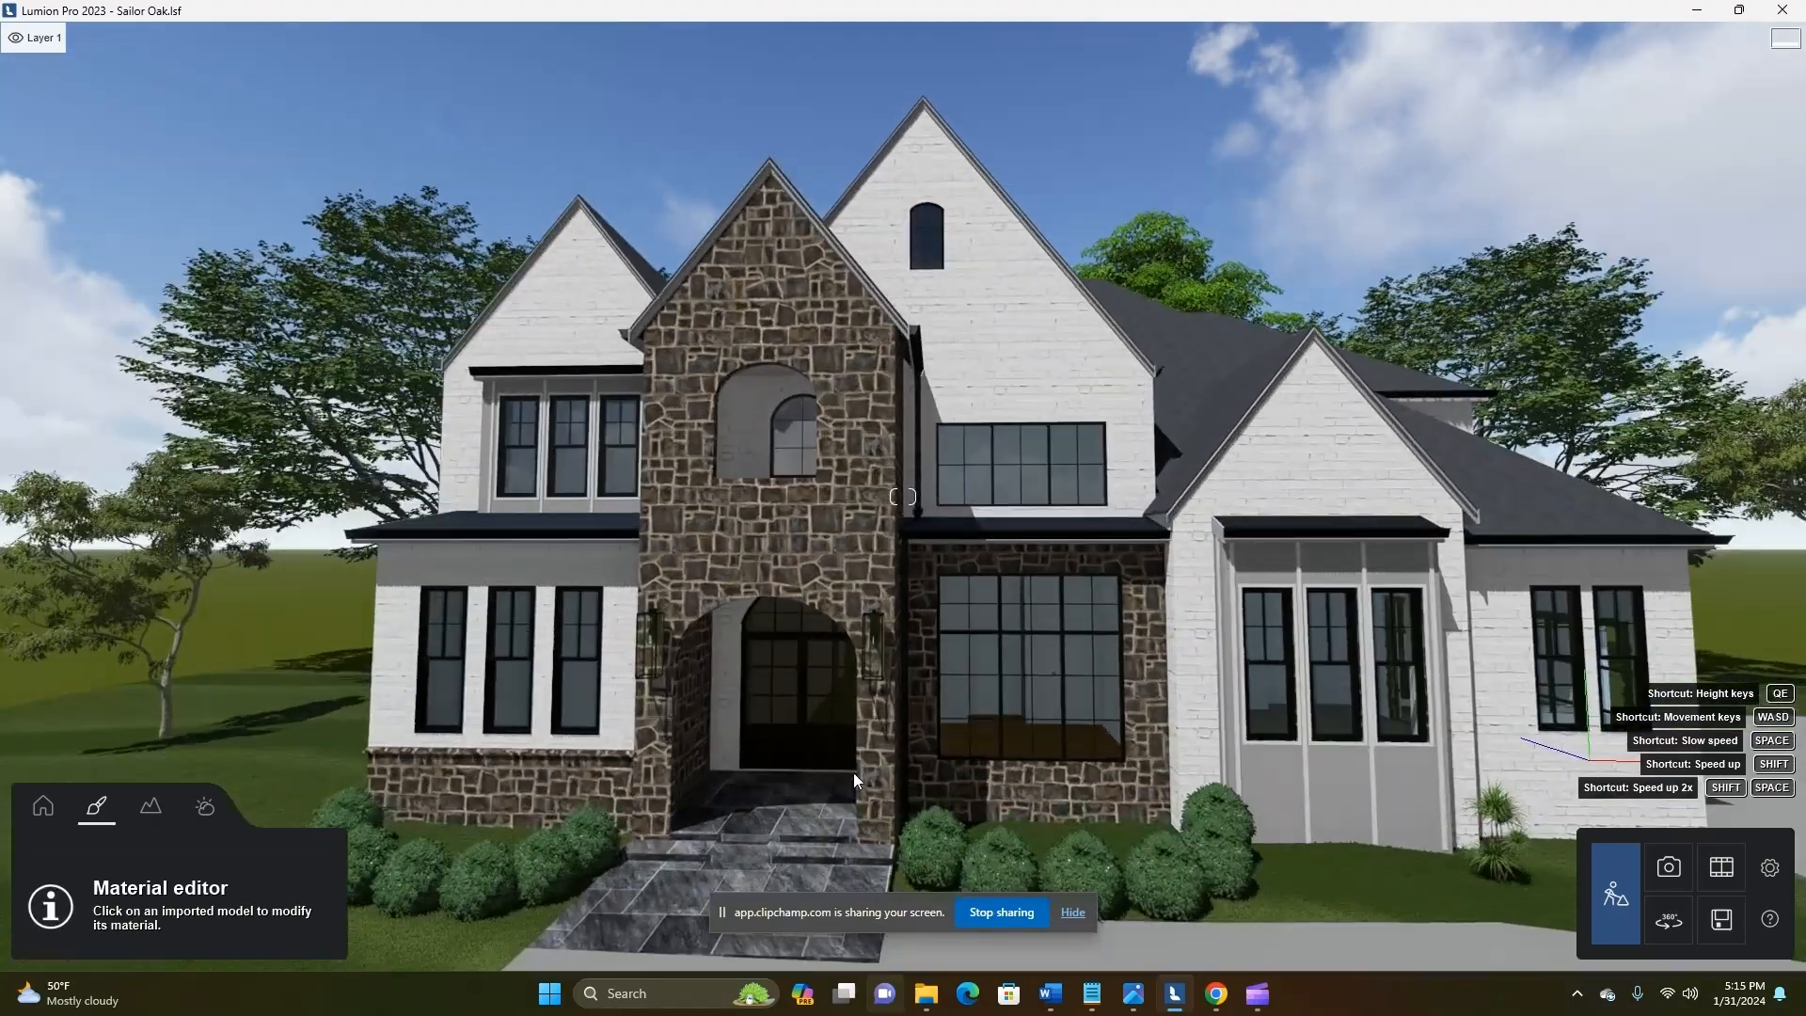
key(s)
key(d)
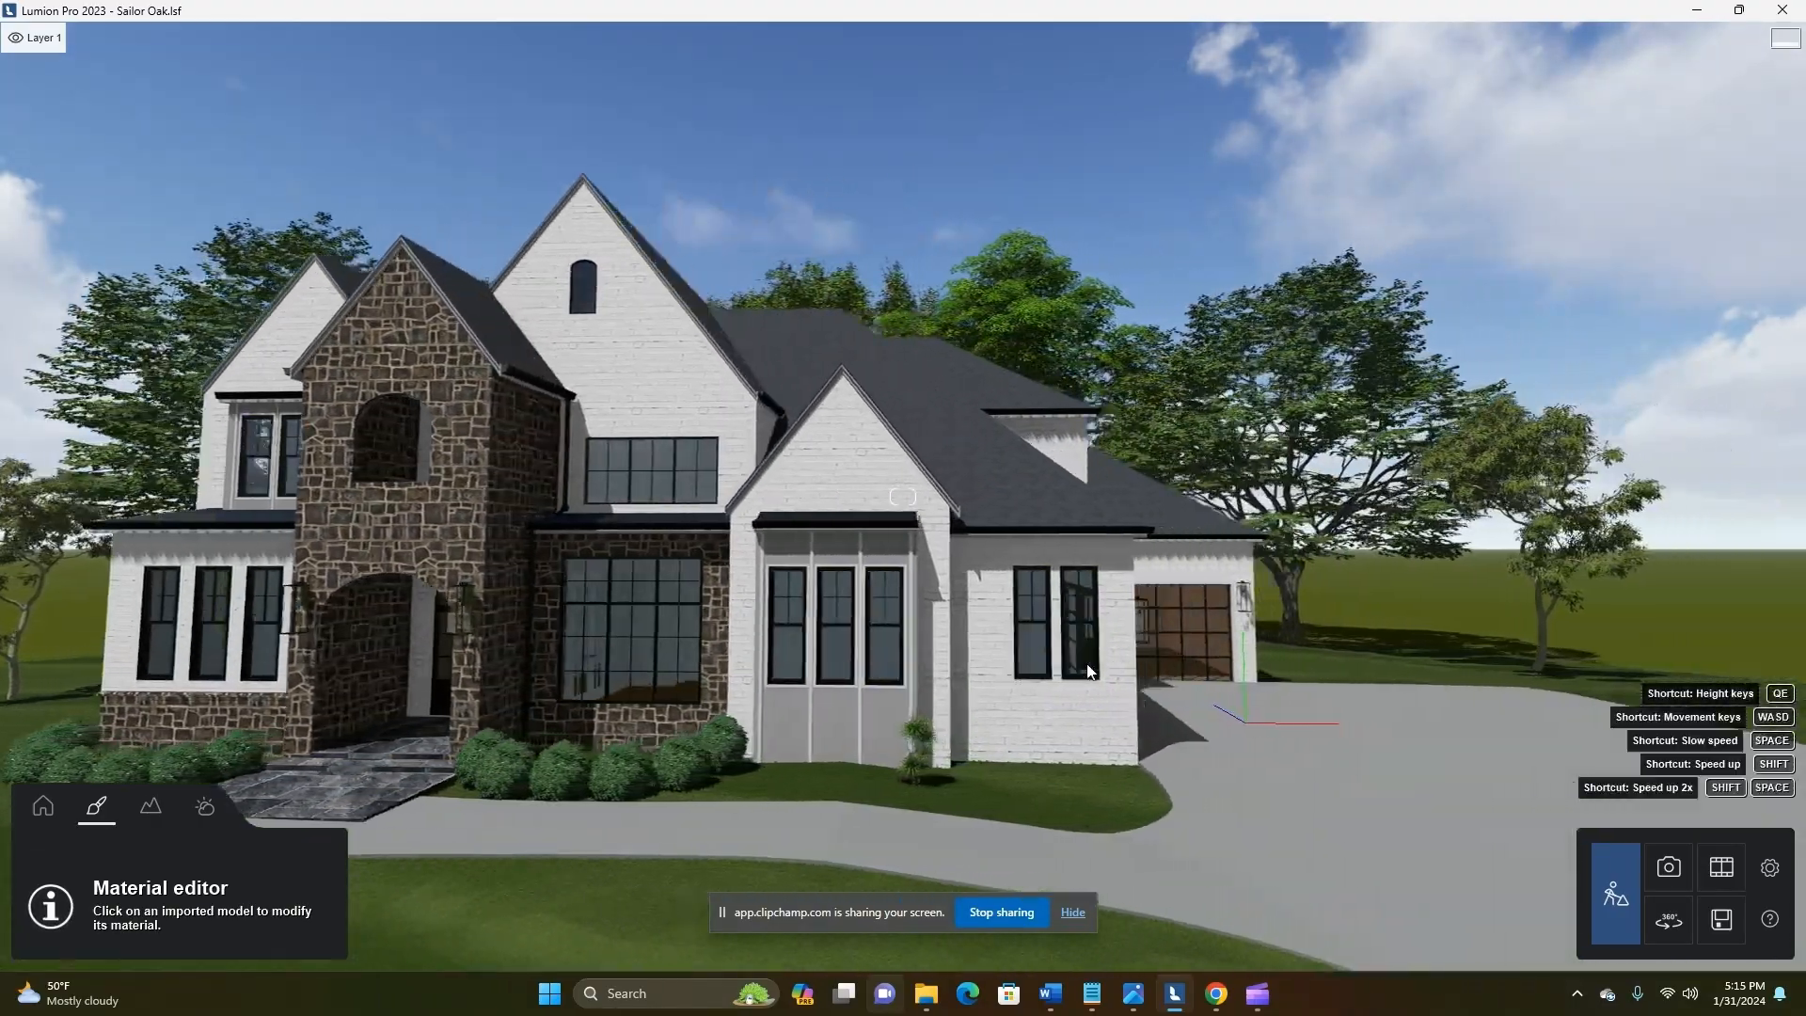
key(a)
key(w)
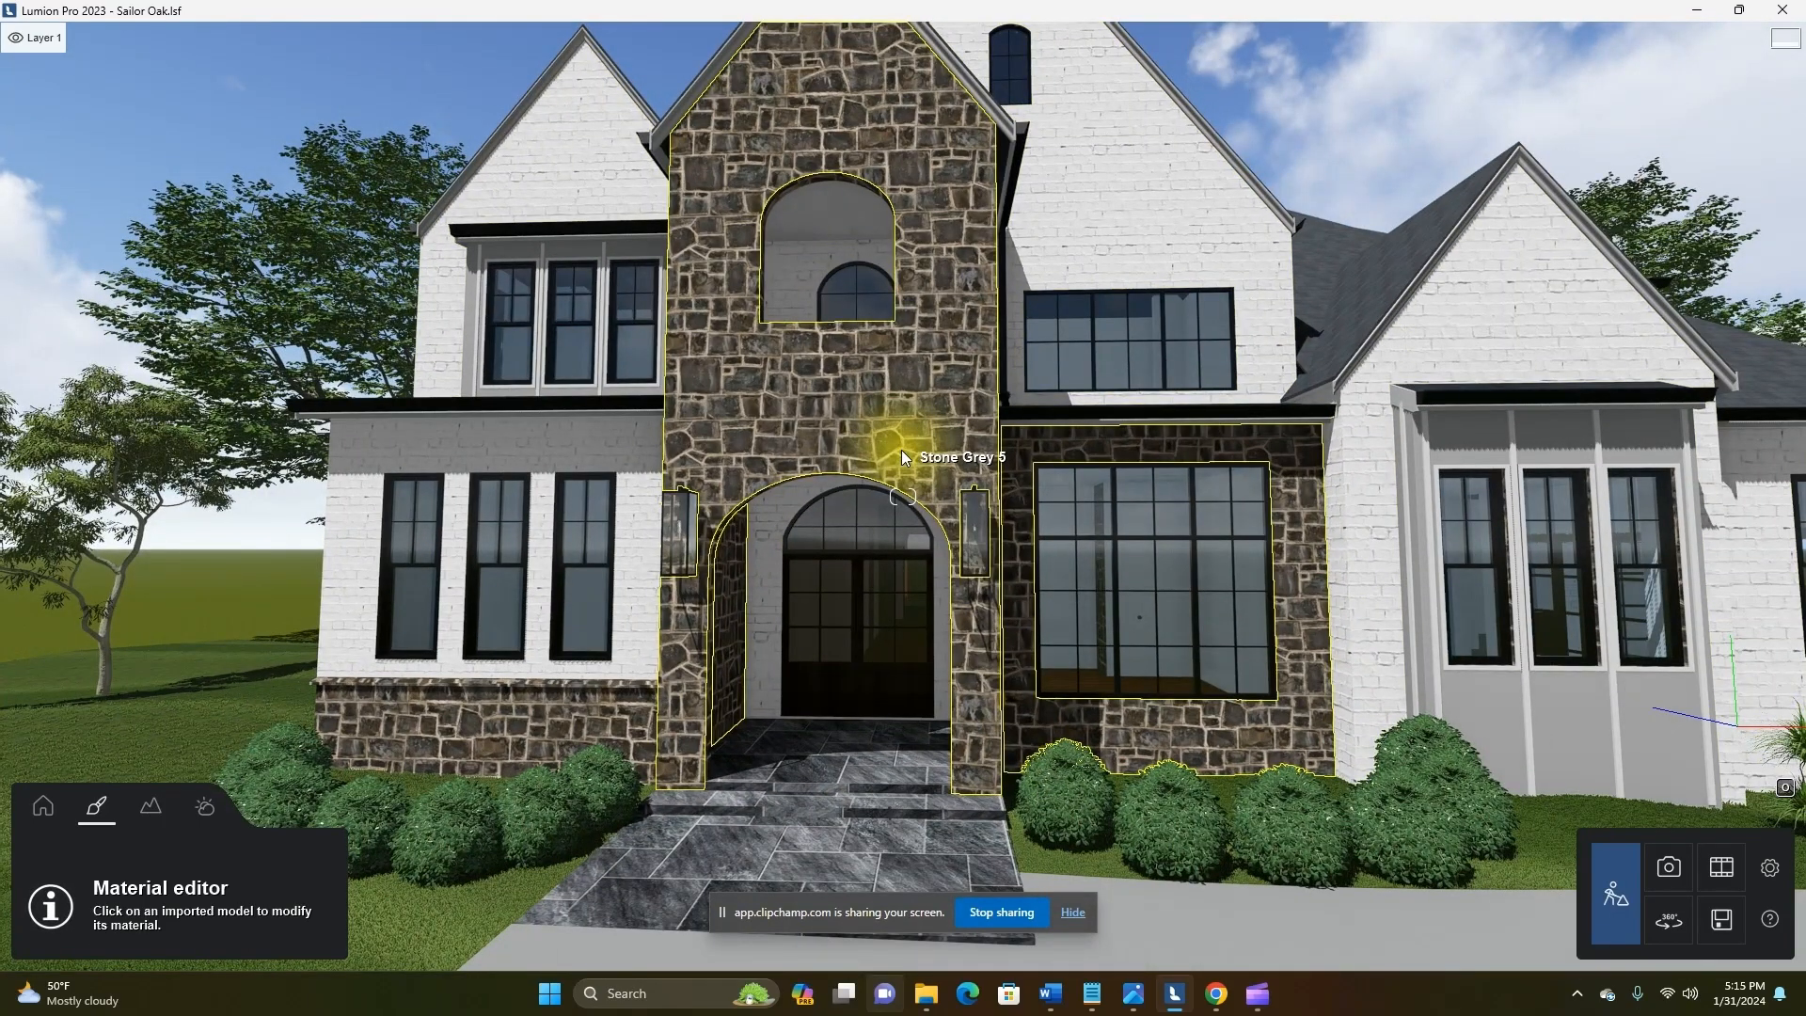
key(s)
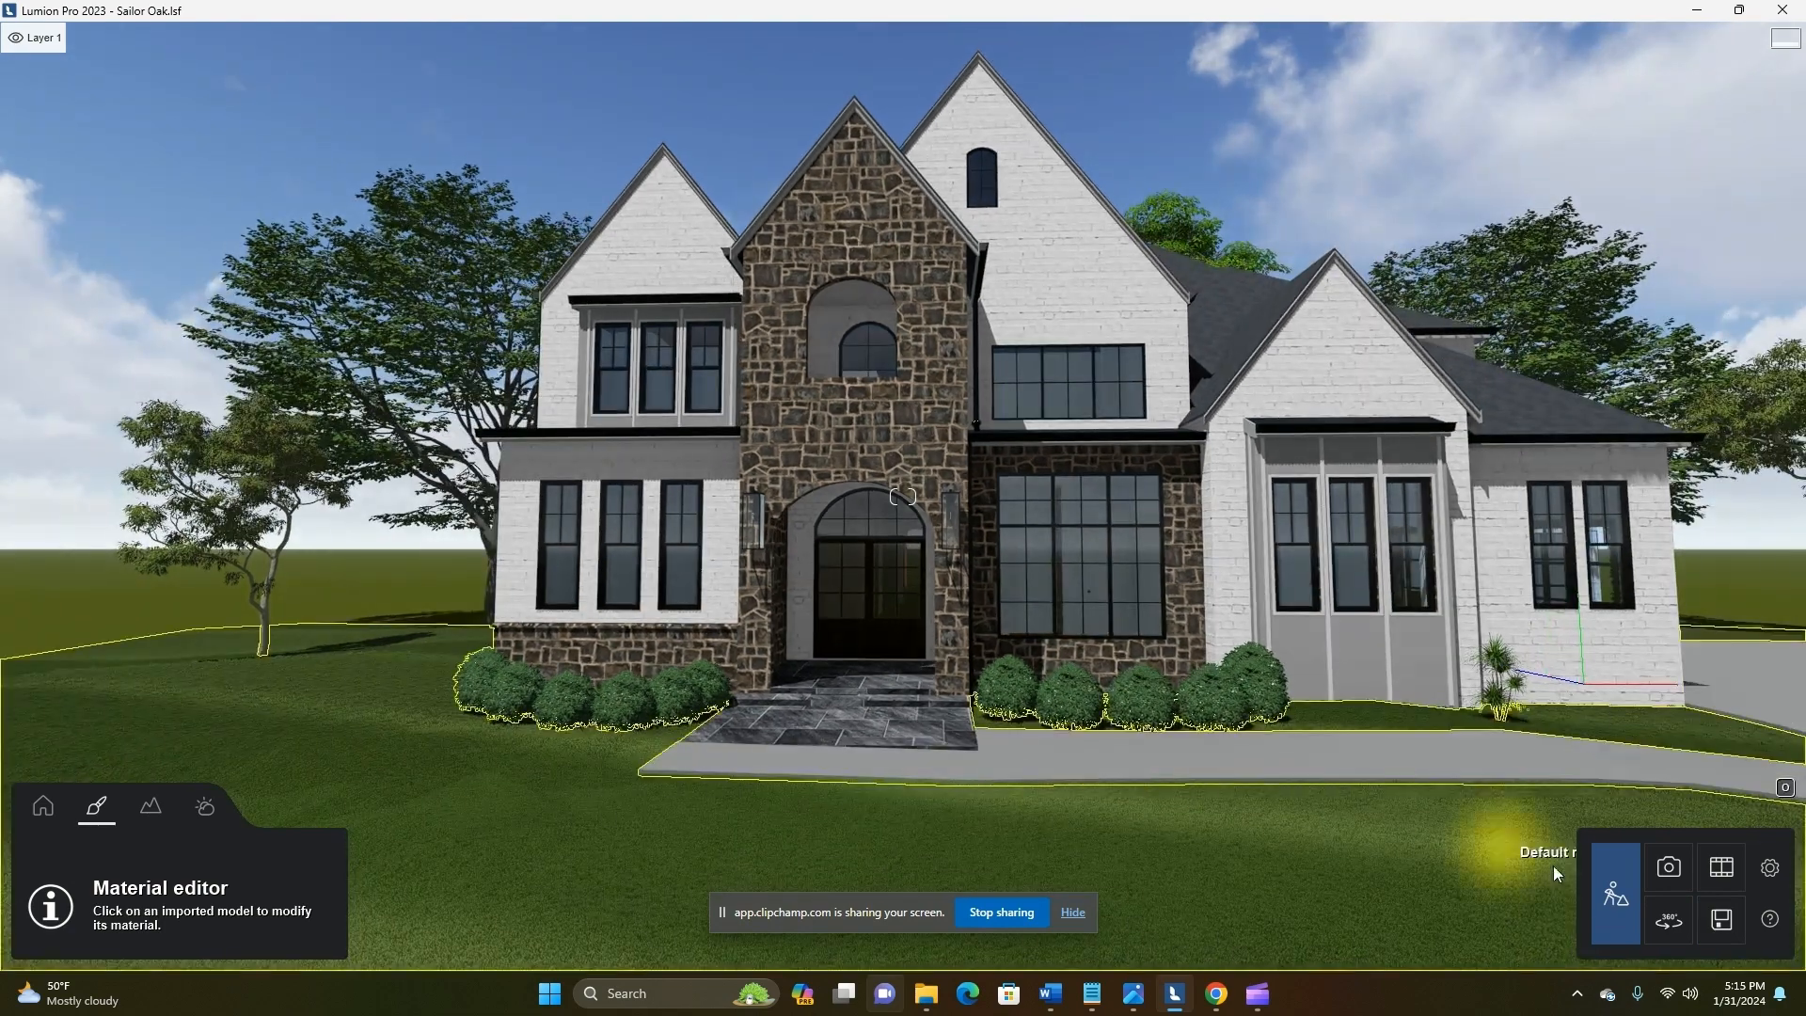
Replace the colour texture of the entrance tower's Stone Grey 5 surface with Cutstone - Ashton from the EStoneworks Textures folder
click(866, 403)
click(359, 240)
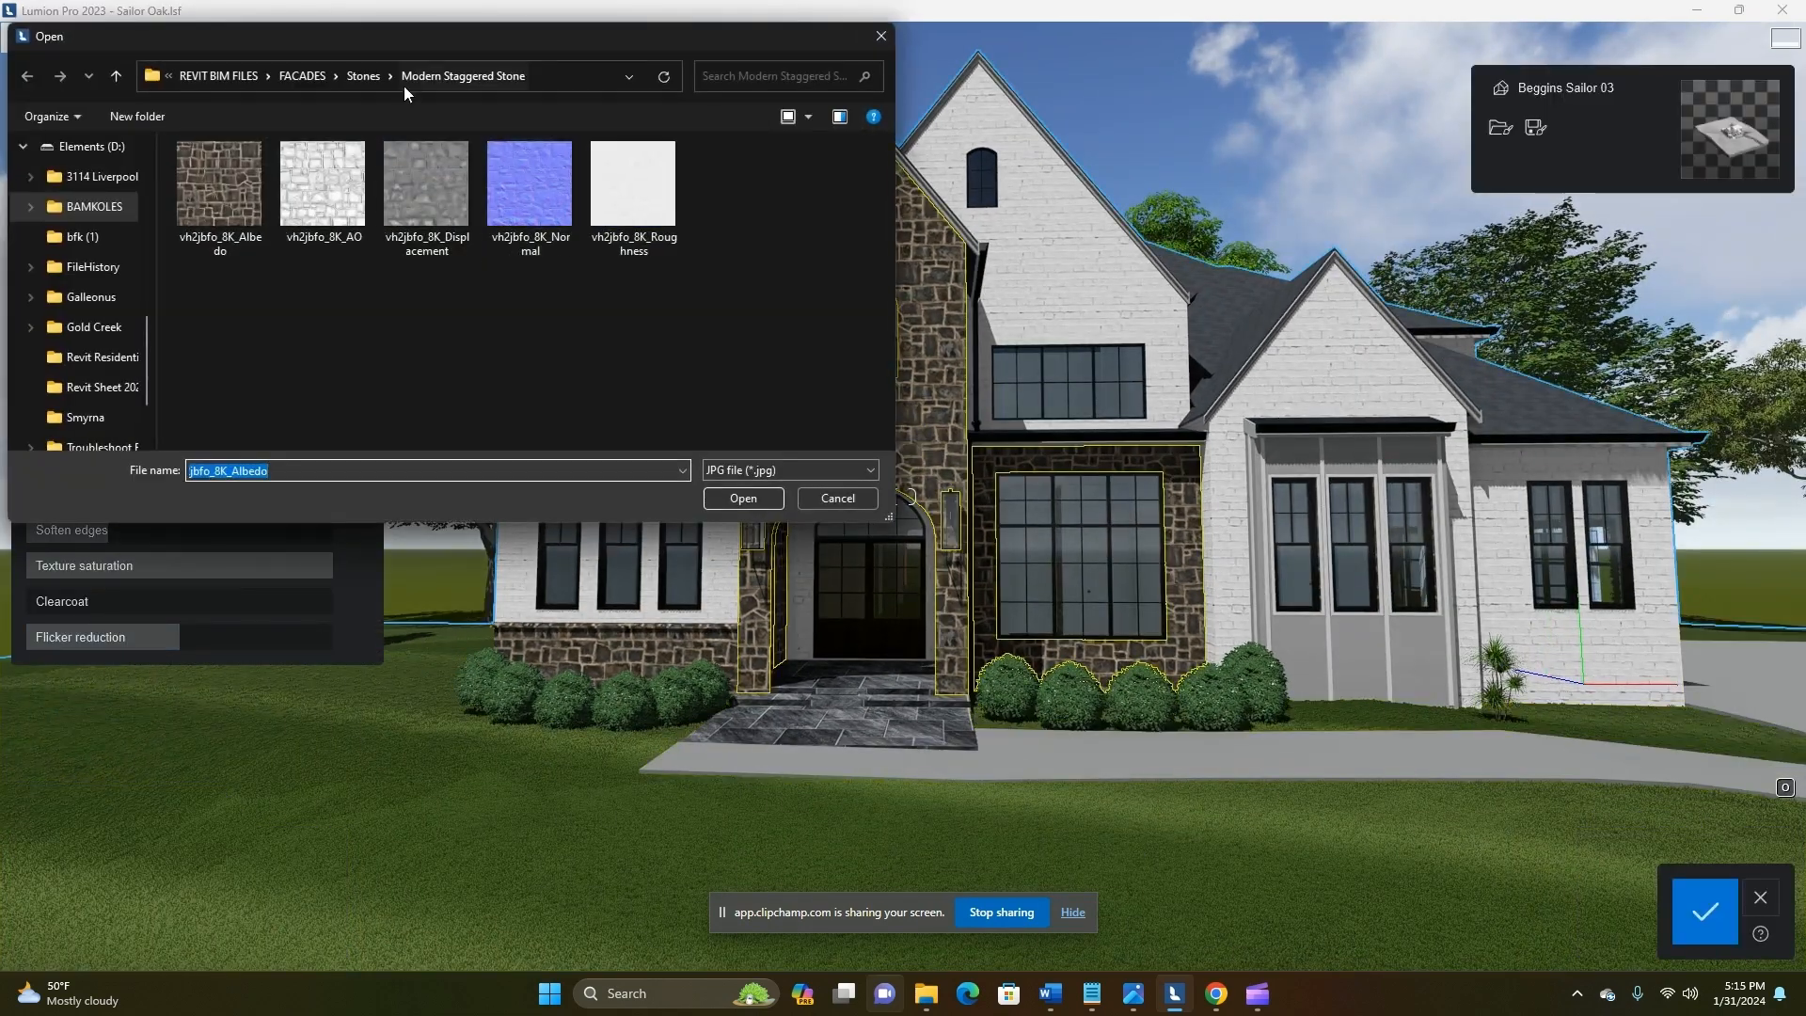
click(365, 75)
double_click(214, 178)
click(238, 188)
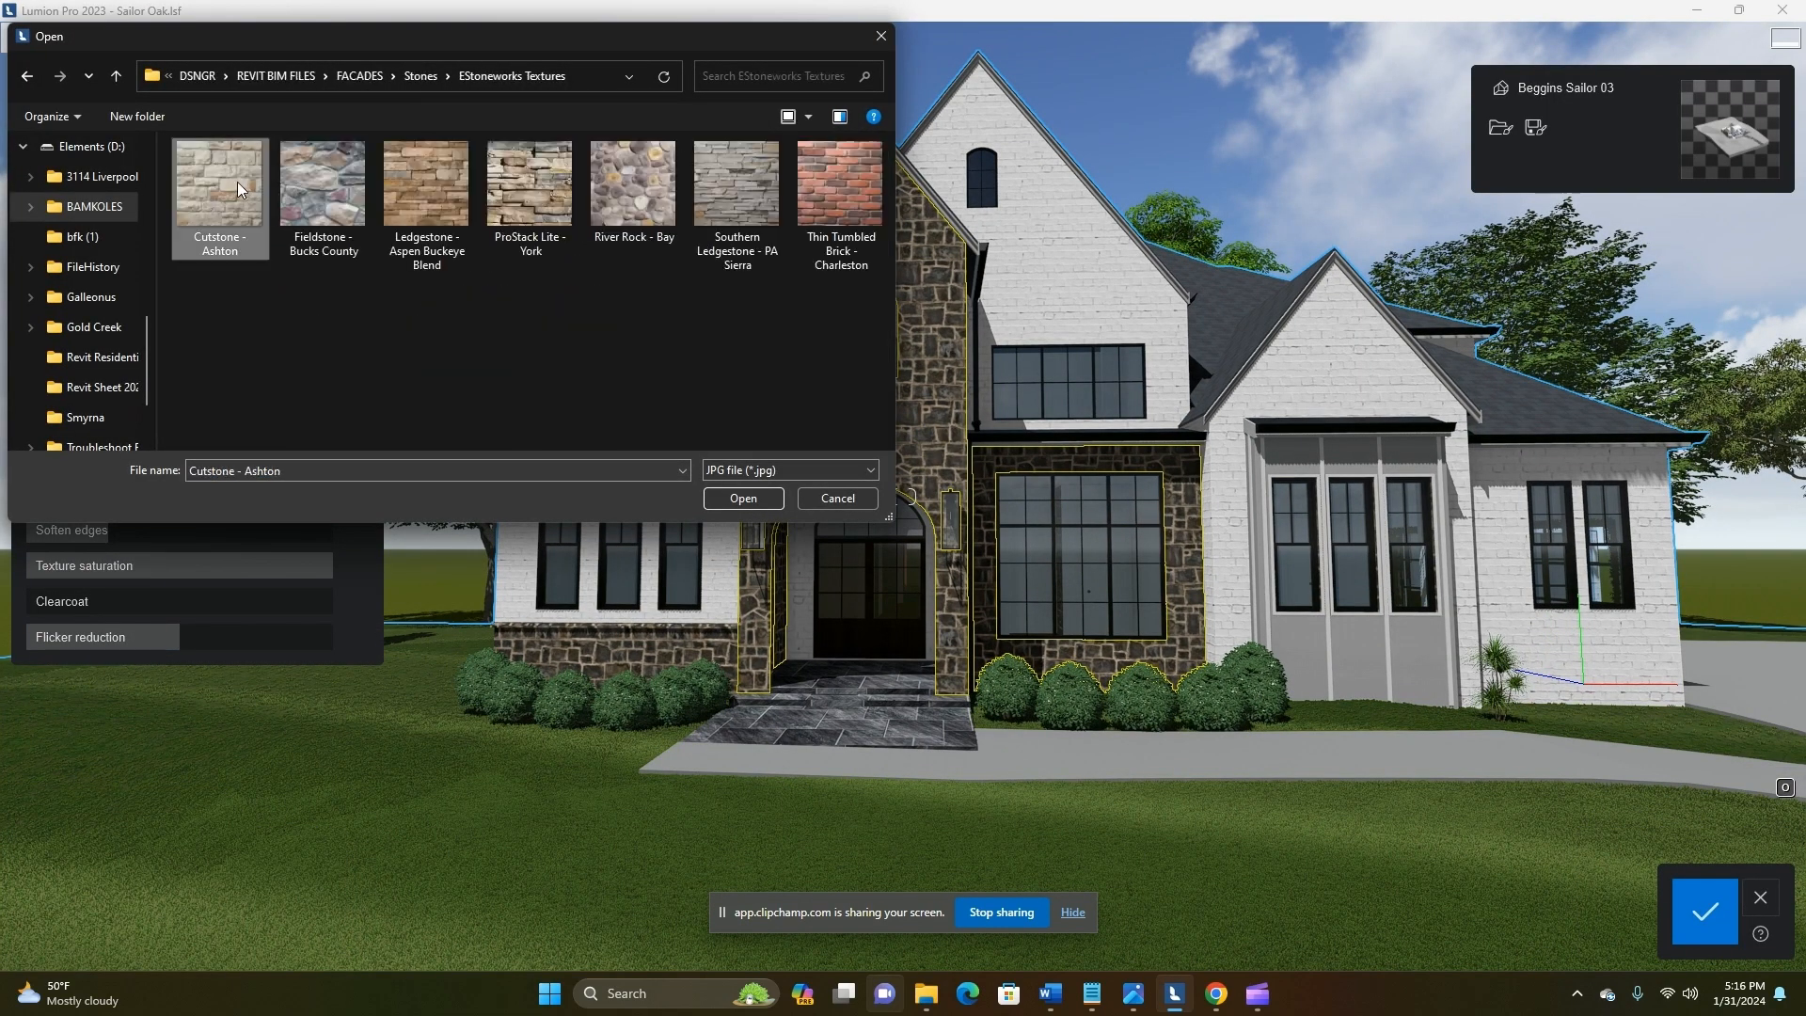
double_click(237, 182)
Load the Cutstone - Ashton image as the stone's roughness map and remove its reflectivity map
key(w)
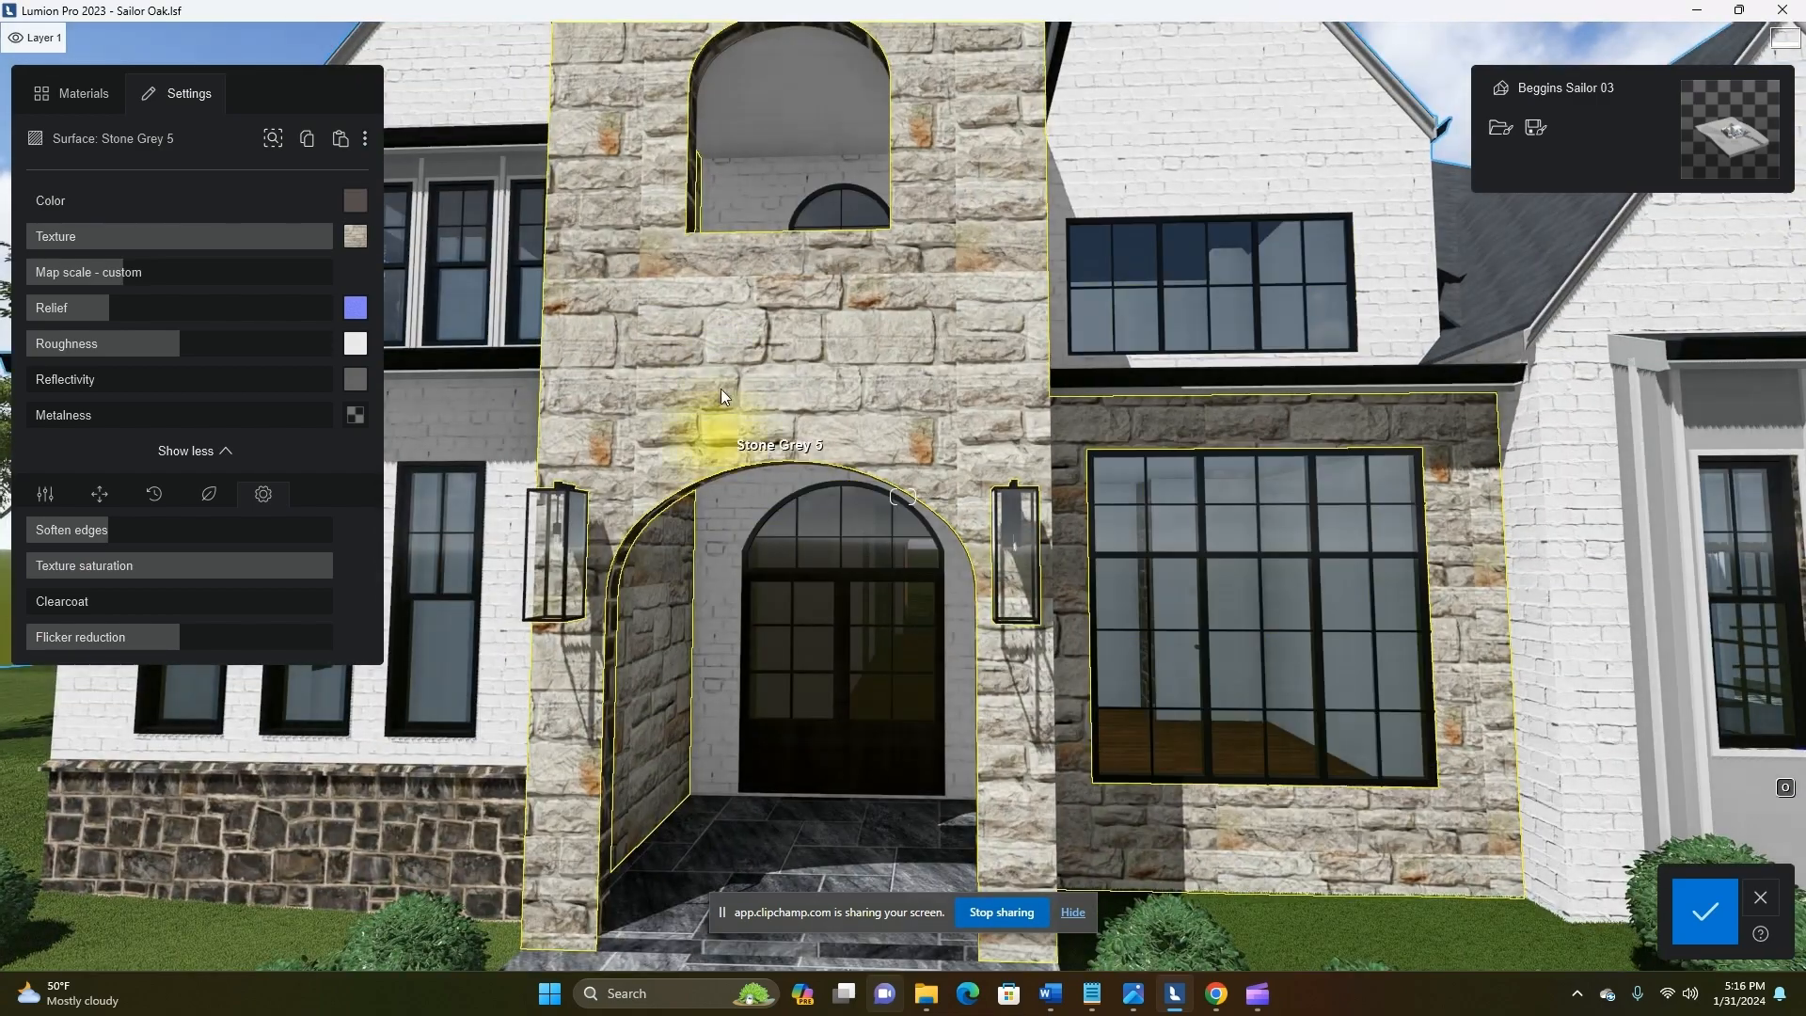
key(w)
key(q)
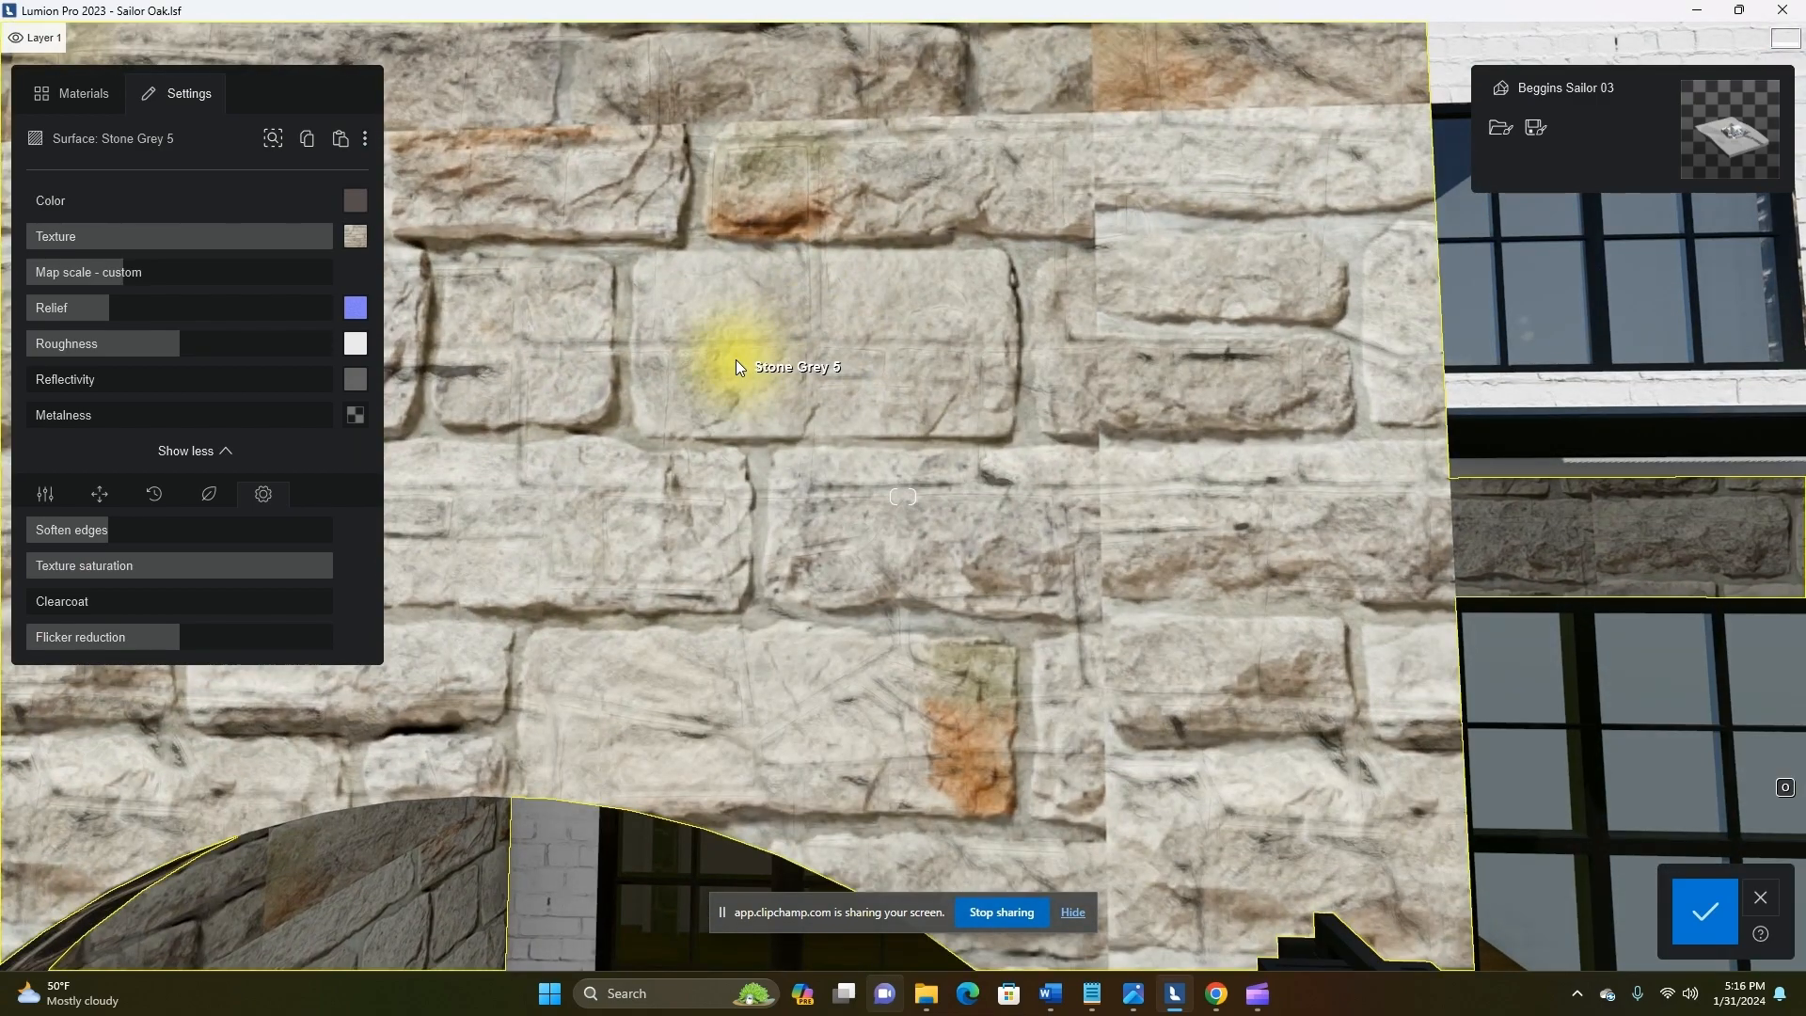
click(359, 315)
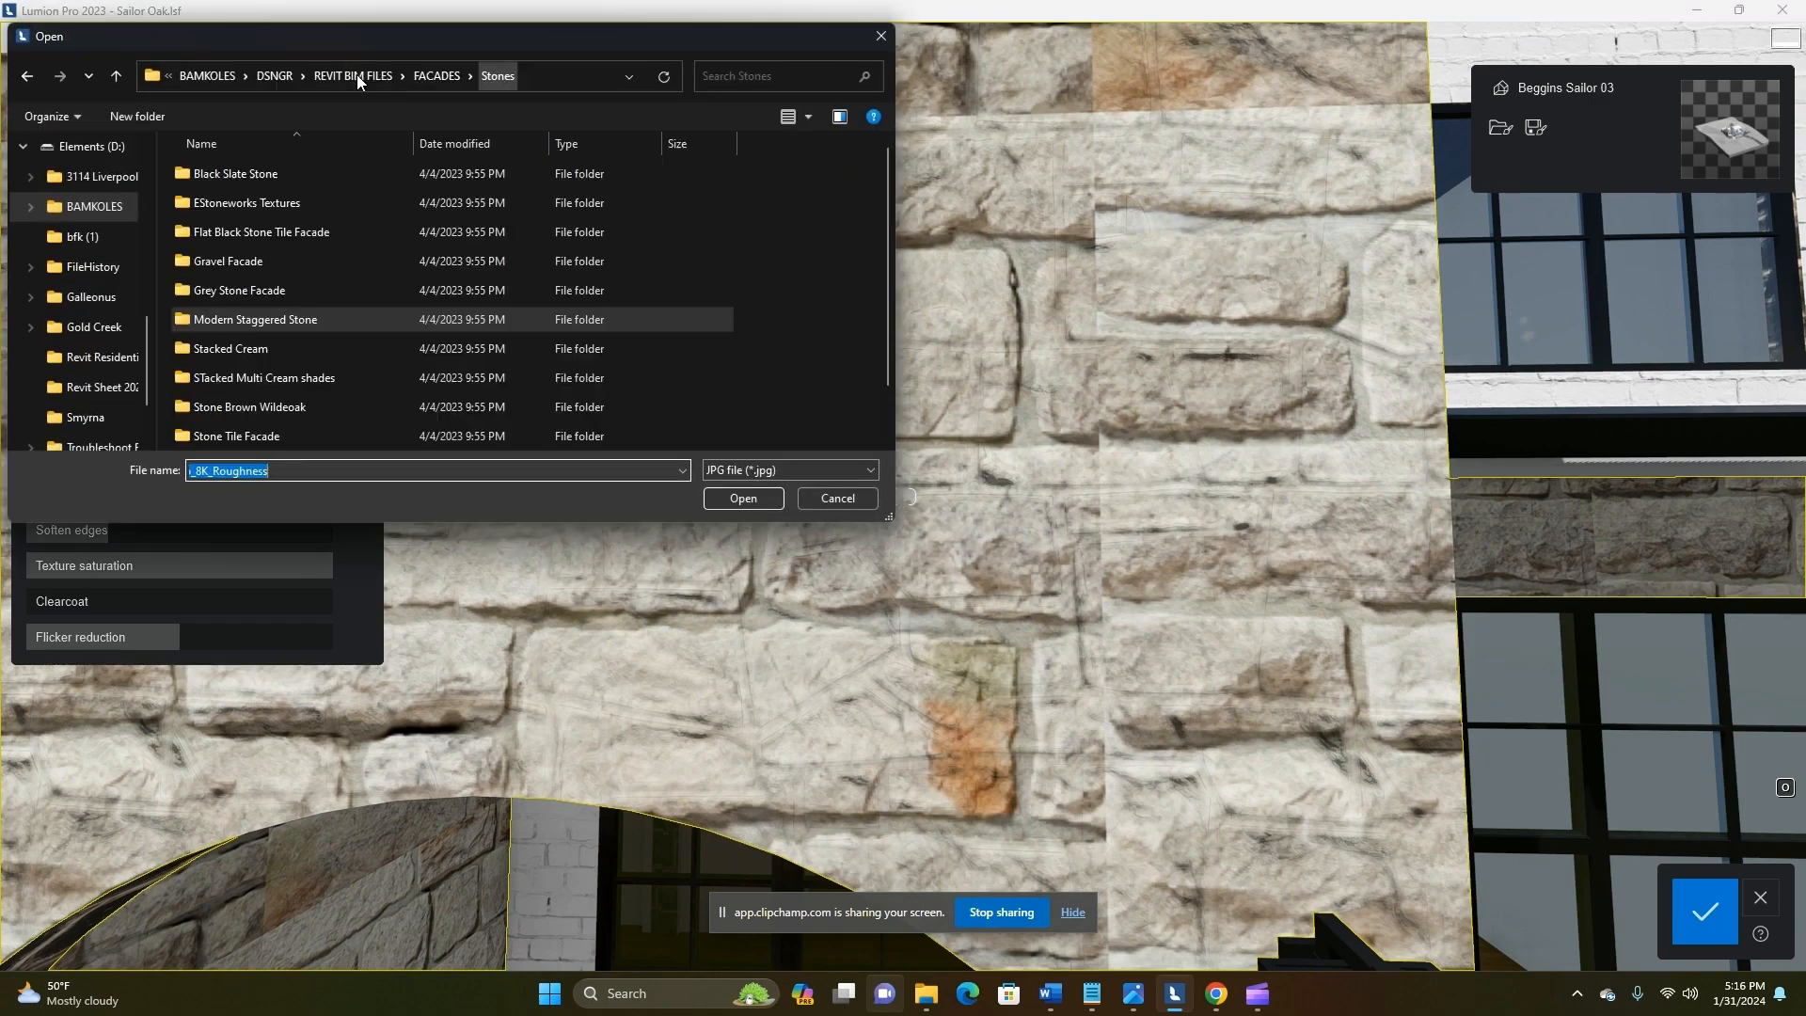
double_click(264, 199)
double_click(228, 201)
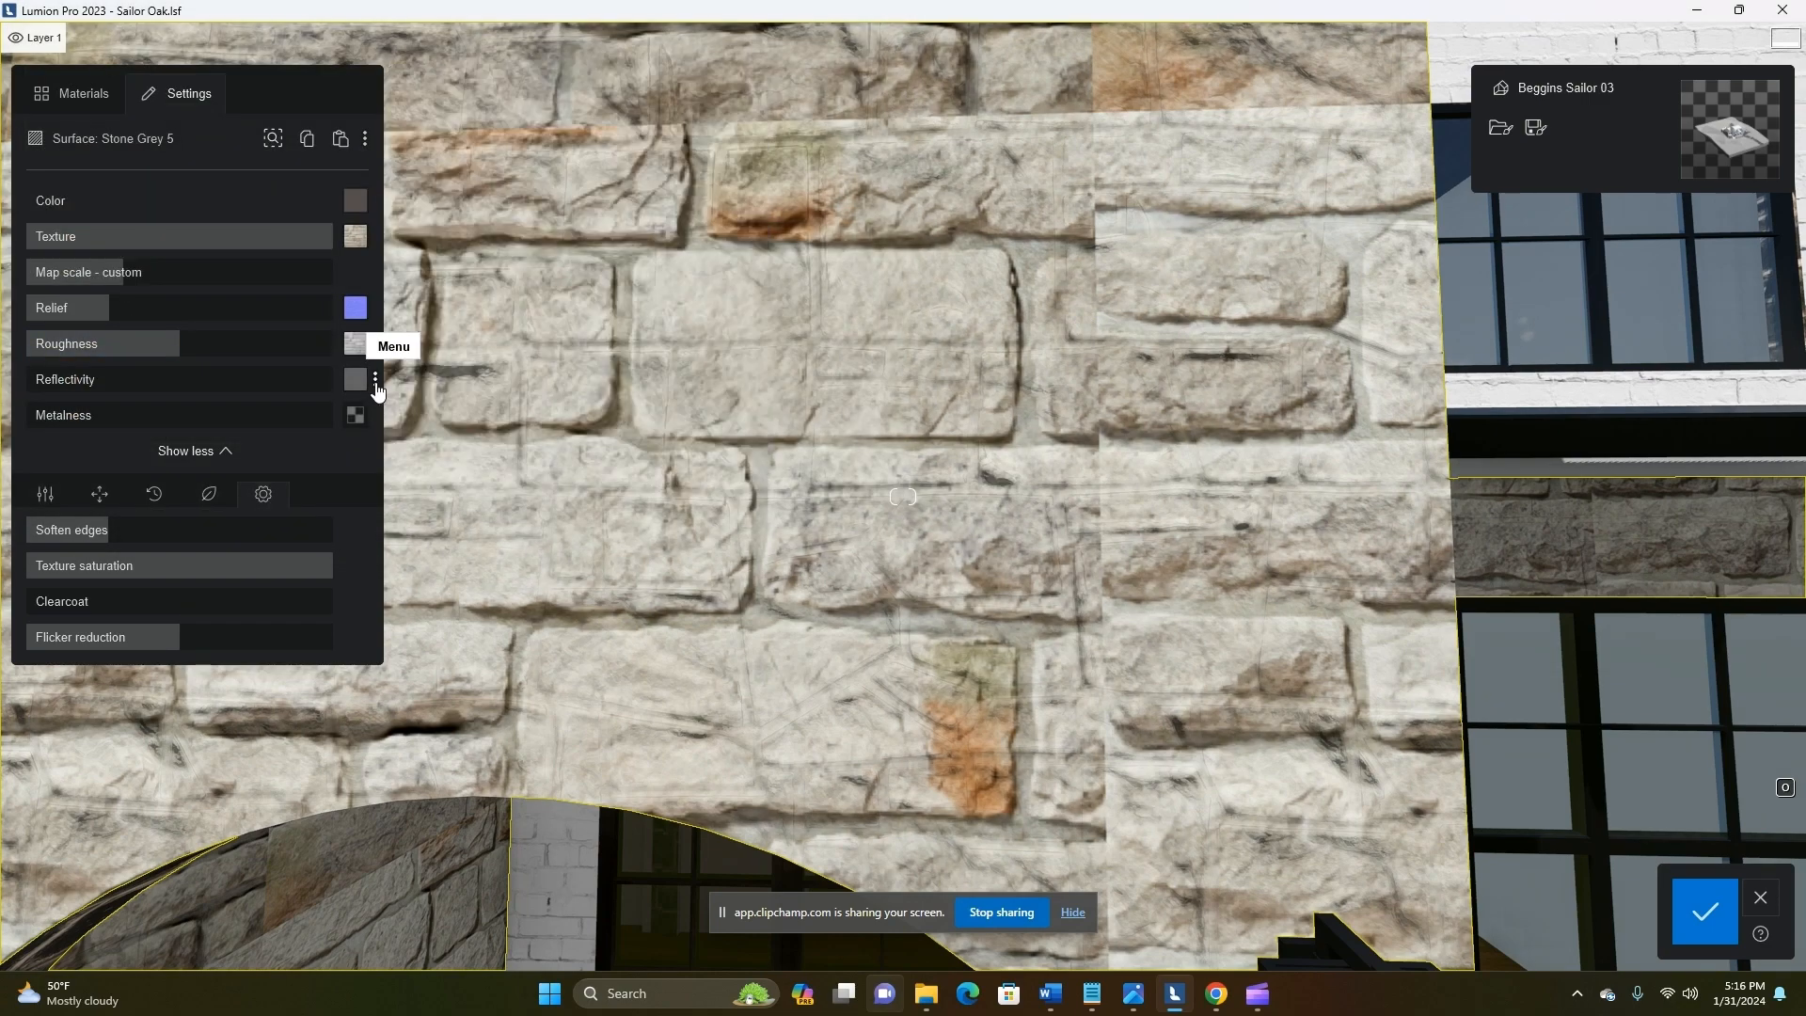
click(373, 385)
click(404, 387)
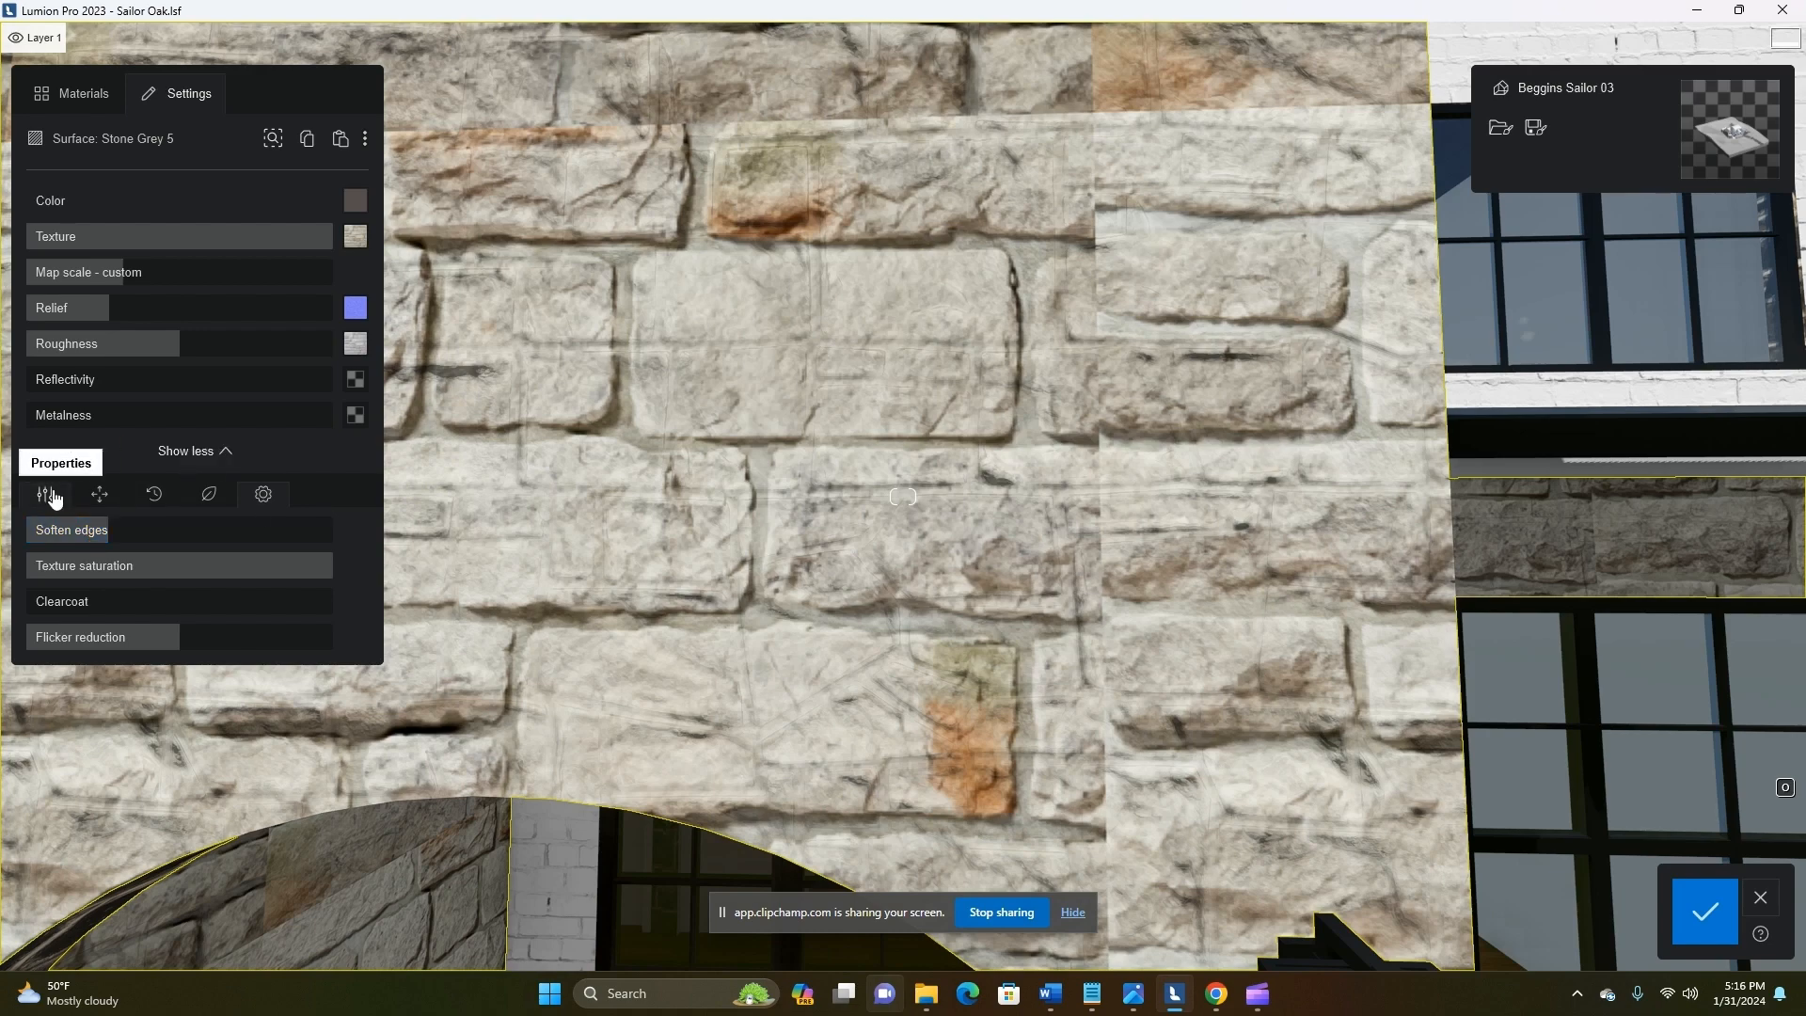
Replace the stone's displacement map with the Cutstone - Ashton image from EStoneworks Textures
scroll(188, 564, down, 3)
click(354, 565)
click(355, 80)
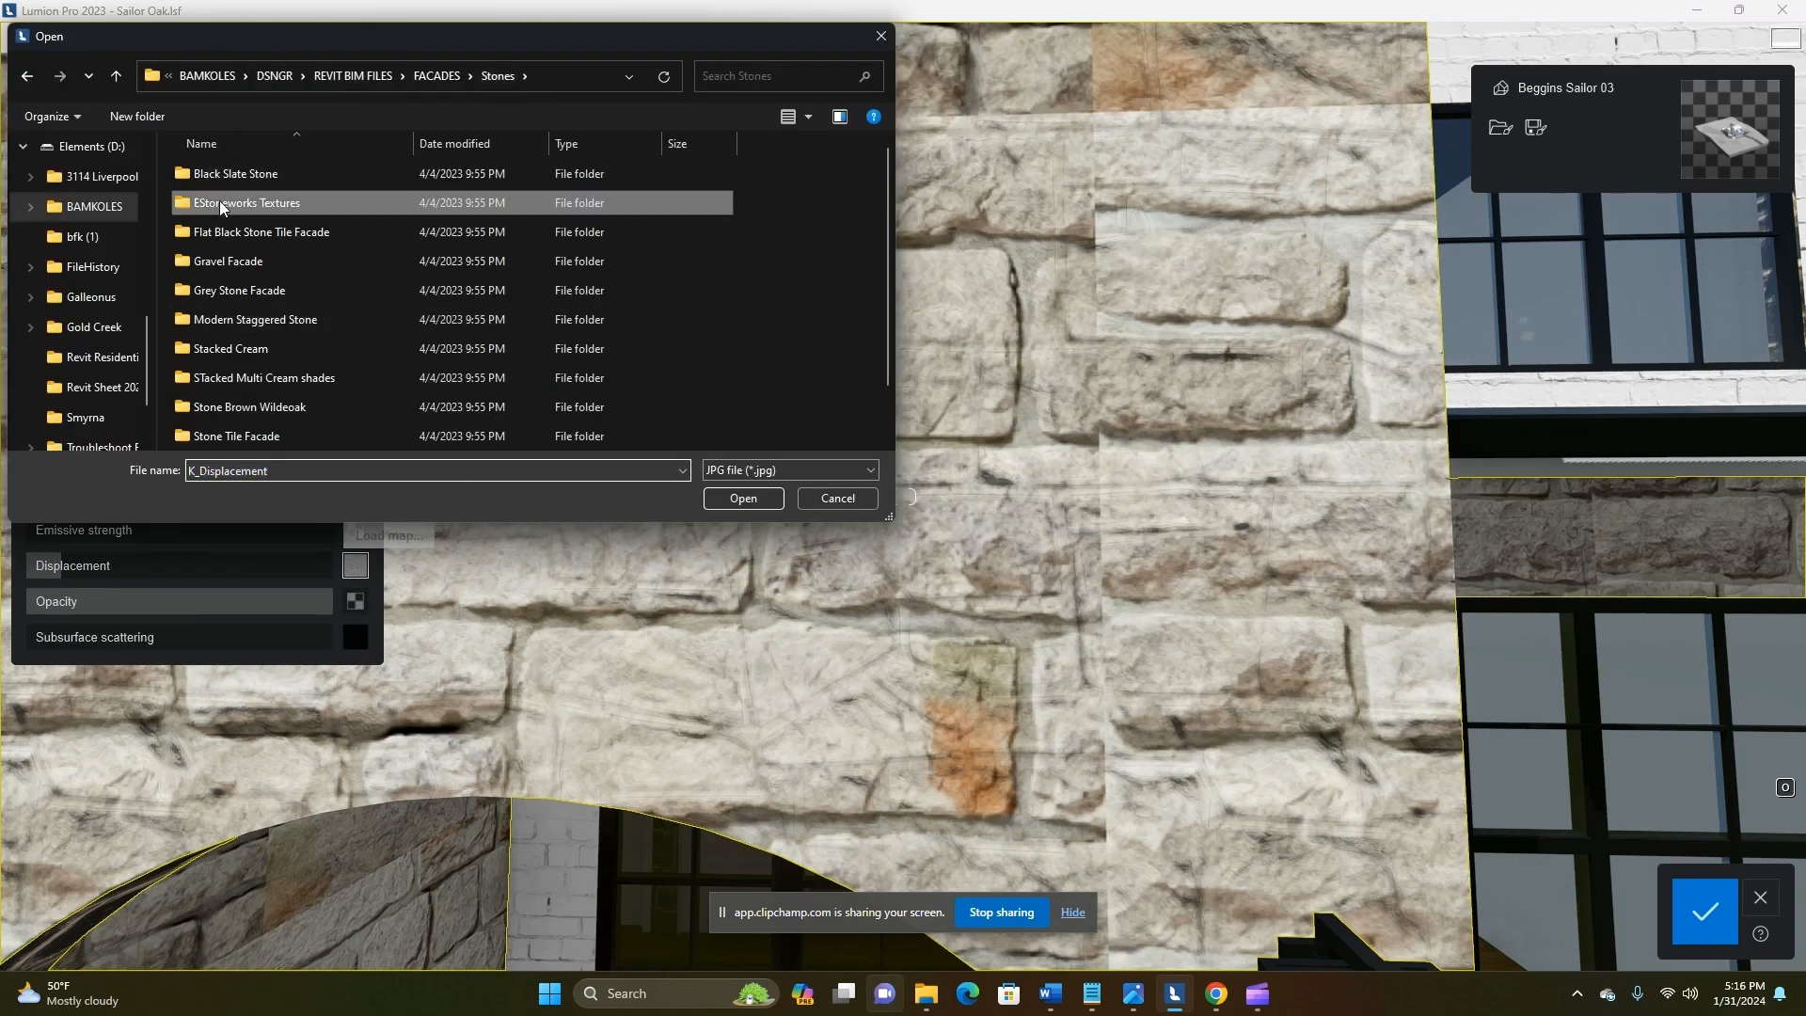
double_click(225, 204)
double_click(229, 182)
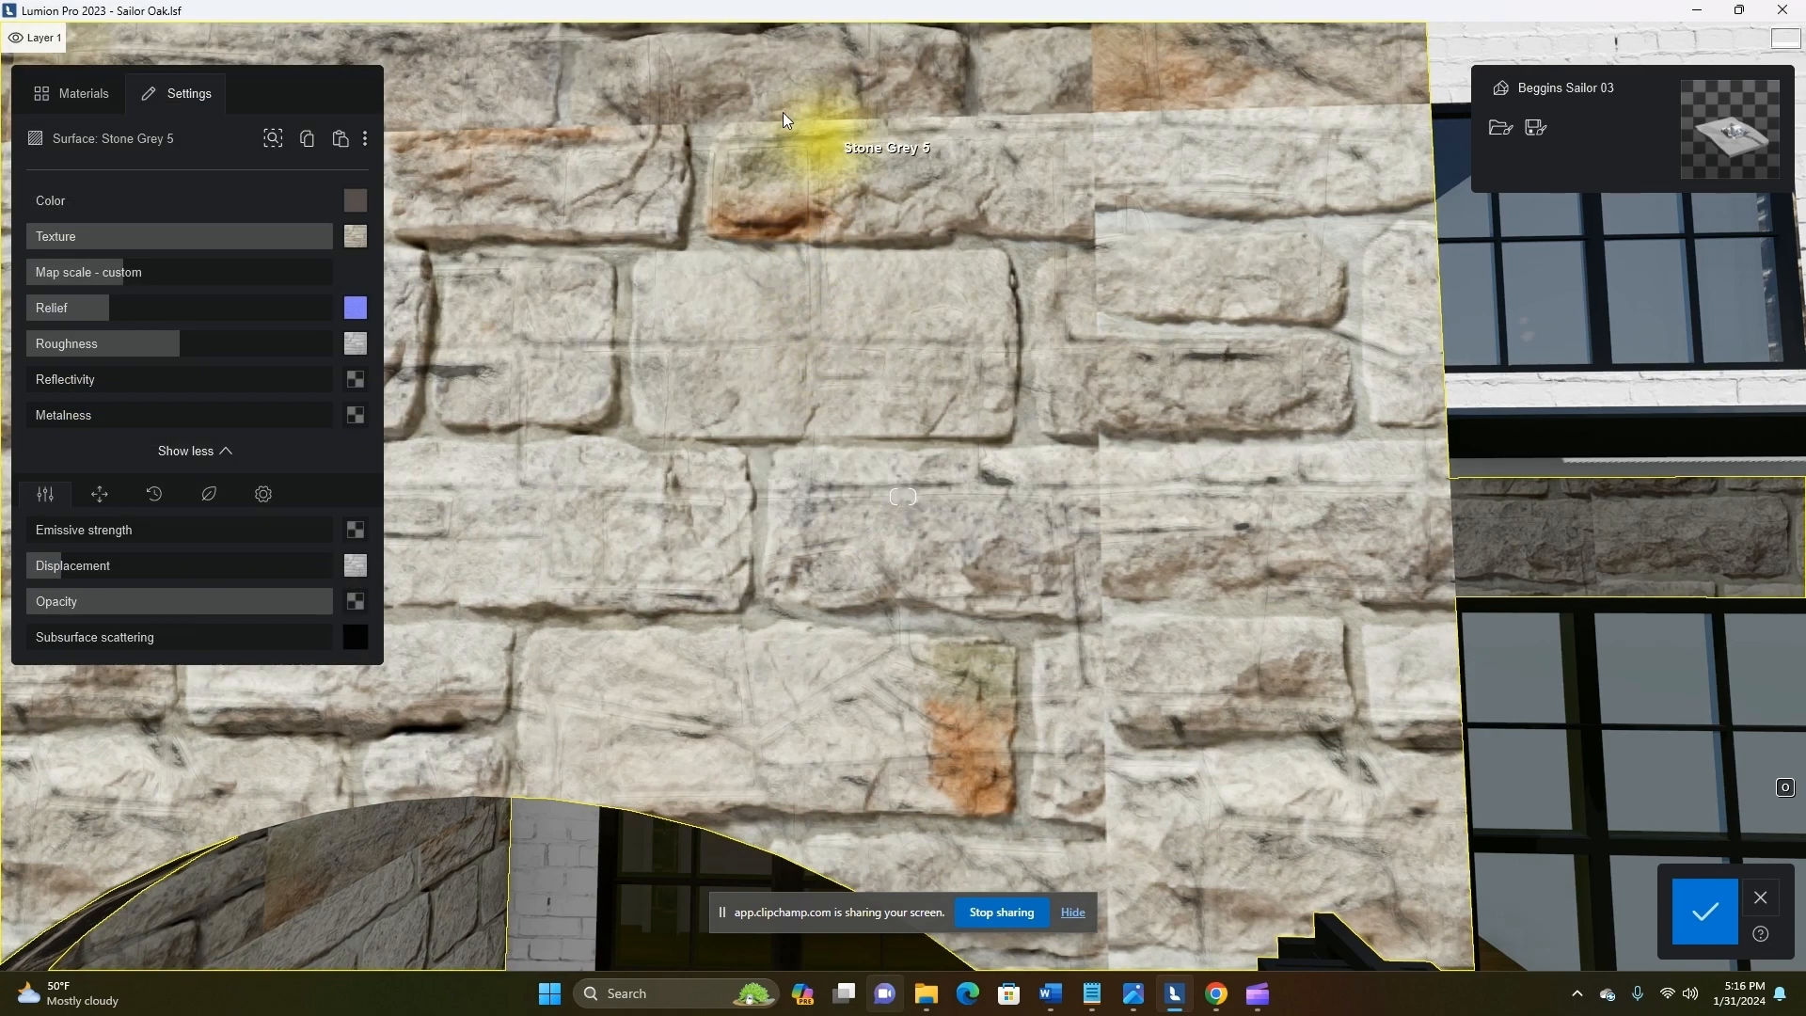
click(377, 308)
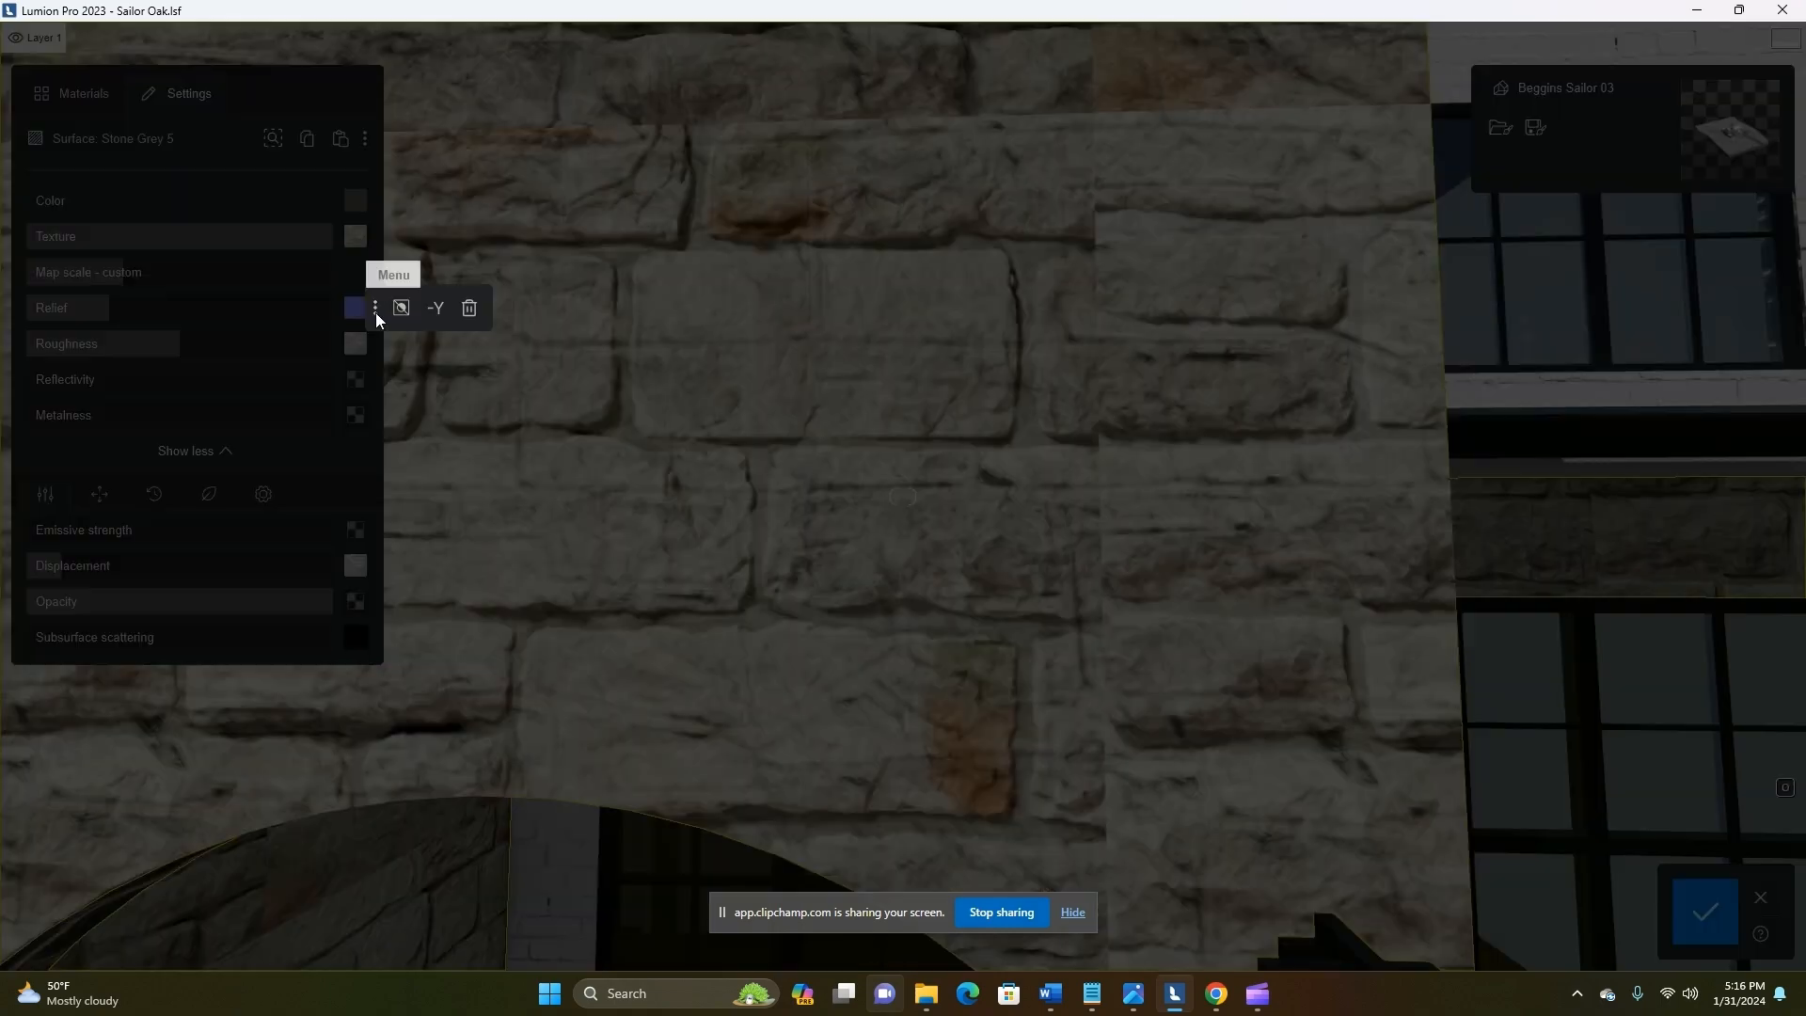
mouse_move(363, 316)
Reduce the map scale of the tower's stone to about 1.25 m
scroll(1069, 524, down, 10)
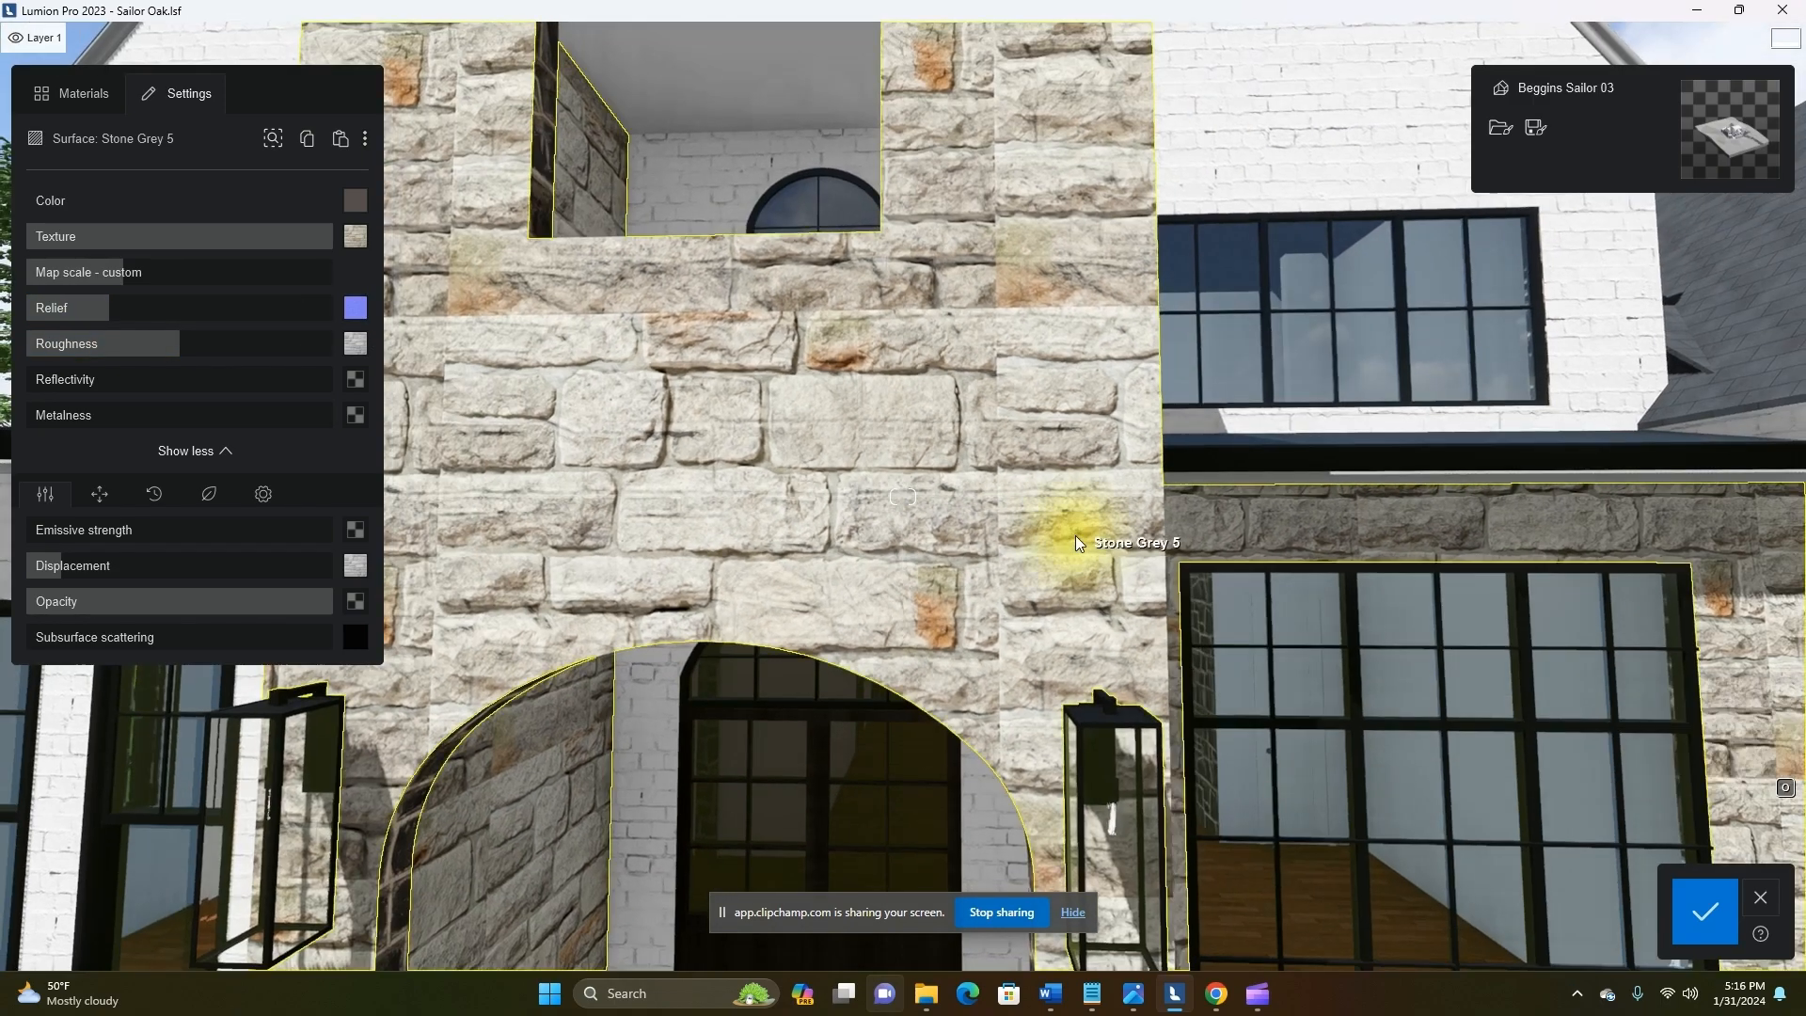
scroll(811, 534, down, 5)
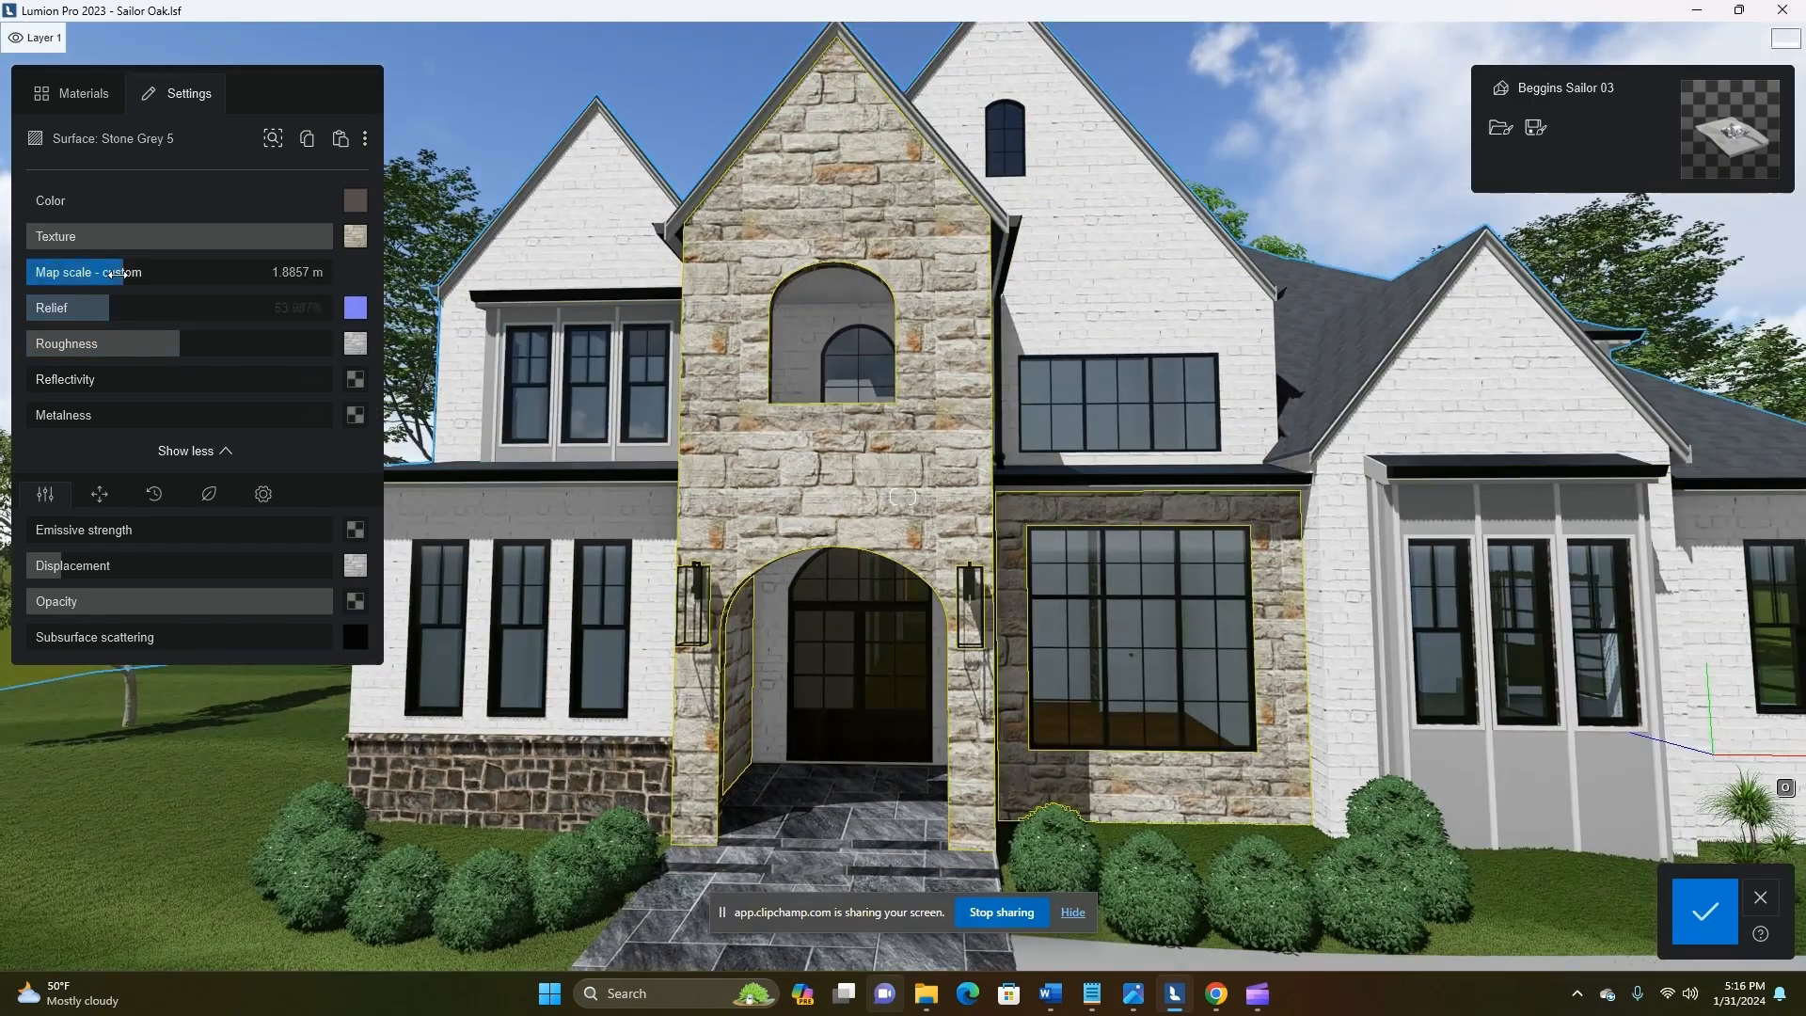
drag(107, 275, 90, 284)
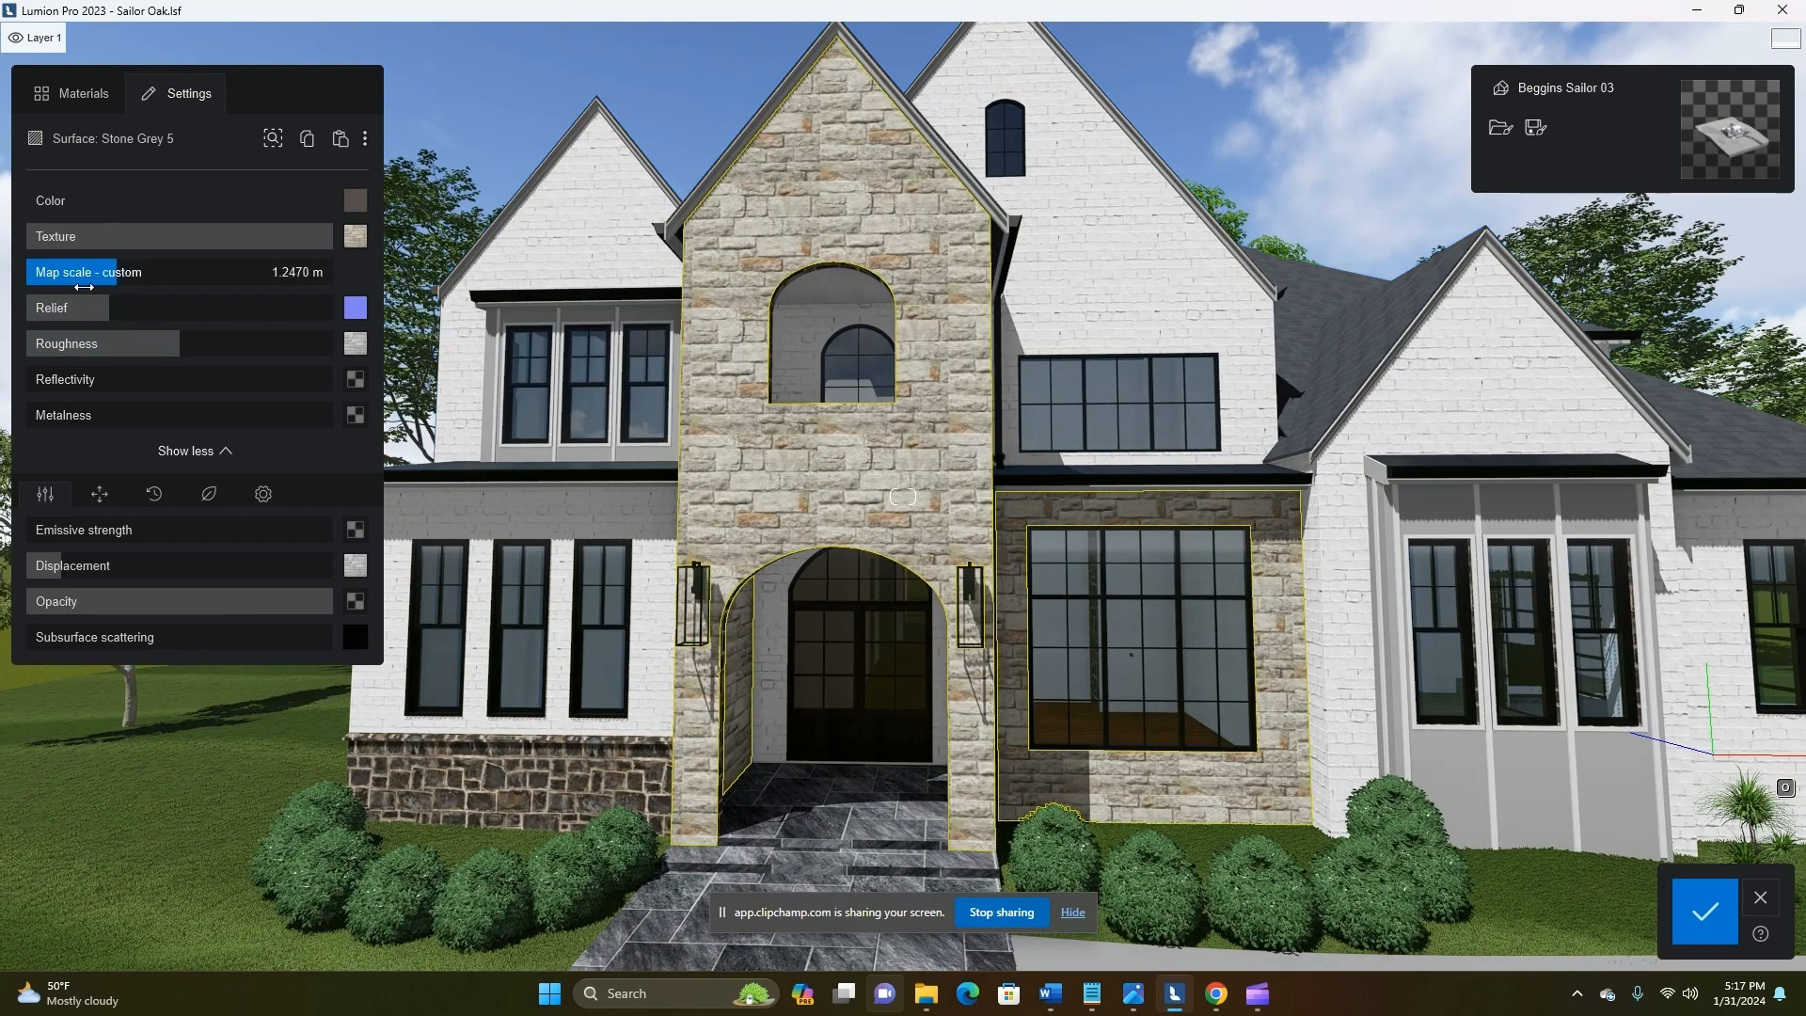
Adjust the stone texture's UV orientation, trying a pitch of -14° and setting the heading to about 33.46°
scroll(854, 536, up, 5)
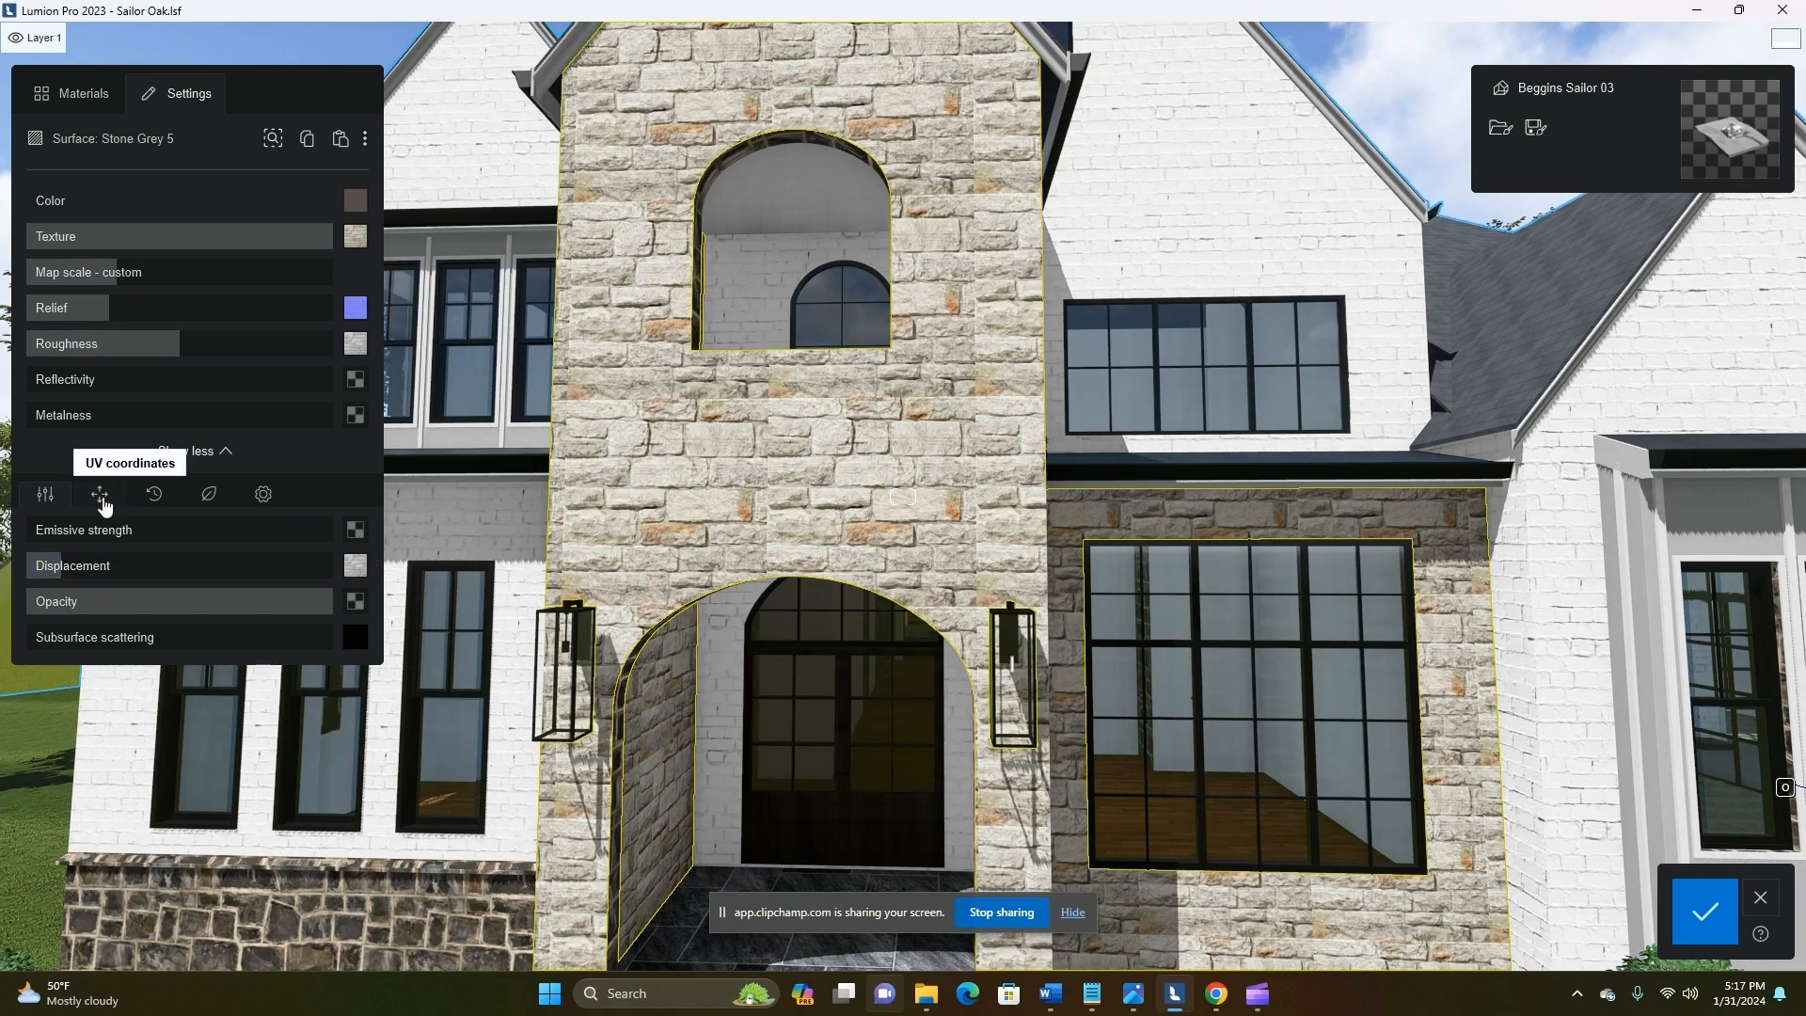
click(103, 503)
drag(170, 637, 284, 640)
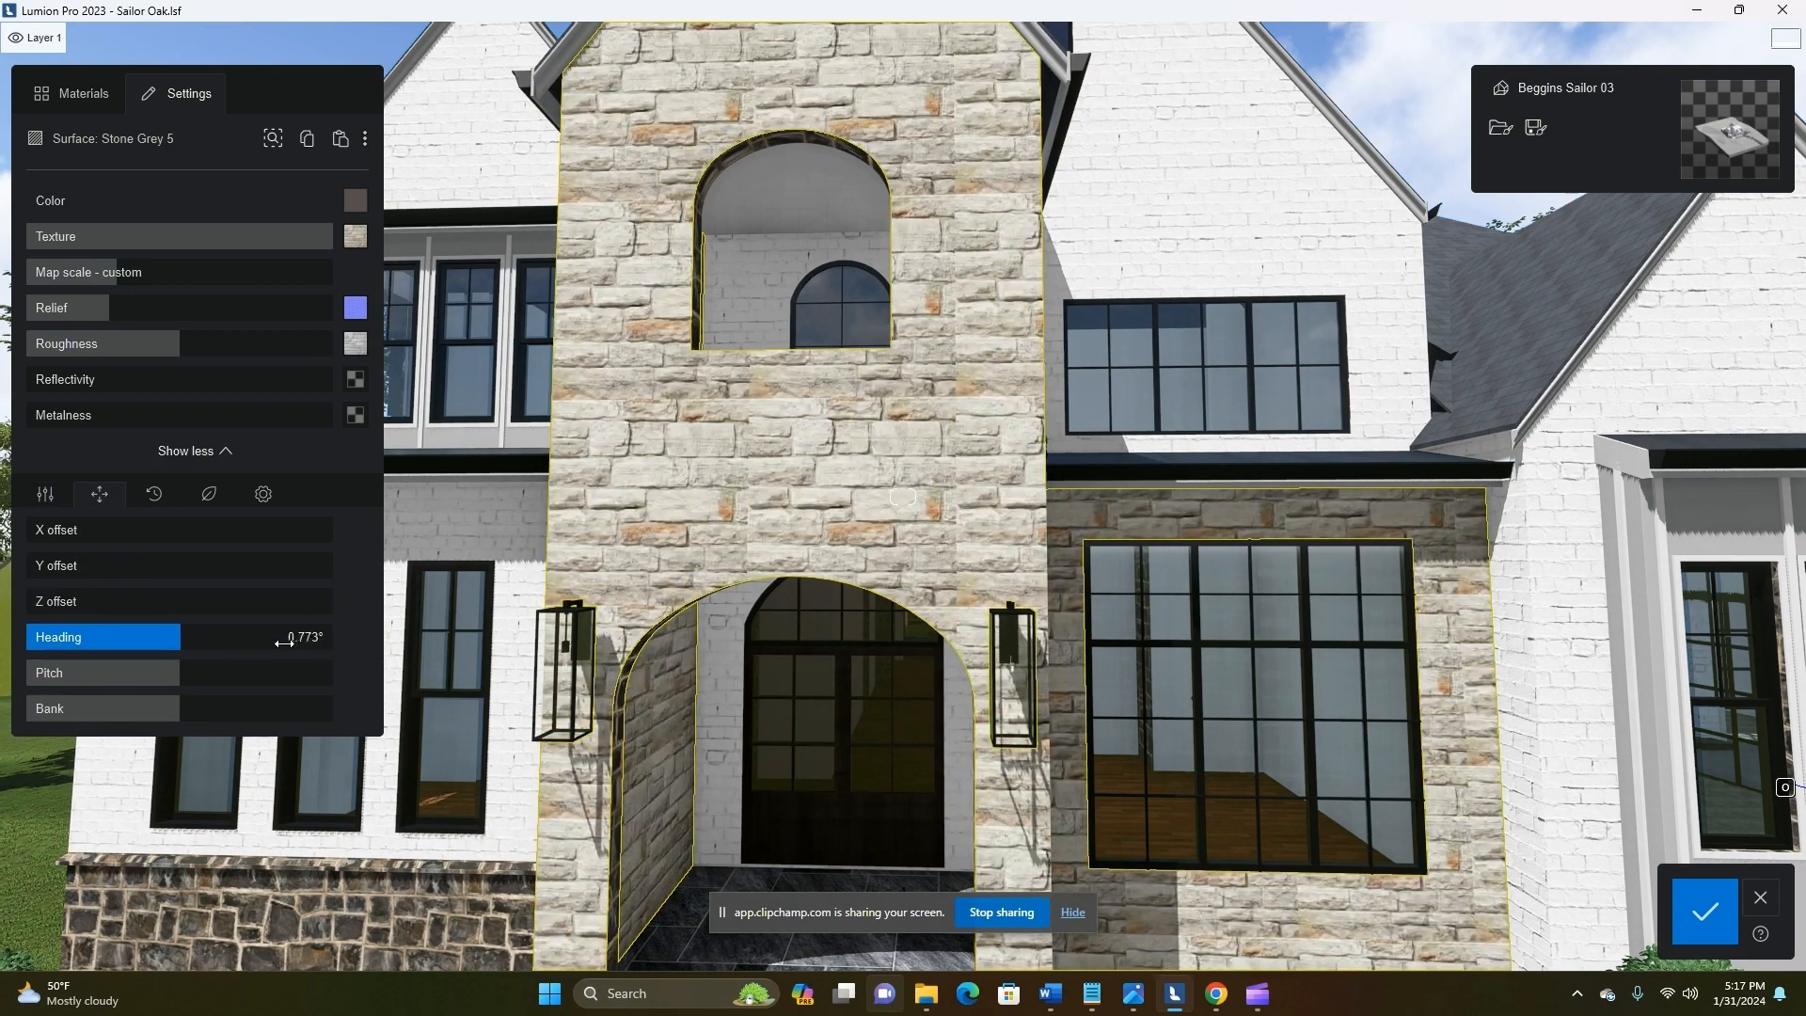
click(173, 673)
click(178, 712)
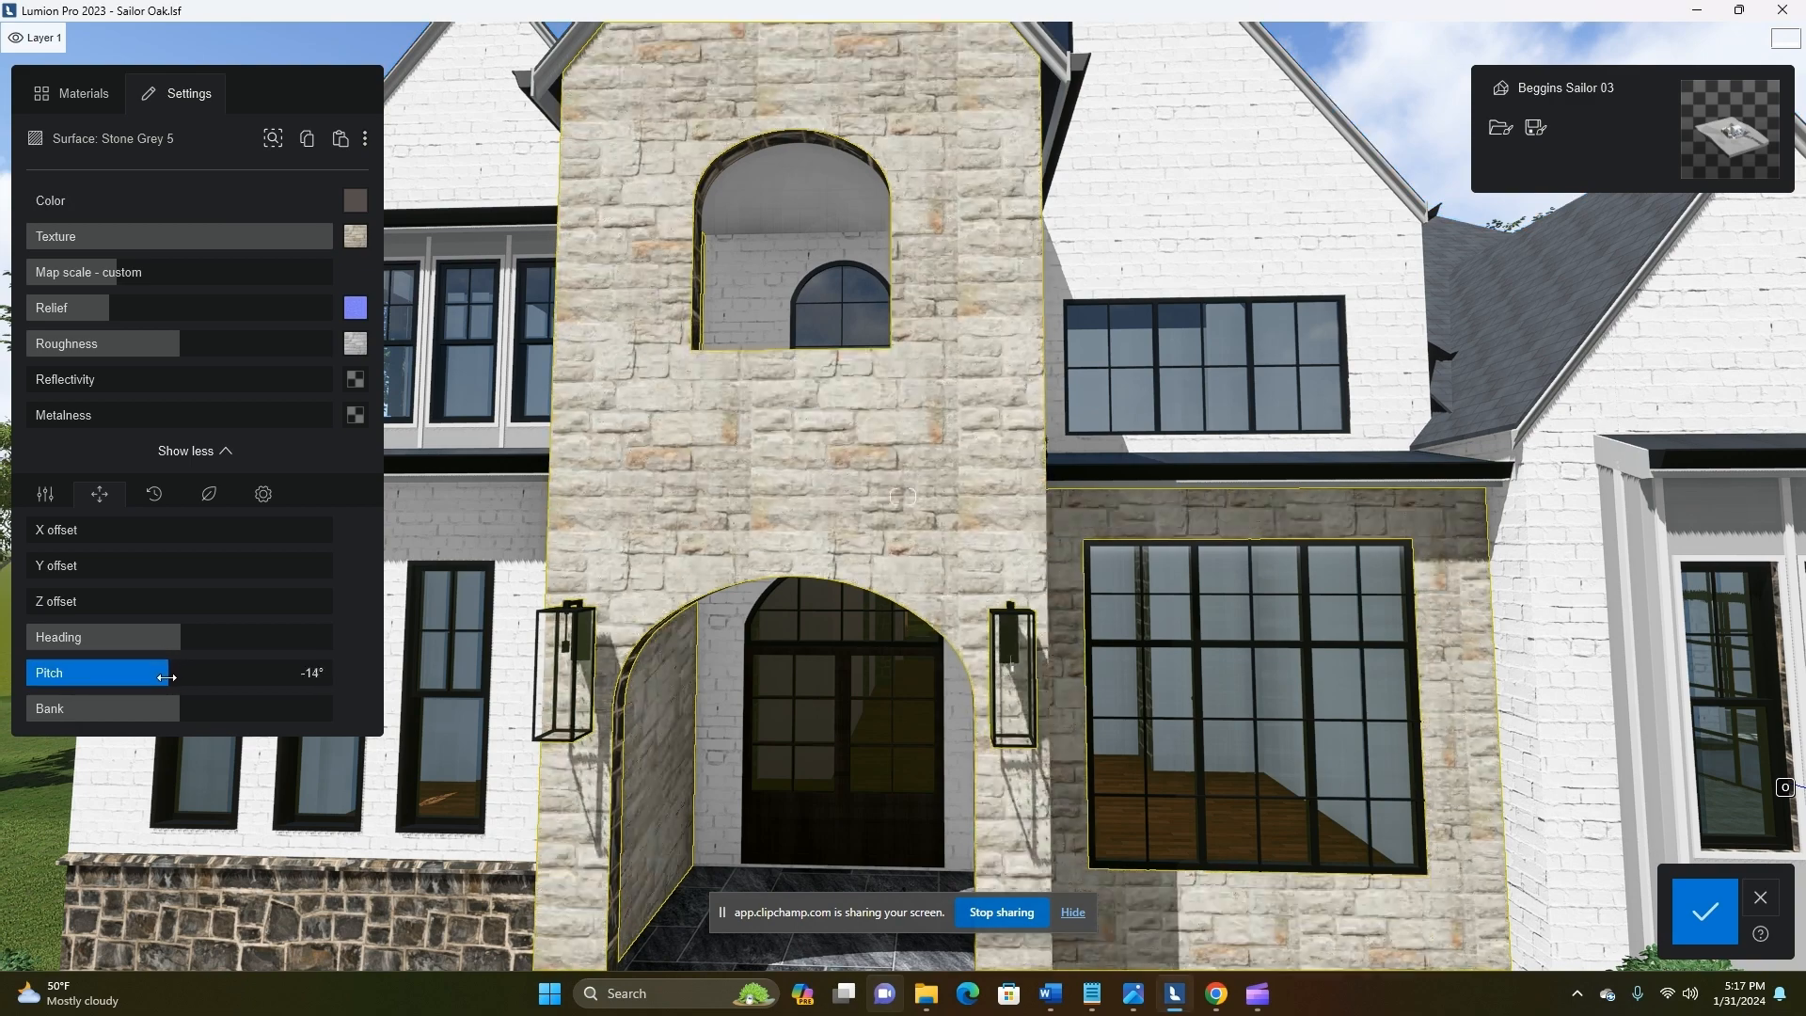
drag(178, 635, 229, 638)
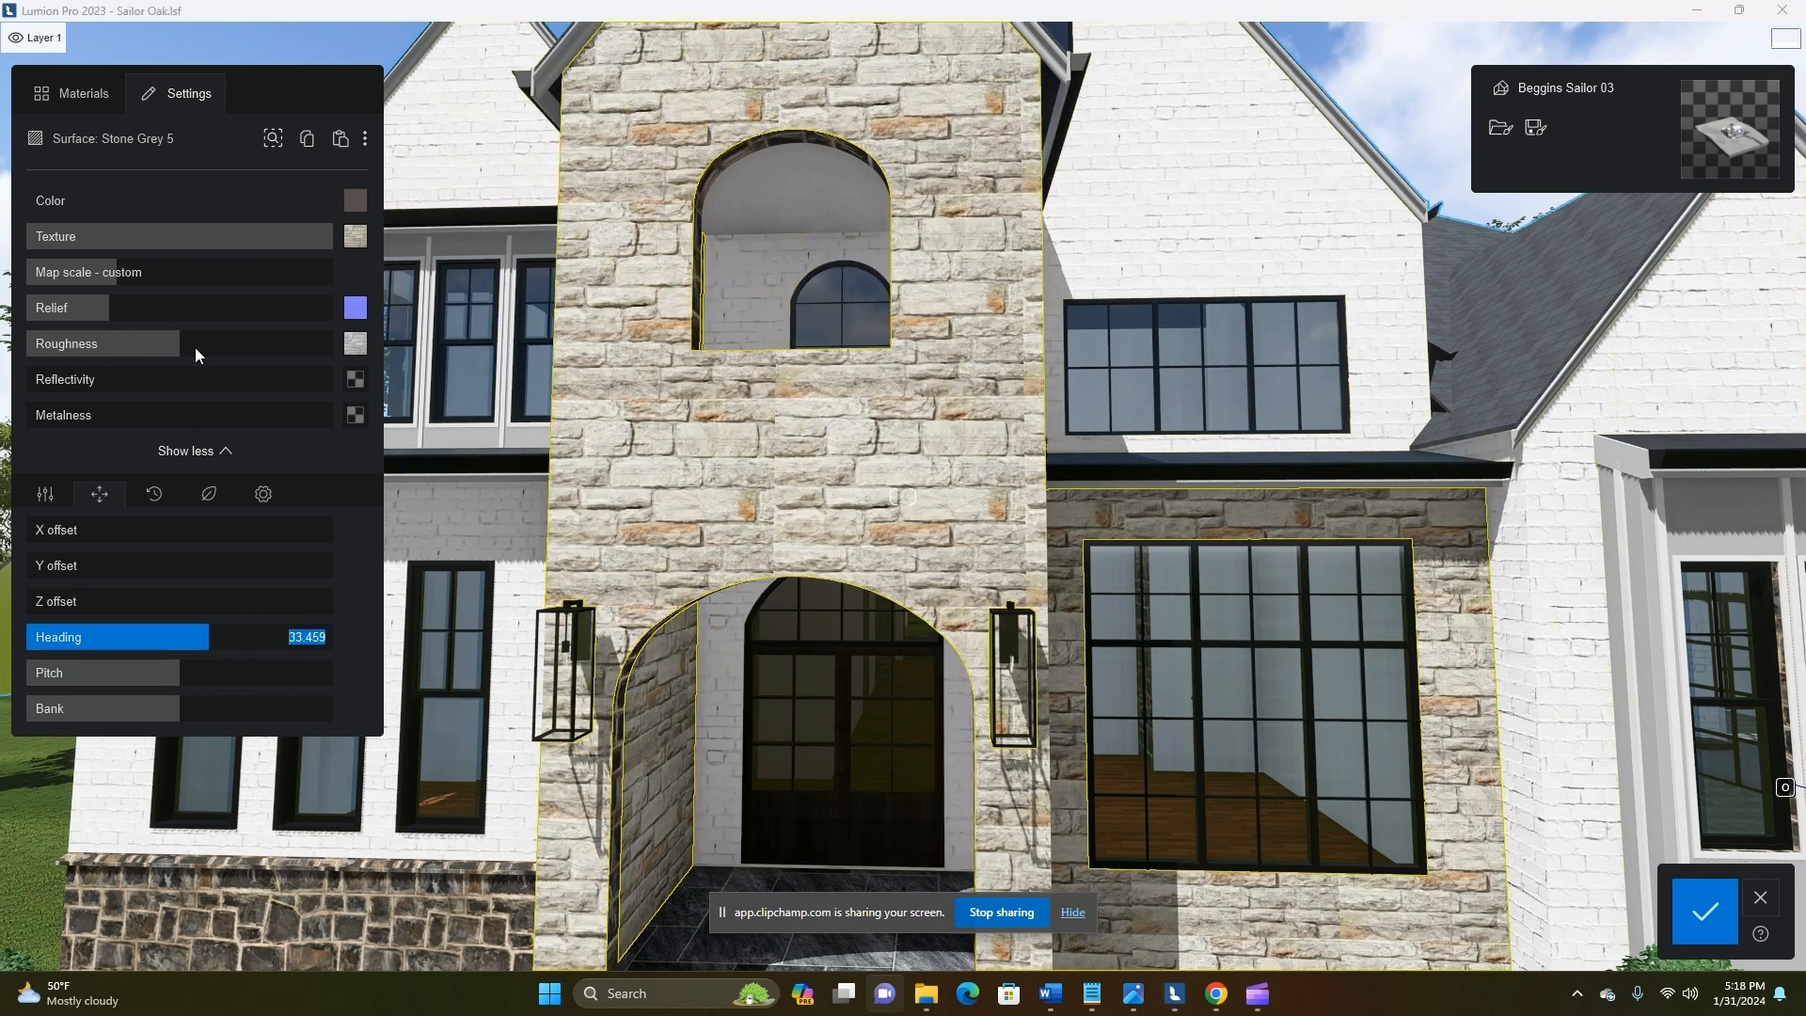
Refine the stone surface by lowering relief and roughness, with soften edges at 14 and displacement at 29%
scroll(833, 490, up, 3)
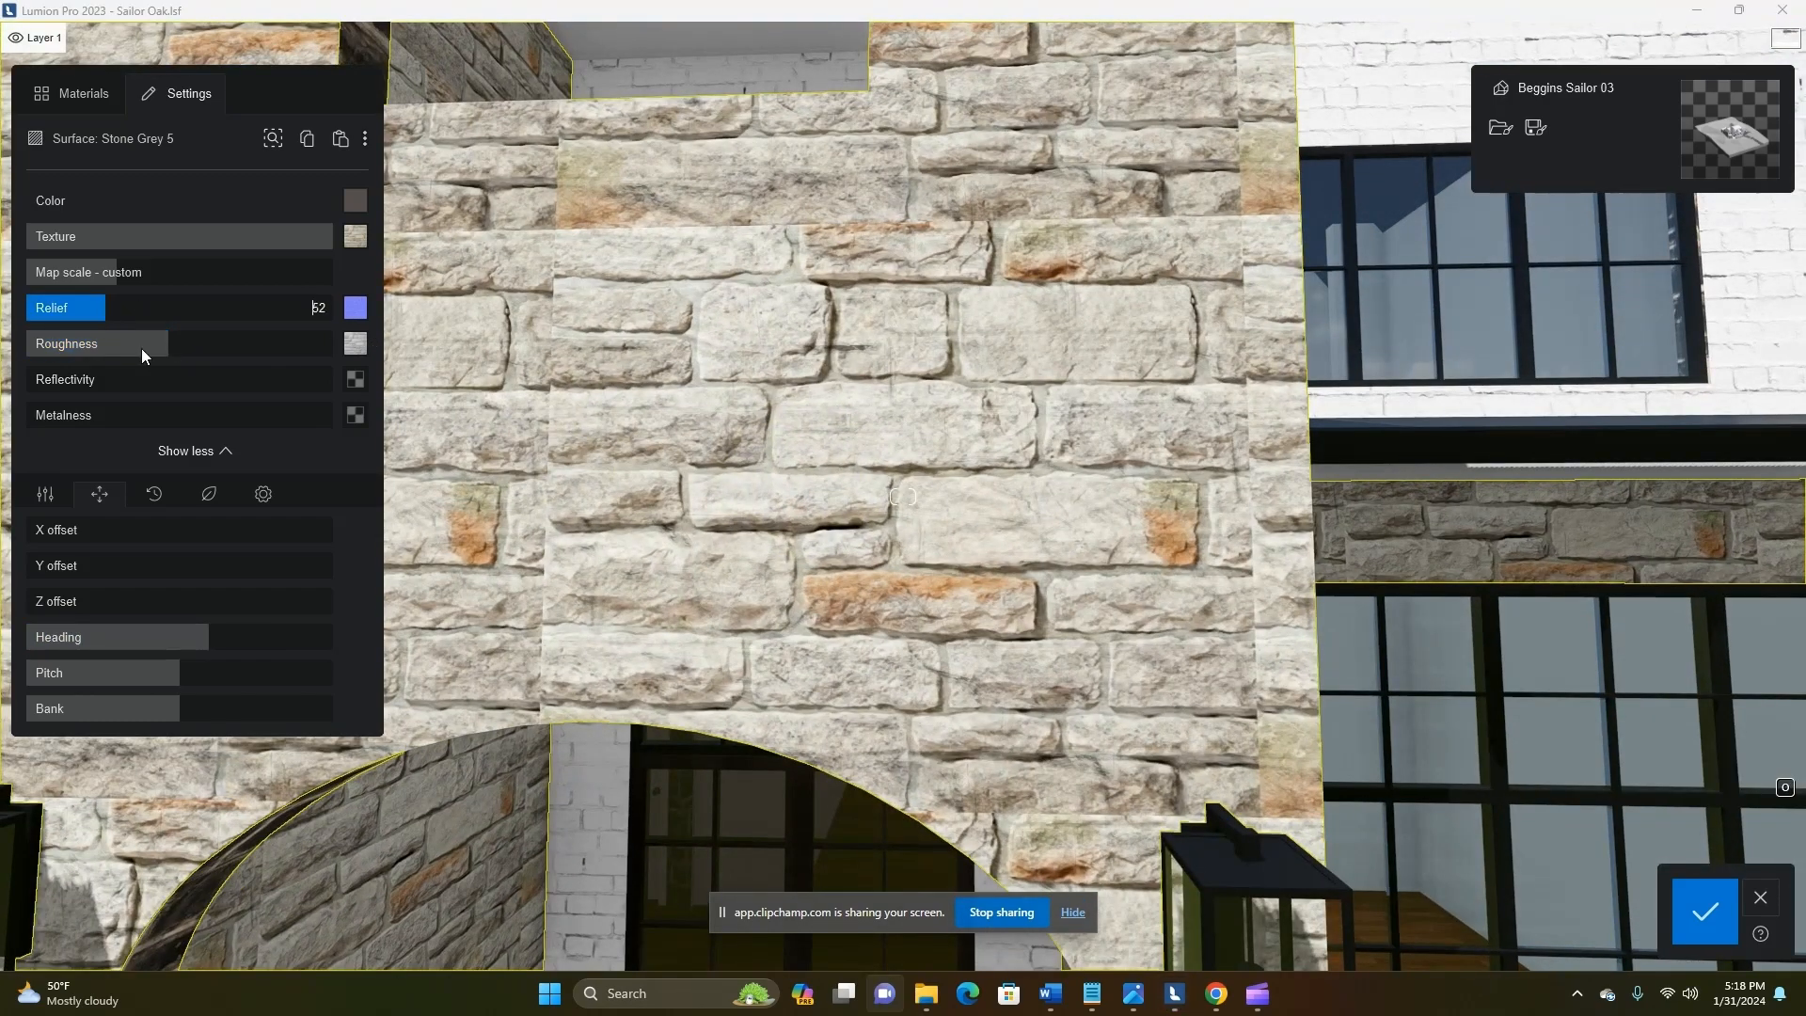
drag(128, 310, 88, 311)
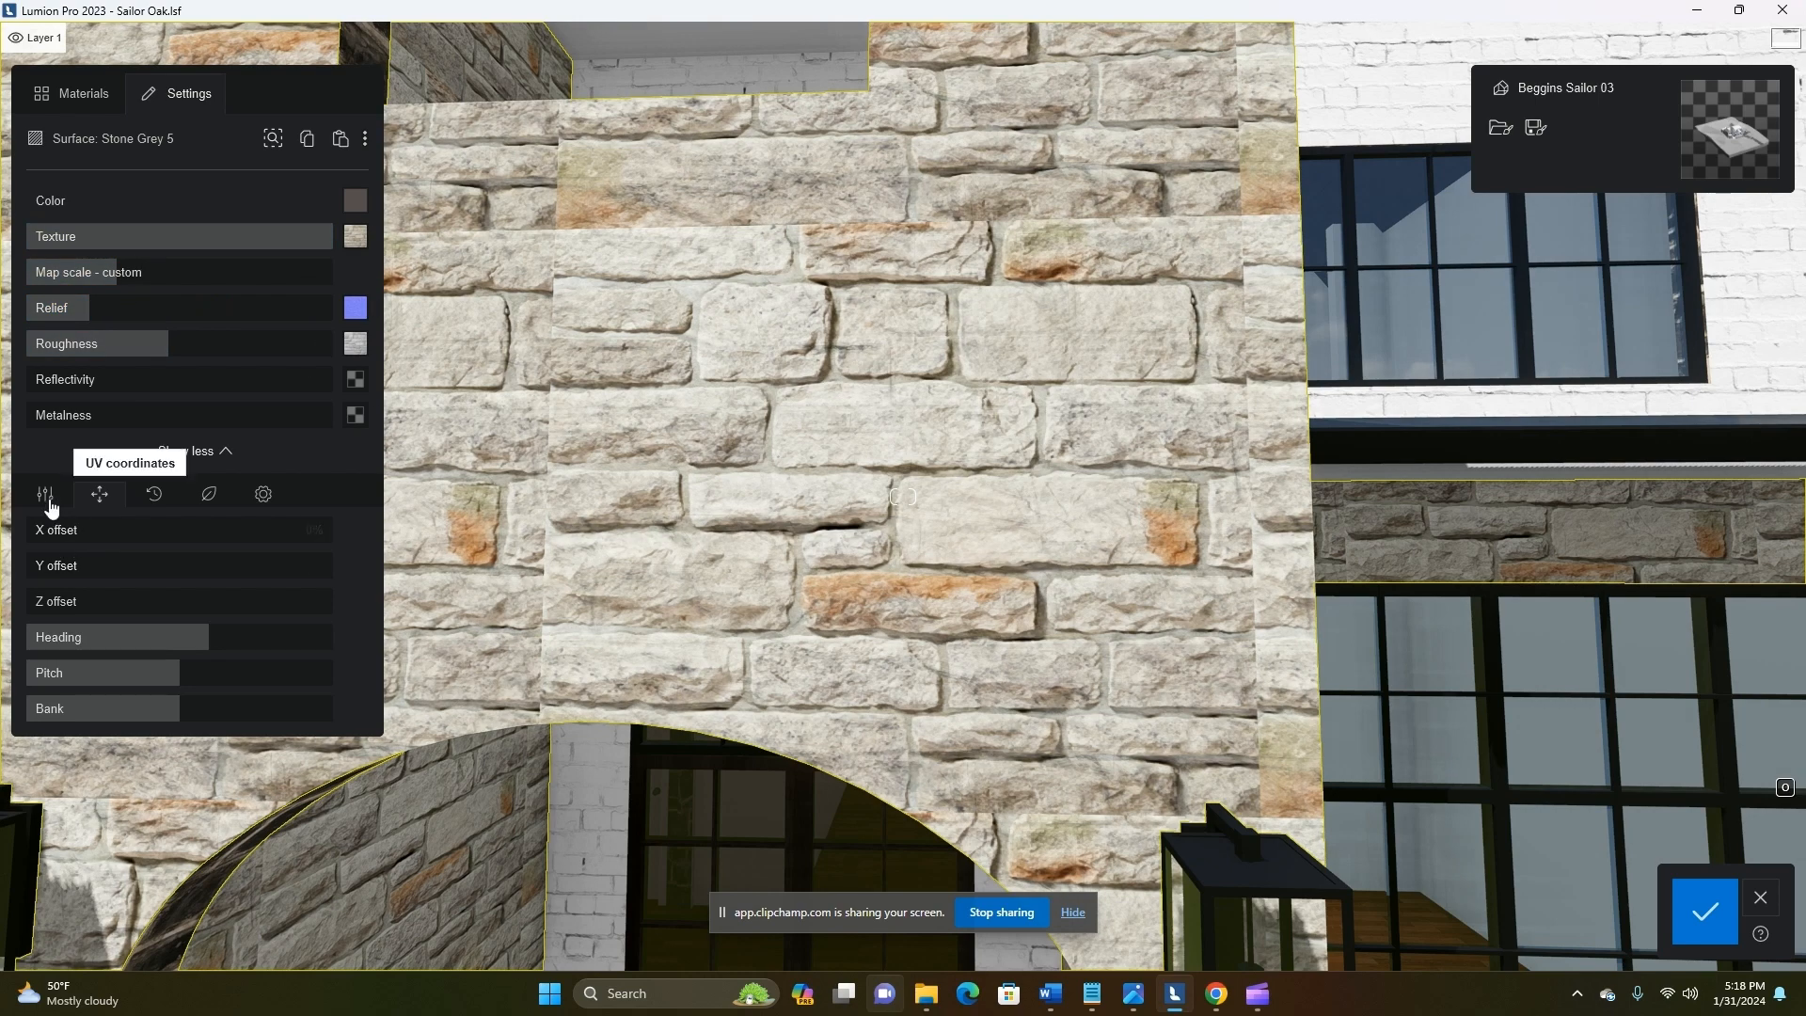
click(264, 494)
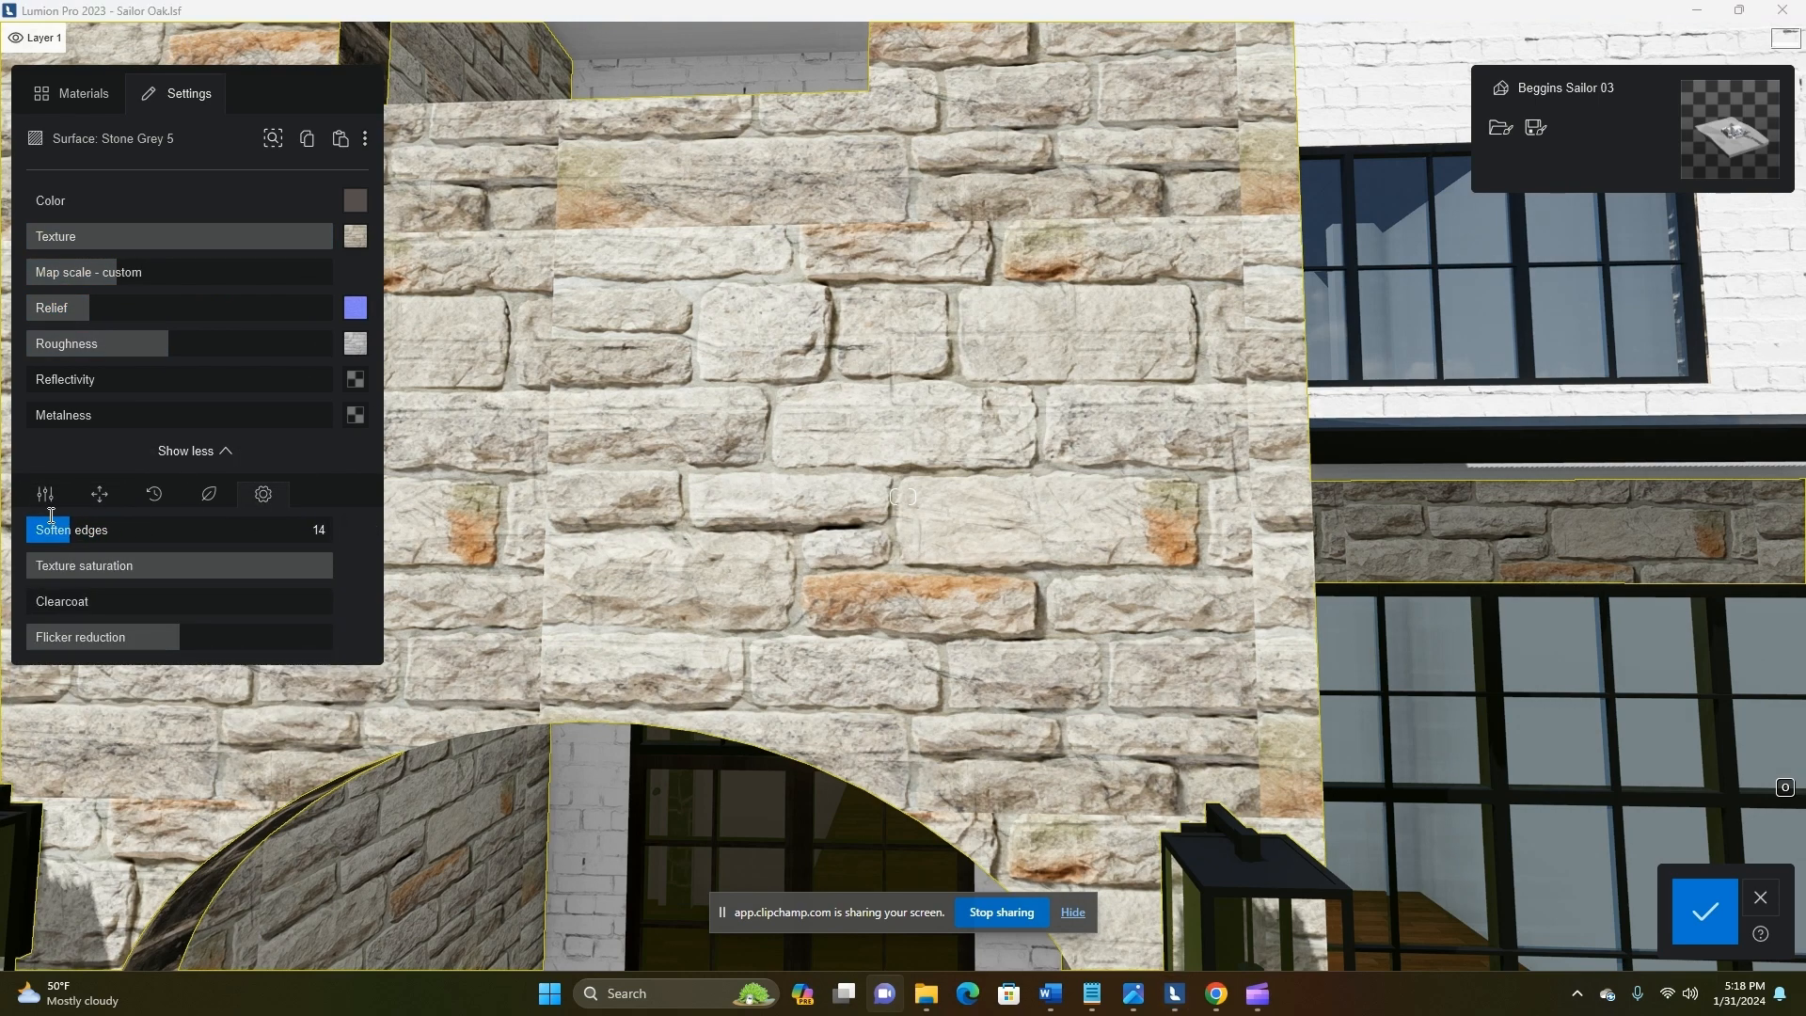
click(45, 493)
drag(155, 565, 117, 572)
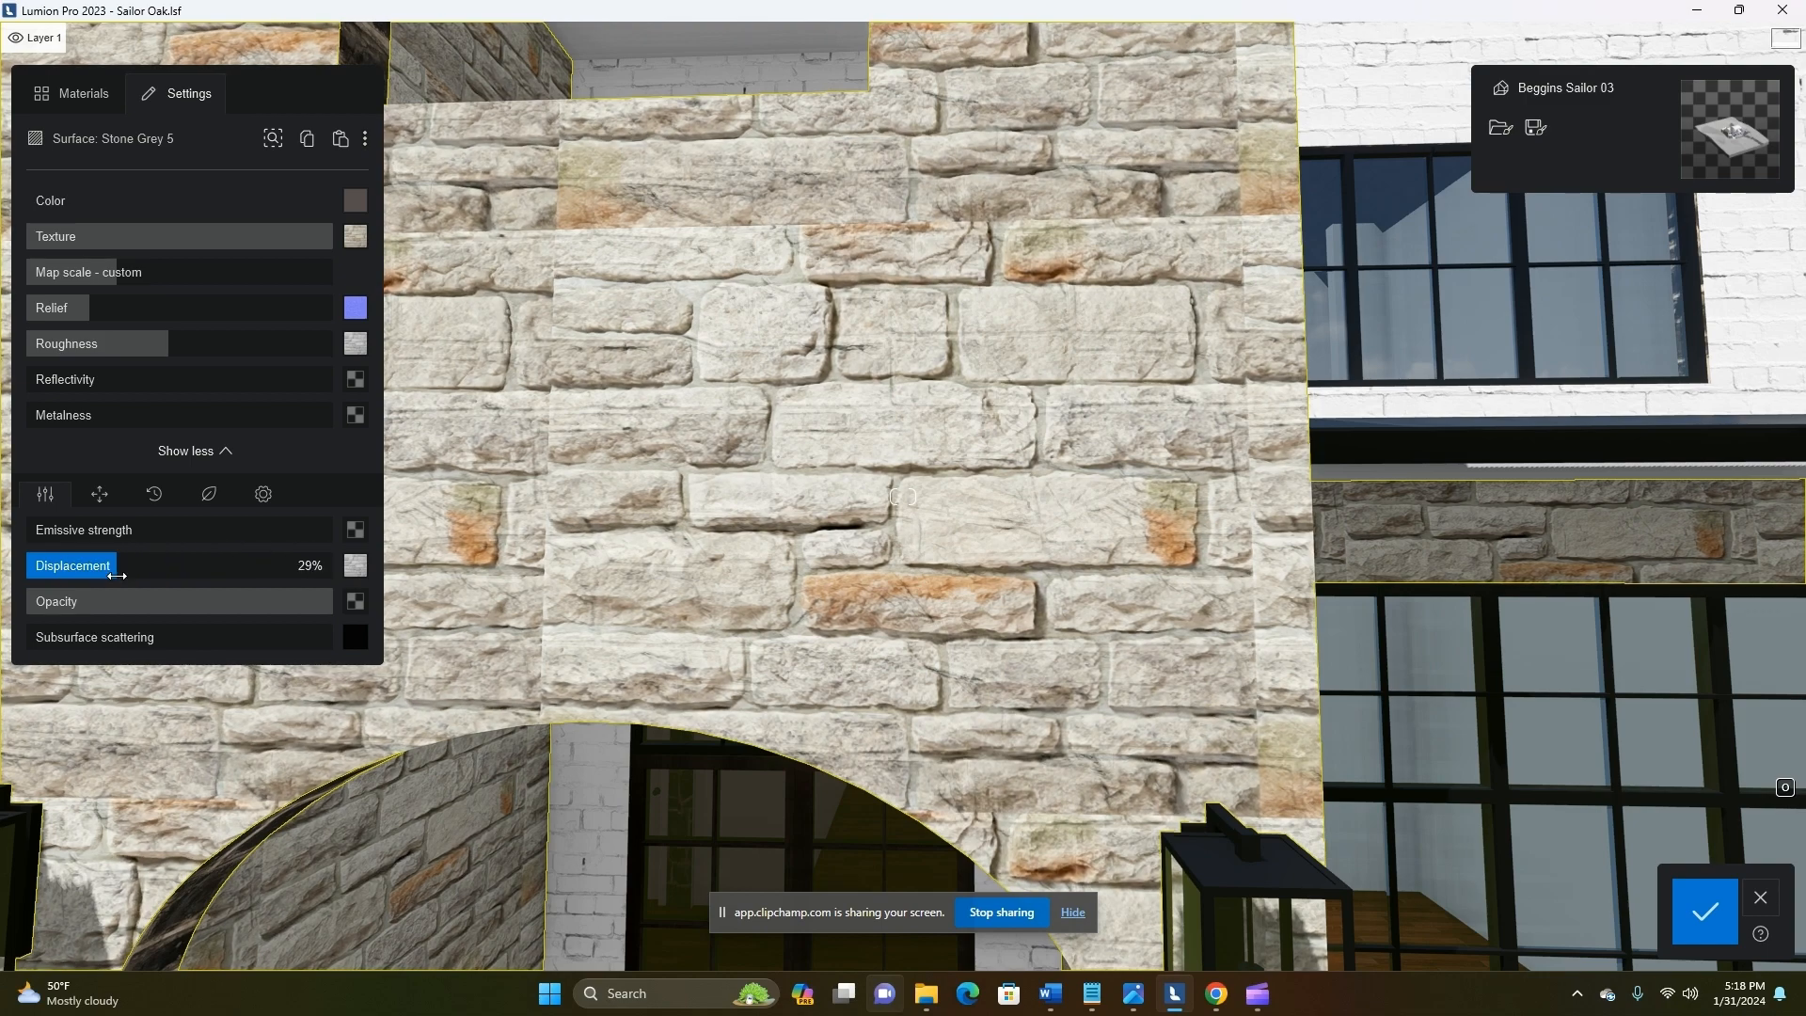
Paste the copied light stone material onto the Default Wall surface lining the entrance arch
scroll(568, 534, down, 2)
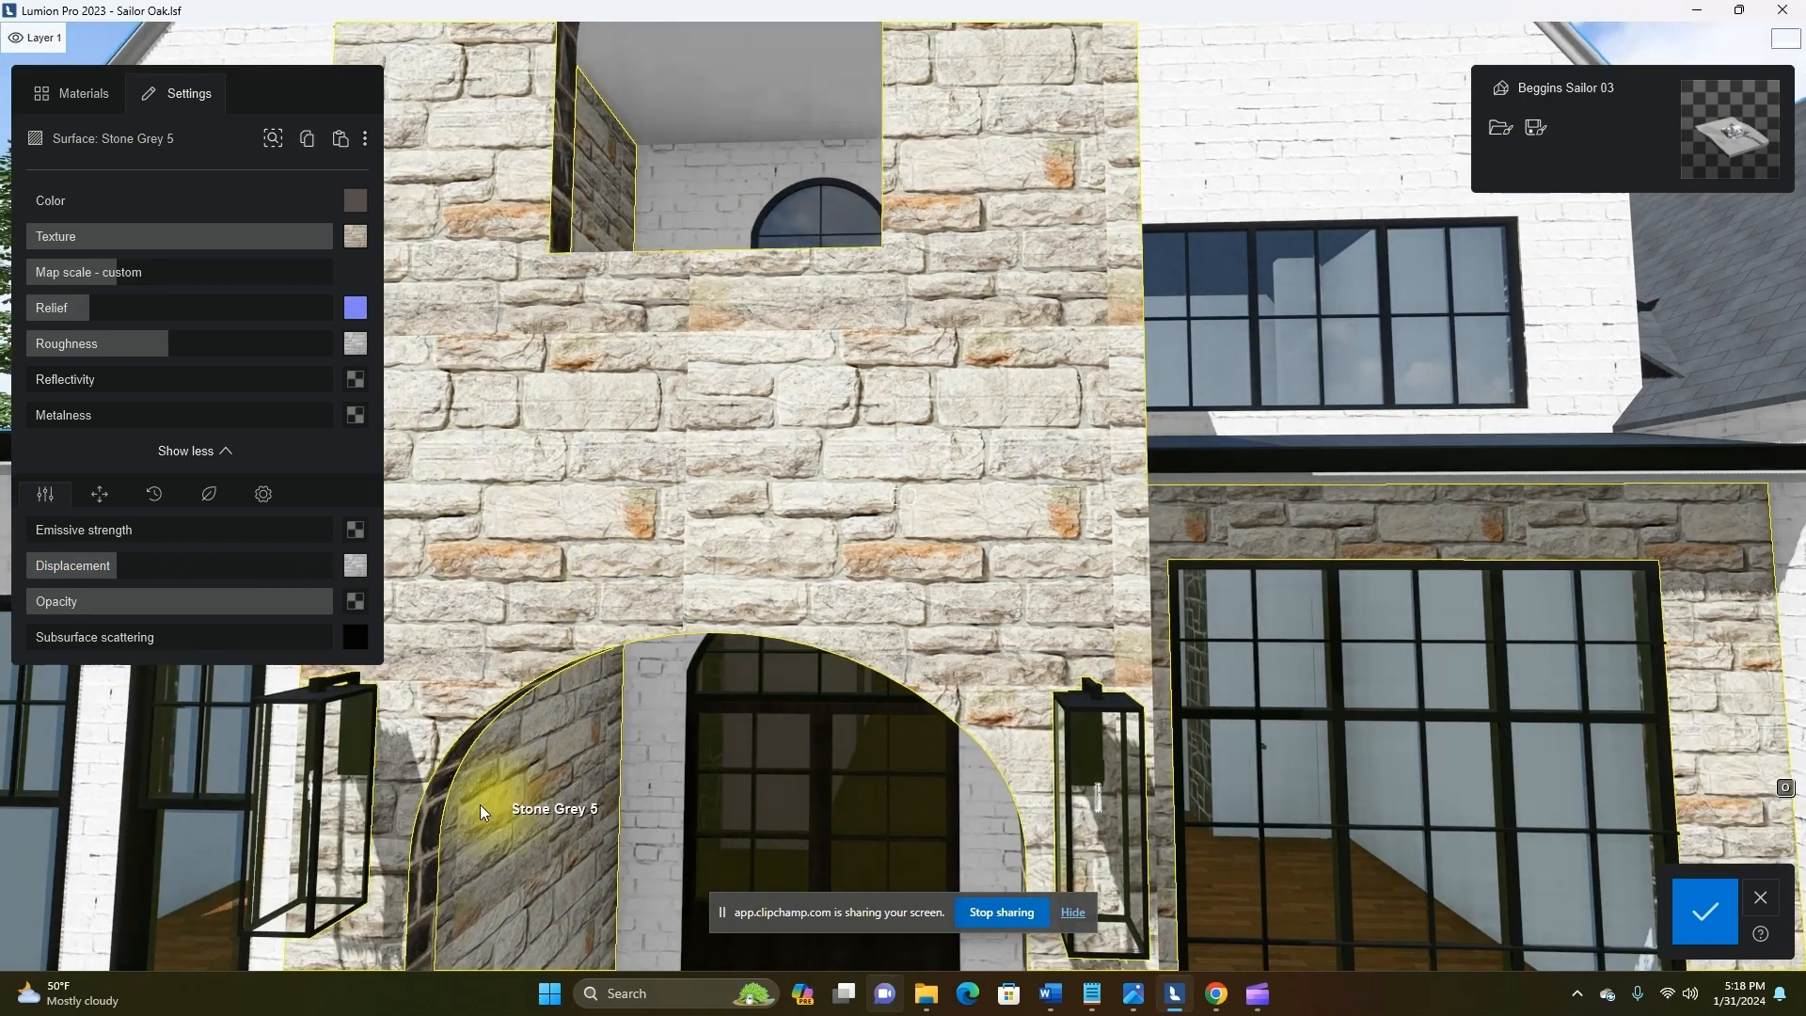
scroll(395, 820, up, 2)
click(392, 822)
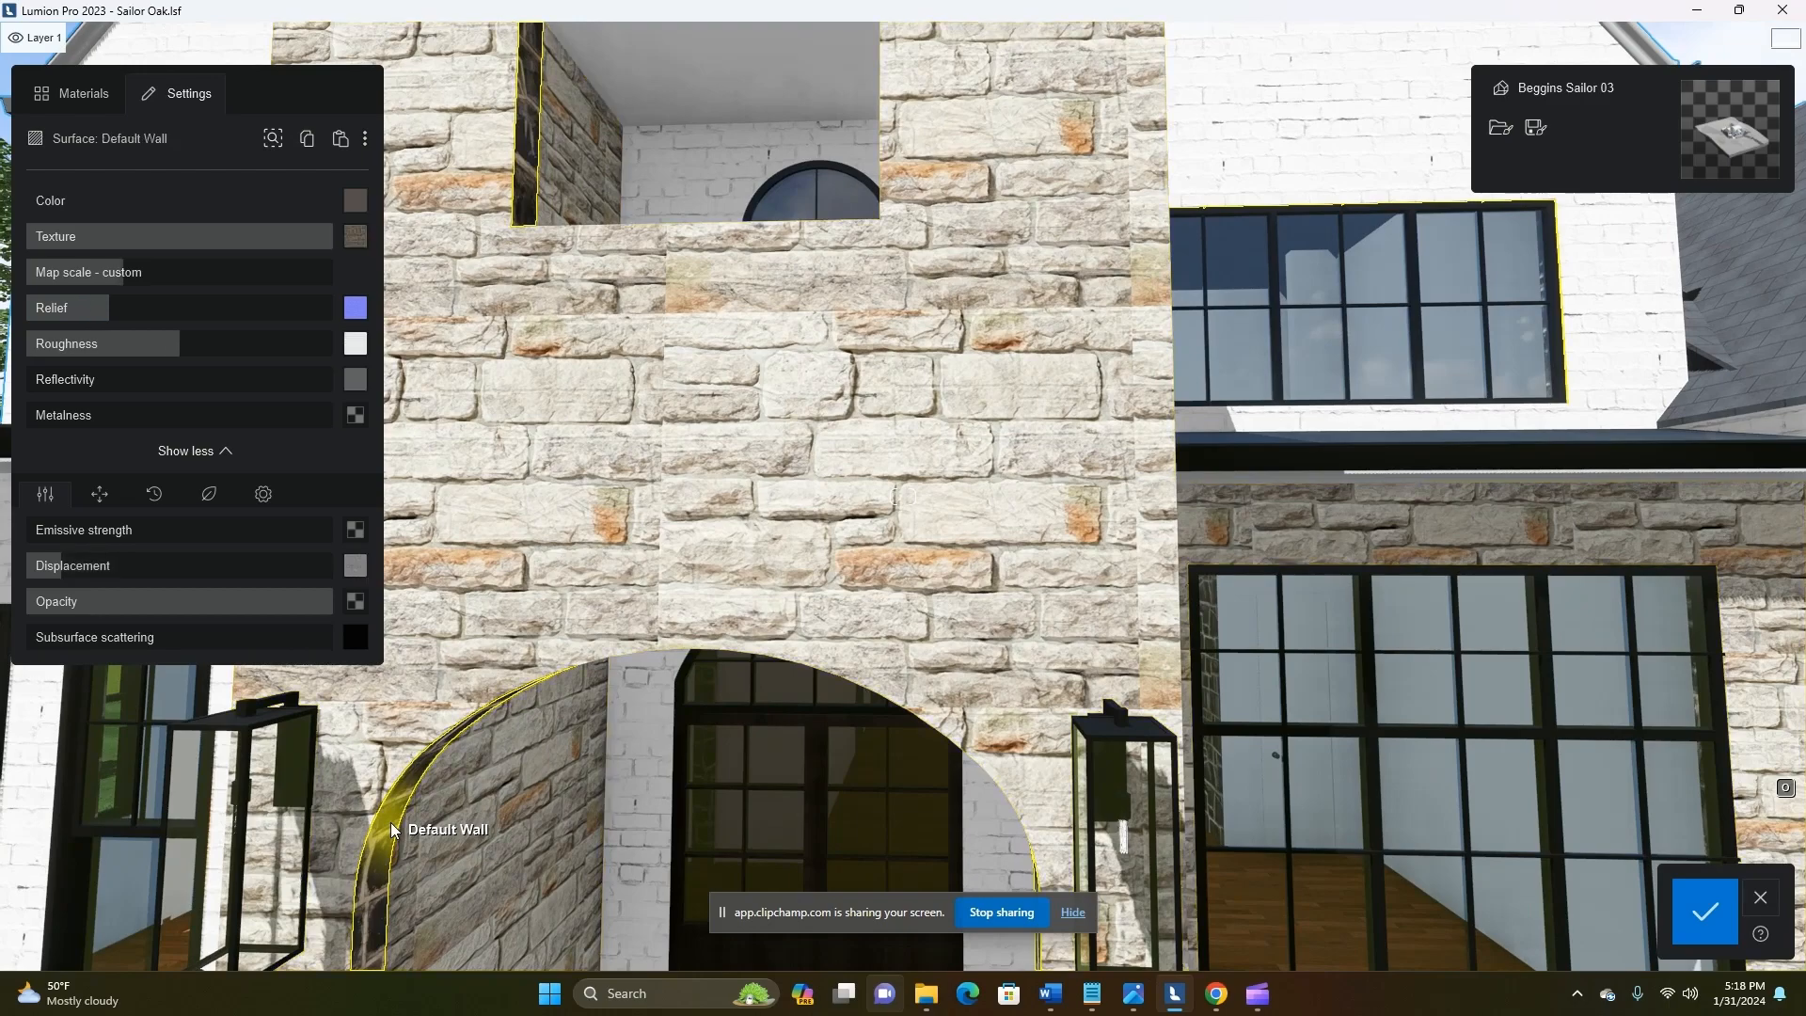
click(341, 138)
scroll(766, 563, down, 10)
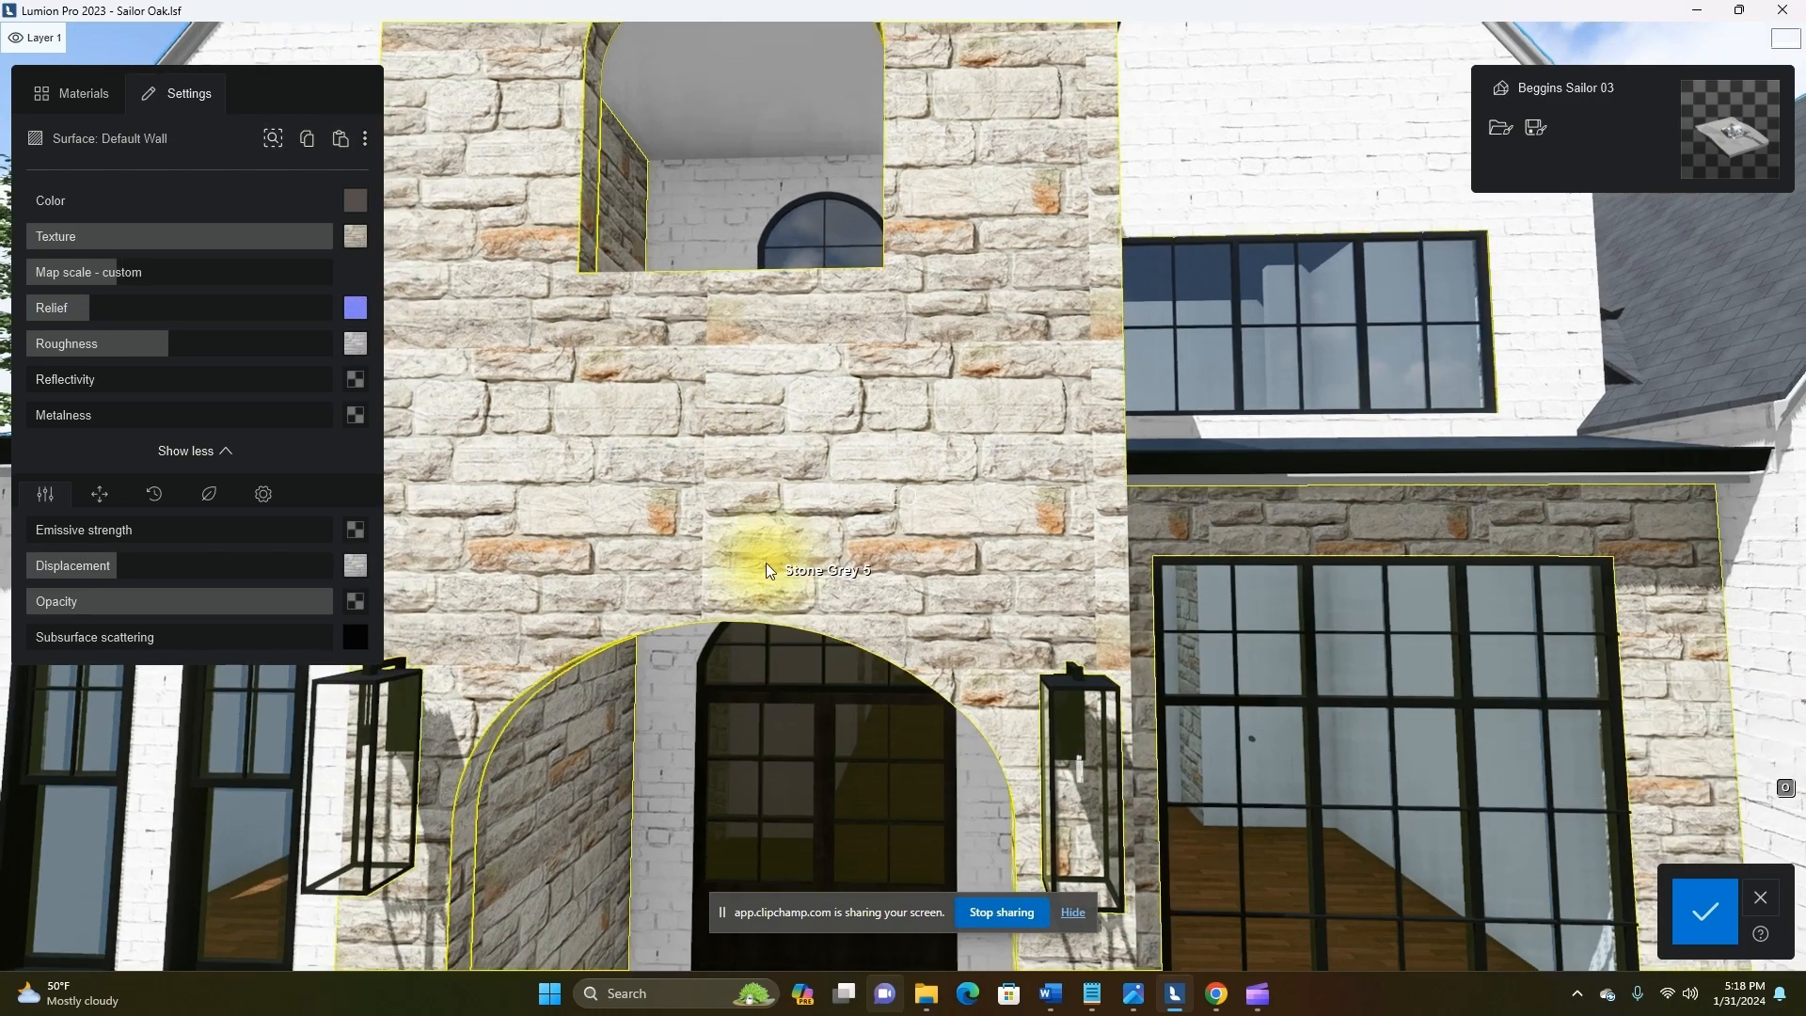
Review the new stone across the whole house front and save the material changes
key(a)
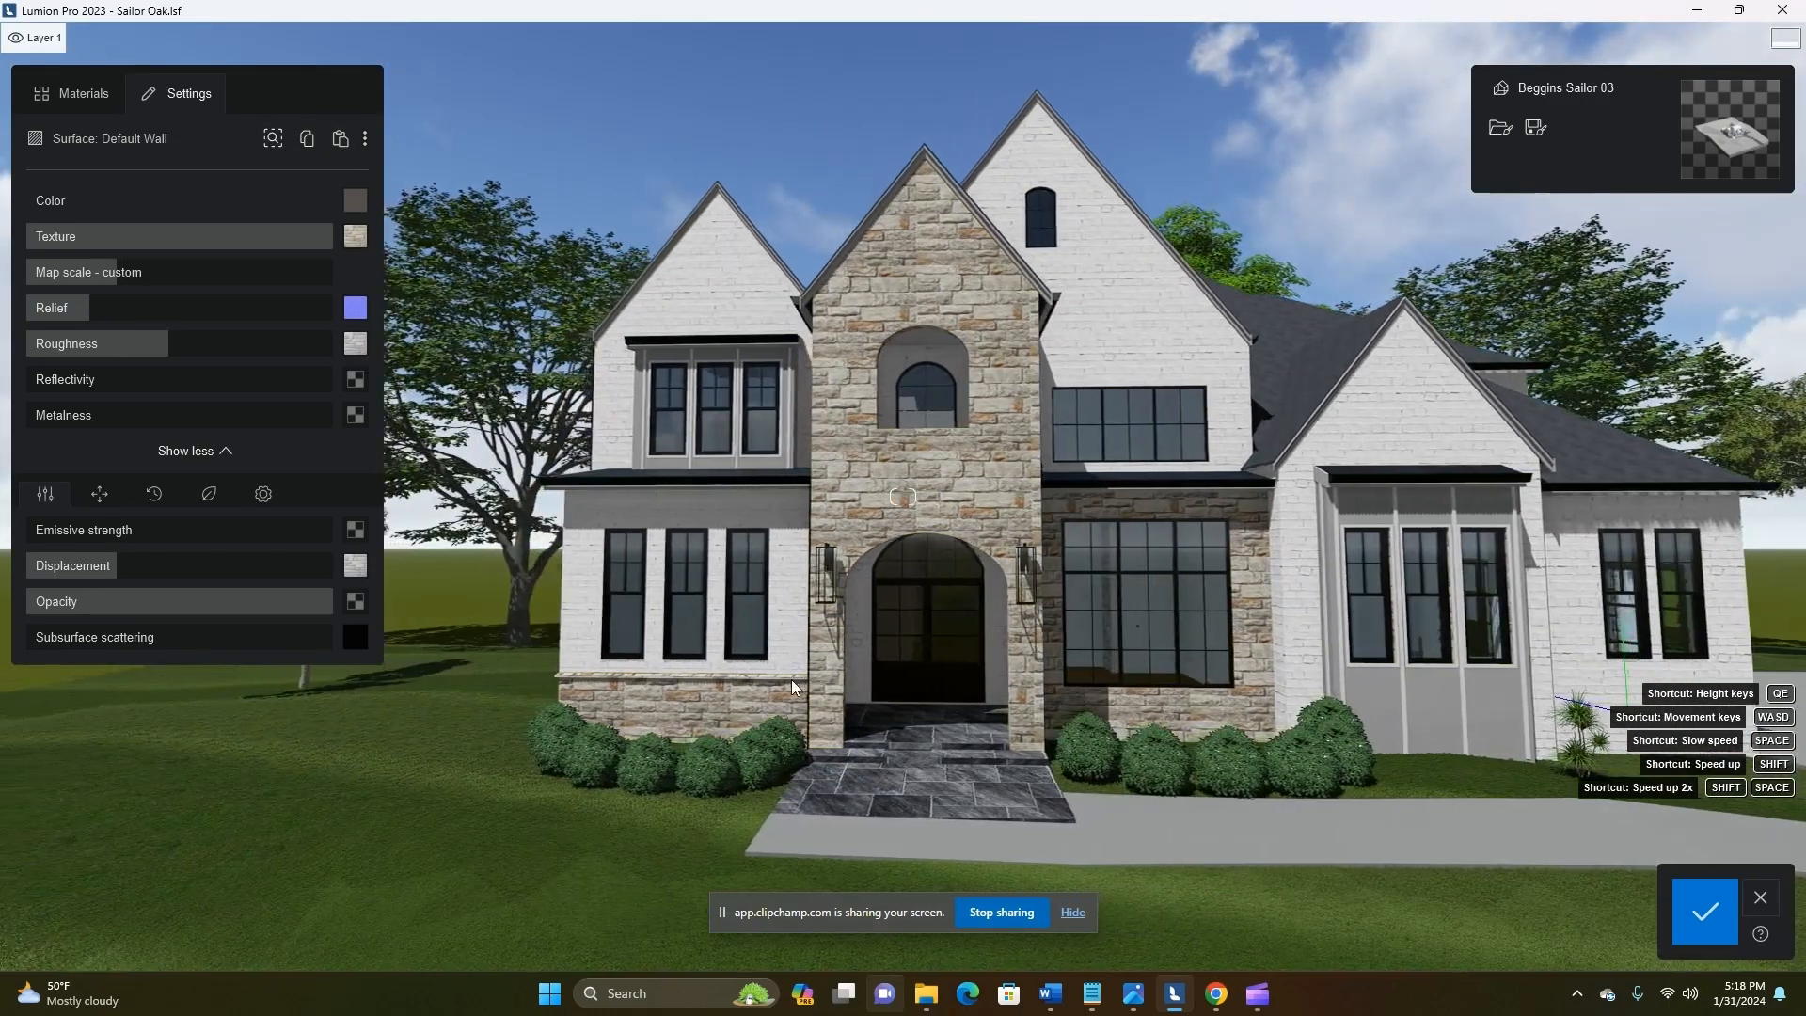
key(q)
key(s)
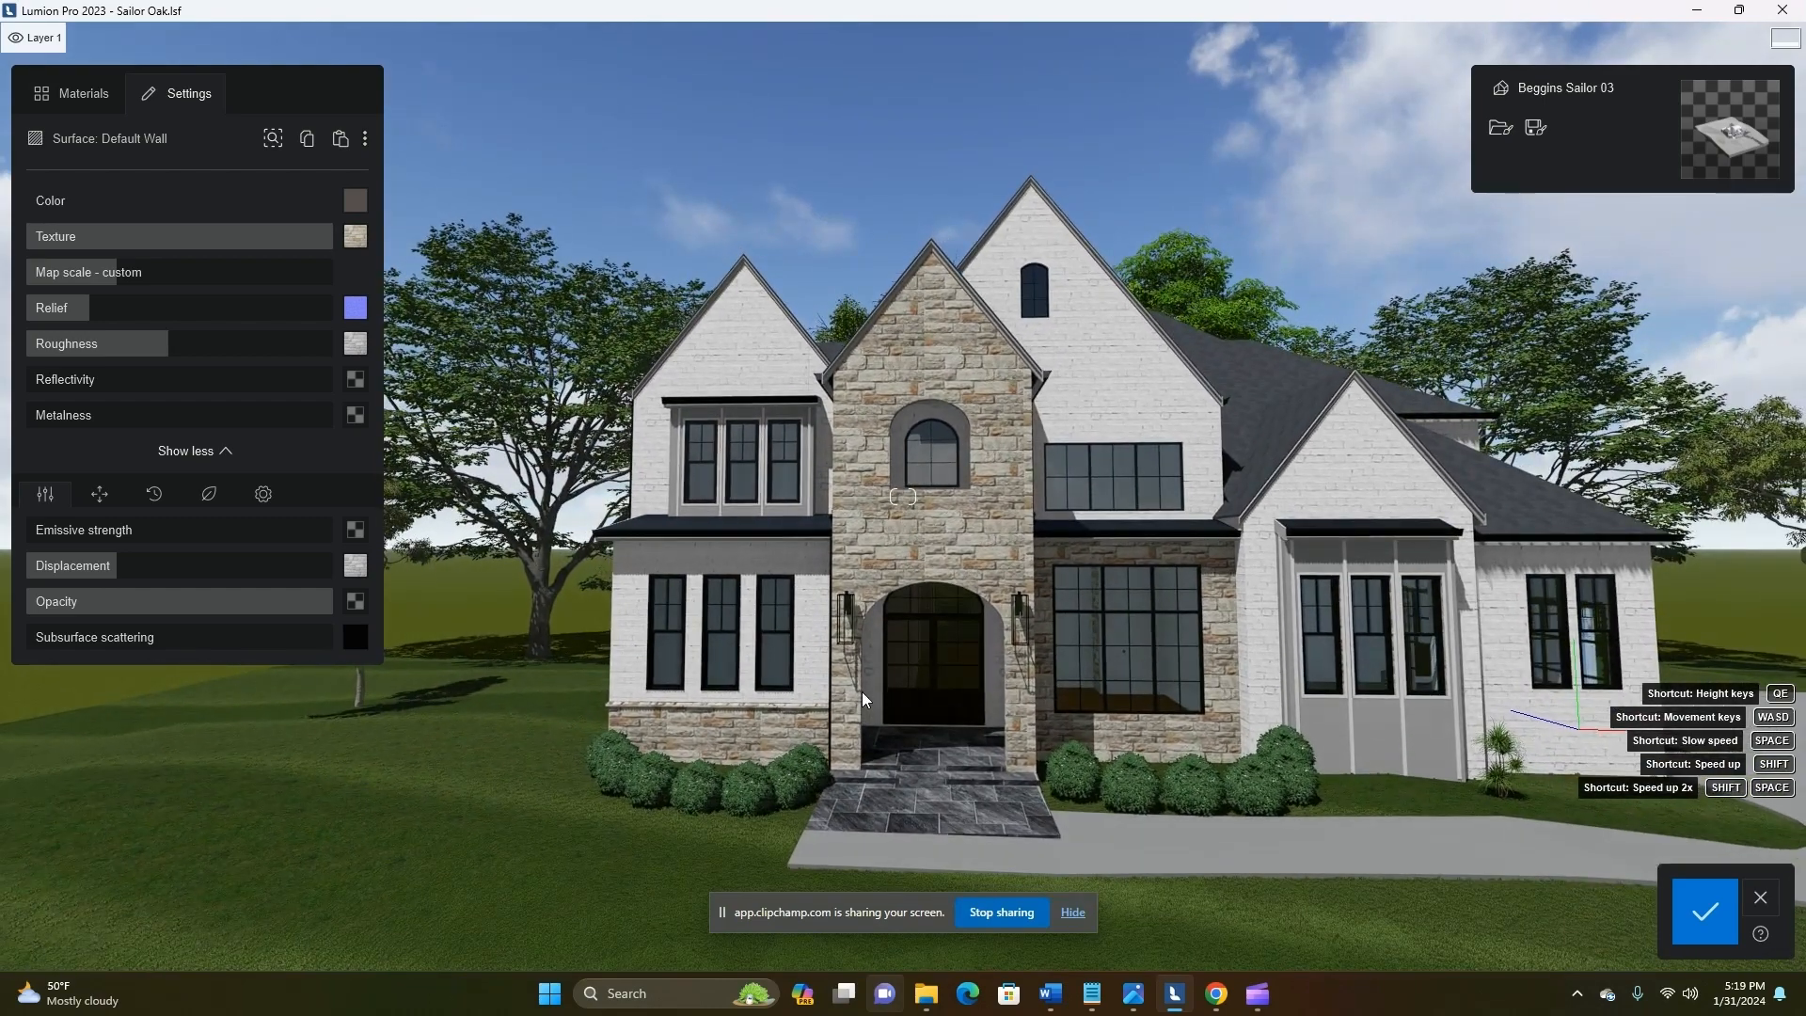
scroll(948, 553, down, 2)
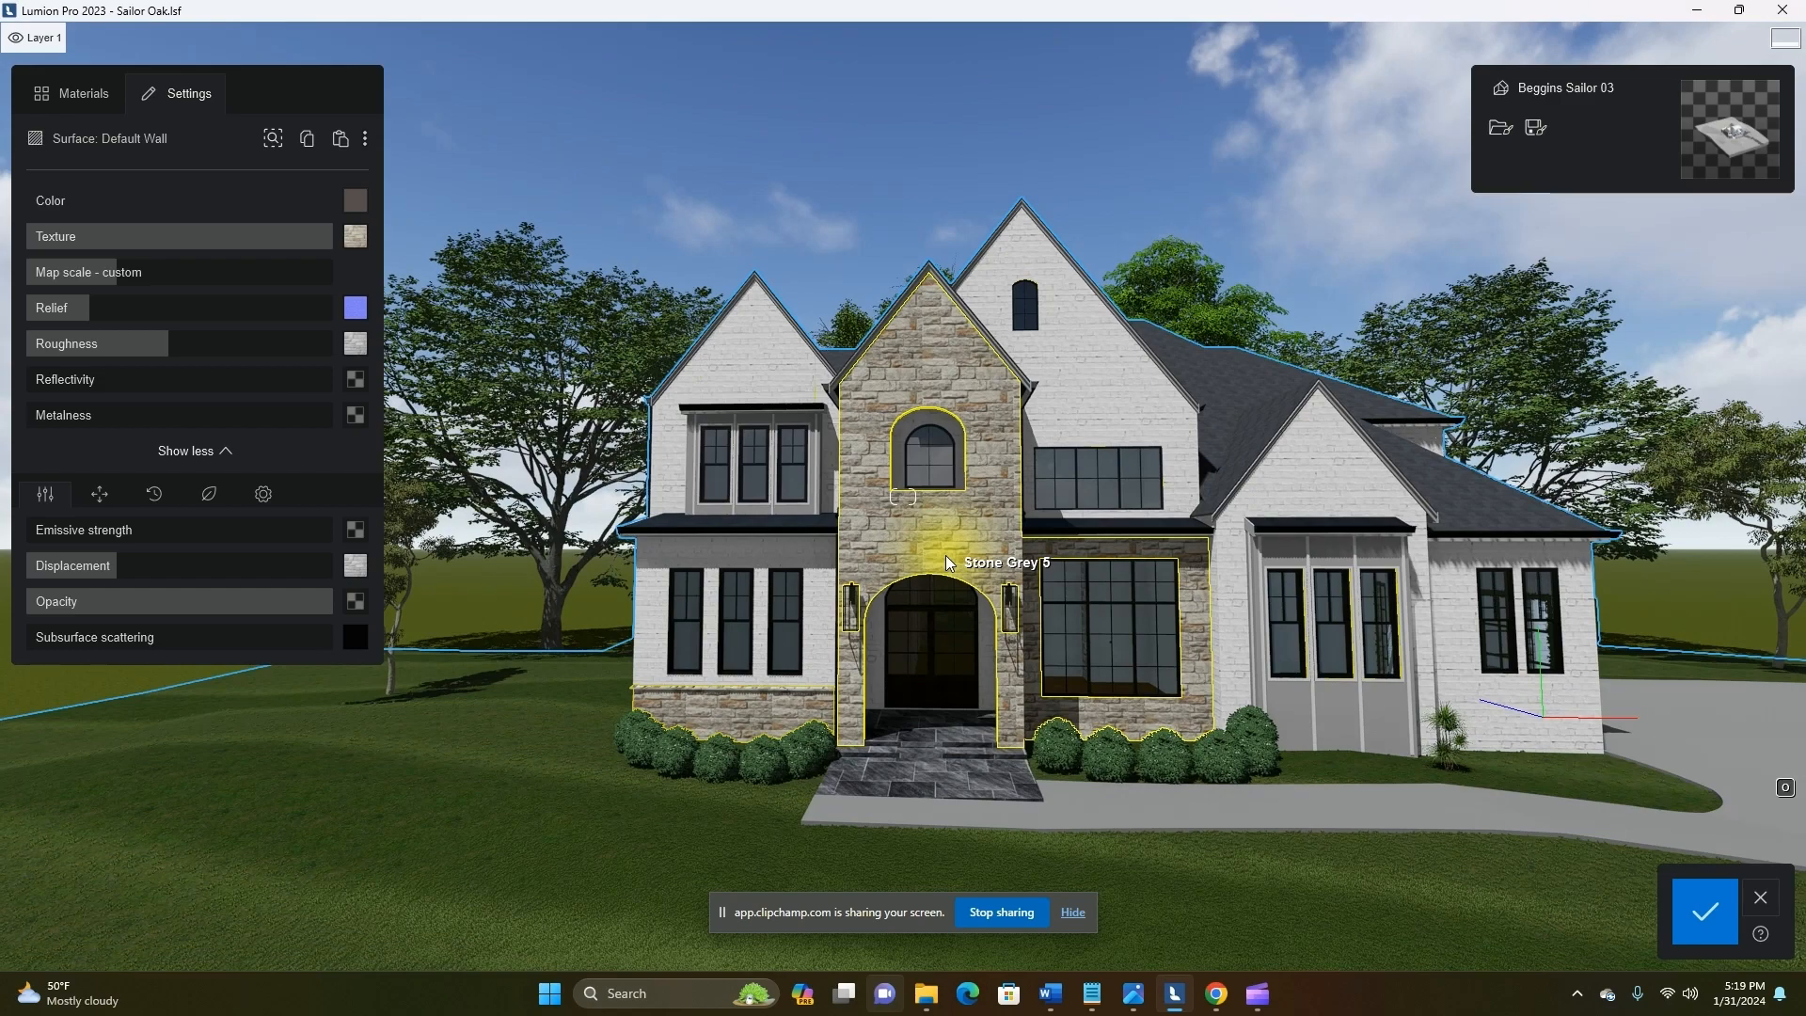
key(w)
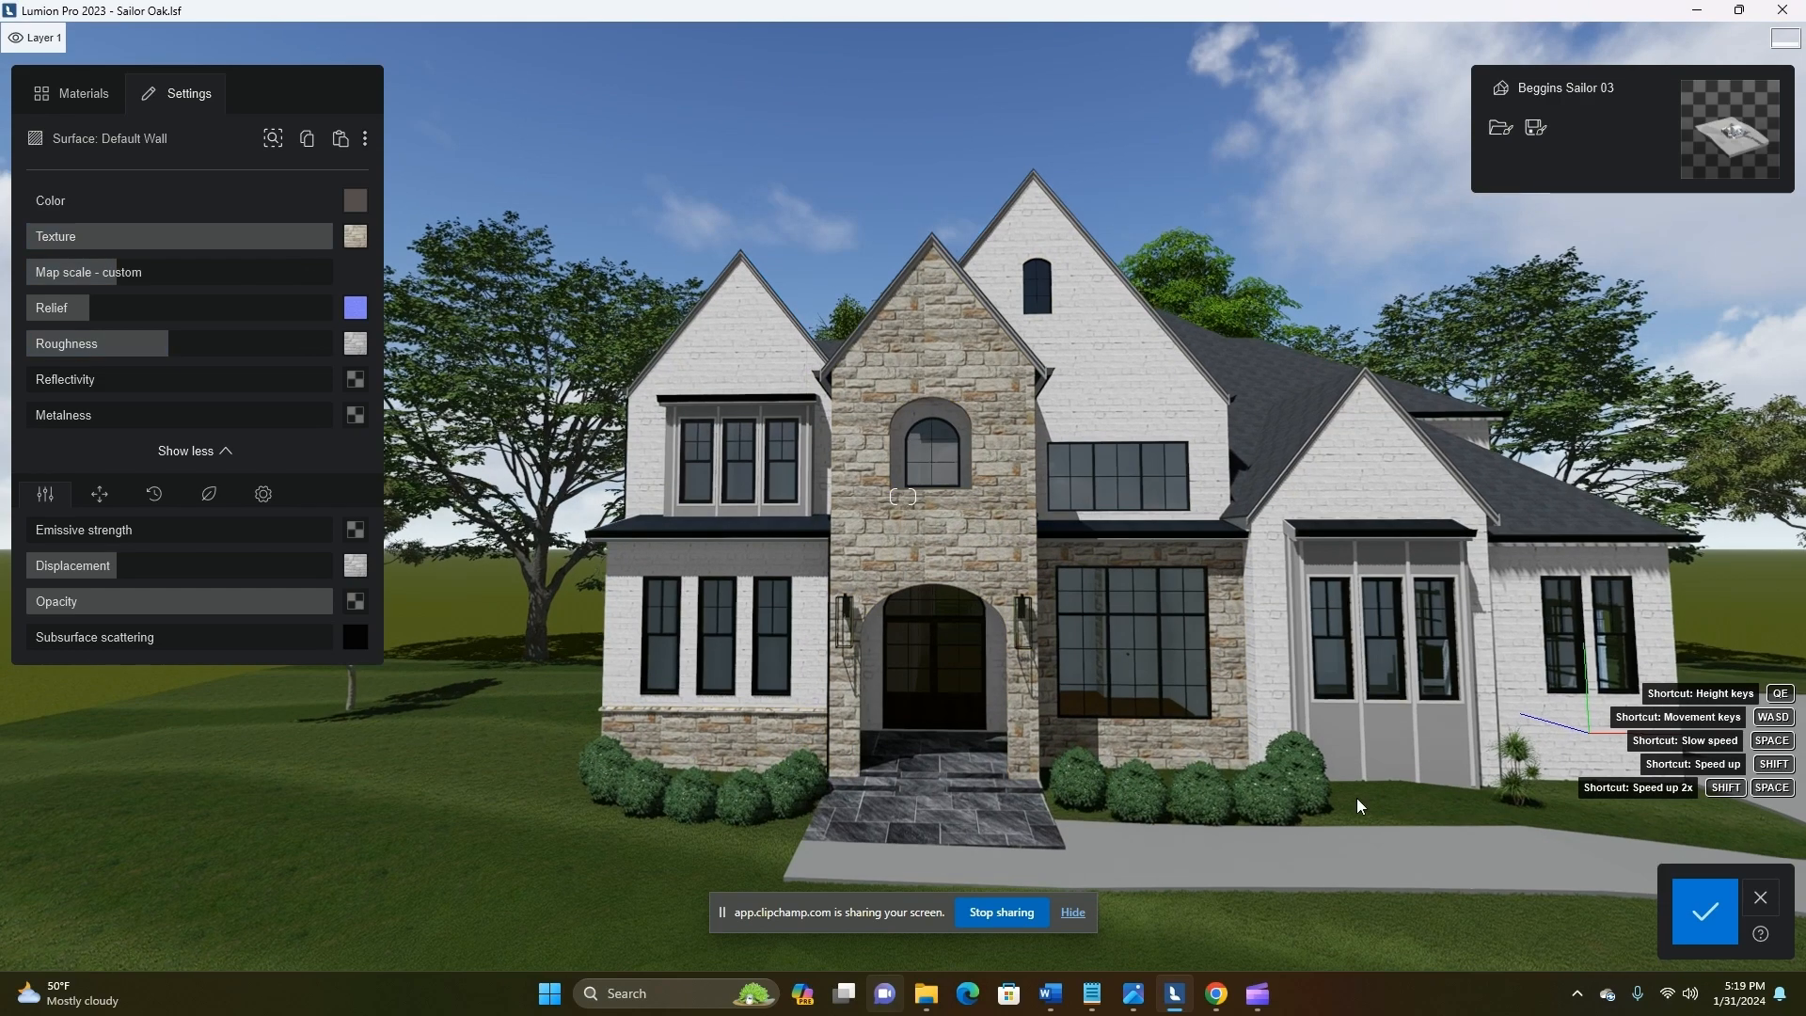
click(1705, 911)
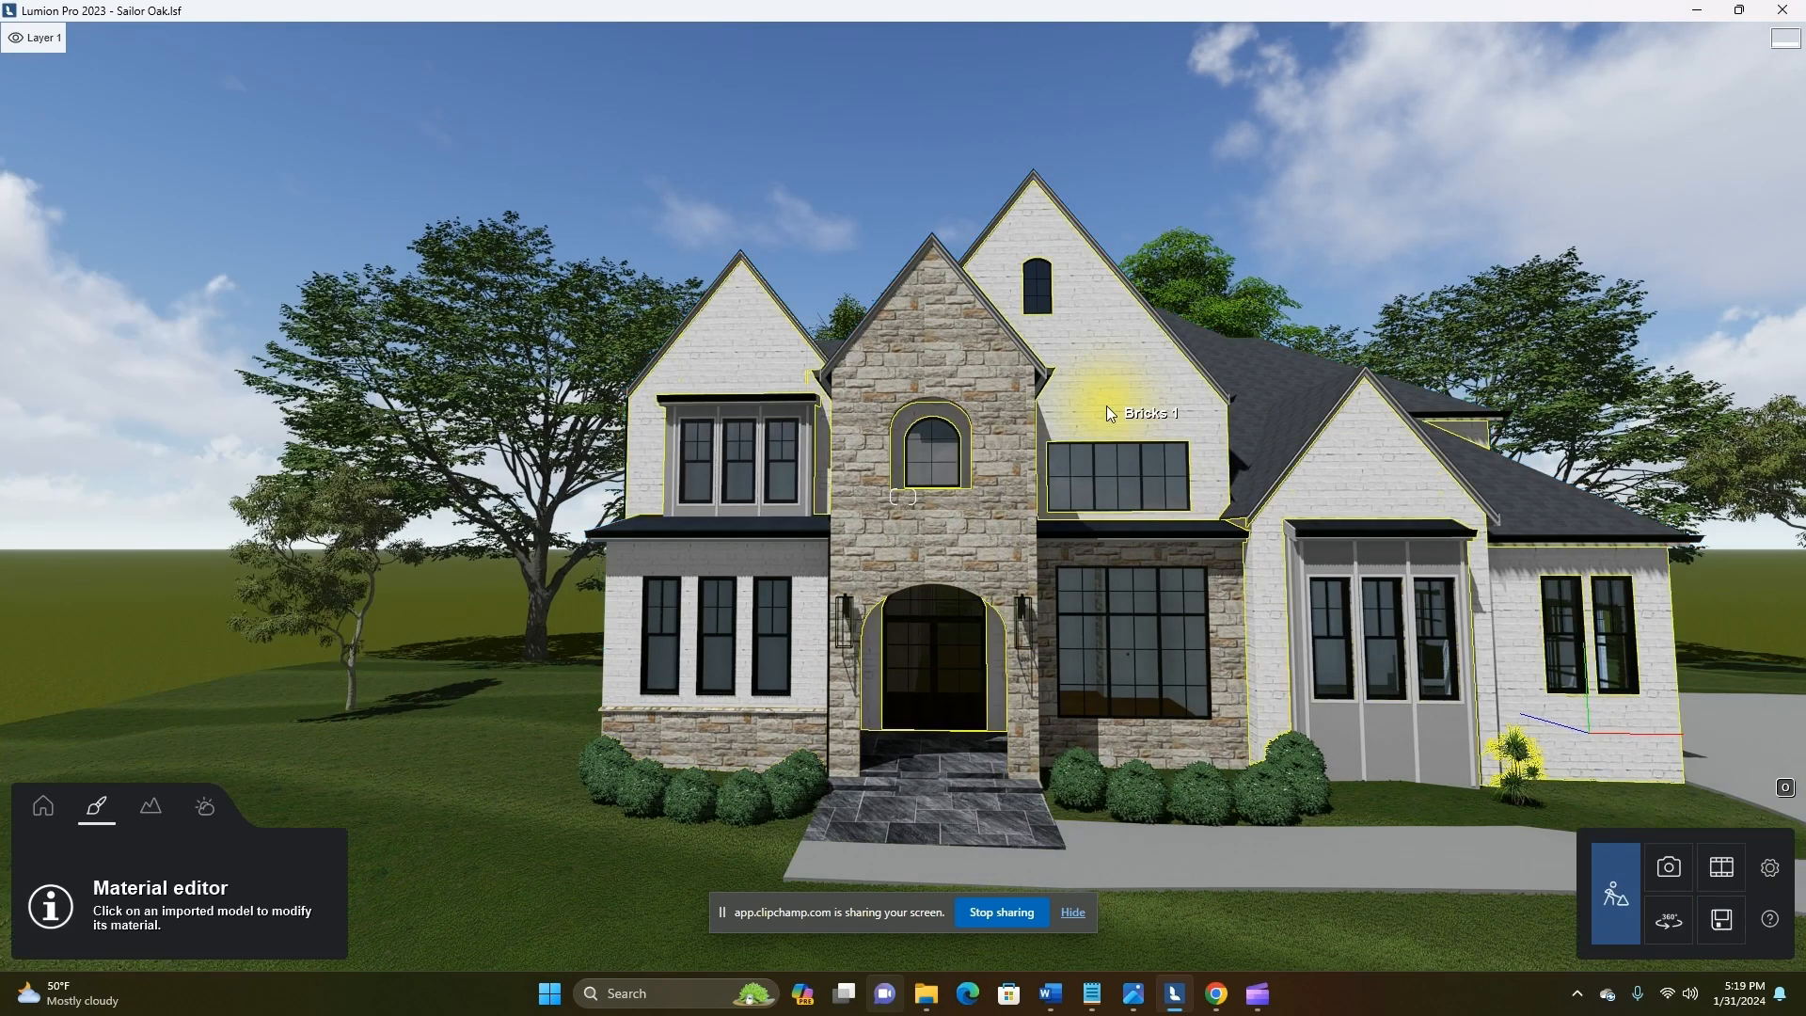
Replace the Architectural Shingles roof surface's color texture with asphalt_shingles_color_black from the ROOFS folder in Documents > Lumion > Library
key(w)
key(e)
key(q)
key(d)
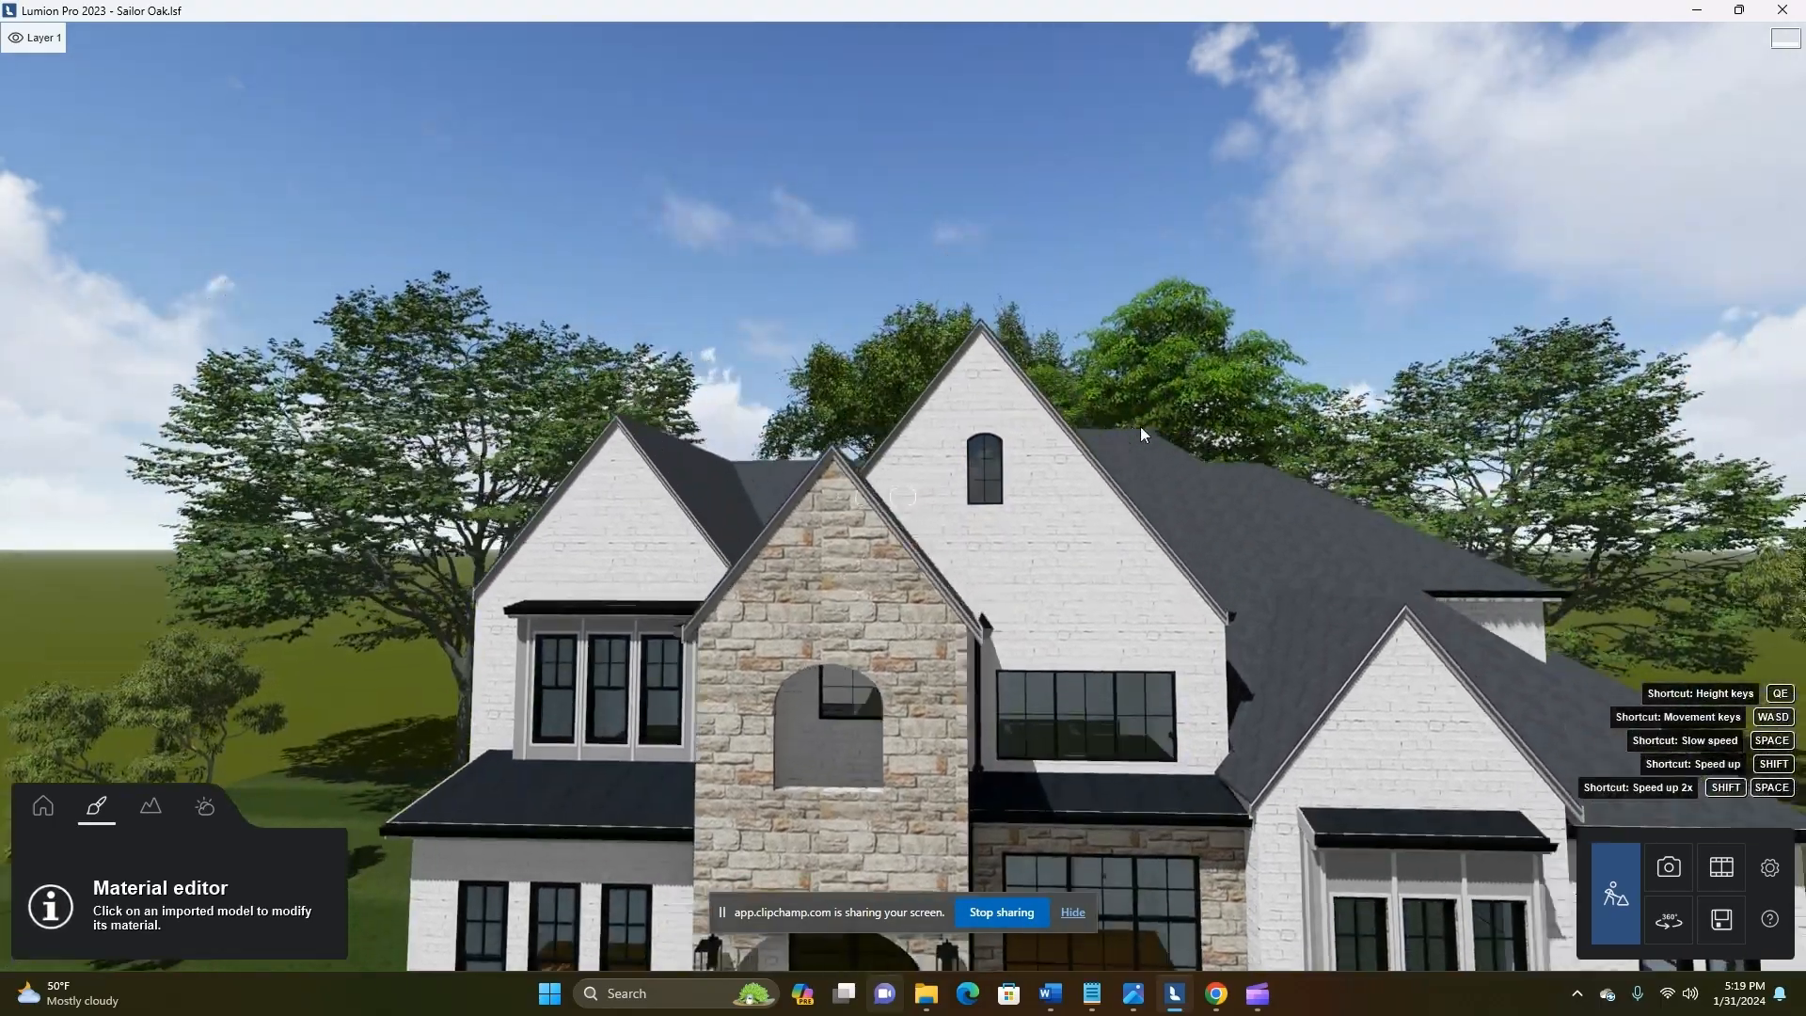
key(w)
key(d)
right_drag(1067, 619, 917, 799)
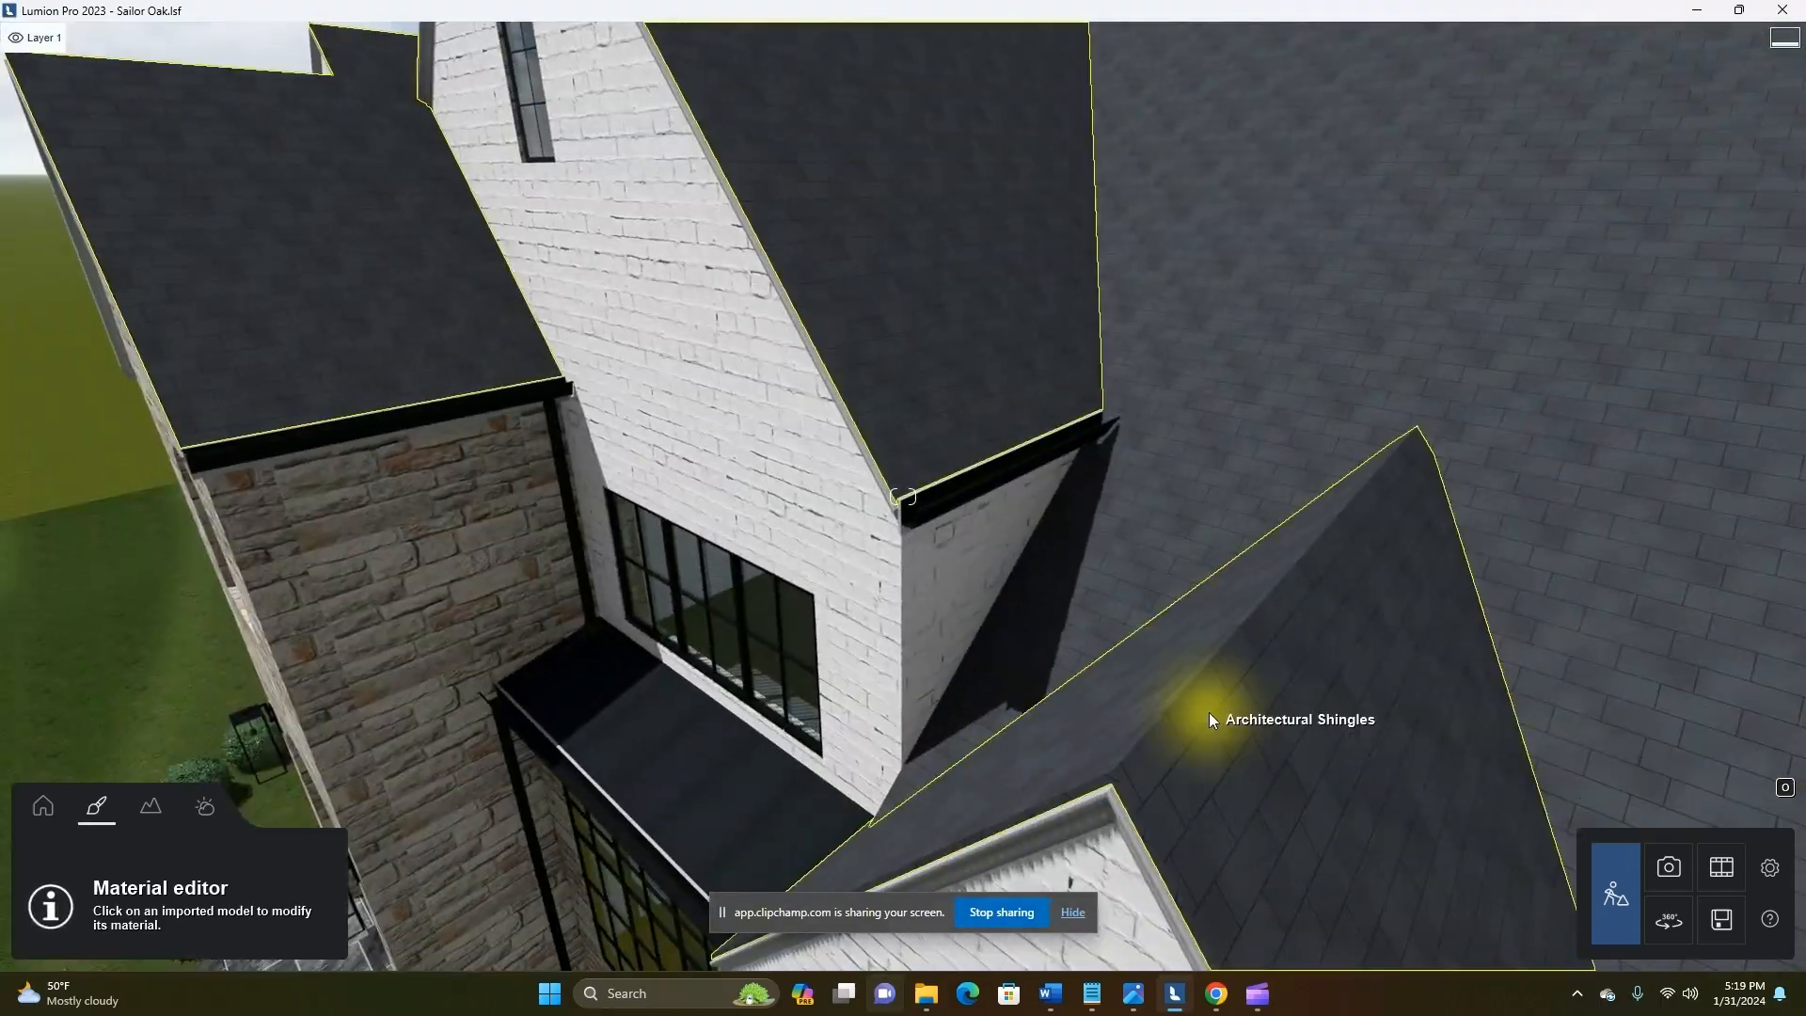
click(1222, 715)
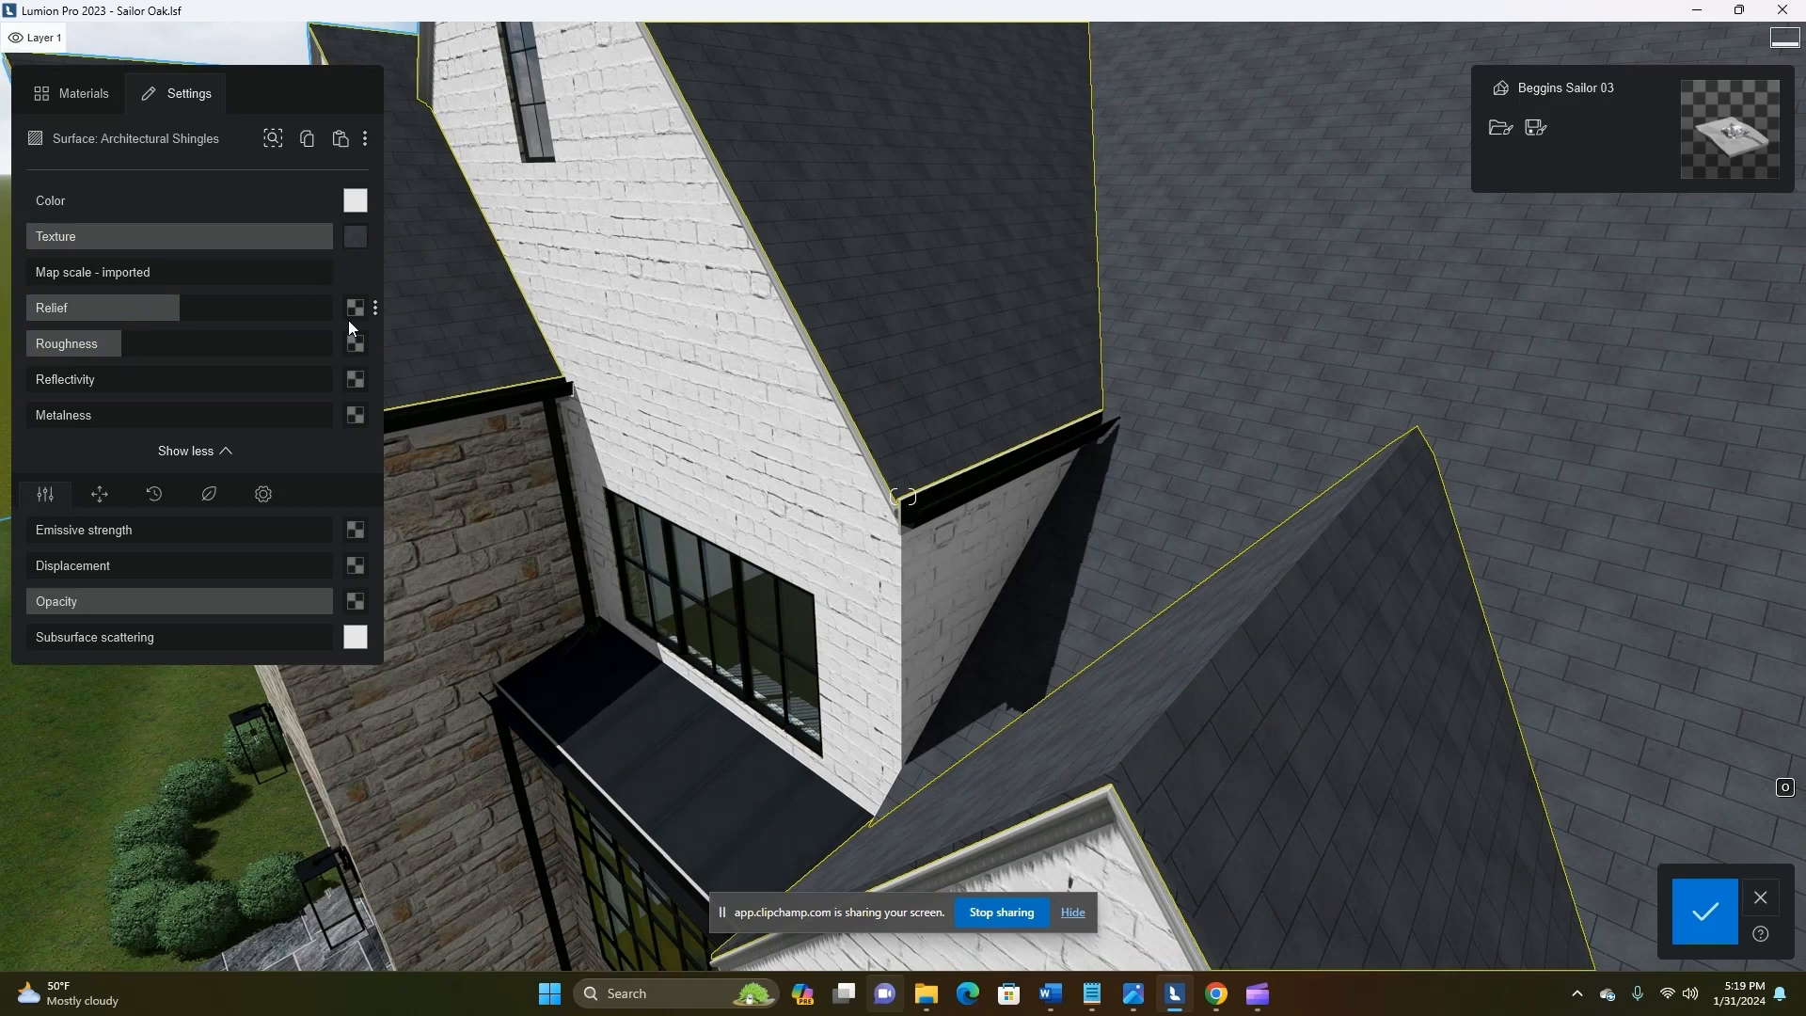
click(355, 236)
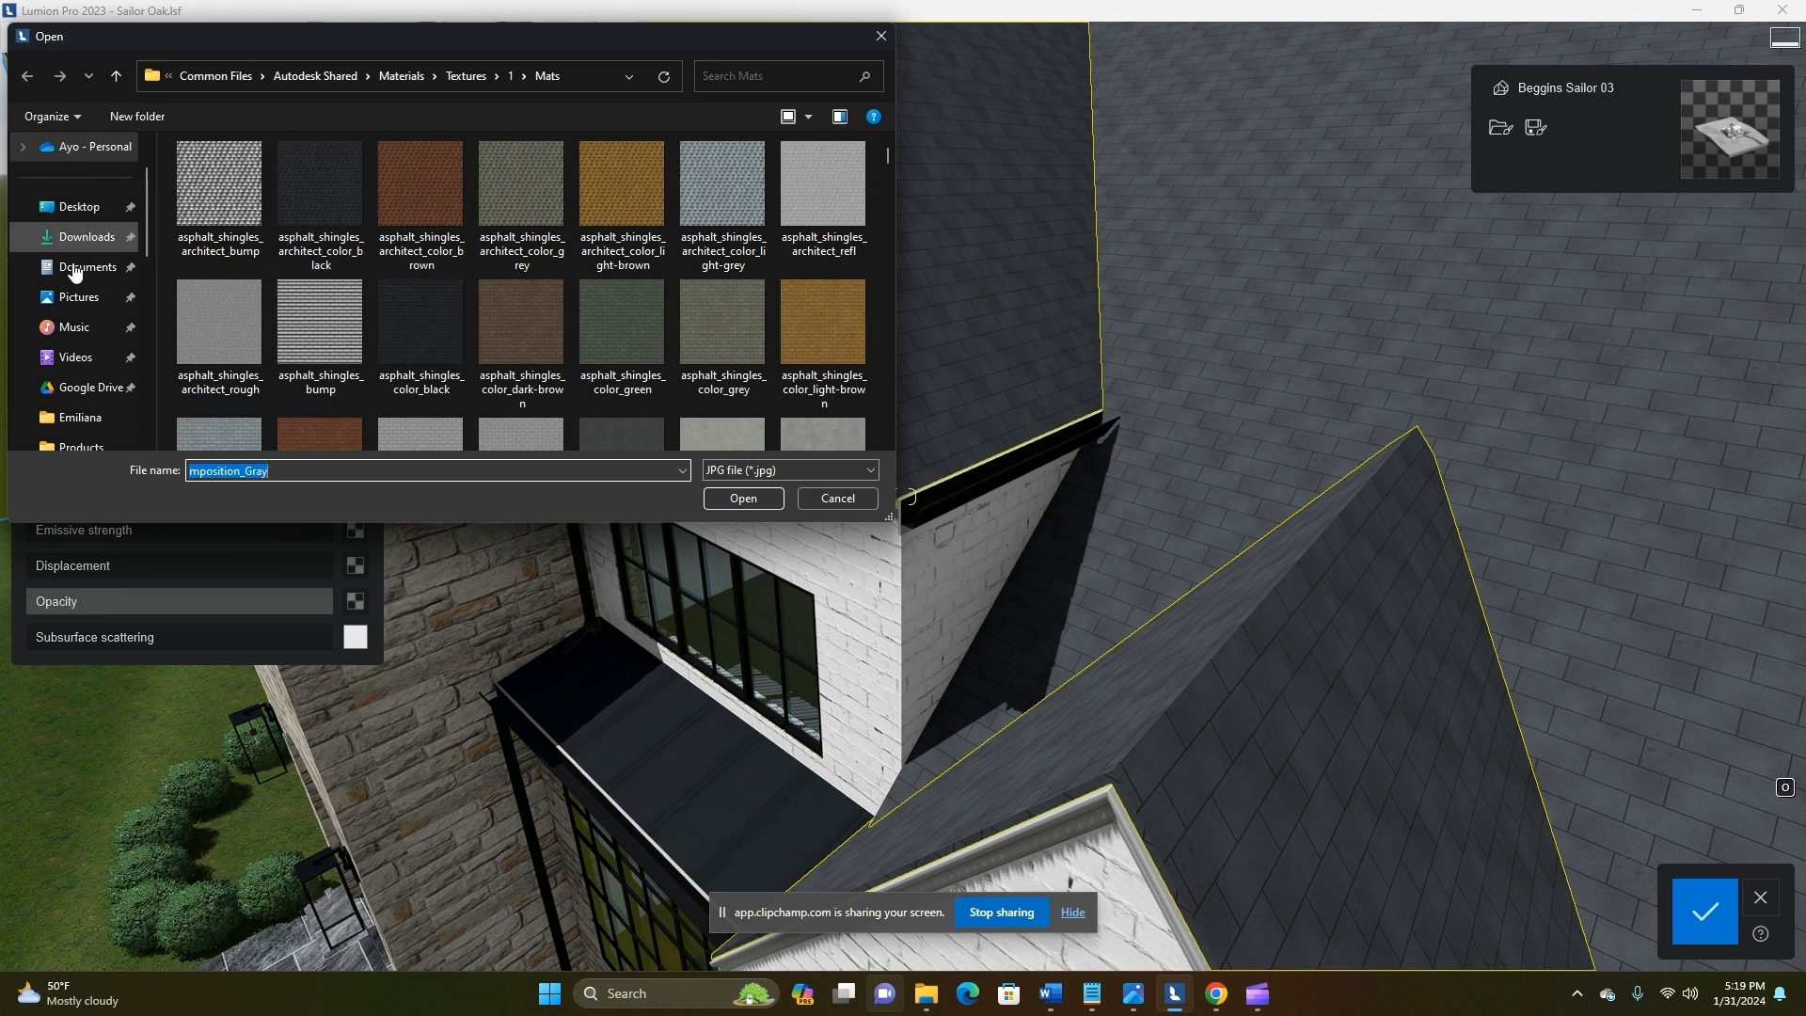
click(84, 266)
double_click(261, 415)
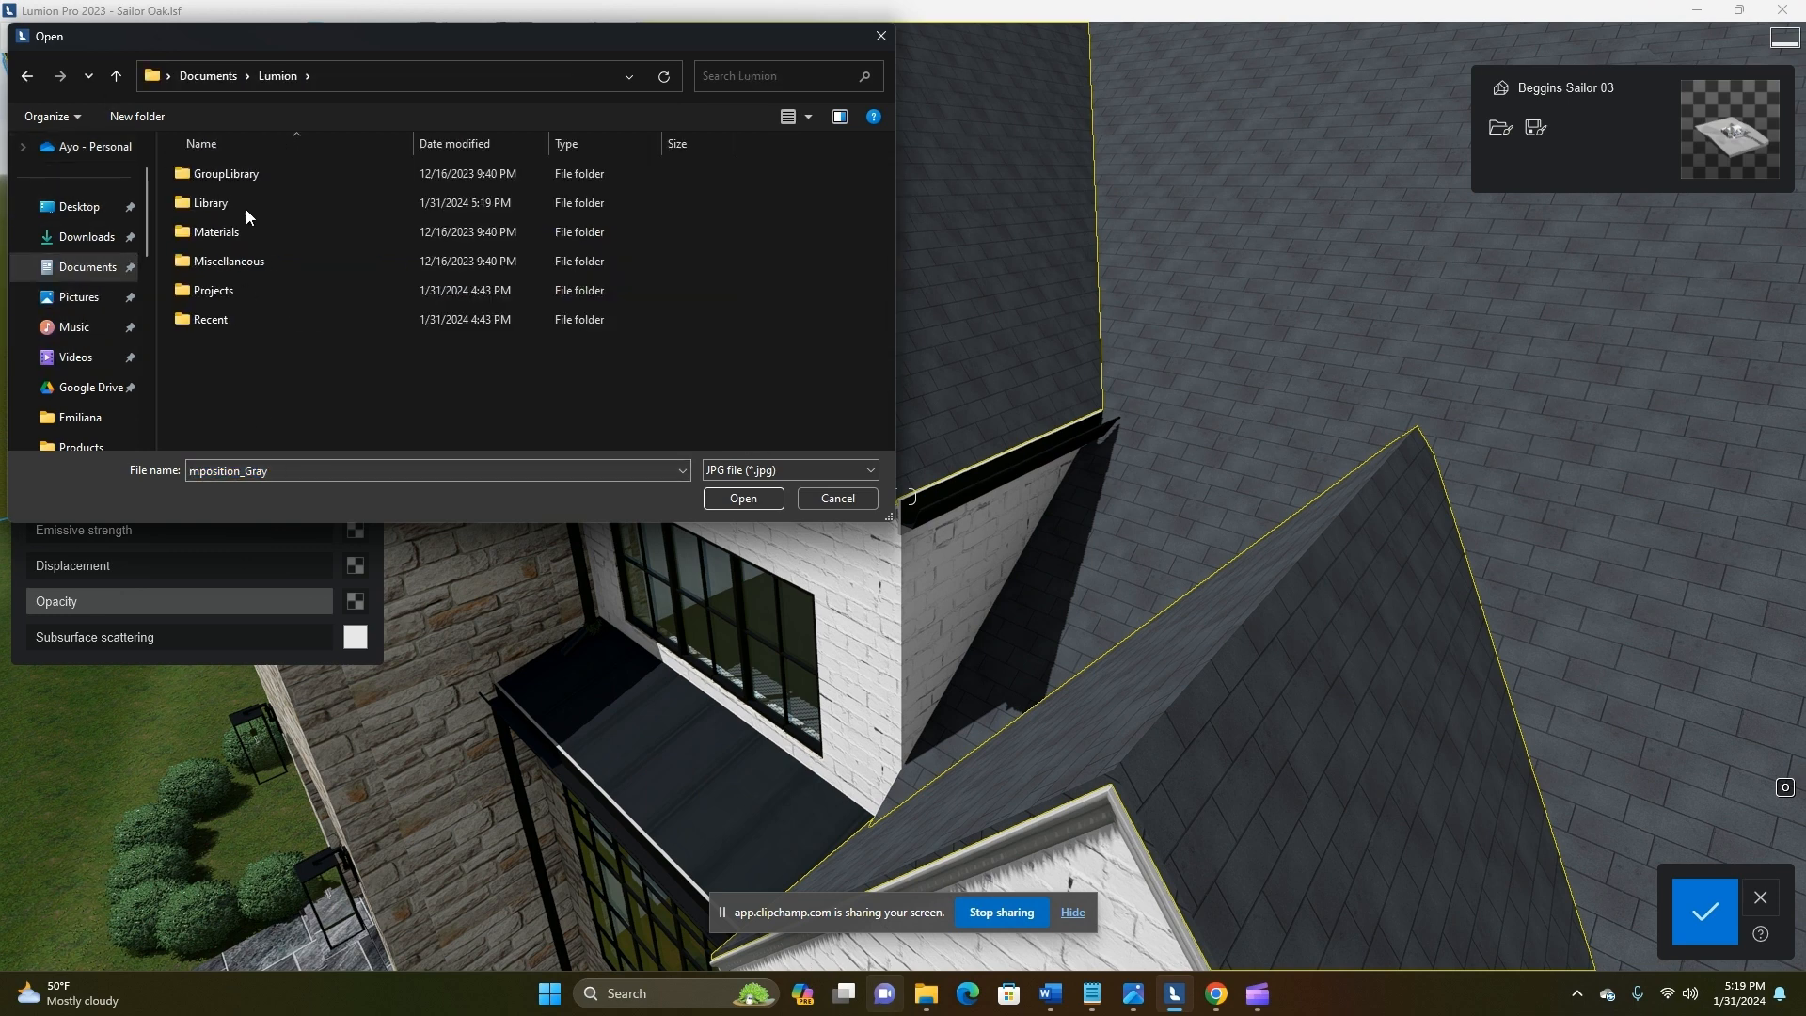
double_click(235, 203)
double_click(222, 173)
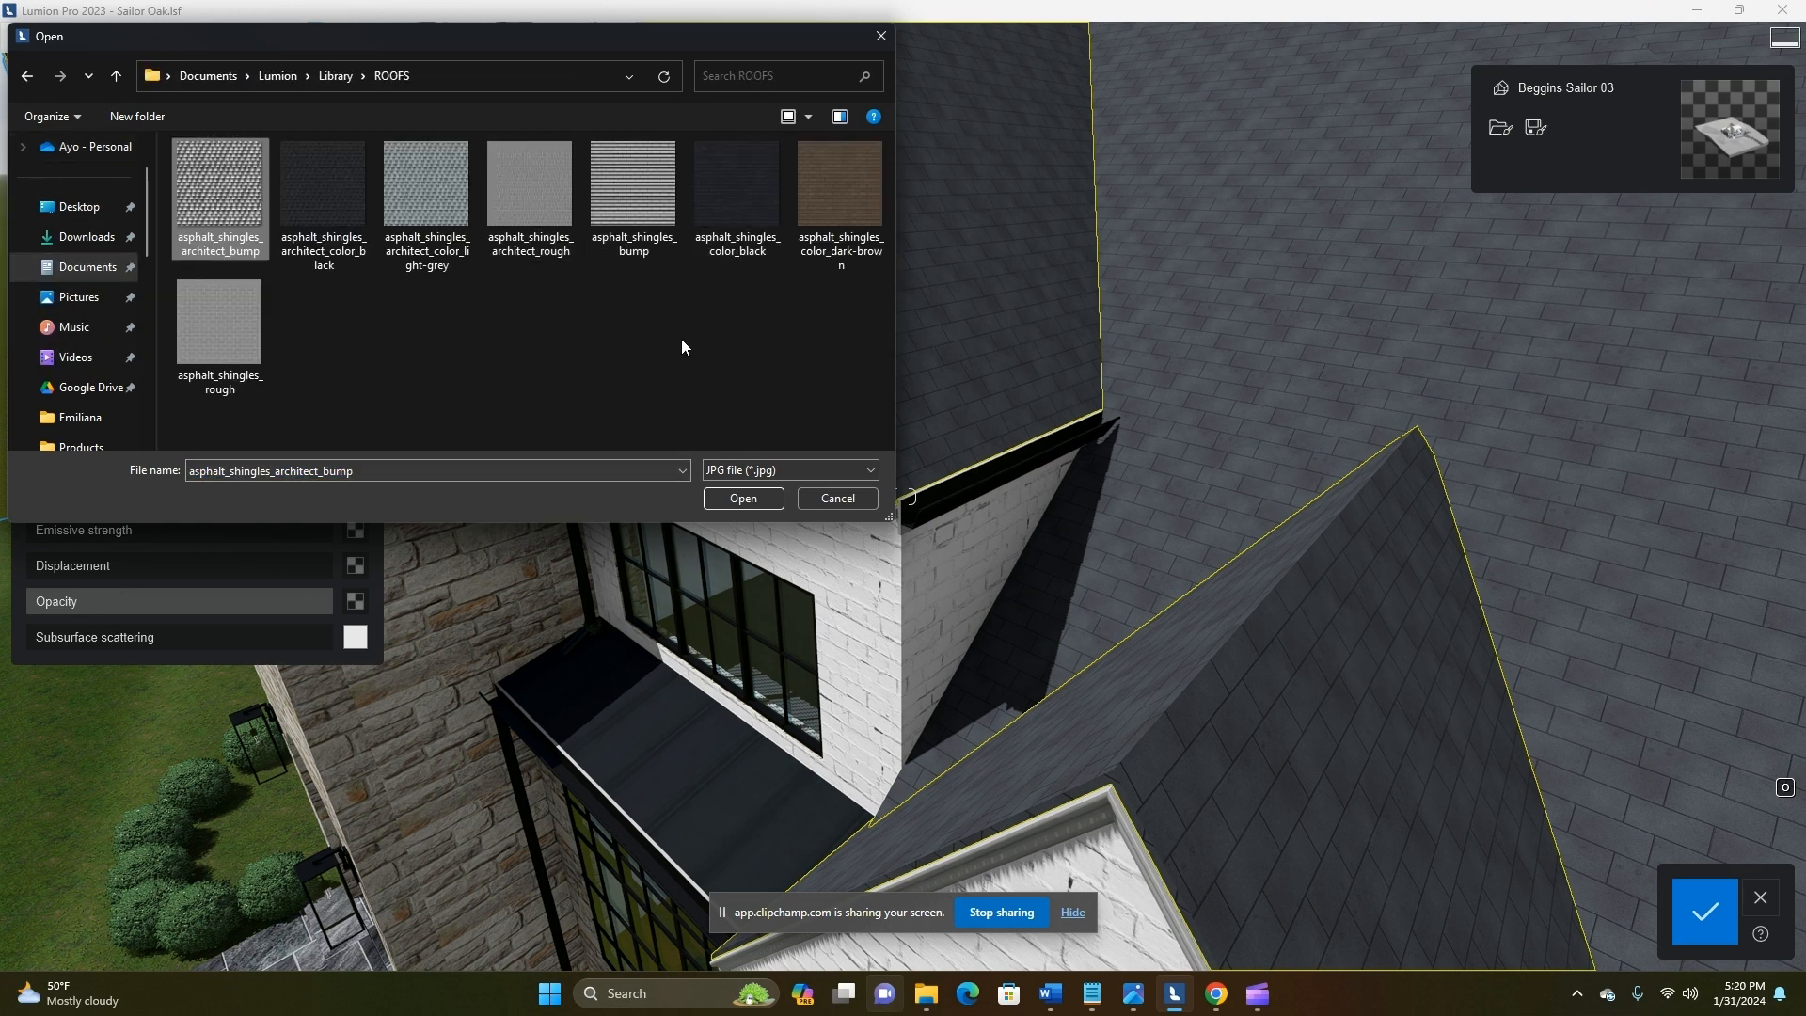
double_click(742, 202)
Load asphalt_shingles_bump as the shingles' relief map and asphalt_shingles_rough as their roughness map
right_drag(1251, 792, 1191, 890)
key(s)
key(w)
click(356, 309)
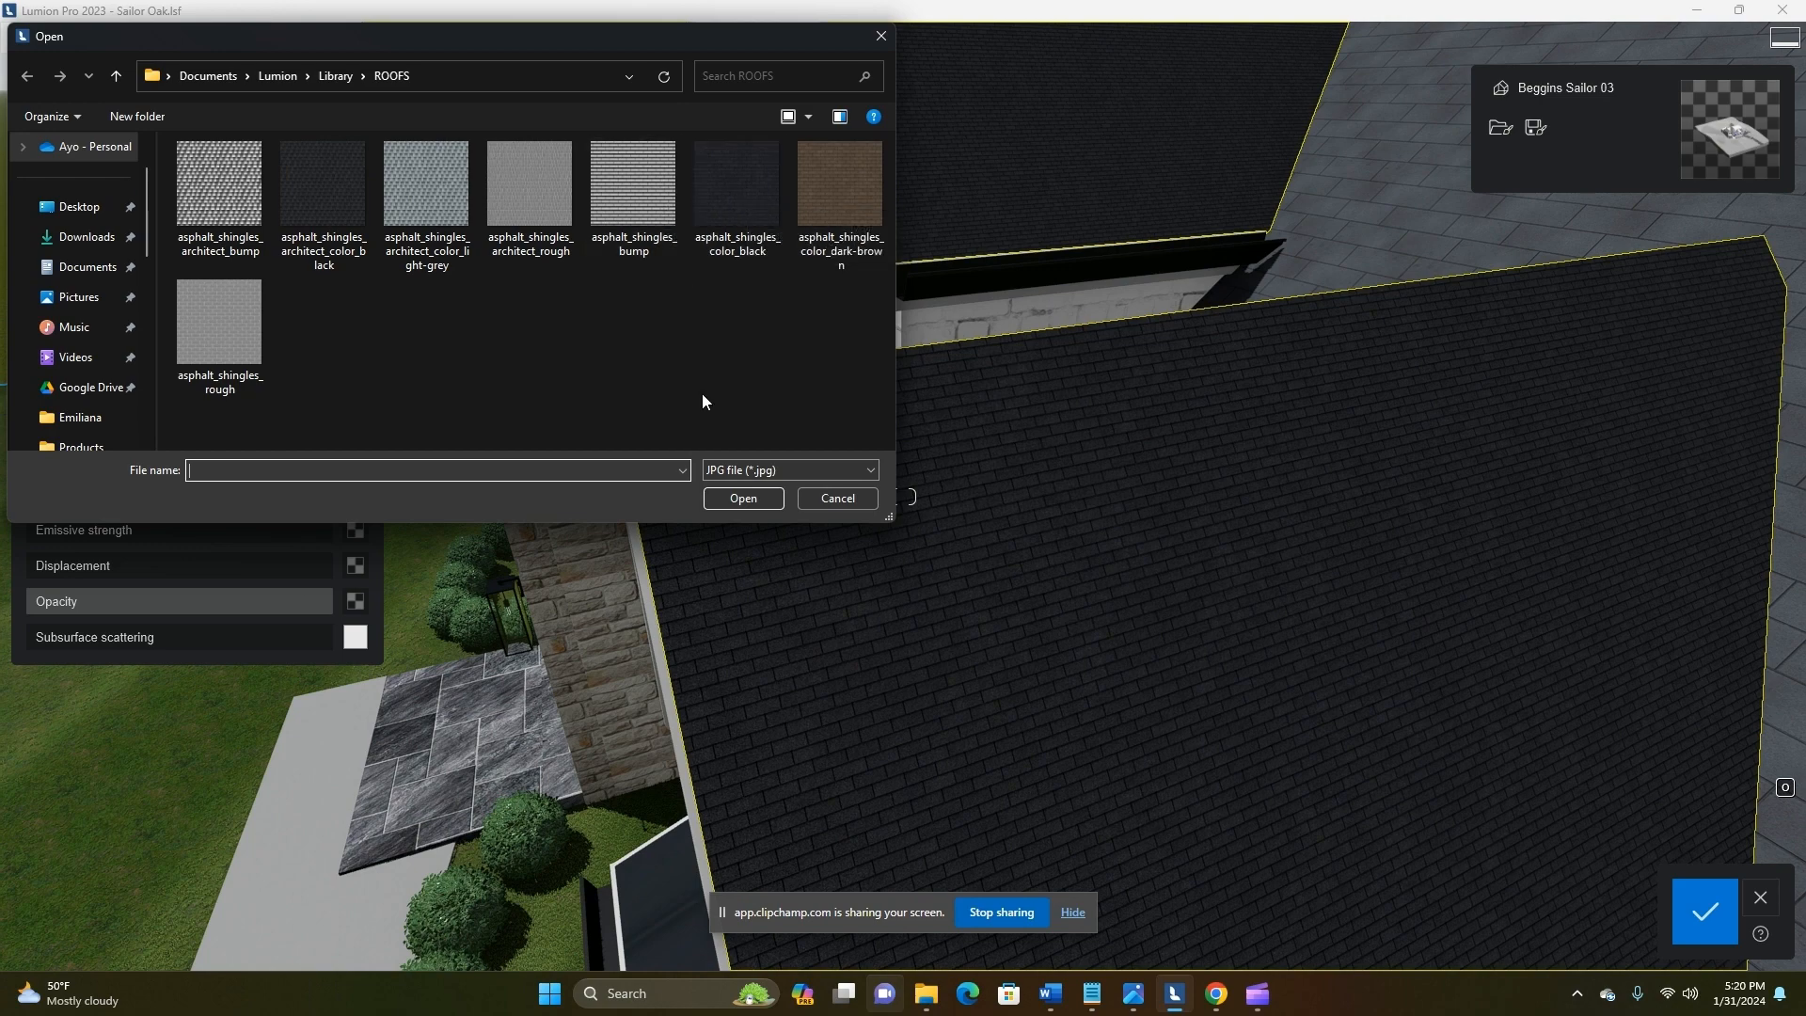
double_click(641, 186)
click(356, 308)
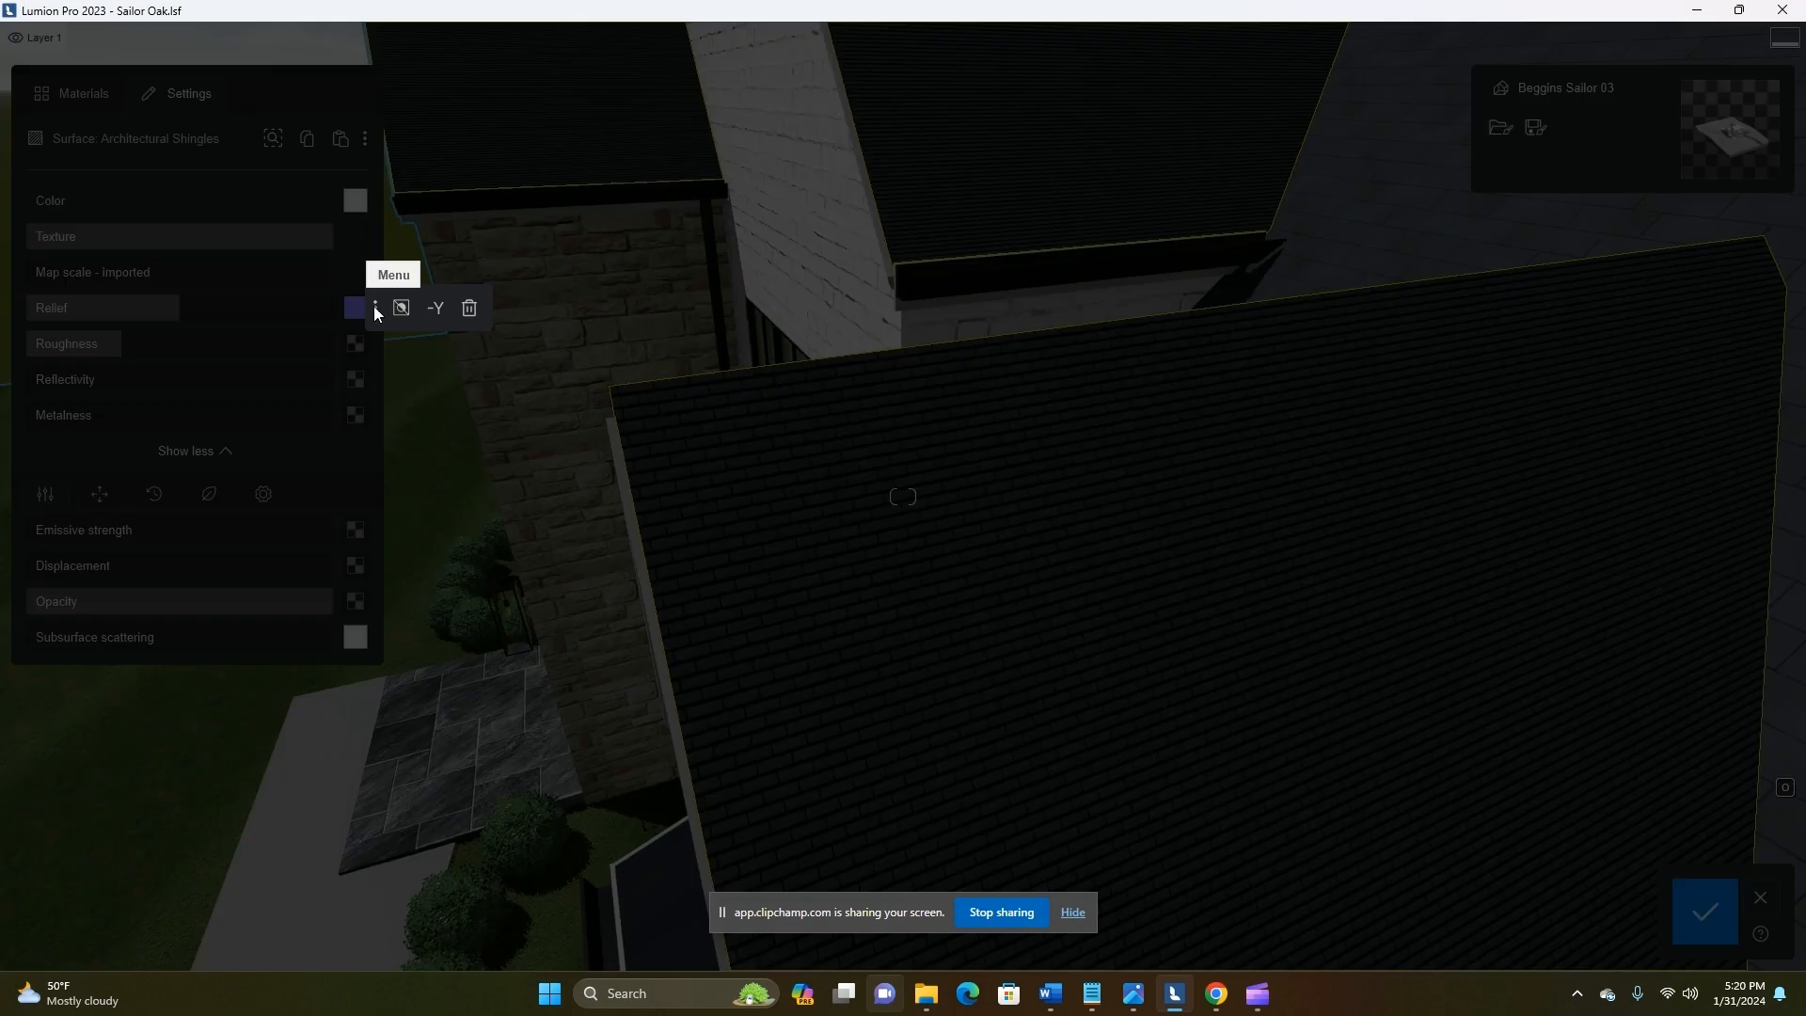
click(375, 307)
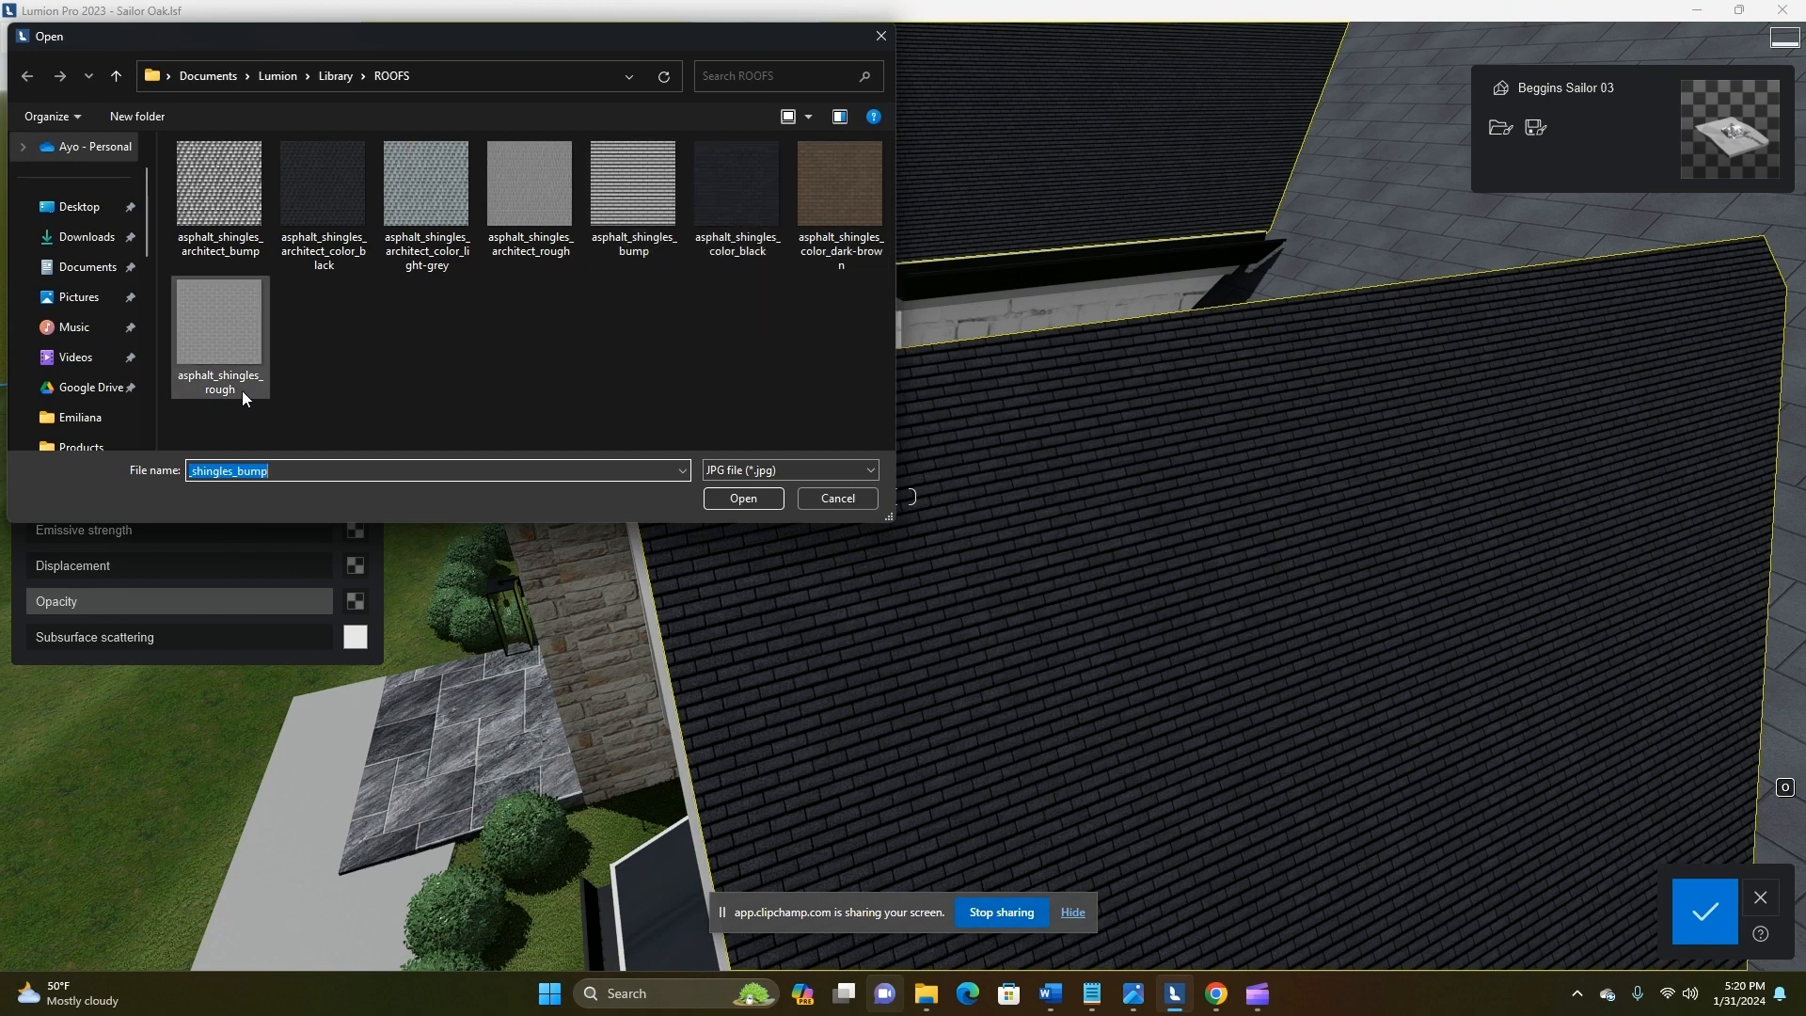
double_click(643, 195)
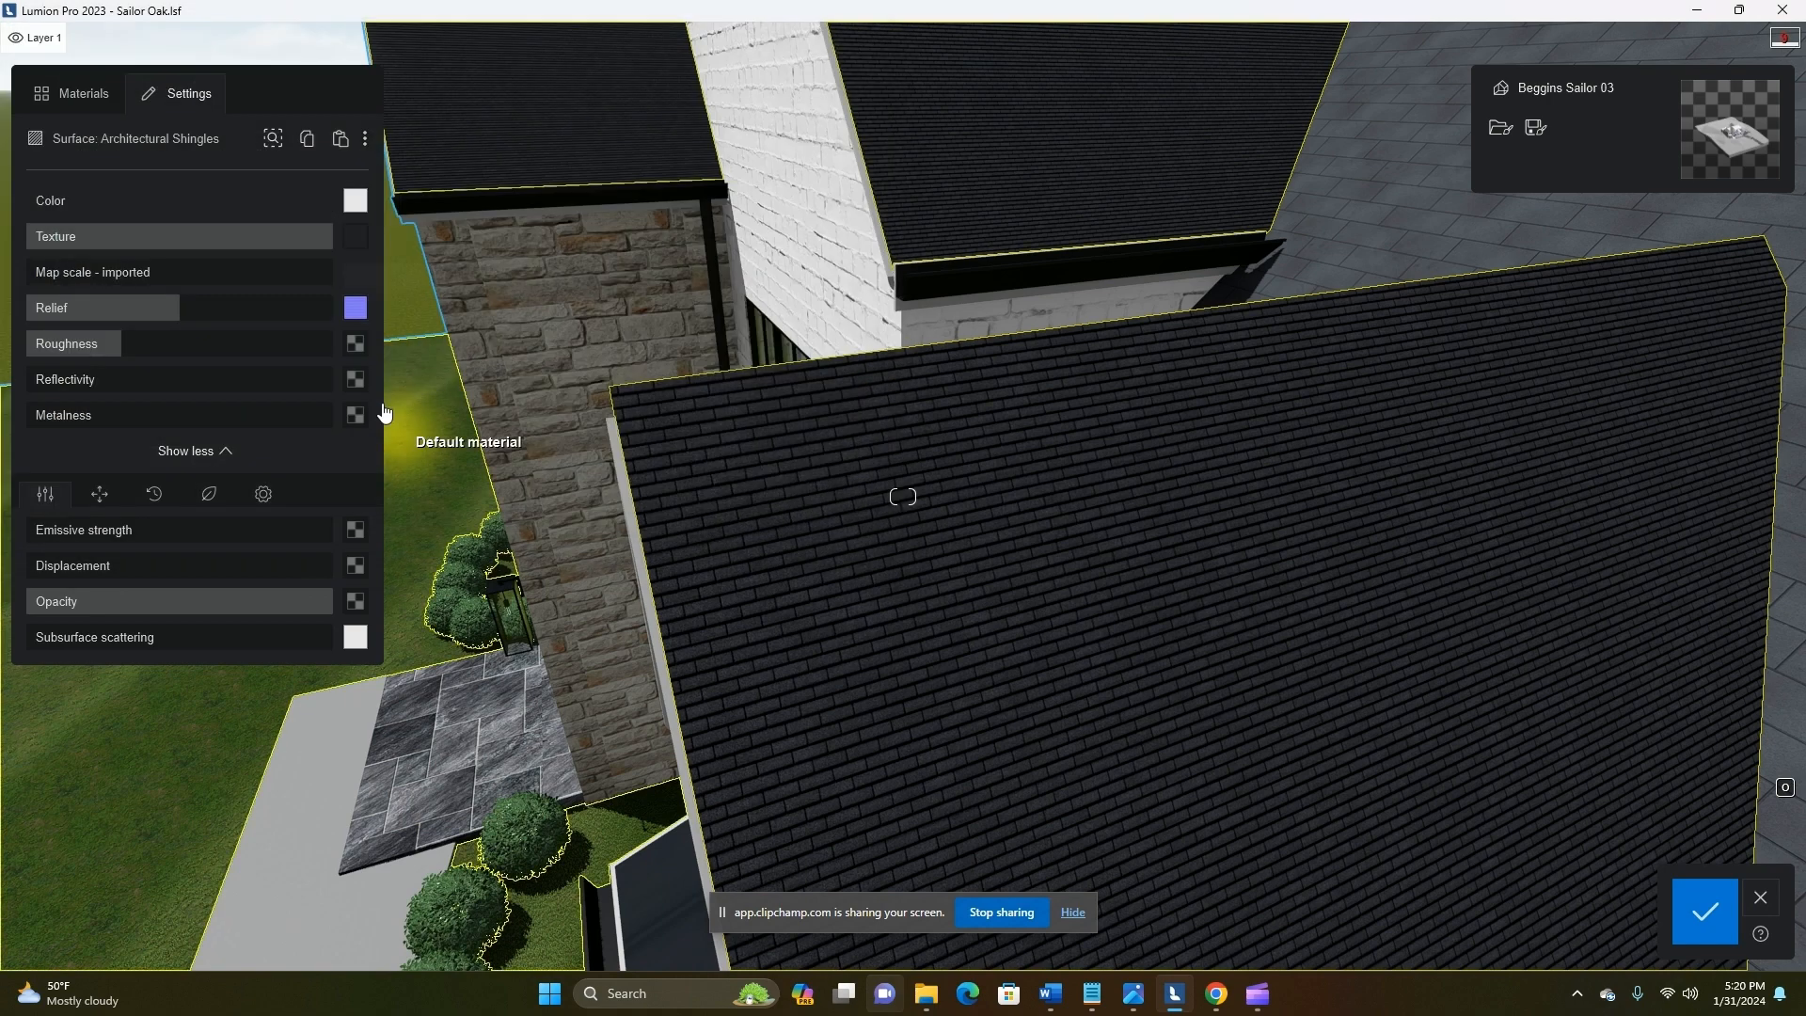
click(356, 343)
double_click(265, 333)
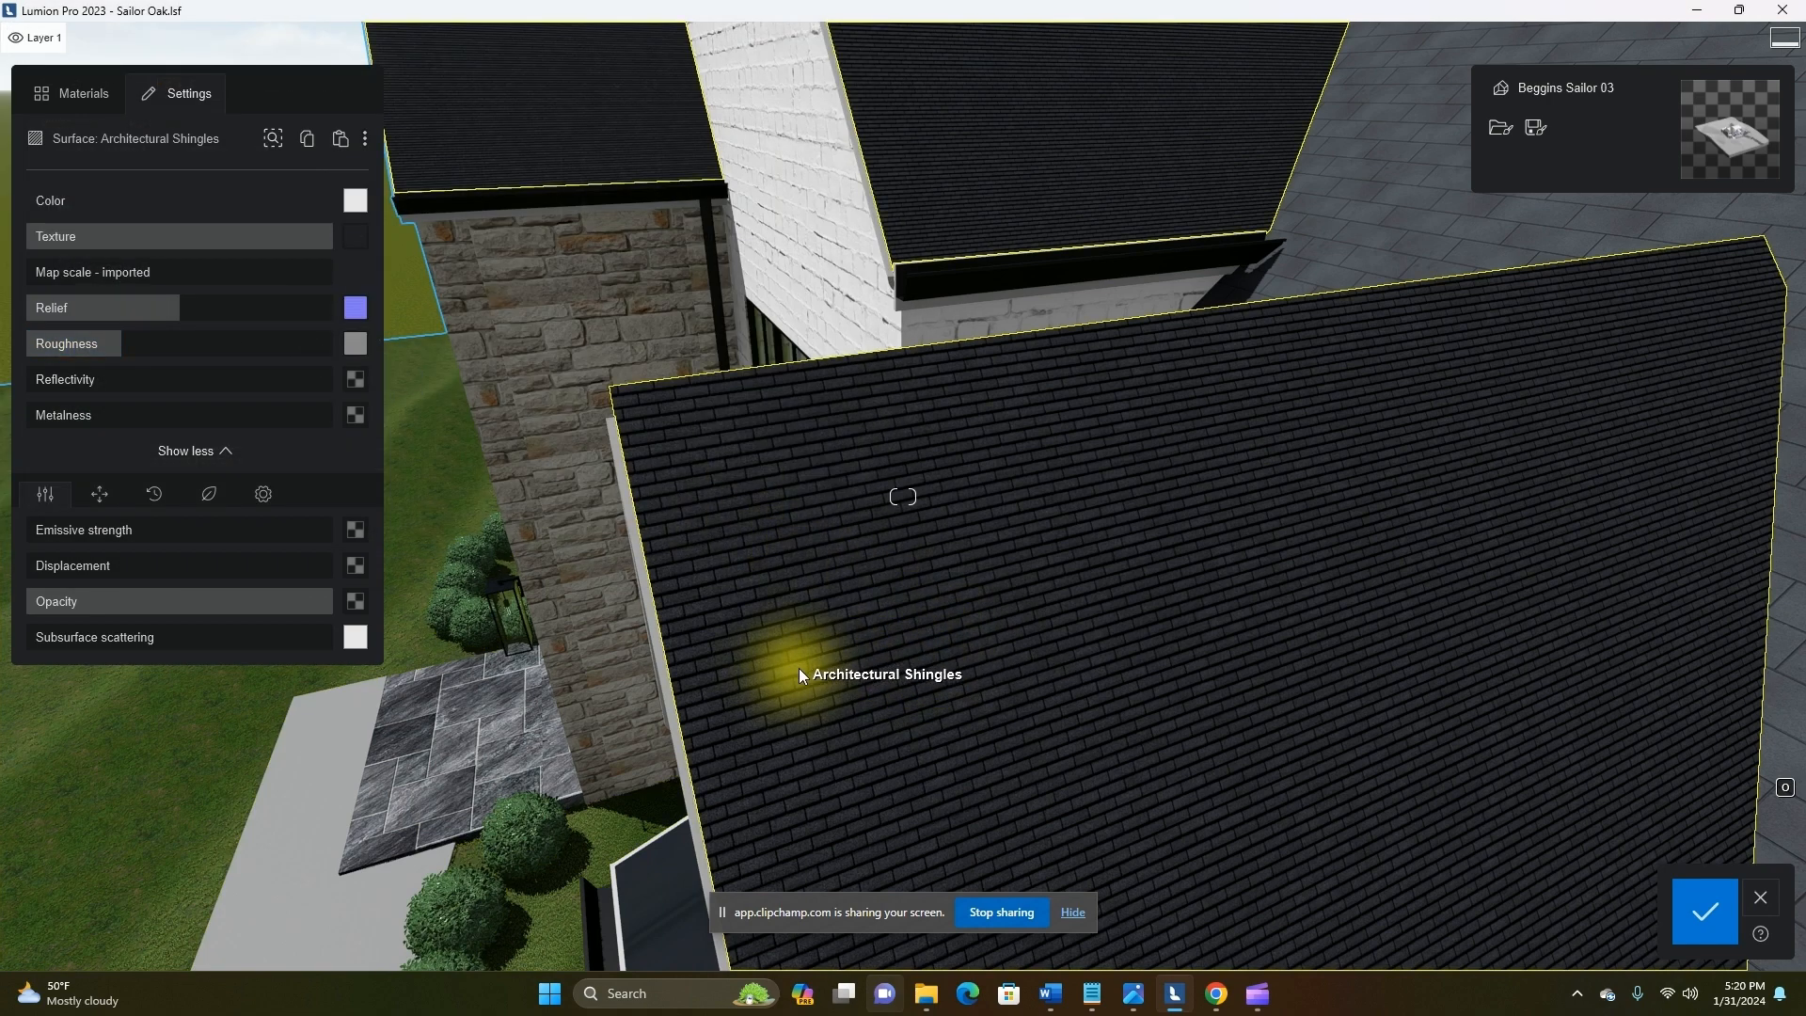
Scale the shingle texture on the Architectural Shingles surface to a custom map scale of about 2.26 m
drag(31, 271, 36, 271)
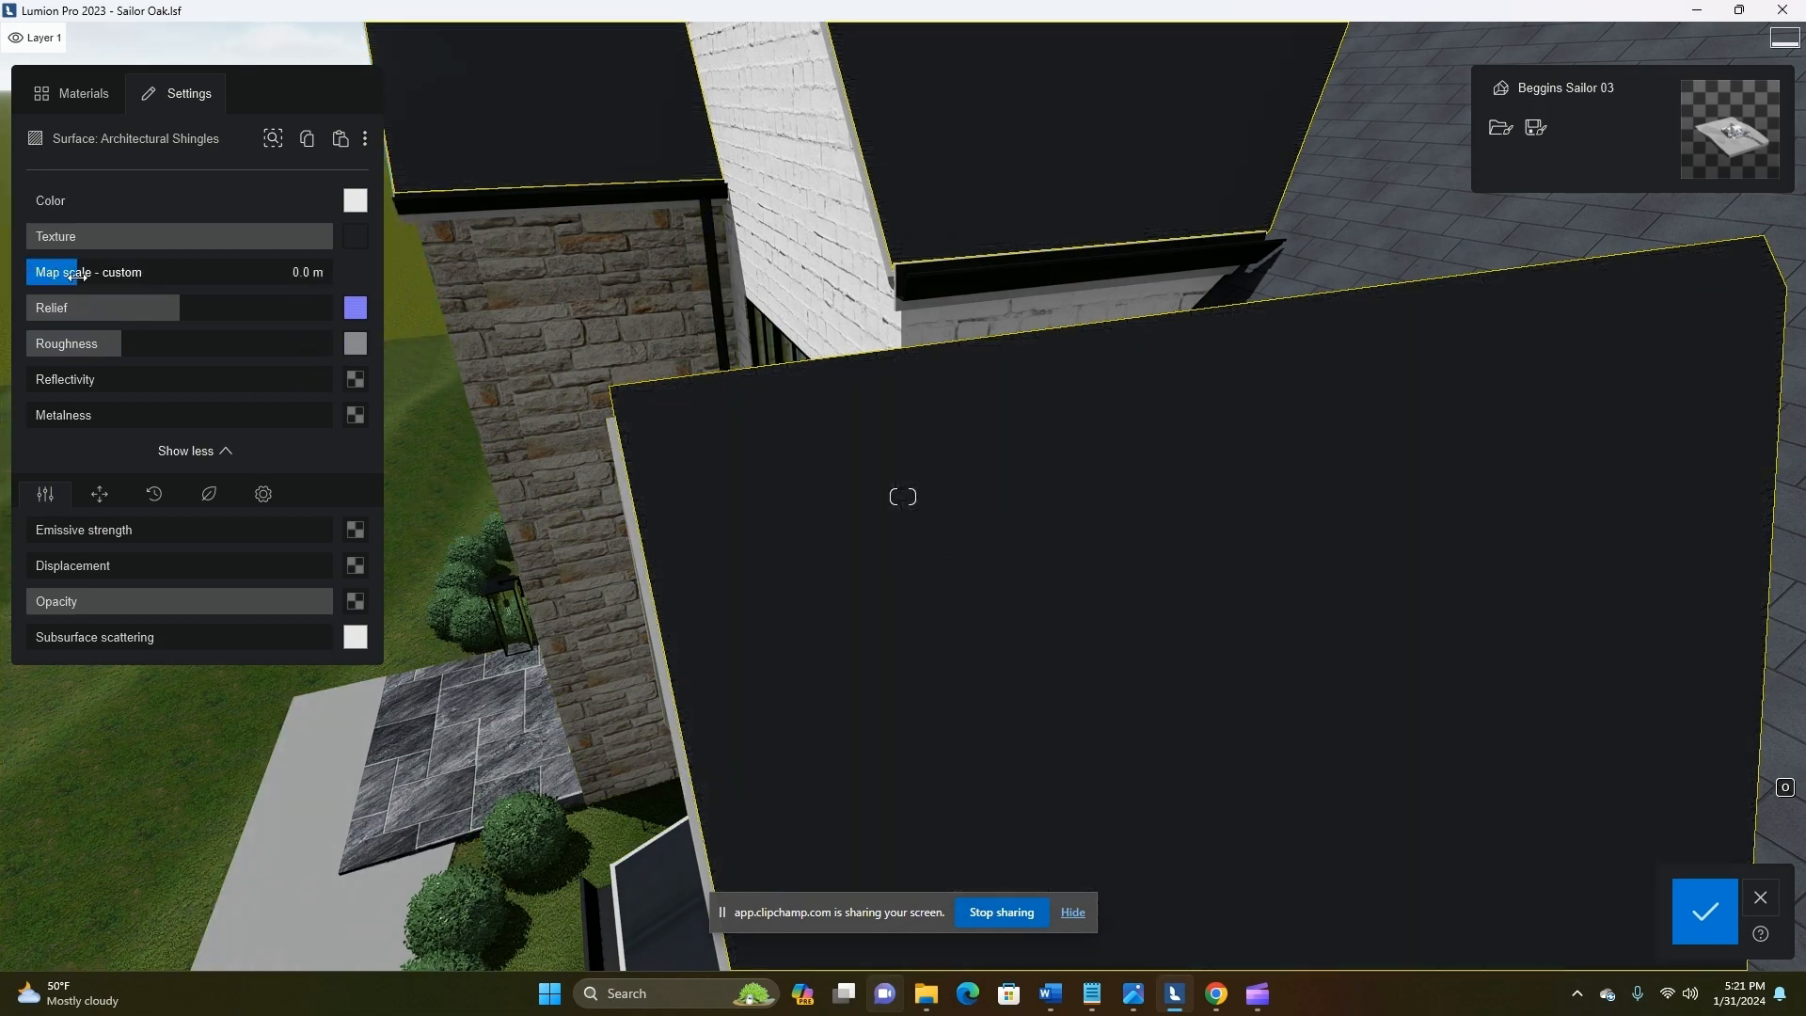
mouse_move(263, 278)
mouse_down()
mouse_move(234, 294)
mouse_move(274, 289)
mouse_up()
scroll(944, 575, down, 5)
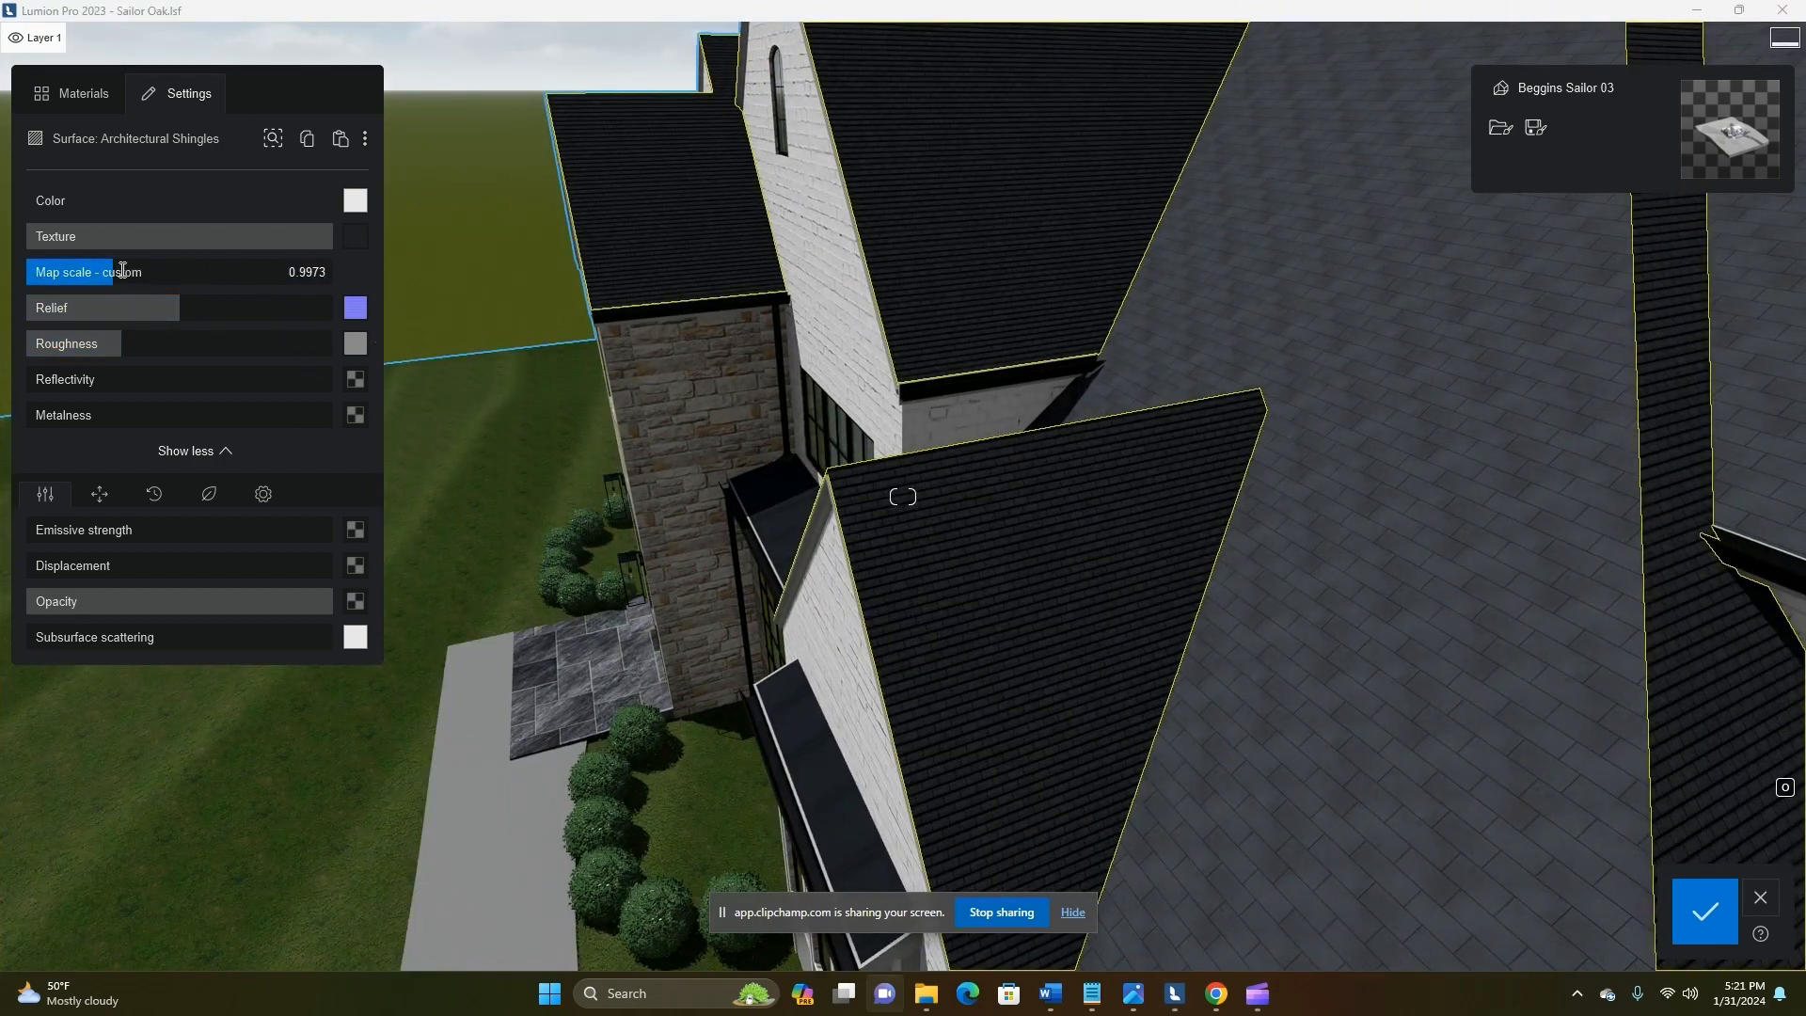
drag(152, 273, 196, 267)
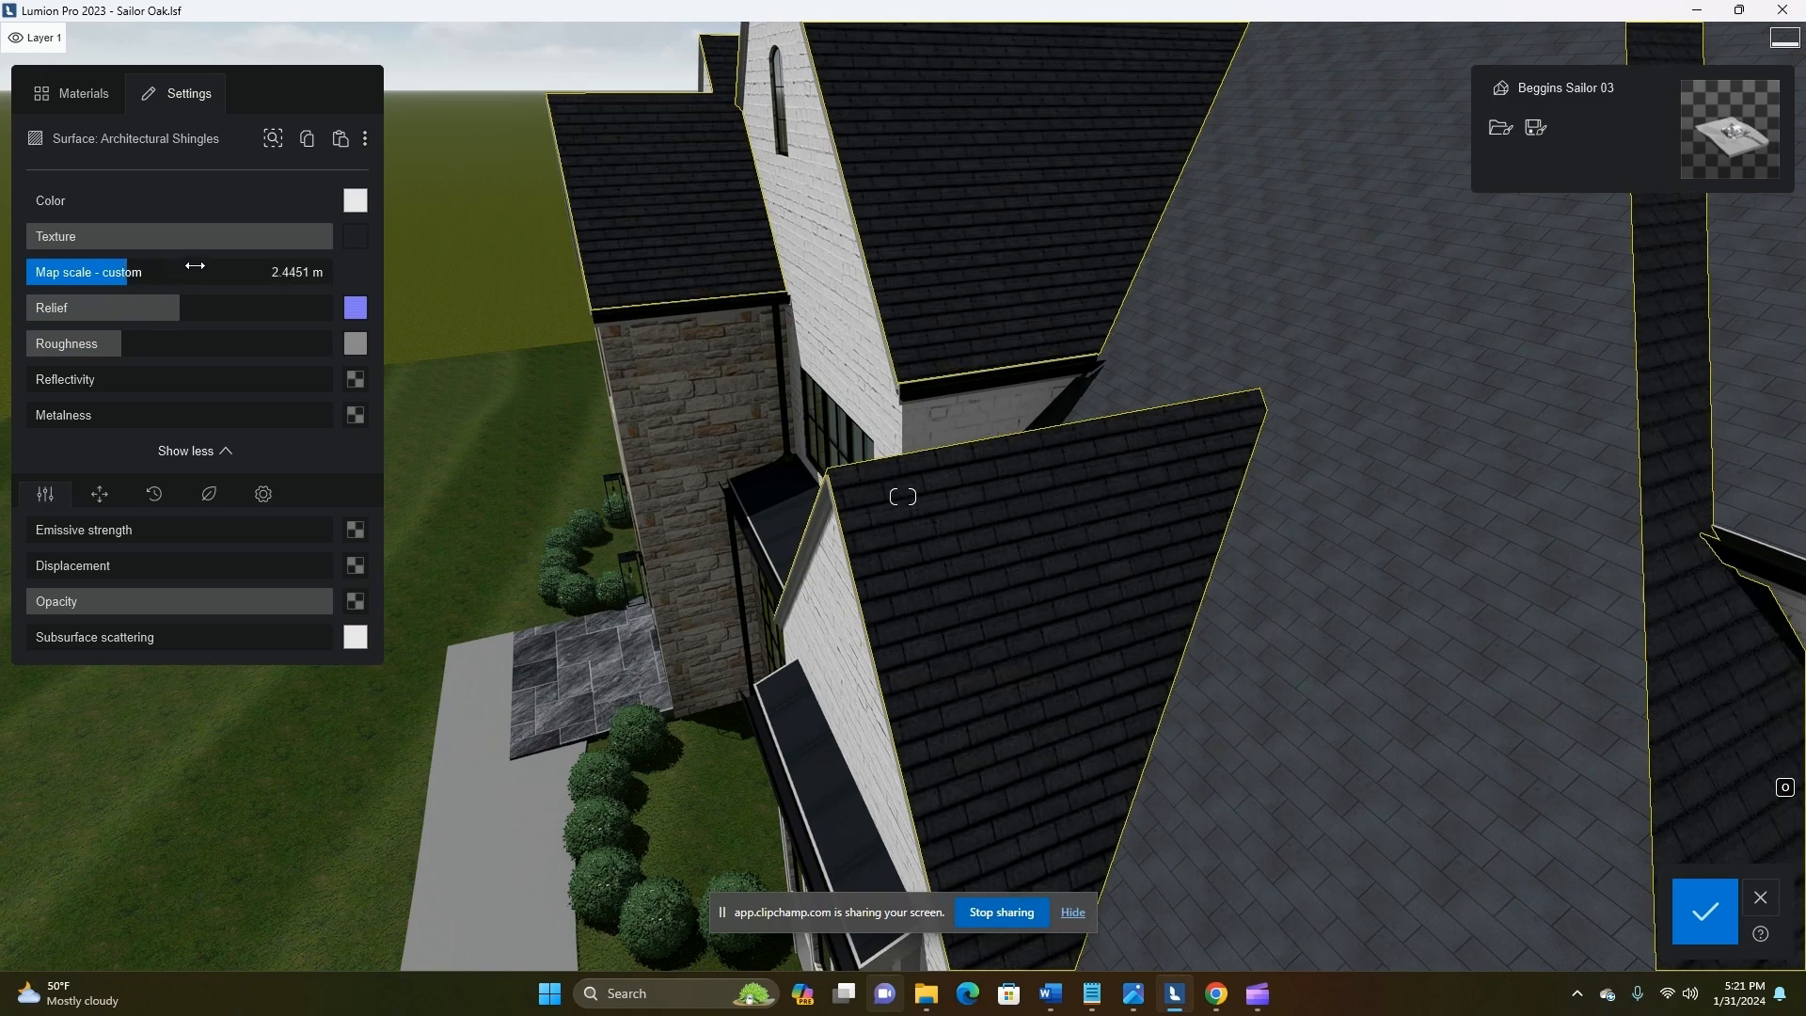
scroll(1131, 607, down, 5)
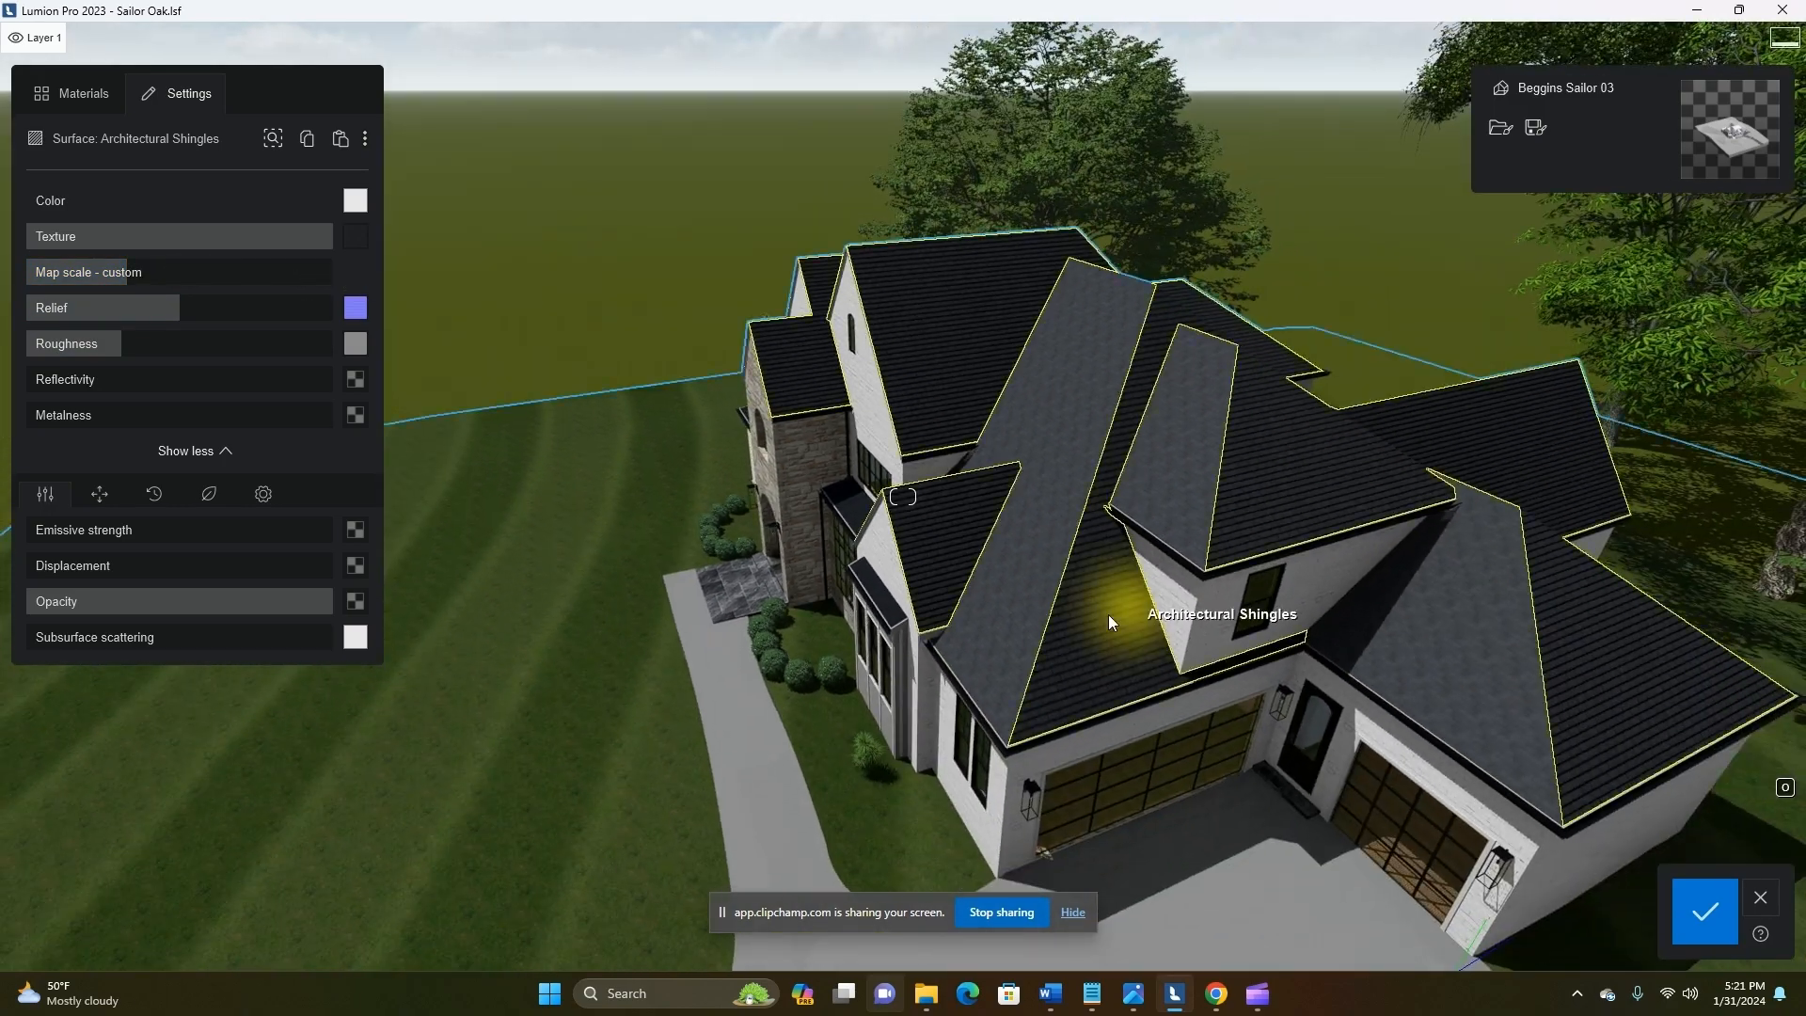
scroll(870, 577, up, 4)
double_click(130, 271)
click(985, 638)
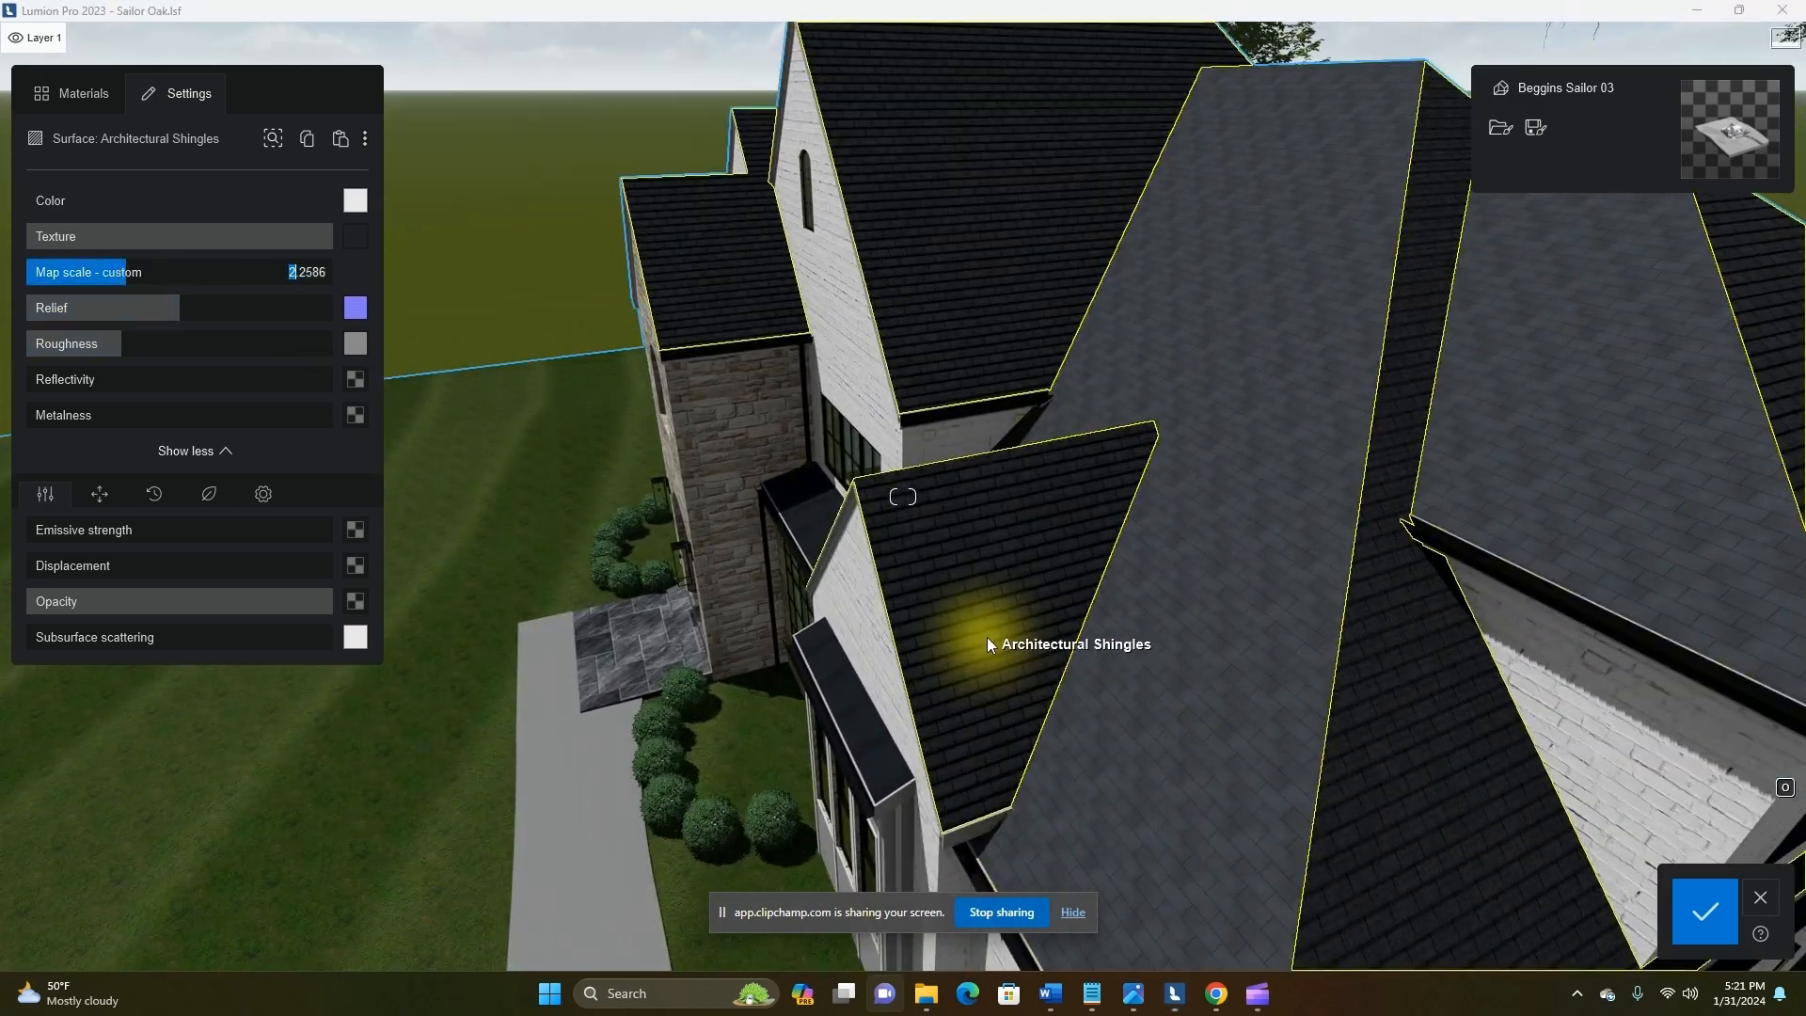
Lower the relief of the Architectural Shingles material and soften its edges slightly
scroll(978, 659, up, 5)
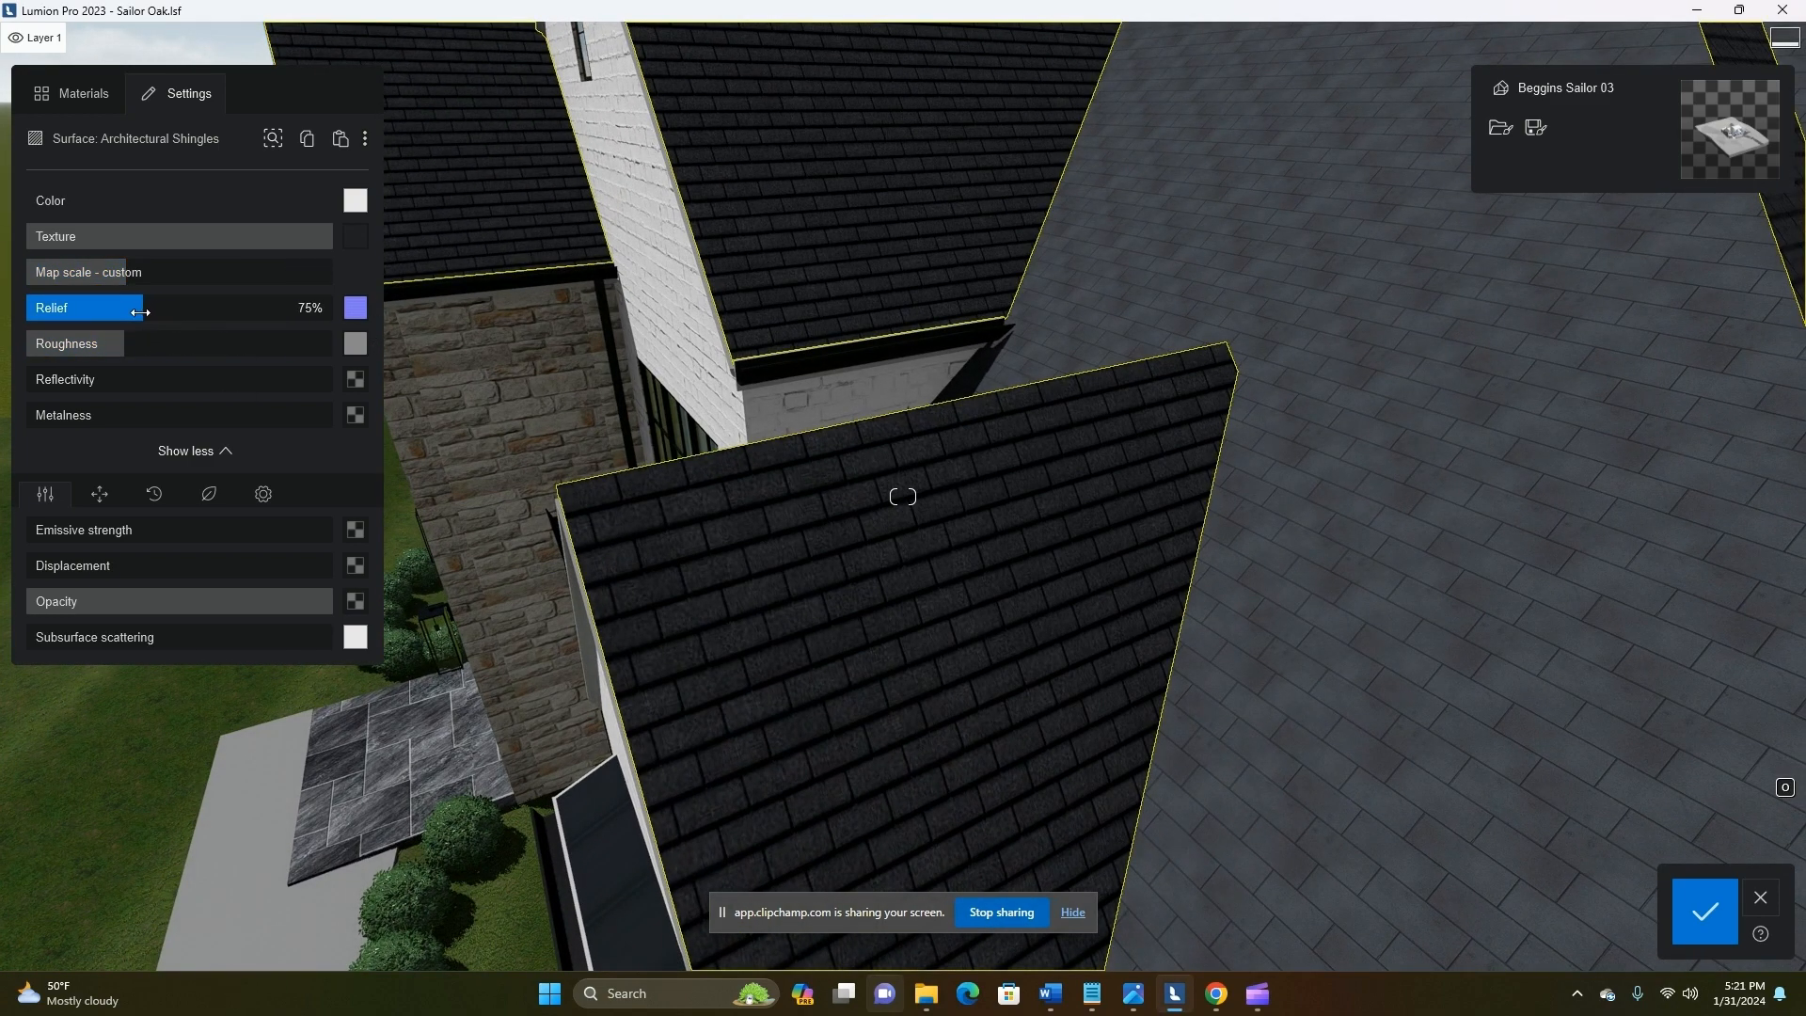
drag(42, 308, 243, 310)
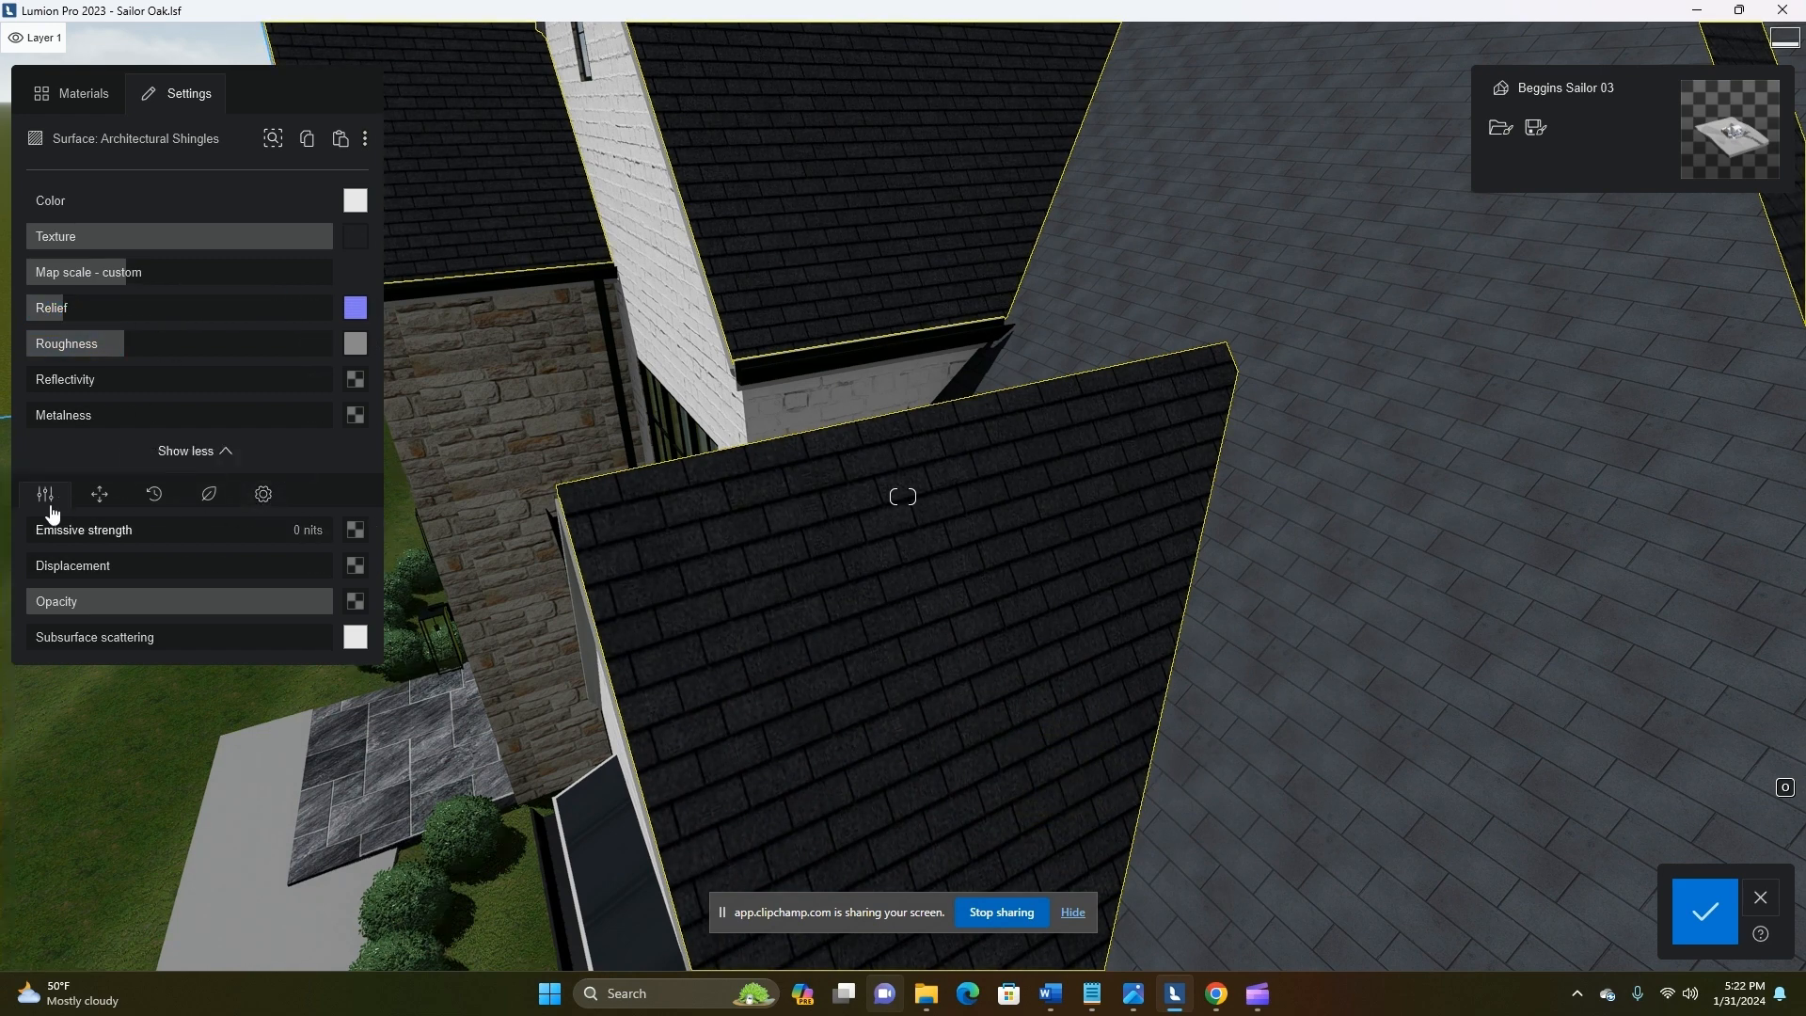
click(270, 497)
scroll(700, 659, down, 5)
right_drag(700, 658, 927, 701)
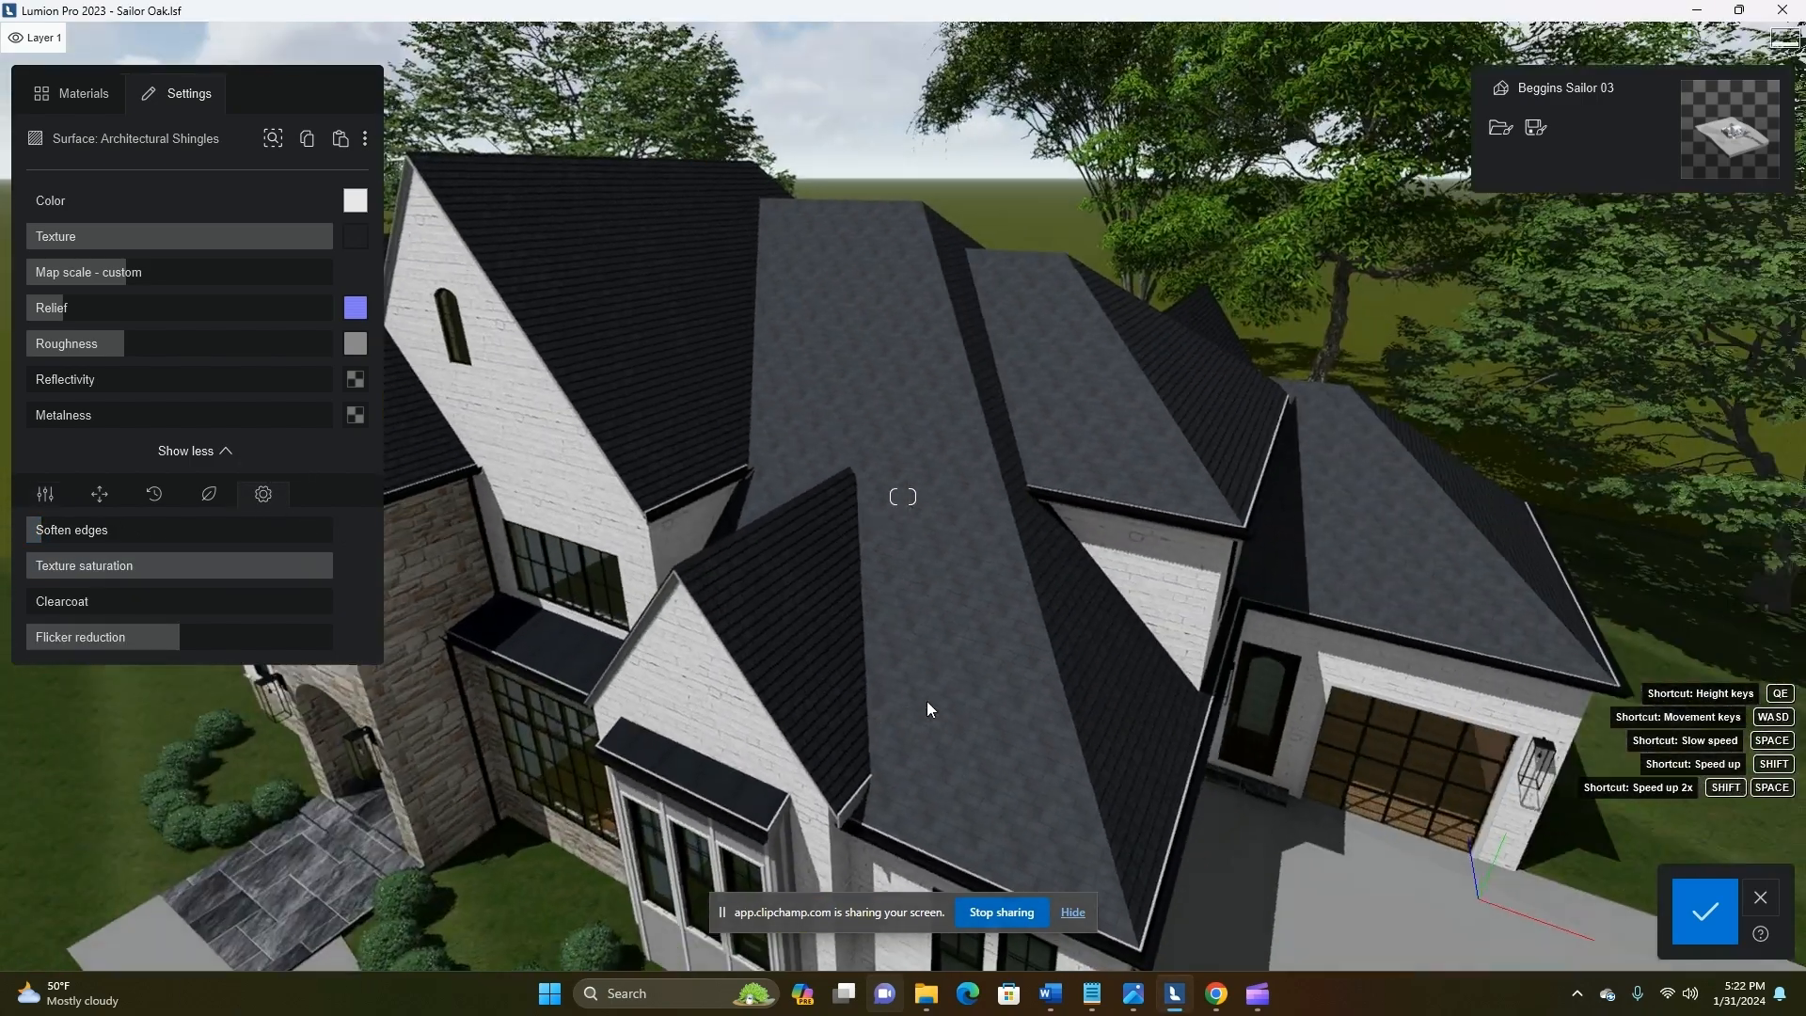
Copy the finished shingle material onto the Architectural Shingles 2 roof surface
scroll(846, 691, up, 6)
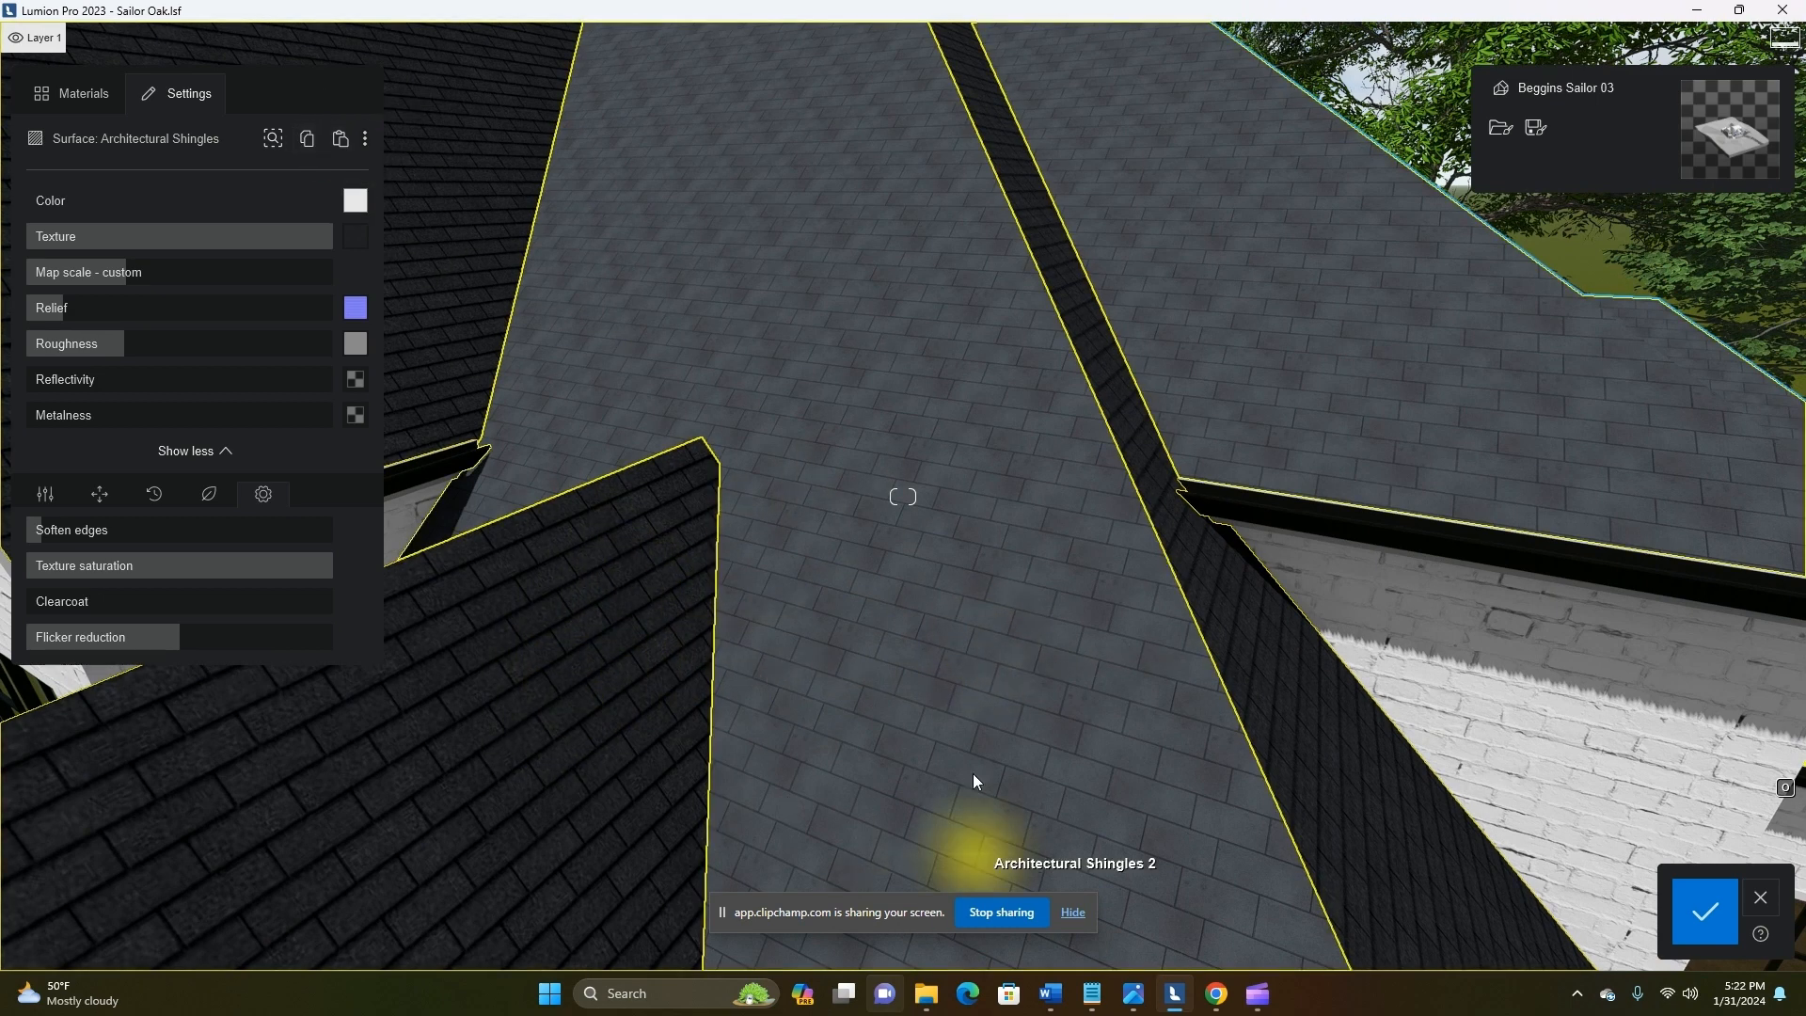
click(935, 545)
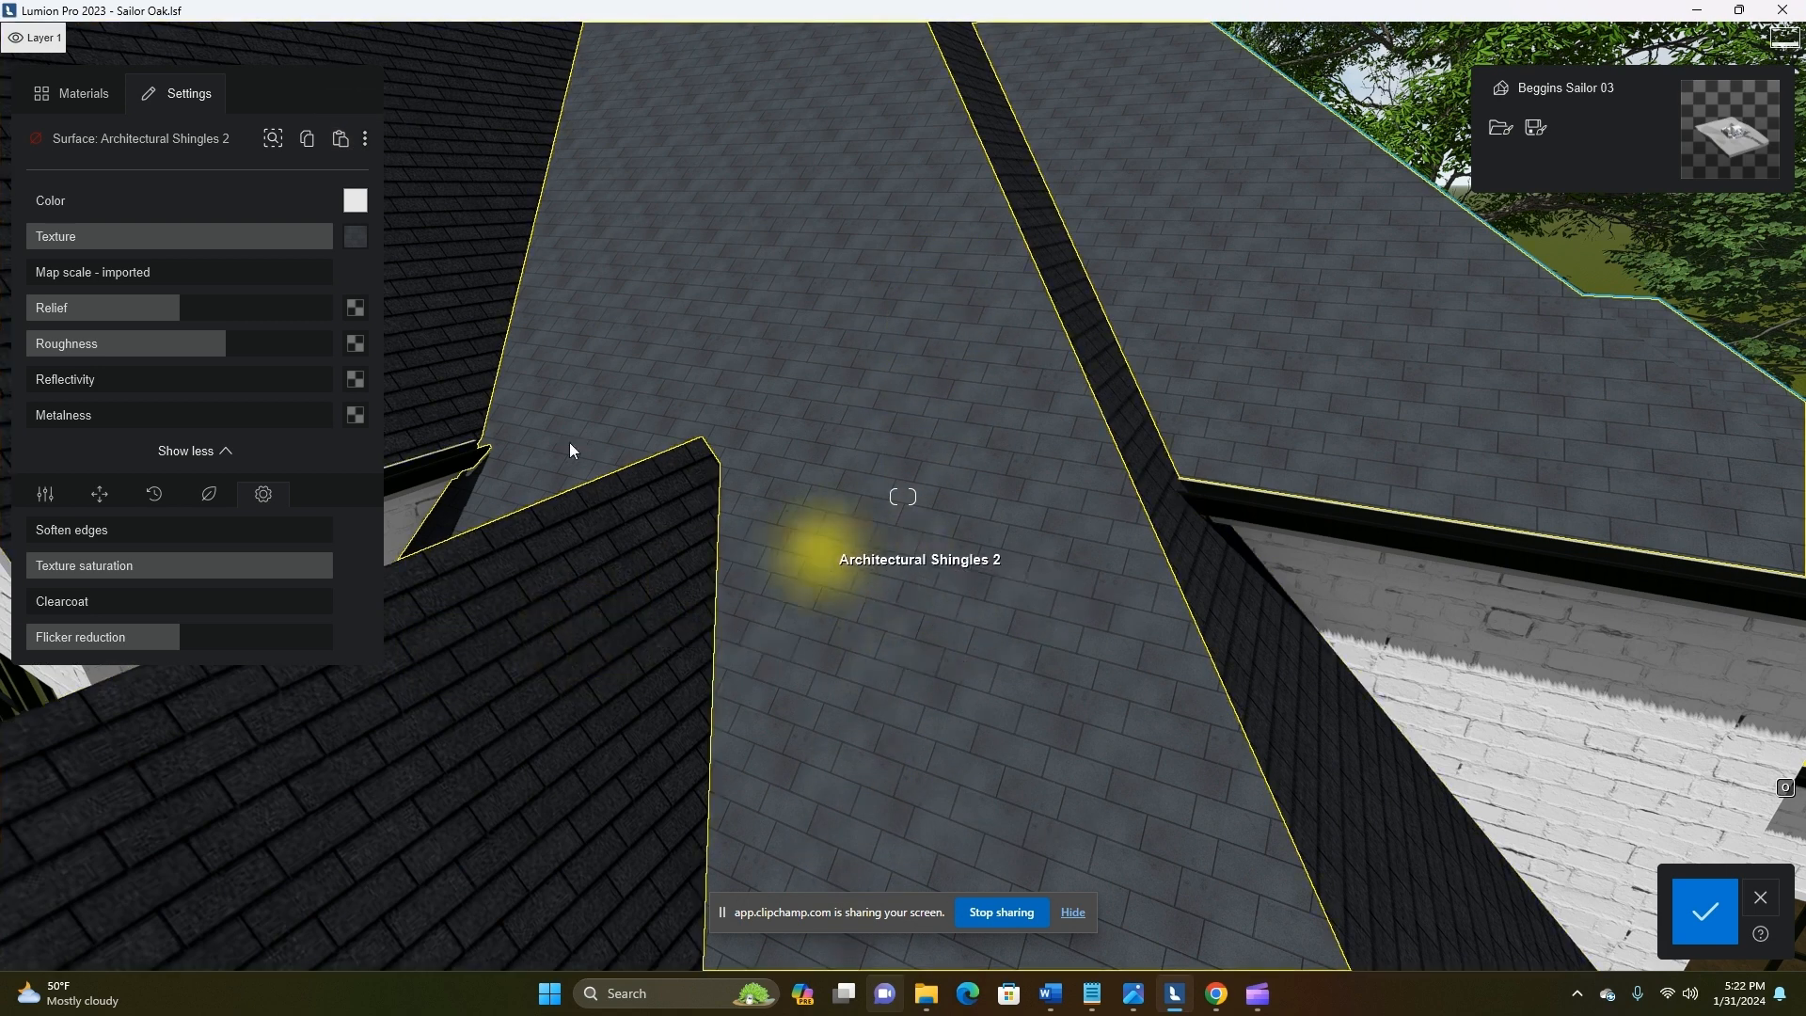
click(340, 139)
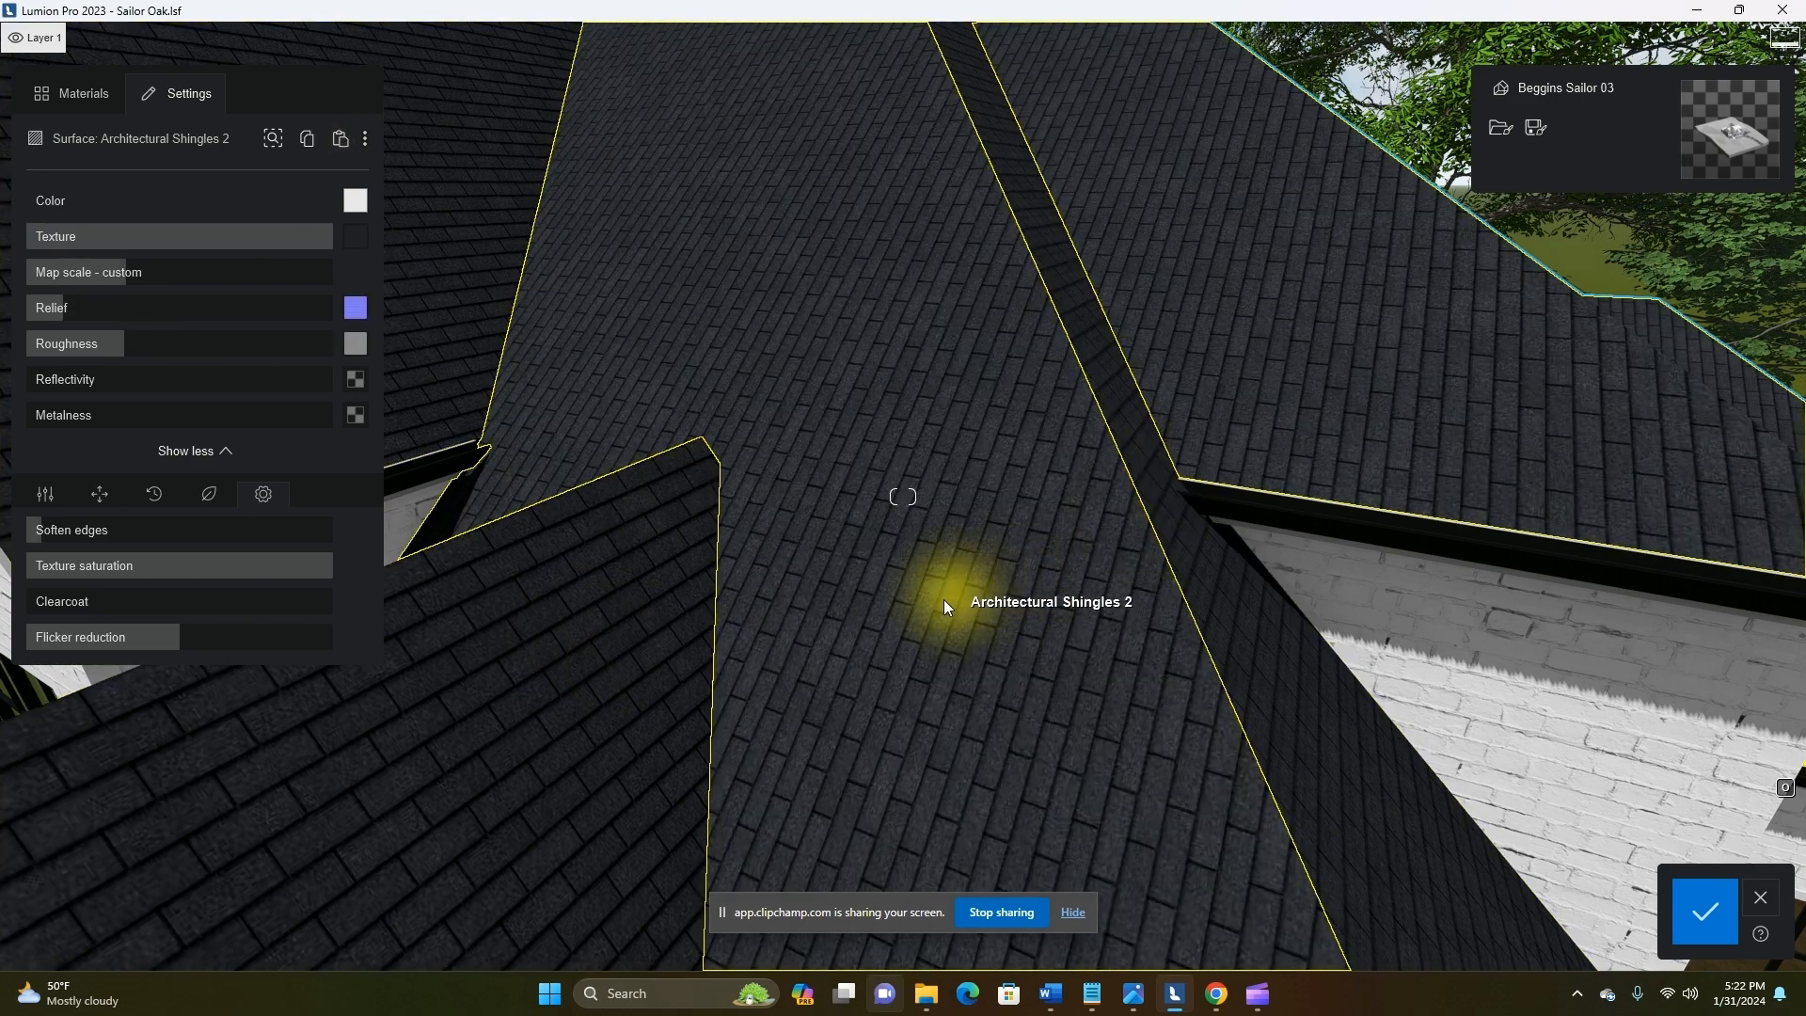
Rotate the UV heading of Architectural Shingles 2 so its shingle courses run horizontally across the roof slopes
scroll(934, 613, up, 3)
click(98, 495)
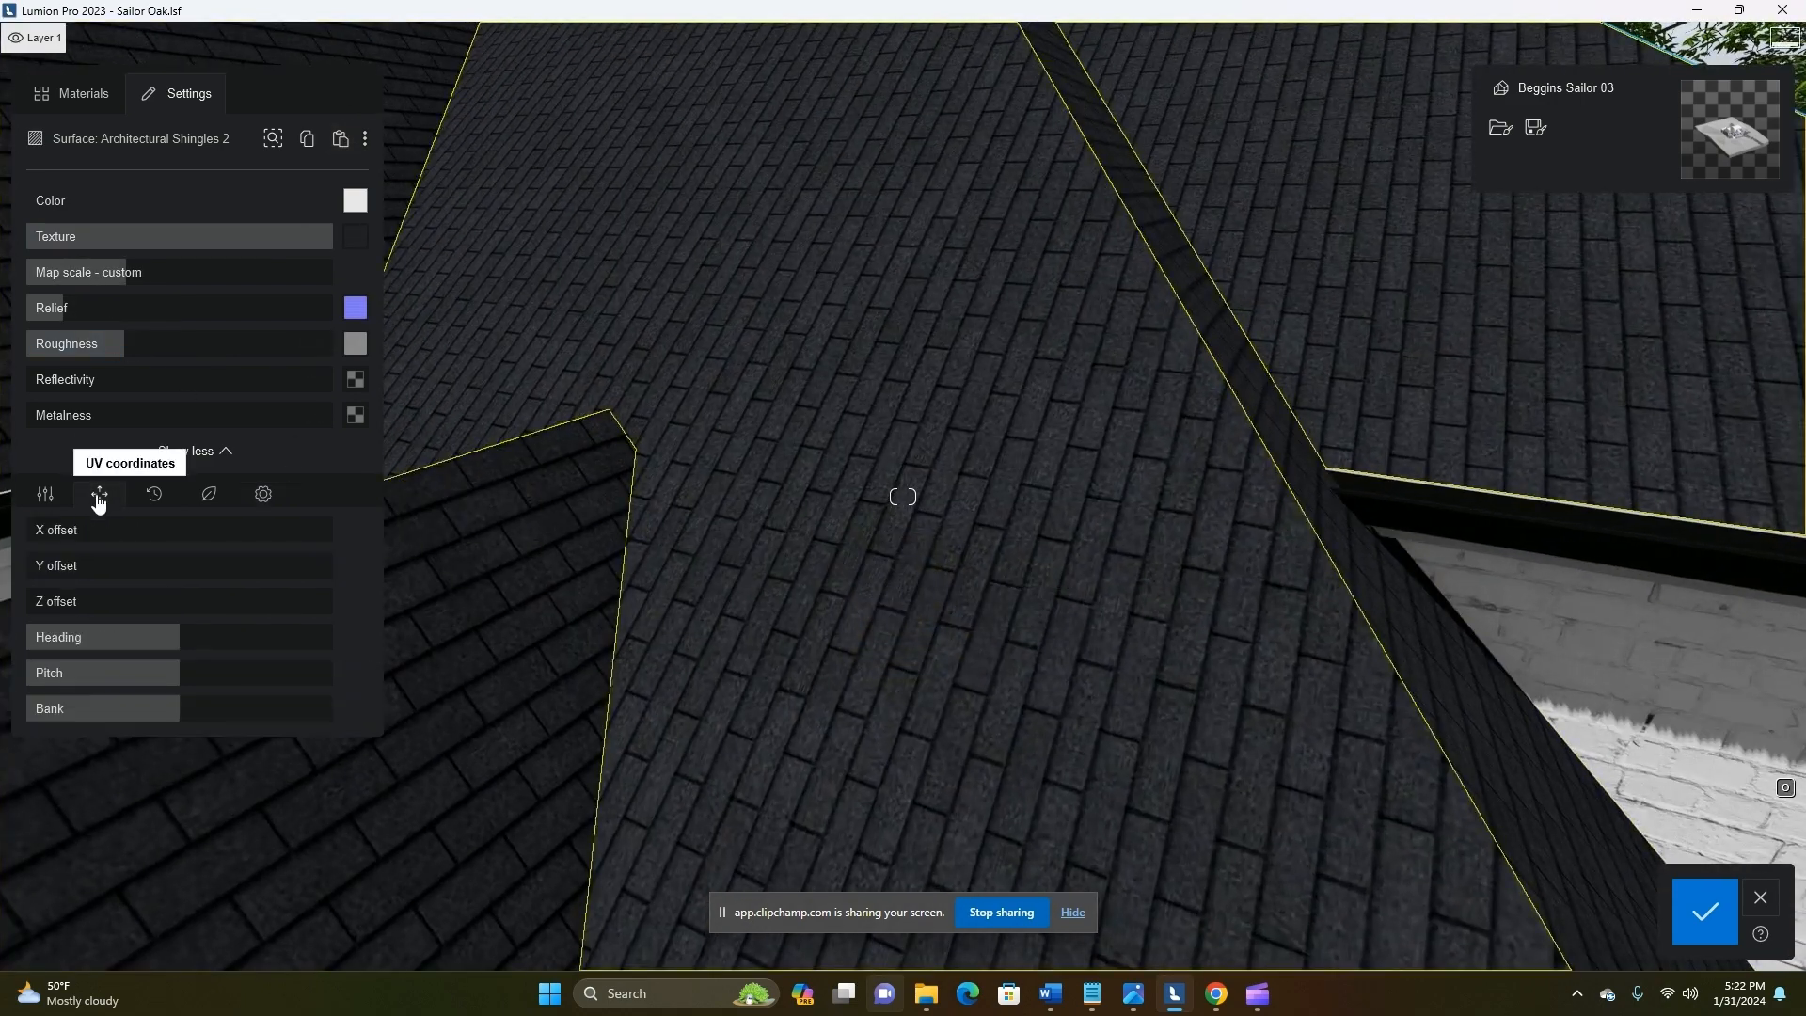
drag(188, 637, 257, 639)
scroll(949, 645, down, 5)
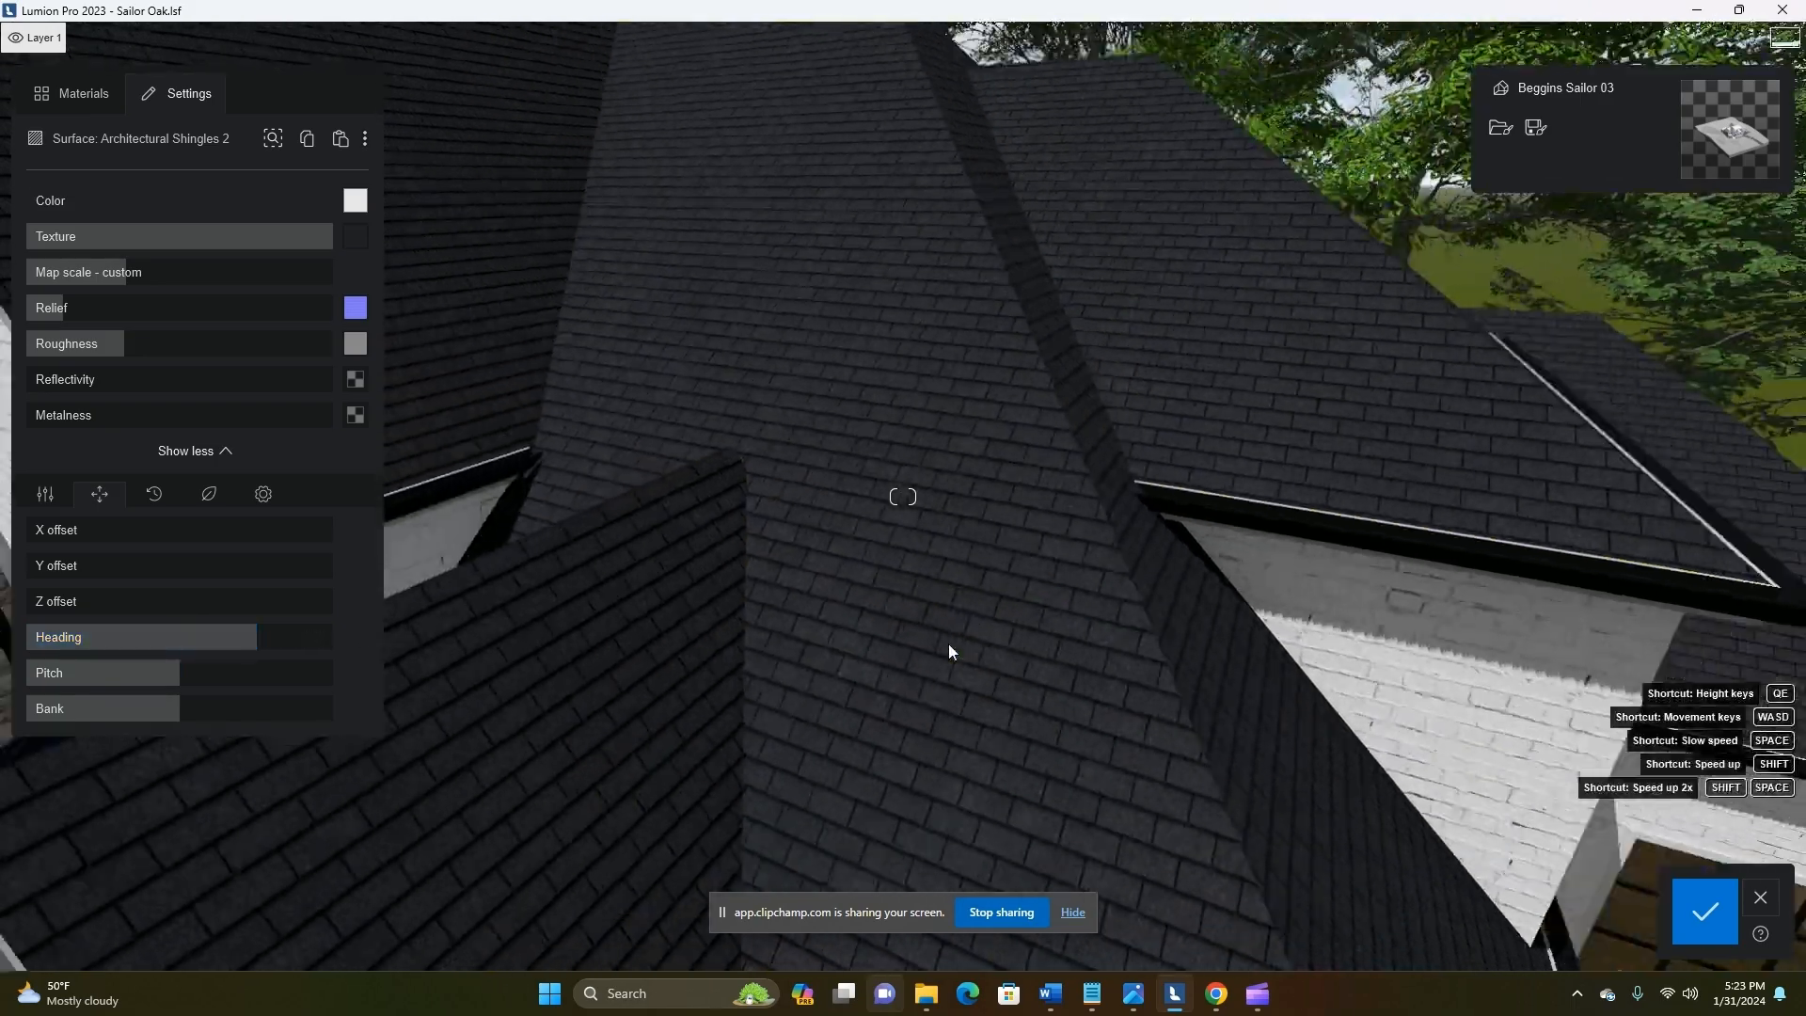
scroll(945, 645, down, 3)
right_drag(922, 696, 922, 694)
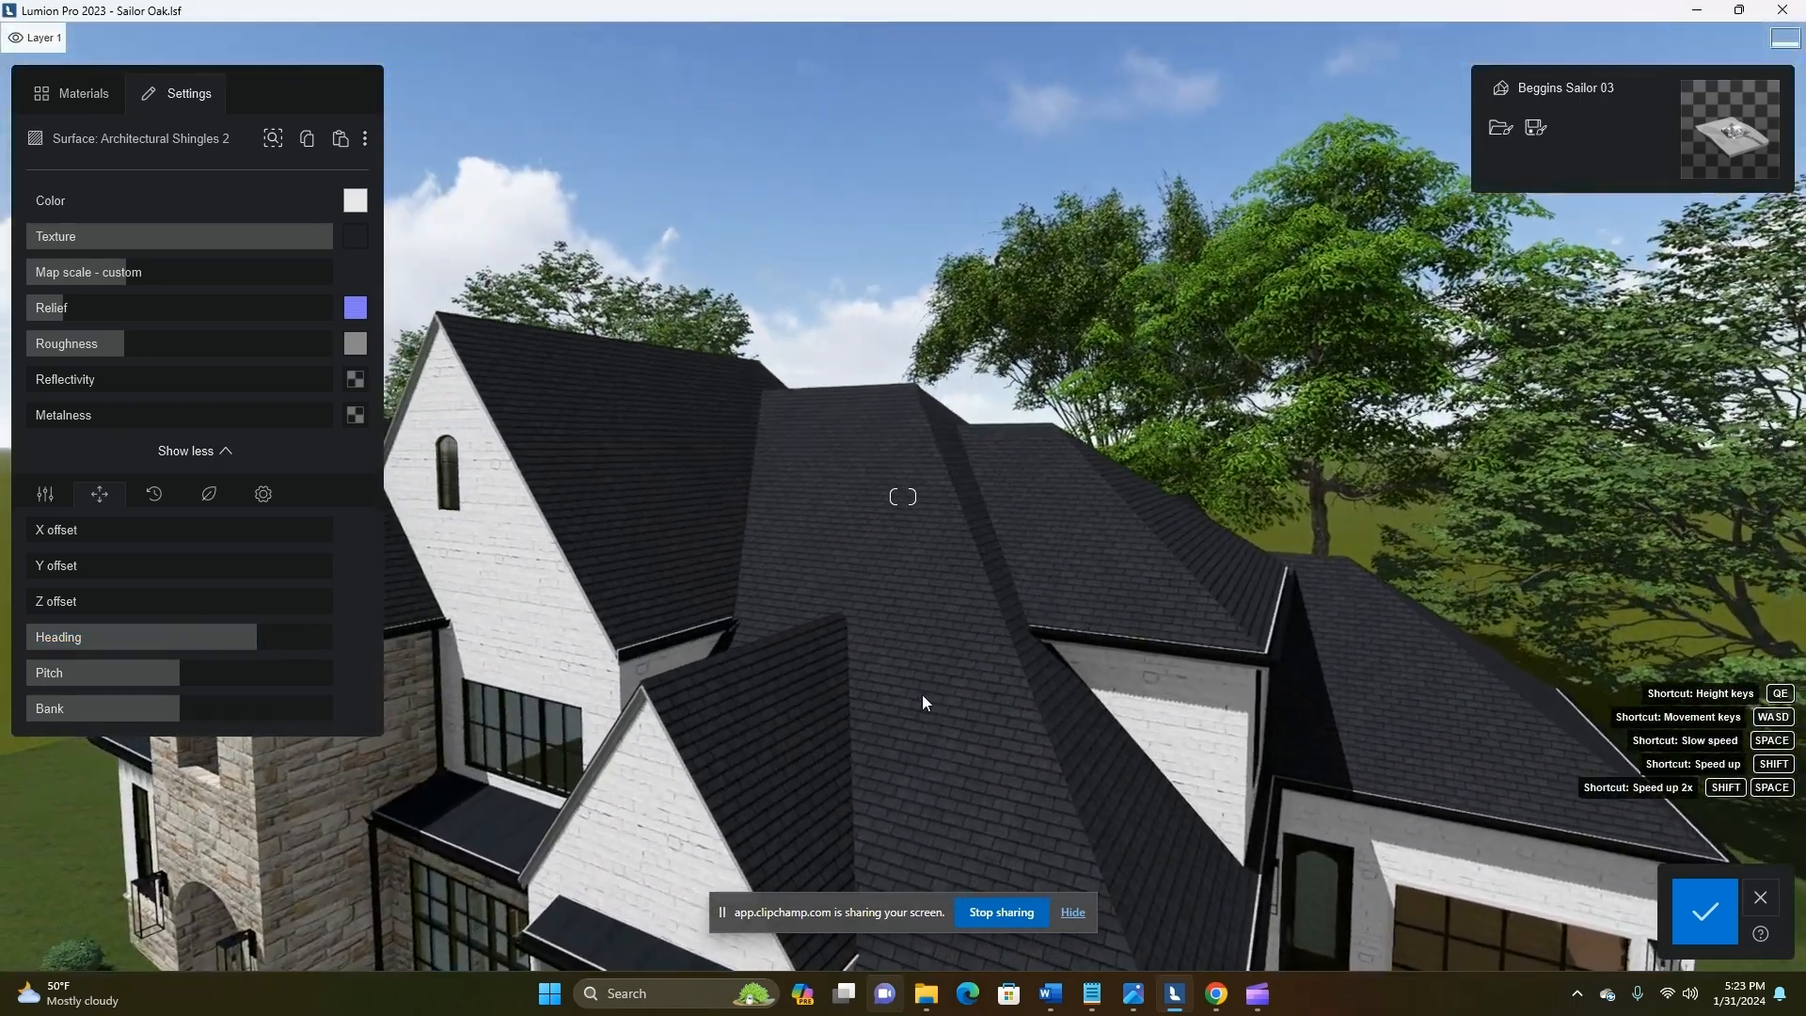
scroll(921, 694, down, 3)
Whiten the Gypsum Facia gable trim and lower its texture strength, trying black as well, and save the material changes
scroll(921, 694, up, 10)
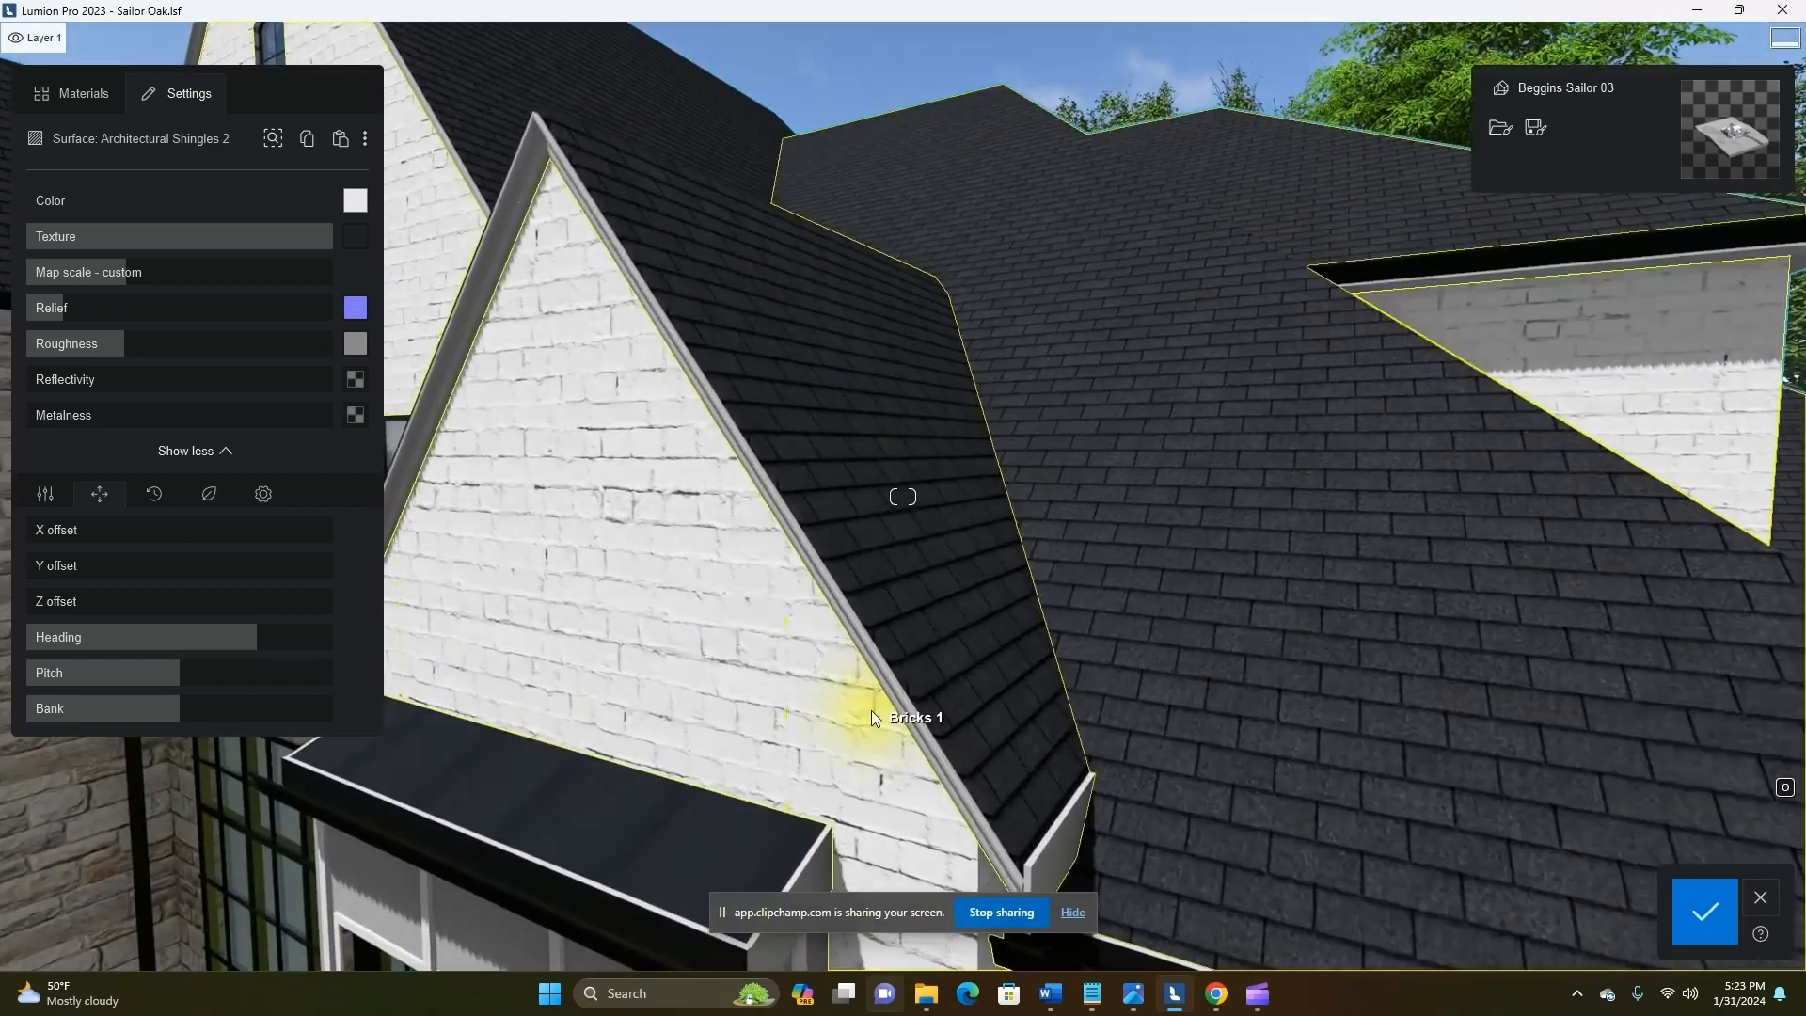
scroll(871, 717, down, 5)
click(804, 273)
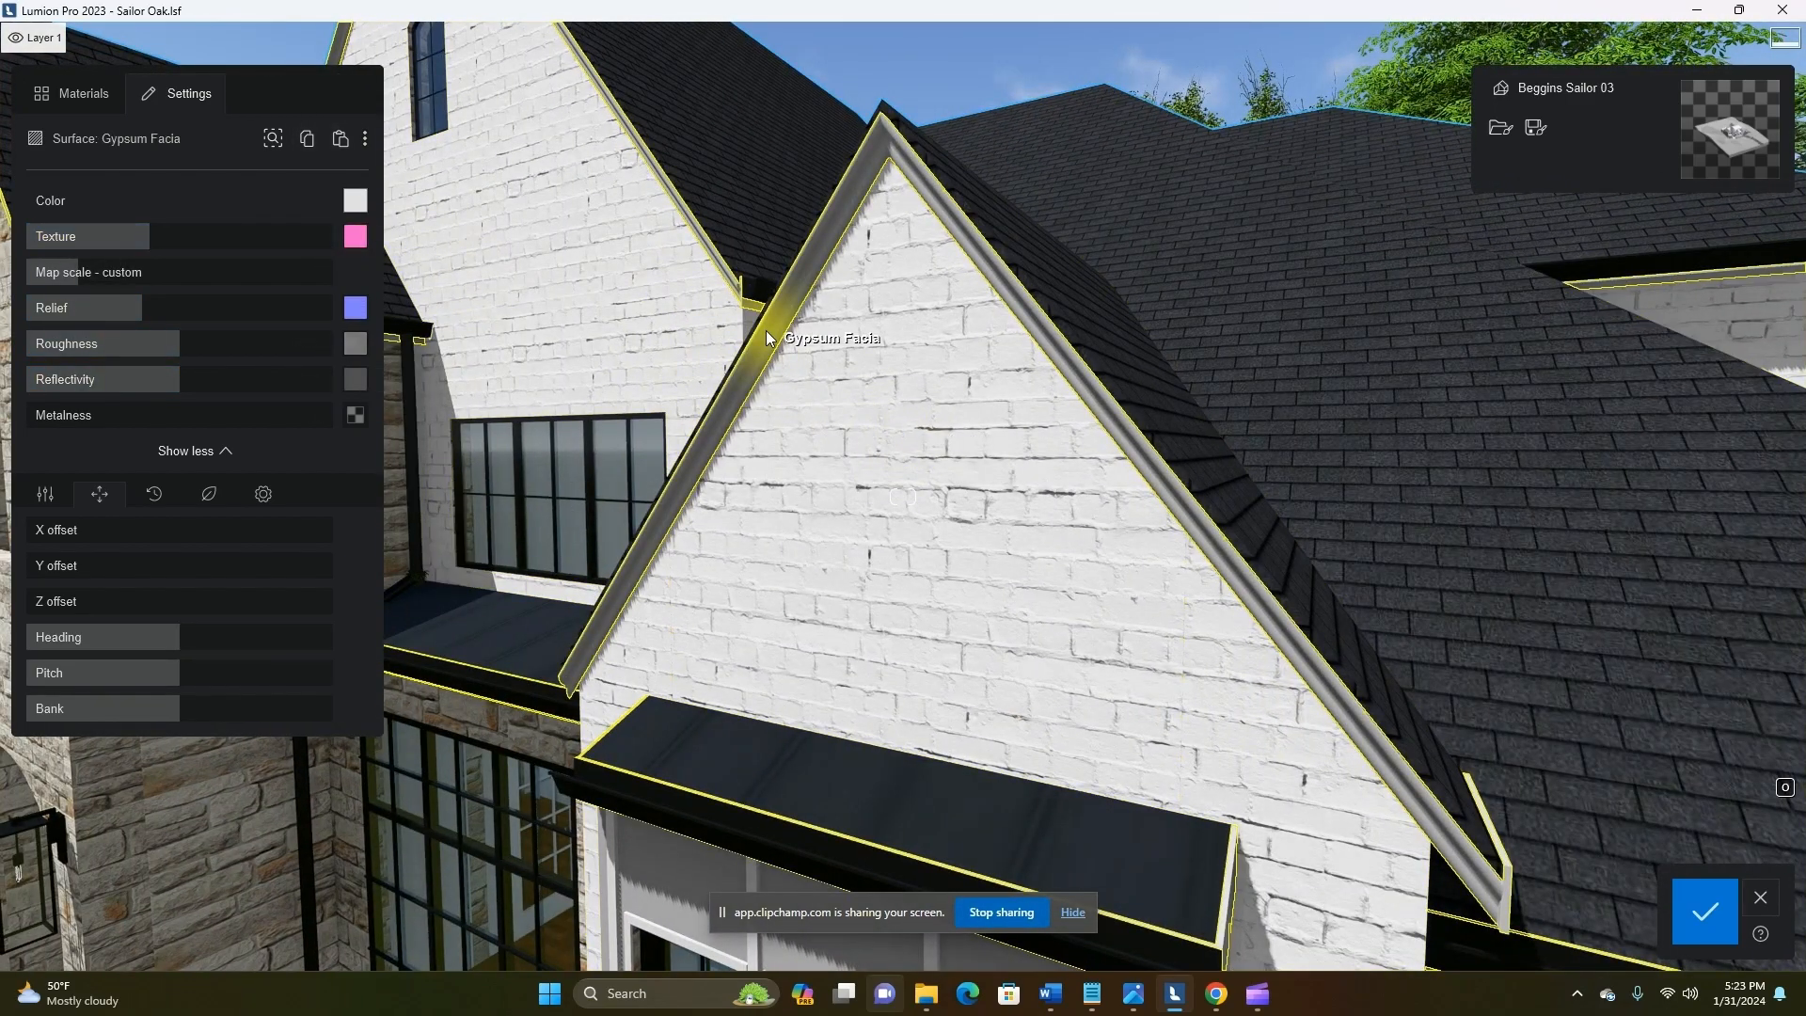
click(355, 201)
mouse_move(141, 236)
mouse_down()
mouse_move(28, 239)
mouse_move(110, 244)
mouse_up()
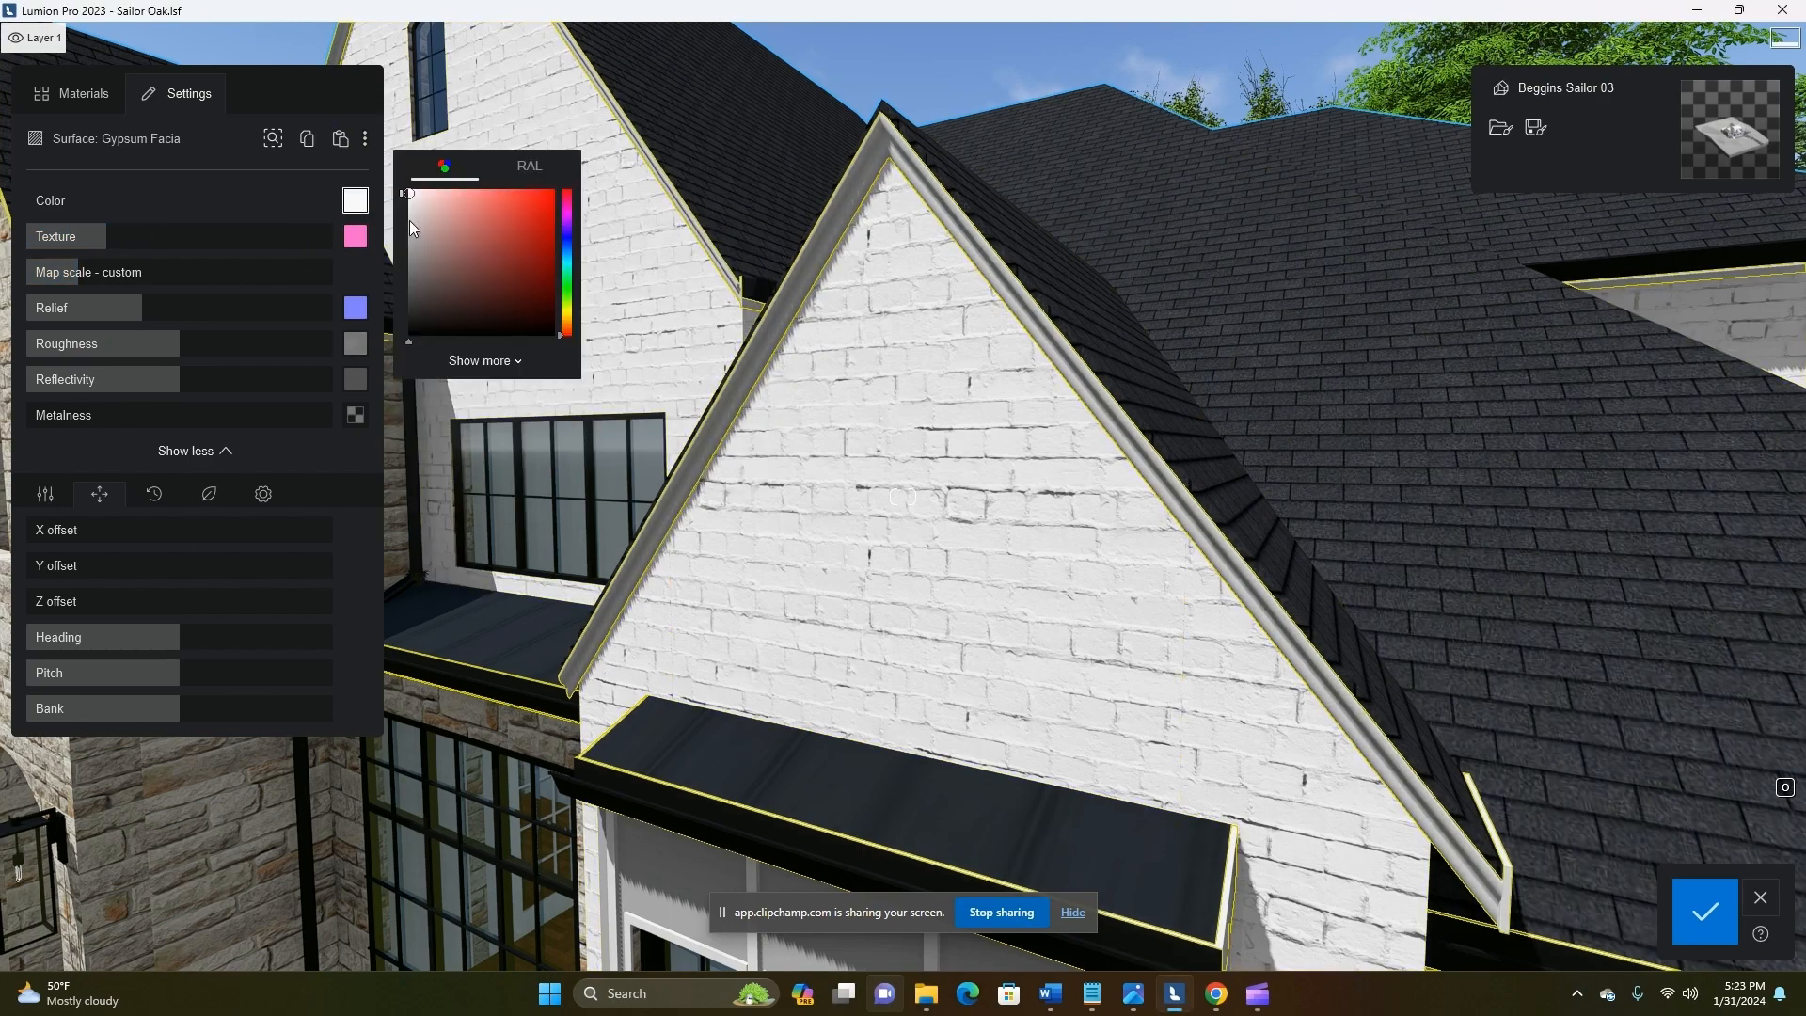
scroll(1056, 749, down, 6)
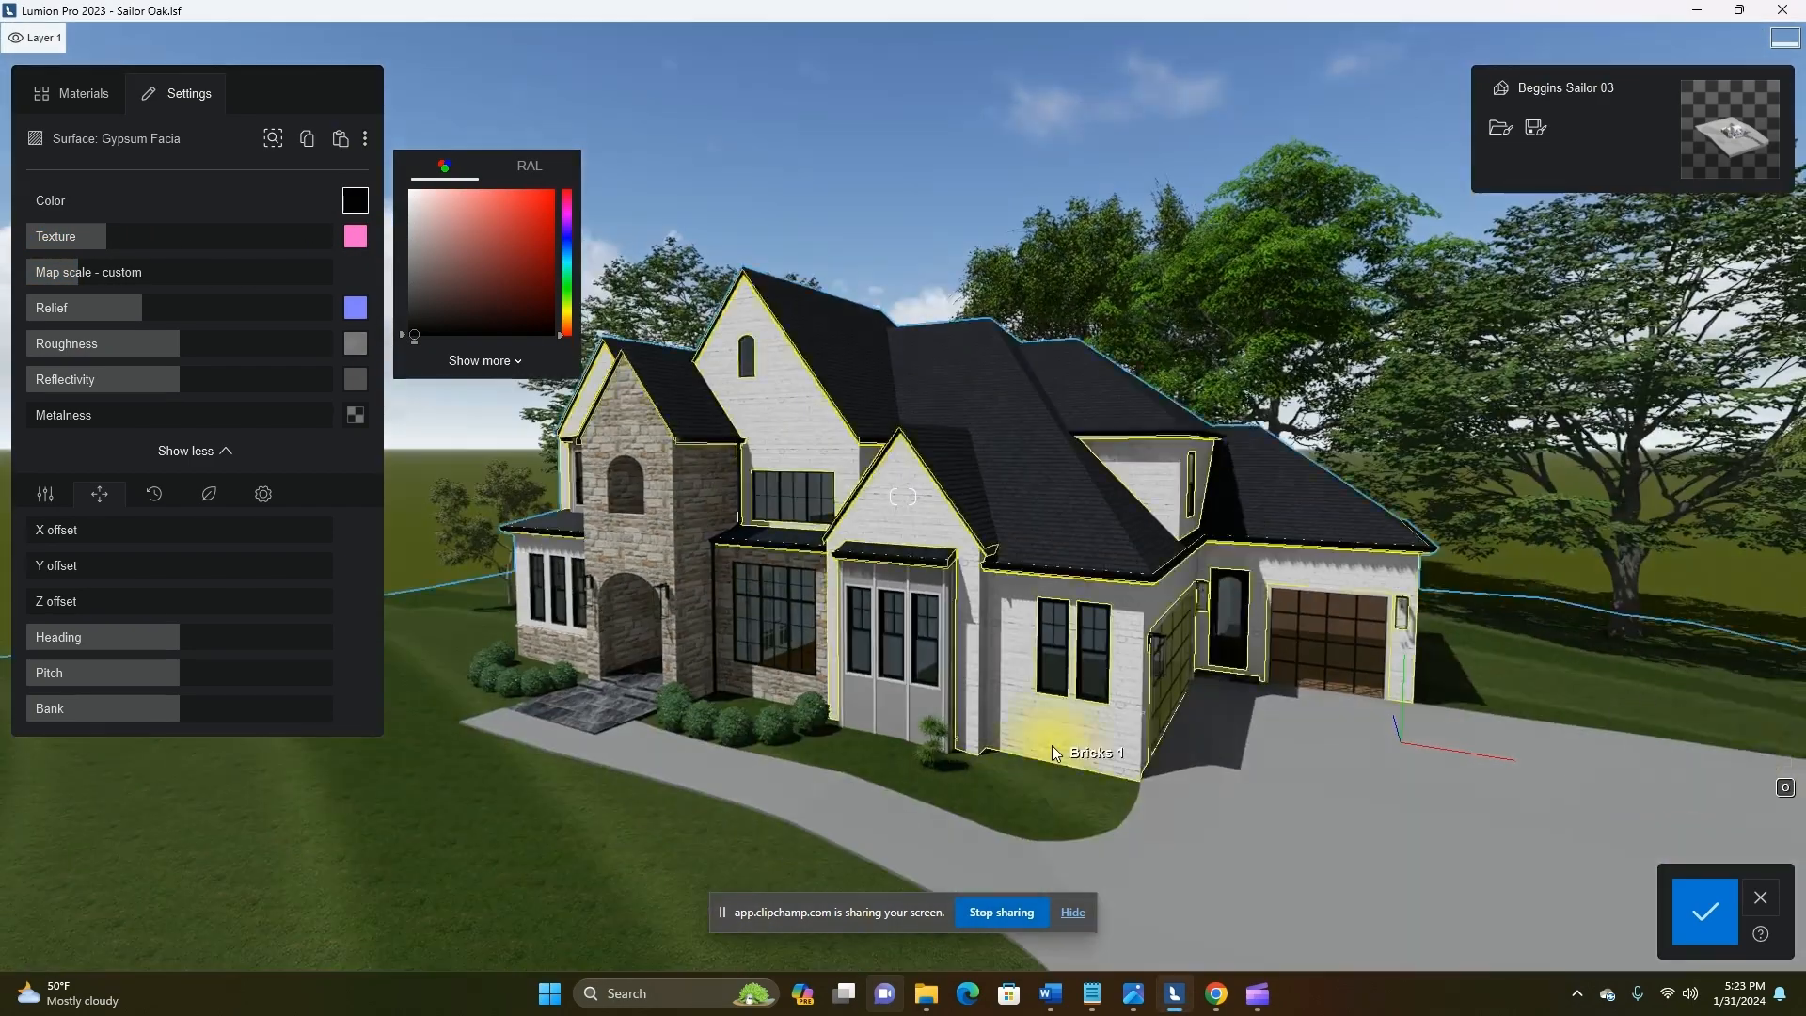
scroll(1048, 748, up, 6)
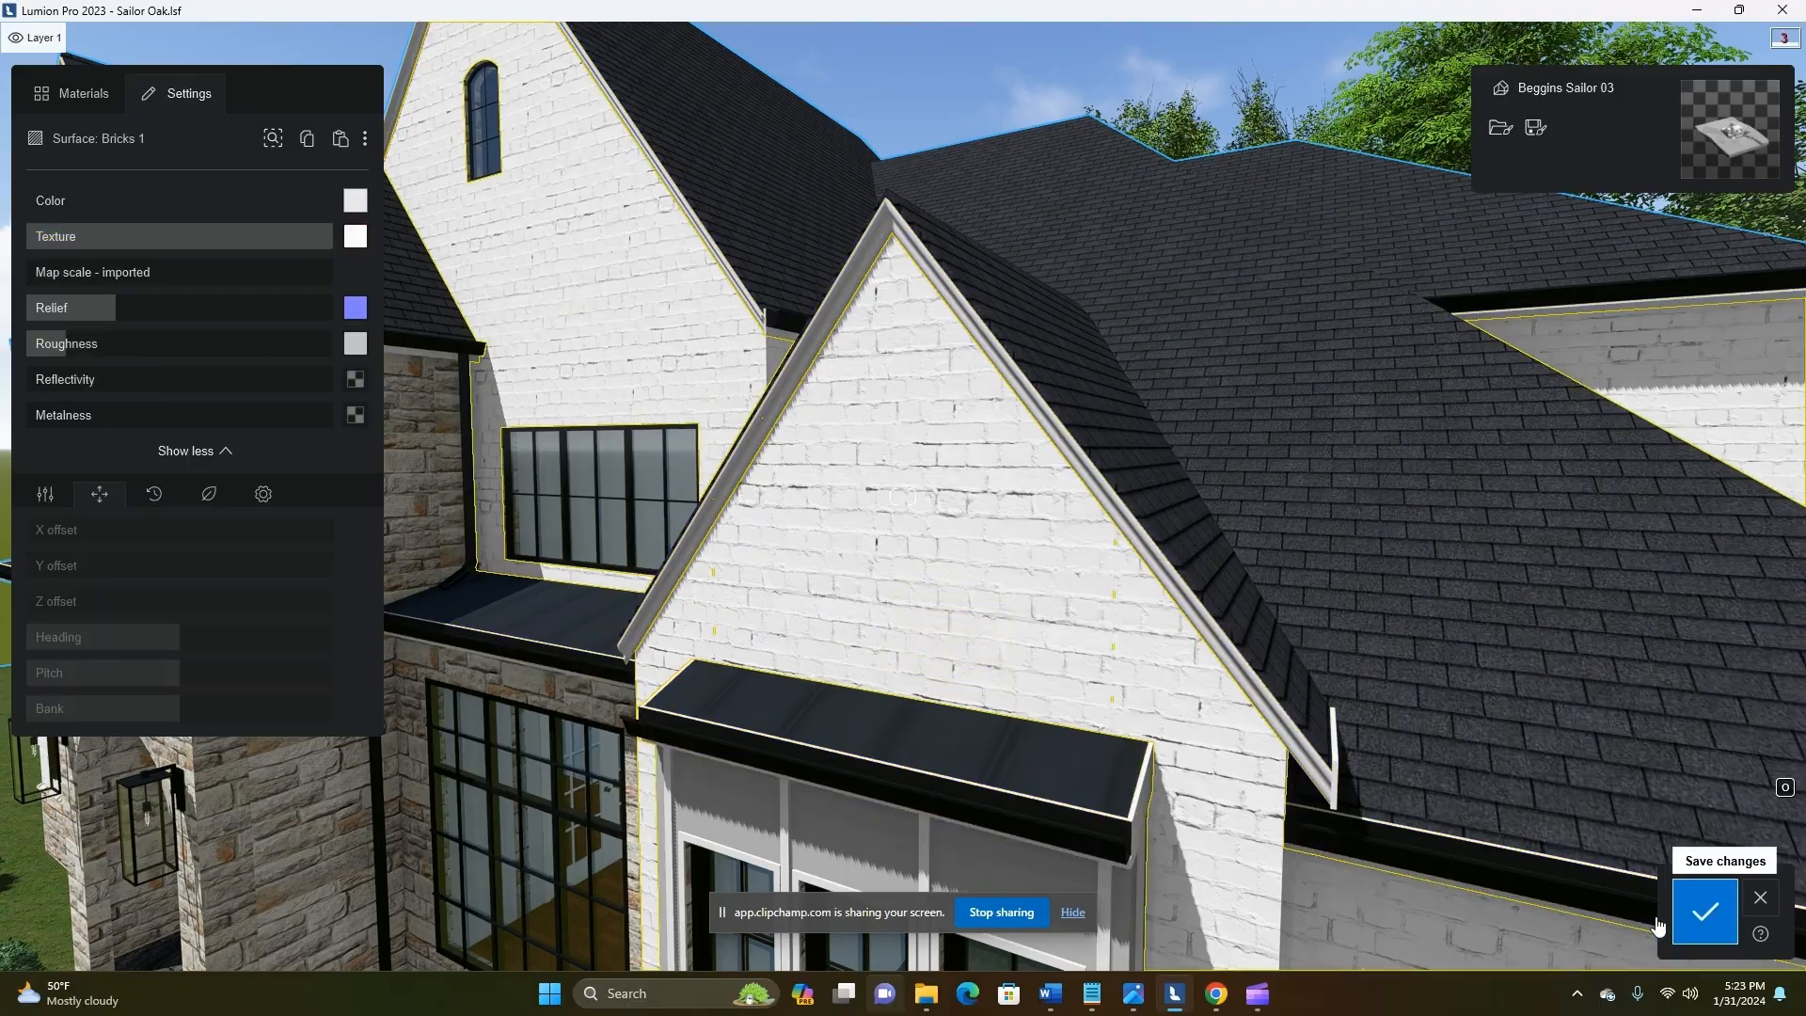
click(1707, 914)
Examine the updated roof, brick and stone materials from several viewpoints across the house front
scroll(1127, 630, down, 4)
middle_drag(1127, 630, 1042, 720)
scroll(1043, 728, down, 10)
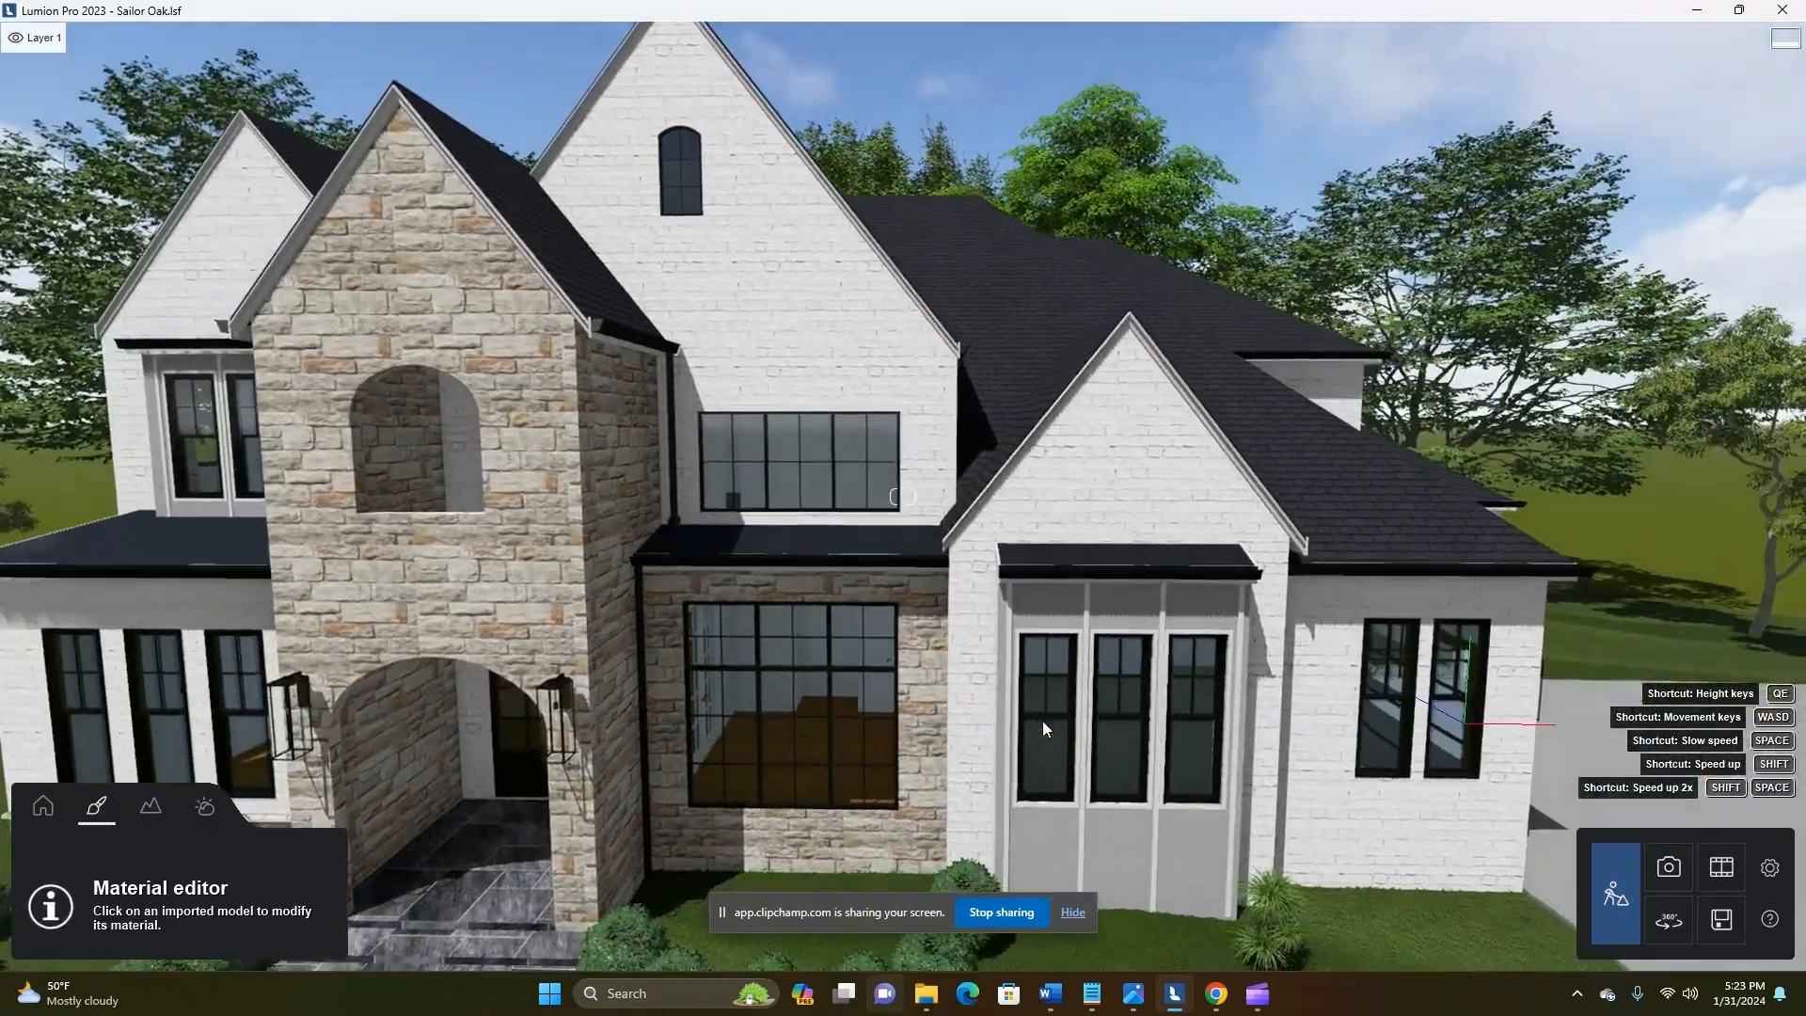
scroll(1042, 720, up, 8)
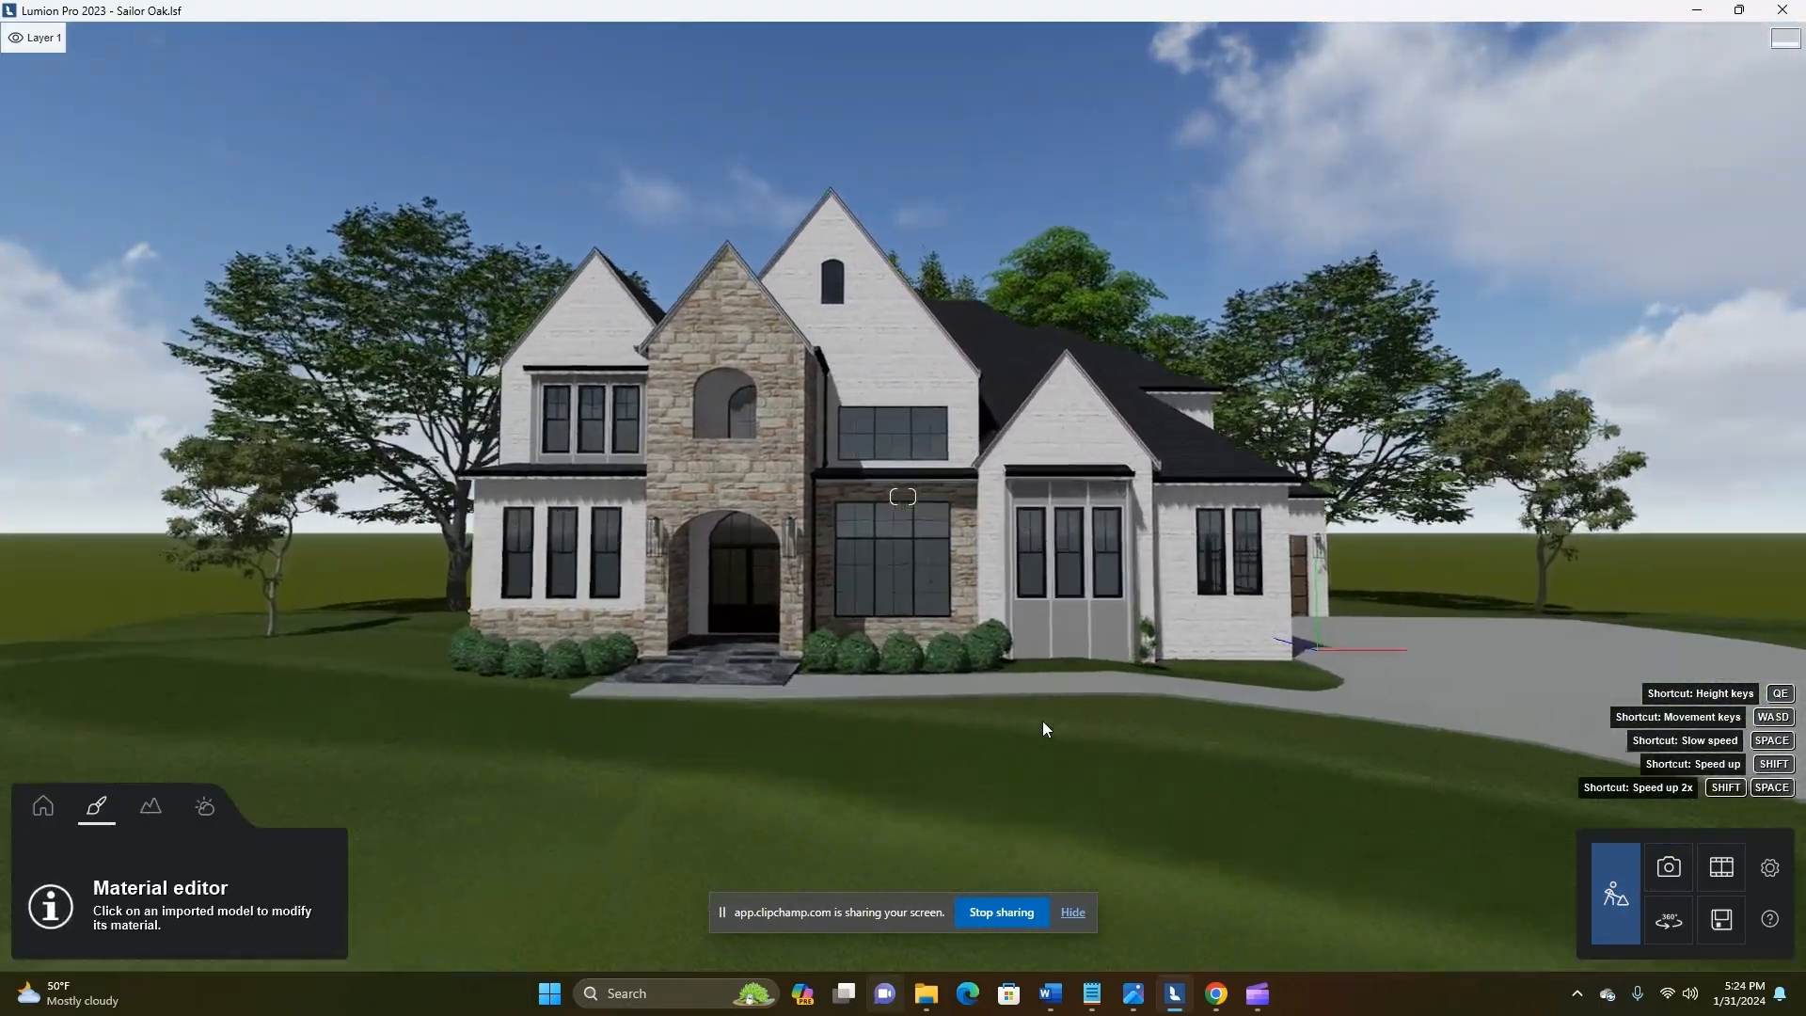
key(a)
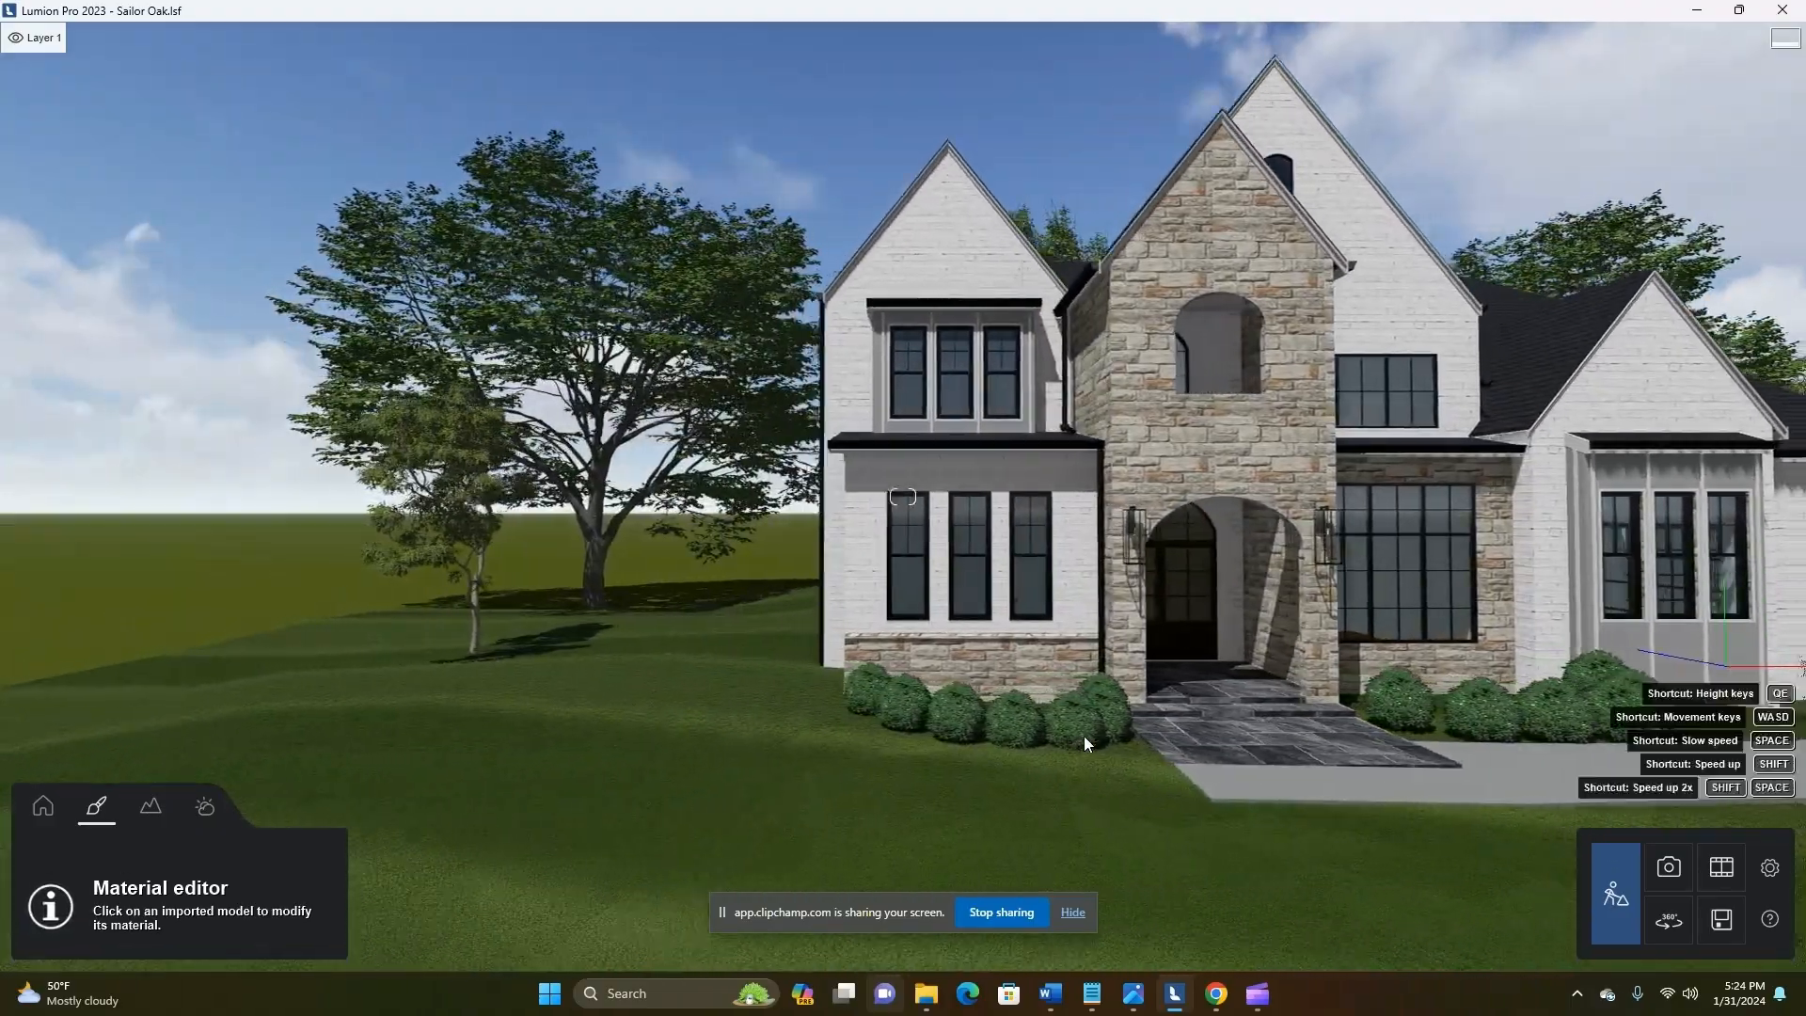
key(d)
key(a)
key(d)
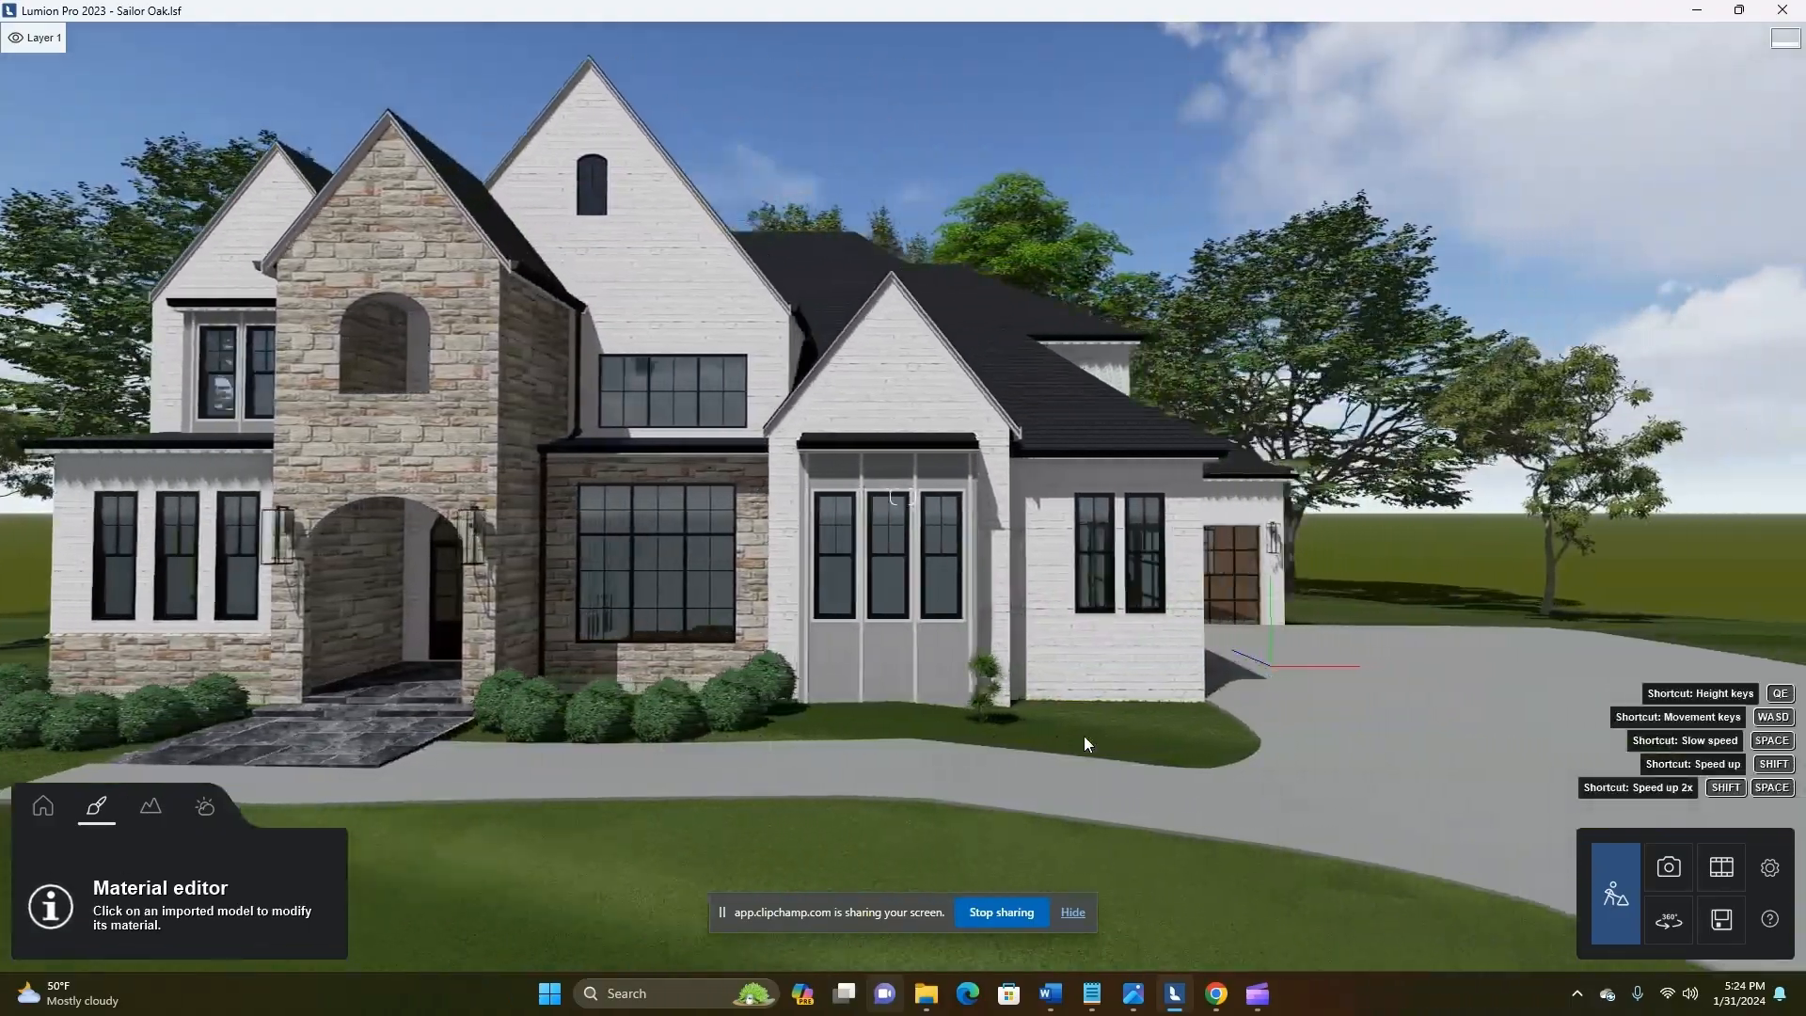
Enlarge the Dragon Tree beside the front bay to about 1.9x and shift it slightly sideways along the bed
key(w)
right_drag(1081, 736, 827, 783)
click(43, 807)
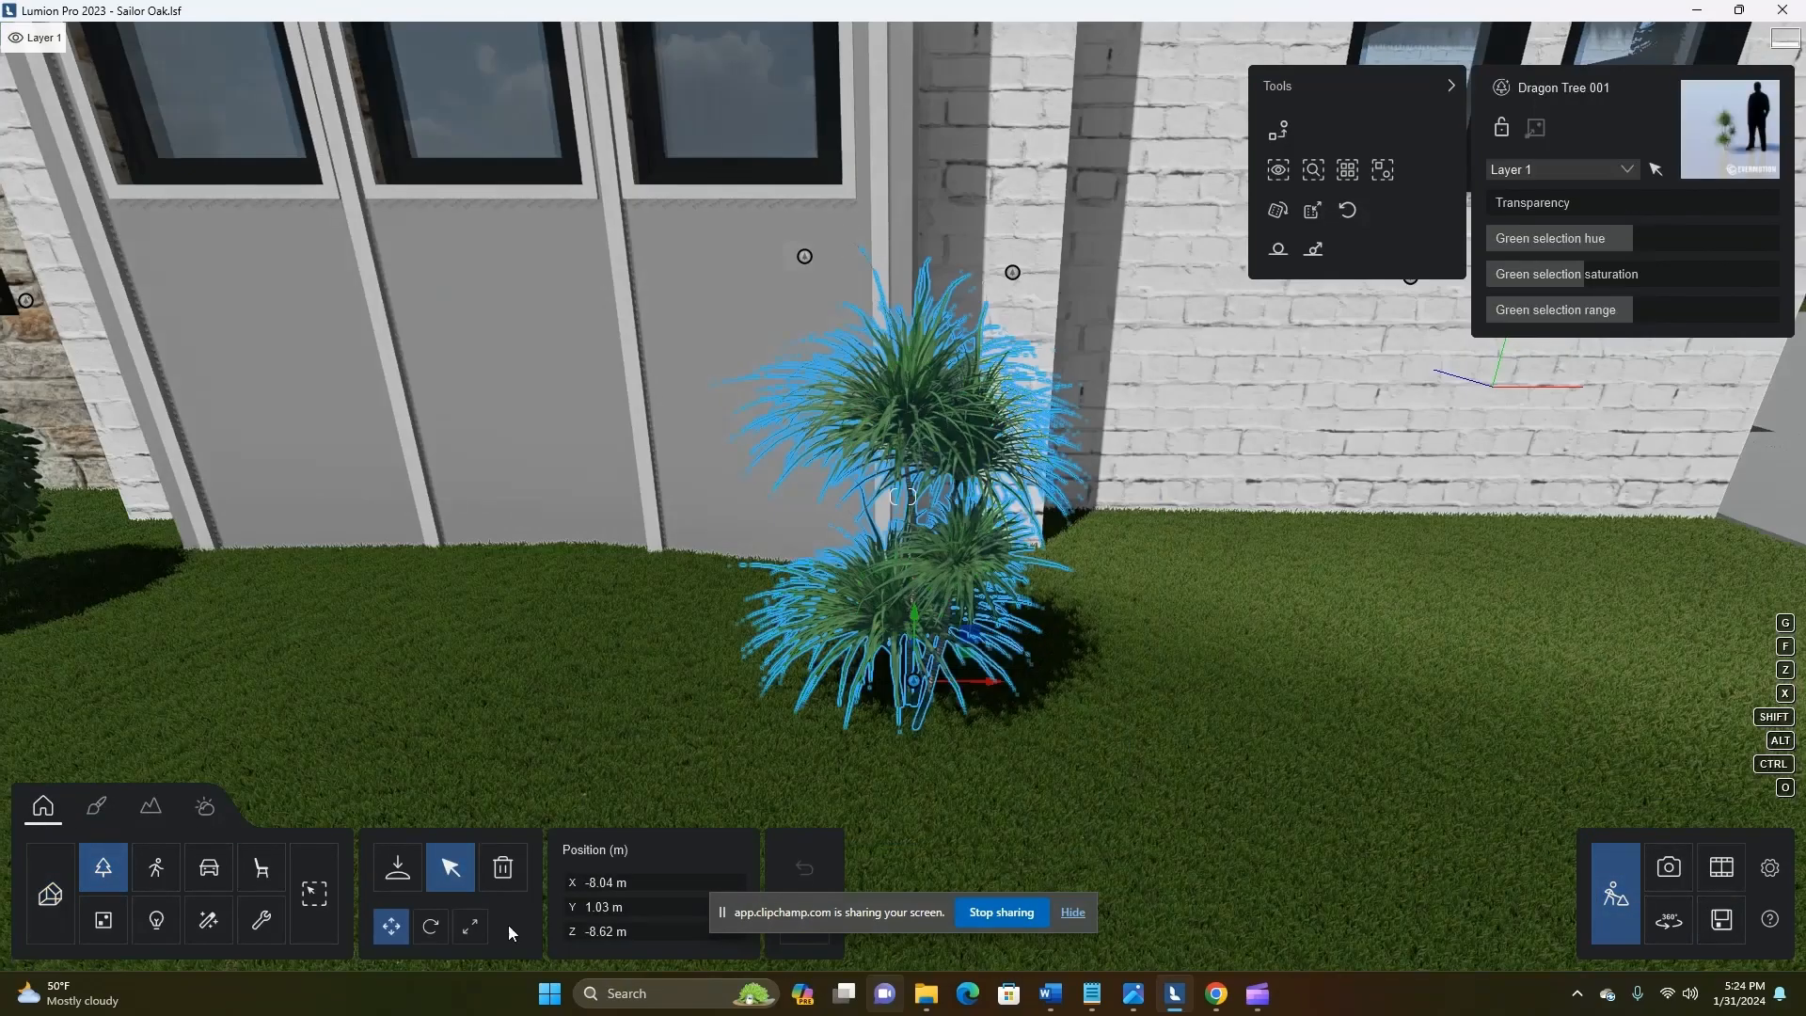
scroll(934, 723, down, 5)
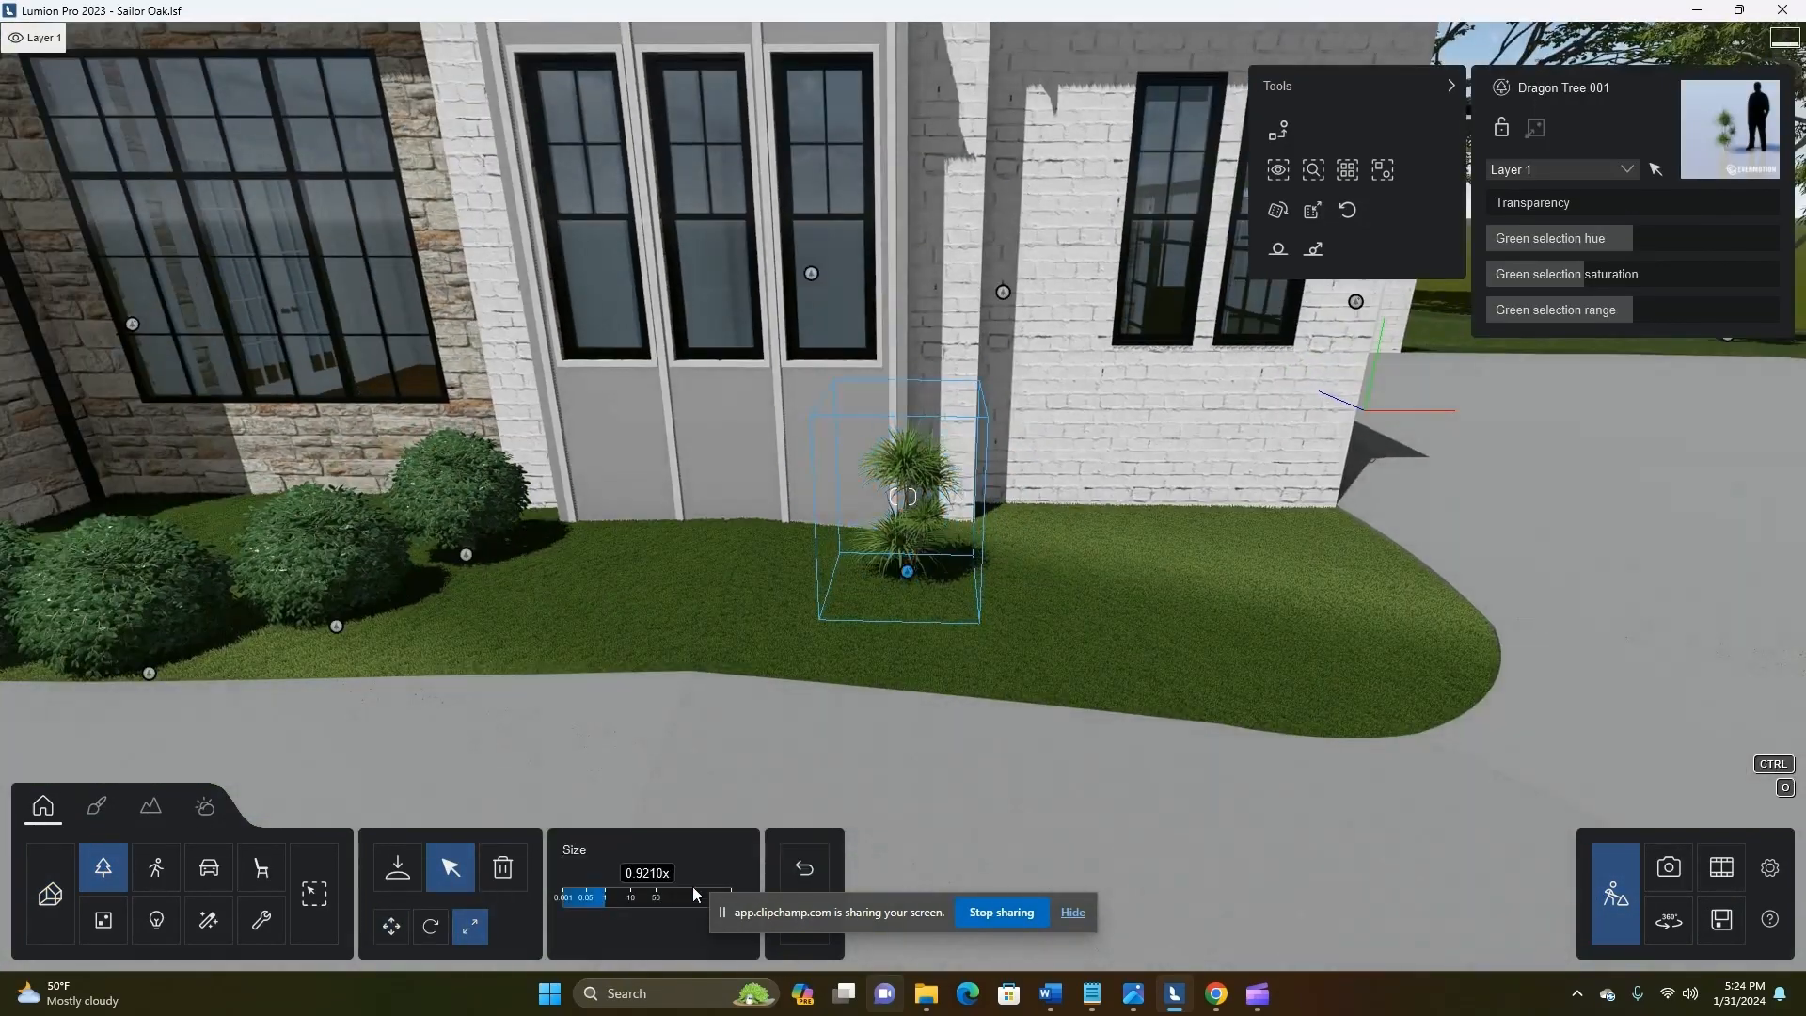
drag(693, 894, 785, 895)
scroll(939, 607, down, 5)
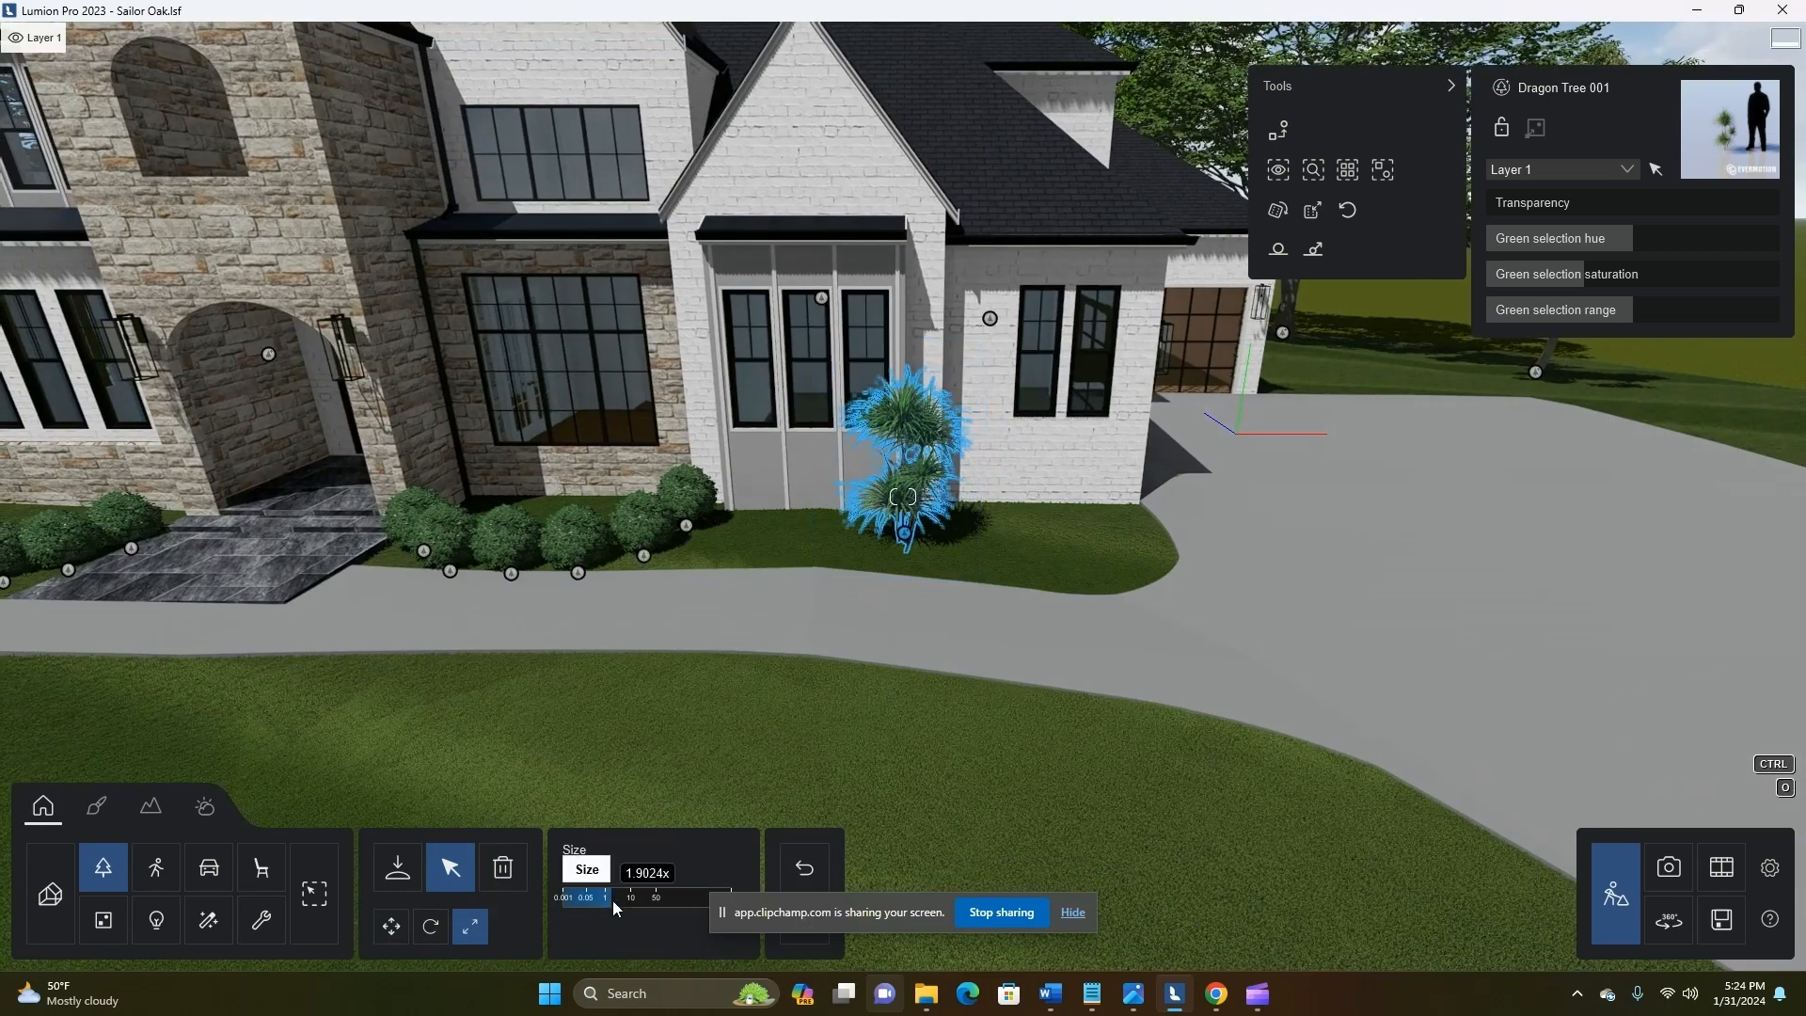
drag(1001, 528, 1052, 528)
scroll(1040, 531, down, 2)
Copy a Buxus 002 bush from the front bed to the grass beside the garage corner and raise it to Y 1.02 m
right_drag(677, 679, 677, 633)
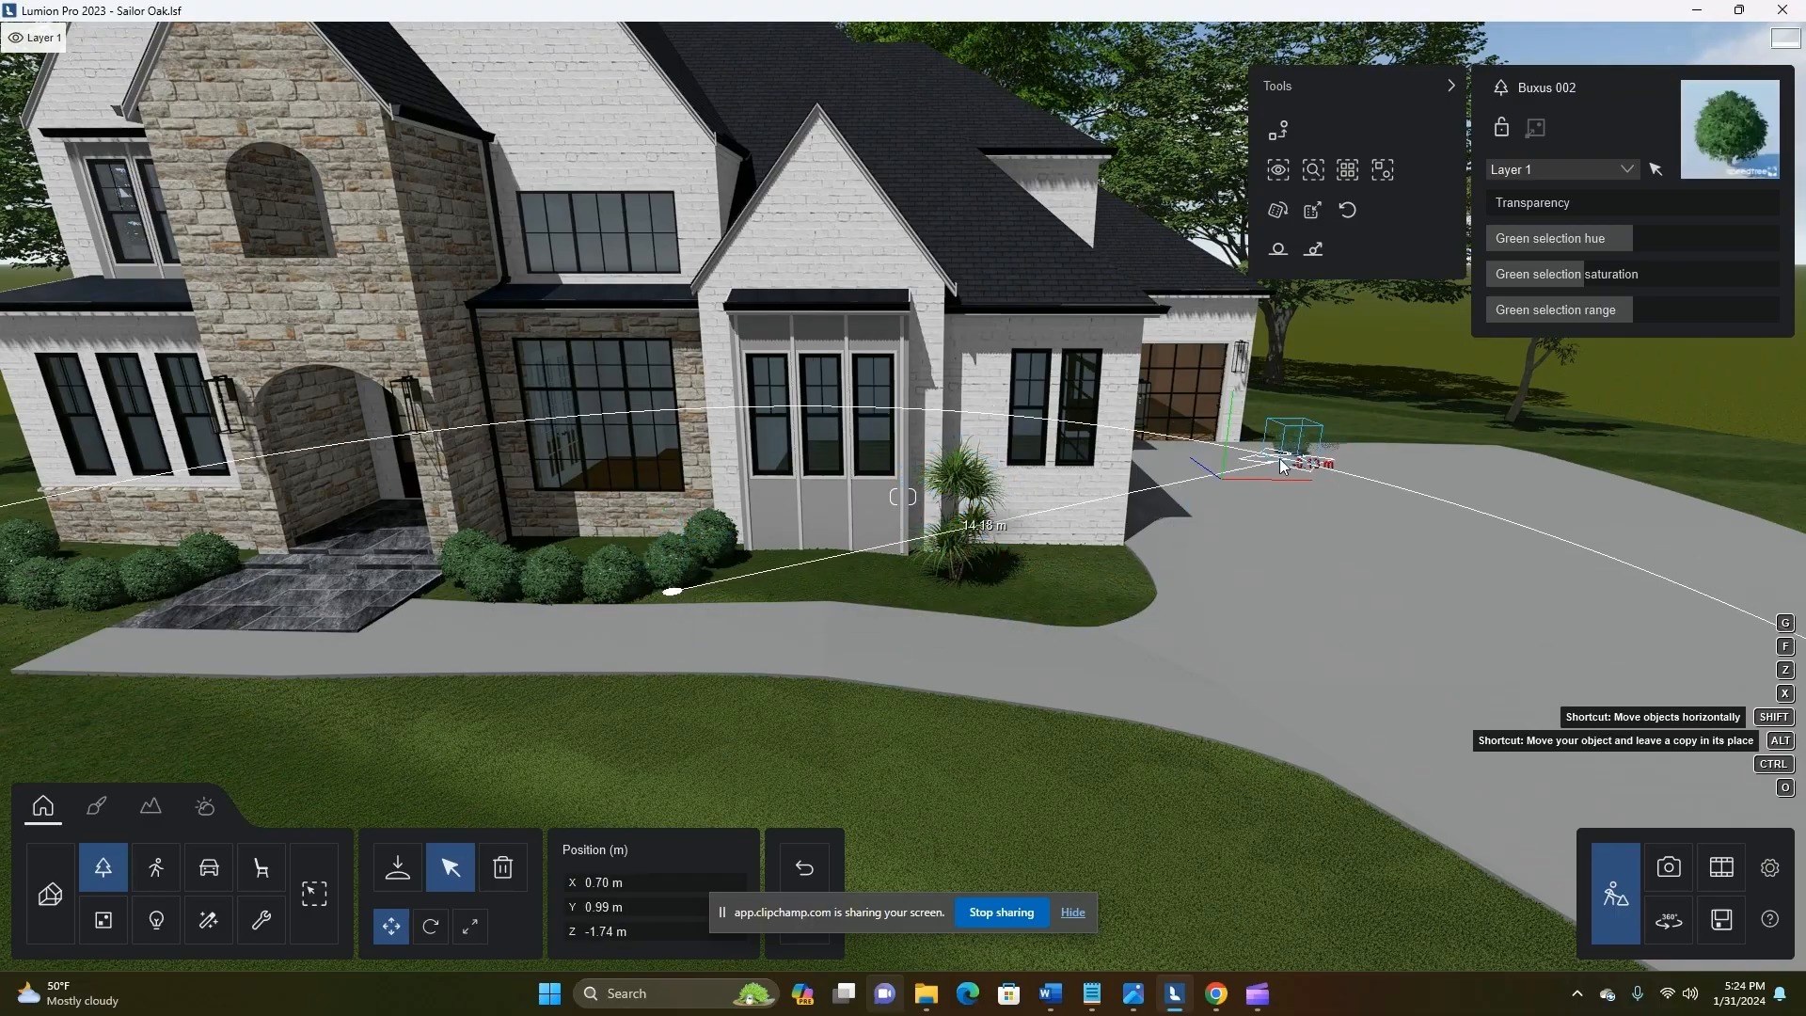
scroll(1266, 452, up, 4)
middle_drag(1267, 452, 1102, 788)
scroll(1102, 788, up, 3)
scroll(1102, 788, down, 3)
right_drag(1102, 788, 1048, 527)
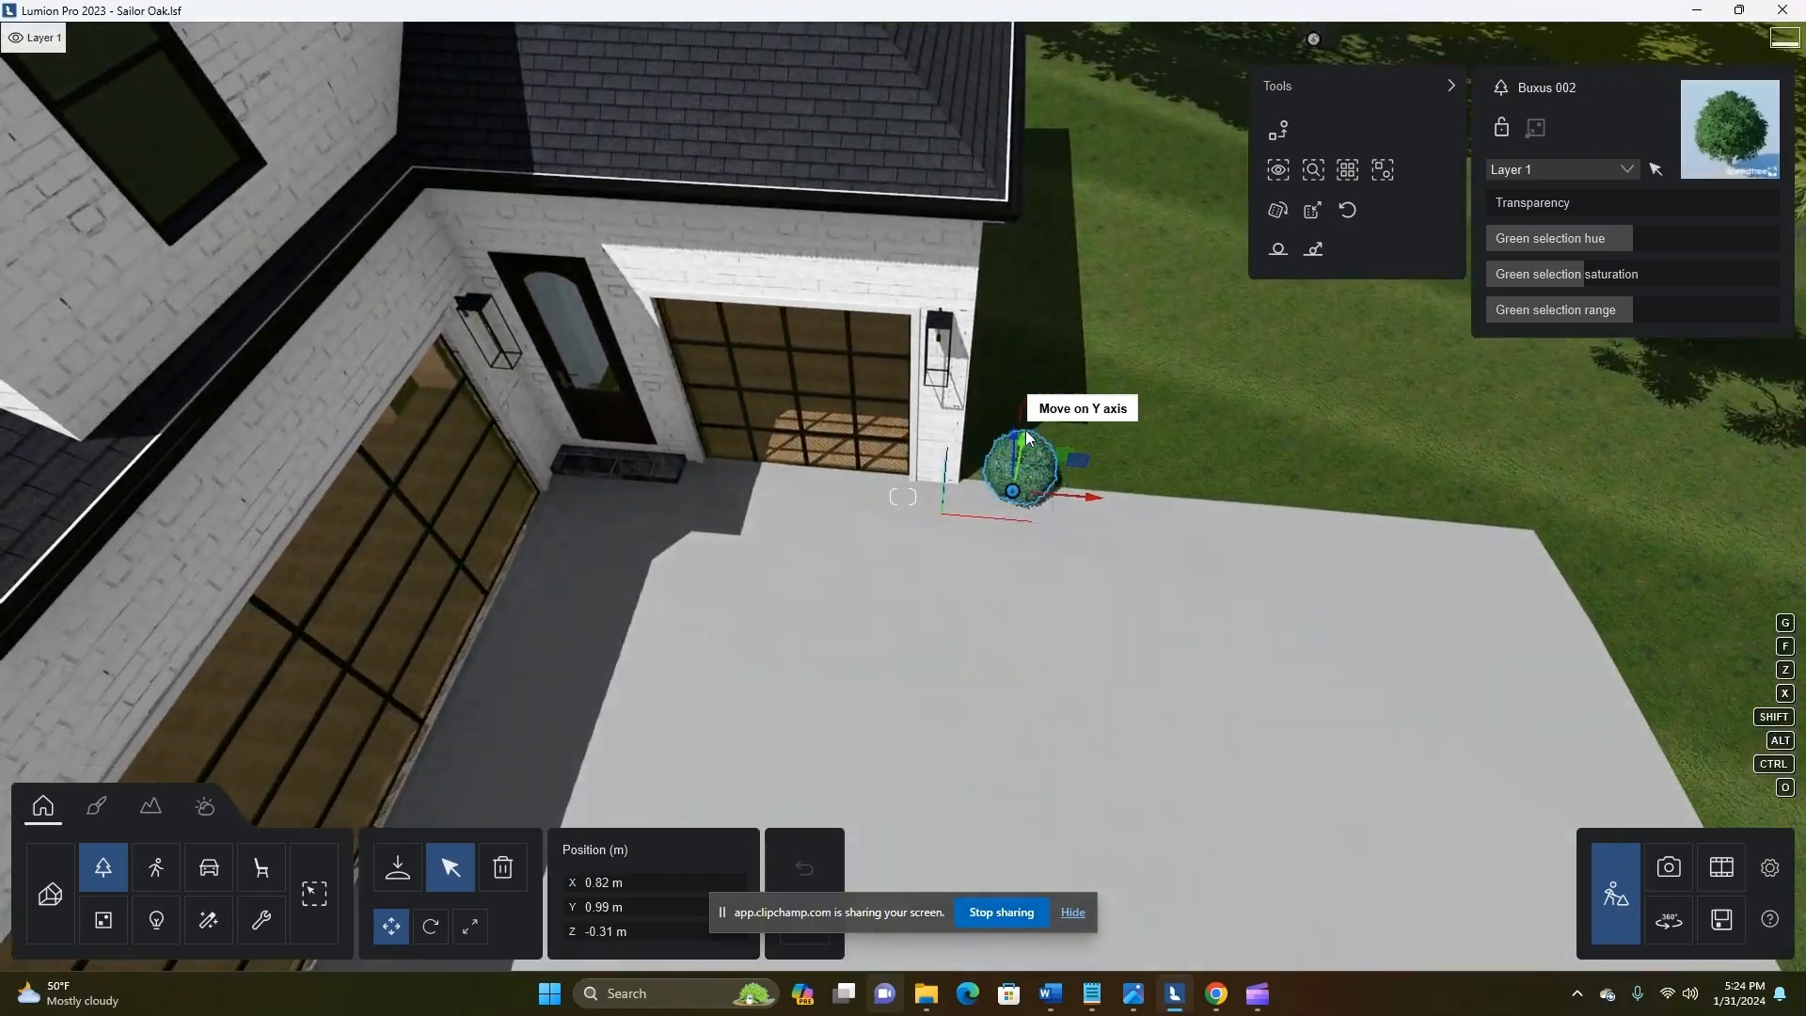
drag(1025, 434, 1028, 416)
right_drag(1101, 490, 1078, 504)
drag(987, 509, 985, 514)
scroll(1119, 669, up, 3)
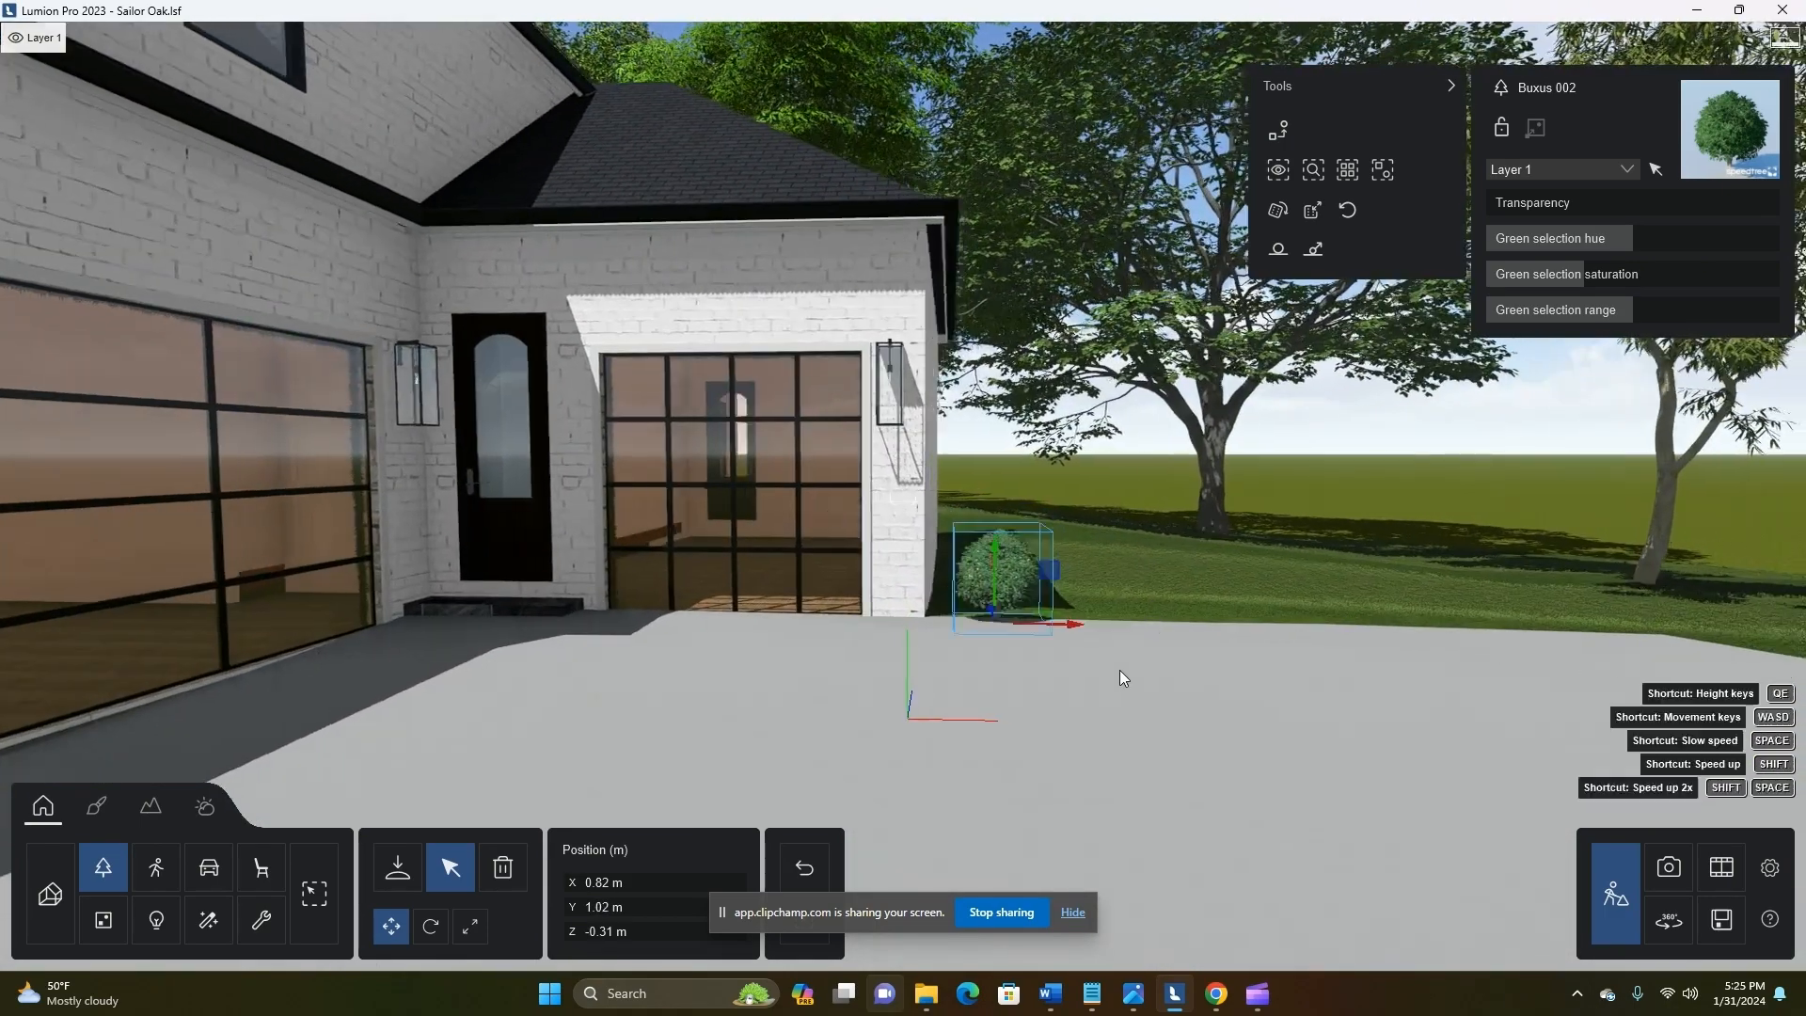
Move the garage-corner bush to Z -0.08 m and place a copy beside it along the driveway edge
middle_drag(1119, 670, 978, 670)
drag(858, 612, 866, 605)
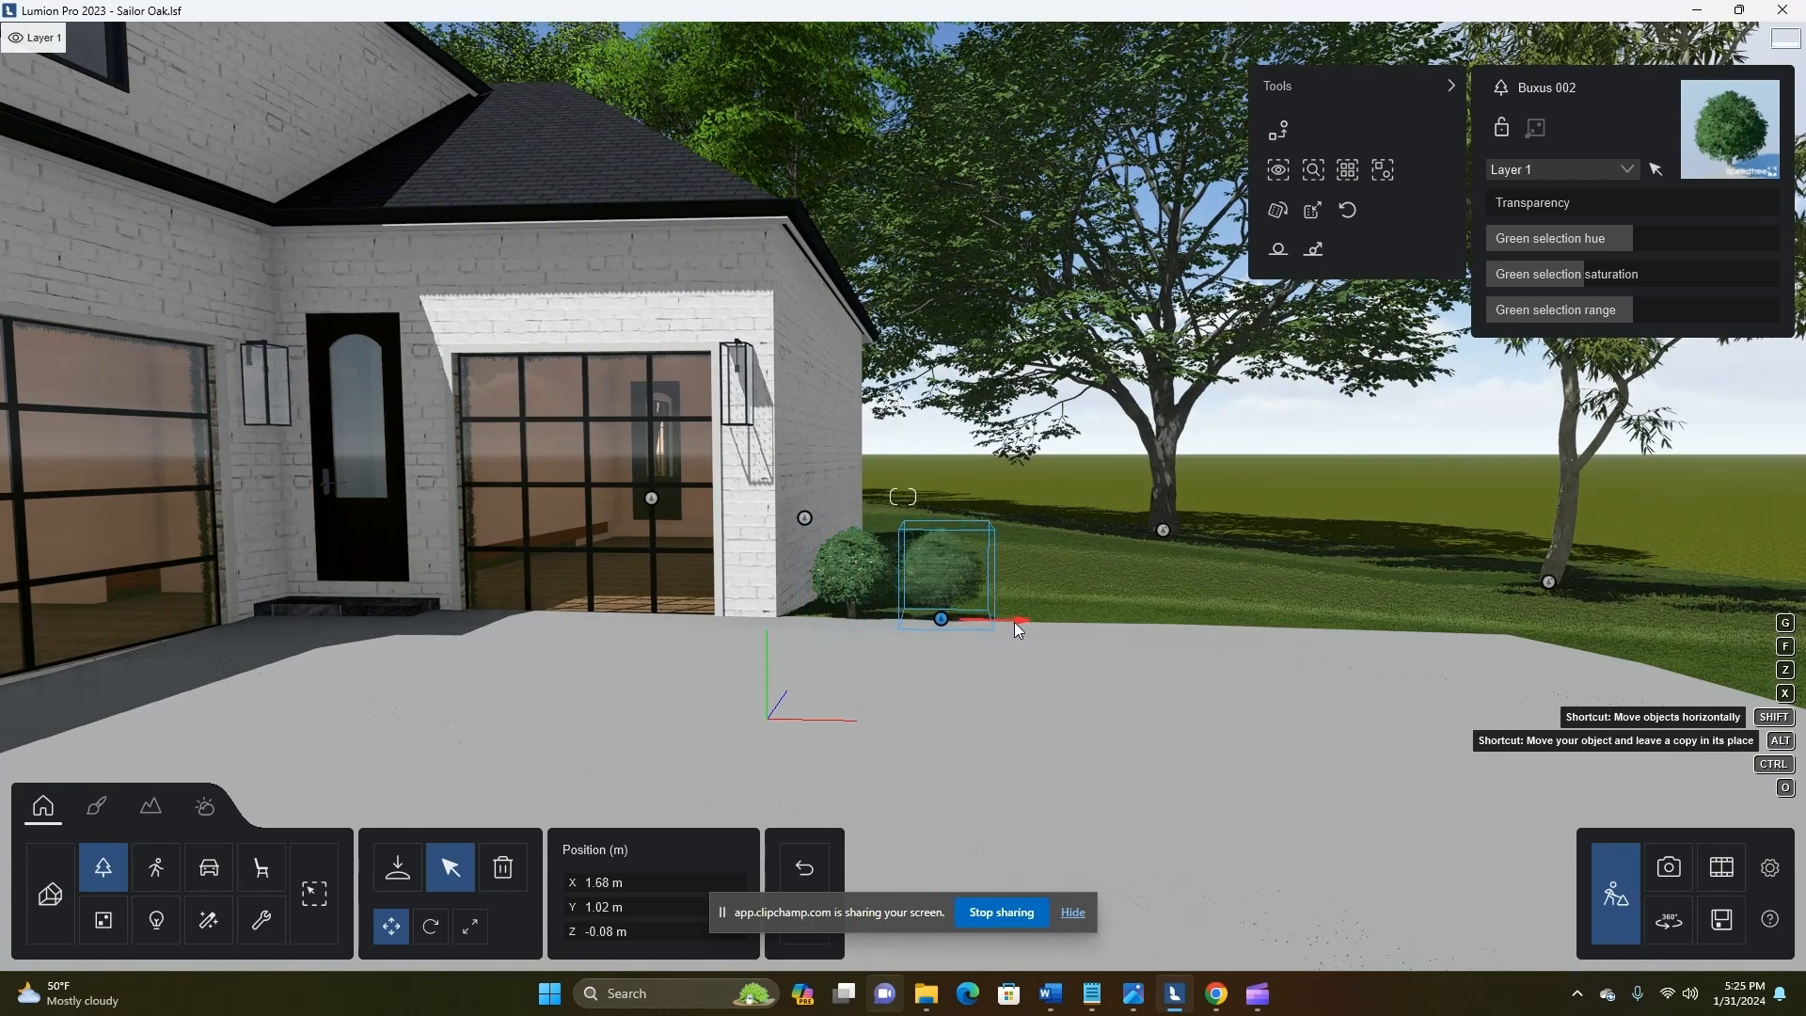
drag(1014, 622, 854, 628)
Select both garage-side bushes and resize them together to about 1.48x
scroll(945, 684, up, 3)
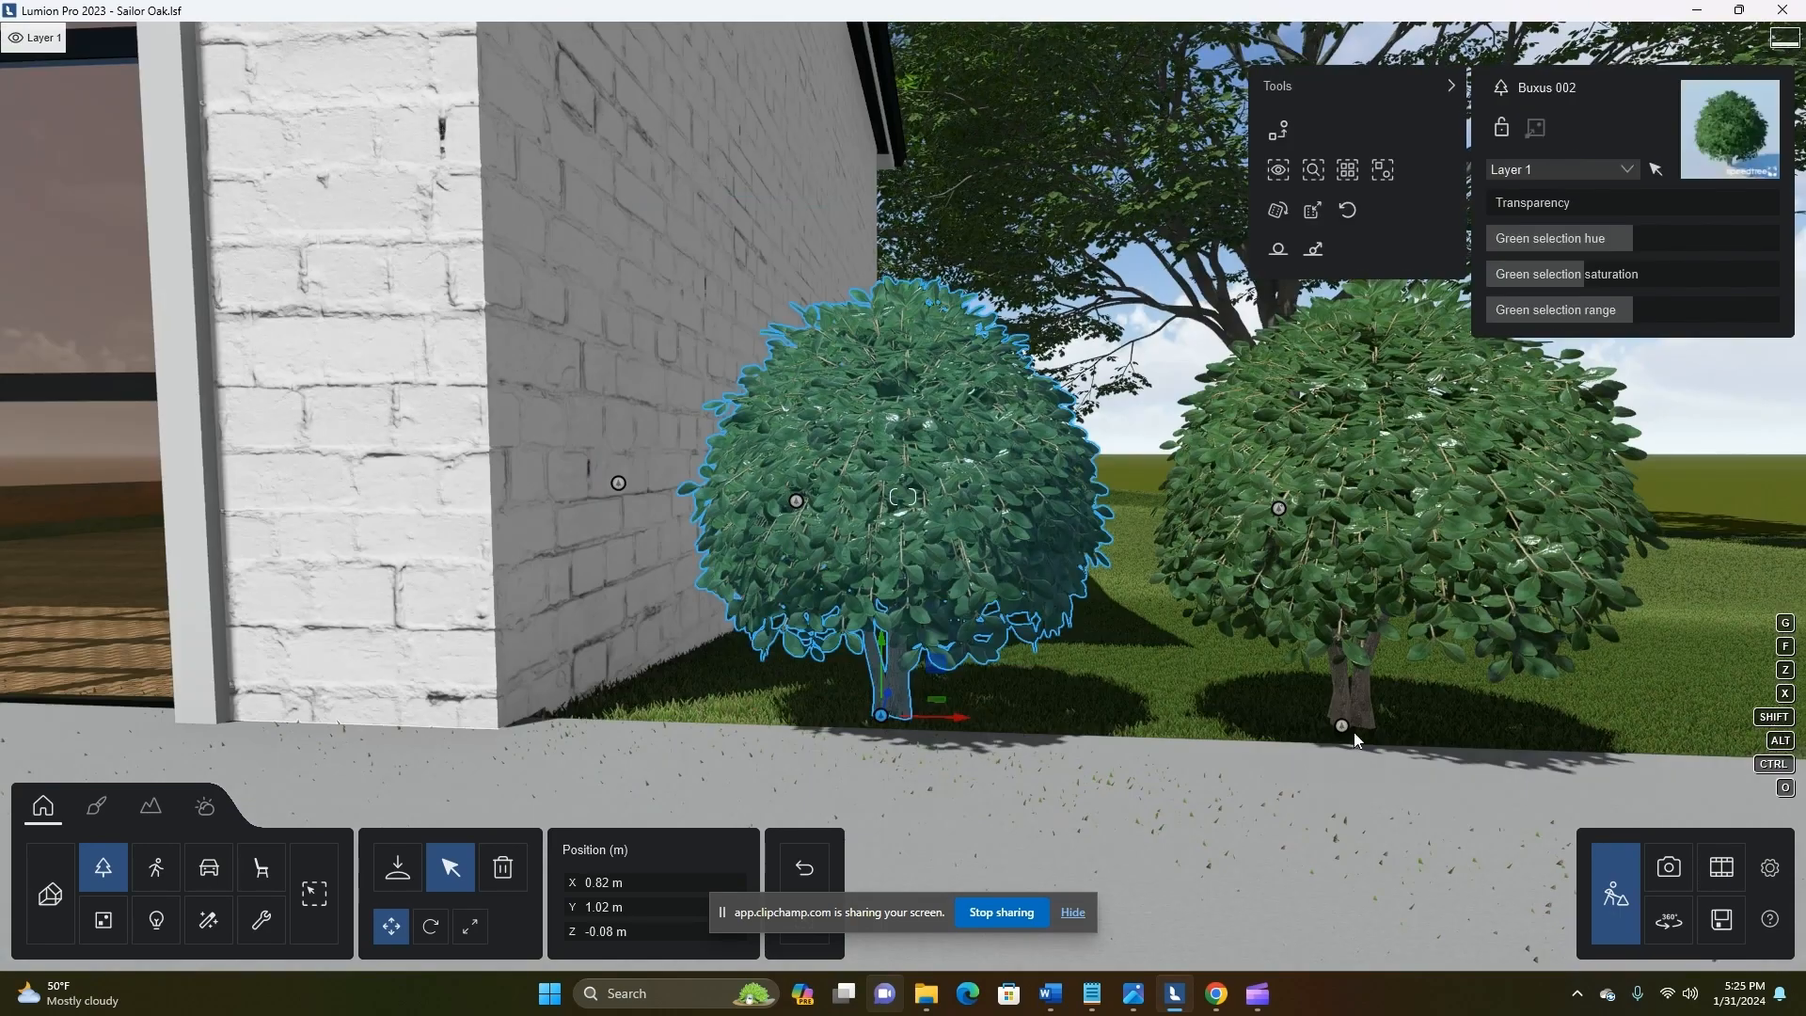
ctrl+click(1342, 727)
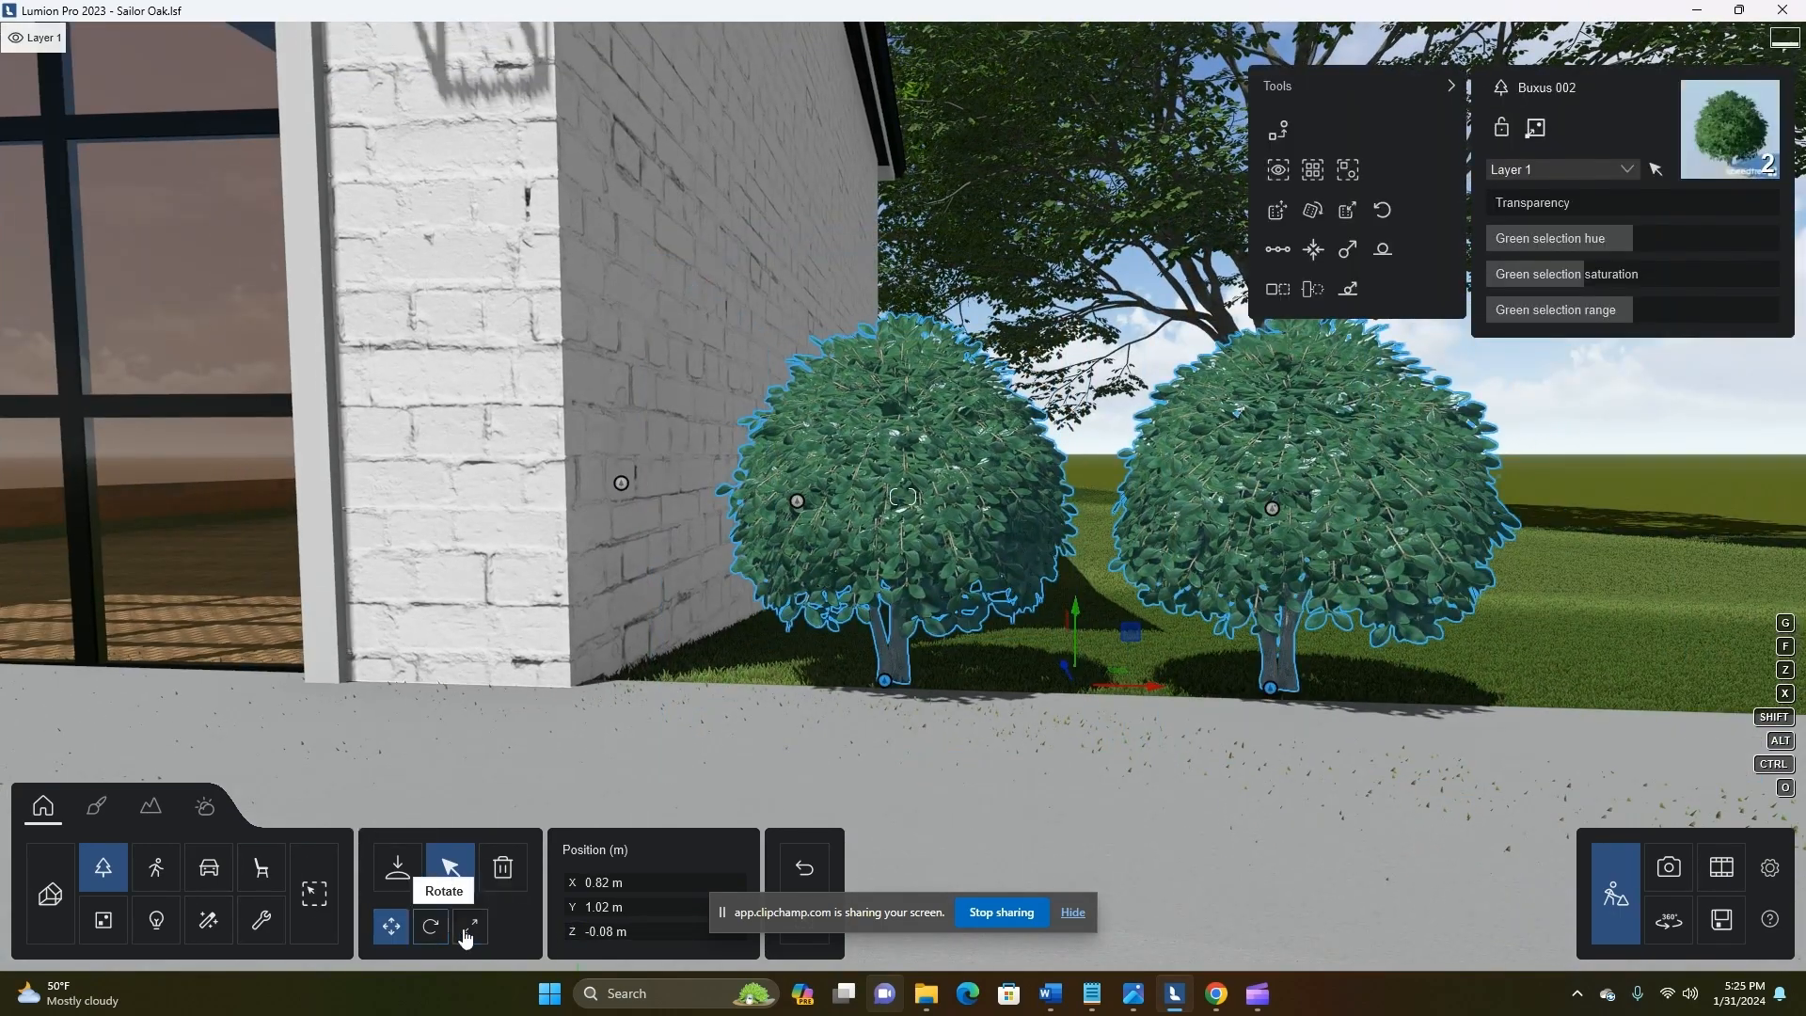
shift+drag(605, 894, 489, 882)
shift+drag(606, 895, 0, 847)
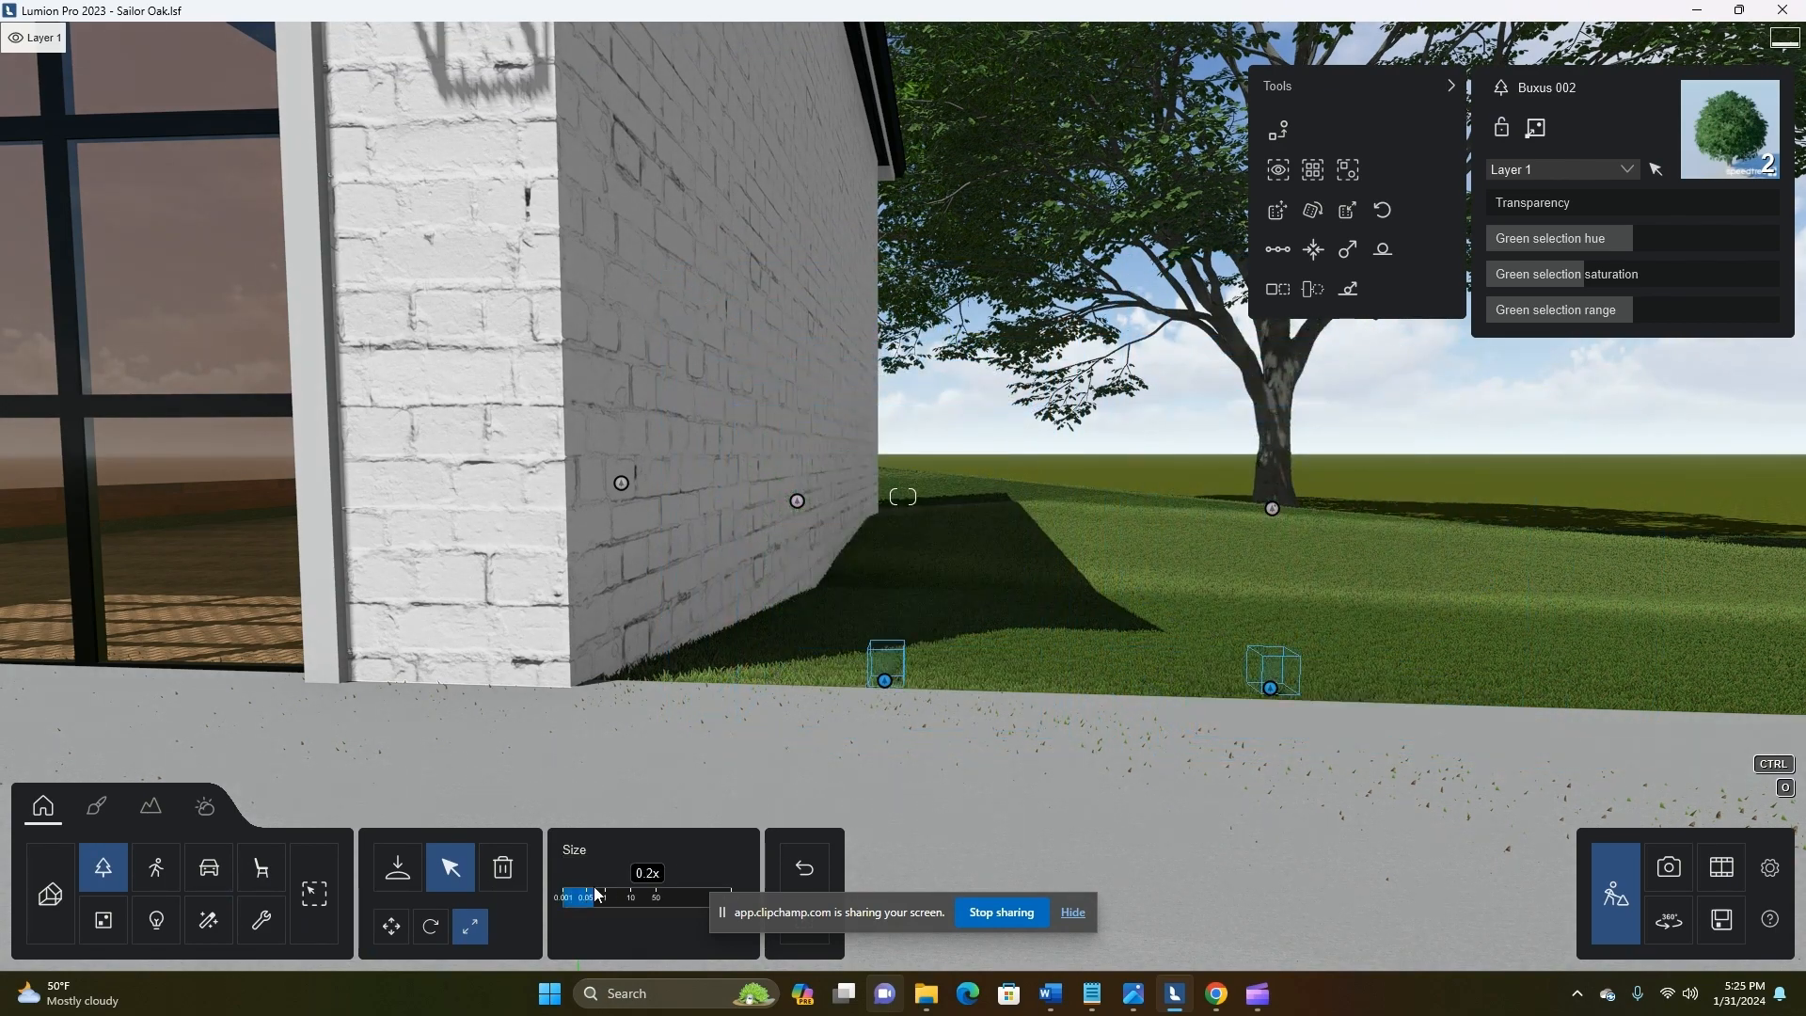
drag(596, 894, 605, 894)
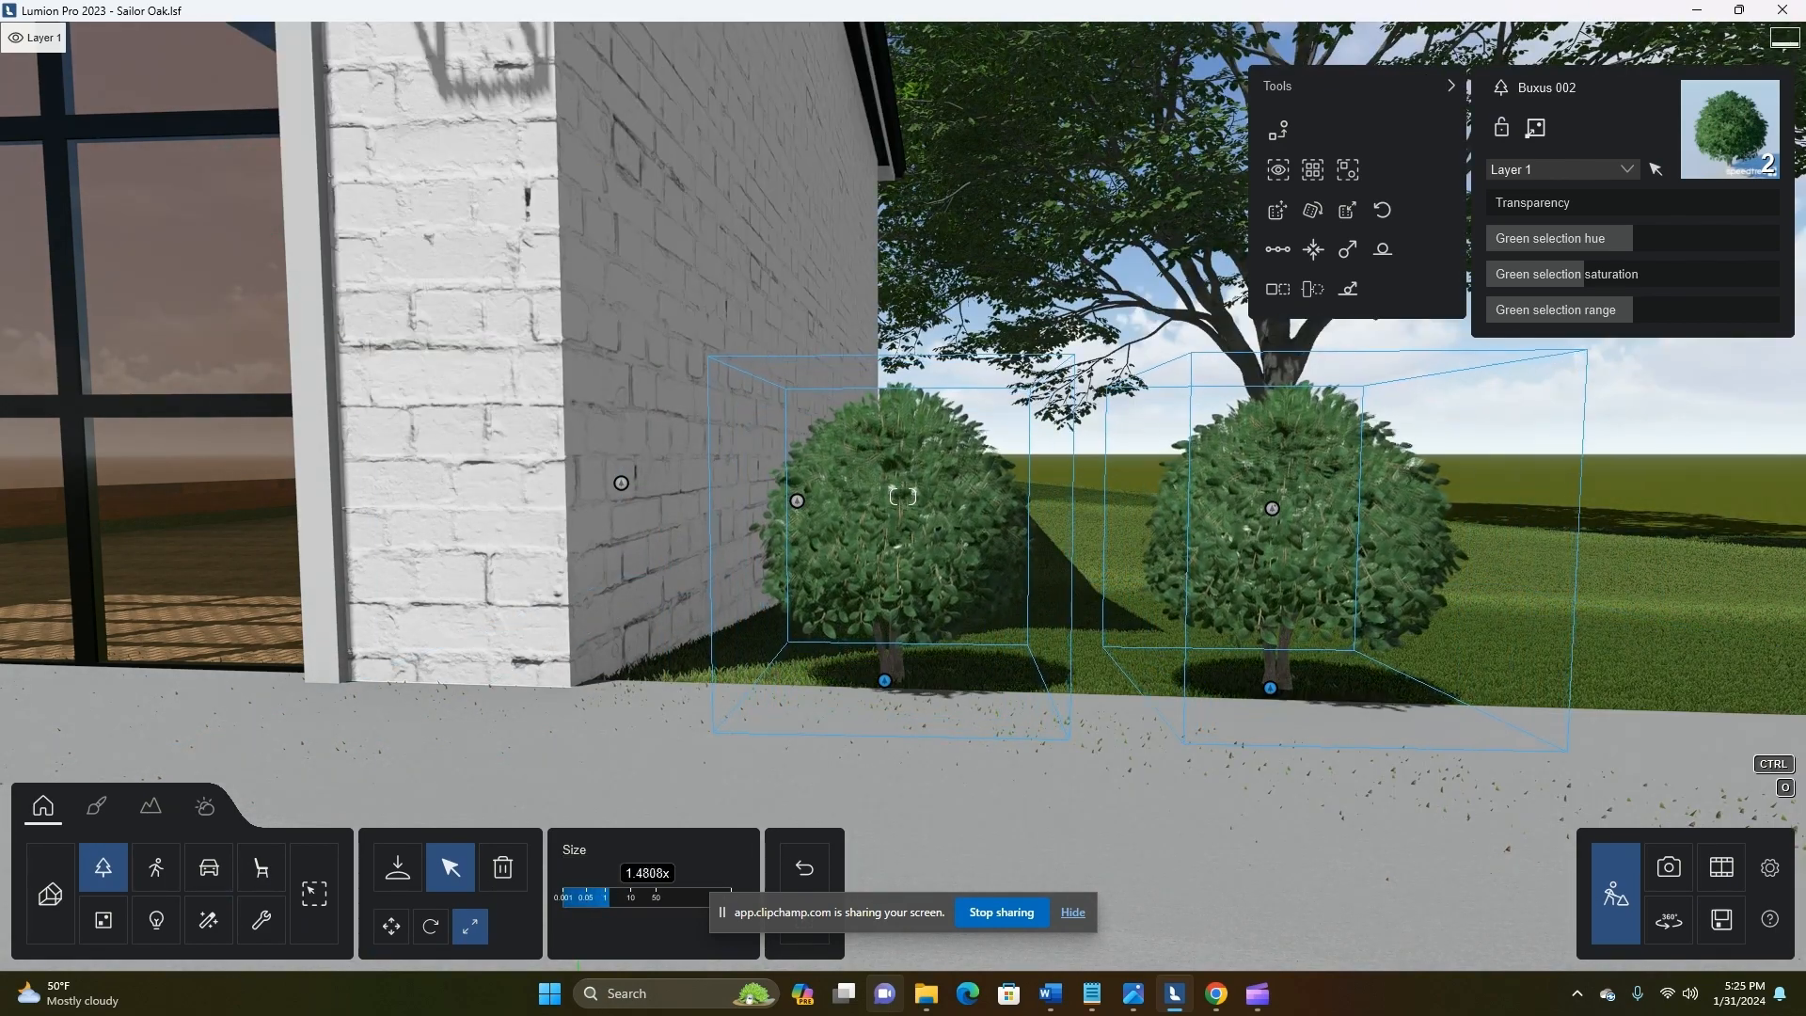
Duplicate the bush pair repeatedly along the back edge of the driveway to form a row of eight
scroll(1205, 720, down, 5)
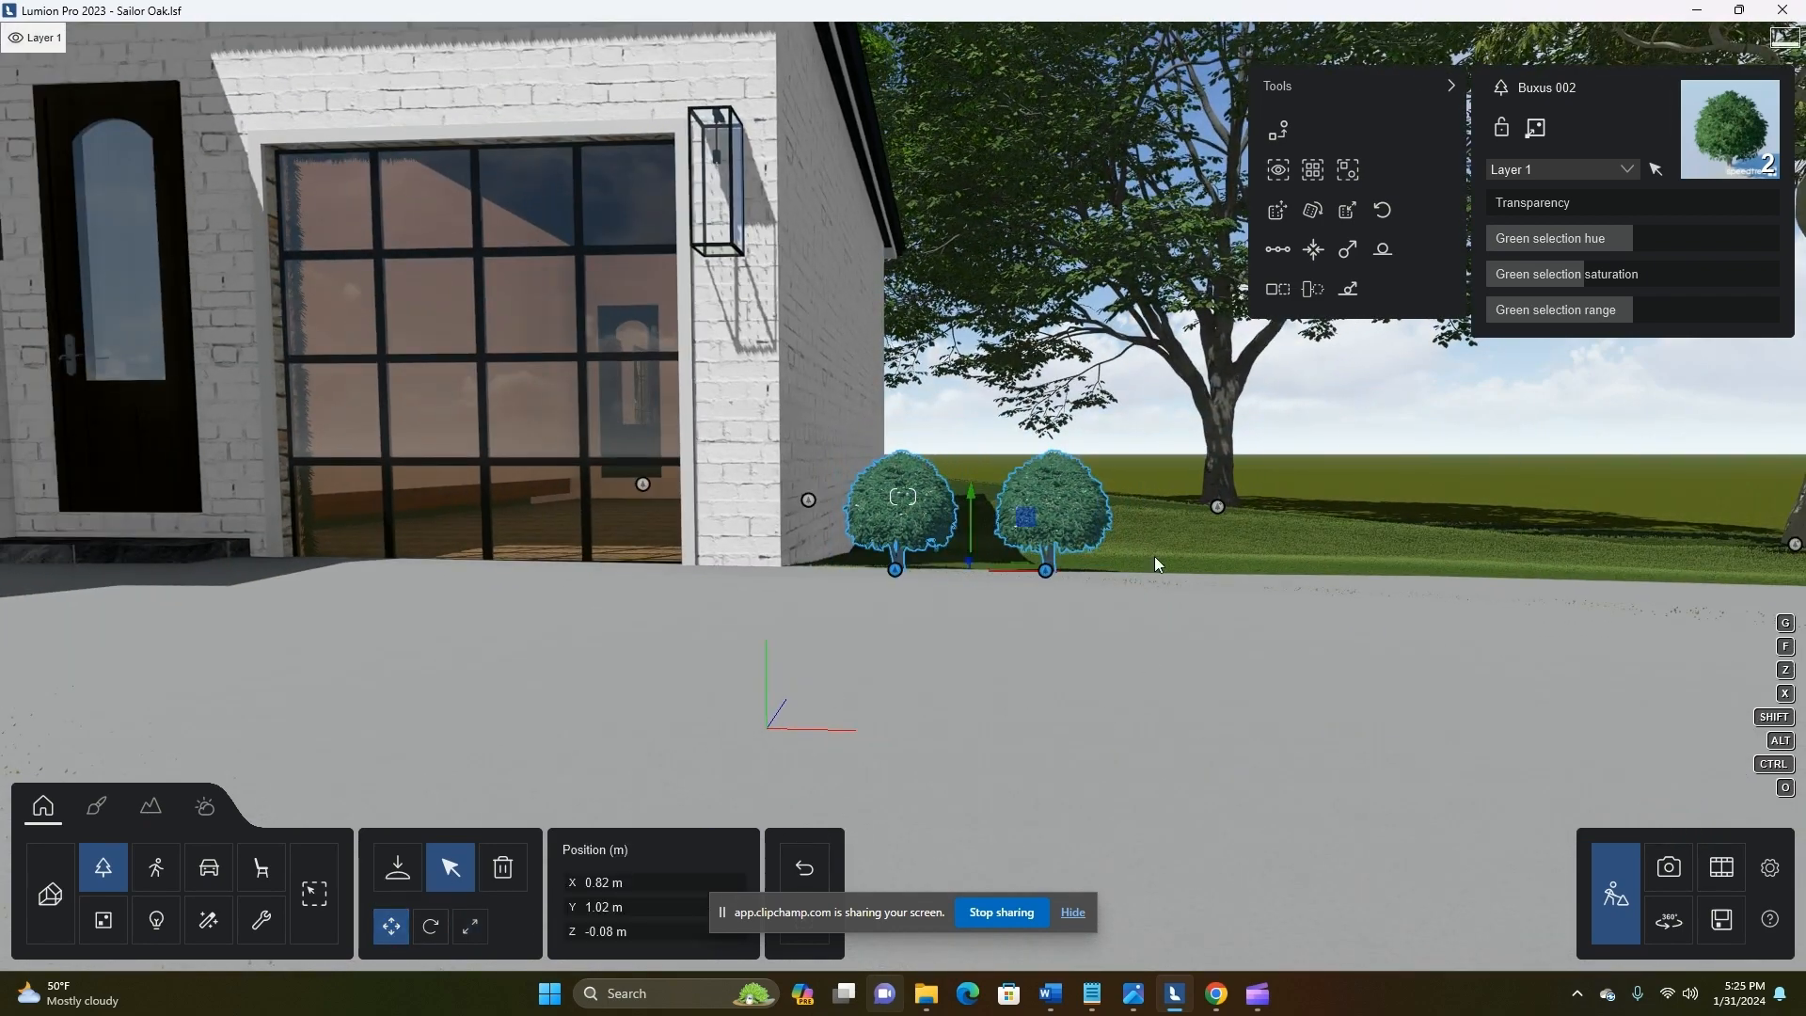
alt+drag(1274, 580, 1614, 566)
key(d)
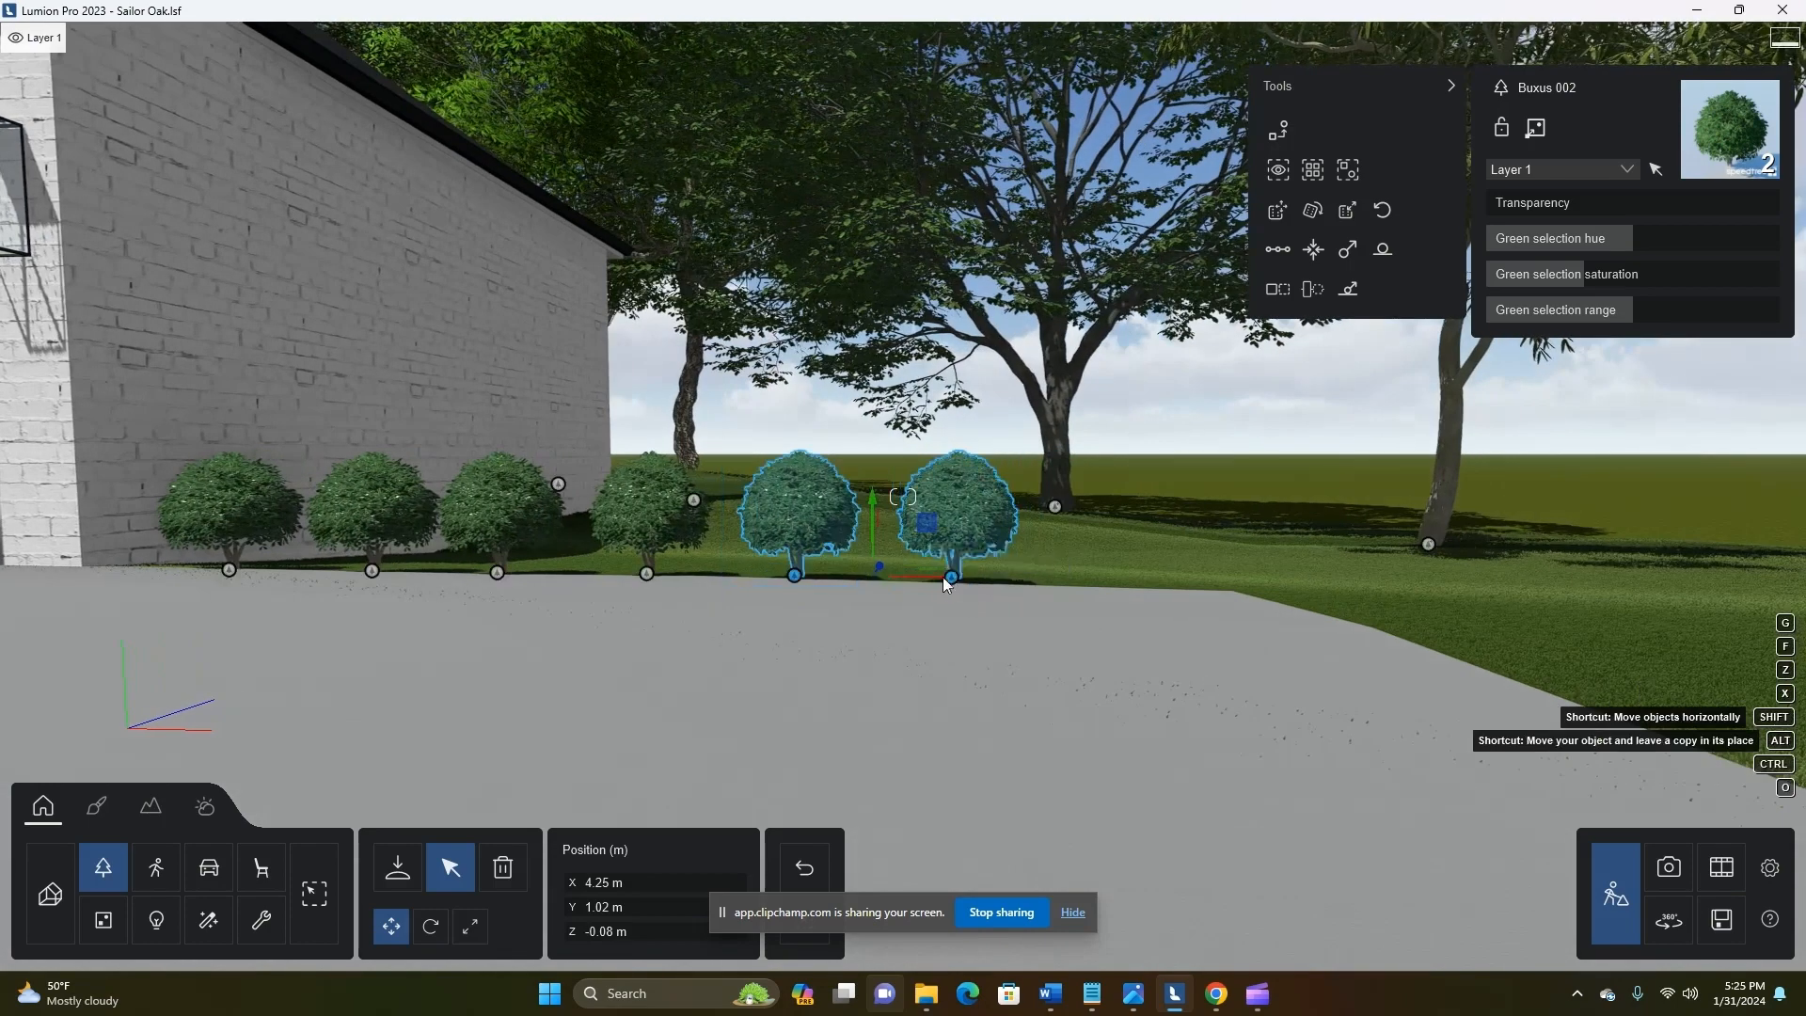
alt+drag(938, 576, 1237, 579)
Select all eight bushes in the driveway row and lower them together to Y 0.92 m
ctrl+click(951, 577)
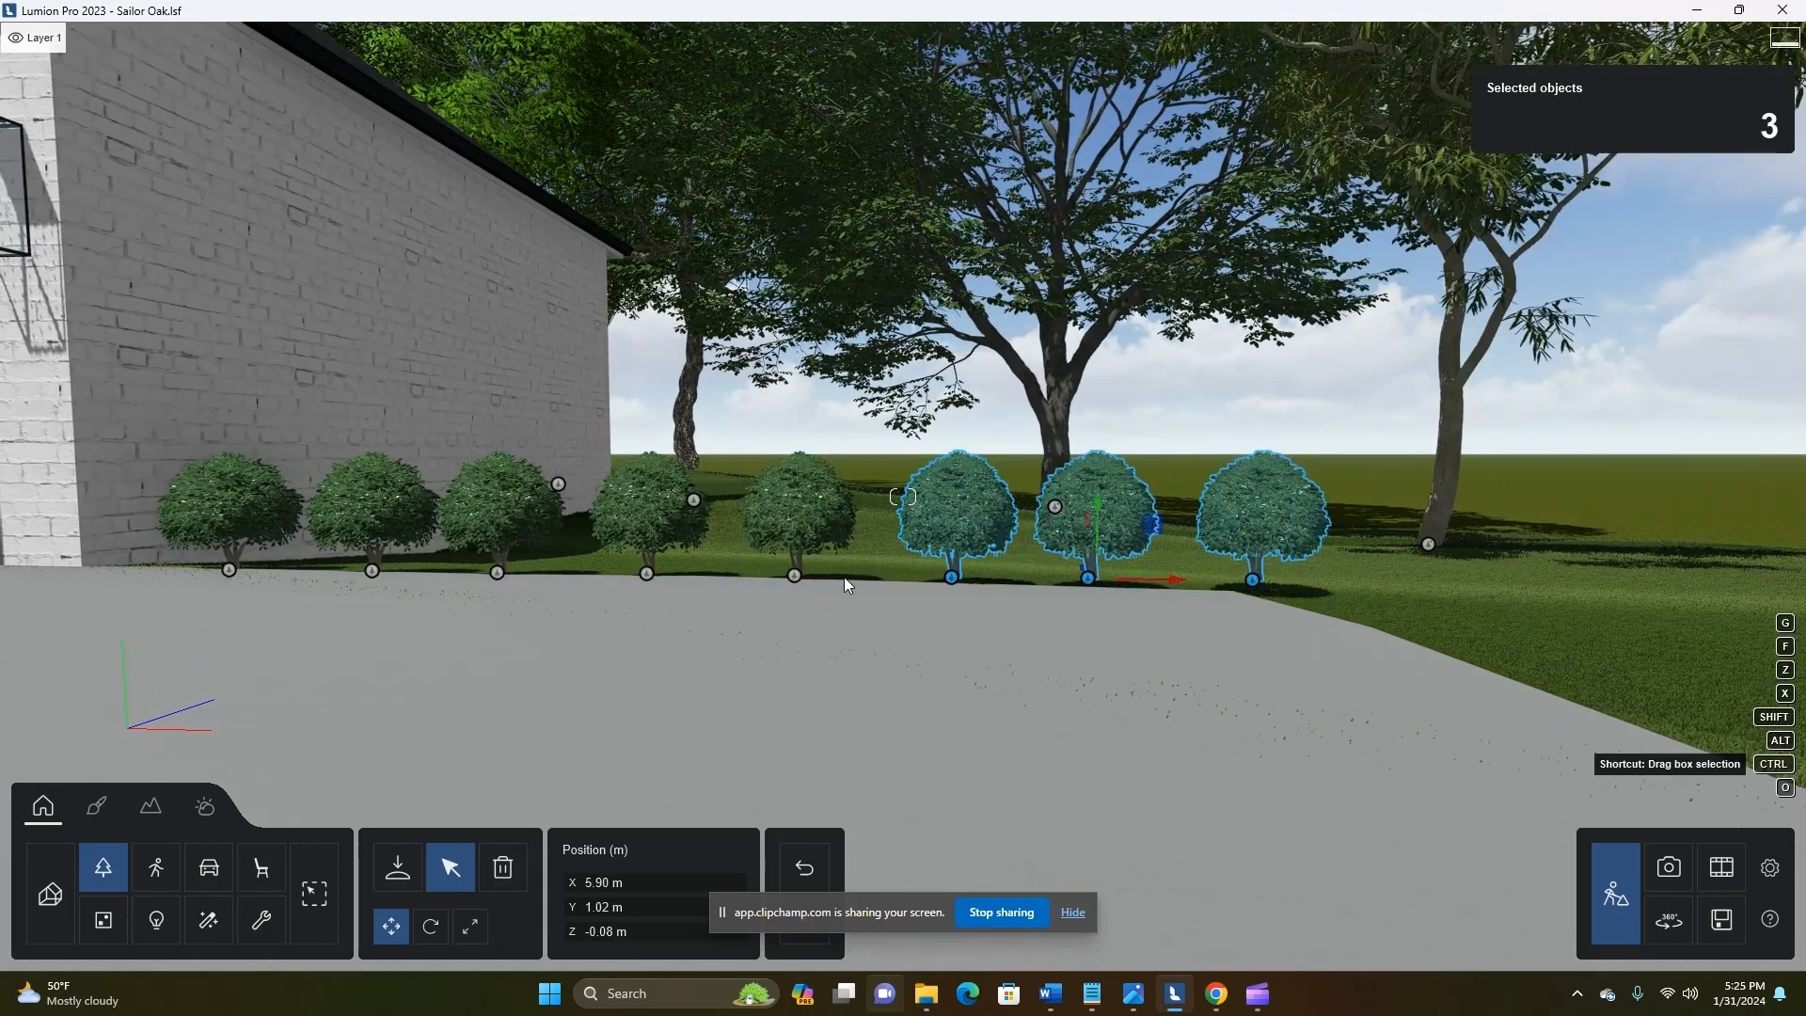
ctrl+click(795, 574)
ctrl+click(647, 573)
ctrl+click(229, 569)
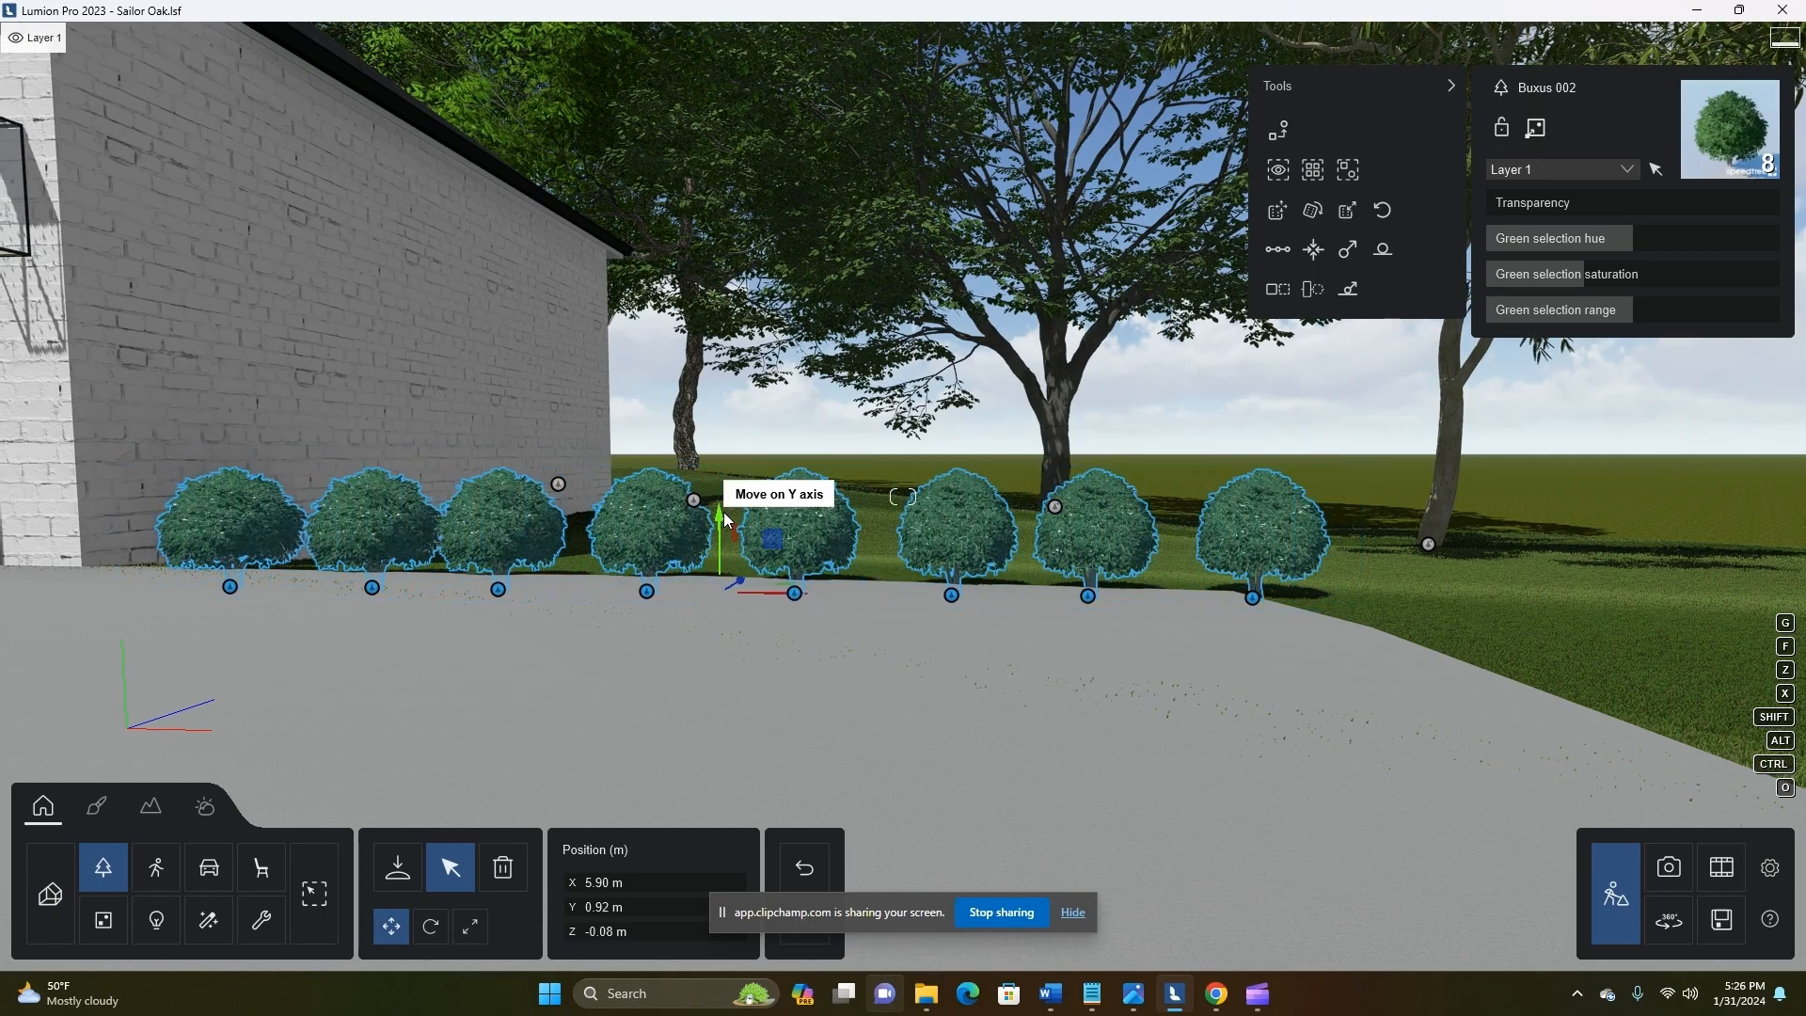
Deselect the row and copy its end bush five times along the adjoining side edge of the driveway
key(shift+s)
key(shift+q)
right_drag(1072, 663, 1045, 694)
key(shift+w)
key(shift+d)
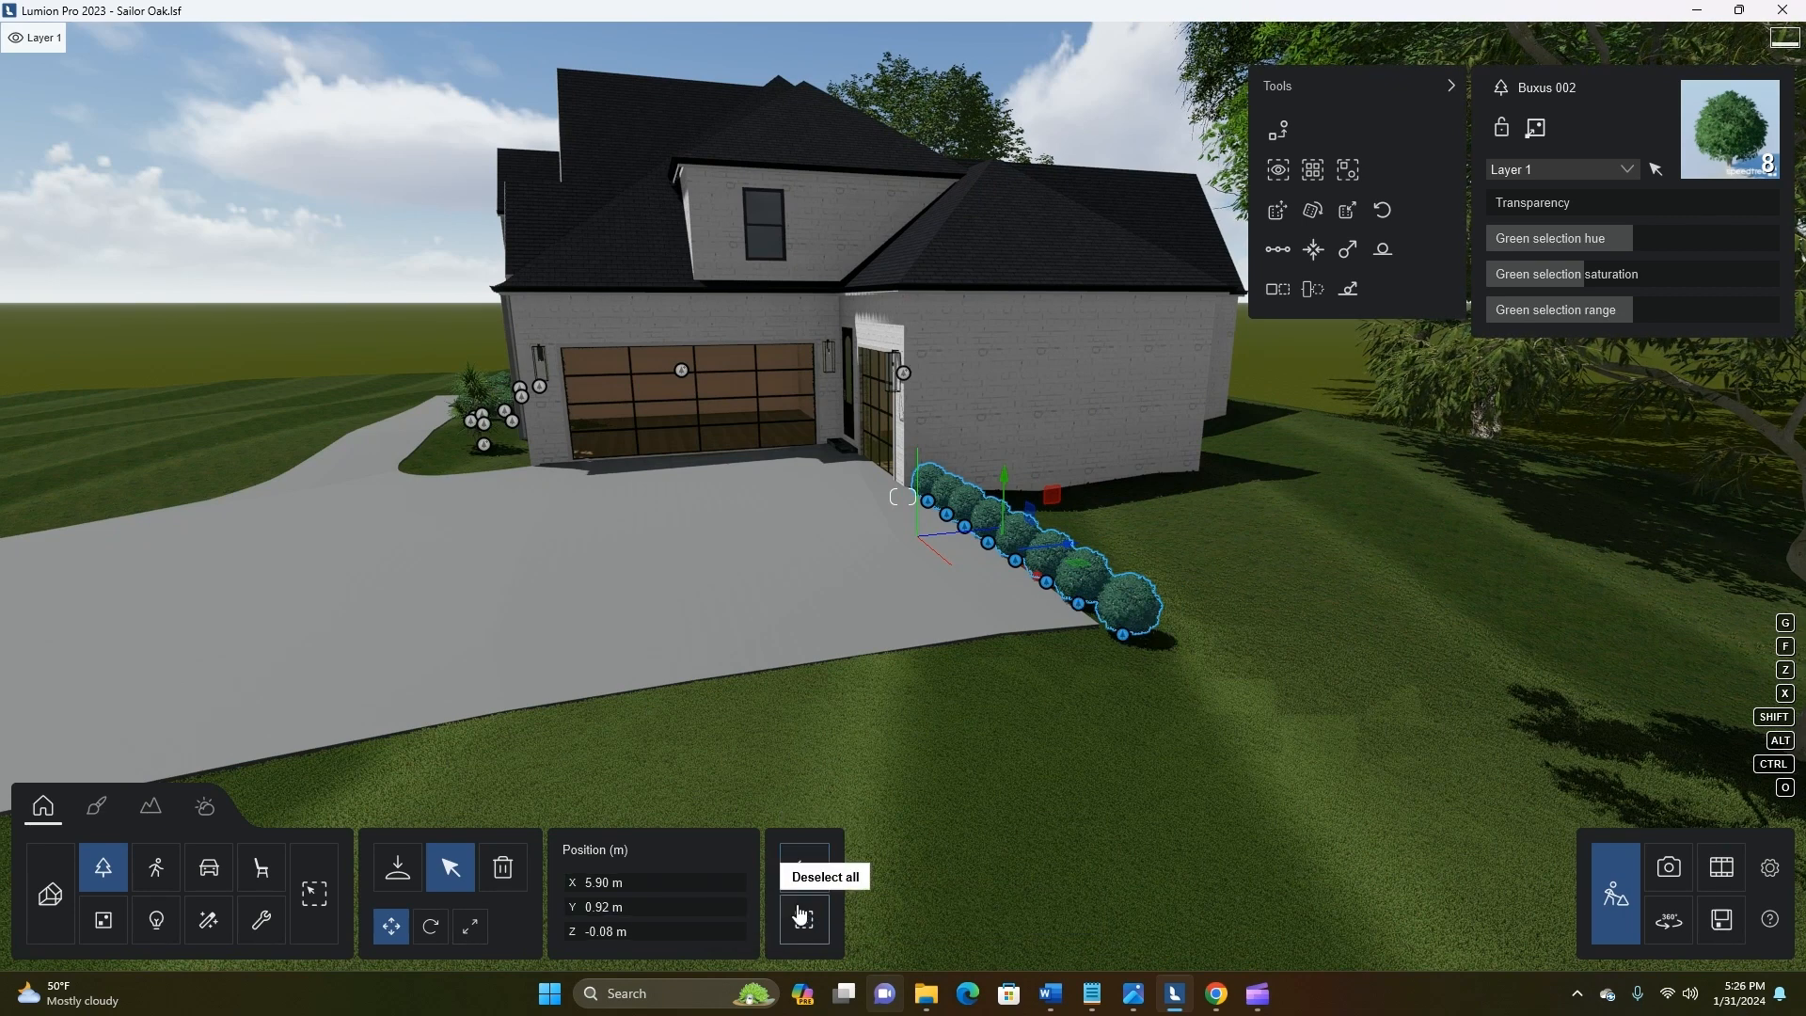
click(800, 914)
click(1122, 635)
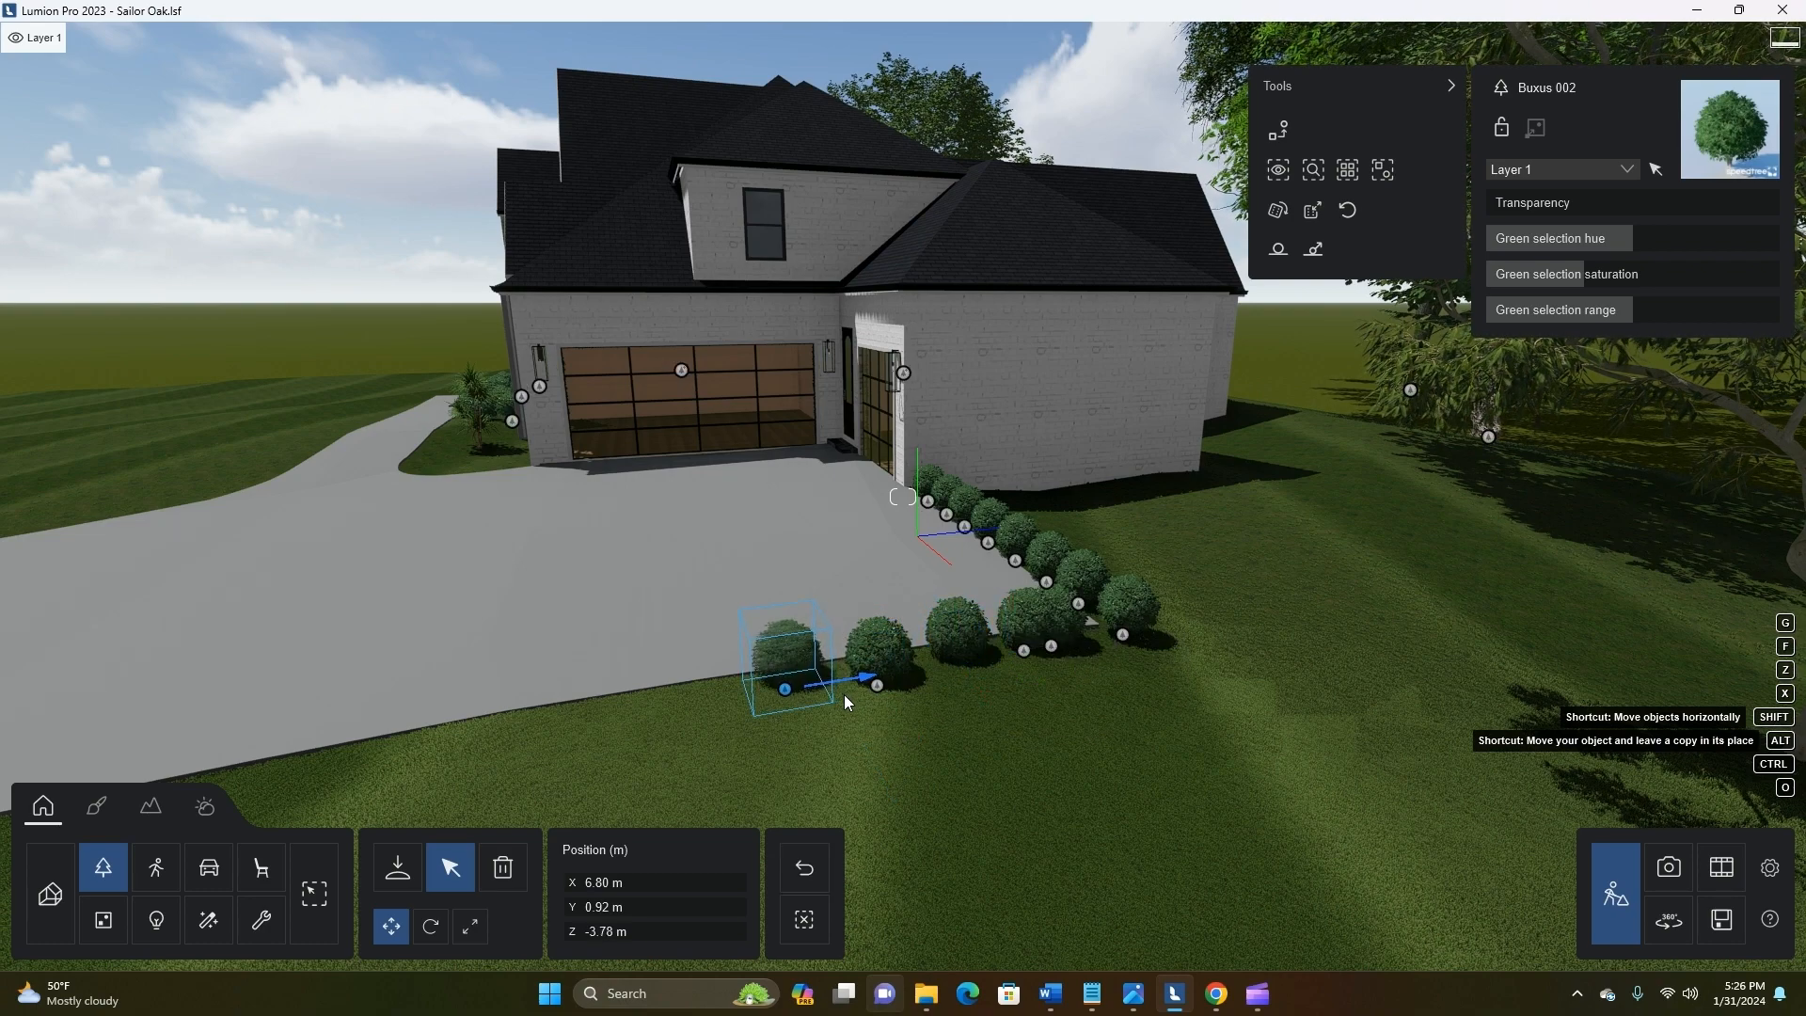
drag(843, 694, 845, 694)
key(a)
right_drag(848, 693, 799, 931)
Place a fine-detail Ash 003 tree on the front lawn beyond the end of the house opposite the driveway
key(q)
key(w)
key(e)
key(a)
key(s)
key(a)
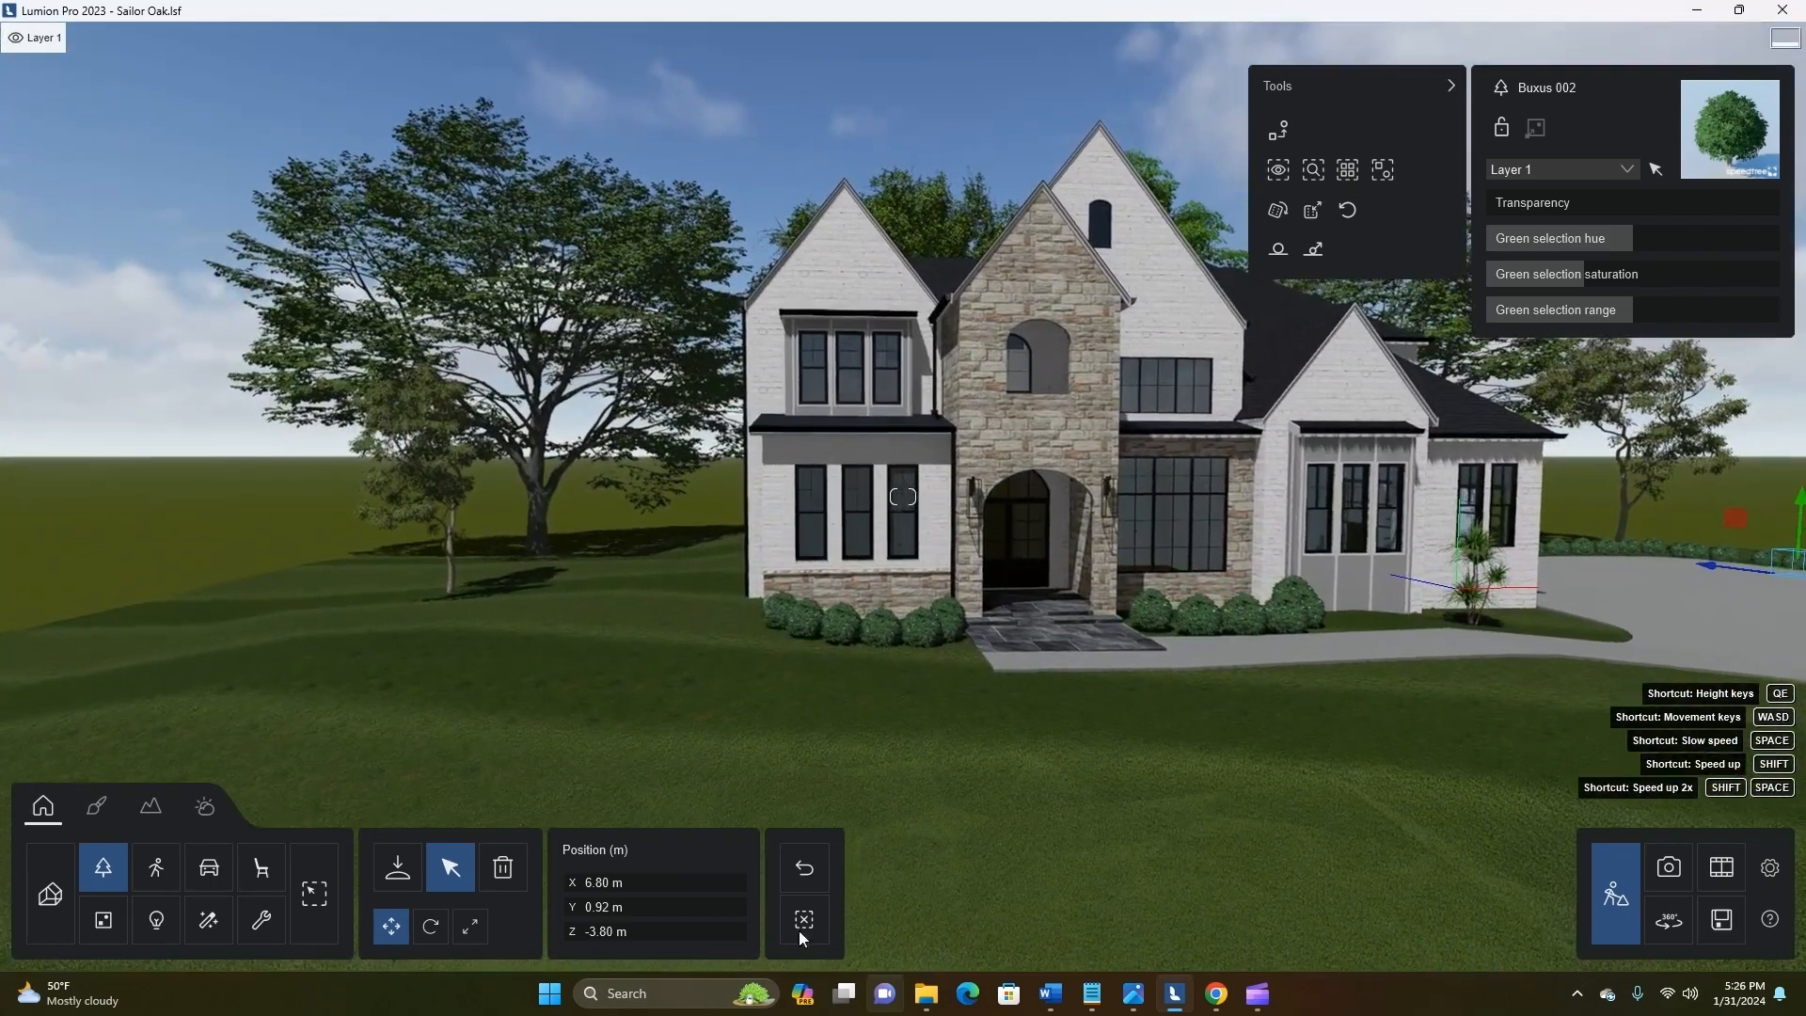
click(398, 866)
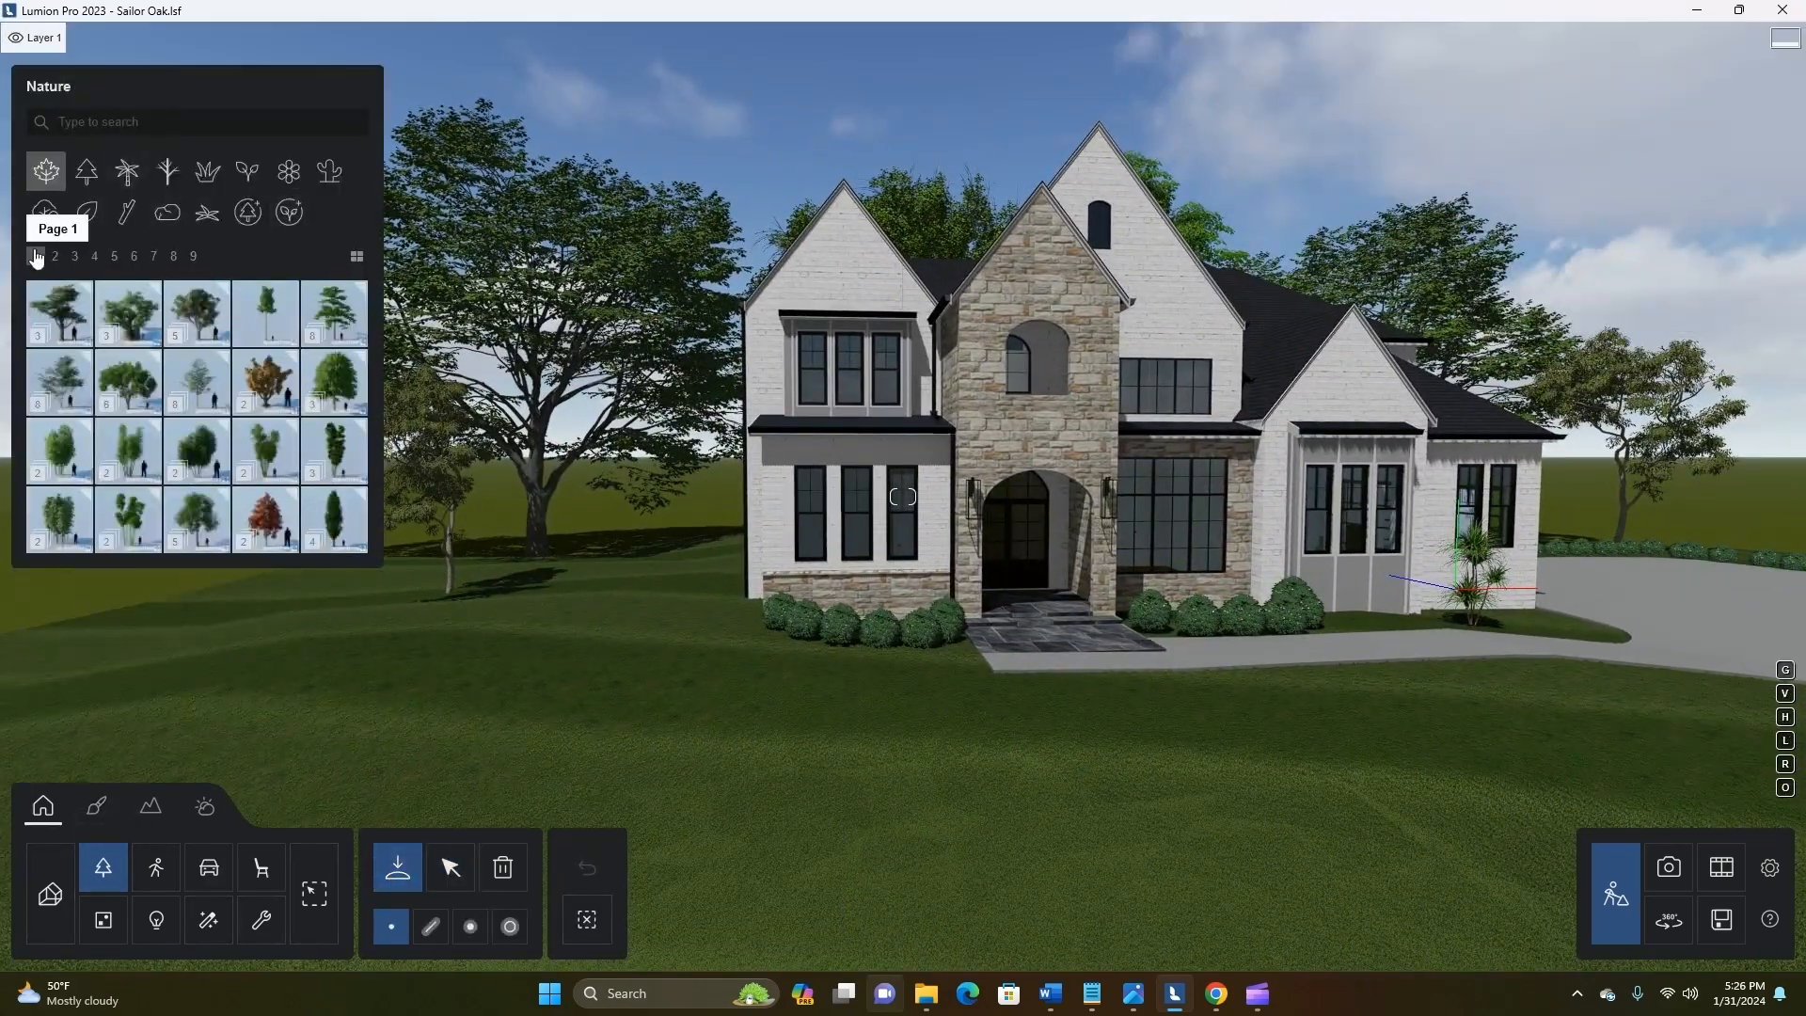
click(55, 256)
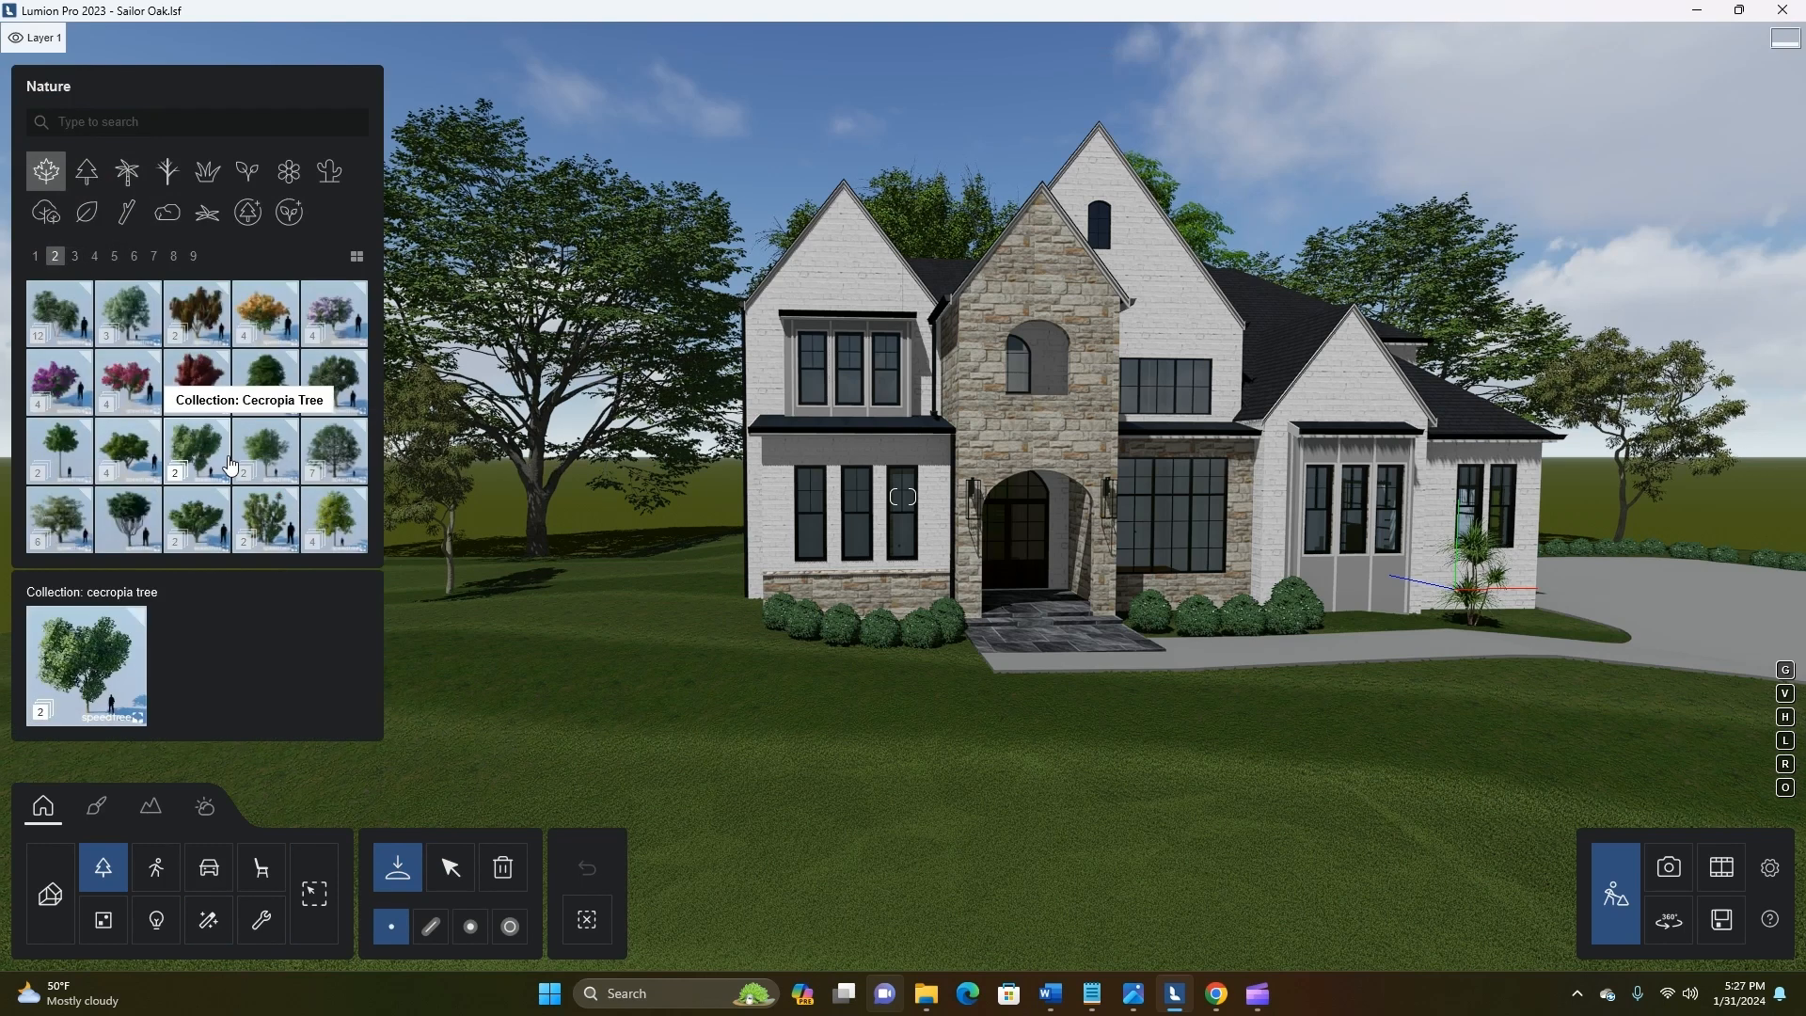
click(247, 212)
click(106, 344)
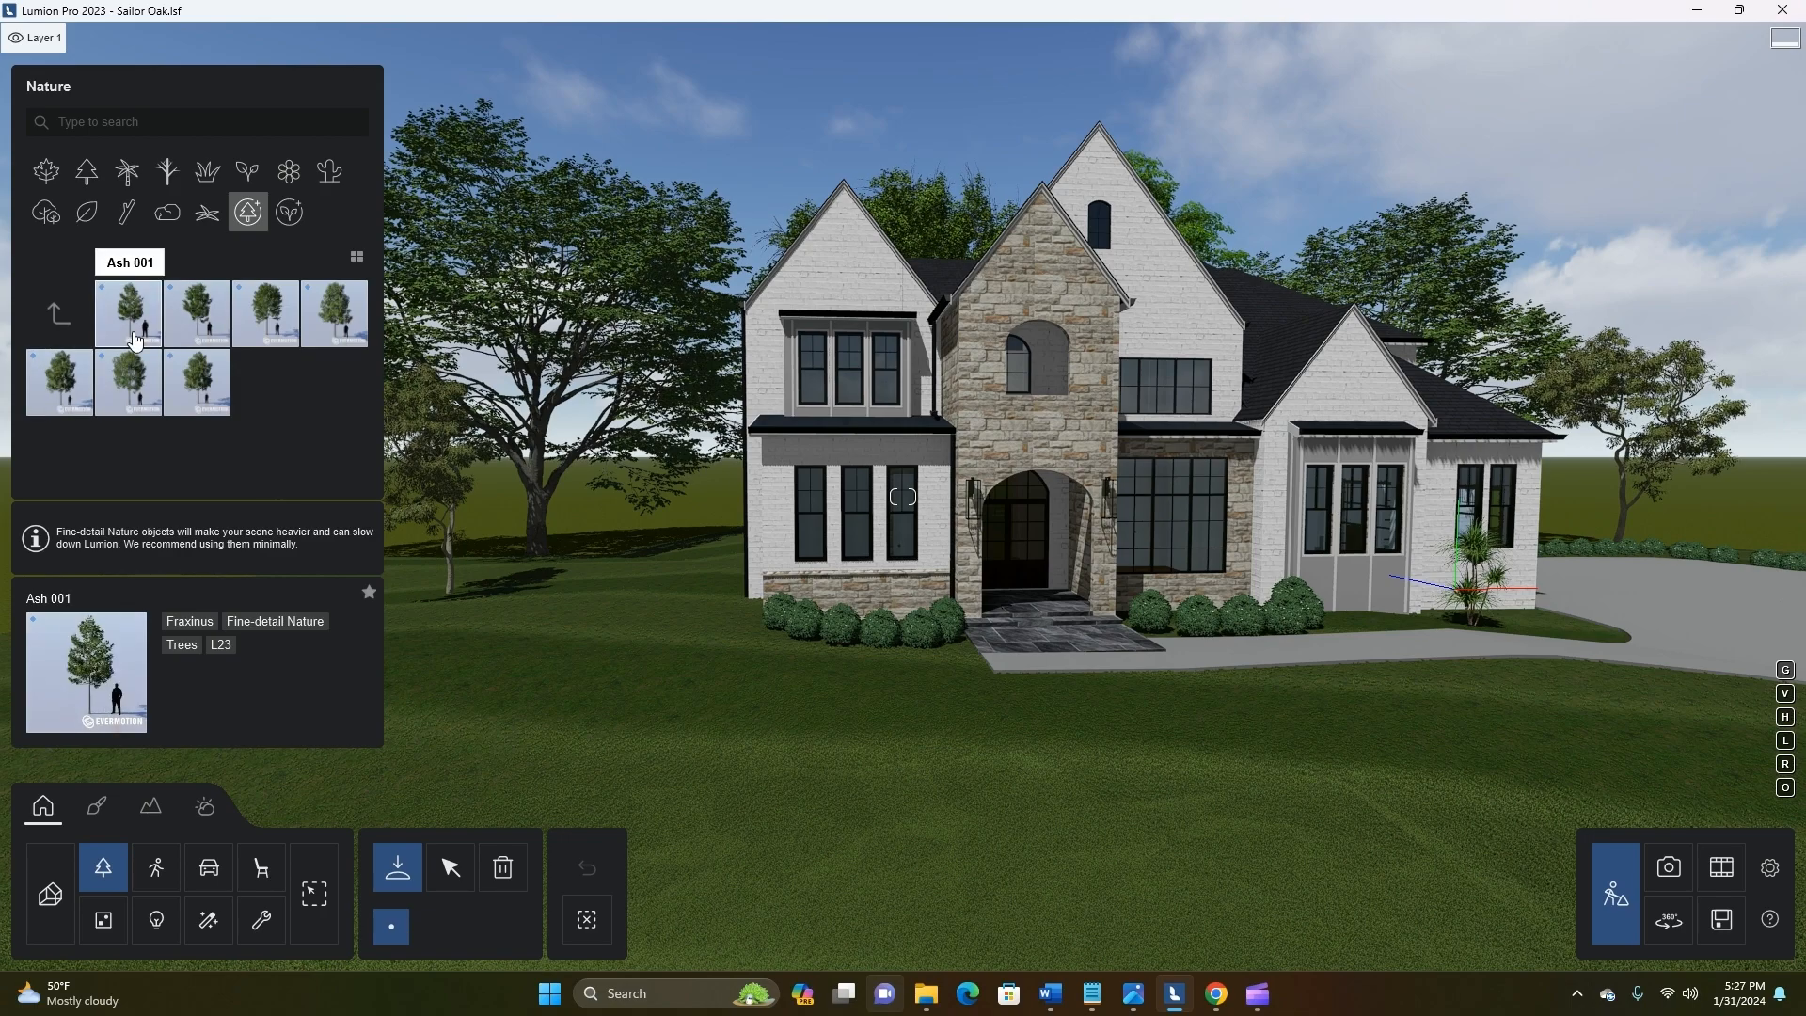
click(268, 336)
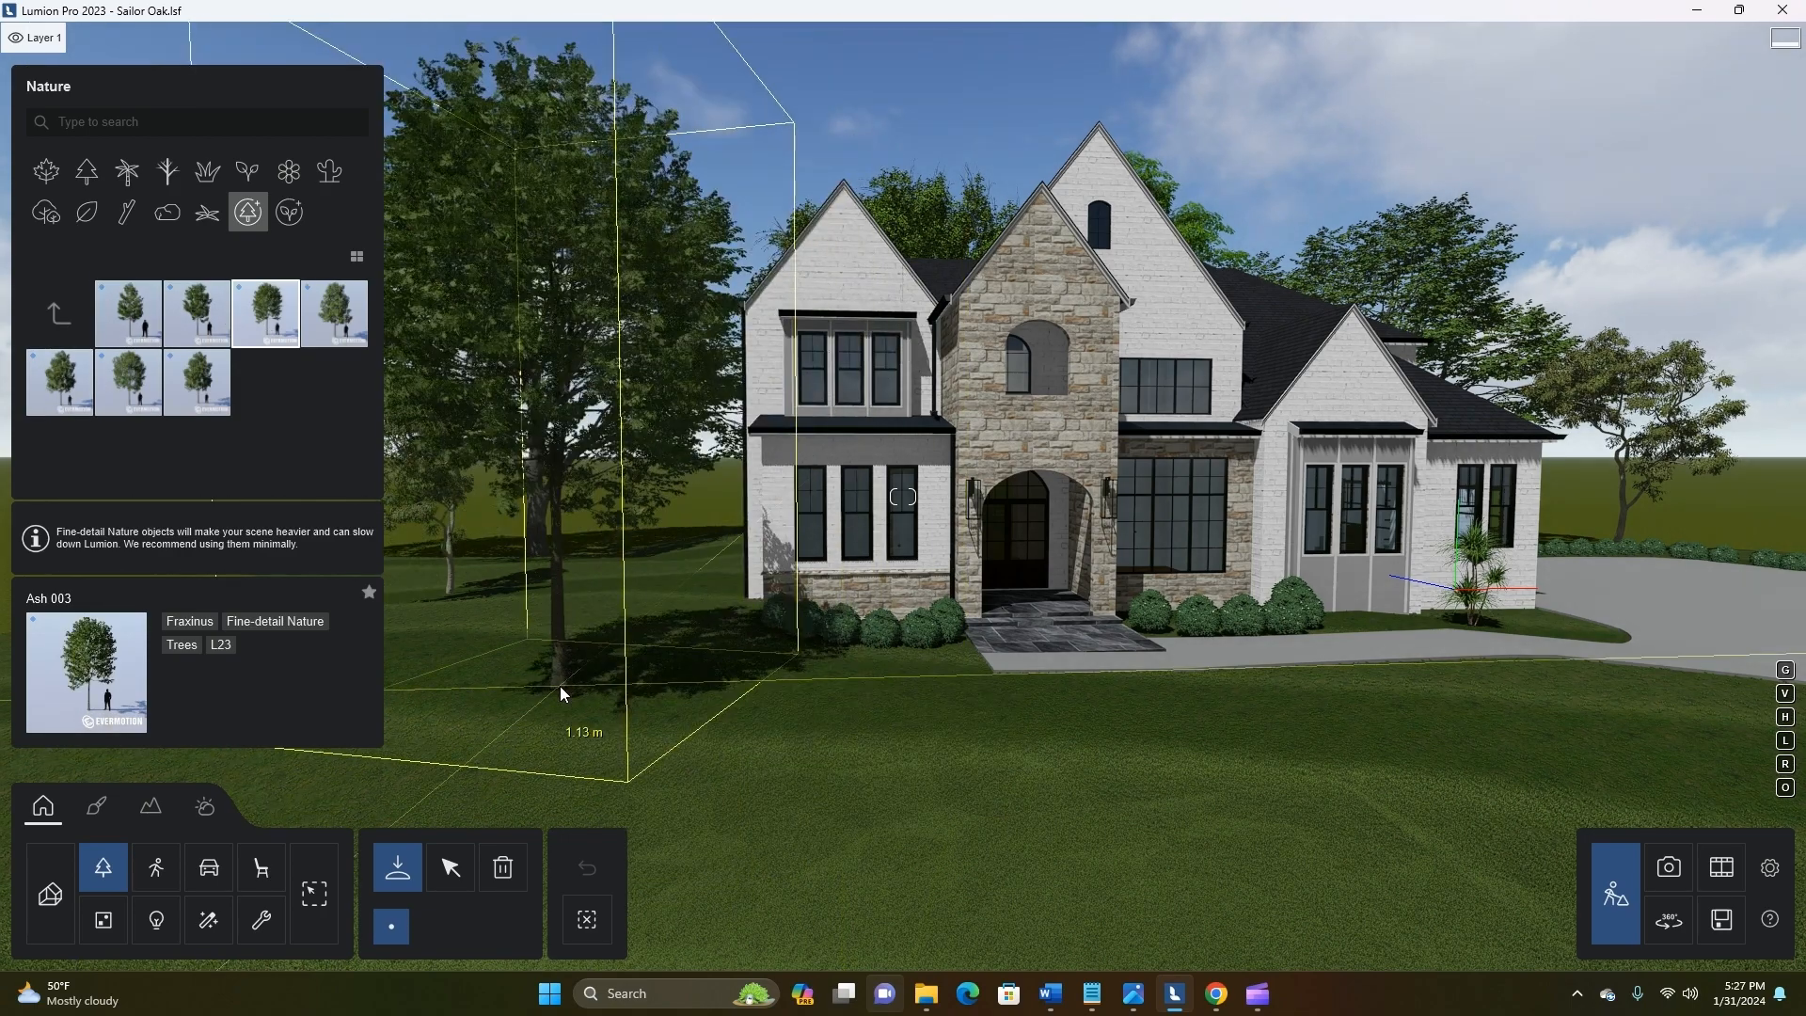
scroll(560, 685, down, 5)
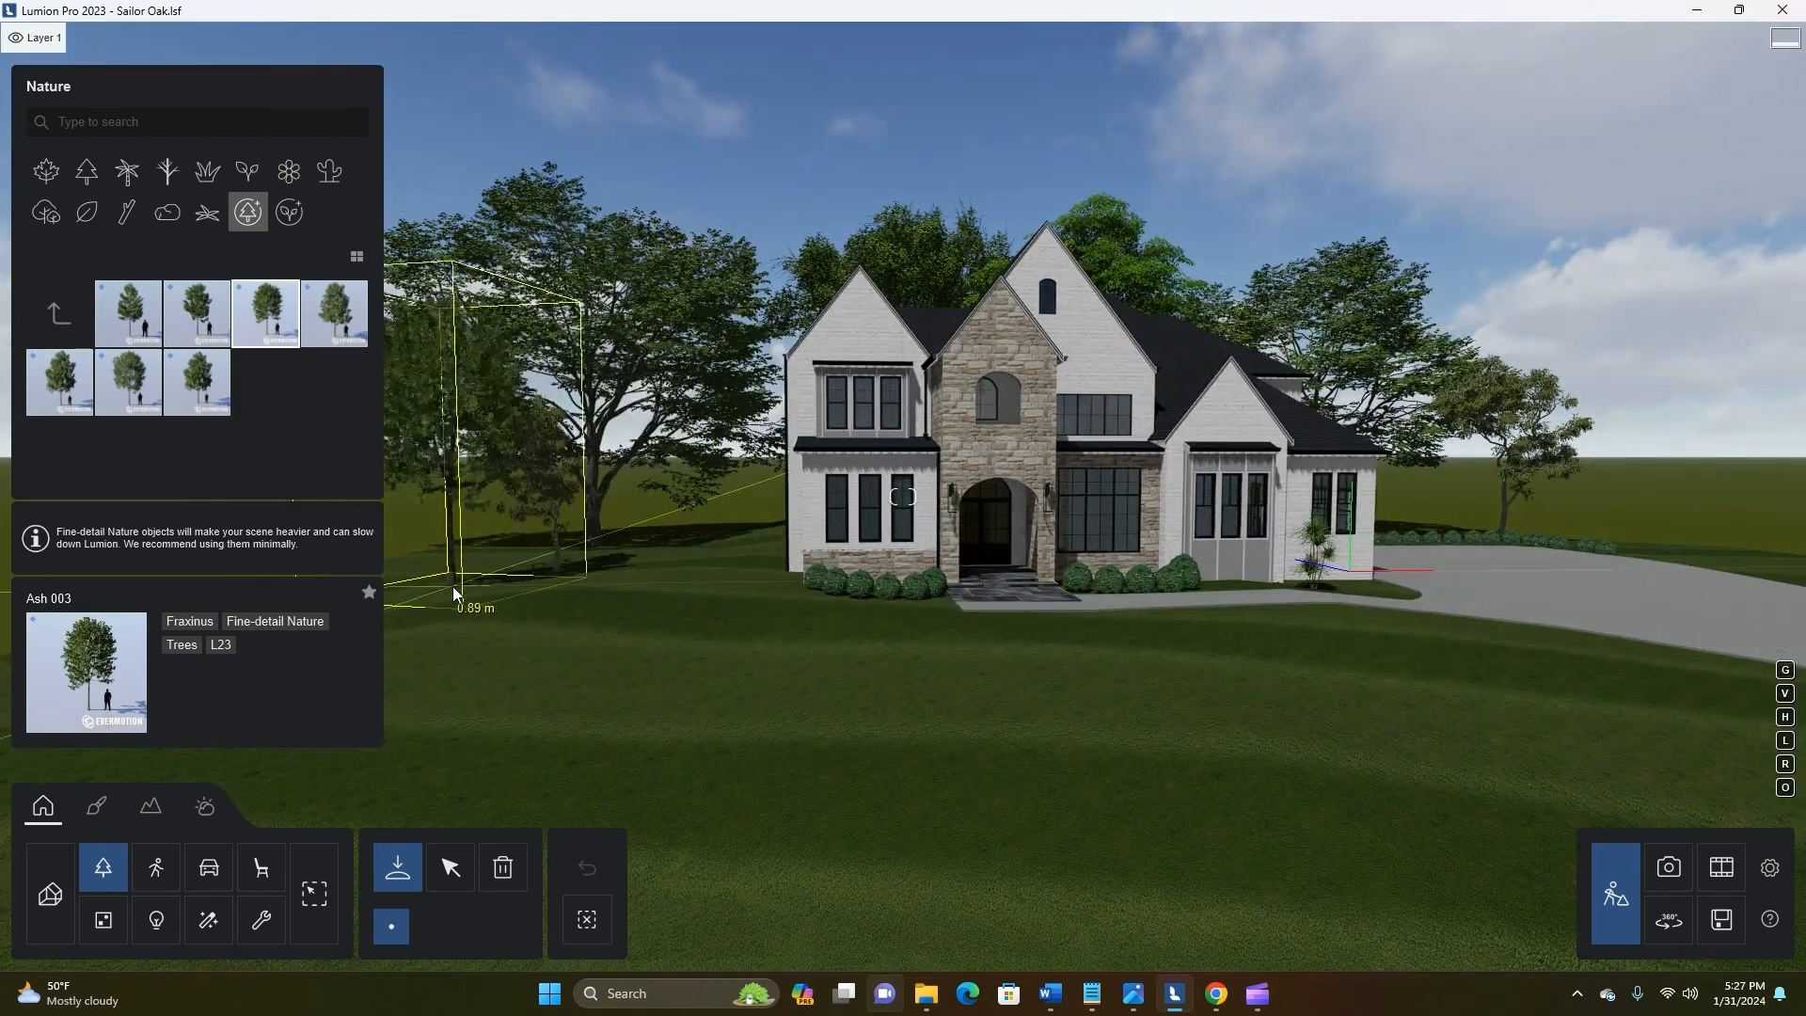
scroll(1313, 602, up, 6)
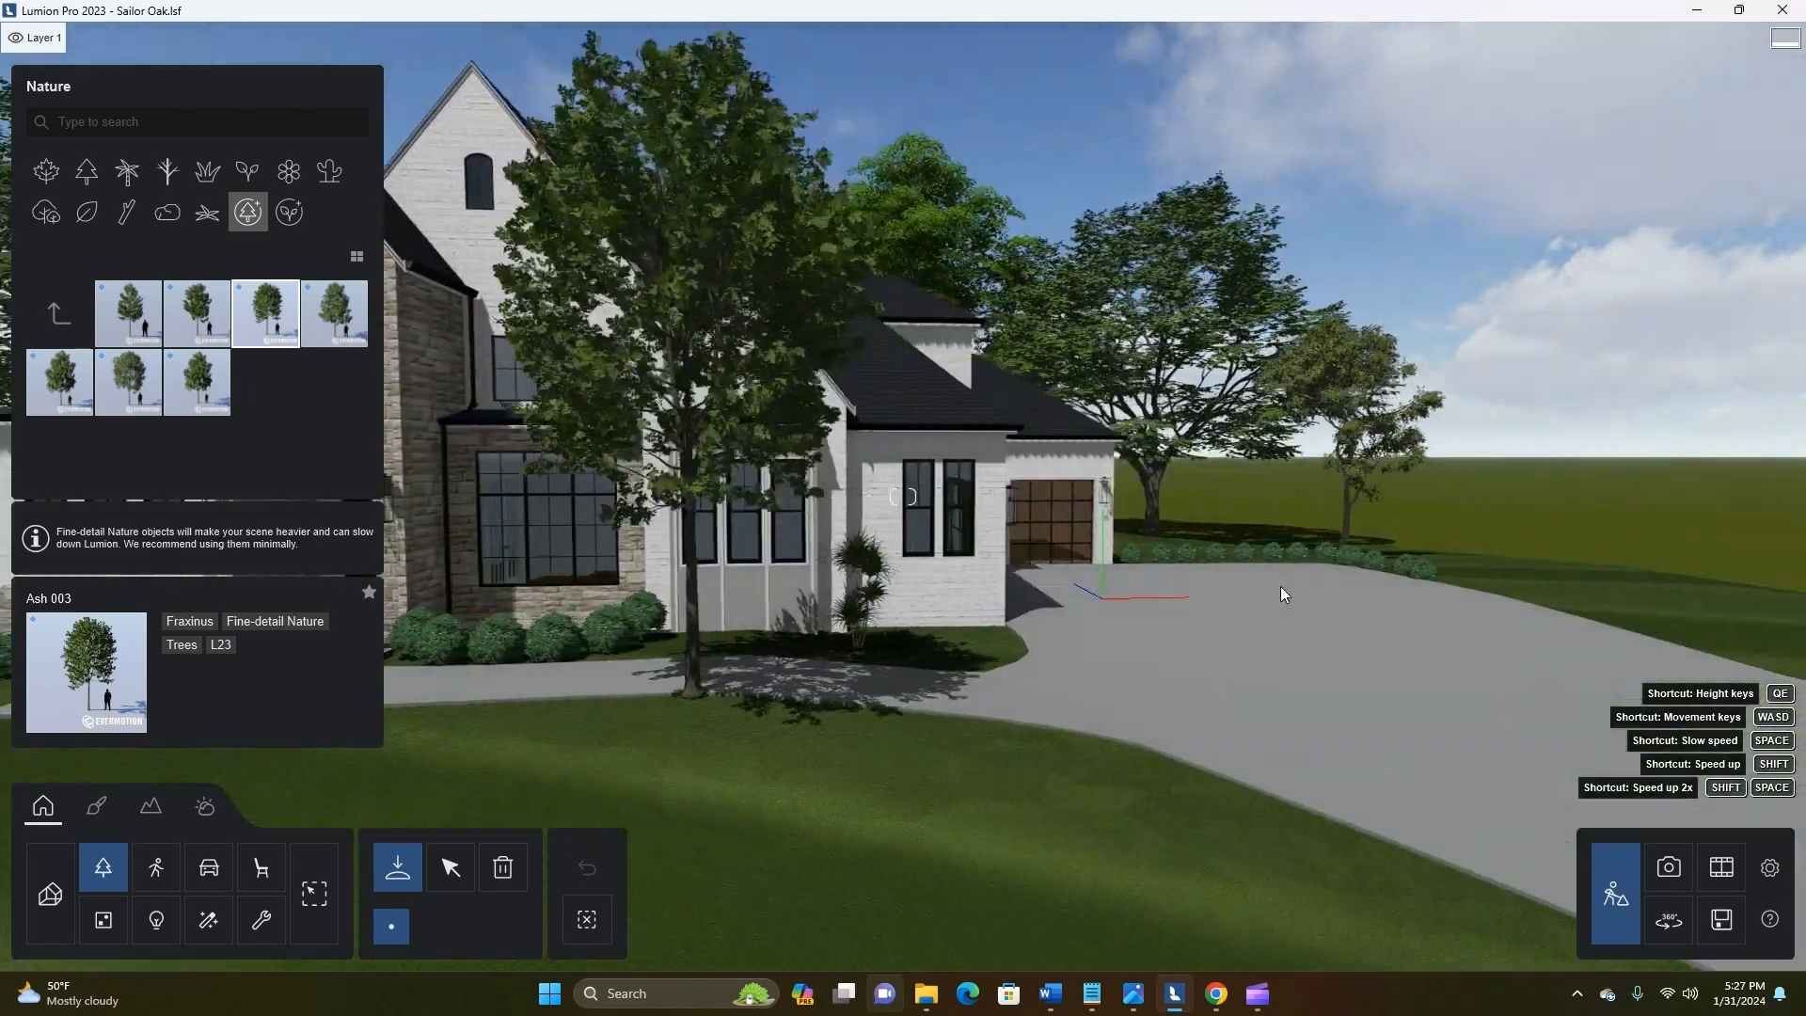
Place a second Ash 003 tree on the lawn beside the driveway, beyond the bush hedge
key(d)
right_drag(1279, 585, 1399, 606)
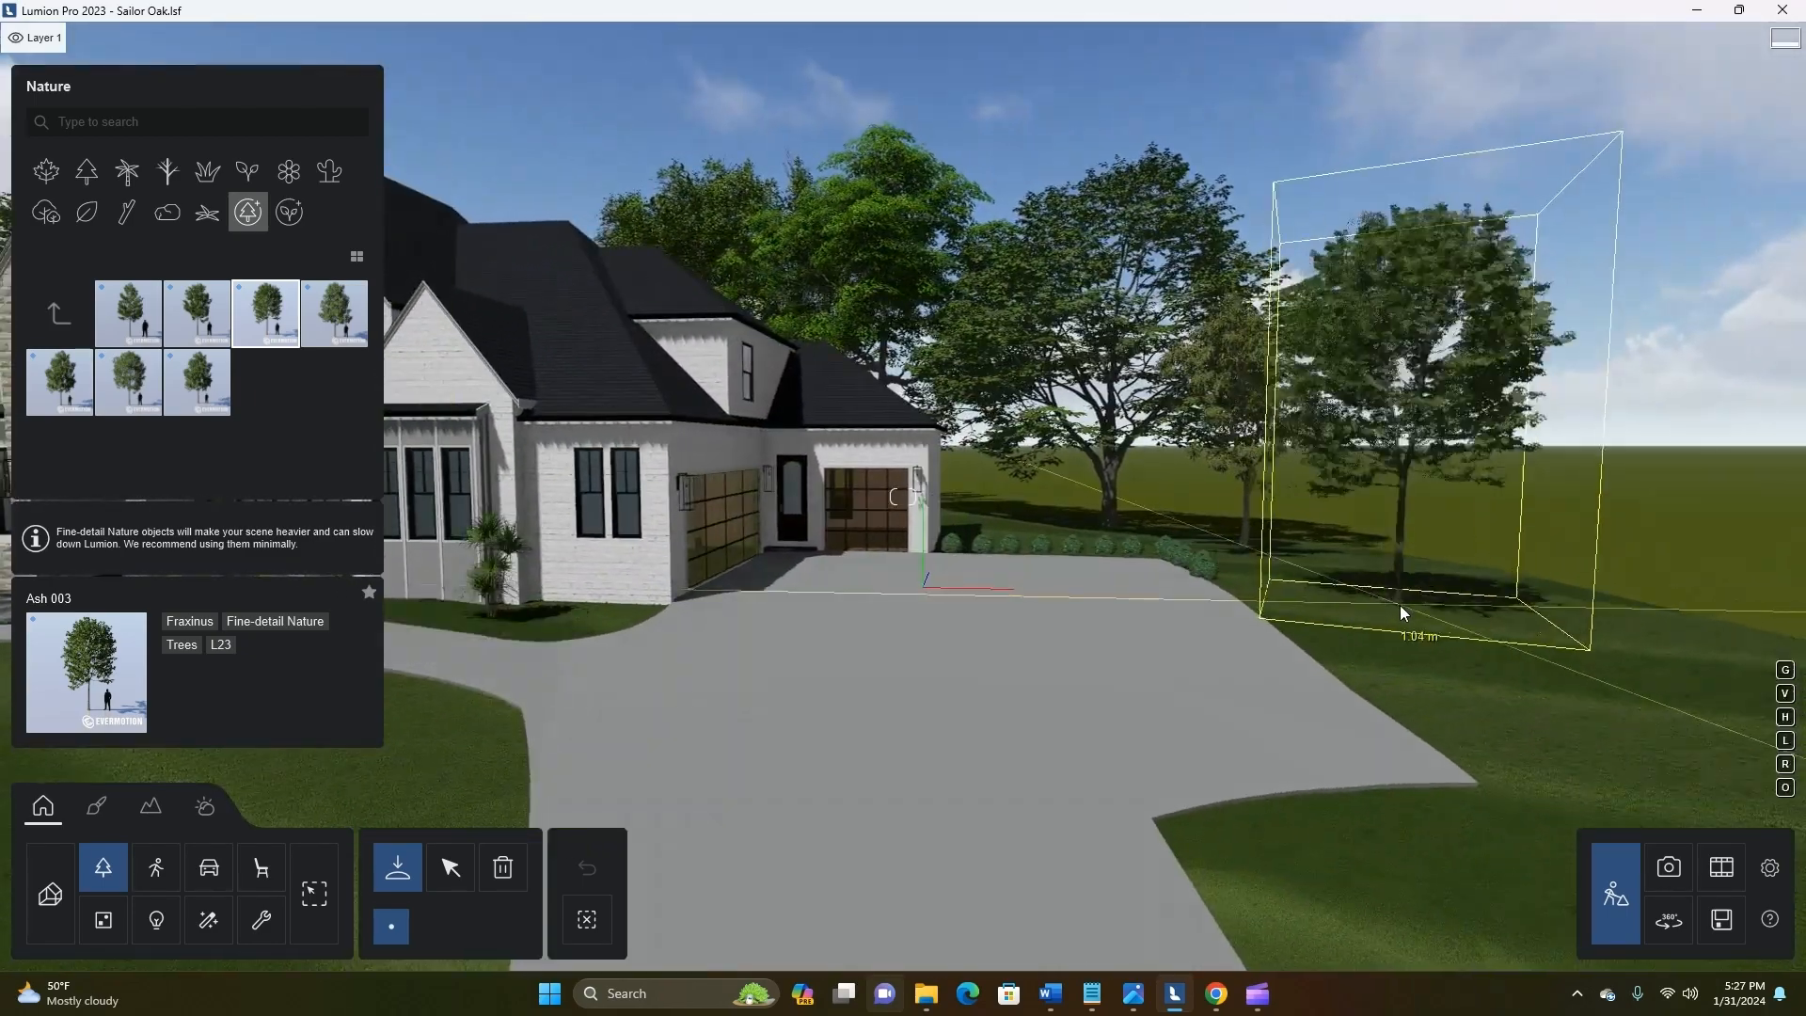
click(1338, 593)
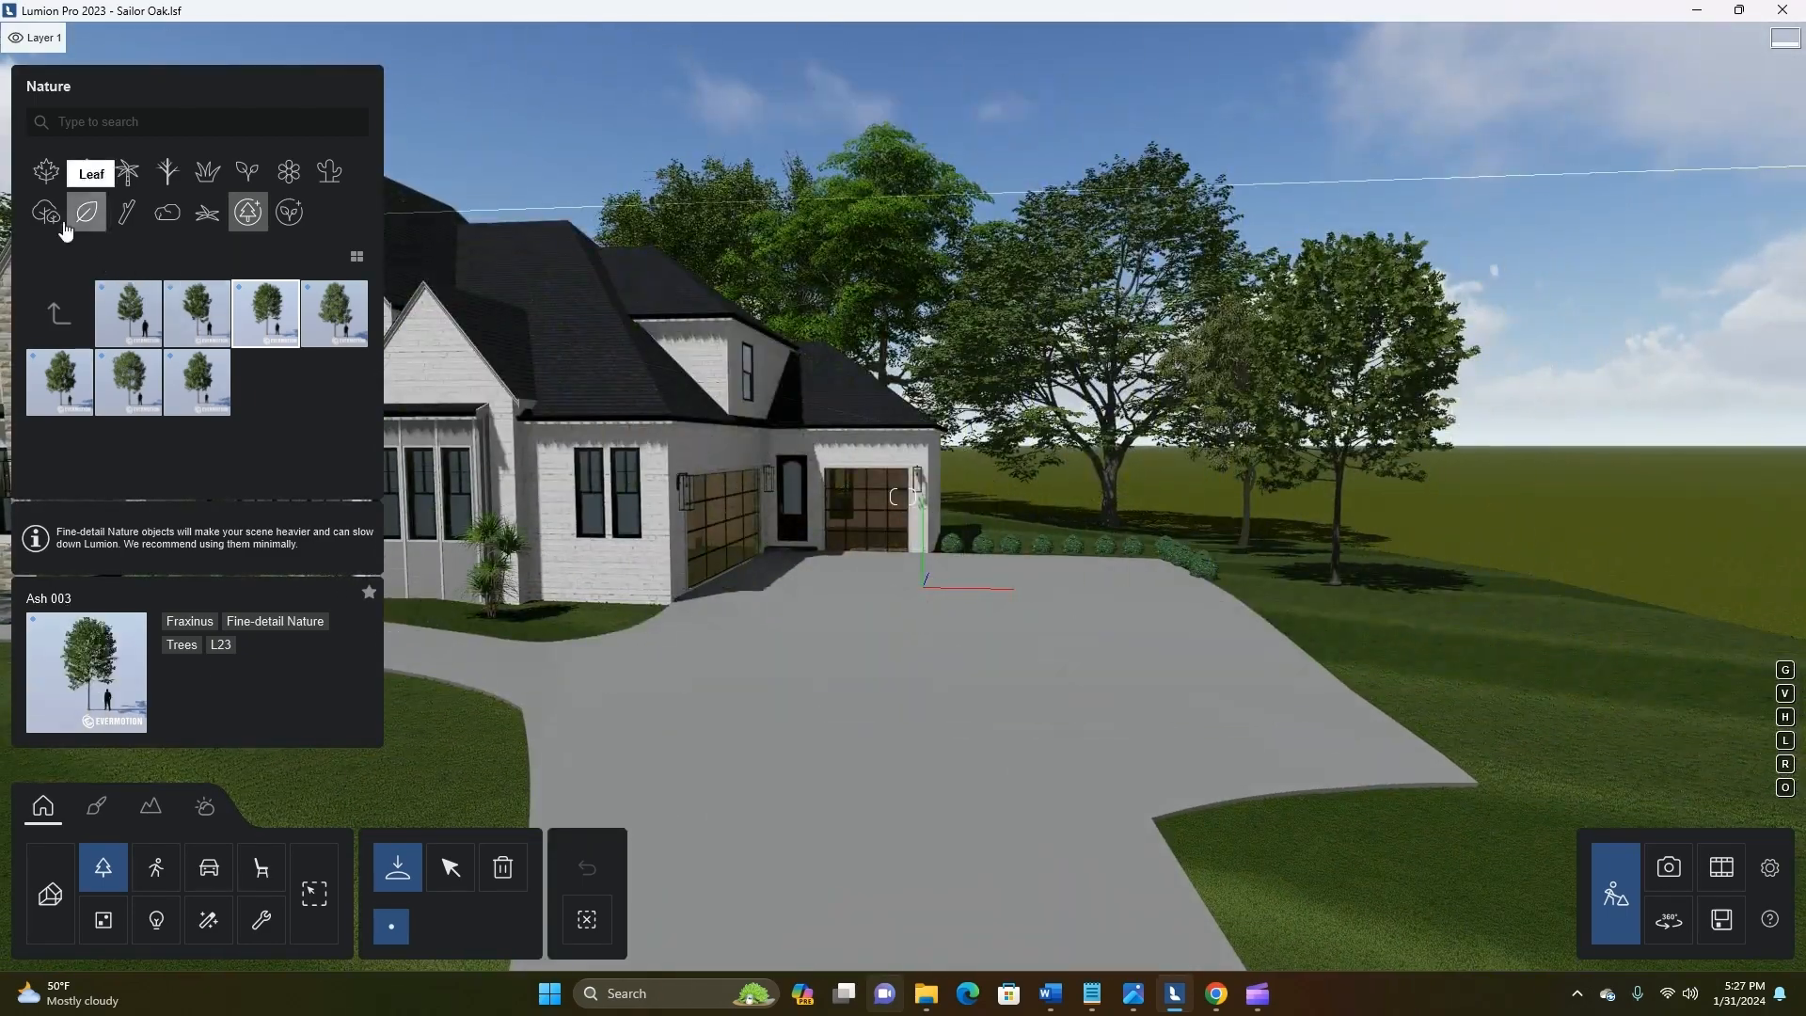
Choose Shrub 009 from the fine-detail Shrubs collection and place one near the base of the driveway-side ash tree
click(248, 172)
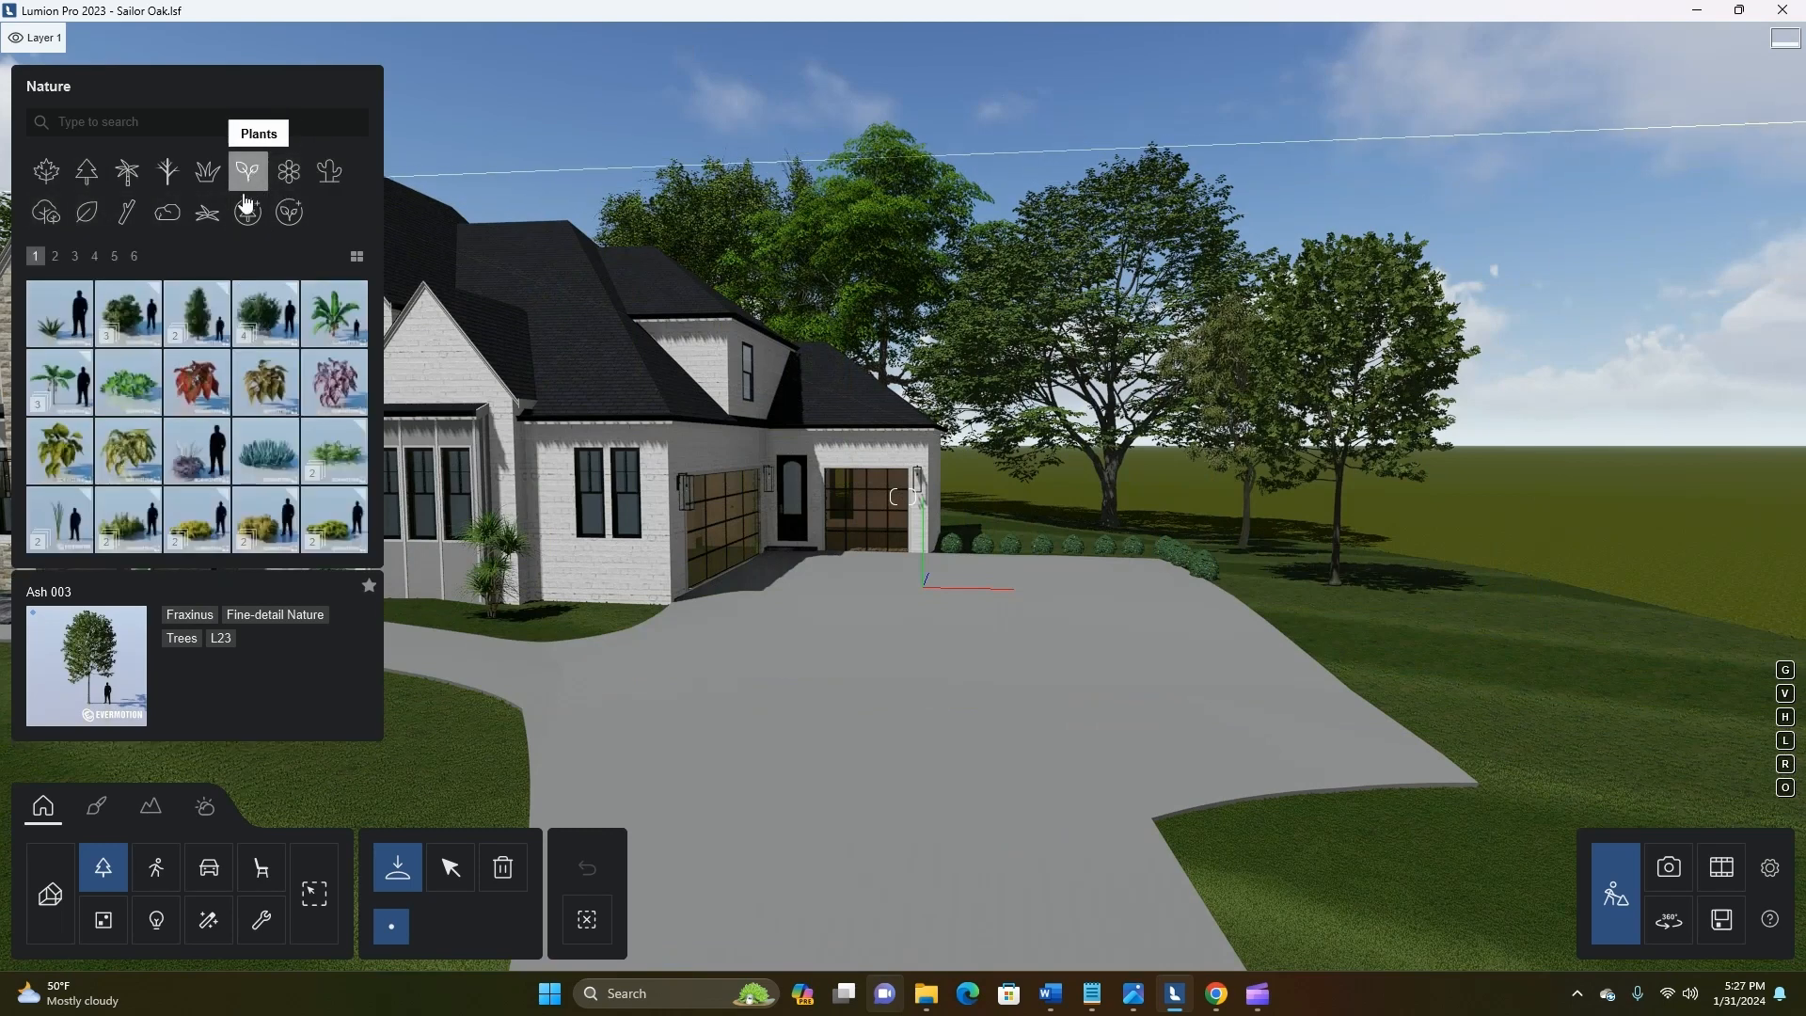
click(294, 213)
click(55, 257)
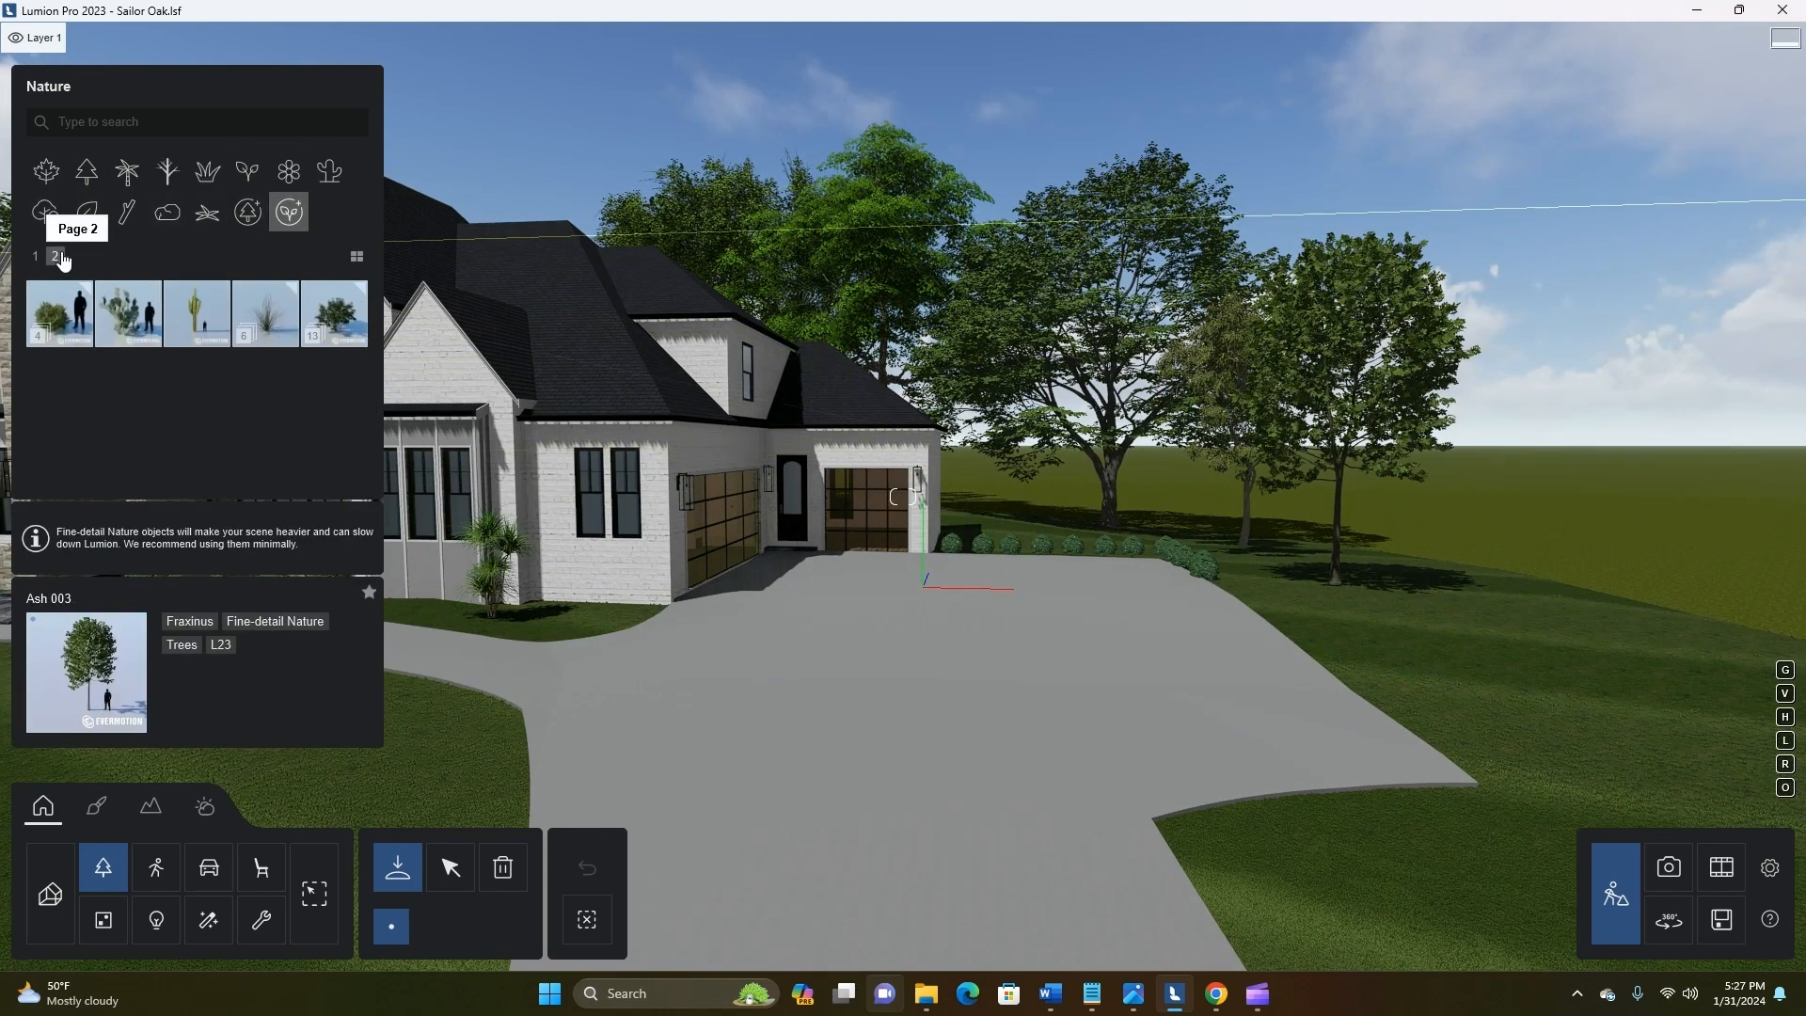
click(325, 343)
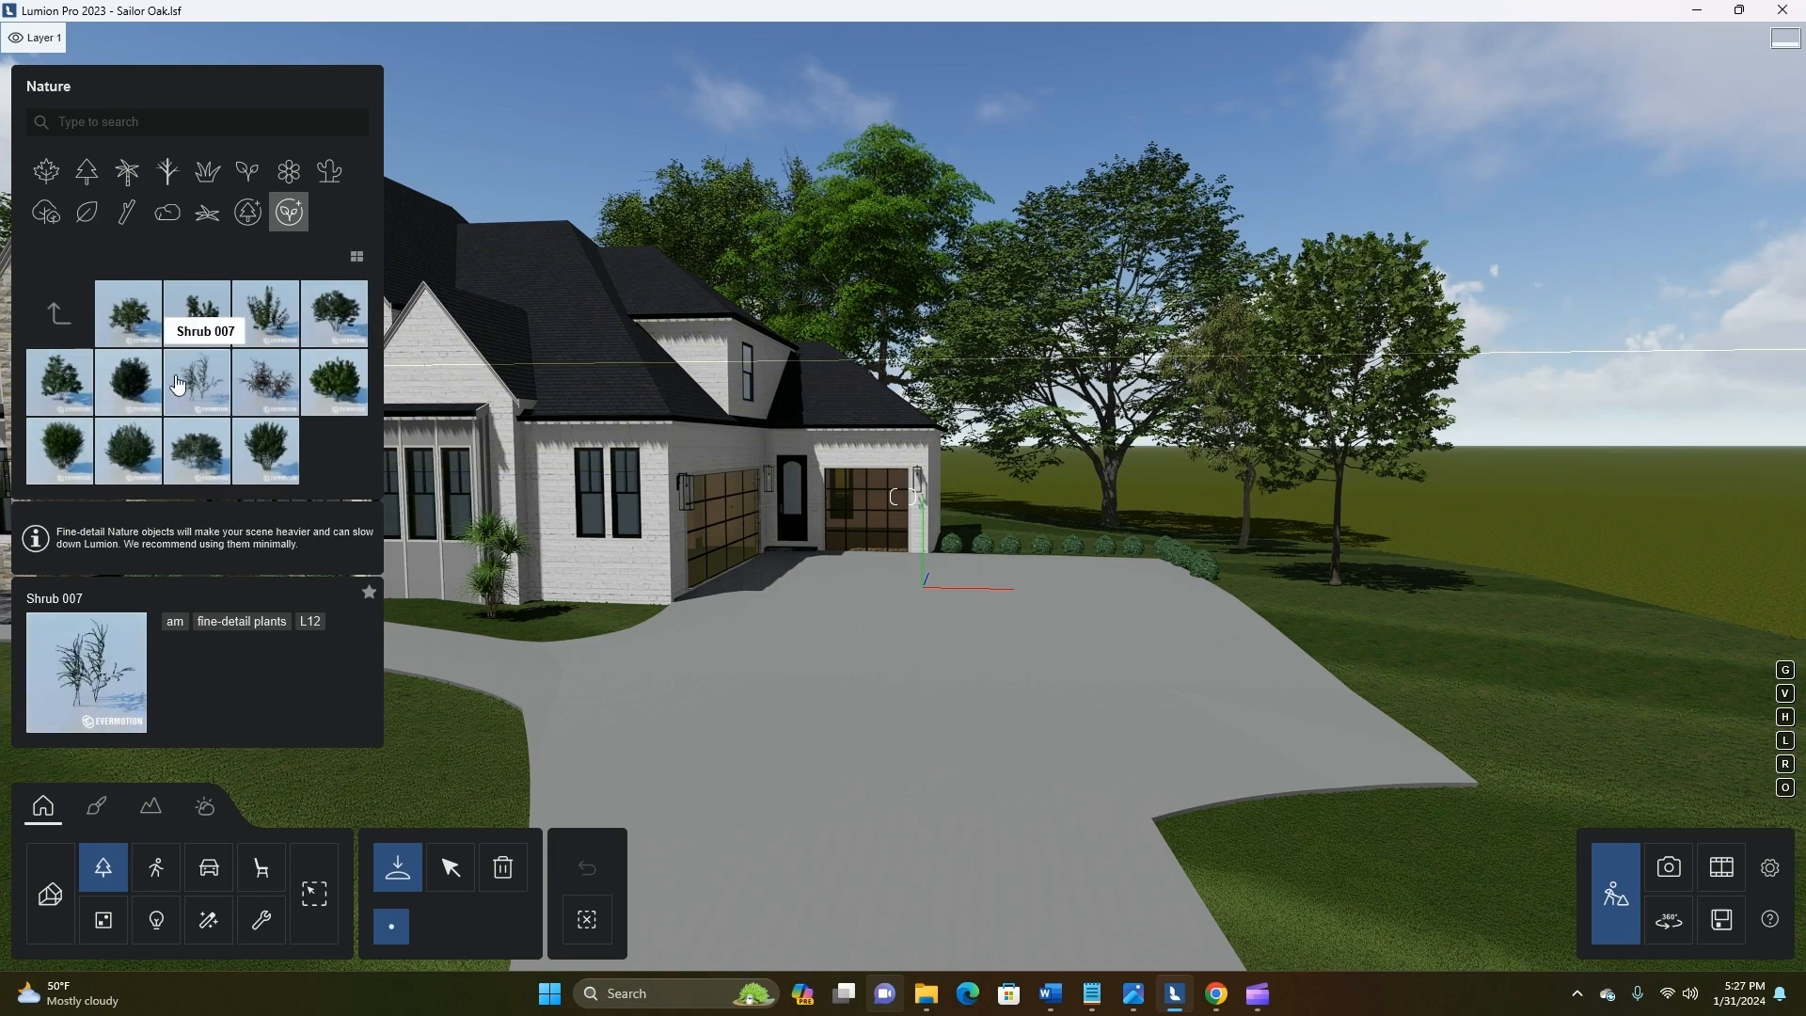
click(334, 386)
key(w)
key(d)
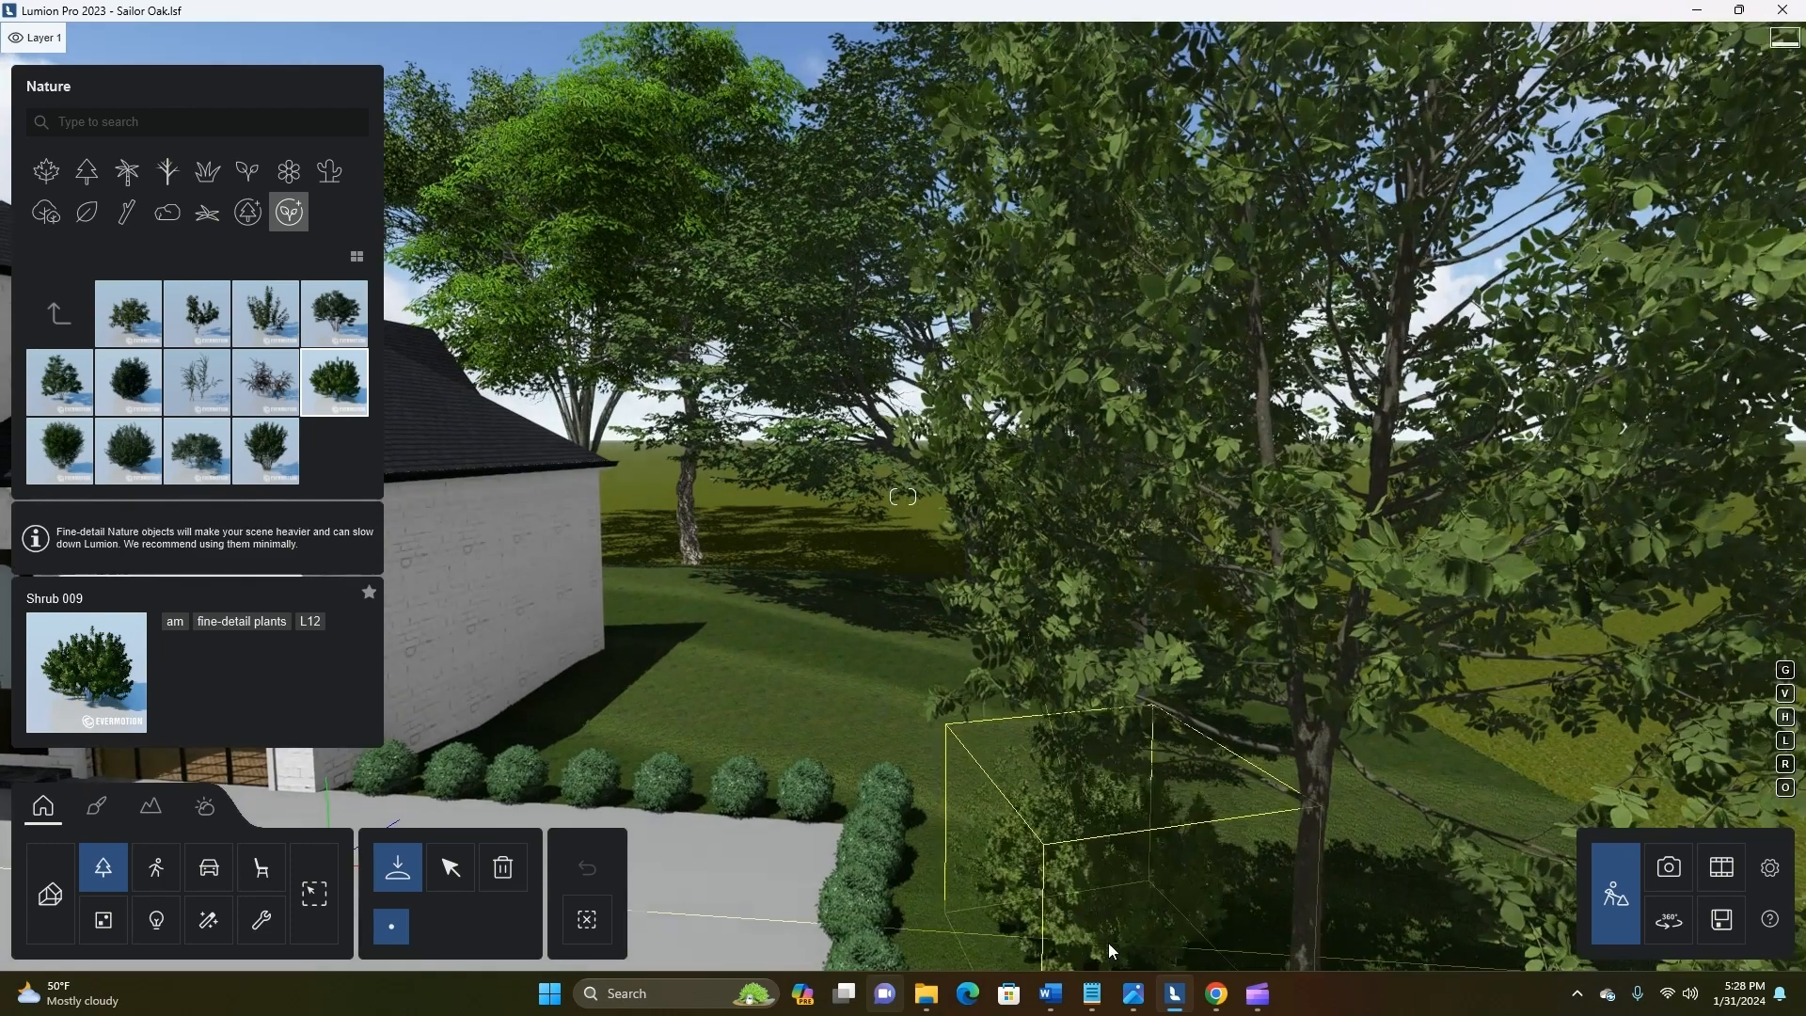
right_drag(1108, 942, 1125, 941)
click(1042, 597)
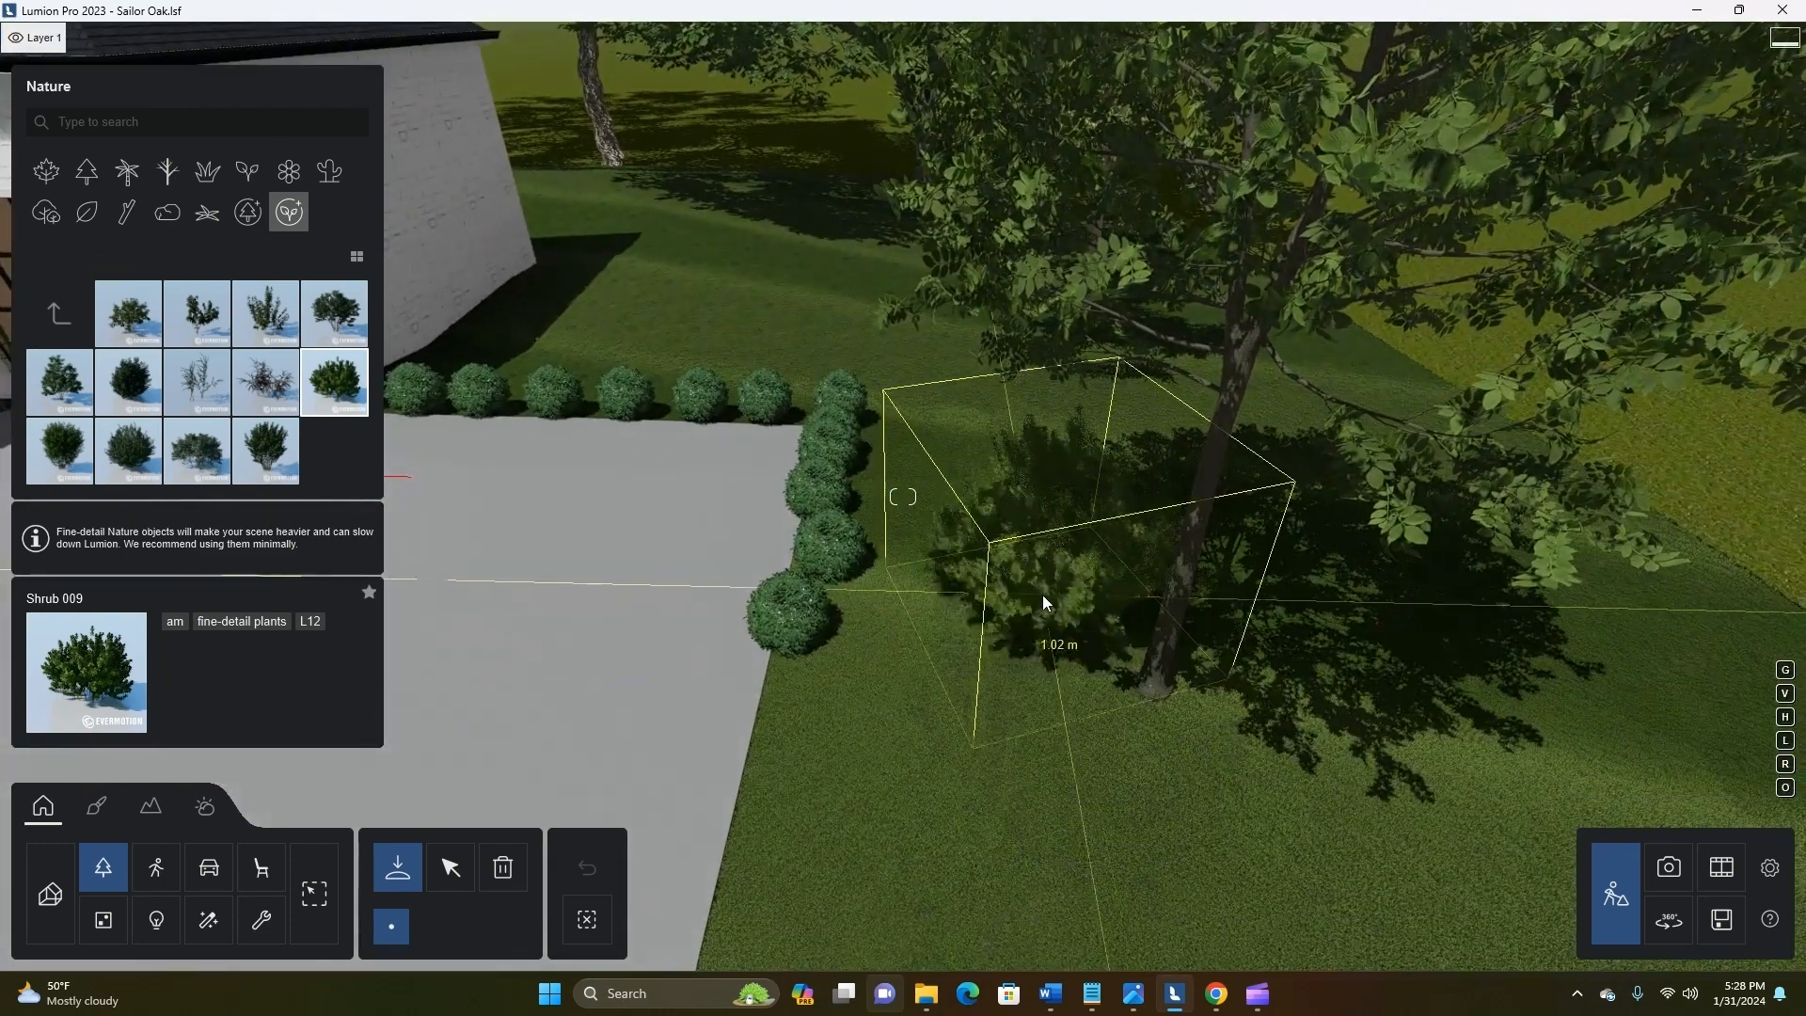
Scale the new shrub to about 0.6x and place a copy of it on the other side of the ash trunk
click(434, 886)
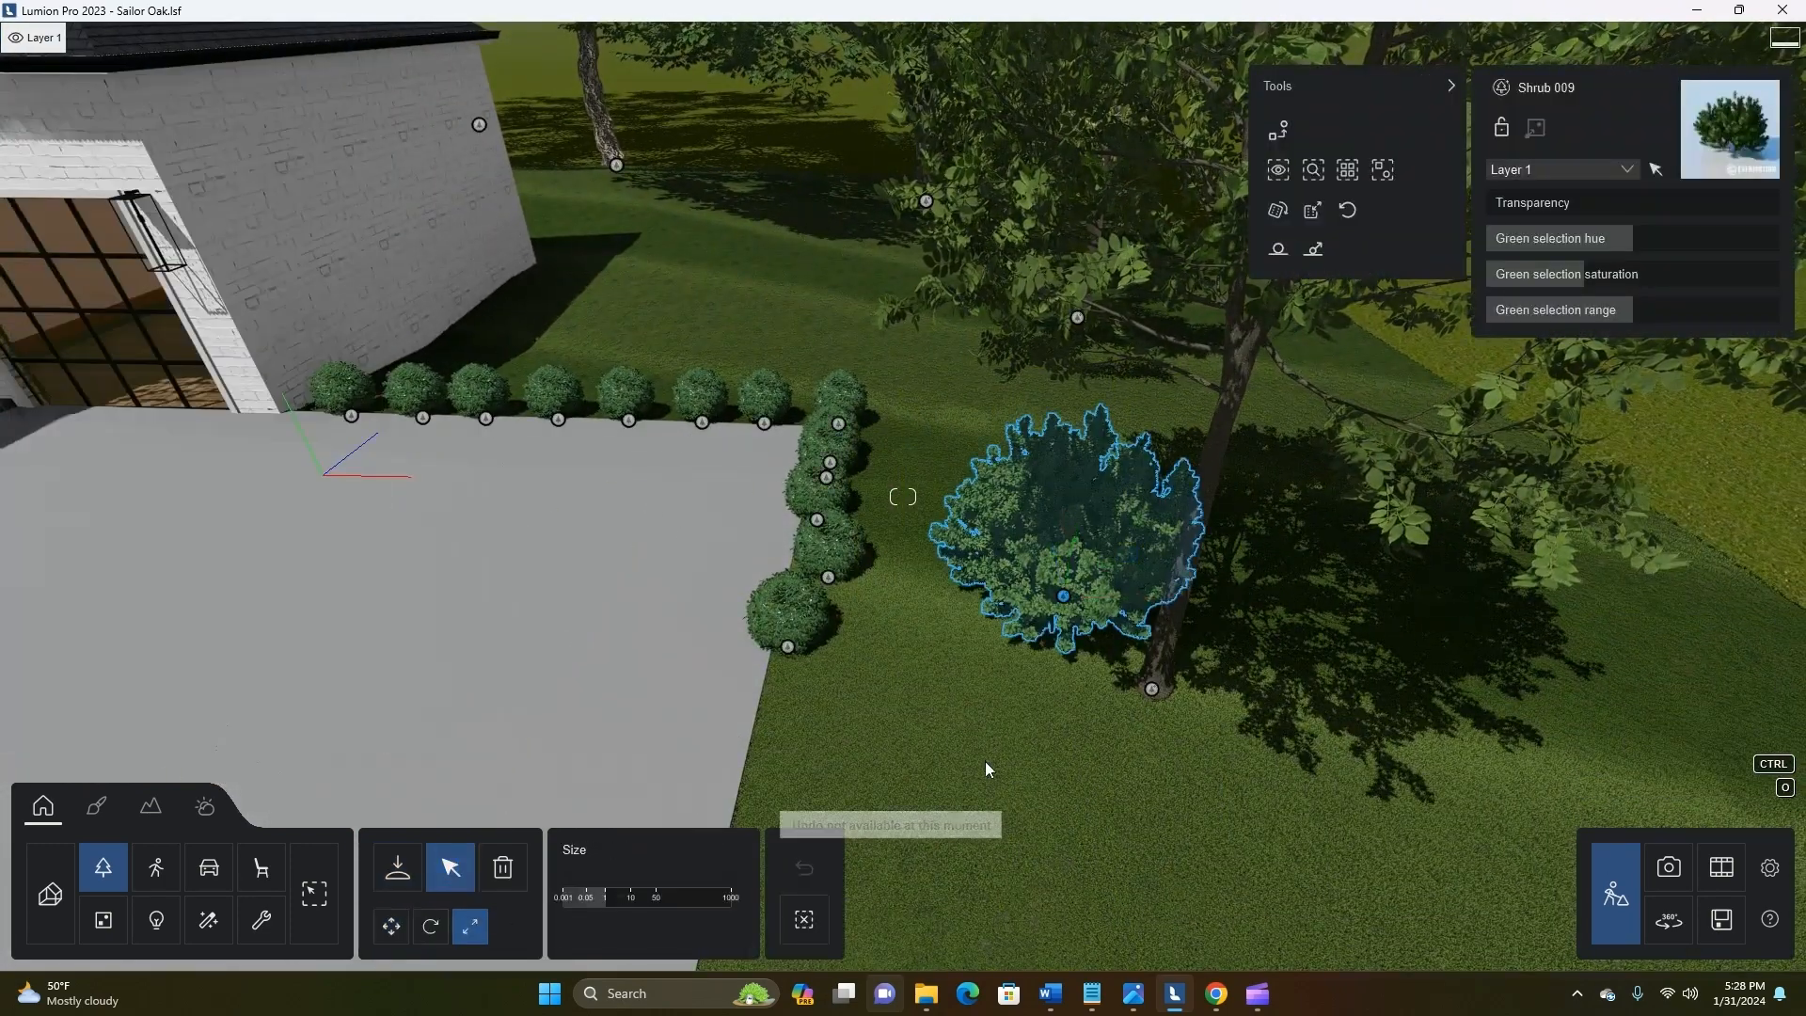
drag(1061, 626, 3, 779)
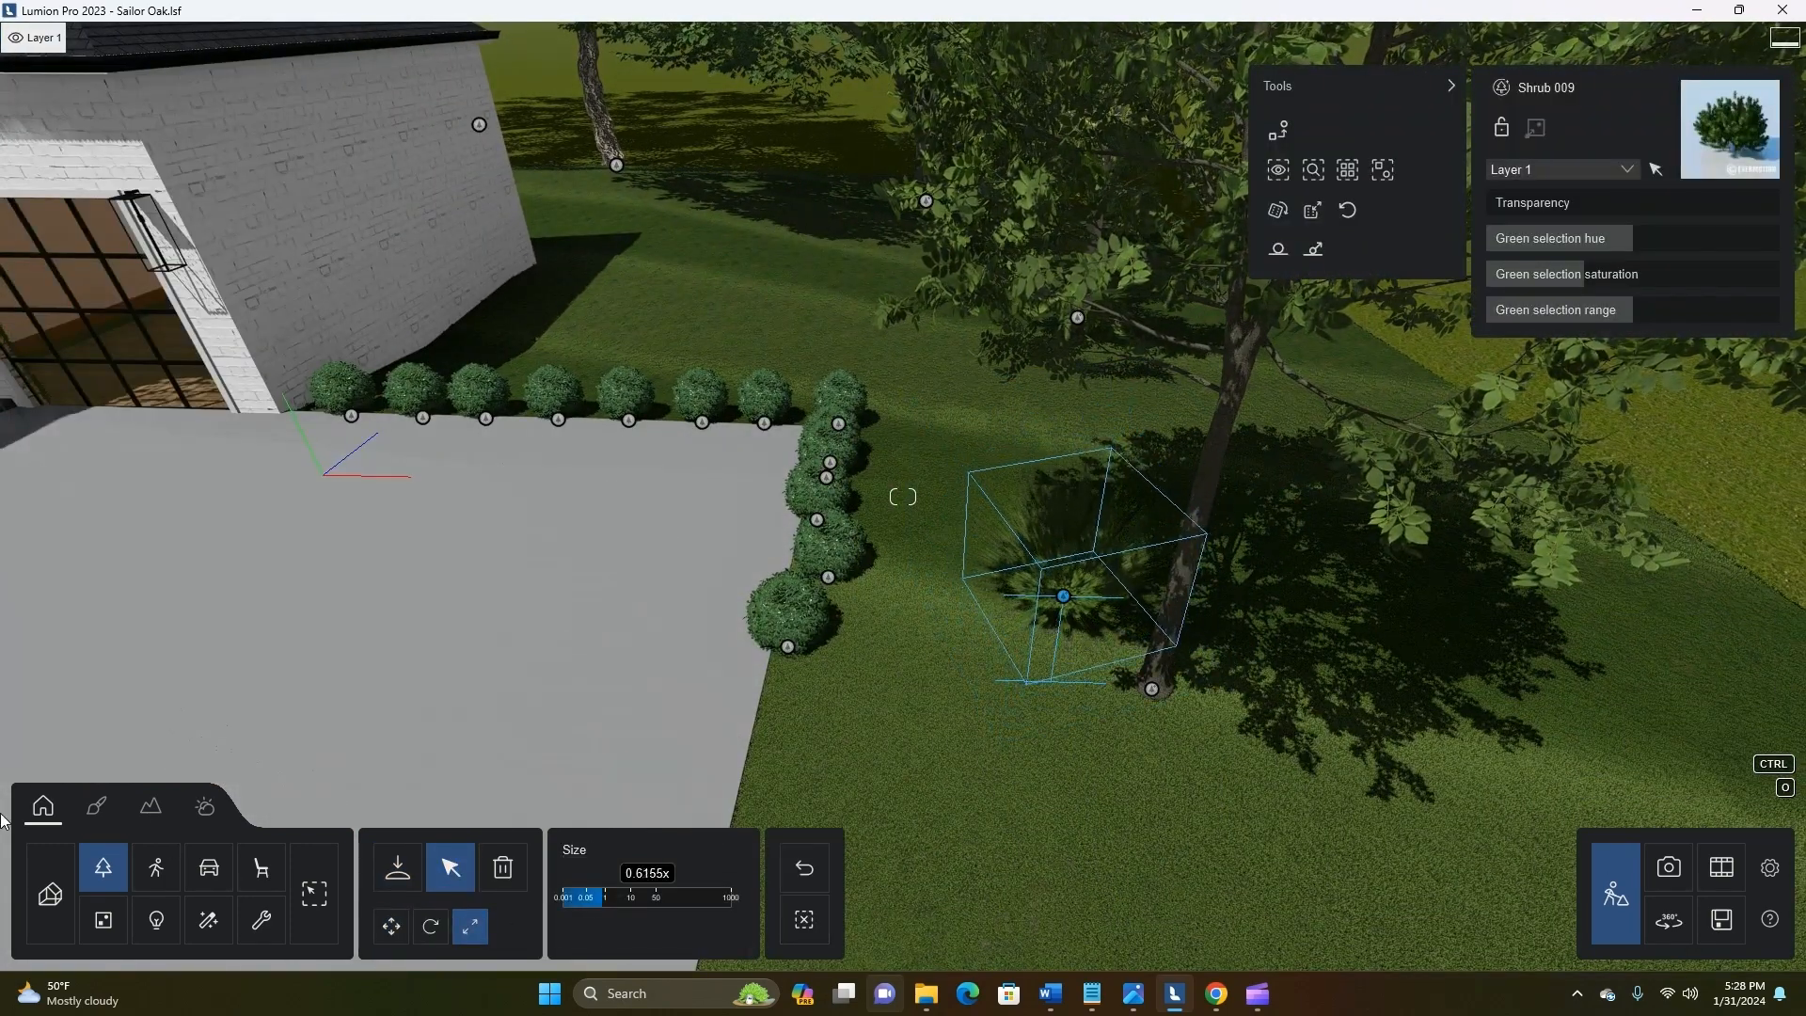
drag(1063, 597, 1239, 782)
Choose Texas Sotol from the Grass collection and place one beside the driveway-side ash tree, between its two shrubs
click(408, 880)
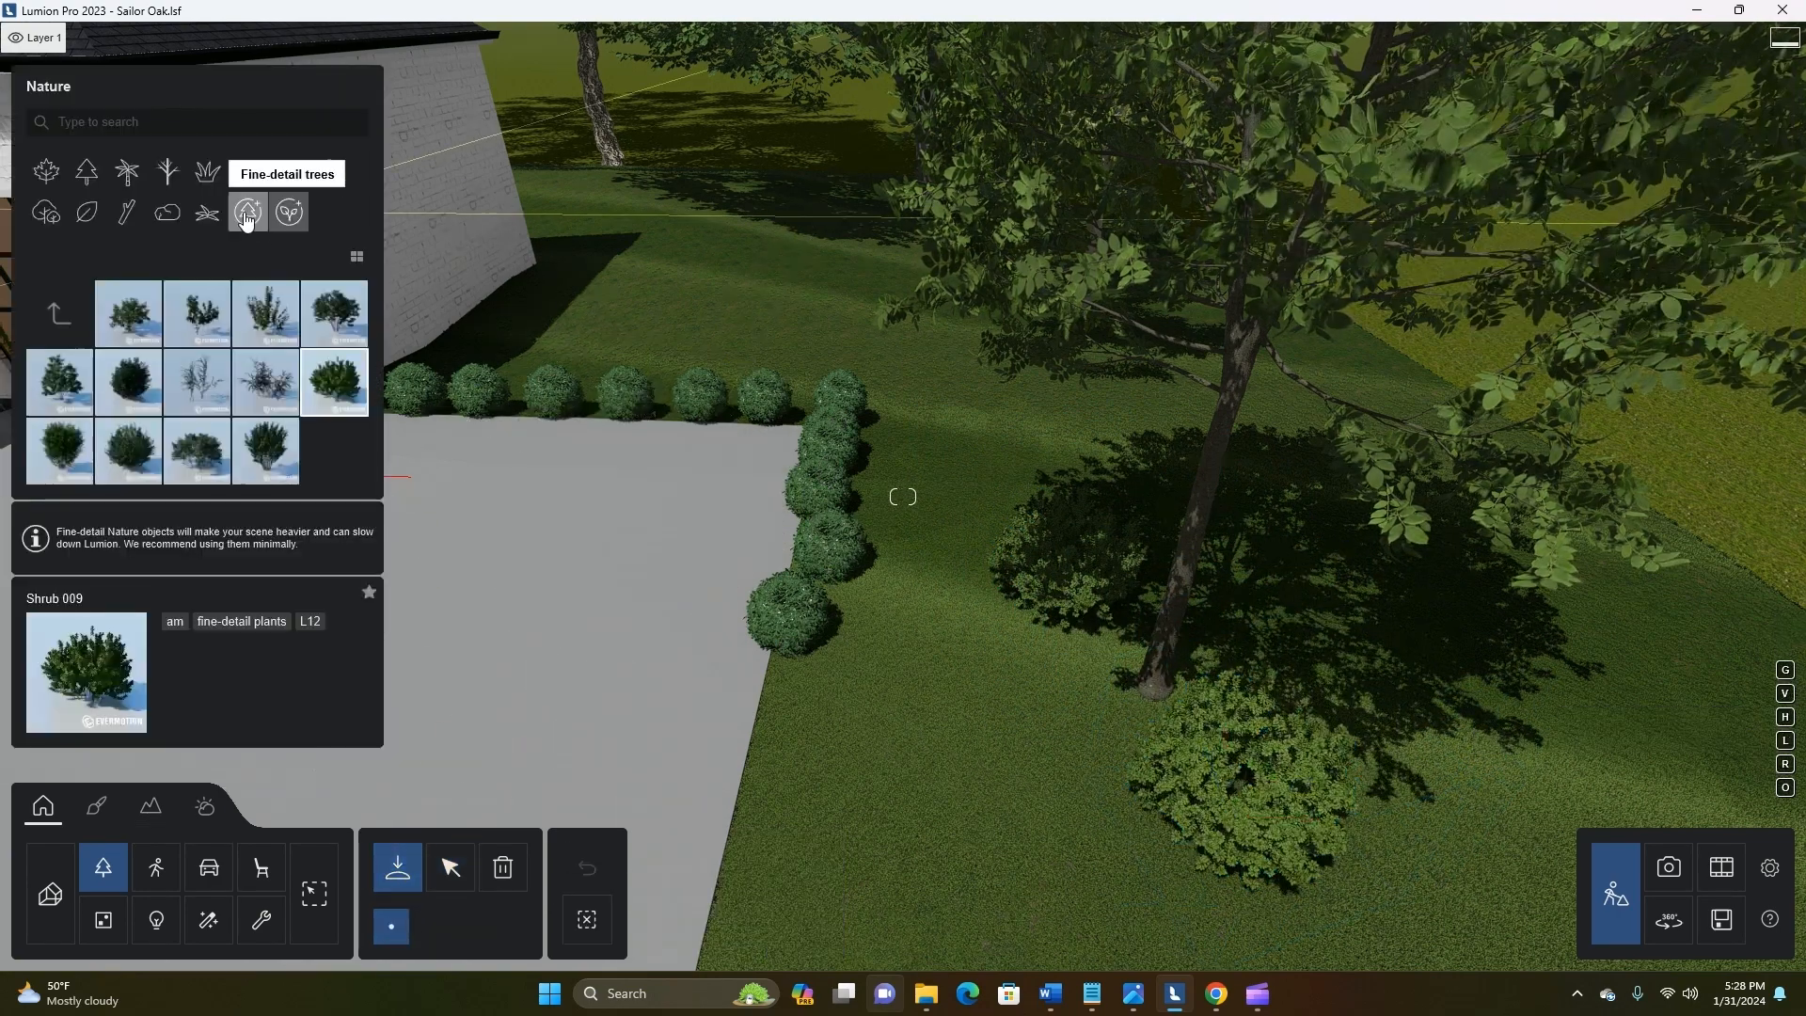
click(288, 172)
click(208, 215)
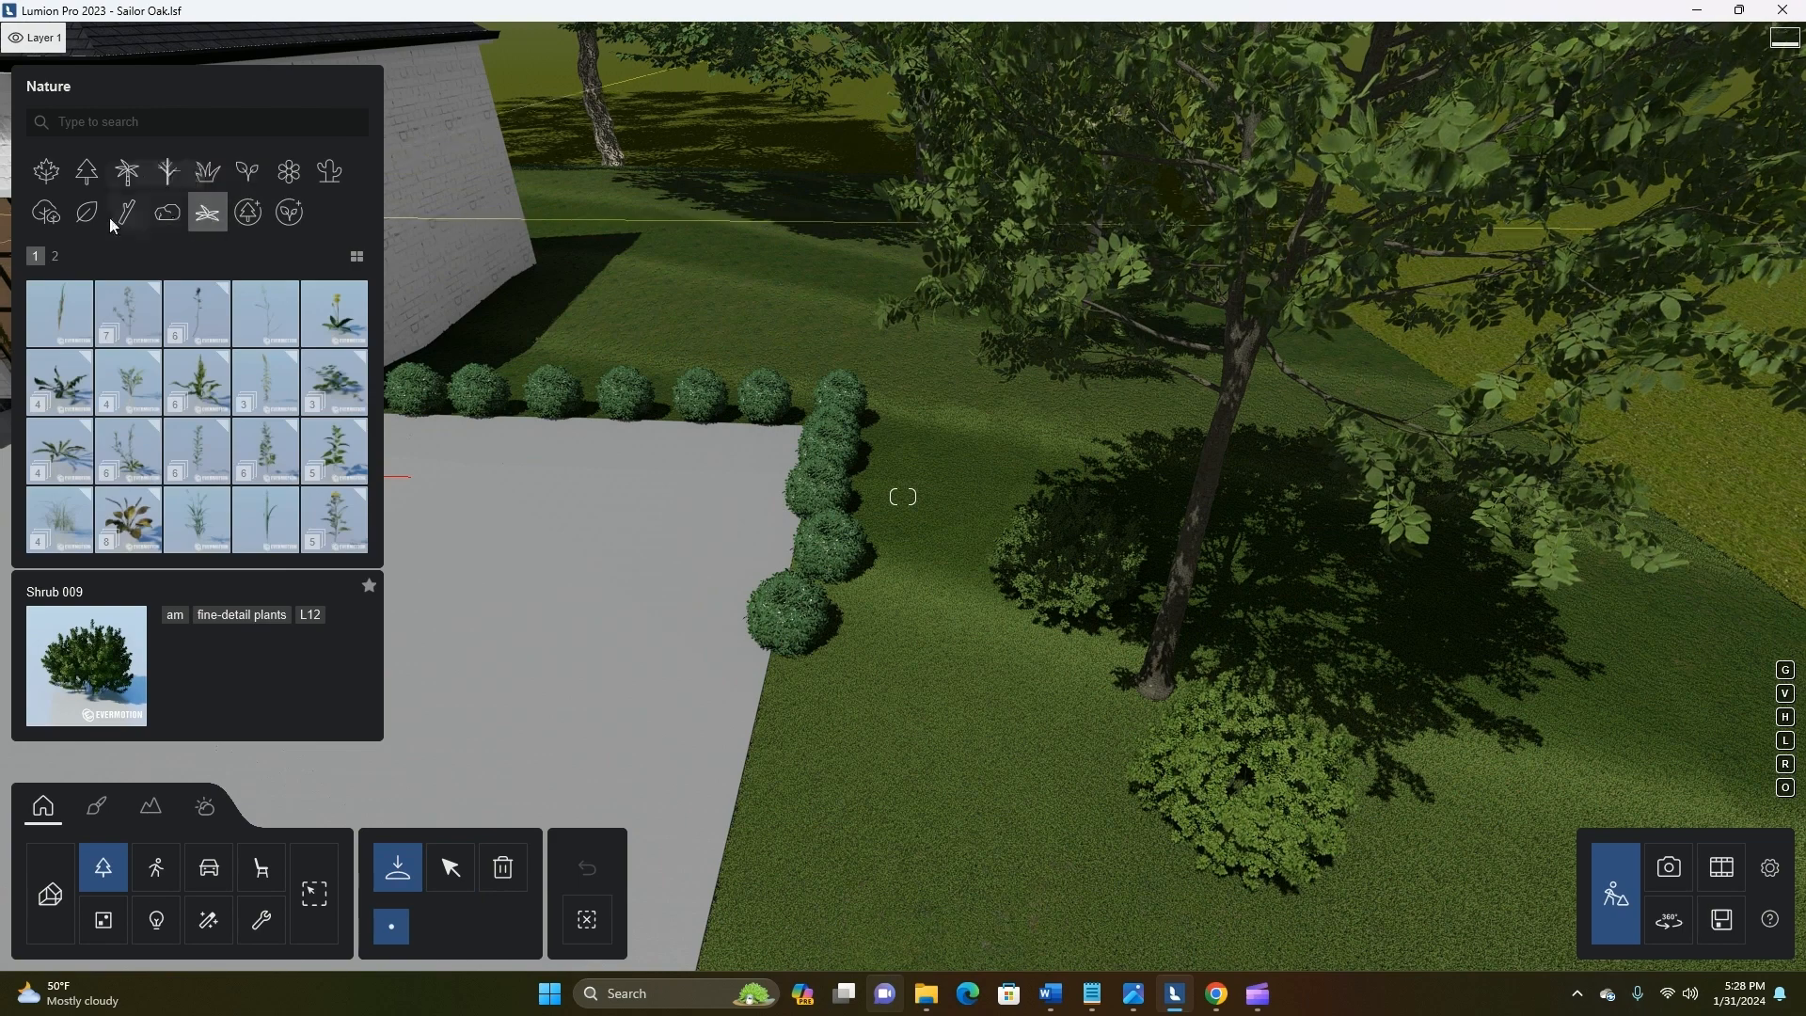
click(291, 212)
click(59, 258)
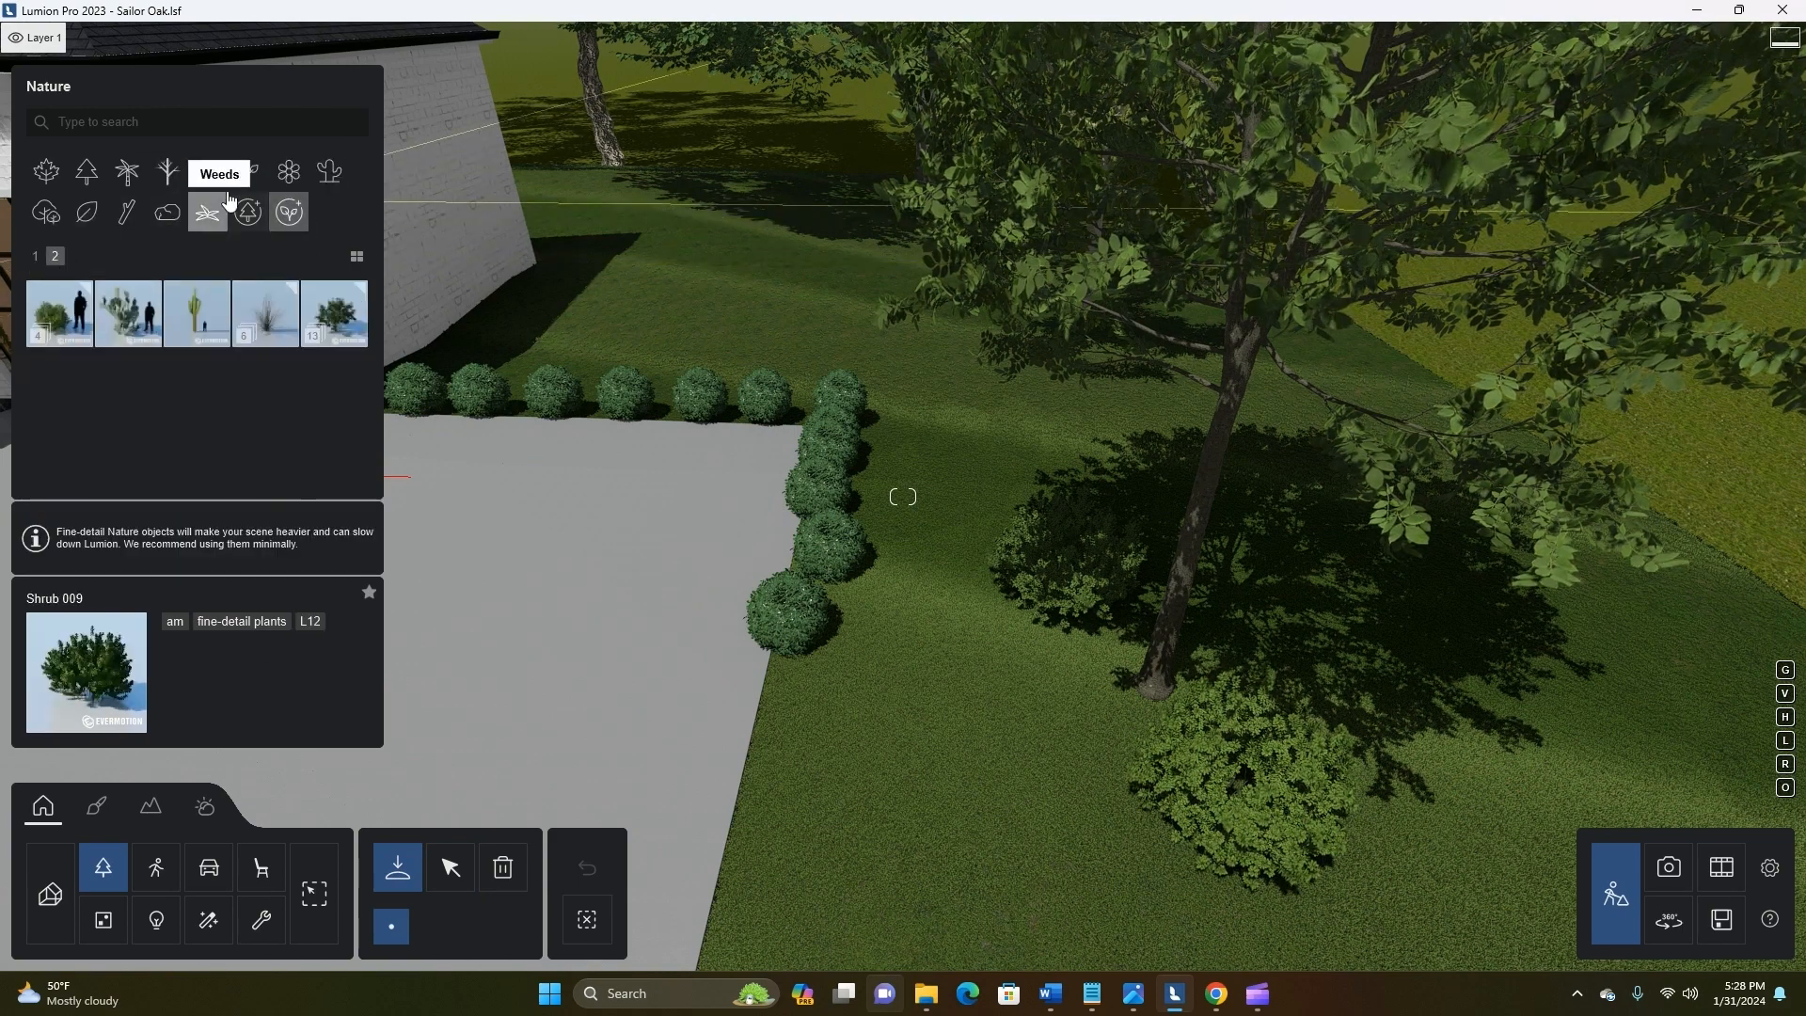
click(209, 173)
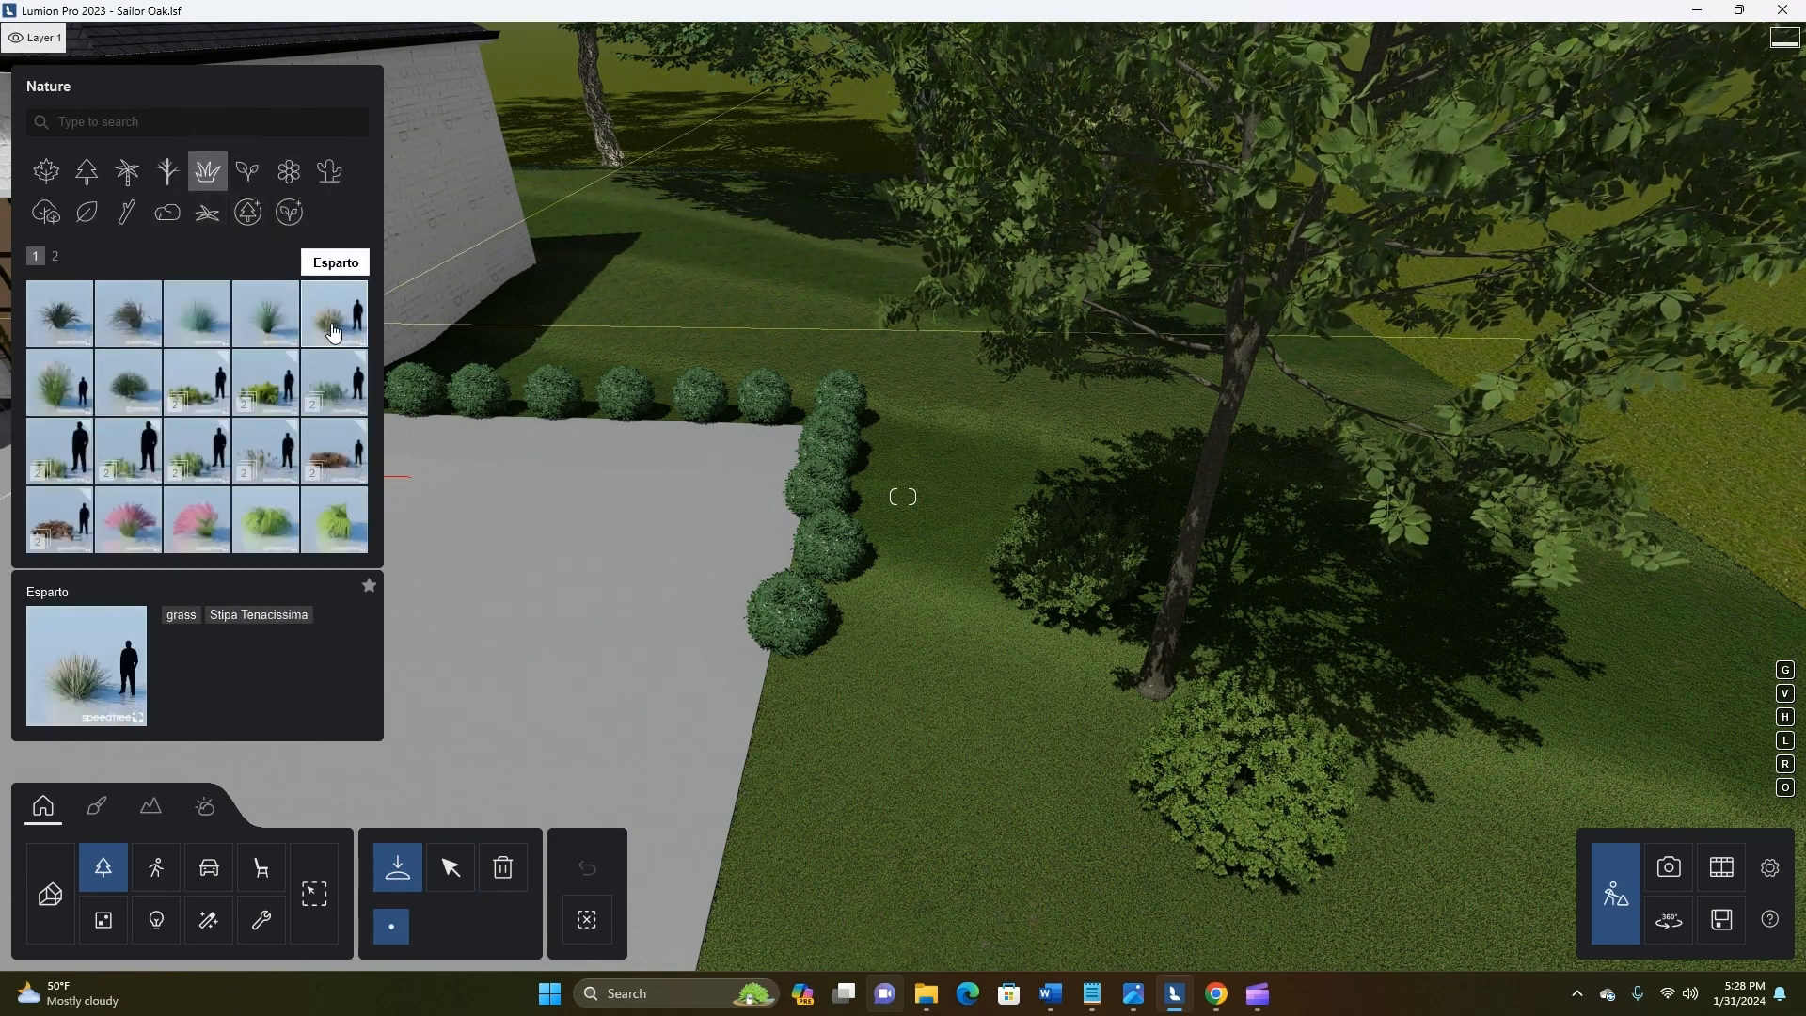
click(56, 257)
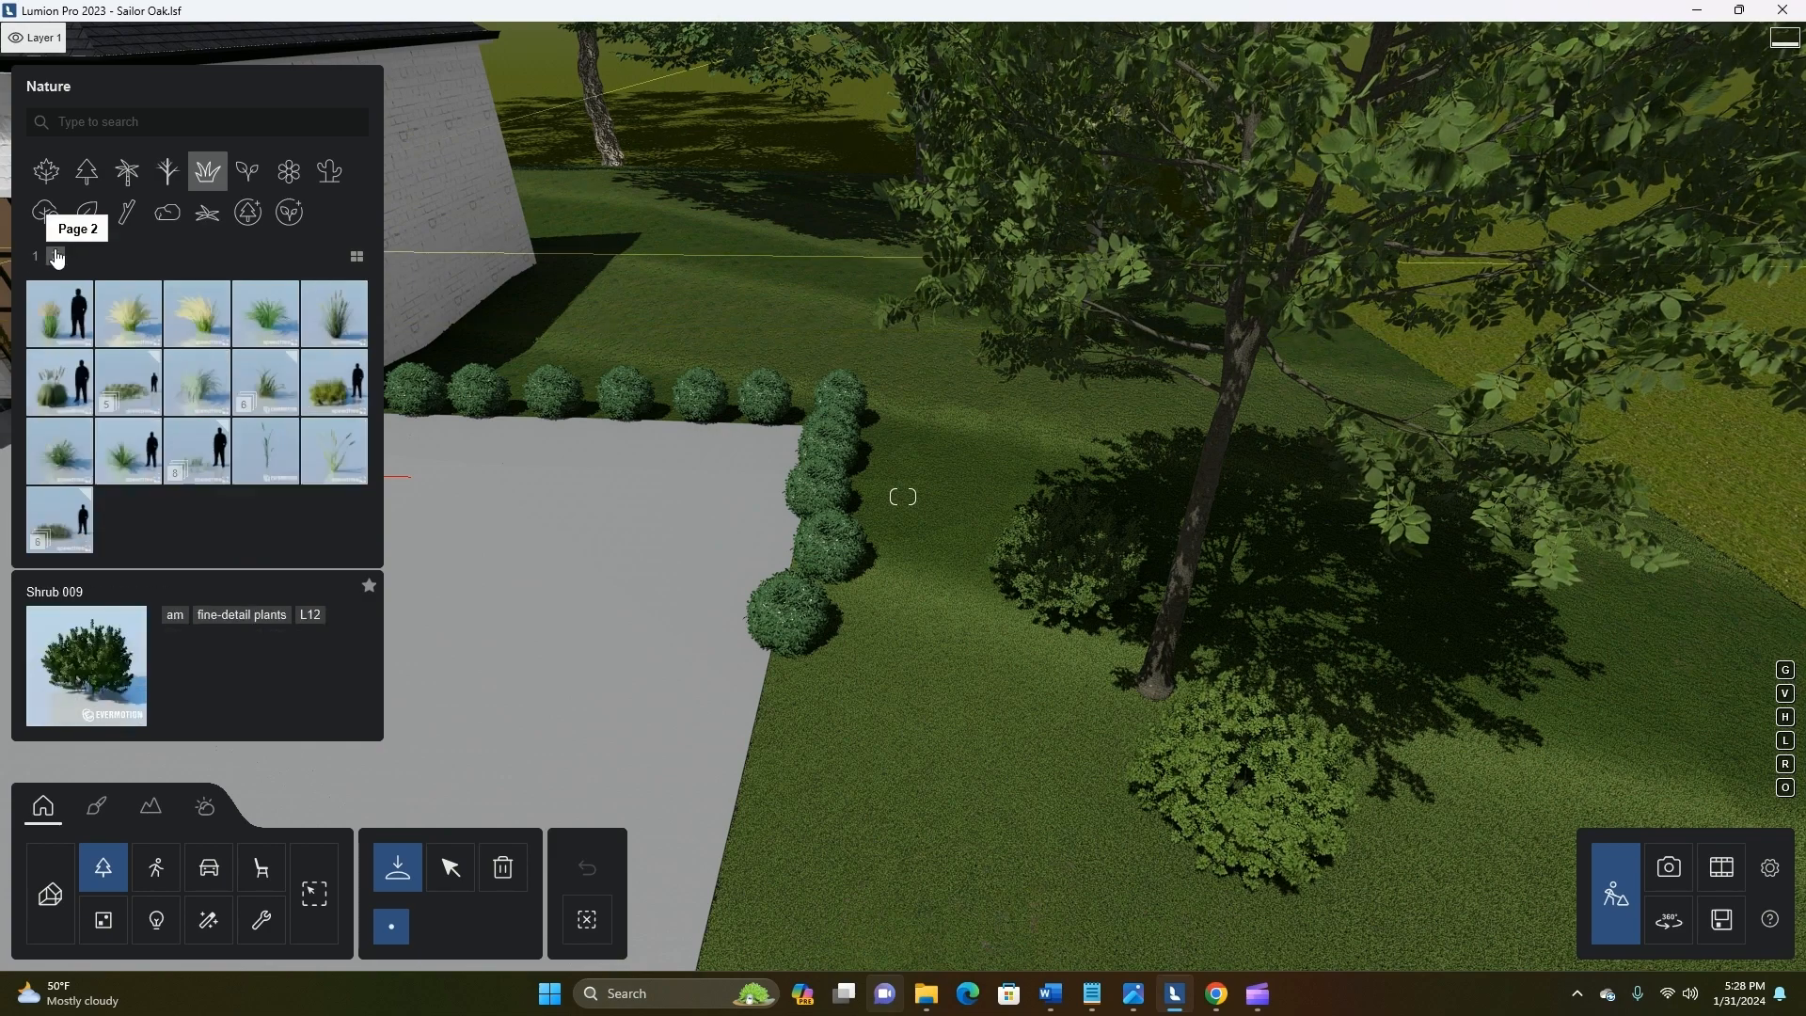
click(128, 450)
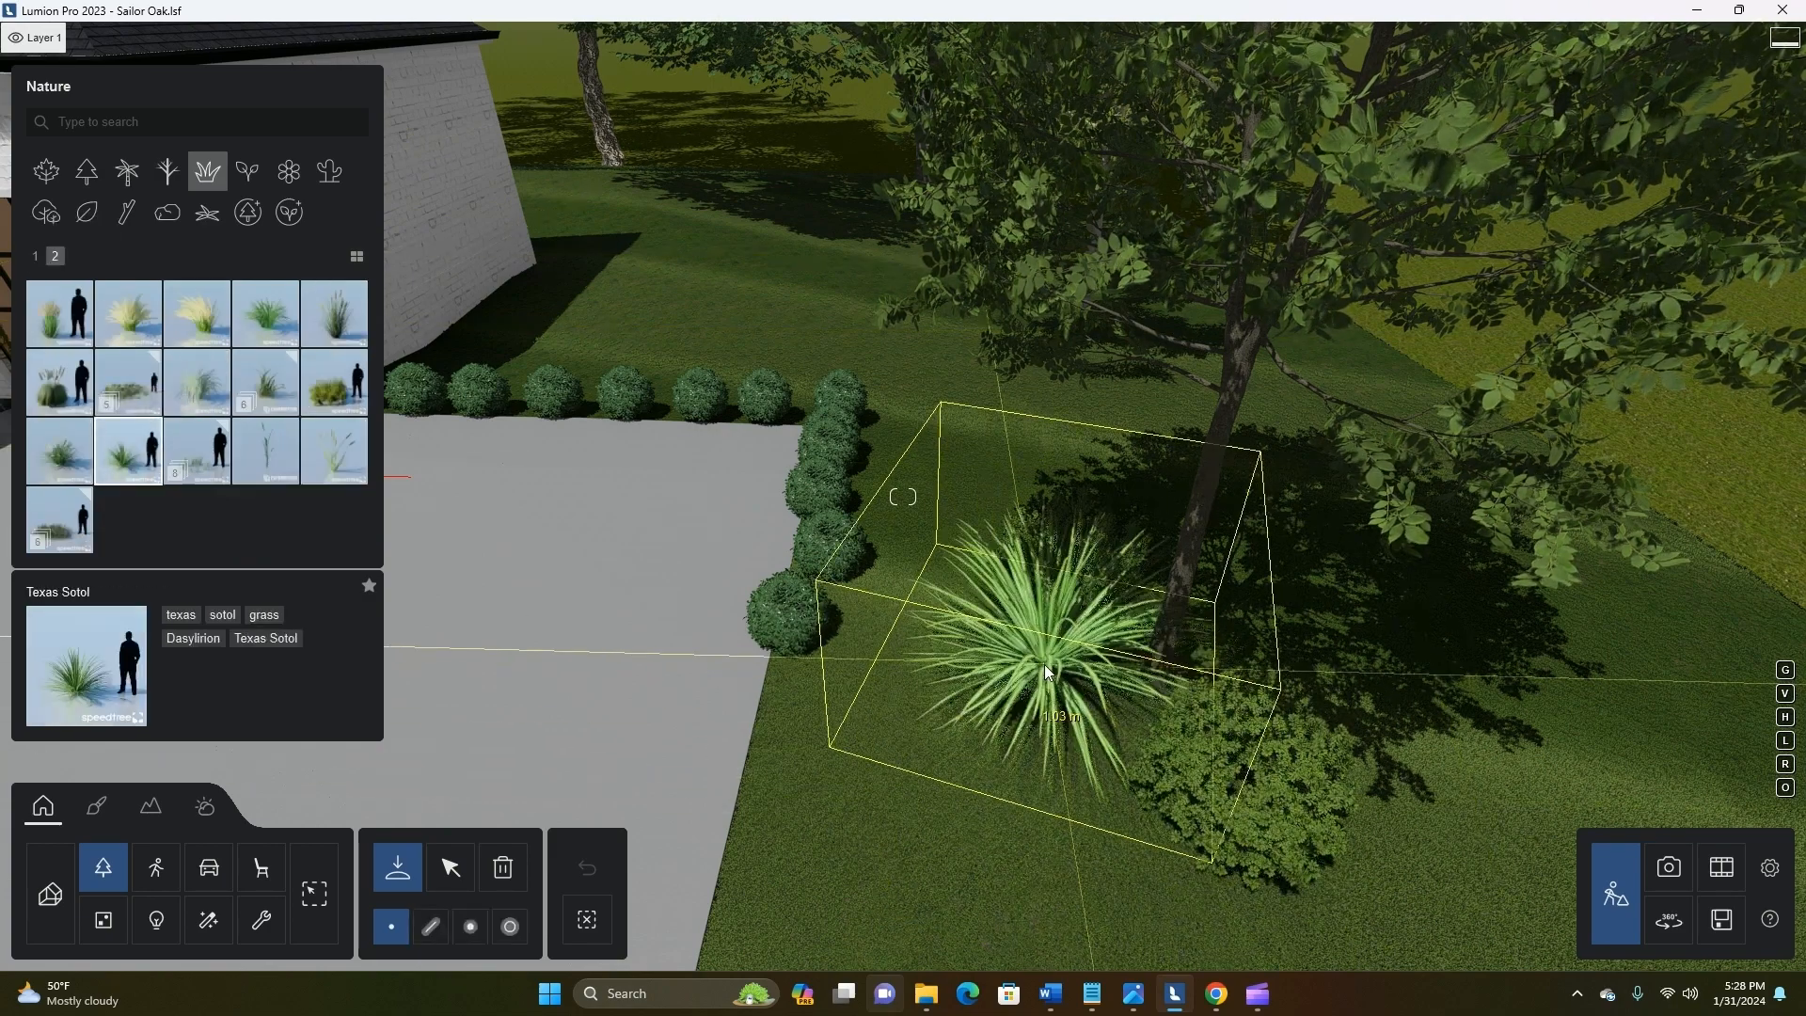
click(1042, 656)
Scale the Texas Sotol down to a smaller size and place a copy of it in front of the ash trunk
click(451, 866)
drag(595, 902, 44, 806)
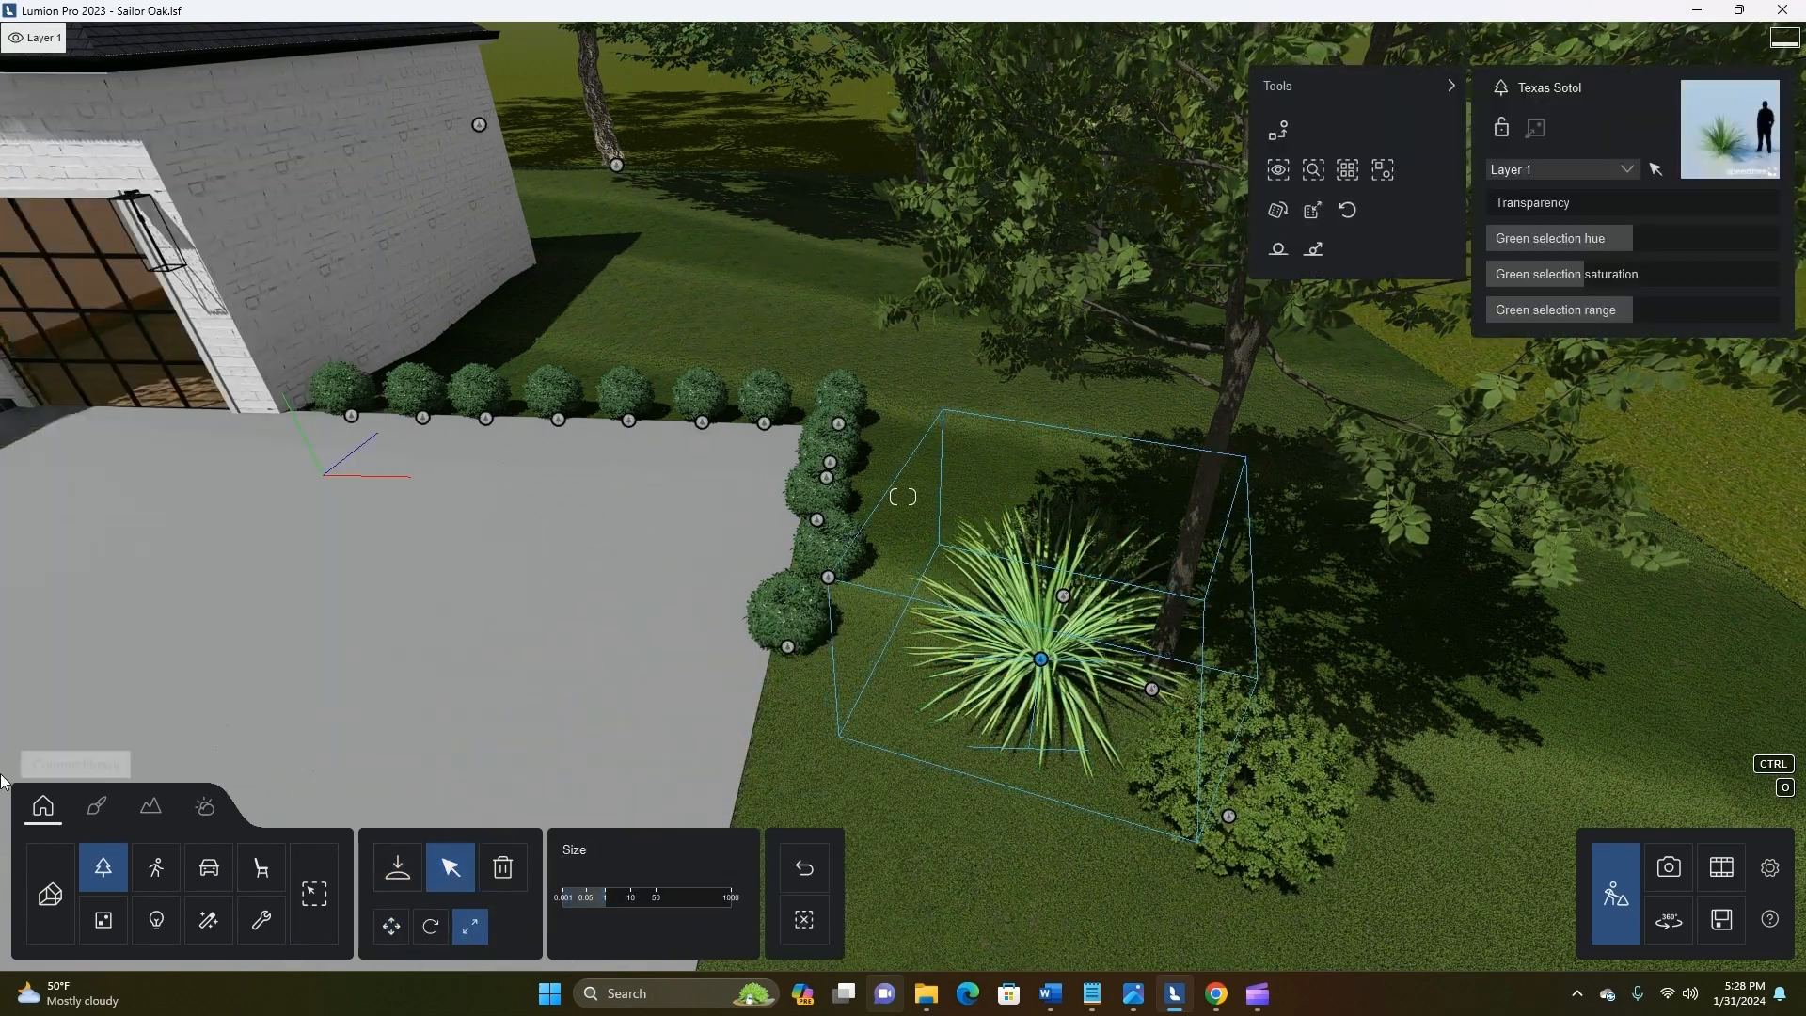
drag(601, 897, 16, 923)
key(s)
drag(603, 900, 601, 898)
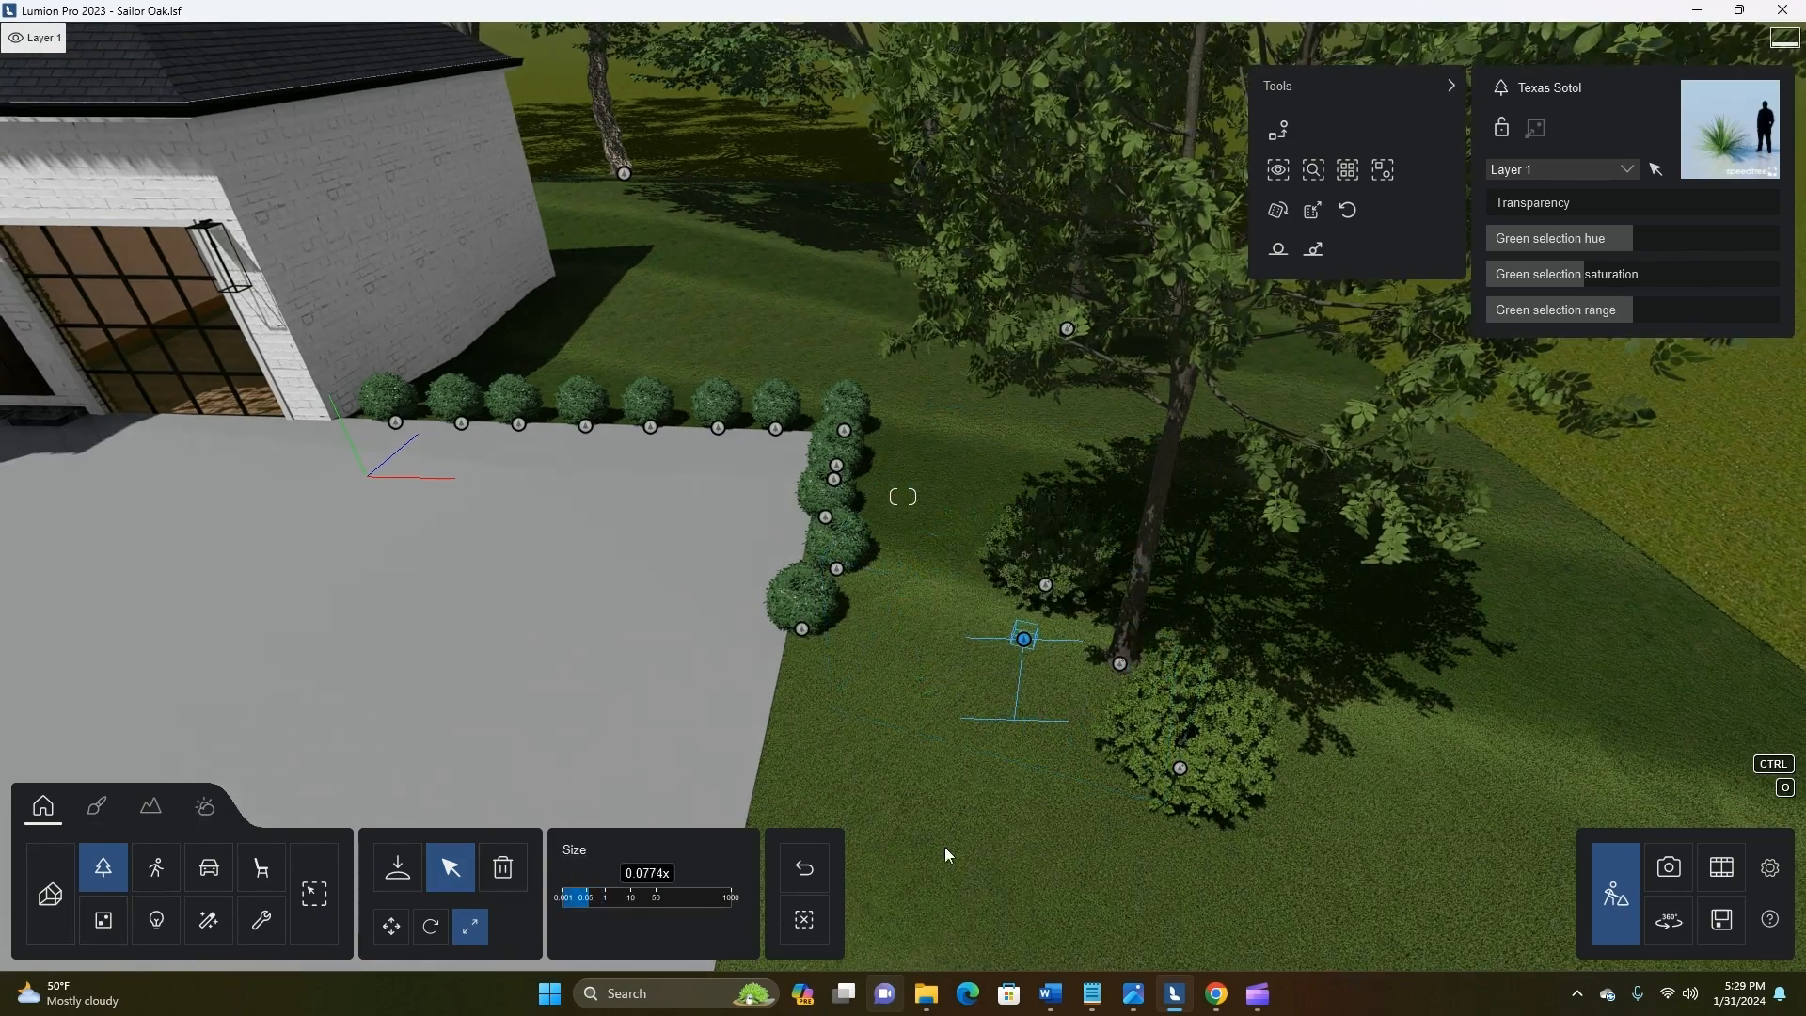
right_drag(1025, 639, 1053, 758)
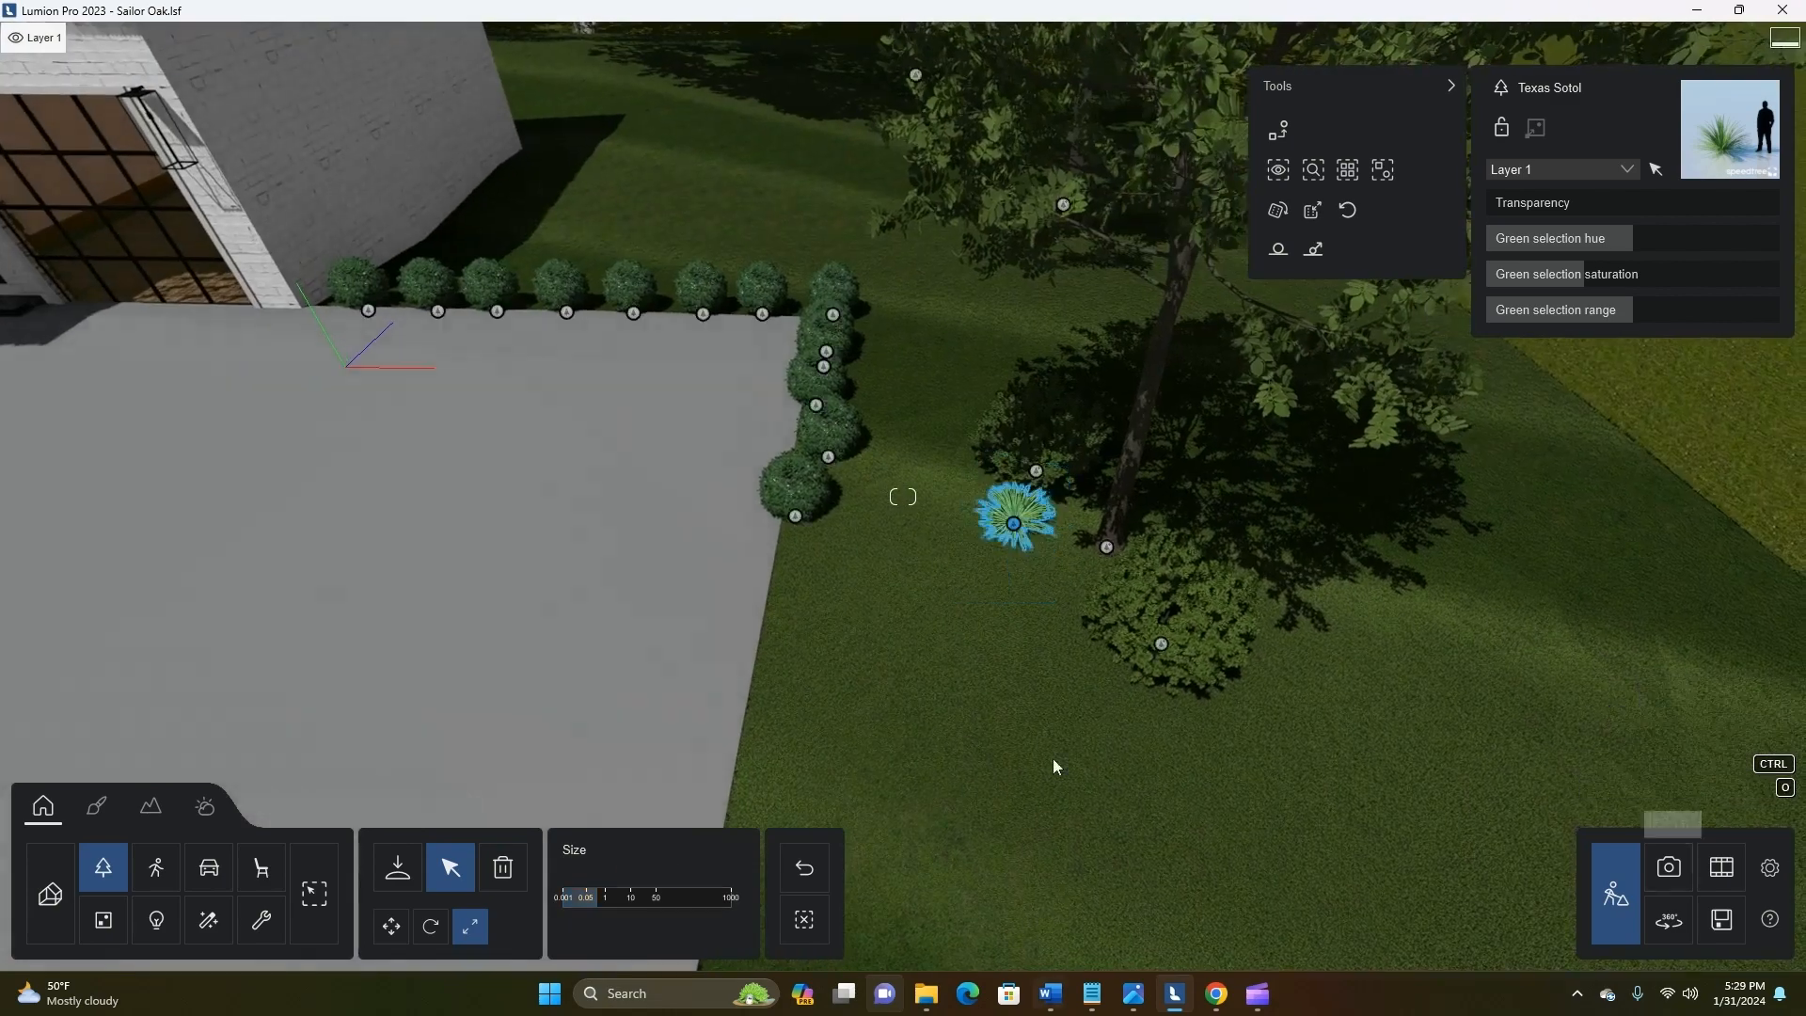
scroll(1027, 566, up, 3)
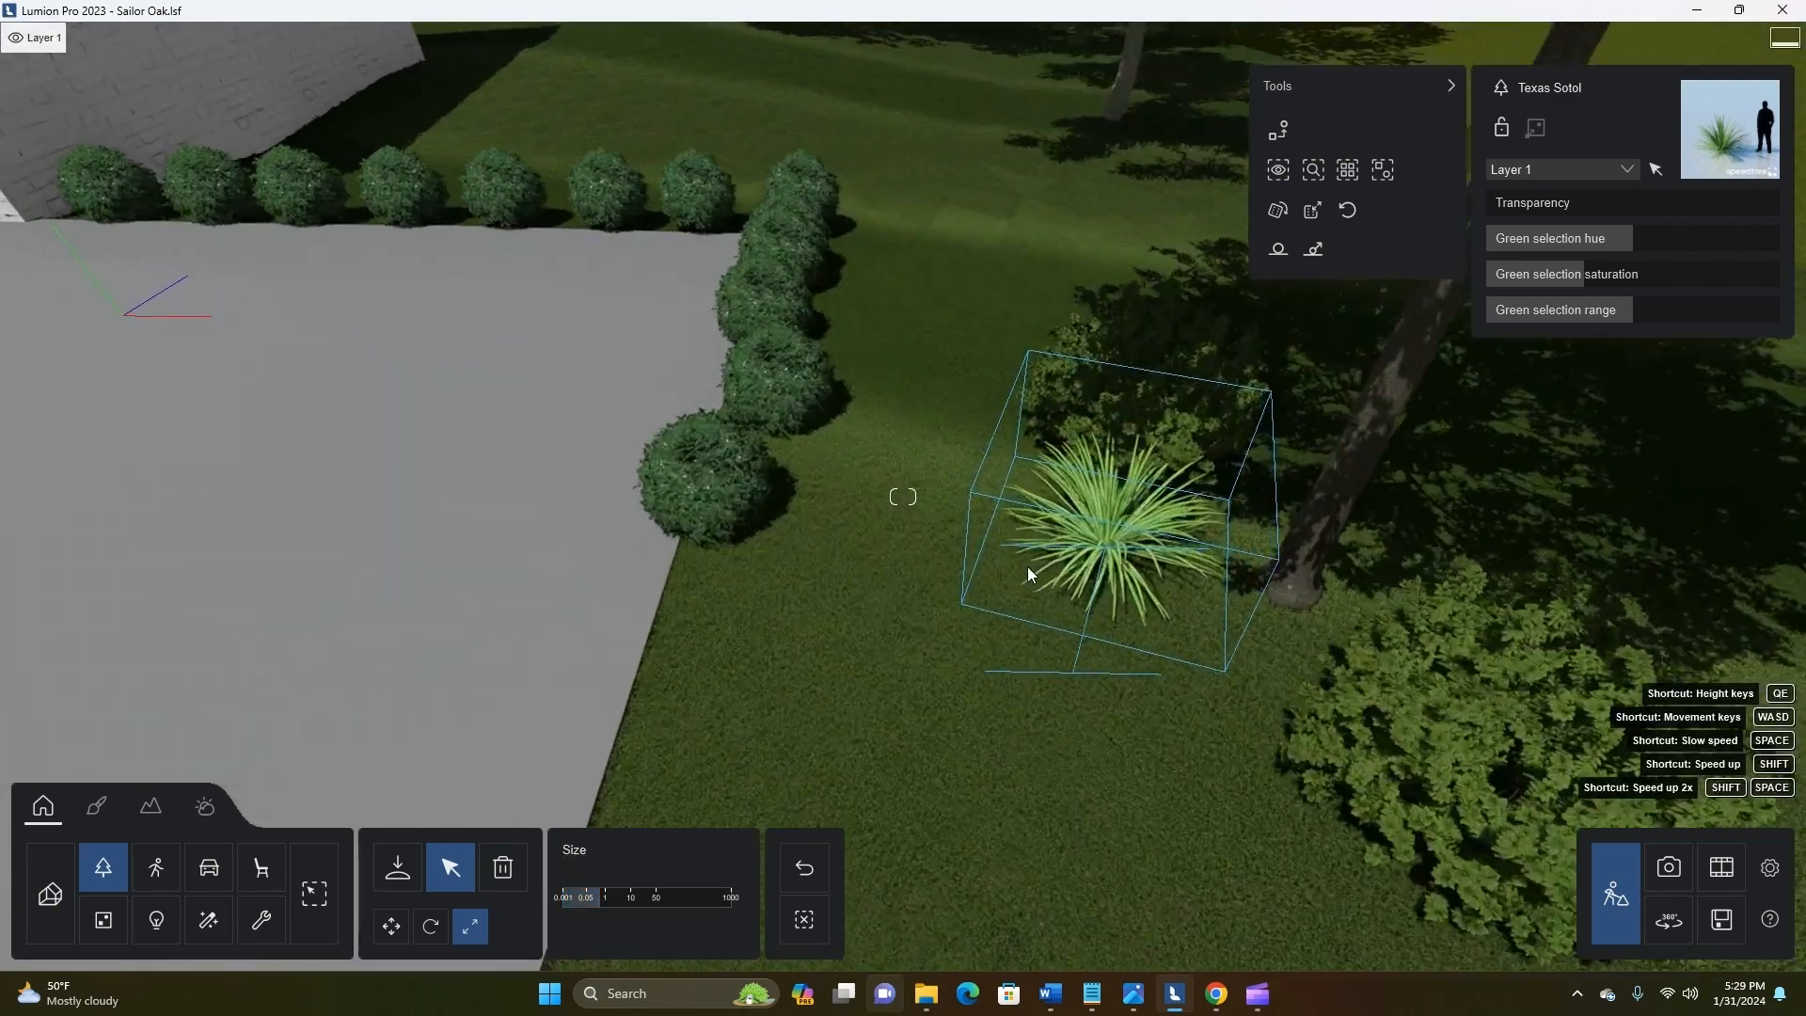
drag(1123, 499, 1321, 635)
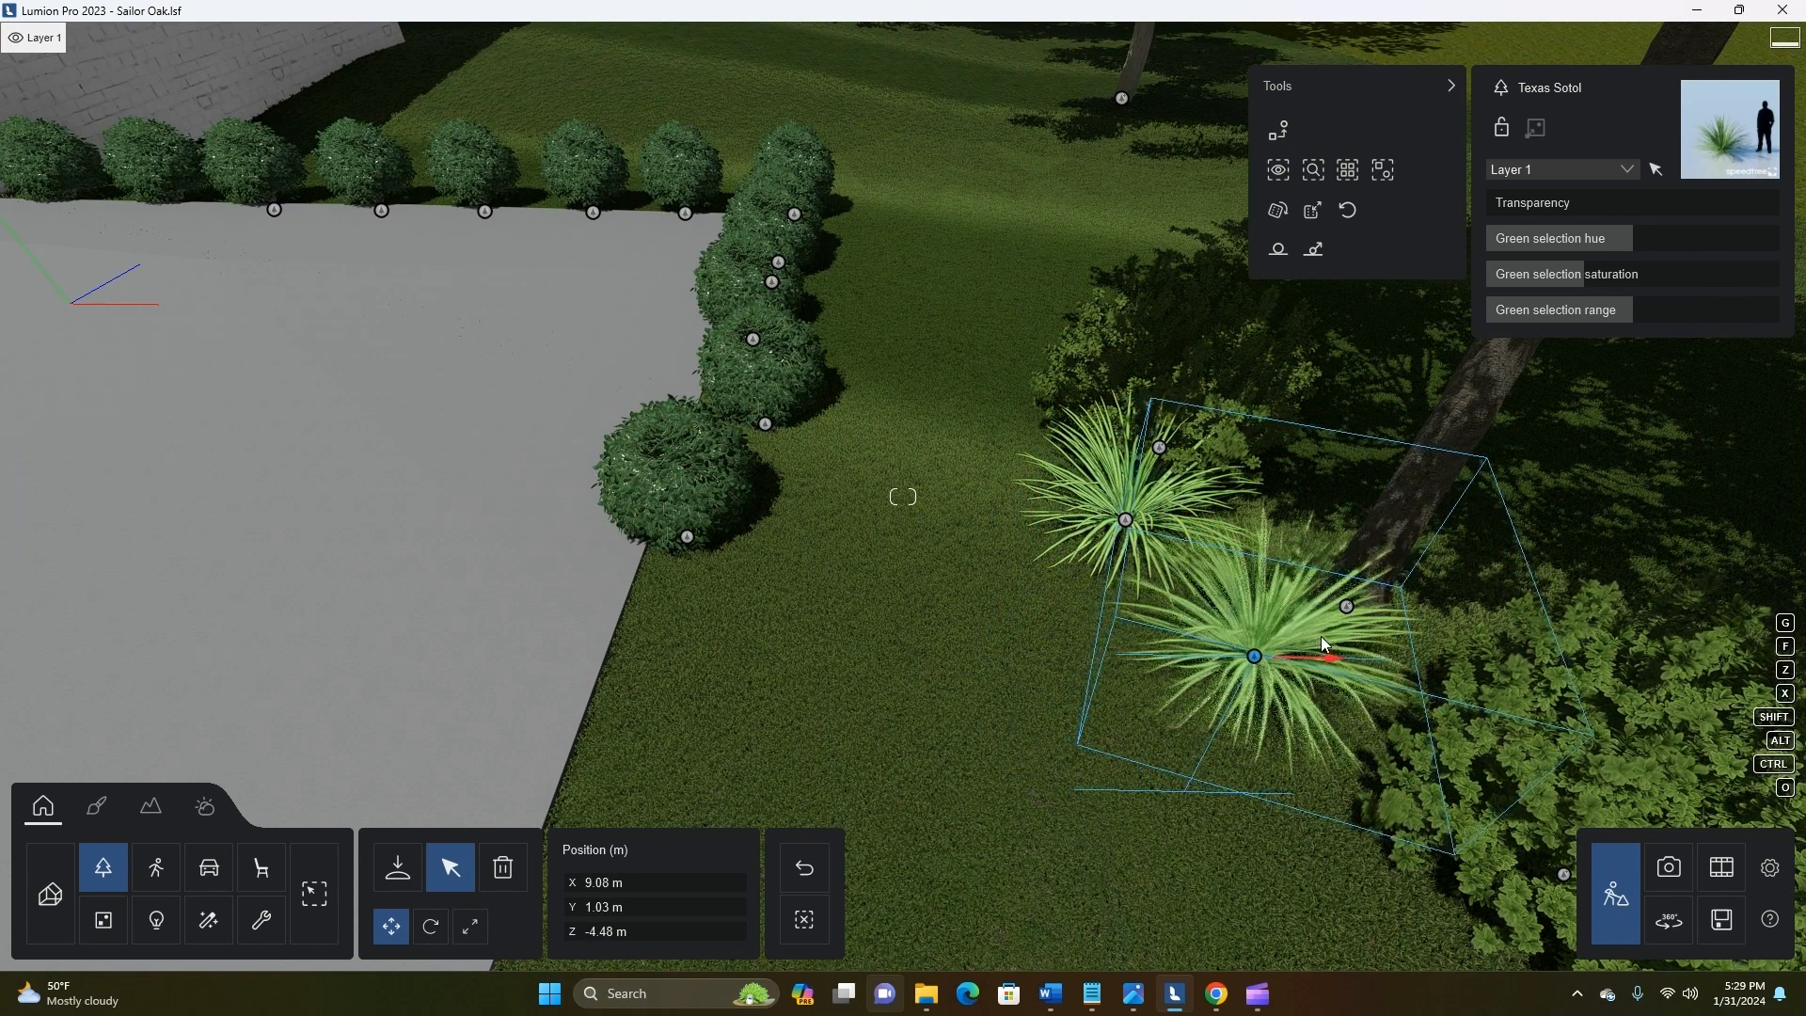
Choose Blue Fescue from the Grass collection and place two clumps beside the Texas Sotol plants
click(398, 866)
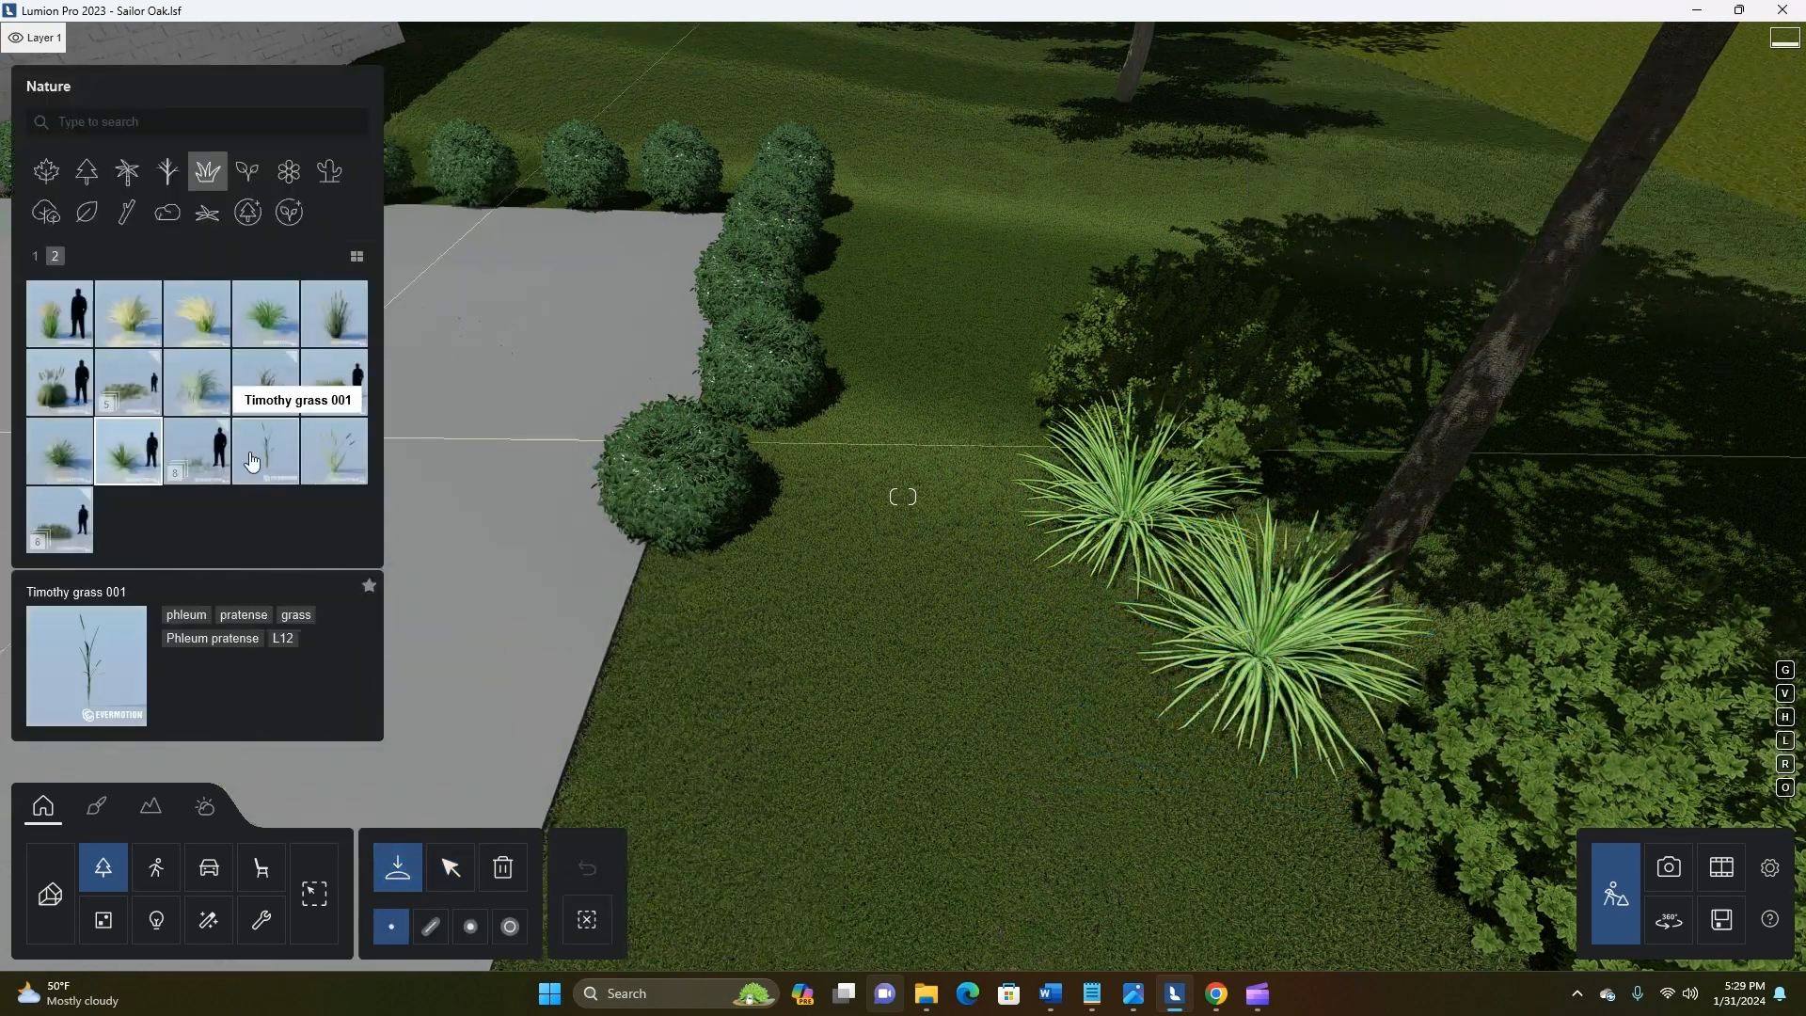
click(258, 222)
click(207, 171)
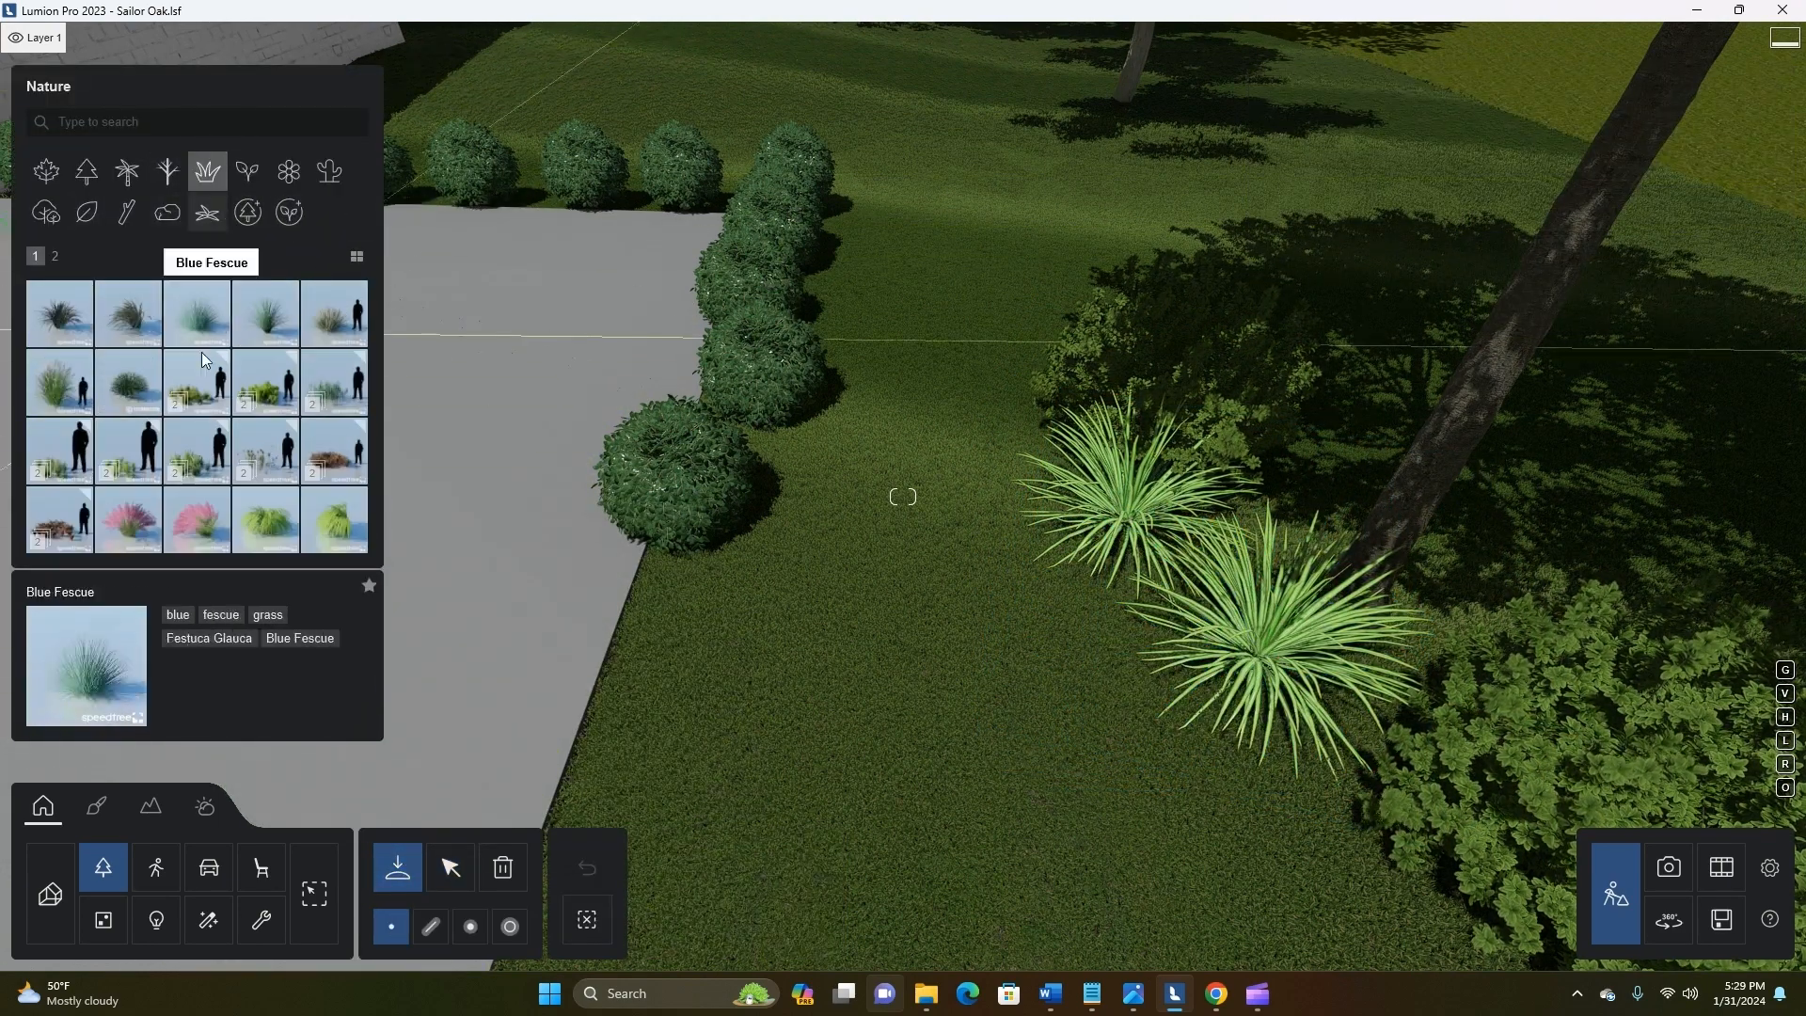
click(206, 339)
click(1117, 613)
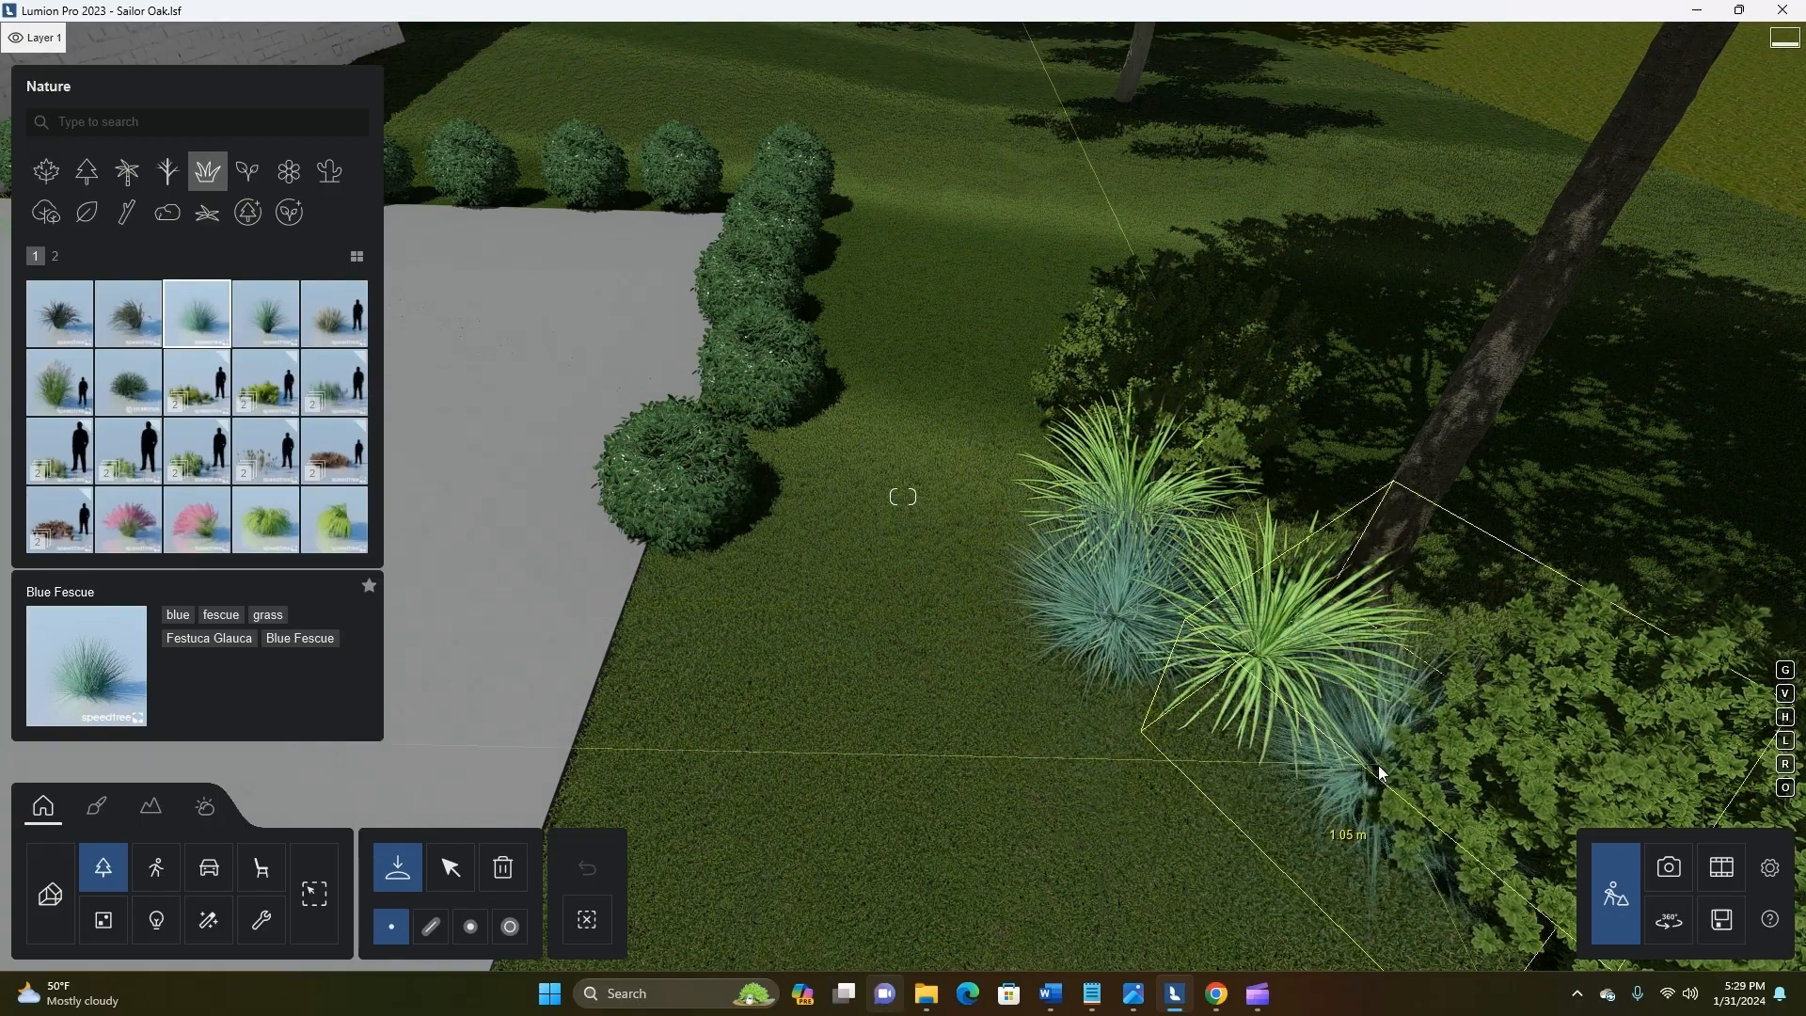
click(1369, 765)
Copy the Buxus 002 bush repeatedly to extend the front hedge past the bay window toward the dragon tree
key(s)
key(a)
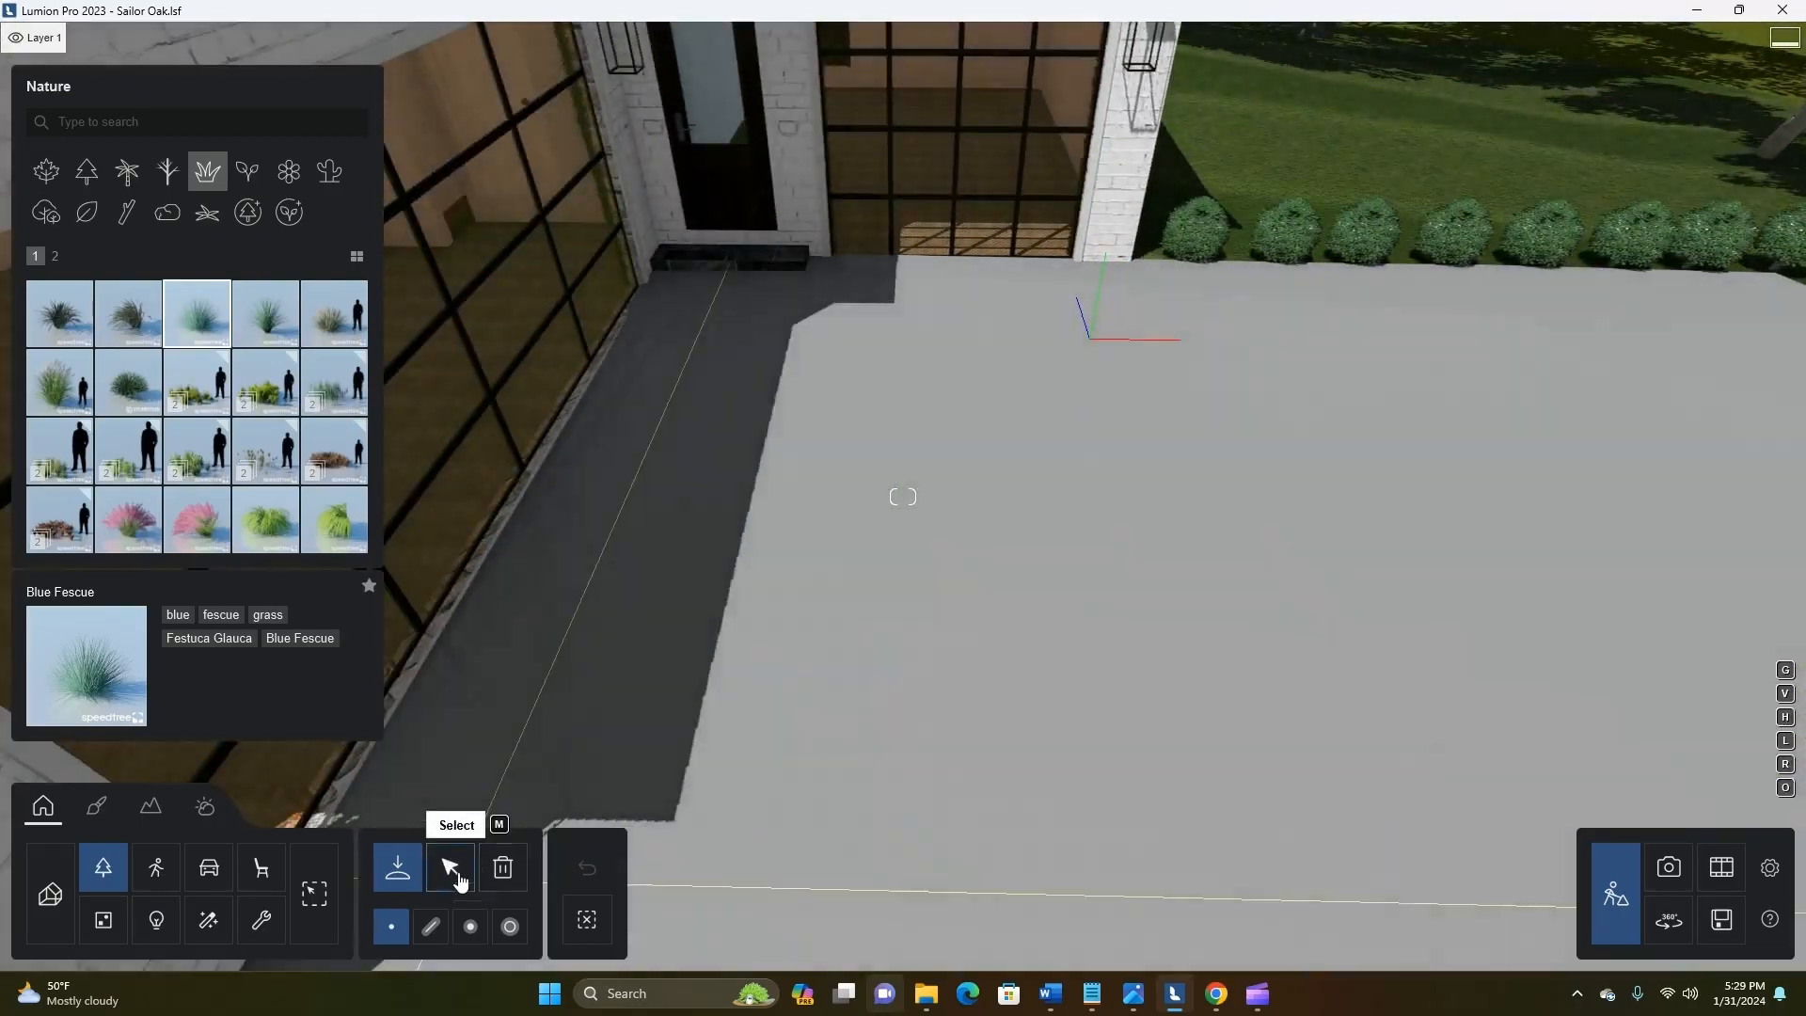
key(s)
key(s)
key(a)
key(e)
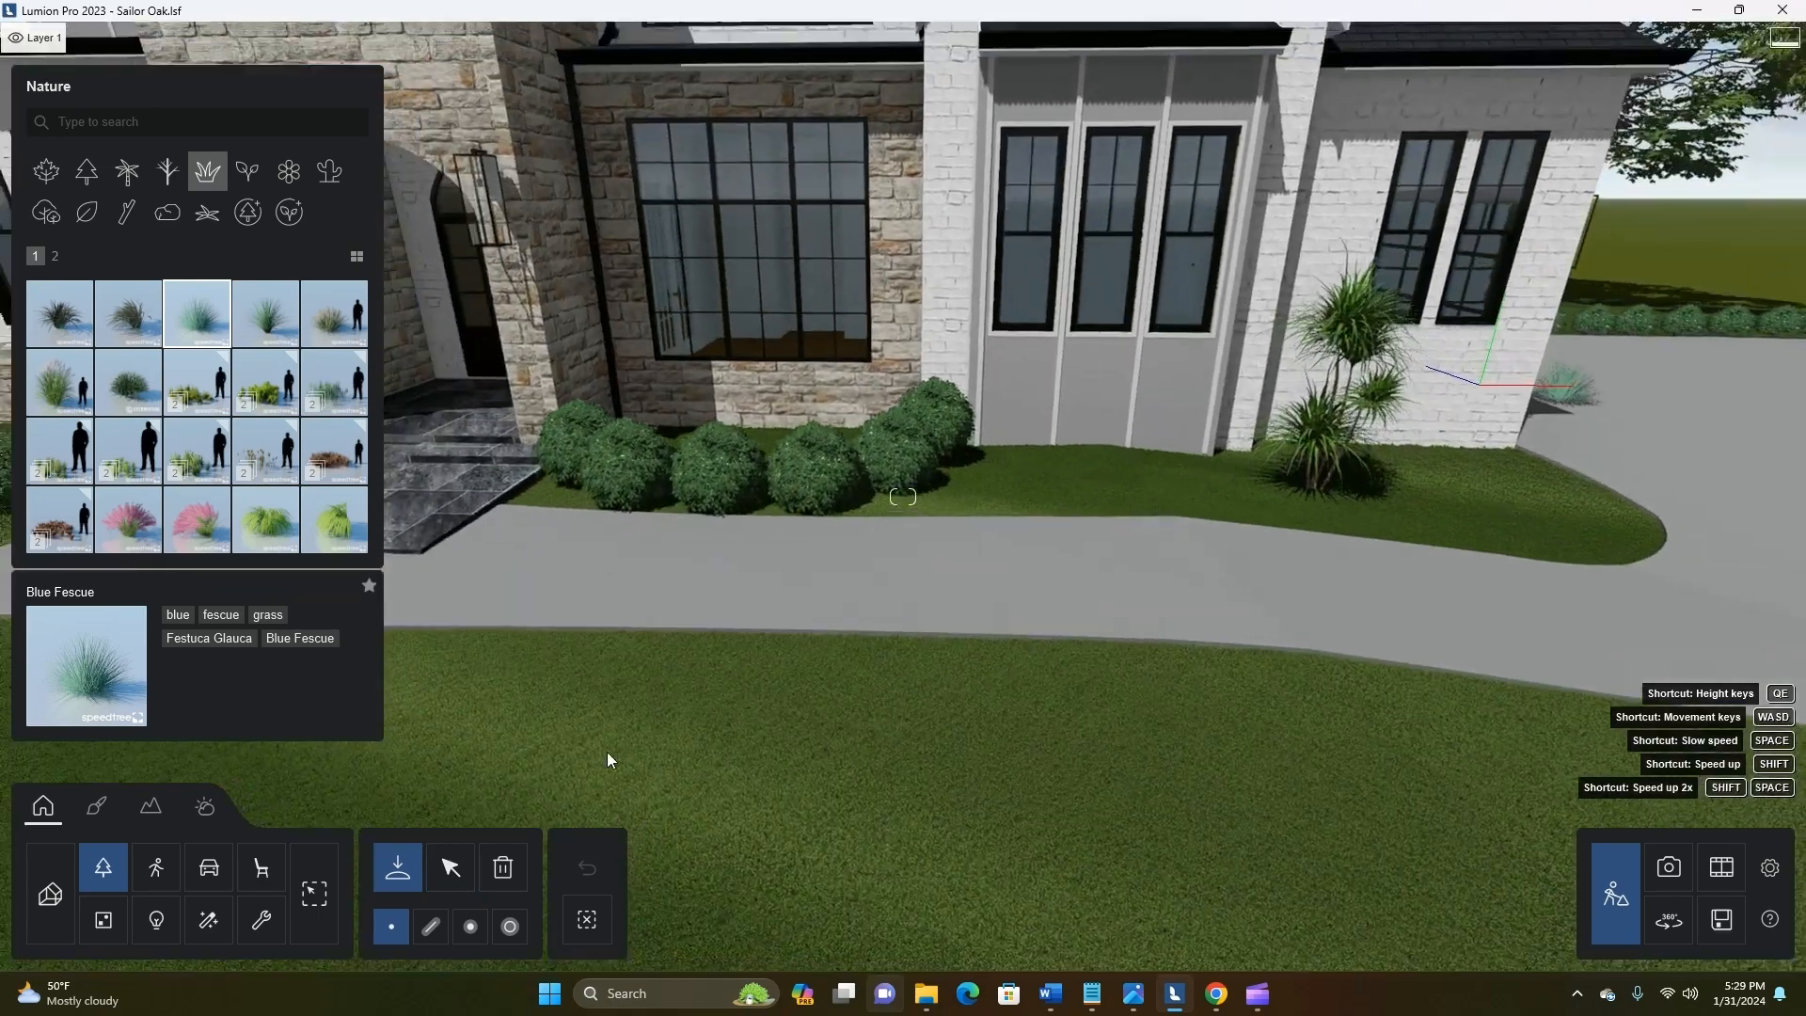
key(w)
key(s)
key(d)
click(450, 864)
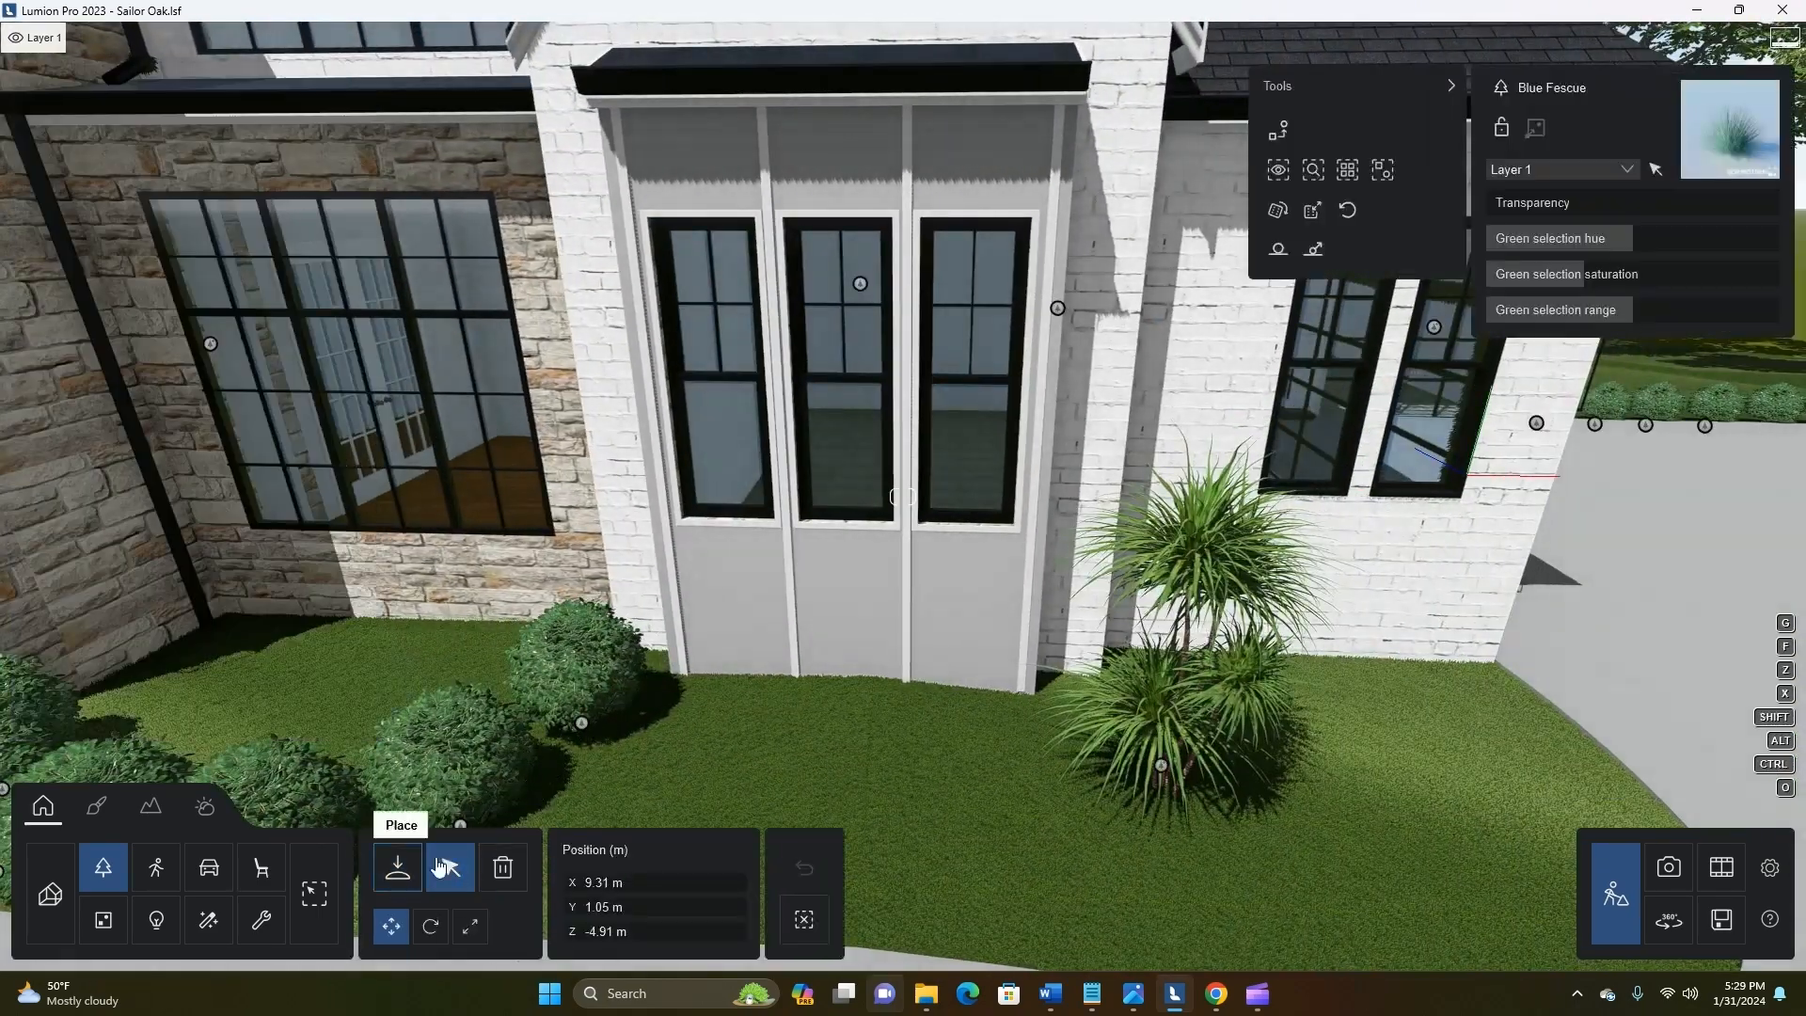
drag(585, 732, 673, 805)
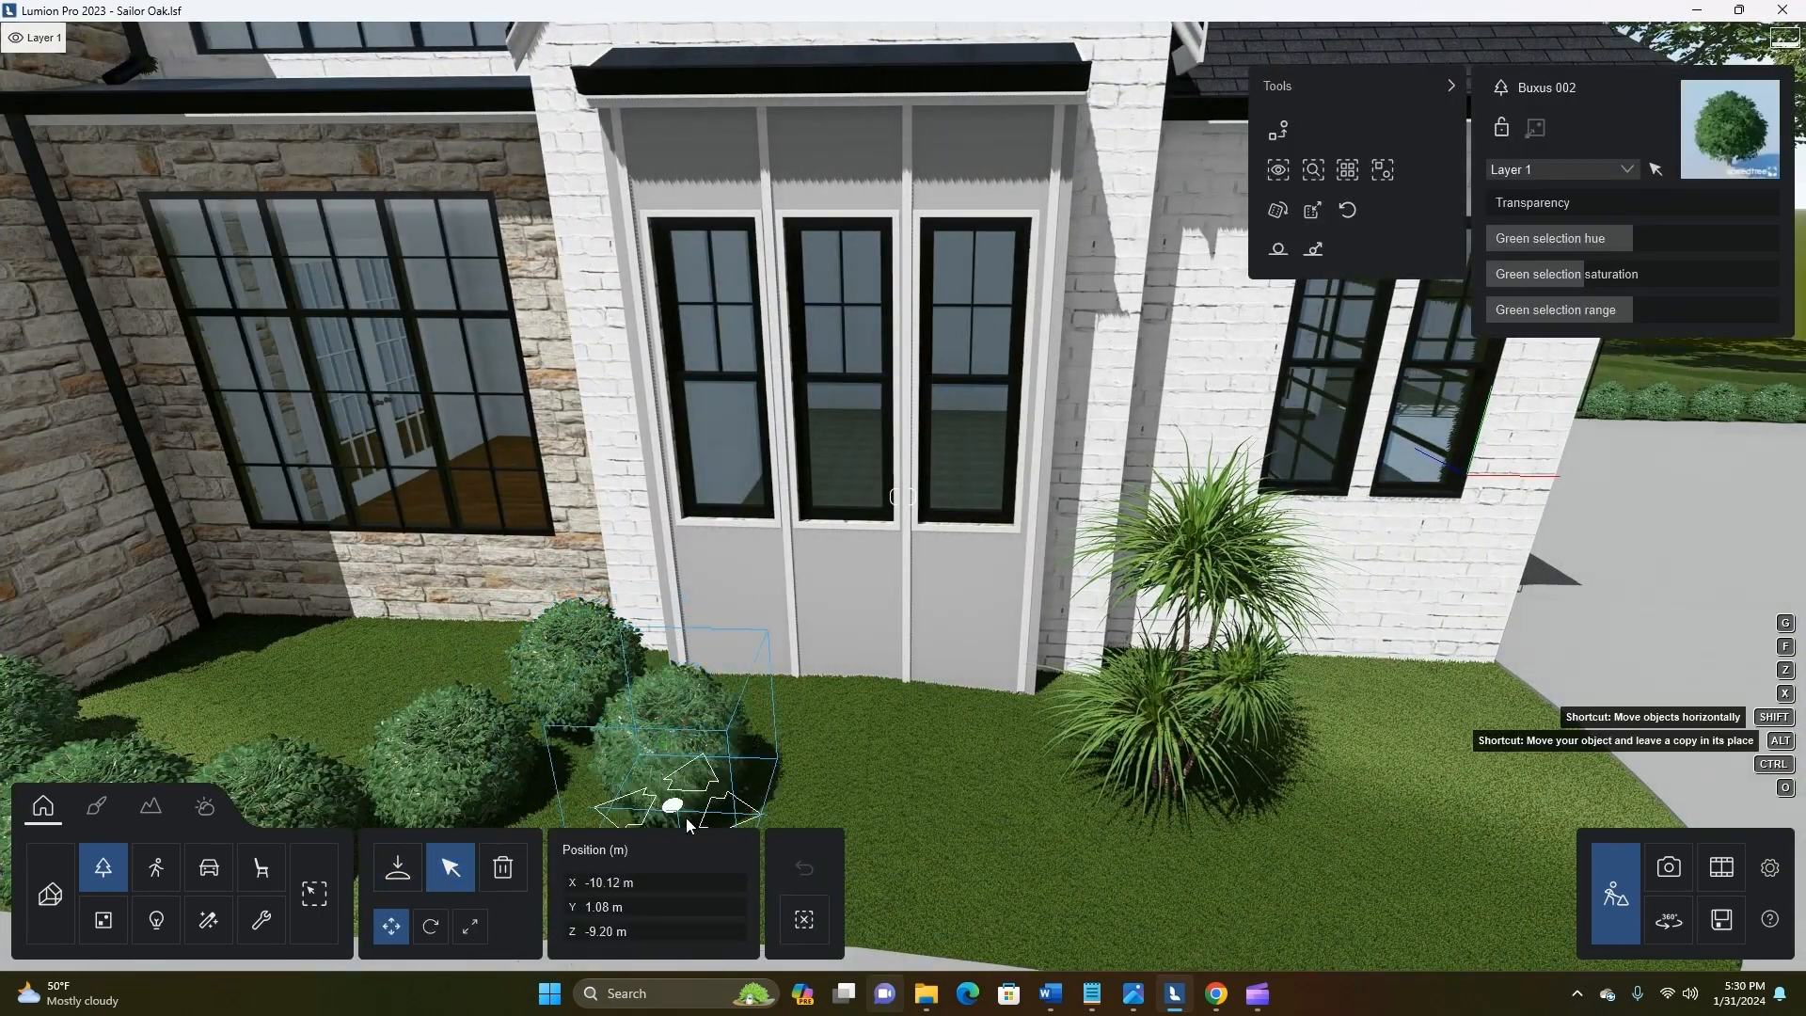
key(s)
alt+drag(833, 752, 931, 760)
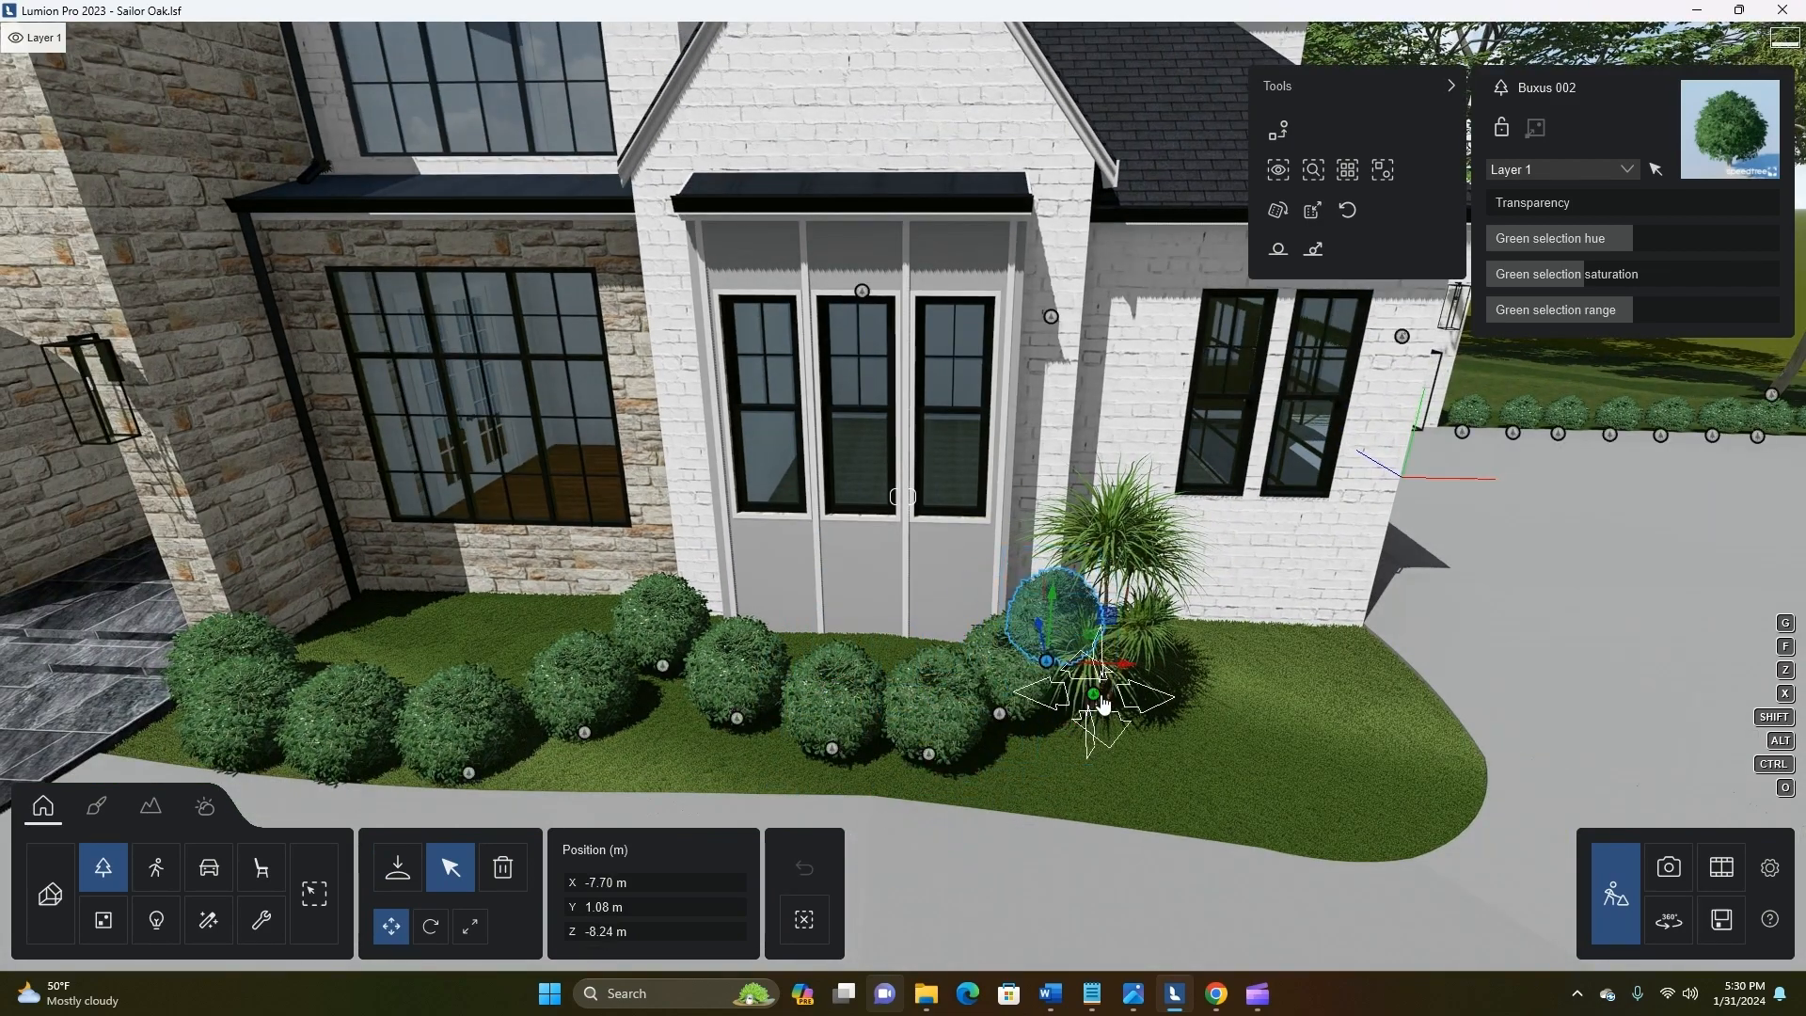
Shift Dragon Tree 001 toward the driveway end of the bed and fill the gap with further Buxus 002 copies
click(1096, 696)
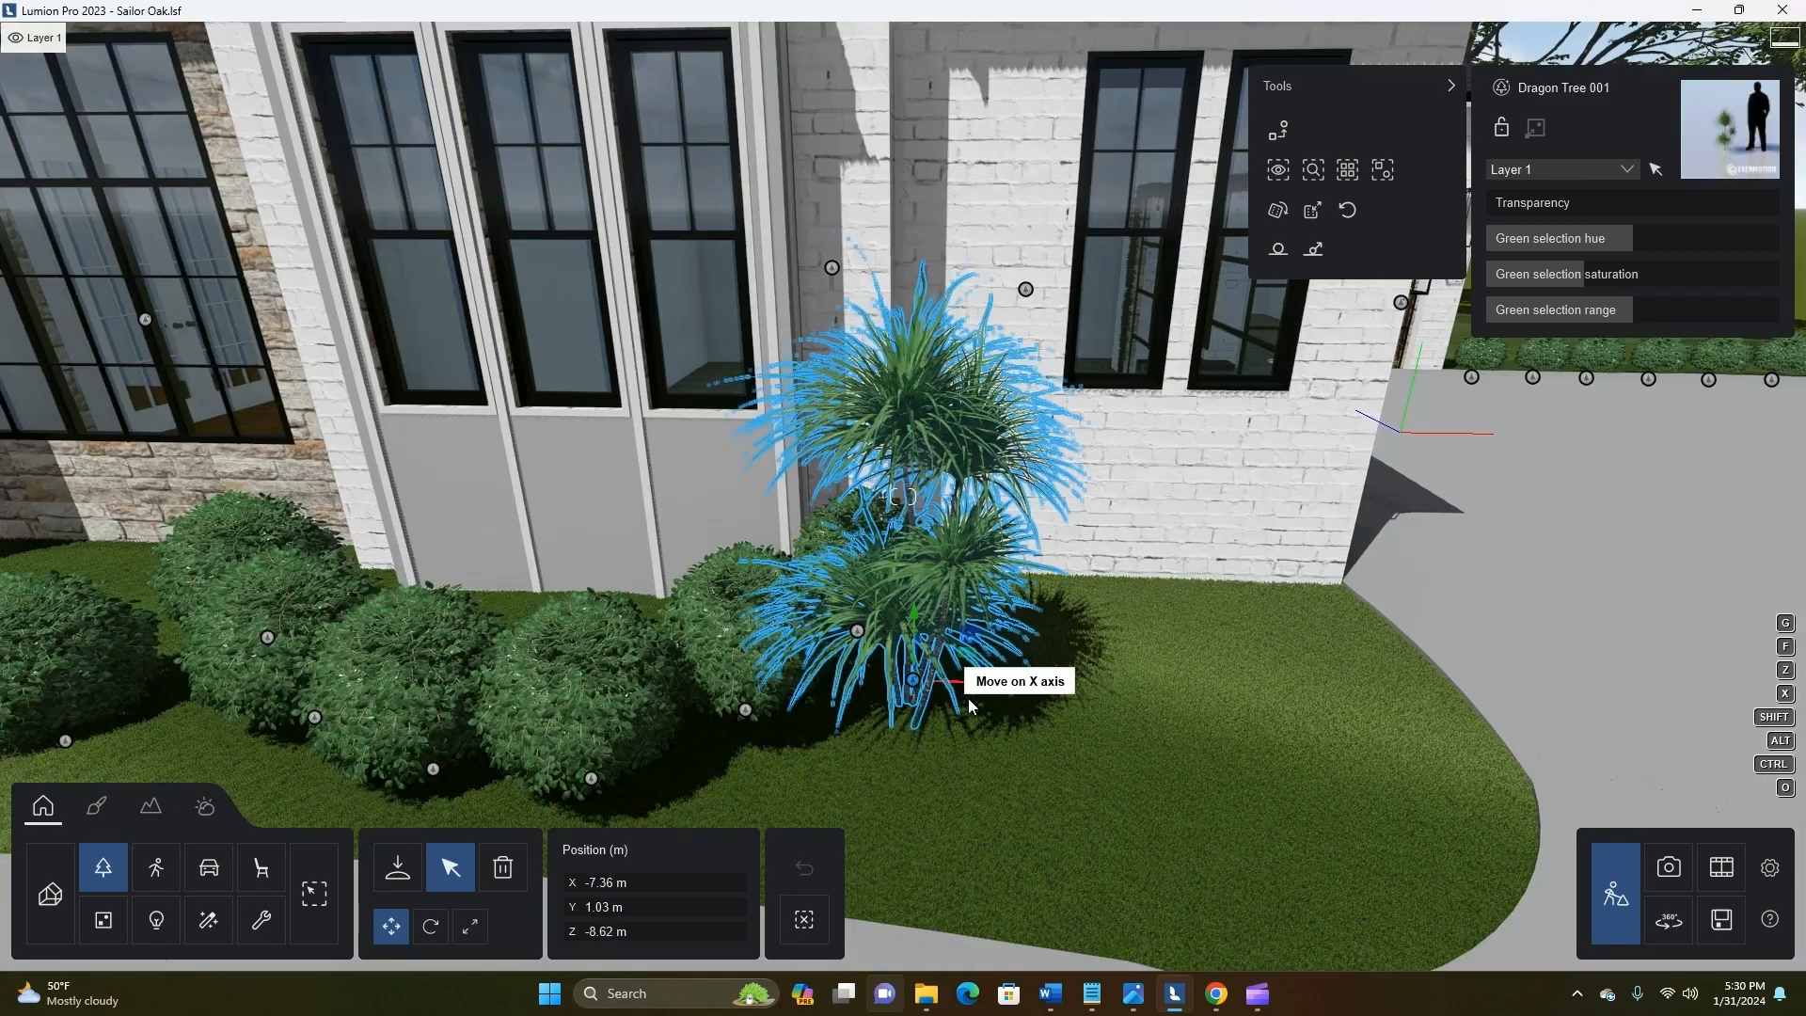
drag(968, 698, 1102, 701)
key(s)
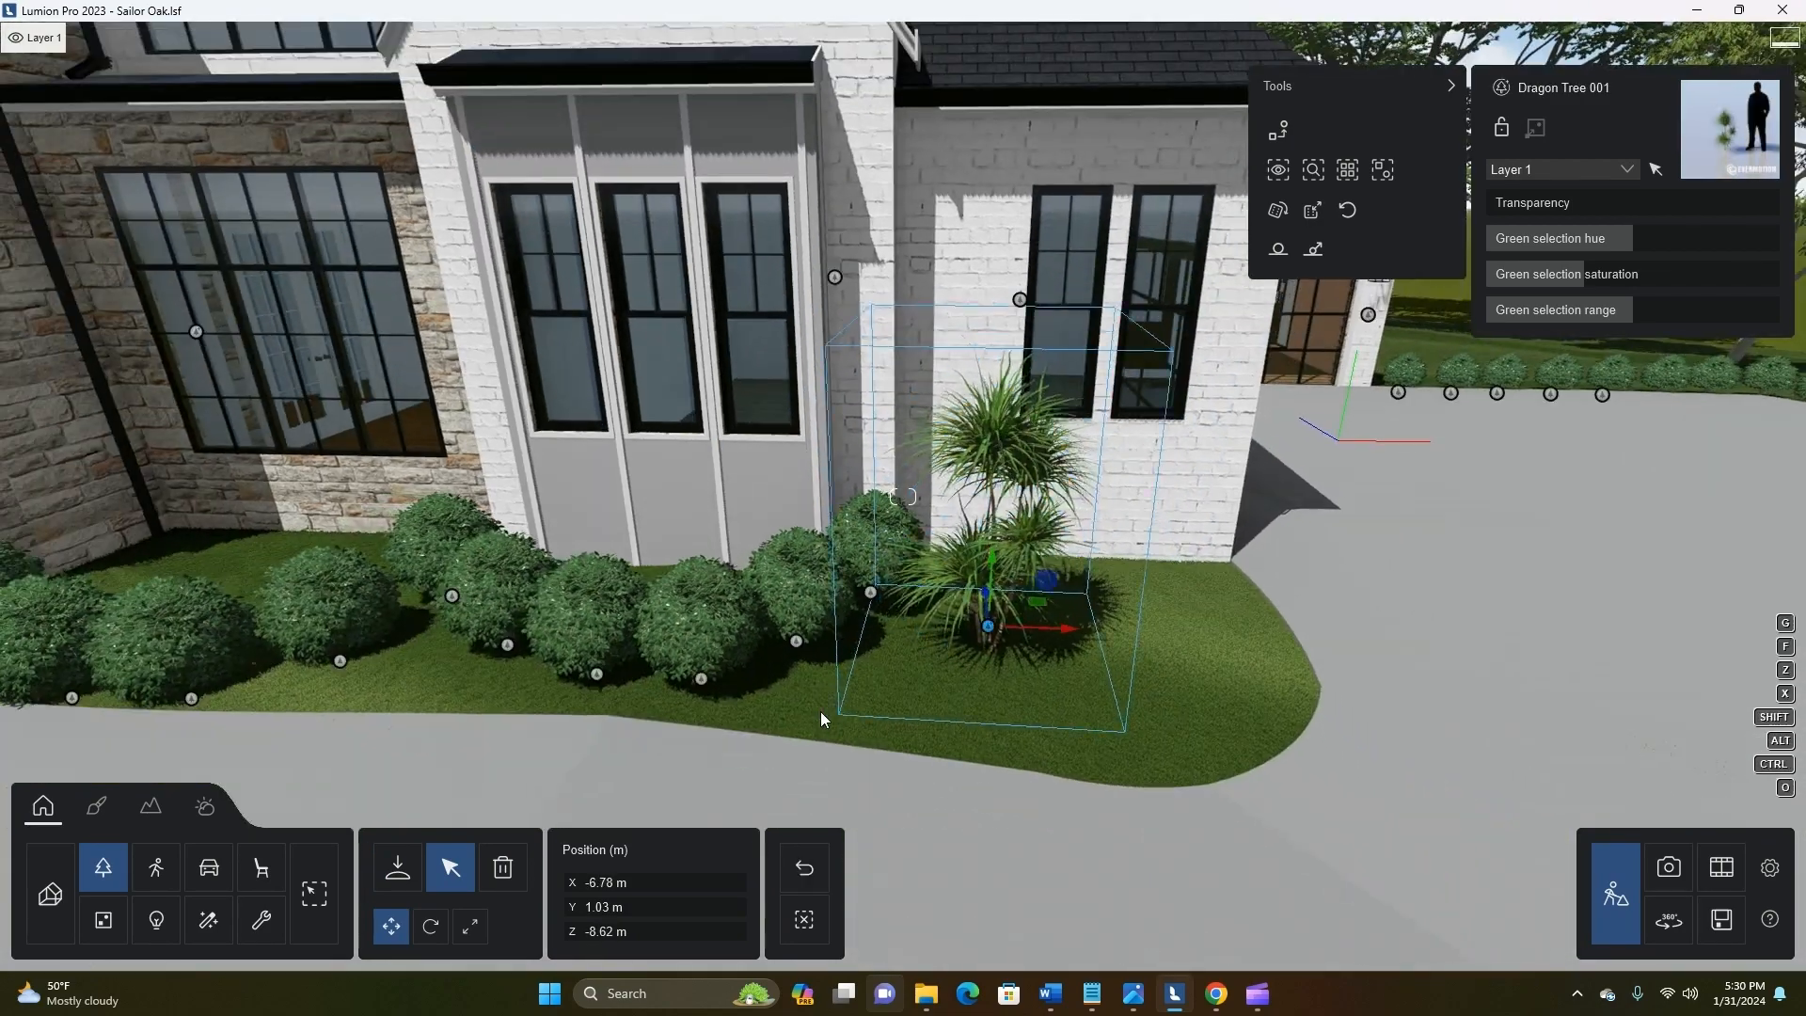
Save the project and return to the build scene
key(s)
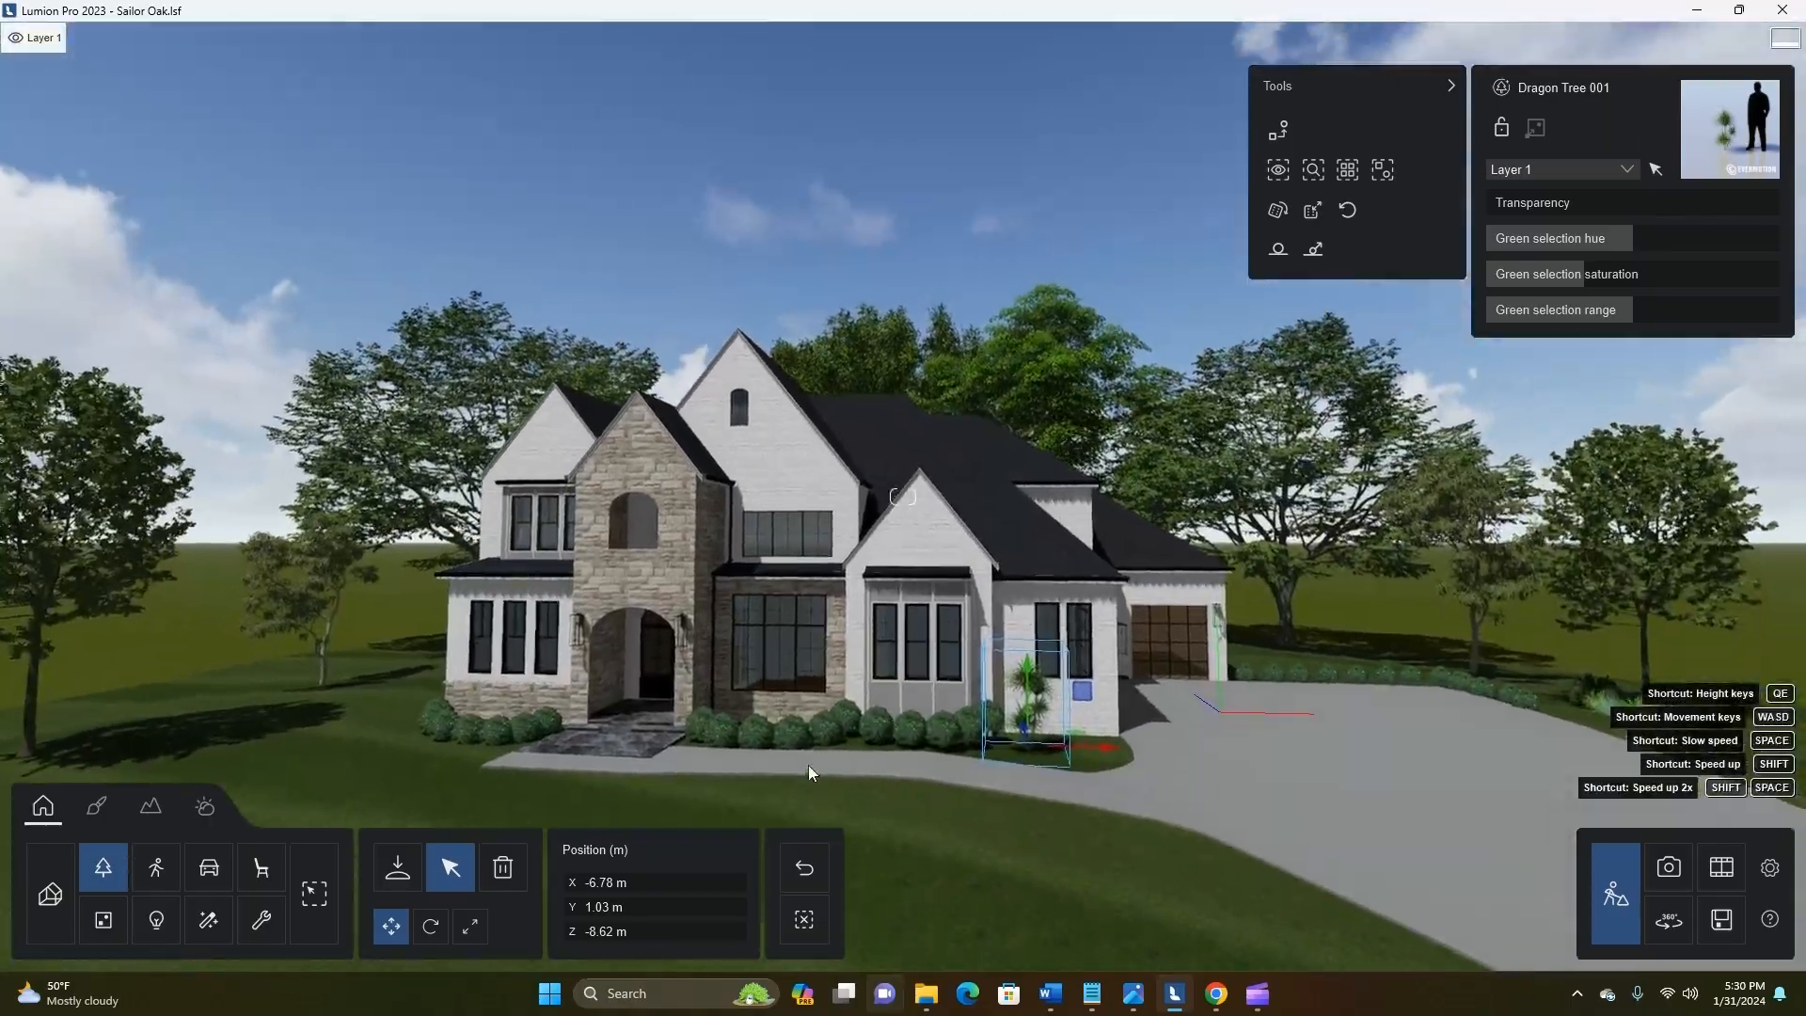
key(a)
key(e)
key(d)
right_drag(797, 767, 1049, 730)
key(a)
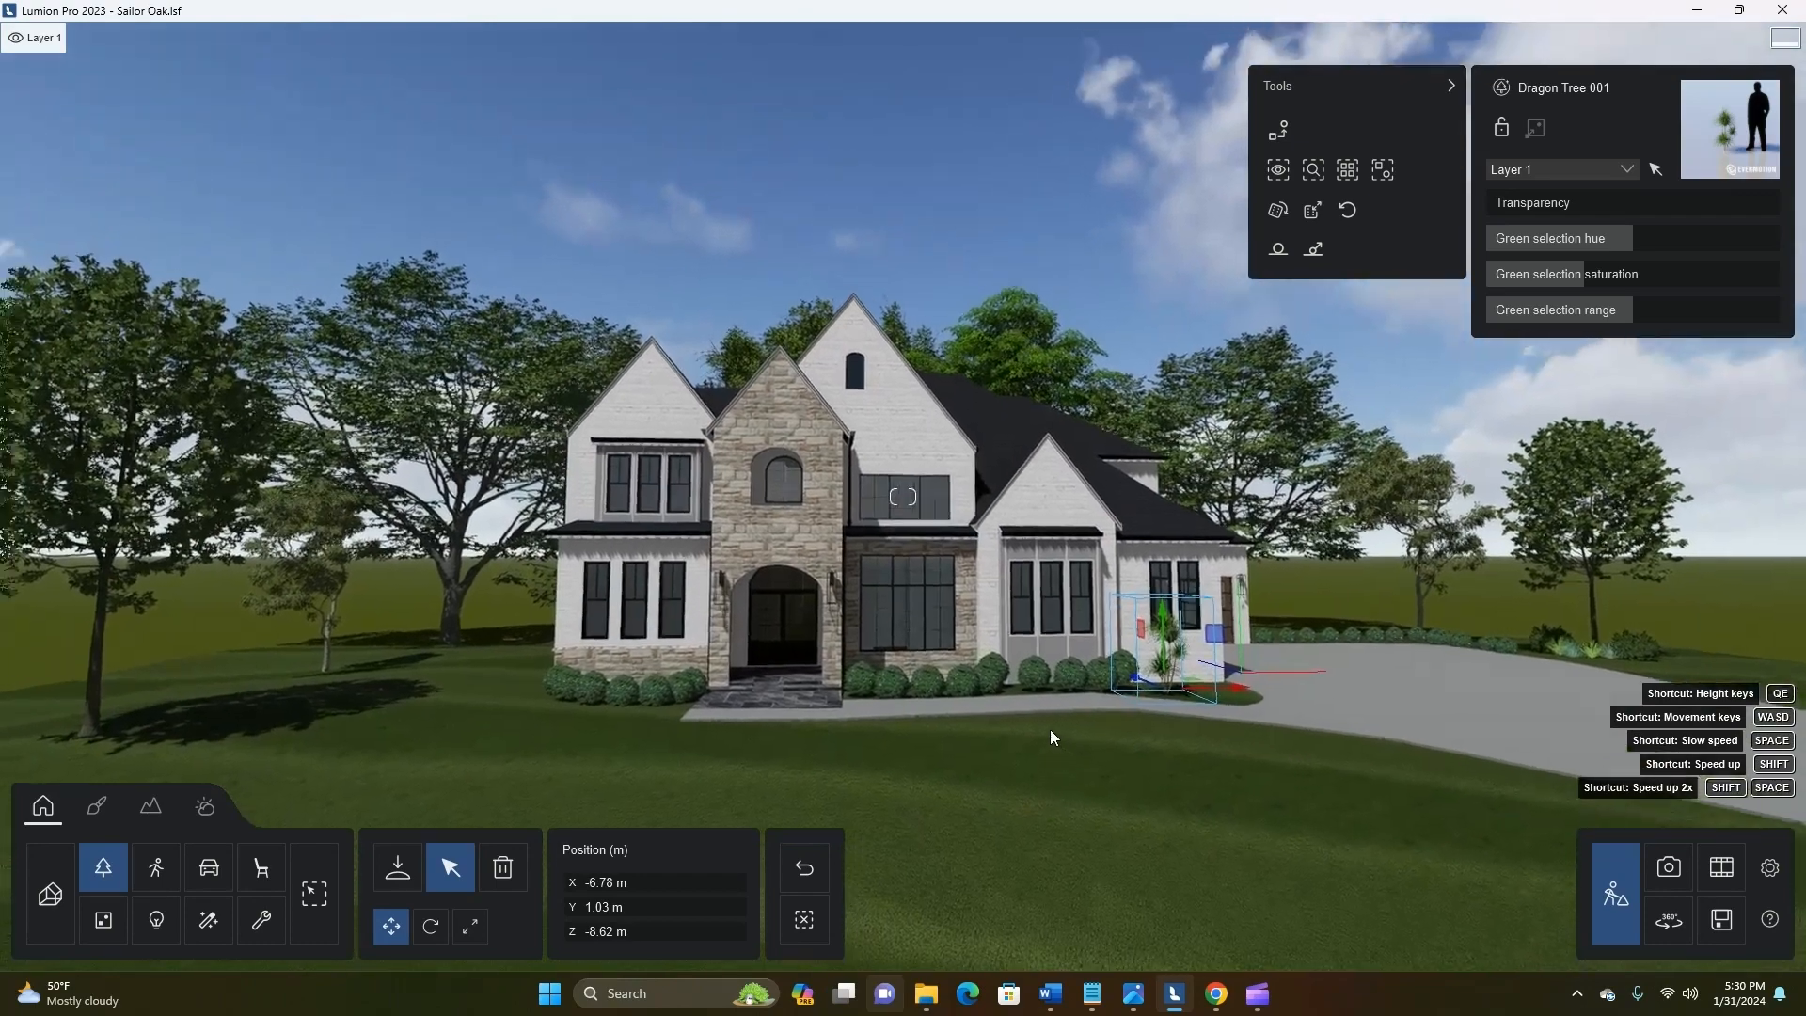
click(1721, 919)
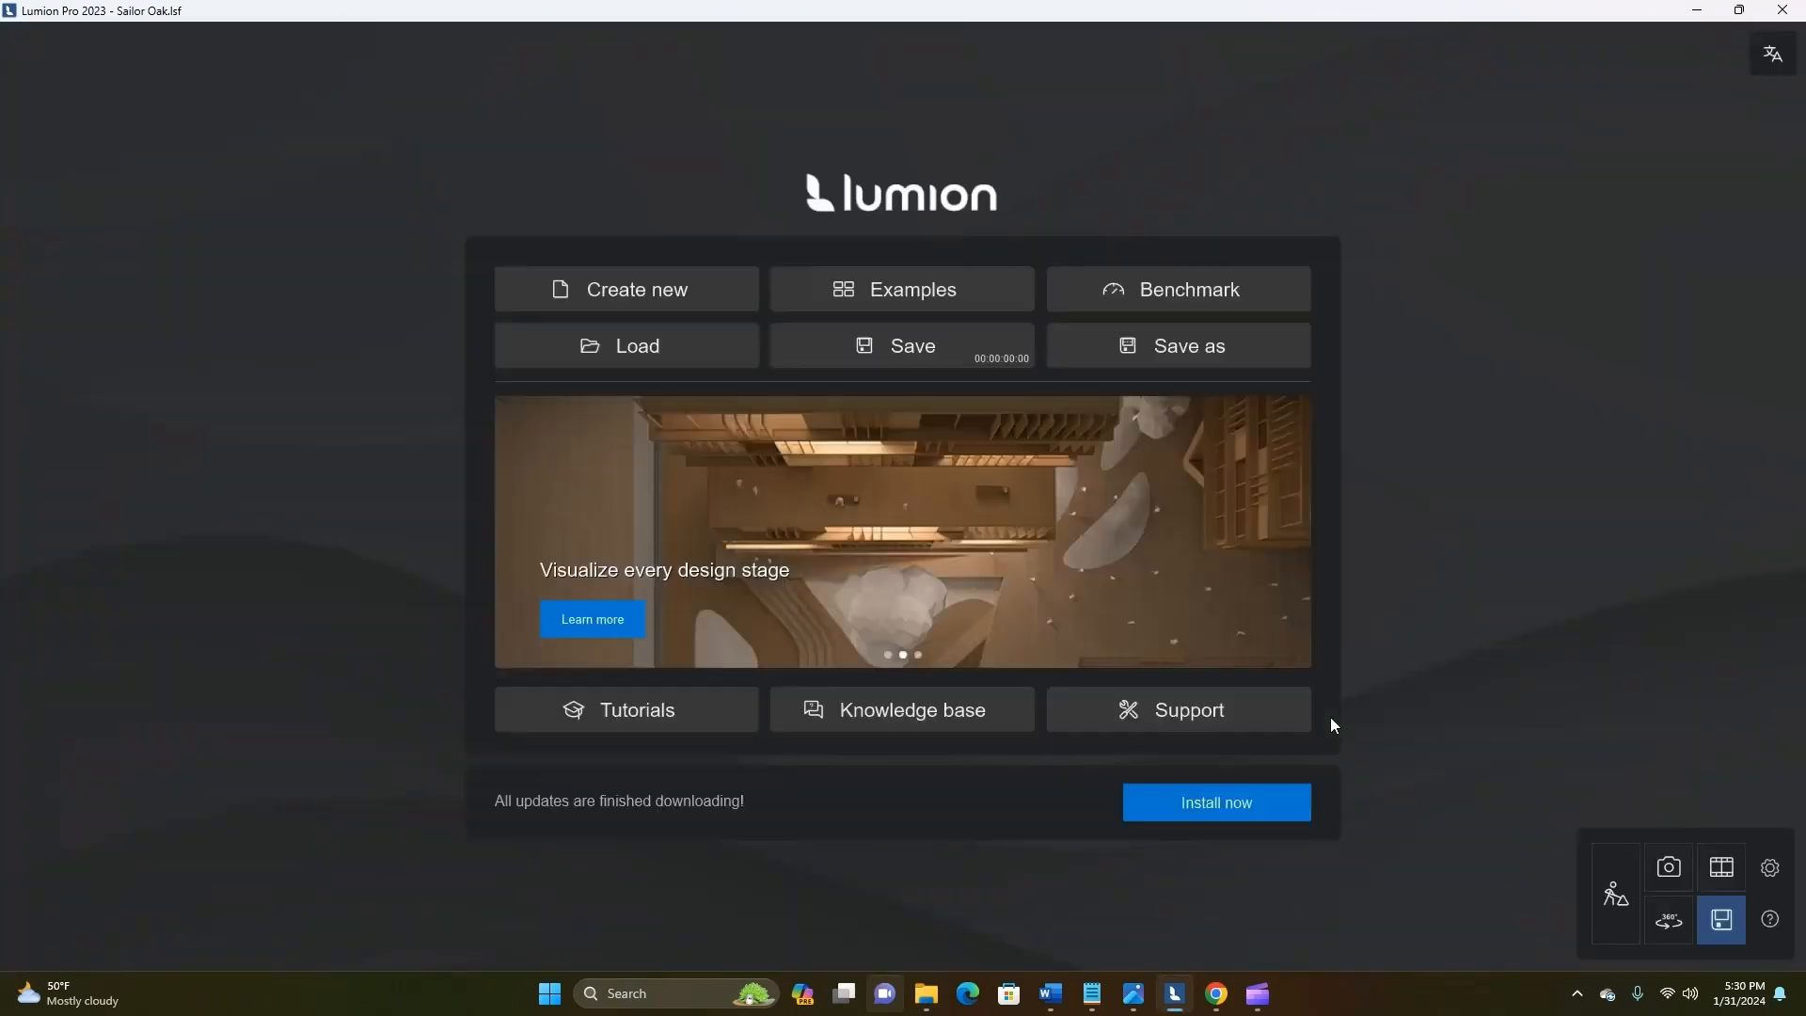
click(1614, 896)
Open photo 2 in Photo mode, try the Daytime style on it, and apply the Realistic style instead
click(1668, 867)
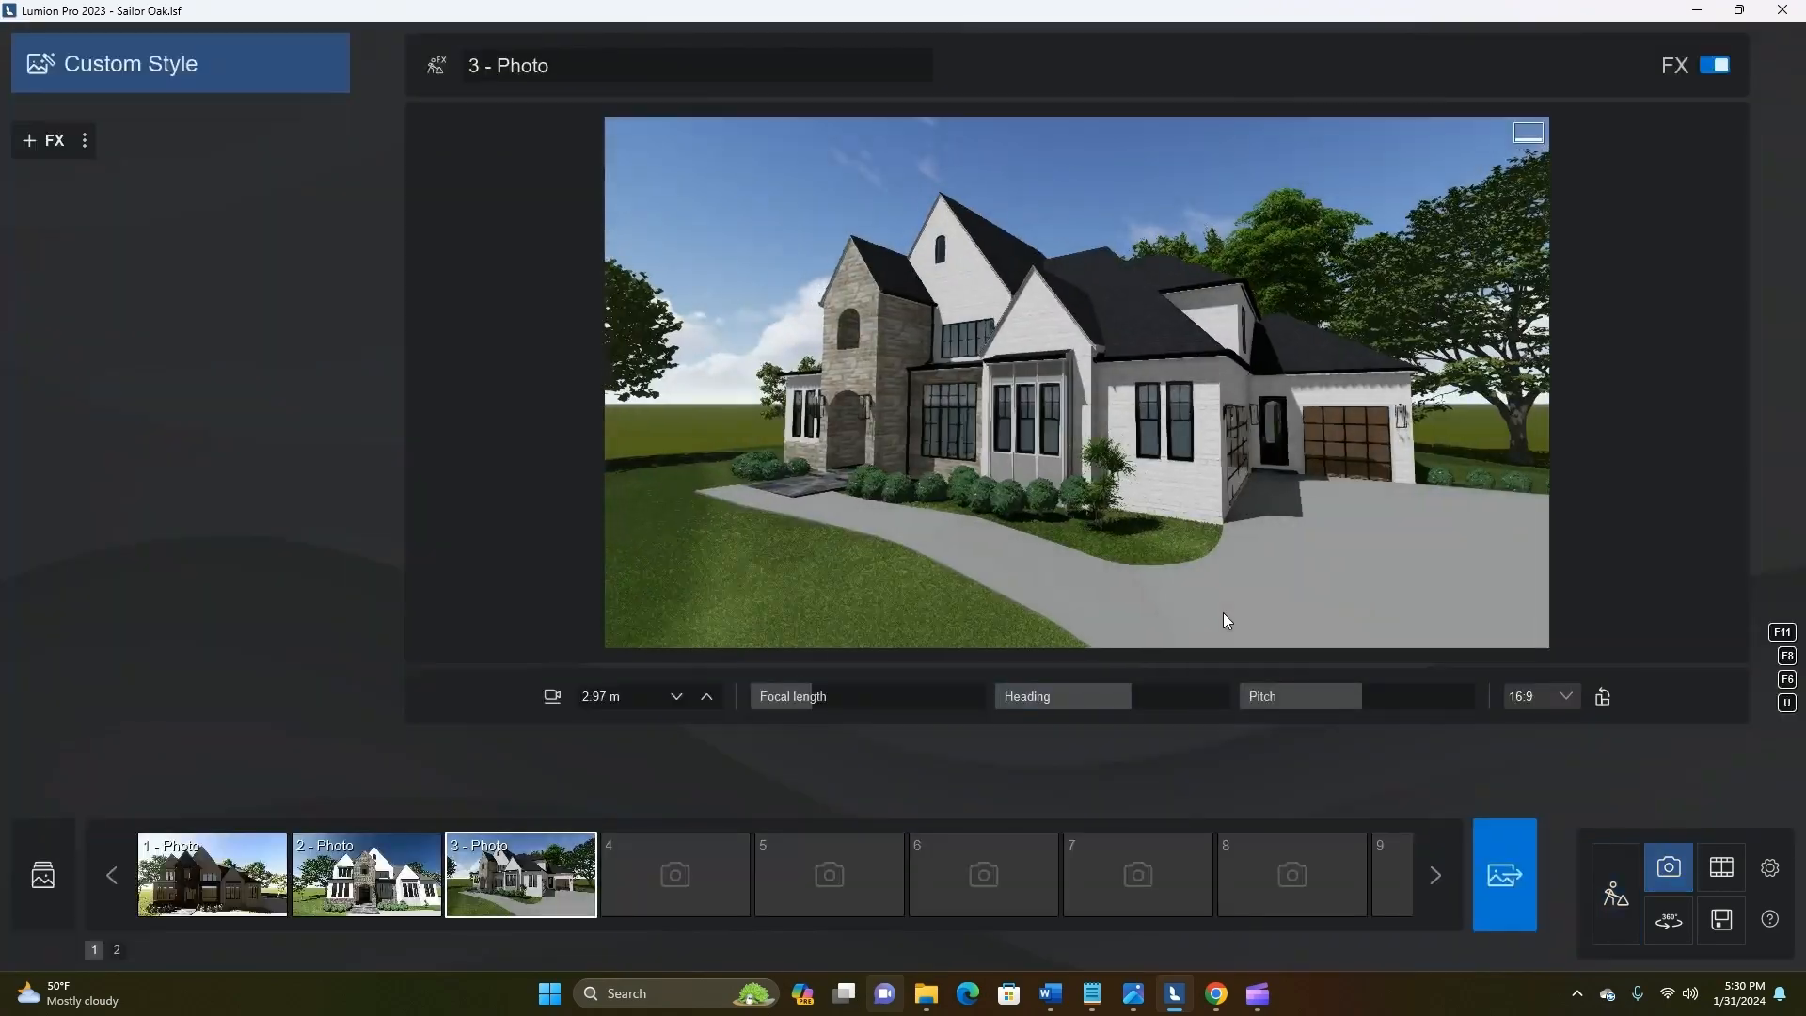
click(367, 874)
click(138, 64)
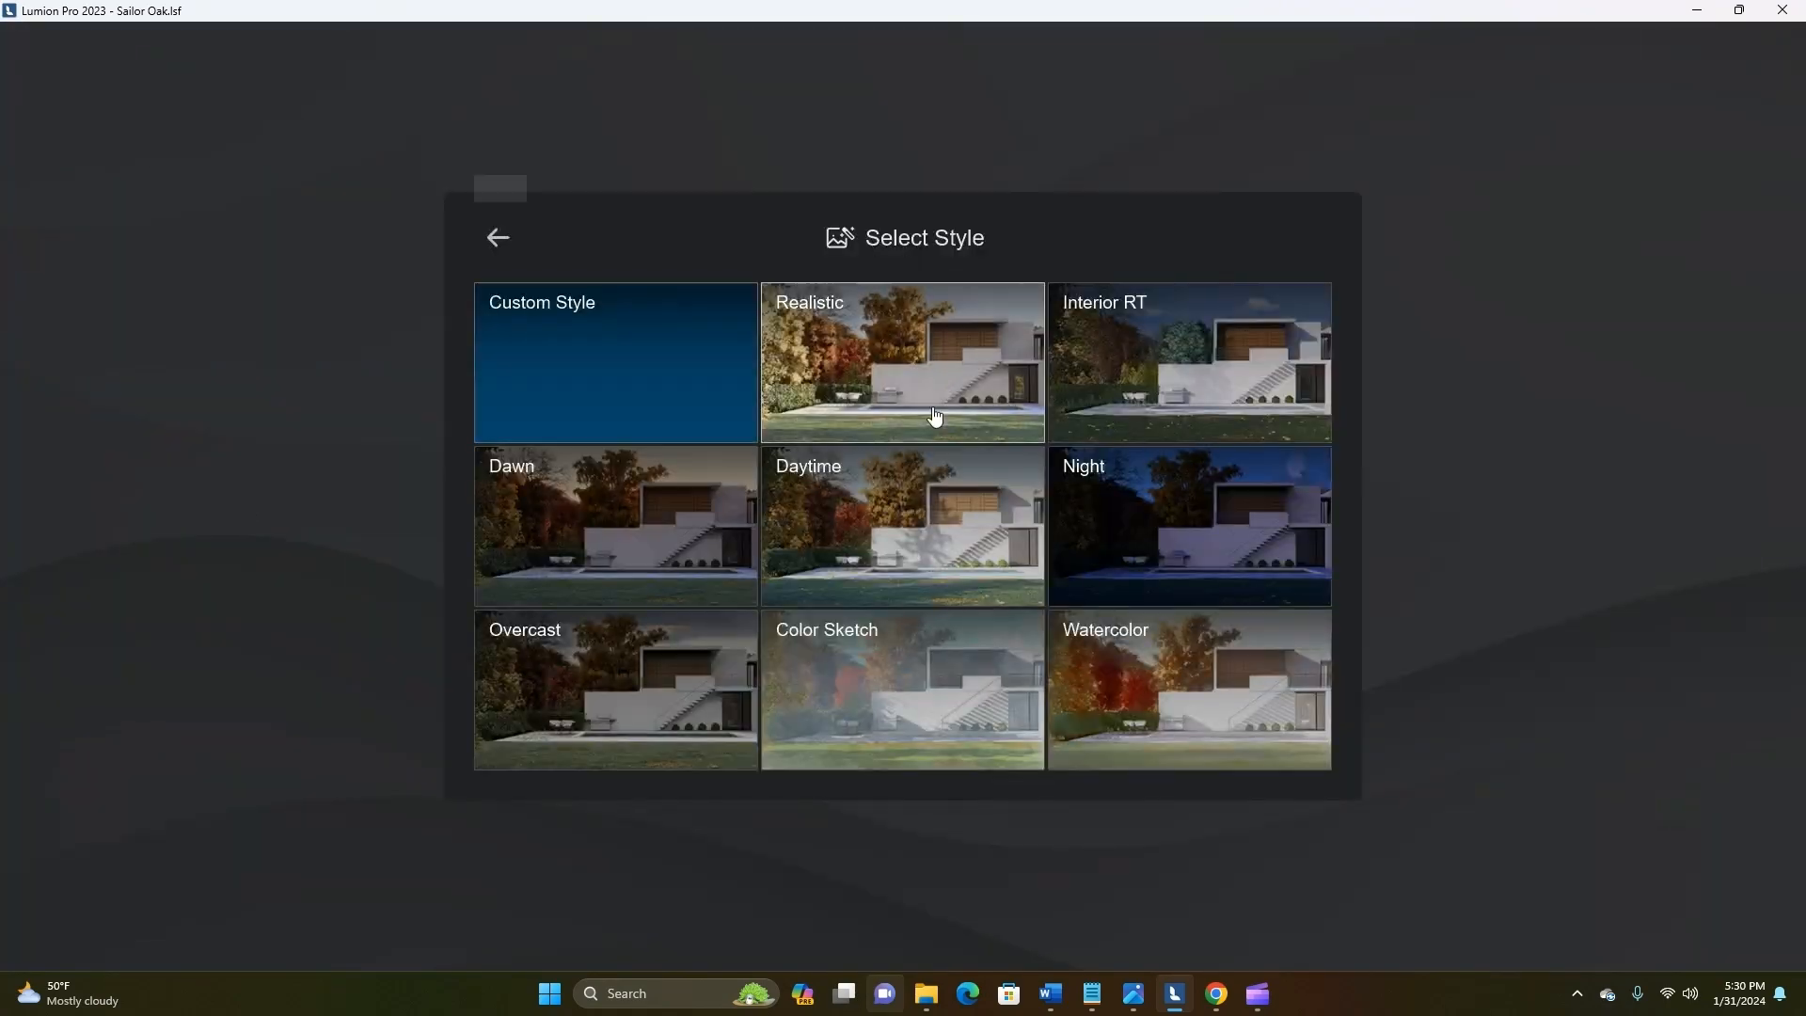
click(779, 569)
click(1108, 510)
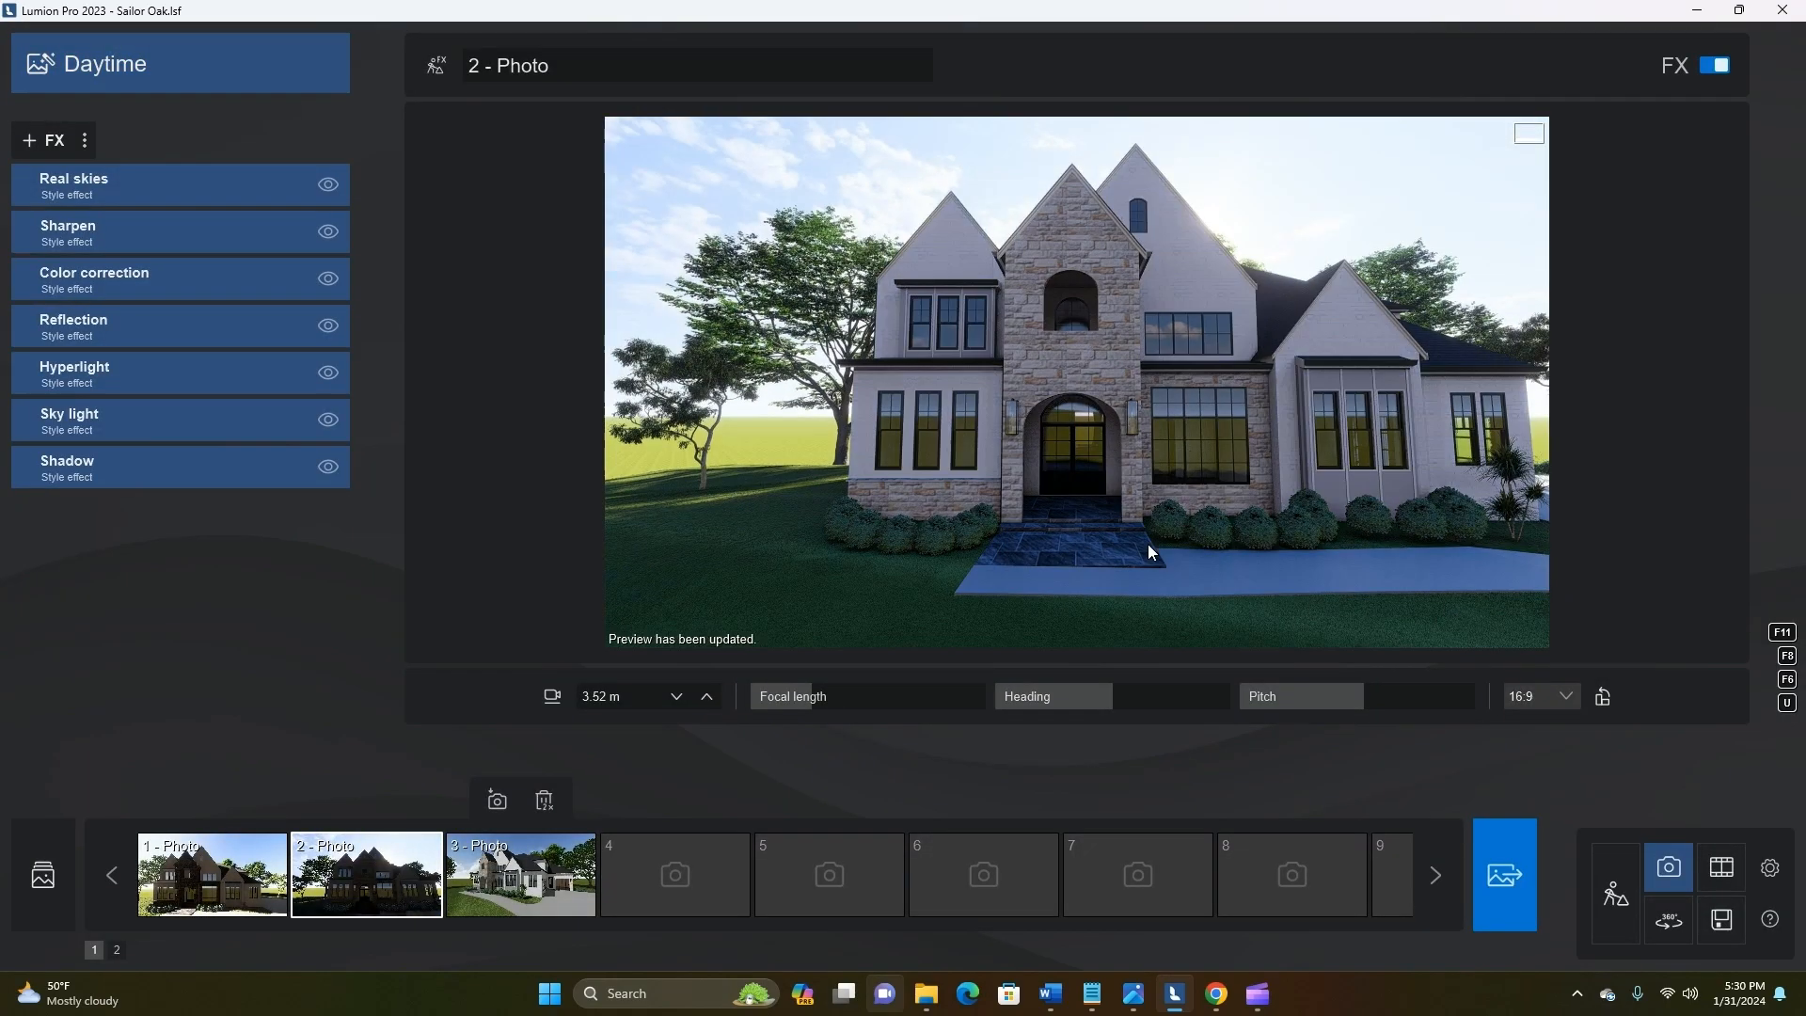
click(47, 65)
click(864, 321)
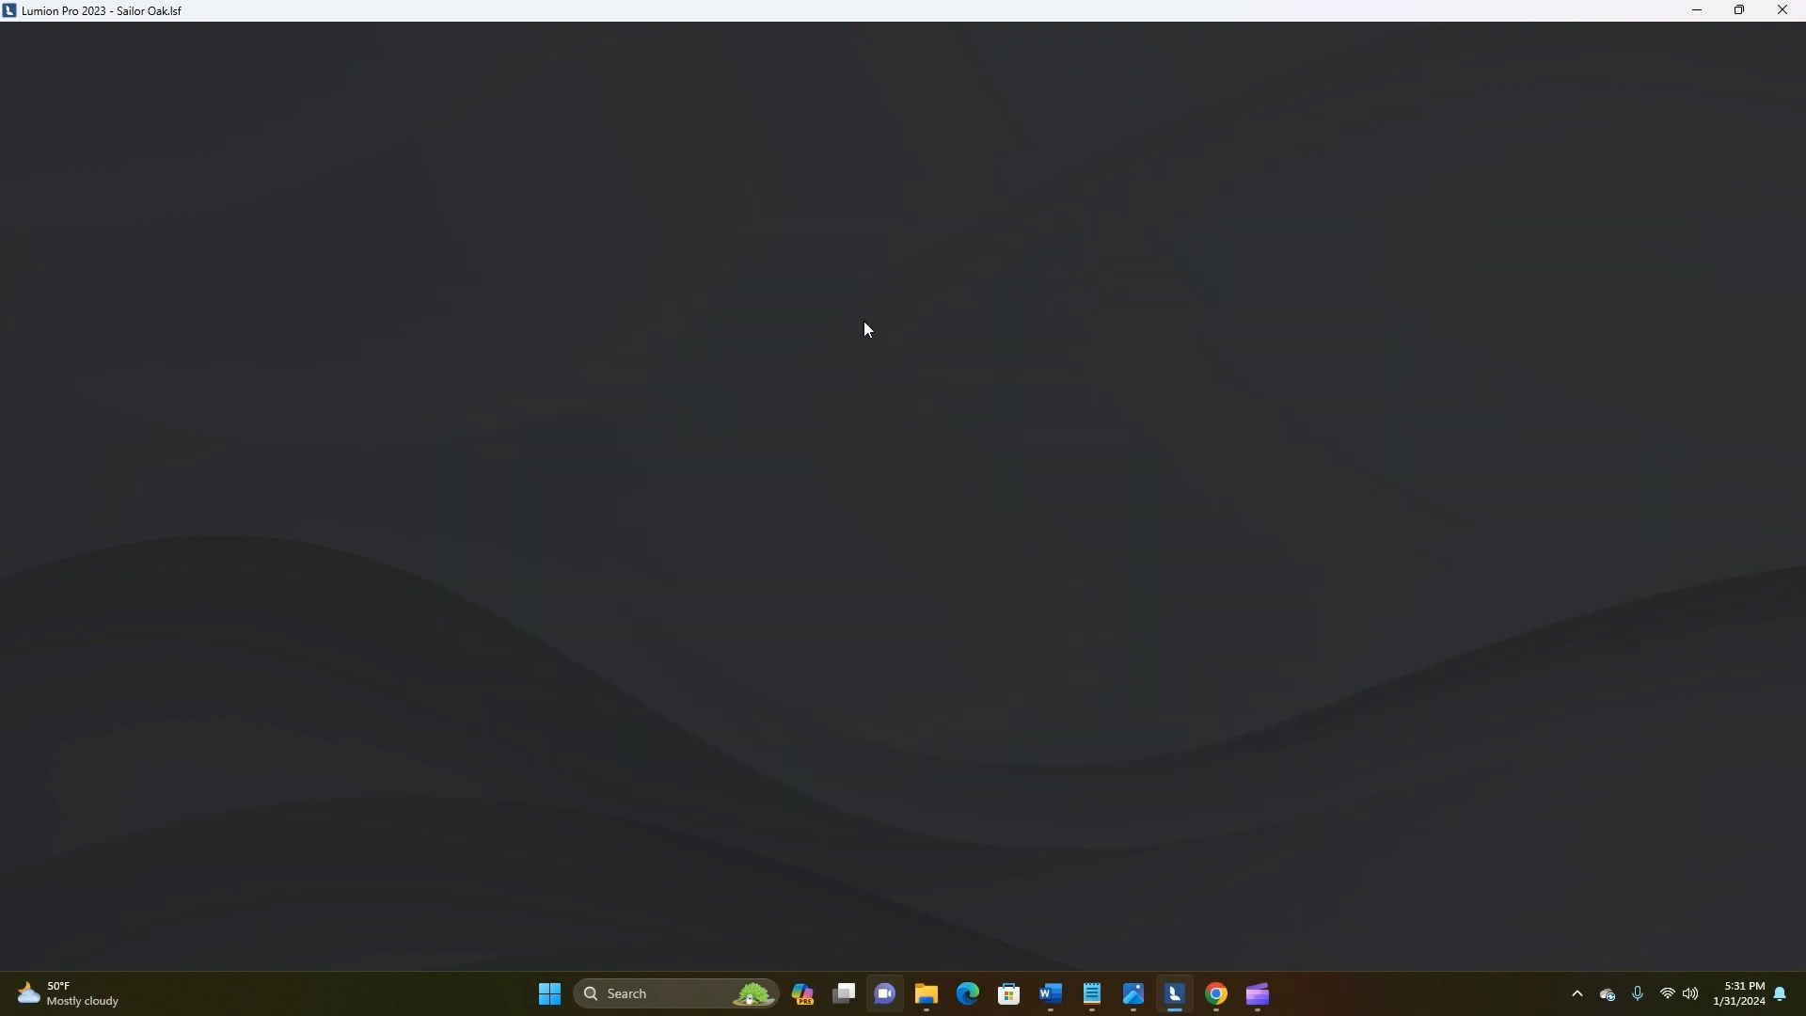
Add the 2-Point perspective effect to photo 2
click(43, 140)
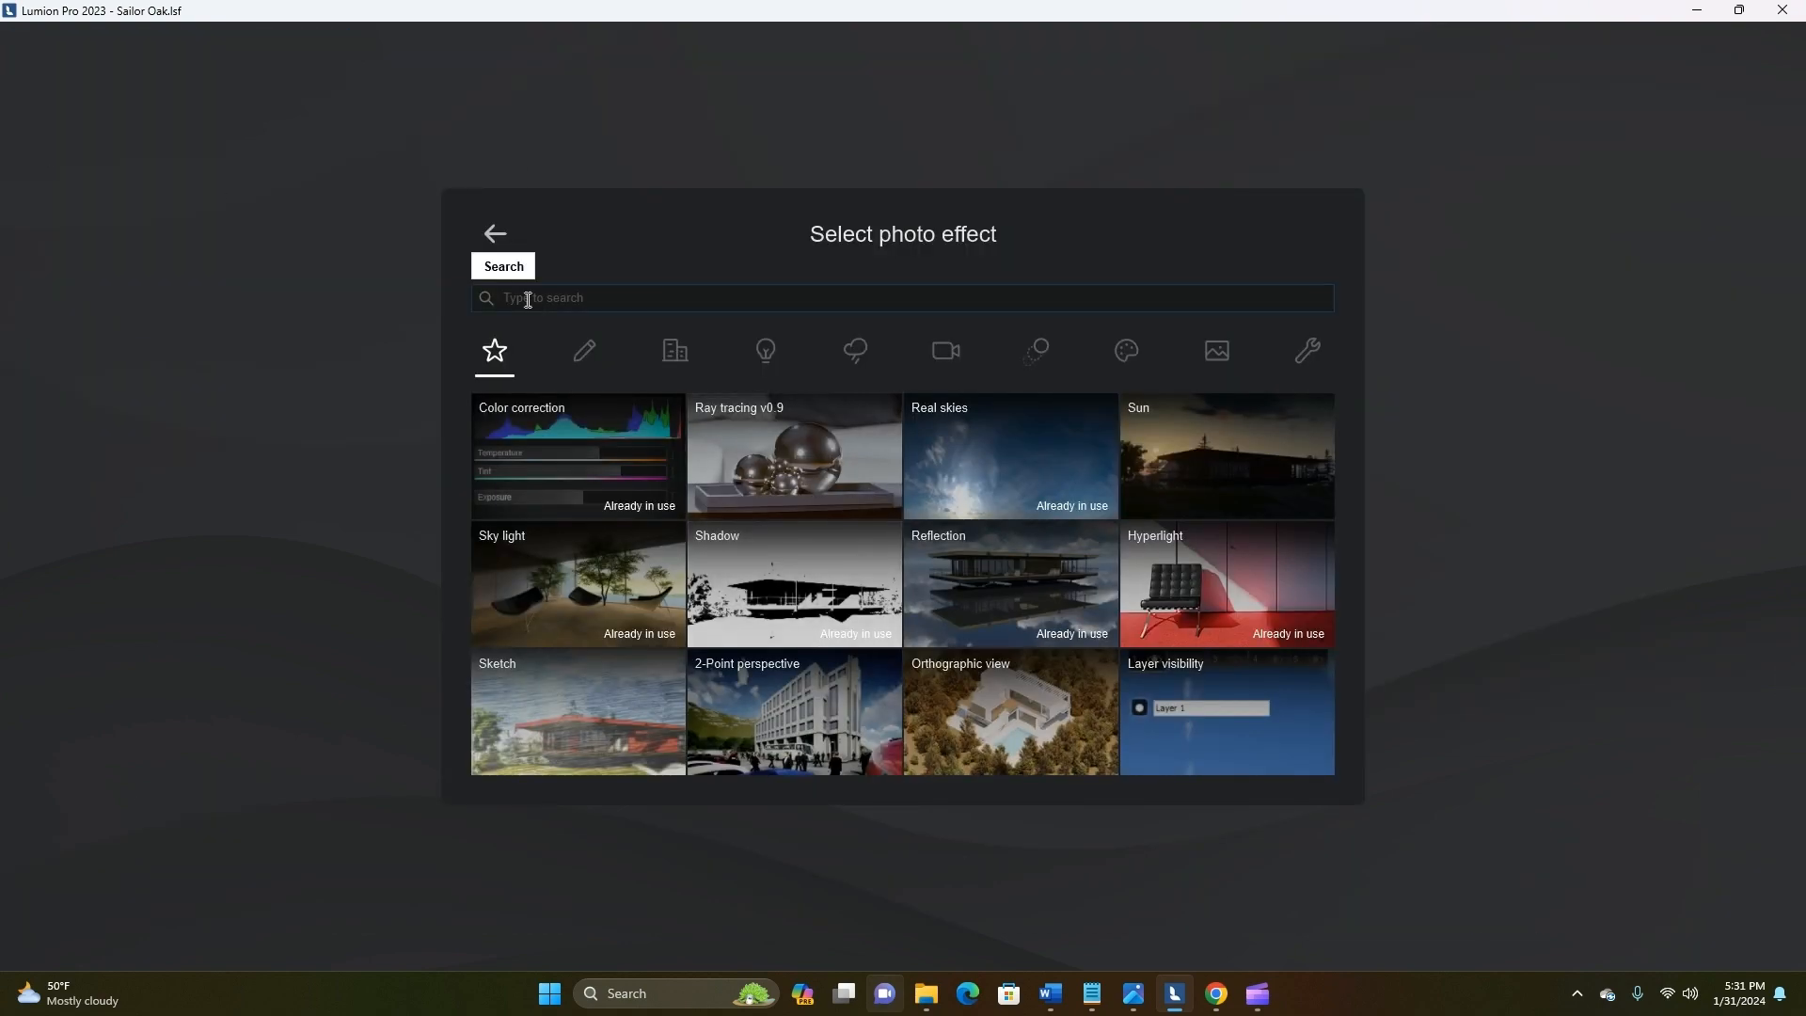
click(800, 707)
click(971, 551)
click(28, 184)
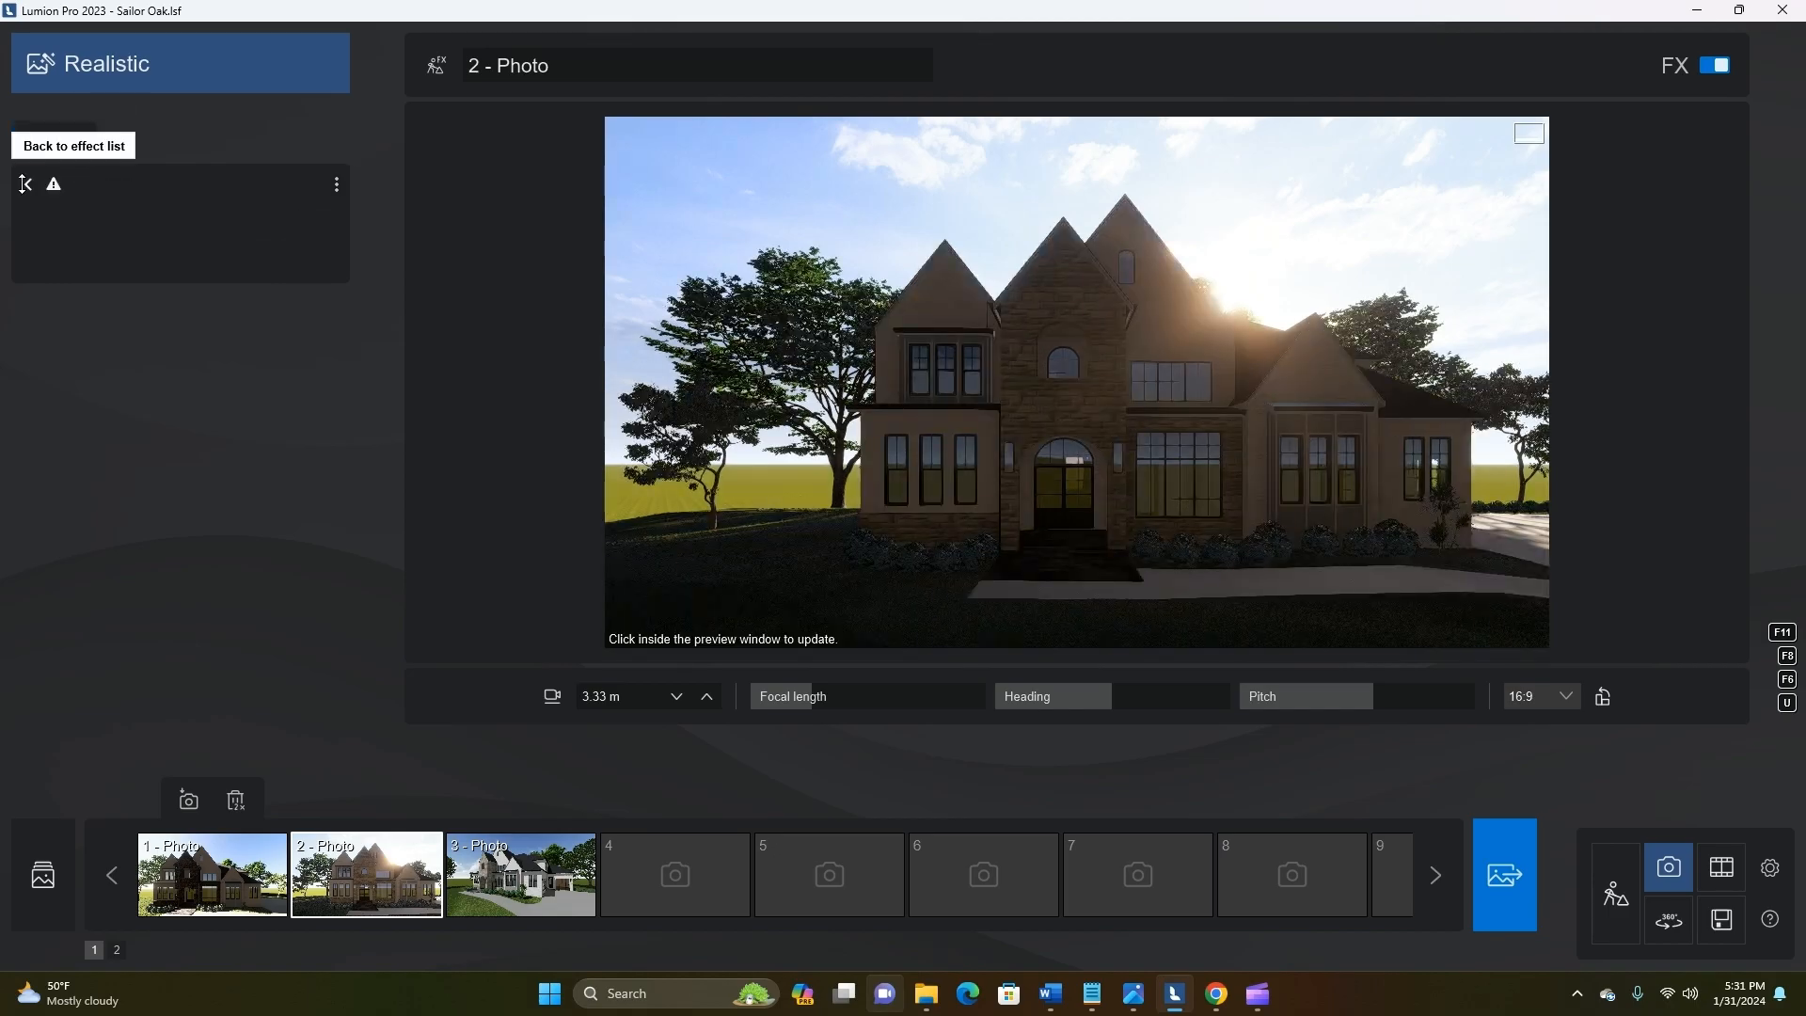
Increase the Real skies heading so that sunlight falls on the front of the house, and reframe the photo
click(87, 235)
drag(222, 297, 290, 318)
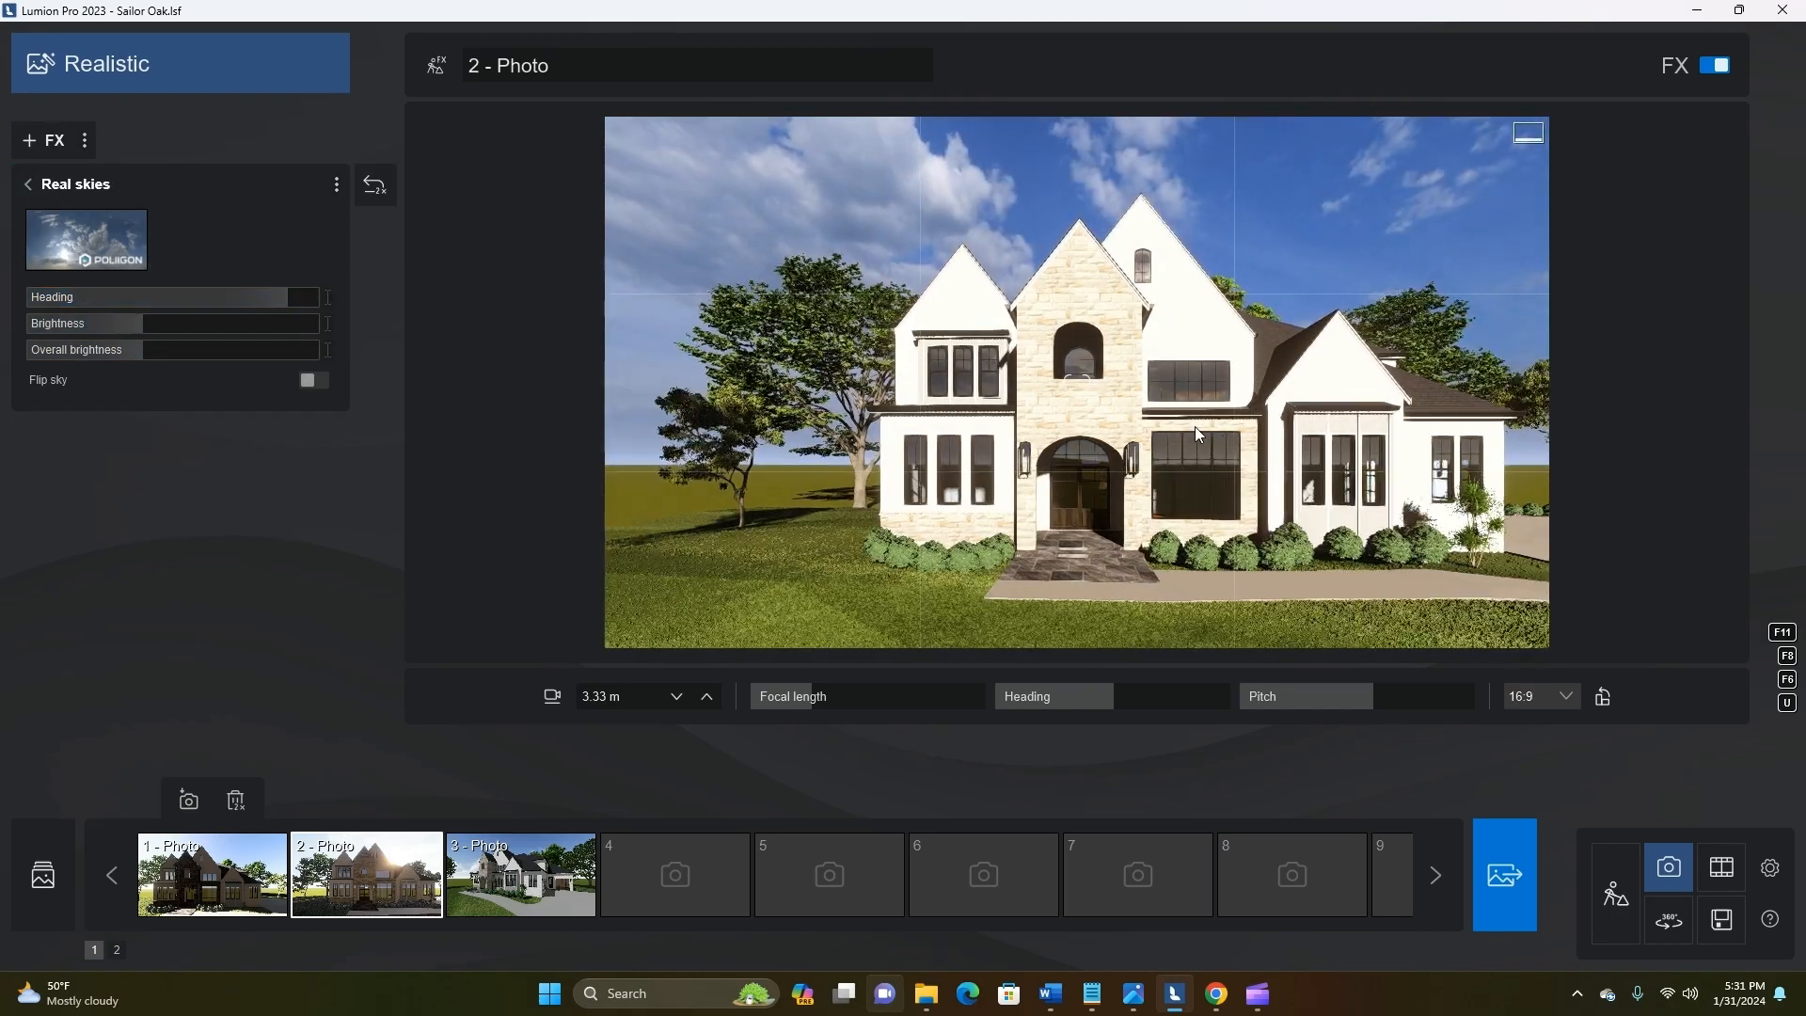
key(s)
key(d)
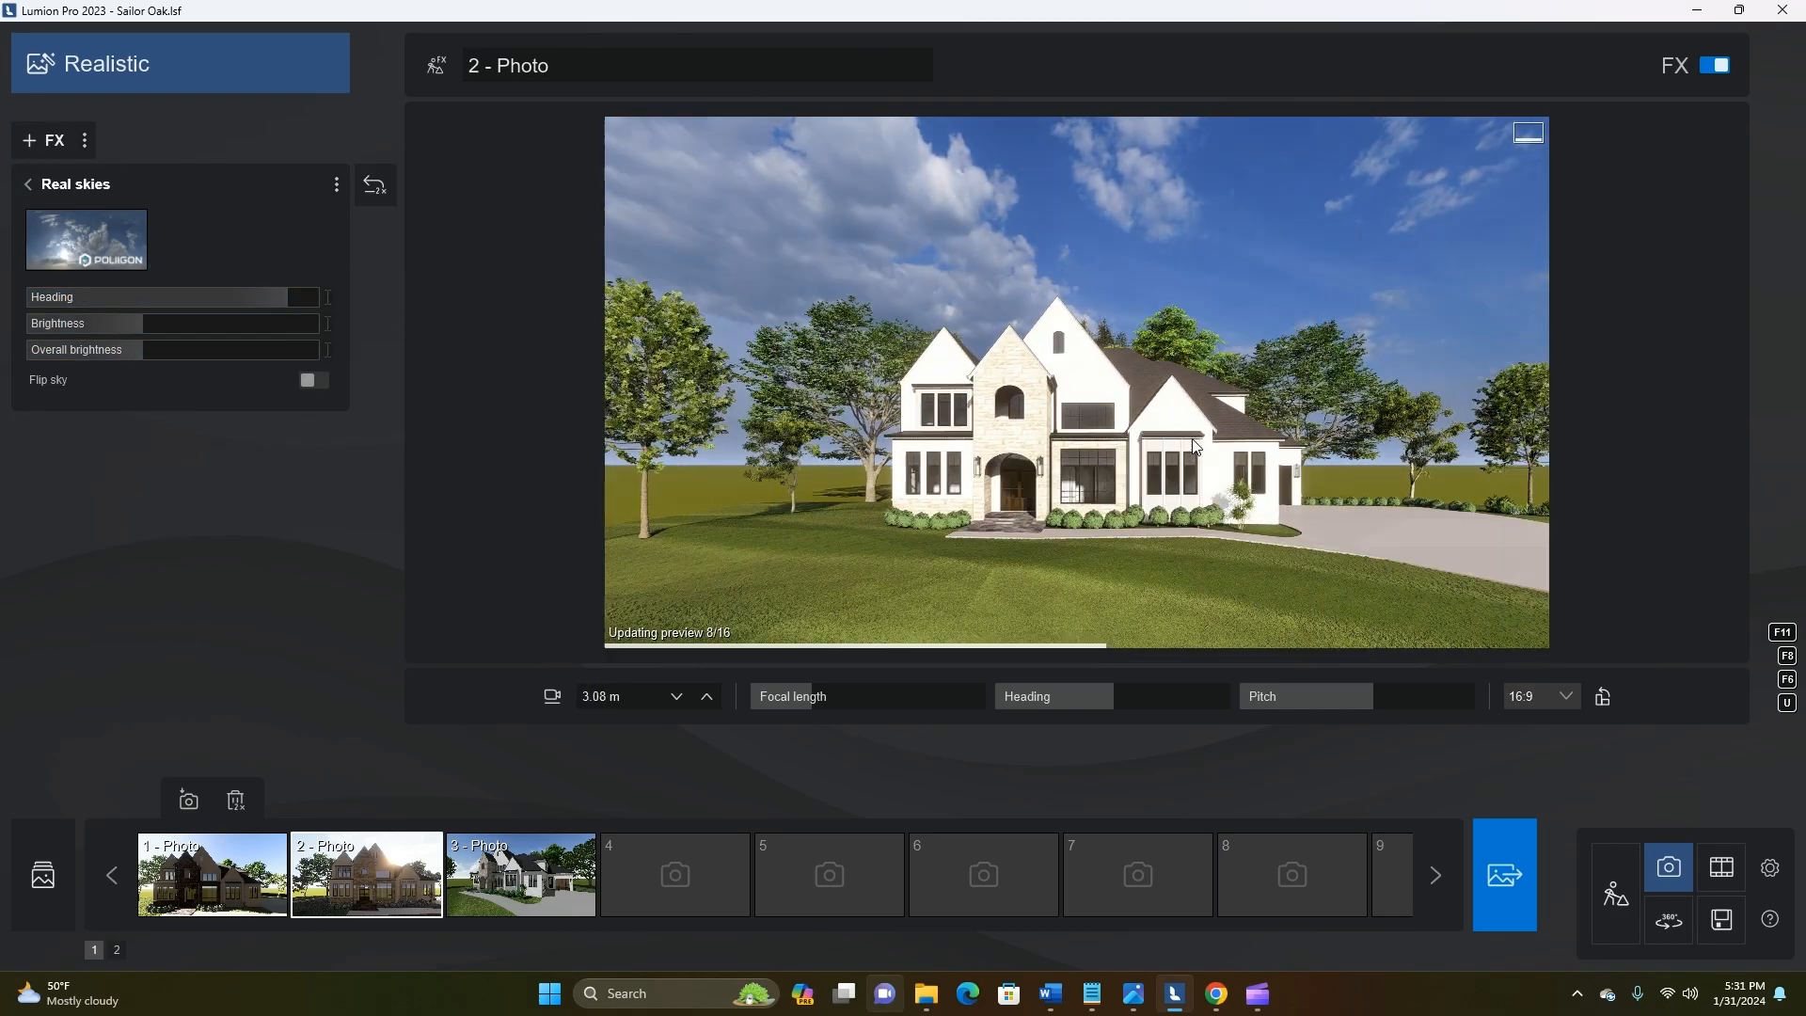
click(28, 183)
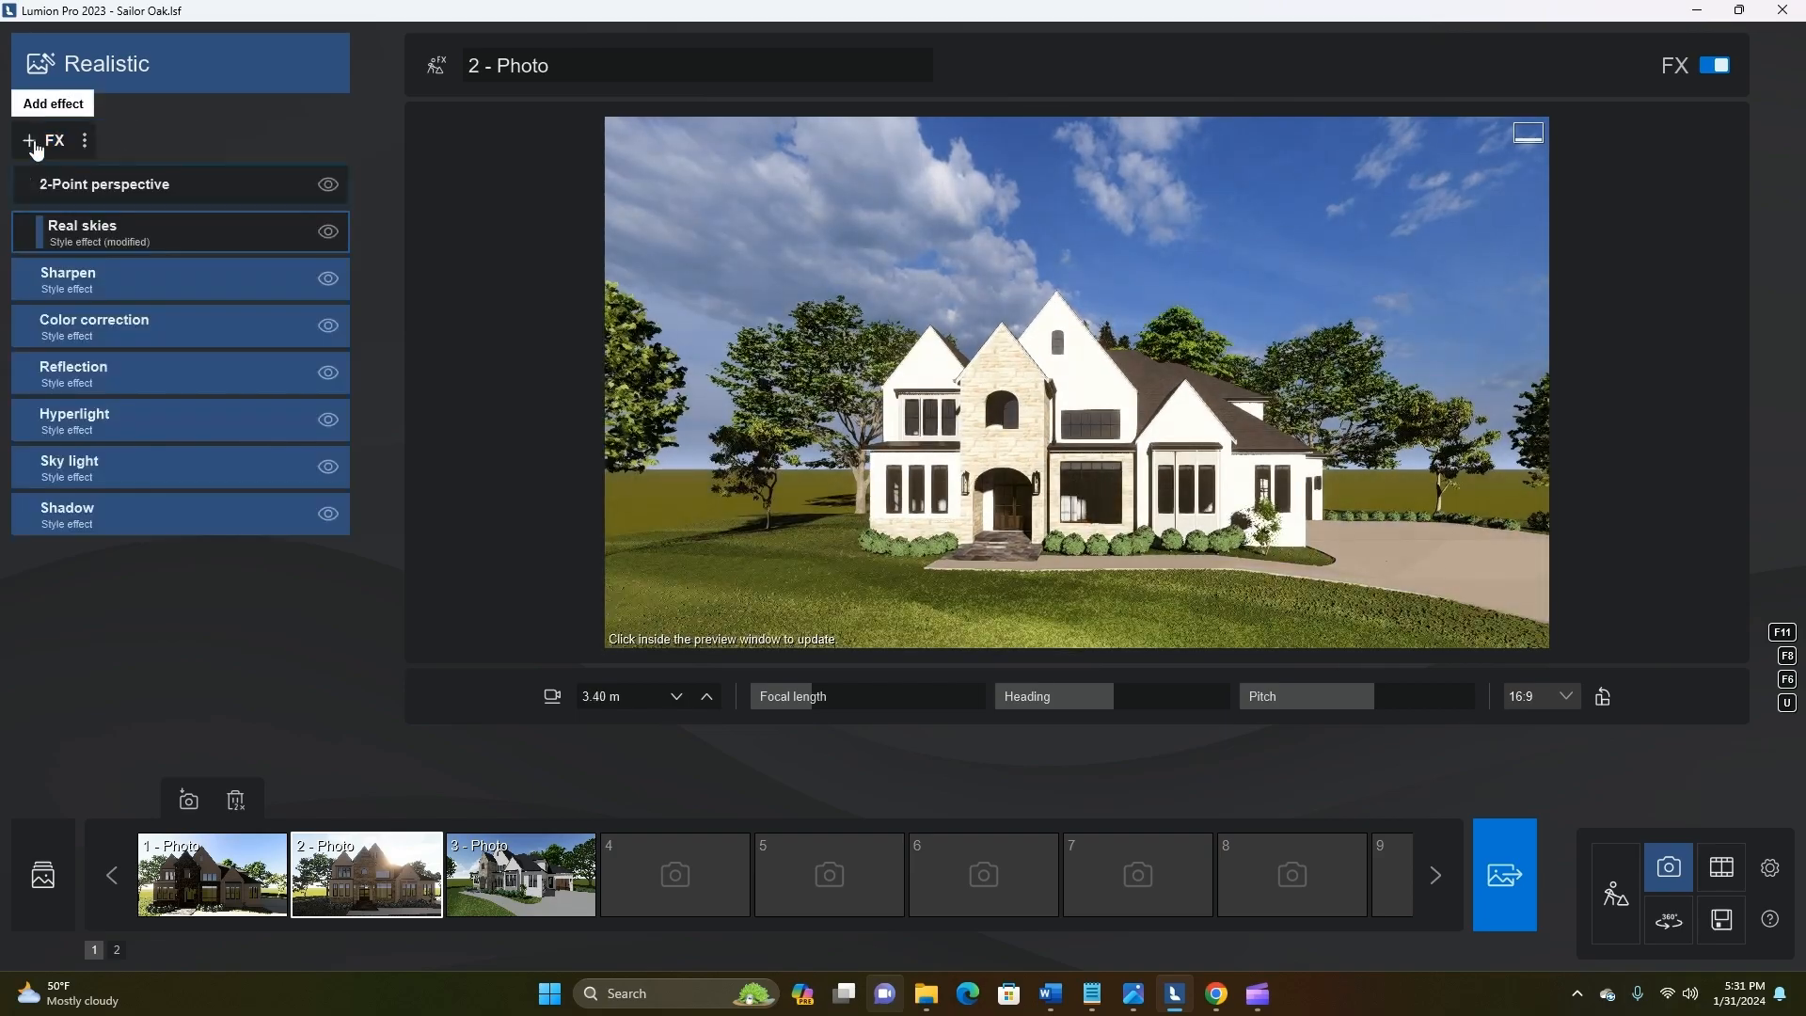
Add the Ray tracing v0.9 effect and raise its number of samples to around the middle of the range
click(37, 140)
key(s)
key(d)
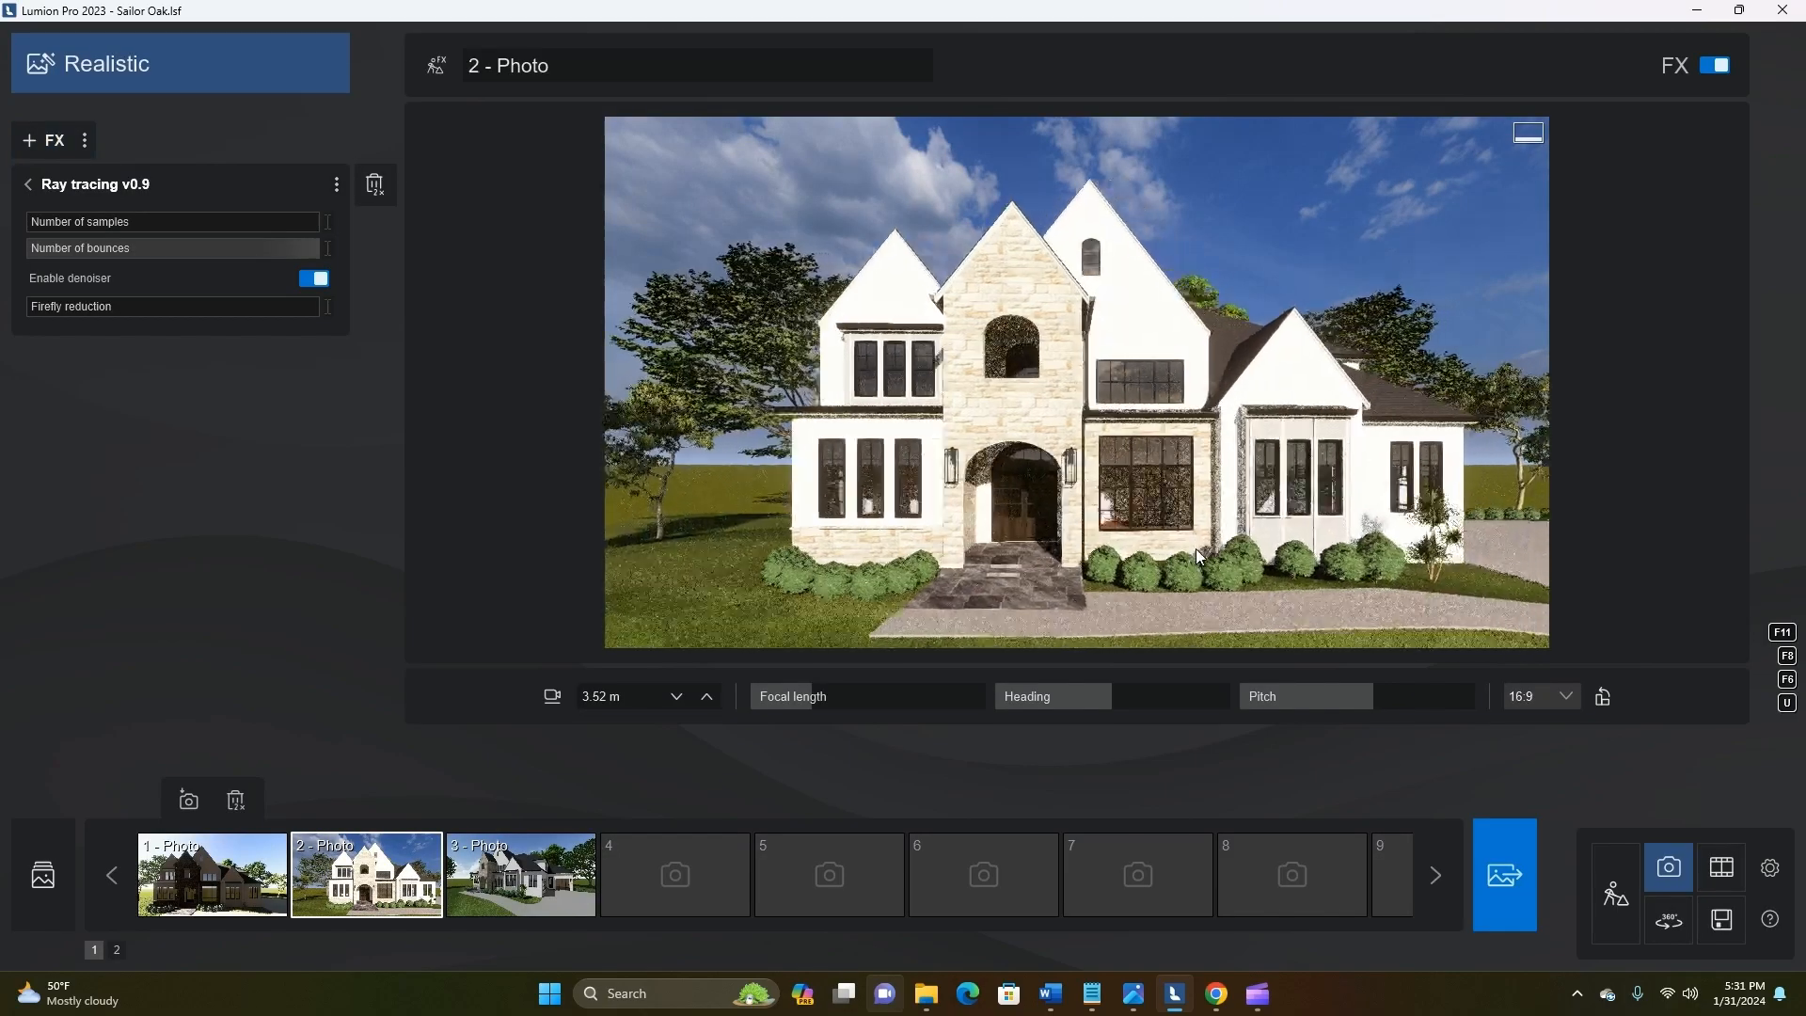
key(a)
click(162, 223)
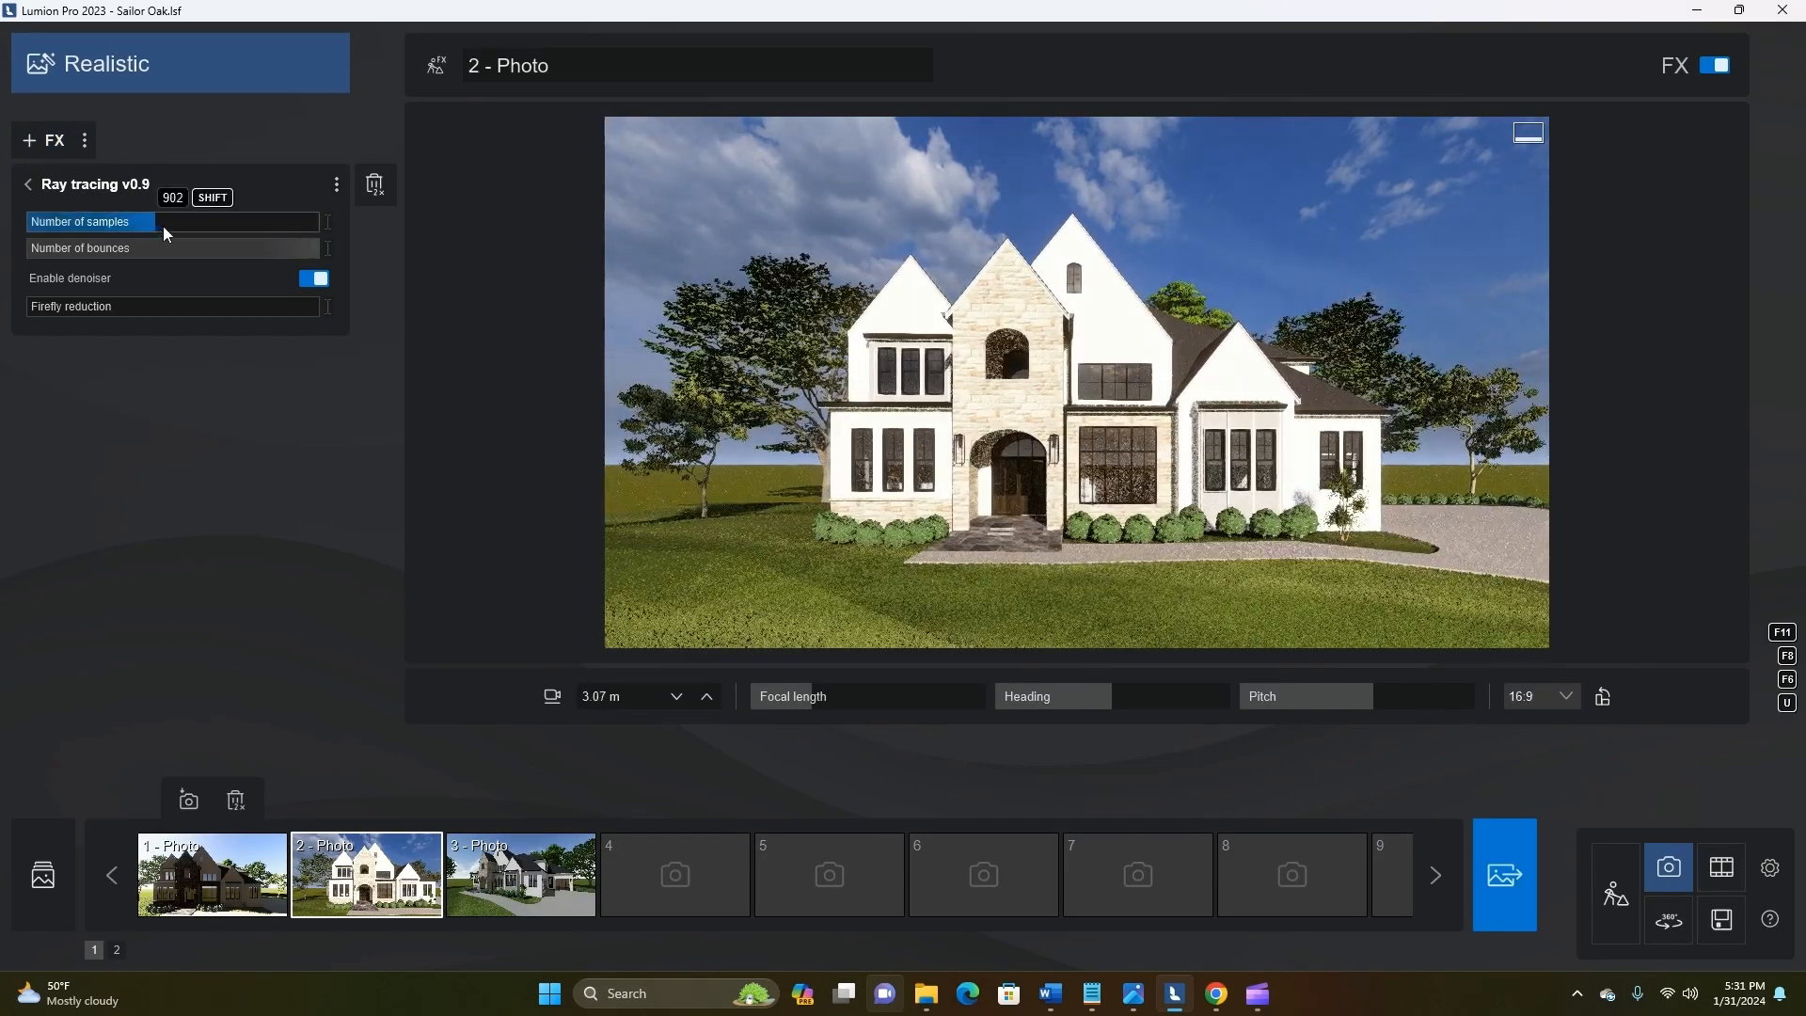
key(d)
key(q)
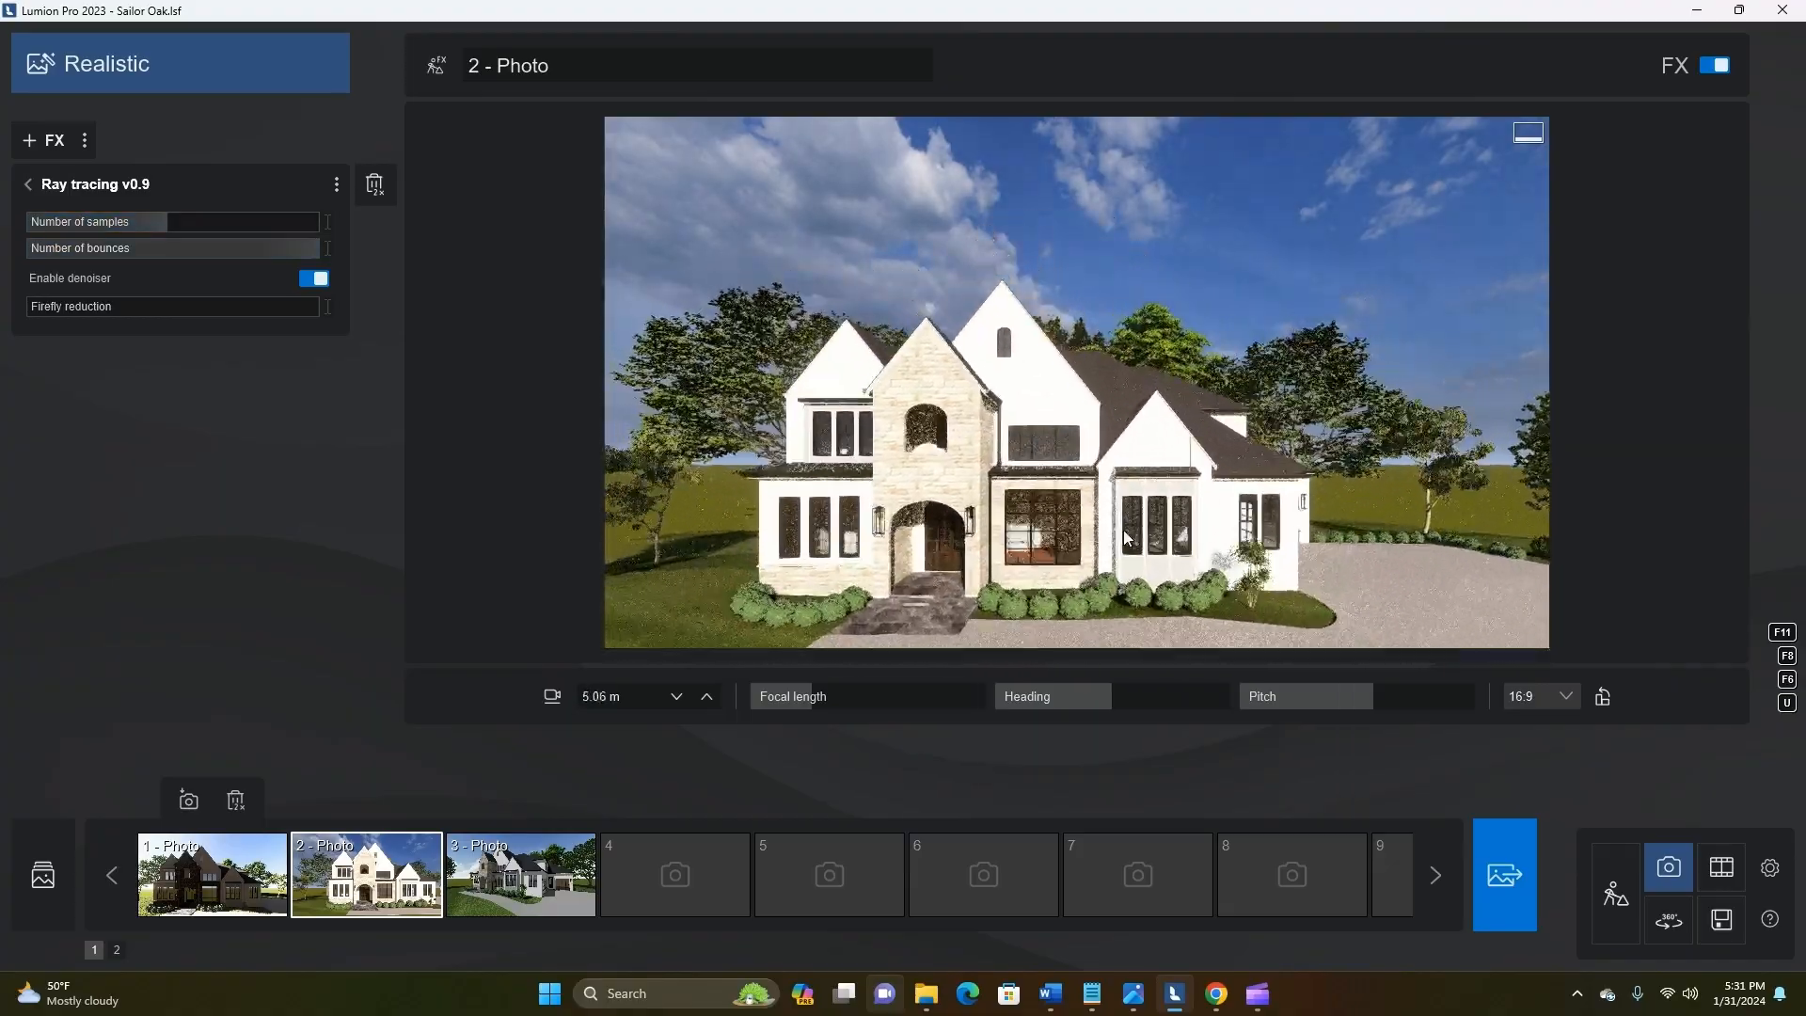
Move photo 2's camera back and sideways so the whole house front and more of the lawn are framed
key(s)
key(e)
key(a)
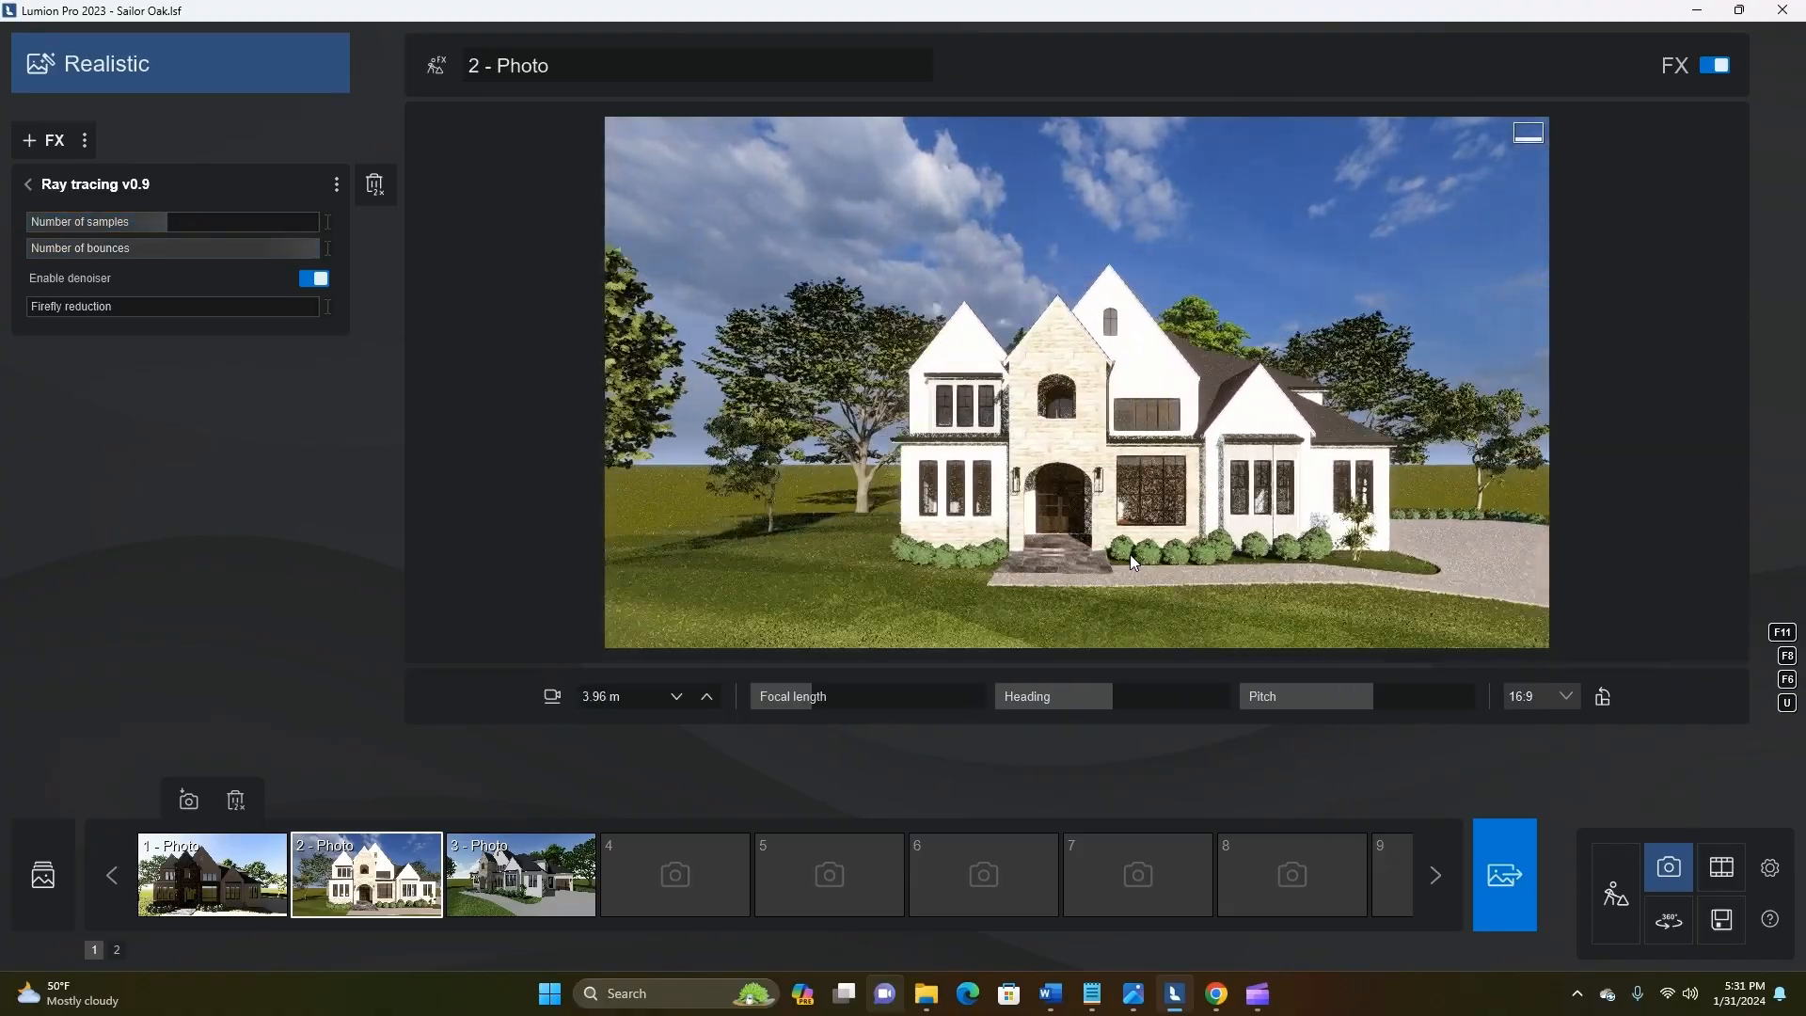
Return to Build mode and look through the broadleaf tree pages of the Nature library for a suitable tree
click(1615, 893)
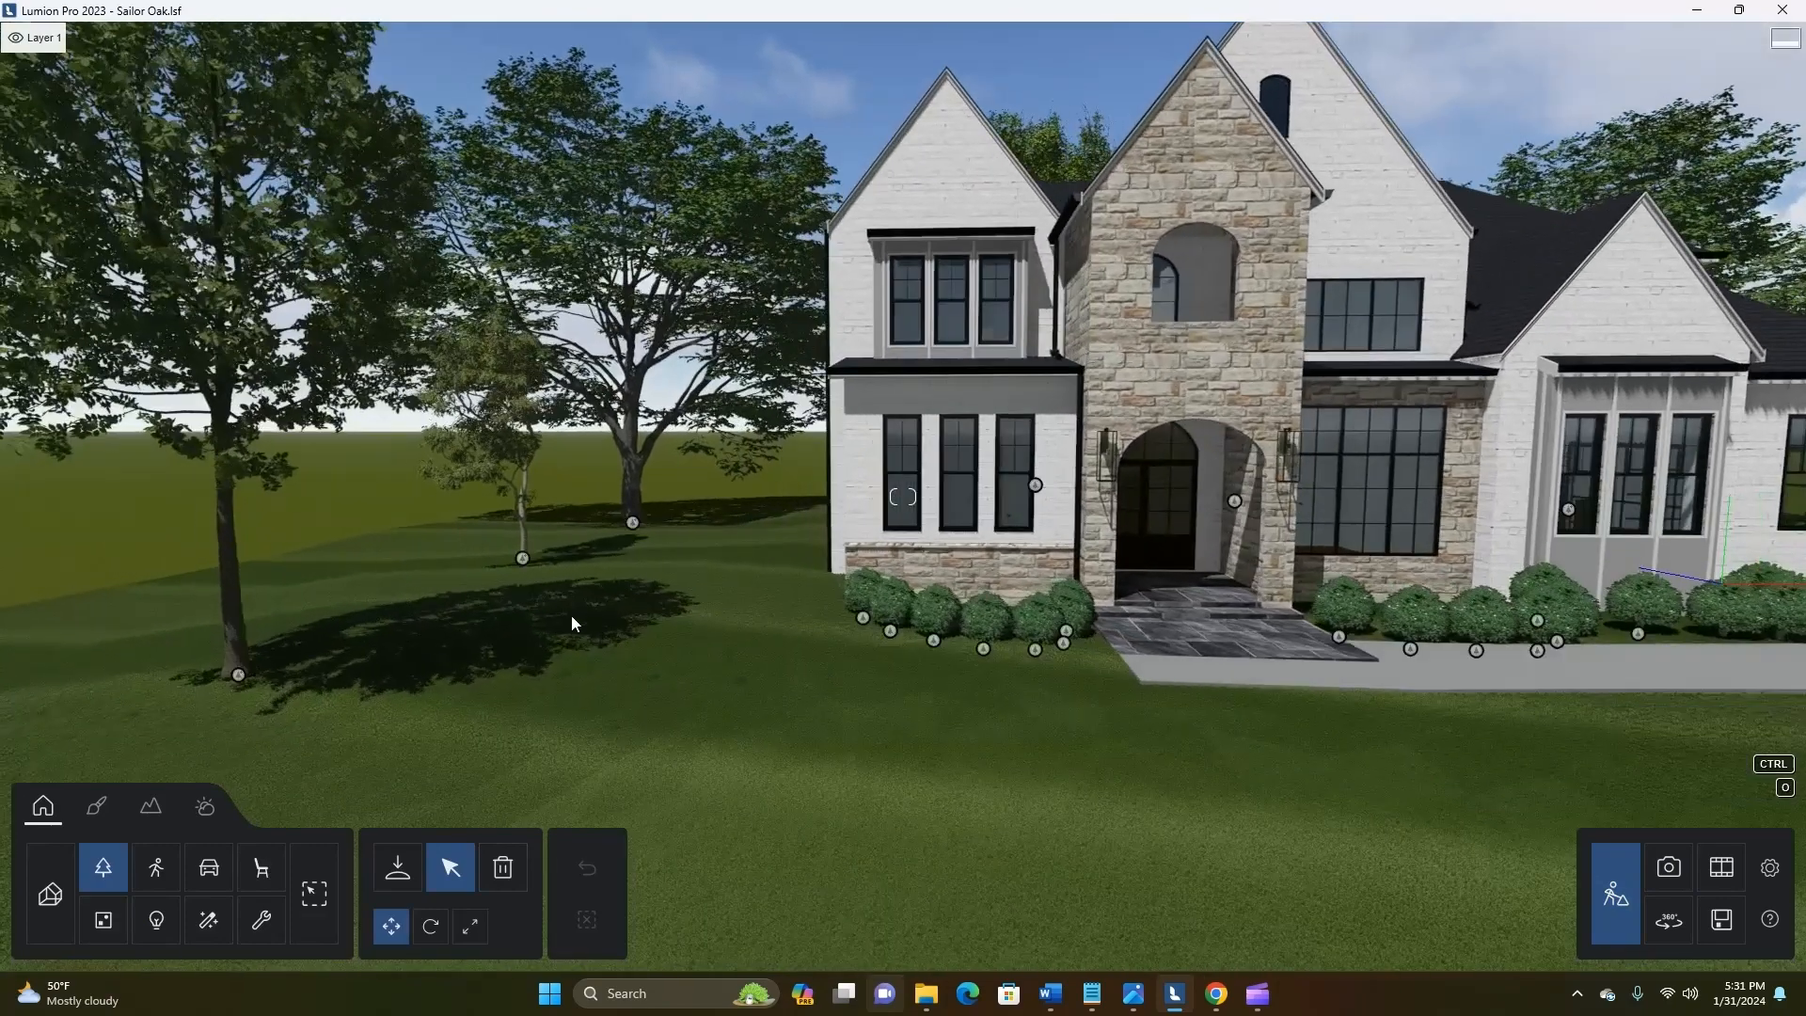
click(100, 806)
click(42, 806)
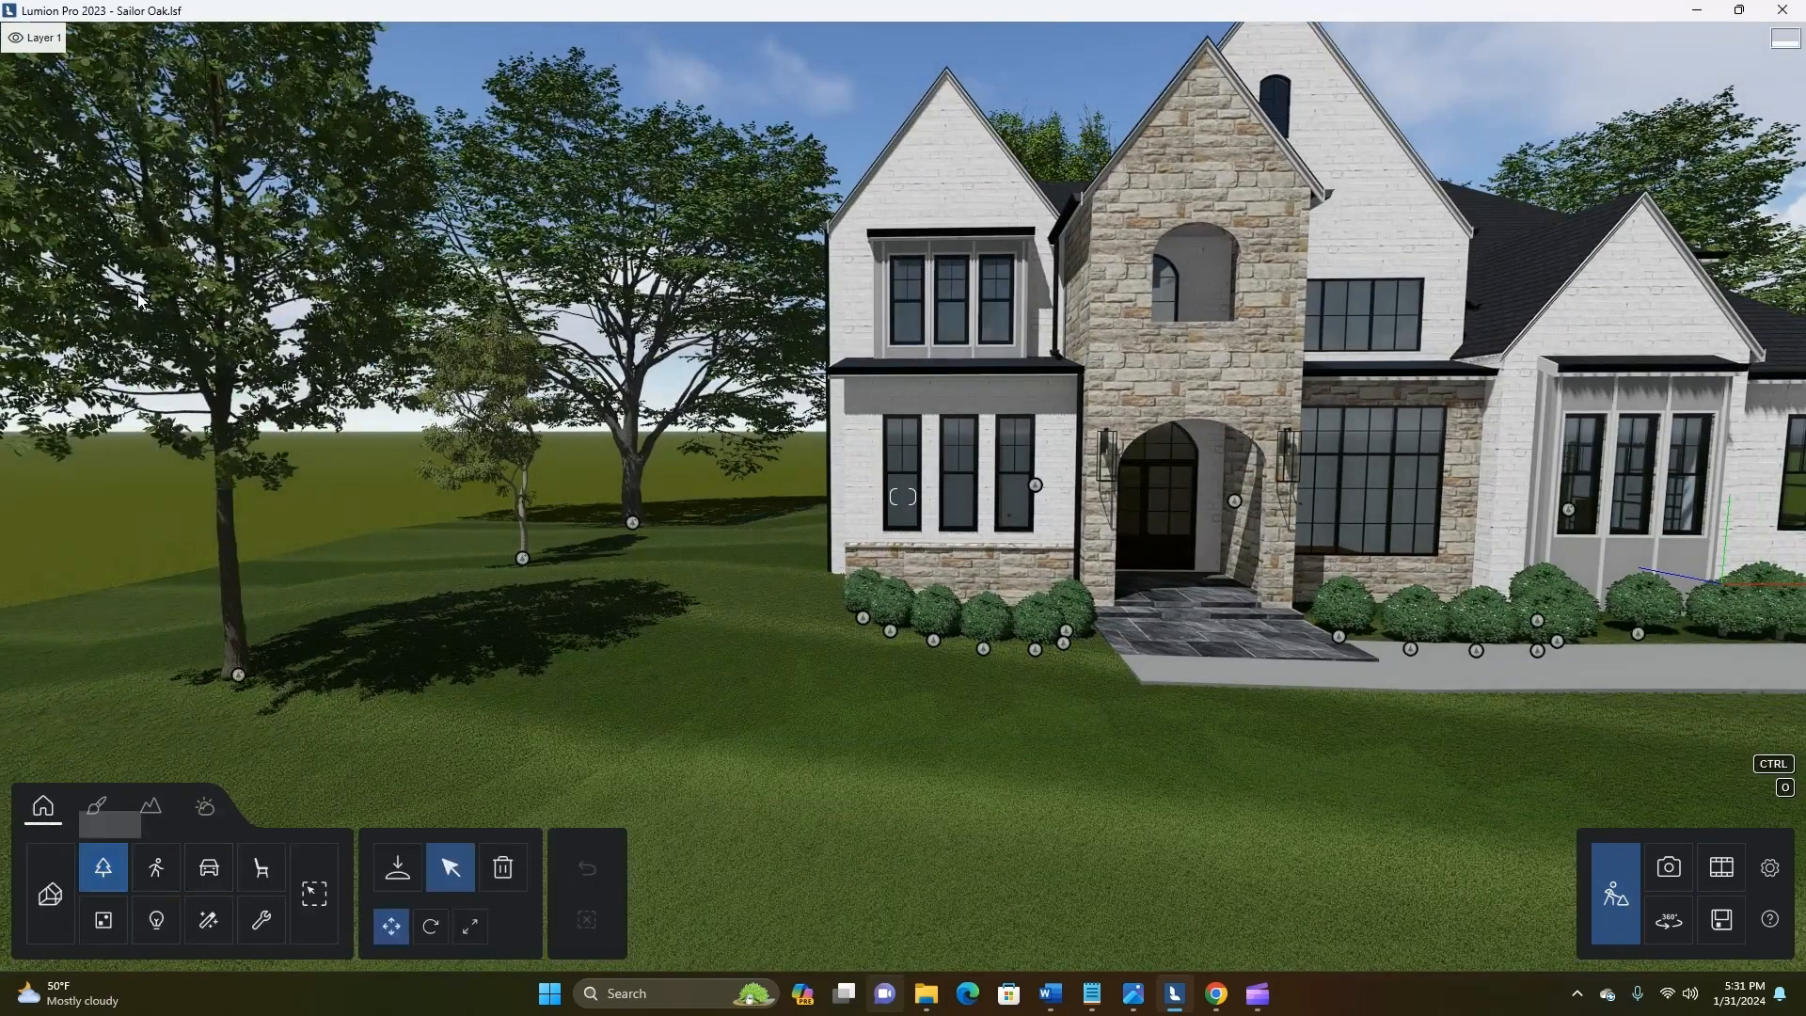
click(395, 865)
click(45, 170)
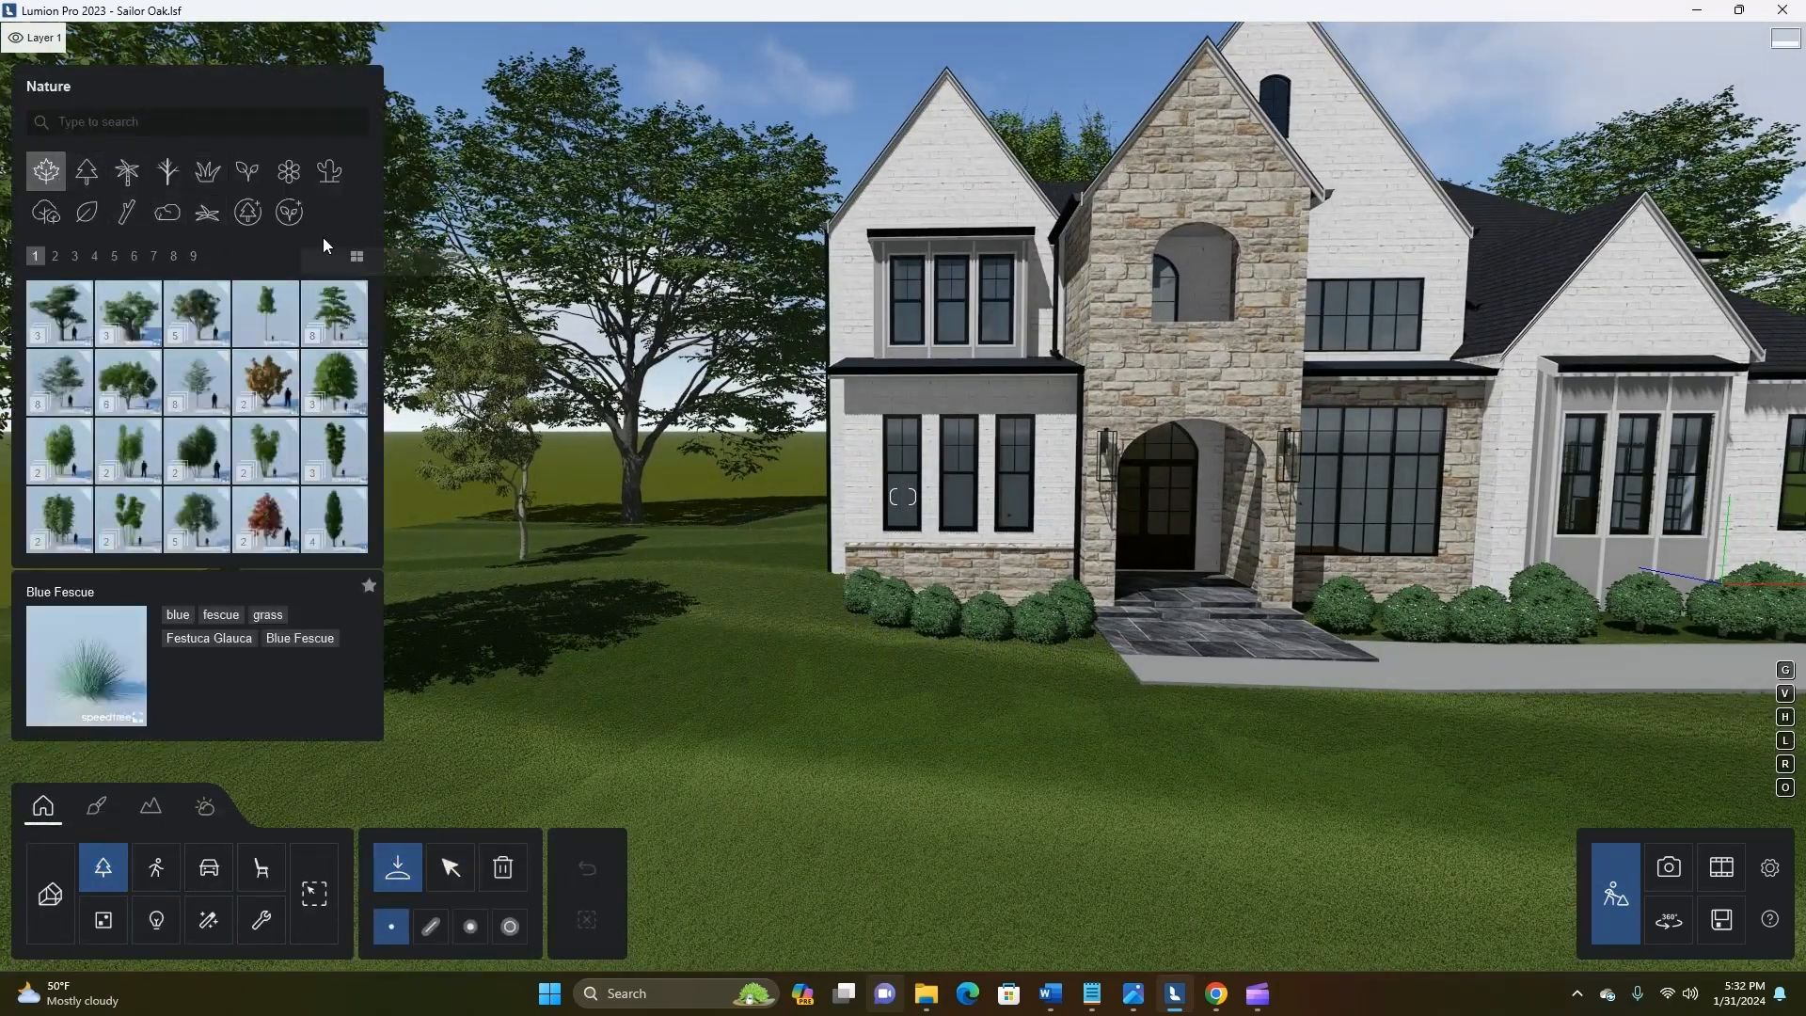
click(55, 256)
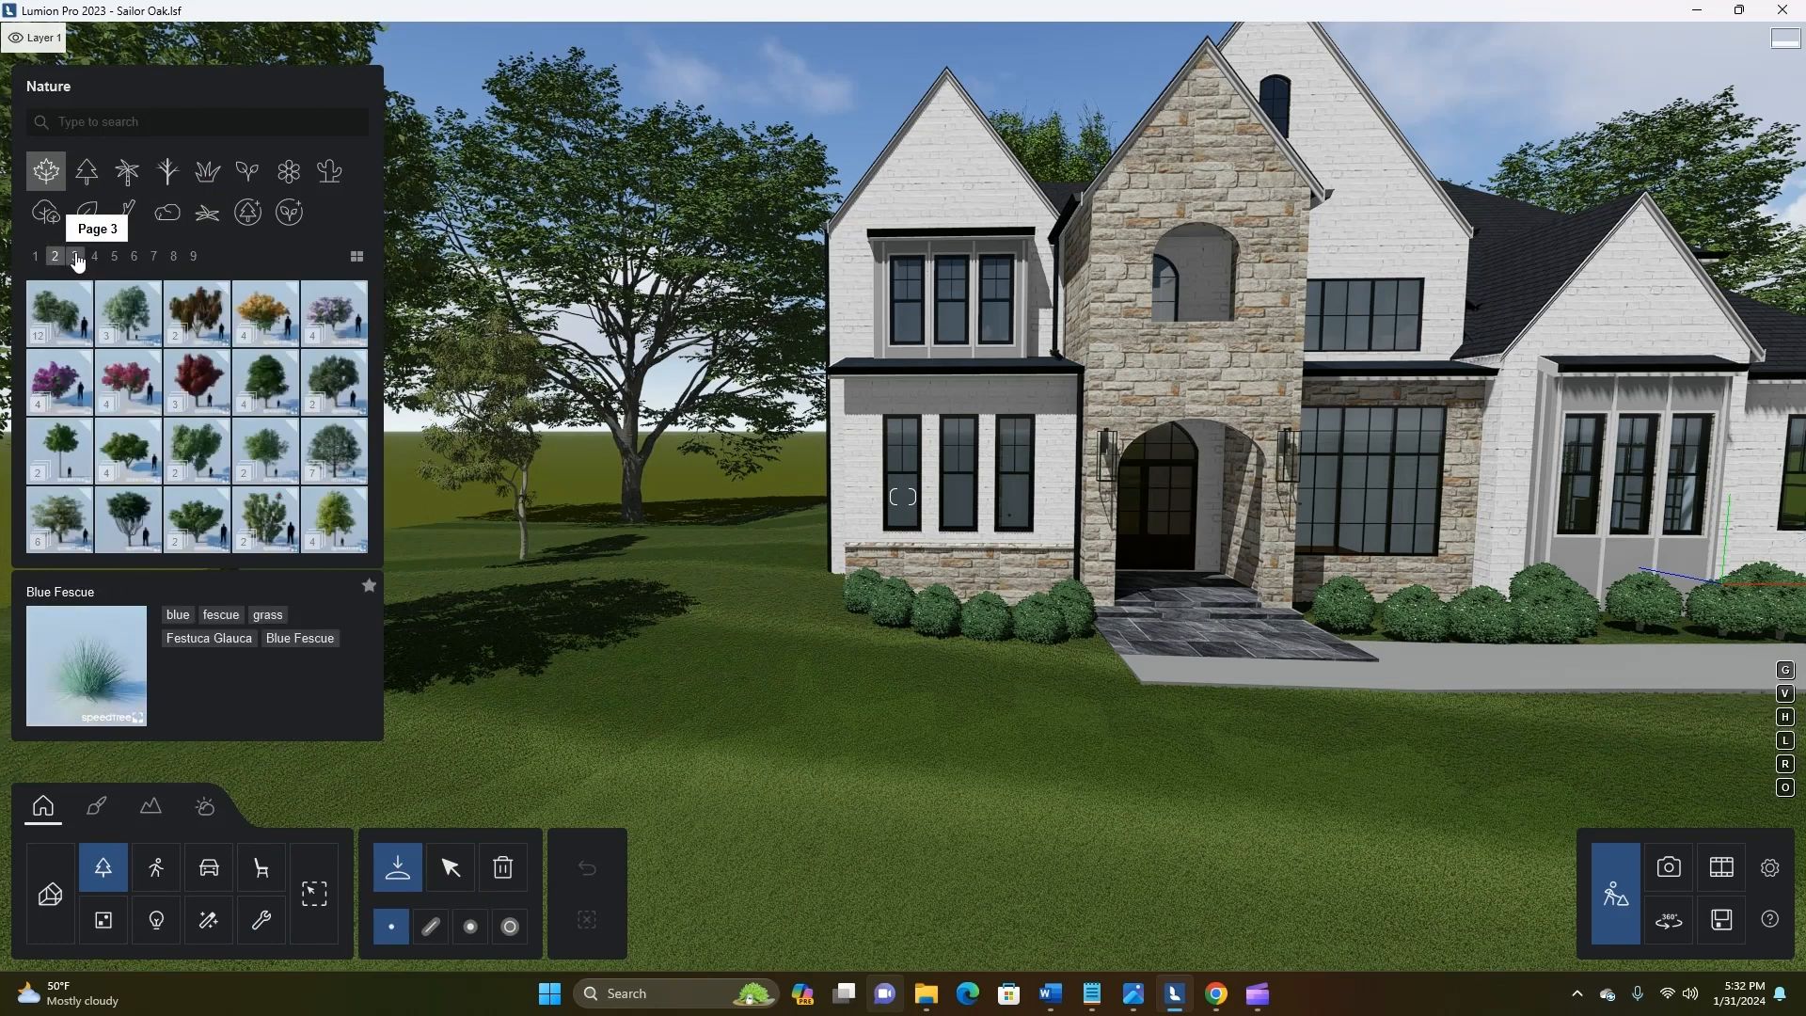
click(76, 255)
click(95, 257)
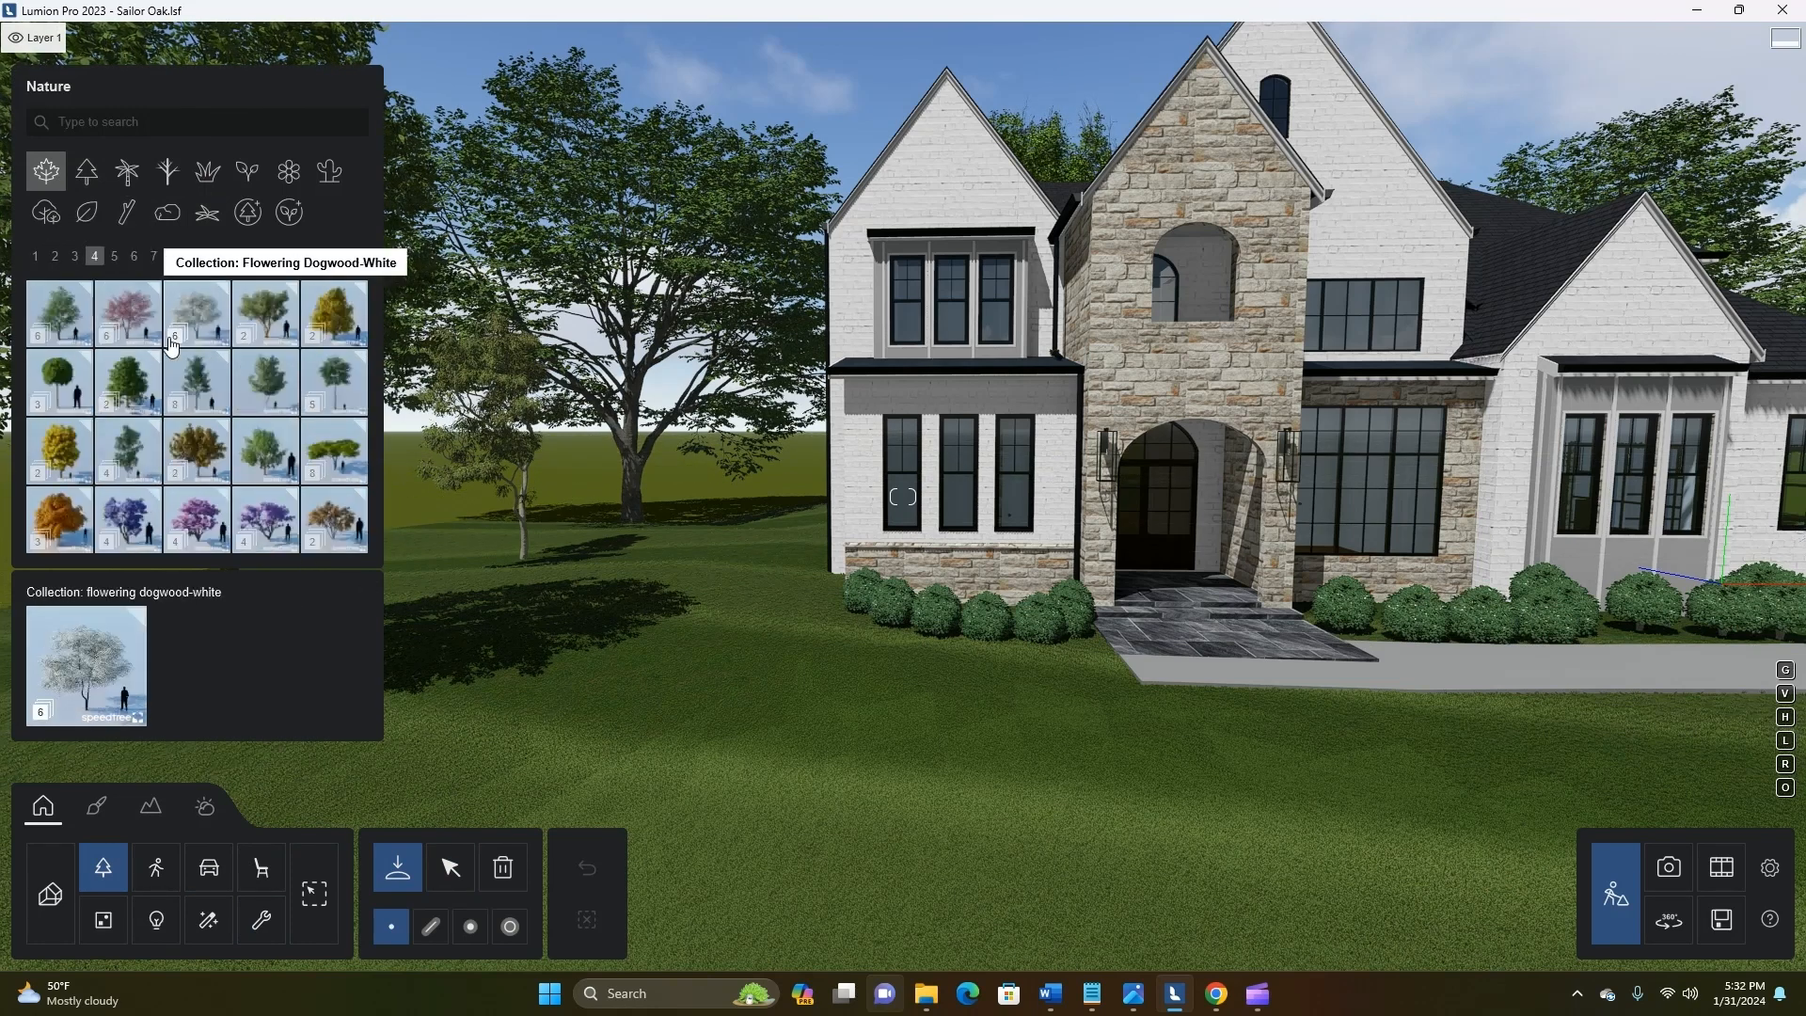
click(116, 265)
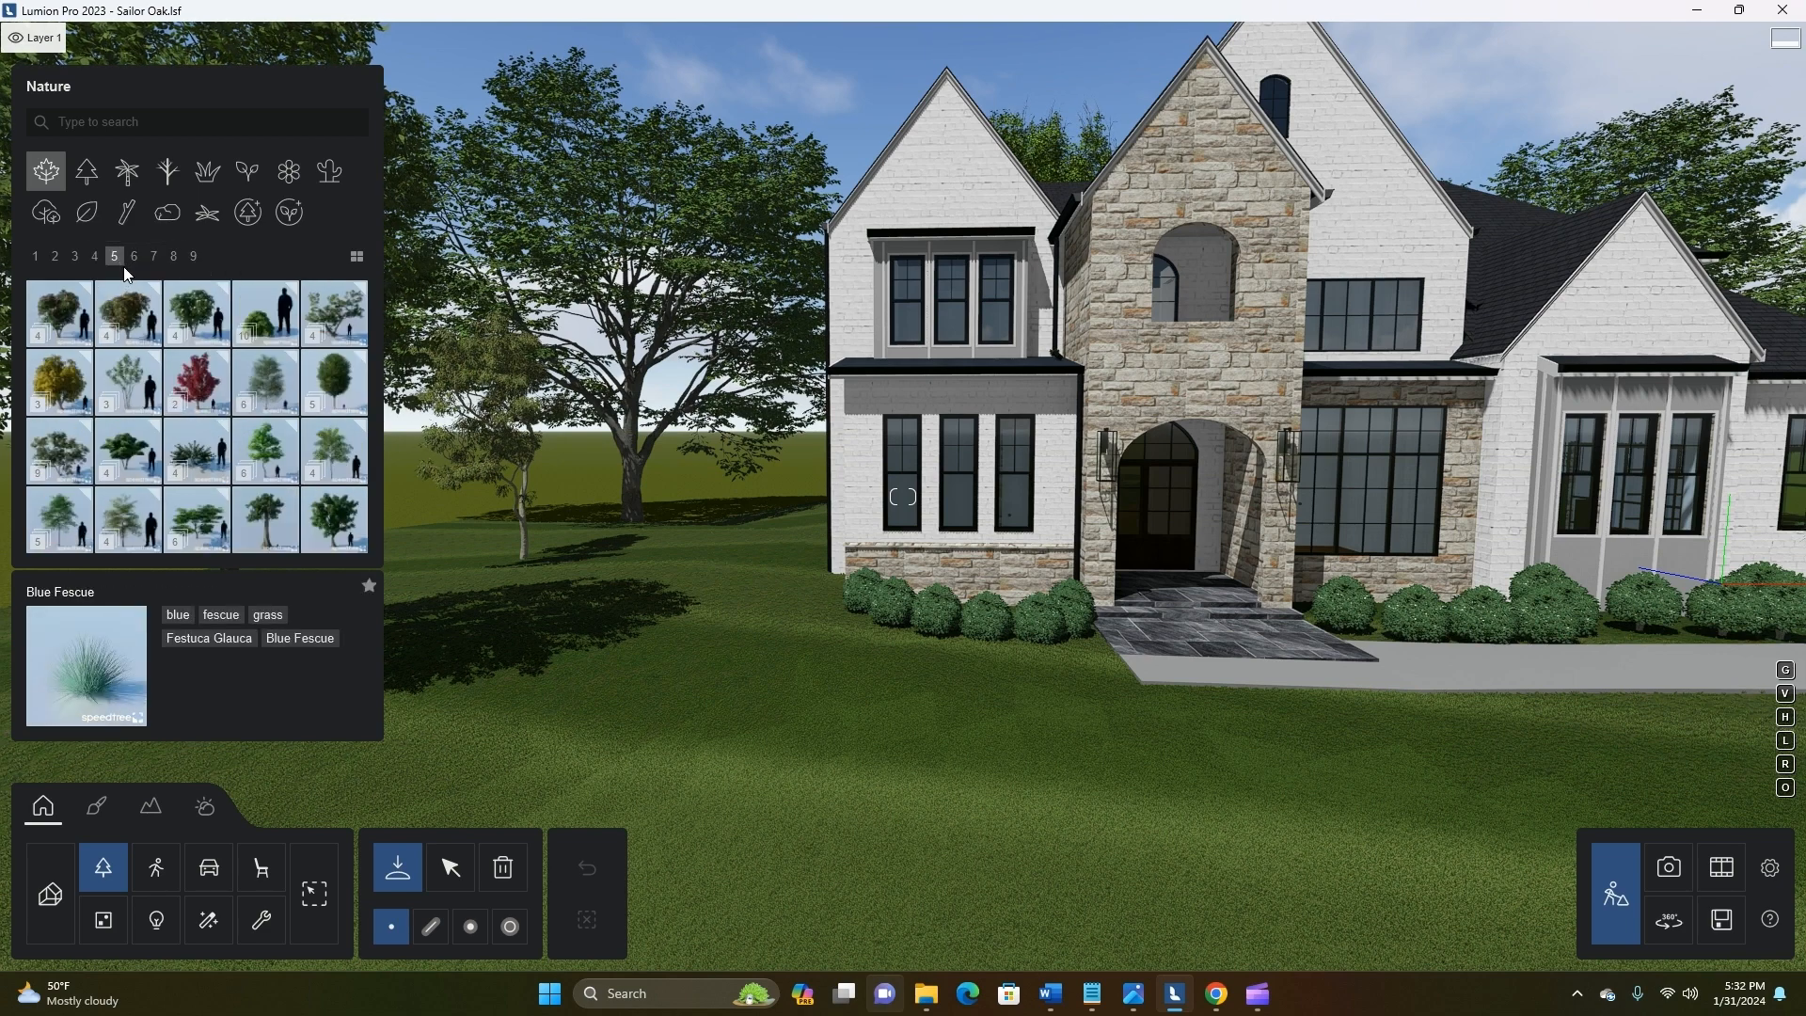
click(134, 258)
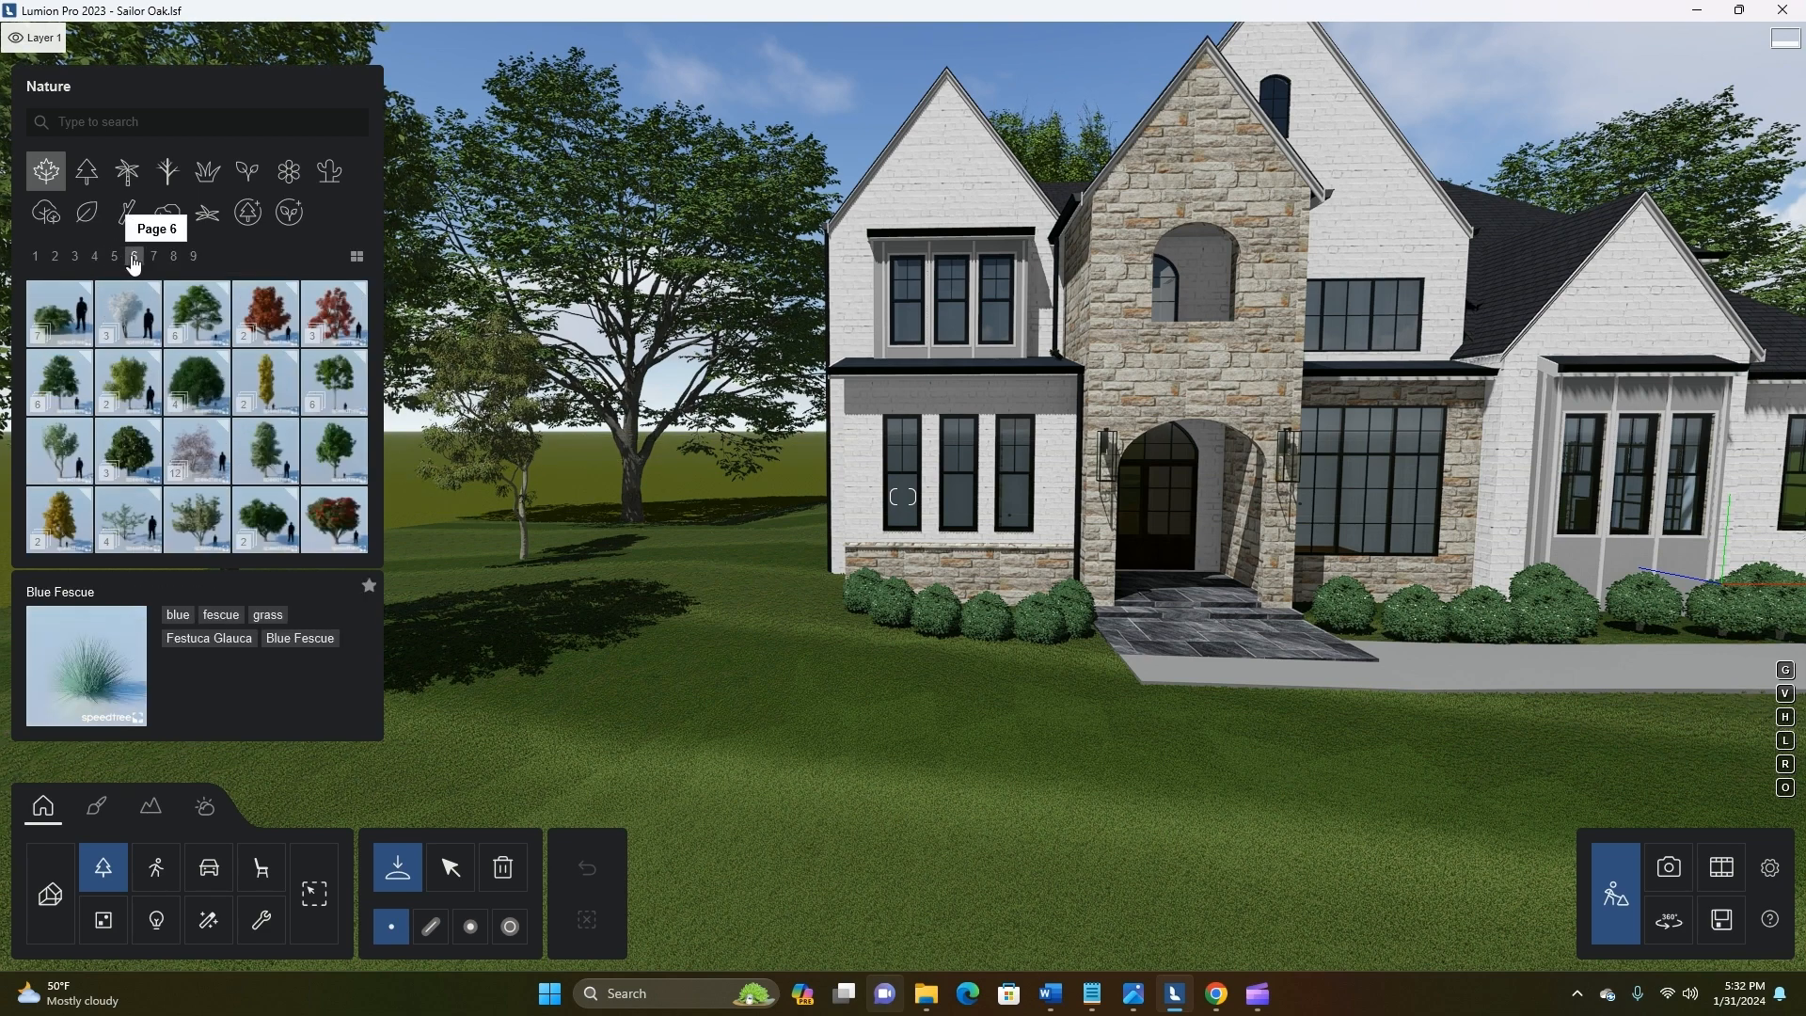
click(154, 258)
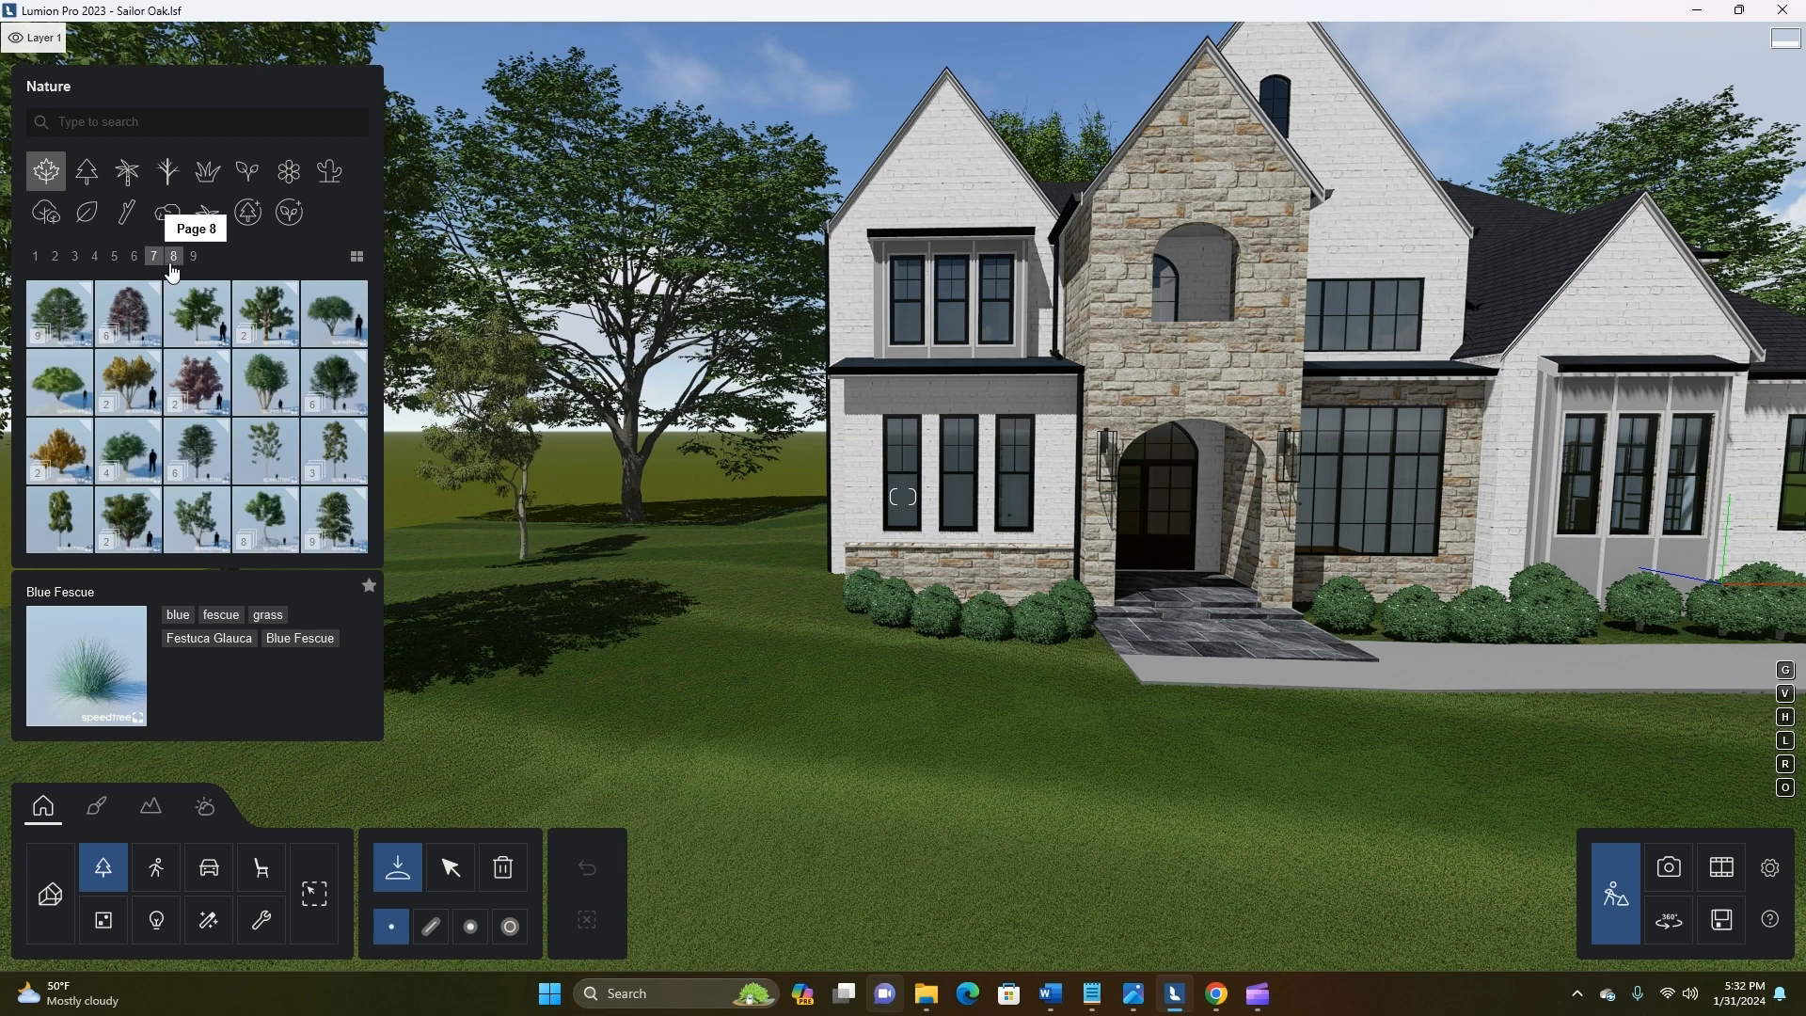
click(175, 268)
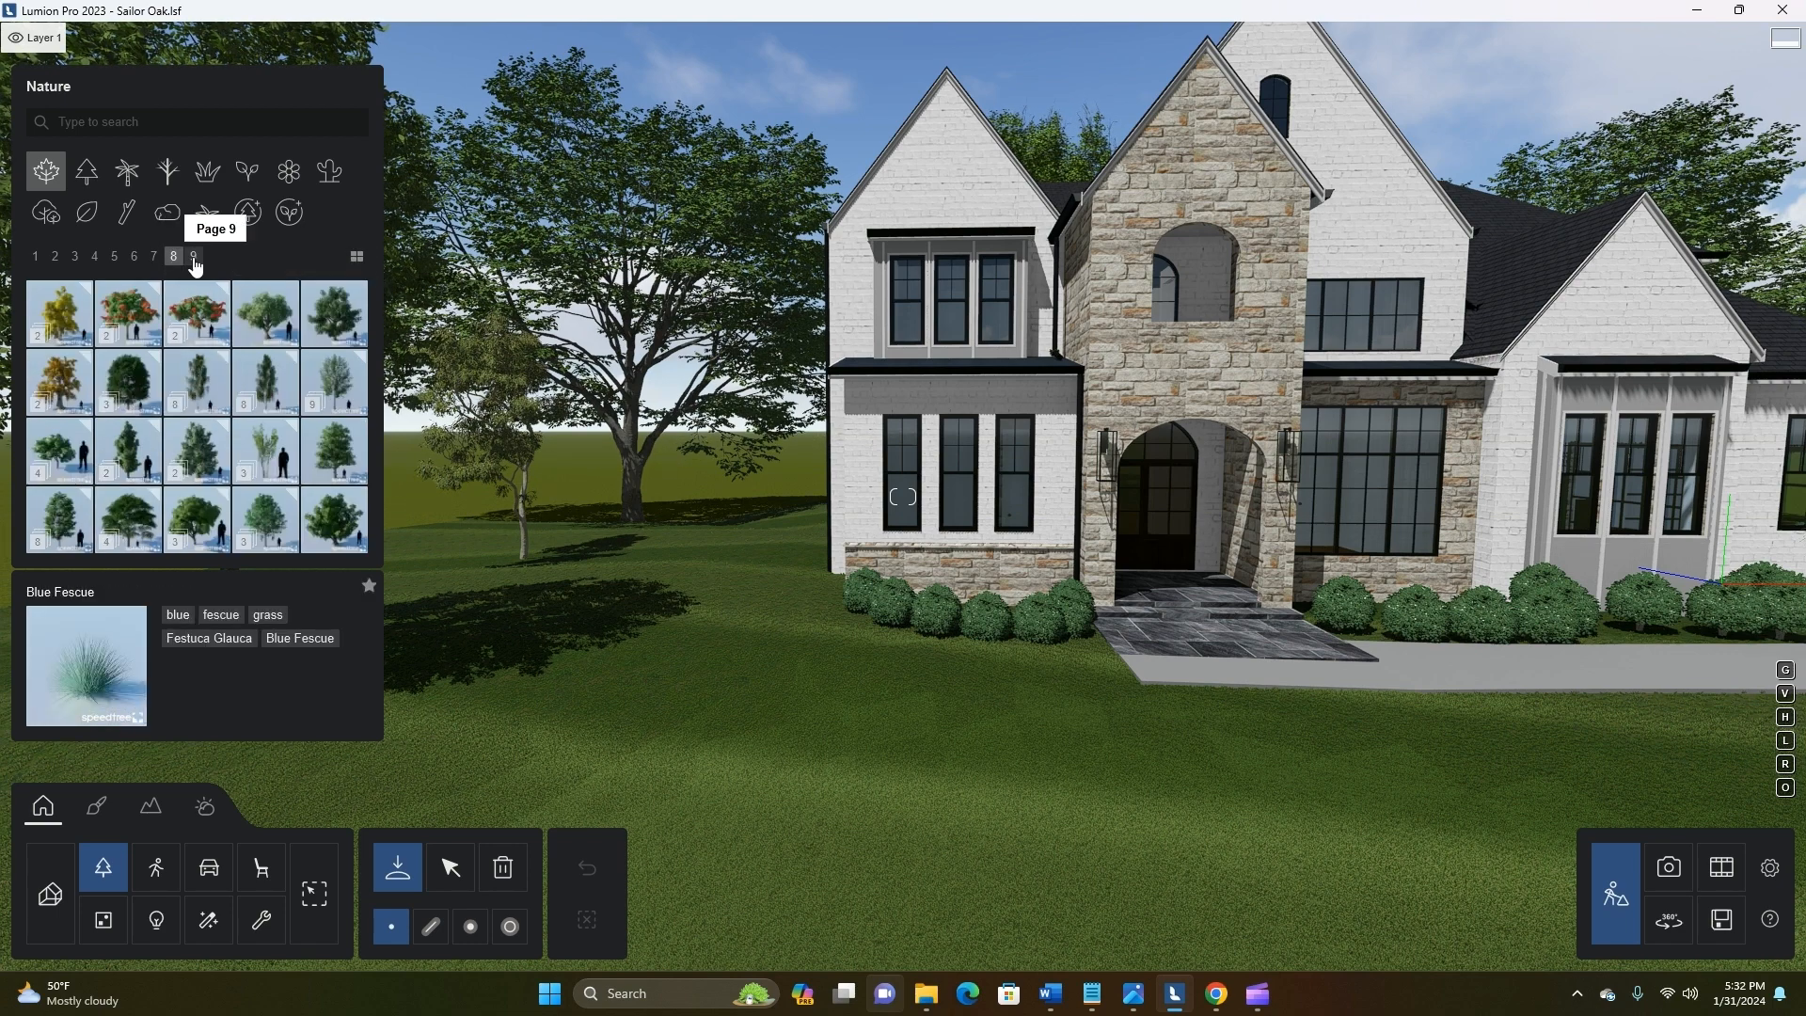
click(195, 264)
Place the fine-detail tree Ash 001 on the lawn near the left front corner of the house
click(248, 212)
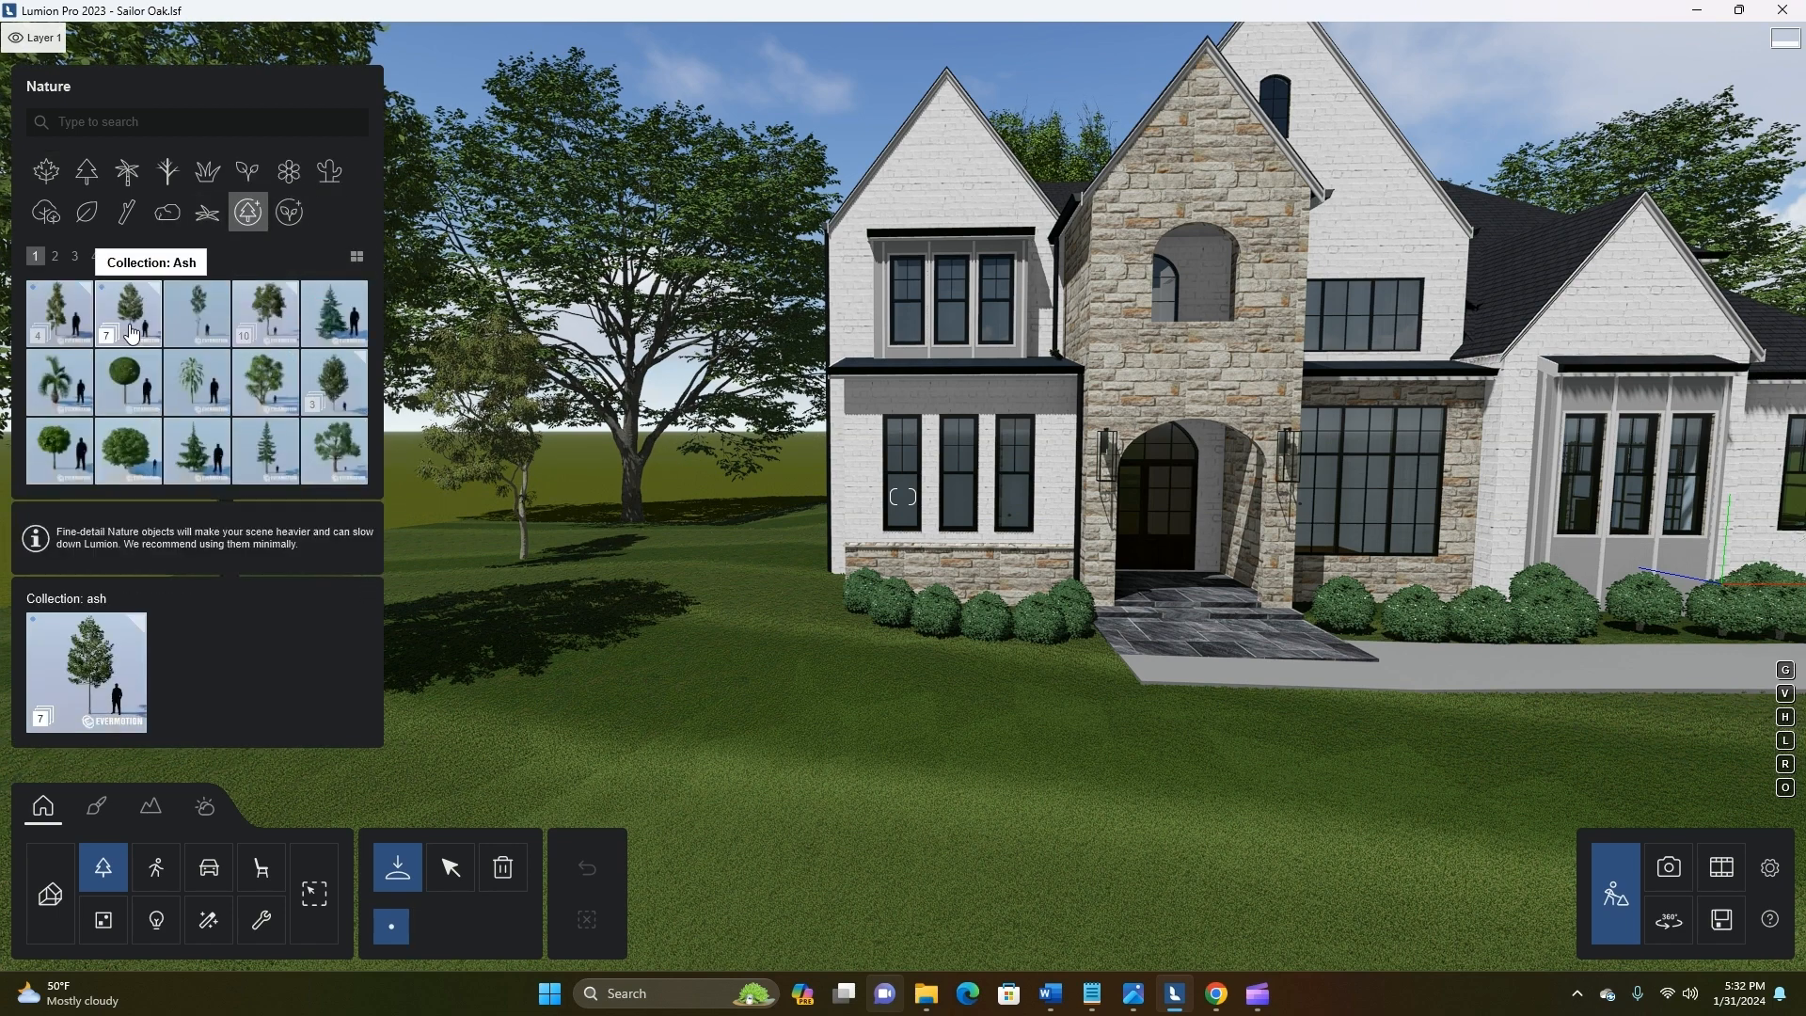
click(132, 334)
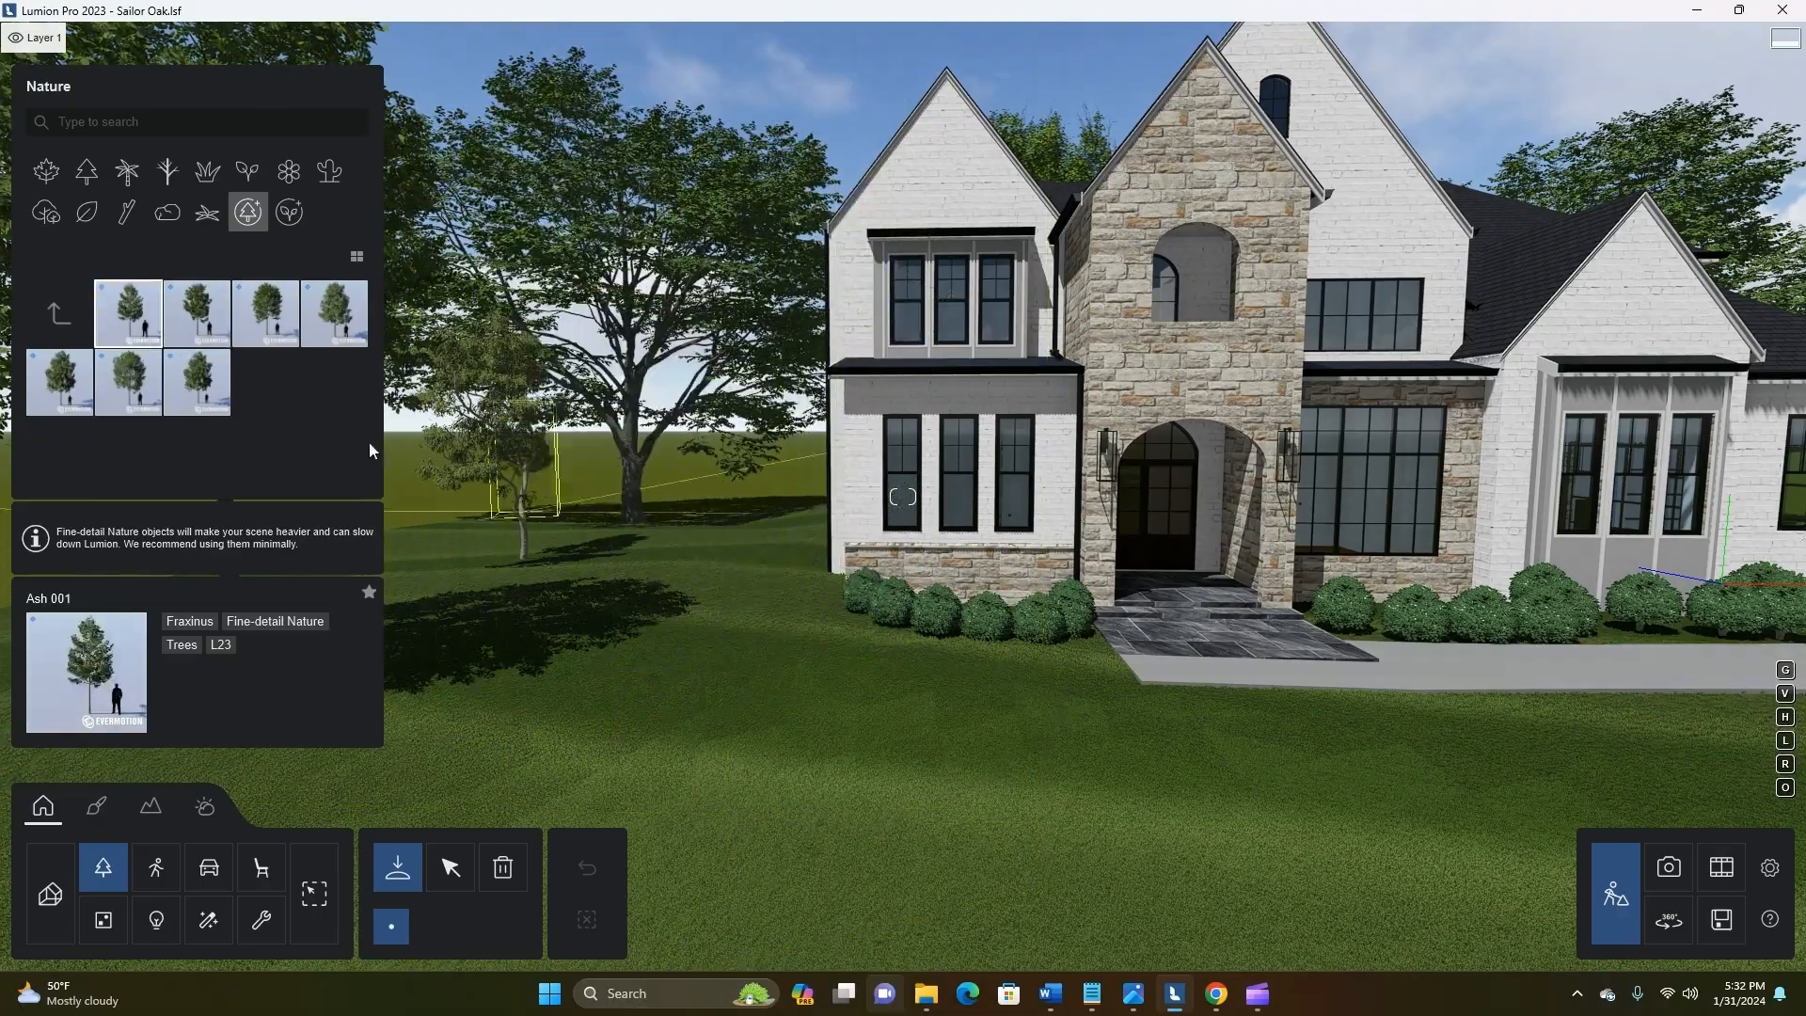
key(w)
key(a)
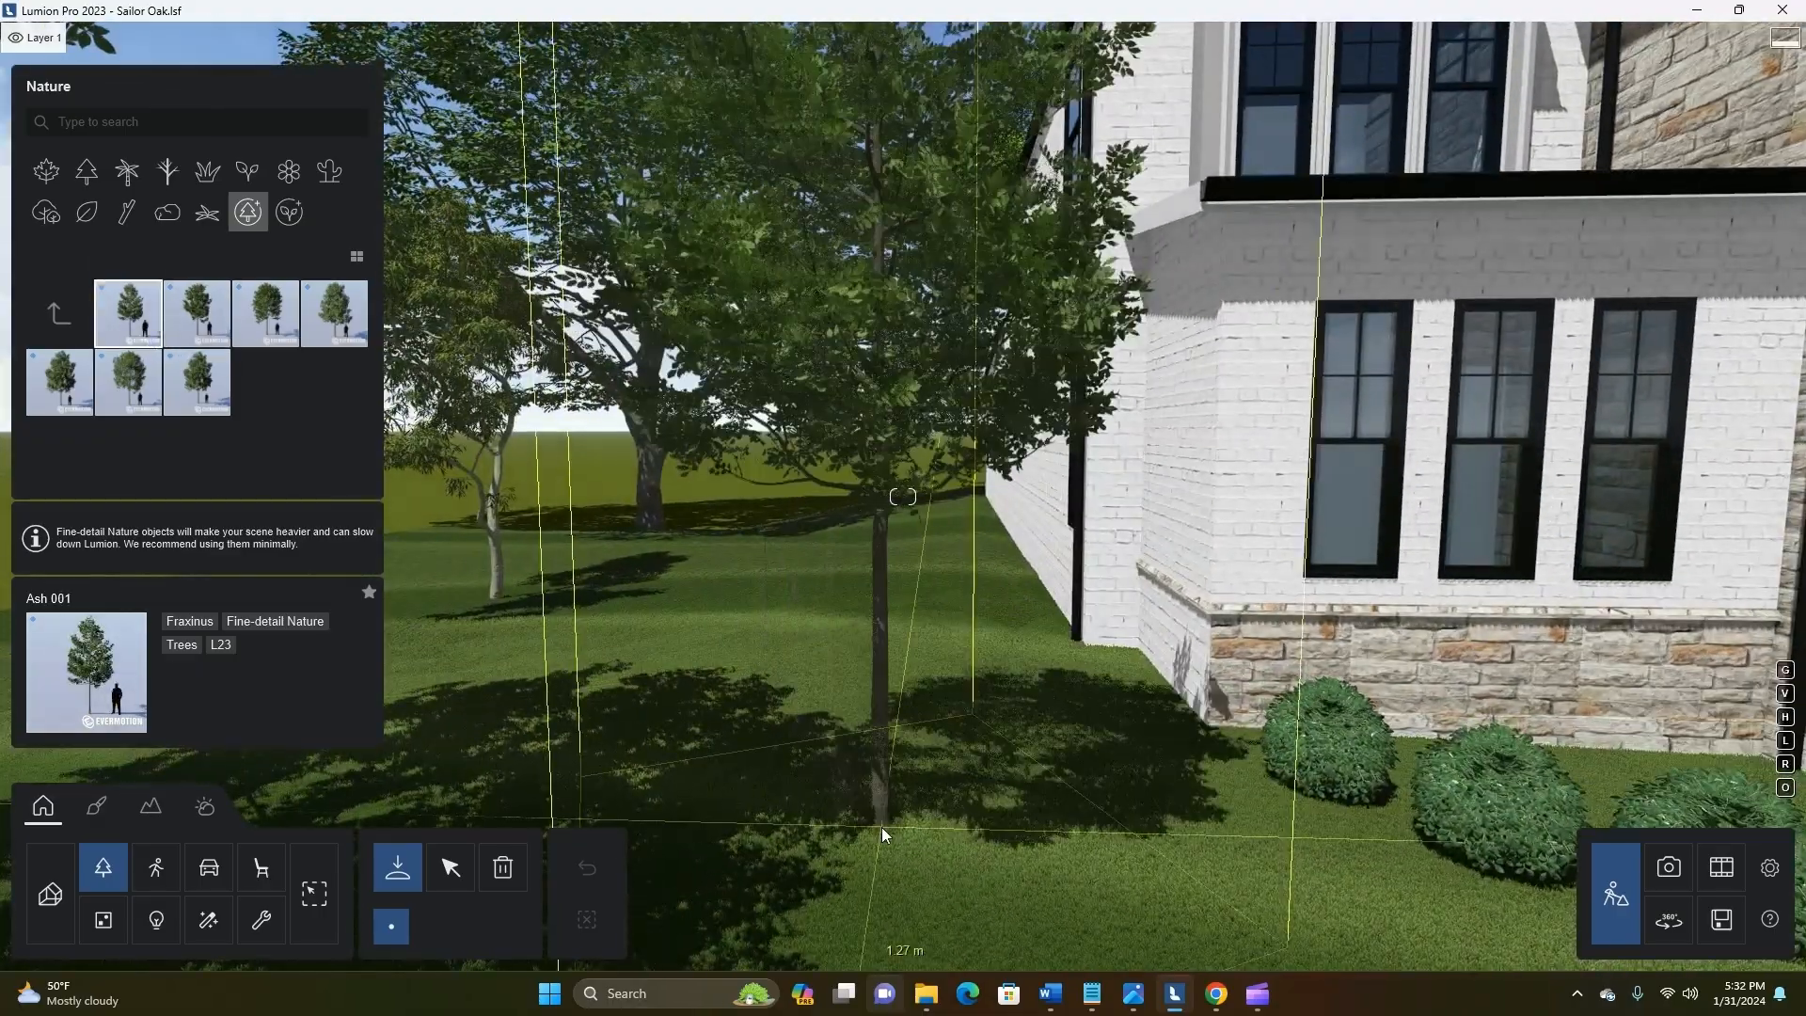
key(s)
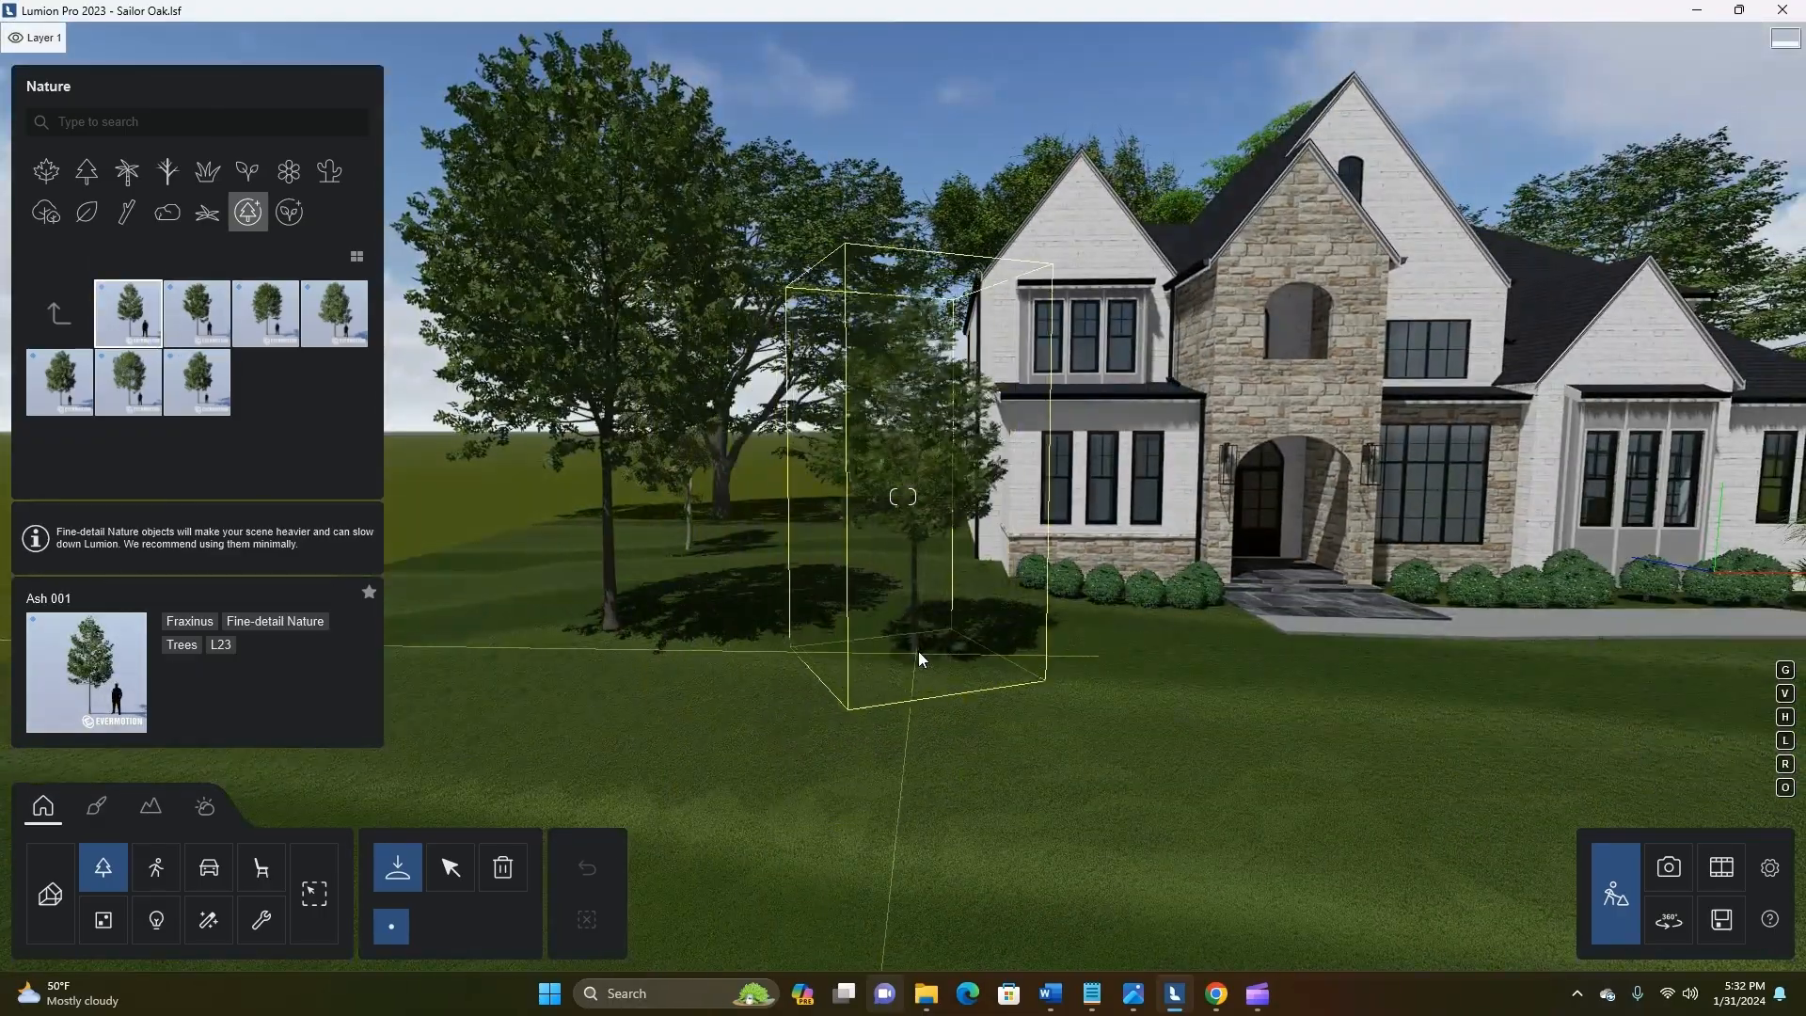
key(s)
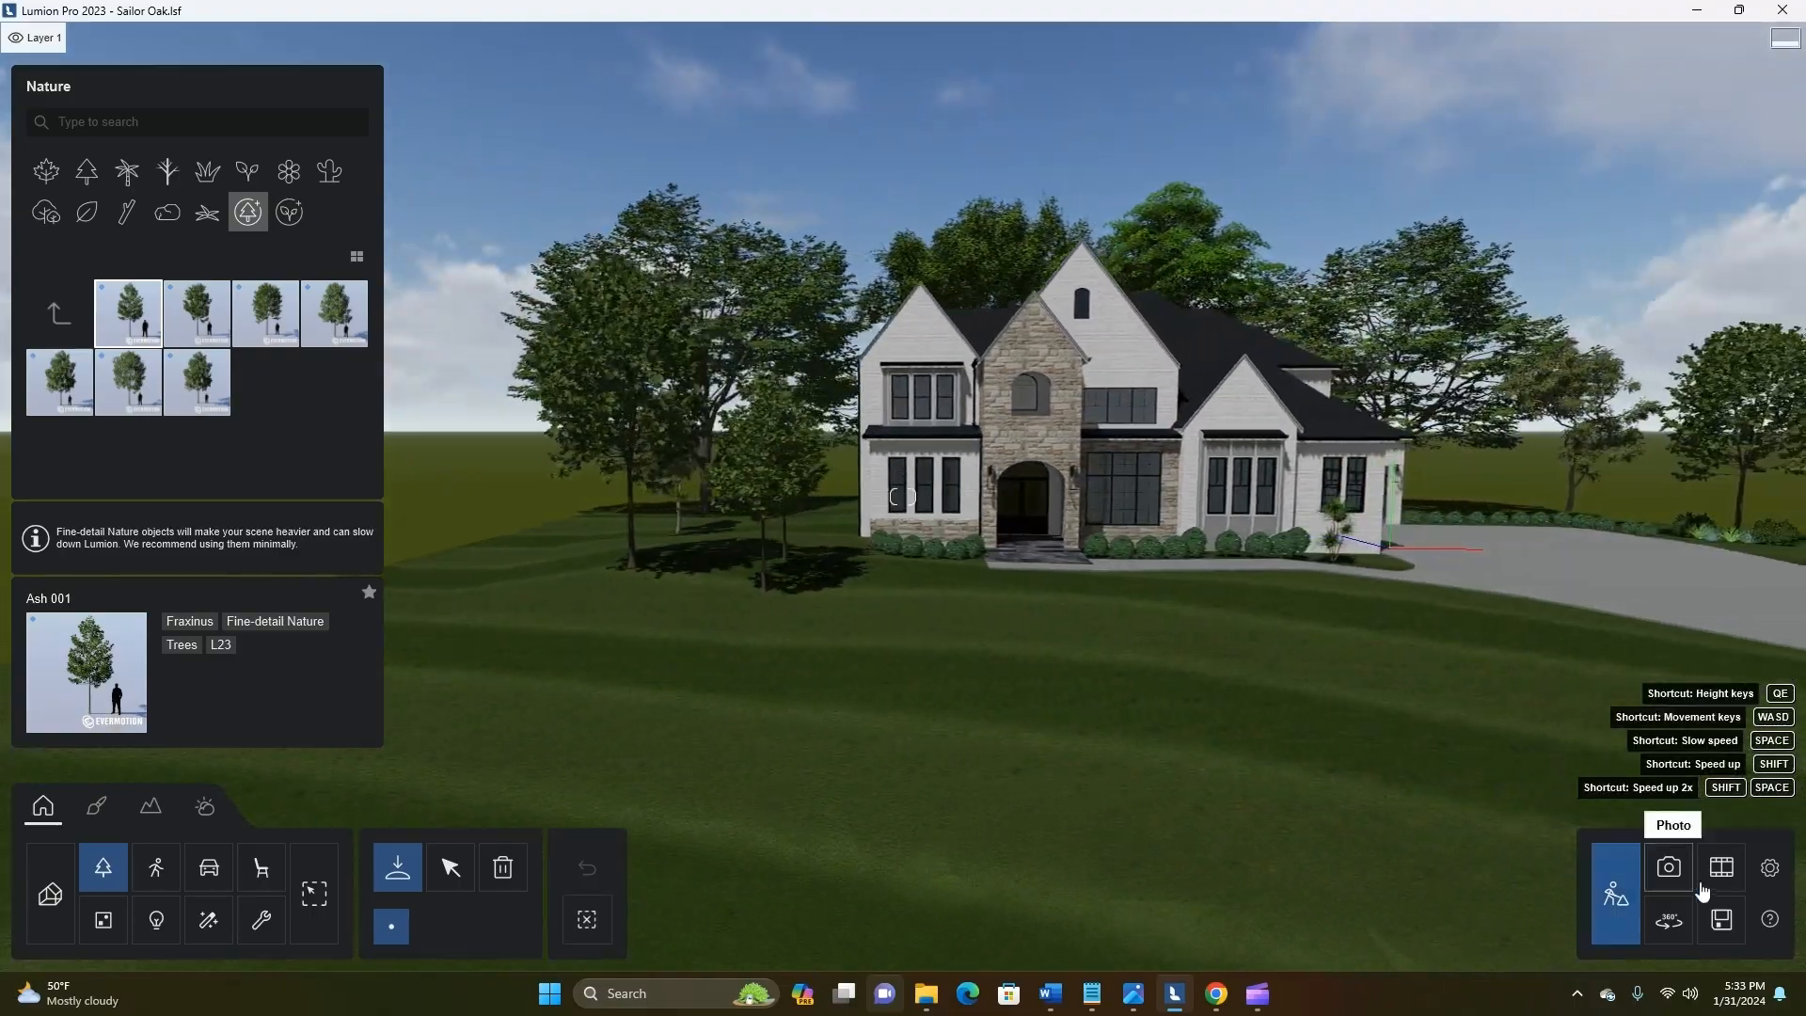
Move the placed Ash 001 tree farther back beside the house, to a Z position of about -7.80 m
click(1669, 866)
click(1615, 894)
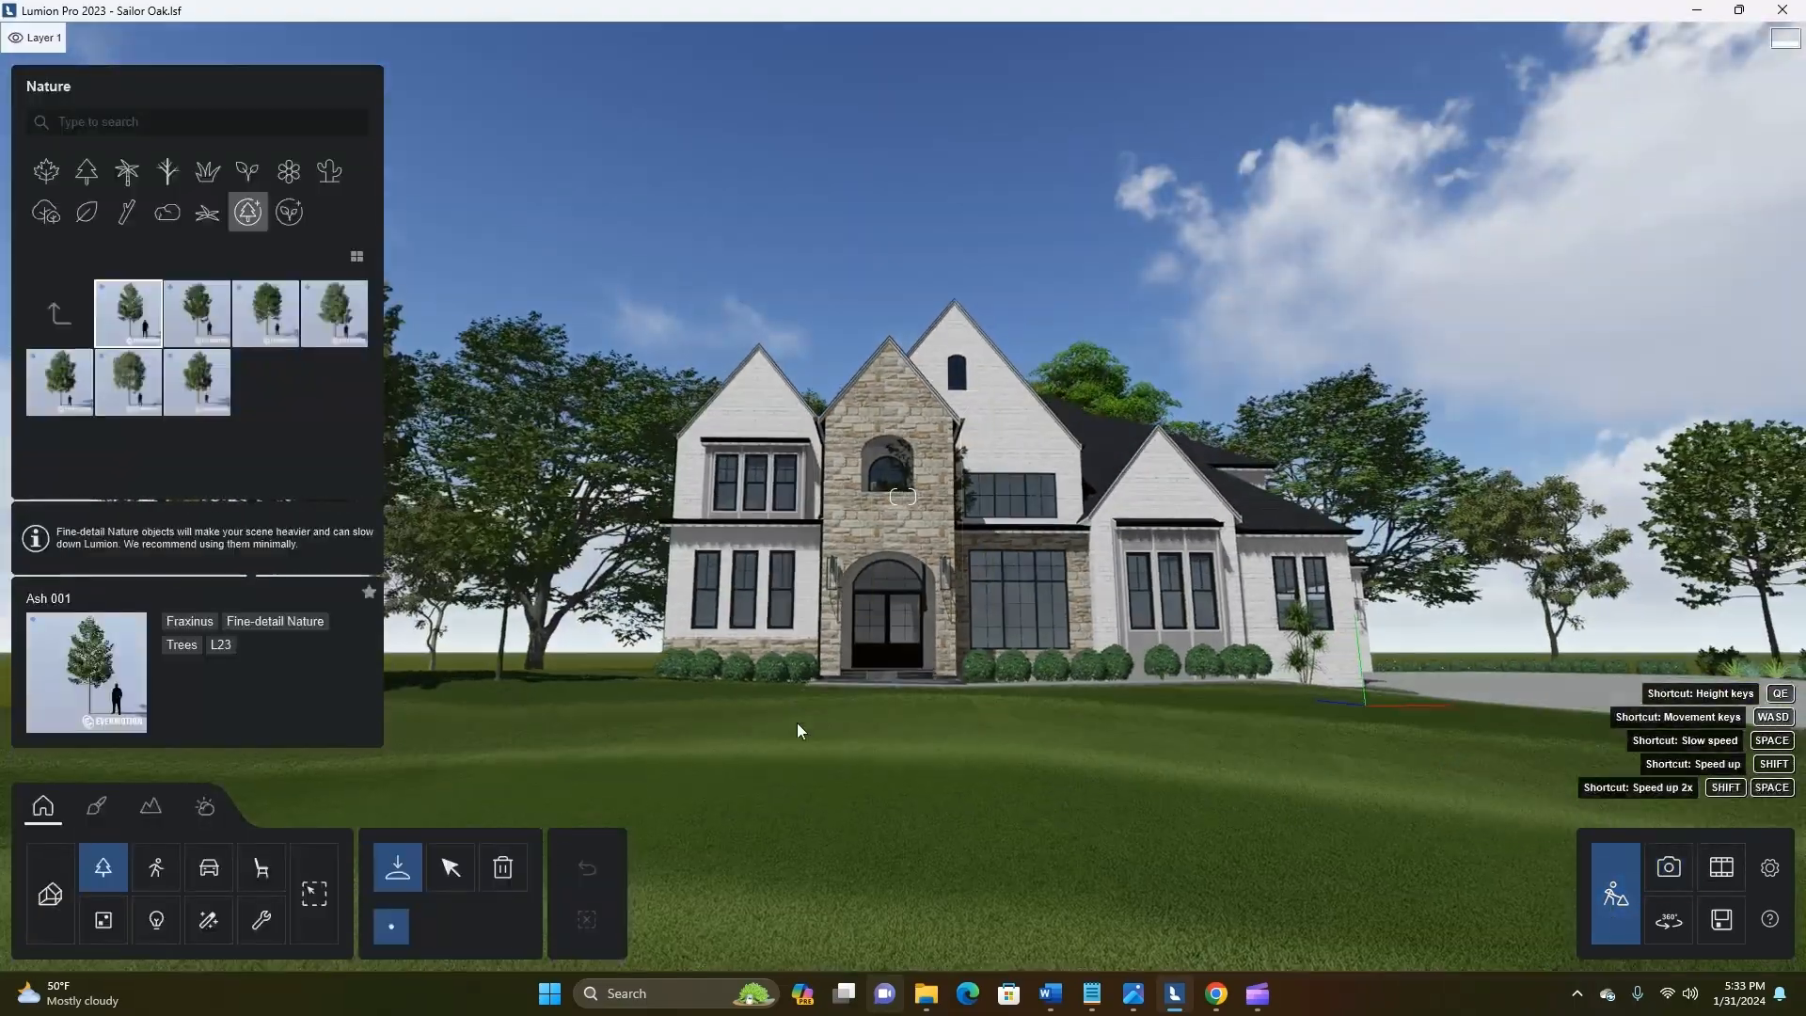
key(q)
click(451, 867)
right_drag(605, 527, 564, 602)
click(565, 591)
key(w)
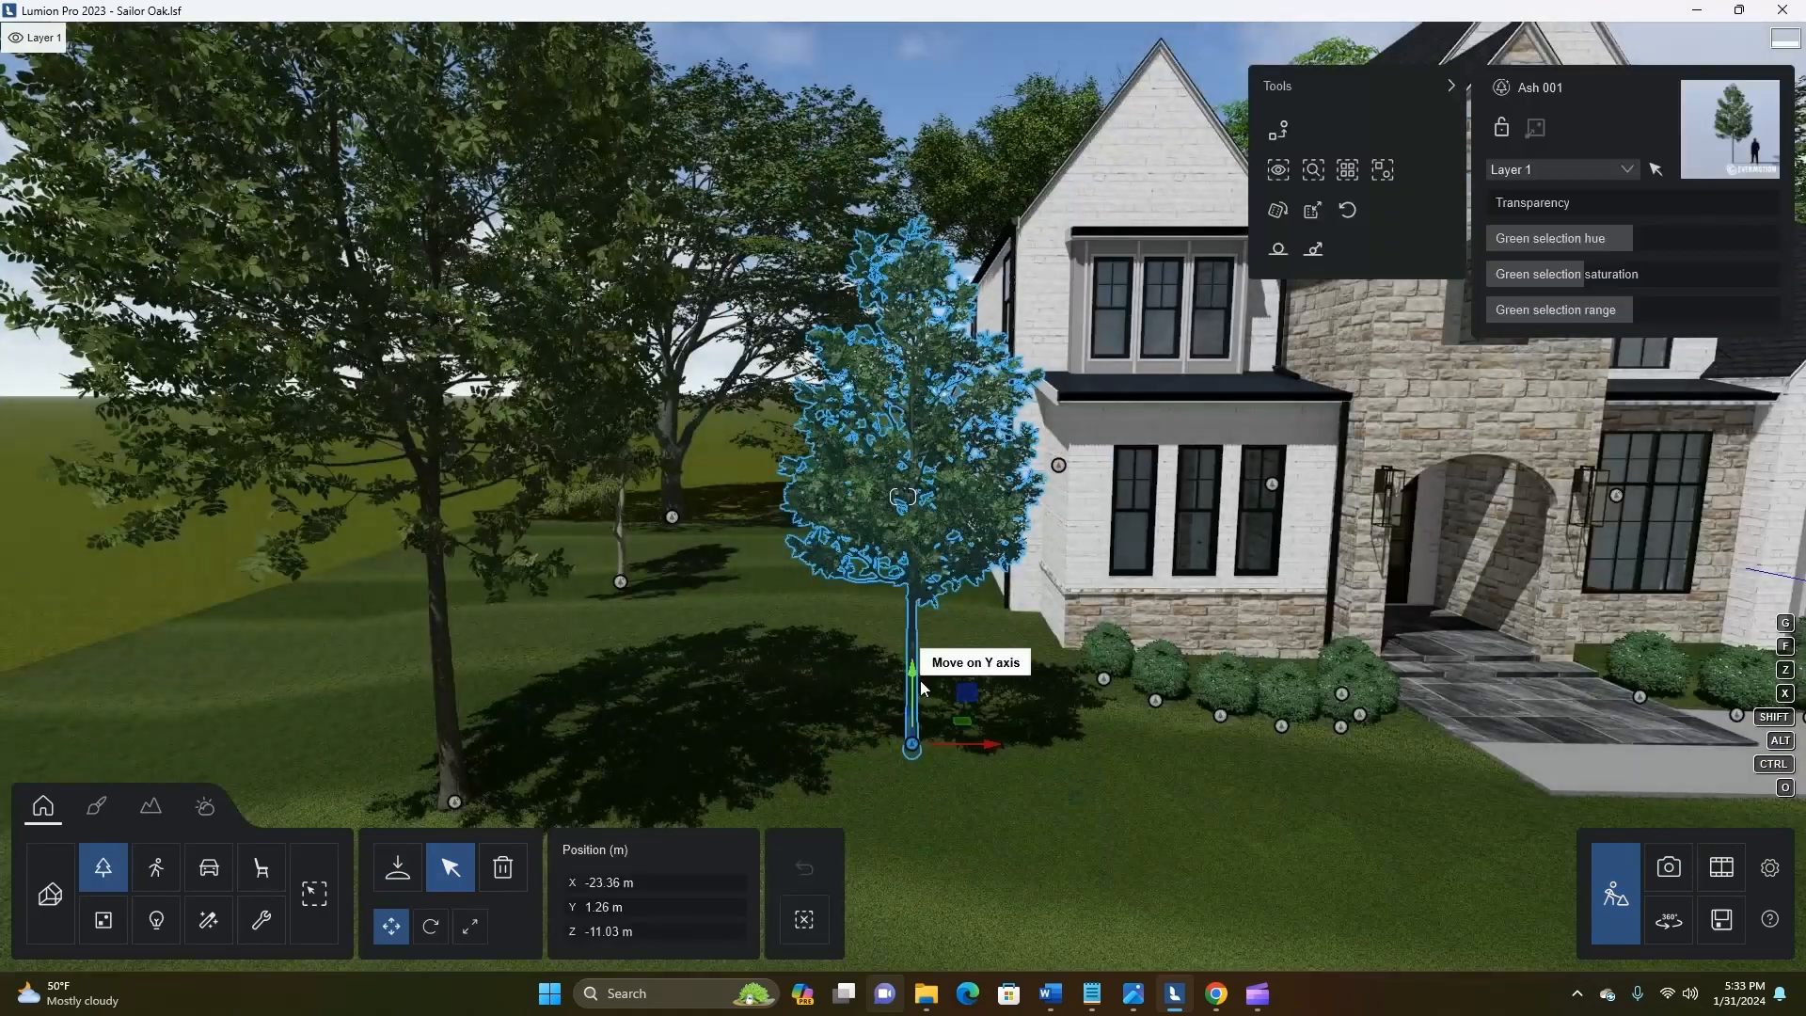
key(d)
right_drag(1171, 802, 1073, 795)
drag(910, 732, 1032, 671)
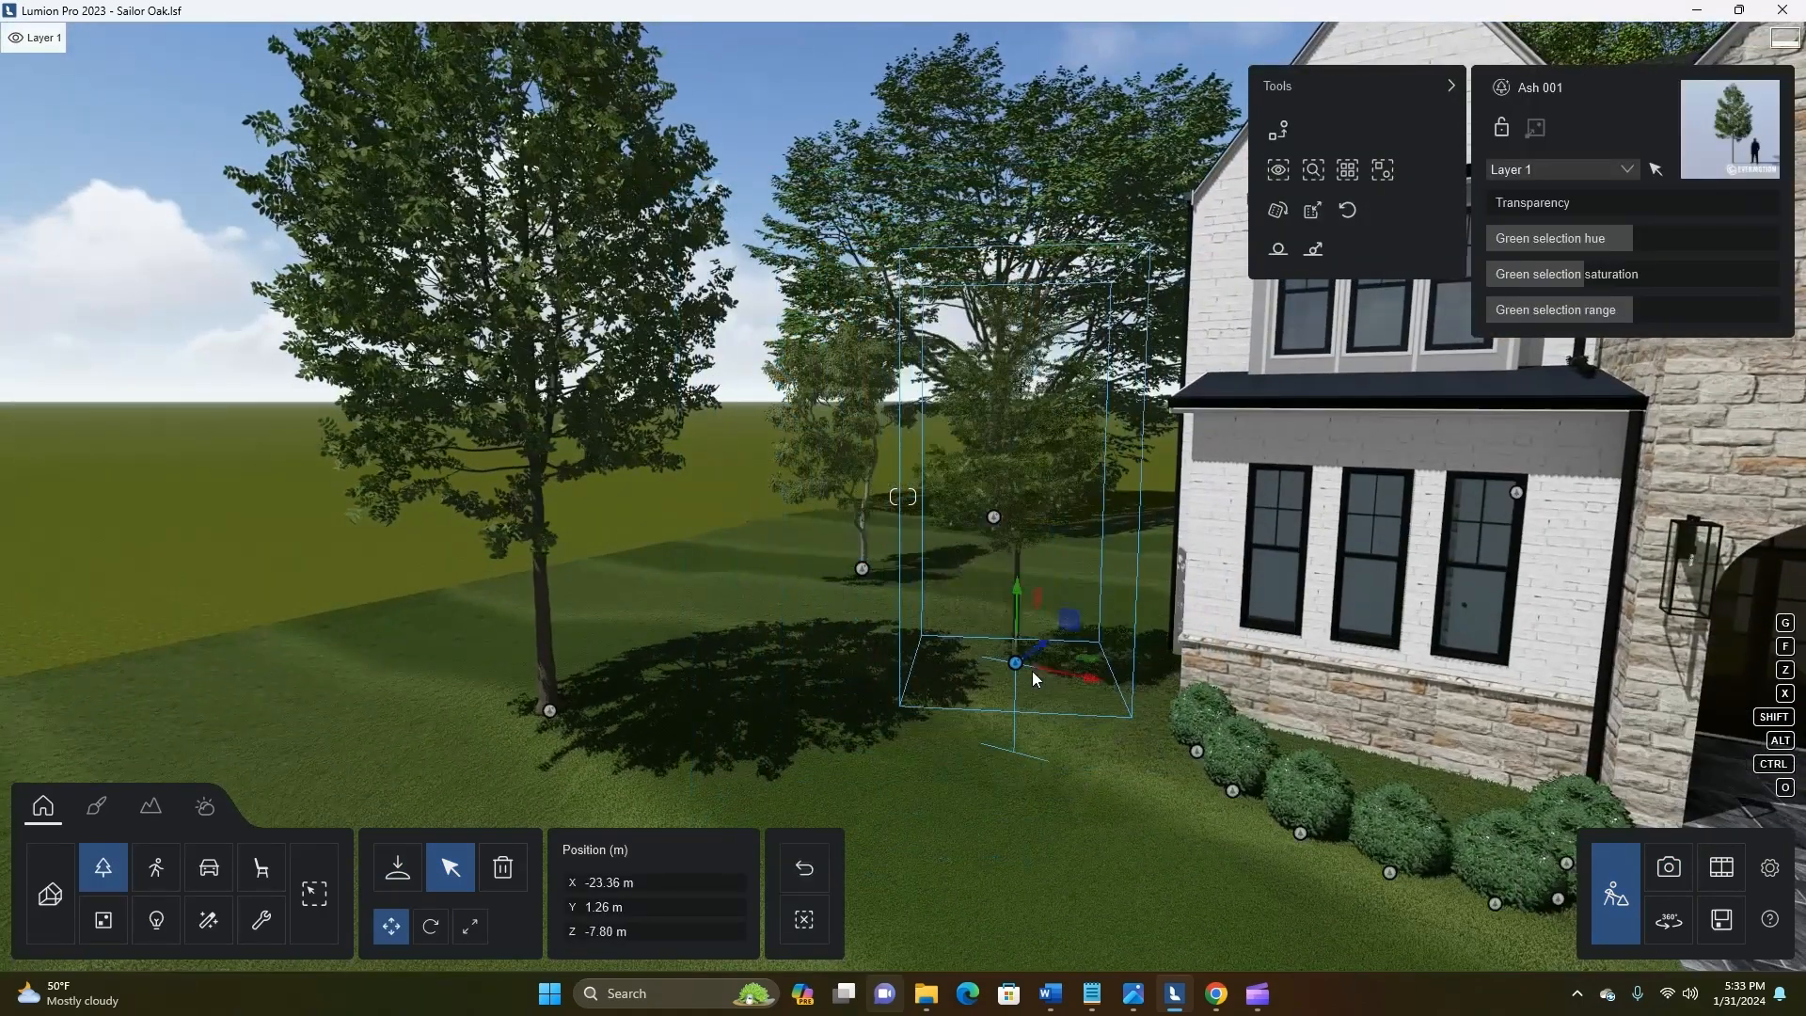
Scale the Ash 001 tree down to about 0.94x and lower it to a Y position of 0.89 m
click(470, 927)
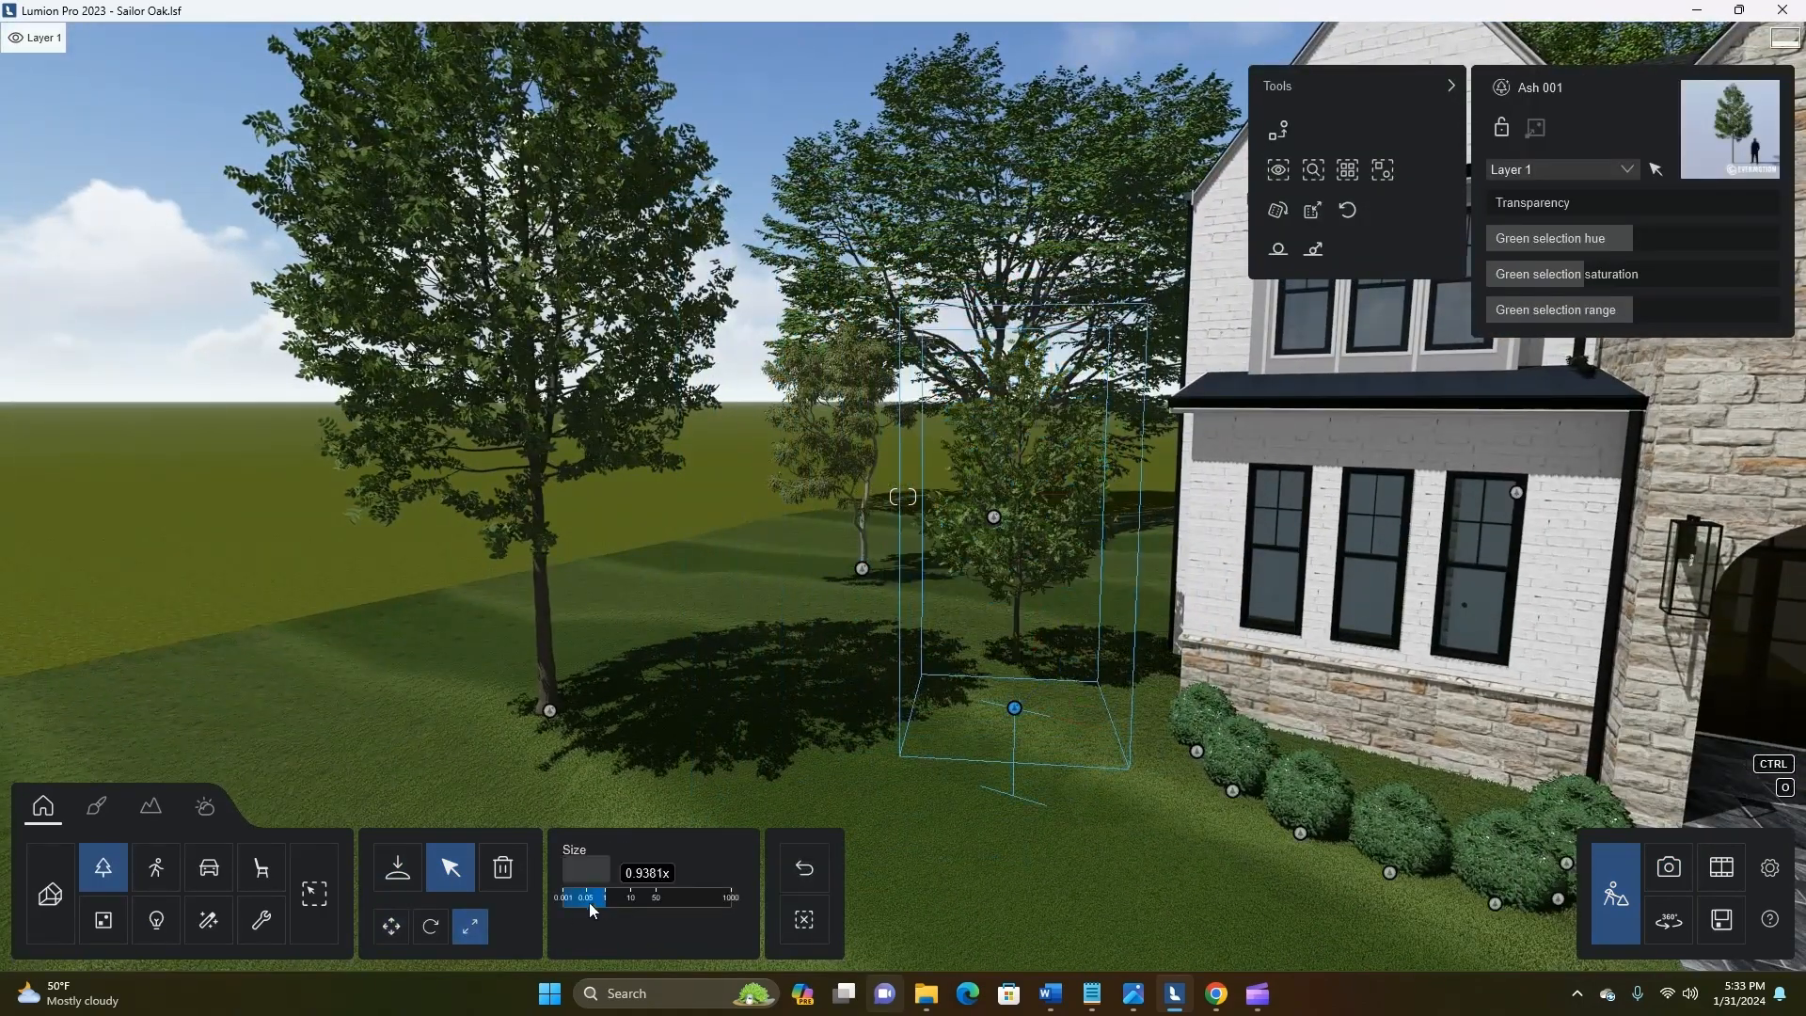
click(314, 894)
drag(602, 899, 591, 898)
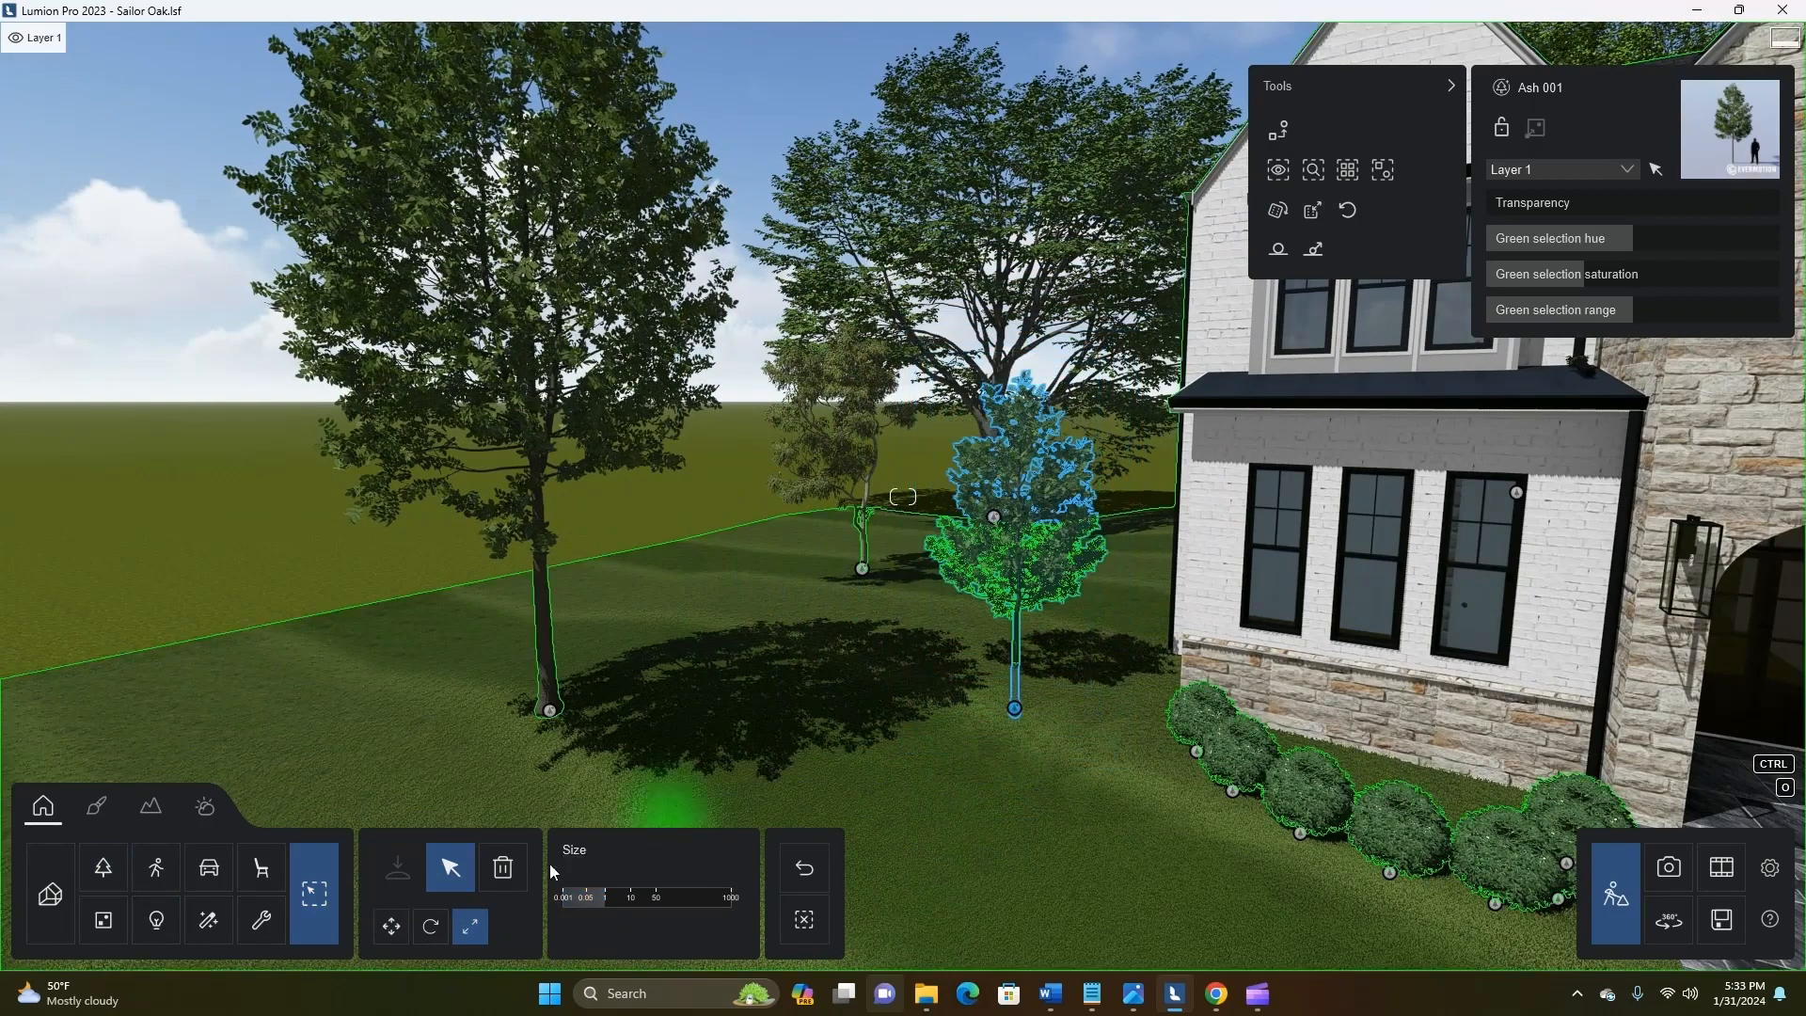
click(391, 927)
drag(1015, 656, 1019, 640)
key(s)
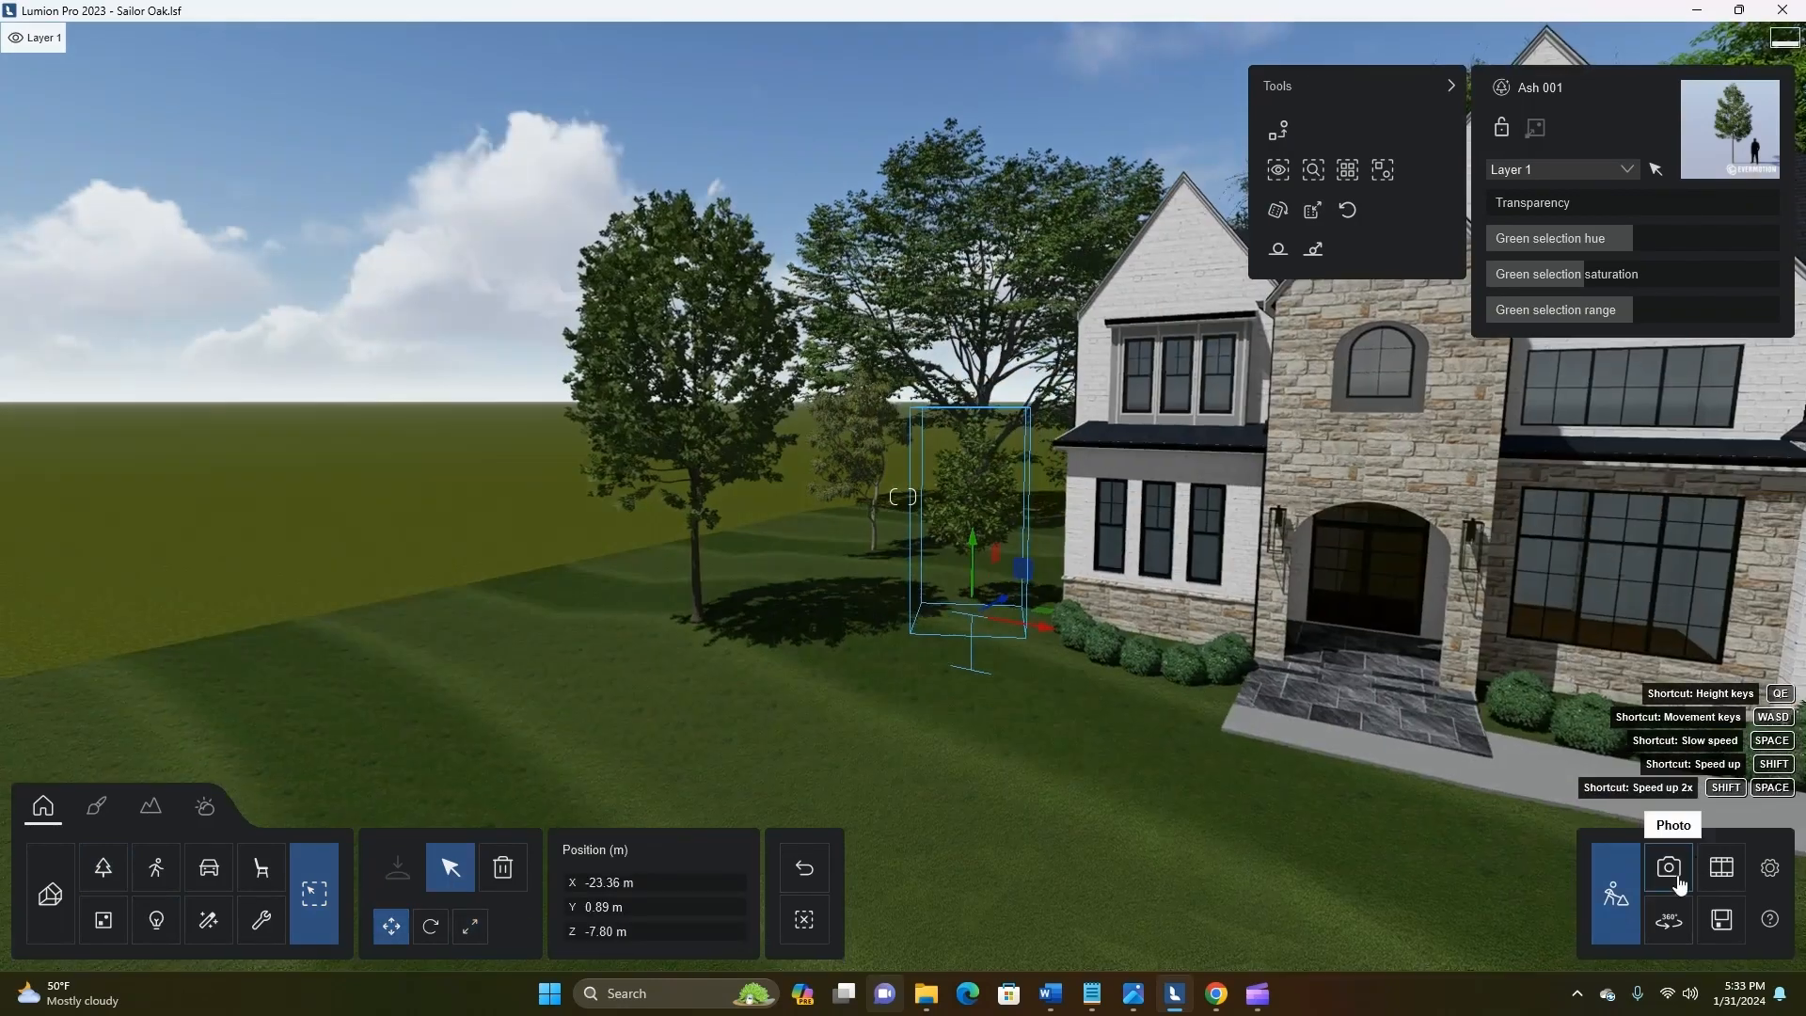
Return to Photo mode and reframe photo 2 to show the house front with the new ash, lawn and driveway
click(1668, 867)
scroll(1244, 529, down, 4)
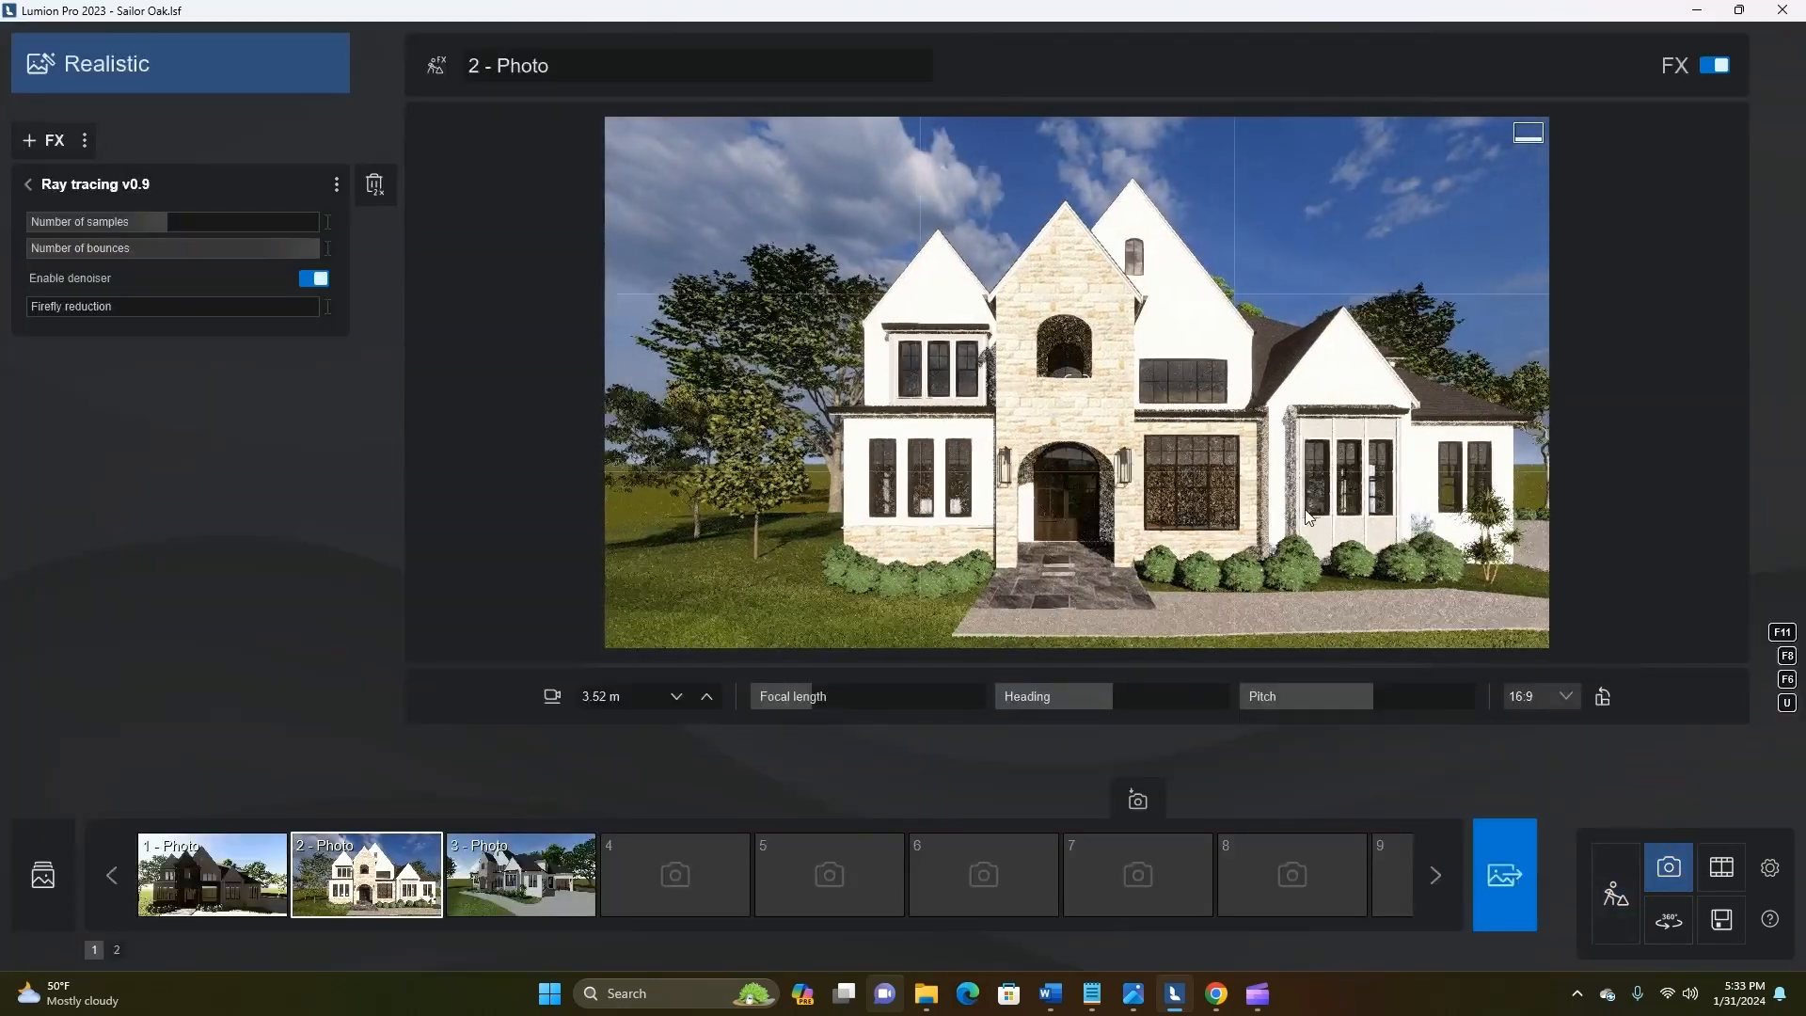
key(d)
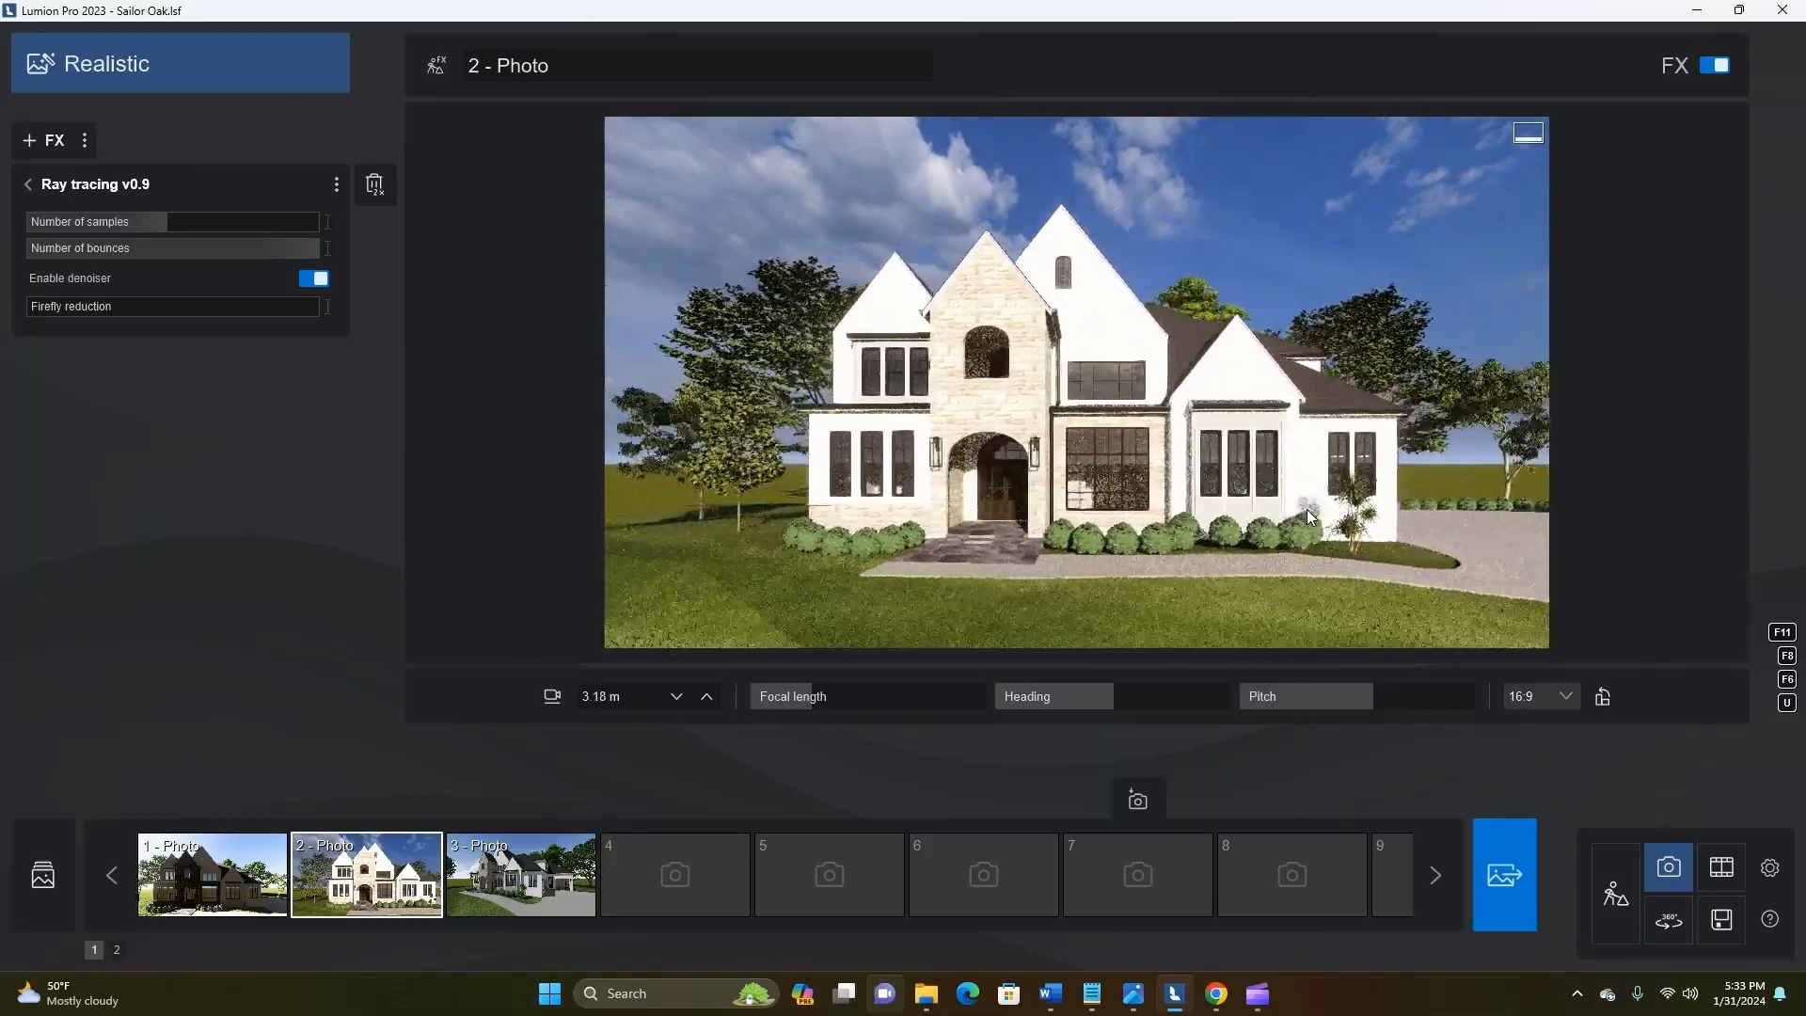
right_drag(1305, 509, 1295, 601)
key(d)
key(d)
key(a)
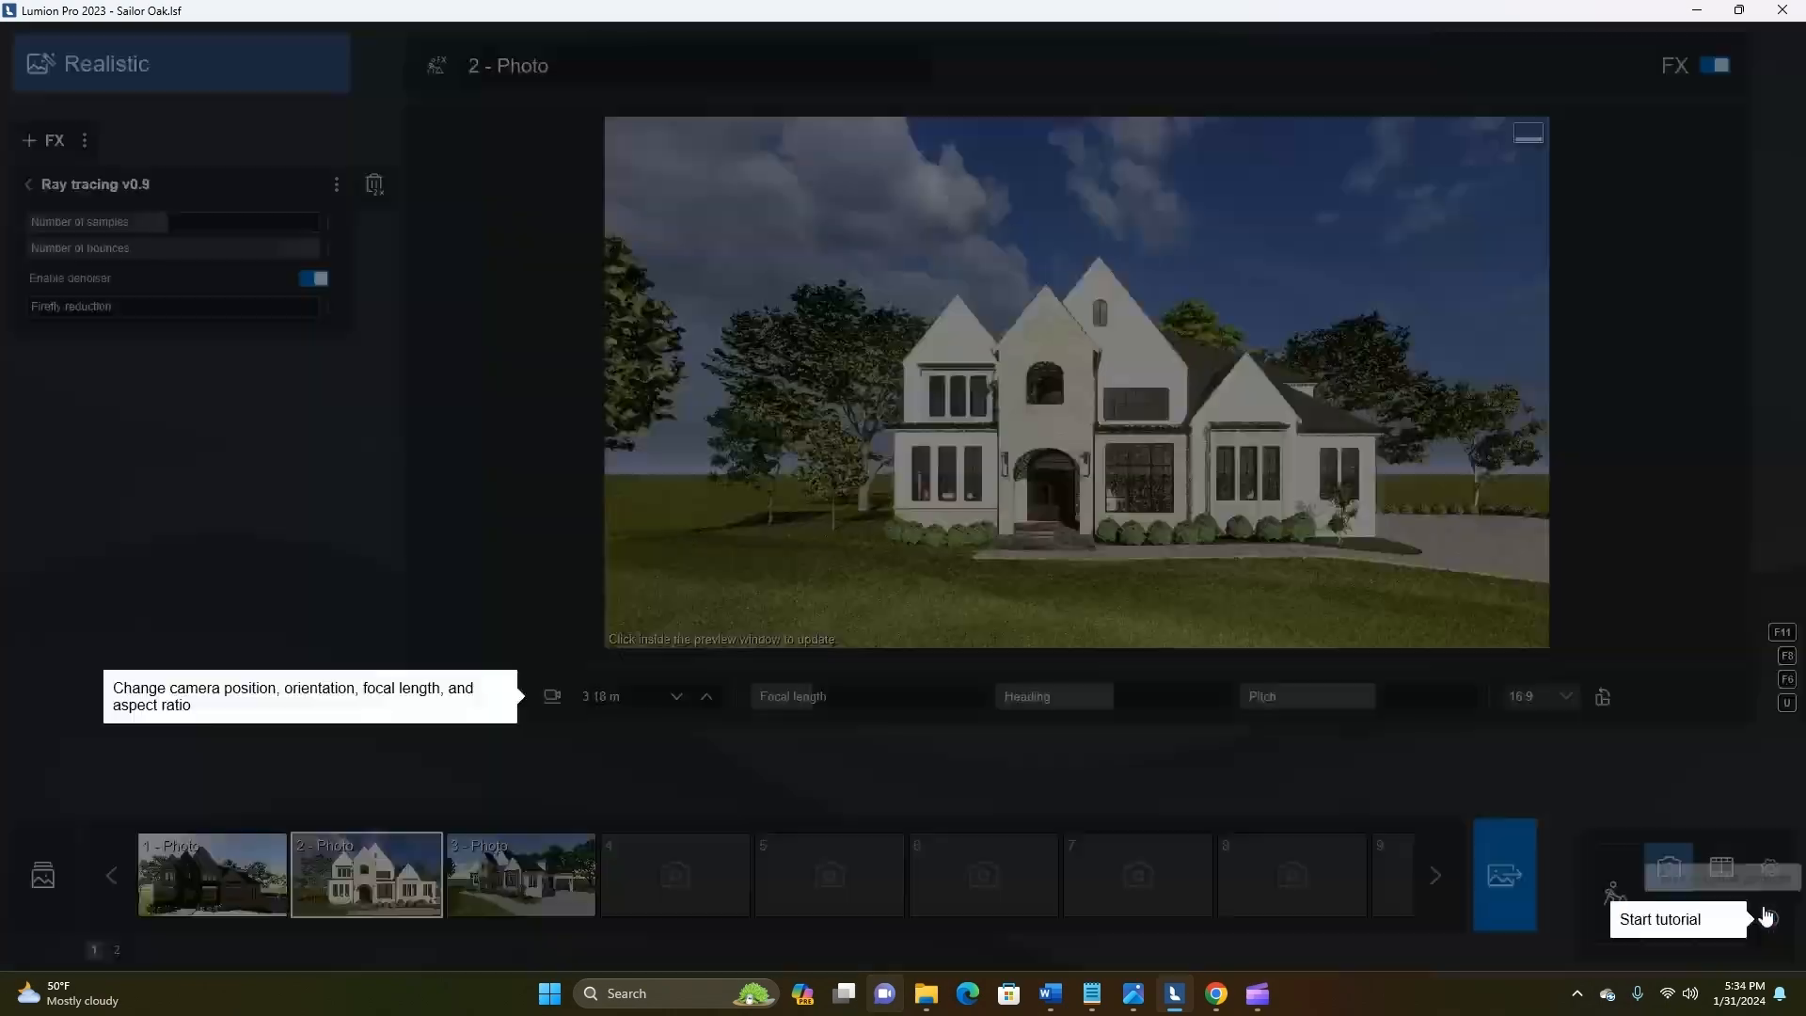
Save the scene under its existing file name and return to Build mode
click(1721, 920)
click(909, 354)
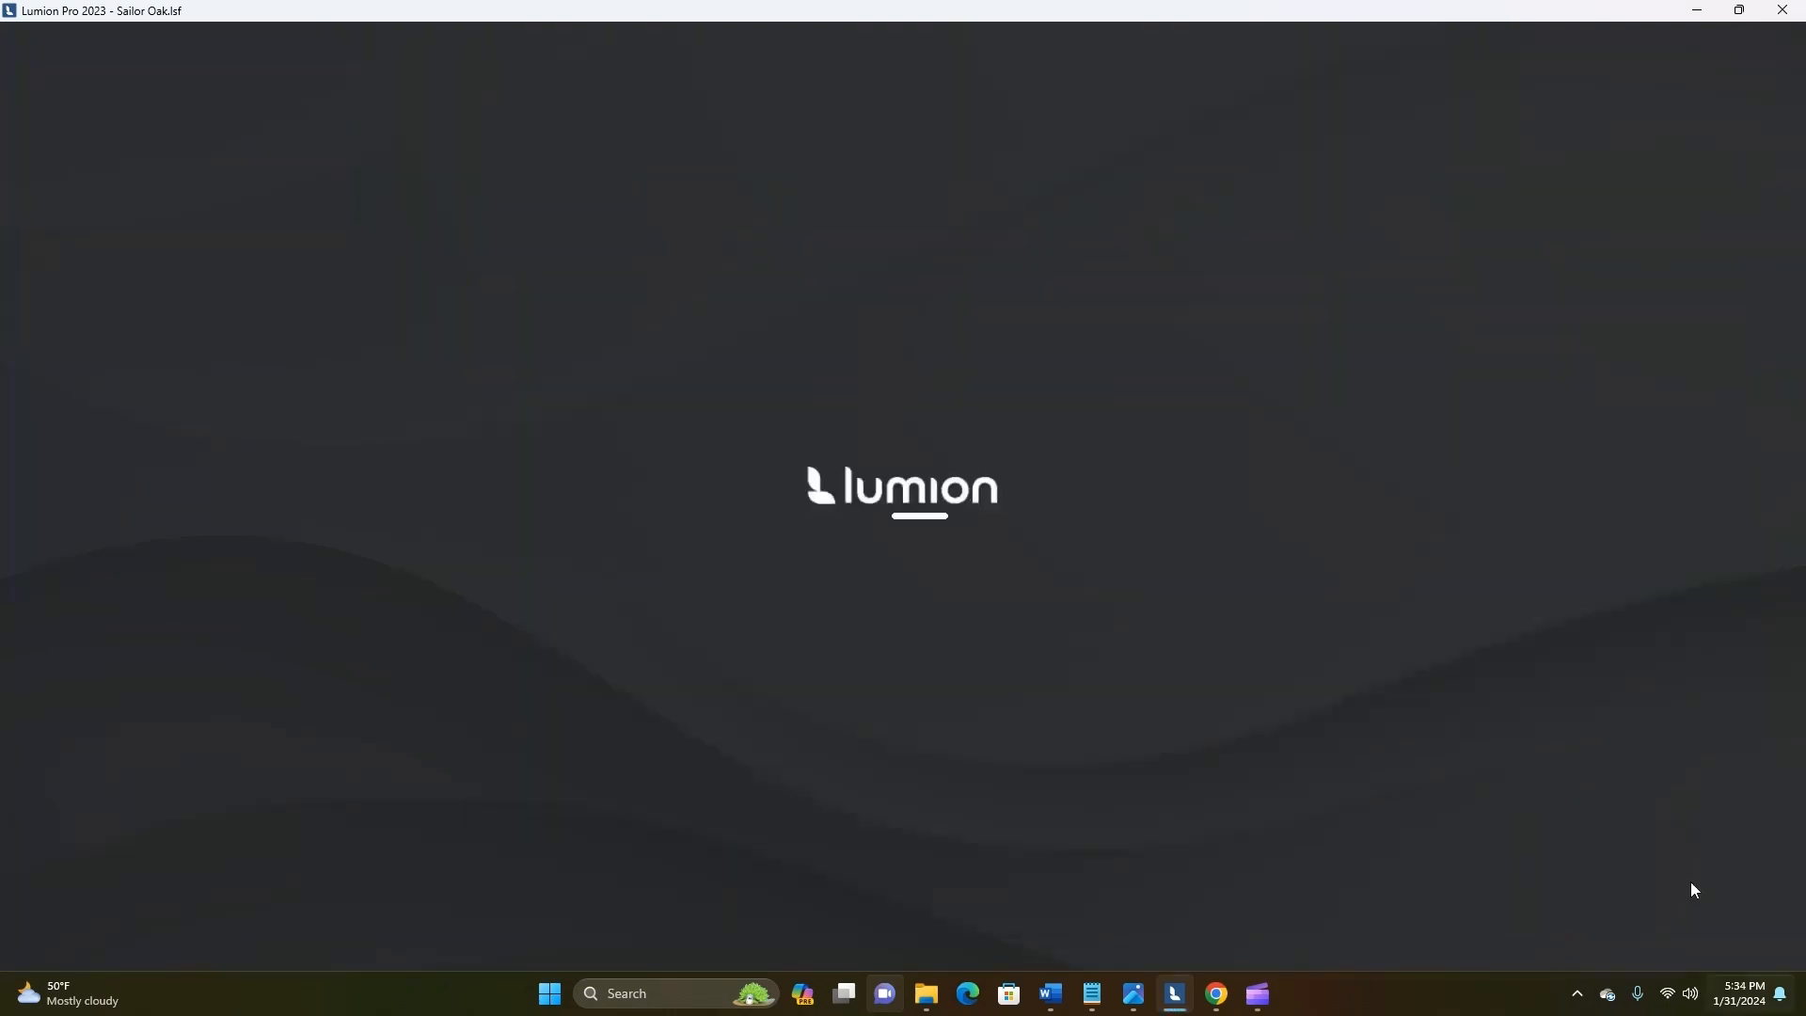
mouse_move(1257, 994)
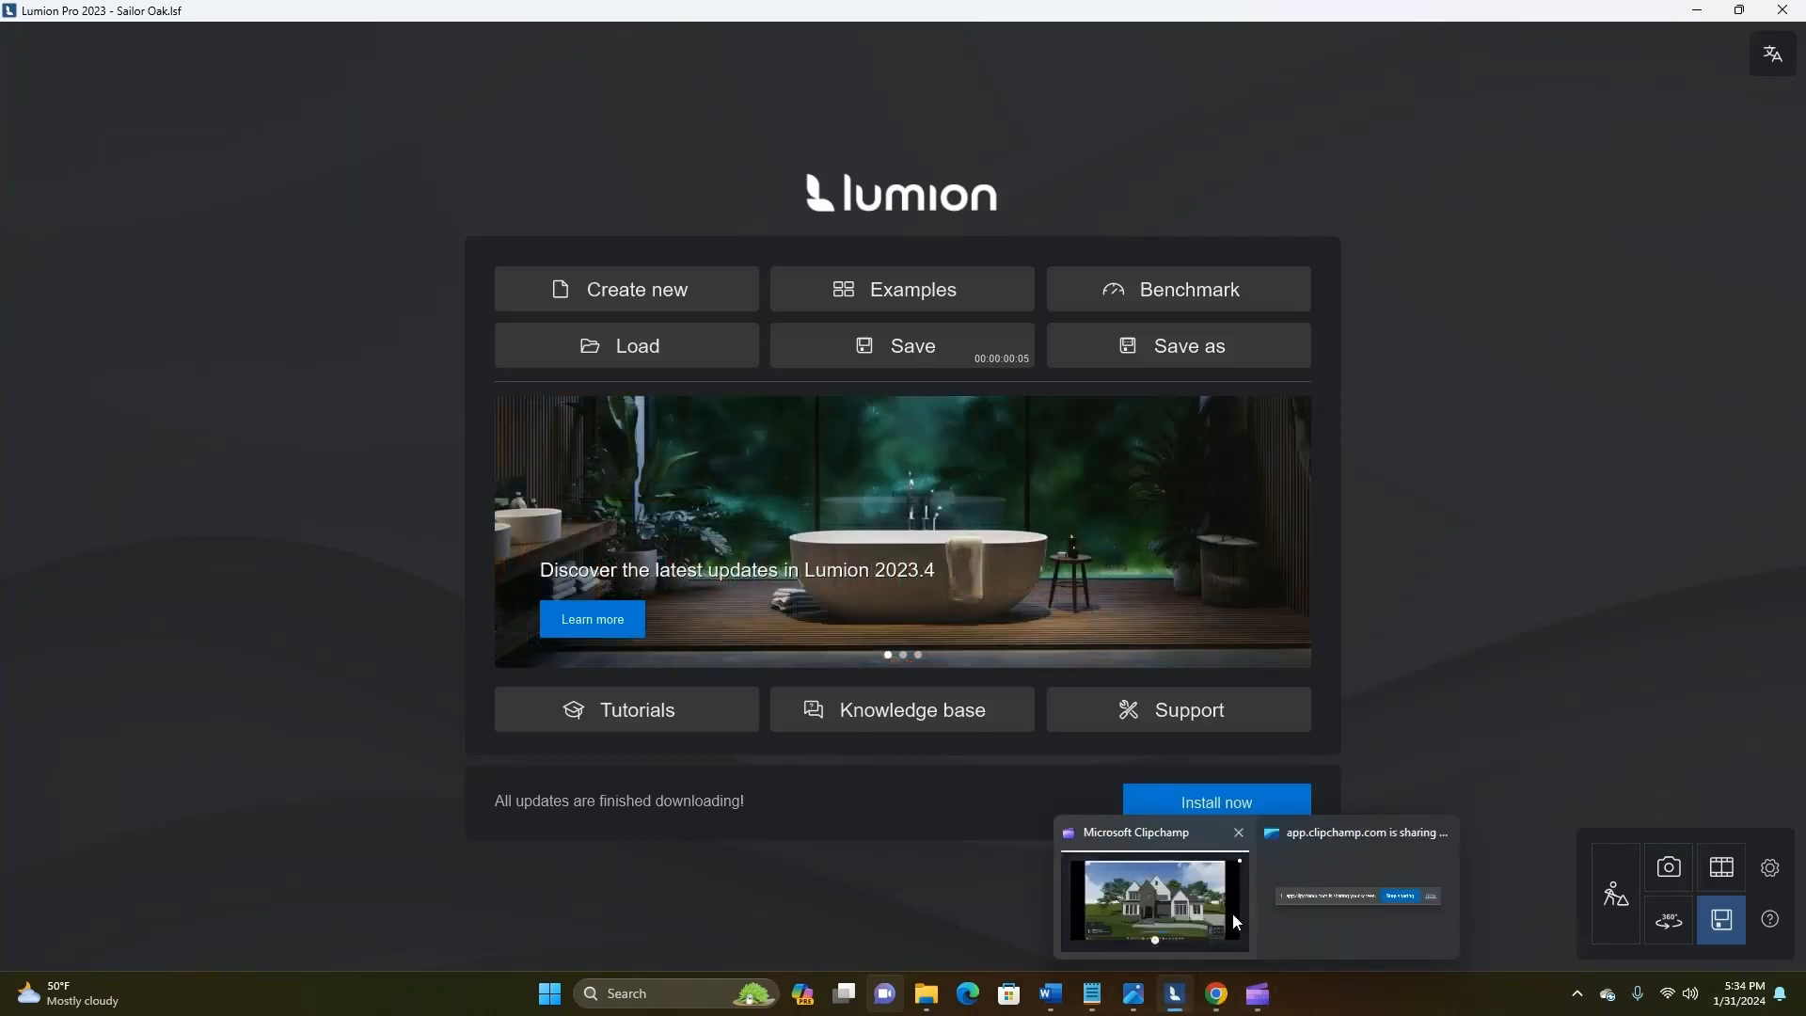
click(1155, 898)
click(1637, 918)
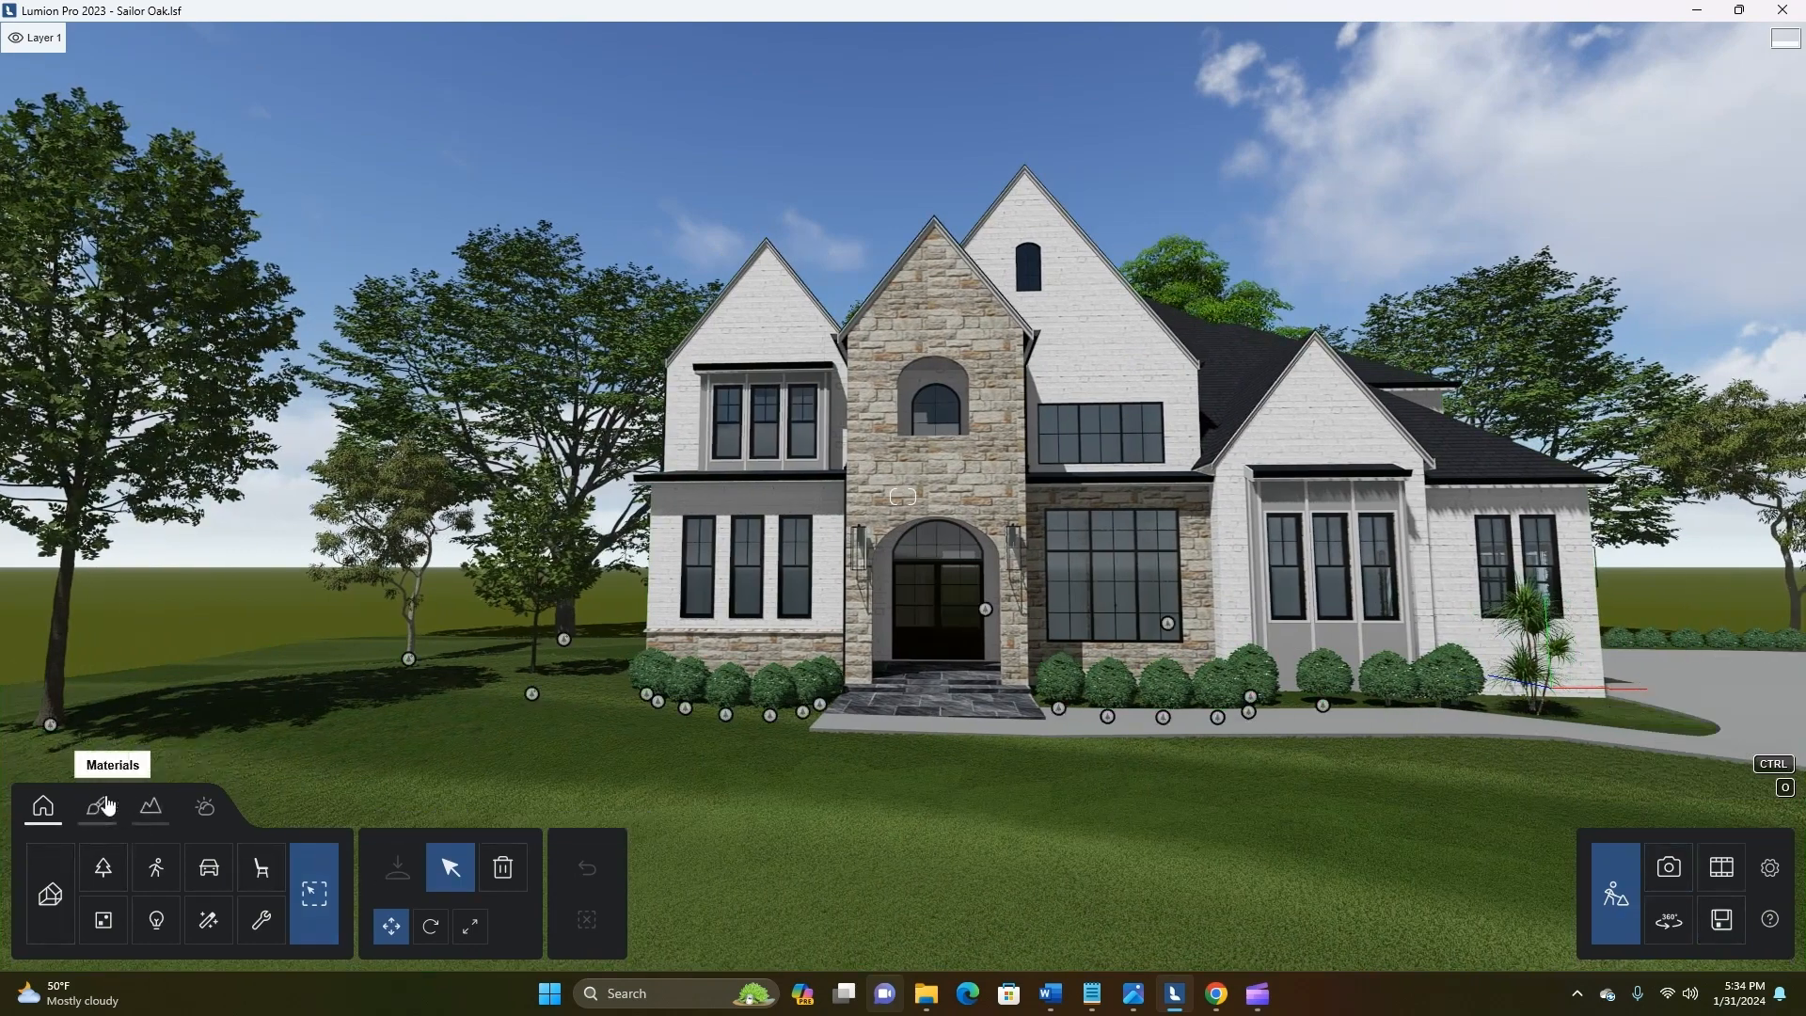
Edit the Stone Grey 5 material on the entry tower and open its texture file picker
click(96, 806)
click(980, 474)
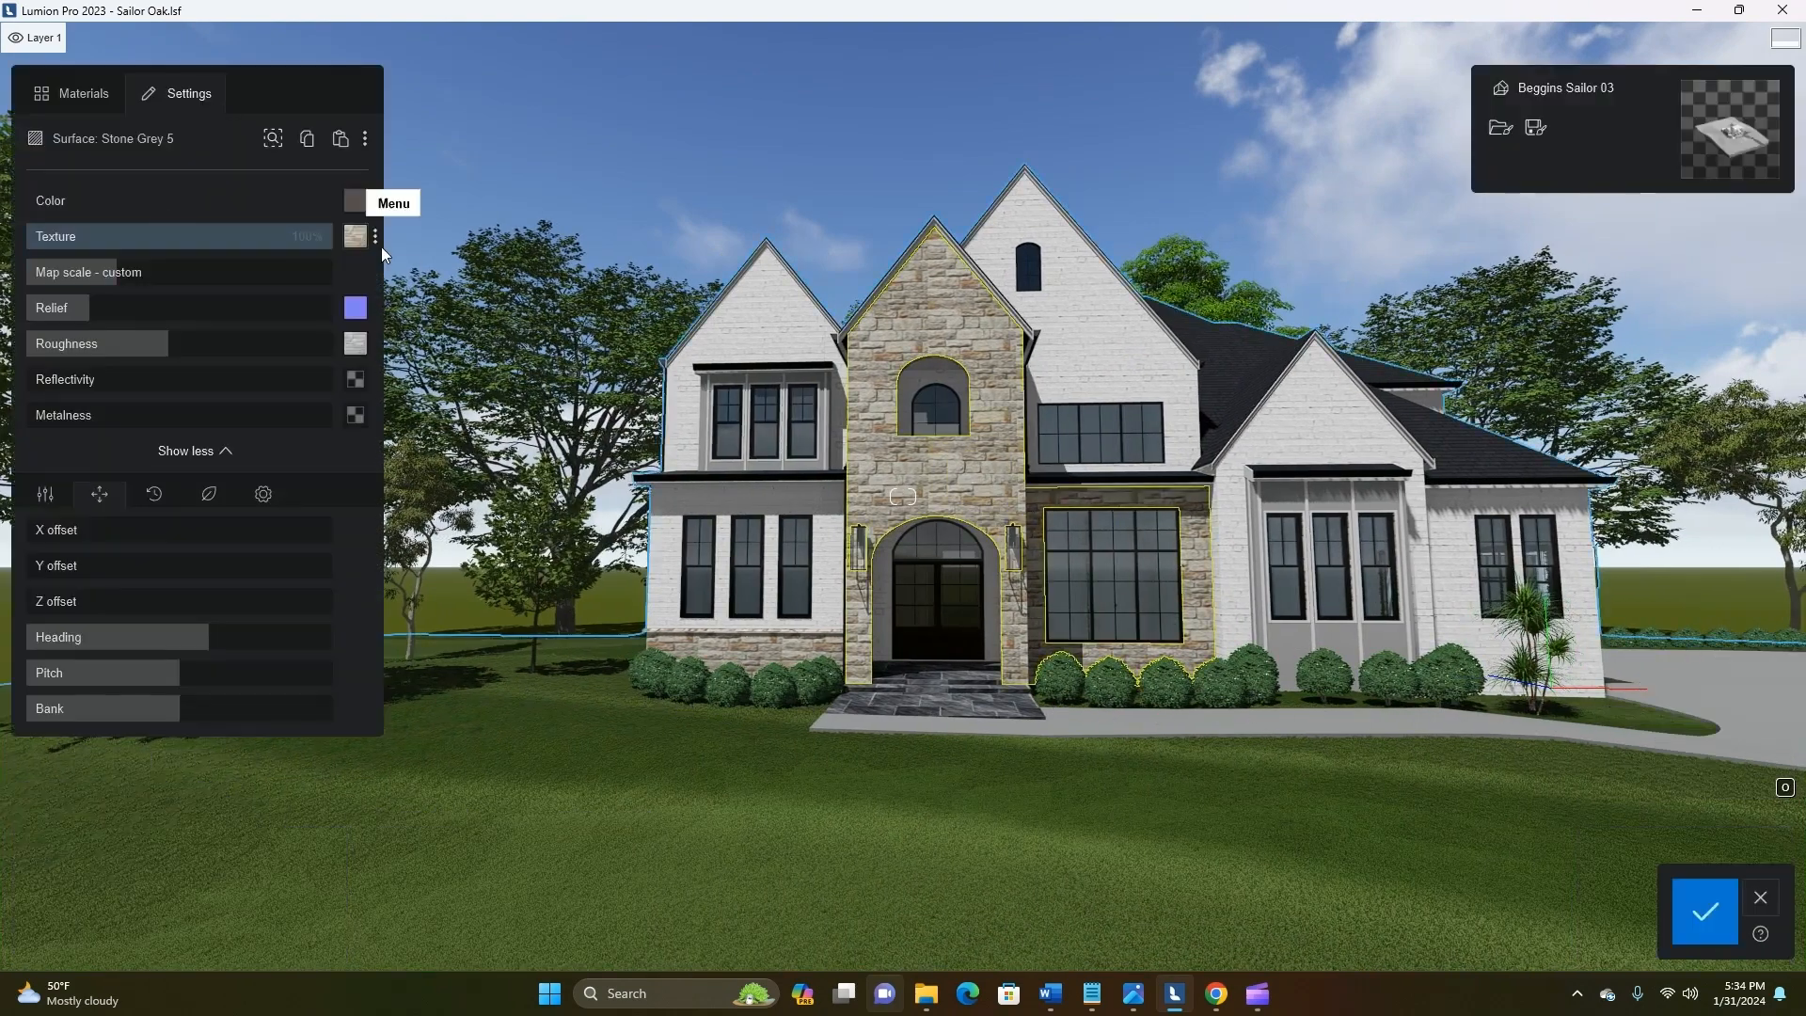
click(381, 247)
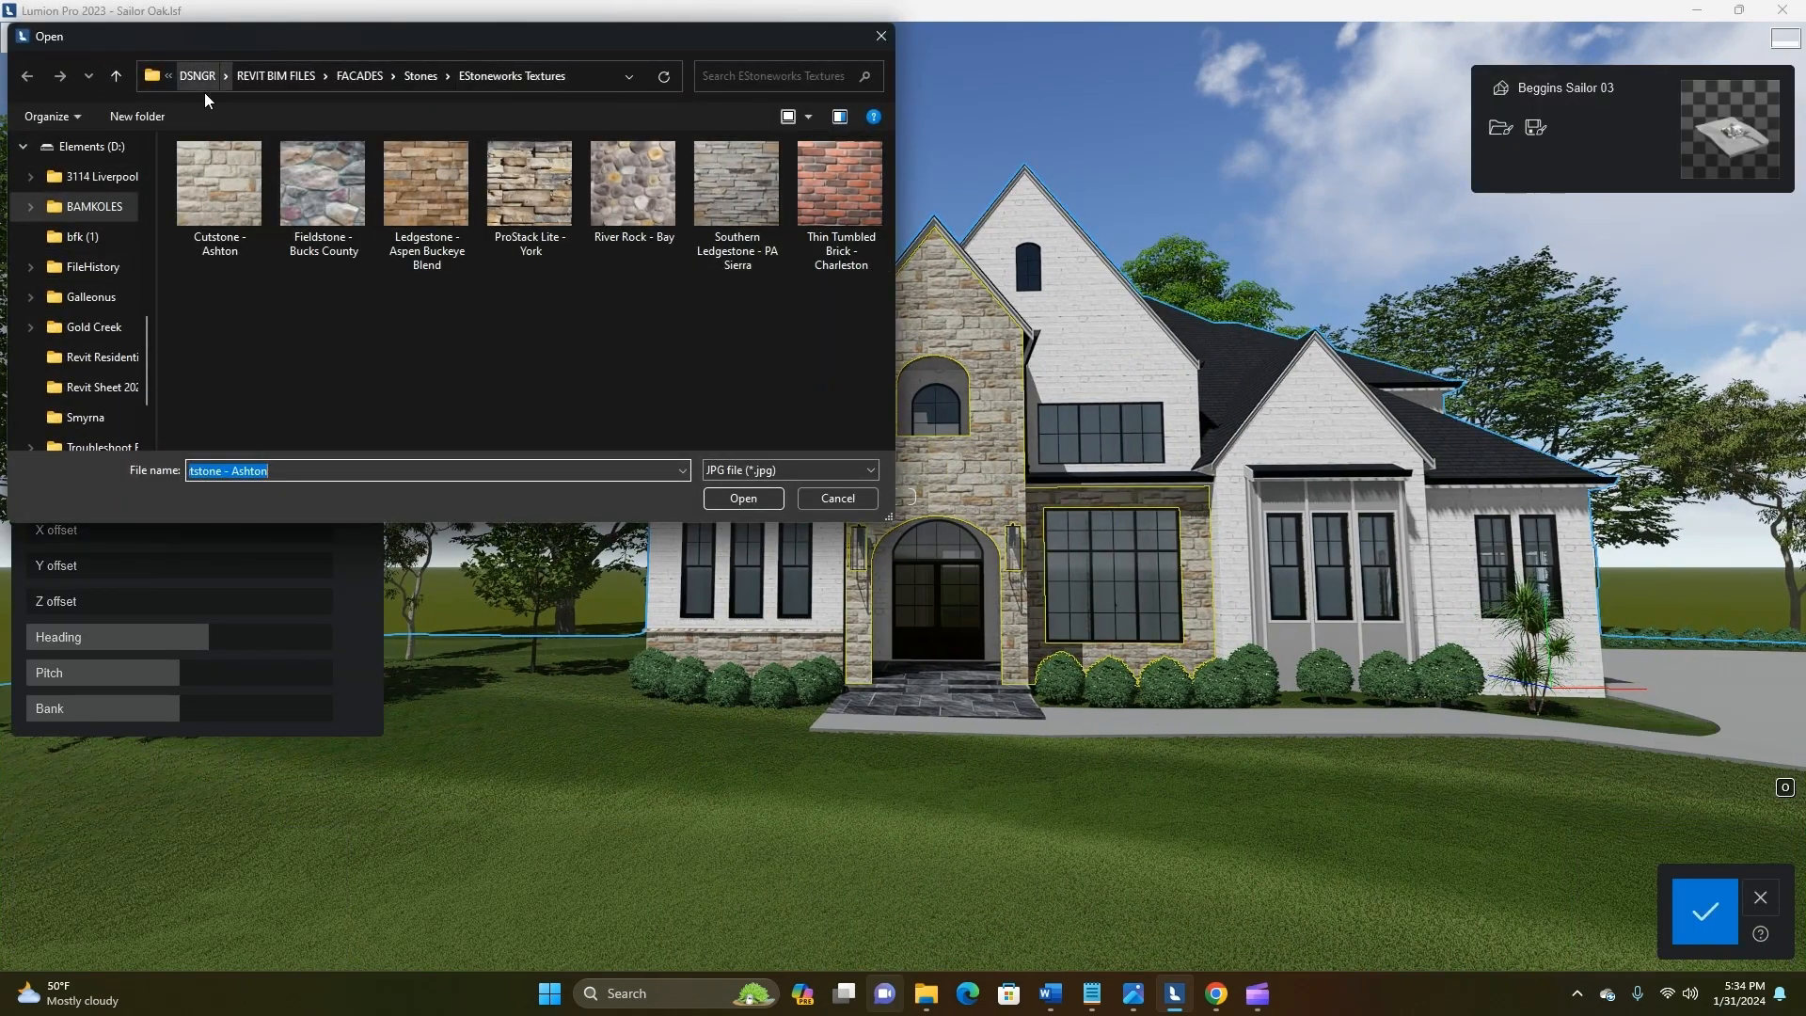
Look through the subfolders of the Stones texture library for an alternative stone to use on the entry tower
click(420, 77)
scroll(310, 322, down, 1)
scroll(273, 412, up, 1)
scroll(256, 425, down, 1)
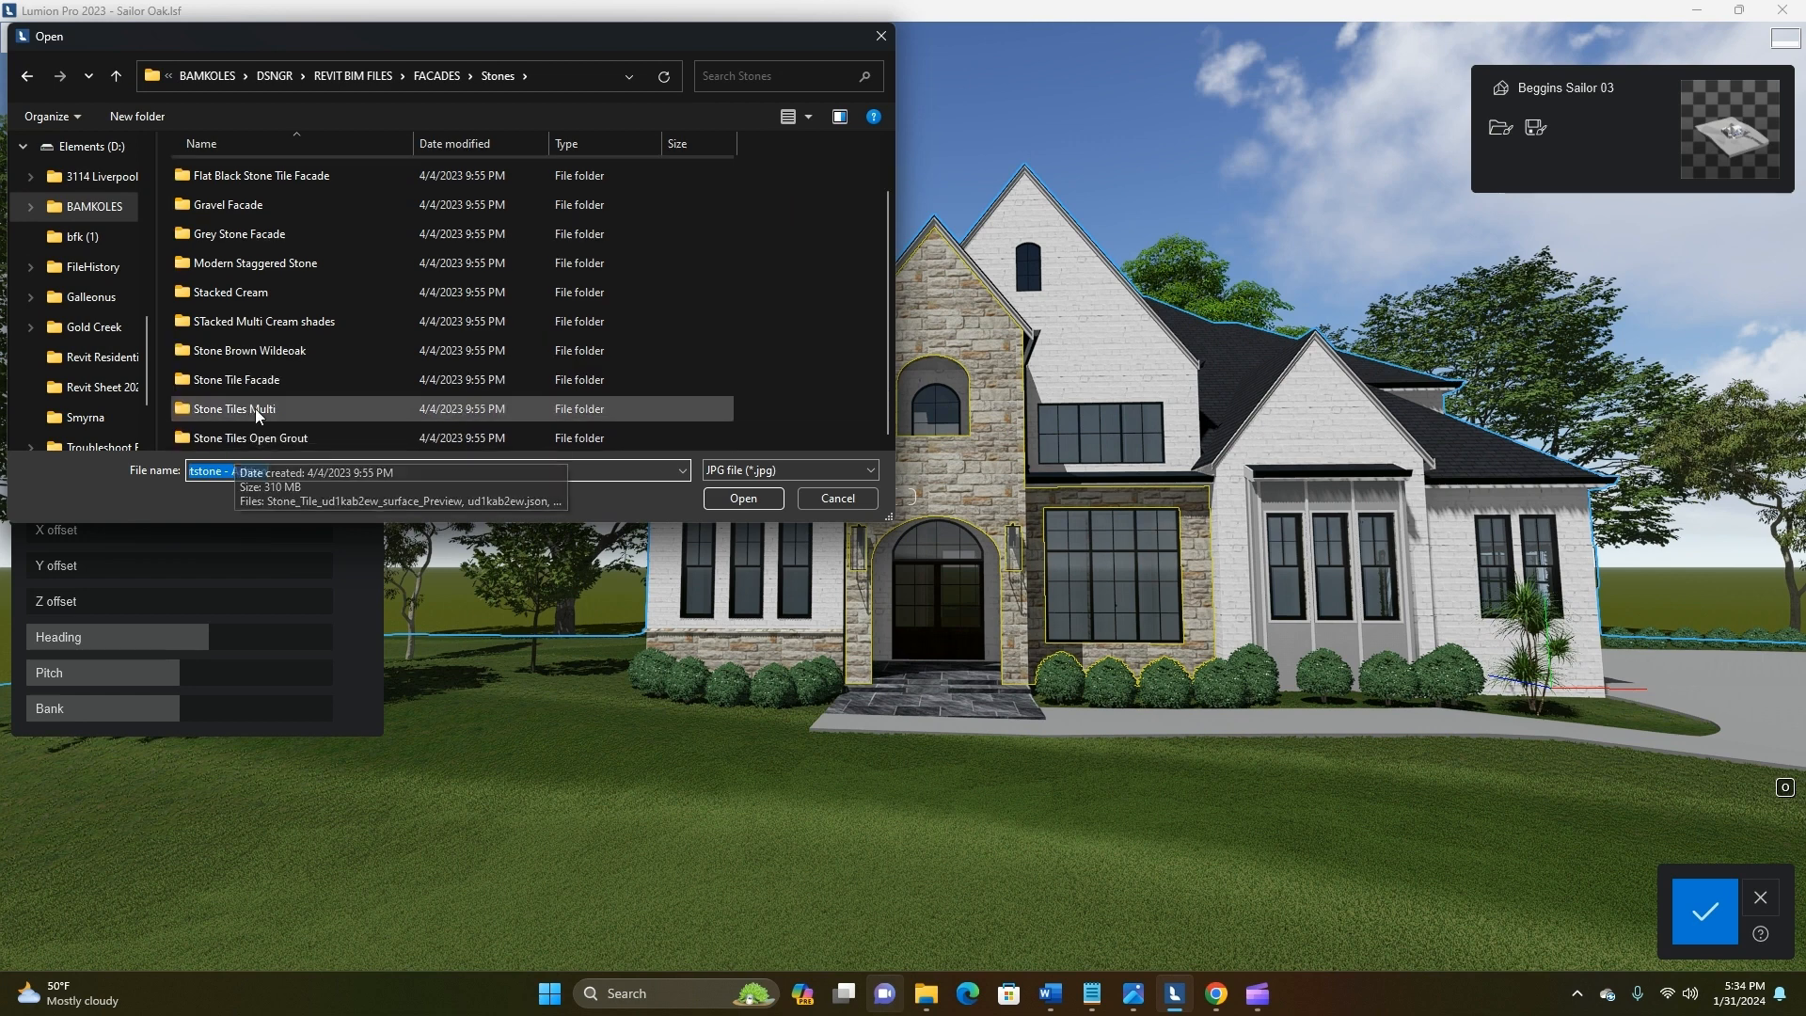
click(254, 412)
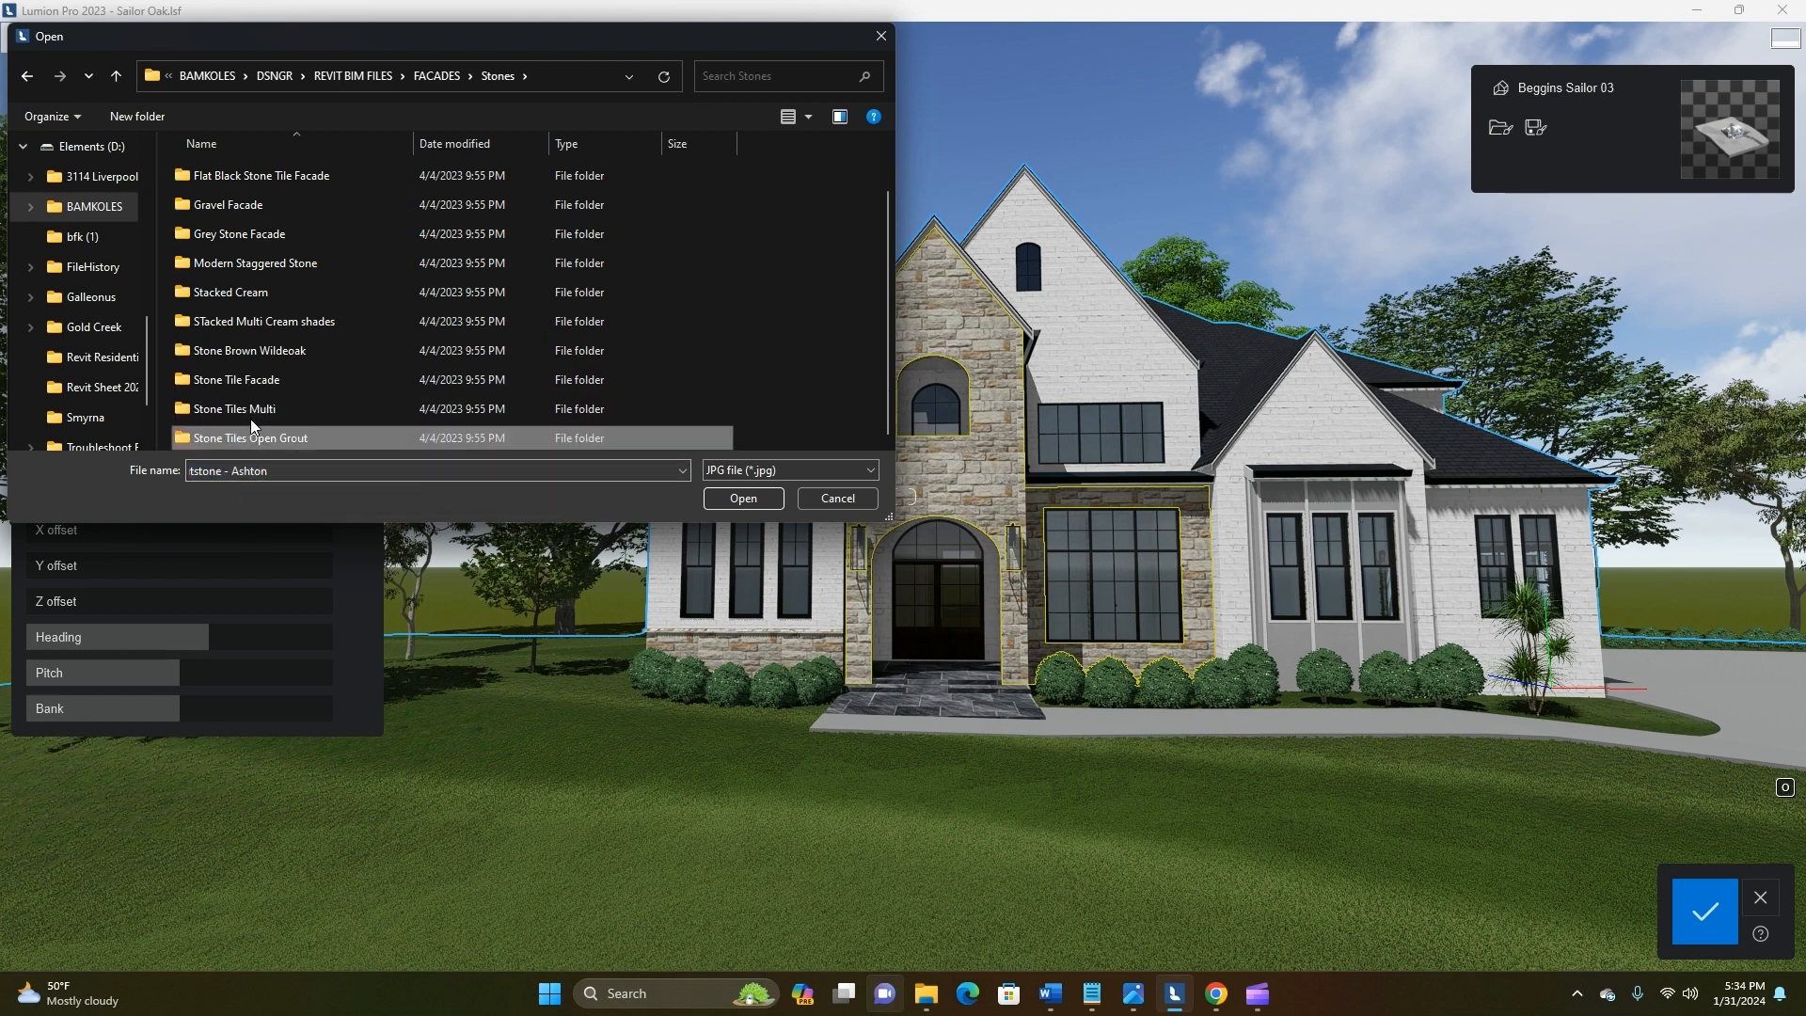
click(247, 322)
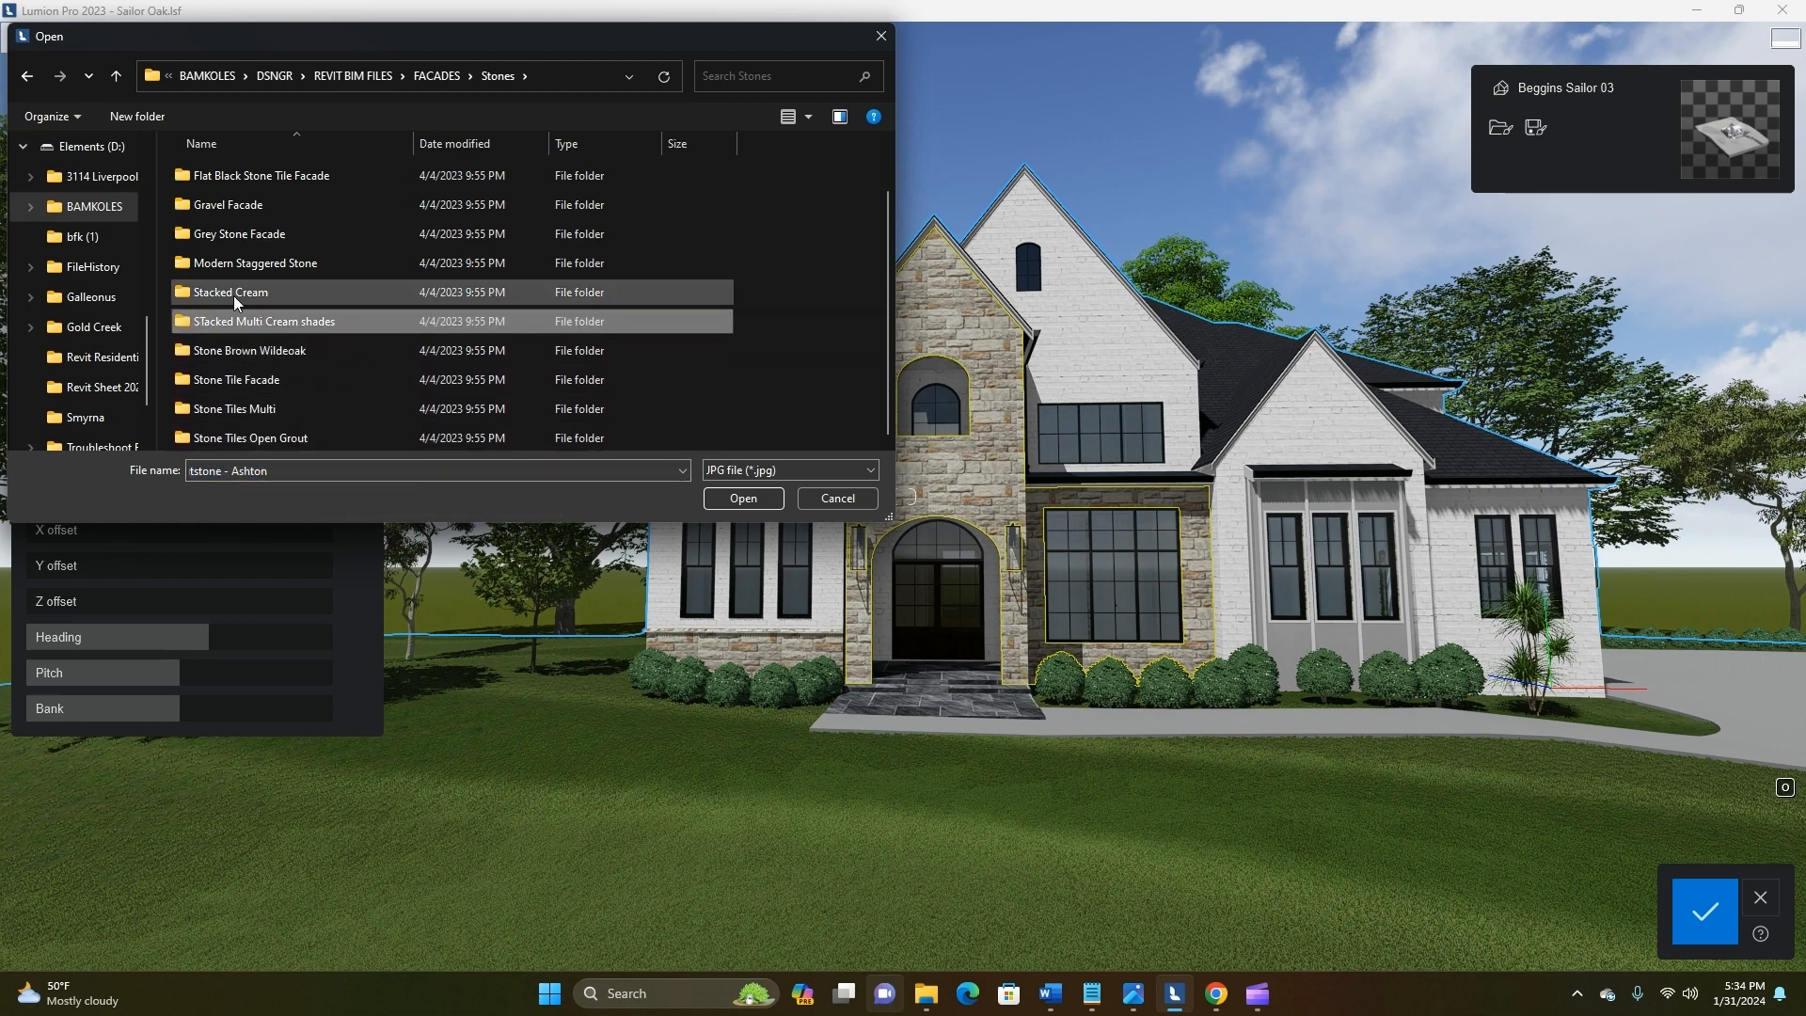
double_click(233, 296)
key(alt+Left)
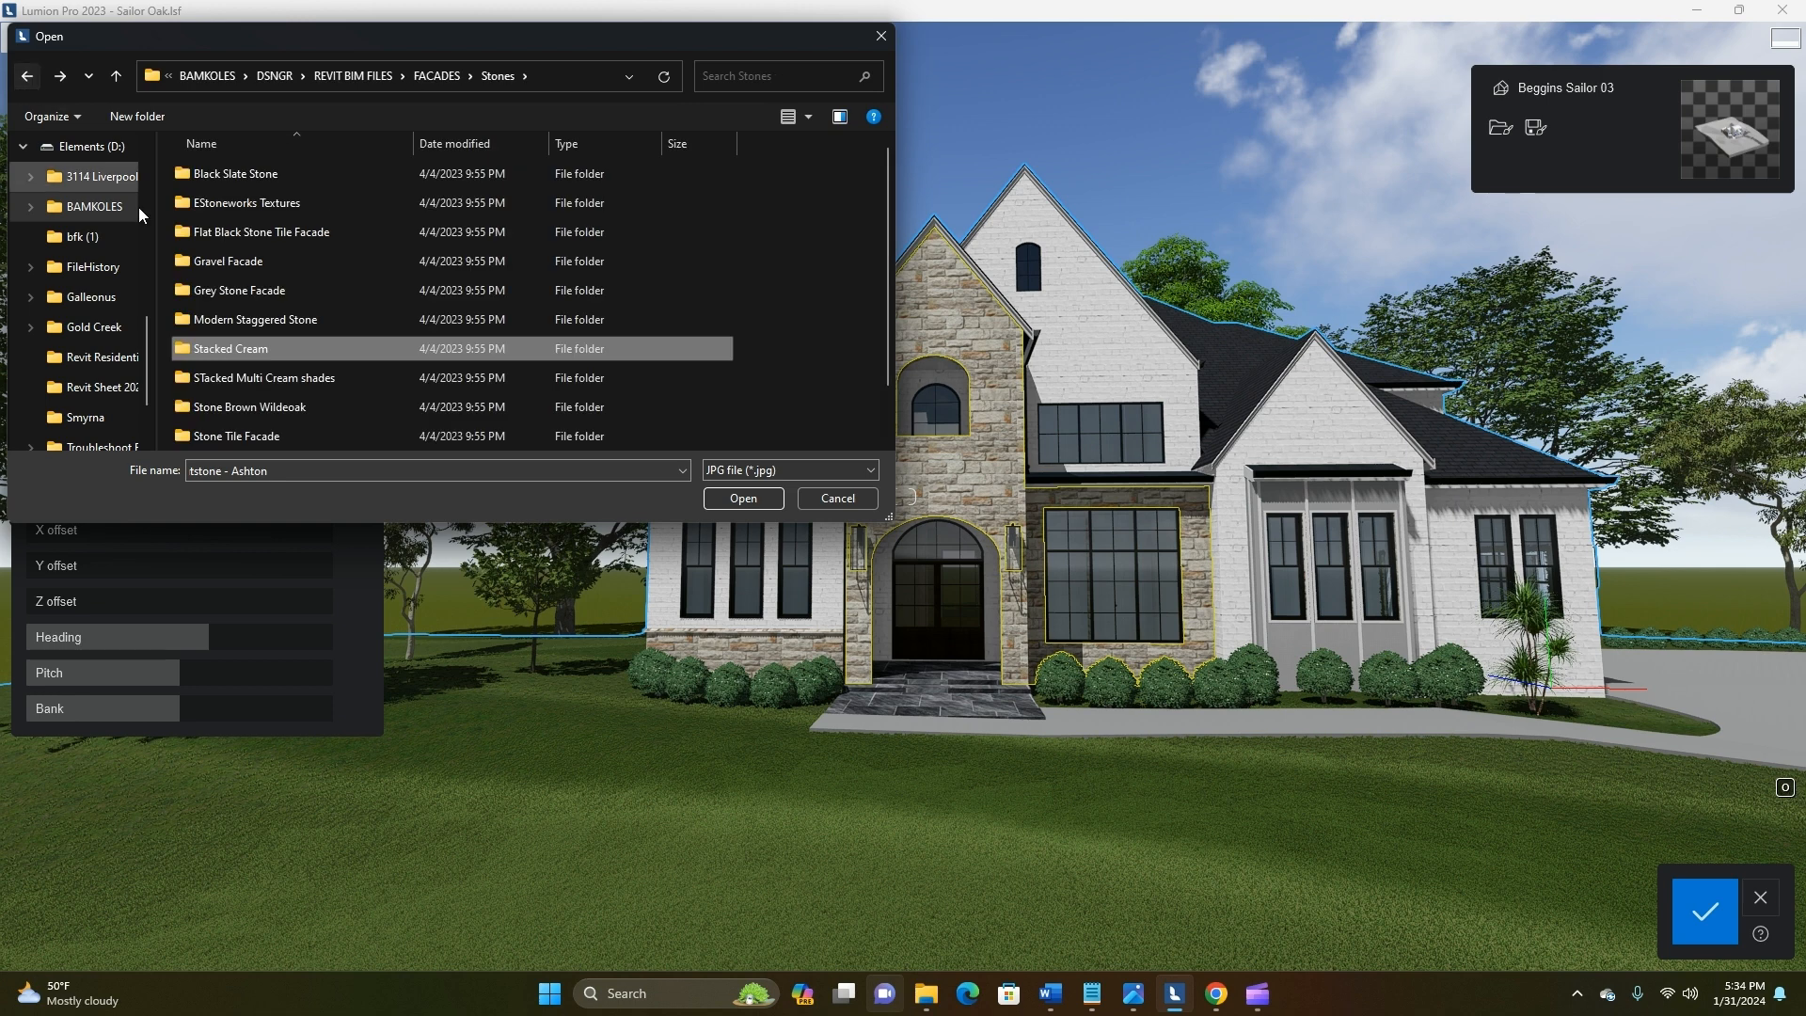
double_click(241, 235)
double_click(20, 71)
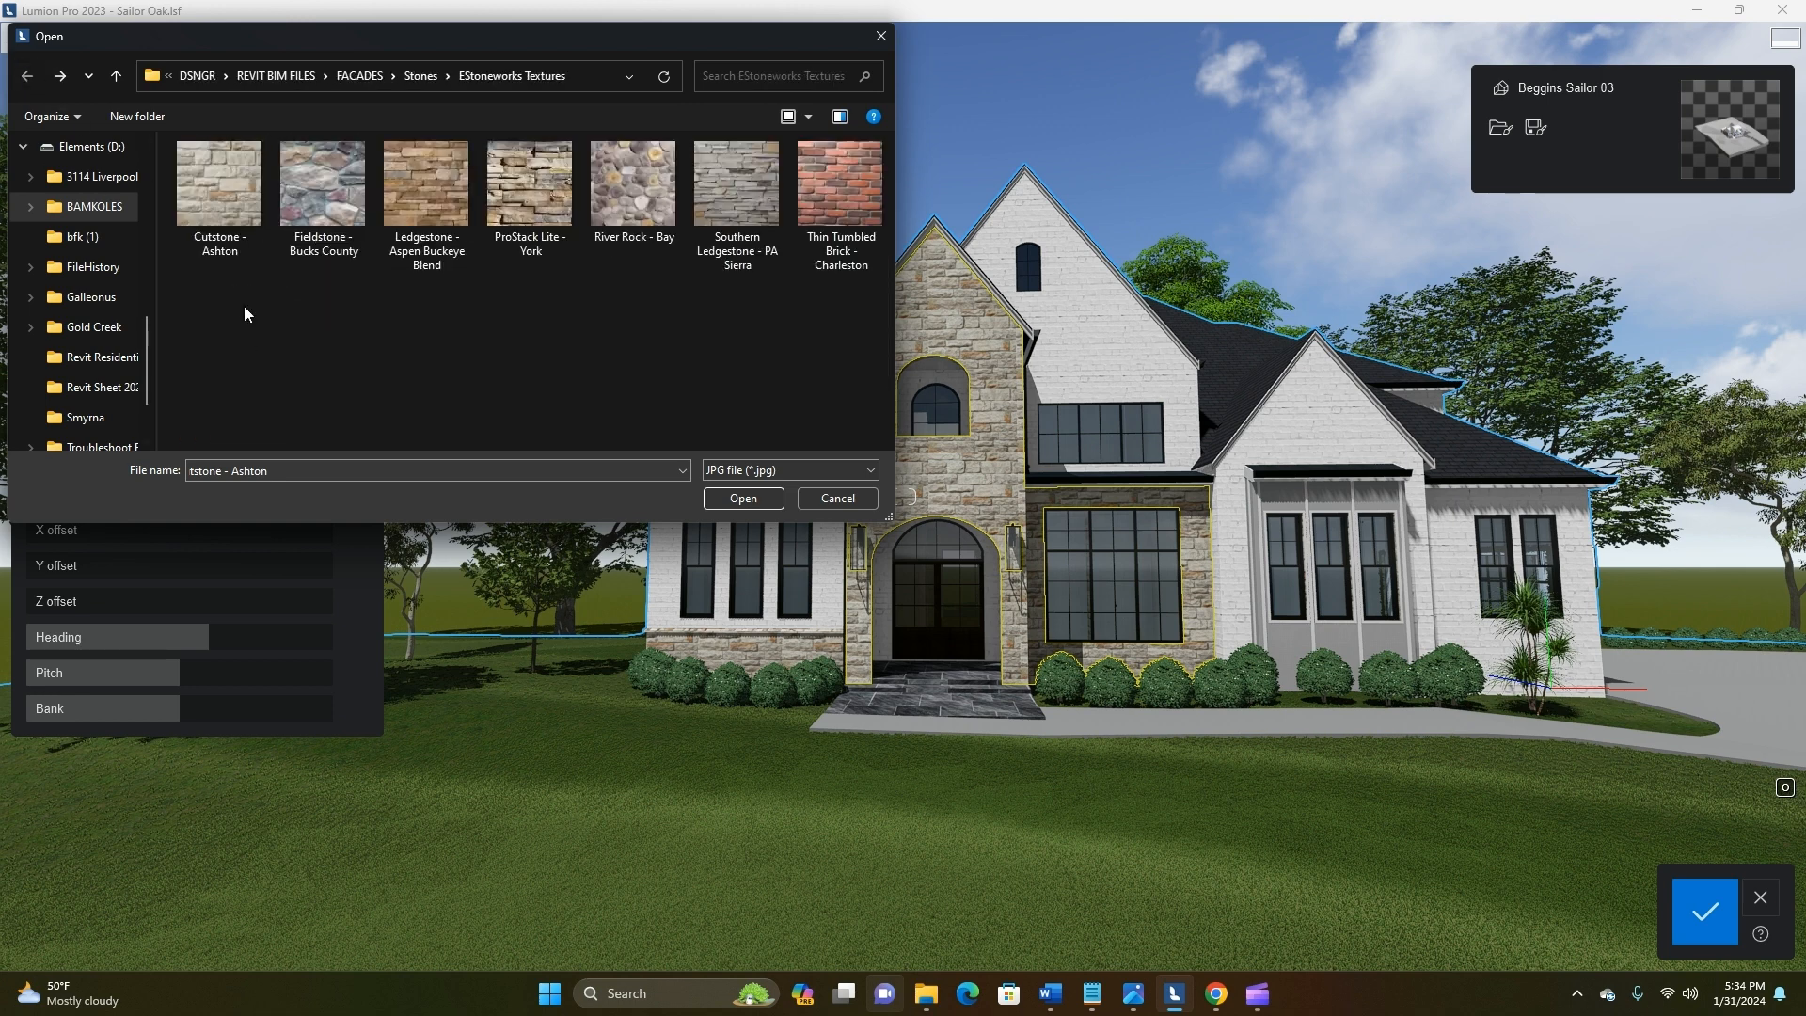
click(419, 76)
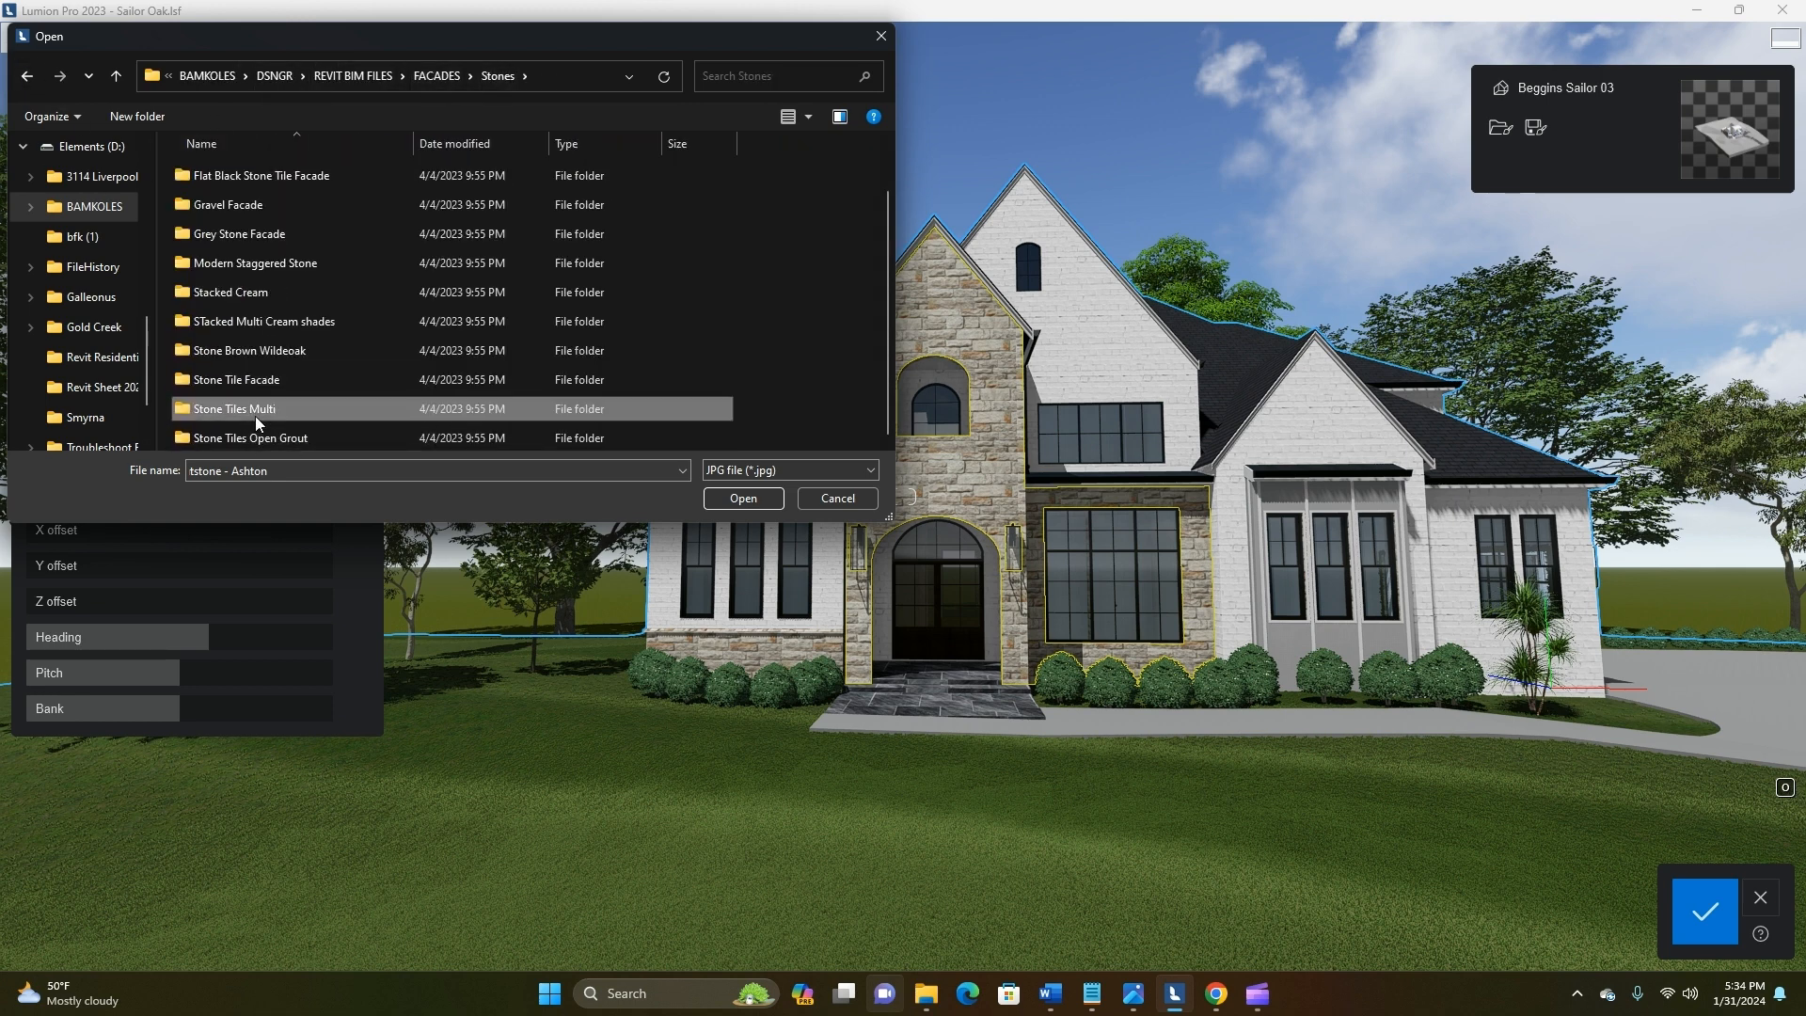
double_click(255, 416)
click(30, 79)
double_click(263, 421)
click(28, 77)
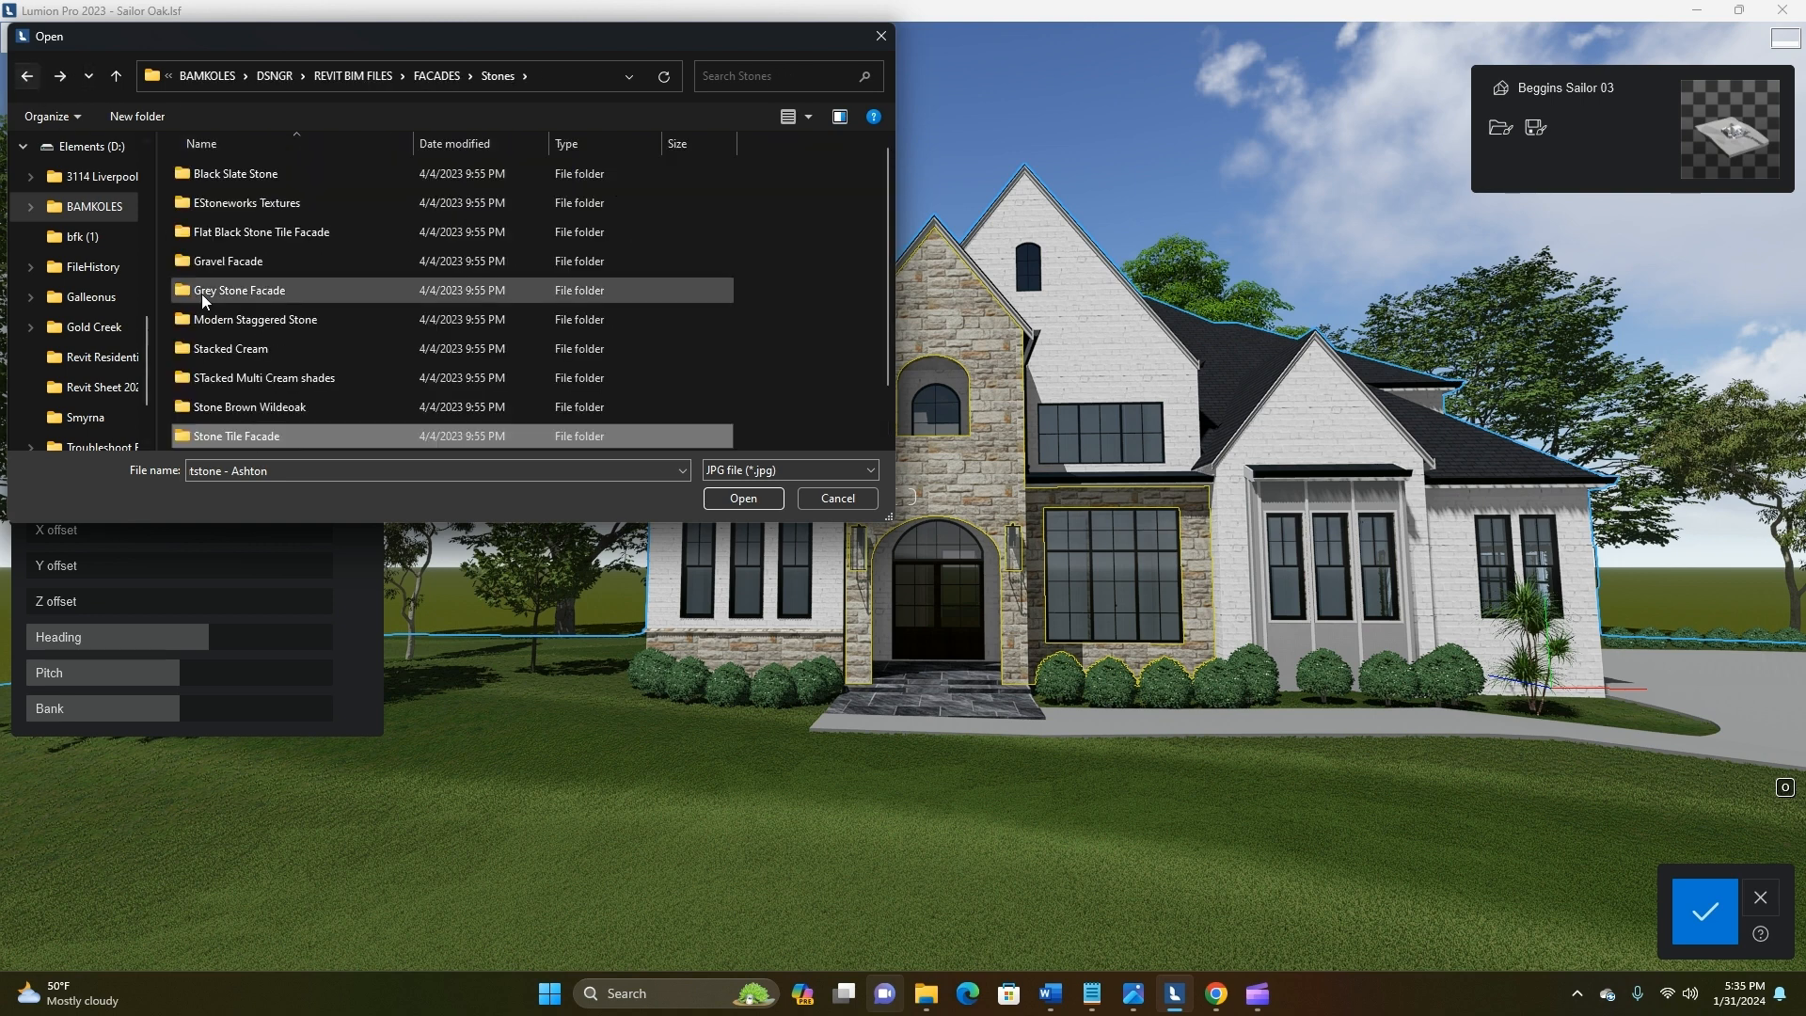
double_click(272, 350)
click(27, 75)
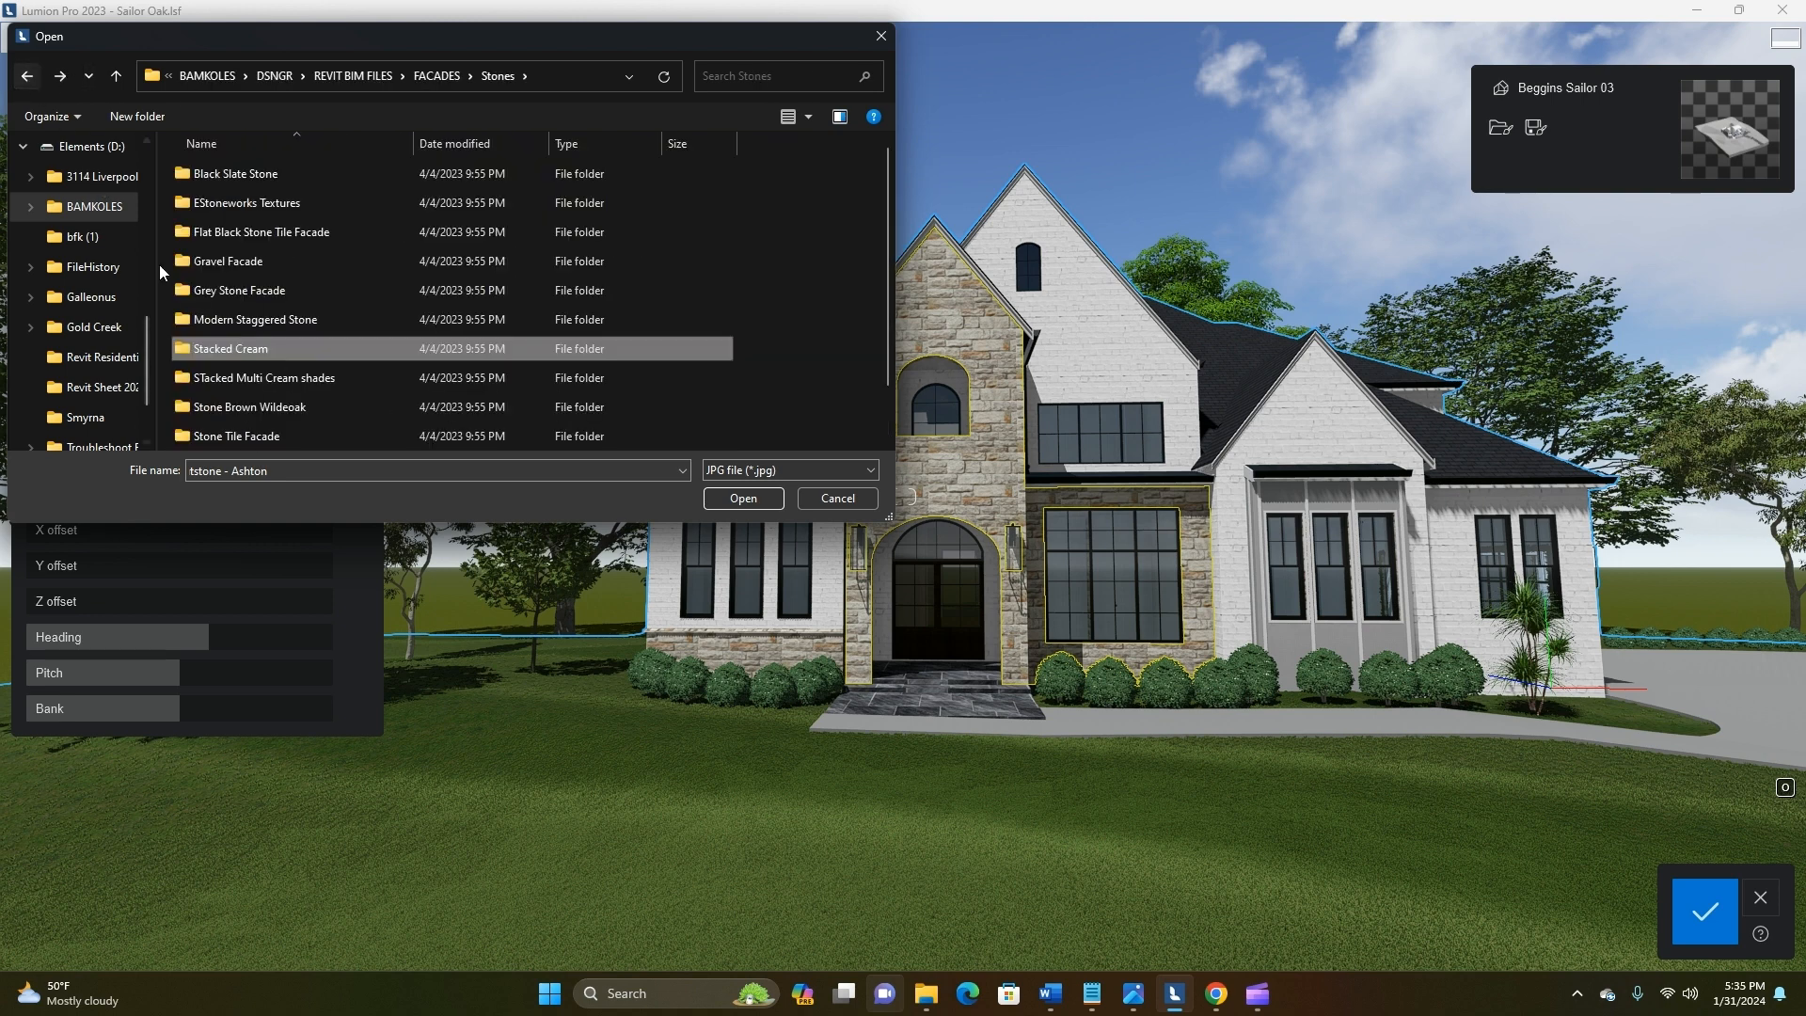
double_click(255, 319)
click(27, 75)
double_click(256, 294)
click(26, 76)
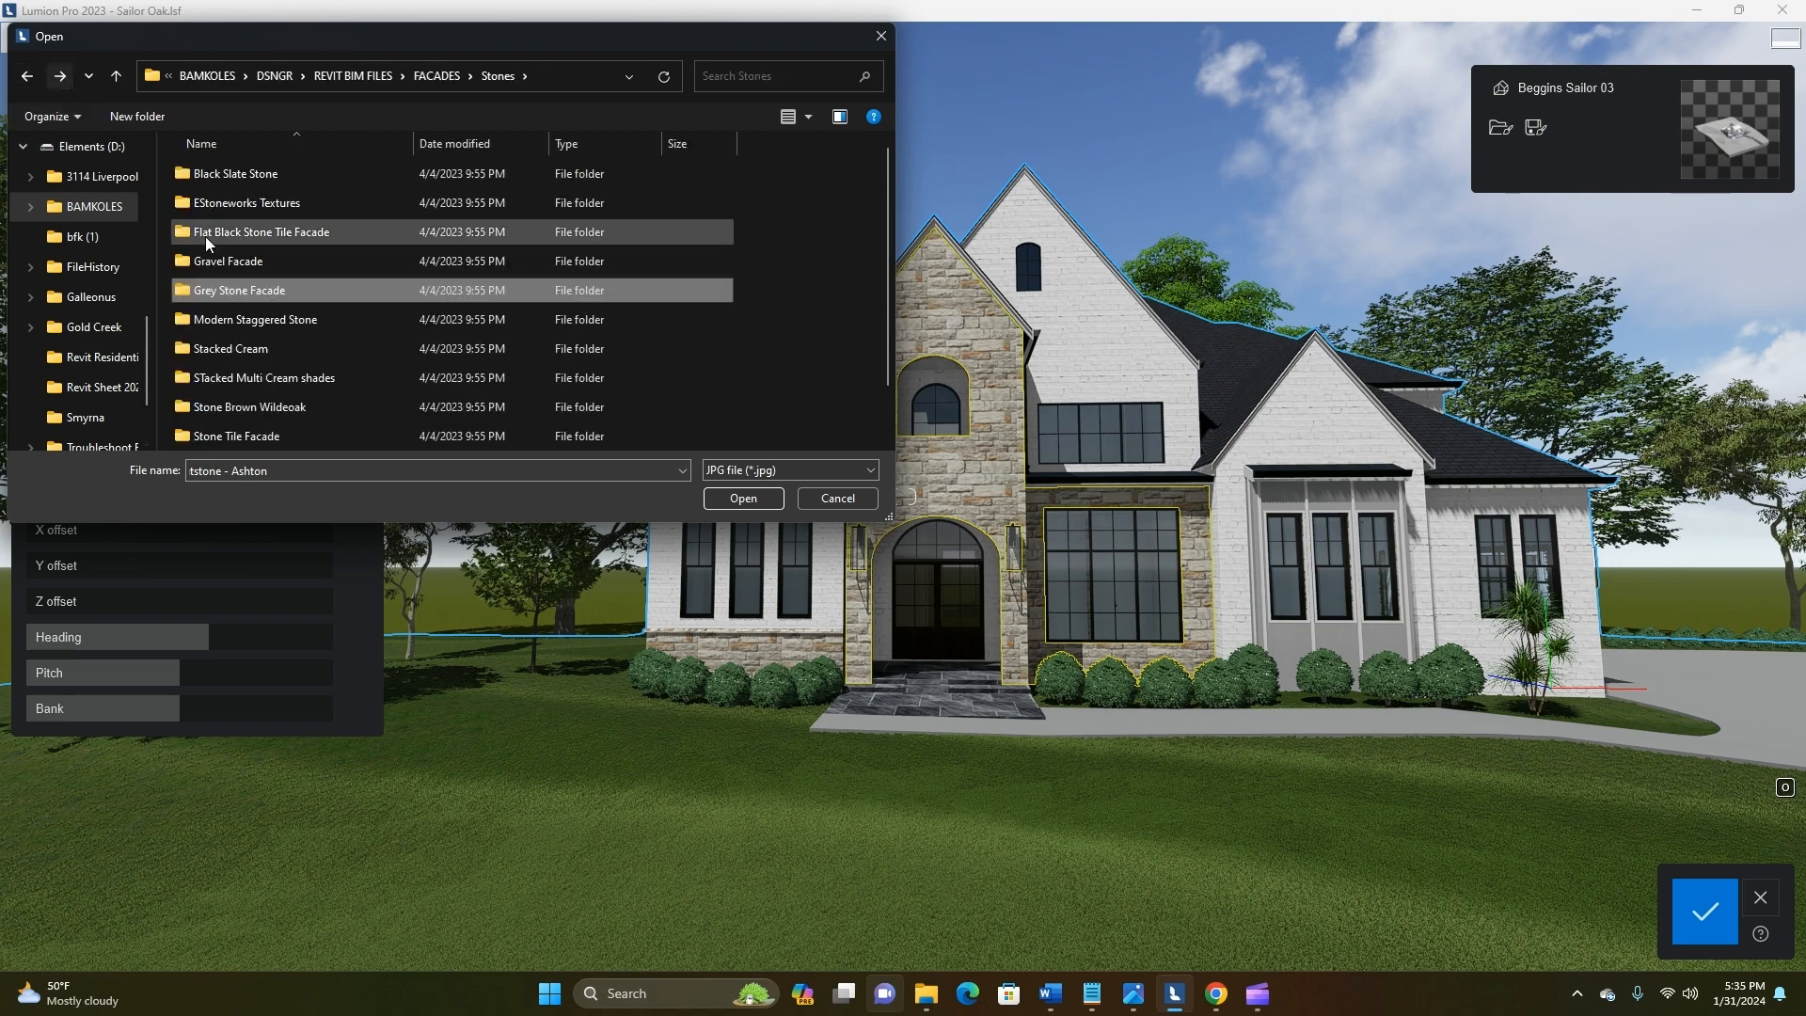
double_click(256, 266)
click(26, 75)
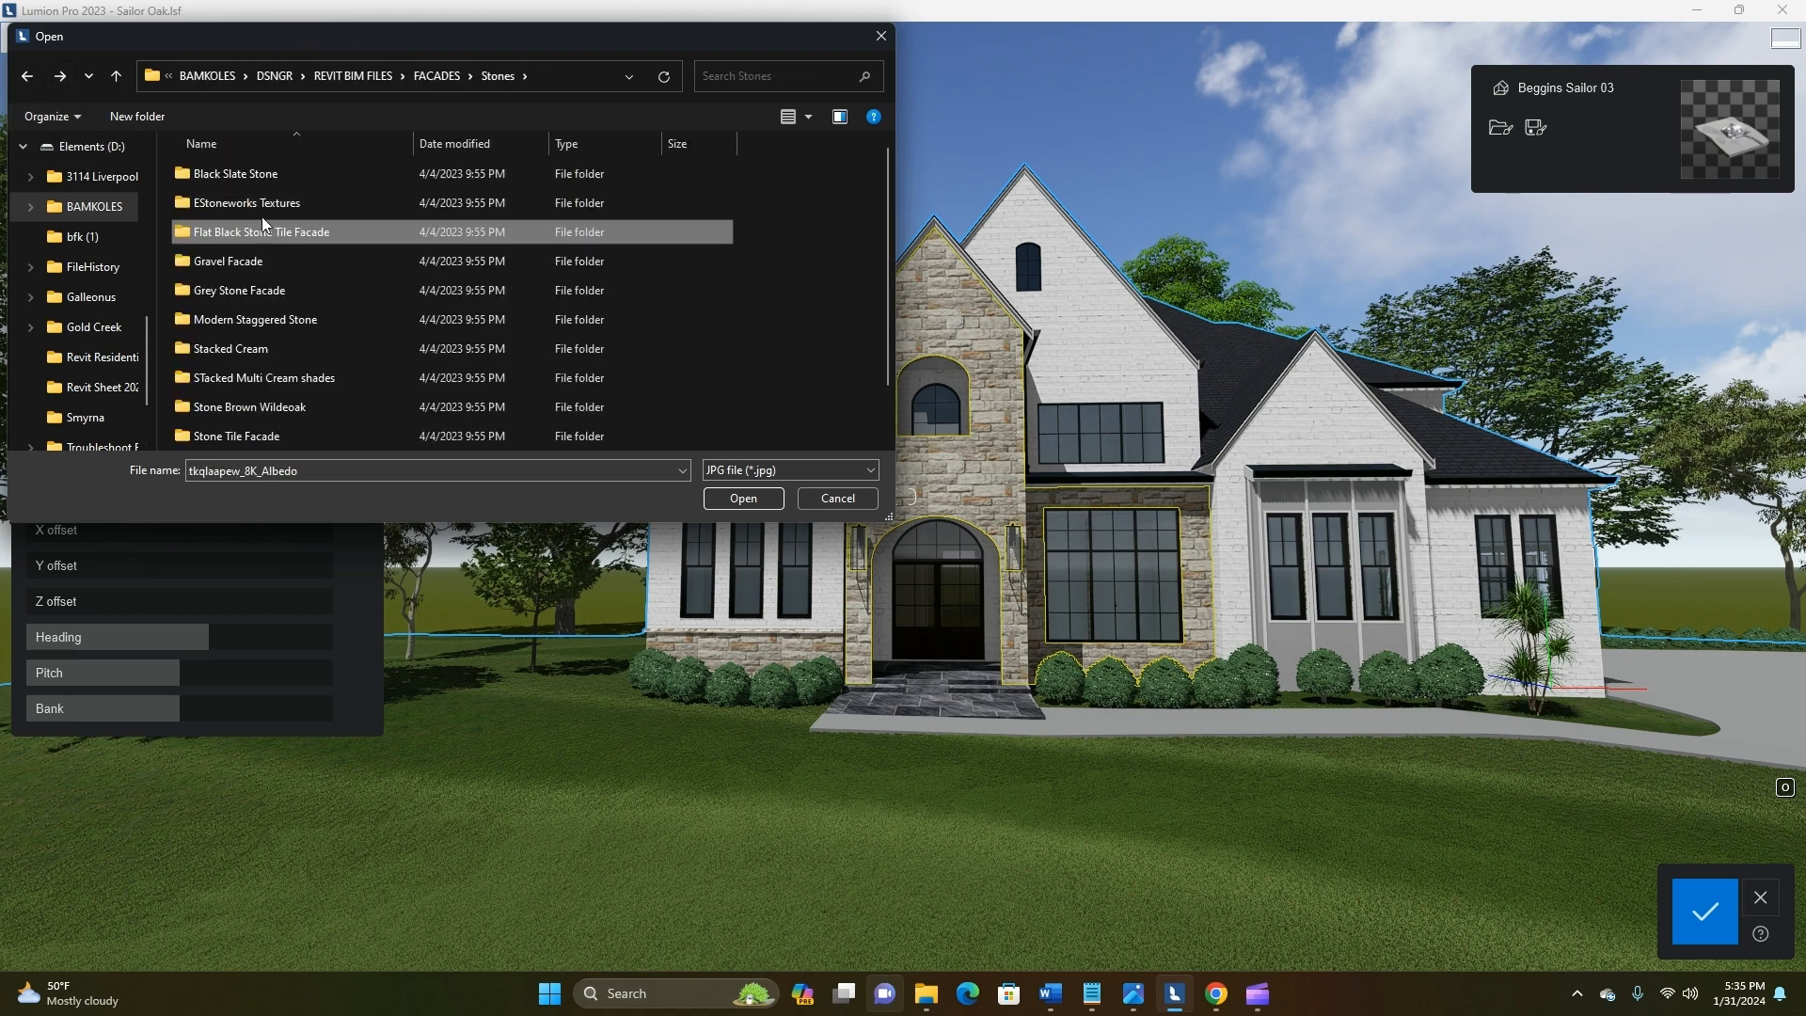
Load the ueuobbzfw_8K_Albedo image from the Black Slate Stone folder as the colour texture of Stone Grey 5
double_click(235, 175)
double_click(228, 189)
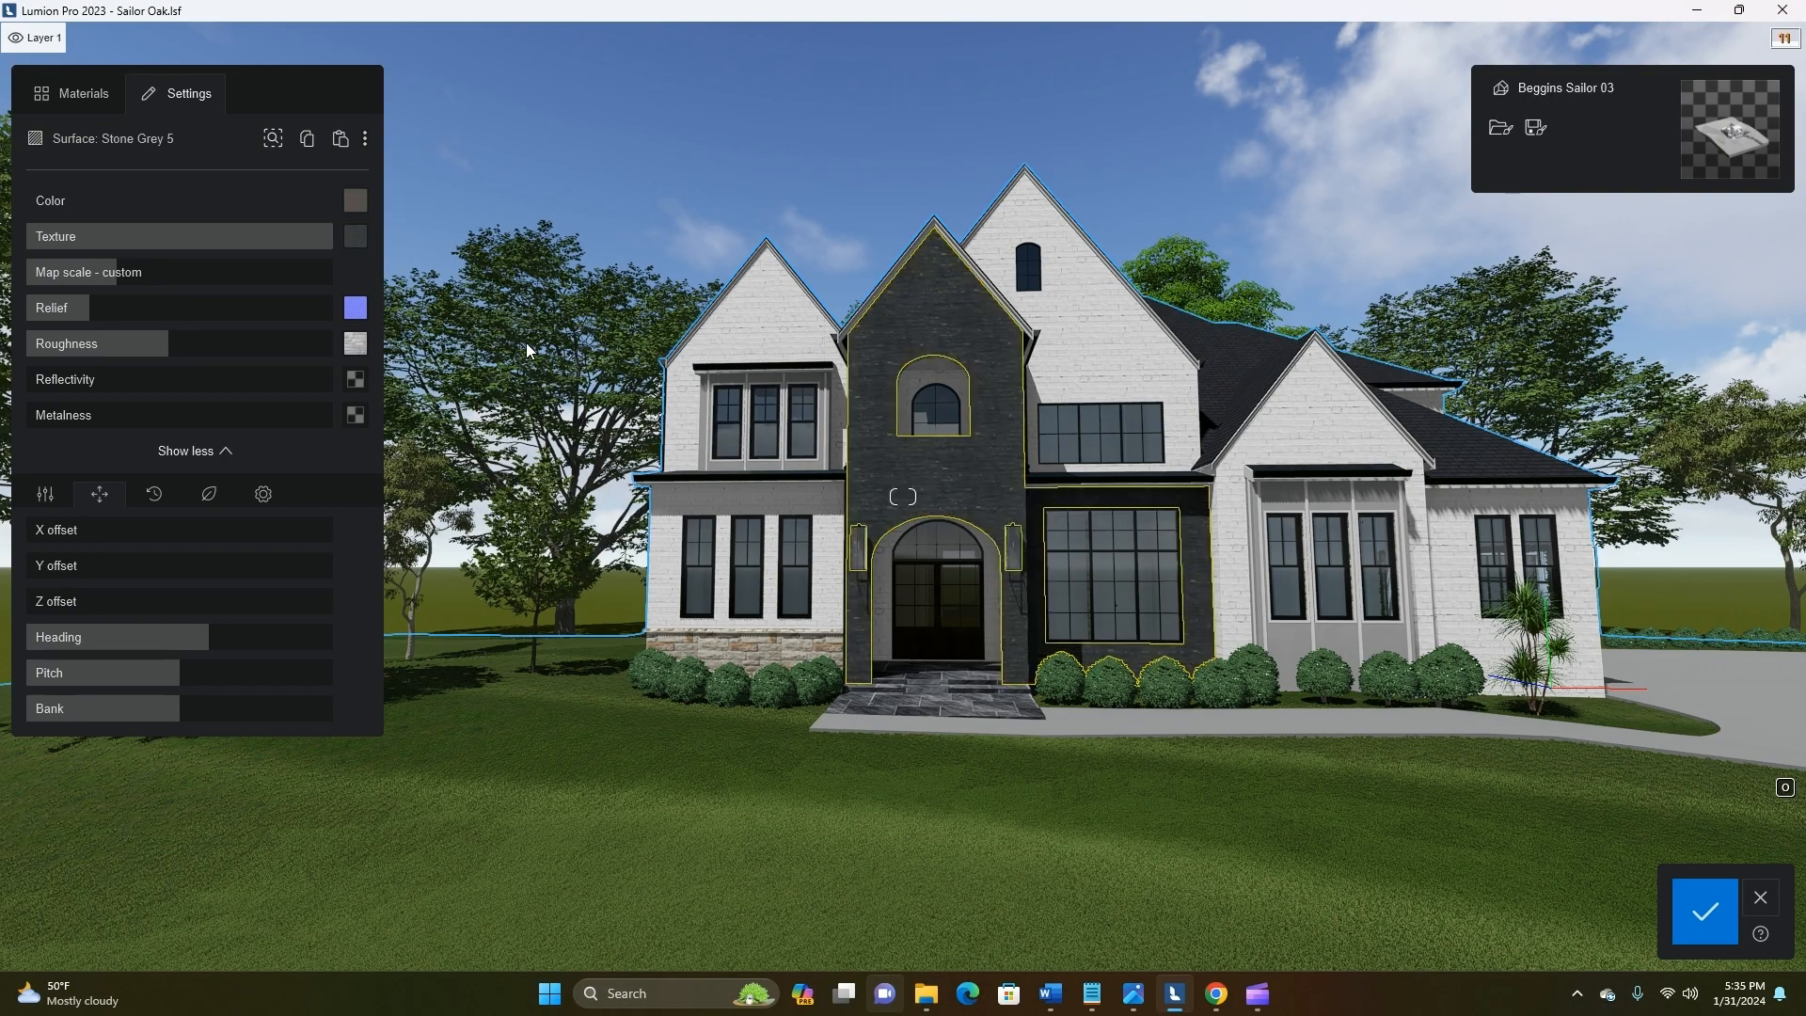
scroll(1070, 777, up, 4)
scroll(1070, 777, down, 5)
scroll(1071, 777, up, 2)
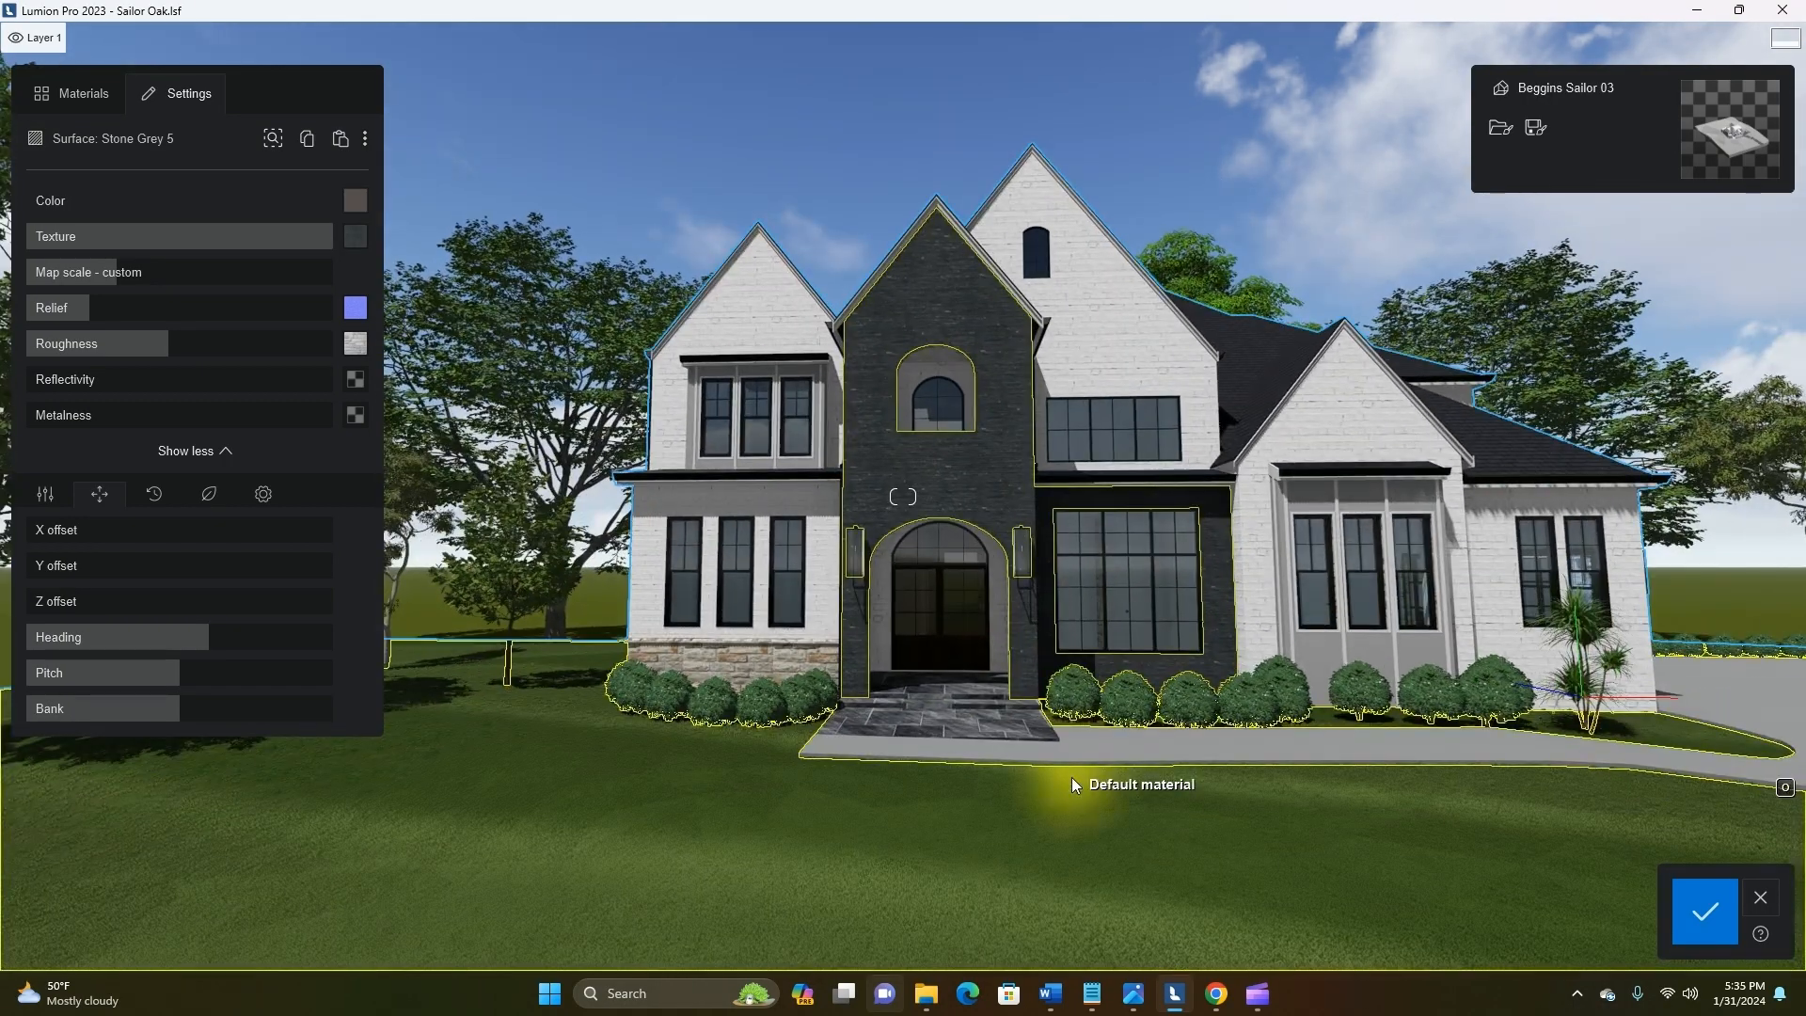
scroll(1070, 776, down, 3)
scroll(991, 732, up, 4)
scroll(998, 732, down, 5)
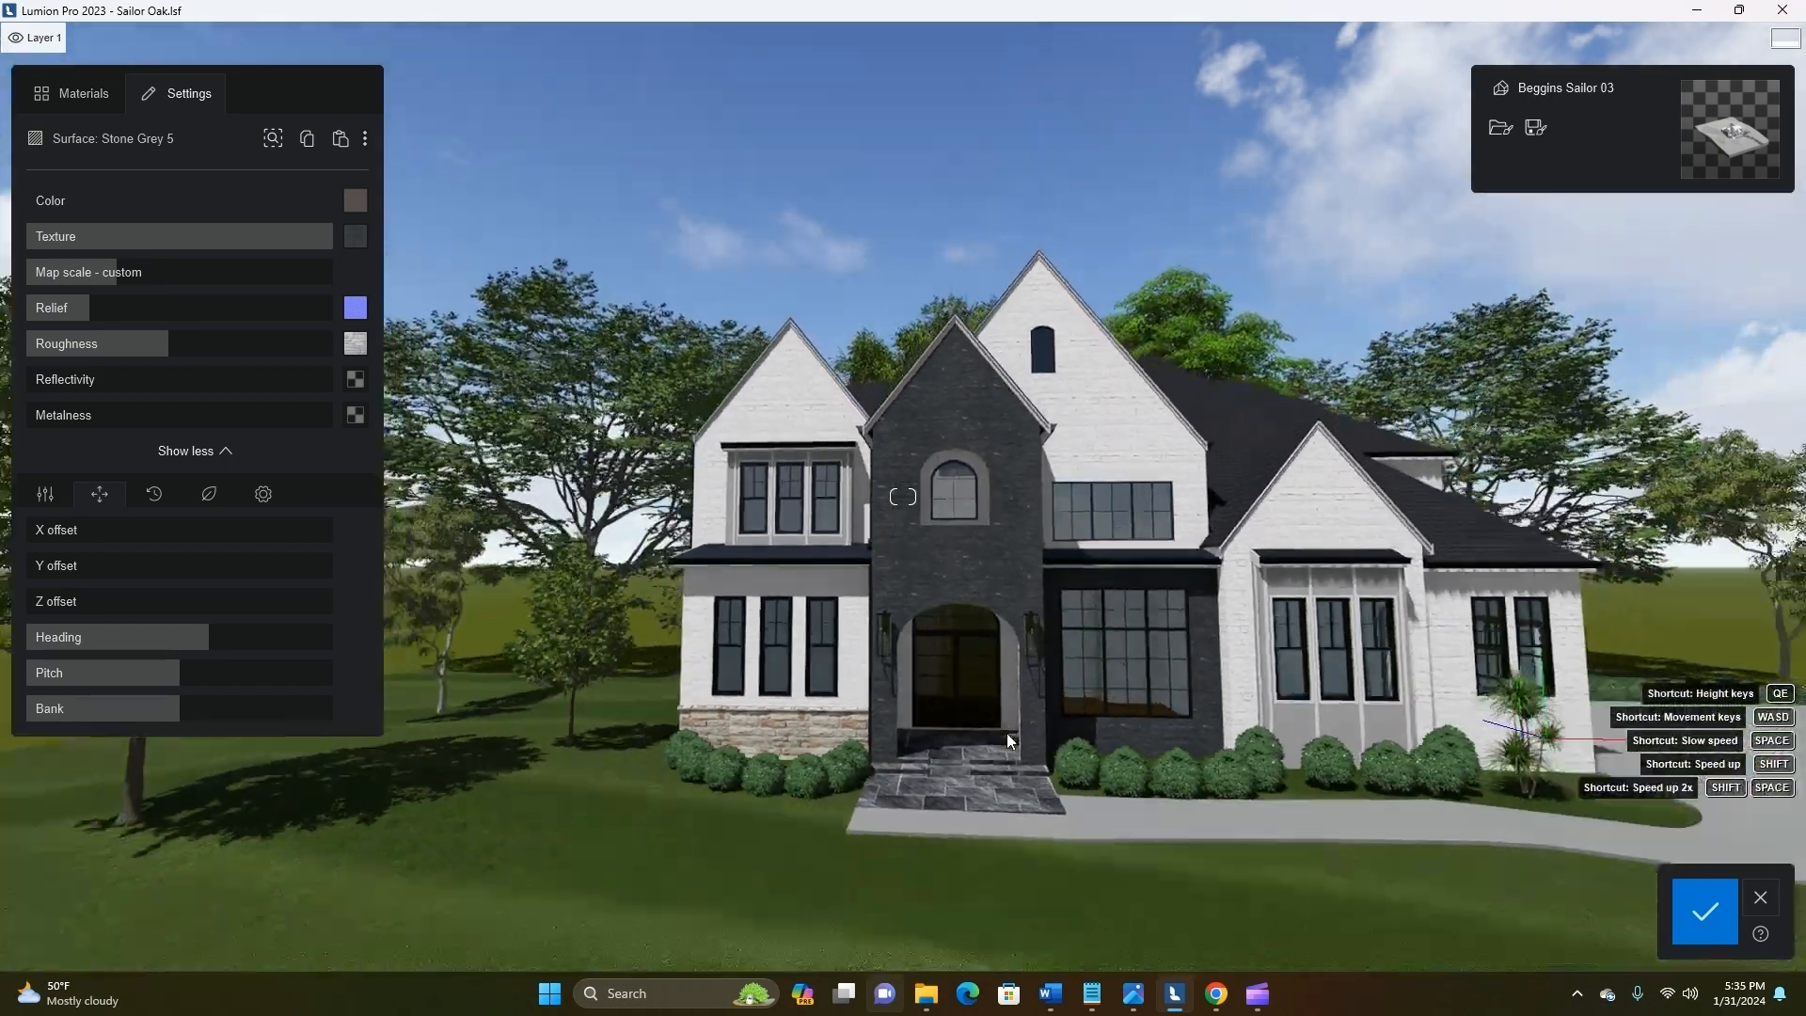
Replace the relief map of Stone Grey 5 with ueuobbzfw_8K_Normal from the Black Slate Stone folder
scroll(911, 605, up, 8)
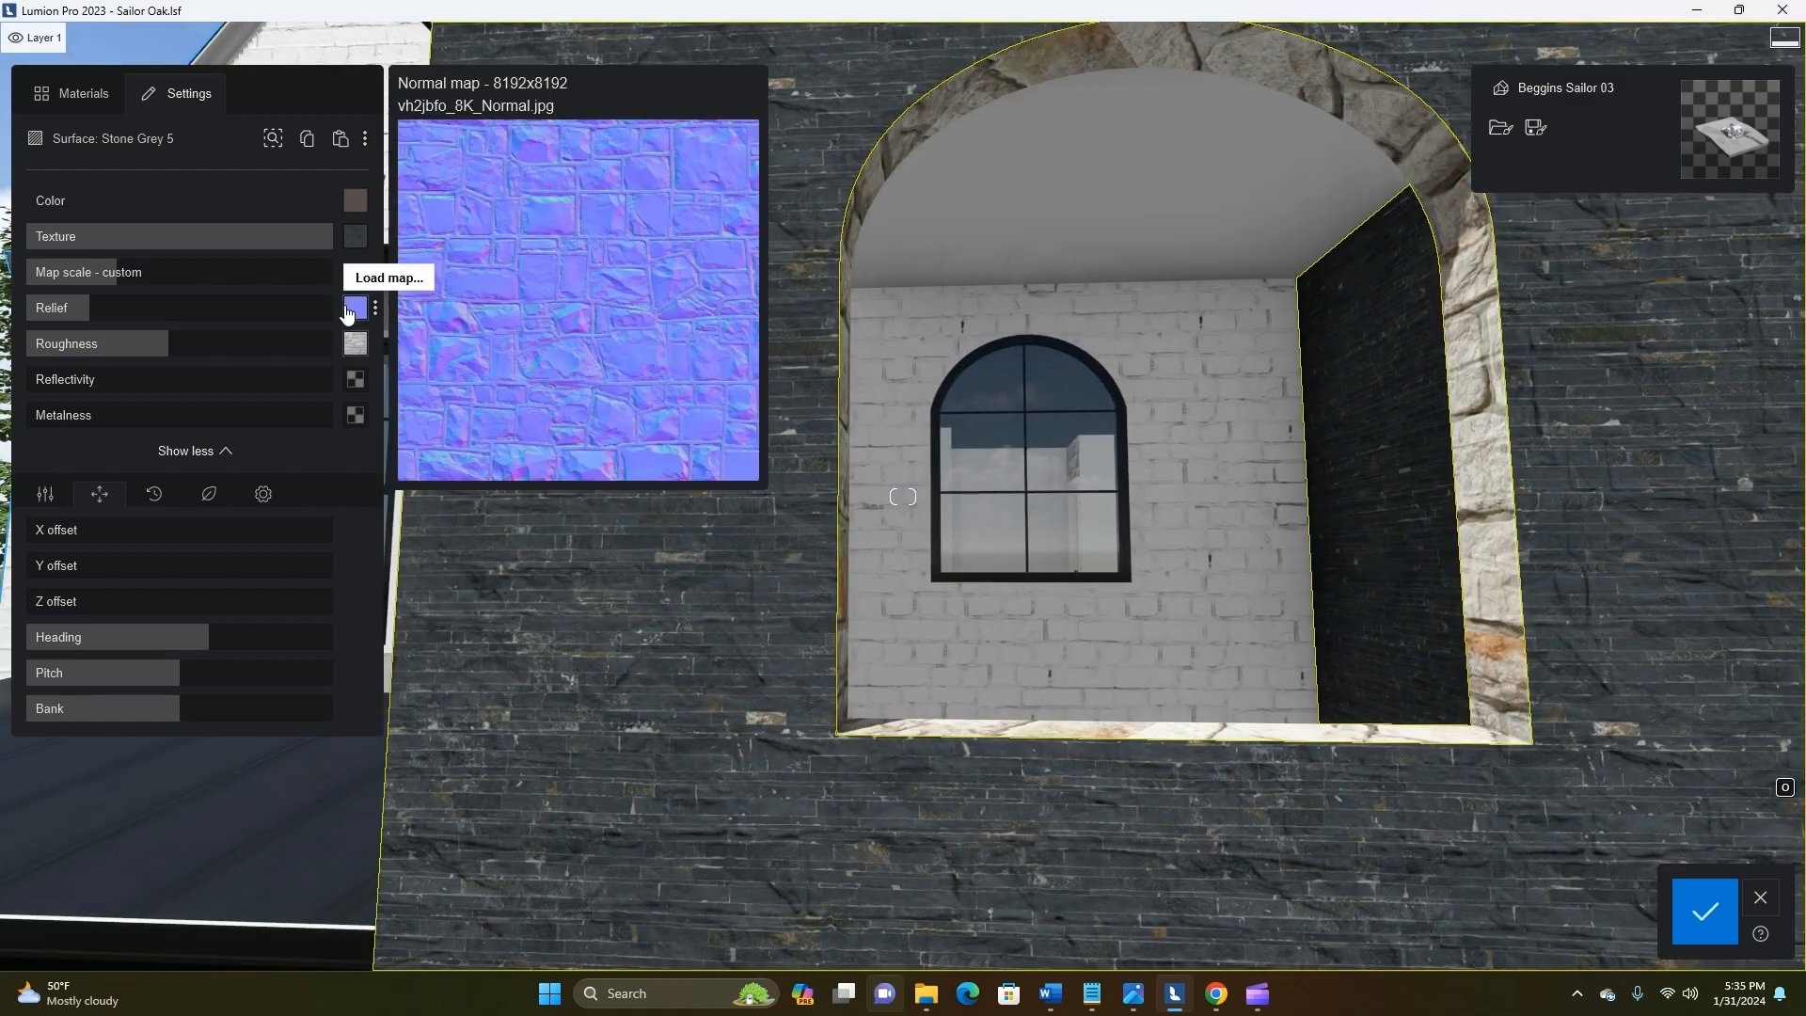
click(356, 307)
click(363, 76)
double_click(240, 177)
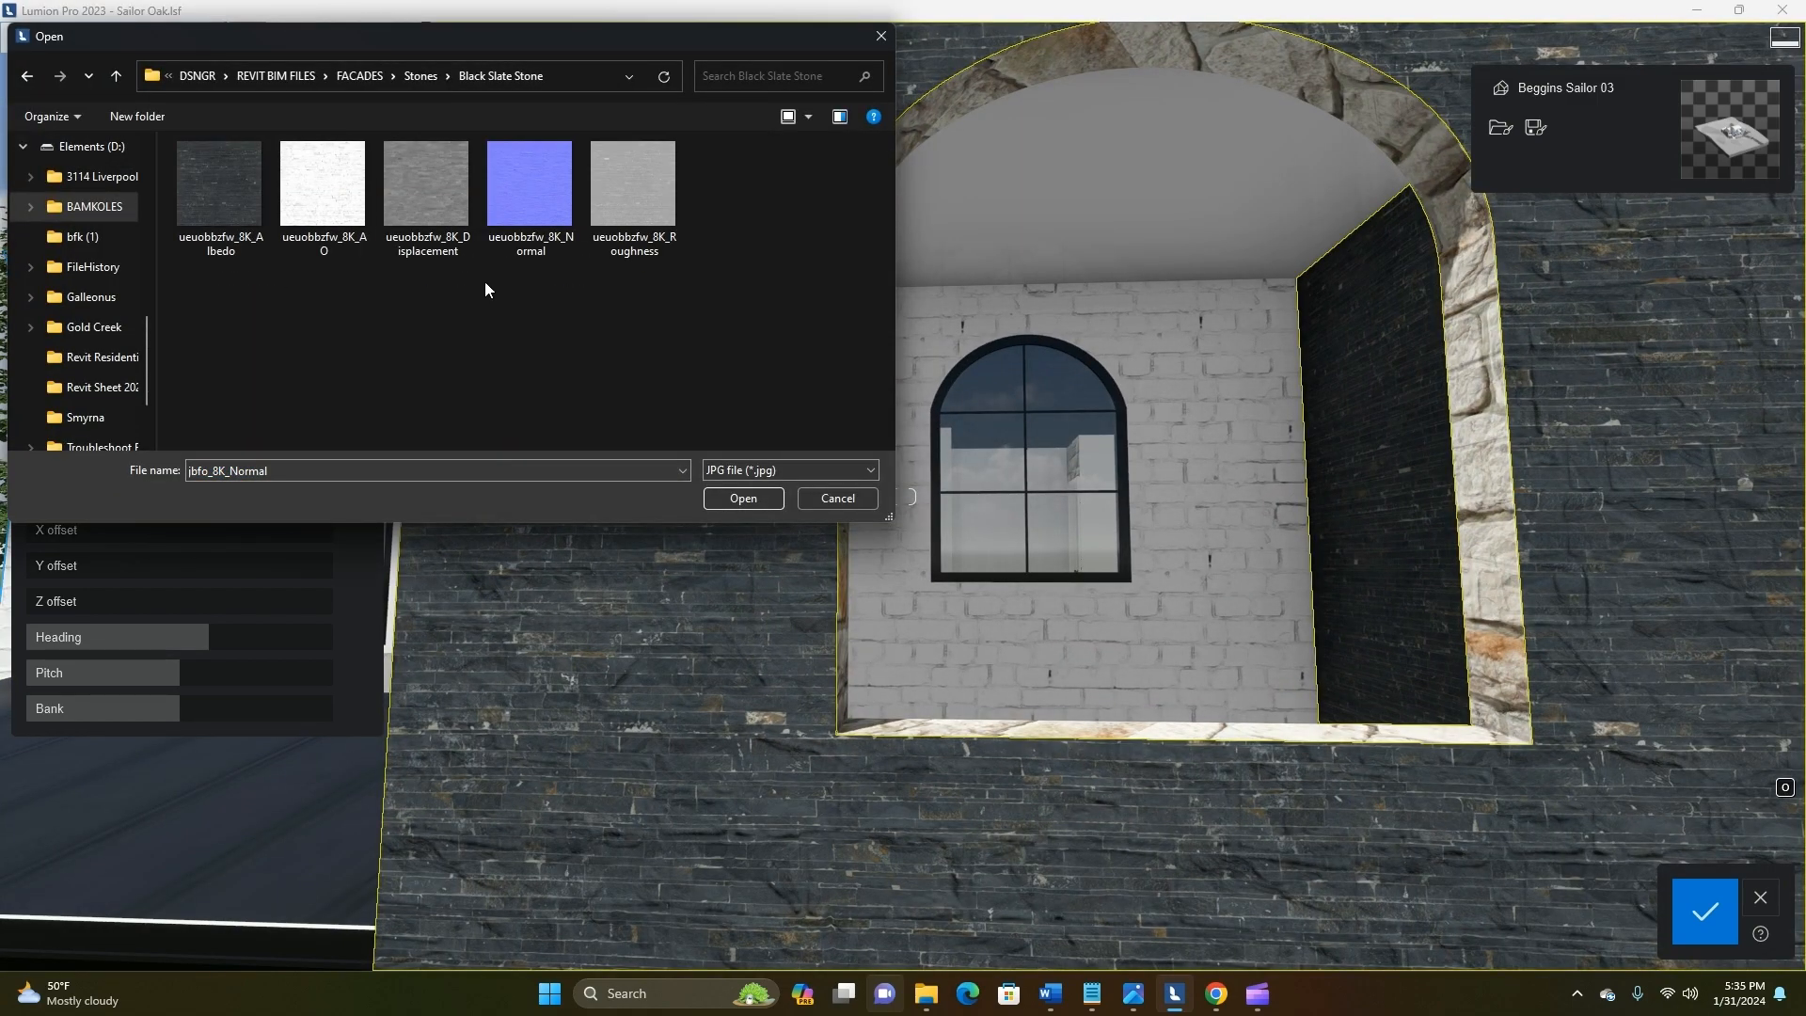
double_click(529, 183)
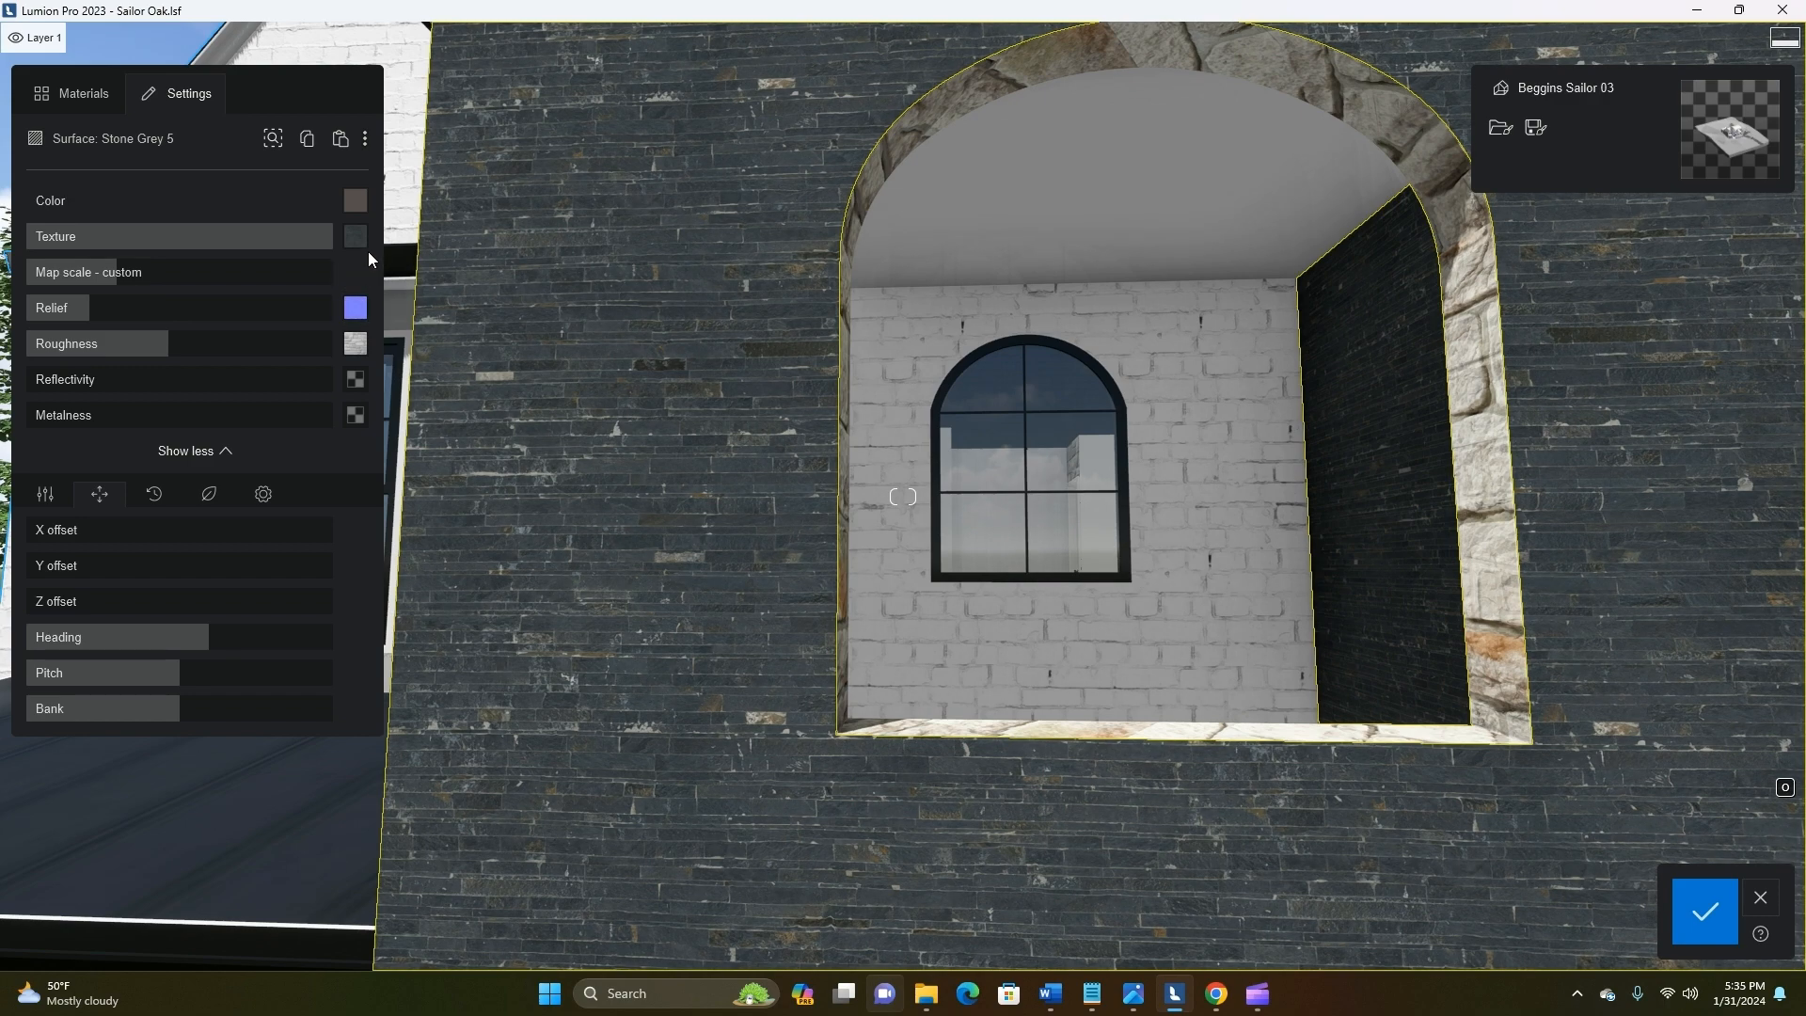
Replace the roughness map of Stone Grey 5 with ueuobbzfw_8K_Roughness from the Black Slate Stone folder
click(357, 322)
click(440, 76)
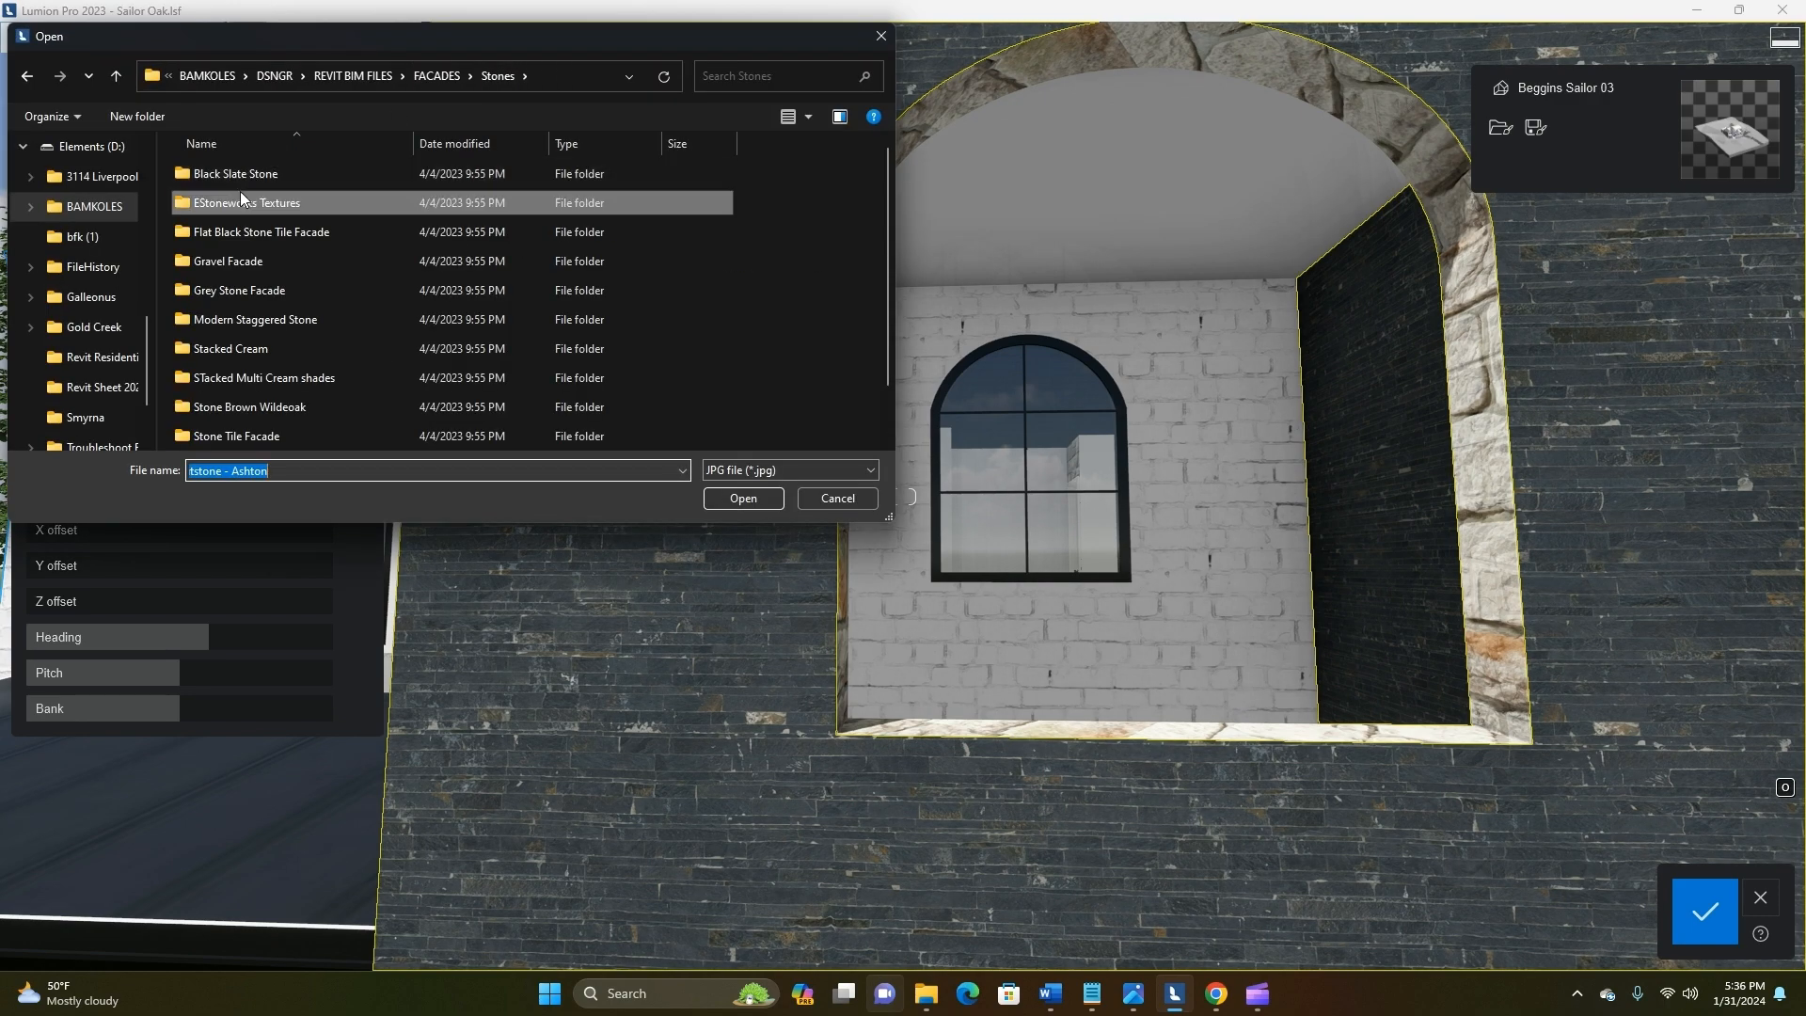
double_click(240, 175)
double_click(635, 188)
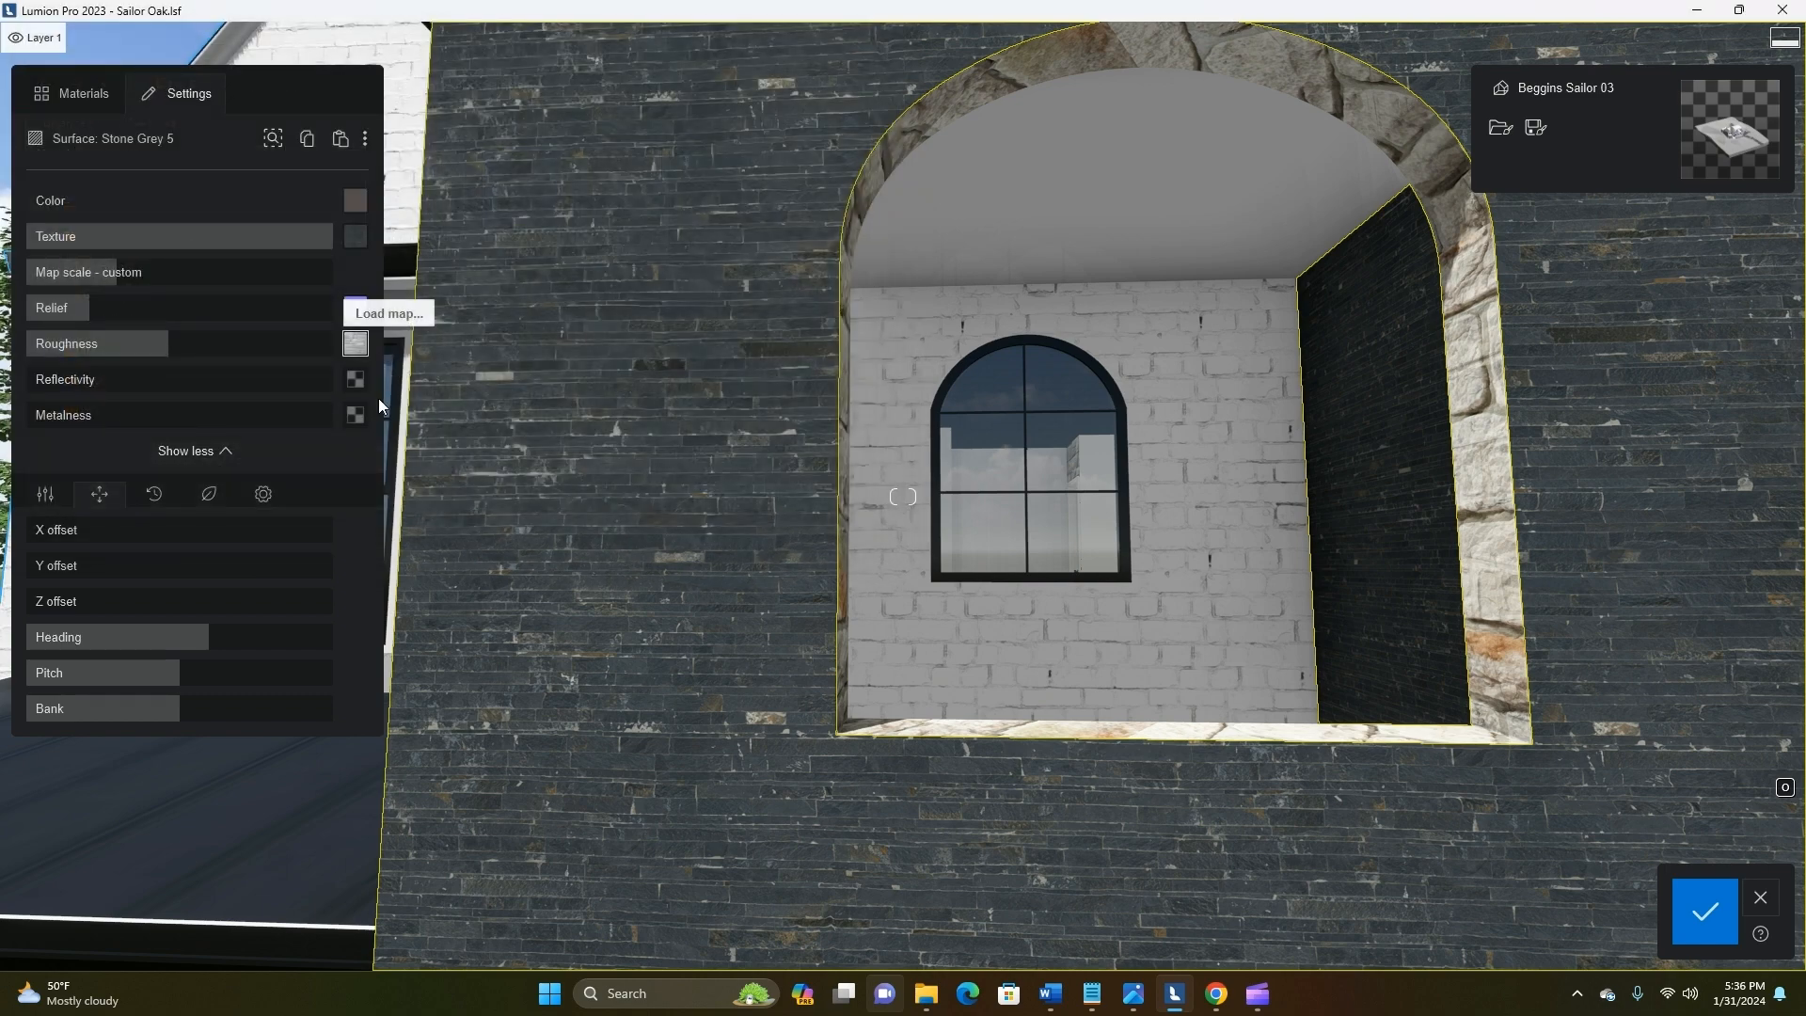
Load ueuobbzfw_8K_Displacement from the Black Slate Stone folder as the displacement map of Stone Grey 5
click(264, 494)
click(46, 493)
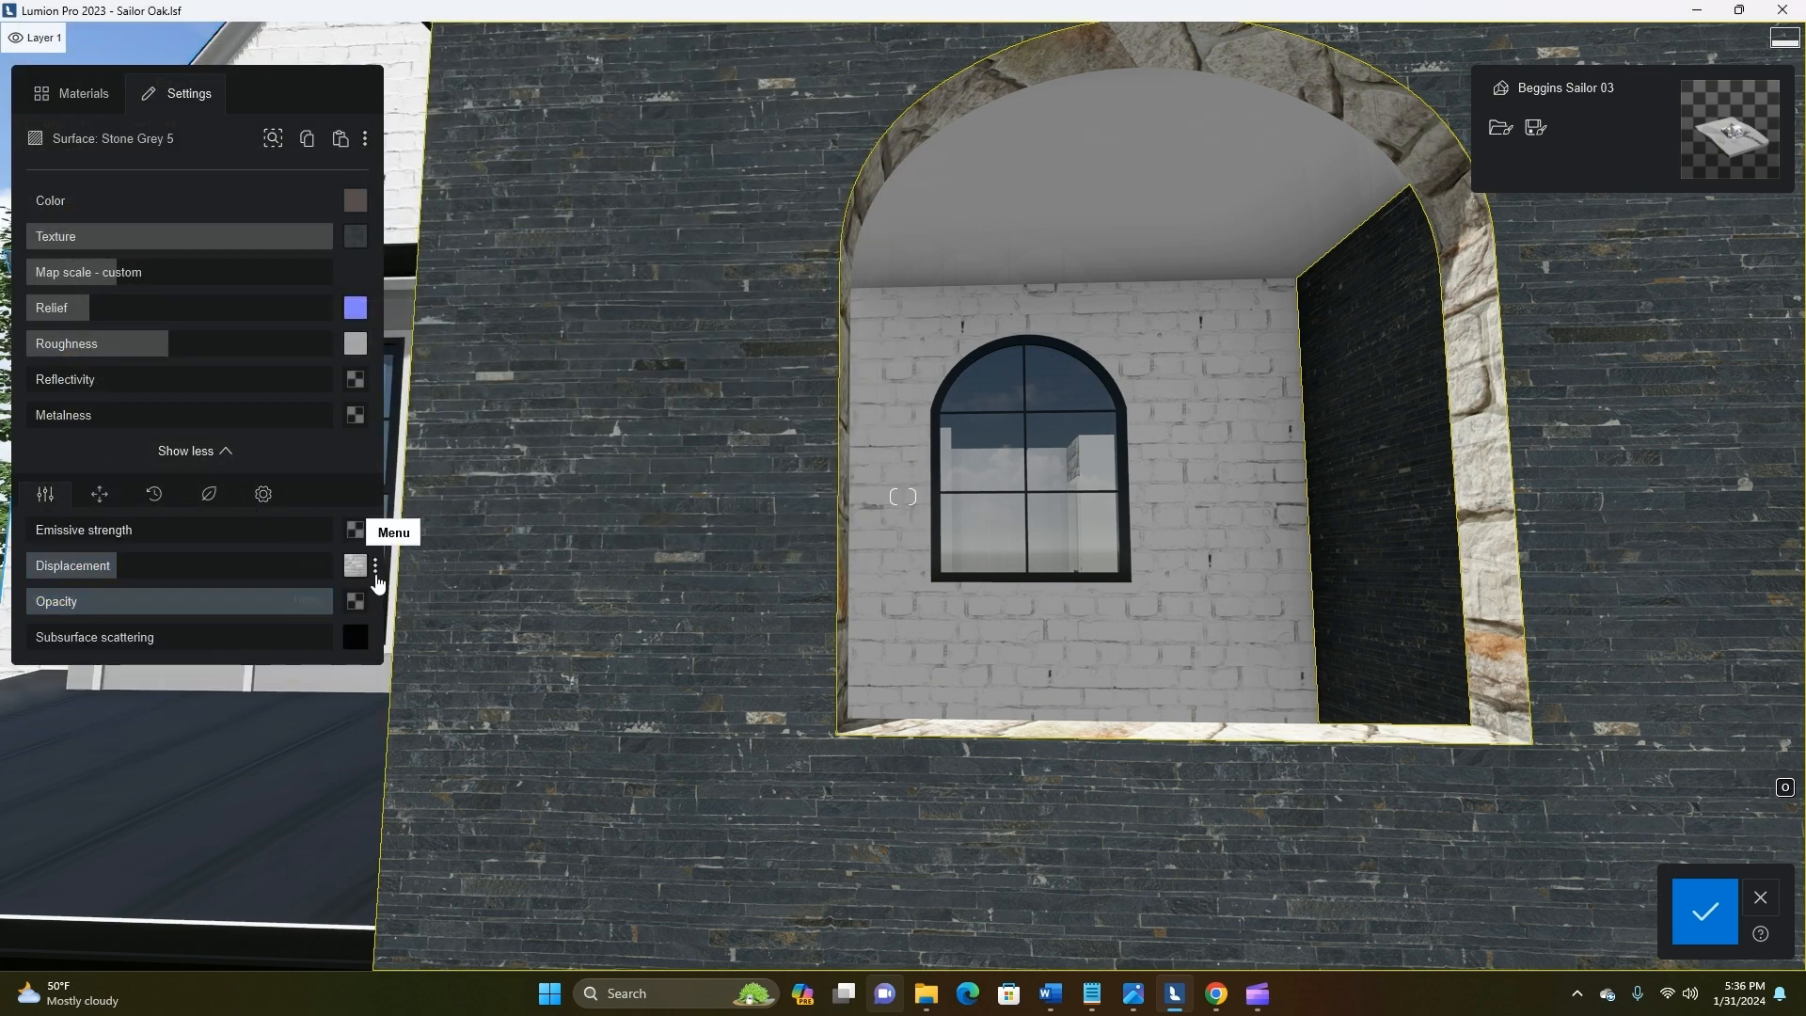
click(354, 530)
double_click(240, 173)
double_click(431, 192)
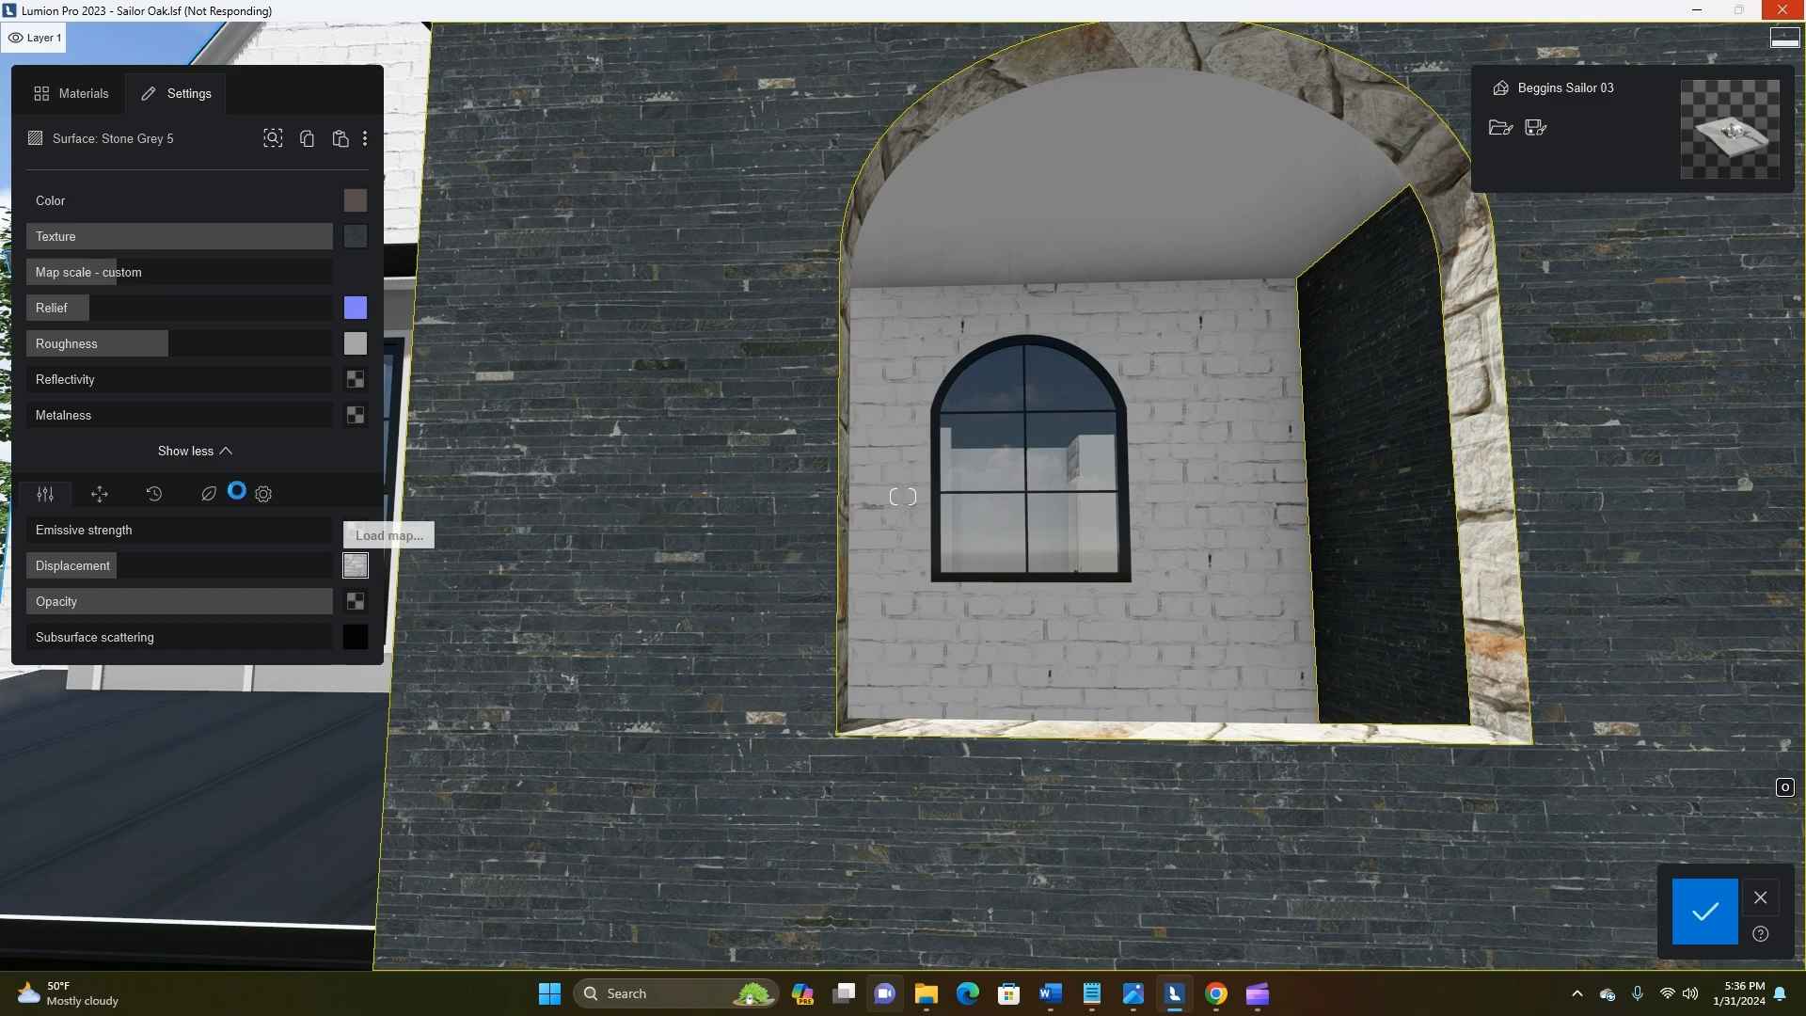
Lower the relief and slightly reduce the roughness of the black slate material on the tower
right_drag(656, 404, 630, 450)
scroll(630, 450, up, 3)
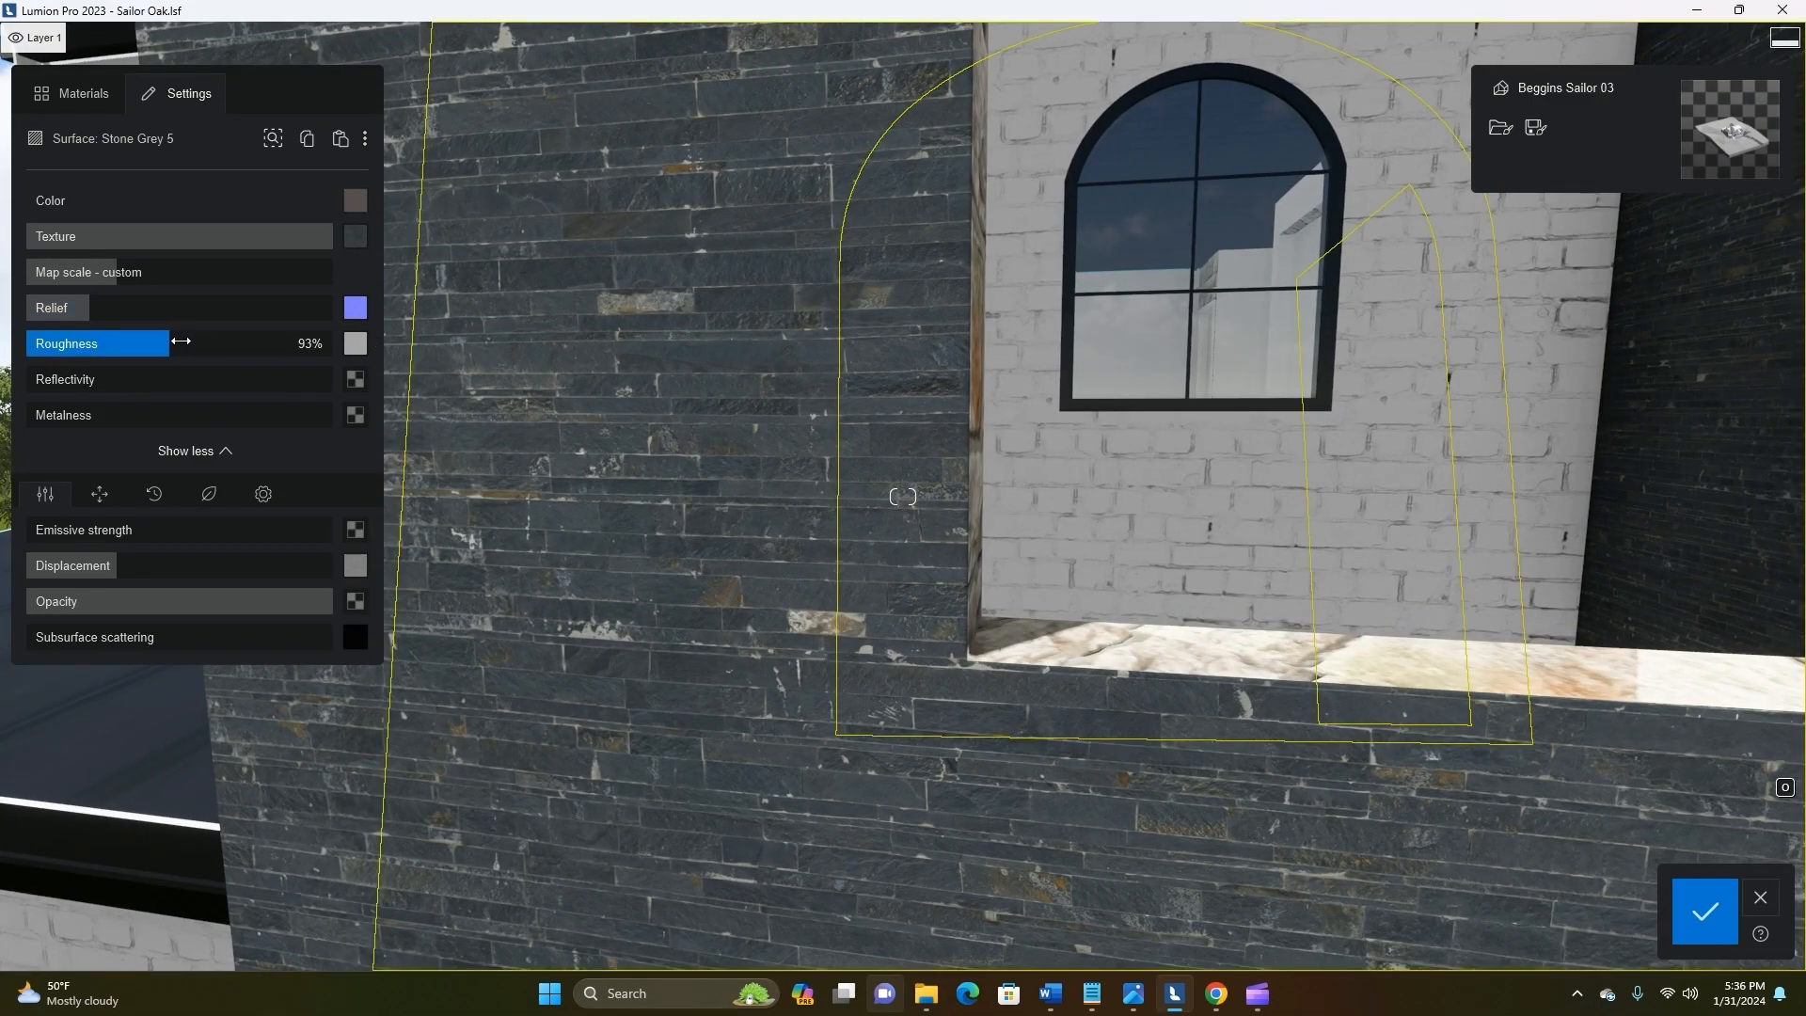
drag(354, 344, 76, 288)
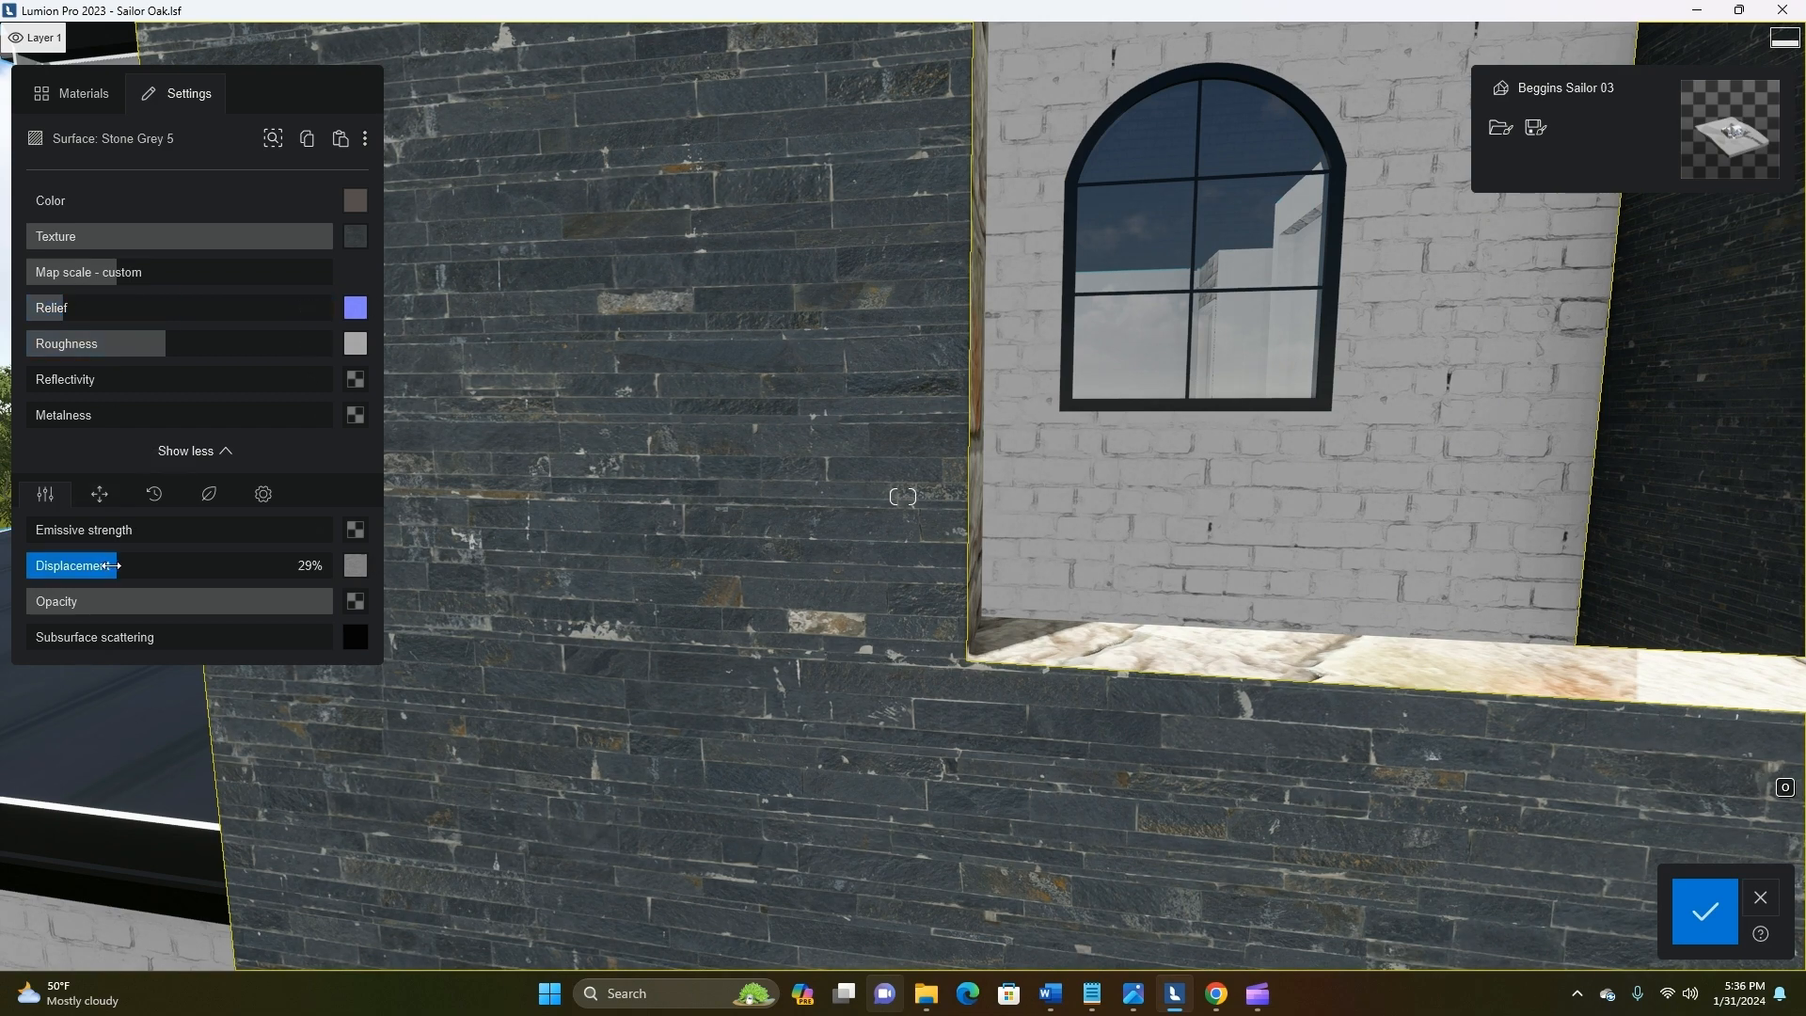
Add light stone-type weathering to the black slate material and save the material changes
click(156, 494)
mouse_move(73, 532)
mouse_down()
mouse_move(247, 532)
mouse_move(100, 516)
mouse_up()
key(s)
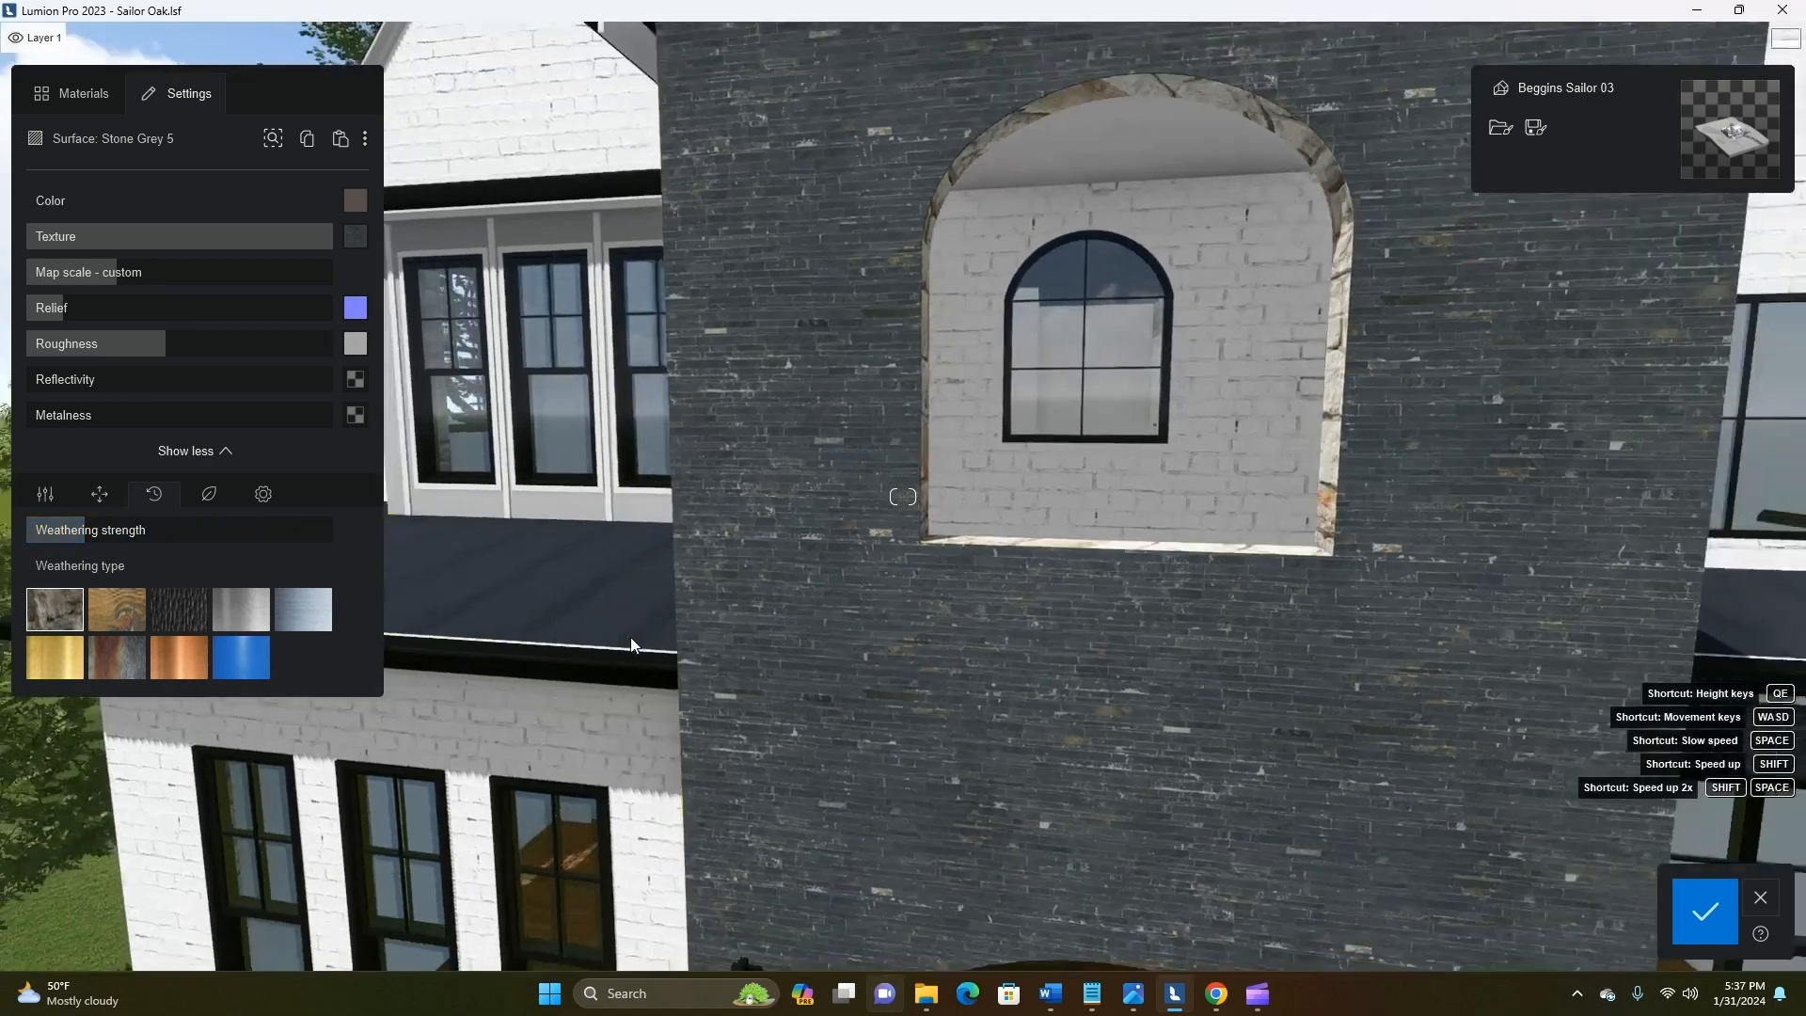
key(e)
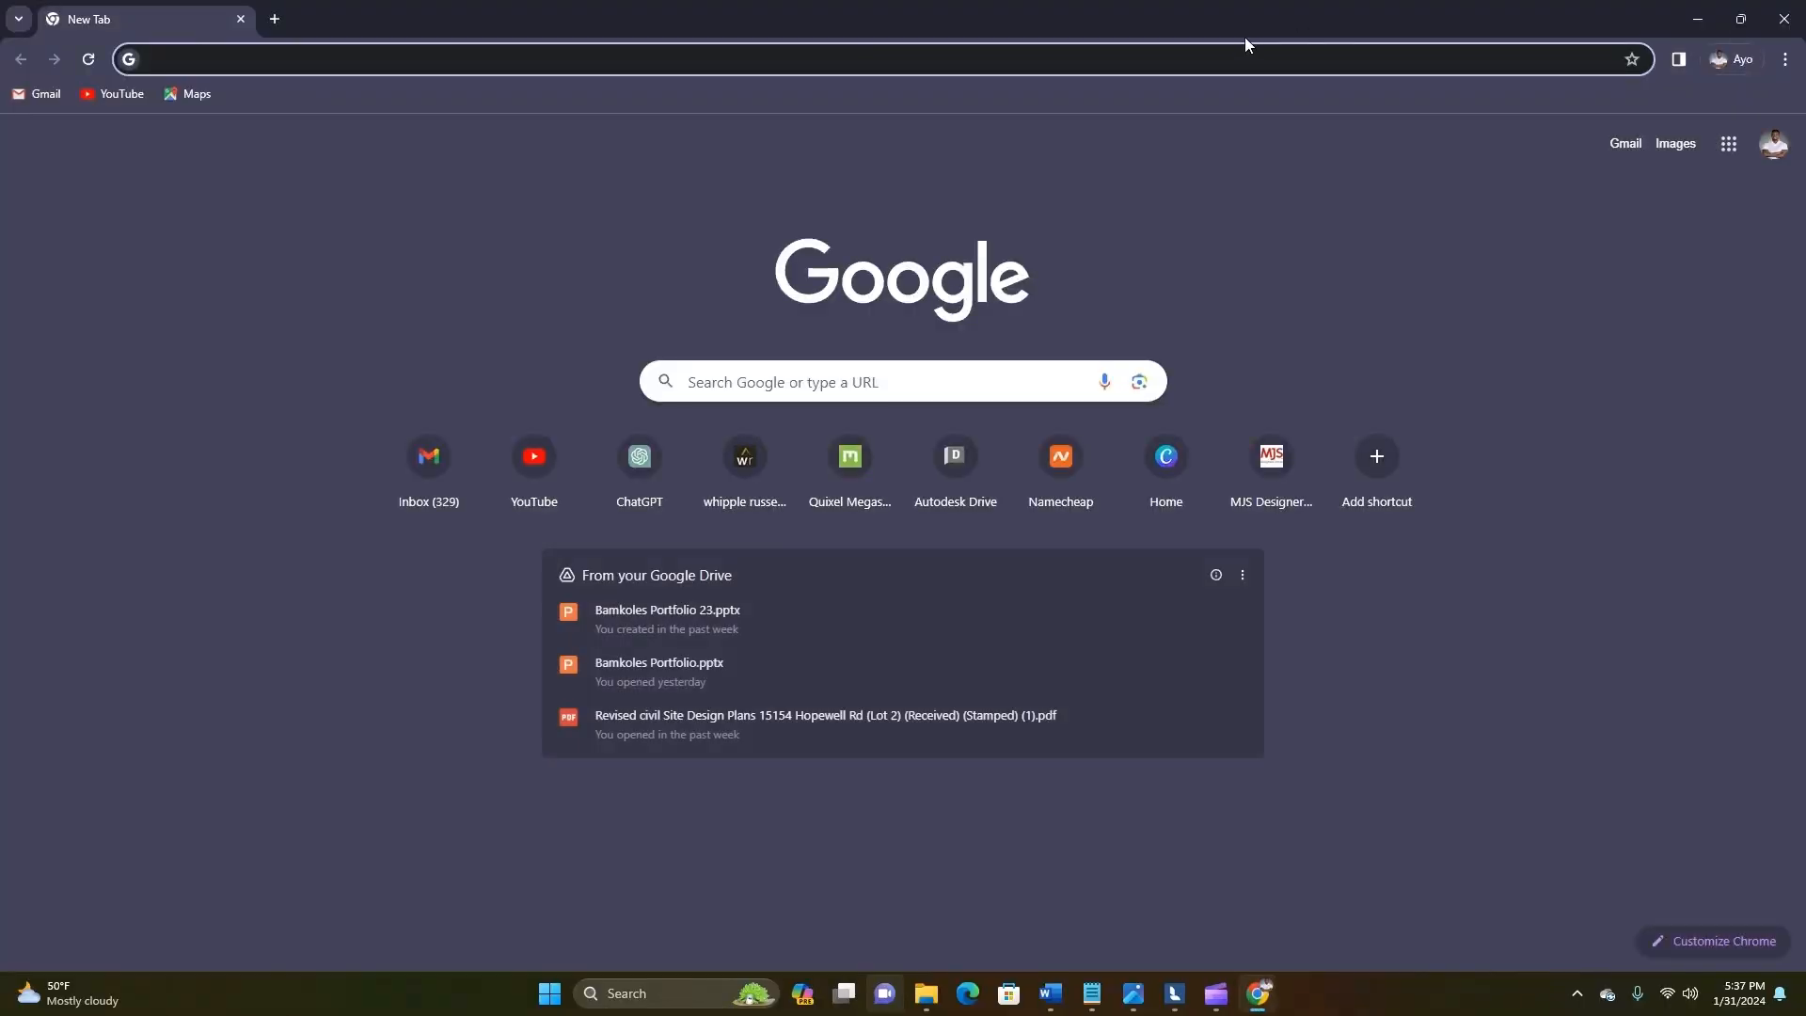
drag(1159, 16, 1805, 254)
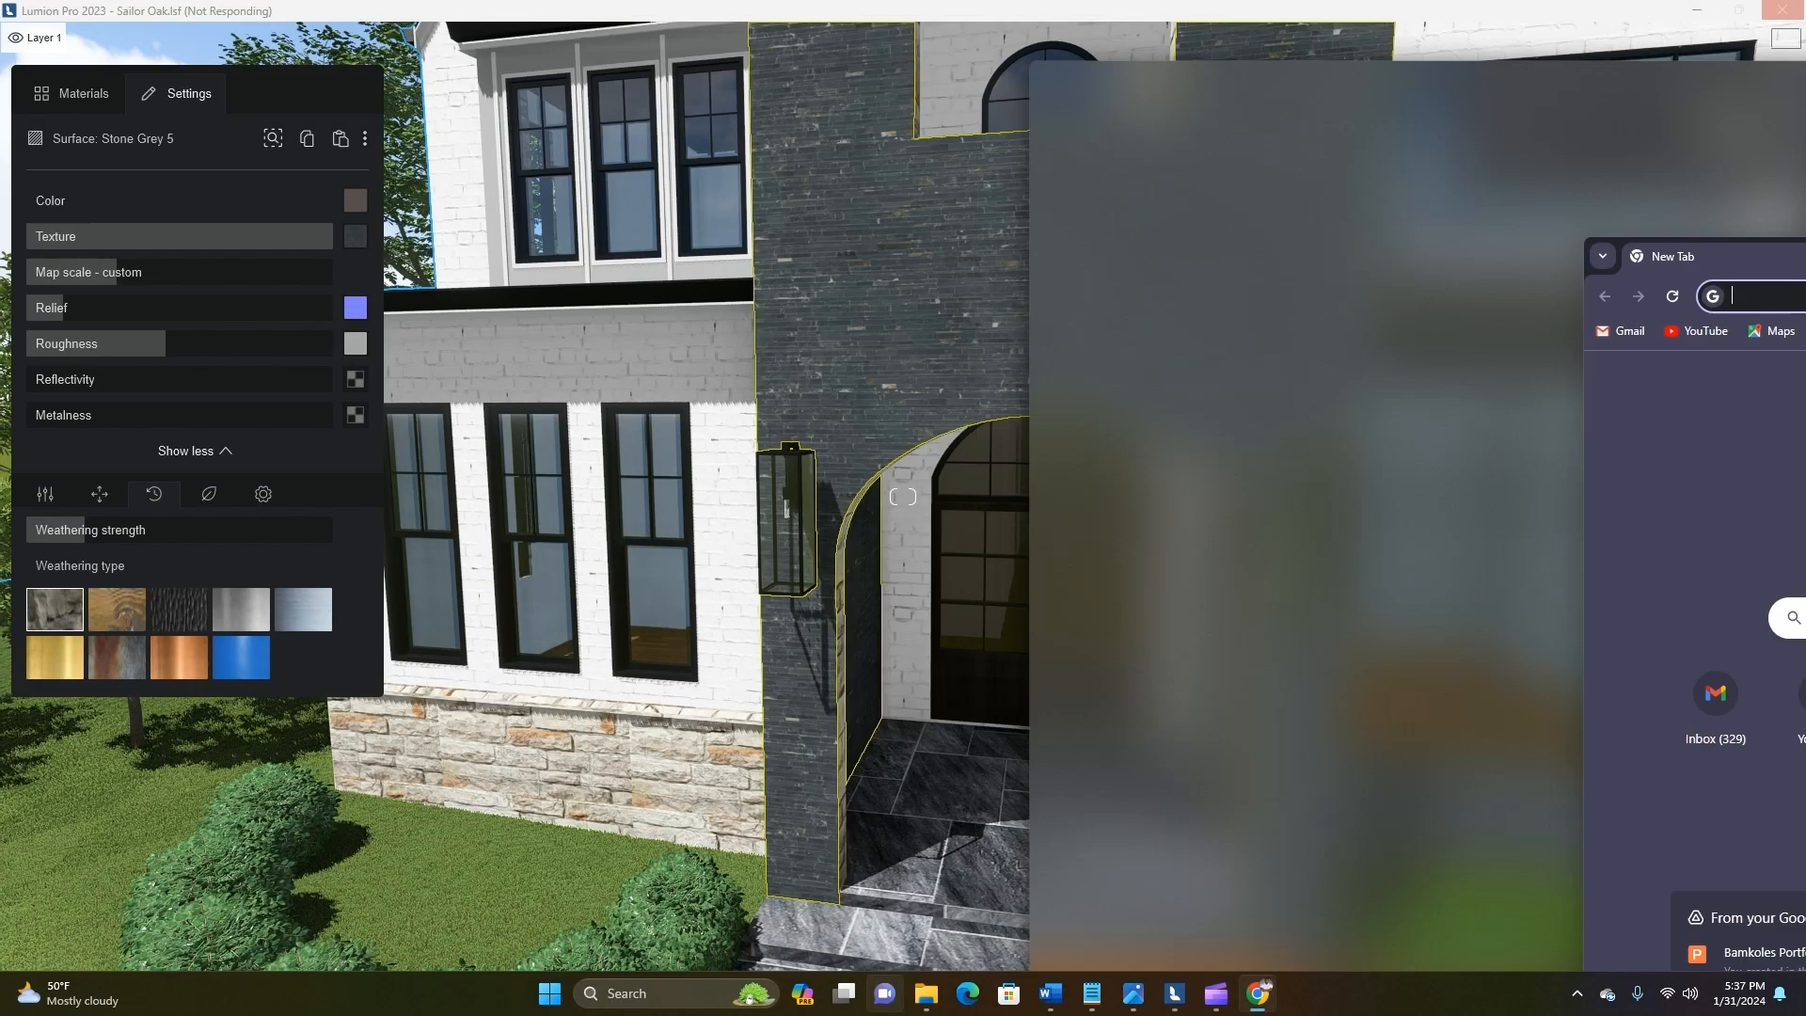
click(1725, 915)
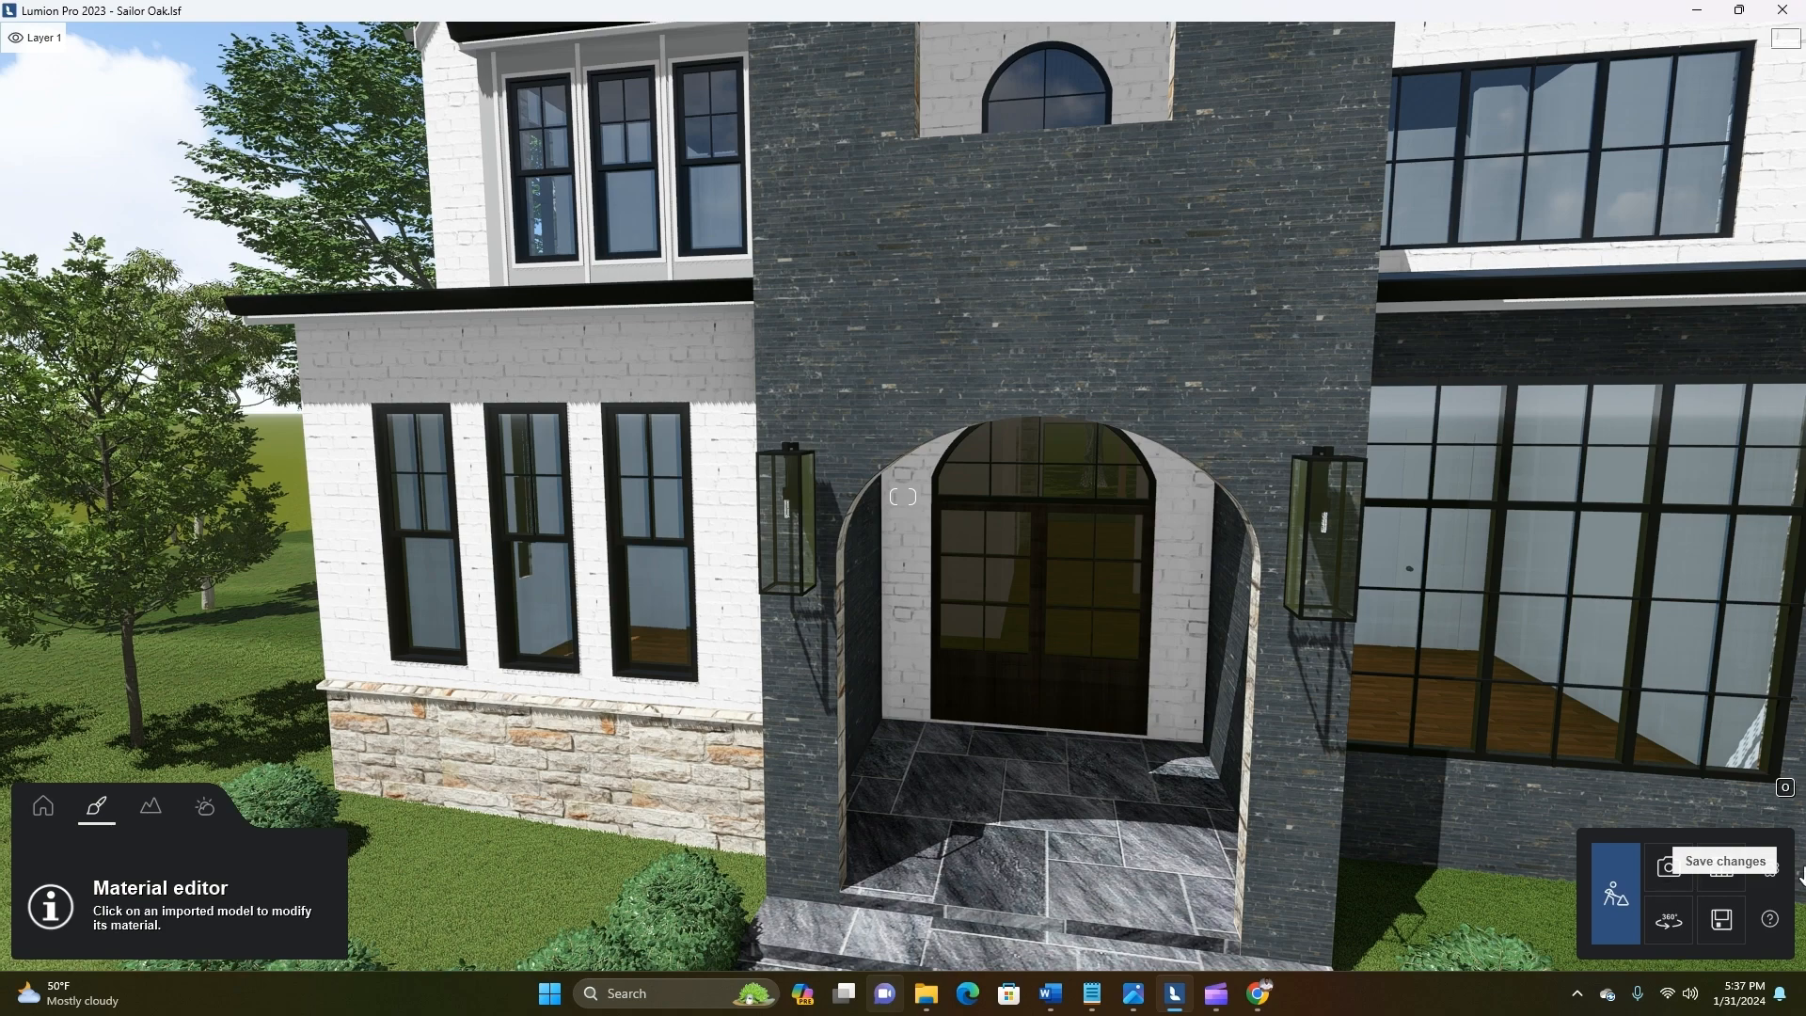
Open photo 2 in Photo mode and review the black slate entry tower from a wider front view
click(1668, 867)
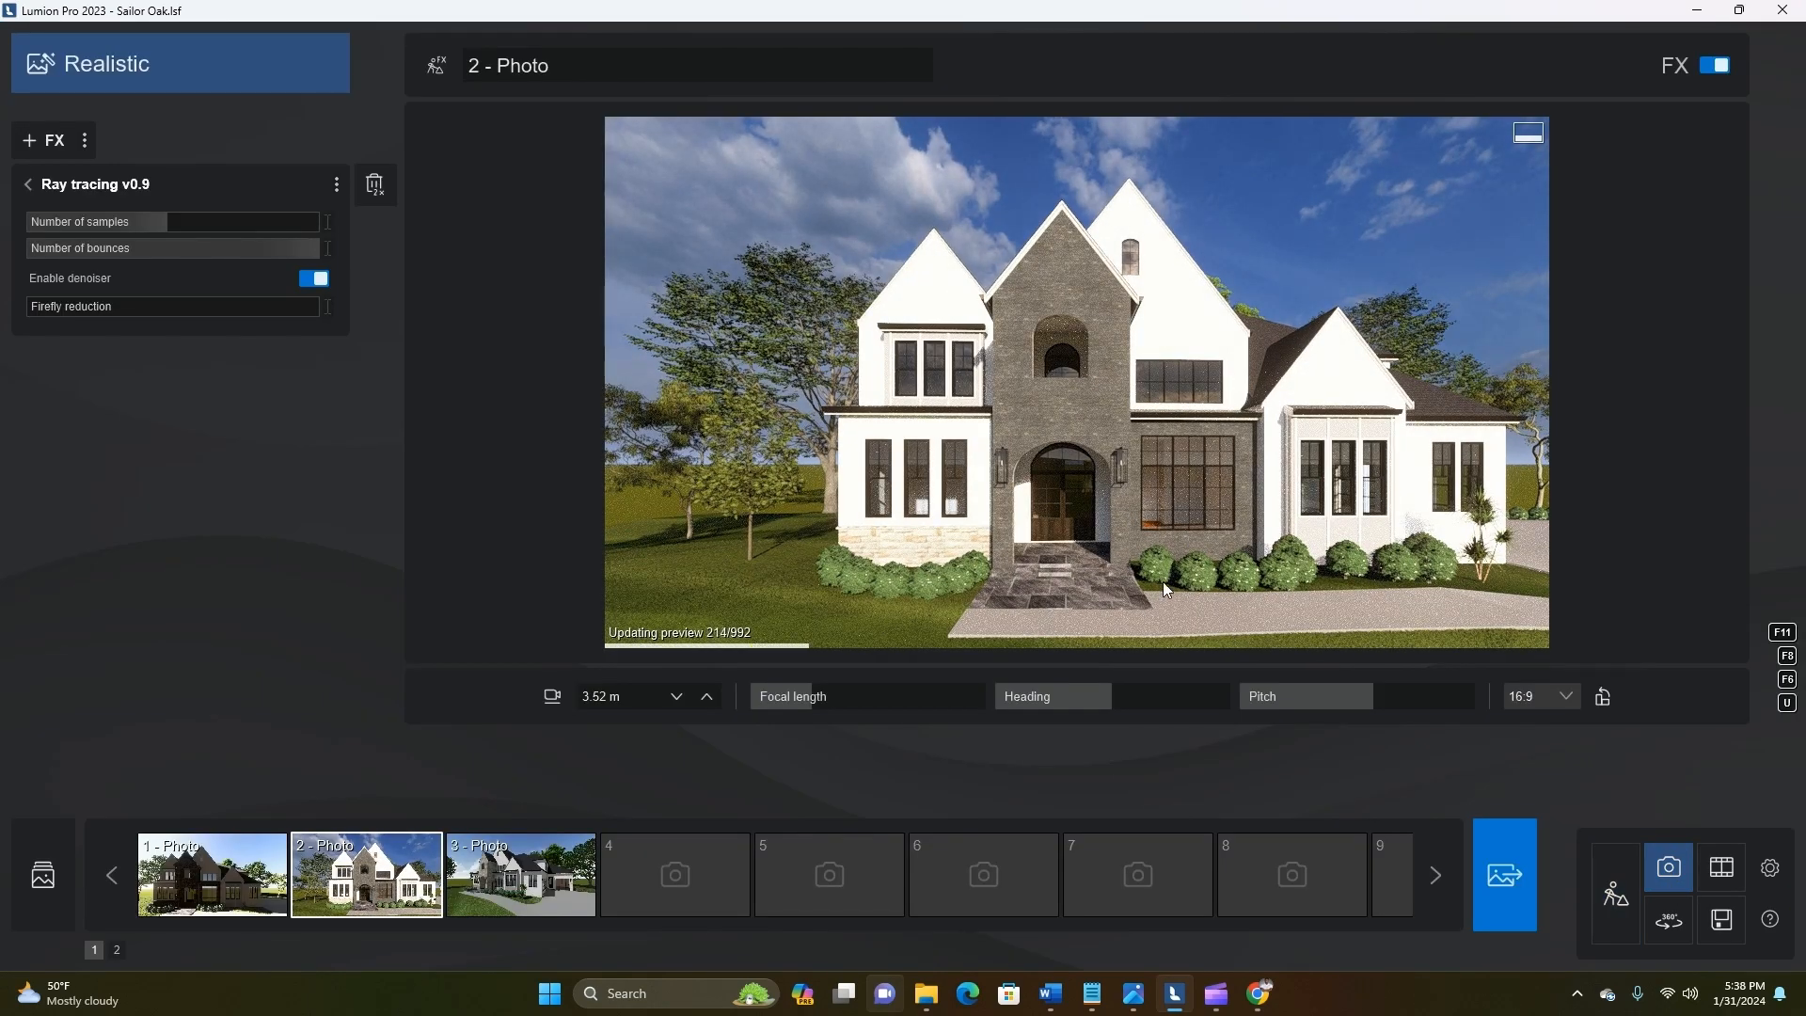
right_drag(1397, 574, 1329, 549)
key(s)
key(d)
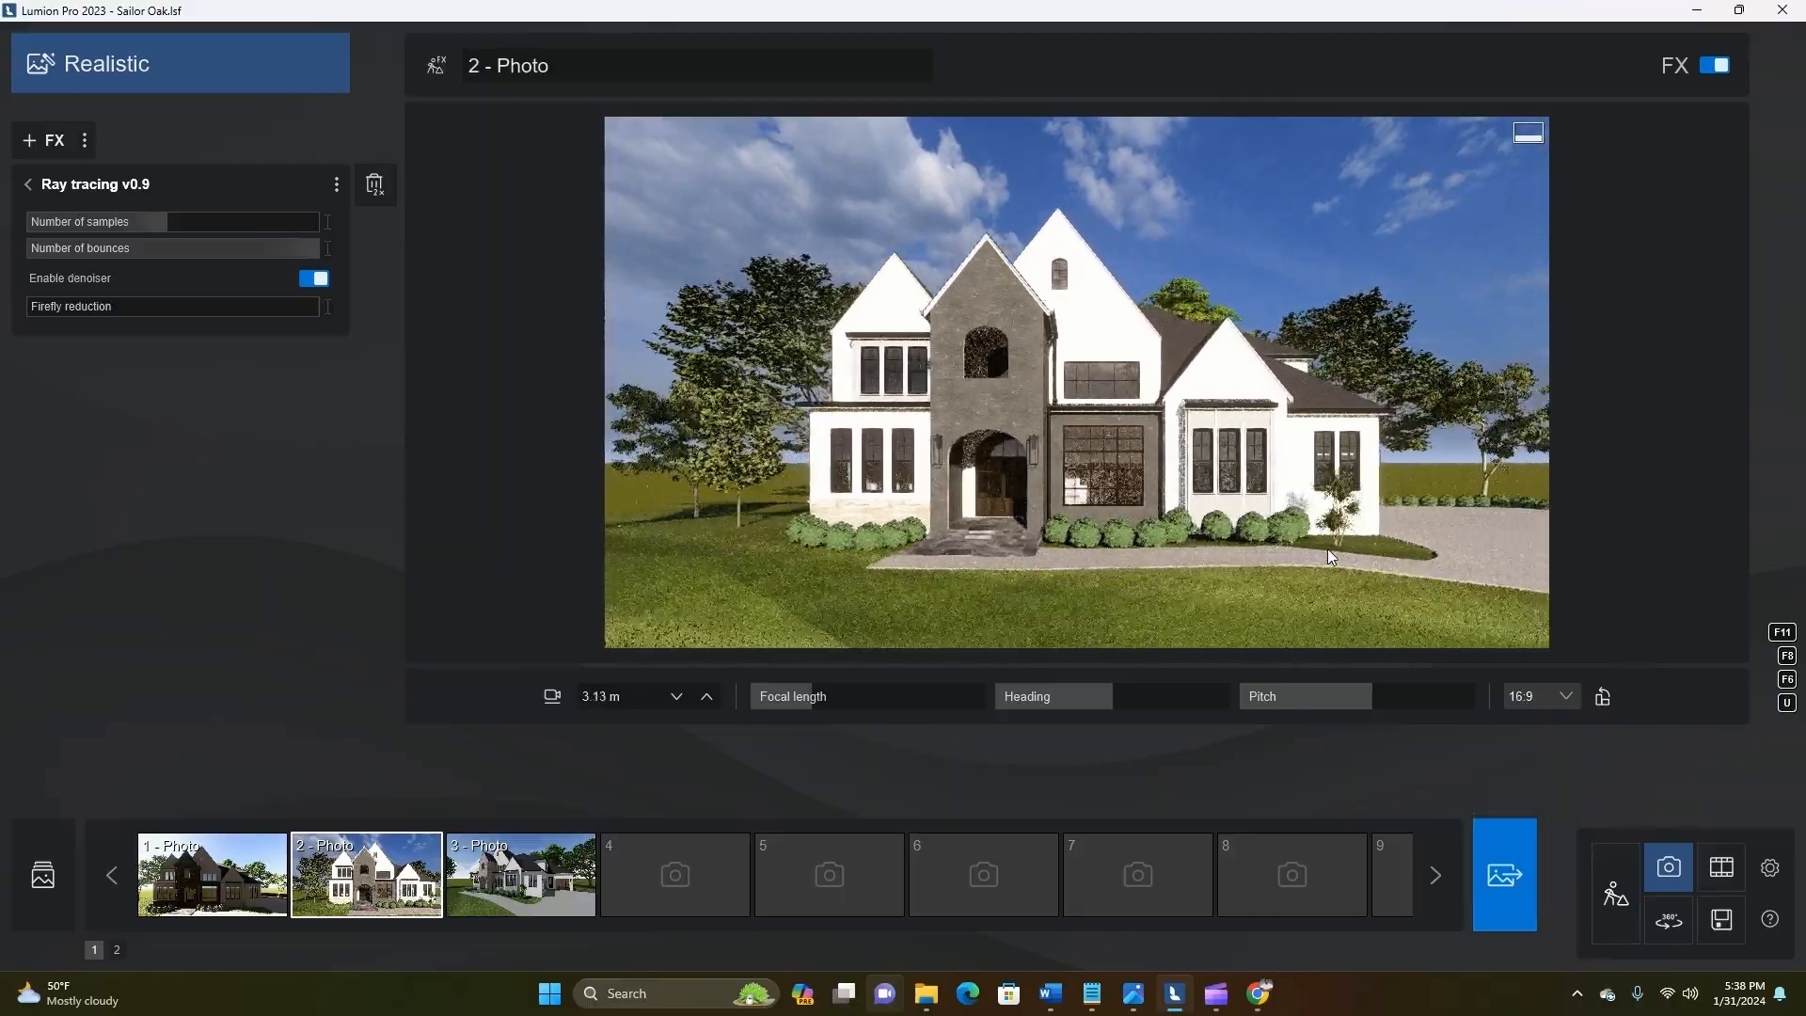
In Build mode, darken the Gypsum Facia roof trim to a medium-dark grey, cut its reflectivity to nearly zero, and save the changes
click(1616, 891)
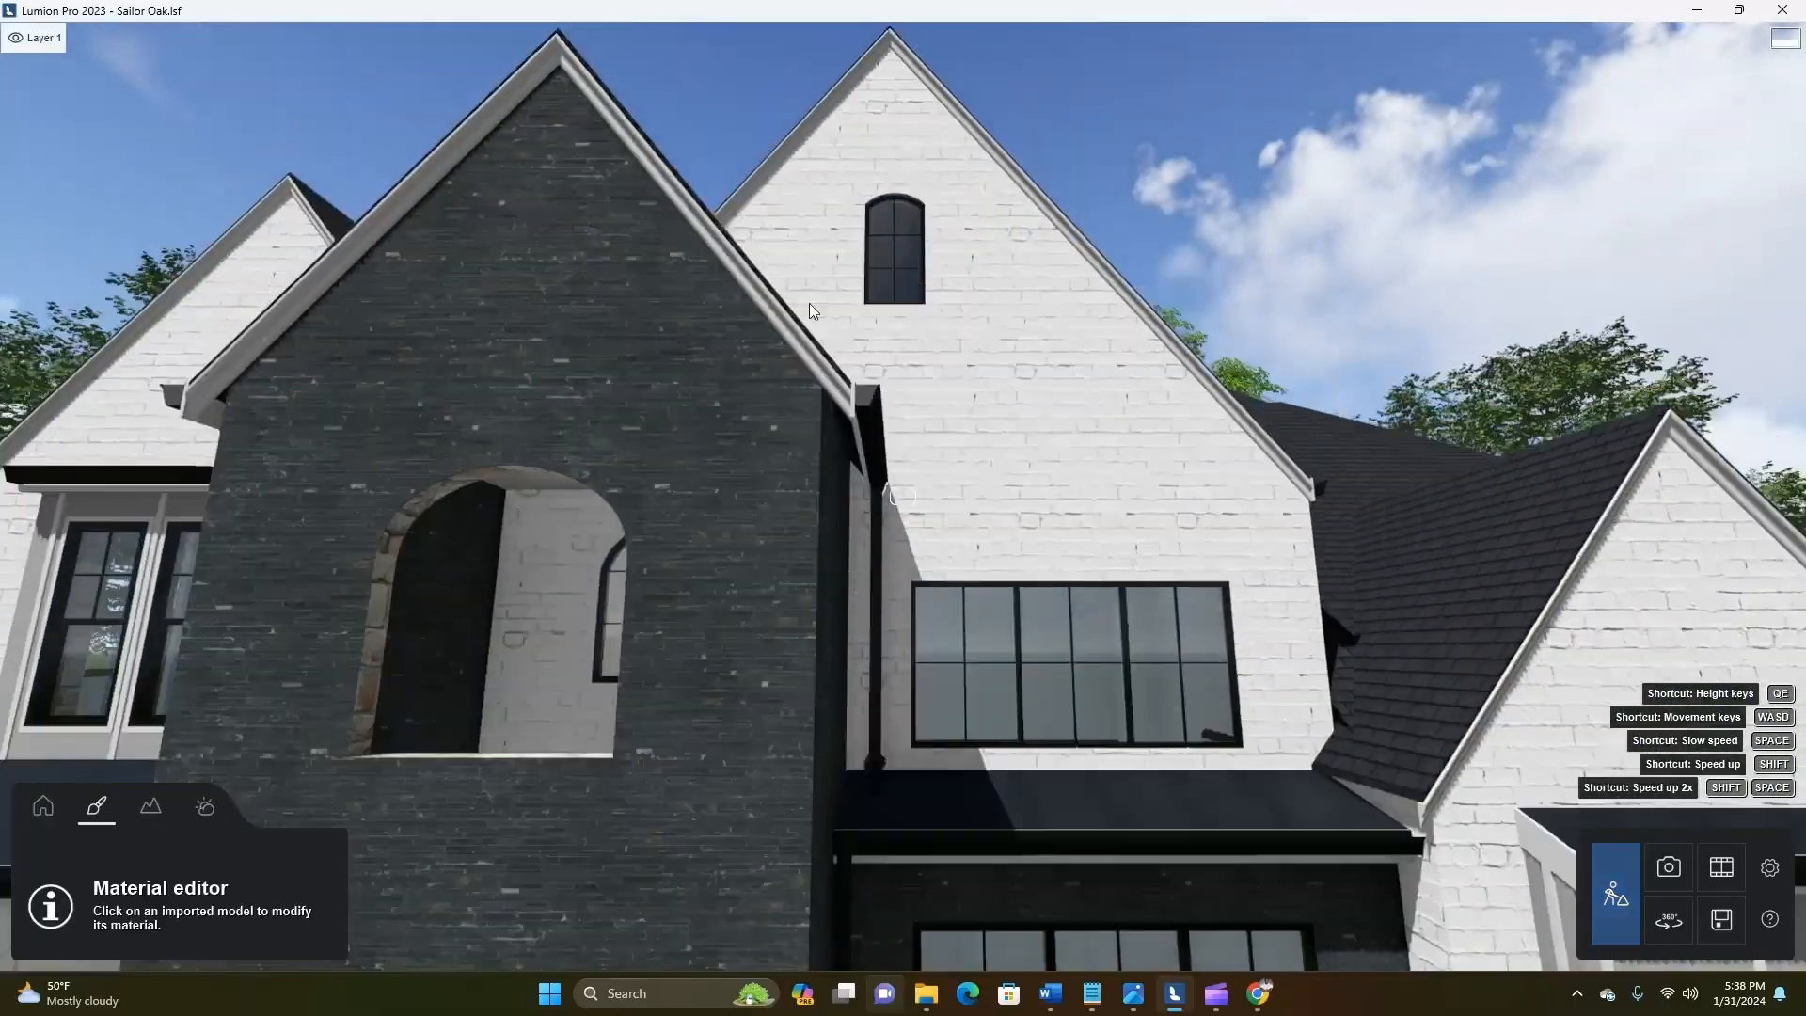
click(790, 309)
click(355, 201)
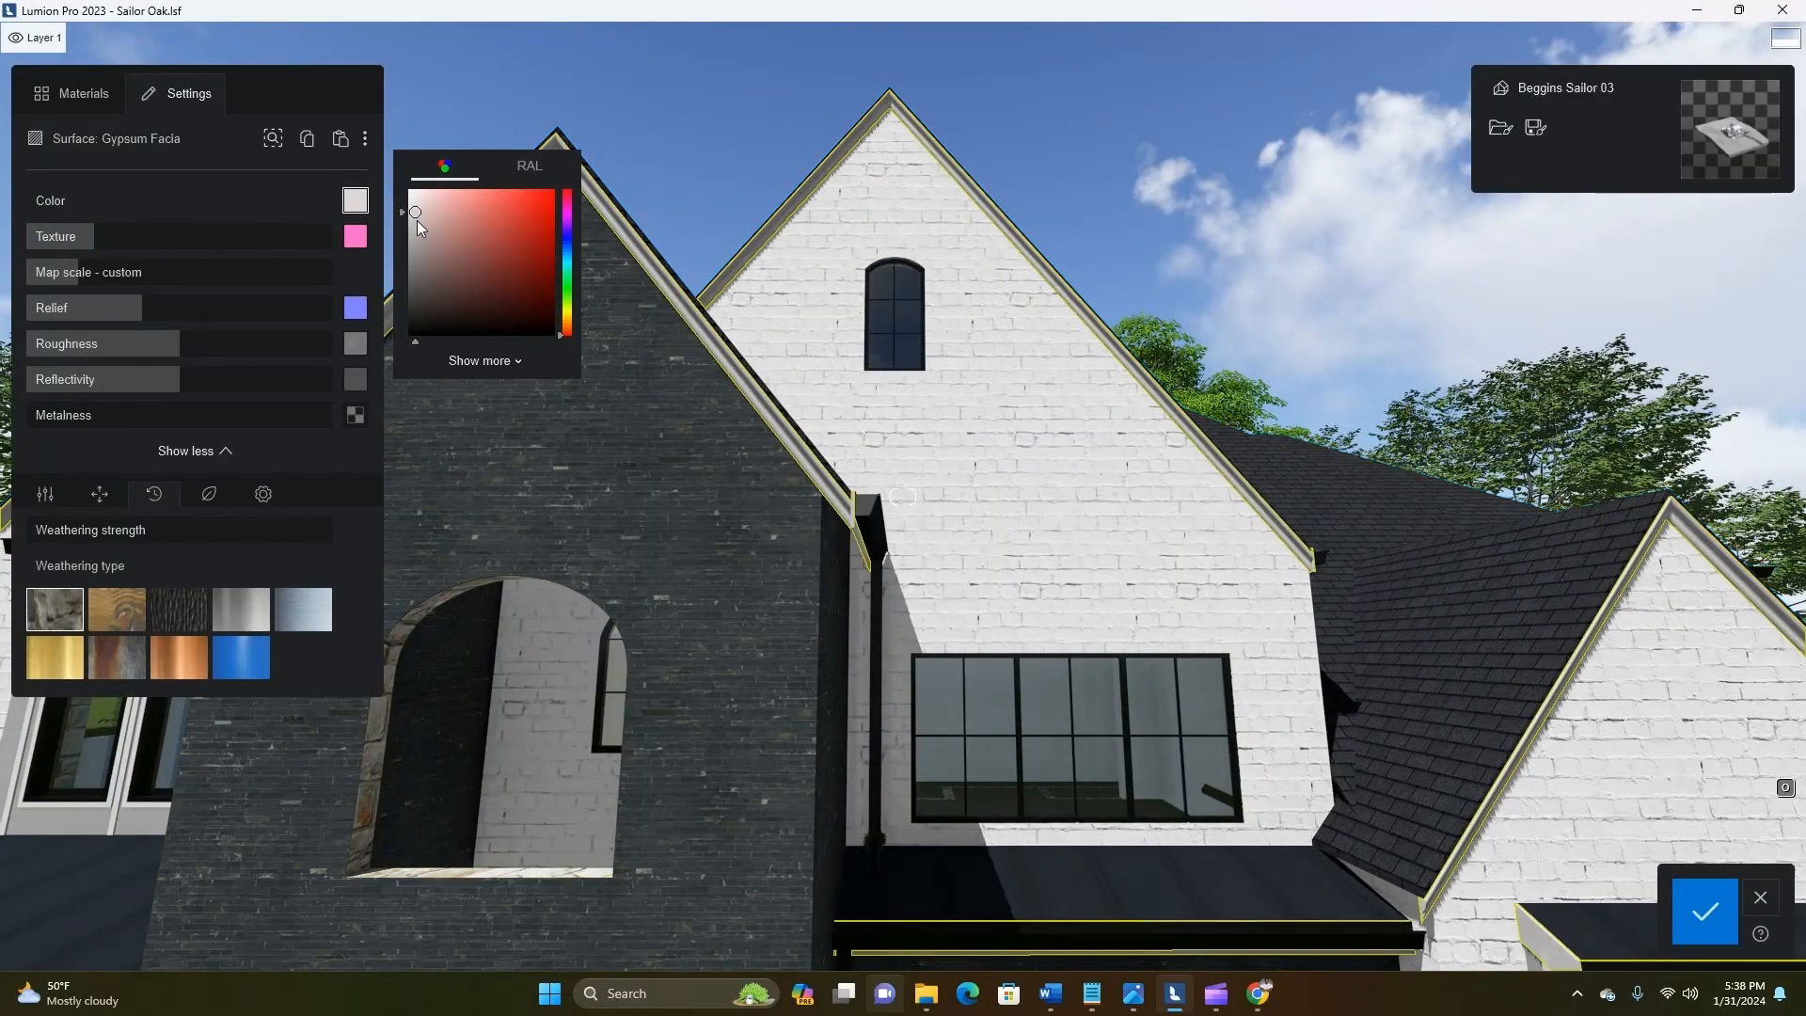
drag(416, 220, 414, 262)
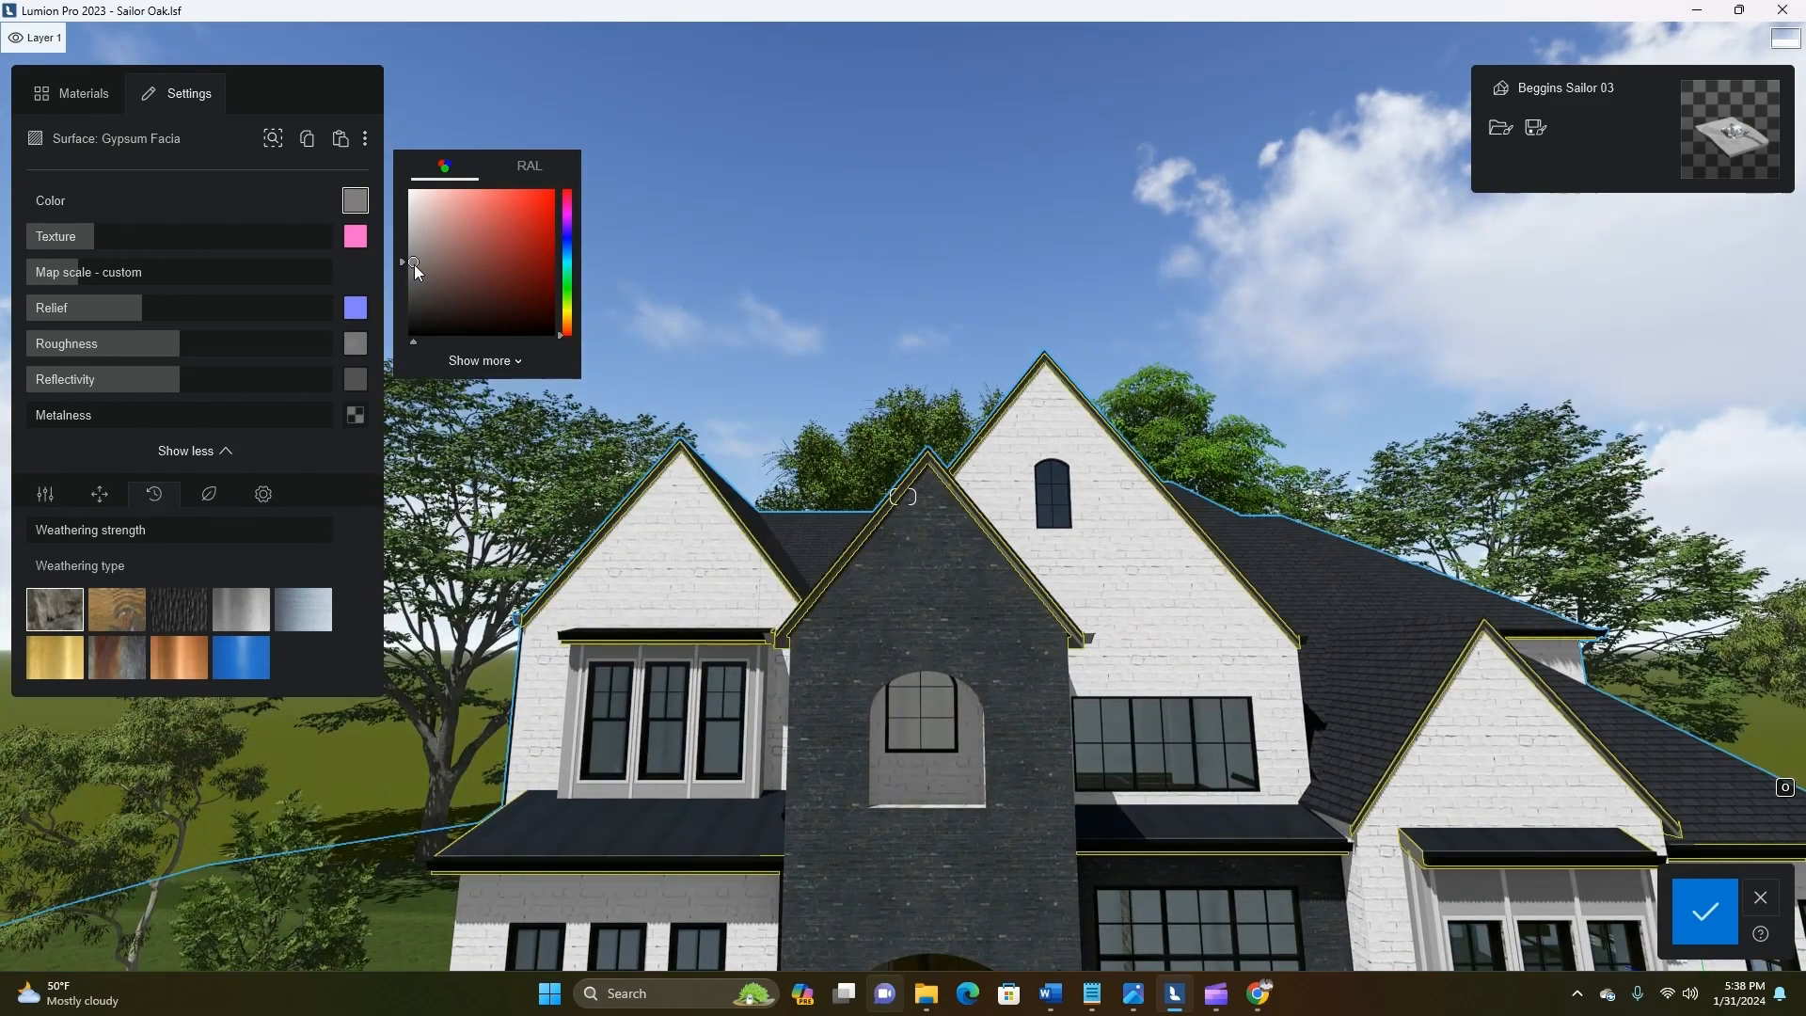
mouse_move(413, 263)
mouse_down()
mouse_move(414, 329)
mouse_move(413, 268)
mouse_up()
drag(162, 379, 30, 380)
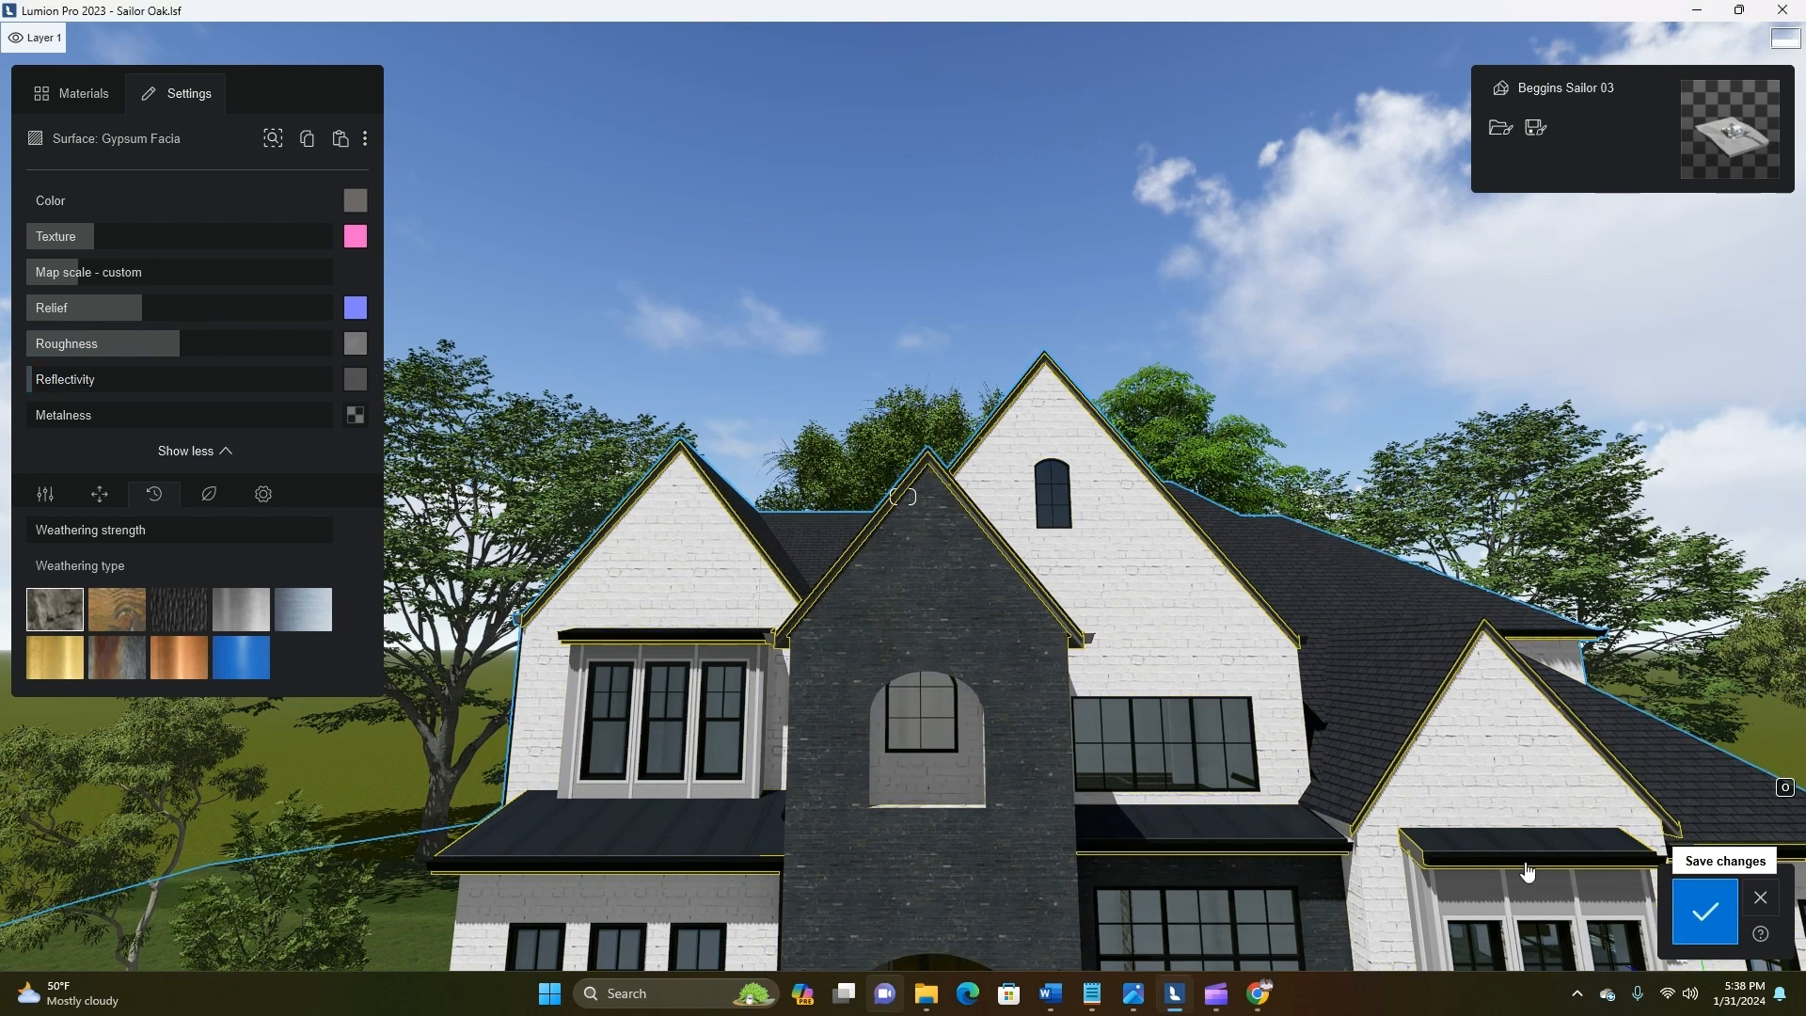
click(1704, 911)
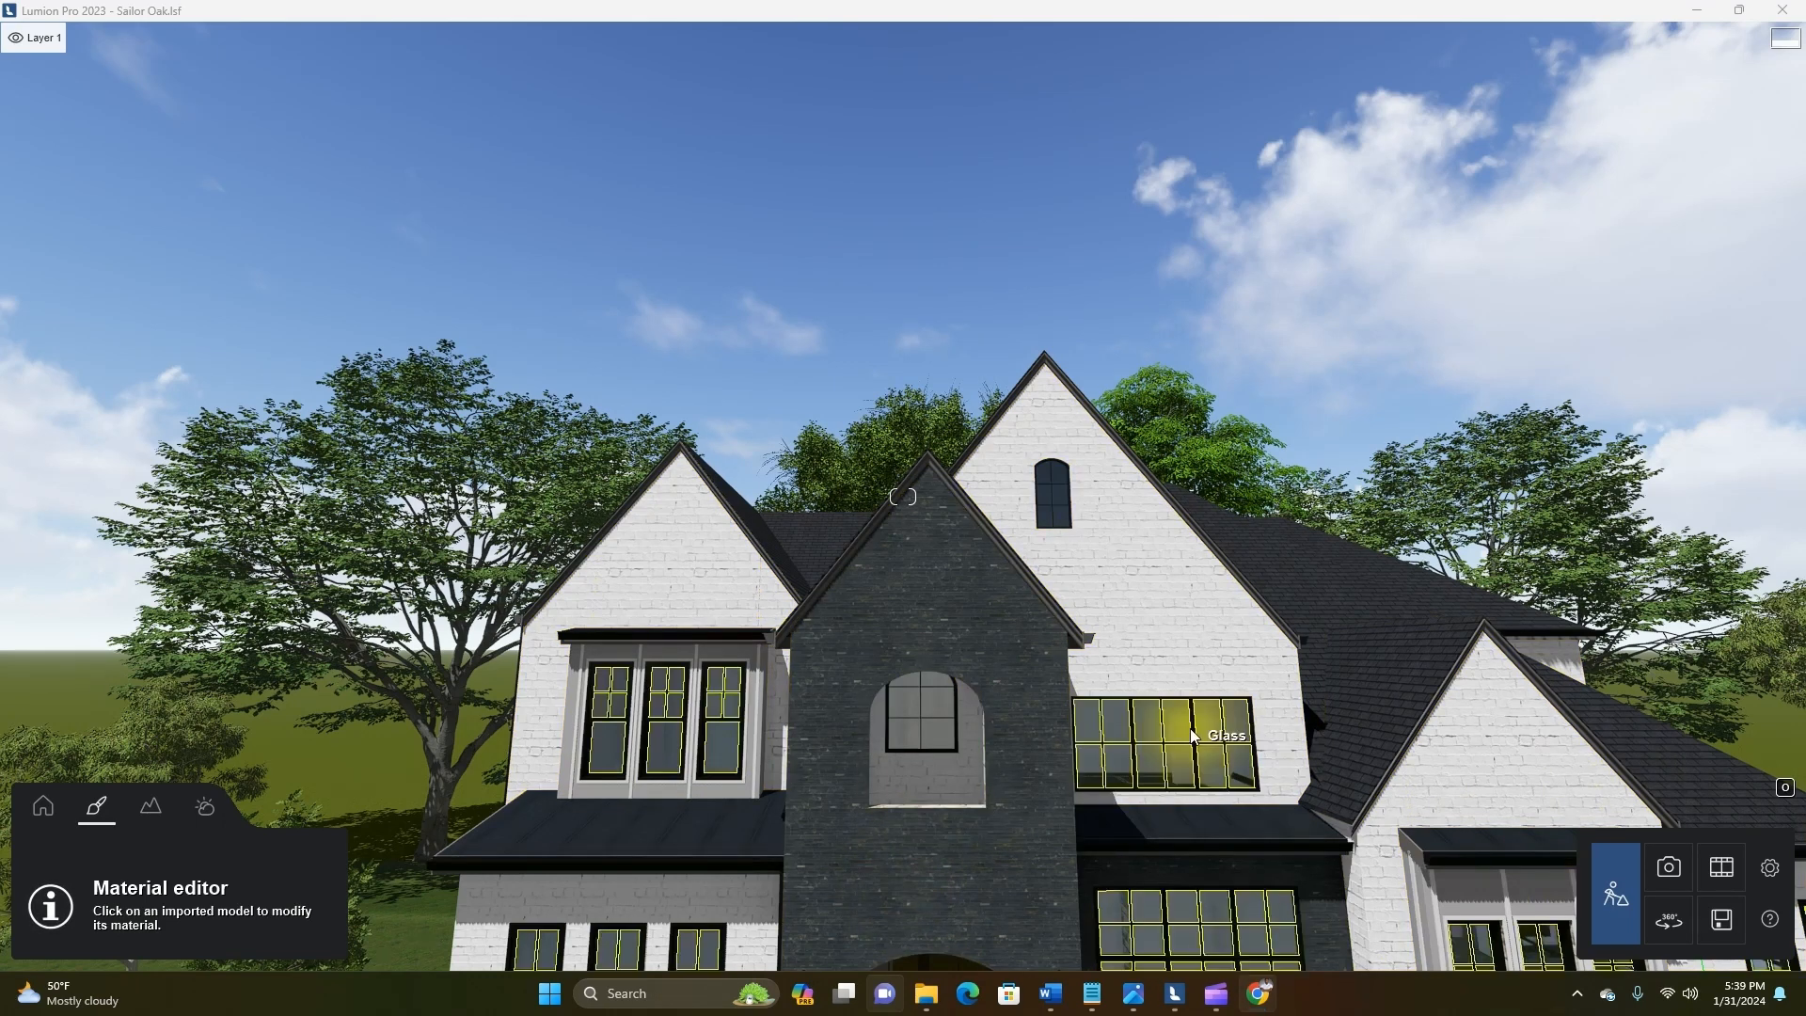
Return to Photo mode to check photo 2 with the darkened roof trim
right_drag(1370, 844, 1360, 901)
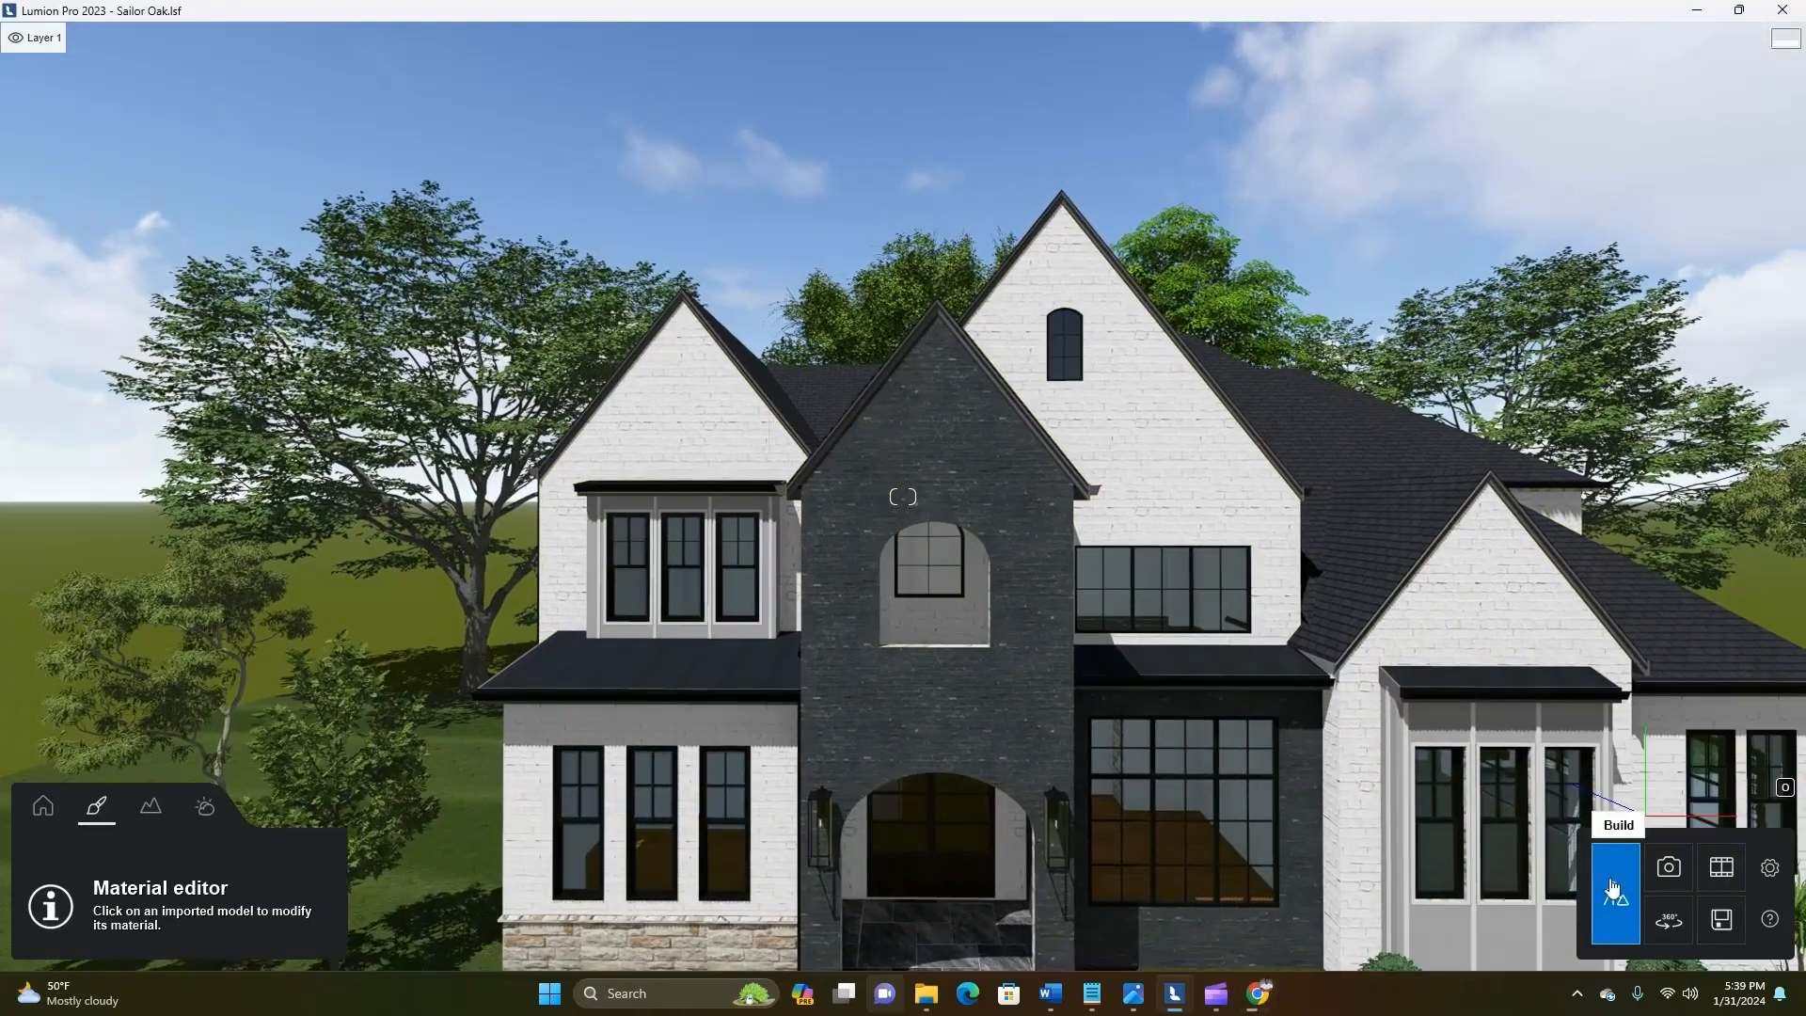
middle_drag(1610, 865, 1257, 773)
click(1666, 867)
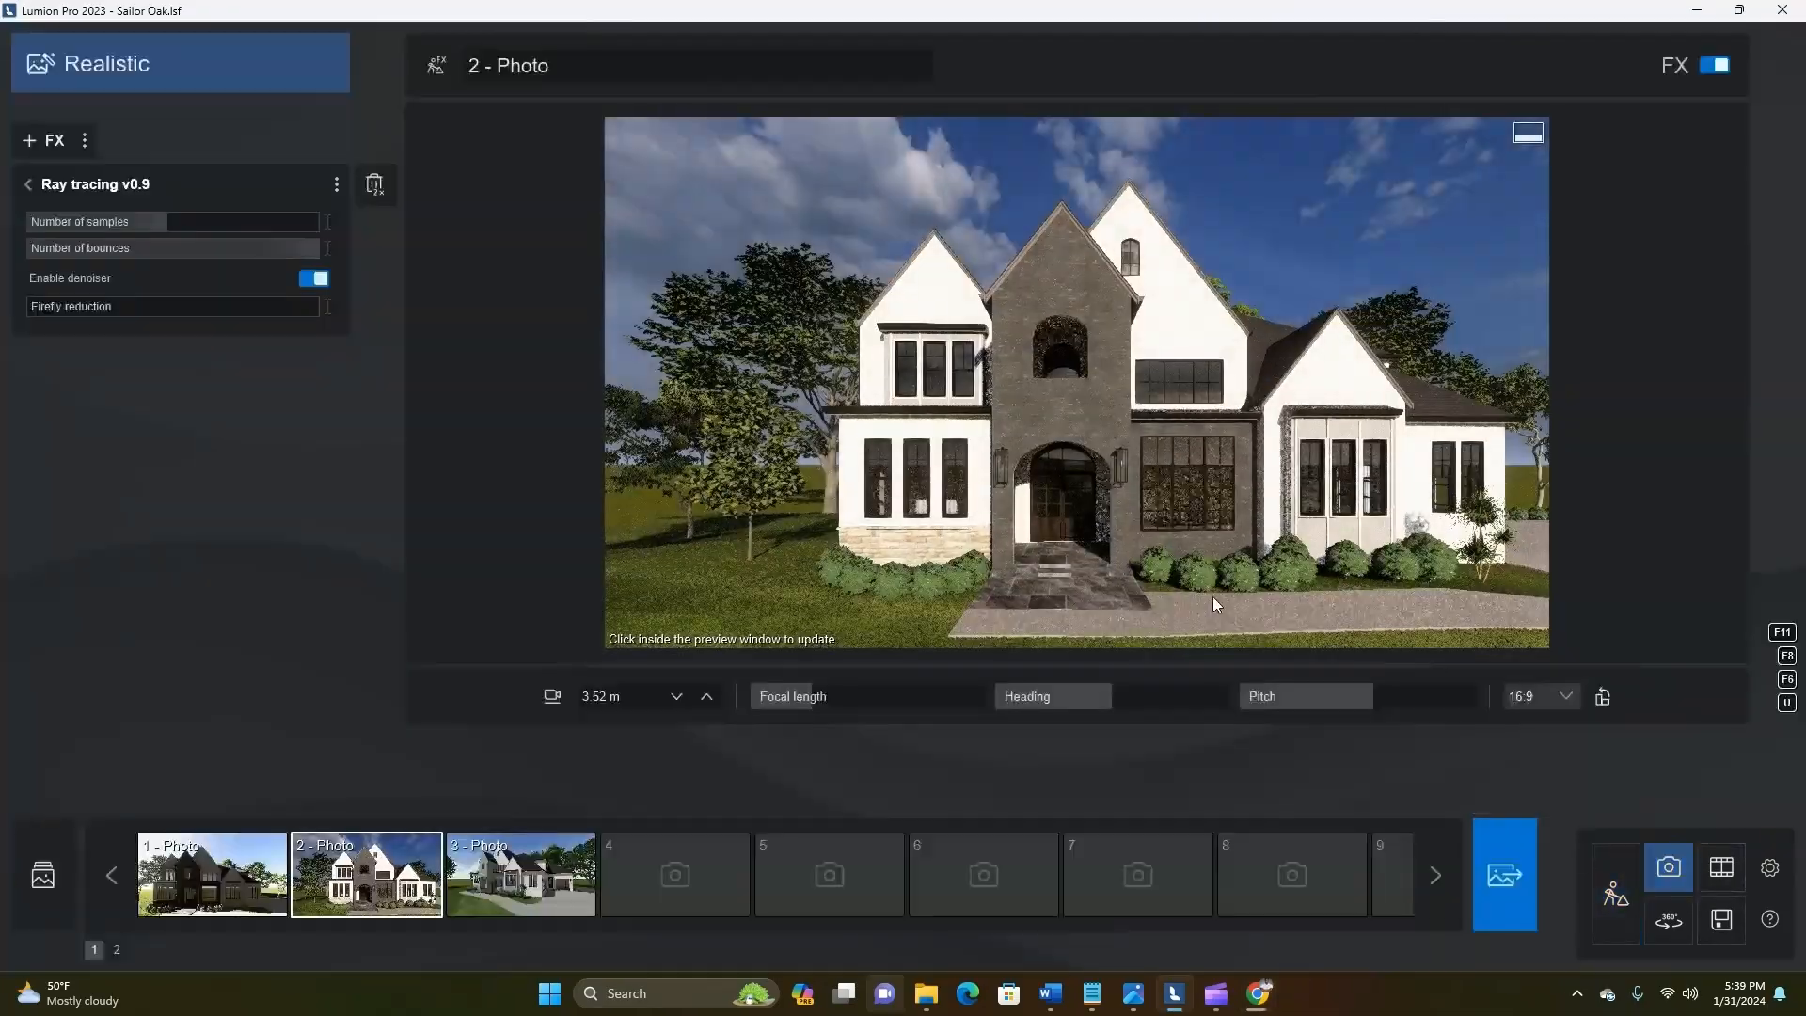
Try a clear daytime sky for photo 2 in the Real Skies effect
key(d)
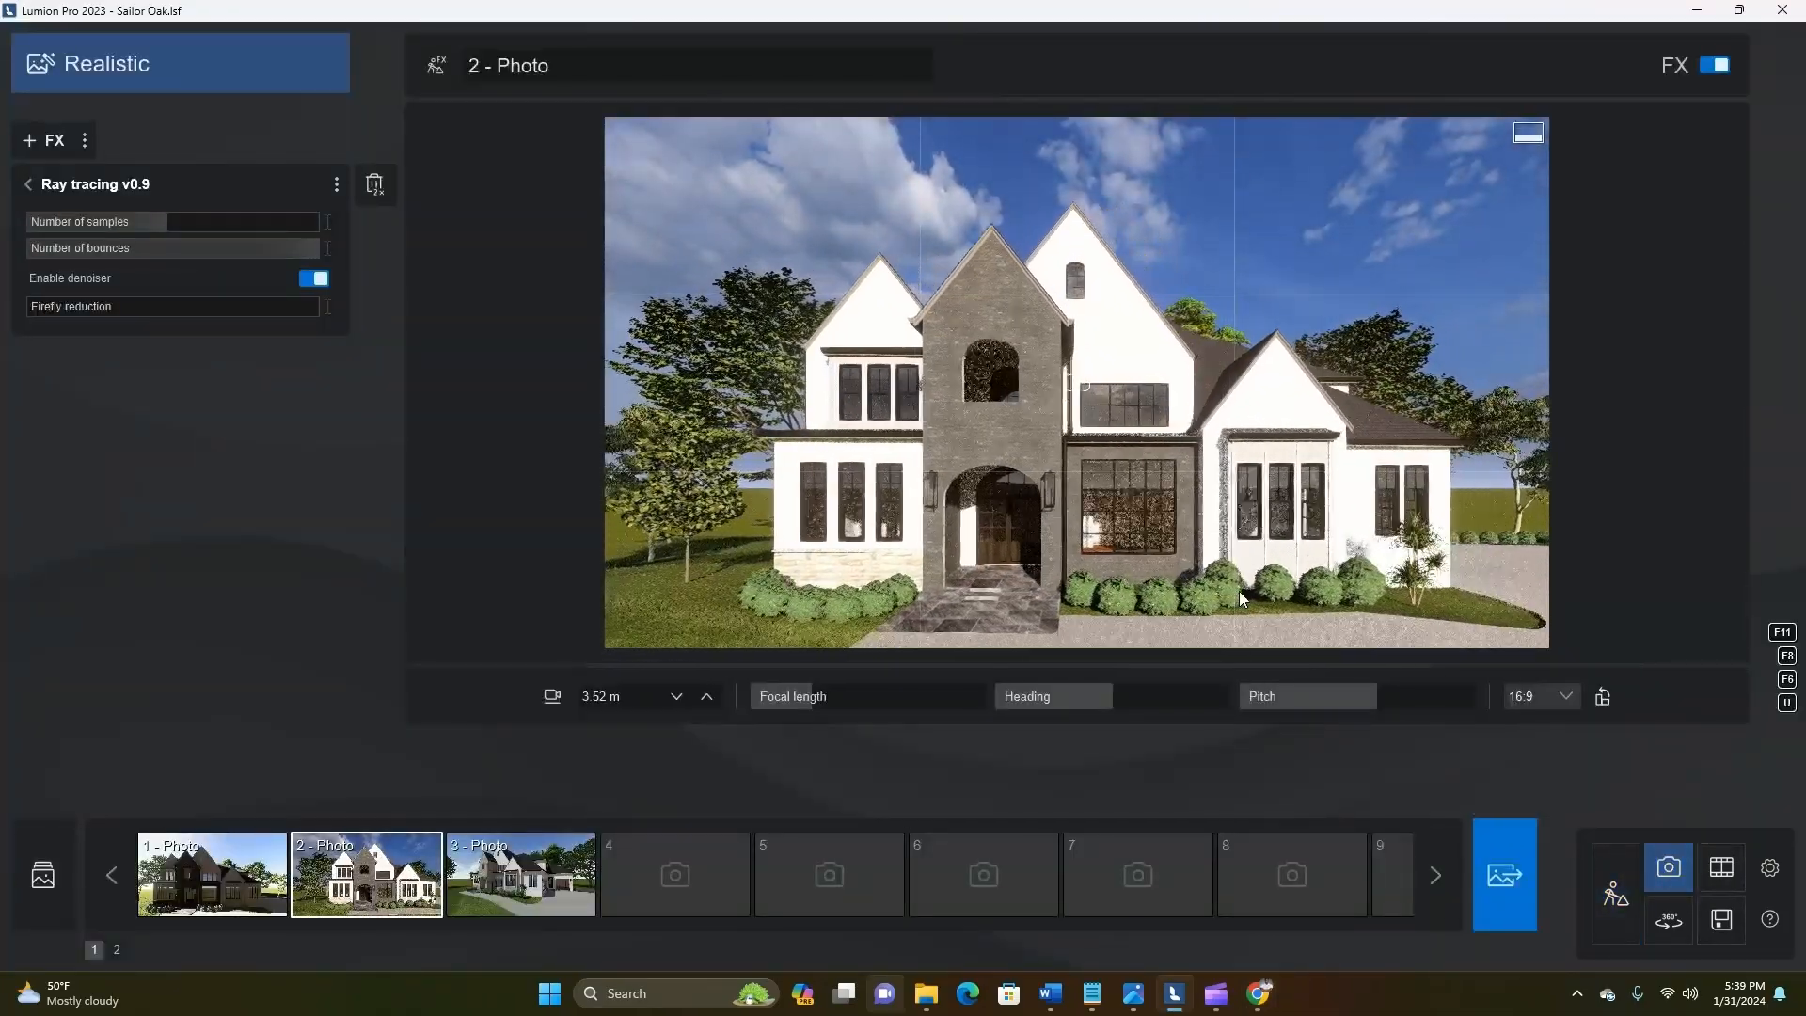
key(s)
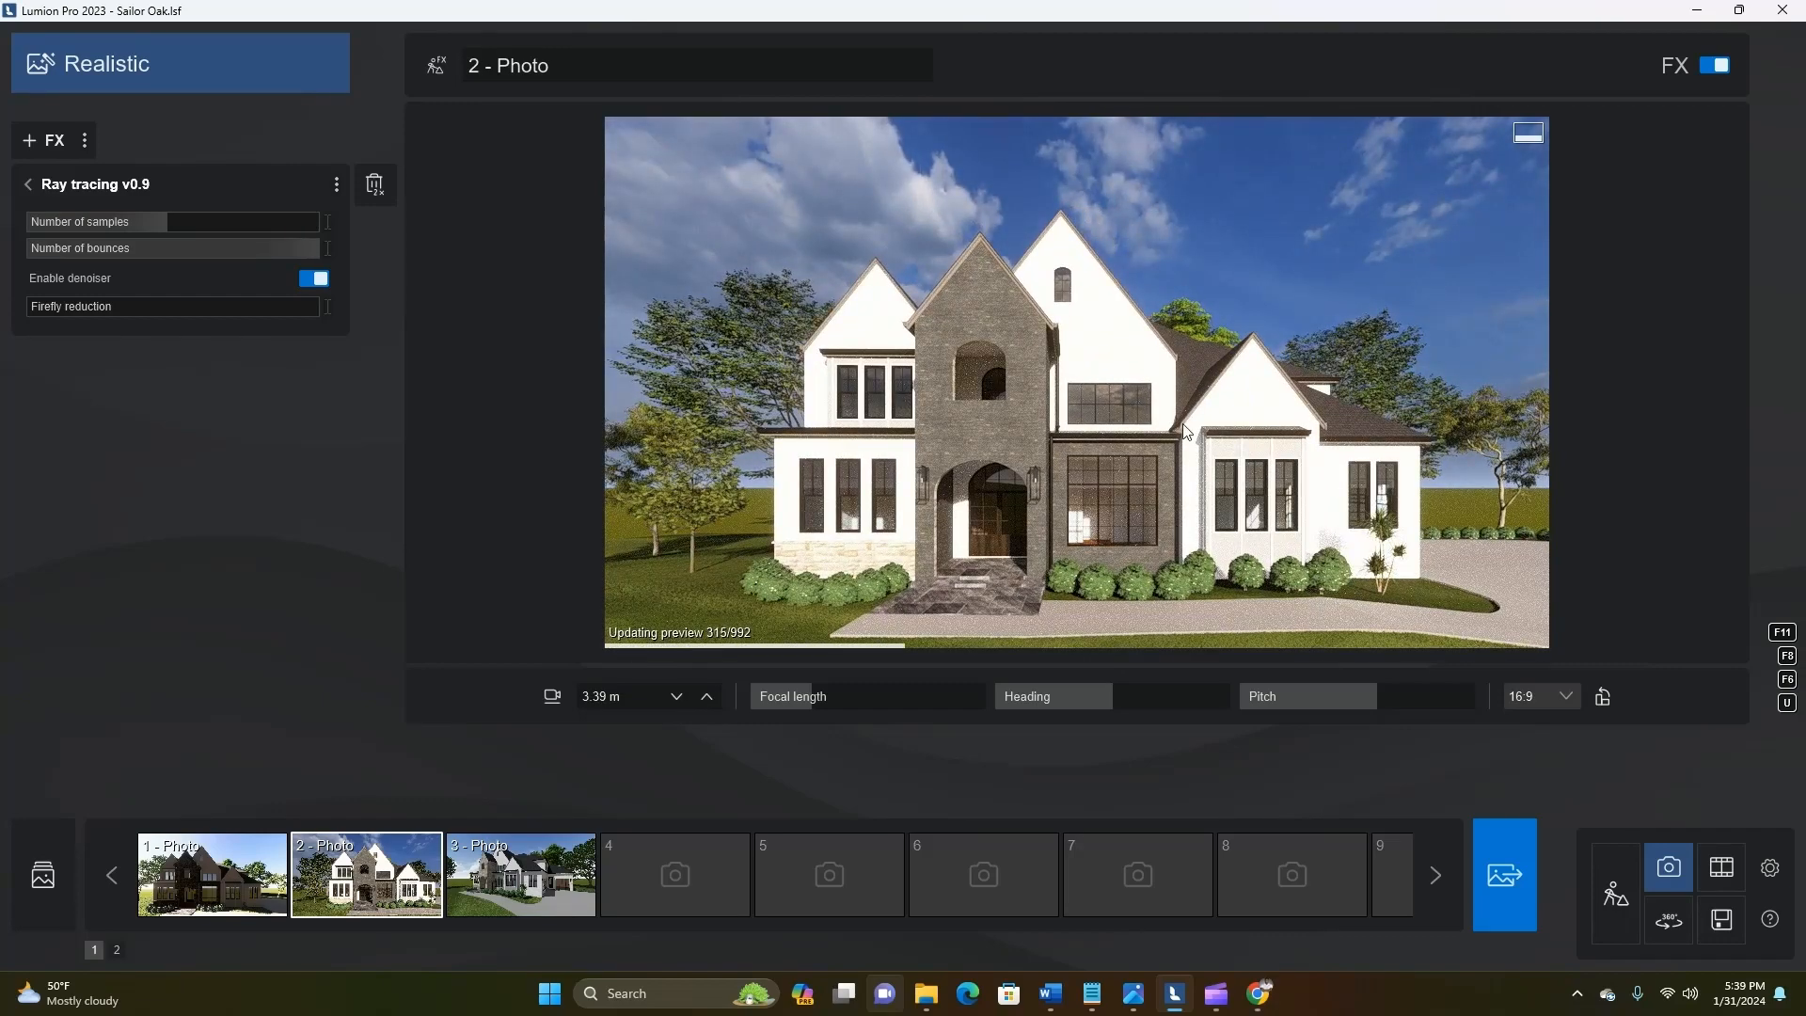
click(31, 187)
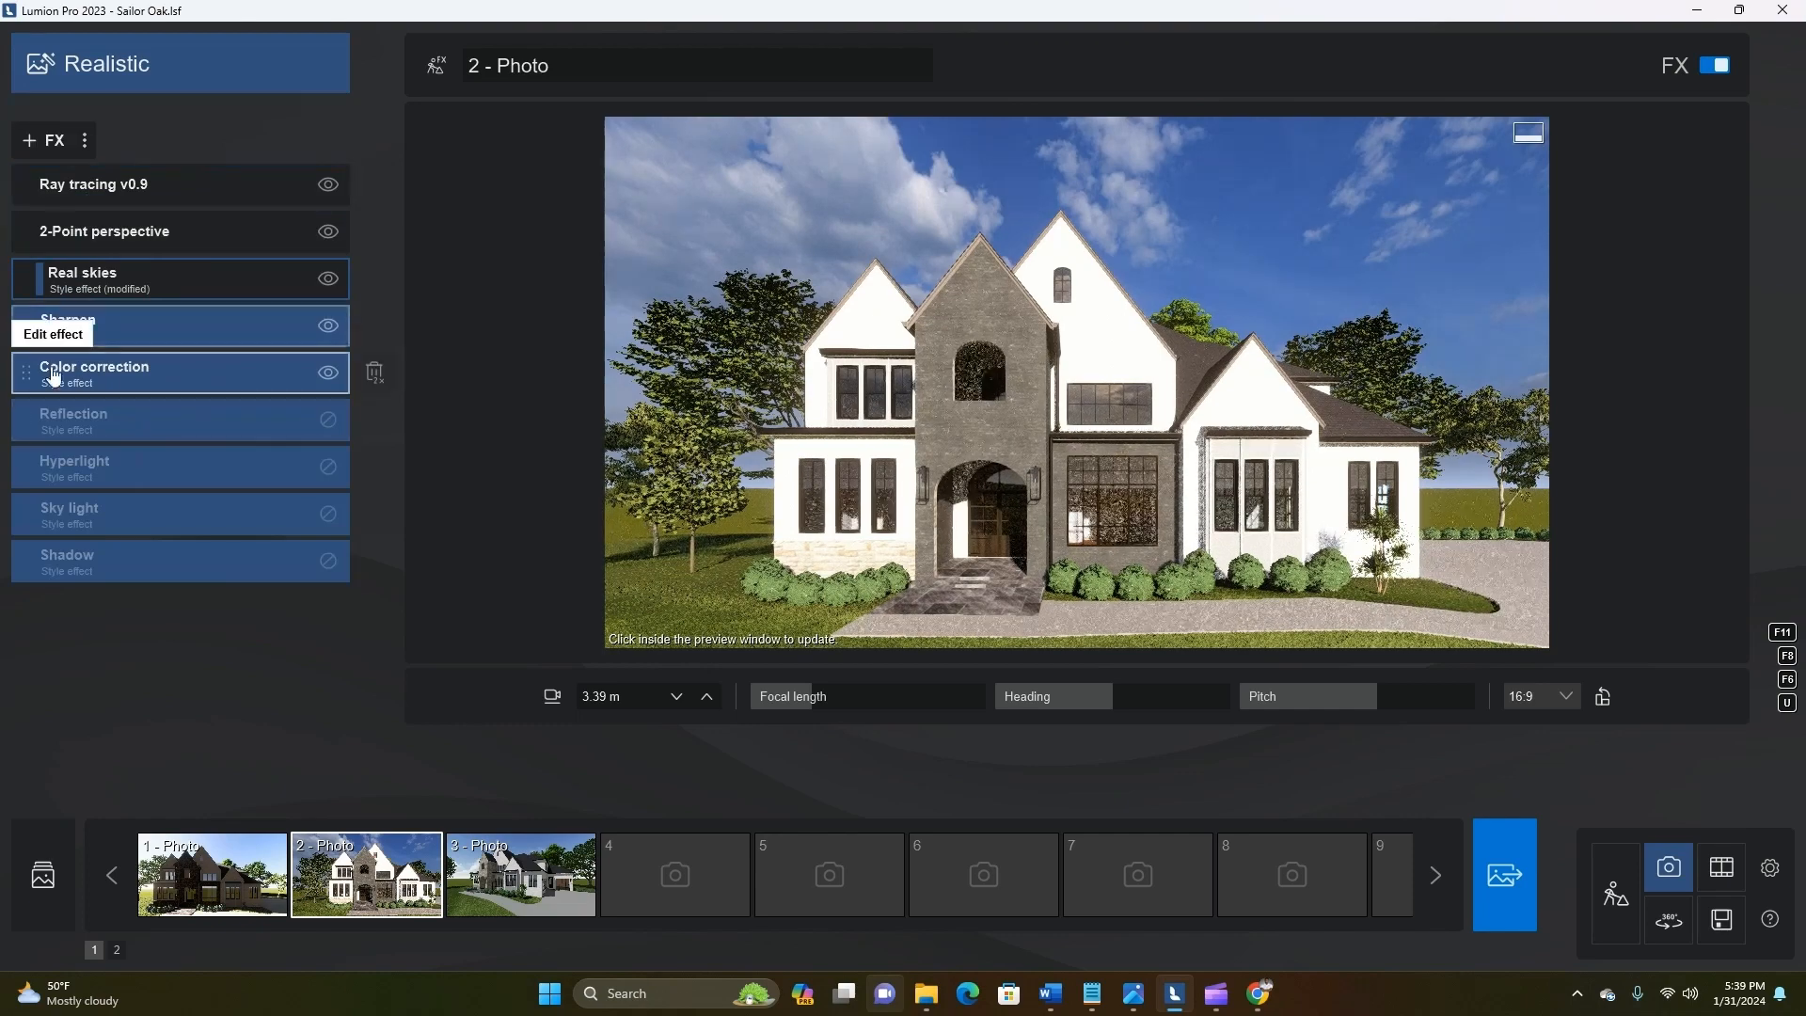
click(103, 277)
click(99, 247)
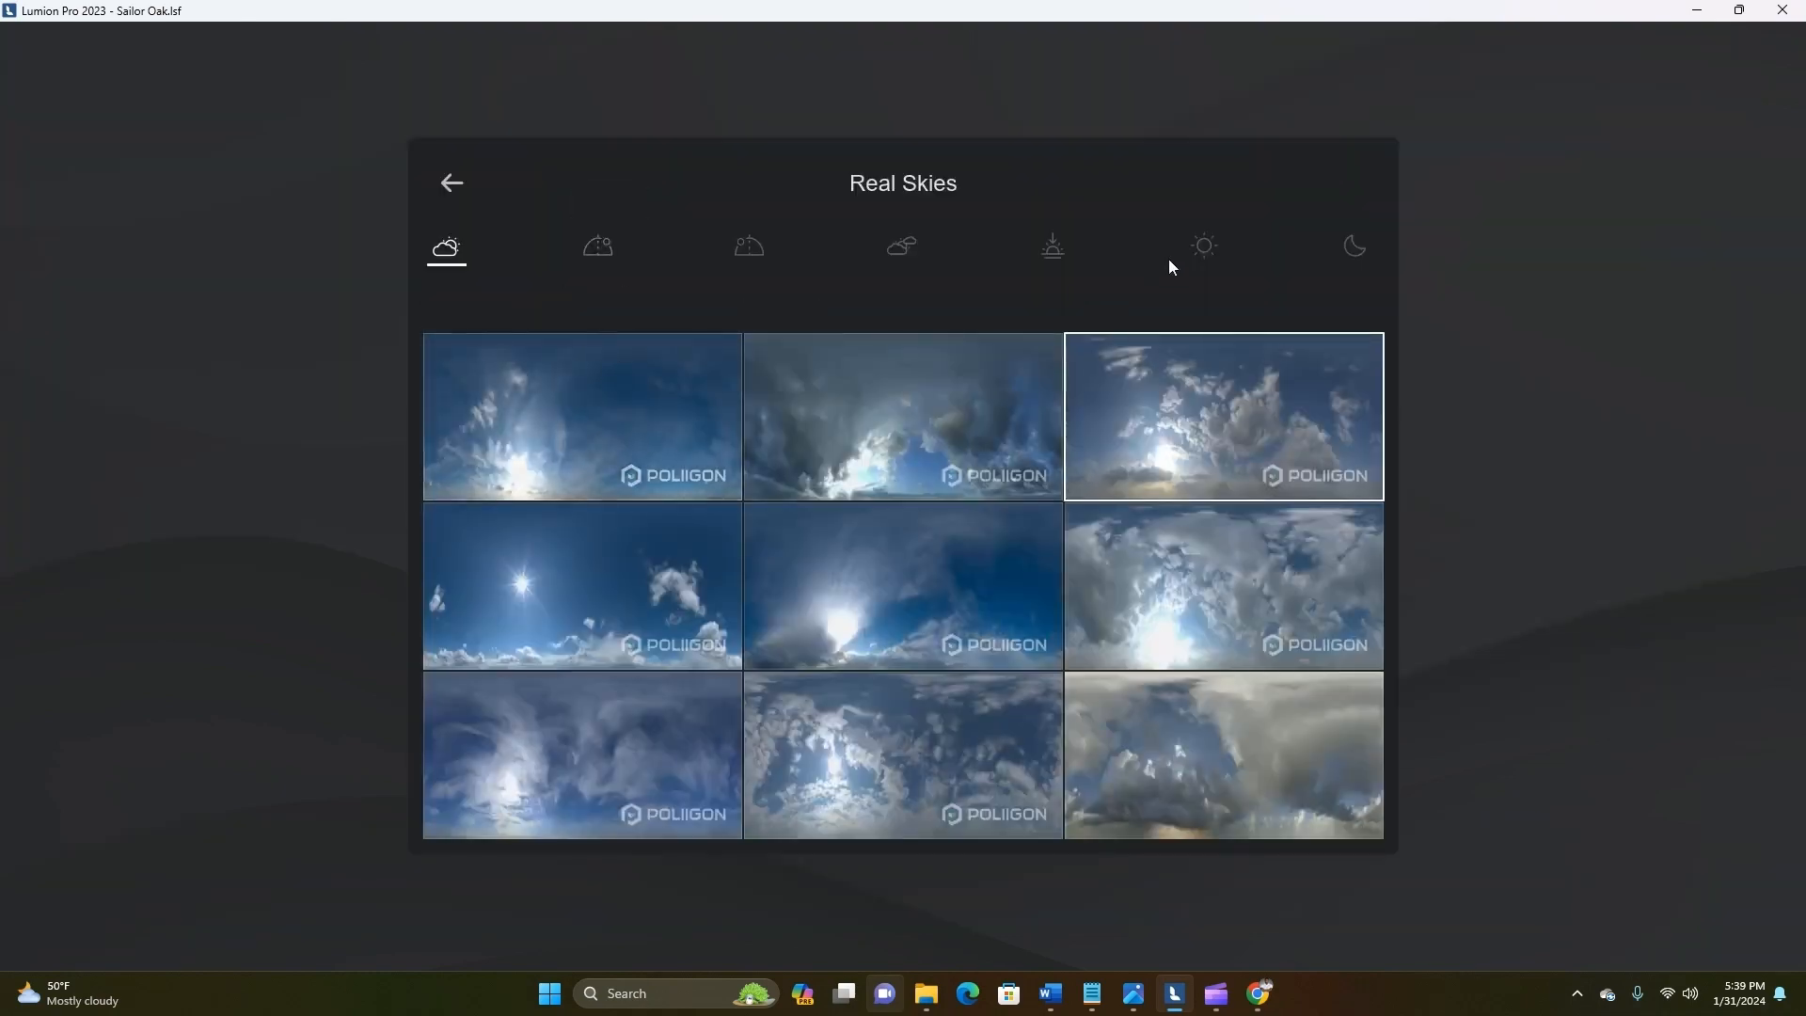
click(1203, 249)
click(855, 480)
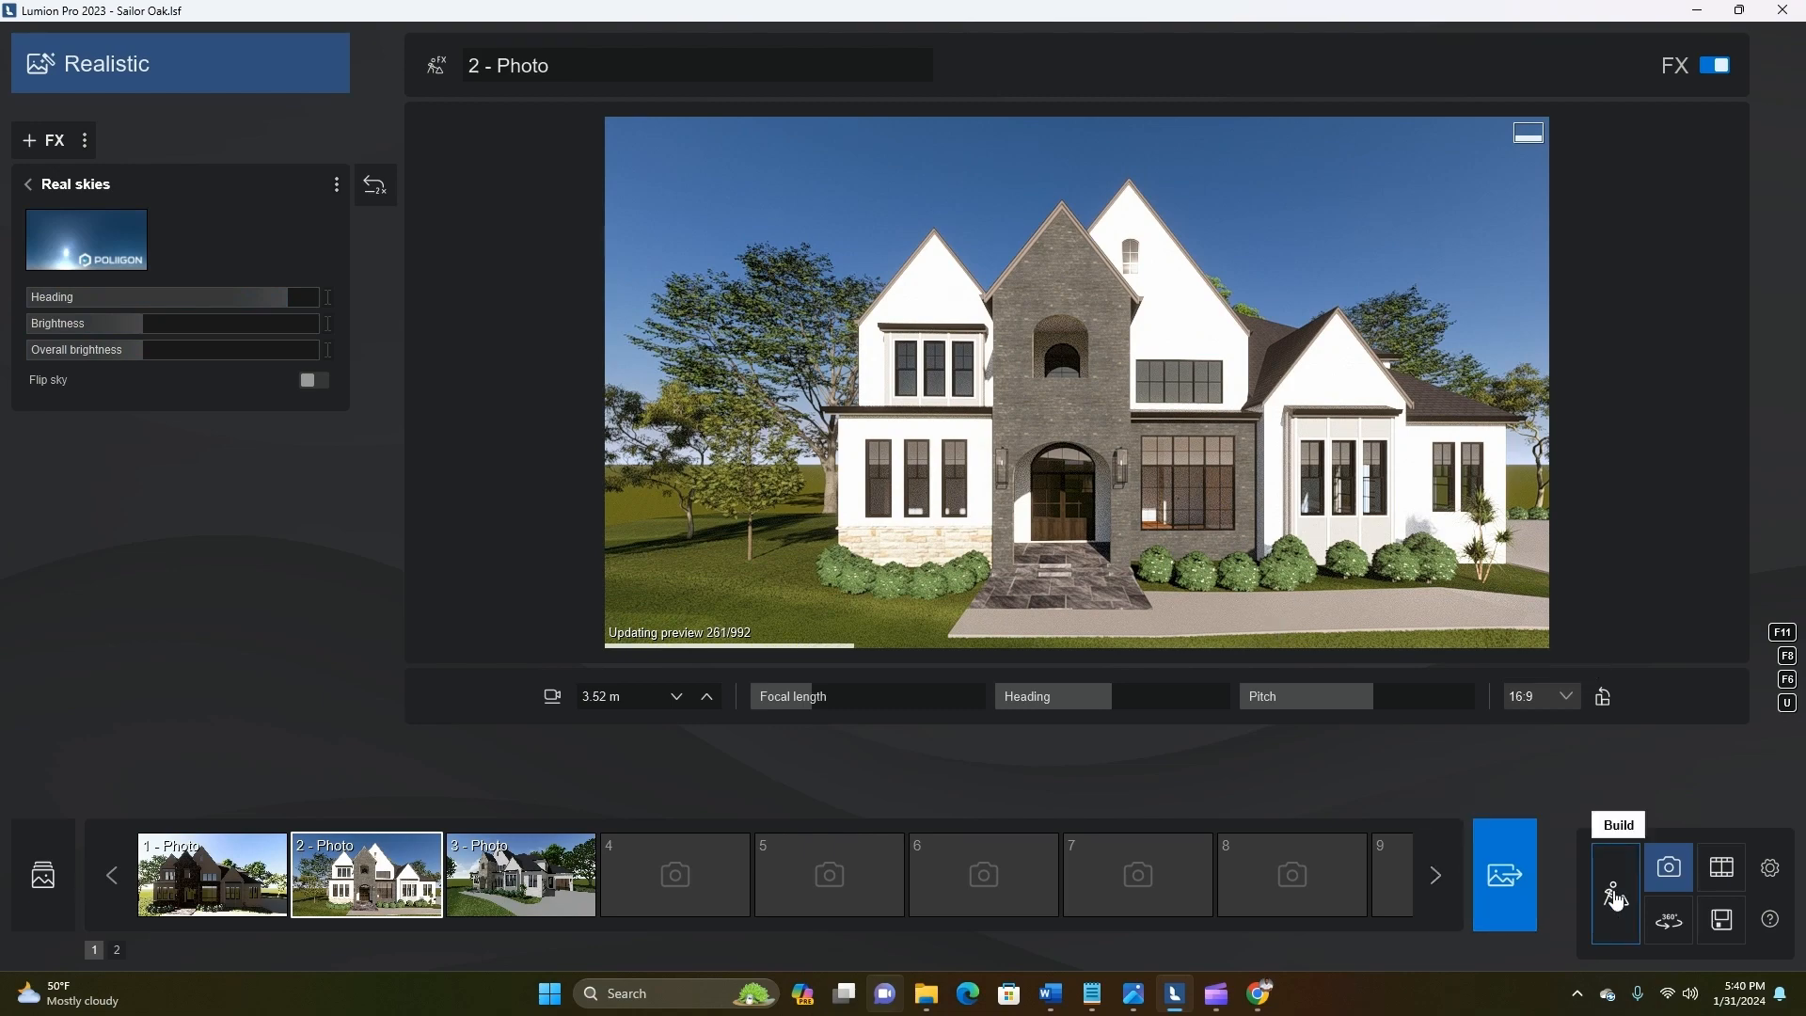
click(1616, 893)
Set photo 2's Real Skies to the partly clouded sunset sky, reduce its heading slightly, and preview the warm lighting on the front
click(86, 239)
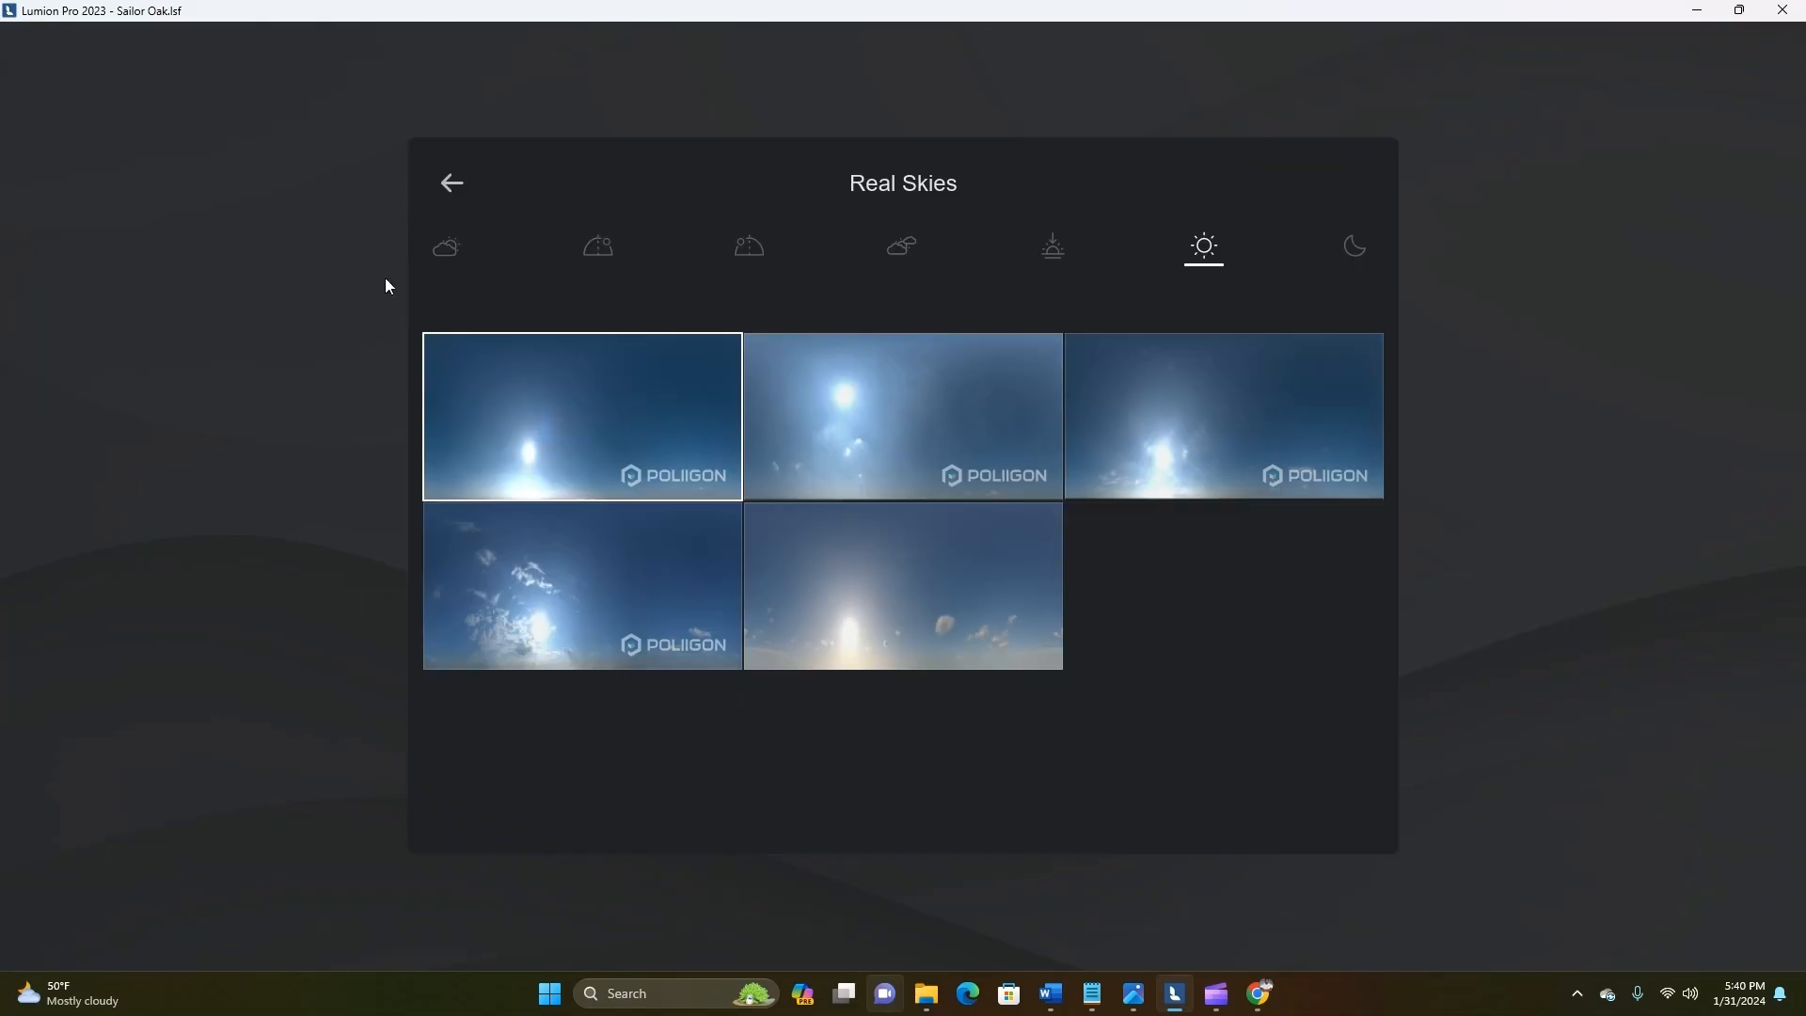
click(1047, 242)
click(1204, 475)
click(1181, 587)
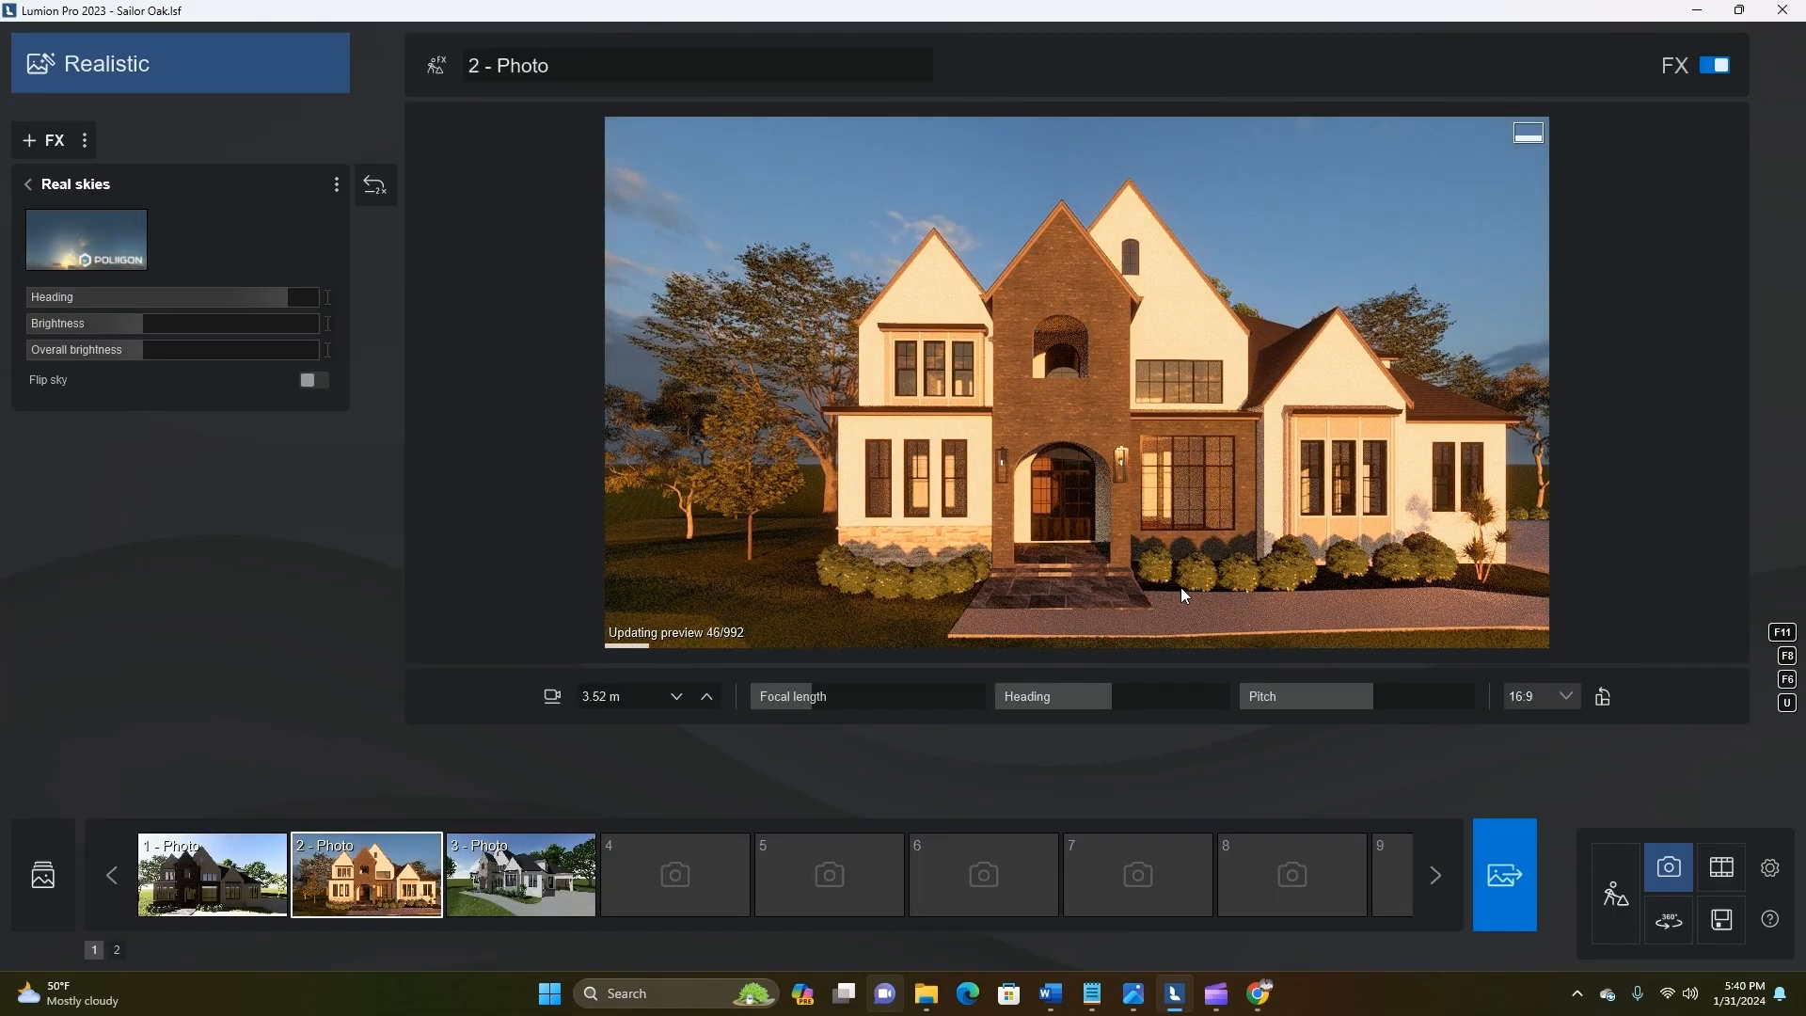
drag(265, 299, 239, 300)
click(952, 444)
right_drag(955, 449, 1161, 560)
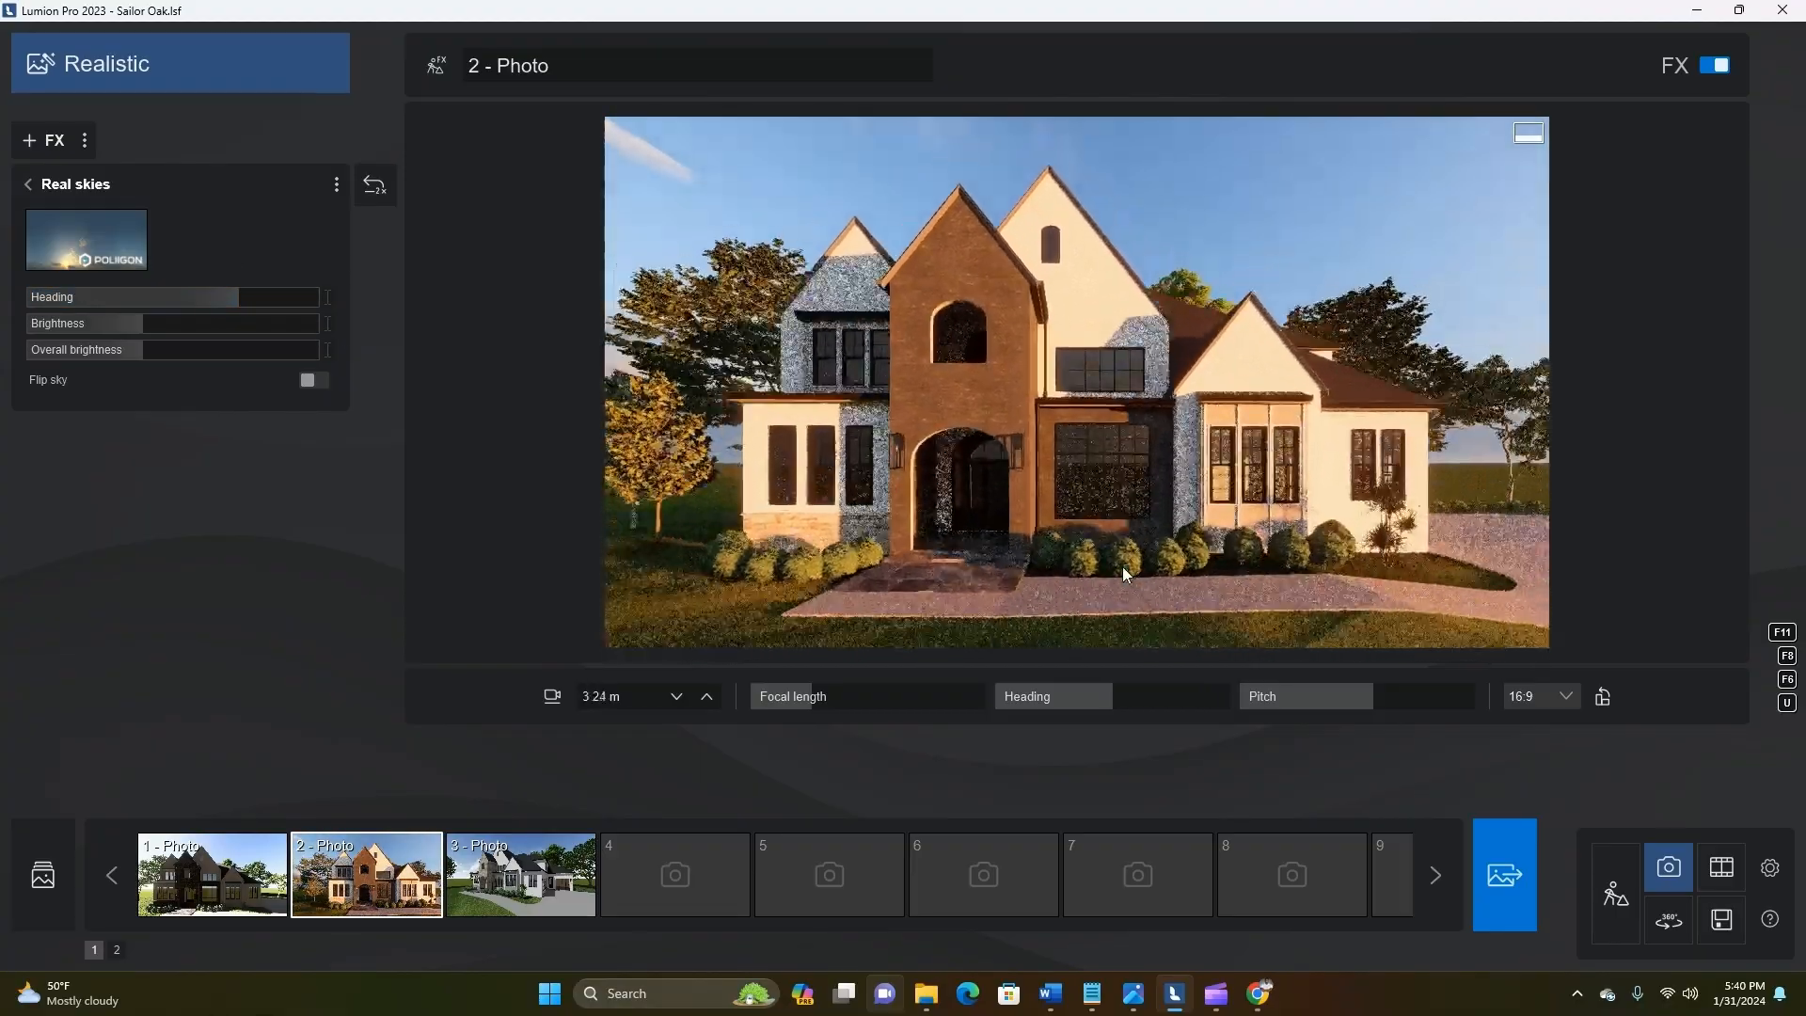
In Build mode, change the STucco 1 panels around the bay windows to a dark grey colour
click(1615, 894)
click(1153, 770)
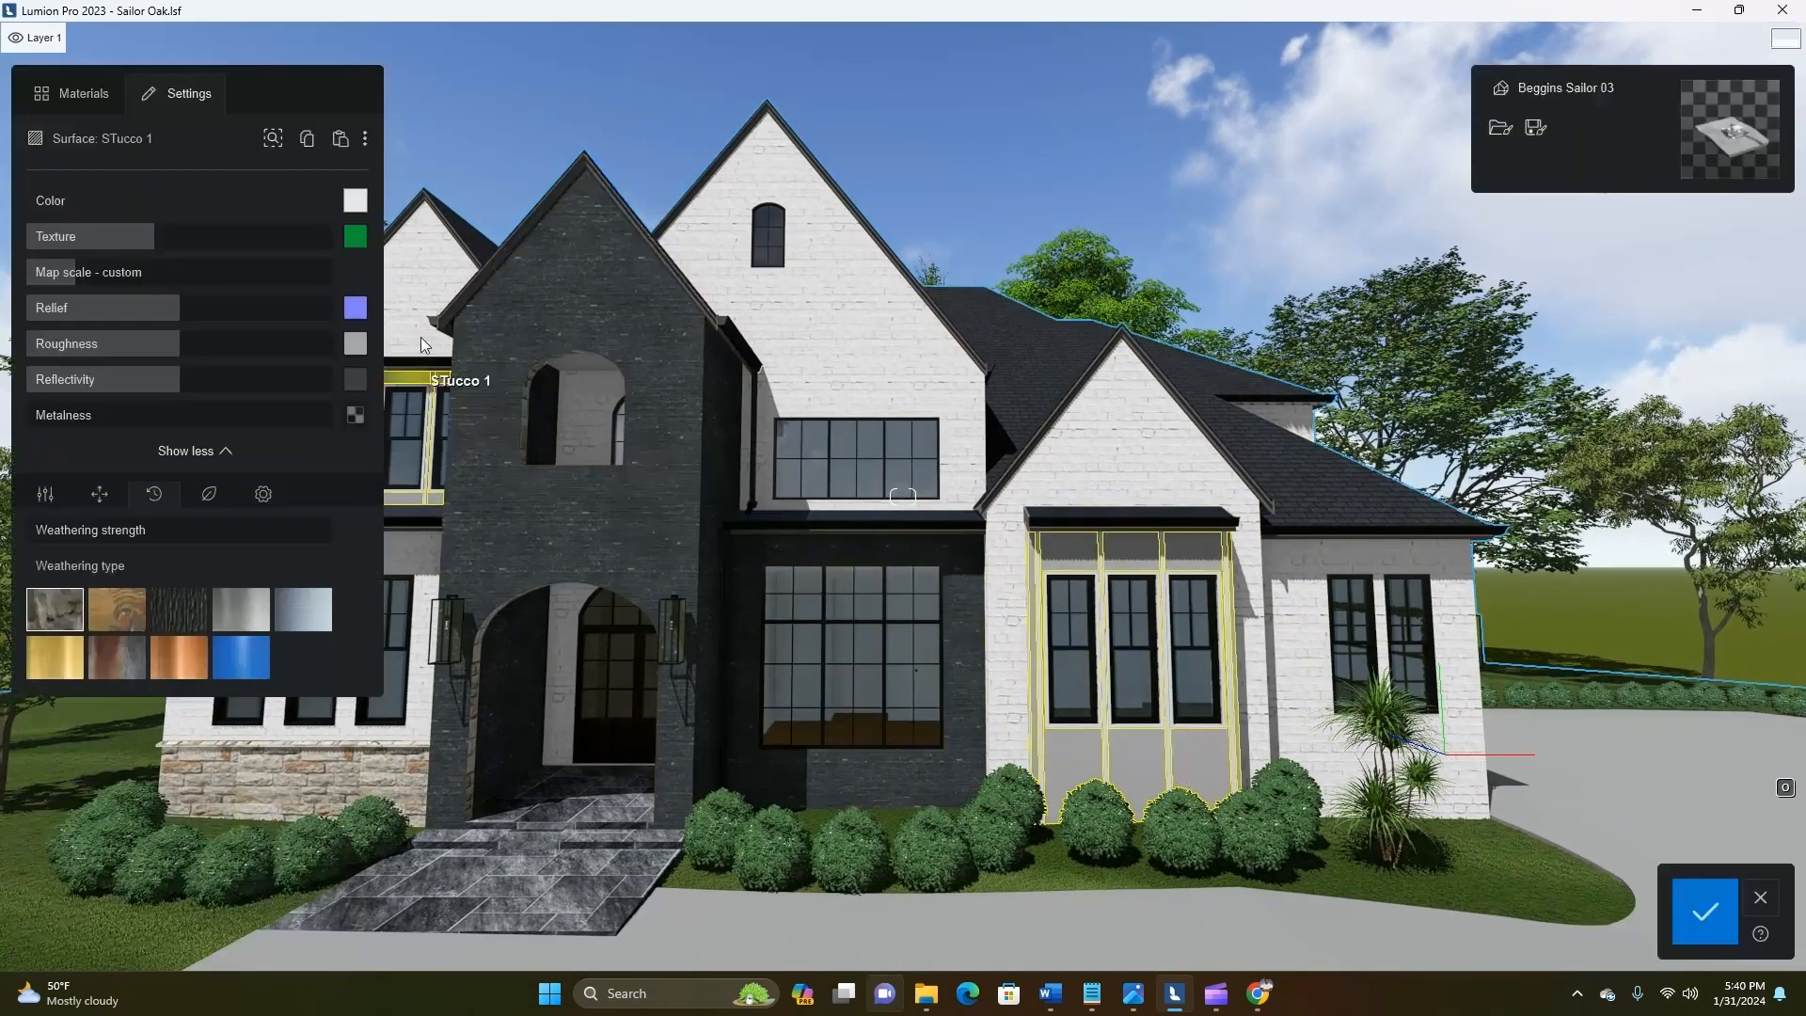
click(355, 200)
drag(441, 248, 415, 295)
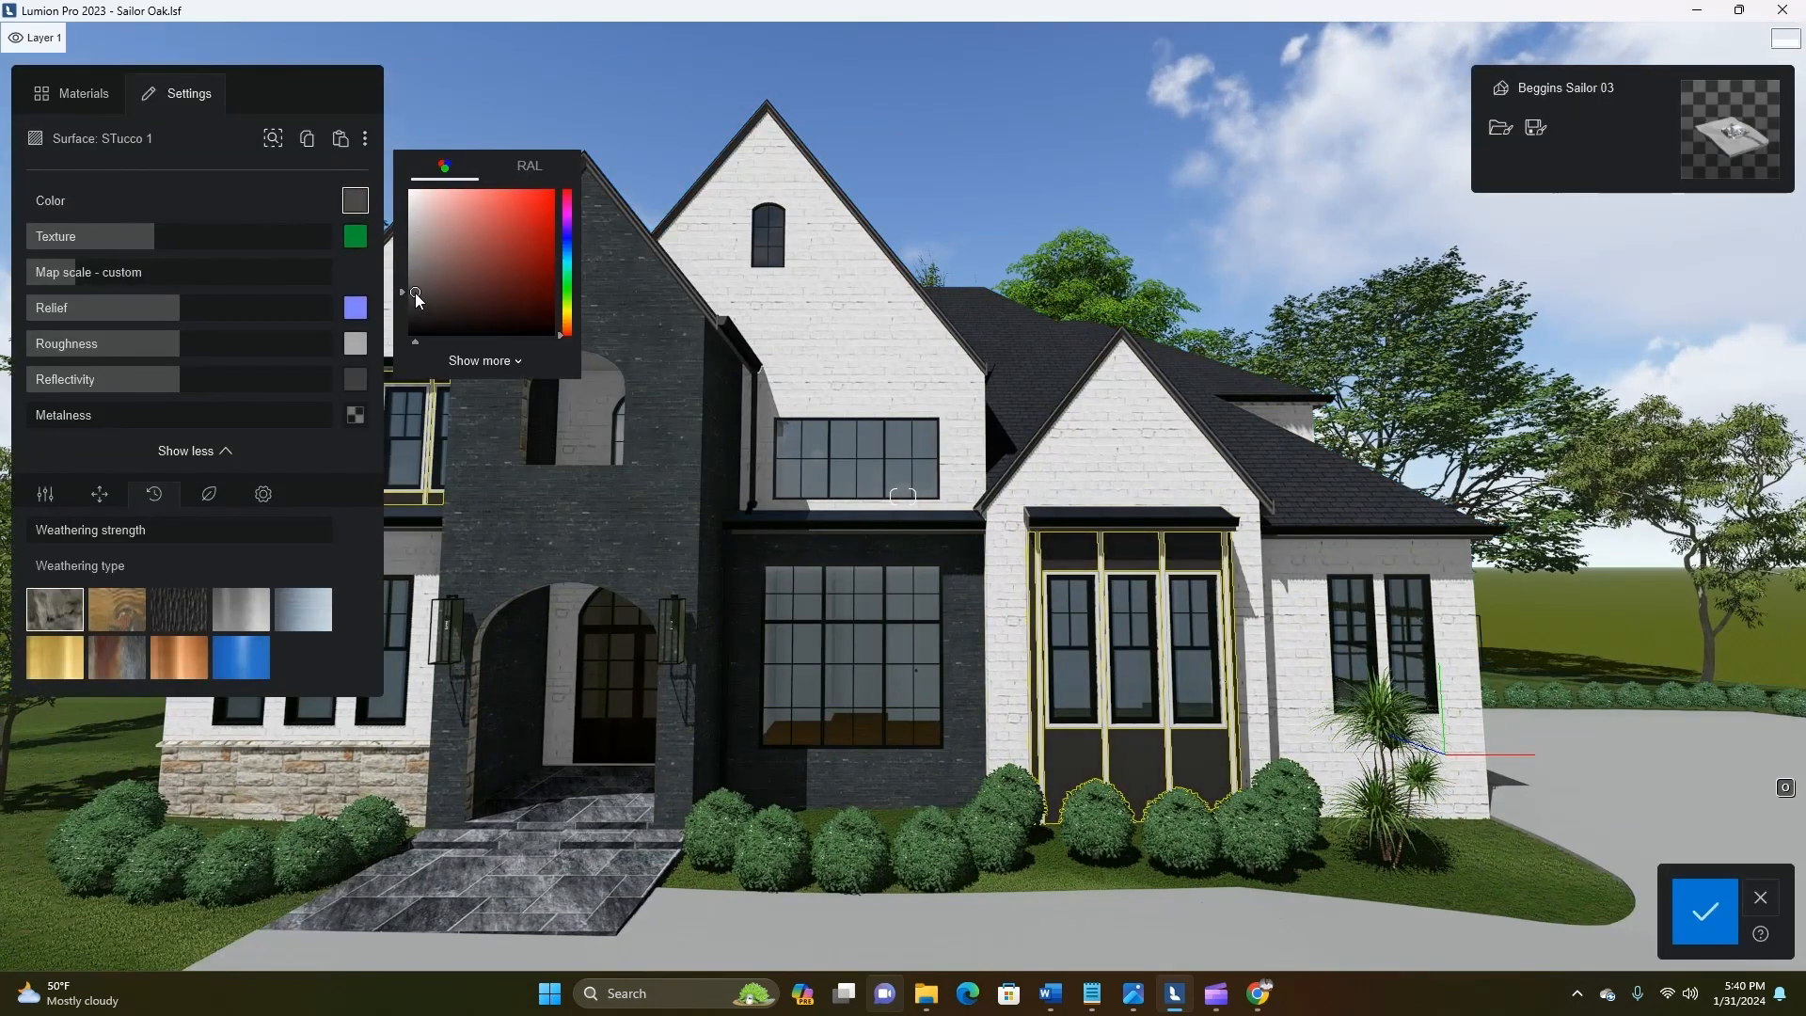
Colour the Gypsum Batten Board trim dark grey, lower its texture strength to about half, and save the material changes
click(1127, 559)
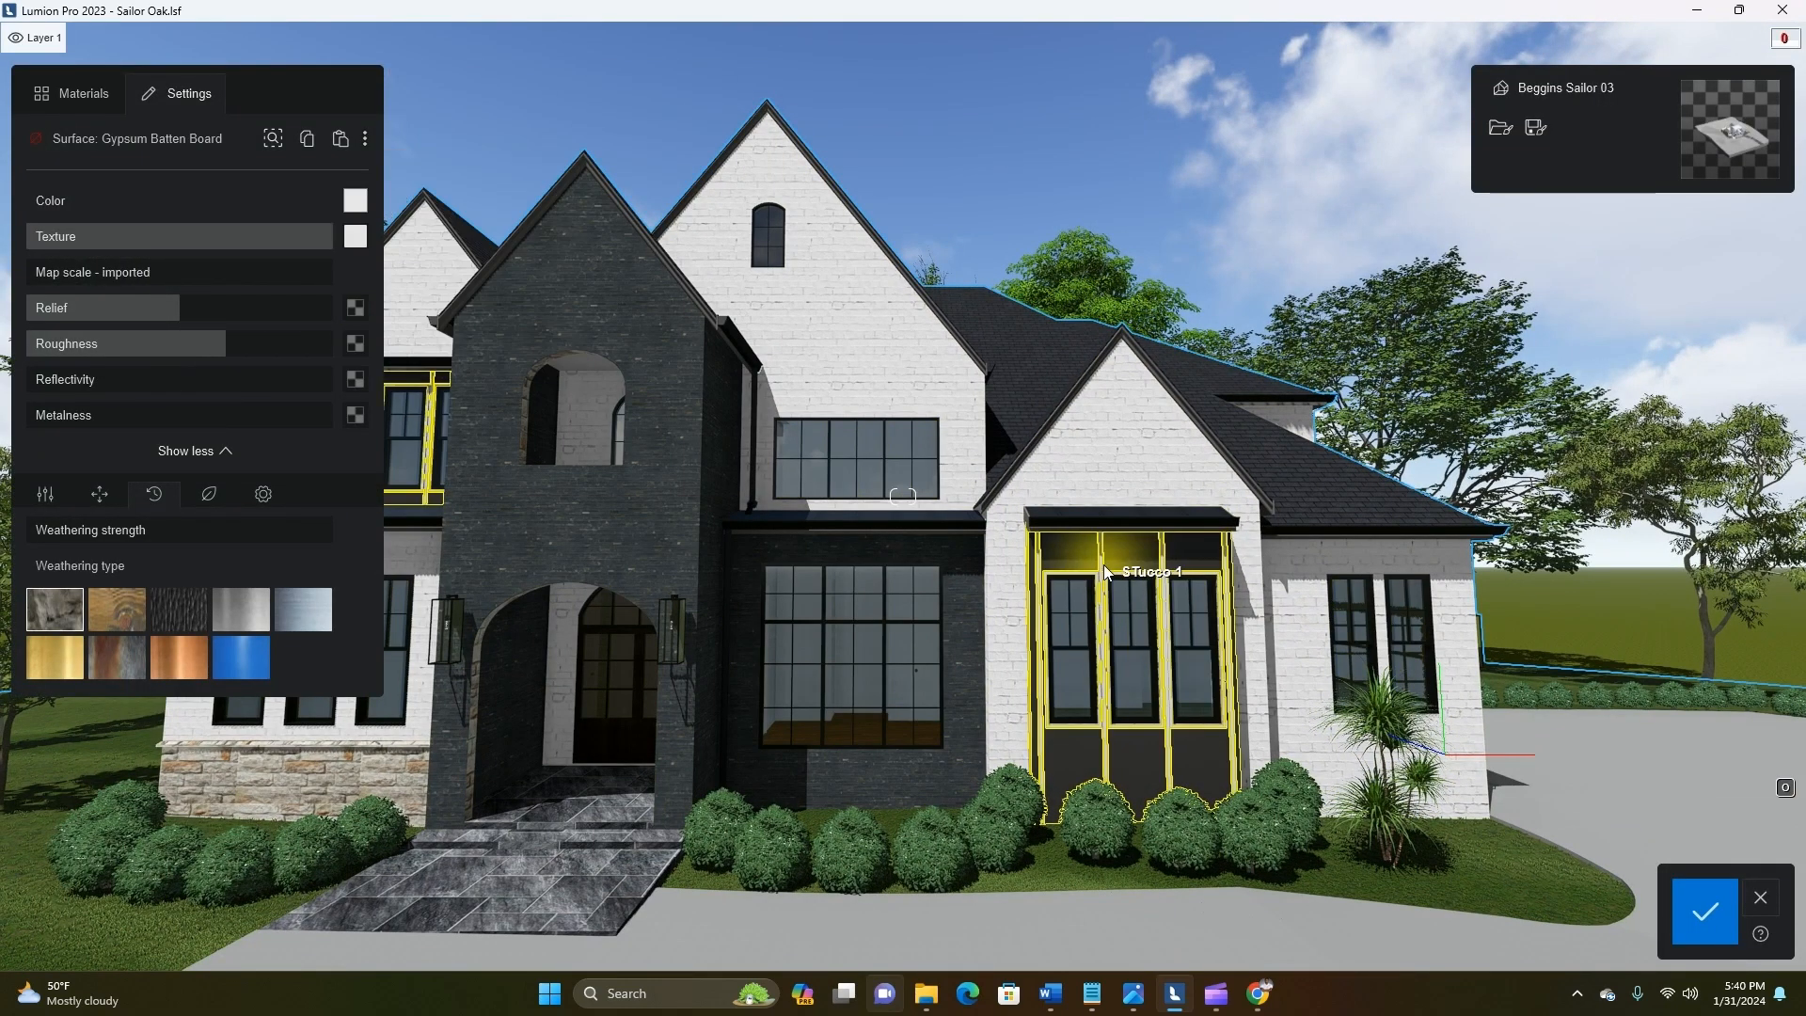
click(354, 200)
mouse_move(419, 265)
mouse_down()
mouse_move(420, 329)
mouse_move(417, 226)
mouse_up()
scroll(1126, 604, up, 5)
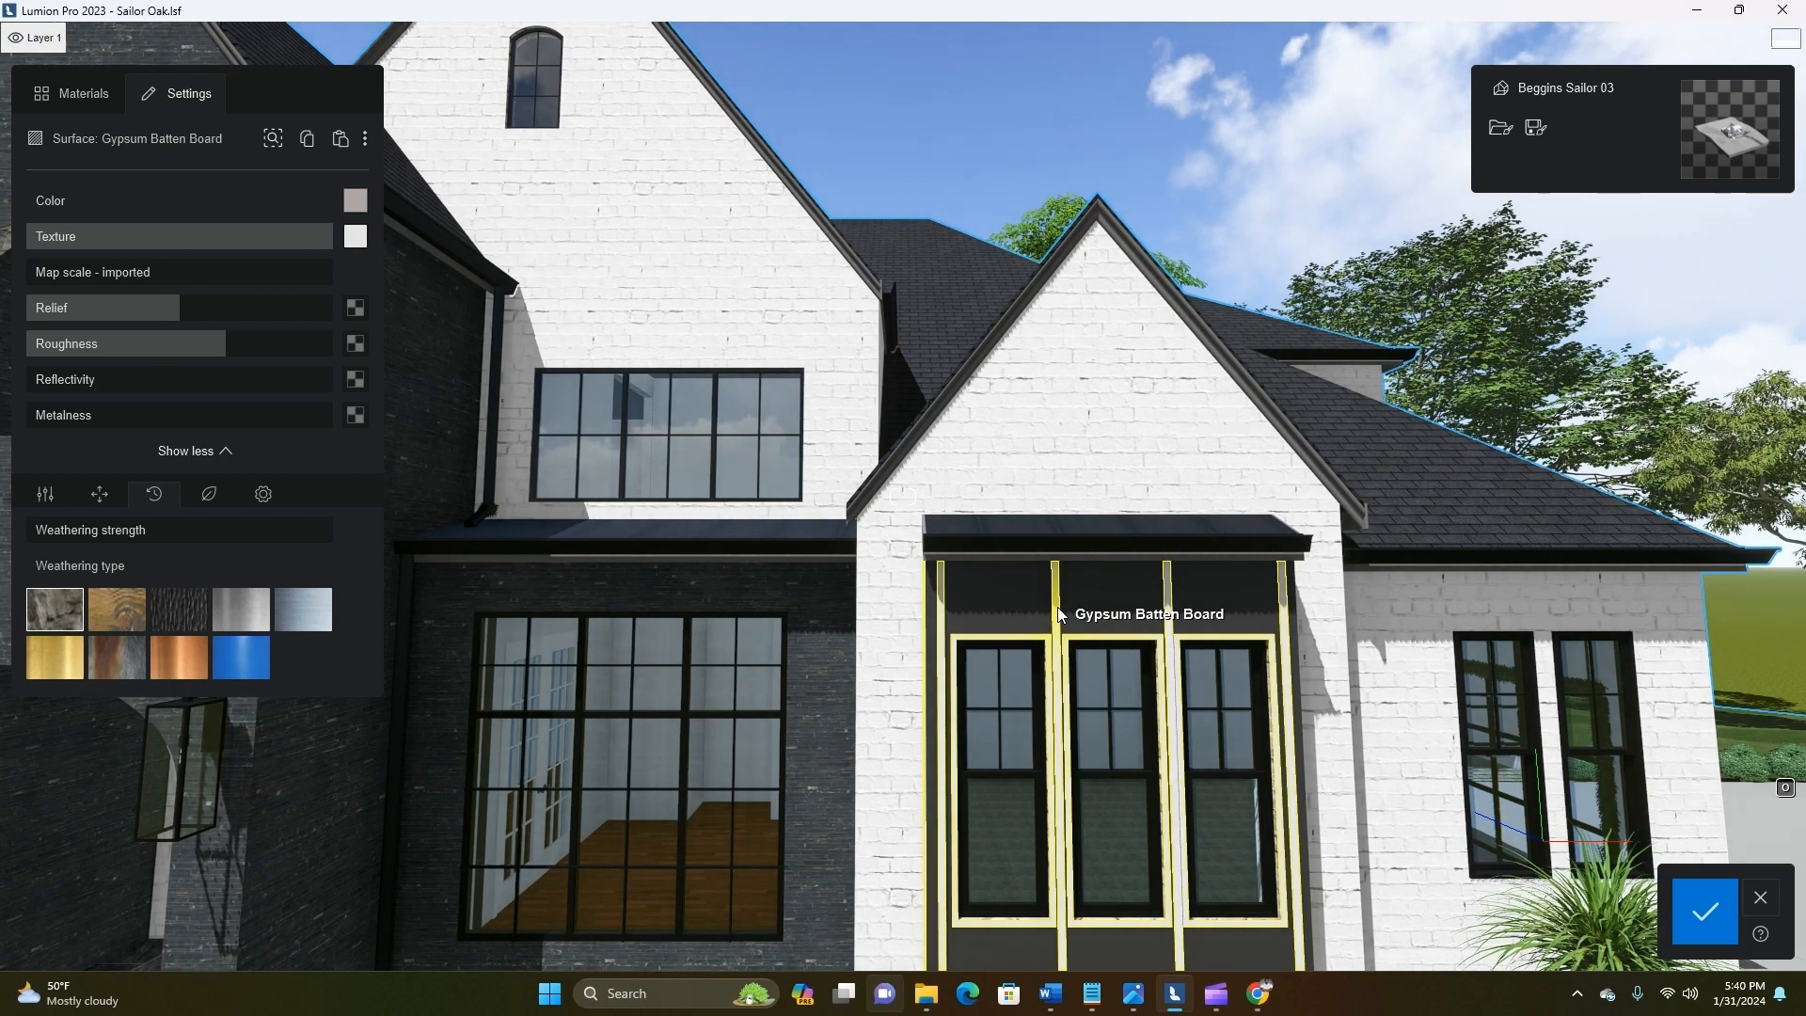
click(440, 284)
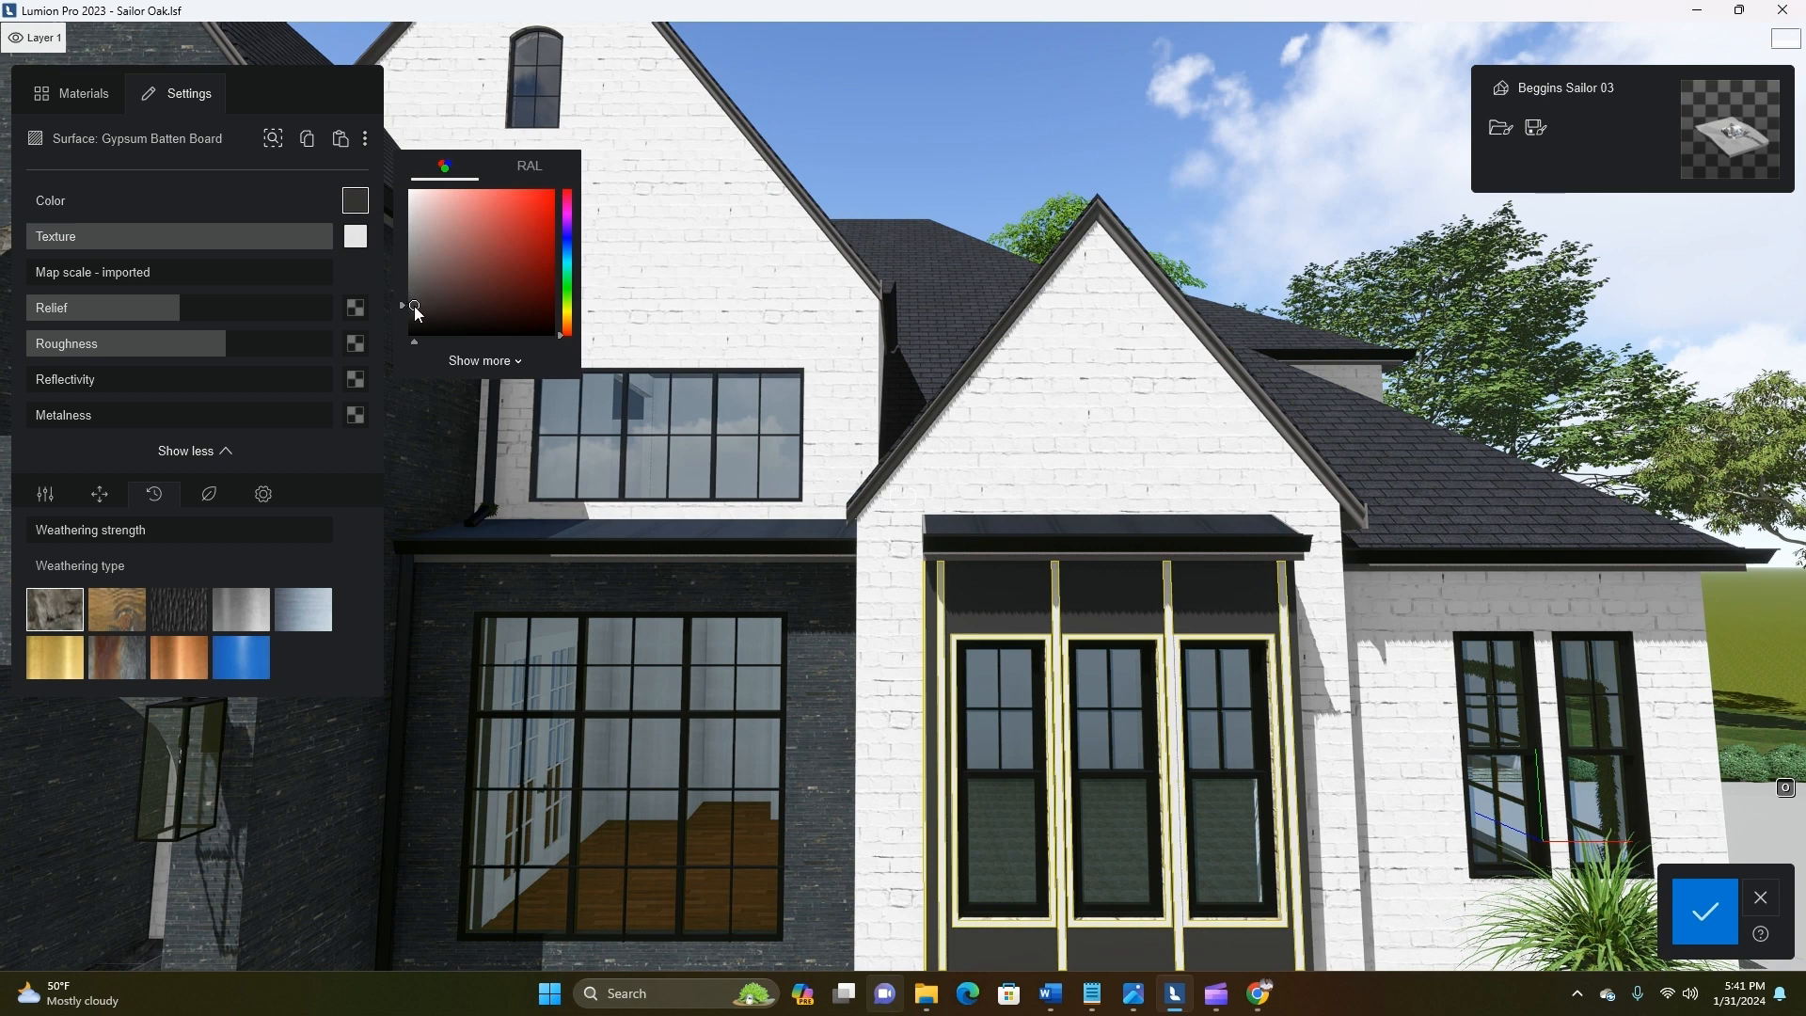
drag(303, 245, 179, 248)
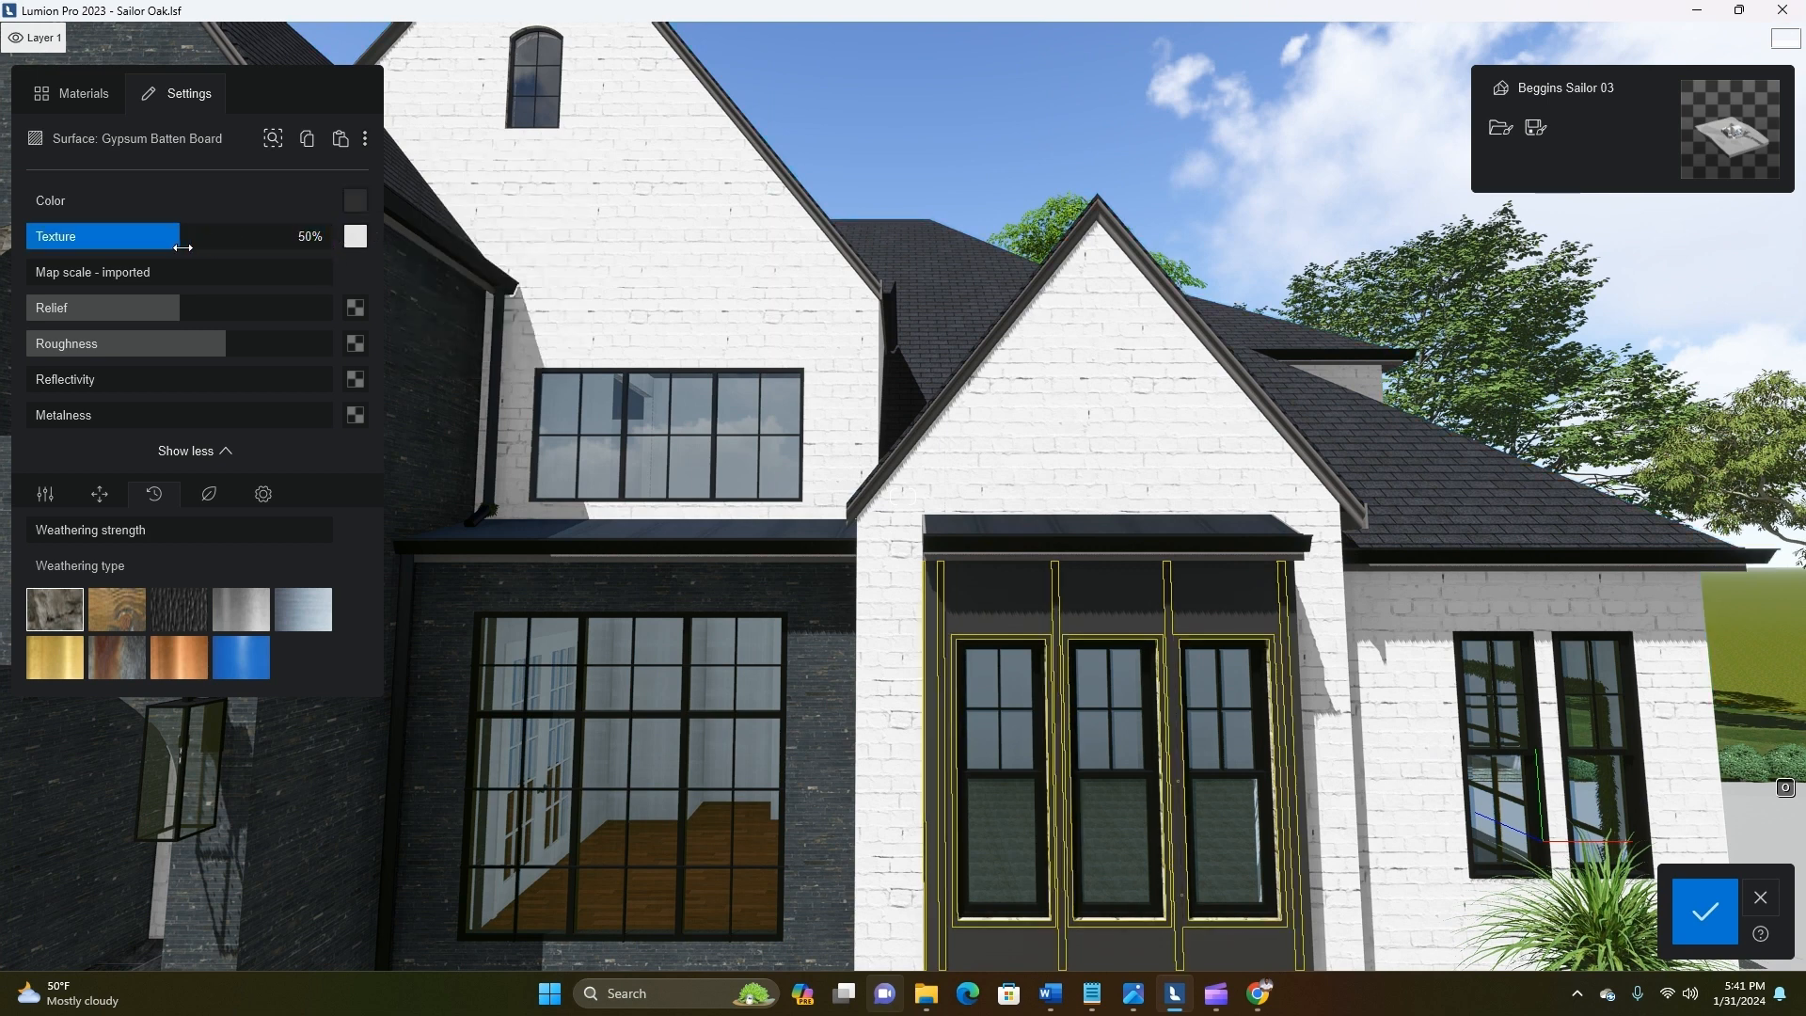
click(1704, 910)
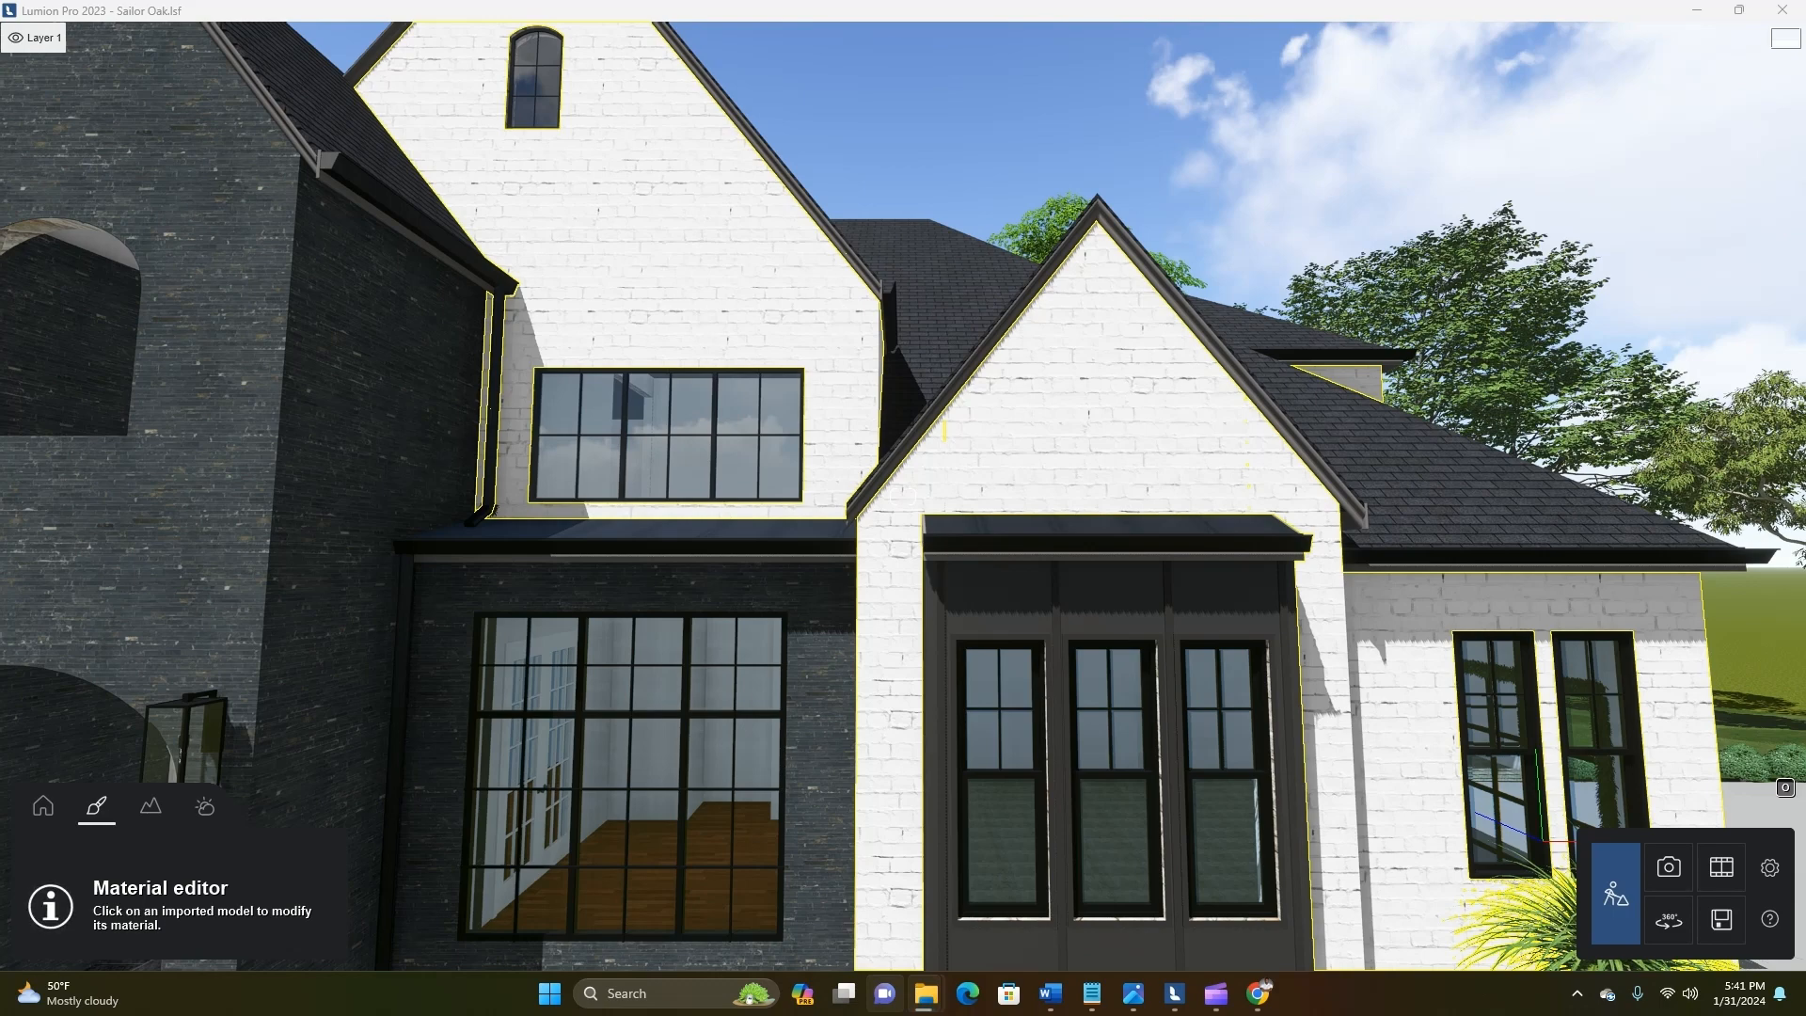
Return to Photo mode and review the darkened window bays in photo 2 from the front and the garage side
click(1668, 866)
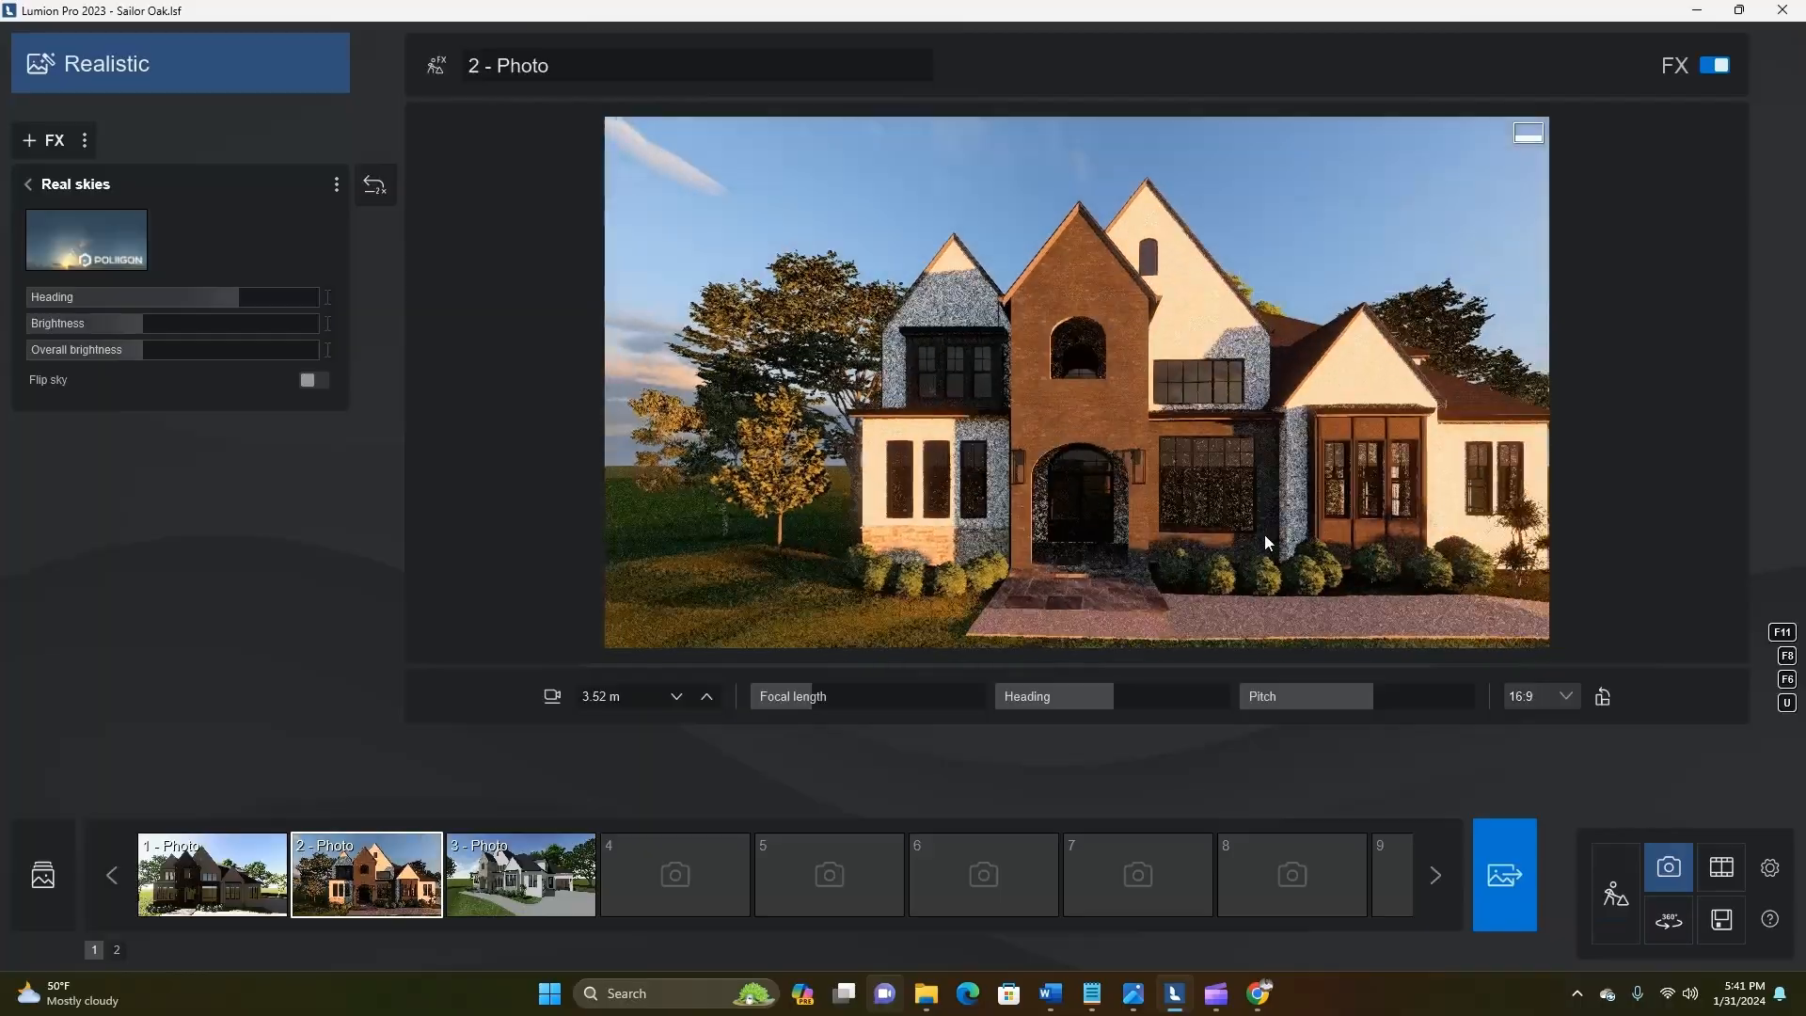
key(d)
key(a)
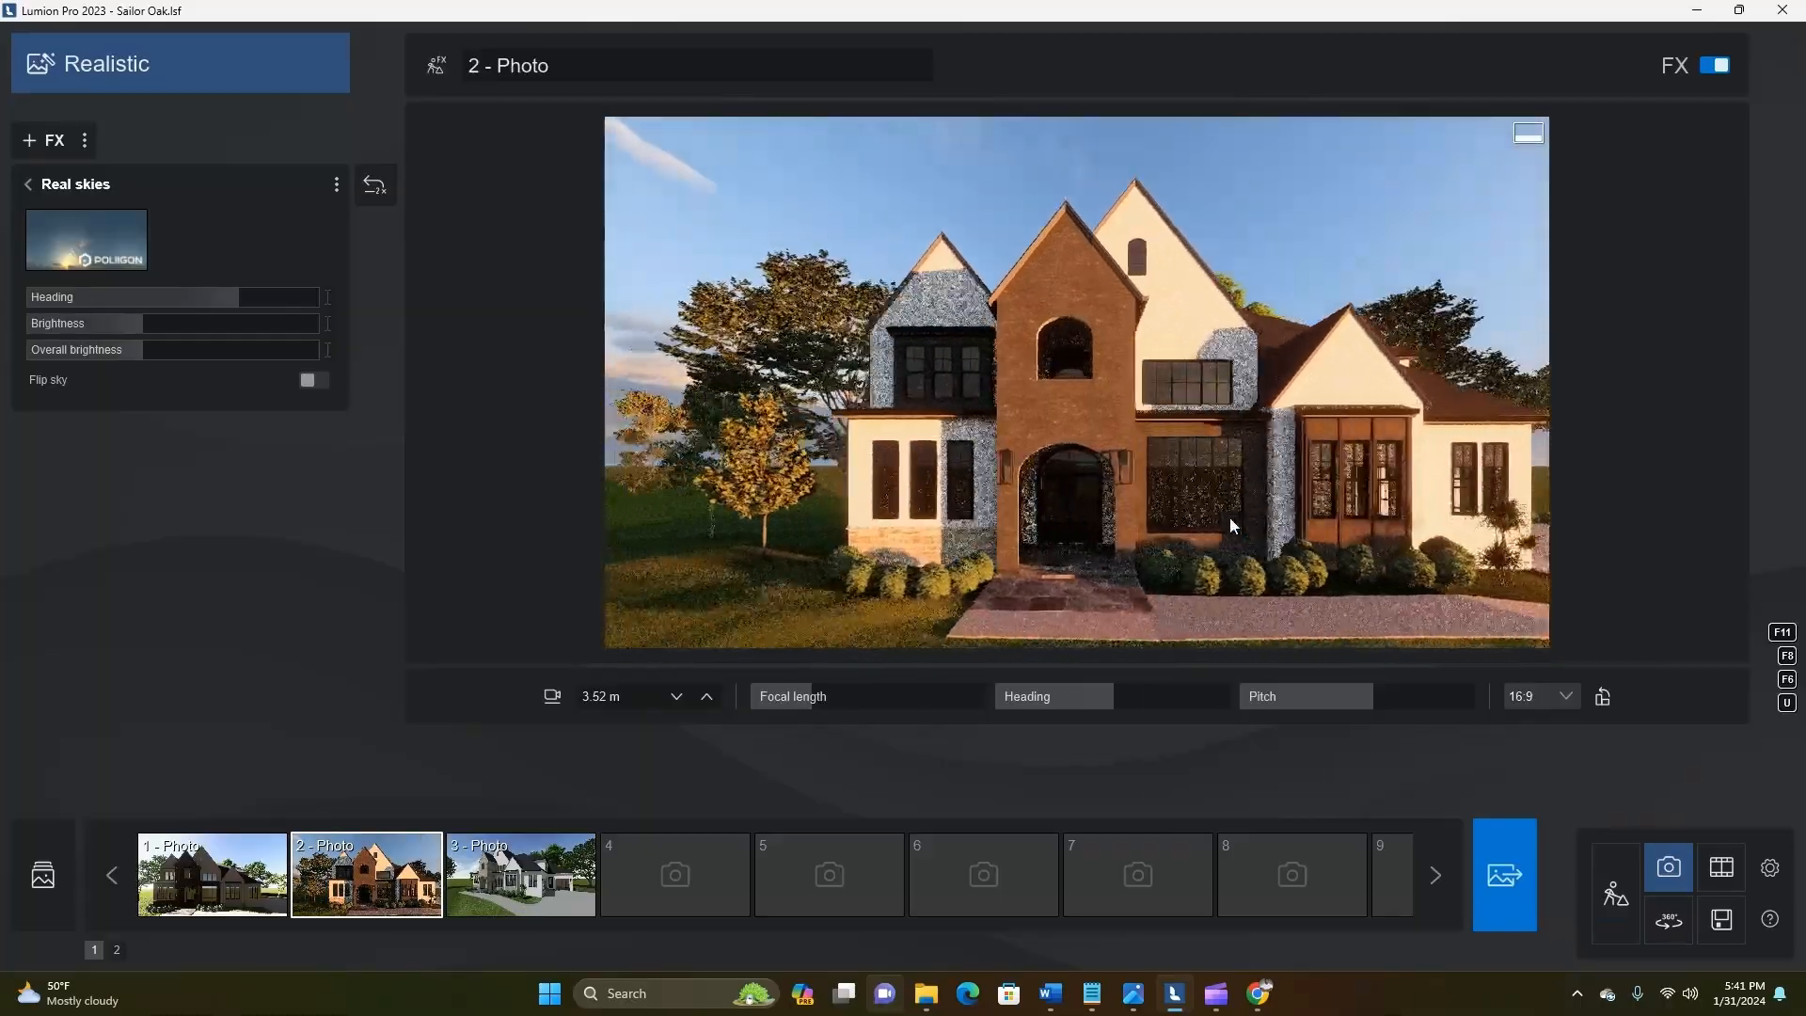
key(d)
right_drag(1228, 516, 1181, 538)
key(a)
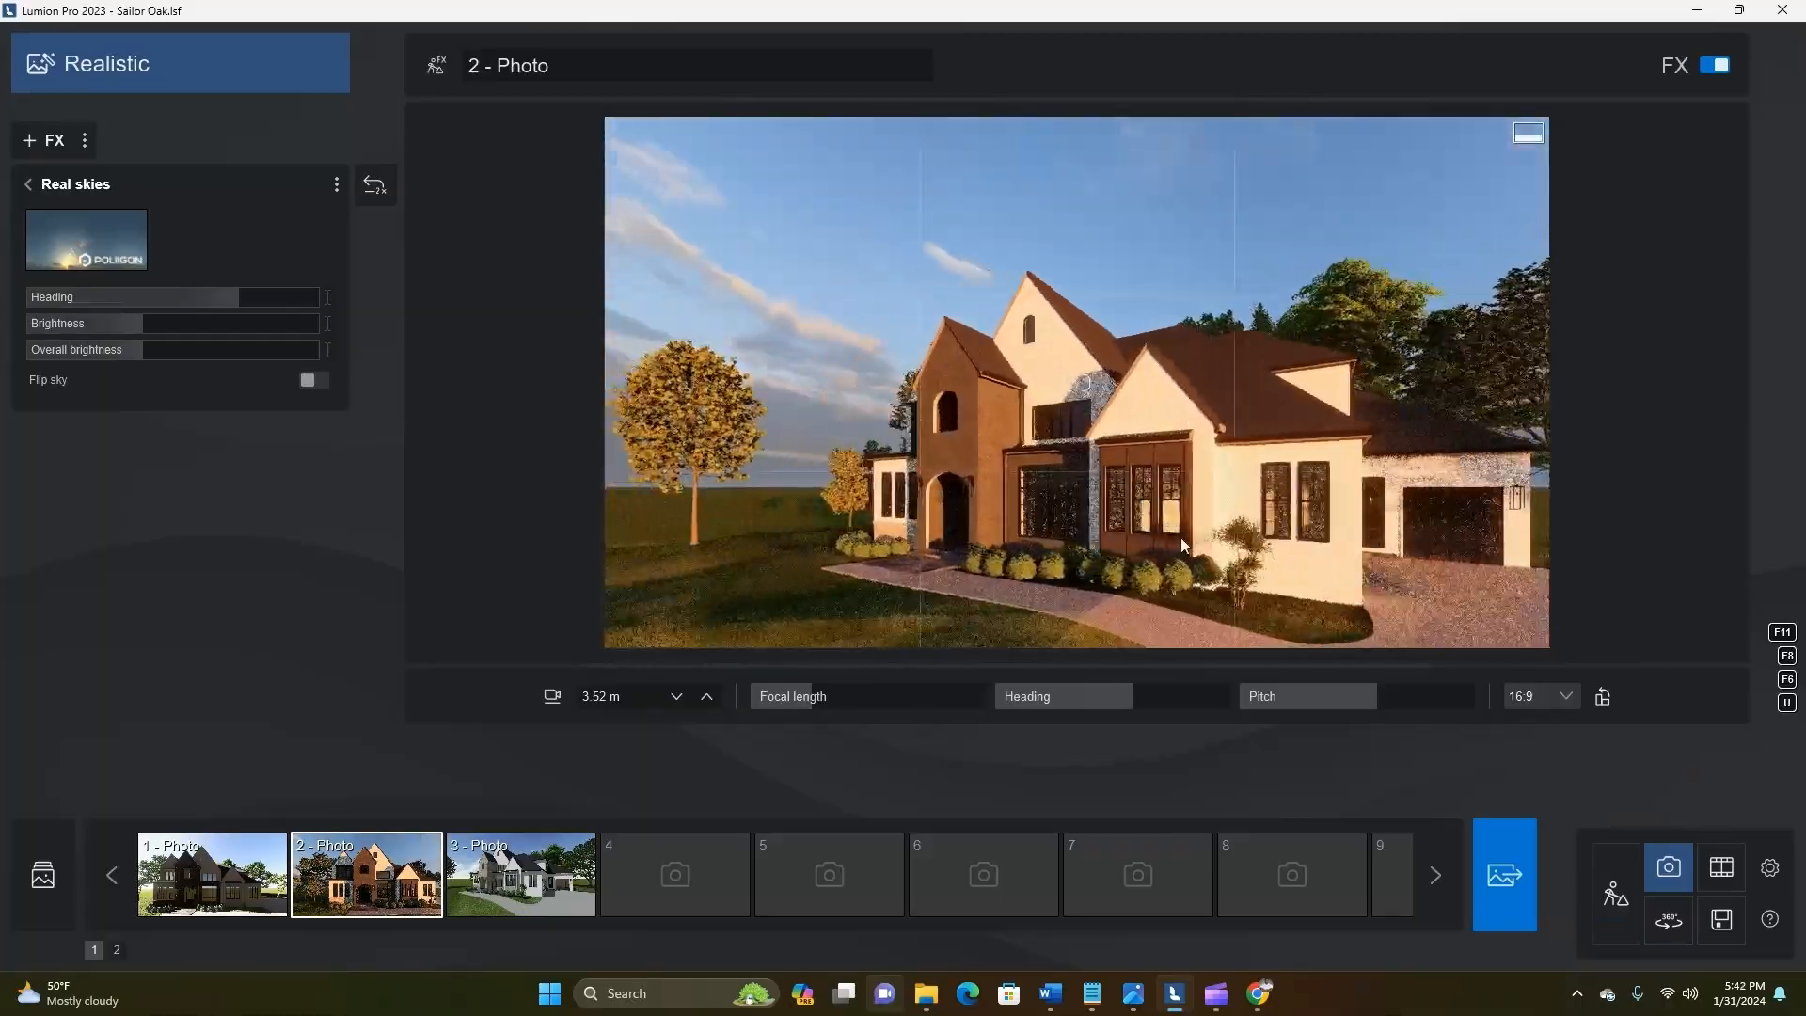
Go back to Build mode and inspect the dark entry tower and front facade up close
click(1615, 894)
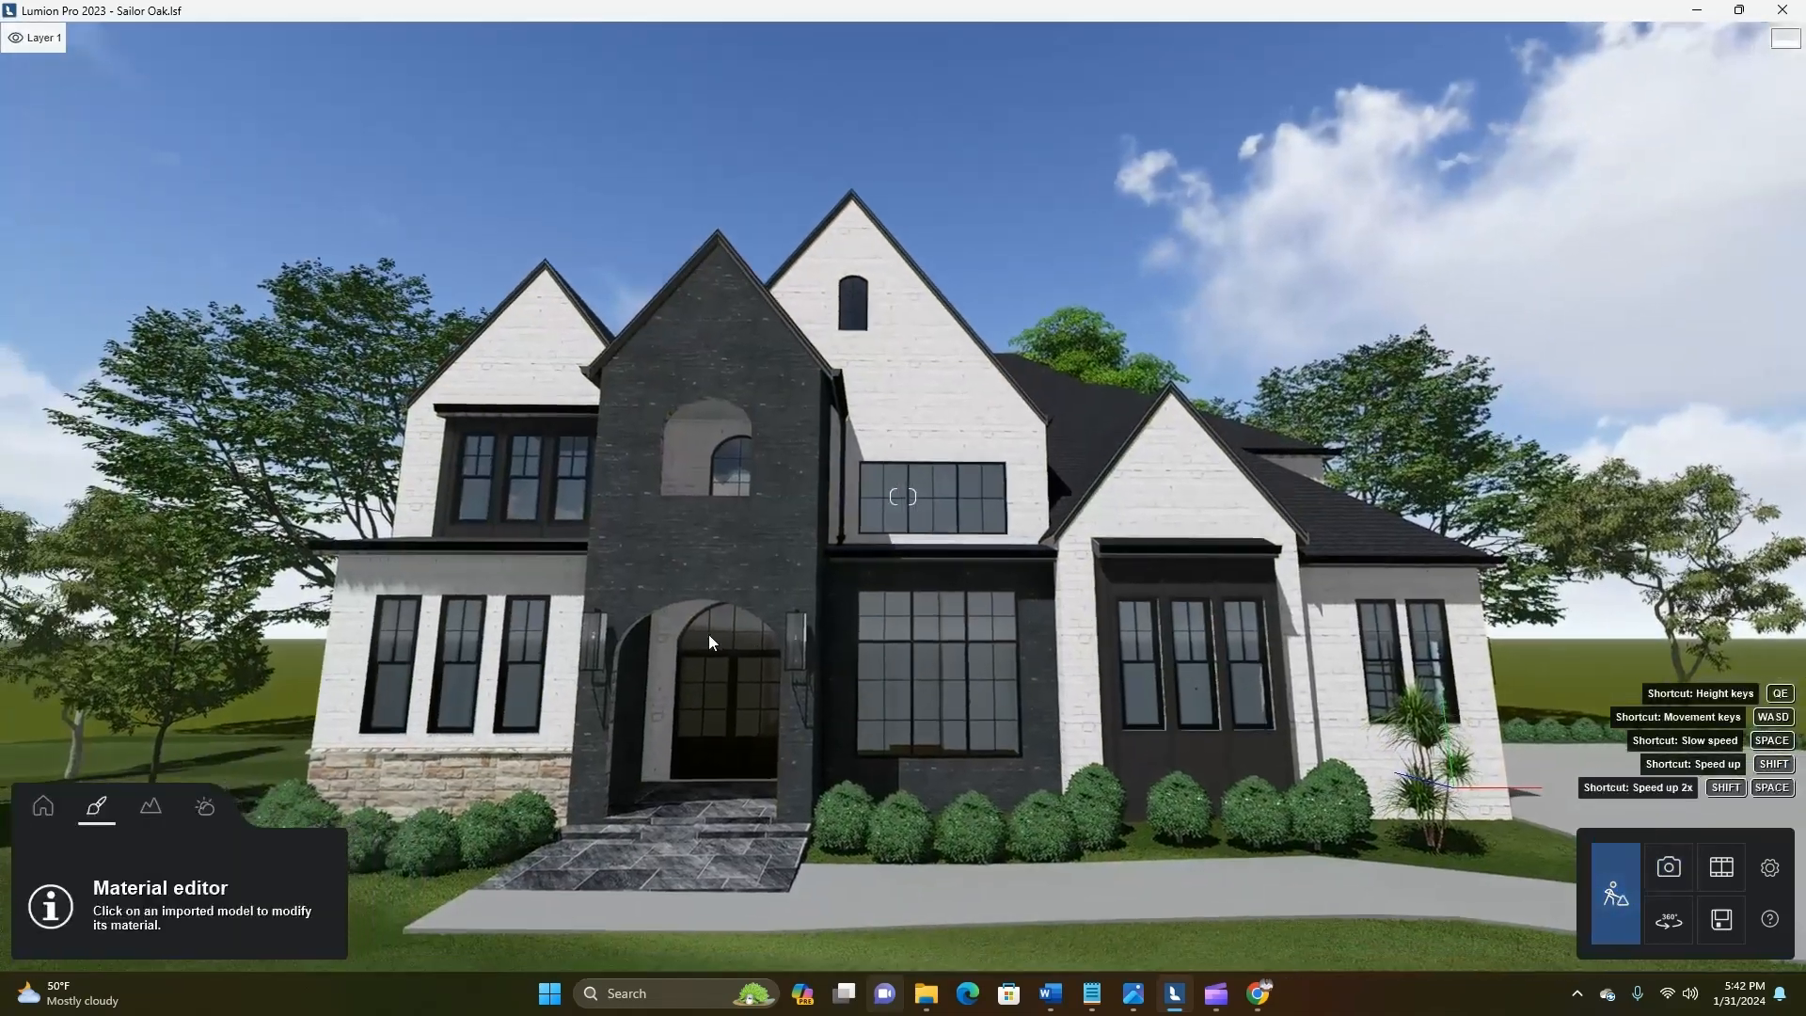
key(w)
key(q)
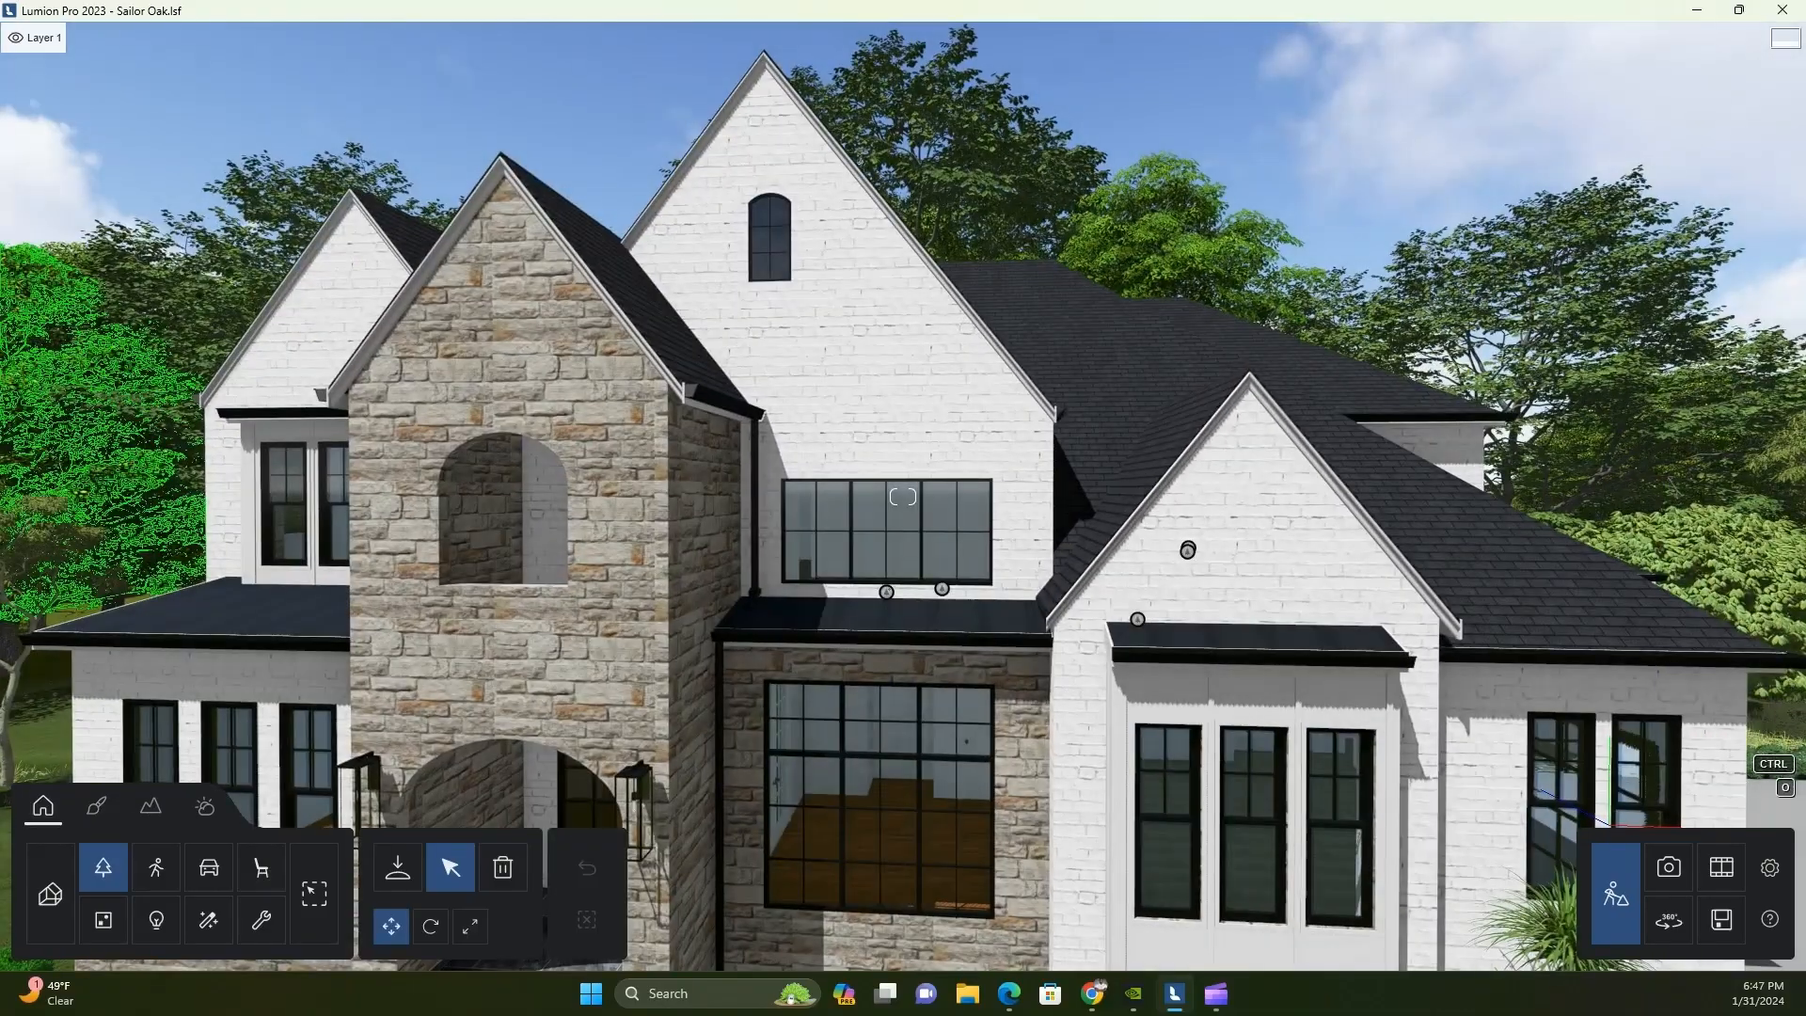
key(w)
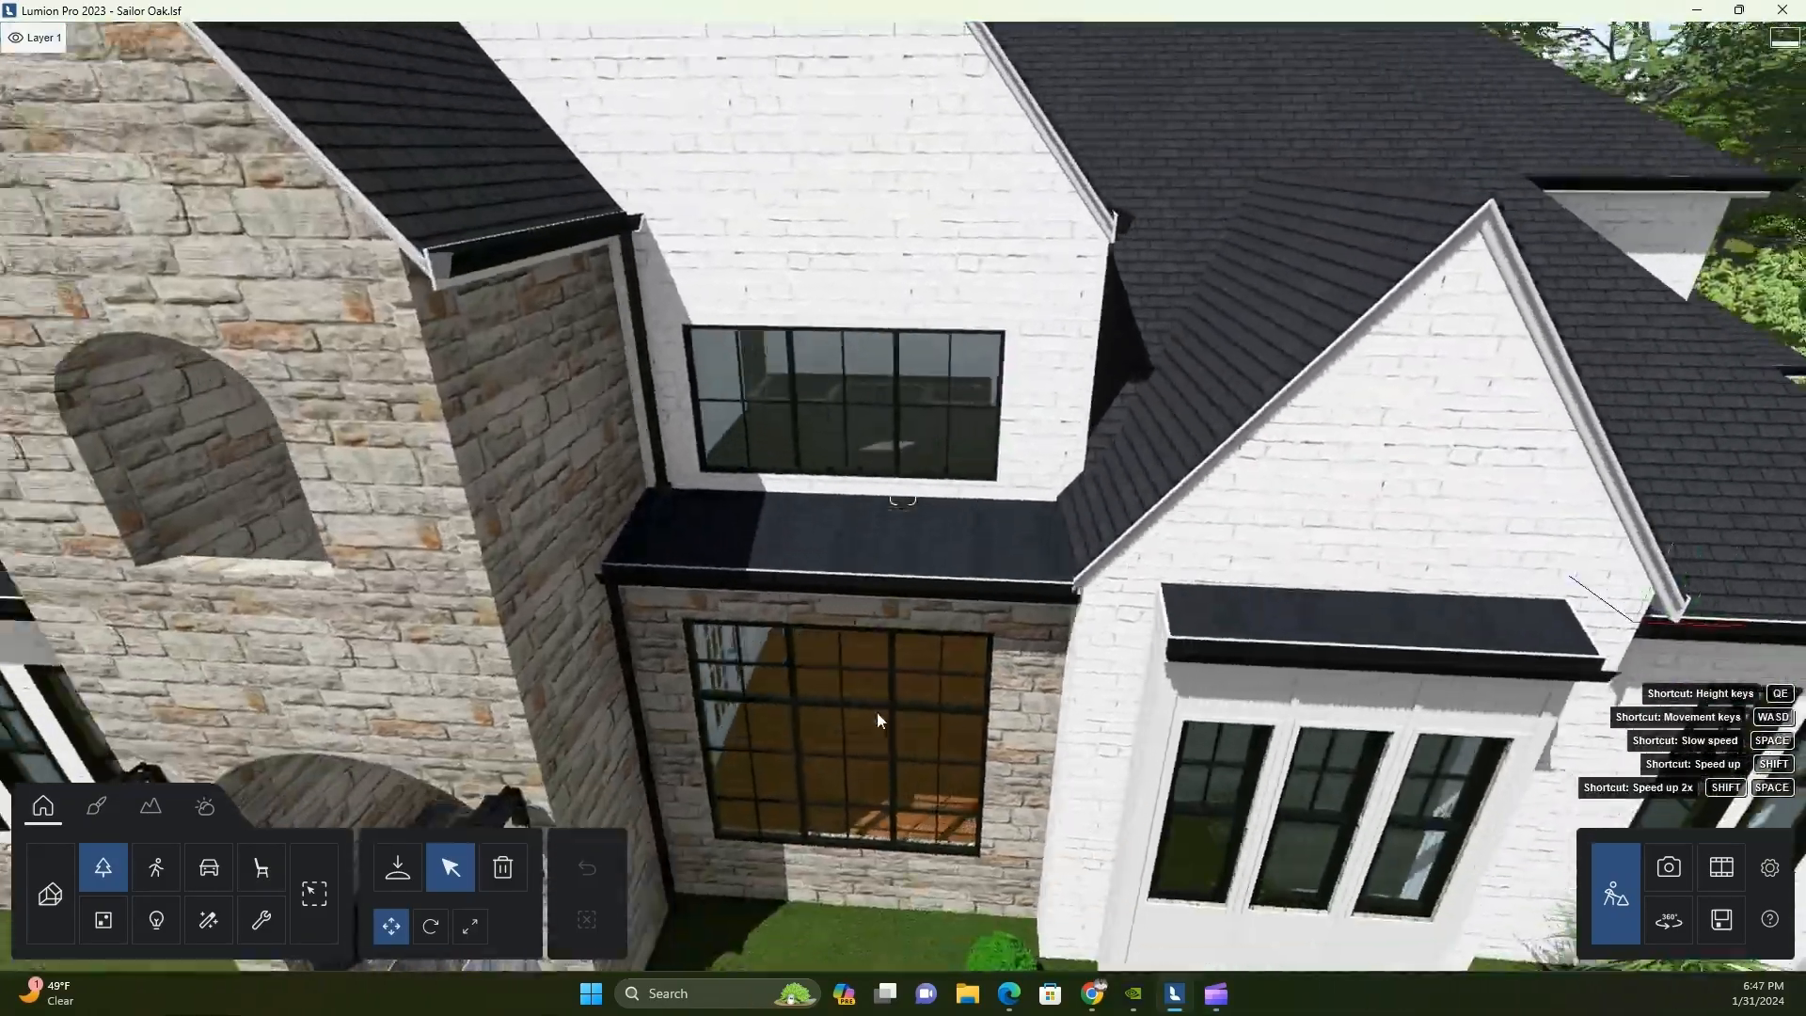
Examine the front gables, shingle roofs and small metal roofs above the windows from a raised viewpoint
right_drag(876, 712, 749, 751)
key(e)
key(q)
key(q)
key(e)
key(q)
key(d)
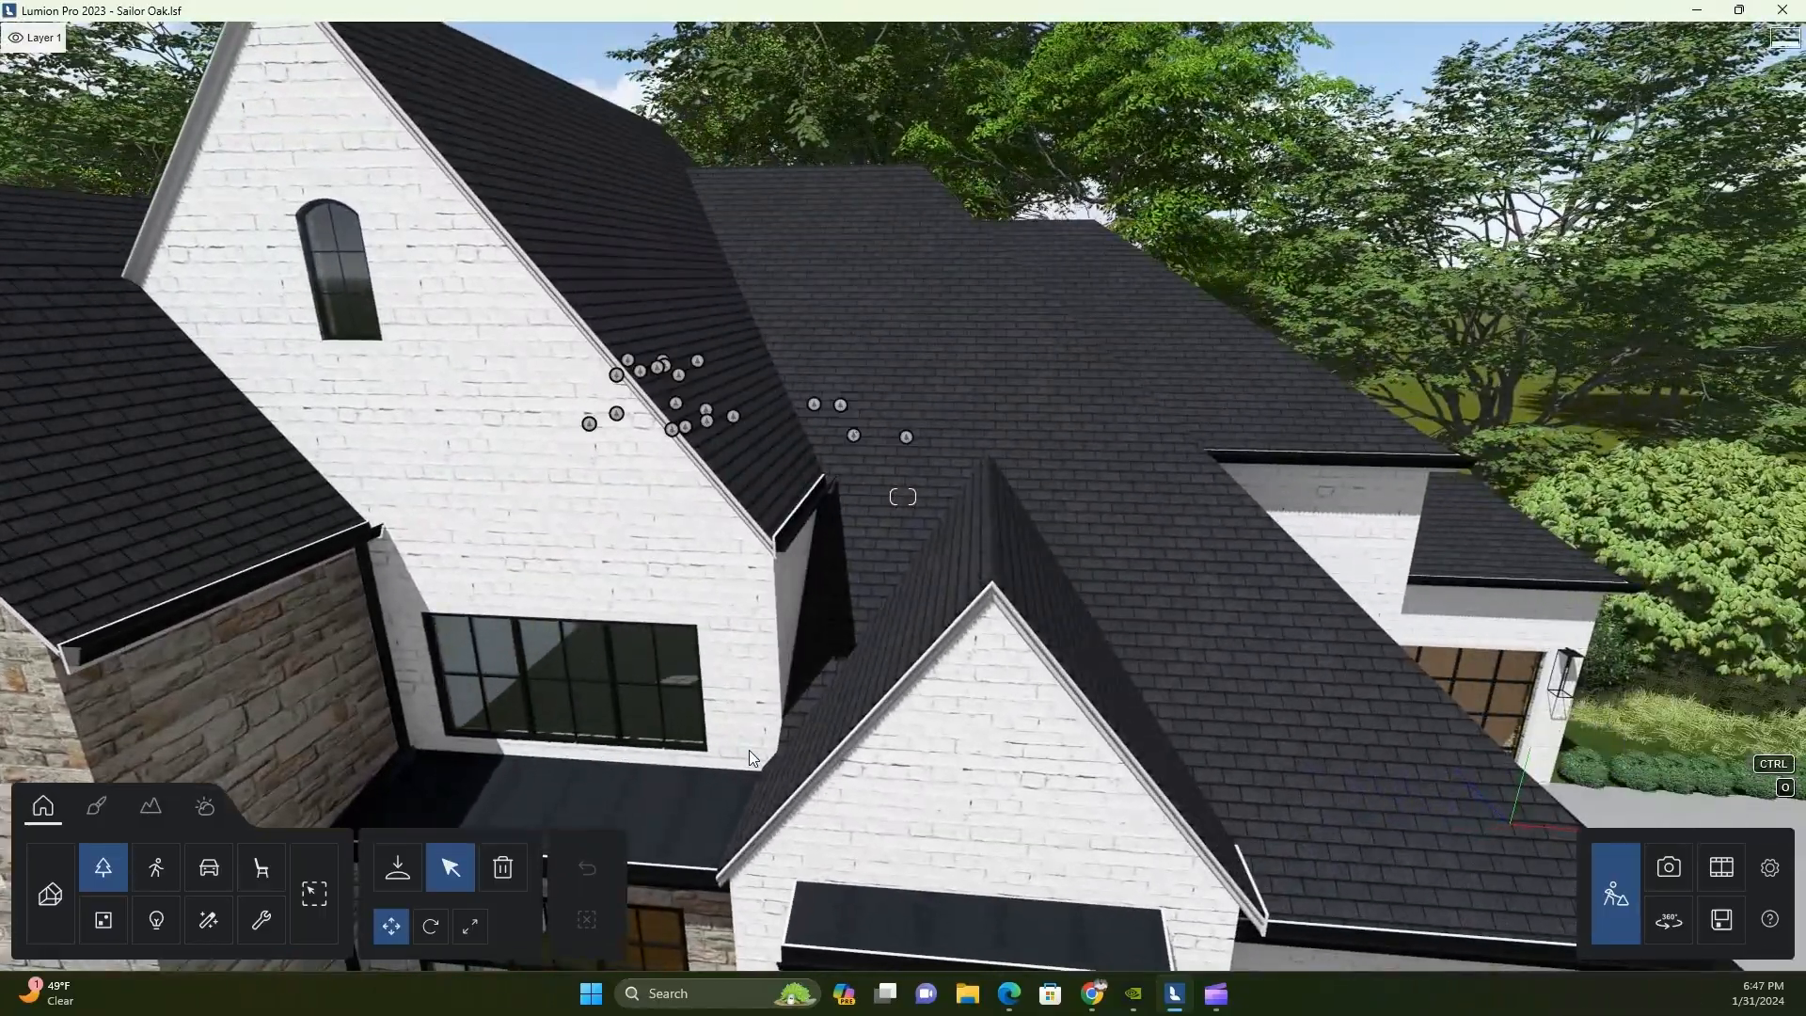
key(s)
key(a)
right_drag(690, 748, 577, 705)
key(d)
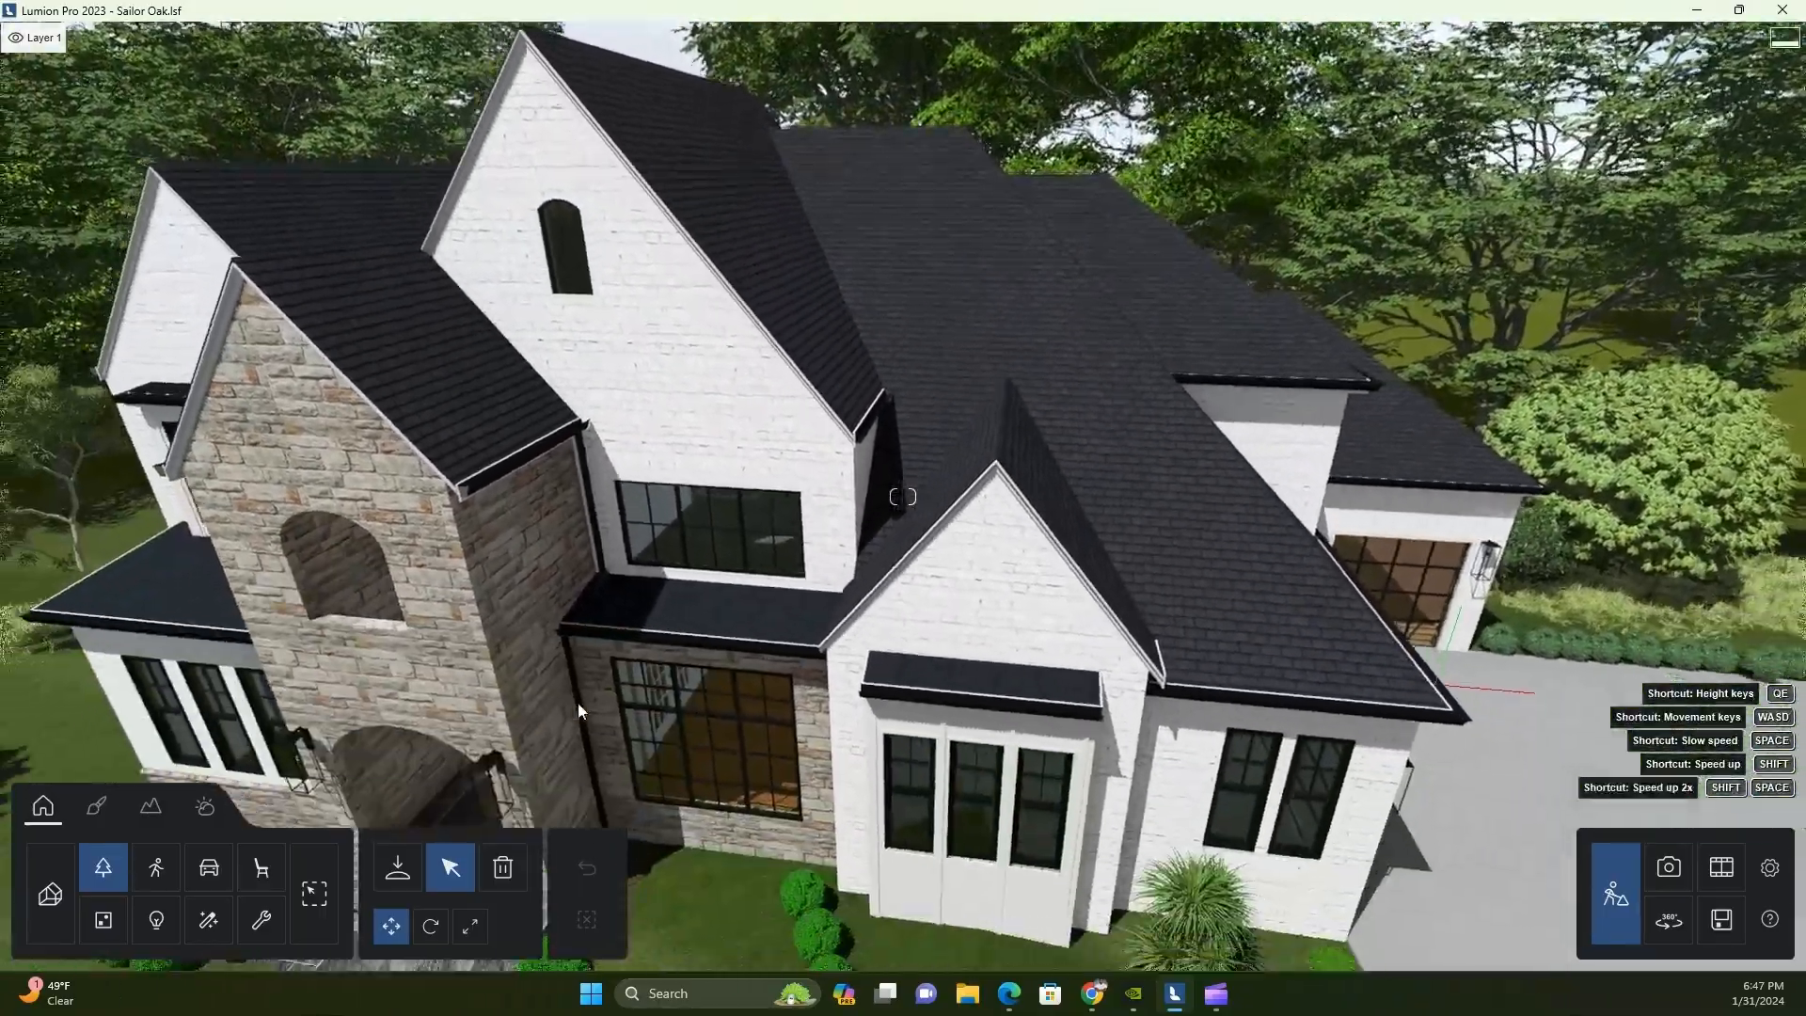
key(w)
key(s)
key(a)
Load the ulmhfanew_8K_Albedo image from Lumion > Library > ROOFS > Corrugatred S Seam as the S SEAM ROOF texture
click(96, 806)
click(799, 613)
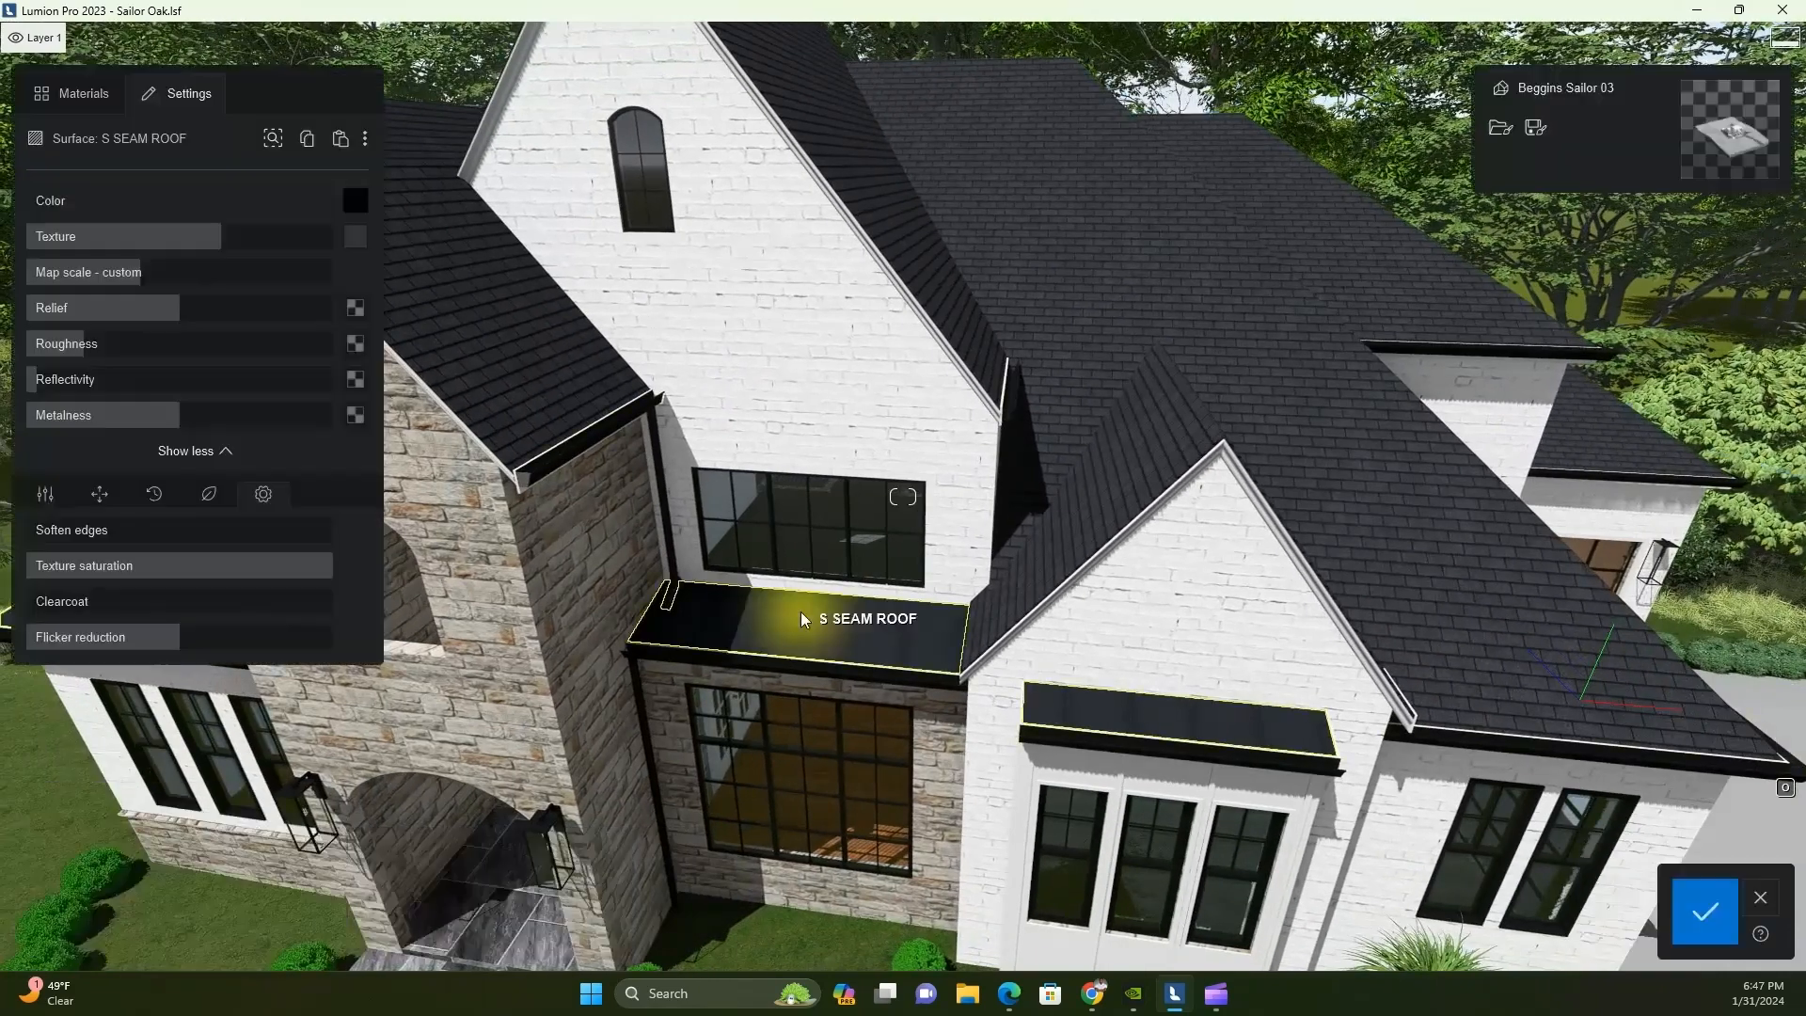
click(355, 236)
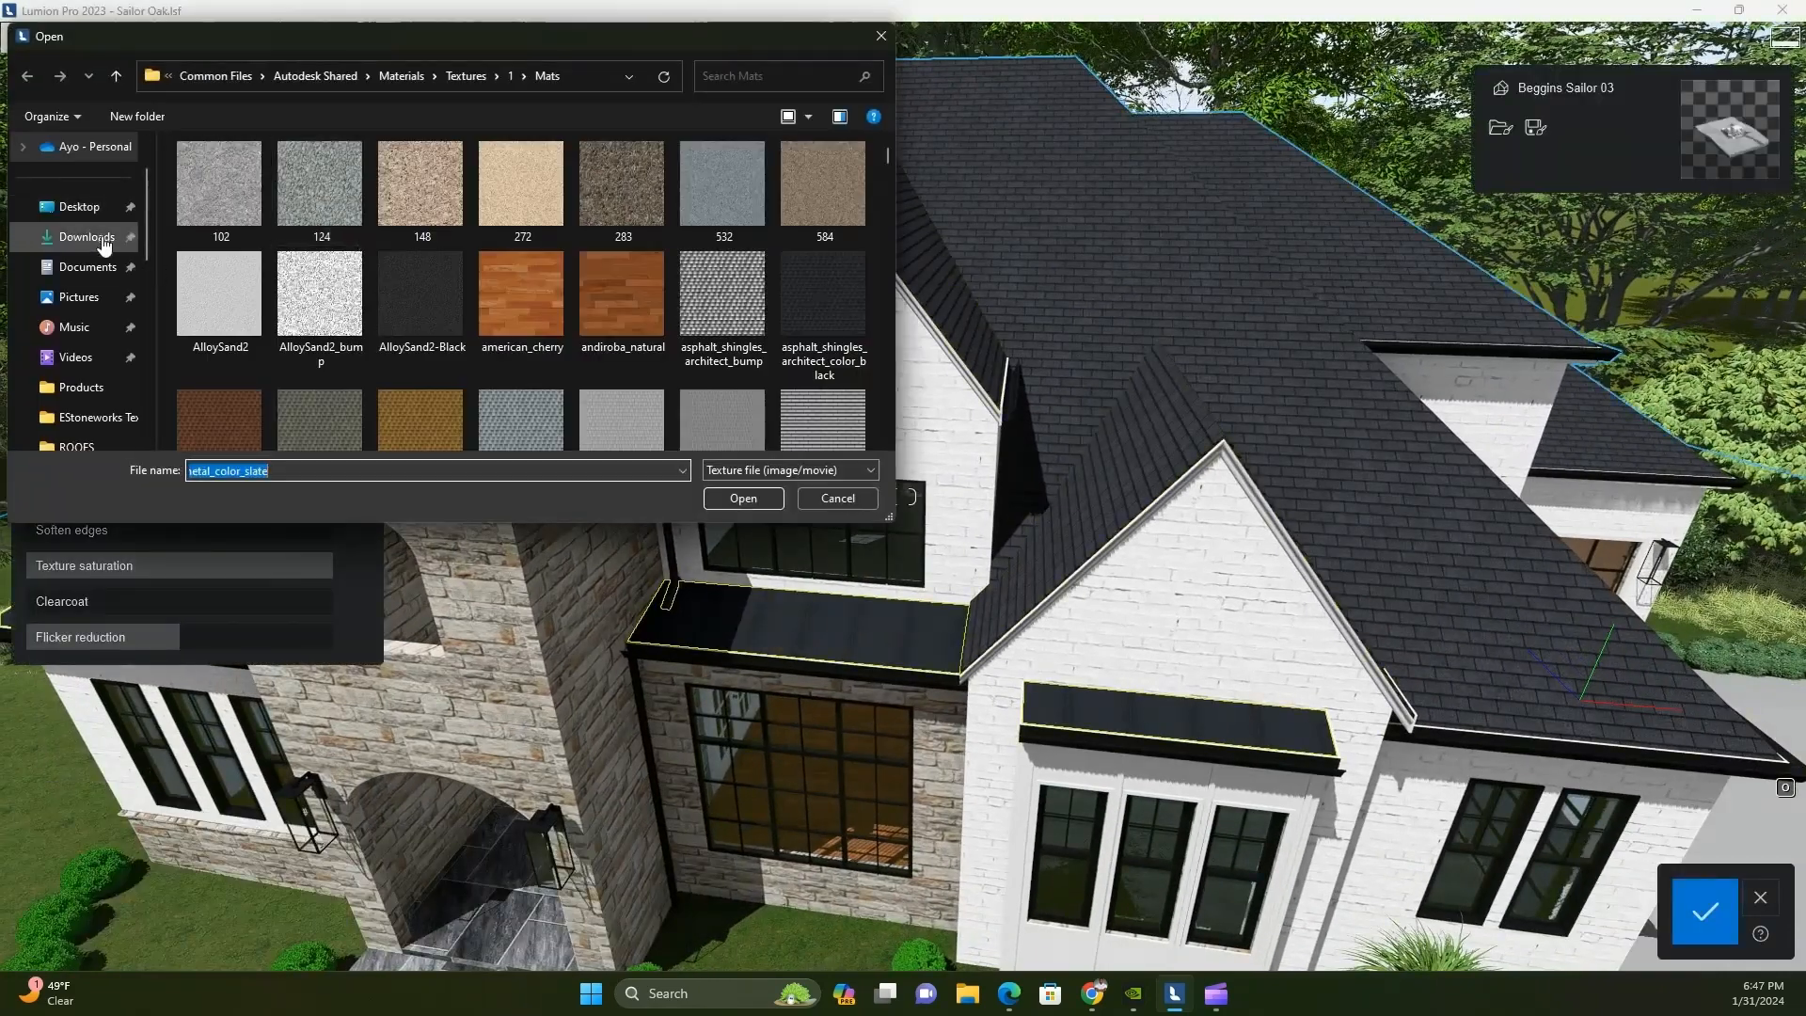
click(90, 266)
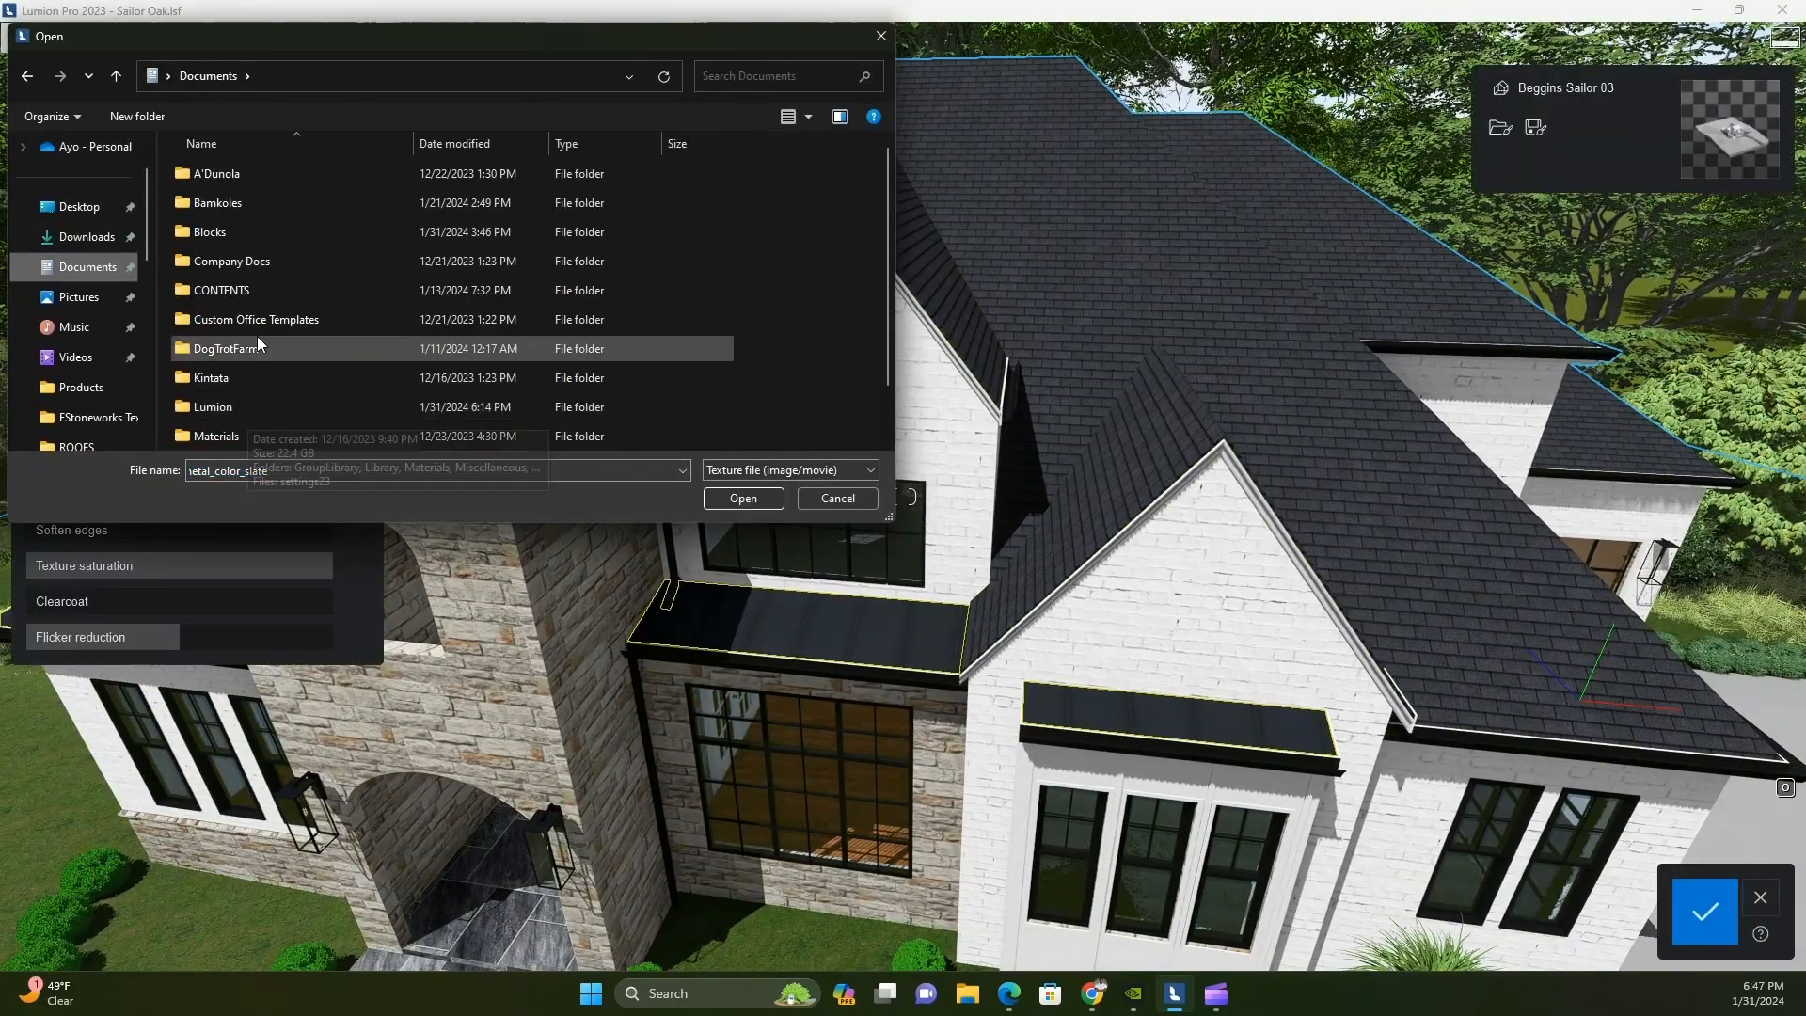
double_click(229, 410)
double_click(217, 204)
double_click(250, 179)
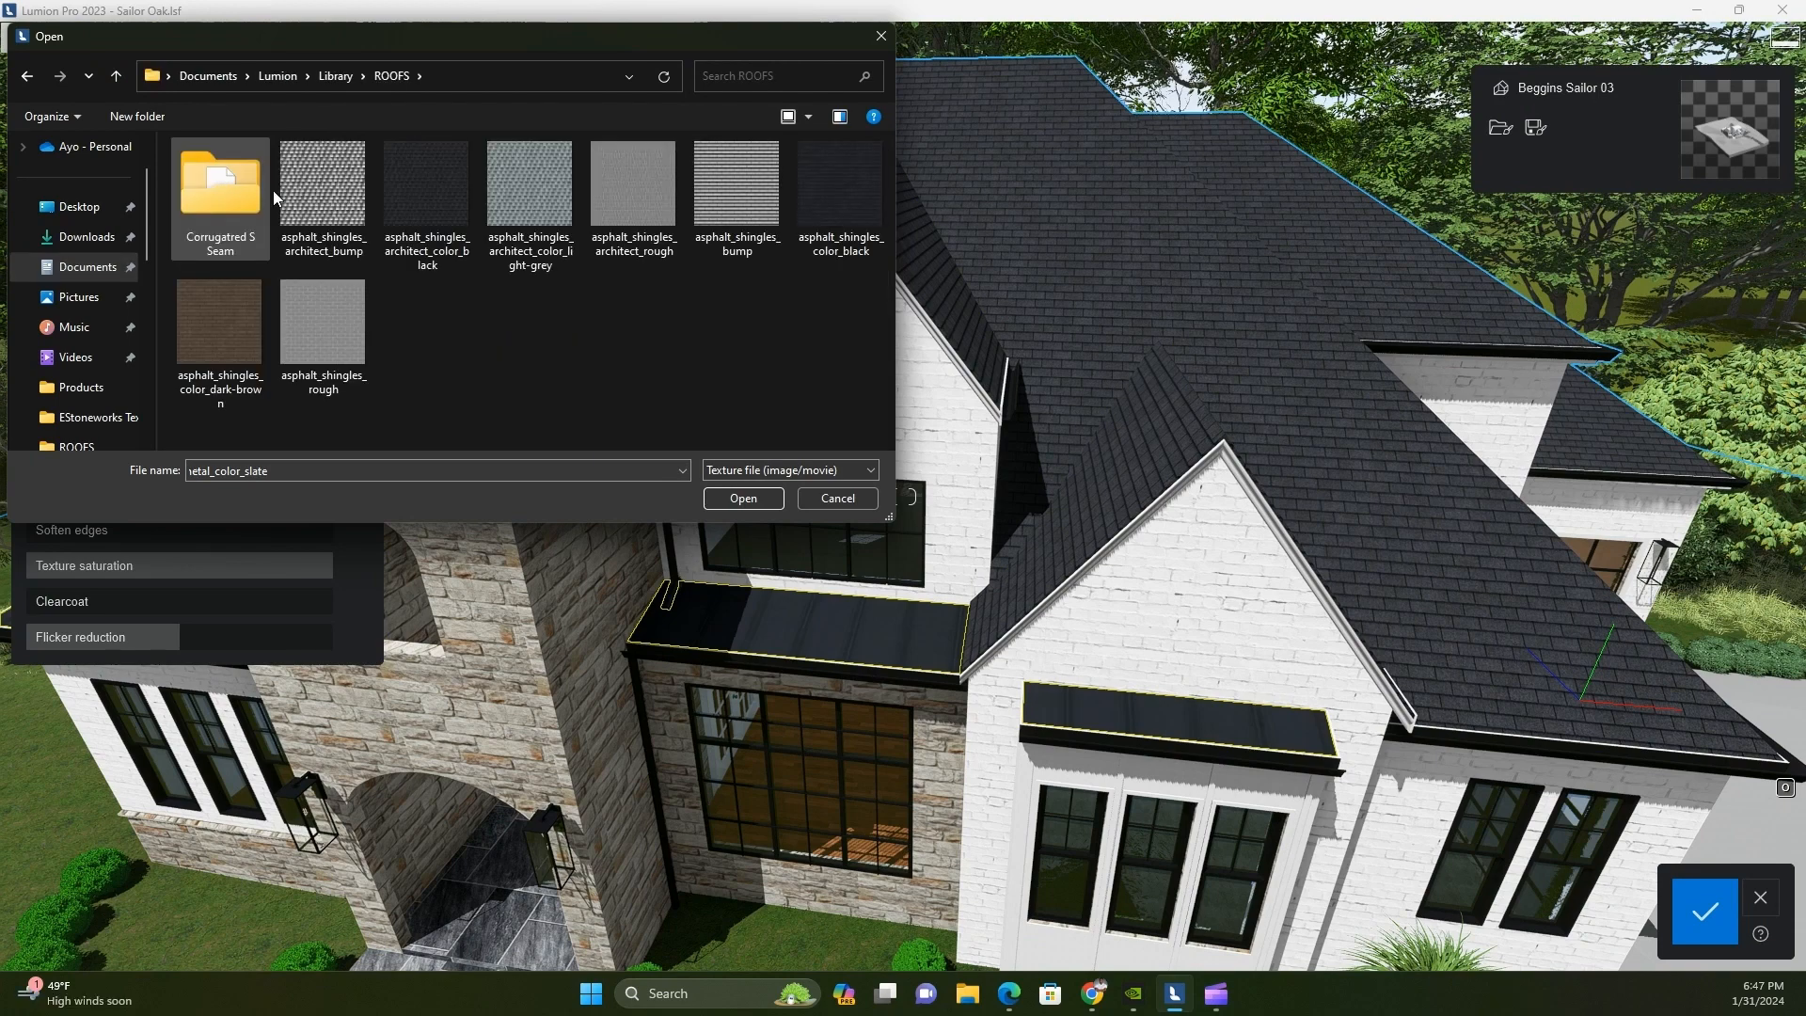
double_click(215, 201)
double_click(335, 209)
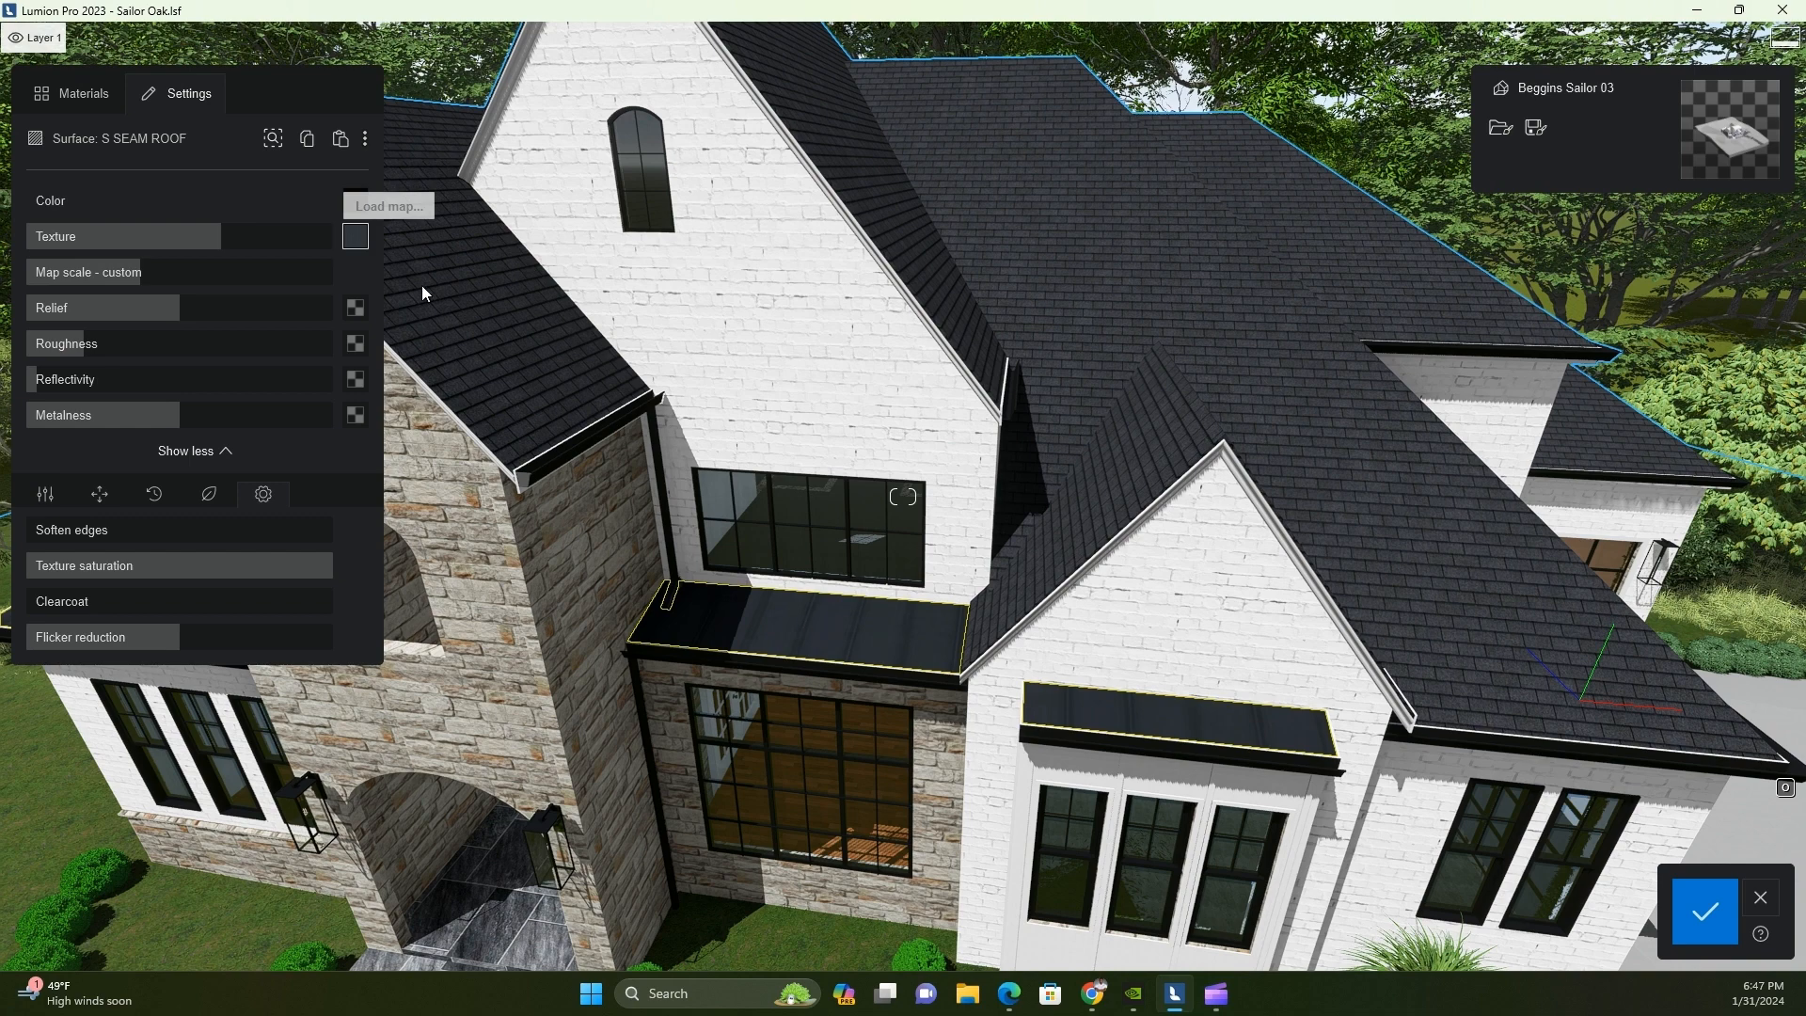
Load ulmhfanew_8K_Normal as the seam roof's relief map and ulmhfanew_8K_Roughness as its roughness map
scroll(415, 471, up, 3)
click(357, 315)
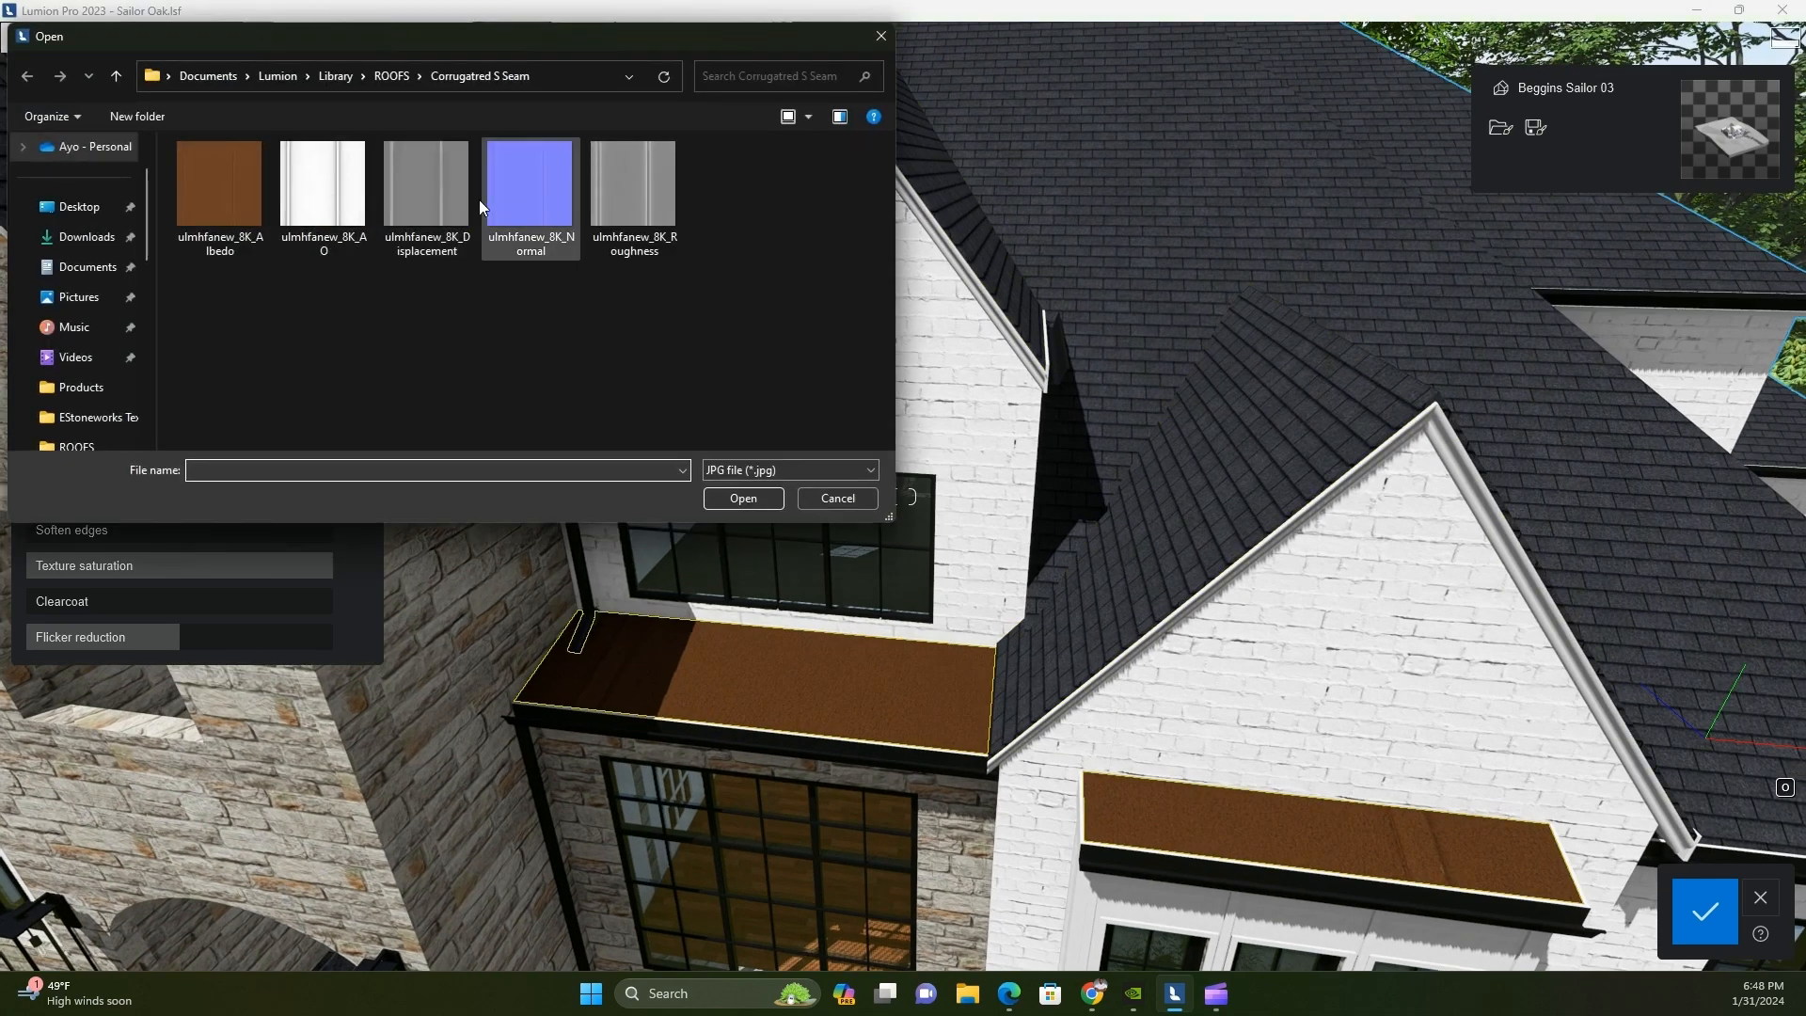
double_click(550, 210)
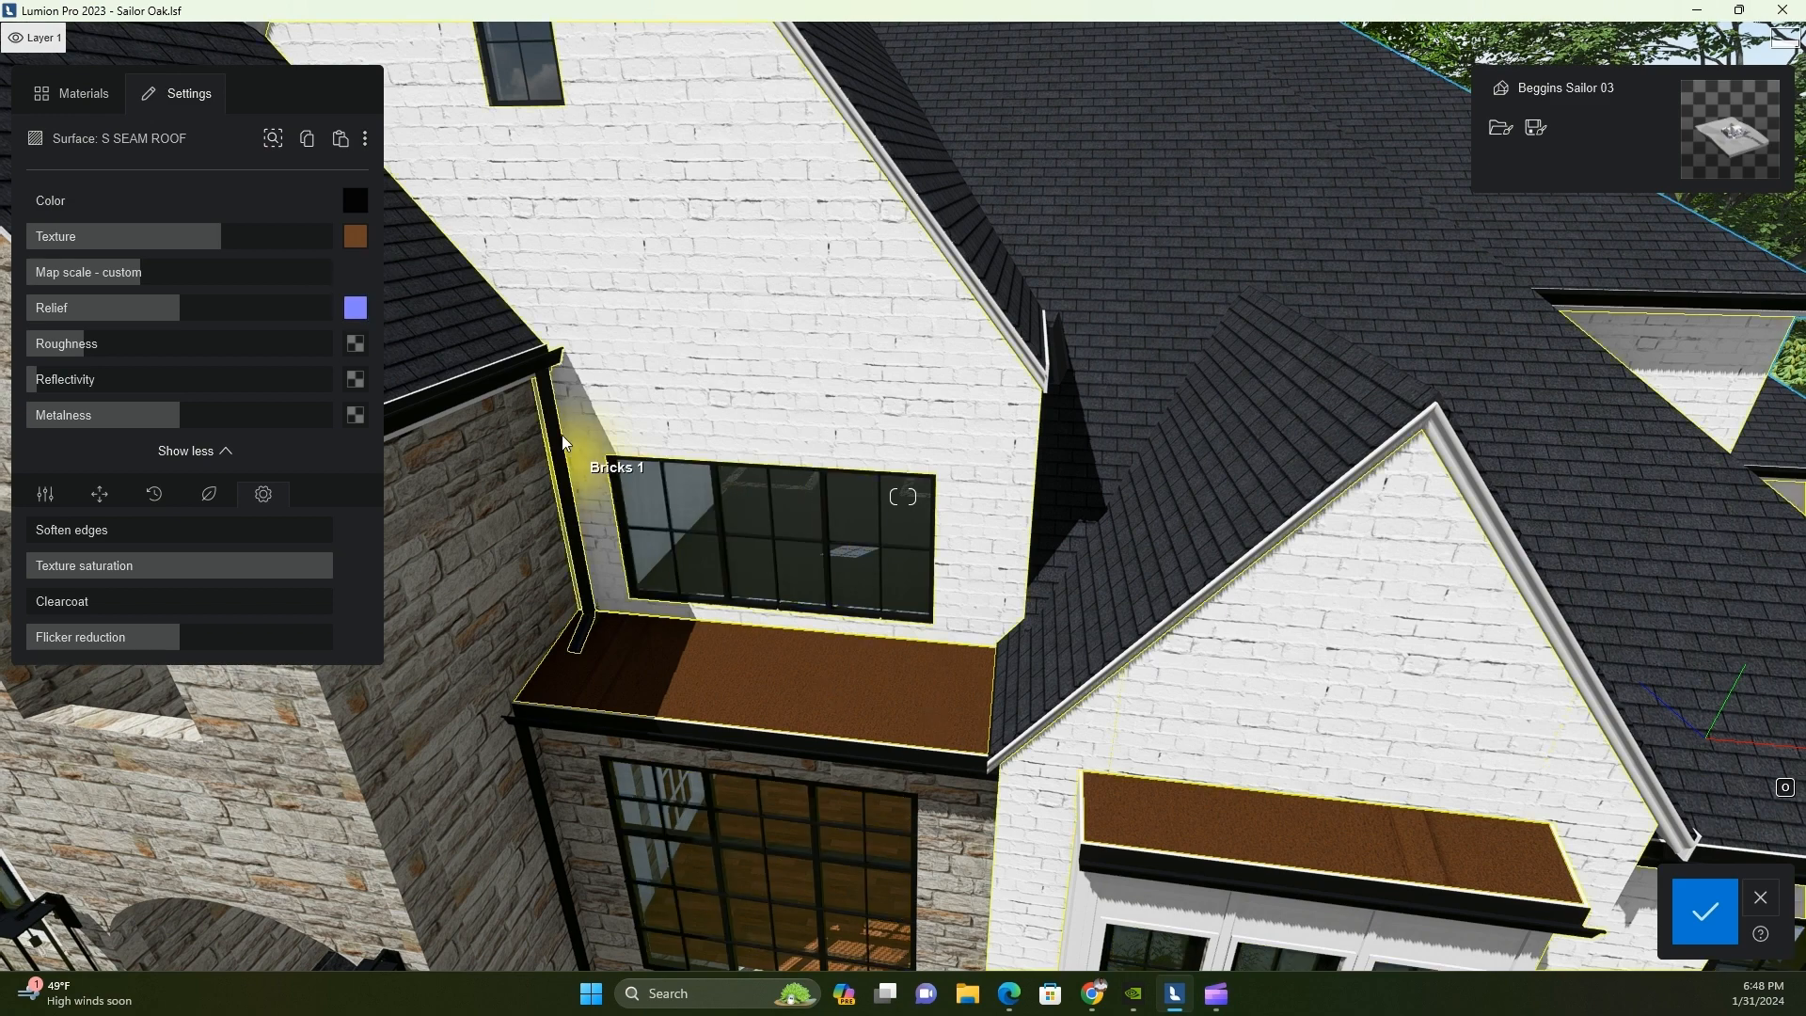
click(356, 344)
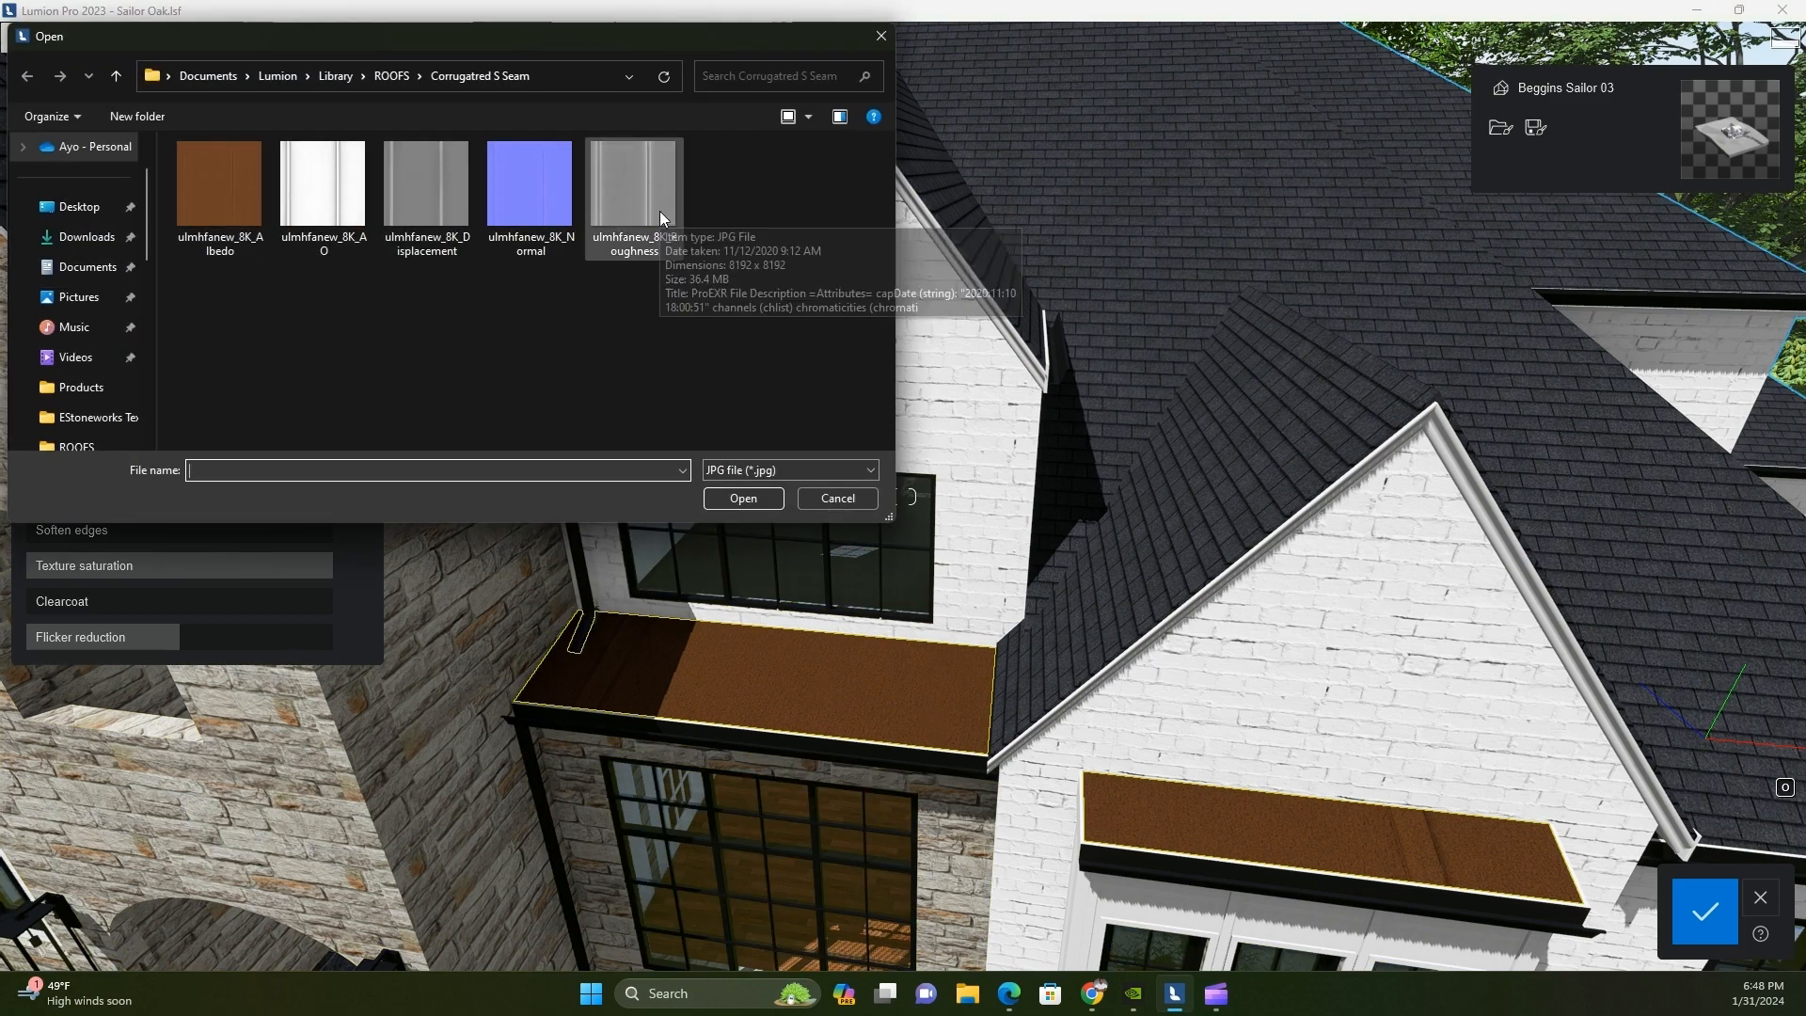
double_click(658, 210)
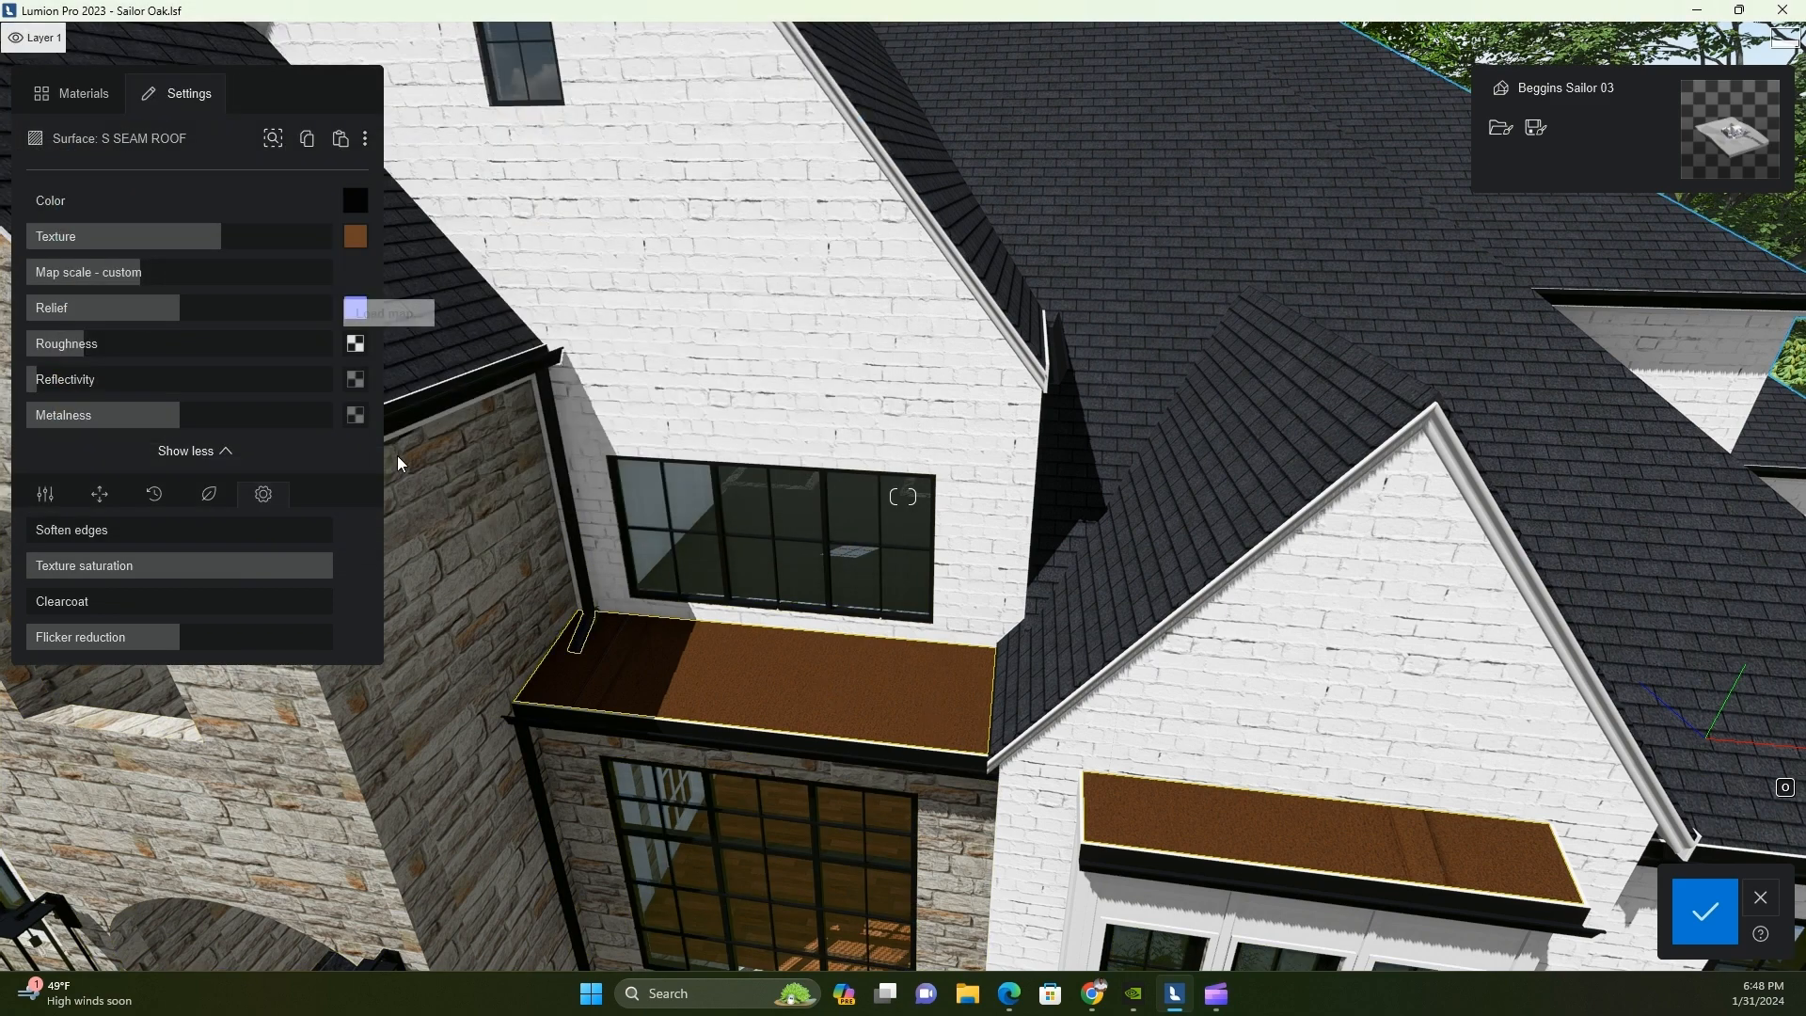
Load ulmhfanew_8K_AO as the seam roof's reflectivity map and open the material's emissive and displacement settings
click(356, 381)
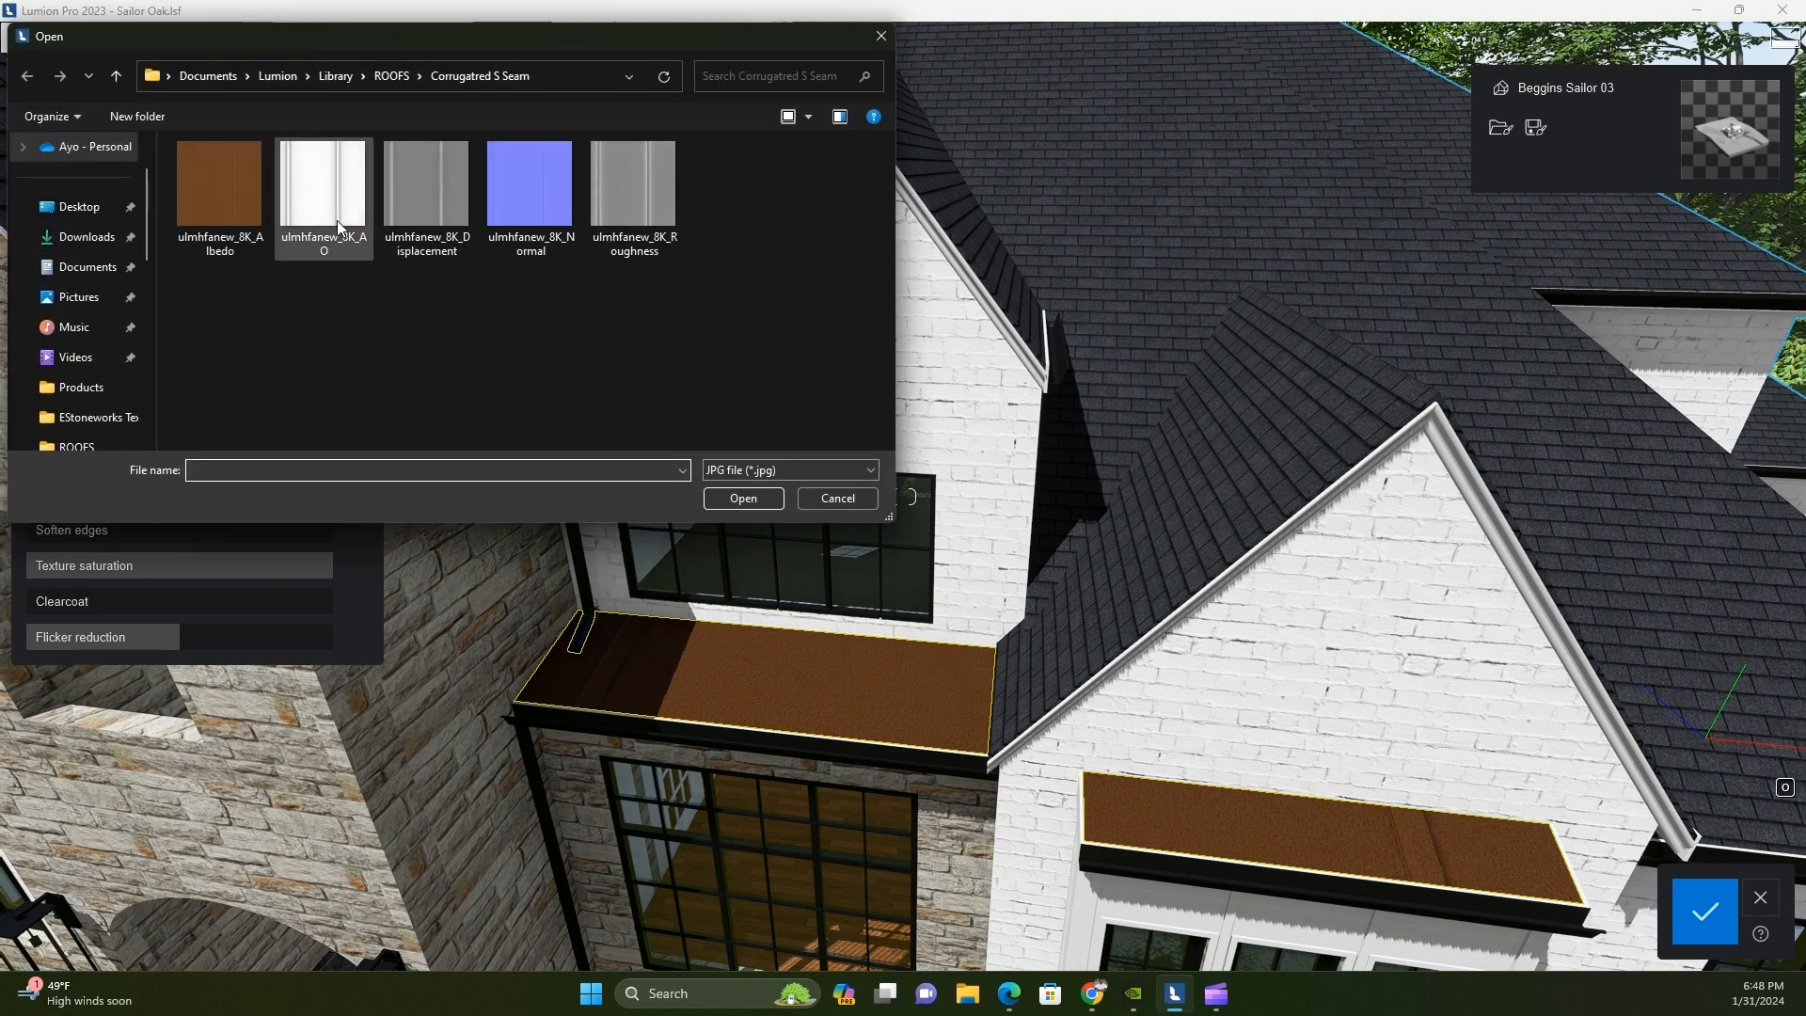
double_click(337, 219)
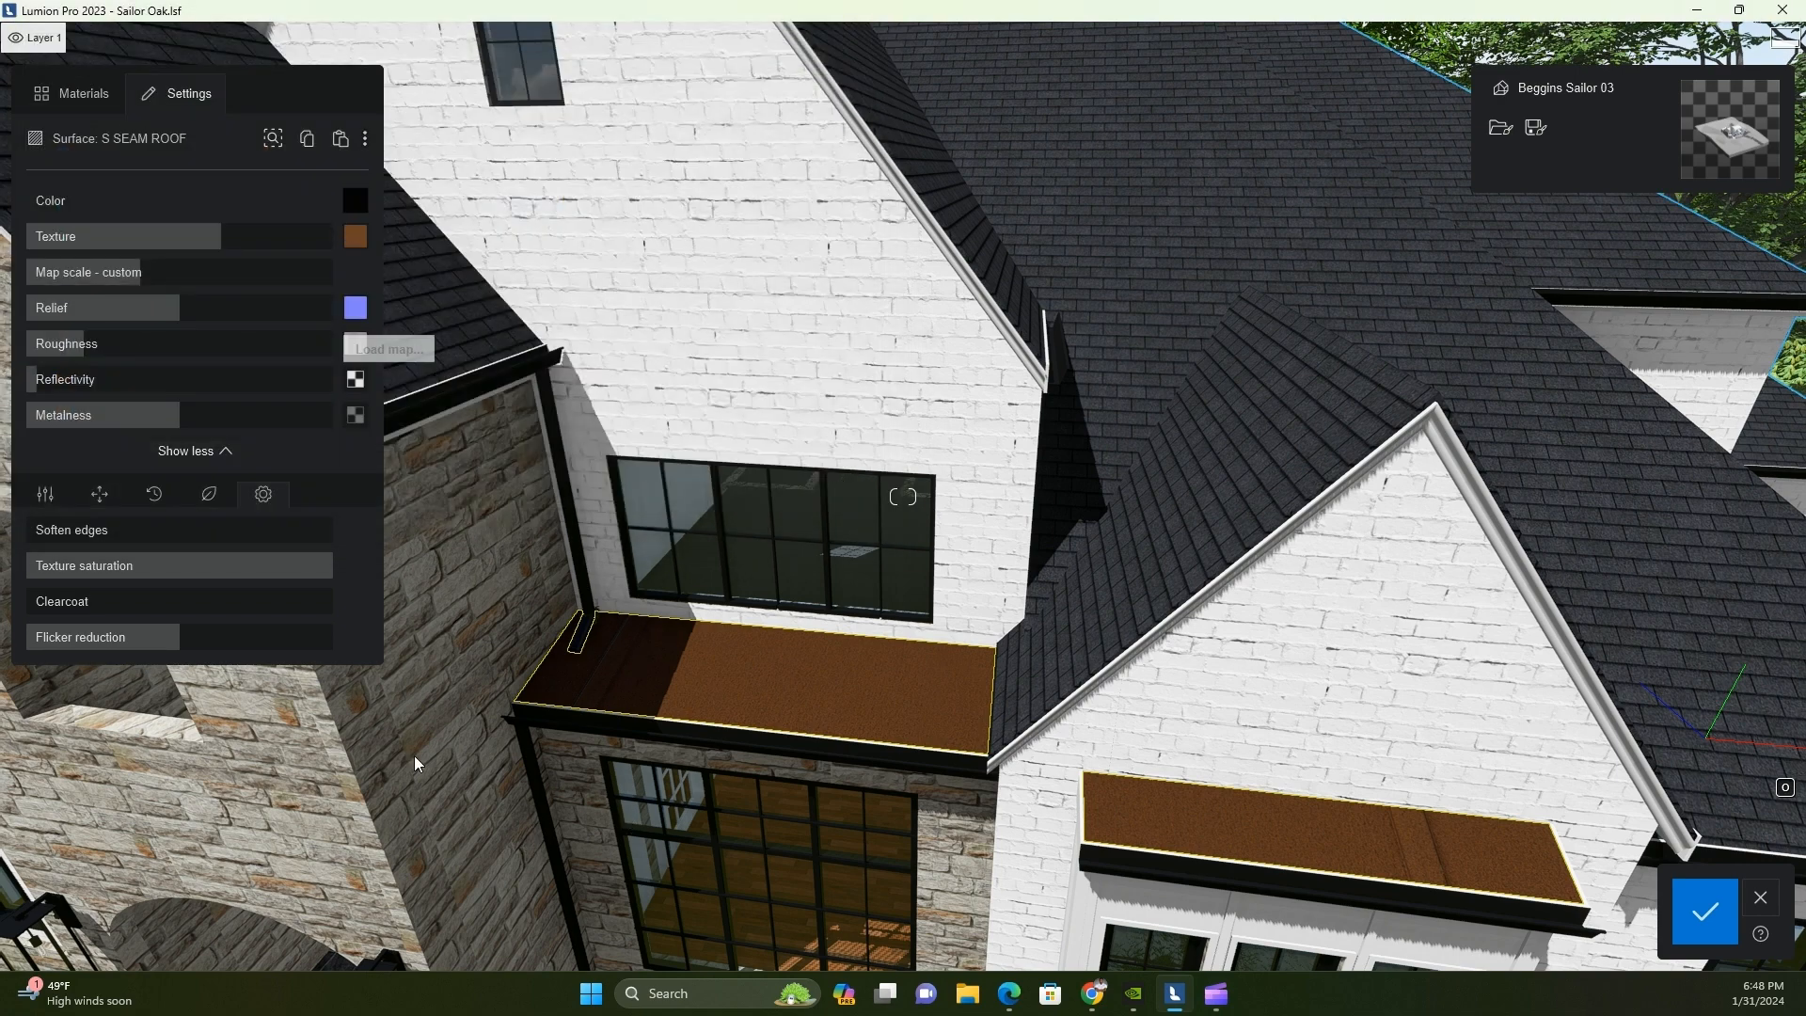
click(45, 495)
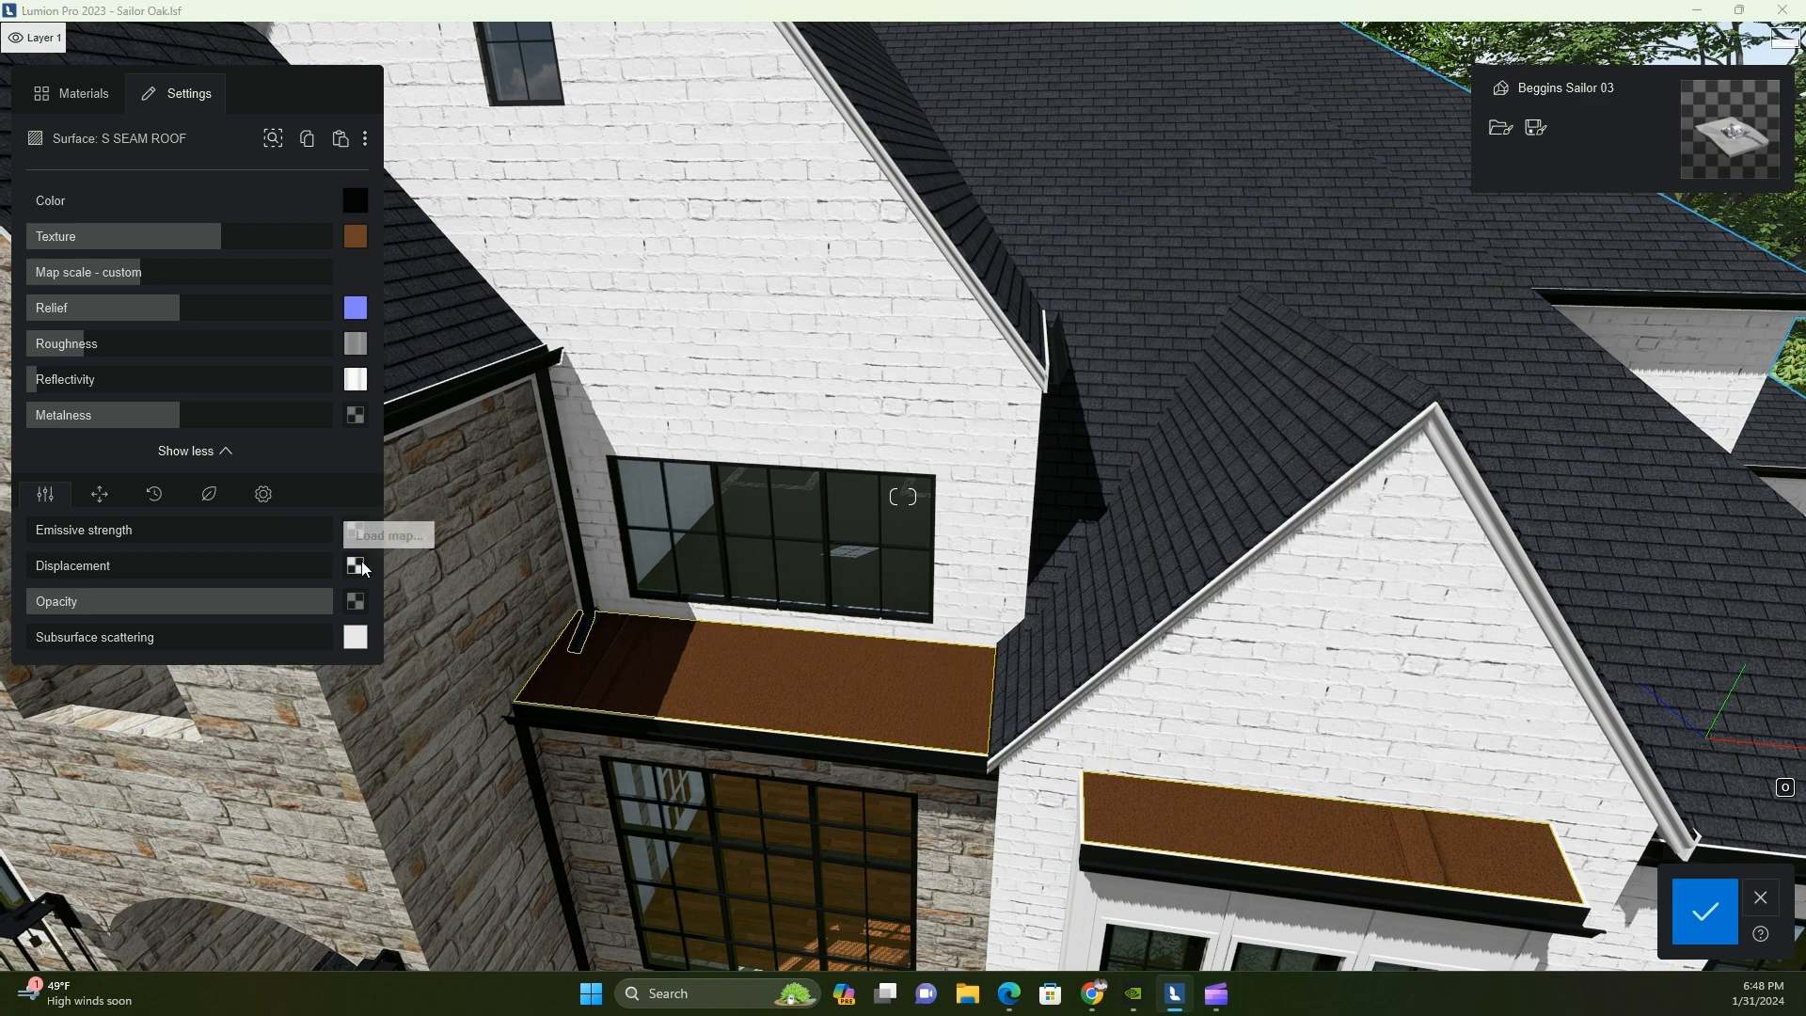
Load the seam roof's displacement map and reduce its custom map scale until several narrow seams run across the small roof above the window
click(357, 564)
double_click(446, 195)
right_drag(631, 744, 863, 753)
drag(109, 275, 103, 276)
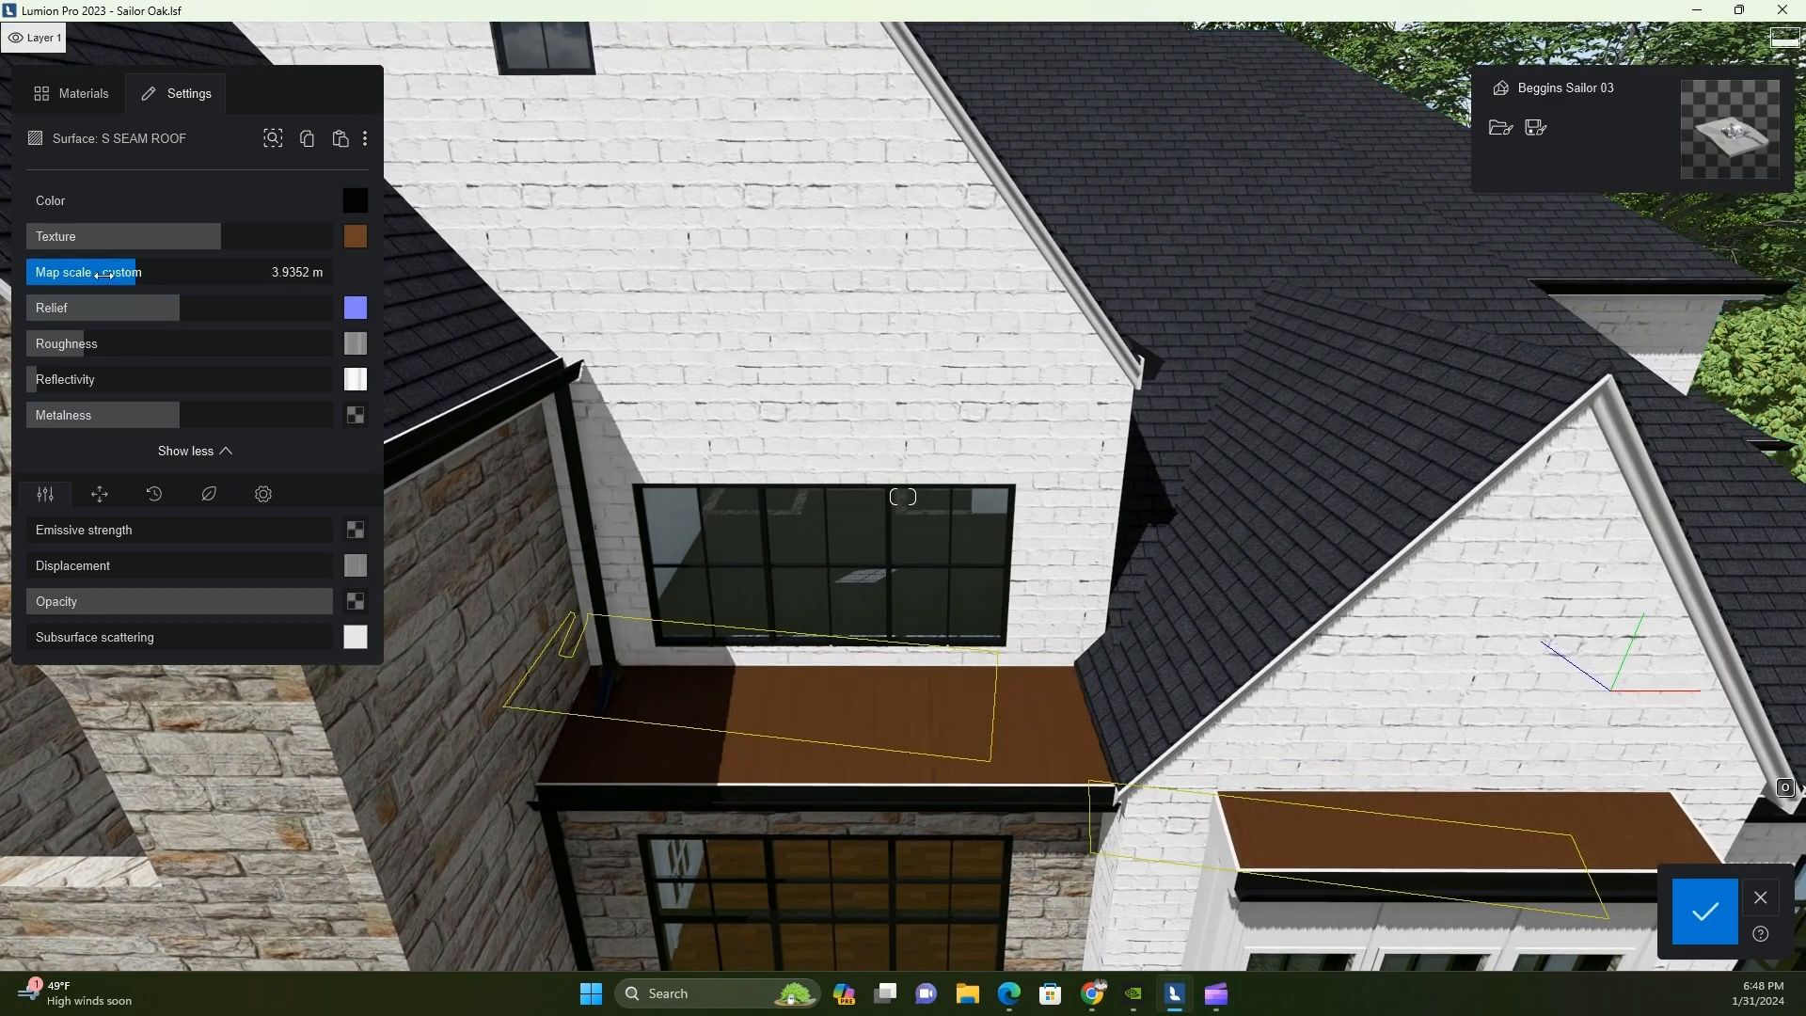
key(w)
right_drag(753, 778, 927, 834)
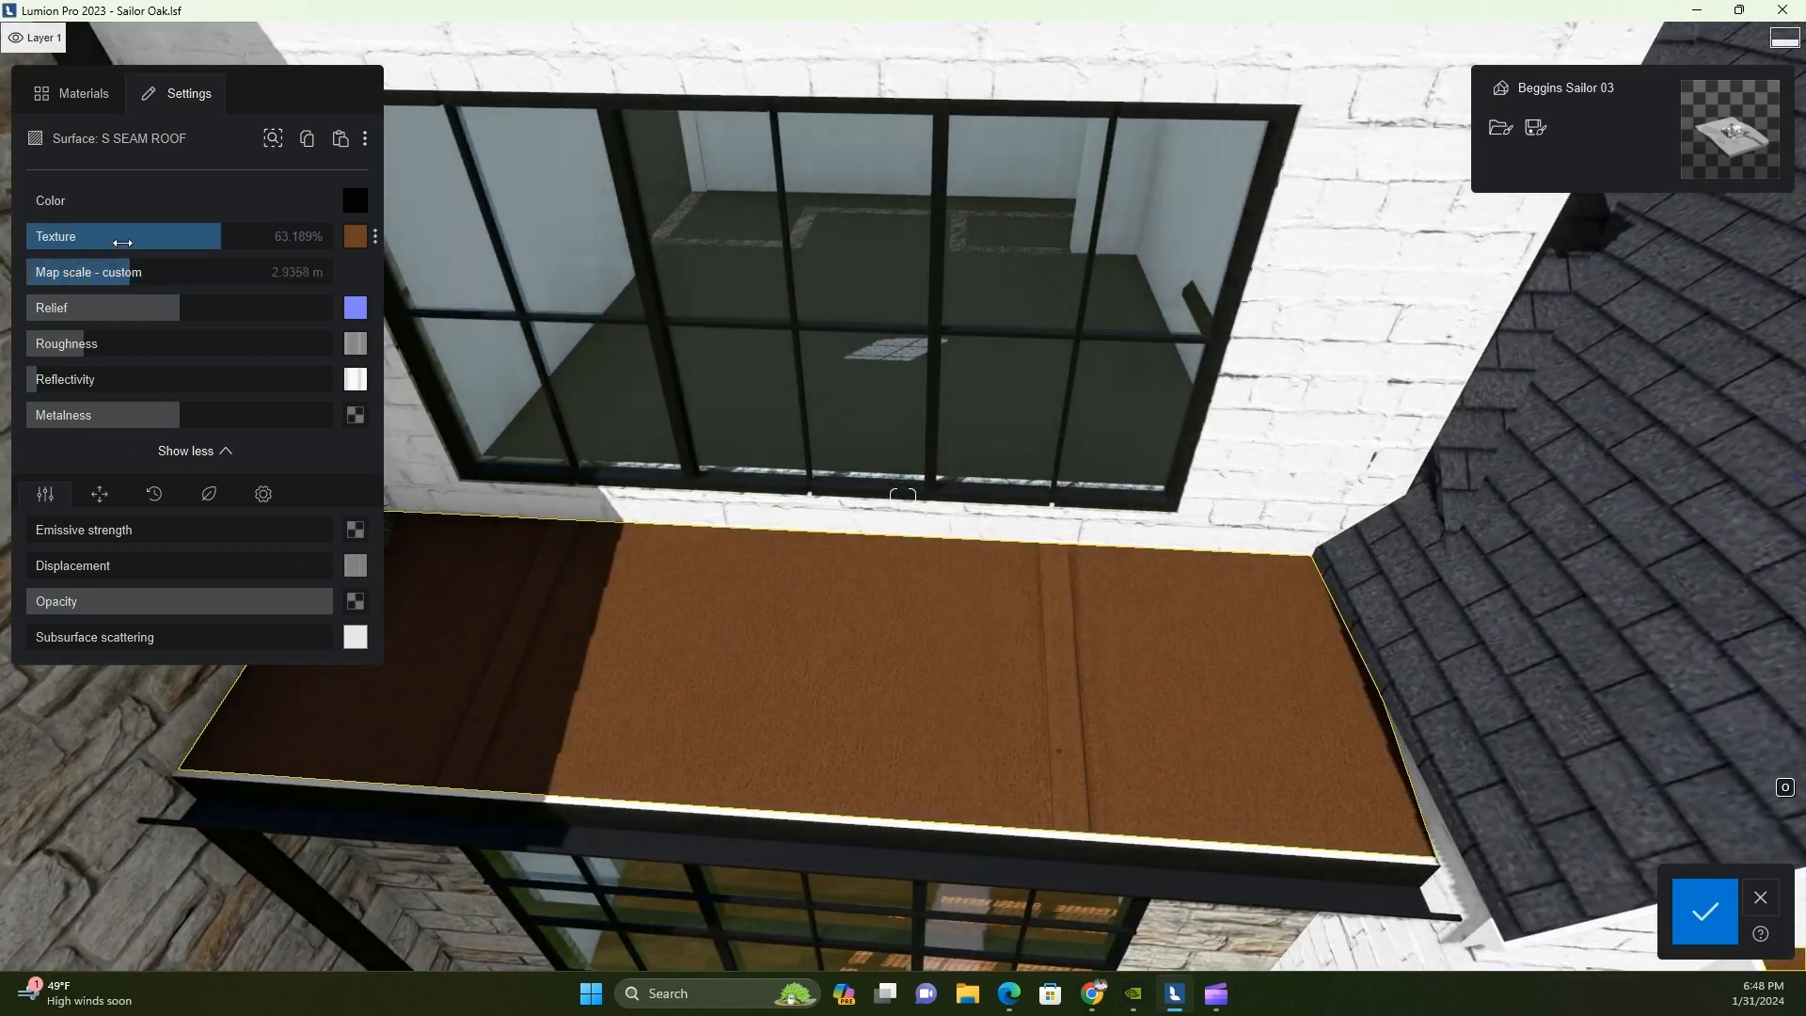
drag(97, 279, 90, 287)
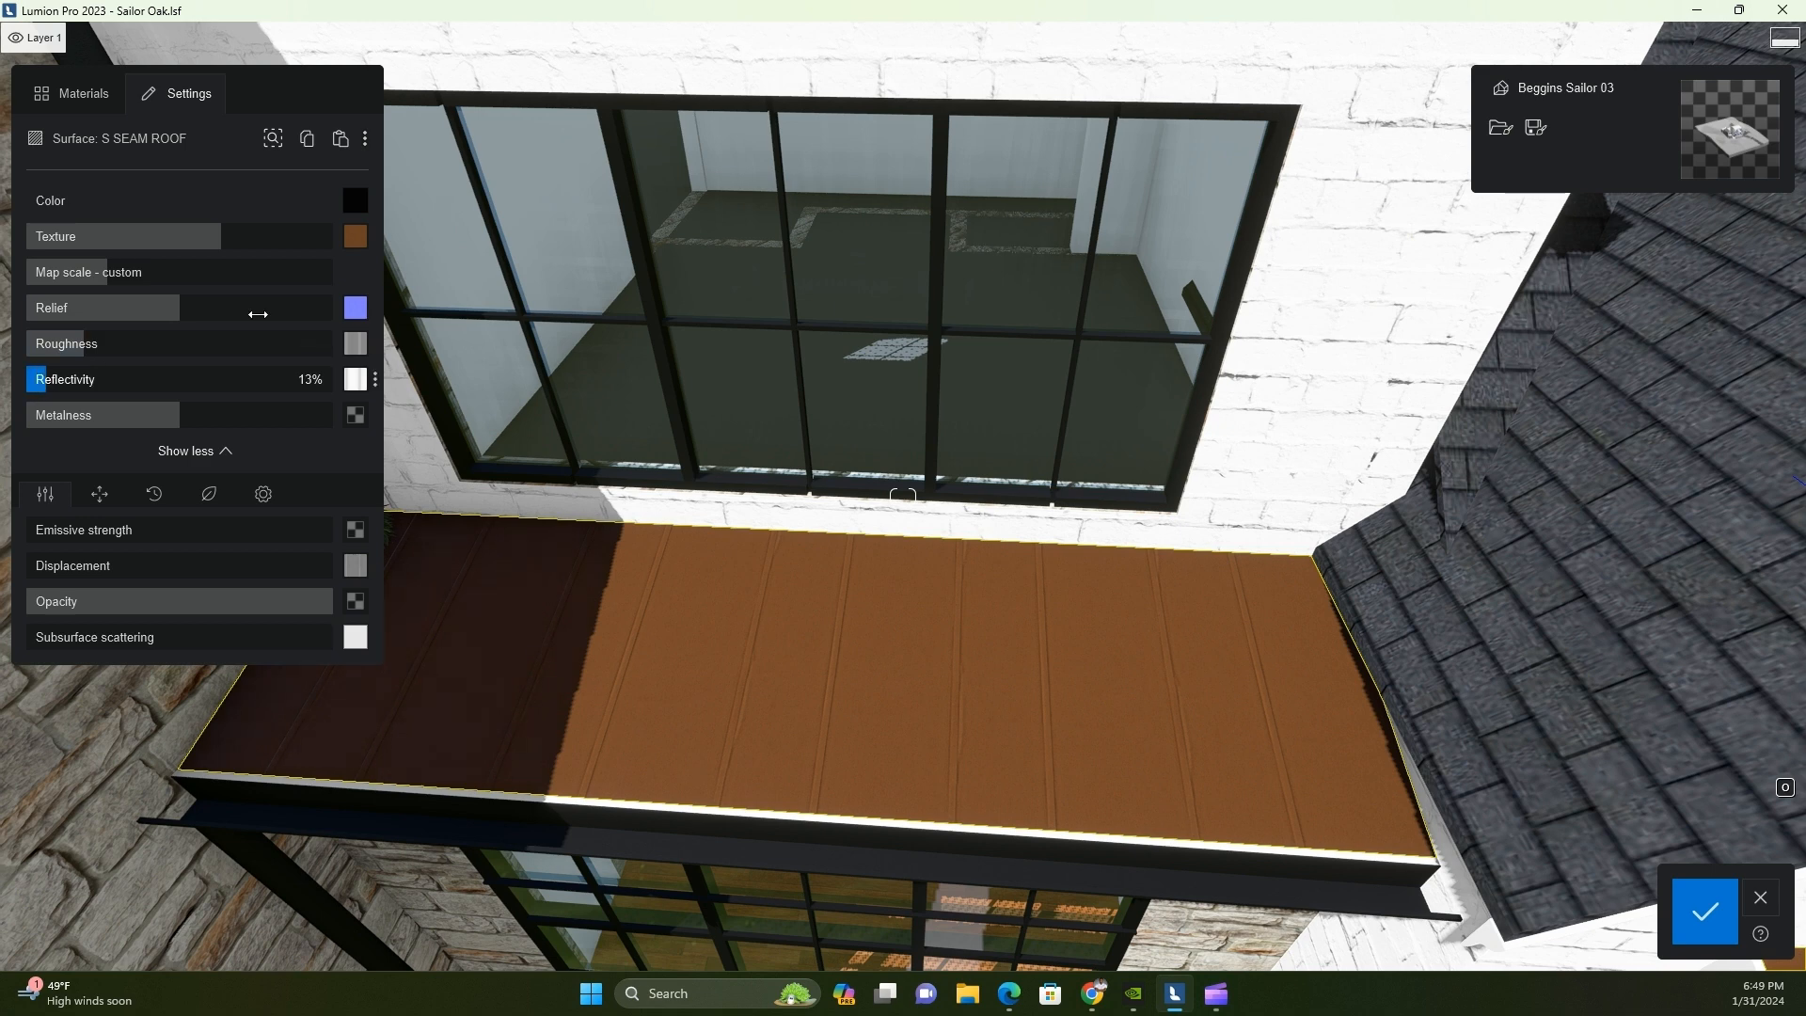
Give the seam roof a dark metallic finish with less texture and roughness, 9% displacement, 100% metalness and much higher reflectivity
drag(222, 236, 169, 234)
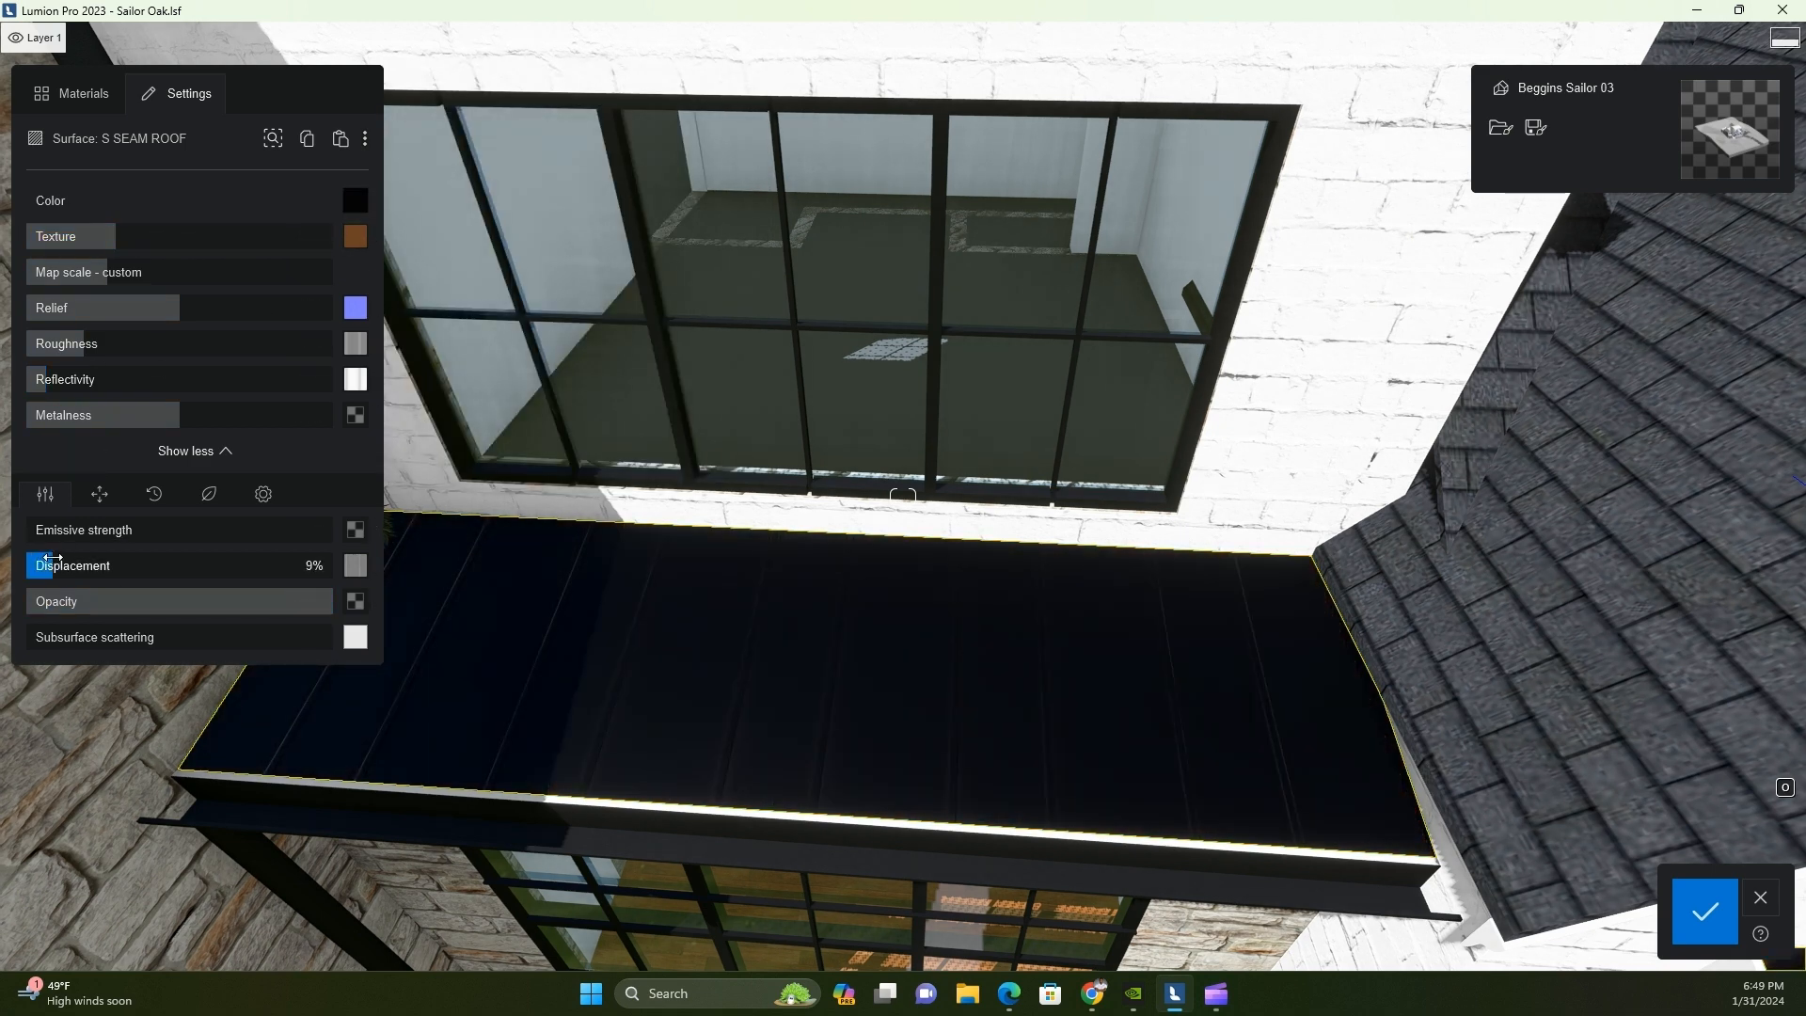
mouse_move(181, 414)
mouse_down()
mouse_move(331, 414)
mouse_move(187, 412)
mouse_up()
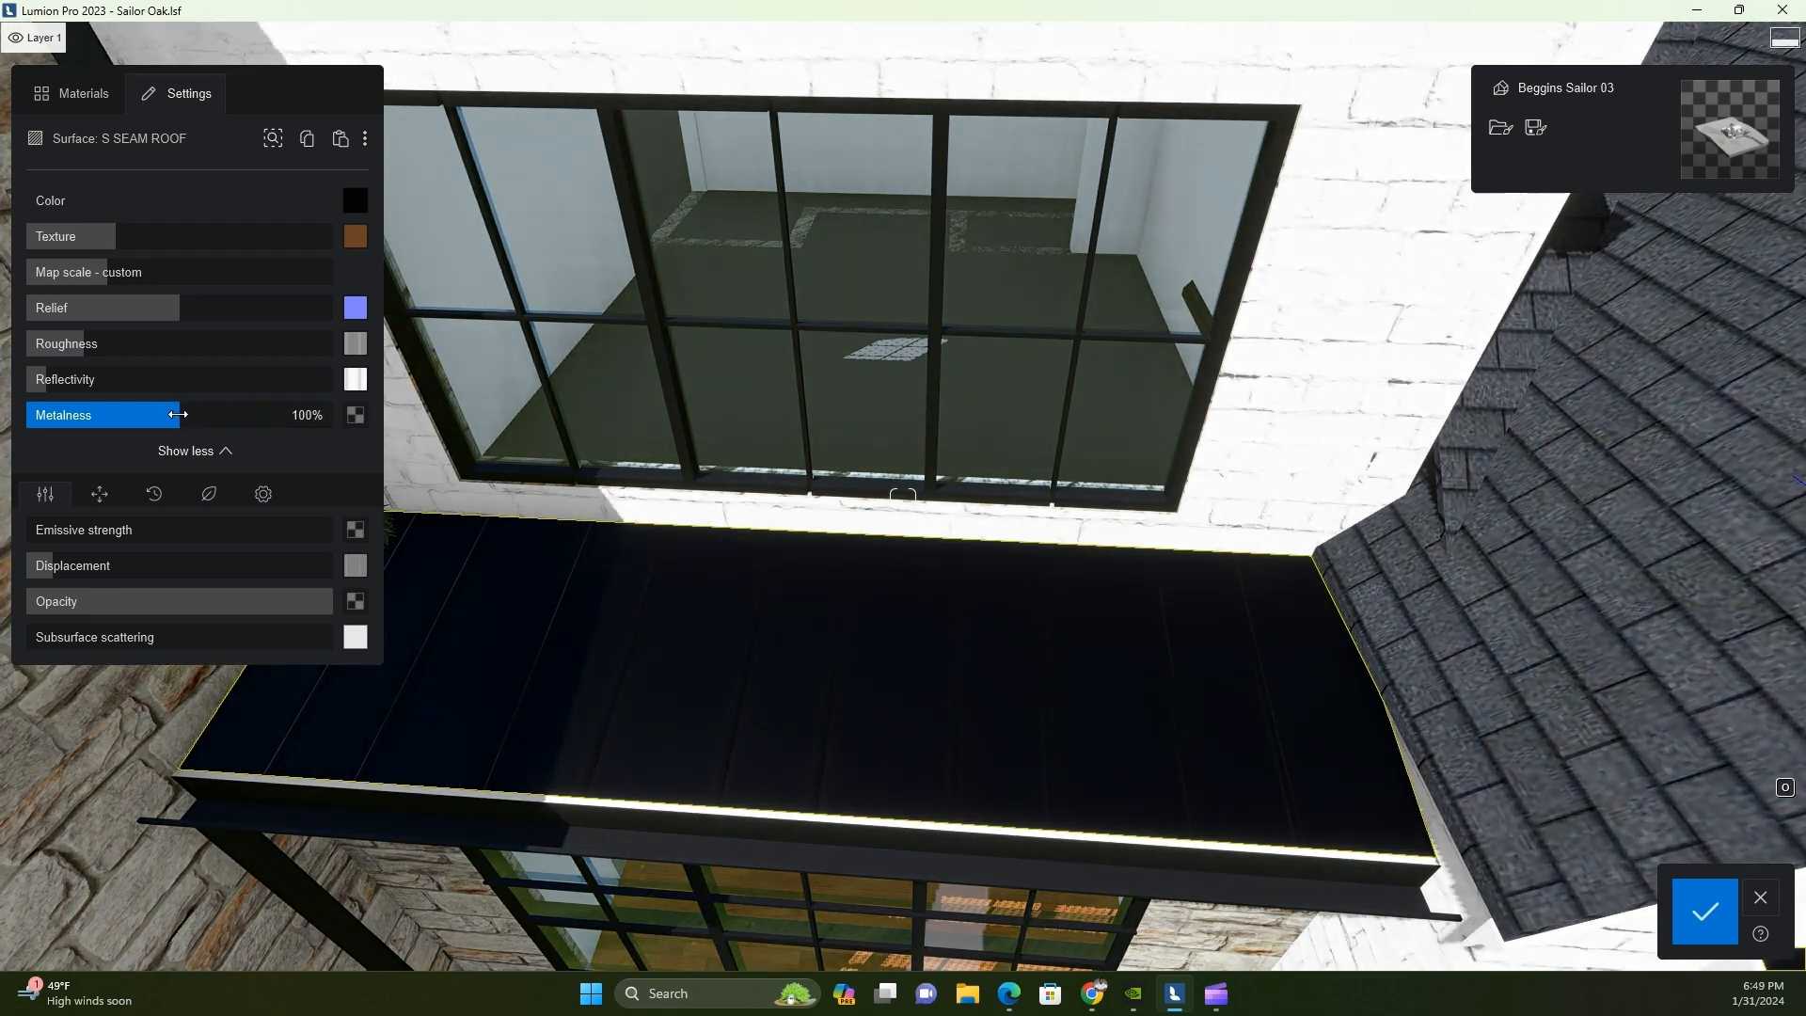
drag(91, 378, 180, 349)
drag(141, 380, 49, 345)
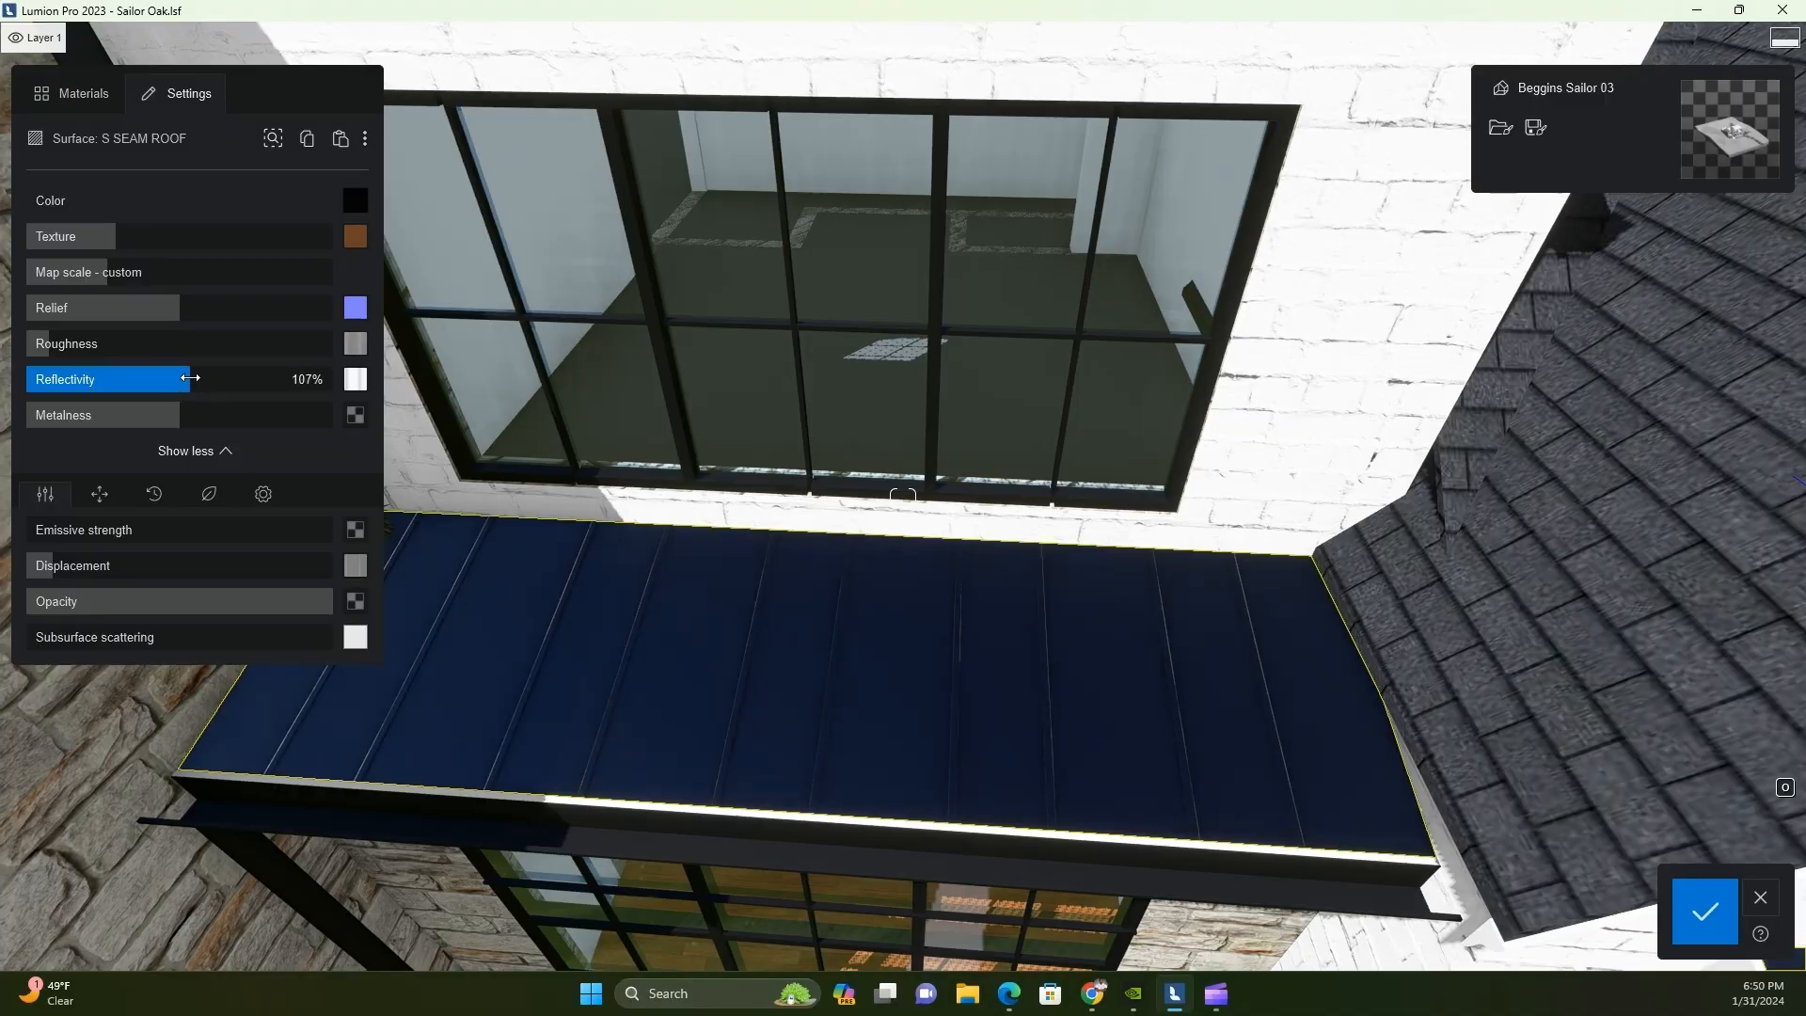
drag(167, 380, 165, 380)
Examine the finished seam roofs on the front facade from farther back, with the arched stone entrance in view
key(s)
right_drag(849, 675, 607, 585)
key(s)
key(e)
key(w)
key(a)
key(s)
key(s)
key(s)
key(w)
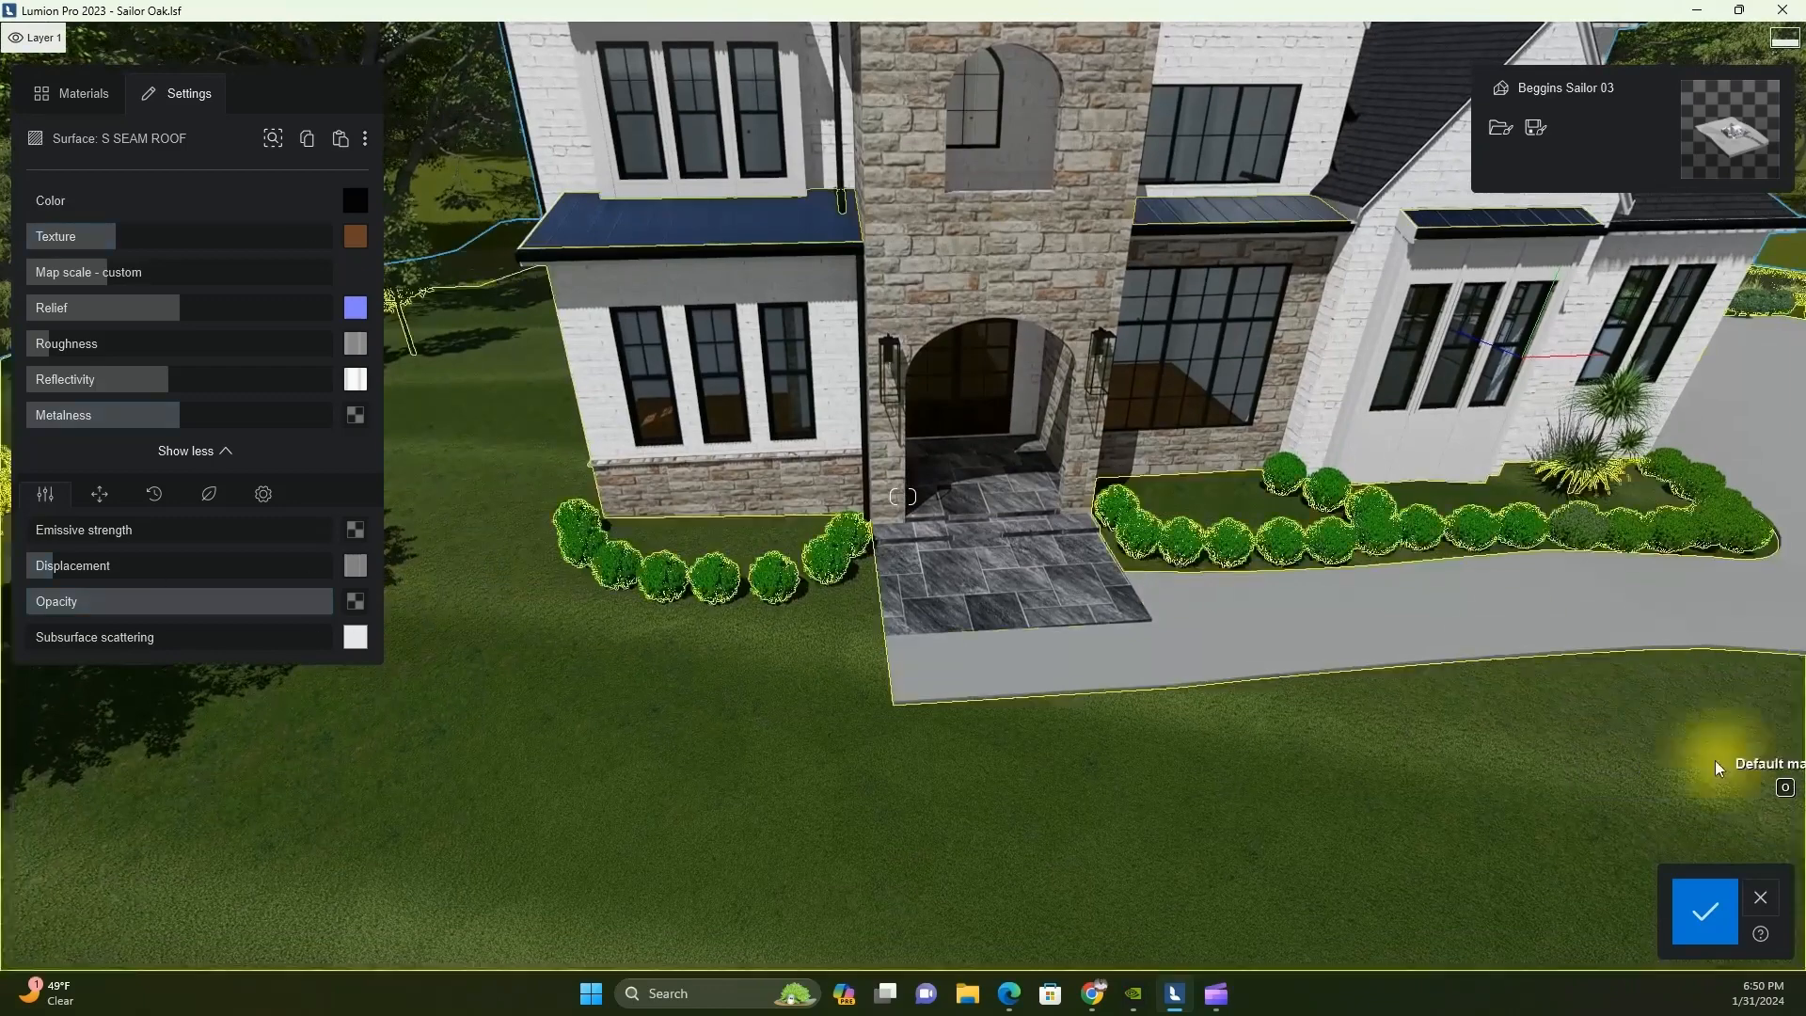
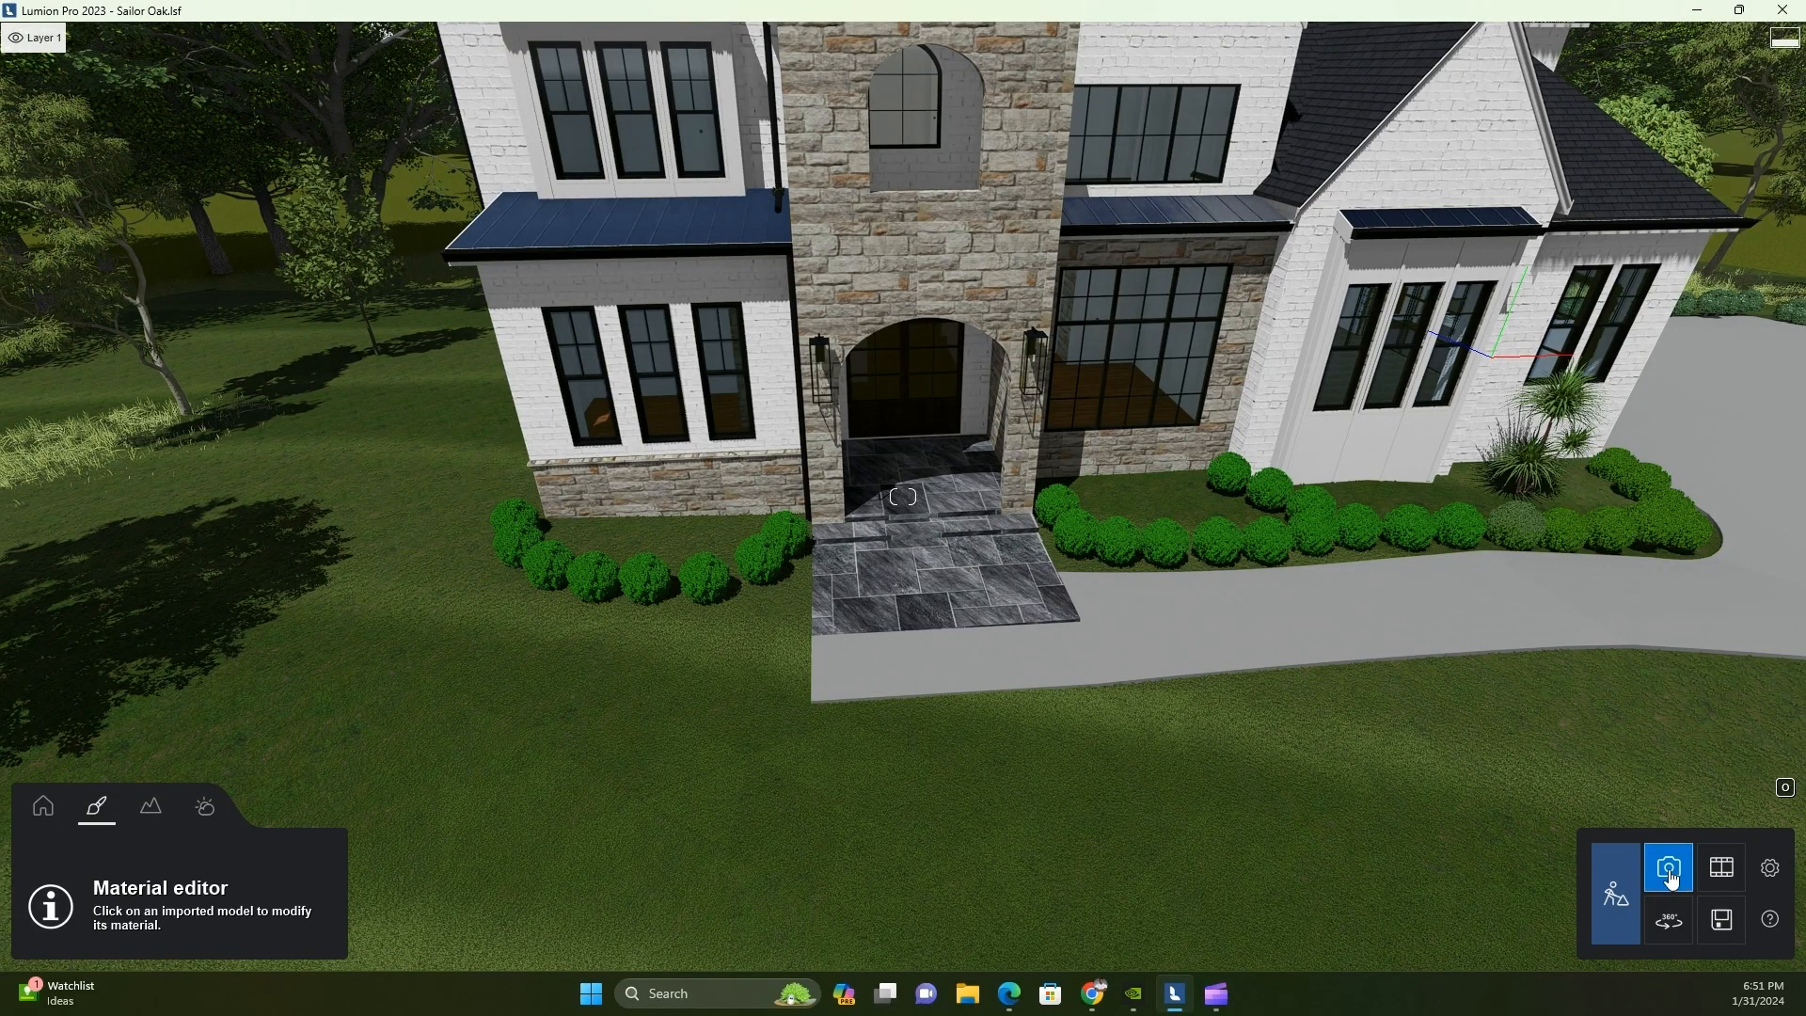
Check the front facade in the photo preview, adjust the stone Default Wall material's texture strength and save the material
click(1671, 877)
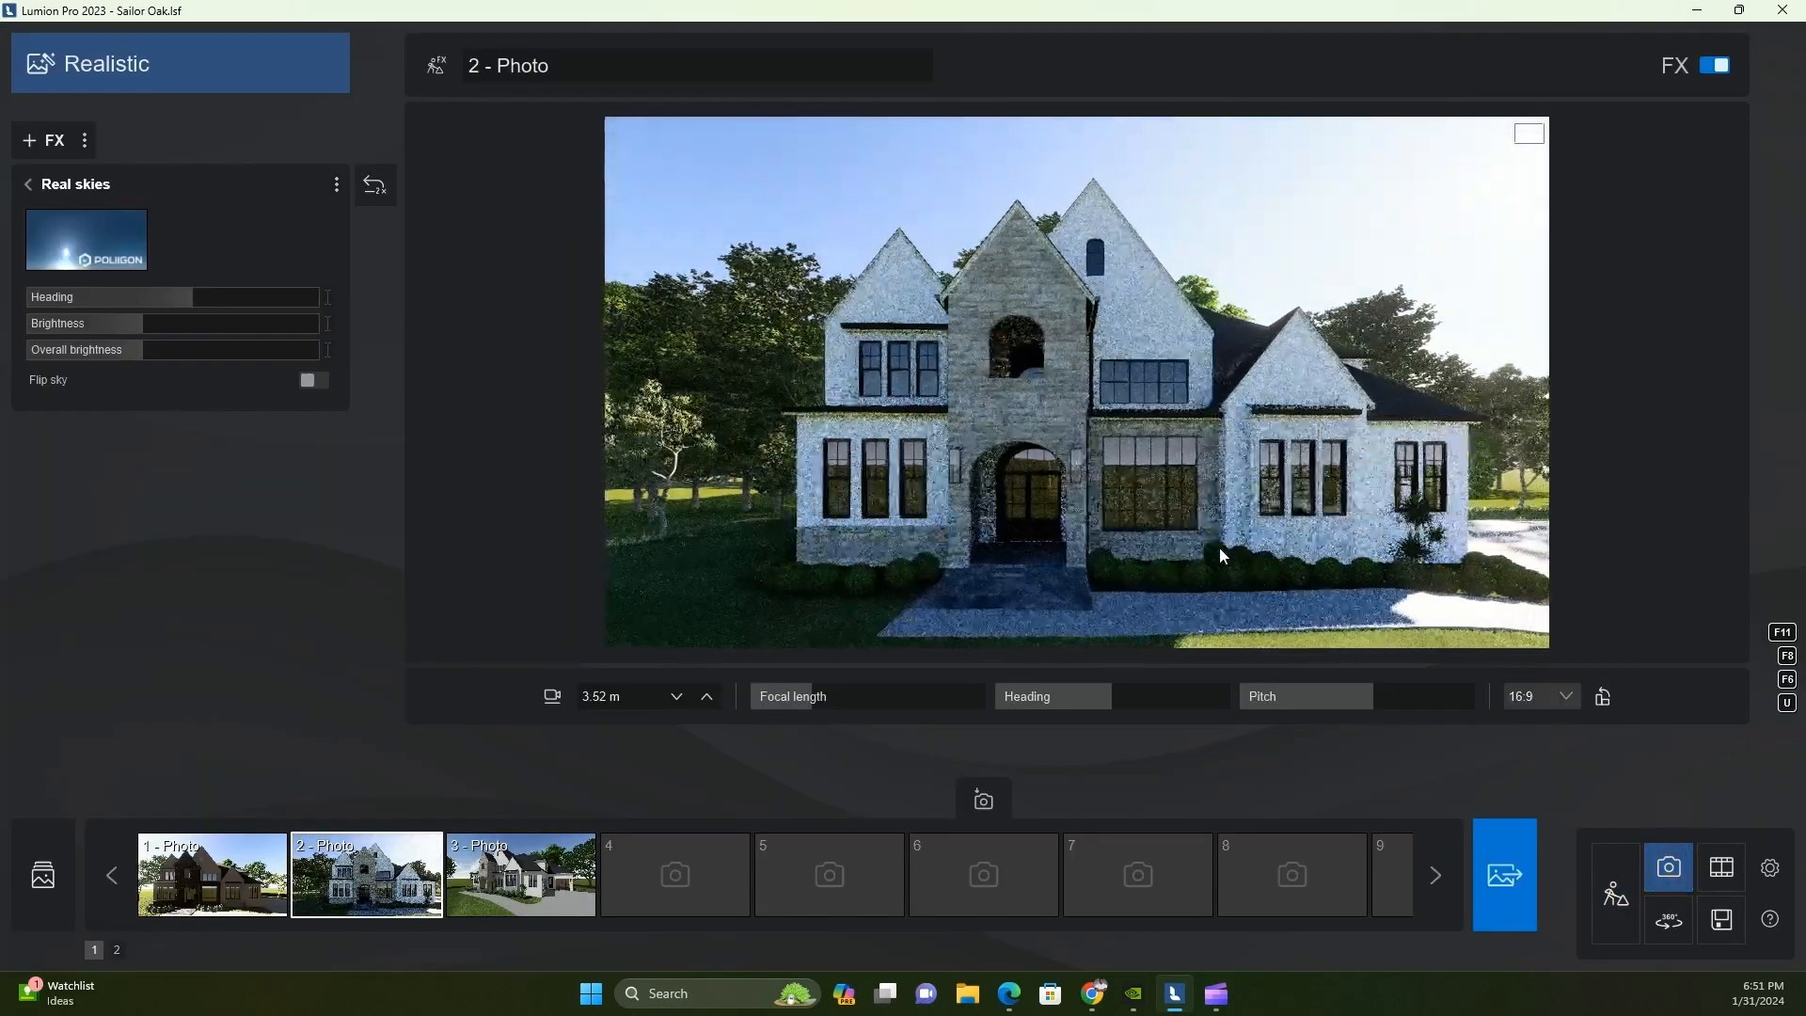
key(d)
click(1609, 876)
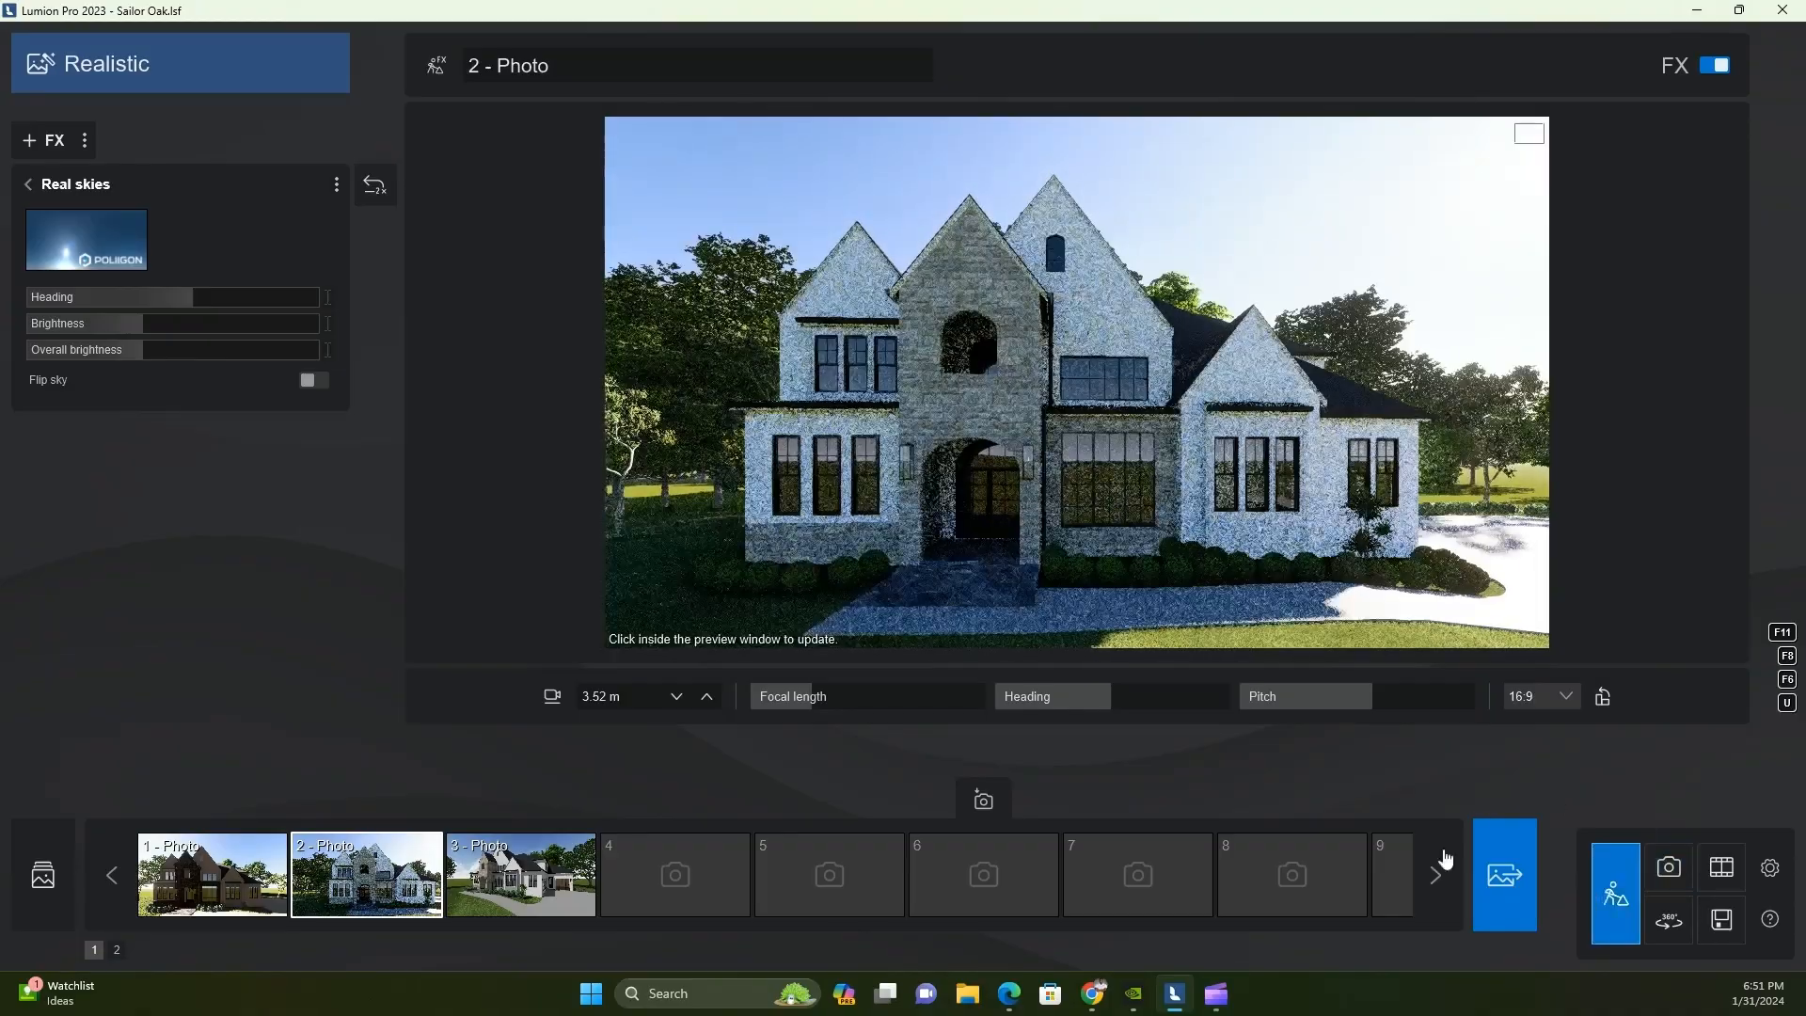
click(723, 539)
drag(250, 237, 261, 244)
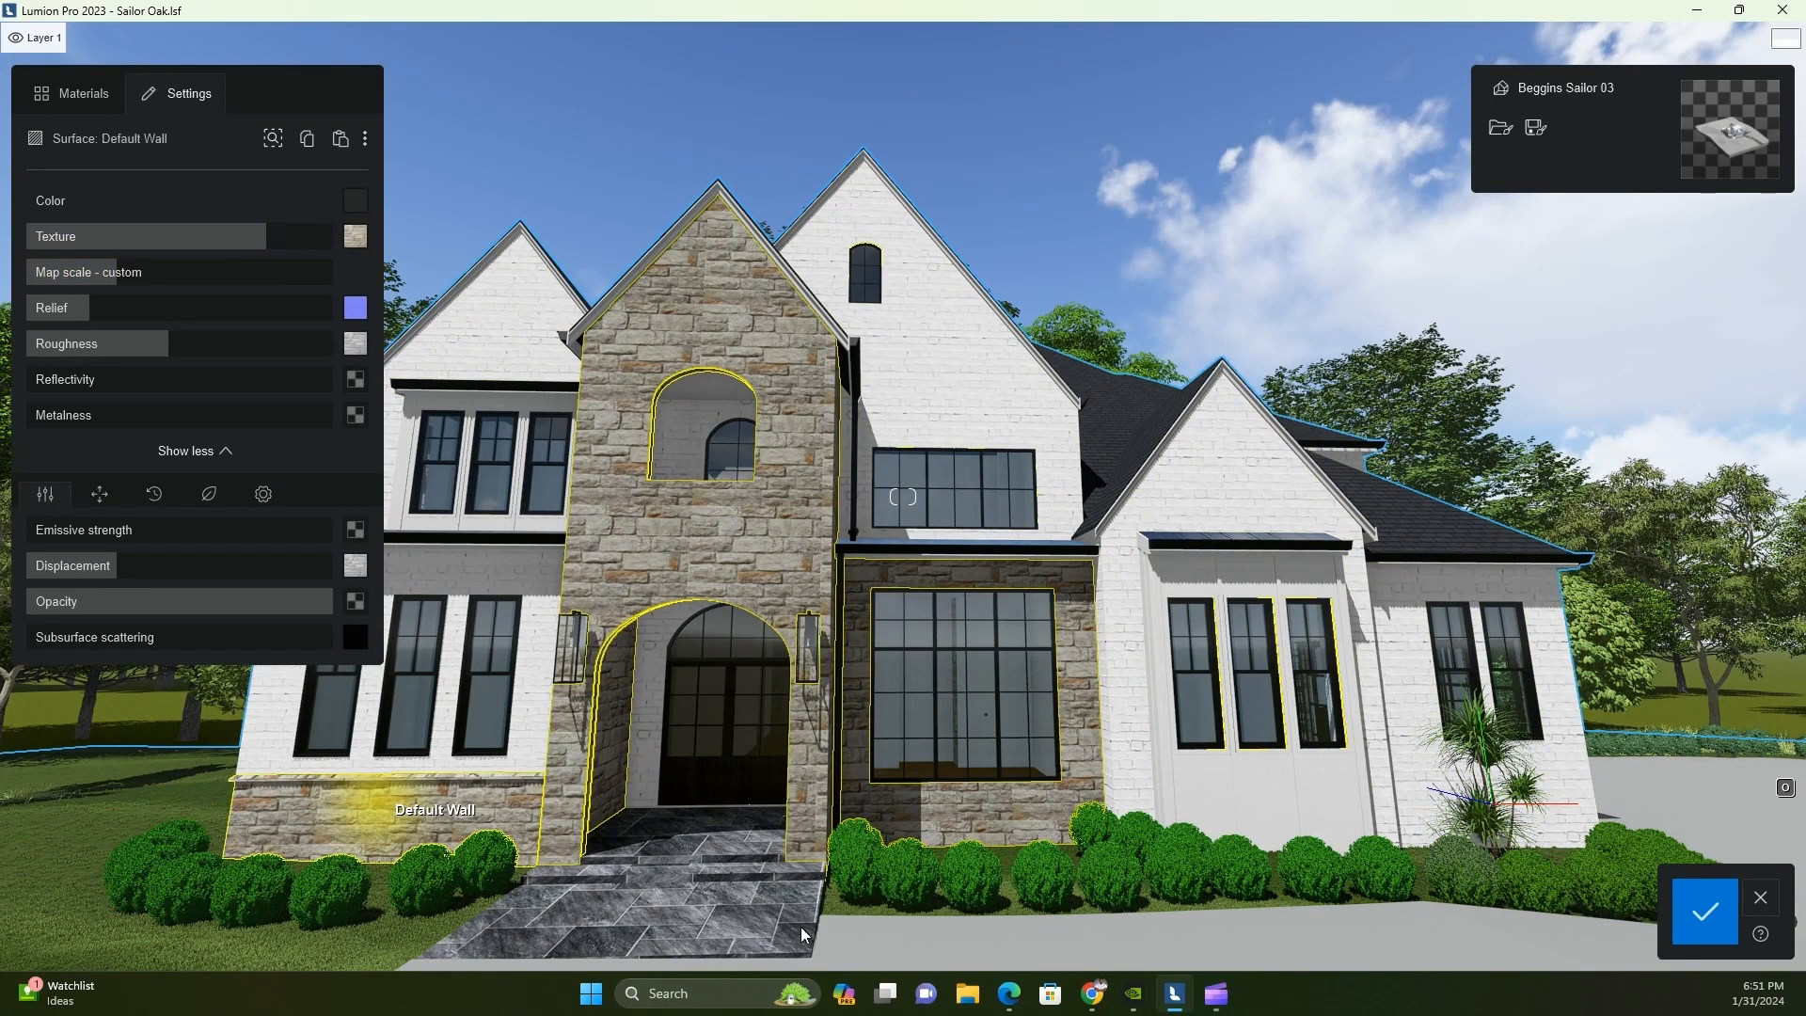
right_drag(602, 701, 557, 755)
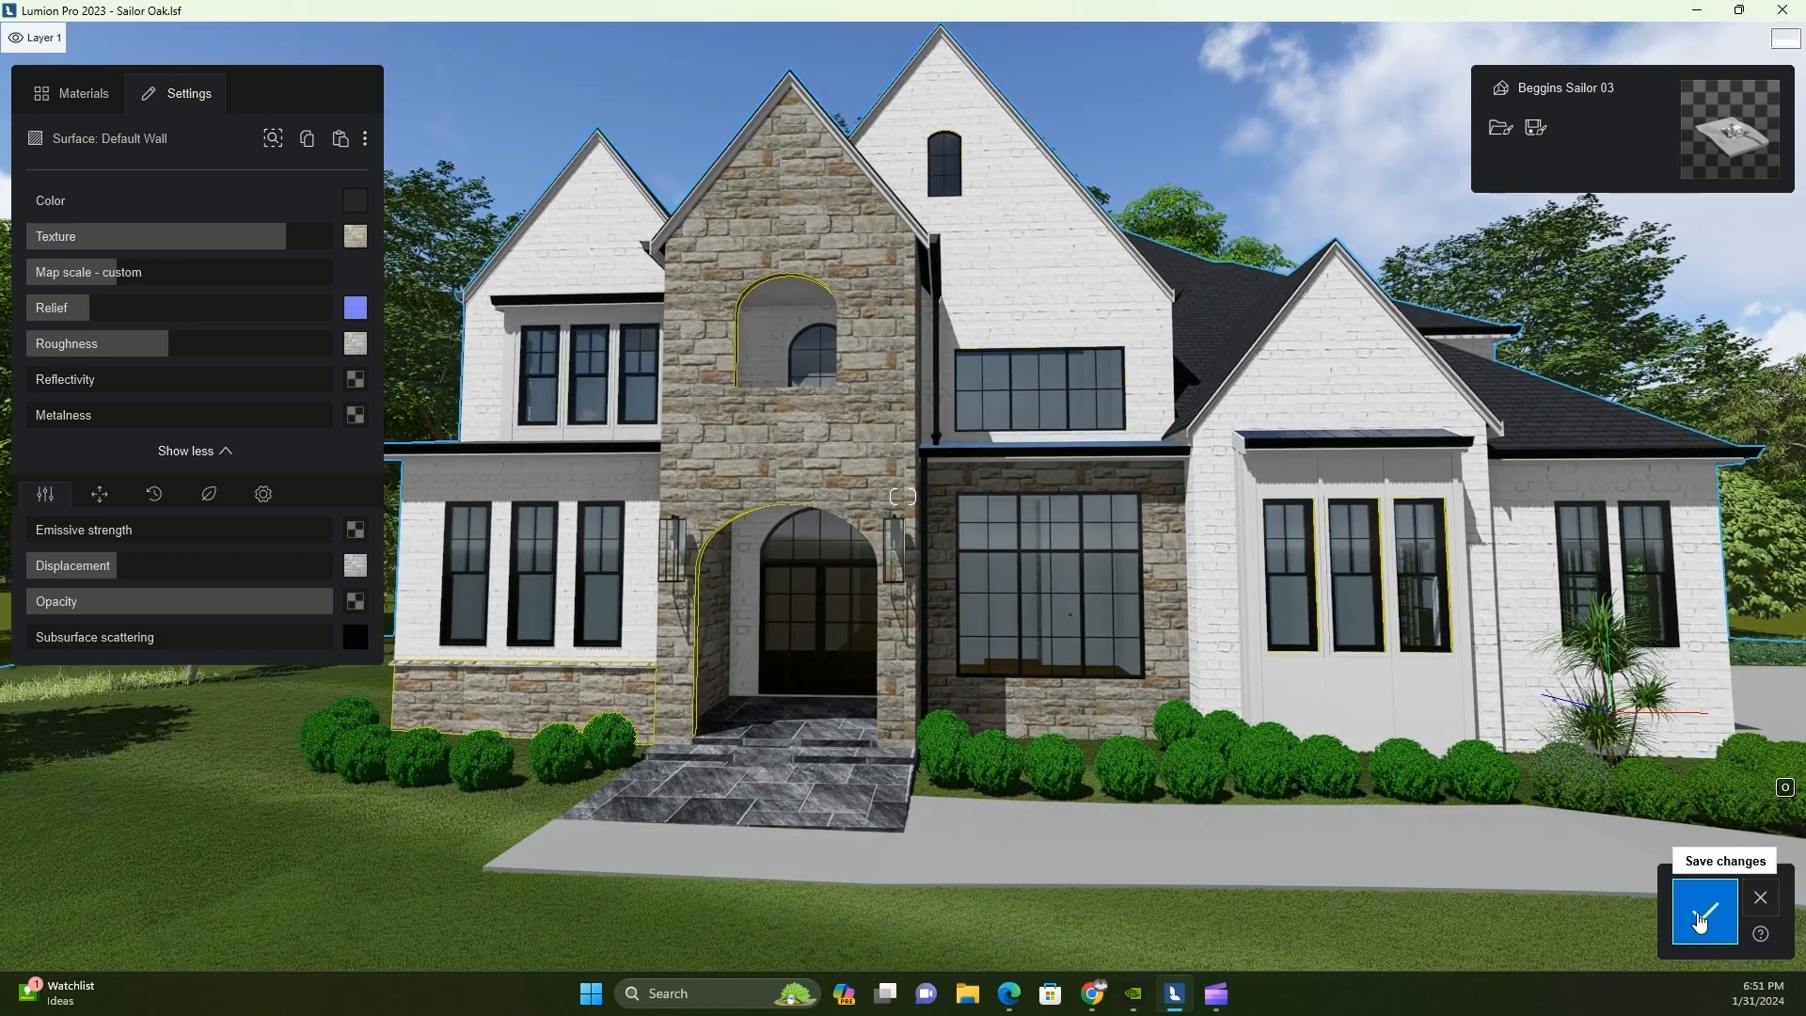
click(1700, 923)
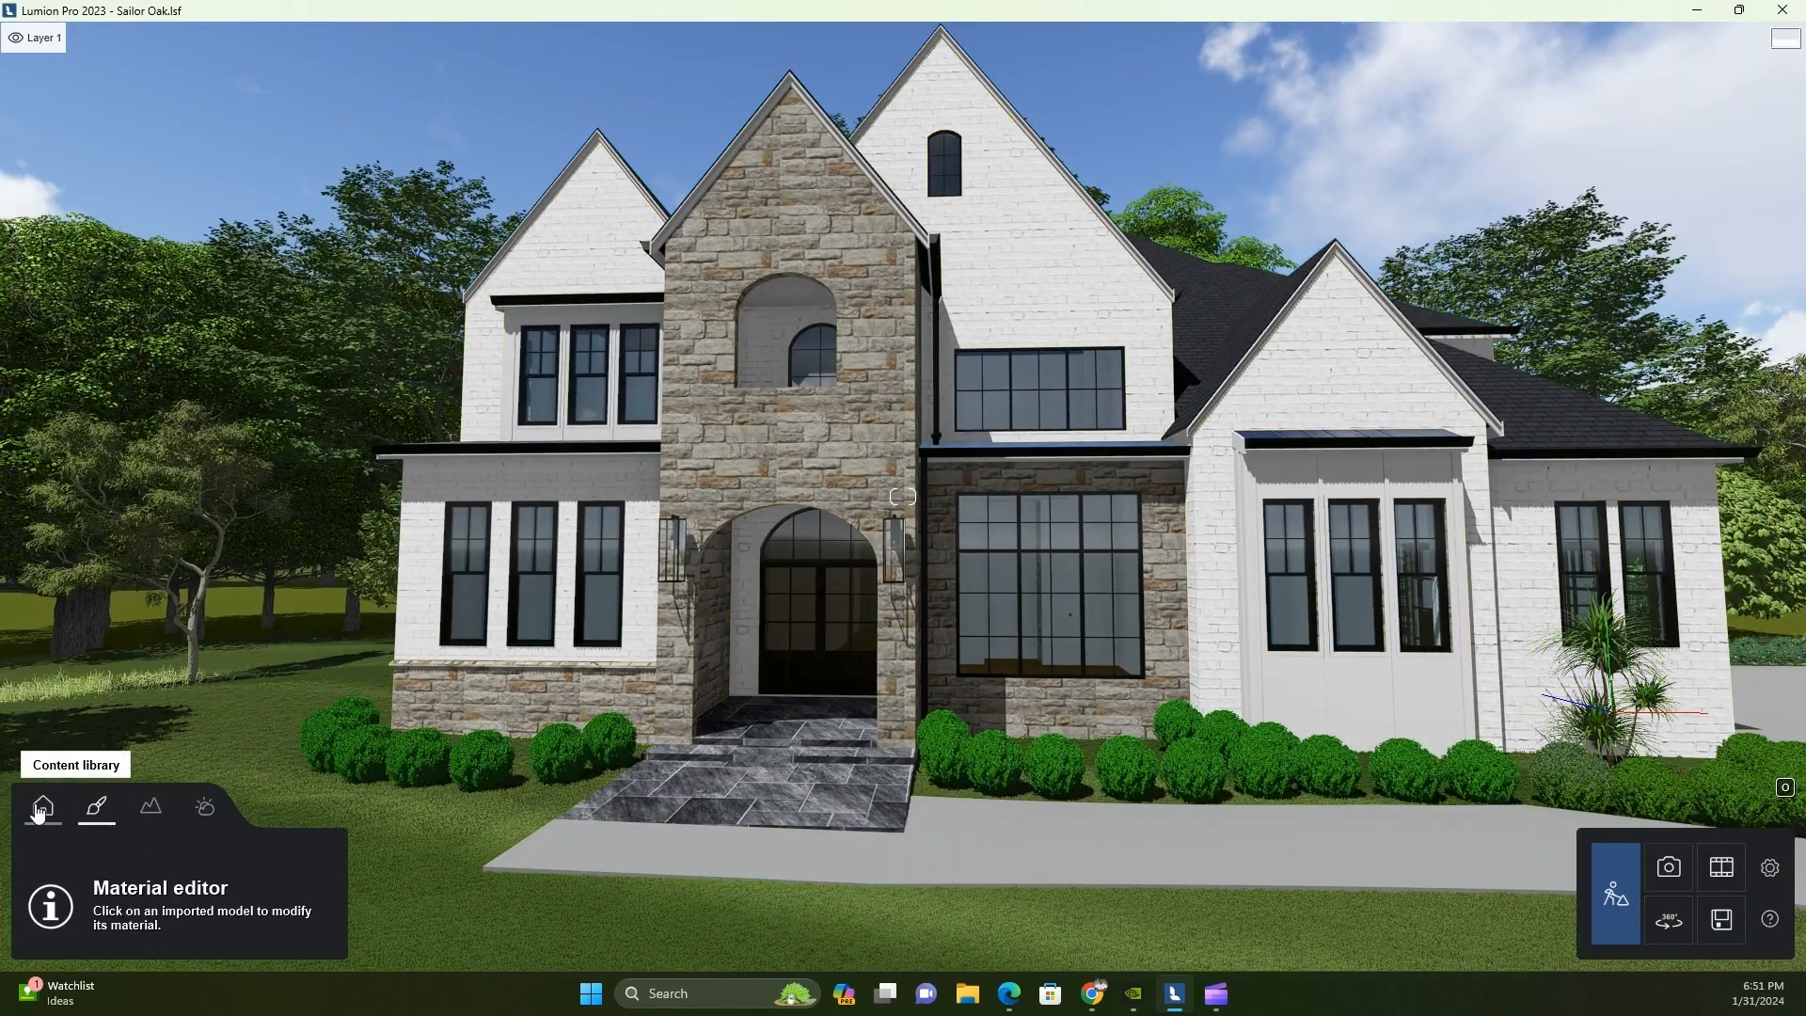
Browse the fine-detail trees in the nature library and open the maple trees collection
click(164, 825)
key(a)
key(q)
right_drag(282, 815, 191, 828)
click(42, 806)
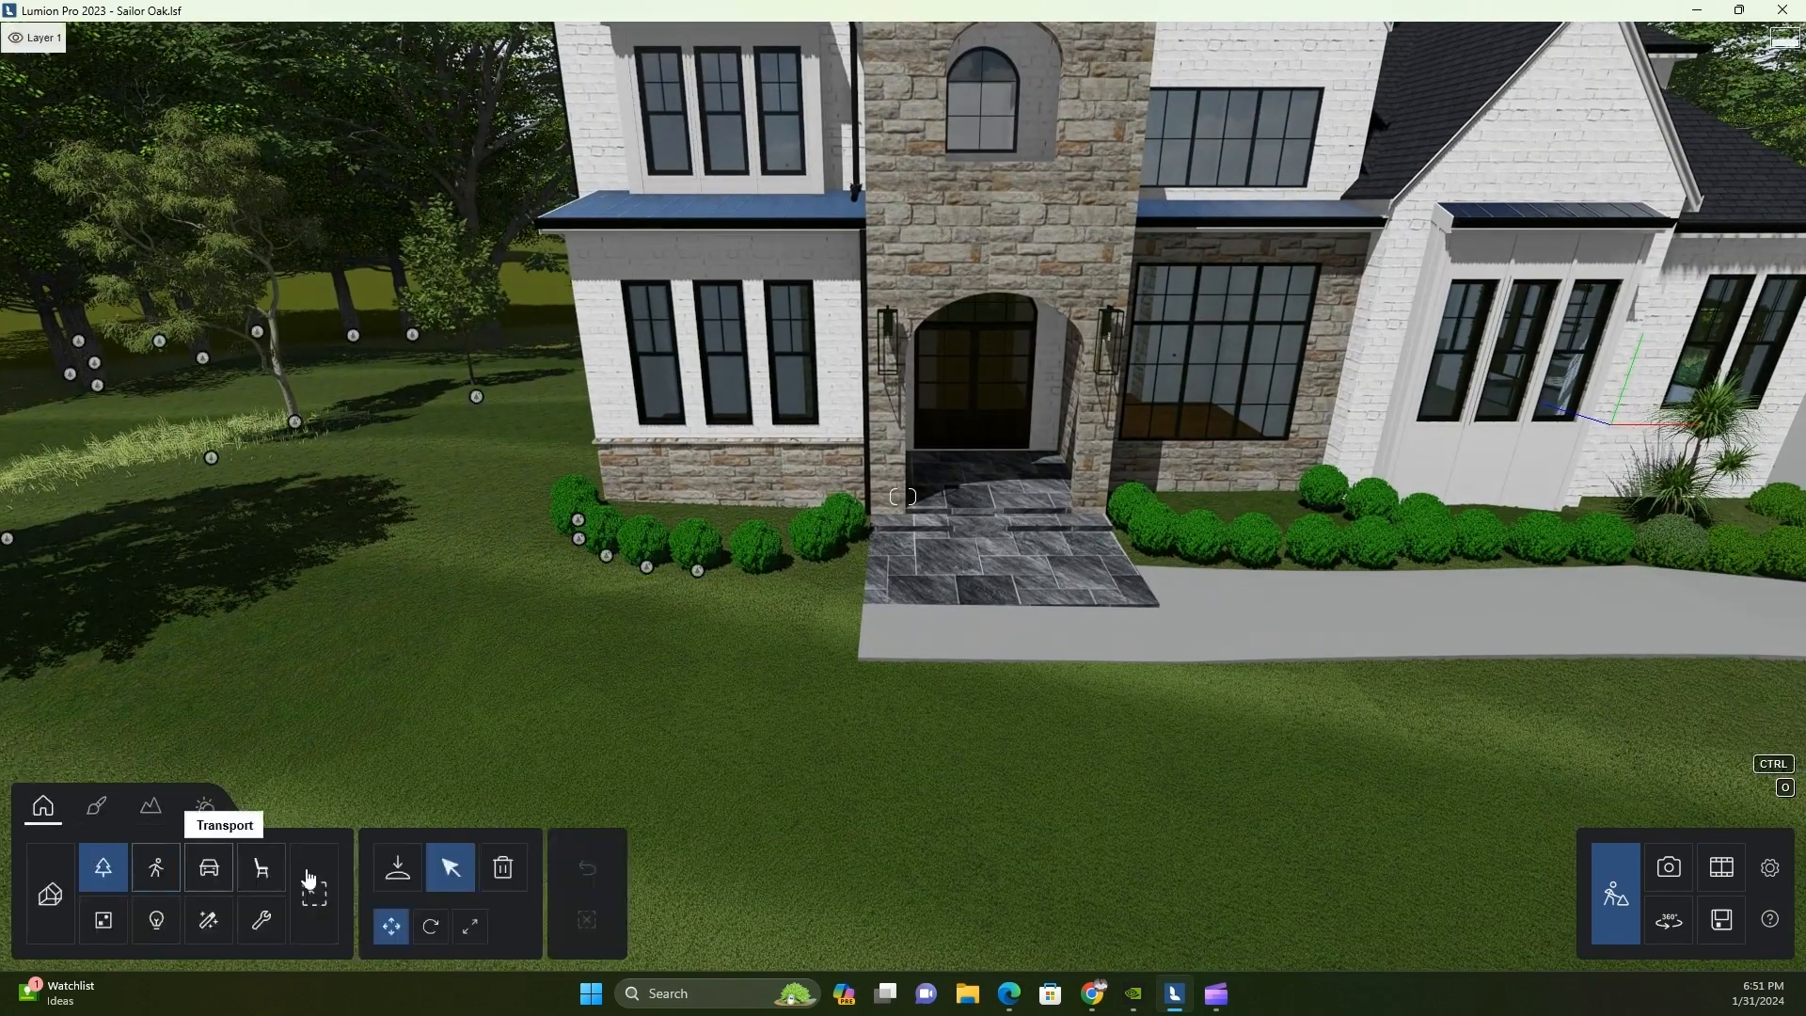
click(248, 212)
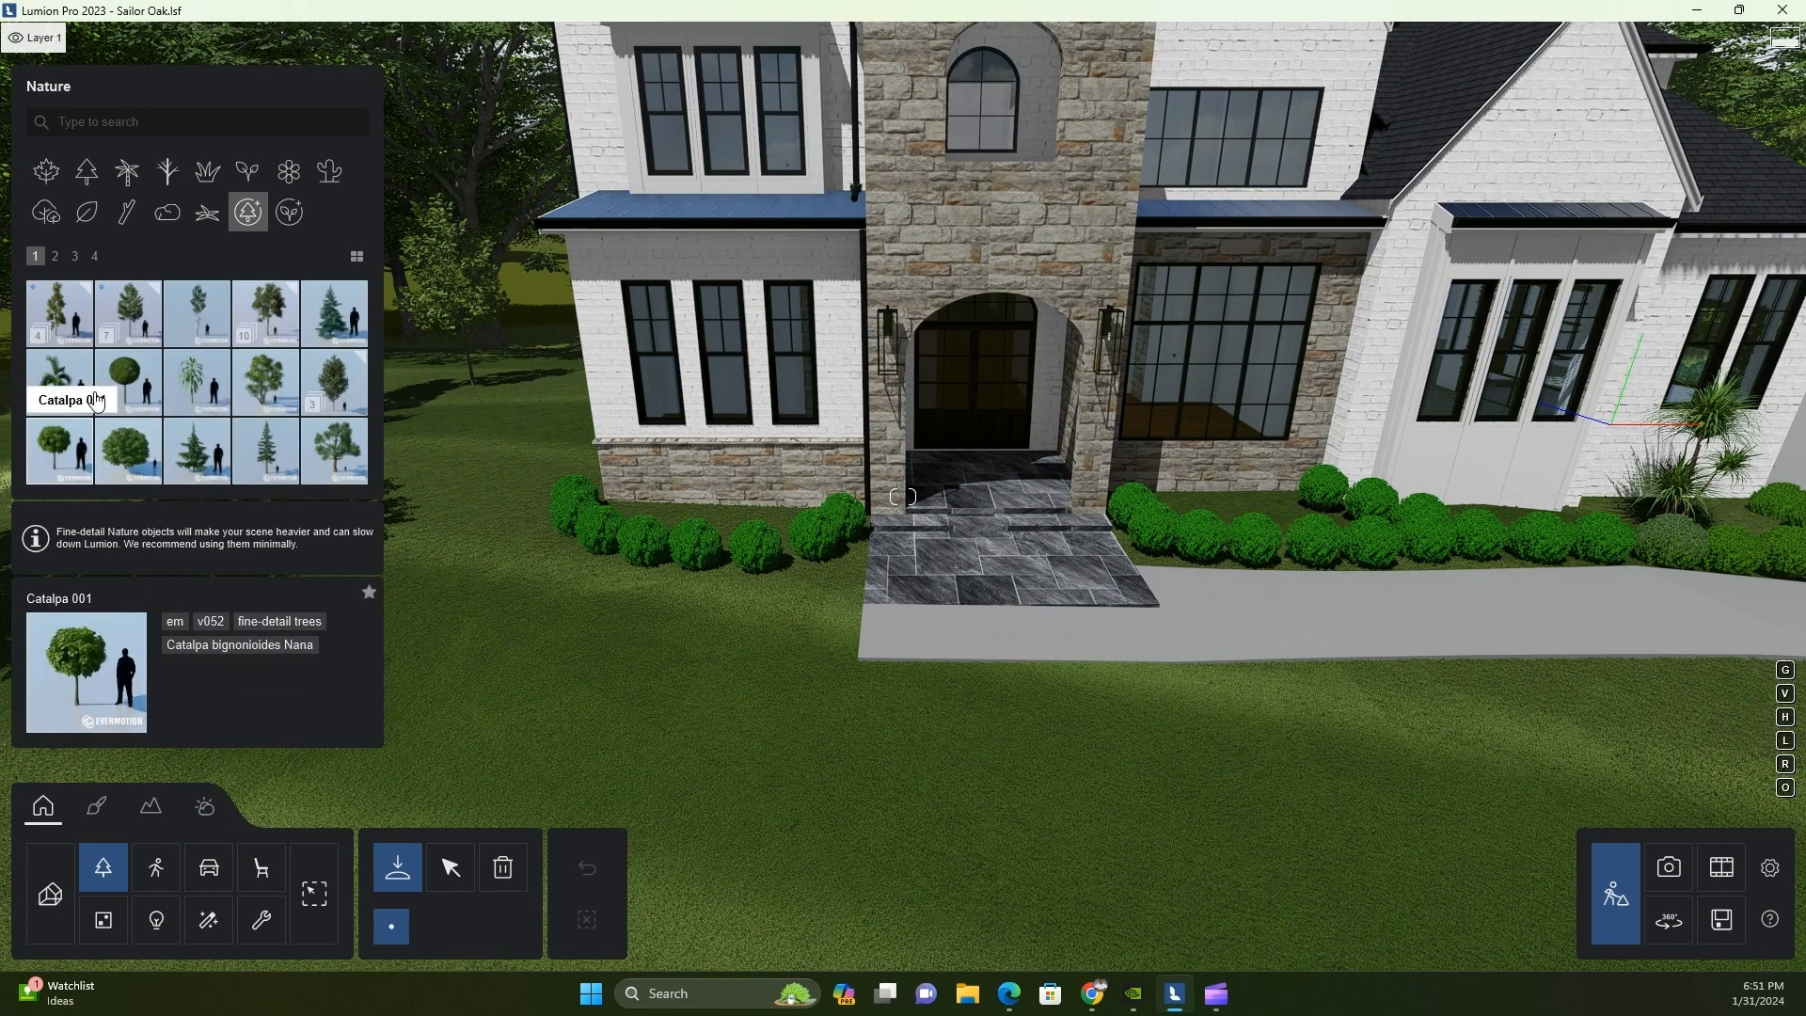
click(56, 256)
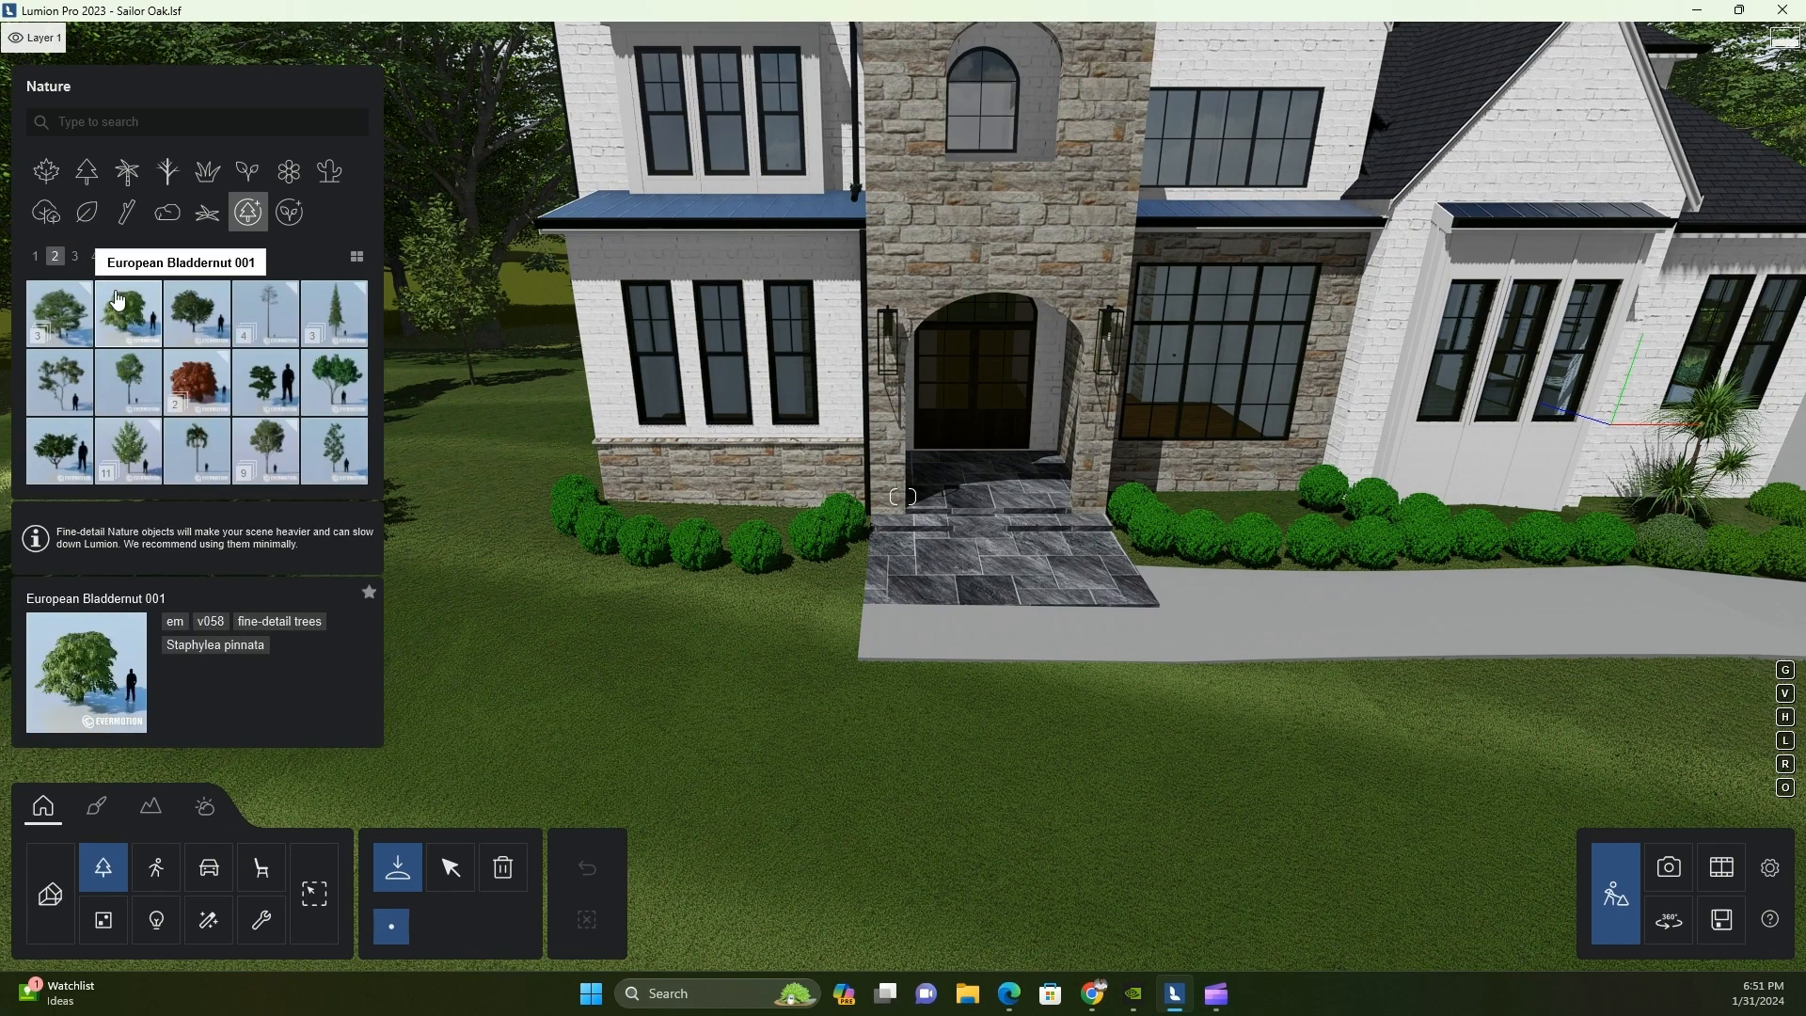
click(75, 256)
mouse_move(79, 326)
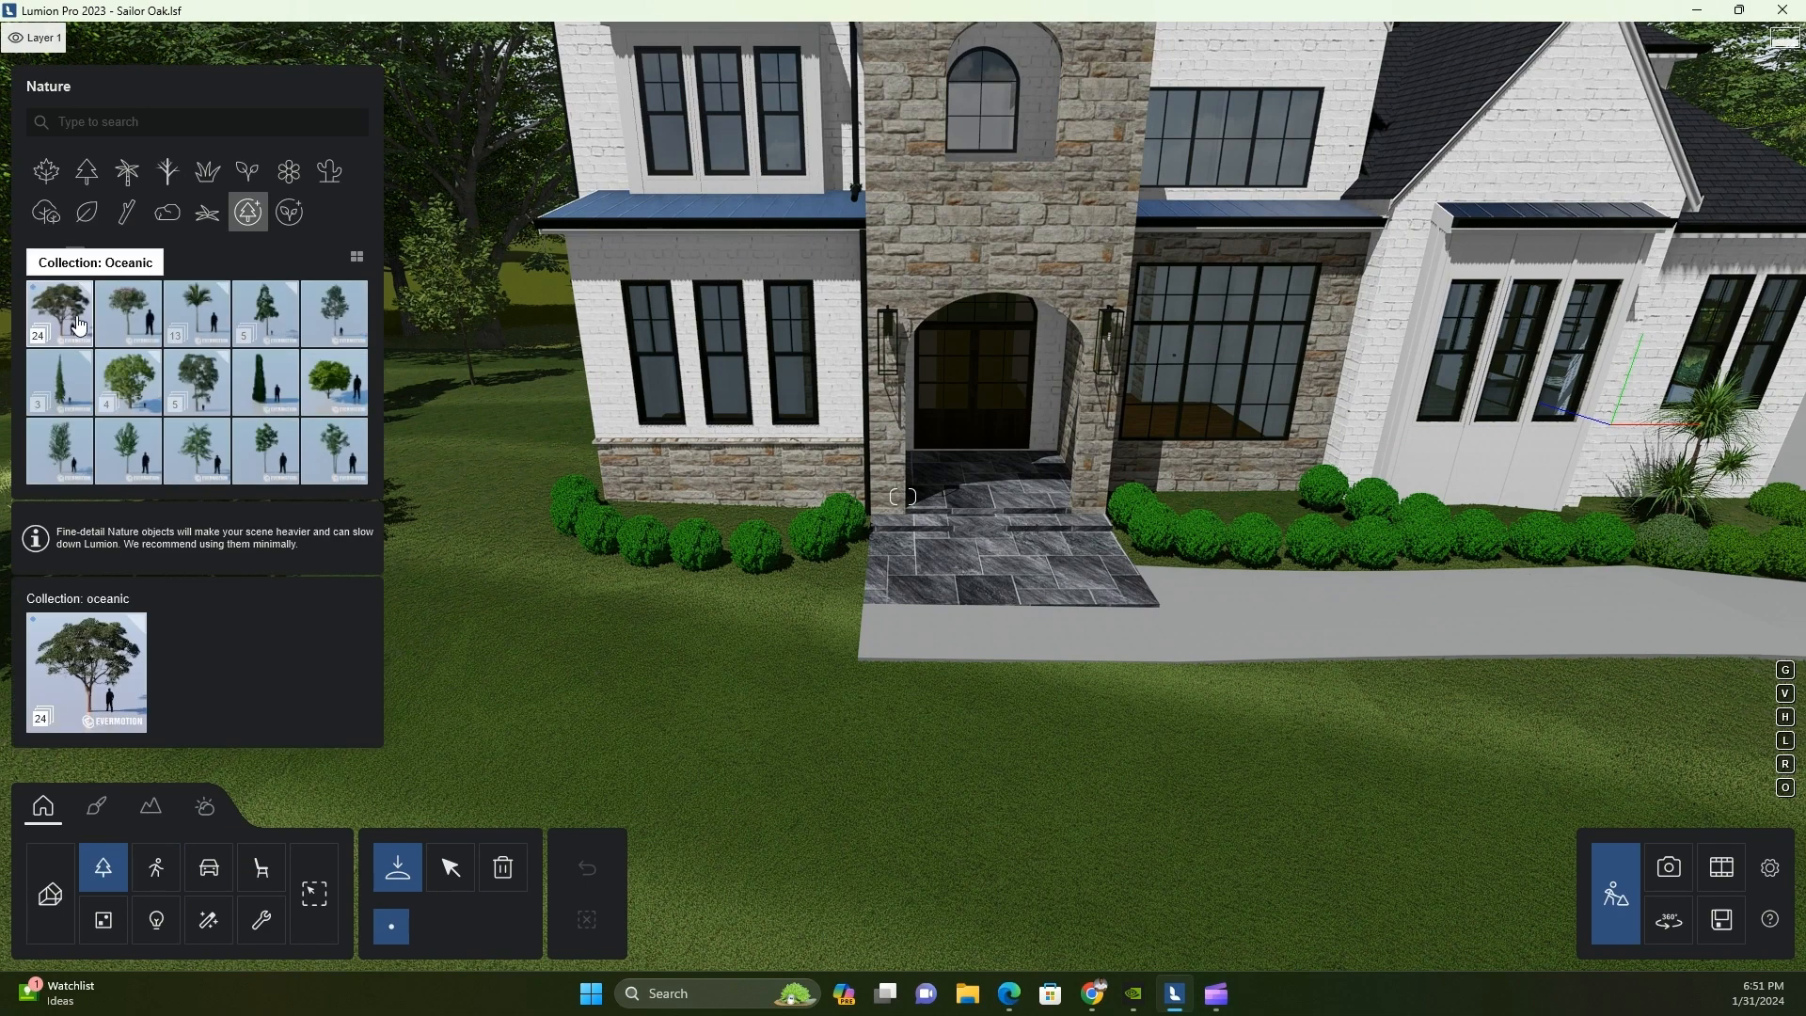
click(35, 256)
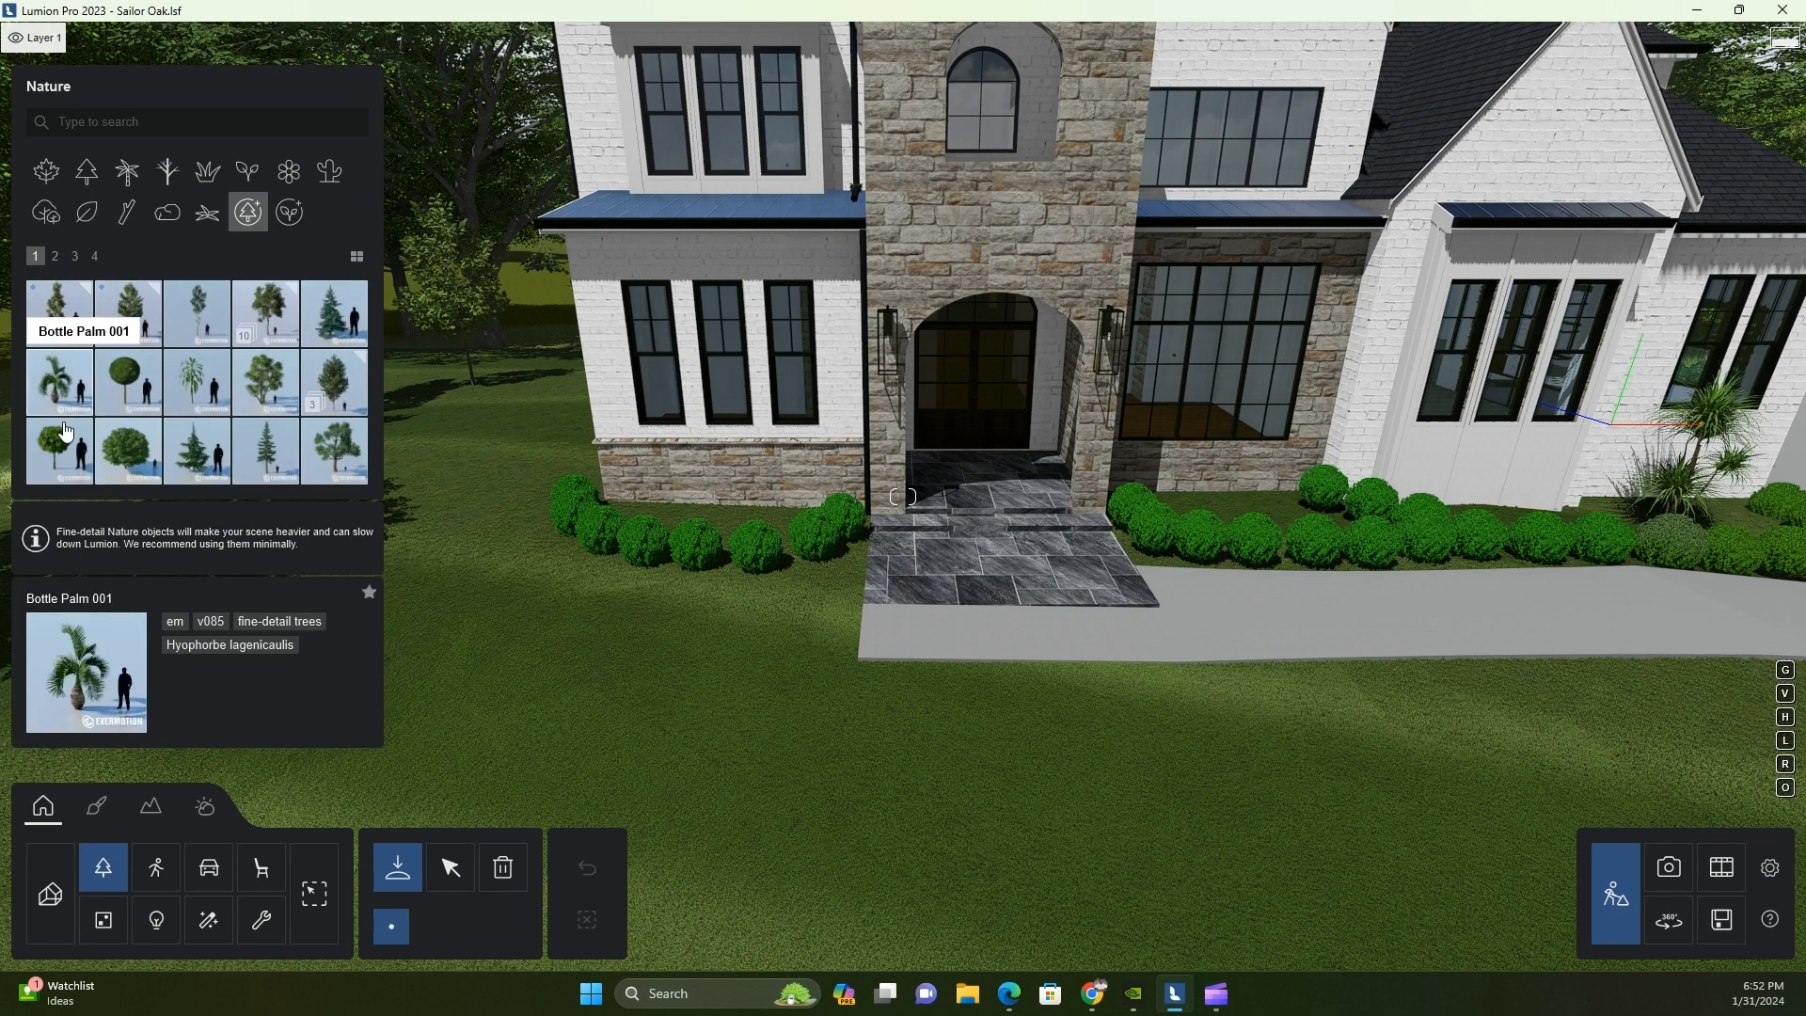
mouse_move(39, 293)
click(55, 255)
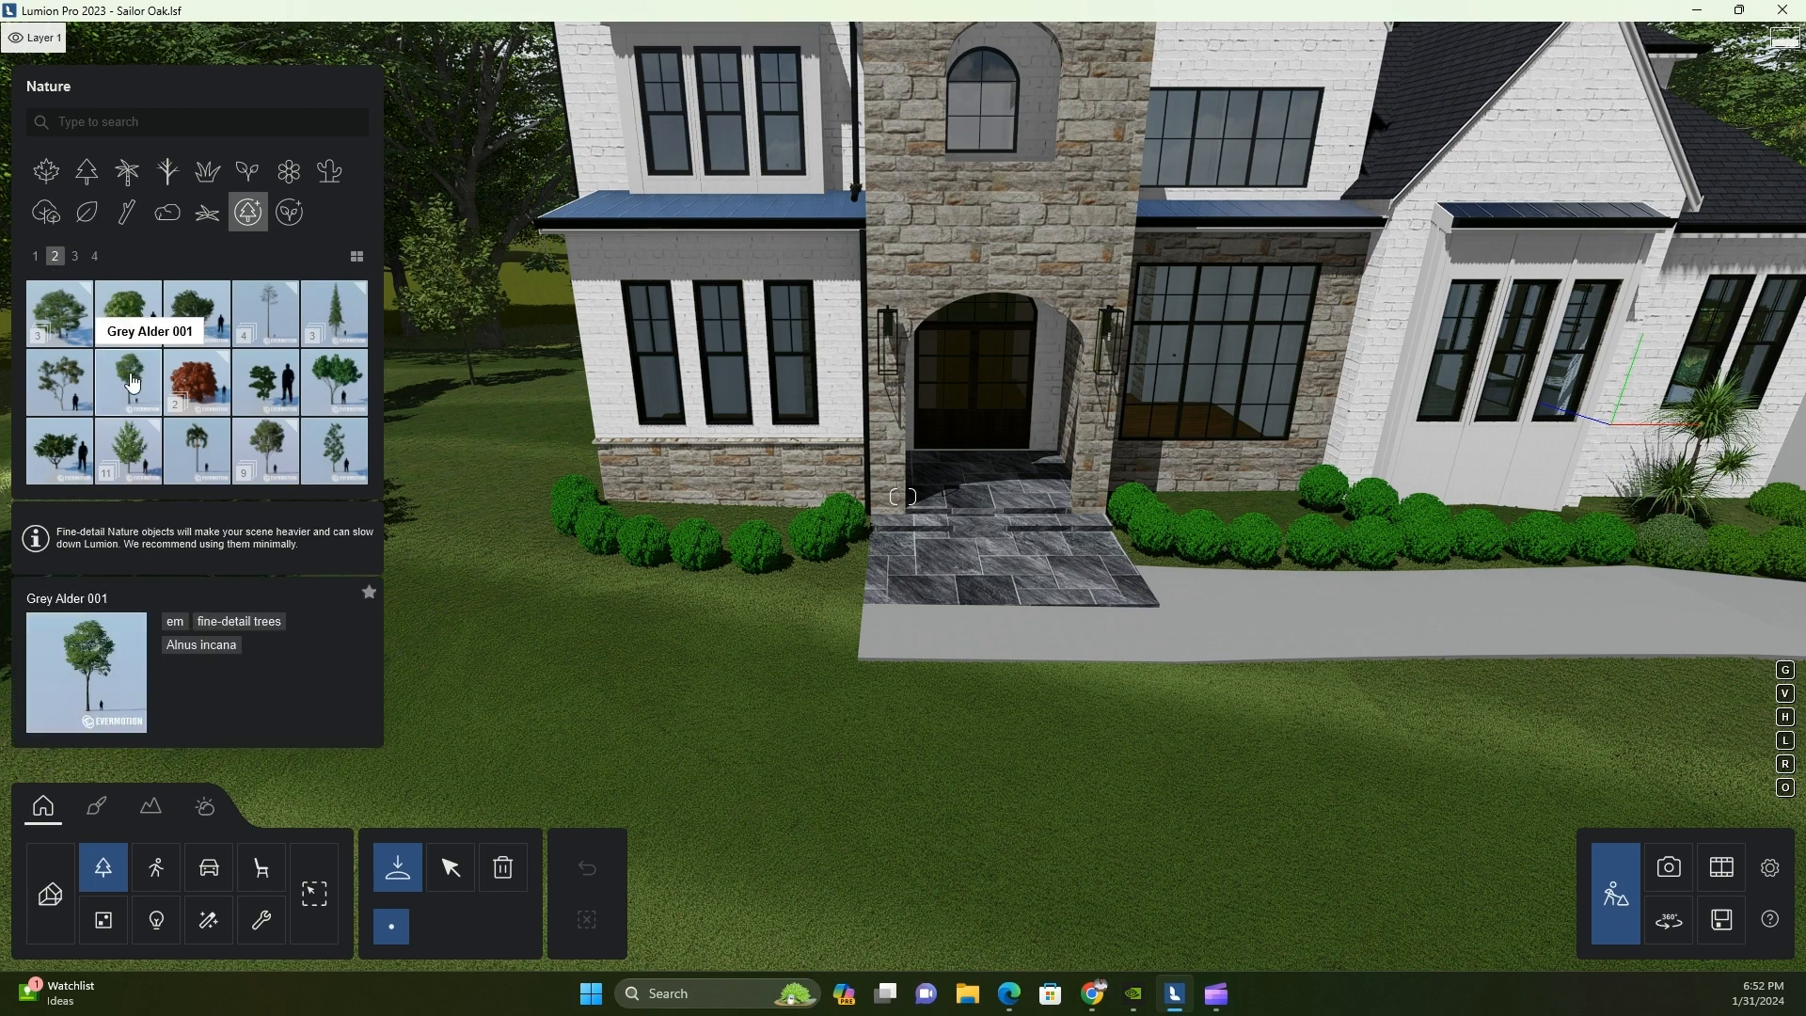
click(276, 475)
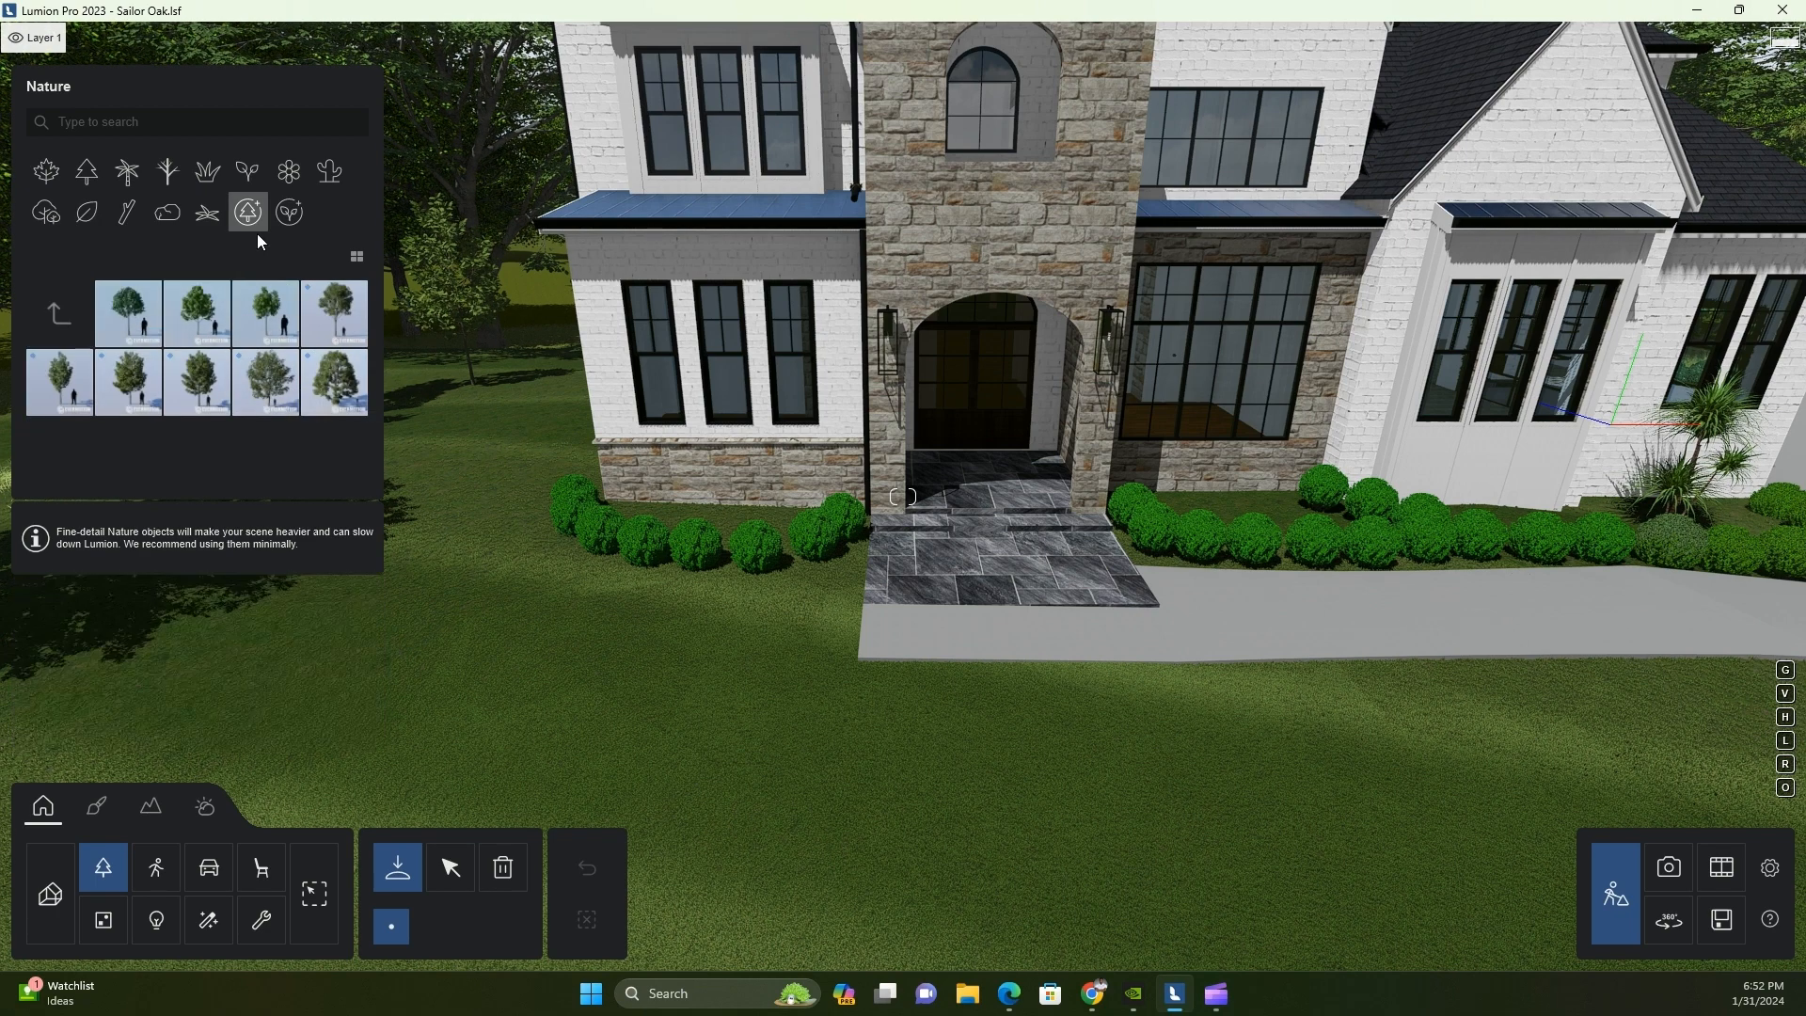
mouse_move(55, 386)
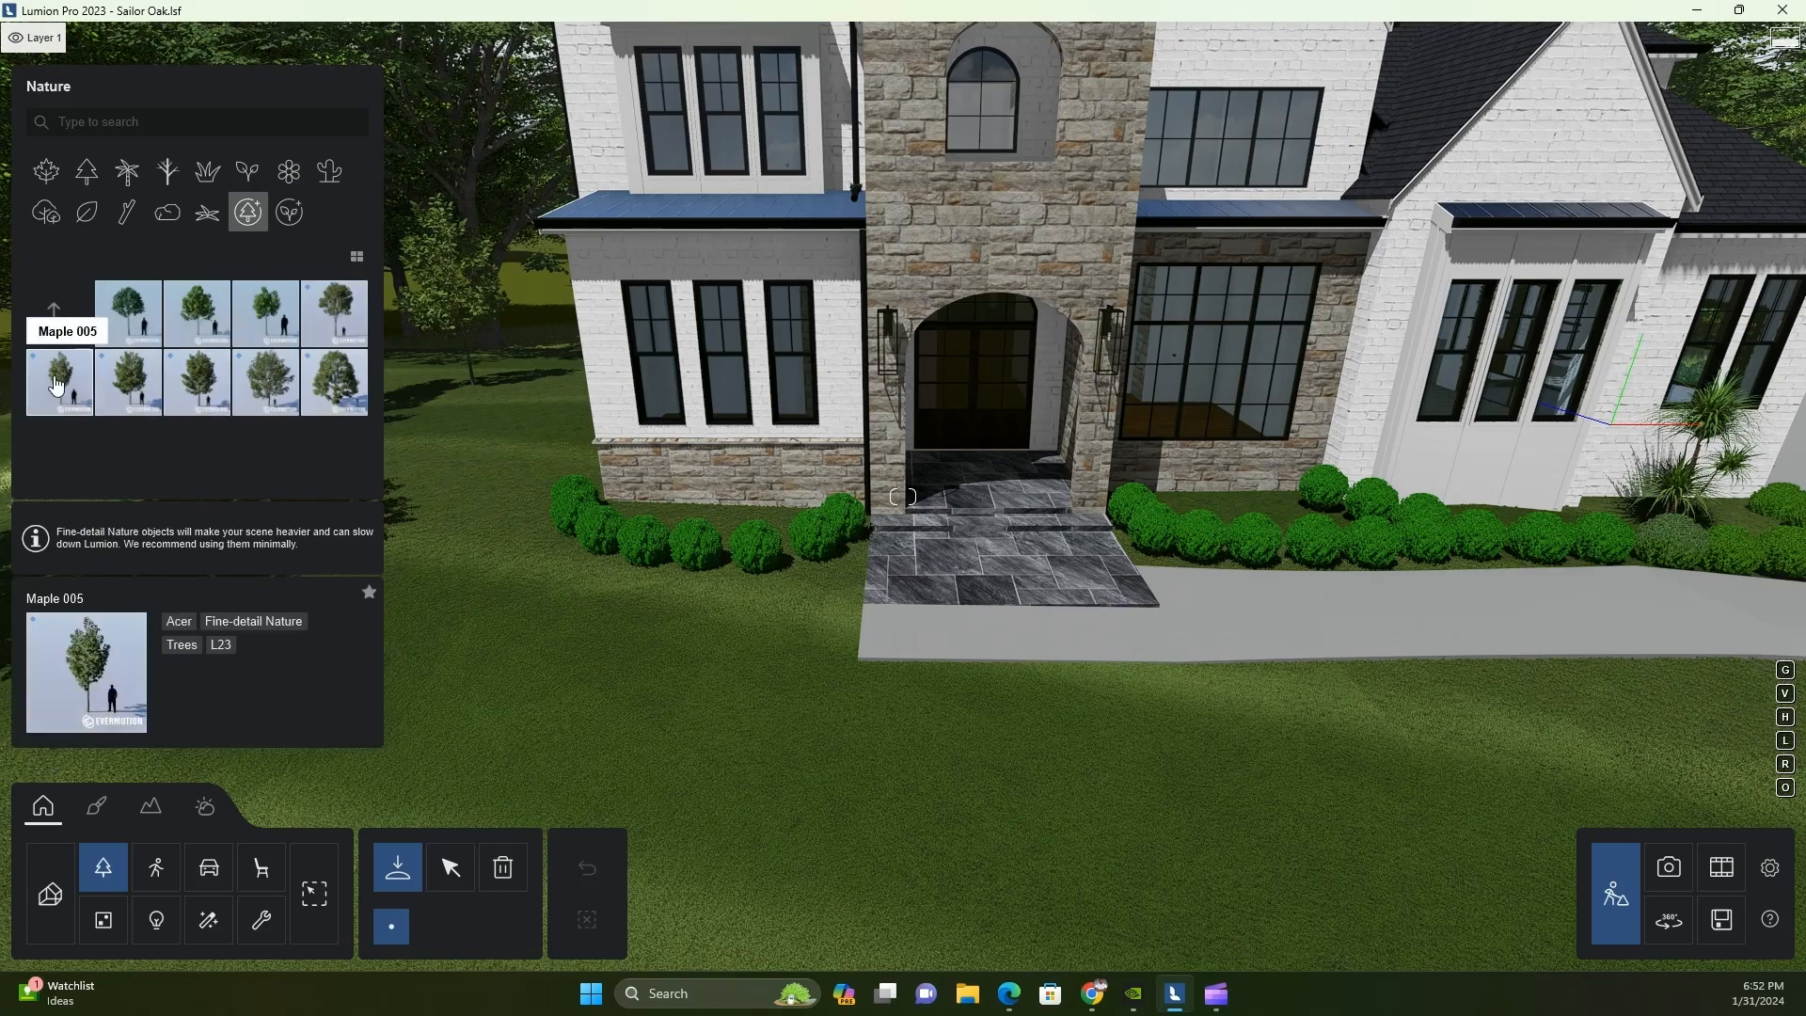
Place Maple 002 trees on the front lawn, with one beside the shrubs at the house's left corner
click(197, 313)
scroll(619, 660, down, 5)
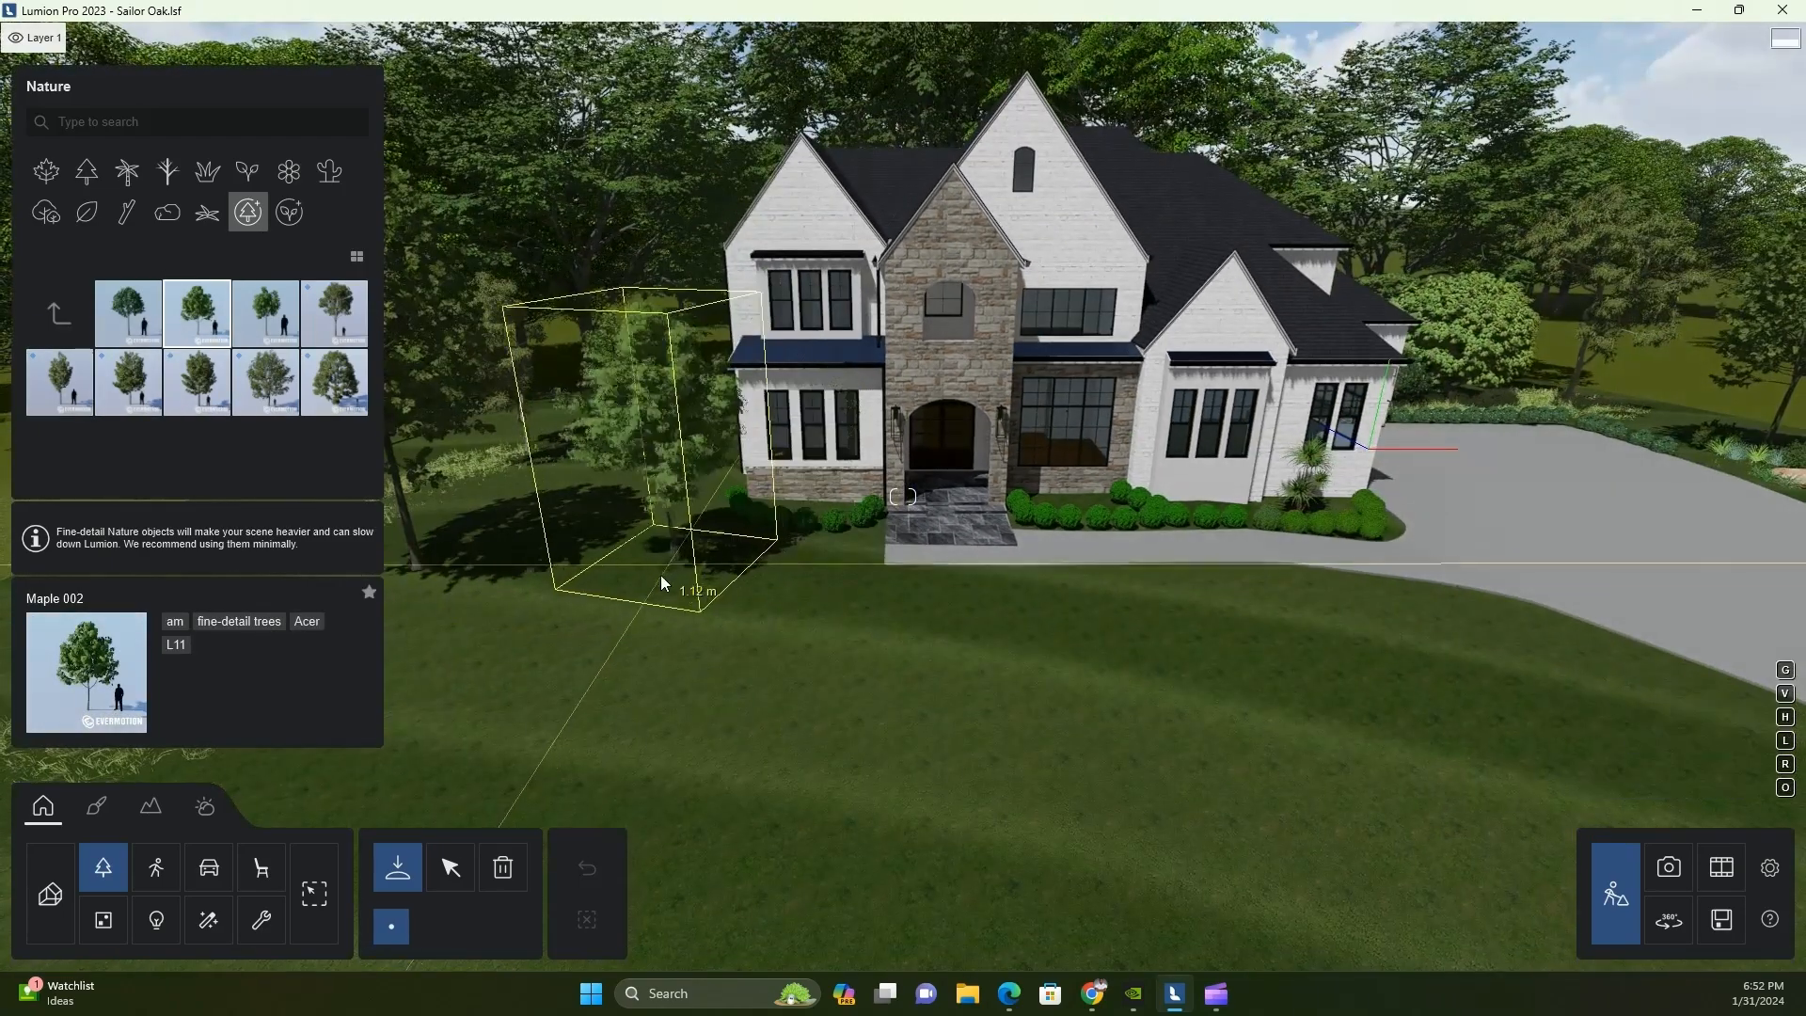
key(r)
click(651, 587)
scroll(627, 595, up, 4)
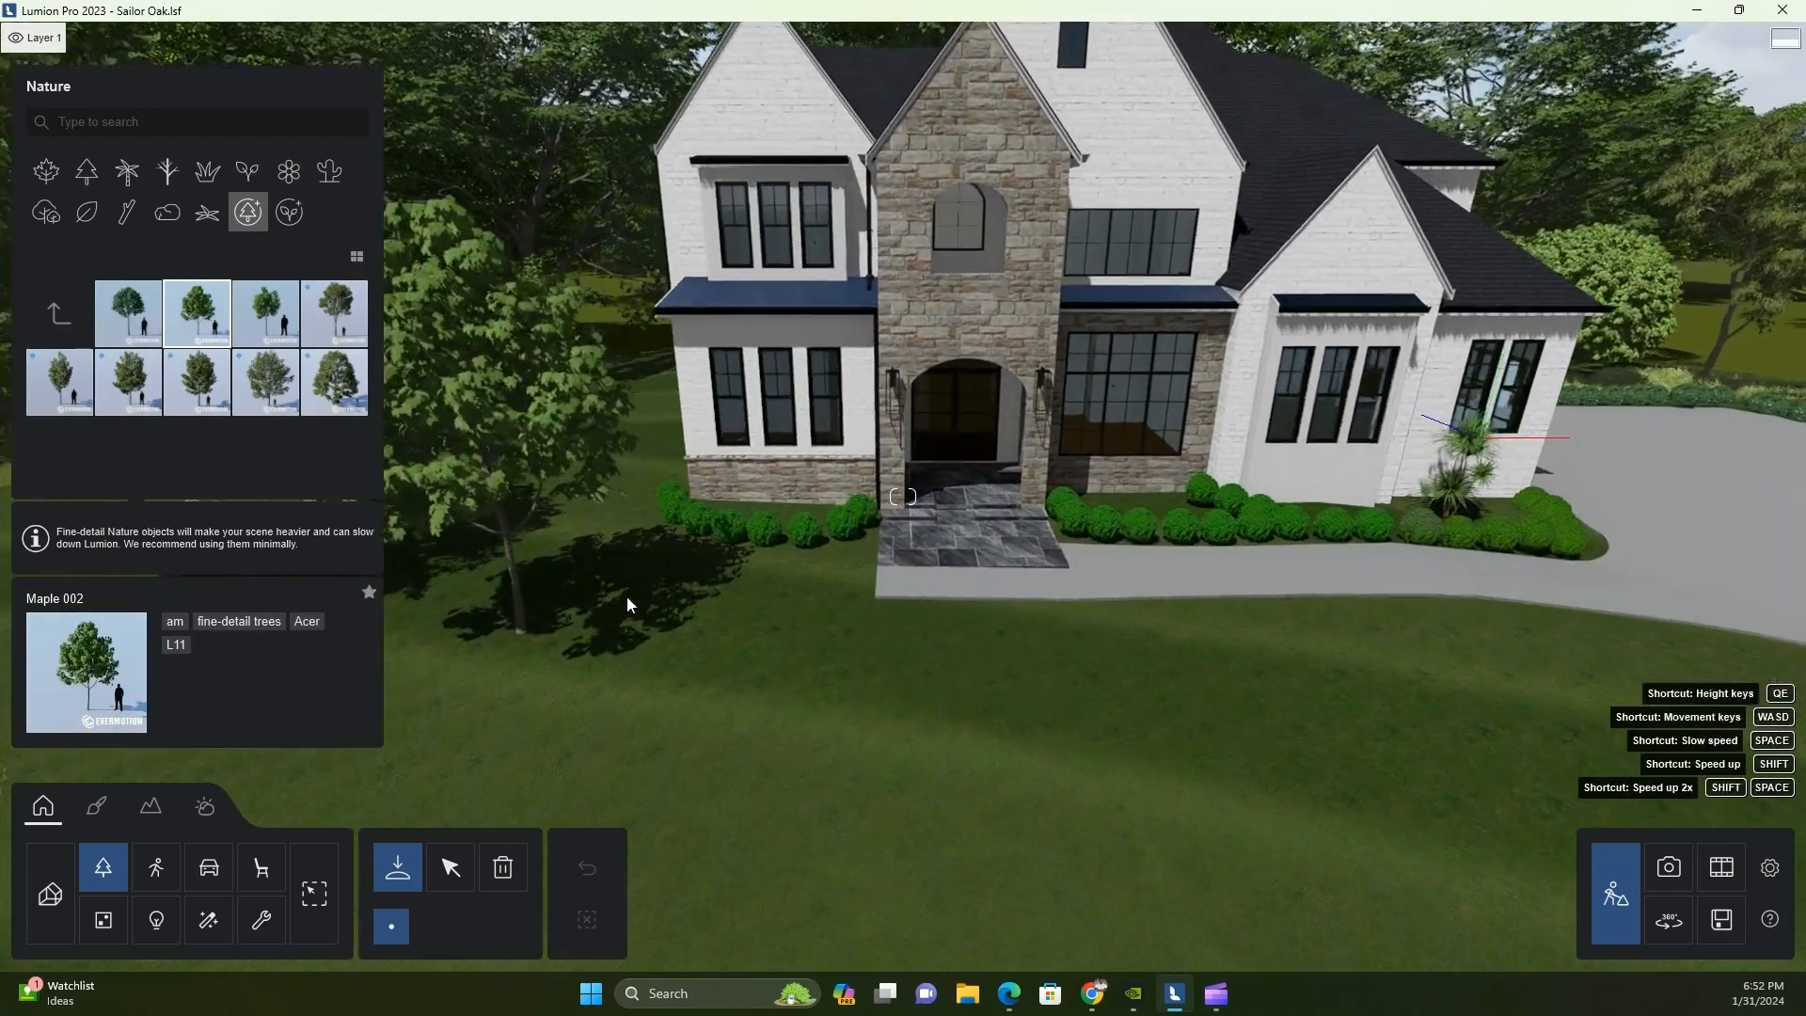
scroll(527, 624, up, 3)
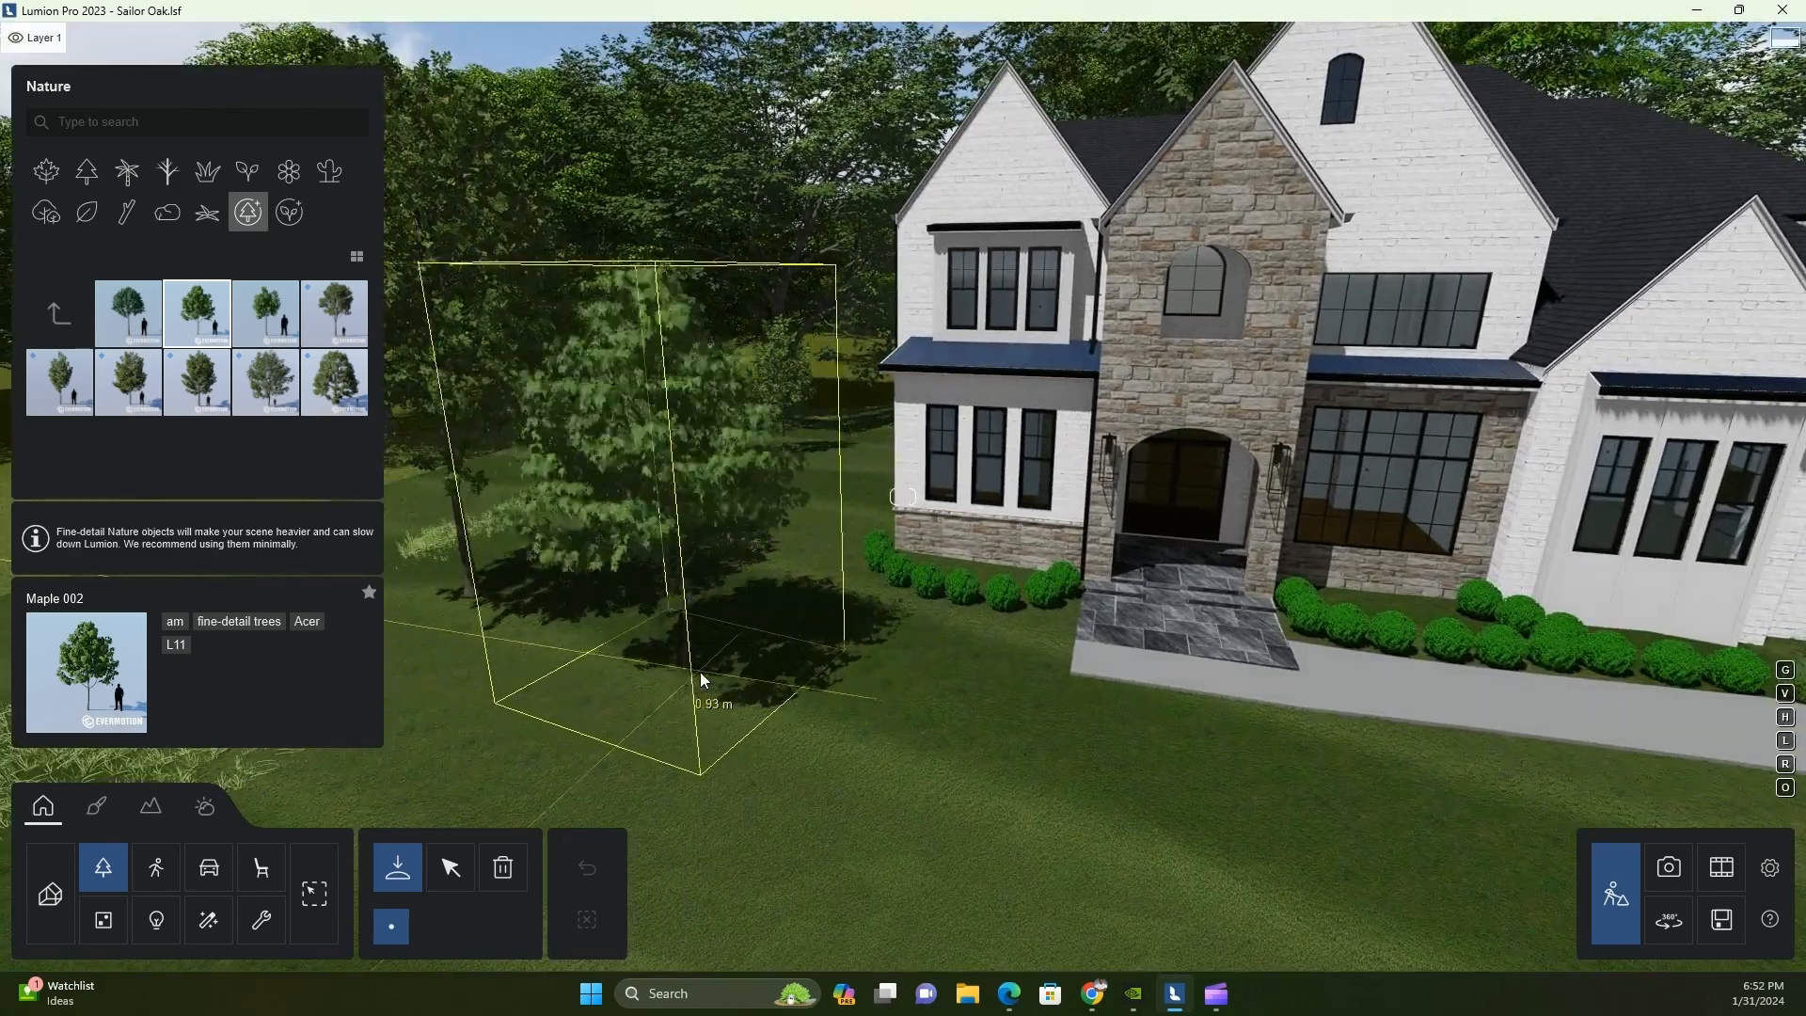
key(r)
click(713, 681)
scroll(1222, 723, down, 3)
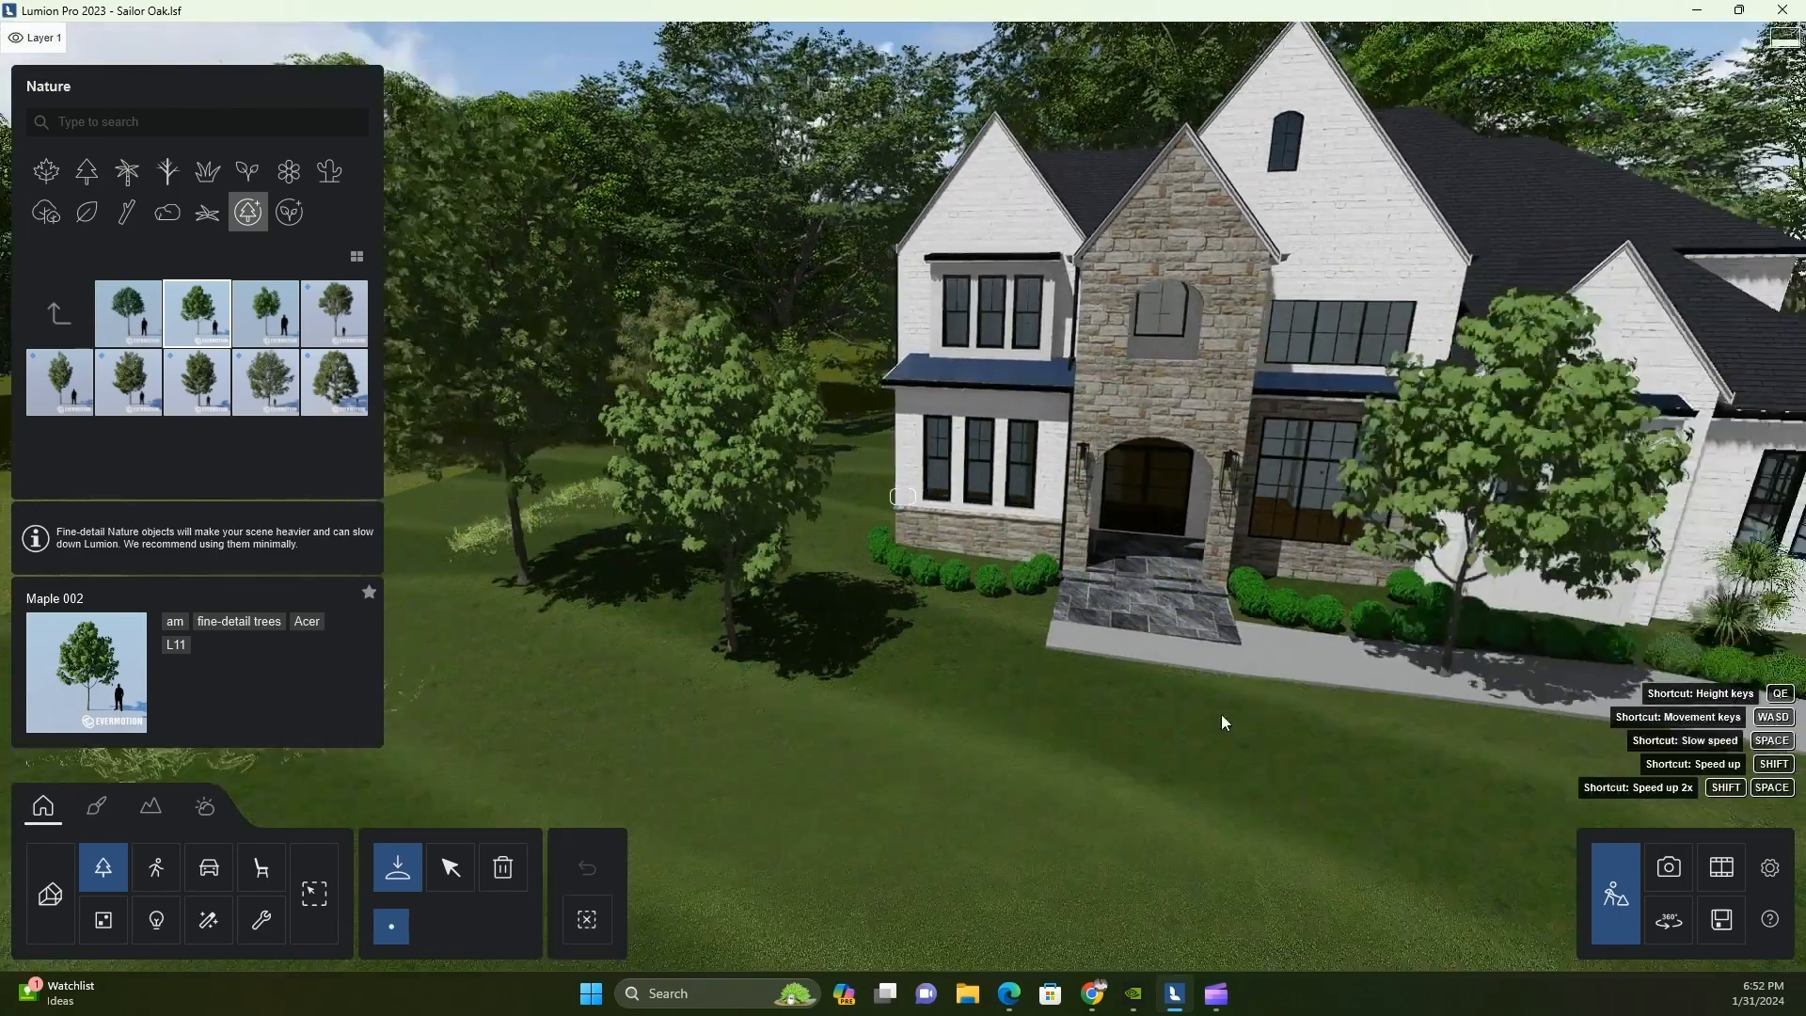
Check the new maple in the photo preview and move it across the lawn closer to the house's left corner
click(450, 866)
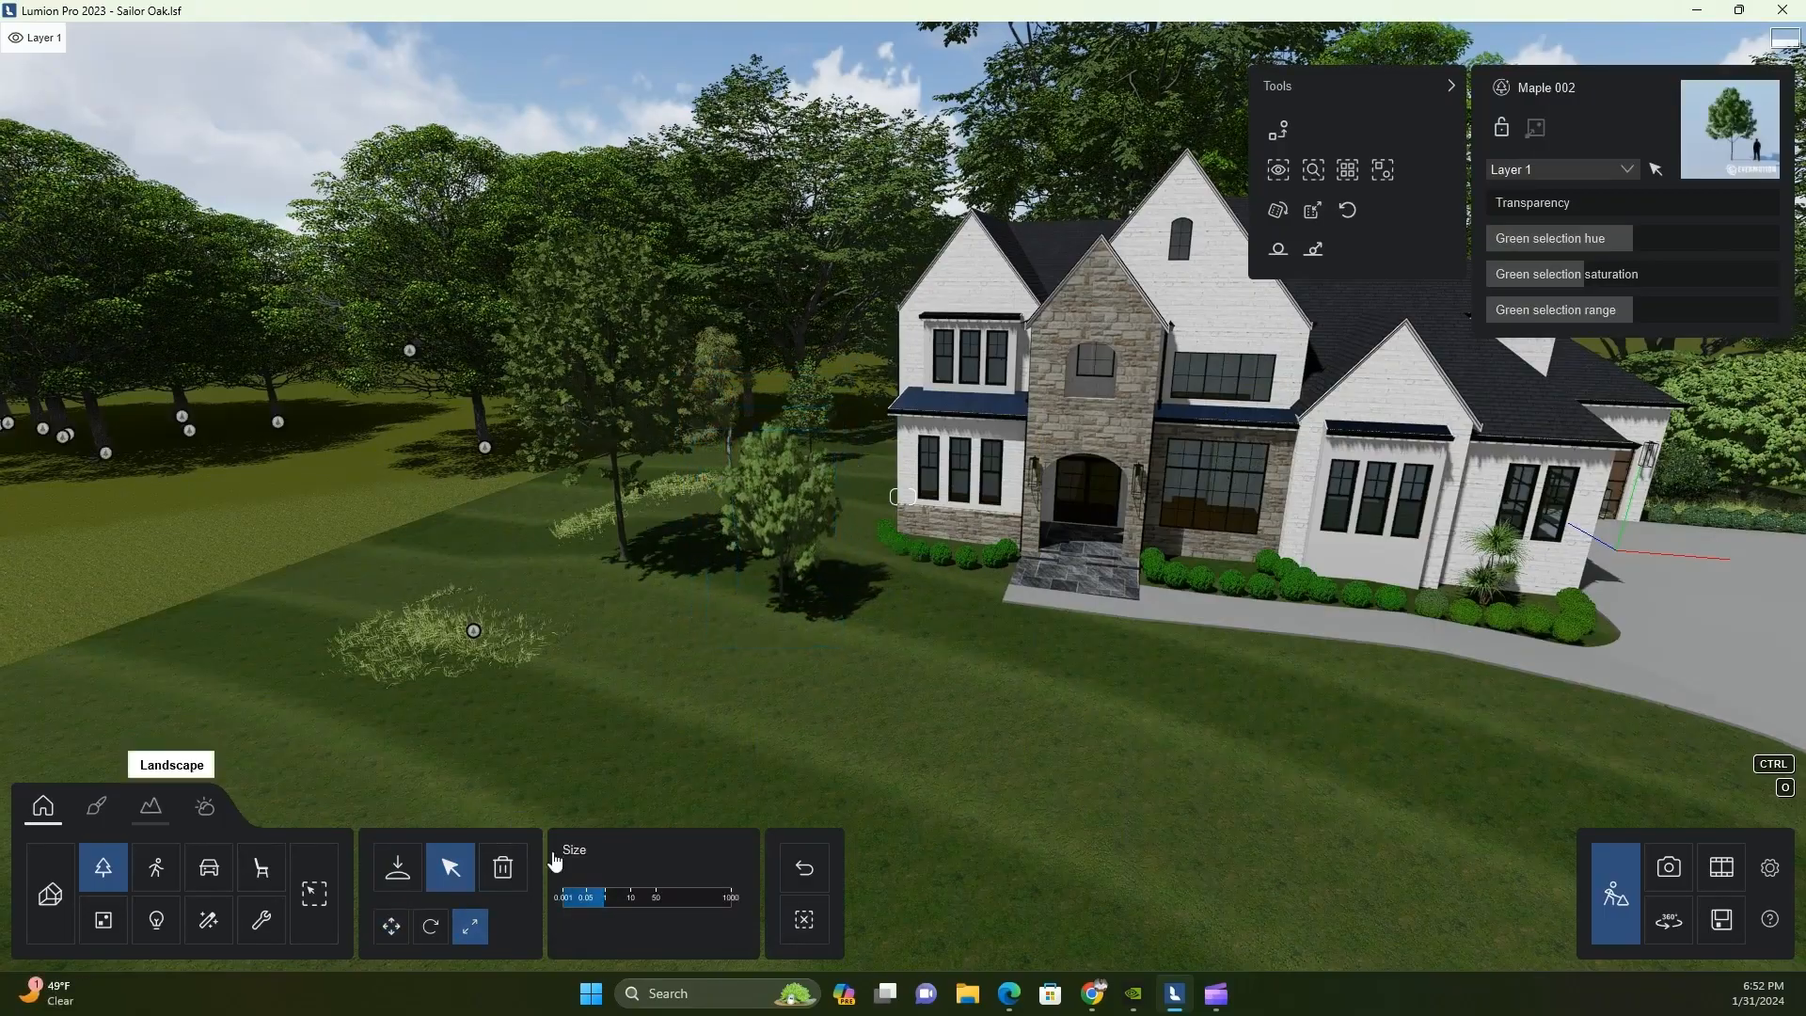
click(1671, 887)
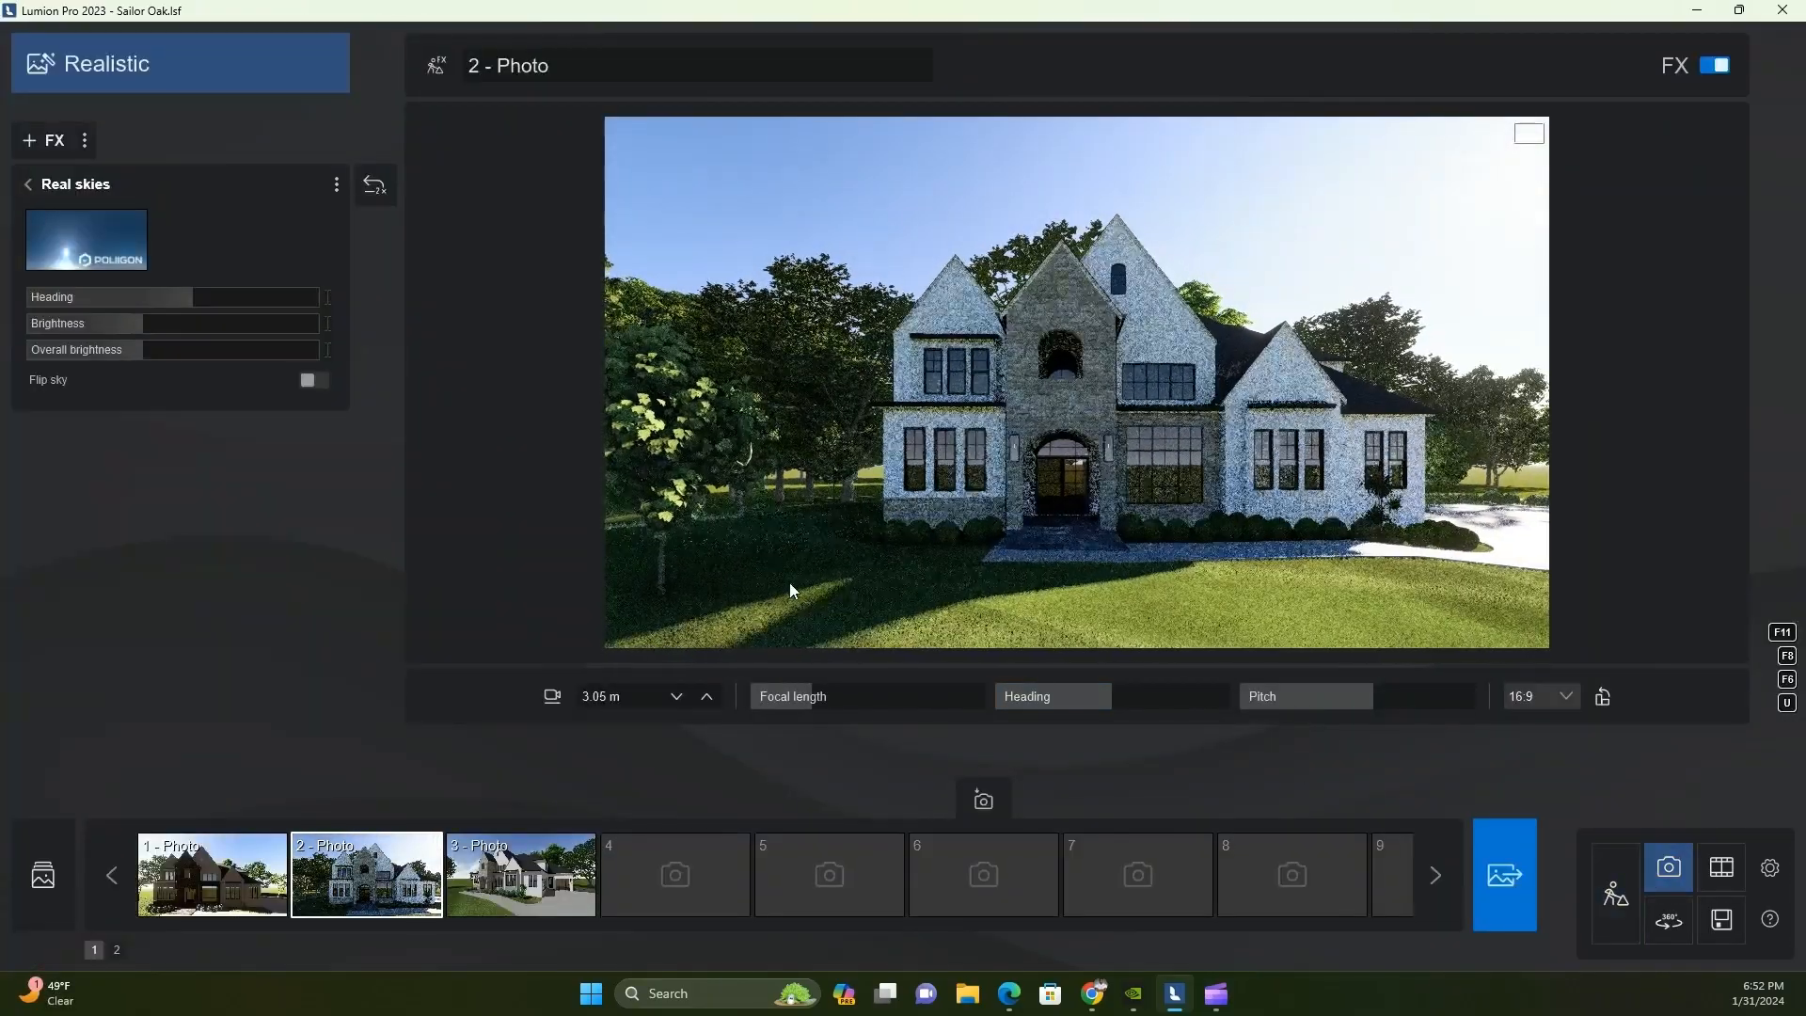
click(1626, 915)
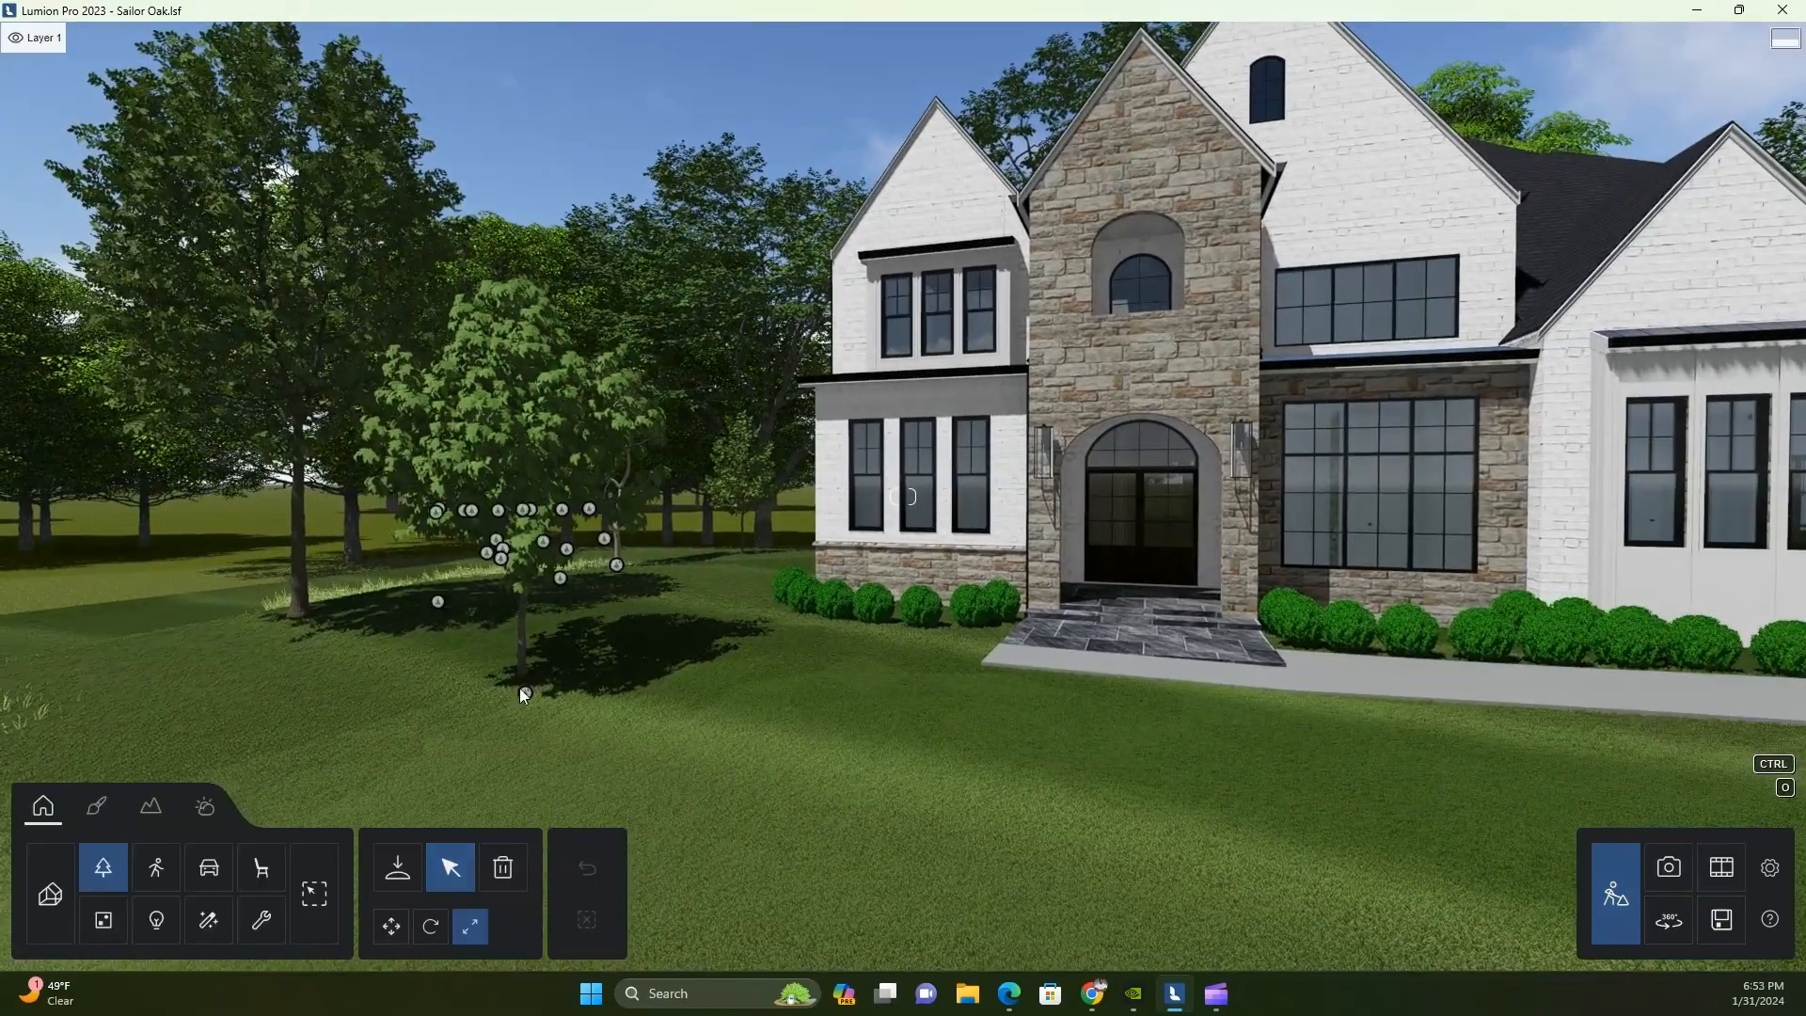
click(525, 694)
drag(583, 673, 701, 636)
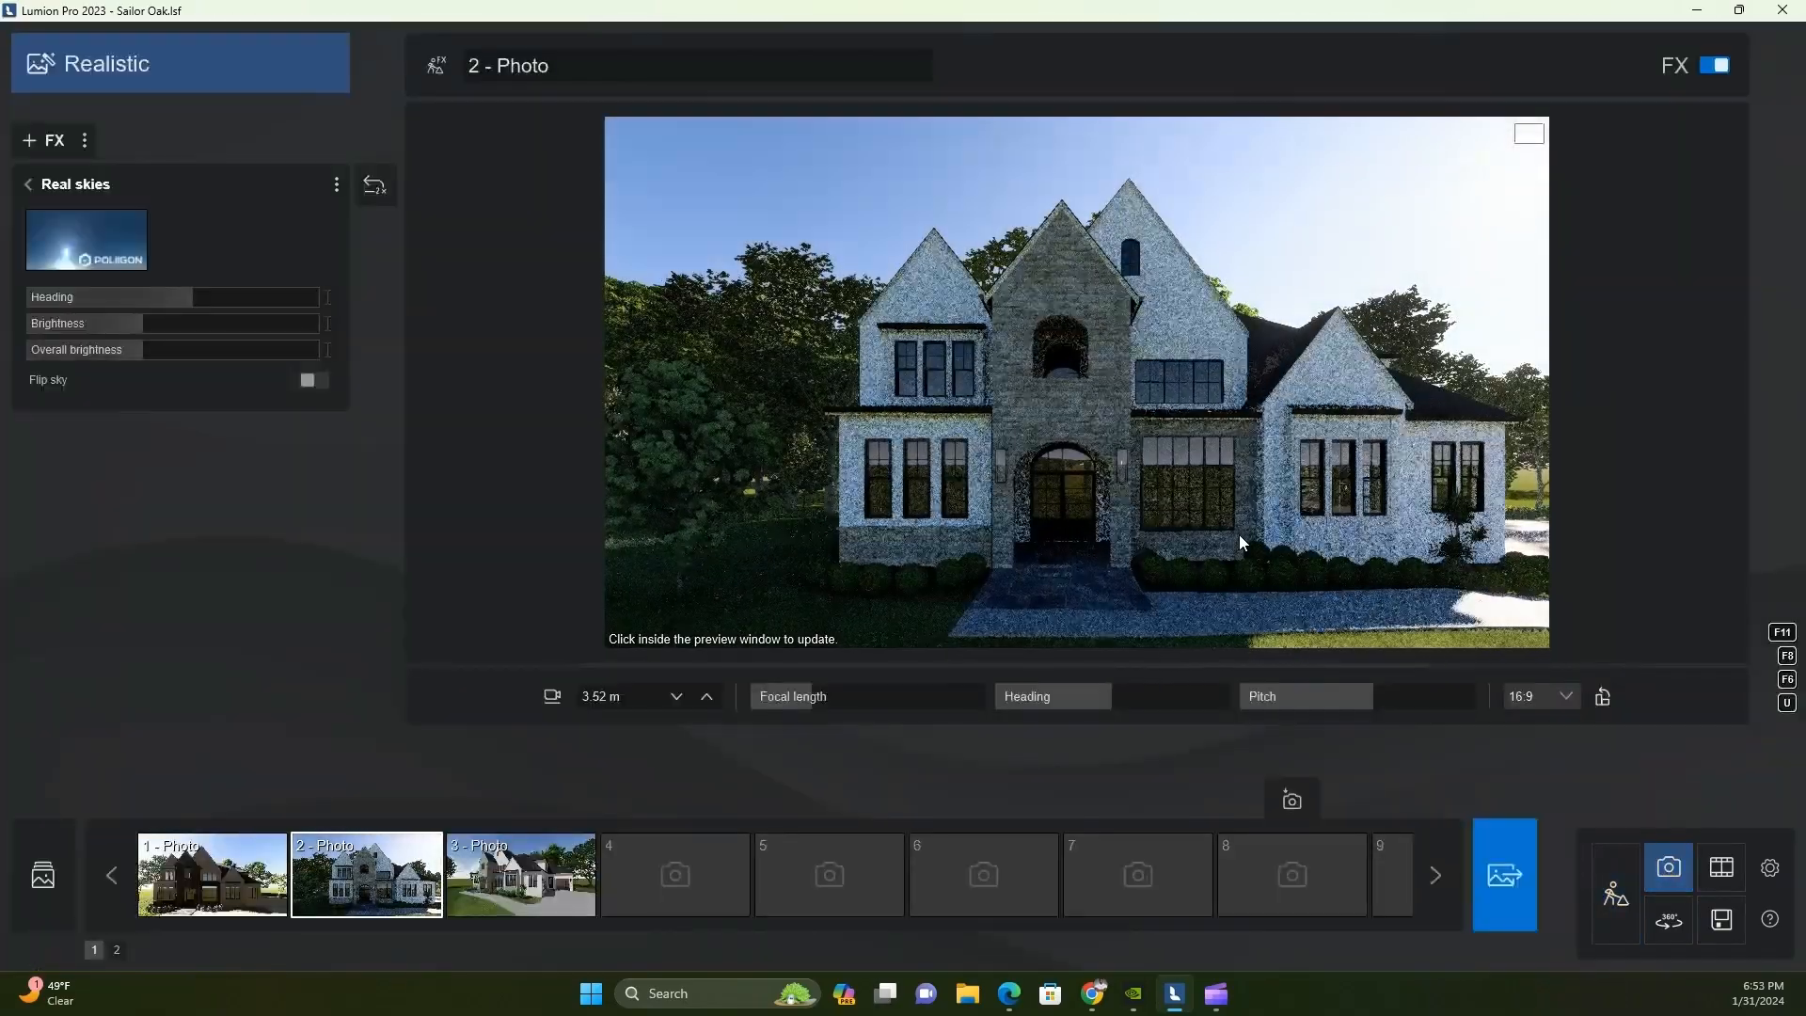
Examine the front facade and the repositioned maple in the Photo 2 preview from several distances and heights
click(1242, 534)
scroll(1251, 539, up, 2)
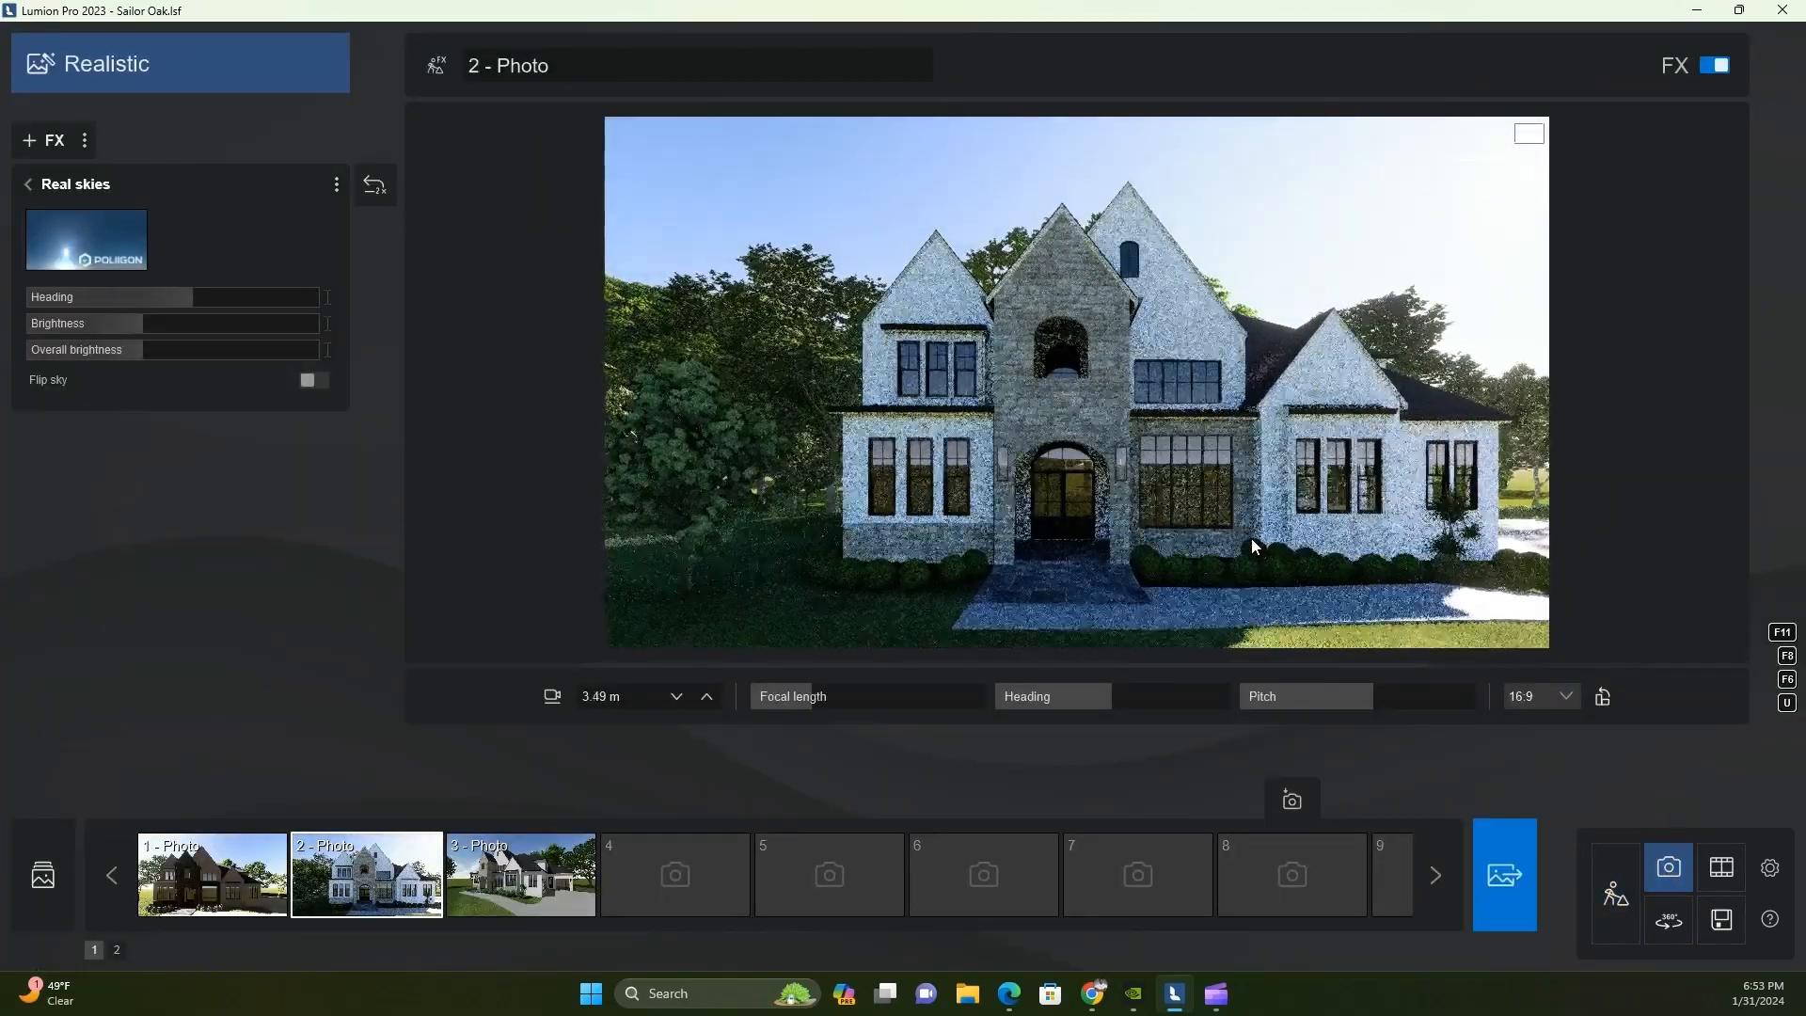
scroll(1250, 541, up, 2)
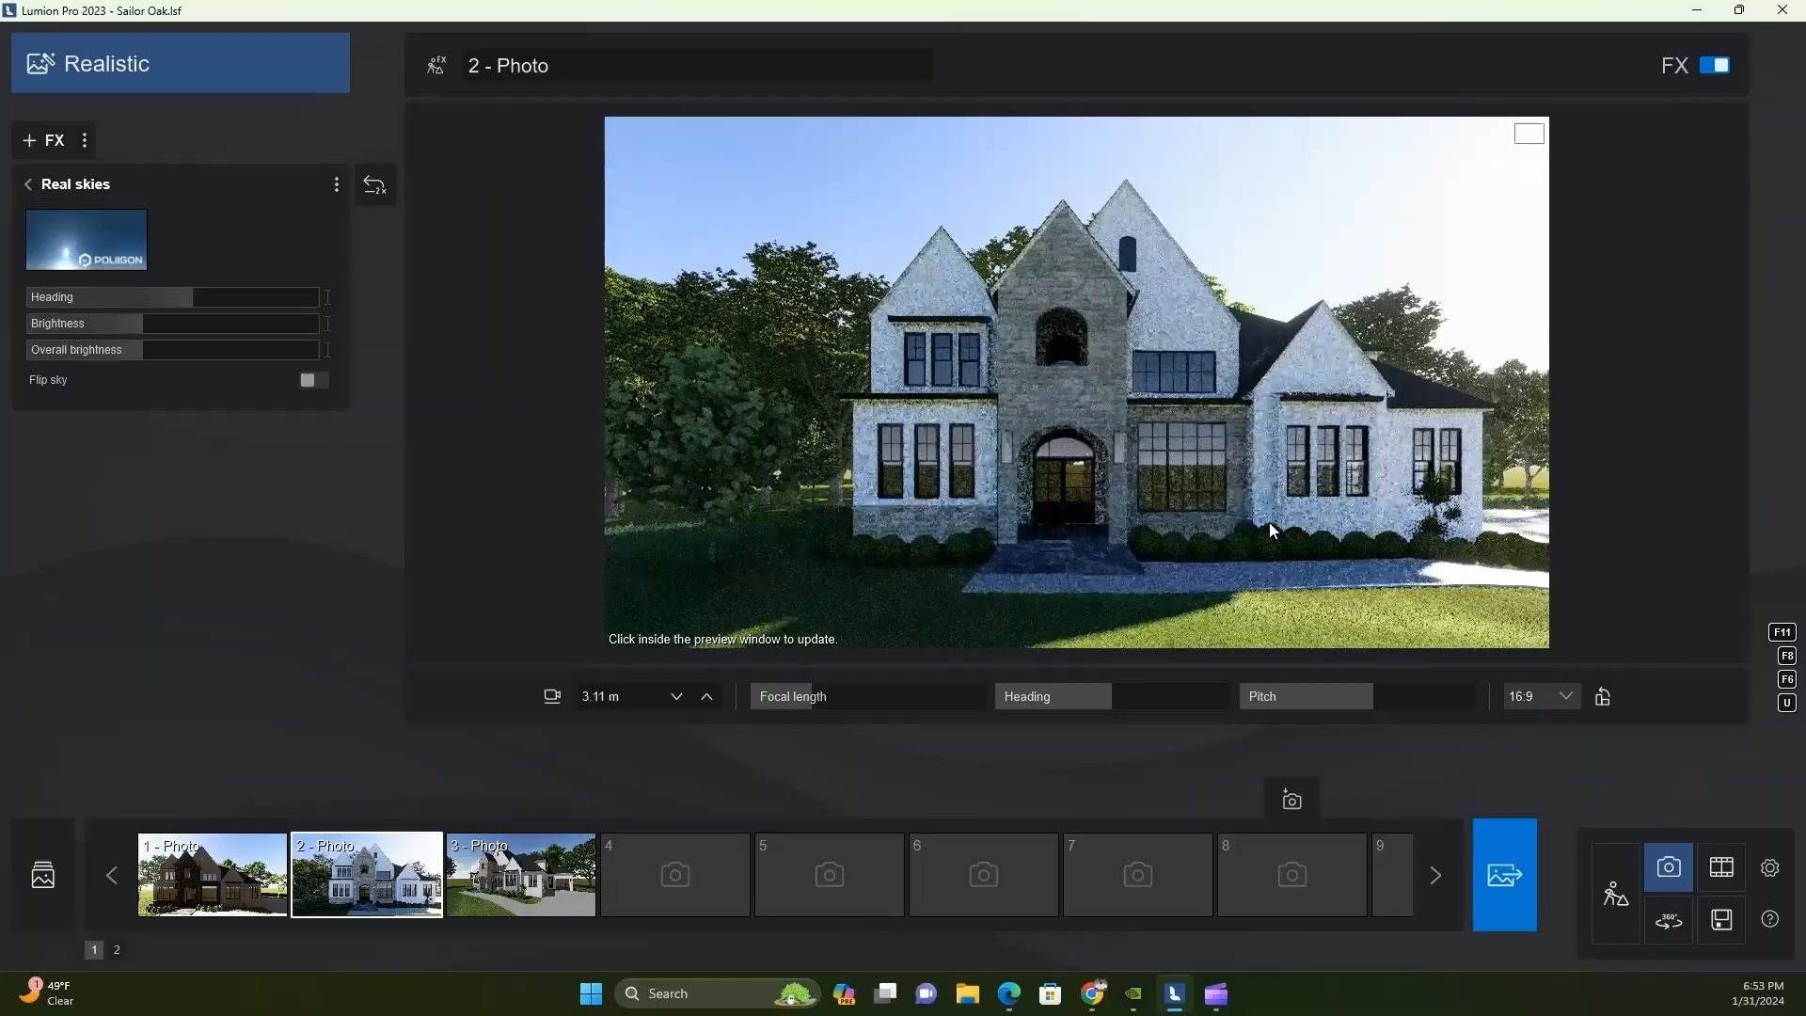
key(s)
key(d)
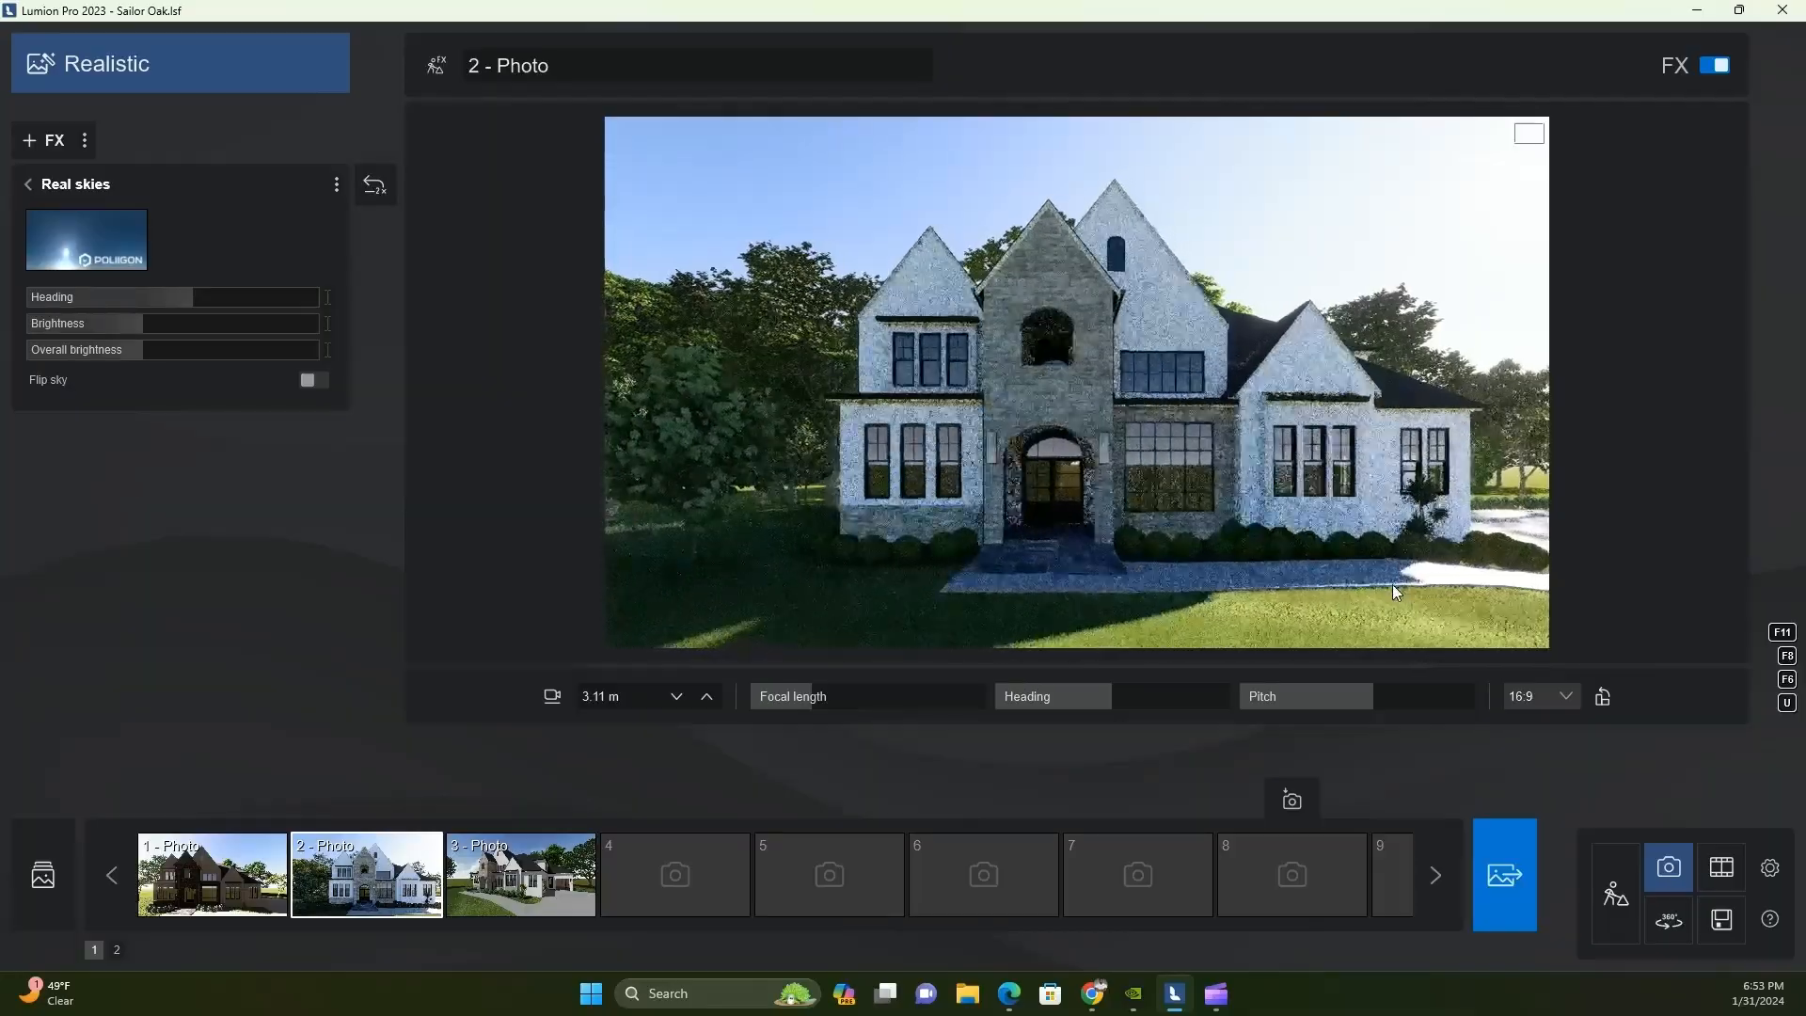
key(s)
key(d)
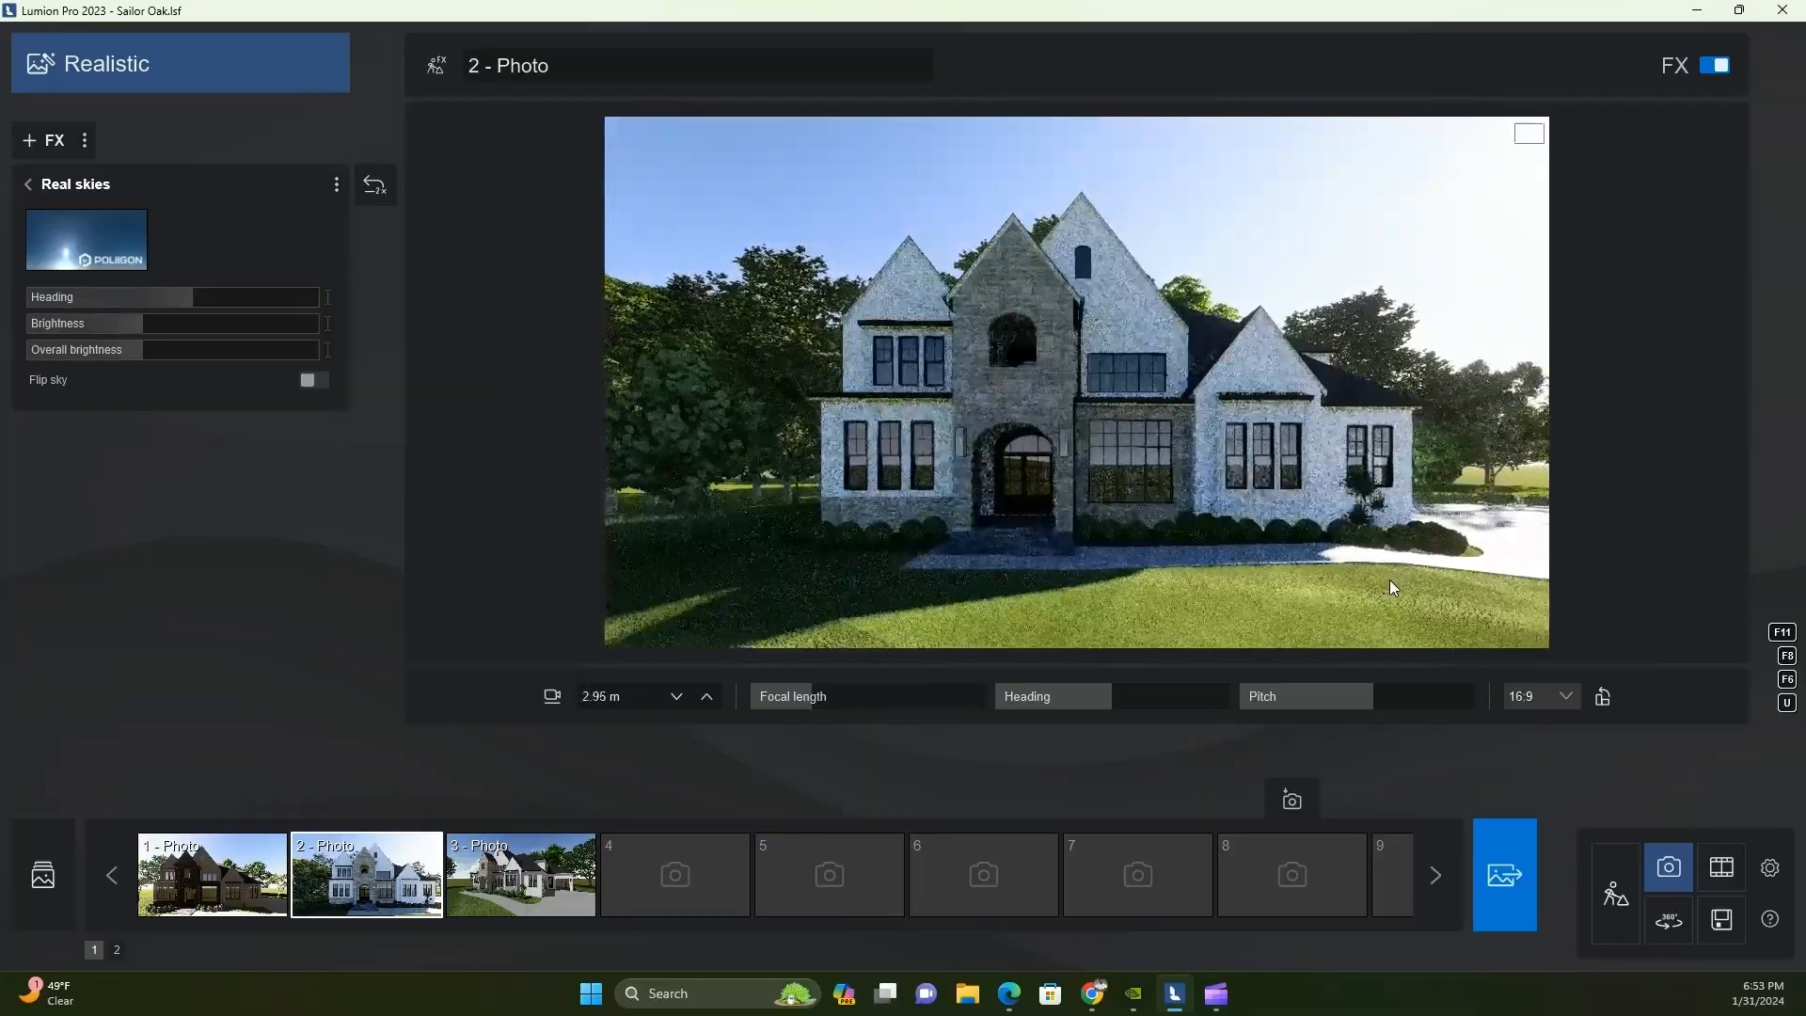
key(s)
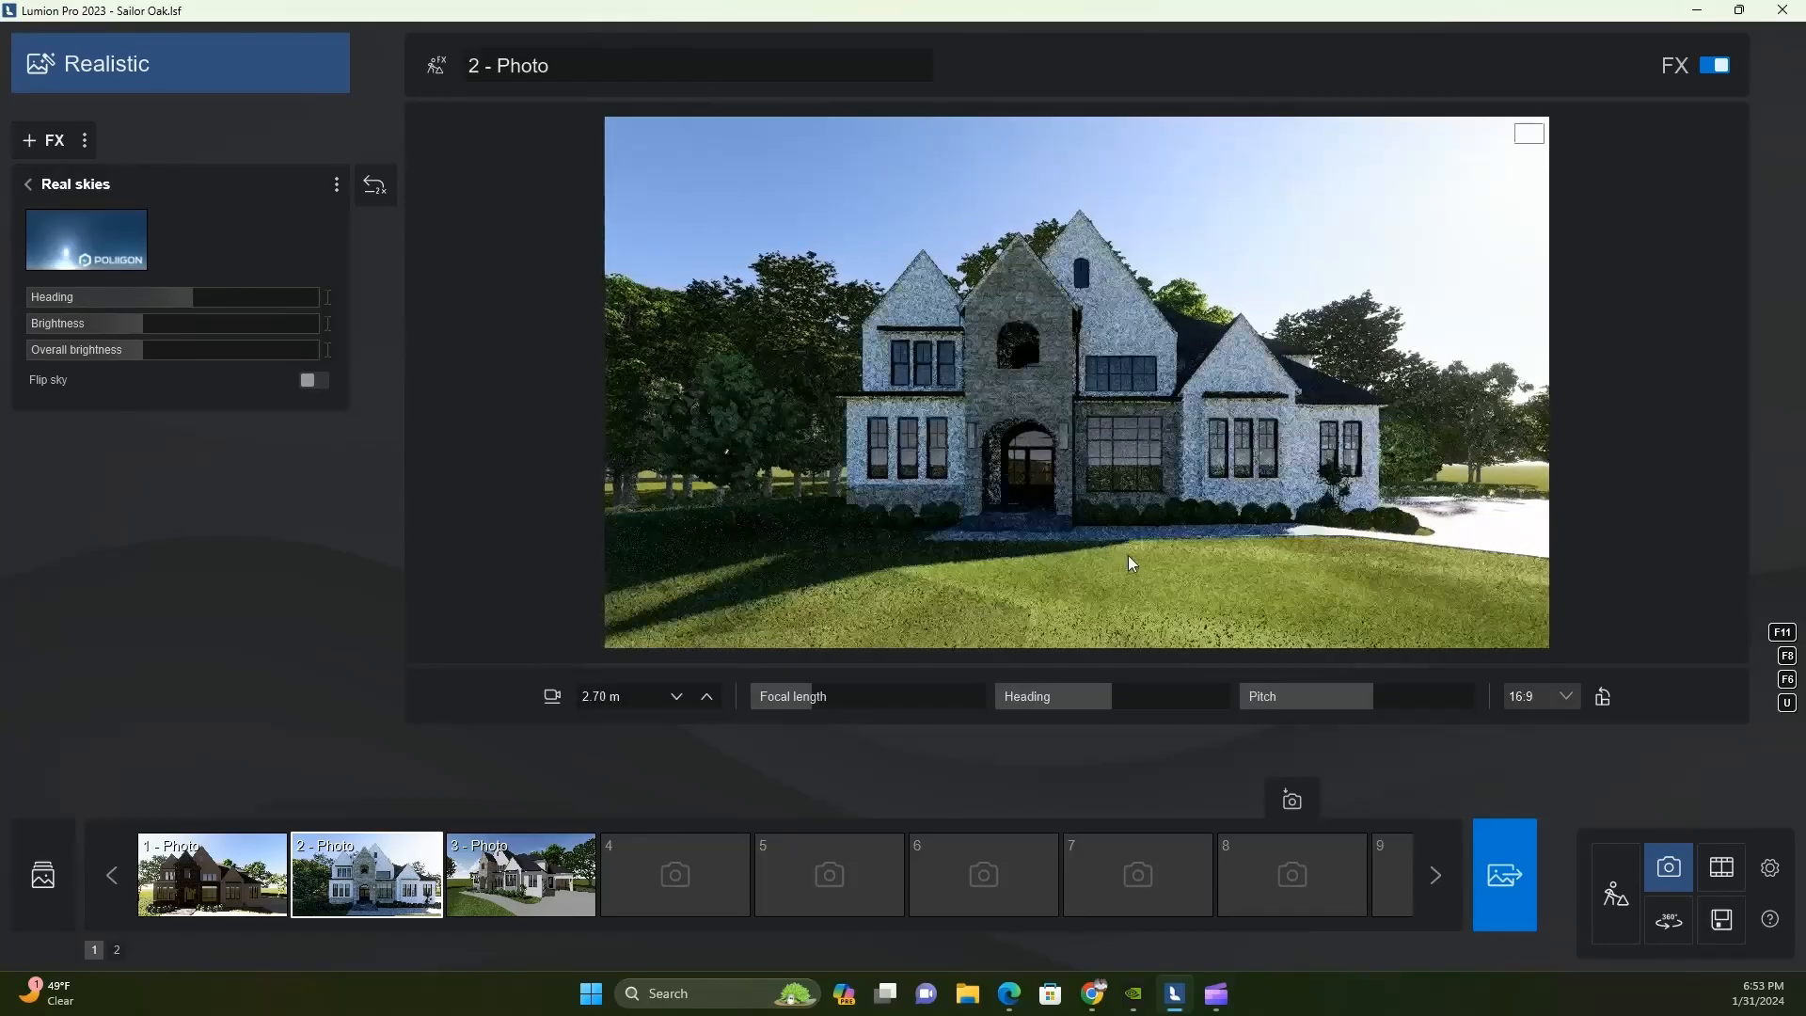
Reduce the real sky's brightness, set its overall brightness to about 0.4, and fine-tune the color correction with a lower temperature
drag(136, 326, 92, 349)
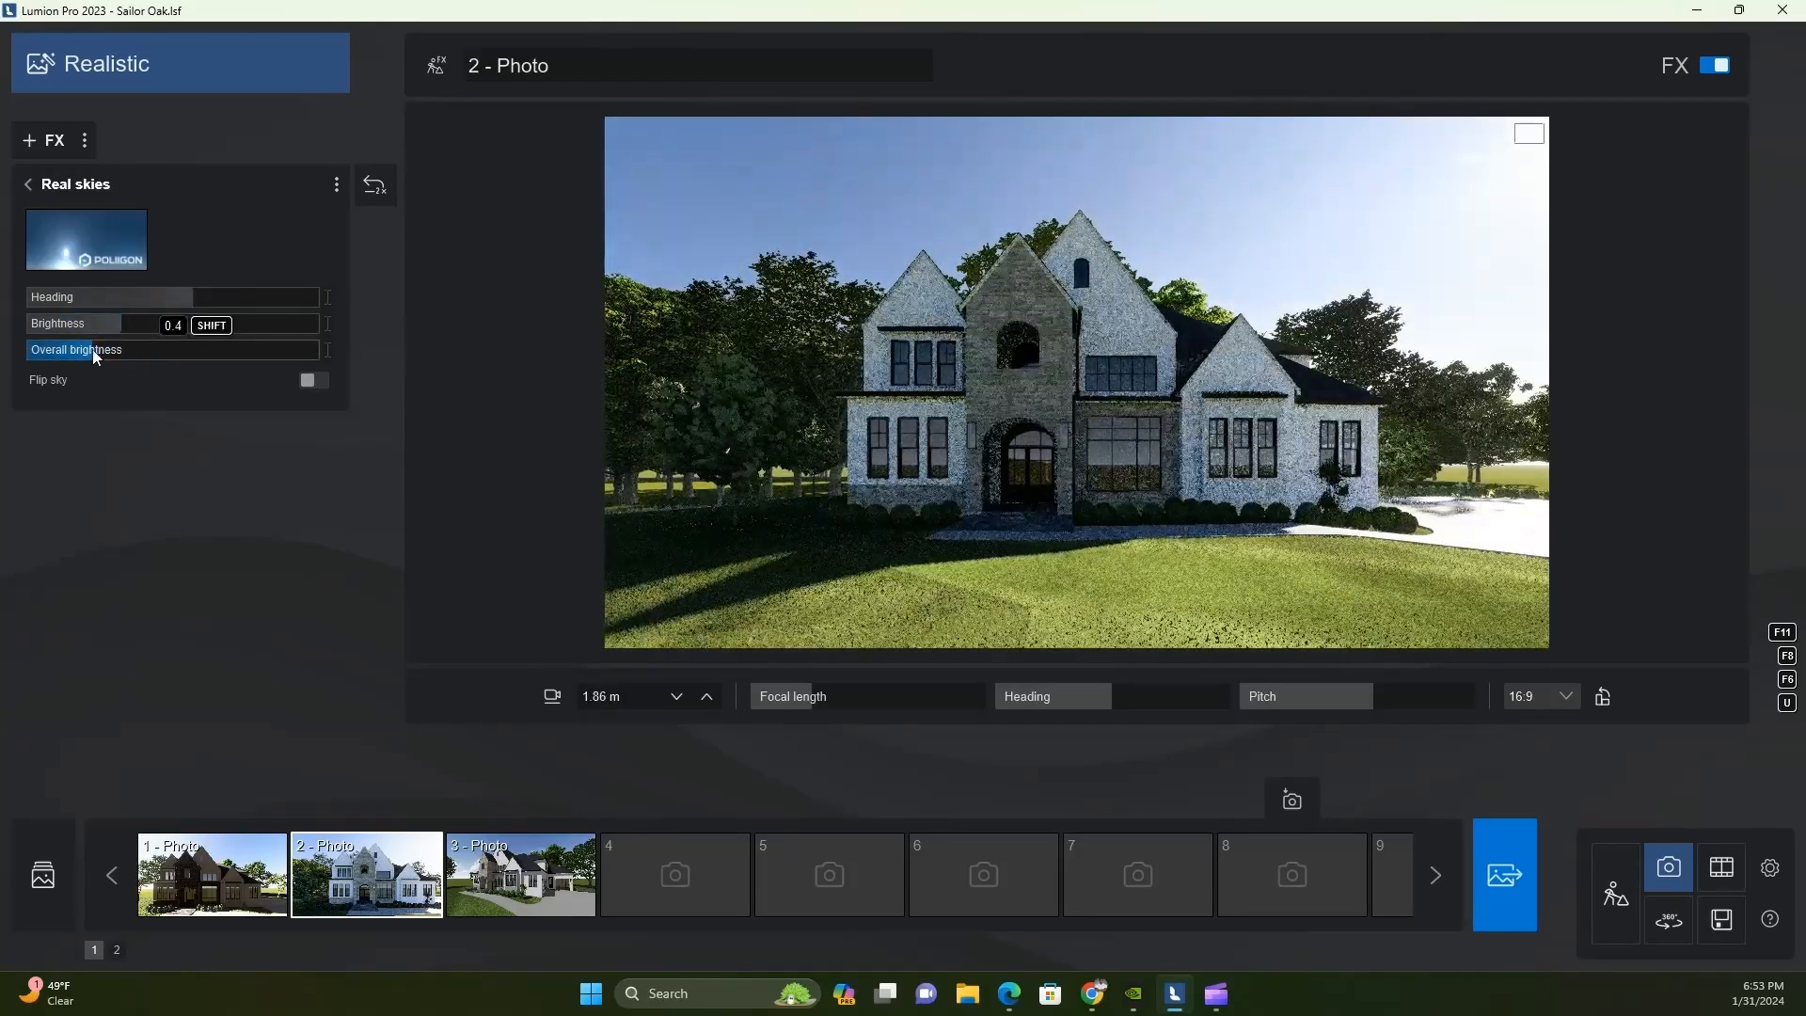
click(31, 192)
click(165, 350)
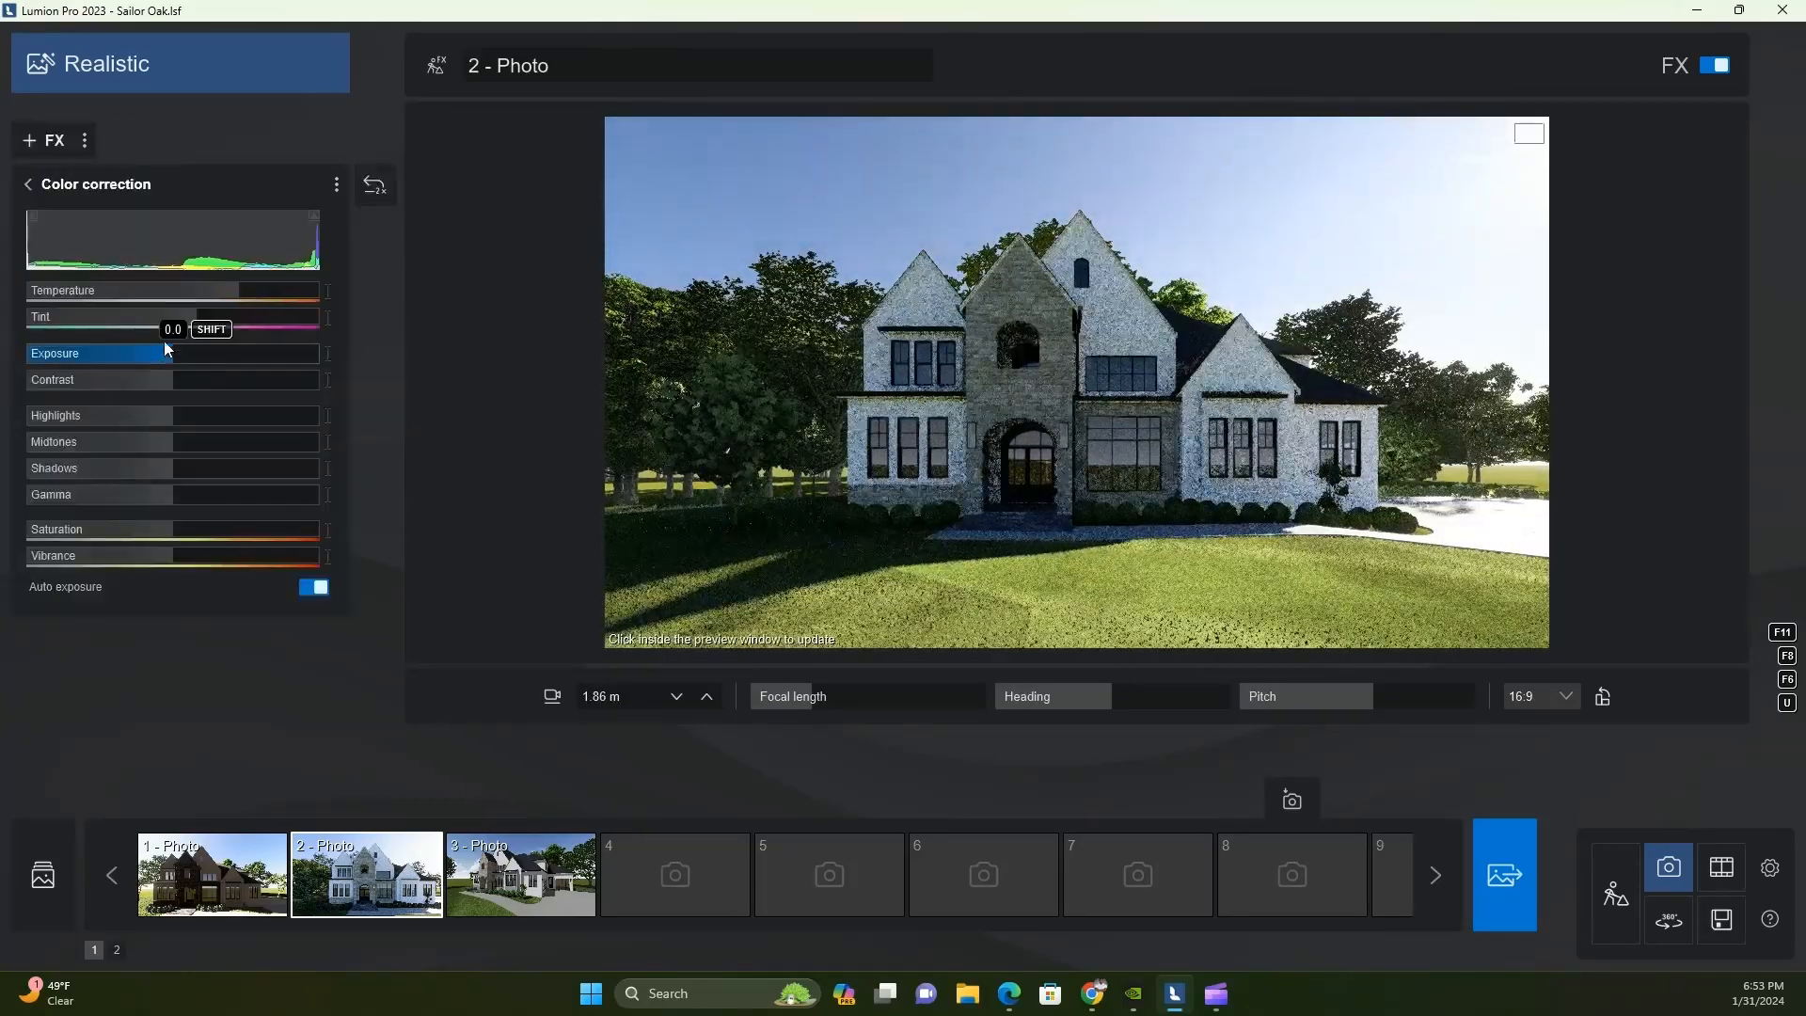
drag(190, 318, 170, 359)
drag(239, 291, 228, 290)
click(60, 188)
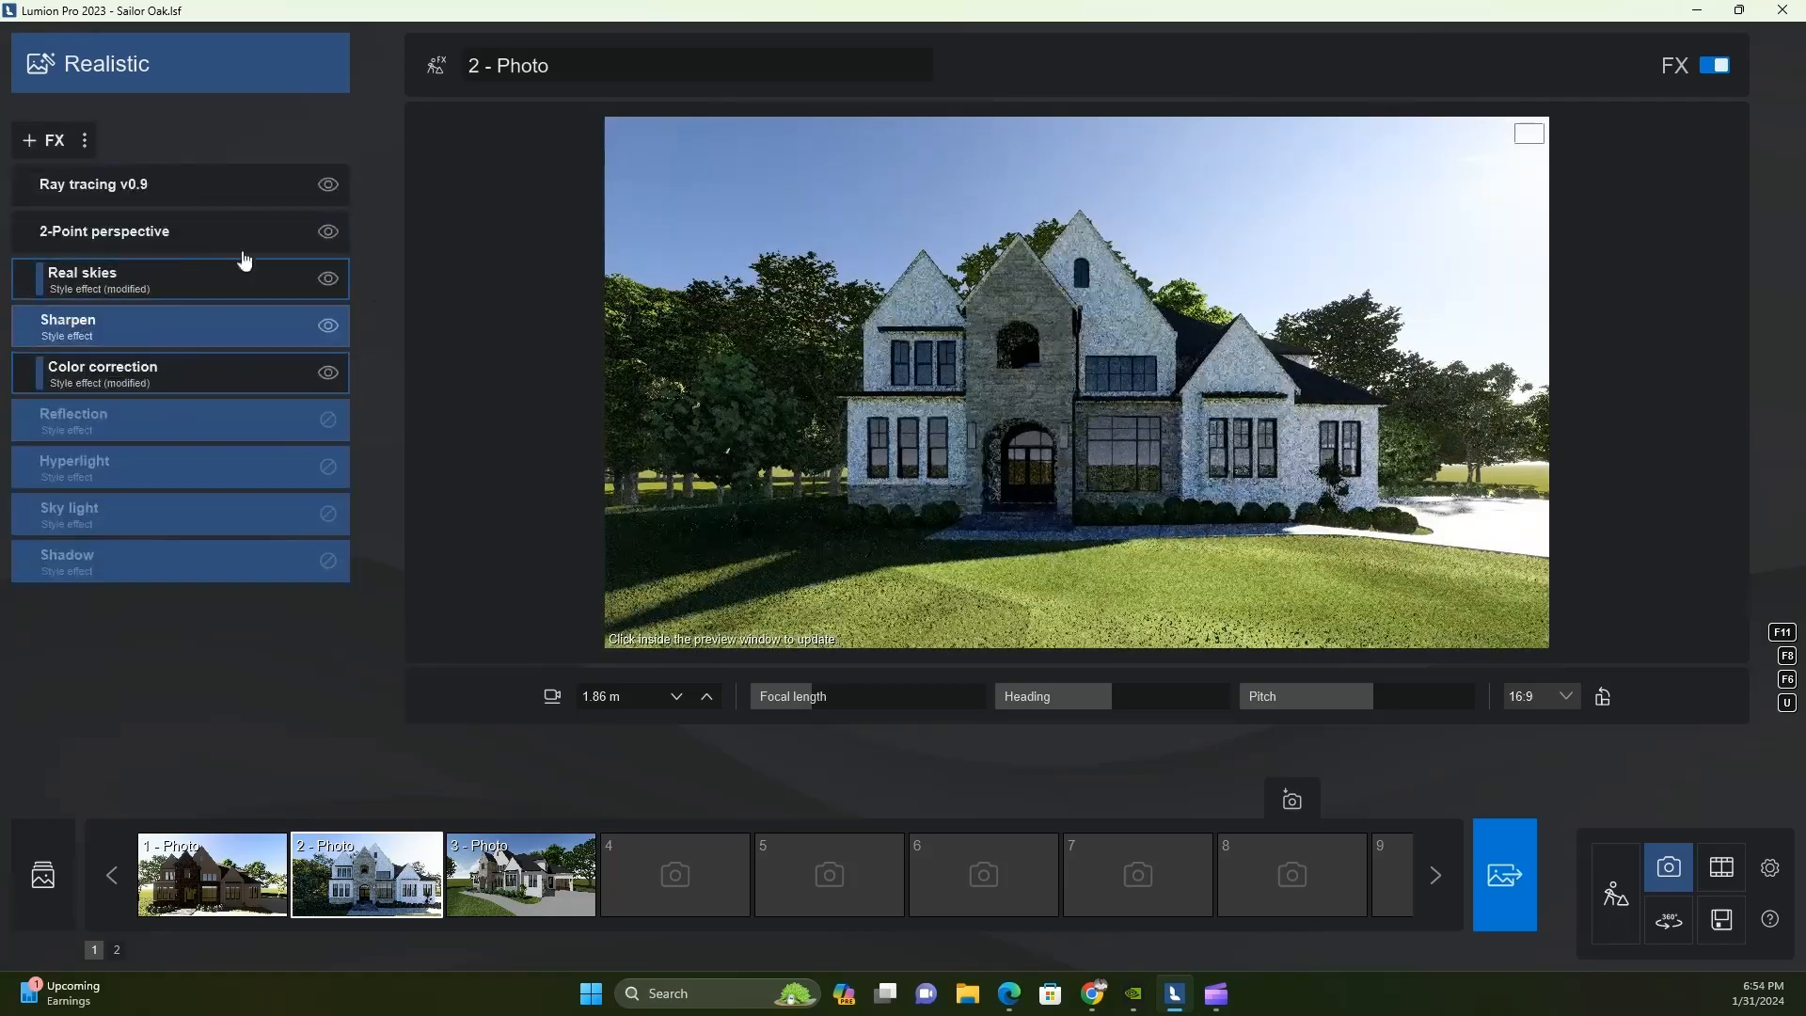
Replace the real sky with a blue Poliigon sky with a low bright sun and soft clouds, and adjust its heading
click(121, 280)
click(597, 248)
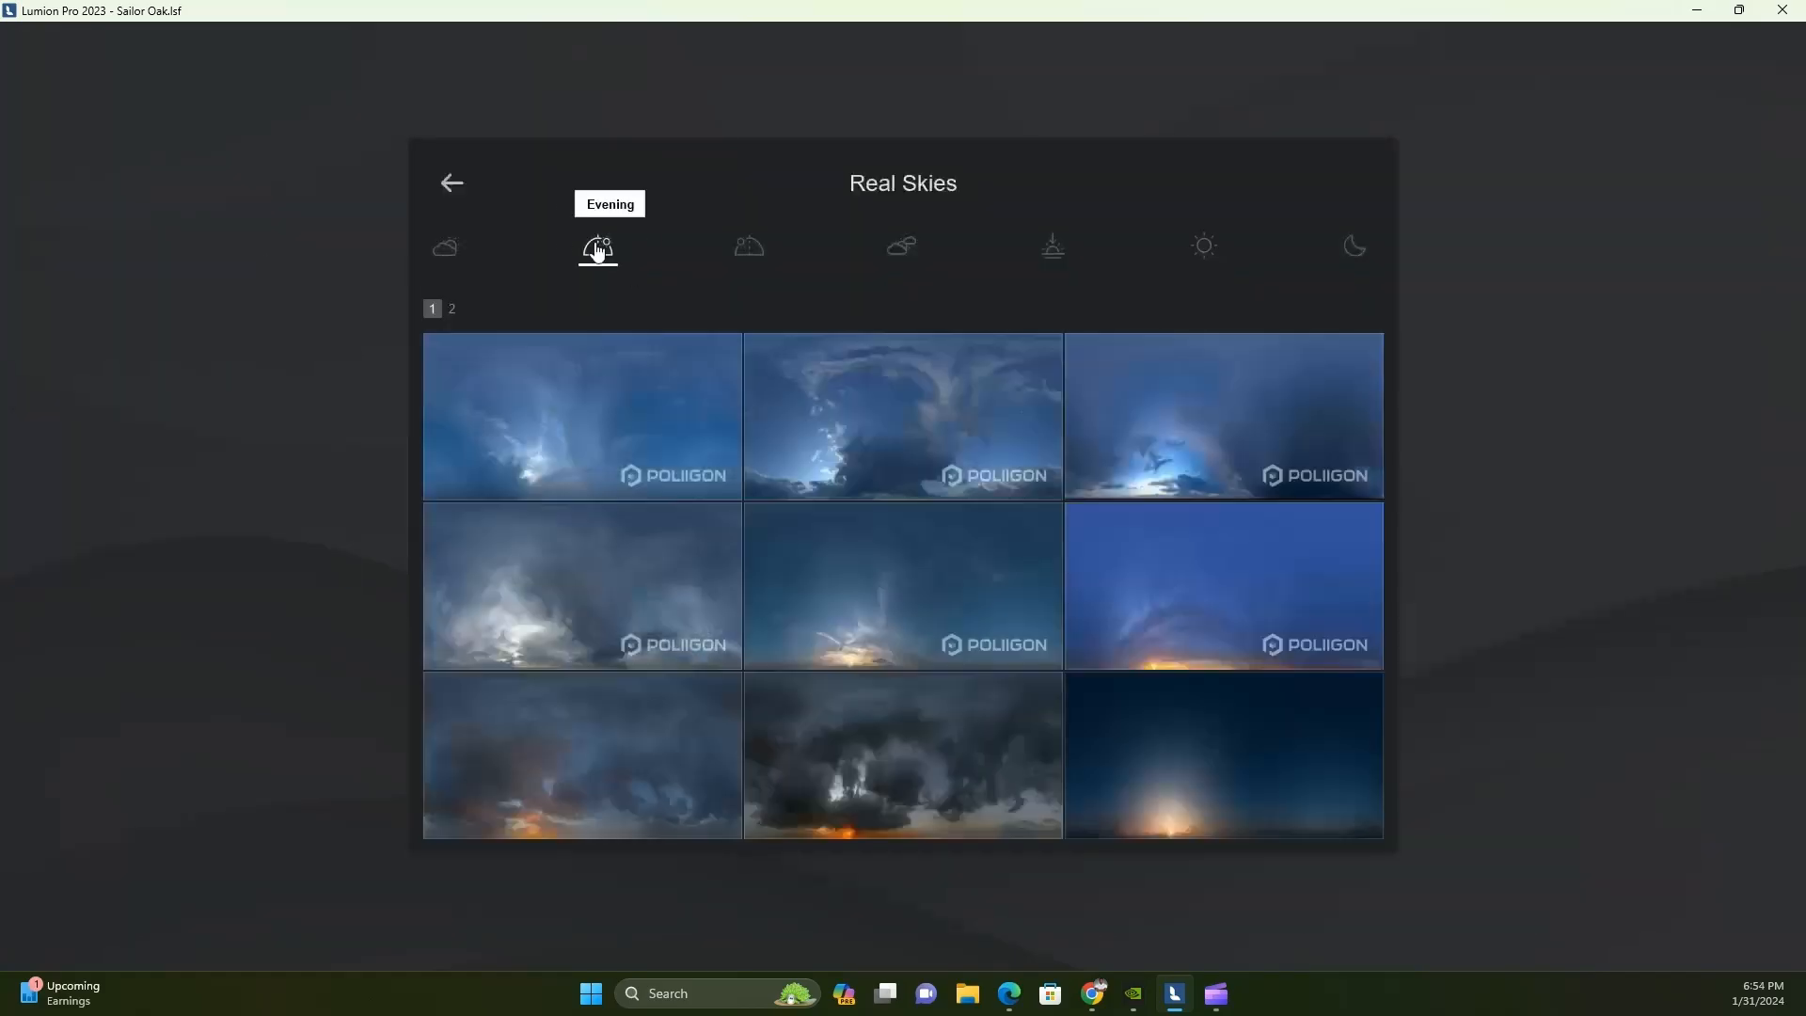
click(750, 252)
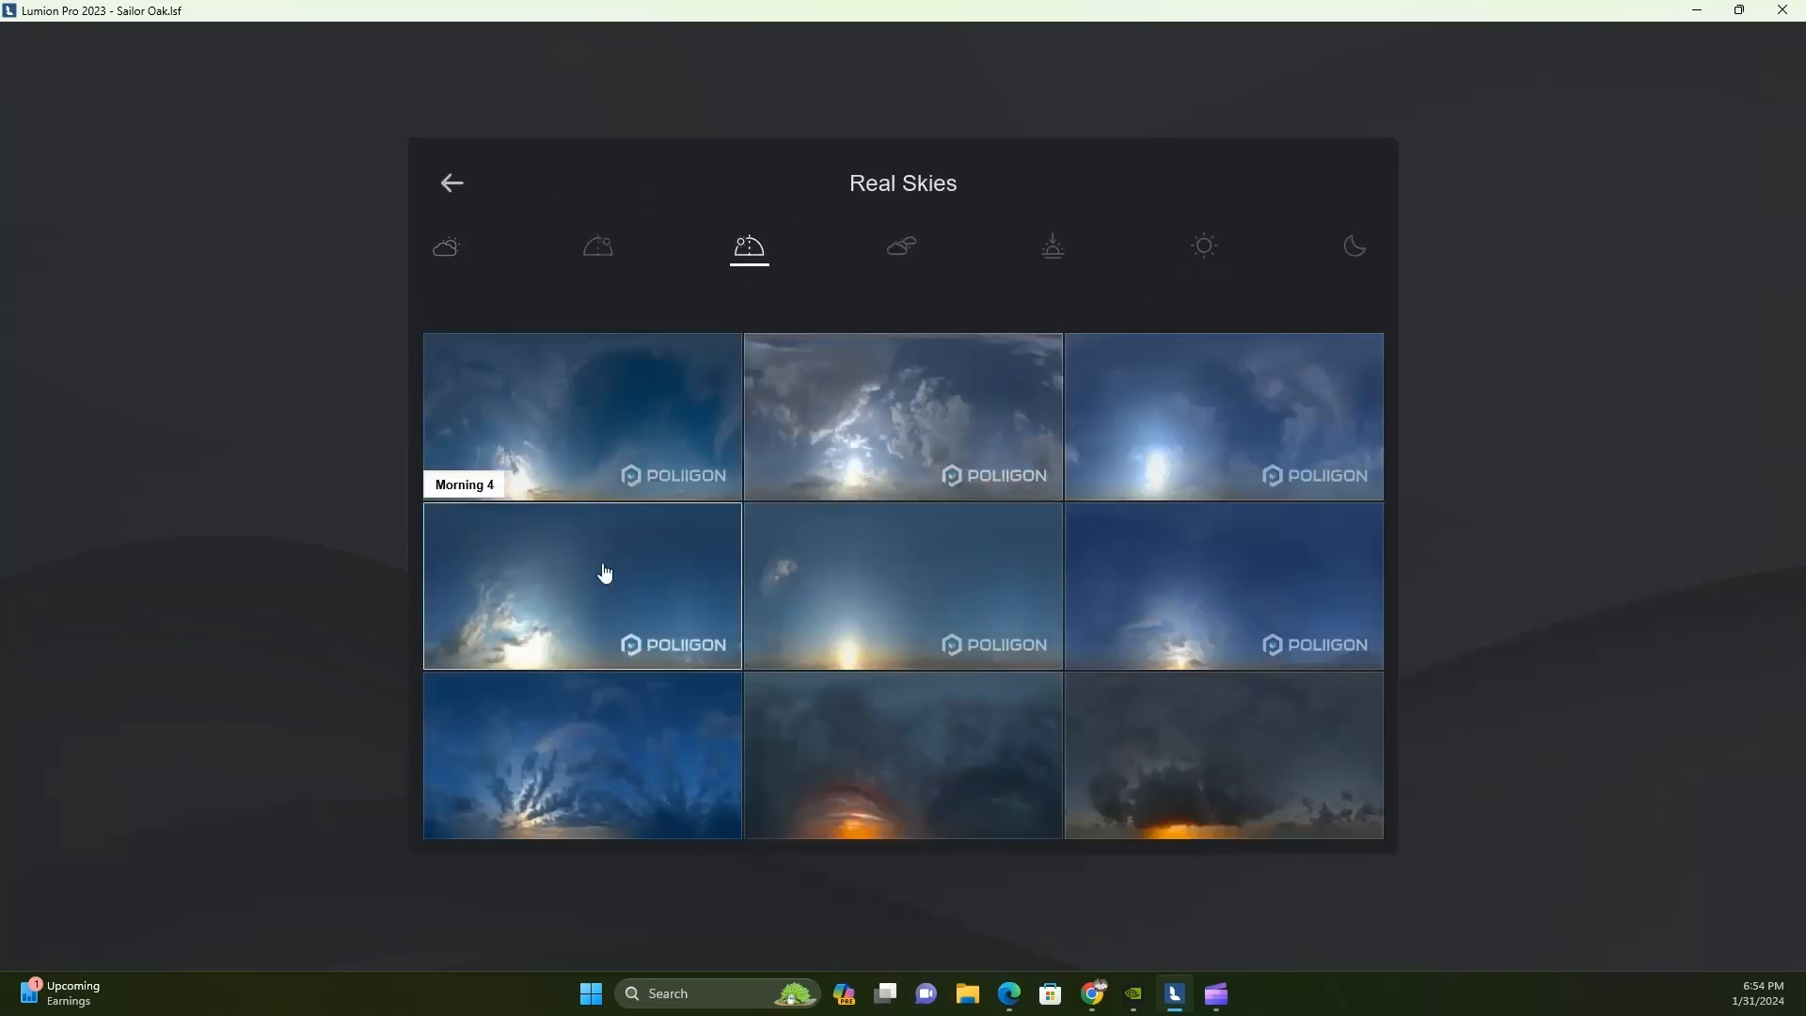
click(1147, 481)
mouse_move(211, 297)
mouse_down()
mouse_move(284, 297)
mouse_move(207, 301)
mouse_up()
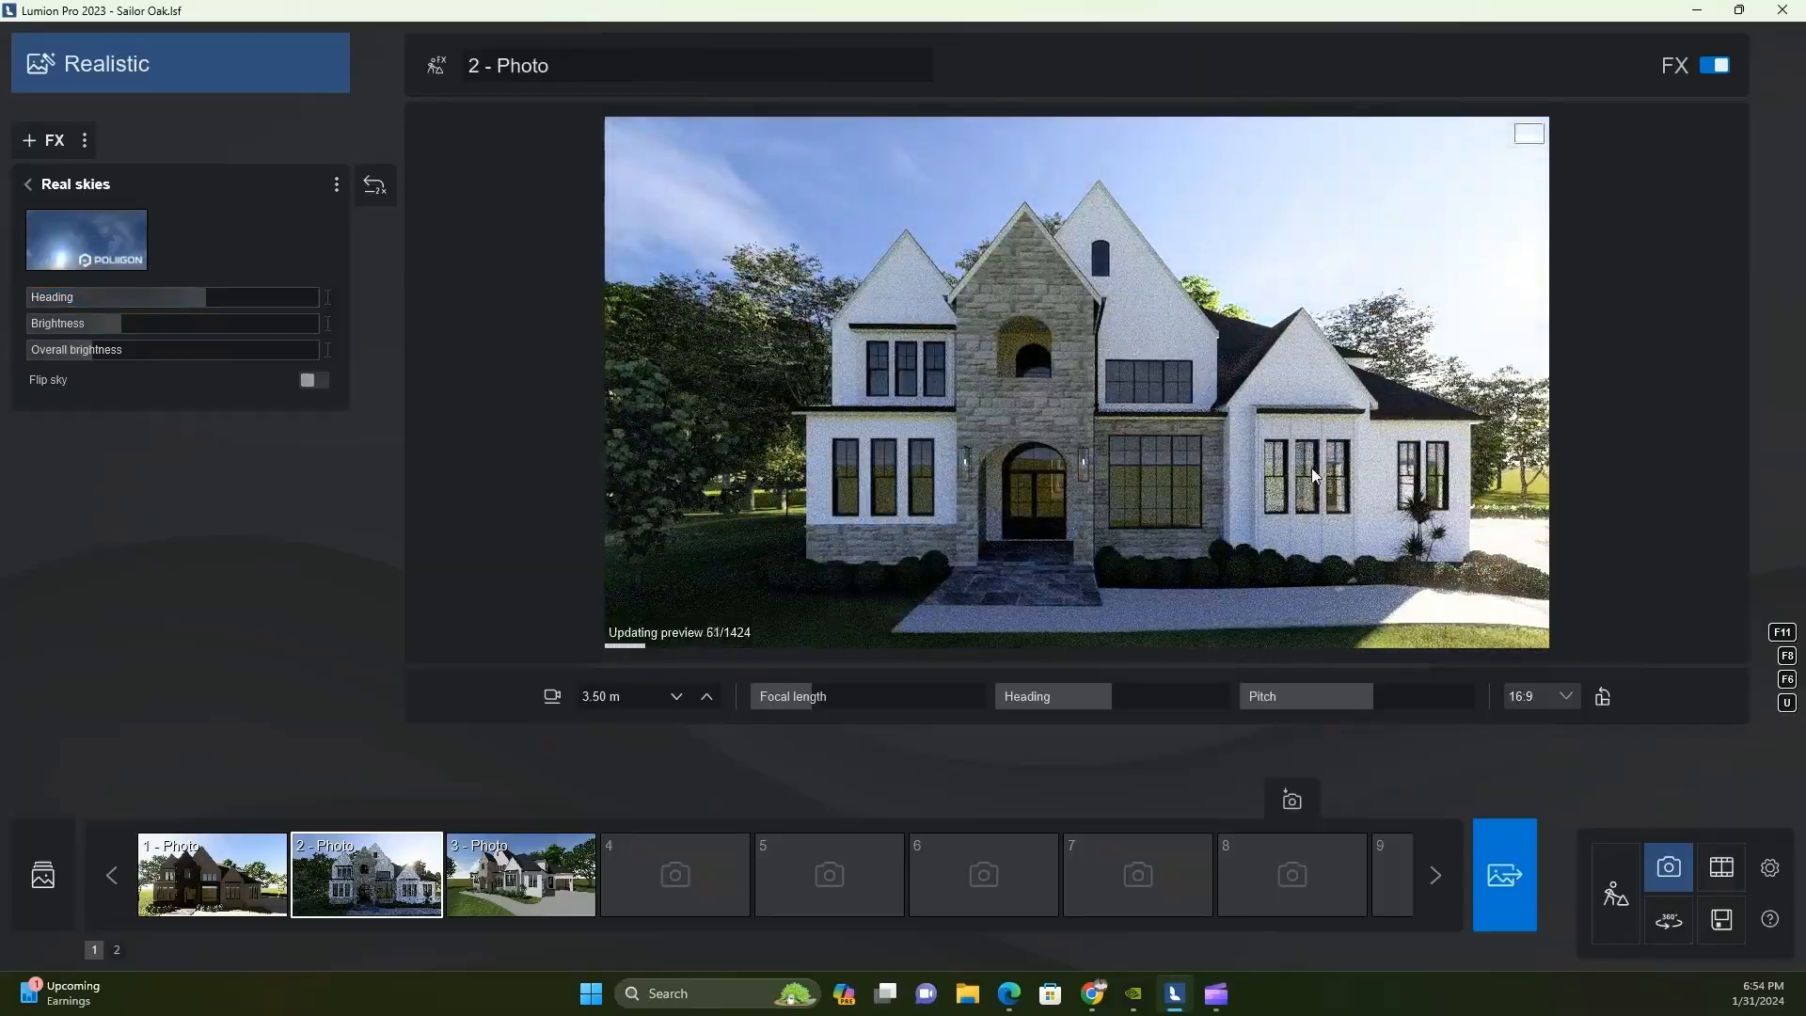
Increase the real sky's heading for Photo 2 and check the front facade from several distances and heights
key(q)
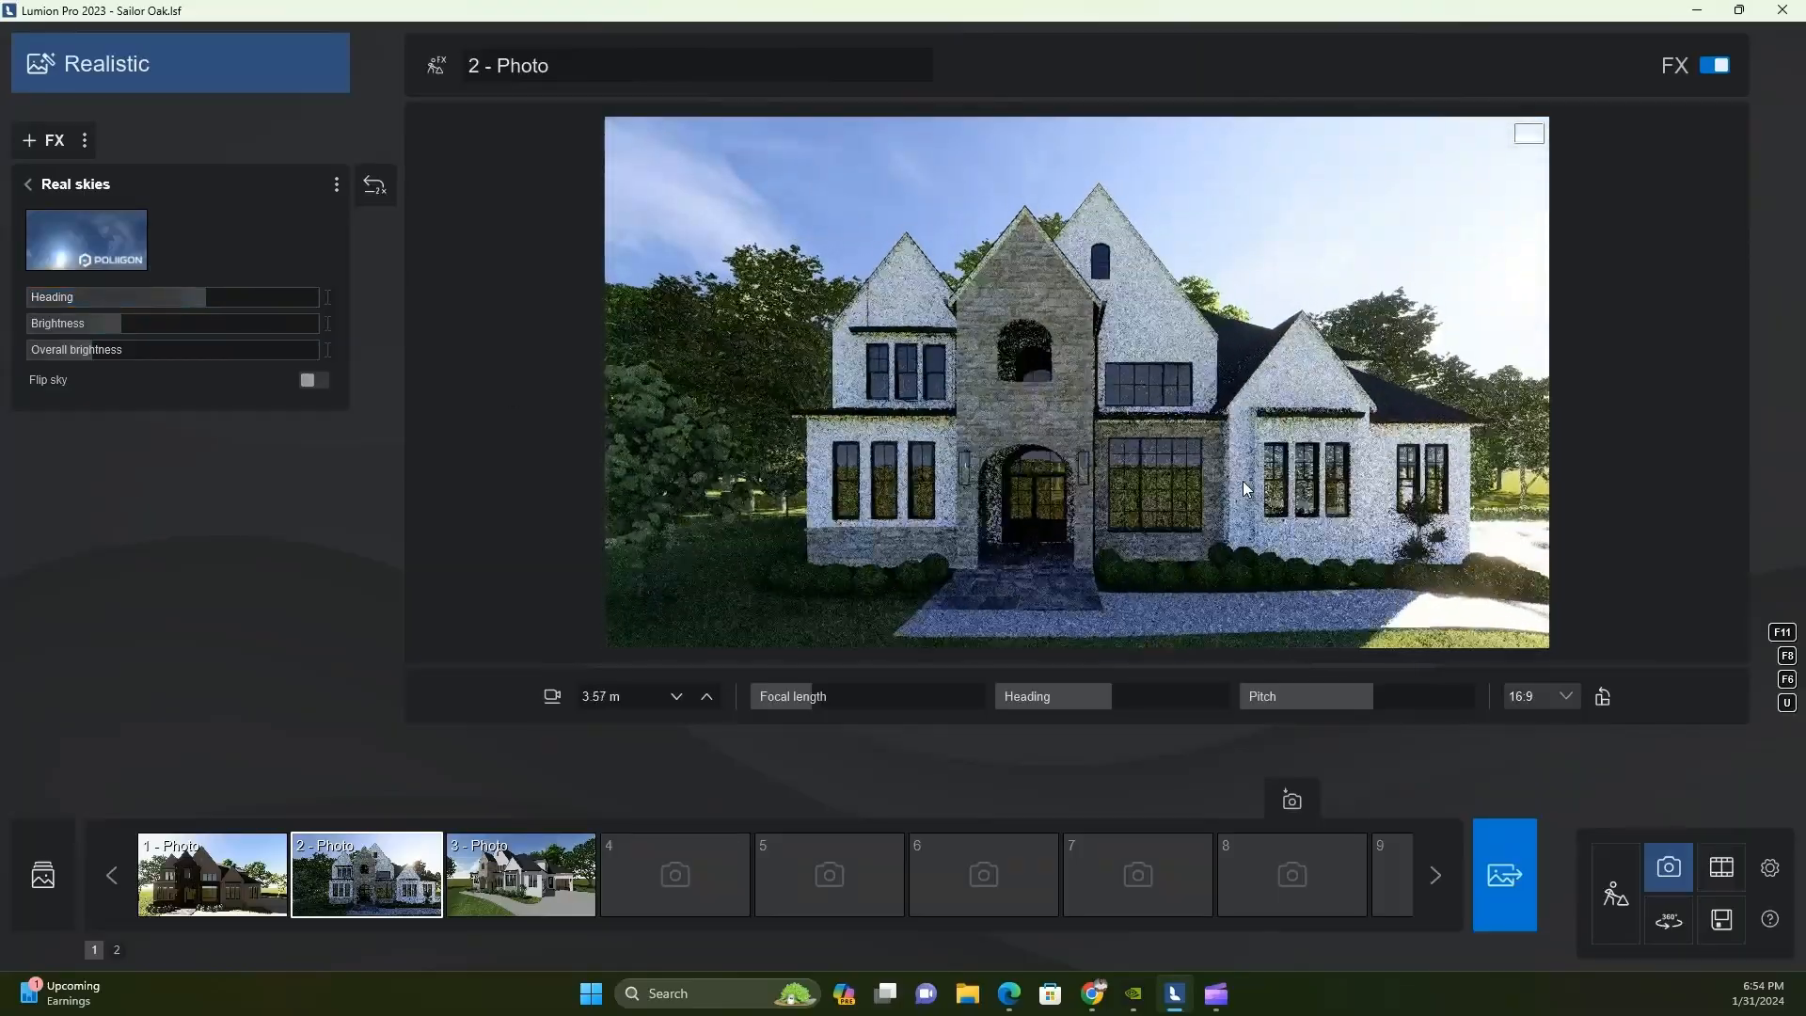
key(s)
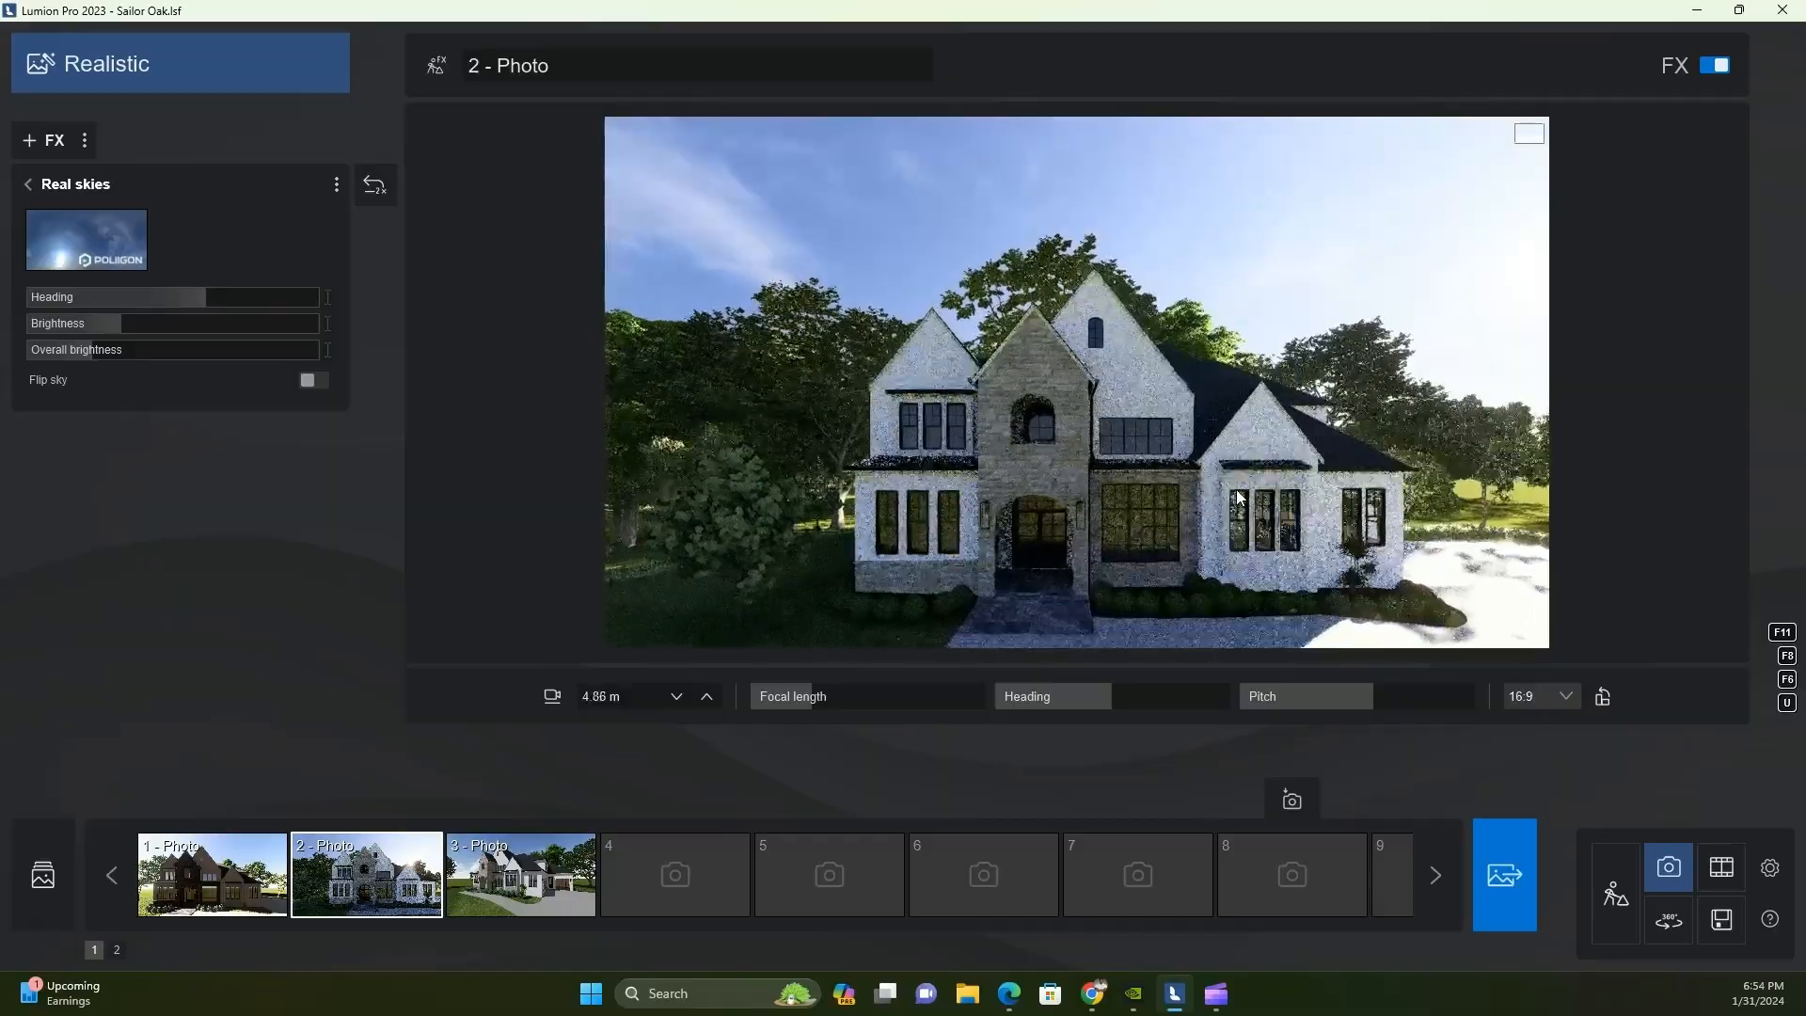
key(d)
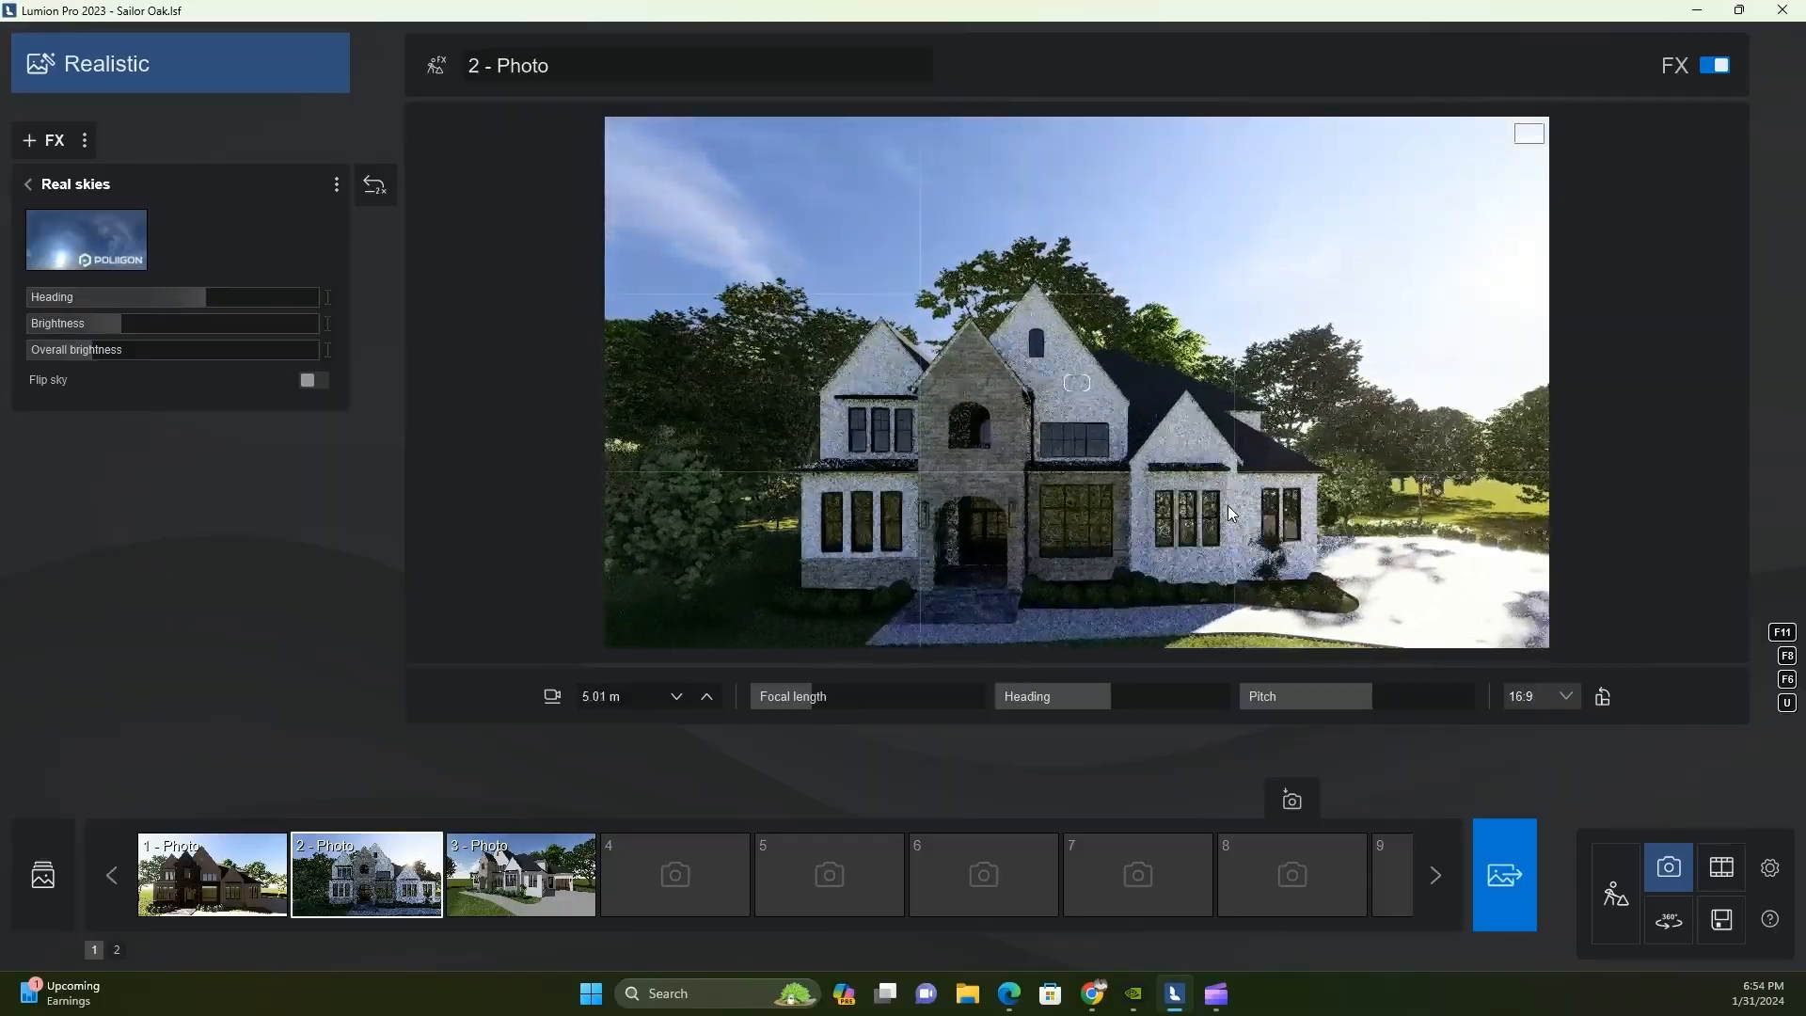
key(e)
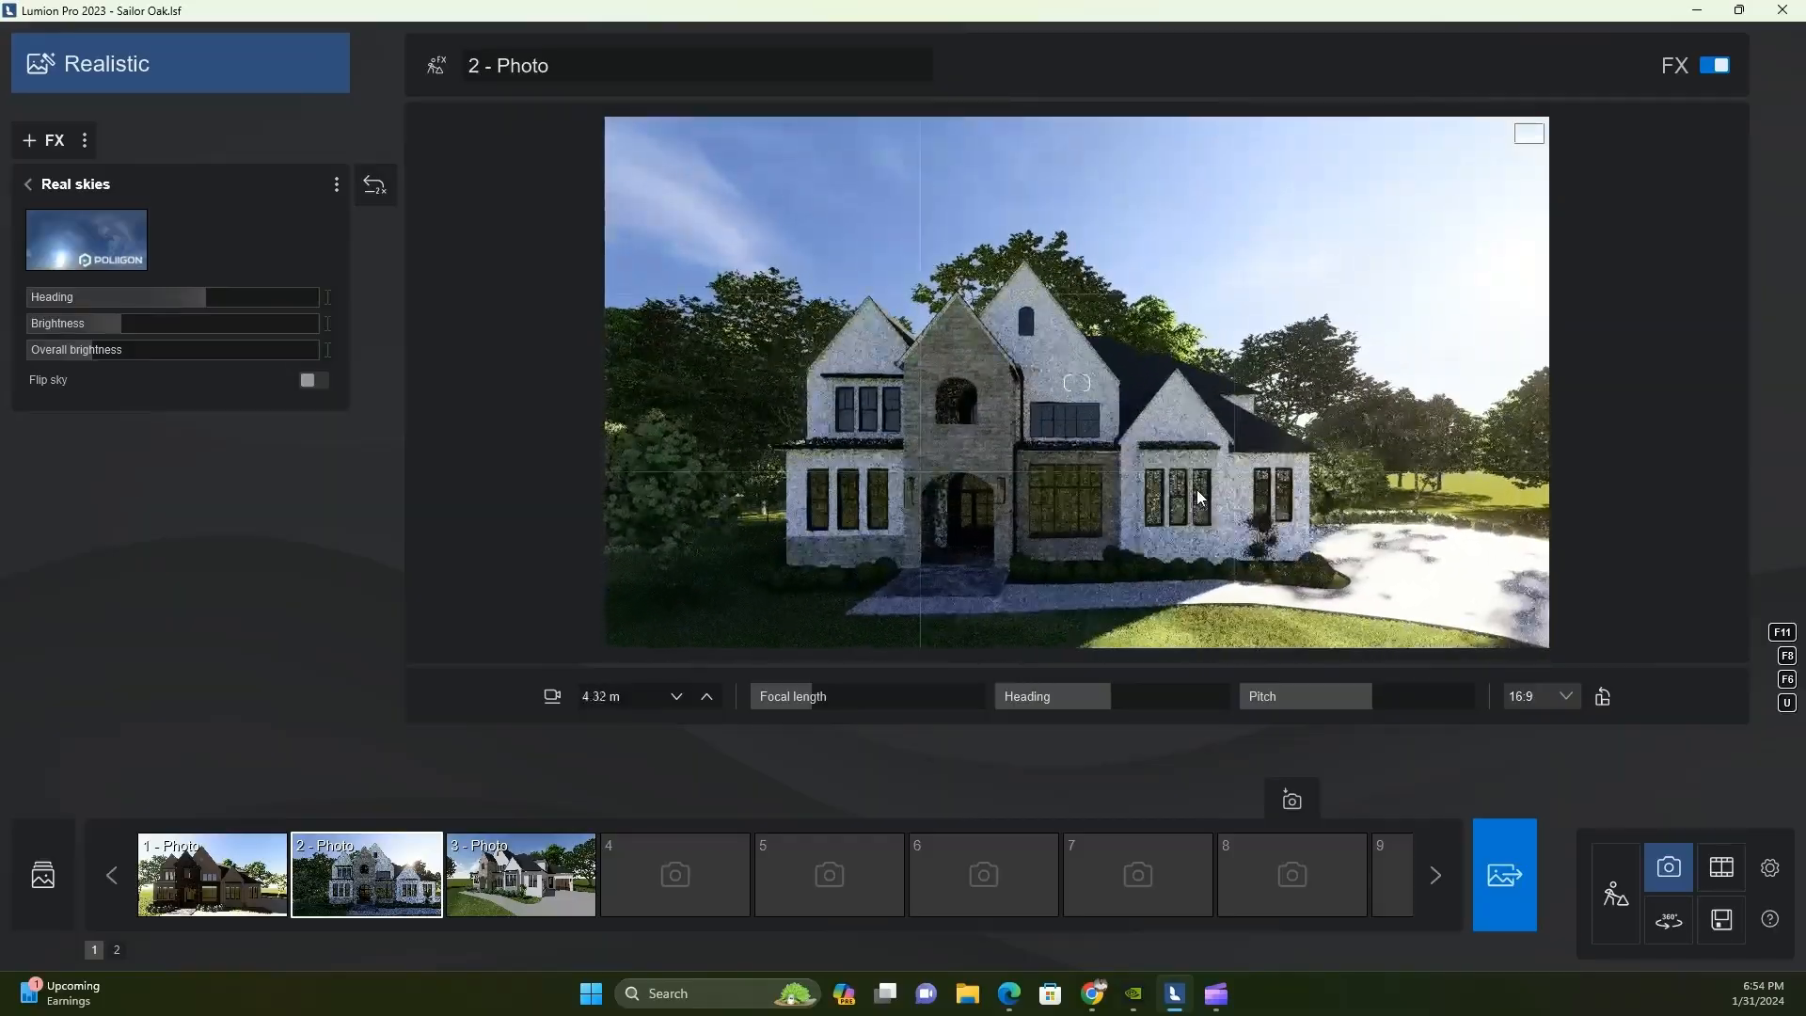
key(e)
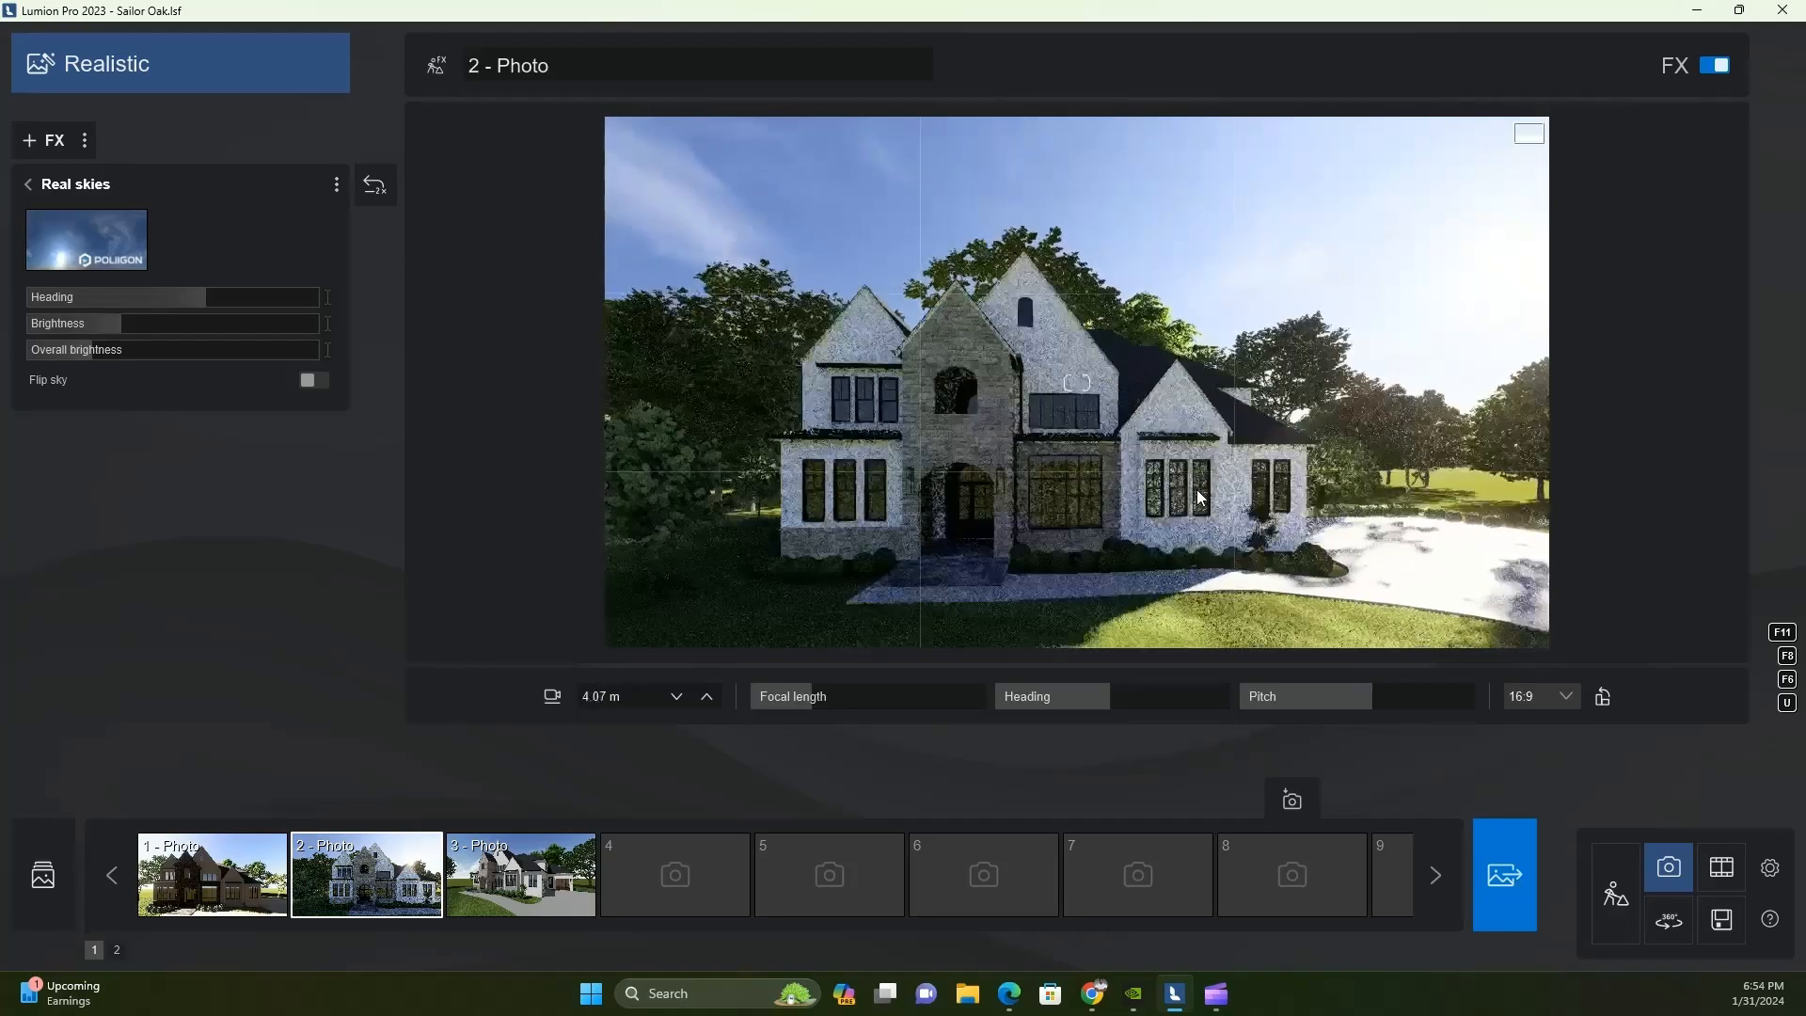
key(w)
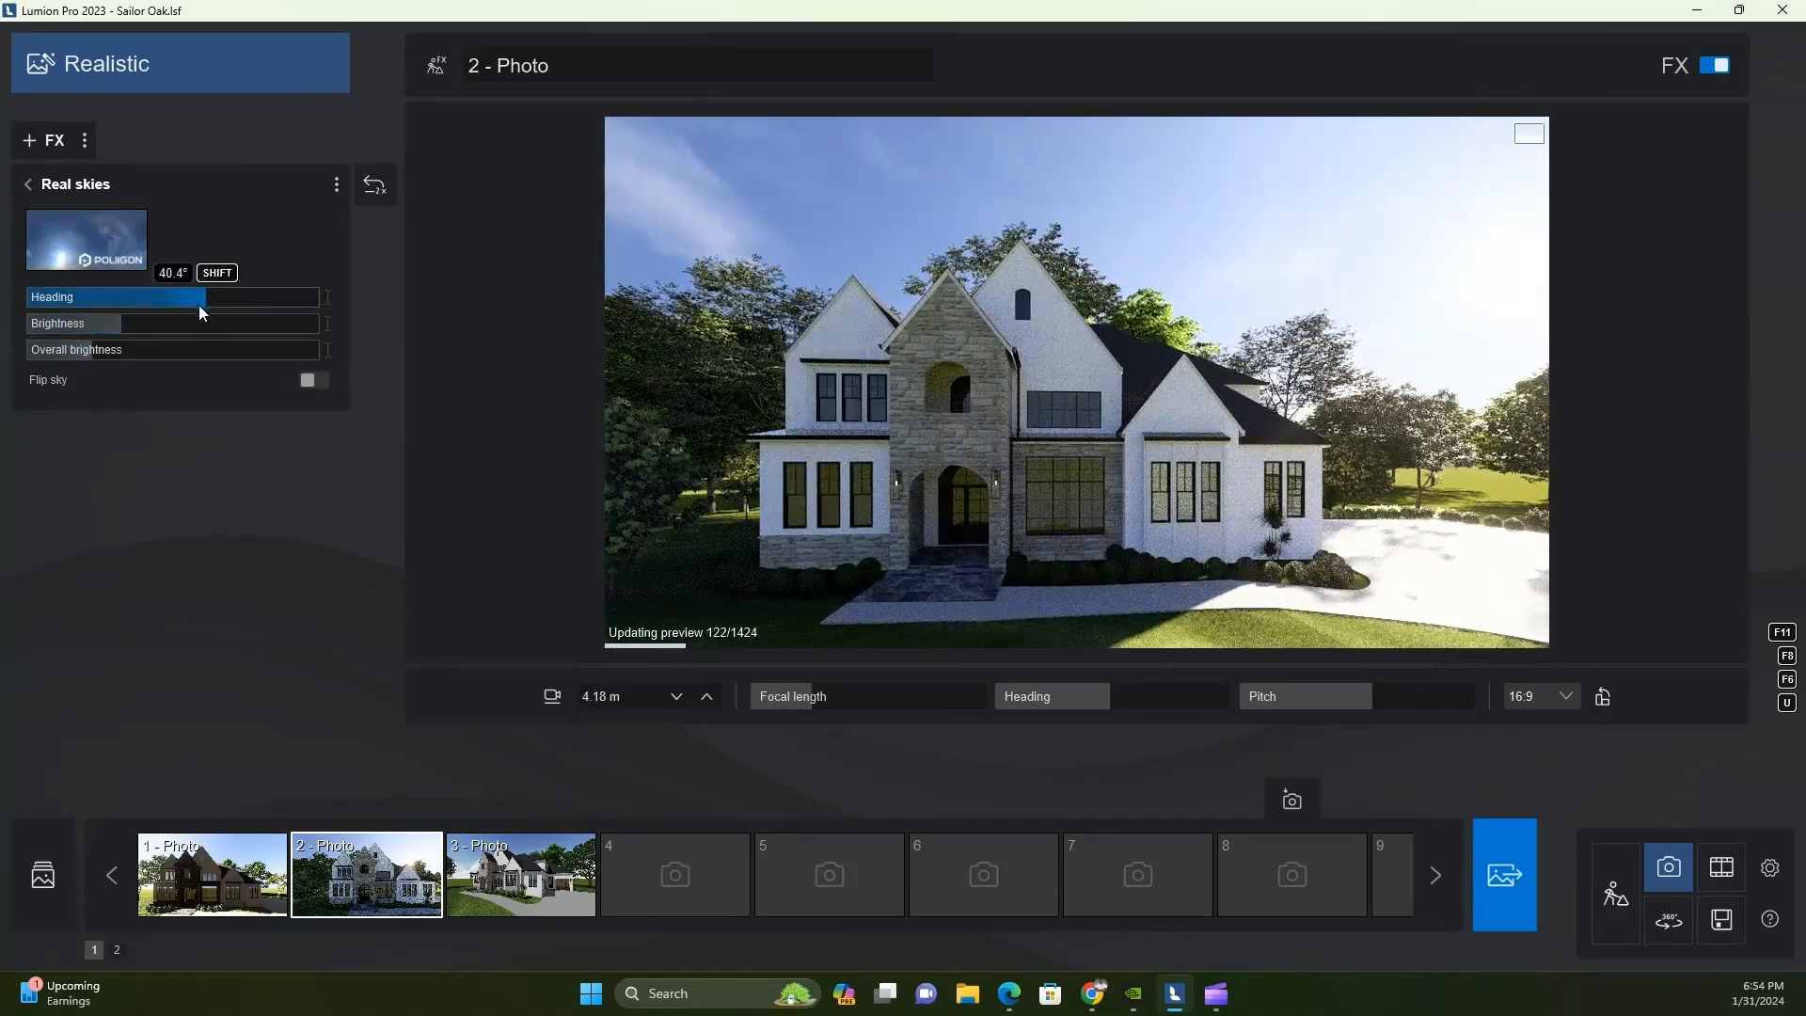
mouse_move(199, 305)
mouse_down()
mouse_move(350, 308)
mouse_move(52, 297)
mouse_move(284, 312)
mouse_move(222, 318)
mouse_up()
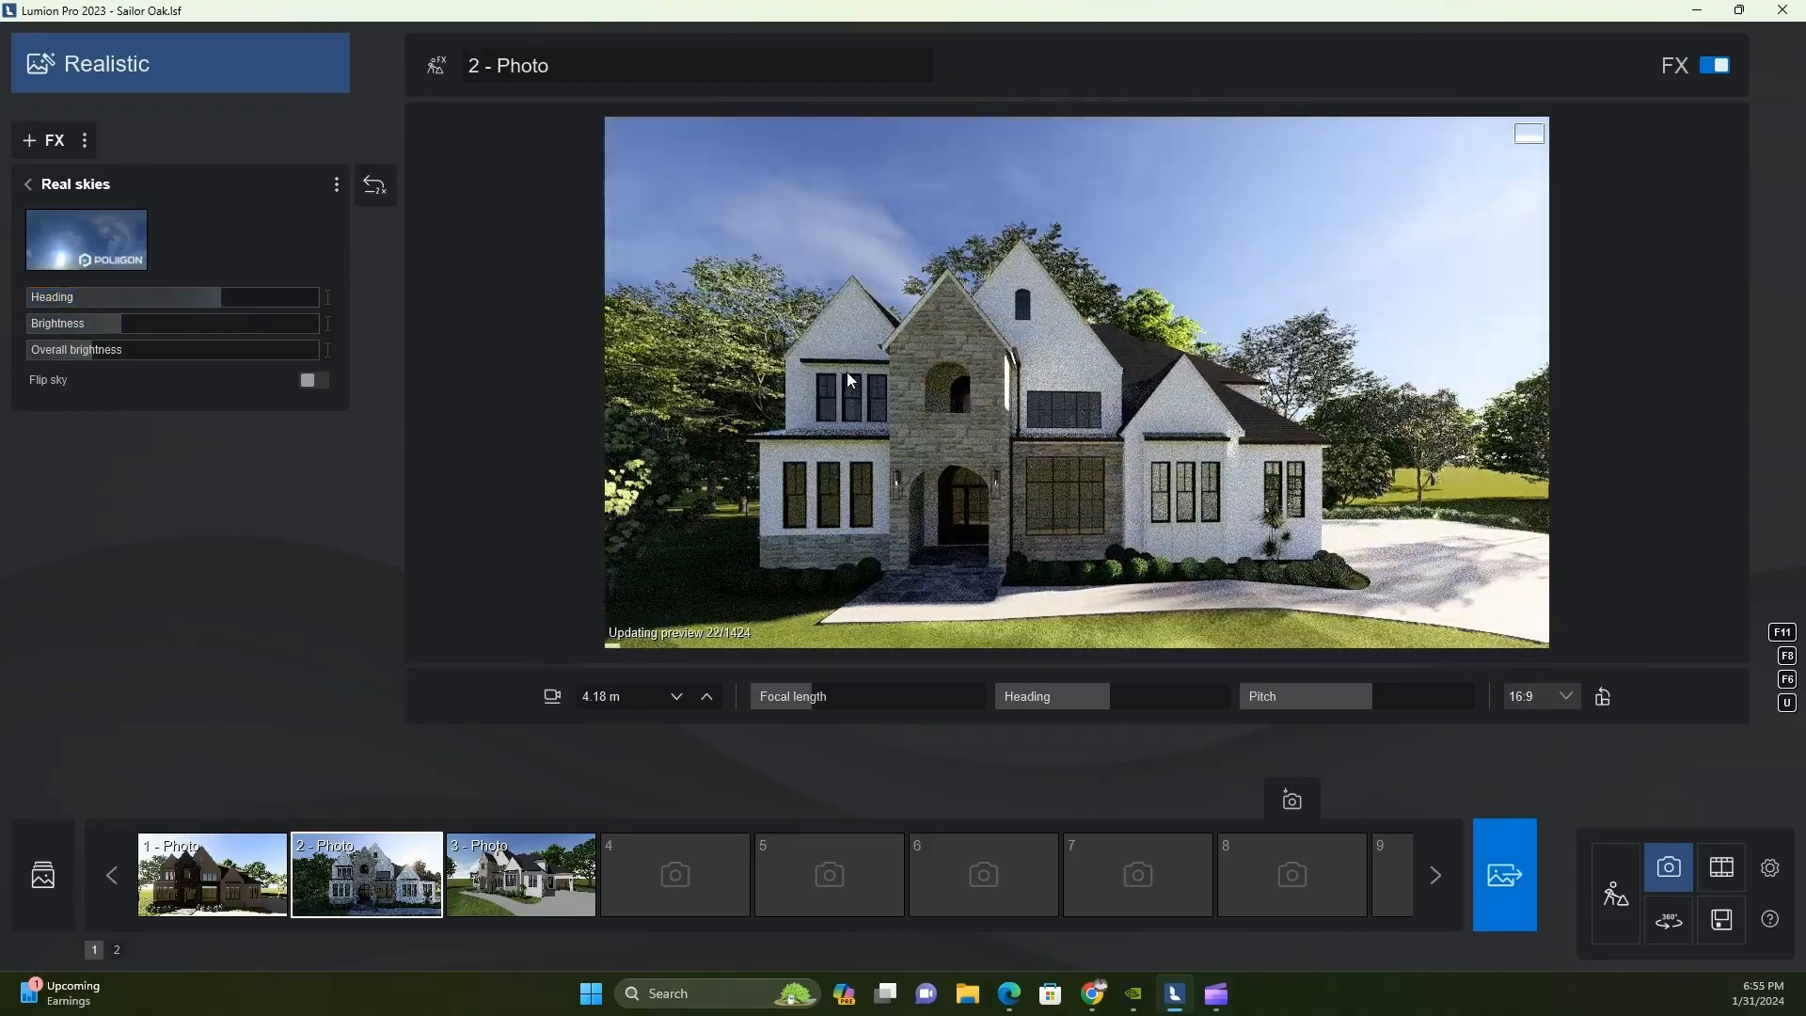
scroll(947, 365, down, 3)
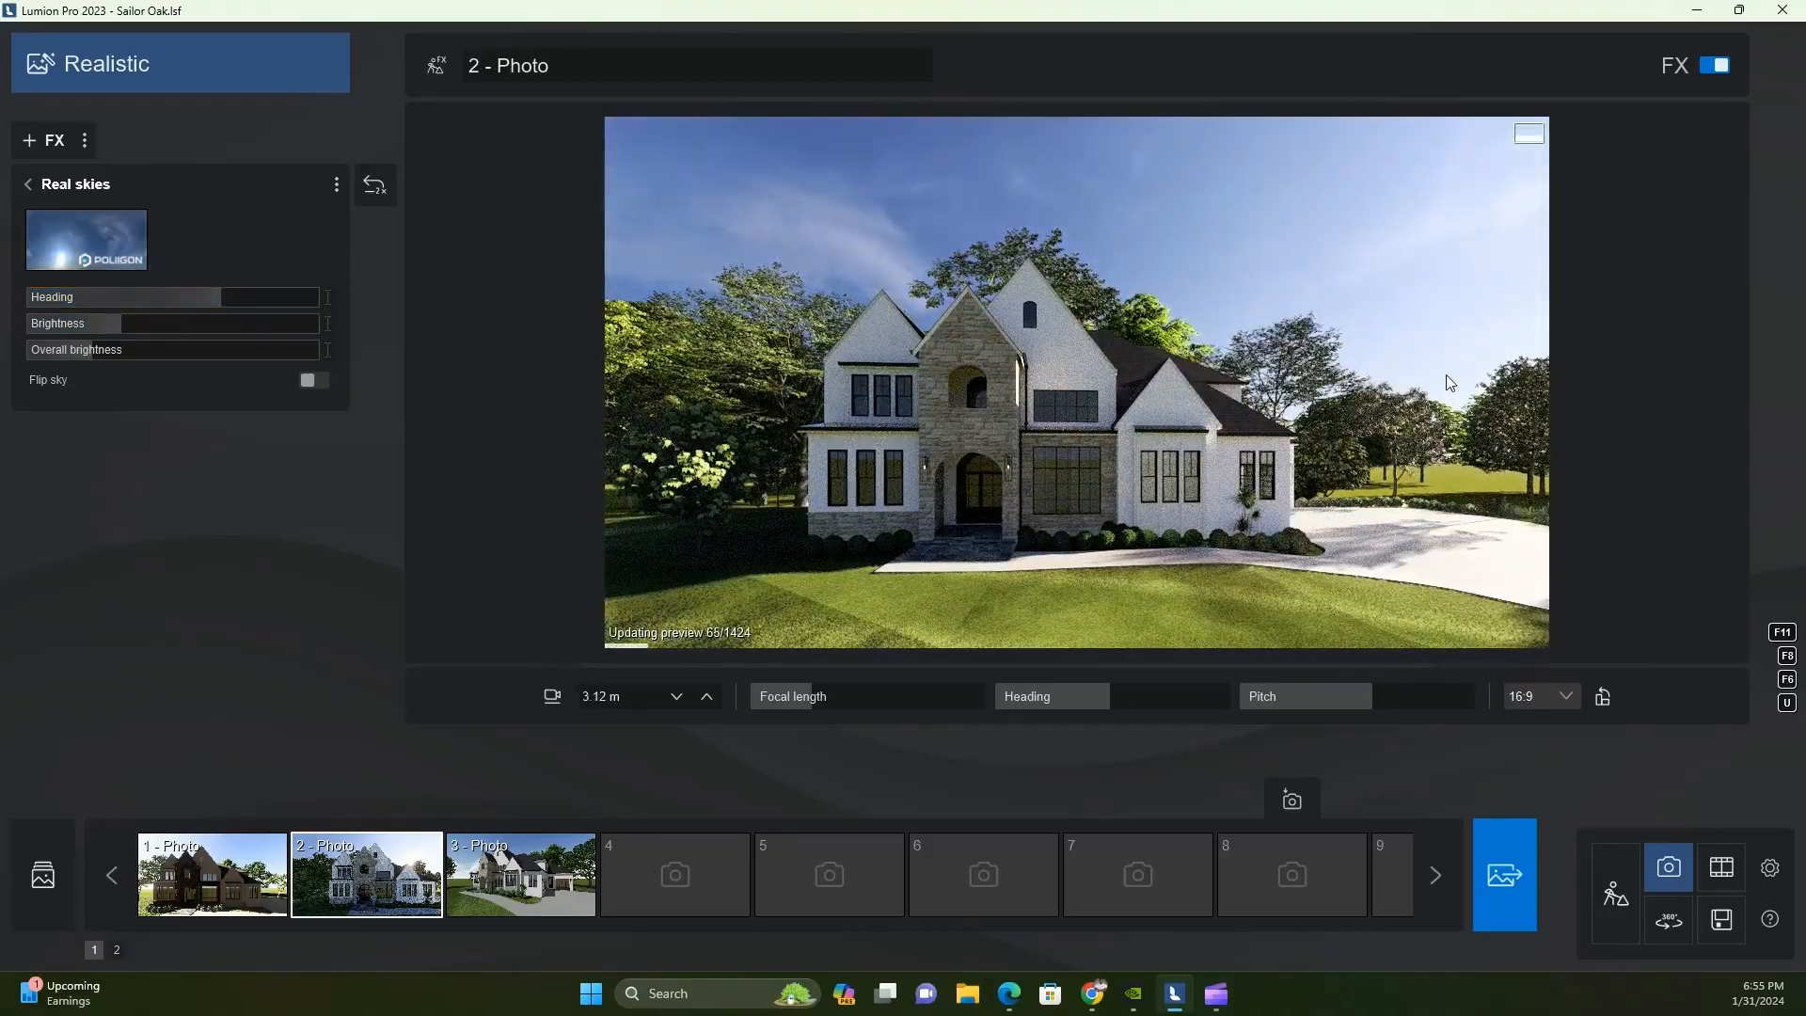
scroll(1245, 508, up, 3)
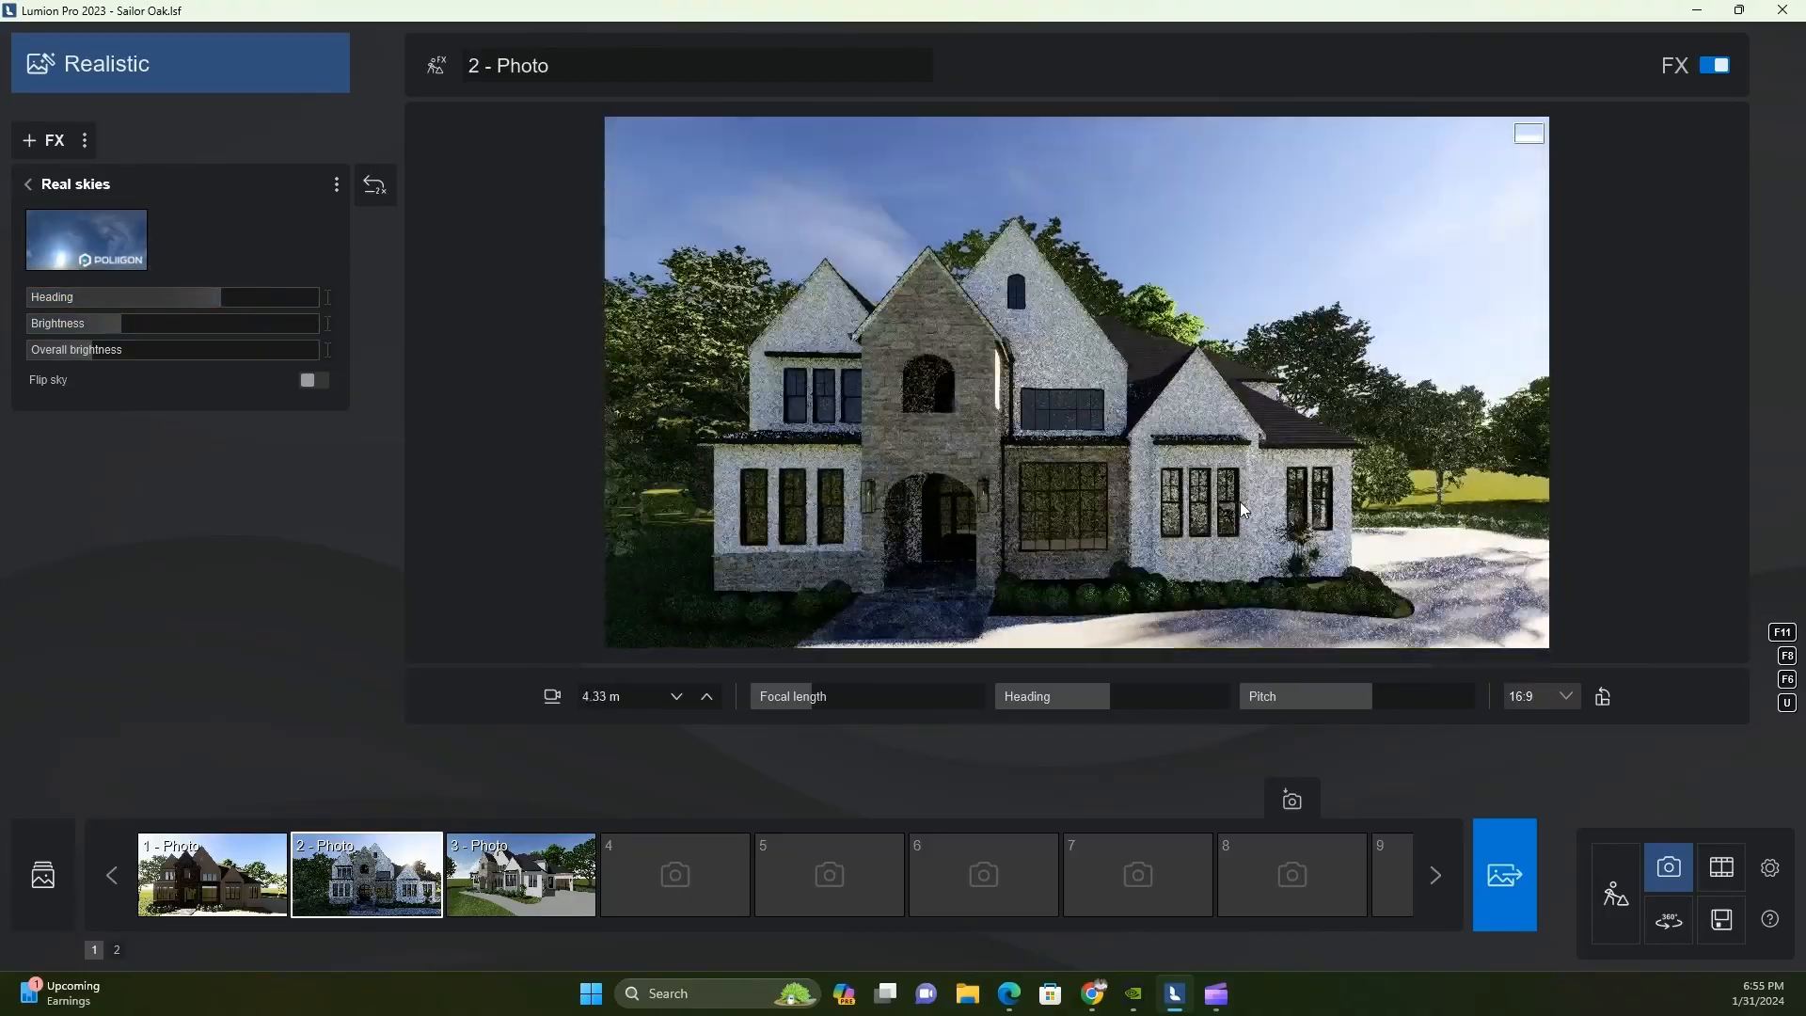
middle_drag(1240, 502, 1250, 500)
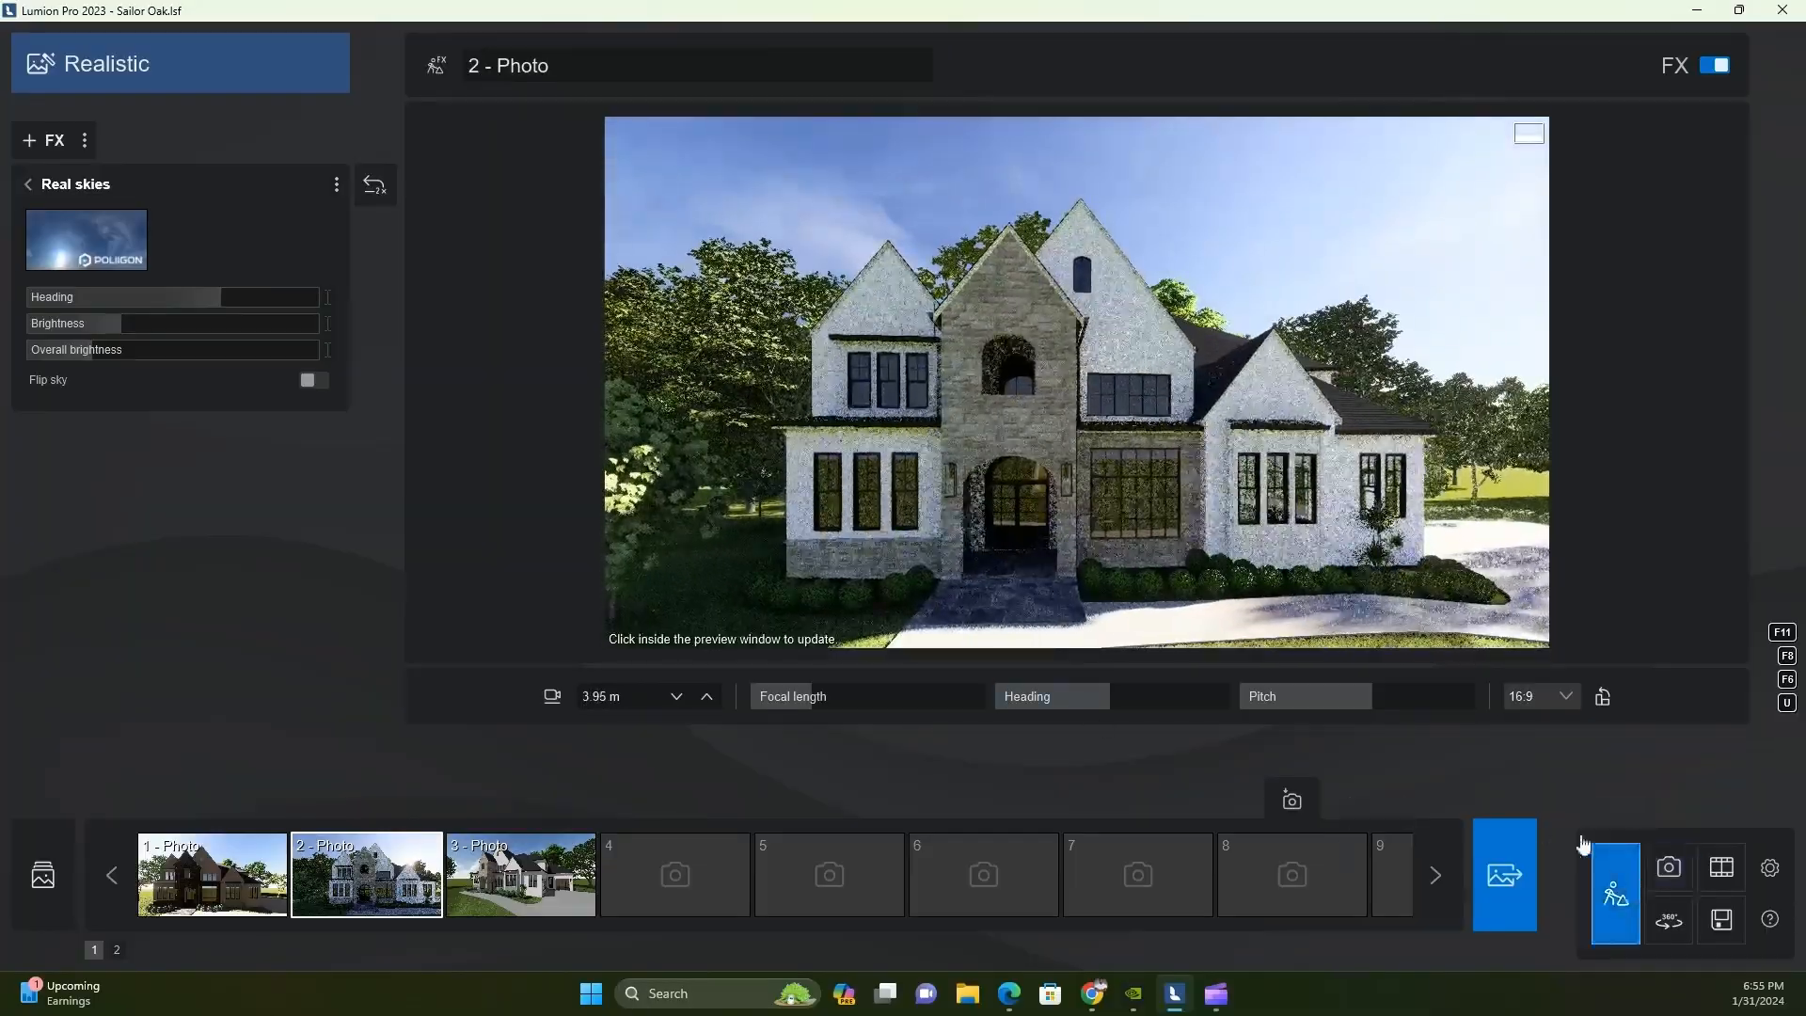
Select the maple beside the driveway in the build scene, try repositioning it, and reframe the front view in Photo 2
click(1613, 892)
right_drag(1443, 691, 1442, 688)
click(1545, 459)
key(q)
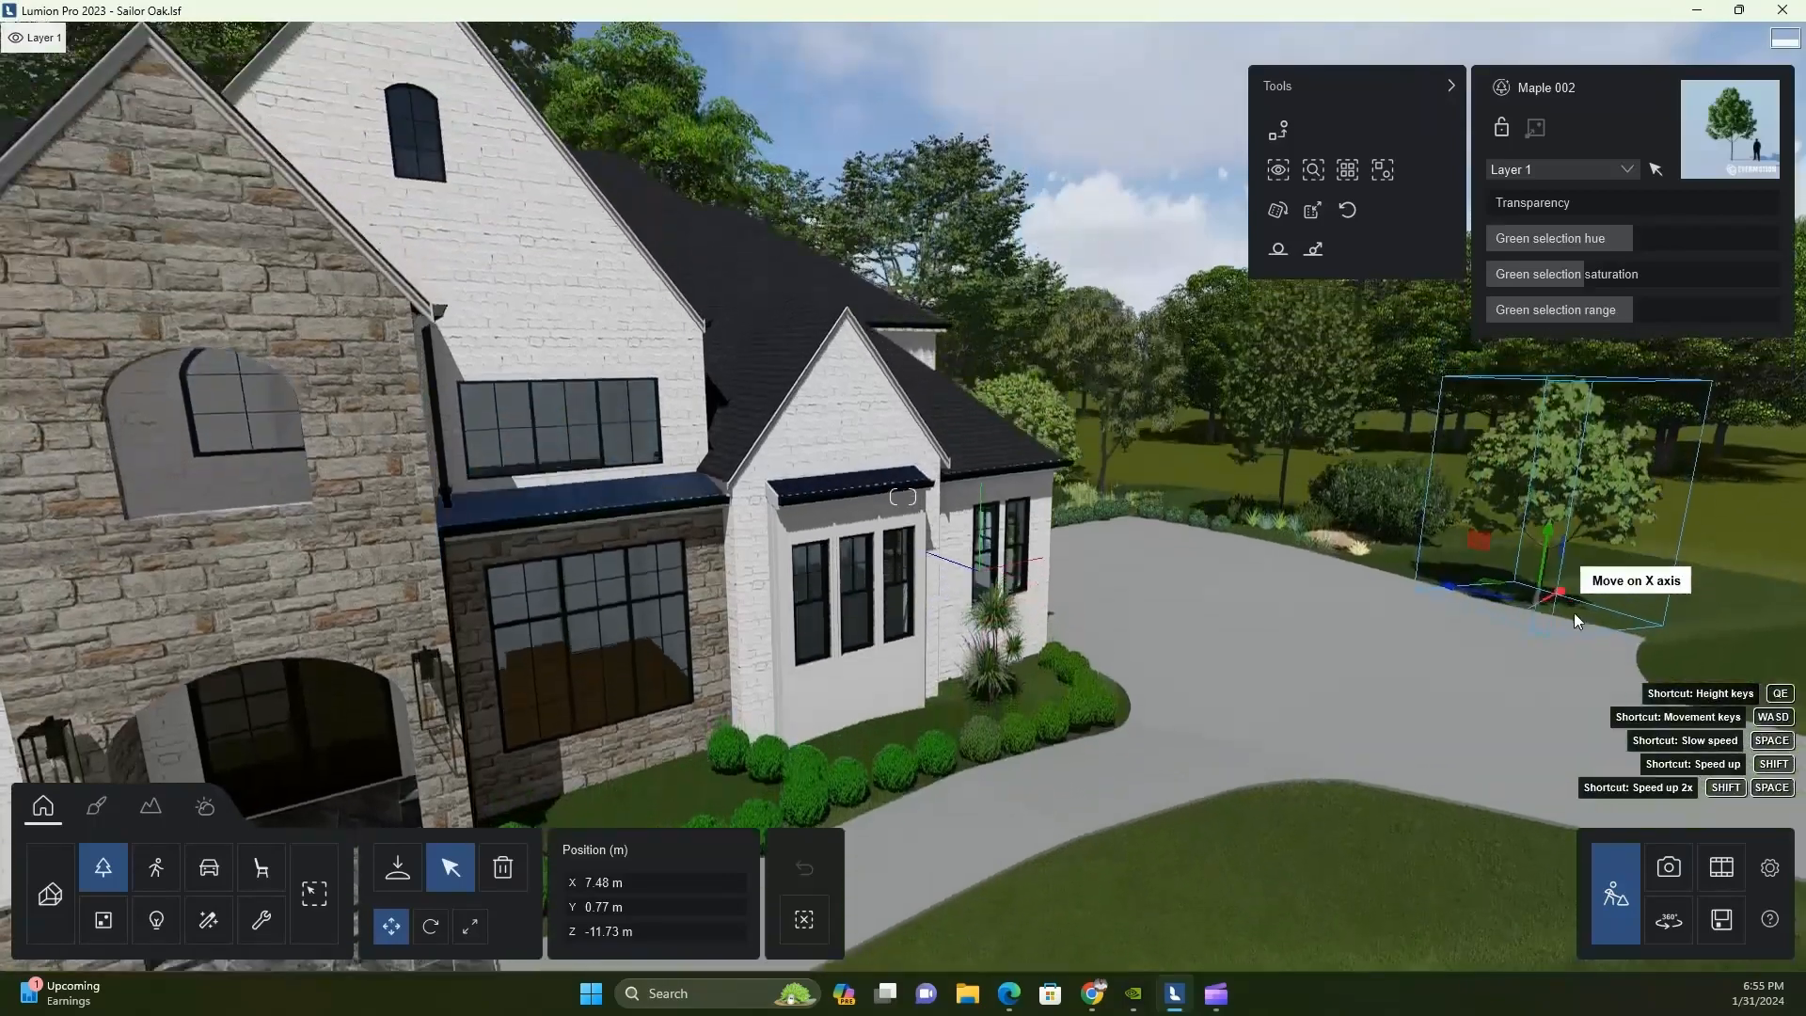
alt+drag(1447, 735, 1053, 764)
click(1666, 869)
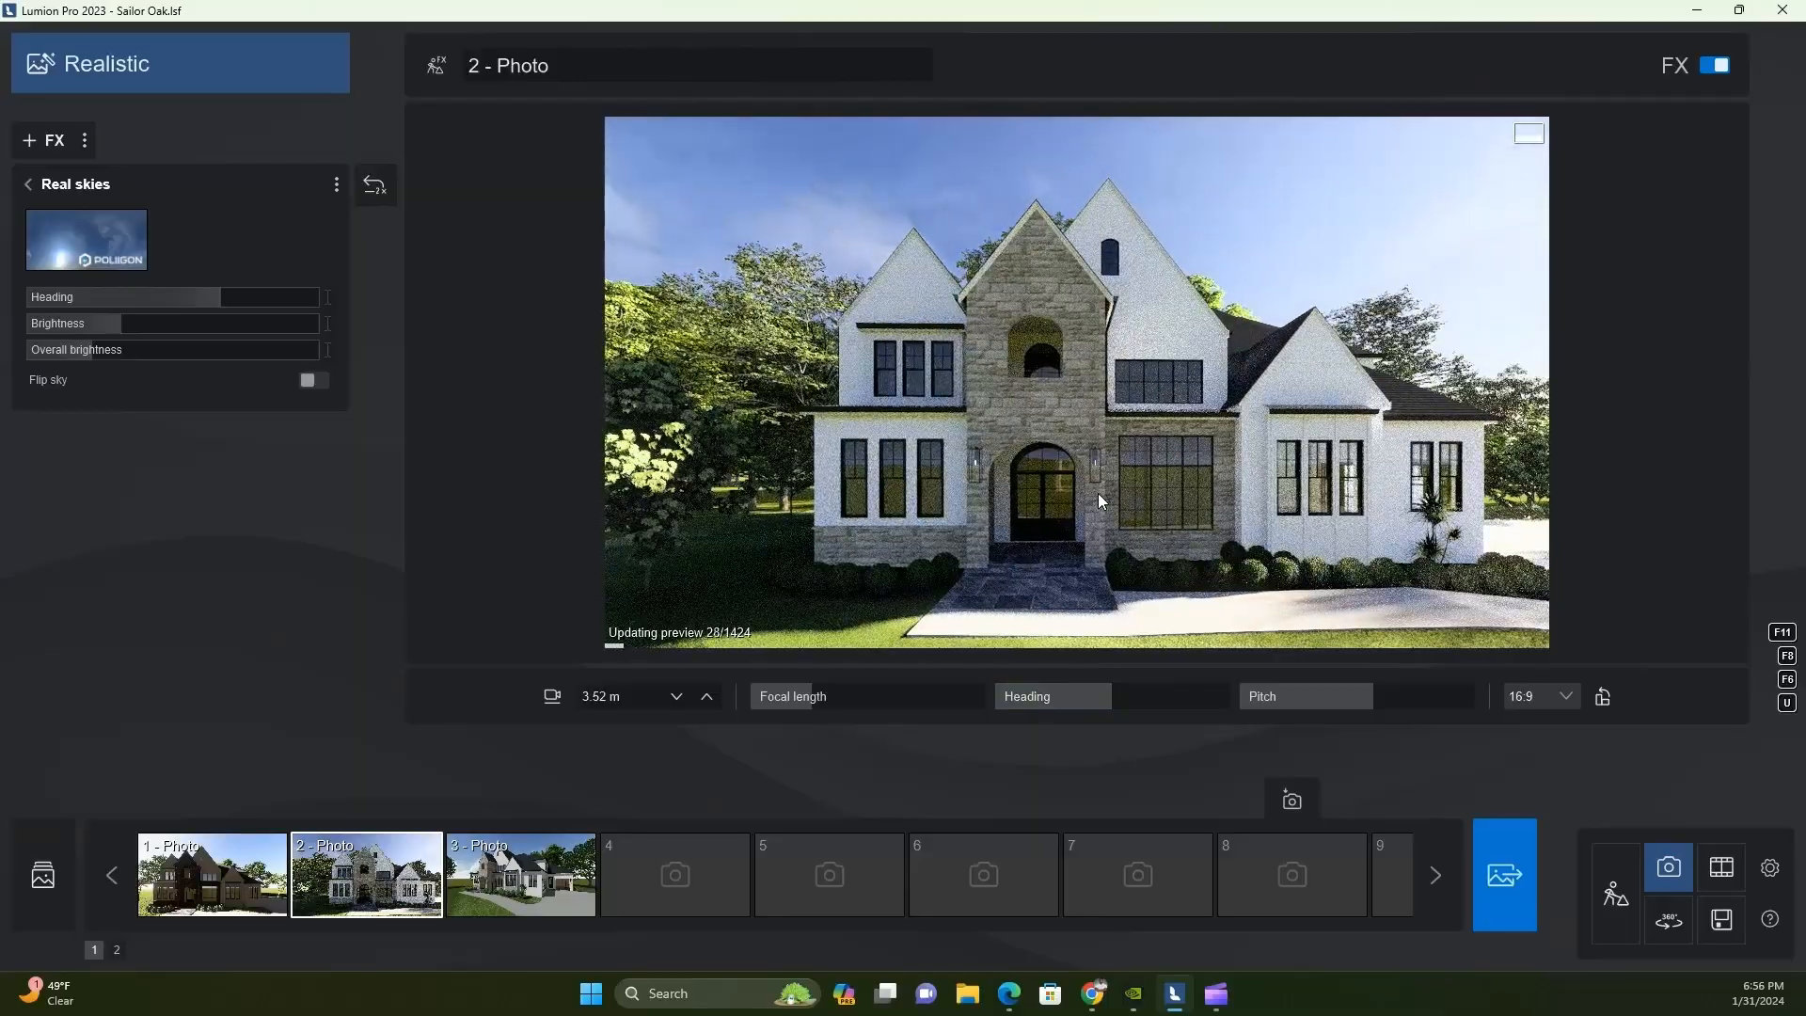
key(s)
key(d)
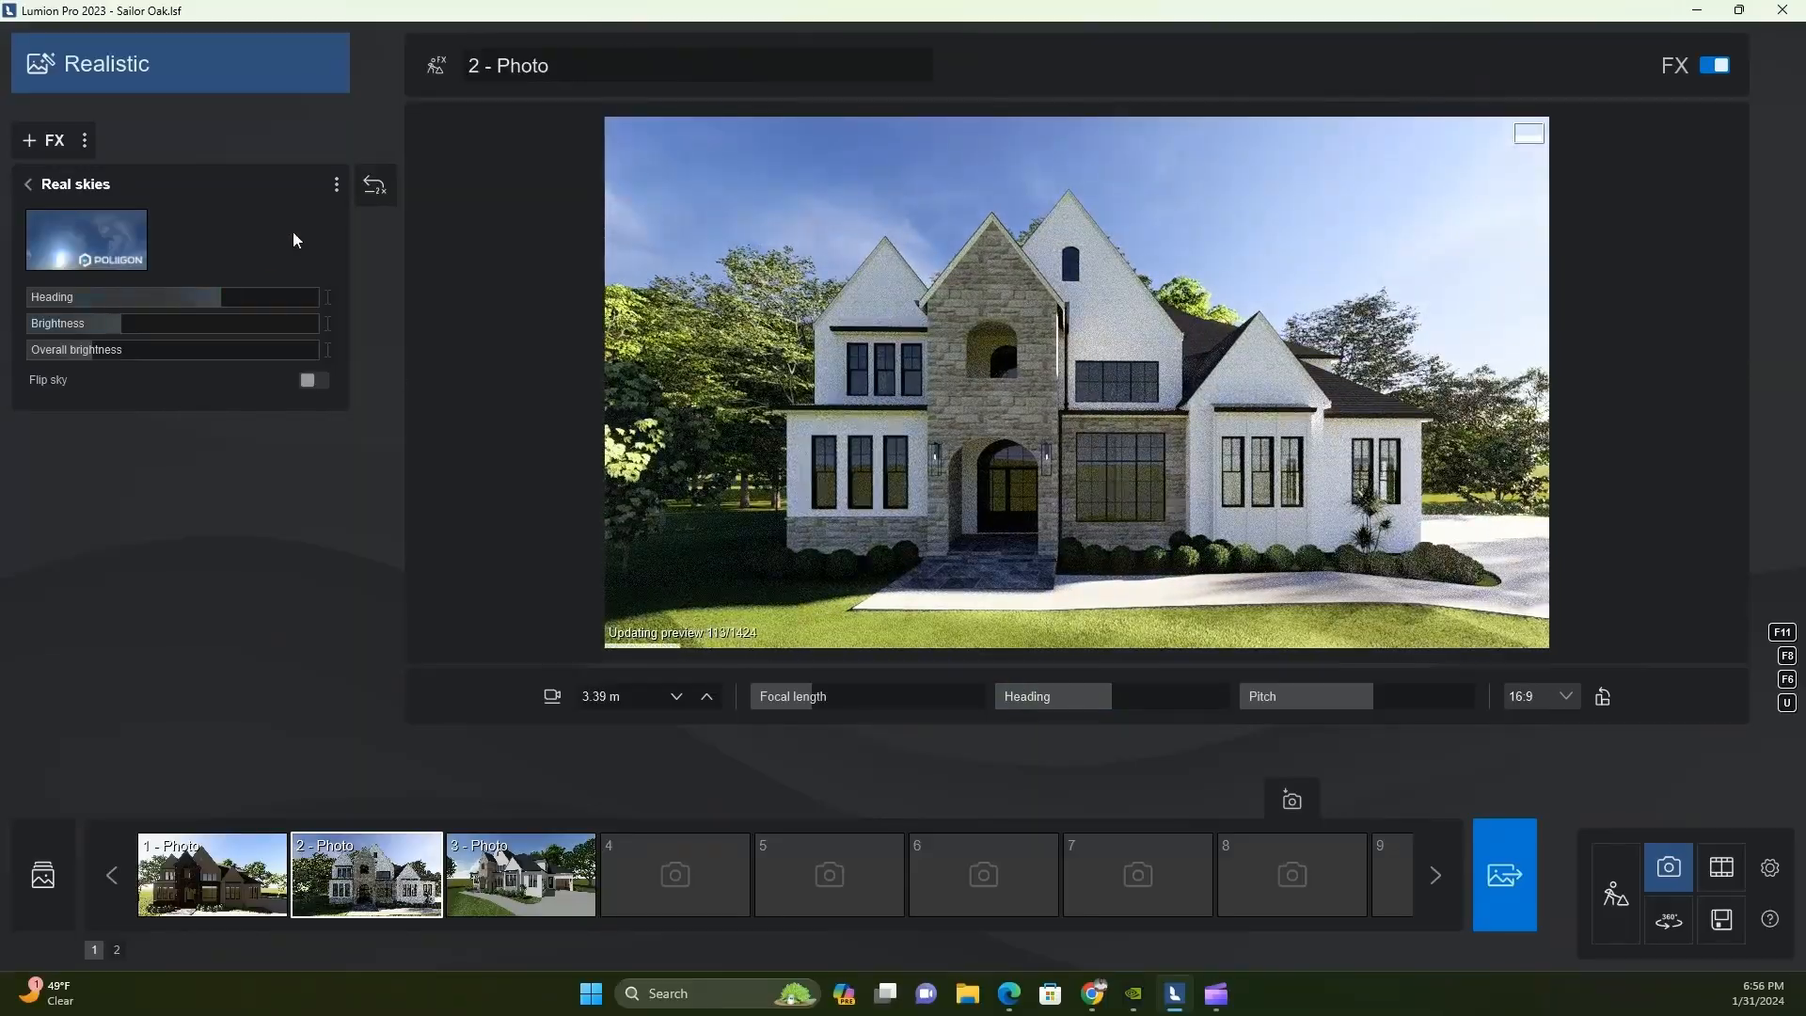
click(42, 140)
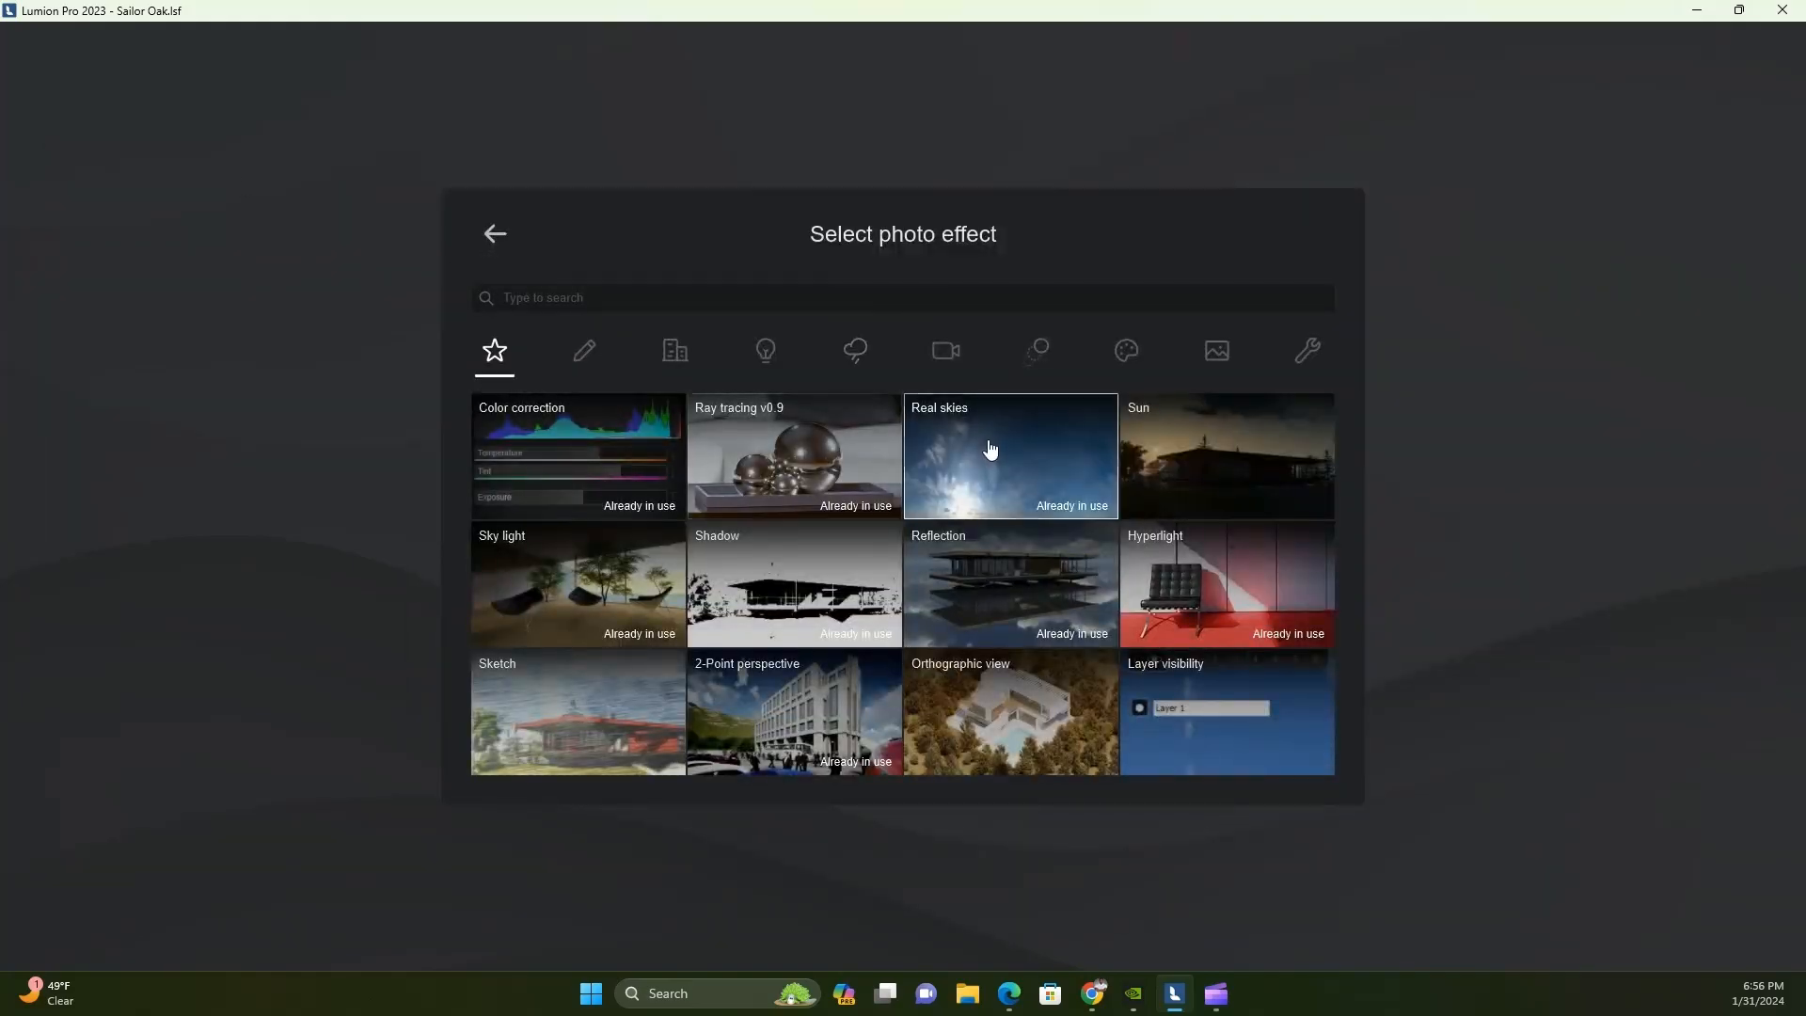
click(1244, 485)
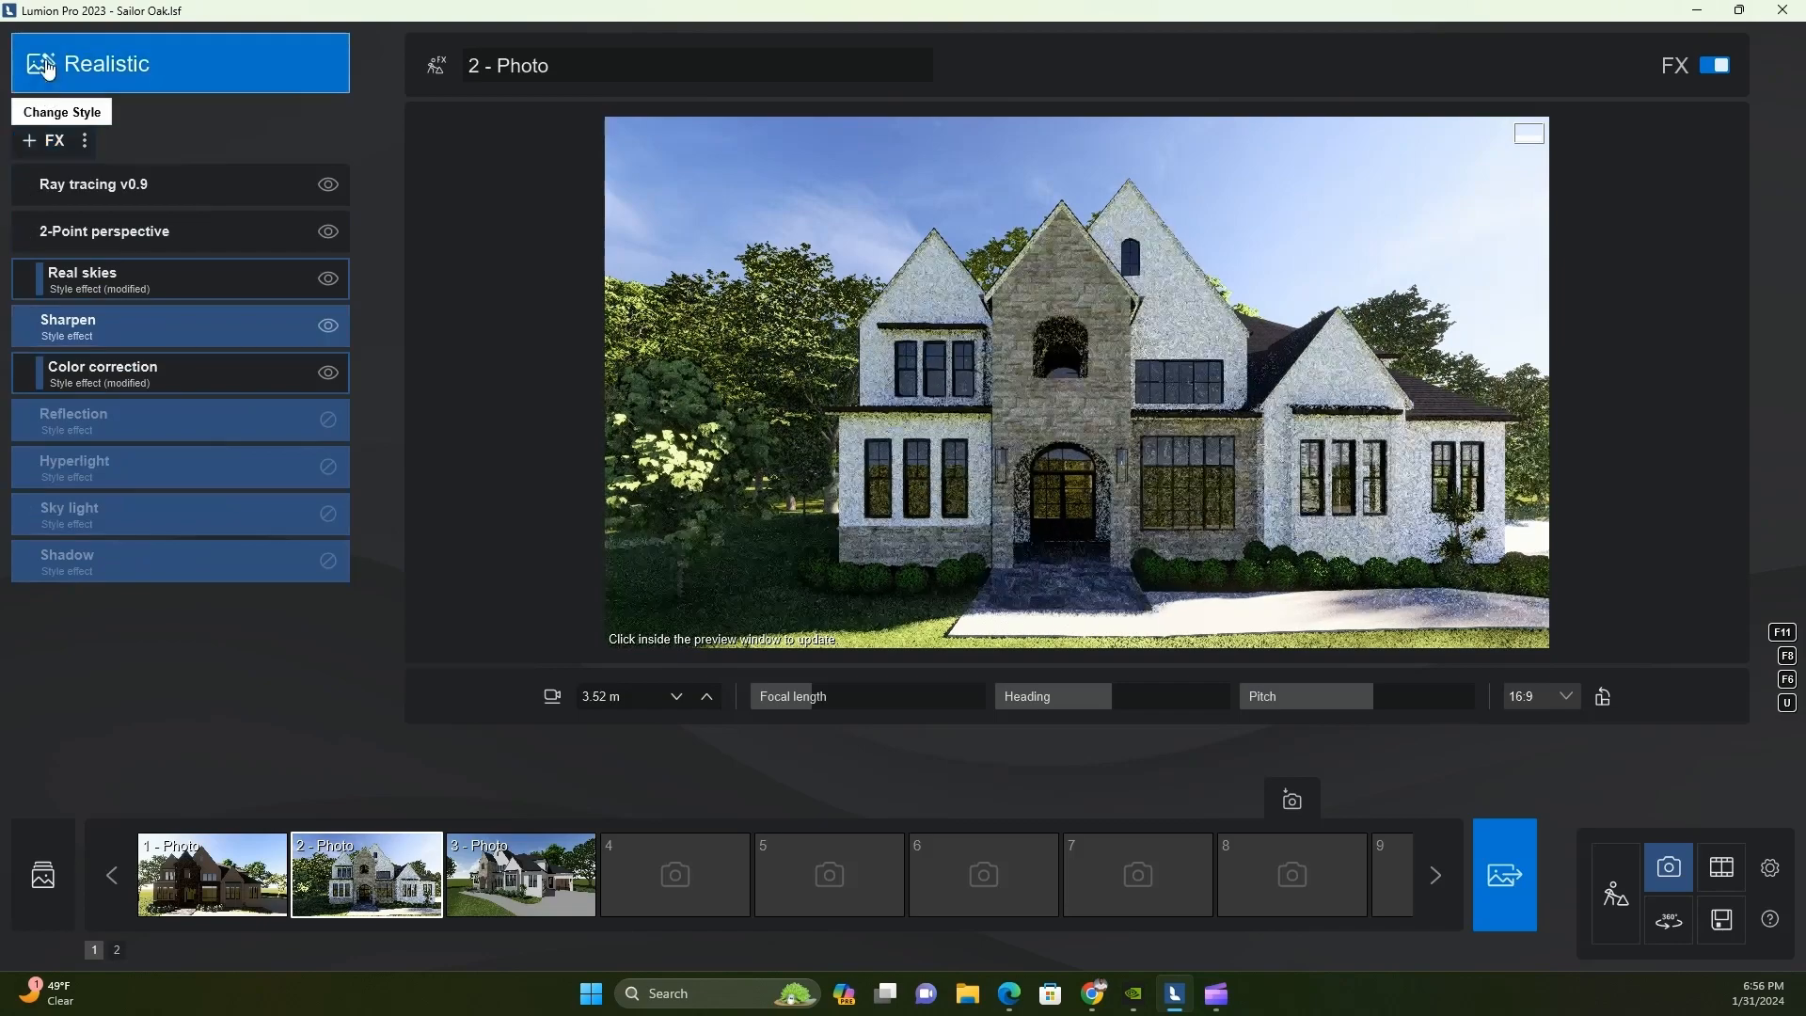
click(42, 141)
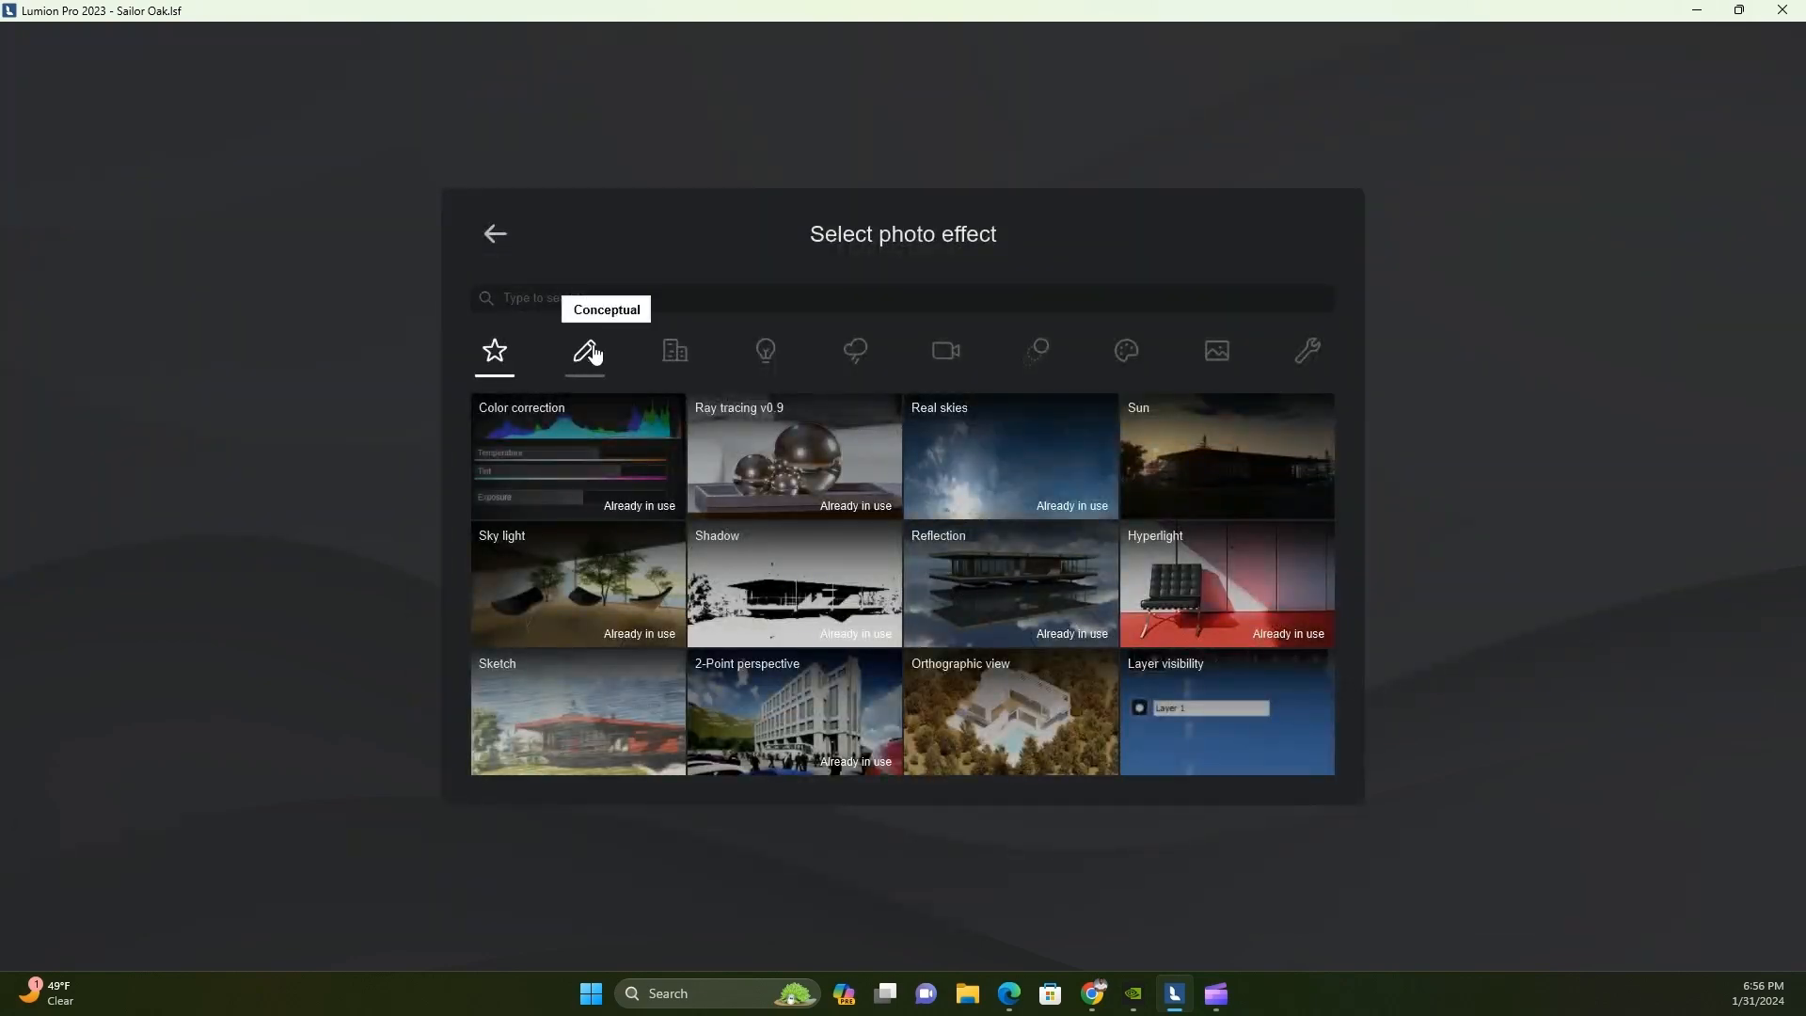
click(666, 356)
click(764, 357)
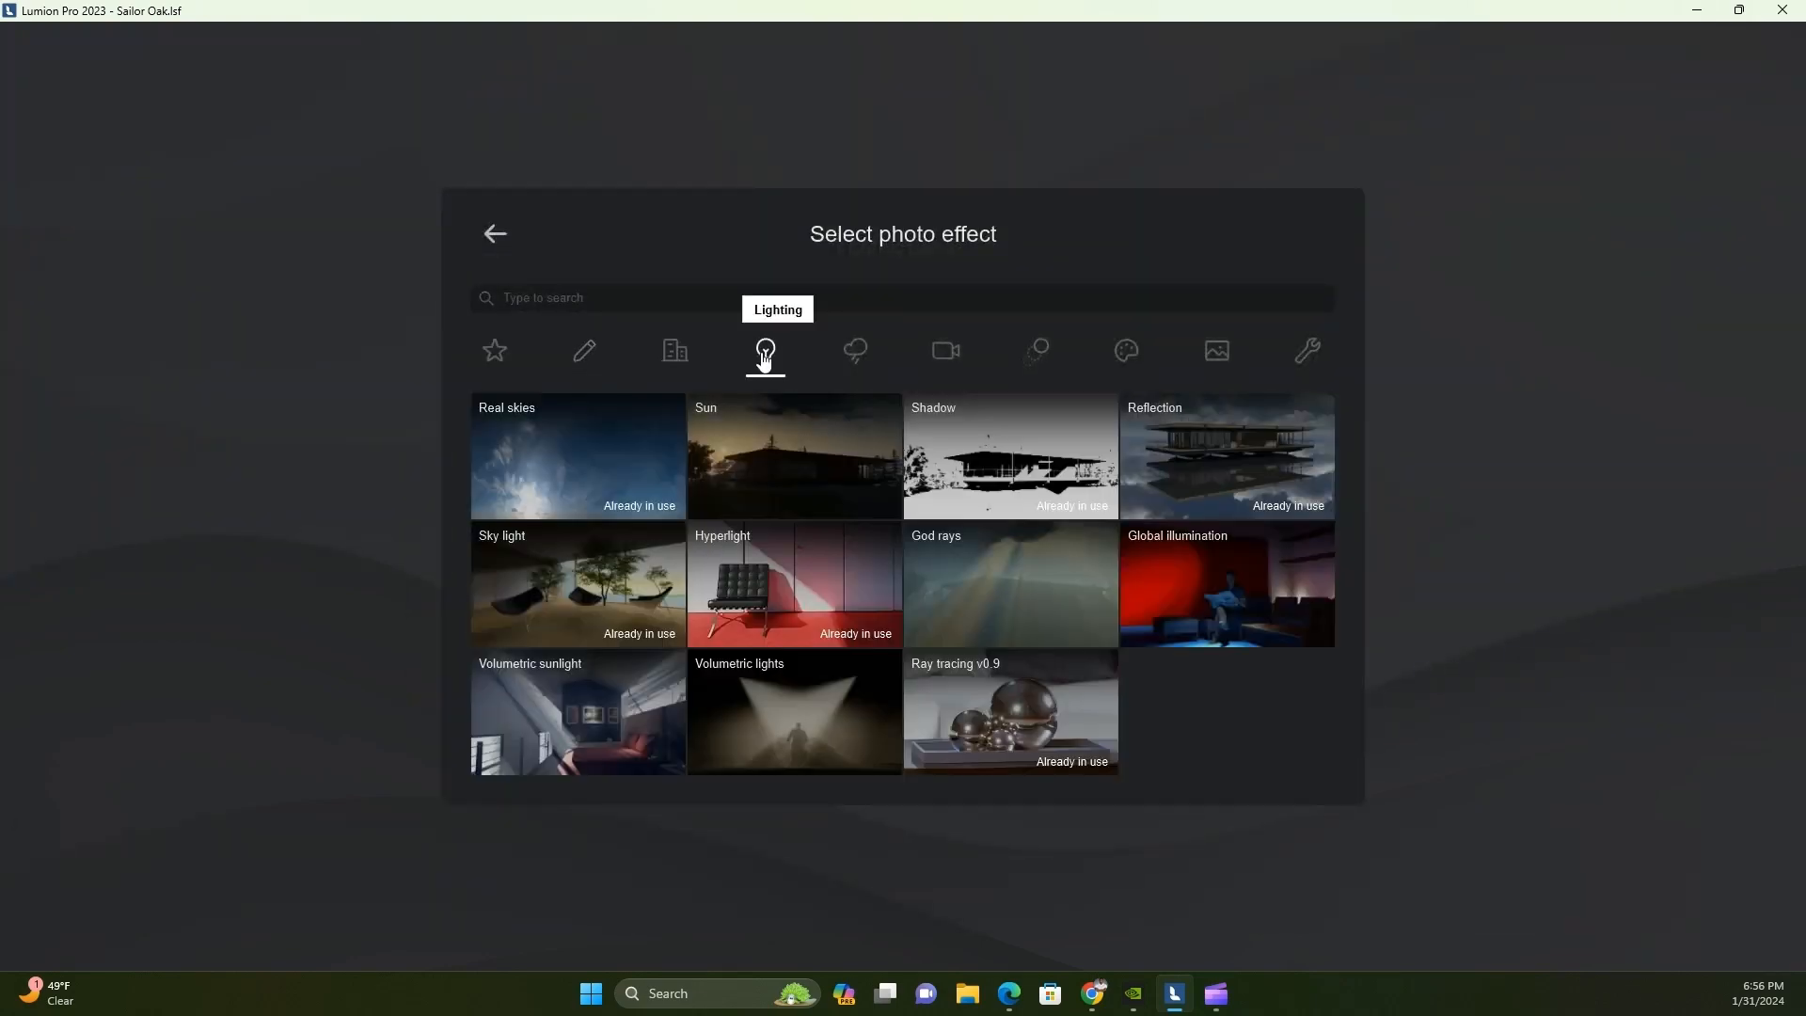
click(429, 440)
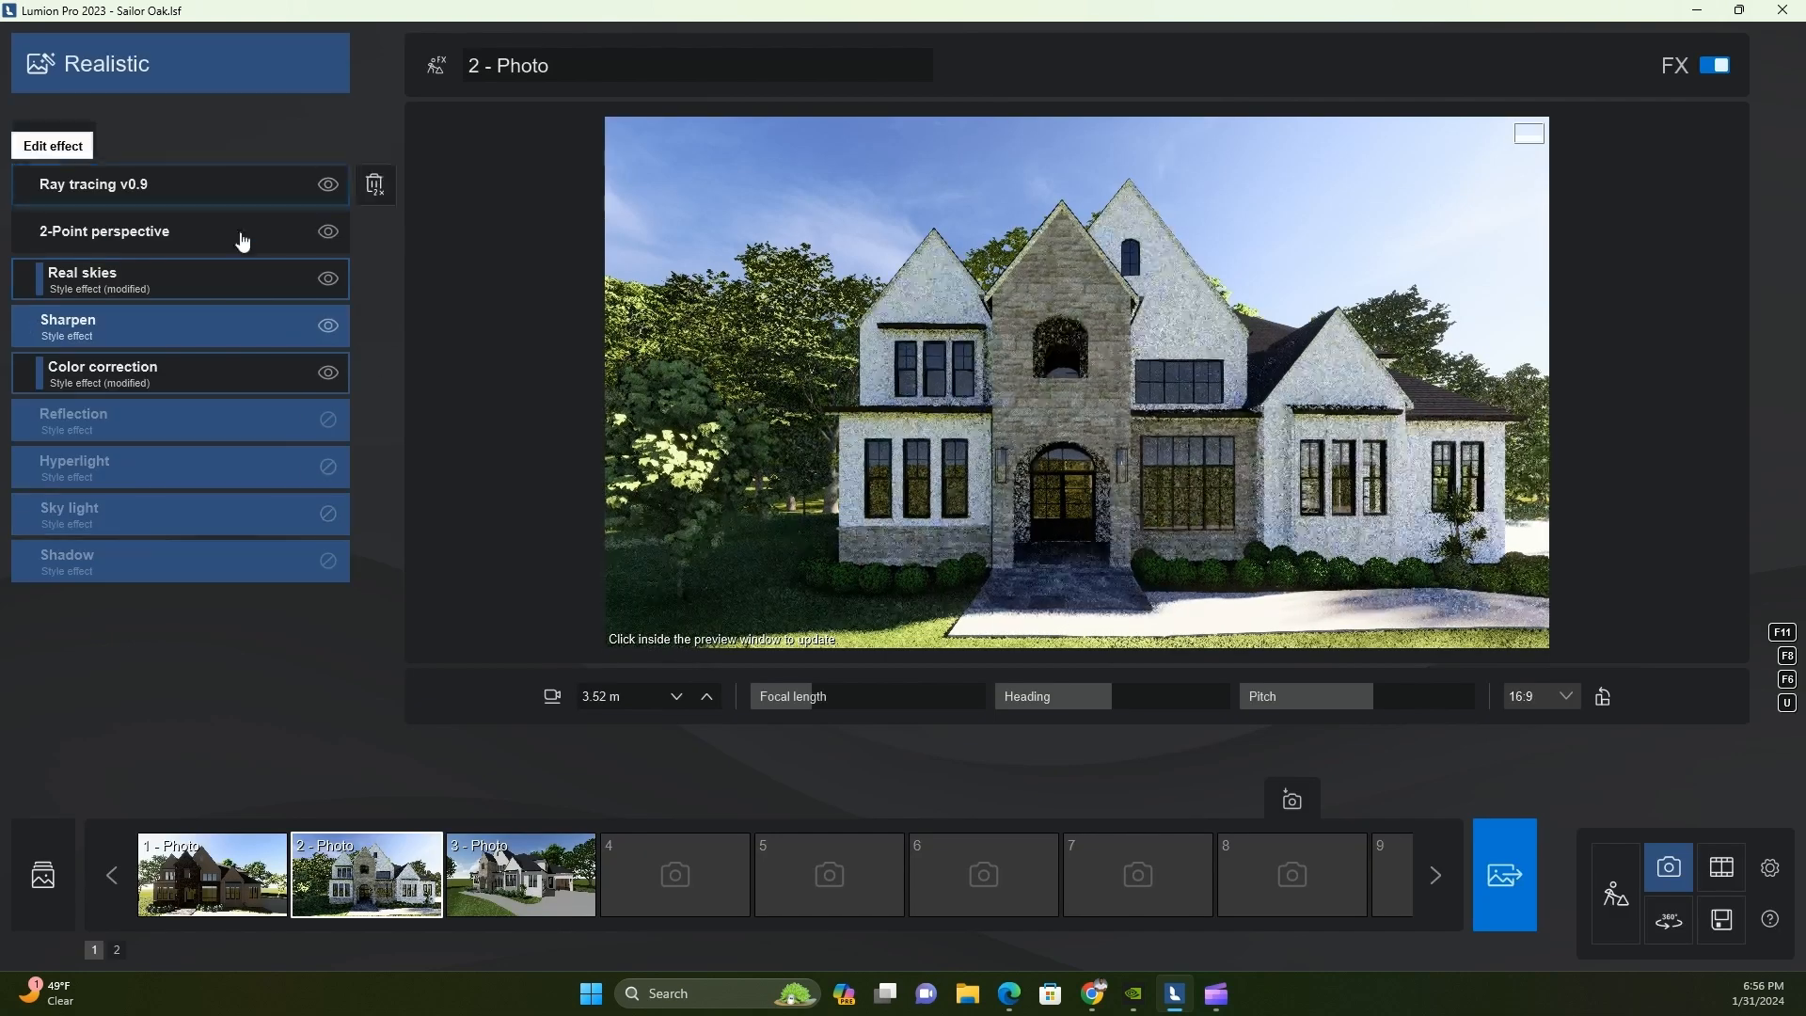
Add a Chromatic aberrations effect to Photo 2 with dispersion reduced to 0.0 and a minimal affected area
click(58, 149)
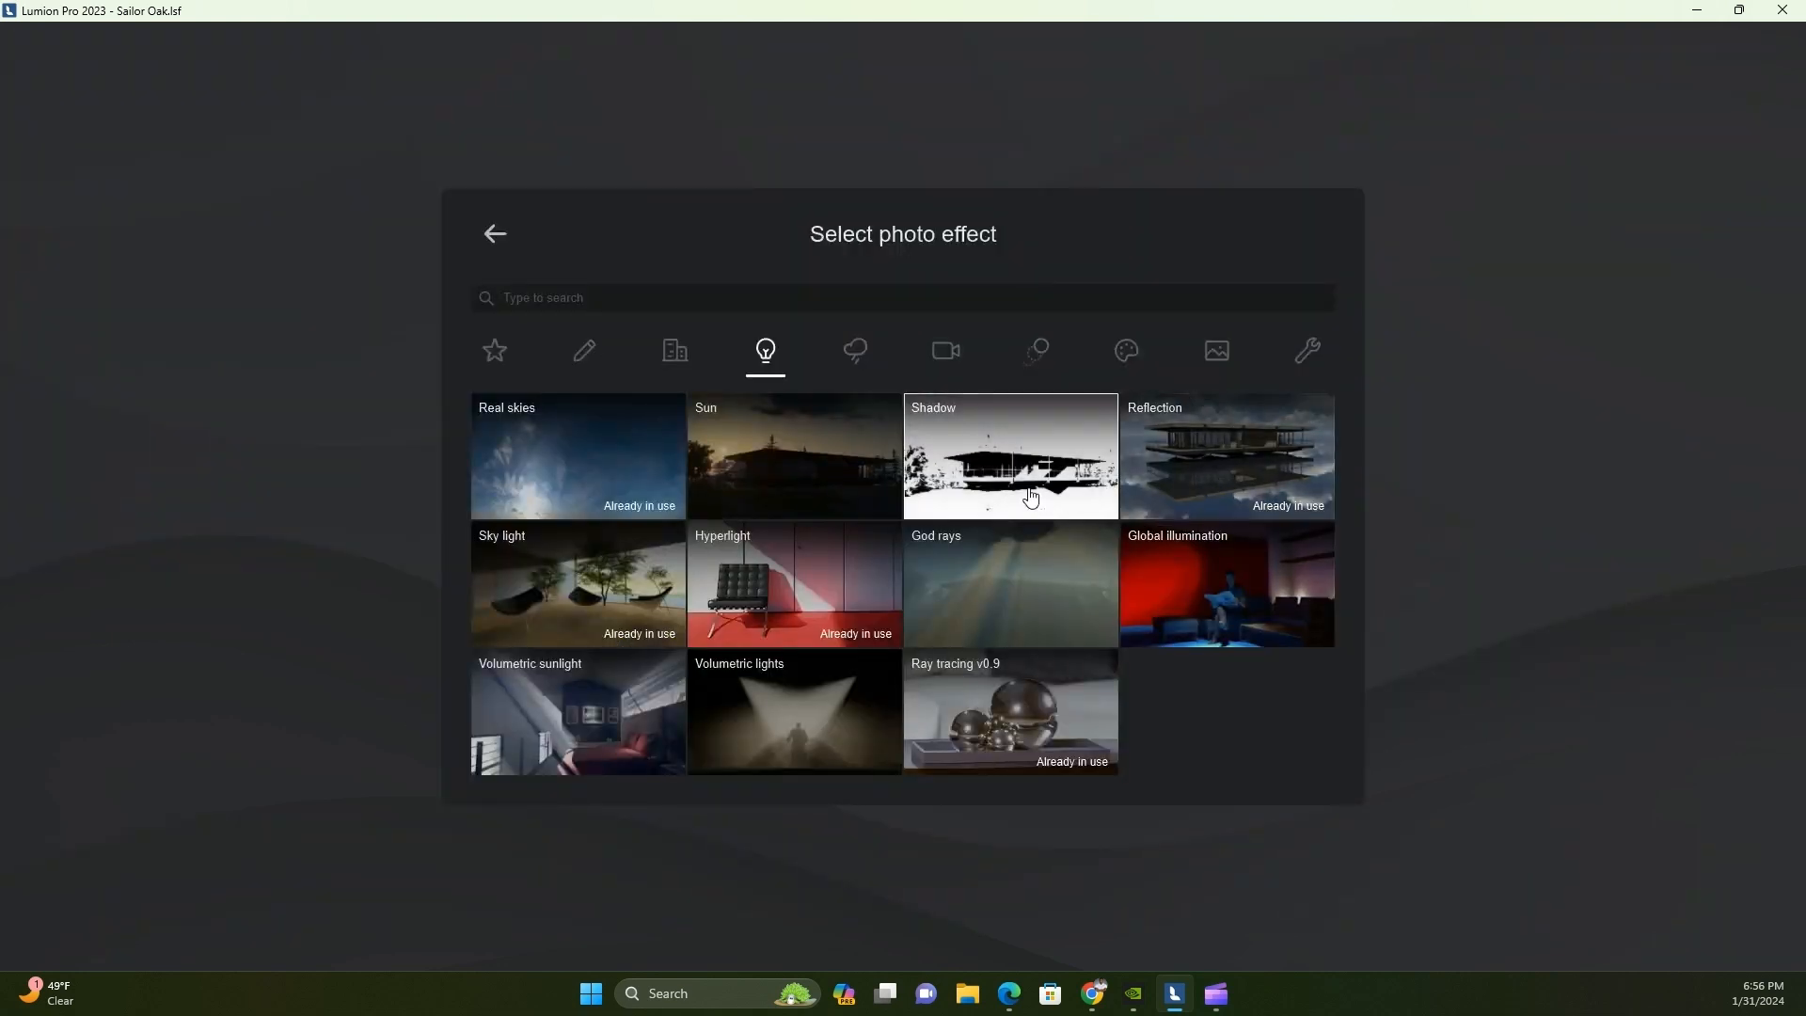
click(675, 357)
click(856, 365)
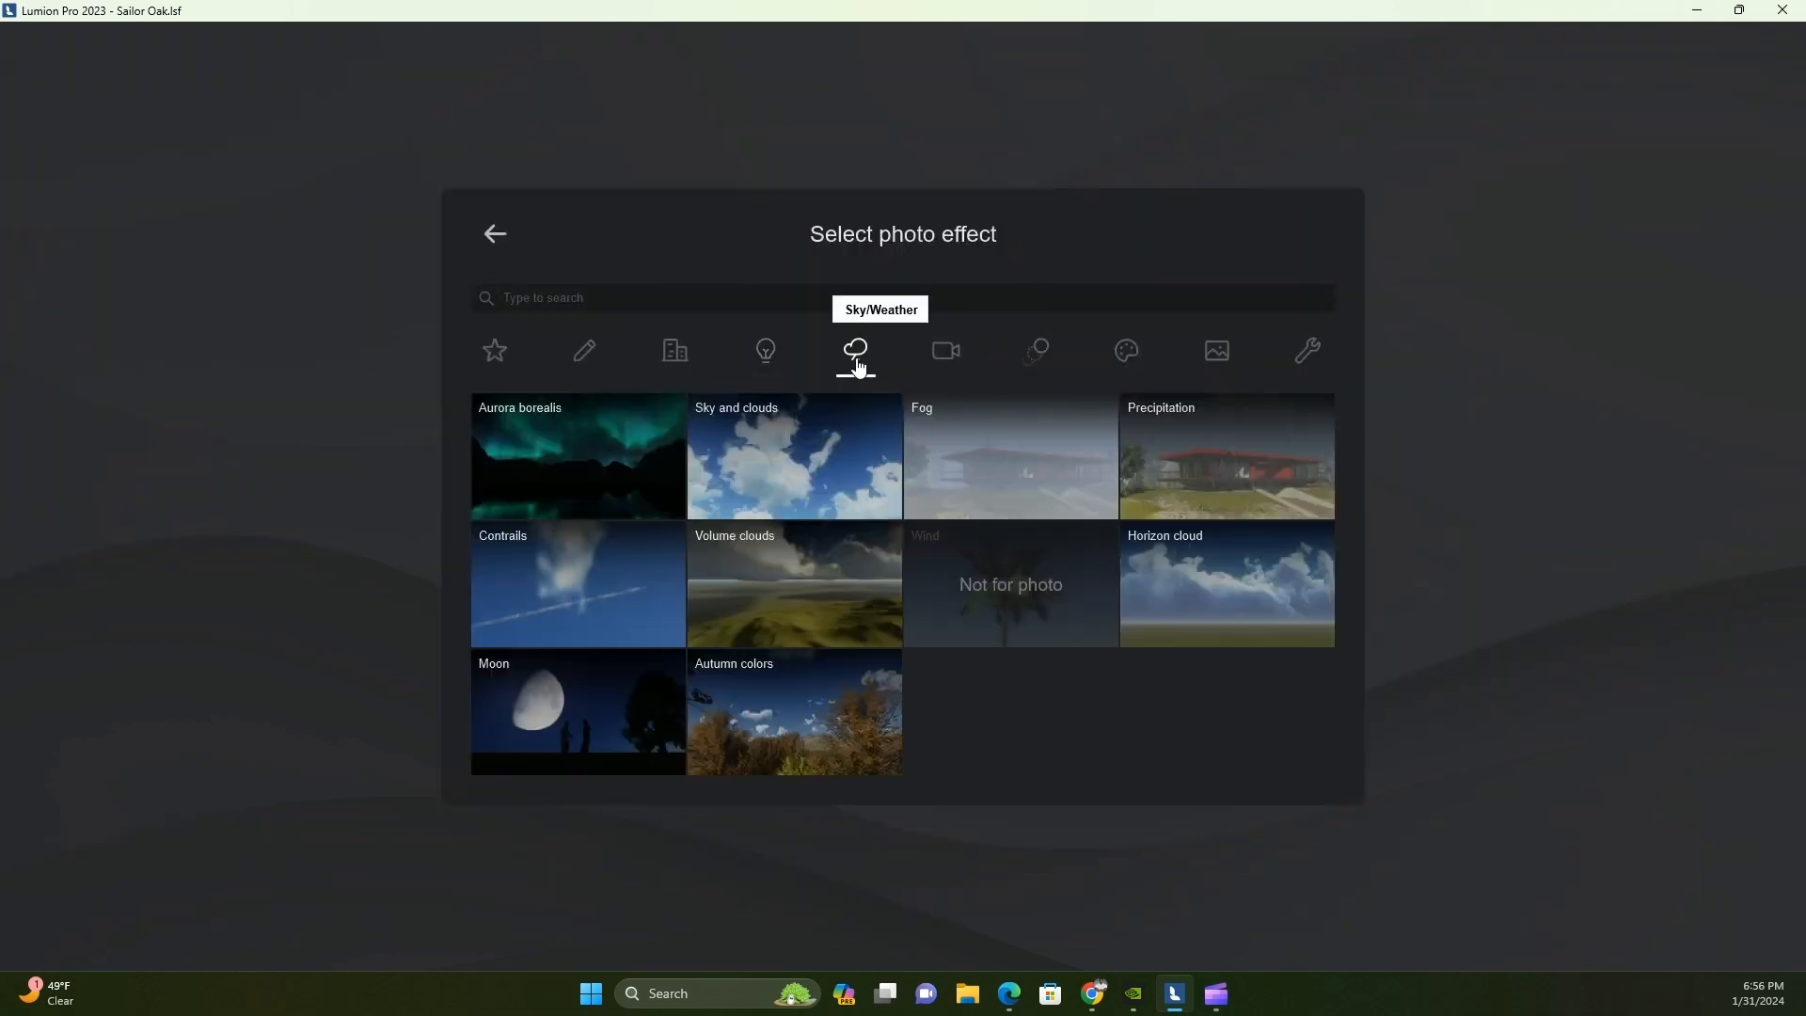
click(947, 355)
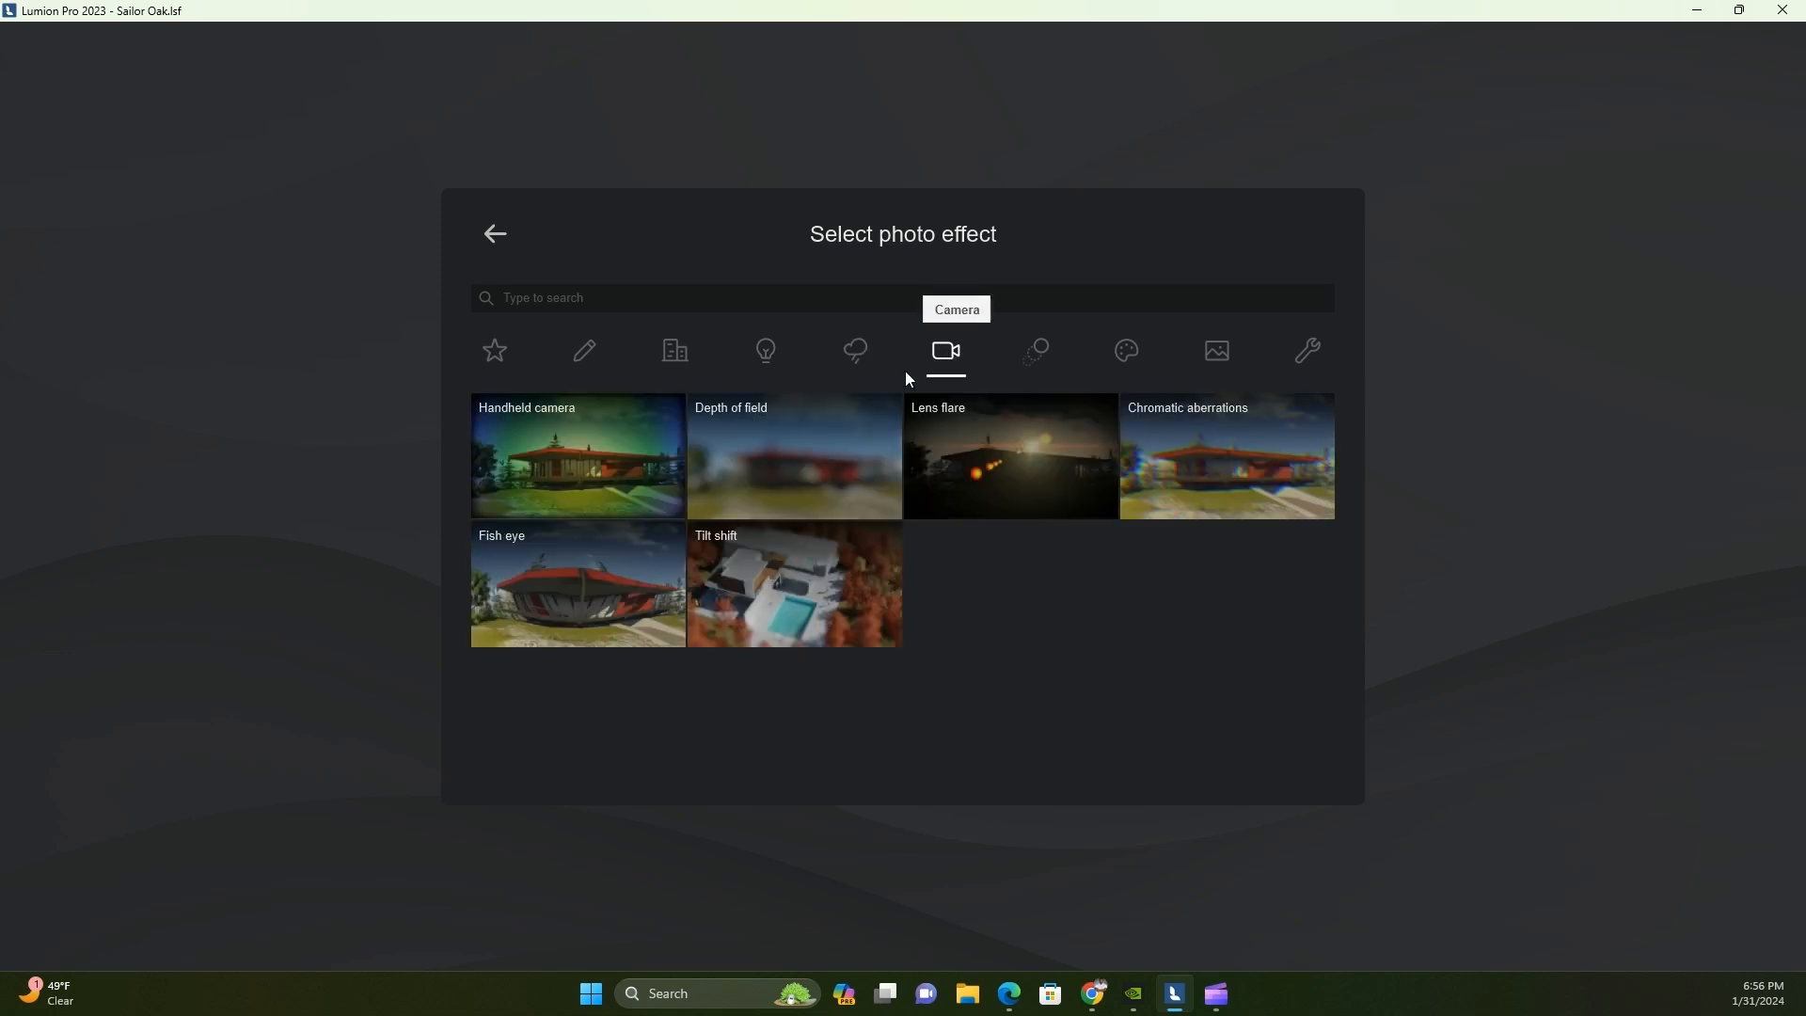
click(1206, 466)
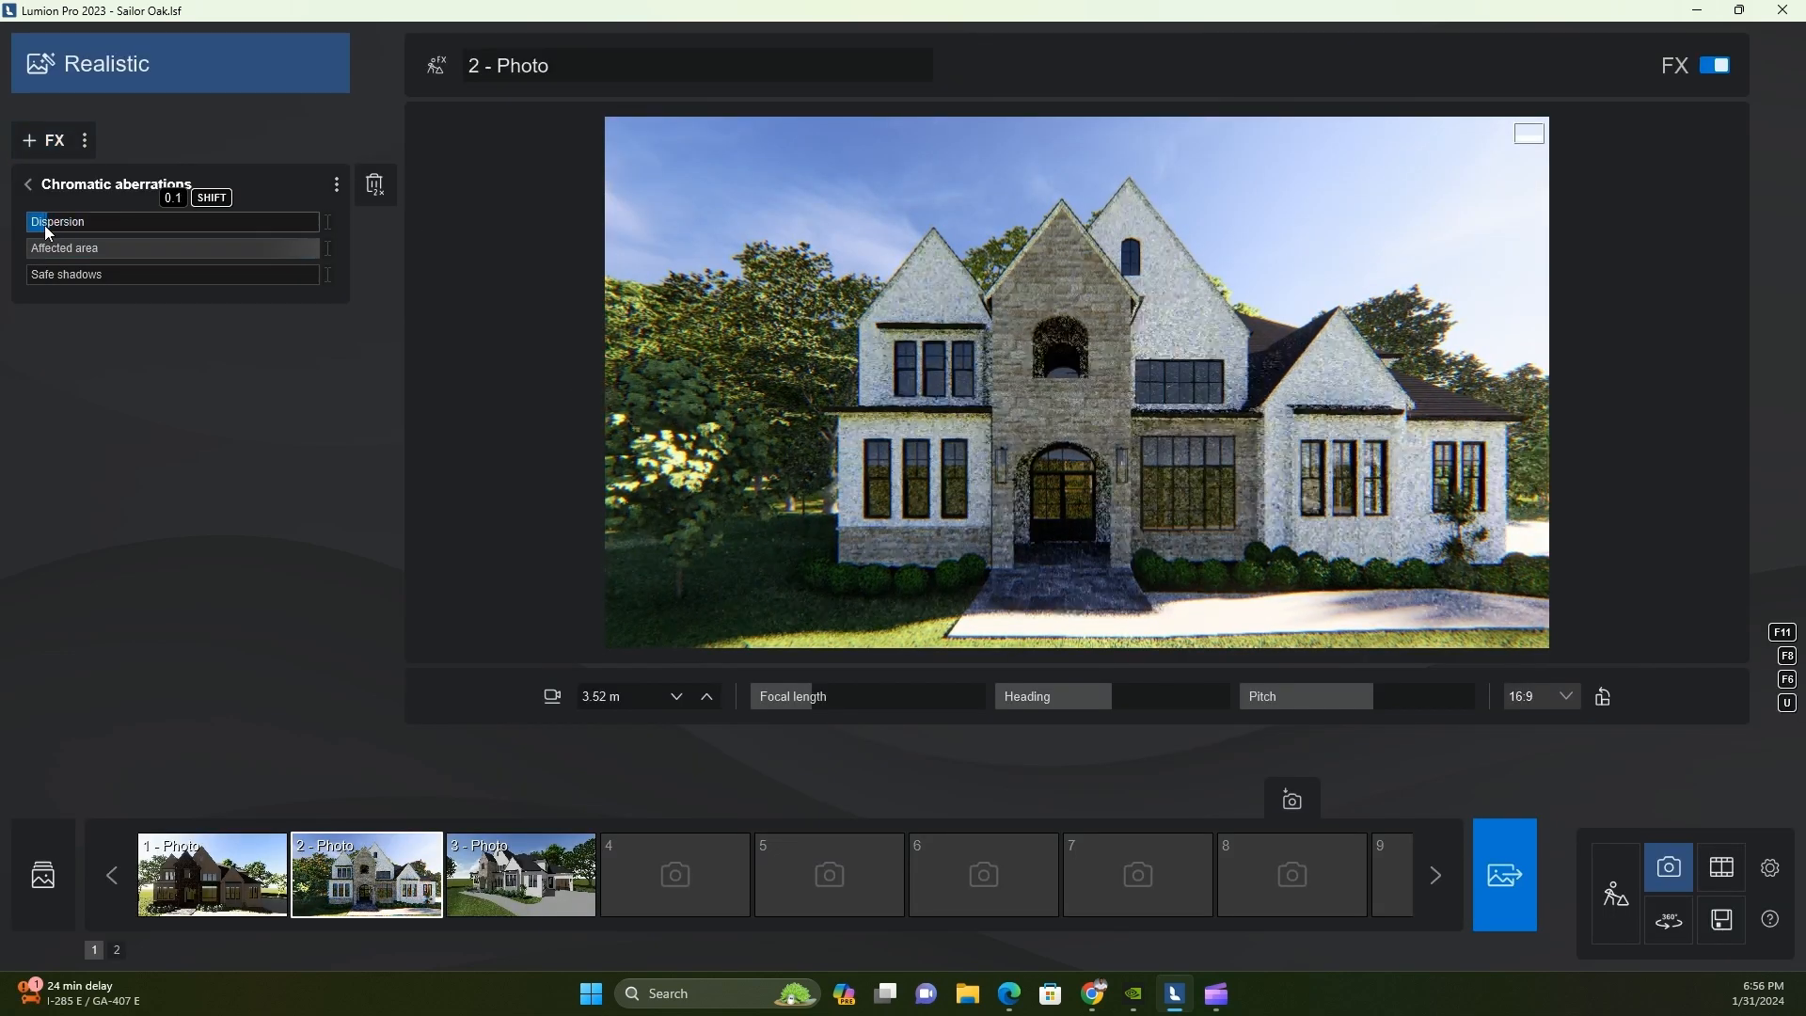
click(1004, 426)
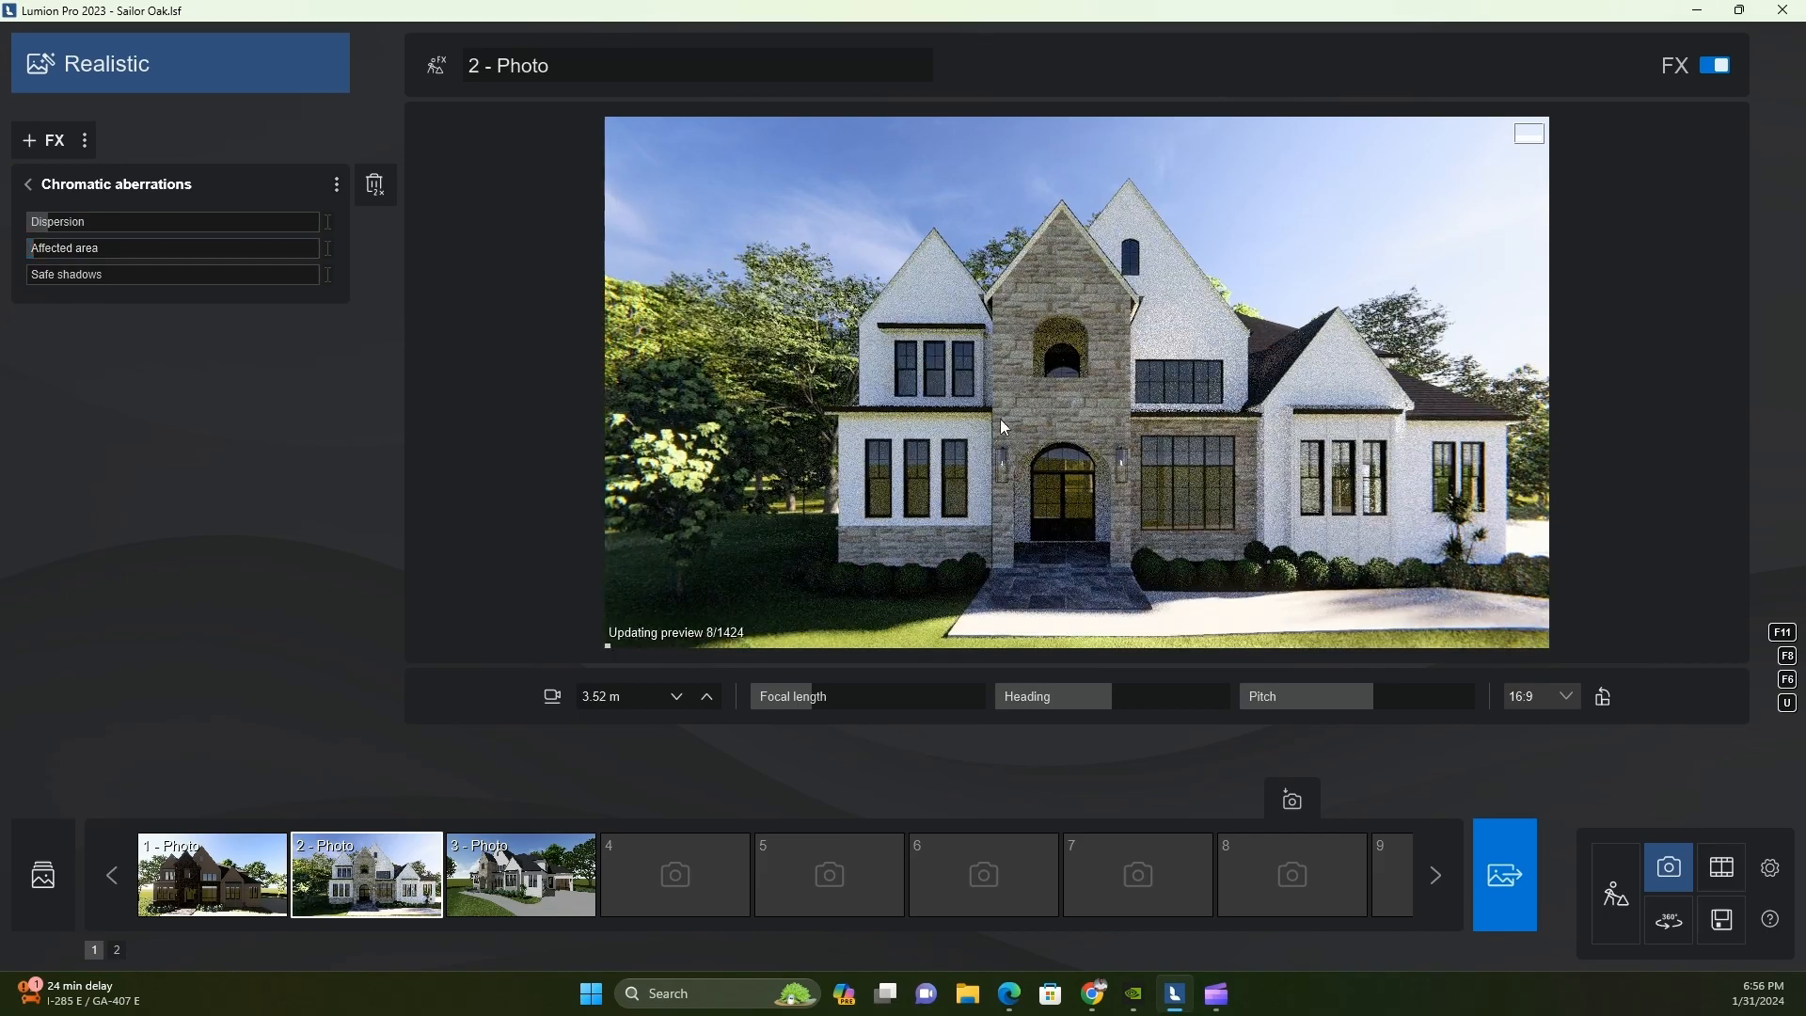
drag(51, 224, 35, 227)
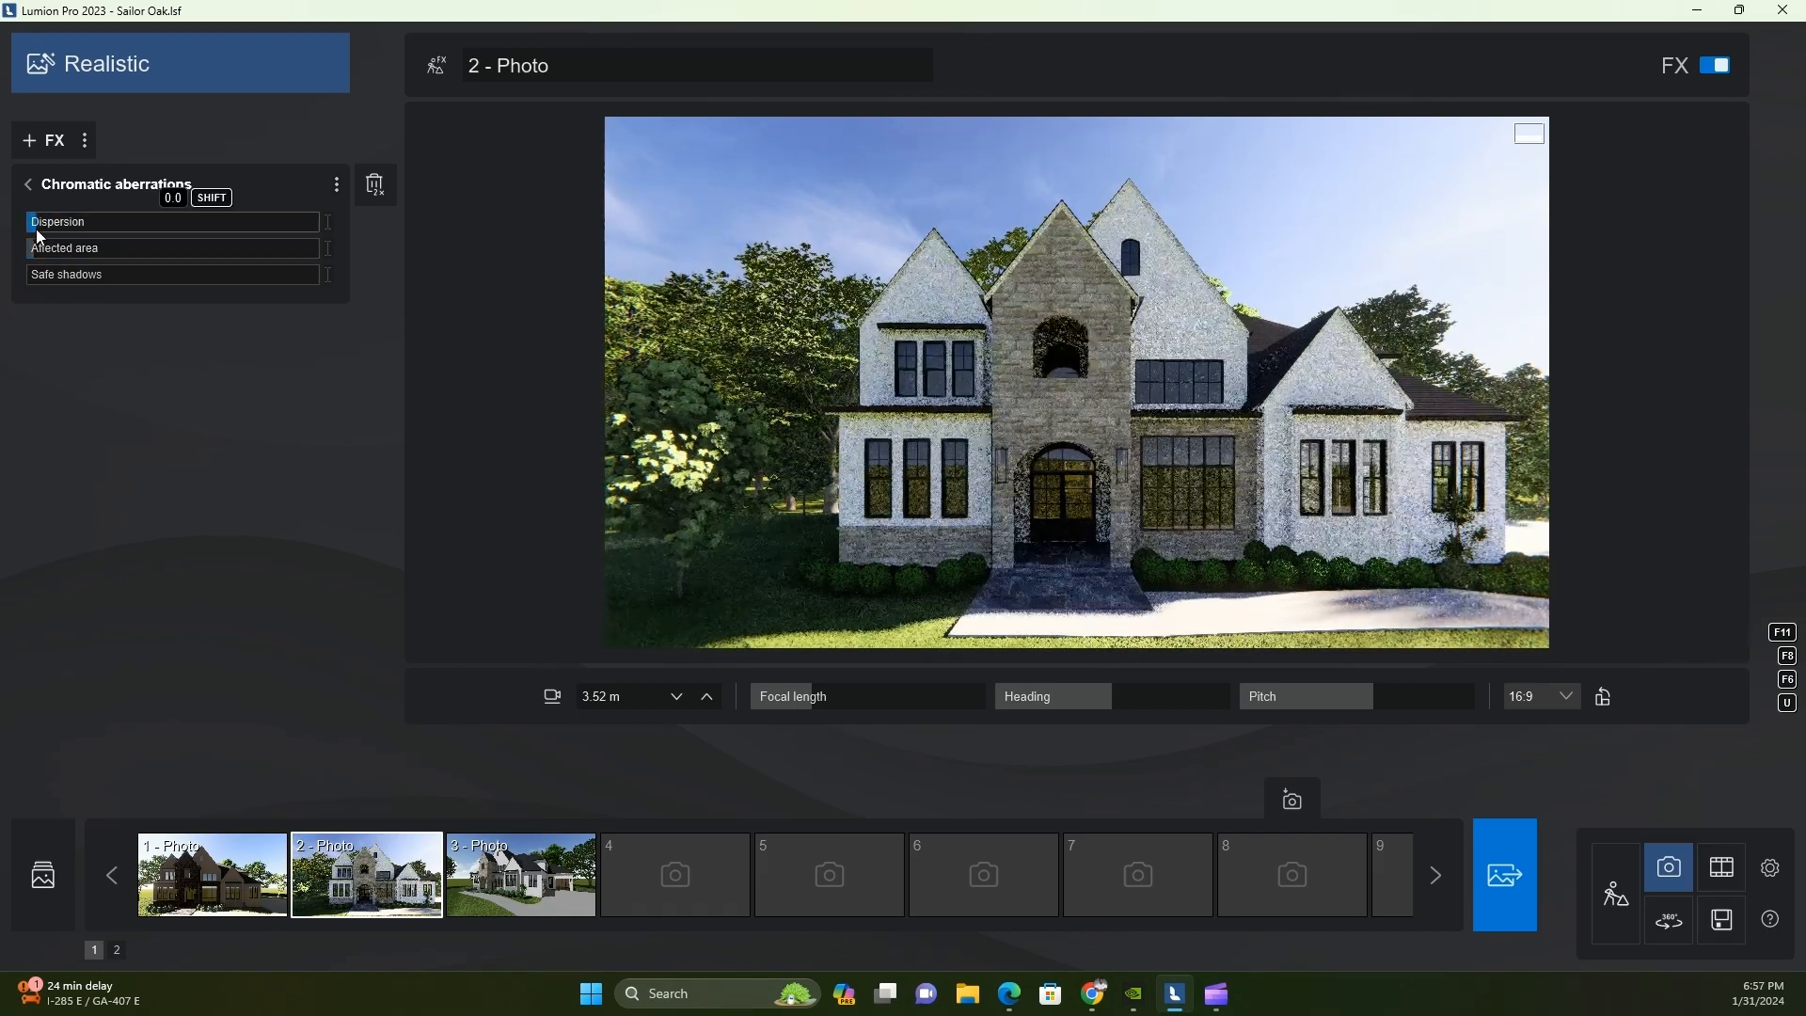
click(1124, 421)
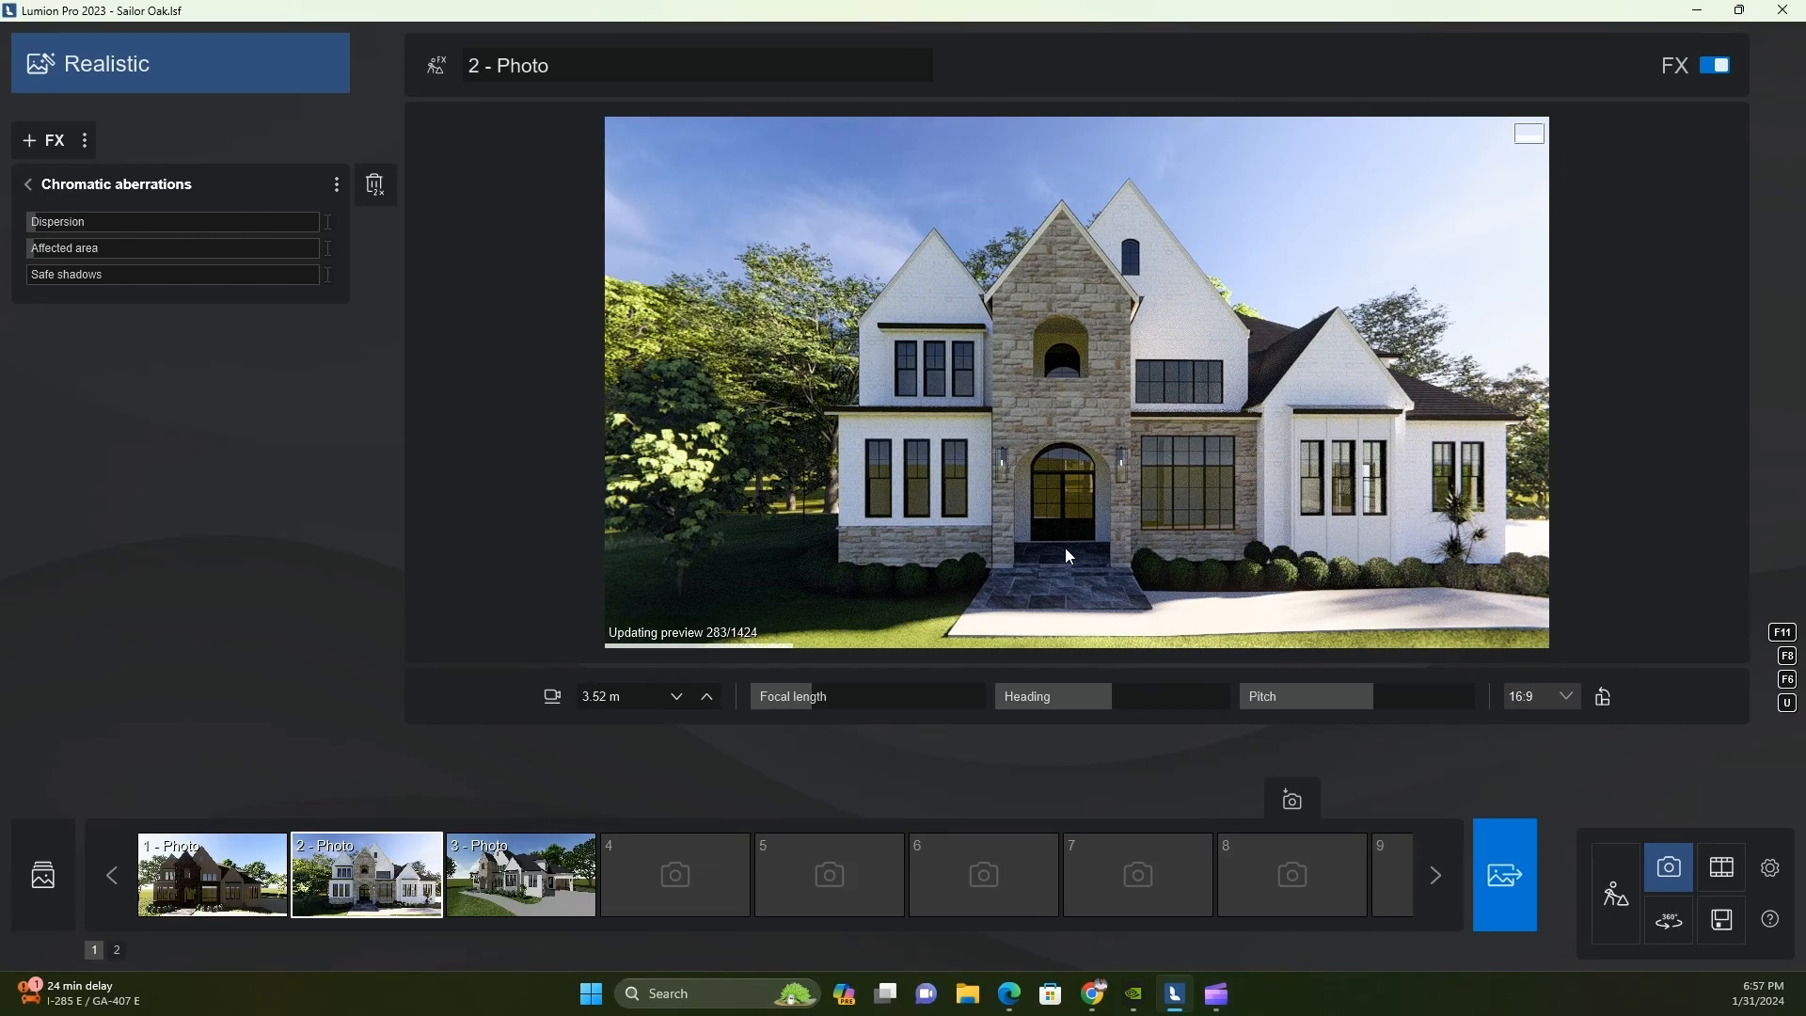
Store the refined front view as Photo 2's camera and save a higher view from about 4.62 m as Photo 4
right_drag(1106, 568, 1100, 570)
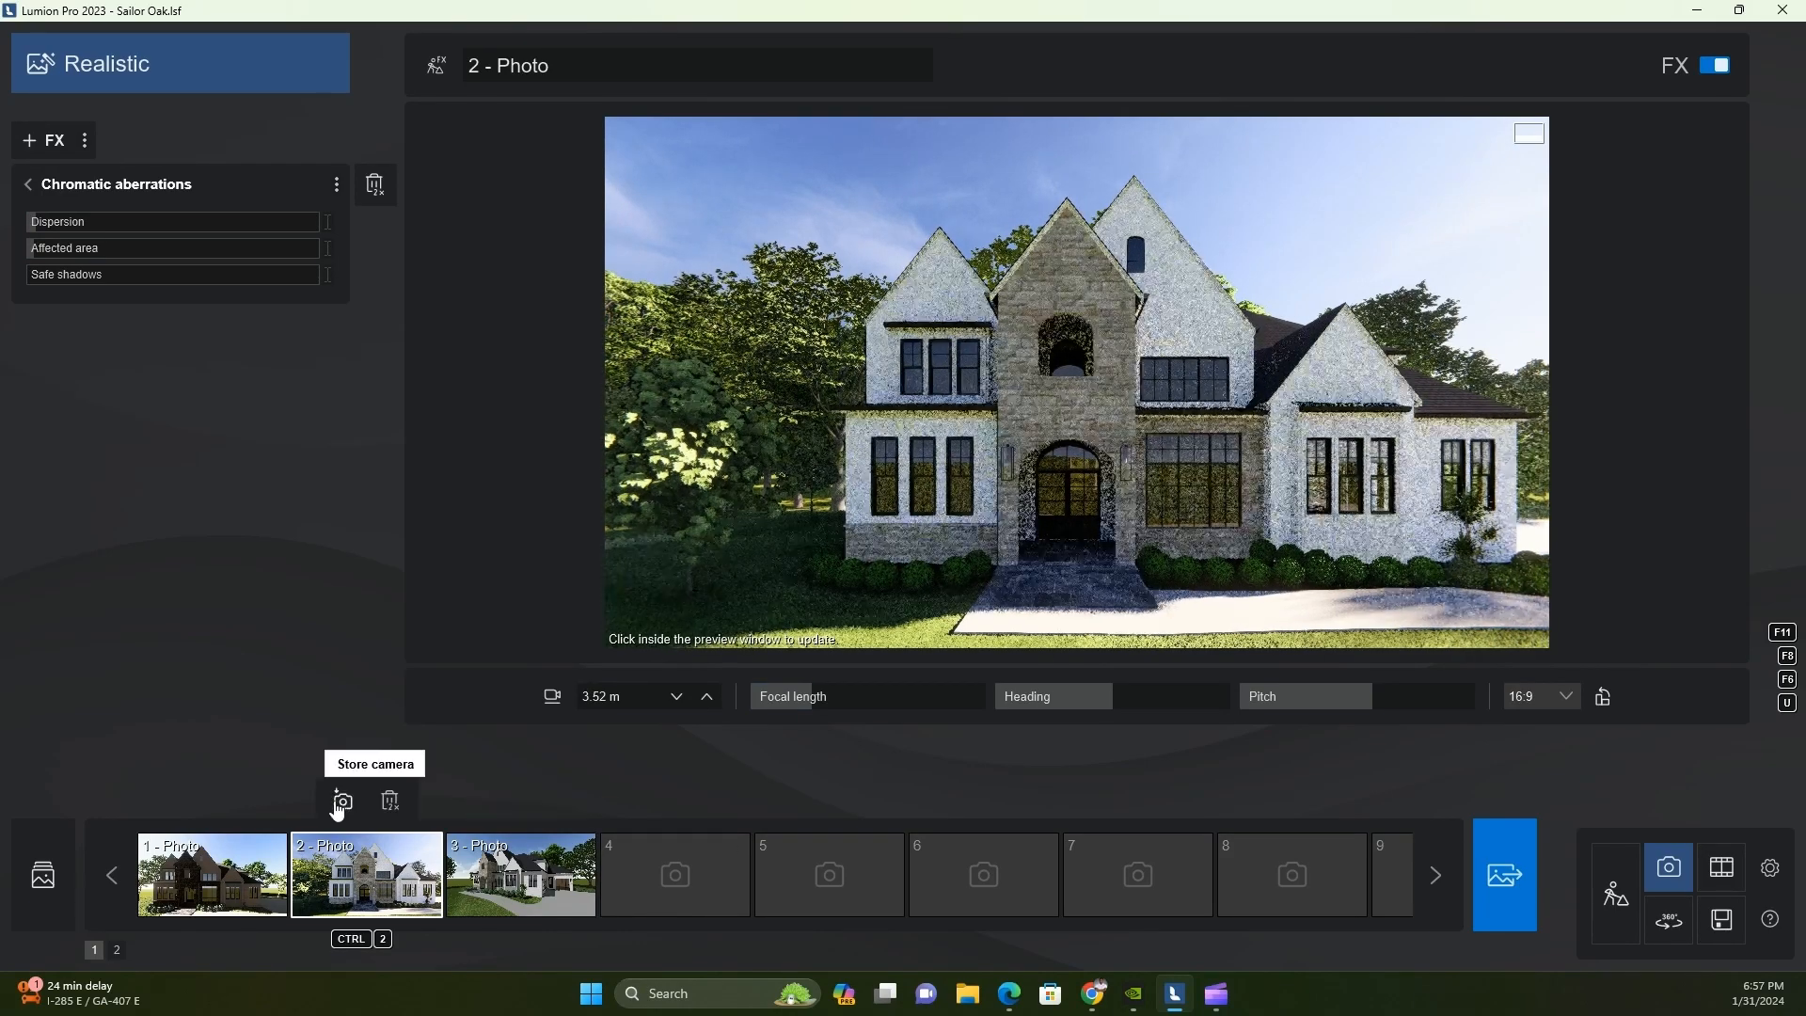
click(341, 803)
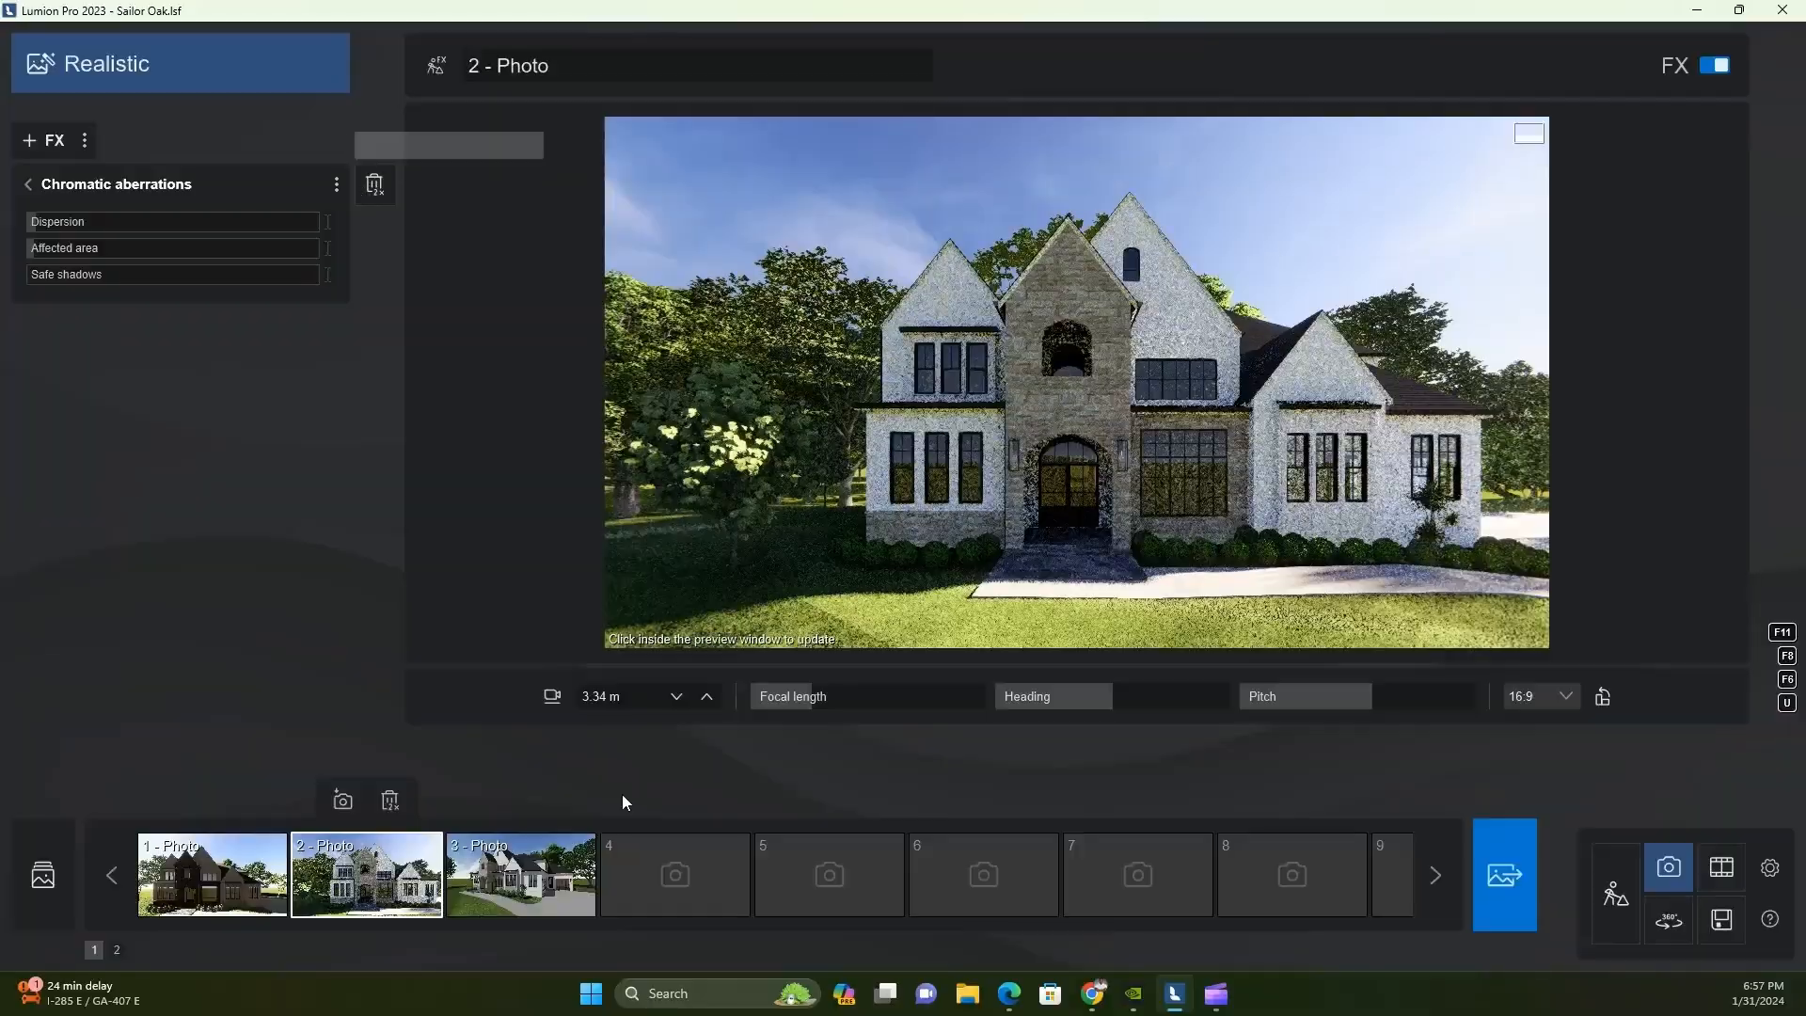
key(q)
key(s)
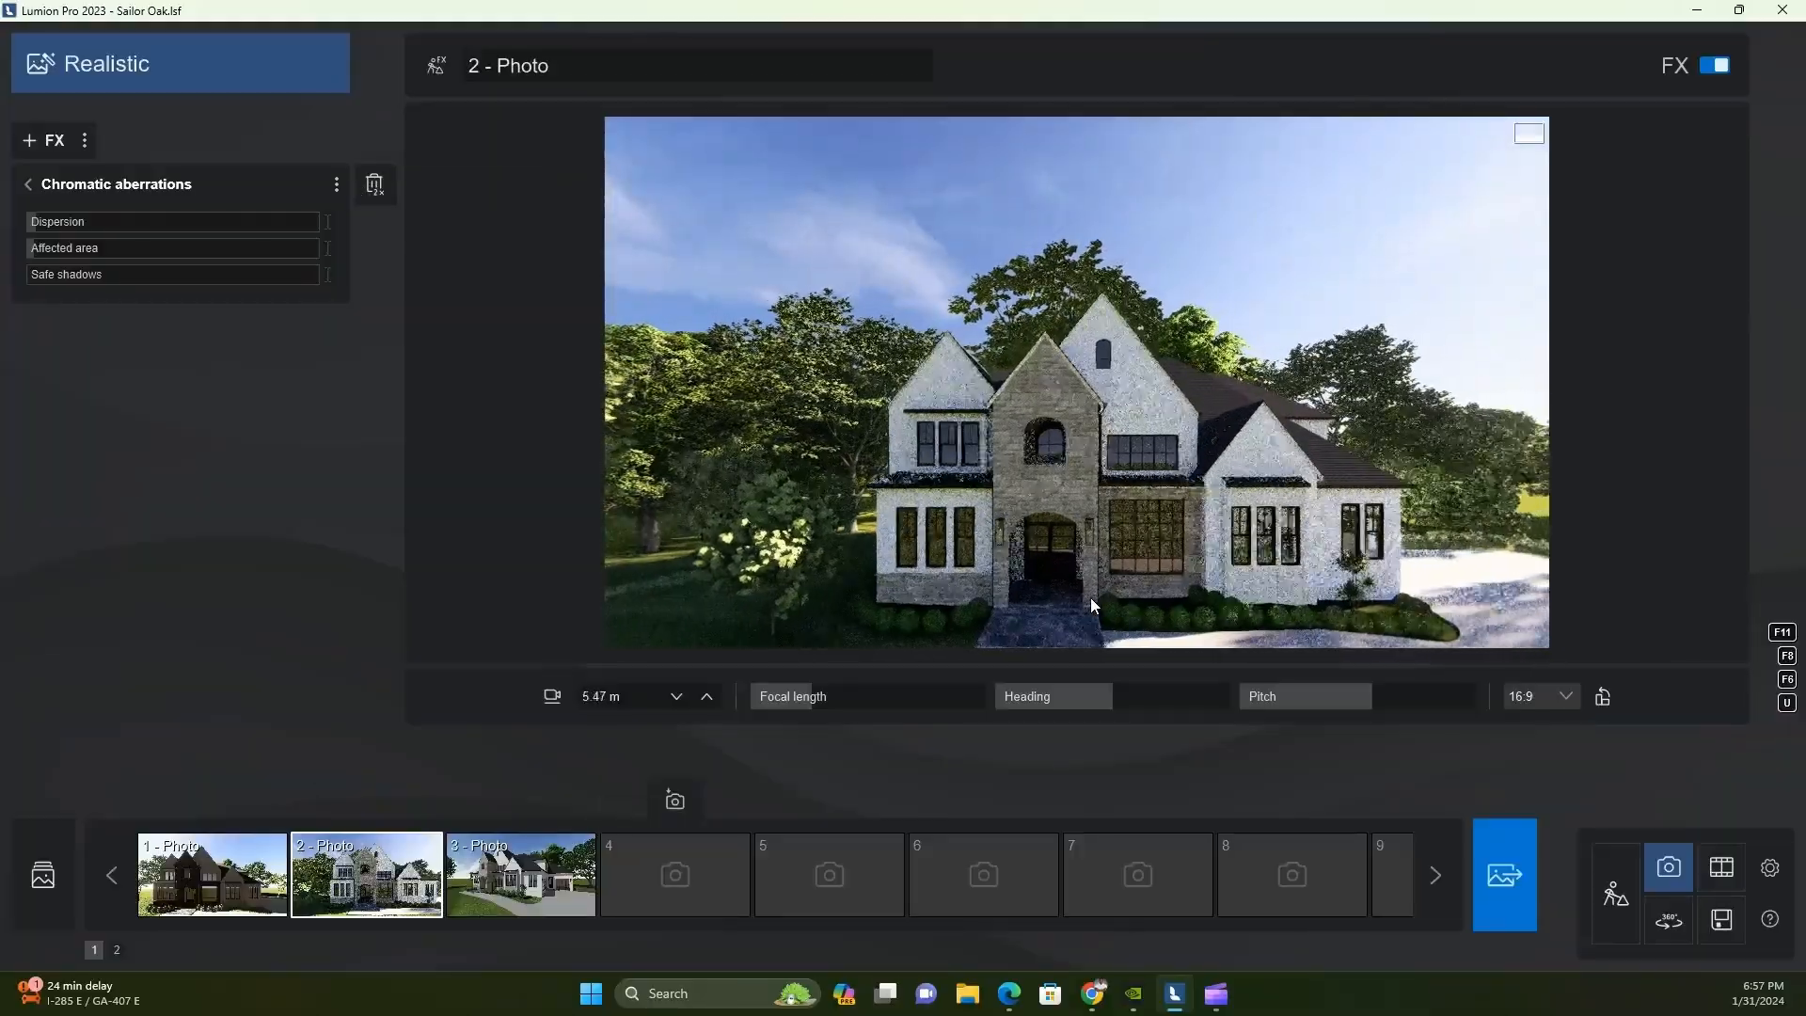
click(674, 804)
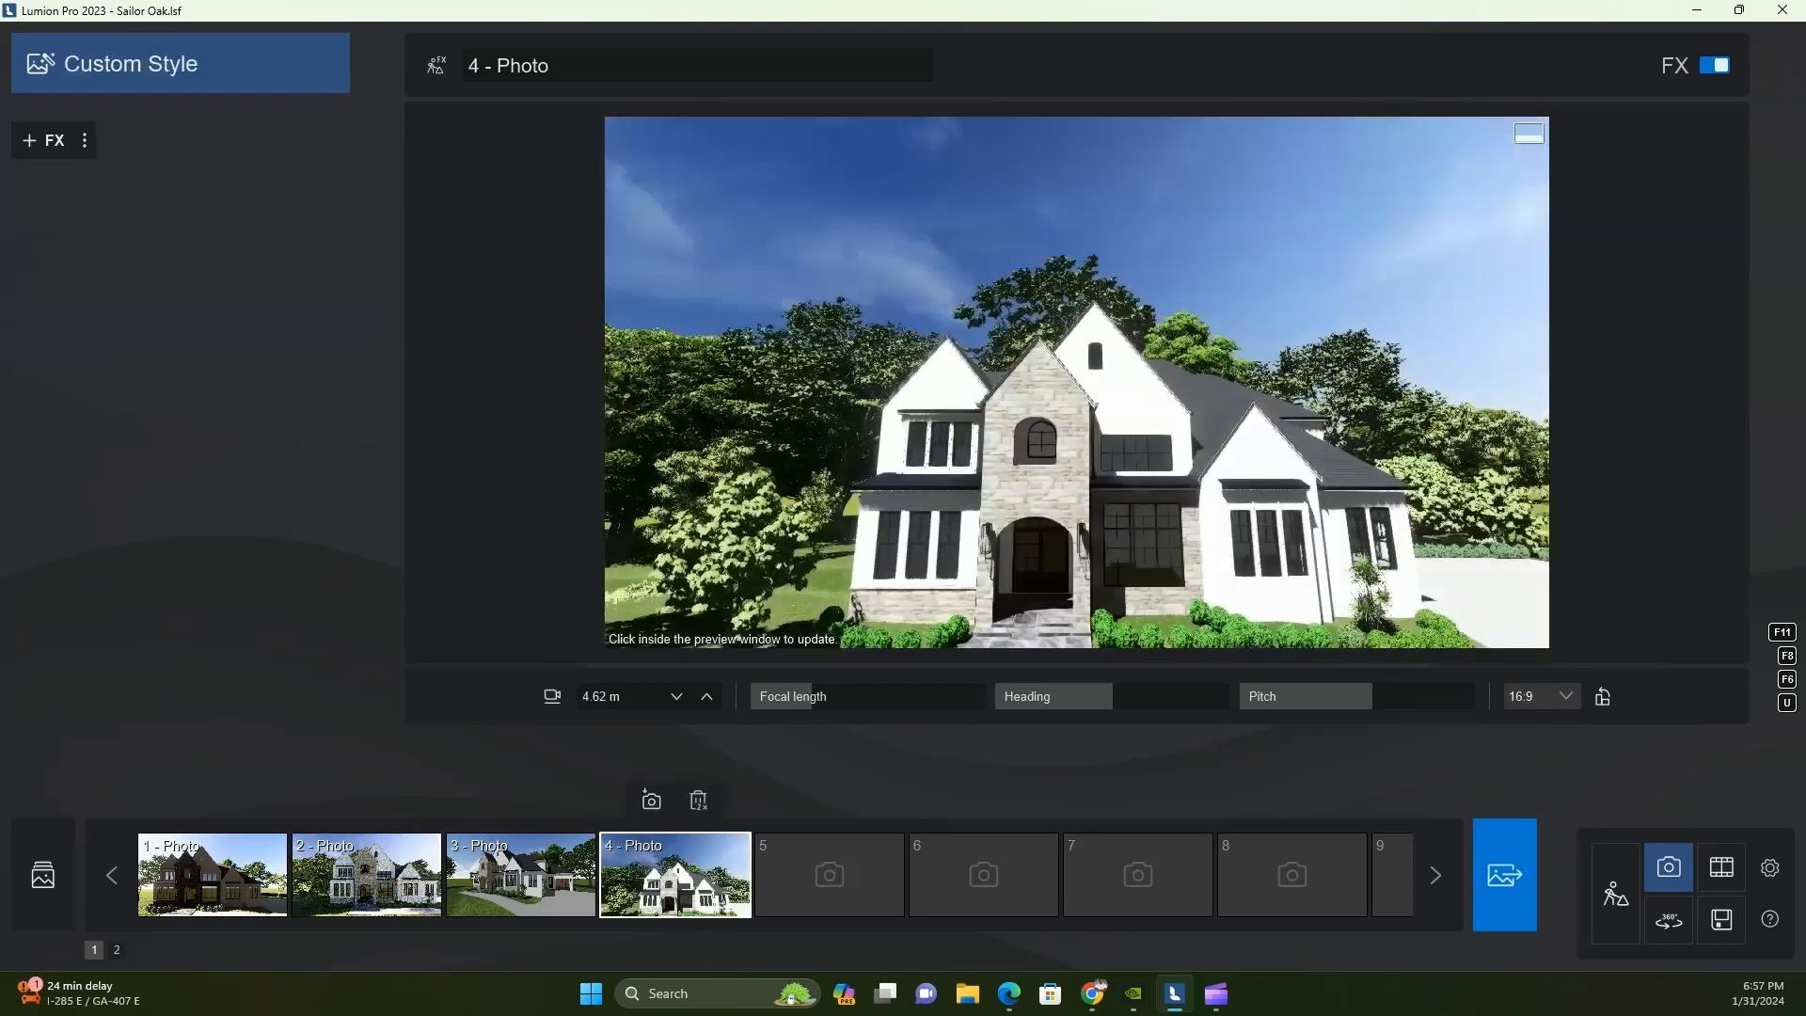
Apply the Realistic style to Photo 4 and add an enabled 2-Point perspective effect
click(179, 64)
click(811, 415)
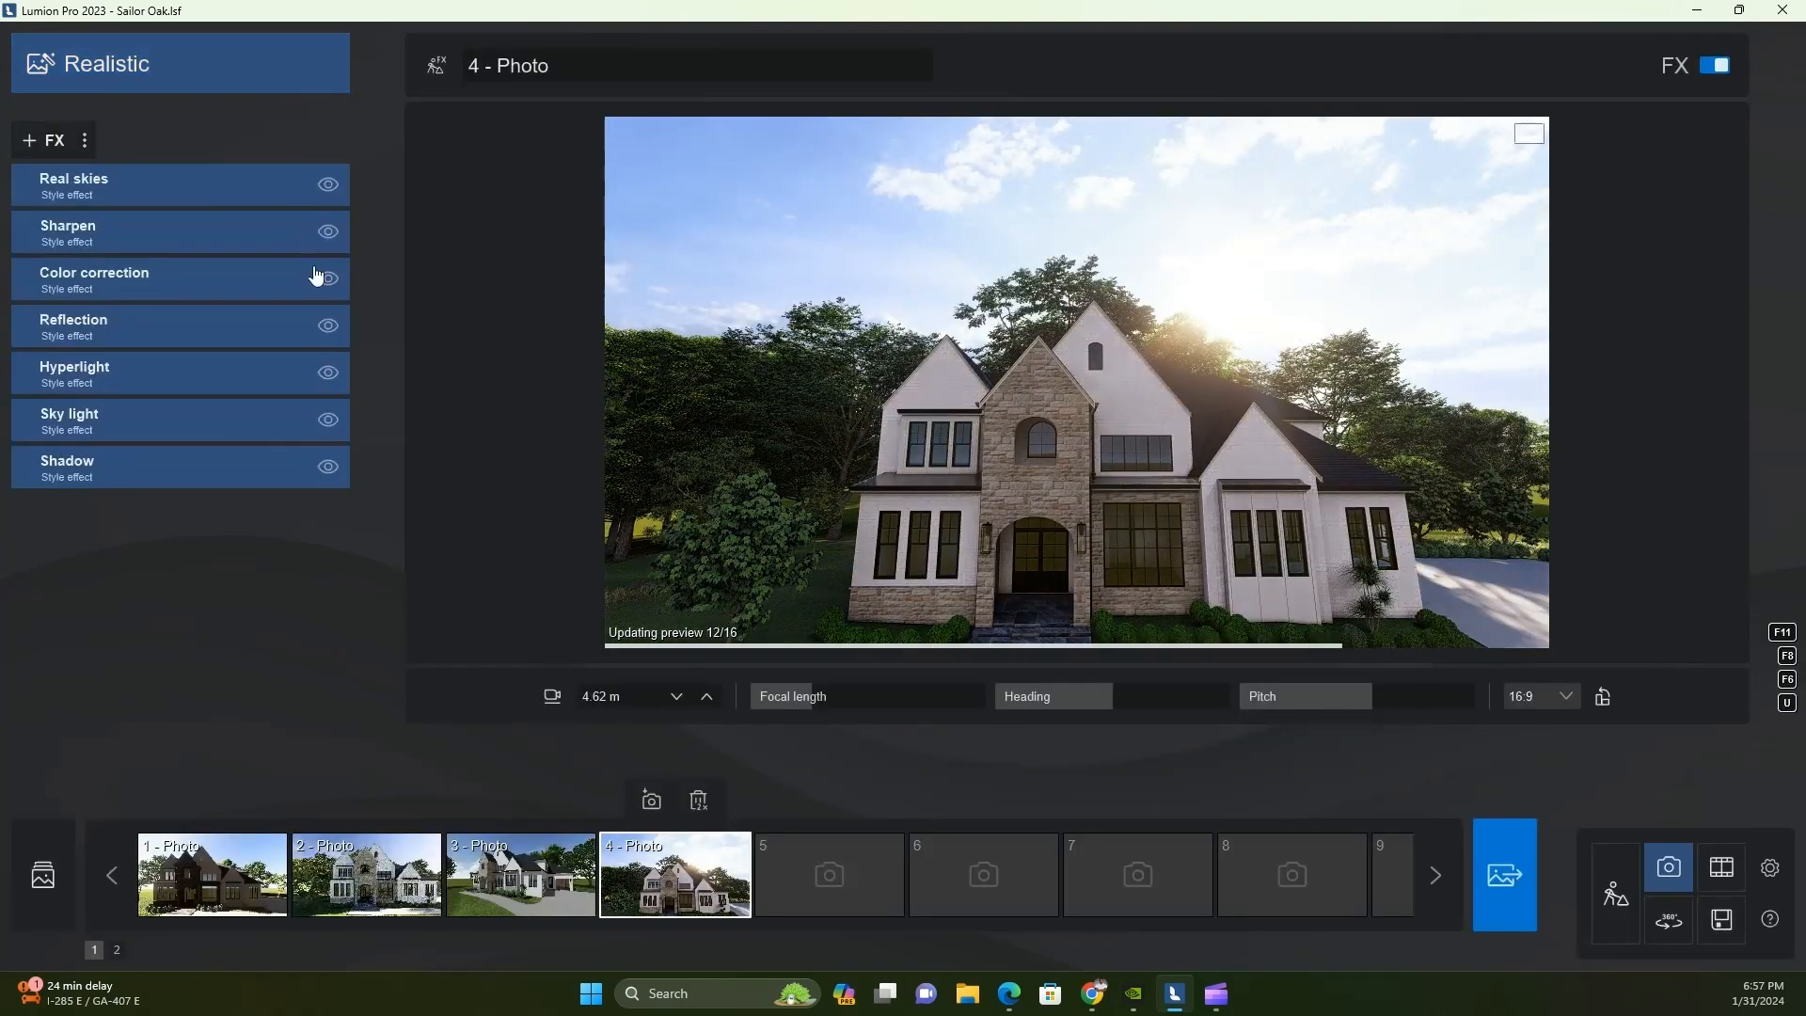
click(42, 140)
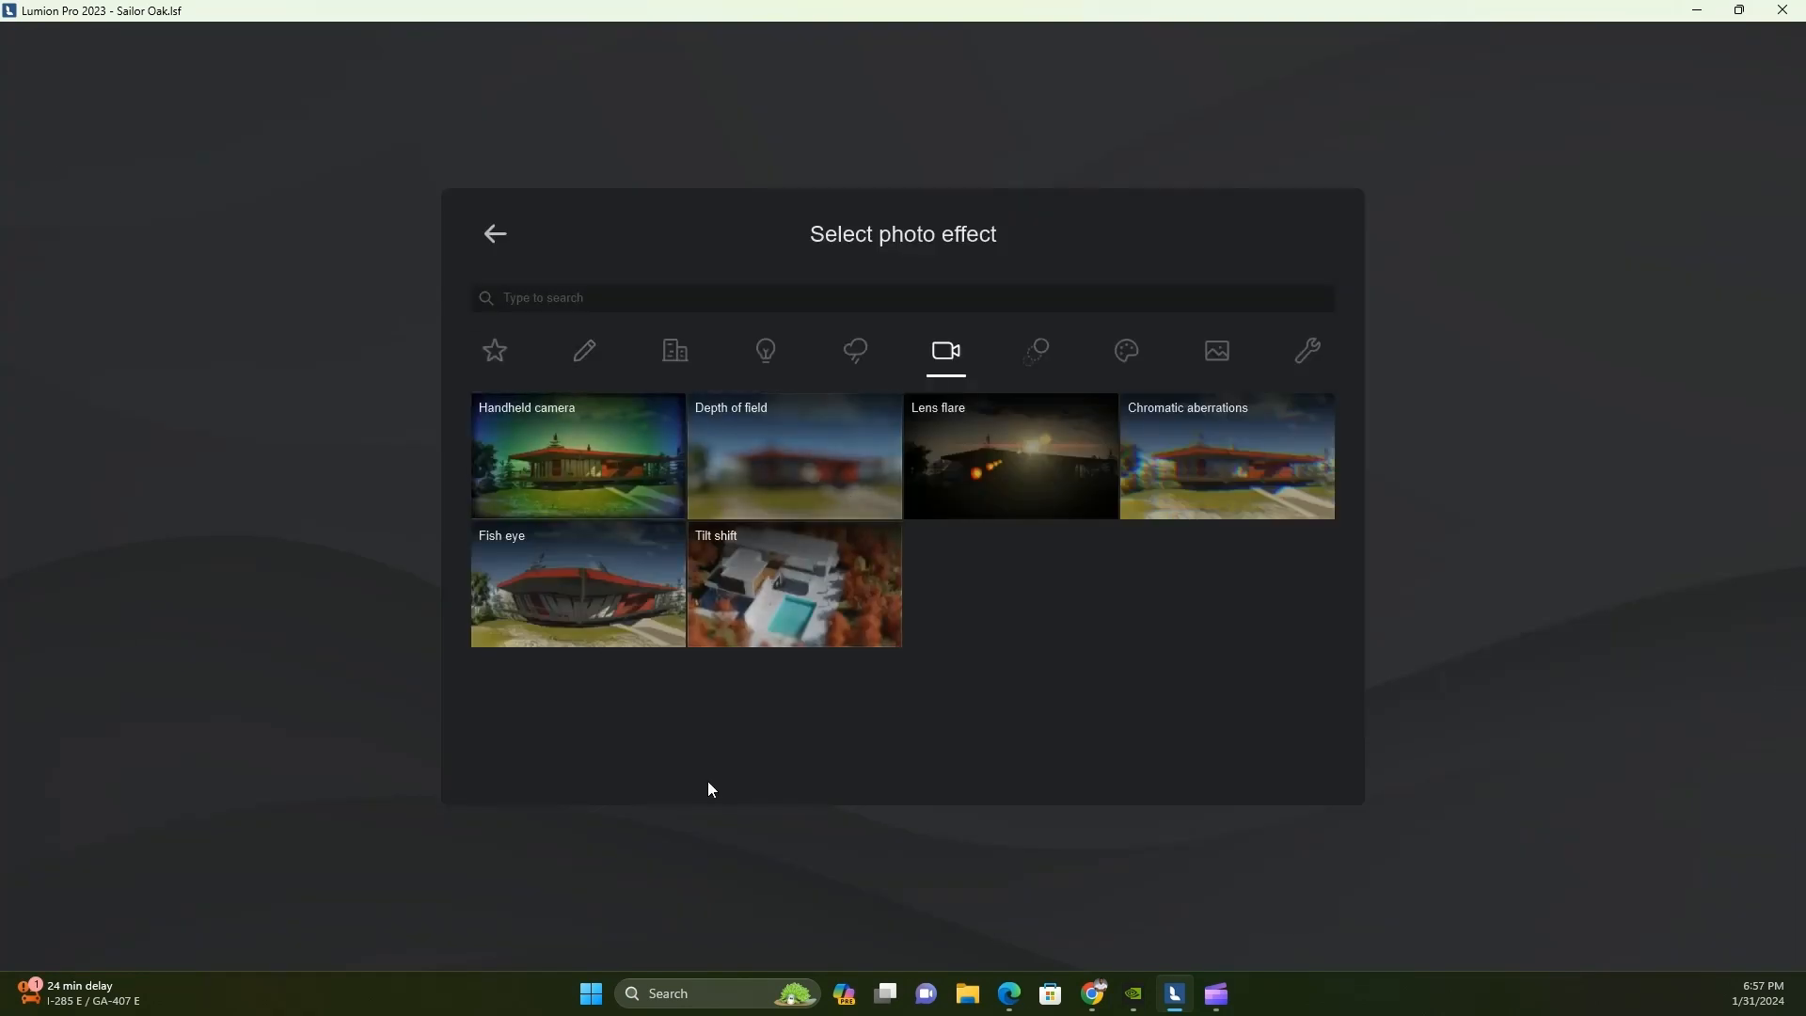
click(495, 350)
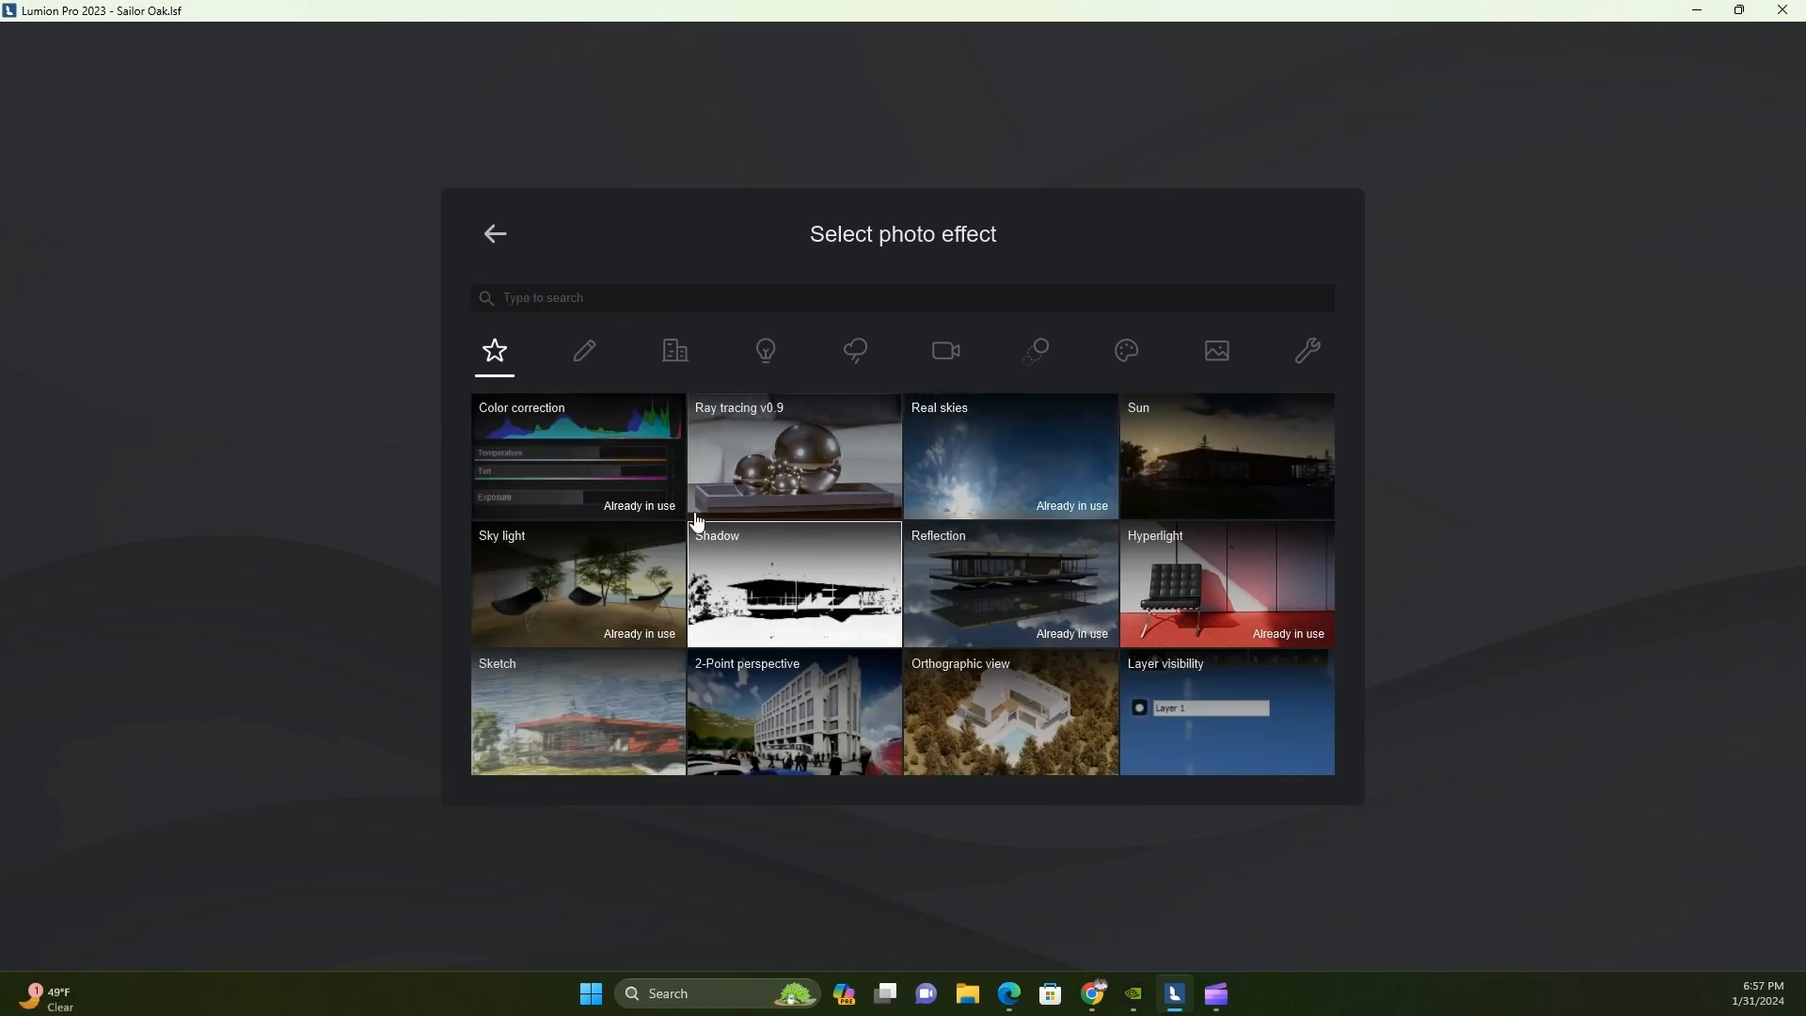
click(584, 350)
click(495, 351)
click(795, 712)
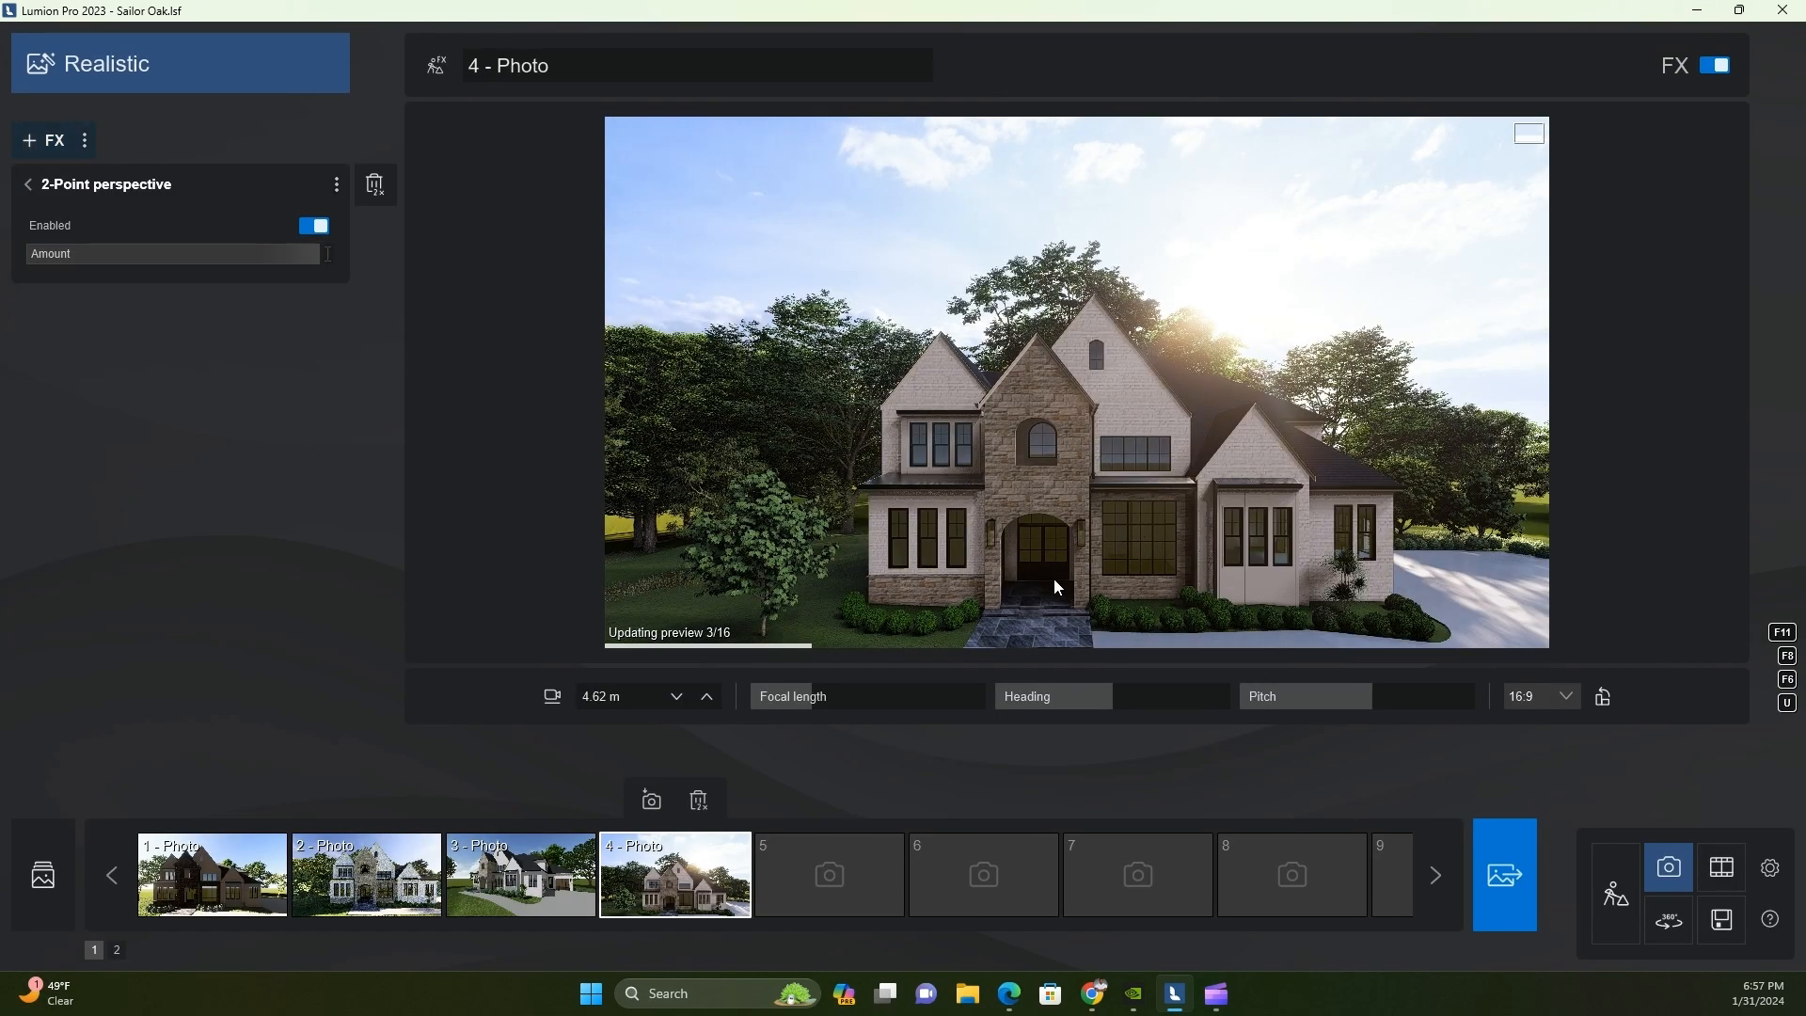
Rotate the heading of Photo 4's real sky so sunlight falls on the front facade, and update the preview
click(28, 184)
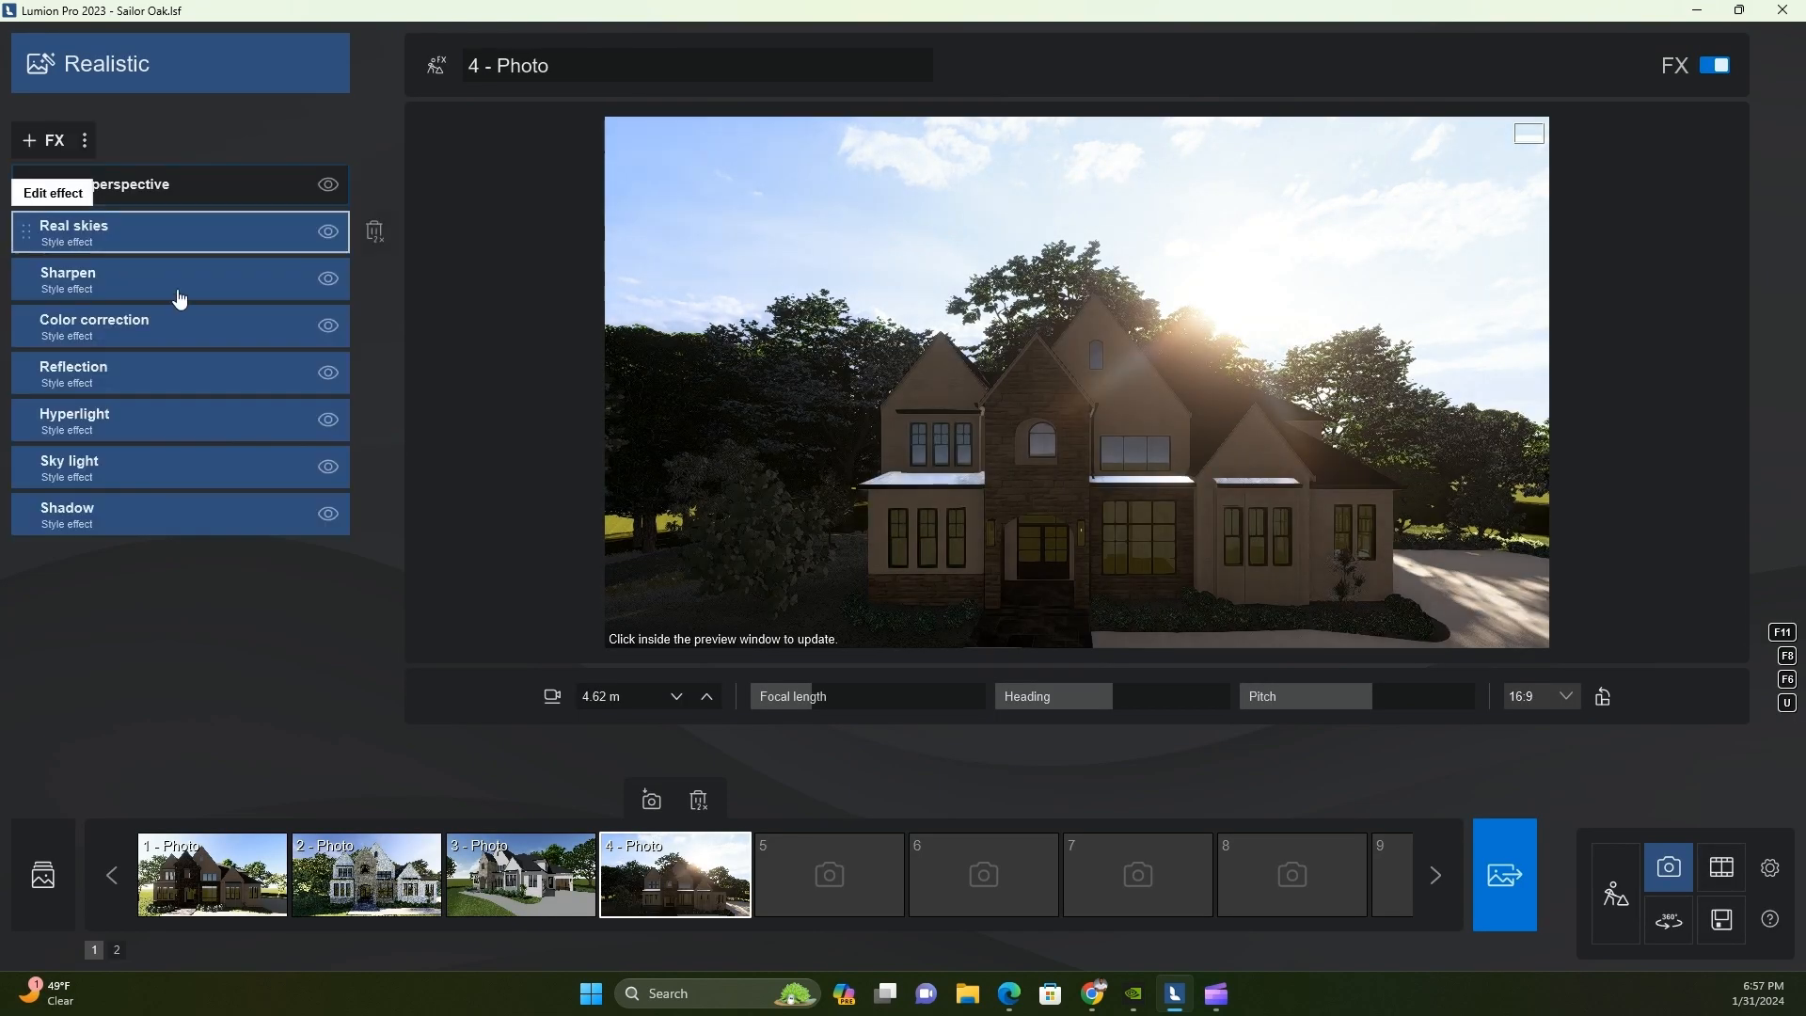
click(113, 232)
drag(175, 299, 99, 355)
click(1029, 478)
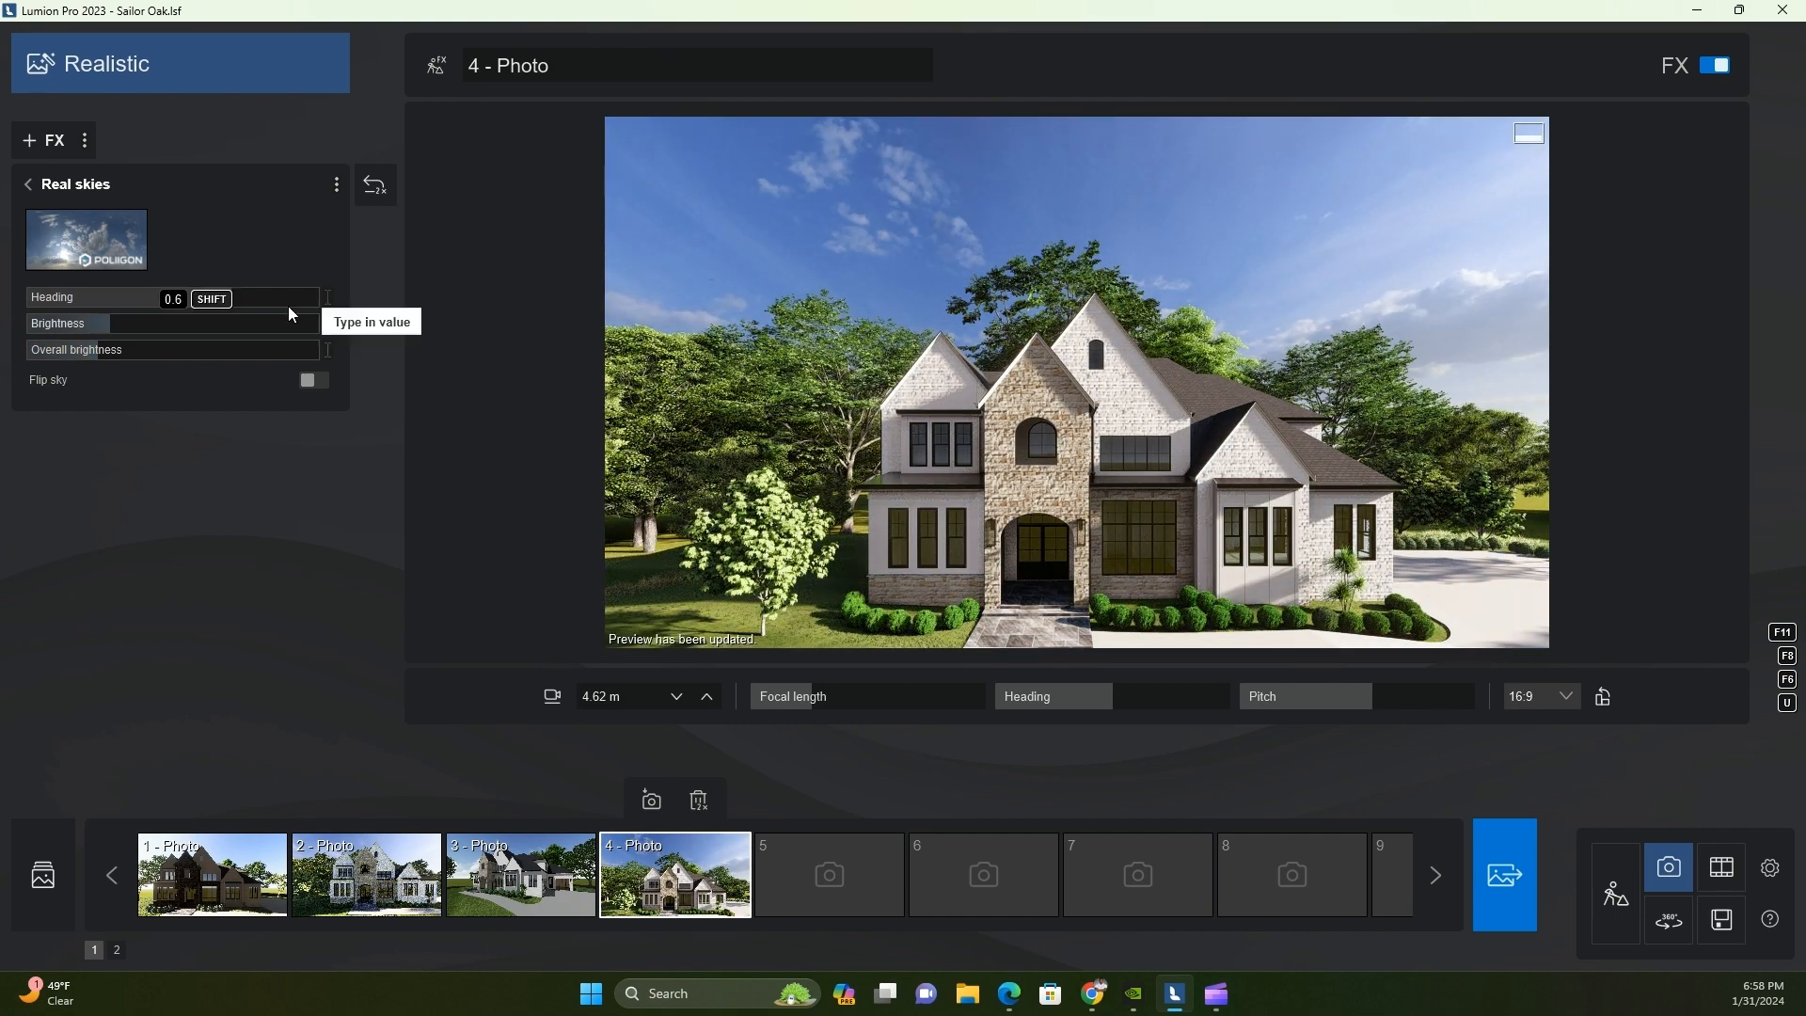
In Photo 4's Shadow effect, reduce the sun shadow range, set Interior / Exterior to about 0.1 and use Ultra sharp shadows, updating the preview
click(31, 191)
click(101, 499)
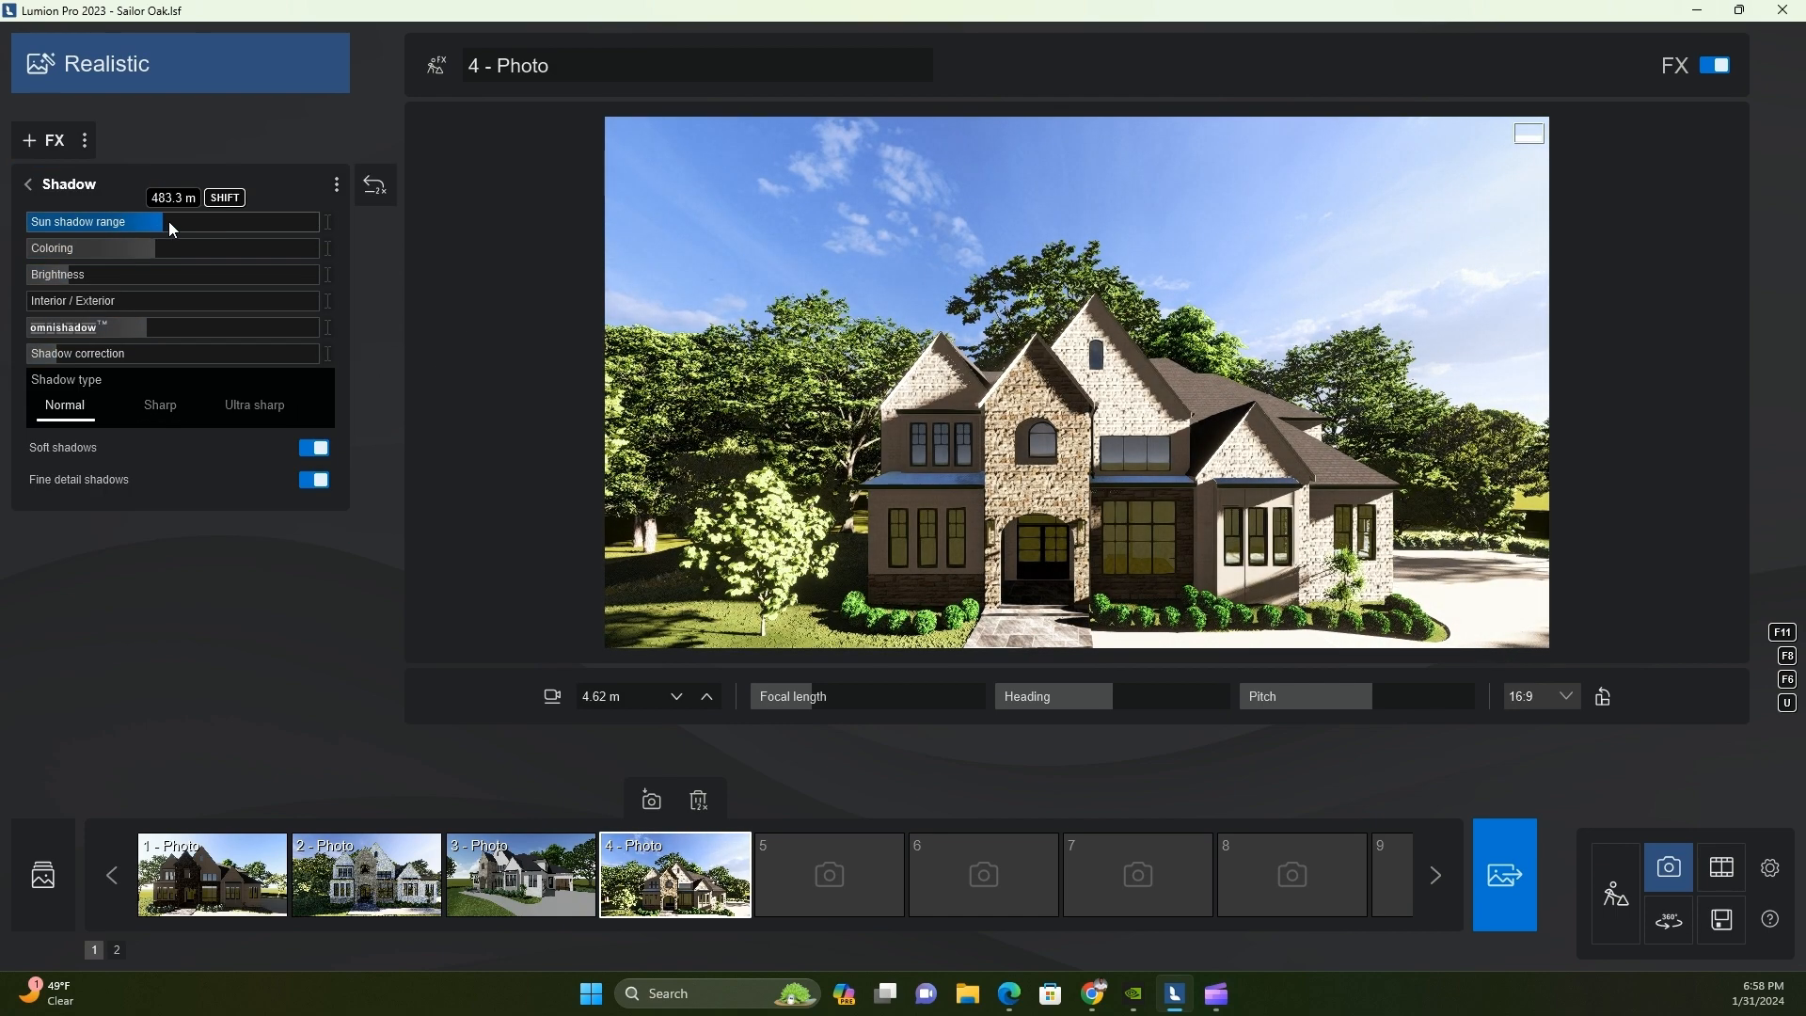
drag(172, 230, 136, 225)
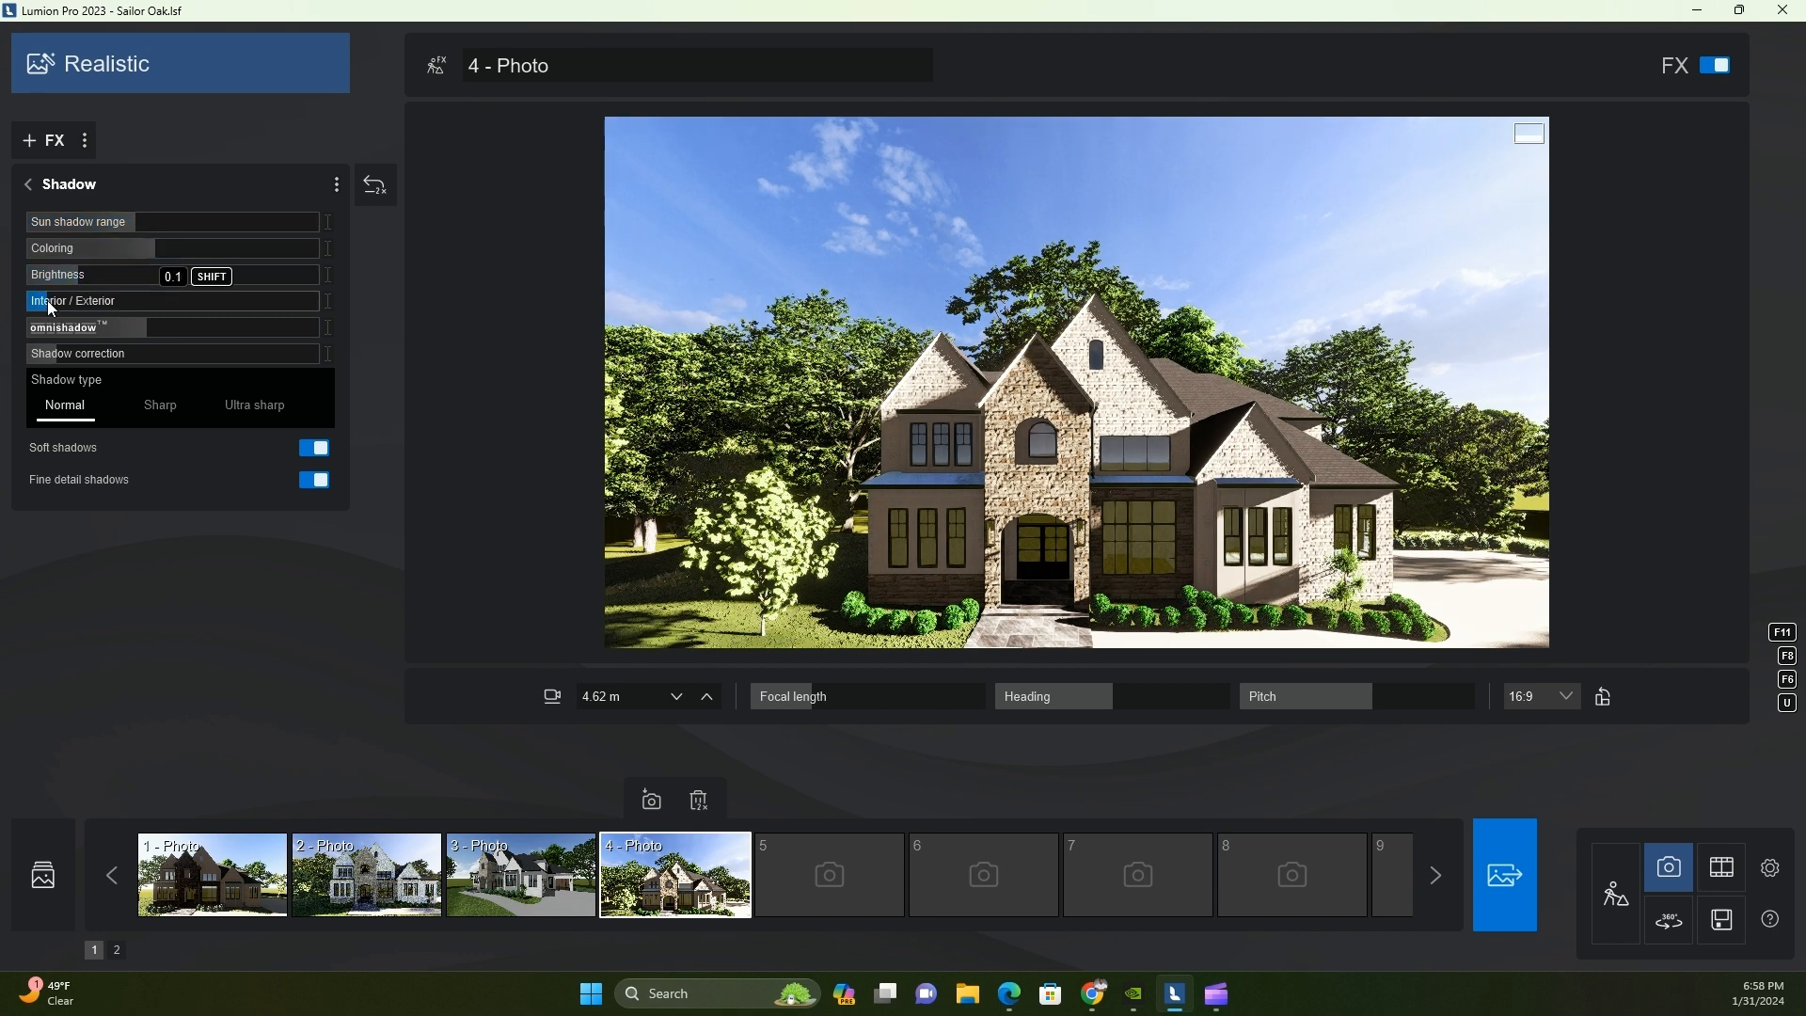
click(255, 405)
click(918, 464)
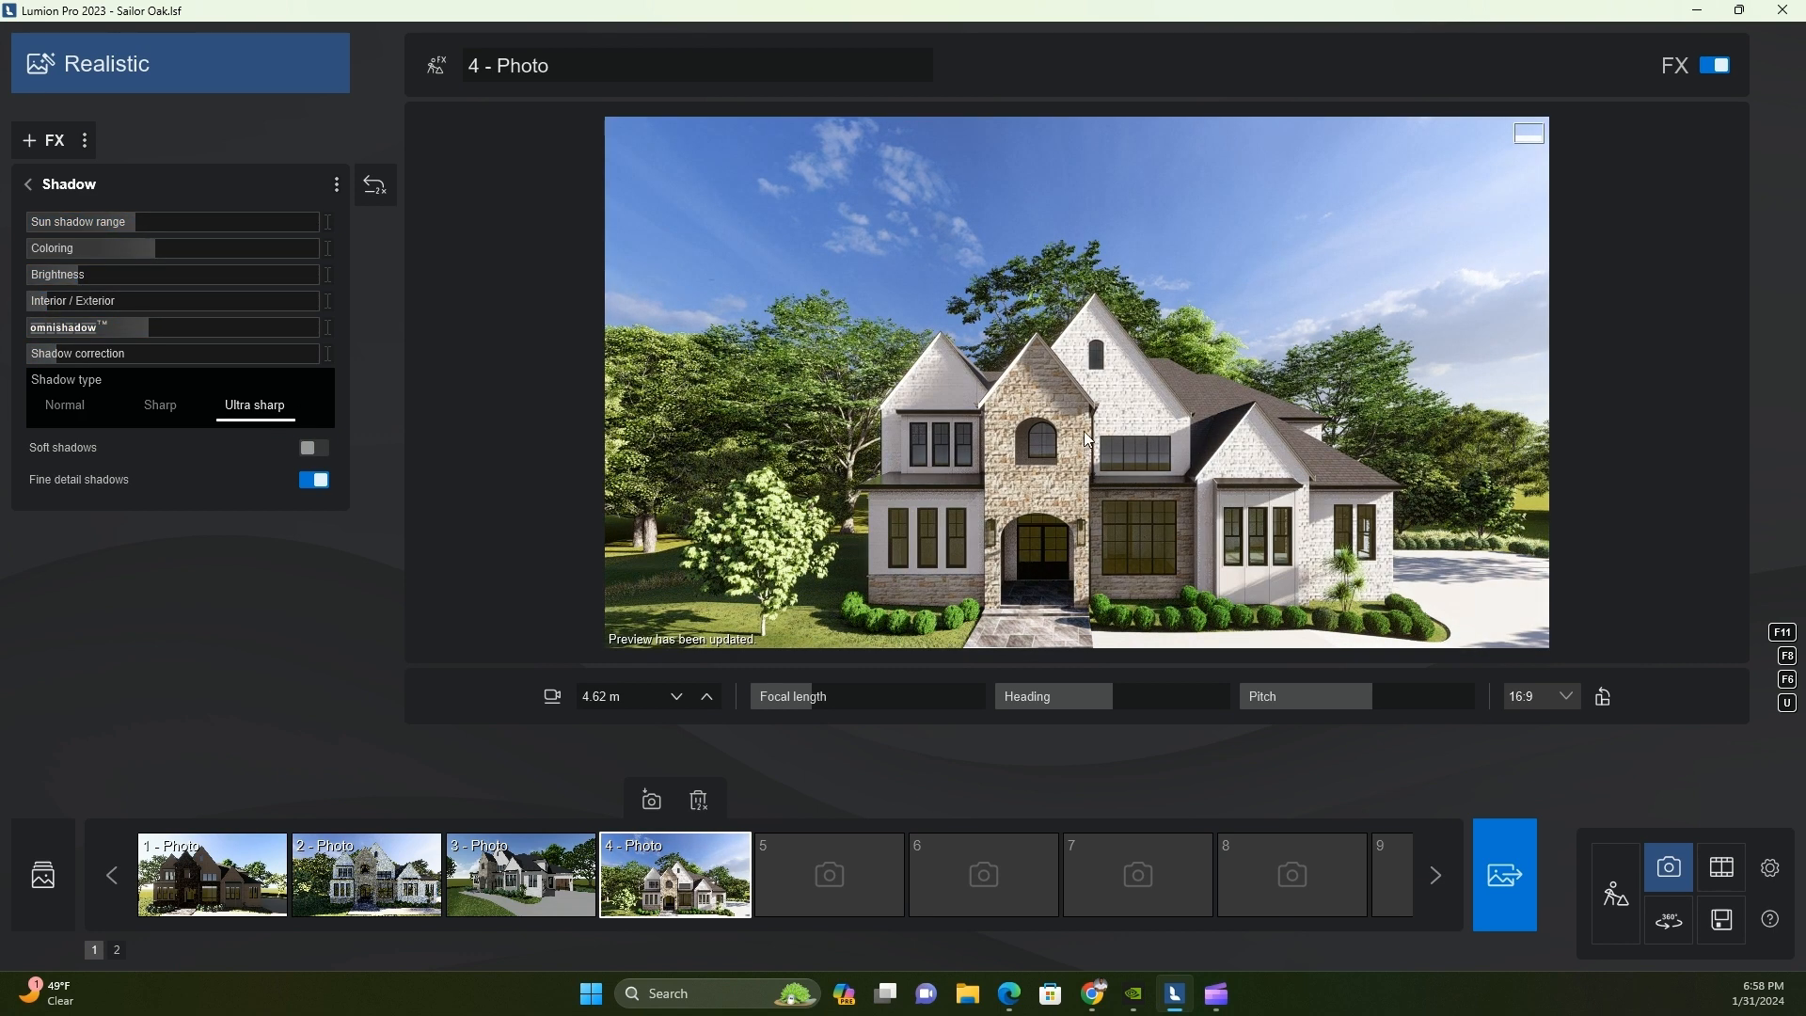
Save the Sailor Oak project over its existing file and return to Photo 4 in photo mode
scroll(1170, 420, down, 3)
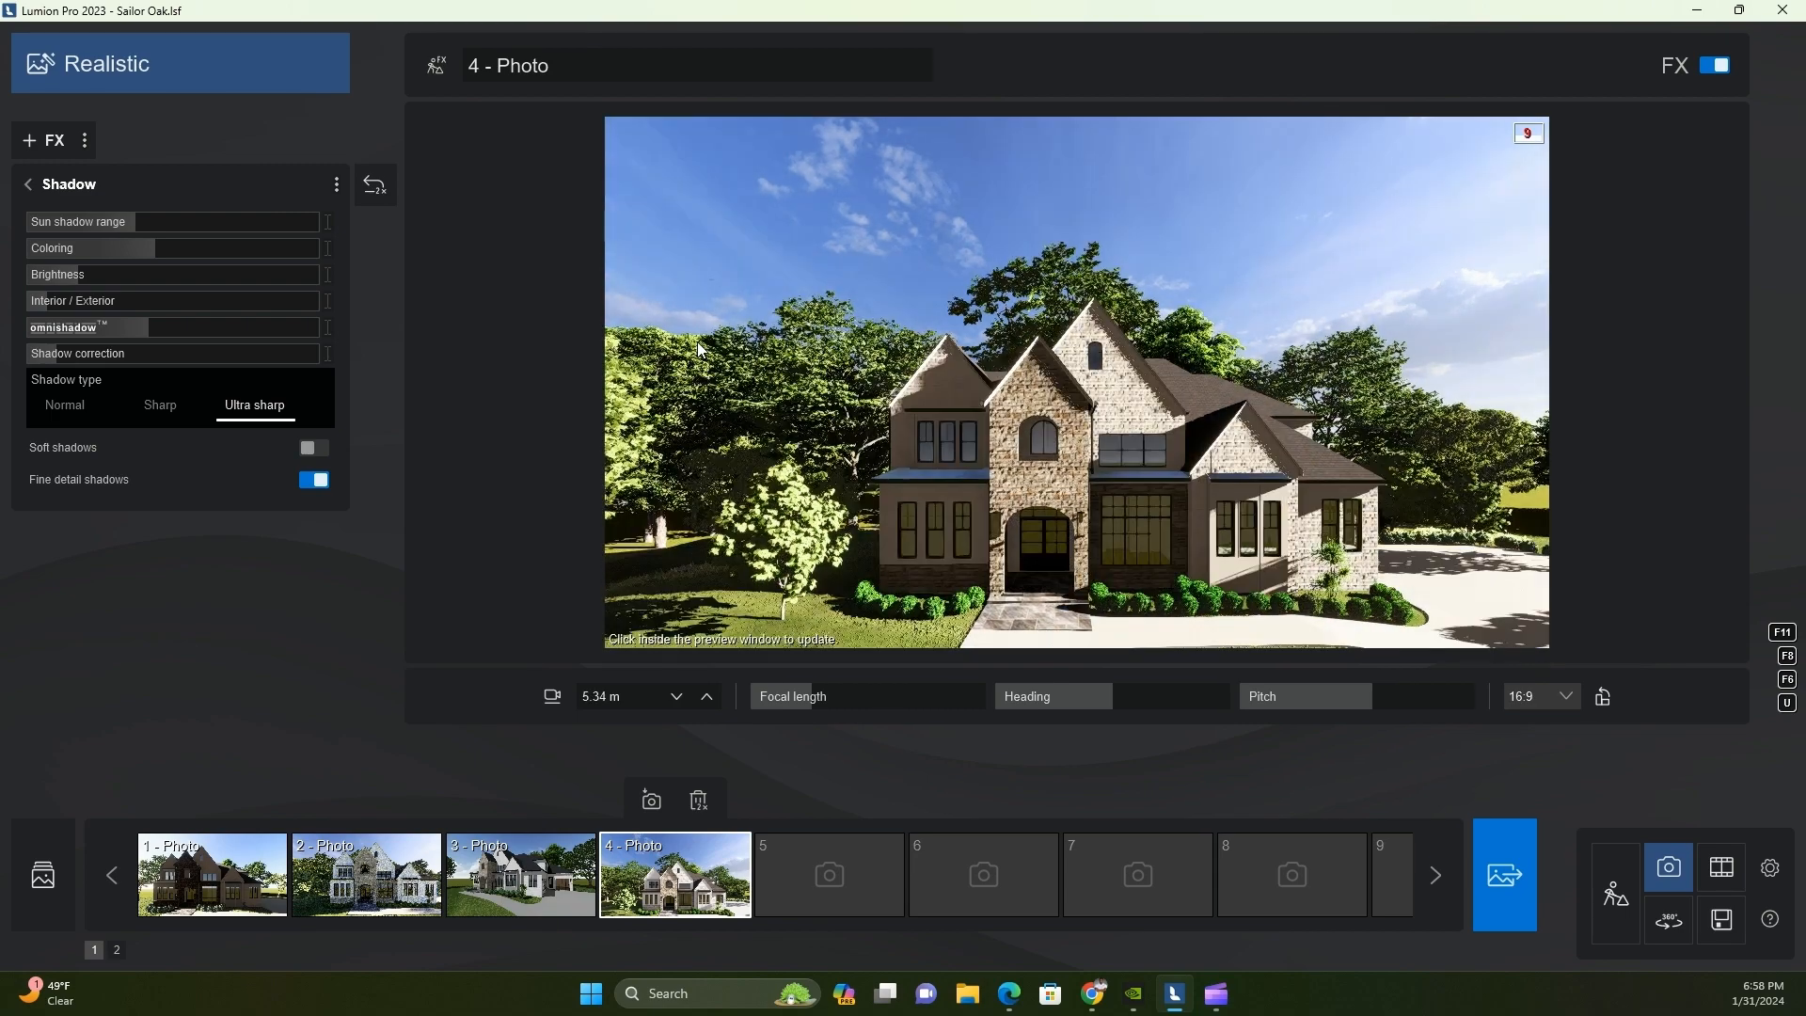
click(1722, 919)
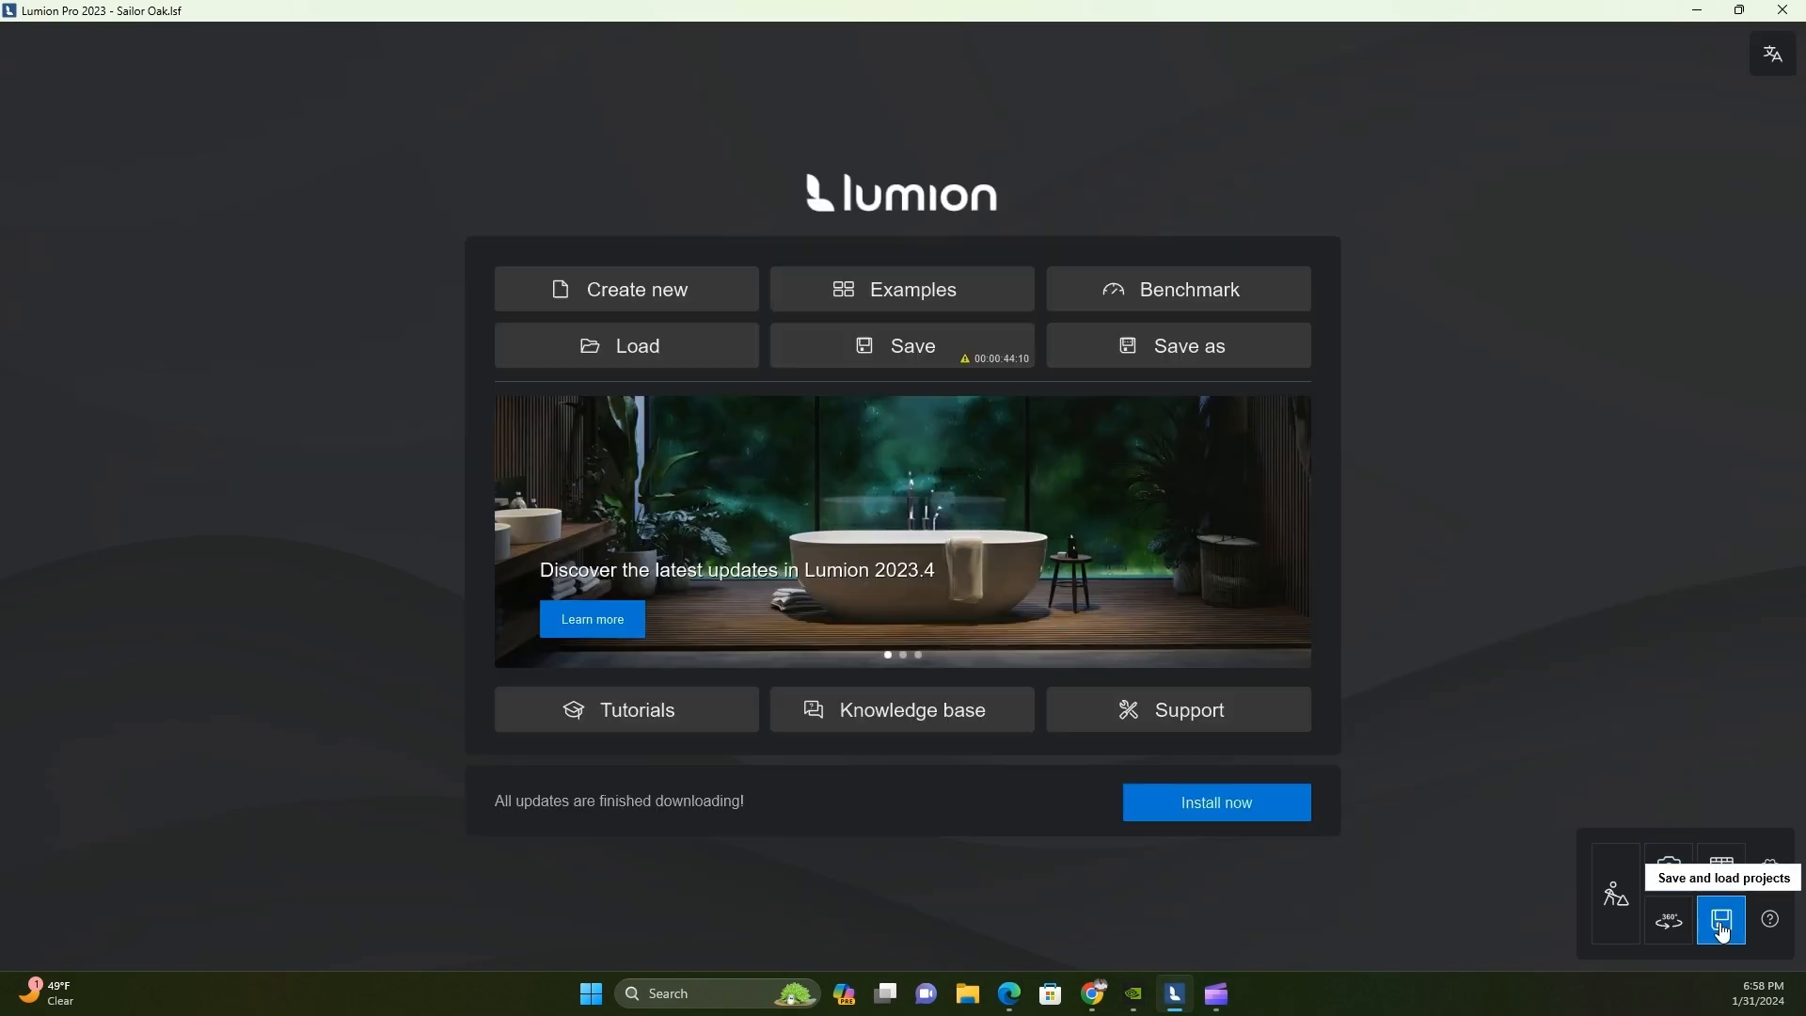
click(899, 346)
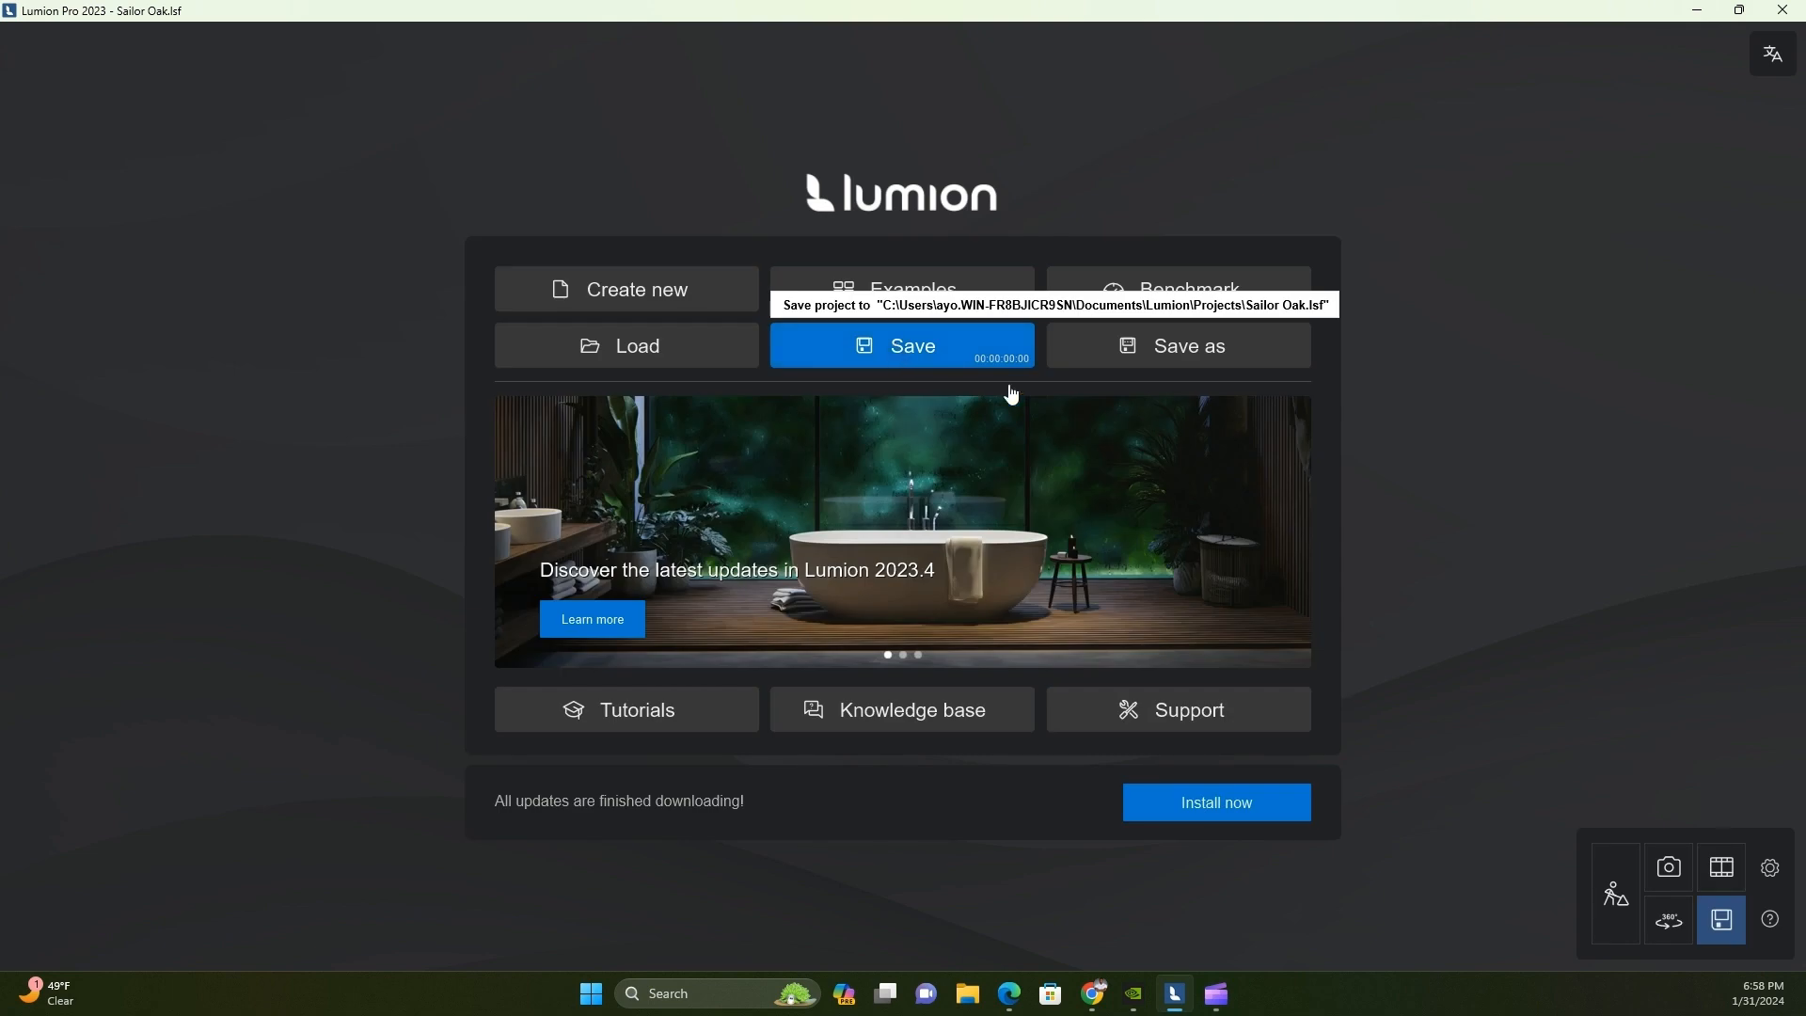
click(1616, 892)
click(1688, 884)
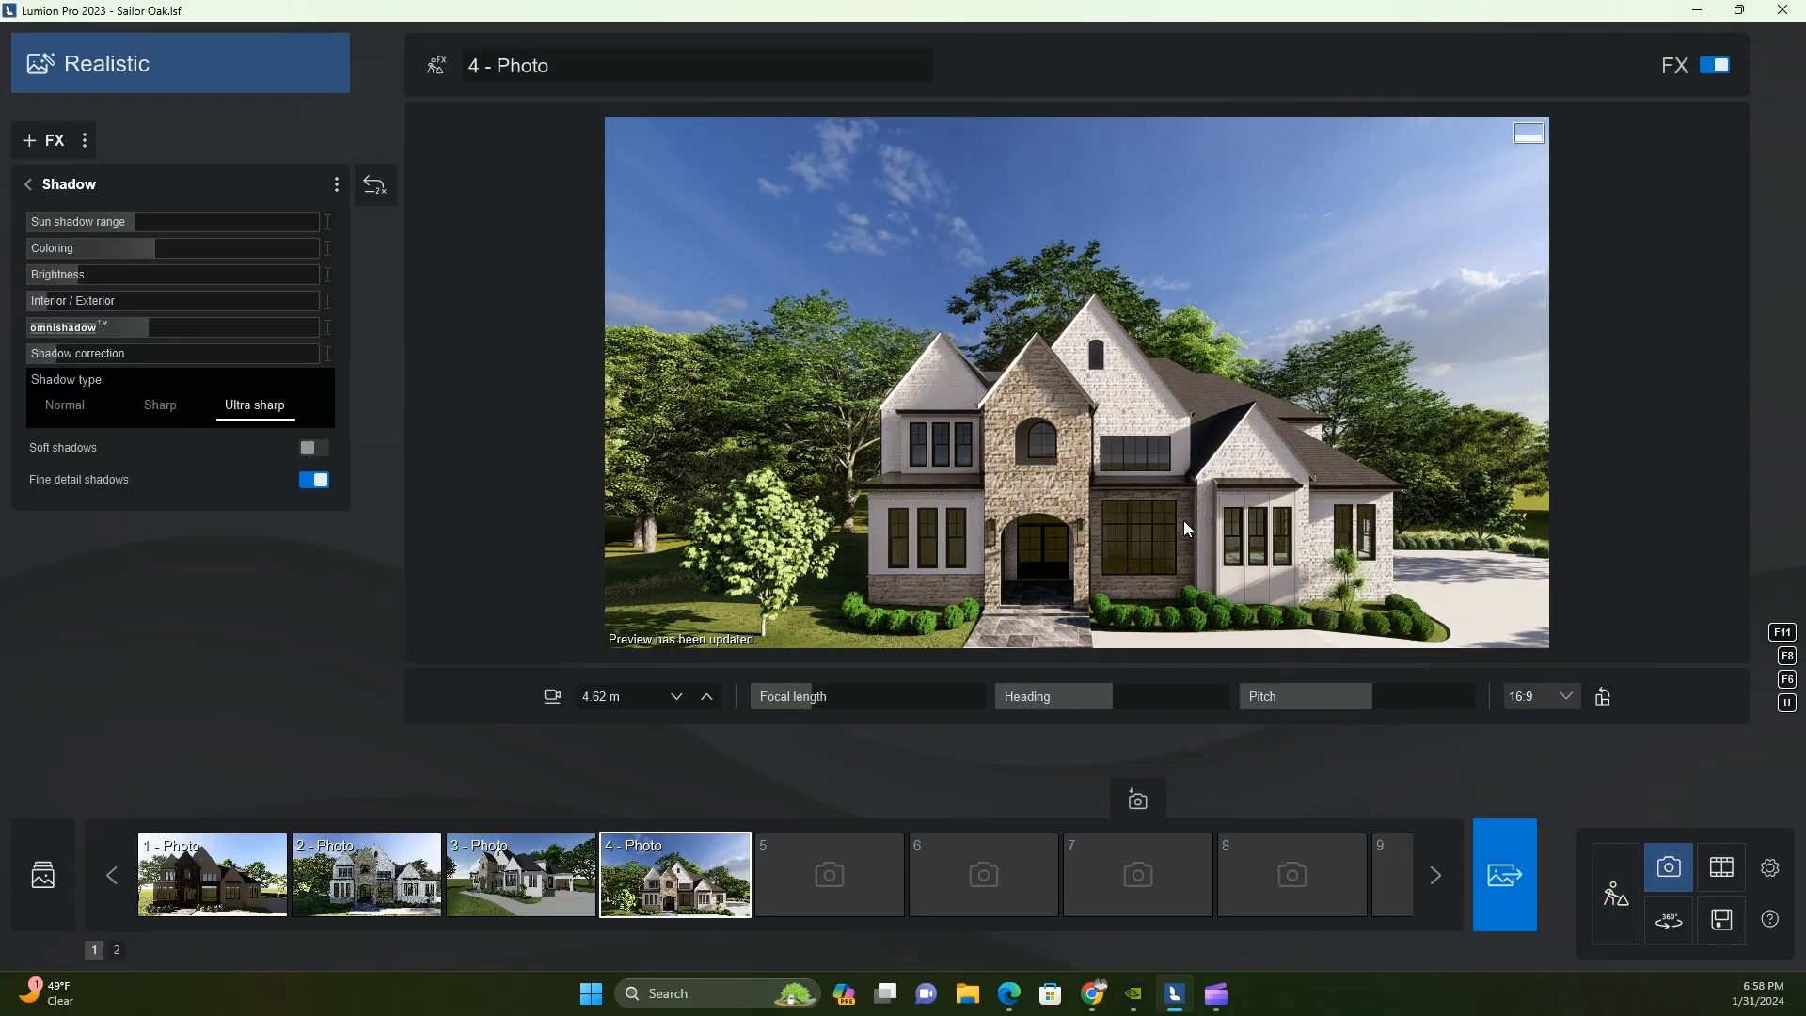
Replace the cloudy sky in Photo 4's Real skies effect with a clear daytime sky
click(29, 183)
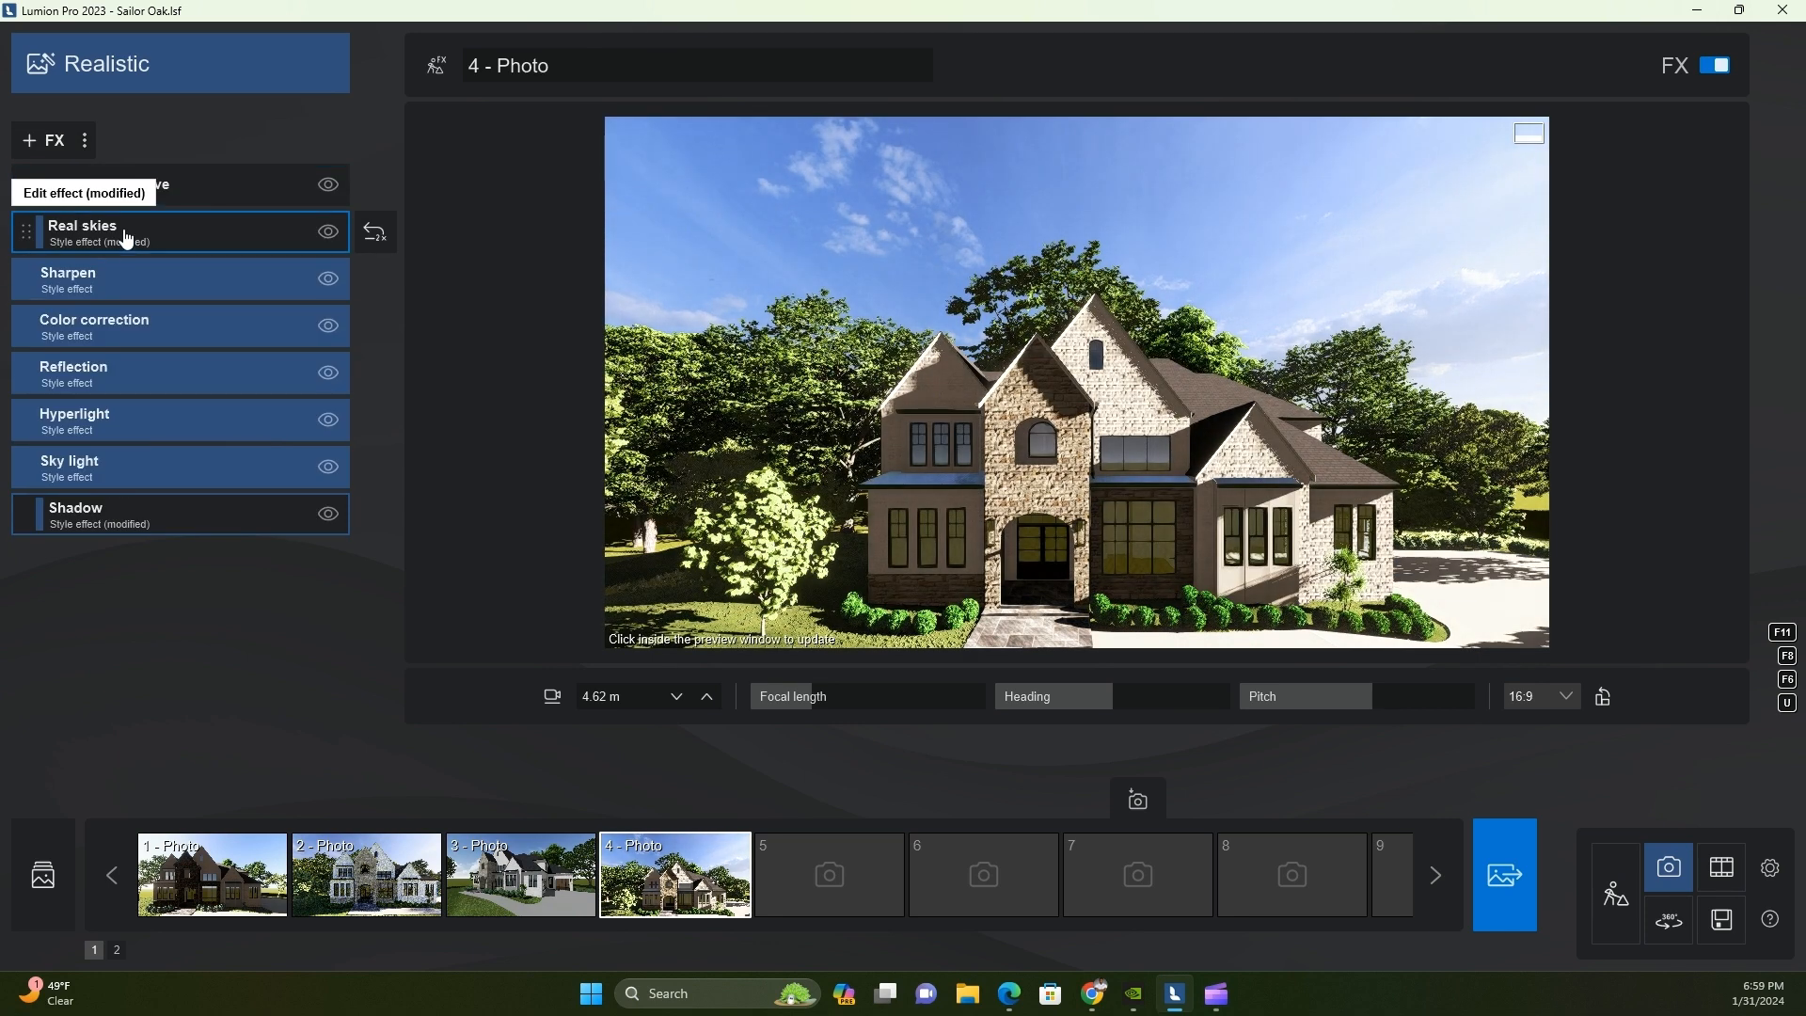
click(127, 239)
click(88, 241)
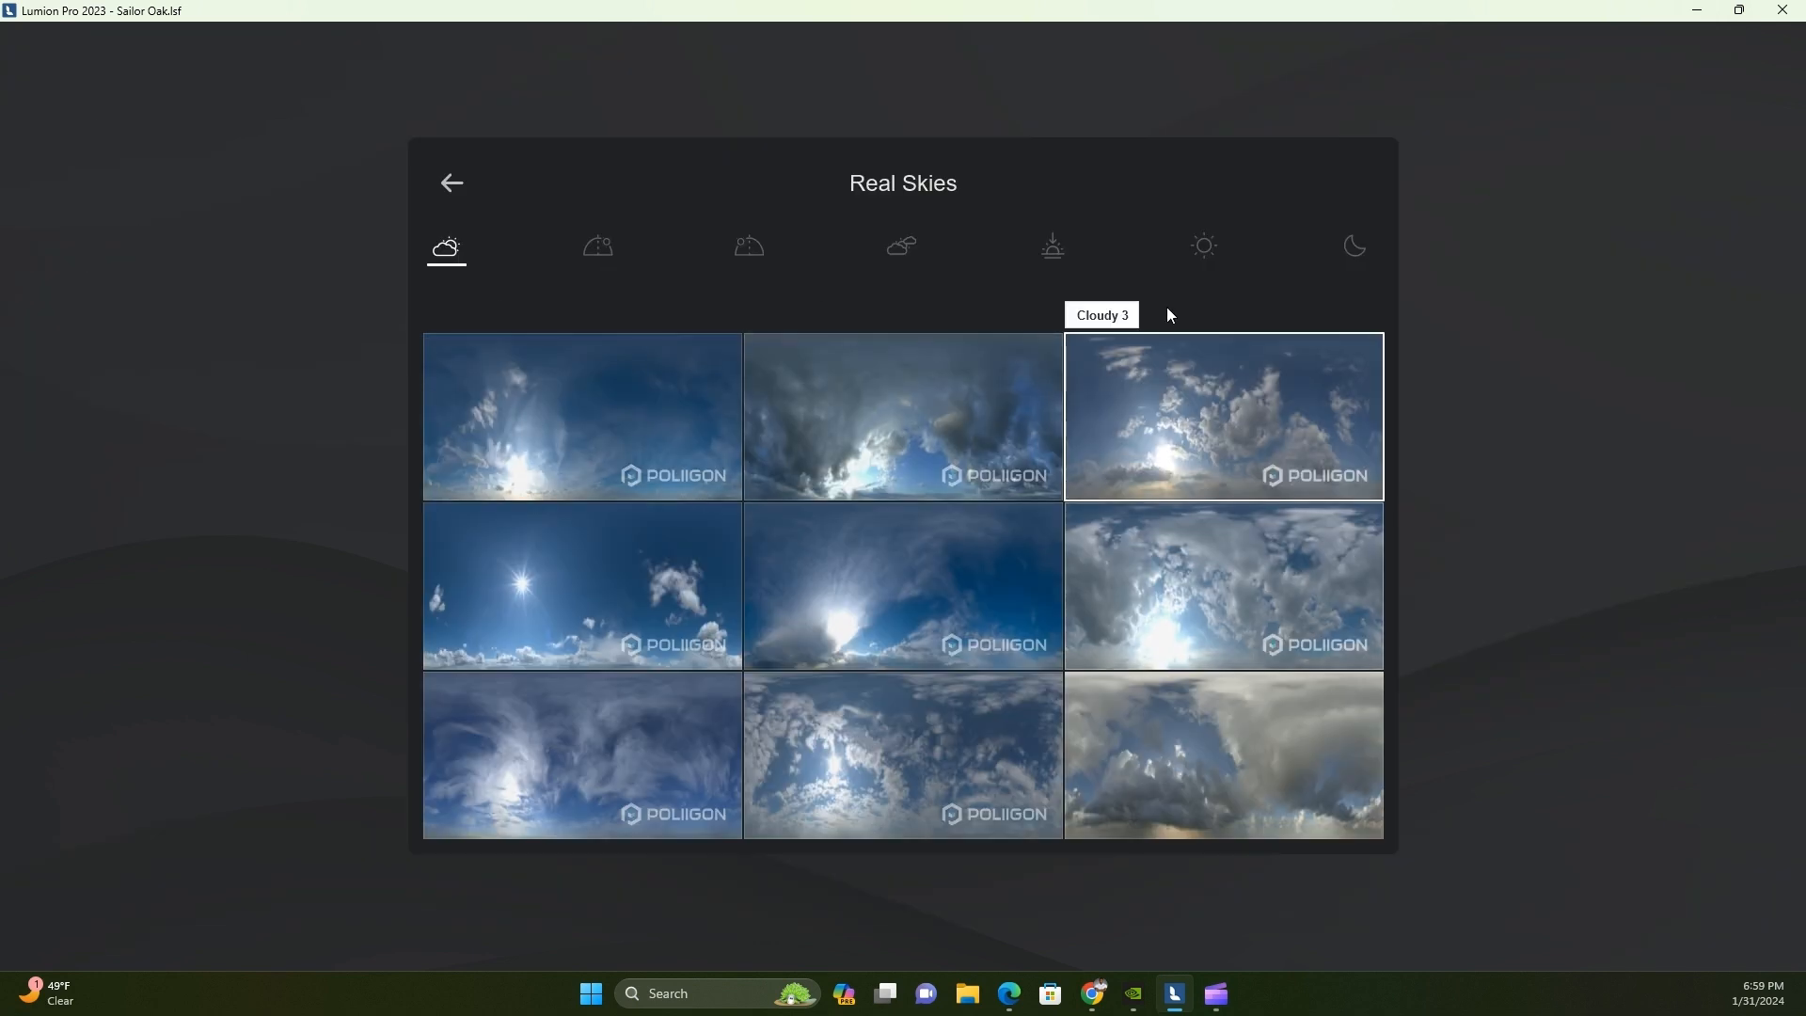
click(1204, 246)
click(696, 423)
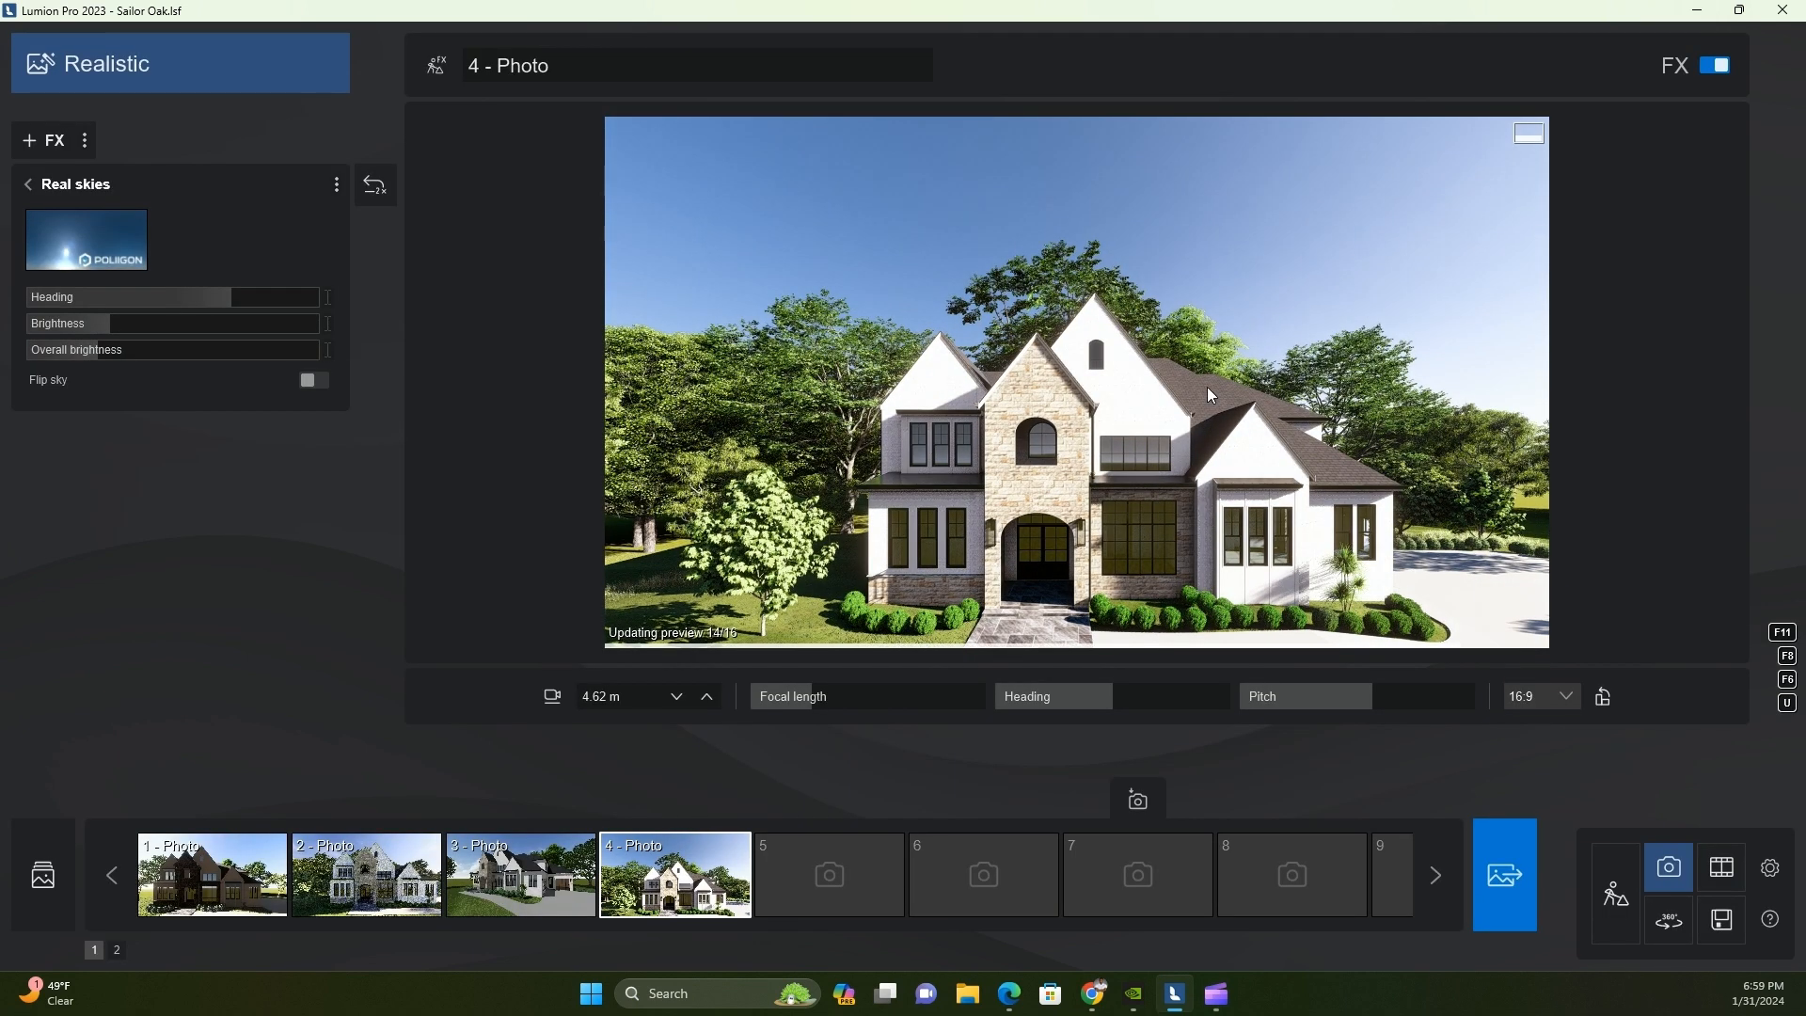
Try a sunset sky with a low orange sun in Photo 4's Real skies effect
click(86, 240)
click(1071, 268)
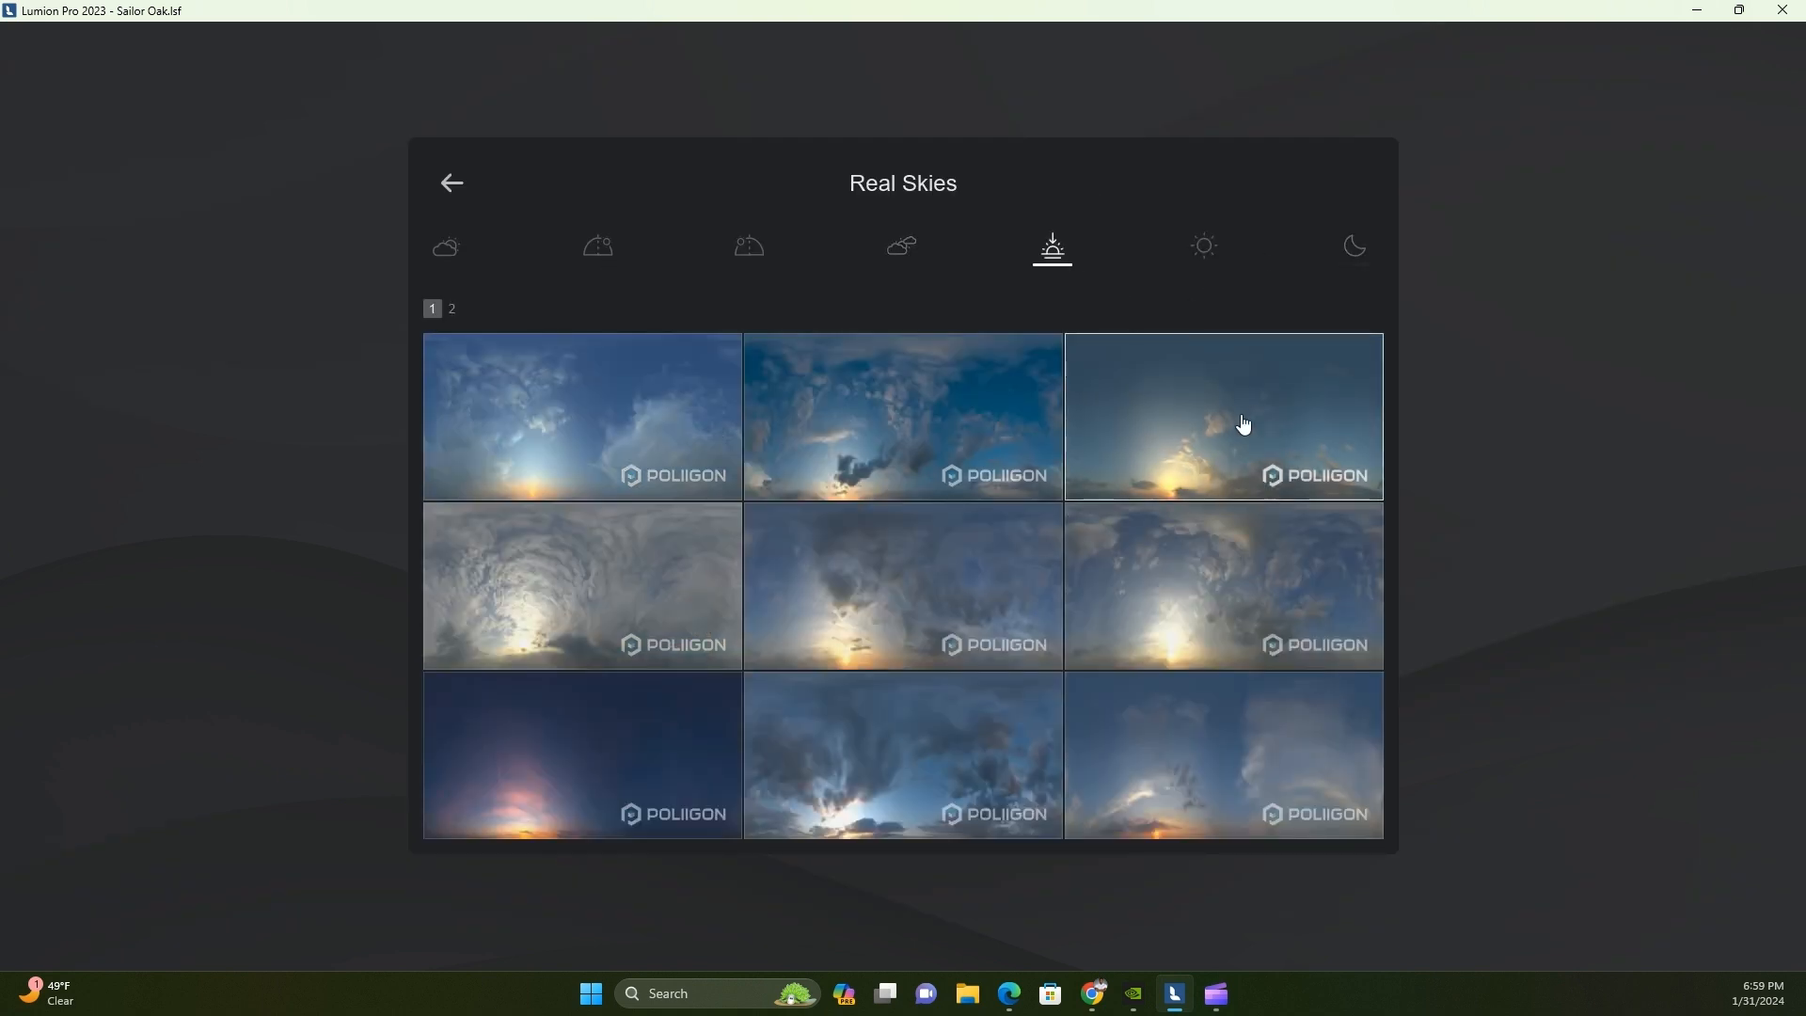
click(1241, 424)
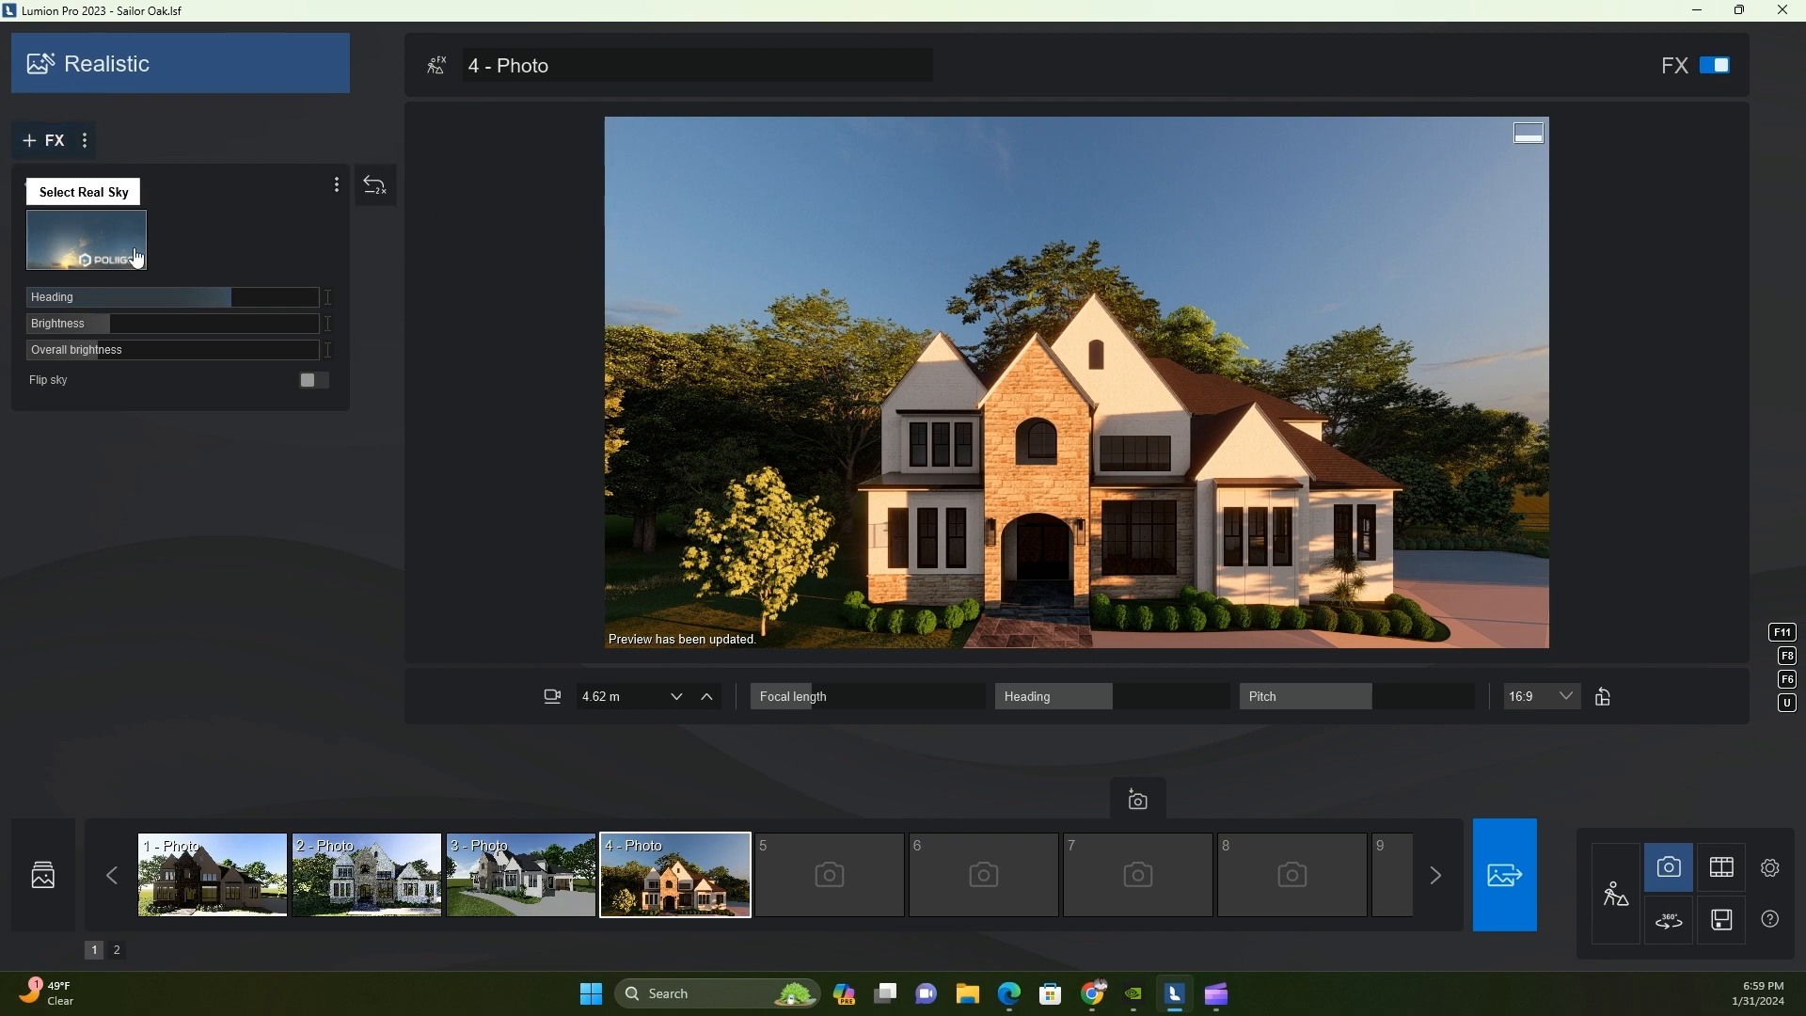
Switch Photo 4's real sky back to a clear daytime sky and save the project
click(137, 257)
click(1203, 247)
click(1288, 397)
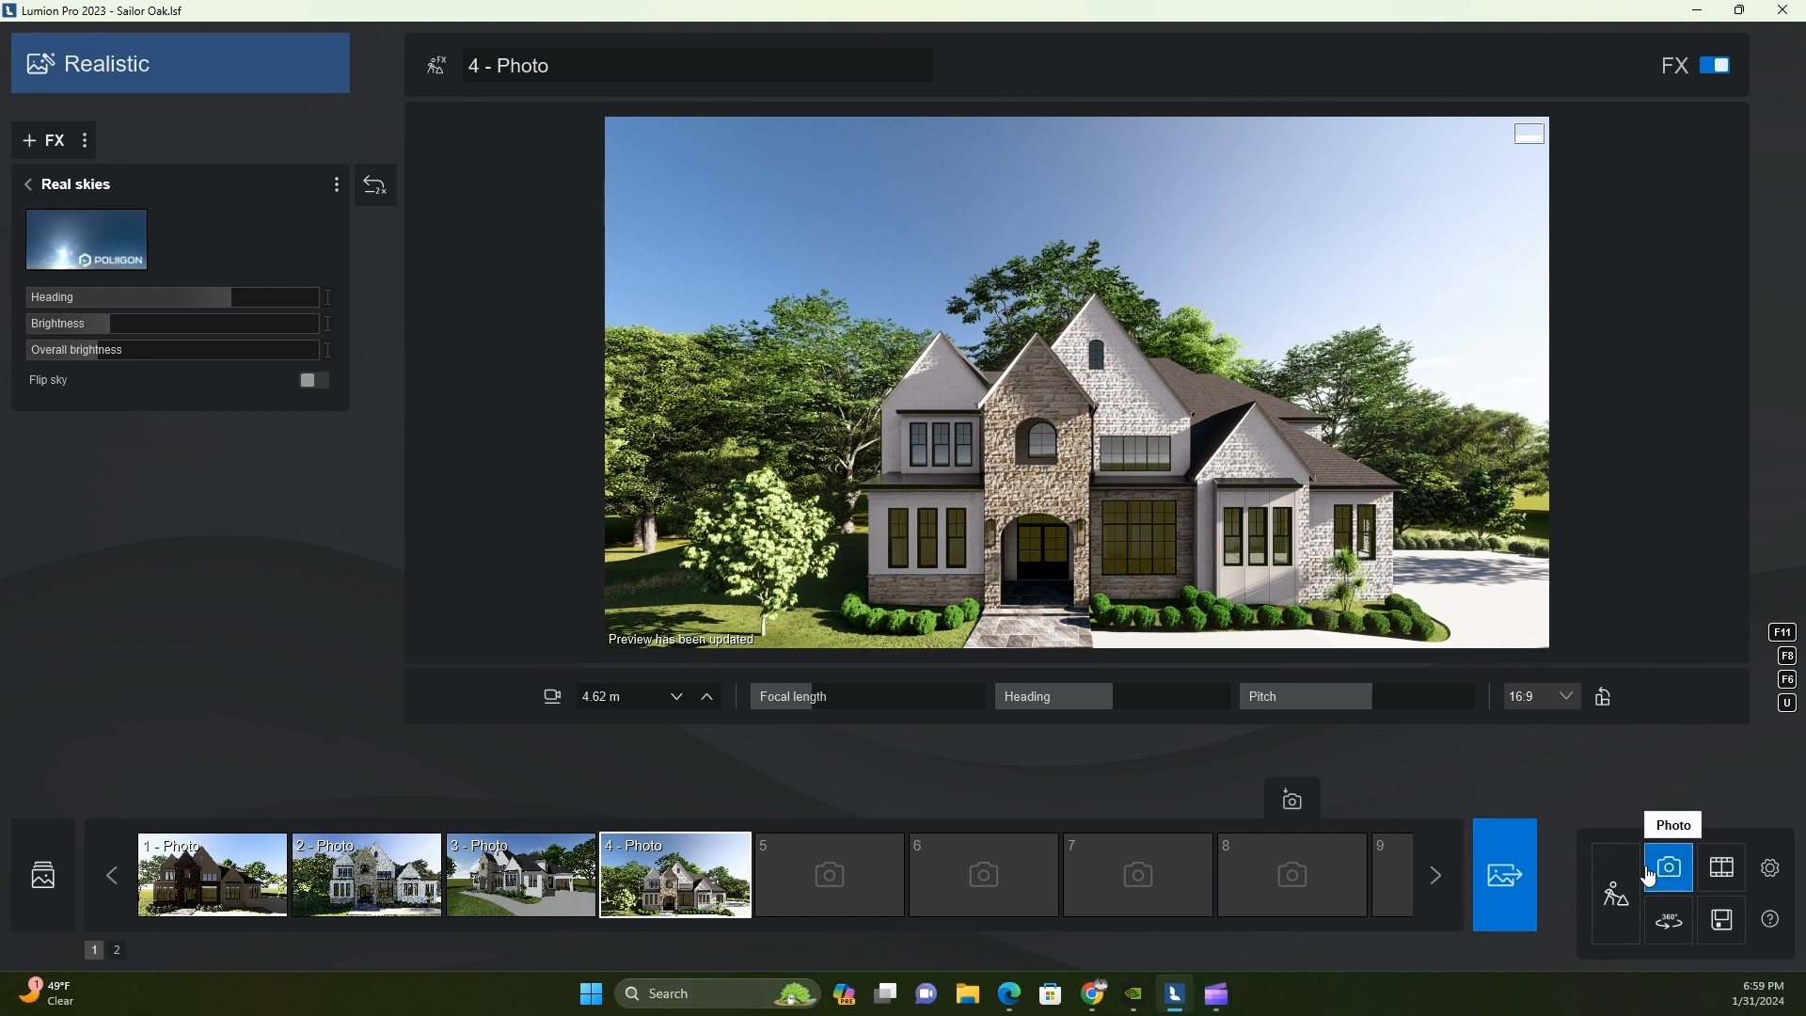
click(1722, 920)
click(971, 355)
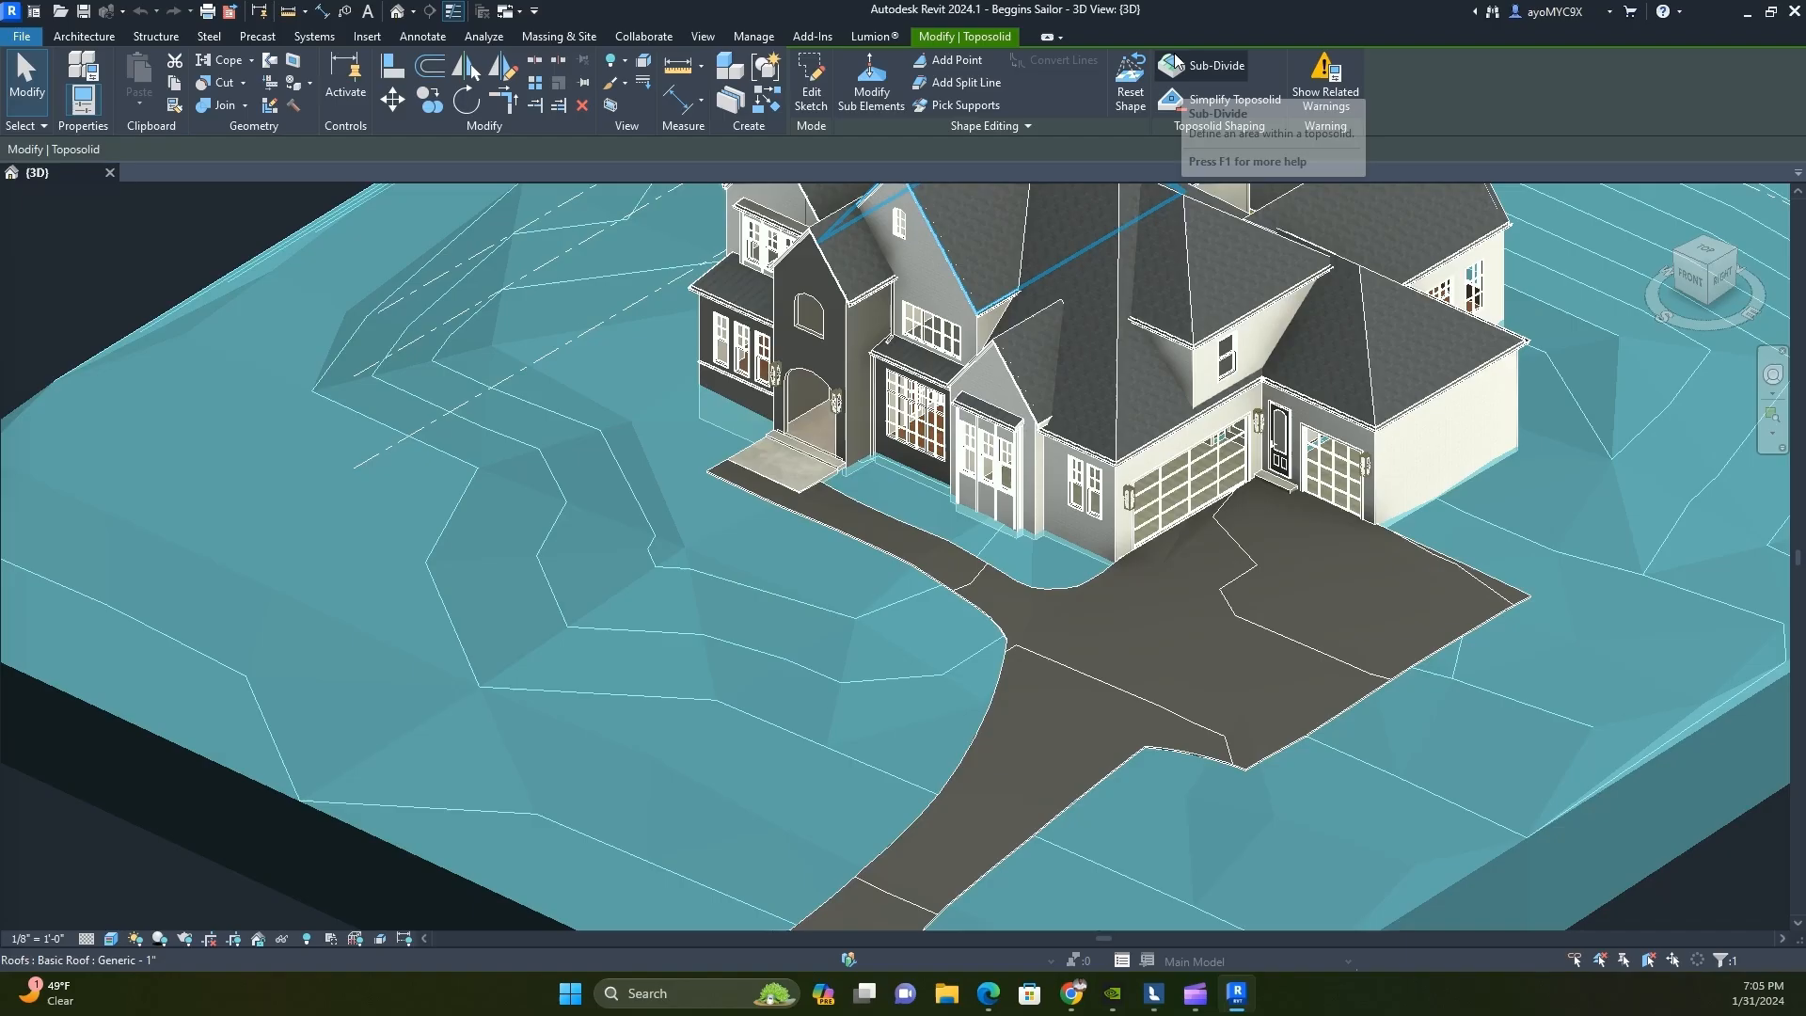
Switch to Revit's Site plan, trace the gutter line in front of the garage wing as a sub-division boundary and extend it to the entry wall
click(1214, 112)
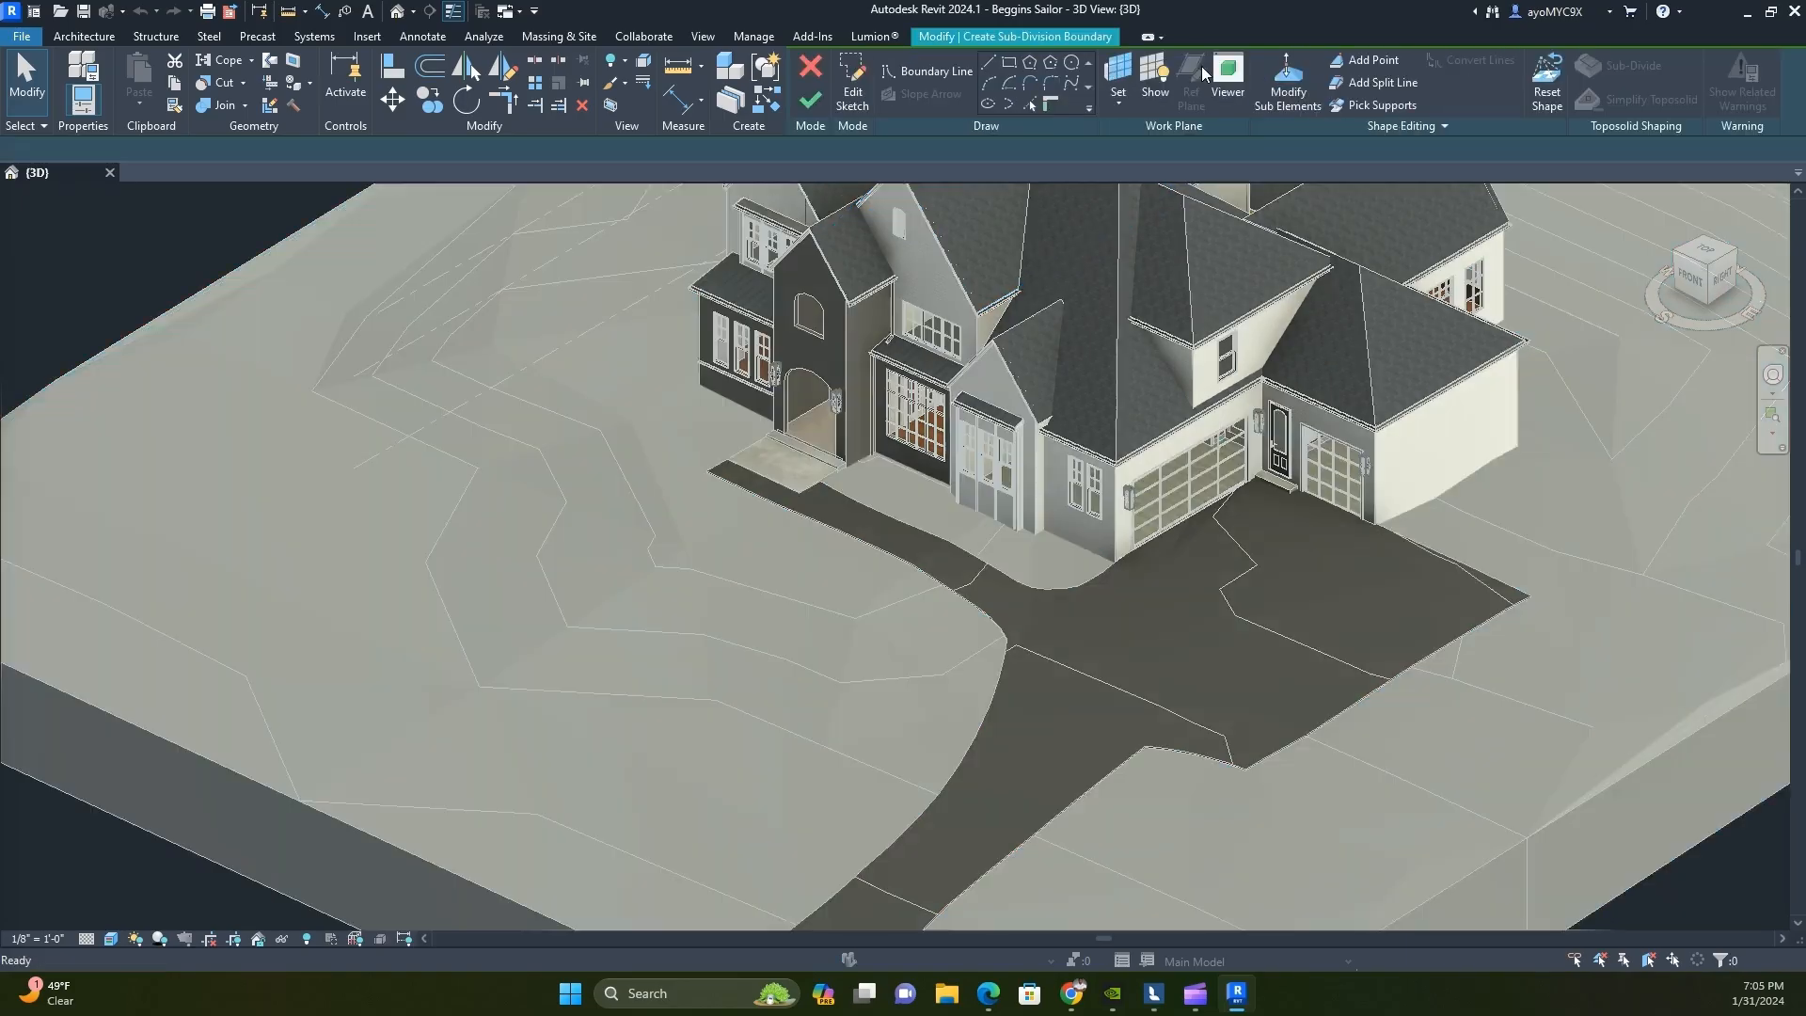
scroll(915, 505, up, 2)
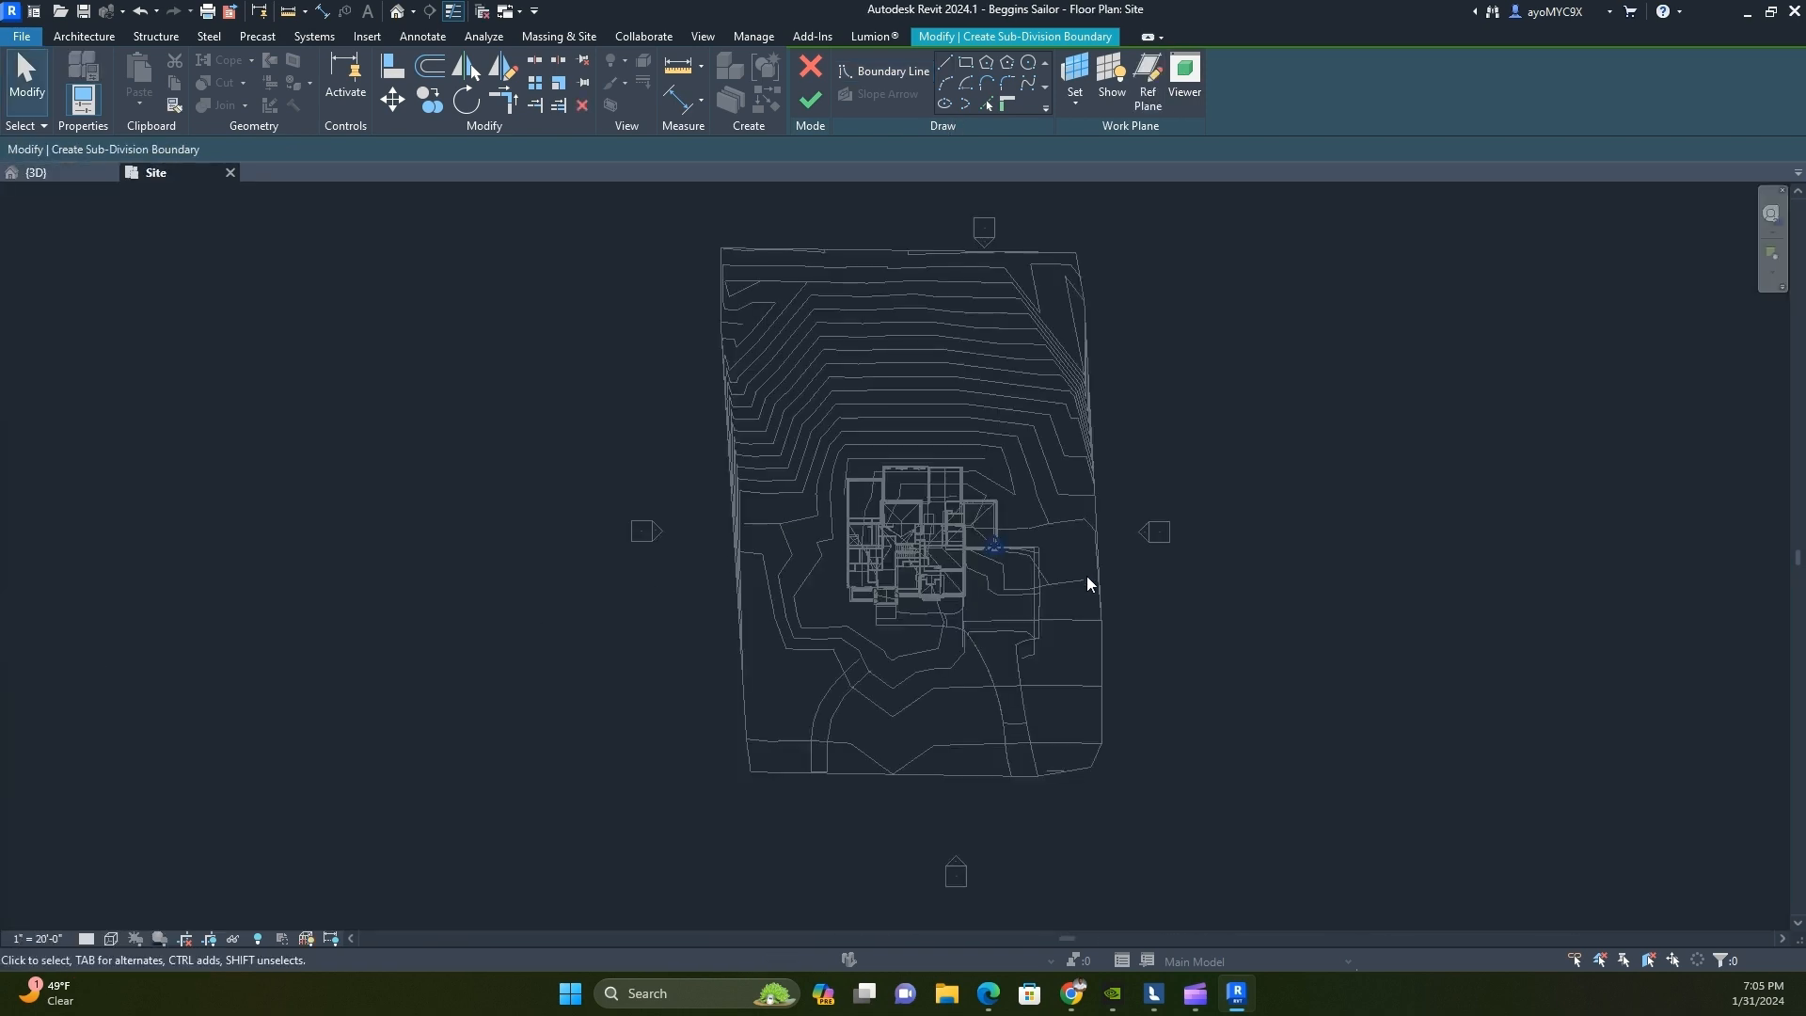
click(946, 64)
scroll(979, 536, up, 5)
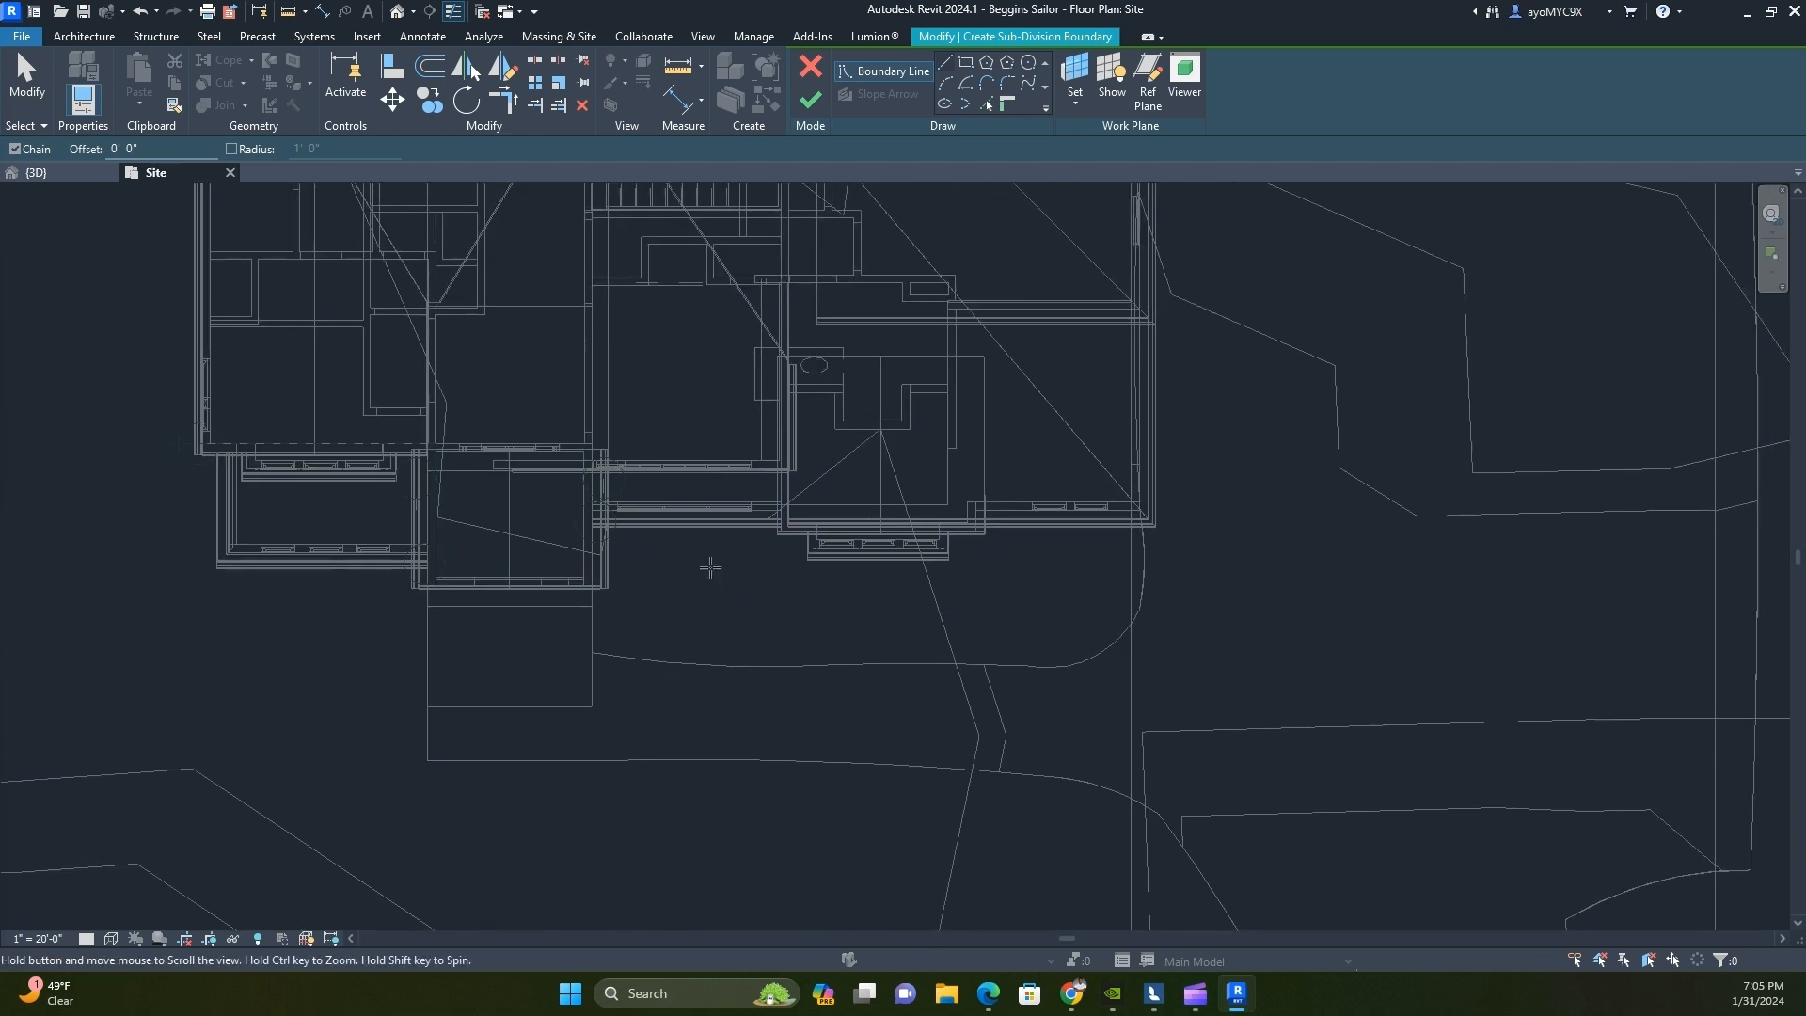
scroll(870, 604, down, 2)
click(705, 319)
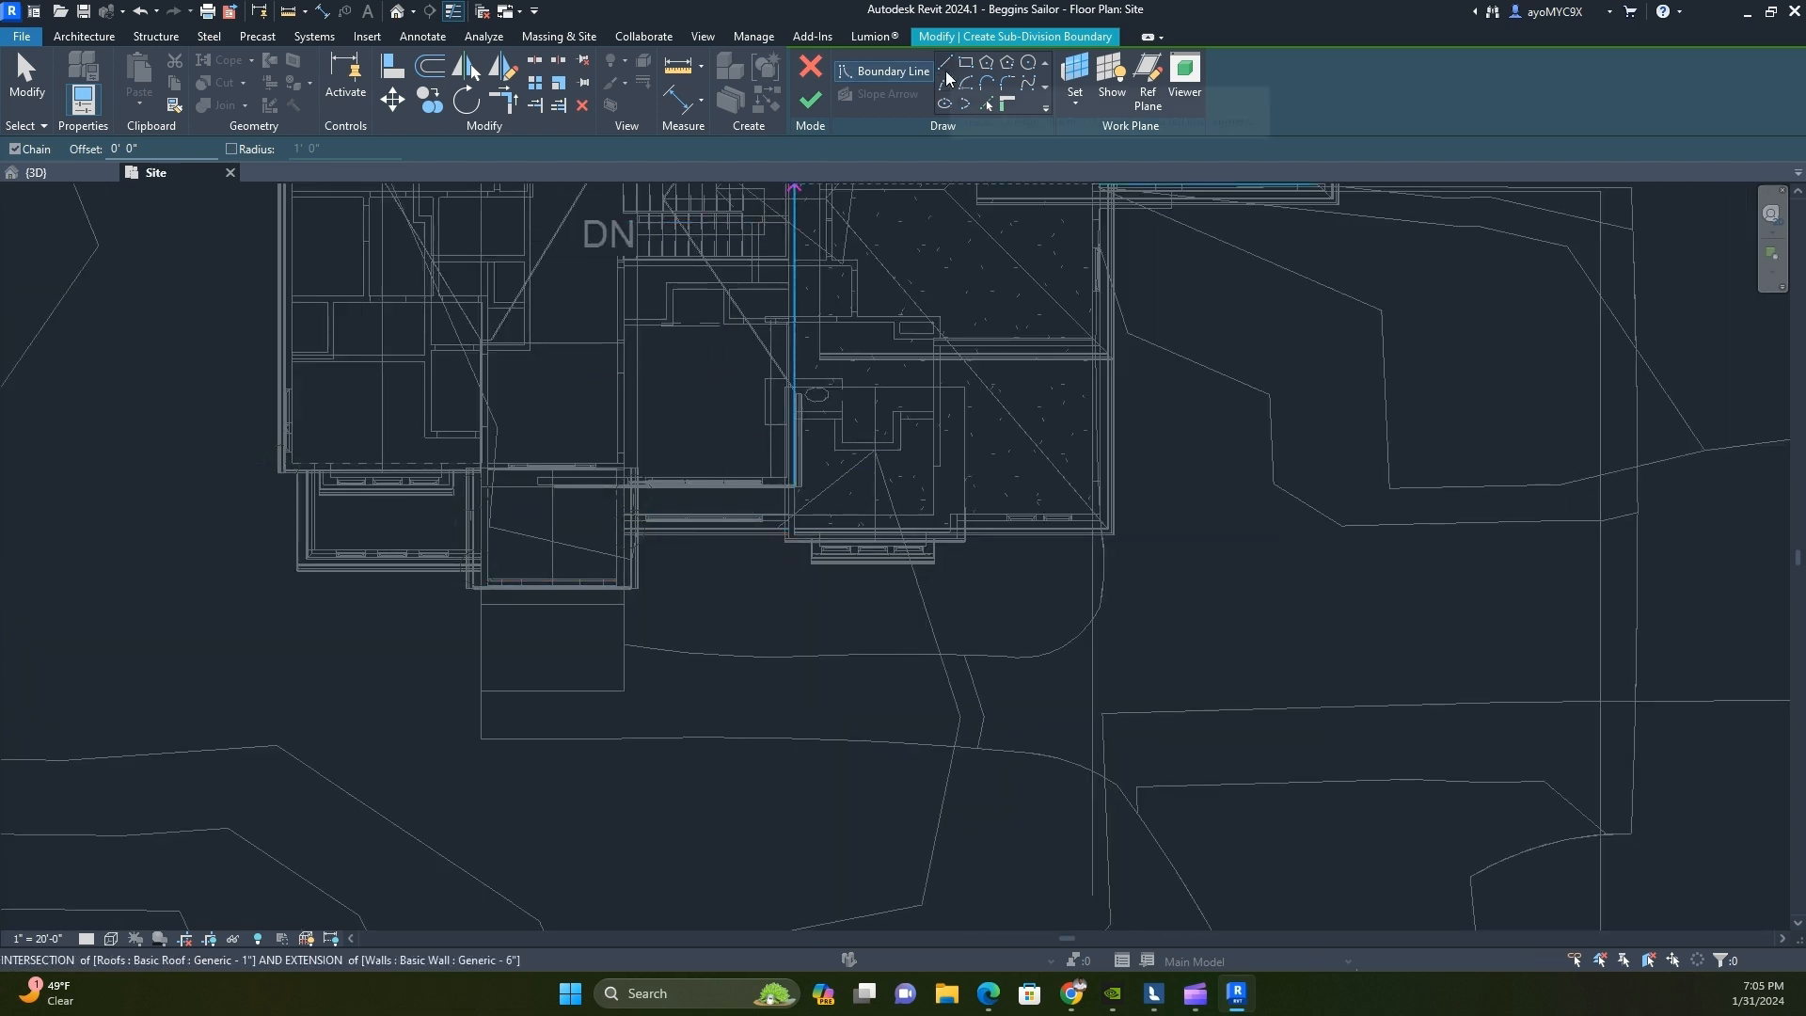
click(990, 106)
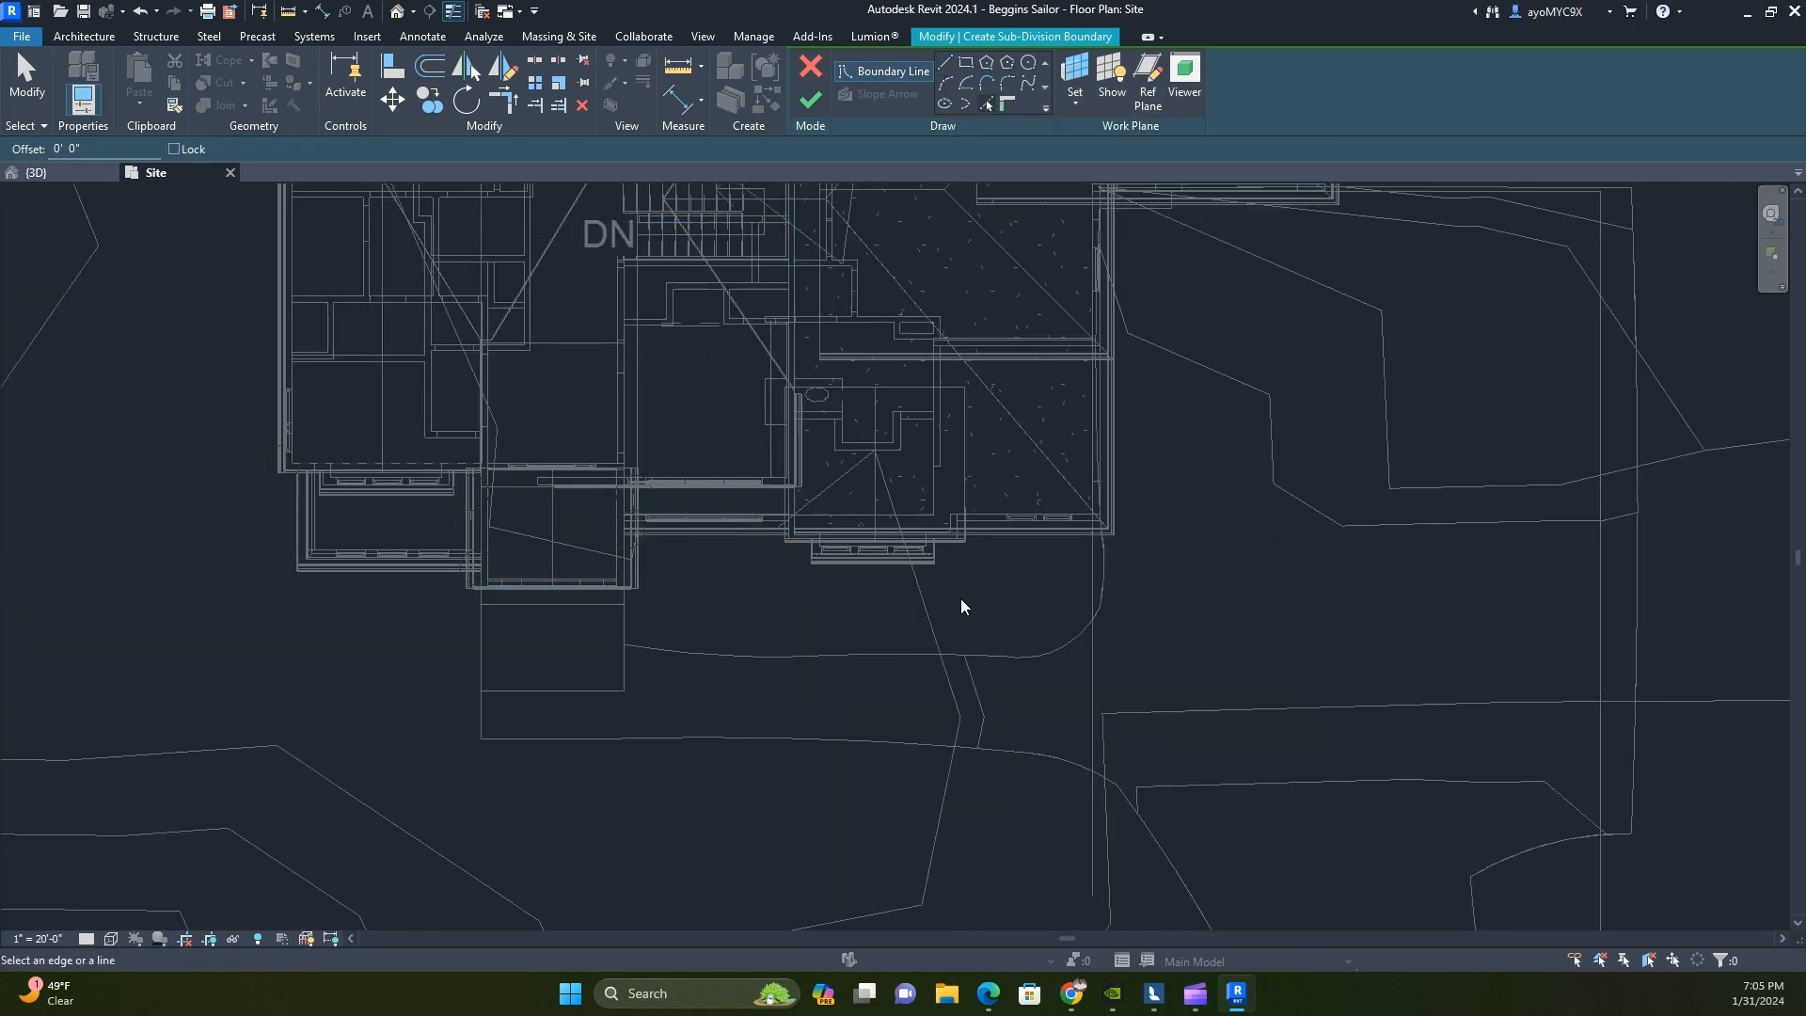
key(Escape)
click(1011, 536)
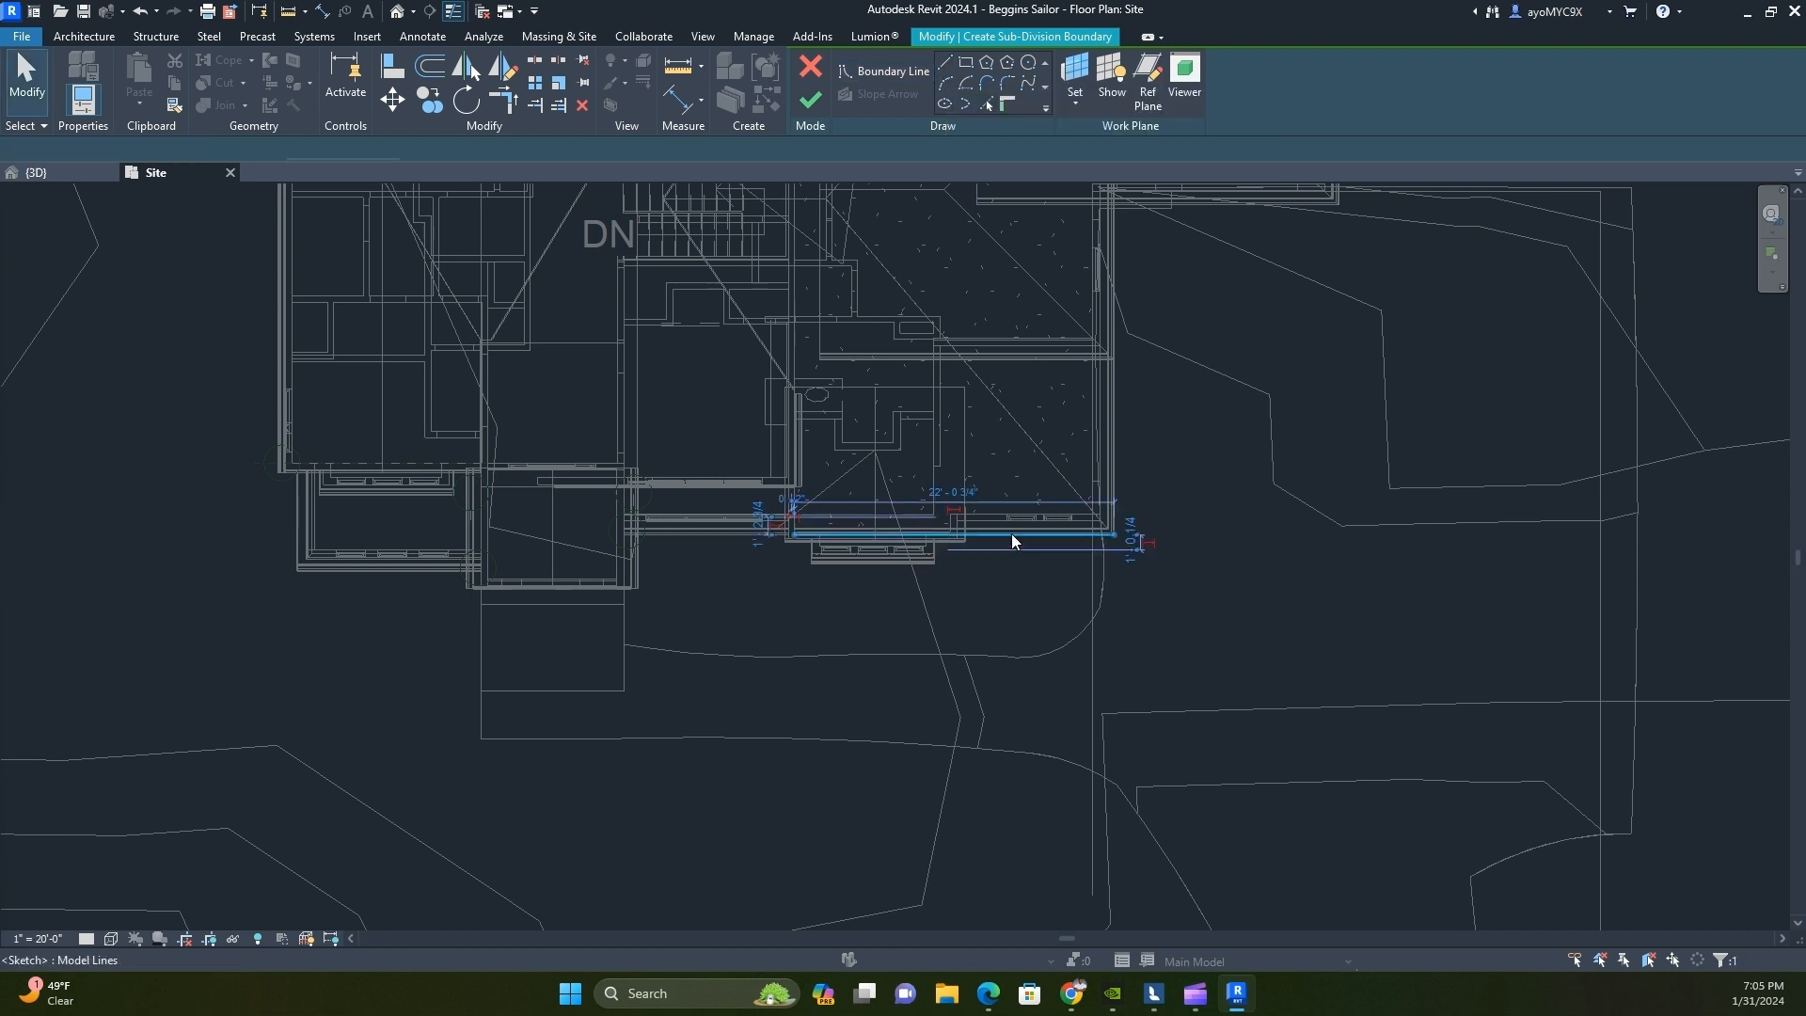
drag(794, 535, 792, 535)
Draw a short boundary line down the entry wall and a shallow arc of about 58° across to the existing driveway sub-division edge
click(945, 64)
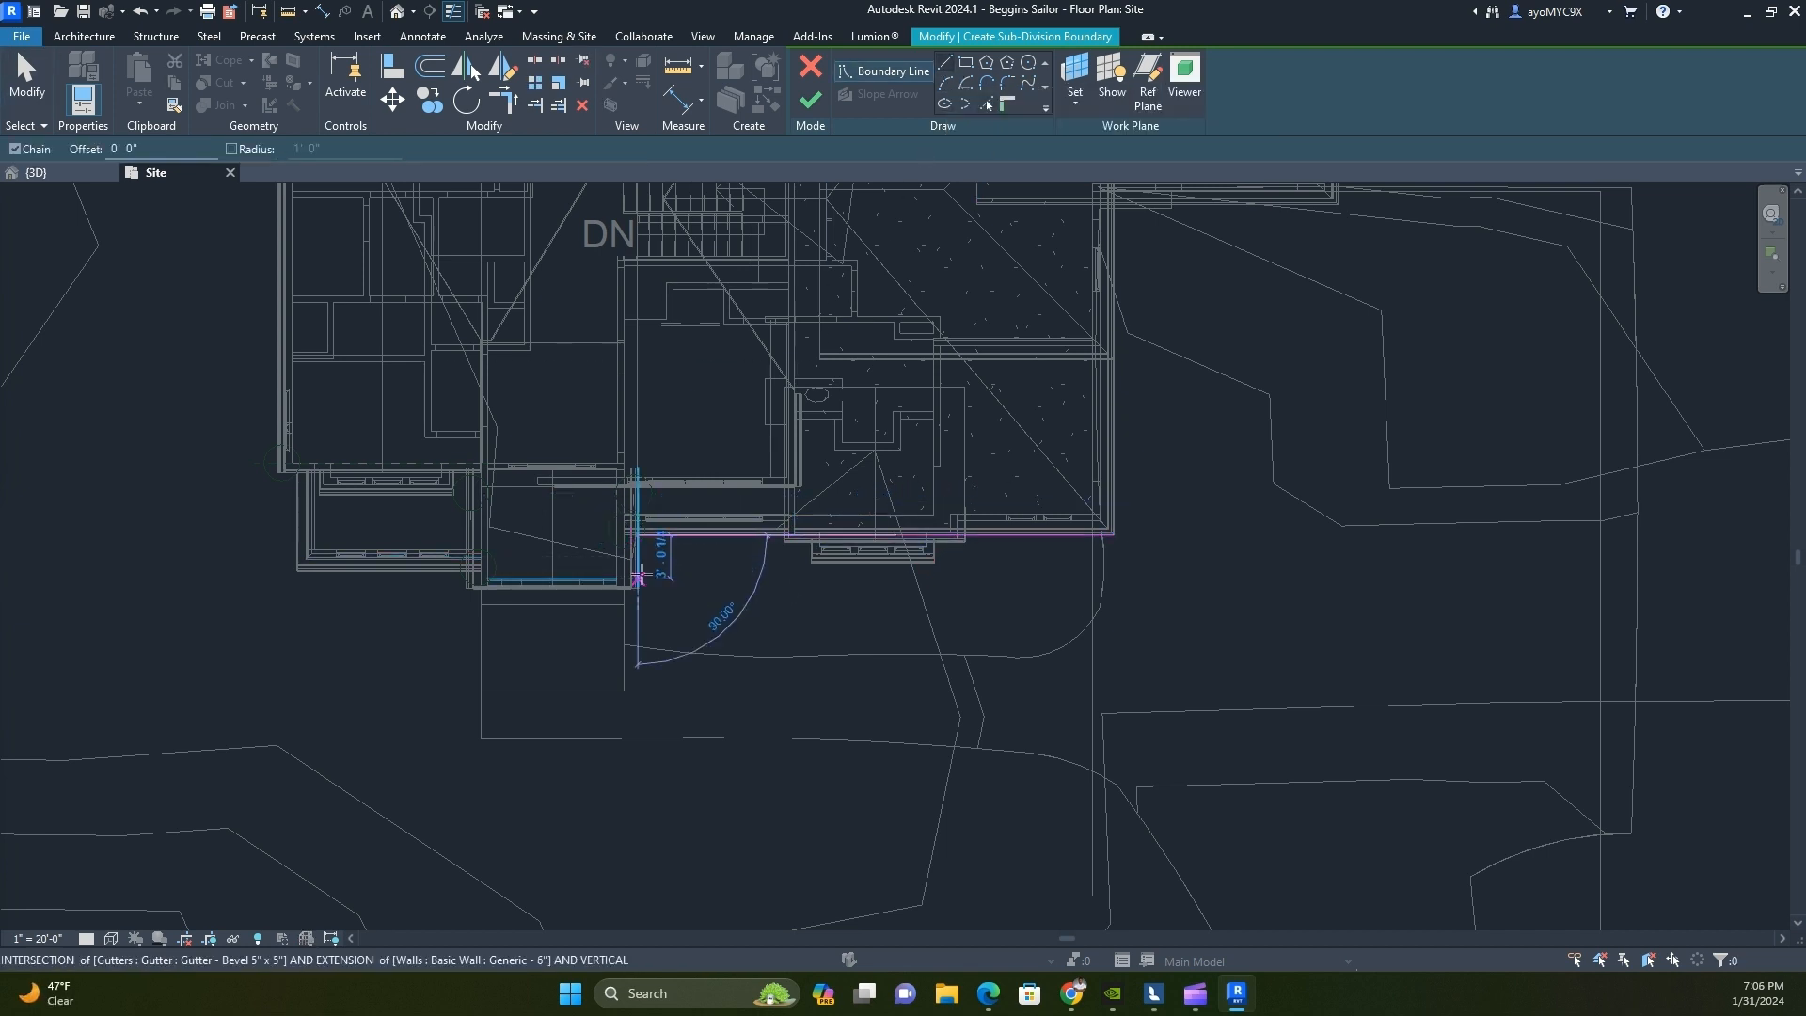
click(638, 578)
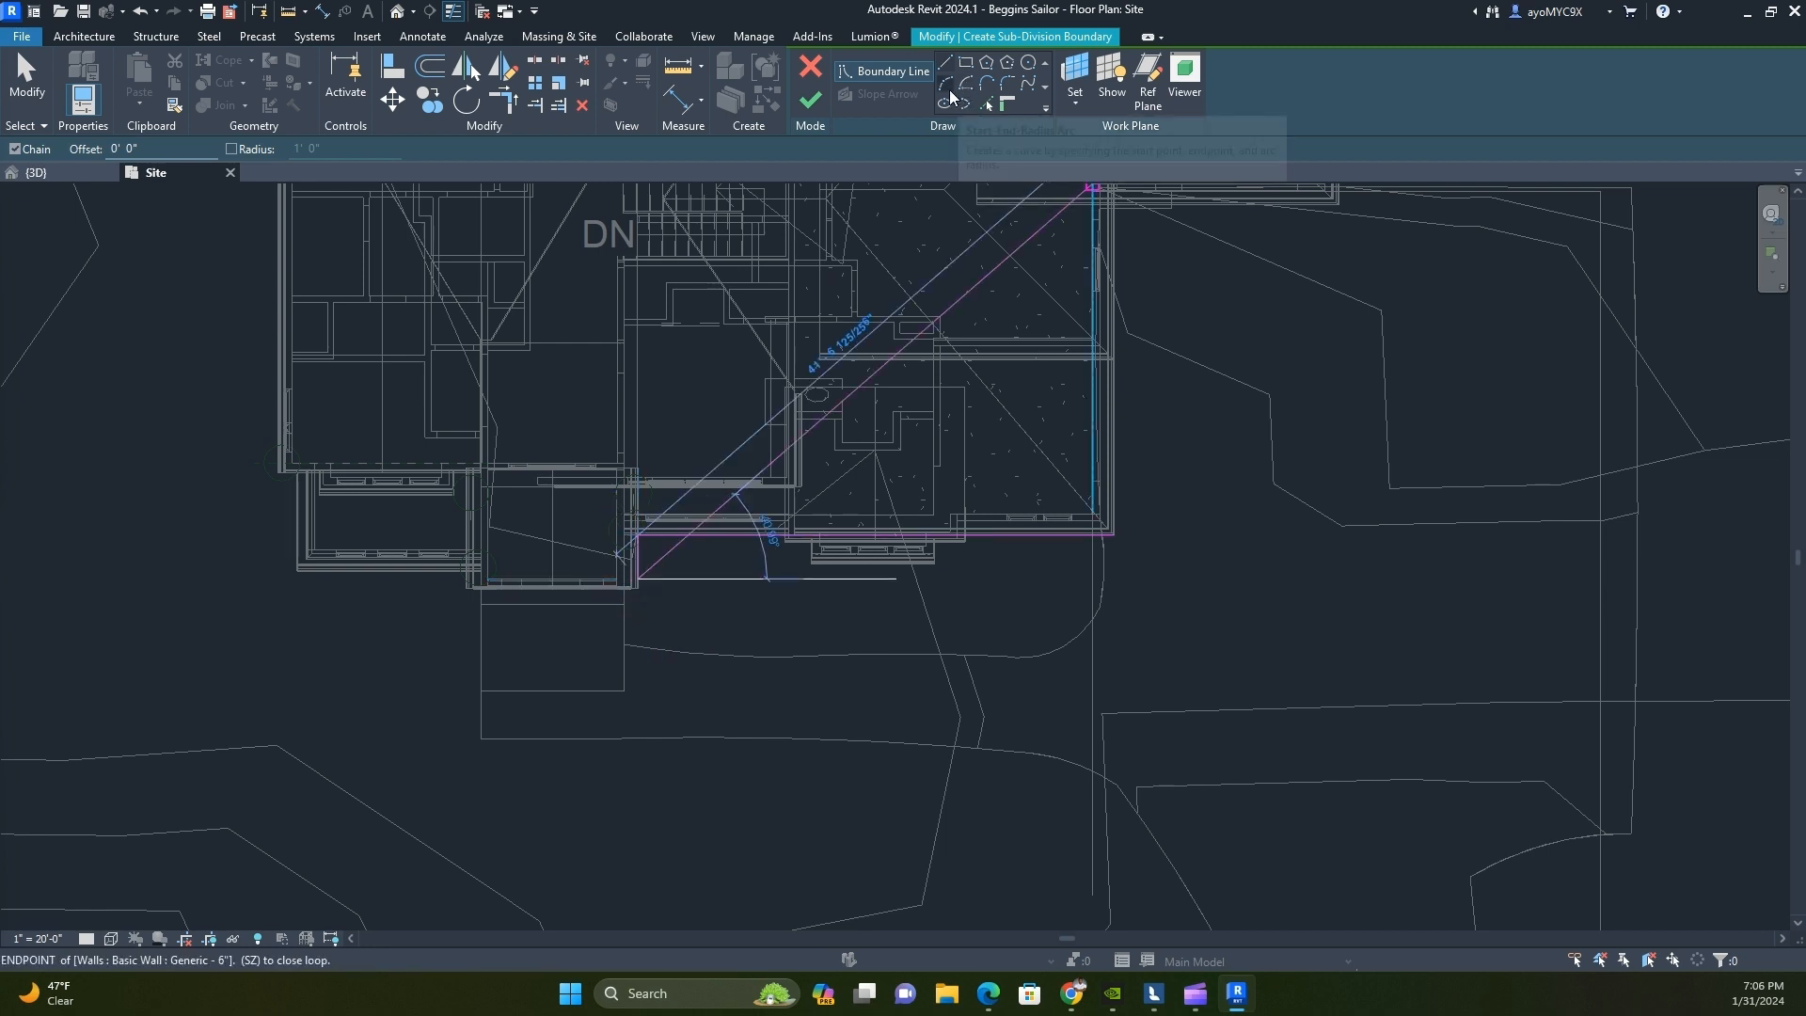
click(1103, 580)
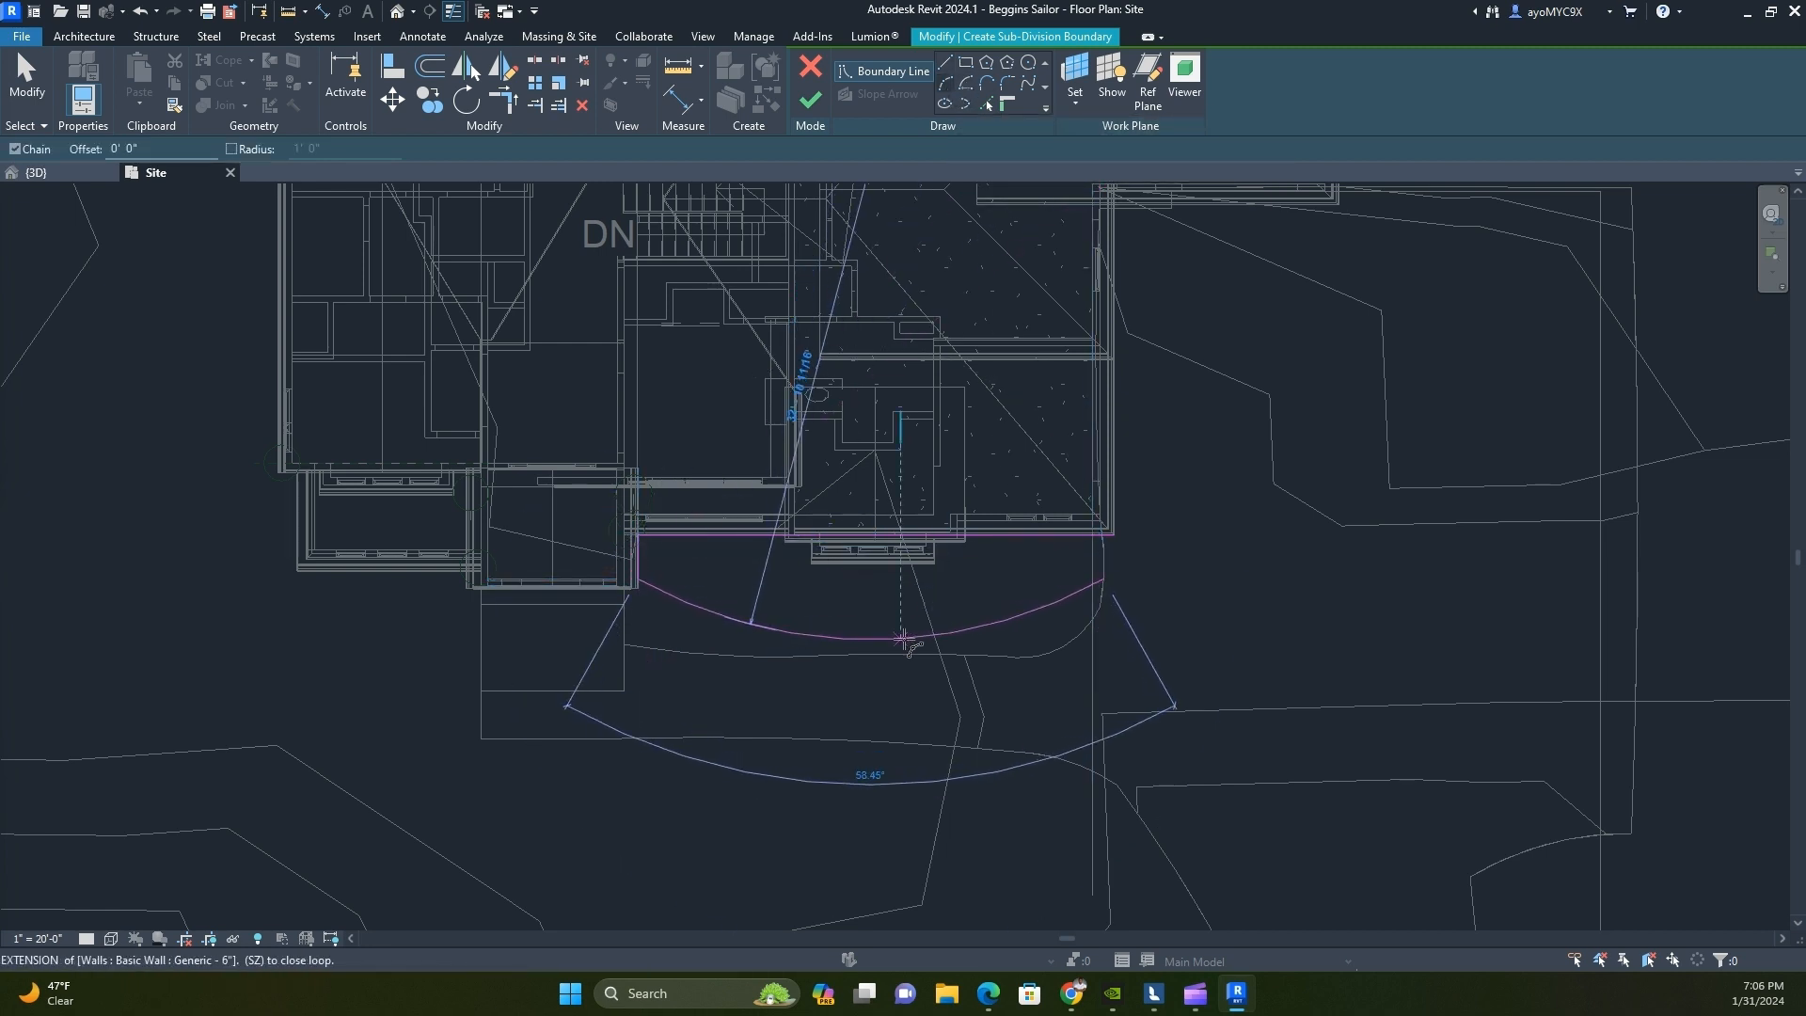
click(903, 635)
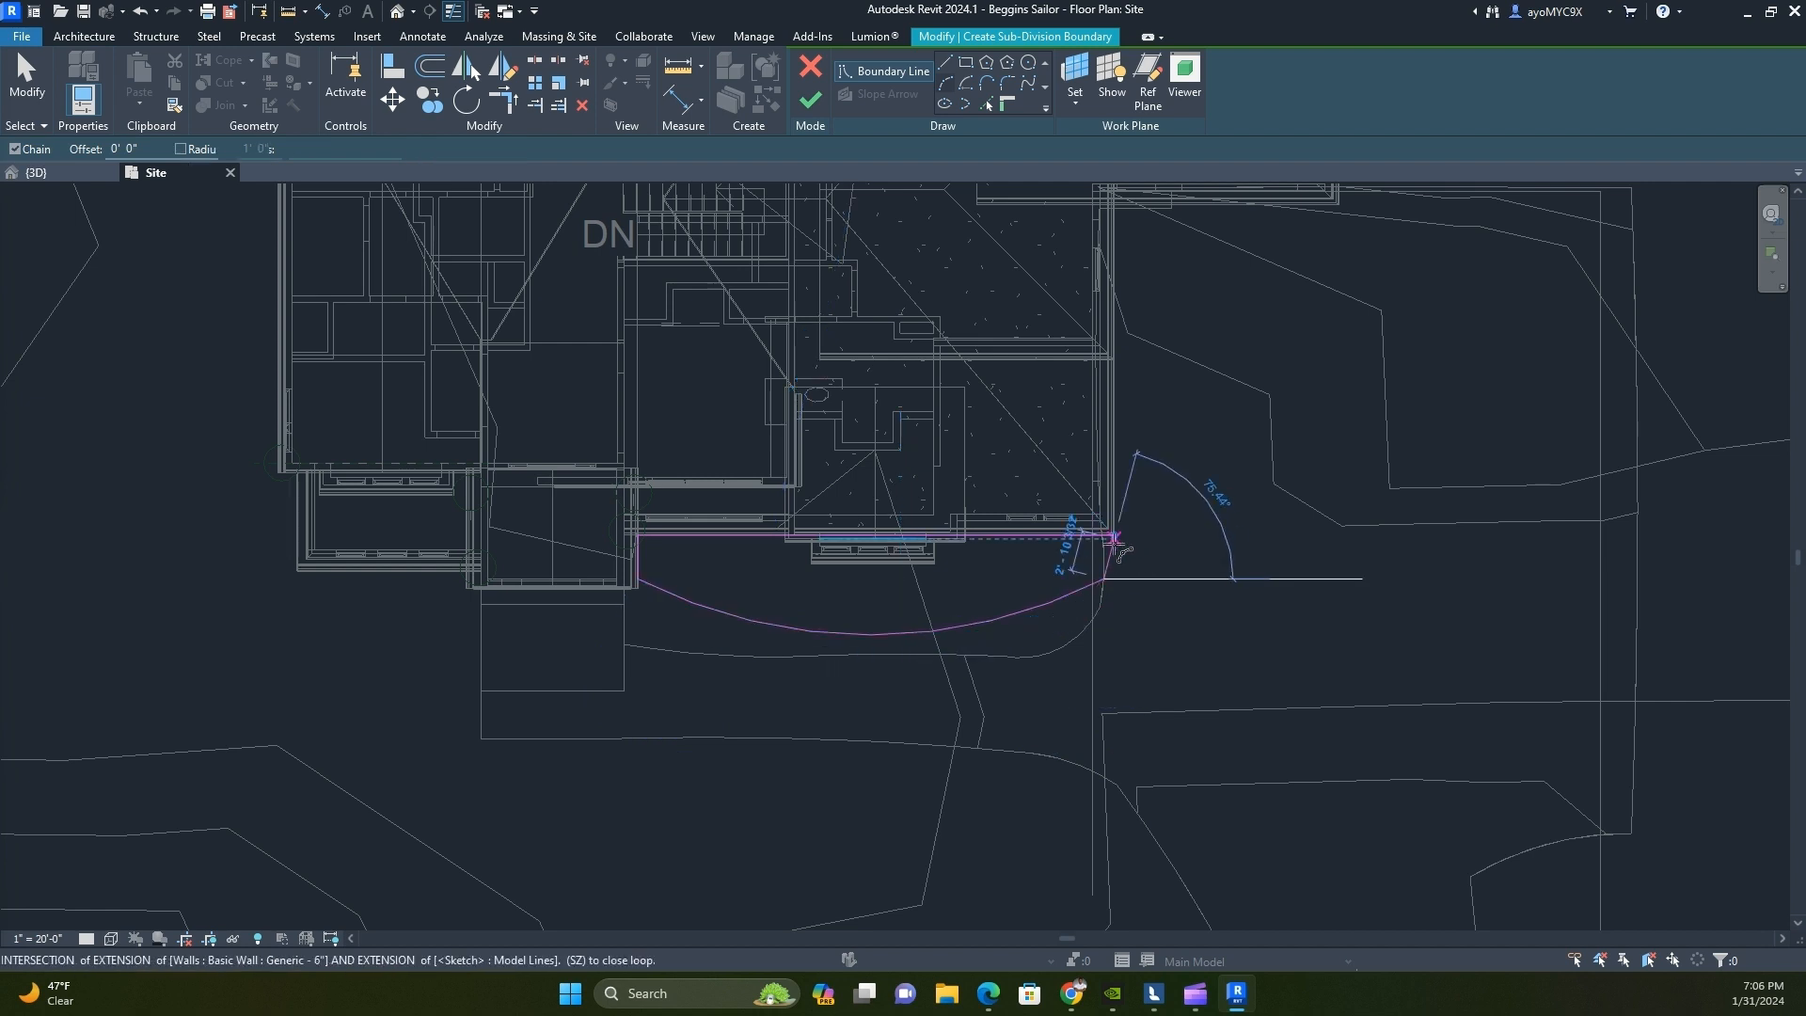
scroll(1115, 548, up, 5)
key(Escape)
key(Escape)
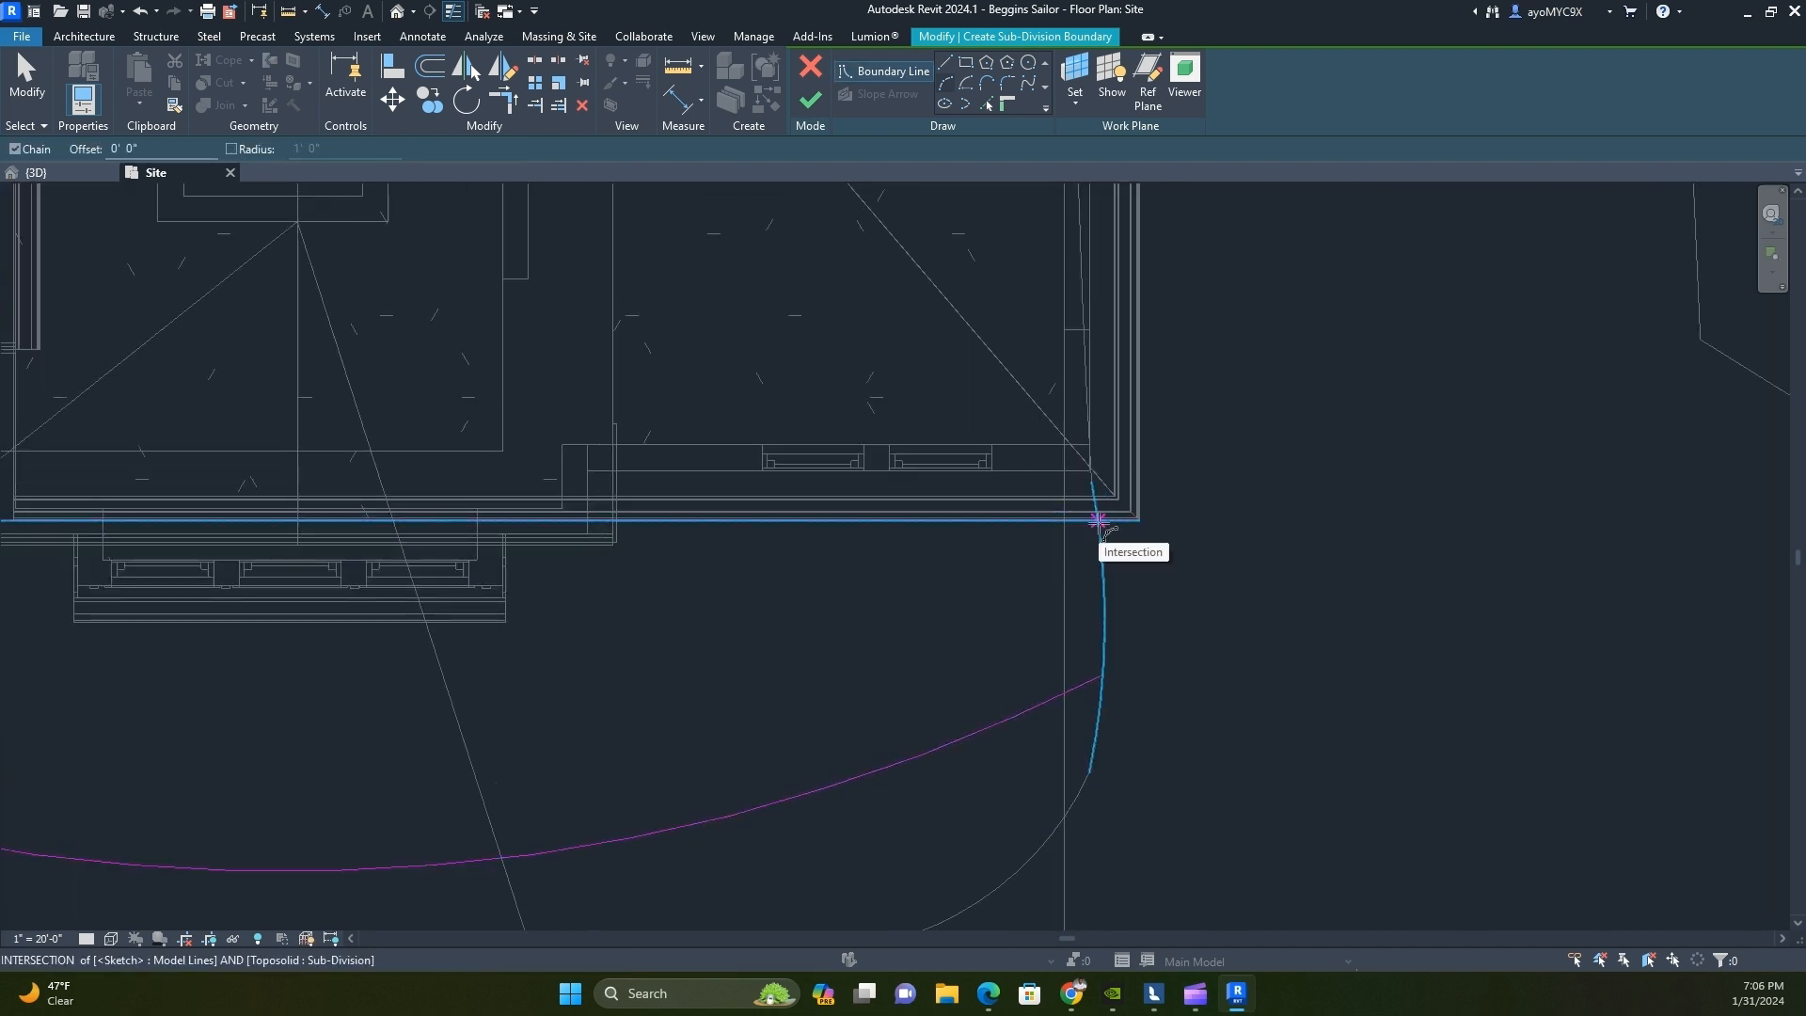
Close the garage-side boundary with an arc following the existing sub-division edge up to the front gutter line
click(945, 84)
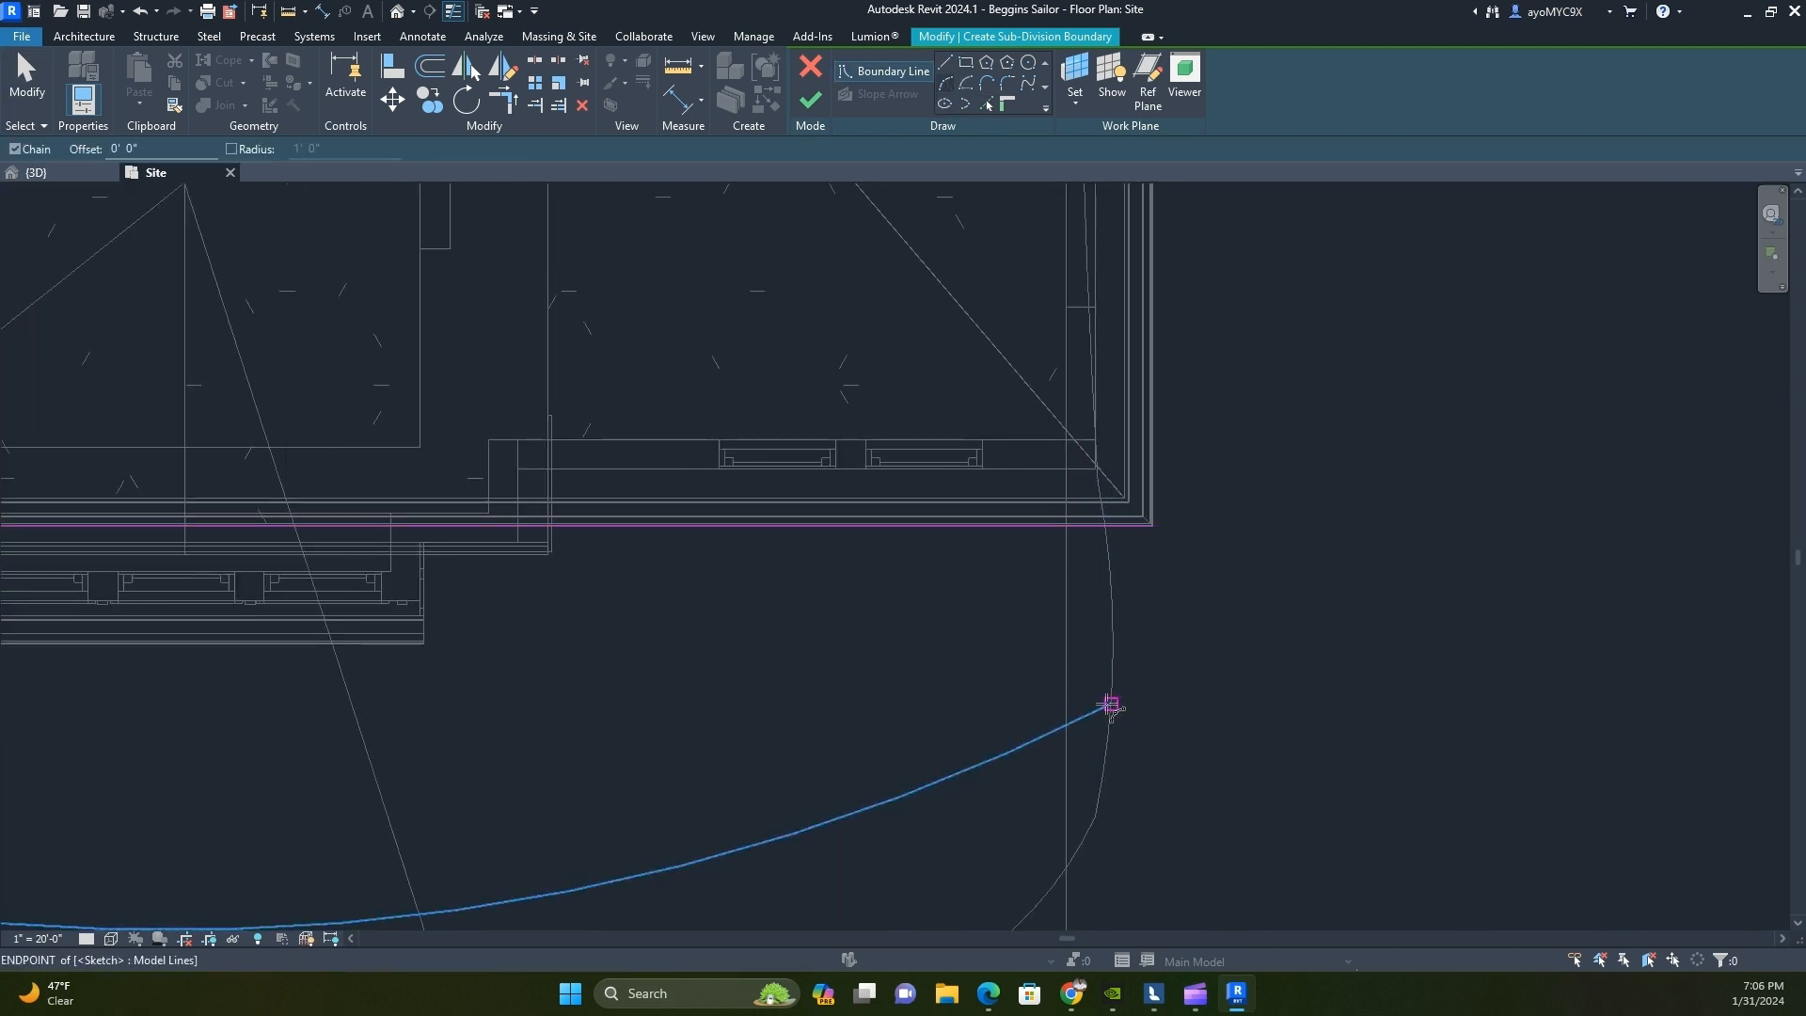
click(1110, 704)
click(1111, 527)
click(1114, 601)
key(Escape)
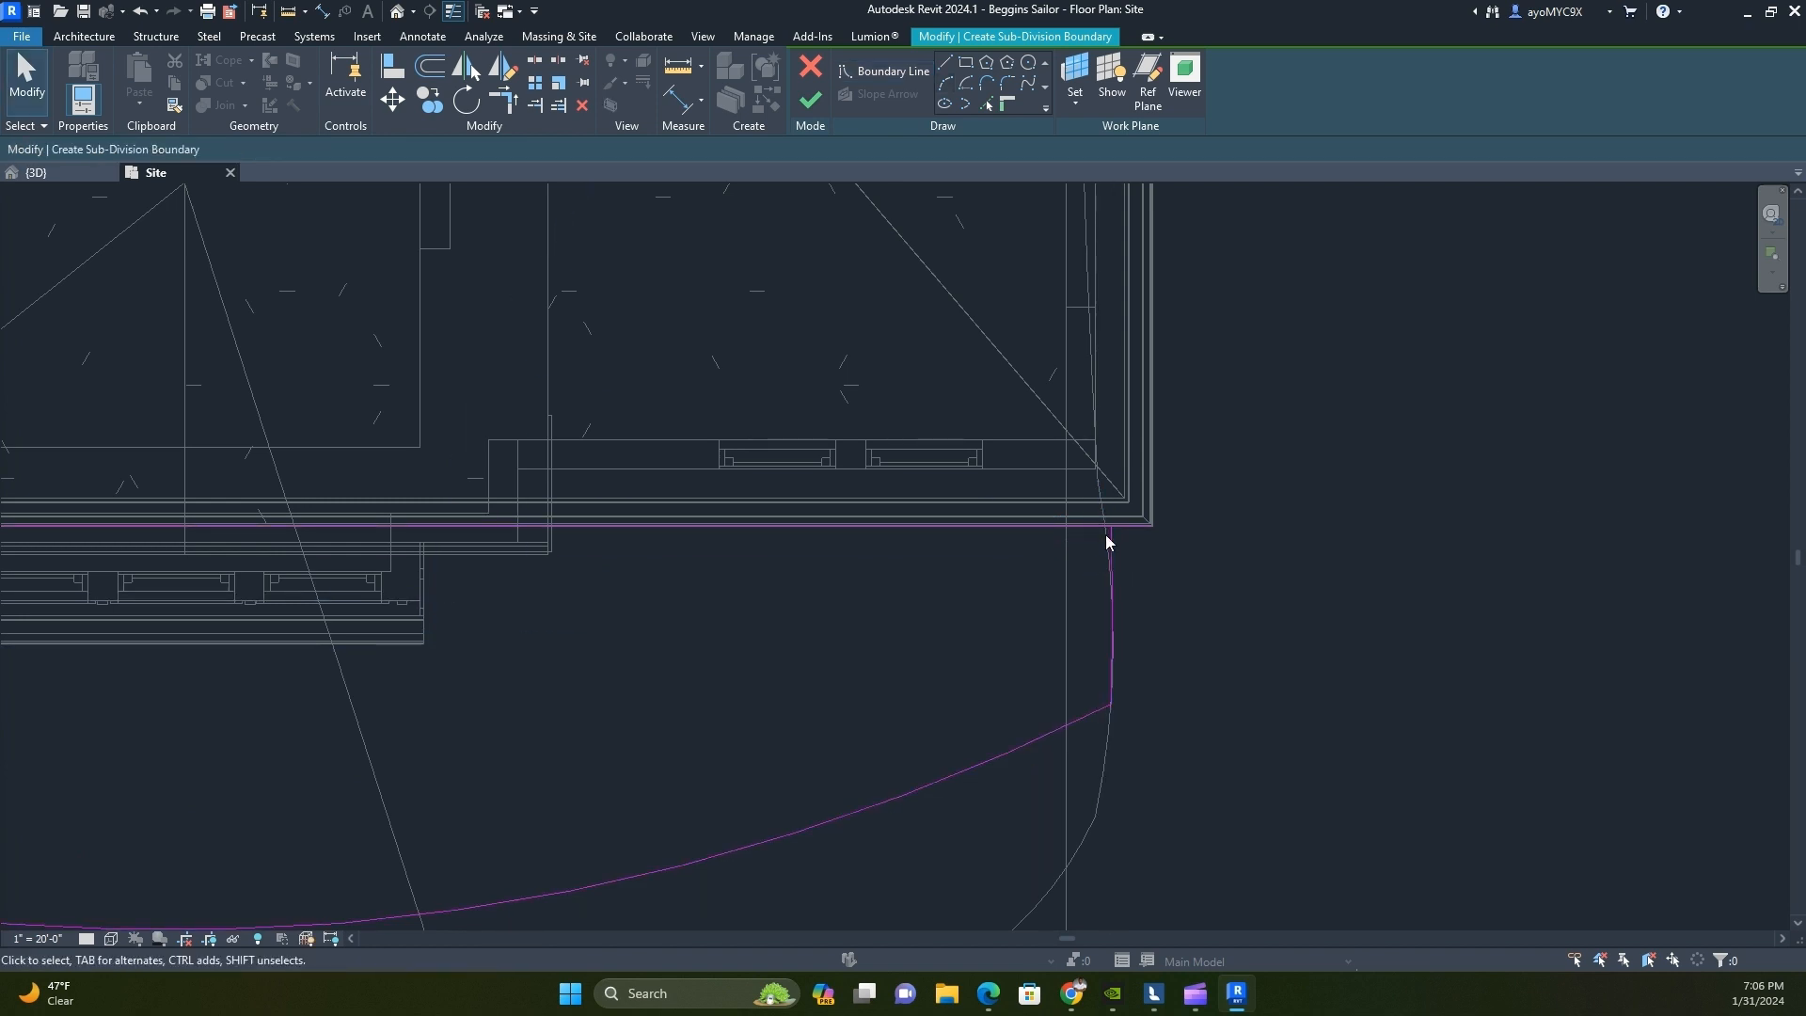
key(Escape)
scroll(1035, 555, down, 6)
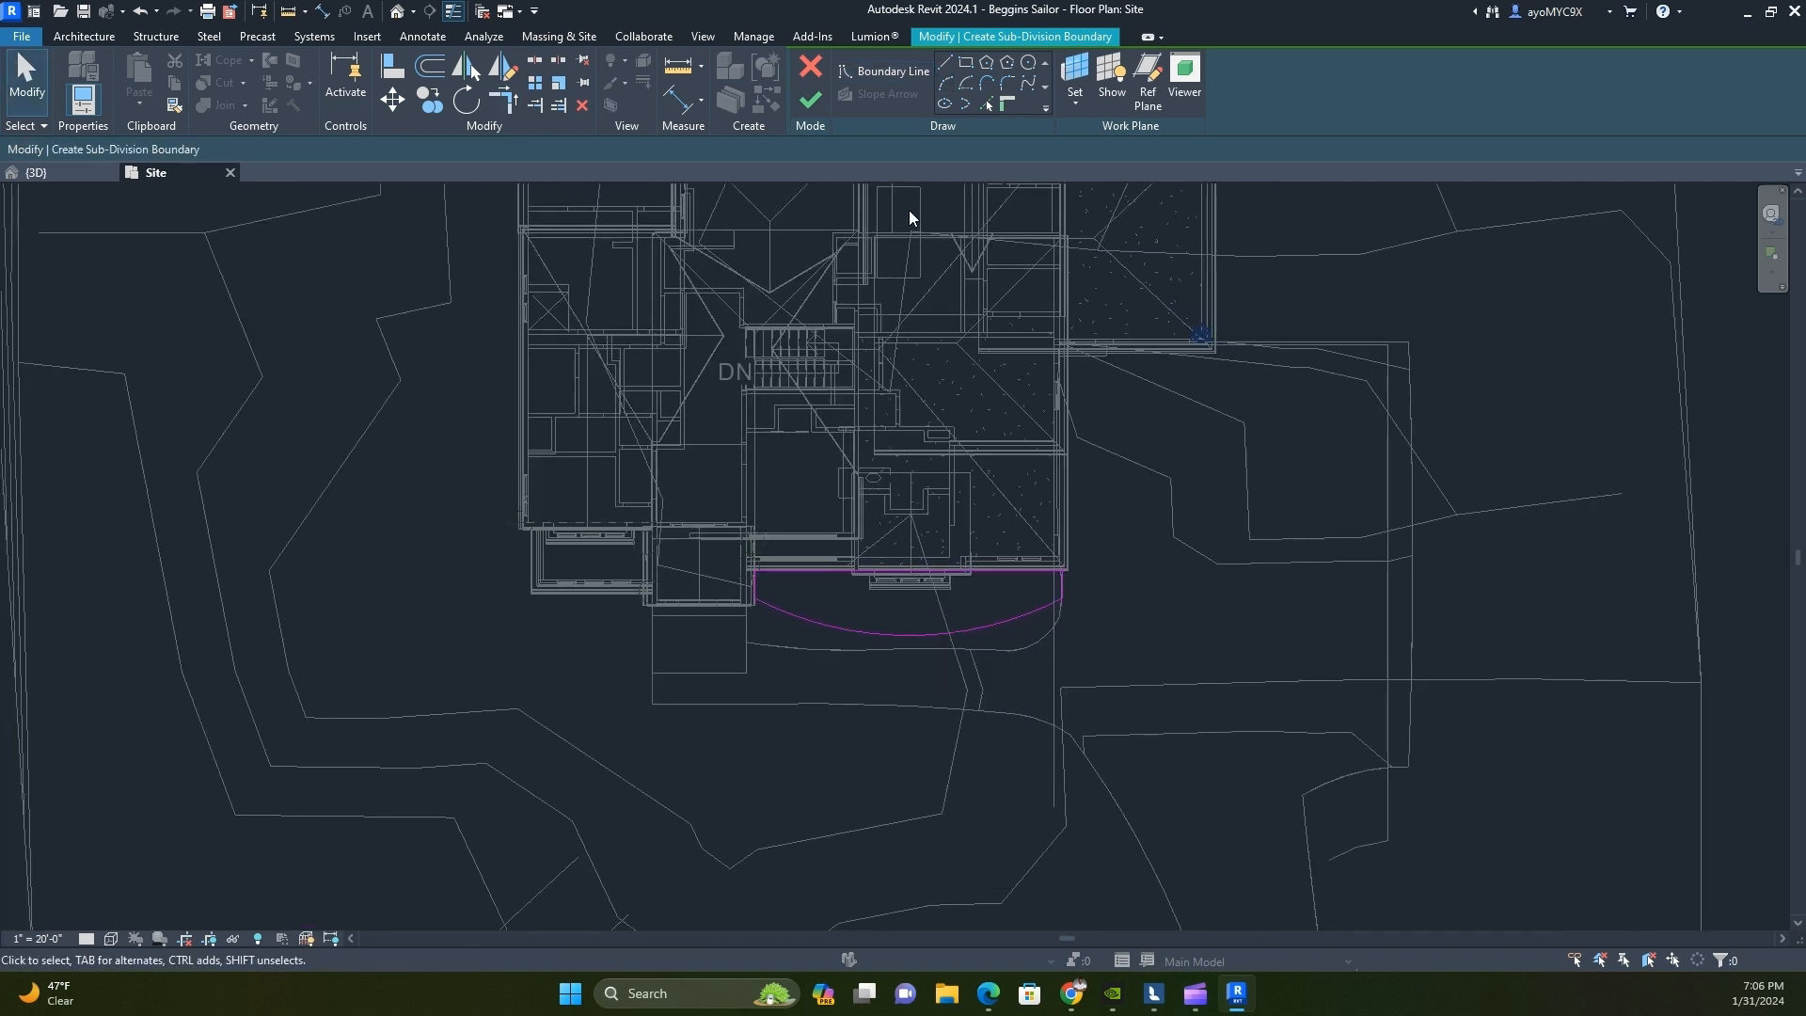
Sketch a second sub-division boundary on the other side of the entry, straight along the front gutter with a semicircular front, and return to the 3D view
click(947, 65)
scroll(621, 625, up, 3)
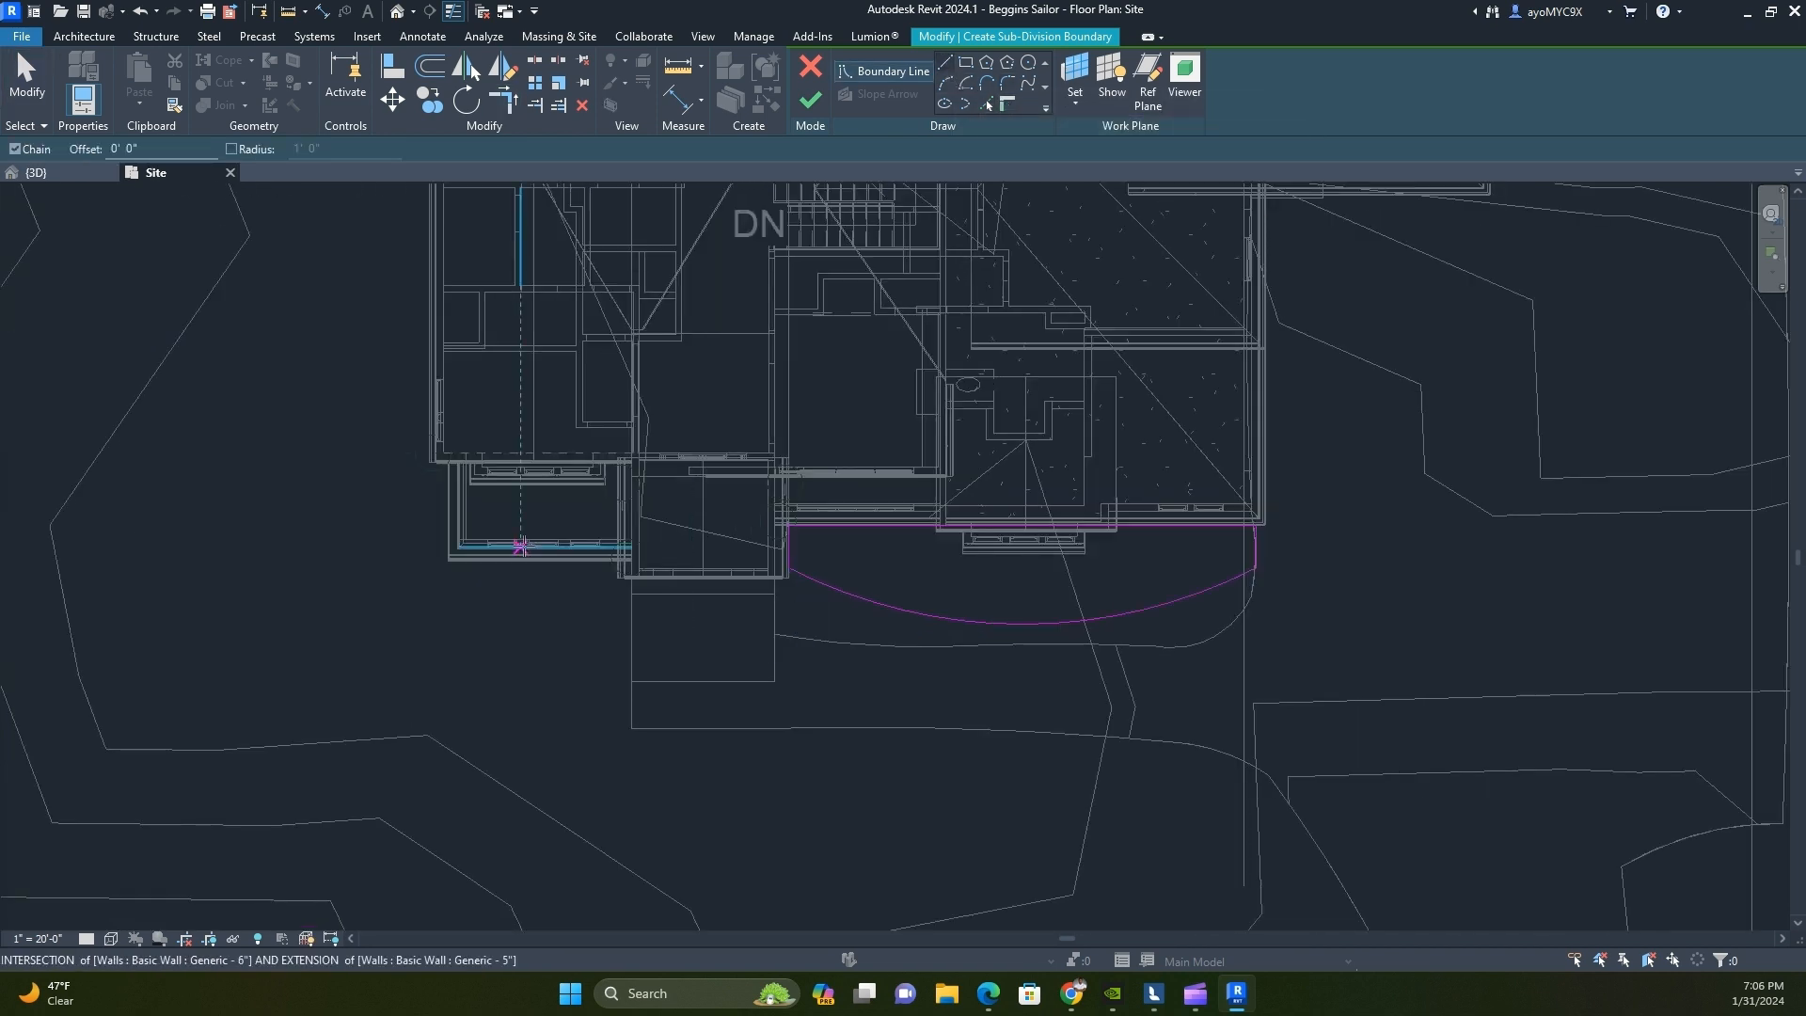
scroll(490, 569, up, 1)
scroll(442, 564, up, 2)
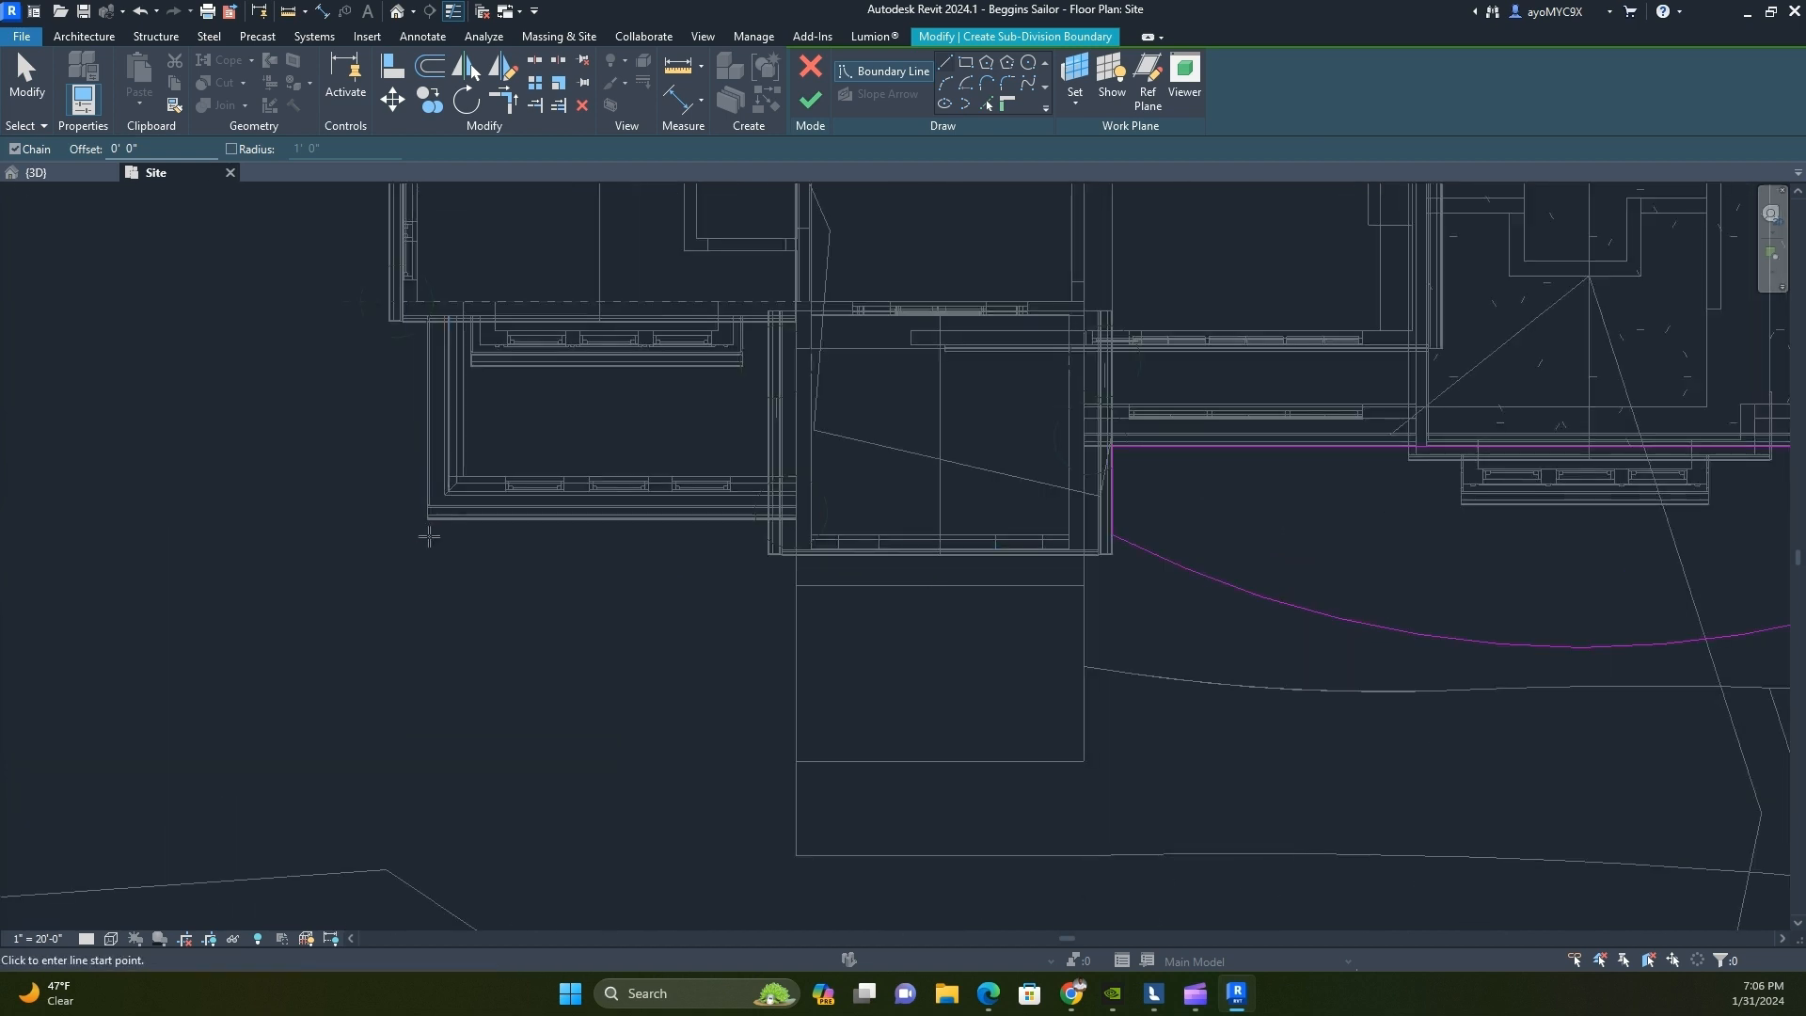
click(428, 508)
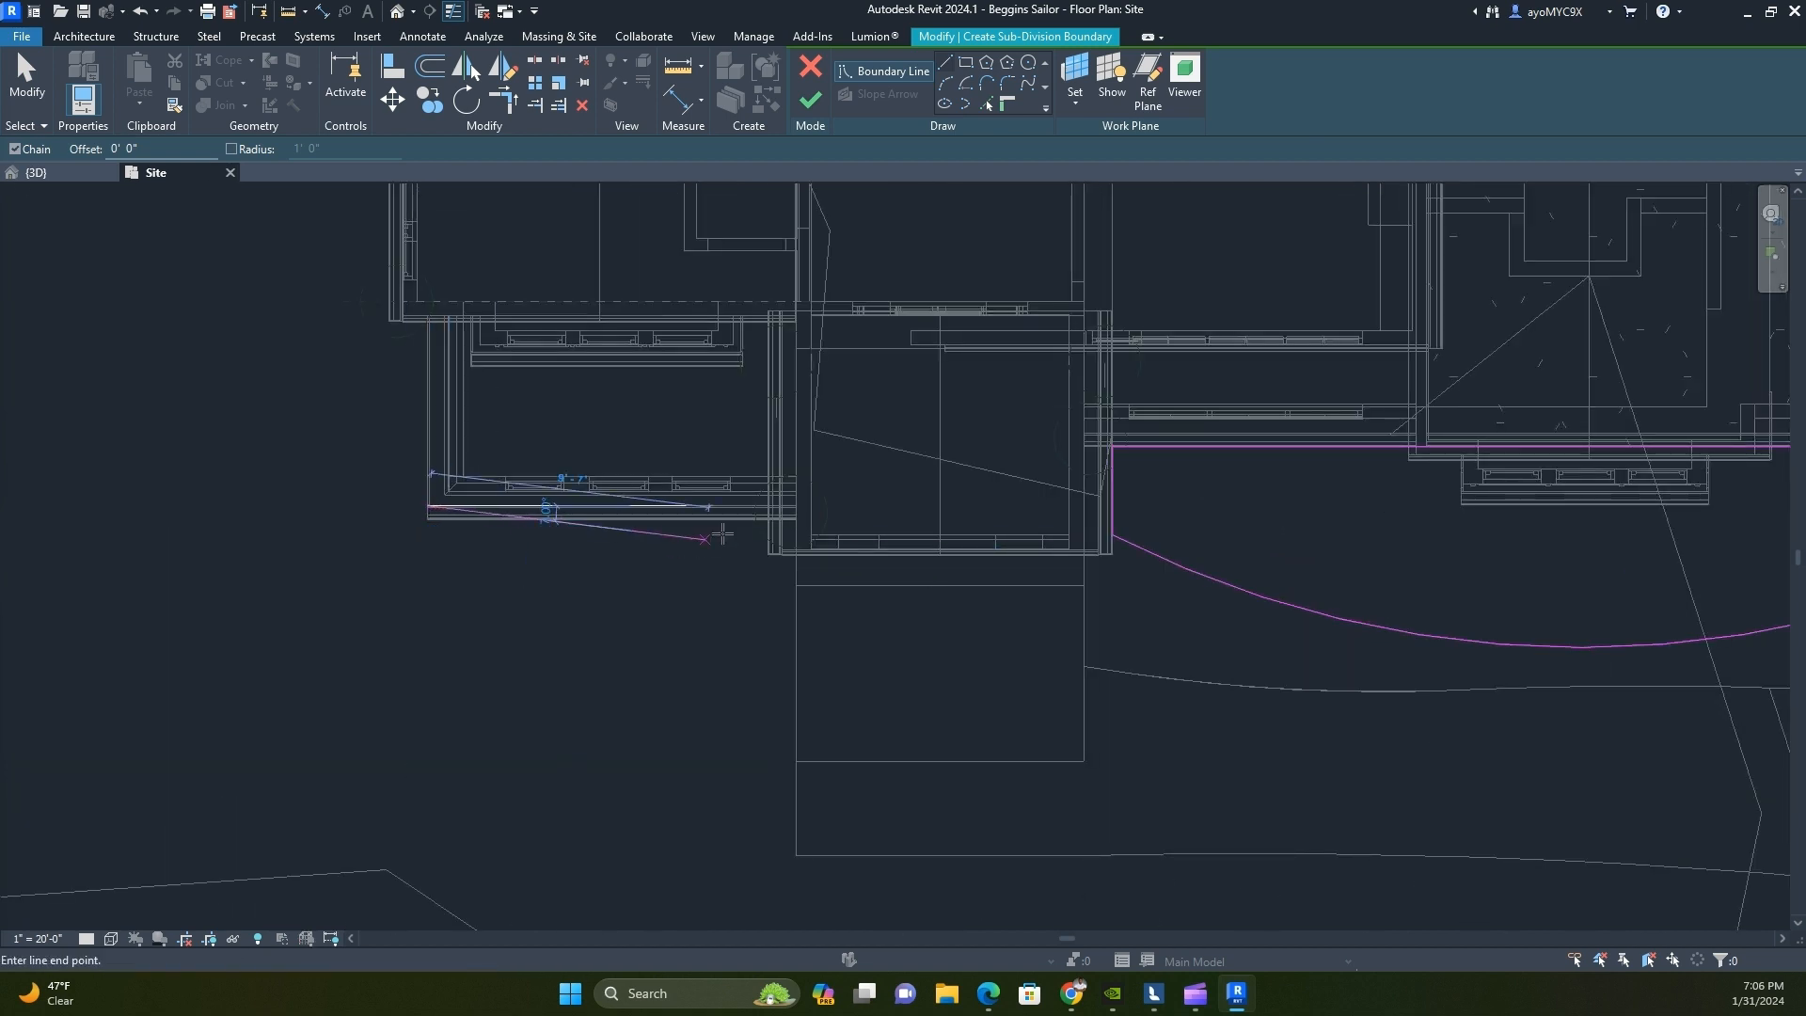
click(778, 555)
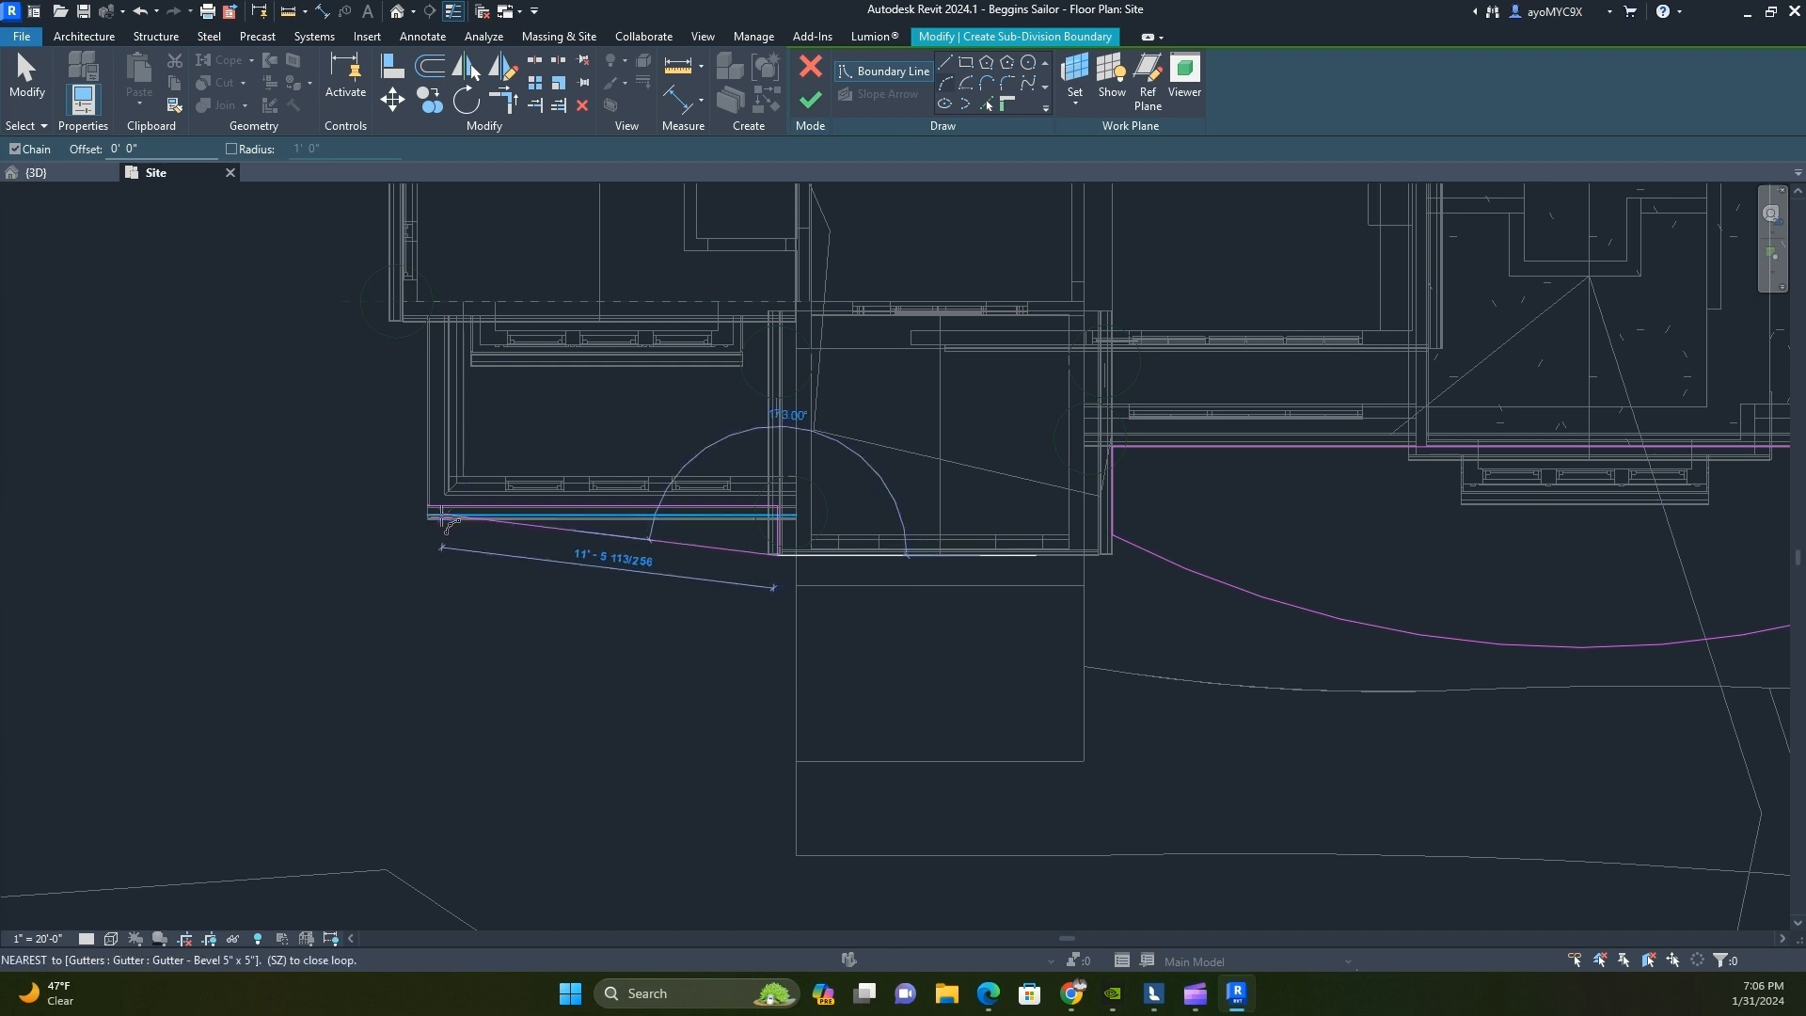
click(442, 517)
click(548, 682)
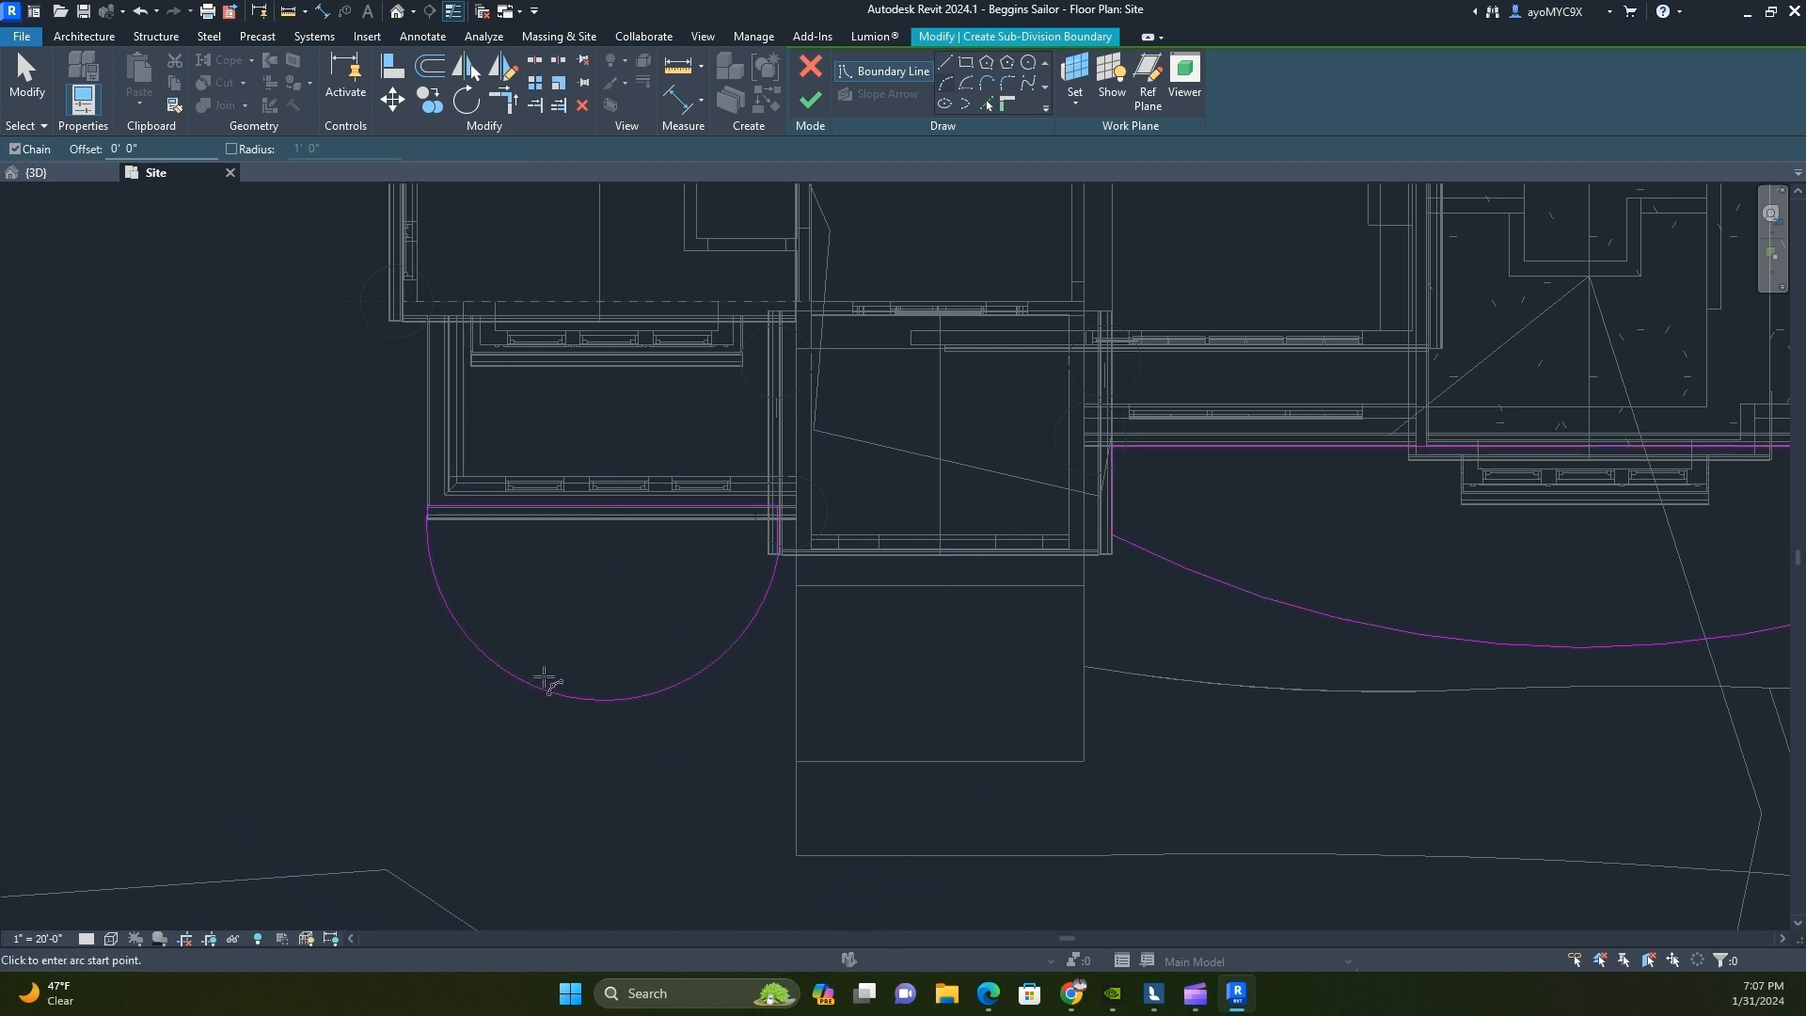
key(Escape)
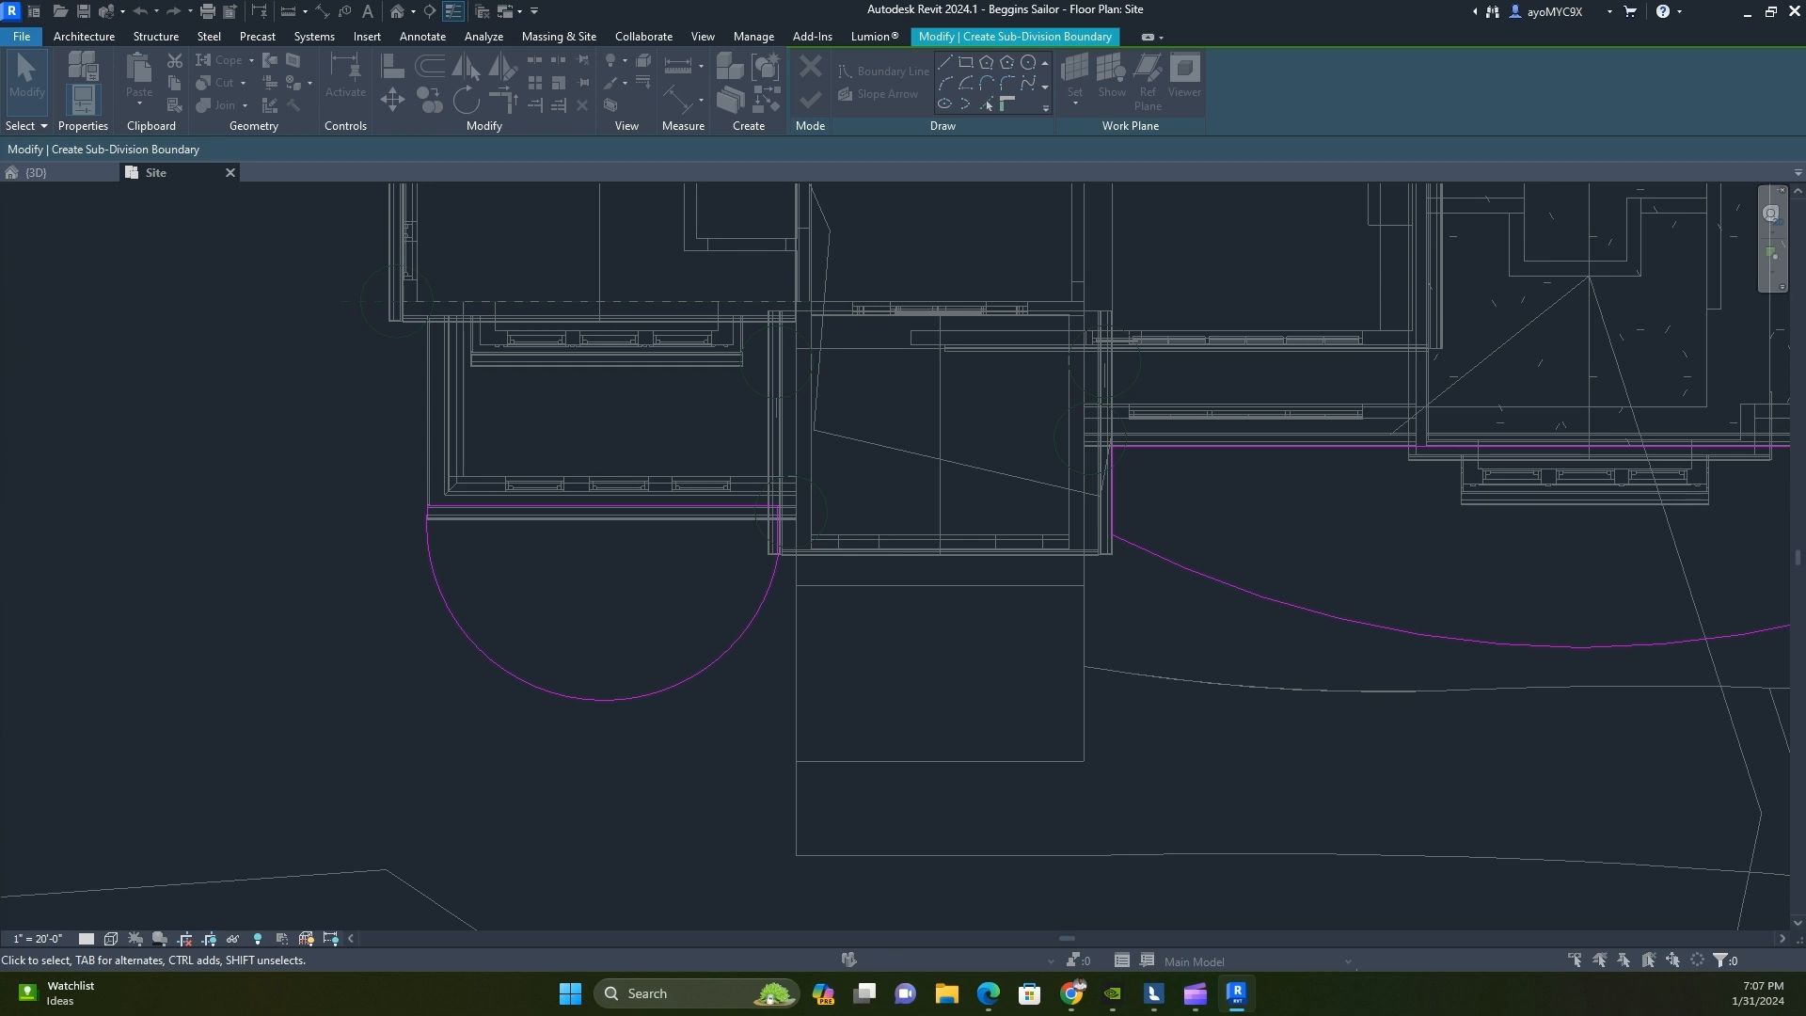
click(45, 176)
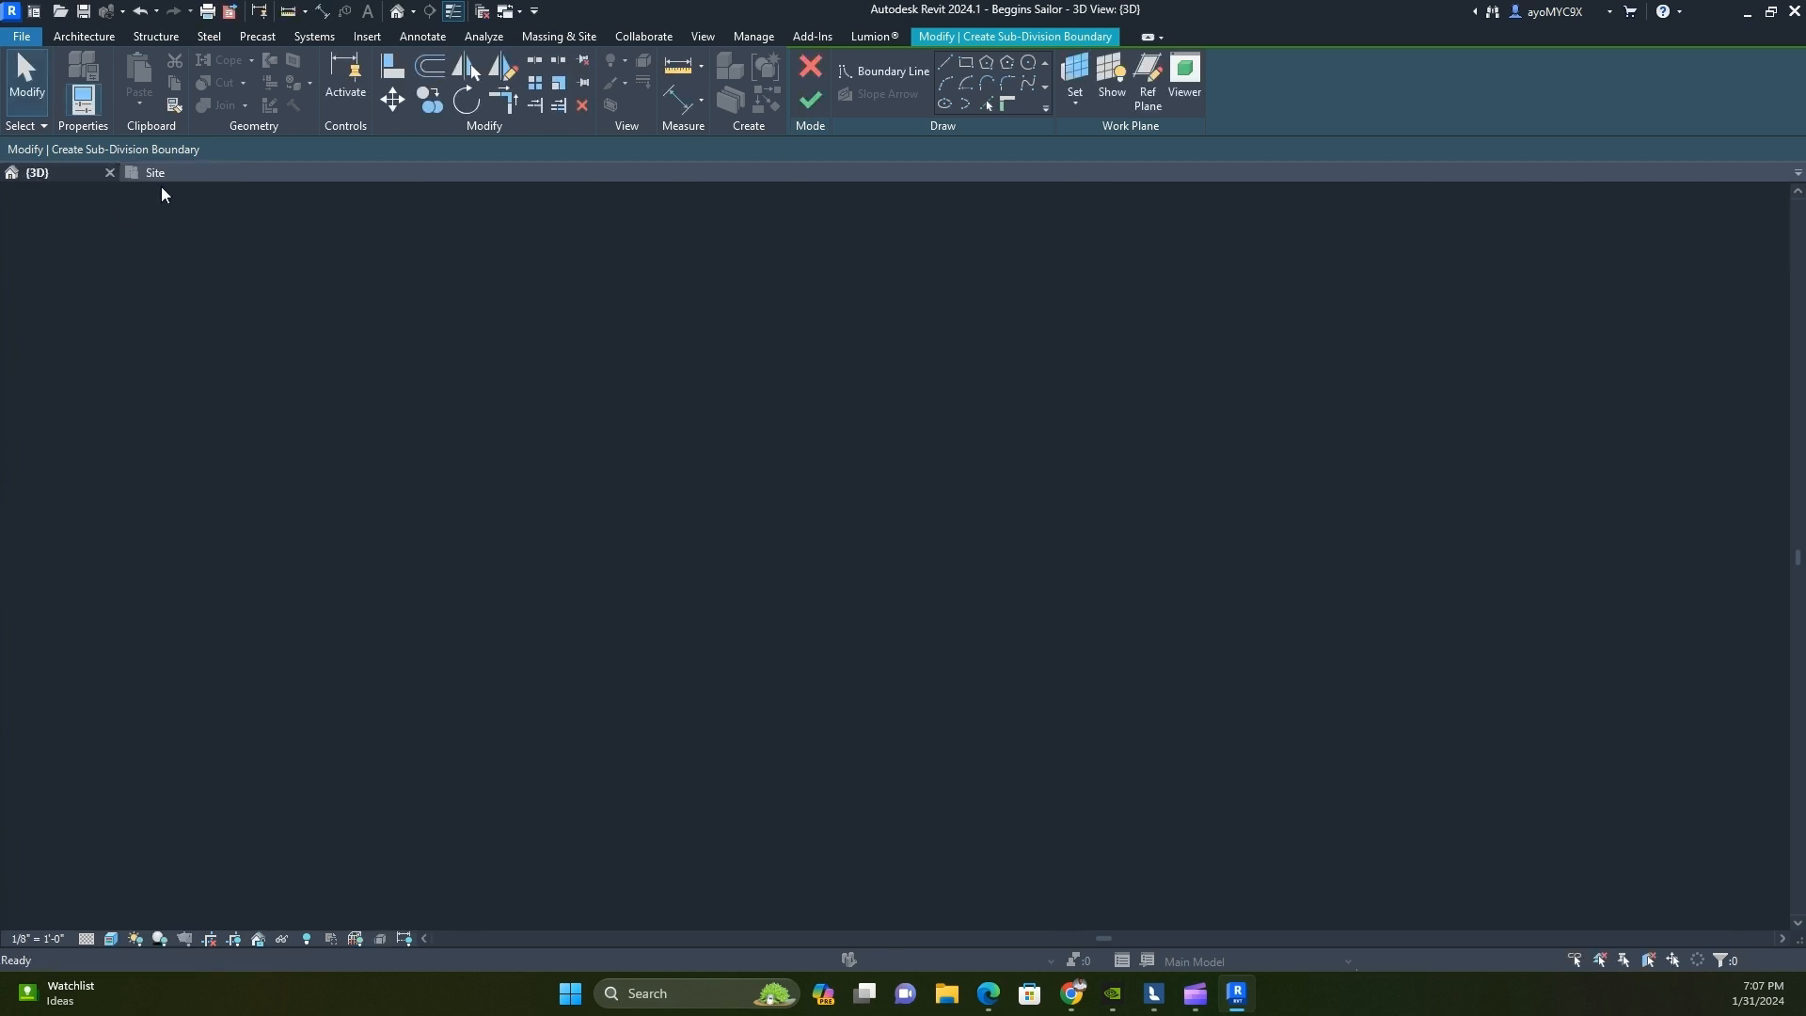
Finish the sub-division boundary sketch on the toposolid, clear the selection and view the new planting beds from the front of the house
shift+middle_drag(1154, 502, 1015, 539)
click(810, 100)
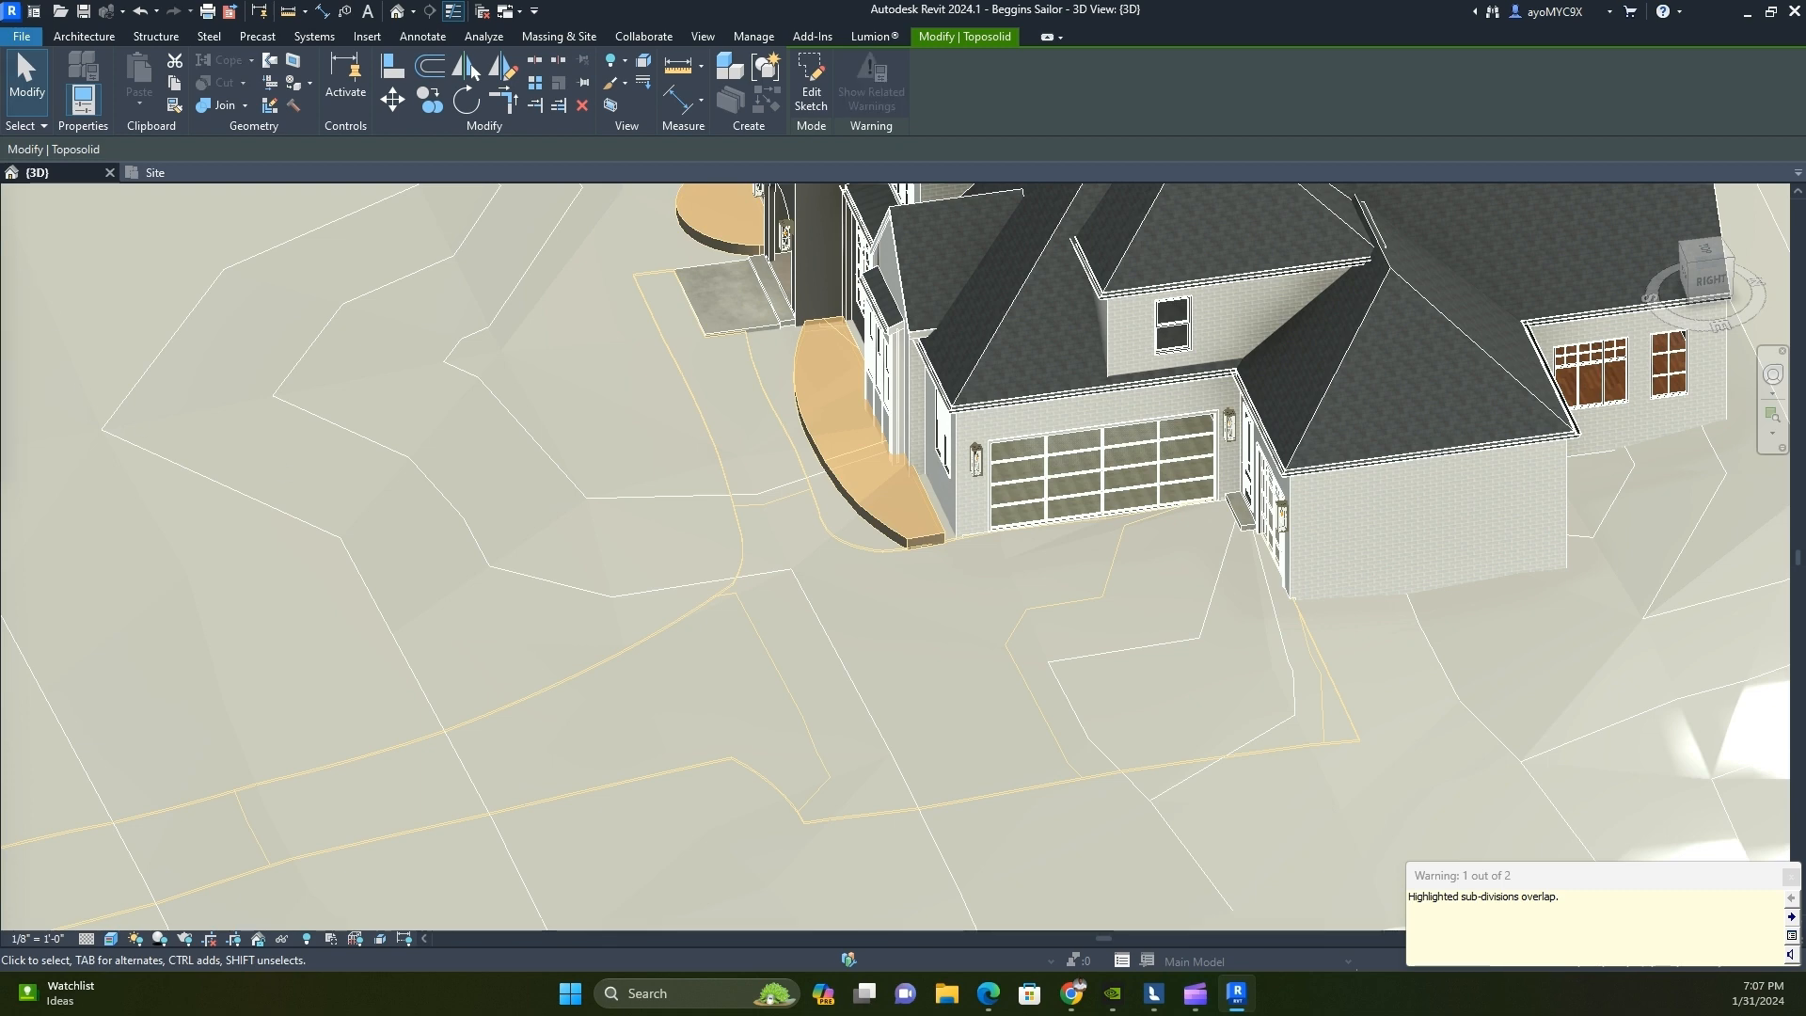
key(Escape)
shift+middle_drag(500, 595, 918, 659)
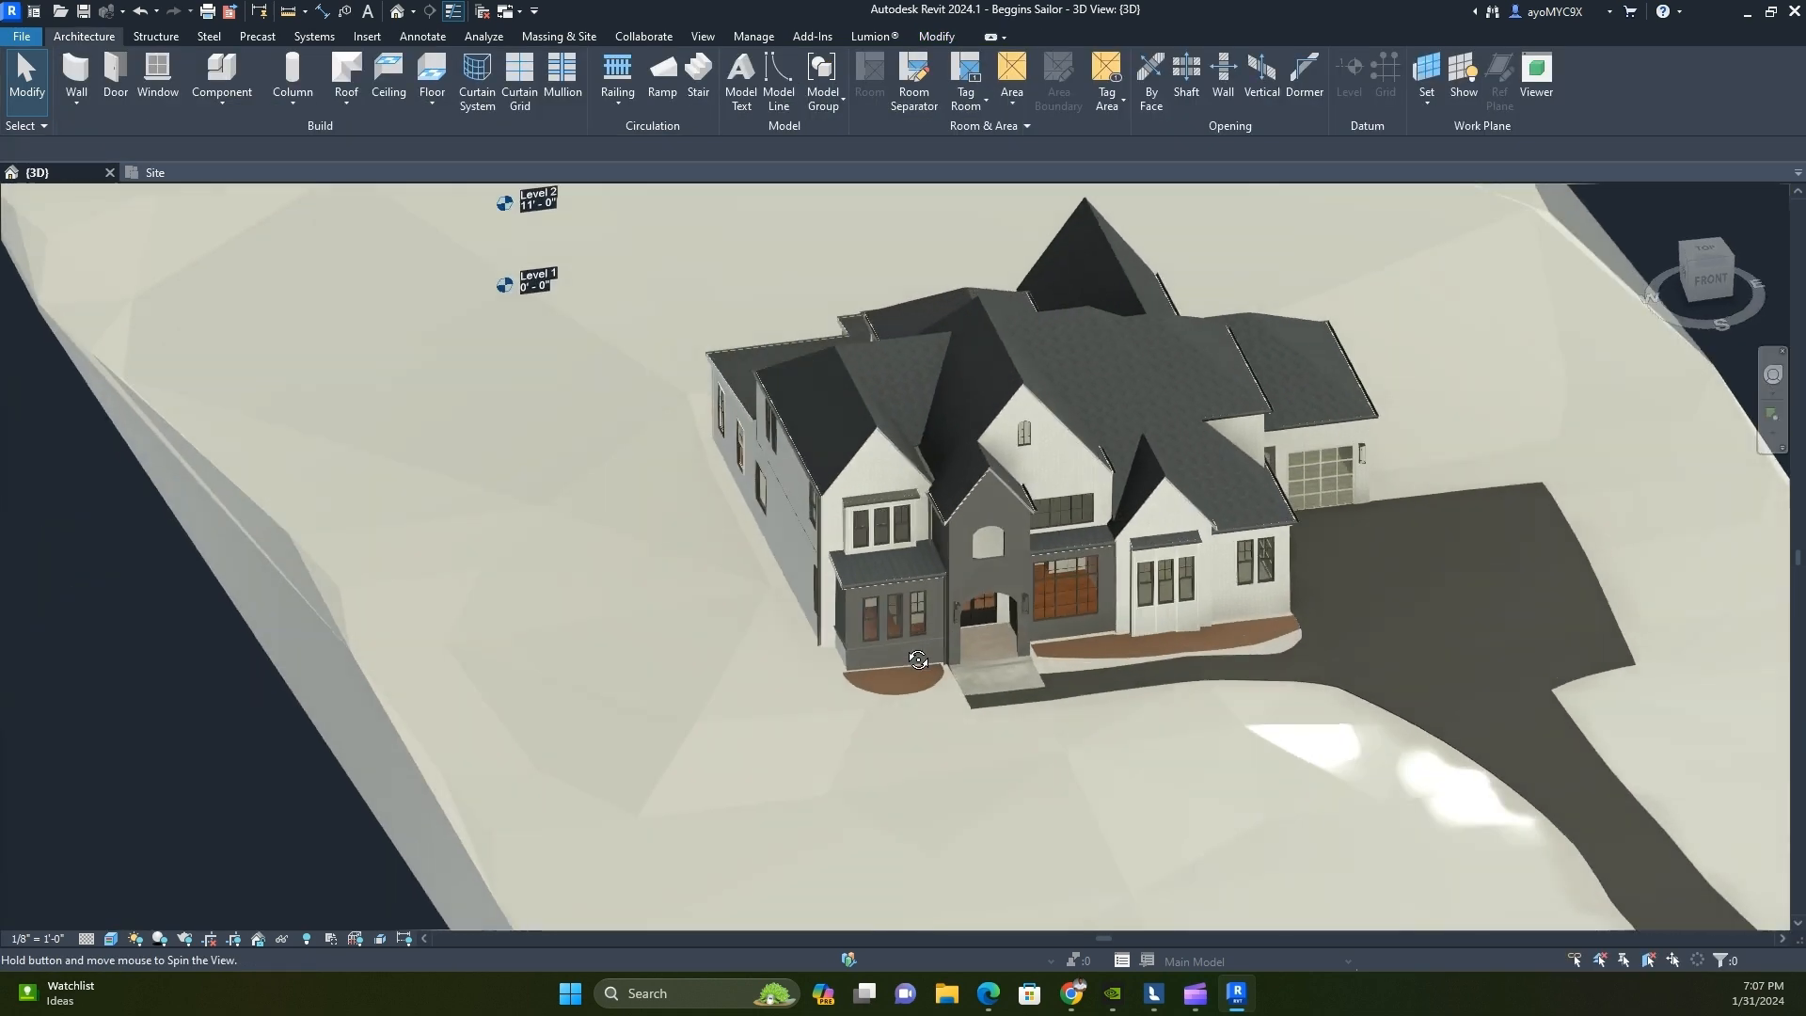
scroll(918, 660, up, 2)
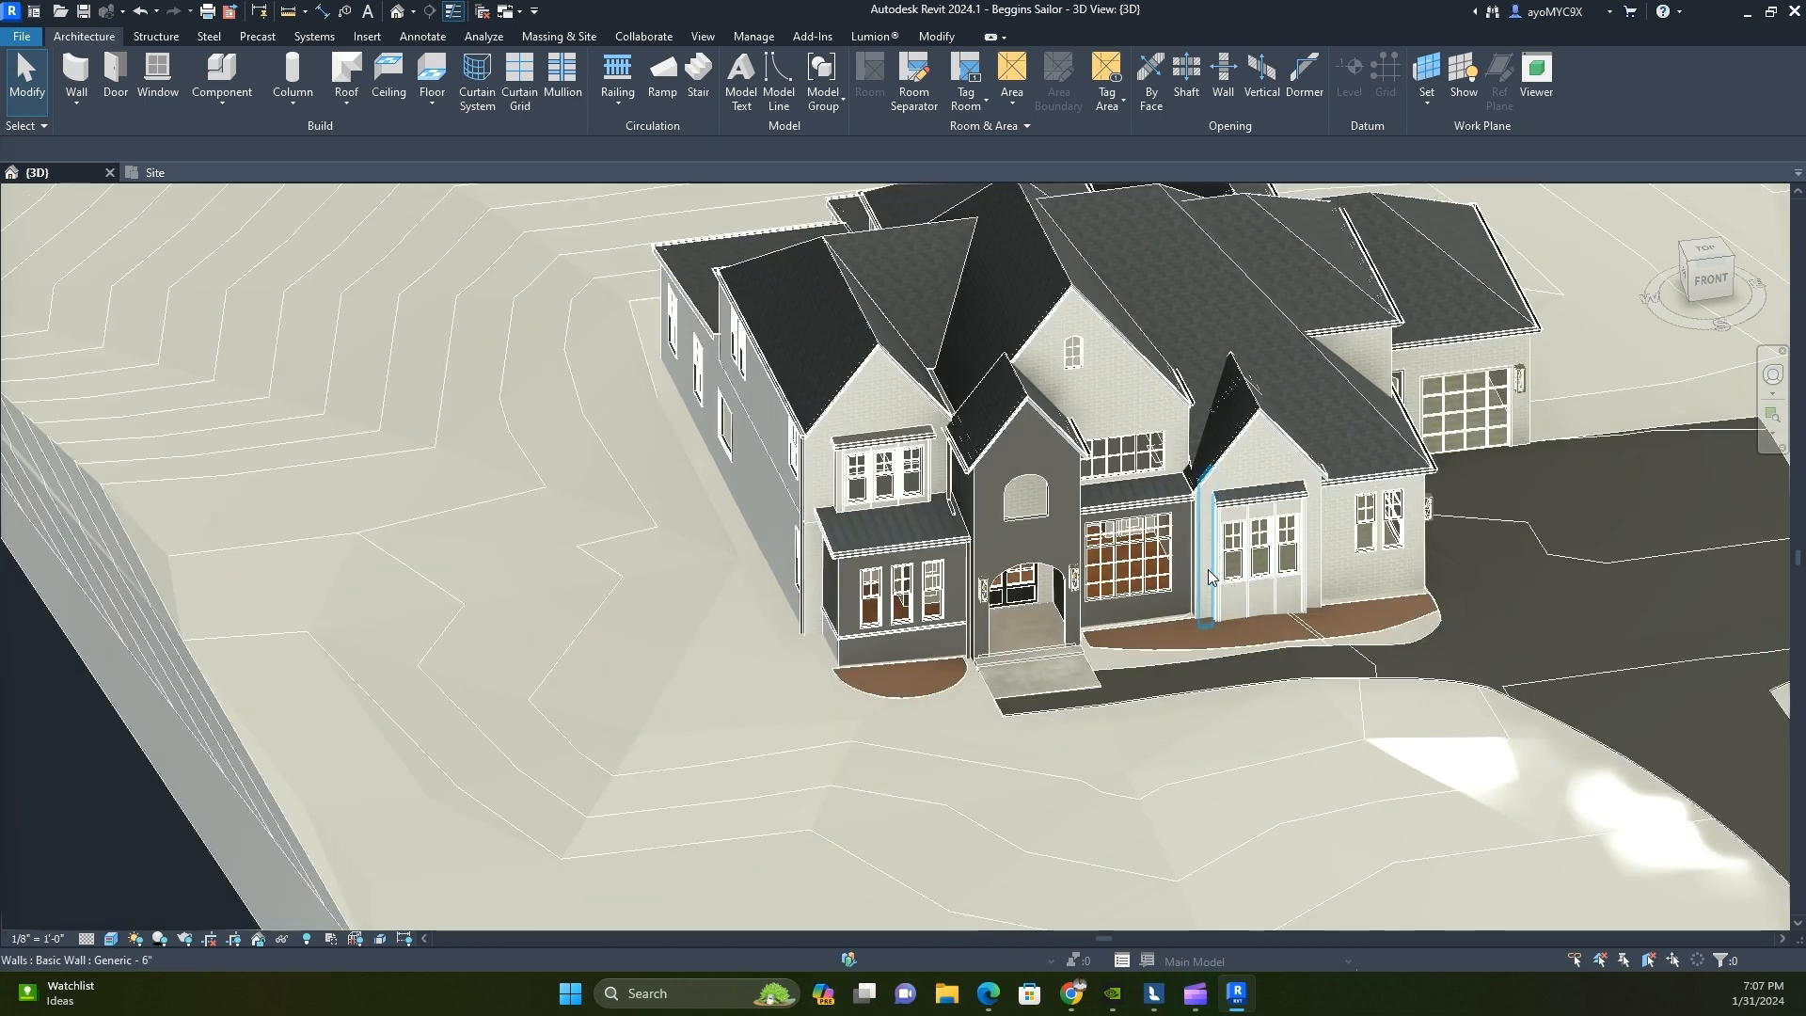
scroll(1181, 532, down, 1)
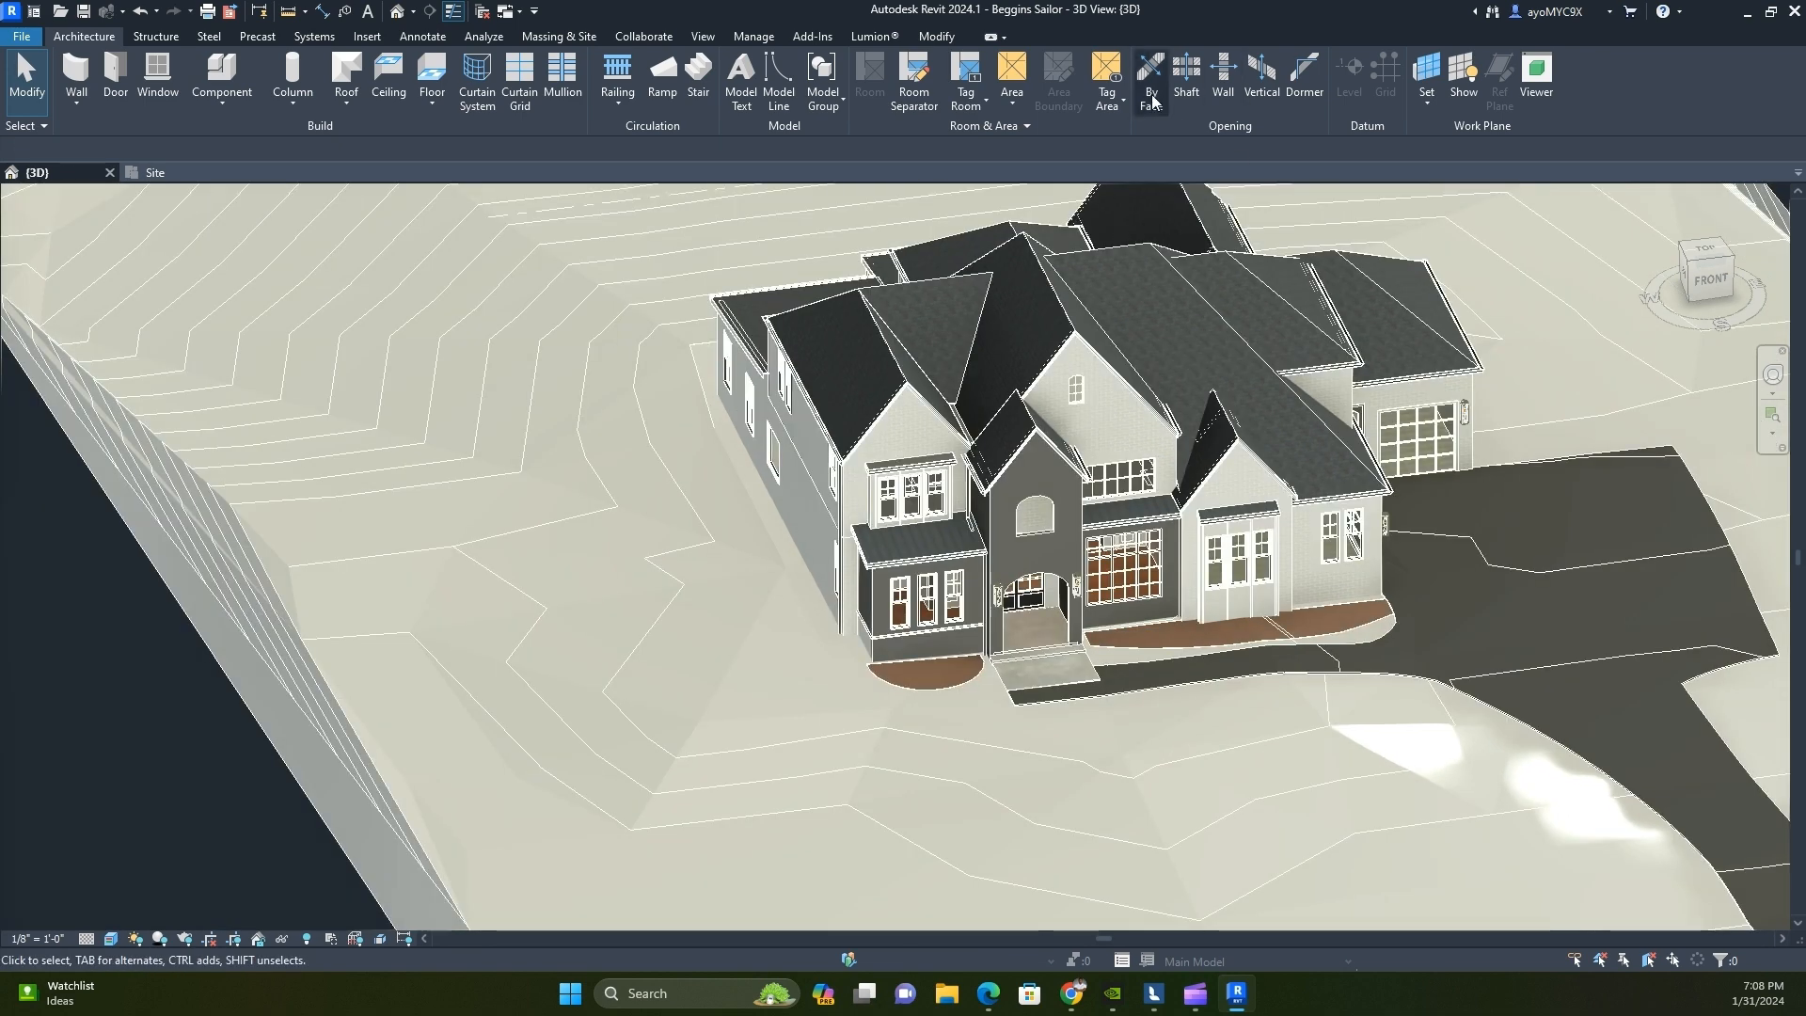
Start LiveSync from Revit to Lumion and enter Build mode in the Sailor Oak scene
click(865, 38)
click(60, 81)
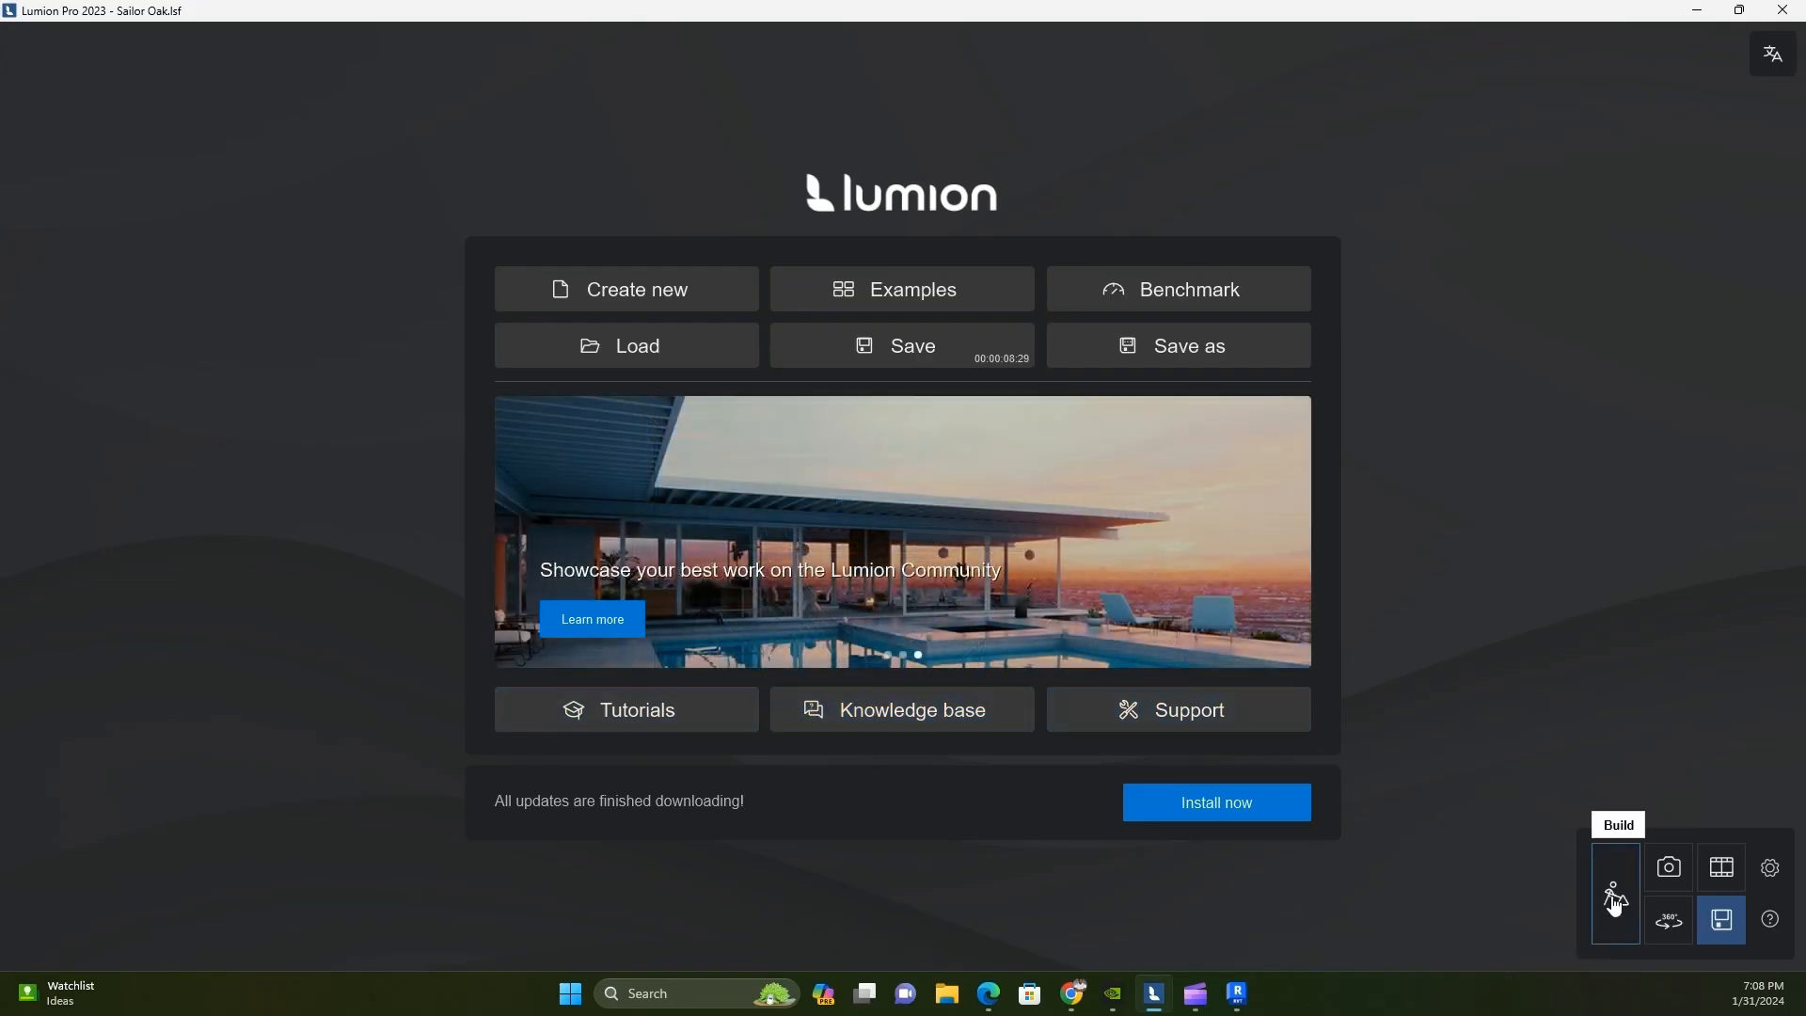
click(1616, 899)
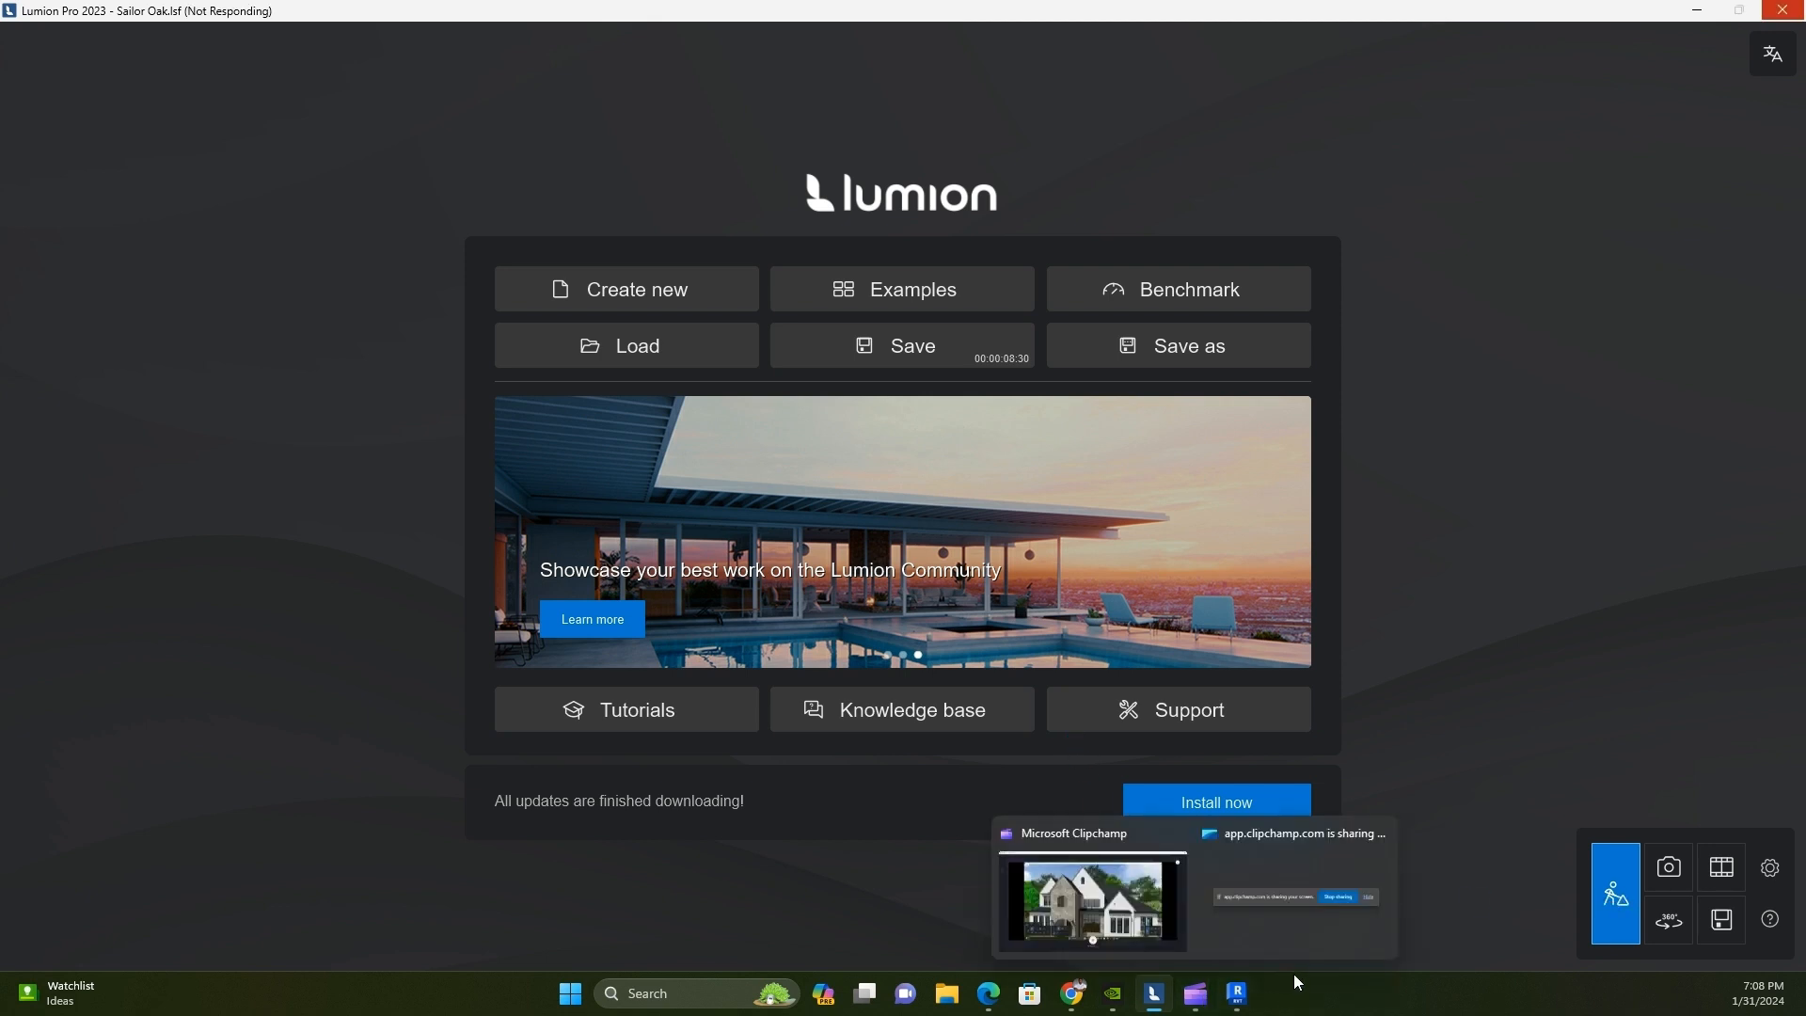
click(1251, 924)
mouse_move(1192, 997)
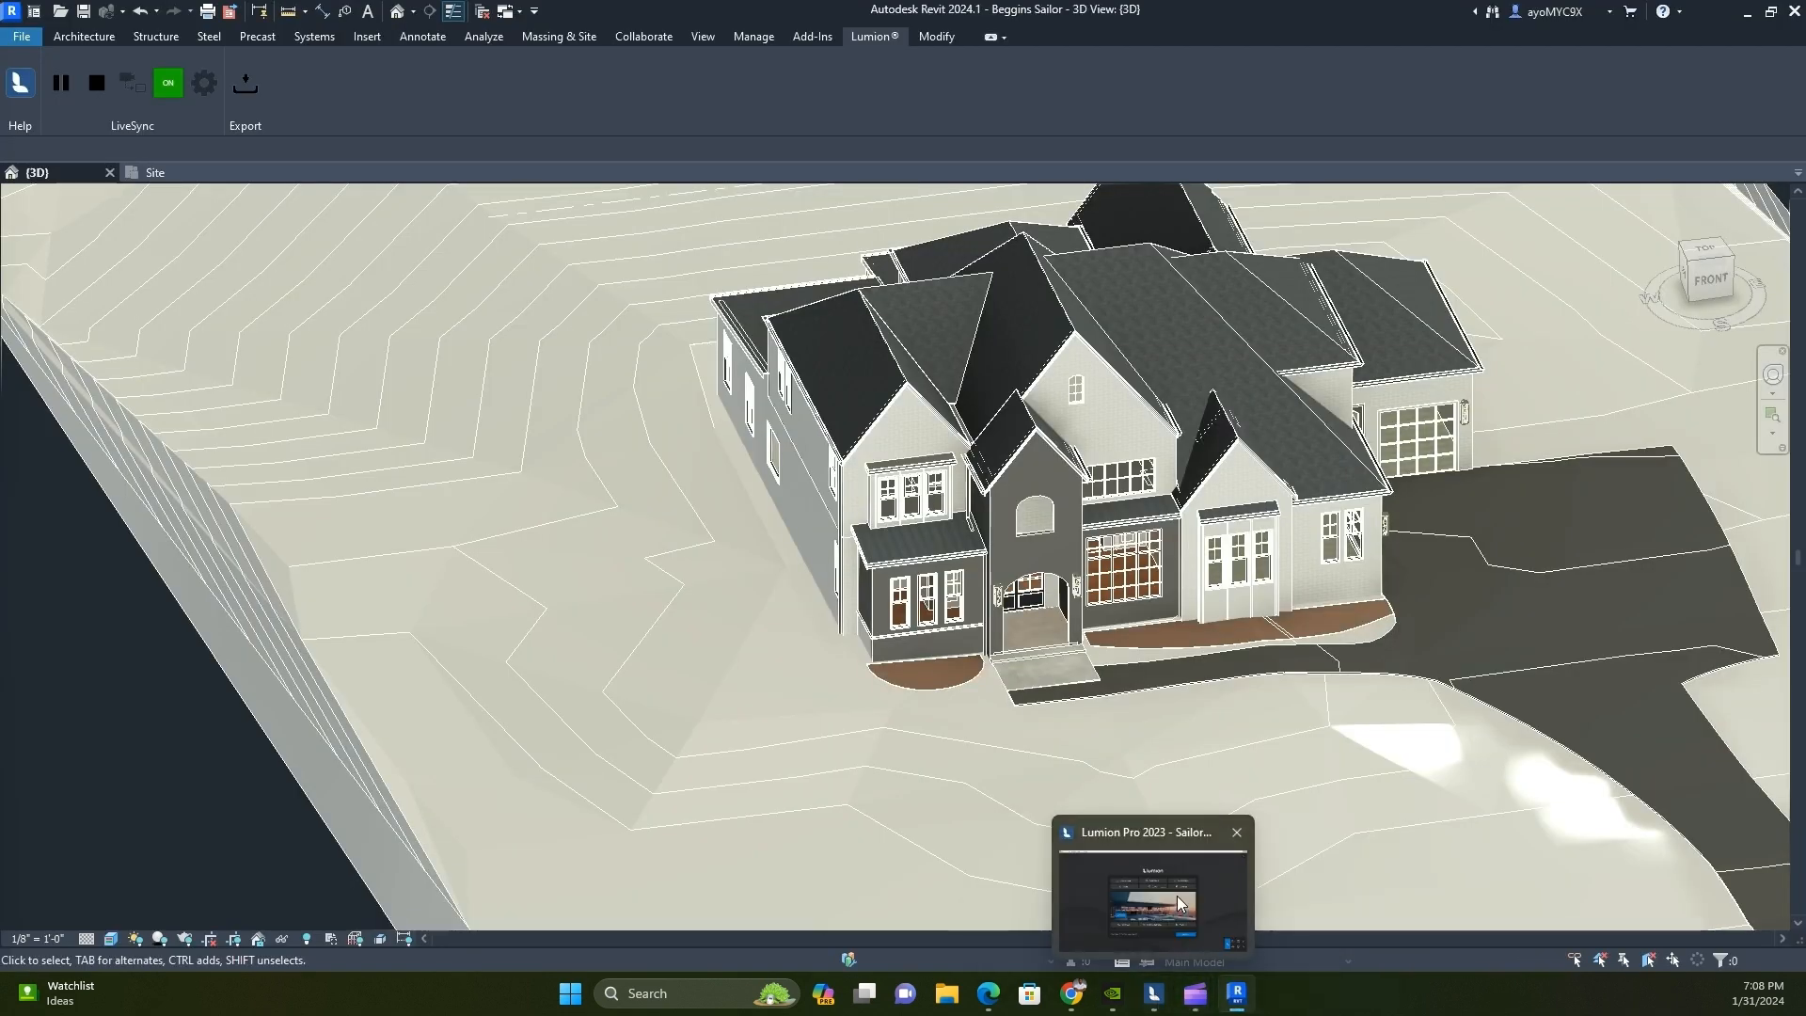
click(1177, 895)
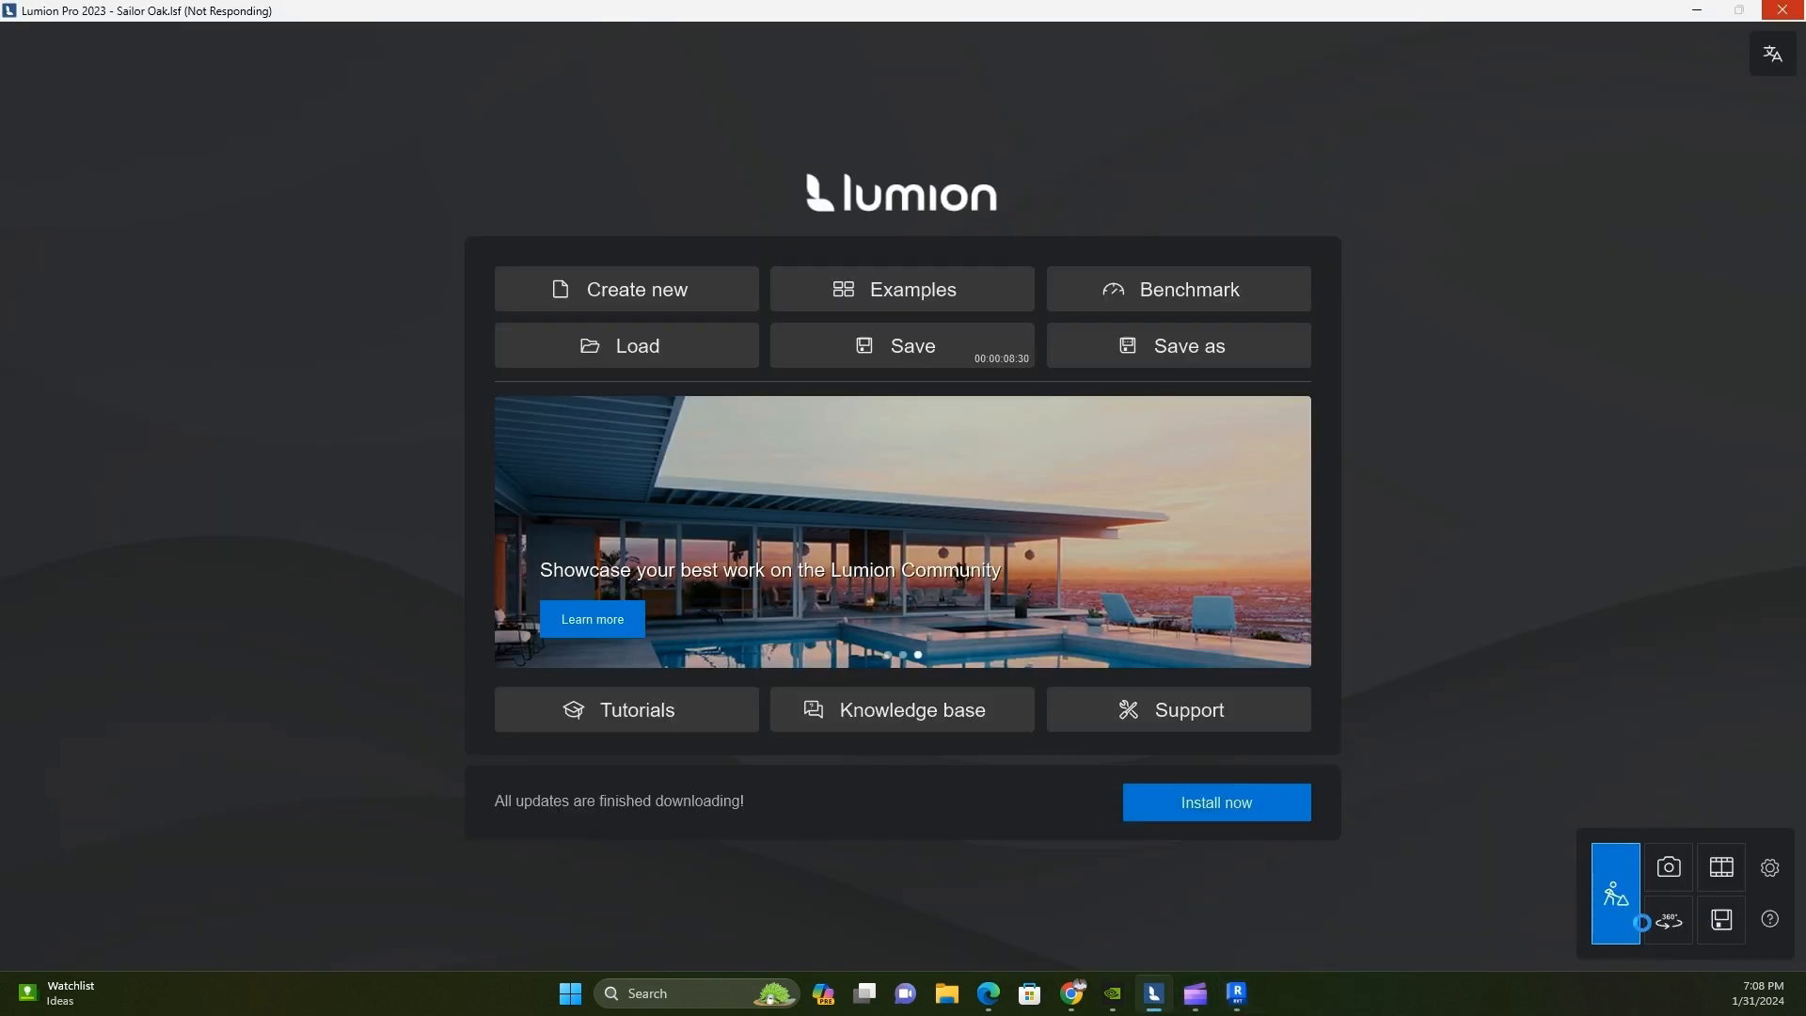
click(1269, 927)
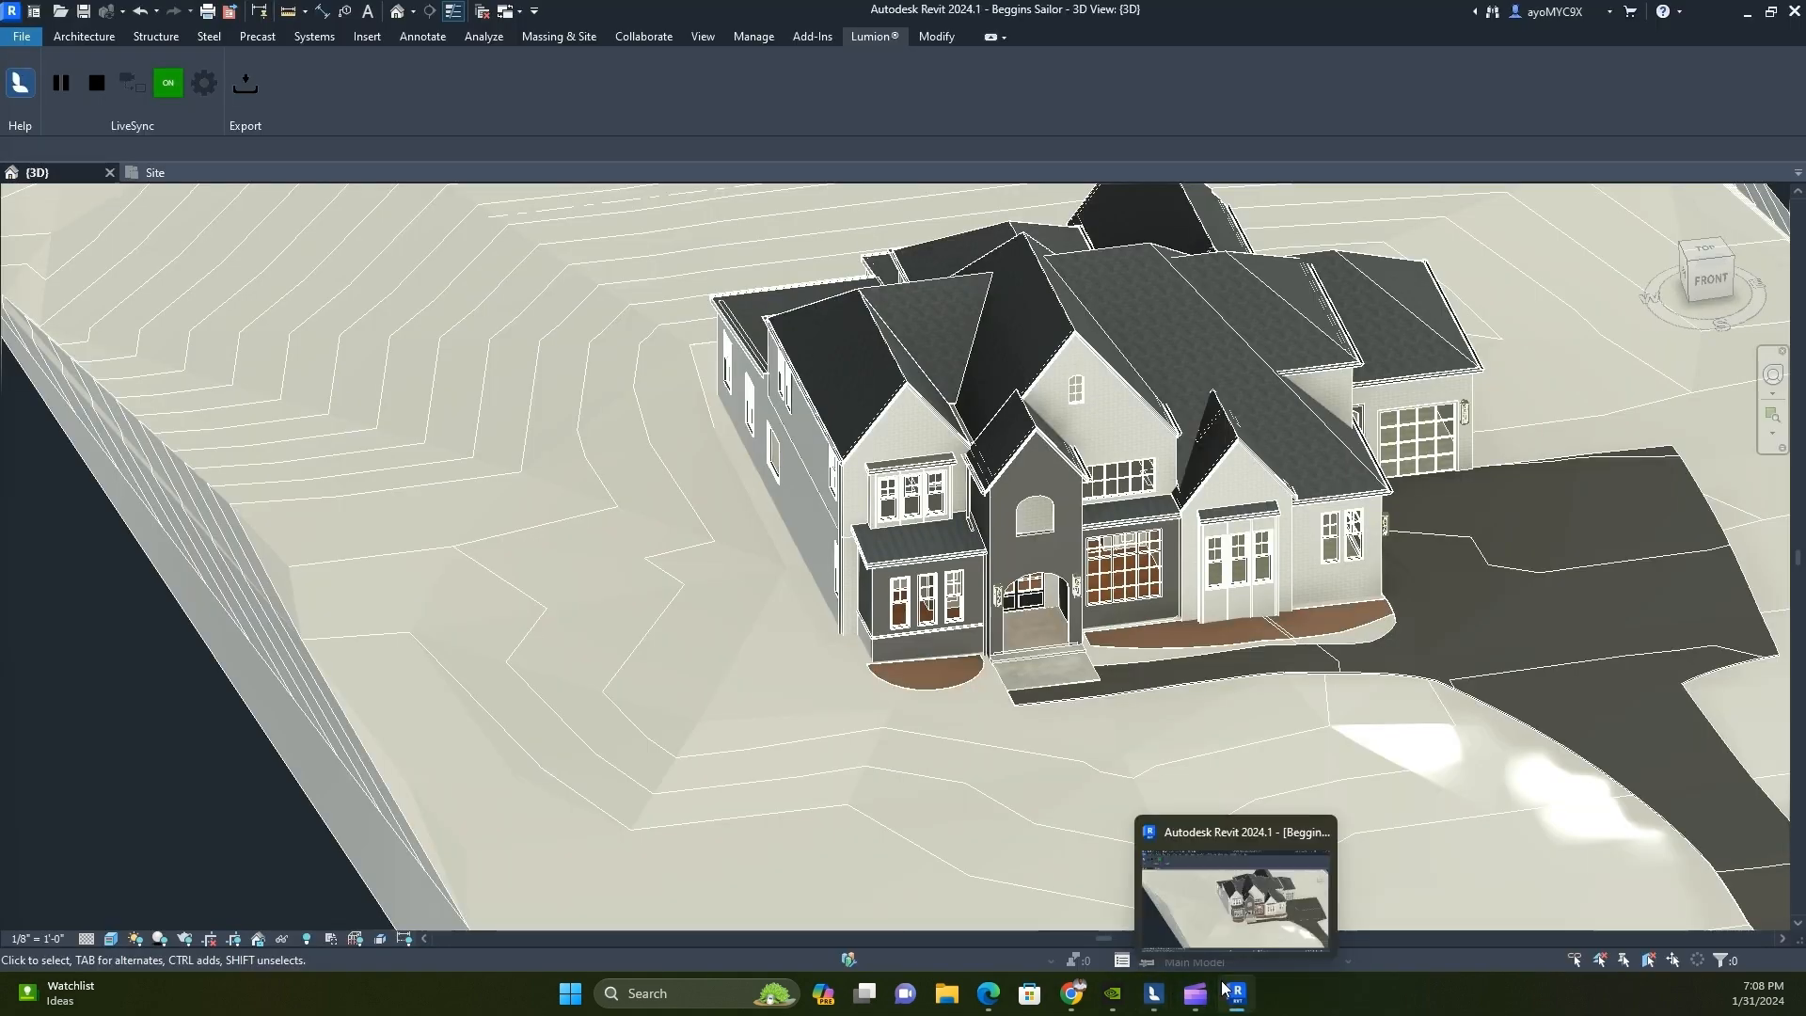
mouse_move(1155, 1003)
click(1165, 902)
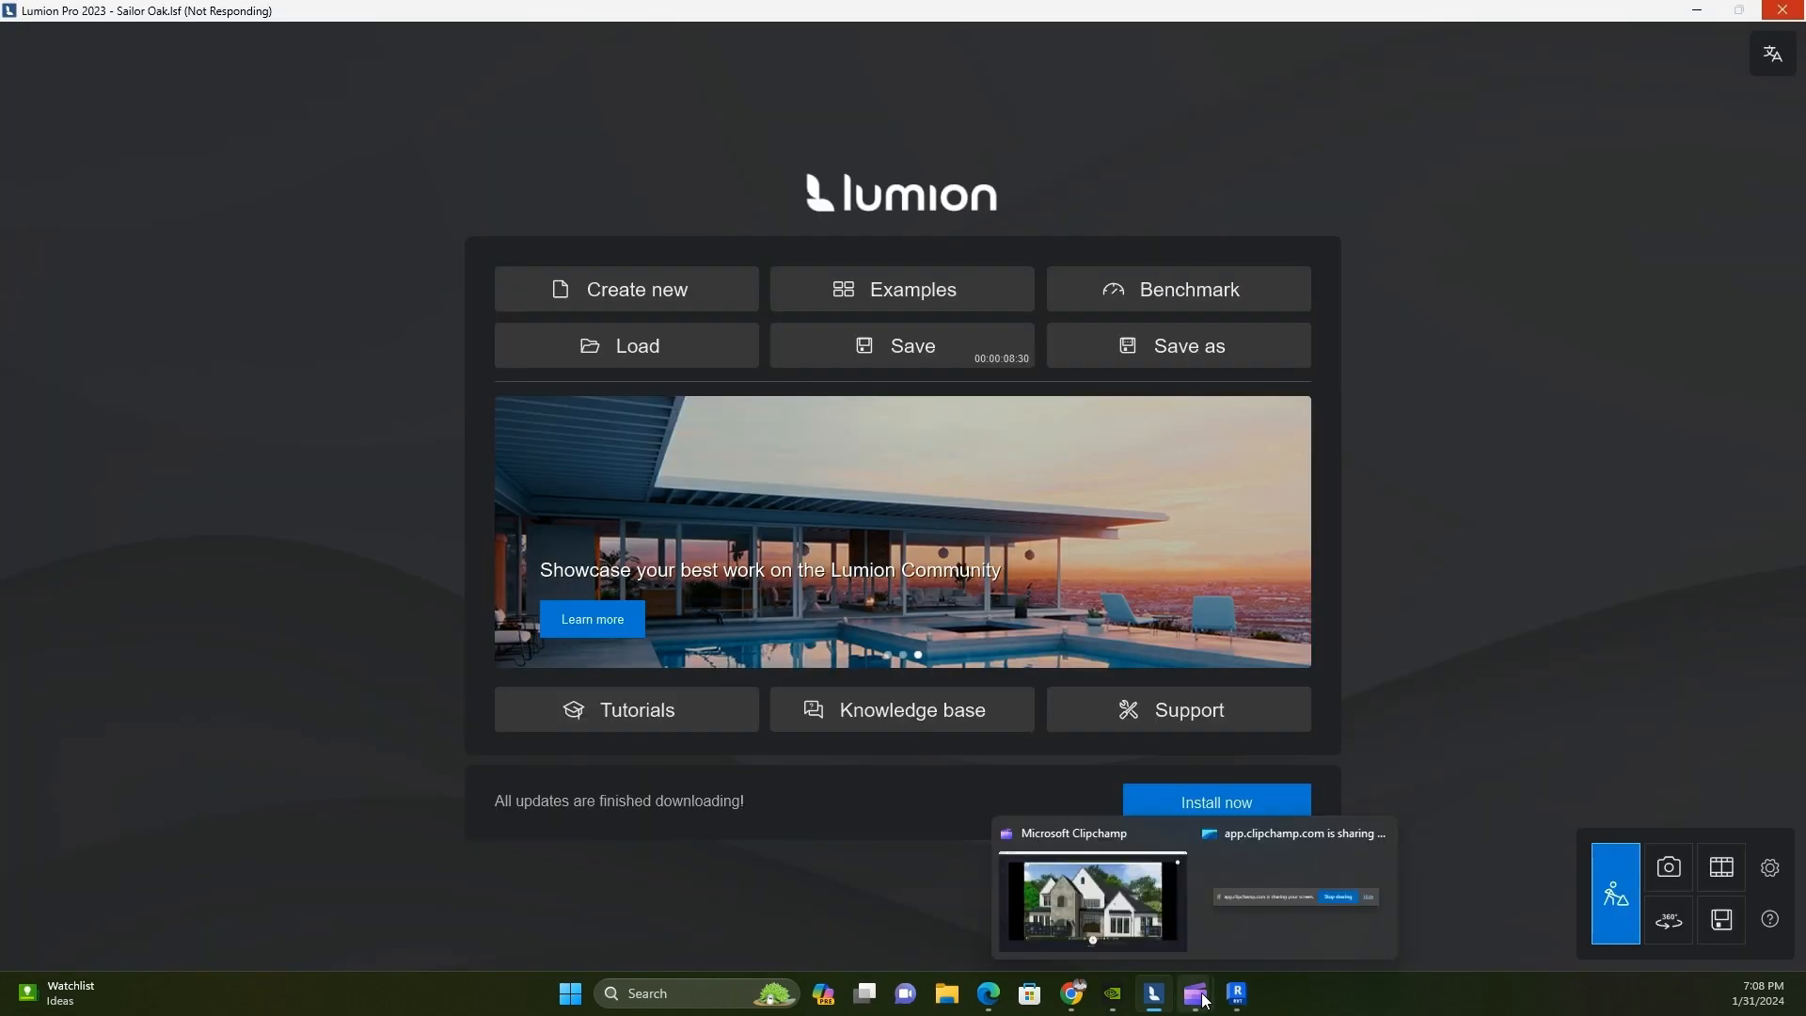
mouse_move(1158, 993)
click(1168, 902)
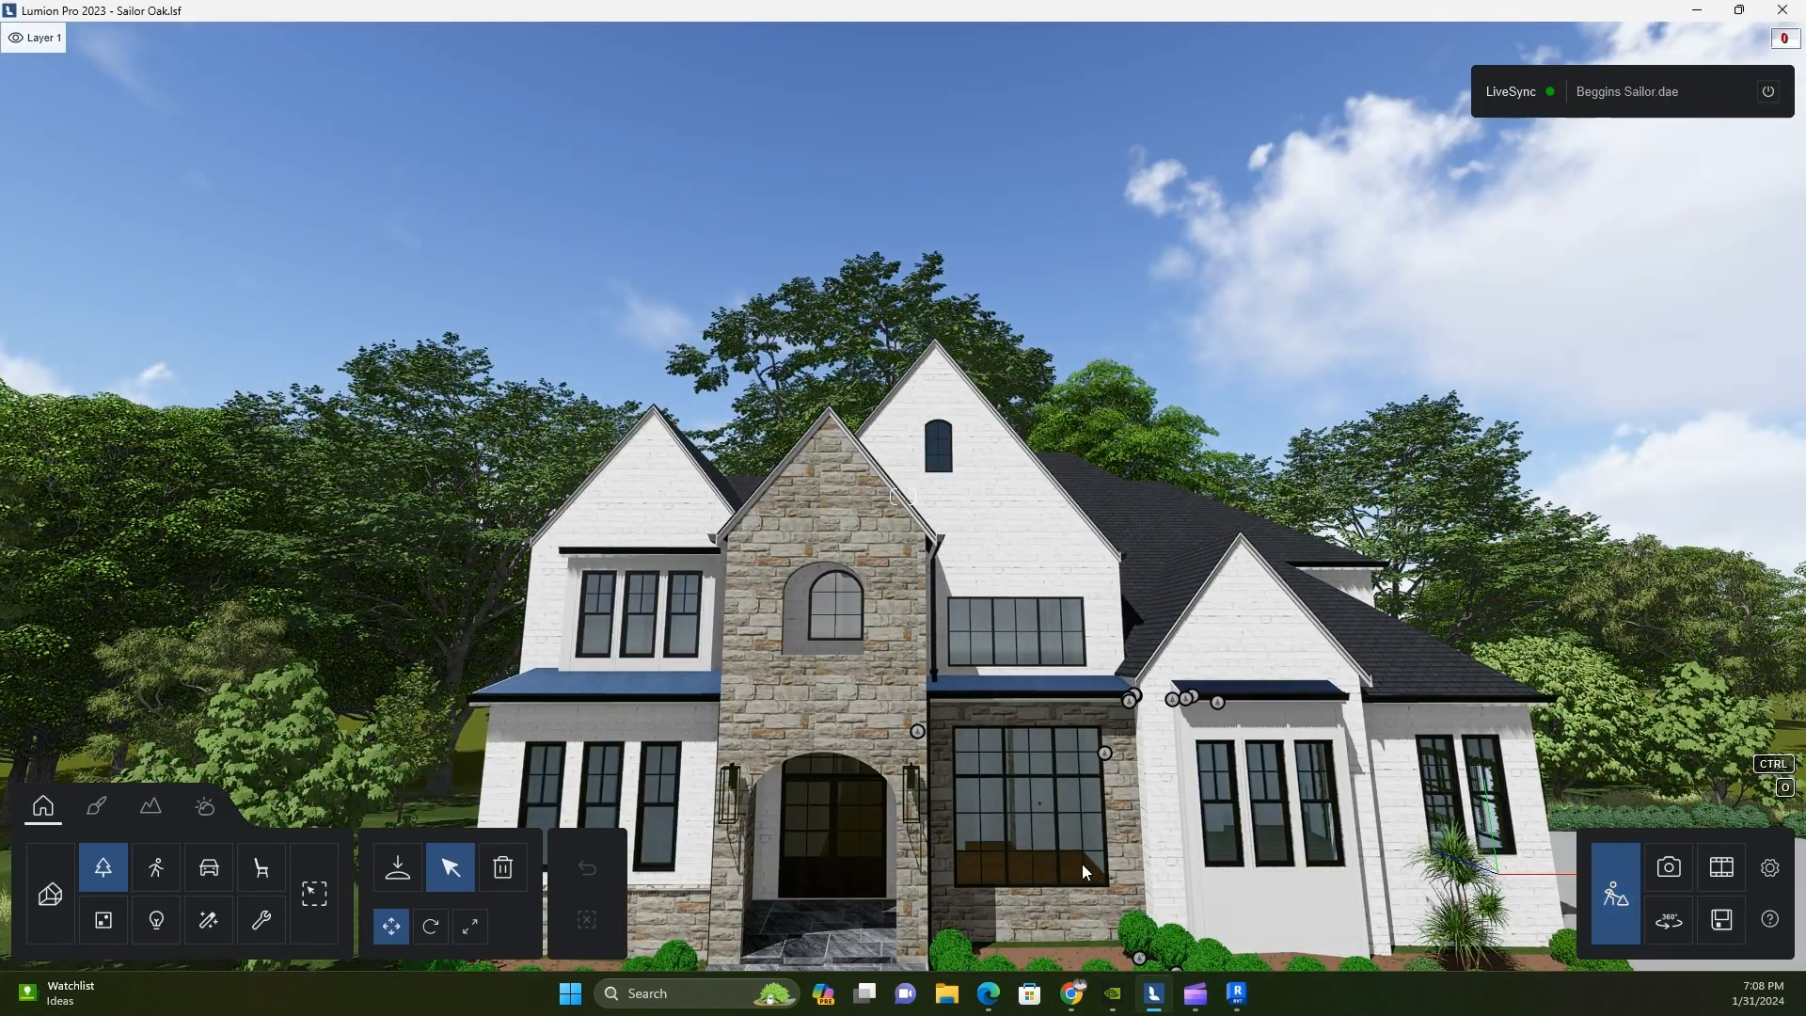
Edit the Mulch surface of the front planting beds and apply the darkest brown Landscape soil material to it
right_drag(1149, 777, 1149, 777)
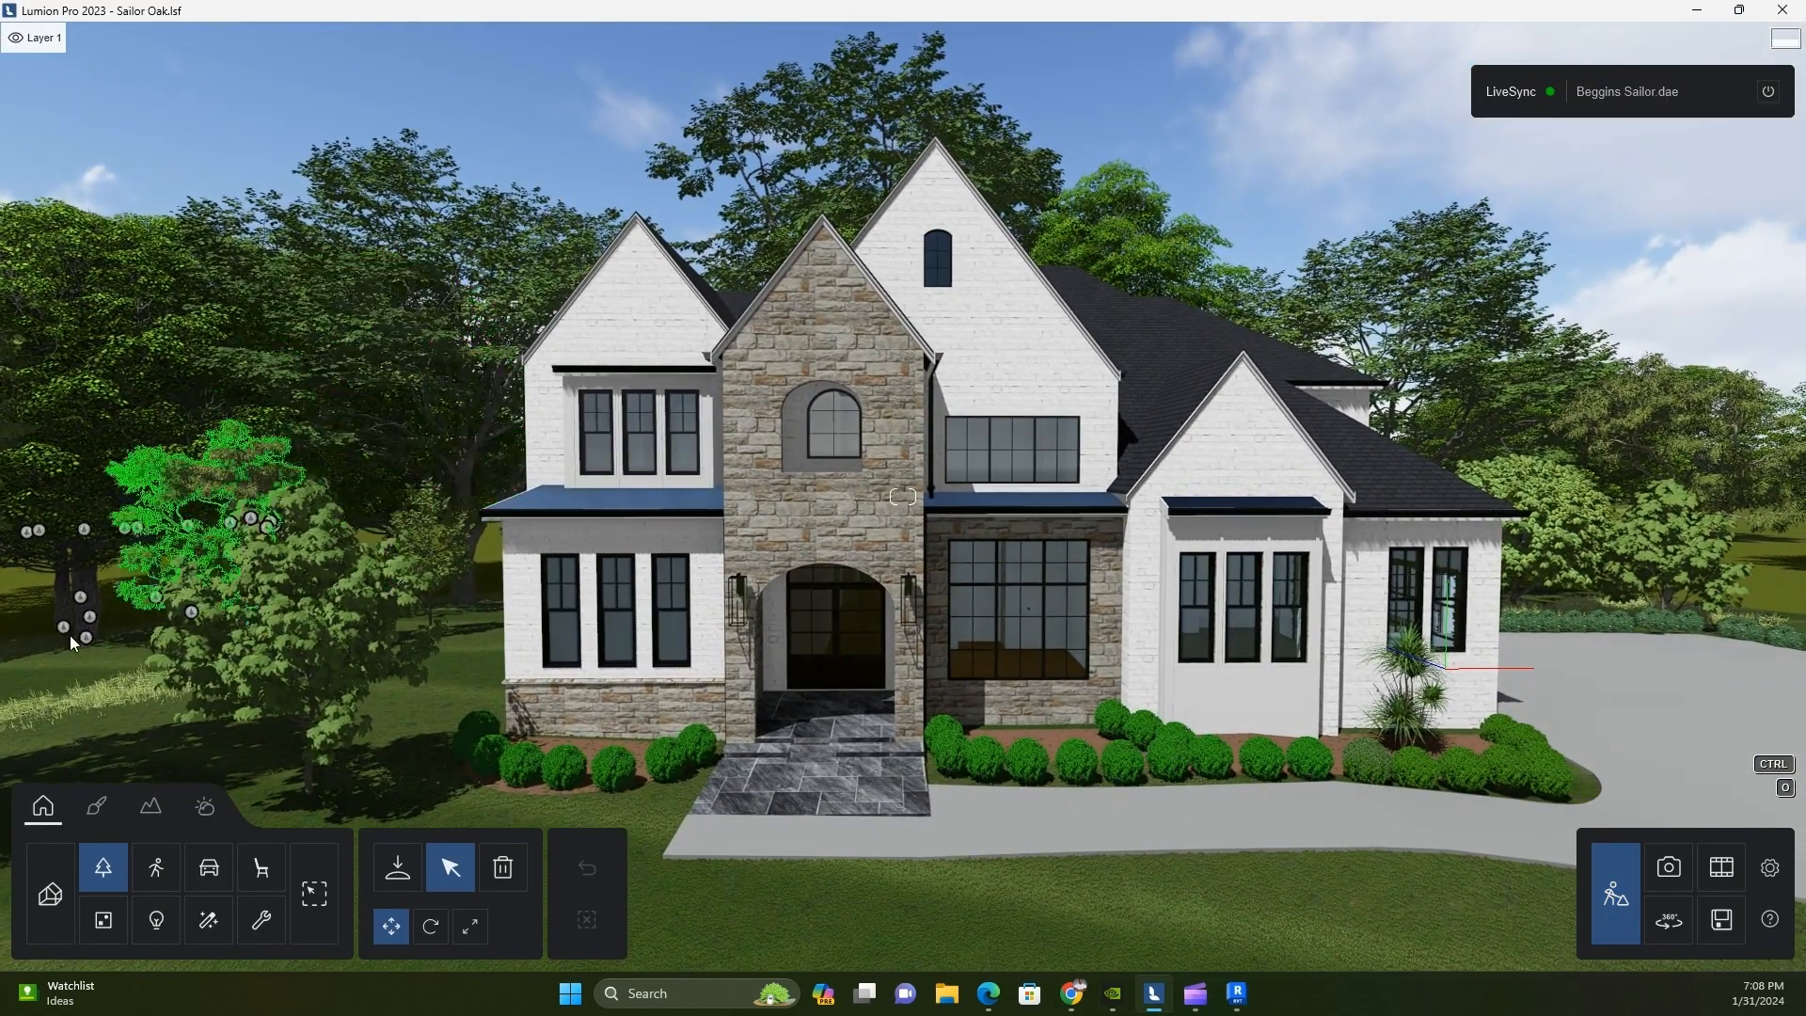
scroll(131, 612, up, 2)
click(138, 814)
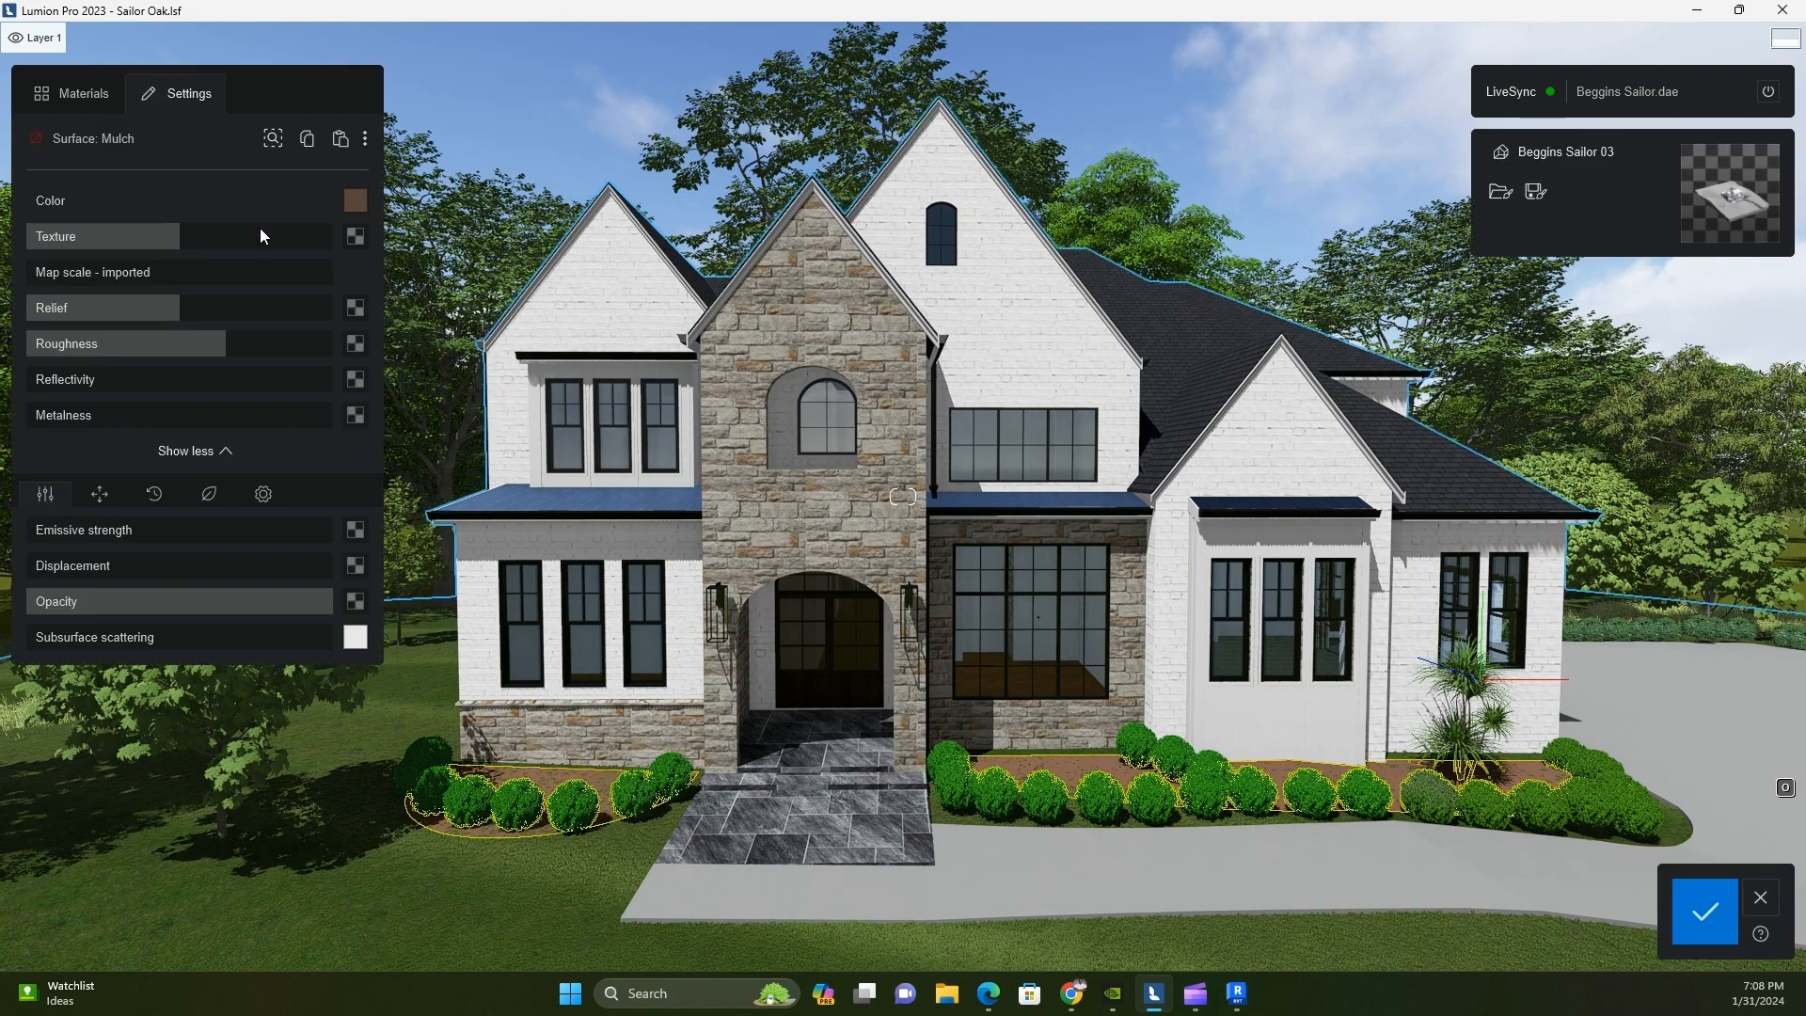
click(94, 103)
click(202, 208)
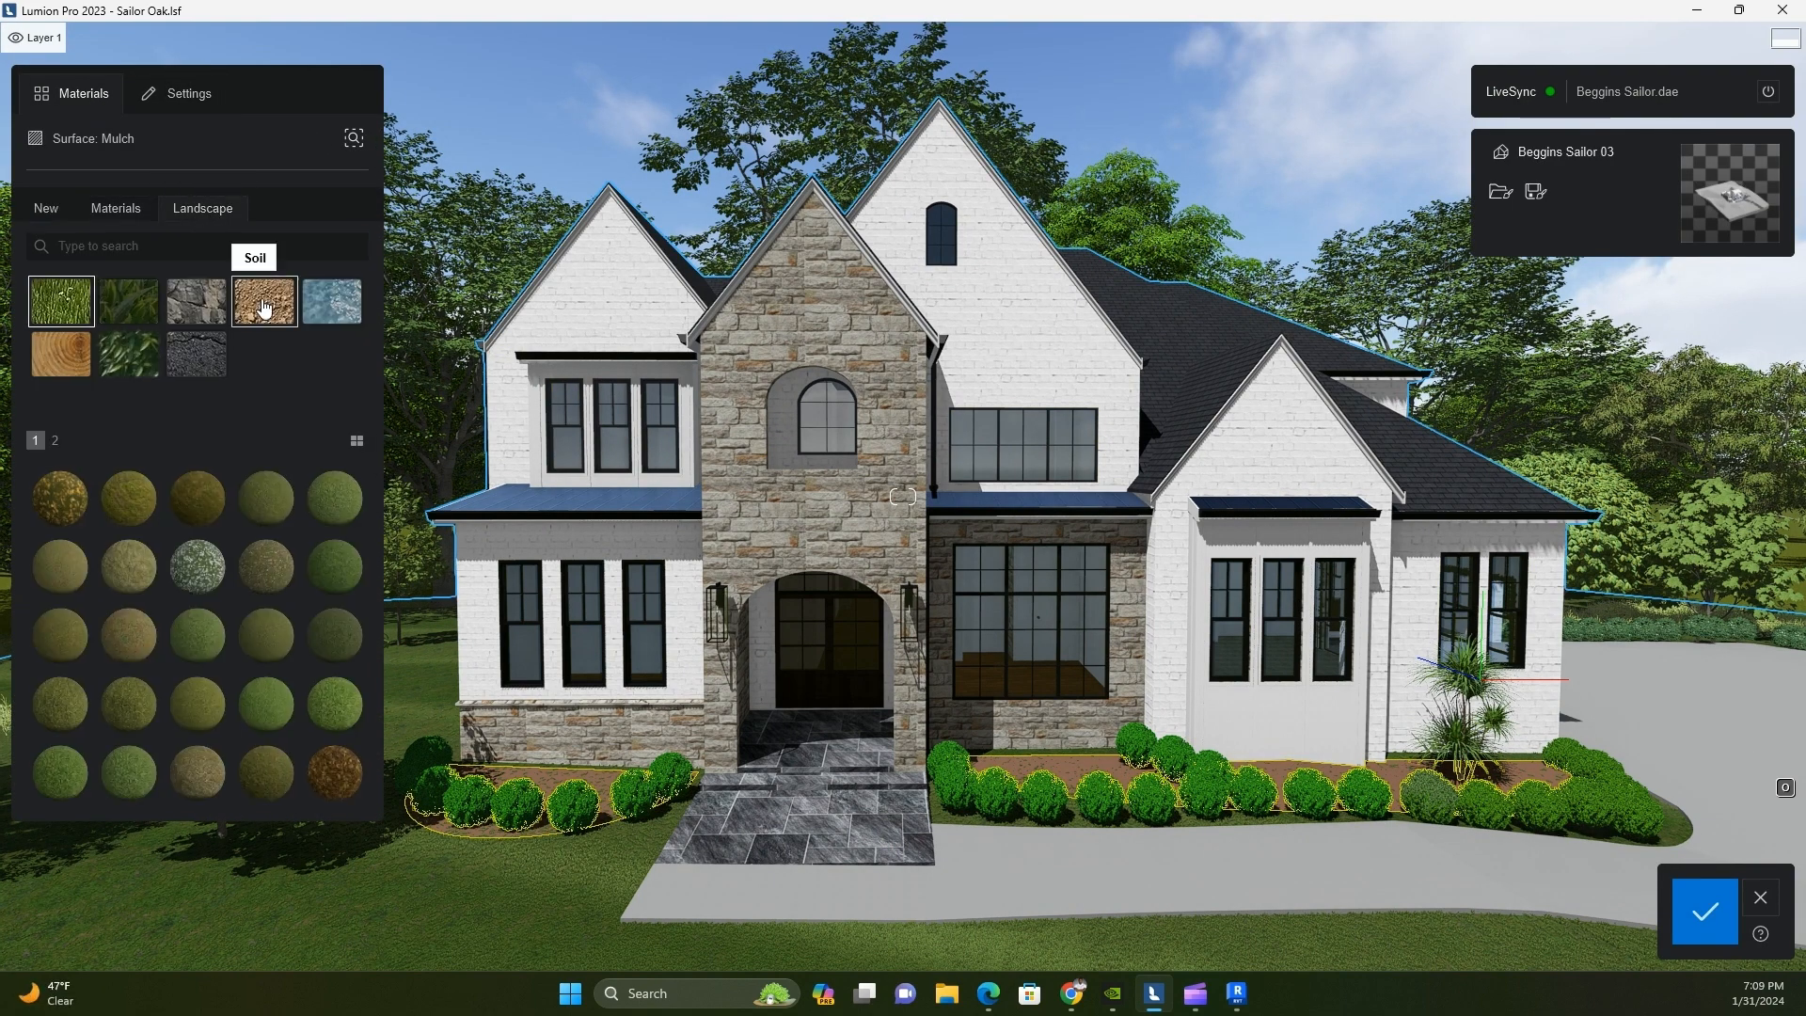
click(264, 301)
click(75, 441)
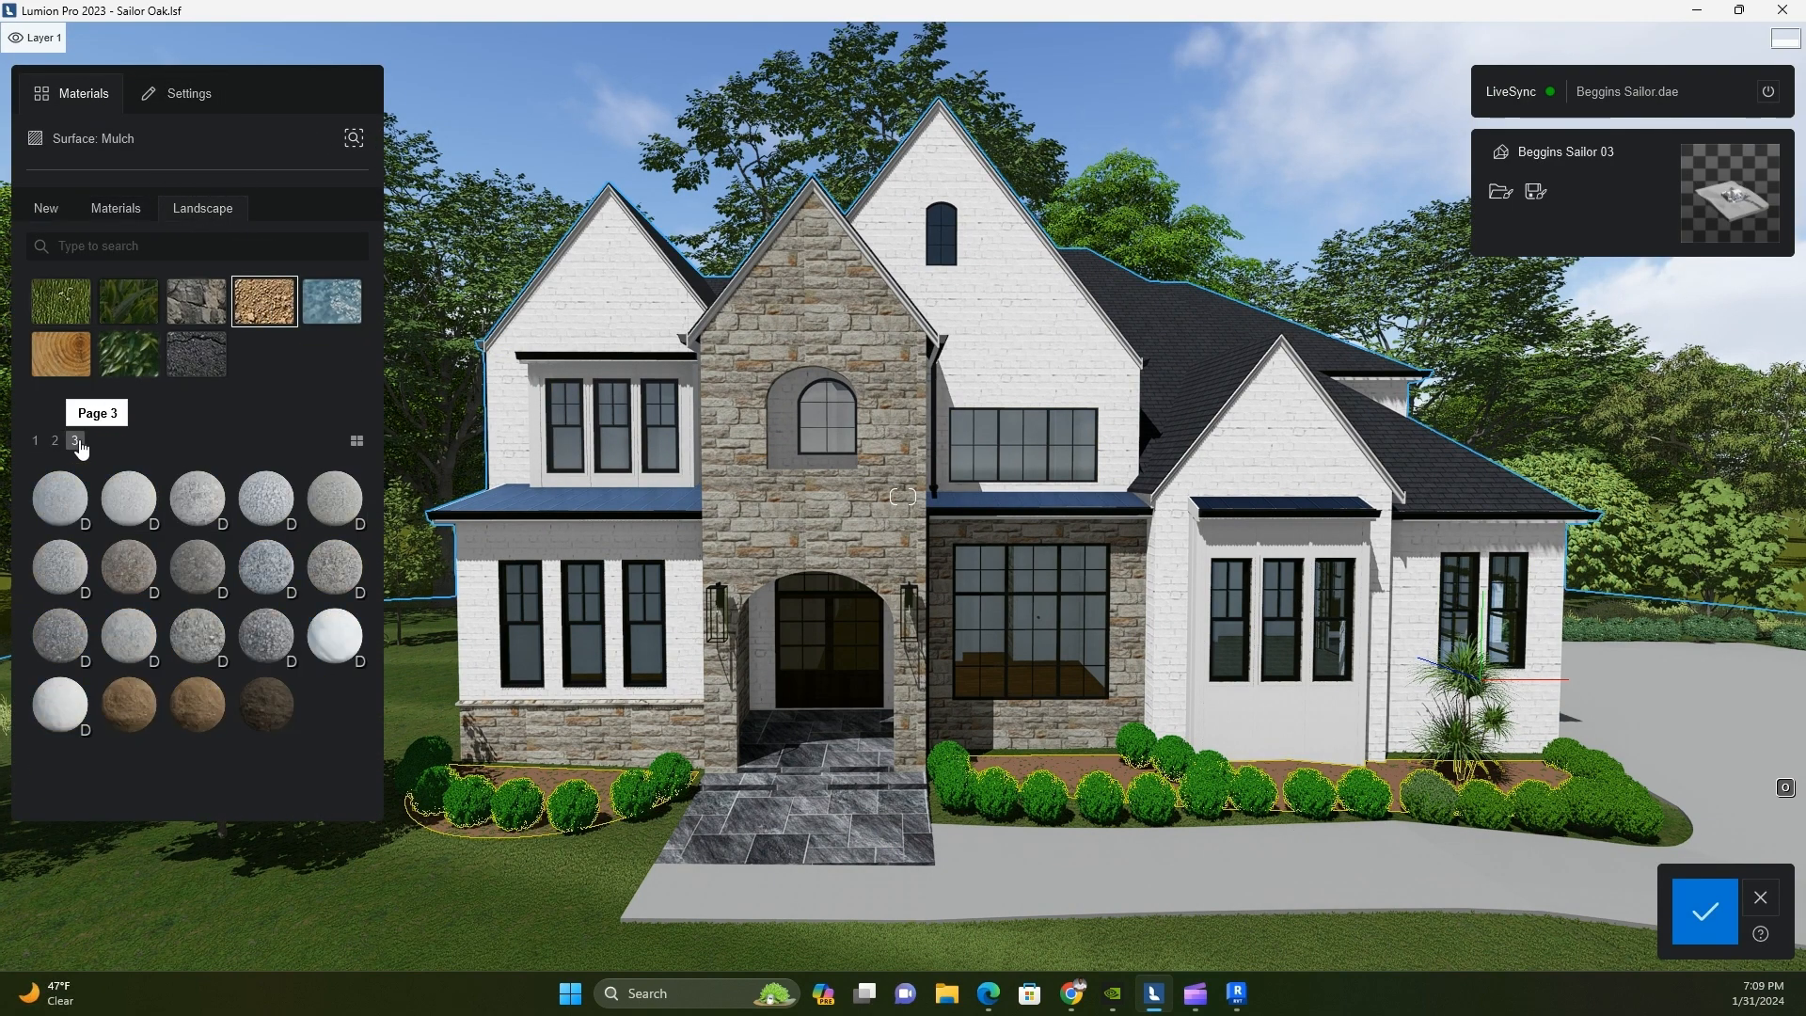
click(261, 710)
Look closely at the beds beside the entry and replace the Mulch surface's material with another dark brown Landscape soil
scroll(516, 787, down, 1)
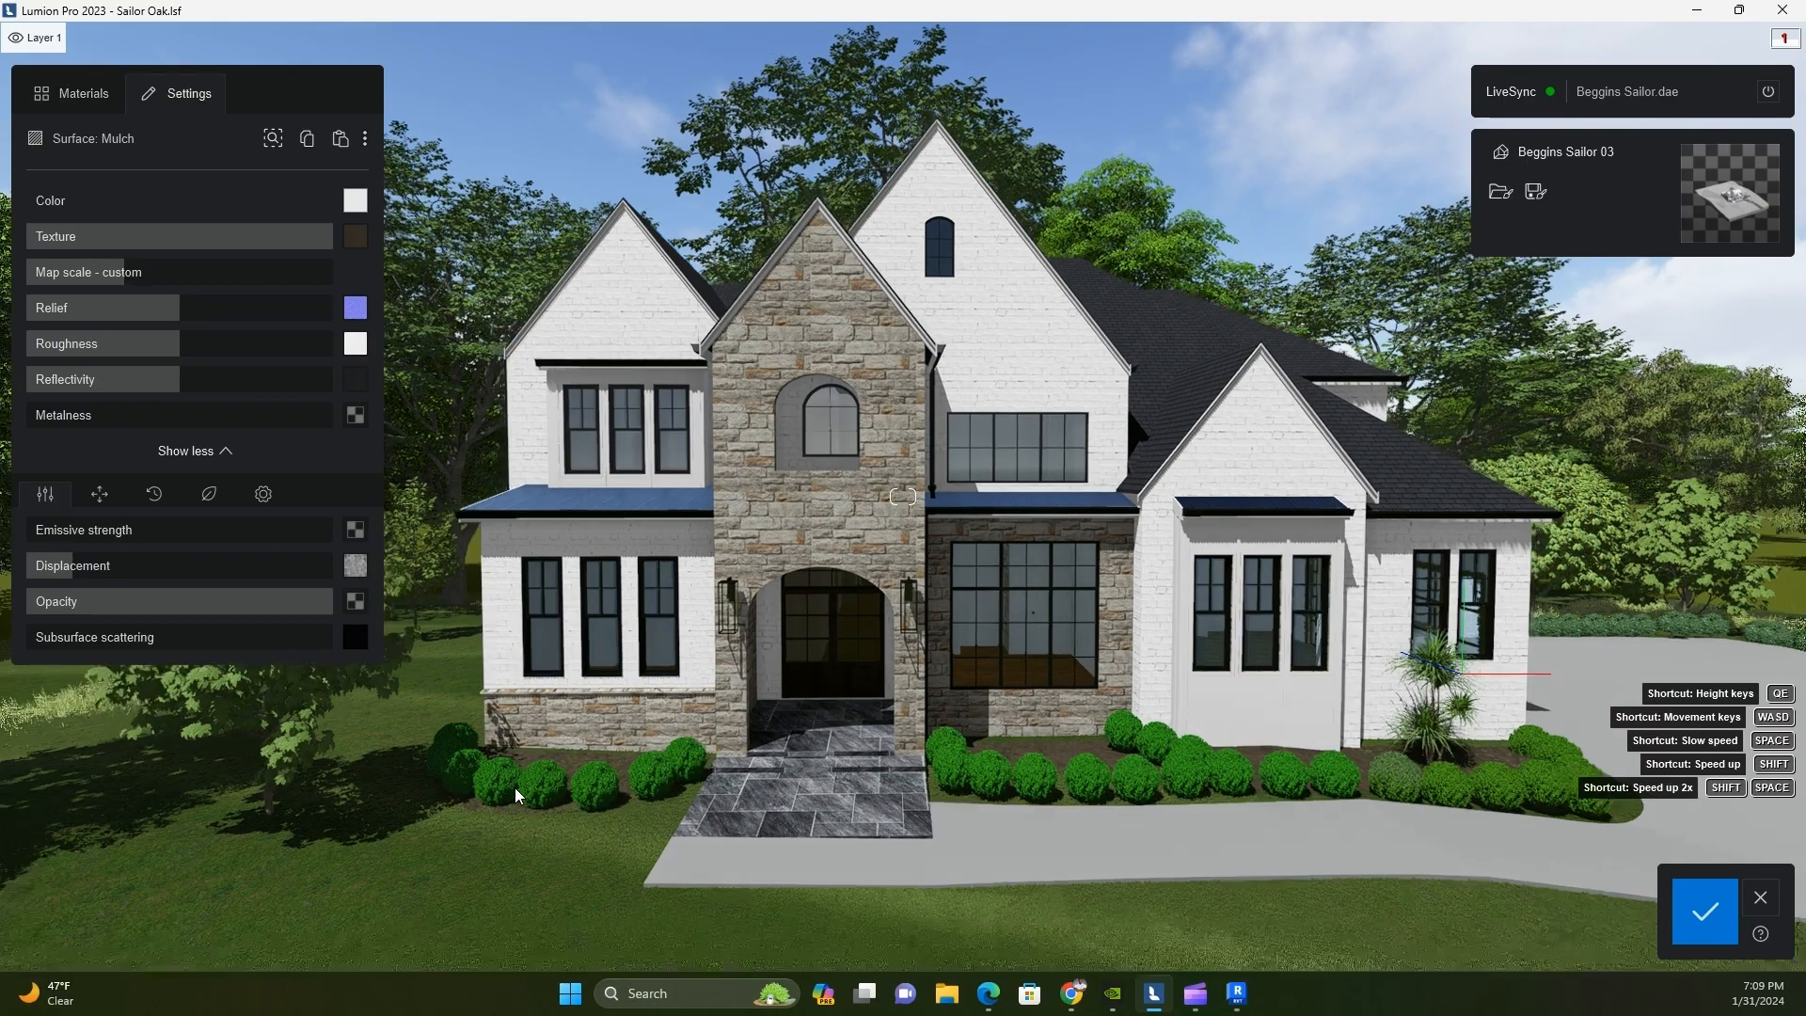
scroll(903, 659, up, 5)
right_drag(1223, 602, 1182, 863)
scroll(1041, 626, up, 2)
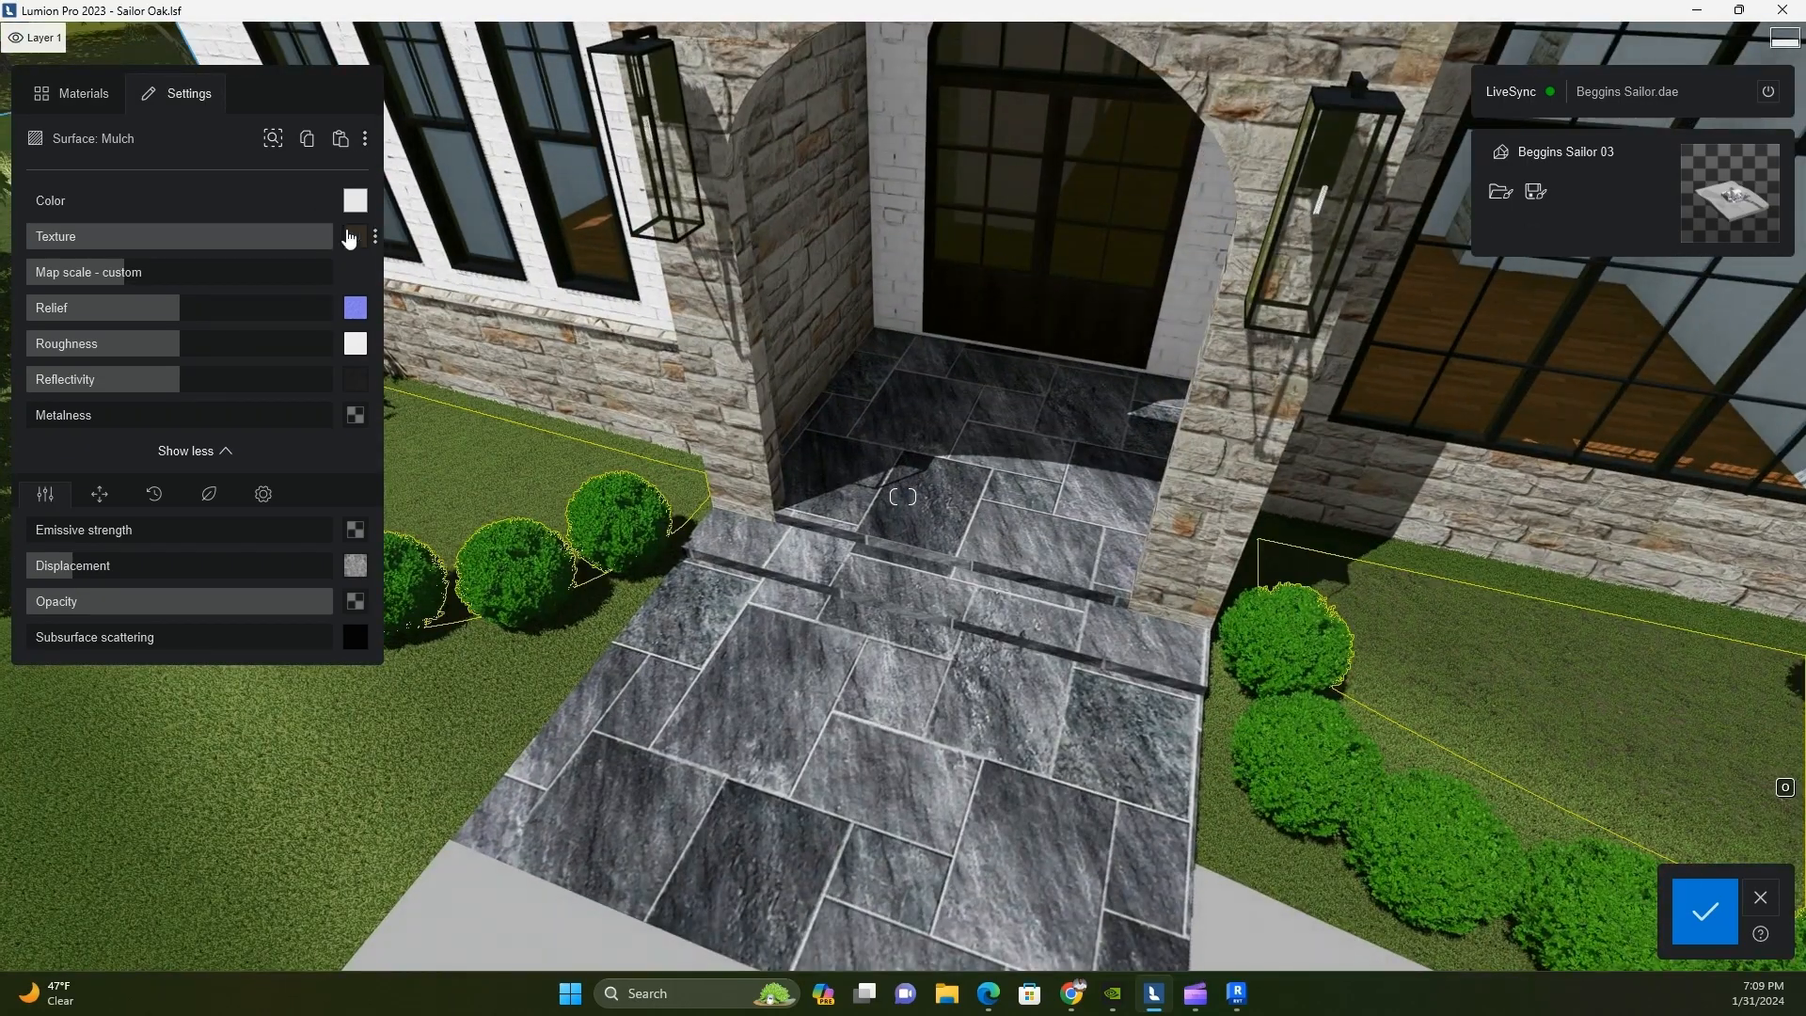
click(91, 105)
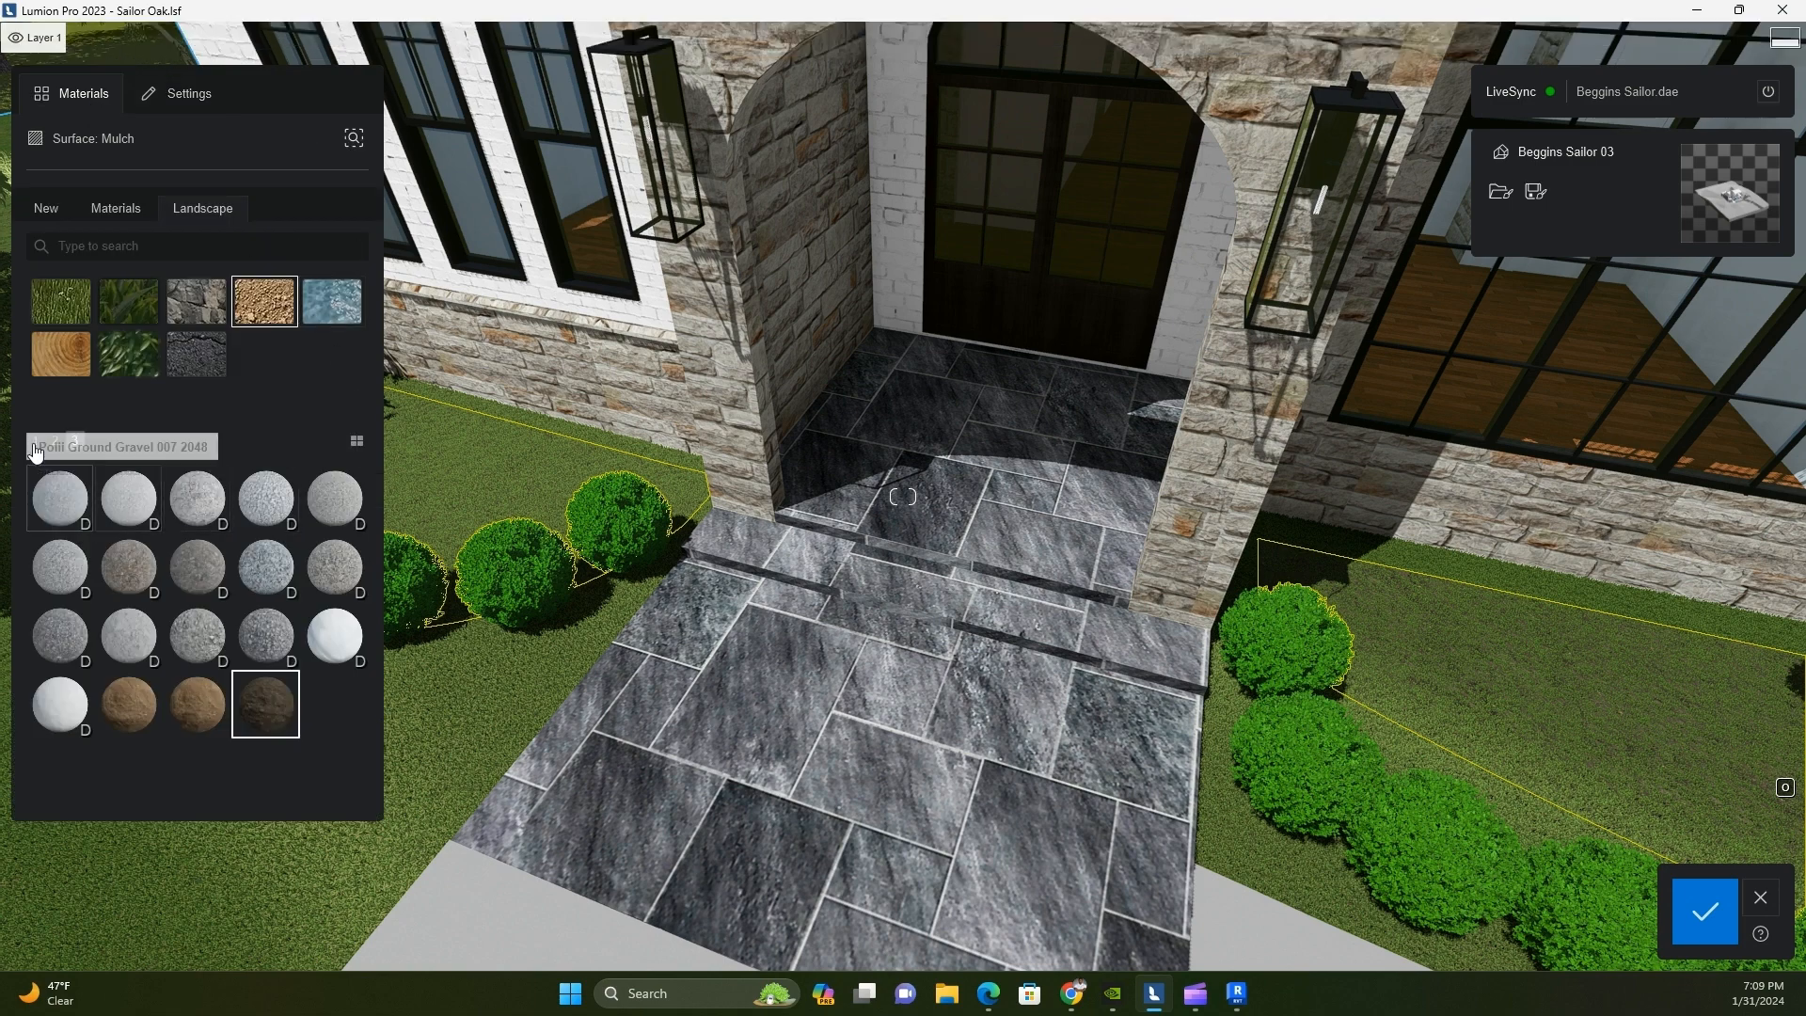
click(267, 497)
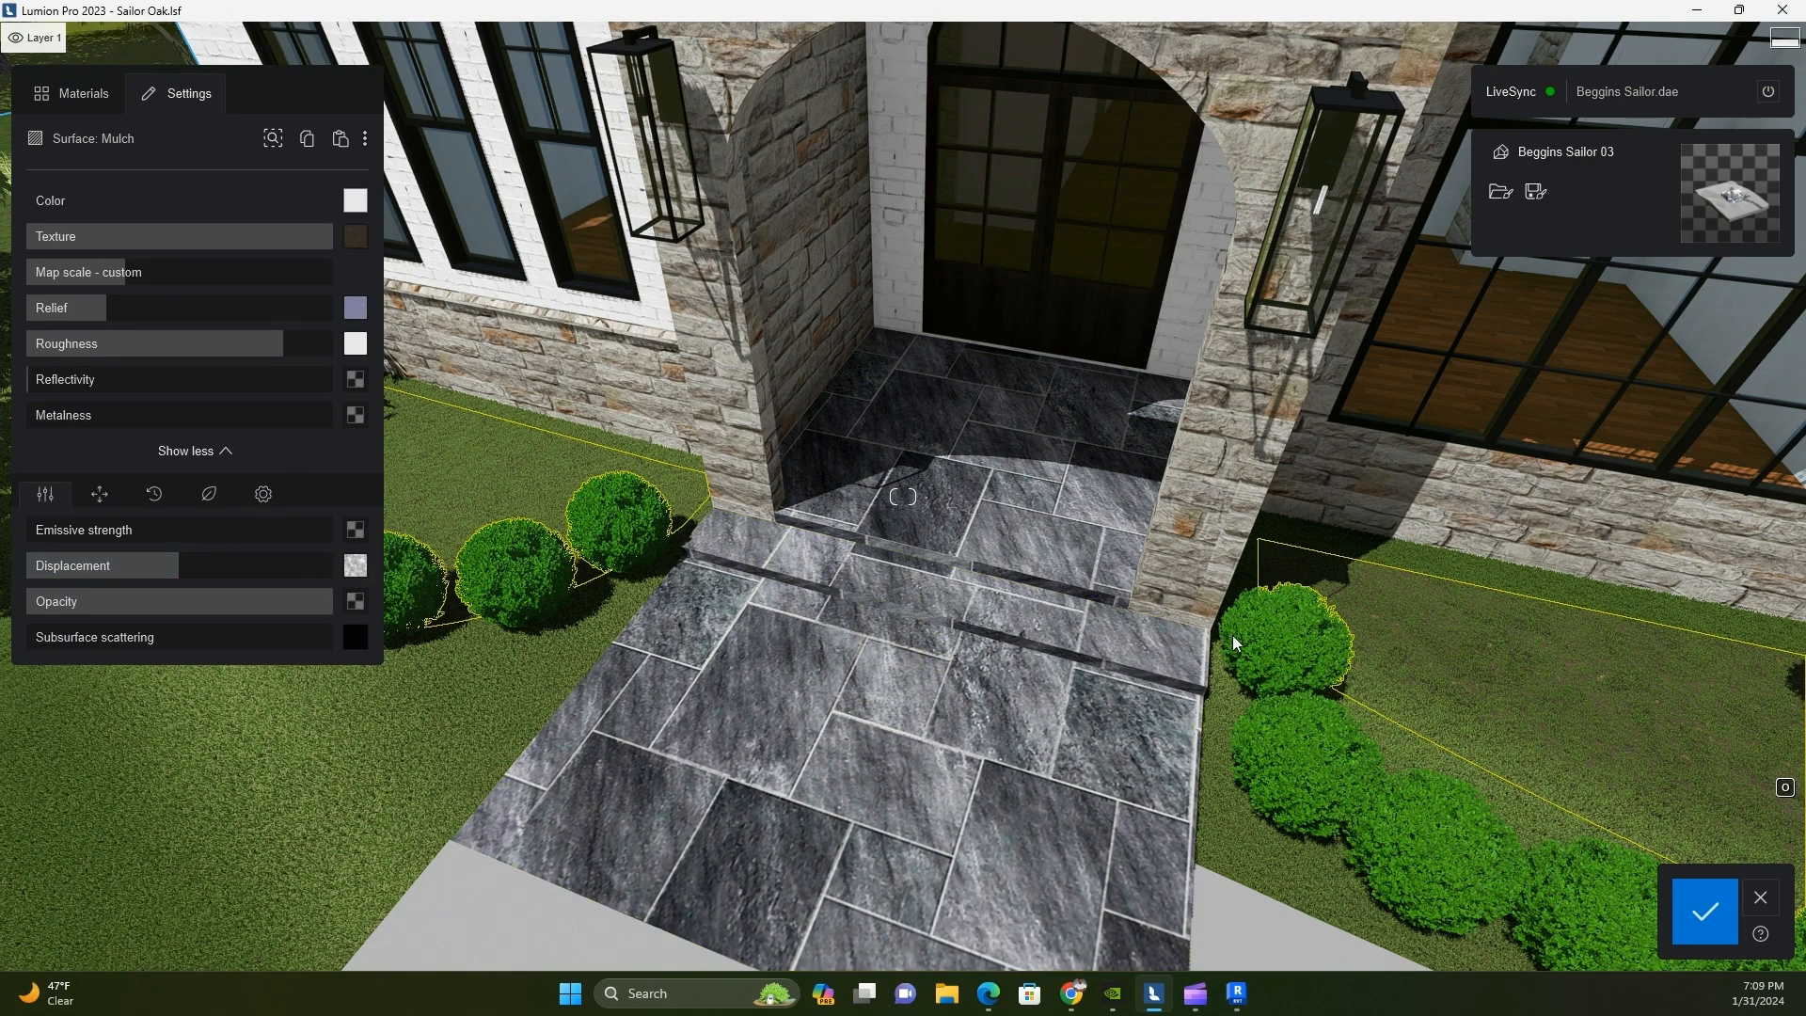
right_drag(952, 696, 952, 696)
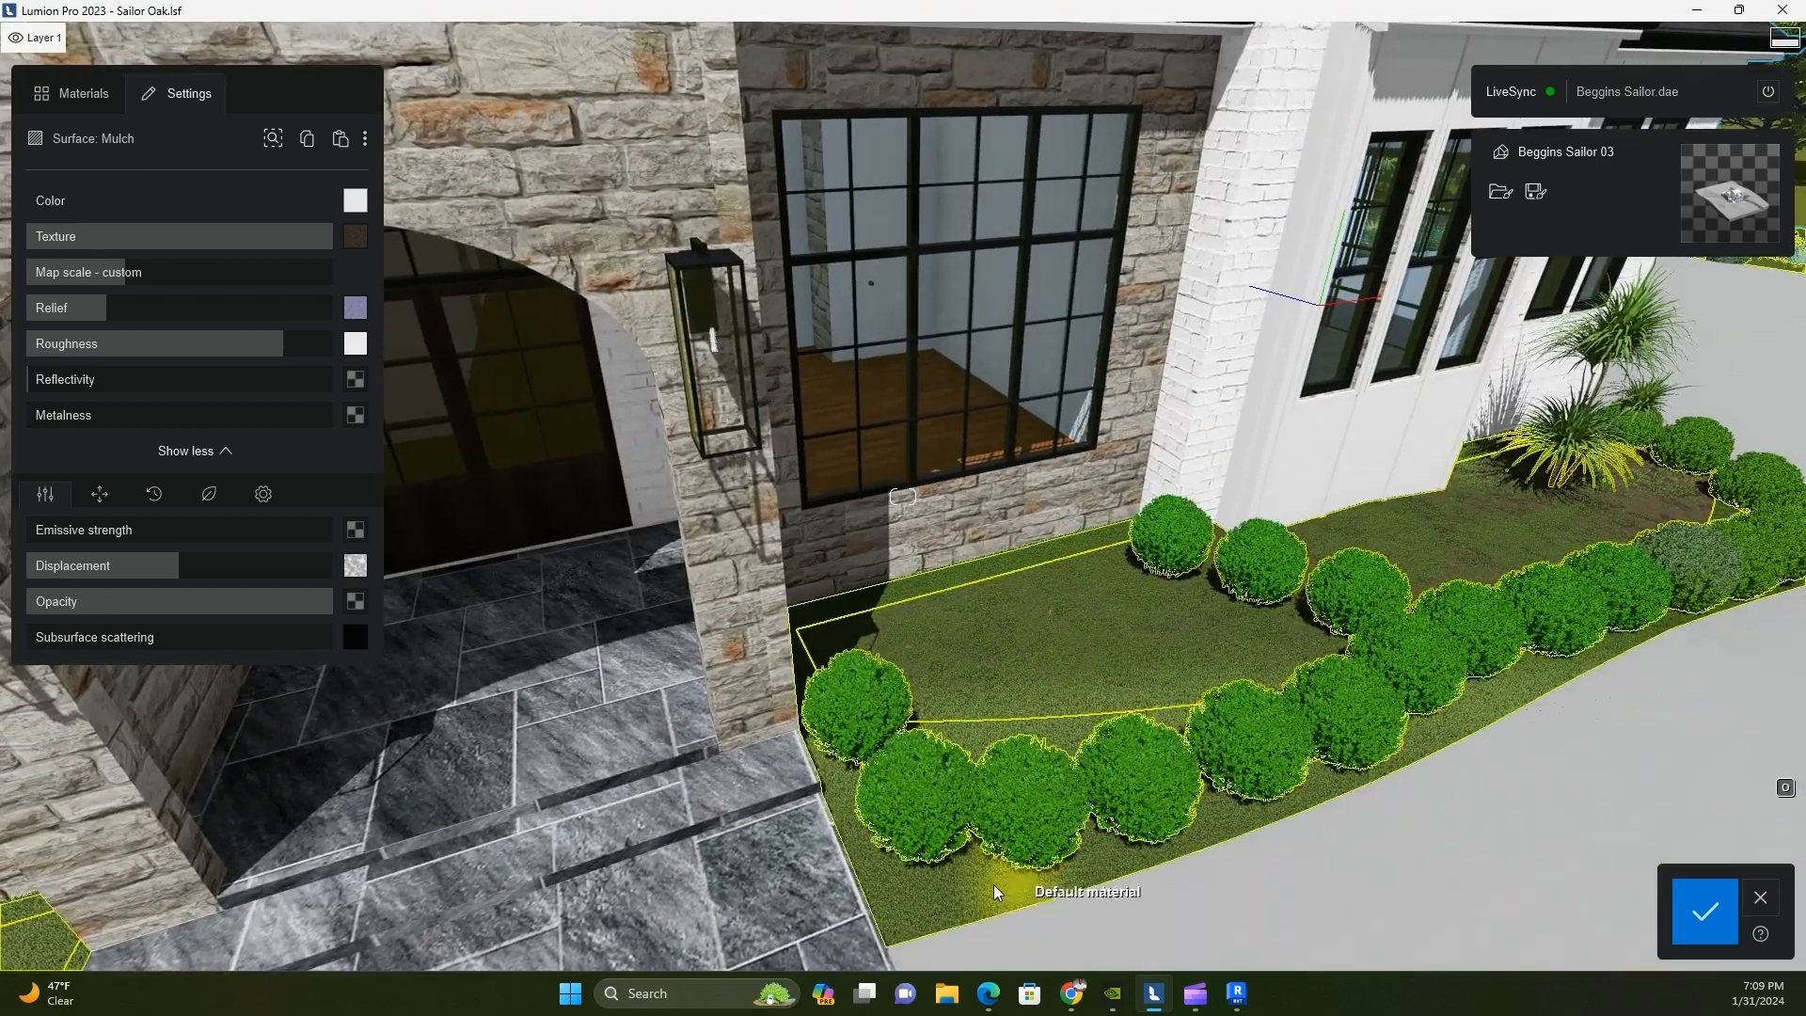
Switch to Revit to select the planting-bed sub-division, return to Lumion and examine the soil in the front beds
key(alt+Tab)
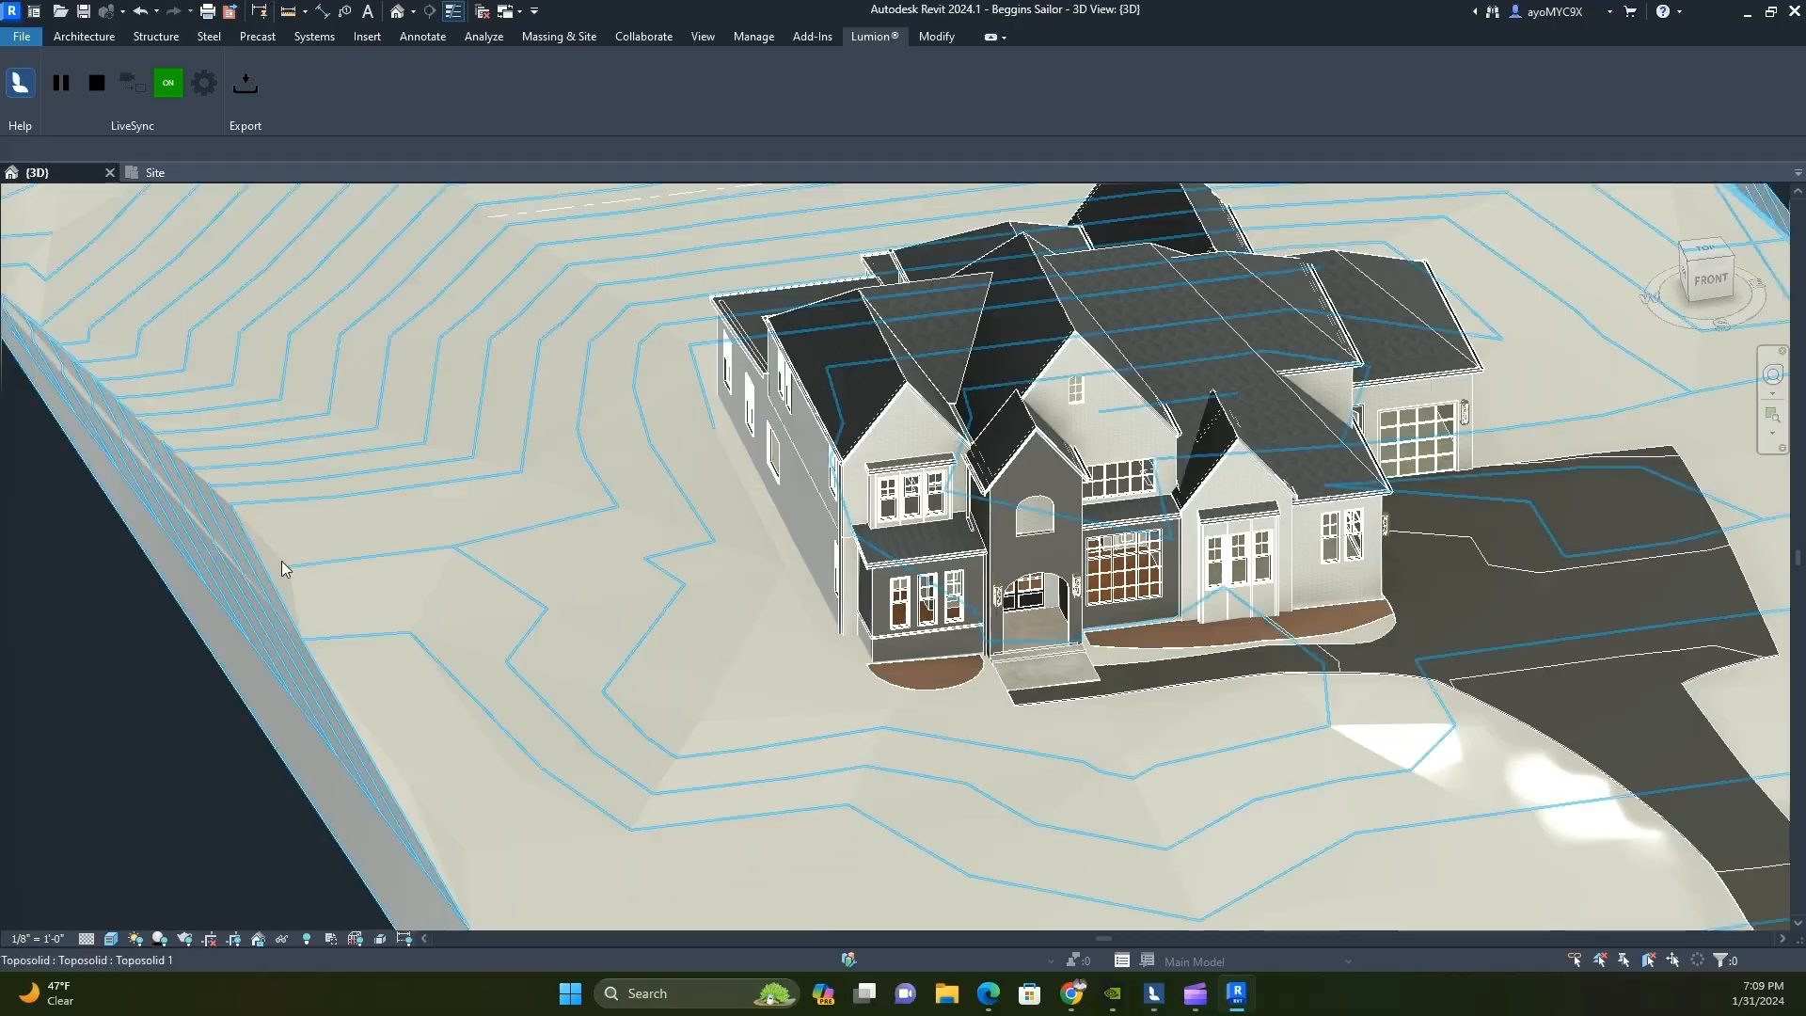
click(1159, 646)
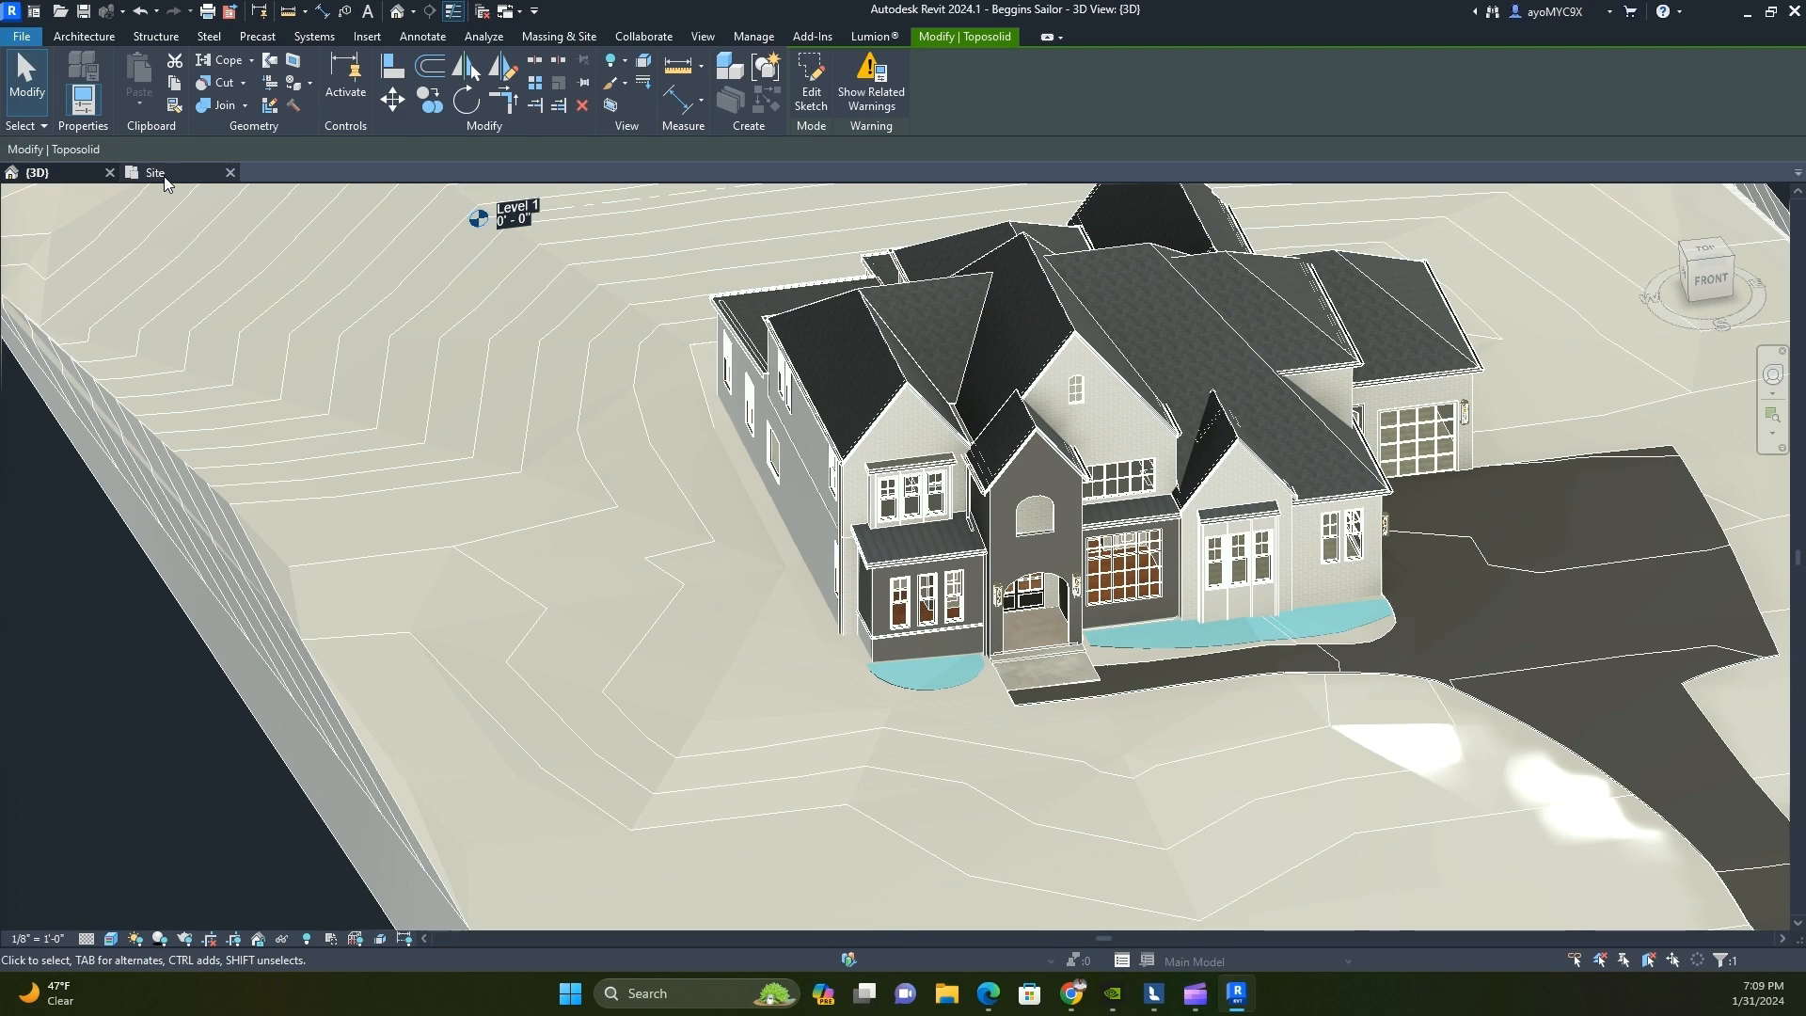
click(1153, 993)
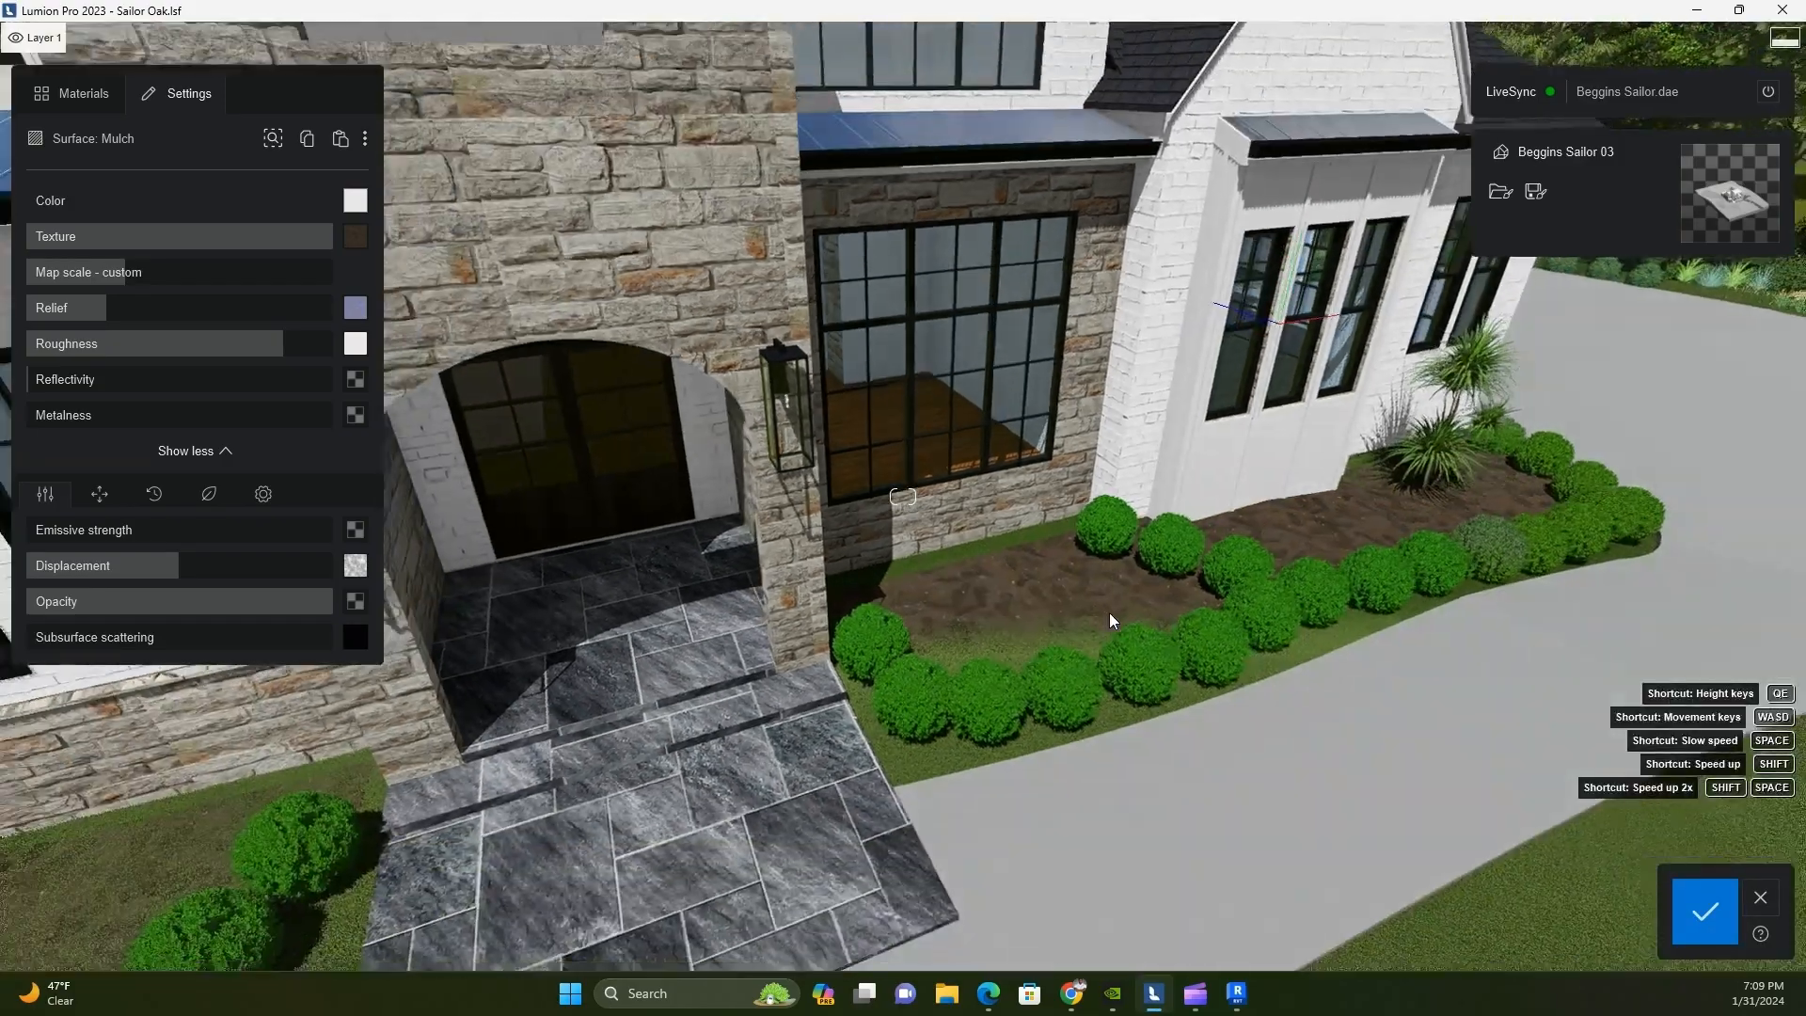
key(s)
right_drag(1092, 734, 839, 748)
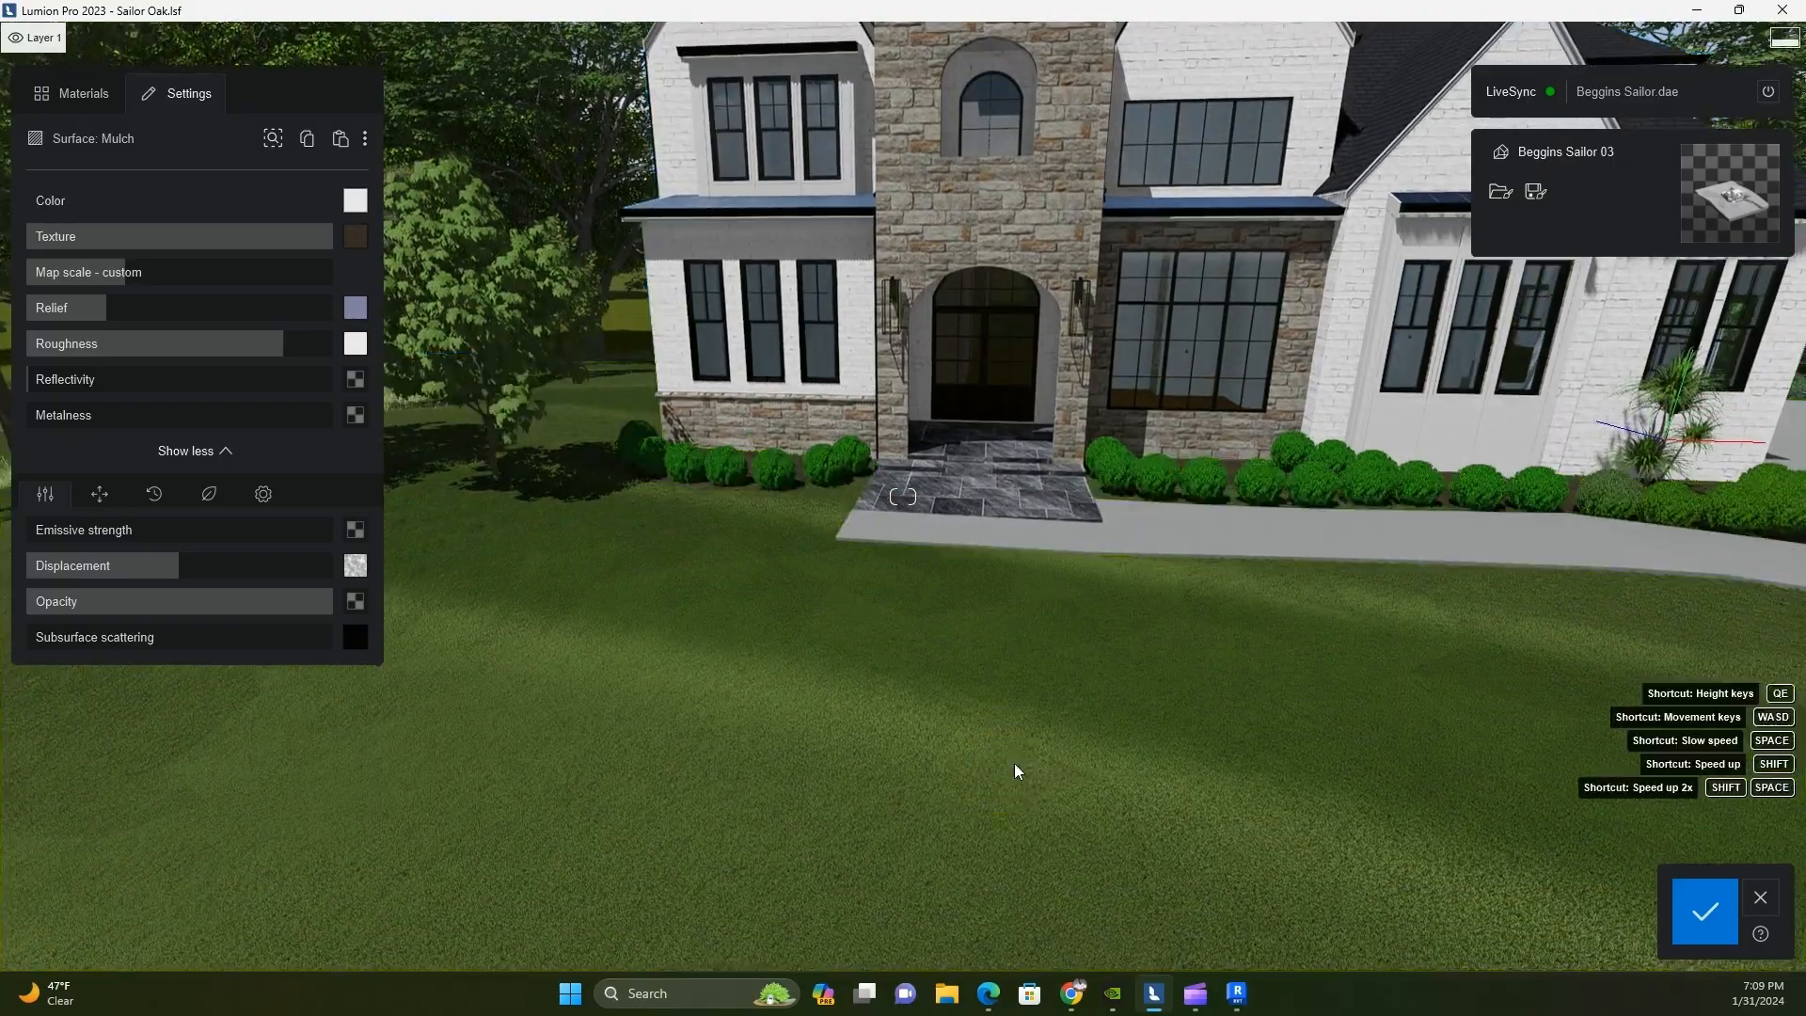
Toggle LiveSync for the model in Revit, return to Lumion and save the material changes
key(alt+Tab)
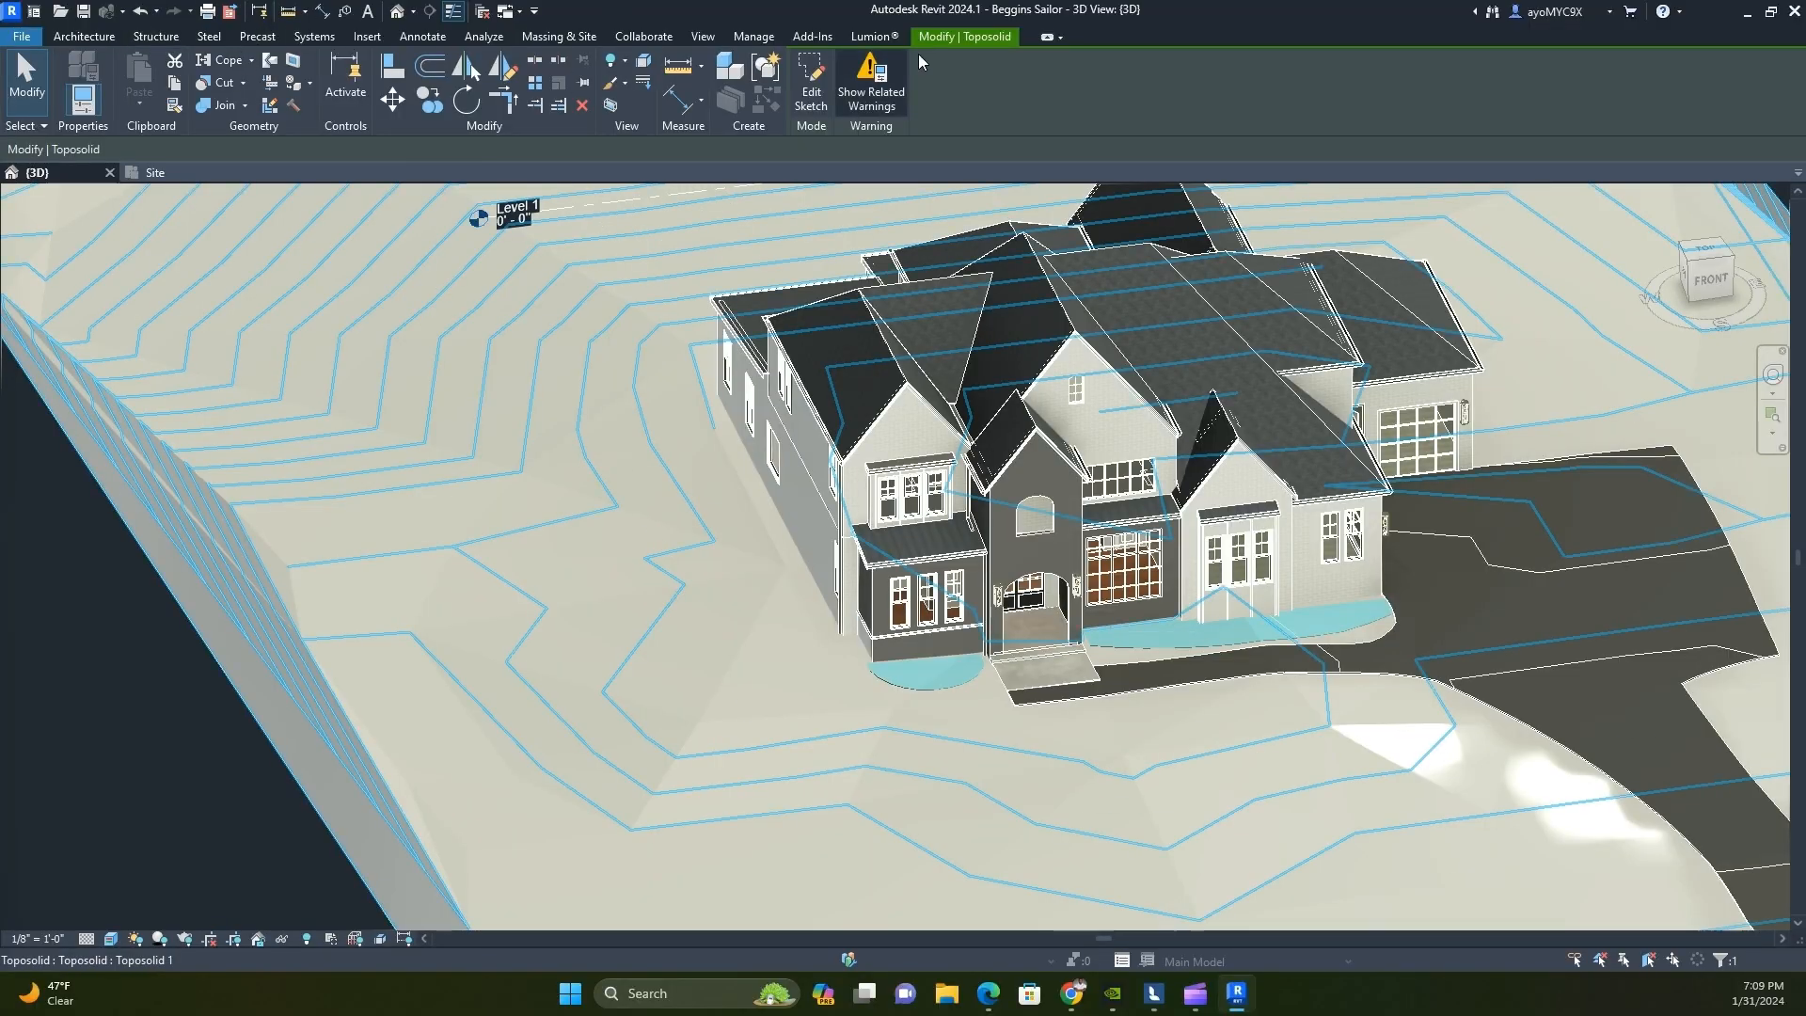
click(875, 37)
click(61, 83)
click(1234, 982)
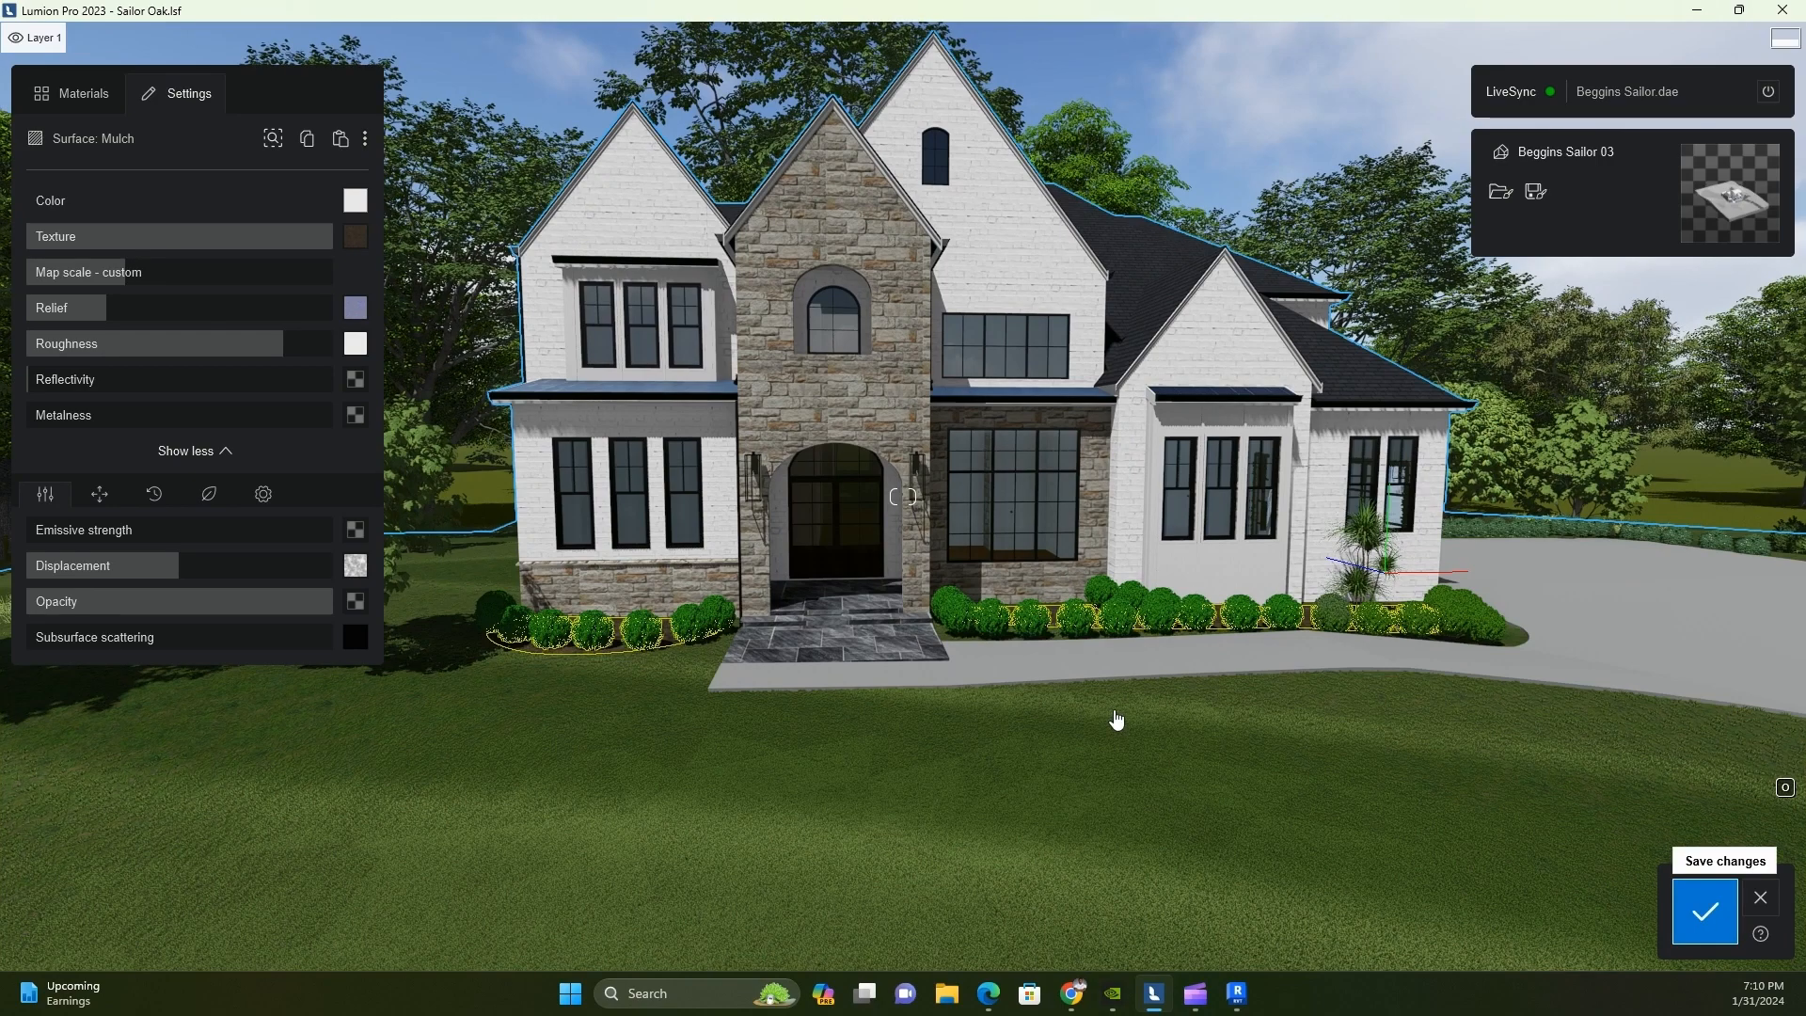
click(1705, 910)
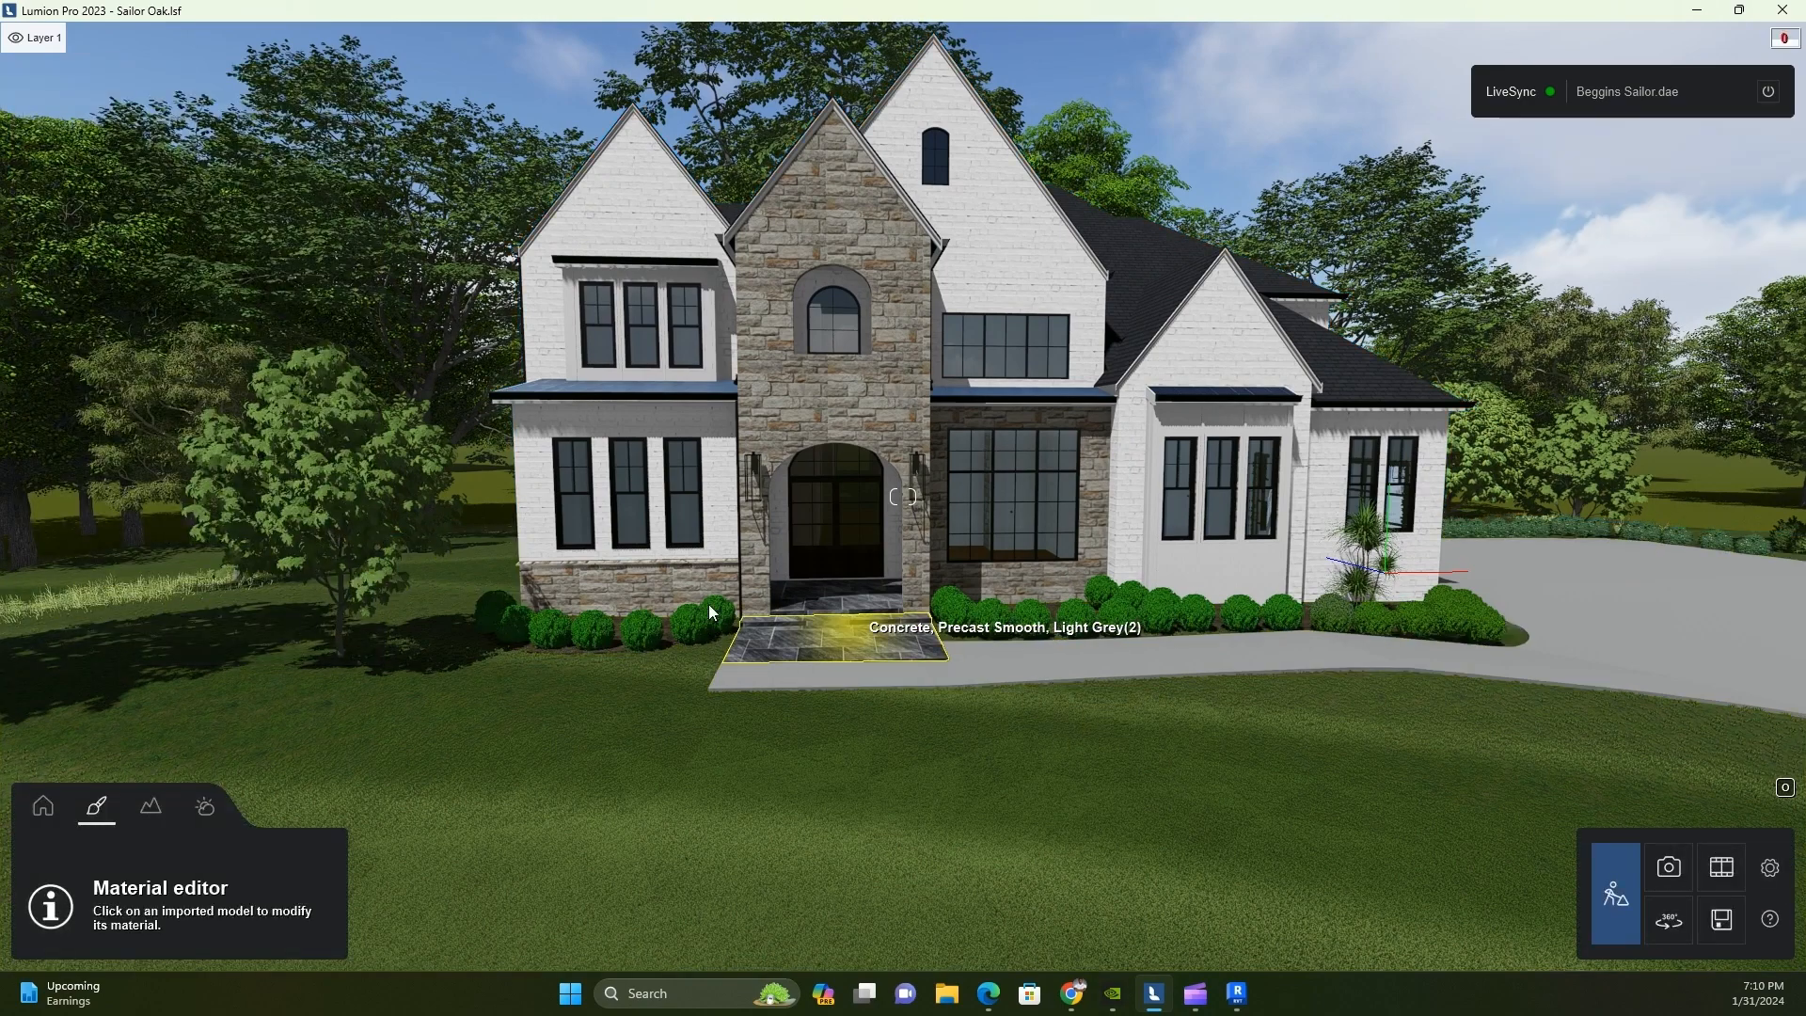
Enter Photo mode, set the Real skies heading of photo 4 to about 73.8° and update the preview
click(1671, 876)
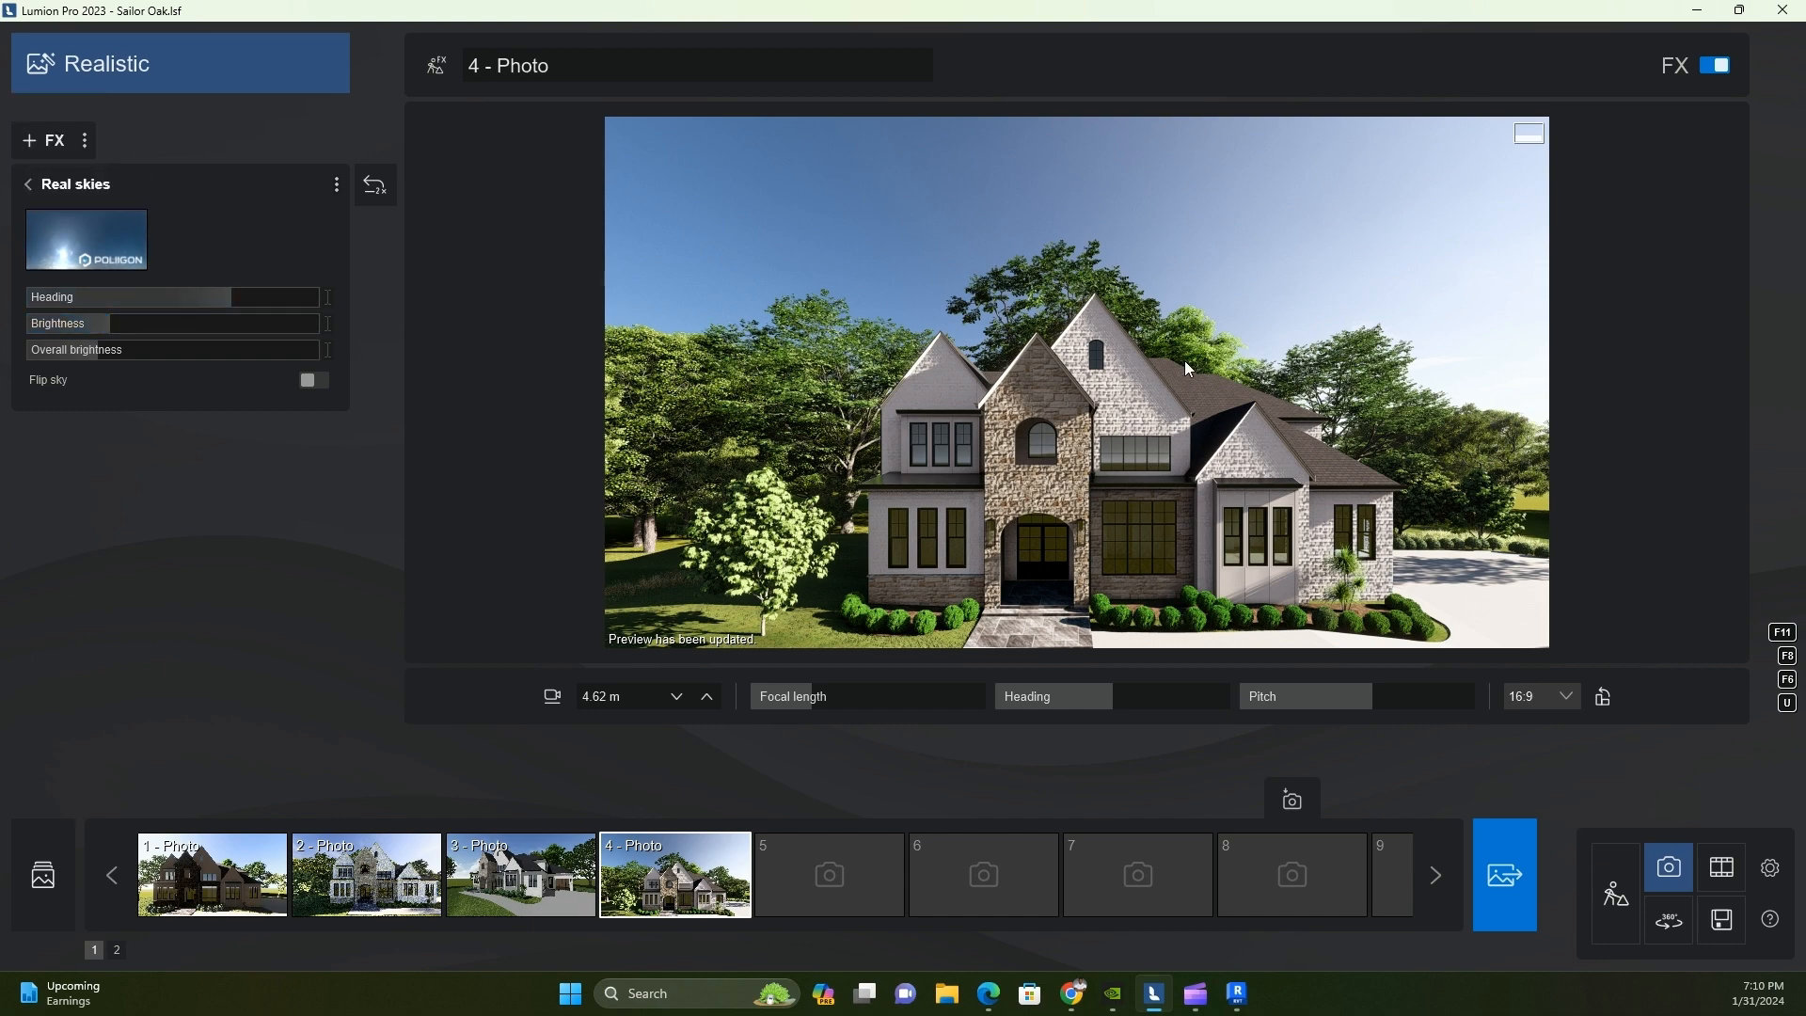
click(244, 304)
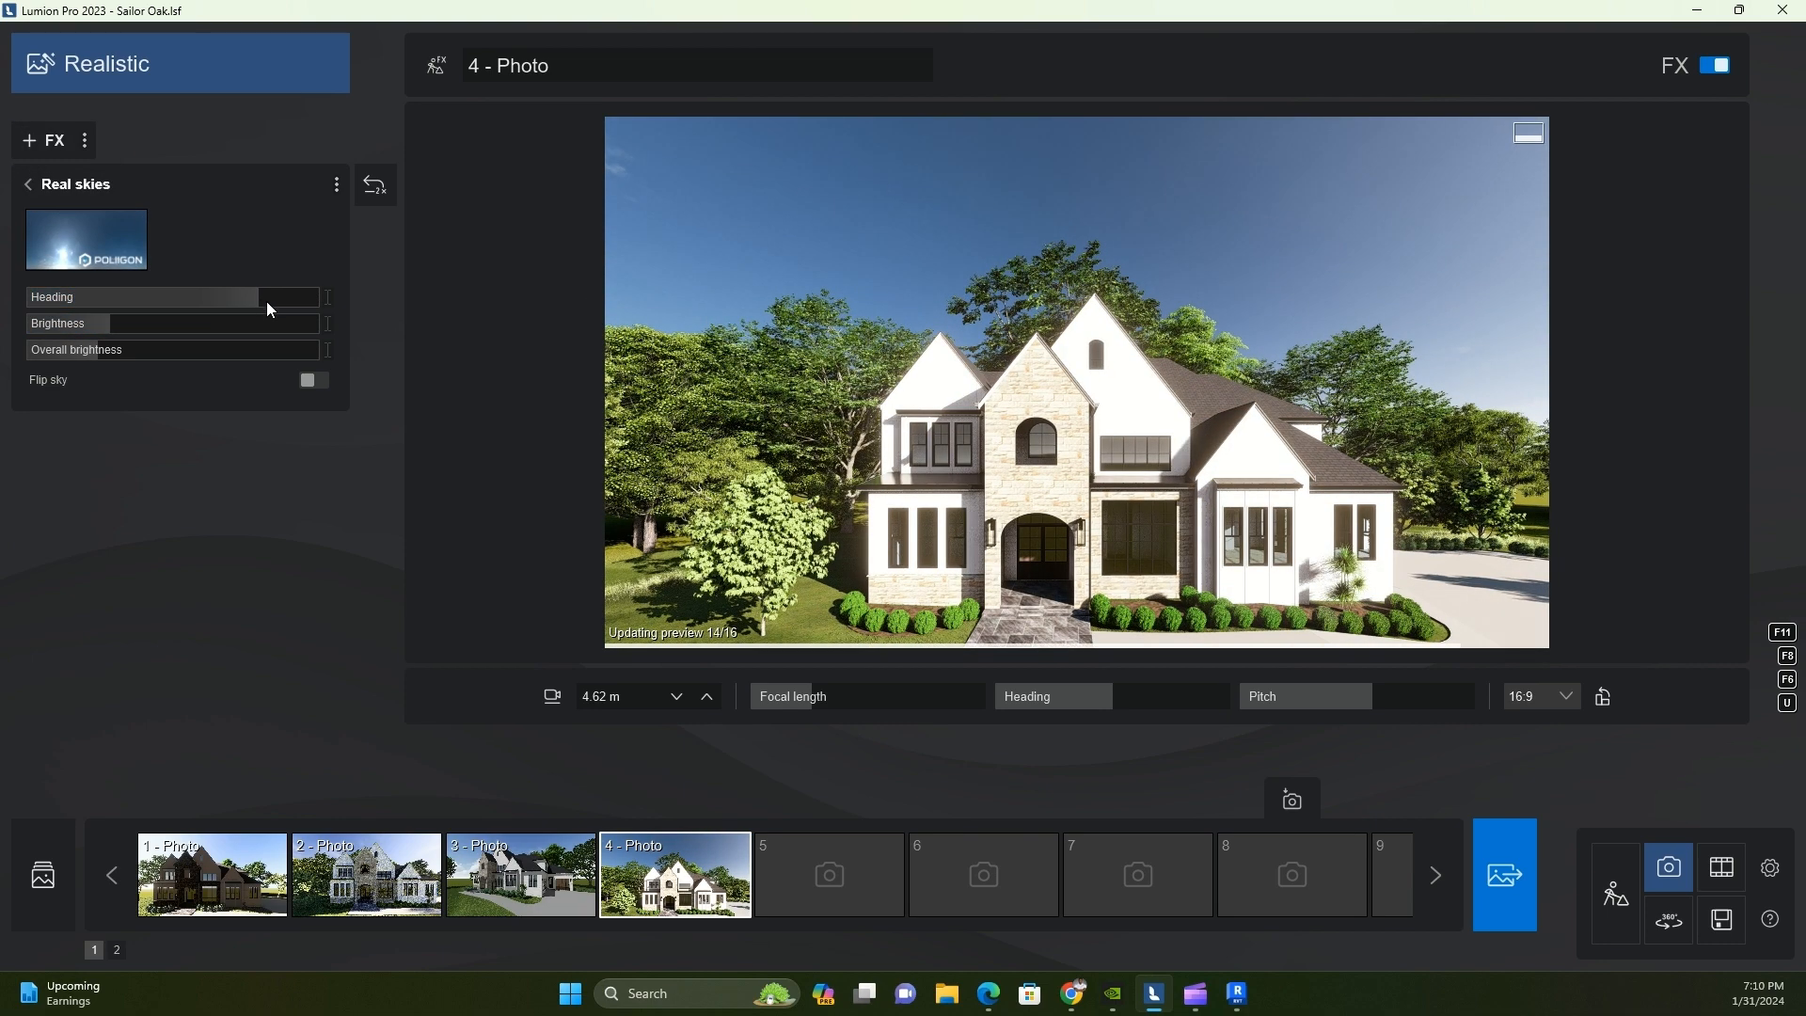
click(235, 299)
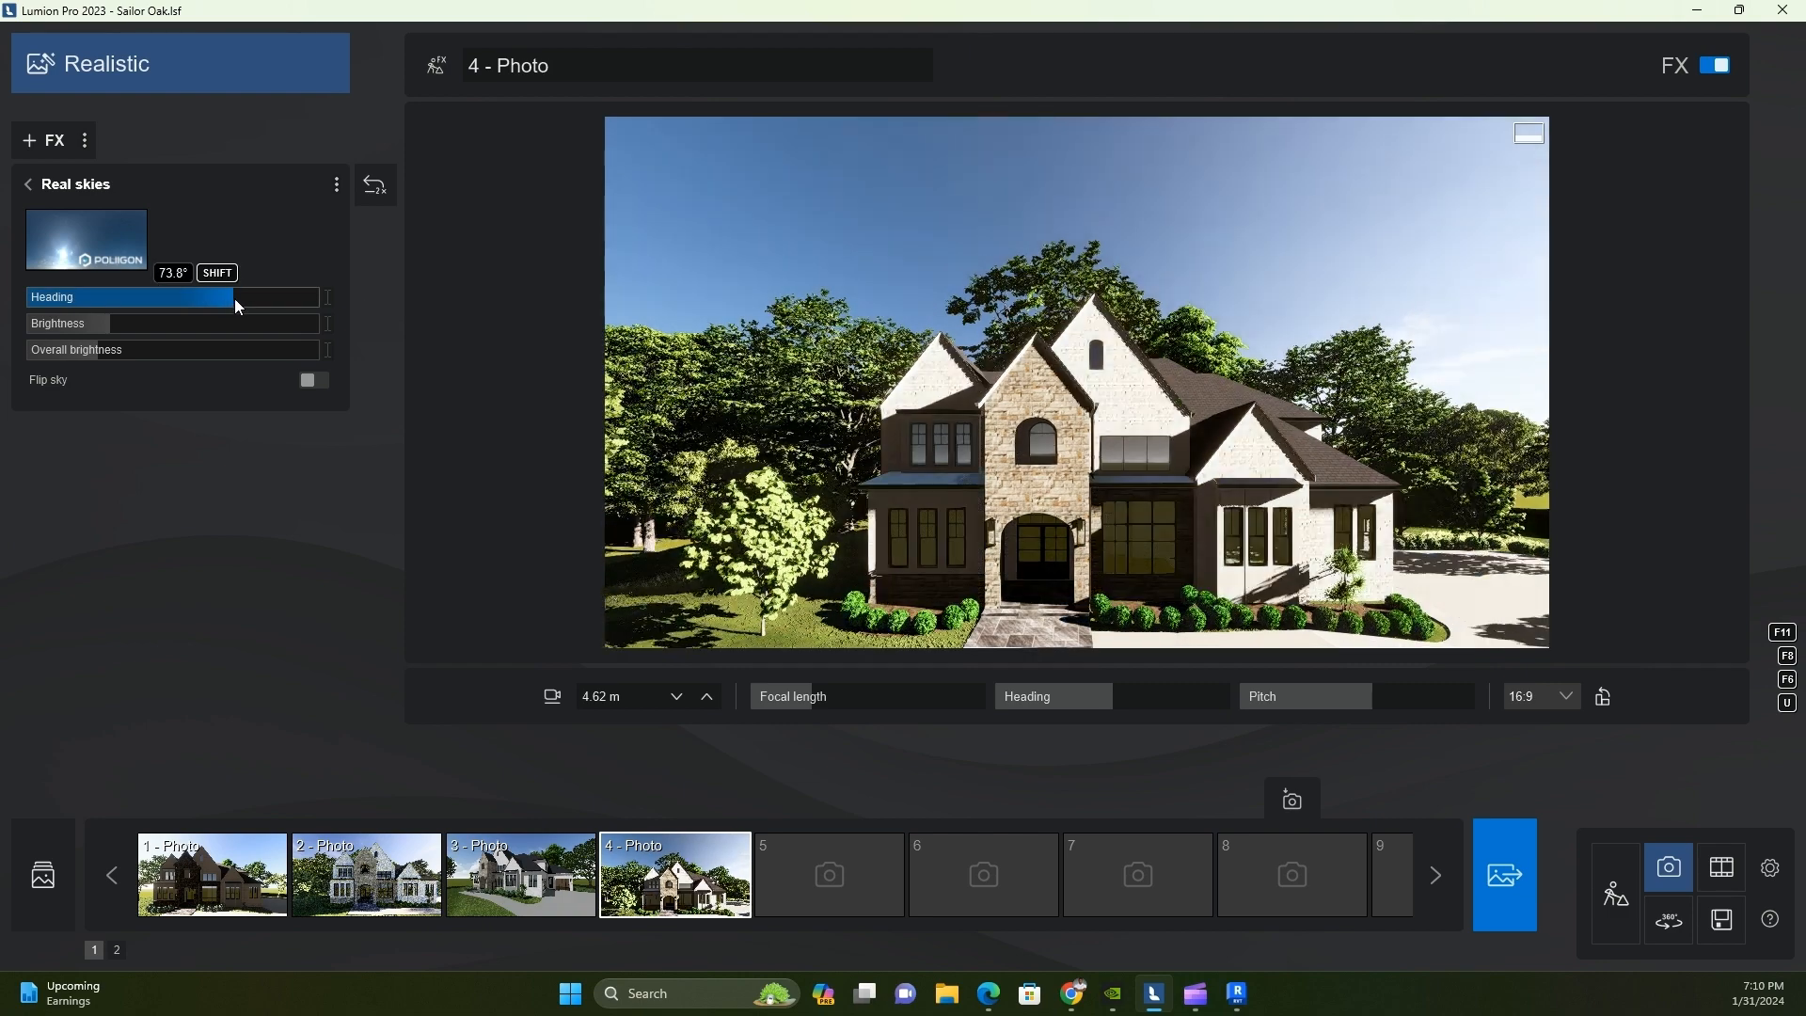
click(233, 298)
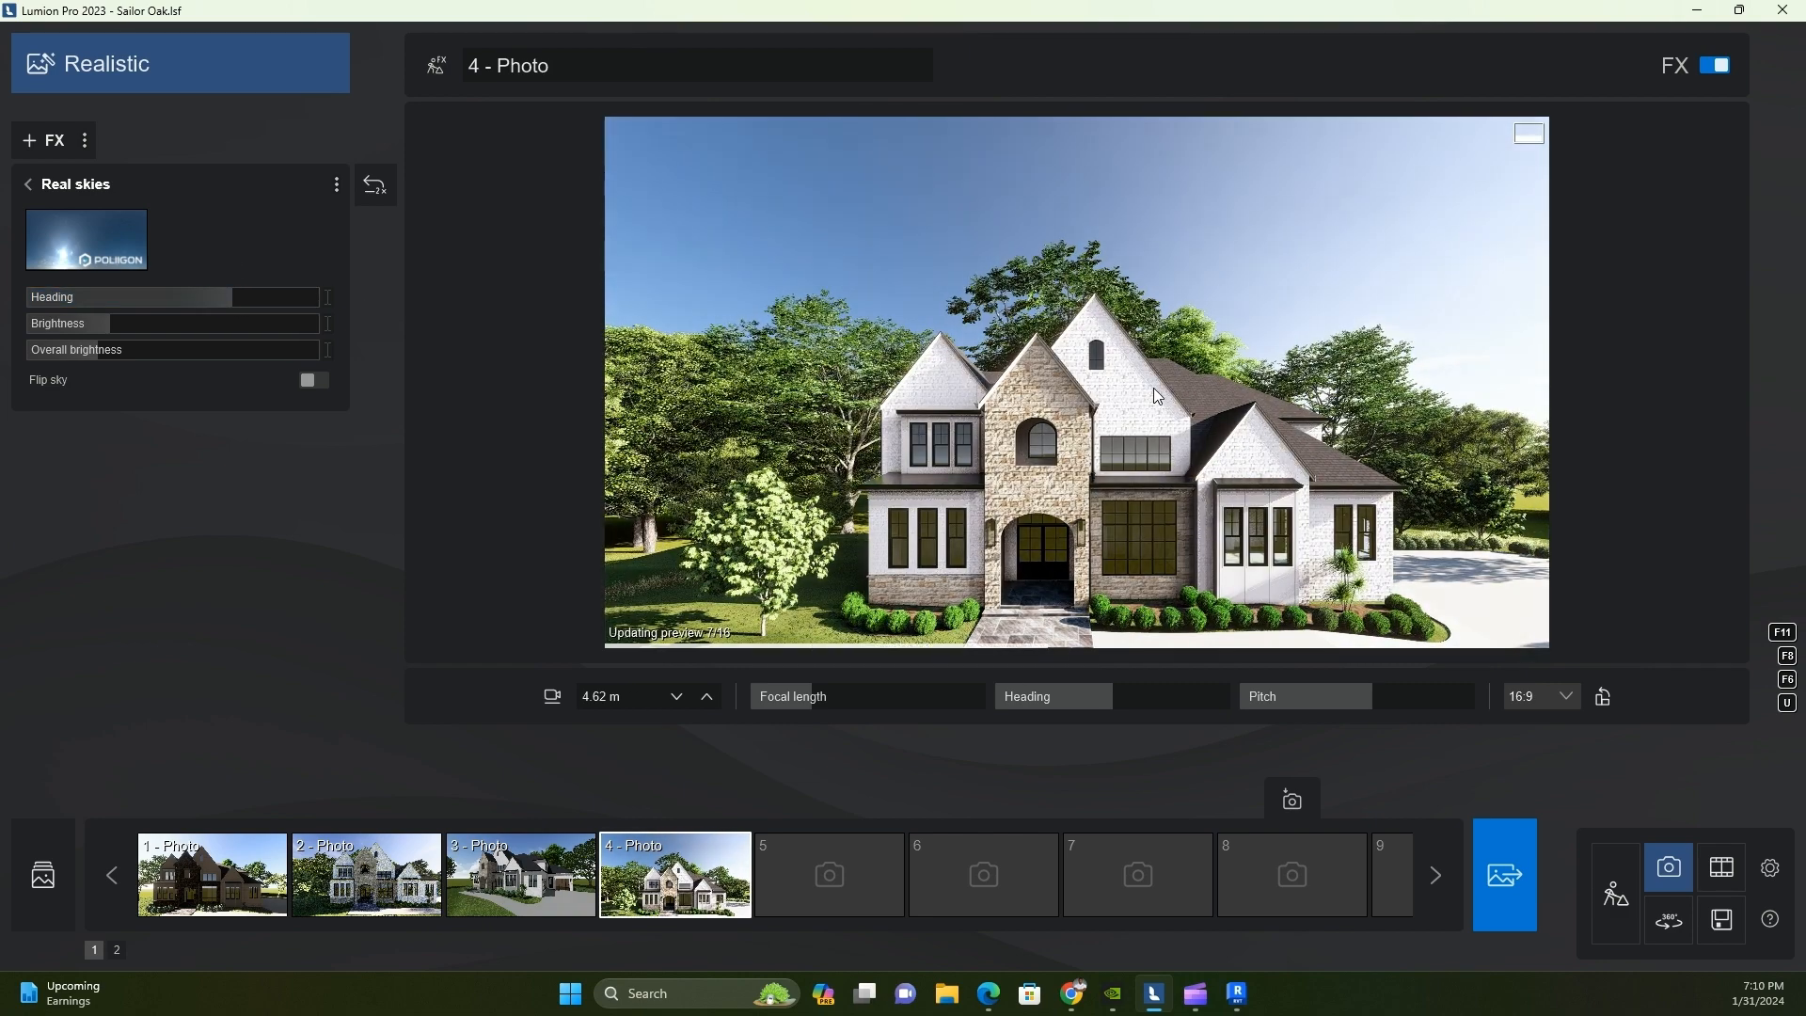
click(1085, 446)
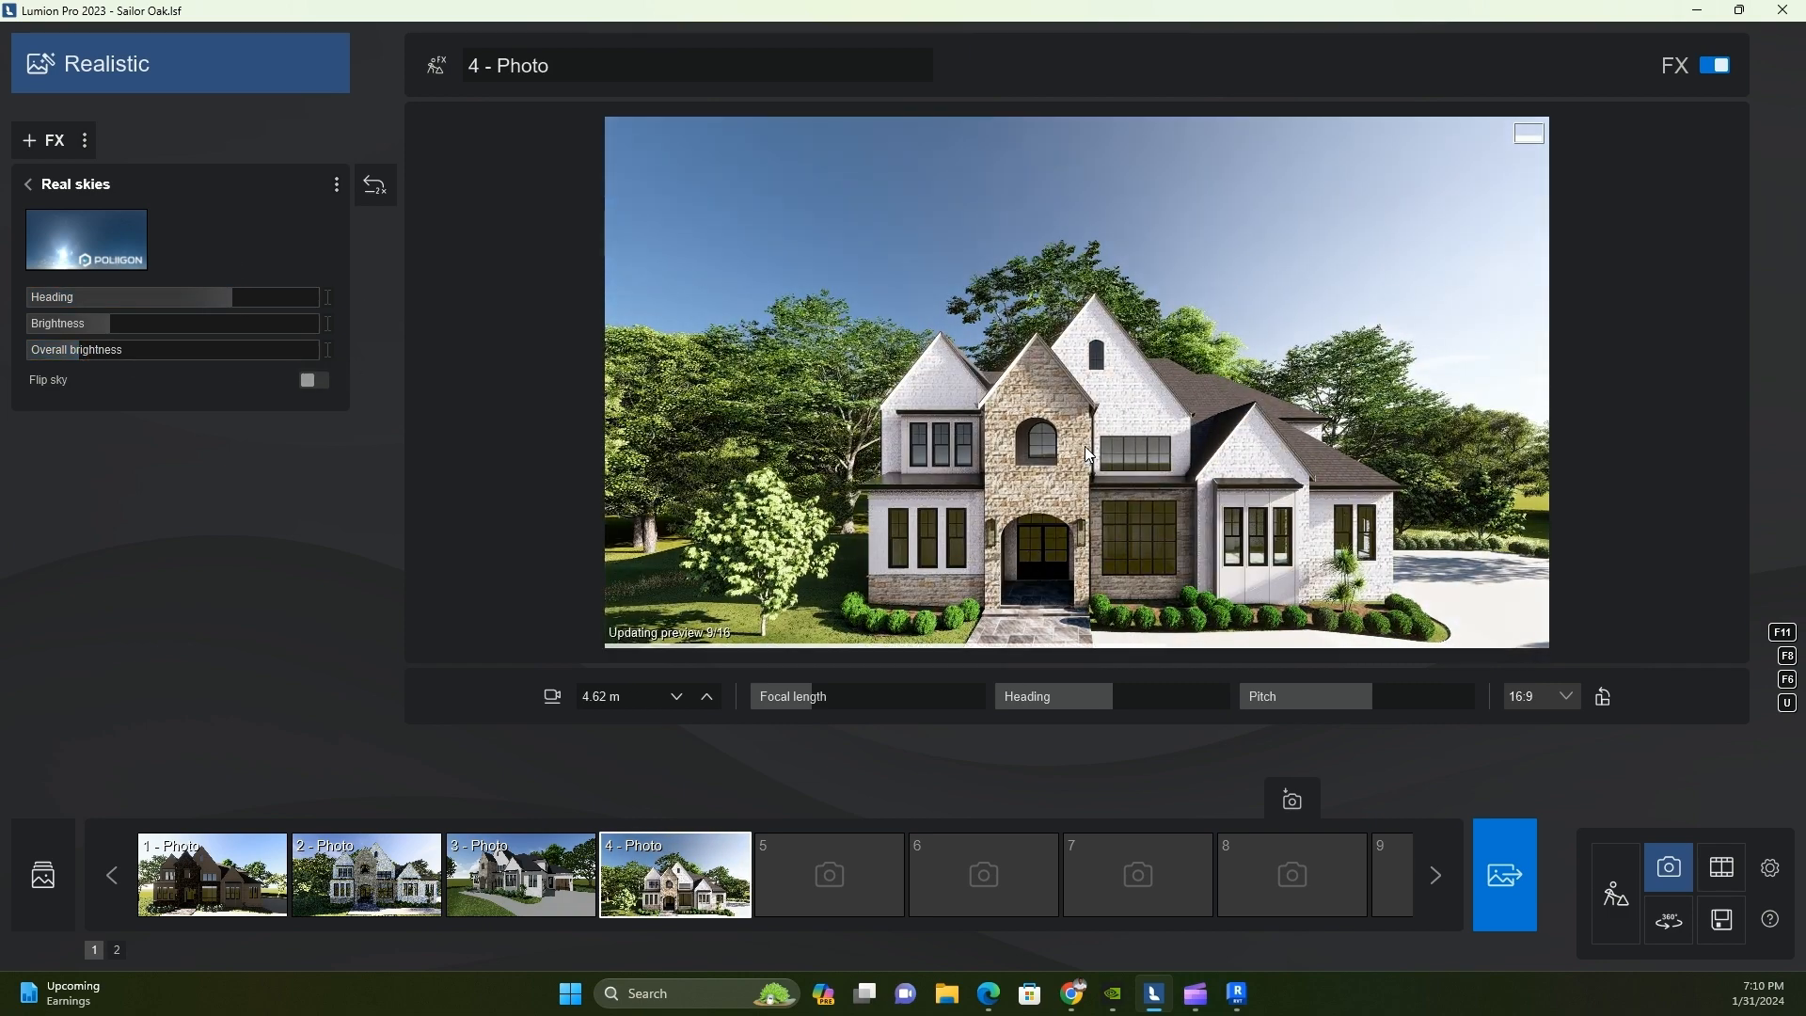
Review the Sharpen and Color correction effects of photo 4 and open the Reflection effect's plane editor
click(27, 184)
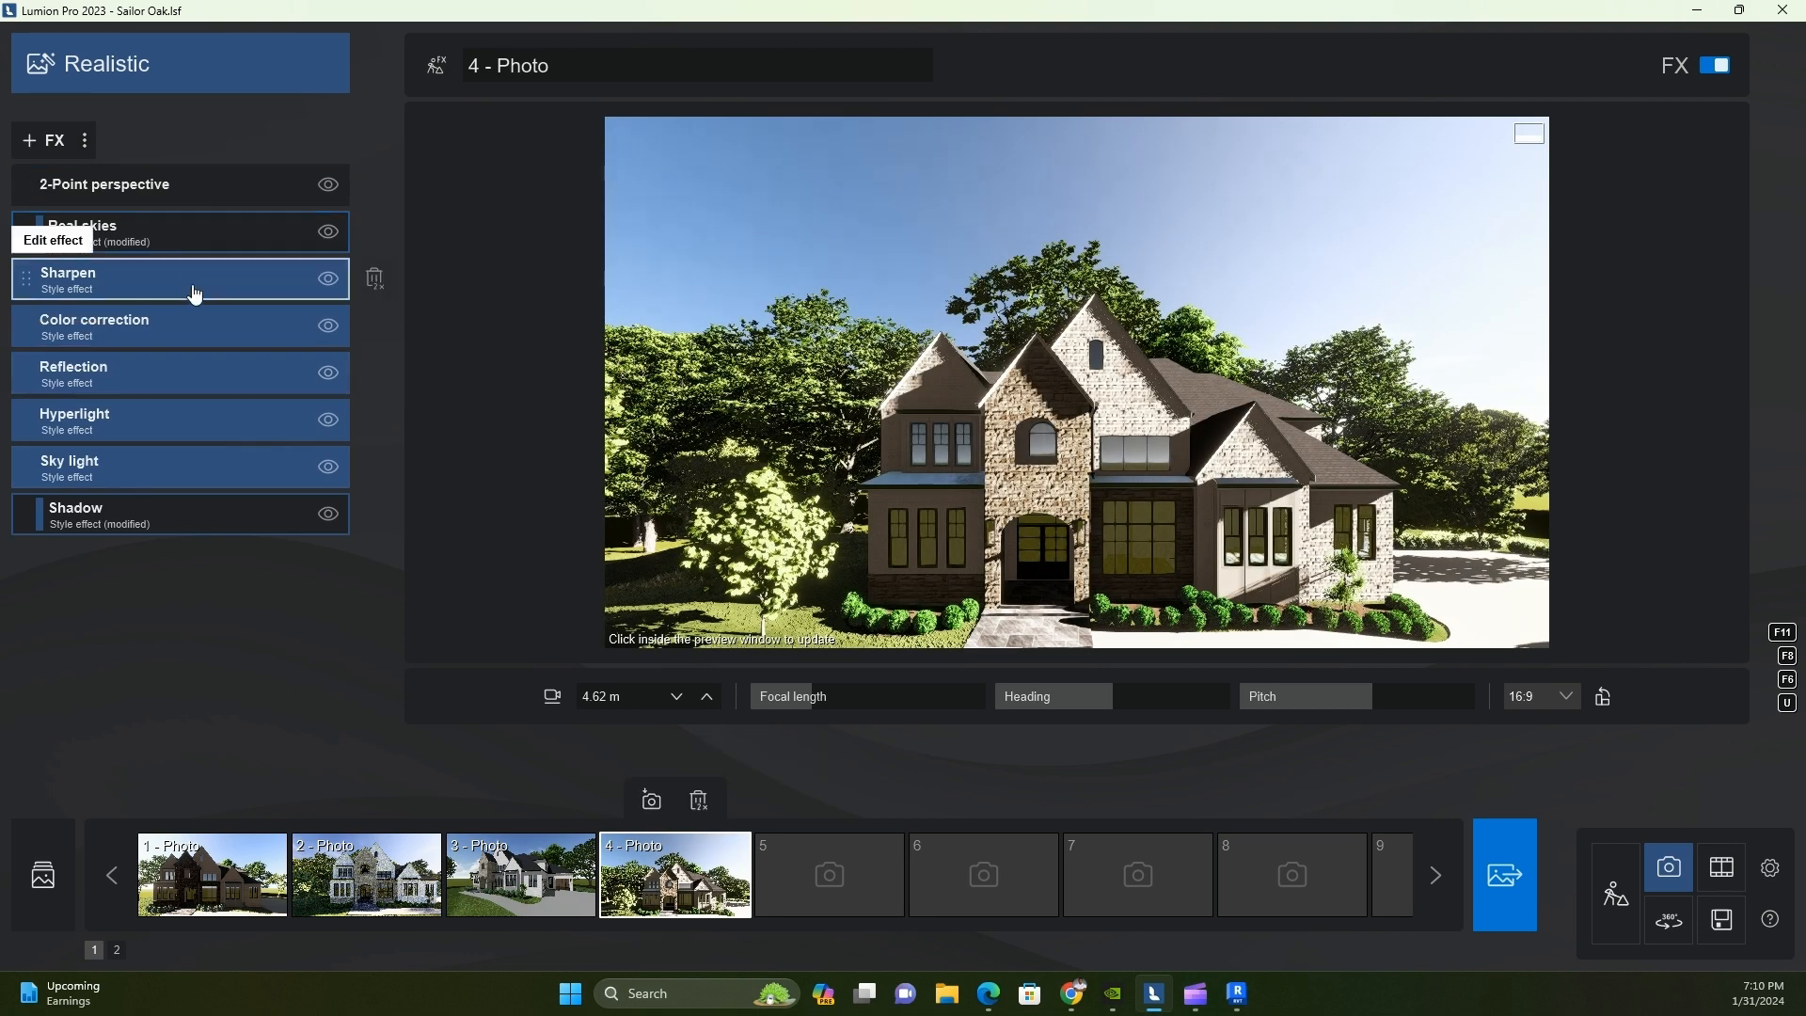
click(195, 295)
click(27, 184)
click(160, 319)
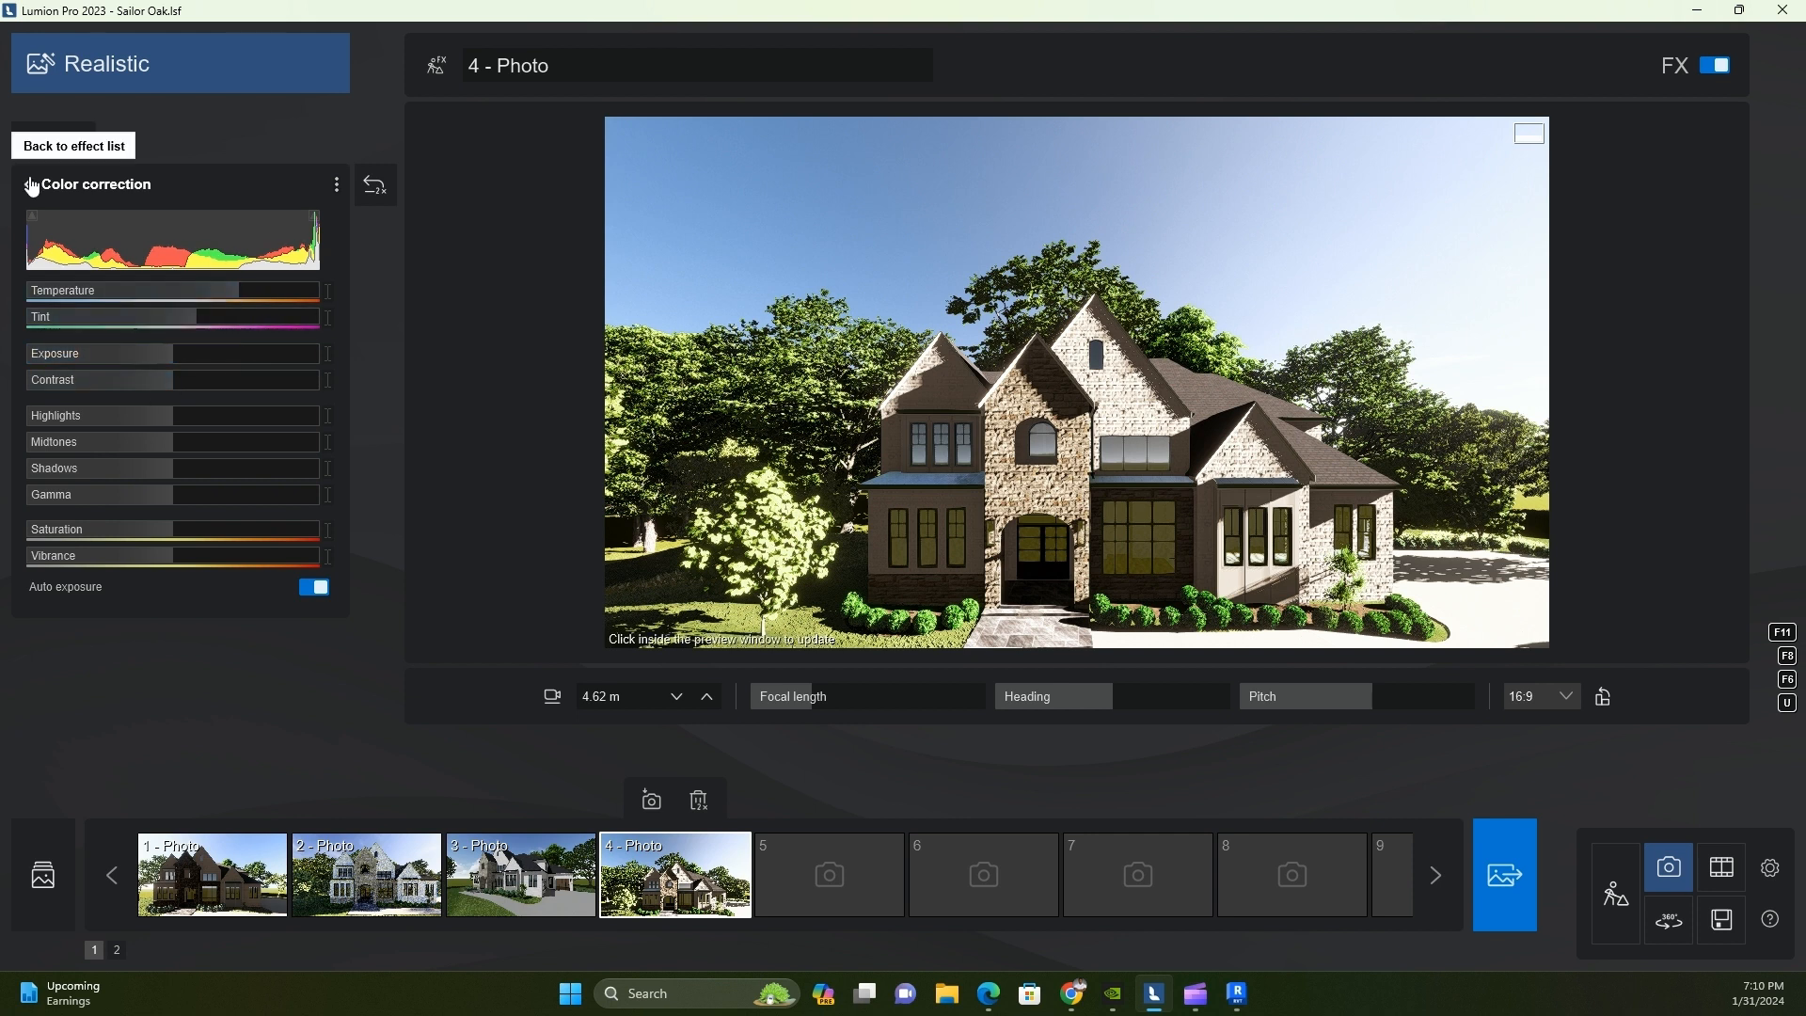
click(27, 184)
click(145, 381)
click(149, 330)
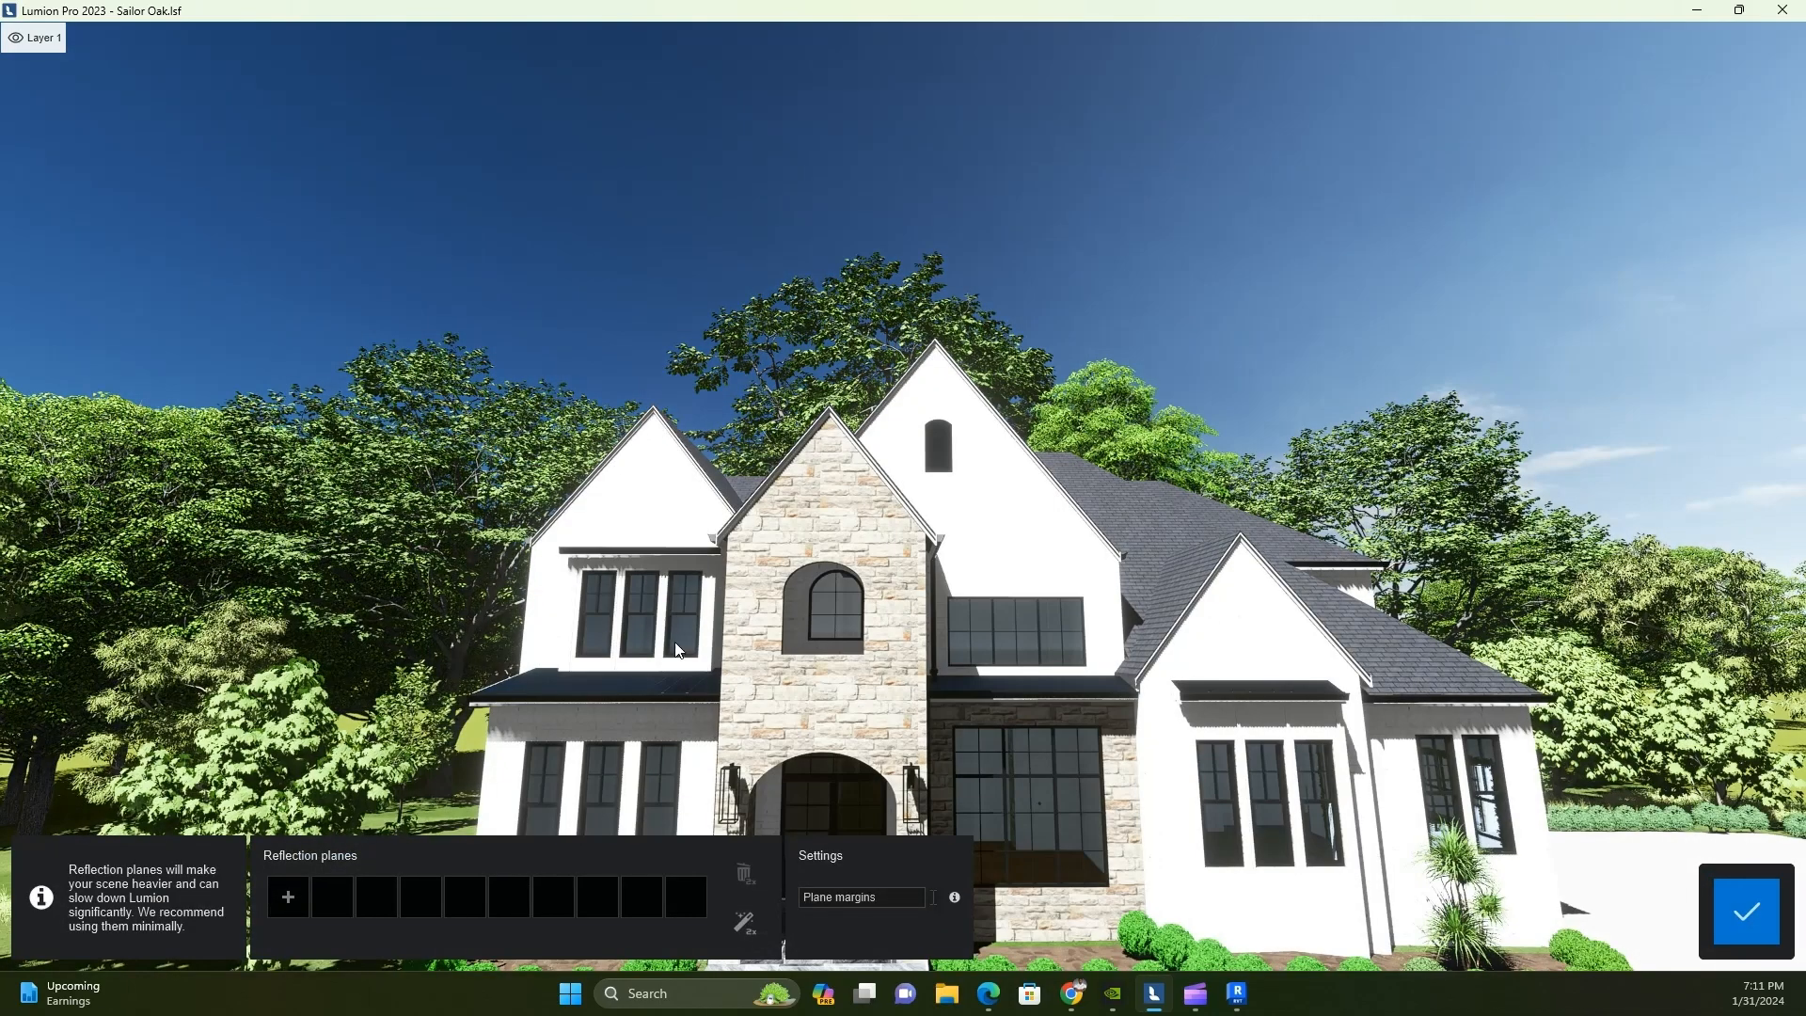
Add three reflection planes for photo 4, one on each of the low metal roofs across the front facade
click(286, 895)
click(586, 690)
click(333, 898)
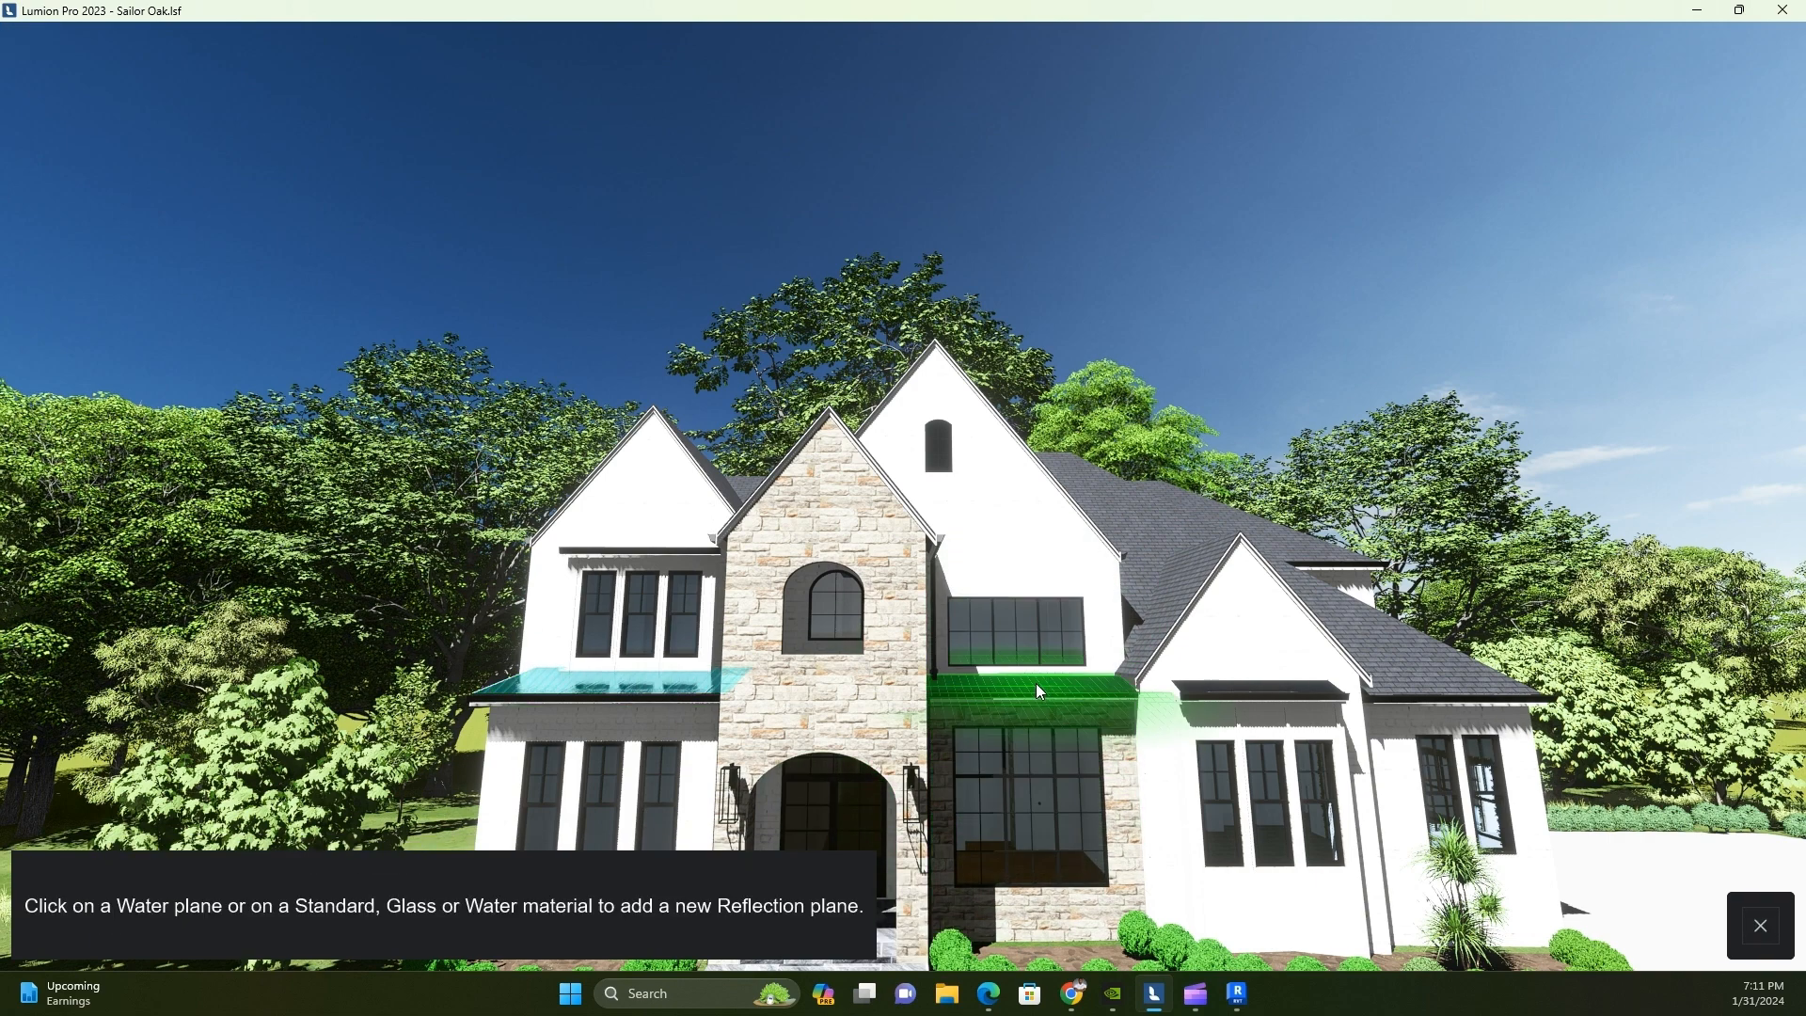
click(1036, 683)
click(376, 898)
click(1222, 695)
Add reflection planes to the large front window, the upper sashes of the left ground-floor windows, and the upper-floor windows
click(420, 898)
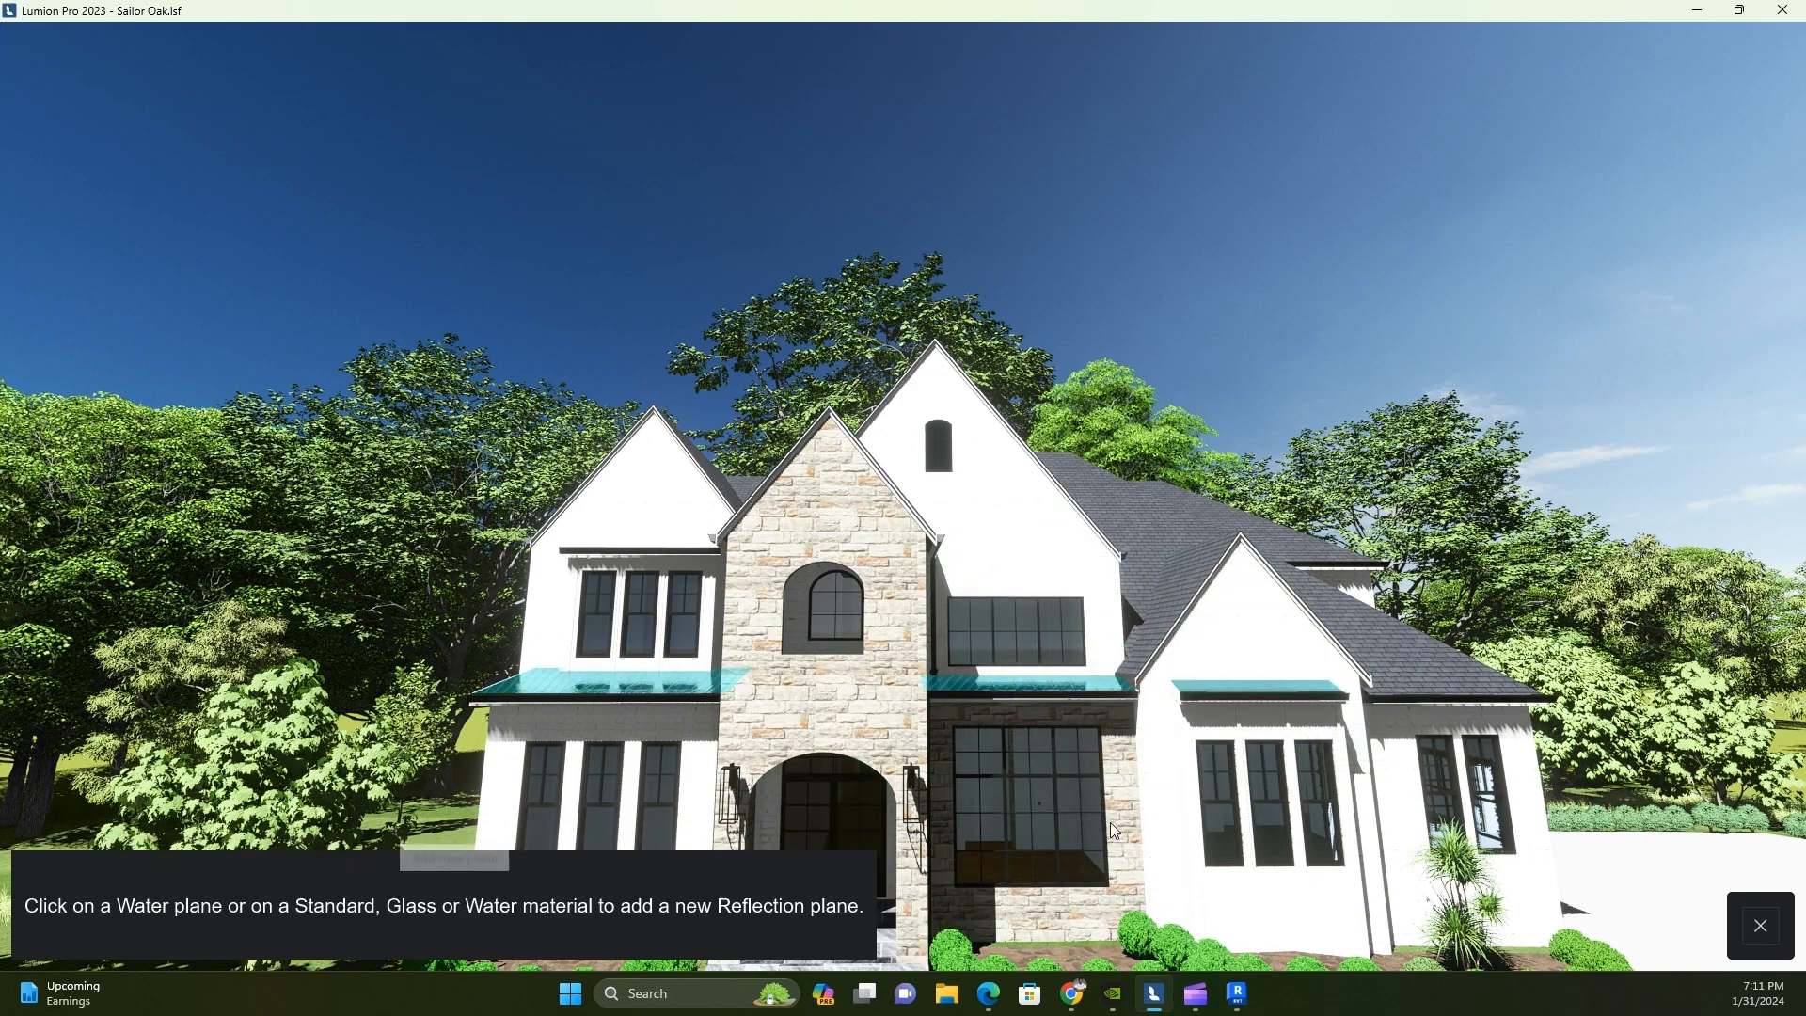
click(1029, 805)
click(462, 892)
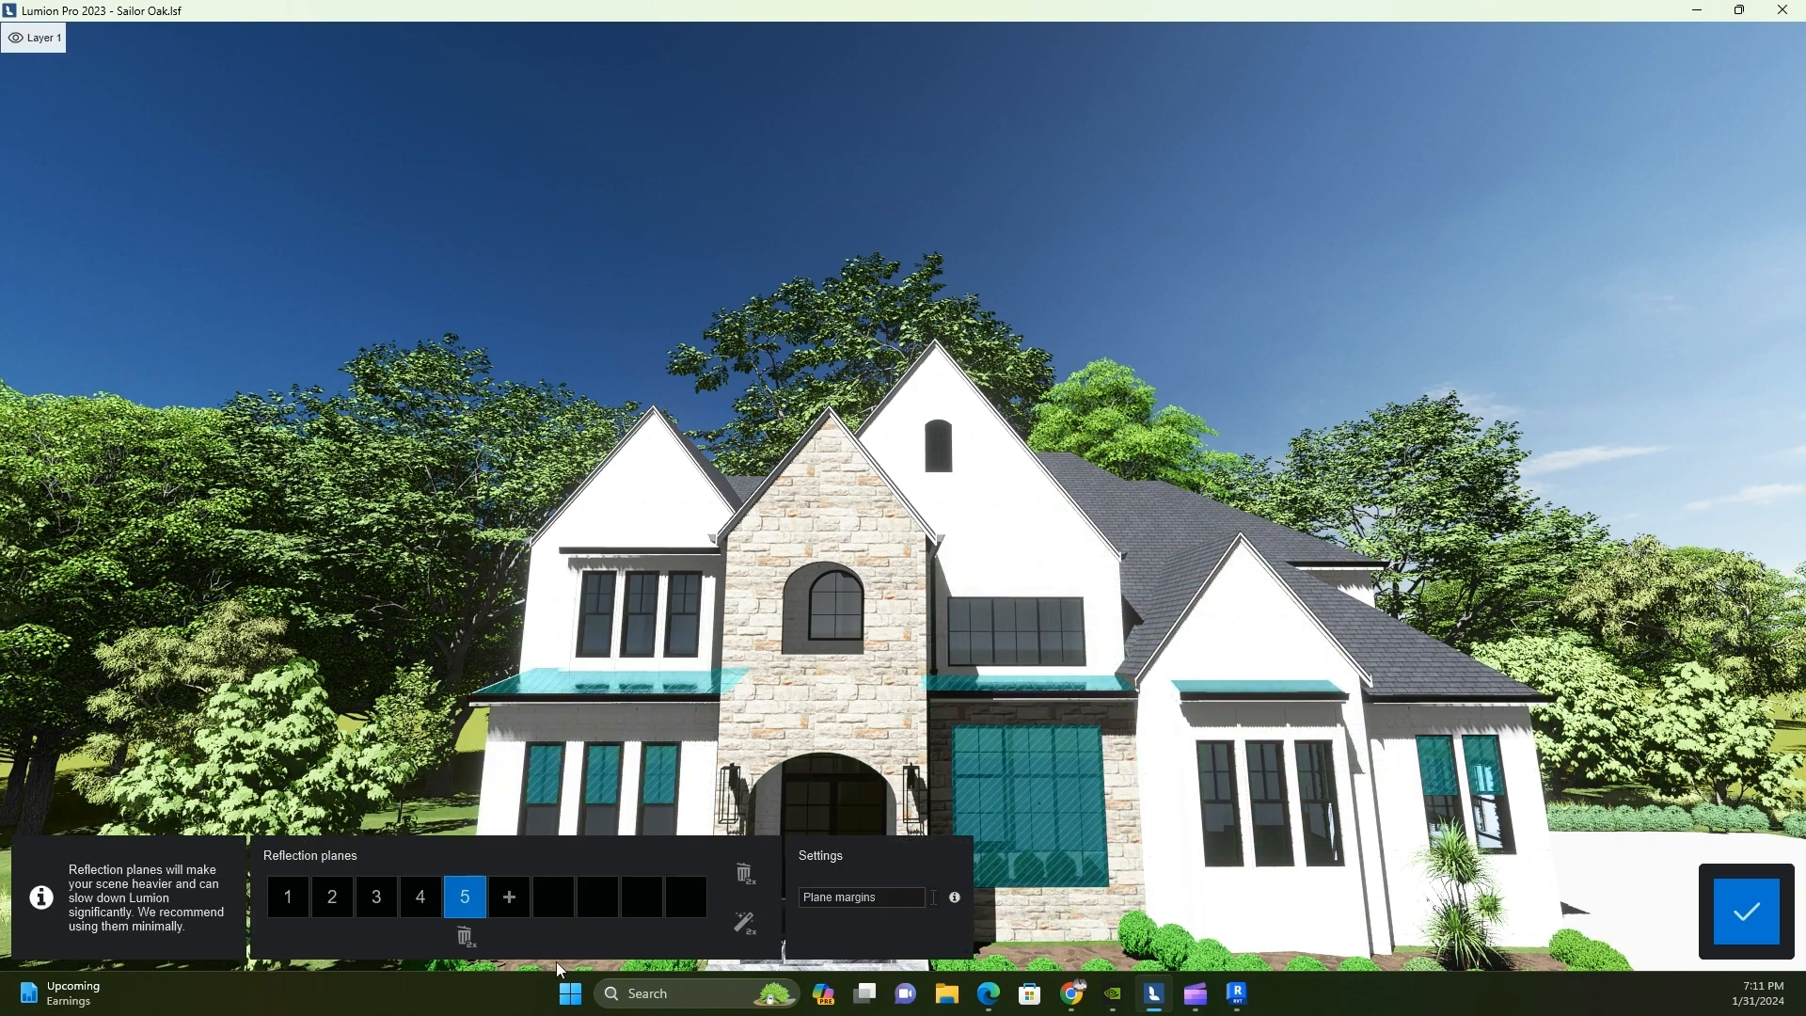
click(509, 898)
click(642, 606)
click(553, 897)
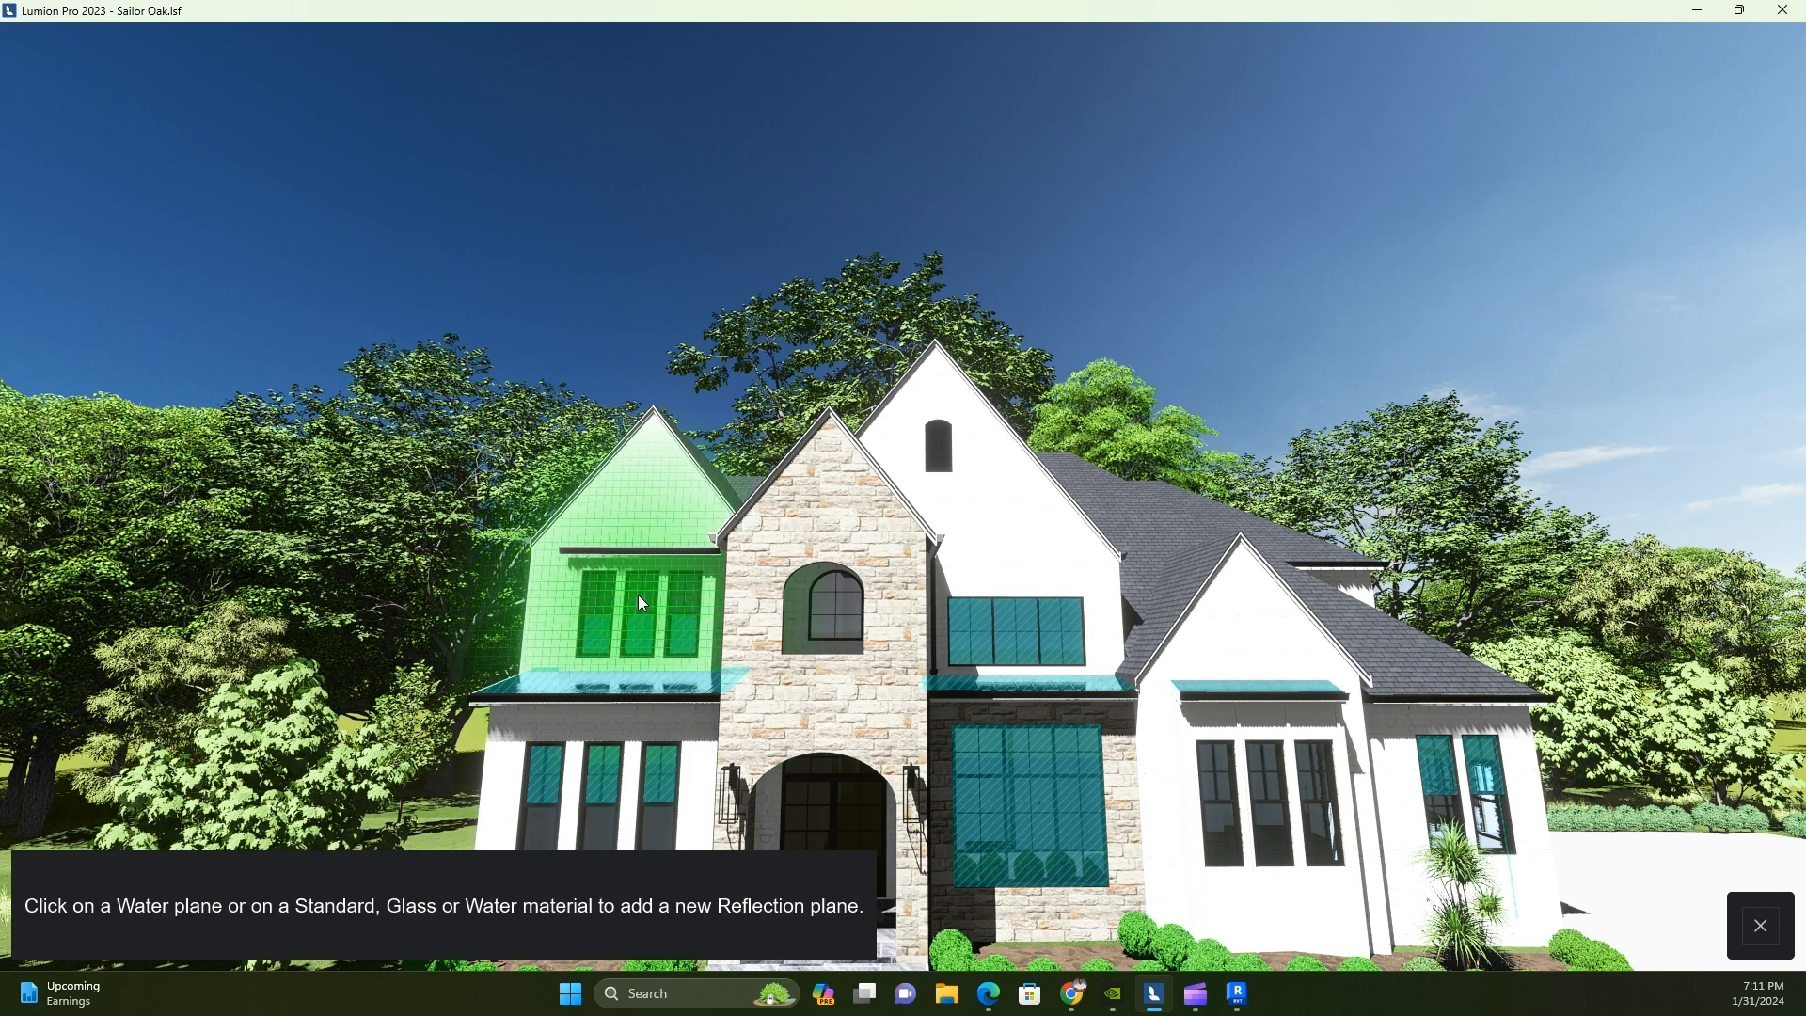
click(642, 605)
Add reflection planes to the lower sashes of the left ground-floor windows and the right bay's windows, and apply all nine planes
click(598, 897)
click(603, 795)
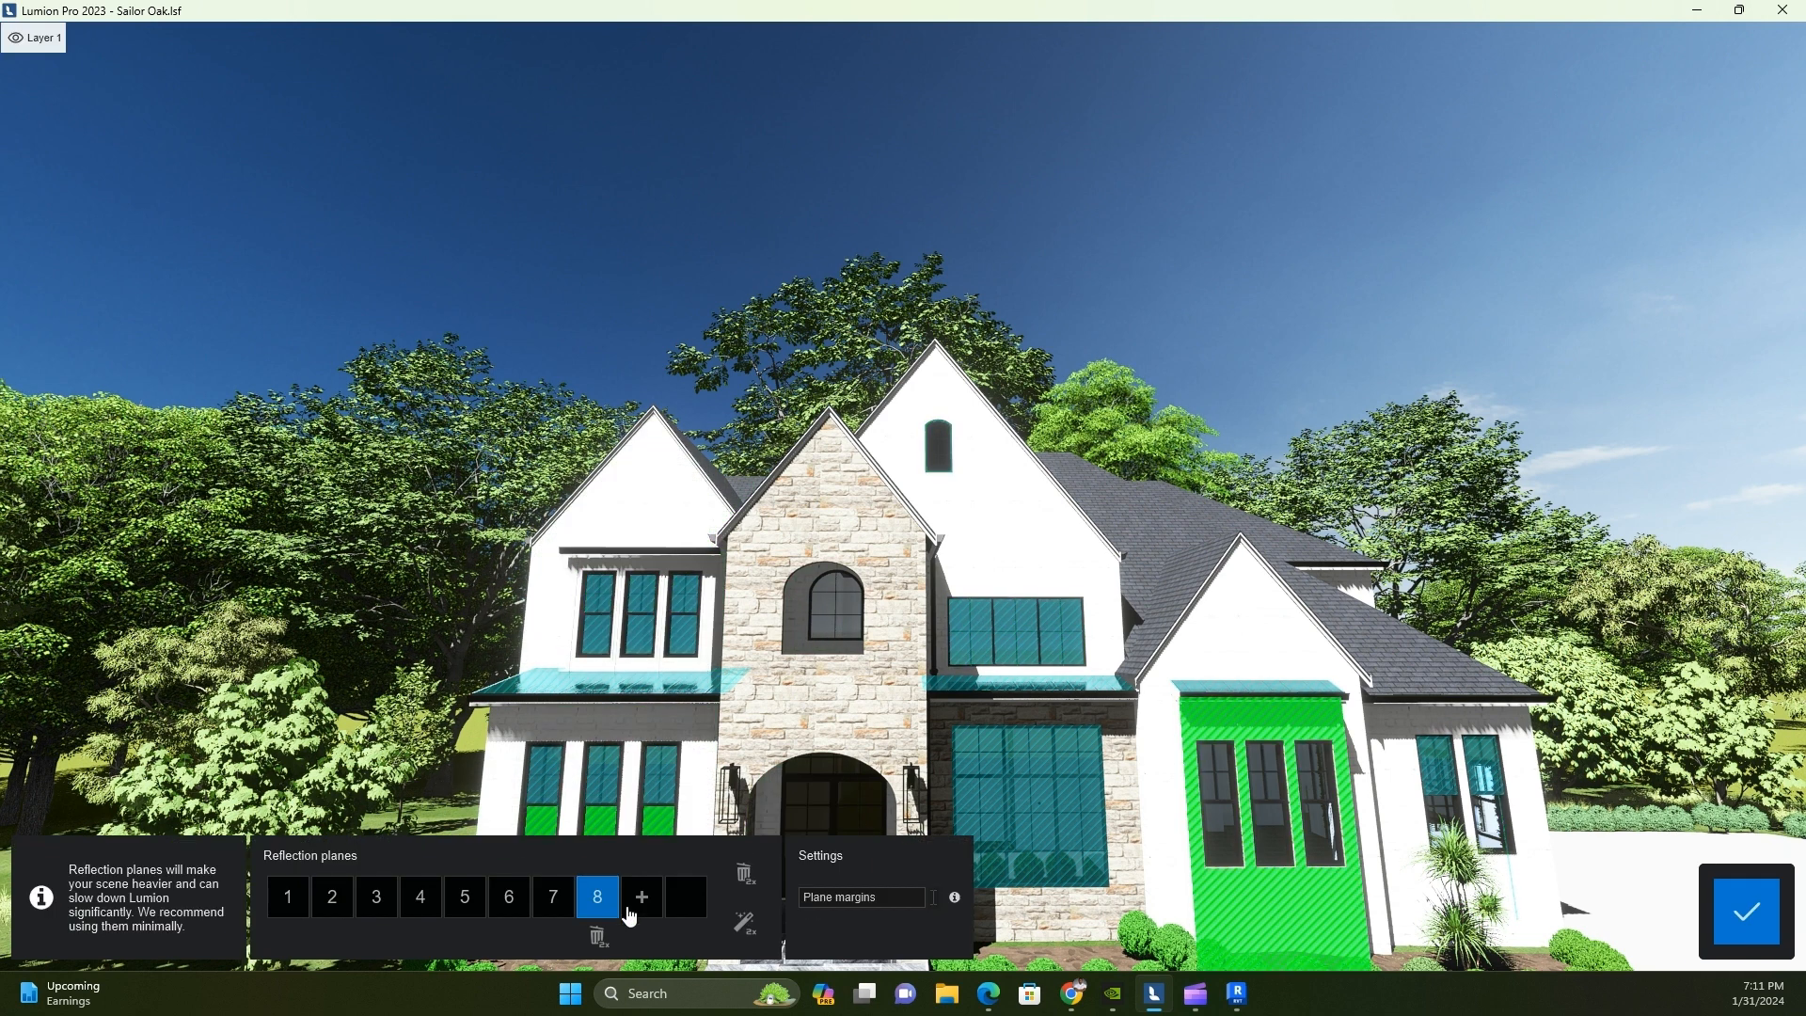
click(636, 901)
click(1262, 775)
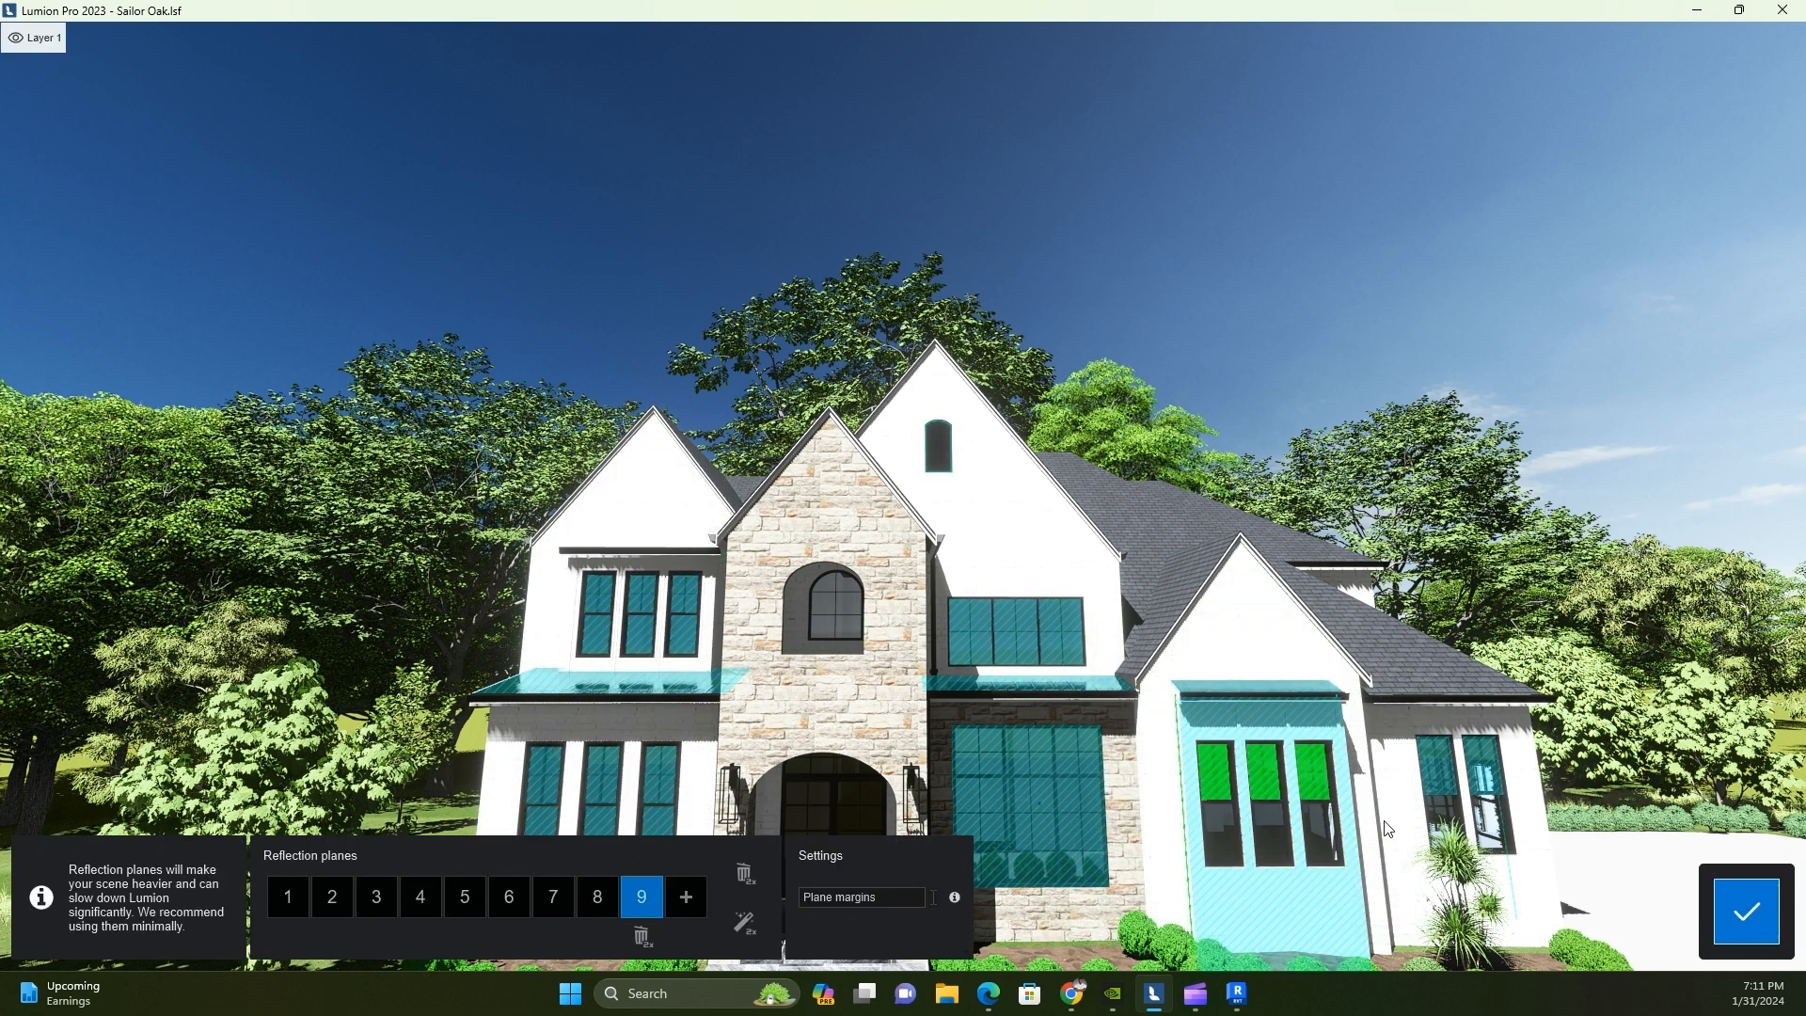
click(1745, 912)
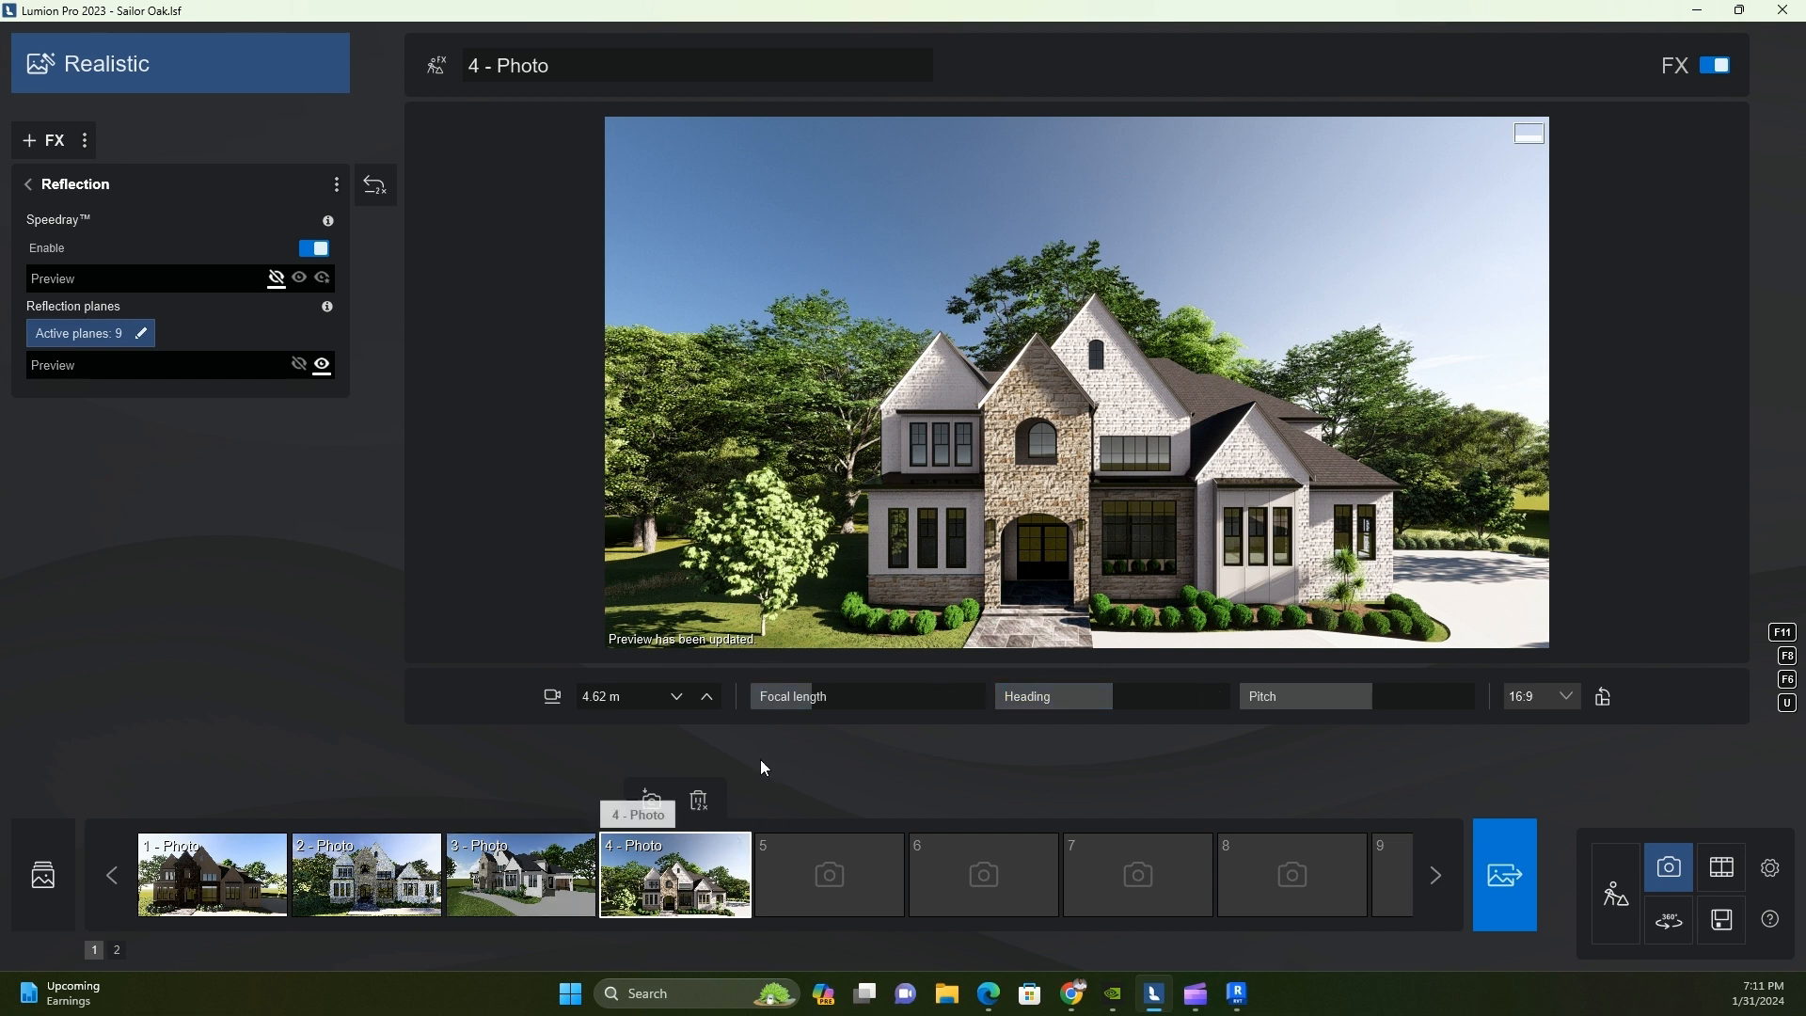
Return to photo 4's effects list and review the Shadow effect's settings
click(42, 141)
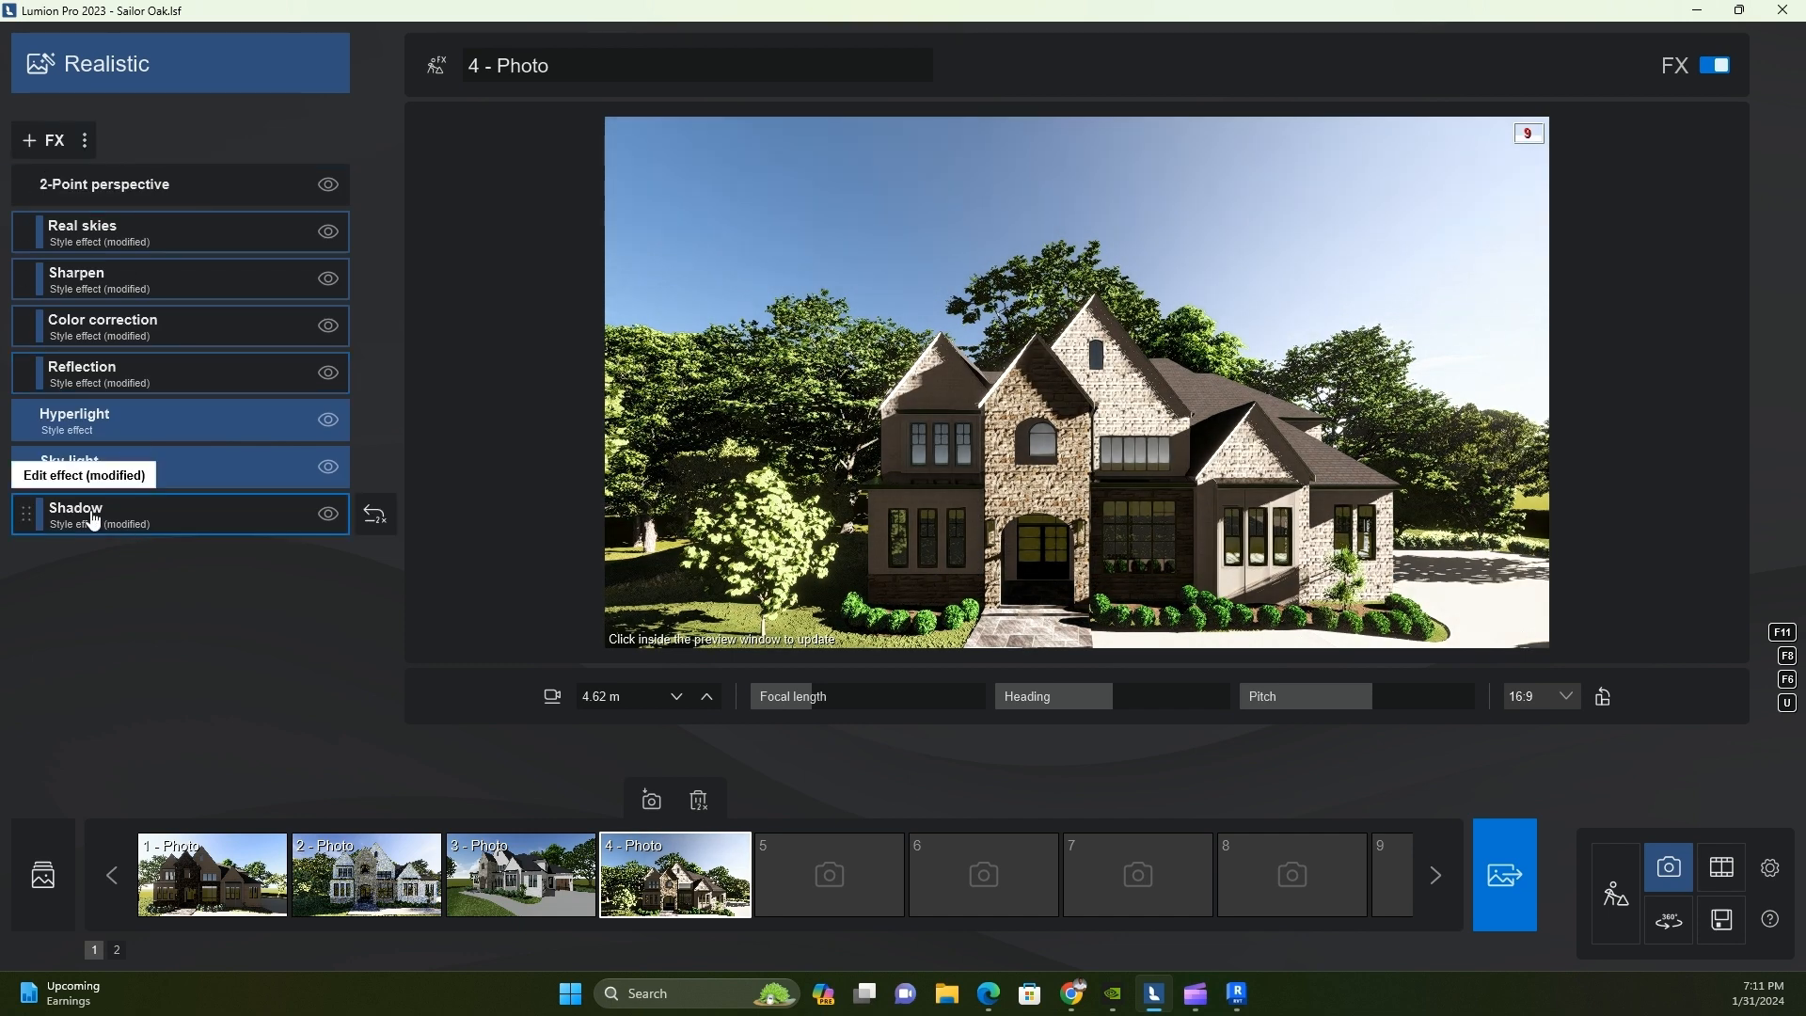
click(85, 466)
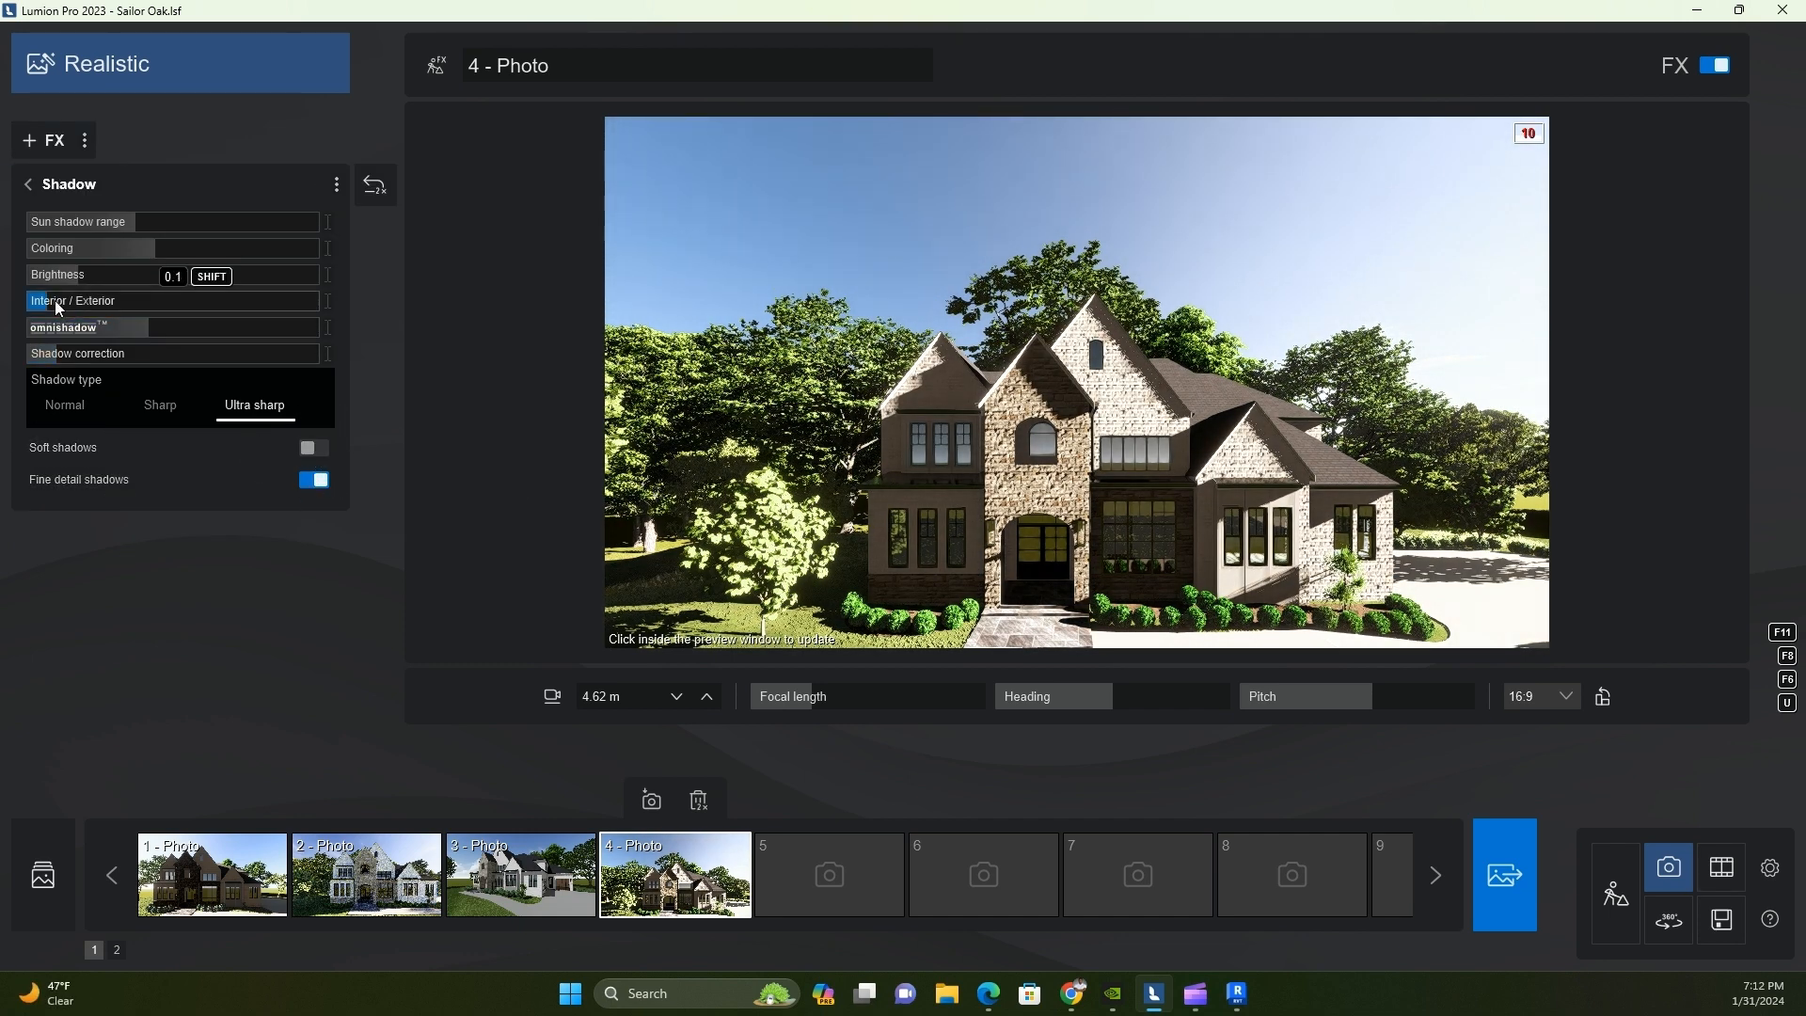
click(28, 185)
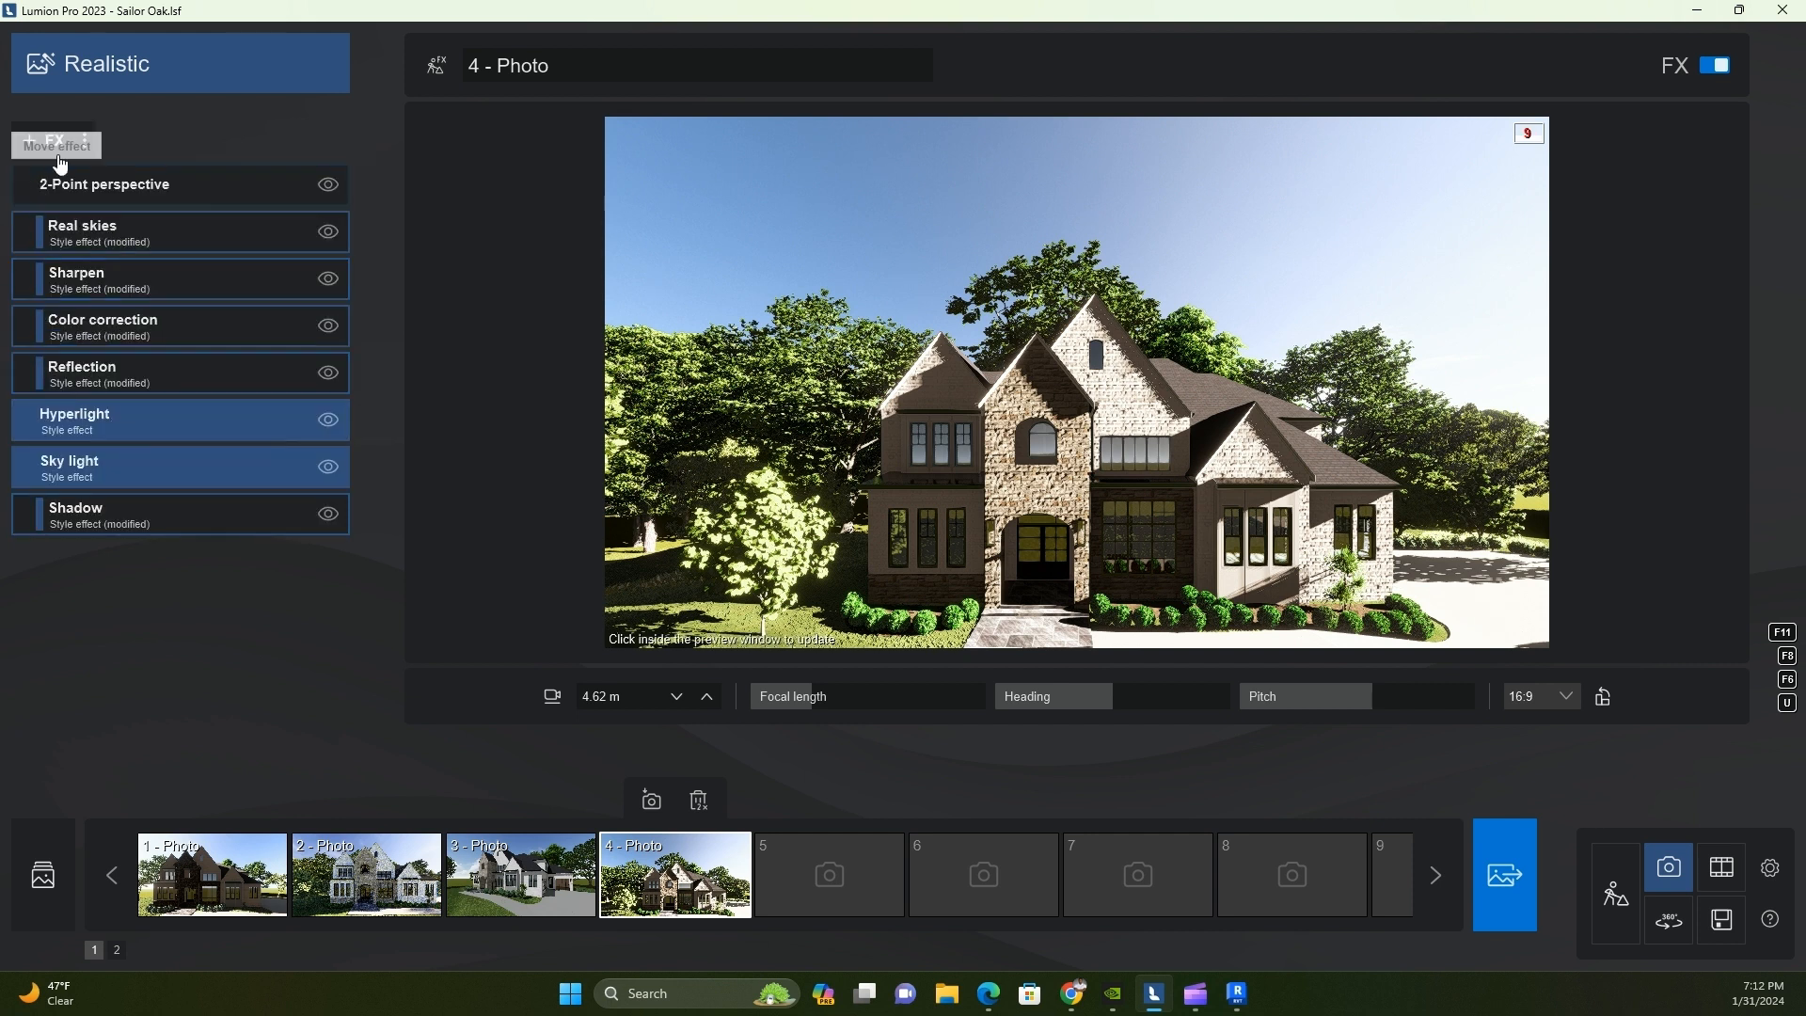
click(102, 79)
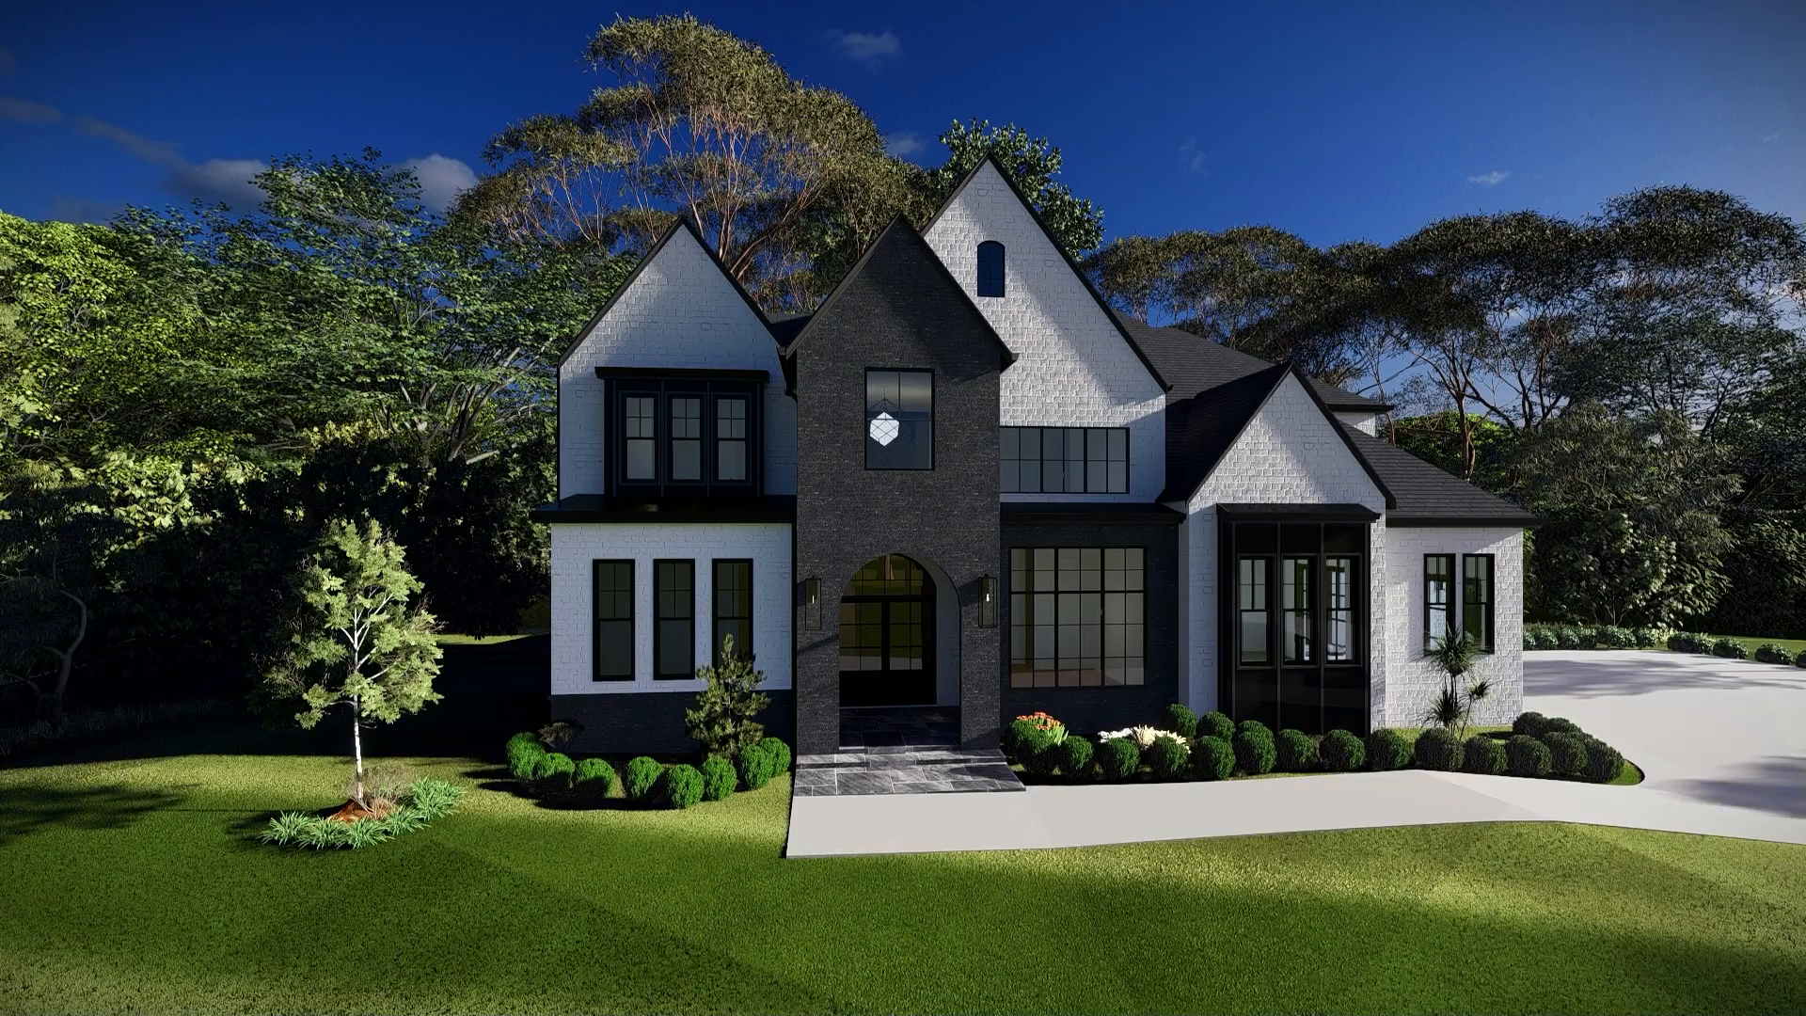